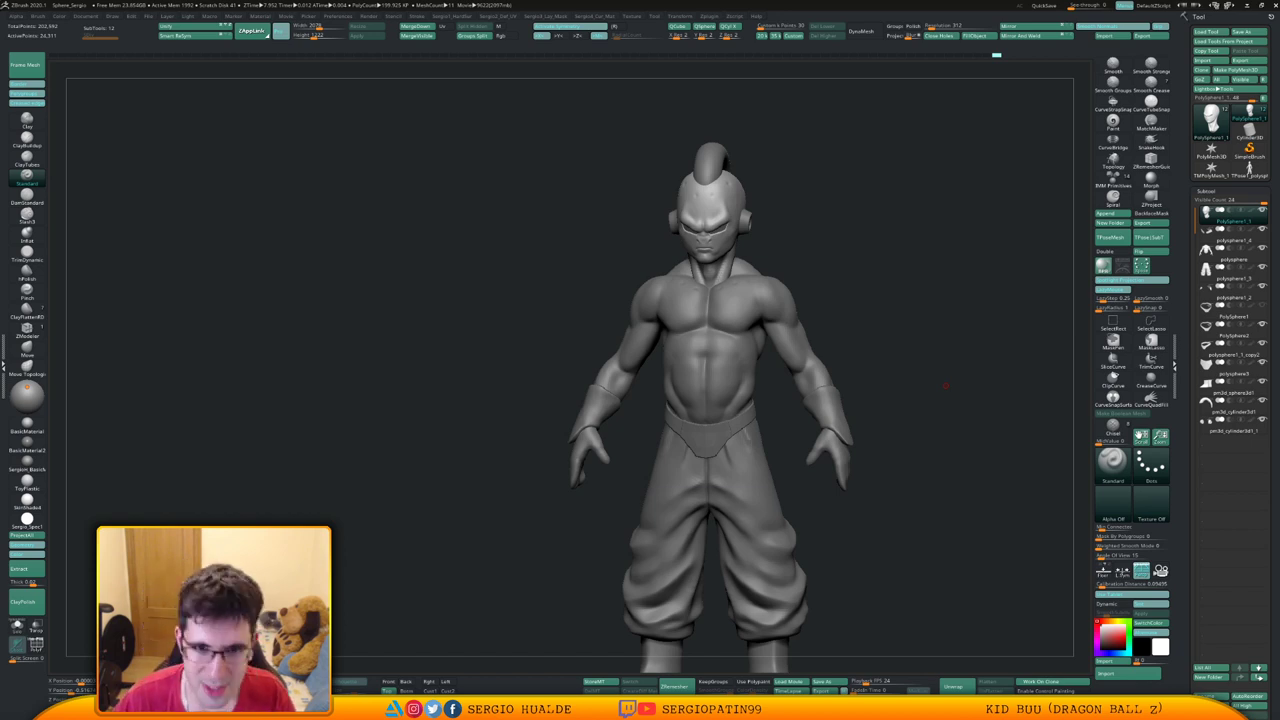
Examine the character sculpt's body and proportions from the front and side views
mouse_move(731, 298)
right_down()
mouse_move(645, 310)
mouse_move(745, 318)
right_up()
alt+right_drag(793, 352, 753, 367)
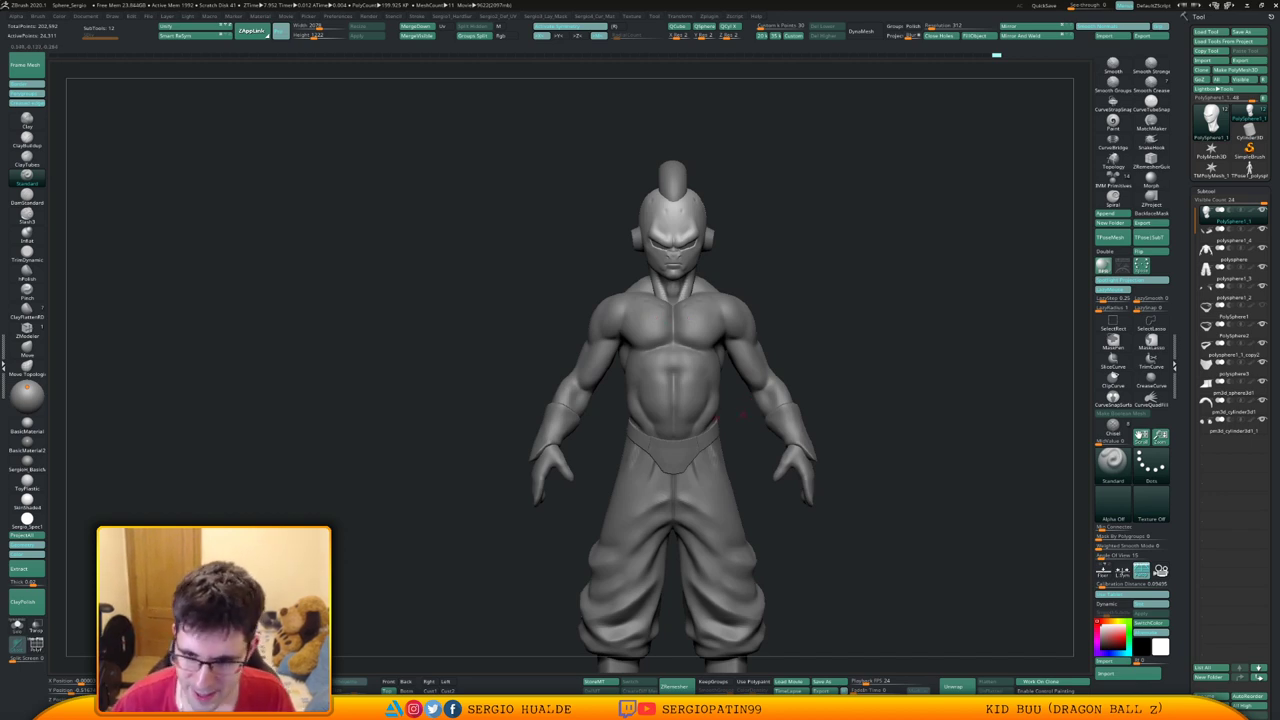
right_drag(716, 423, 705, 378)
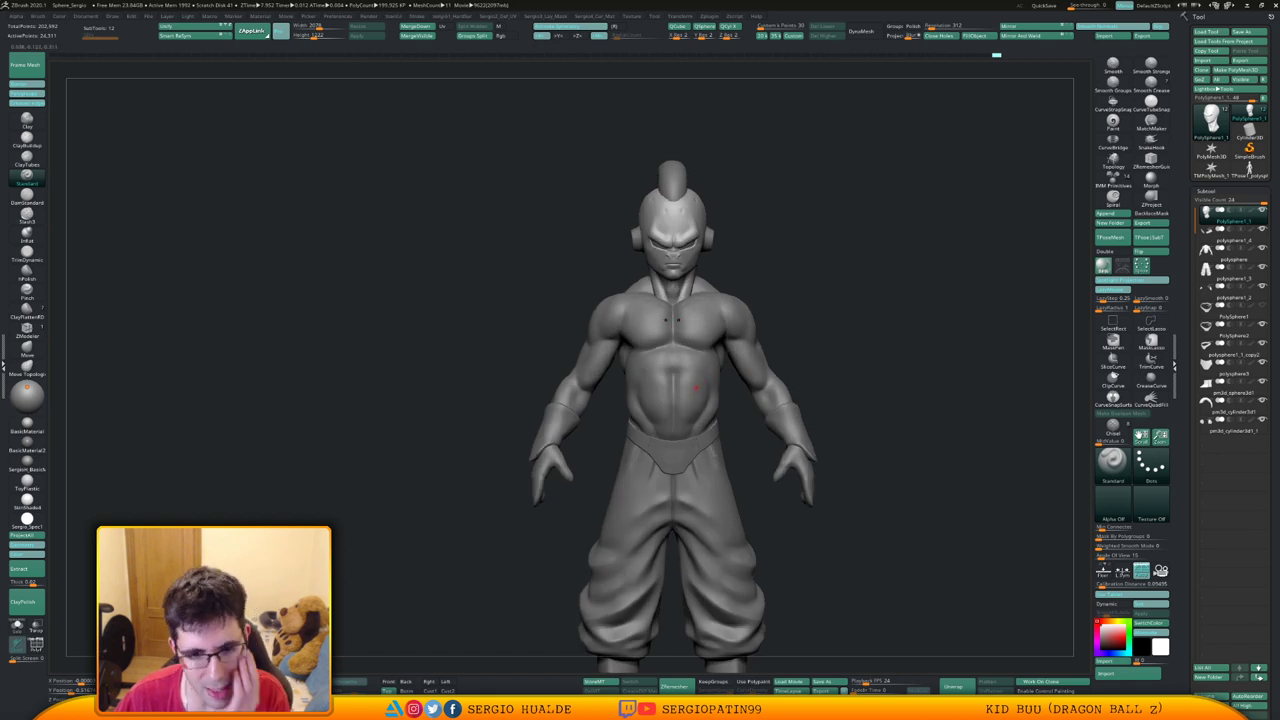
mouse_move(830, 360)
mouse_down()
mouse_move(860, 385)
mouse_move(800, 390)
mouse_move(819, 331)
mouse_up()
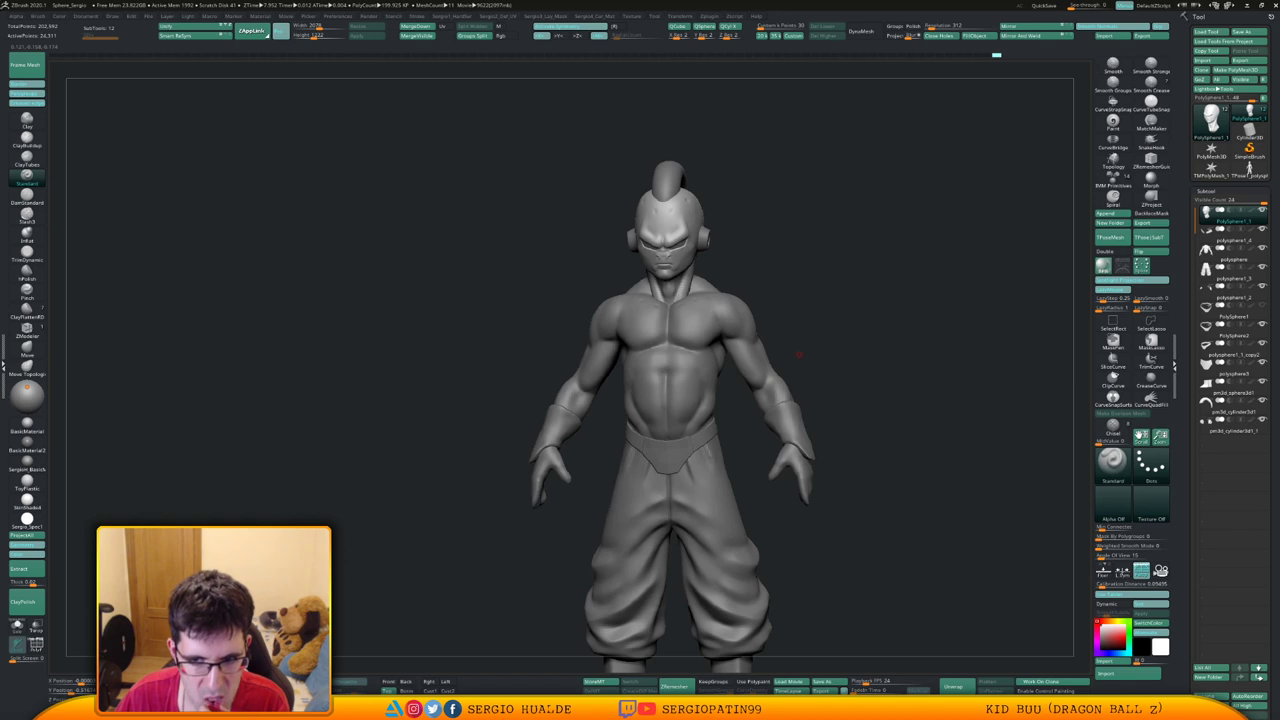
drag(811, 349, 660, 354)
drag(772, 381, 793, 383)
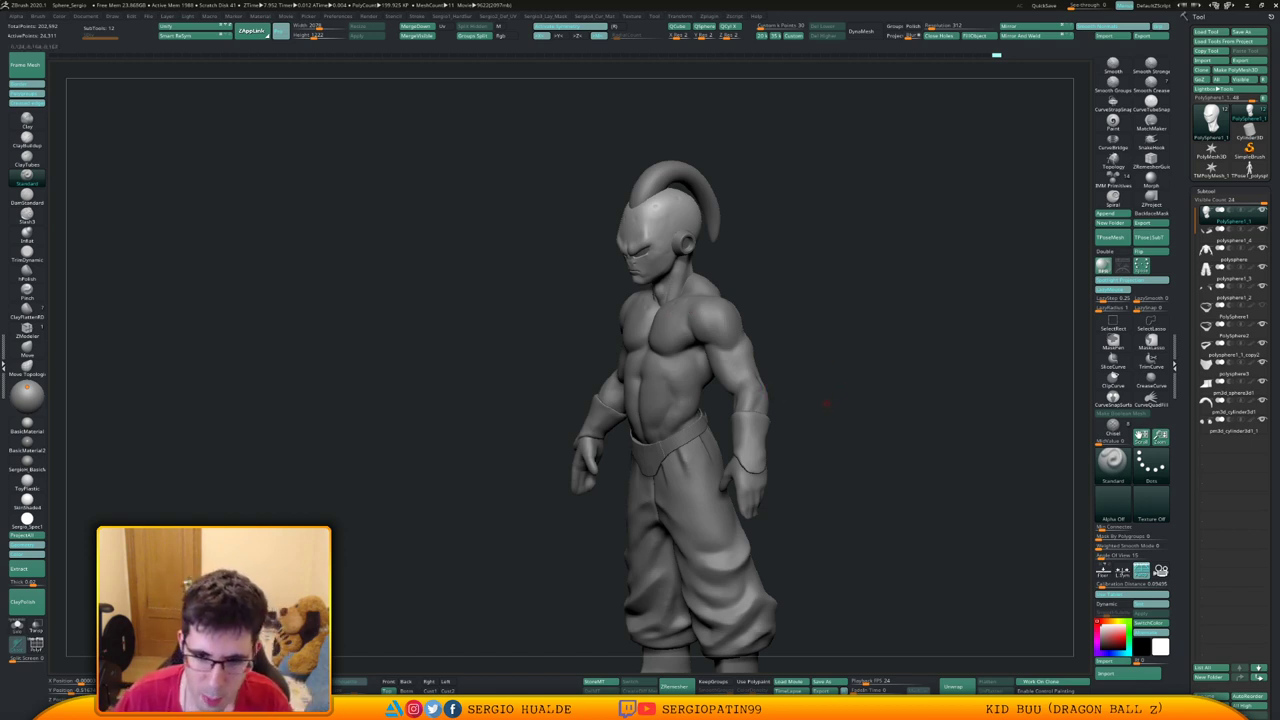
mouse_move(828, 401)
shift+mouse_down()
mouse_move(850, 401)
mouse_move(808, 359)
mouse_move(783, 401)
mouse_move(798, 394)
mouse_move(760, 360)
shift+mouse_up()
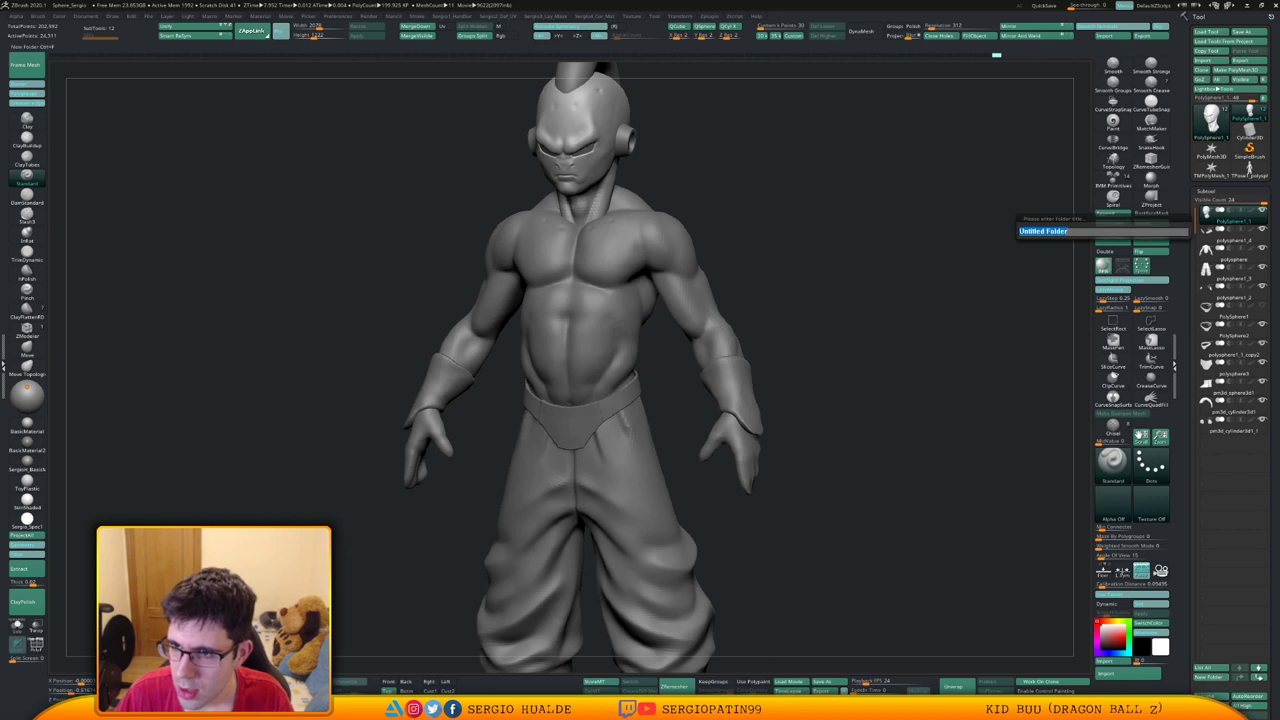
Append a Cylinder3D to the character as a new subtool and make it active for transforming
click(1106, 213)
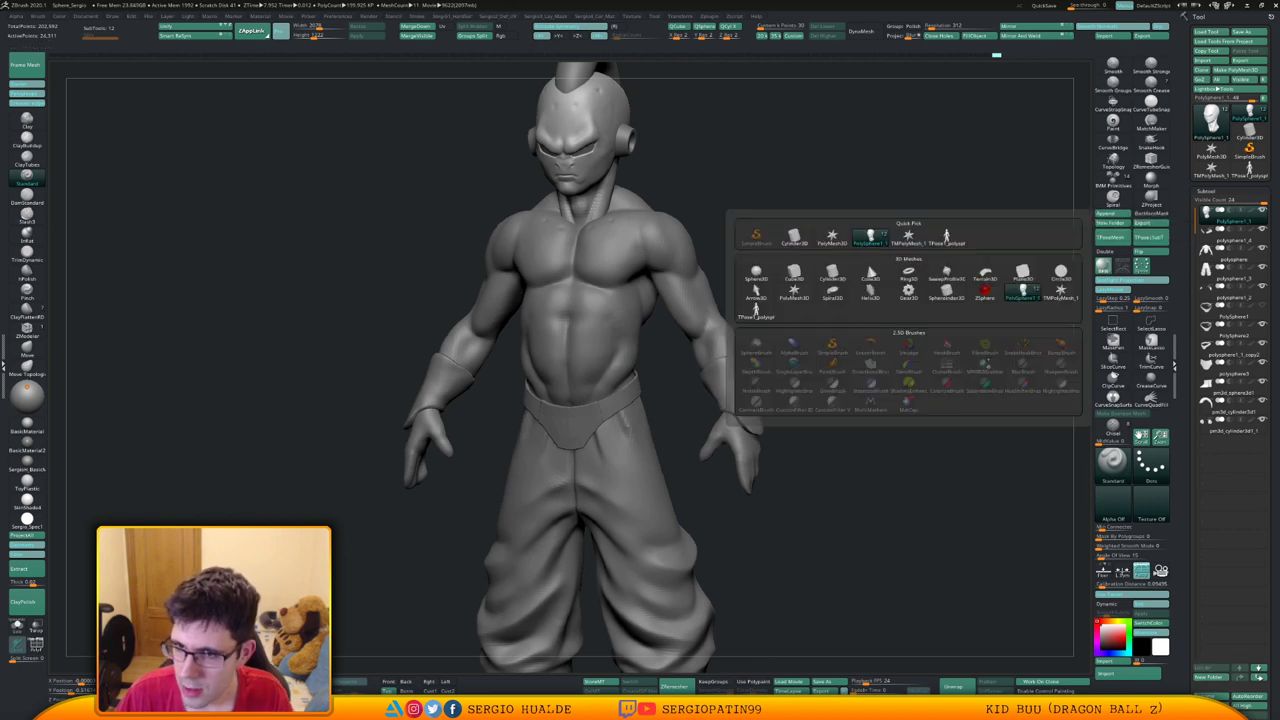
click(832, 272)
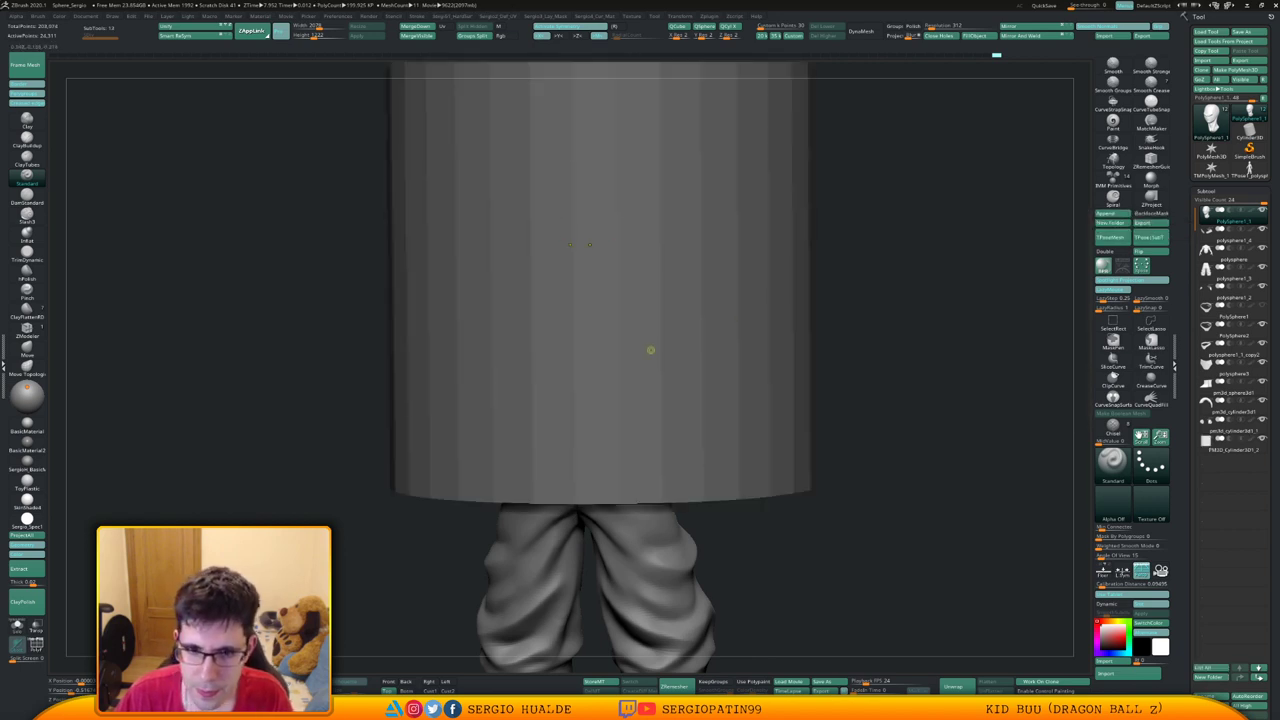
right_drag(703, 323, 617, 377)
key(w)
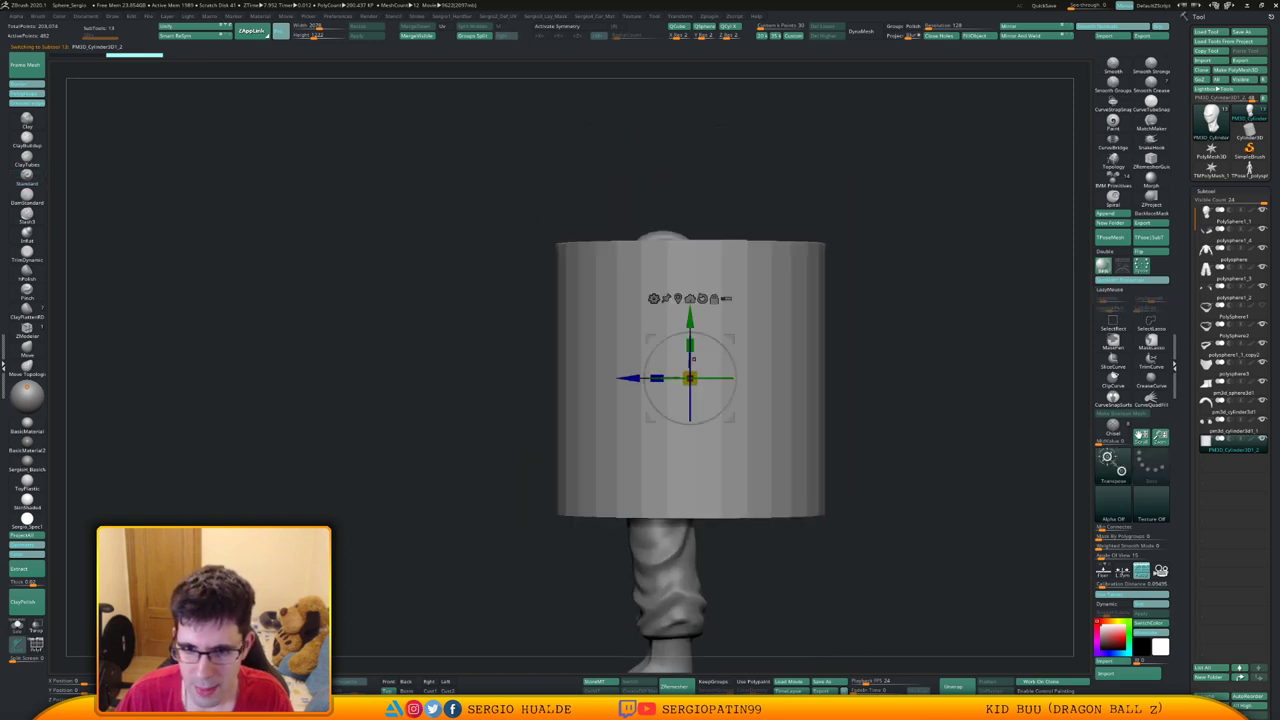
Transform the cylinder into a long, thin horizontal rod and isolate it from the rest of the character
shift+drag(731, 358, 594, 378)
drag(690, 378, 620, 378)
drag(730, 418, 650, 409)
key(x)
mouse_move(643, 400)
shift+right_down()
mouse_move(740, 402)
mouse_move(773, 417)
mouse_move(690, 440)
shift+right_up()
key(q)
key(alt+s)
ctrl+right_drag(690, 440, 690, 490)
right_drag(540, 400, 610, 392)
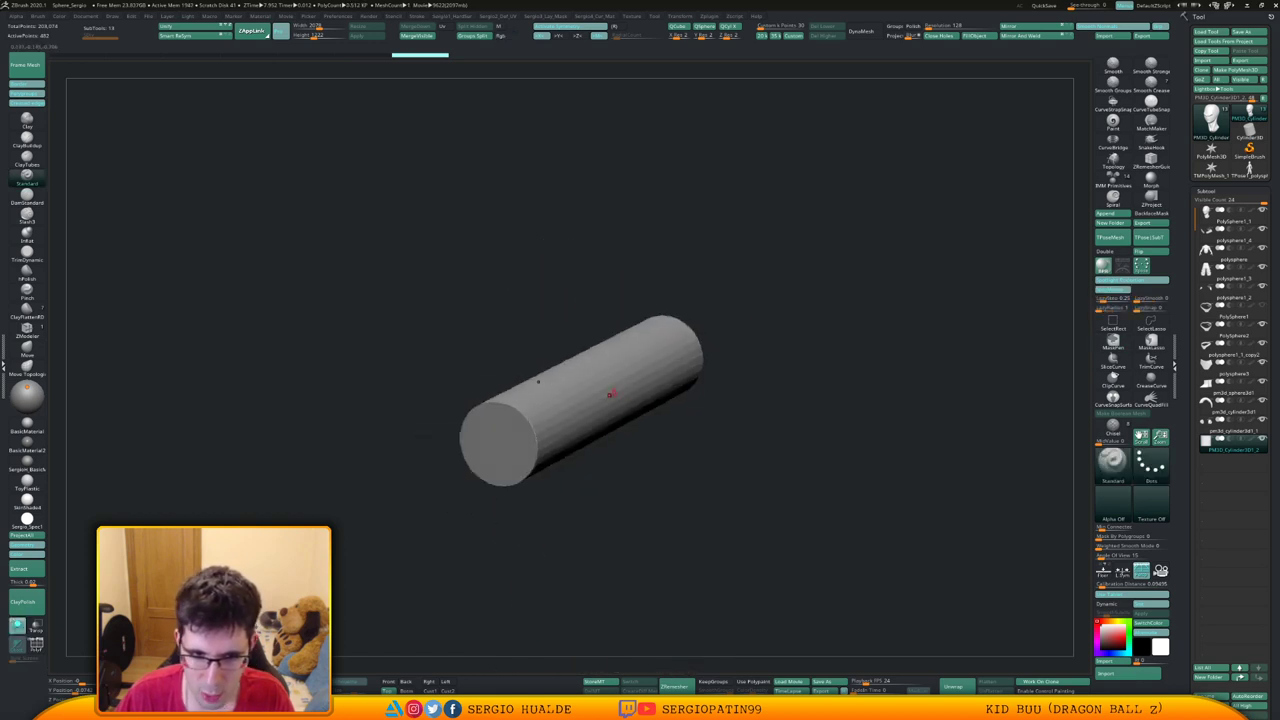
Show the cylinder's wireframe and smooth its flat ends into rounded tips
key(shift+f)
mouse_move(509, 444)
shift+mouse_down()
mouse_move(640, 365)
mouse_move(618, 390)
shift+mouse_up()
shift+right_drag(618, 390, 760, 394)
Bend and reshape the rounded cylinder into a basic finger form with the Move brush
key(b)
key(m)
key(v)
key(s)
drag(788, 396, 798, 396)
drag(828, 388, 860, 380)
drag(620, 385, 614, 405)
drag(845, 392, 860, 392)
drag(746, 413, 744, 406)
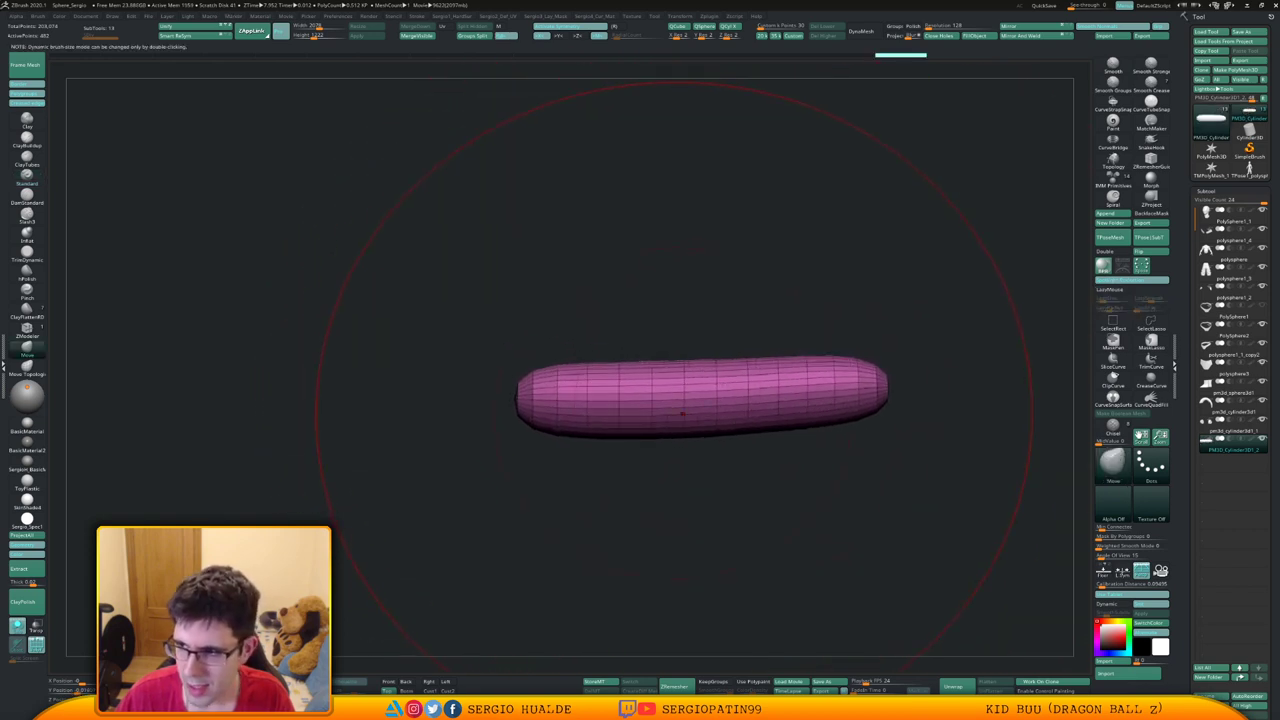
alt+right_drag(745, 389, 736, 405)
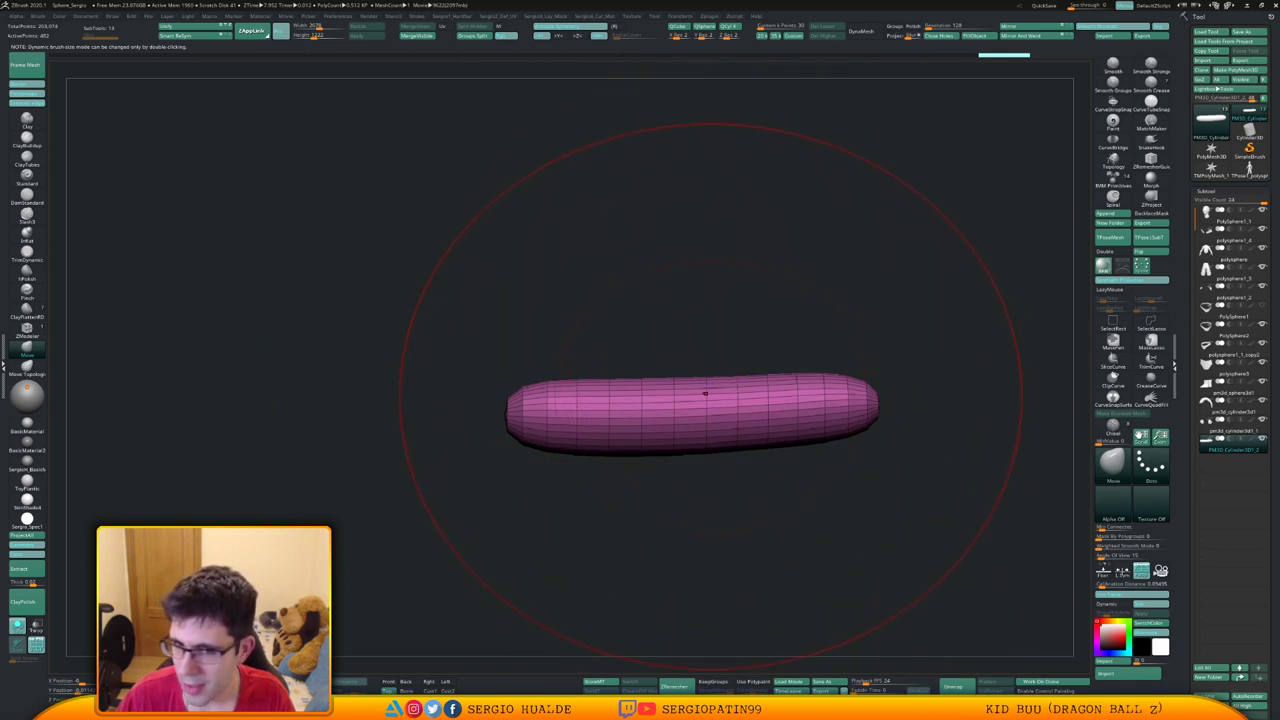
mouse_move(673, 408)
alt+right_down()
mouse_move(708, 397)
mouse_move(677, 414)
mouse_move(686, 432)
mouse_move(736, 388)
mouse_move(708, 397)
mouse_move(676, 449)
alt+right_up()
key(s)
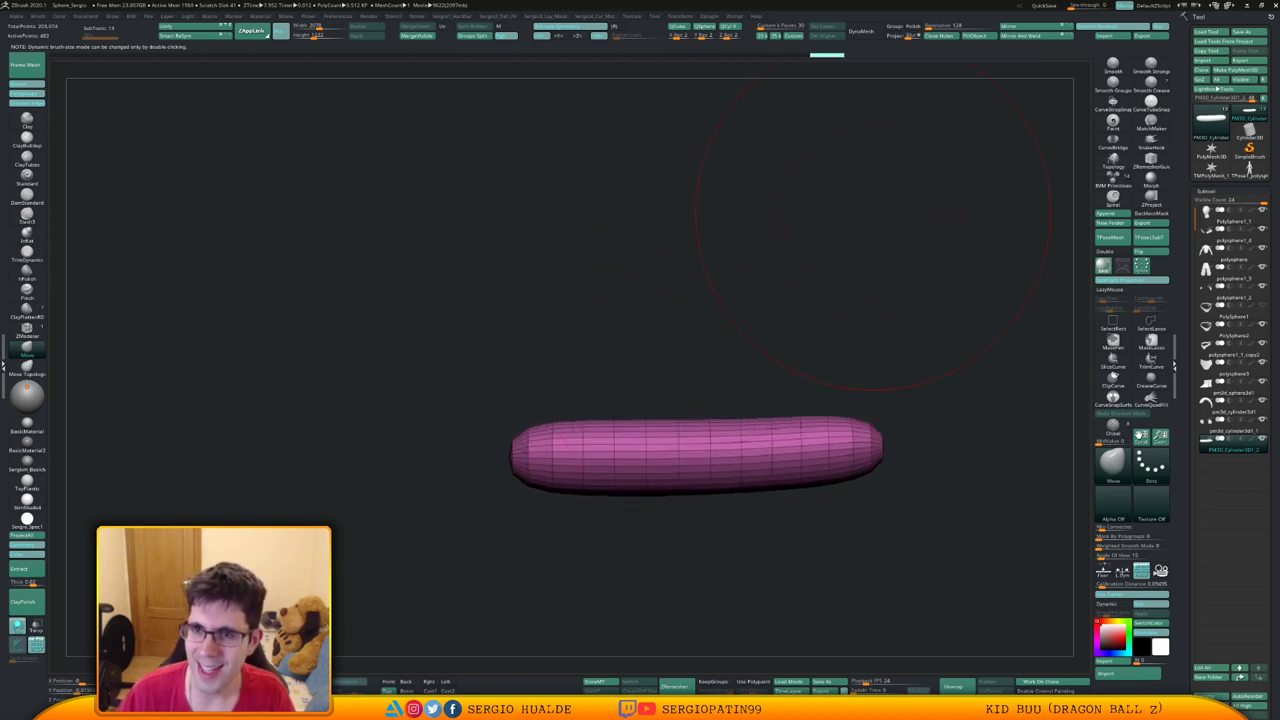
Hide the wireframe and convert the finger mesh to DynaMesh
alt+right_drag(696, 545, 727, 486)
key(shift+f)
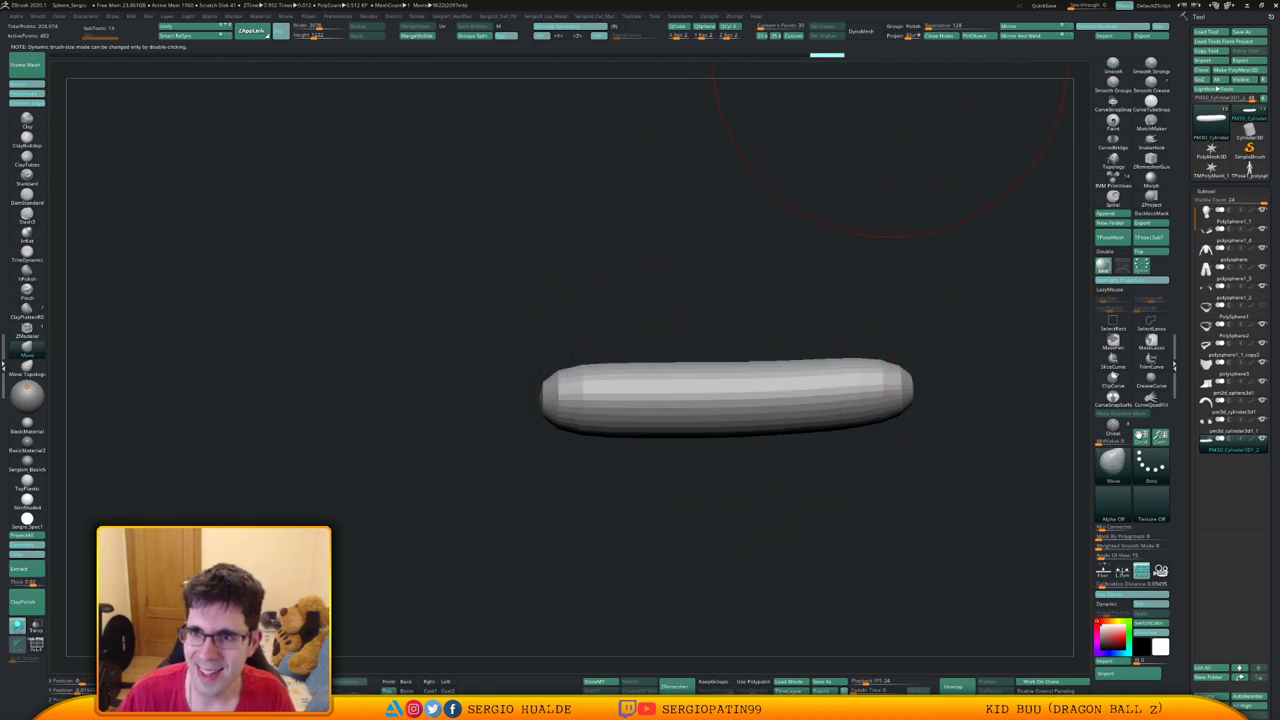
click(863, 30)
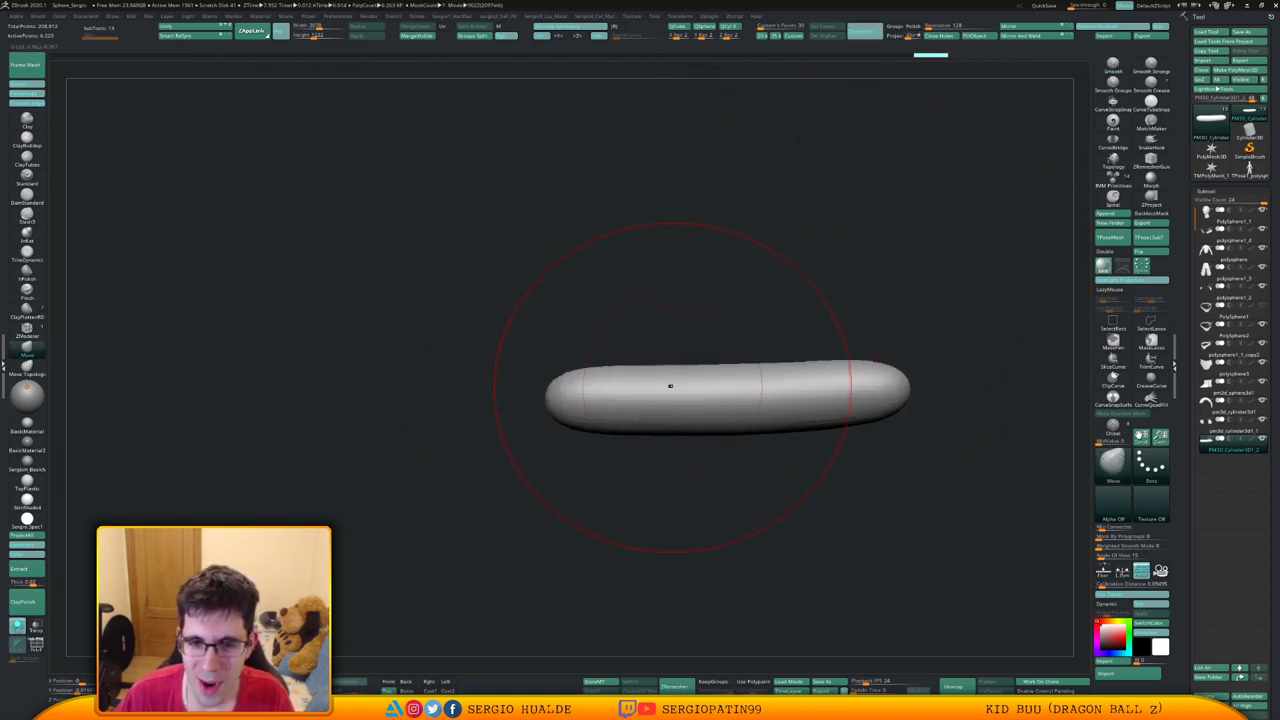
mouse_move(664, 386)
right_down()
mouse_move(677, 418)
mouse_move(692, 380)
mouse_move(640, 367)
right_up()
Build up the raised knuckle volumes along the finger with a resized Clay brush
key(s)
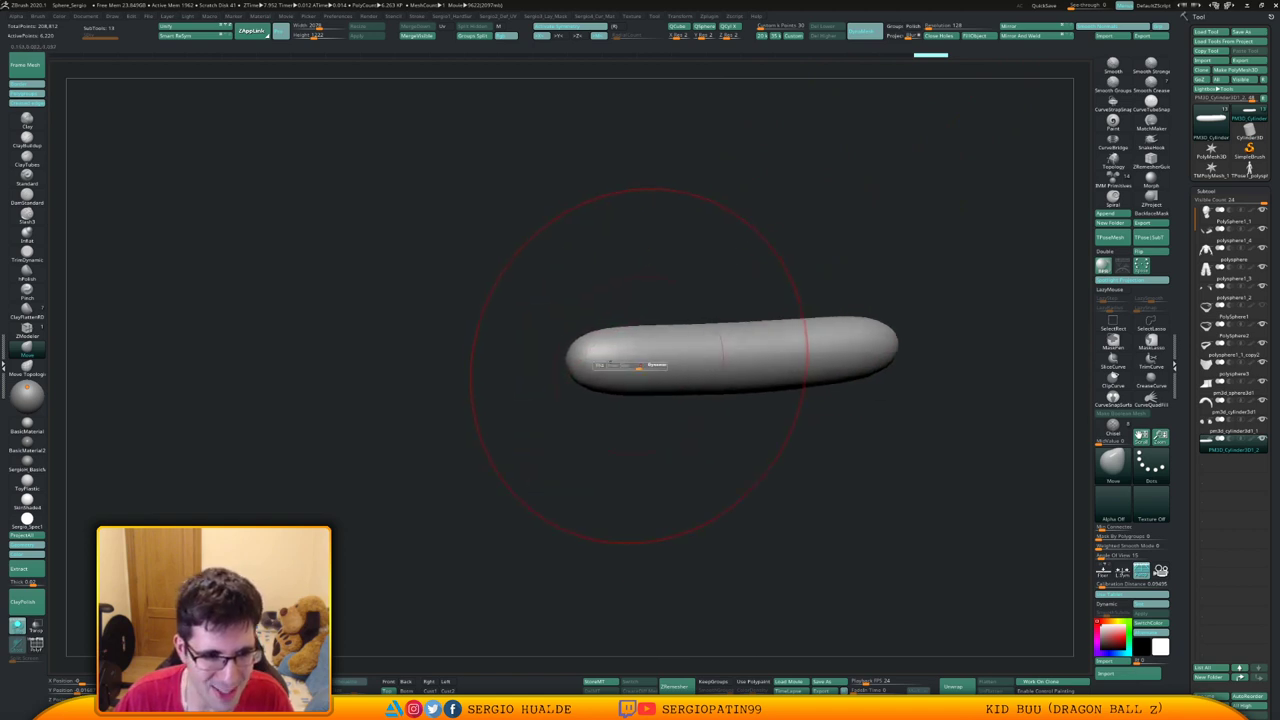
mouse_move(640, 367)
mouse_down()
mouse_move(628, 365)
mouse_move(637, 354)
mouse_up()
mouse_move(637, 354)
right_down()
mouse_move(646, 388)
mouse_move(645, 357)
right_up()
key(1)
key(s)
mouse_move(651, 347)
mouse_down()
mouse_move(637, 346)
mouse_move(661, 340)
mouse_move(659, 356)
mouse_up()
alt+right_drag(722, 263, 662, 350)
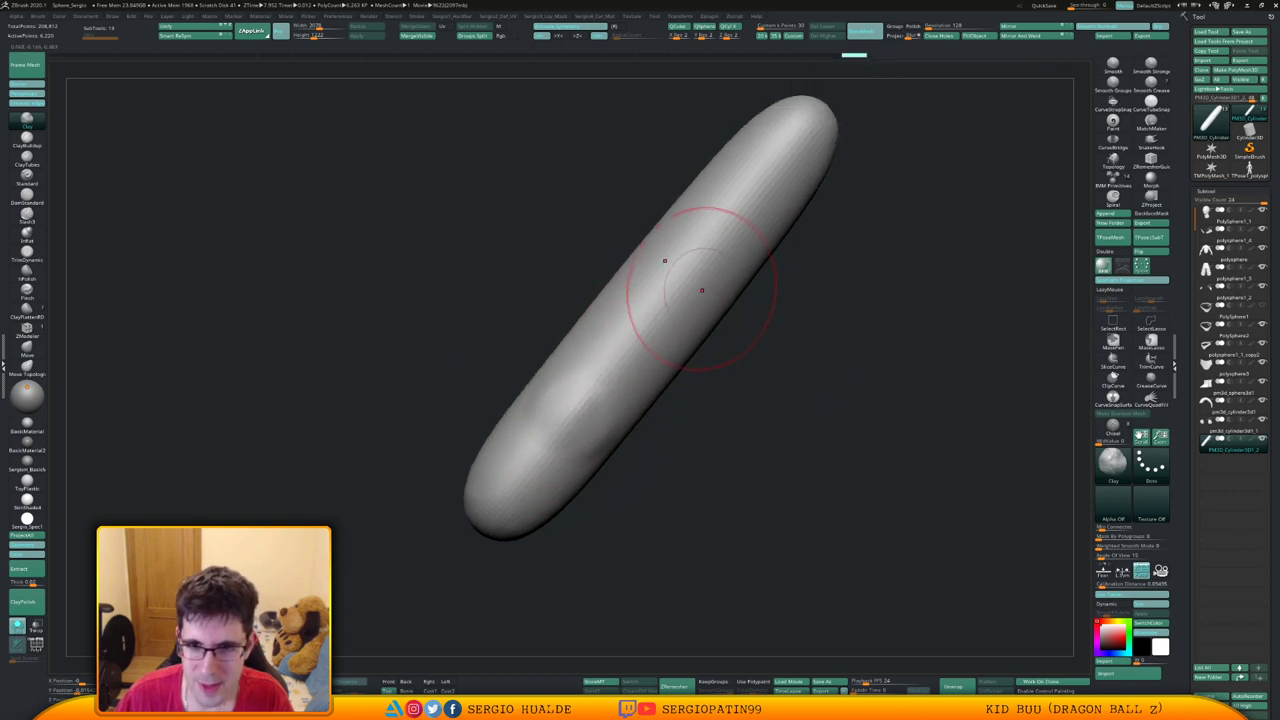
mouse_move(726, 263)
mouse_down()
mouse_move(696, 277)
mouse_move(675, 314)
mouse_up()
right_drag(675, 314, 718, 262)
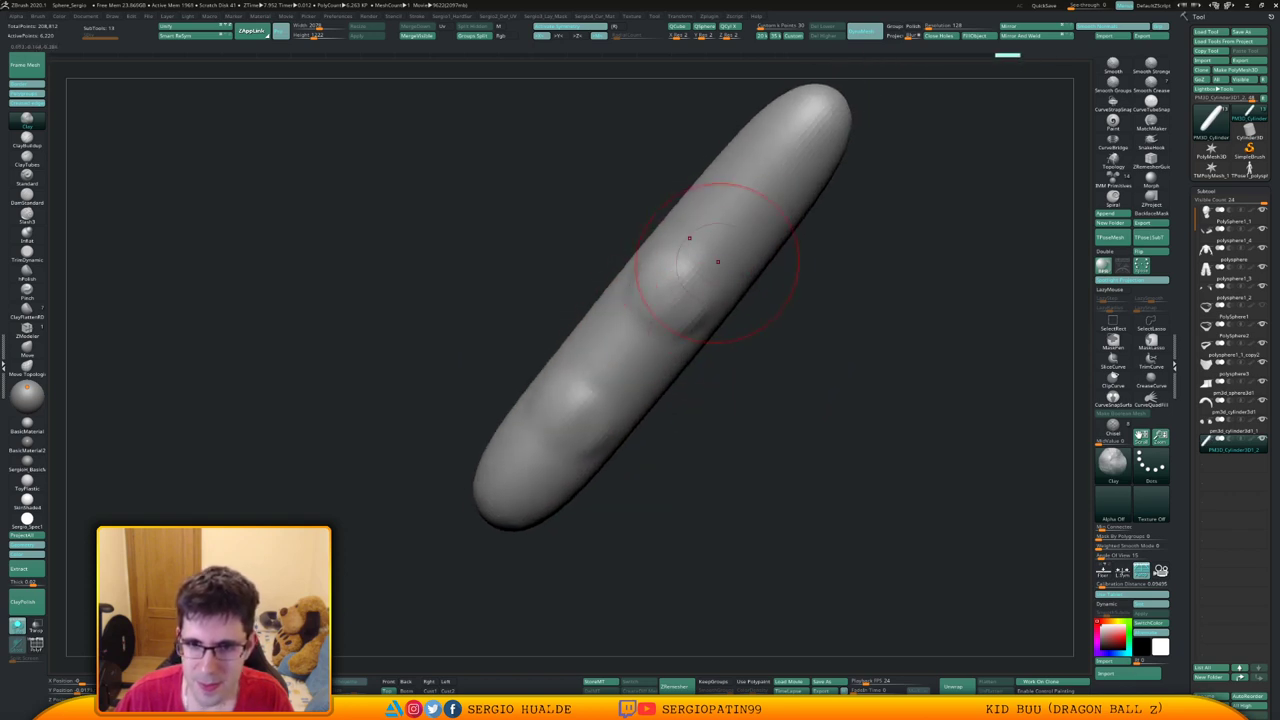
mouse_move(792, 118)
mouse_down()
mouse_move(834, 136)
mouse_move(812, 142)
mouse_up()
Carve the two joint creases across the finger with the DamStandard brush
mouse_move(748, 234)
right_down()
mouse_move(750, 141)
mouse_move(706, 286)
mouse_move(648, 304)
mouse_move(702, 314)
mouse_move(603, 333)
mouse_move(682, 333)
mouse_move(631, 346)
mouse_move(648, 365)
right_up()
key(ctrl+shift+d)
drag(632, 285, 618, 397)
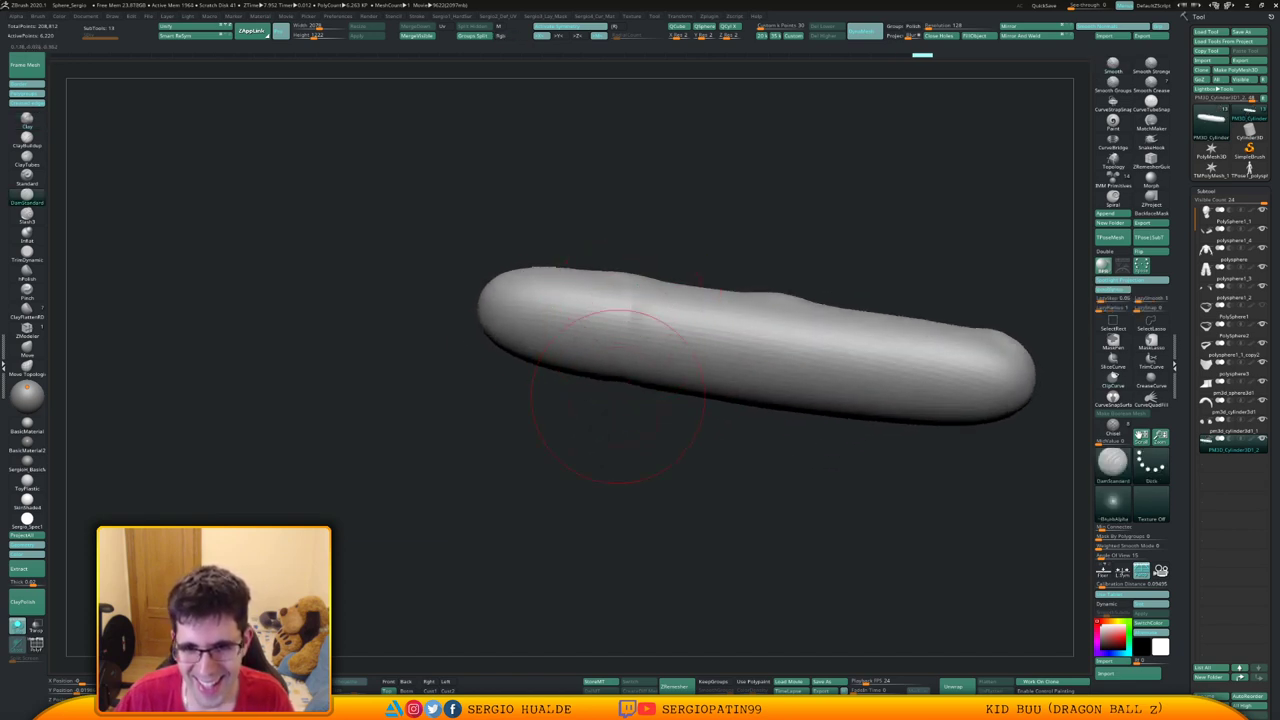
drag(804, 304, 797, 396)
alt+right_drag(798, 420, 682, 386)
mouse_move(682, 386)
right_down()
mouse_move(657, 257)
mouse_move(645, 300)
right_up()
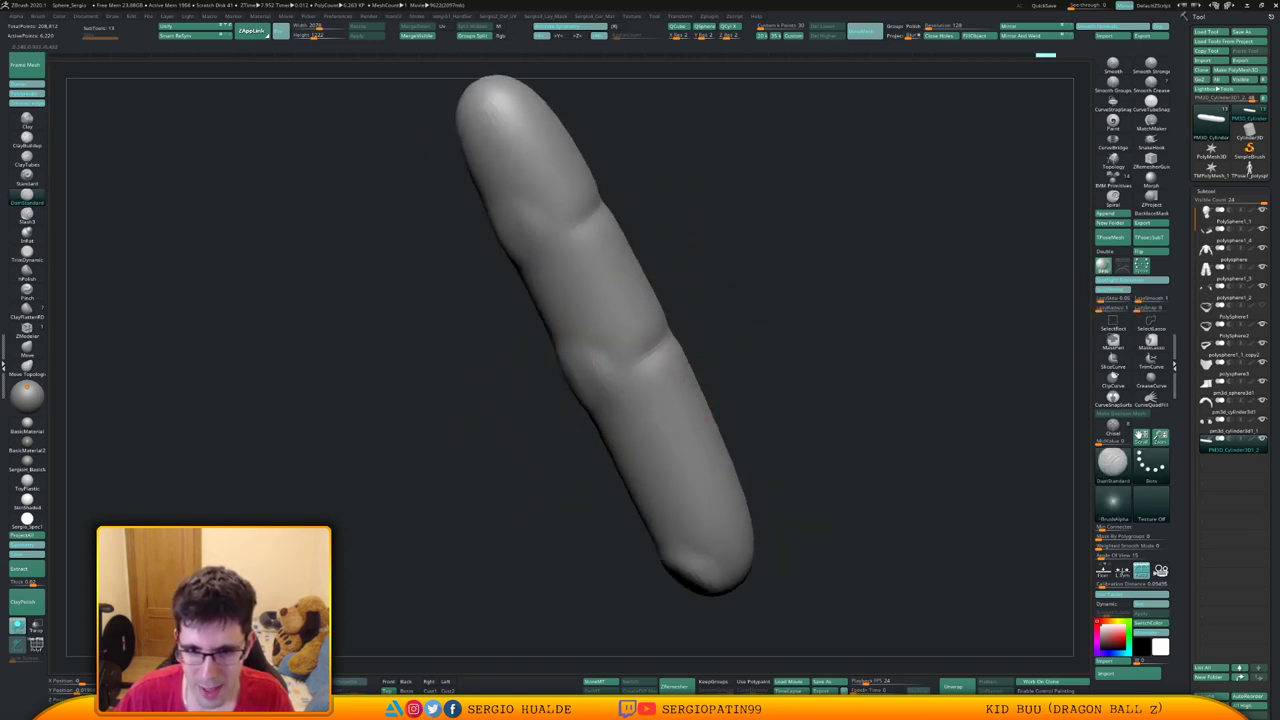
Smooth the back of the finger and refine its knuckle bumps with the Clay brush
right_drag(653, 393, 629, 366)
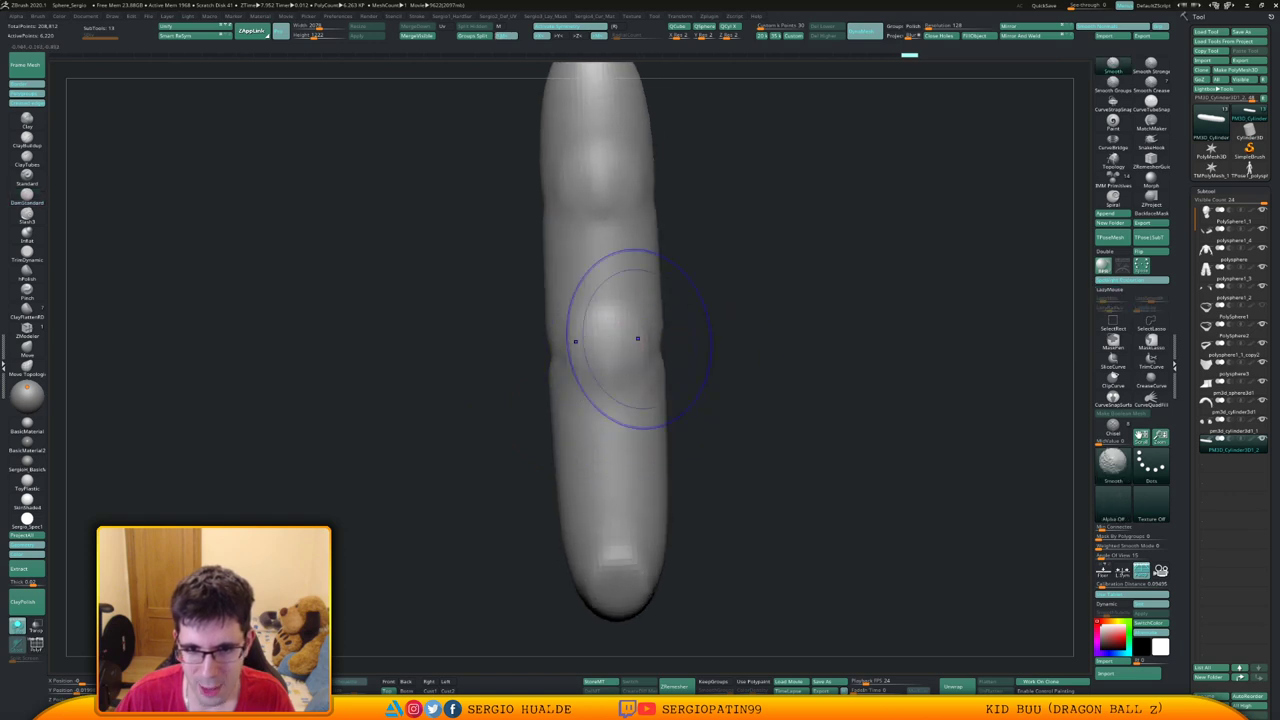
right_drag(639, 416, 652, 403)
key(1)
mouse_move(645, 386)
mouse_down()
mouse_move(646, 257)
mouse_move(631, 220)
mouse_move(646, 266)
mouse_up()
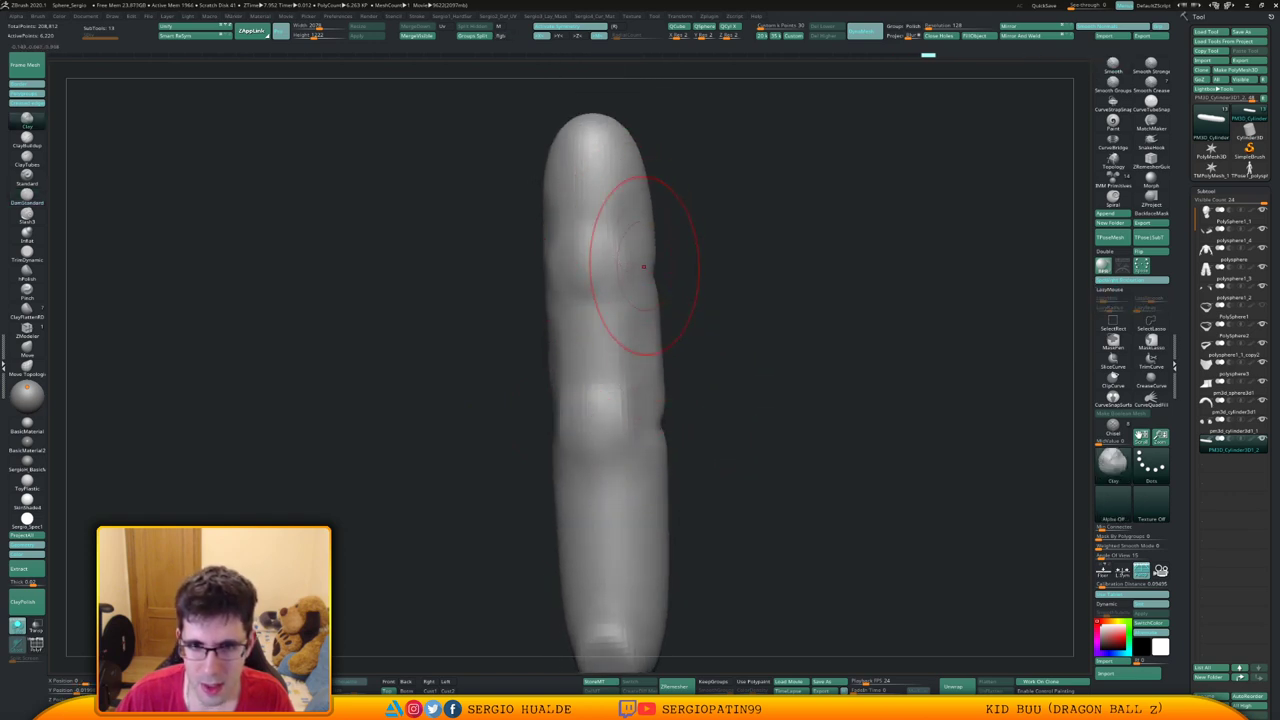
right_drag(646, 266, 636, 218)
right_drag(639, 473, 641, 406)
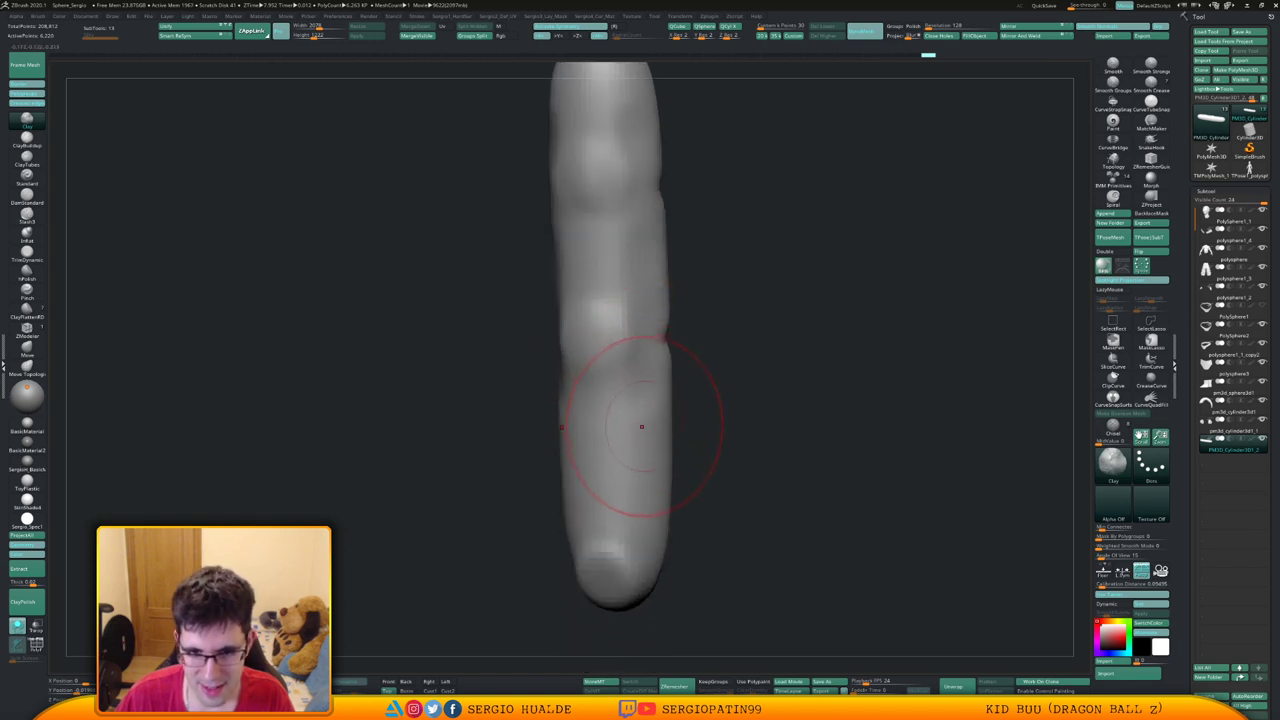
drag(642, 427, 641, 432)
mouse_move(637, 472)
right_down()
mouse_move(729, 400)
mouse_move(743, 337)
mouse_move(700, 329)
mouse_move(646, 414)
right_up()
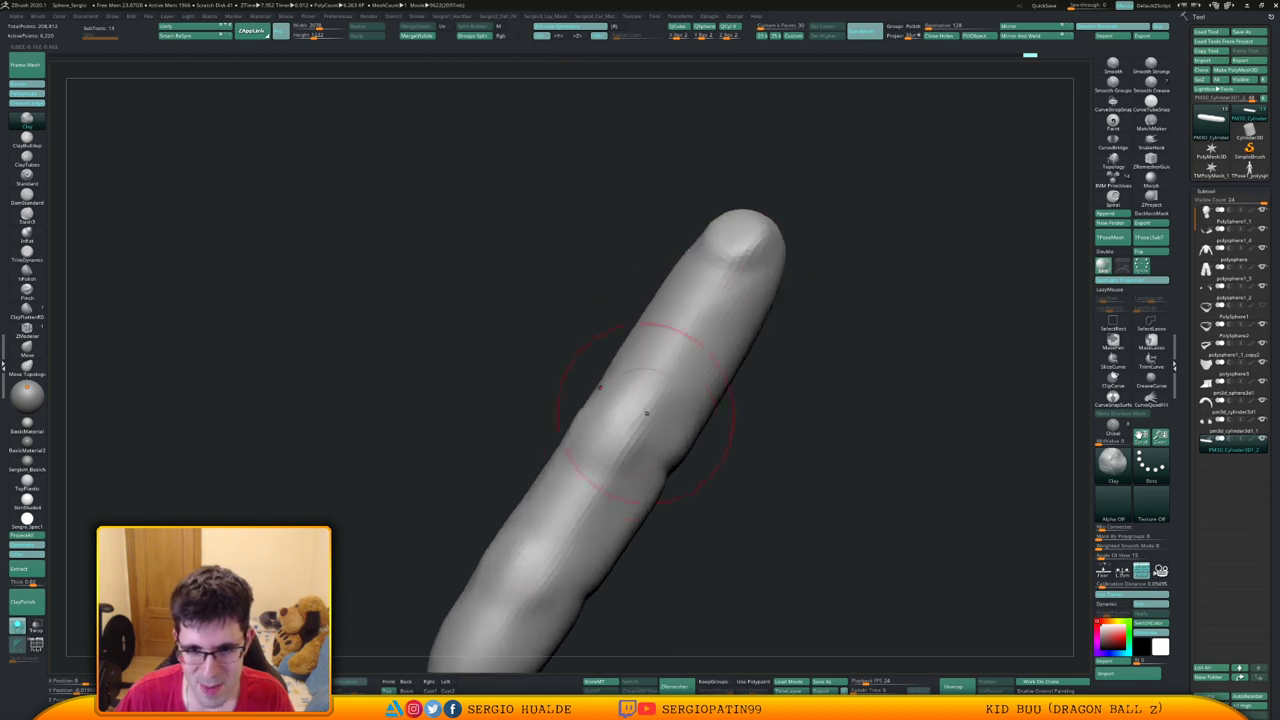
Add Clay volume along the finger segments toward the tip and smooth the transitions
mouse_move(612, 436)
mouse_down()
mouse_move(637, 435)
mouse_move(681, 370)
mouse_move(626, 460)
mouse_move(738, 245)
mouse_up()
mouse_move(690, 400)
right_down()
mouse_move(665, 420)
mouse_move(708, 292)
right_up()
shift+drag(652, 400, 684, 266)
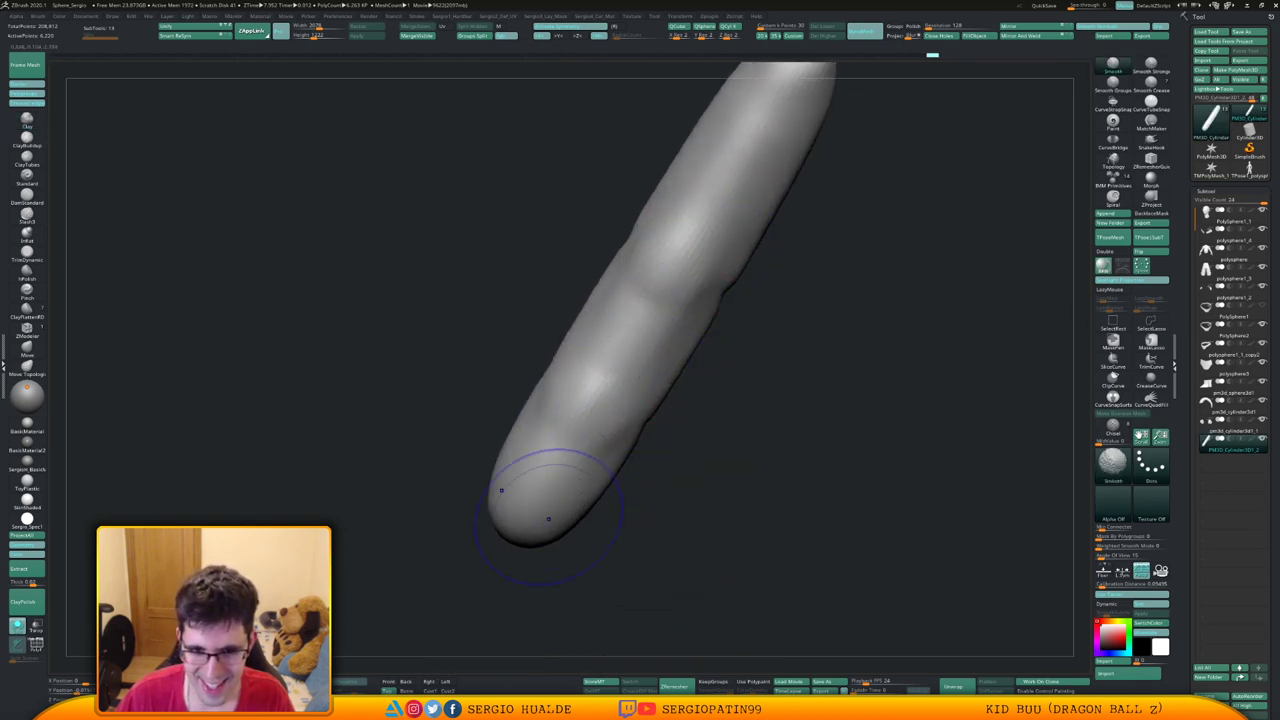
mouse_move(548, 518)
right_down()
mouse_move(643, 371)
mouse_move(647, 449)
mouse_move(631, 386)
right_up()
Carve the fingernail outline on top of the fingertip with a smaller DamStandard brush
key(b)
key(d)
key(s)
key(s)
drag(640, 400, 581, 432)
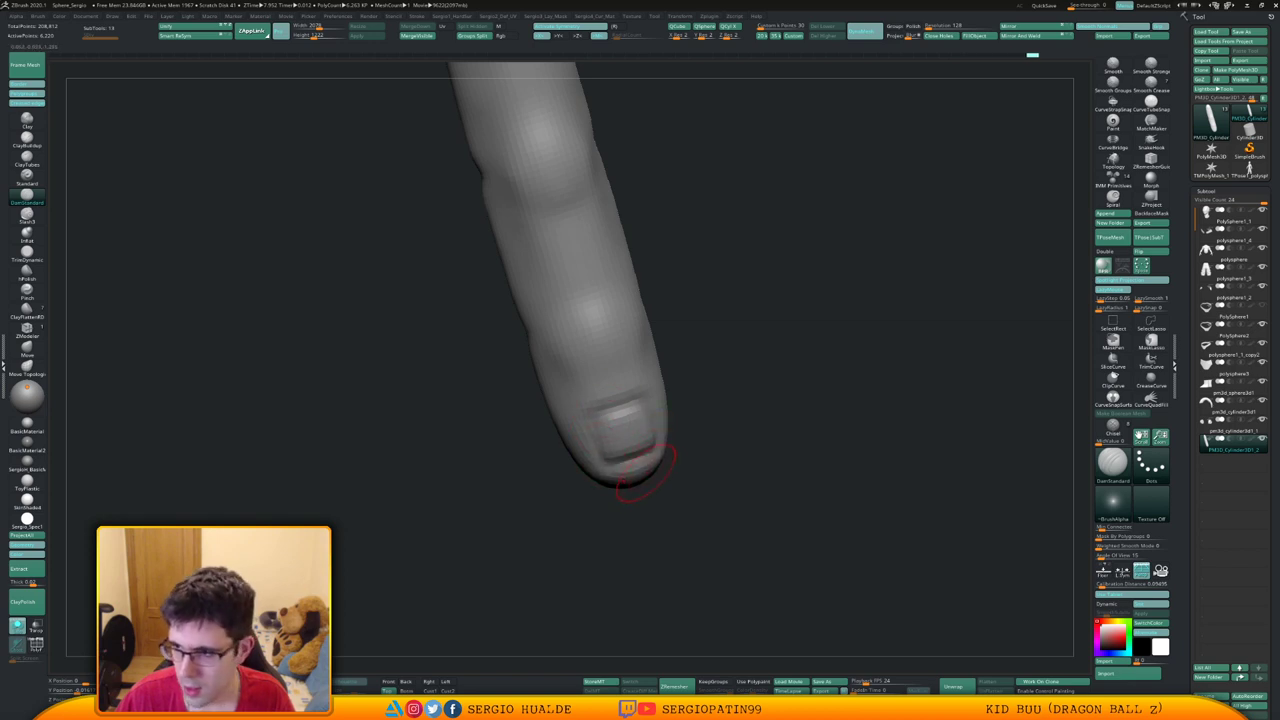
mouse_move(646, 473)
right_down()
mouse_move(688, 262)
mouse_move(590, 300)
mouse_move(654, 354)
mouse_move(612, 375)
mouse_move(648, 349)
mouse_move(712, 398)
mouse_move(690, 300)
mouse_move(590, 340)
right_up()
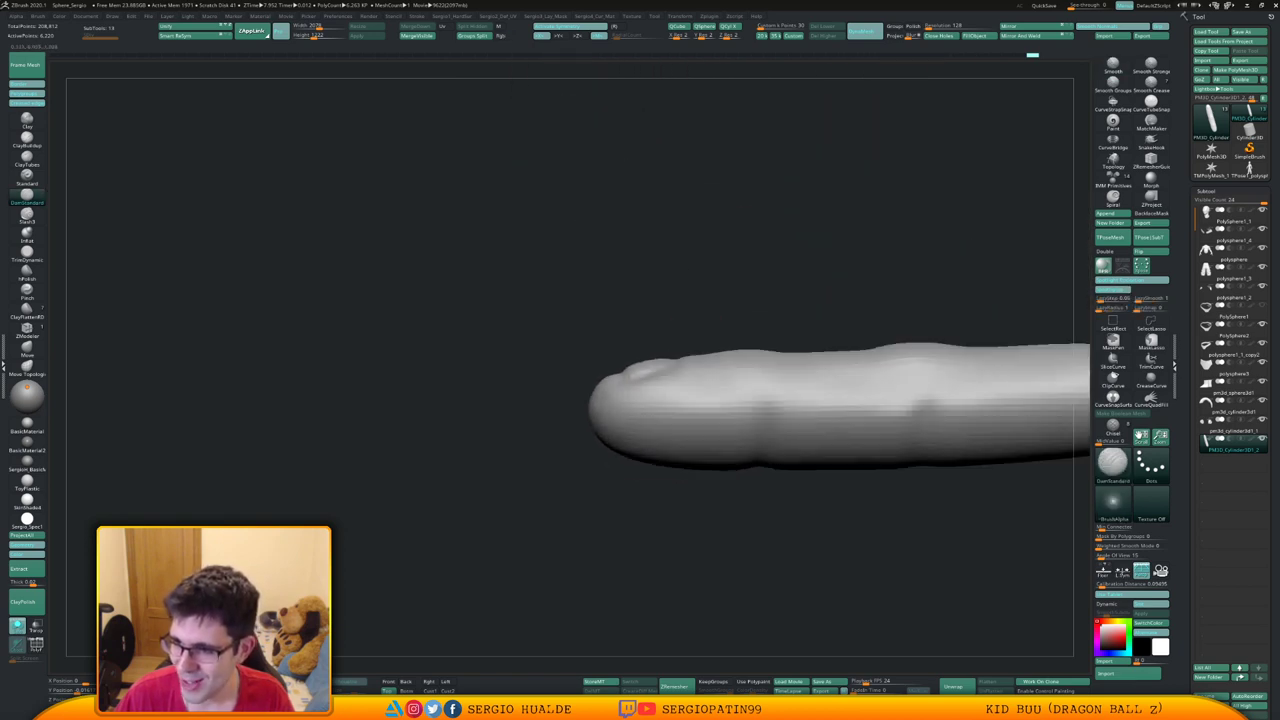
Raise the fingernail and pull its front edge forward with the Move brush
ctrl+right_drag(663, 374, 660, 383)
key(b)
key(m)
key(v)
mouse_move(660, 383)
mouse_down()
mouse_move(686, 361)
mouse_move(672, 367)
mouse_up()
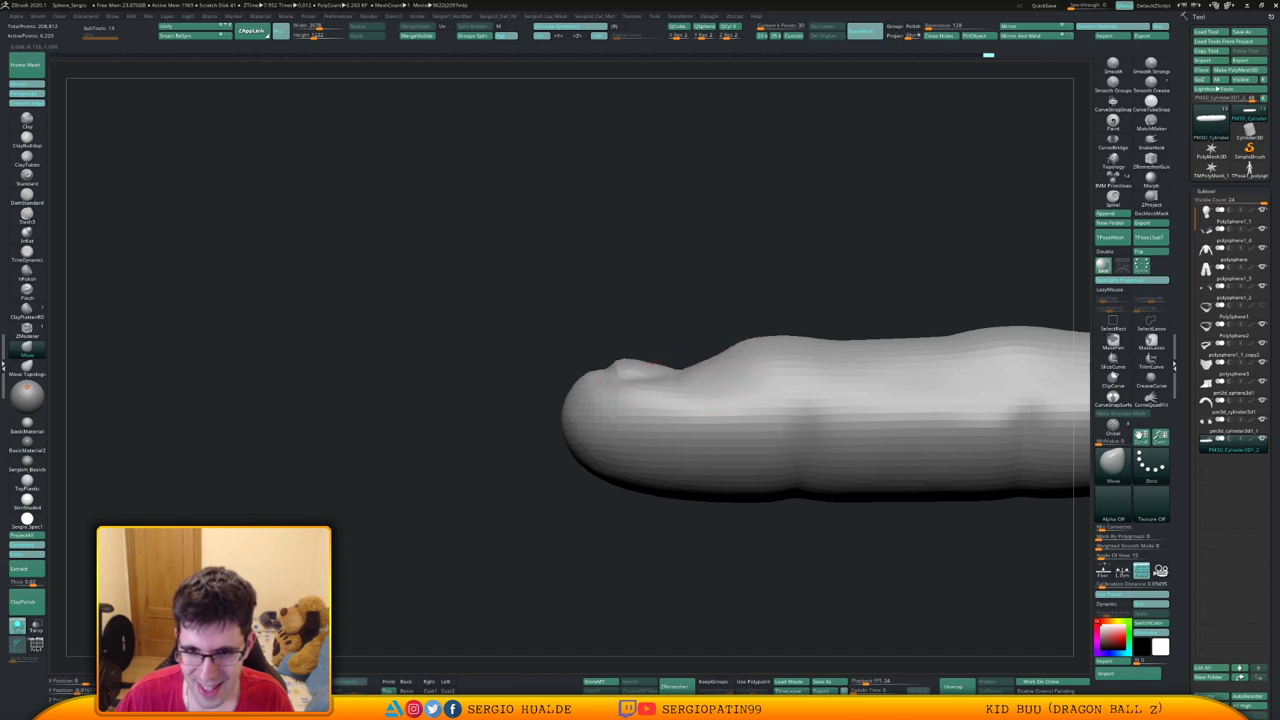
drag(587, 372, 580, 374)
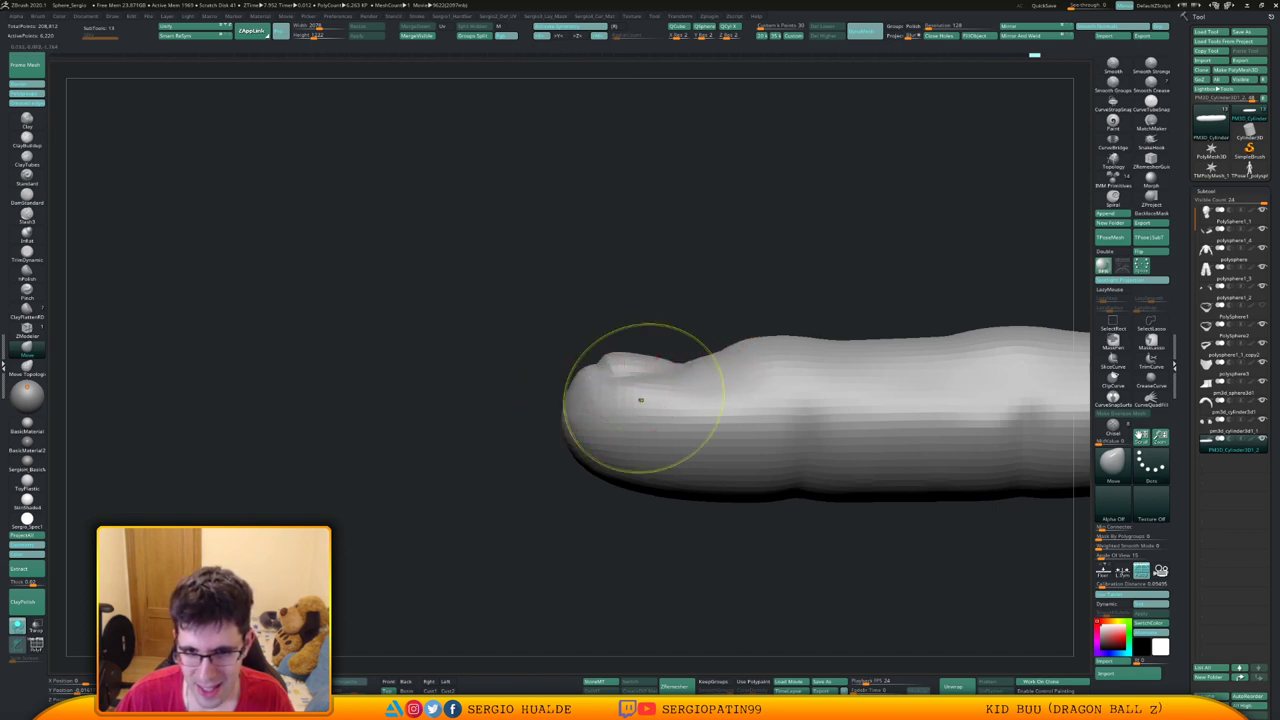
ctrl+right_drag(645, 399, 643, 362)
mouse_move(643, 362)
right_down()
mouse_move(665, 385)
mouse_move(650, 362)
right_up()
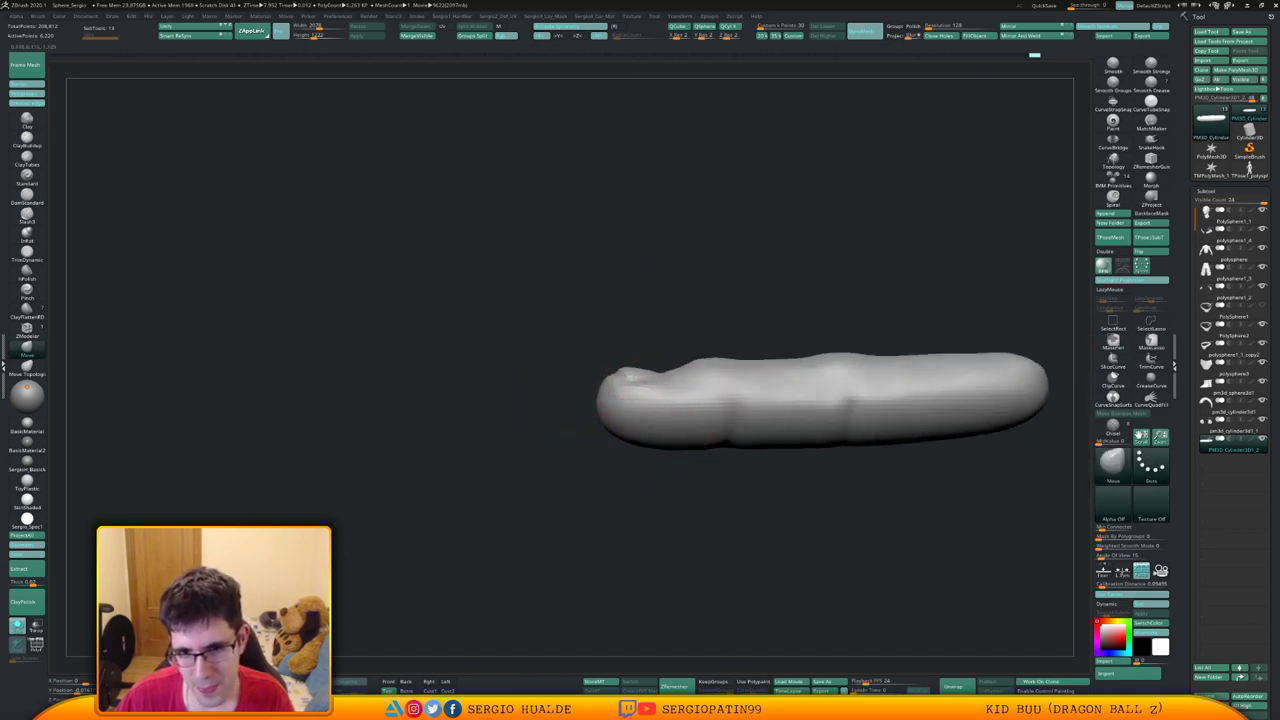
Reshape the fingertip around the nail with the Move brush and flatten it with TrimDynamic
mouse_move(642, 444)
right_down()
mouse_move(637, 417)
mouse_move(663, 442)
mouse_move(648, 408)
right_up()
key(s)
drag(648, 408, 652, 402)
right_drag(652, 402, 668, 411)
drag(665, 414, 648, 381)
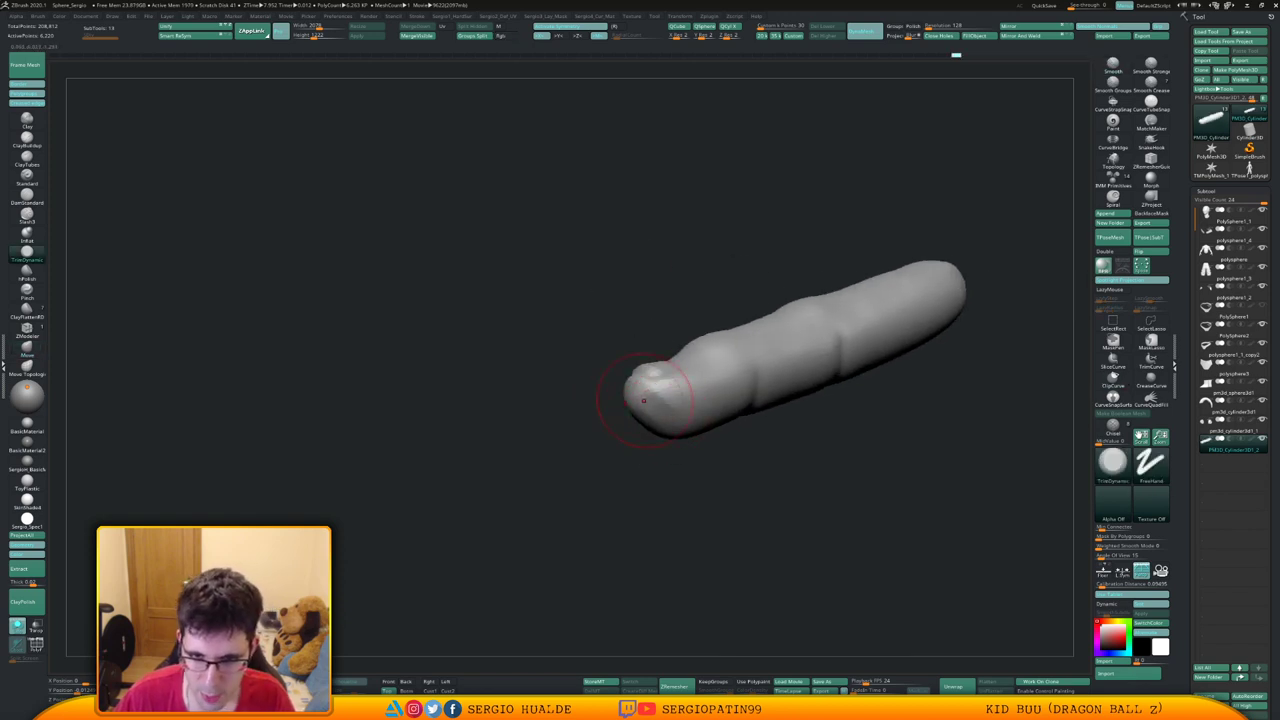
mouse_move(680, 412)
right_down()
mouse_move(678, 445)
mouse_move(633, 386)
mouse_move(658, 398)
right_up()
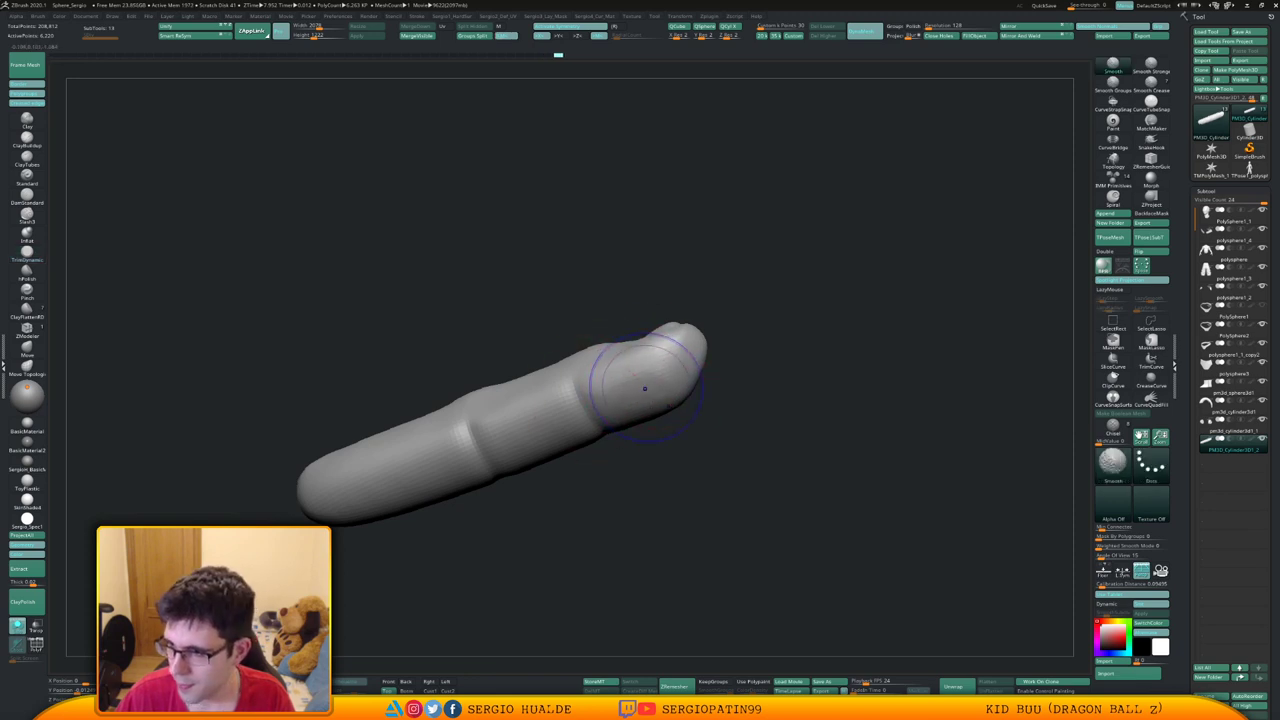
Smooth the fingertip and adjust the finger's underside and pad profile with the Move brush
mouse_move(634, 371)
right_down()
mouse_move(650, 413)
mouse_move(643, 400)
mouse_move(706, 370)
right_up()
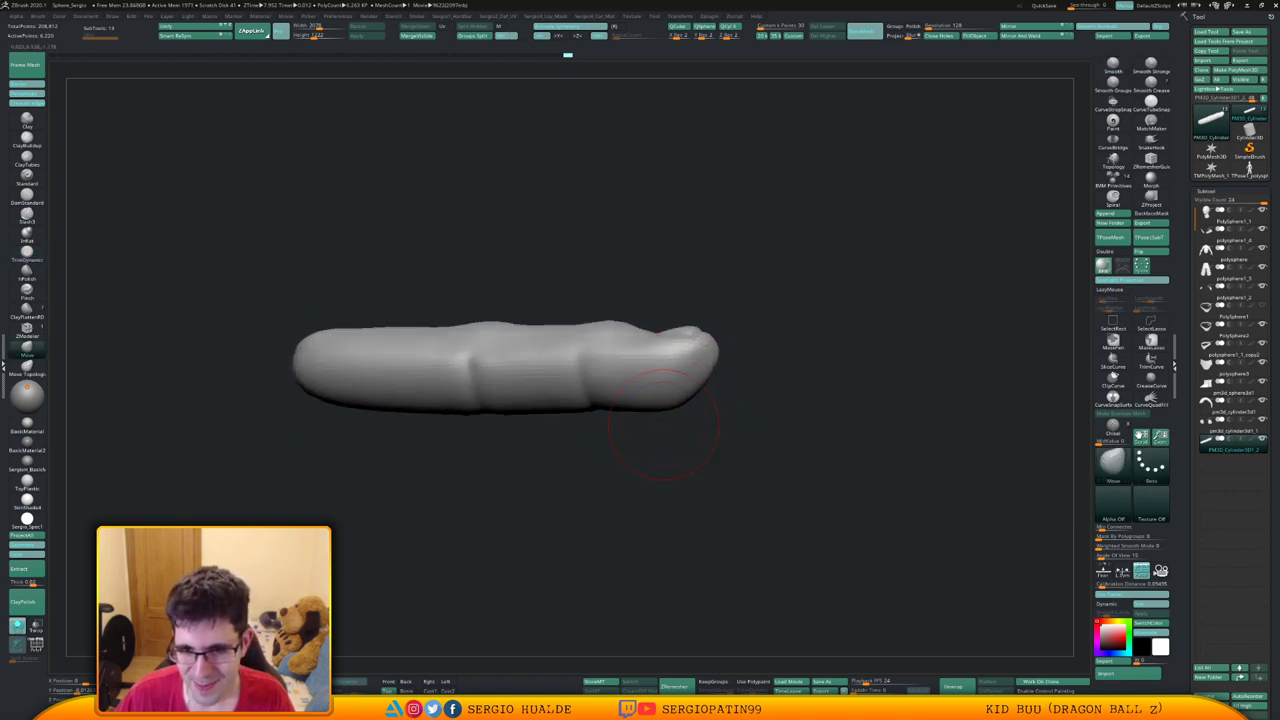
alt+right_drag(671, 434, 690, 411)
key(s)
drag(691, 411, 696, 416)
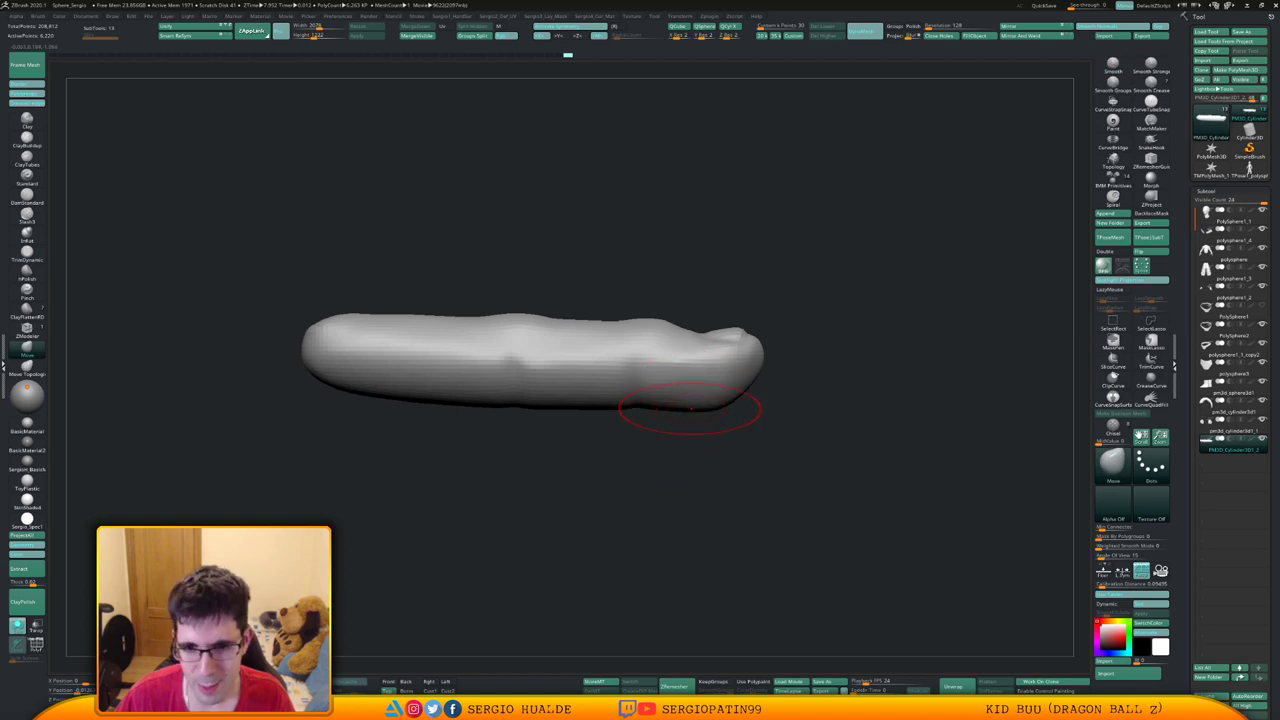
alt+right_drag(625, 404, 678, 422)
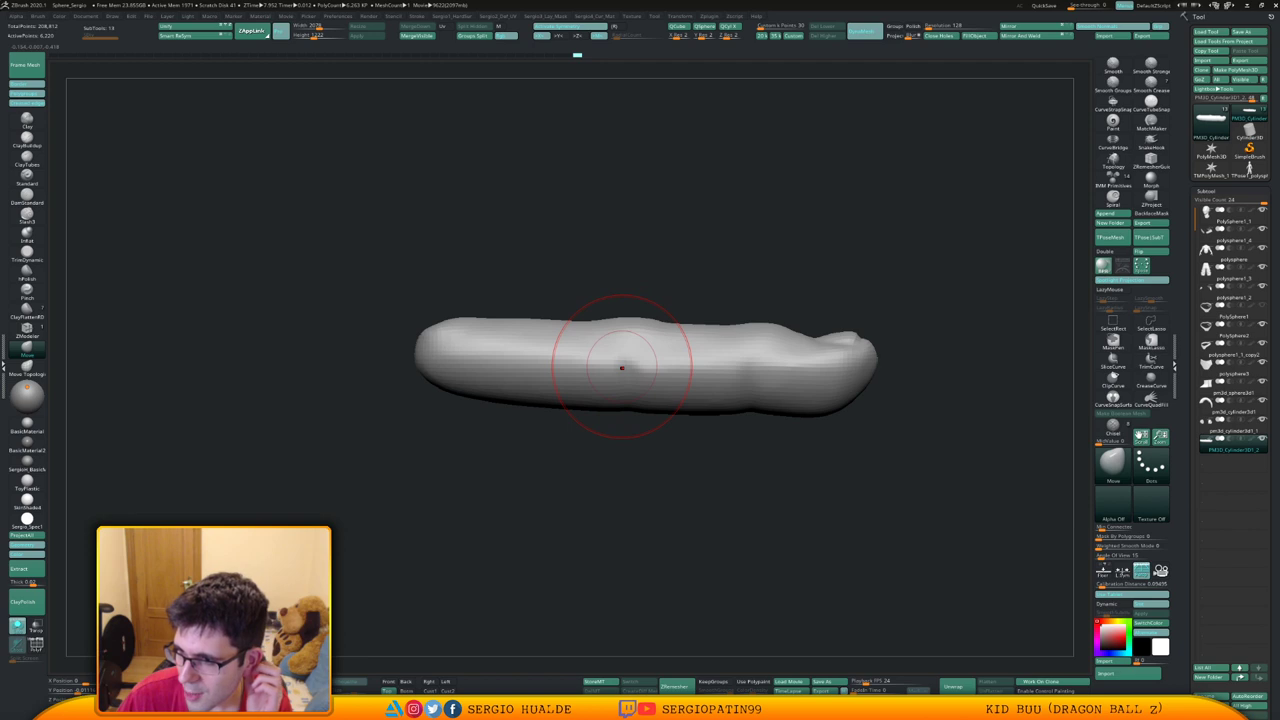
mouse_move(623, 380)
alt+right_down()
mouse_move(697, 377)
mouse_move(815, 270)
alt+right_up()
right_drag(765, 325, 731, 360)
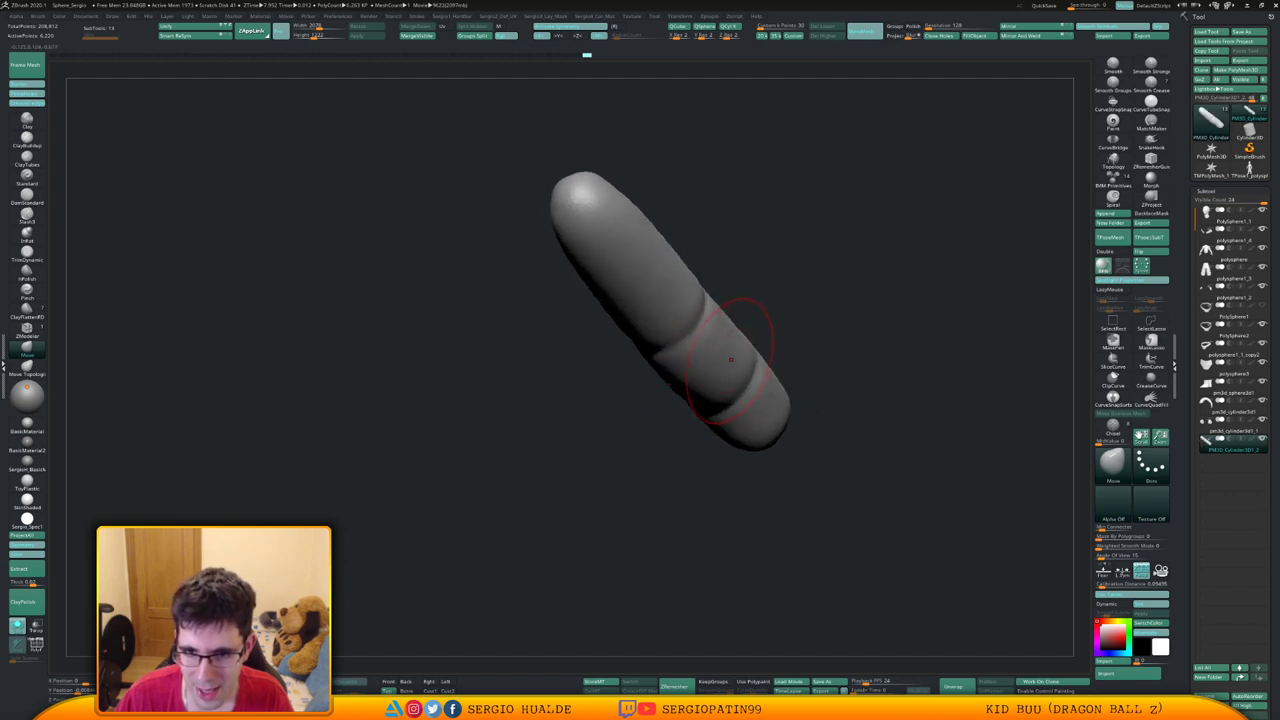
Refine the finger's top profile around the middle section with the Move brush
mouse_move(694, 405)
right_down()
mouse_move(729, 366)
mouse_move(720, 375)
right_up()
drag(727, 320, 728, 327)
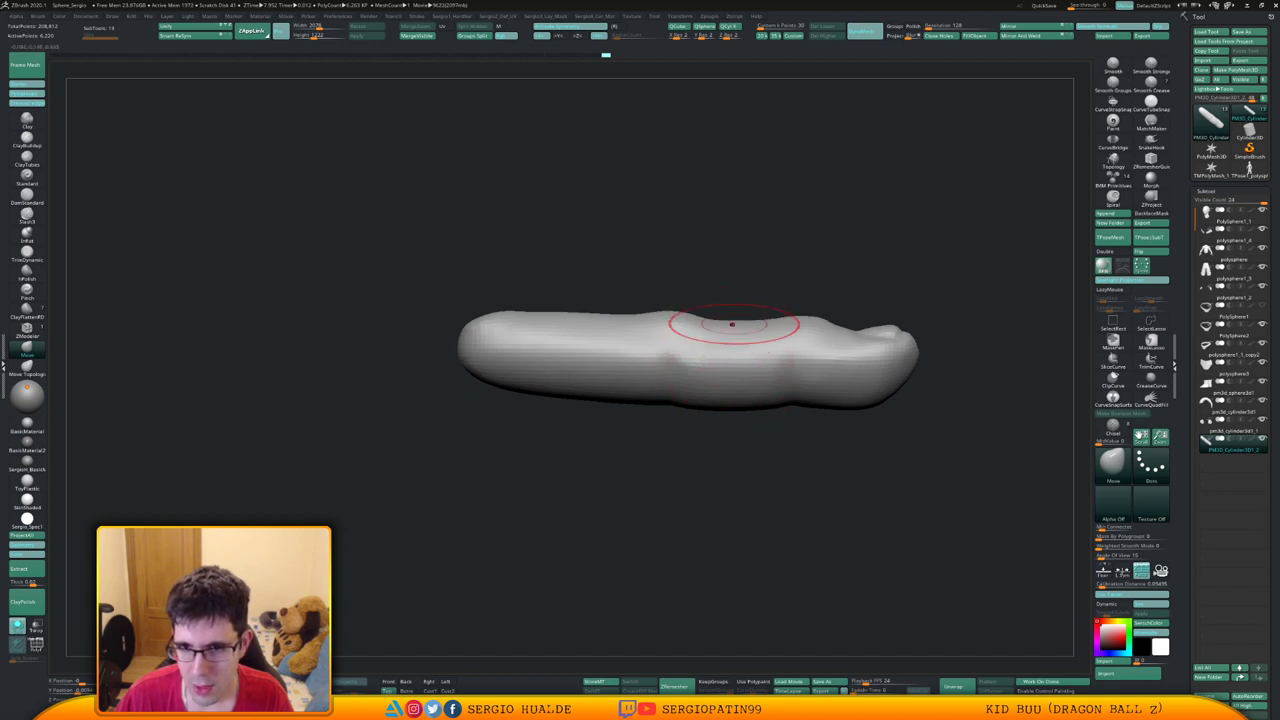
alt+right_drag(710, 328, 701, 371)
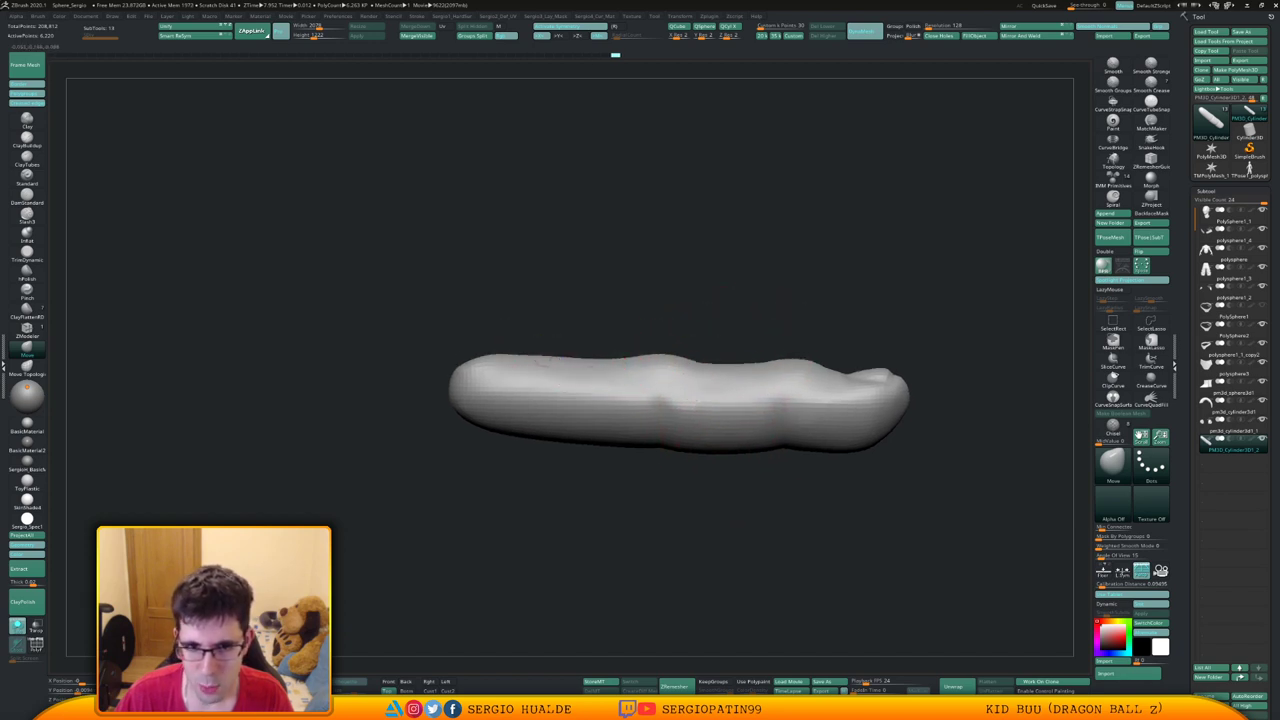
mouse_move(587, 431)
alt+right_down()
mouse_move(634, 348)
mouse_move(635, 380)
mouse_move(665, 398)
mouse_move(705, 275)
mouse_move(678, 280)
mouse_move(699, 392)
alt+right_up()
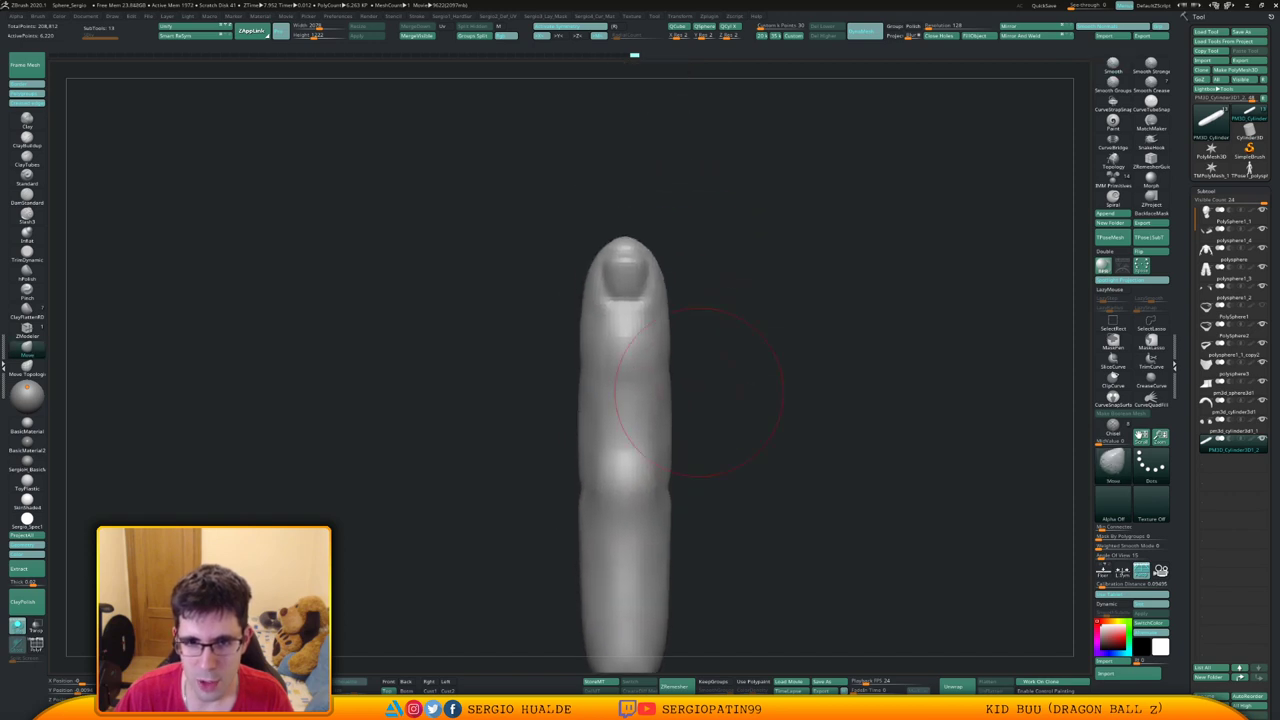
mouse_move(686, 286)
alt+right_down()
mouse_move(688, 385)
mouse_move(662, 332)
mouse_move(730, 356)
alt+right_up()
Mask the fingernail and invert the mask to leave only the nail editable
key(shift)
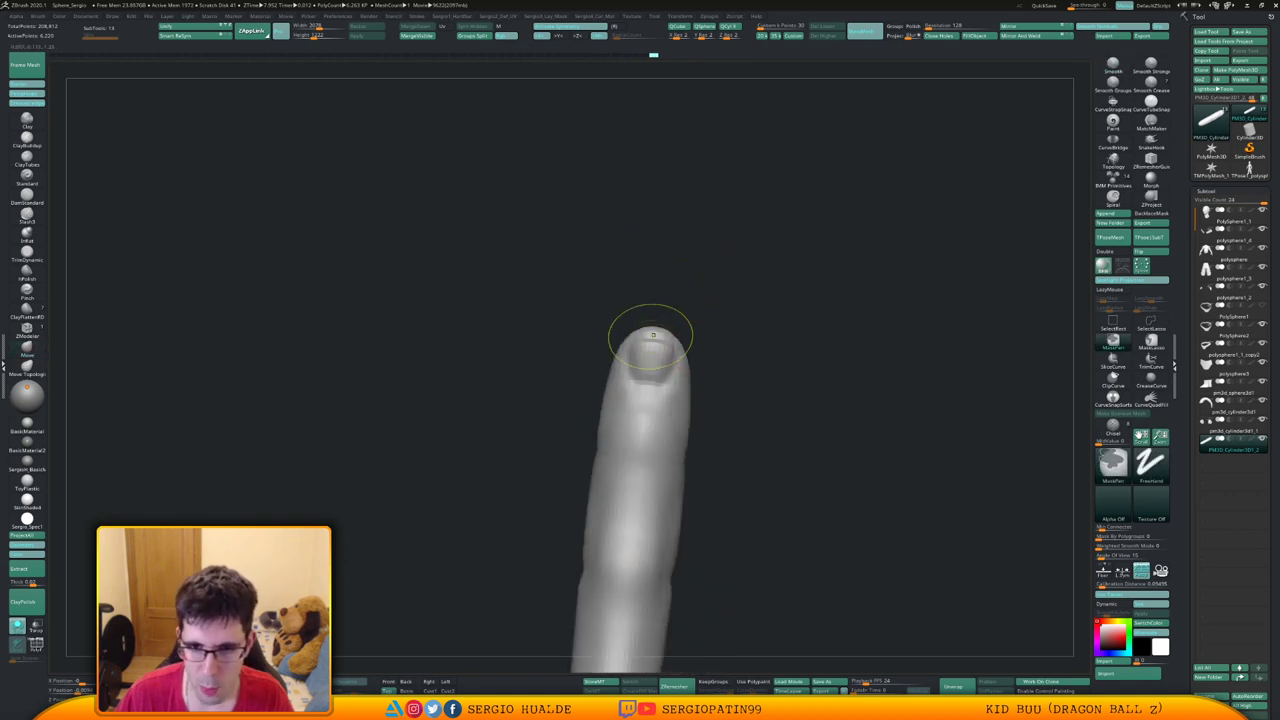
mouse_move(651, 337)
ctrl+right_down()
mouse_move(700, 366)
mouse_move(718, 340)
ctrl+right_up()
key(ctrl)
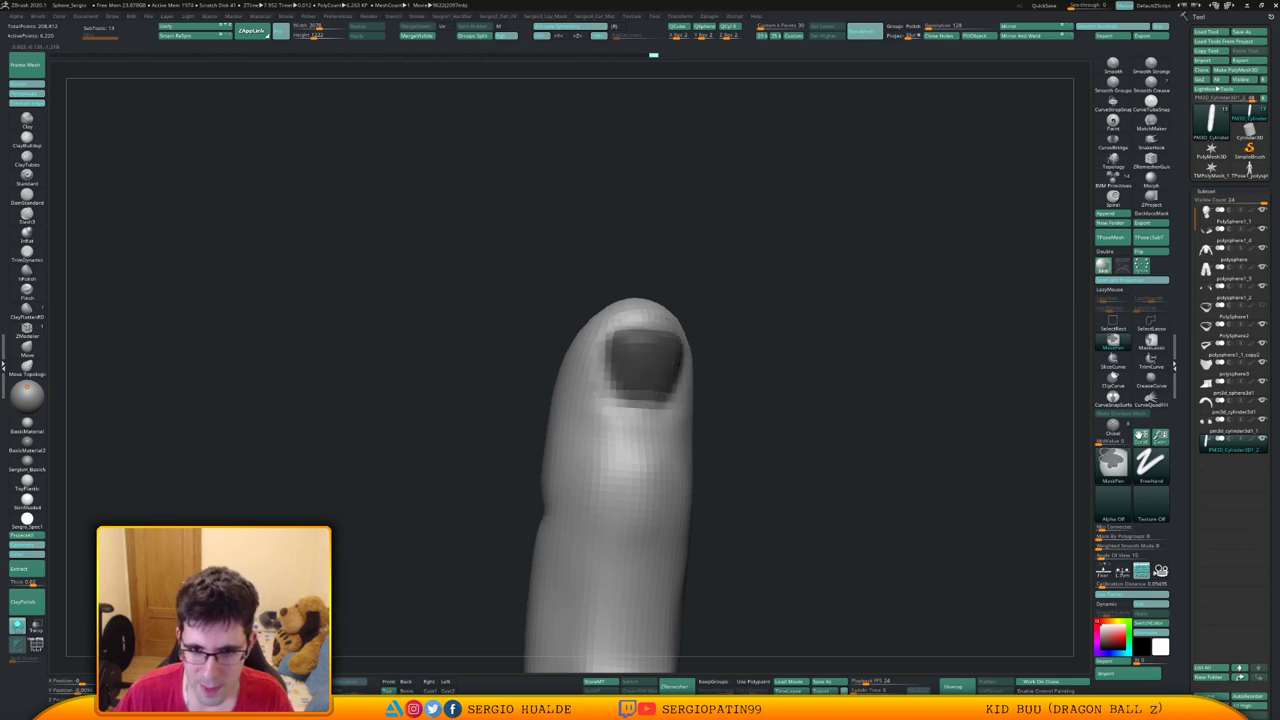
right_drag(718, 340, 751, 318)
ctrl+click(751, 318)
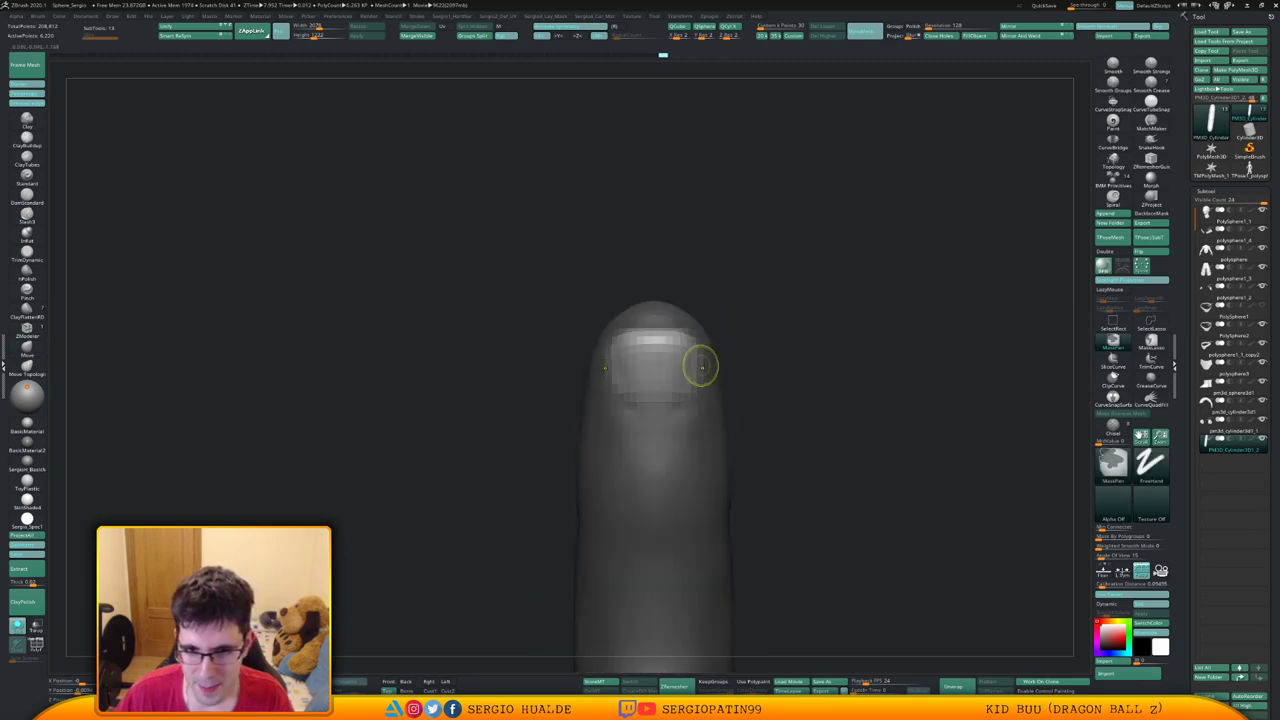
Reshape the sides and base of the unmasked fingernail with the Move brush
drag(691, 366, 692, 357)
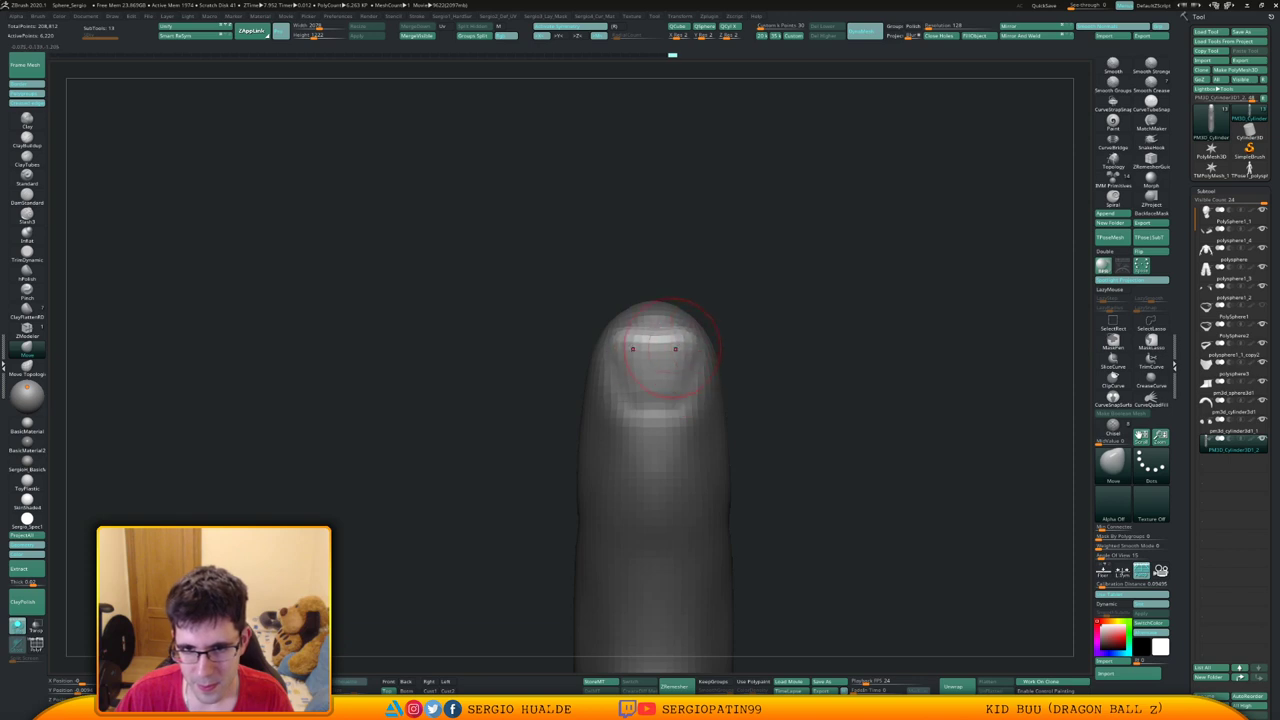
right_drag(666, 350, 682, 350)
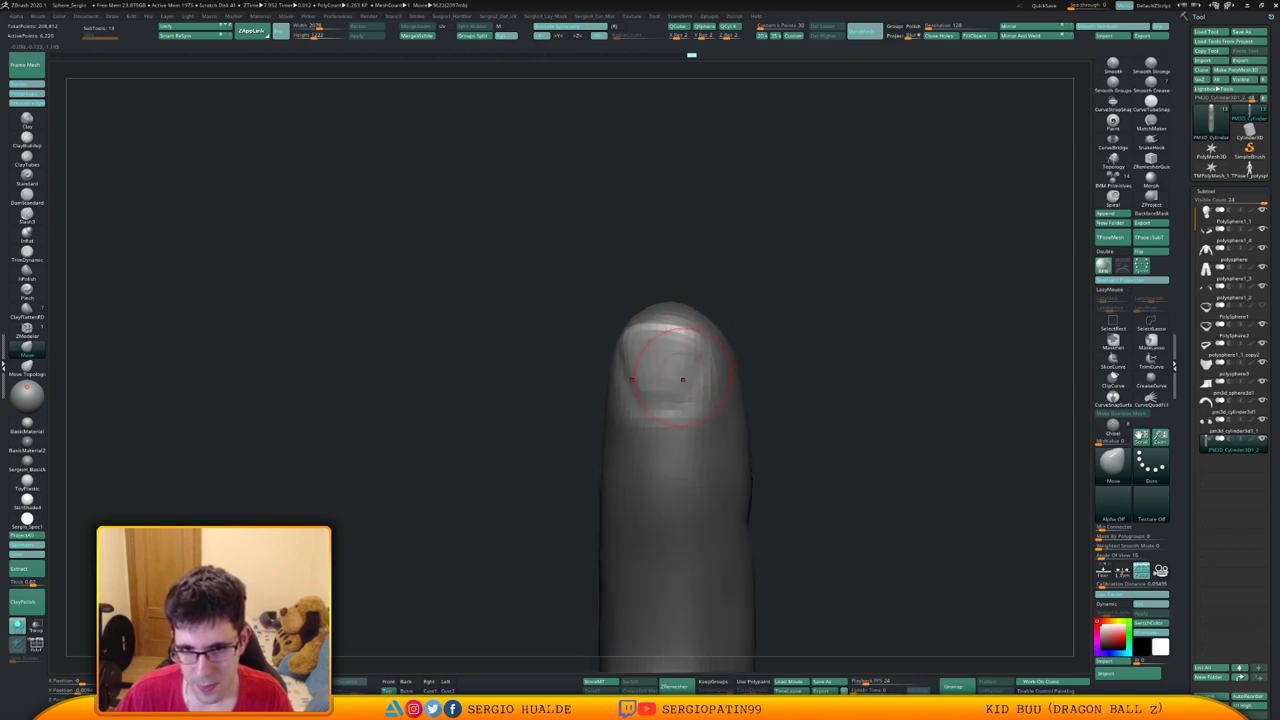
mouse_move(682, 401)
right_down()
mouse_move(737, 343)
mouse_move(760, 400)
mouse_move(680, 457)
mouse_move(698, 430)
mouse_move(686, 388)
mouse_move(663, 374)
right_up()
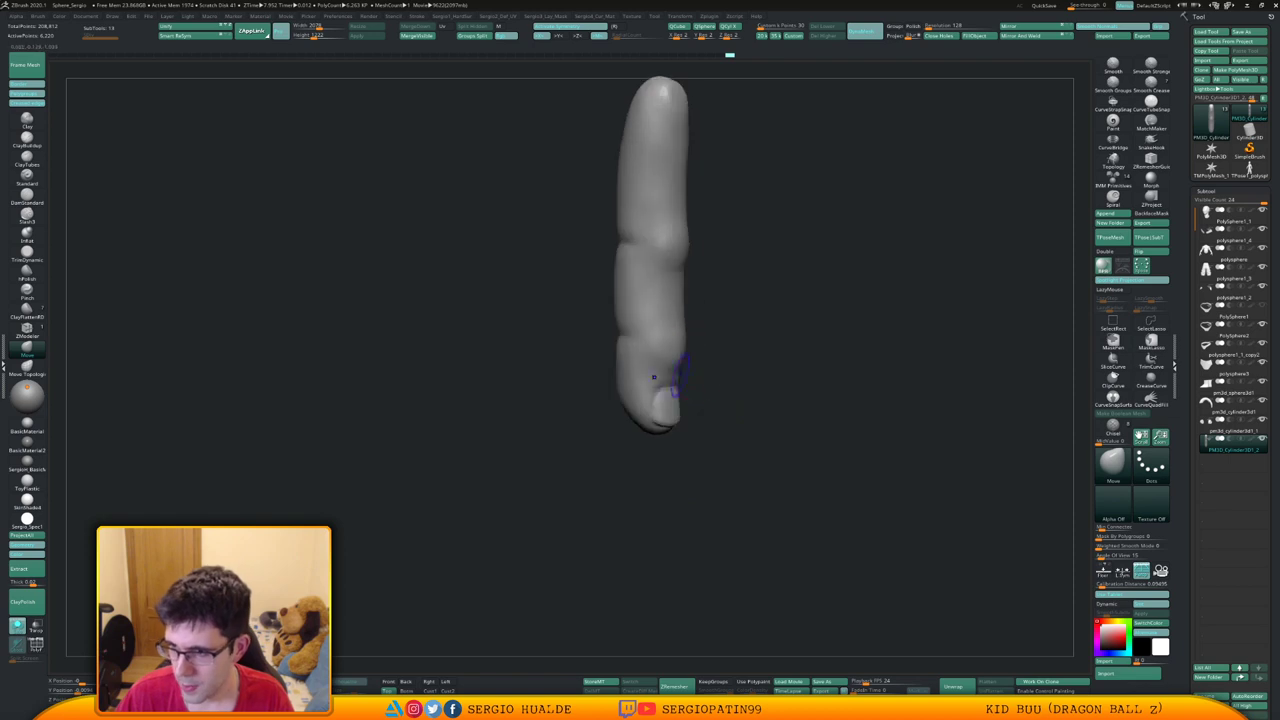
Carve the creases around the finger's two upper joints with the DamStandard brush
key(b)
key(d)
key(s)
key(s)
drag(663, 371, 672, 371)
mouse_move(670, 378)
ctrl+right_down()
mouse_move(653, 358)
mouse_move(693, 381)
ctrl+right_up()
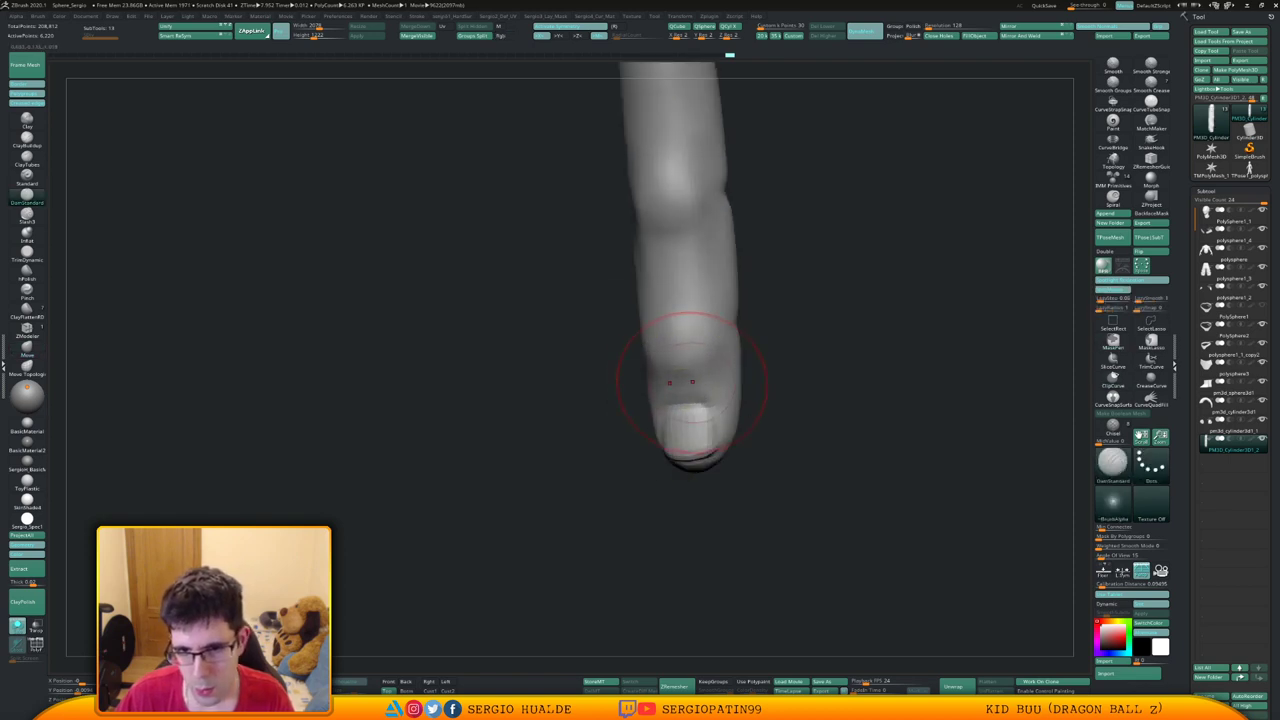
mouse_move(723, 334)
right_down()
mouse_move(676, 369)
mouse_move(701, 311)
right_up()
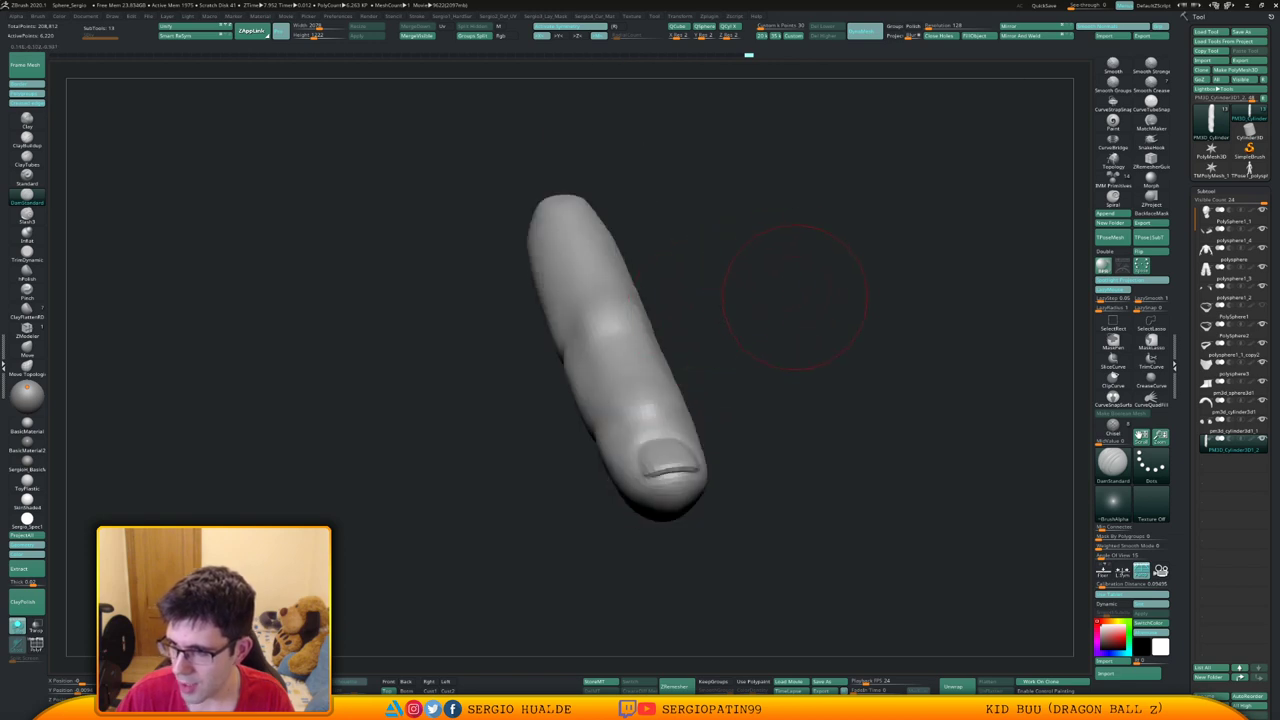
right_drag(794, 297, 766, 320)
mouse_move(700, 393)
alt+right_down()
mouse_move(686, 323)
mouse_move(694, 331)
mouse_move(666, 300)
mouse_move(662, 338)
alt+right_up()
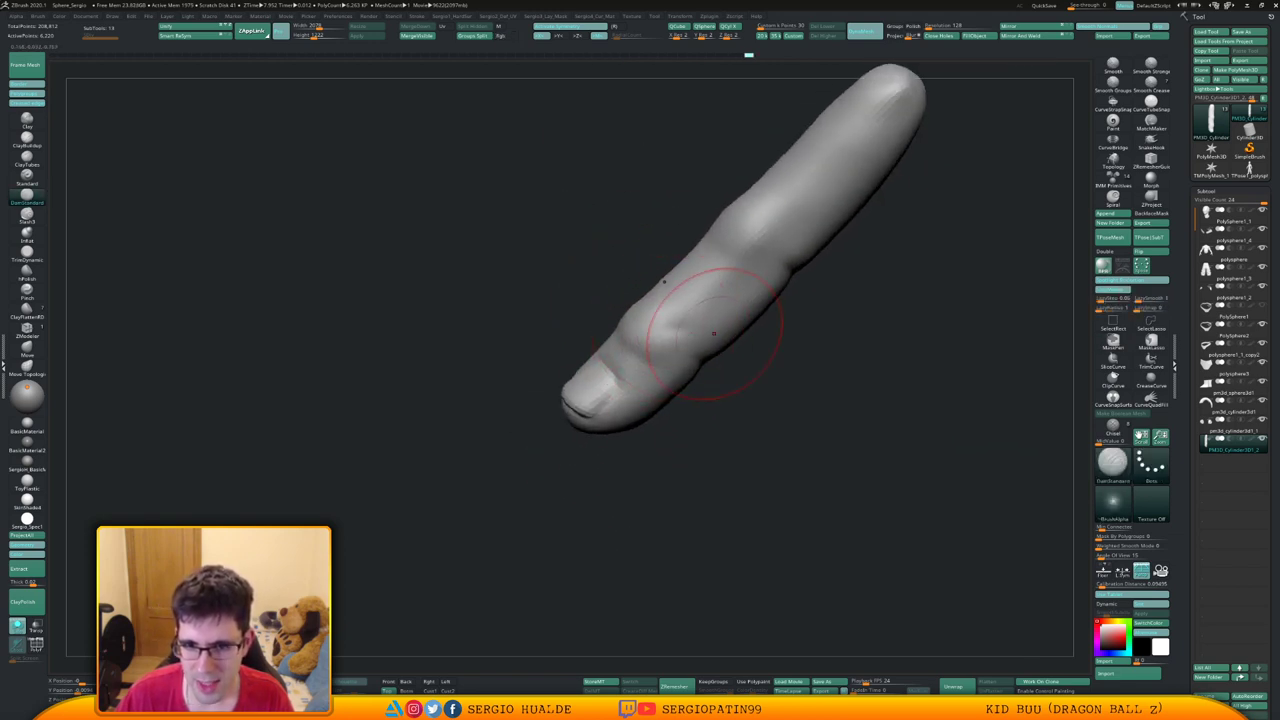
drag(755, 264, 766, 268)
Build up volume around the finger's knuckles with a smaller Clay brush
key(b)
key(c)
key(l)
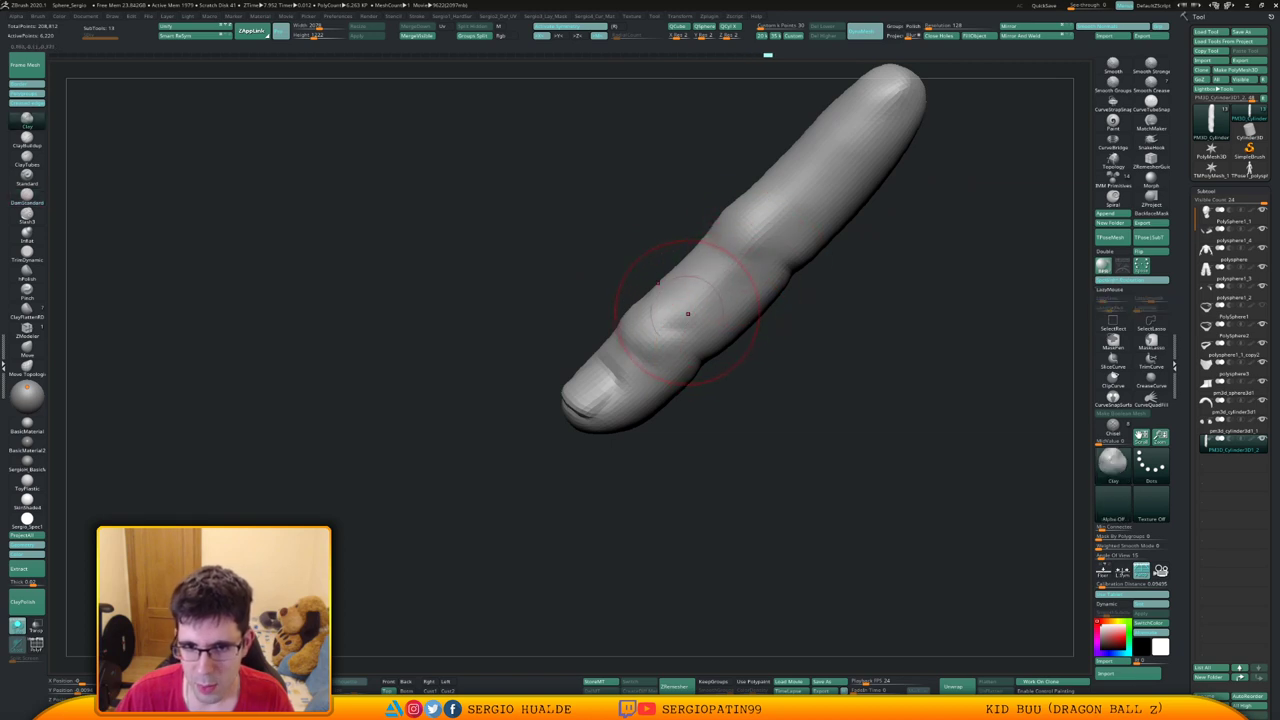
drag(686, 314, 670, 317)
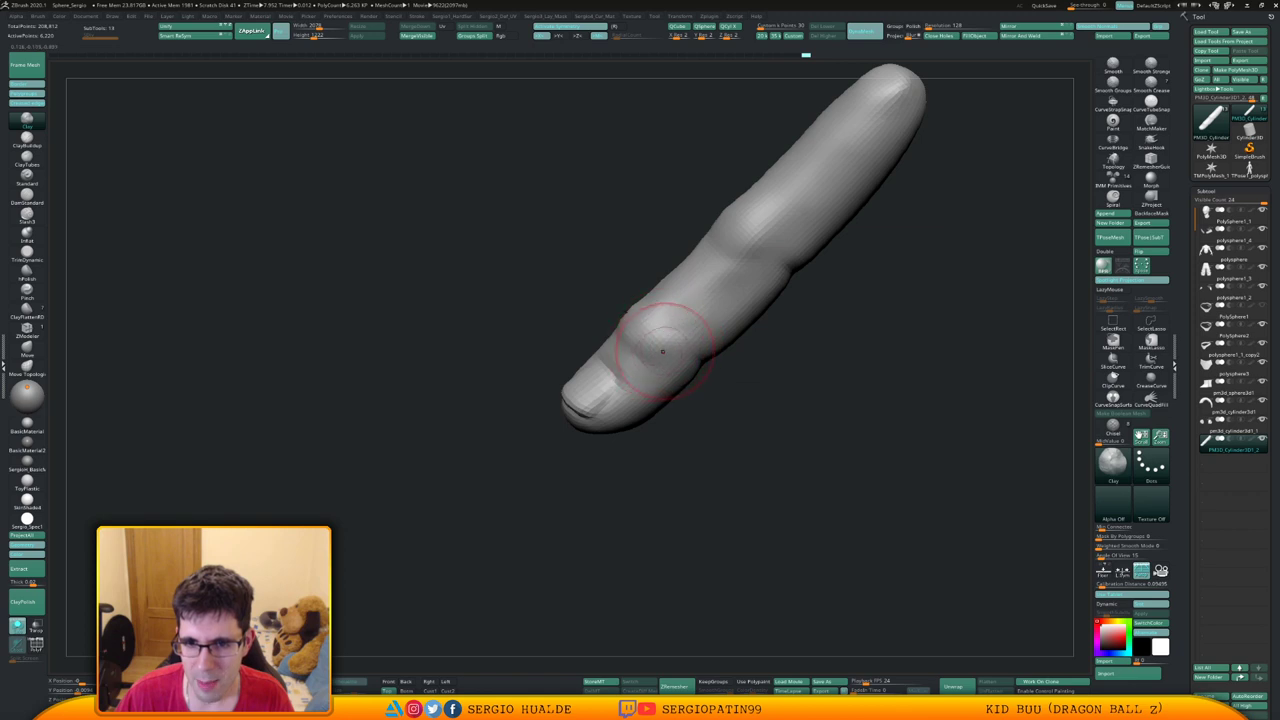
mouse_move(650, 365)
right_down()
mouse_move(676, 355)
mouse_move(650, 364)
mouse_move(665, 369)
mouse_move(676, 342)
right_up()
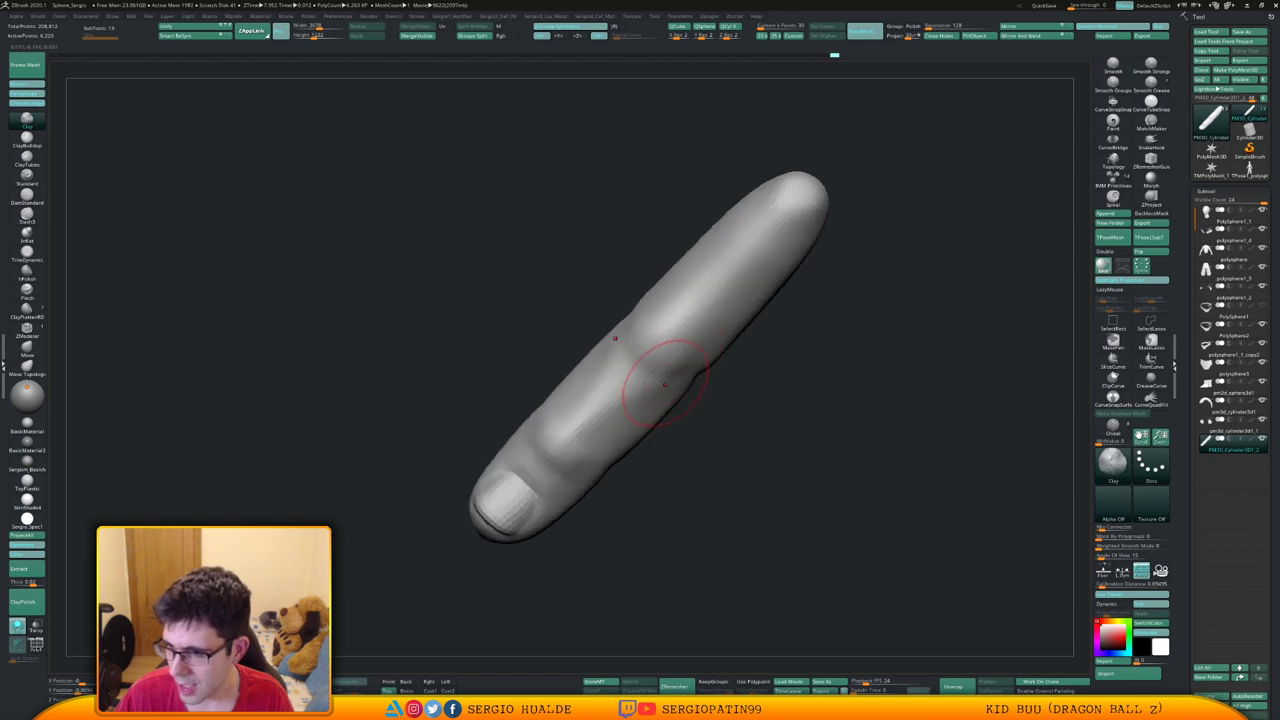
right_drag(665, 385, 651, 361)
ctrl+right_drag(653, 416, 637, 350)
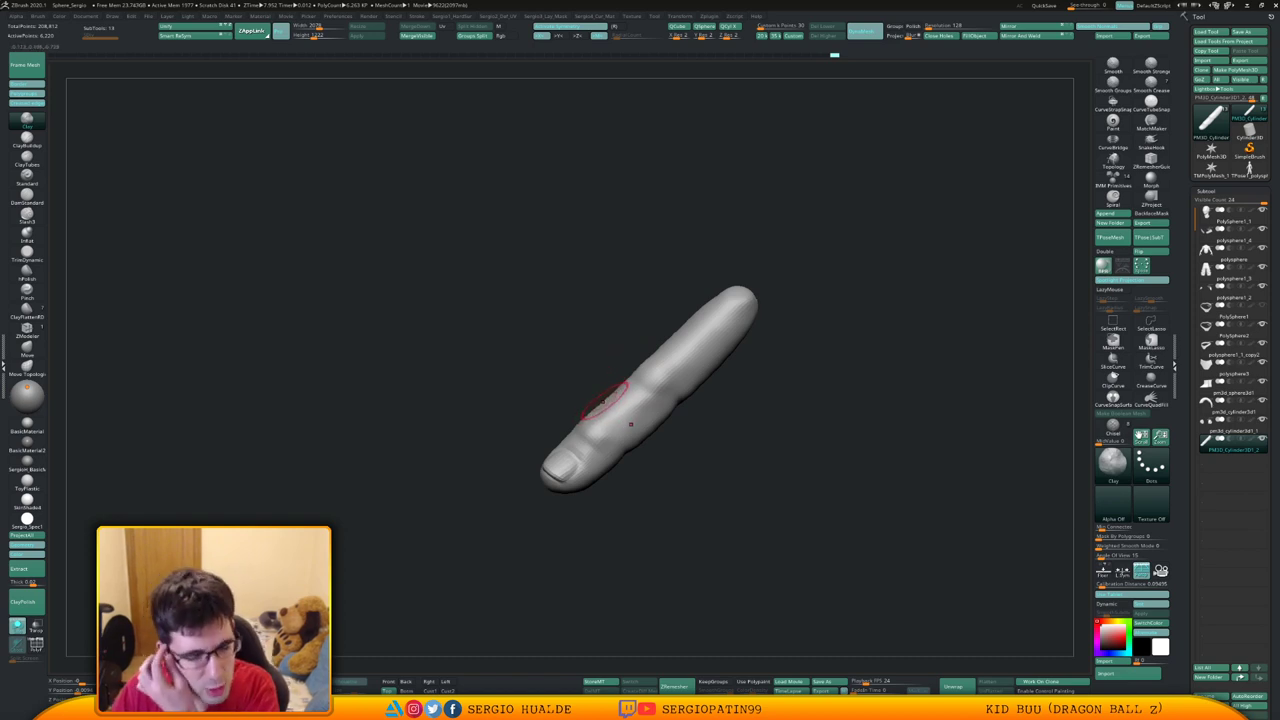
drag(762, 272, 747, 240)
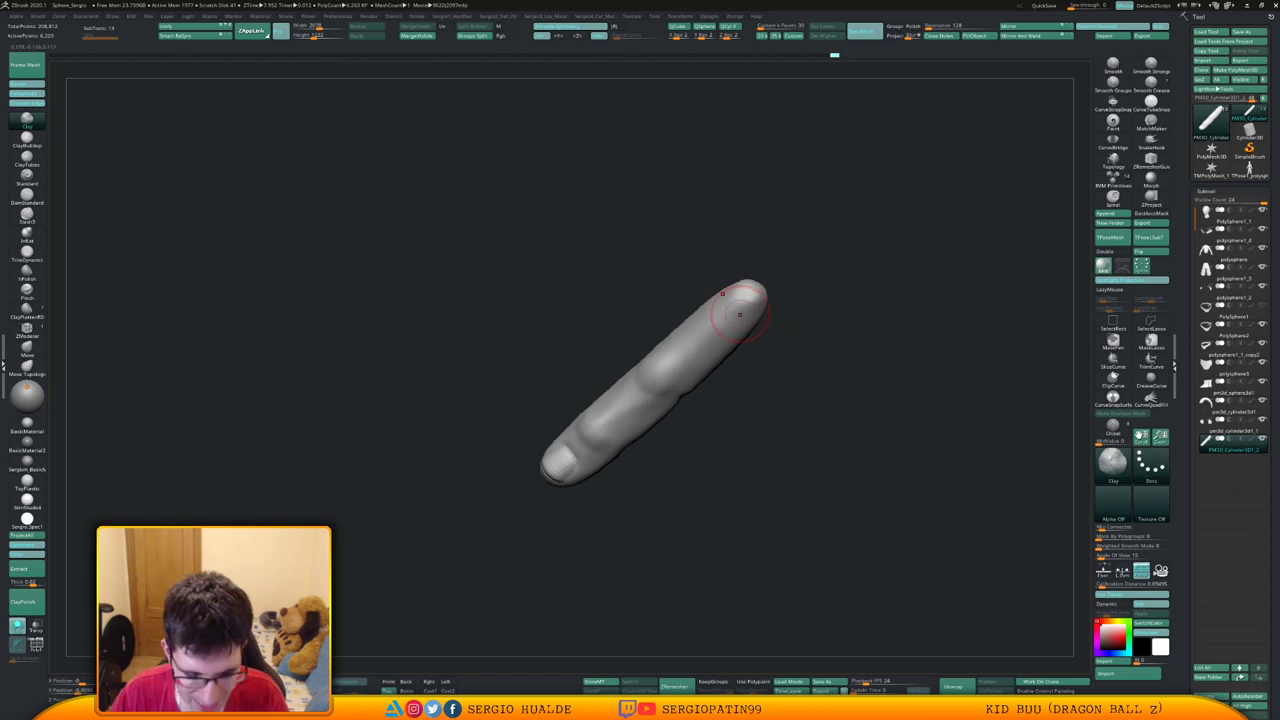
Show the polyframe and try to put the finger's masked base segment in its own polygroup
key(shift+f)
drag(768, 318, 650, 520)
key(ctrl+w)
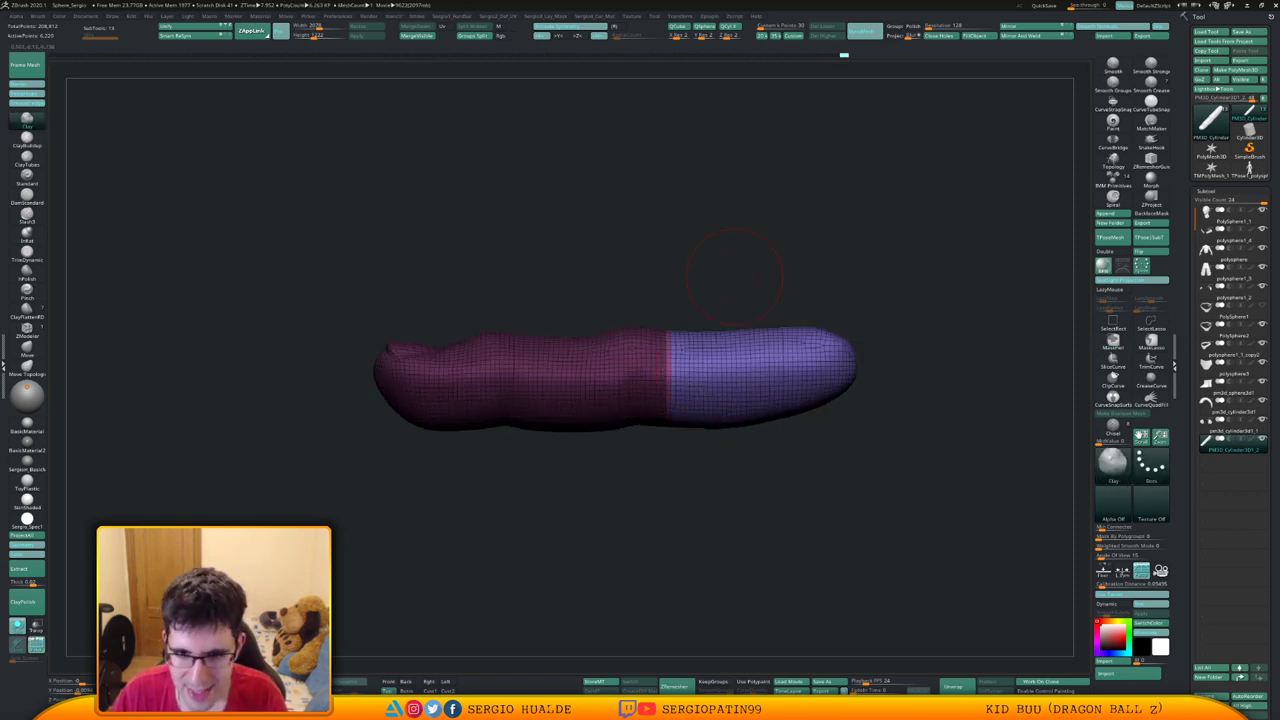
ctrl+drag(771, 211, 764, 274)
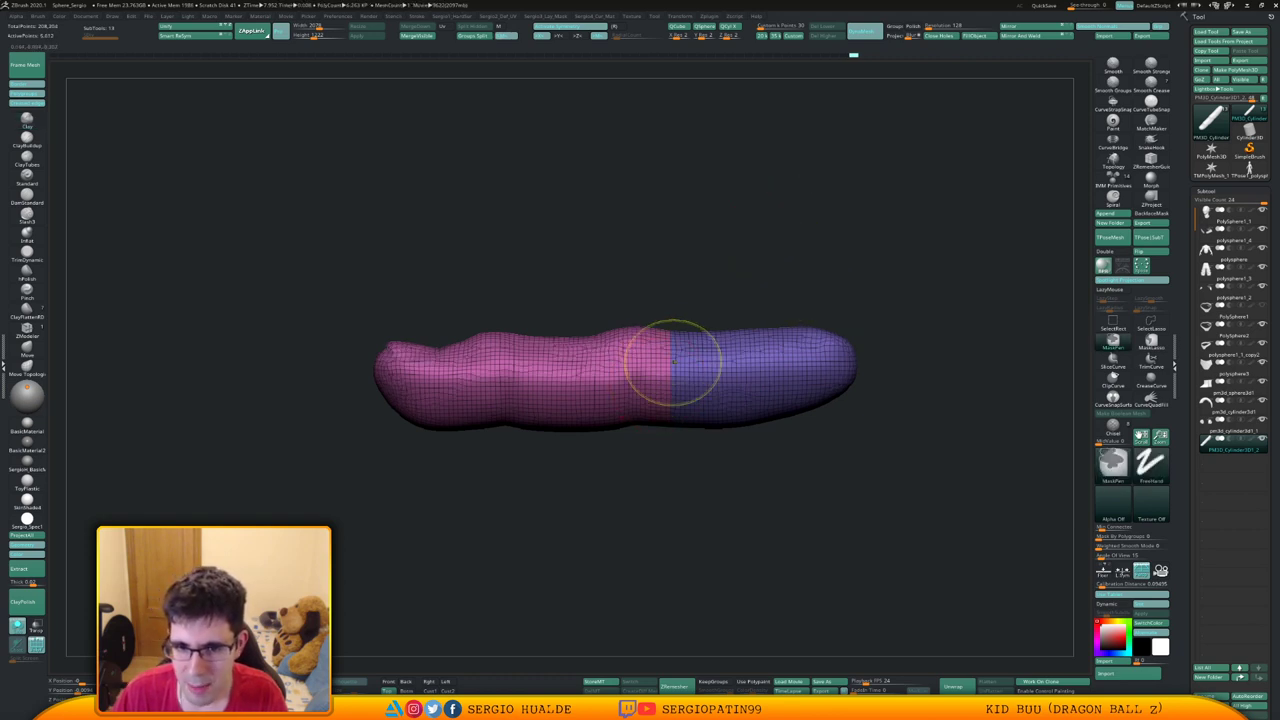
Undo the base segment's polygroup split and clear the remaining mask
key(ctrl+z)
key(ctrl+z)
key(ctrl+z)
key(ctrl+z)
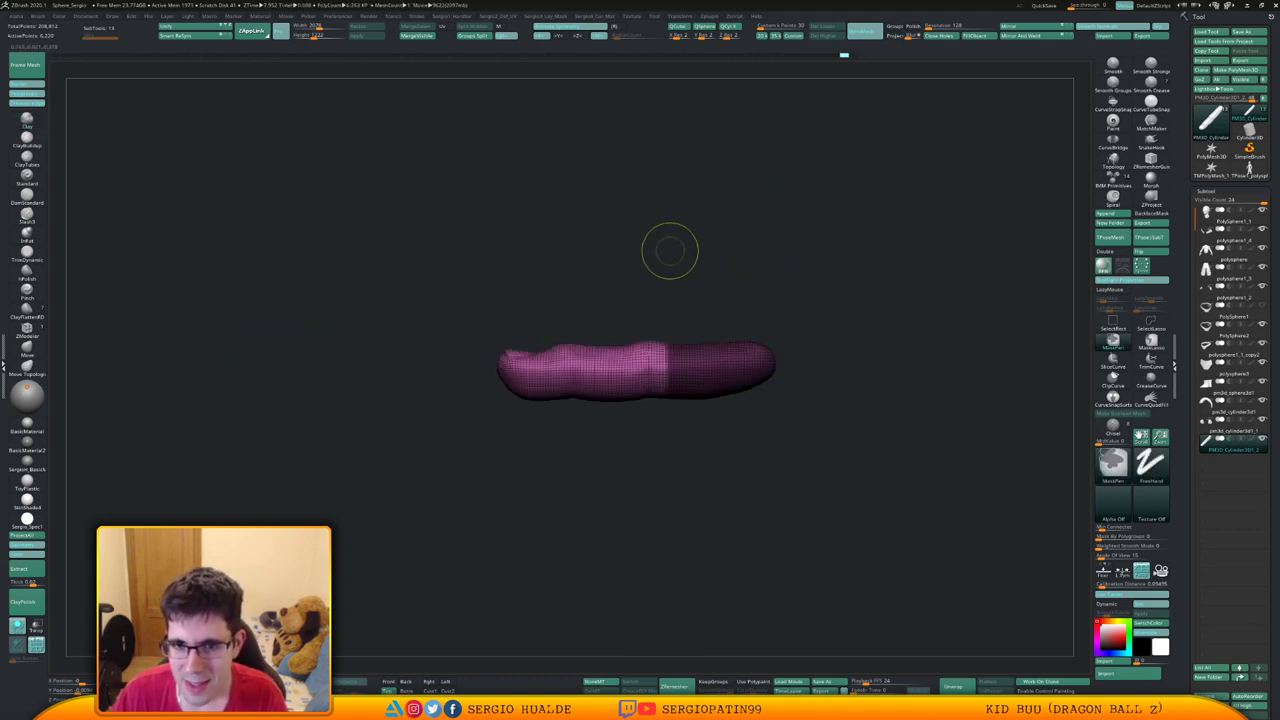
mouse_move(690, 257)
mouse_down()
mouse_move(740, 240)
mouse_move(708, 290)
mouse_move(682, 284)
mouse_move(698, 248)
mouse_up()
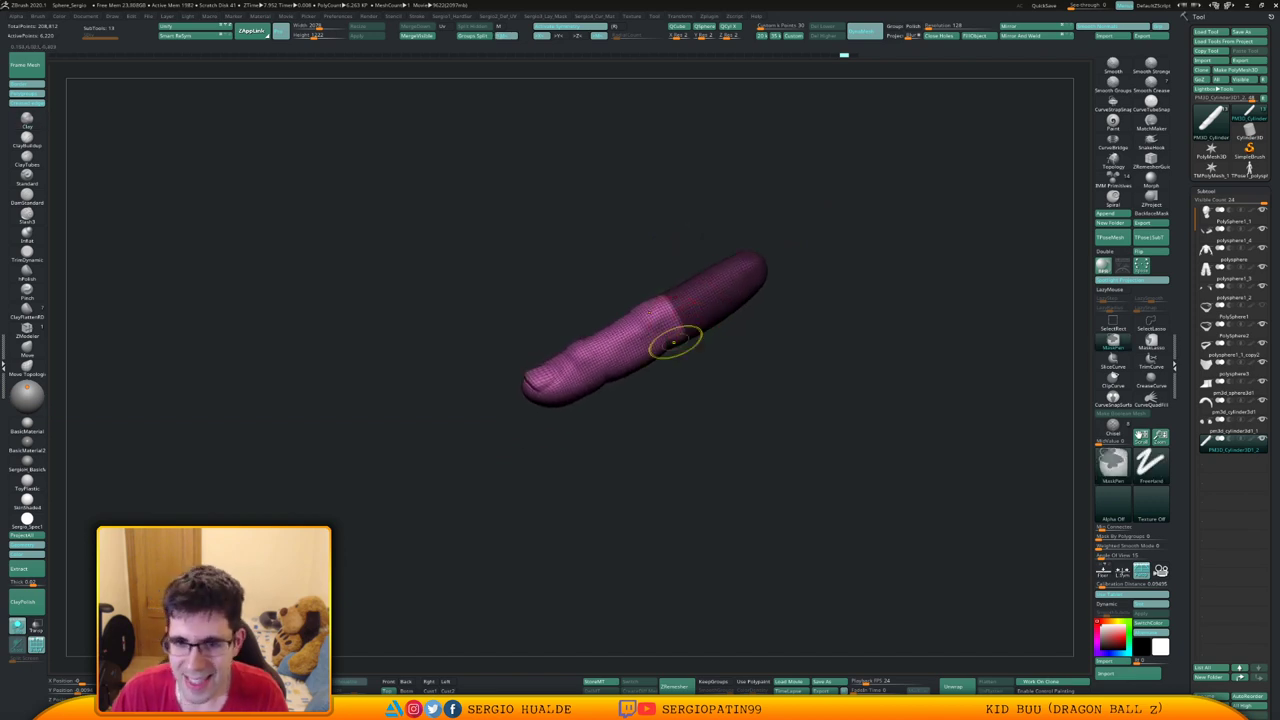
ctrl+drag(688, 415, 697, 437)
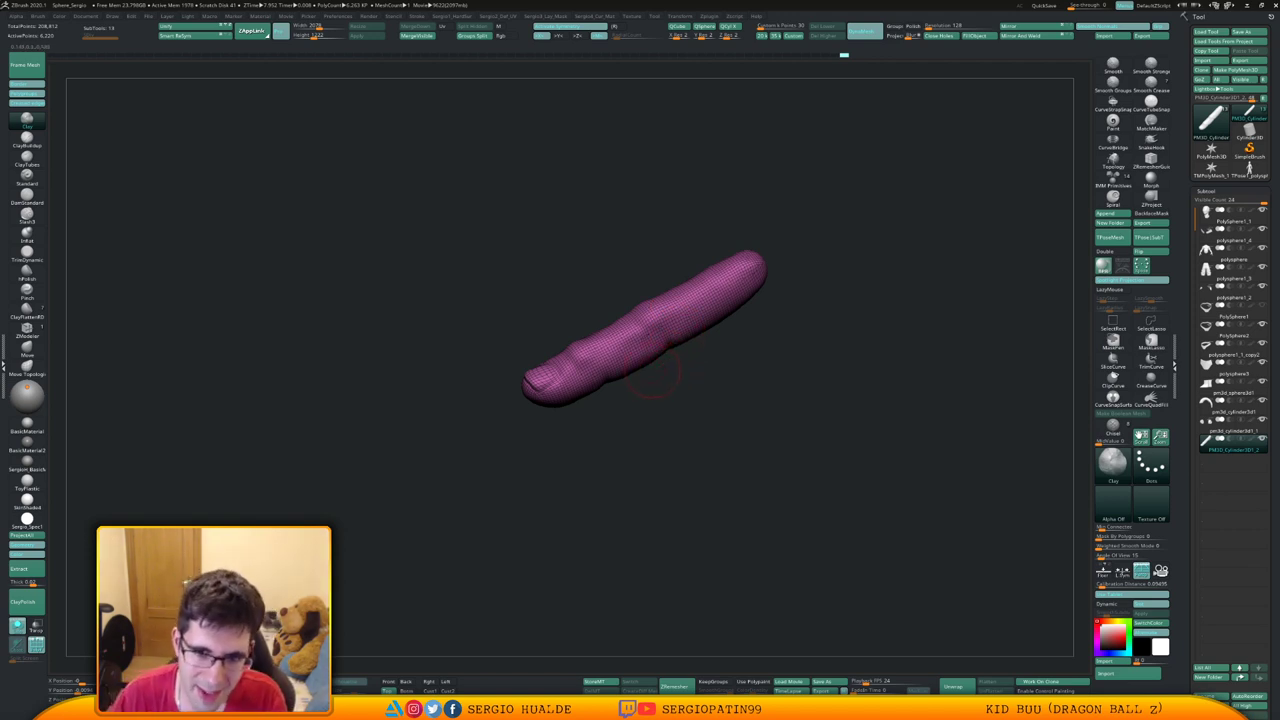
drag(671, 375, 672, 402)
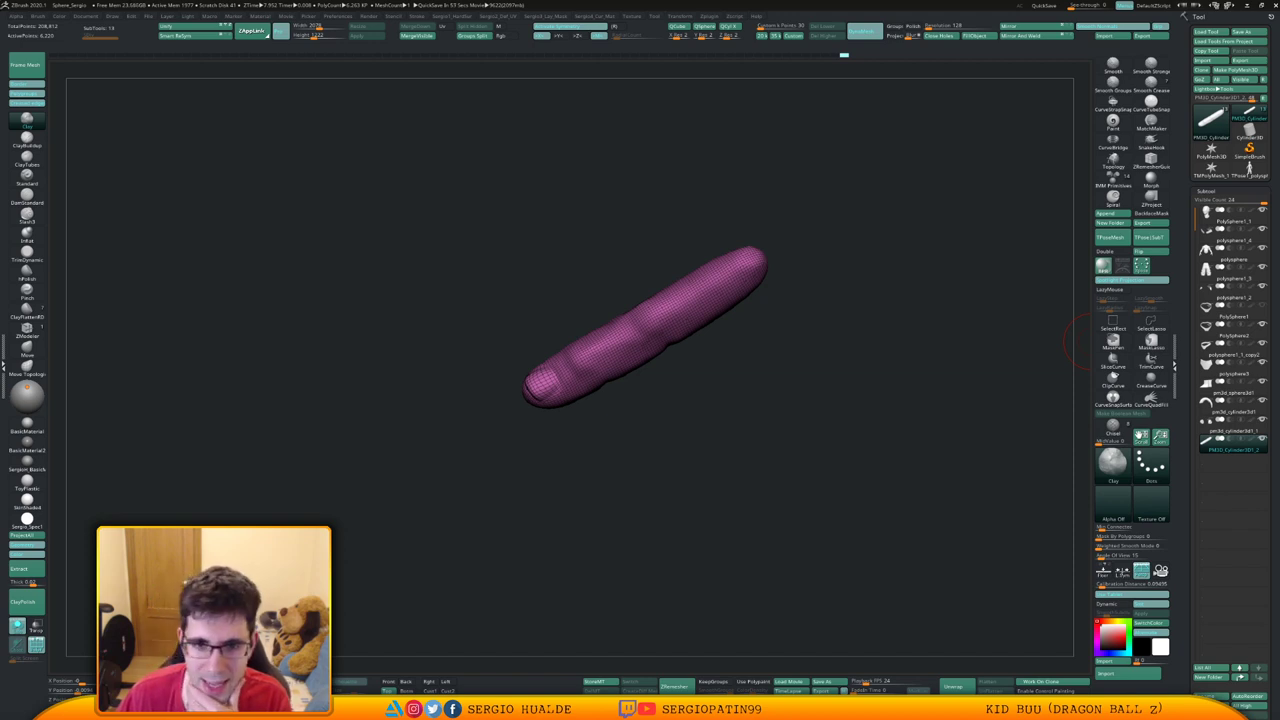
drag(784, 478, 777, 429)
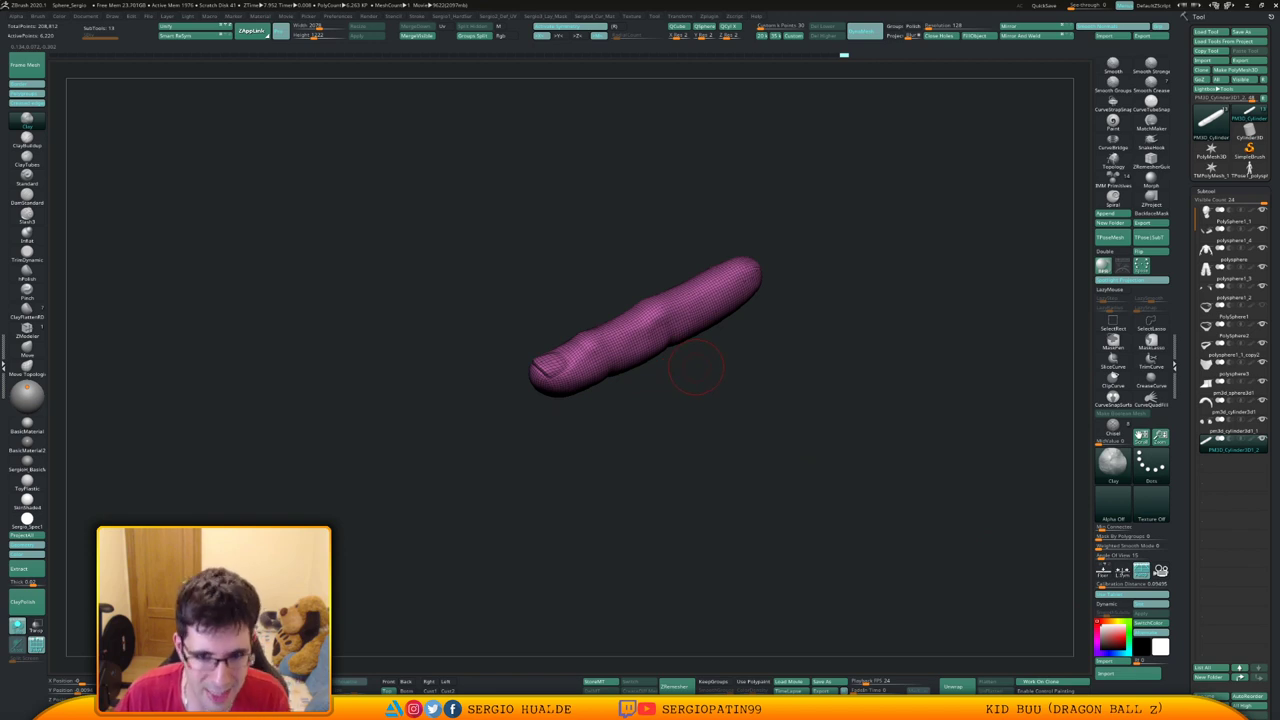
drag(726, 351, 687, 474)
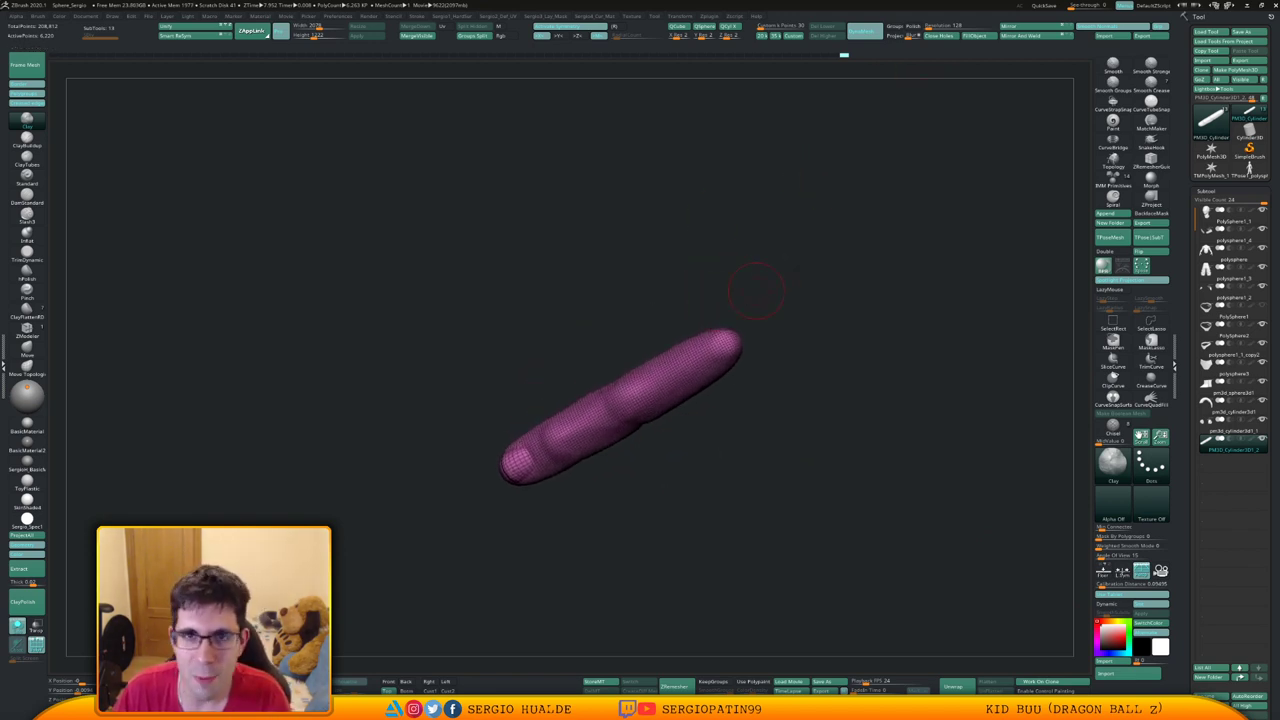
key(f)
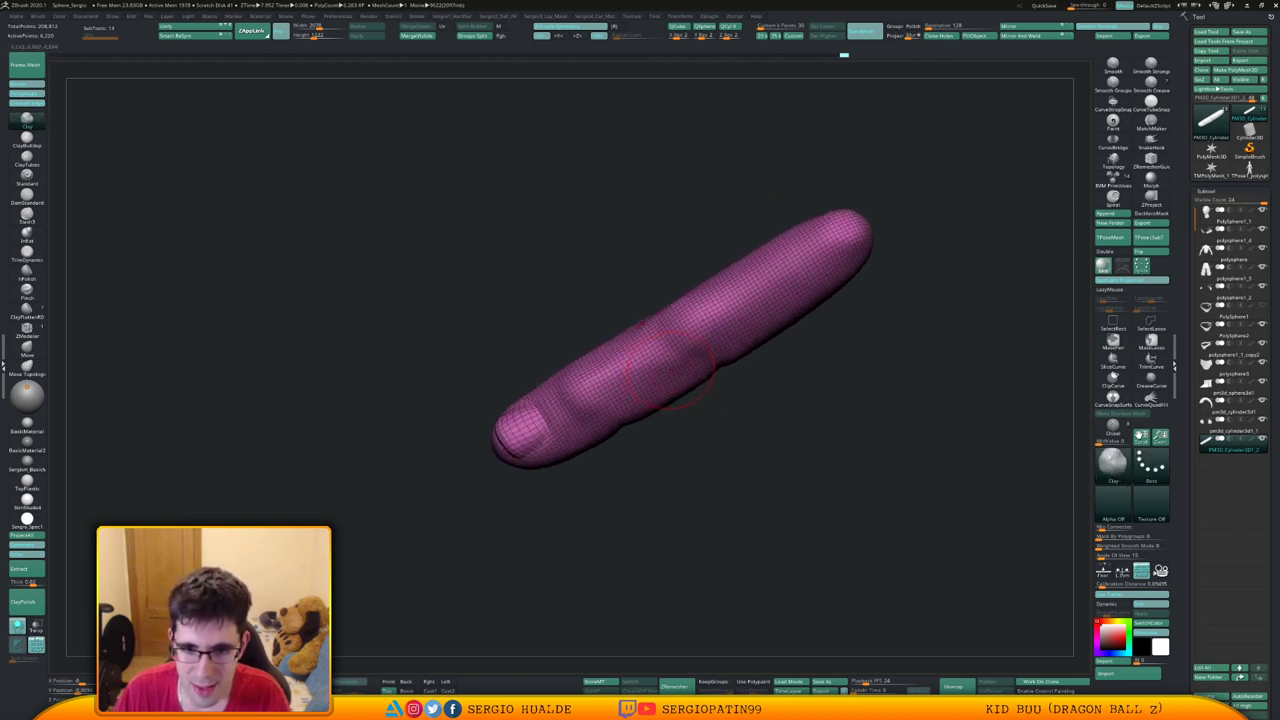
Hide the polyframe and refine the sides of the middle joint with the Clay brush, smoothing the surface
key(shift+f)
drag(671, 367, 667, 374)
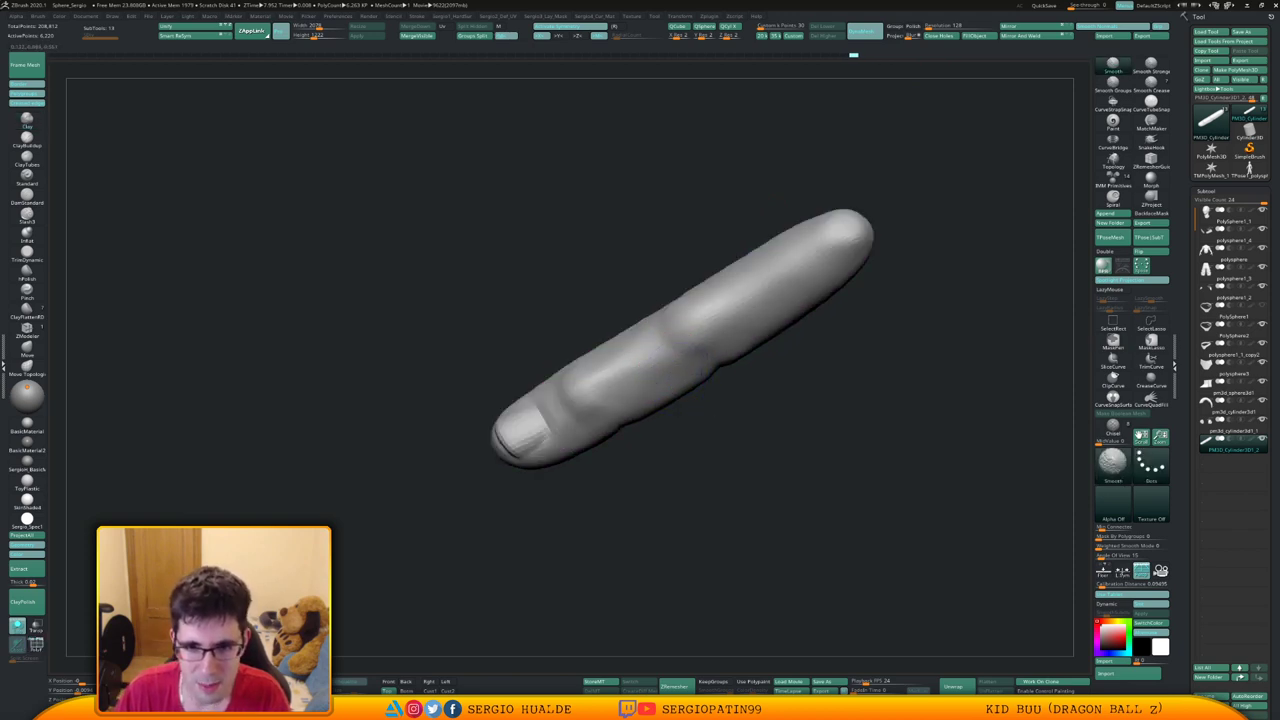
mouse_move(665, 422)
mouse_down()
mouse_move(655, 440)
mouse_move(659, 427)
mouse_up()
shift+drag(641, 365, 632, 370)
right_drag(628, 385, 735, 360)
ctrl+right_drag(735, 360, 762, 400)
drag(762, 400, 710, 370)
drag(766, 459, 790, 455)
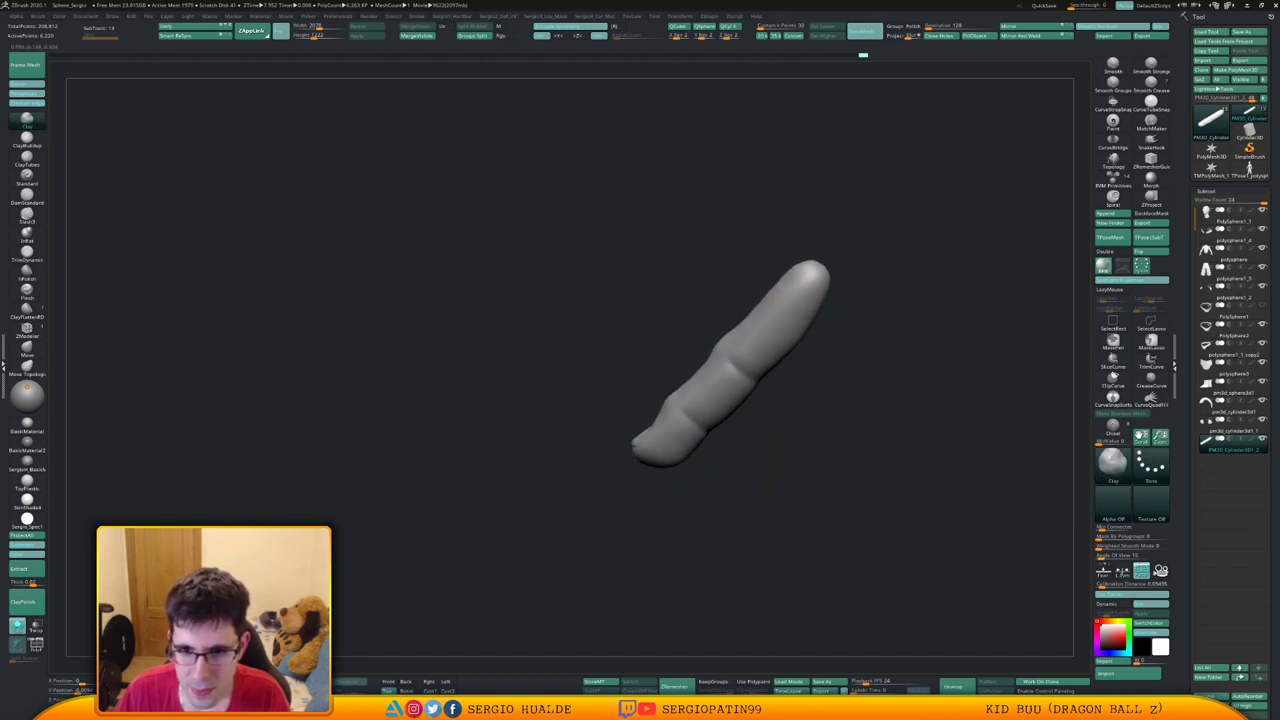
shift+drag(724, 418, 754, 386)
drag(800, 430, 780, 445)
Adjust the finger's underside and side contours with the Move brush and smooth the segments
key(b)
key(m)
key(v)
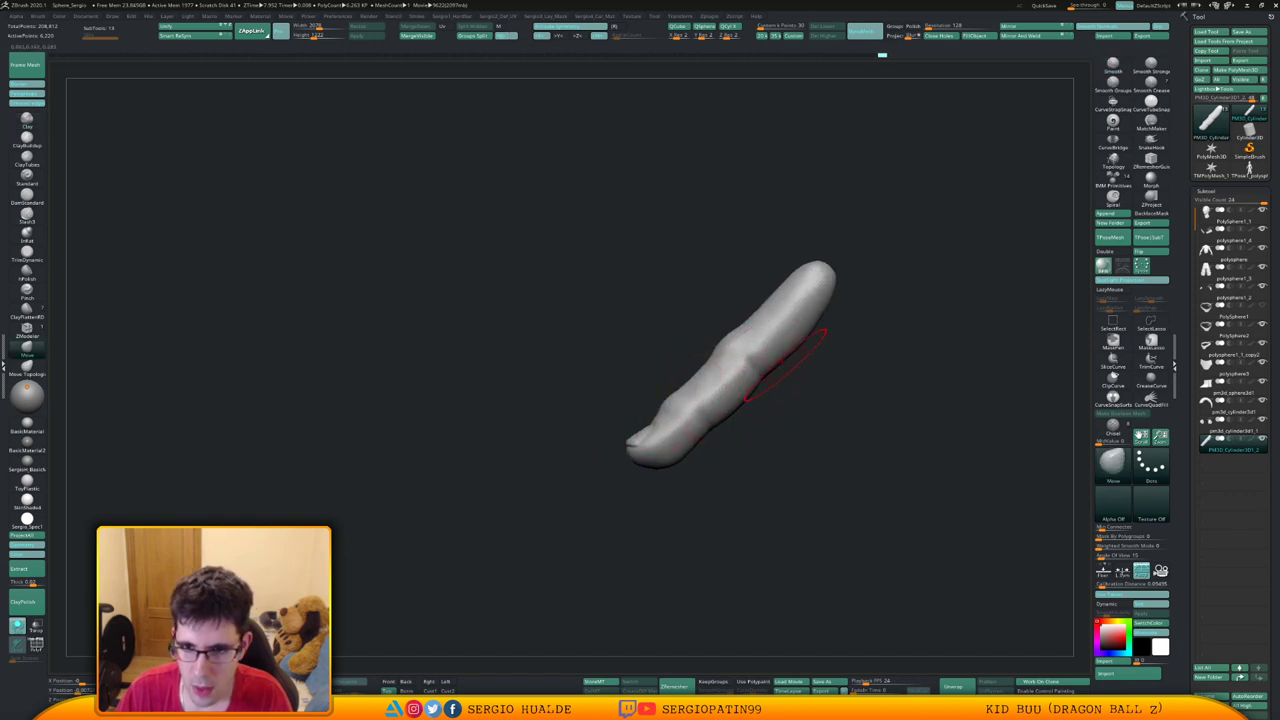
drag(838, 356, 800, 368)
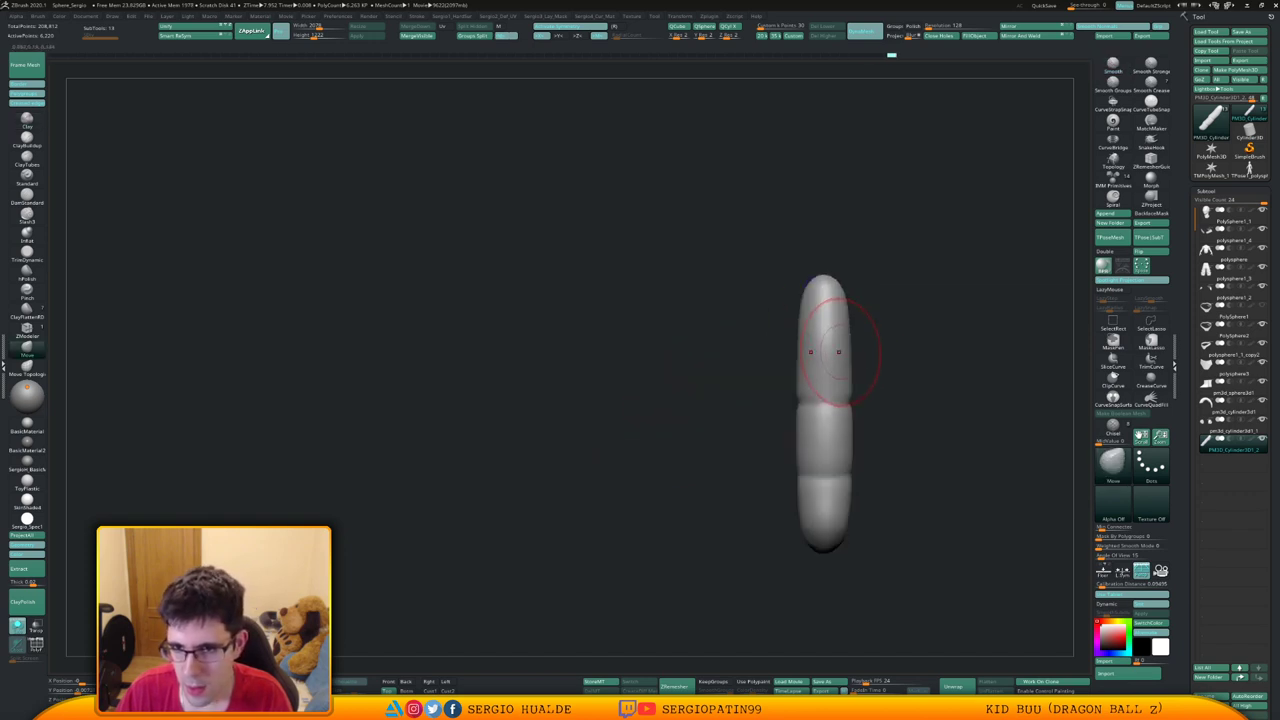
alt+drag(870, 345, 804, 260)
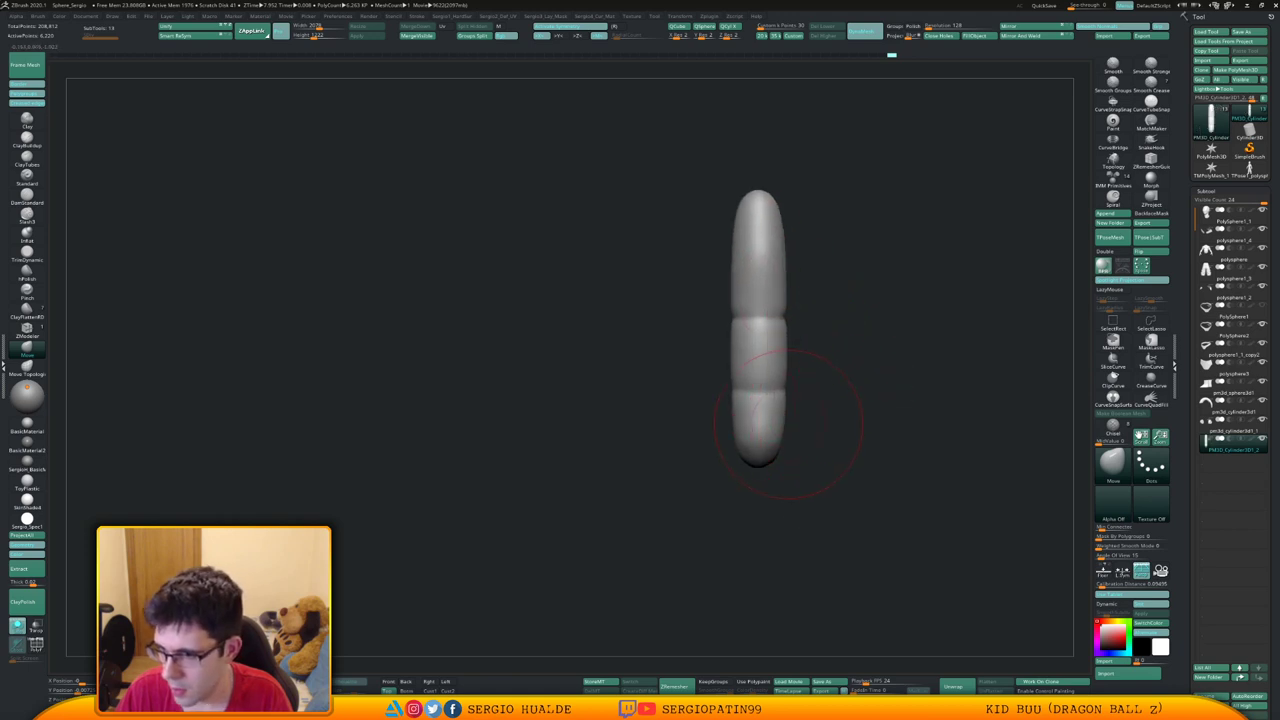
drag(812, 447, 912, 452)
mouse_move(785, 490)
alt+mouse_down()
mouse_move(766, 500)
mouse_move(733, 482)
alt+mouse_up()
drag(800, 470, 798, 506)
mouse_move(750, 470)
shift+mouse_down()
mouse_move(789, 450)
mouse_move(777, 408)
mouse_move(788, 409)
mouse_move(765, 392)
shift+mouse_up()
Widen the sides of the finger's base end symmetrically with a resized Move brush
key(s)
alt+drag(808, 394, 796, 456)
mouse_move(760, 340)
alt+mouse_down()
mouse_move(748, 402)
mouse_move(794, 402)
alt+mouse_up()
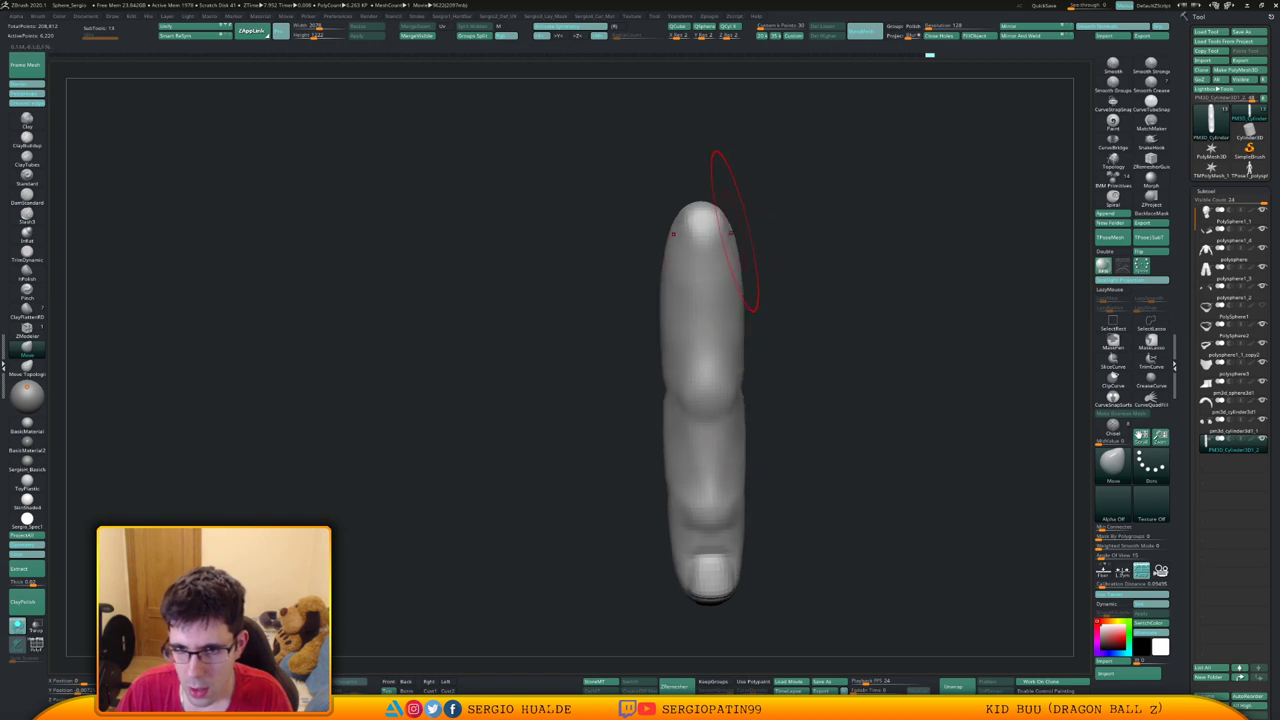
drag(734, 232, 742, 229)
alt+drag(790, 430, 690, 278)
Adjust the underside profile of the middle segment and fingertip pad from the side with the Move brush
mouse_move(692, 280)
shift+right_down()
mouse_move(743, 306)
mouse_move(736, 388)
mouse_move(732, 357)
mouse_move(677, 363)
shift+right_up()
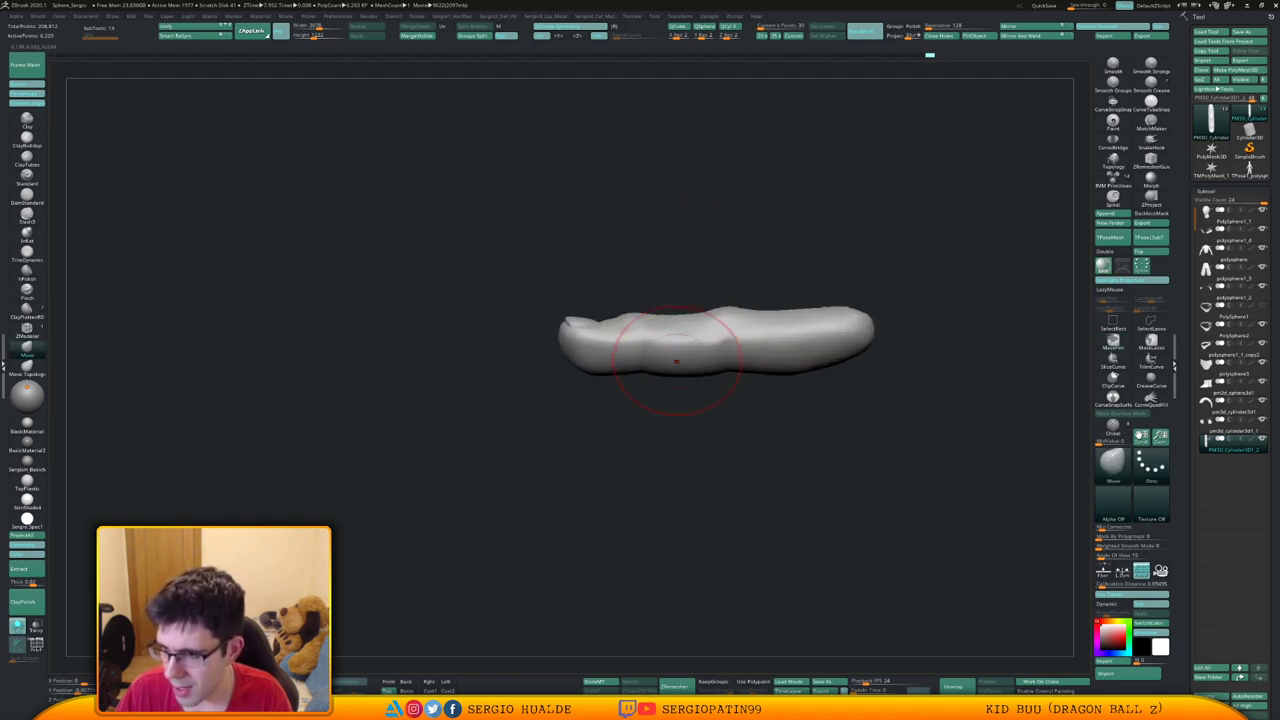
key(s)
drag(678, 366, 684, 366)
drag(602, 372, 597, 370)
key(s)
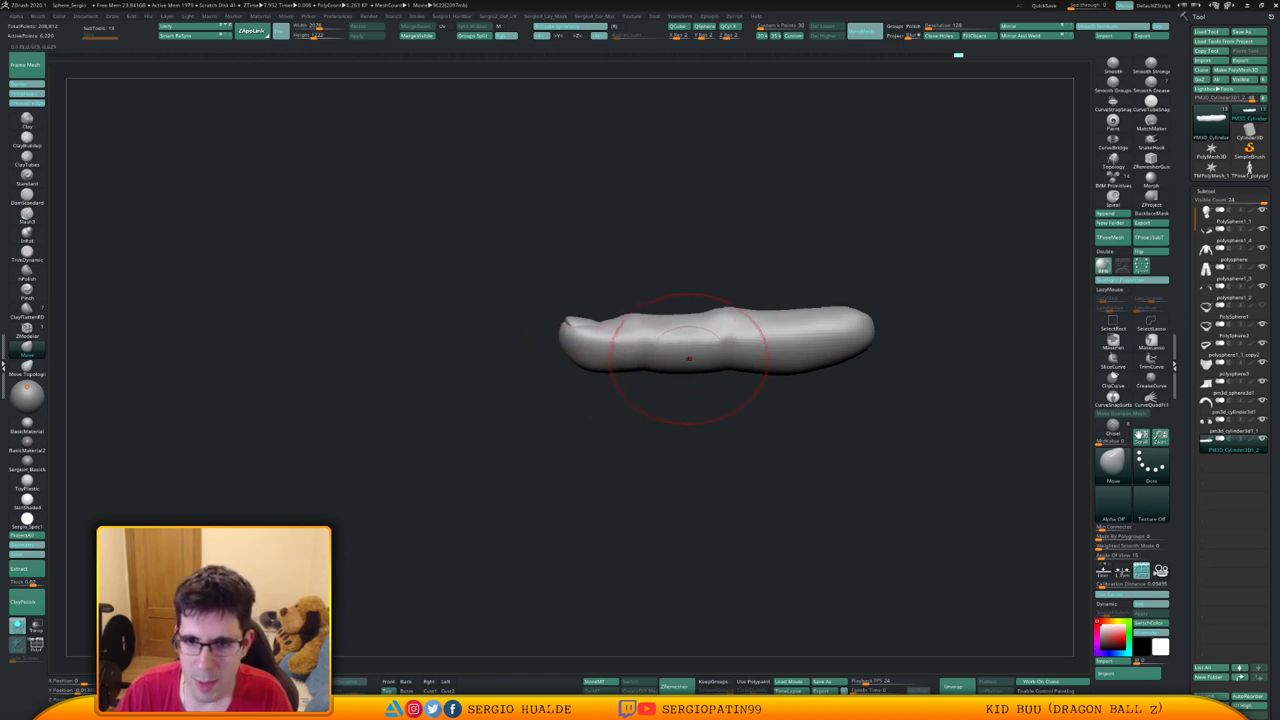
alt+right_drag(783, 372, 739, 376)
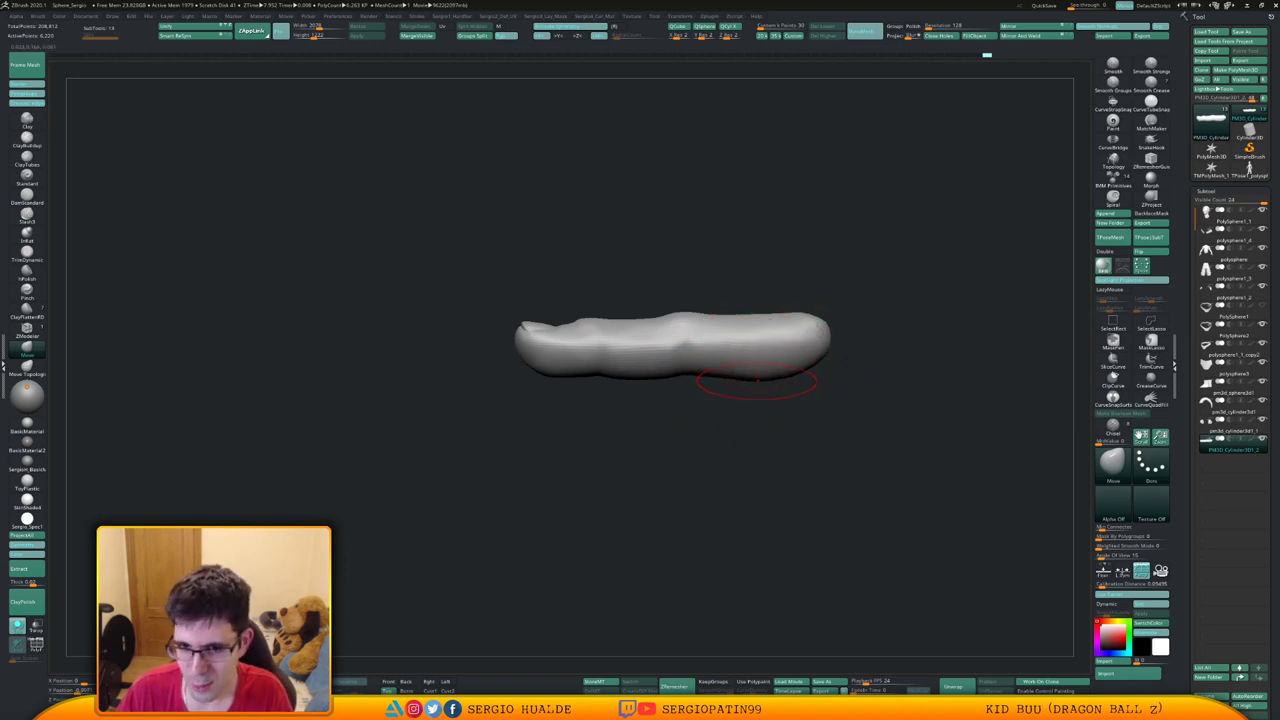
Smooth the finger's base segment and the area around the middle joint
mouse_move(758, 385)
mouse_down()
mouse_move(763, 346)
mouse_move(752, 428)
mouse_move(722, 438)
mouse_move(786, 337)
mouse_move(771, 366)
mouse_move(781, 318)
mouse_up()
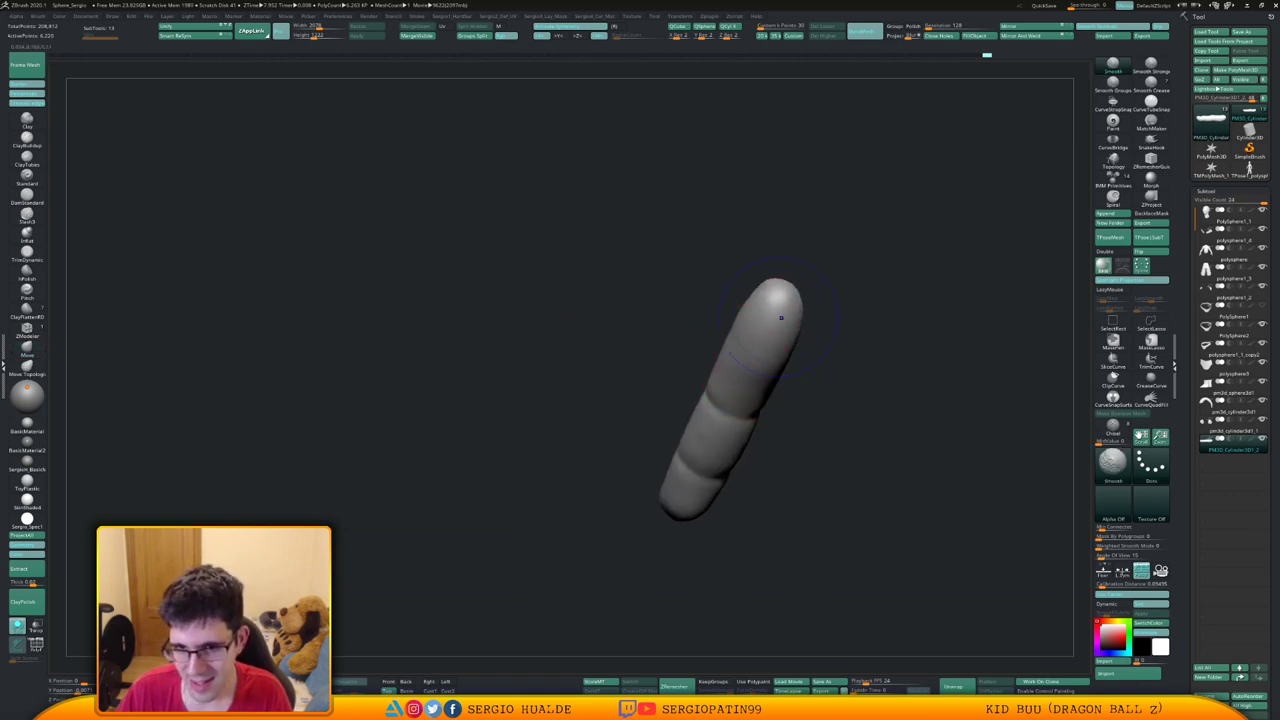
right_drag(737, 342, 766, 300)
right_drag(680, 375, 653, 368)
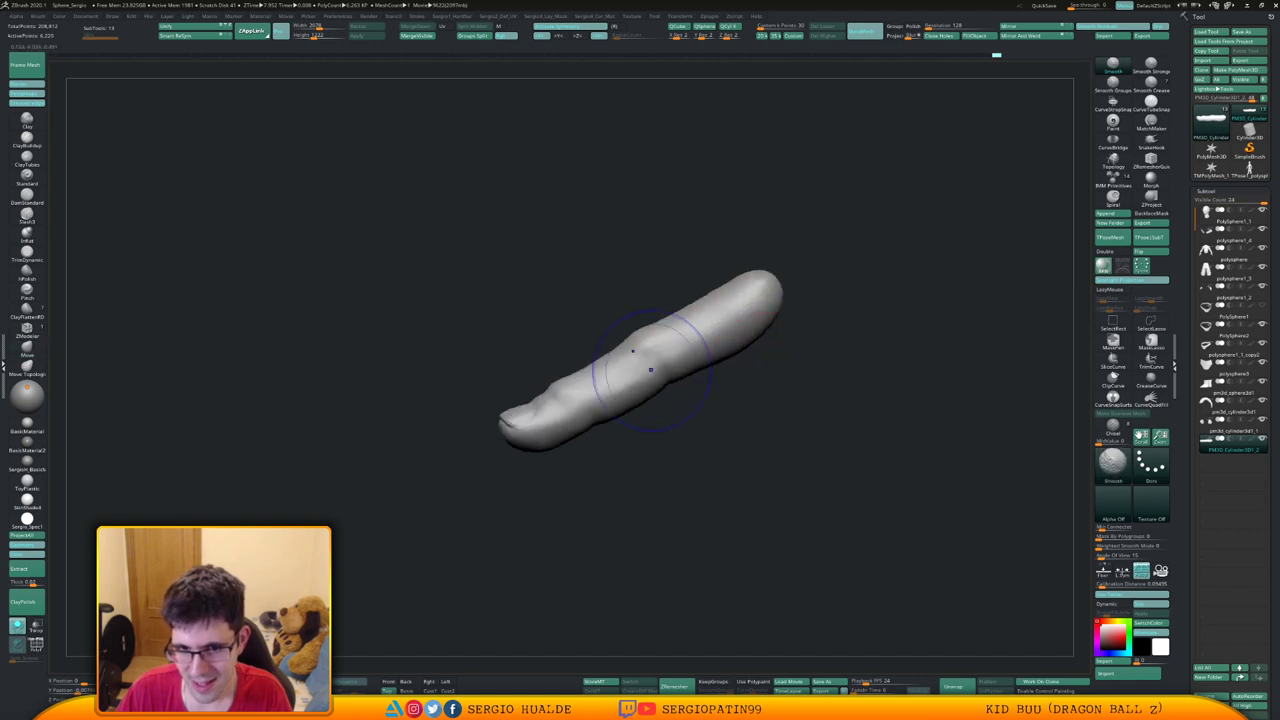
key(s)
drag(642, 384, 619, 400)
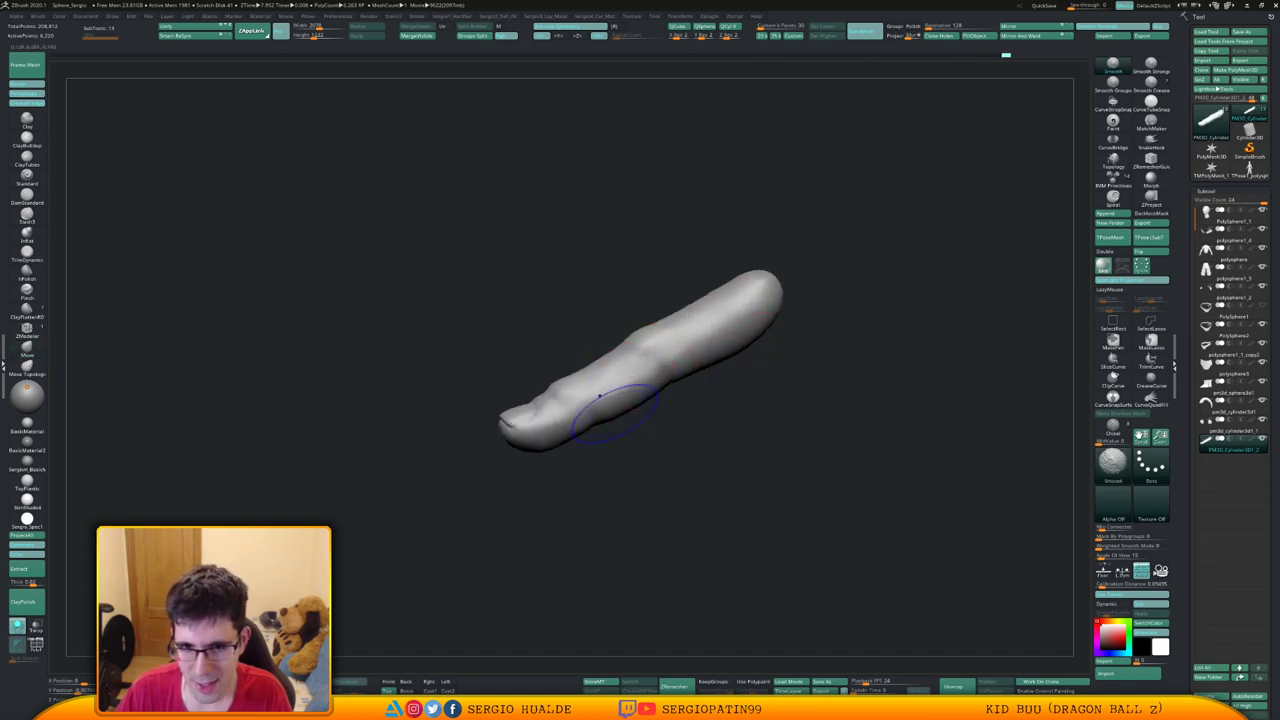
Smooth the side of the middle segment and refine the middle knuckle's contour with a resized Move brush
right_drag(619, 400, 628, 413)
key(s)
drag(631, 365, 608, 382)
mouse_move(606, 384)
right_down()
mouse_move(583, 402)
mouse_move(562, 390)
mouse_move(632, 344)
right_up()
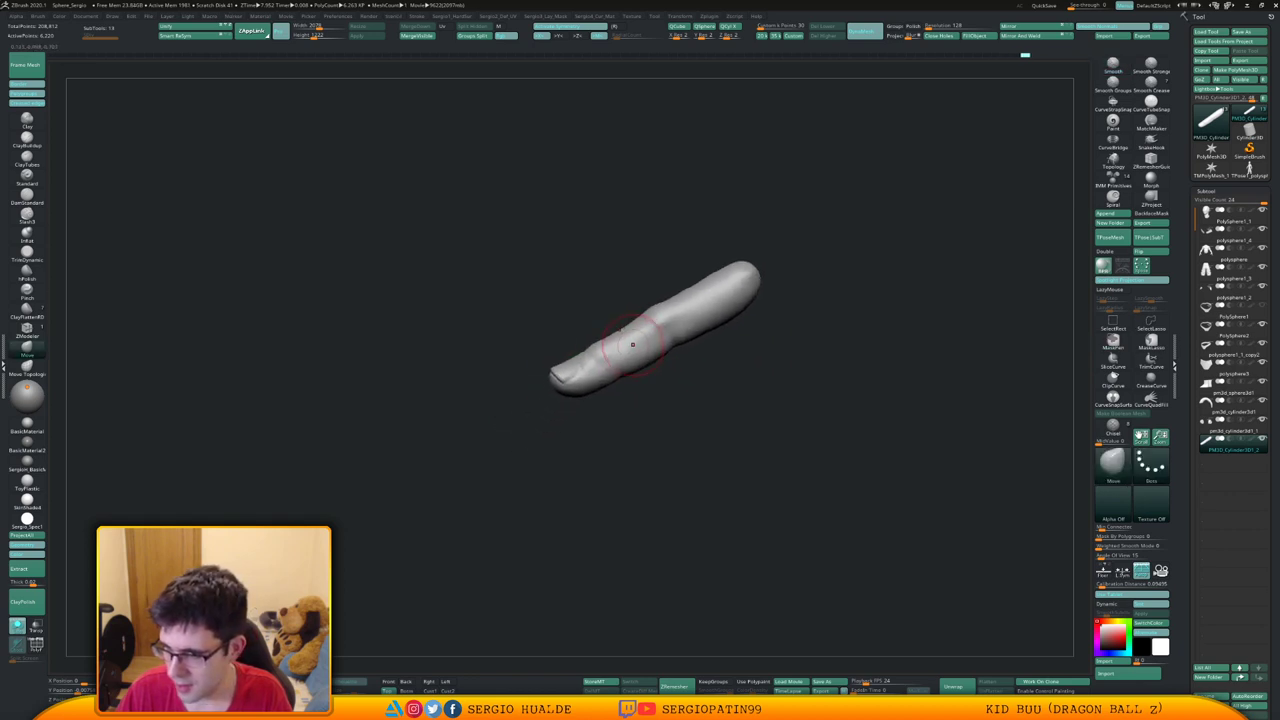
drag(630, 348, 644, 329)
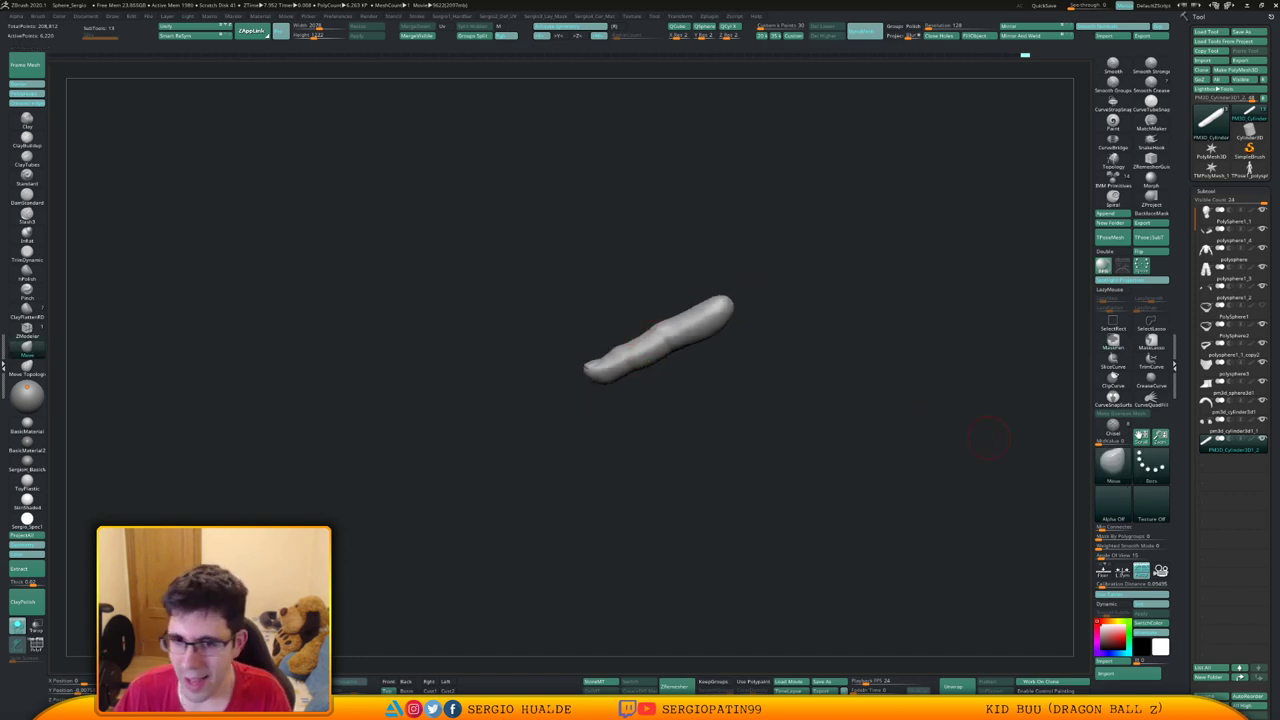
Reshape the fingertip around the nail with the Move brush, checking it from several angles
drag(870, 432, 811, 426)
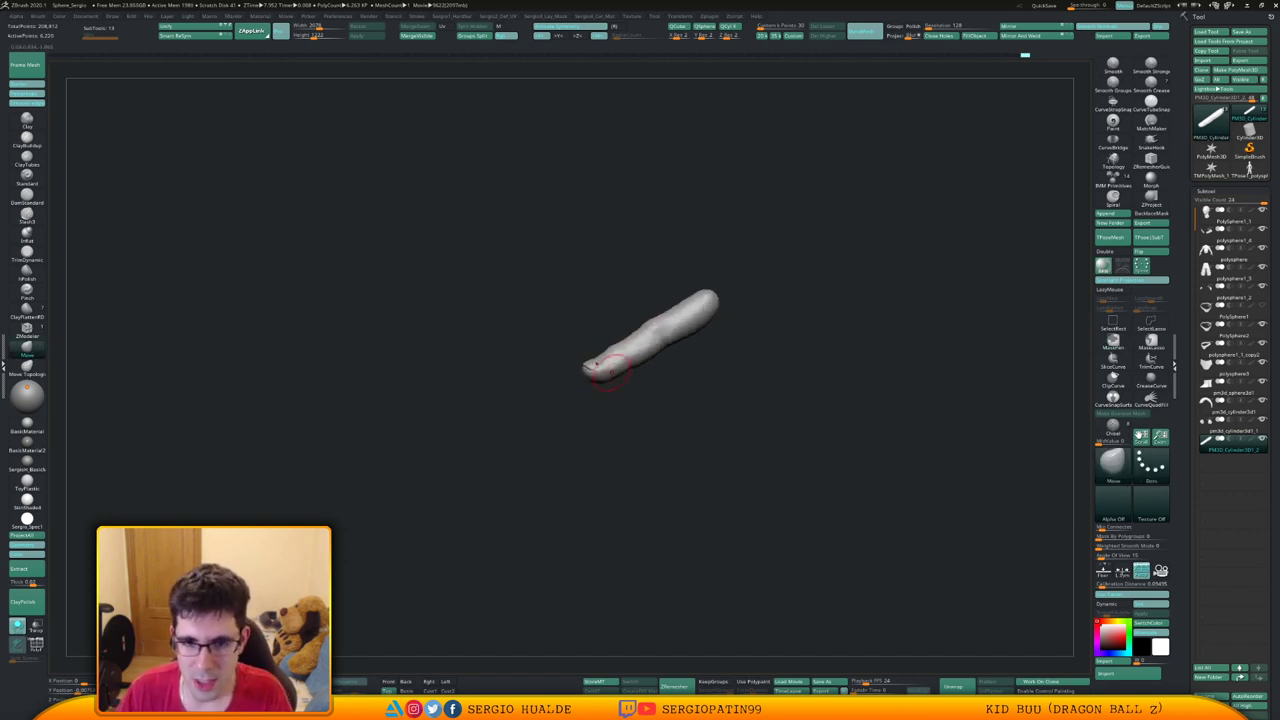
mouse_move(611, 372)
right_down()
mouse_move(632, 398)
mouse_move(603, 371)
mouse_move(614, 400)
mouse_move(608, 366)
right_up()
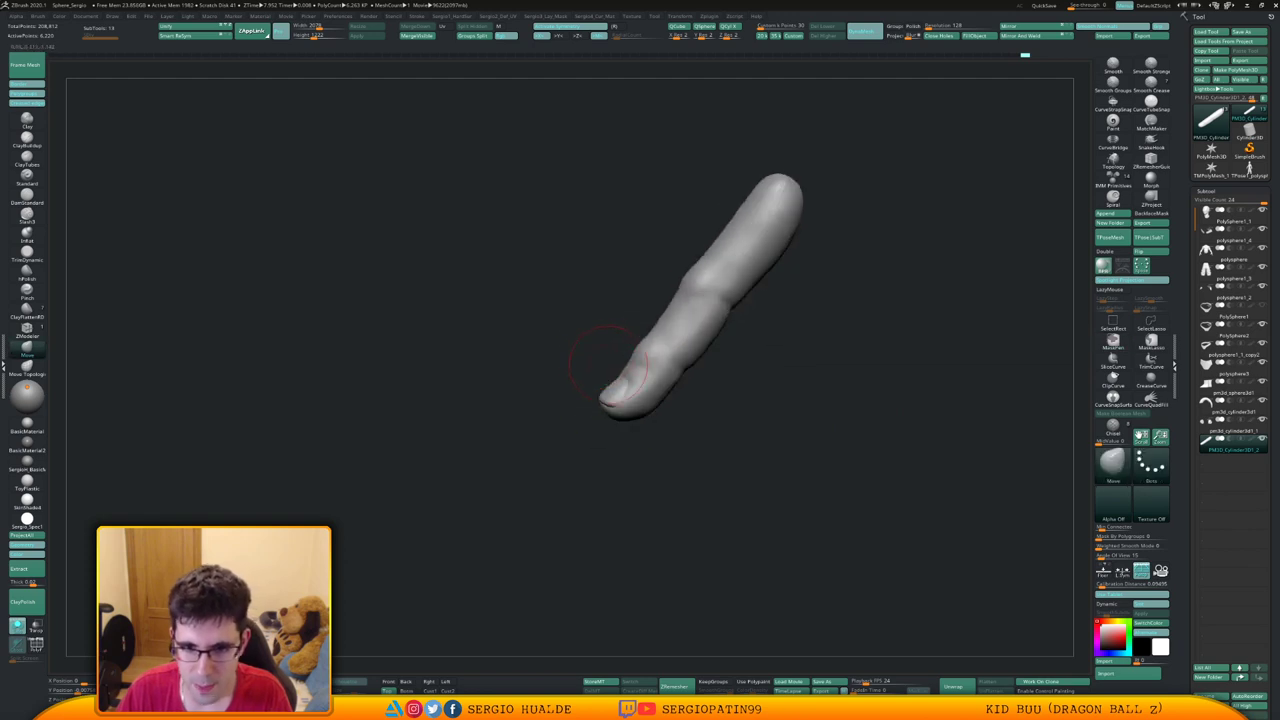
drag(607, 365, 638, 448)
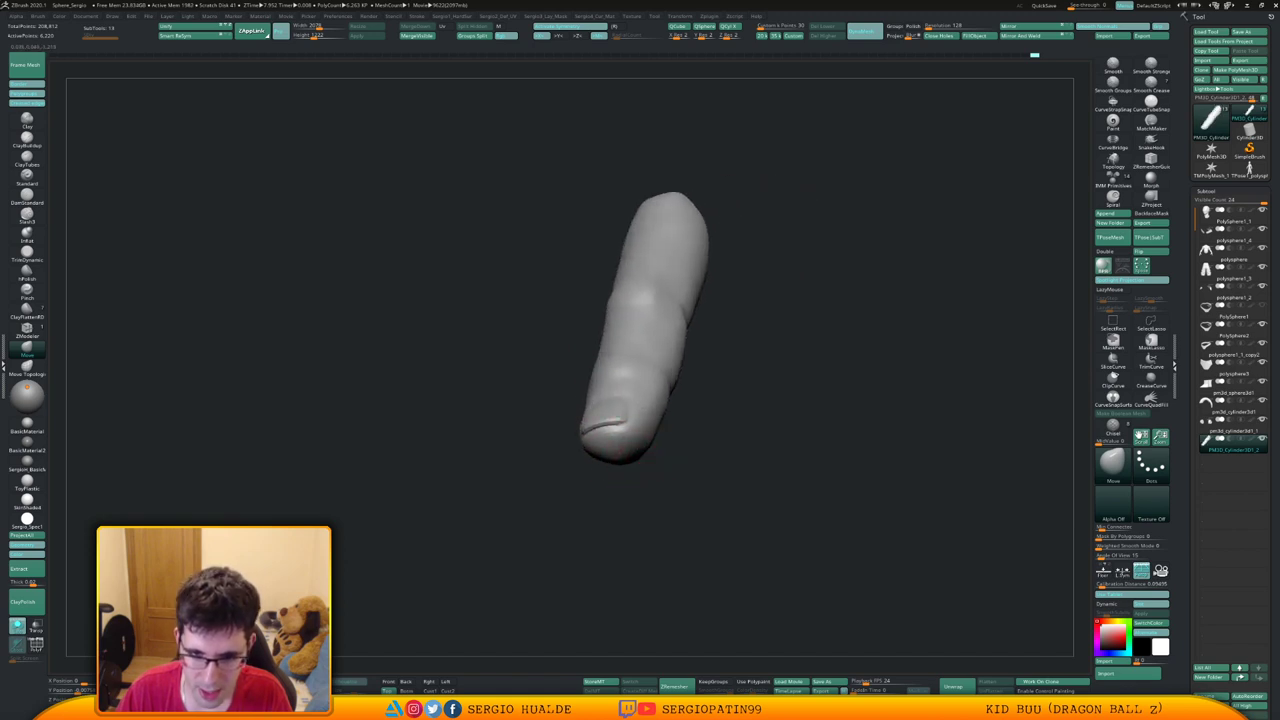
right_drag(617, 453, 638, 448)
drag(637, 448, 650, 423)
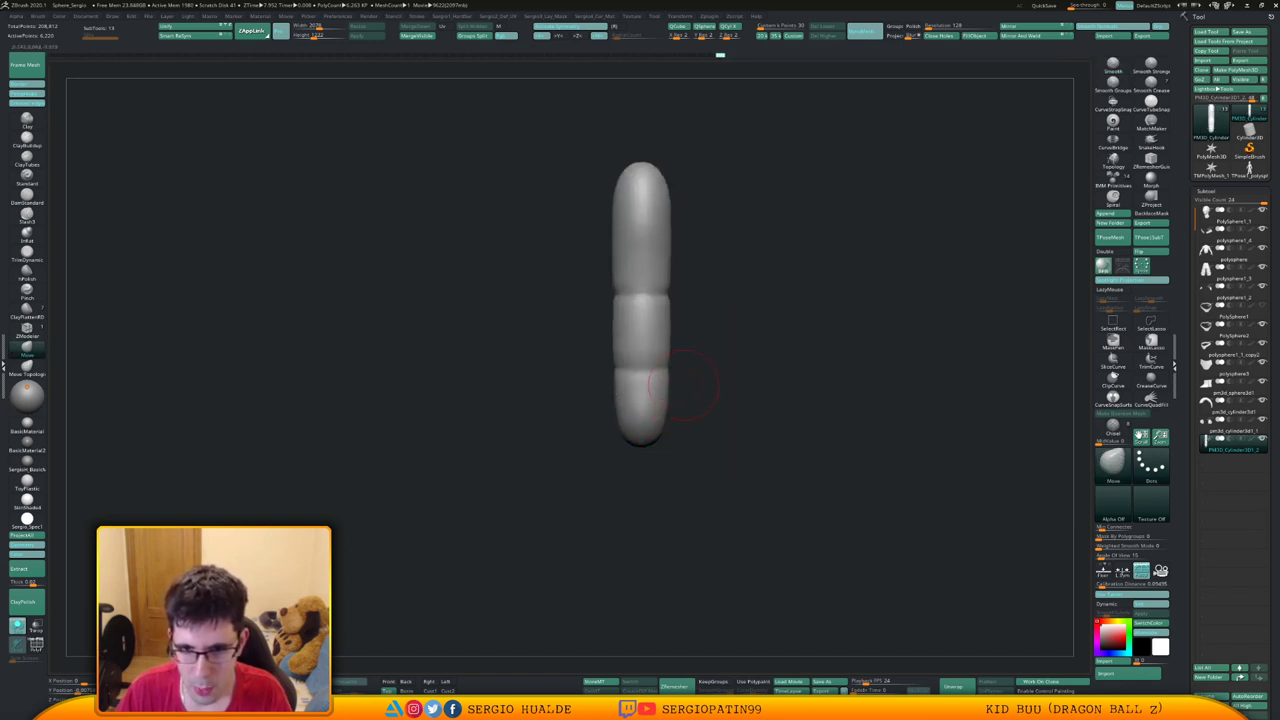
Adjust the side contours of the middle and fingertip segments with the Move brush
mouse_move(685, 385)
mouse_down()
mouse_move(651, 377)
mouse_move(666, 372)
mouse_up()
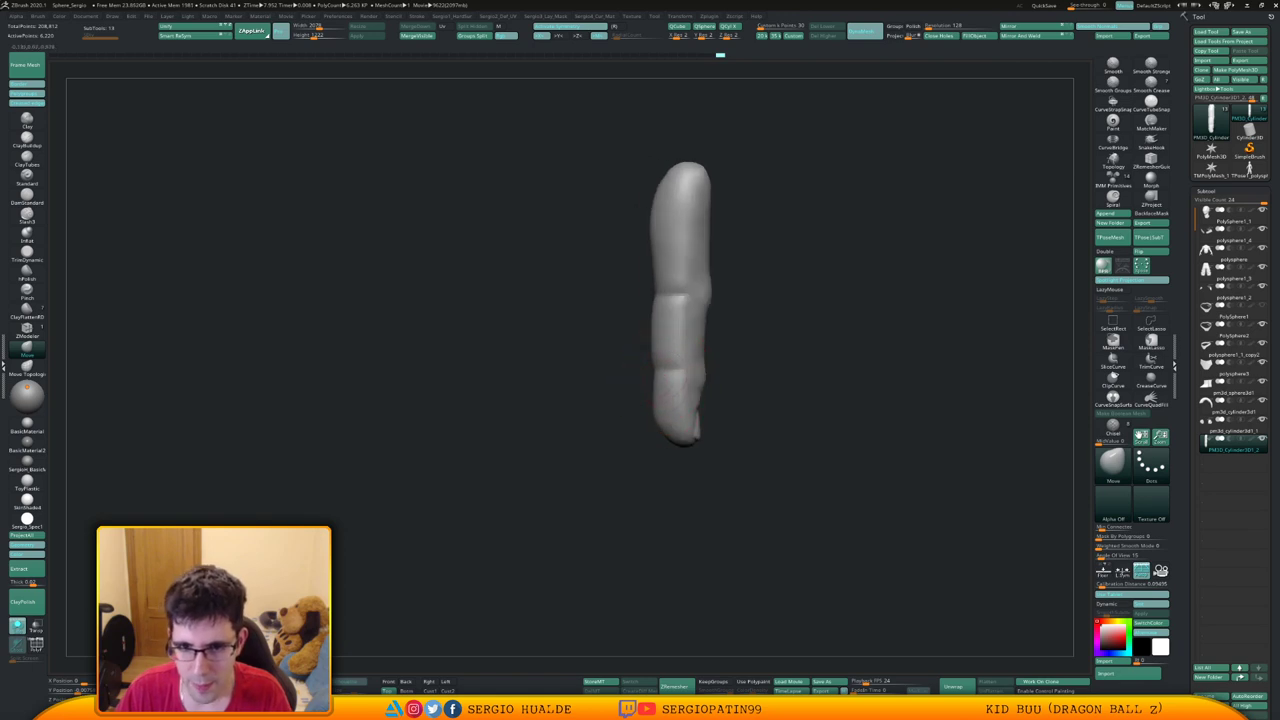
alt+drag(637, 352, 597, 337)
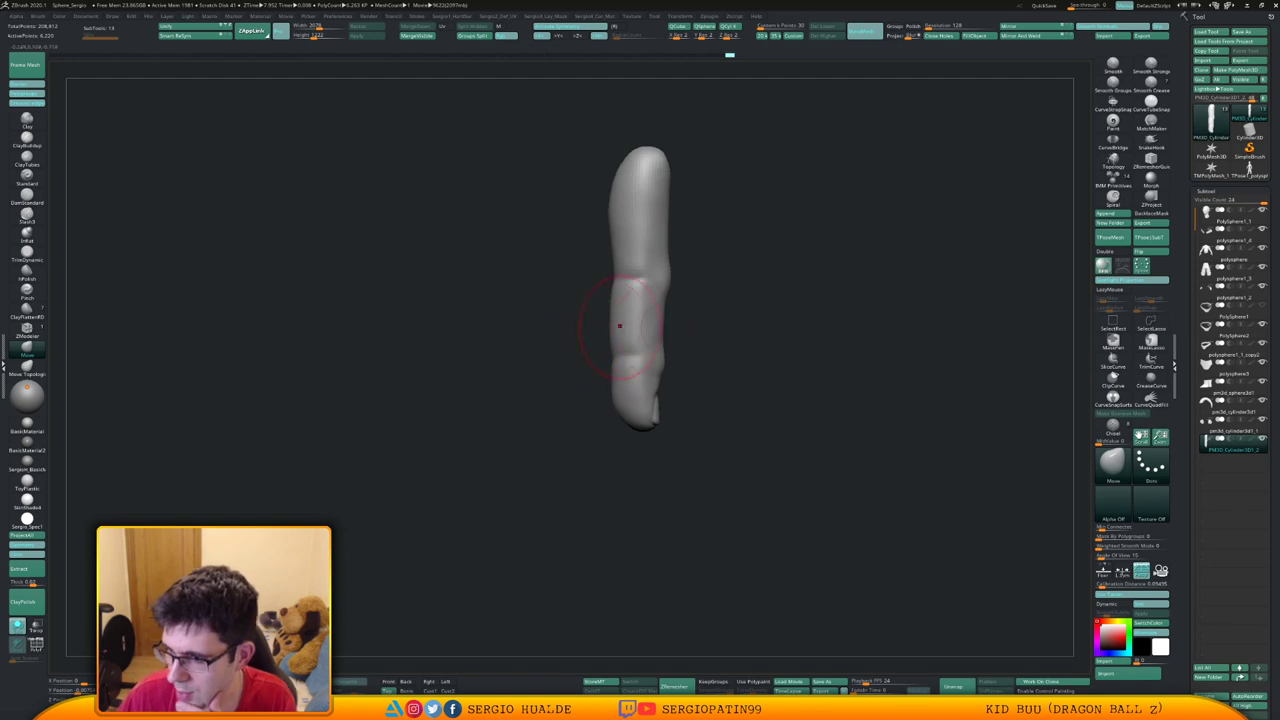
mouse_move(767, 358)
right_down()
mouse_move(697, 318)
mouse_move(669, 369)
mouse_move(611, 385)
right_up()
Build up the side of the middle segment with a resized Clay brush and smooth it into the base segment
key(1)
key(s)
drag(611, 384, 591, 386)
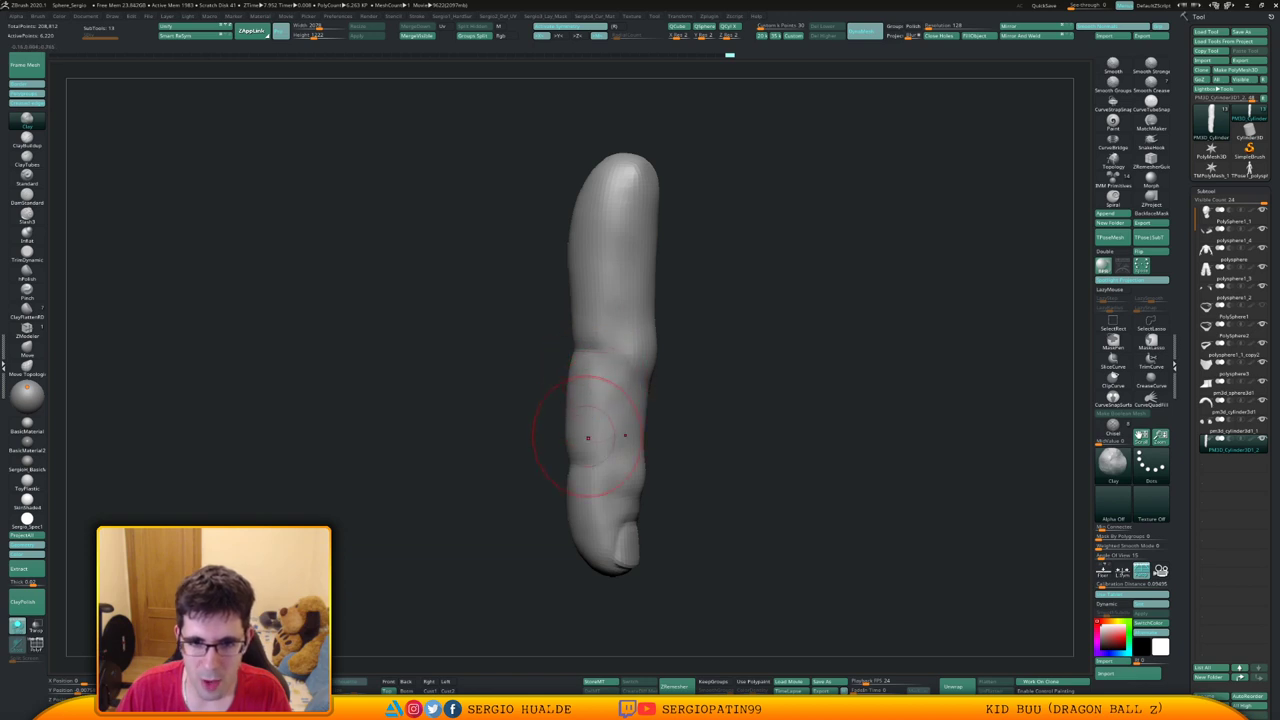
drag(582, 430, 588, 446)
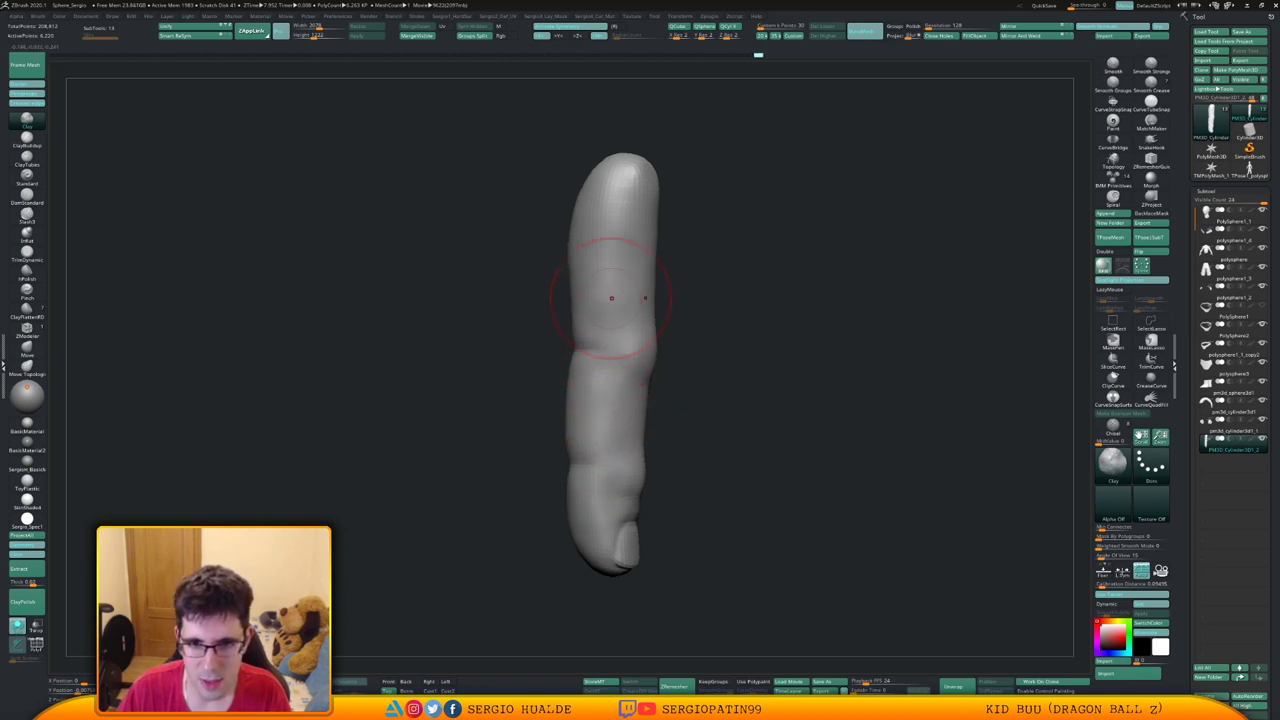
shift+drag(600, 306, 594, 406)
mouse_move(594, 406)
right_down()
mouse_move(730, 400)
mouse_move(714, 400)
right_up()
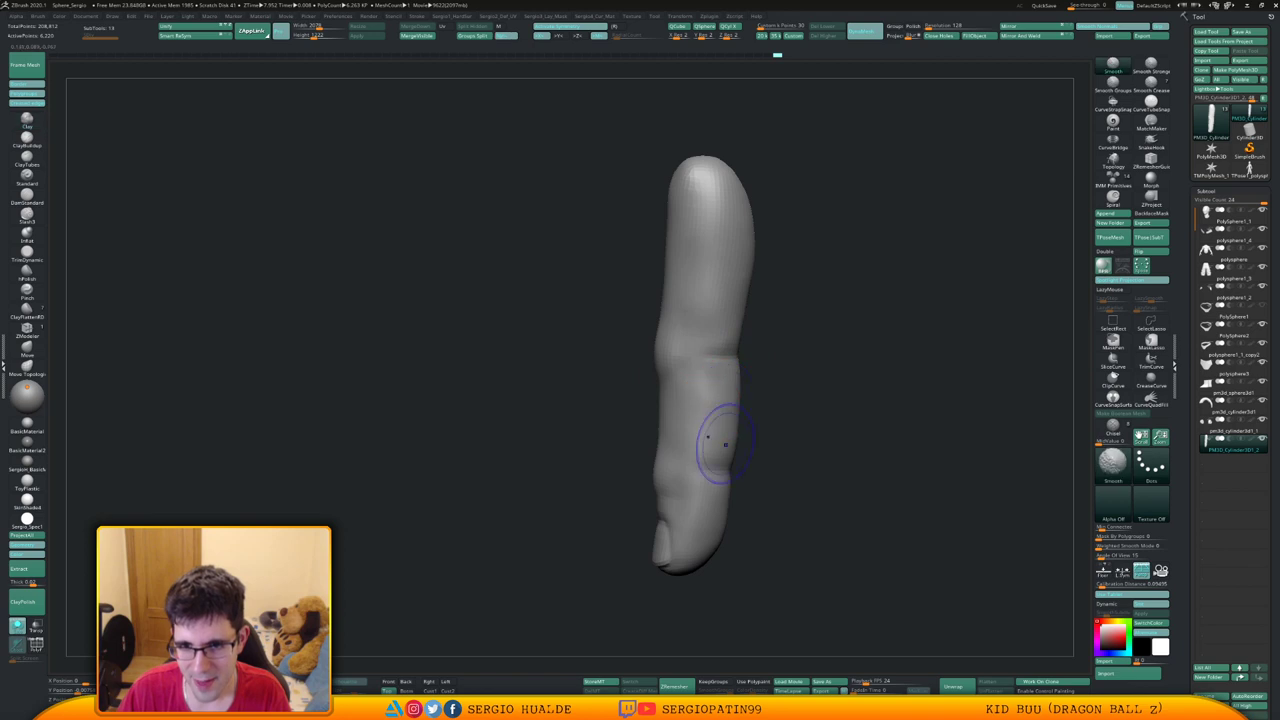
mouse_move(725, 443)
ctrl+right_down()
mouse_move(687, 387)
mouse_move(737, 434)
mouse_move(735, 398)
mouse_move(743, 463)
mouse_move(715, 440)
ctrl+right_up()
ctrl+right_drag(715, 440, 700, 560)
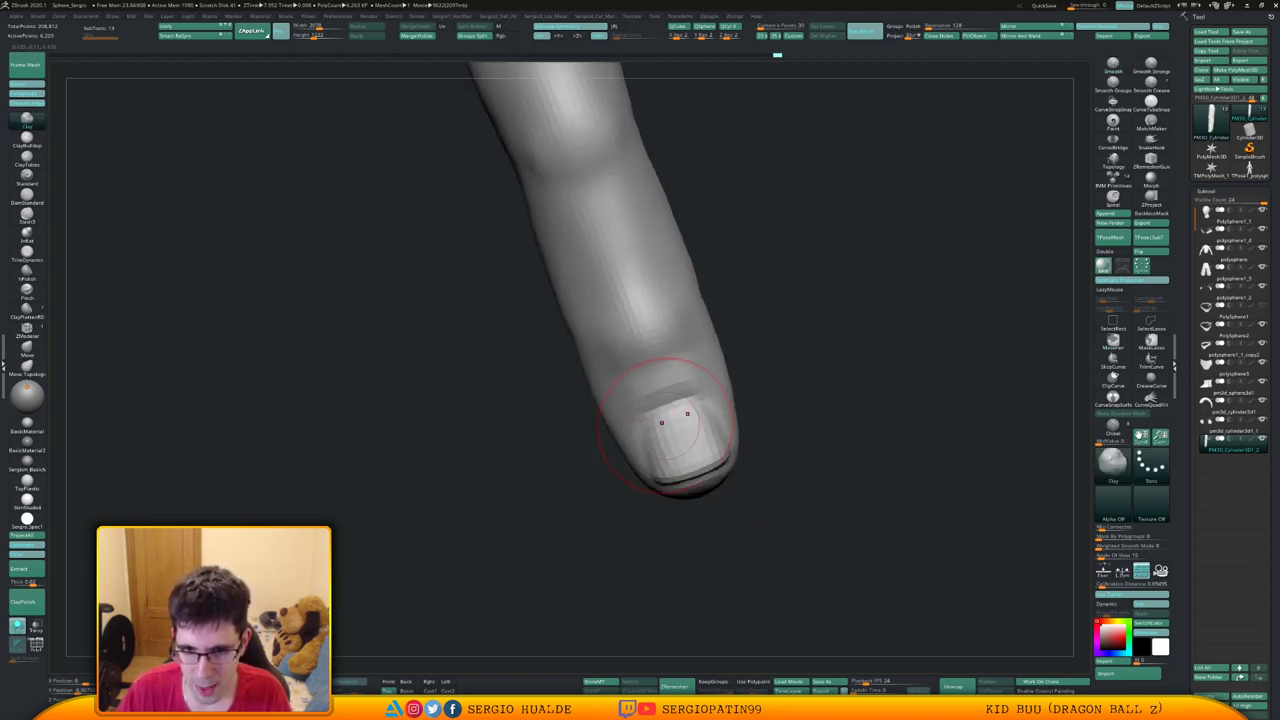
Duplicate the finger subtool and mask the whole nail area on the copy, refining the mask along its edges
mouse_move(661, 421)
right_down()
mouse_move(628, 375)
mouse_move(655, 393)
mouse_move(621, 390)
mouse_move(646, 401)
mouse_move(657, 423)
mouse_move(646, 437)
mouse_move(759, 358)
right_up()
key(ctrl+shift+d)
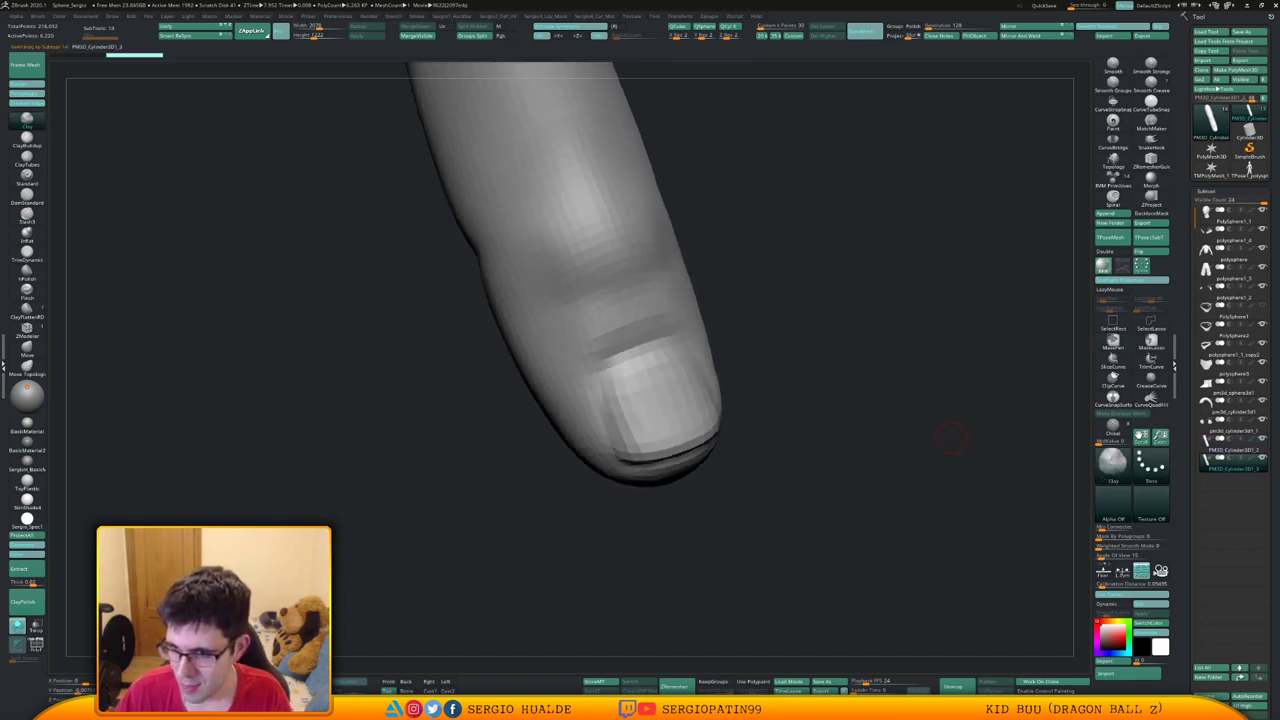
mouse_move(681, 388)
ctrl+mouse_down()
mouse_move(638, 372)
mouse_move(628, 416)
mouse_move(684, 438)
ctrl+mouse_up()
right_drag(702, 448, 675, 422)
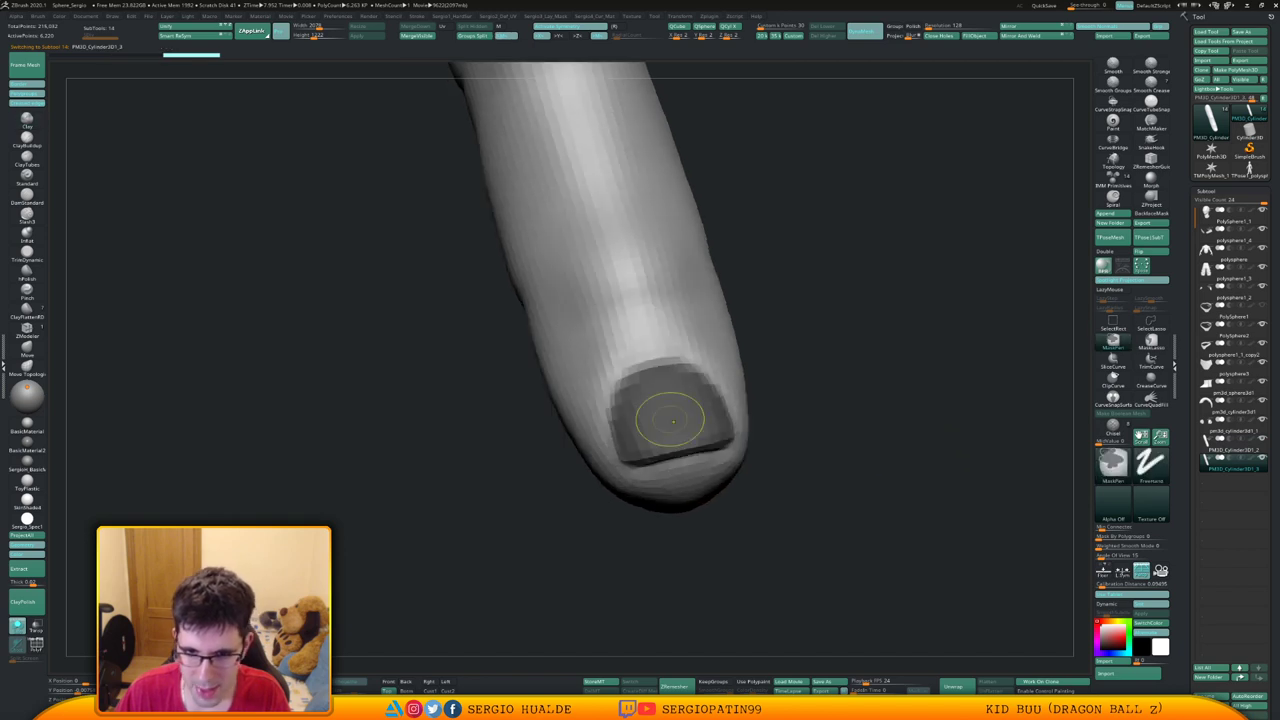
ctrl+drag(698, 362, 616, 426)
right_drag(616, 430, 671, 471)
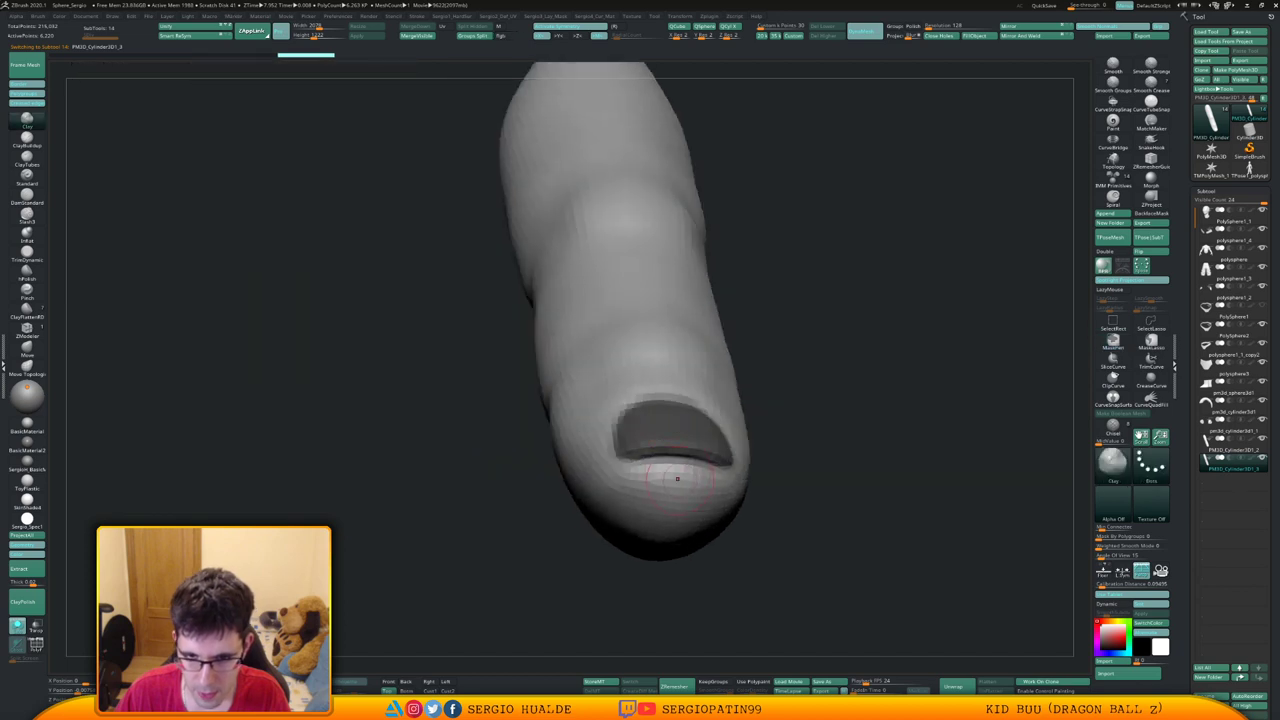
ctrl+drag(708, 463, 631, 453)
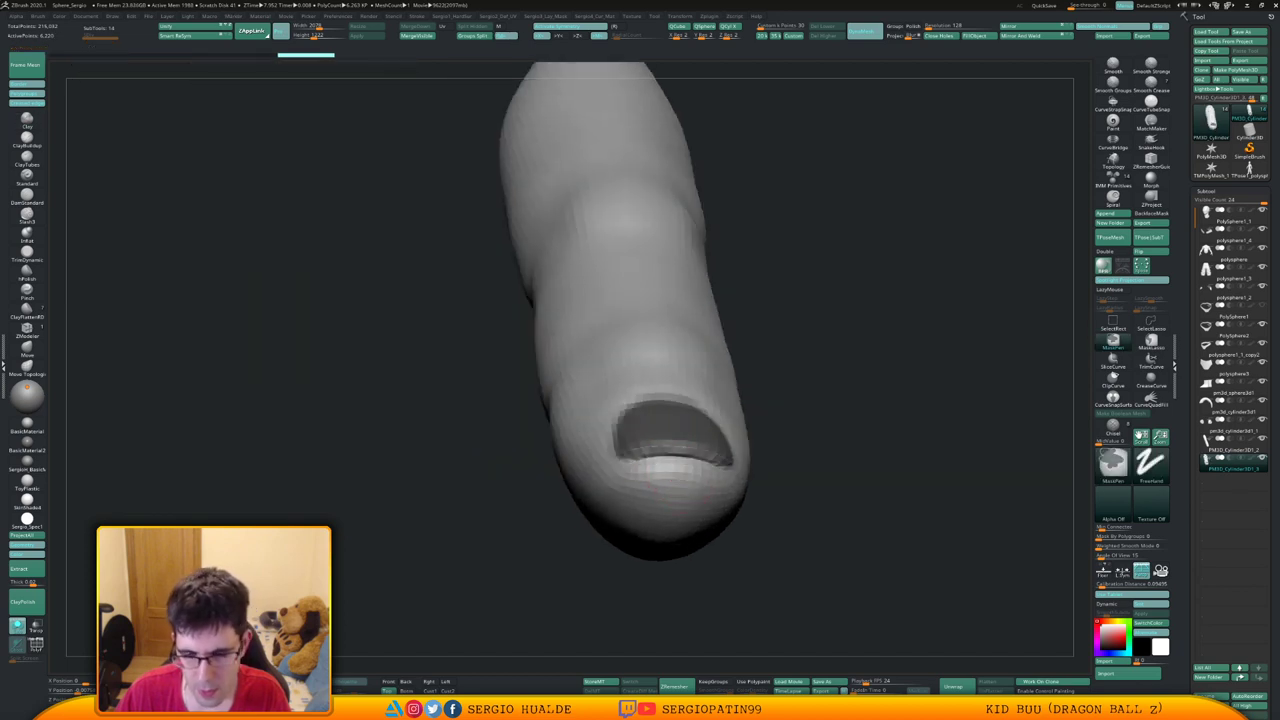
right_drag(638, 457, 681, 516)
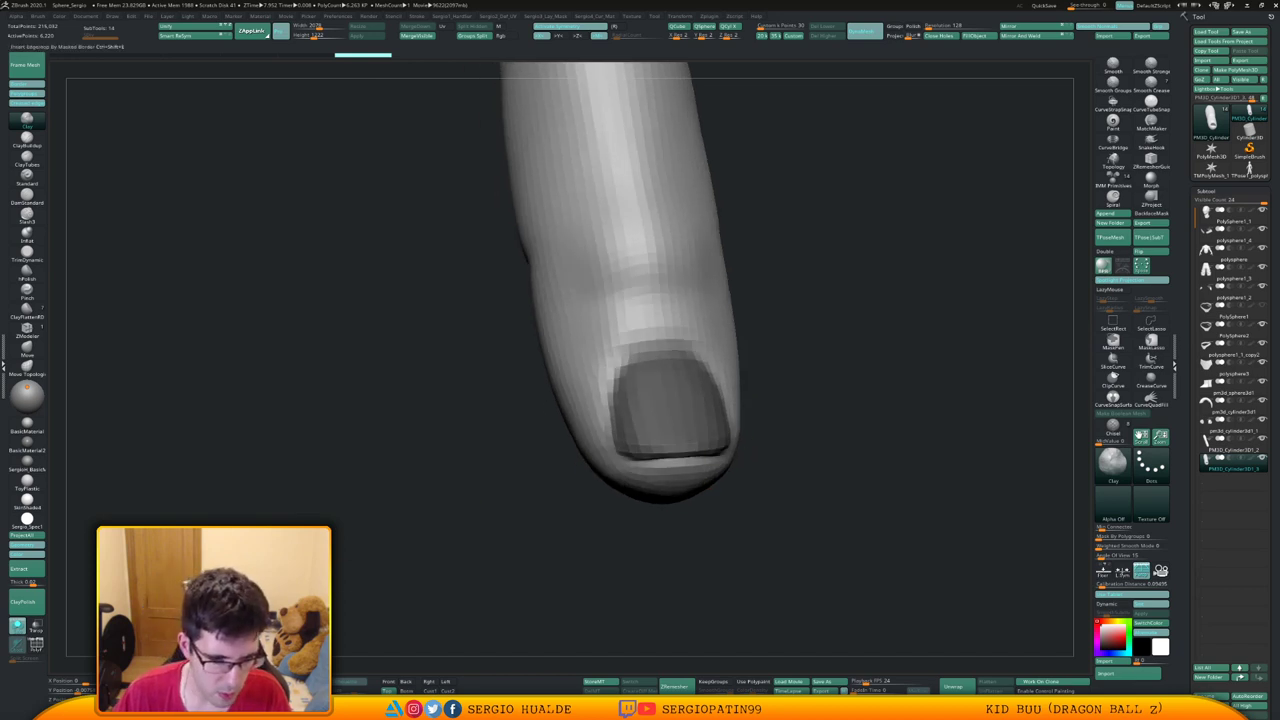
Isolate the masked nail on the duplicated finger, clear its mask and delete the rest of the mesh
key(ctrl+shift+e)
drag(783, 436, 700, 446)
key(ctrl+z)
key(ctrl+shift+z)
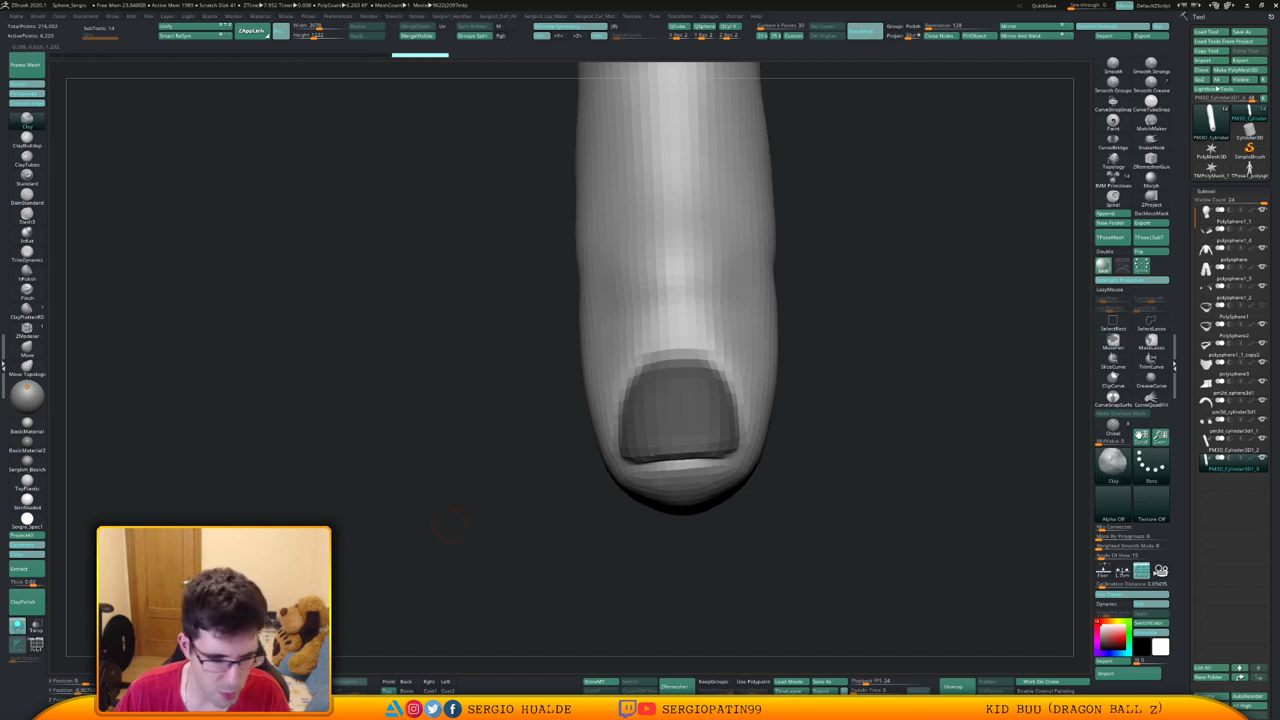
ctrl+shift+click(694, 429)
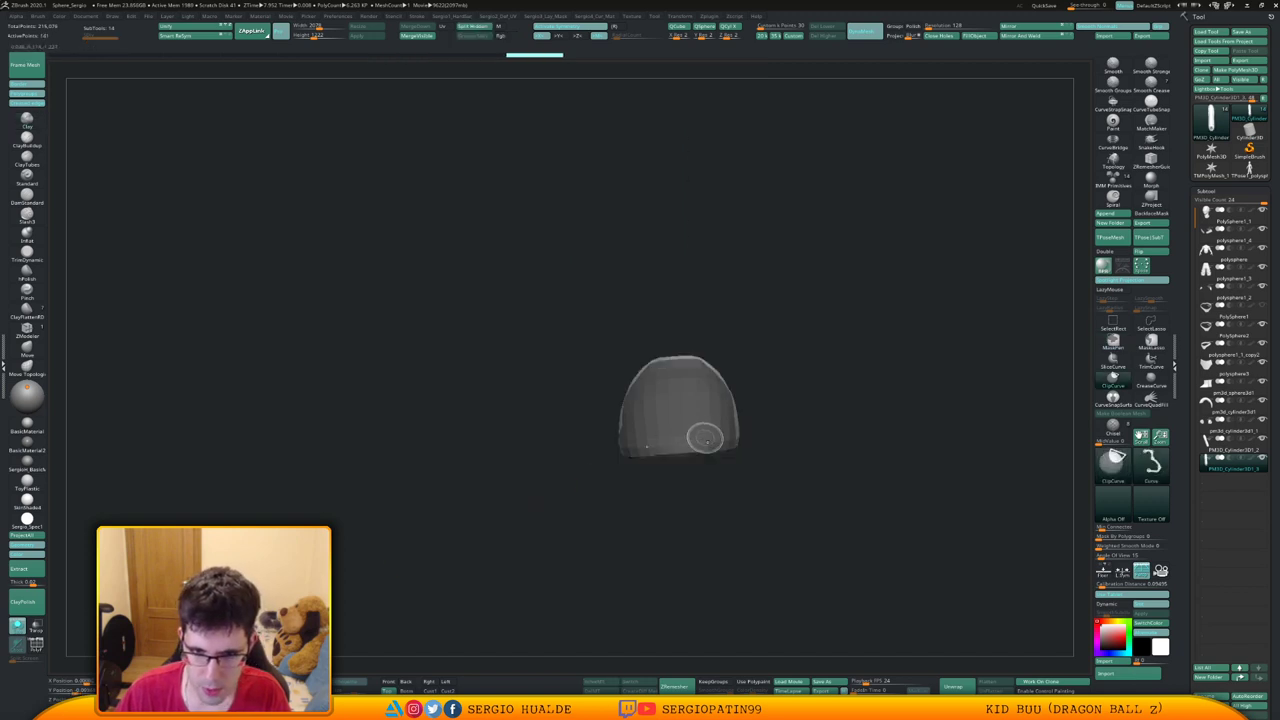
ctrl+drag(717, 521, 720, 606)
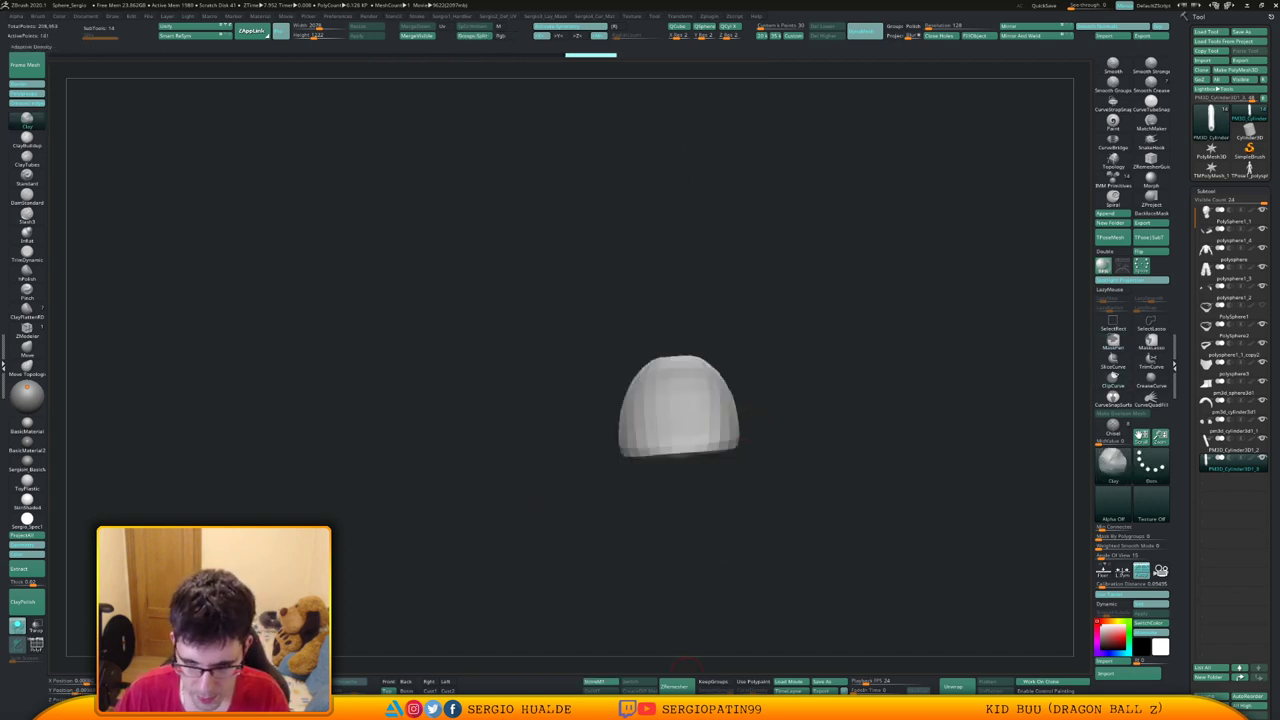
Remesh the isolated nail with ZRemesher into a low-density, evenly spaced quad mesh
click(675, 686)
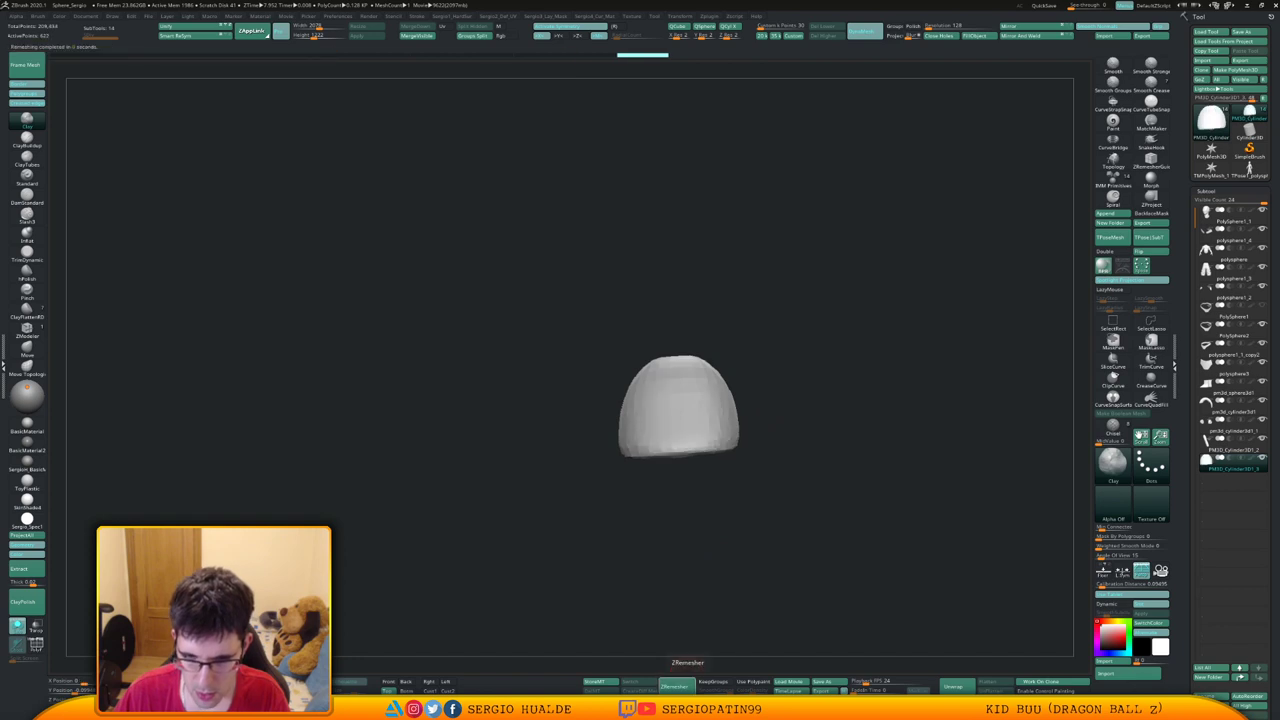
click(684, 686)
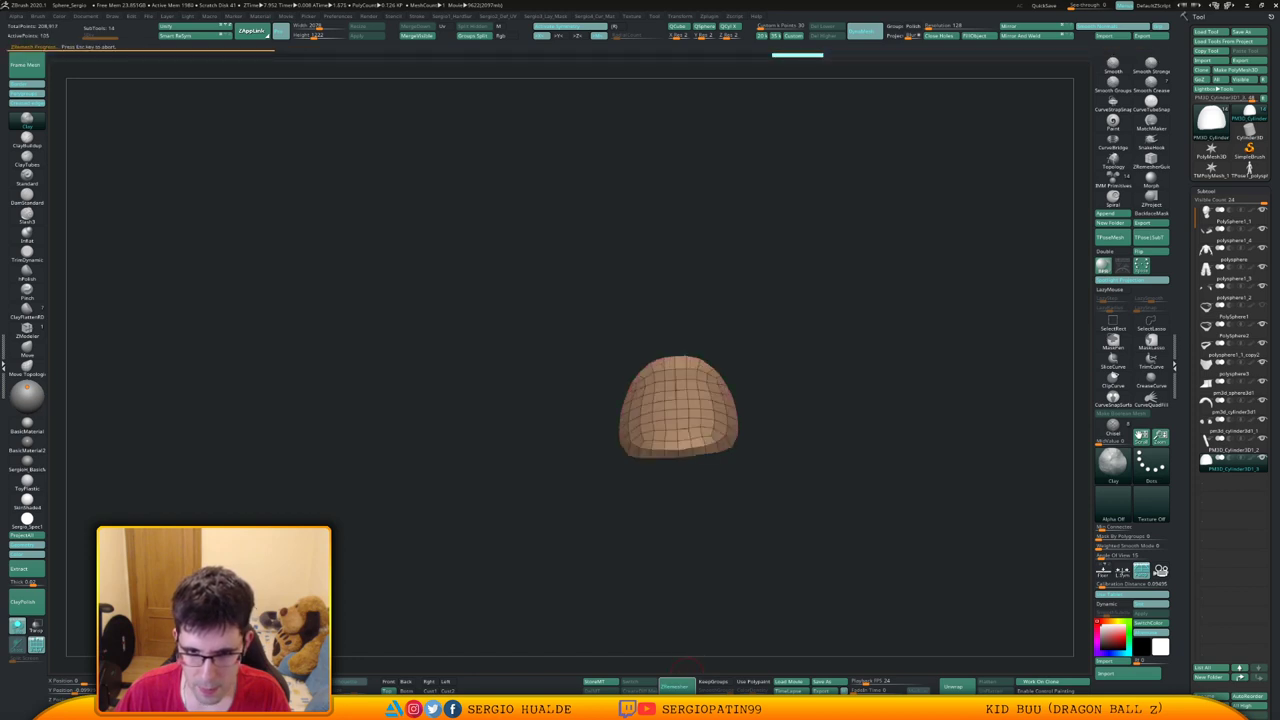
drag(677, 450, 694, 452)
key(ctrl+z)
mouse_move(684, 452)
ctrl+right_down()
mouse_move(696, 478)
mouse_move(690, 458)
ctrl+right_up()
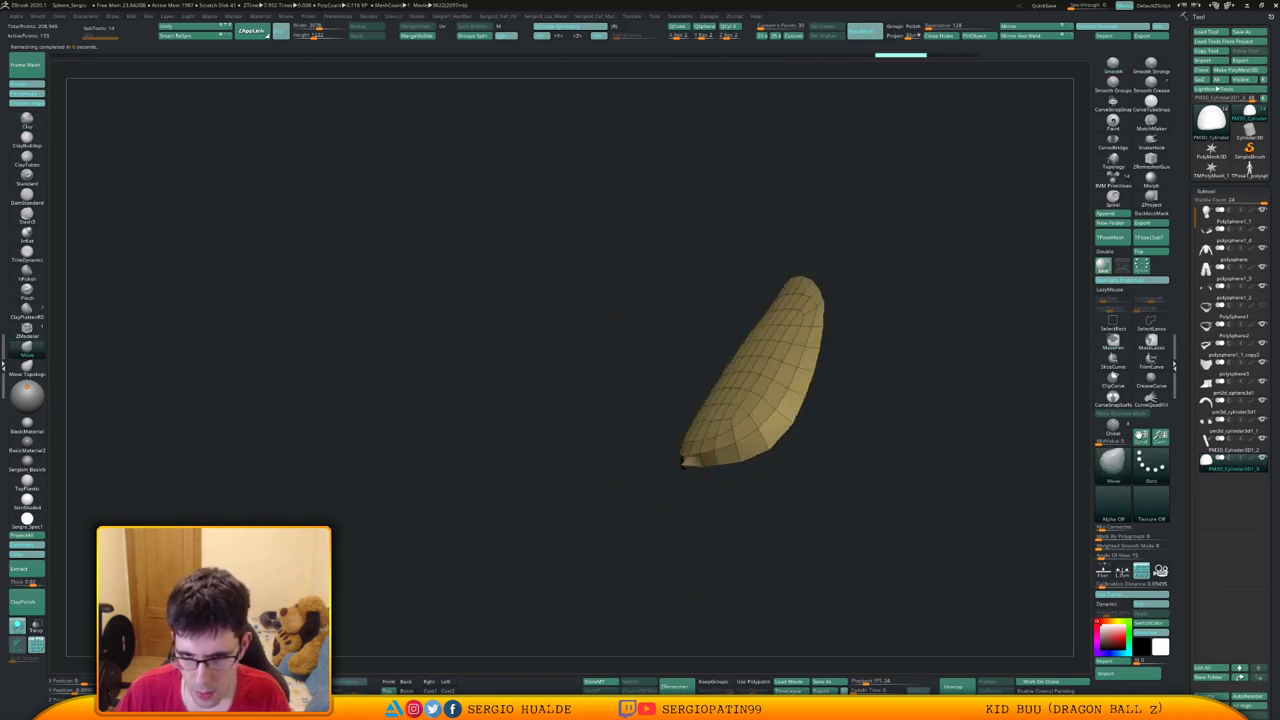
Pull the nail's front edge outward from the side with the Move brush to extend its tip
drag(684, 463, 681, 462)
right_drag(681, 462, 696, 468)
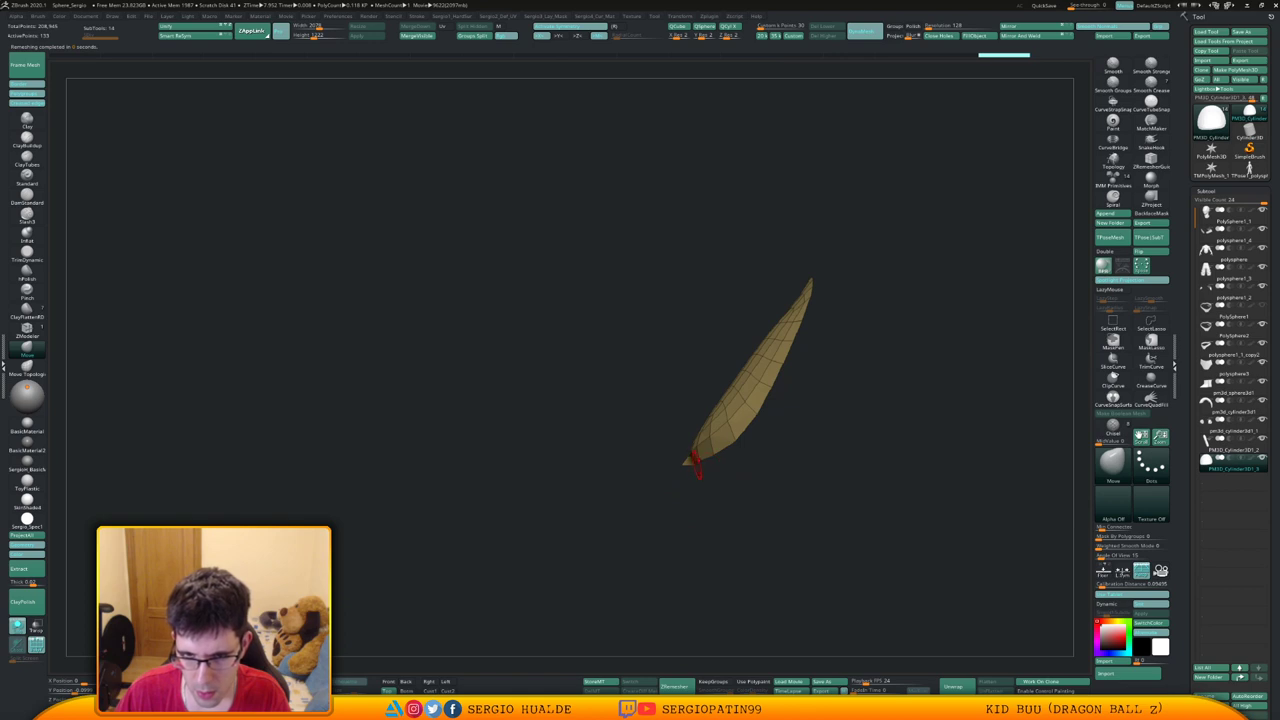
drag(688, 466, 686, 462)
right_drag(686, 462, 690, 468)
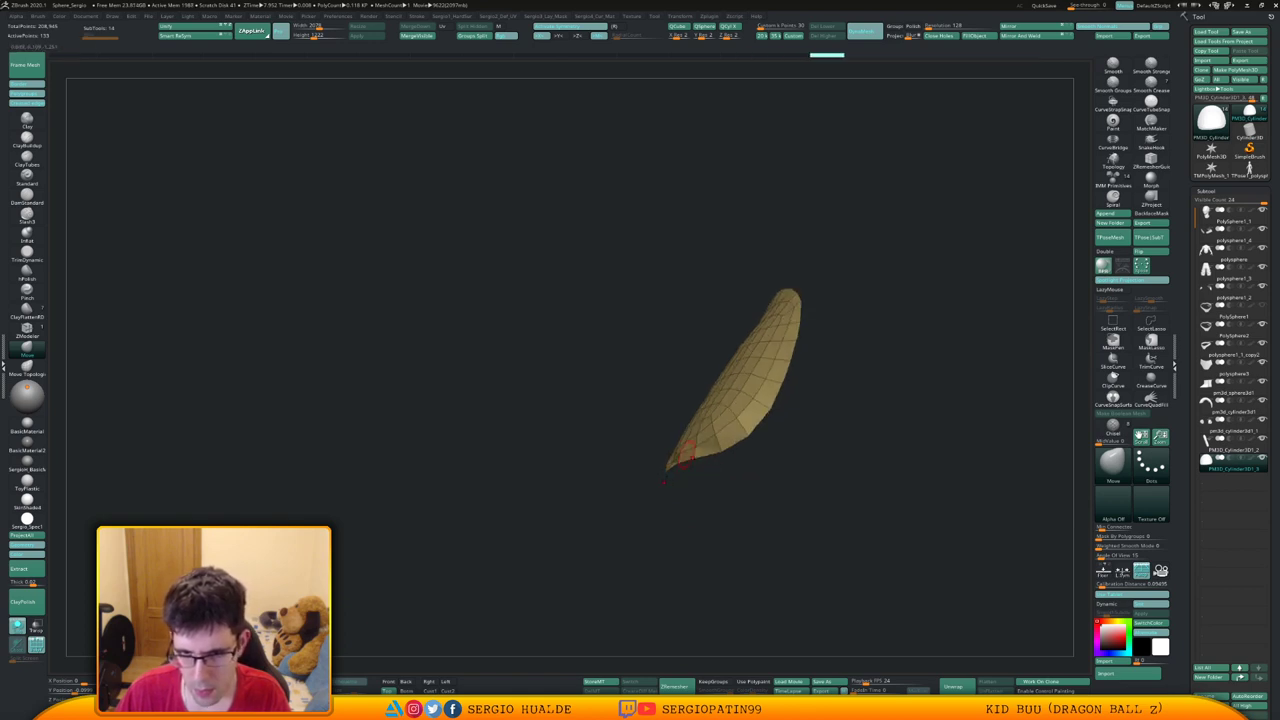
mouse_move(676, 466)
mouse_down()
mouse_move(759, 443)
mouse_move(733, 444)
mouse_up()
drag(650, 468, 644, 463)
mouse_move(724, 428)
ctrl+right_down()
mouse_move(724, 380)
mouse_move(690, 470)
mouse_move(614, 549)
mouse_move(560, 549)
mouse_move(598, 530)
ctrl+right_up()
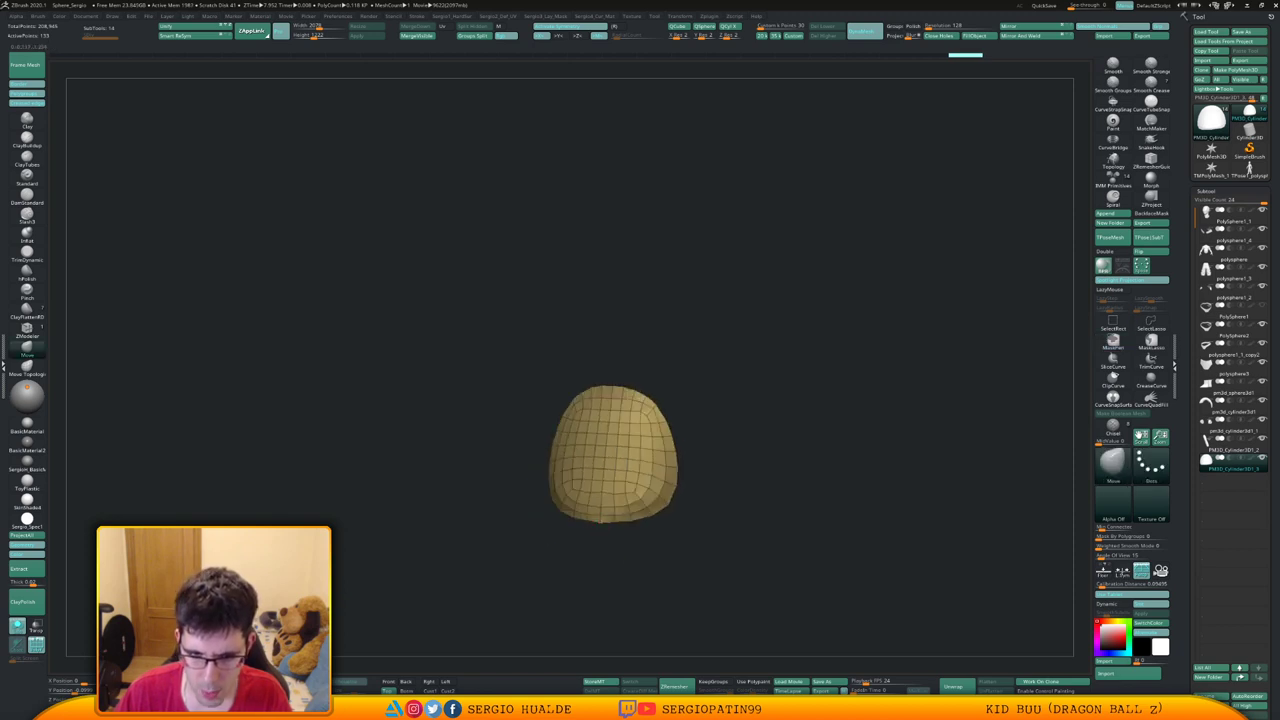
Refine the nail's front edge and corners with the Move brush, smoothing the outline and resizing the brush
drag(601, 522, 605, 517)
ctrl+right_drag(690, 470, 690, 502)
shift+drag(674, 494, 661, 512)
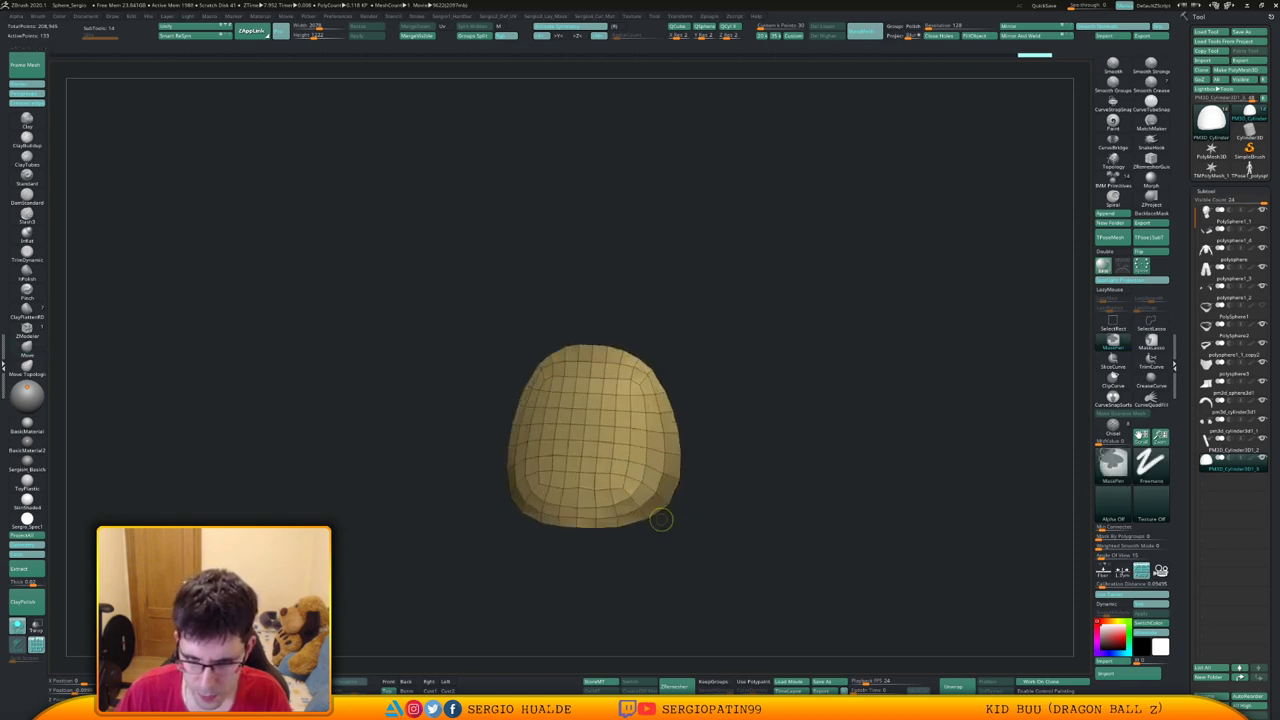
right_drag(653, 524, 660, 534)
mouse_move(662, 508)
shift+mouse_down()
mouse_move(668, 532)
mouse_move(664, 506)
shift+mouse_up()
key(s)
key(s)
mouse_move(668, 512)
mouse_down()
mouse_move(668, 500)
mouse_move(674, 514)
mouse_move(810, 516)
mouse_move(706, 520)
mouse_move(660, 440)
mouse_move(672, 512)
mouse_up()
key(space)
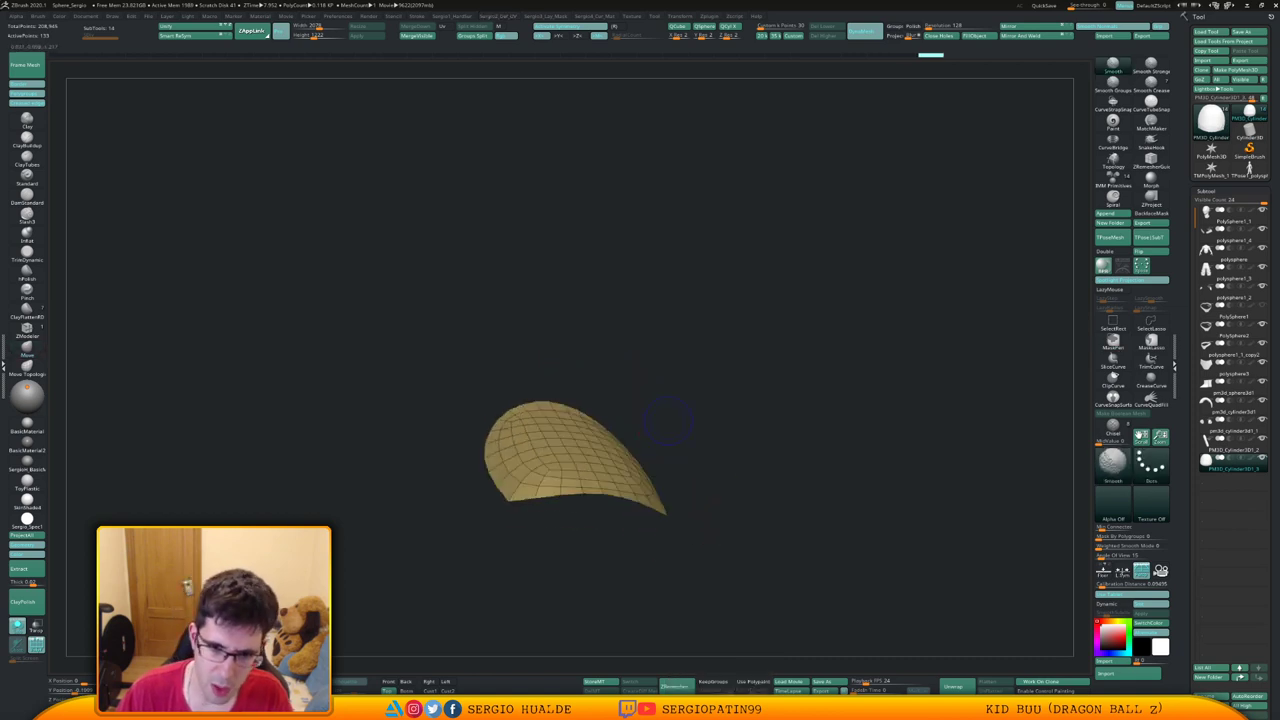
Give the nail thickness using Panel Loops with an elevation of -100
key(ctrl+1)
click(681, 559)
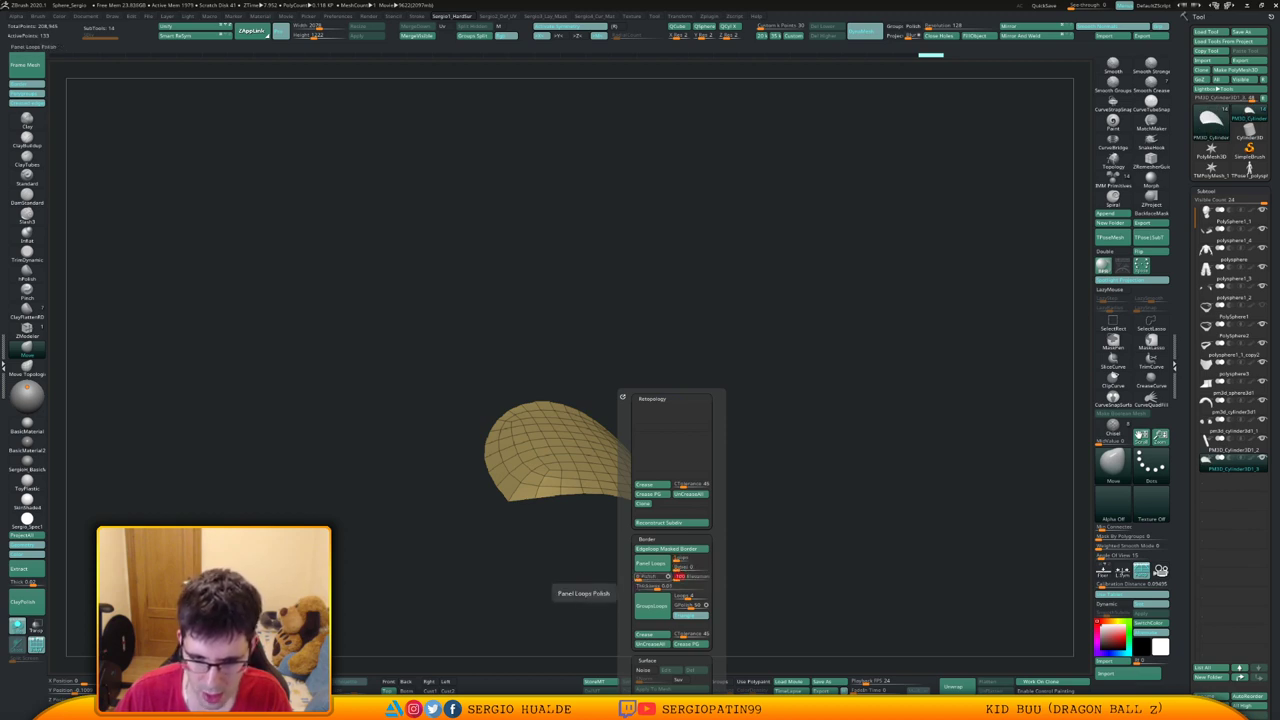
click(650, 563)
key(ctrl+z)
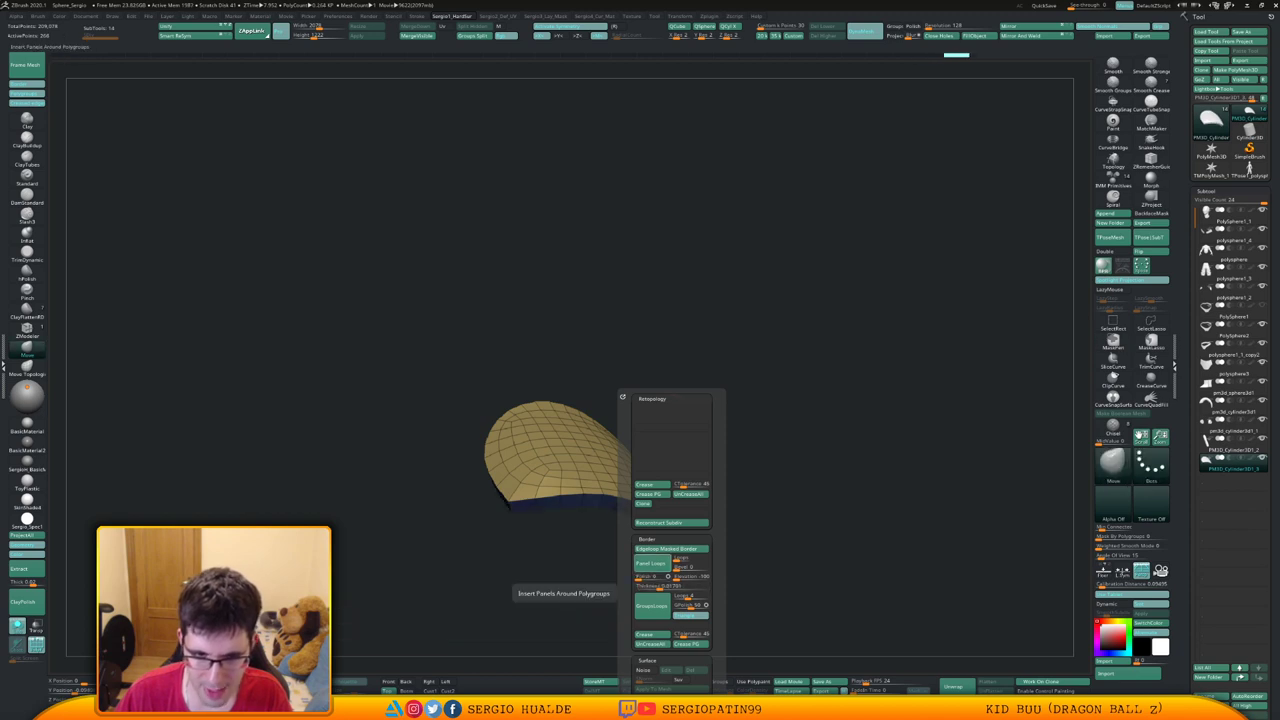
mouse_move(548, 560)
right_down()
mouse_move(560, 500)
mouse_move(550, 565)
right_up()
ctrl+right_drag(550, 565, 550, 525)
mouse_move(550, 450)
right_down()
mouse_move(675, 375)
mouse_move(680, 415)
right_up()
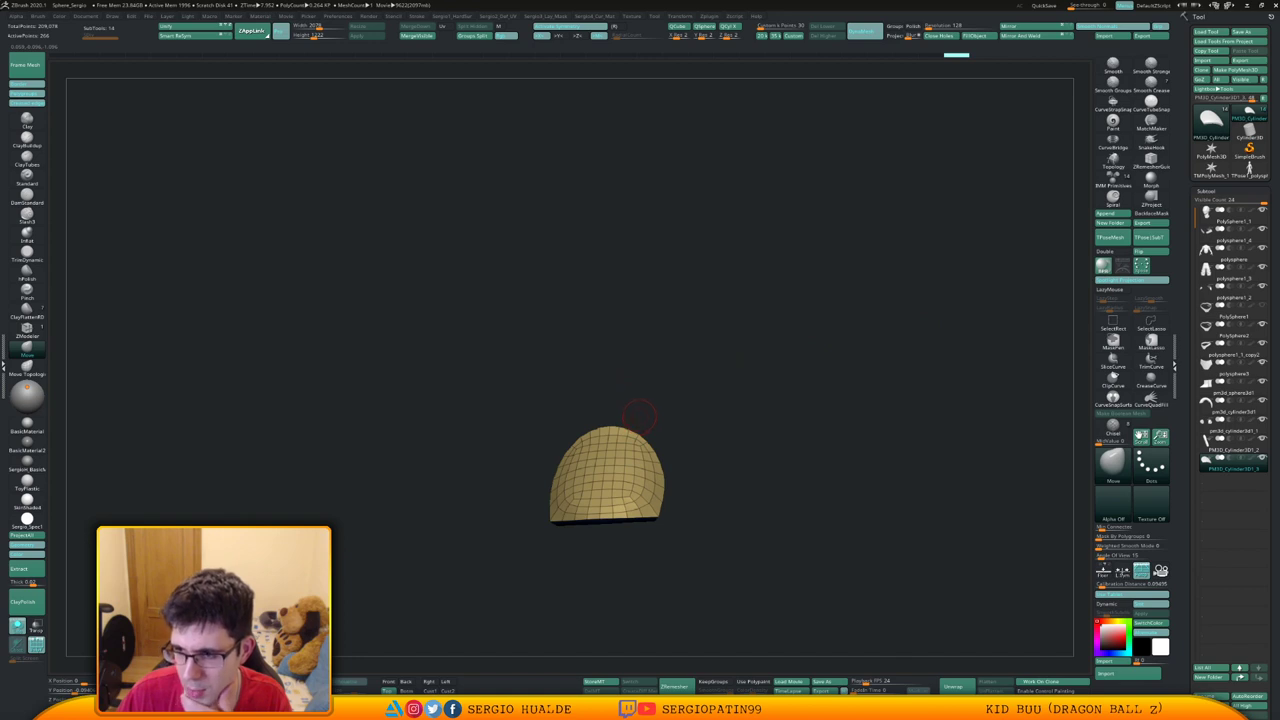
Adjust the thickened nail's front corner with the Move brush
drag(734, 435, 617, 466)
key(w)
alt+click(696, 492)
key(q)
right_drag(696, 492, 738, 550)
right_drag(707, 482, 734, 498)
drag(735, 498, 711, 525)
Enlarge the Move brush and adjust the side contours of the nail
mouse_move(727, 451)
right_down()
mouse_move(706, 449)
mouse_move(808, 462)
mouse_move(645, 467)
right_up()
key(s)
key(s)
drag(645, 467, 652, 467)
mouse_move(652, 467)
right_down()
mouse_move(640, 470)
mouse_move(651, 471)
right_up()
drag(651, 471, 646, 471)
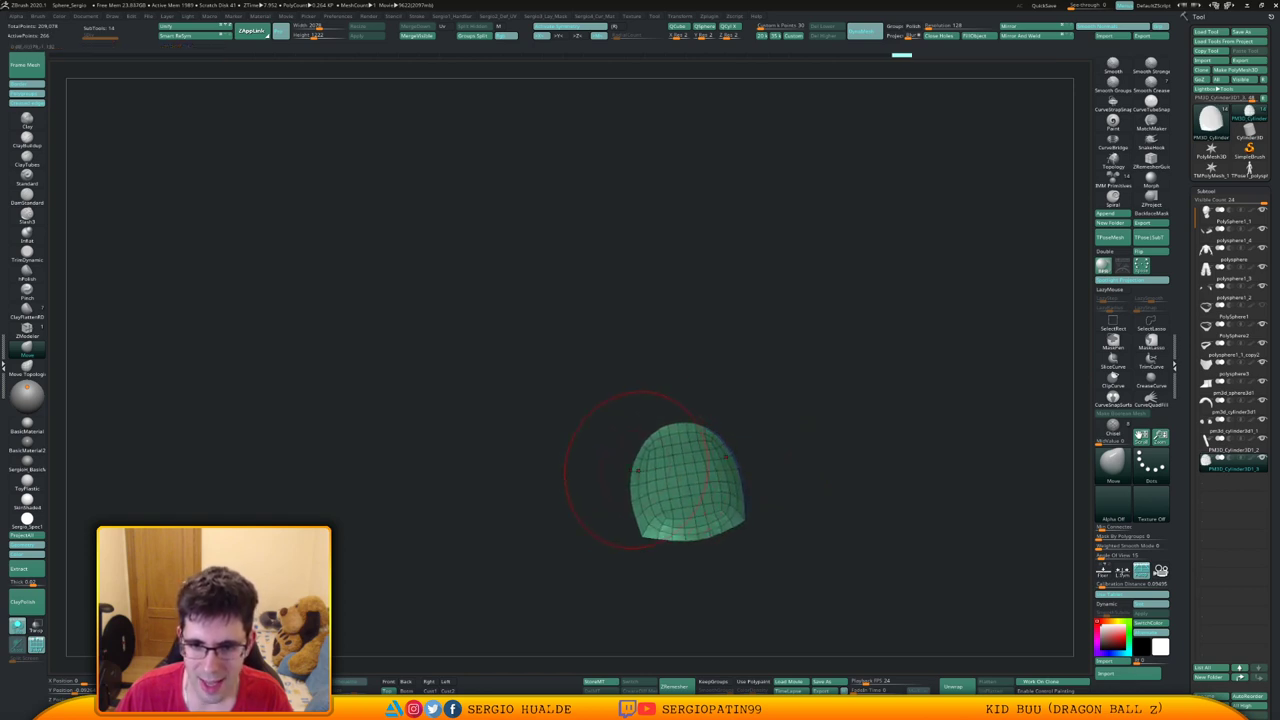
Reshape the underside and the curved outer edge of the nail with the Move brush
right_drag(643, 469, 732, 474)
drag(670, 490, 686, 487)
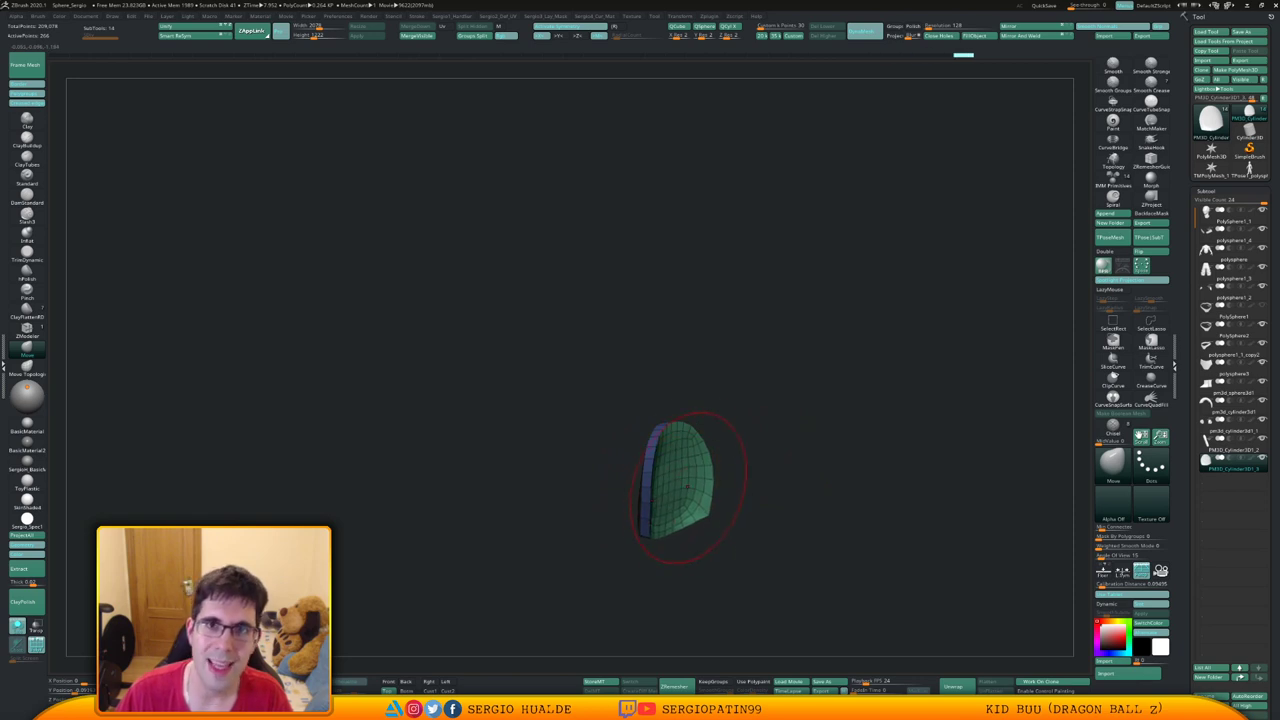
mouse_move(700, 365)
mouse_down()
mouse_move(686, 455)
mouse_move(698, 490)
mouse_up()
drag(750, 430, 722, 436)
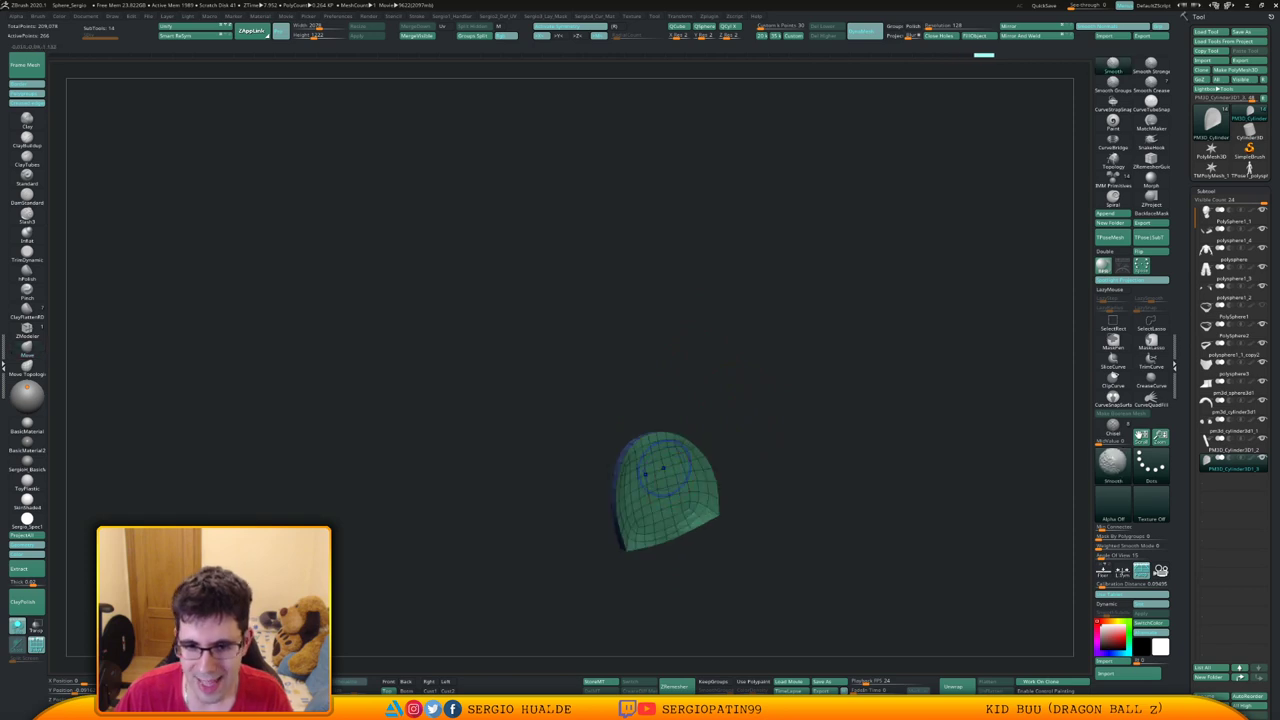
Try smoothing the nail's underside near the front corner and undo the last change
shift+drag(663, 471, 652, 540)
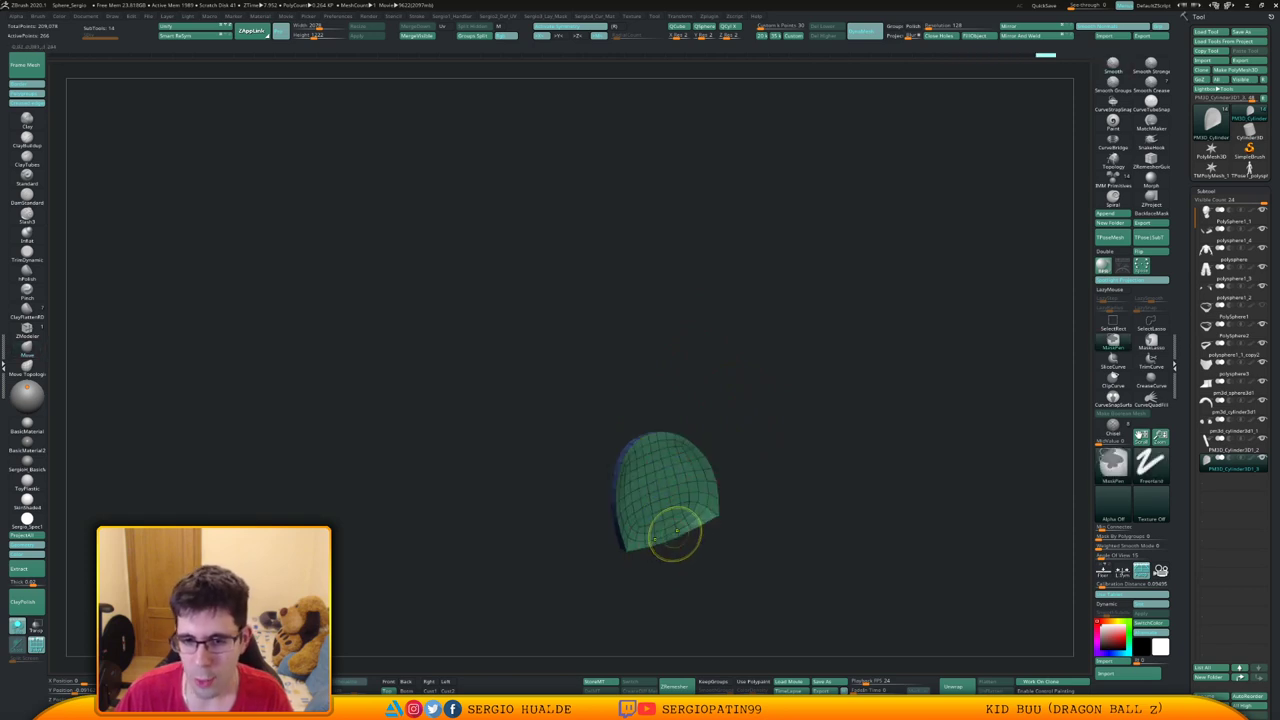
key(ctrl+z)
drag(735, 545, 830, 540)
ctrl+right_drag(830, 540, 825, 505)
right_drag(825, 505, 750, 505)
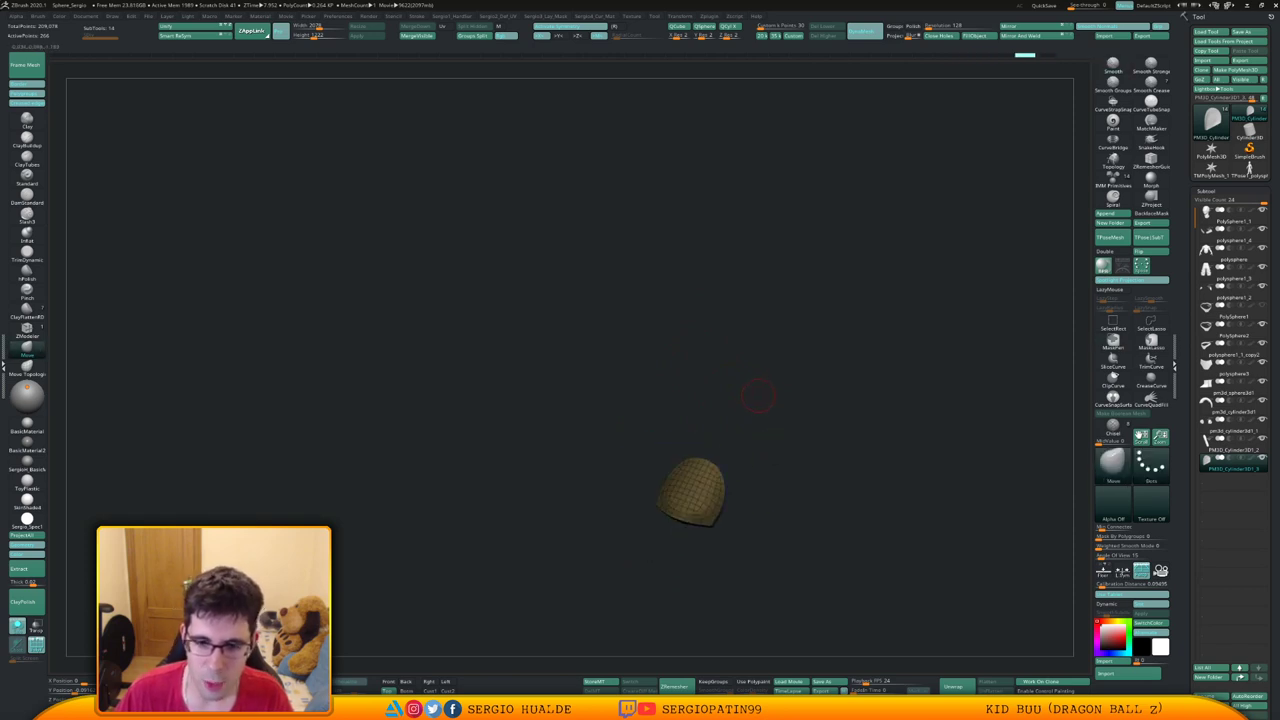
Check the nail's thickness along its front edge and redo the undone edits to the nail
right_drag(720, 349, 720, 235)
ctrl+right_drag(720, 235, 754, 490)
key(s)
ctrl+drag(764, 506, 742, 514)
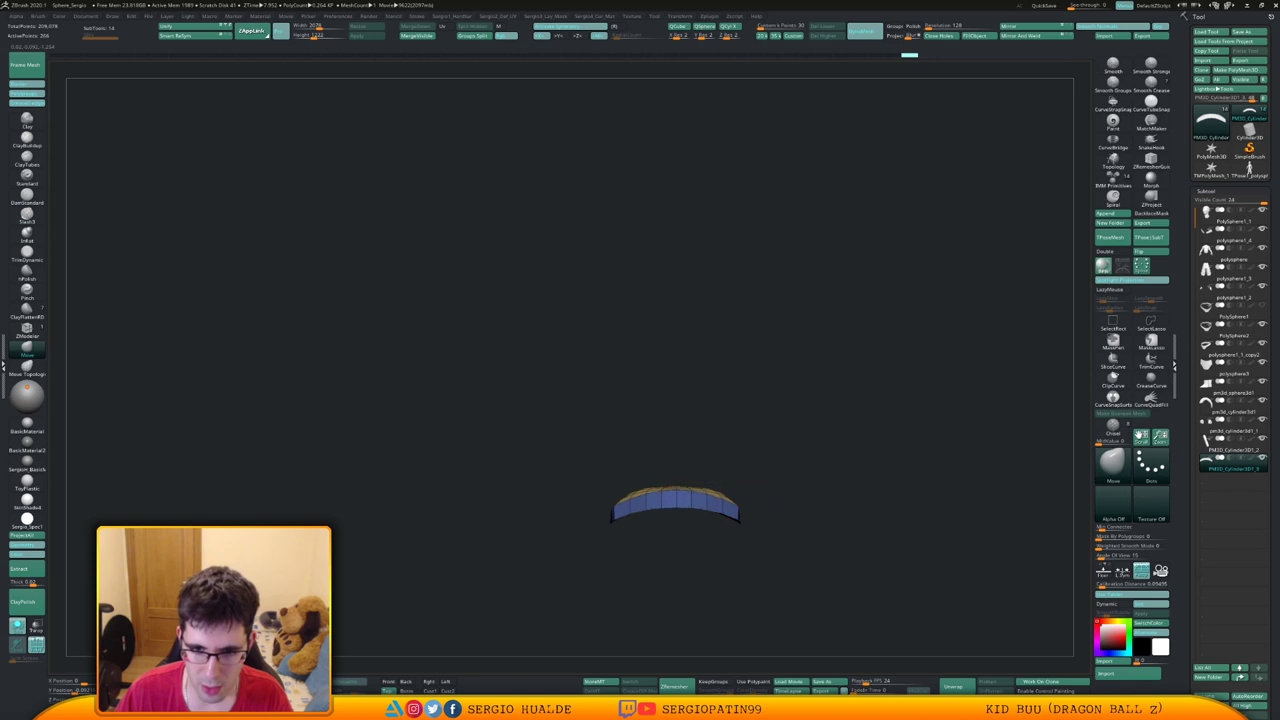
right_drag(722, 470, 752, 506)
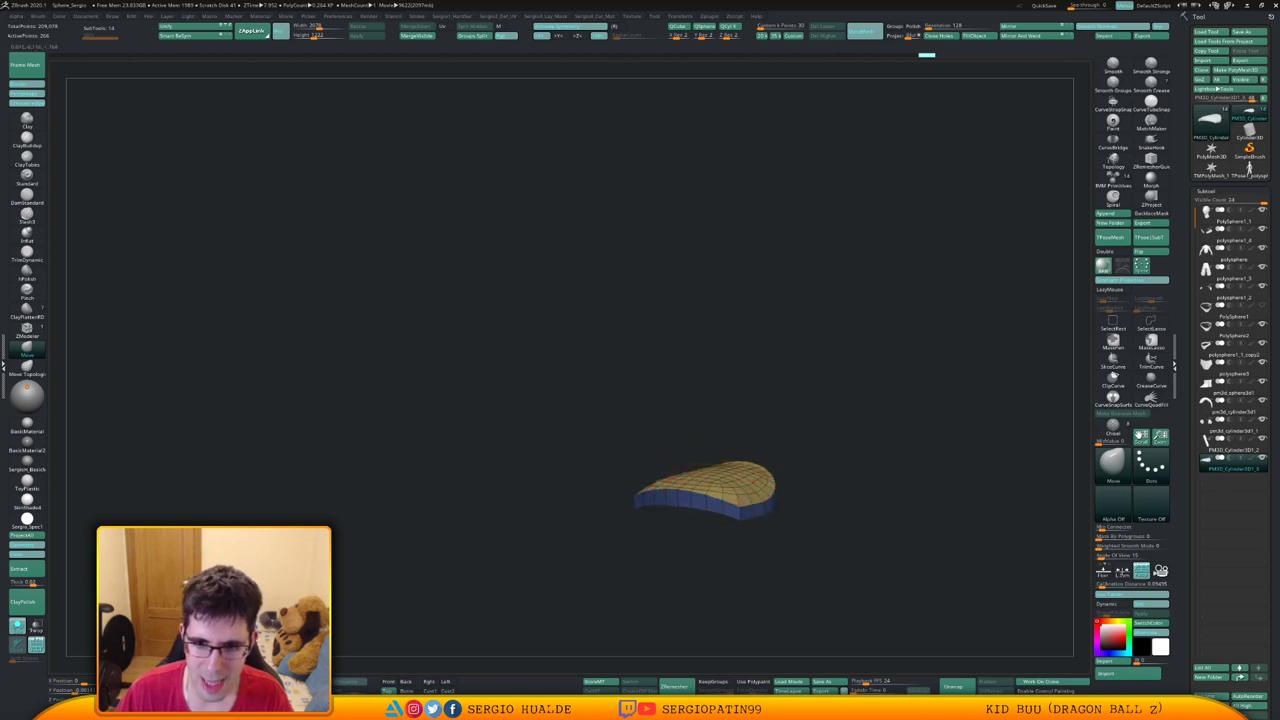
key(ctrl+shift+z)
key(ctrl+shift+z)
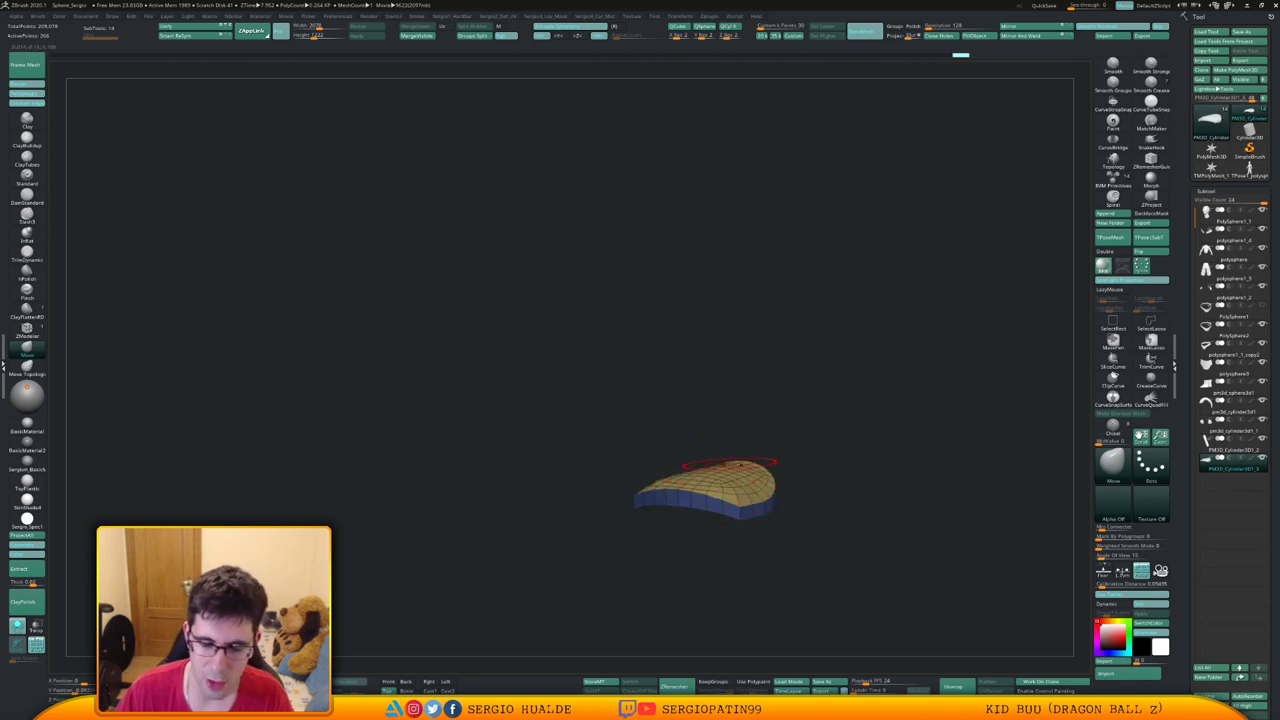
key(ctrl+shift+z)
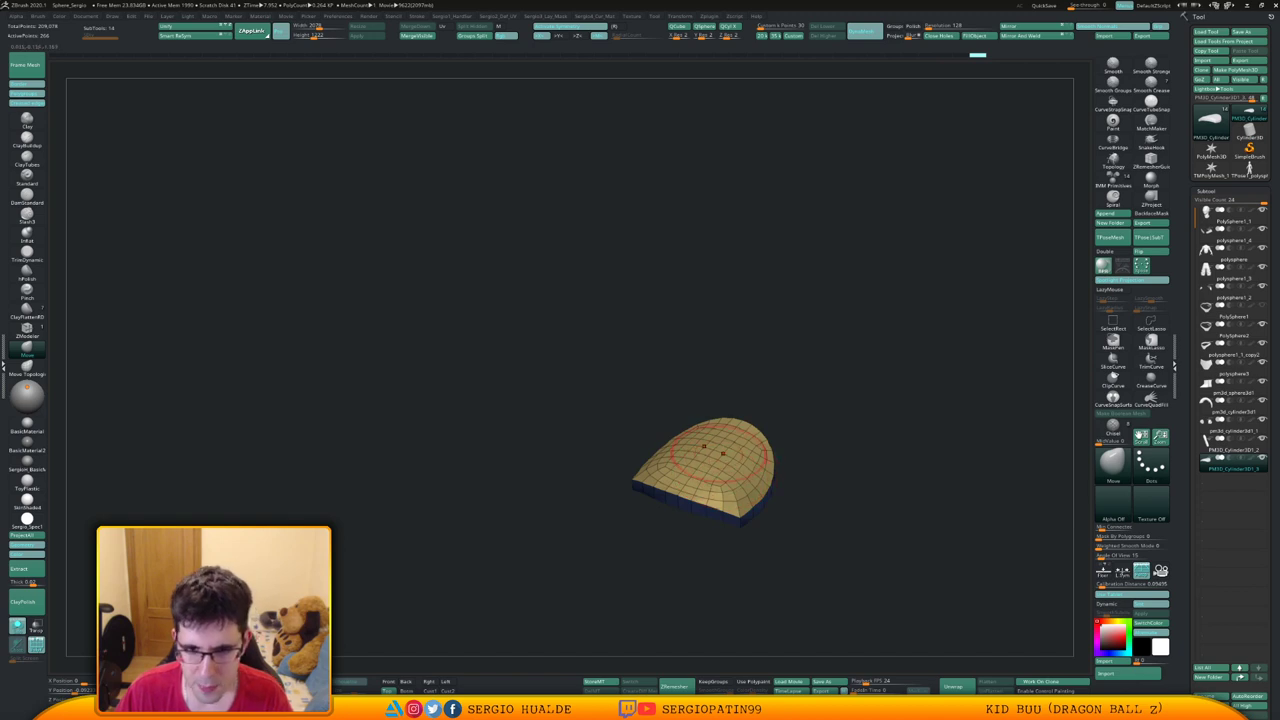
Resize the Move brush and adjust the pointed front corner of the nail
right_drag(722, 453, 742, 556)
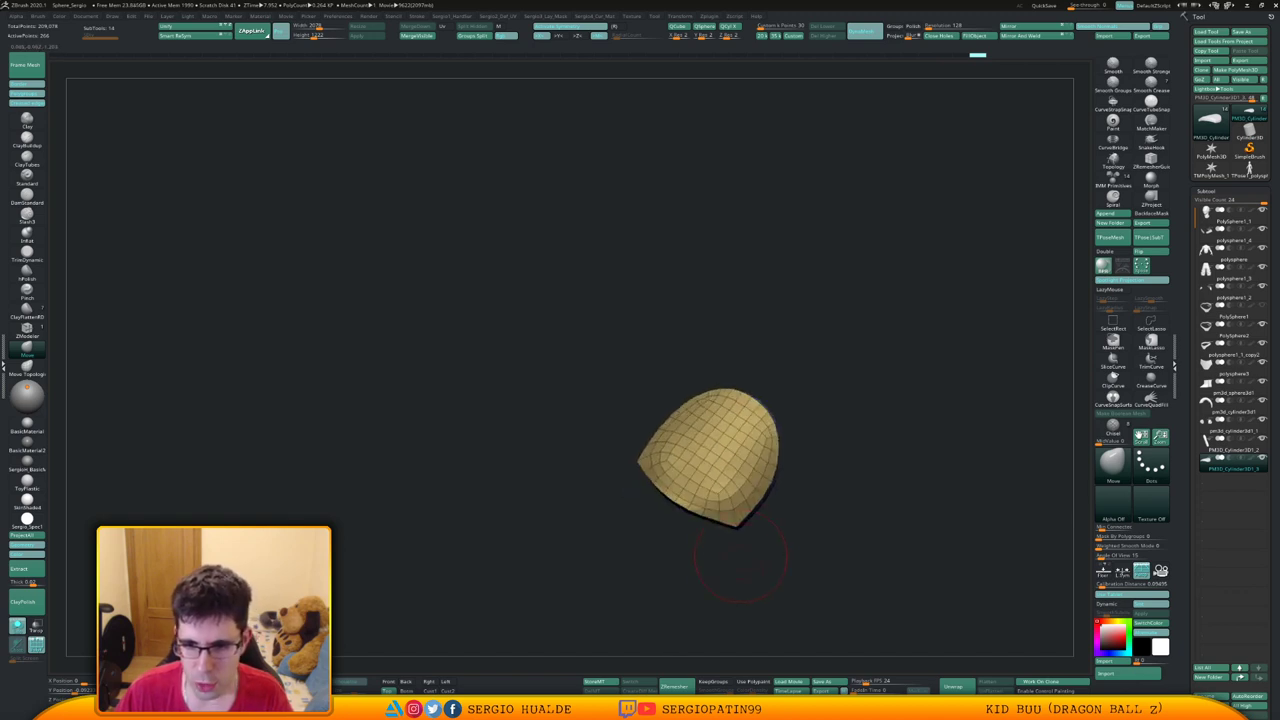
key(s)
click(738, 537)
drag(736, 522, 742, 529)
right_drag(748, 543, 728, 473)
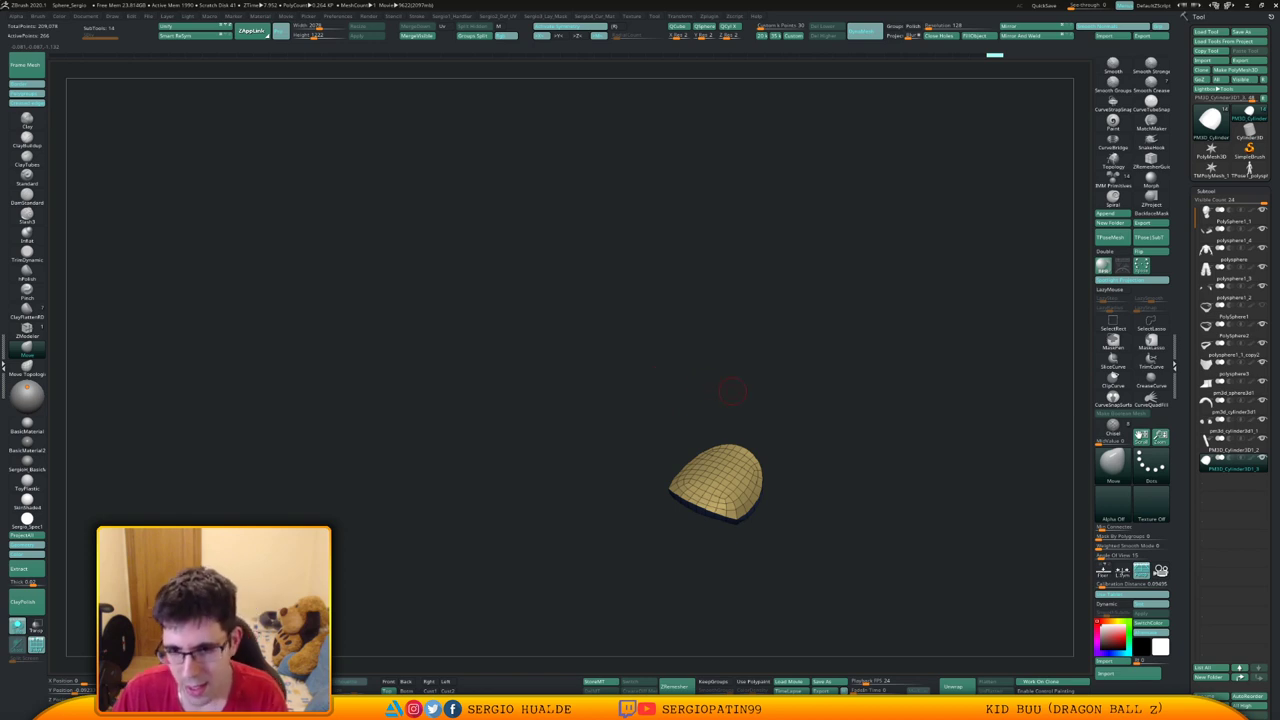
mouse_move(799, 470)
right_down()
mouse_move(767, 488)
mouse_move(762, 541)
mouse_move(732, 486)
mouse_move(738, 518)
mouse_move(706, 500)
right_up()
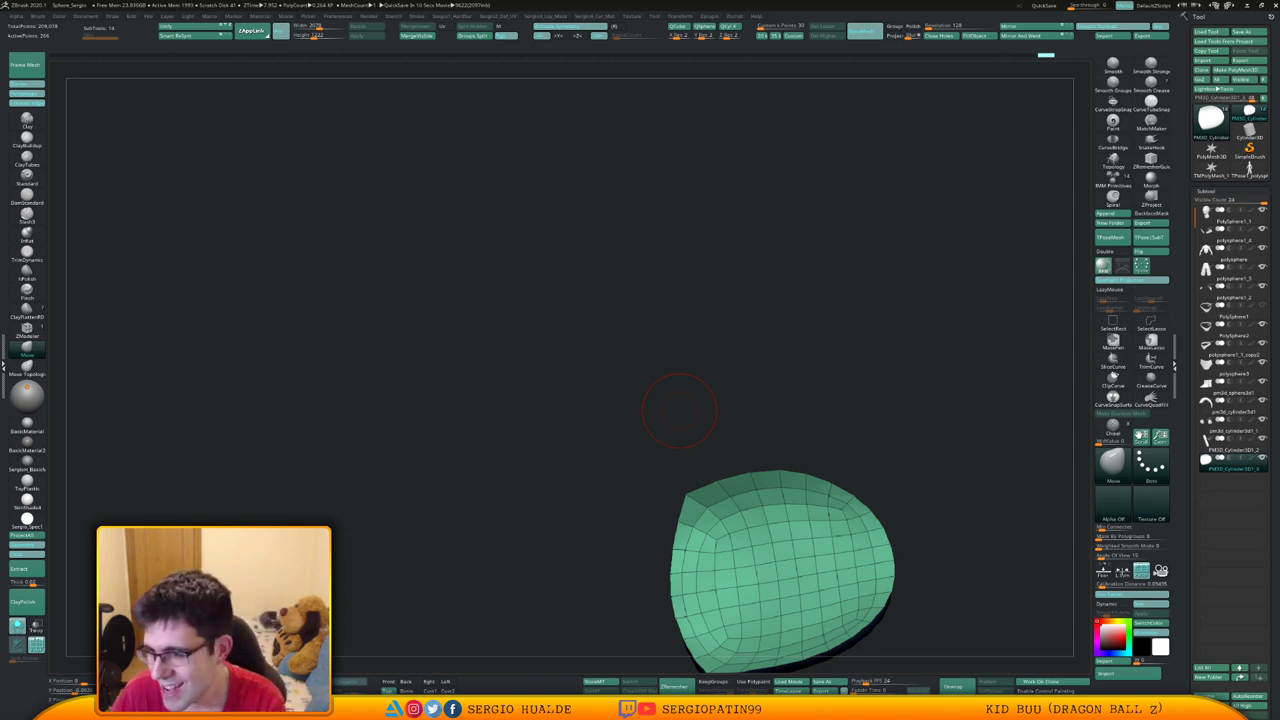
Make the finger the active subtool and turn off the polyframe display
drag(908, 320, 866, 440)
key(shift+s)
mouse_move(793, 504)
right_down()
mouse_move(790, 540)
mouse_move(789, 465)
right_up()
key(shift+s)
click(1232, 442)
key(shift+s)
key(shift+s)
key(shift+f)
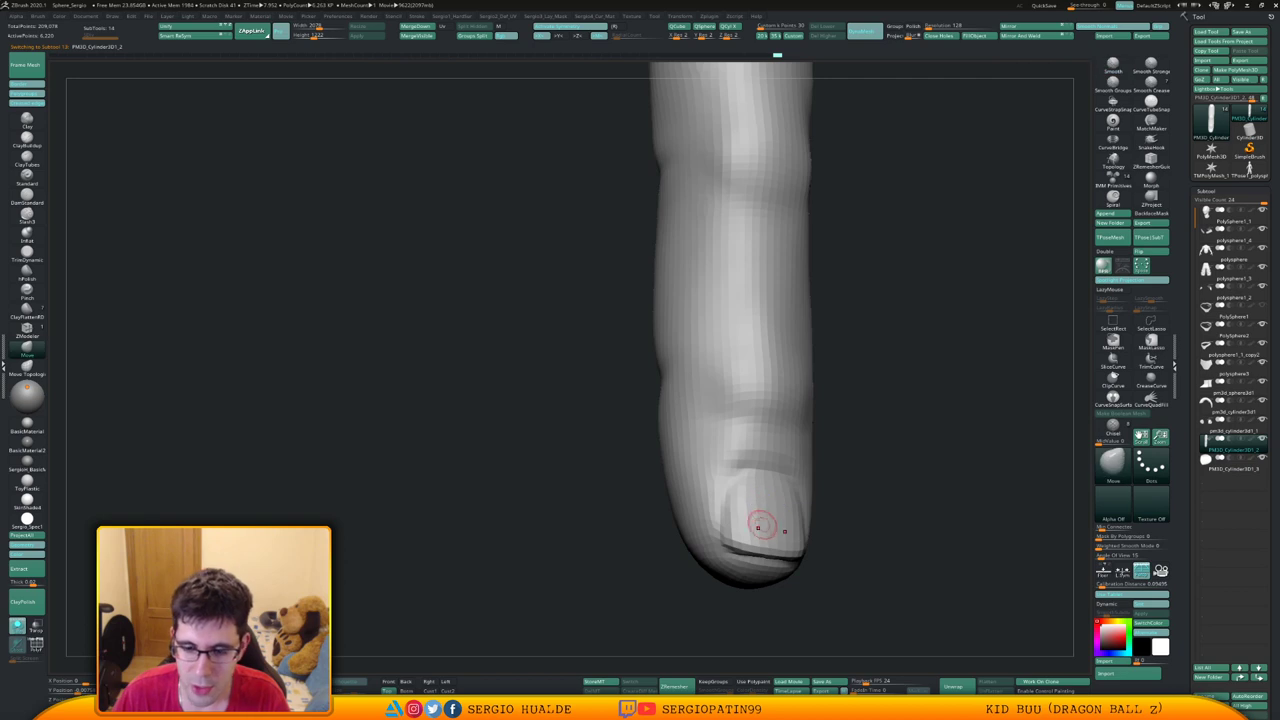
Isolate the finger and smooth the nail bed area on the fingertip
right_drag(763, 526, 749, 520)
mouse_move(752, 520)
shift+mouse_down()
mouse_move(770, 511)
mouse_move(762, 496)
mouse_move(742, 500)
mouse_move(758, 470)
shift+mouse_up()
right_drag(835, 492, 780, 489)
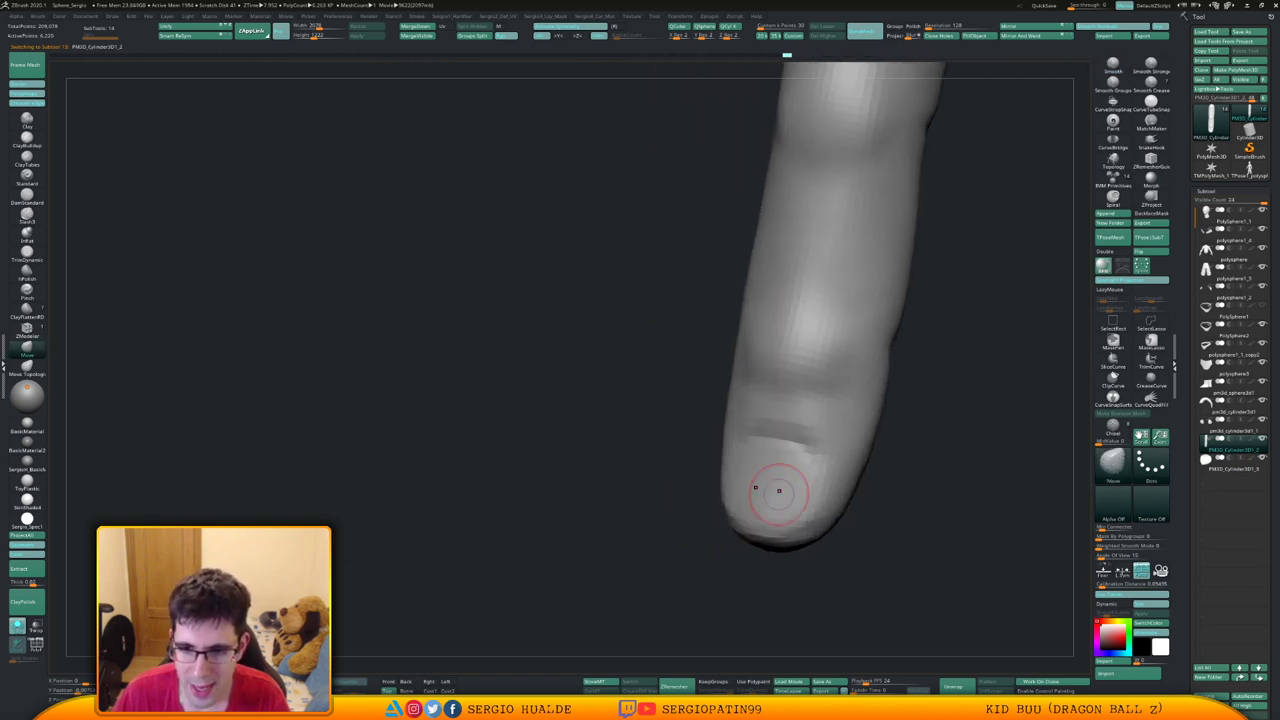
mouse_move(780, 489)
shift+mouse_down()
mouse_move(814, 514)
mouse_move(797, 483)
shift+mouse_up()
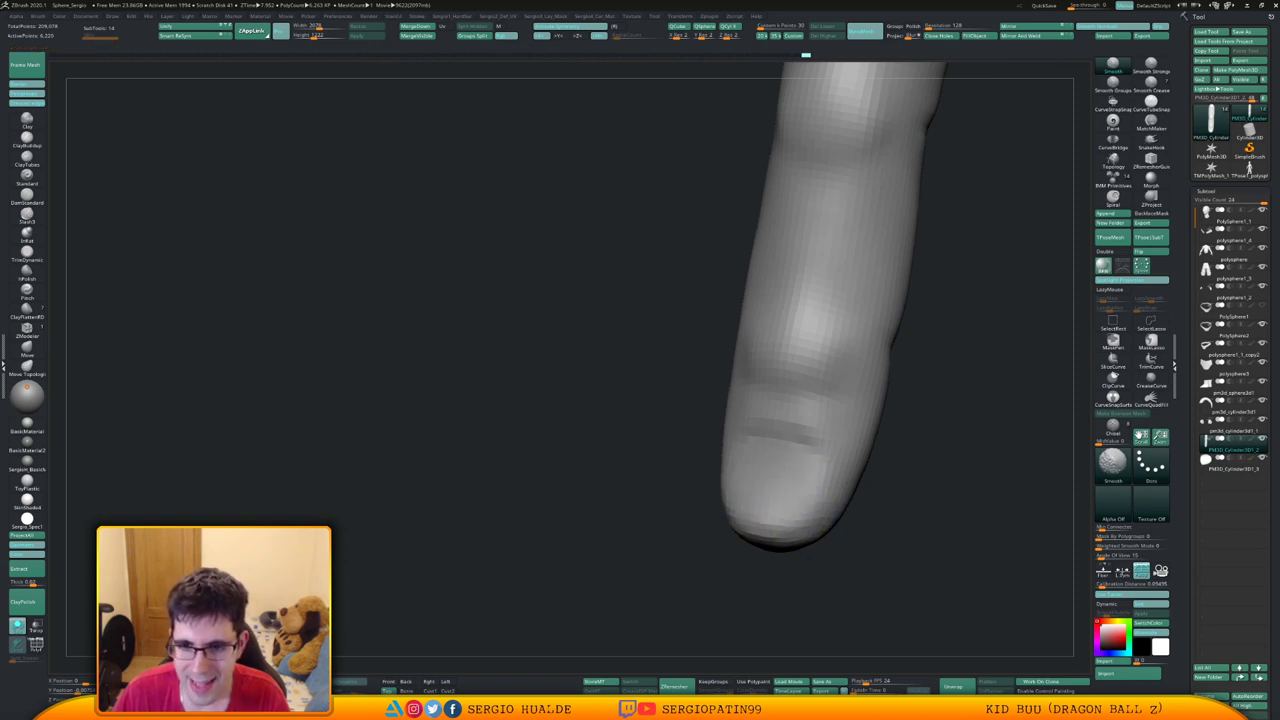
key(b)
key(m)
key(v)
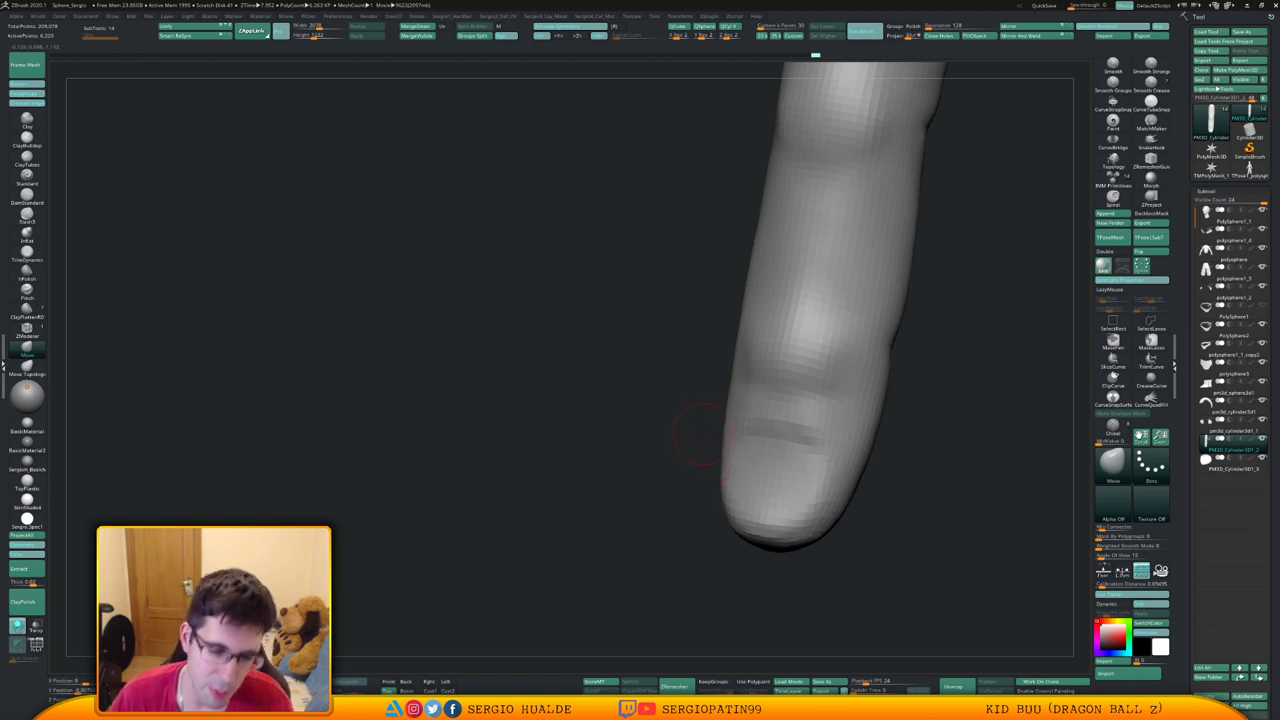
right_drag(775, 448, 785, 446)
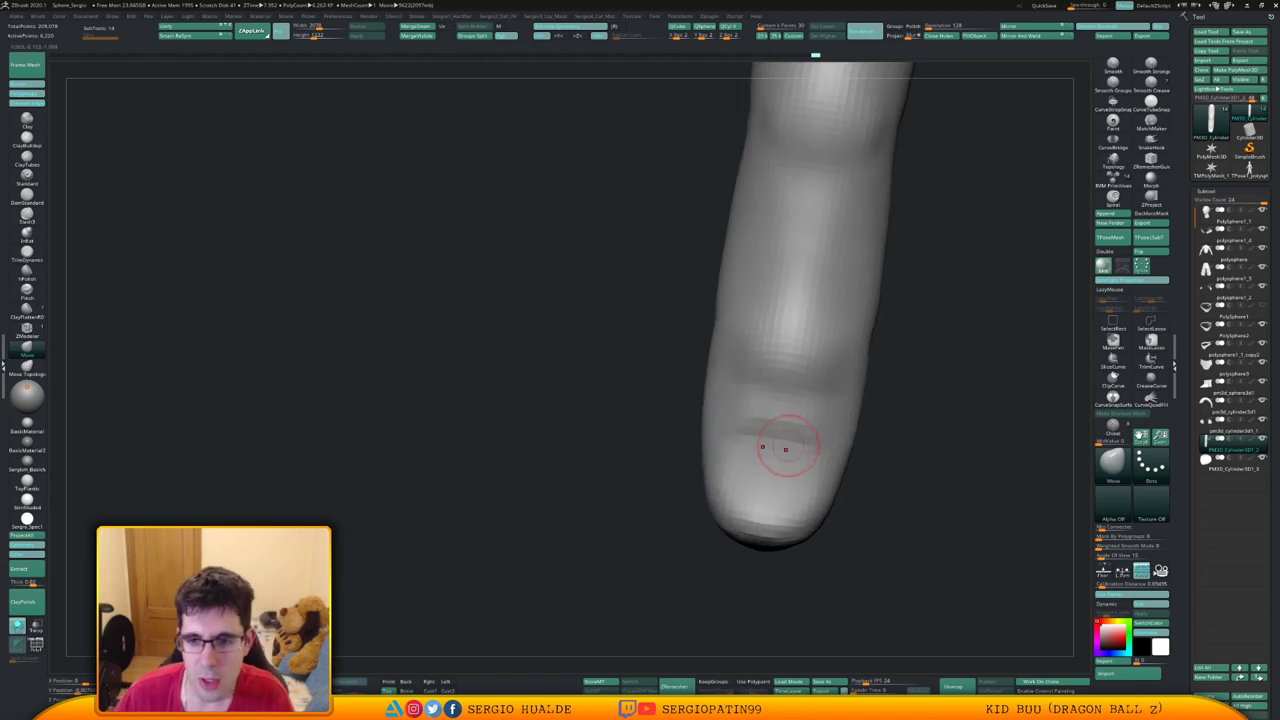
Carve the cuticle groove and the nail recess into the fingertip with the Standard brush, undoing the unwanted side stroke
key(b)
key(s)
key(t)
mouse_move(748, 438)
mouse_down()
mouse_move(768, 429)
mouse_move(725, 443)
mouse_move(818, 446)
mouse_move(824, 472)
mouse_up()
mouse_move(755, 438)
mouse_down()
mouse_move(733, 446)
mouse_move(732, 490)
mouse_up()
key(ctrl+z)
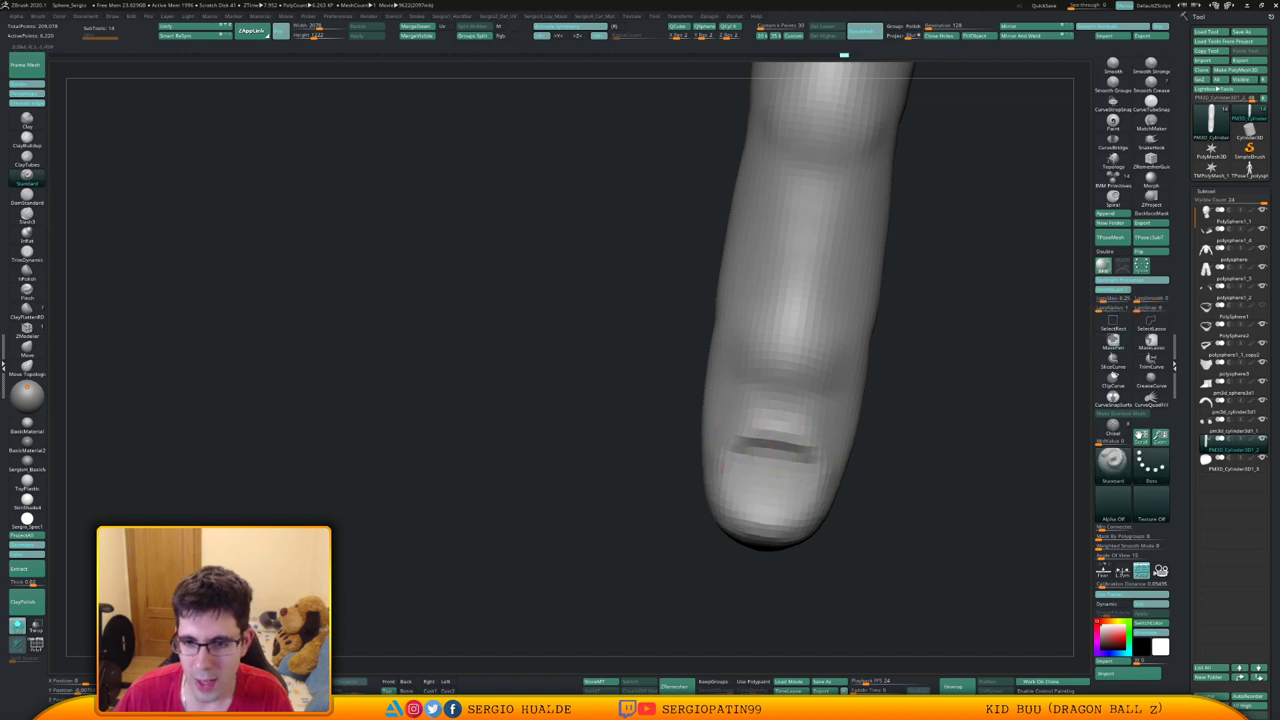
mouse_move(786, 451)
mouse_down()
mouse_move(740, 447)
mouse_move(769, 477)
mouse_move(765, 491)
mouse_up()
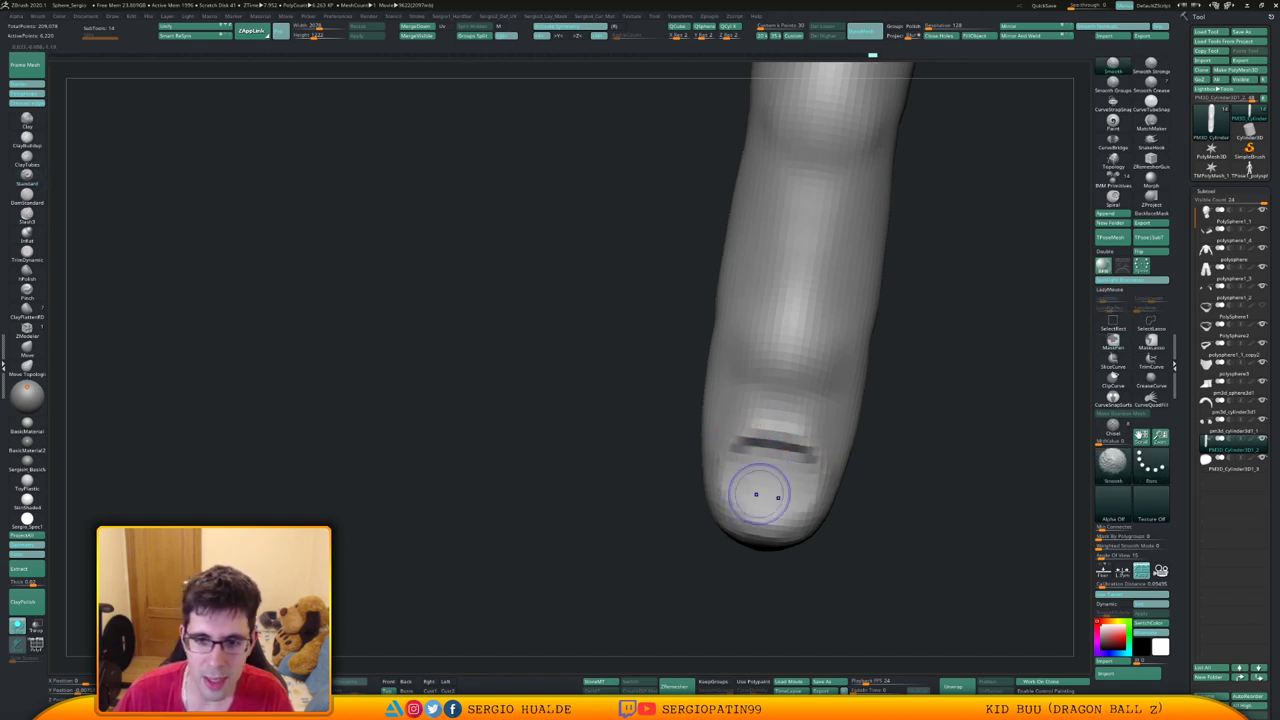
mouse_move(776, 502)
ctrl+right_down()
mouse_move(774, 468)
mouse_move(806, 488)
mouse_move(797, 470)
mouse_move(752, 472)
ctrl+right_up()
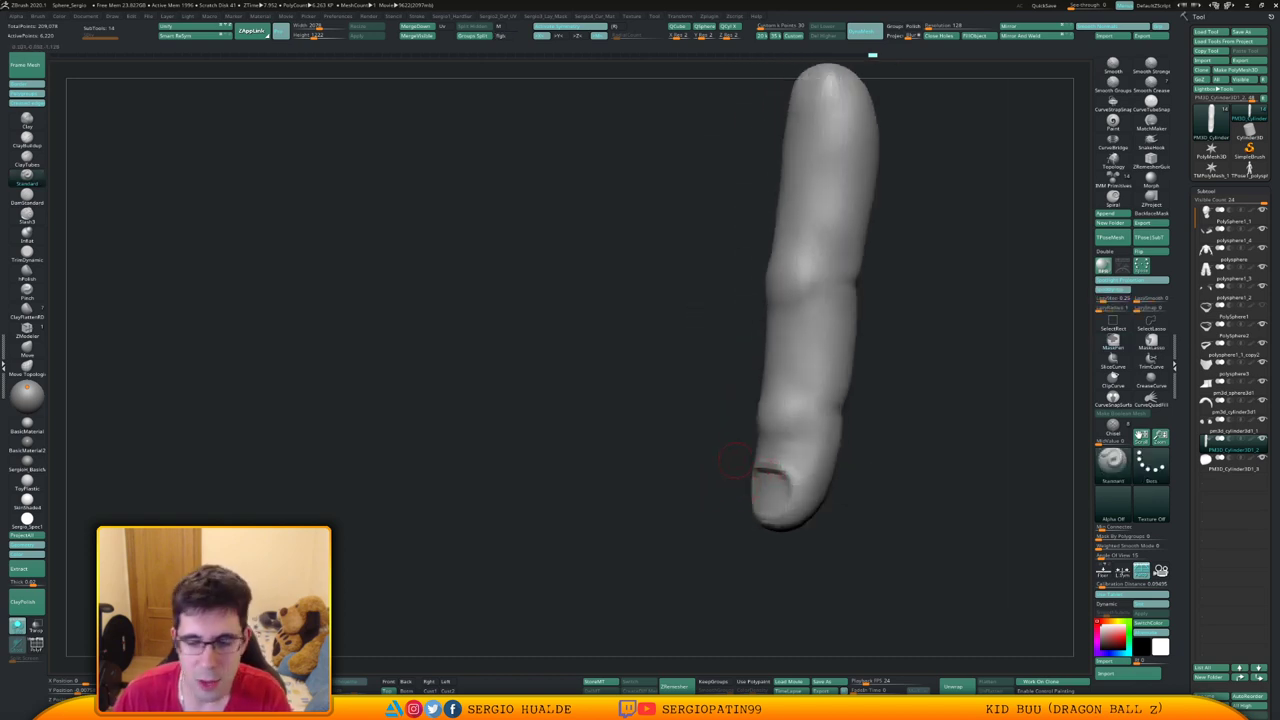
Select the nail subtool among the visible parts and fit the nail into the finger's recess with the Move brush
mouse_move(838, 457)
right_down()
mouse_move(795, 459)
mouse_move(733, 433)
mouse_move(776, 440)
mouse_move(748, 446)
mouse_move(742, 484)
mouse_move(728, 487)
right_up()
key(alt+s)
alt+click(709, 490)
key(b)
key(m)
key(v)
key(s)
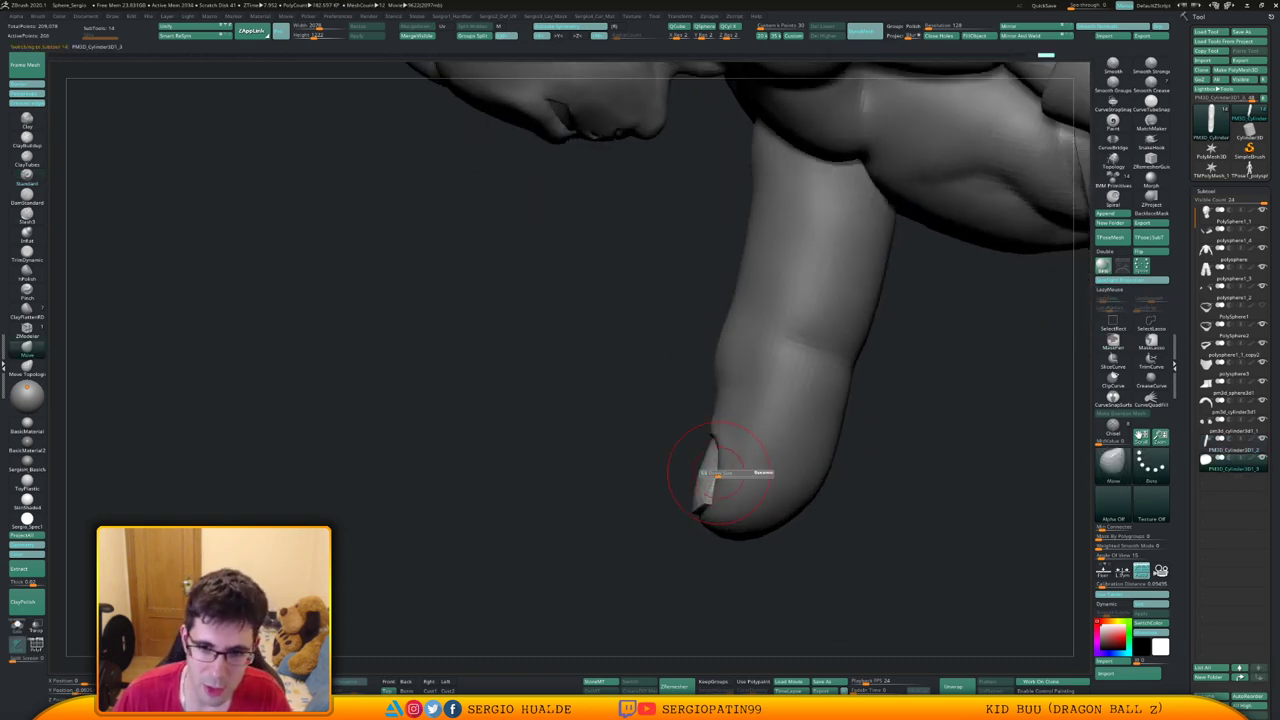
drag(704, 475, 709, 467)
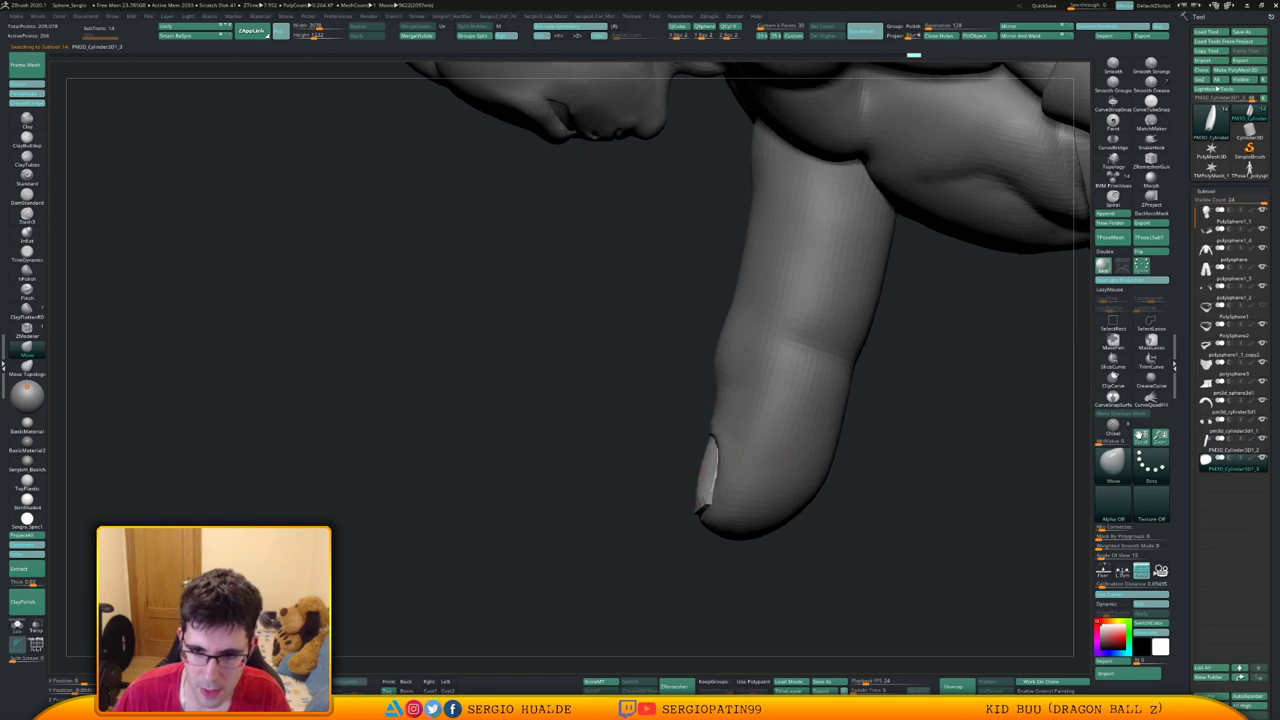
right_drag(709, 467, 750, 459)
drag(640, 410, 686, 400)
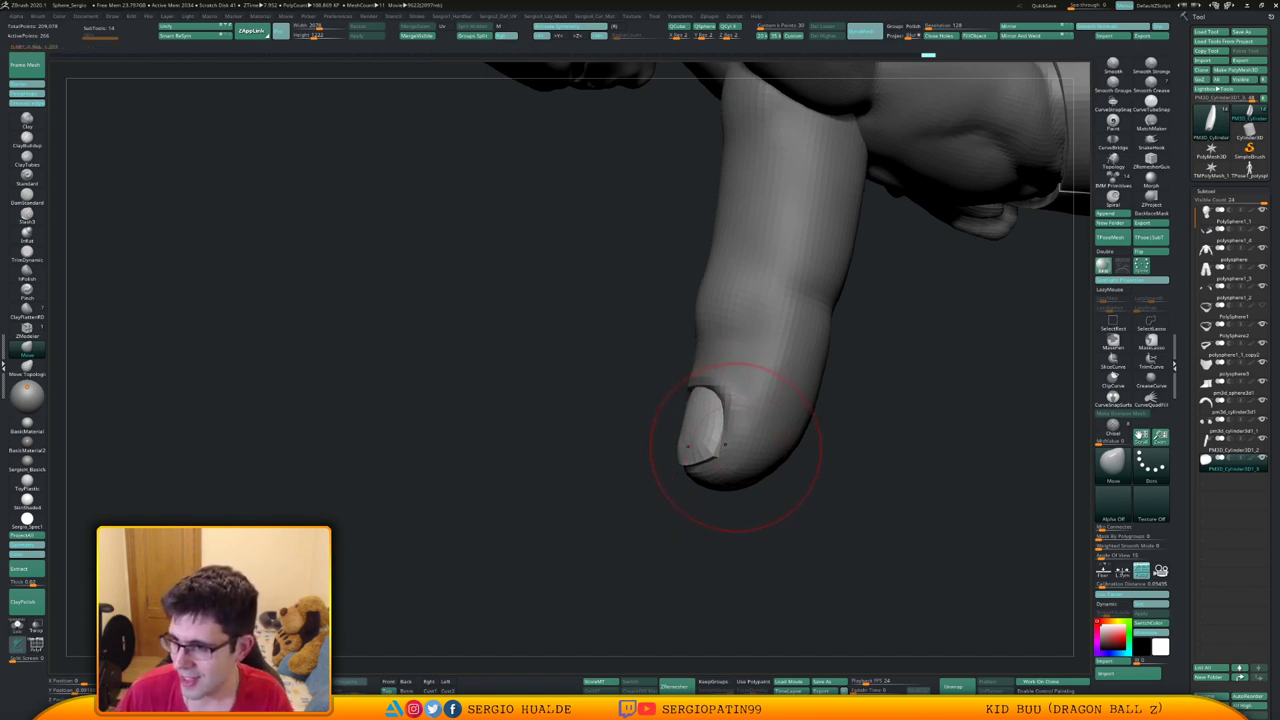
Resize the Move brush and pull the nail's front corners into line with the fingertip
mouse_move(757, 441)
right_down()
mouse_move(779, 430)
mouse_move(779, 458)
mouse_move(731, 460)
right_up()
key(s)
drag(744, 462, 736, 462)
right_drag(750, 458, 690, 468)
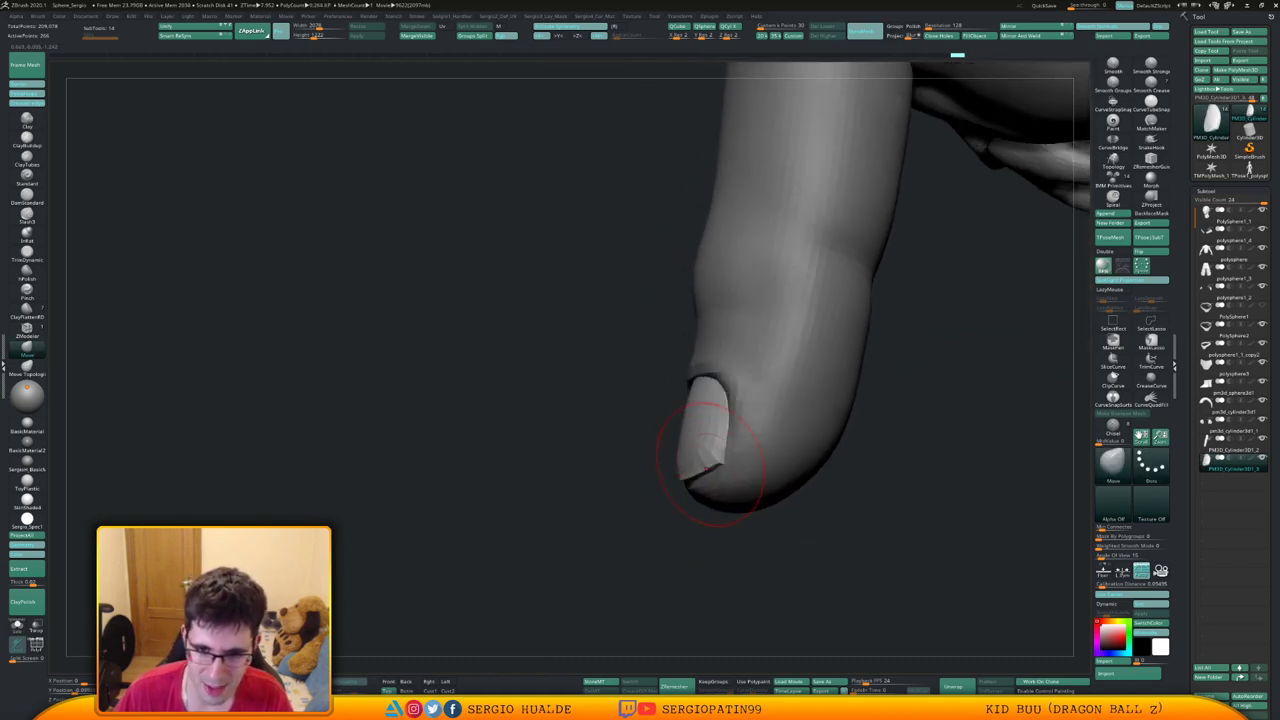
drag(685, 461, 679, 458)
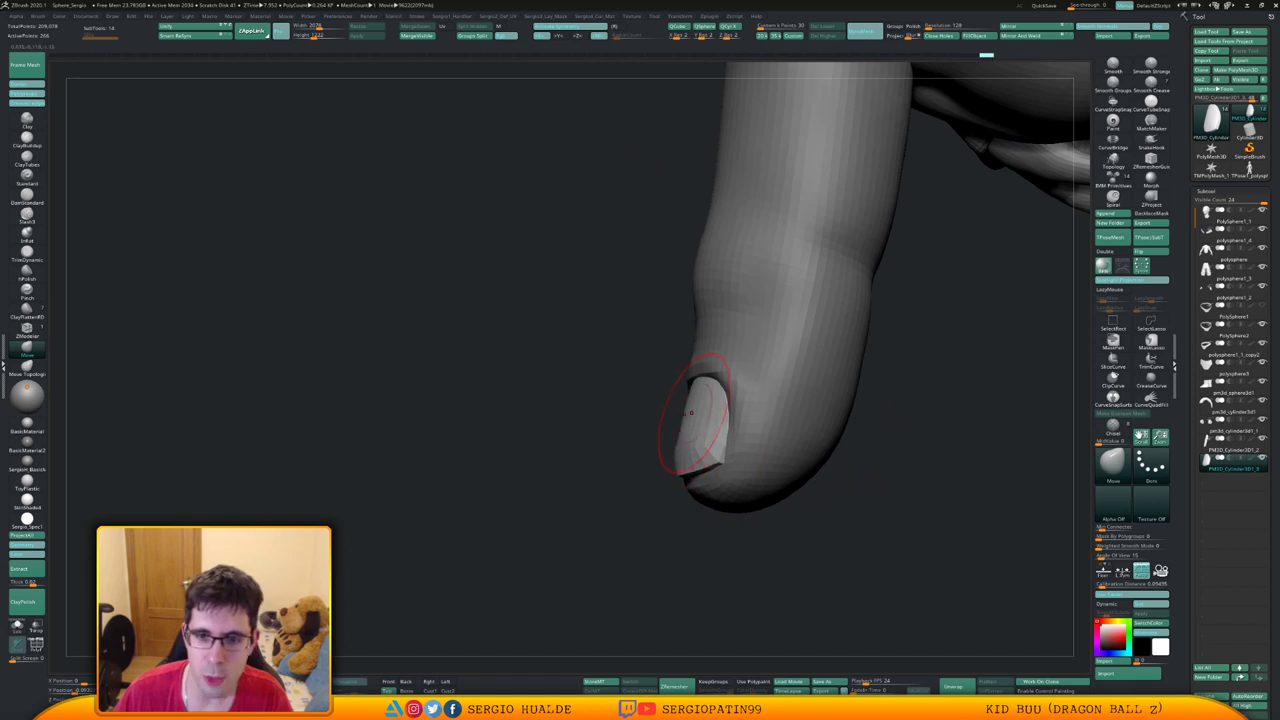
Adjust the nail's upper surface curvature and its front edge with the Move brush, changing the brush size
drag(691, 410, 706, 397)
right_drag(712, 412, 694, 436)
drag(691, 458, 714, 431)
key(s)
right_drag(706, 437, 828, 452)
drag(728, 462, 716, 464)
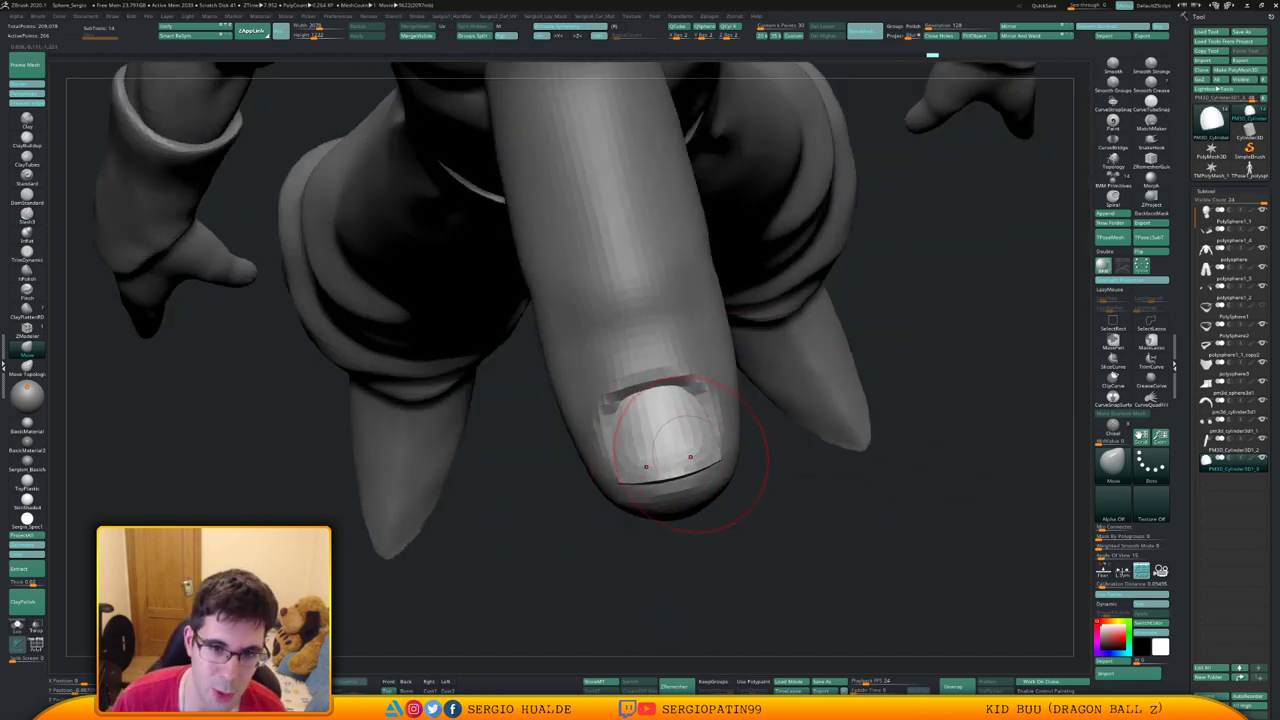
Tuck the nail's side edge and front corner into the finger, working from the opposite side
right_drag(669, 427, 805, 436)
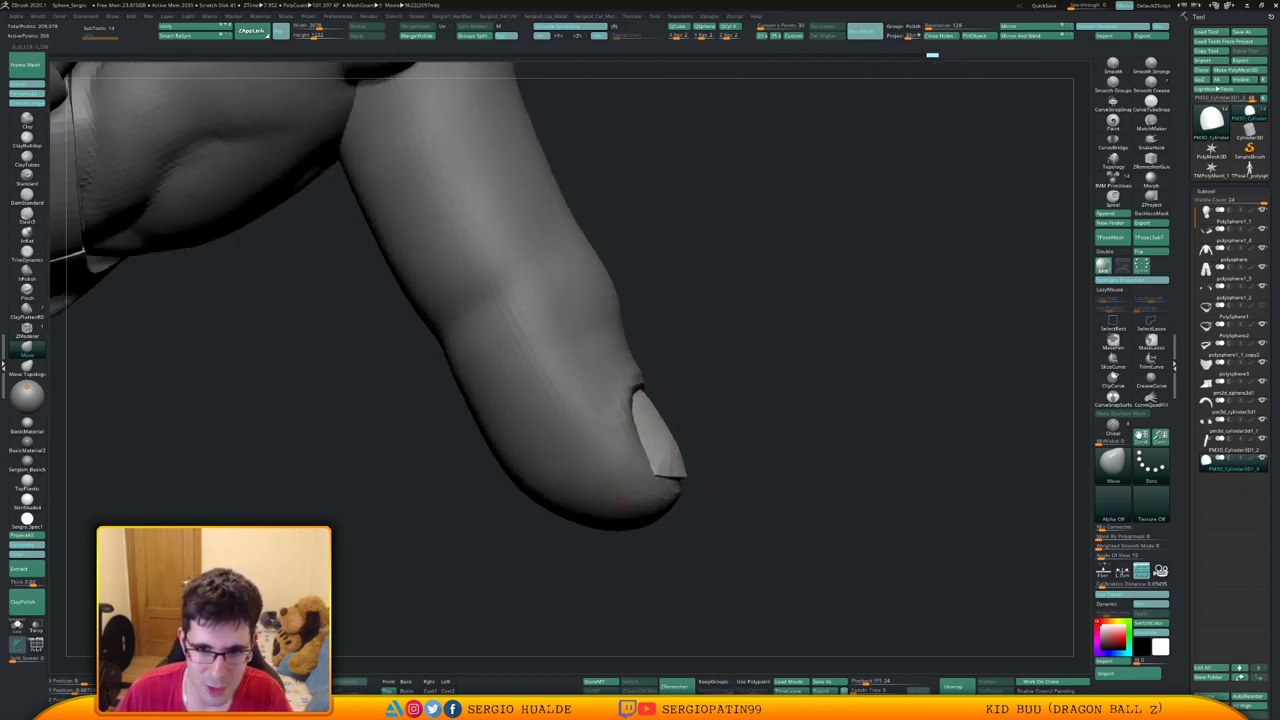
drag(672, 464, 666, 449)
right_drag(760, 465, 640, 474)
drag(634, 475, 630, 463)
Select the finger subtool and reshape the flesh along the nail's side with the Move brush
alt+click(629, 463)
right_drag(629, 463, 663, 464)
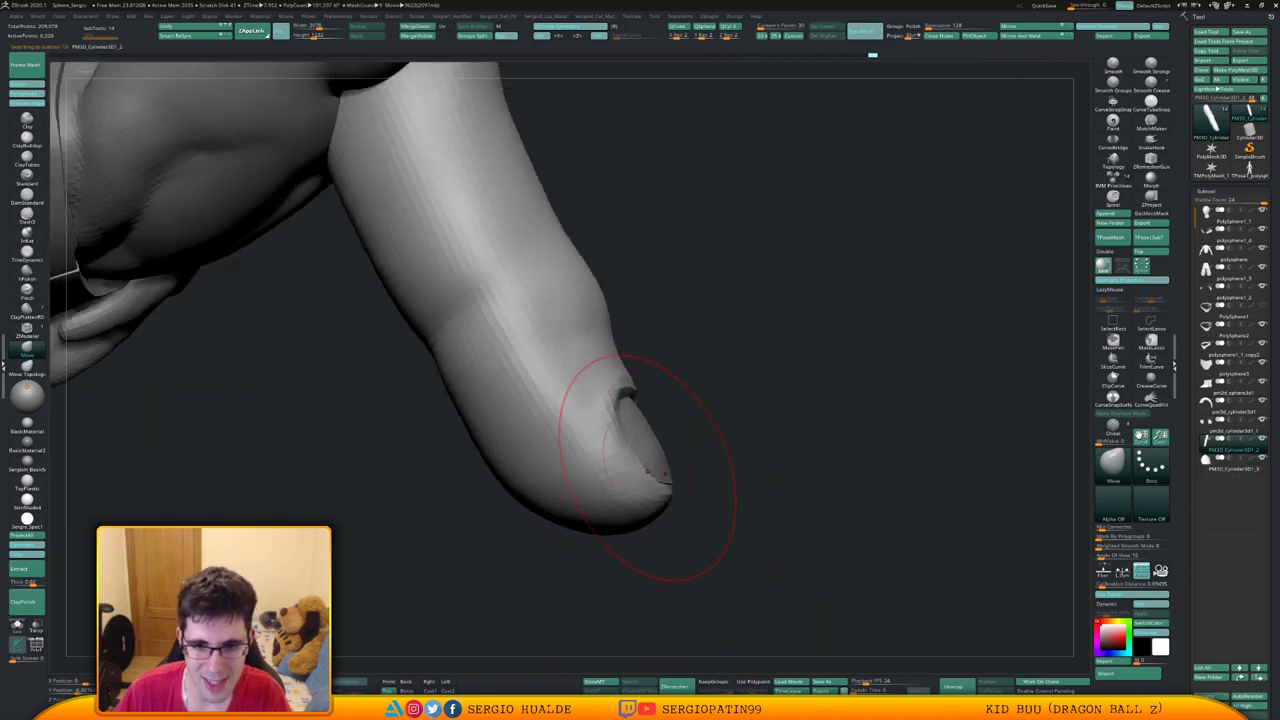
mouse_move(637, 461)
mouse_down()
mouse_move(634, 472)
mouse_move(618, 438)
mouse_up()
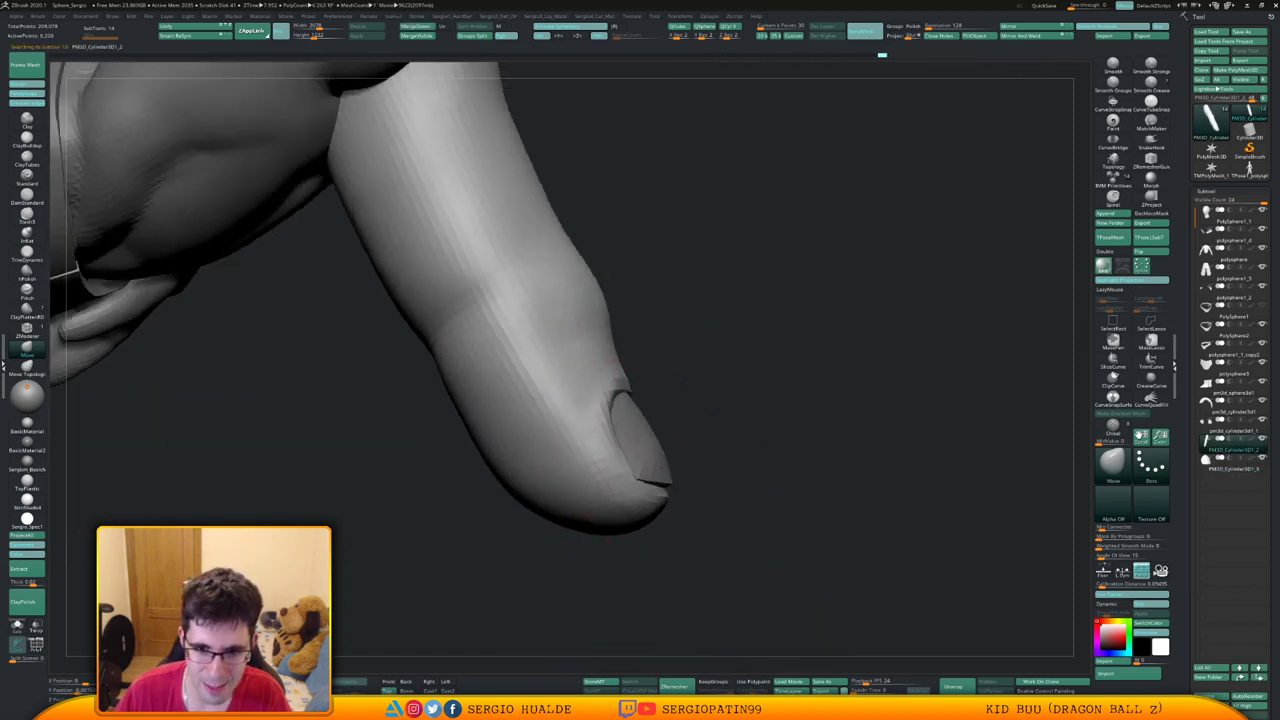
mouse_move(620, 400)
right_down()
mouse_move(632, 430)
mouse_move(690, 473)
right_up()
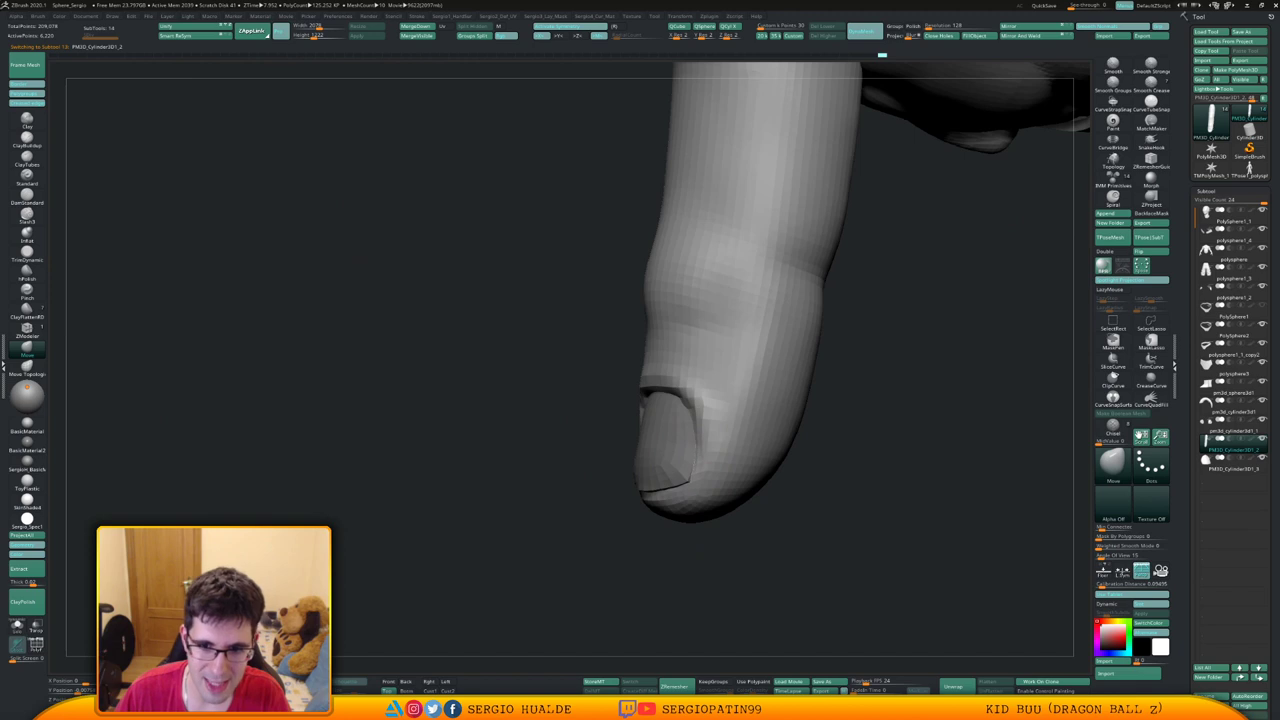
drag(690, 460, 697, 456)
right_drag(665, 440, 686, 400)
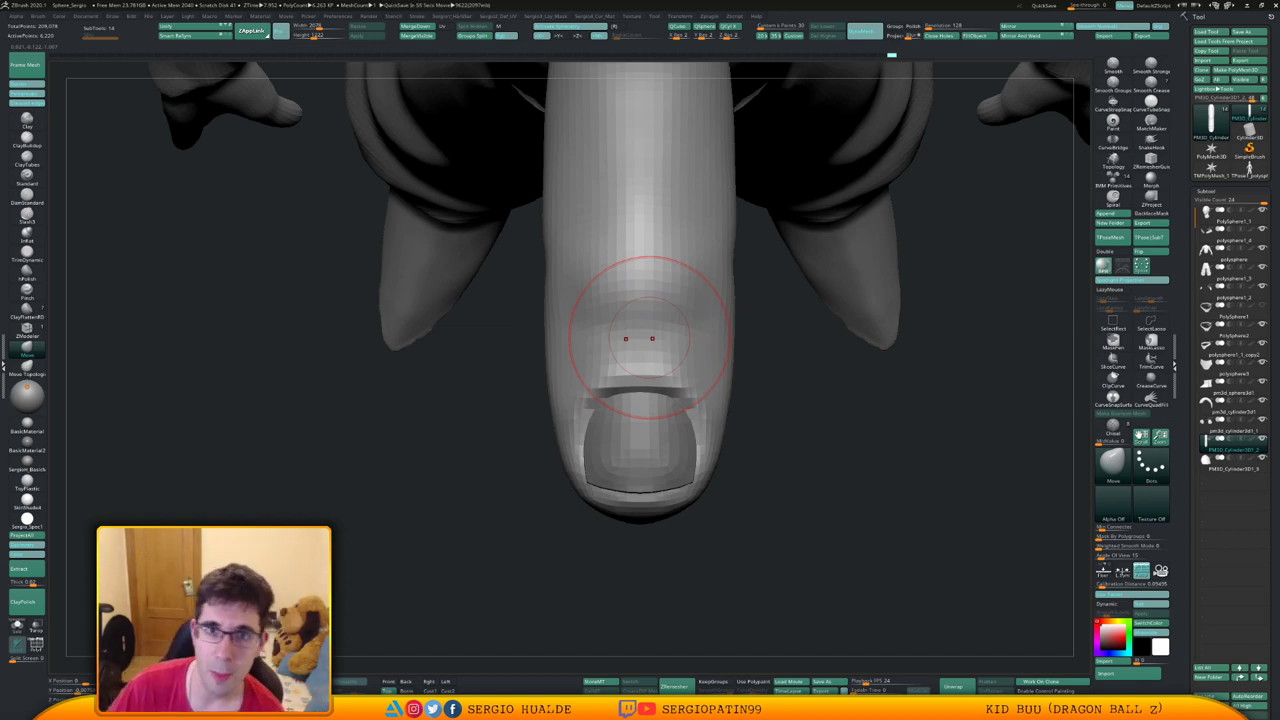
Delete the PolySphere1 subtool, choosing Always OK until next restart, and reselect the finger subtool
right_drag(777, 386, 672, 412)
key(s)
right_drag(672, 412, 692, 391)
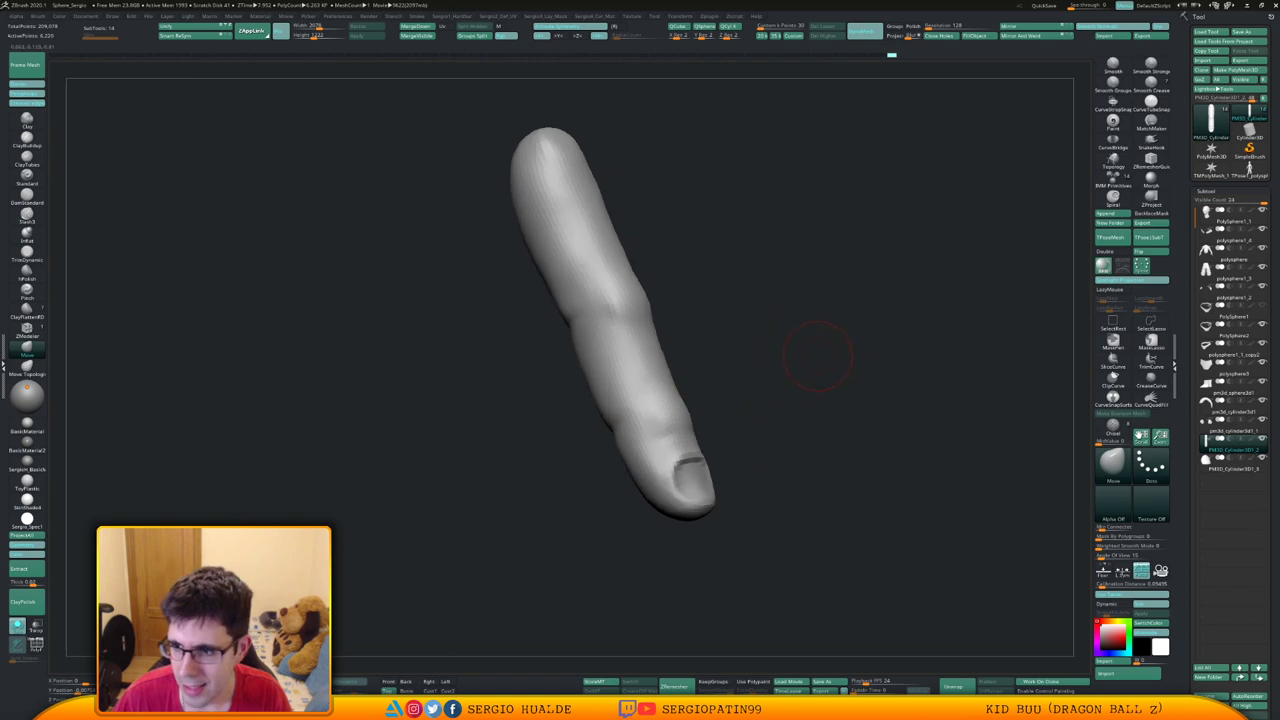
right_drag(889, 371, 782, 334)
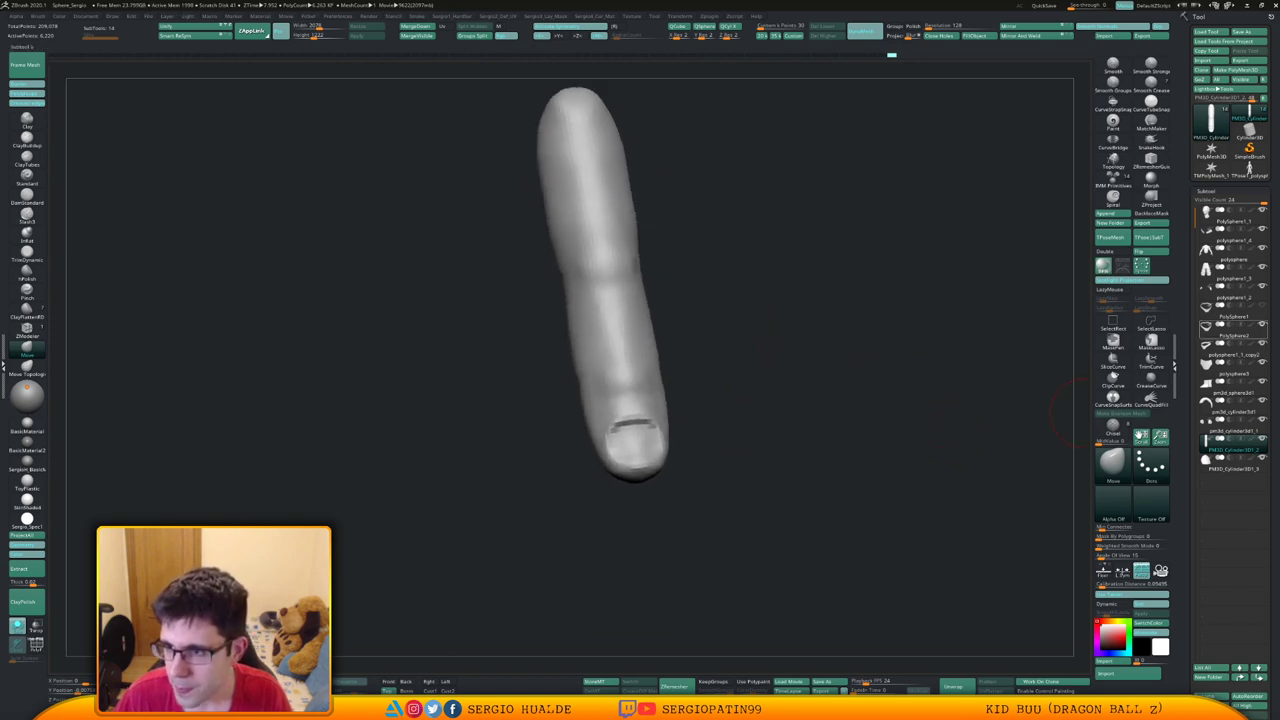
click(1232, 312)
key(Delete)
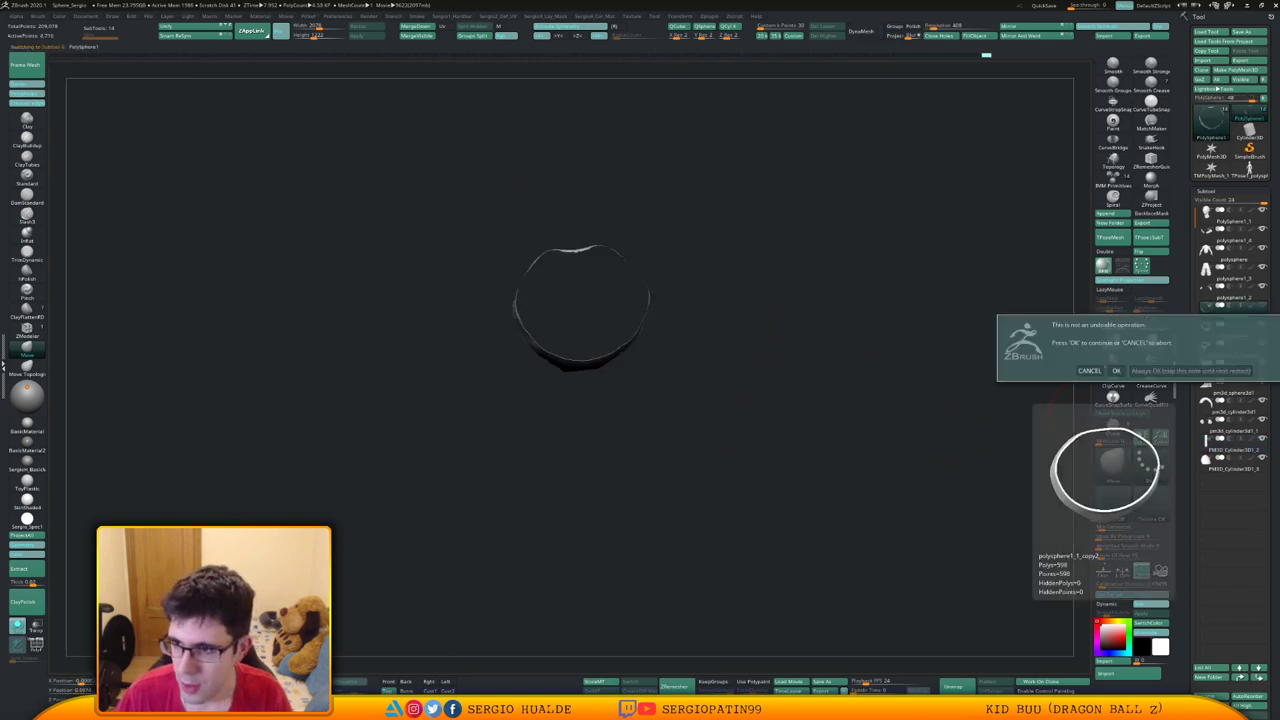
click(1212, 371)
click(1230, 425)
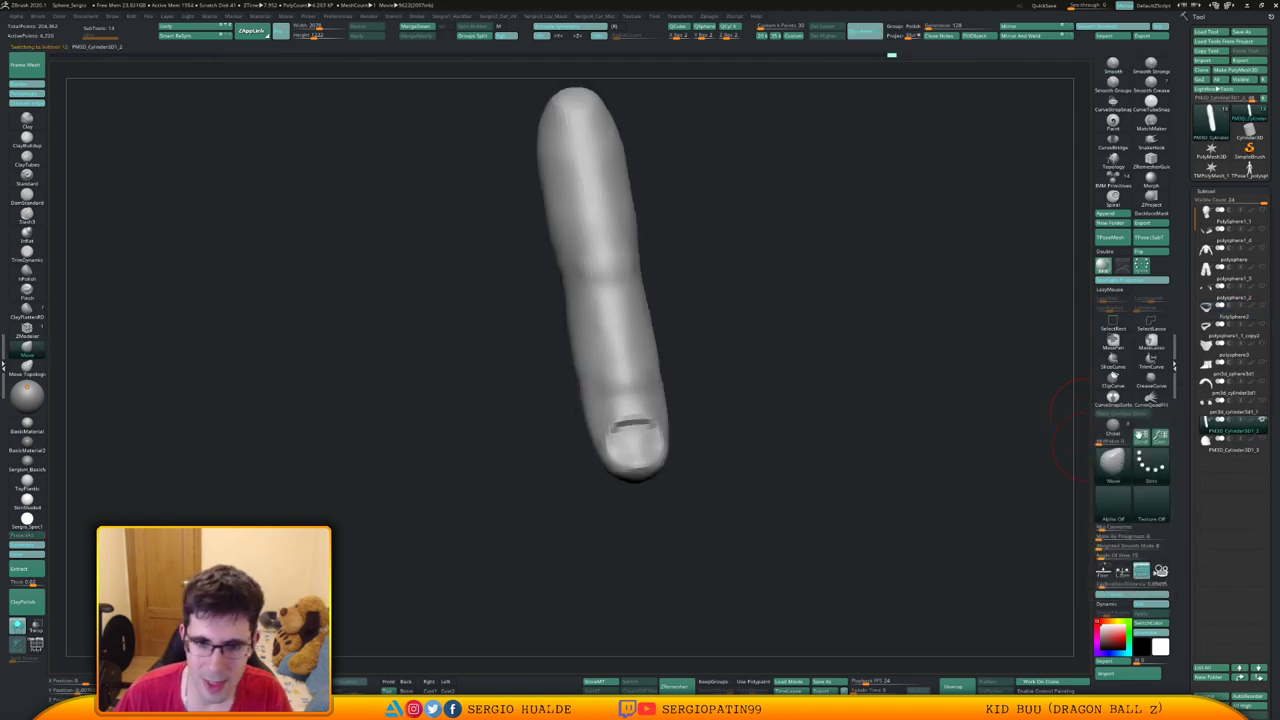
Adjust the brush size and smooth the fingertip flesh in front of the nail bed
mouse_move(760, 417)
right_down()
mouse_move(690, 414)
mouse_move(623, 450)
mouse_move(634, 456)
right_up()
key(s)
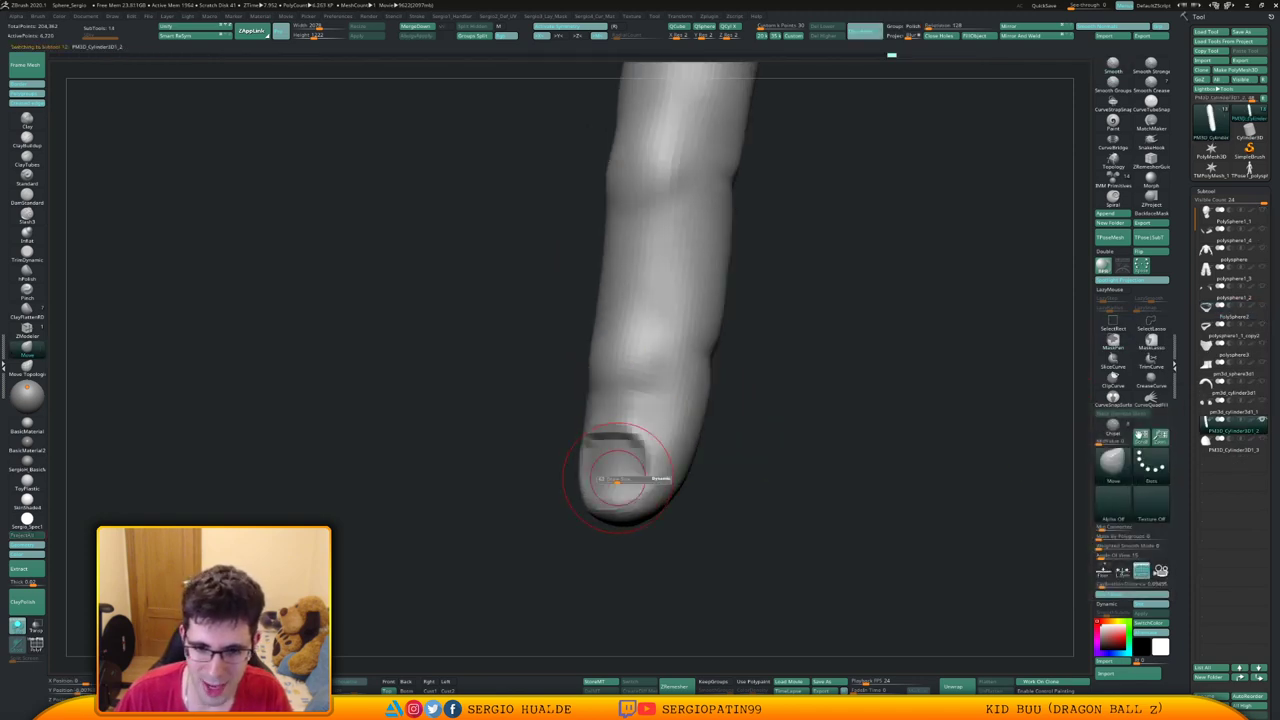
drag(617, 481, 625, 495)
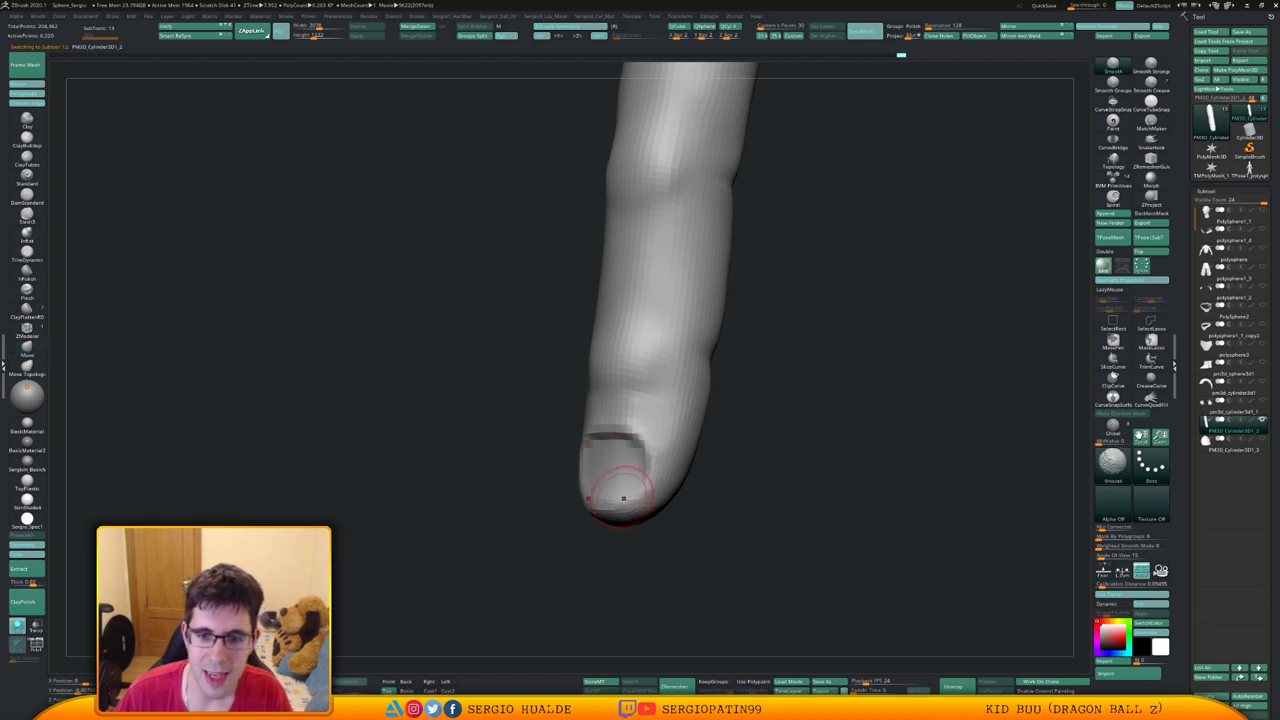
right_drag(648, 468, 630, 461)
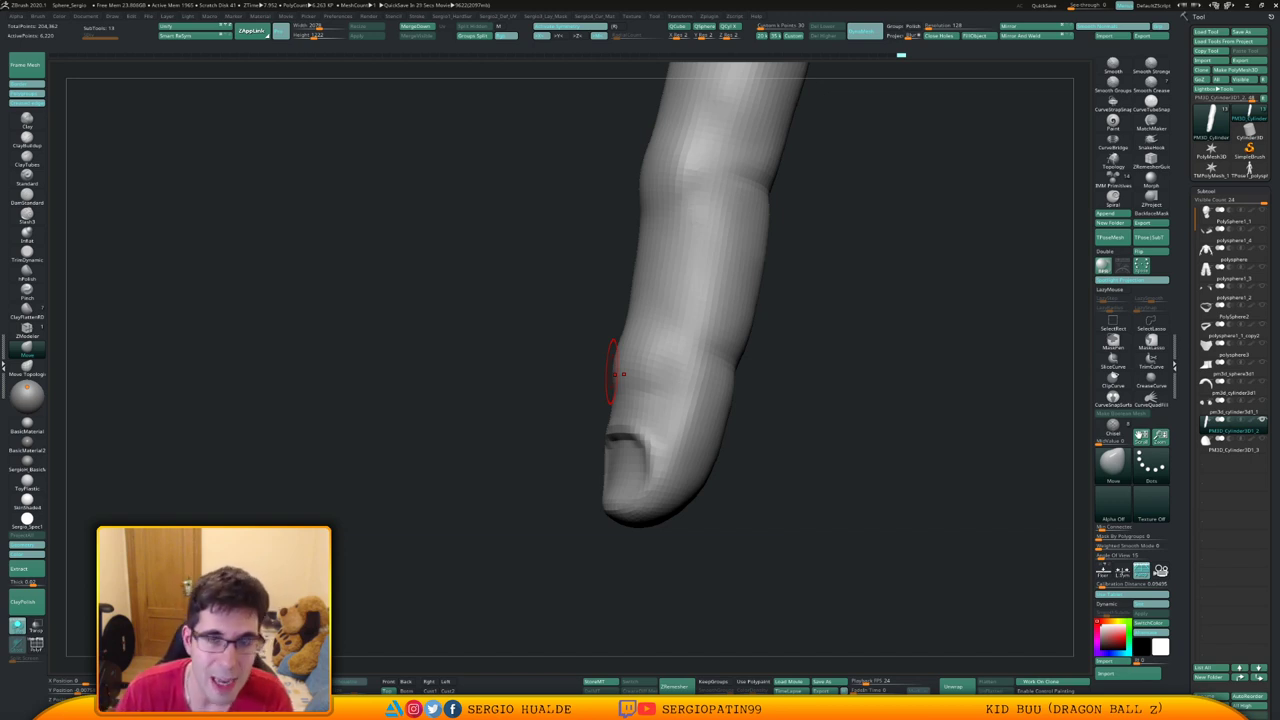
mouse_move(775, 257)
mouse_down()
mouse_move(706, 400)
mouse_move(693, 345)
mouse_move(664, 425)
mouse_move(668, 390)
mouse_move(655, 416)
mouse_up()
right_drag(655, 416, 652, 420)
Refine the nail bed with the Standard brush and smooth the surface down to the fingertip
key(b)
key(s)
key(t)
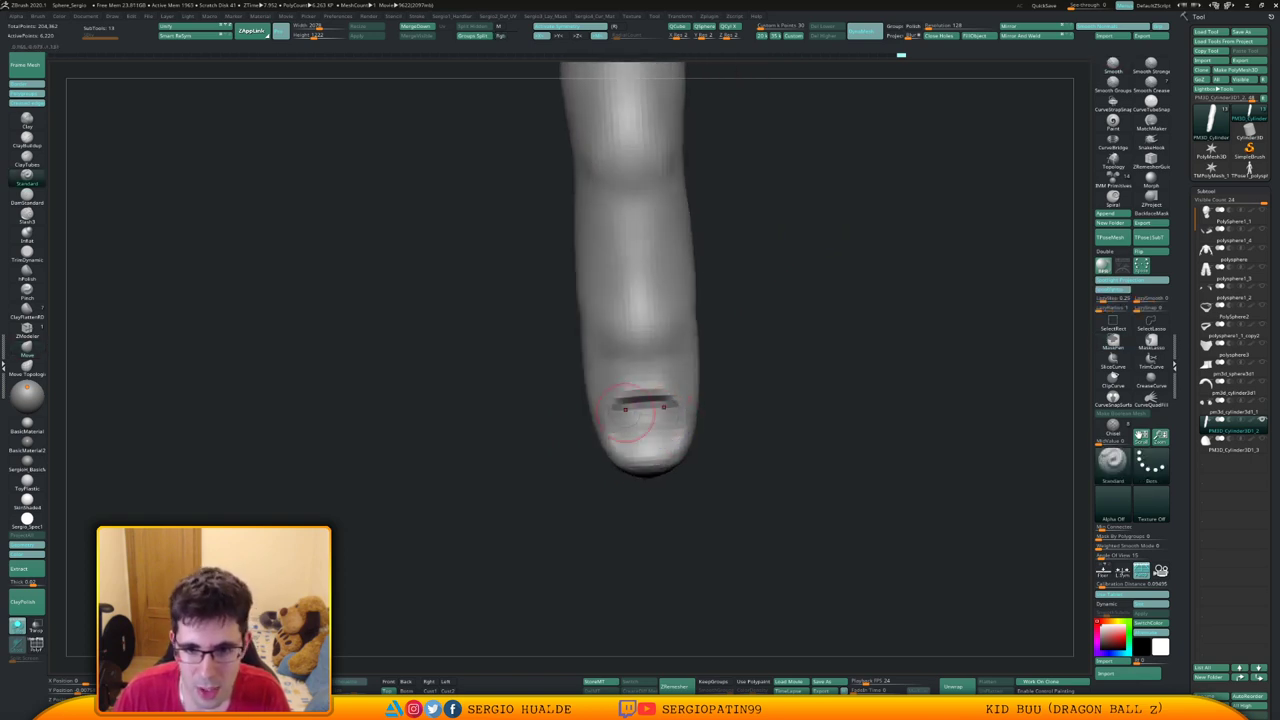
mouse_move(630, 428)
mouse_down()
mouse_move(662, 437)
mouse_move(645, 430)
mouse_move(646, 464)
mouse_up()
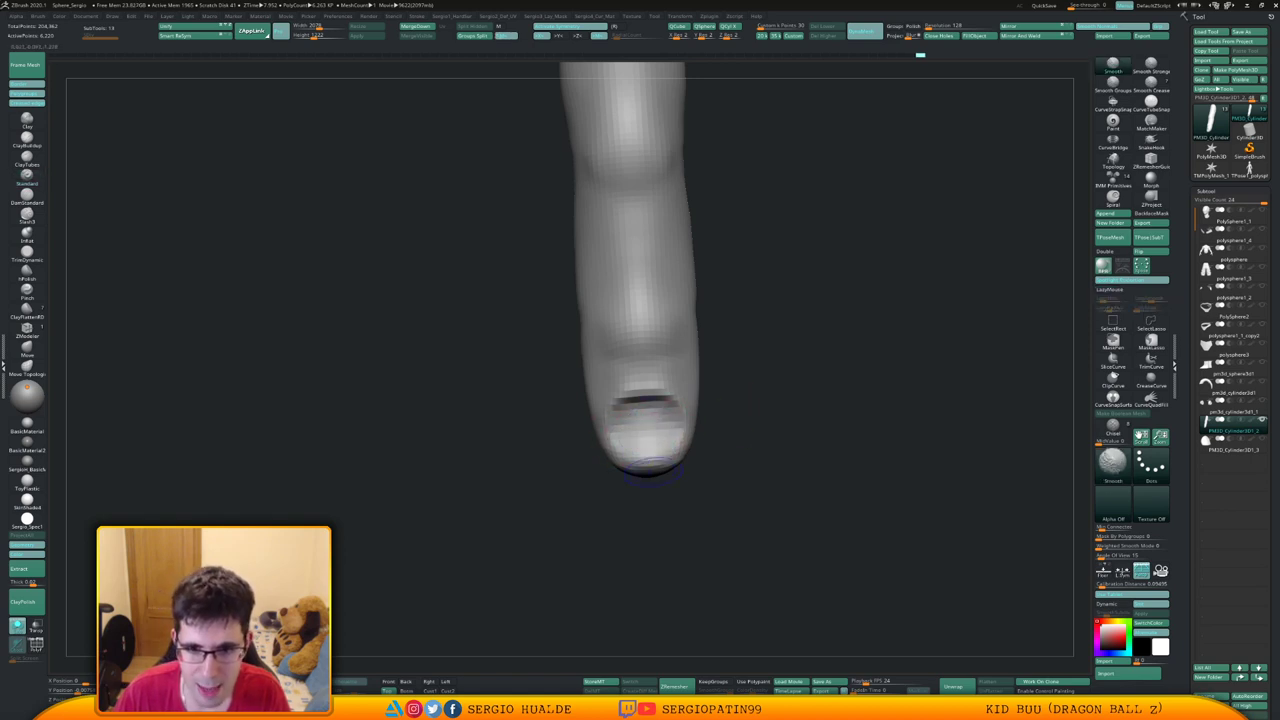
mouse_move(646, 466)
ctrl+right_down()
mouse_move(652, 420)
mouse_move(714, 399)
ctrl+right_up()
Duplicate the finger subtool and rebuild the duplicate's topology with ZRemesher
key(ctrl+shift+d)
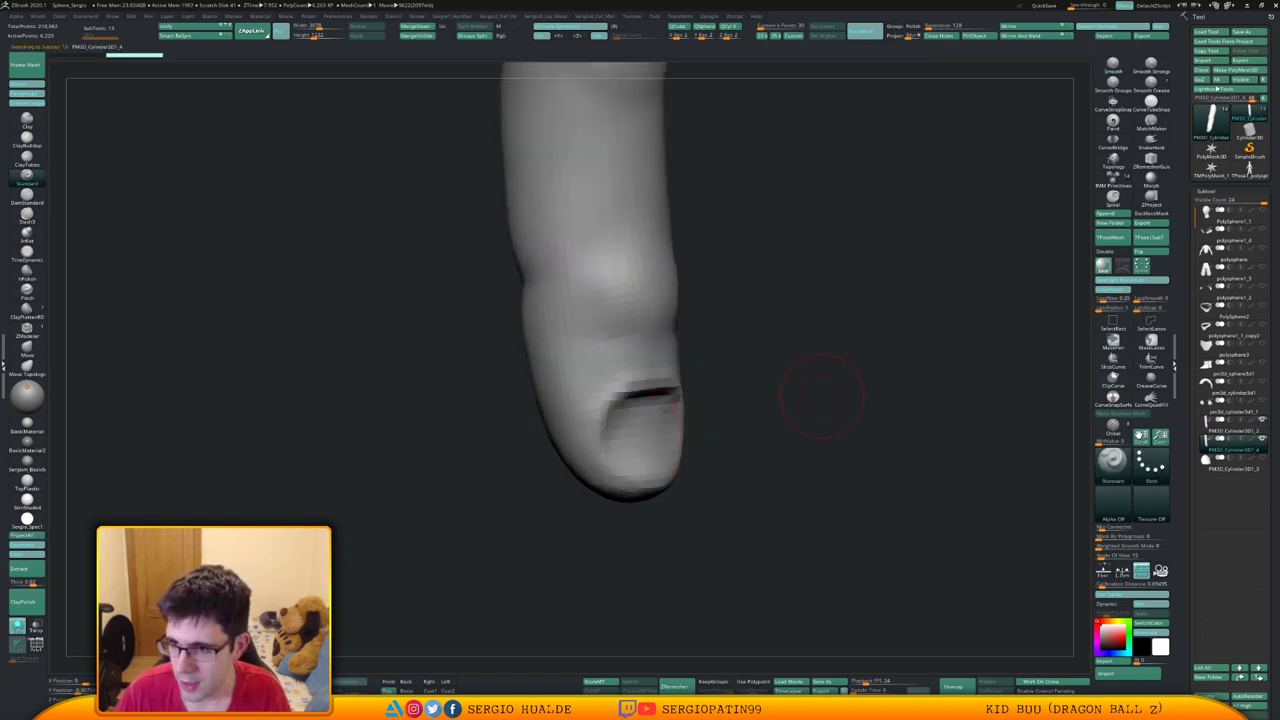
drag(855, 370, 870, 322)
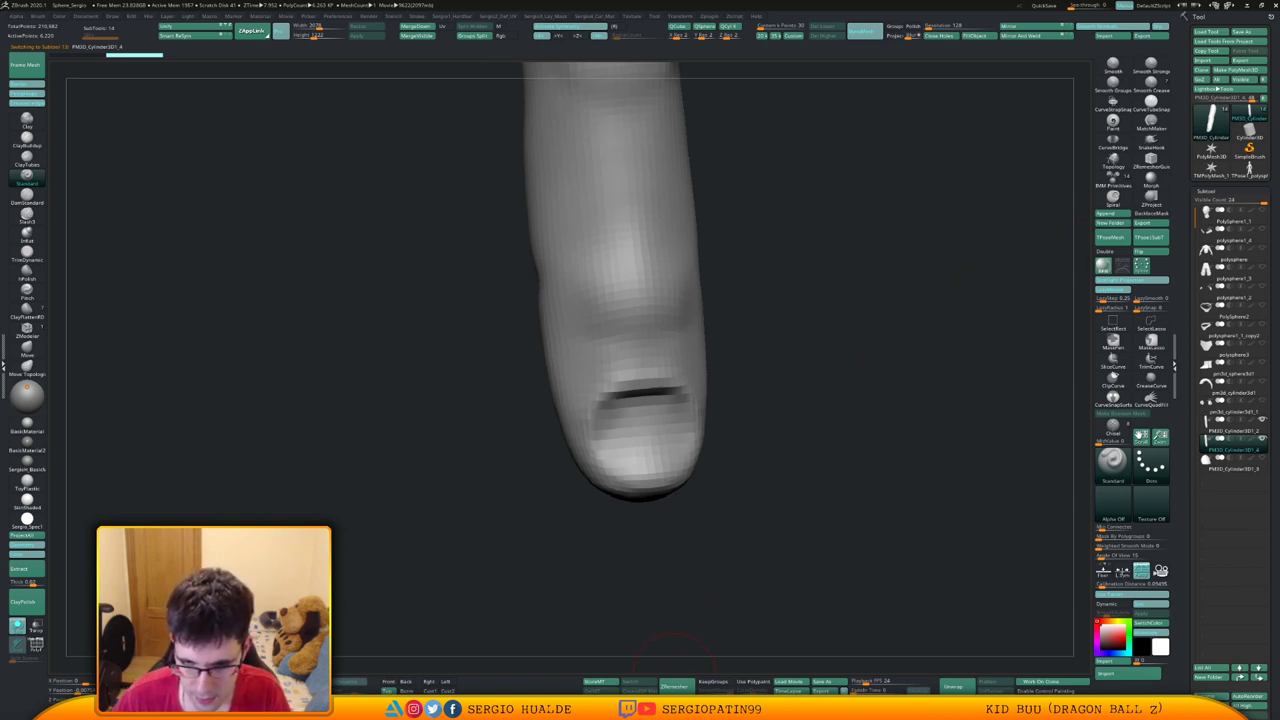
click(676, 686)
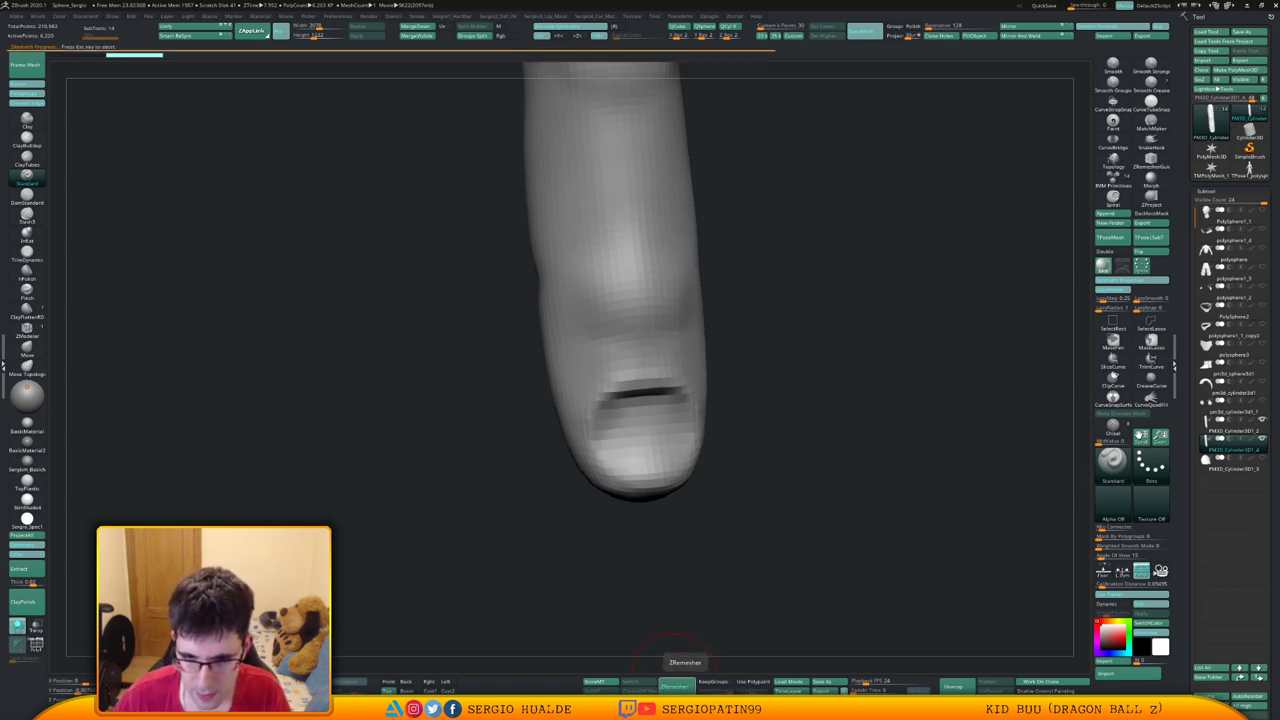
drag(720, 518, 768, 428)
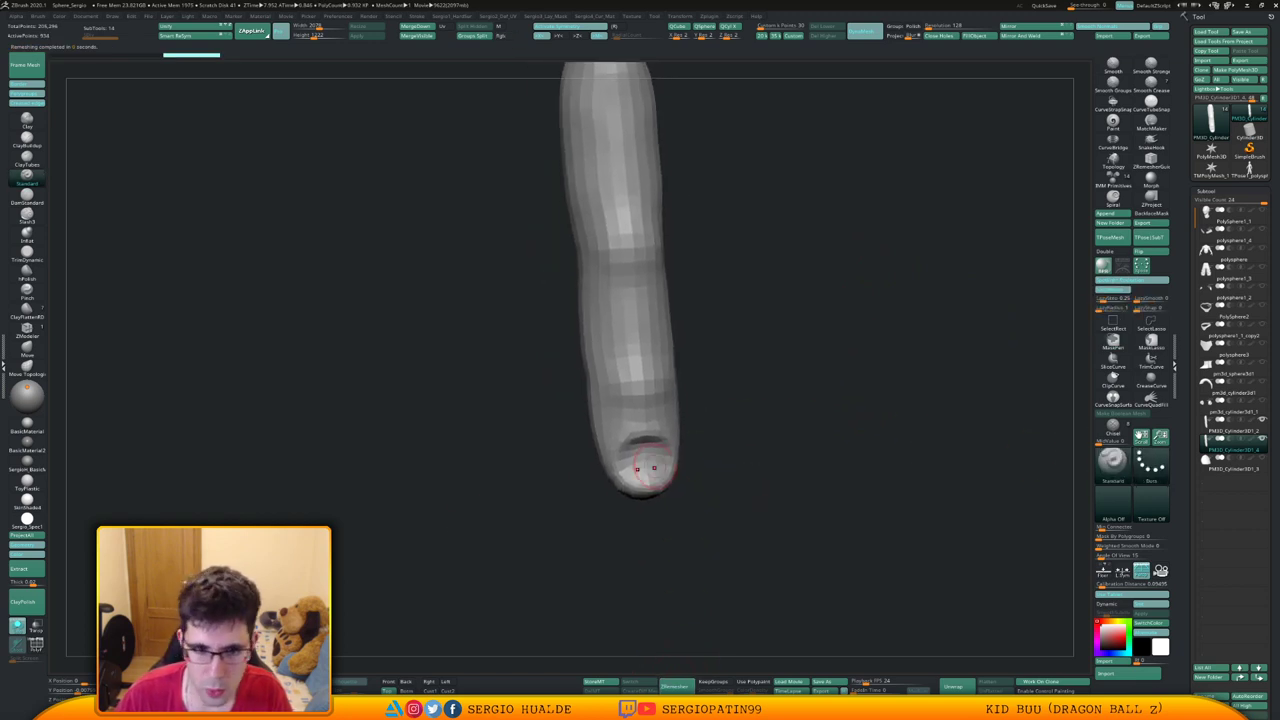
Subdivide the remeshed finger to recover its smooth detail, undoing the extra subdivision level
key(ctrl+d)
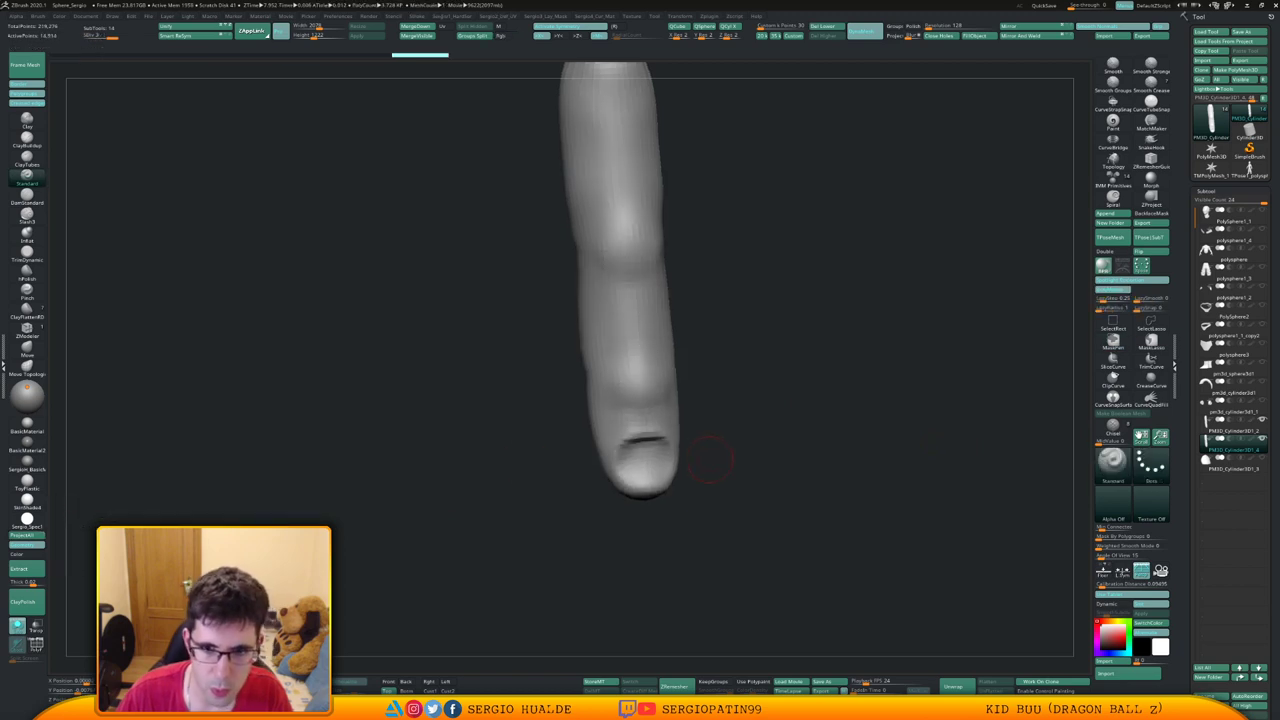
key(ctrl+d)
key(ctrl+z)
drag(692, 463, 728, 462)
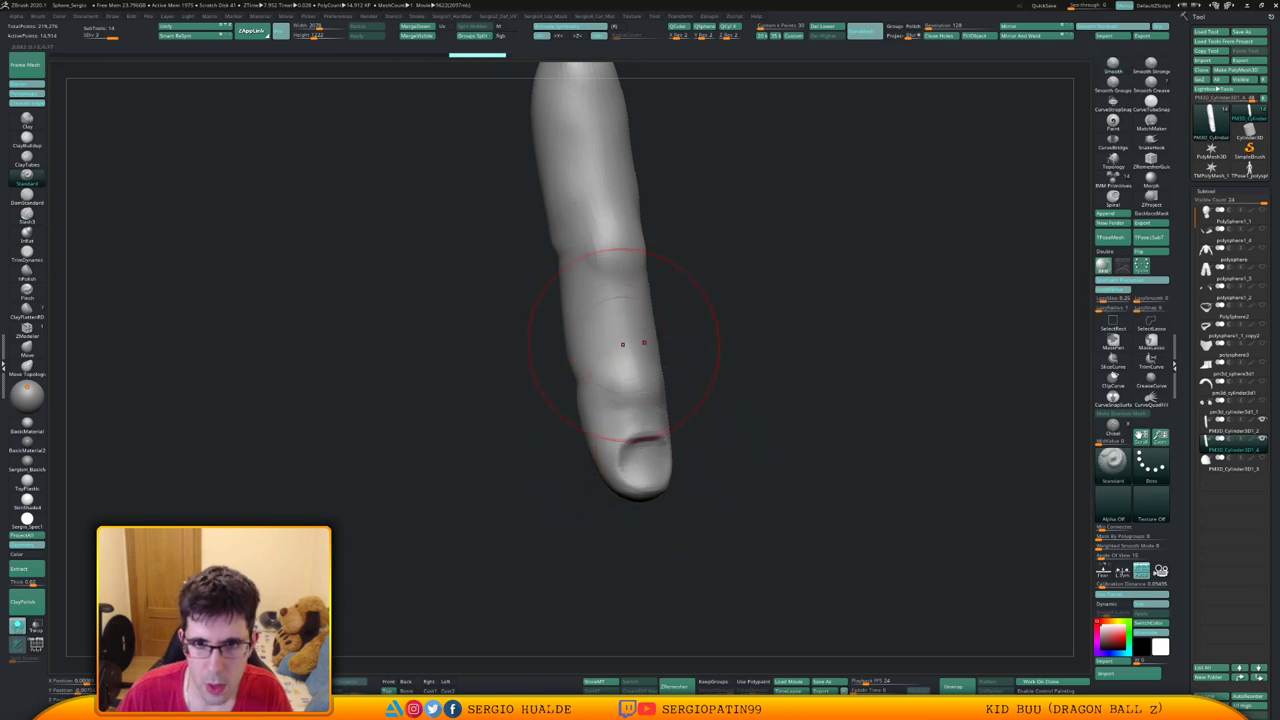
Delete the original finger subtool, keeping the remeshed copy
mouse_move(770, 390)
mouse_down()
mouse_move(712, 396)
mouse_move(769, 355)
mouse_move(730, 358)
mouse_move(698, 383)
mouse_move(738, 408)
mouse_move(731, 423)
mouse_up()
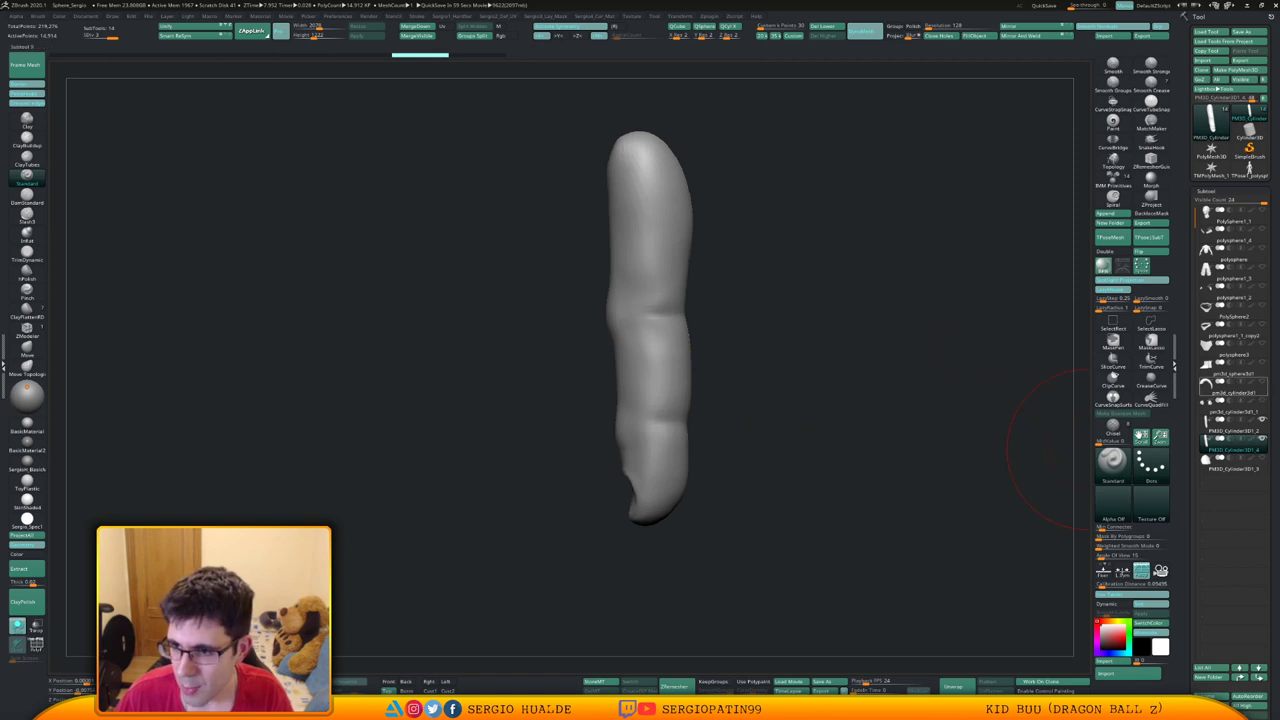
click(1233, 430)
key(Delete)
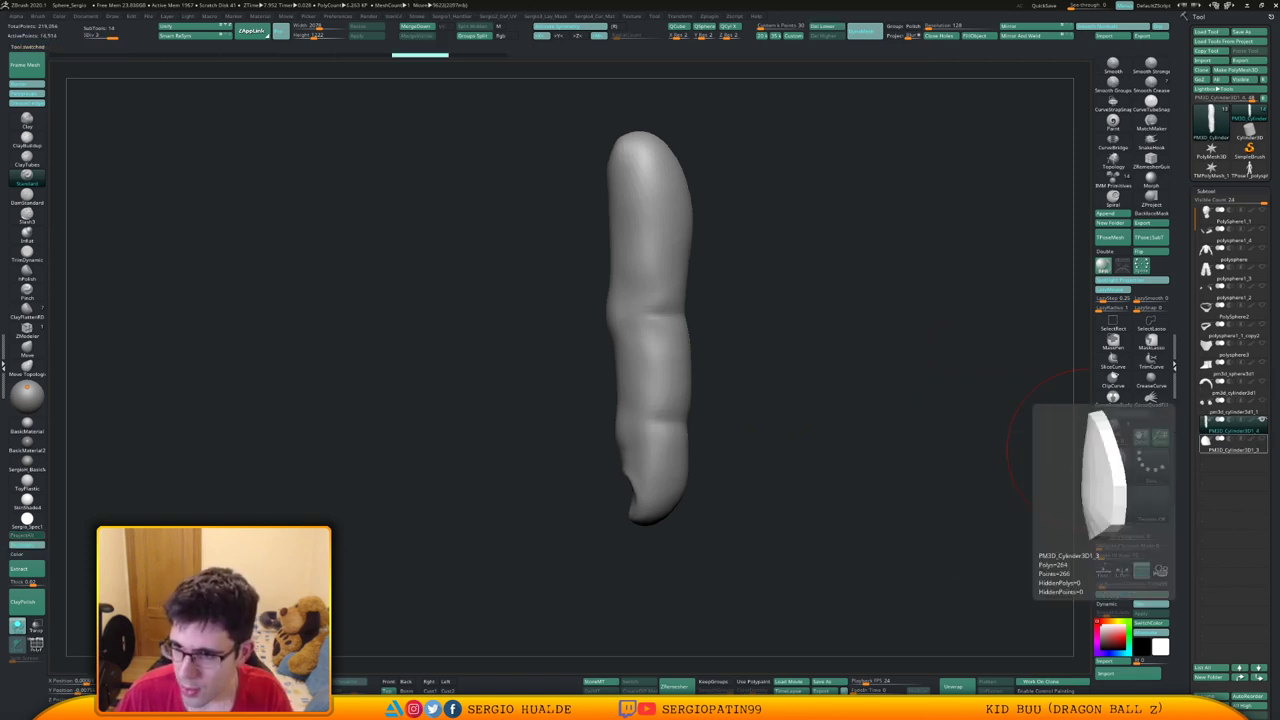
Select the nail subtool, show its polyframe and set the ZModeler edge action to Crease
right_drag(606, 455, 664, 440)
key(shift+f)
ctrl+right_drag(664, 440, 666, 488)
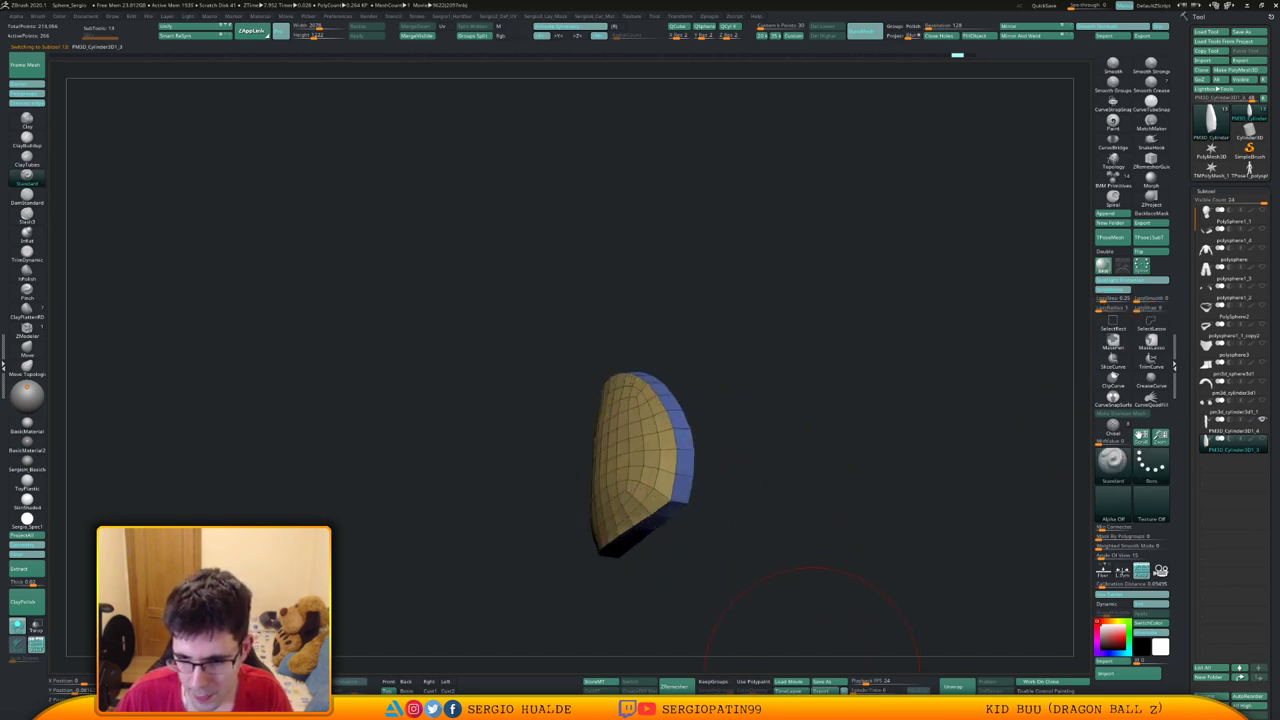
right_drag(700, 538, 661, 446)
ctrl+right_drag(661, 446, 684, 375)
alt+right_drag(684, 375, 682, 455)
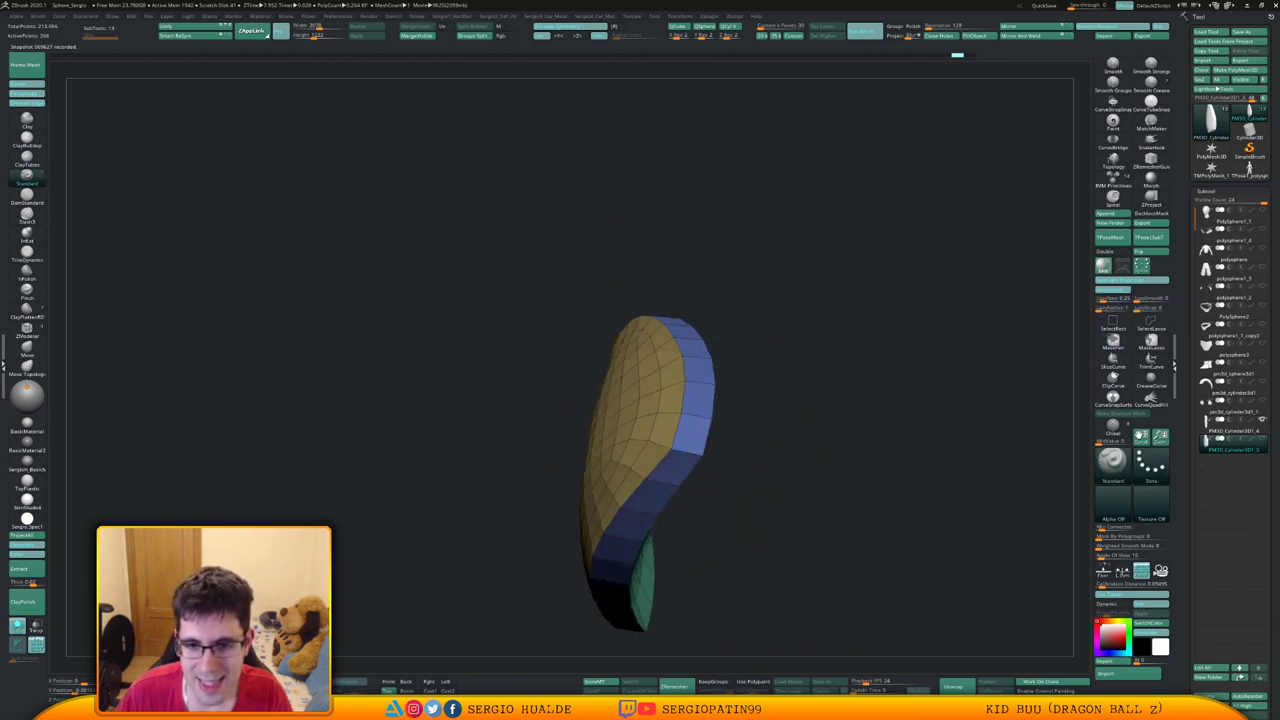
key(space)
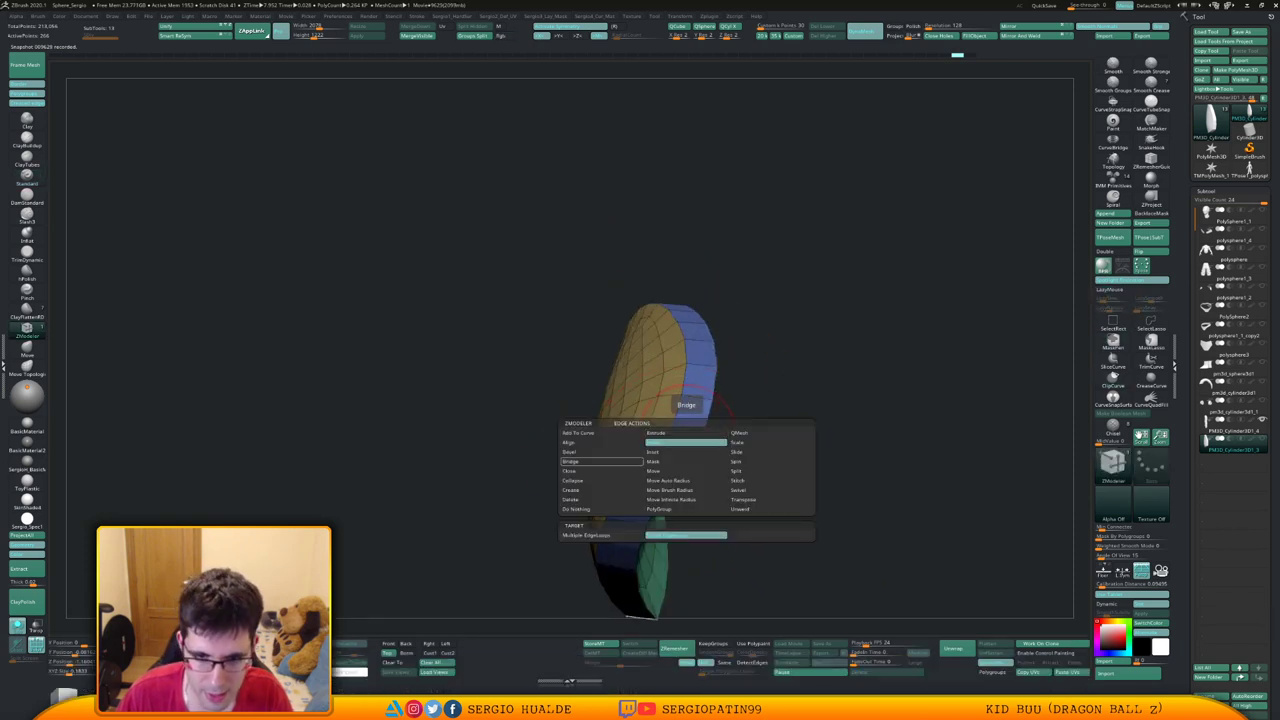
click(604, 490)
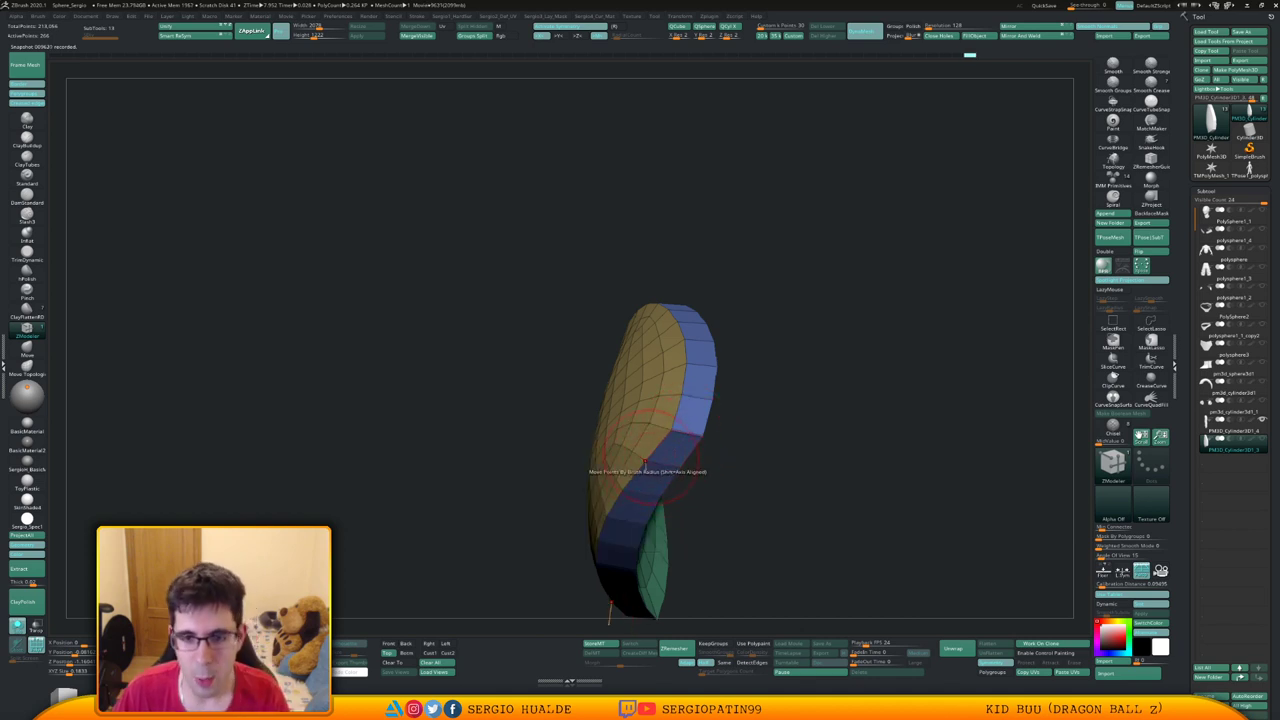
Crease the nail along its polygroup borders, subdivide it twice and hide the polyframe
right_drag(651, 474, 704, 420)
key(1)
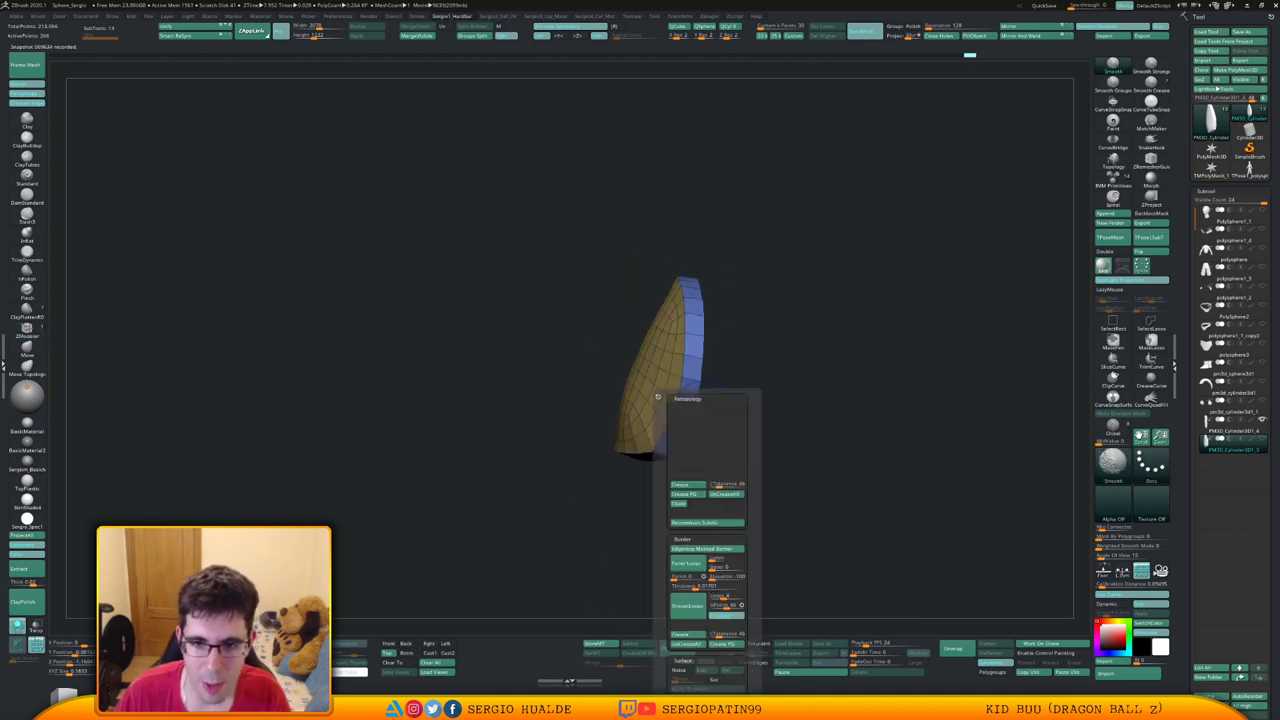
click(688, 494)
ctrl+right_drag(634, 491, 620, 400)
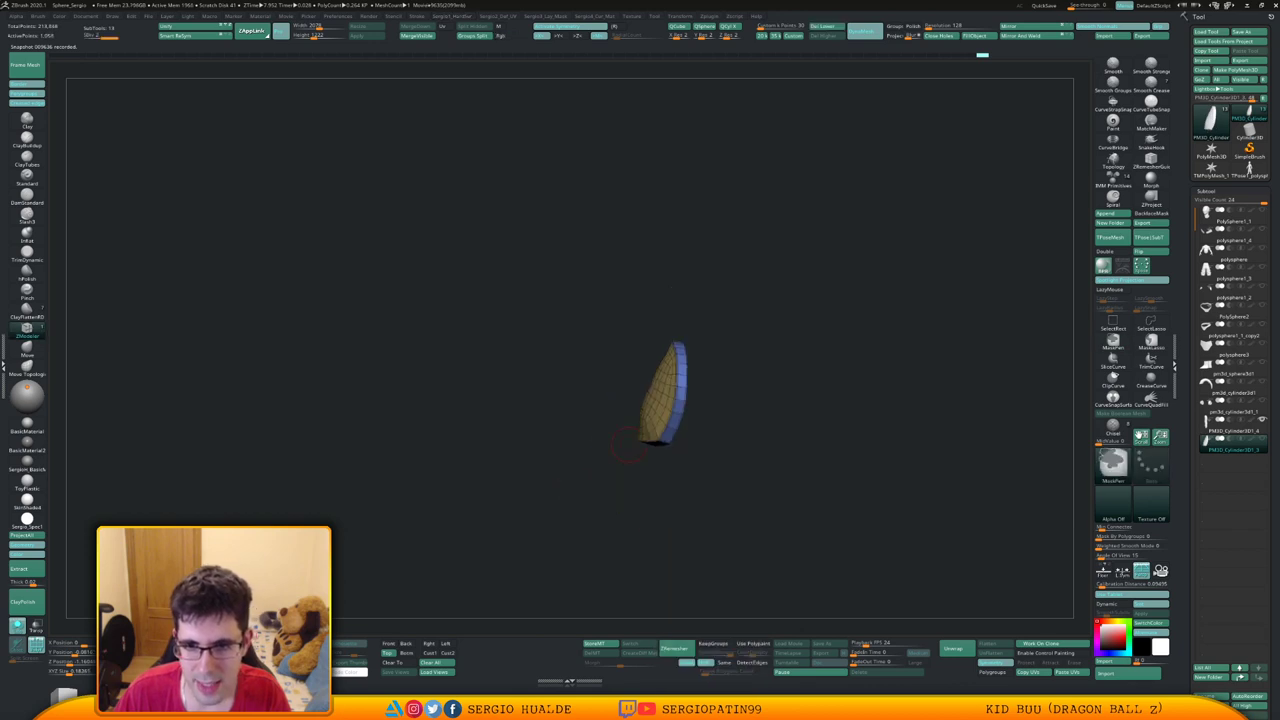
key(shift+f)
key(ctrl+d)
right_drag(705, 457, 728, 457)
Uncrease the whole nail, try one further subdivision level and undo that level
key(r)
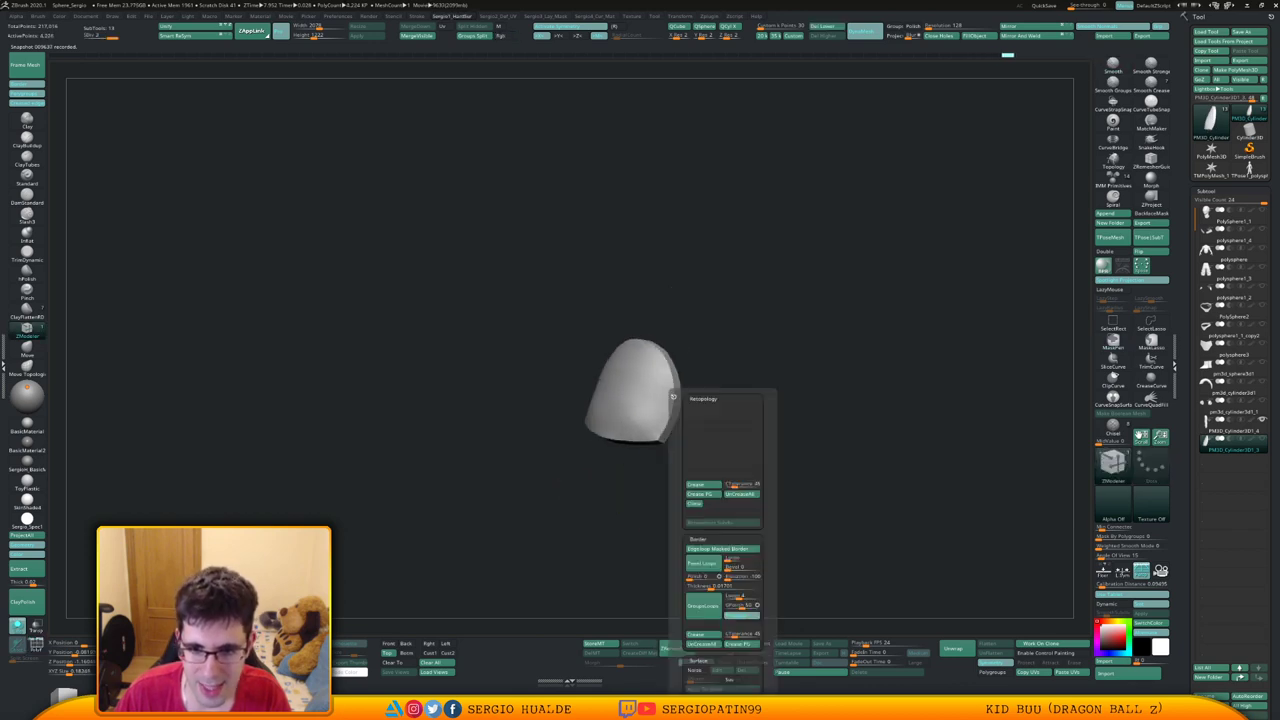
click(738, 494)
key(ctrl+d)
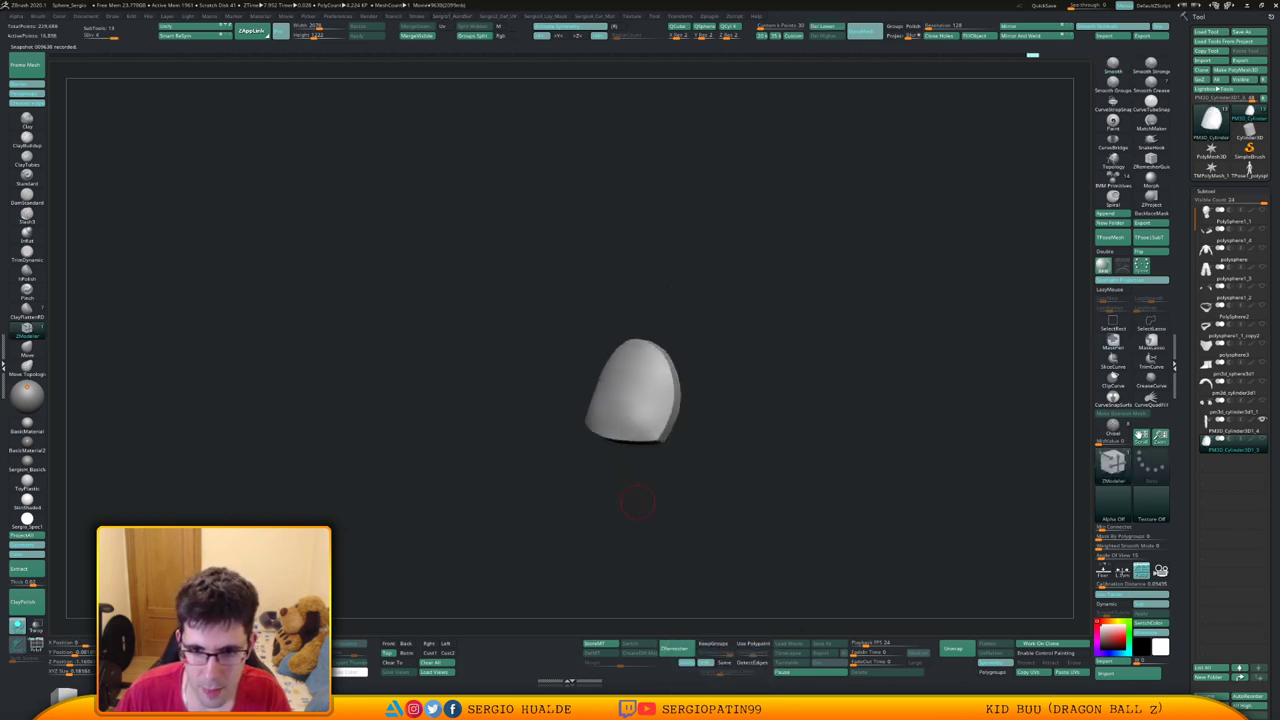
right_drag(638, 492, 692, 487)
right_drag(669, 370, 688, 436)
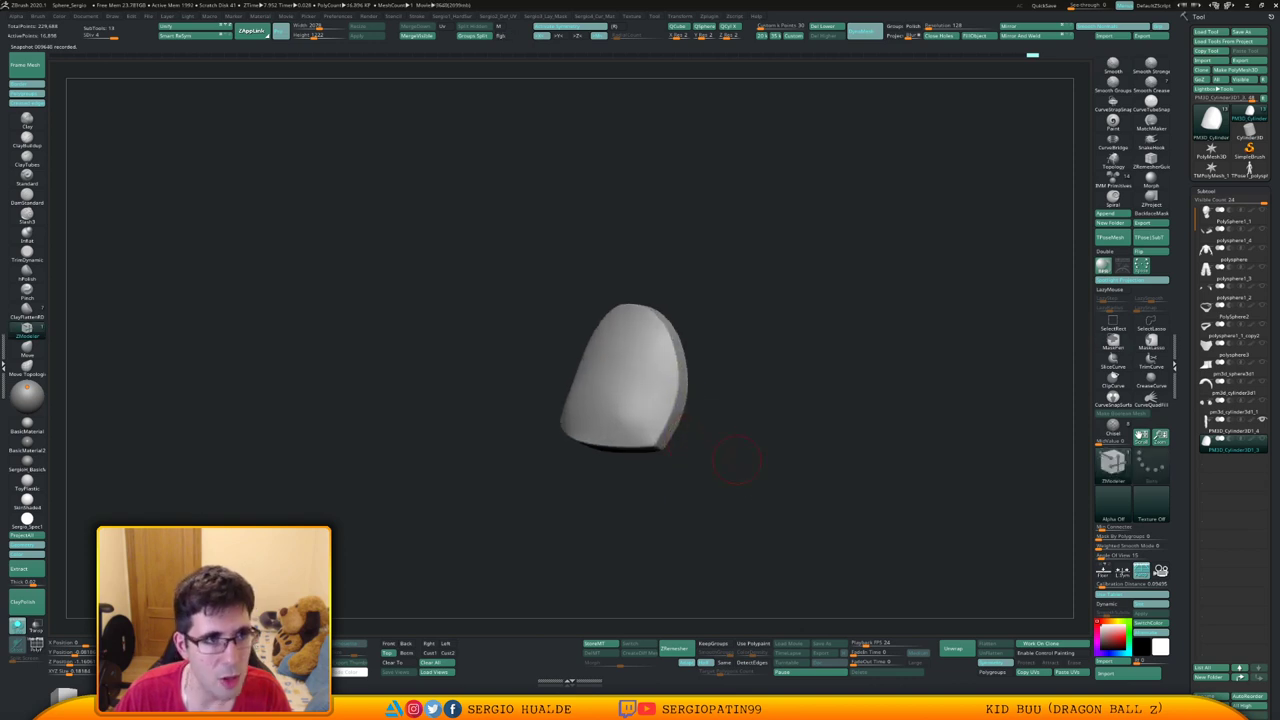
key(ctrl+z)
right_drag(760, 476, 790, 476)
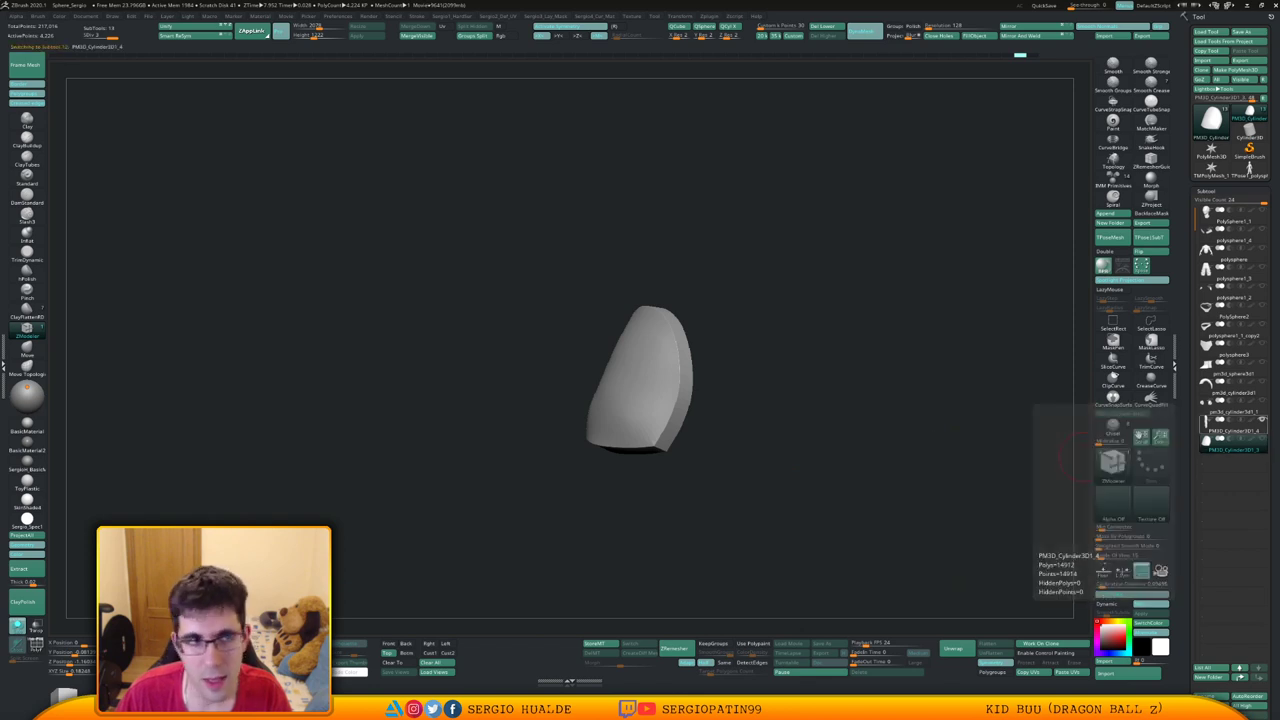
Select the finger subtool and merge it down with the nail, accepting the non-undoable operation
click(1228, 431)
click(1232, 446)
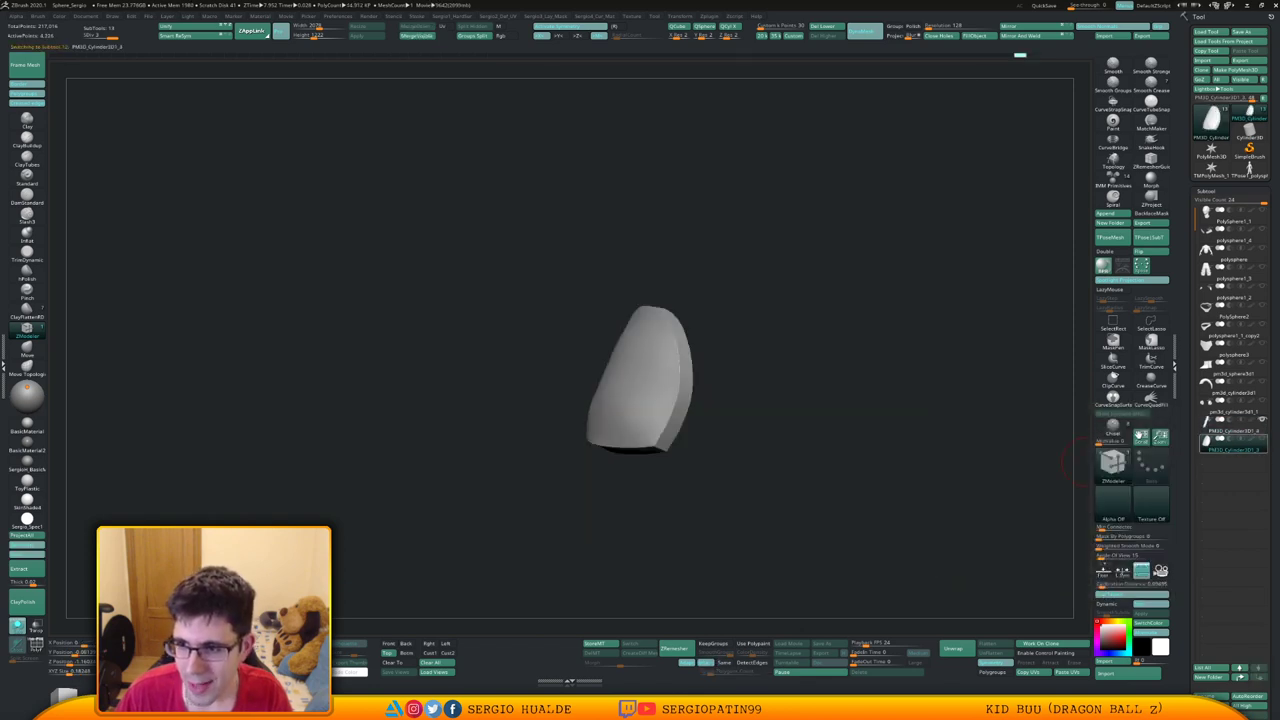
click(1232, 428)
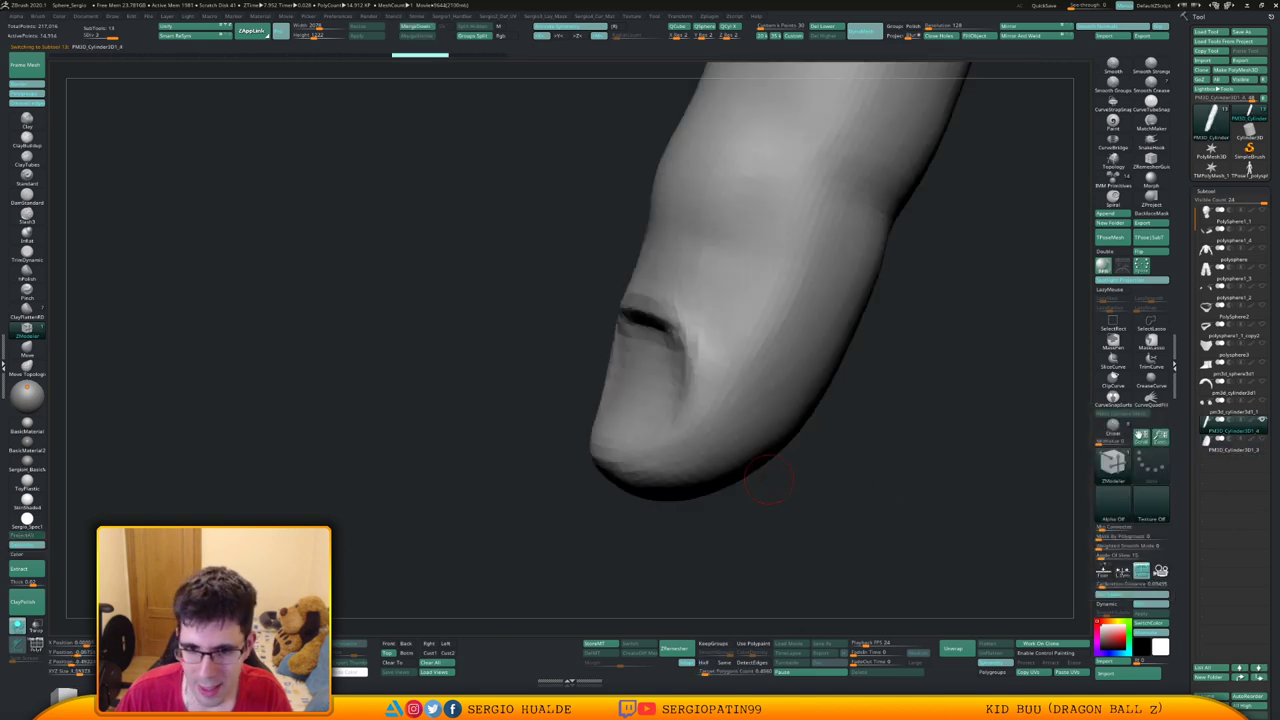
drag(769, 481, 622, 345)
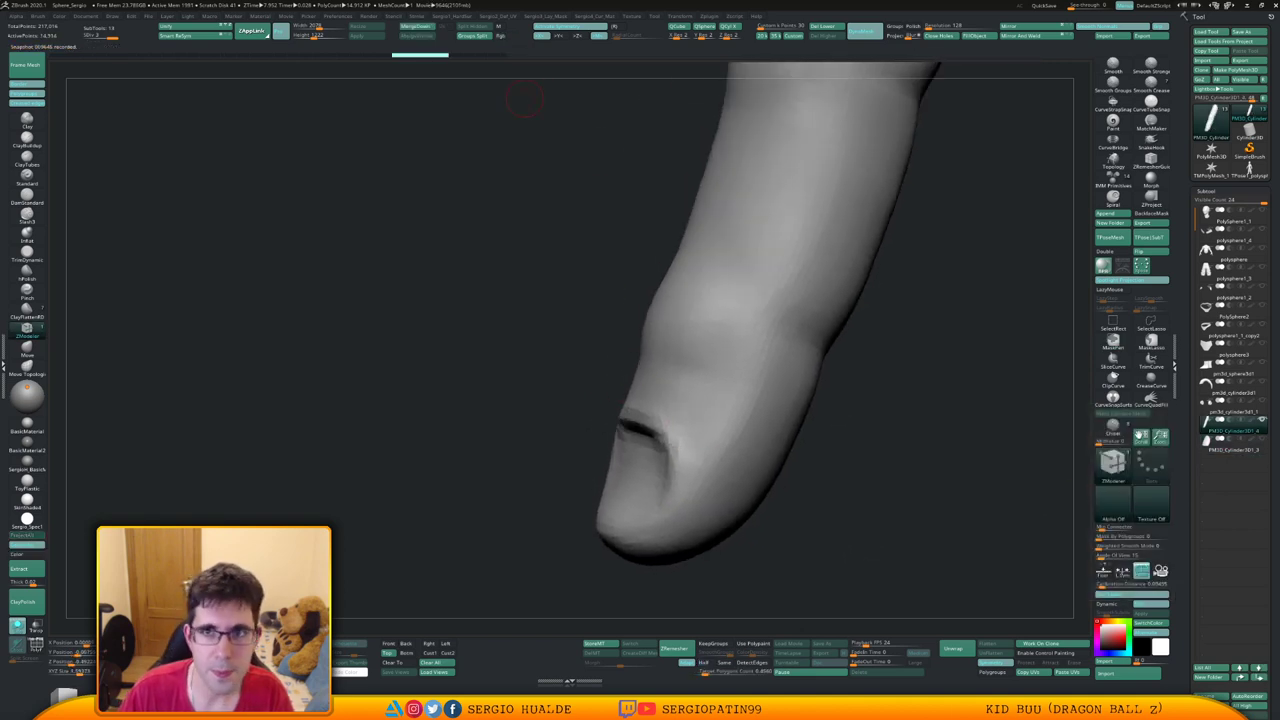
click(416, 26)
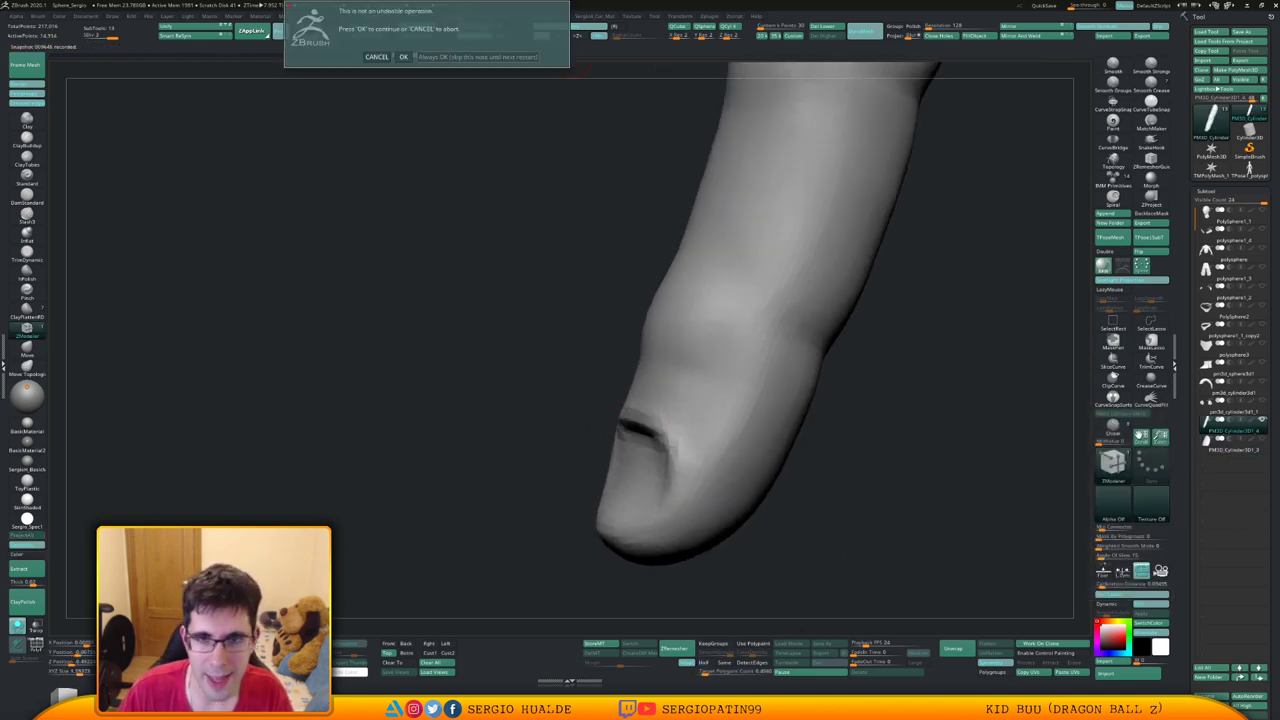
click(403, 56)
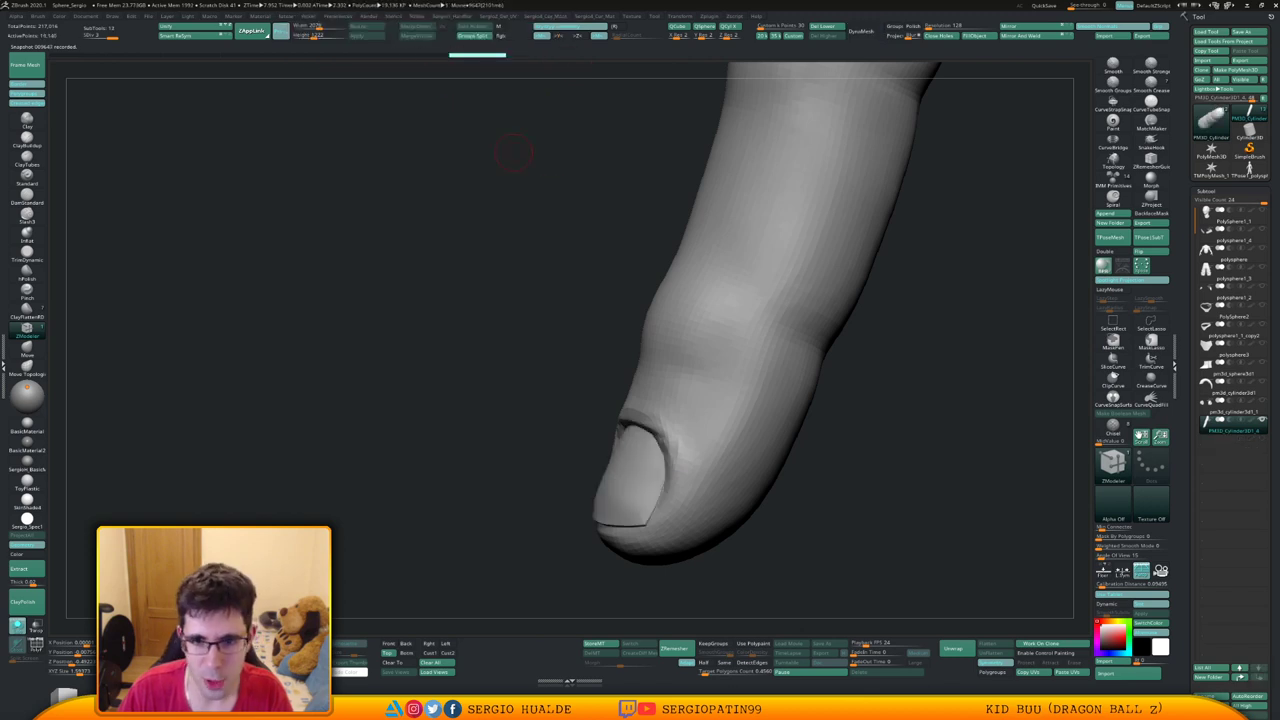
Lower the merged finger by two subdivision levels and reshape the nail's front with the Move Topological brush
mouse_move(630, 501)
right_down()
mouse_move(634, 482)
mouse_move(610, 476)
right_up()
key(shift+d)
key(shift+d)
key(w)
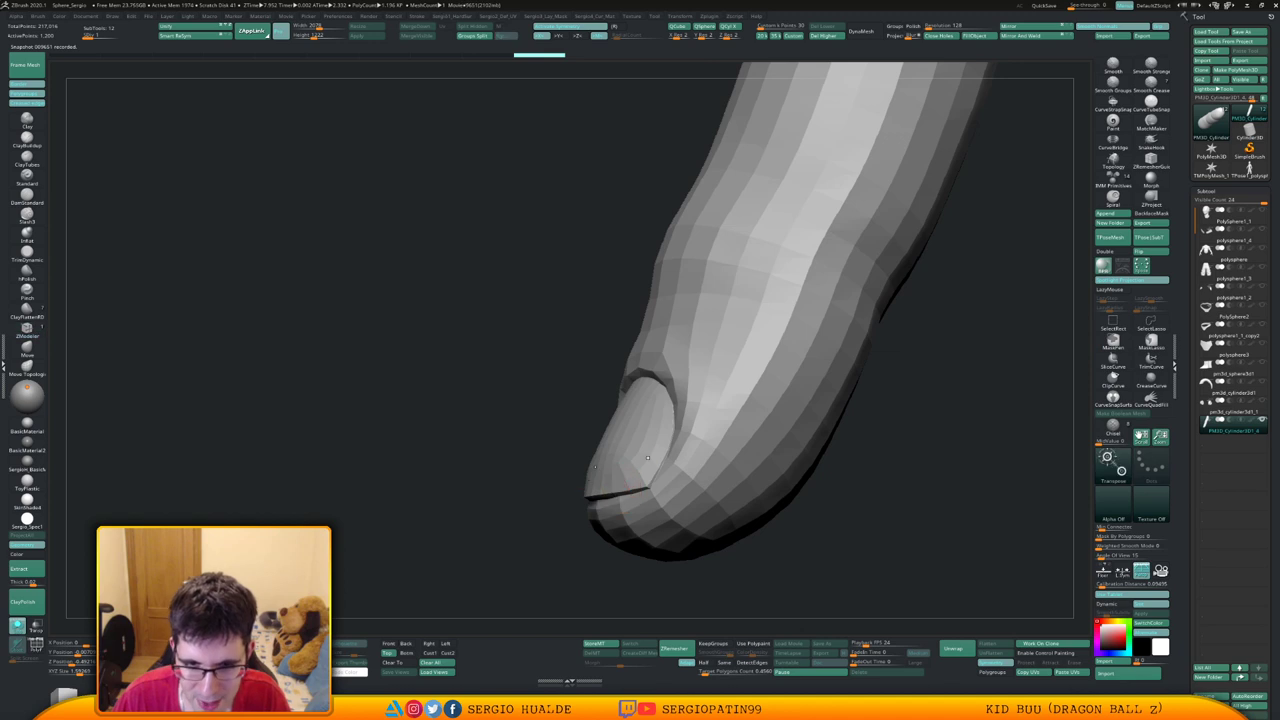
key(b)
key(m)
key(t)
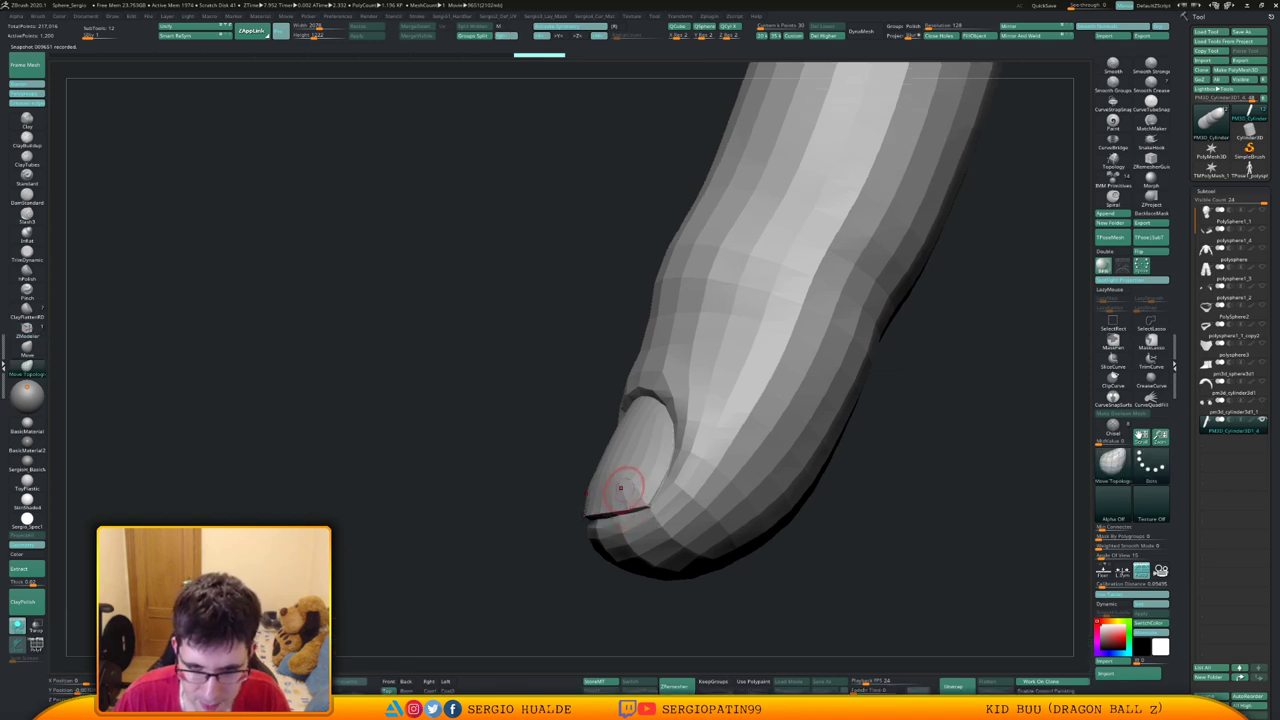
right_drag(609, 491, 630, 505)
drag(628, 510, 611, 469)
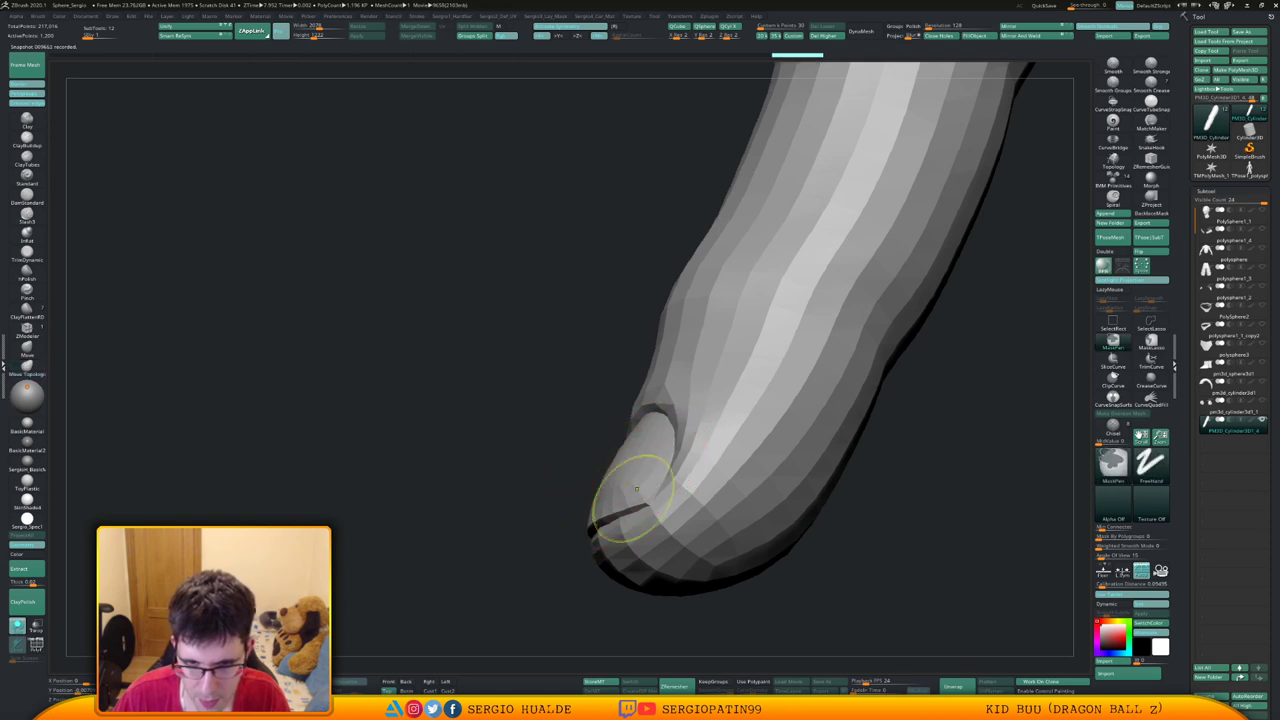
Try reshaping the nail's sides and front edge with Move Topological from several angles
ctrl+right_drag(629, 486, 632, 420)
right_drag(632, 420, 690, 430)
ctrl+right_drag(690, 480, 680, 545)
drag(655, 468, 658, 474)
right_drag(658, 474, 634, 480)
drag(650, 482, 654, 489)
mouse_move(654, 489)
ctrl+right_down()
mouse_move(656, 445)
mouse_move(669, 491)
ctrl+right_up()
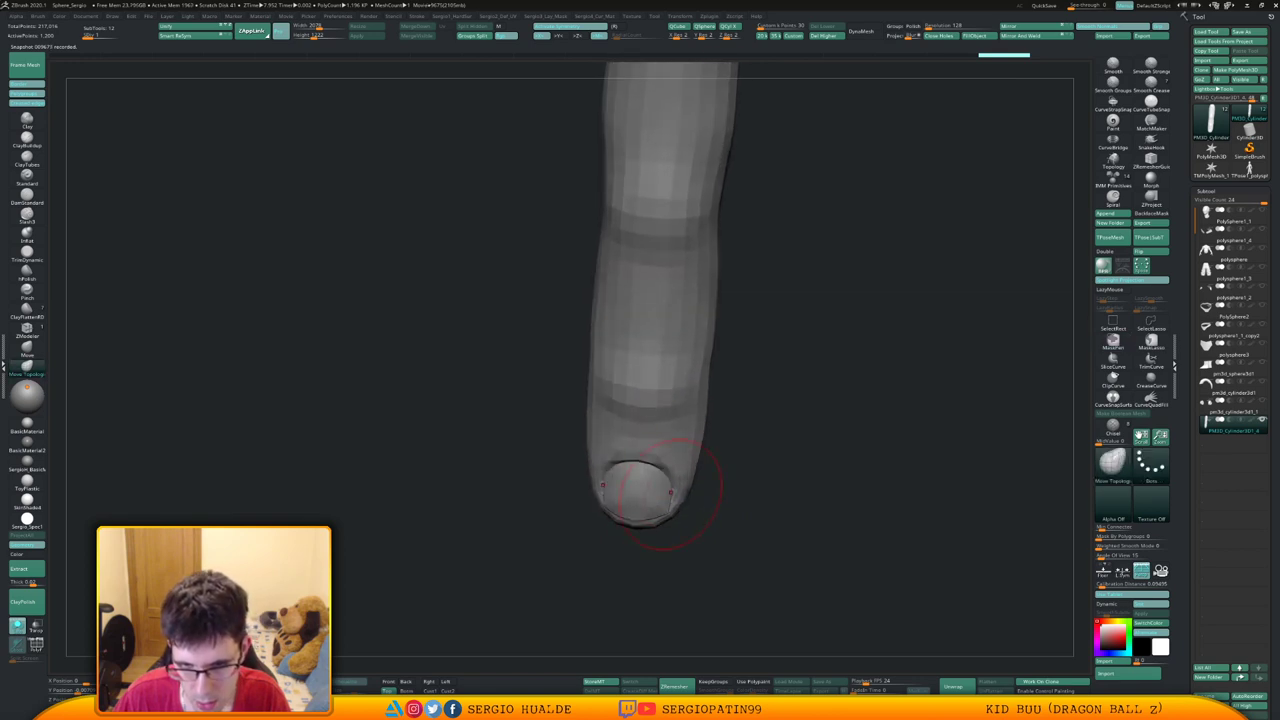
Undo the last several Move Topological changes to the nail
key(ctrl+z)
key(ctrl+z)
key(ctrl+z)
key(ctrl+z)
key(ctrl+z)
Nudge the nail's side edge into its bed with Move Topological and adjust the brush size
drag(678, 479, 675, 482)
right_drag(680, 474, 664, 482)
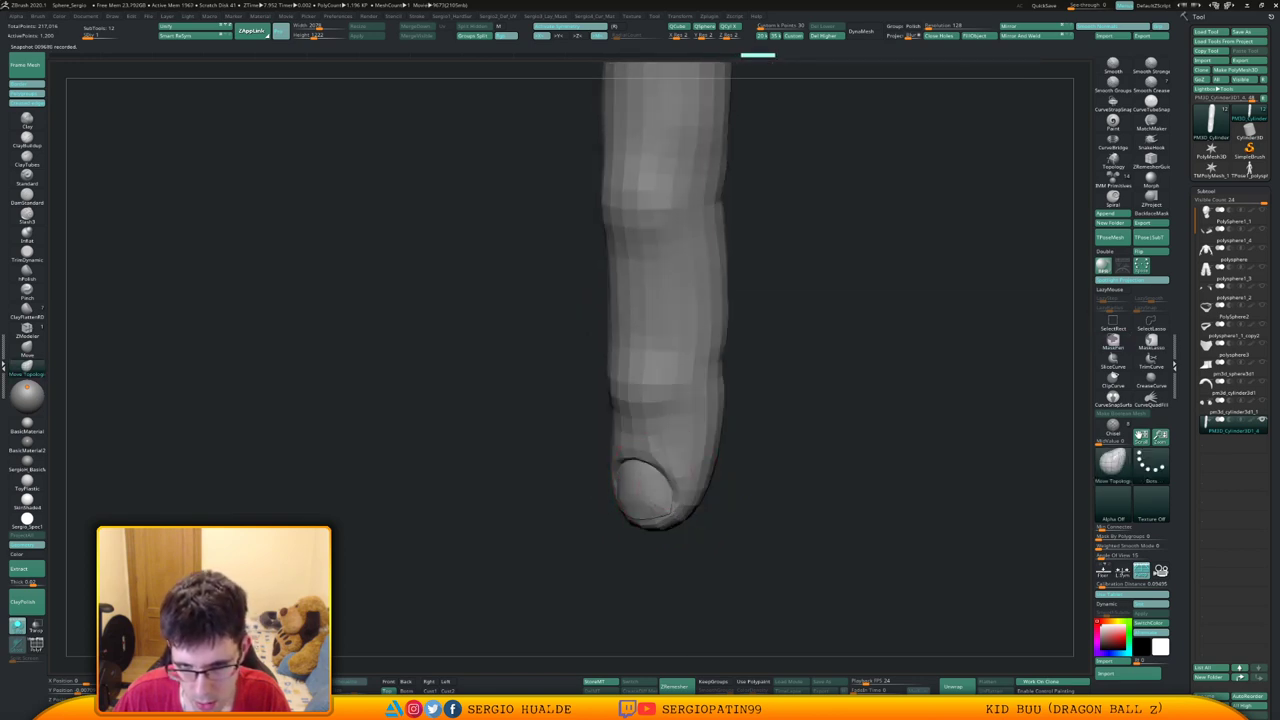
drag(668, 484, 663, 478)
right_drag(663, 479, 664, 506)
key(s)
drag(665, 508, 675, 507)
Switch to the Move brush, adjust its size and reshape the finger's overall silhouette around the joints
key(b)
key(m)
key(v)
key(s)
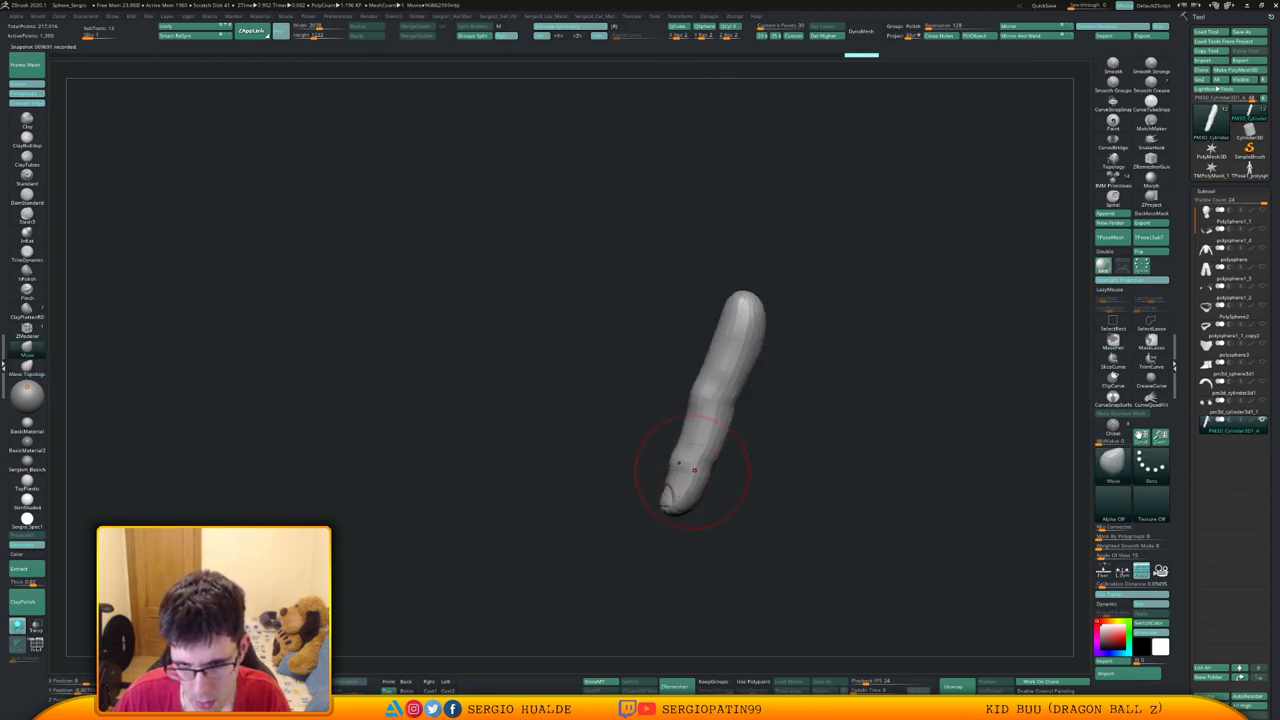
right_drag(700, 480, 708, 452)
drag(697, 374, 691, 417)
ctrl+right_drag(694, 451, 696, 432)
right_drag(696, 432, 702, 440)
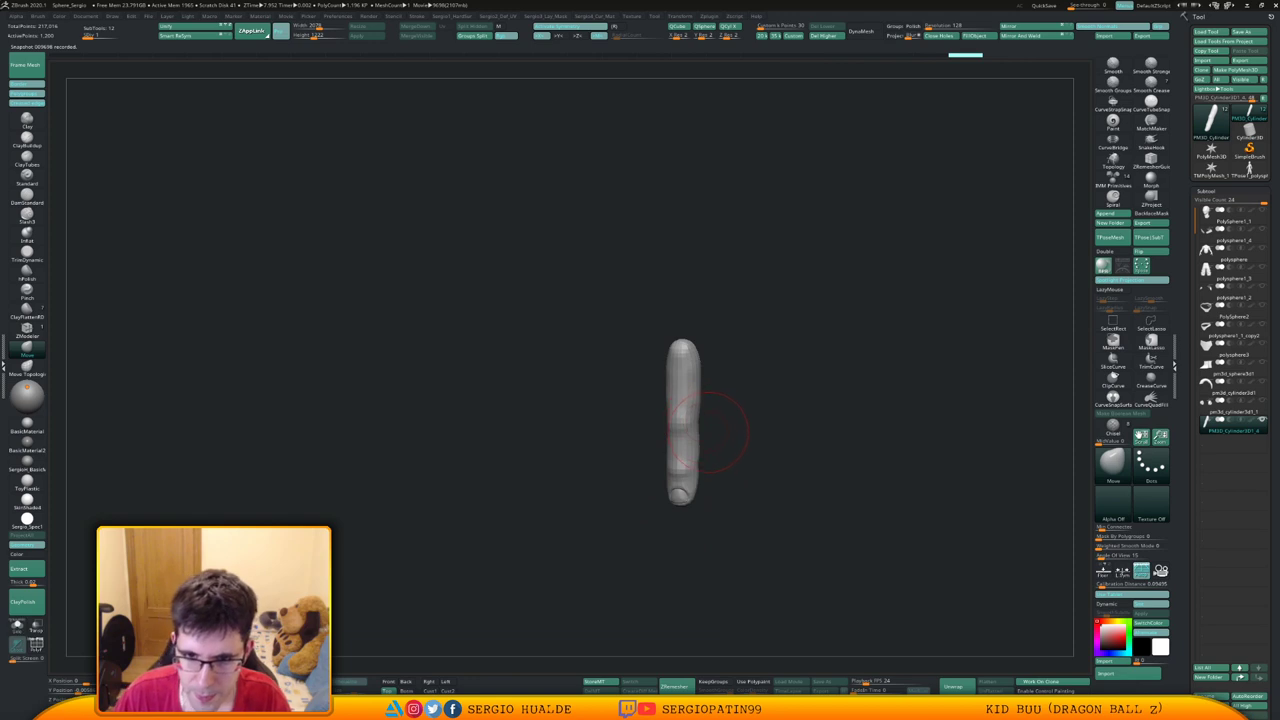
Show all subtools again and move the finger beside the character's right hand with the transform gizmo
key(shift)
key(shift+s)
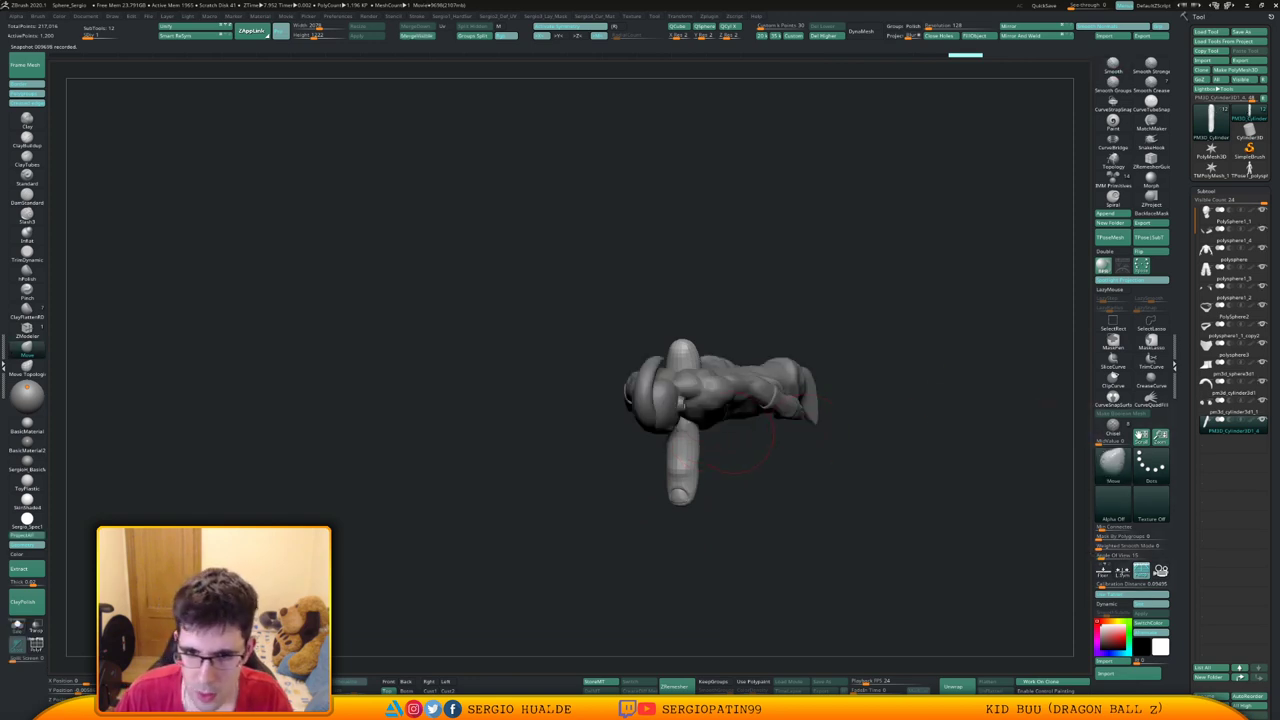
shift+right_drag(686, 466, 690, 405)
key(w)
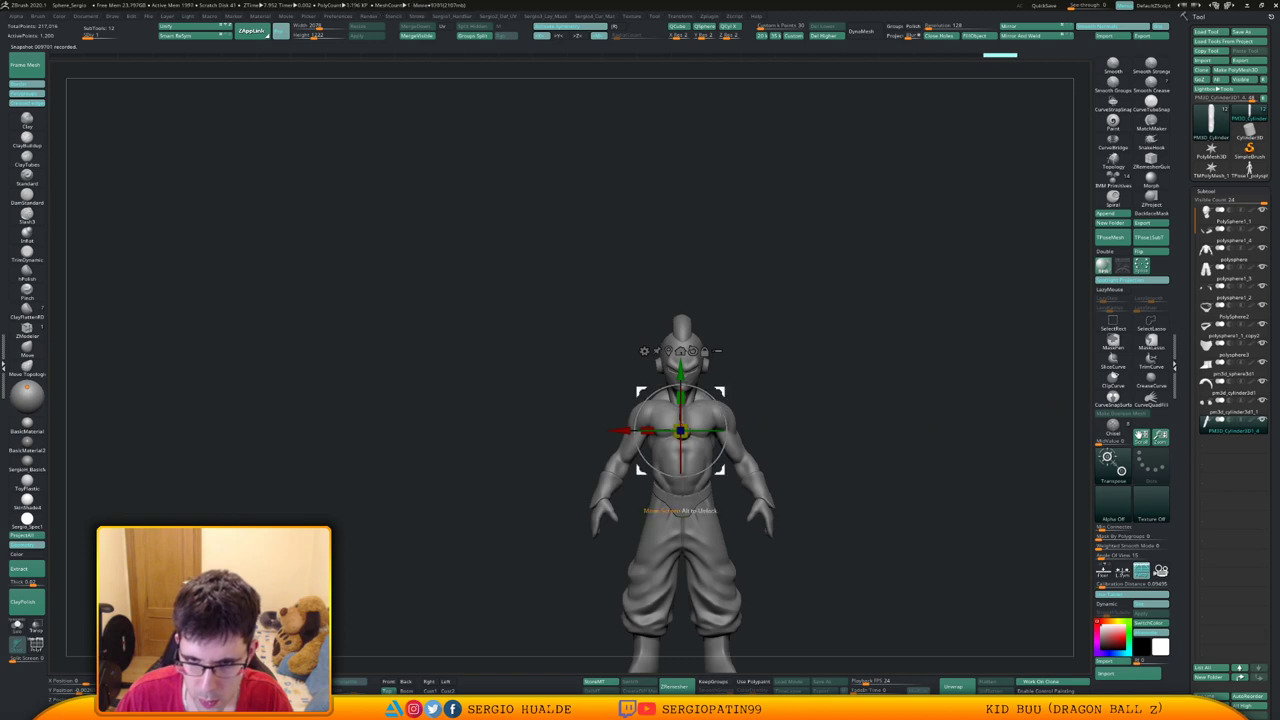
drag(720, 470, 620, 562)
alt+right_drag(620, 562, 722, 402)
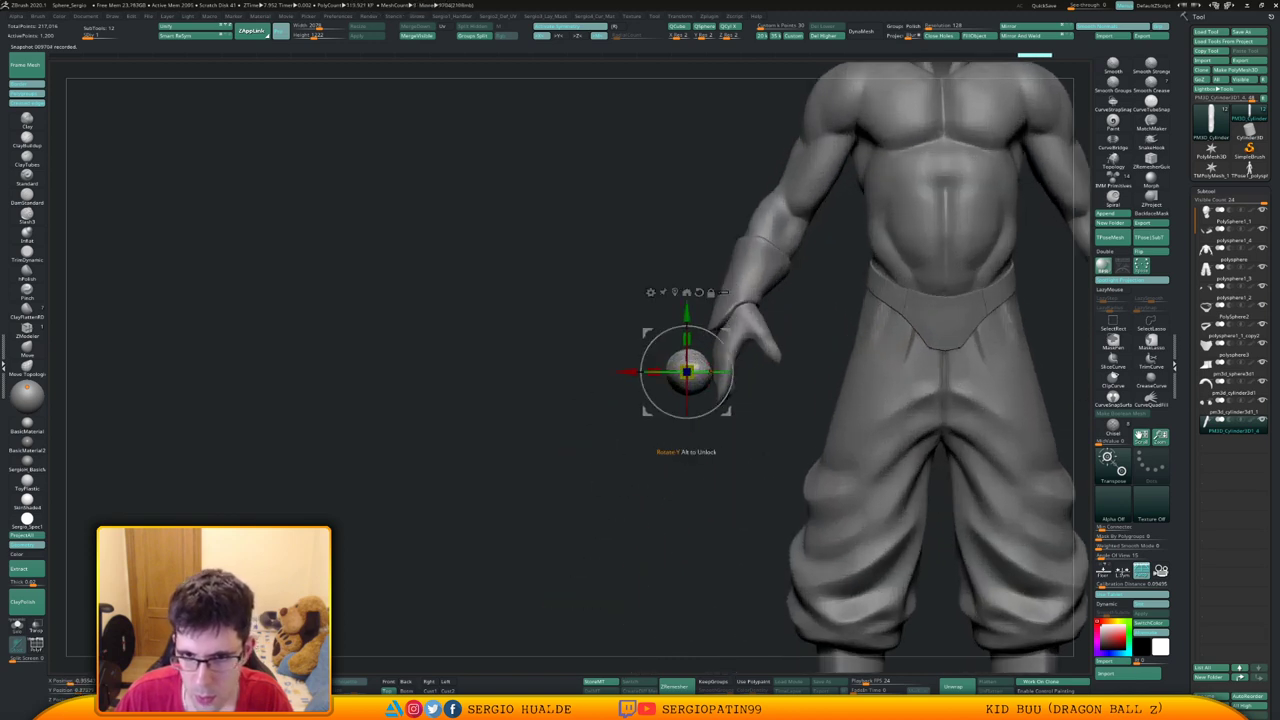
Rotate the finger to follow the right arm's downward angle, with Local Symmetry enabled
drag(712, 372, 675, 416)
drag(685, 372, 652, 374)
key(ctrl+z)
click(1122, 571)
key(ctrl+shift+z)
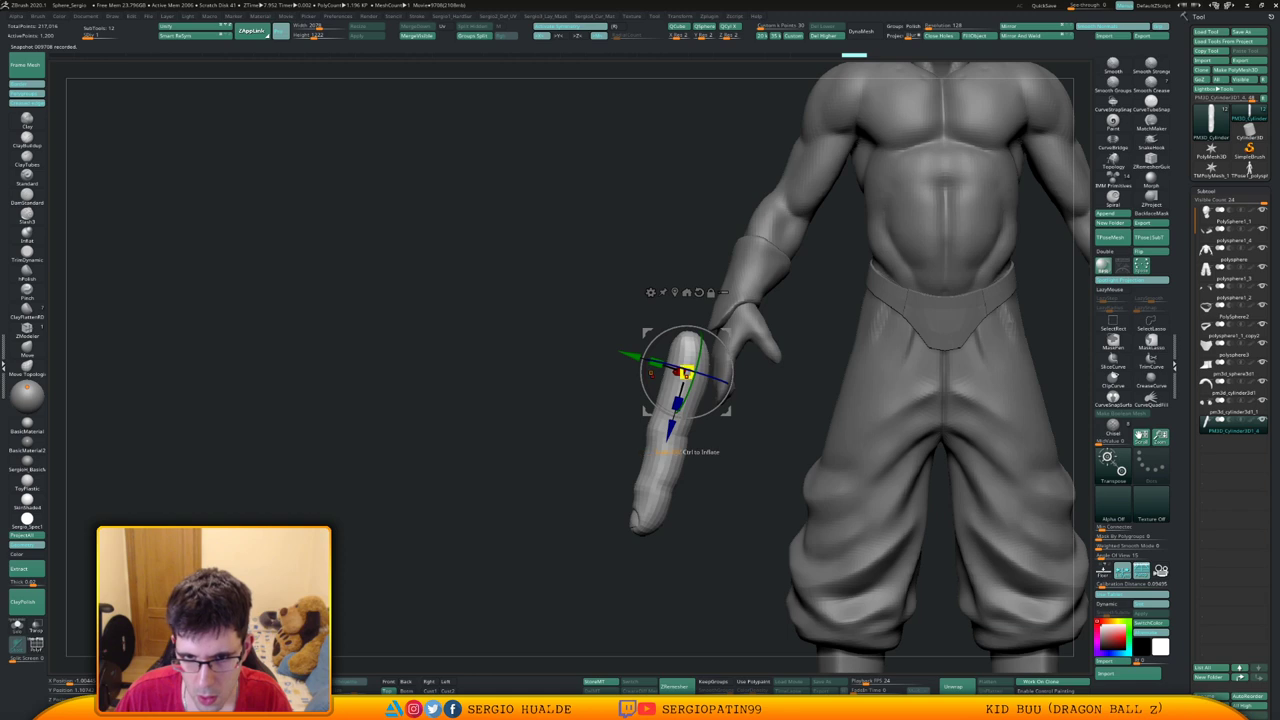
Undo the faulty mirrored result and use Mirror And Weld to create a matching finger on the opposite side
ctrl+right_drag(651, 373, 671, 372)
key(d)
key(d)
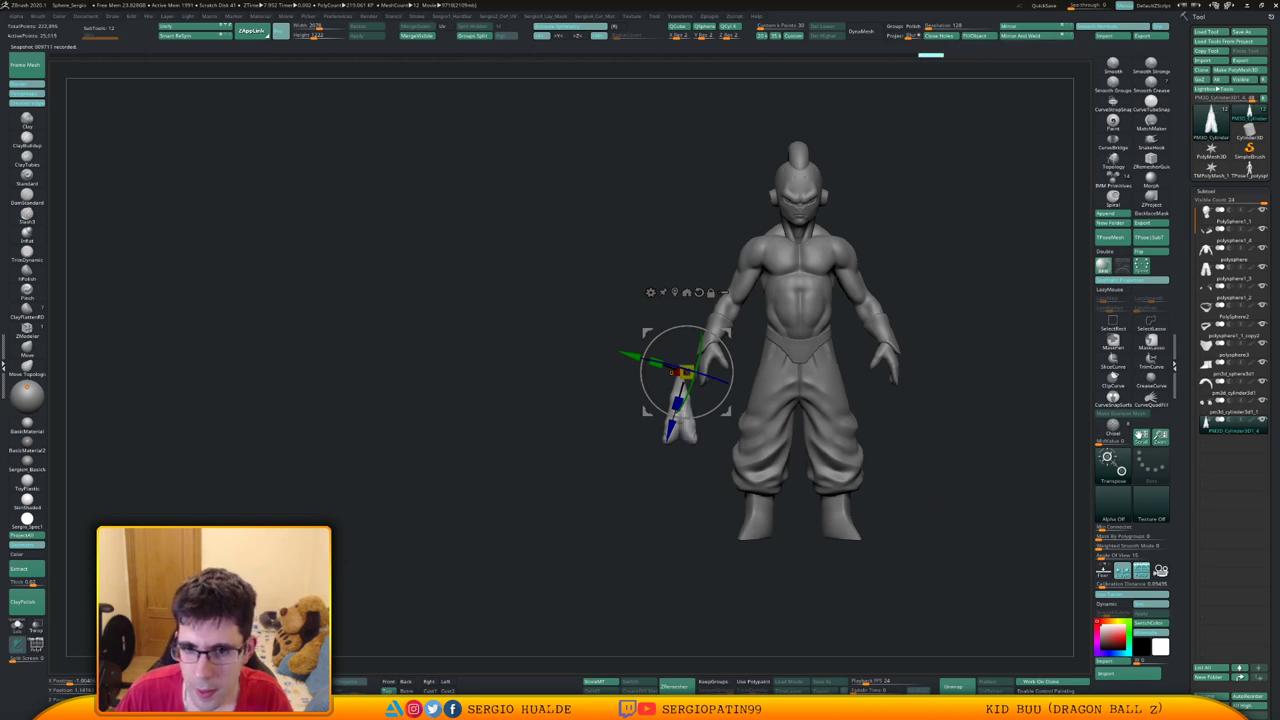
key(ctrl+z)
click(1122, 570)
click(1036, 36)
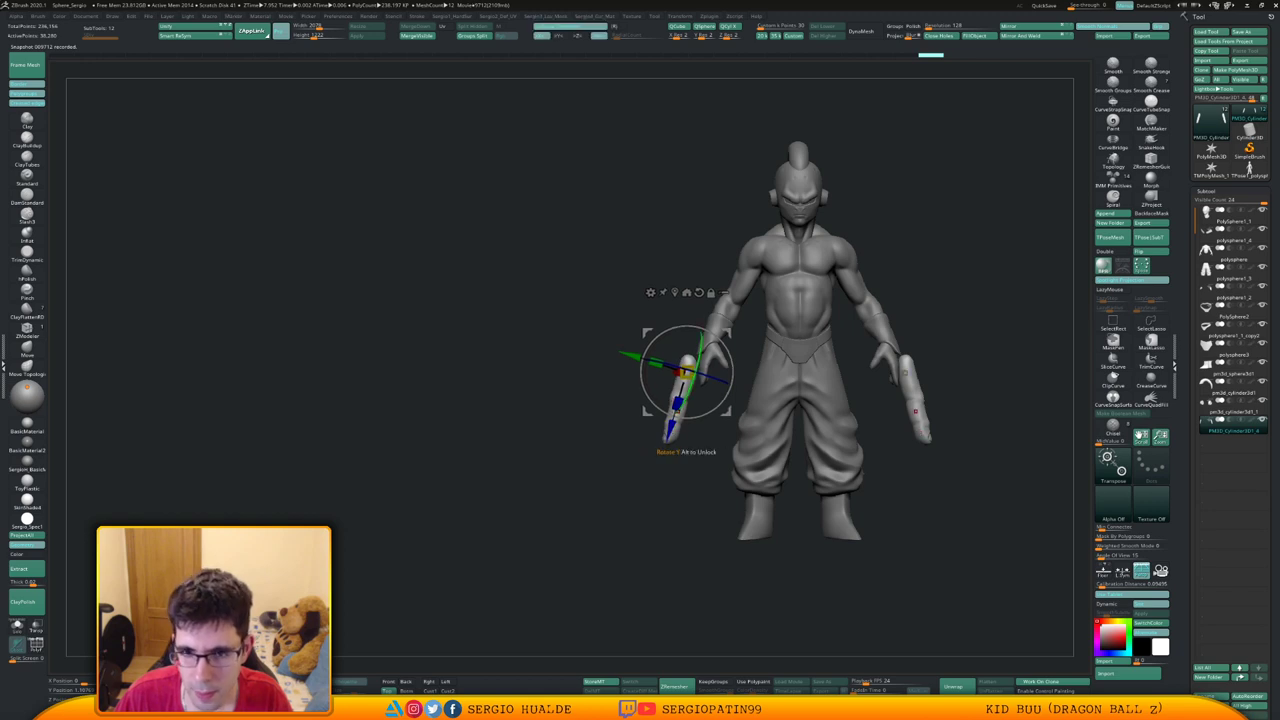
Scale the mirrored fingers down to match the hands, using Local Symmetry
ctrl+right_drag(690, 392, 684, 480)
key(1)
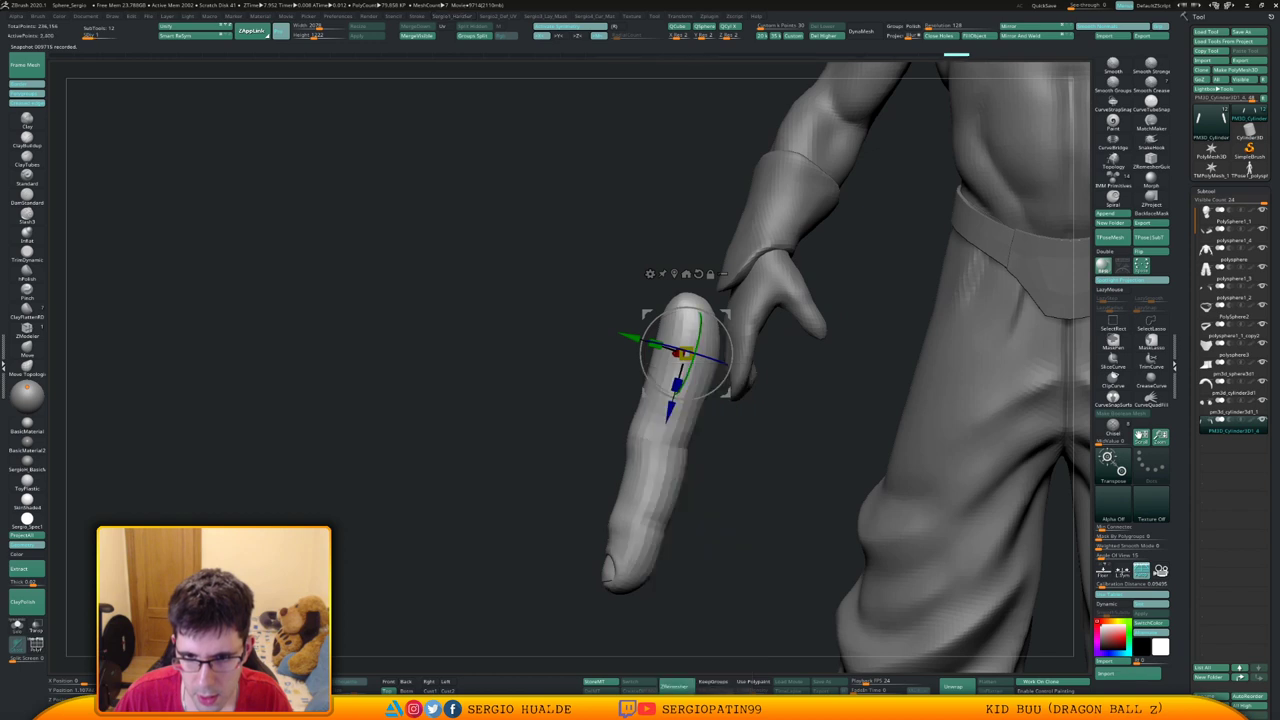
scroll(670, 428, down, 5)
scroll(668, 430, up, 4)
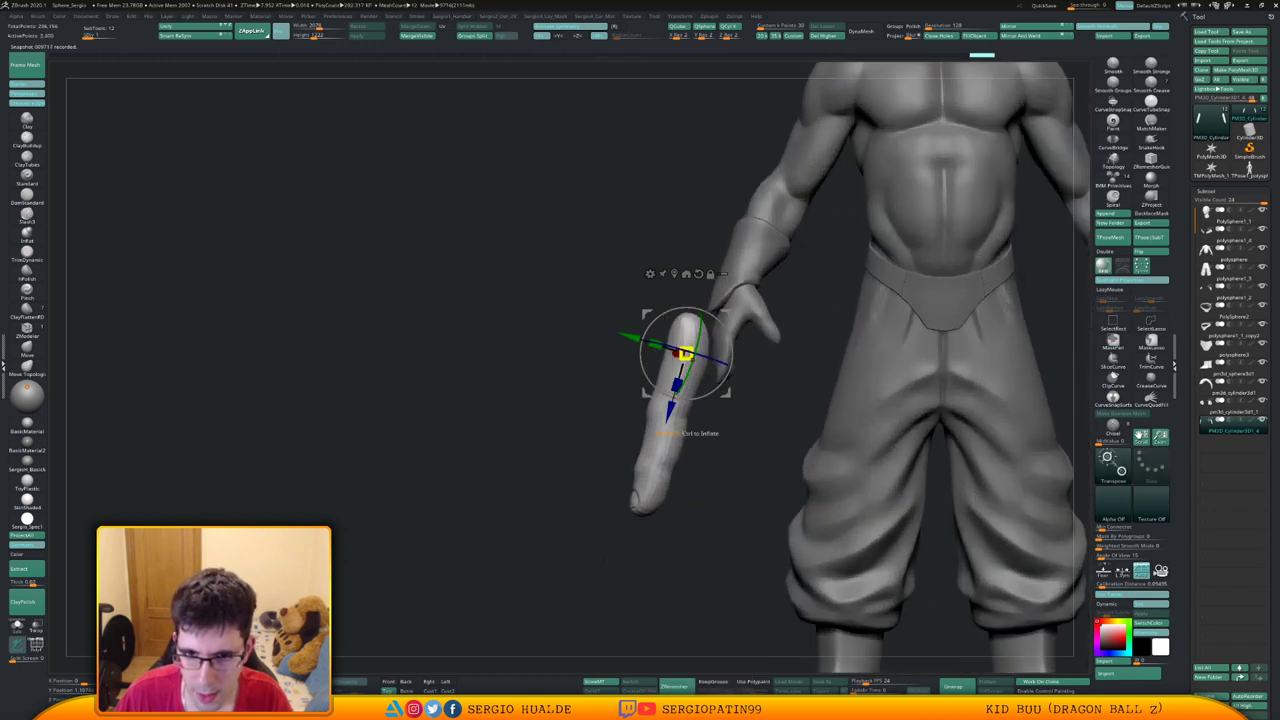
drag(688, 355, 766, 369)
key(ctrl+z)
key(l)
drag(640, 450, 615, 488)
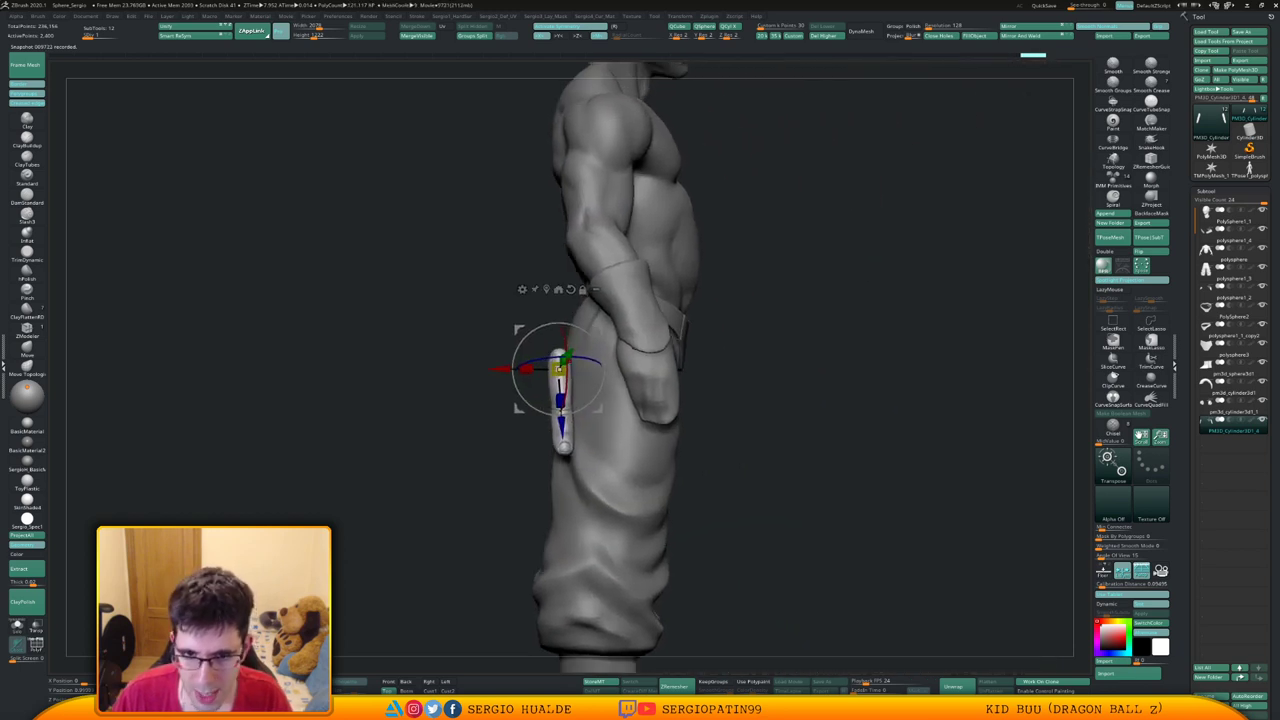
Move the scaled finger onto the outer front of the right hand, checking its fit from the side and front
drag(600, 409, 722, 393)
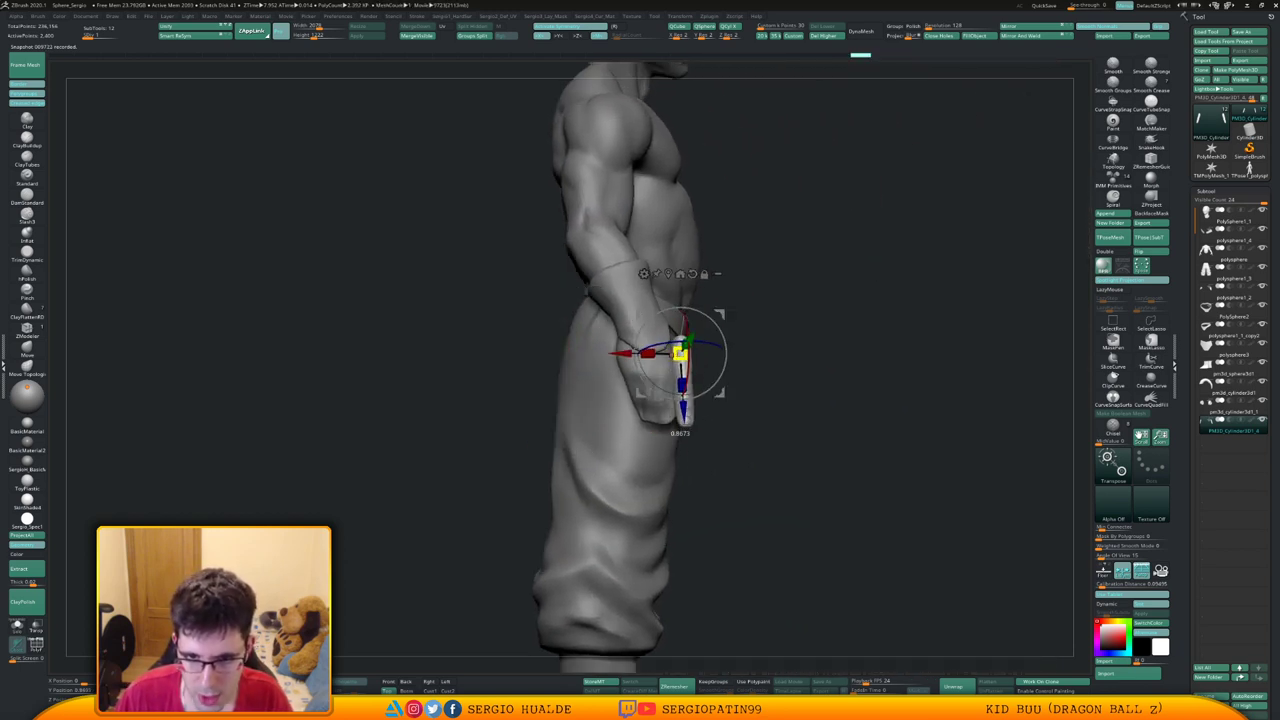
drag(680, 432, 680, 432)
alt+drag(760, 430, 745, 480)
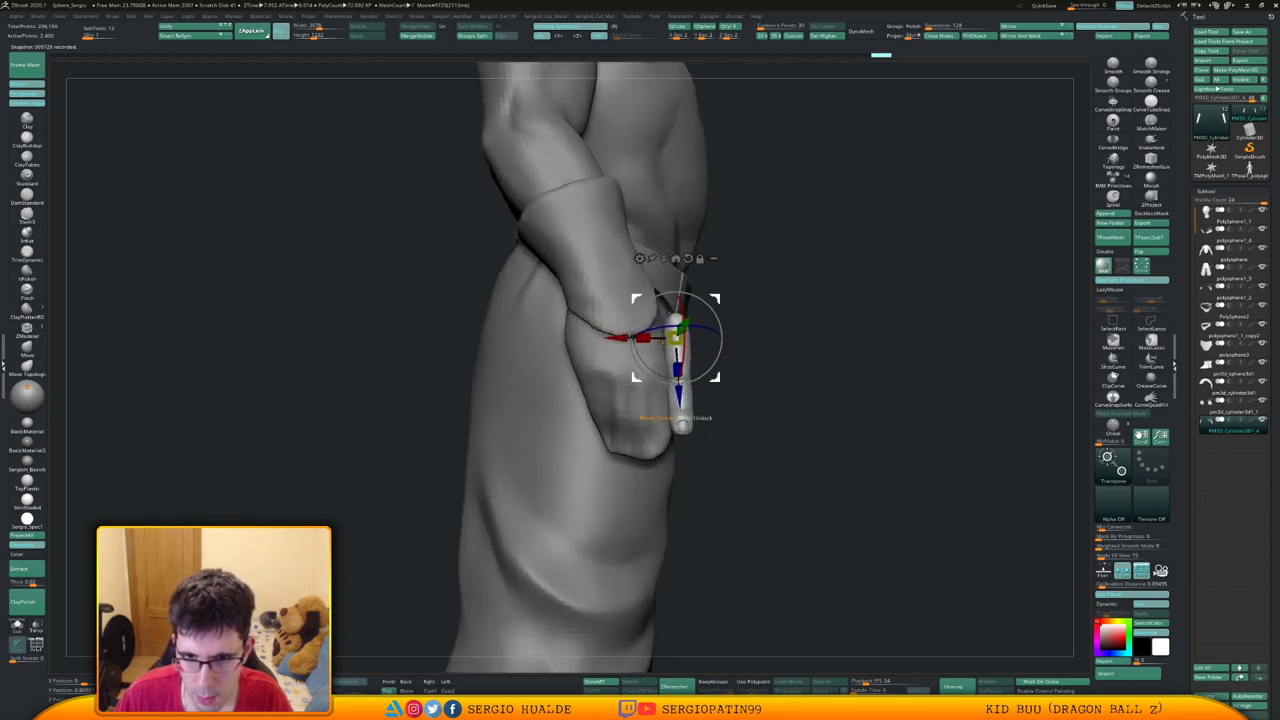
drag(704, 375, 698, 406)
drag(860, 430, 700, 420)
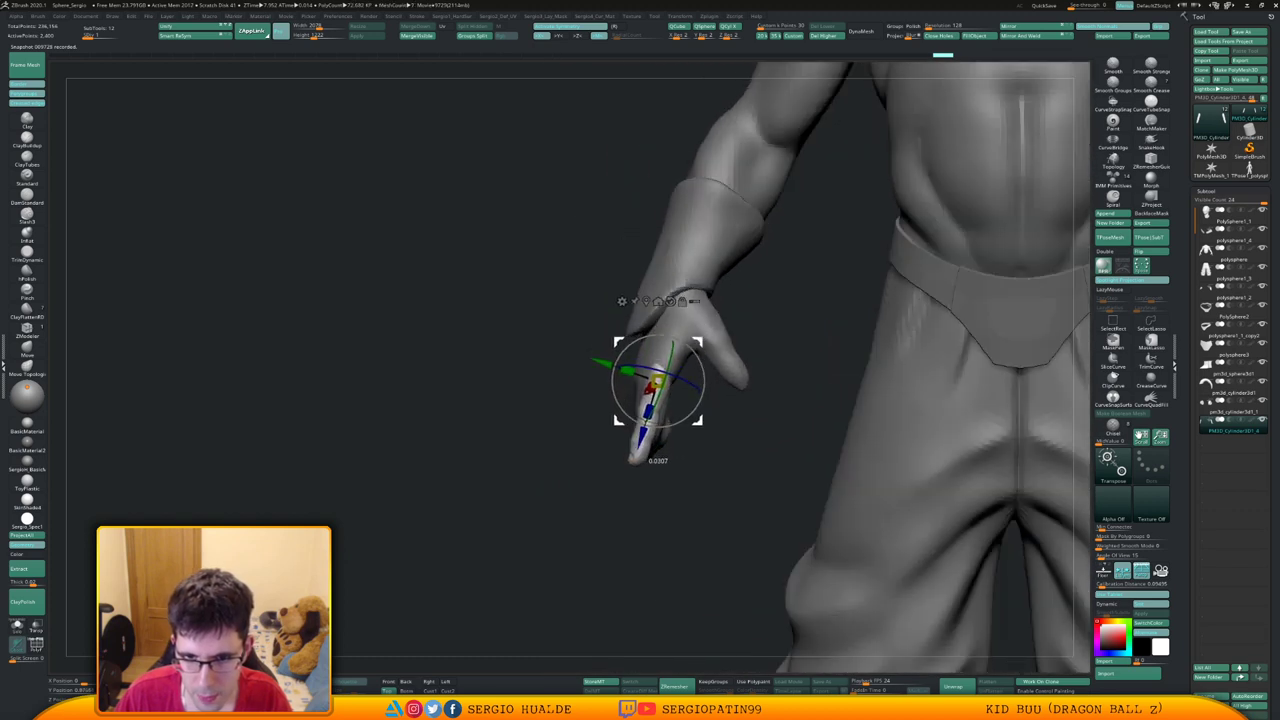
key(q)
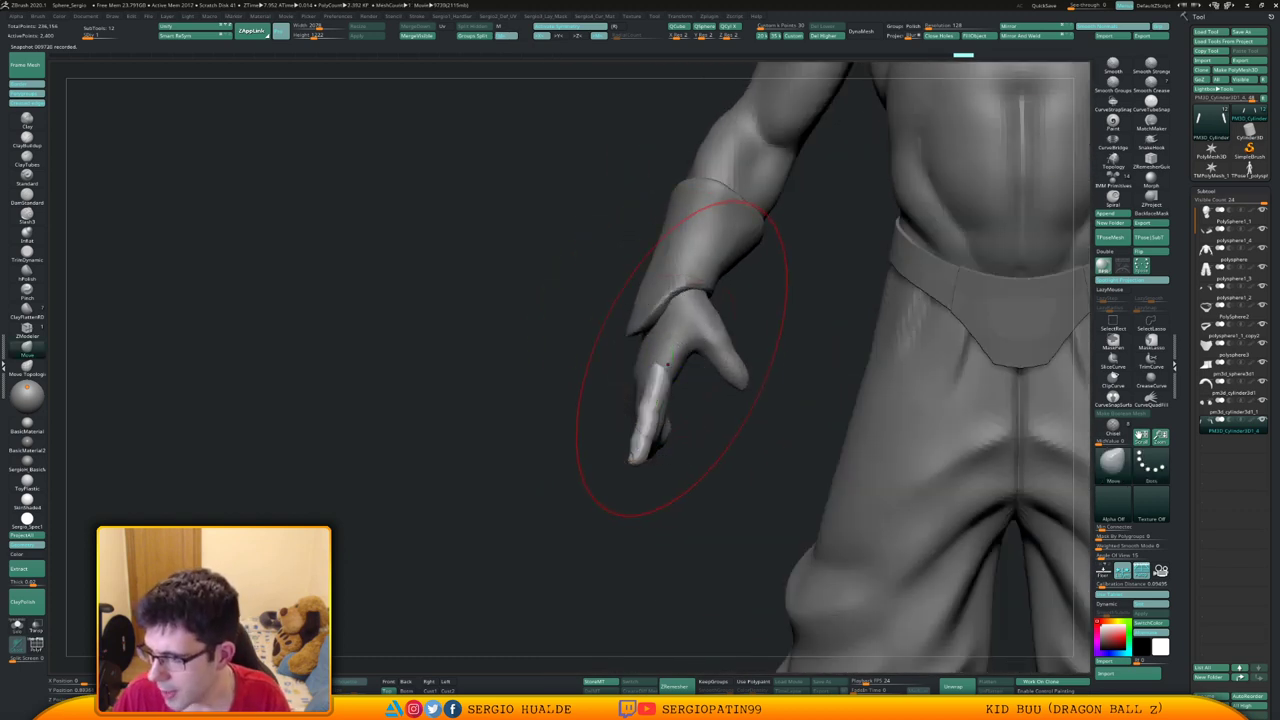
alt+drag(690, 391, 664, 377)
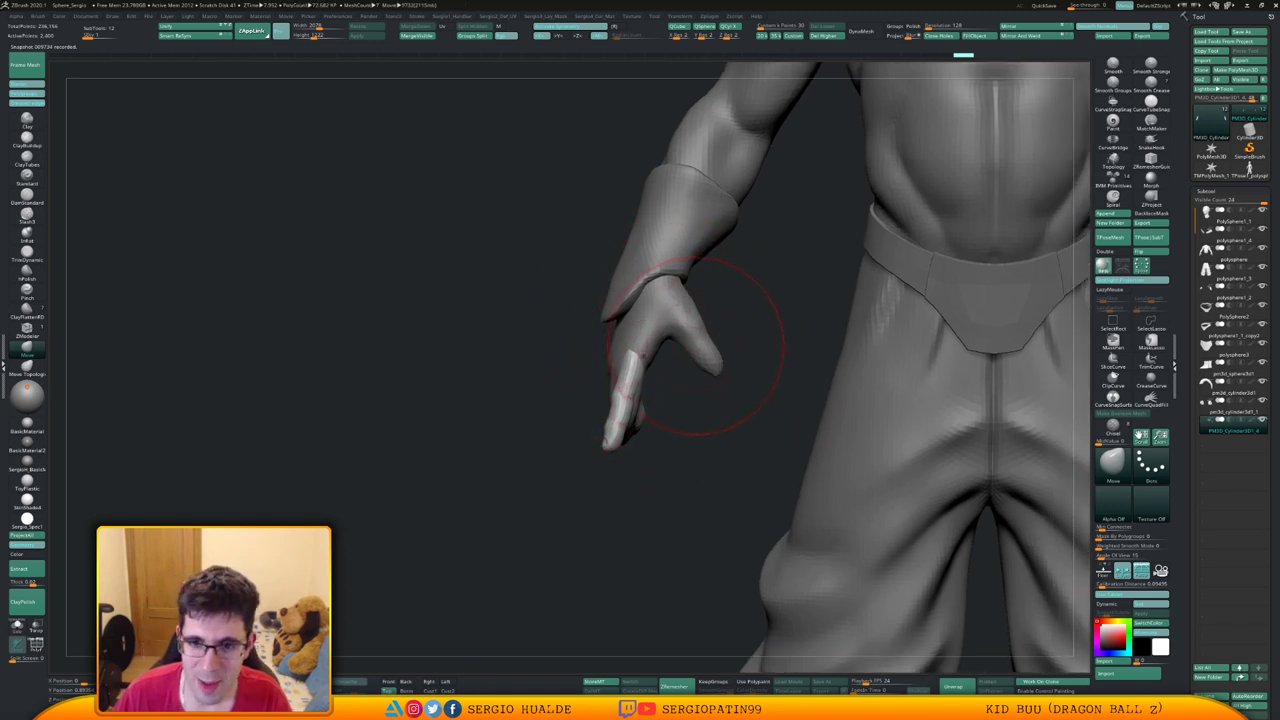
Select the torso and arms subtool, isolate it and remesh it with DynaMesh at a higher resolution
alt+click(693, 348)
key(alt+s)
drag(800, 350, 1089, 272)
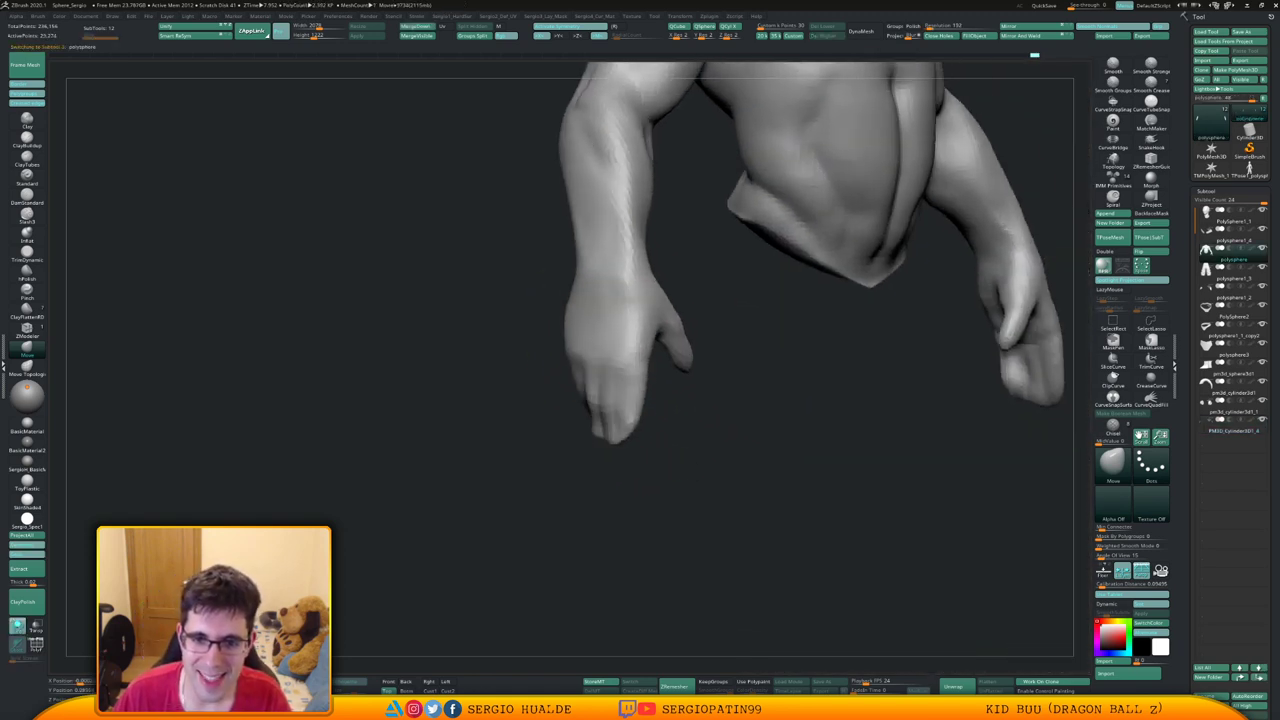
mouse_move(706, 390)
right_down()
mouse_move(671, 411)
mouse_move(737, 405)
mouse_move(745, 427)
mouse_move(700, 457)
mouse_move(714, 416)
right_up()
right_drag(714, 416, 690, 335)
mouse_move(690, 335)
right_down()
mouse_move(656, 290)
mouse_move(703, 411)
mouse_move(722, 345)
mouse_move(828, 320)
mouse_move(804, 328)
right_up()
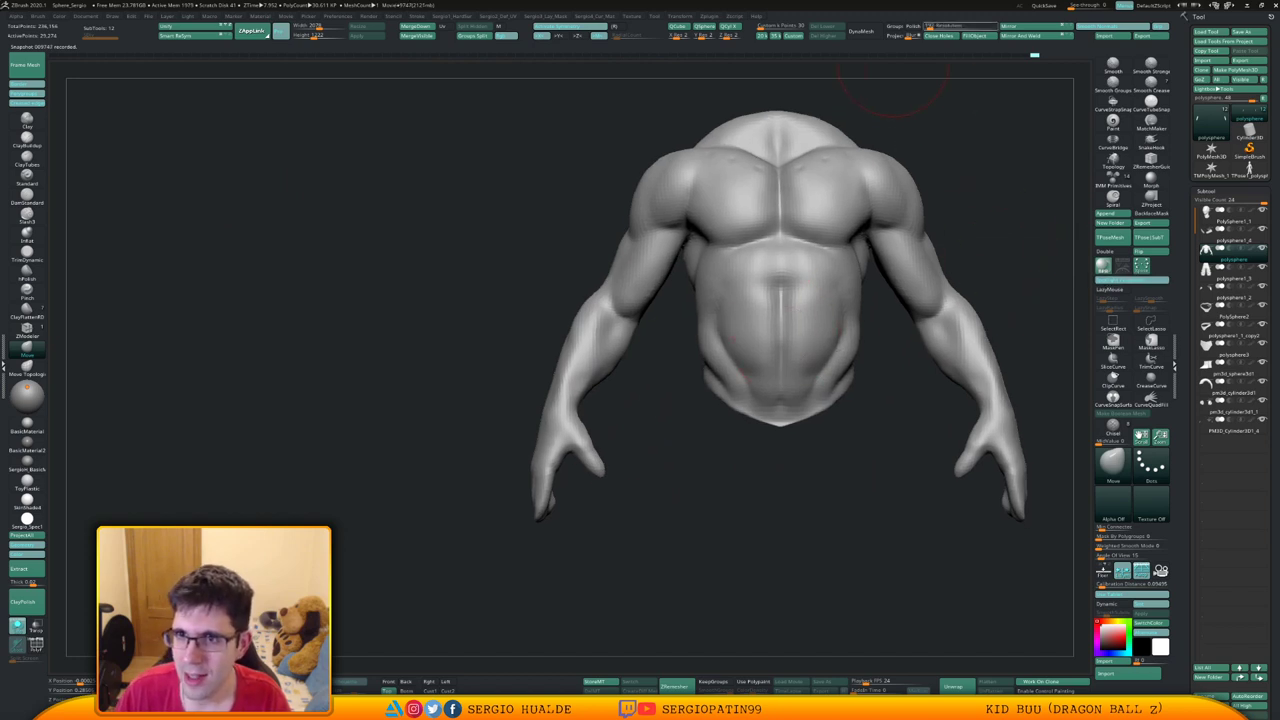
key(Return)
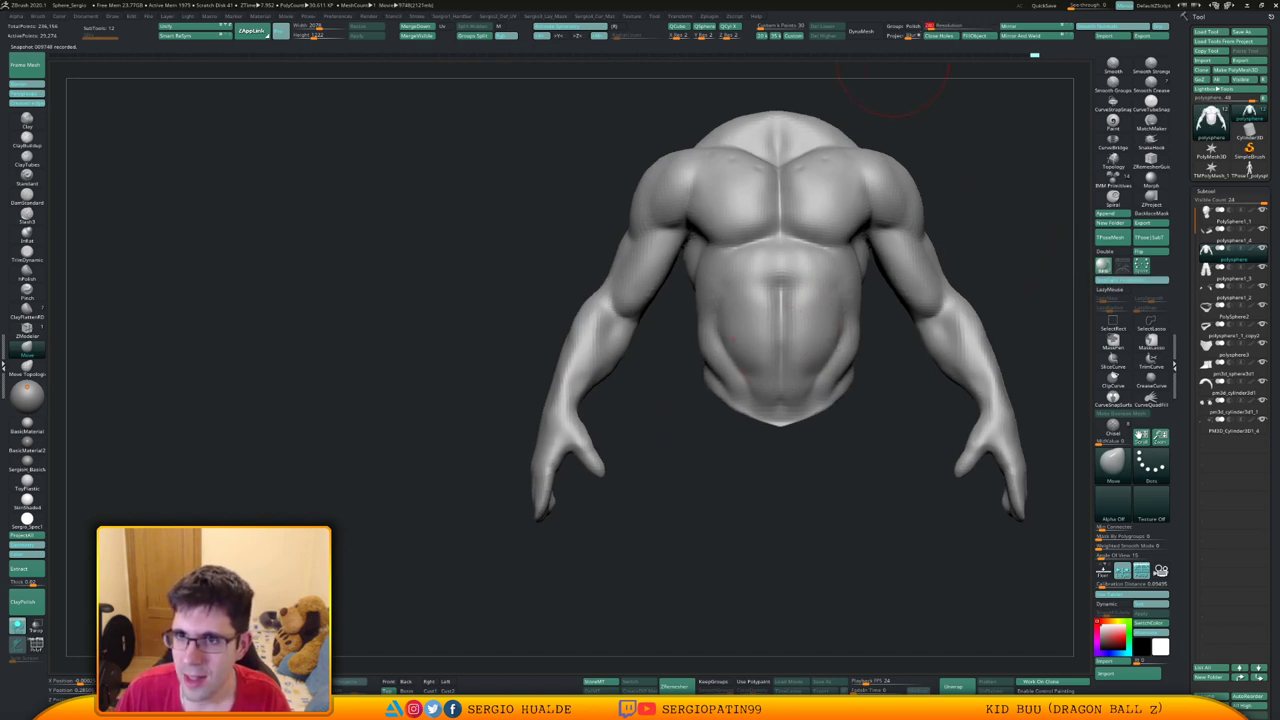
click(861, 31)
Cut the old fingers and thumb tips off the hands with SelectLasso, delete the hidden parts and close the openings with DynaMesh
mouse_move(546, 457)
alt+right_down()
mouse_move(649, 334)
mouse_move(575, 340)
alt+right_up()
key(s)
mouse_move(660, 345)
ctrl+right_down()
mouse_move(700, 372)
mouse_move(752, 366)
mouse_move(765, 350)
mouse_move(702, 374)
mouse_move(740, 388)
ctrl+right_up()
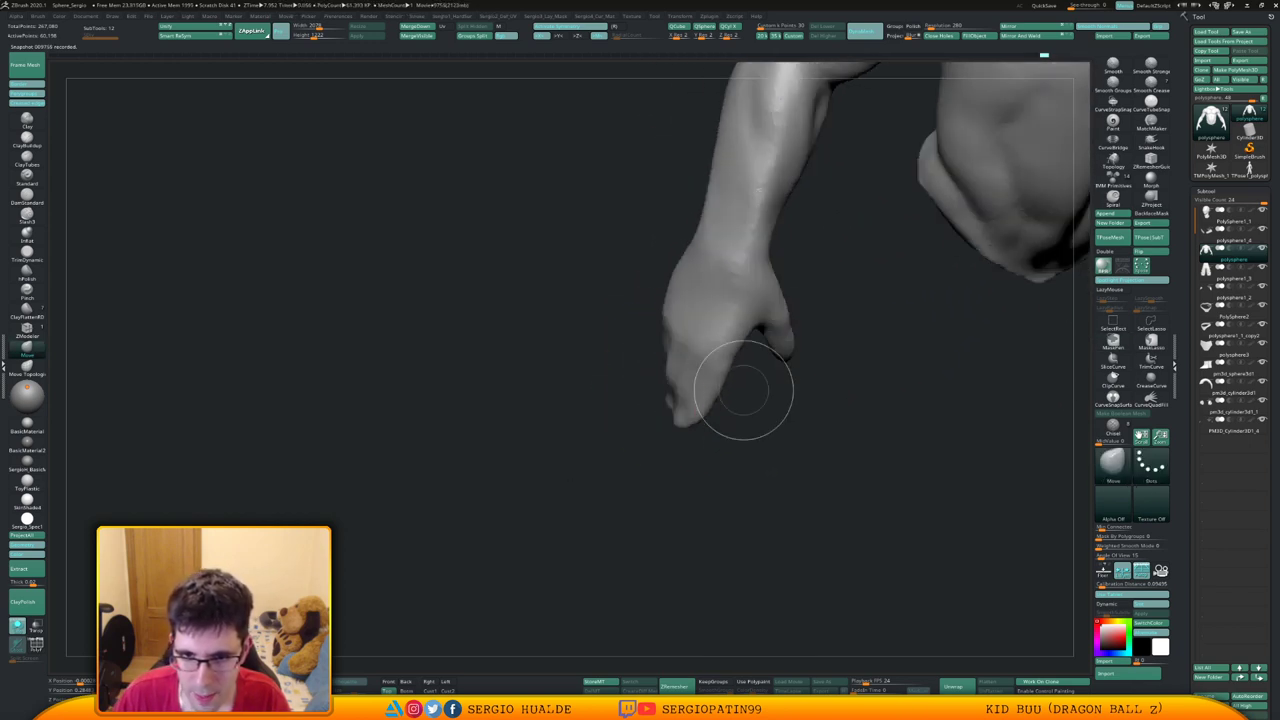
ctrl+shift+drag(745, 380, 643, 313)
mouse_move(686, 326)
right_down()
mouse_move(712, 282)
mouse_move(814, 366)
right_up()
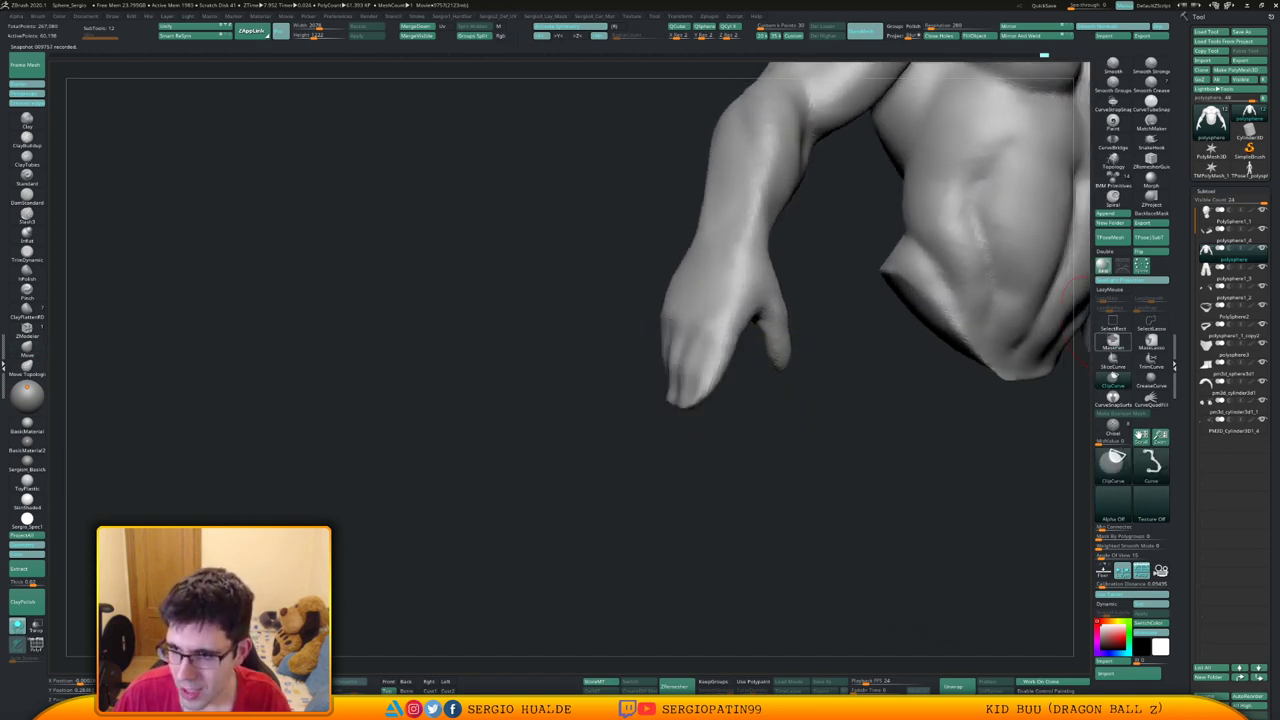
right_drag(735, 401, 752, 360)
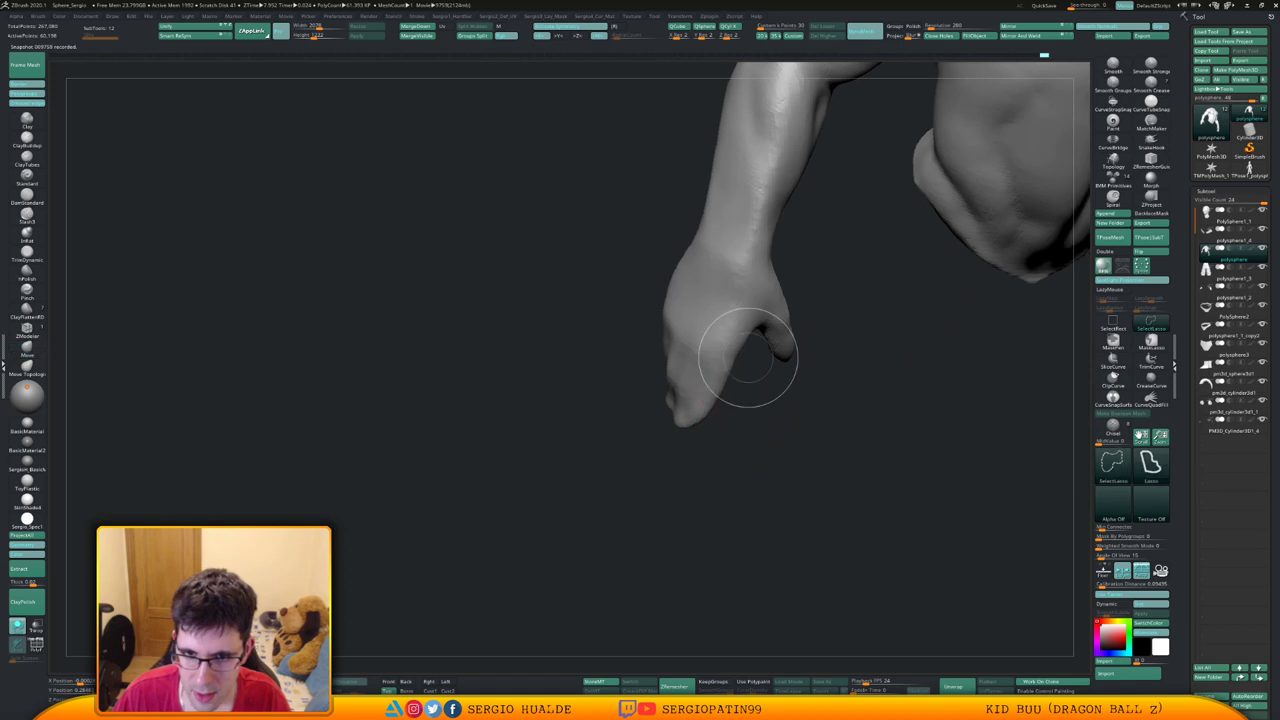
mouse_move(746, 356)
ctrl+shift+mouse_down()
mouse_move(682, 340)
mouse_move(702, 524)
mouse_move(760, 412)
ctrl+shift+mouse_up()
mouse_move(757, 417)
right_down()
mouse_move(722, 326)
mouse_move(758, 398)
mouse_move(784, 372)
right_up()
mouse_move(799, 298)
ctrl+alt+shift+mouse_down()
mouse_move(737, 380)
mouse_move(828, 392)
ctrl+alt+shift+mouse_up()
mouse_move(811, 366)
right_down()
mouse_move(980, 356)
mouse_move(752, 356)
right_up()
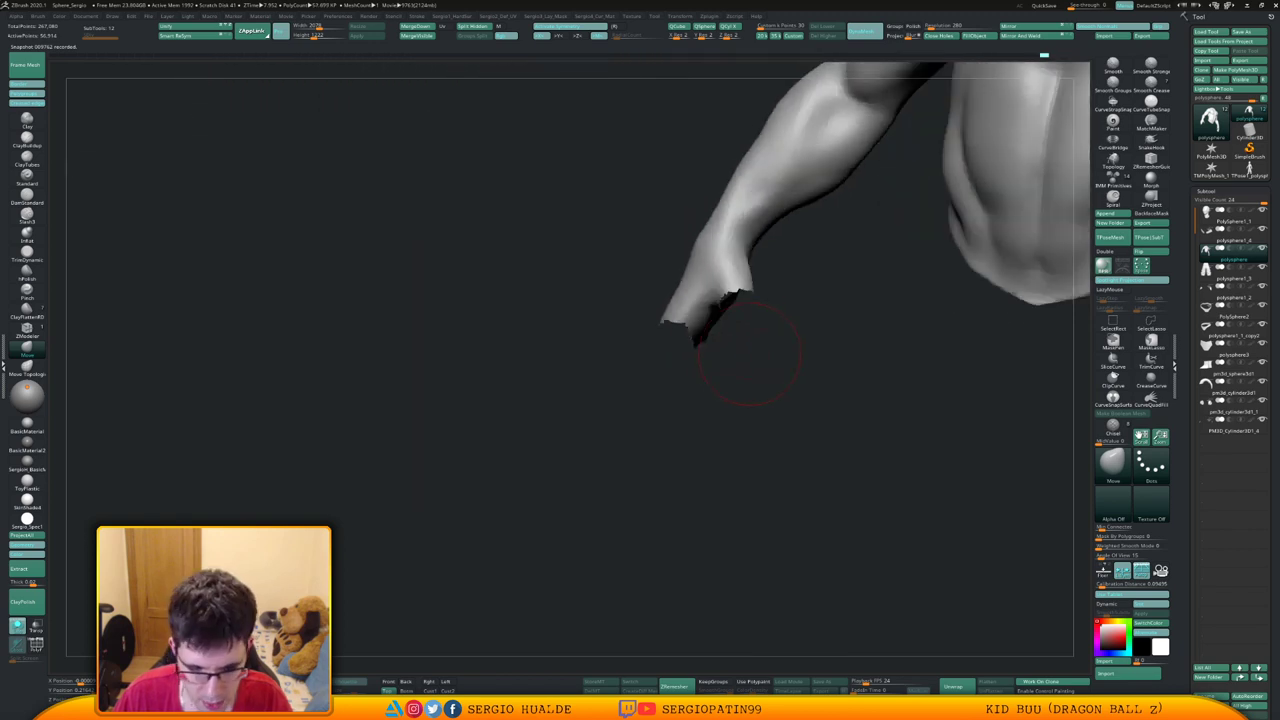
key(Delete)
ctrl+drag(759, 351, 762, 398)
Smooth the cut end of the palm and flatten its edges with the TrimDynamic brush
right_drag(762, 398, 732, 350)
shift+drag(720, 312, 686, 338)
right_drag(680, 372, 752, 322)
shift+drag(715, 345, 732, 332)
right_drag(690, 330, 747, 338)
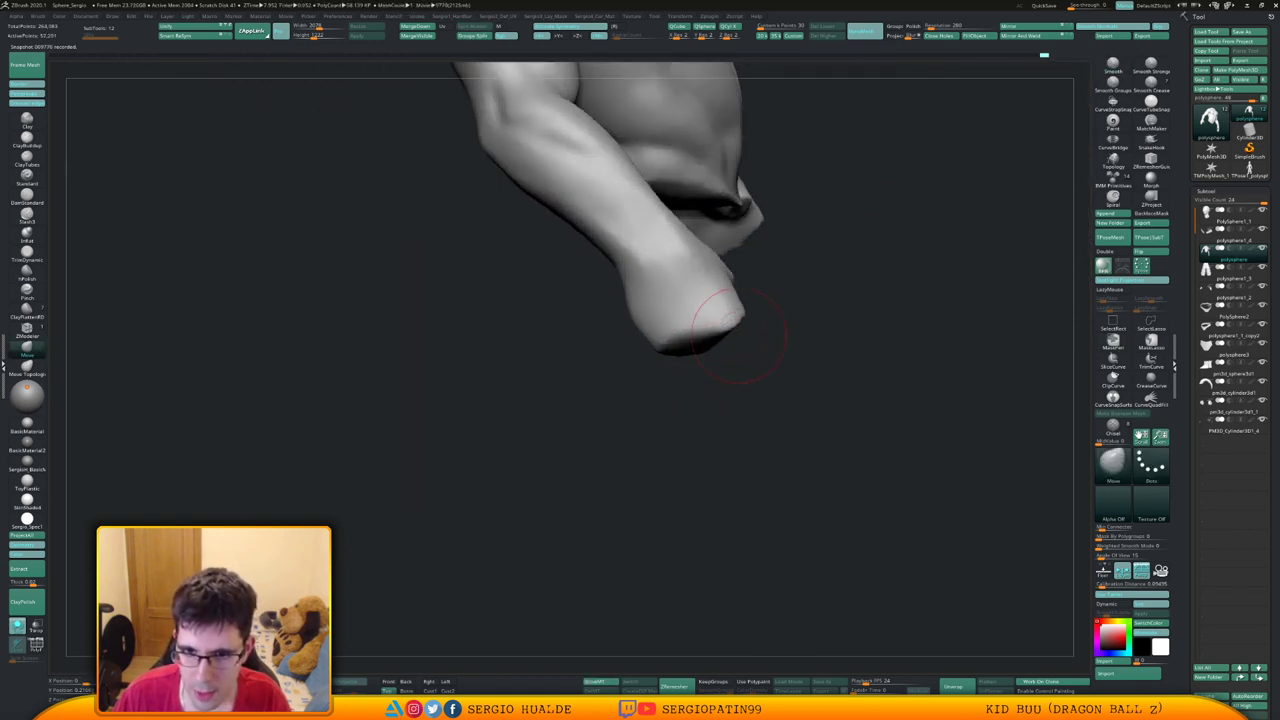
key(b)
key(t)
key(d)
mouse_move(734, 316)
mouse_down()
mouse_move(682, 338)
mouse_move(714, 330)
mouse_up()
mouse_move(713, 343)
right_down()
mouse_move(757, 296)
mouse_move(740, 350)
mouse_move(748, 372)
right_up()
Reshape the palm stump and its front edge with the Move brush from several angles
key(b)
key(m)
key(v)
drag(748, 372, 720, 385)
key(ctrl+z)
drag(720, 384, 760, 330)
drag(738, 414, 741, 418)
mouse_move(741, 360)
right_down()
mouse_move(745, 430)
mouse_move(741, 416)
right_up()
drag(758, 396, 743, 363)
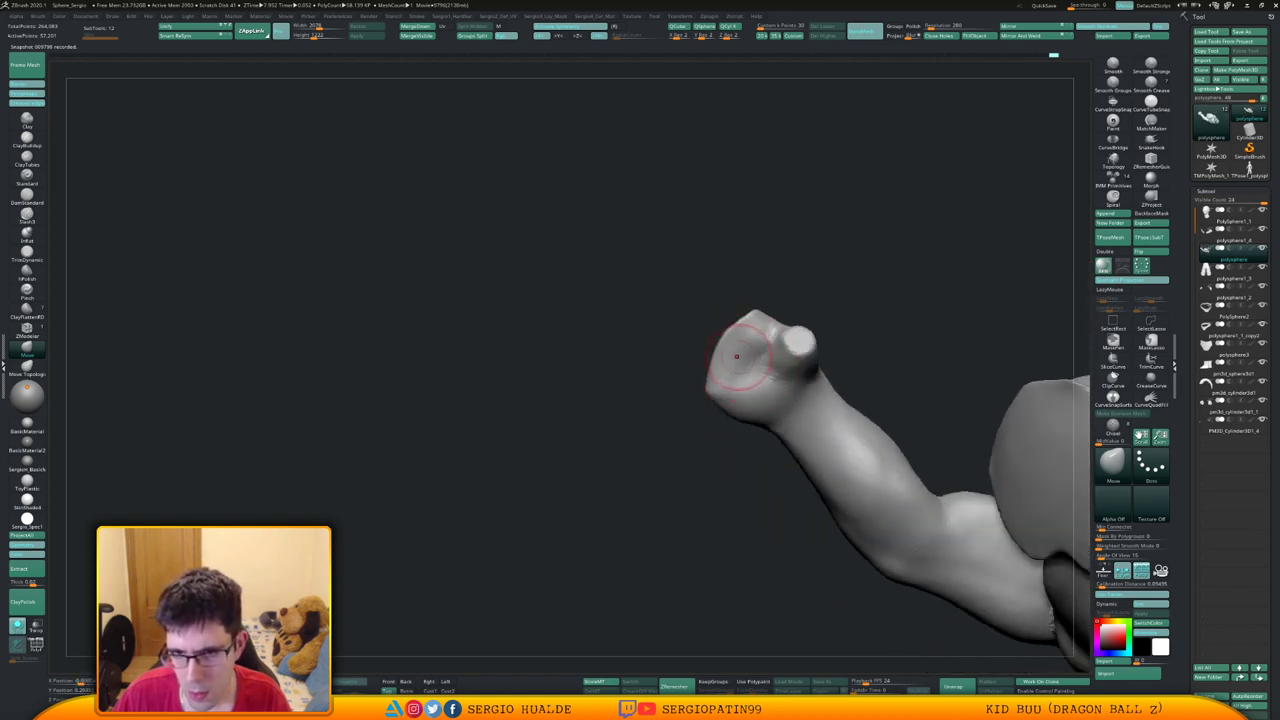
Smooth the transition between the thumb stub and the palm
key(1)
mouse_move(737, 357)
right_down()
mouse_move(716, 346)
mouse_move(640, 356)
right_up()
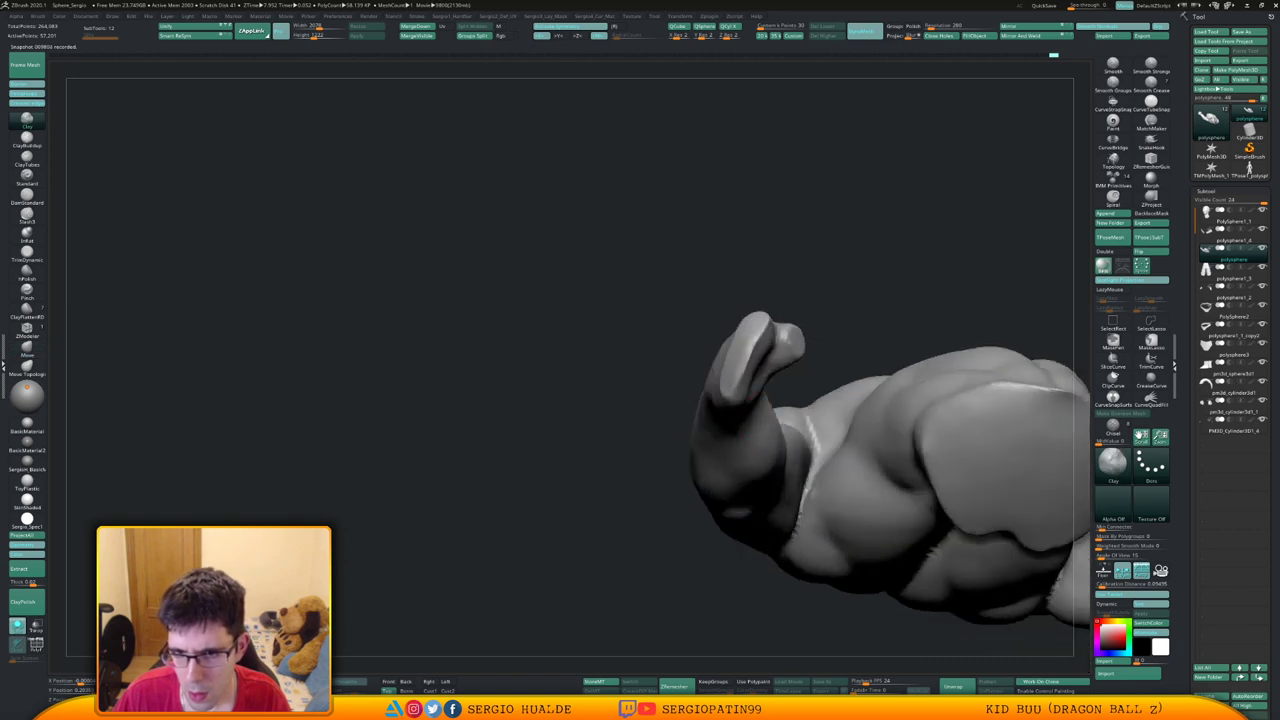
shift+drag(758, 358, 760, 331)
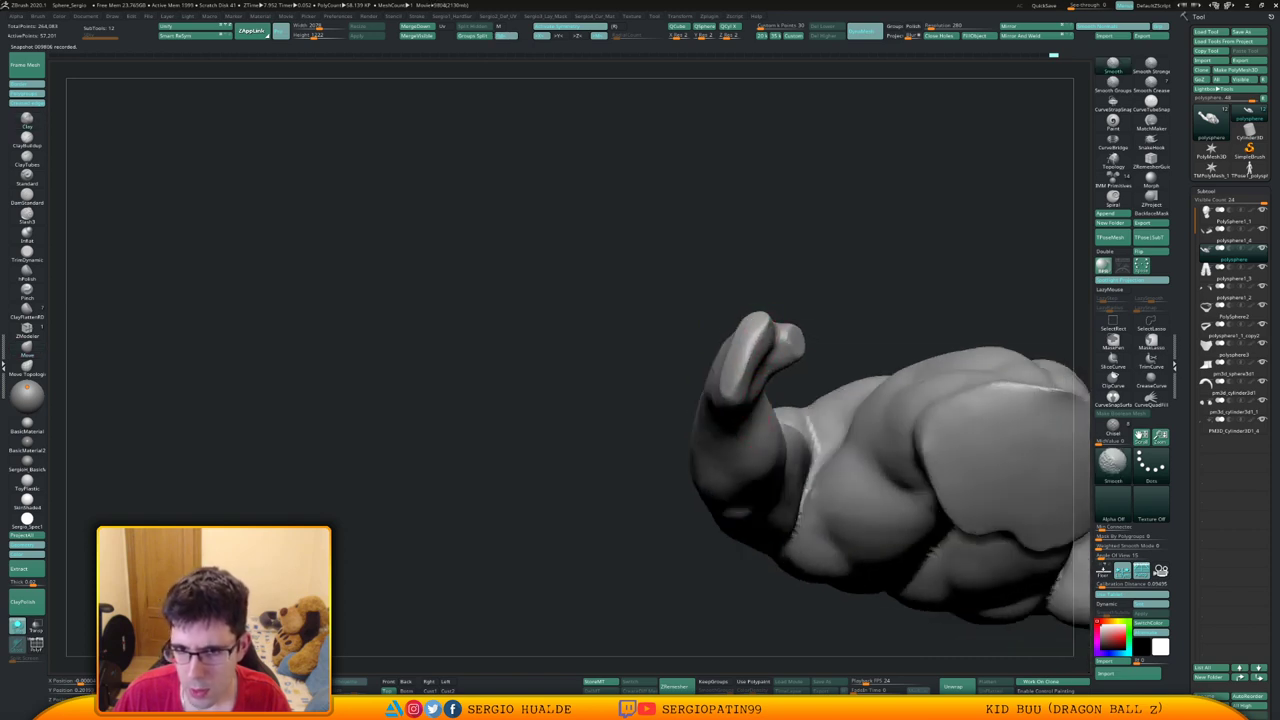
mouse_move(770, 348)
ctrl+right_down()
mouse_move(752, 310)
mouse_move(720, 463)
mouse_move(732, 505)
mouse_move(743, 377)
mouse_move(766, 371)
mouse_move(766, 340)
ctrl+right_up()
Adjust the Move brush size and reshape the thumb base and the hand's profile
key(b)
key(m)
key(v)
key(s)
drag(766, 337, 773, 294)
mouse_move(790, 300)
right_down()
mouse_move(769, 316)
mouse_move(785, 314)
right_up()
drag(781, 308, 787, 300)
drag(780, 345, 785, 354)
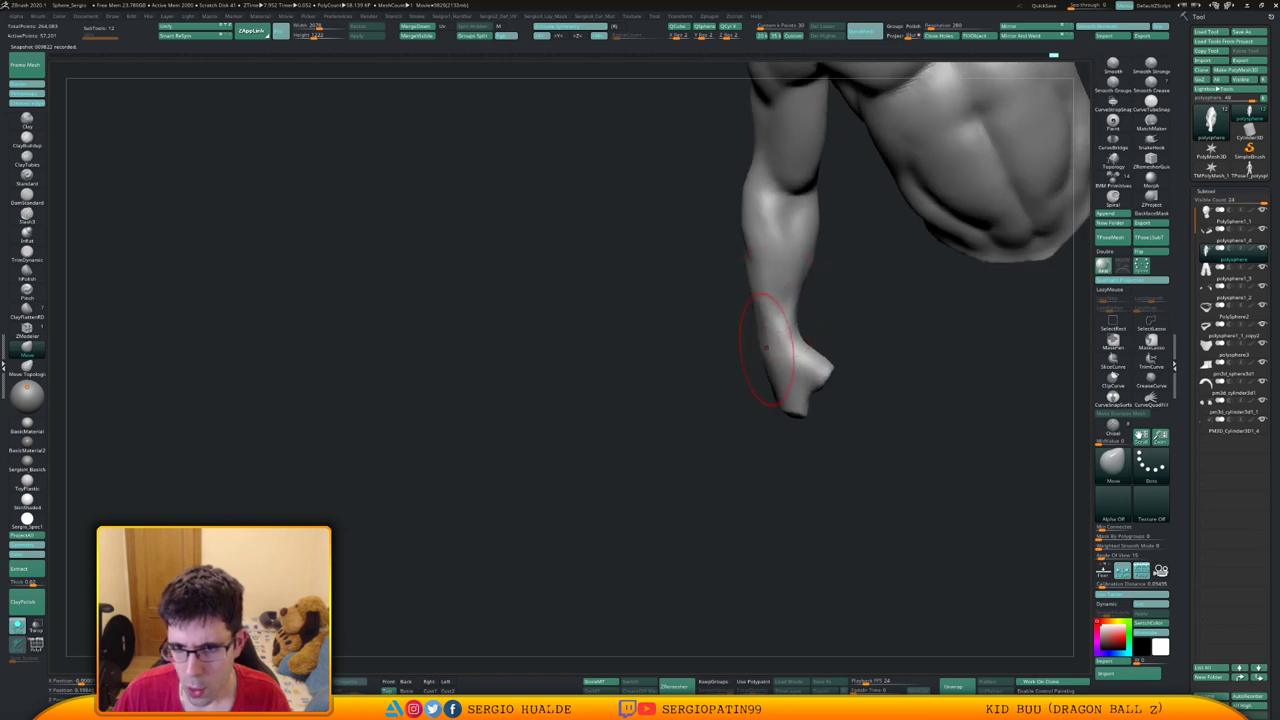
right_drag(787, 357, 771, 382)
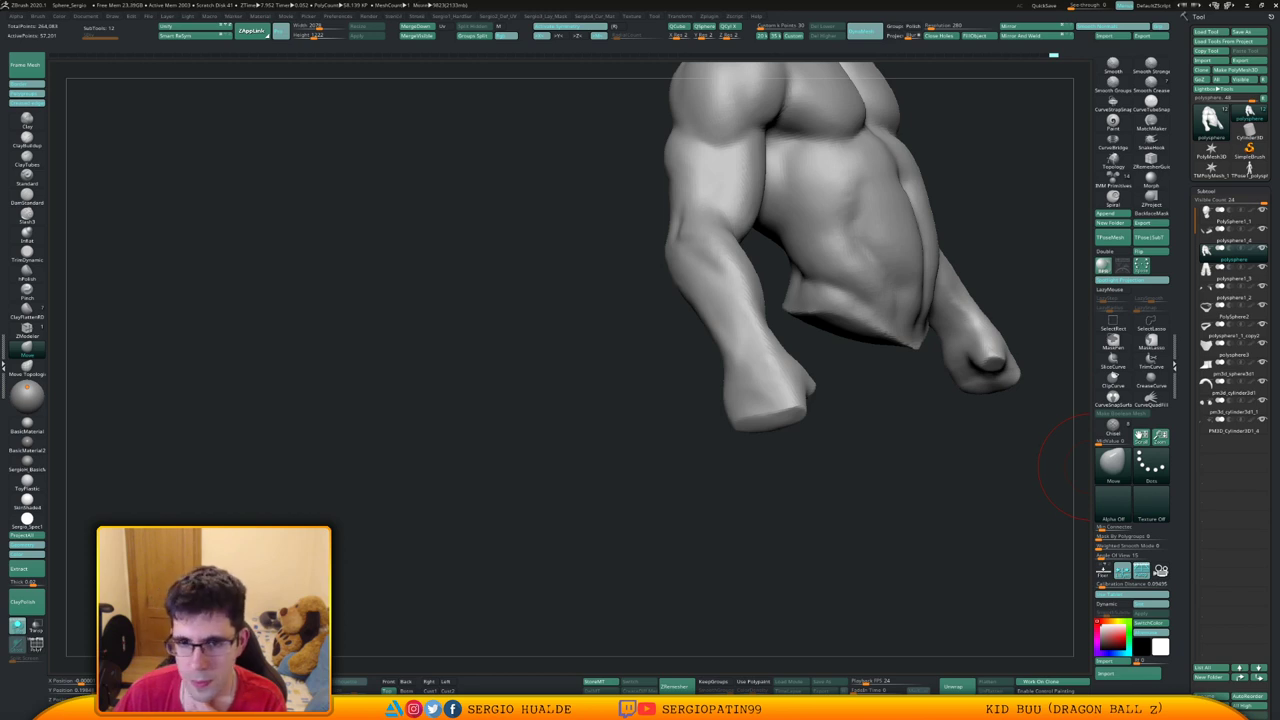
Refine the outline of the forearm, wrist and hand stump with the Move brush at varying sizes
drag(1092, 467, 1088, 461)
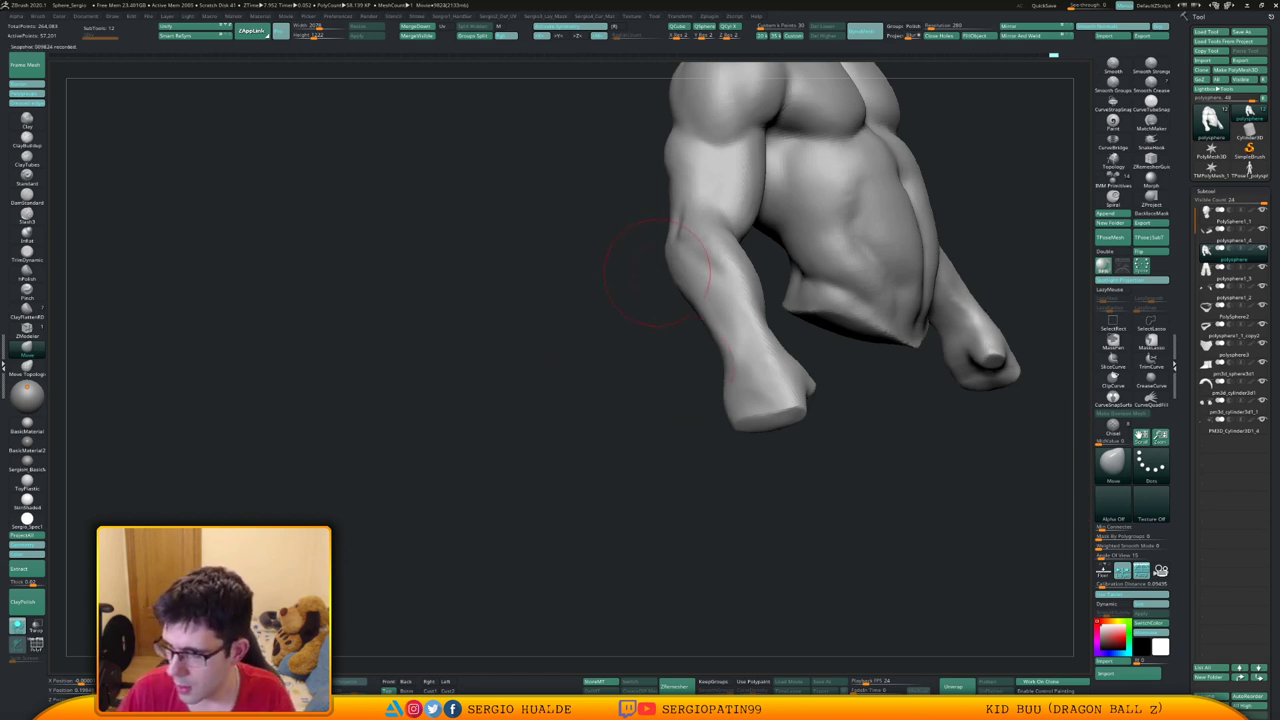
drag(670, 368, 680, 400)
mouse_move(694, 371)
ctrl+right_down()
mouse_move(645, 396)
mouse_move(745, 355)
ctrl+right_up()
key(s)
drag(672, 352, 679, 353)
right_drag(679, 356, 684, 368)
key(s)
drag(680, 365, 678, 356)
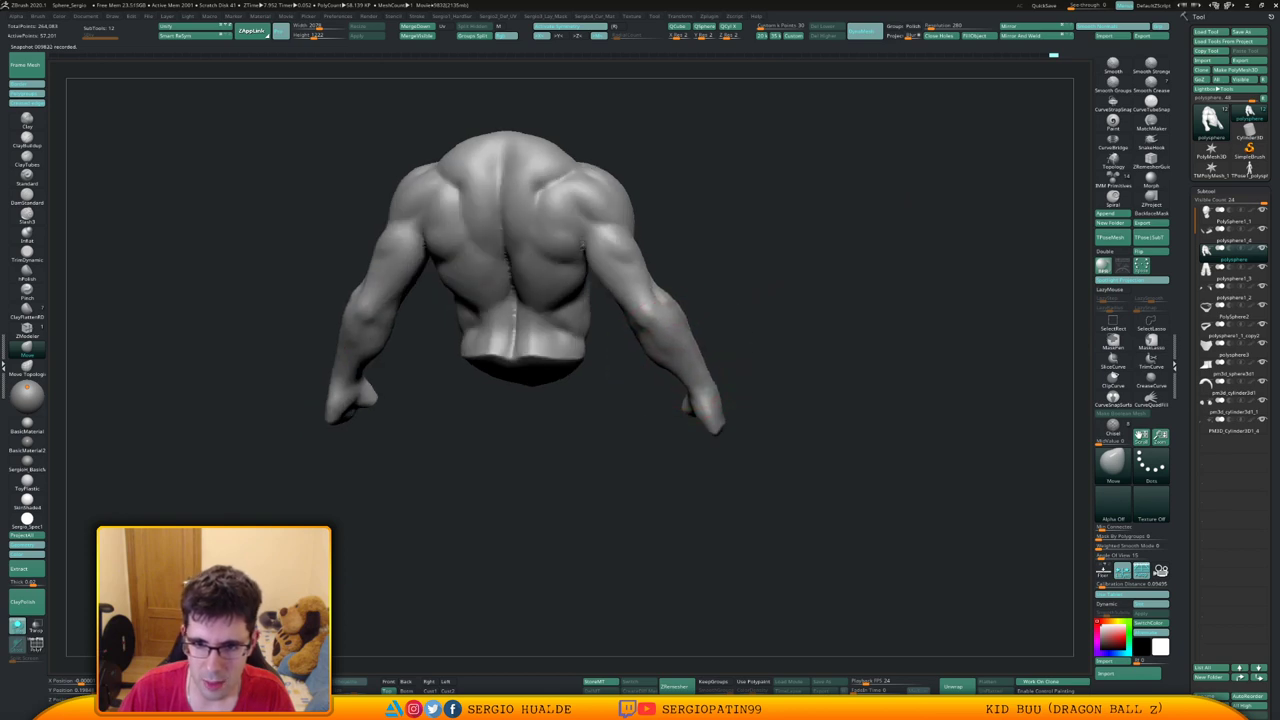
Adjust the forearm and elbow silhouette with the Move brush from the back and side
right_drag(678, 358, 737, 362)
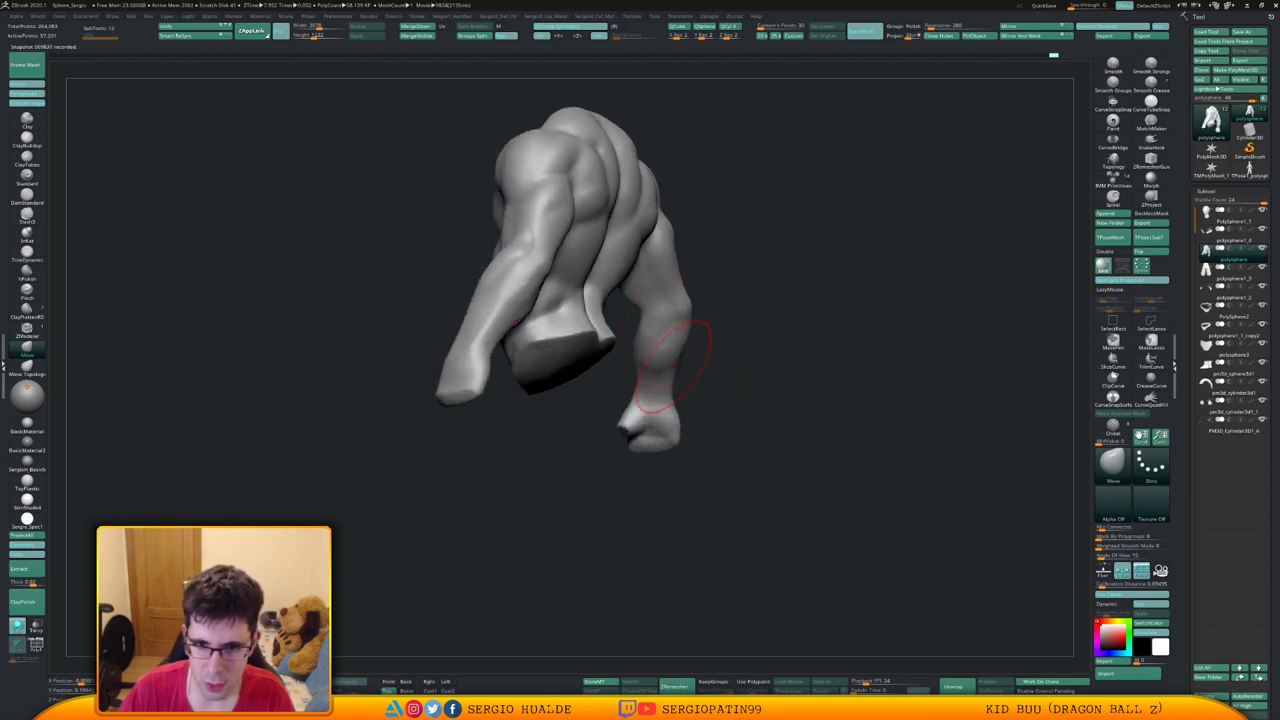
drag(643, 357, 686, 350)
mouse_move(860, 340)
mouse_down()
mouse_move(640, 362)
mouse_move(625, 385)
mouse_move(680, 355)
mouse_up()
right_drag(690, 351, 655, 365)
ctrl+right_drag(655, 365, 835, 397)
Show all subtools again, select the finger subtool and move and rotate it against the palm's thumb-side edge
key(alt+s)
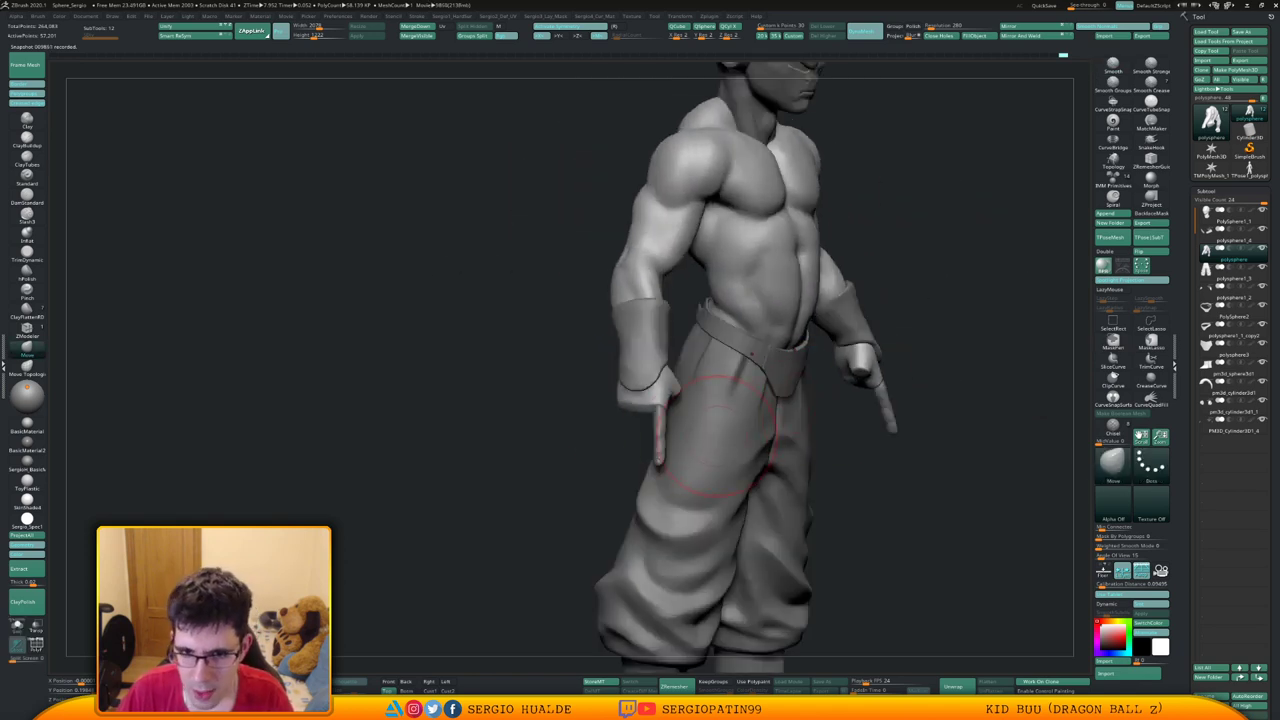
alt+click(659, 427)
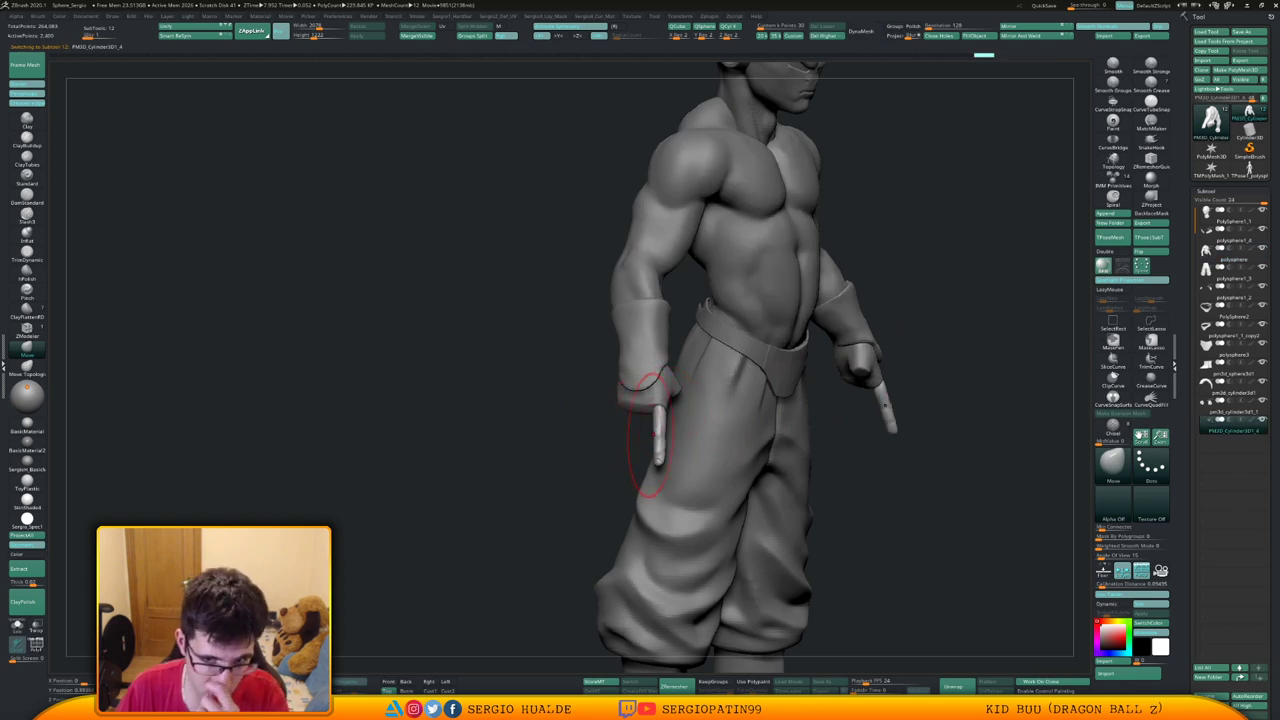
mouse_move(658, 422)
right_down()
mouse_move(545, 425)
mouse_move(665, 430)
right_up()
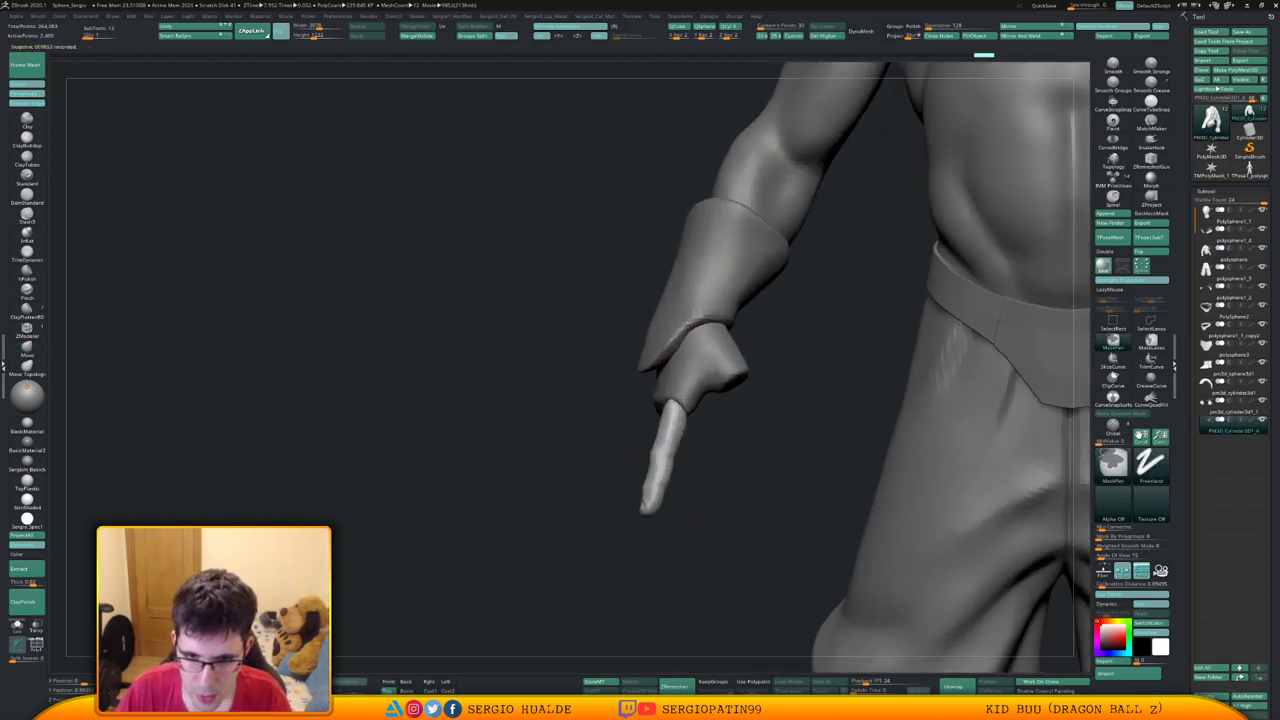
key(w)
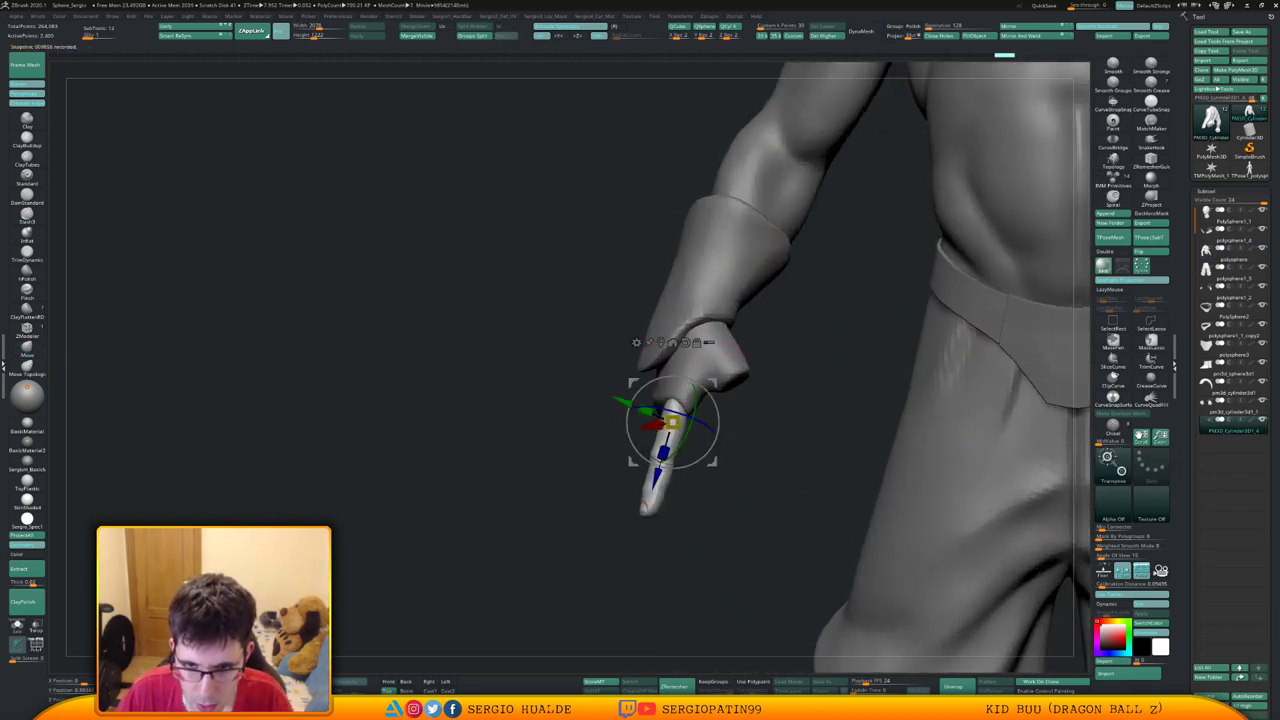
key(q)
key(w)
right_drag(600, 440, 715, 440)
right_drag(674, 502, 812, 485)
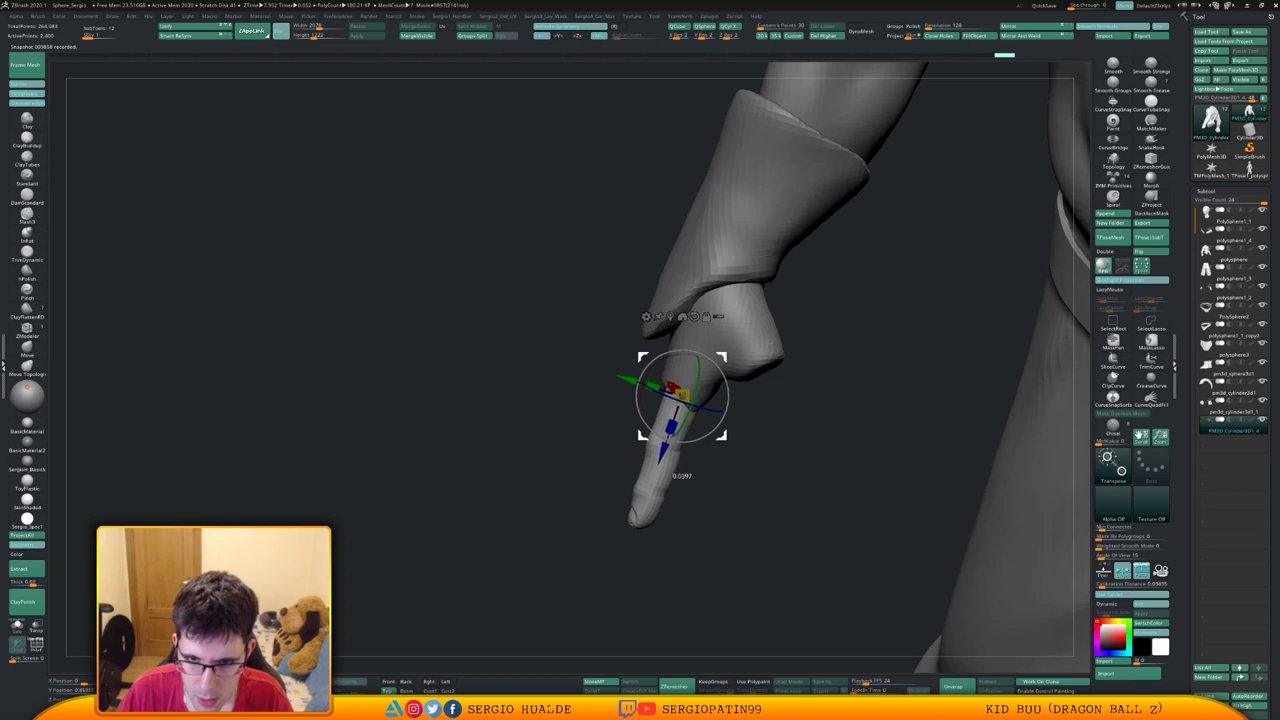
drag(724, 434, 726, 436)
right_drag(726, 436, 860, 425)
drag(671, 451, 674, 444)
right_drag(674, 444, 700, 252)
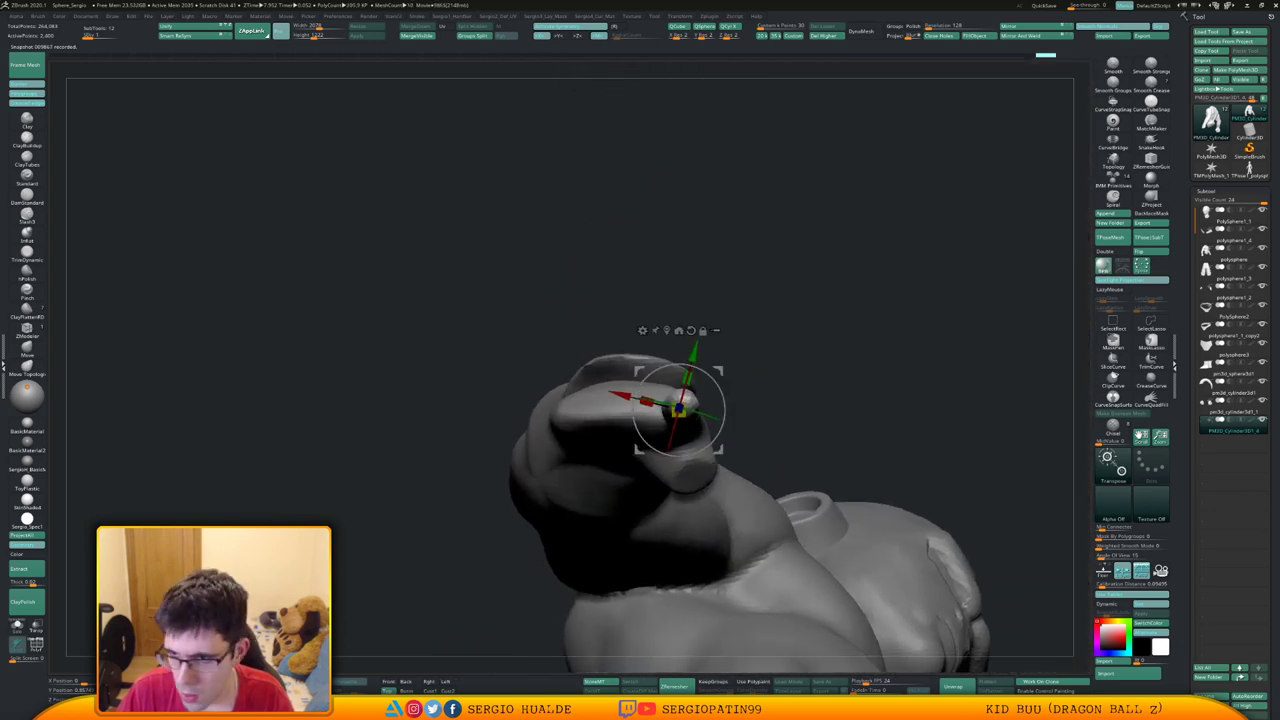
Duplicate the finger across the palm edge to make four fingers, and angle and raise the outermost one as a shorter little finger
key(ctrl+shift+d)
drag(718, 369, 561, 414)
key(ctrl+shift+d)
drag(770, 75, 655, 80)
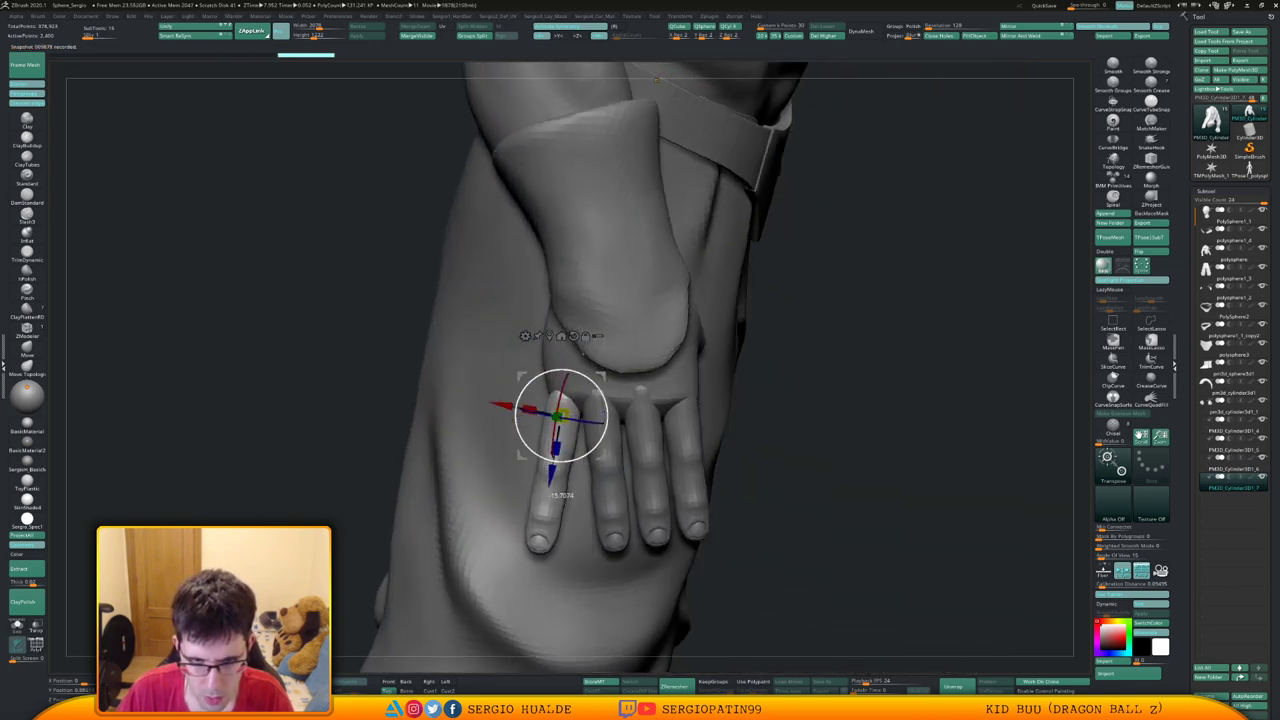
drag(562, 416, 561, 393)
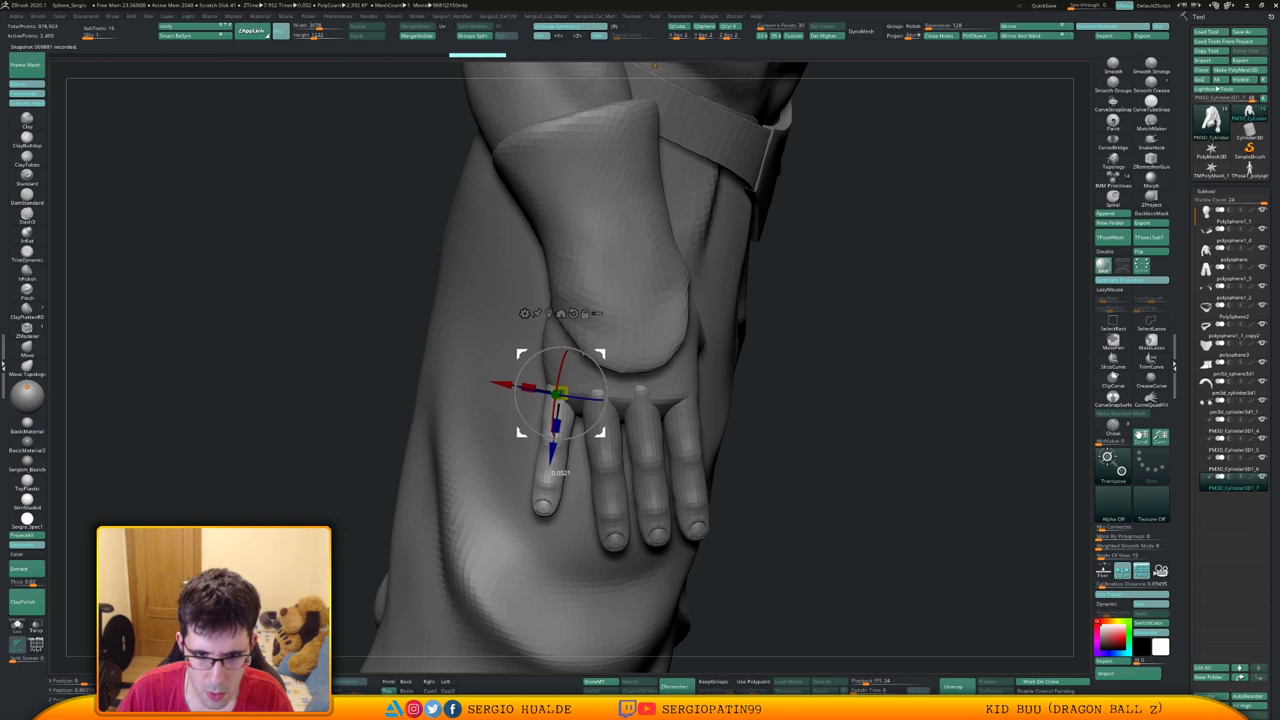
drag(300, 400, 529, 372)
Select the ring finger and adjust its position and angle beside the little finger
alt+click(580, 416)
drag(450, 400, 318, 414)
drag(531, 385, 529, 389)
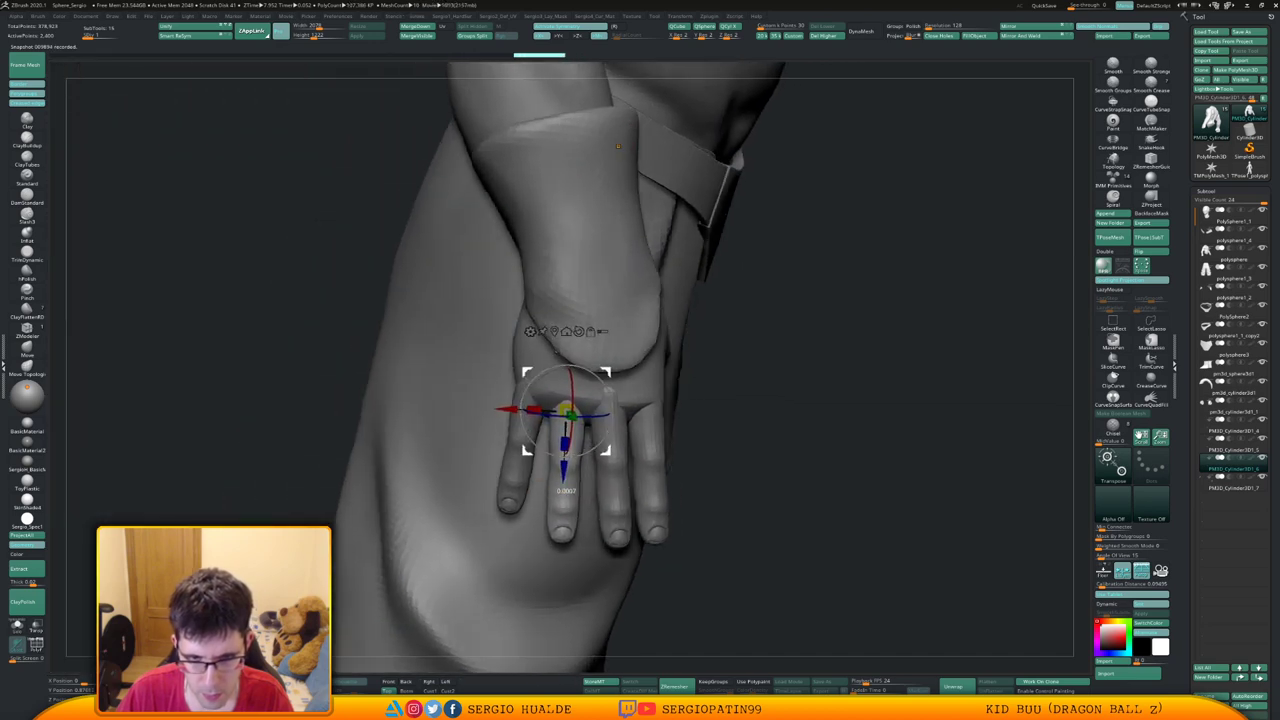
drag(617, 146, 843, 73)
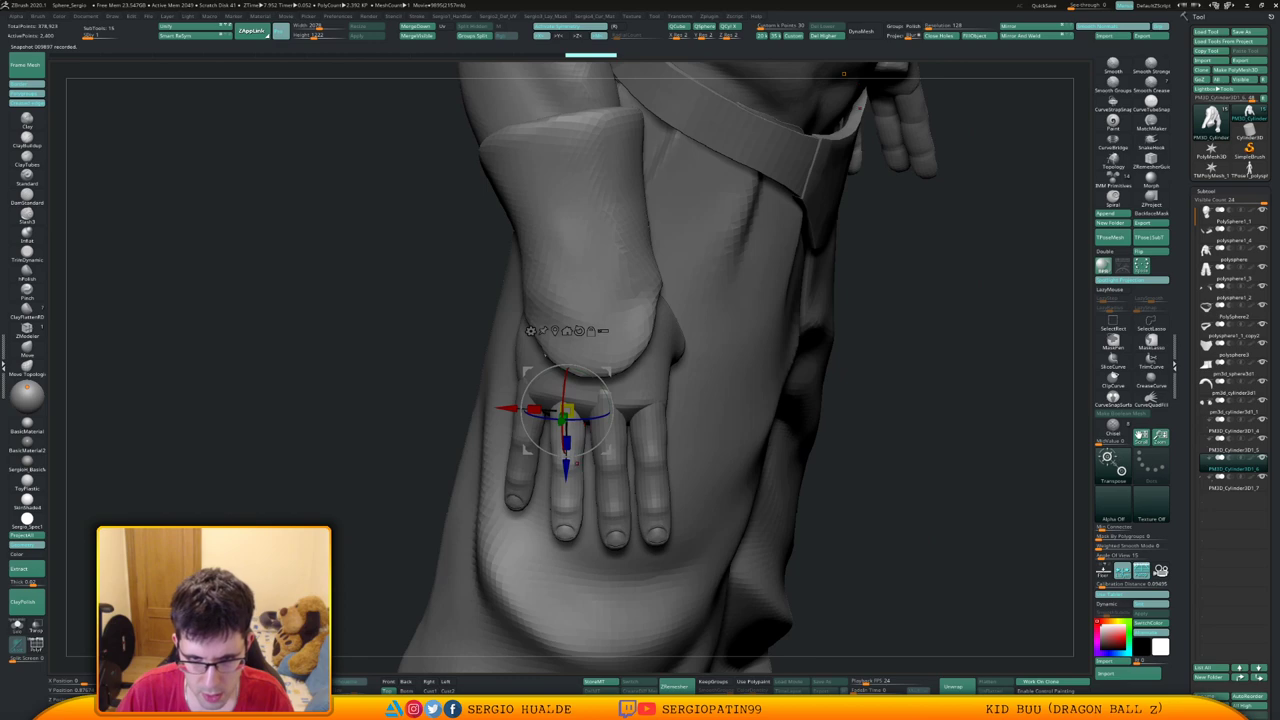
Select the middle finger and adjust its rotation and height from the front and below so it follows the palm's curve
alt+click(619, 438)
drag(626, 370, 628, 371)
right_drag(623, 404, 610, 190)
right_click(592, 431)
right_drag(605, 380, 470, 436)
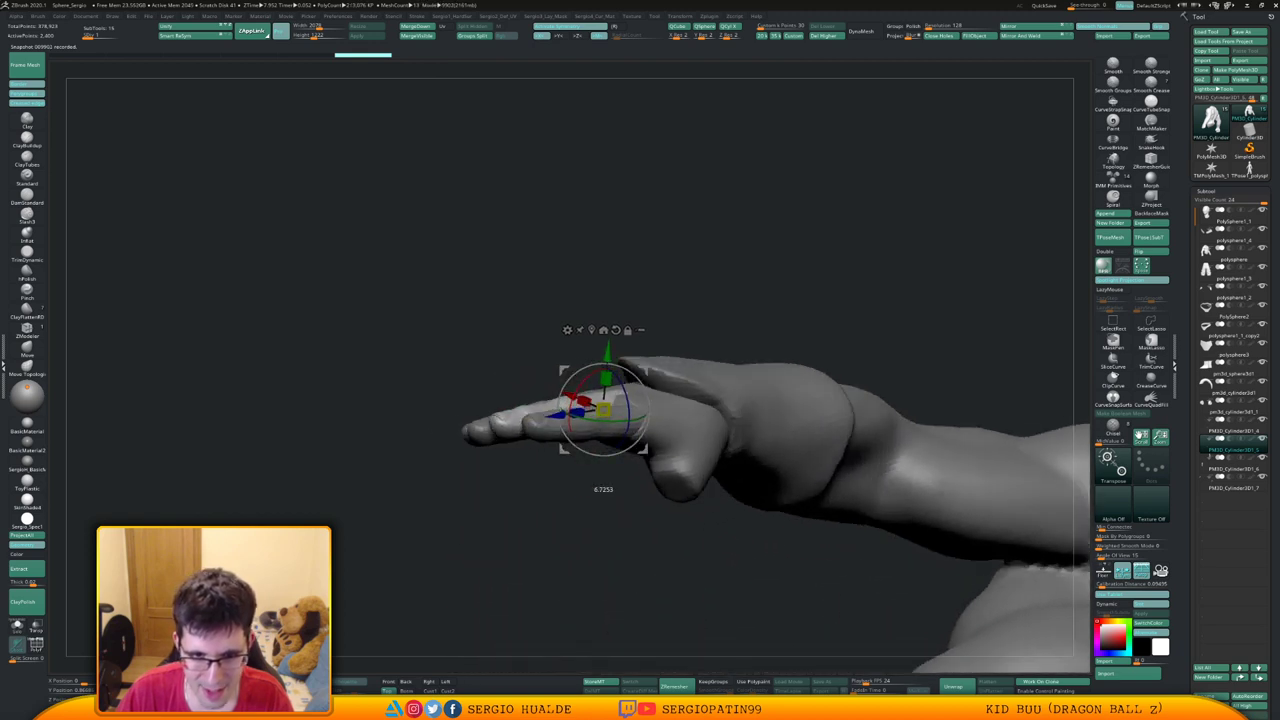
drag(572, 400, 570, 412)
right_drag(570, 412, 648, 415)
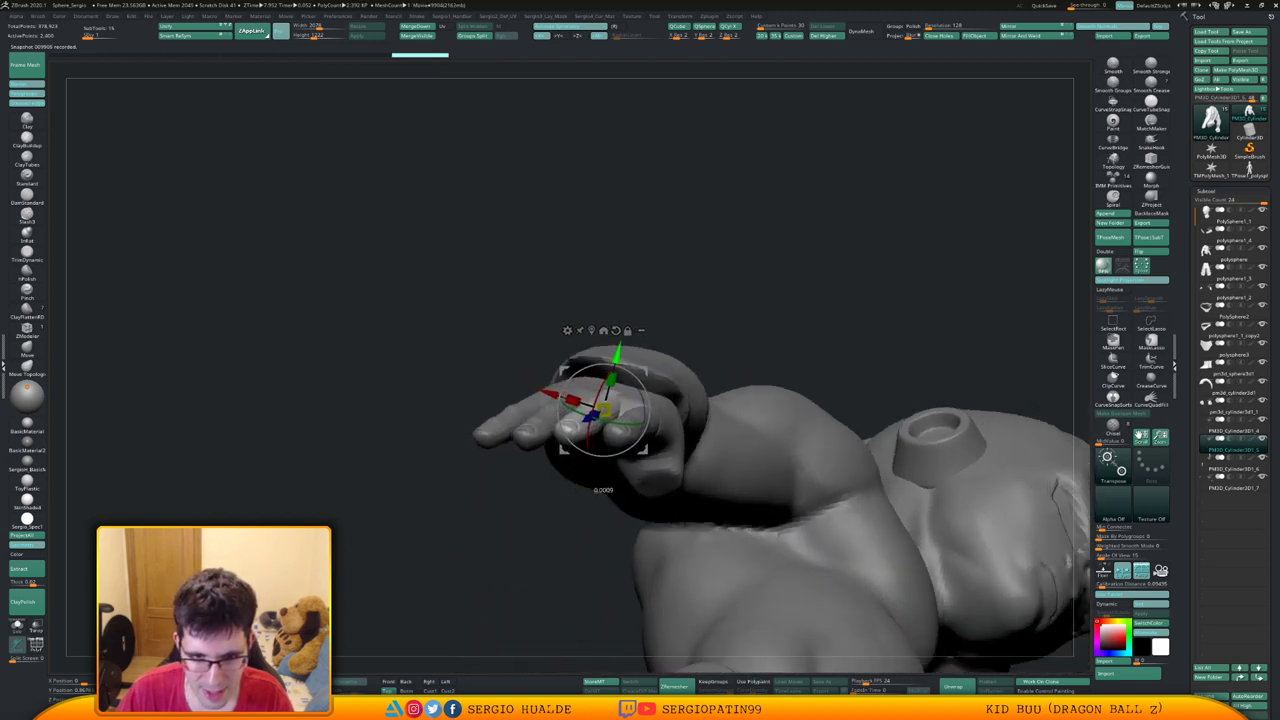
drag(618, 352, 617, 357)
right_drag(618, 360, 662, 365)
drag(620, 353, 620, 354)
mouse_move(637, 427)
mouse_down()
mouse_move(594, 422)
mouse_move(646, 427)
mouse_up()
Select the ring and little fingers in turn and refine the little finger's angle from the fingertip view
alt+click(546, 430)
drag(692, 205, 727, 347)
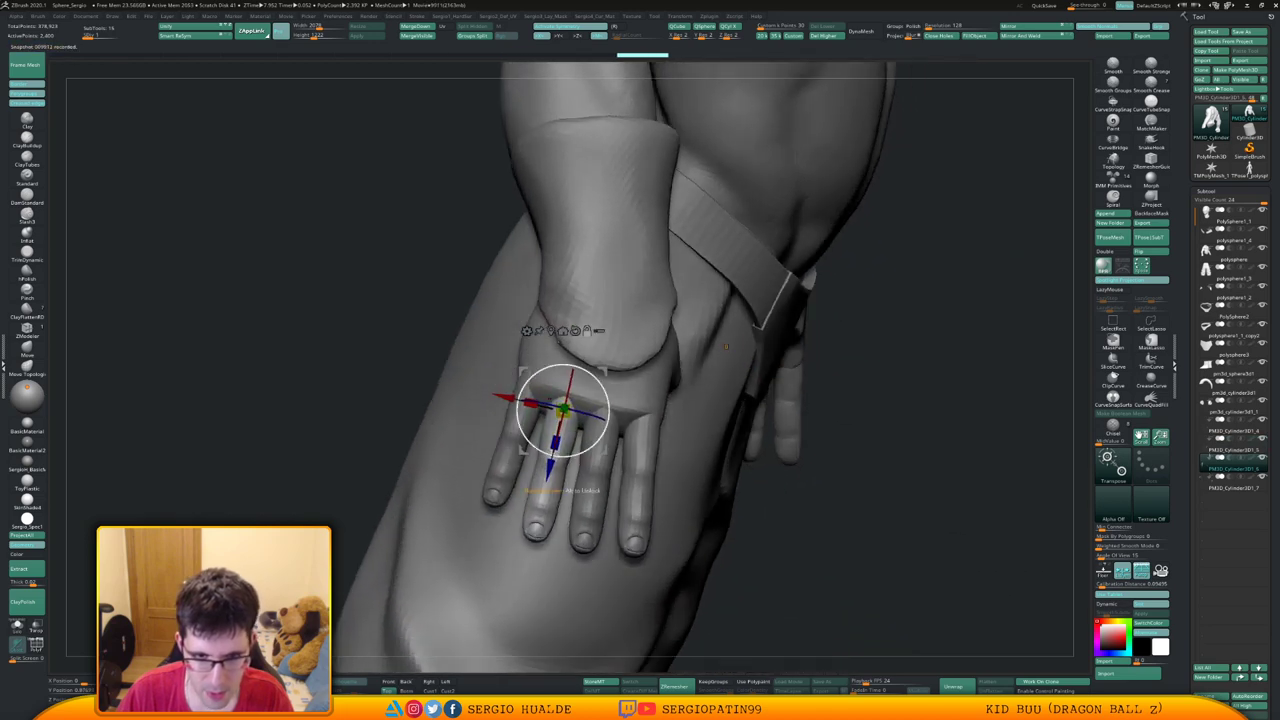
alt+click(508, 460)
mouse_move(522, 530)
right_down()
mouse_move(530, 476)
mouse_move(538, 520)
right_up()
mouse_move(552, 420)
mouse_down()
mouse_move(530, 421)
mouse_move(572, 432)
mouse_up()
alt+click(548, 456)
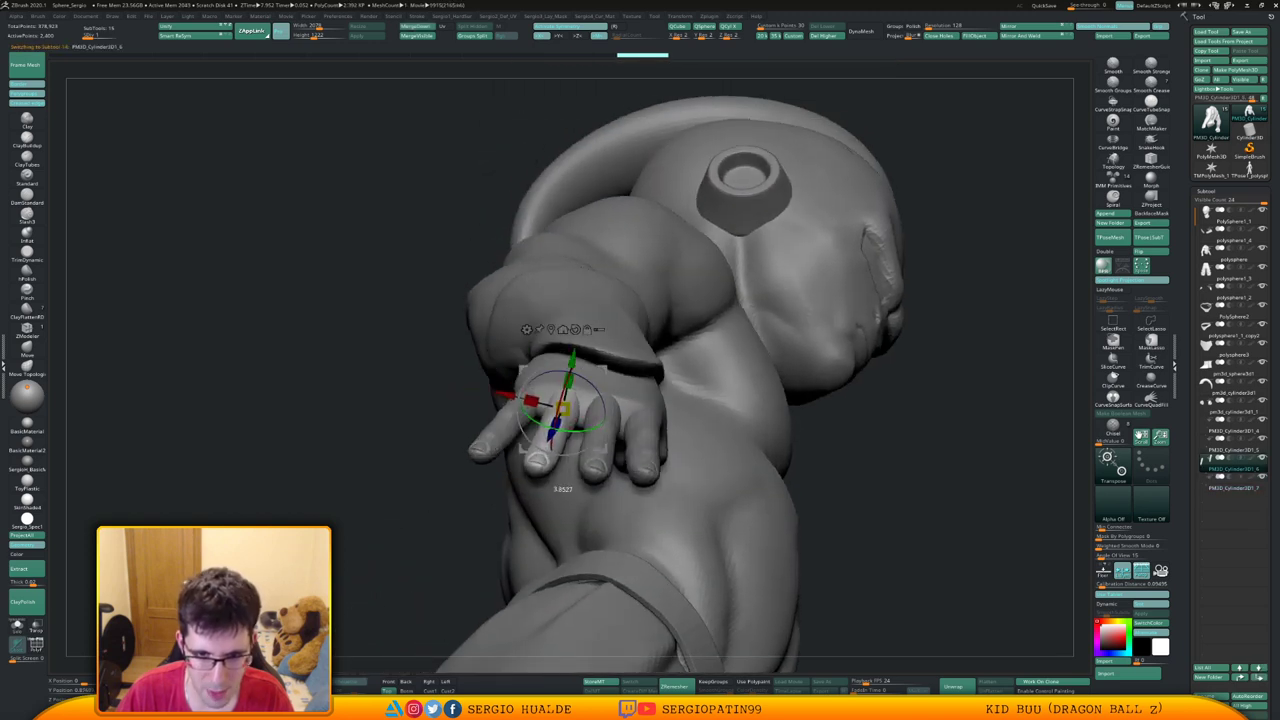
right_drag(556, 452, 532, 362)
Select the index finger and rotate it slightly outward at the knuckle
alt+click(653, 449)
right_drag(652, 449, 688, 446)
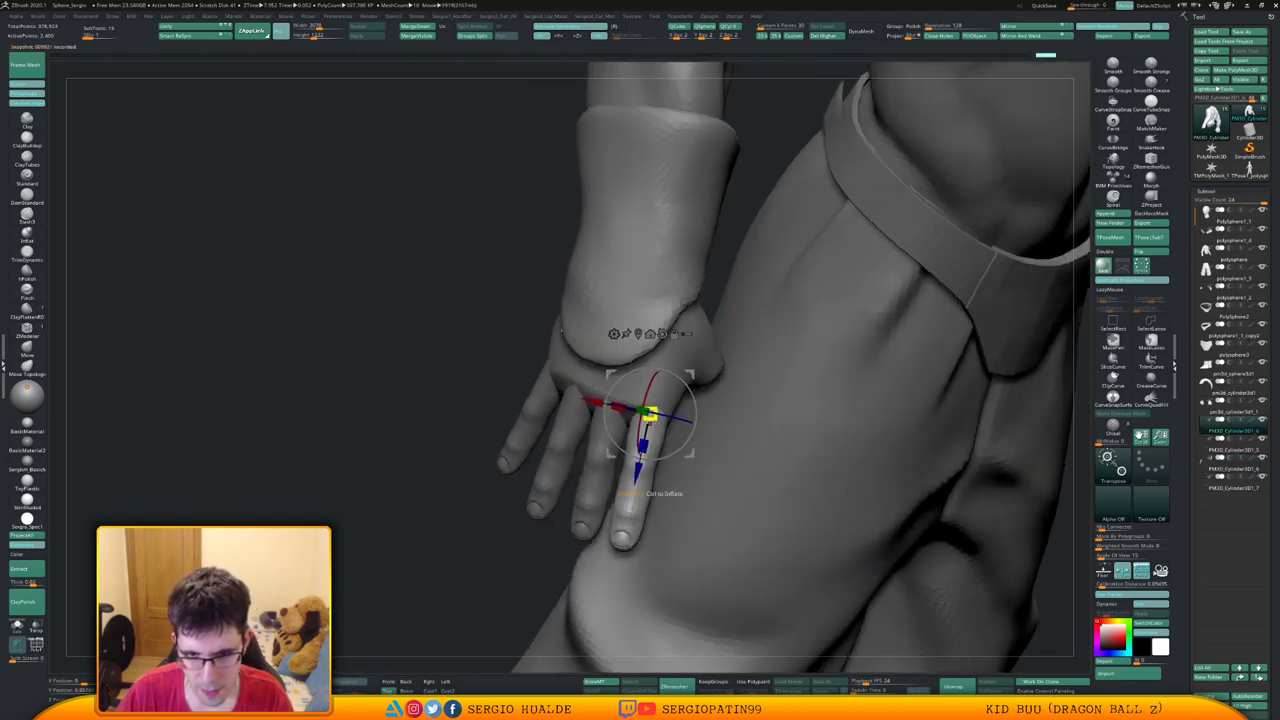
drag(640, 472, 648, 494)
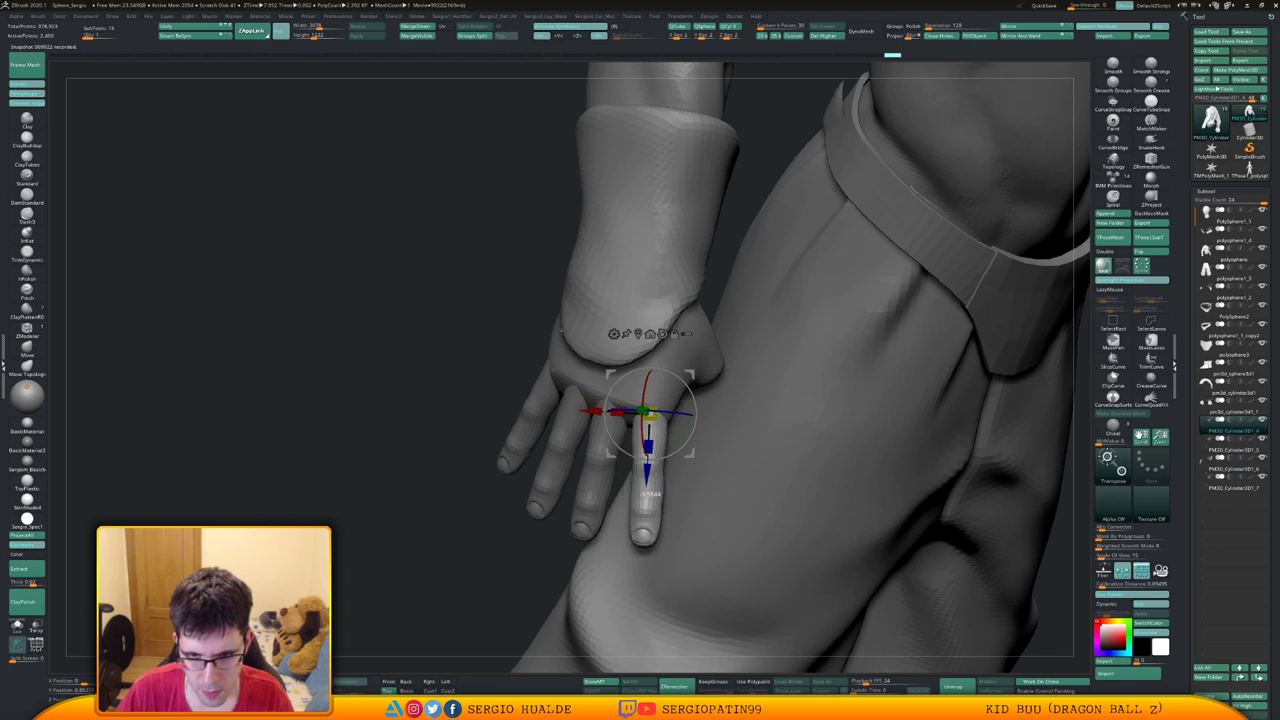
mouse_move(652, 415)
right_down()
mouse_move(655, 432)
mouse_move(724, 408)
right_up()
Duplicate the index finger and move and rotate the copy to the thumb stub
key(q)
mouse_move(724, 408)
ctrl+right_down()
mouse_move(728, 375)
mouse_move(577, 396)
mouse_move(630, 426)
ctrl+right_up()
key(ctrl+shift+d)
key(w)
drag(568, 490, 607, 475)
drag(553, 416, 579, 382)
drag(523, 441, 553, 434)
right_drag(553, 434, 518, 442)
ctrl+right_drag(518, 442, 528, 476)
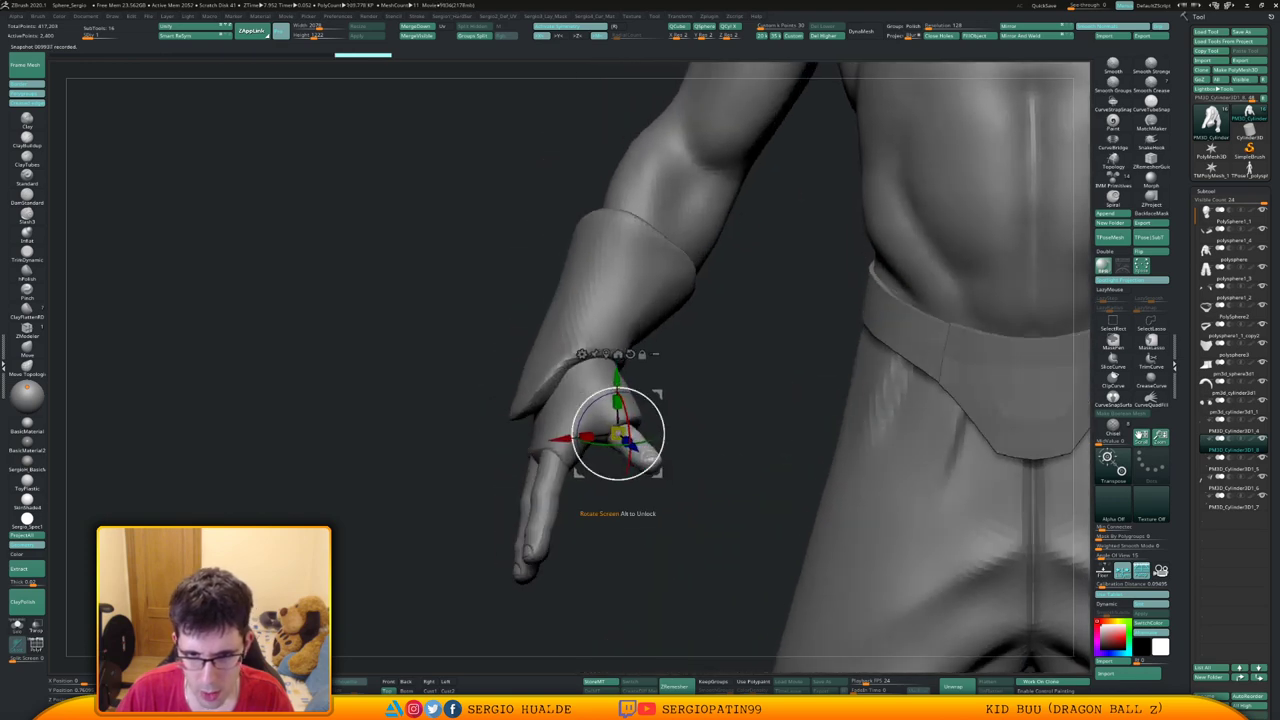
Rotate the thumb copy to point downward and fit it against the thumb stub from several angles
drag(618, 398, 627, 452)
right_drag(530, 450, 610, 441)
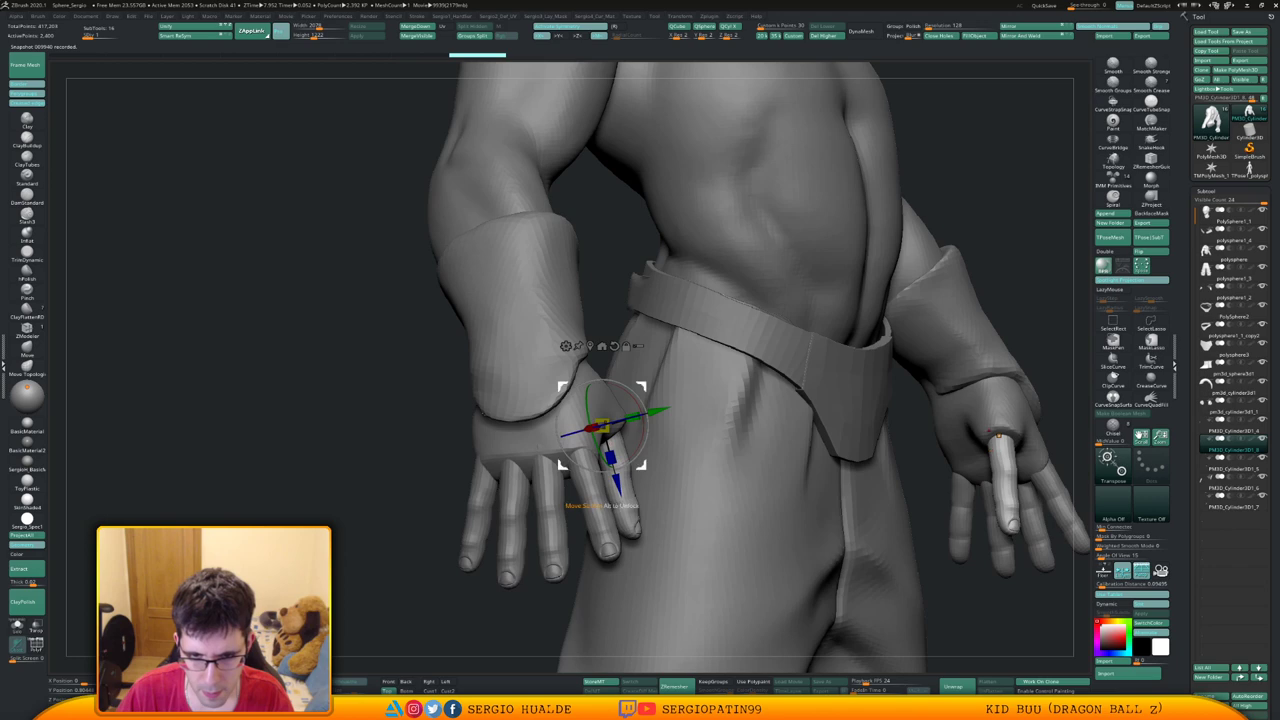
right_drag(1000, 433, 988, 426)
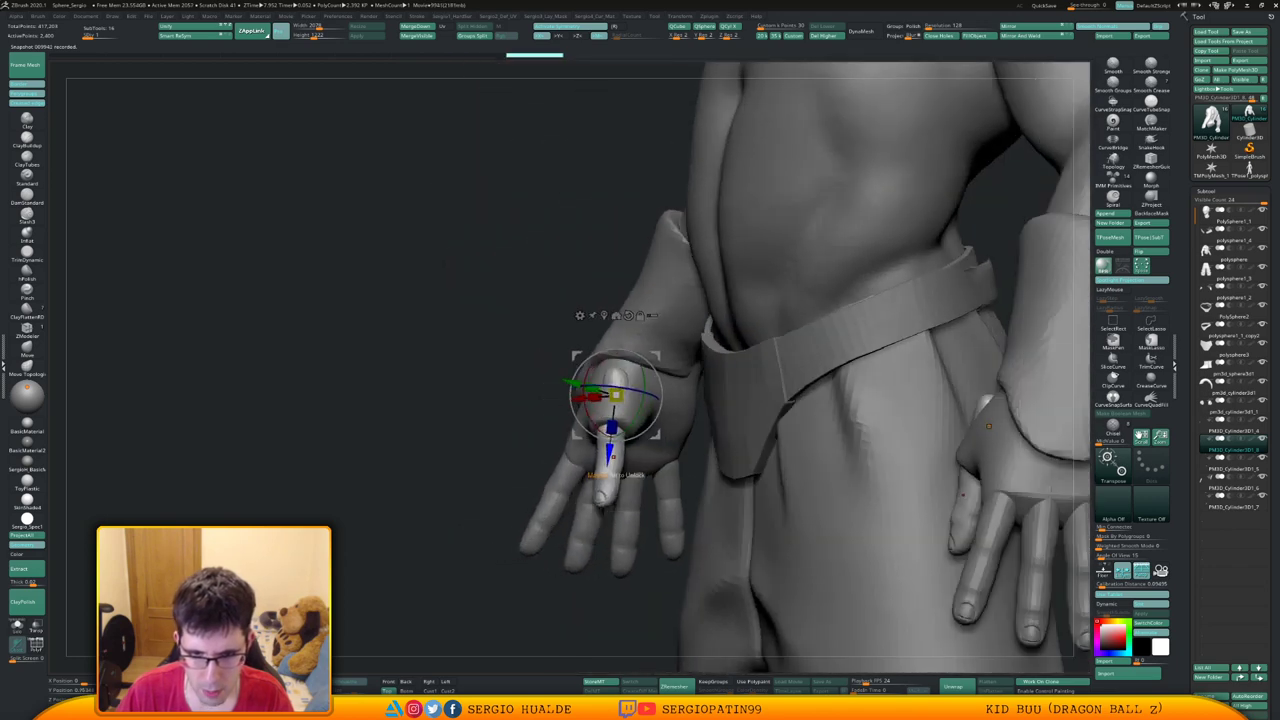
mouse_move(613, 457)
right_down()
mouse_move(562, 456)
mouse_move(634, 466)
right_up()
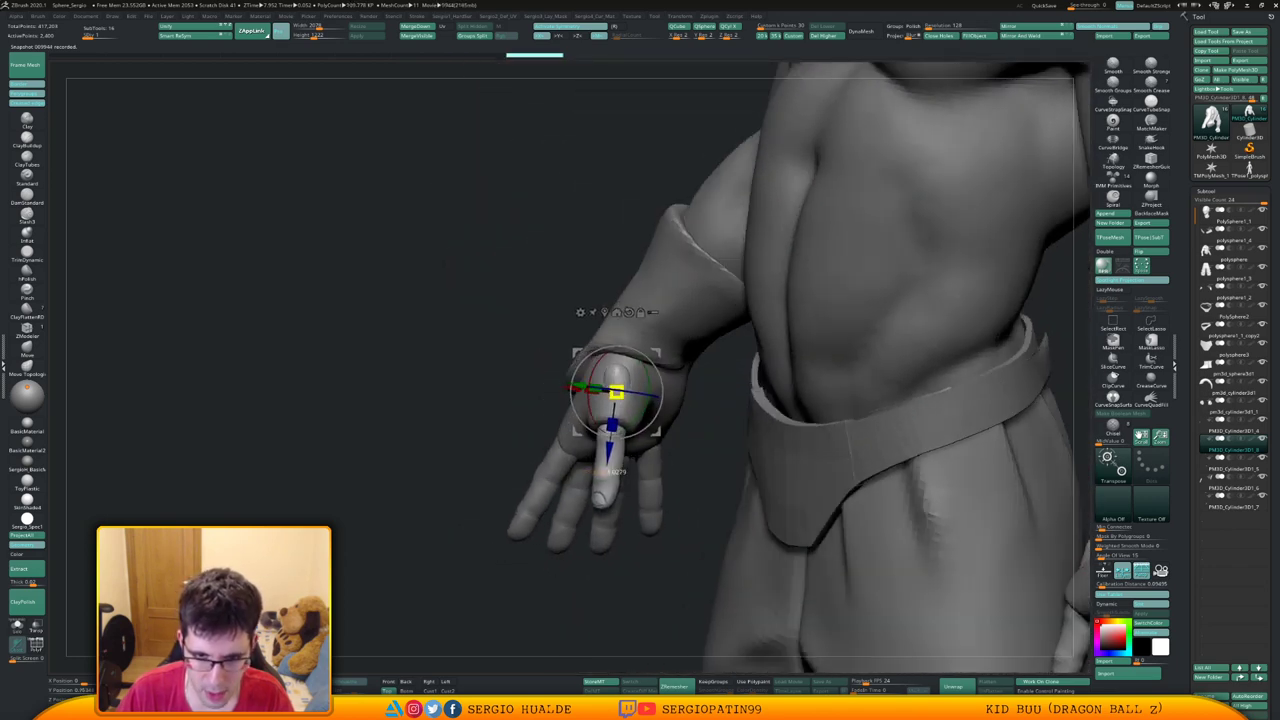
drag(611, 452, 608, 440)
right_drag(608, 440, 674, 438)
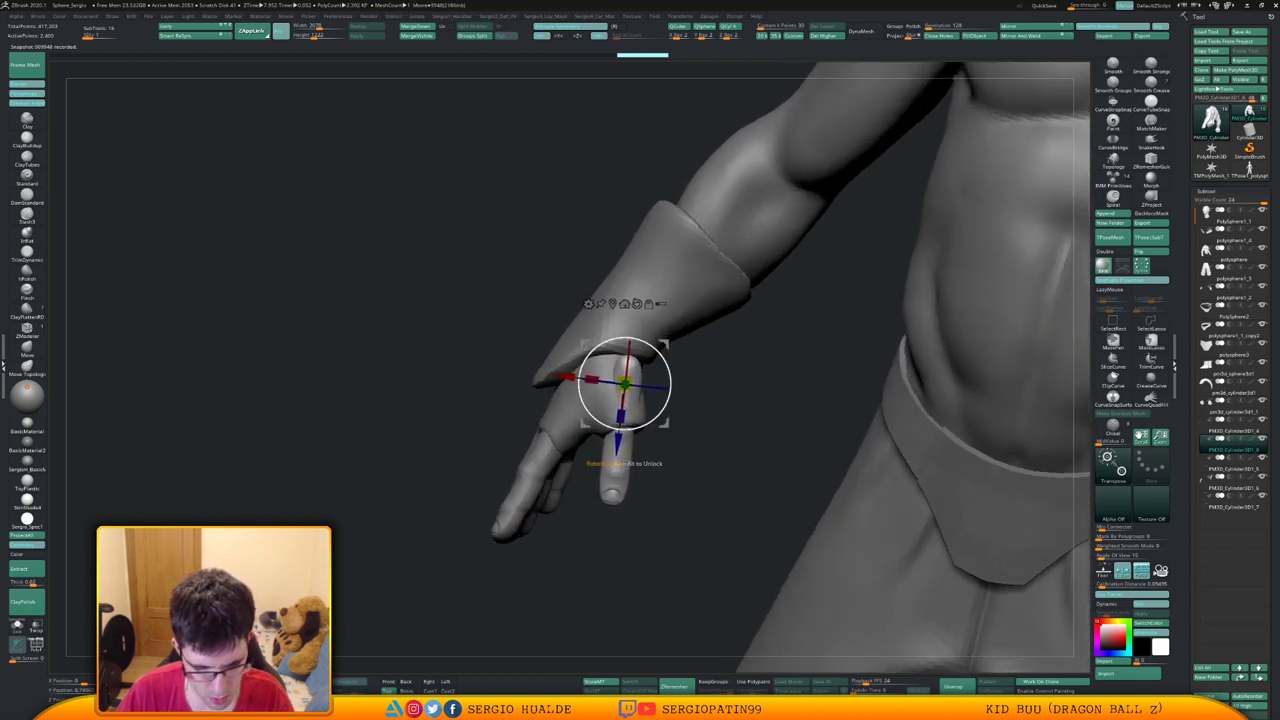
right_drag(668, 392, 664, 348)
drag(664, 348, 675, 378)
Isolate the thumb and mask its outer half with a softened edge, leaving the base segment editable
key(q)
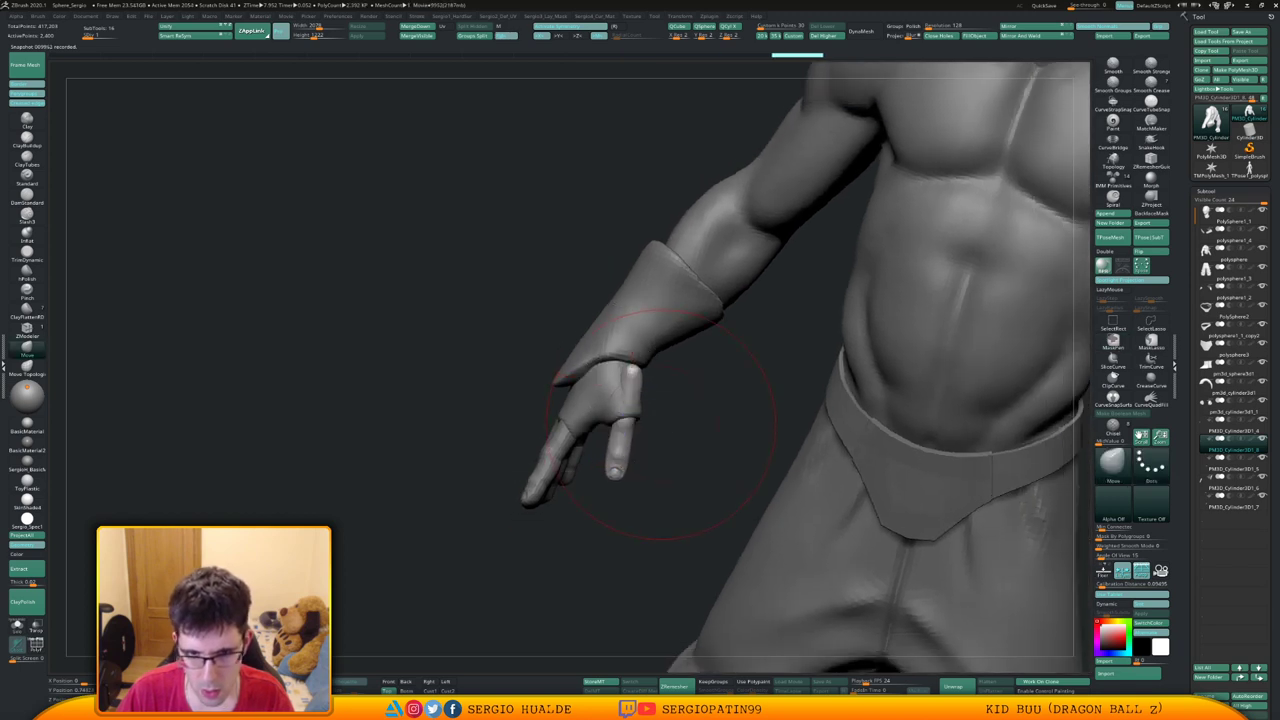
mouse_move(662, 420)
right_down()
mouse_move(612, 414)
mouse_move(661, 406)
mouse_move(622, 404)
mouse_move(686, 380)
right_up()
key(shift+s)
ctrl+drag(689, 338, 567, 453)
mouse_move(668, 425)
right_down()
mouse_move(645, 400)
mouse_move(682, 372)
mouse_move(671, 362)
right_up()
ctrl+drag(660, 326, 573, 459)
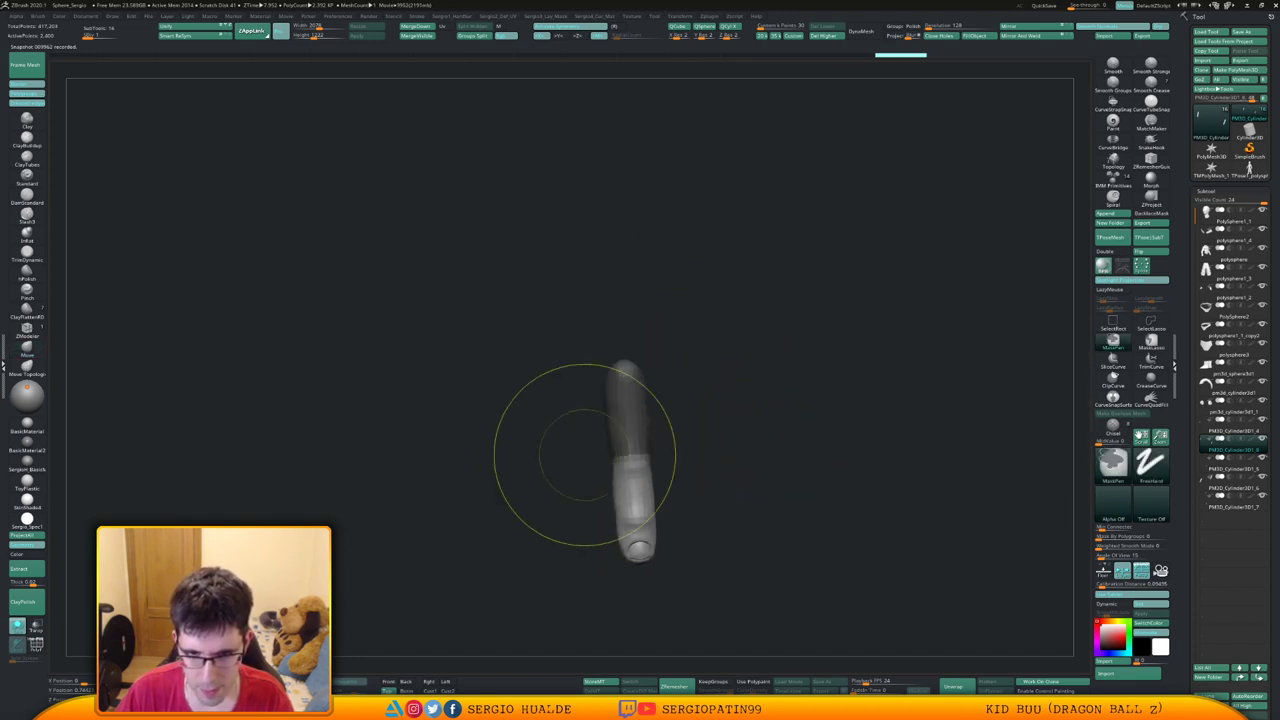
right_drag(586, 454, 602, 450)
ctrl+click(688, 447)
ctrl+click(675, 456)
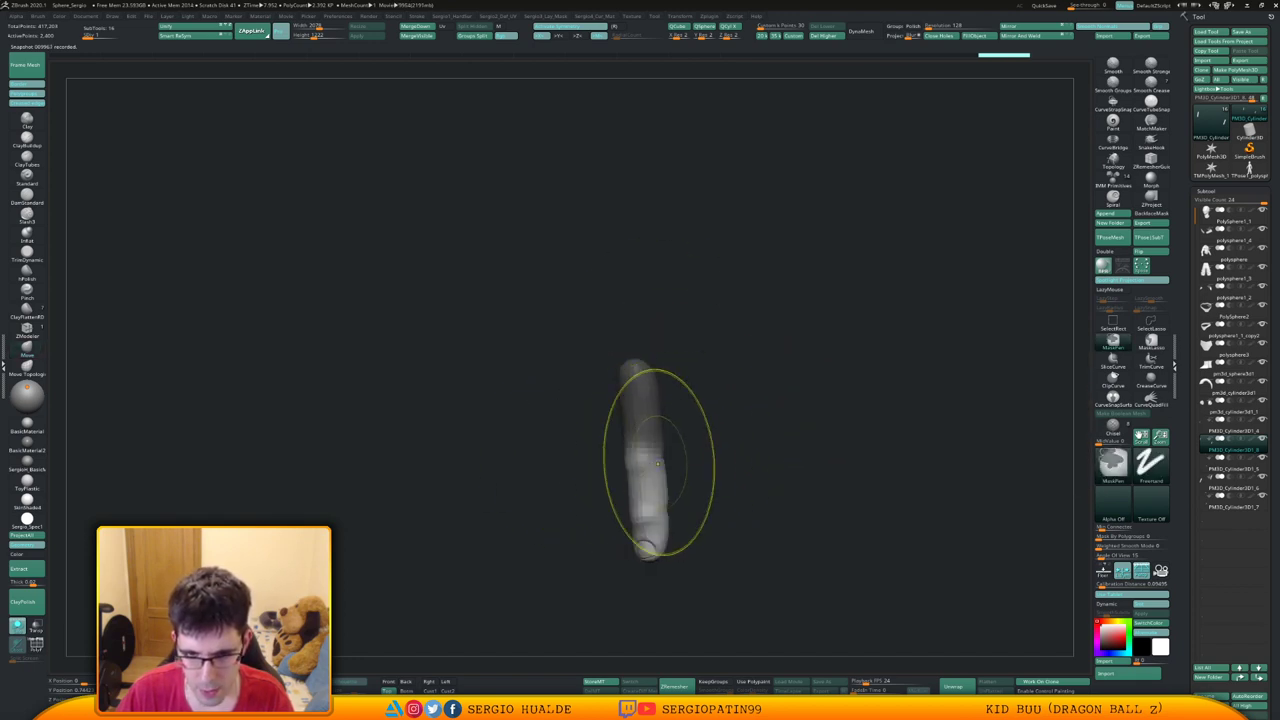
ctrl+click(679, 461)
Shorten the thumb's unmasked base segment with the gizmo, undo the last change, show all subtools and clear the mask
key(w)
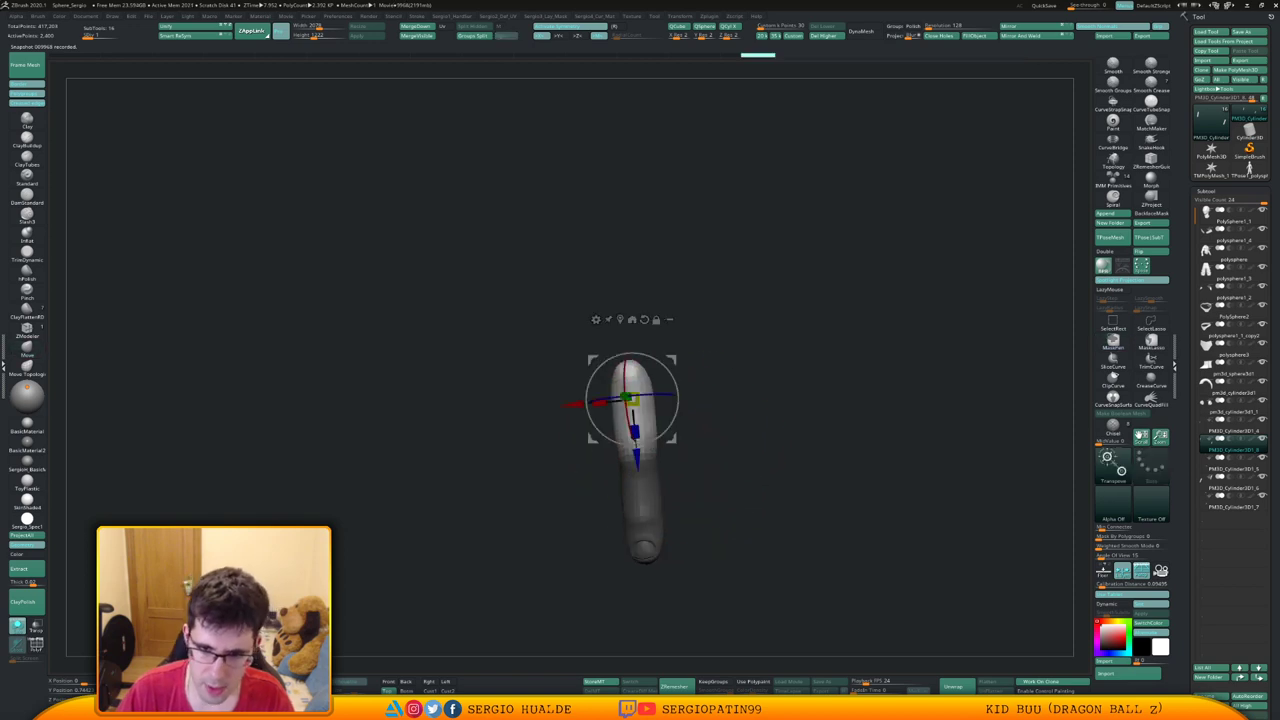
alt+drag(639, 483, 638, 430)
mouse_move(640, 482)
mouse_down()
mouse_move(638, 440)
mouse_move(663, 468)
mouse_move(660, 431)
mouse_up()
key(q)
key(ctrl+z)
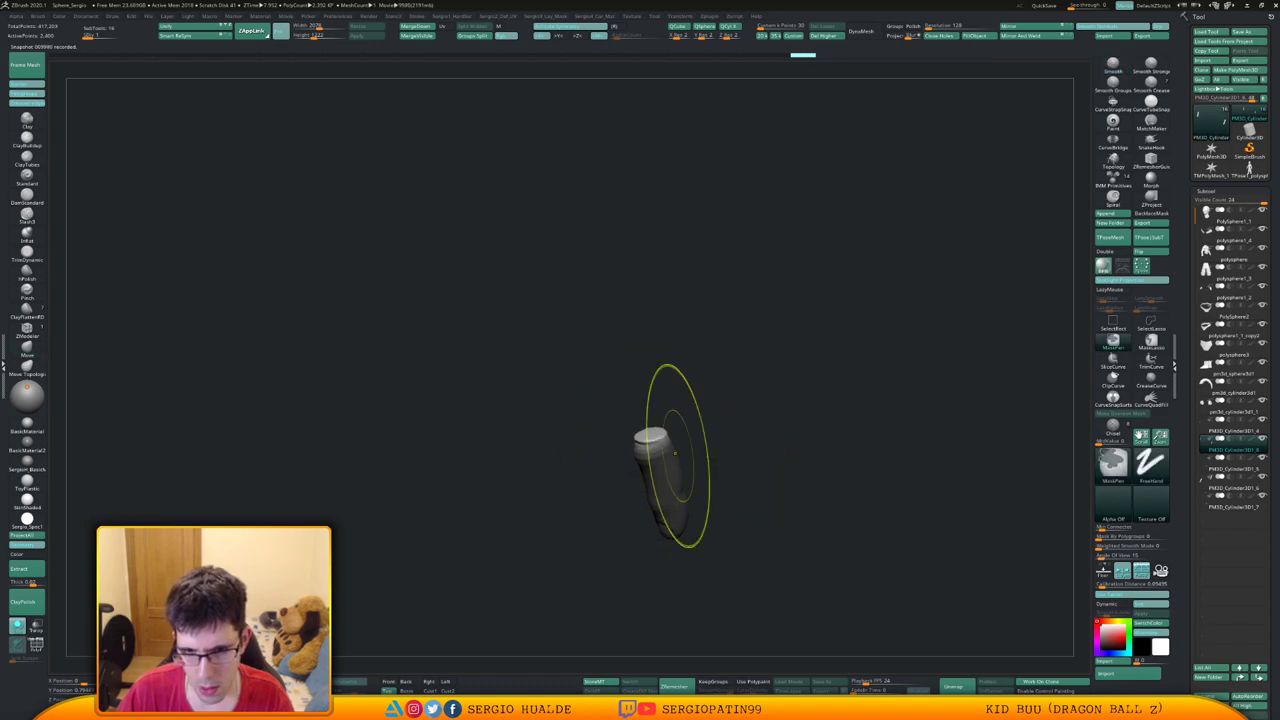
ctrl+right_drag(680, 457, 674, 428)
right_drag(679, 440, 745, 415)
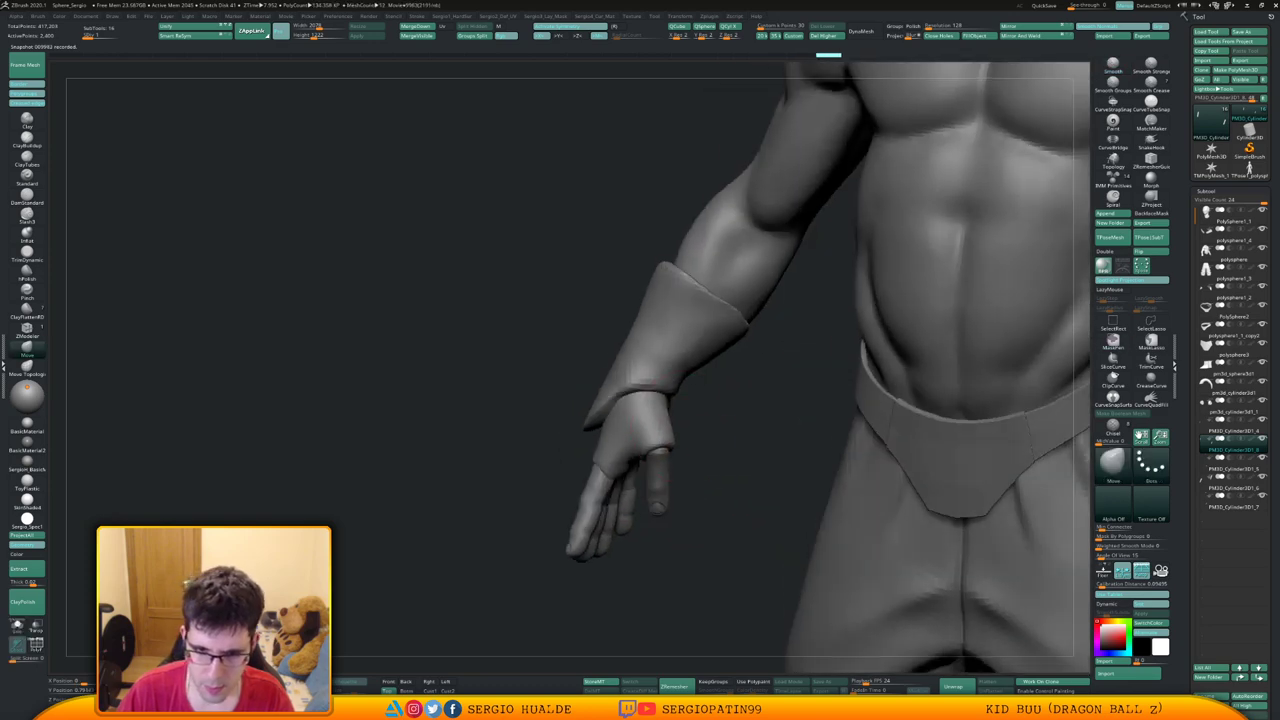
ctrl+drag(735, 430, 694, 477)
ctrl+right_drag(694, 477, 568, 385)
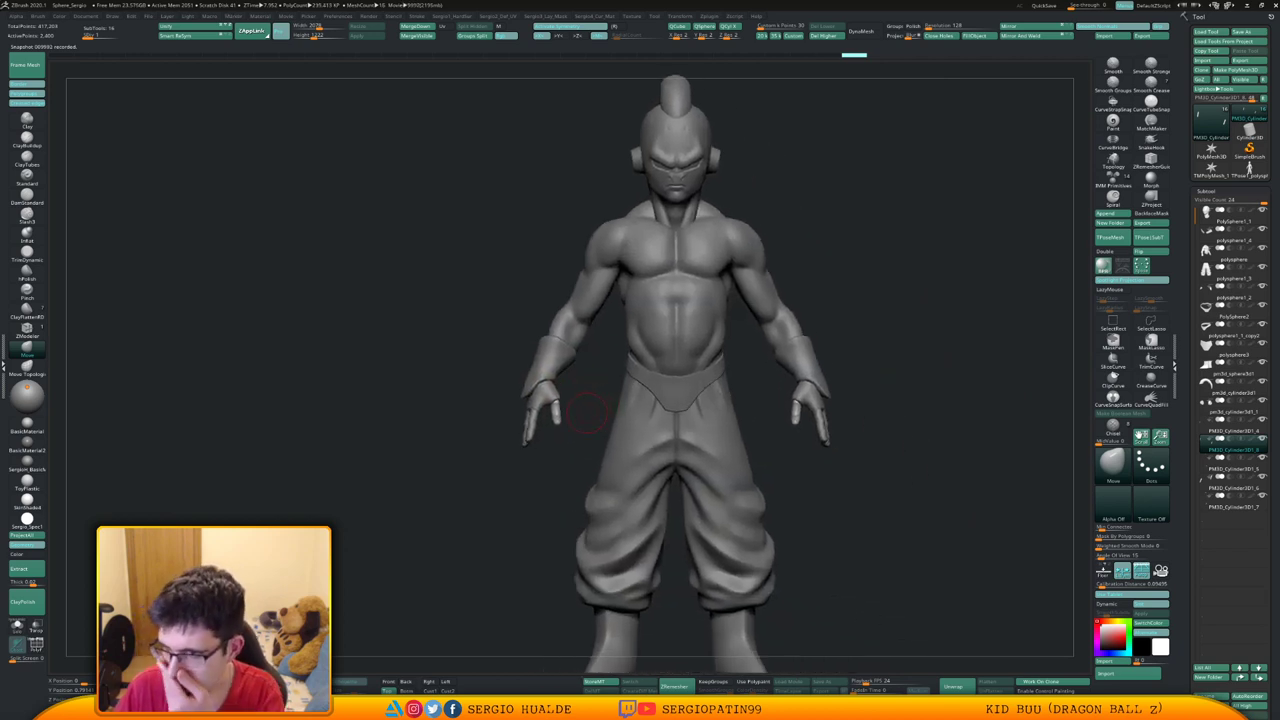
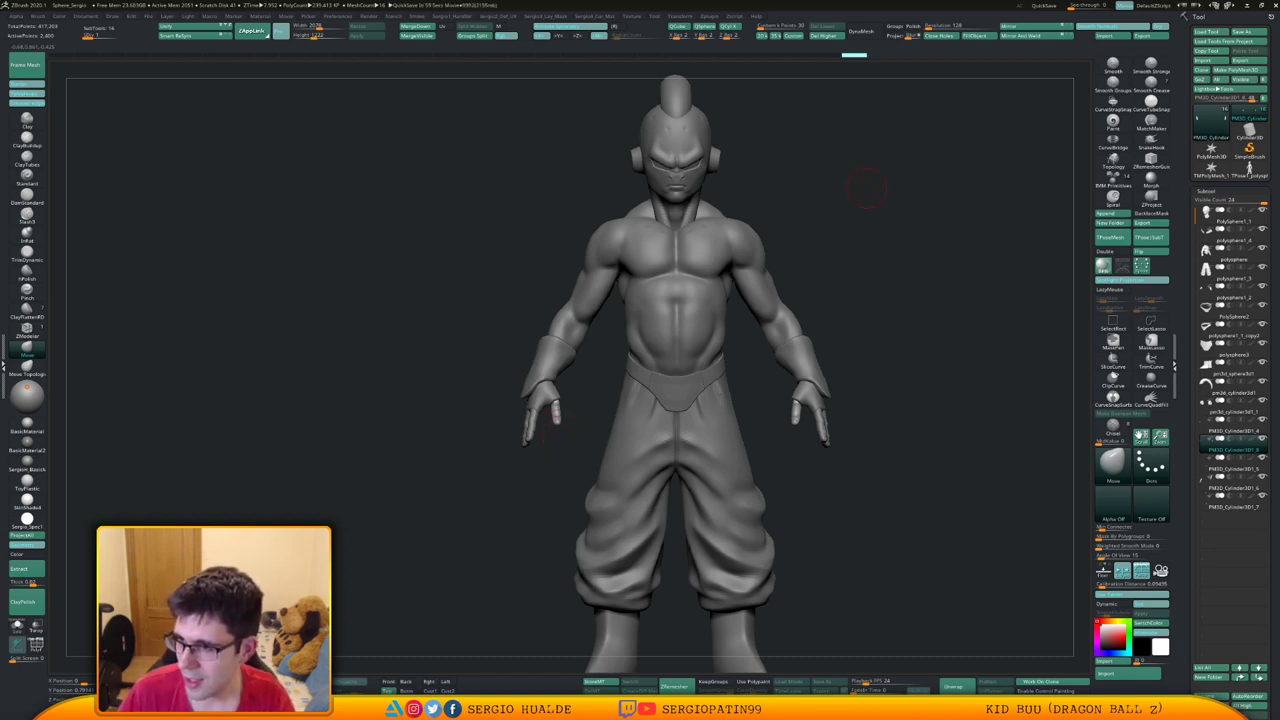
Select the body subtool, isolate it, and adjust the outer side of the hand stump with the Move brush
drag(934, 306, 795, 330)
right_drag(795, 323, 805, 443)
alt+click(808, 322)
ctrl+right_drag(808, 322, 800, 360)
mouse_move(800, 360)
right_down()
mouse_move(757, 331)
mouse_move(766, 320)
mouse_move(748, 348)
mouse_move(742, 296)
mouse_move(771, 331)
right_up()
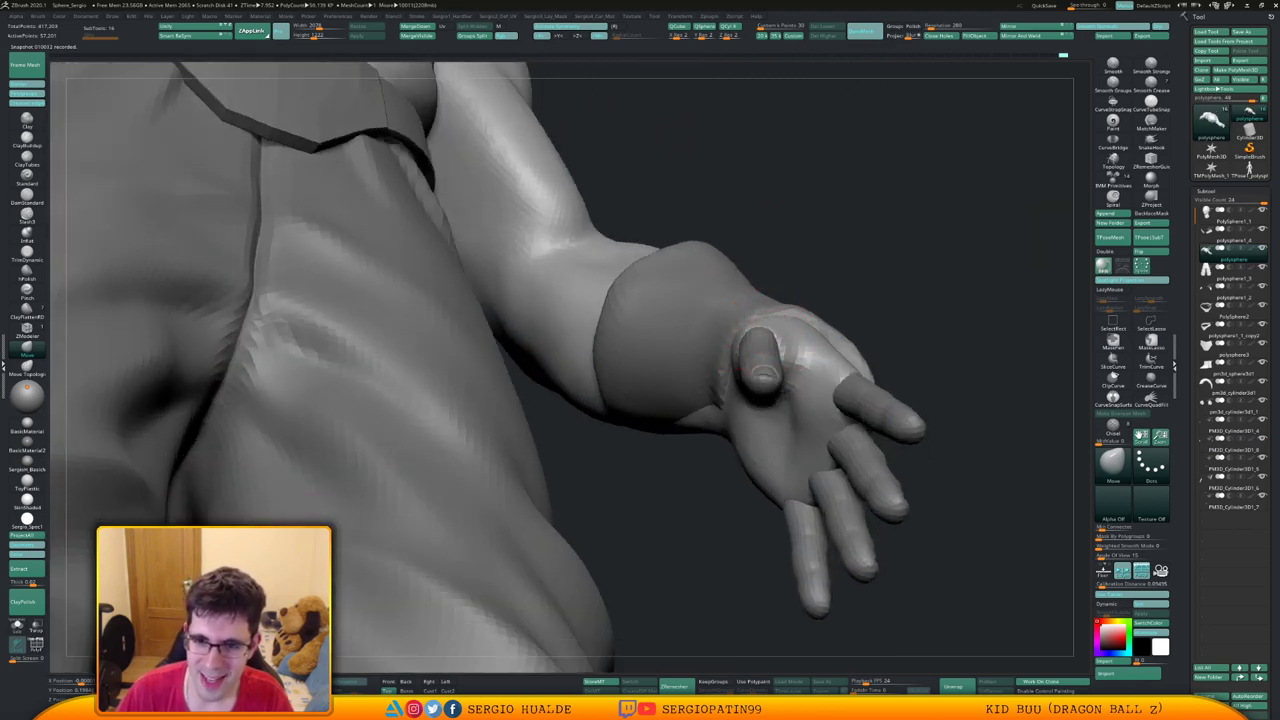
right_drag(766, 331, 745, 324)
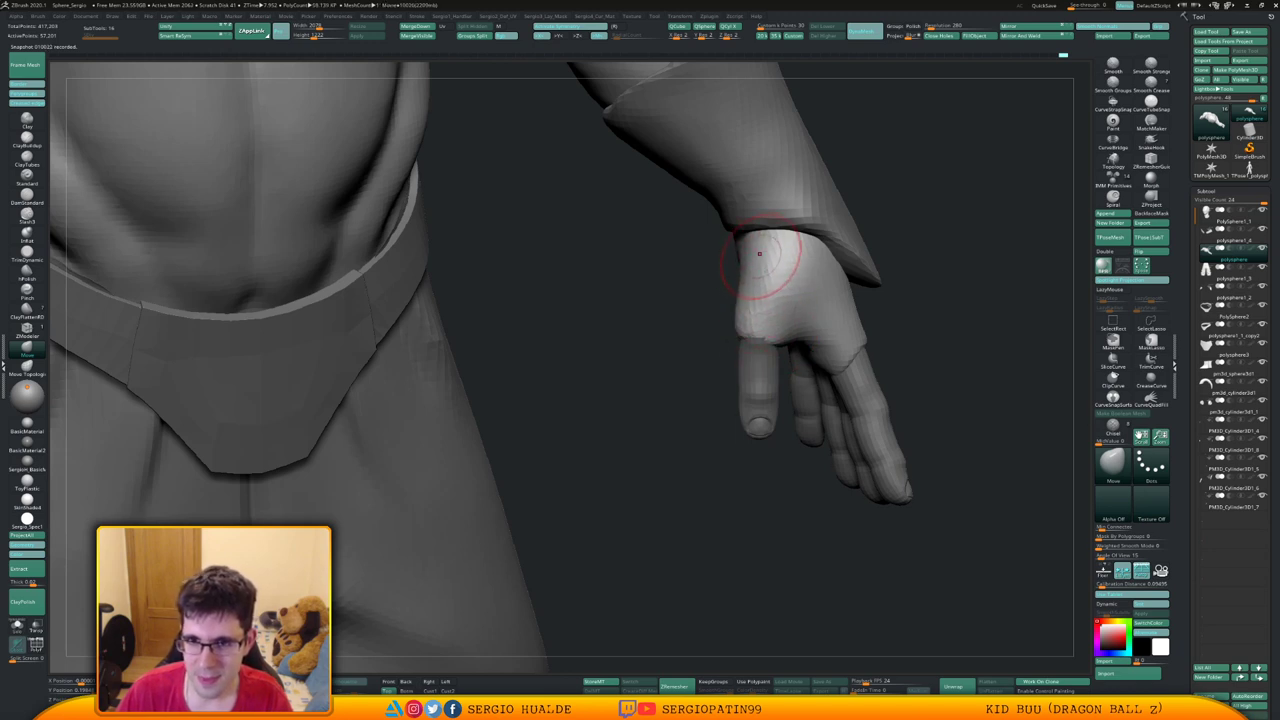
key(alt+s)
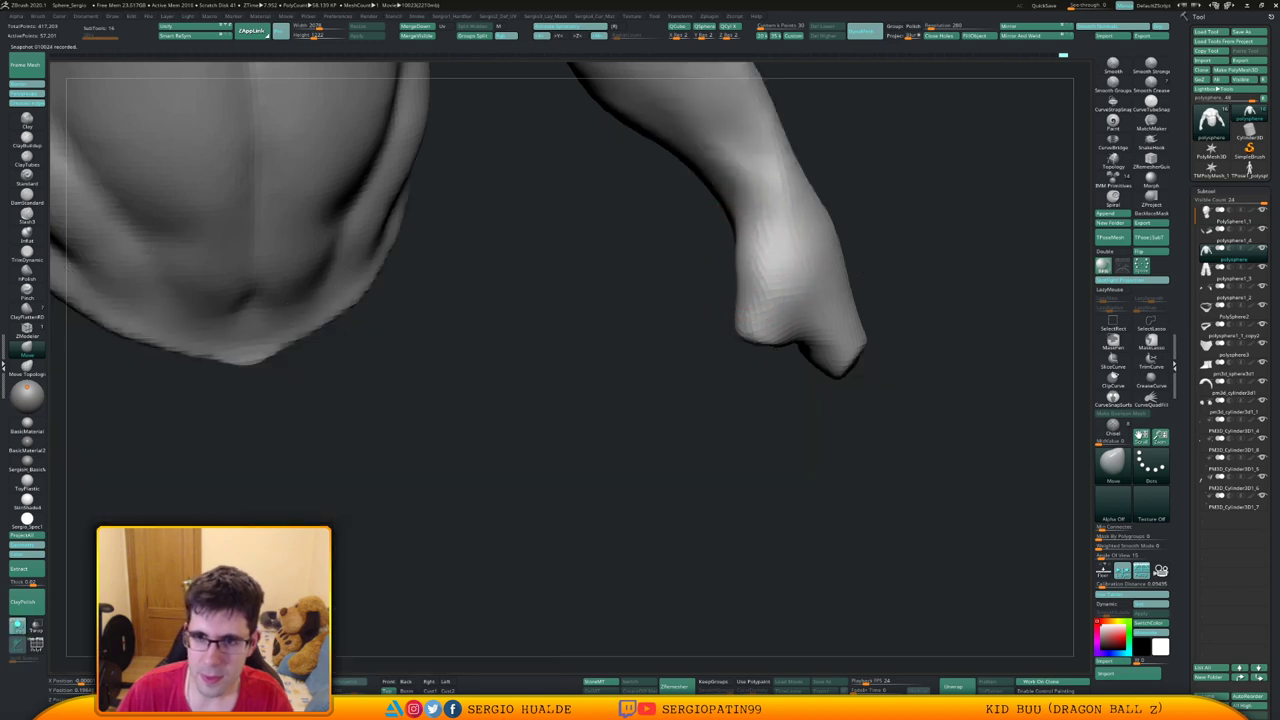
mouse_move(890, 440)
mouse_down()
mouse_move(975, 435)
mouse_move(880, 405)
mouse_move(975, 375)
mouse_up()
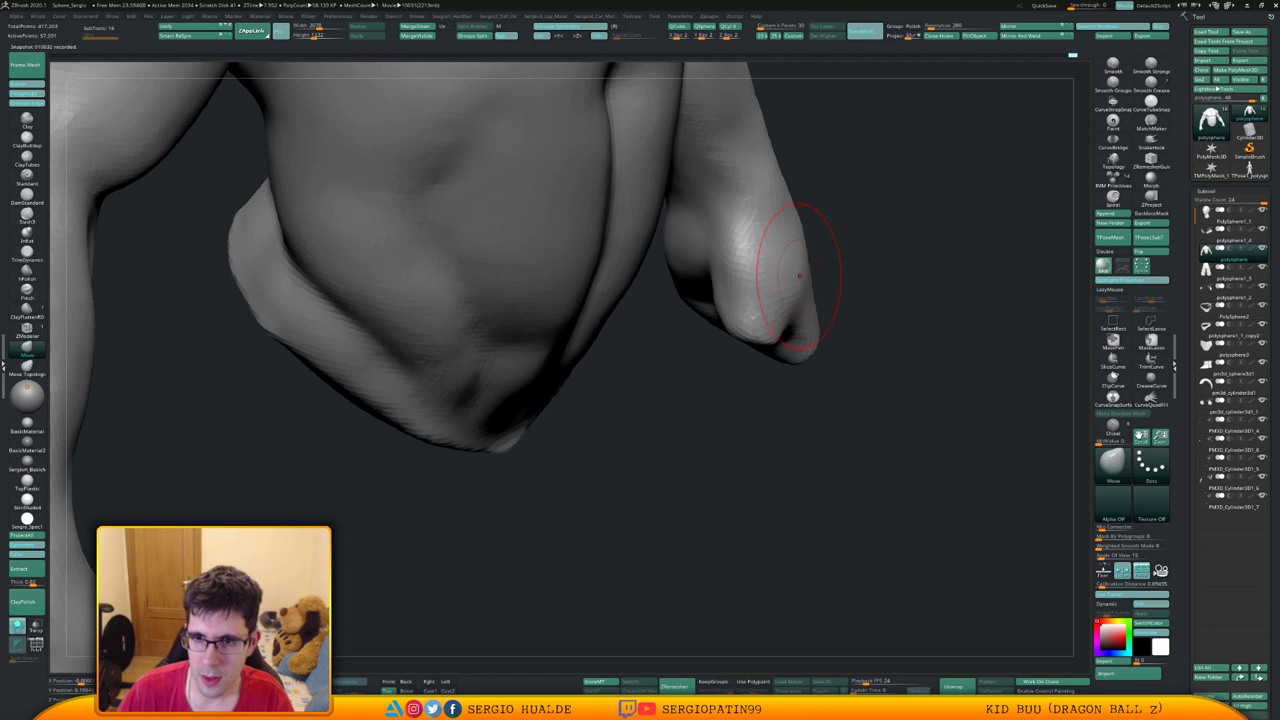
drag(800, 276, 806, 268)
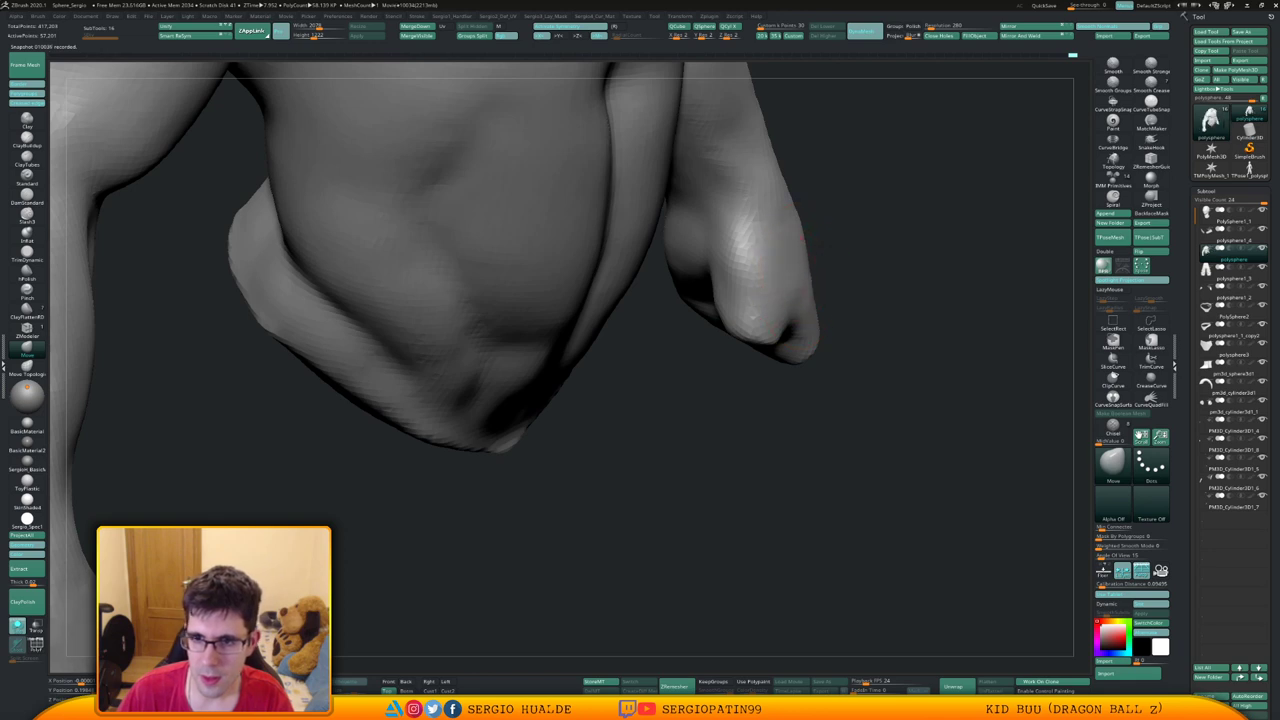
Reshape the thumb side of the palm with the Move brush from several angles, and show all subtools again
drag(880, 400, 820, 385)
drag(640, 400, 590, 395)
drag(690, 290, 735, 290)
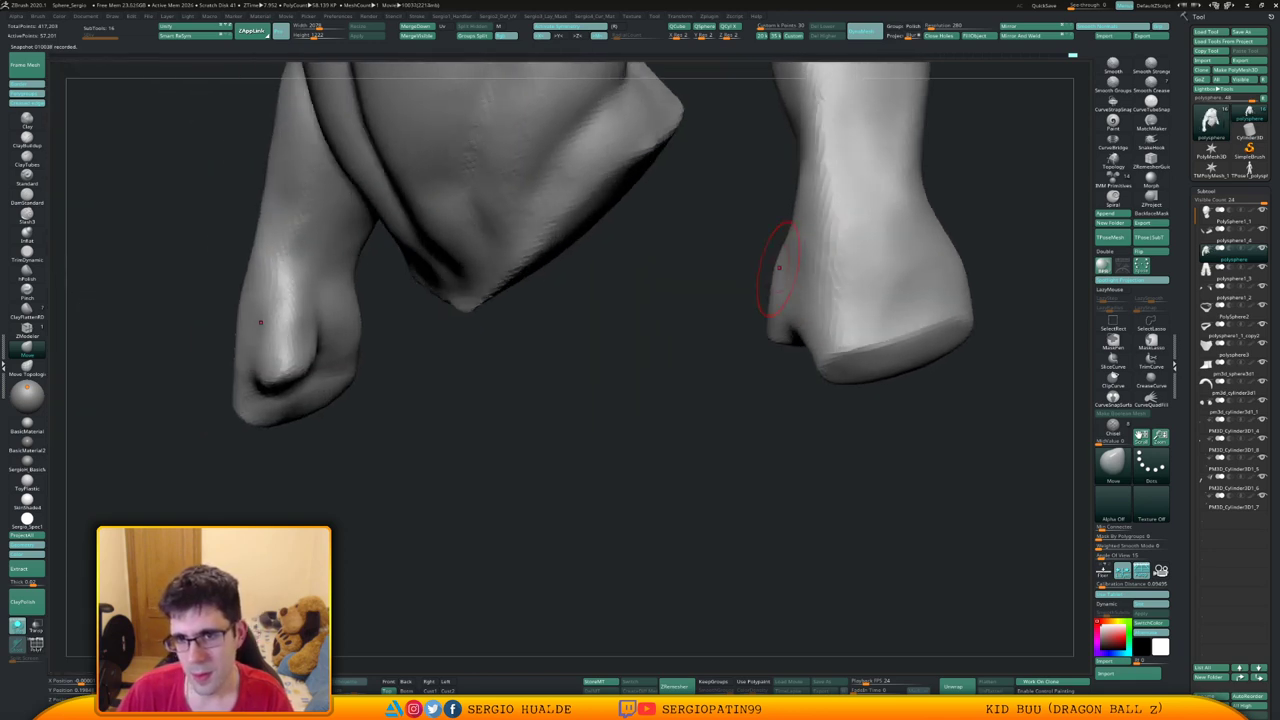
drag(680, 400, 610, 395)
mouse_move(782, 287)
right_down()
mouse_move(741, 296)
mouse_move(777, 289)
mouse_move(814, 254)
mouse_move(745, 310)
mouse_move(796, 268)
right_up()
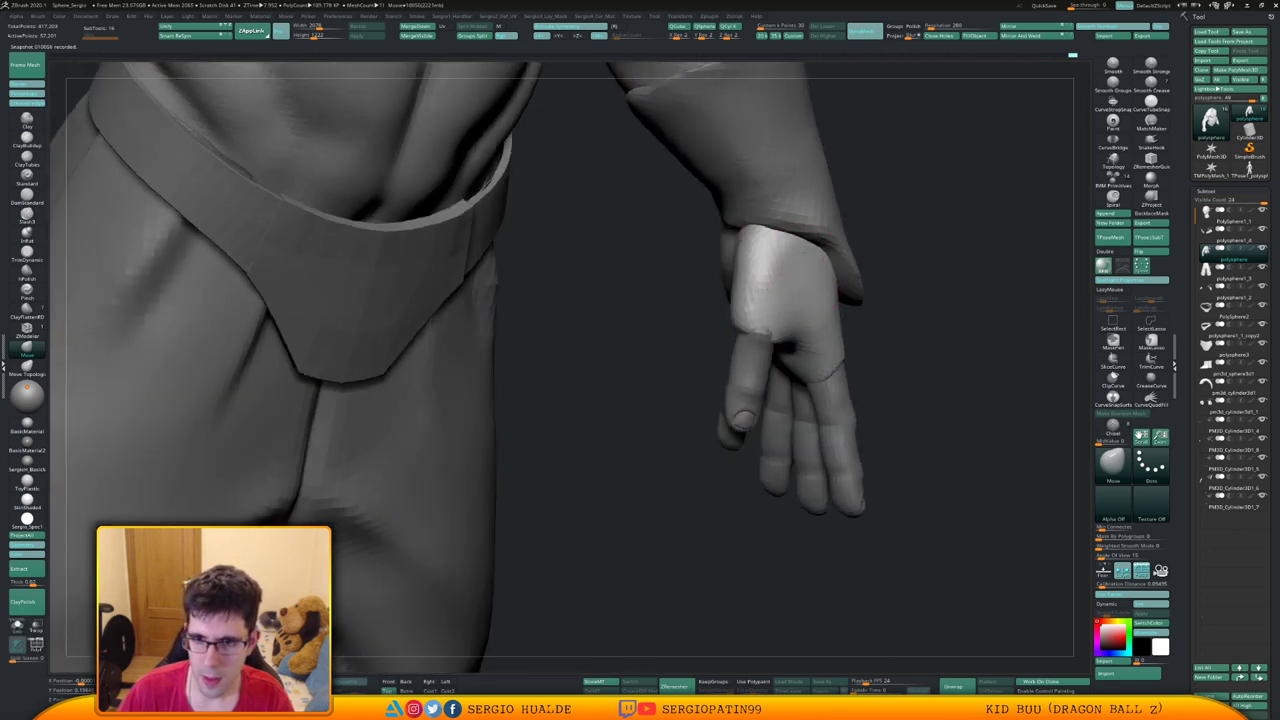
drag(755, 274, 758, 309)
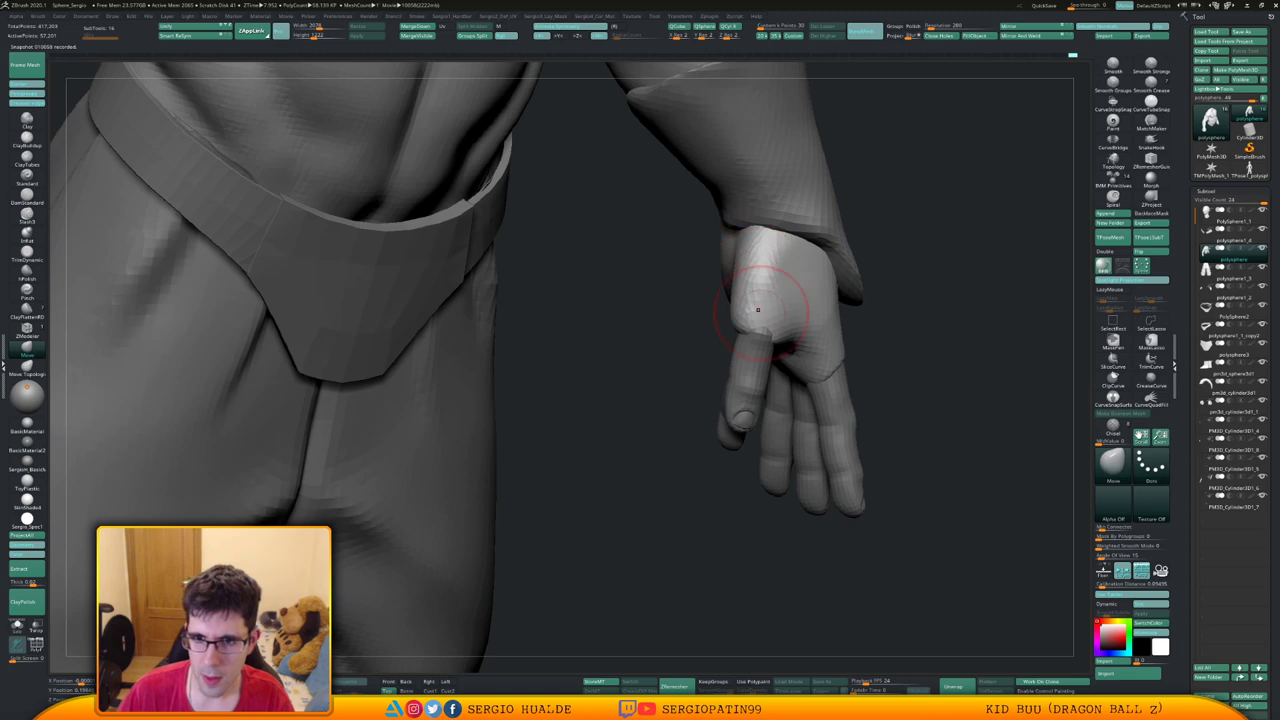
Select the thumb subtool, place the gizmo at the thumb's base and nudge the thumb against the palm
ctrl+right_drag(749, 329, 806, 374)
alt+click(779, 373)
key(w)
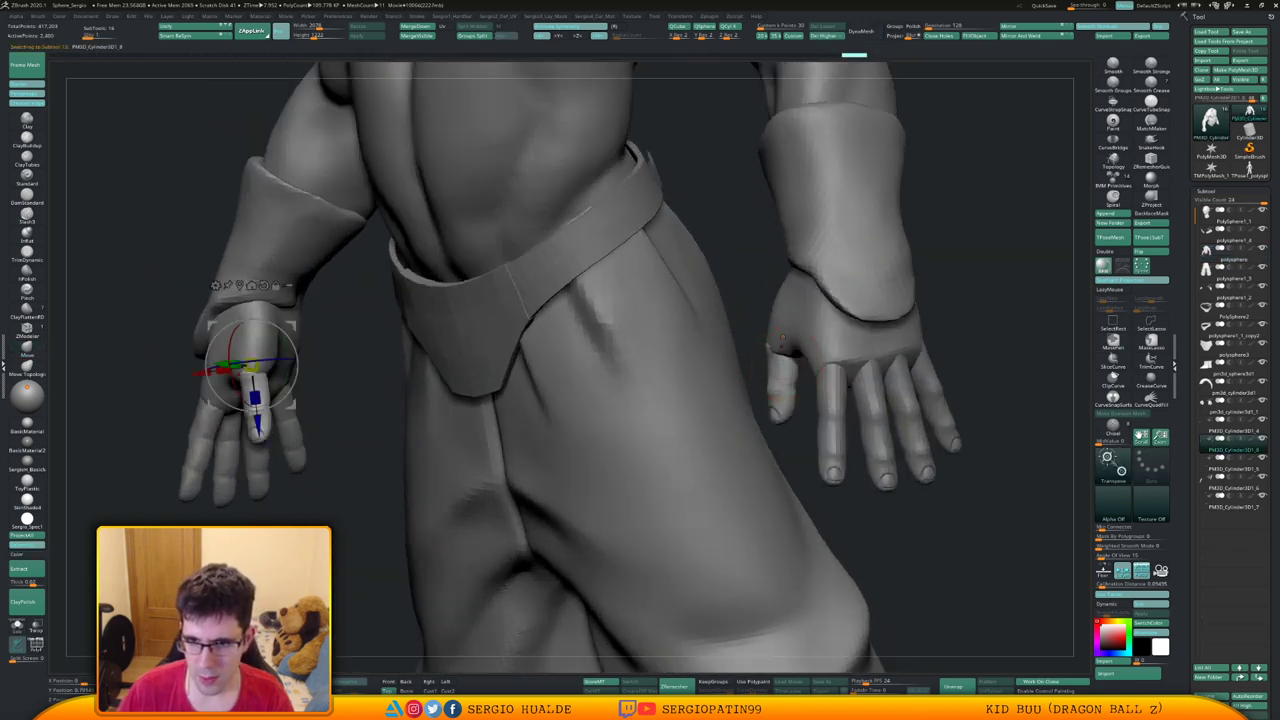
click(780, 338)
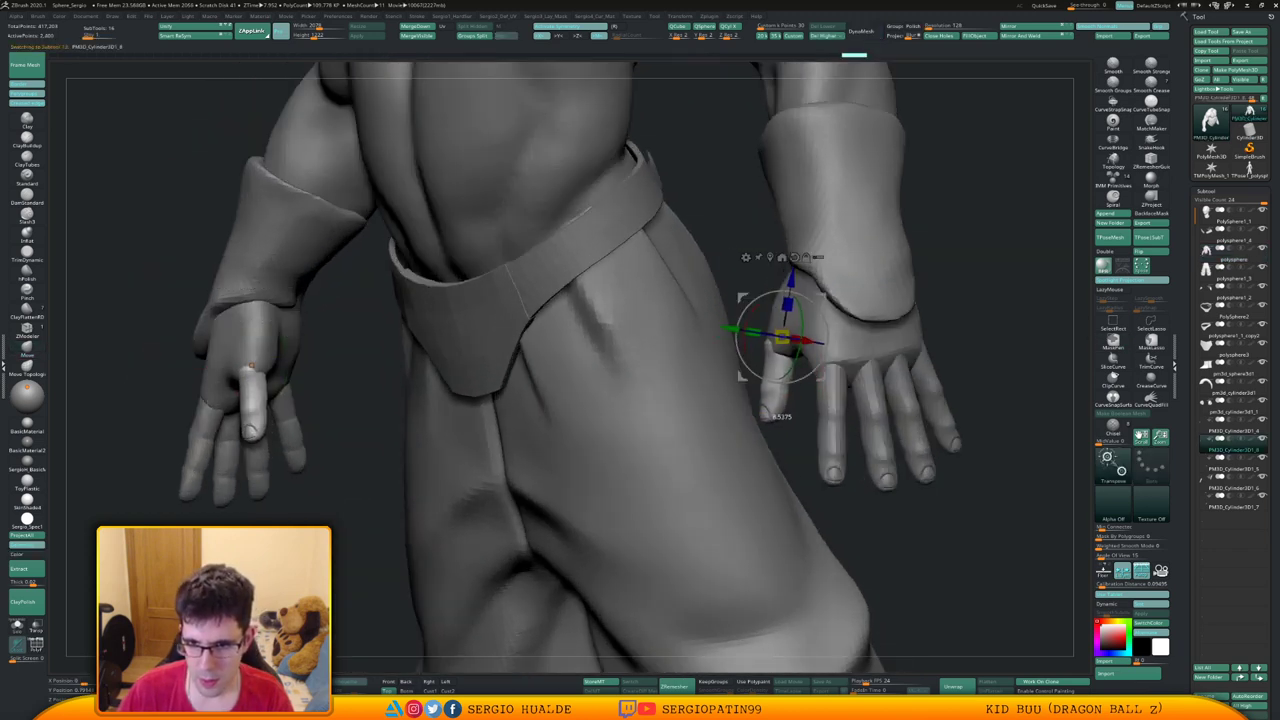
drag(782, 338, 788, 332)
key(q)
Fine-tune the thumb's placement from other angles with the gizmo and correct its shape with the Move brush
mouse_move(836, 380)
ctrl+right_down()
mouse_move(822, 325)
mouse_move(860, 315)
mouse_move(842, 296)
ctrl+right_up()
mouse_move(860, 345)
right_down()
mouse_move(775, 352)
mouse_move(860, 345)
mouse_move(815, 350)
mouse_move(770, 405)
mouse_move(803, 376)
right_up()
key(w)
mouse_move(803, 376)
mouse_down()
mouse_move(812, 403)
mouse_move(812, 388)
mouse_up()
mouse_move(812, 388)
right_down()
mouse_move(808, 462)
mouse_move(813, 401)
right_up()
key(q)
drag(812, 400, 816, 395)
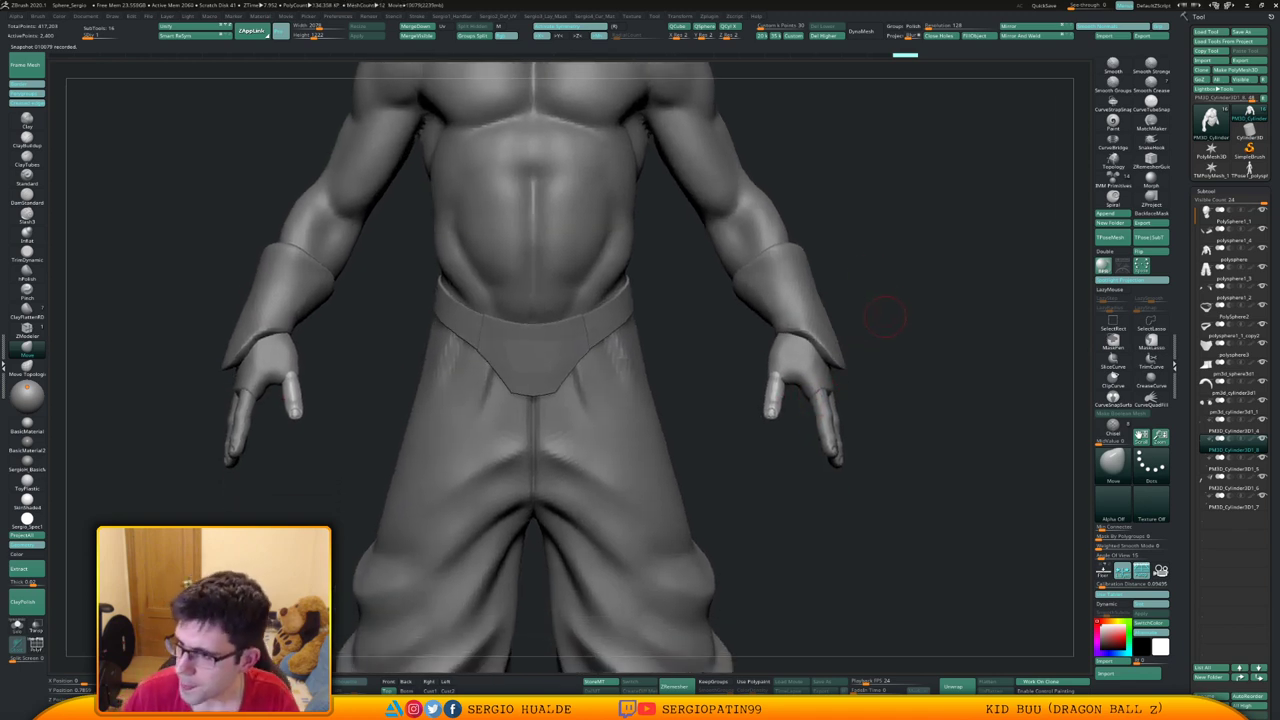
Select the index finger subtool and isolate it
right_drag(903, 331, 855, 375)
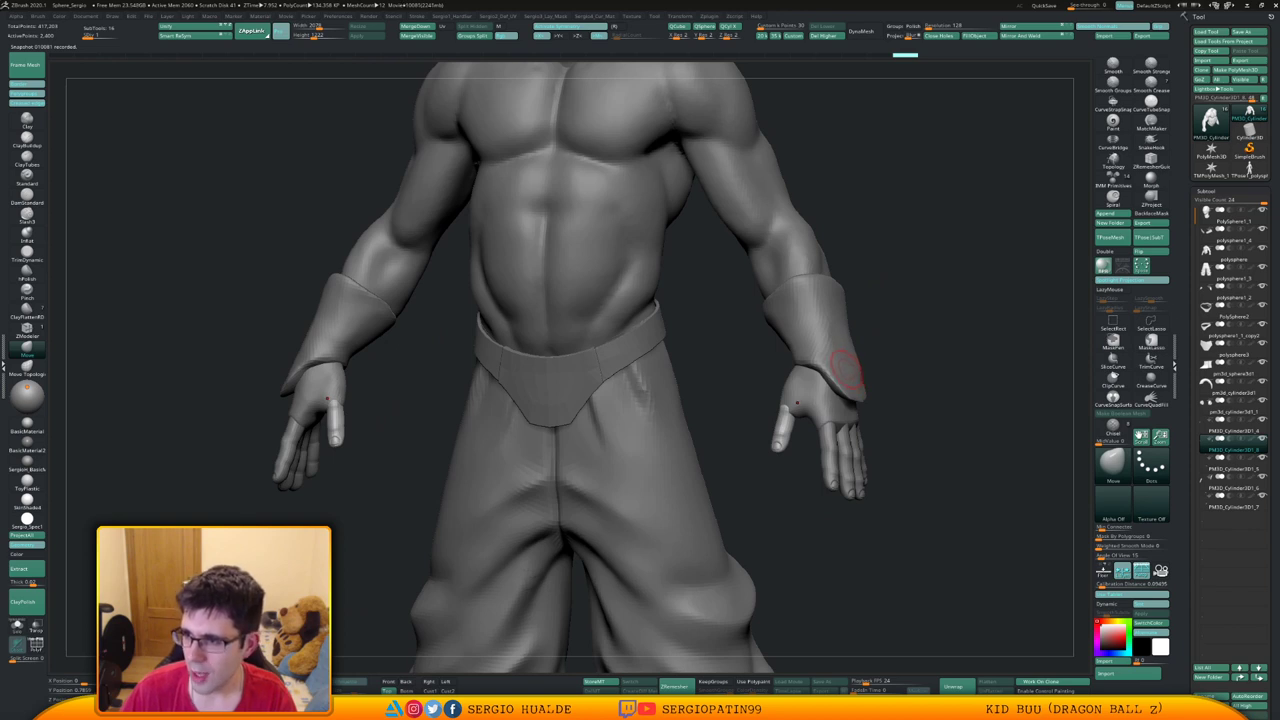
ctrl+right_drag(843, 369, 700, 355)
right_drag(815, 410, 872, 348)
click(1230, 427)
key(alt+s)
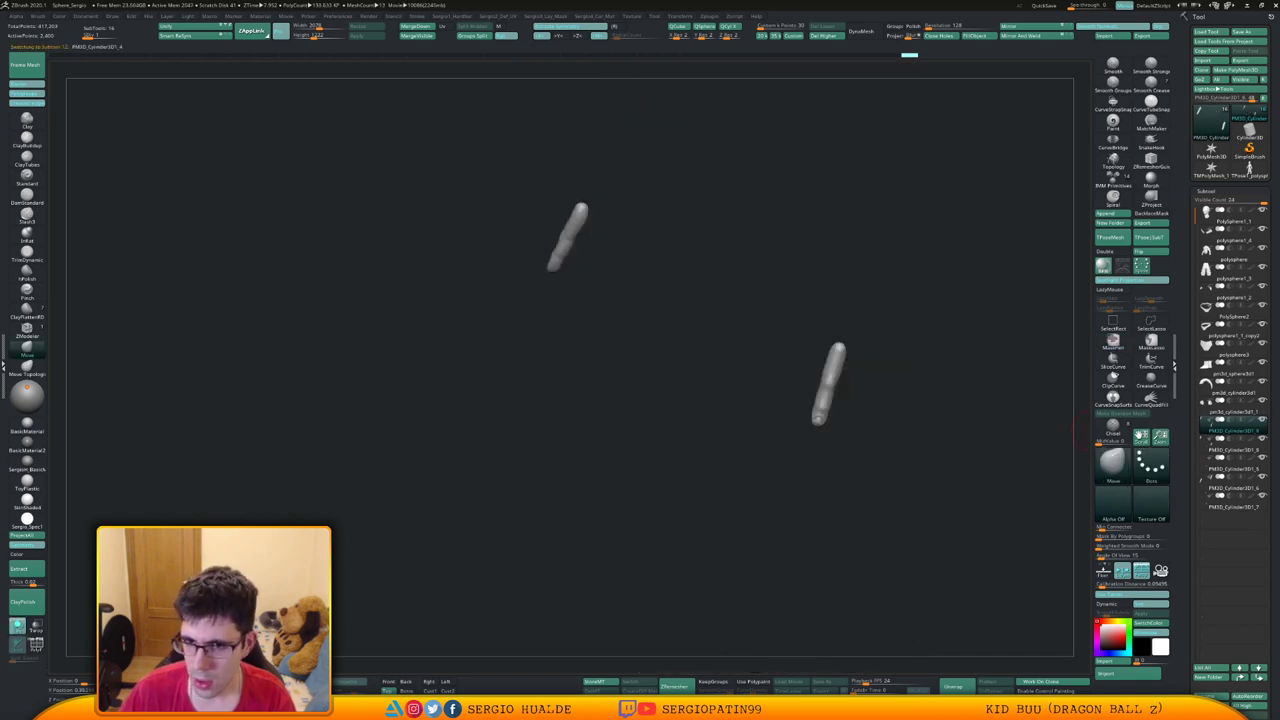
Step through the isolated finger subtools one by one to check each, and return to the index finger
key(Down)
key(Down)
key(Down)
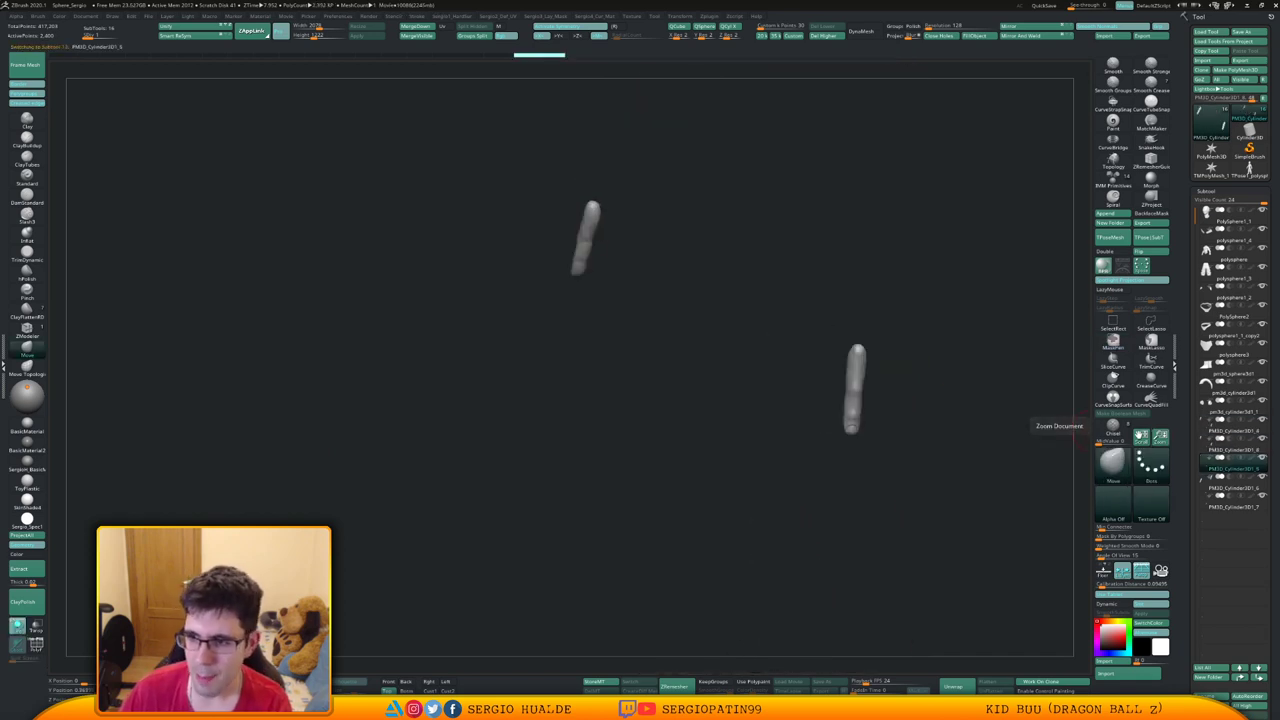
key(Down)
key(Up)
key(Up)
key(Up)
key(Up)
key(Up)
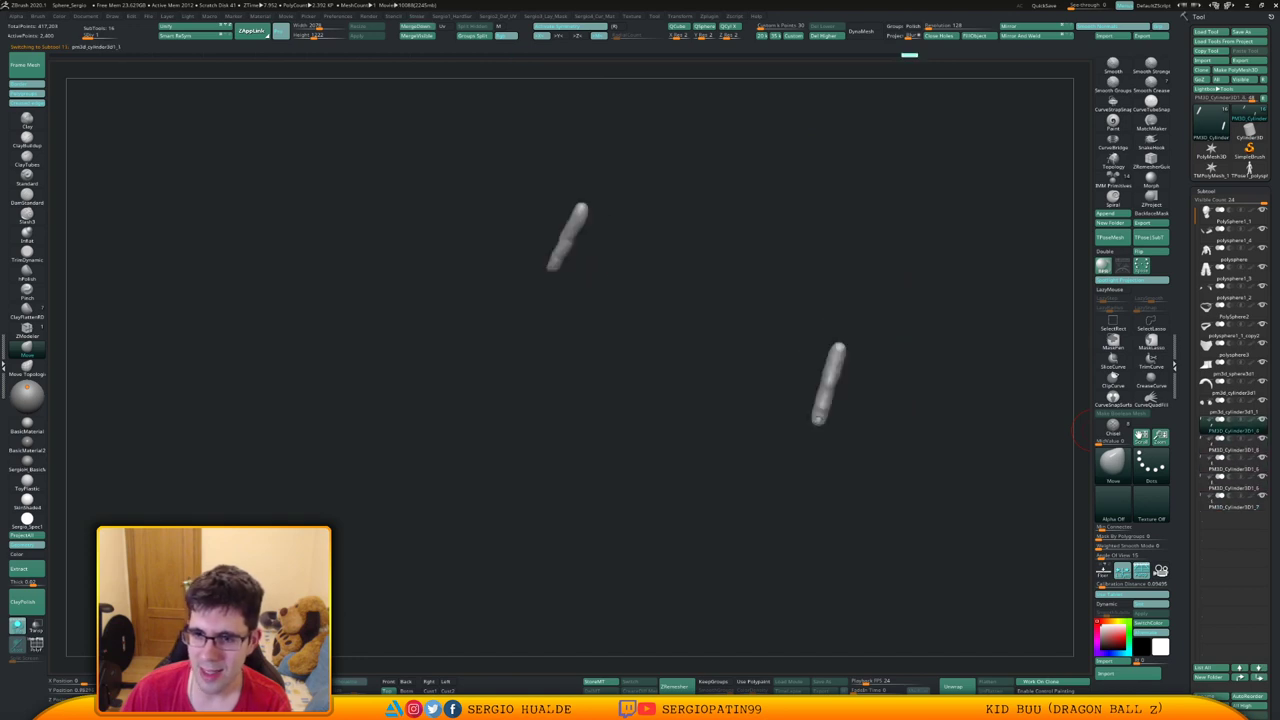
key(Down)
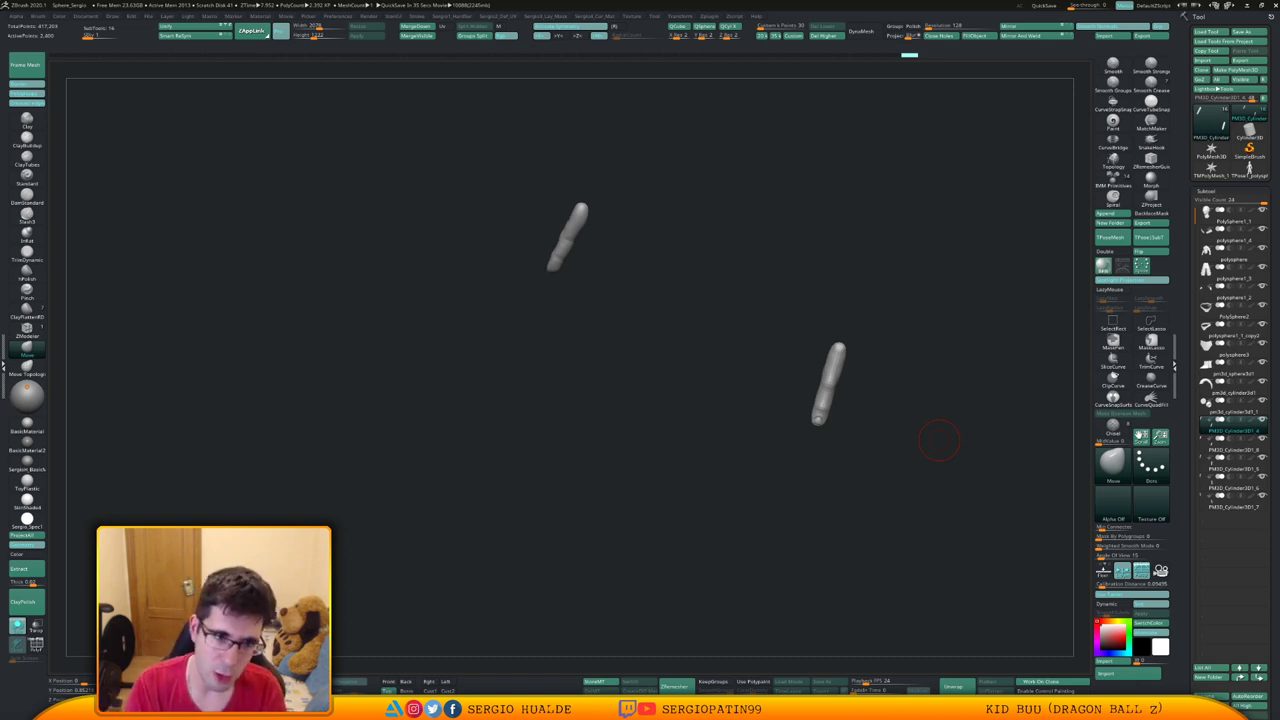
Show all subtools and reshape the index finger's middle and tip with a resized Move brush
mouse_move(896, 342)
right_down()
mouse_move(815, 345)
mouse_move(809, 371)
mouse_move(822, 352)
mouse_move(832, 375)
mouse_move(865, 337)
mouse_move(872, 371)
mouse_move(828, 382)
right_up()
key(shift+s)
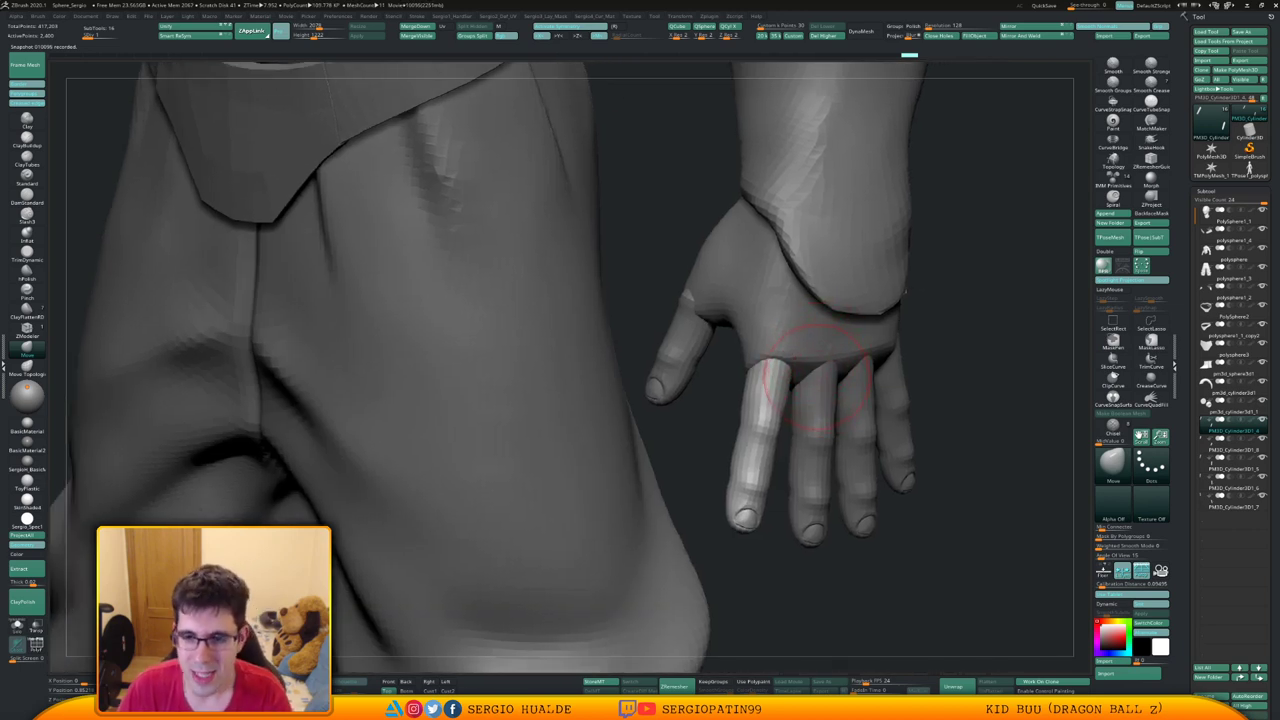
mouse_move(828, 398)
right_down()
mouse_move(868, 396)
mouse_move(800, 400)
right_up()
key(s)
drag(746, 464, 756, 466)
right_drag(755, 474, 700, 472)
mouse_move(755, 475)
mouse_down()
mouse_move(740, 500)
mouse_move(749, 520)
mouse_up()
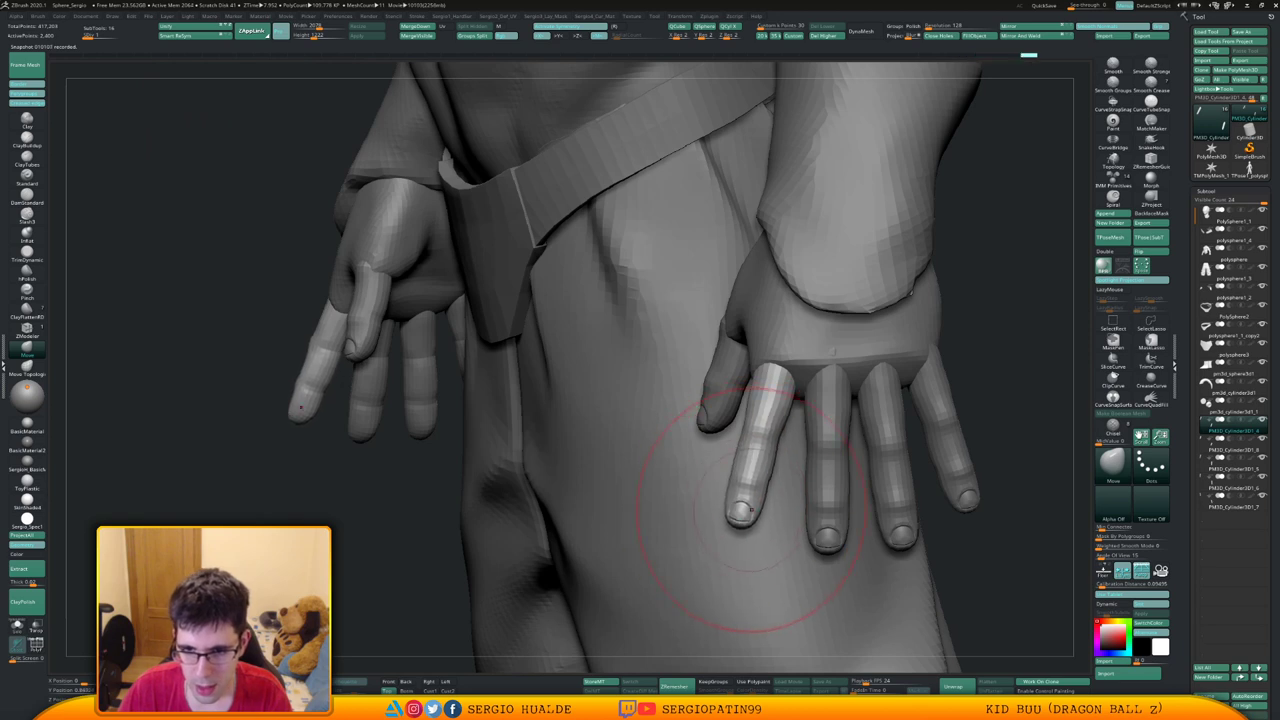
right_drag(757, 450, 685, 450)
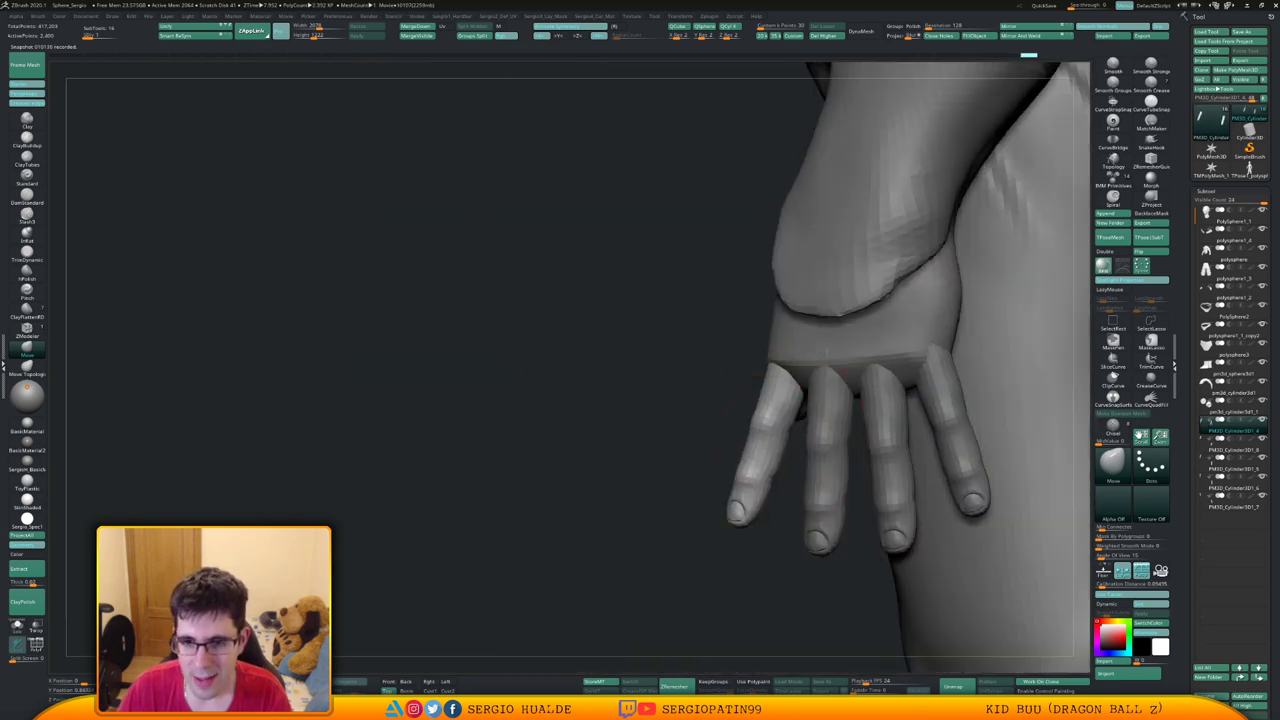
drag(640, 522, 765, 500)
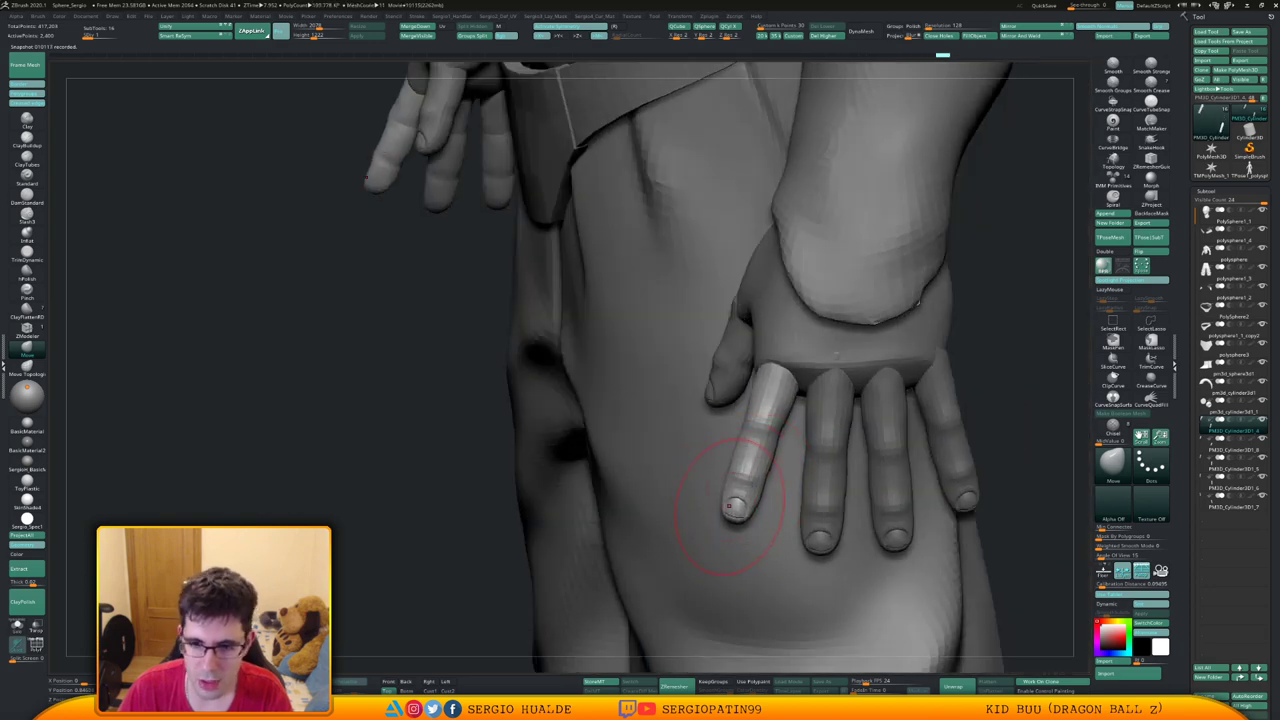
right_drag(730, 507, 771, 385)
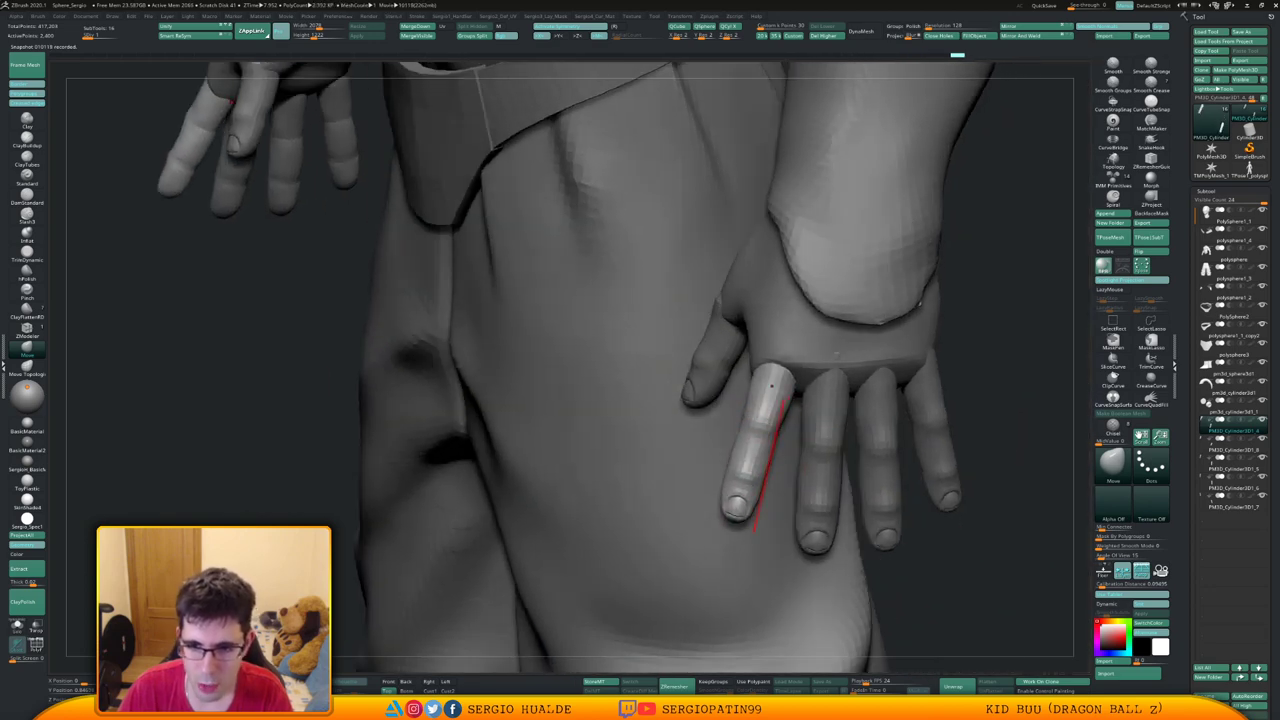
Select the middle finger and adjust its tip and base with the Move brush
alt+click(821, 462)
right_drag(821, 462, 762, 430)
mouse_move(801, 490)
mouse_down()
mouse_move(830, 501)
mouse_move(828, 543)
mouse_move(810, 540)
mouse_up()
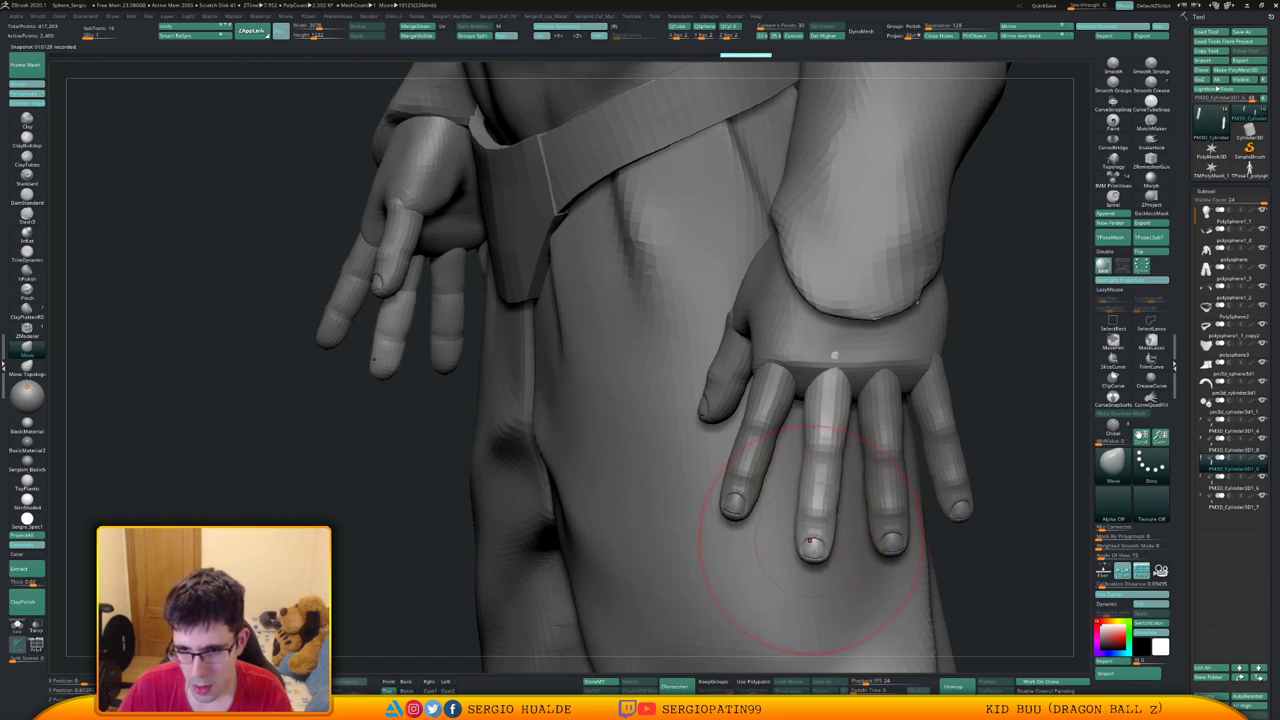
alt+right_drag(829, 452, 754, 461)
key(s)
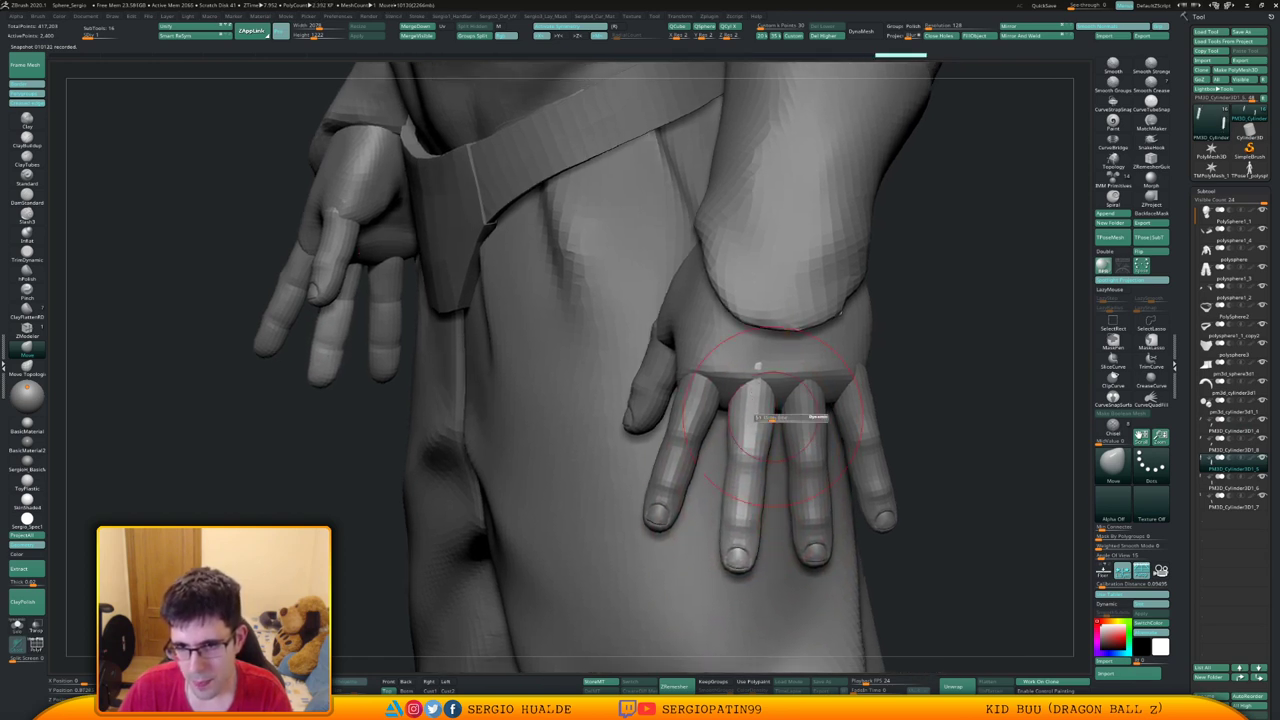
click(772, 421)
drag(743, 407, 750, 409)
right_drag(757, 422, 724, 421)
Refine the middle finger's side contour and its base at the palm with smaller Move brush strokes
key(s)
click(786, 417)
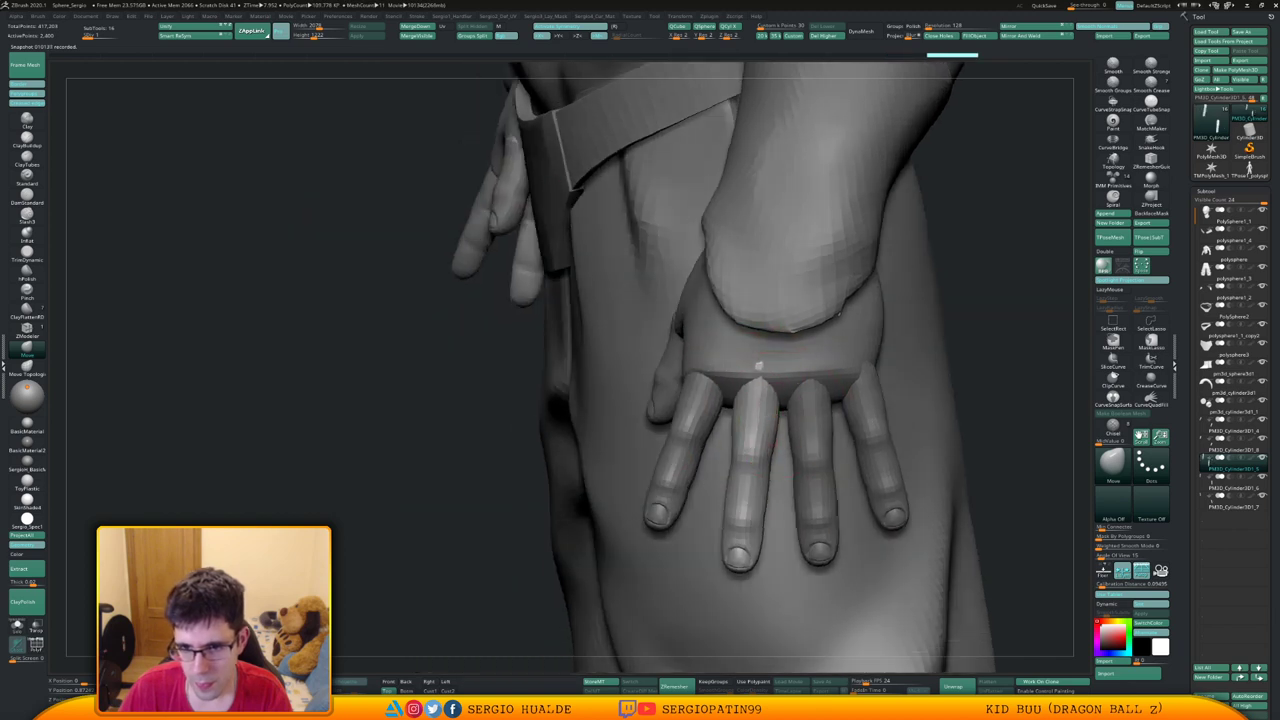
drag(778, 428, 771, 428)
right_drag(742, 400, 757, 409)
key(s)
click(763, 409)
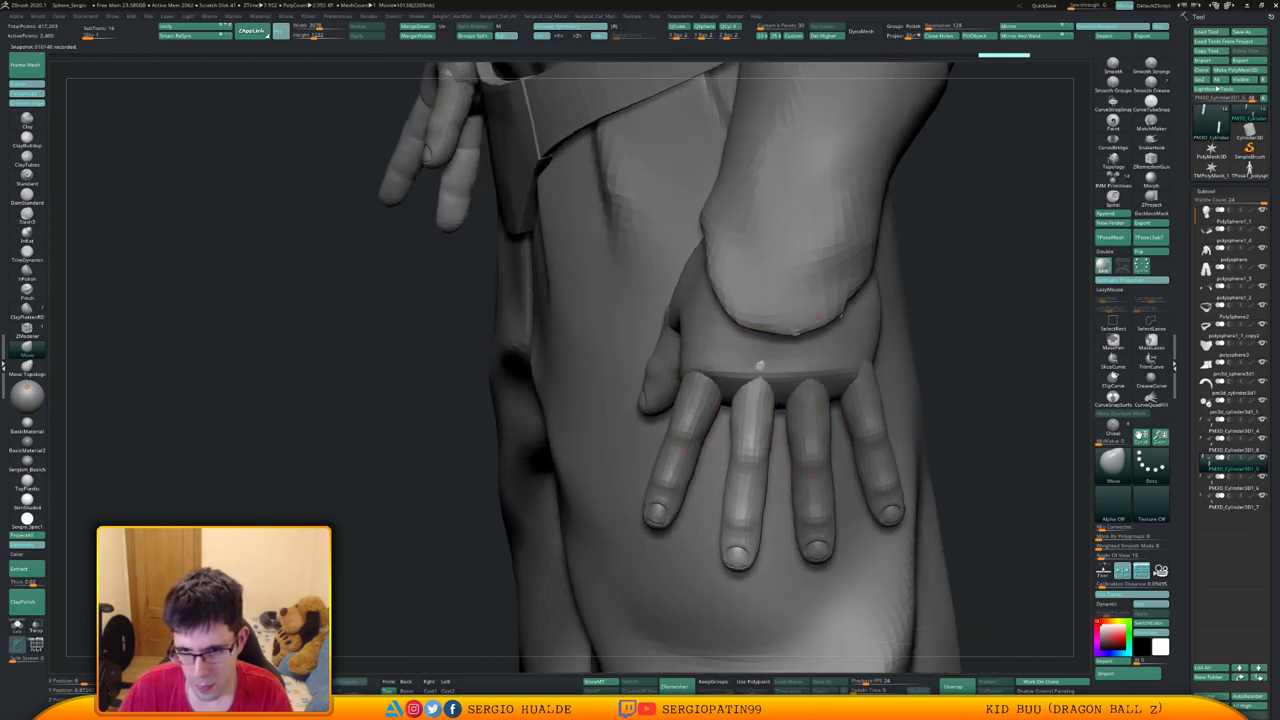
drag(757, 376, 762, 376)
key(s)
Select the ring finger and adjust its shape with a resized Move brush
right_drag(706, 460, 790, 445)
alt+click(808, 430)
key(s)
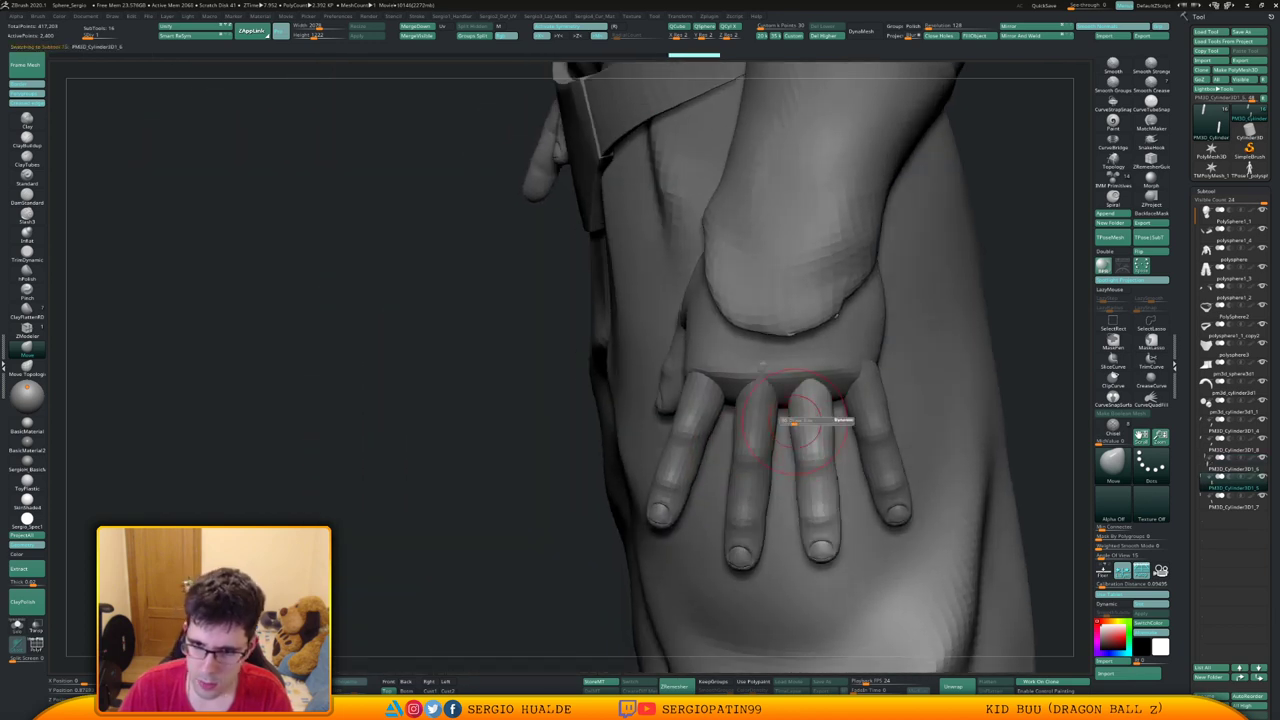
click(808, 421)
drag(812, 460, 810, 443)
mouse_move(810, 443)
right_down()
mouse_move(787, 468)
mouse_move(767, 460)
mouse_move(803, 452)
right_up()
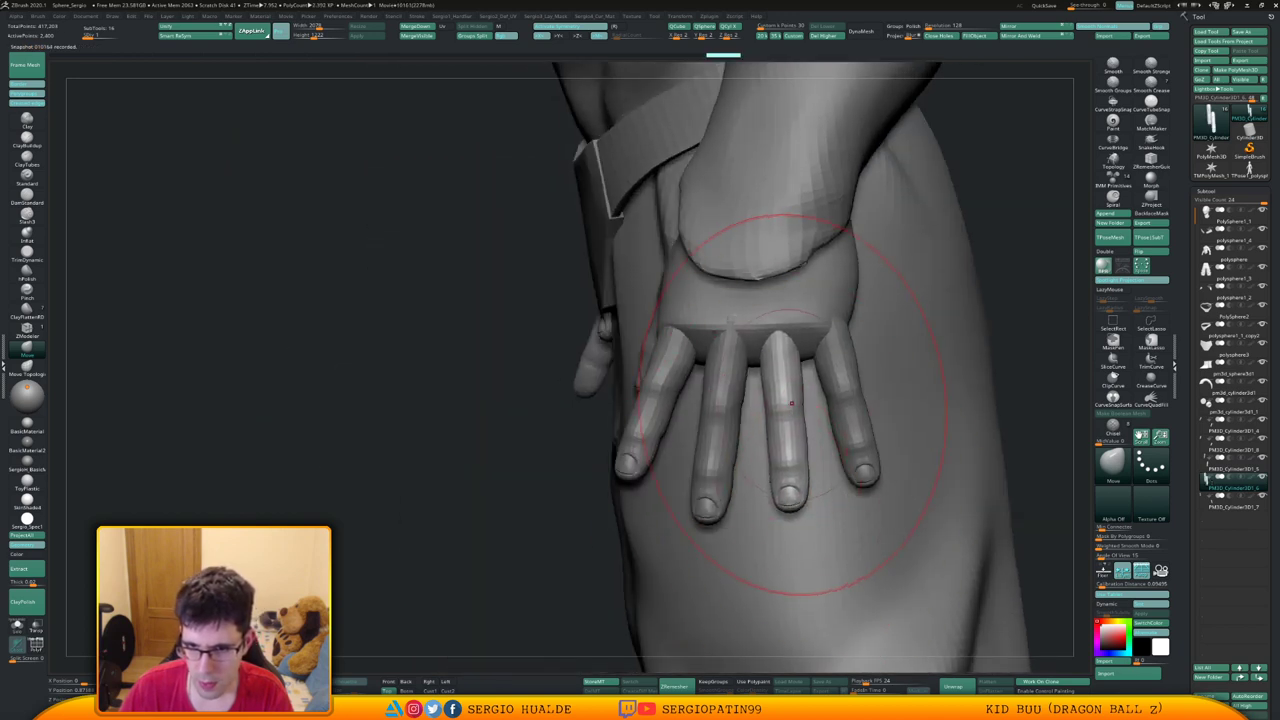
right_drag(731, 319, 740, 335)
Reshape the little finger's tip and outer side with the Move brush
mouse_move(880, 425)
right_down()
mouse_move(768, 460)
mouse_move(800, 420)
mouse_move(803, 470)
mouse_move(828, 452)
mouse_move(812, 421)
mouse_move(810, 470)
right_up()
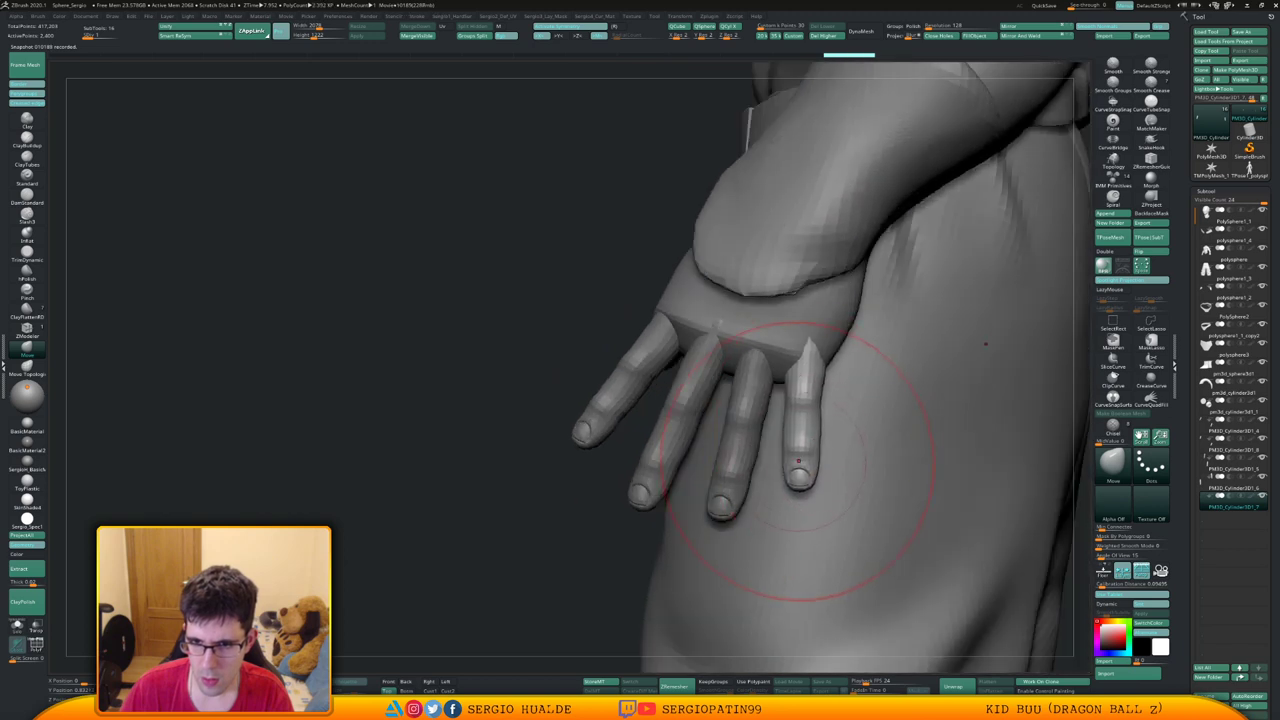
drag(797, 484, 800, 484)
drag(801, 468, 808, 475)
key(s)
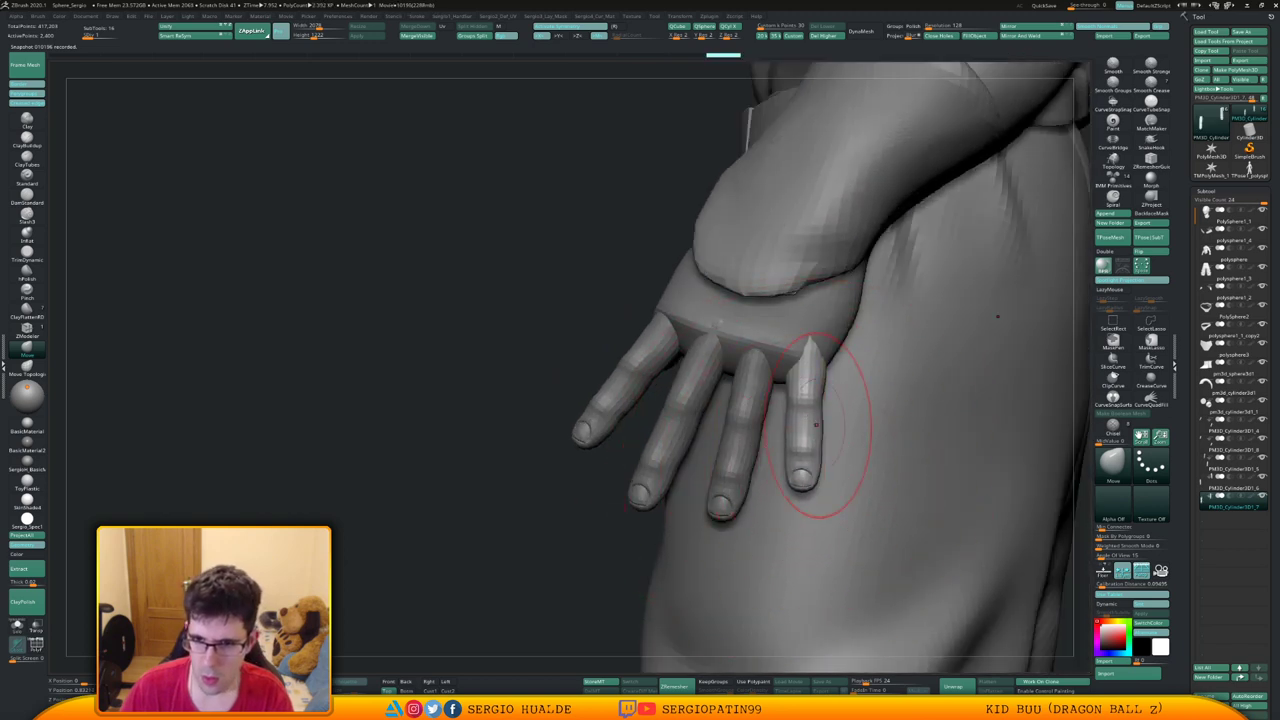
mouse_move(822, 420)
mouse_down()
mouse_move(821, 378)
mouse_move(804, 375)
mouse_up()
Select the body subtool and move polysphere1_4 to the head of the subtool list
ctrl+right_drag(789, 345, 784, 398)
alt+click(778, 369)
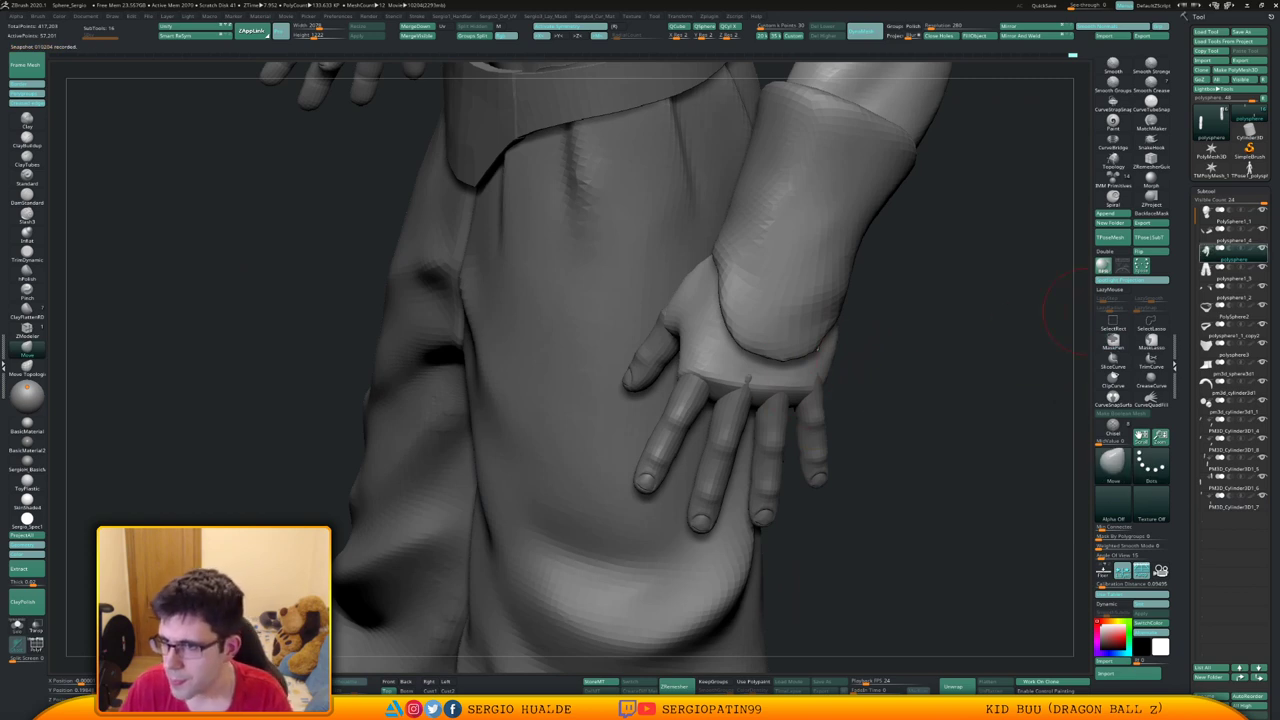
mouse_move(1210, 238)
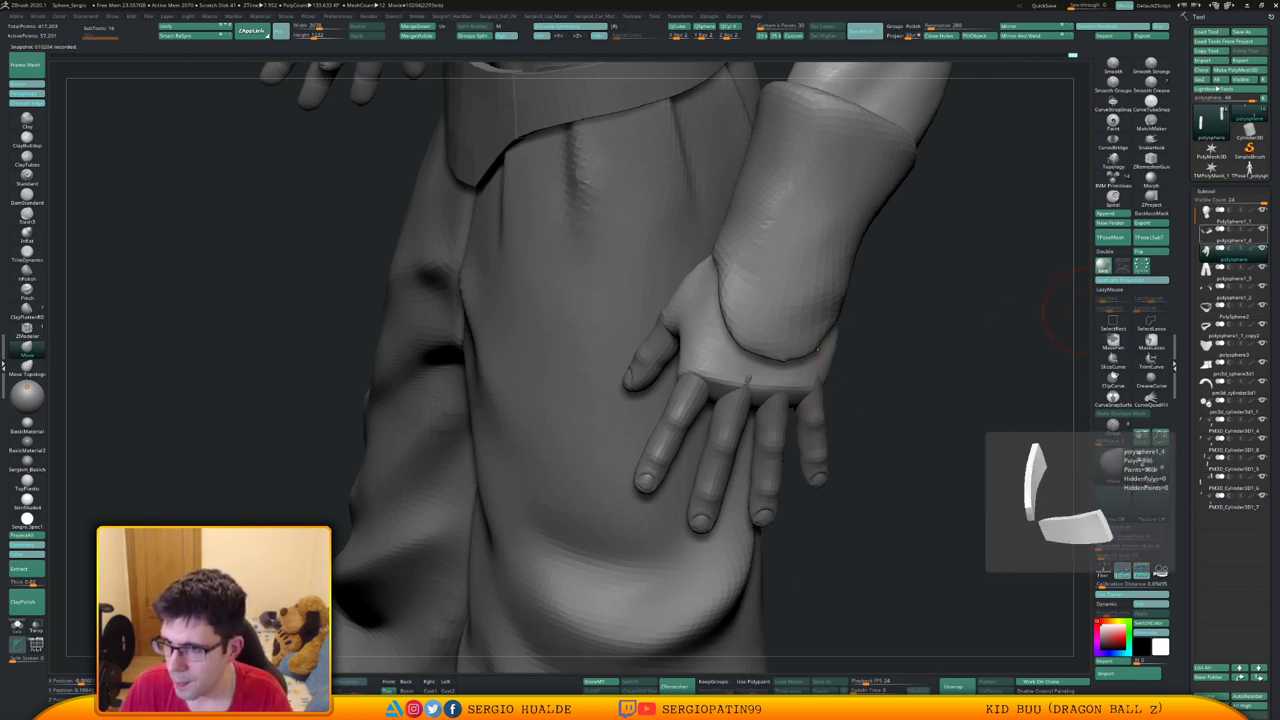
drag(1230, 236, 1230, 213)
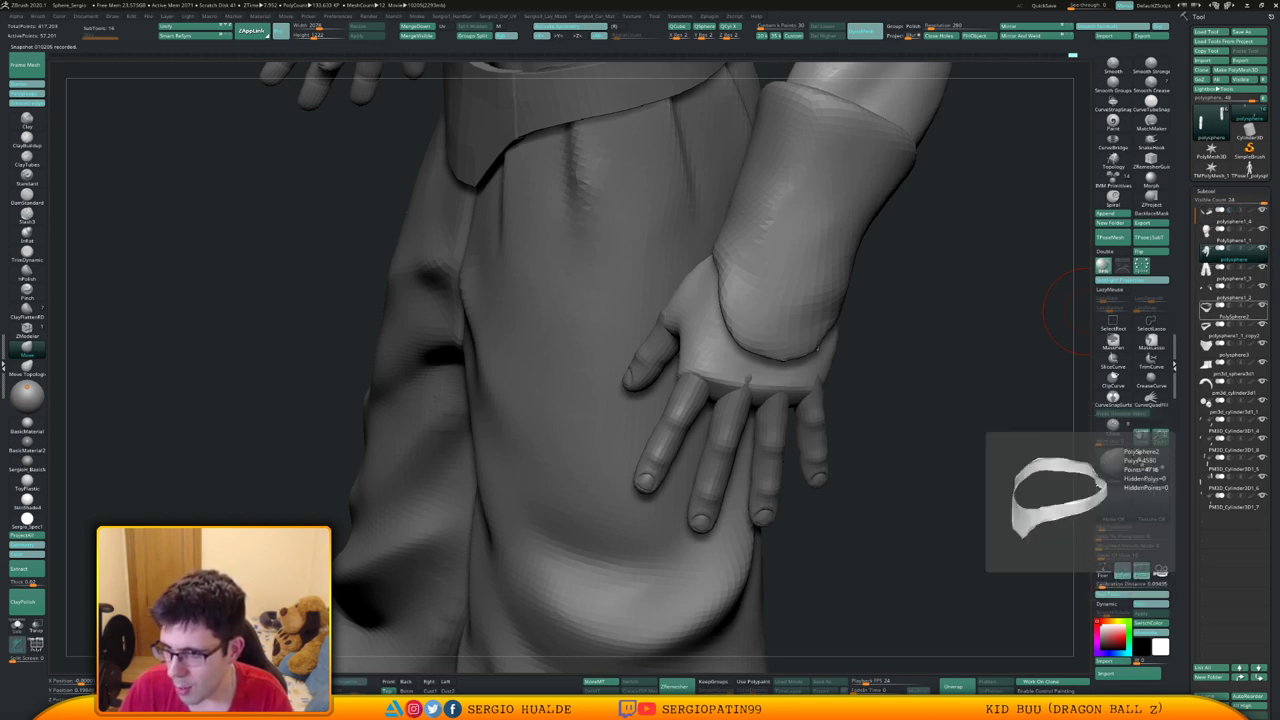
Delete the PolySphere2 belt subtool and isolate the remaining belt, polysphere1_1_copy2
click(1233, 311)
alt+drag(1072, 348, 939, 371)
key(alt+shift+s)
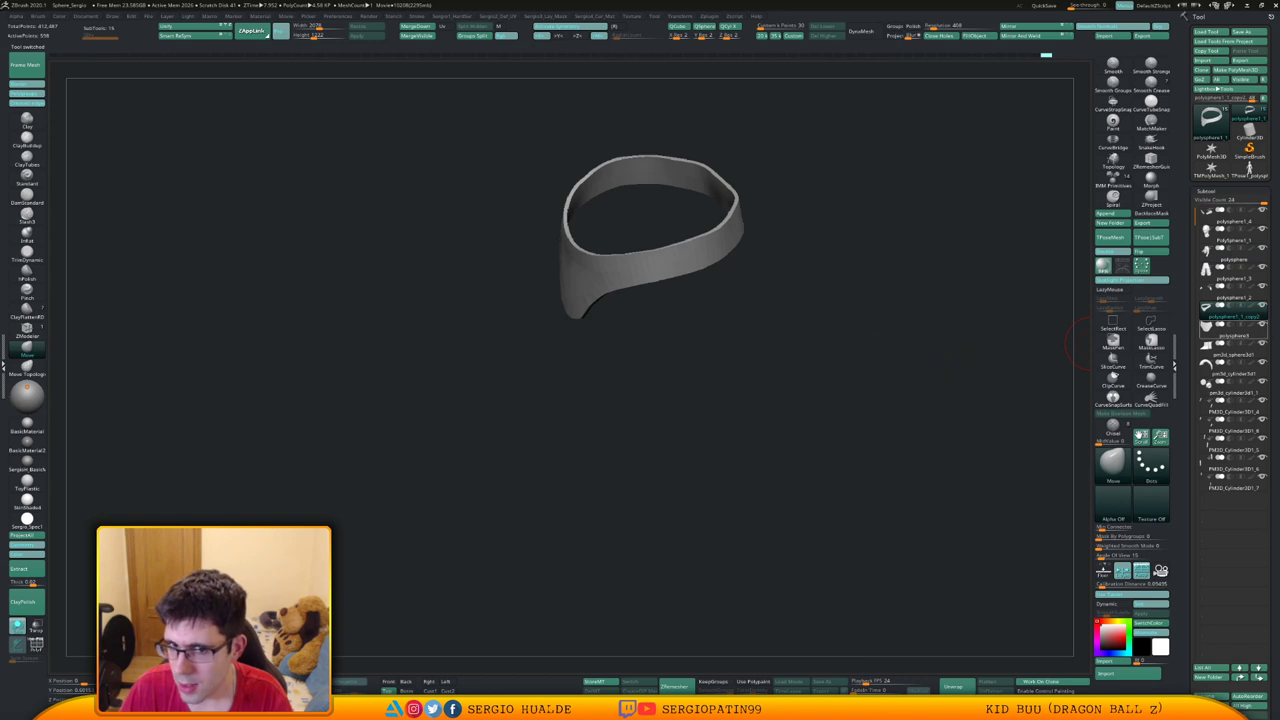
Move the curved pm3d_cylinder3d1 subtool to the head of the subtool list
mouse_move(1232, 330)
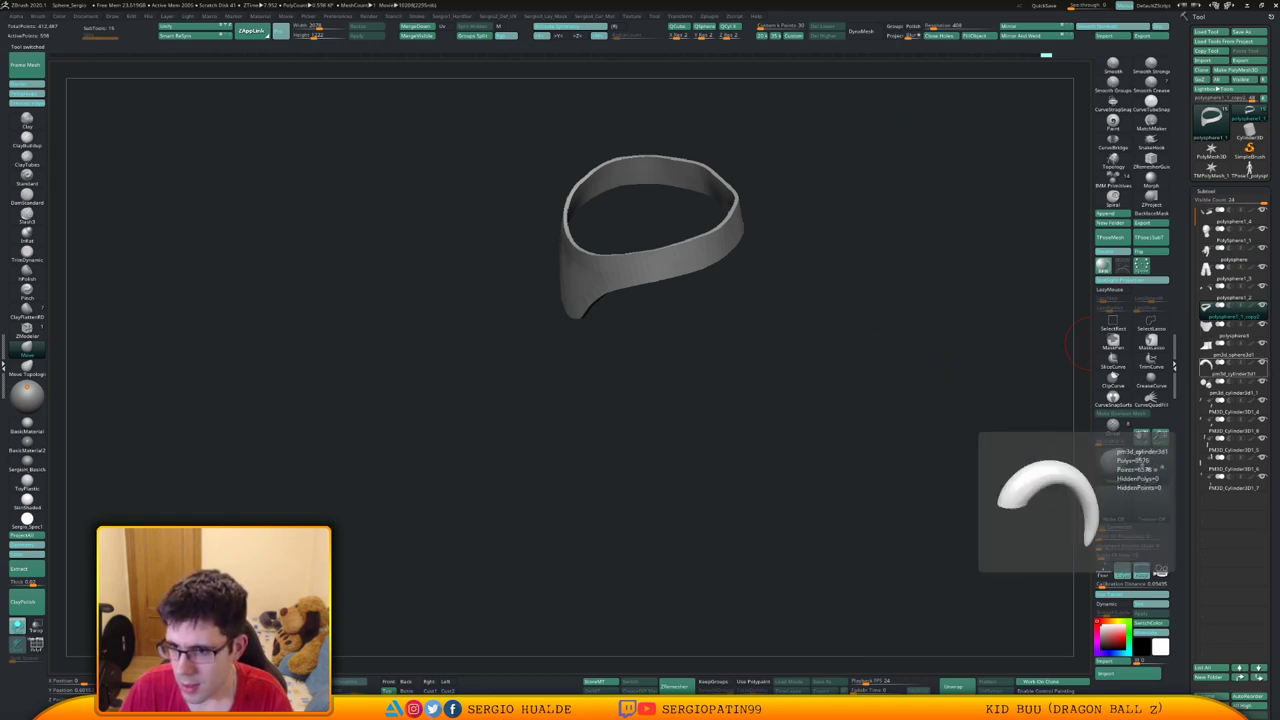
drag(1232, 368, 1232, 211)
mouse_move(1210, 384)
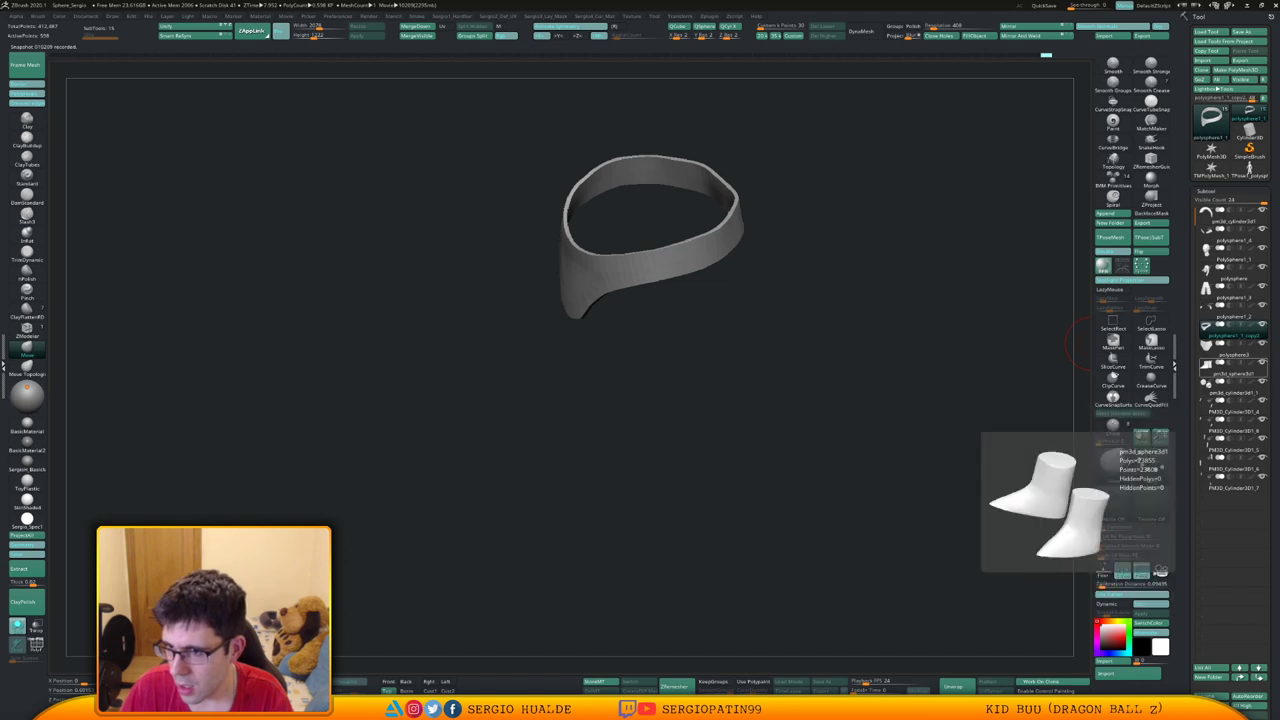
Move the pm3d_cylinder3d1_1 ear subtool up to directly below polysphere1_4 and check each finger and thumb subtool
drag(1232, 386, 1232, 251)
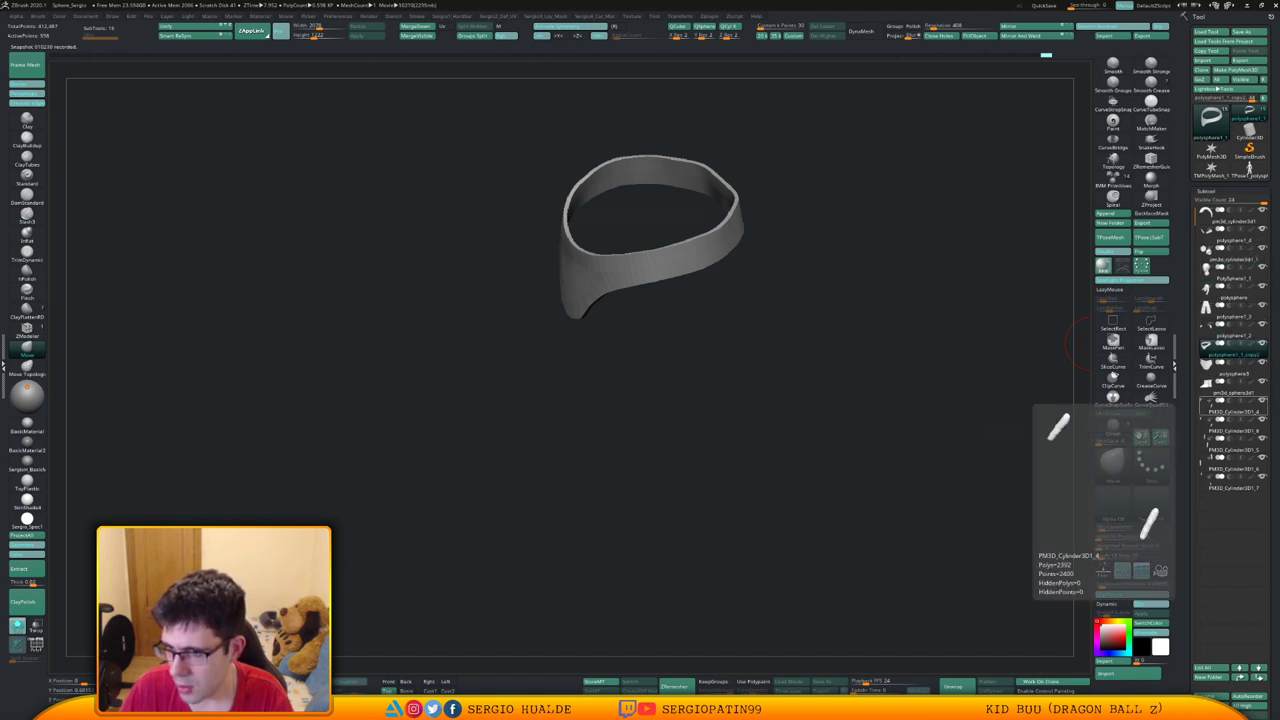
click(1230, 412)
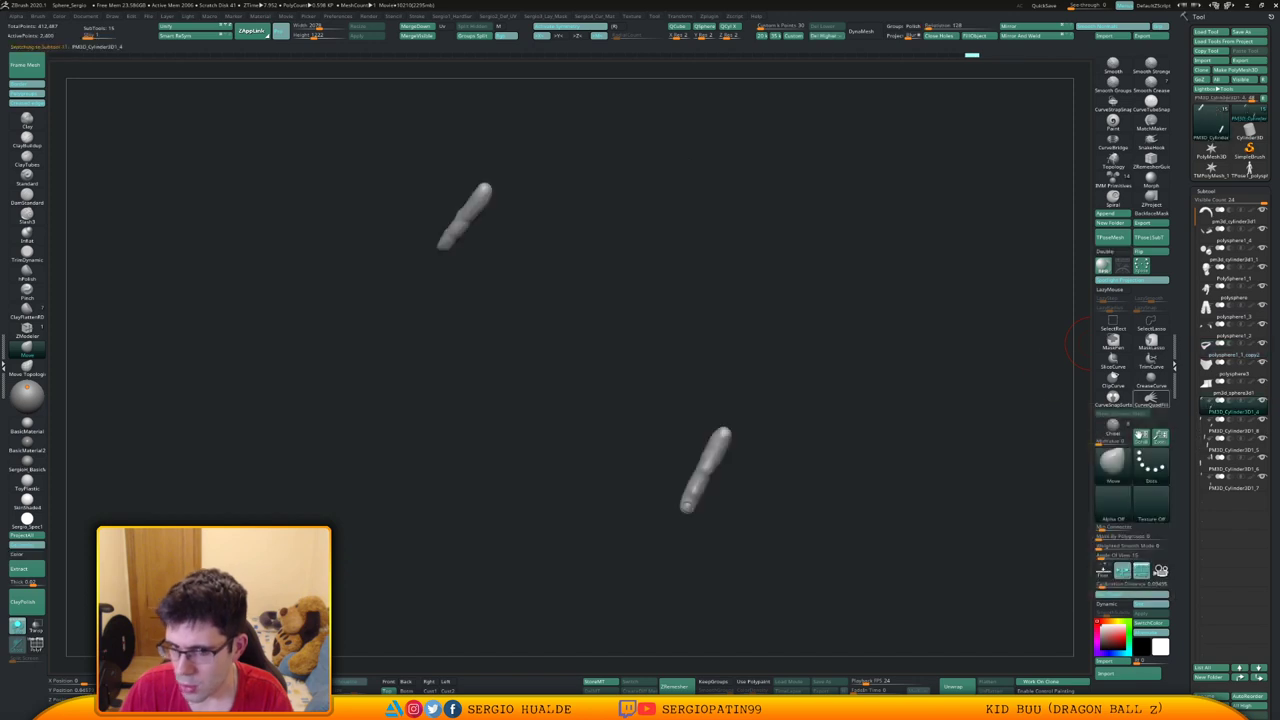
click(1225, 430)
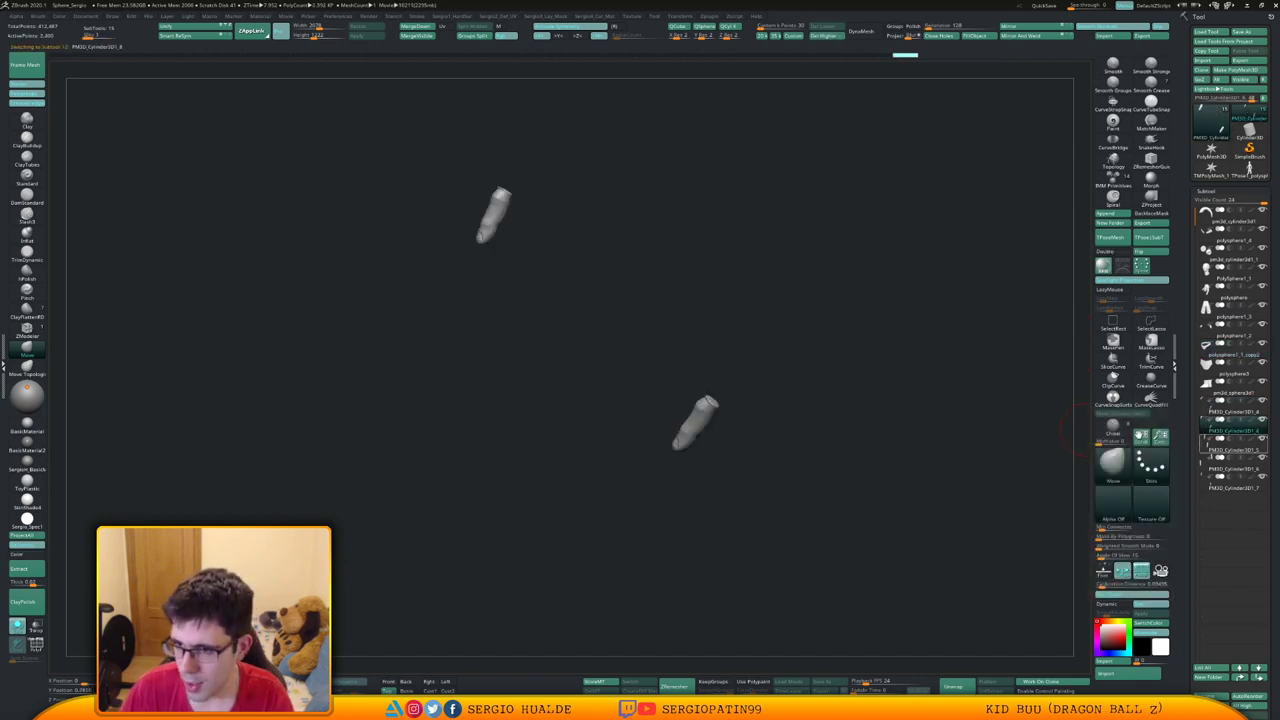
click(1225, 449)
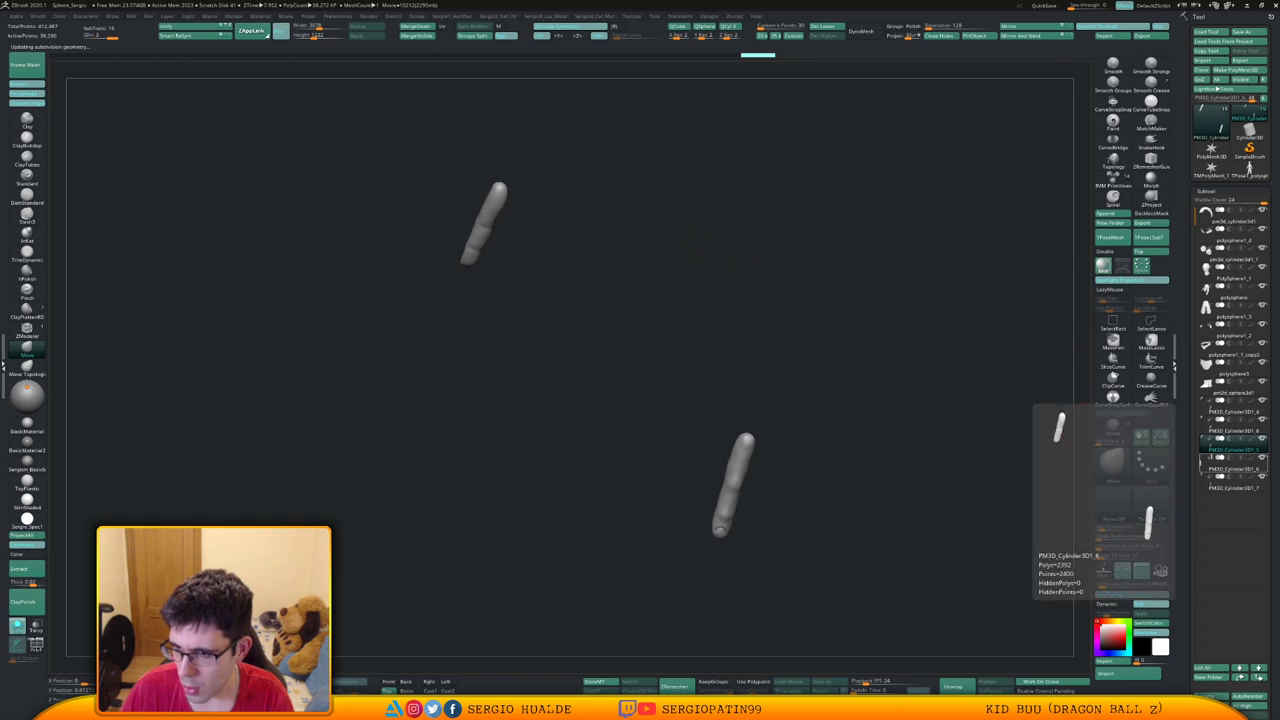
click(1225, 468)
click(1225, 487)
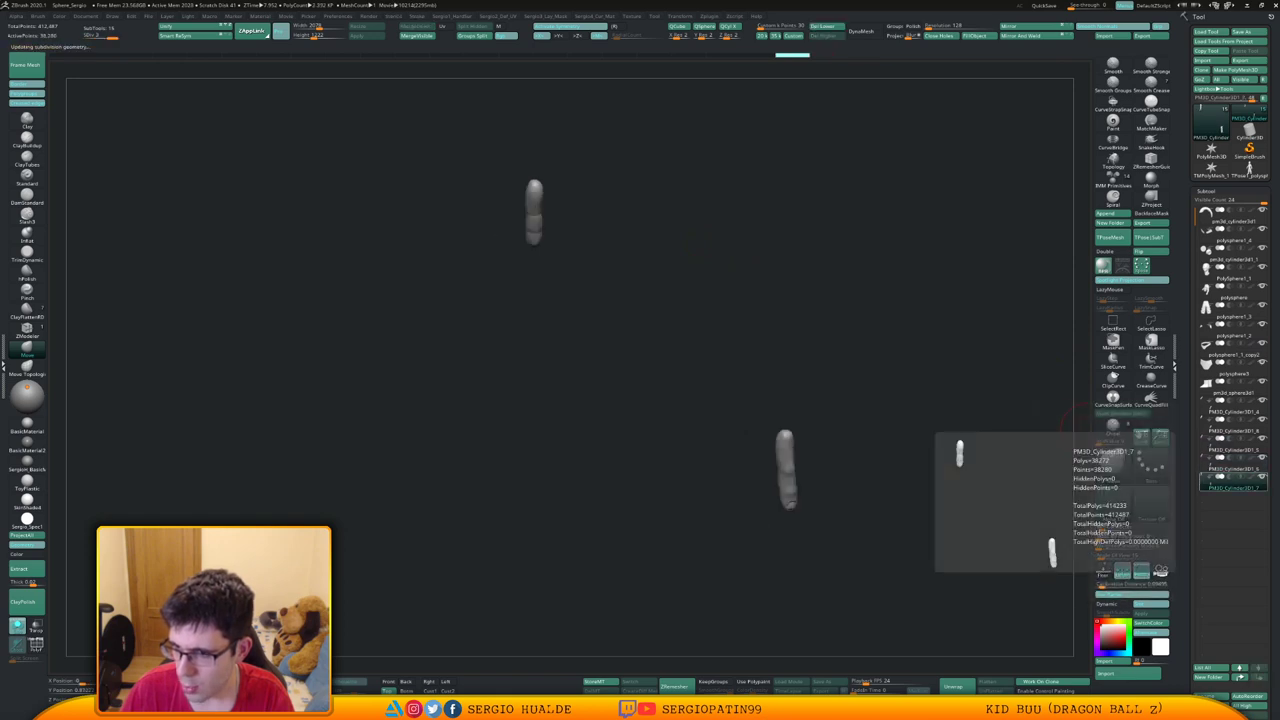
Merge all the finger and thumb subtools, starting from PM3D_Cylinder3D1_4, down into a single subtool
click(1225, 411)
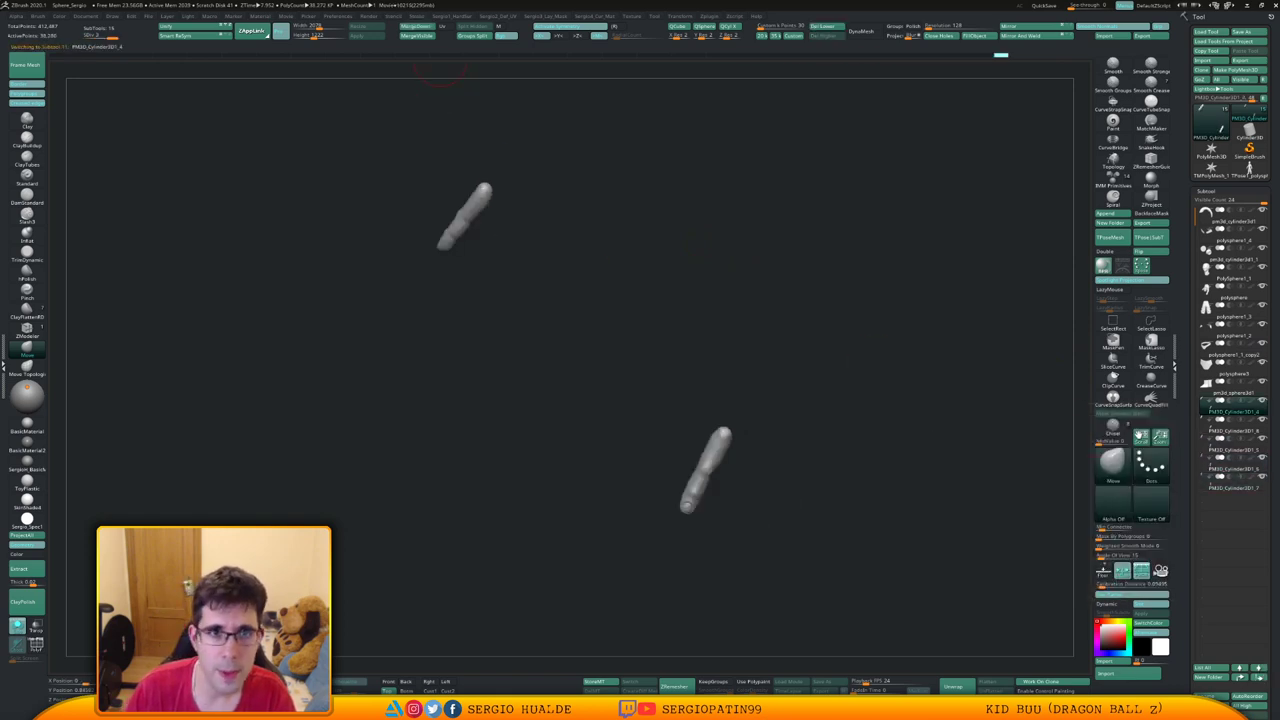
click(418, 28)
click(418, 28)
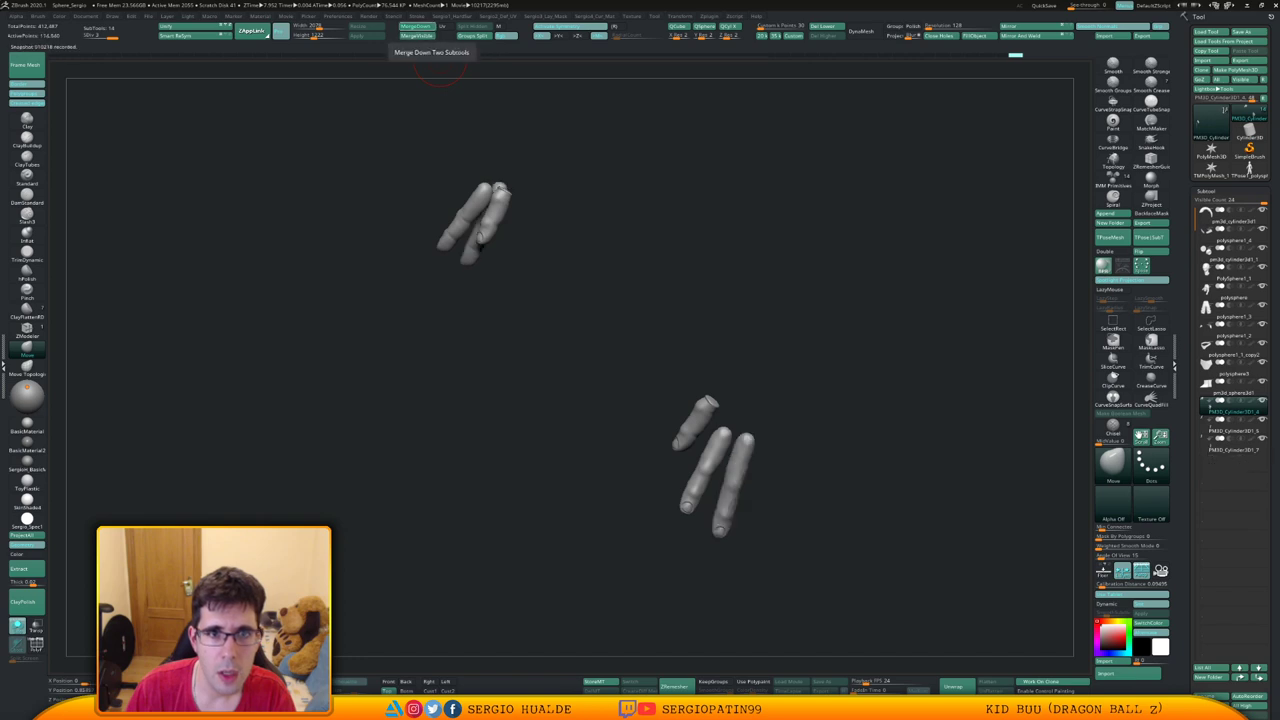
click(418, 30)
click(420, 29)
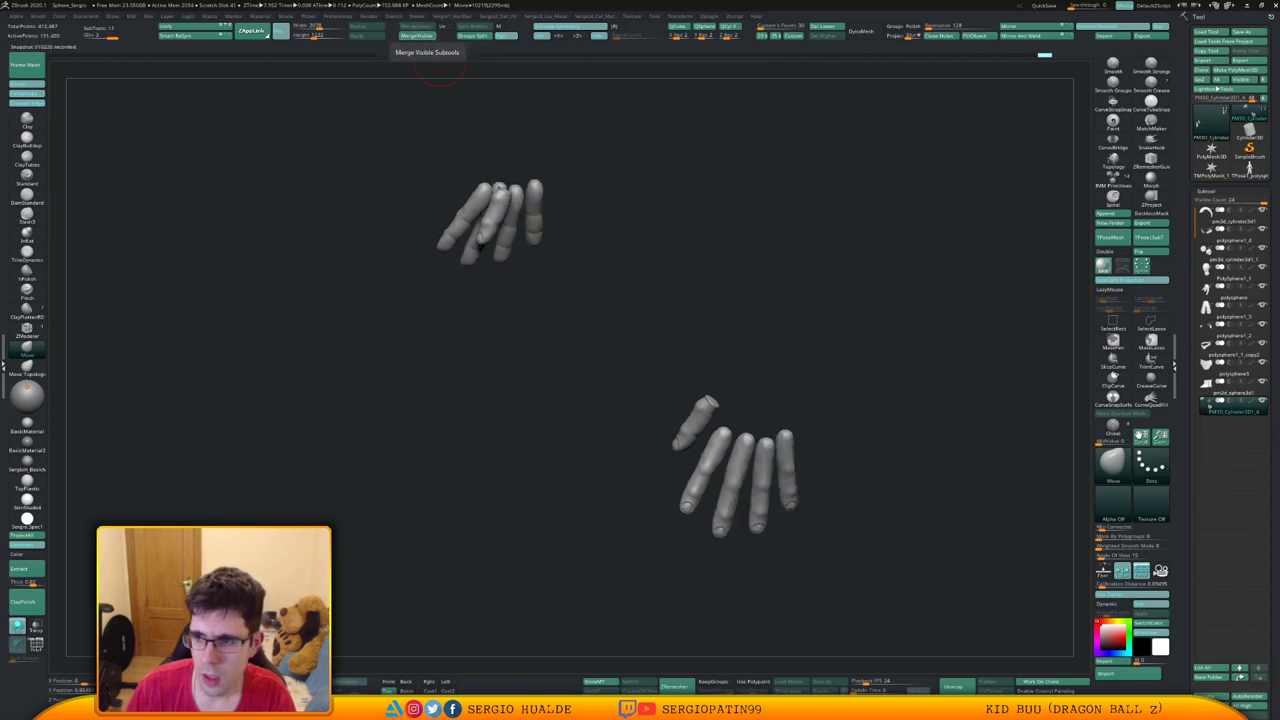
Move the merged fingers subtool to directly below the polysphere body subtool and select the first subtool, pm3d_cylinder3d1
mouse_move(760, 440)
ctrl+right_down()
mouse_move(766, 422)
mouse_move(788, 452)
ctrl+right_up()
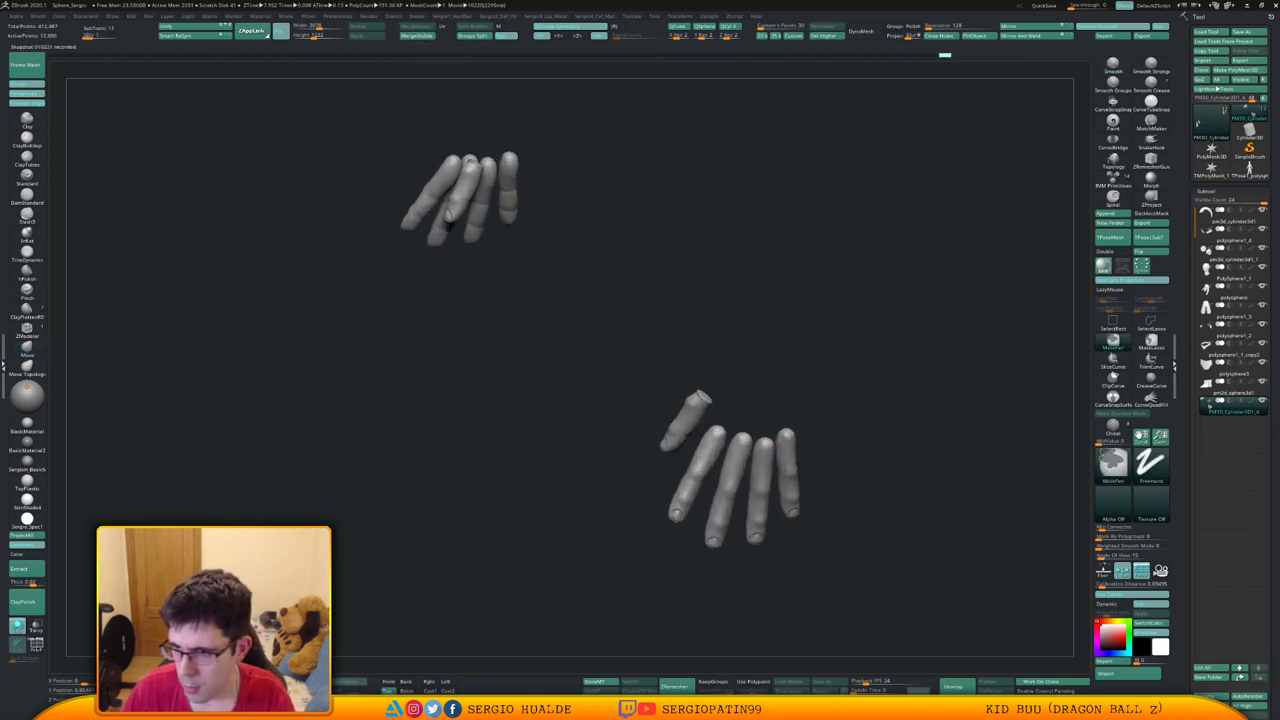
key(d)
drag(1232, 406, 1232, 296)
key(Up)
key(Up)
key(Up)
key(Up)
key(Up)
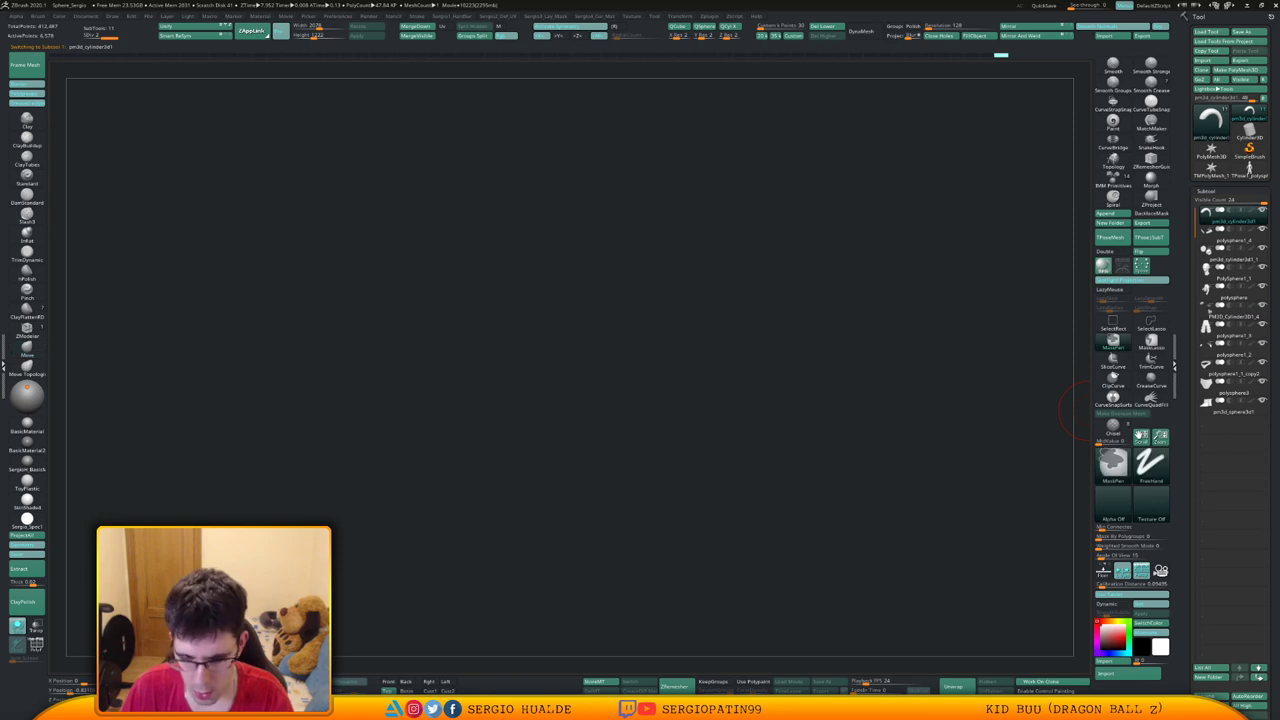
Create a subtool folder named Anatomia and place the head, eye, ear, body and finger subtools in it
click(1111, 223)
text(Acce)
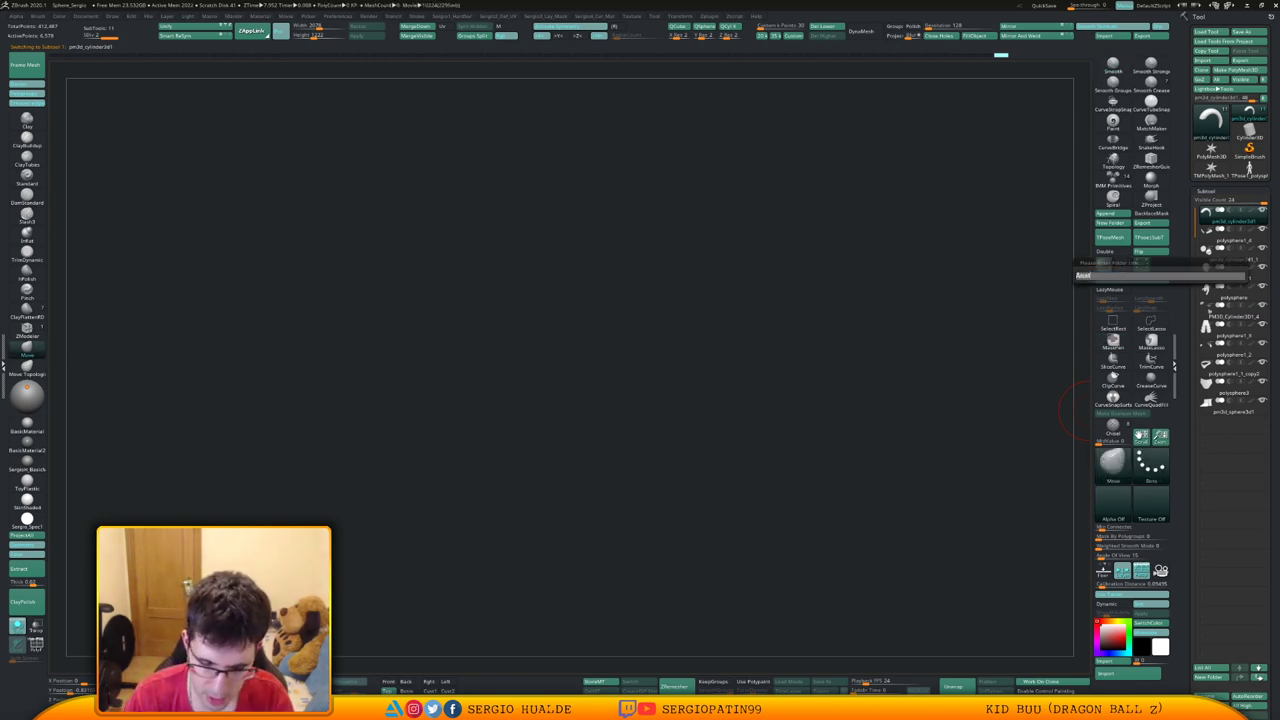
text(omia)
key(Return)
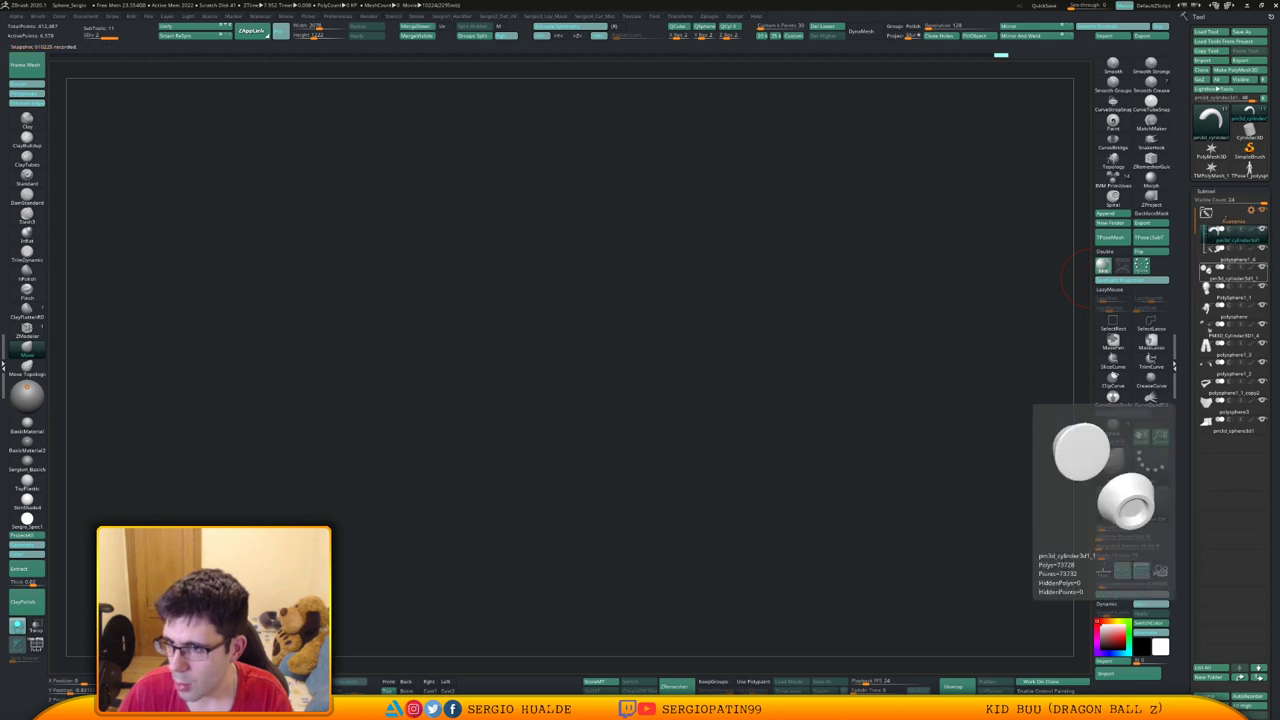
mouse_move(1225, 310)
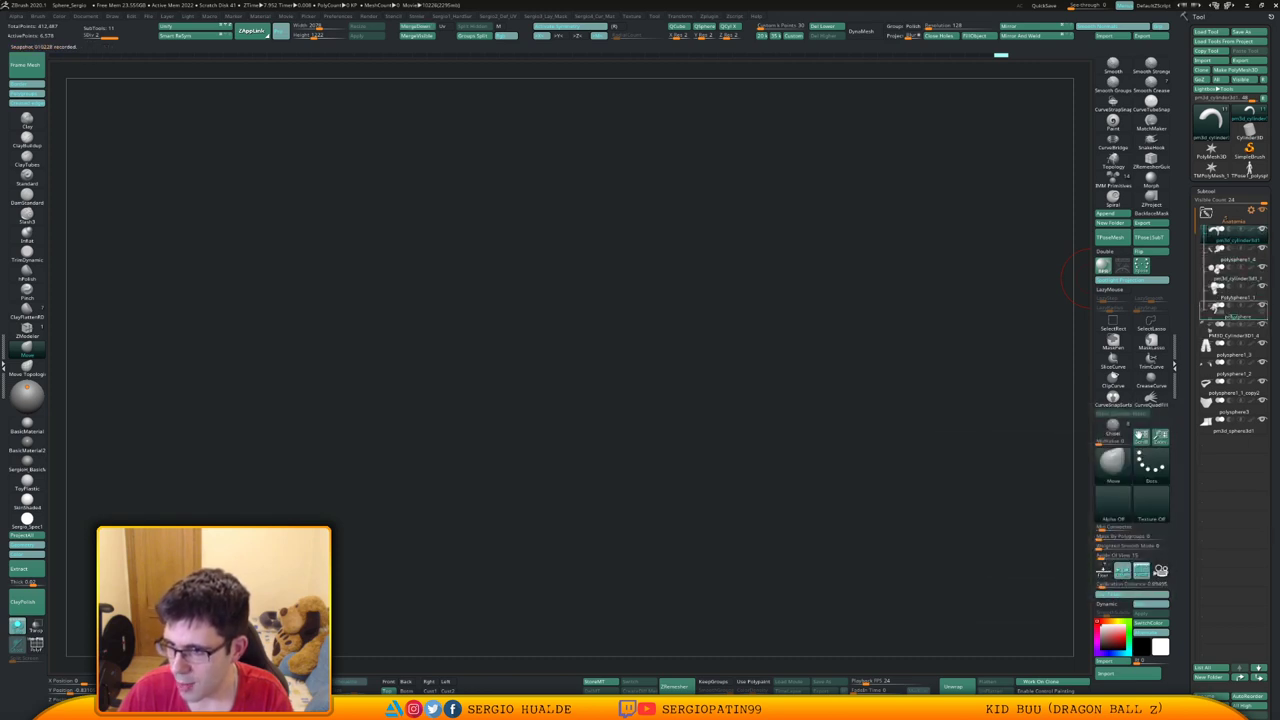
Select the trousers subtool polysphere1_3 and move it down to directly below polysphere3
click(1228, 350)
mouse_move(1228, 390)
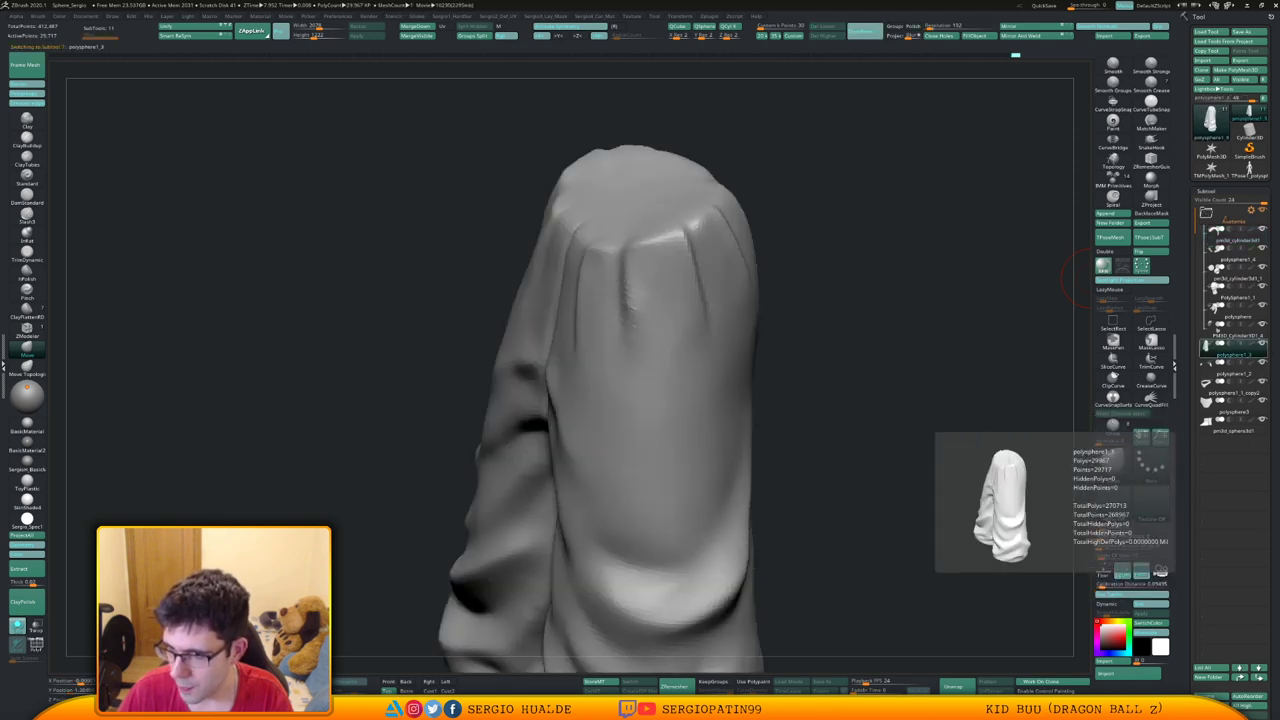
drag(1228, 350, 1228, 412)
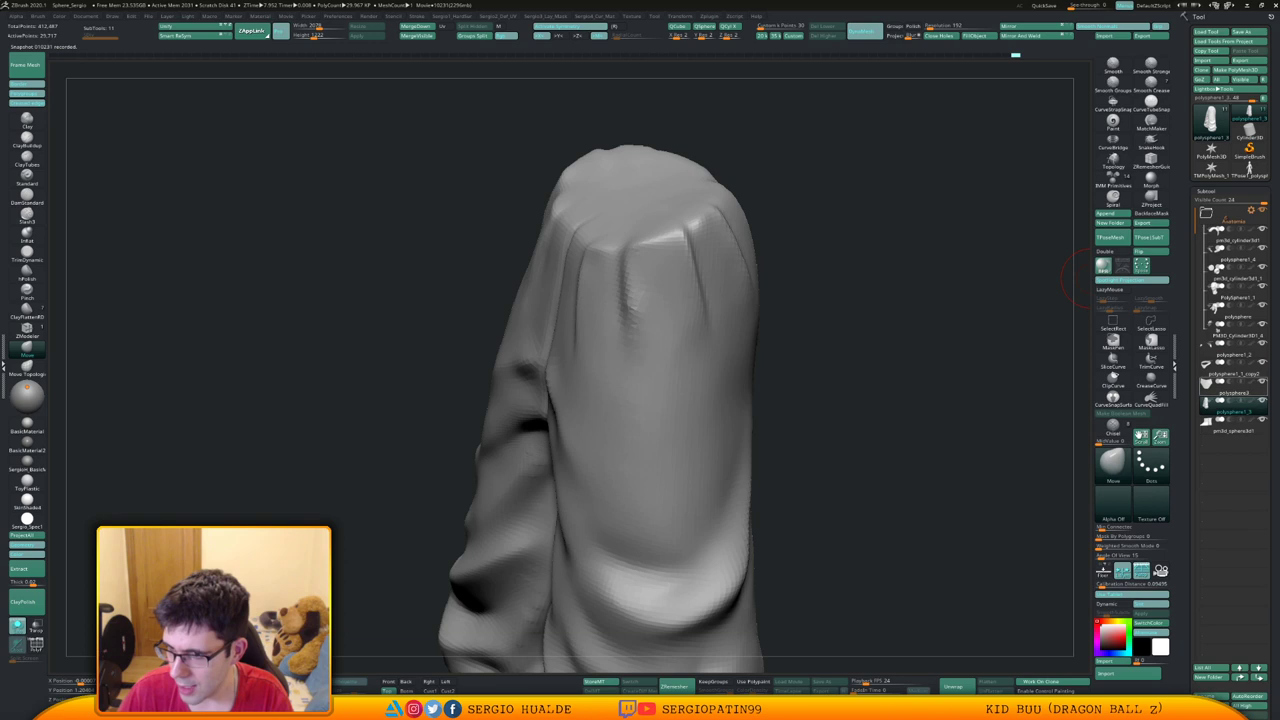
Create a folder named Ropa from the wristband subtool polysphere1_2 and place the belt, trousers and boots subtools in it
click(1228, 350)
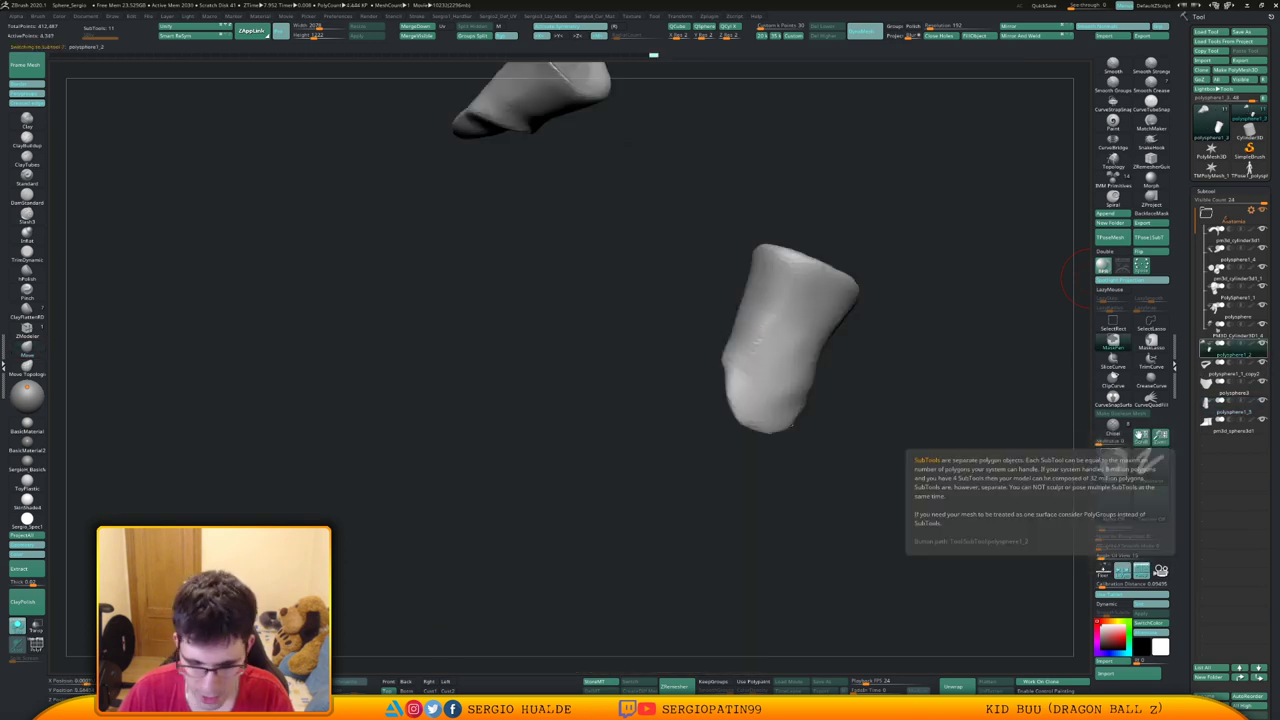
key(ctrl+g)
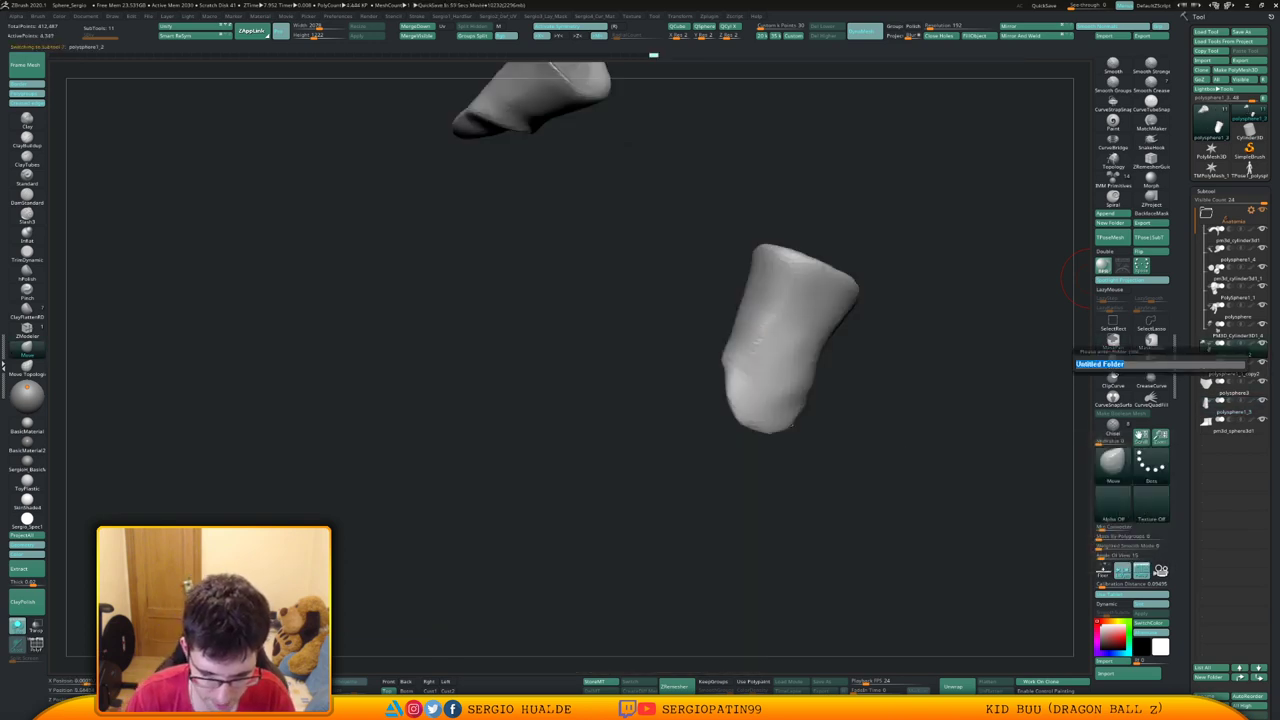
text(Re)
key(Return)
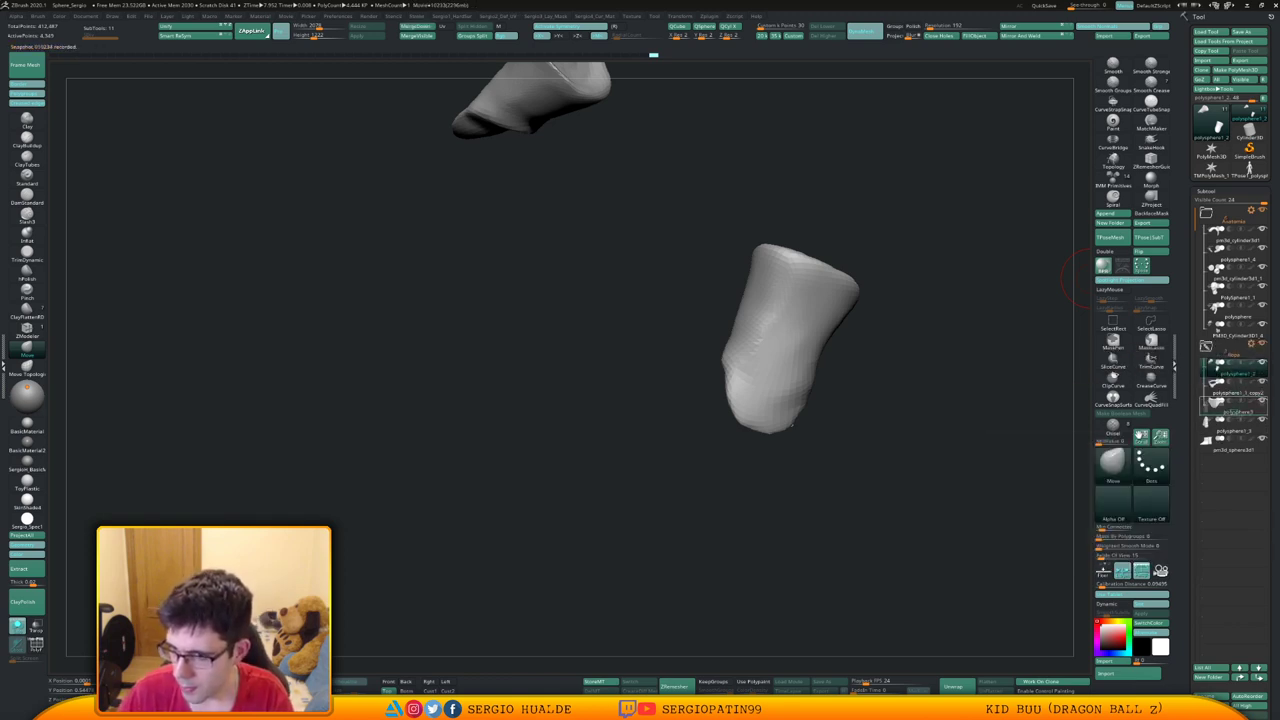
mouse_move(1222, 443)
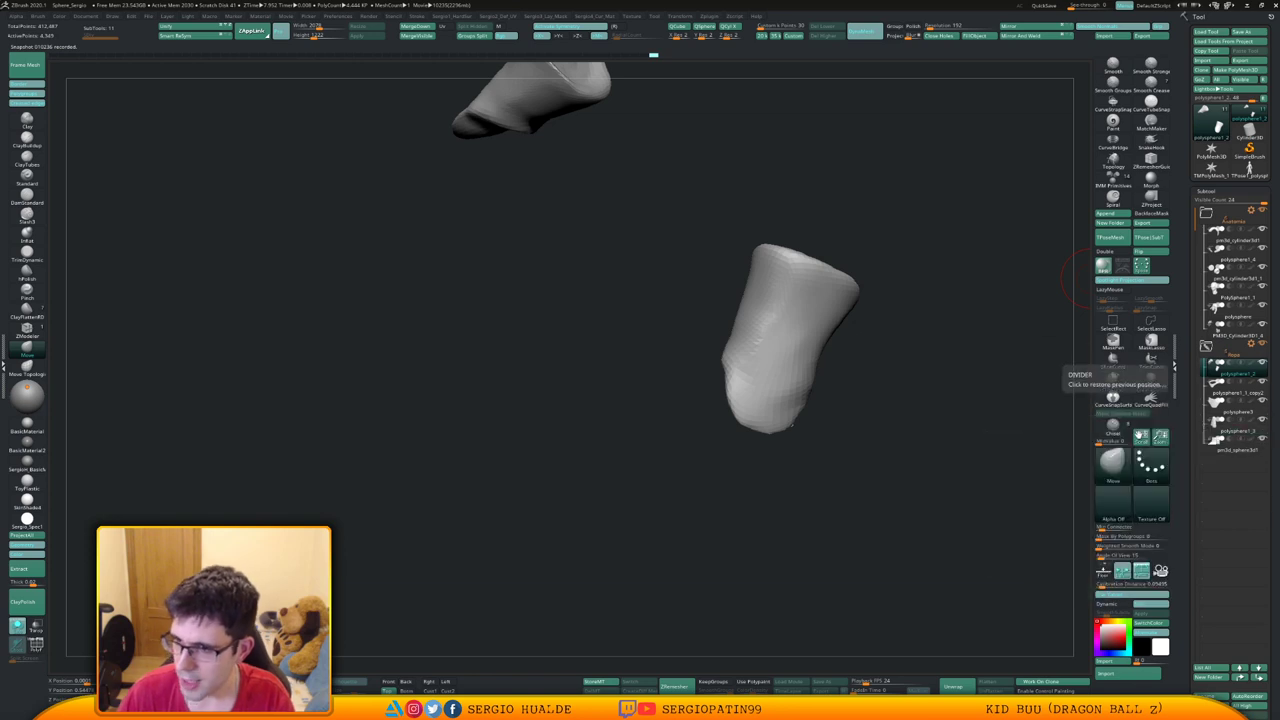
Show the whole model again, select the merged fingers subtool and hide the wristbands to expose the wrists
right_drag(961, 413, 969, 426)
key(alt+s)
ctrl+right_drag(854, 466, 880, 400)
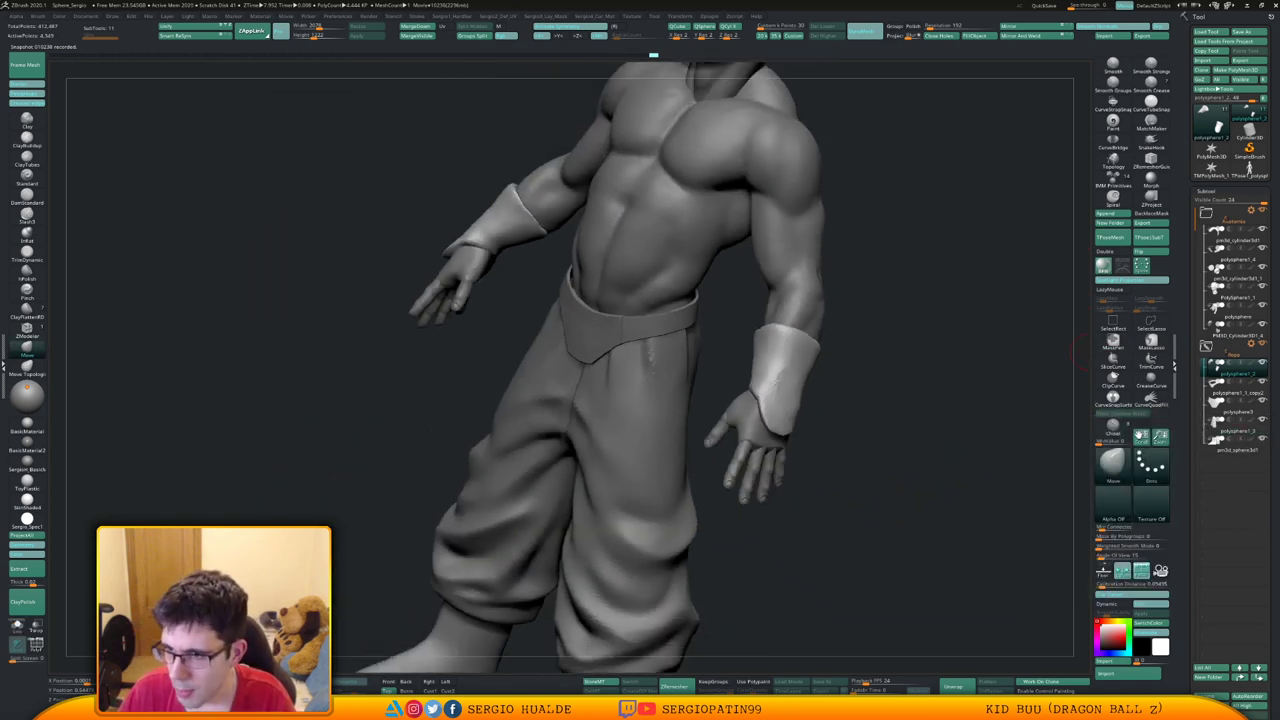
click(1236, 331)
click(1262, 363)
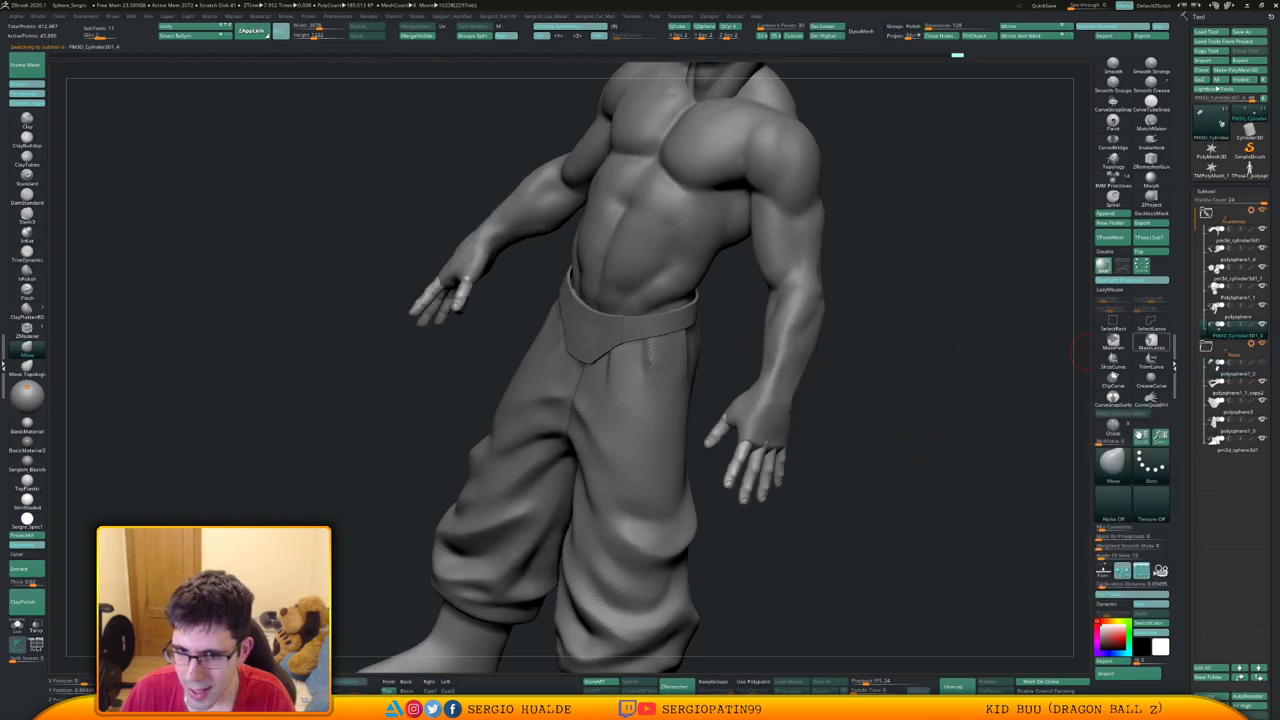
drag(826, 410, 781, 428)
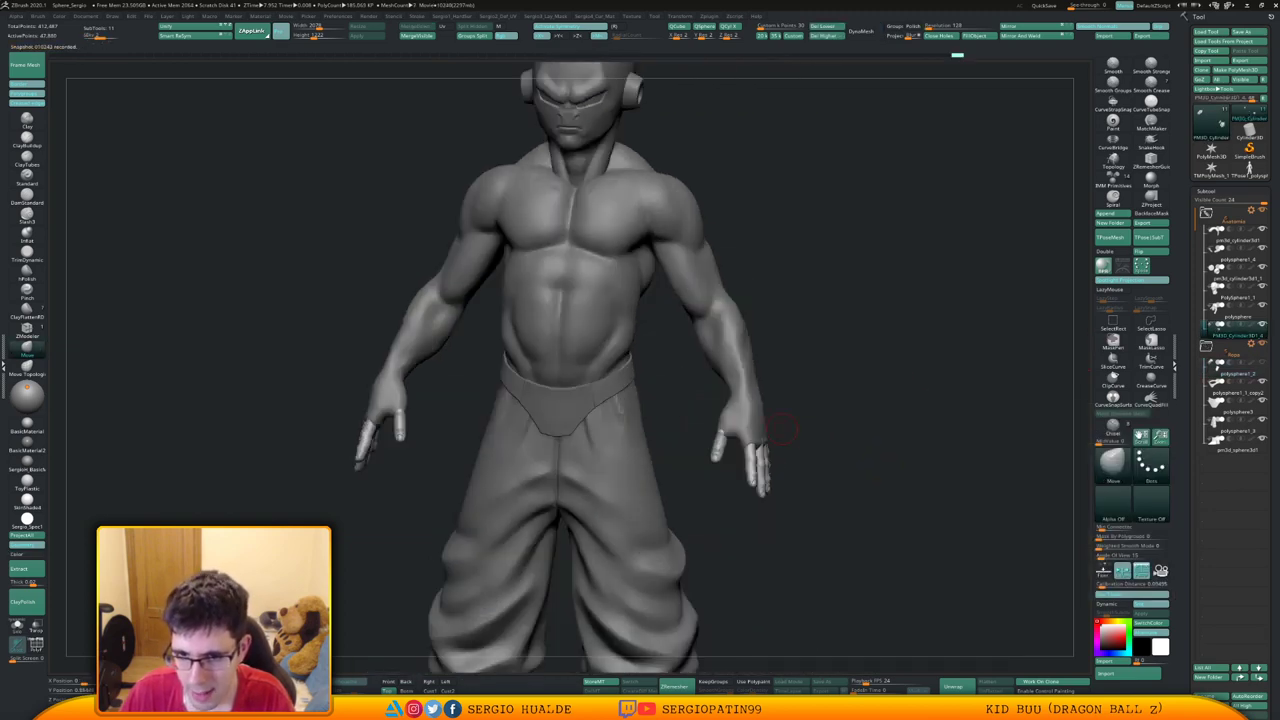
Select the body subtool and reshape the wrist and the palm around the thumb's base with the Move brush
alt+click(757, 416)
ctrl+right_drag(757, 416, 750, 464)
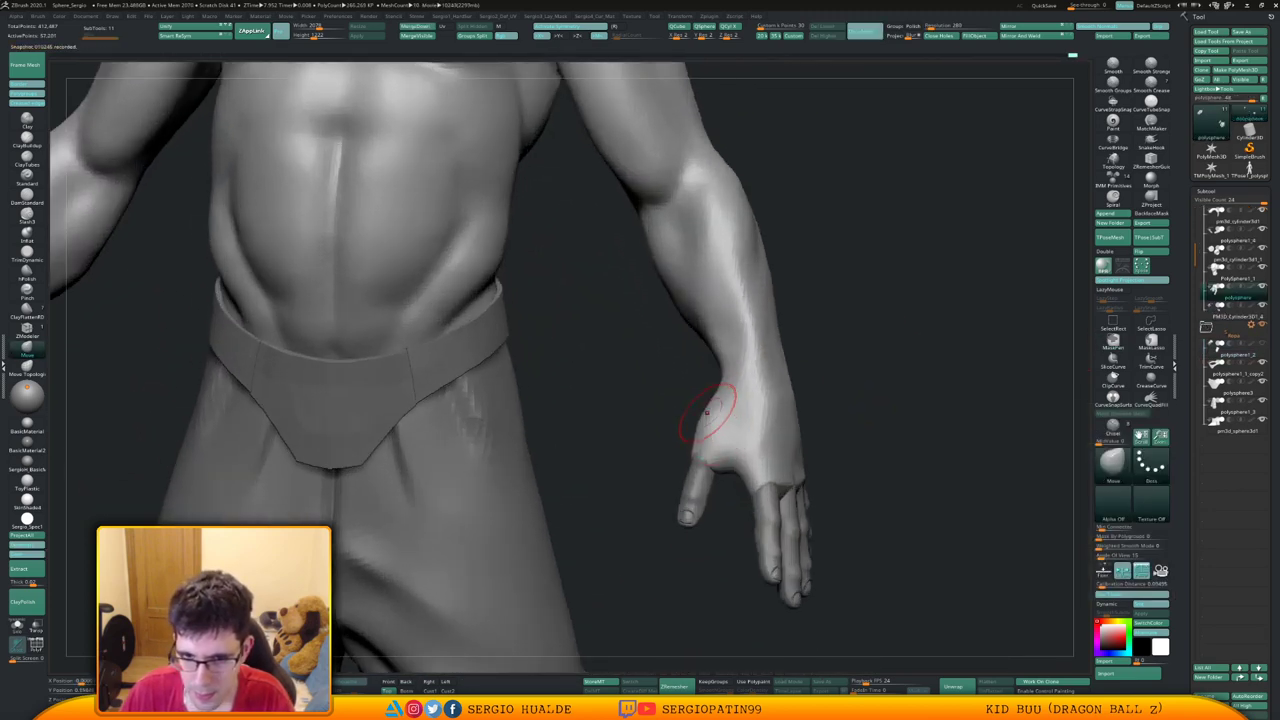
mouse_move(708, 418)
right_down()
mouse_move(672, 440)
mouse_move(717, 429)
mouse_move(708, 409)
right_up()
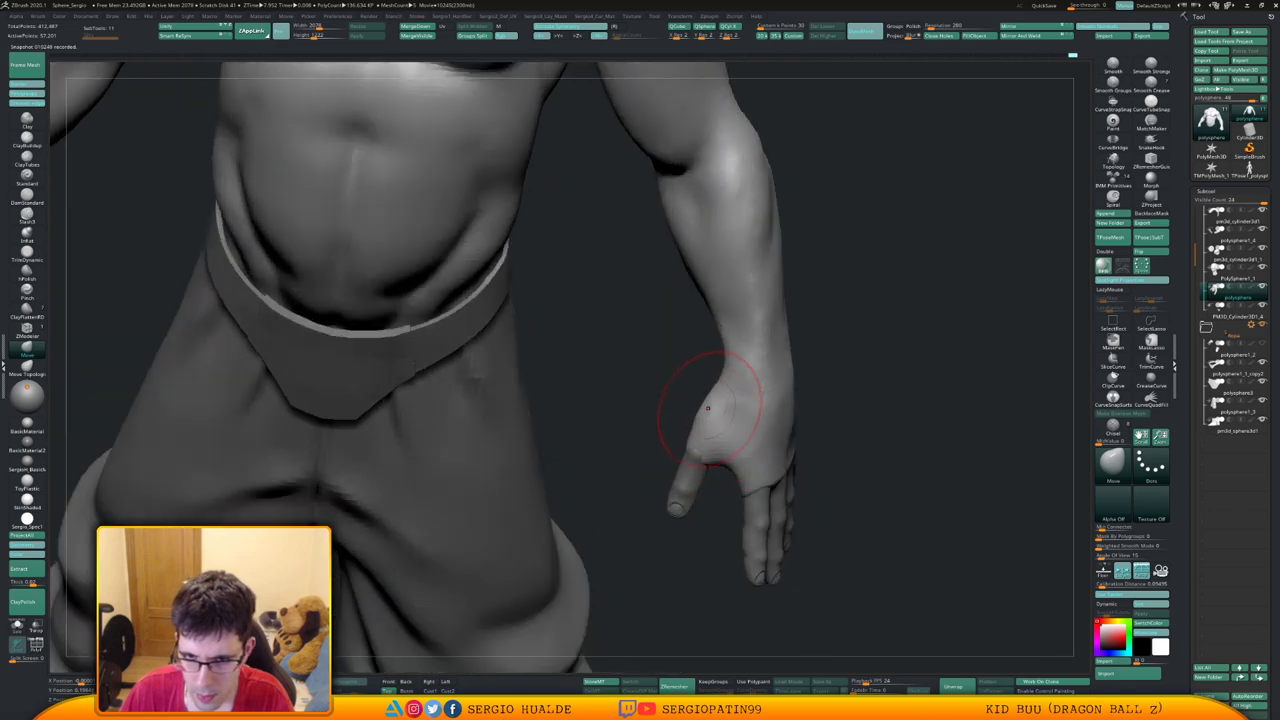
drag(724, 350, 701, 412)
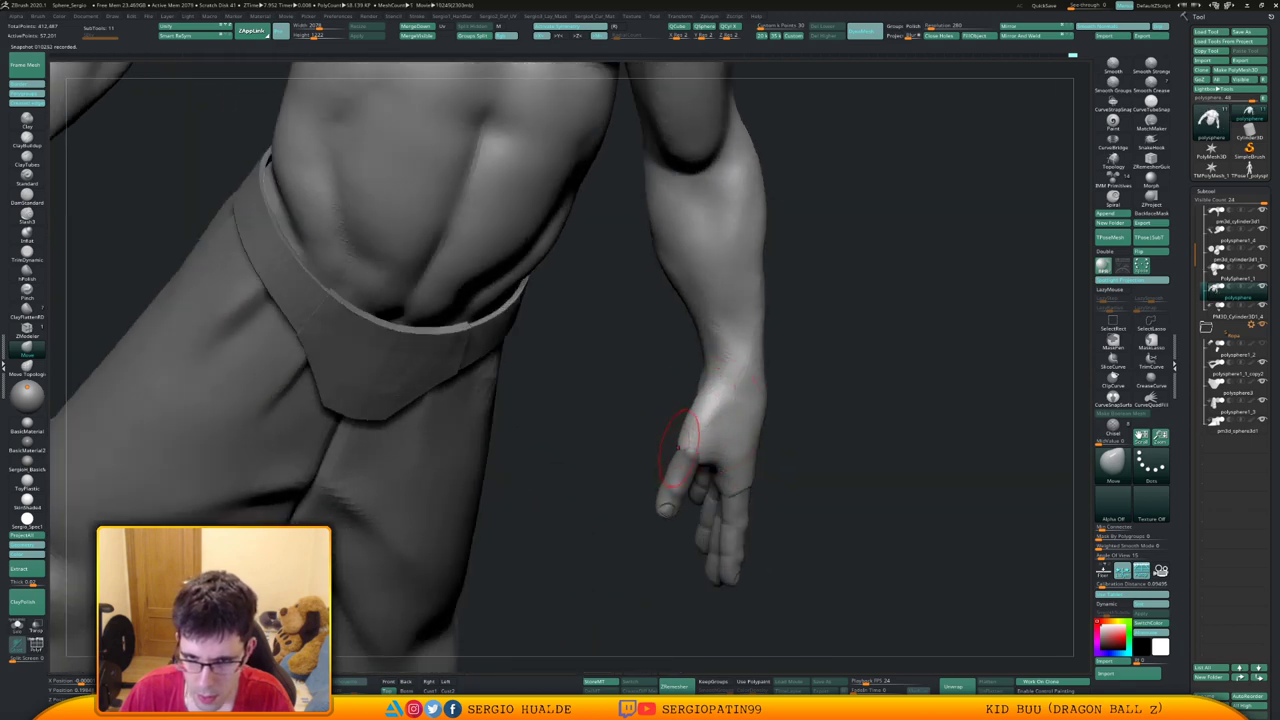
right_drag(711, 432, 683, 437)
Refine the palm's shape and its outer edge beside the little finger with the Move brush
key(1)
right_drag(612, 490, 657, 504)
drag(655, 500, 600, 509)
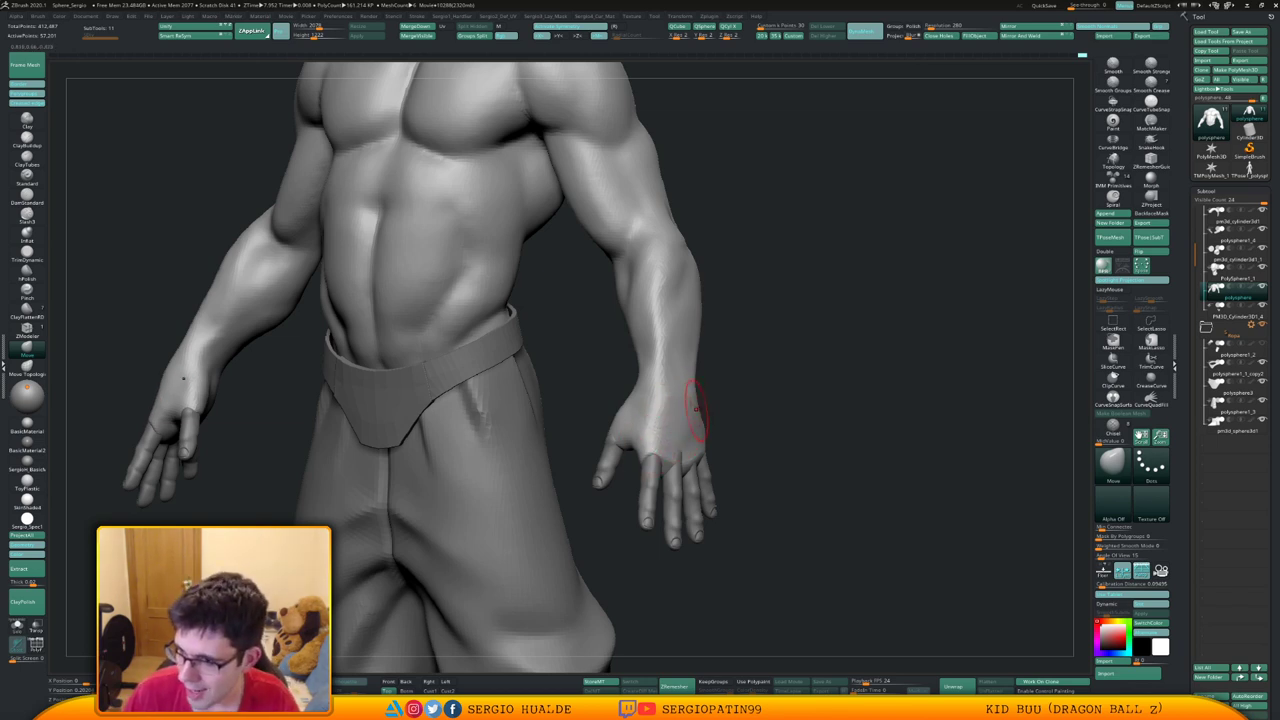
drag(718, 442, 723, 444)
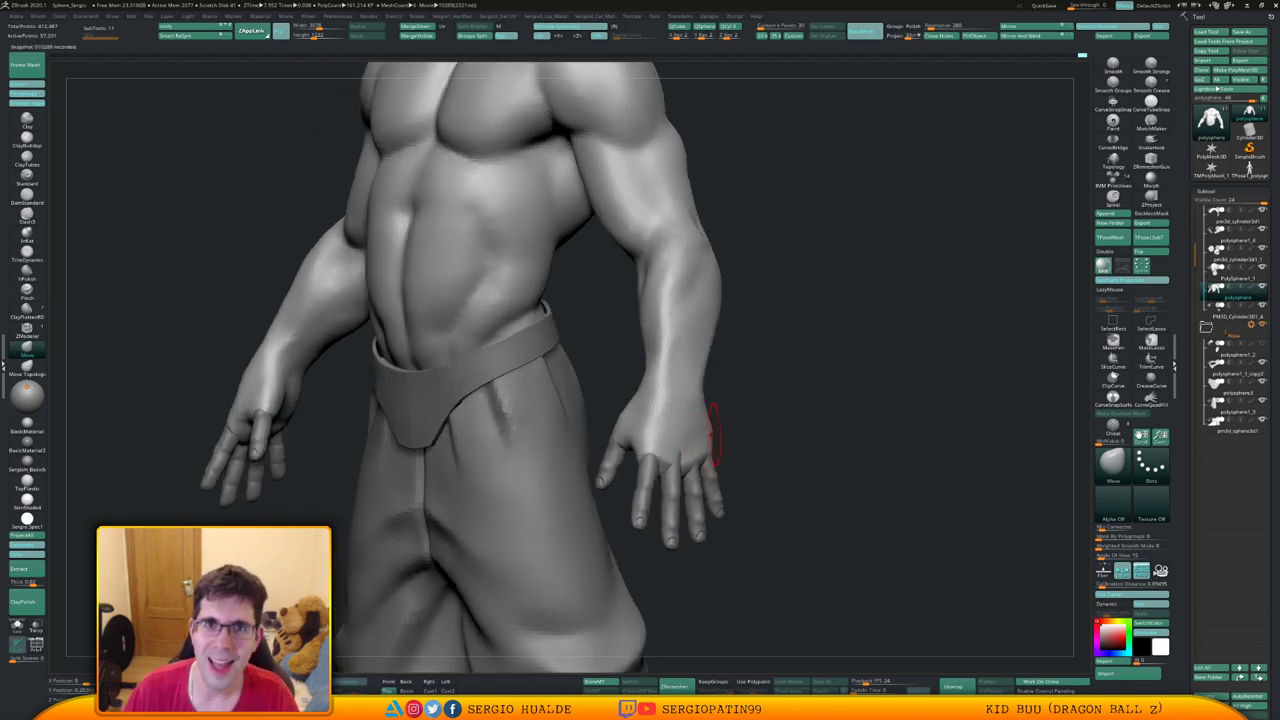
drag(780, 437, 733, 408)
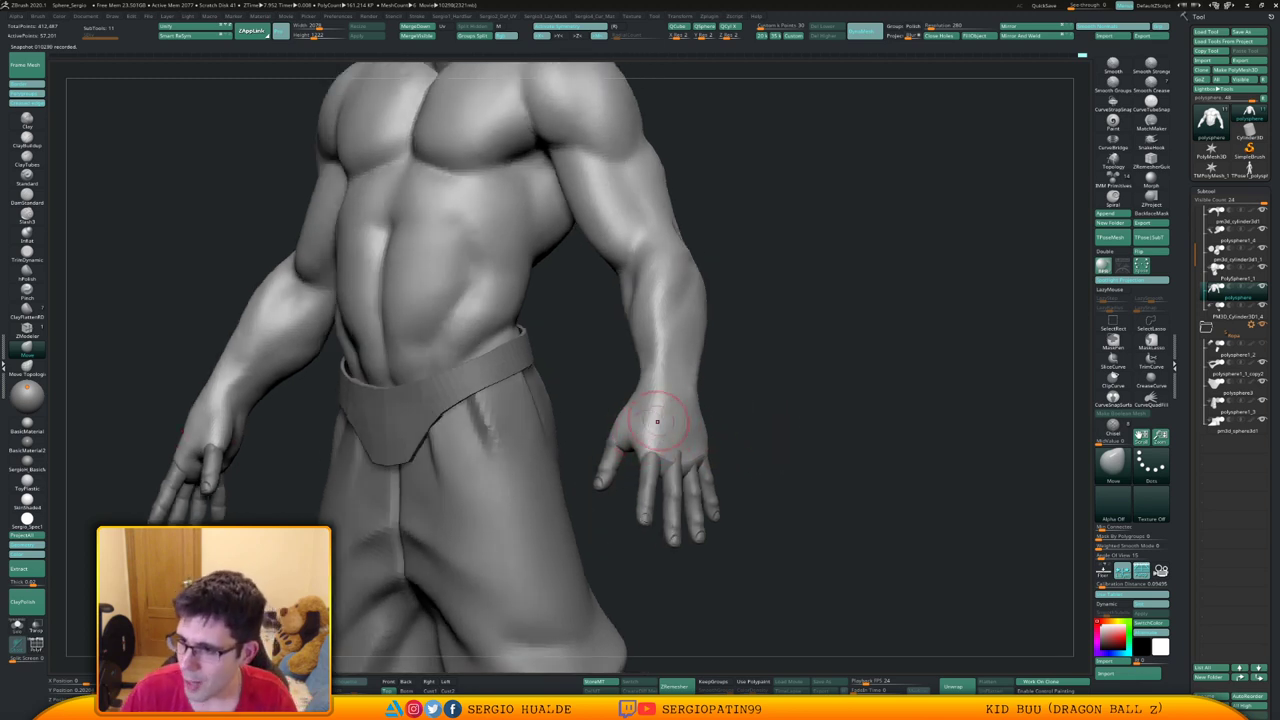
Adjust the side of the torso below the chest with the Move brush
mouse_move(657, 421)
ctrl+right_down()
mouse_move(655, 392)
mouse_move(672, 431)
ctrl+right_up()
alt+right_drag(672, 431, 638, 402)
right_drag(638, 402, 685, 415)
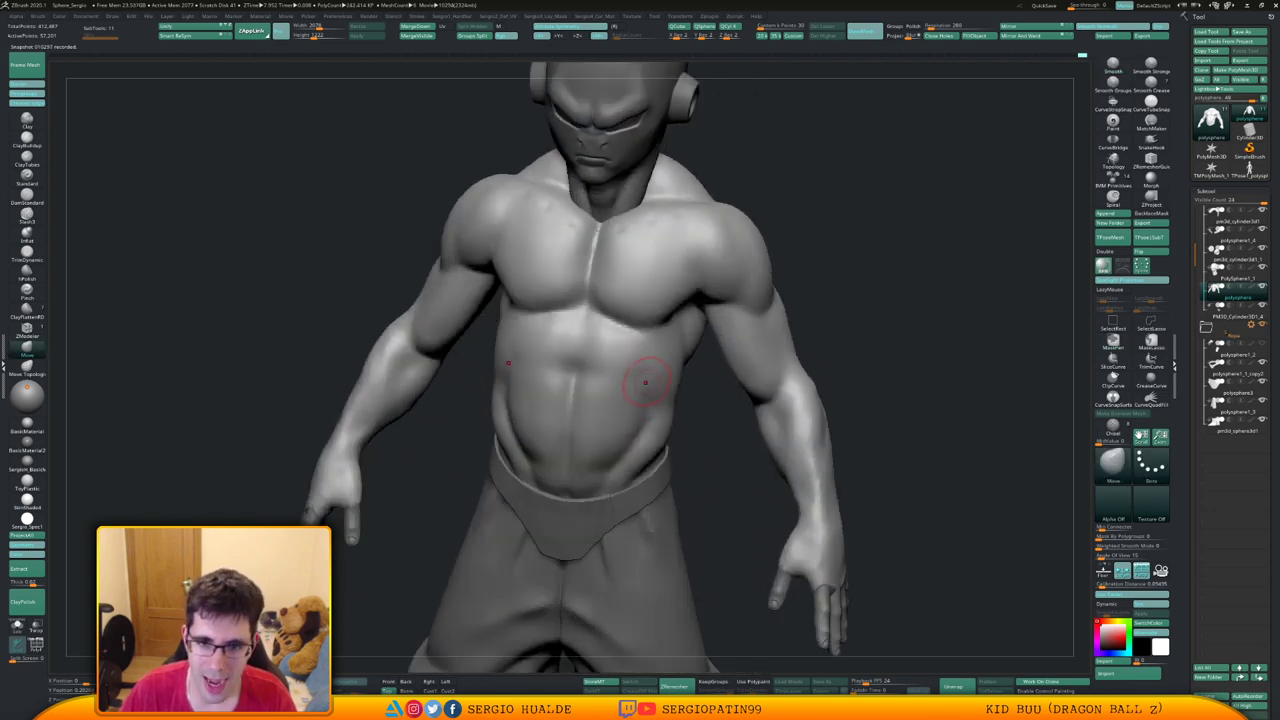
drag(666, 390, 701, 361)
ctrl+right_drag(655, 388, 730, 407)
mouse_move(764, 434)
right_down()
mouse_move(622, 325)
mouse_move(640, 423)
right_up()
Select the head subtool and adjust the lower face with the Move brush
alt+click(626, 318)
drag(642, 428, 622, 472)
mouse_move(608, 435)
right_down()
mouse_move(662, 366)
mouse_move(651, 271)
mouse_move(663, 351)
right_up()
right_click(662, 351)
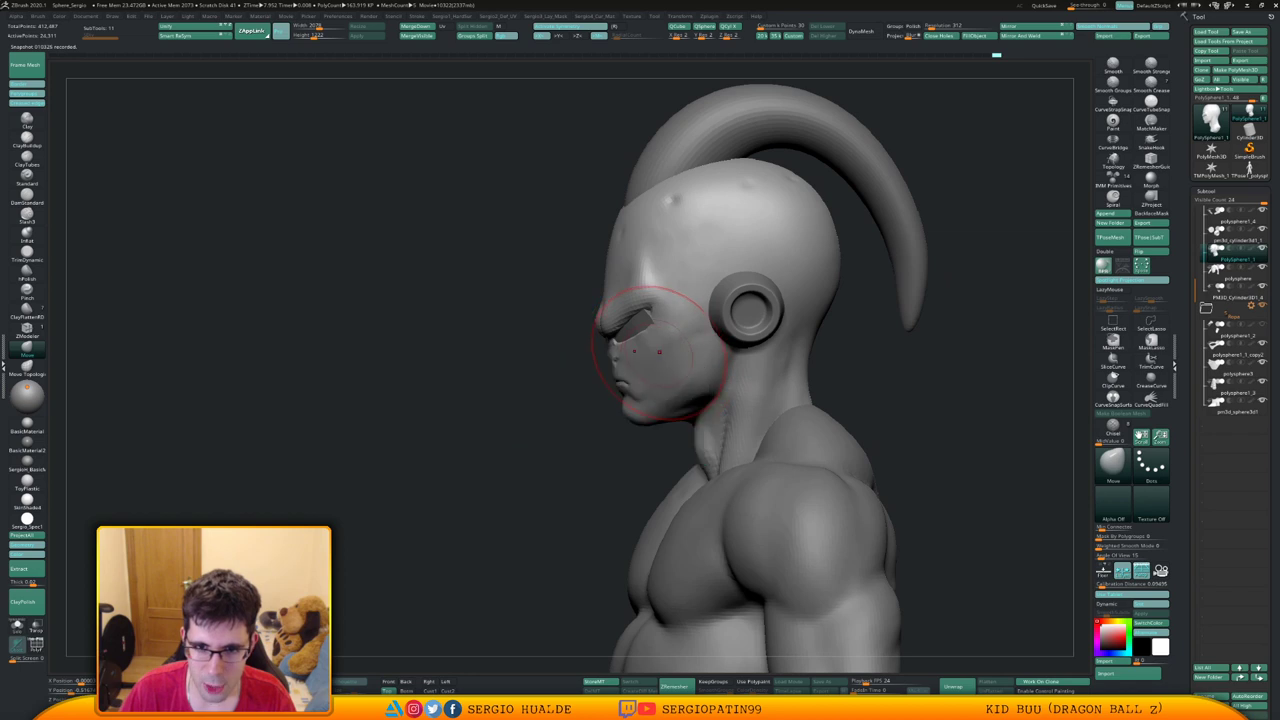
Undo the last face stroke and reshape the eye socket's edge in profile with the Move brush
drag(663, 351, 656, 357)
mouse_move(655, 354)
right_down()
mouse_move(648, 346)
mouse_move(672, 353)
mouse_move(590, 324)
mouse_move(640, 365)
right_up()
right_drag(640, 365, 668, 338)
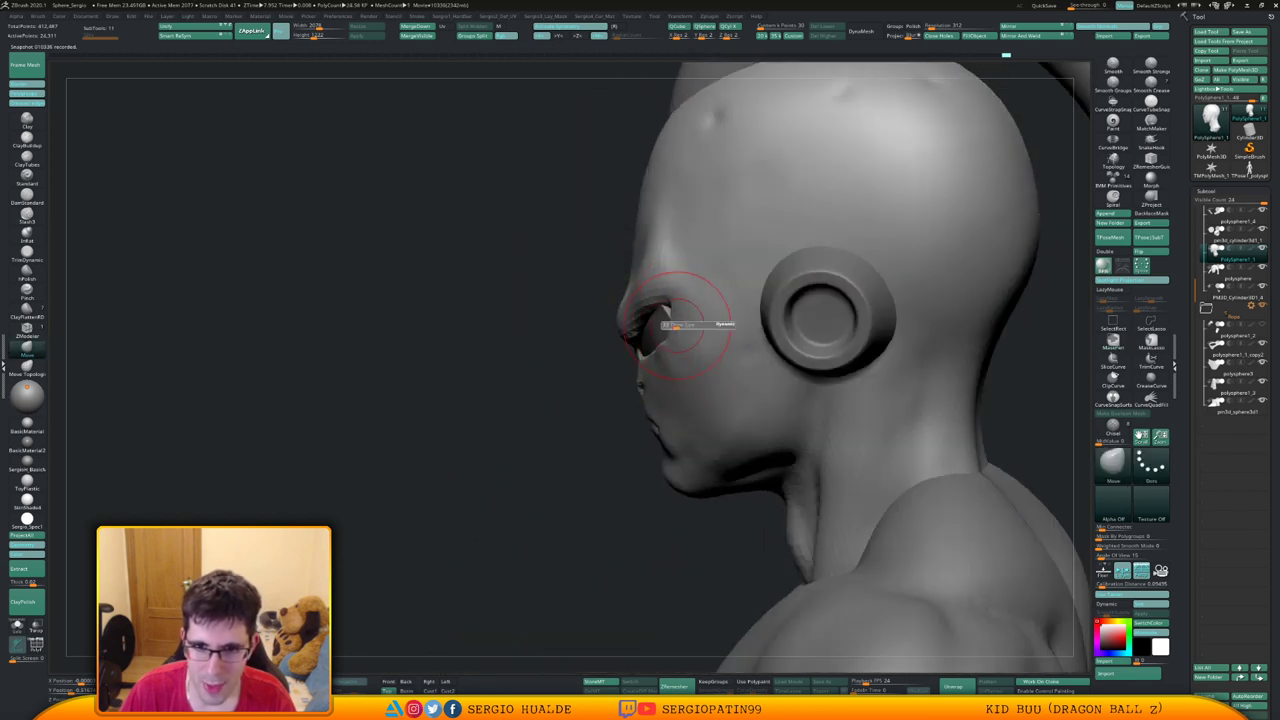
key(ctrl+z)
drag(646, 320, 652, 322)
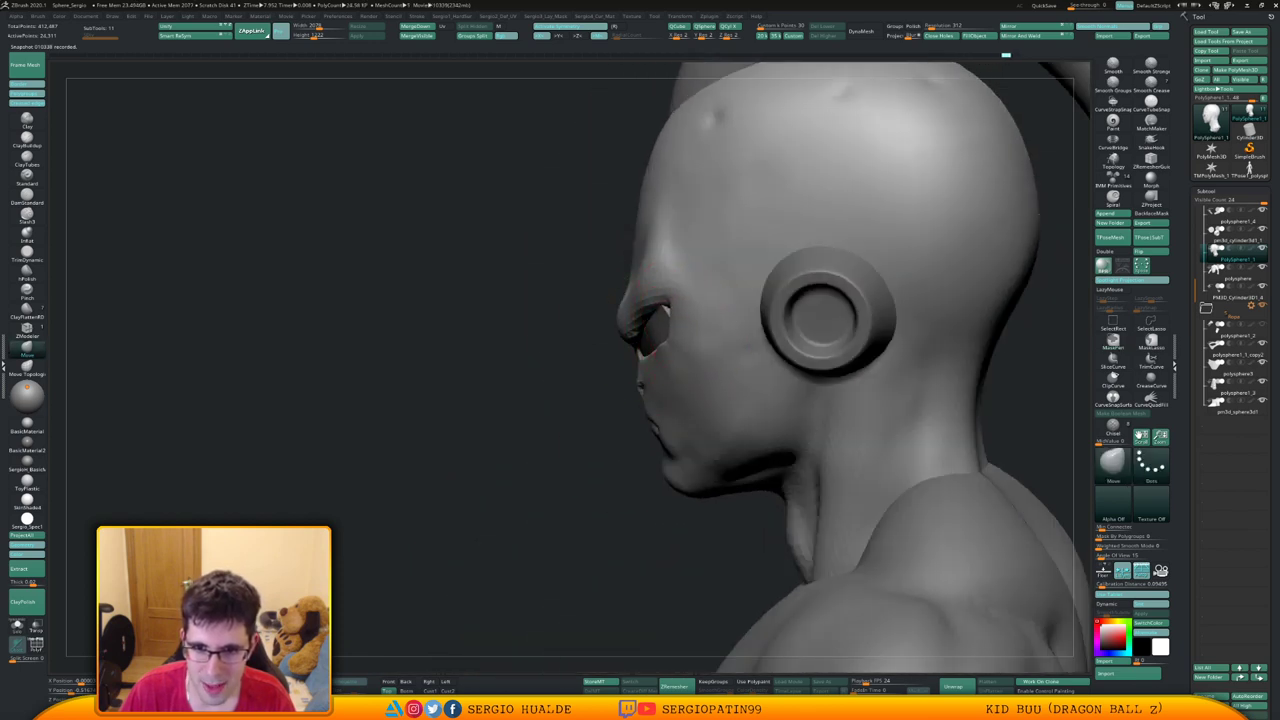
Select the eyes subtool polysphere1_4 and fit its outer corner into the eye socket with the Move brush
mouse_move(646, 322)
right_down()
mouse_move(680, 323)
mouse_move(655, 327)
right_up()
alt+click(678, 323)
key(s)
drag(652, 328, 690, 309)
key(shift+d)
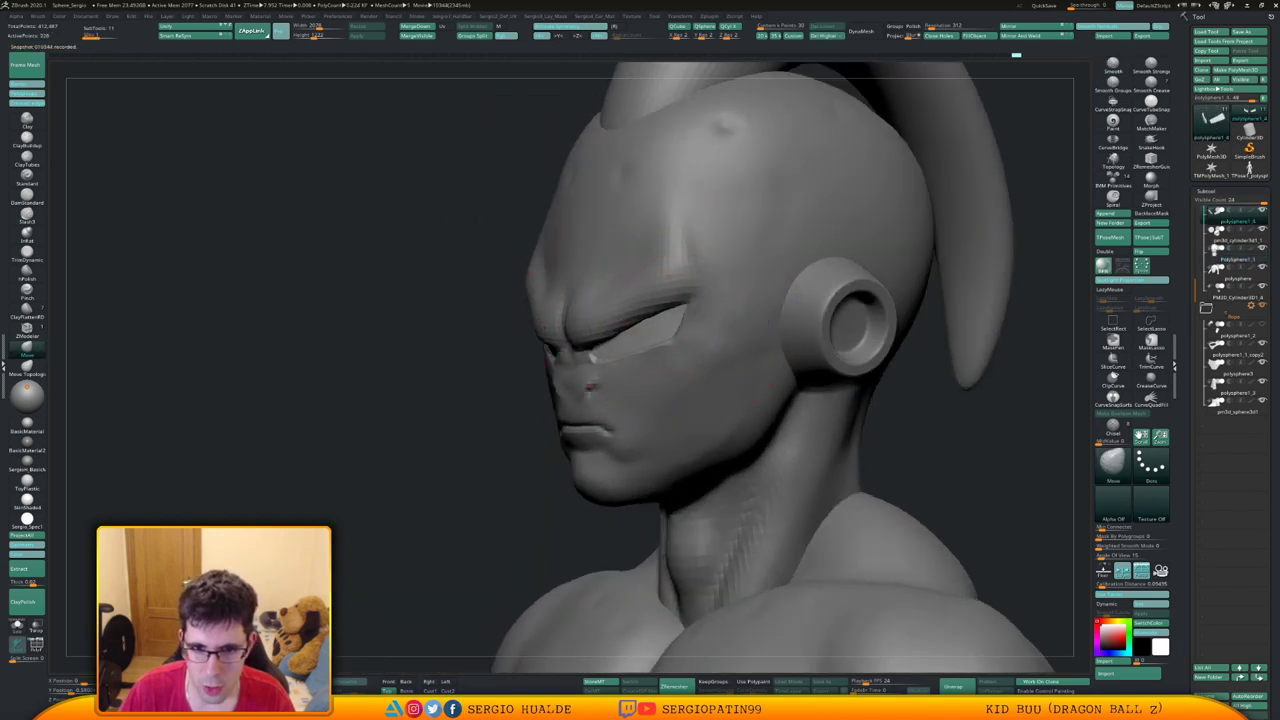
right_drag(623, 332, 614, 343)
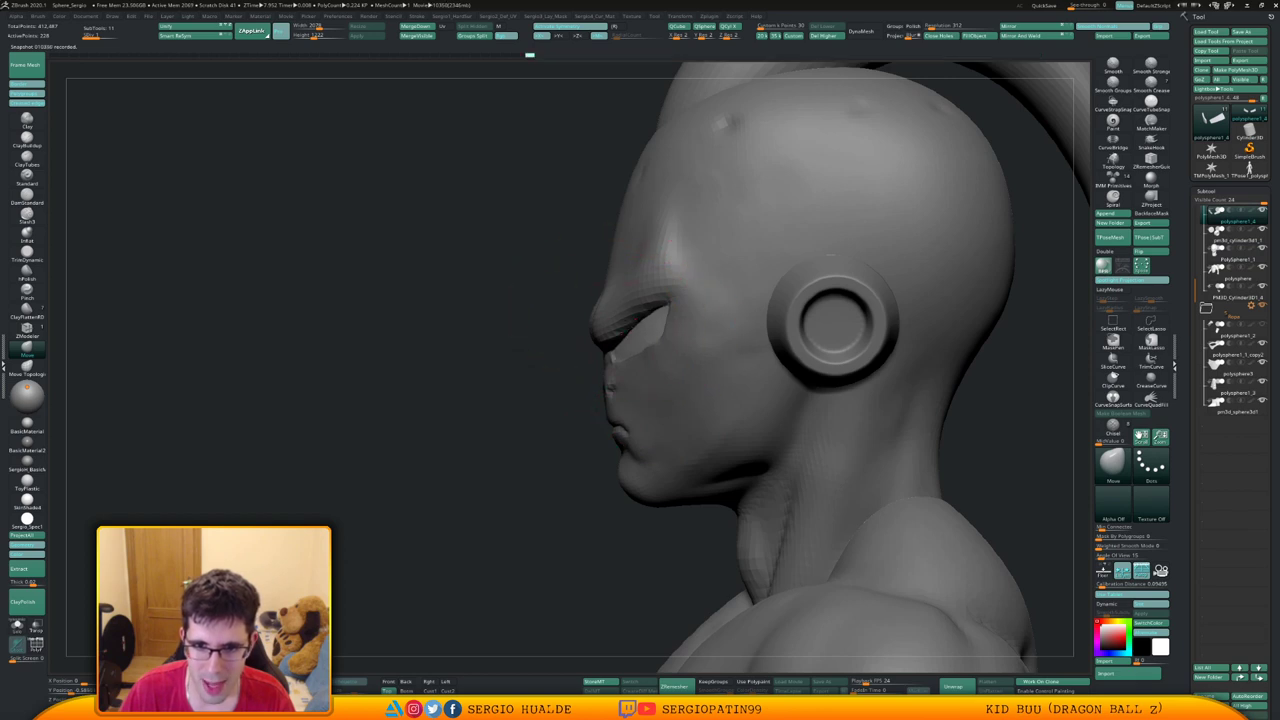
mouse_move(614, 343)
right_down()
mouse_move(686, 300)
mouse_move(671, 400)
right_up()
ctrl+right_drag(637, 358, 643, 330)
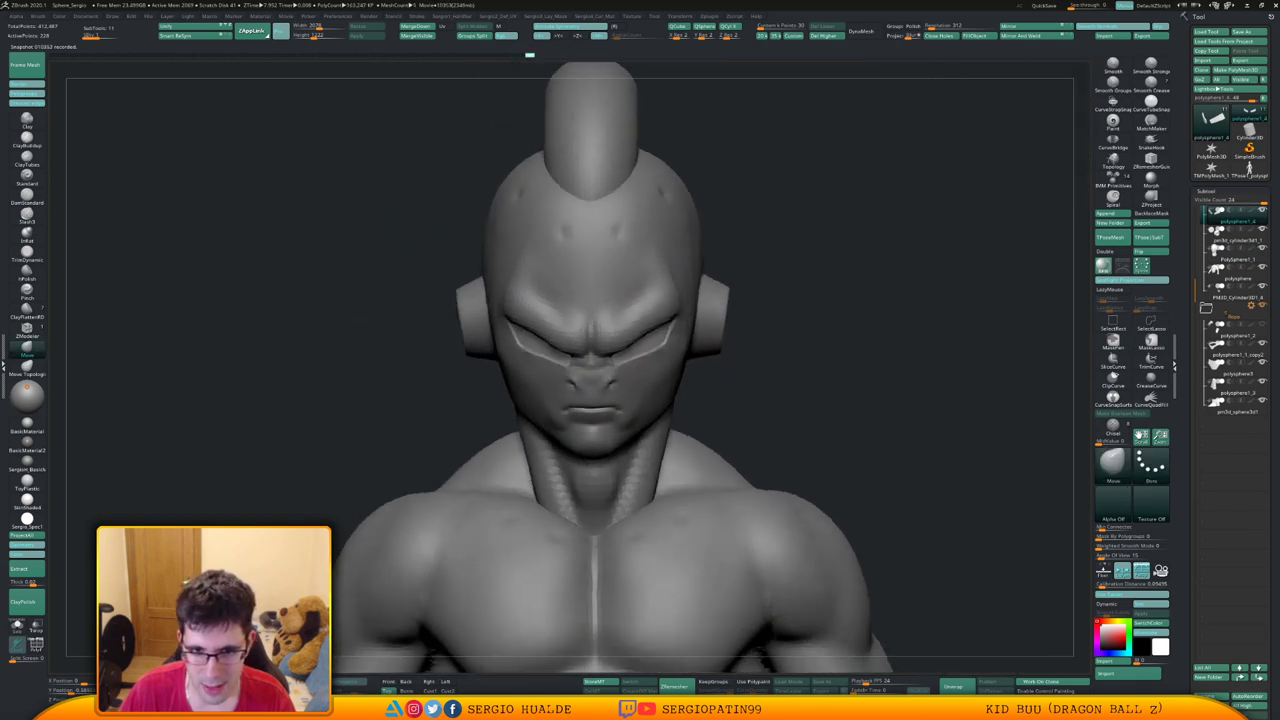
Select the head subtool PolySphere1_1 and adjust the cheek below the eye socket with the Move brush
alt+click(645, 366)
key(s)
drag(643, 373, 633, 373)
ctrl+right_drag(635, 372, 640, 400)
mouse_move(690, 380)
right_down()
mouse_move(611, 366)
mouse_move(615, 355)
right_up()
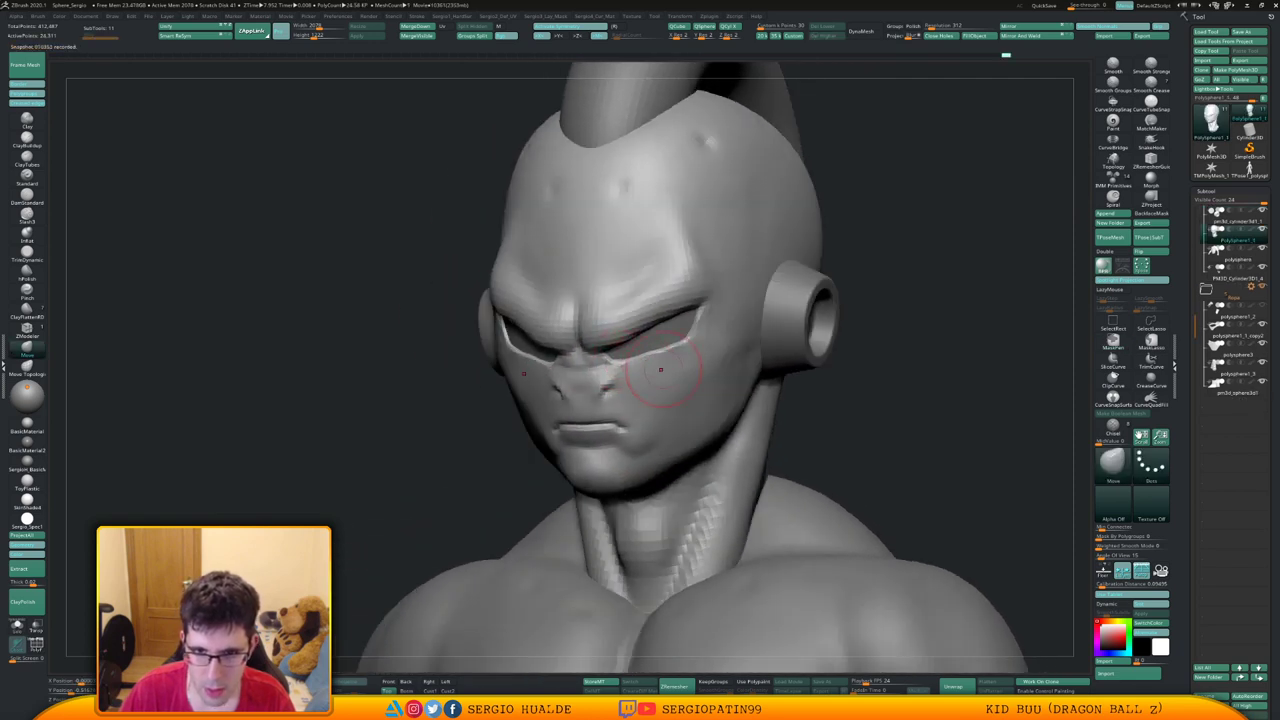
right_drag(643, 362, 650, 363)
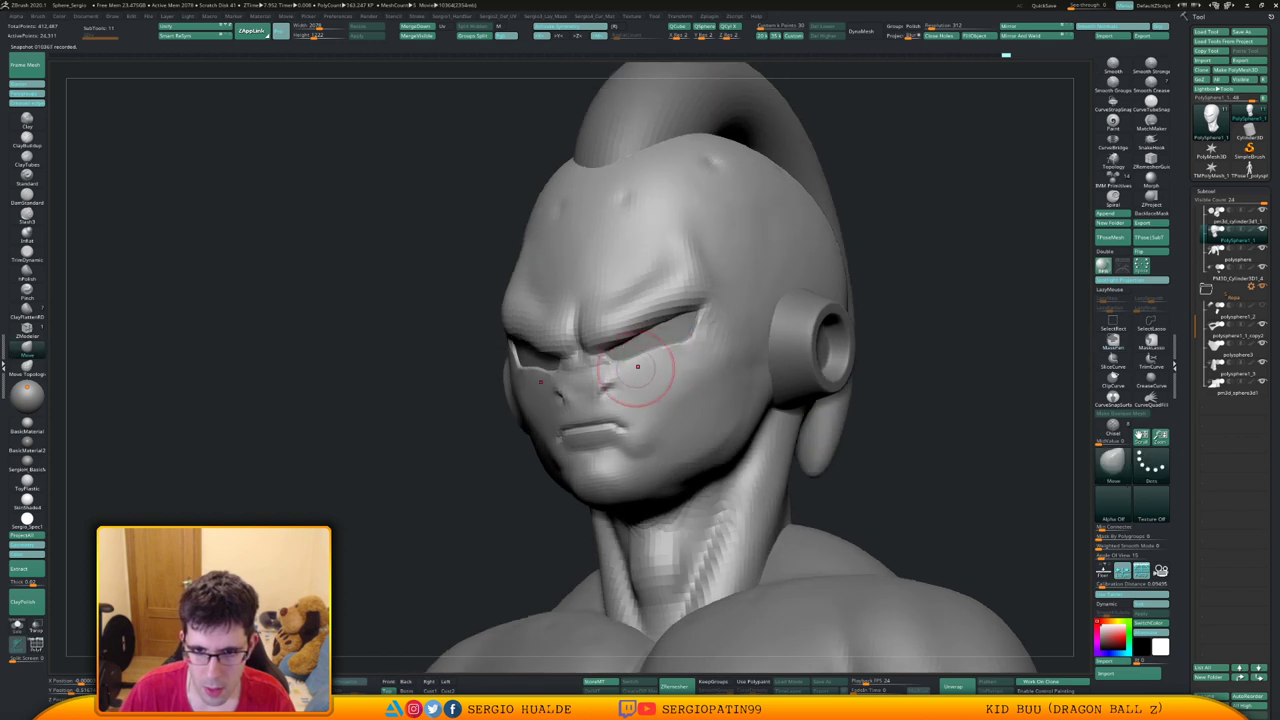
drag(630, 371, 637, 366)
key(s)
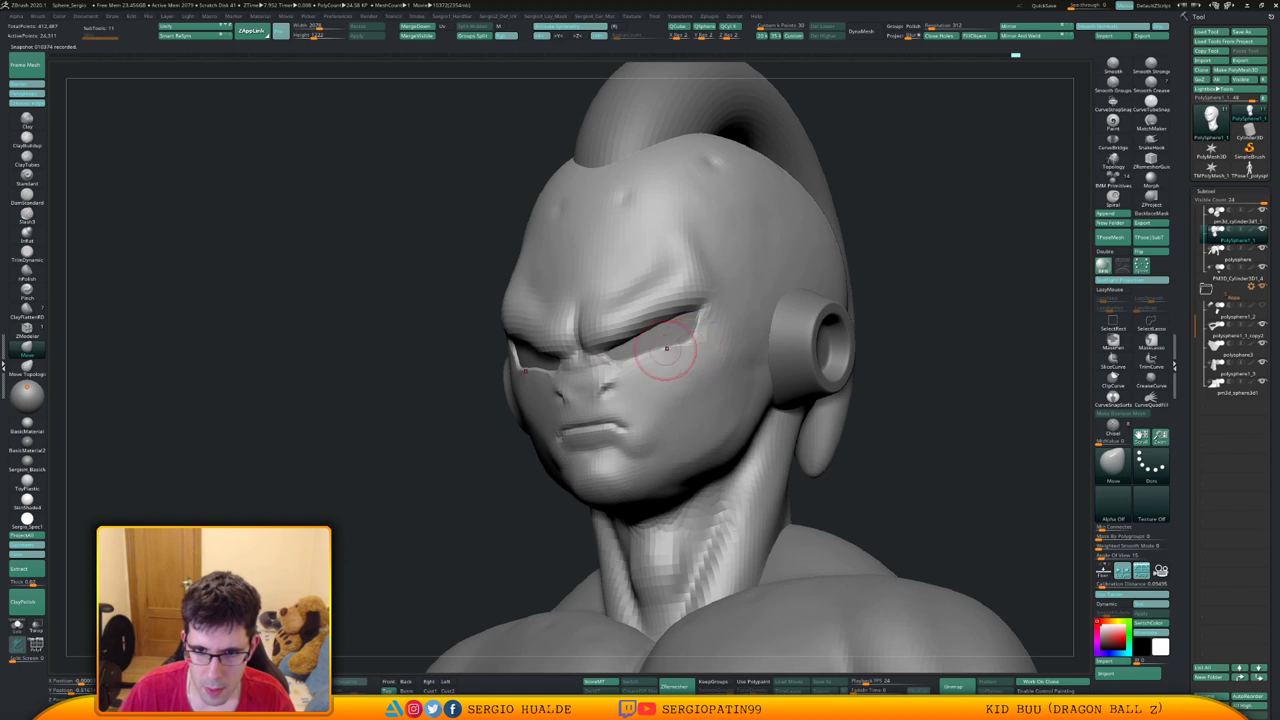
drag(643, 364, 644, 358)
right_drag(667, 352, 620, 376)
right_drag(620, 376, 630, 368)
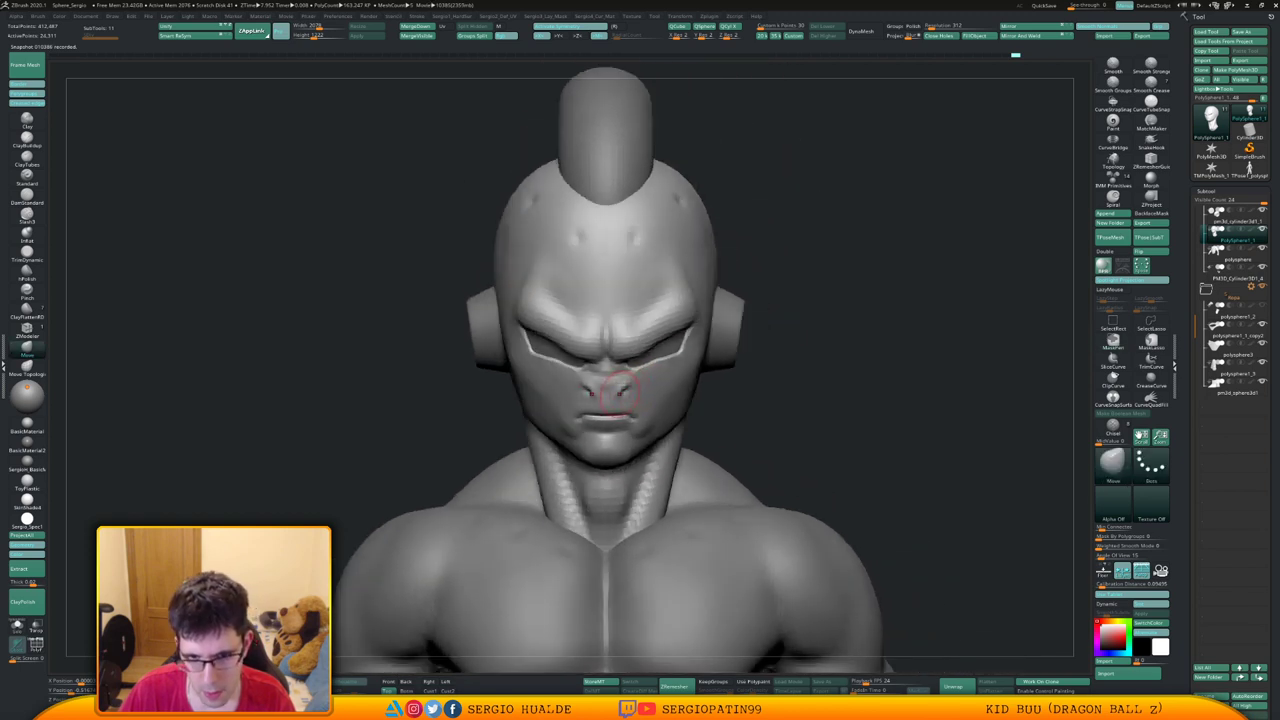
Build up volume above the outer brow and across the brow ridge and forehead with the Clay brush
mouse_move(628, 380)
right_down()
mouse_move(562, 388)
mouse_move(645, 405)
mouse_move(670, 380)
mouse_move(666, 365)
mouse_move(678, 375)
mouse_move(648, 380)
mouse_move(680, 366)
mouse_move(678, 352)
mouse_move(635, 386)
mouse_move(680, 300)
mouse_move(673, 314)
right_up()
key(b)
key(c)
key(l)
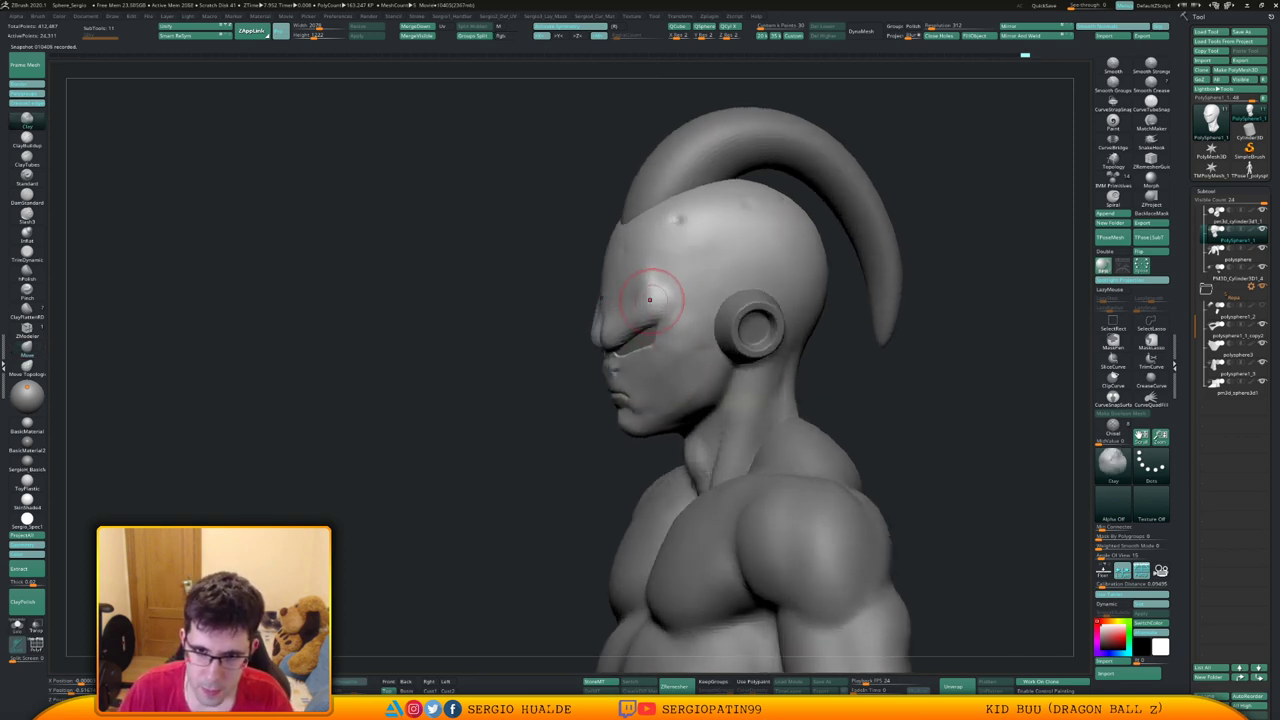
drag(654, 298, 656, 304)
right_drag(631, 316, 632, 279)
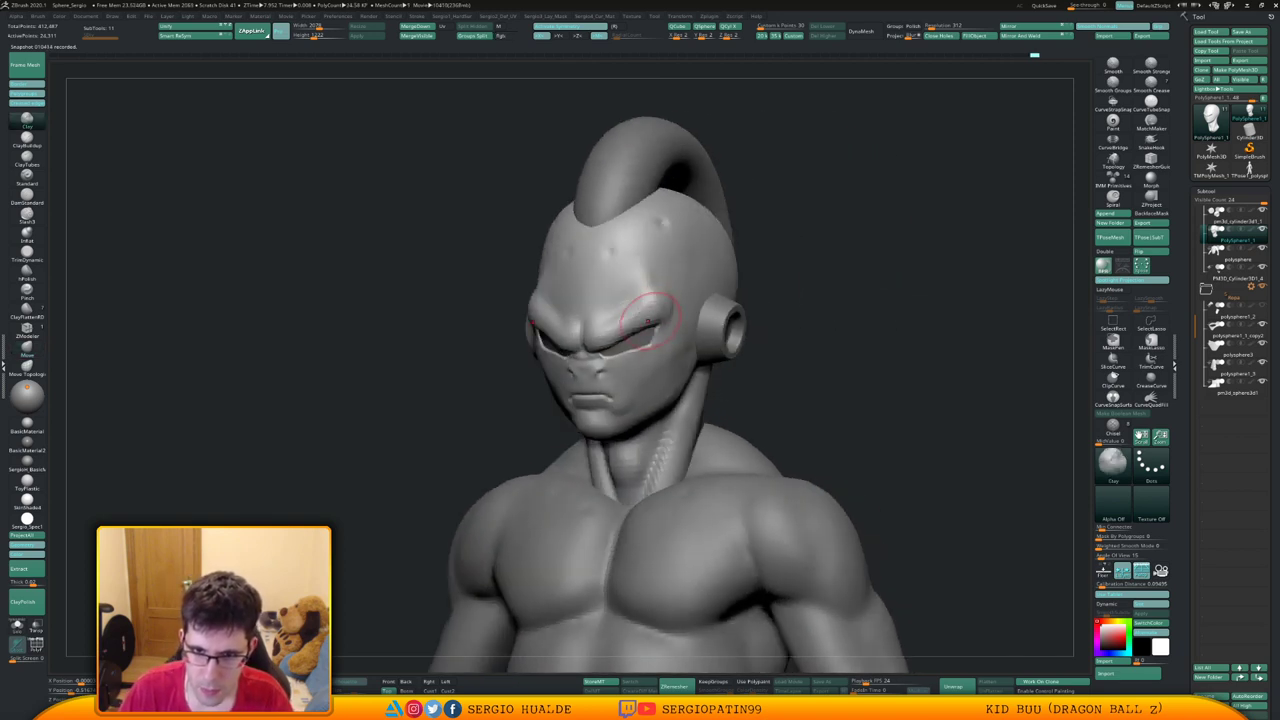
mouse_move(601, 331)
mouse_down()
mouse_move(632, 321)
mouse_move(611, 312)
mouse_move(674, 260)
mouse_move(656, 265)
mouse_move(650, 252)
mouse_up()
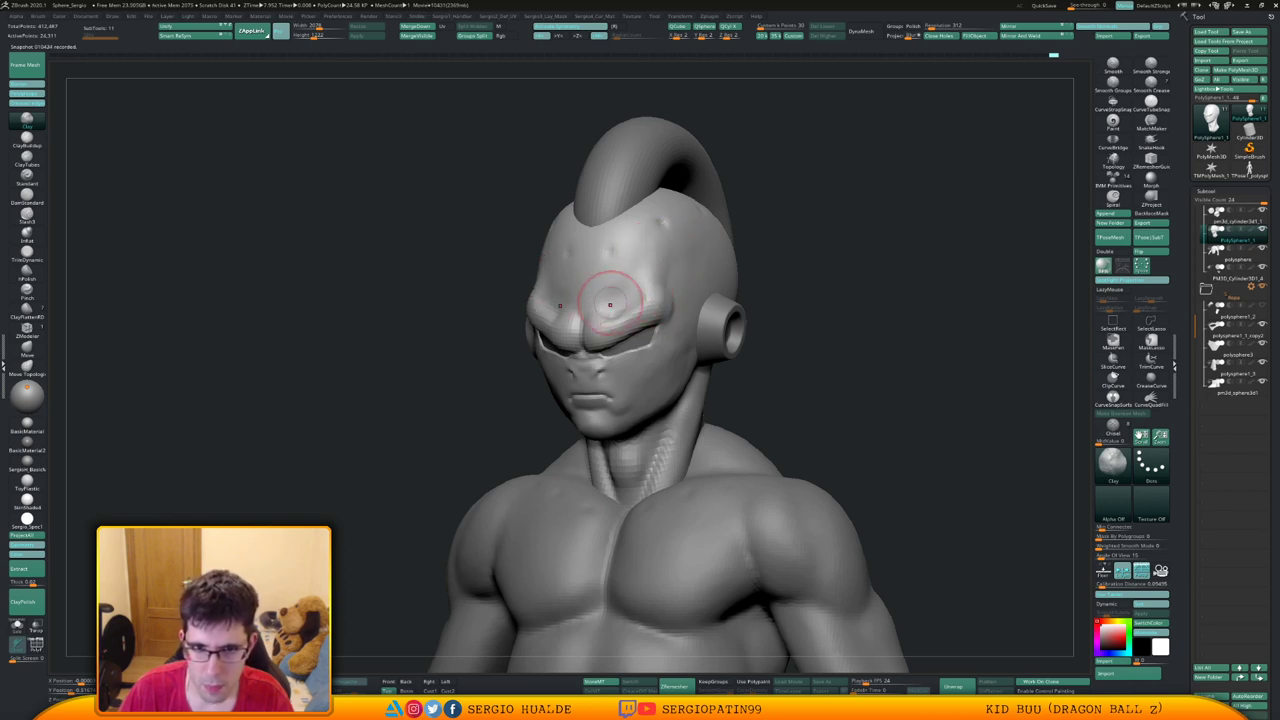
mouse_move(609, 297)
mouse_down()
mouse_move(626, 266)
mouse_move(650, 289)
mouse_up()
Reshape the area between nose and mouth in profile with the Move brush
right_drag(657, 291, 663, 341)
mouse_move(648, 420)
alt+right_down()
mouse_move(612, 363)
mouse_move(600, 402)
alt+right_up()
key(b)
key(m)
key(v)
drag(617, 359, 608, 351)
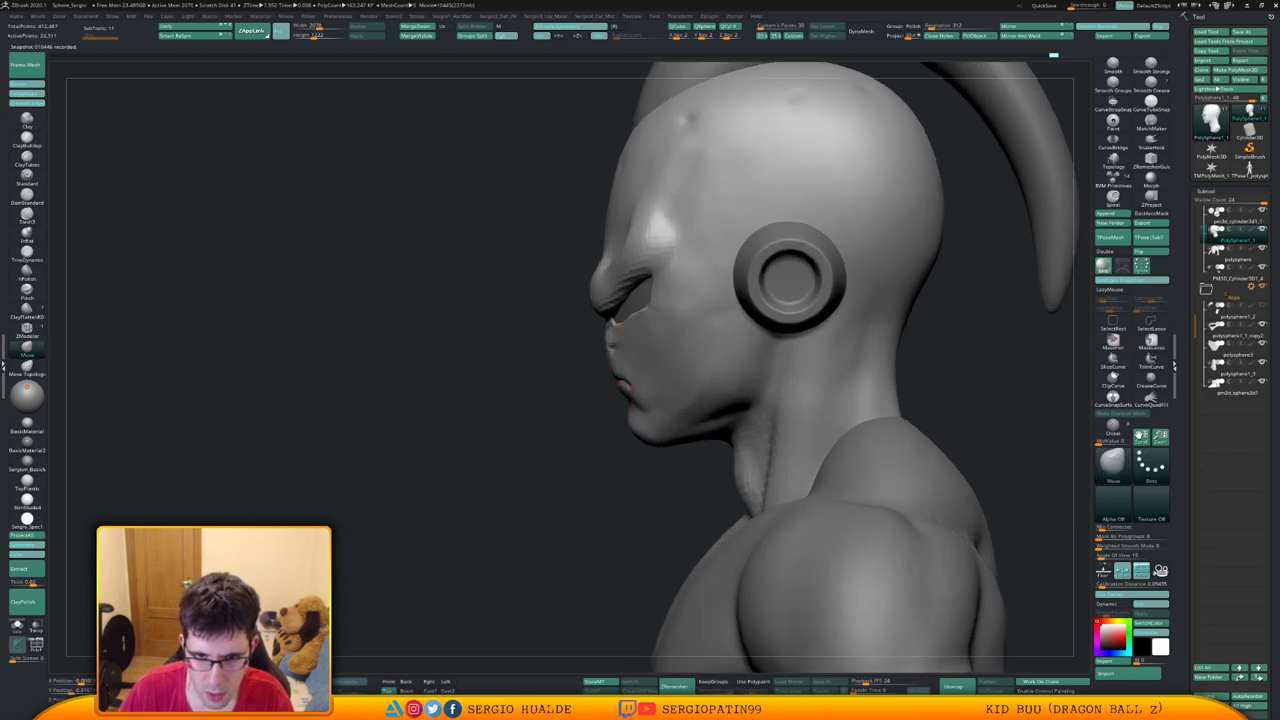
Adjust the lips and mouth corner from three-quarter and side views with the Move brush
mouse_move(580, 352)
right_down()
mouse_move(630, 395)
mouse_move(616, 384)
right_up()
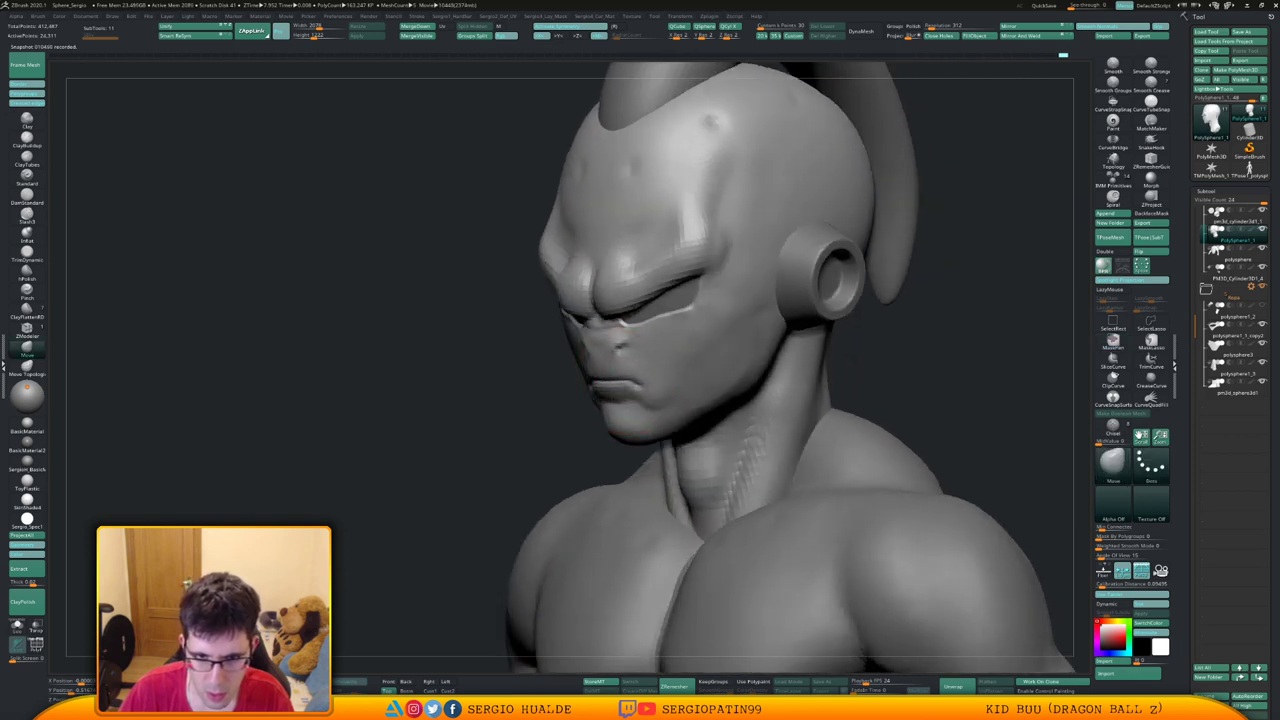
drag(612, 384, 618, 380)
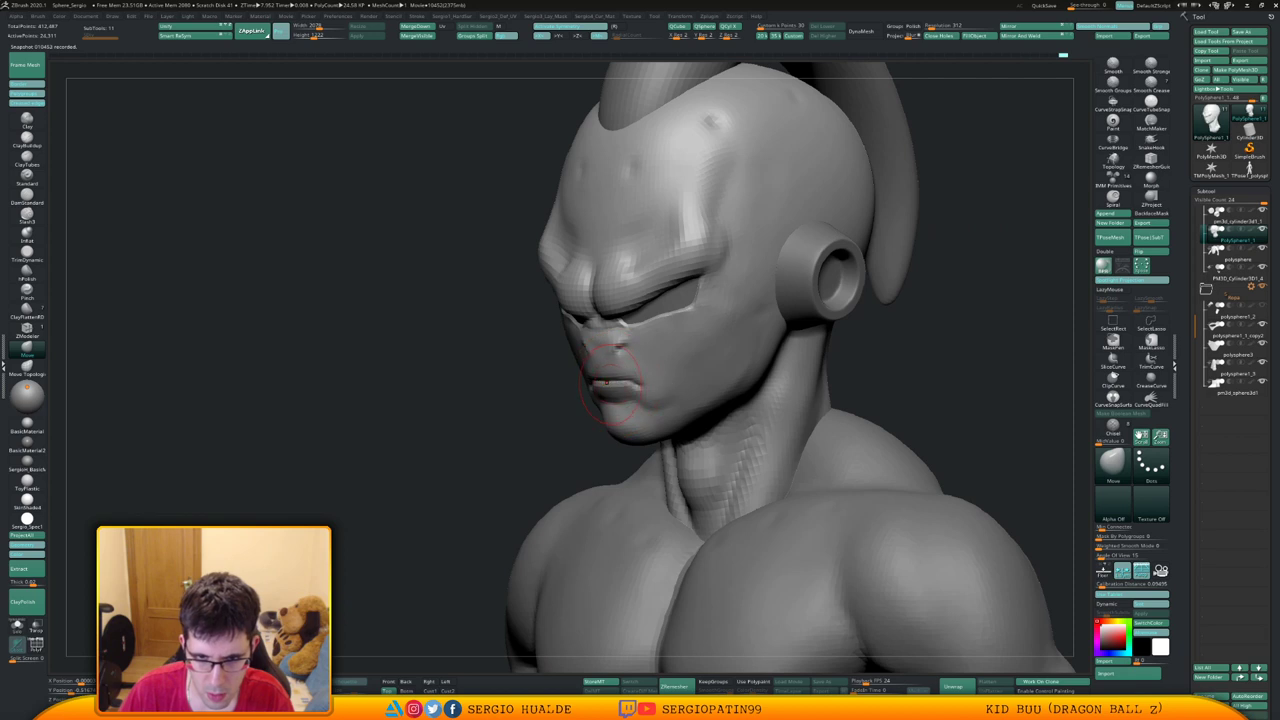
right_drag(618, 384, 690, 386)
right_drag(560, 384, 656, 380)
drag(641, 373, 657, 372)
mouse_move(660, 373)
right_down()
mouse_move(532, 378)
mouse_move(580, 345)
mouse_move(661, 377)
mouse_move(786, 325)
mouse_move(720, 325)
mouse_move(724, 345)
right_up()
mouse_move(724, 345)
right_down()
mouse_move(660, 340)
mouse_move(664, 389)
right_up()
Carve the crease between the brows with the DamStandard brush
key(b)
key(d)
key(s)
drag(650, 263, 658, 280)
shift+right_drag(660, 285, 722, 290)
ctrl+right_drag(722, 290, 714, 329)
drag(647, 258, 648, 288)
Smooth the brow ridge out to its outer end
right_drag(737, 277, 757, 229)
key(shift)
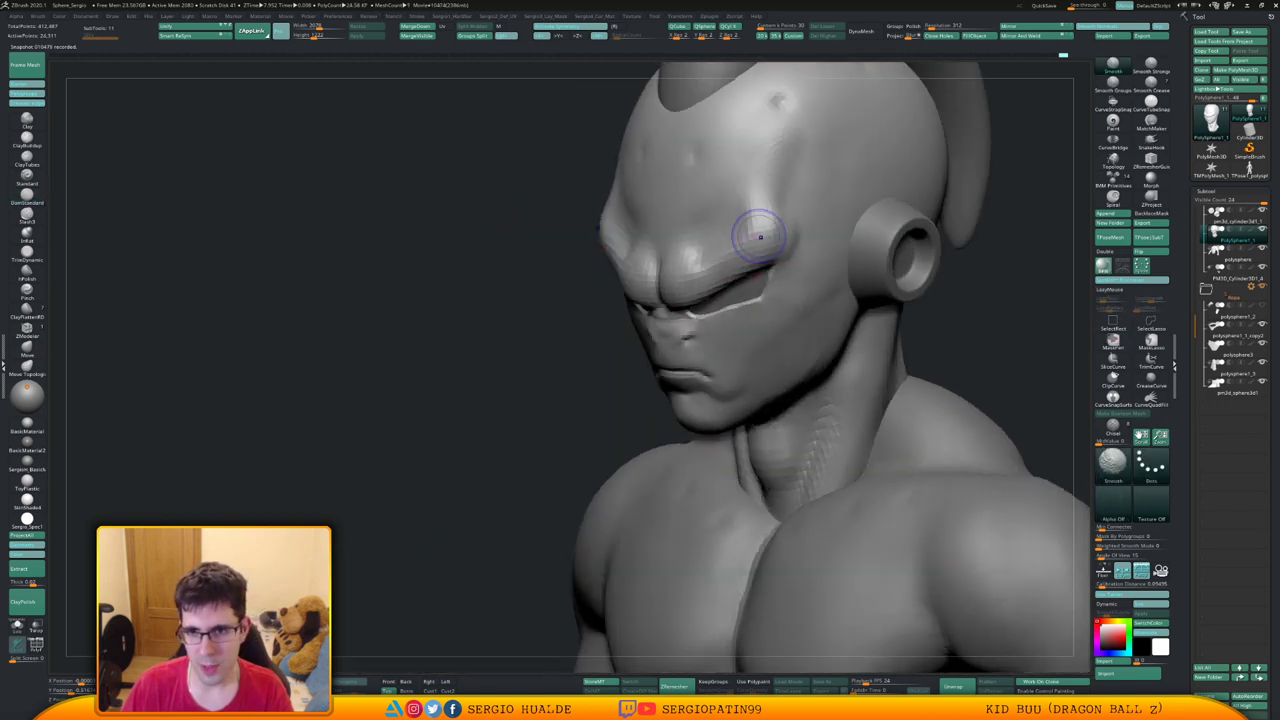
shift+drag(703, 275, 755, 209)
Examine the whole figure's proportions from the front and three-quarter views
ctrl+right_drag(734, 300, 722, 278)
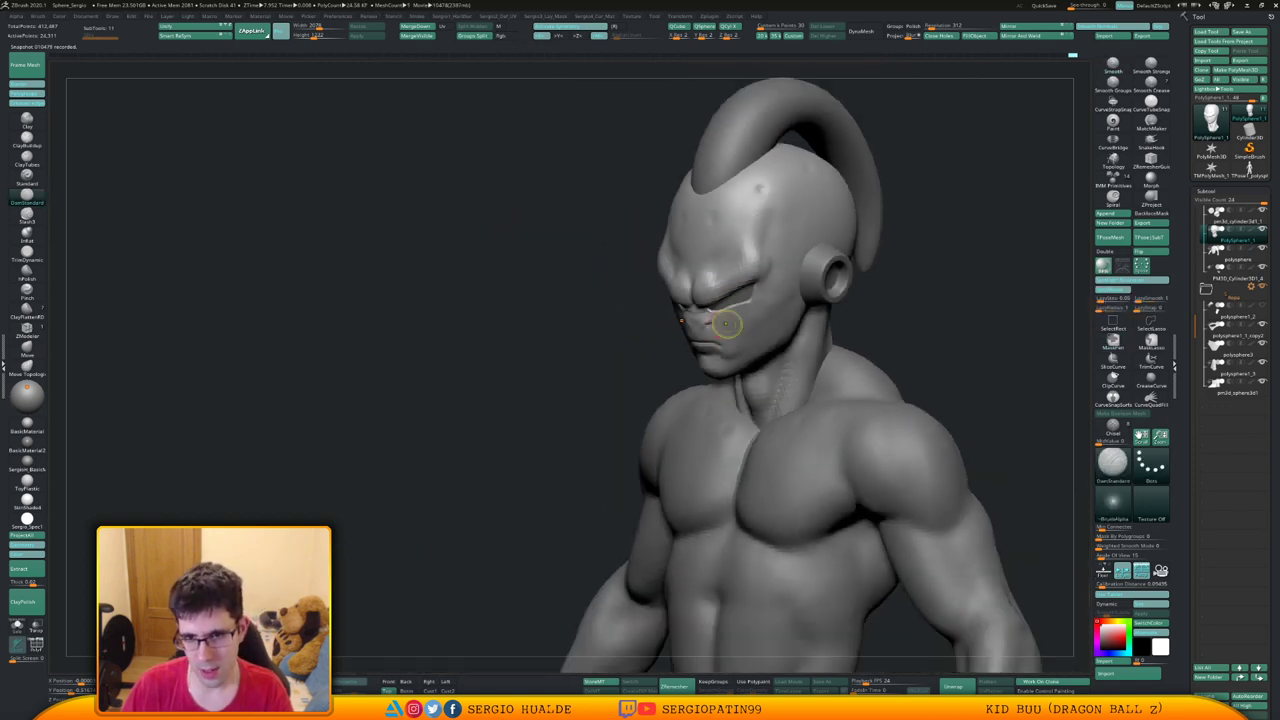
ctrl+right_drag(727, 326, 726, 308)
mouse_move(726, 308)
alt+right_down()
mouse_move(721, 272)
mouse_move(782, 292)
mouse_move(800, 316)
alt+right_up()
alt+right_drag(800, 316, 756, 287)
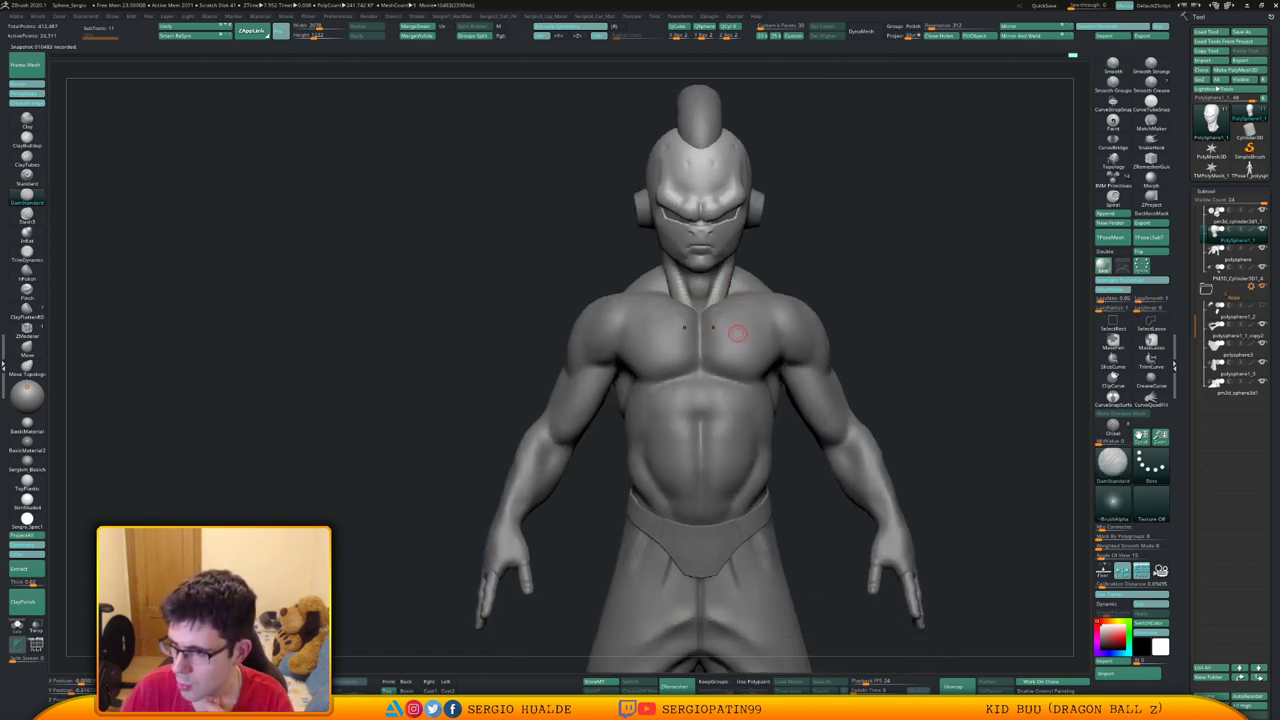
mouse_move(705, 436)
right_down()
mouse_move(817, 417)
mouse_move(749, 503)
mouse_move(781, 446)
mouse_move(868, 385)
mouse_move(794, 325)
right_up()
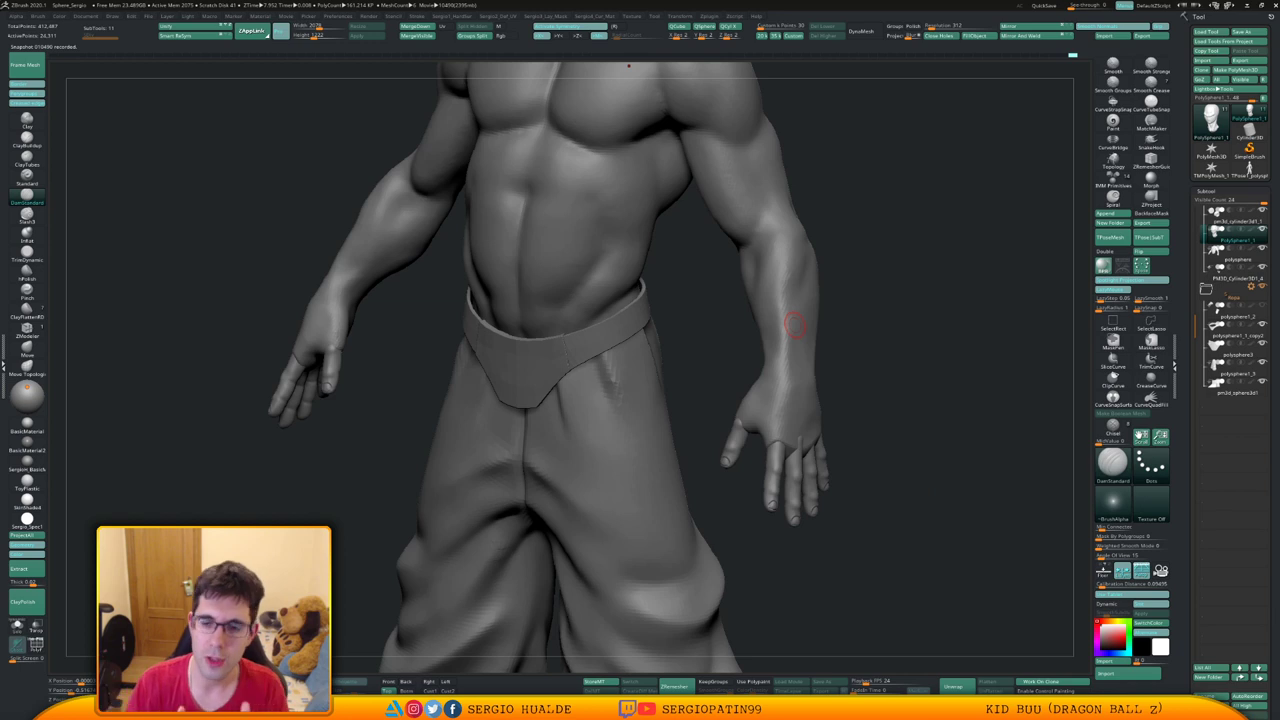
mouse_move(680, 434)
ctrl+right_down()
mouse_move(700, 335)
mouse_move(723, 533)
ctrl+right_up()
alt+right_drag(631, 210, 643, 321)
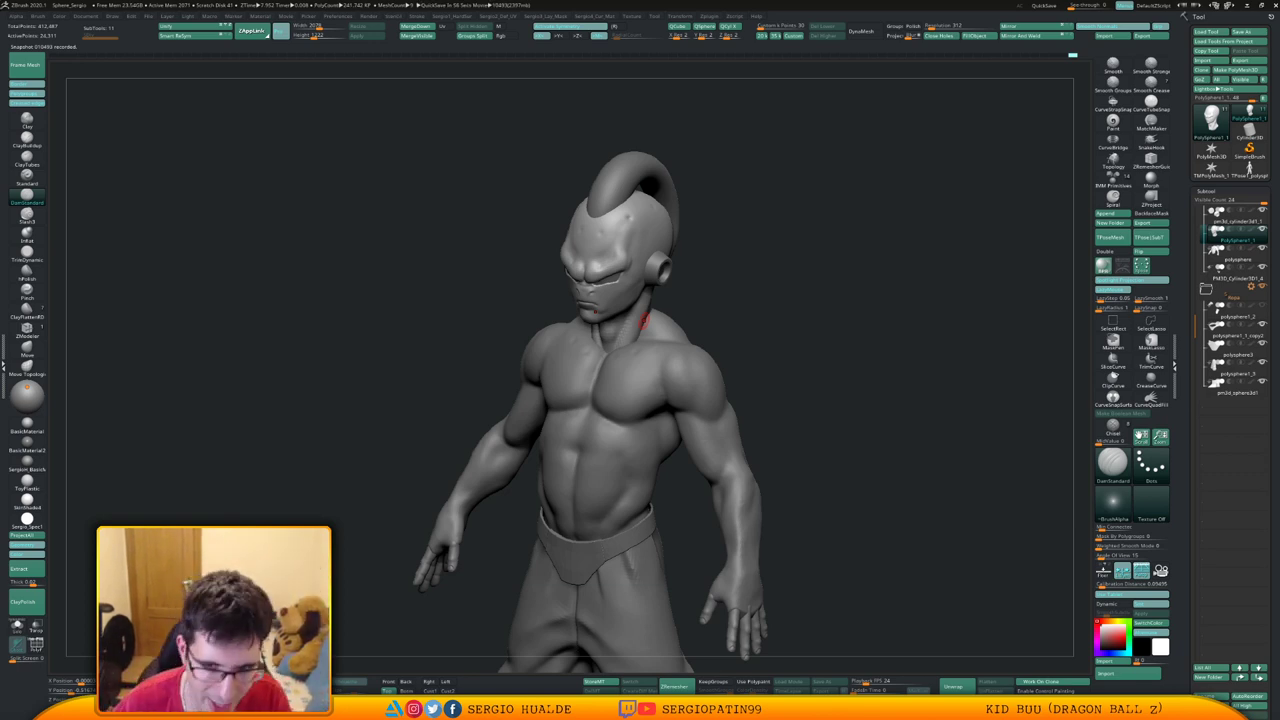
shift+right_drag(822, 320, 783, 328)
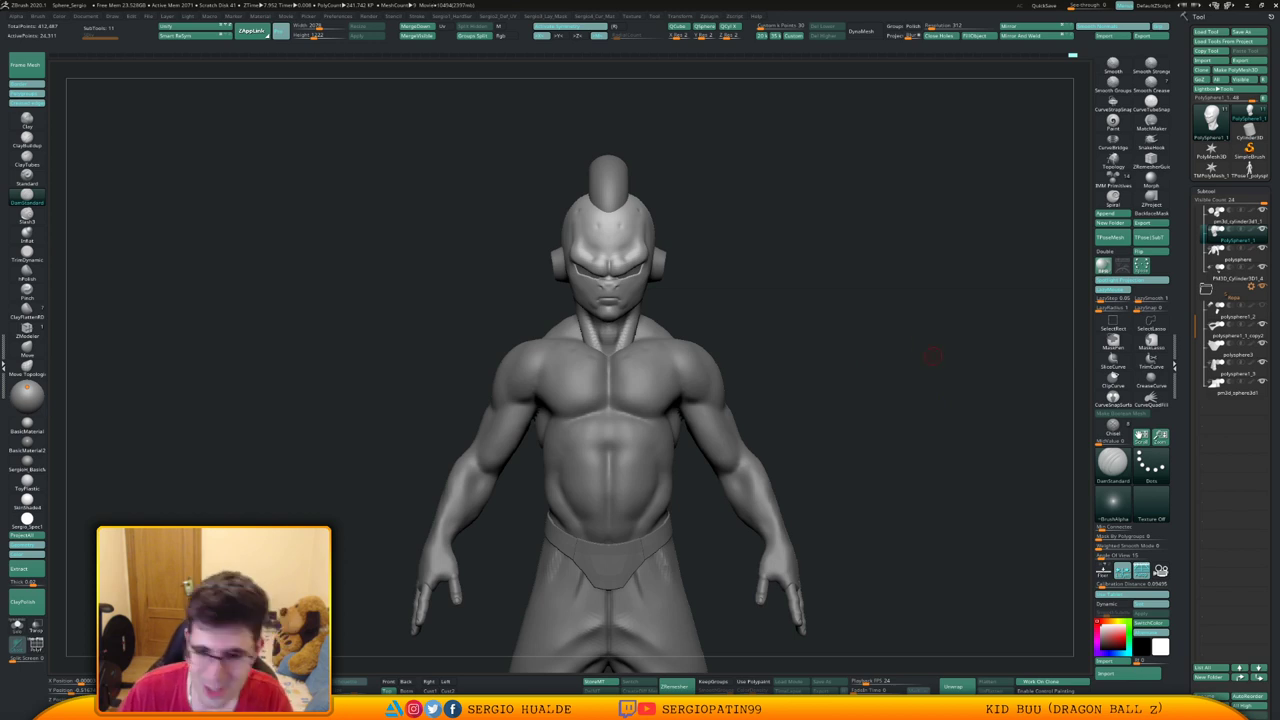
drag(901, 372, 809, 413)
ctrl+right_drag(809, 413, 784, 333)
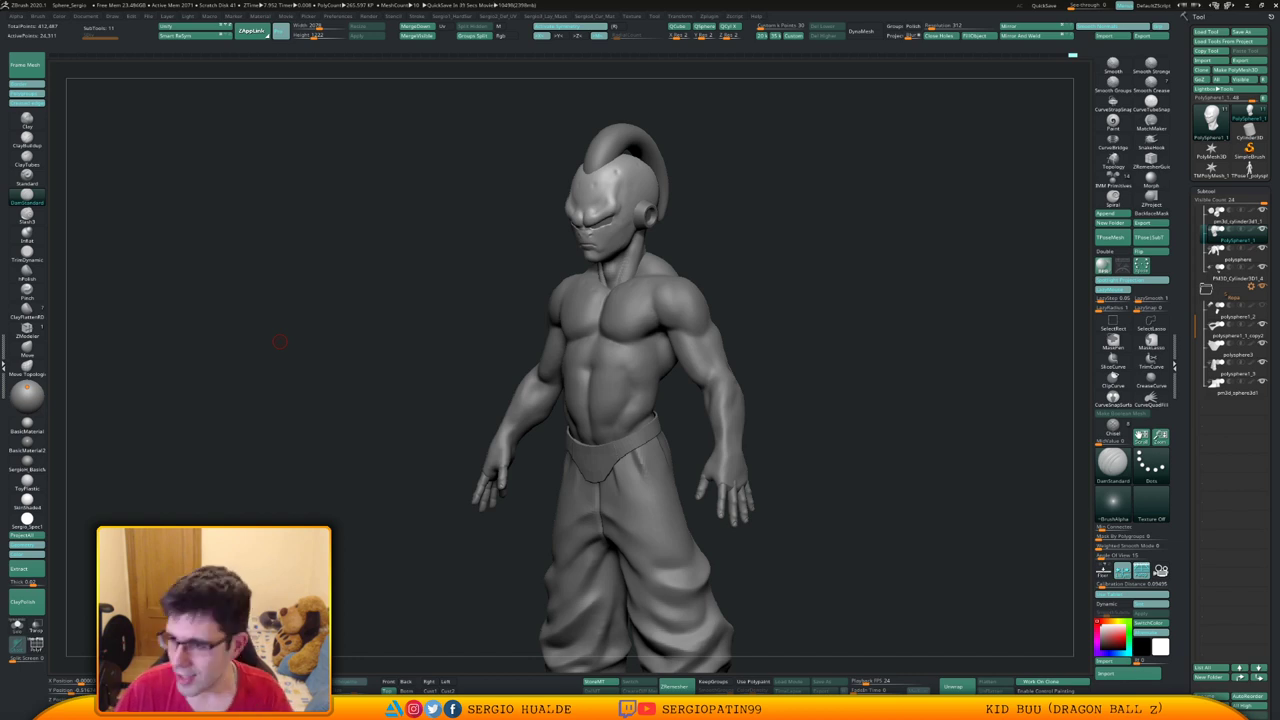
shift+right_drag(283, 343, 430, 345)
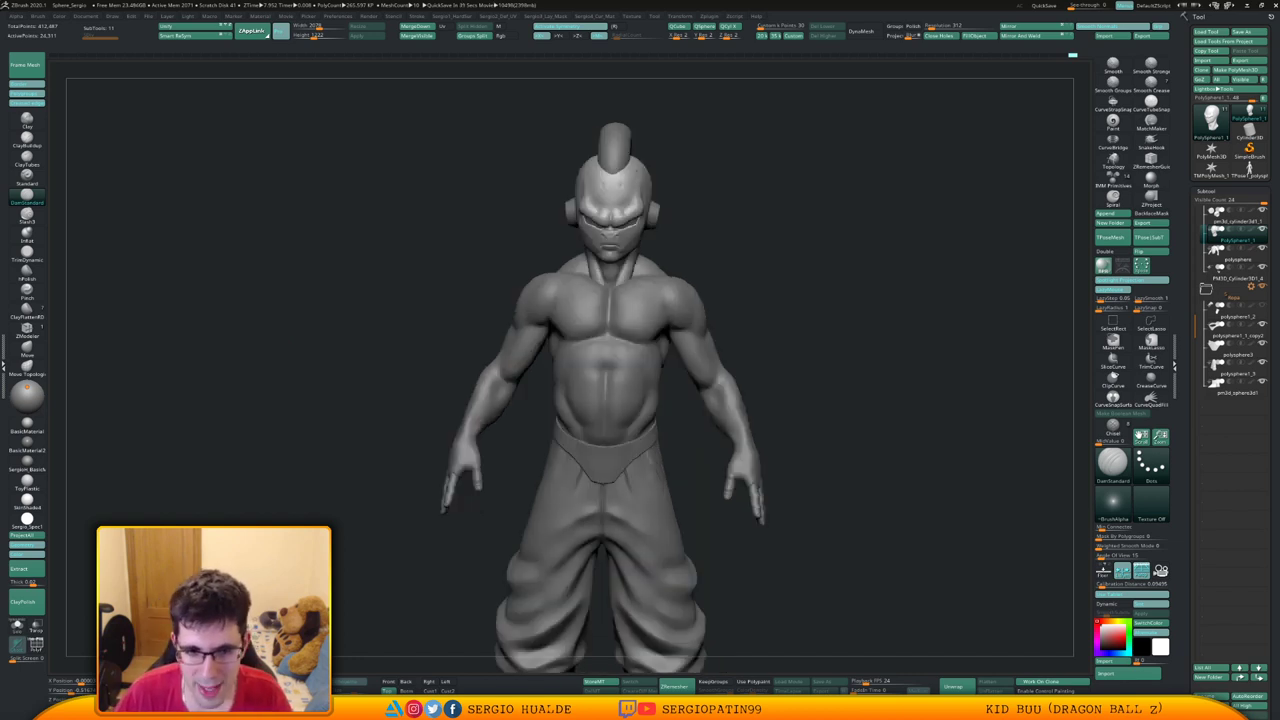
ctrl+right_drag(745, 450, 698, 368)
ctrl+right_drag(698, 368, 637, 450)
shift+right_drag(637, 450, 660, 450)
Select the torso subtool polysphere, mask its arms by polygroup and soften the mask's edge
alt+click(643, 399)
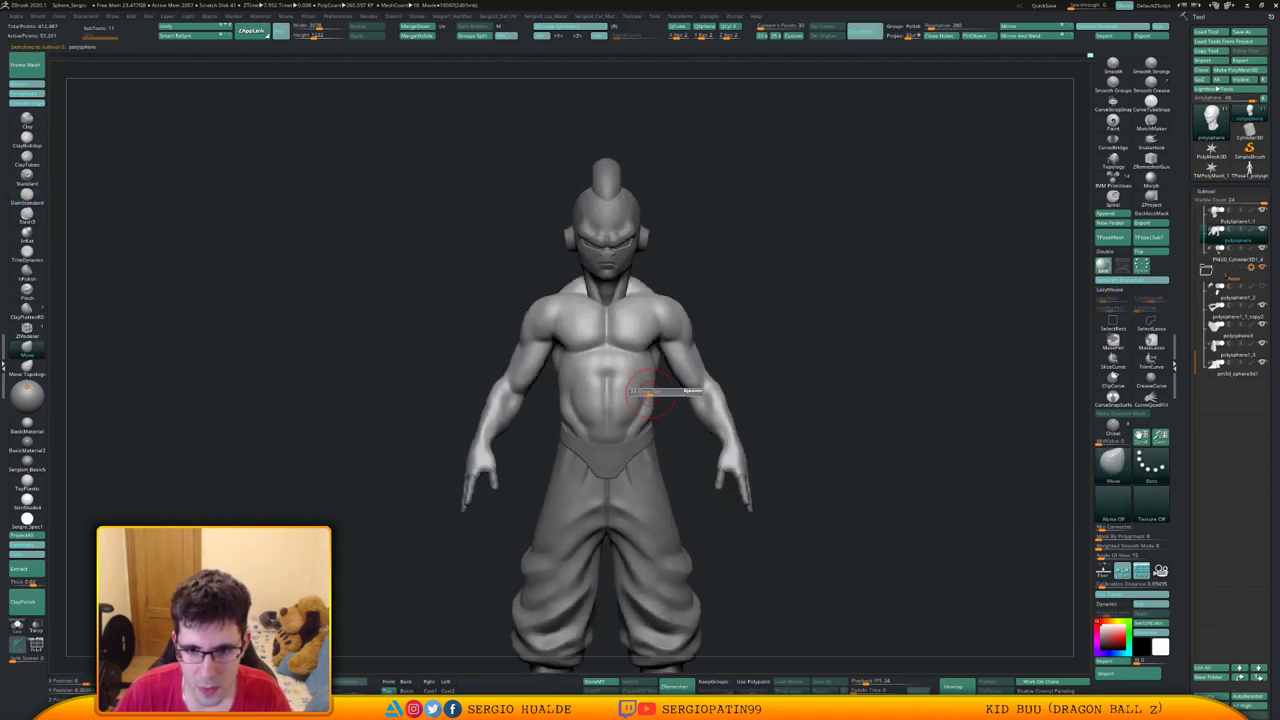
key(w)
key(shift+f)
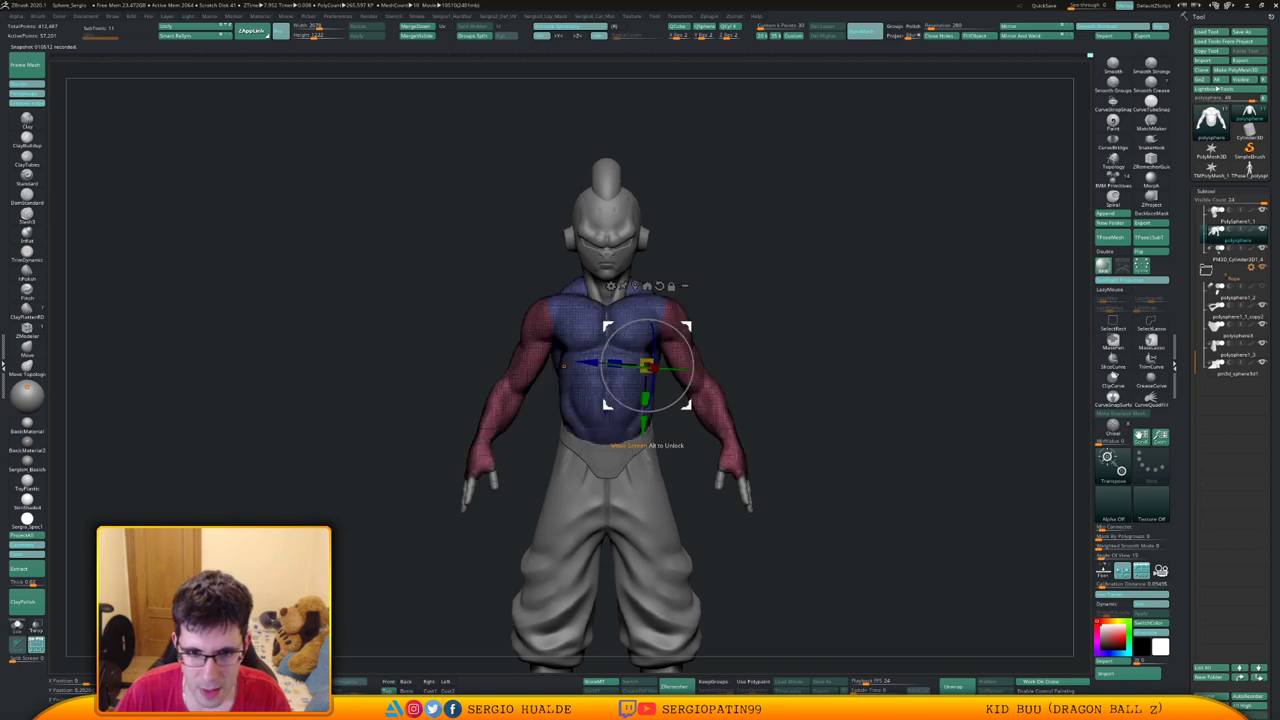
ctrl+click(598, 428)
key(q)
key(shift+f)
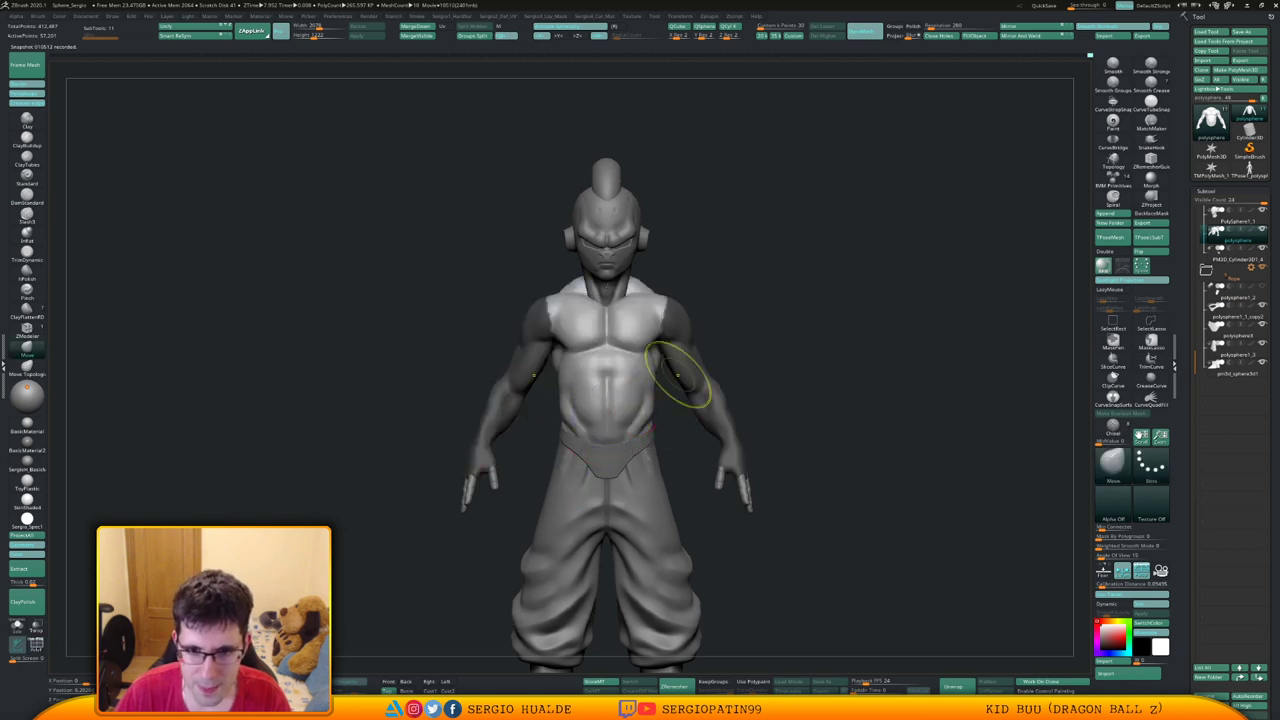
ctrl+click(644, 397)
key(ctrl+i)
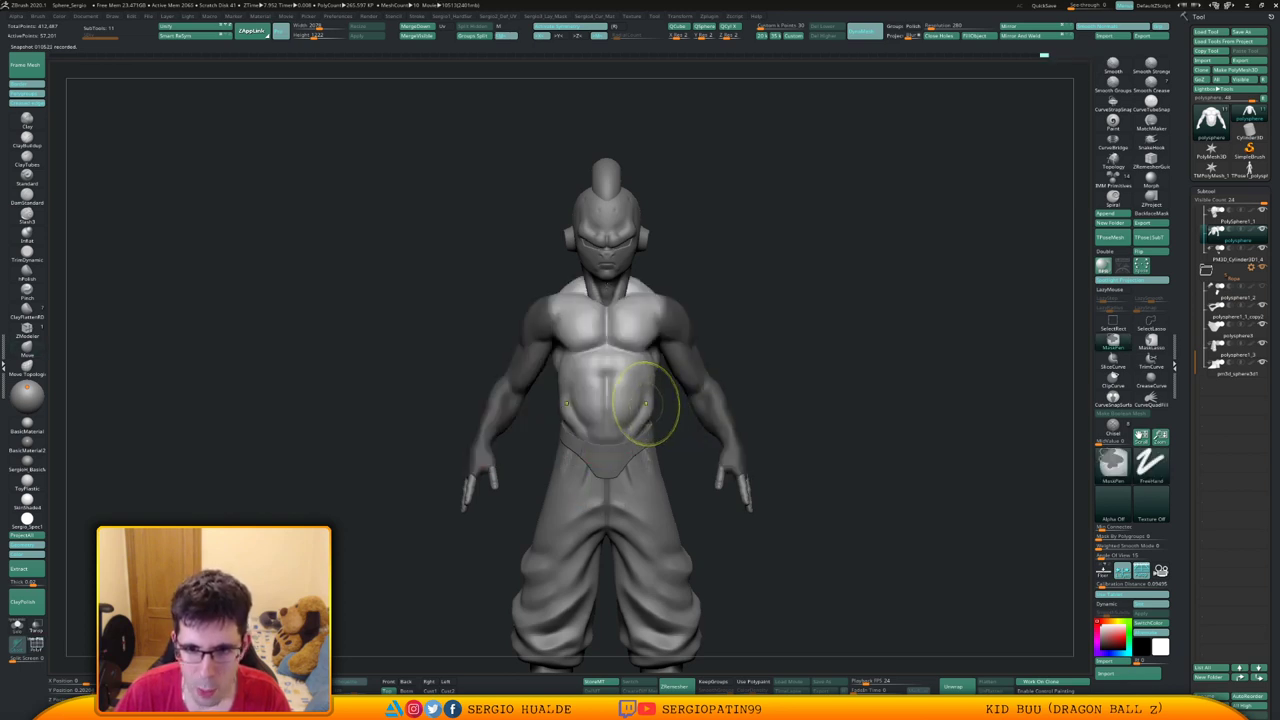
Adjust the sides of the torso below the armpits with the Move brush and clear the arm mask
key(s)
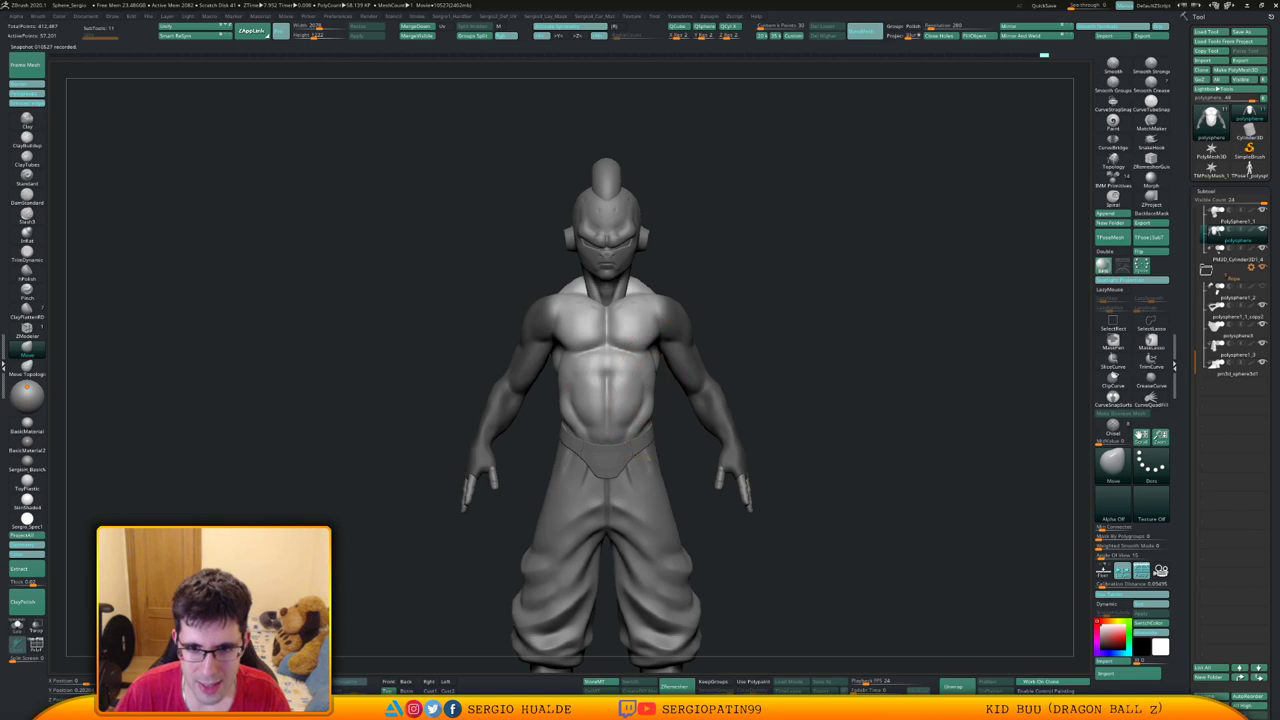
mouse_move(645, 385)
right_down()
mouse_move(627, 402)
mouse_move(651, 406)
mouse_move(651, 423)
mouse_move(654, 380)
mouse_move(515, 388)
mouse_move(661, 359)
mouse_move(658, 385)
right_up()
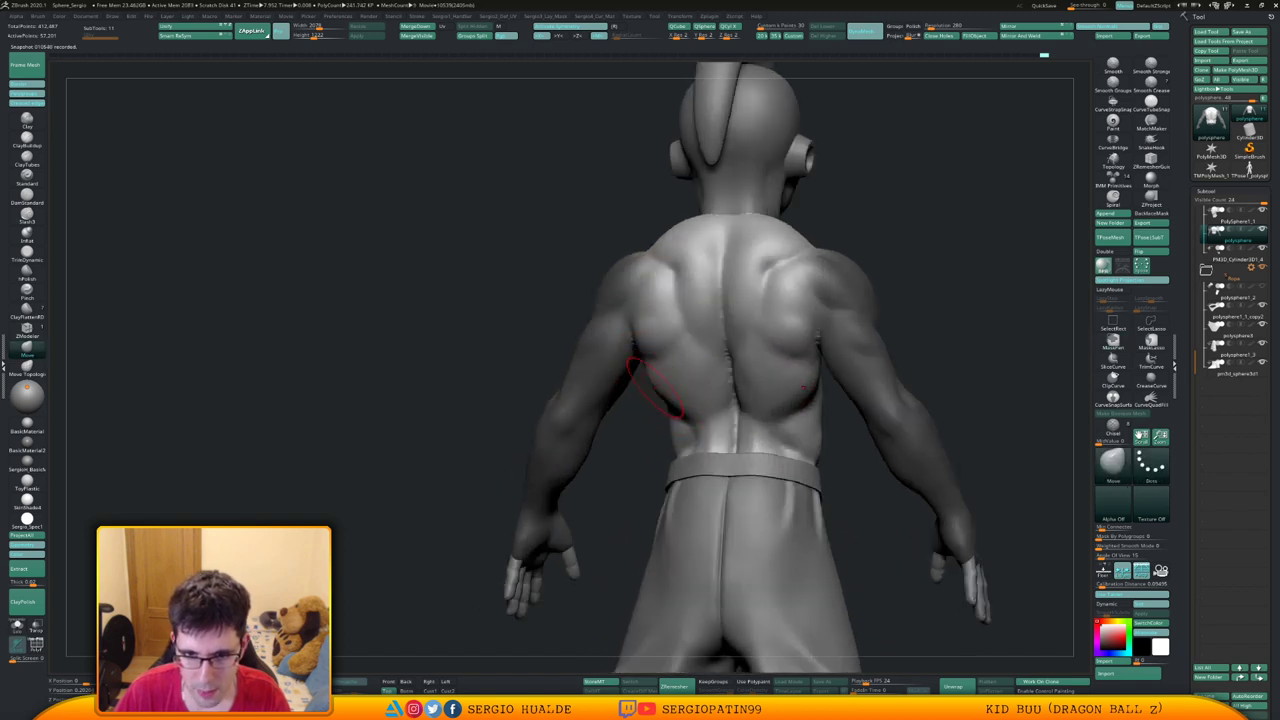
drag(655, 388, 661, 383)
right_drag(661, 385, 765, 388)
mouse_move(765, 388)
ctrl+right_down()
mouse_move(767, 355)
mouse_move(835, 345)
ctrl+right_up()
ctrl+drag(790, 323, 801, 352)
mouse_move(801, 352)
ctrl+right_down()
mouse_move(800, 312)
mouse_move(768, 318)
mouse_move(790, 322)
ctrl+right_up()
mouse_move(688, 346)
ctrl+right_down()
mouse_move(686, 377)
mouse_move(640, 390)
ctrl+right_up()
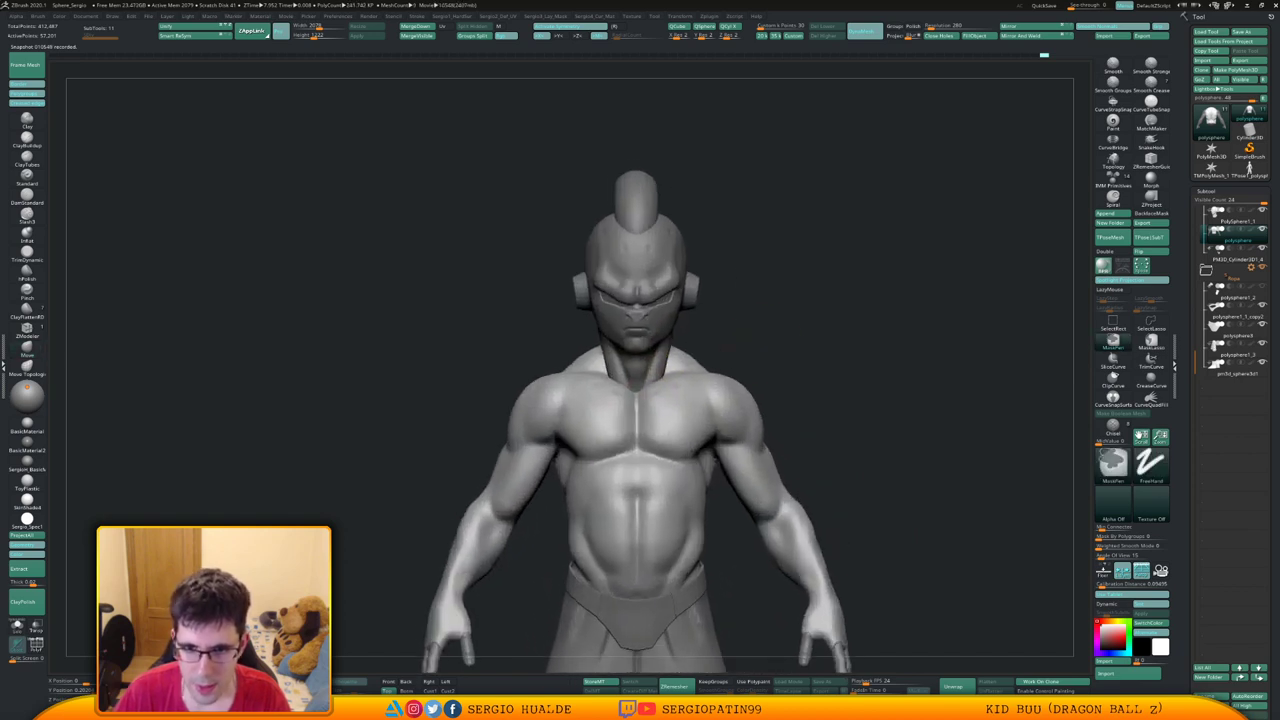
Select the head subtool PolySphere1_1 and carve a cheekbone line below the eye's outer corner with the DamStandard brush
mouse_move(765, 348)
right_down()
mouse_move(728, 350)
mouse_move(684, 318)
right_up()
mouse_move(684, 318)
ctrl+right_down()
mouse_move(686, 348)
mouse_move(657, 328)
mouse_move(688, 334)
mouse_move(668, 330)
ctrl+right_up()
alt+click(592, 306)
mouse_move(668, 330)
ctrl+right_down()
mouse_move(656, 346)
mouse_move(600, 317)
ctrl+right_up()
key(b)
key(d)
key(s)
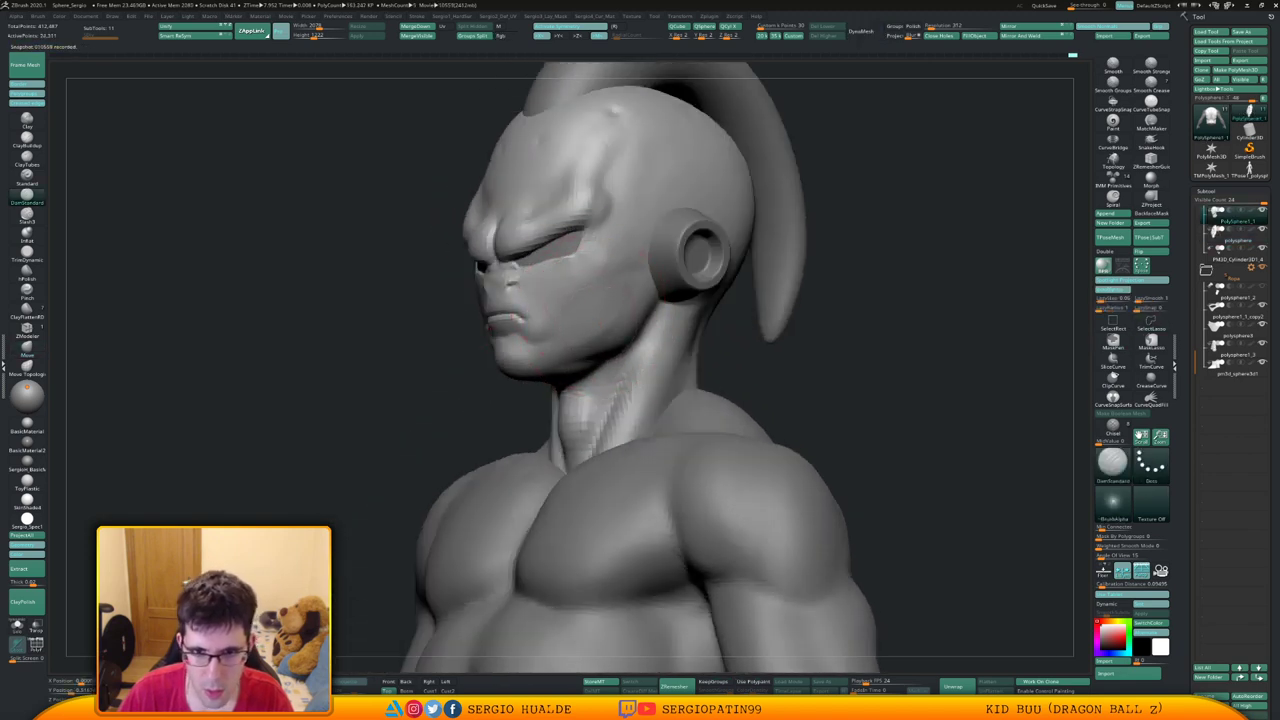
drag(590, 294, 587, 254)
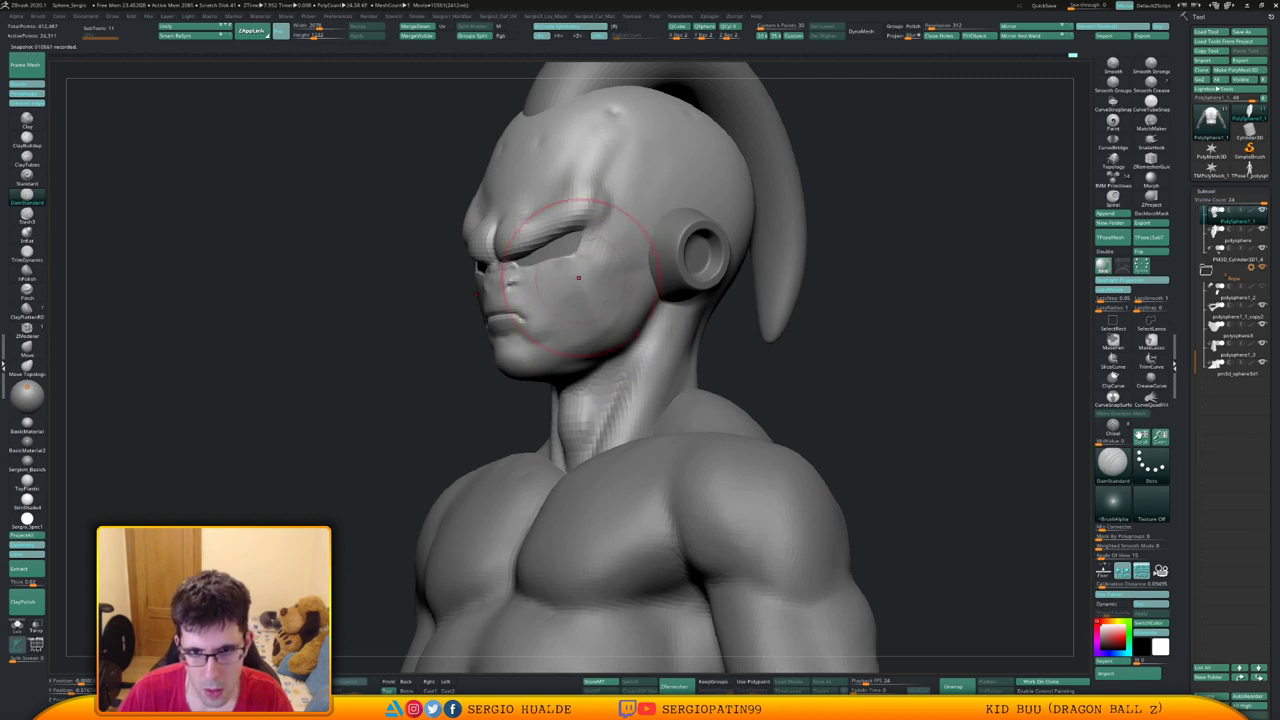
Build up volume on the cheek in front of the ear with the Clay brush
right_drag(636, 320, 600, 328)
key(b)
key(c)
key(l)
drag(608, 276, 607, 286)
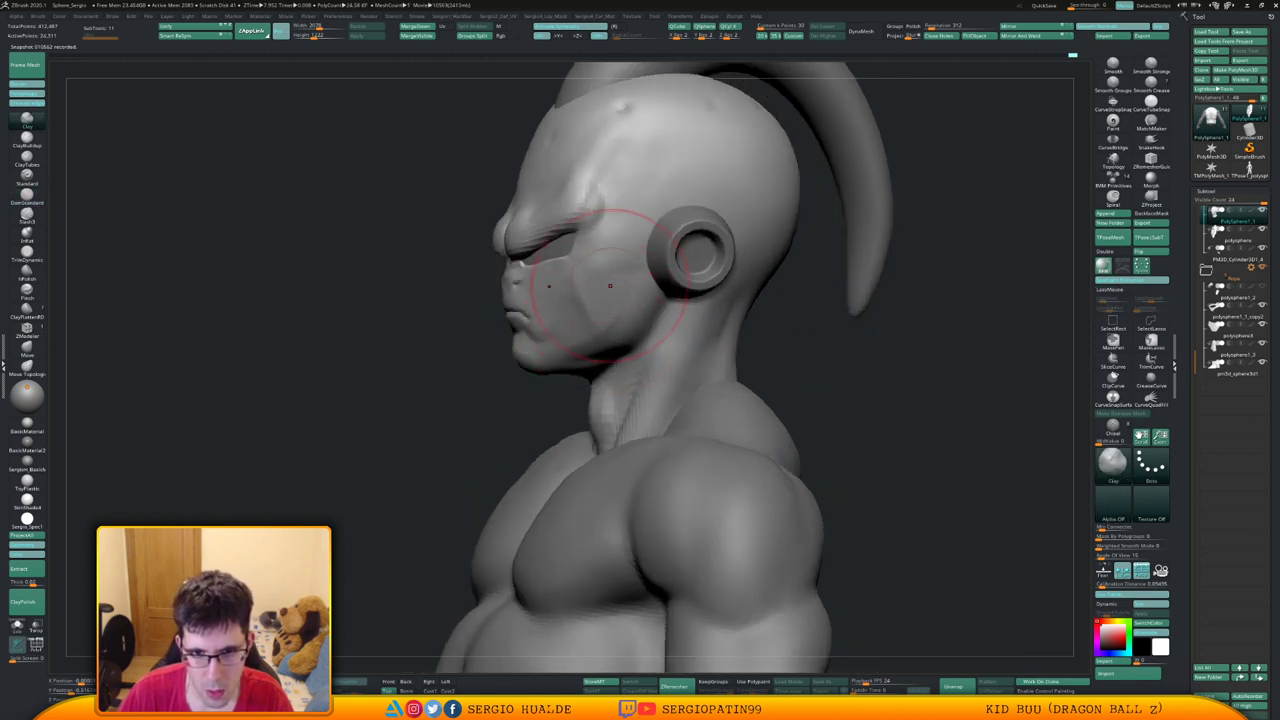
Flatten the cheek plane with the TrimDynamic brush and smooth it towards the mouth
mouse_move(607, 286)
right_down()
mouse_move(696, 294)
mouse_move(692, 284)
mouse_move(608, 308)
right_up()
key(b)
key(t)
key(d)
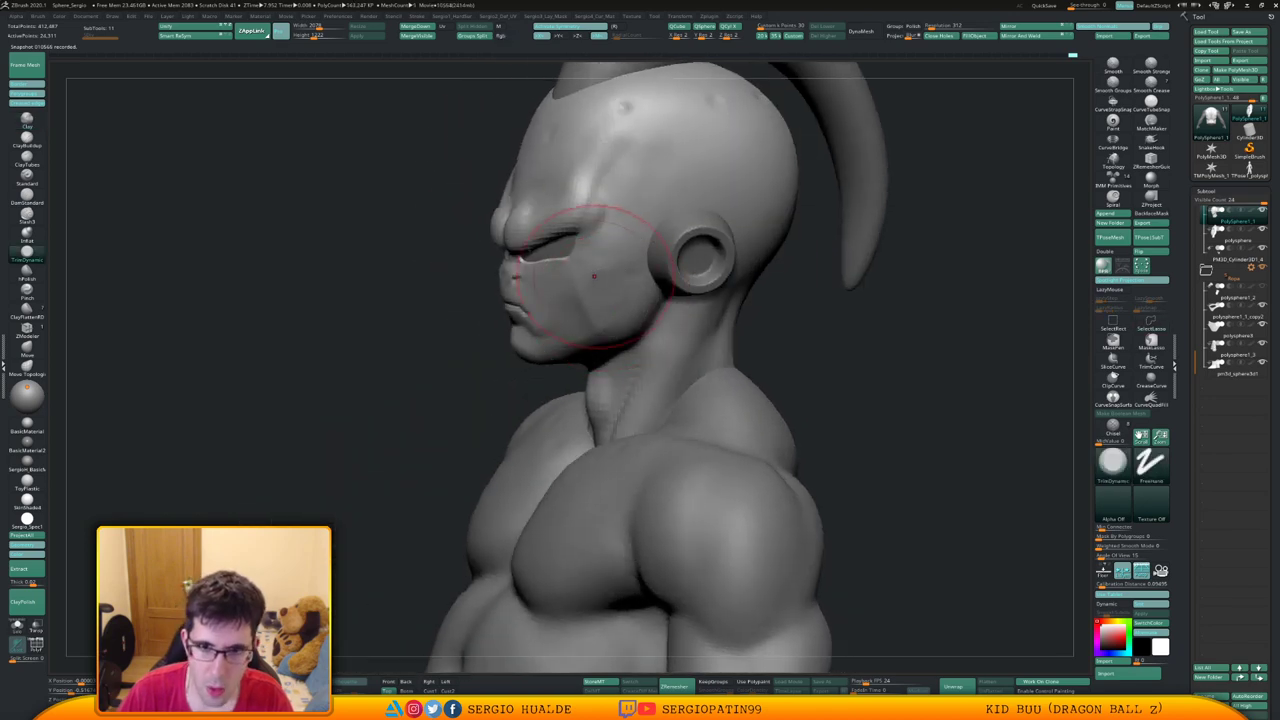
mouse_move(600, 245)
right_down()
mouse_move(700, 300)
mouse_move(608, 320)
right_up()
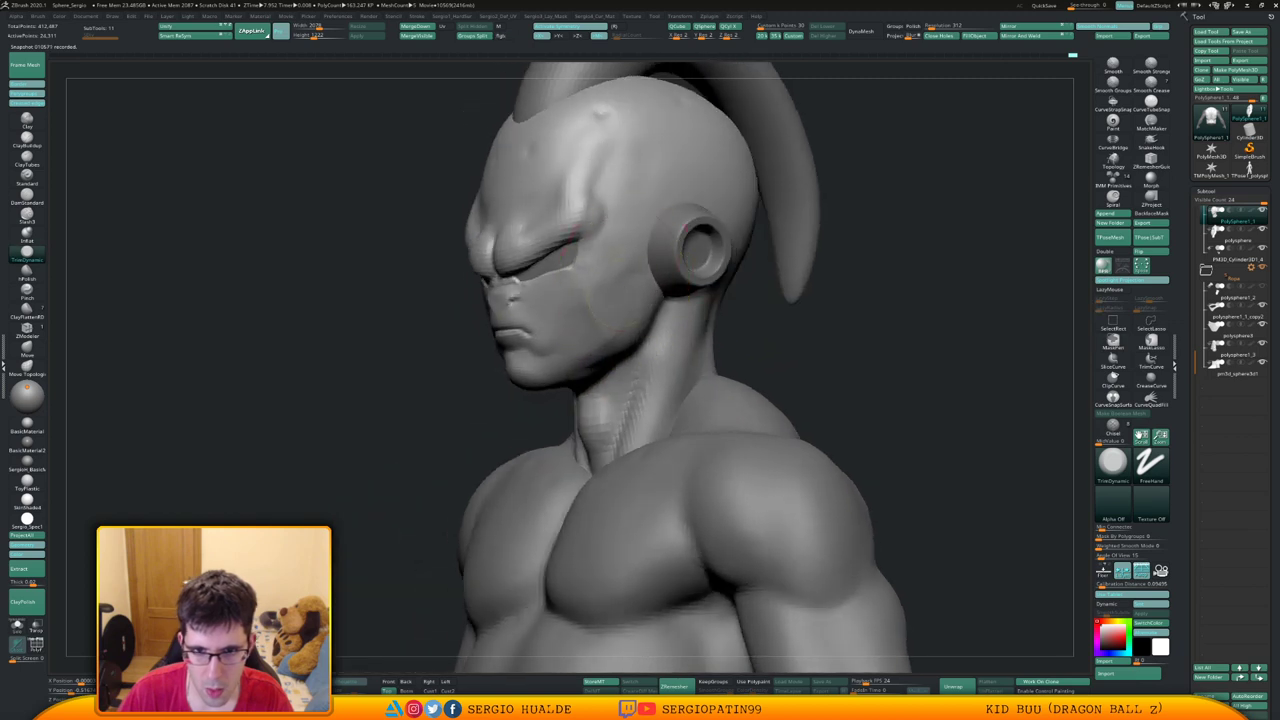
drag(617, 330, 614, 272)
mouse_move(597, 328)
shift+right_down()
mouse_move(680, 320)
mouse_move(590, 330)
shift+right_up()
mouse_move(605, 305)
shift+mouse_down()
mouse_move(634, 277)
mouse_move(589, 297)
mouse_move(626, 234)
mouse_move(557, 314)
shift+mouse_up()
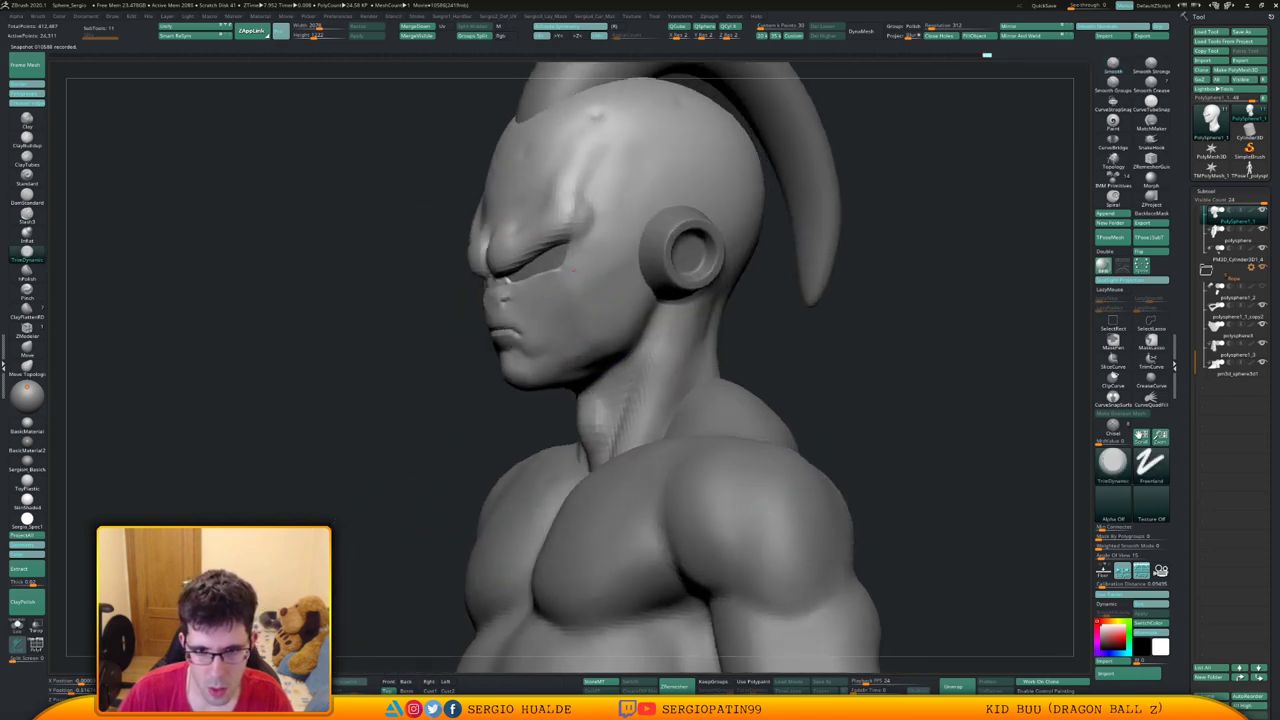
Save the character sculpt project
mouse_move(580, 318)
right_down()
mouse_move(670, 320)
mouse_move(514, 286)
right_up()
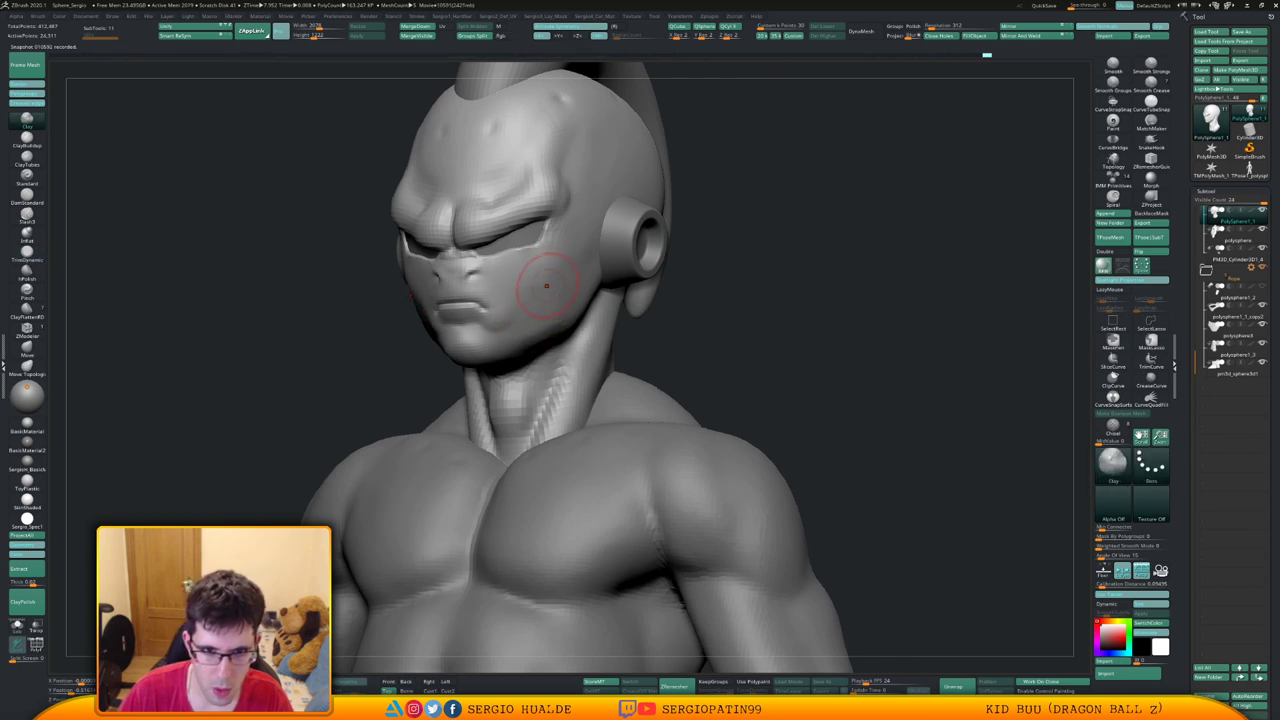
mouse_move(568, 338)
right_down()
mouse_move(634, 330)
mouse_move(606, 318)
mouse_move(646, 314)
mouse_move(638, 333)
mouse_move(708, 328)
mouse_move(656, 310)
mouse_move(668, 300)
mouse_move(655, 268)
mouse_move(670, 354)
mouse_move(642, 371)
mouse_move(650, 311)
right_up()
right_drag(650, 311, 690, 332)
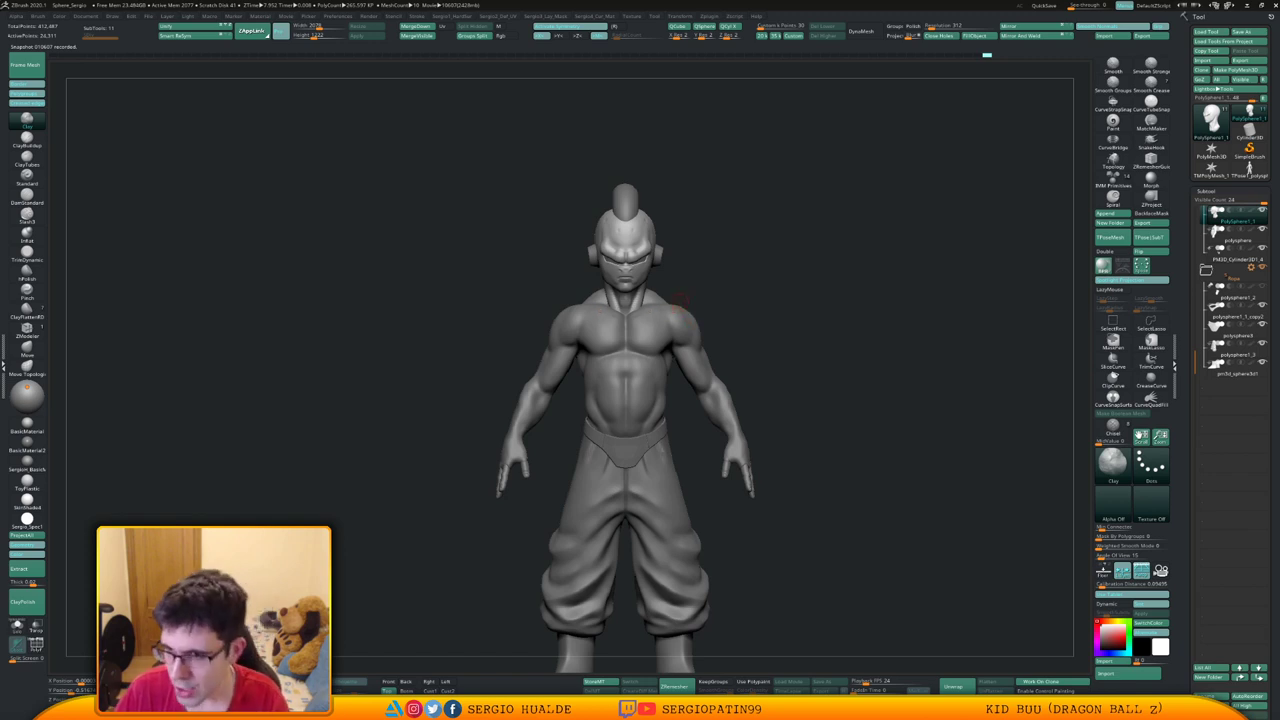
key(ctrl)
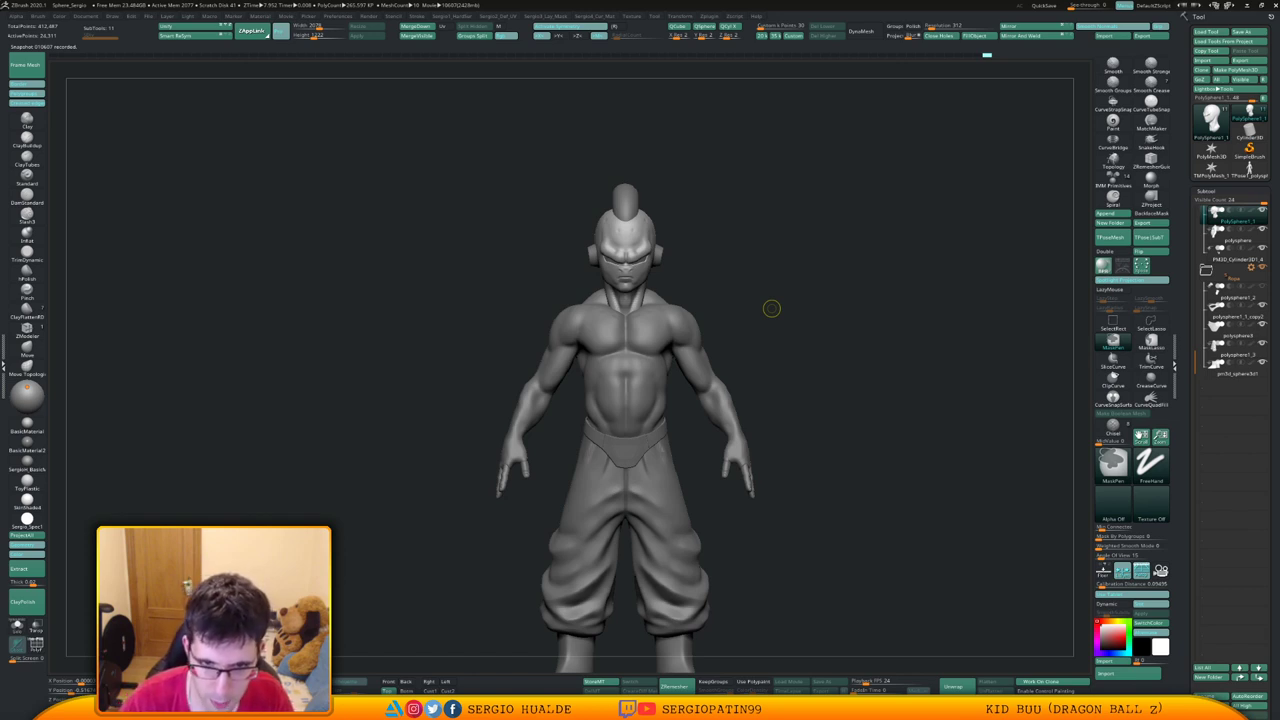
key(ctrl+s)
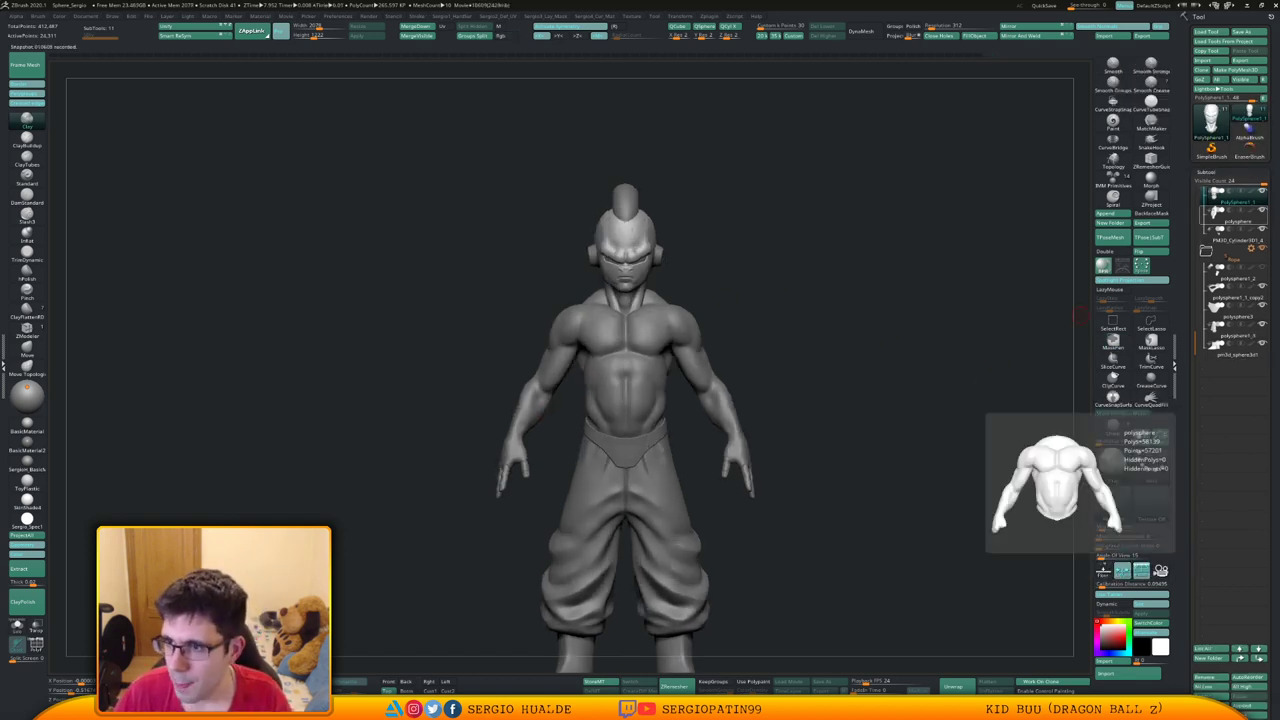
Examine the upper body from a three-quarter view and review the subtool list and its Merge options
right_drag(850, 340, 700, 350)
ctrl+right_drag(700, 350, 690, 300)
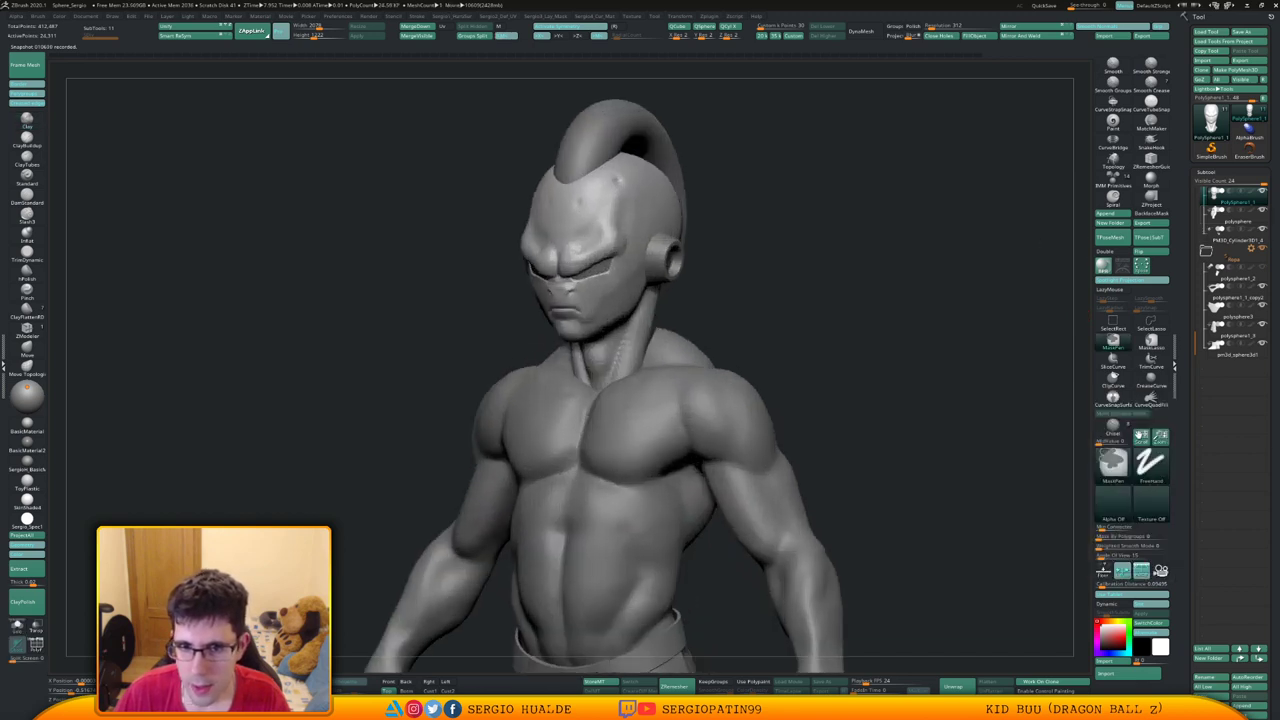
alt+right_drag(645, 340, 636, 382)
drag(635, 381, 598, 378)
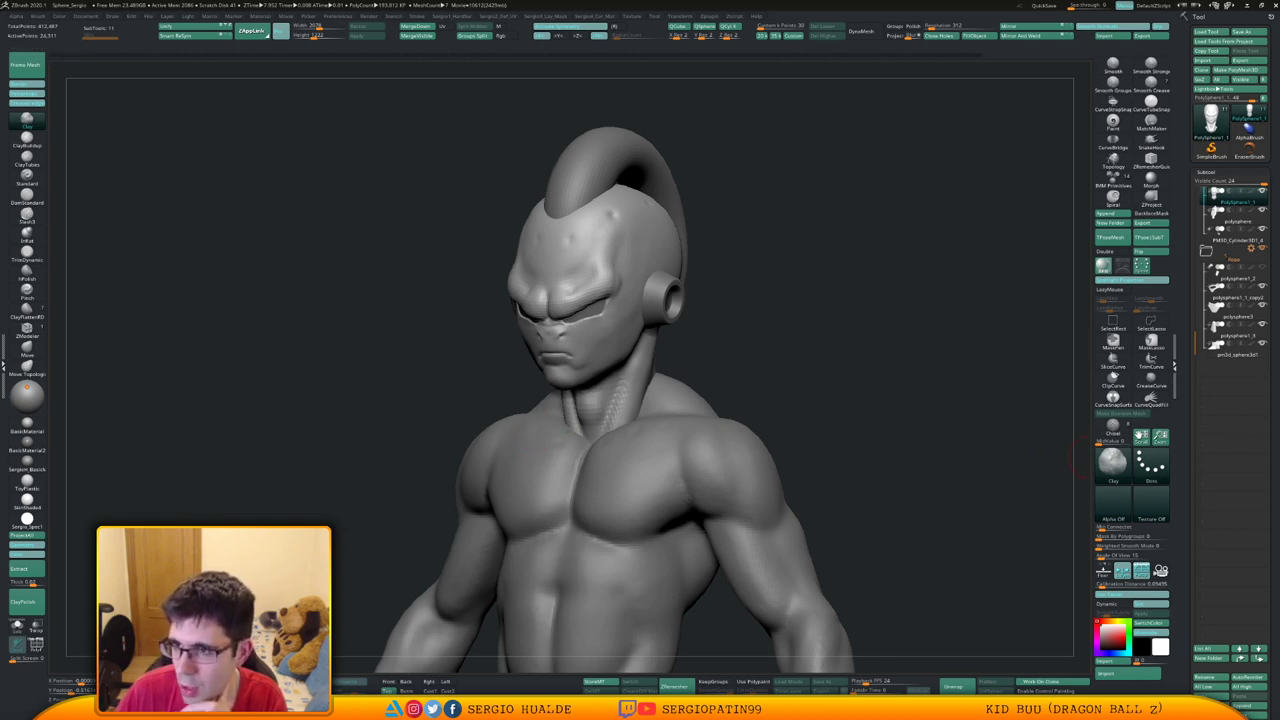
drag(1272, 400, 1272, 216)
click(1206, 570)
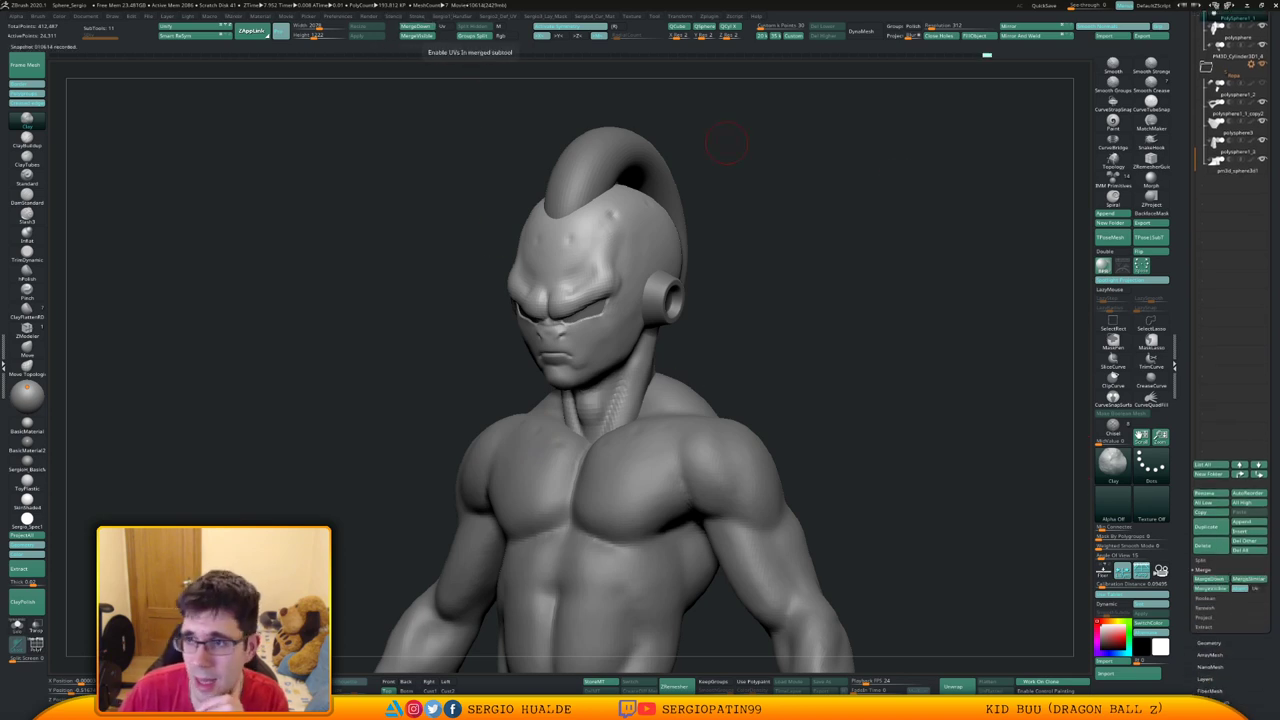
drag(1272, 230, 1272, 258)
scroll(1230, 300, up, 5)
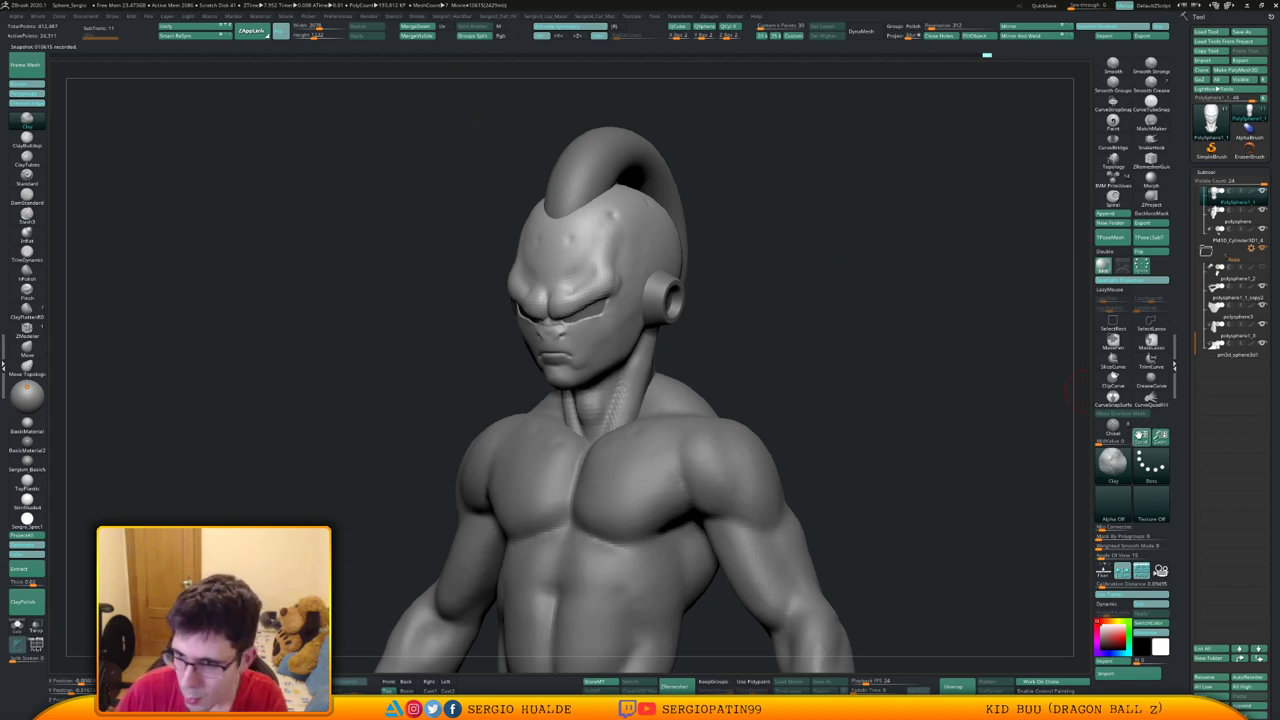
scroll(1230, 300, down, 5)
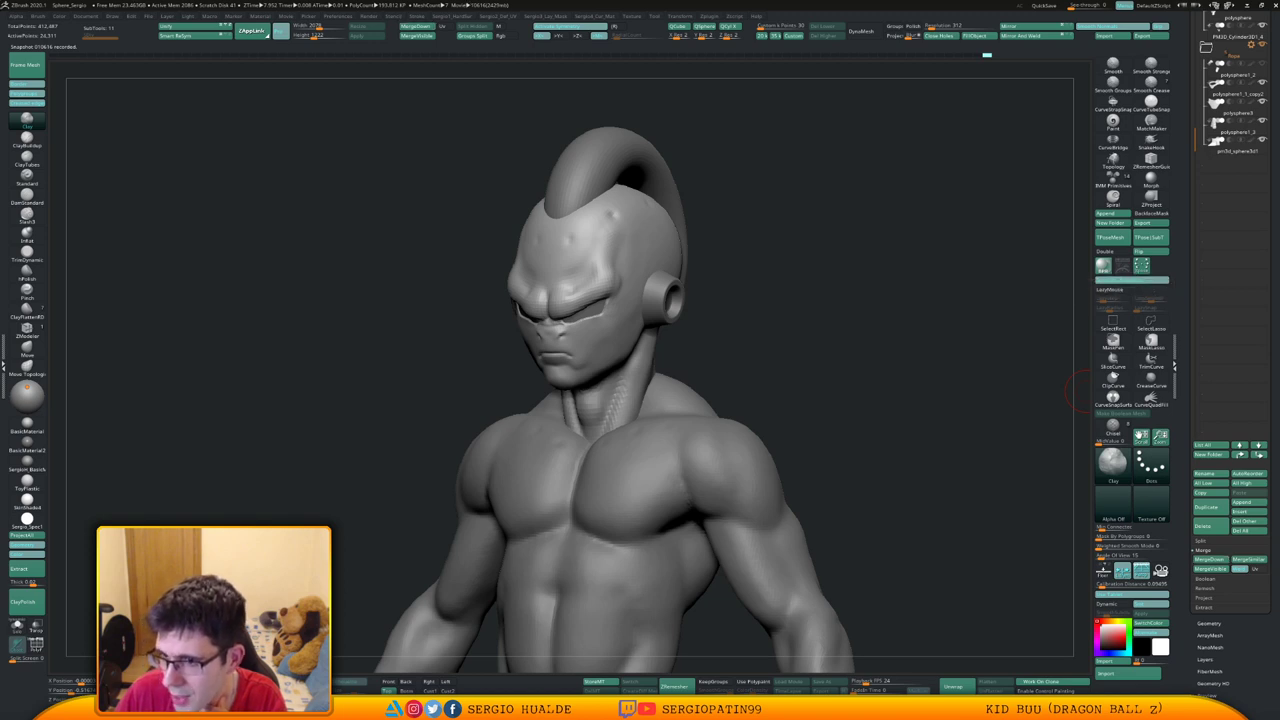
scroll(1230, 300, up, 5)
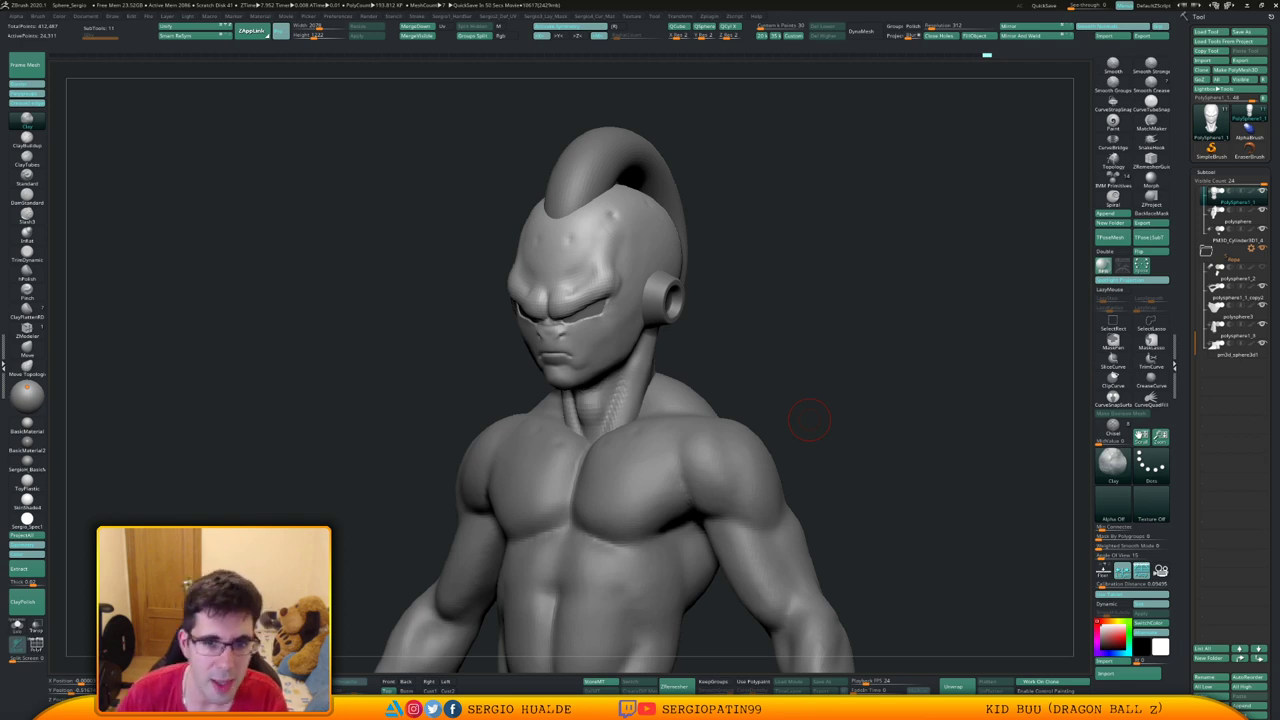
Reshape the brow above the eyes symmetrically with the Move and Clay brushes
drag(809, 420, 790, 362)
ctrl+right_drag(790, 362, 796, 420)
drag(796, 420, 790, 370)
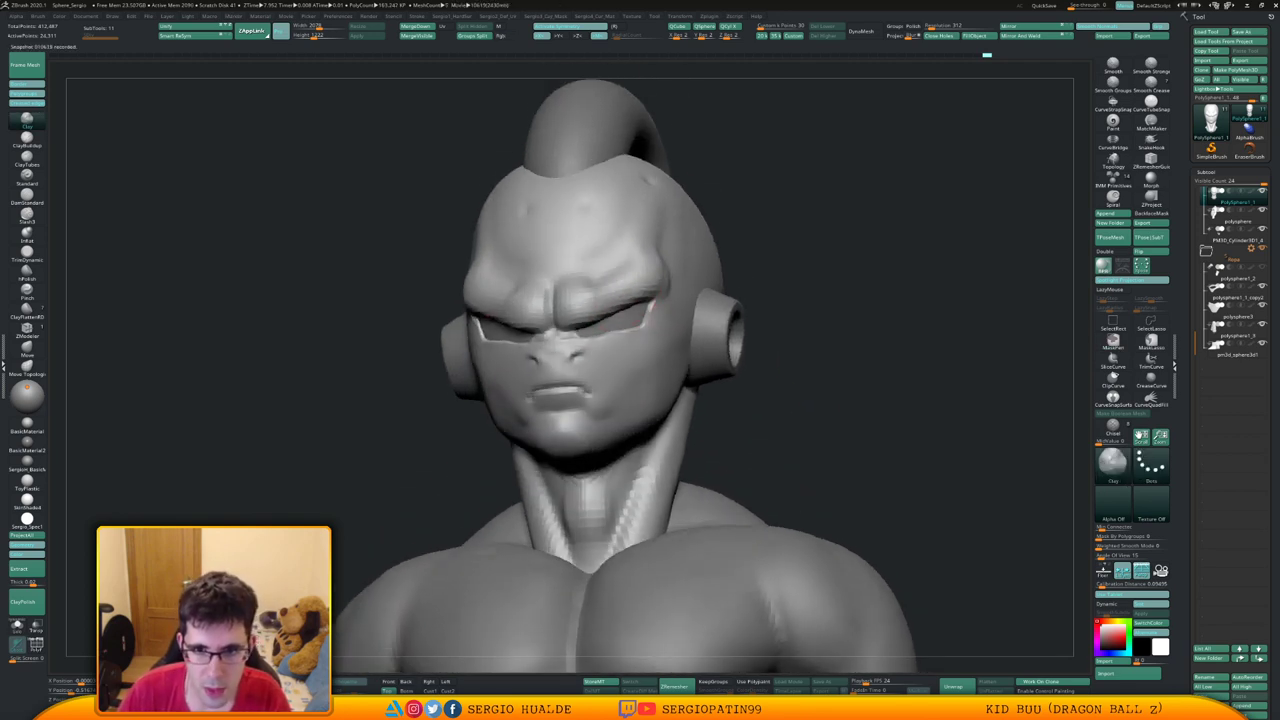
mouse_move(662, 290)
mouse_down()
mouse_move(565, 322)
mouse_move(632, 289)
mouse_up()
drag(770, 335, 792, 385)
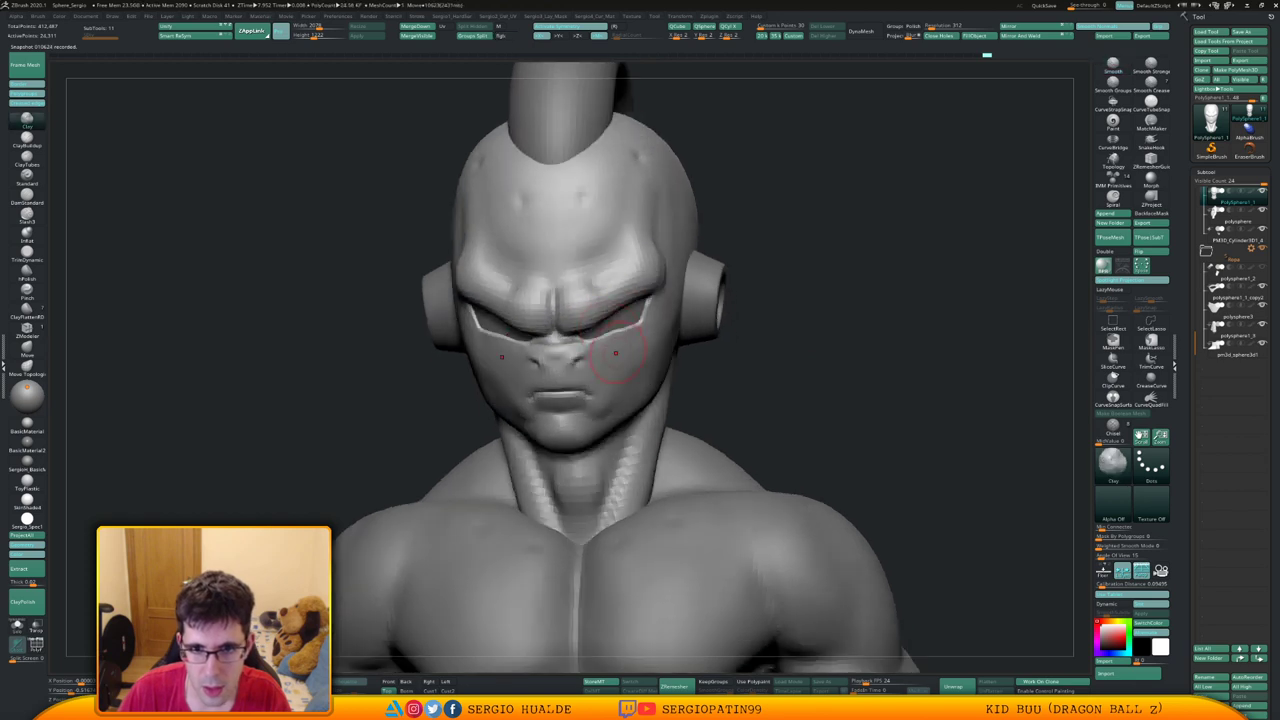
drag(604, 294, 611, 306)
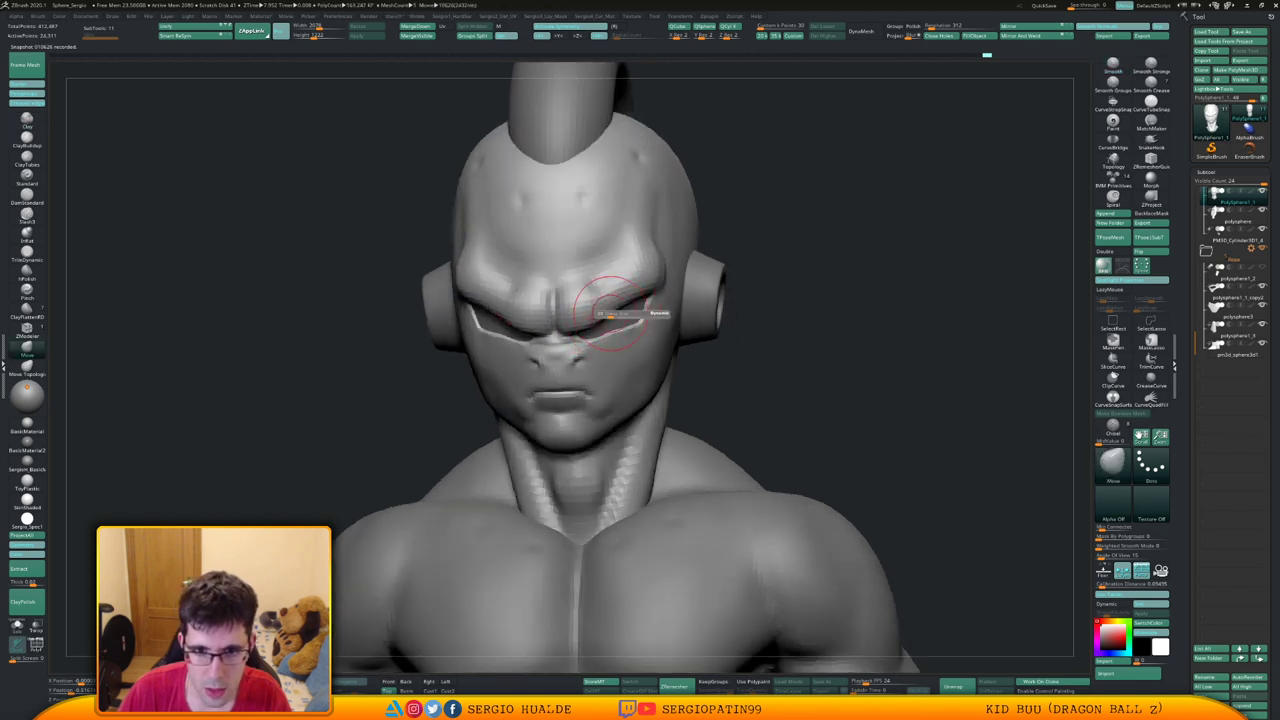
right_drag(611, 300, 598, 318)
key(b)
key(c)
key(l)
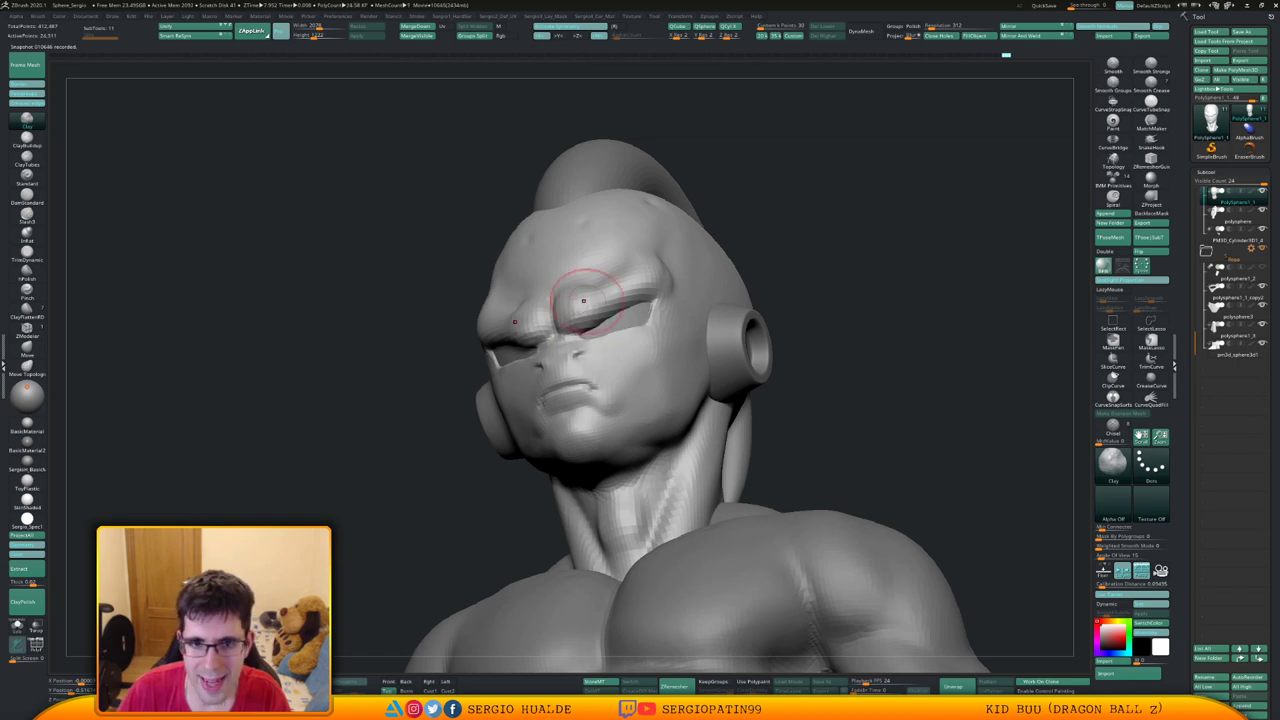
Smooth the inner brow ridge and the fold above the eyes
right_drag(608, 320, 618, 308)
key(shift)
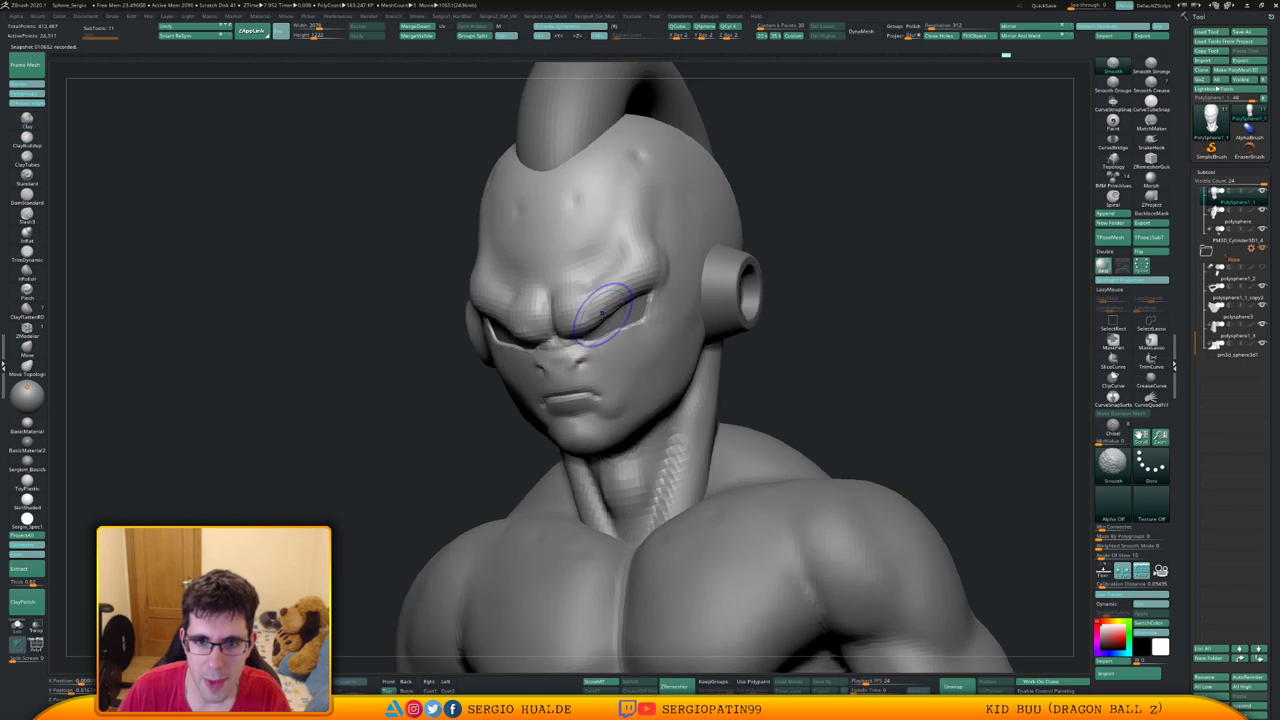
mouse_move(618, 308)
shift+mouse_down()
mouse_move(610, 334)
mouse_move(636, 324)
shift+mouse_up()
right_drag(636, 324, 590, 314)
shift+drag(631, 298, 617, 343)
mouse_move(606, 350)
right_down()
mouse_move(617, 366)
mouse_move(617, 330)
right_up()
right_drag(617, 330, 645, 326)
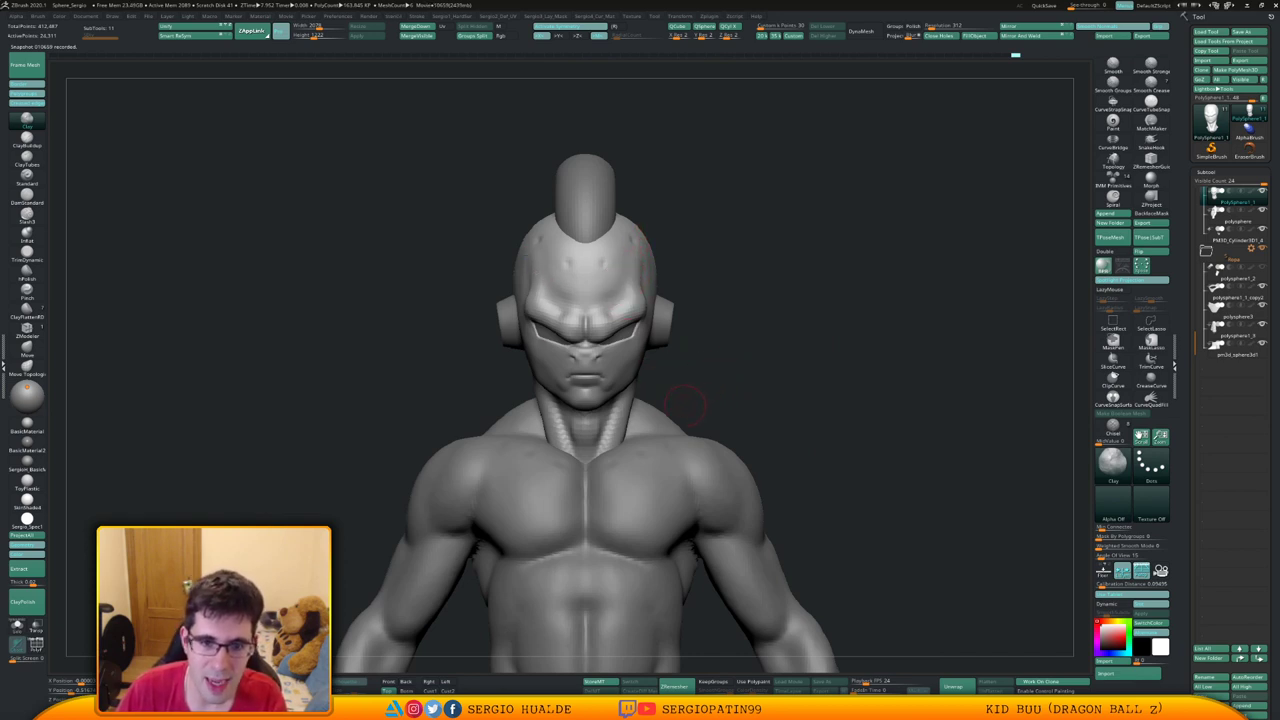
Smooth the rough clay strokes along the front and side neck muscles
right_drag(677, 395, 688, 378)
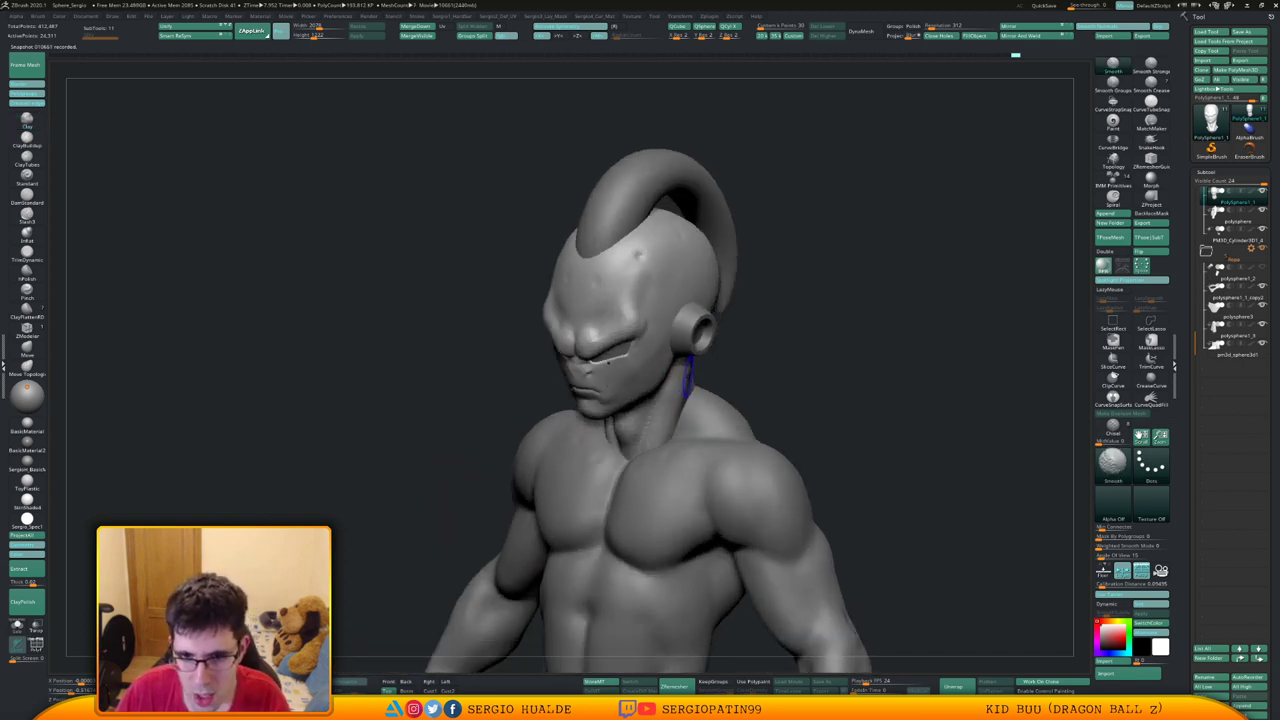
right_drag(646, 459, 661, 423)
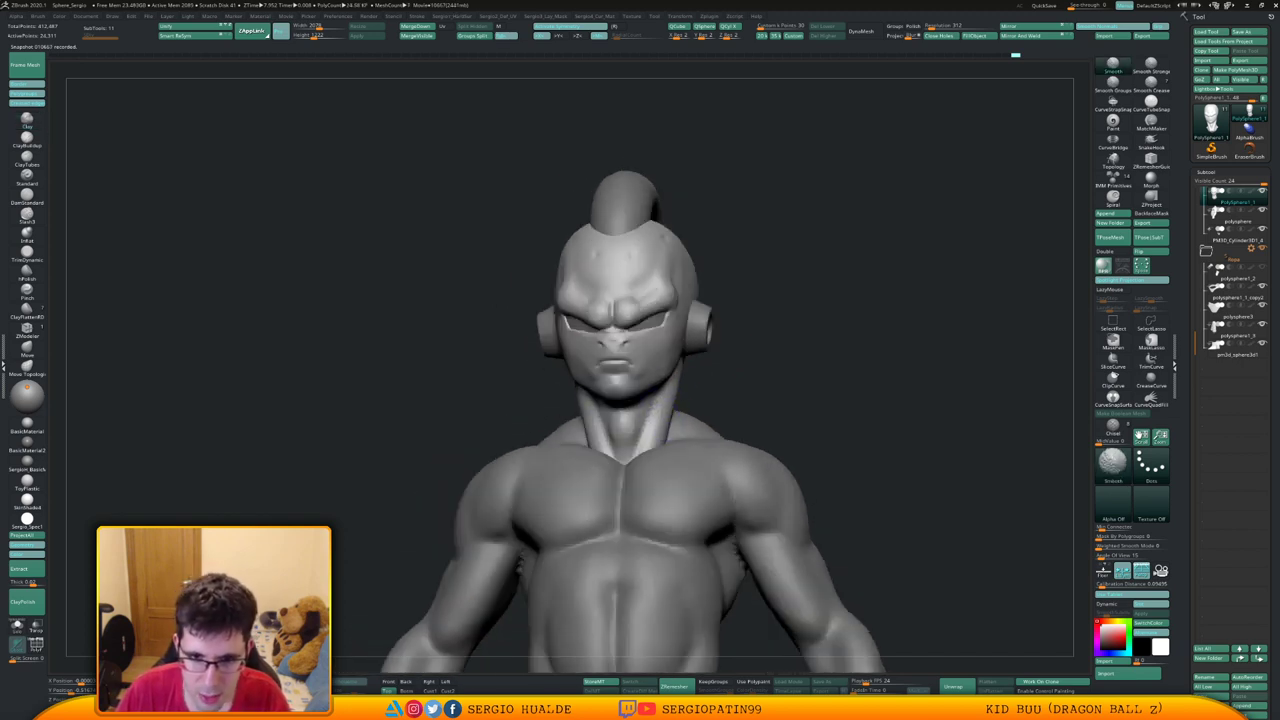
shift+drag(666, 432, 665, 388)
right_drag(646, 443, 648, 411)
shift+drag(648, 411, 649, 471)
right_drag(649, 471, 752, 379)
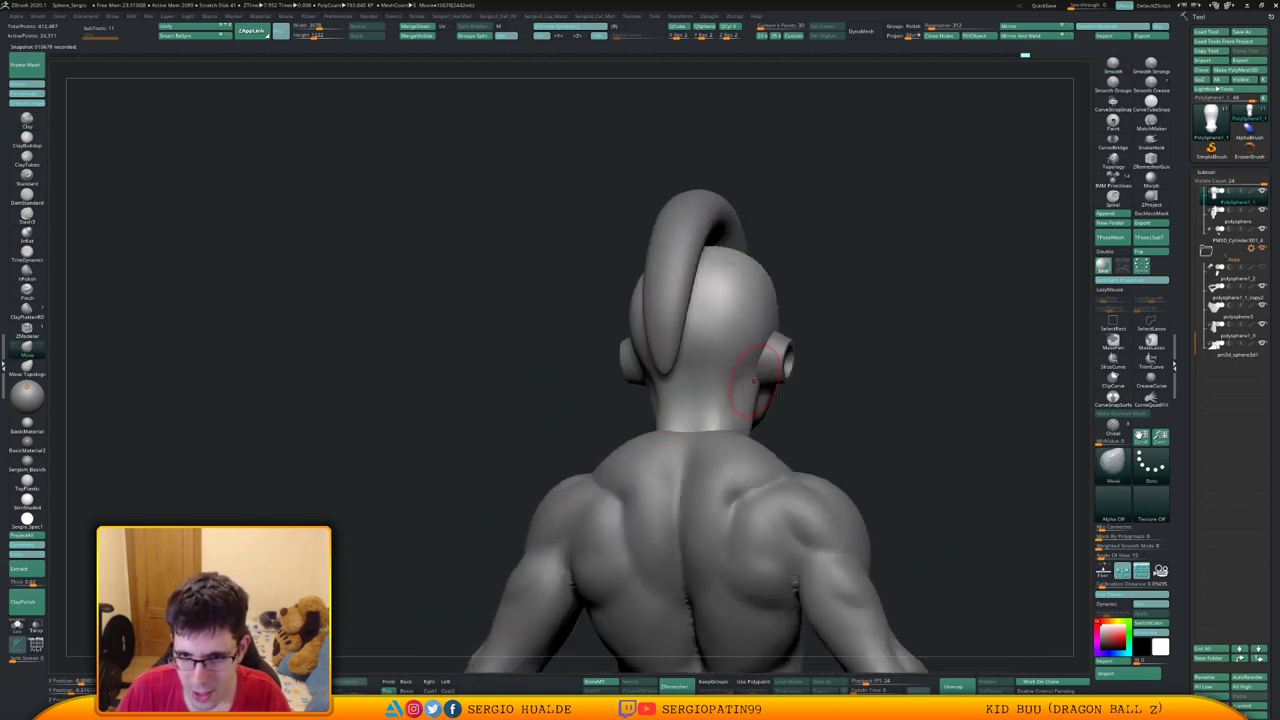
Duplicate the head subtool and select the copy
mouse_move(836, 392)
right_down()
mouse_move(723, 388)
mouse_move(829, 323)
mouse_move(800, 345)
right_up()
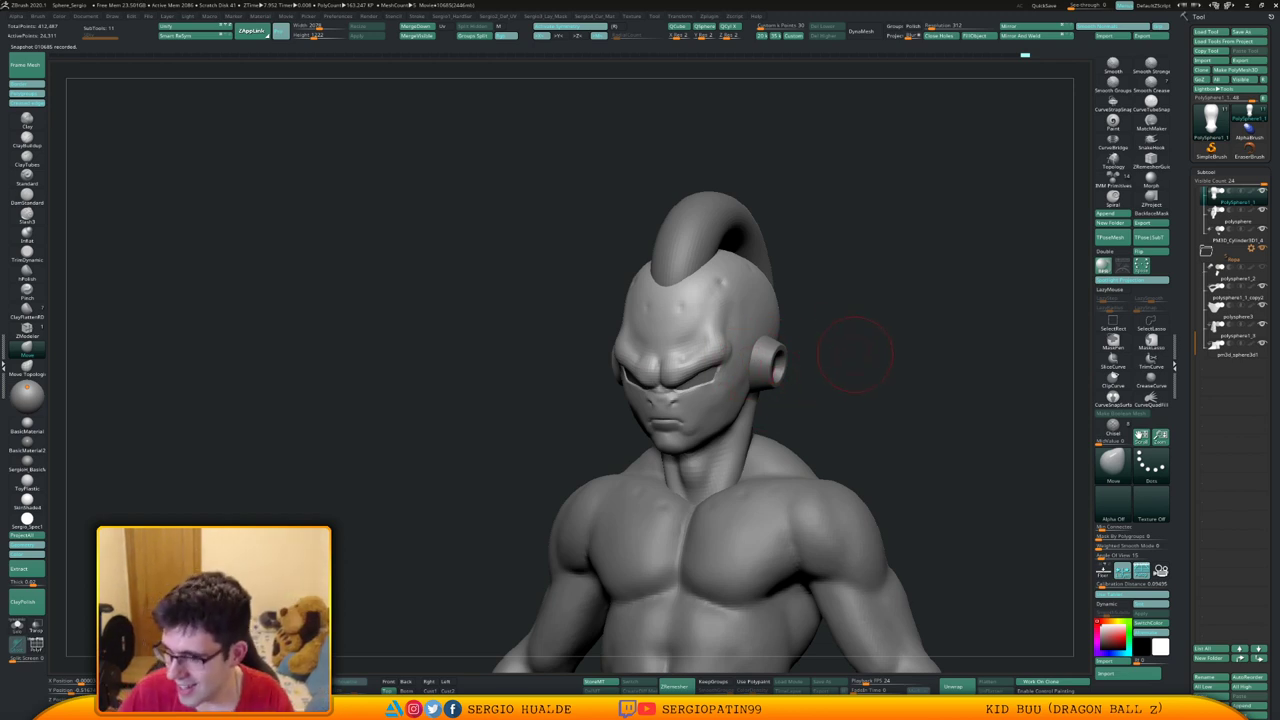
right_drag(857, 340, 835, 370)
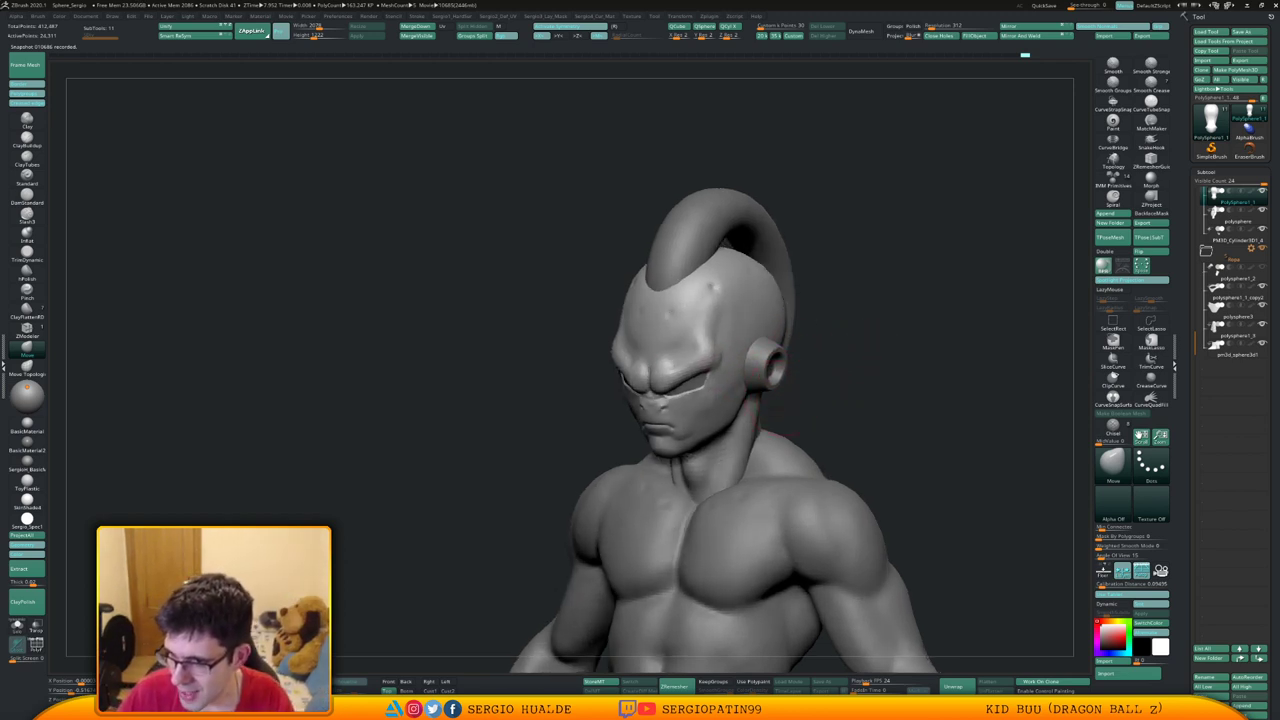
right_drag(775, 438, 723, 386)
right_drag(786, 357, 688, 387)
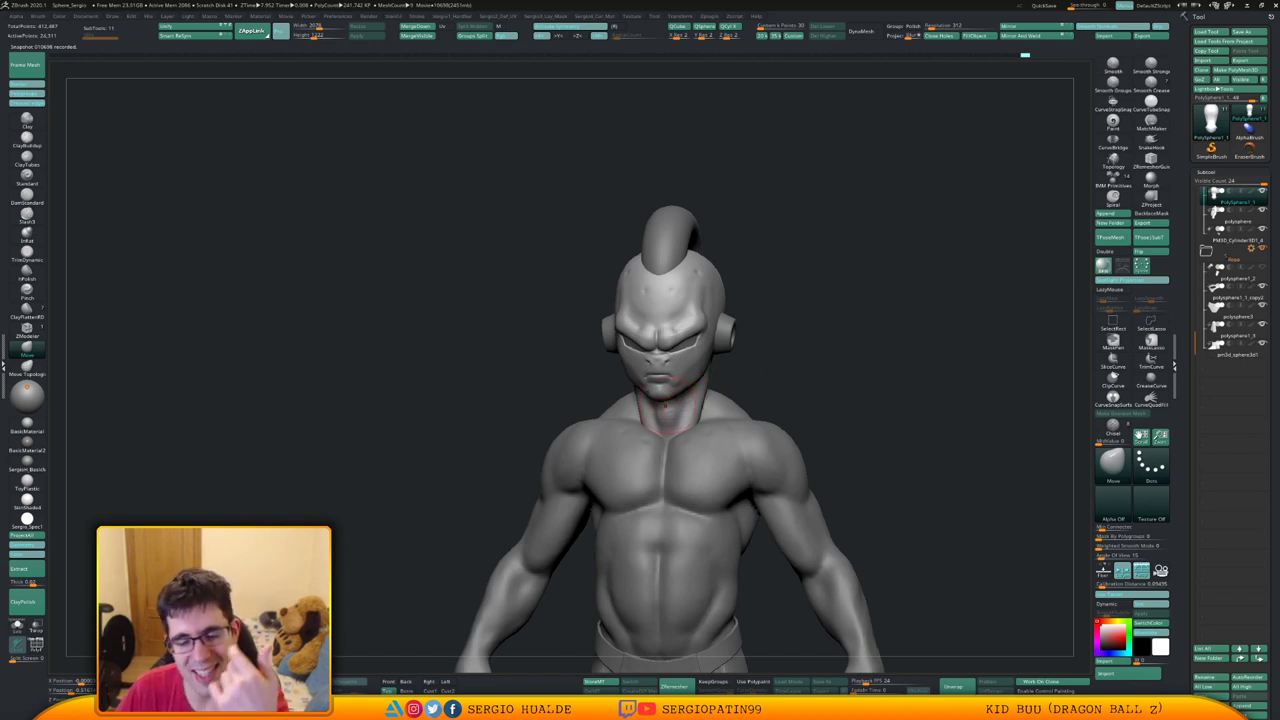
right_drag(757, 360, 690, 390)
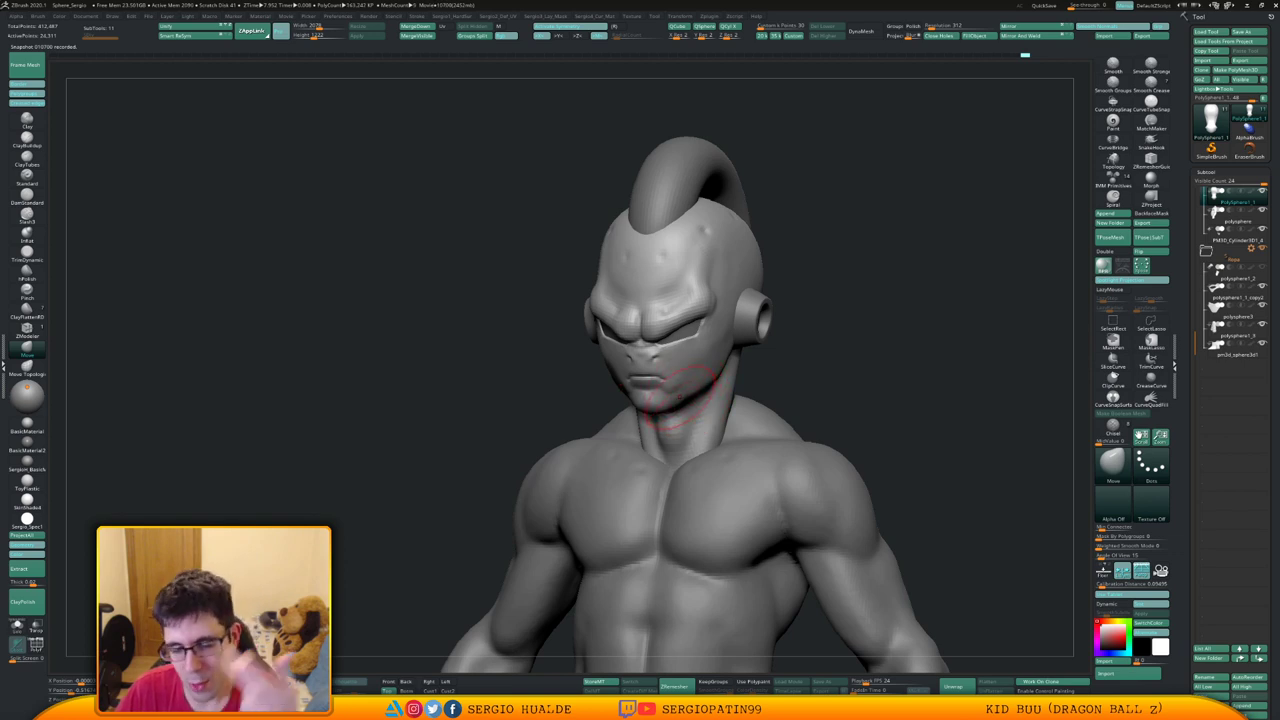
right_drag(827, 343, 780, 335)
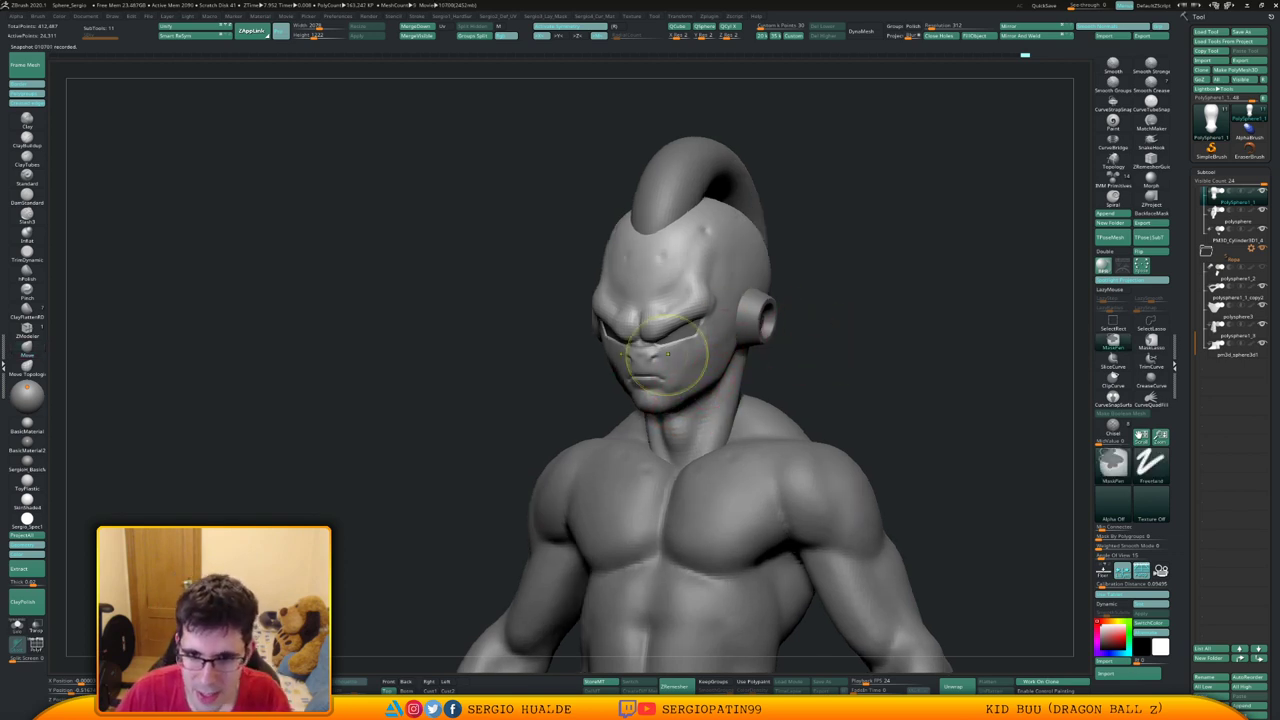
ctrl+right_drag(668, 355, 630, 385)
right_drag(630, 385, 745, 300)
key(ctrl+shift+d)
key(Down)
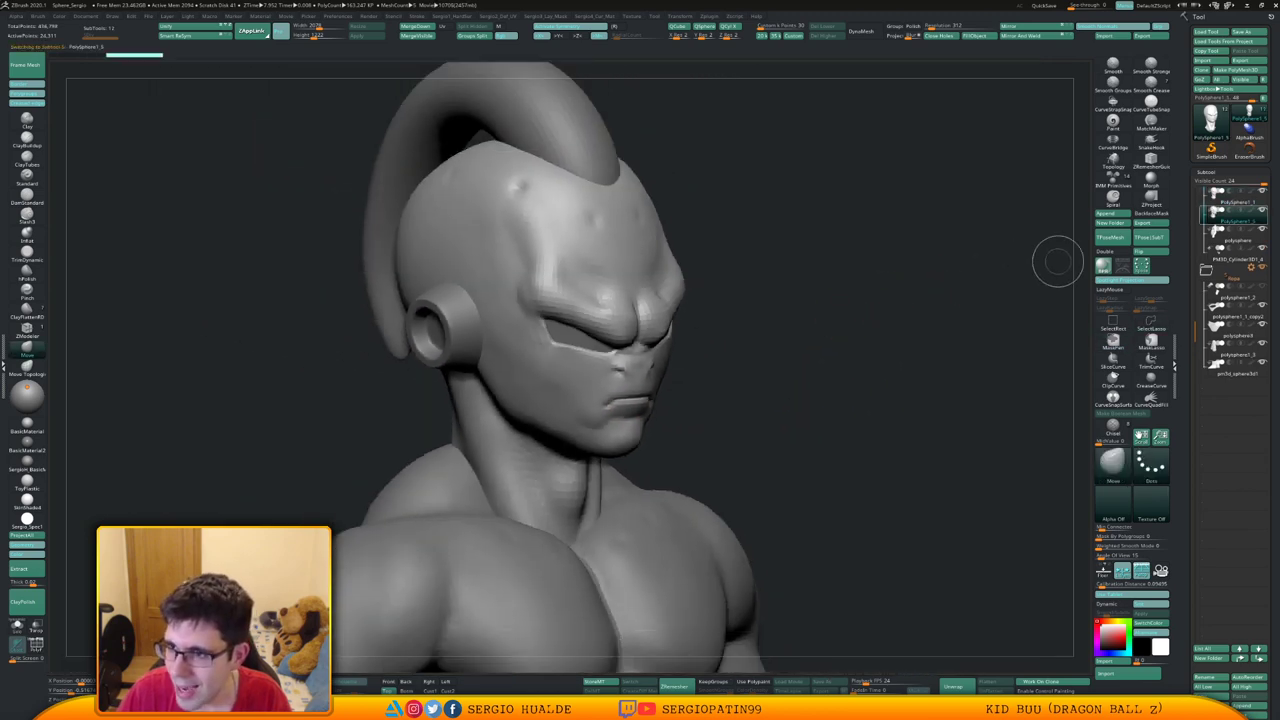
Open the mouth on the head copy by carving and pushing the lips apart with the DamStandard and Move brushes
mouse_move(638, 385)
ctrl+right_down()
mouse_move(638, 418)
mouse_move(526, 420)
ctrl+right_up()
key(b)
key(d)
key(s)
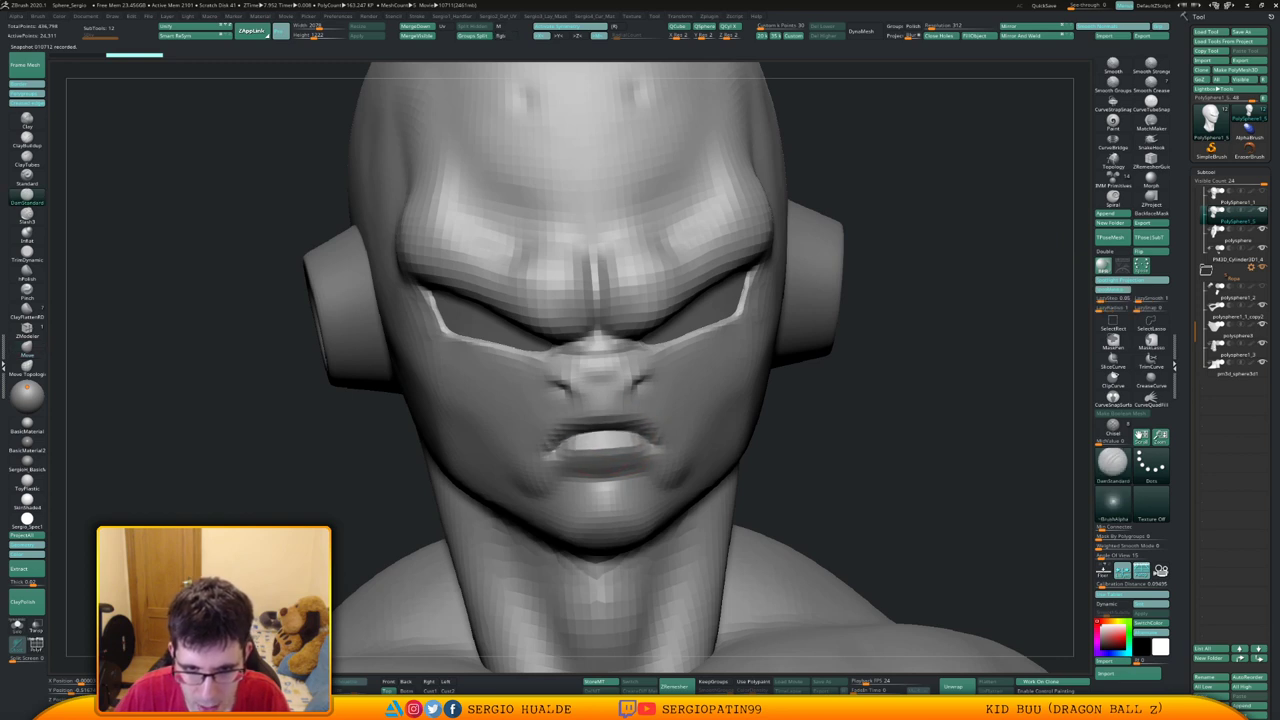
right_drag(590, 430, 632, 425)
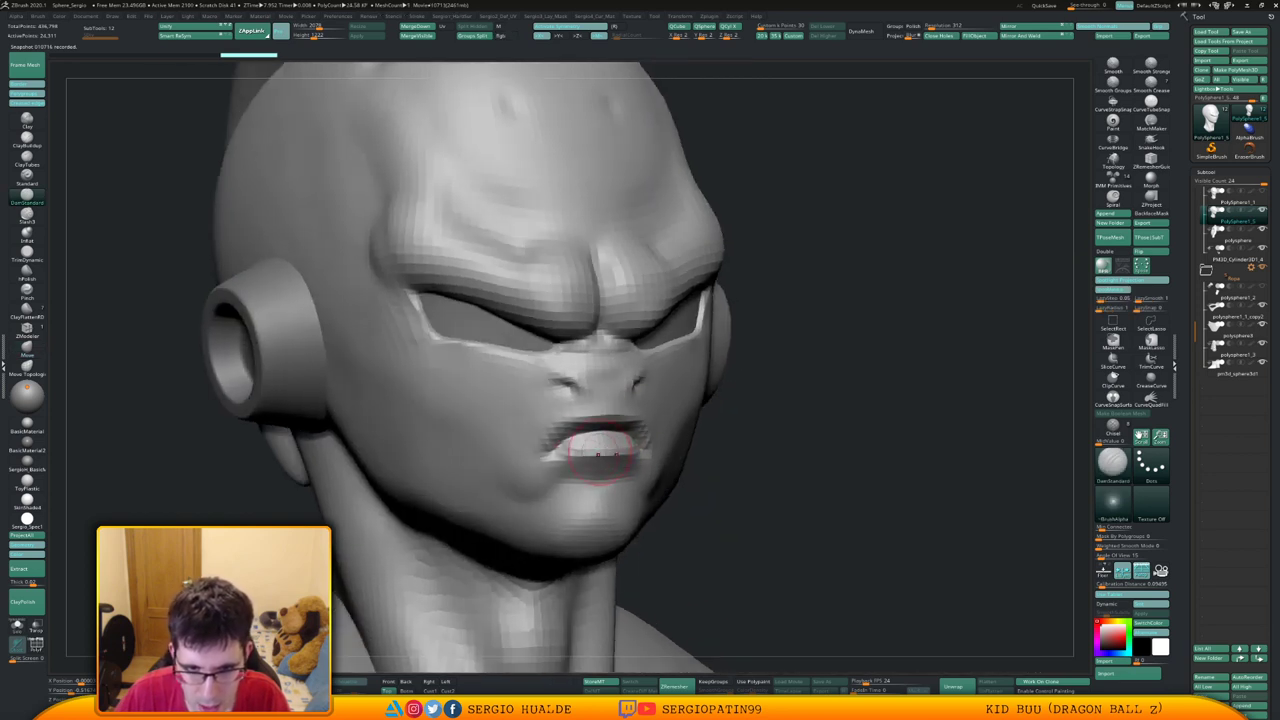
right_drag(597, 446, 600, 437)
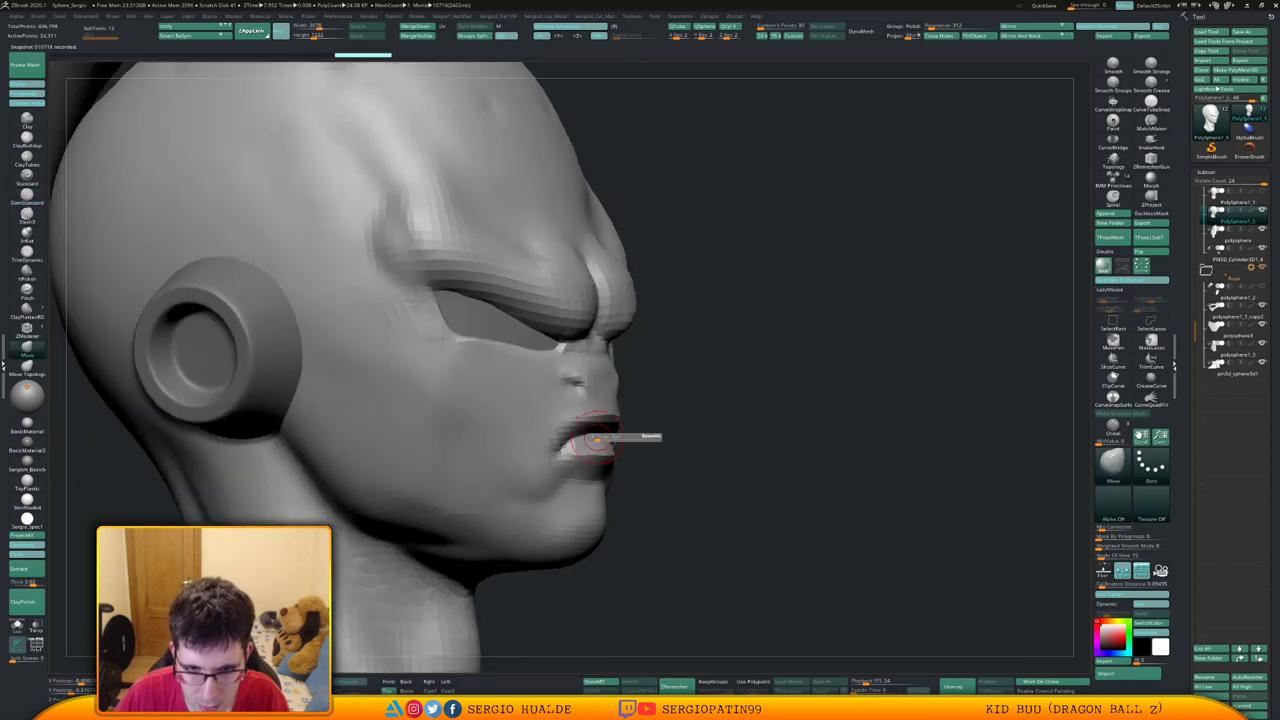
drag(592, 447, 582, 438)
right_drag(590, 444, 494, 452)
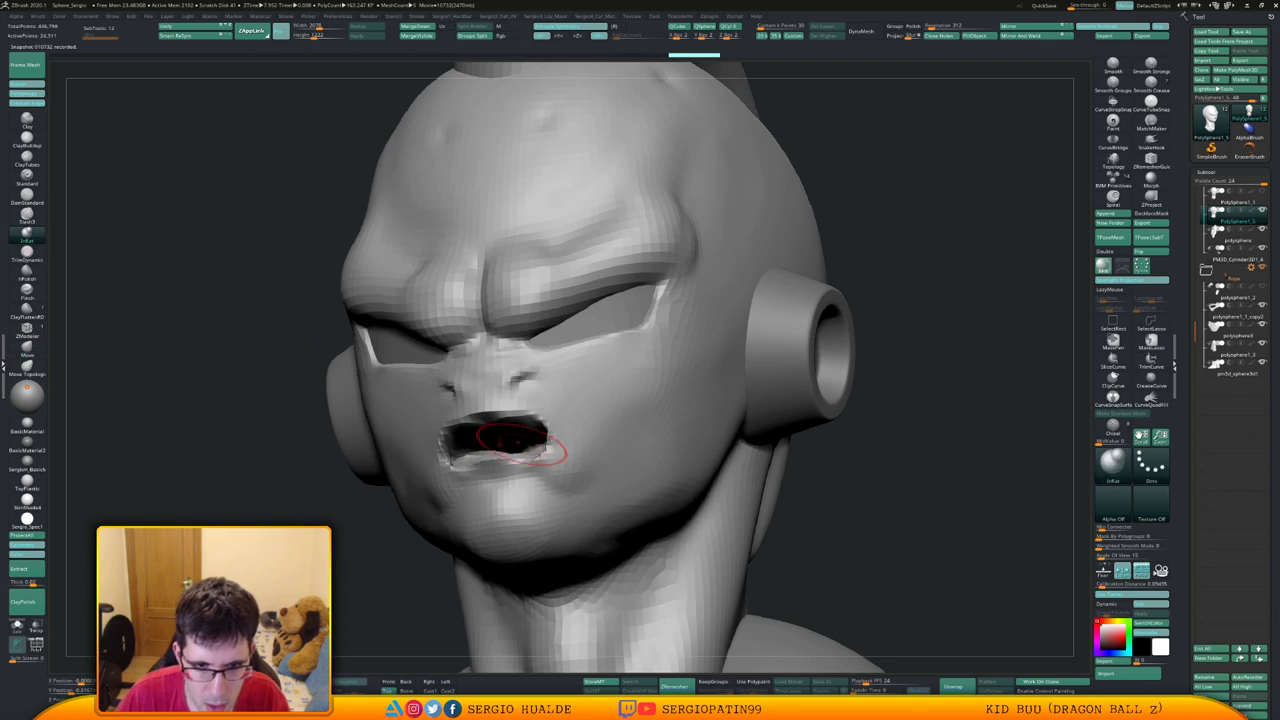
Smooth the jagged edge of the mouth opening and shape the lips with the Move brush
shift+drag(511, 445, 517, 438)
right_drag(517, 438, 504, 440)
shift+drag(504, 440, 510, 438)
key(b)
key(m)
key(v)
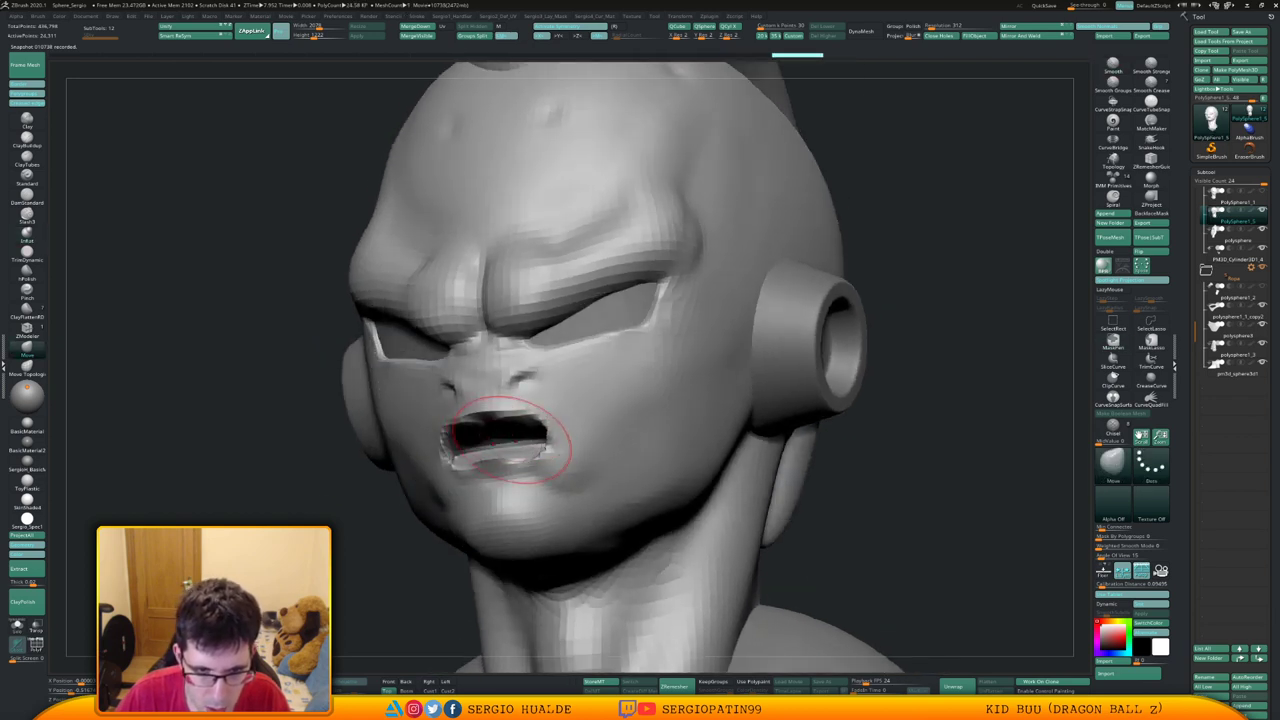
right_drag(505, 445, 518, 445)
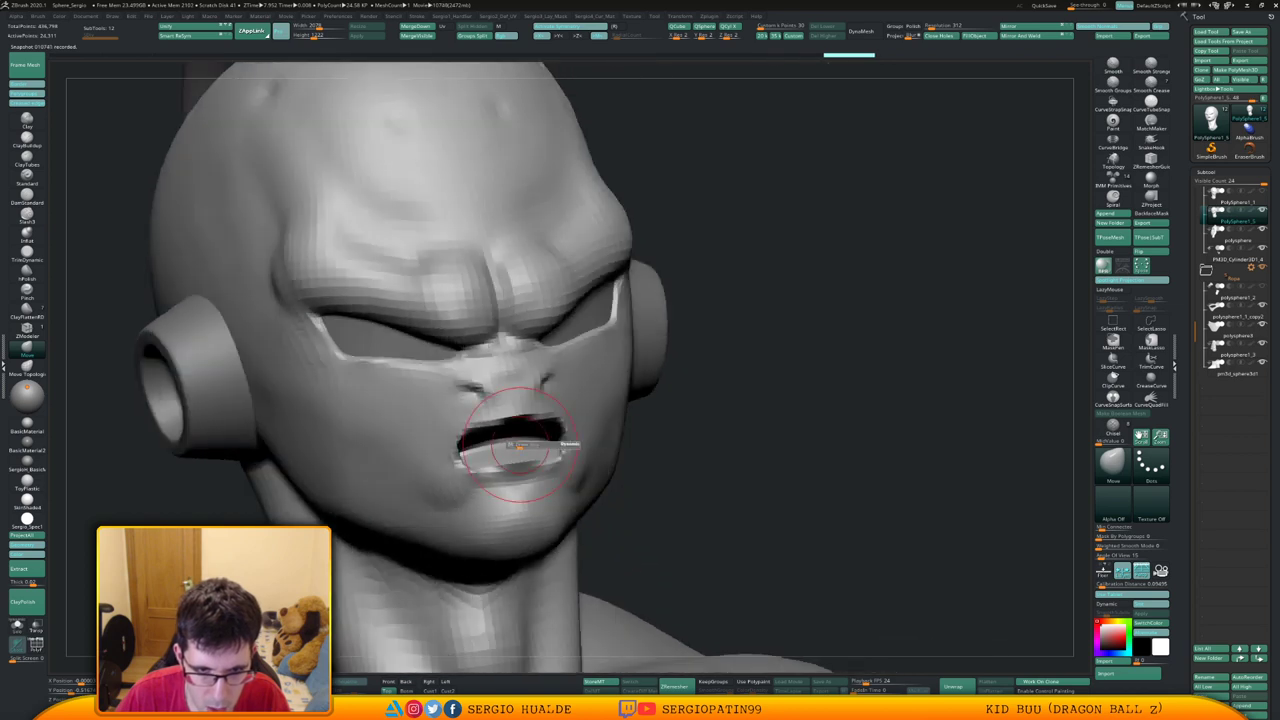
mouse_move(509, 455)
shift+mouse_down()
mouse_move(563, 451)
mouse_move(520, 437)
shift+mouse_up()
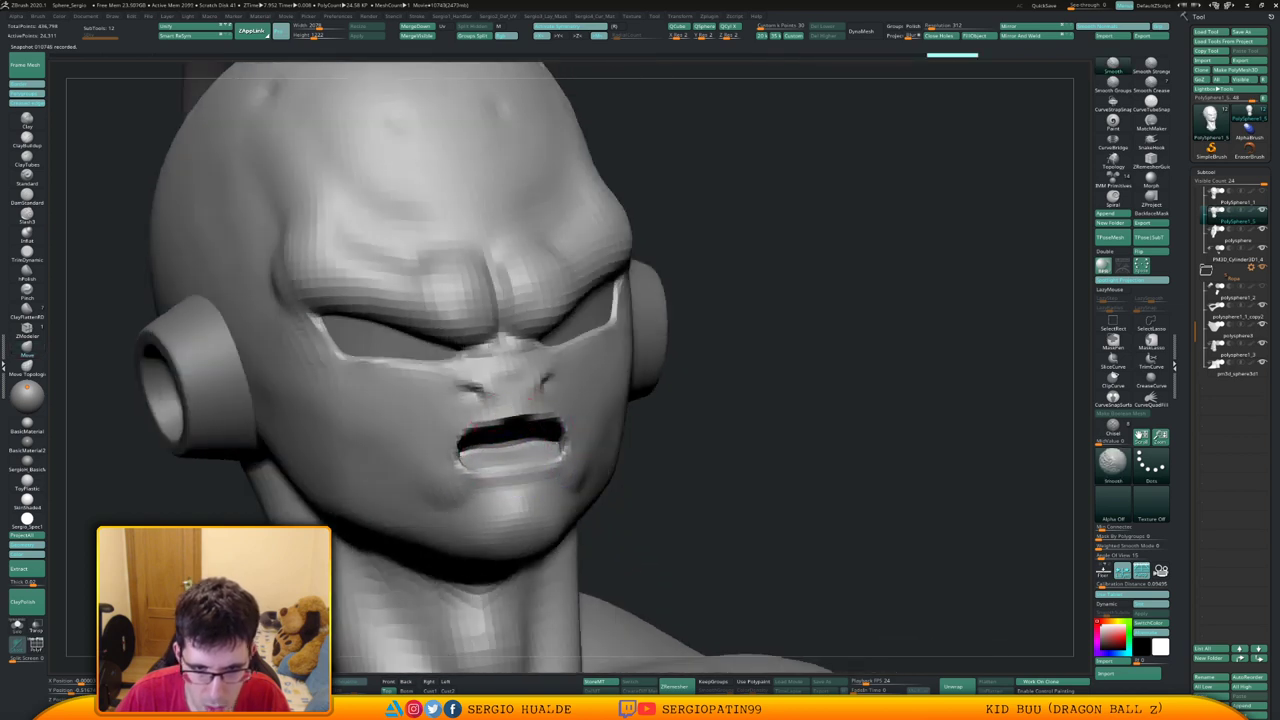
Smooth the mouth corners and the lower lip
right_drag(443, 449, 533, 435)
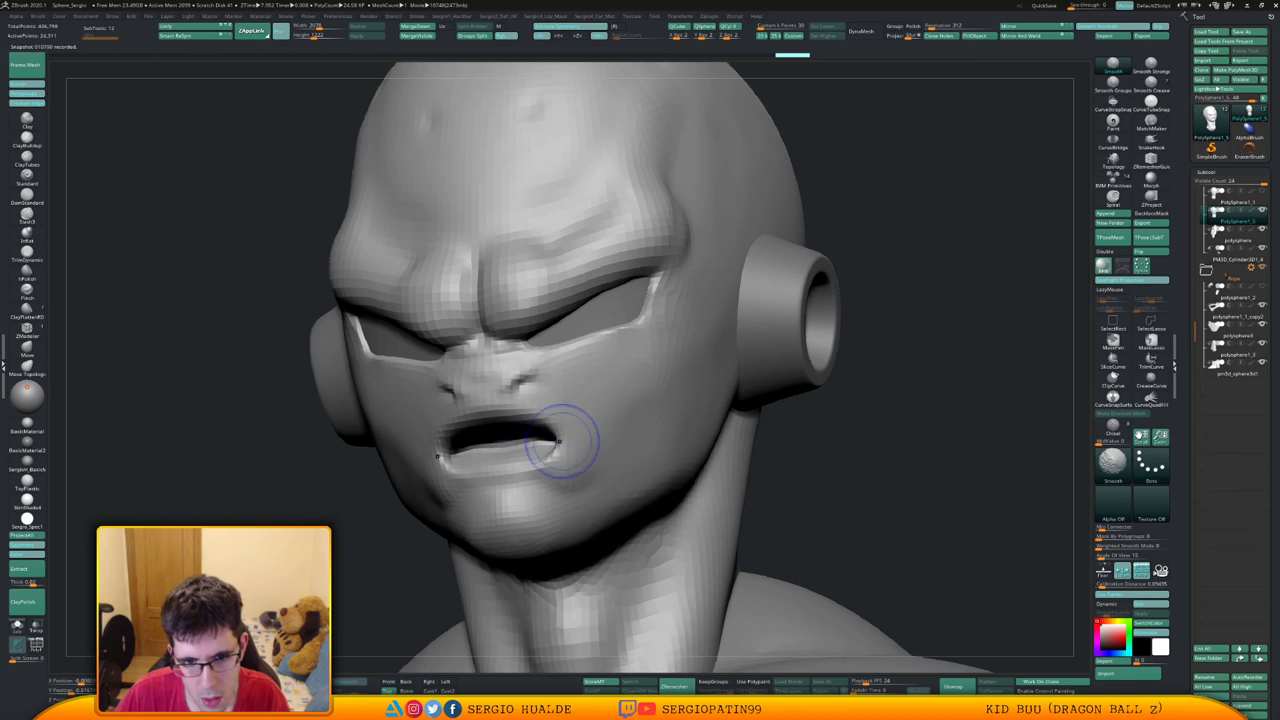
right_drag(450, 446, 550, 446)
shift+drag(485, 453, 504, 457)
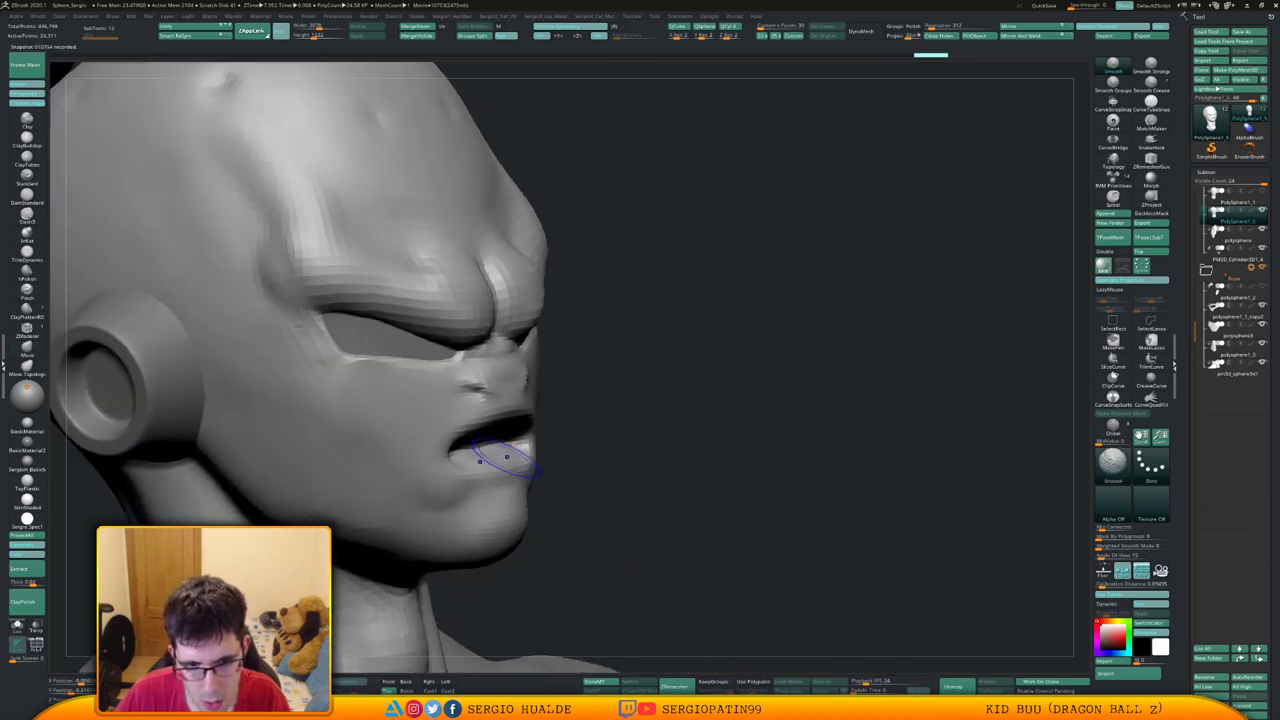
right_drag(500, 455, 497, 447)
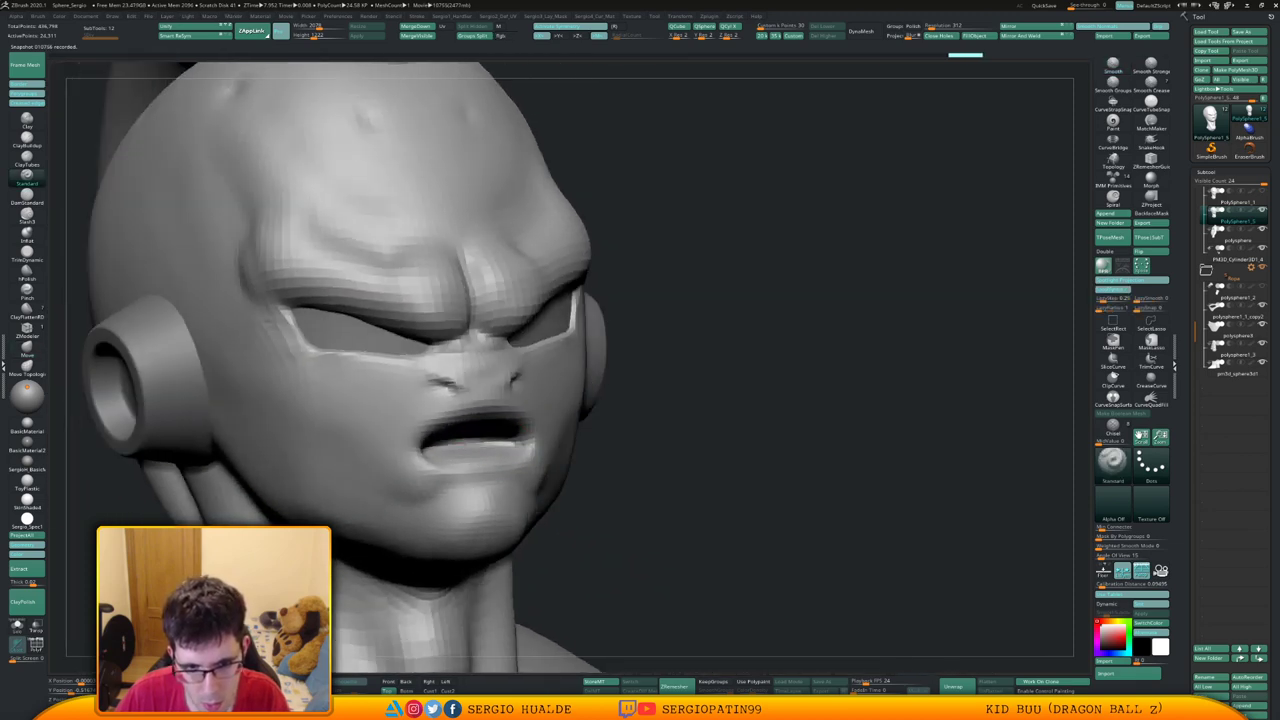
Build up and smooth the lower lip and mouth corner of the head copy with the Standard brush
drag(530, 438, 524, 444)
mouse_move(524, 444)
right_down()
mouse_move(468, 443)
mouse_move(484, 436)
right_up()
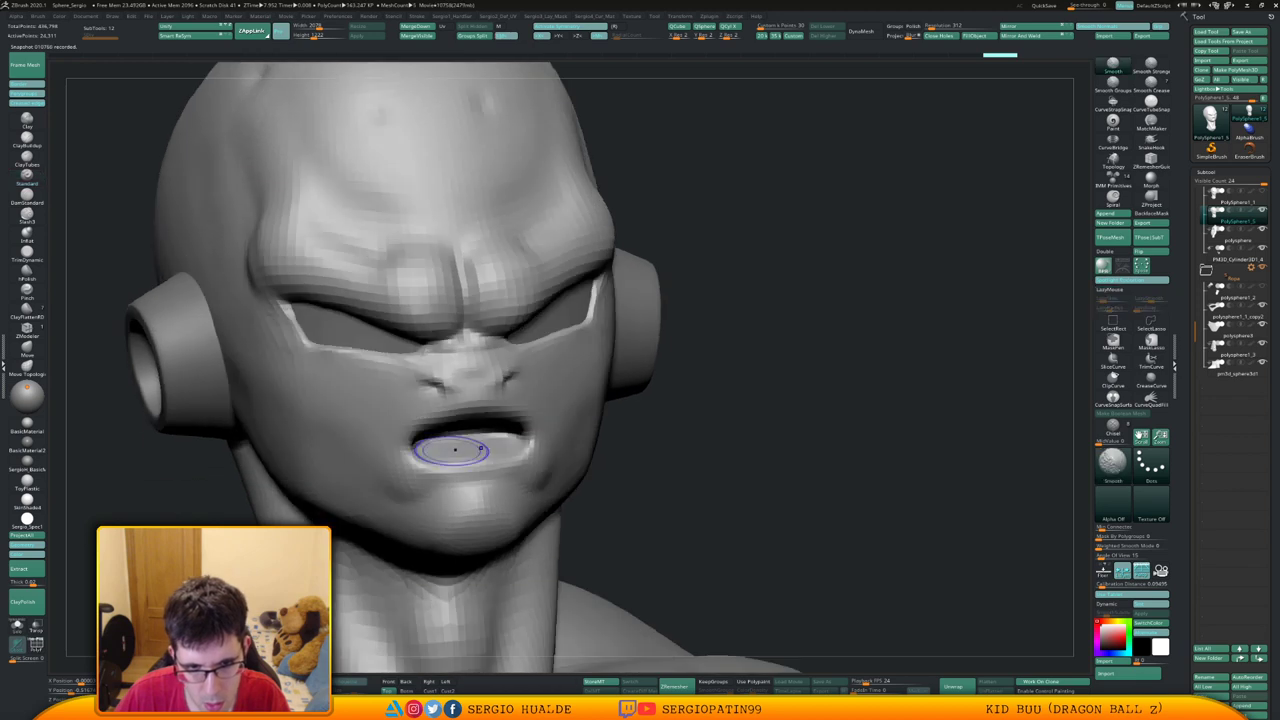
mouse_move(522, 441)
mouse_down()
mouse_move(498, 440)
mouse_move(522, 440)
mouse_up()
mouse_move(522, 440)
right_down()
mouse_move(514, 414)
mouse_move(534, 426)
right_up()
drag(534, 426, 520, 434)
right_drag(520, 434, 546, 450)
drag(528, 406, 512, 410)
right_drag(512, 410, 472, 422)
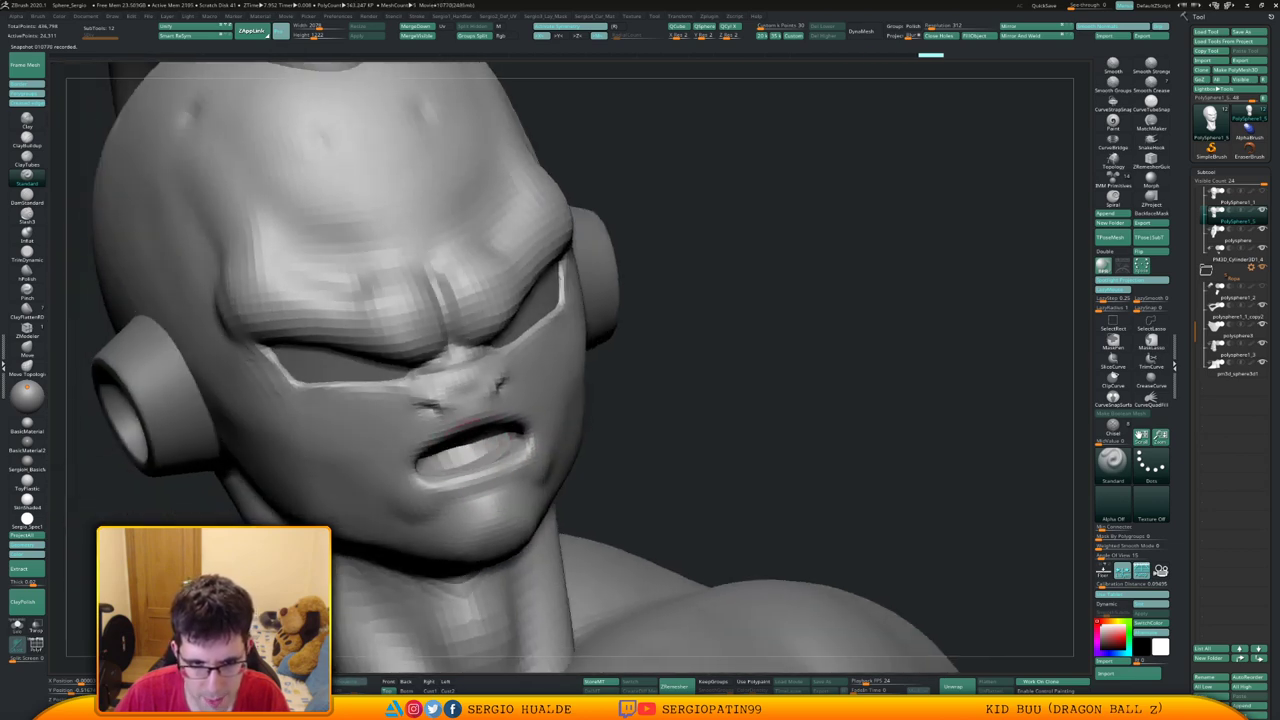
Define the upper lip edge with the Standard brush and smooth the inner rim of the mouth opening
drag(478, 422, 462, 426)
right_drag(462, 426, 426, 440)
shift+drag(474, 454, 508, 434)
right_drag(508, 434, 540, 416)
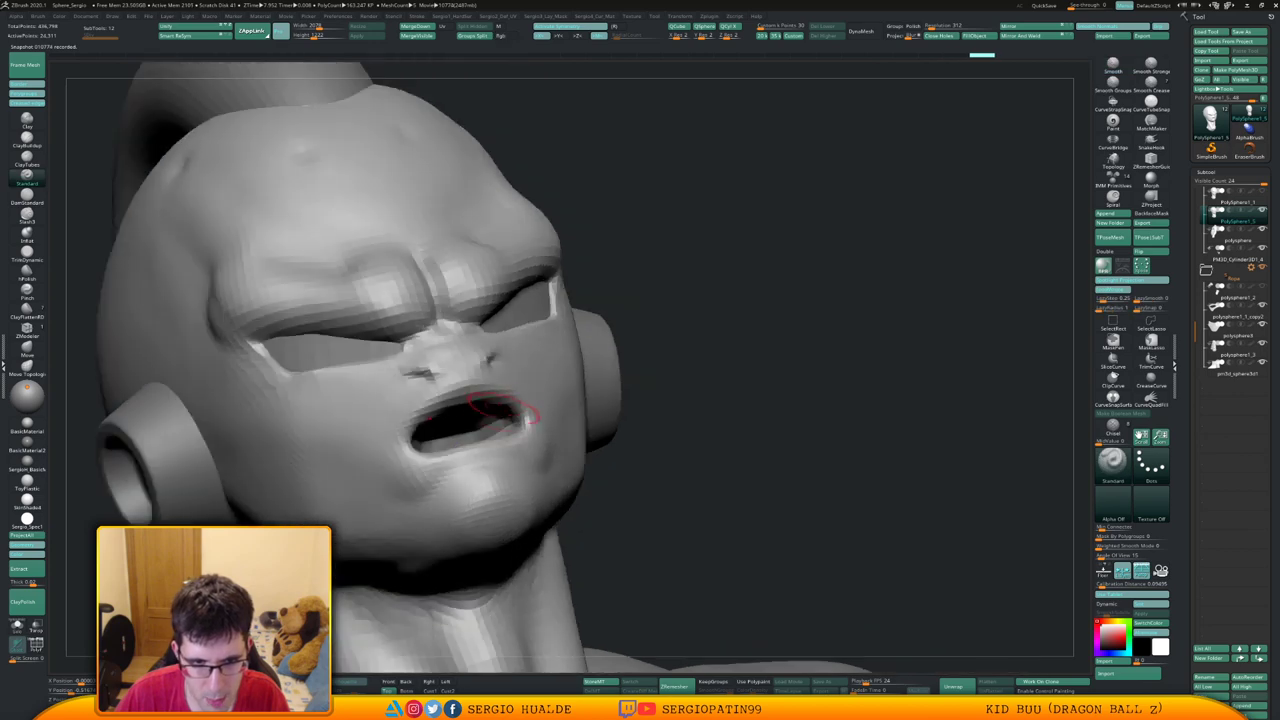
ctrl+drag(702, 381, 690, 431)
mouse_move(500, 415)
right_down()
mouse_move(571, 386)
mouse_move(498, 398)
mouse_move(540, 398)
right_up()
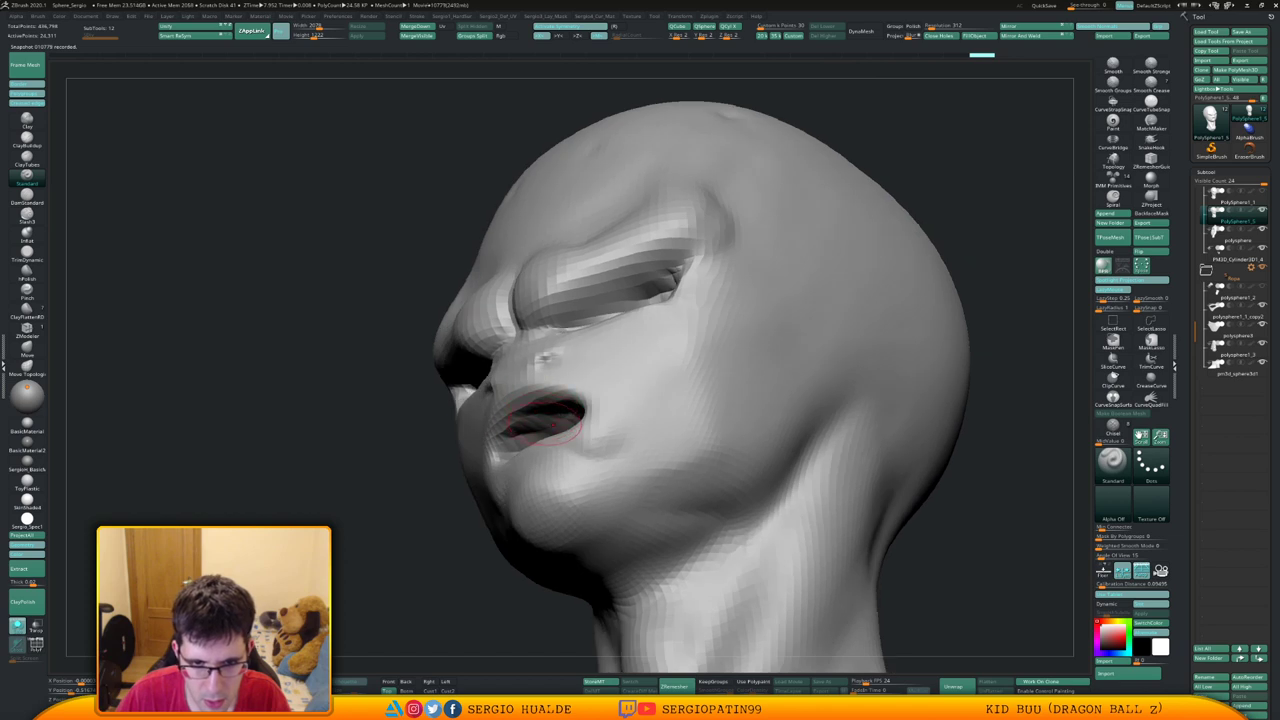
mouse_move(545, 425)
shift+mouse_down()
mouse_move(522, 430)
mouse_move(537, 428)
shift+mouse_up()
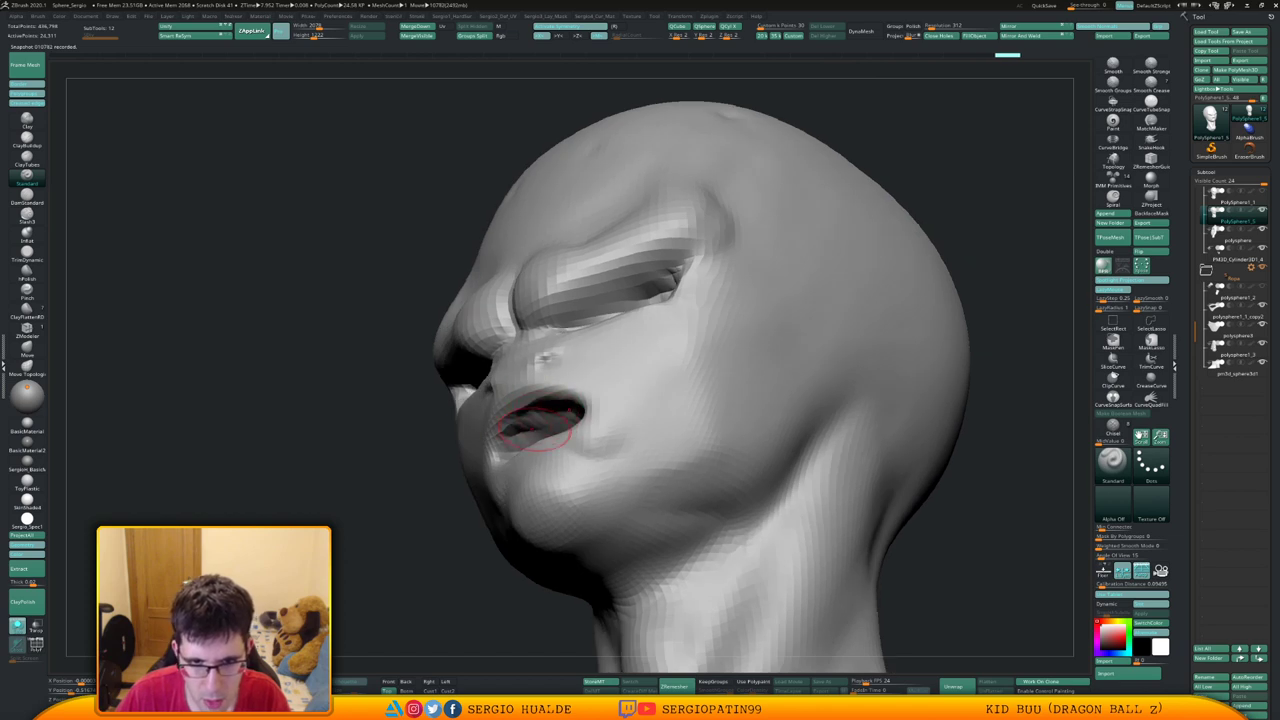
ctrl+right_drag(537, 428, 535, 455)
ctrl+right_drag(535, 455, 727, 424)
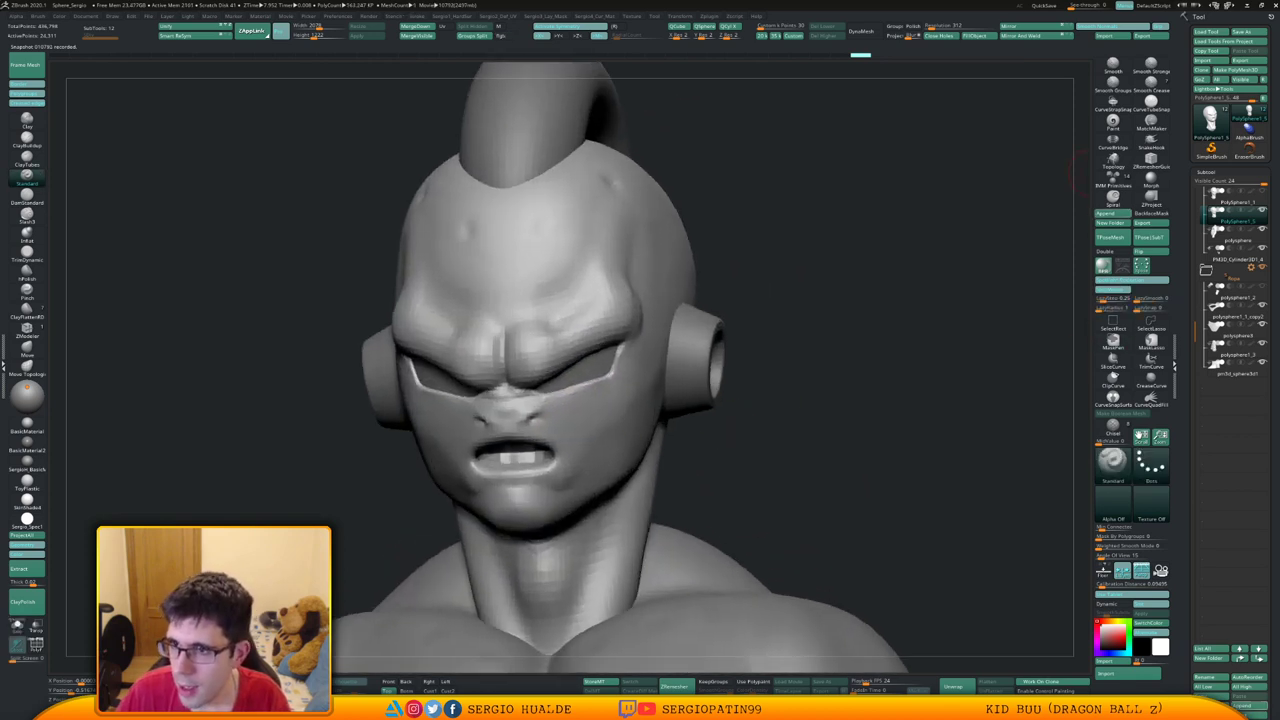
Append a Cylinder3D as a new subtool and make it the active subtool
click(1108, 213)
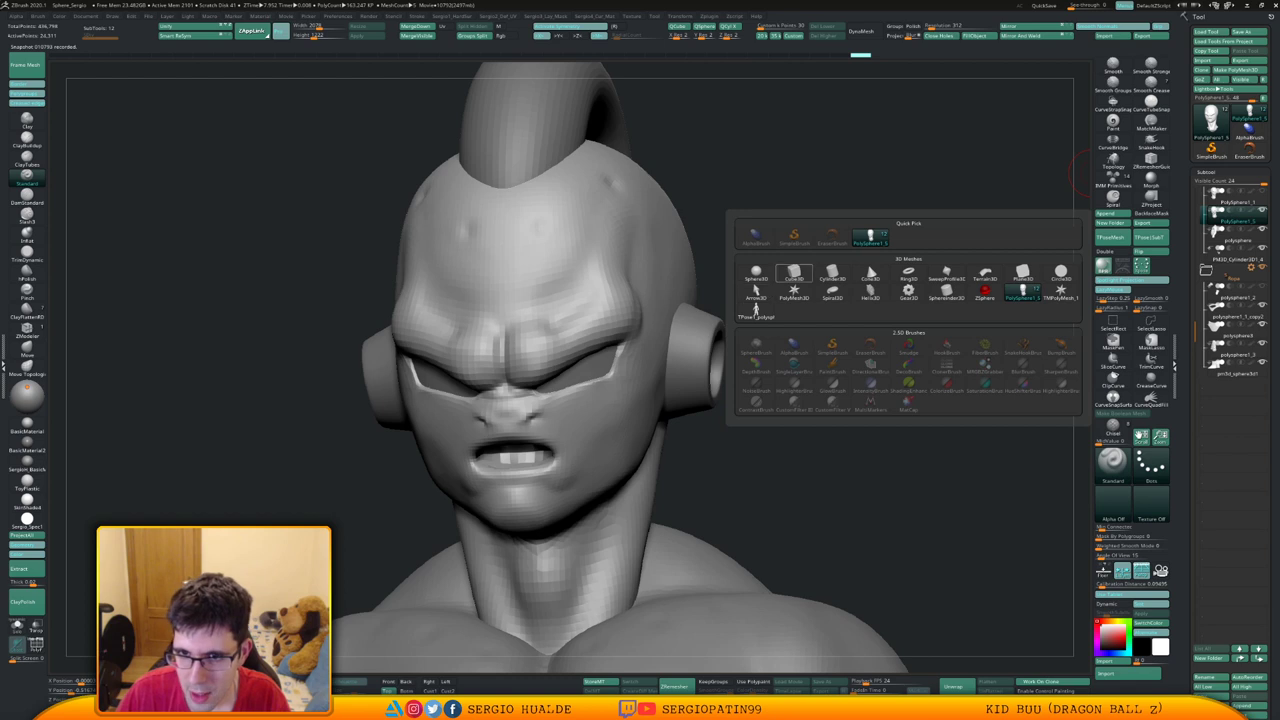
click(831, 272)
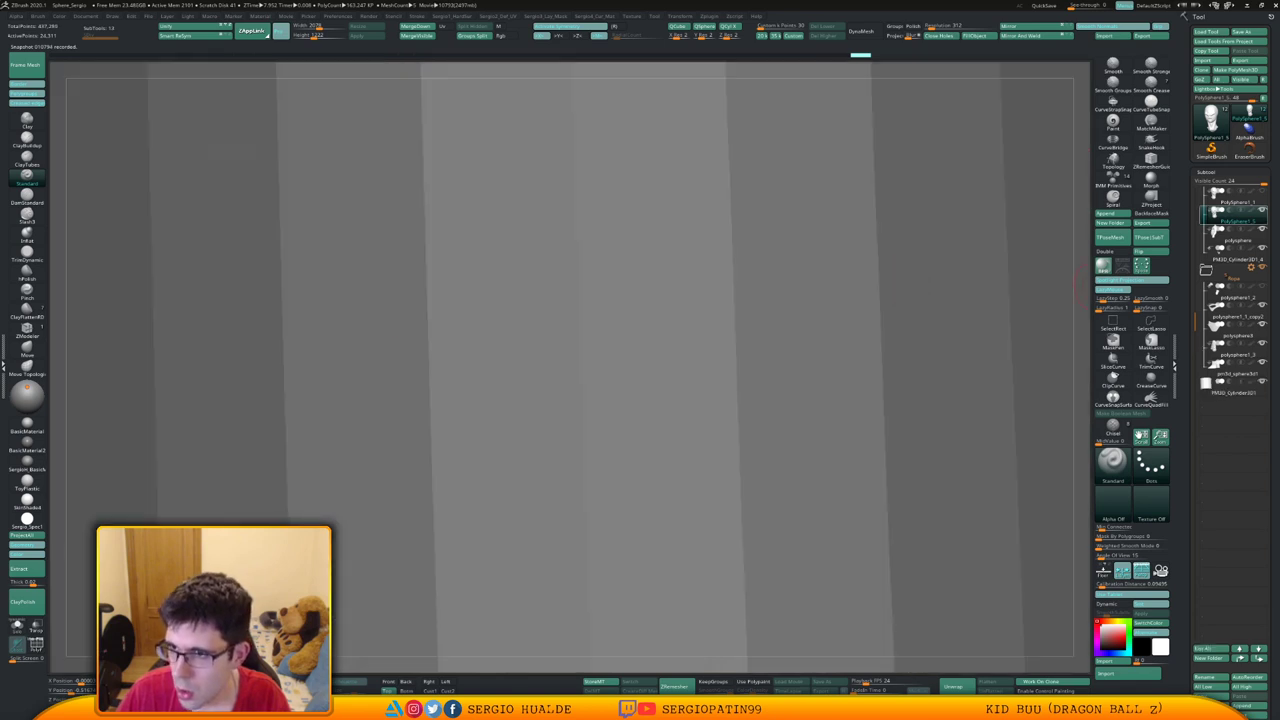
ctrl+right_drag(800, 430, 785, 370)
alt+click(785, 370)
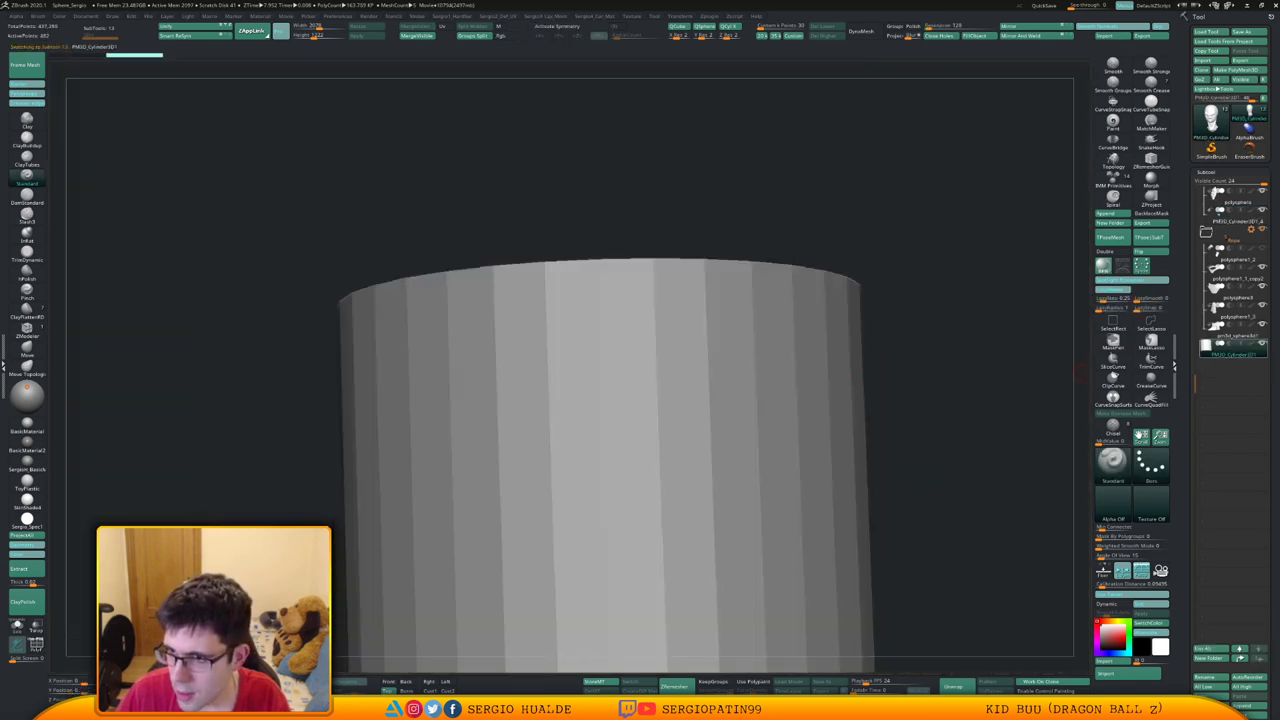
Reorder the cylinder upward in the subtool list so it sits in the folder above the two head subtools
drag(1236, 351, 1236, 194)
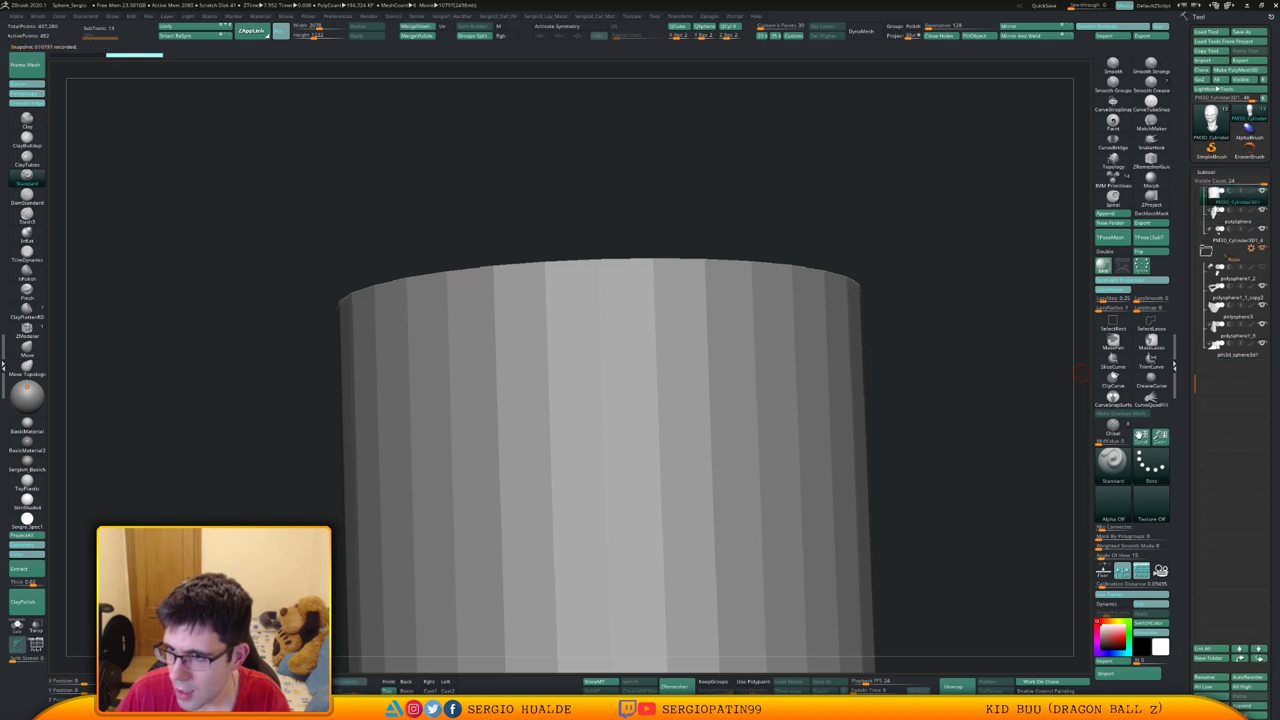
drag(1195, 384, 1196, 197)
key(ctrl+Up)
key(ctrl+Up)
key(ctrl+Up)
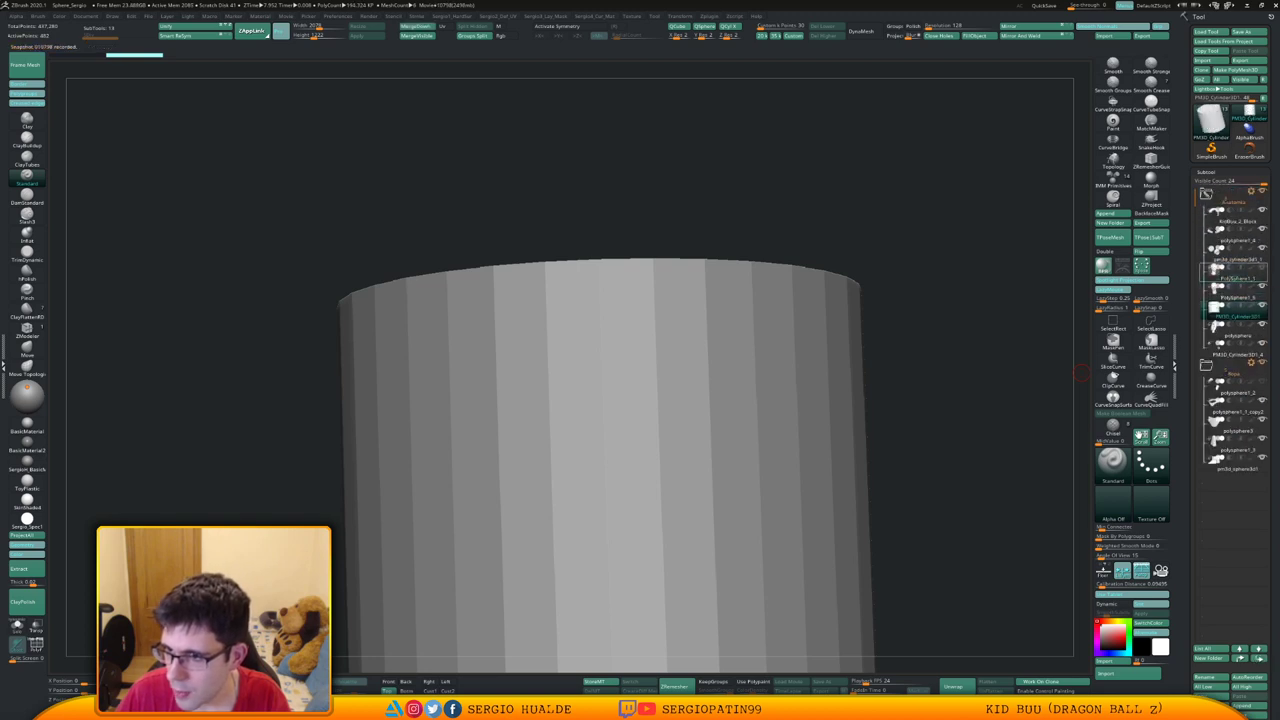
key(ctrl+Up)
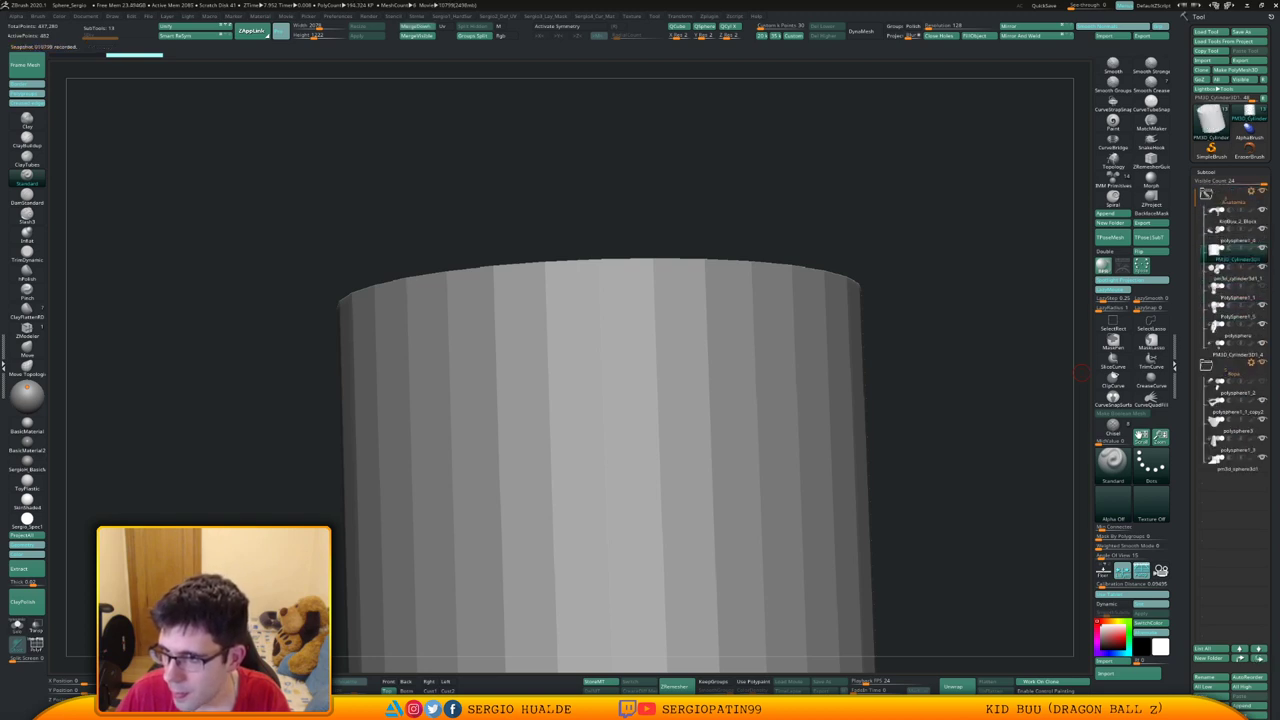
Scale the cylinder down and move it inside the head behind the open mouth
key(f)
key(w)
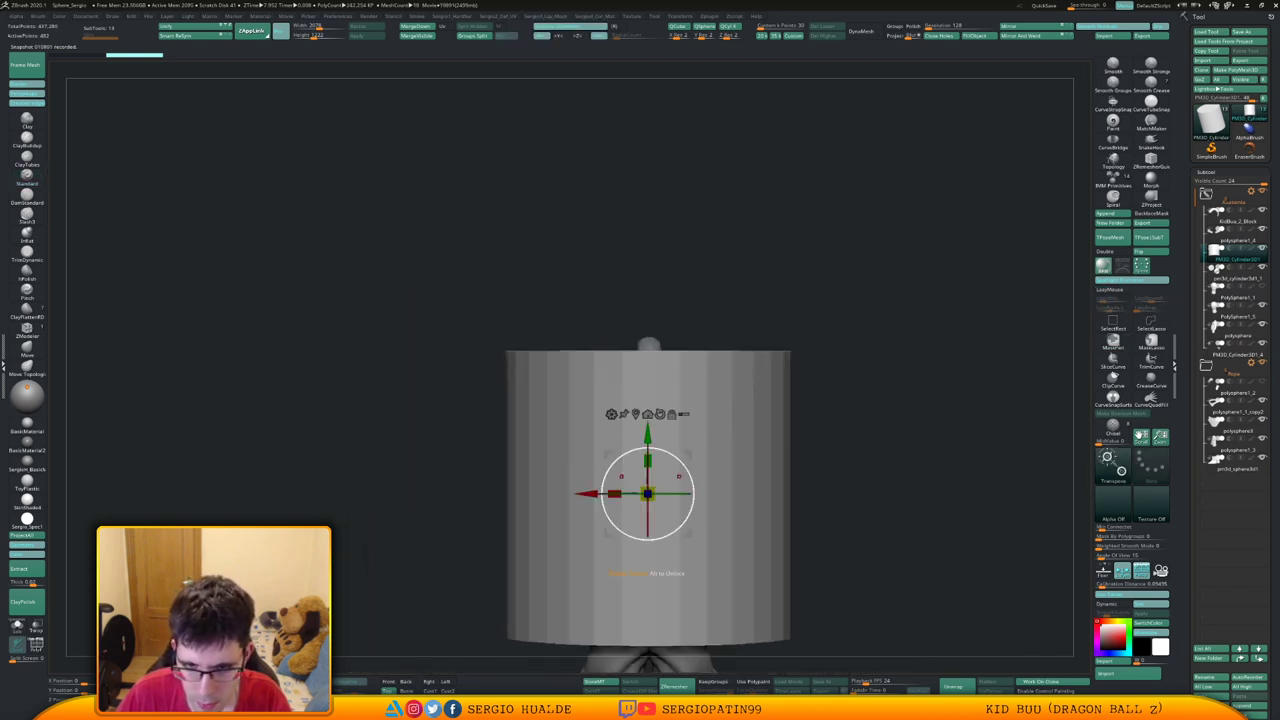
drag(647, 494, 430, 505)
drag(609, 453, 542, 376)
ctrl+right_drag(552, 417, 640, 490)
drag(529, 411, 506, 436)
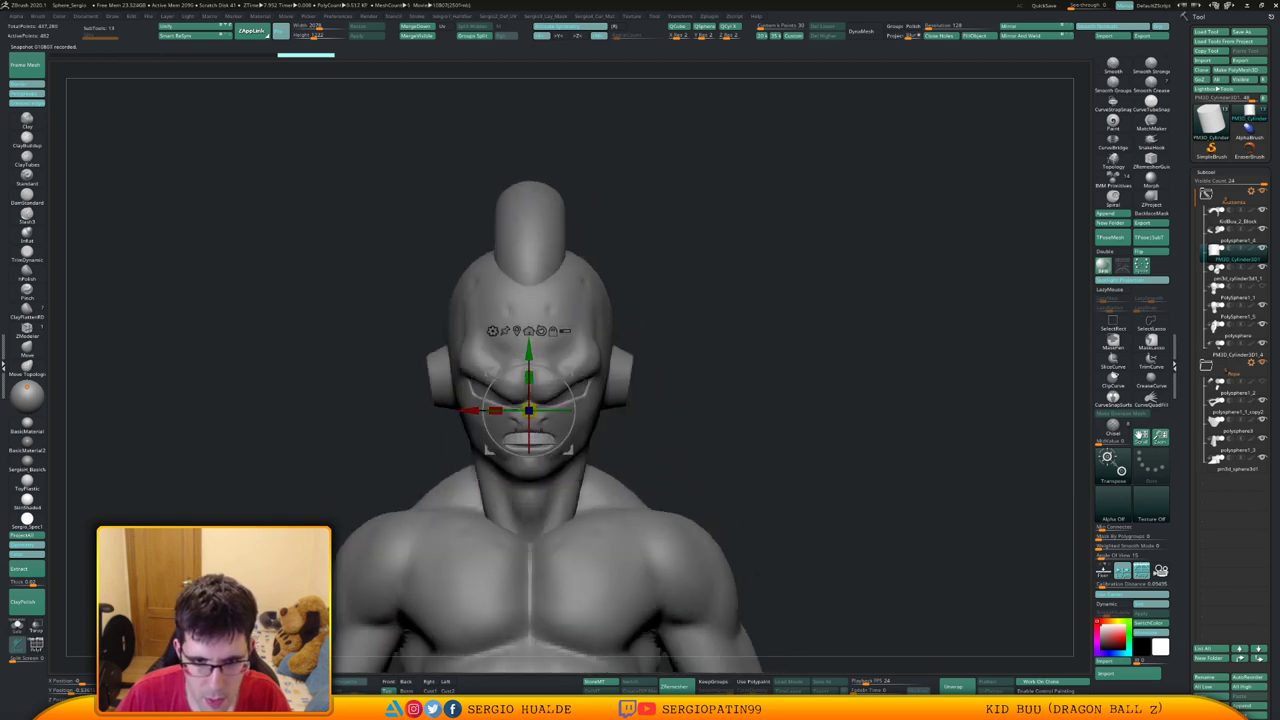
shift+right_drag(570, 440, 500, 500)
drag(561, 414, 557, 370)
ctrl+right_drag(560, 385, 560, 445)
right_drag(400, 462, 502, 470)
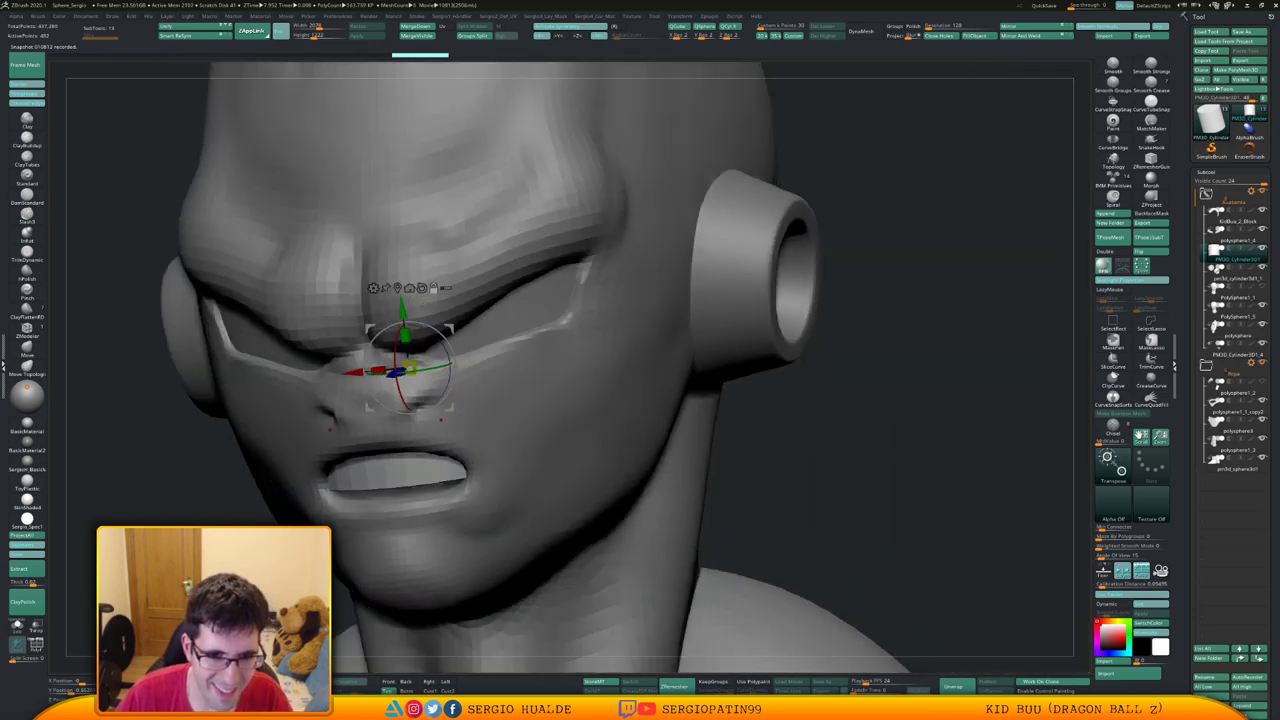
Tilt the cylinder in profile and position it behind the lips, using transparency to check the fit
alt+right_drag(441, 420, 598, 408)
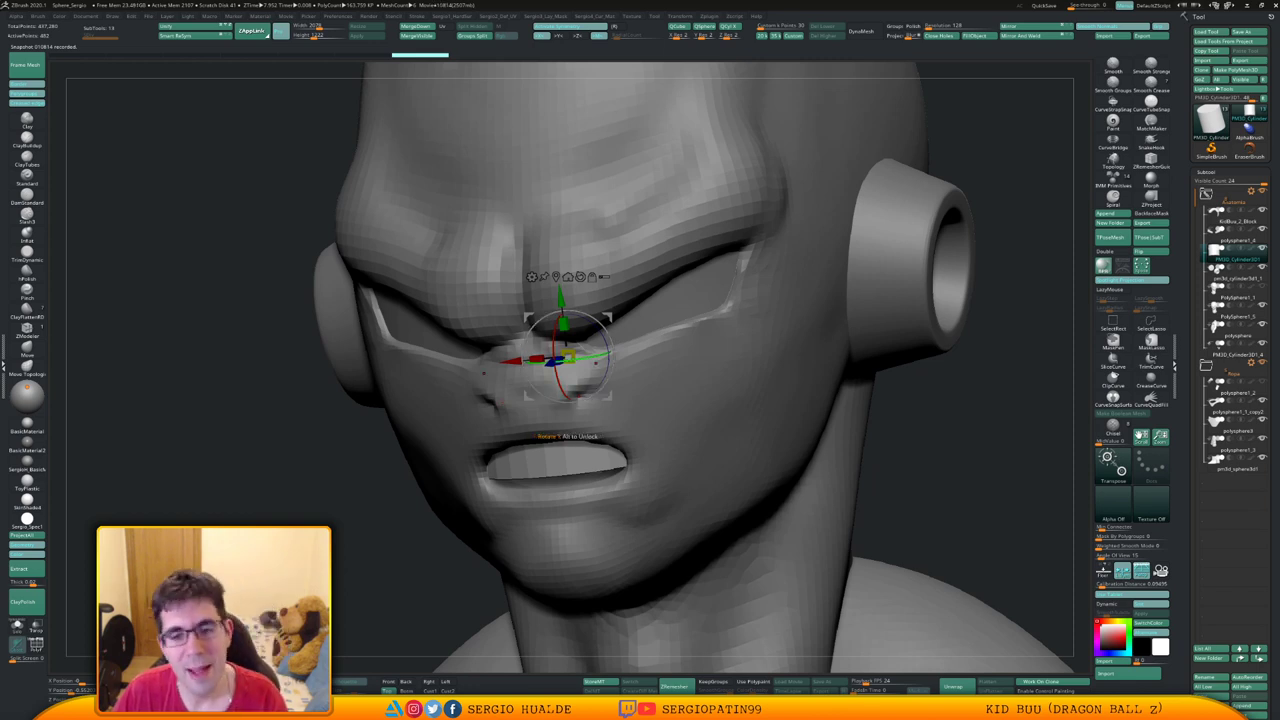
right_drag(654, 398, 520, 392)
drag(728, 306, 721, 297)
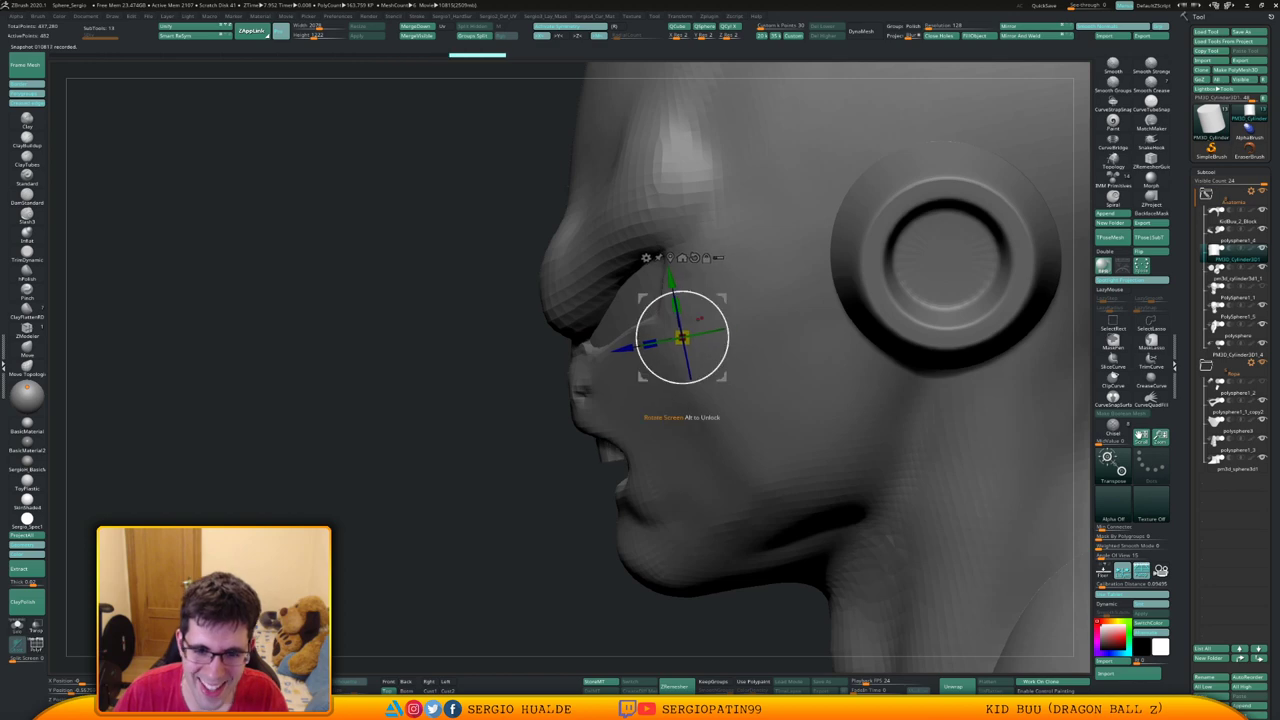
mouse_move(700, 380)
right_down()
mouse_move(862, 402)
mouse_move(702, 378)
right_up()
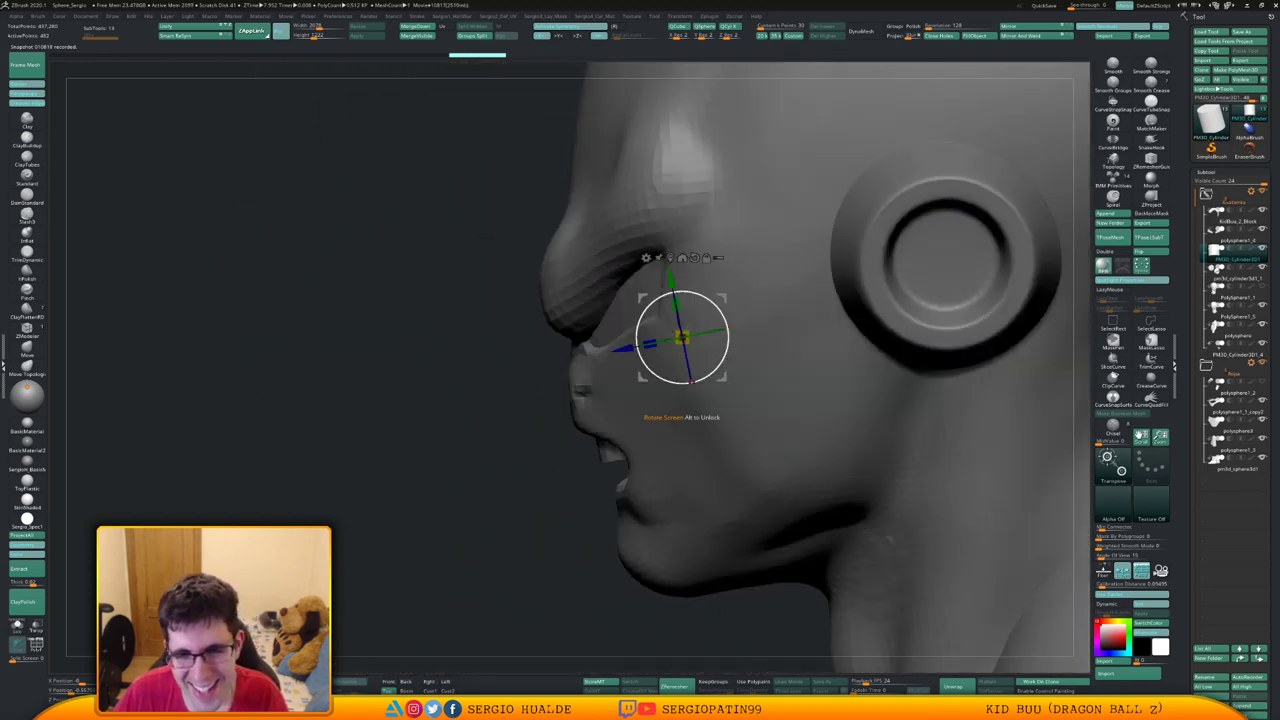
key(shift+t)
drag(682, 338, 733, 332)
drag(692, 373, 690, 414)
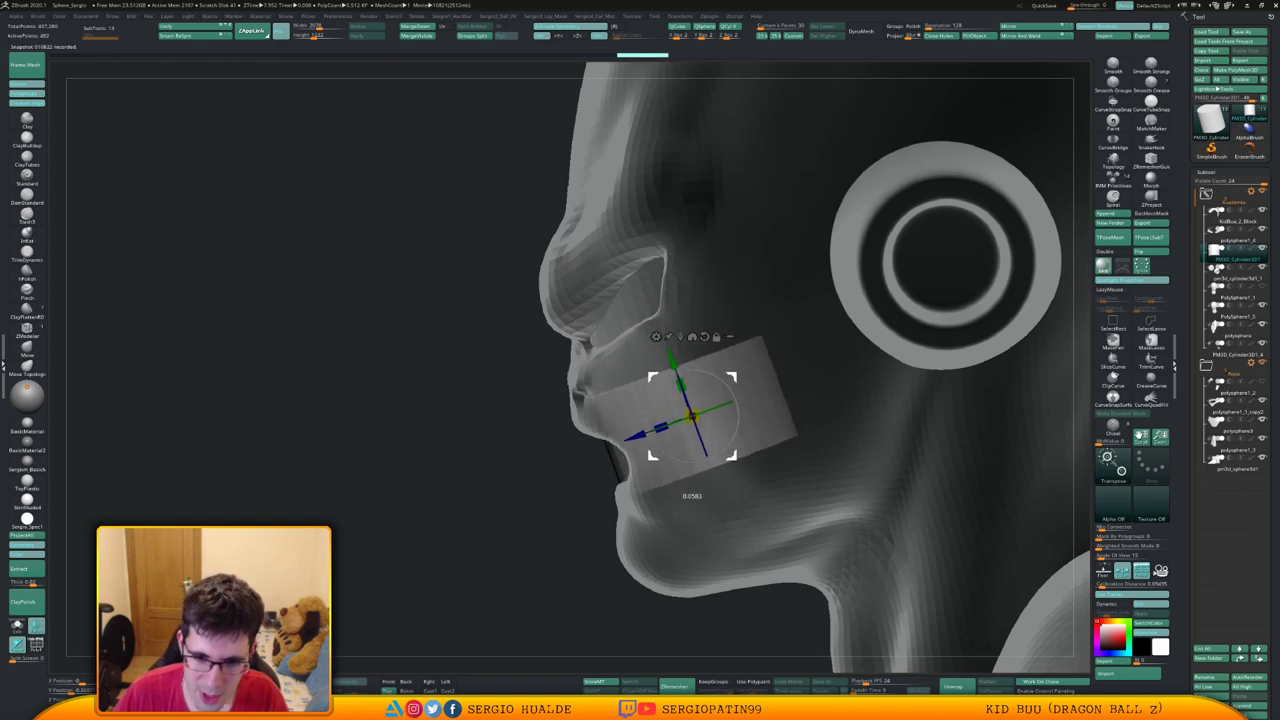
Turn transparency off and subdivide the cylinder twice for sculpting
mouse_move(655, 405)
shift+right_down()
mouse_move(772, 412)
mouse_move(664, 411)
mouse_move(656, 430)
mouse_move(612, 397)
shift+right_up()
key(shift+t)
key(q)
key(ctrl+1)
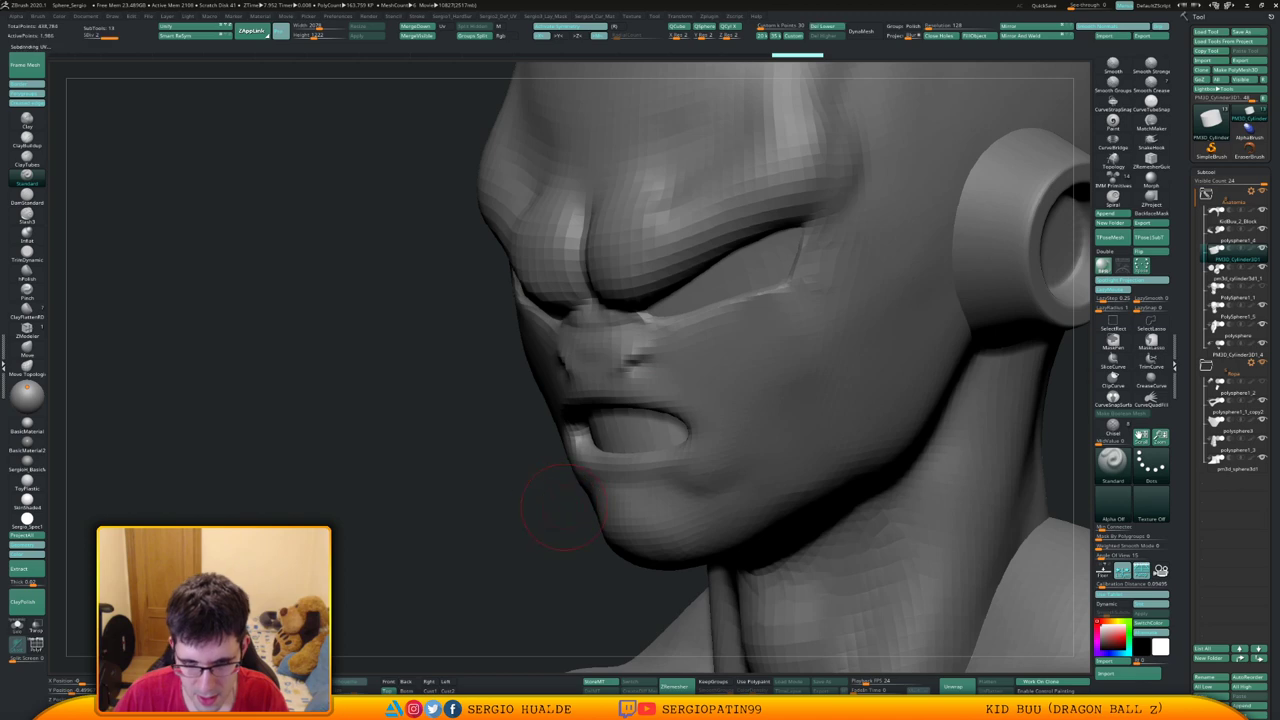
key(shift+s)
right_drag(621, 459, 706, 428)
key(shift+f)
key(shift+s)
key(shift+f)
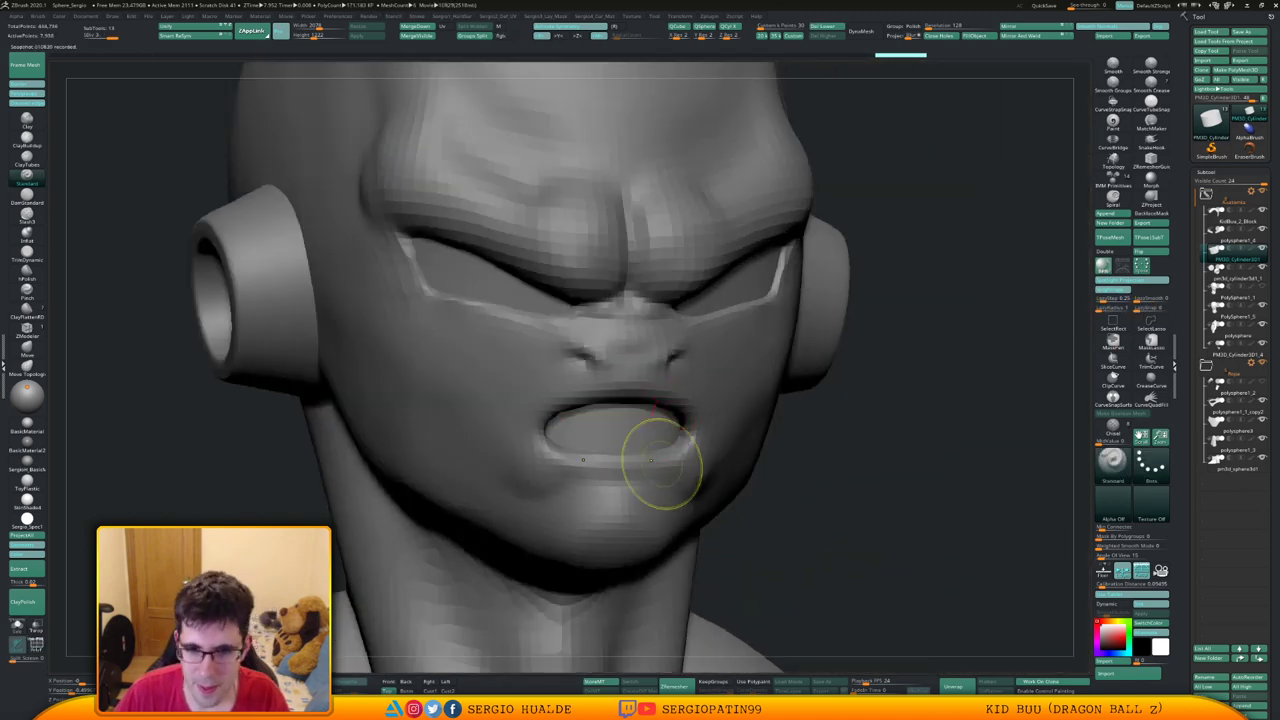
Fine-tune the cylinder's fit behind the mouth opening from the side
right_drag(660, 463, 708, 452)
key(w)
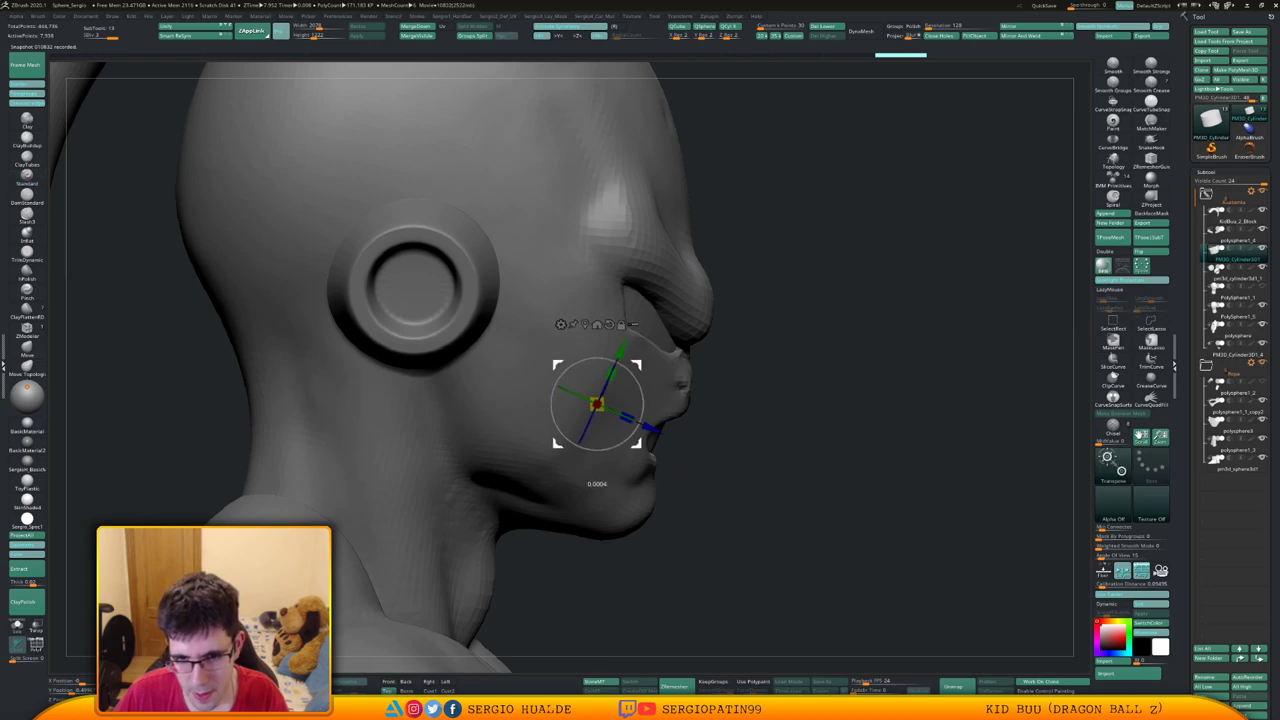
mouse_move(629, 434)
right_down()
mouse_move(655, 420)
mouse_move(686, 443)
mouse_move(618, 425)
mouse_move(606, 440)
right_up()
Carve a horizontal groove across the front of the cylinder with the DamStandard brush to separate the teeth rows
key(q)
key(b)
key(d)
key(s)
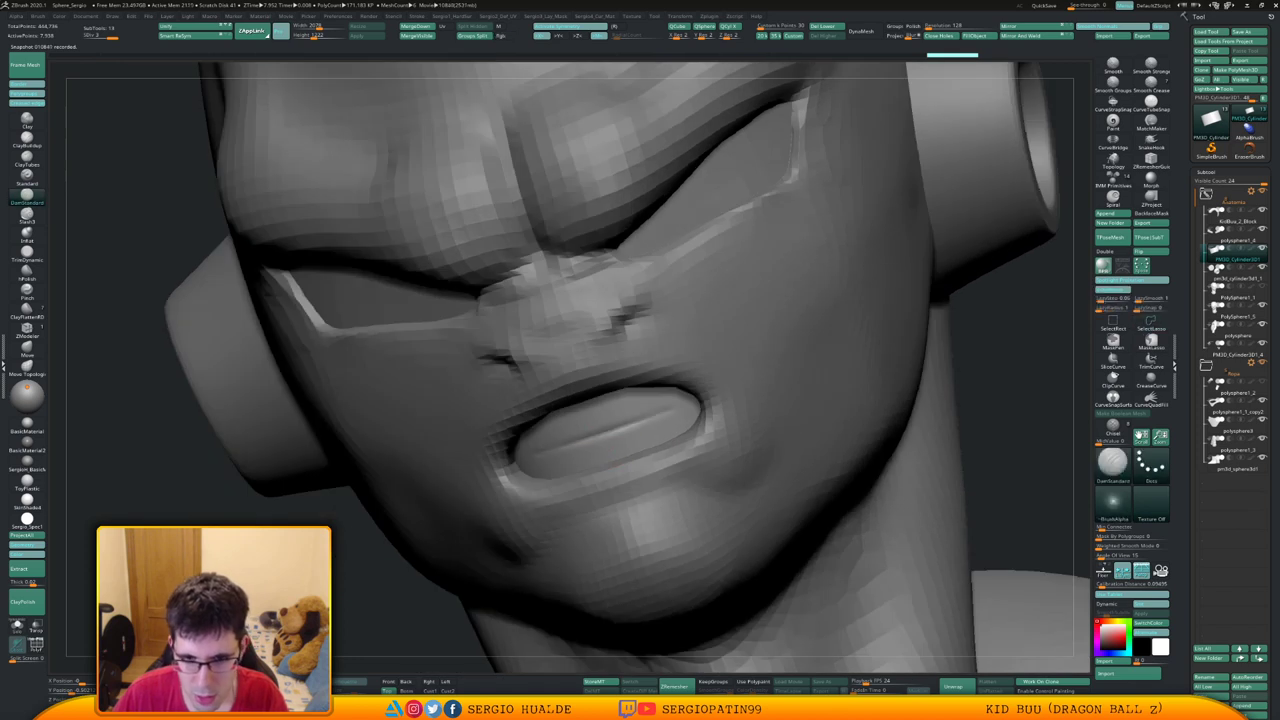
drag(561, 443, 668, 420)
ctrl+right_drag(674, 422, 631, 444)
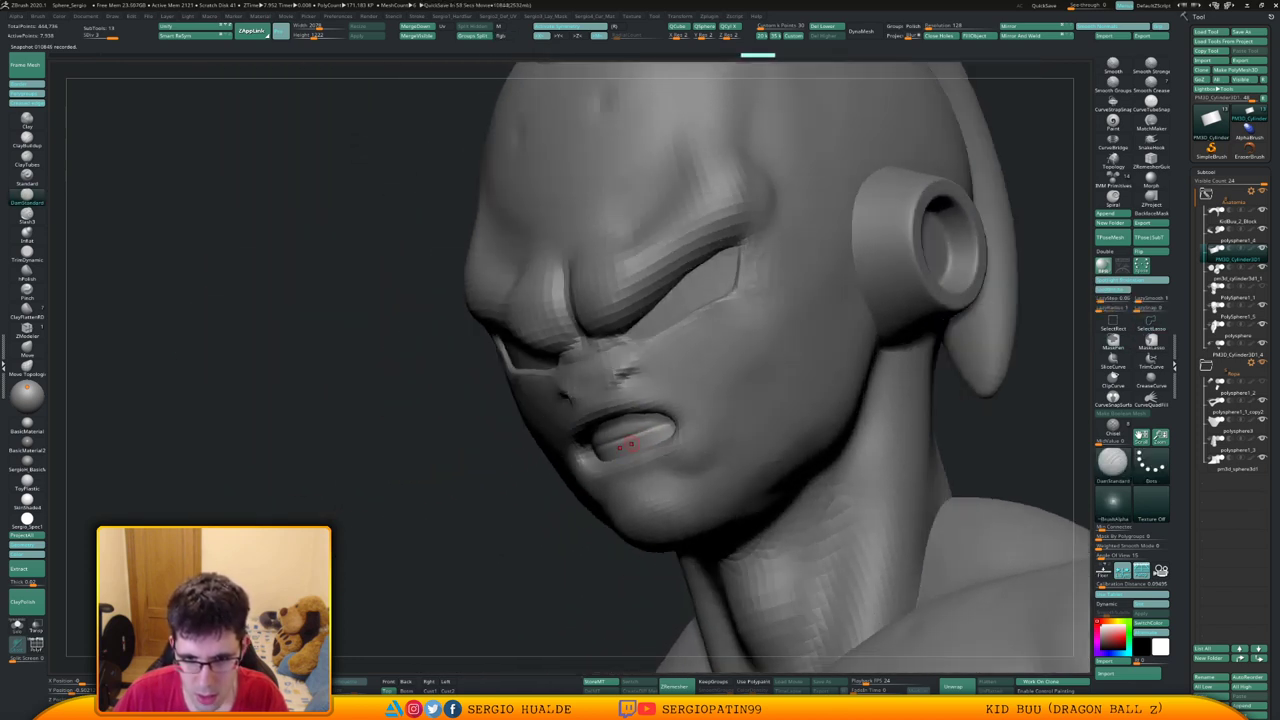
drag(624, 441, 660, 429)
Isolate the cylinder, carve slanted fang outlines at both ends of the groove, and deepen the groove between them
key(alt+s)
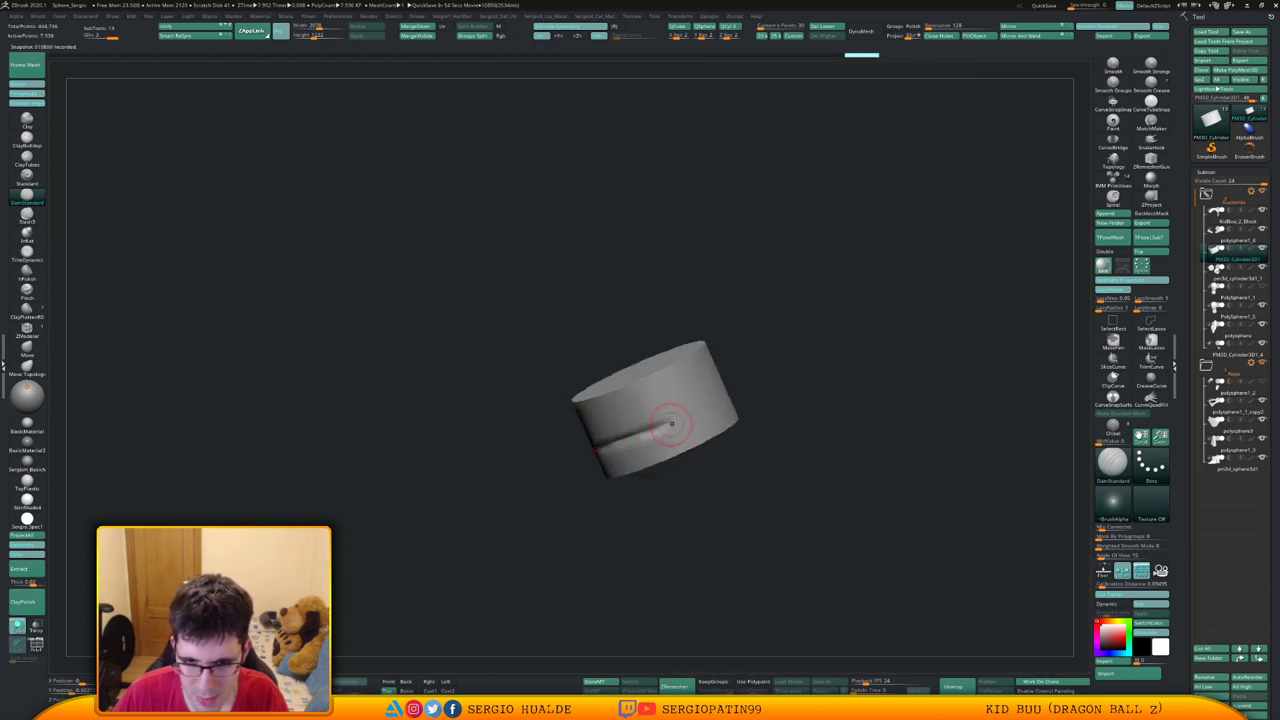
right_drag(671, 426, 663, 432)
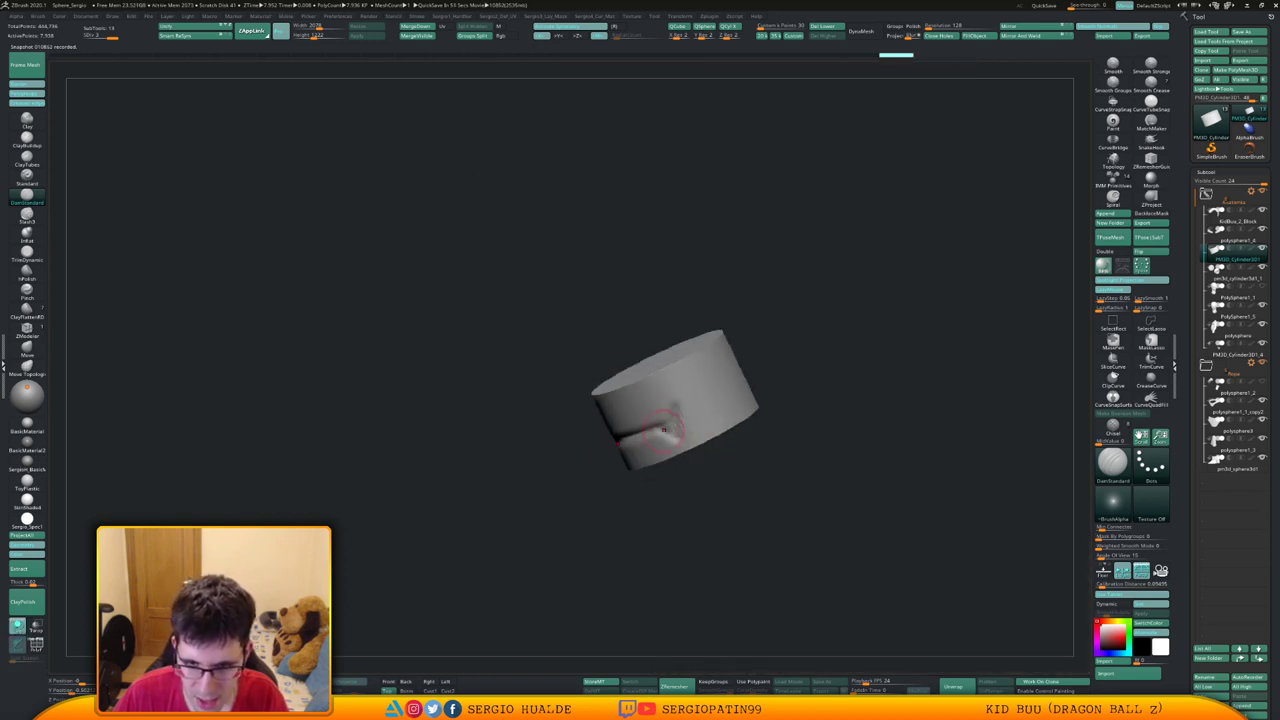
drag(668, 414, 676, 398)
mouse_move(676, 410)
right_down()
mouse_move(686, 443)
mouse_move(730, 446)
mouse_move(640, 426)
mouse_move(626, 445)
mouse_move(638, 444)
right_up()
key(alt+s)
key(alt+s)
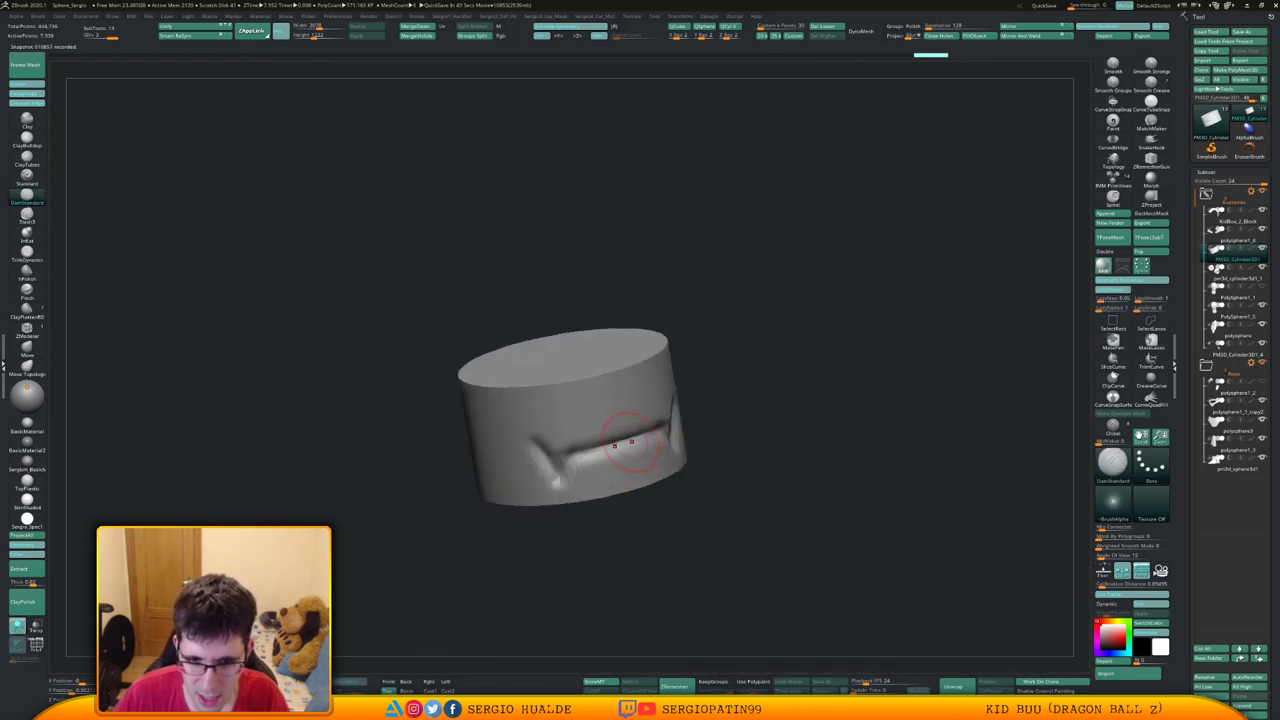
drag(636, 445, 541, 444)
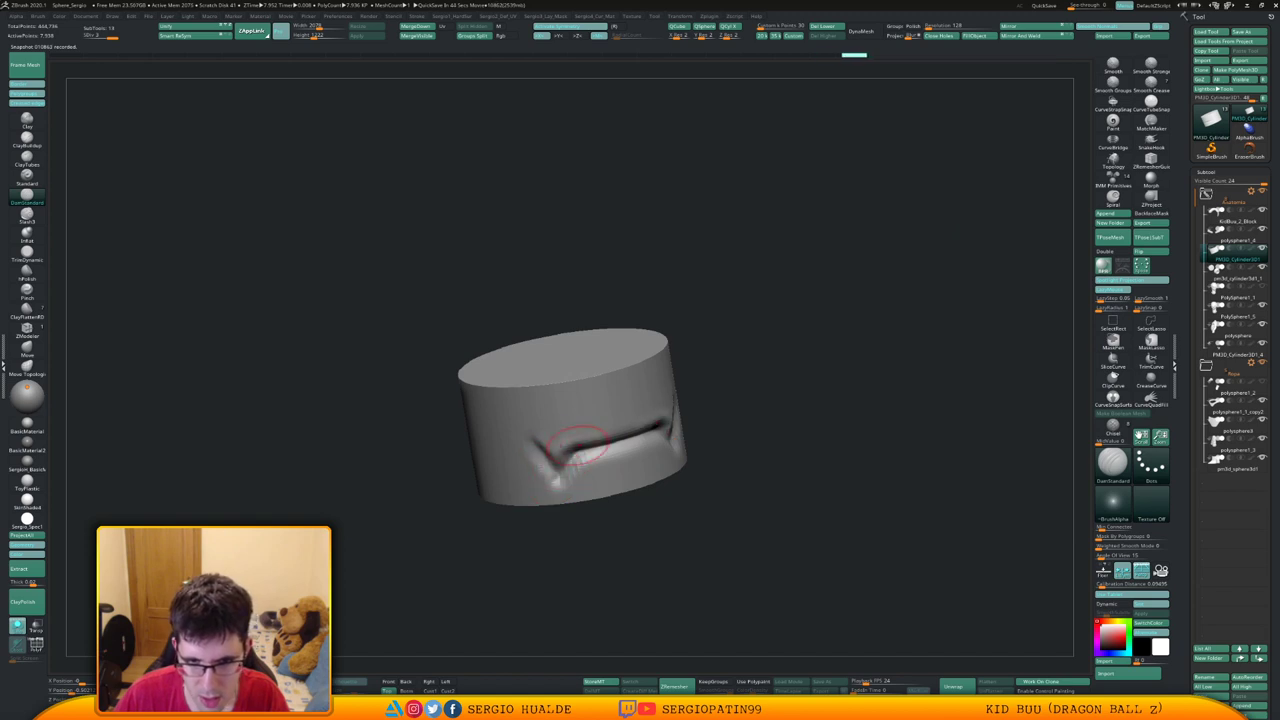
right_drag(578, 445, 660, 420)
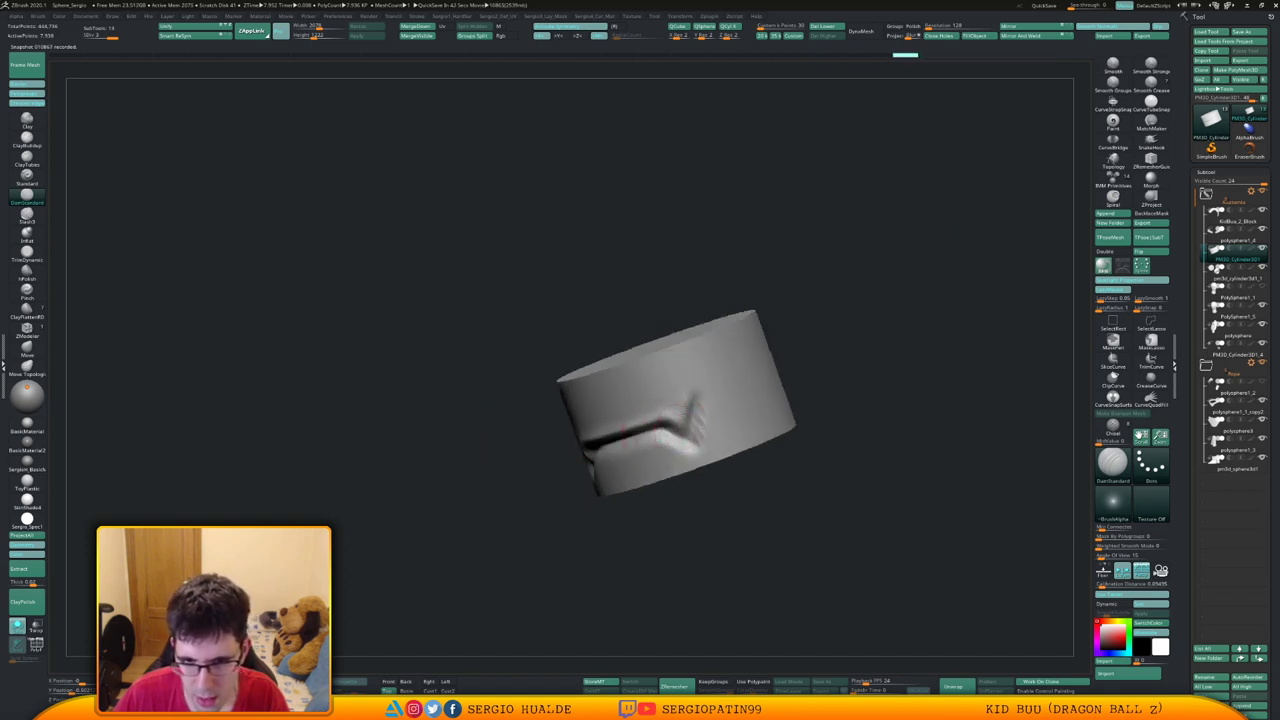
Finish the fang outlines, mask the lower teeth area beneath the groove, and invert the mask
mouse_move(690, 413)
mouse_down()
mouse_move(748, 390)
mouse_move(690, 426)
mouse_move(700, 460)
mouse_up()
drag(712, 492, 755, 515)
mouse_move(690, 430)
right_down()
mouse_move(668, 471)
mouse_move(686, 437)
mouse_move(648, 452)
right_up()
mouse_move(648, 452)
ctrl+mouse_down()
mouse_move(618, 460)
mouse_move(652, 460)
mouse_move(668, 480)
mouse_move(640, 478)
ctrl+mouse_up()
right_drag(733, 450, 692, 453)
mouse_move(716, 470)
ctrl+mouse_down()
mouse_move(734, 448)
mouse_move(798, 434)
mouse_move(750, 474)
mouse_move(766, 476)
ctrl+mouse_up()
mouse_move(631, 511)
alt+right_down()
mouse_move(608, 482)
mouse_move(565, 484)
alt+right_up()
ctrl+click(608, 482)
Push the unmasked lower teeth area inward with the Move brush to set it behind the upper teeth
key(b)
key(m)
key(v)
key(bracketright)
drag(610, 418, 620, 418)
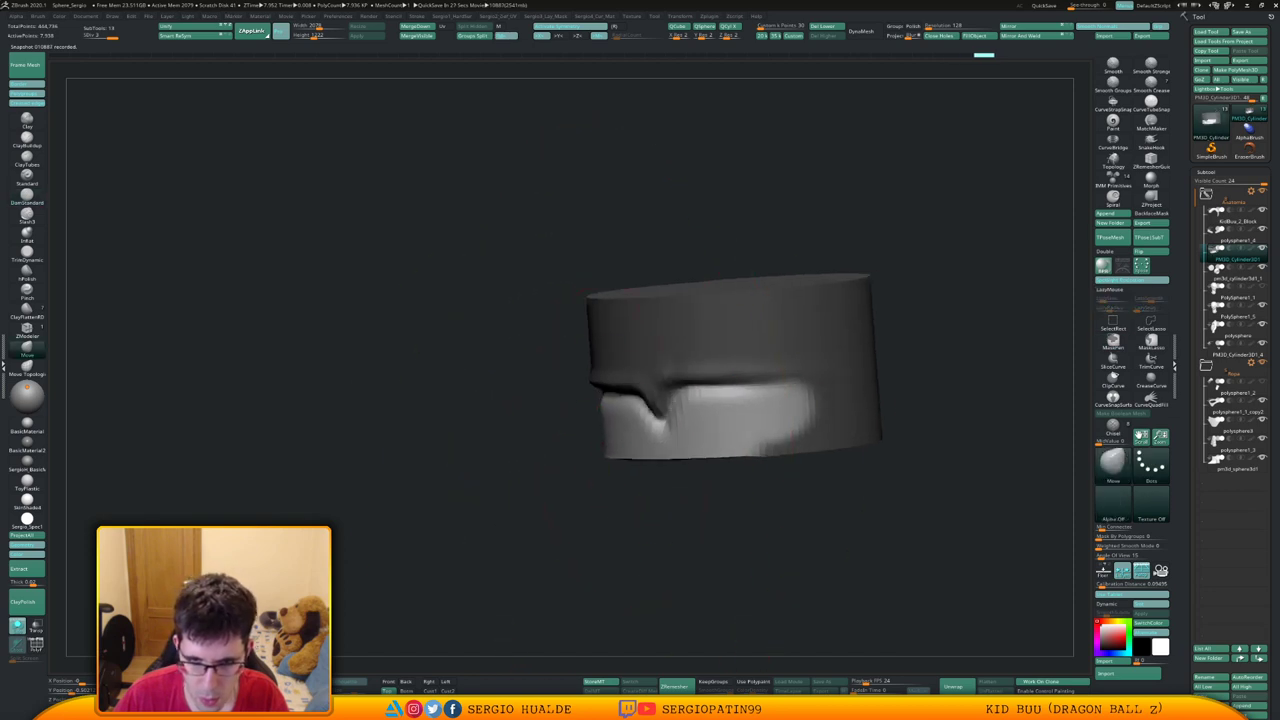
right_drag(614, 486, 707, 453)
mouse_move(722, 415)
mouse_down()
mouse_move(711, 415)
mouse_move(756, 418)
mouse_up()
key(bracketleft)
right_drag(758, 406, 704, 412)
drag(750, 414, 740, 414)
mouse_move(684, 412)
right_down()
mouse_move(694, 434)
mouse_move(610, 420)
right_up()
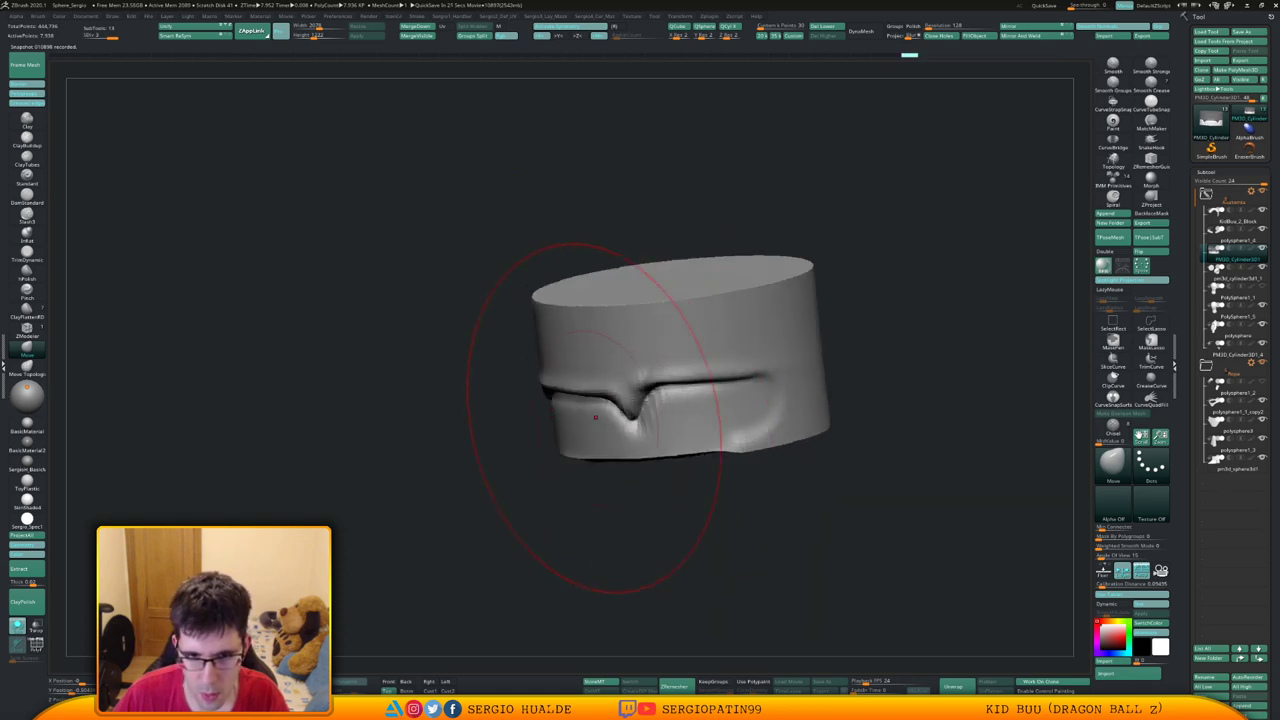
Adjust the teeth and fangs with the Move brush and show the head again to match them to the mouth
drag(630, 380, 634, 392)
ctrl+right_drag(592, 504, 628, 393)
drag(628, 393, 620, 360)
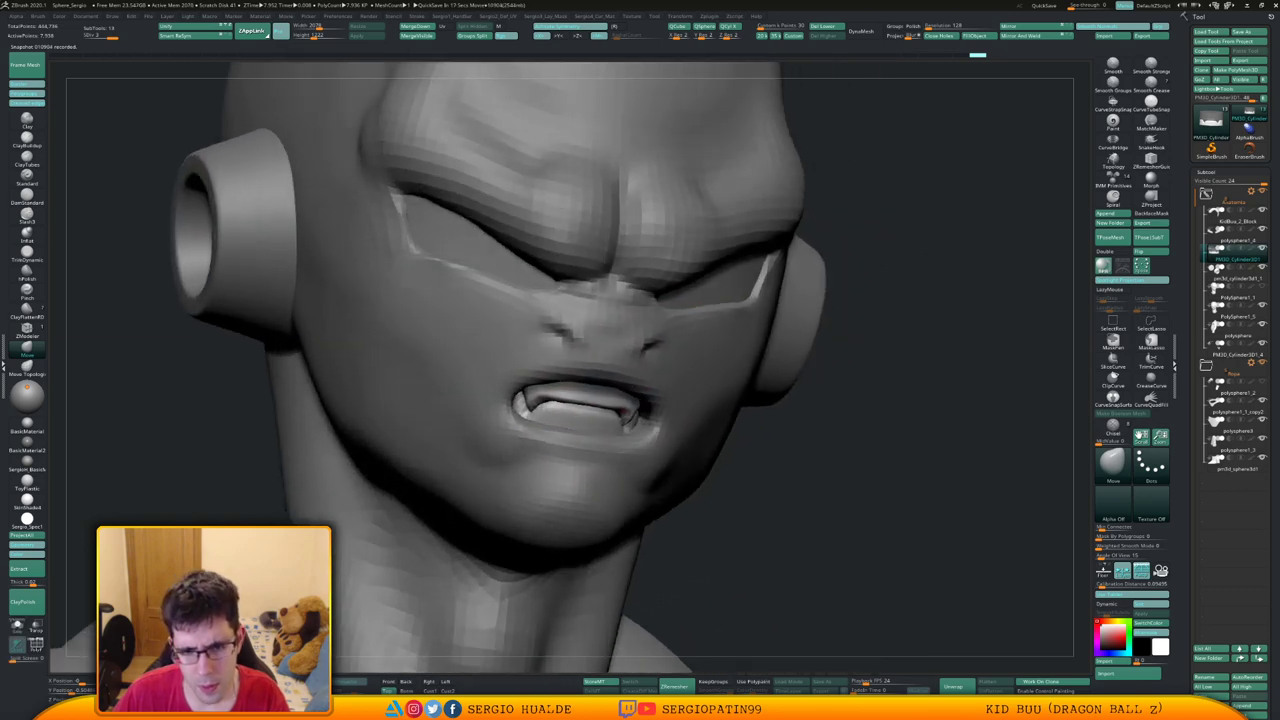
ctrl+right_drag(620, 400, 599, 372)
drag(600, 370, 606, 370)
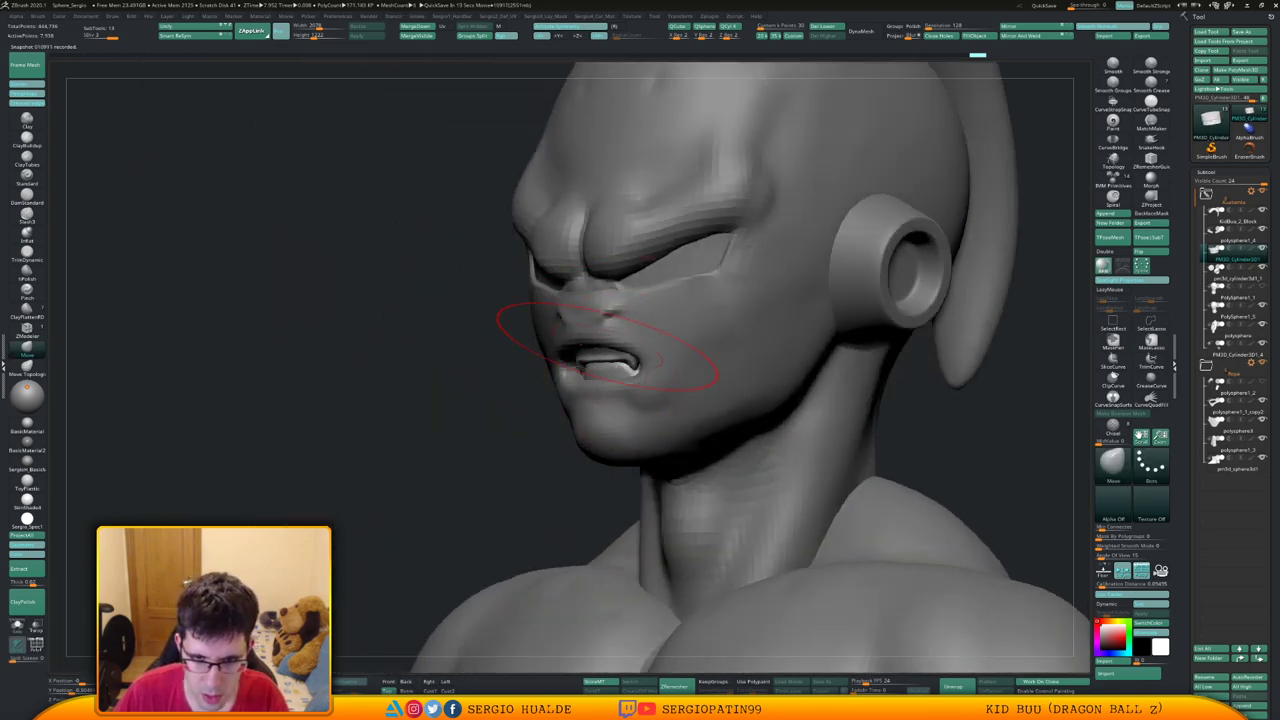
Rotate the teeth cylinder slightly in side view so its tilt fits inside the open mouth, checking it through the transparent head
right_drag(650, 352, 560, 366)
key(w)
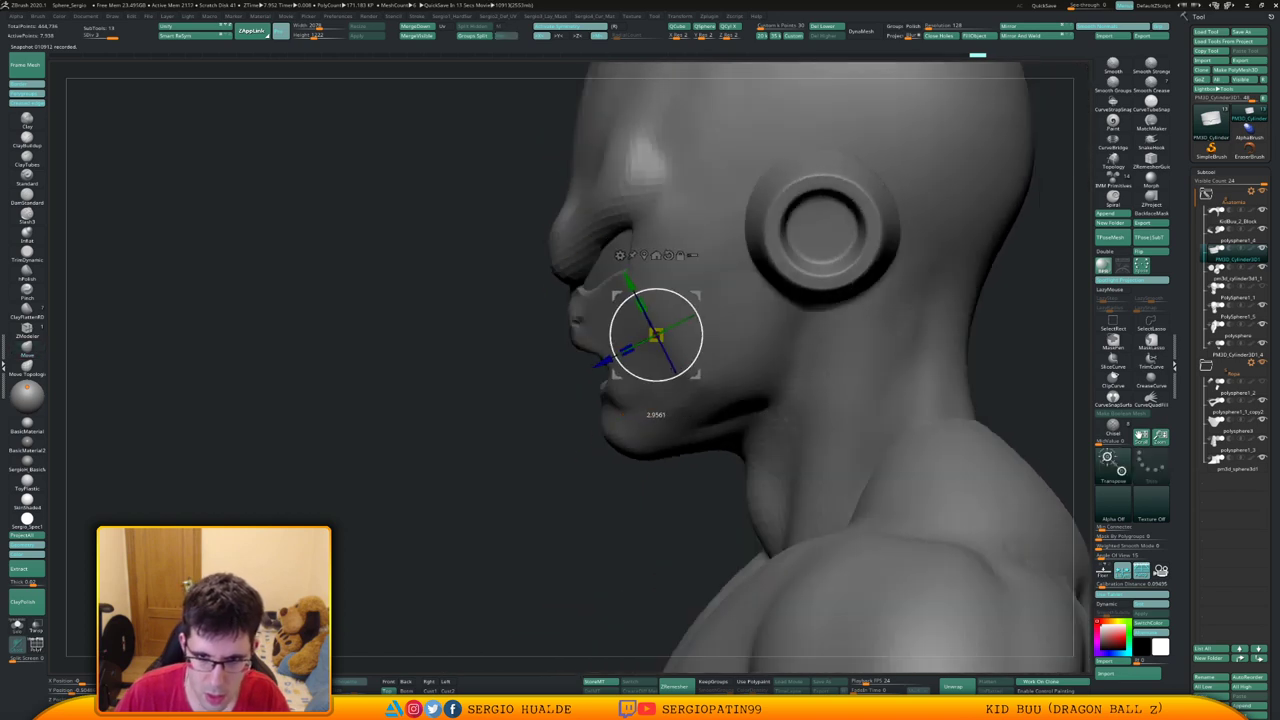
drag(690, 303, 702, 306)
key(shift+t)
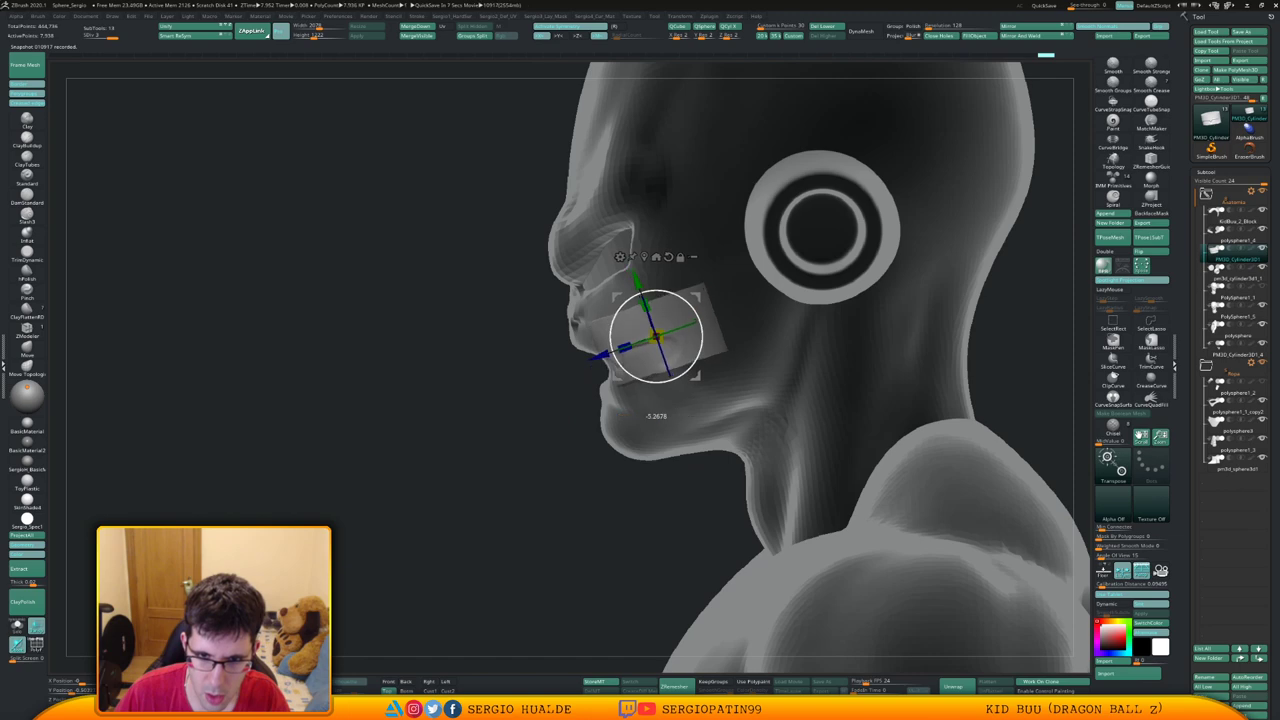
key(shift+t)
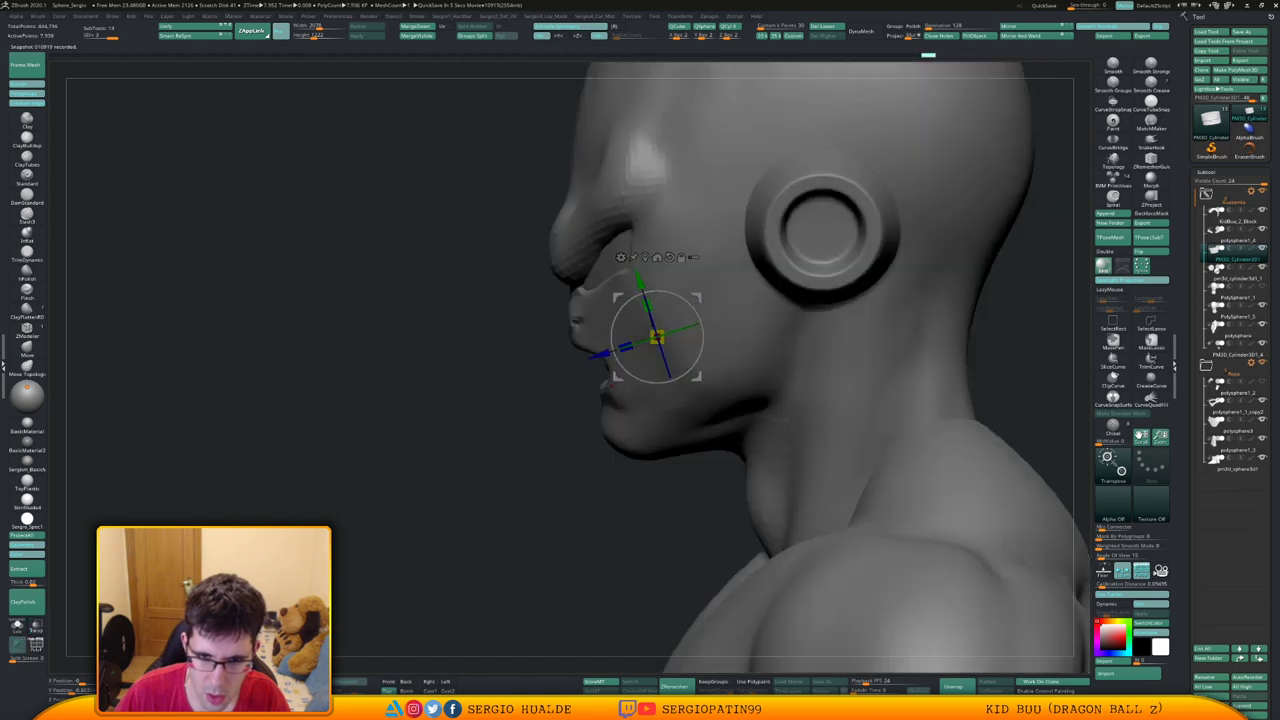
right_drag(667, 352, 580, 360)
mouse_move(611, 419)
right_down()
mouse_move(580, 422)
mouse_move(603, 424)
right_up()
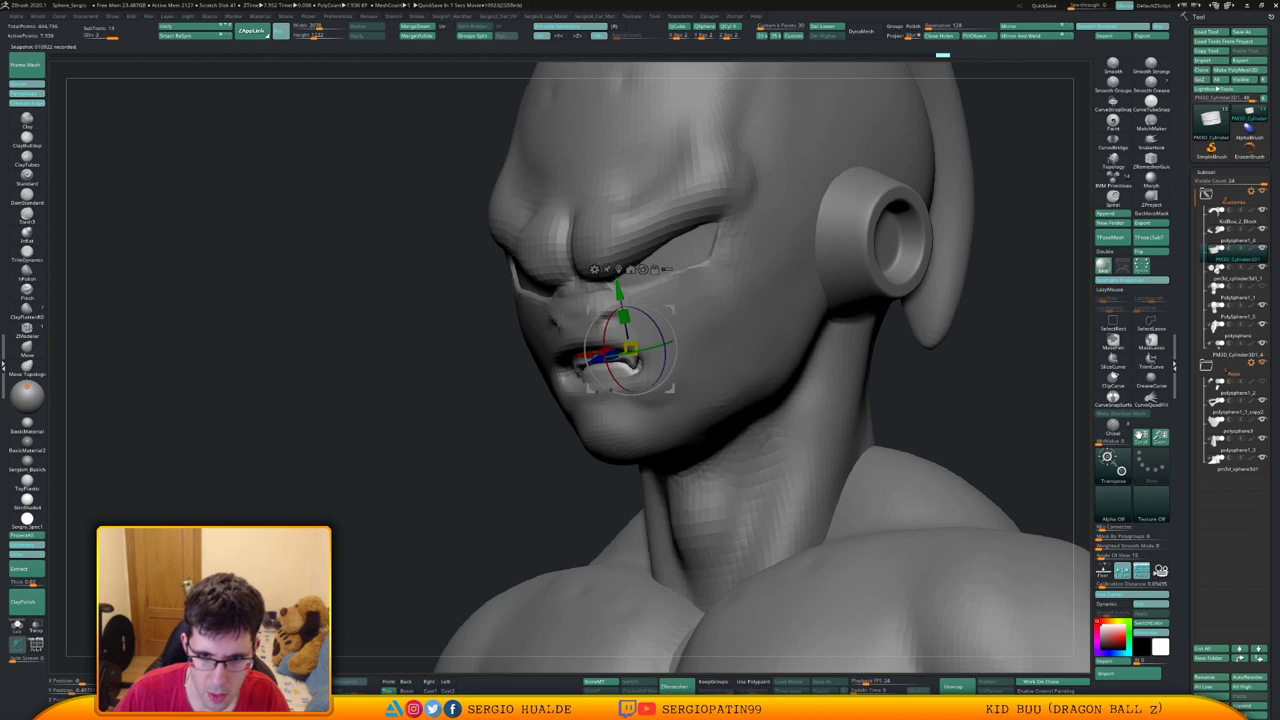
key(q)
right_drag(560, 345, 621, 328)
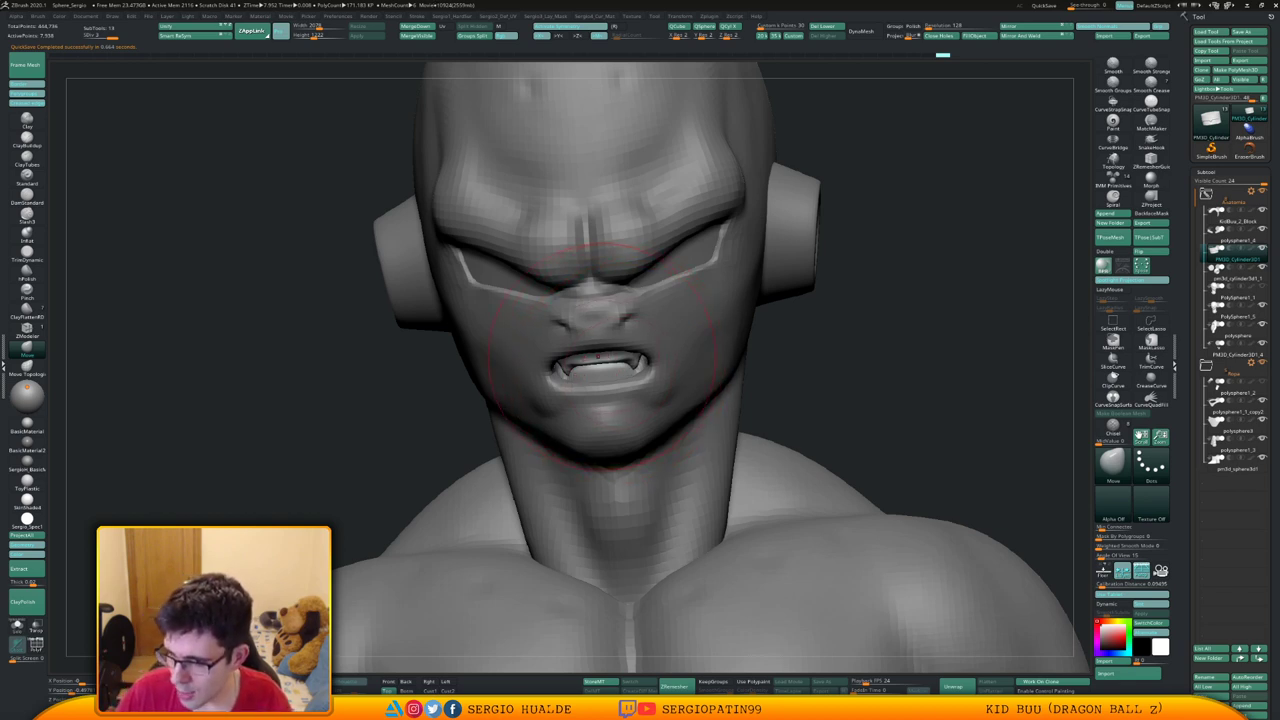
mouse_move(612, 352)
right_down()
mouse_move(682, 385)
mouse_move(725, 350)
mouse_move(665, 385)
mouse_move(642, 380)
right_up()
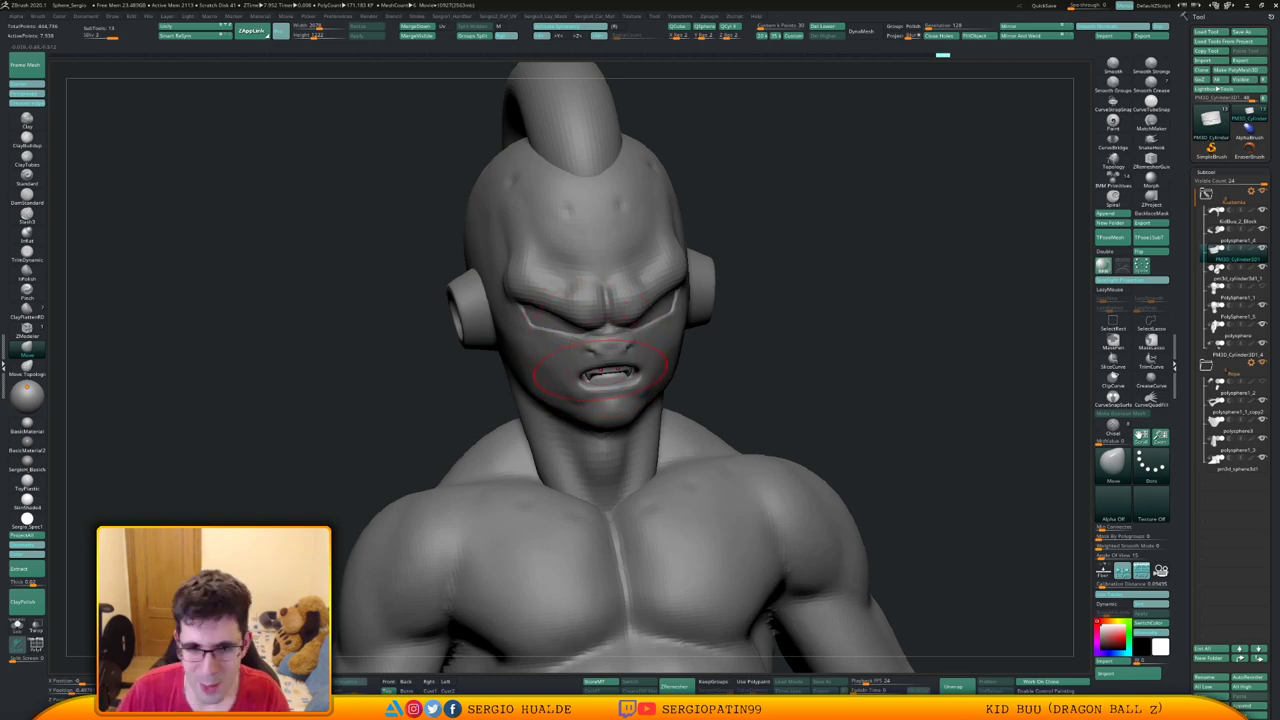
Select the head, adjust the corner of the mouth with the Move brush, and smooth the area beside the nose
mouse_move(606, 367)
right_down()
mouse_move(624, 363)
mouse_move(600, 368)
mouse_move(602, 350)
mouse_move(643, 375)
mouse_move(618, 425)
mouse_move(563, 412)
right_up()
alt+click(618, 393)
key(s)
drag(566, 411, 551, 400)
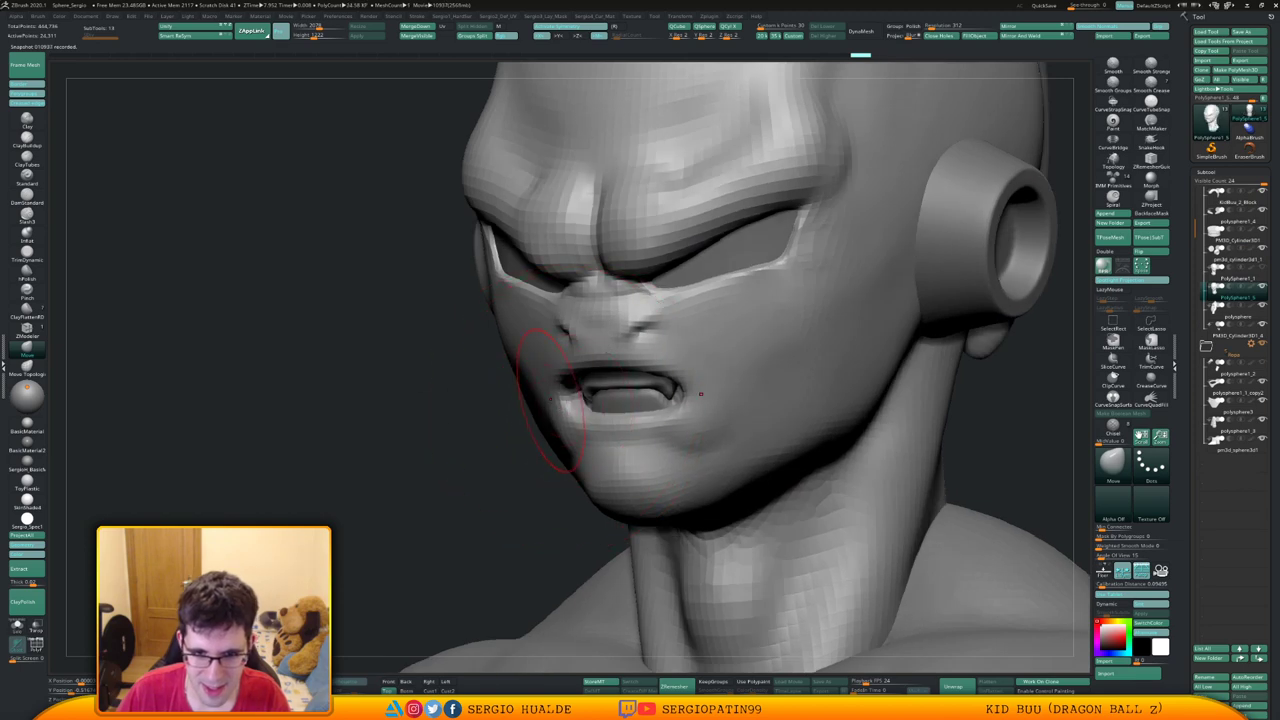
right_drag(570, 385, 605, 320)
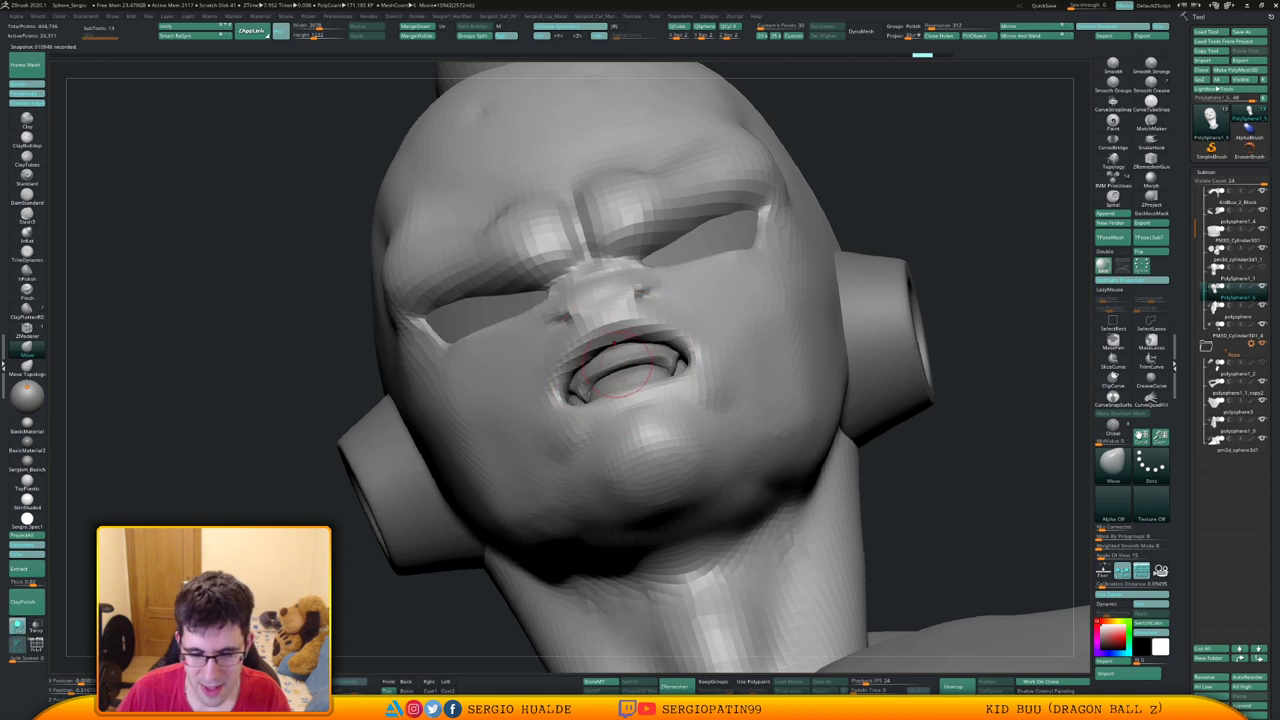
mouse_move(615, 365)
right_down()
mouse_move(595, 368)
mouse_move(662, 370)
mouse_move(649, 349)
mouse_move(657, 451)
mouse_move(638, 369)
mouse_move(748, 371)
mouse_move(594, 348)
right_up()
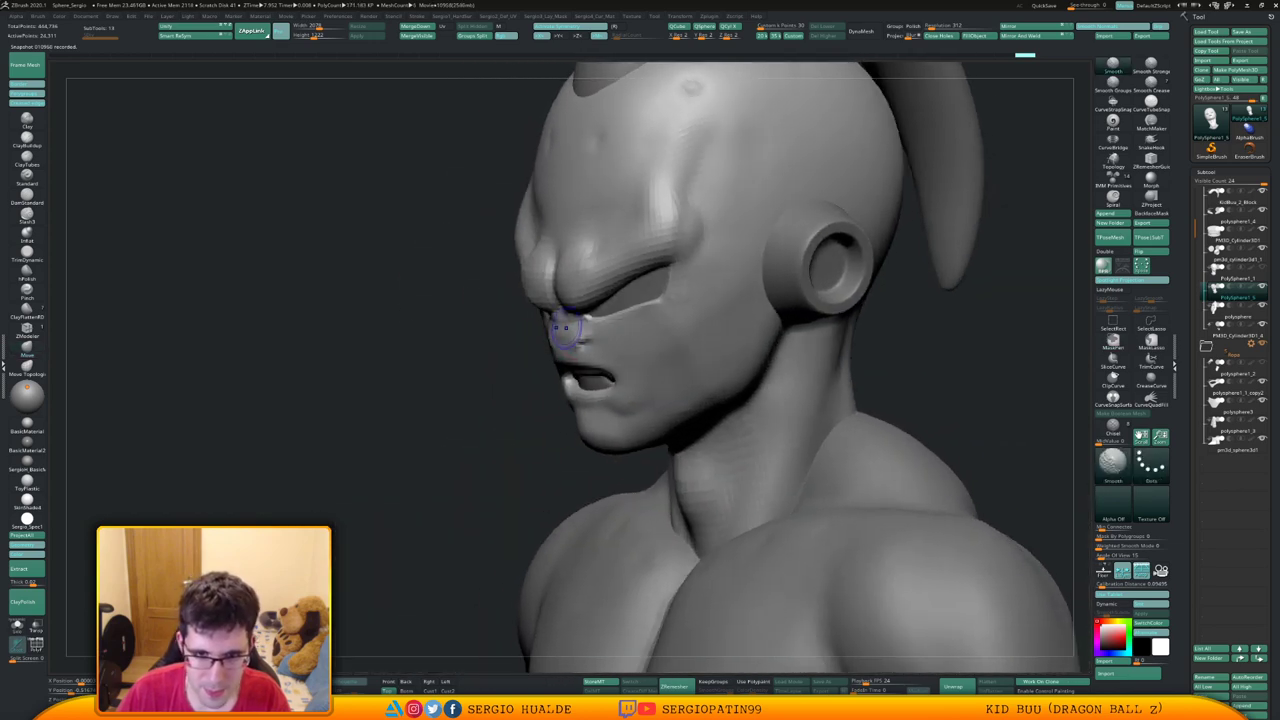
shift+drag(566, 327, 570, 324)
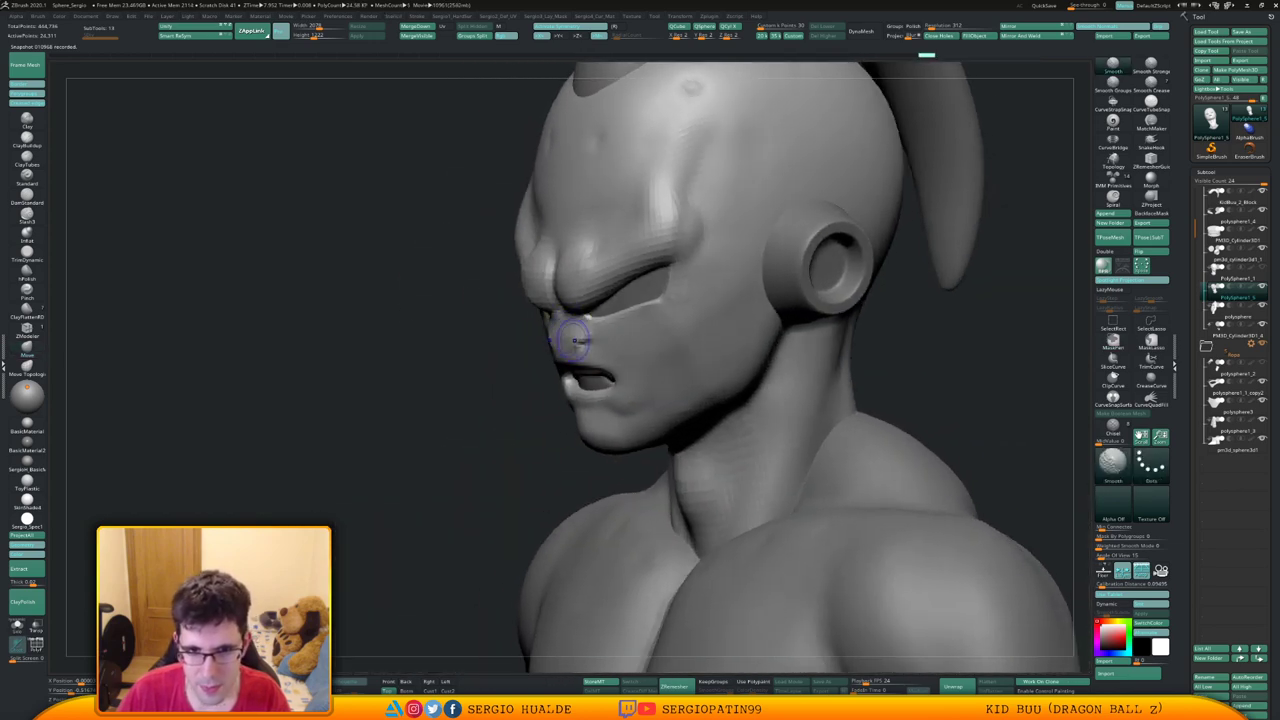
right_drag(577, 341, 610, 395)
right_drag(592, 336, 596, 355)
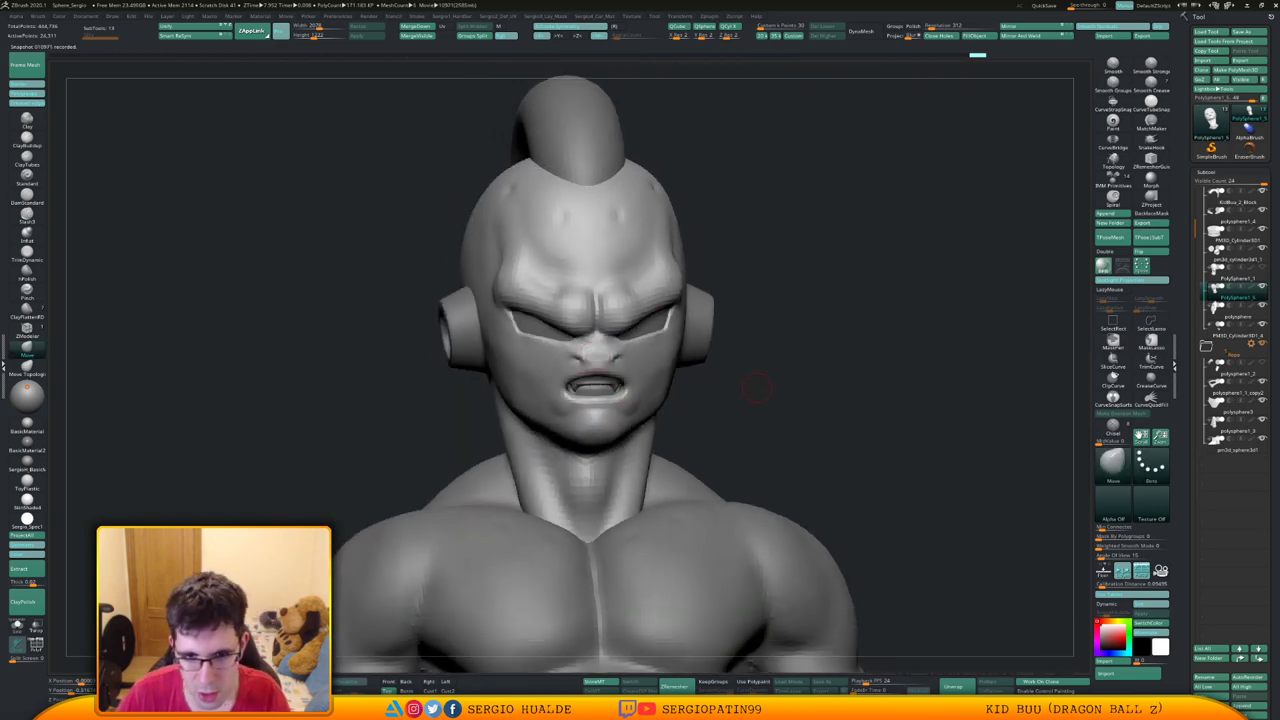
Show the torso and eyes with the head, and hide and collapse the clothing folder
right_drag(757, 388, 782, 332)
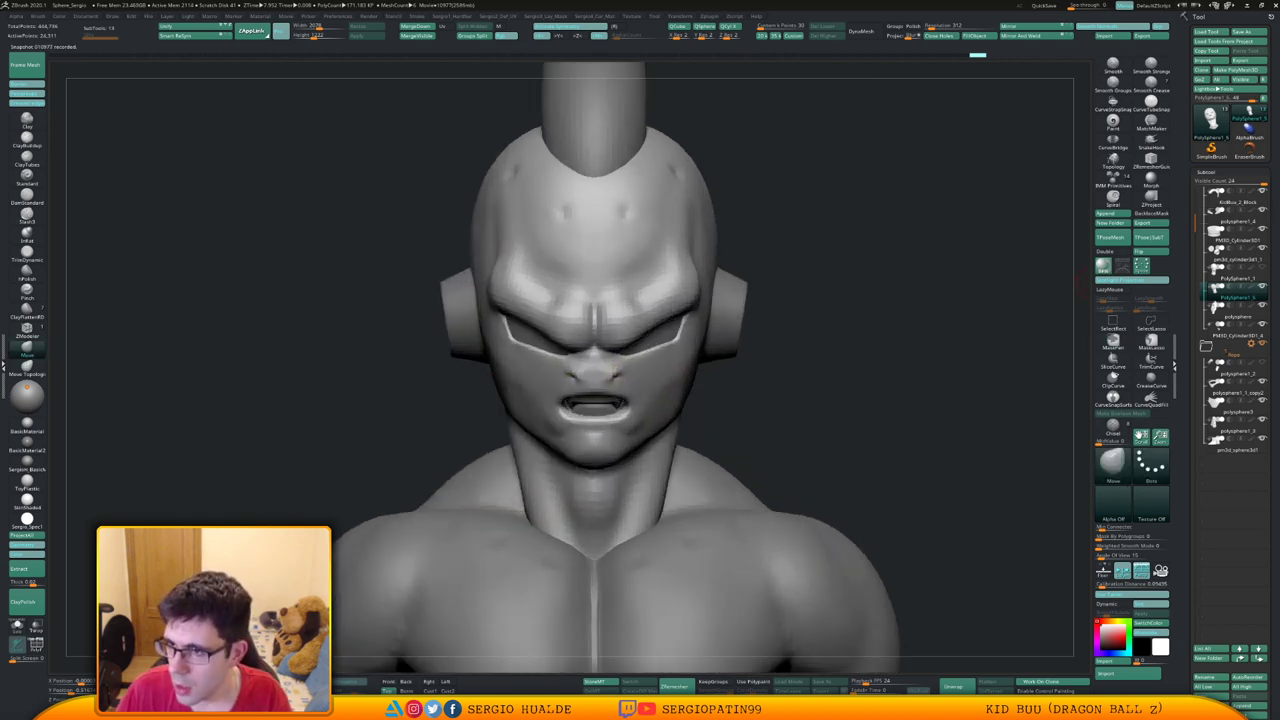
drag(1196, 222, 1196, 200)
click(1262, 324)
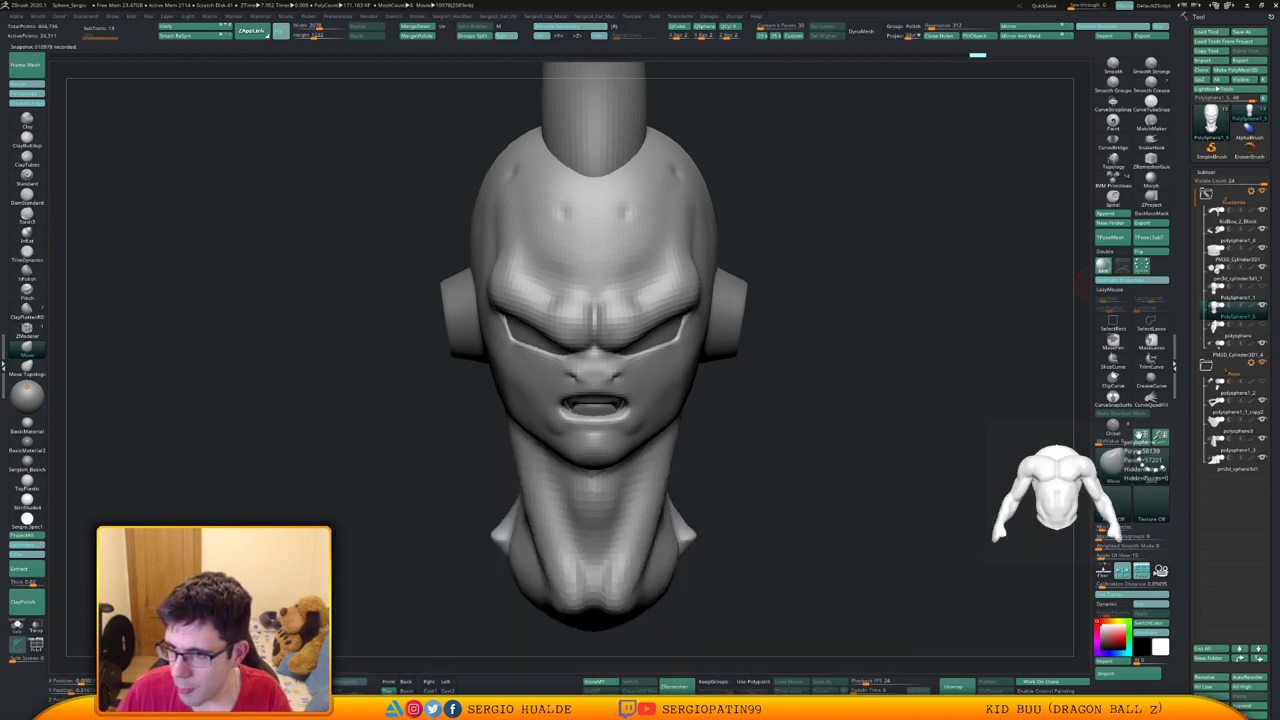
click(1262, 457)
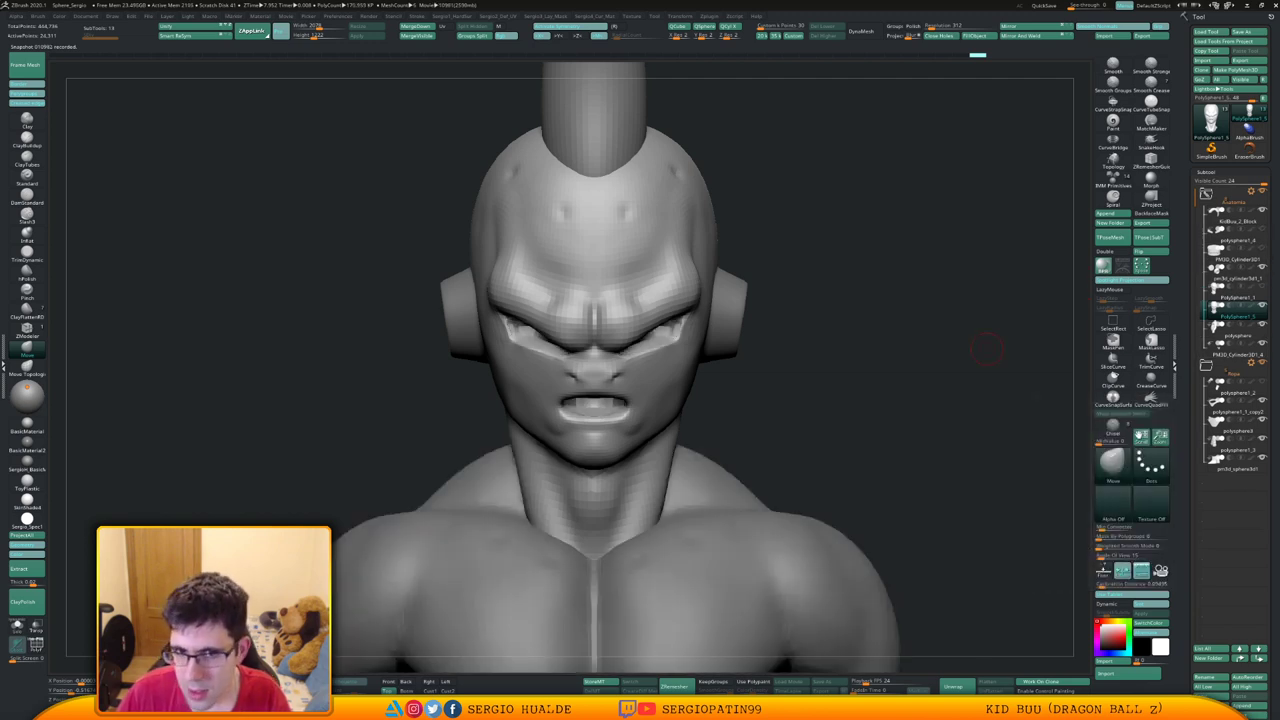
alt+drag(987, 349, 843, 290)
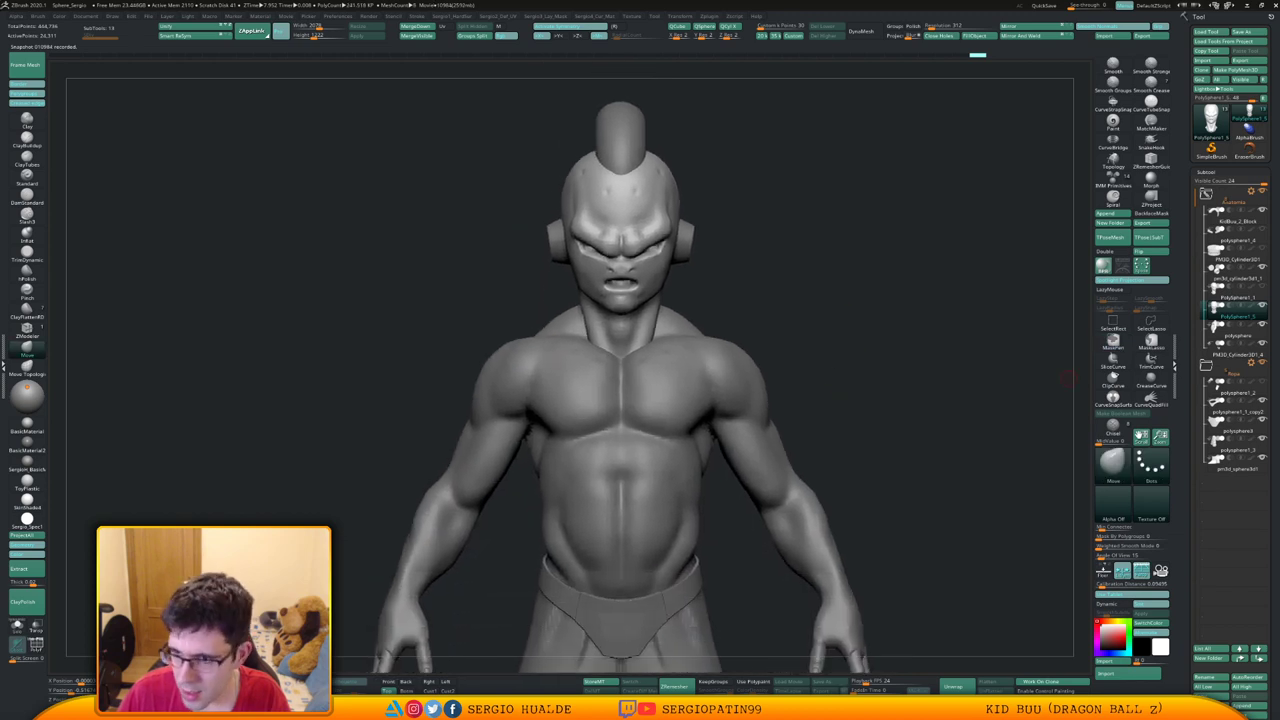
click(1262, 363)
click(1206, 366)
Adjust the outline of the head antenna from behind with the Move brush, slimming its sides towards the tip
drag(985, 432, 848, 443)
ctrl+right_drag(848, 443, 721, 385)
drag(720, 384, 739, 331)
alt+right_drag(739, 331, 560, 335)
drag(595, 350, 757, 371)
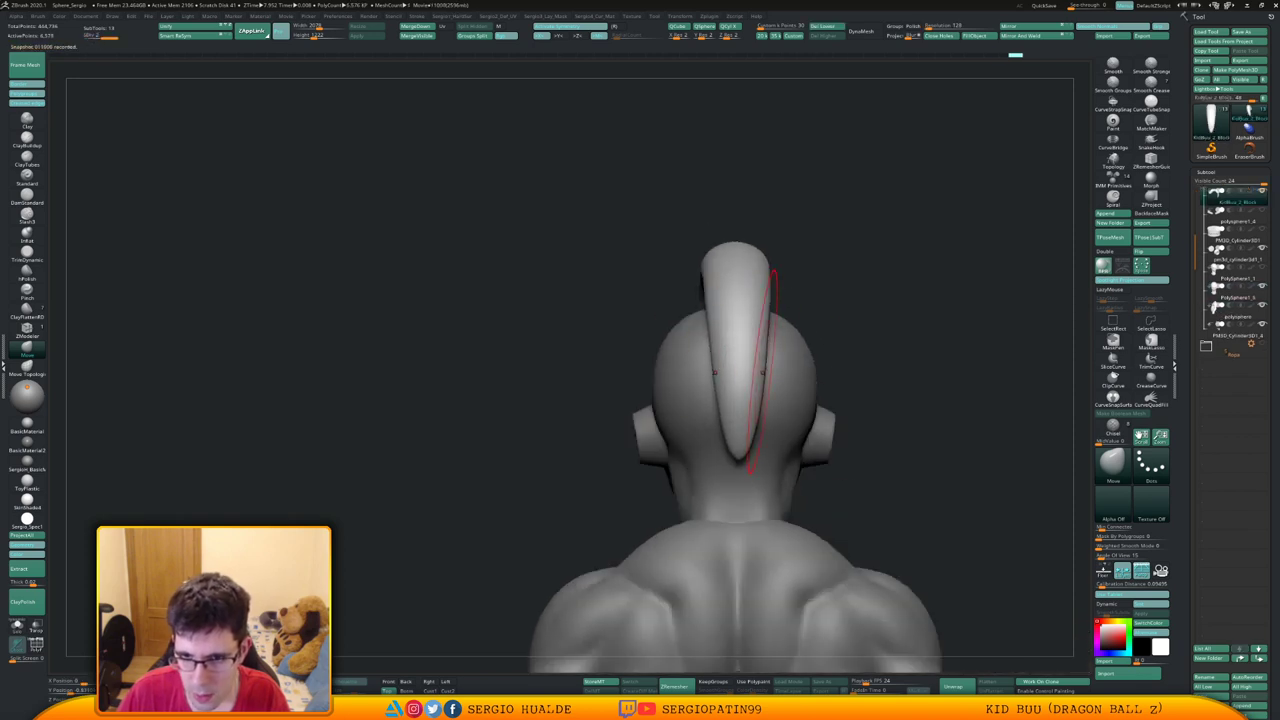
drag(768, 314, 759, 316)
mouse_move(759, 414)
mouse_down()
mouse_move(746, 421)
mouse_move(749, 314)
mouse_up()
Enlarge the Move brush and reshape the antenna's base where it meets the forehead
mouse_move(960, 375)
mouse_down()
mouse_move(786, 386)
mouse_move(830, 388)
mouse_up()
key(b)
key(i)
key(n)
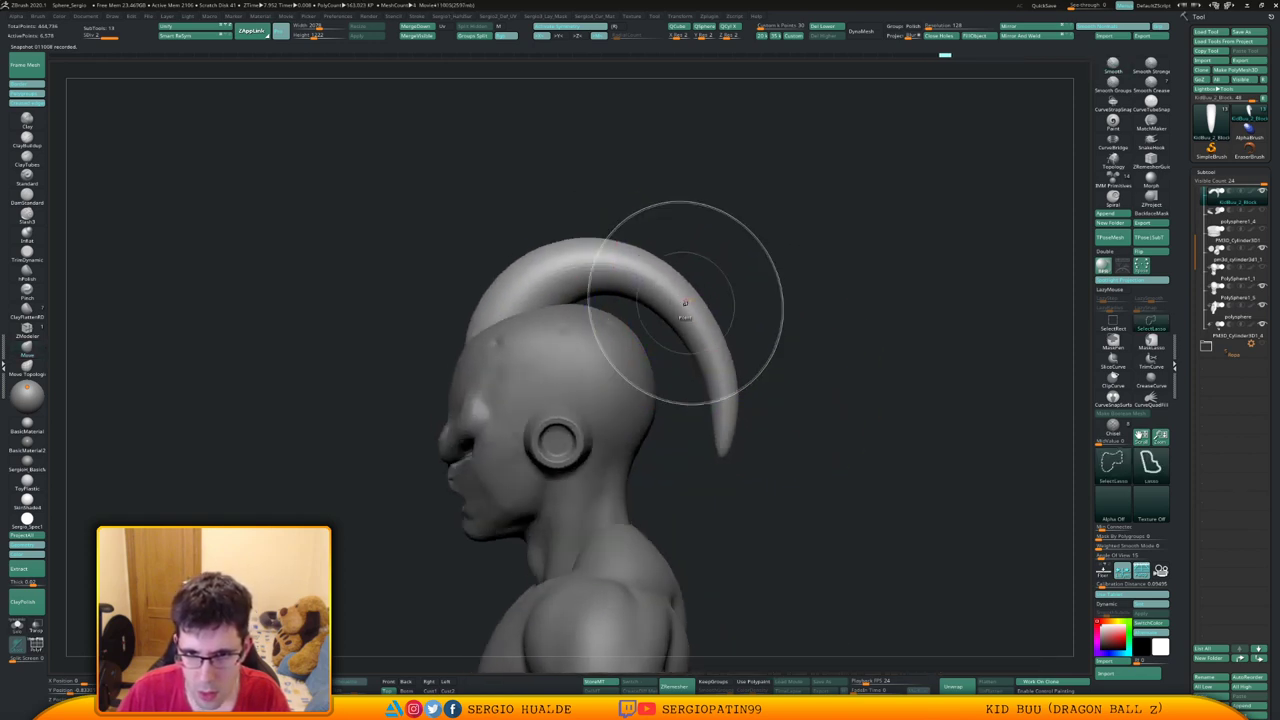
key(b)
key(m)
key(v)
key(s)
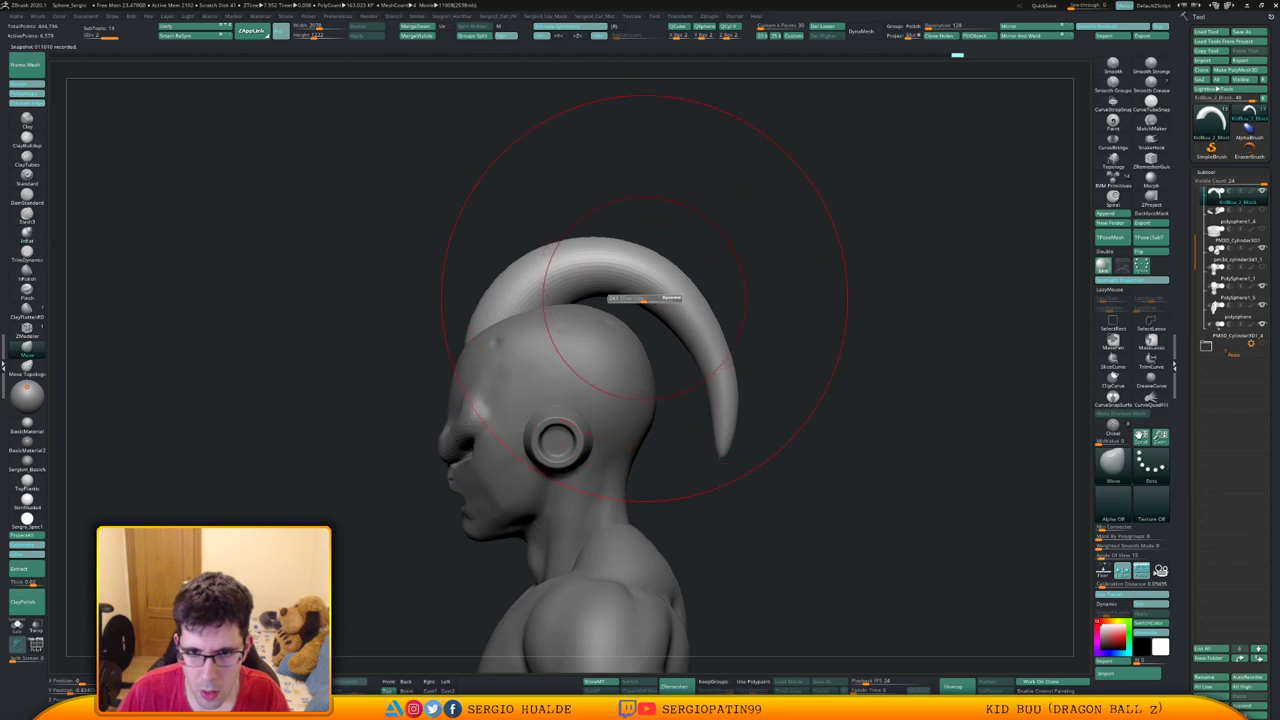
mouse_move(643, 297)
mouse_down()
mouse_move(694, 291)
mouse_move(662, 310)
mouse_move(688, 290)
mouse_move(696, 304)
mouse_up()
key(s)
mouse_move(617, 366)
right_down()
mouse_move(640, 368)
mouse_move(625, 376)
right_up()
drag(606, 354, 620, 360)
right_drag(655, 370, 632, 358)
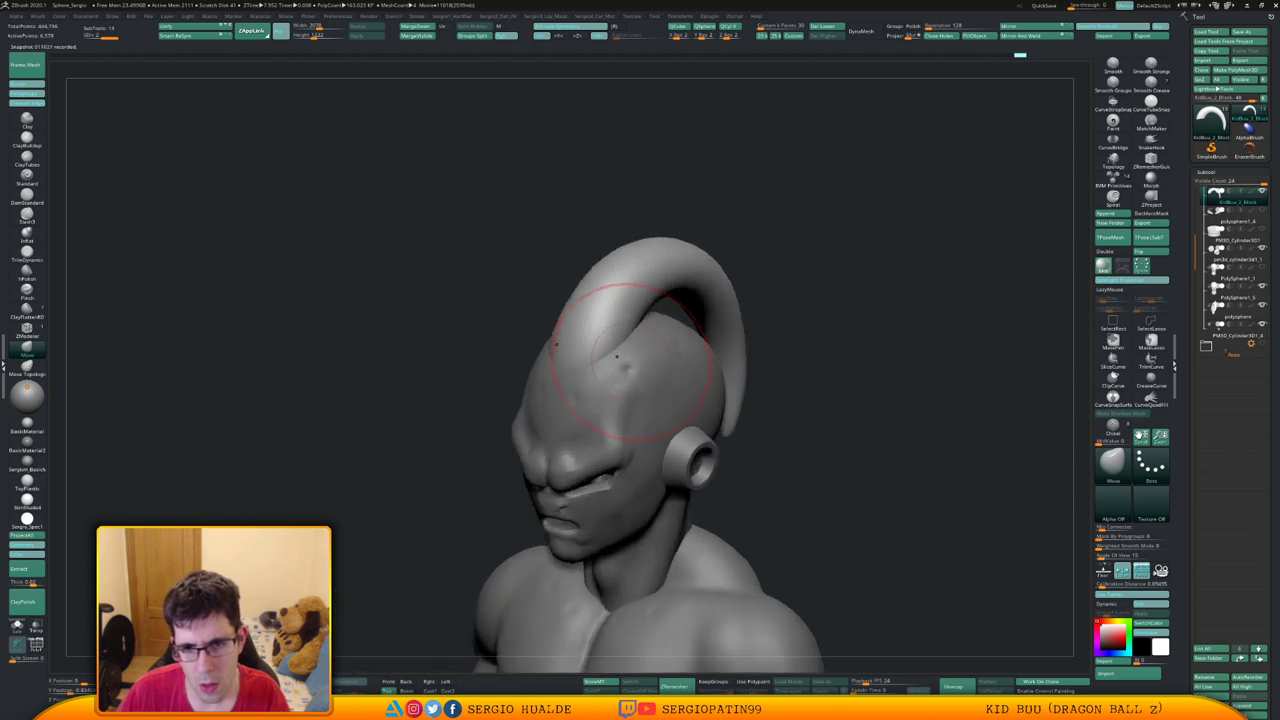
drag(650, 359, 641, 358)
Refine the front of the antenna with the Move brush and smooth its surface up to the crest
right_drag(636, 360, 645, 330)
drag(643, 323, 633, 303)
right_drag(633, 303, 632, 334)
shift+drag(652, 257, 656, 208)
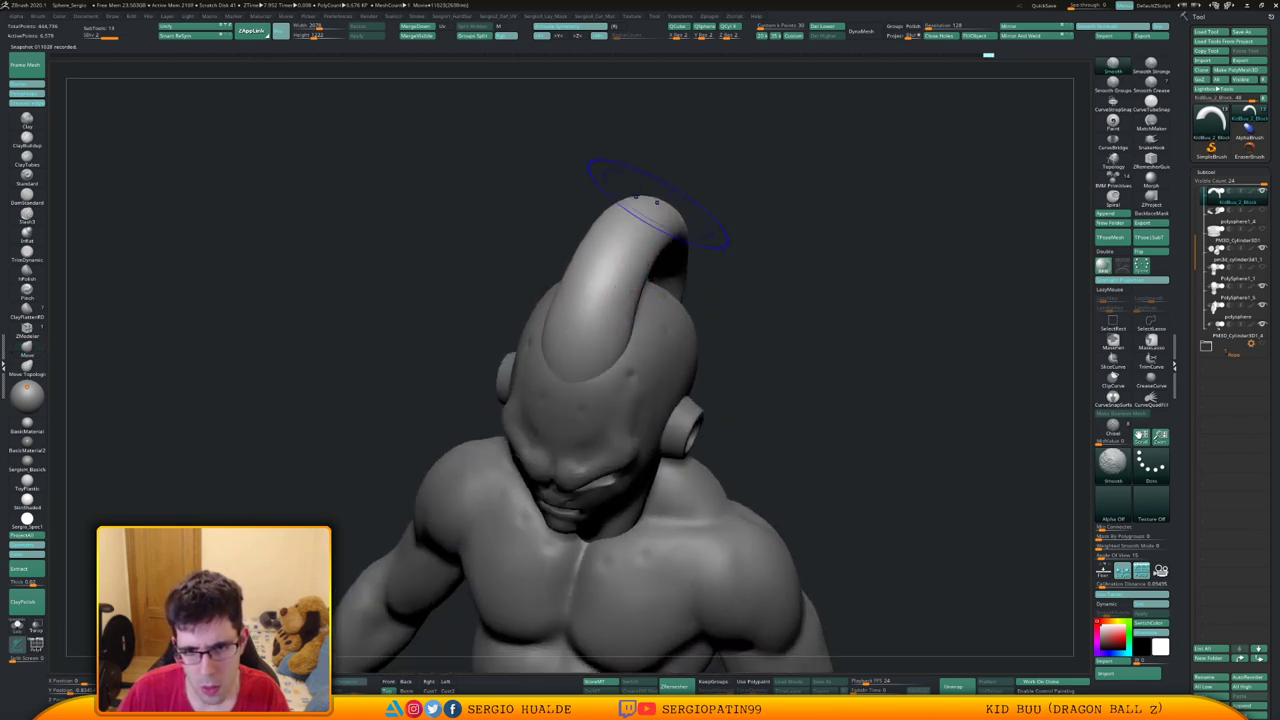
right_drag(656, 212, 636, 196)
right_drag(636, 320, 600, 310)
drag(654, 350, 632, 354)
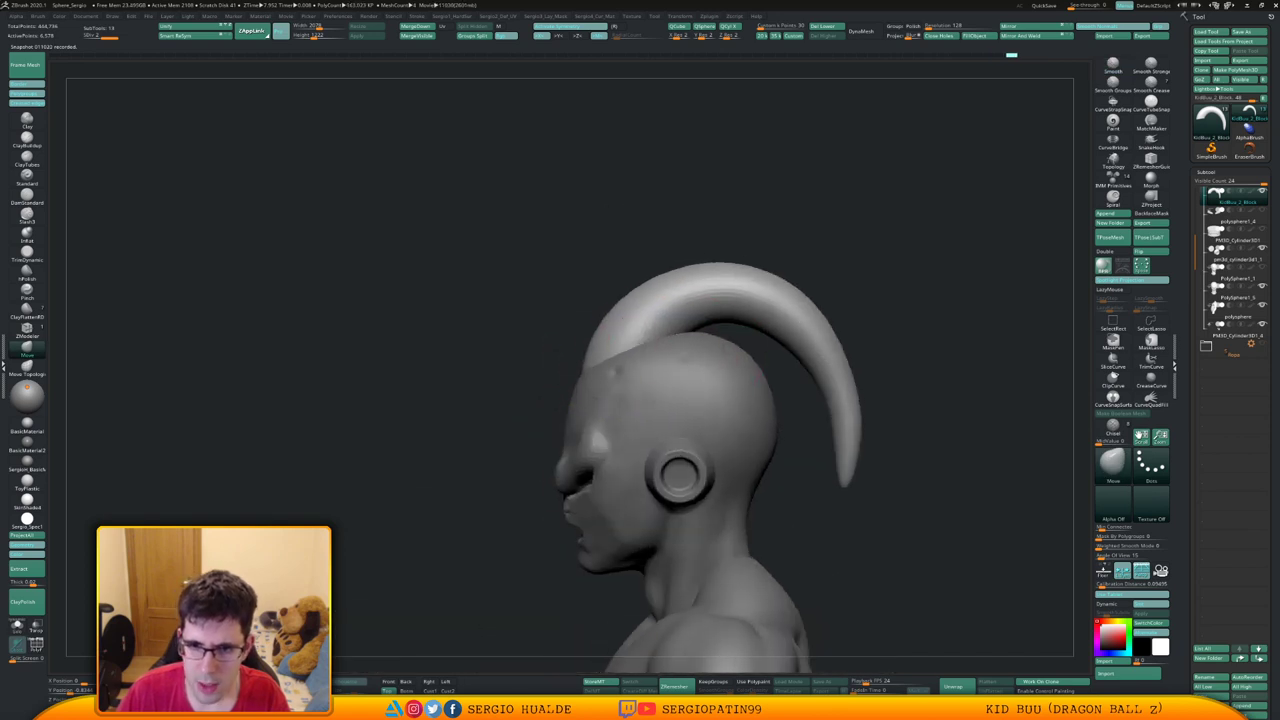
mouse_move(632, 354)
right_down()
mouse_move(612, 360)
mouse_move(696, 394)
mouse_move(676, 360)
mouse_move(646, 374)
mouse_move(706, 384)
mouse_move(718, 352)
right_up()
key(s)
drag(718, 350, 650, 322)
key(ctrl+z)
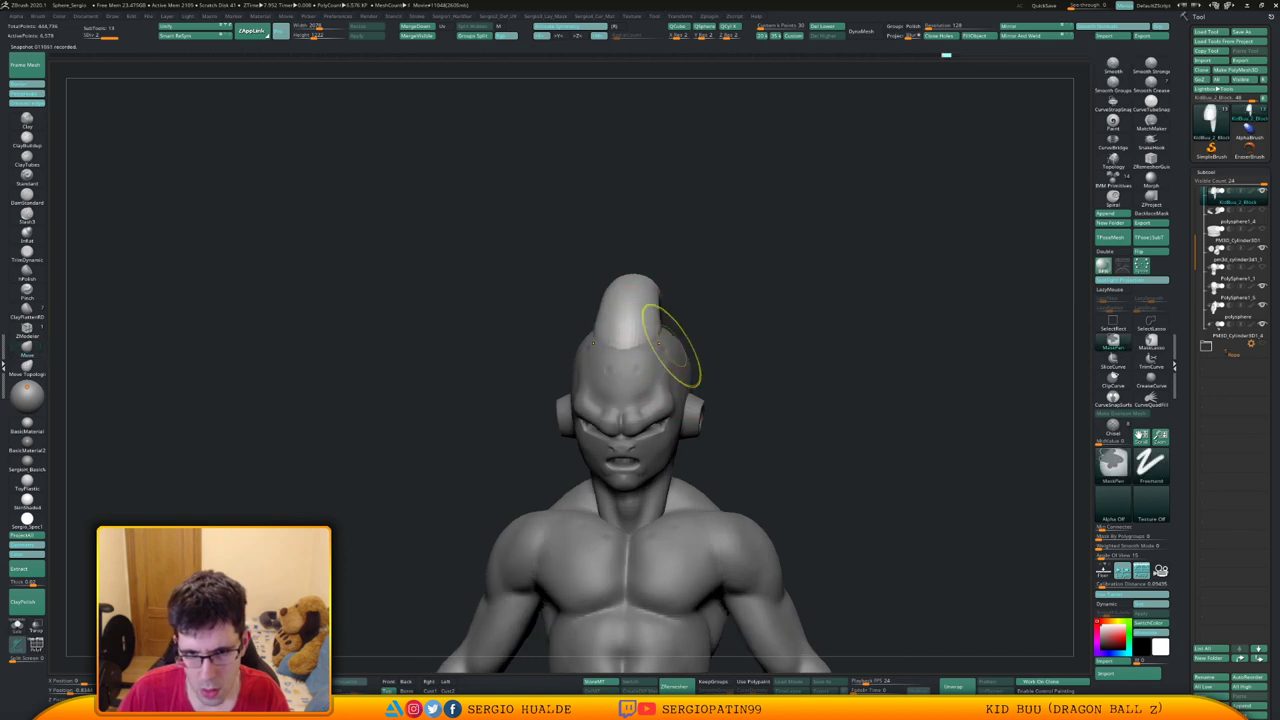
key(ctrl+z)
Smooth the antenna's base and arch, and adjust the curve of the arch in side view with the Move brush
right_drag(672, 346, 626, 342)
shift+drag(660, 326, 668, 334)
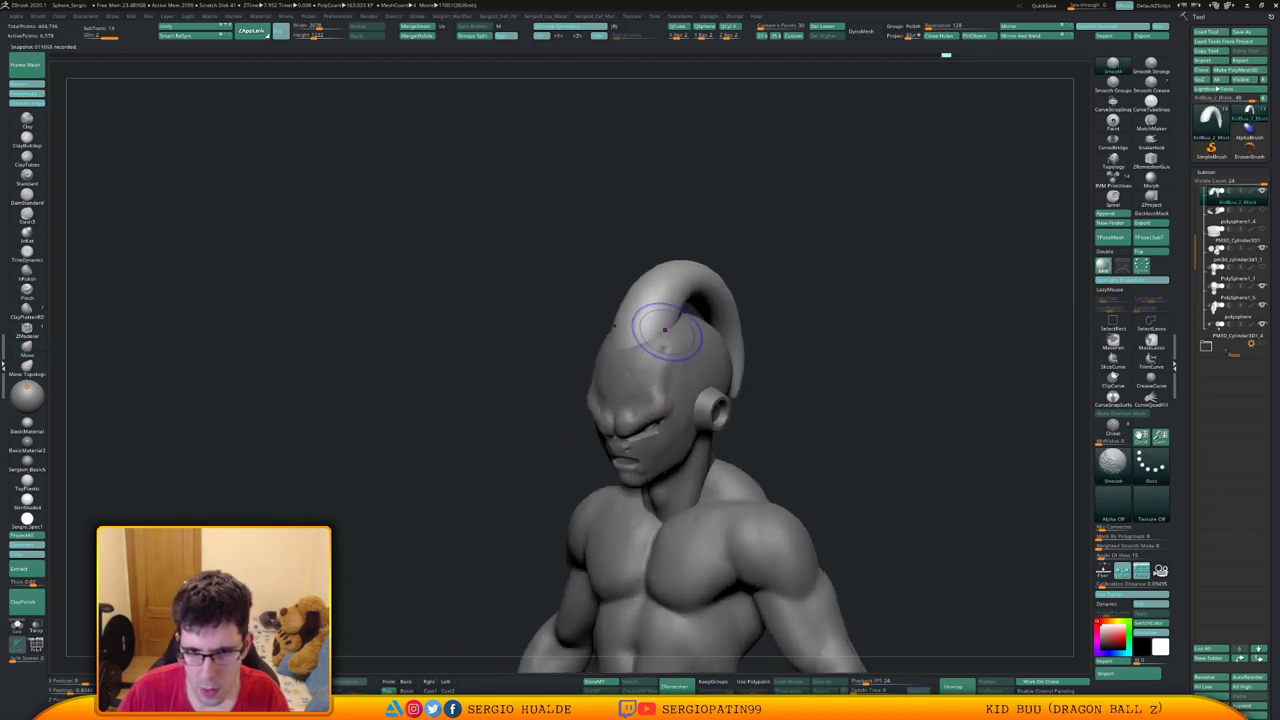
shift+drag(711, 278, 716, 280)
mouse_move(727, 355)
mouse_down()
mouse_move(604, 284)
mouse_move(586, 304)
mouse_up()
key(s)
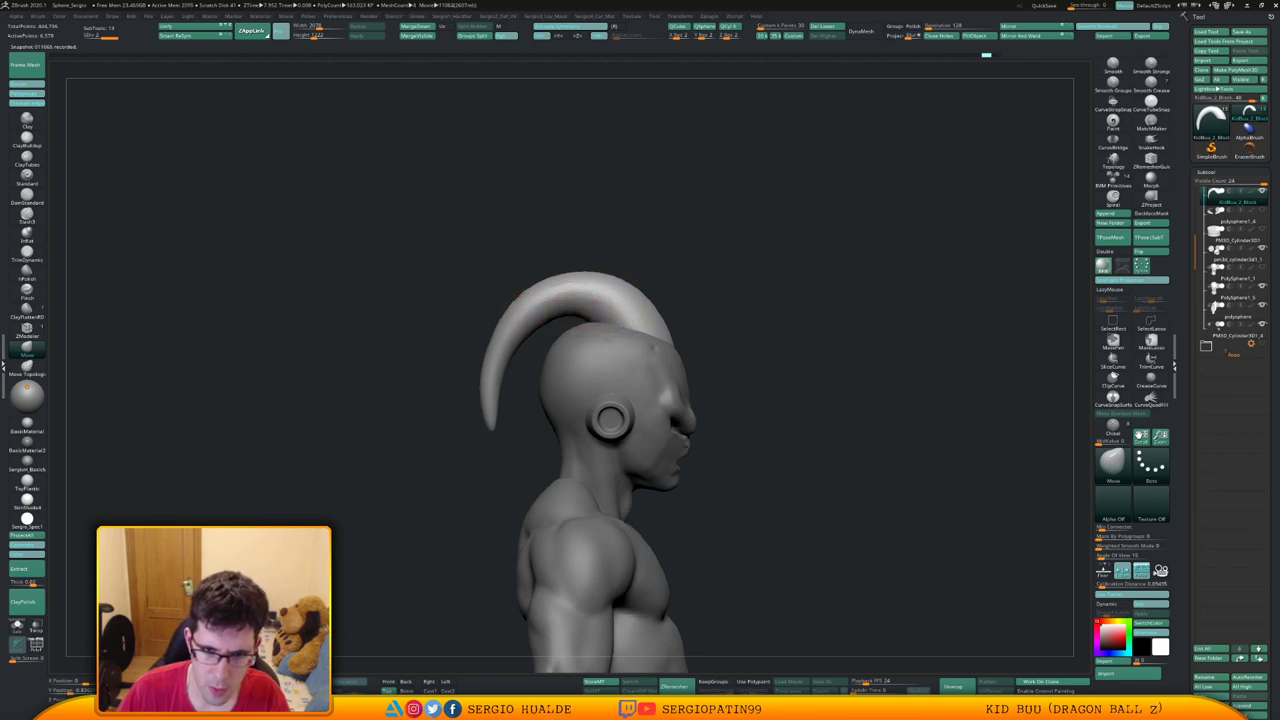
drag(582, 300, 590, 292)
mouse_move(600, 366)
ctrl+right_down()
mouse_move(600, 290)
mouse_move(450, 294)
ctrl+right_up()
mouse_move(730, 455)
mouse_down()
mouse_move(650, 380)
mouse_move(587, 288)
mouse_up()
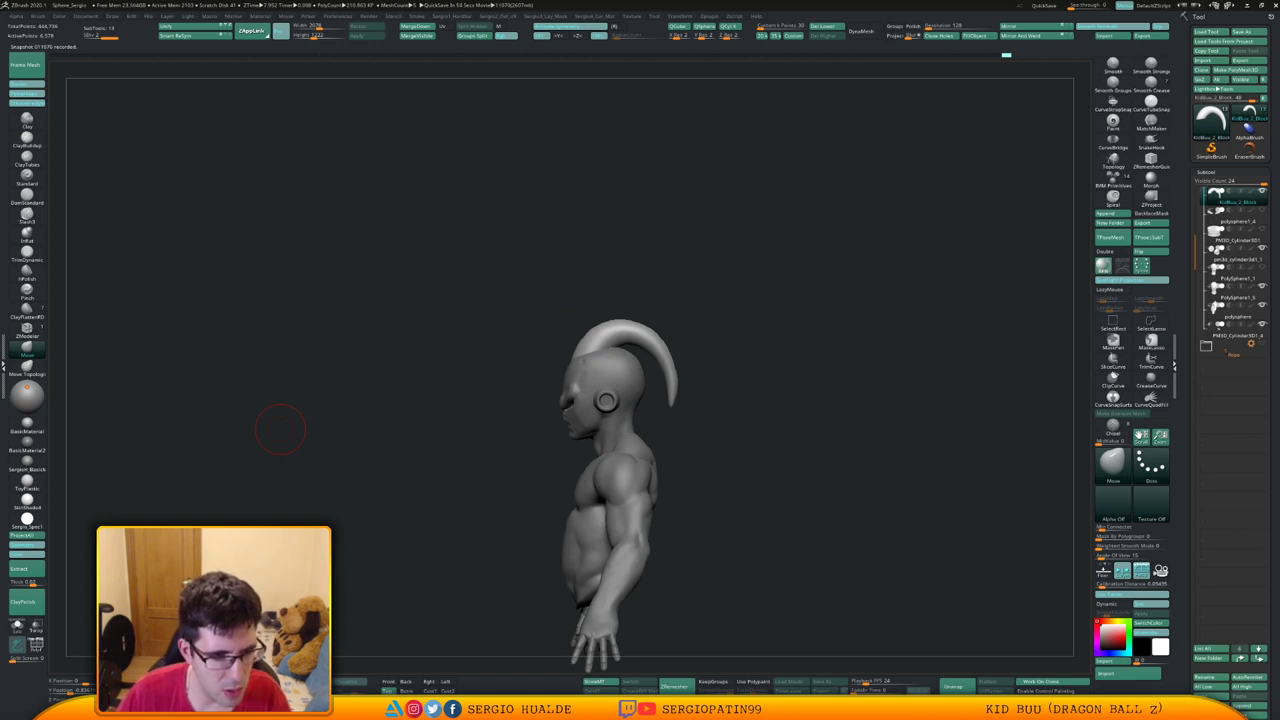
drag(280, 429, 258, 538)
key(s)
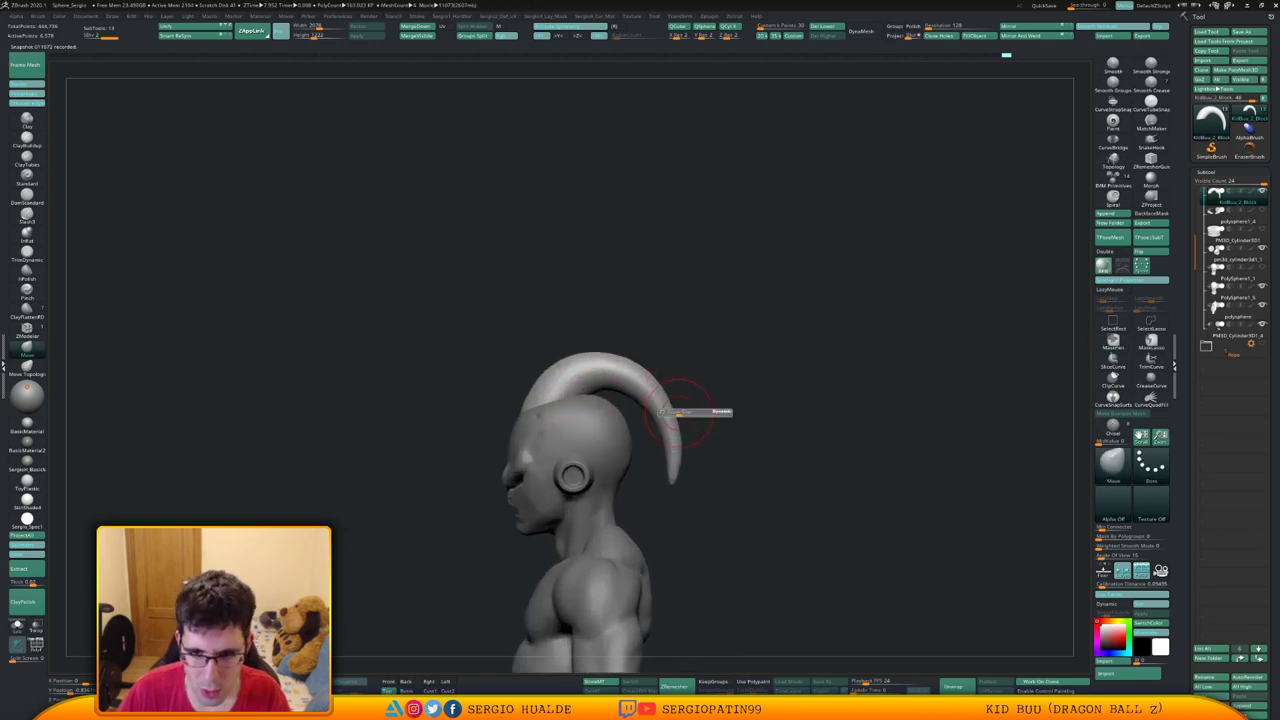
drag(682, 413, 696, 414)
key(s)
drag(675, 473, 674, 434)
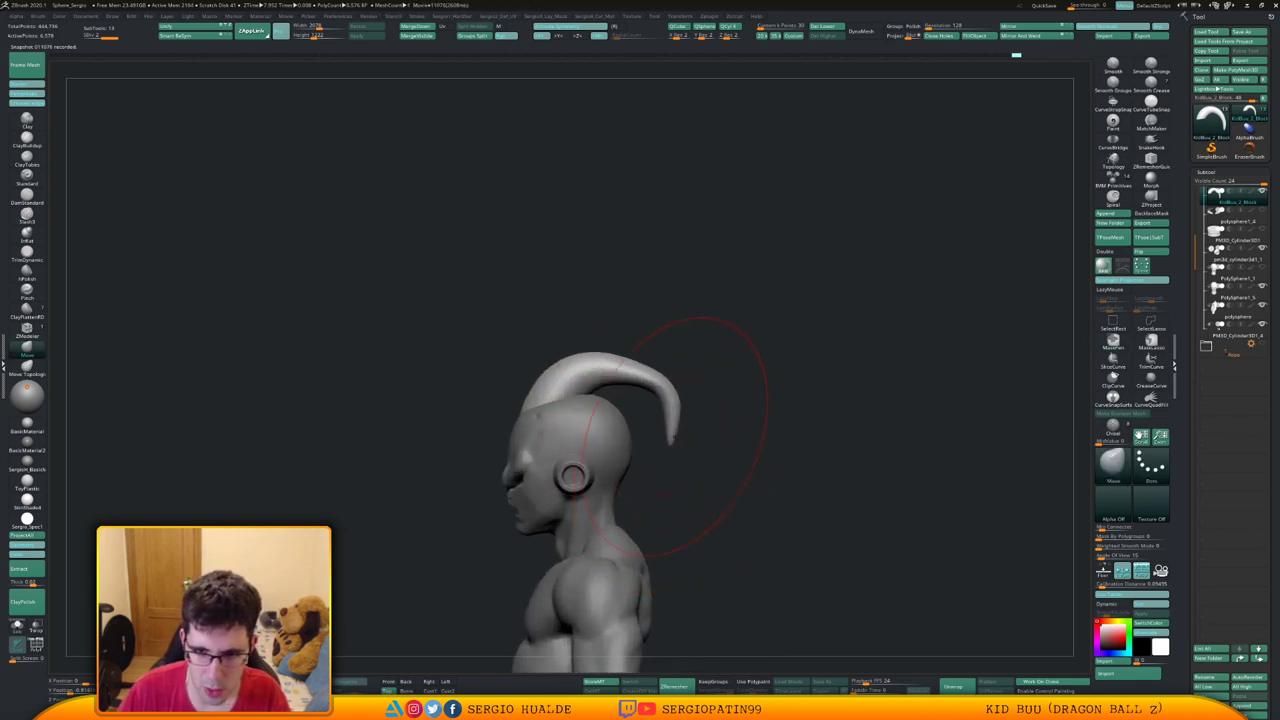
key(ctrl+z)
Drop the antenna to a lower subdivision level and pull its tip upward to shorten it
key(w)
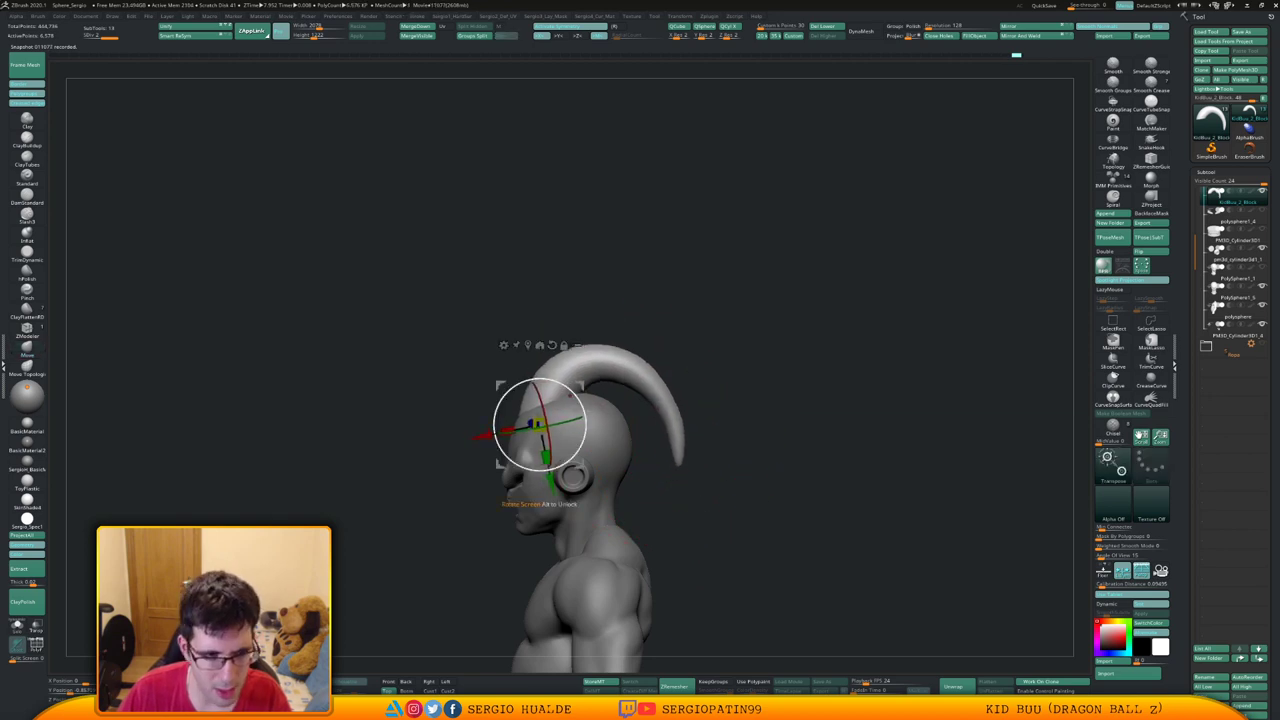
key(q)
key(s)
click(682, 449)
mouse_move(681, 449)
mouse_down()
mouse_move(663, 386)
mouse_move(674, 400)
mouse_up()
key(ctrl+z)
key(shift+d)
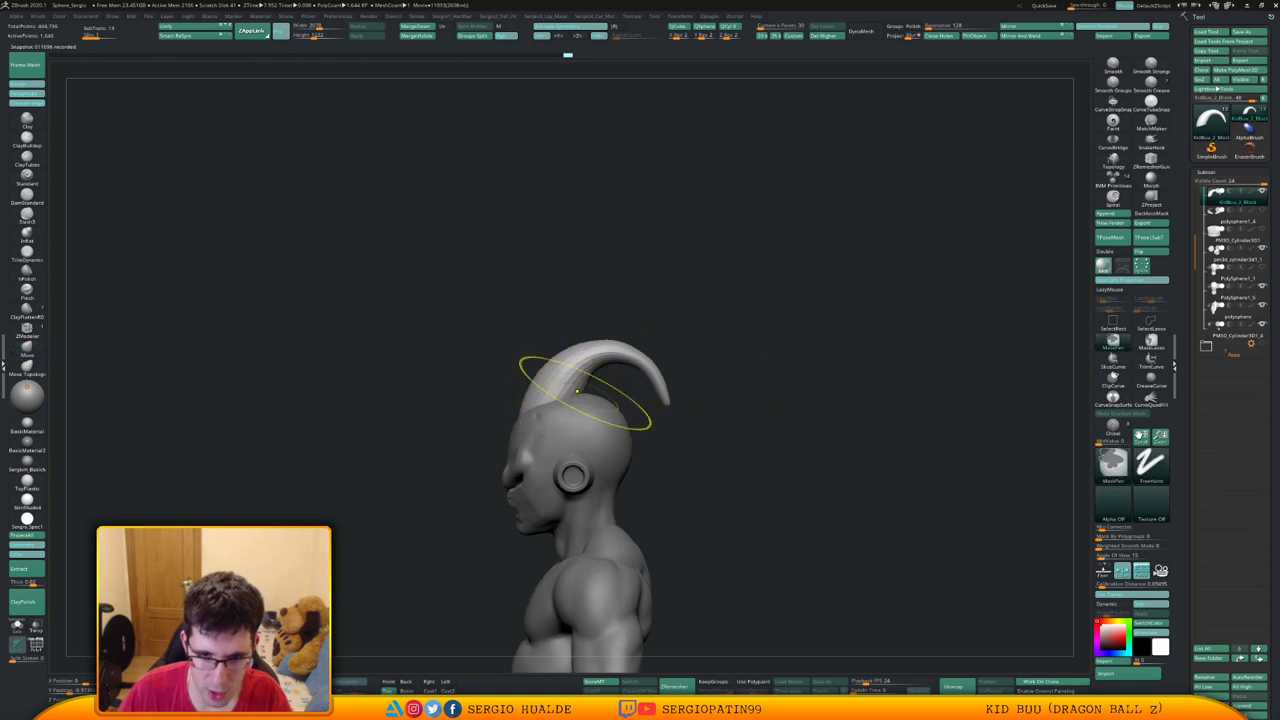
Widen the antenna's base towards the back of the head with the Move brush, isolating the antenna to check its shape
key(ctrl+q)
ctrl+right_drag(577, 397, 576, 430)
key(s)
mouse_move(574, 418)
mouse_down()
mouse_move(594, 424)
mouse_move(587, 399)
mouse_up()
key(ctrl+z)
key(ctrl+z)
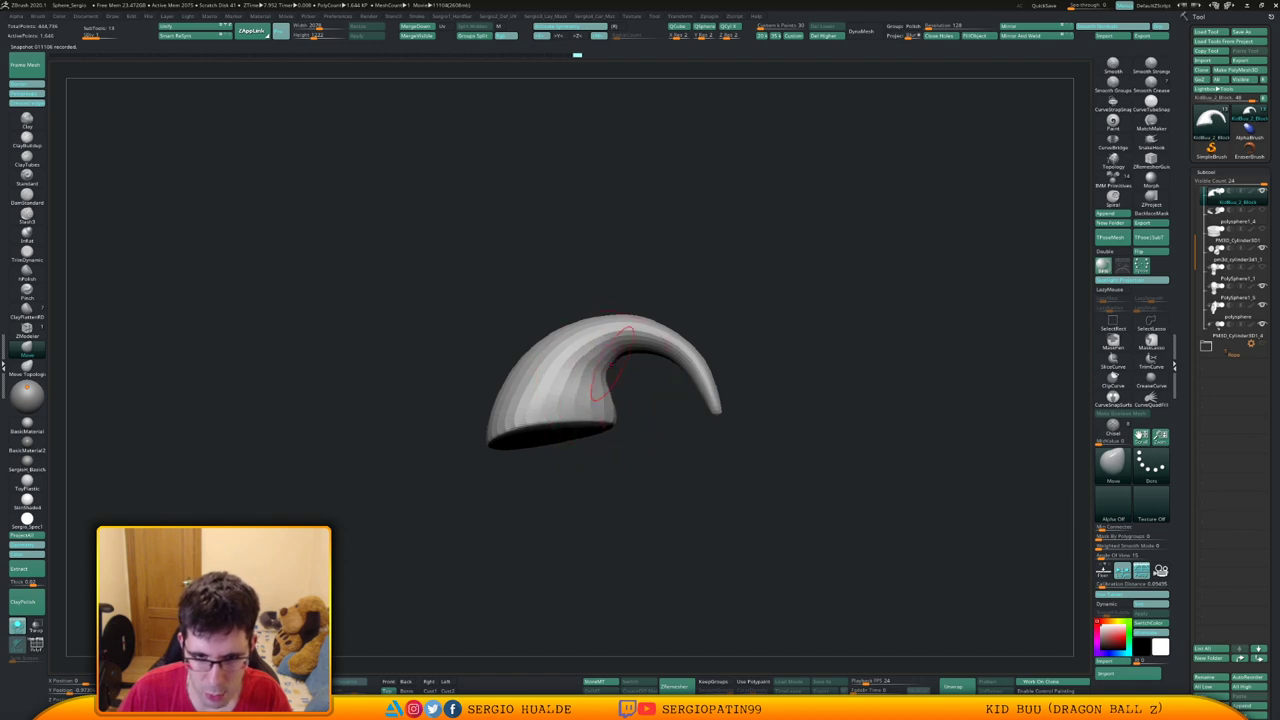
click(17, 625)
mouse_move(616, 409)
mouse_down()
mouse_move(604, 402)
mouse_move(616, 411)
mouse_up()
Adjust the sides and rear of the widened antenna base with the Move brush from the front and from behind
key(s)
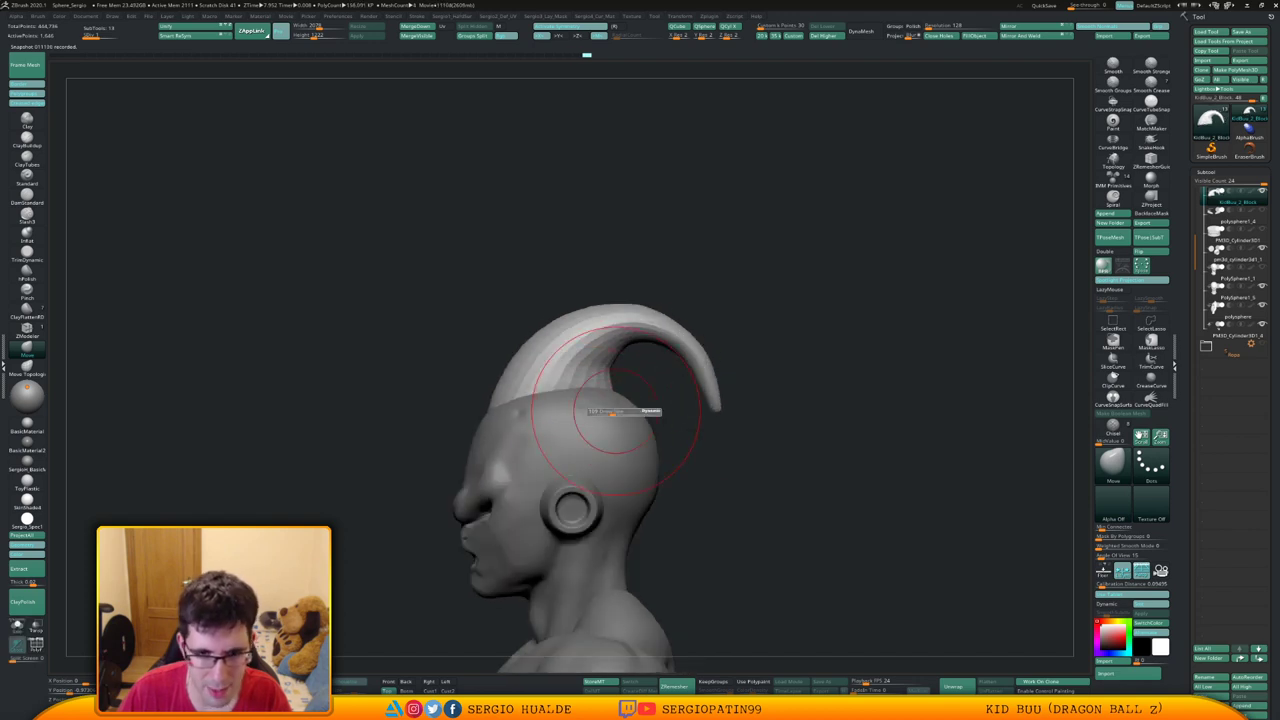
right_drag(630, 398, 598, 406)
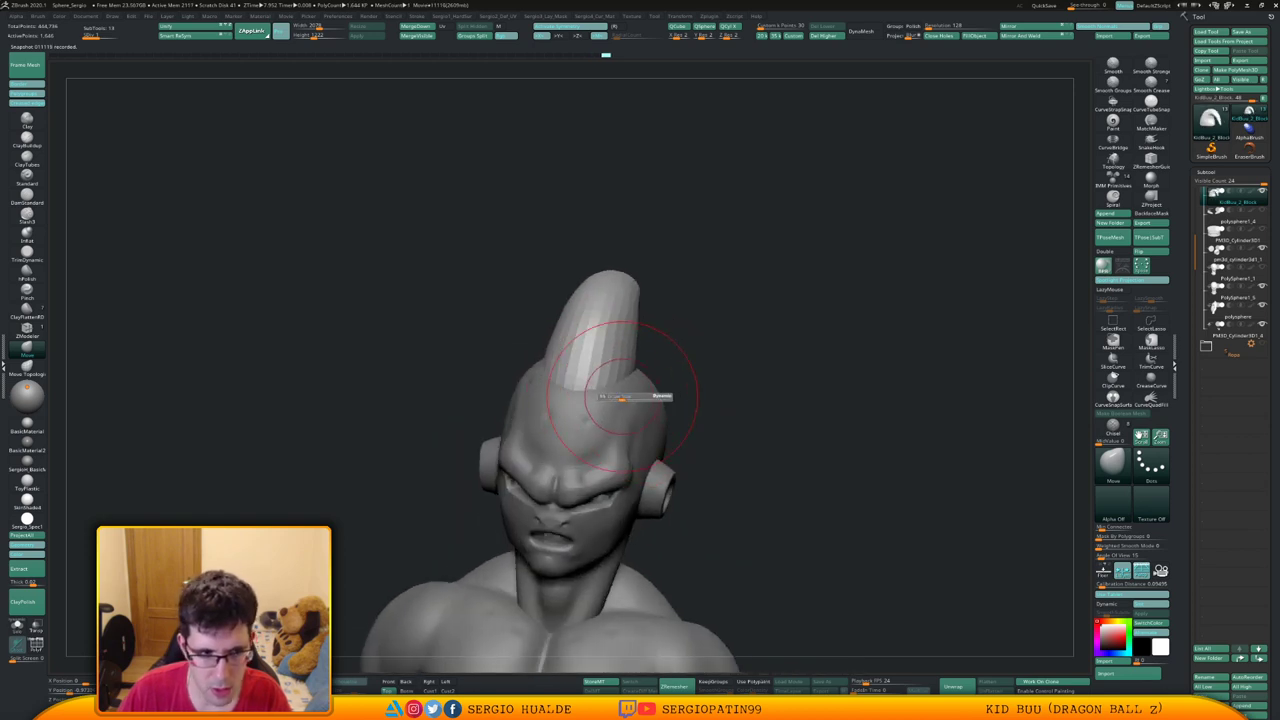
drag(622, 397, 604, 390)
right_drag(606, 392, 562, 396)
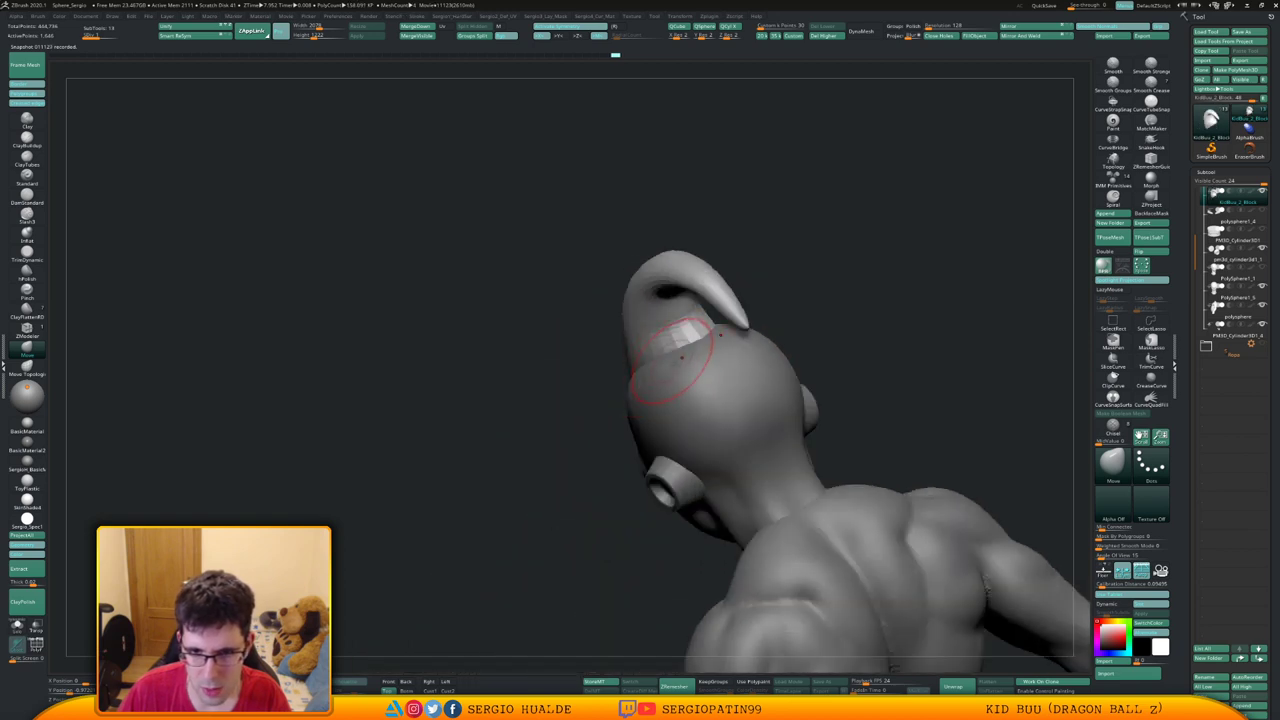
right_drag(686, 353, 669, 351)
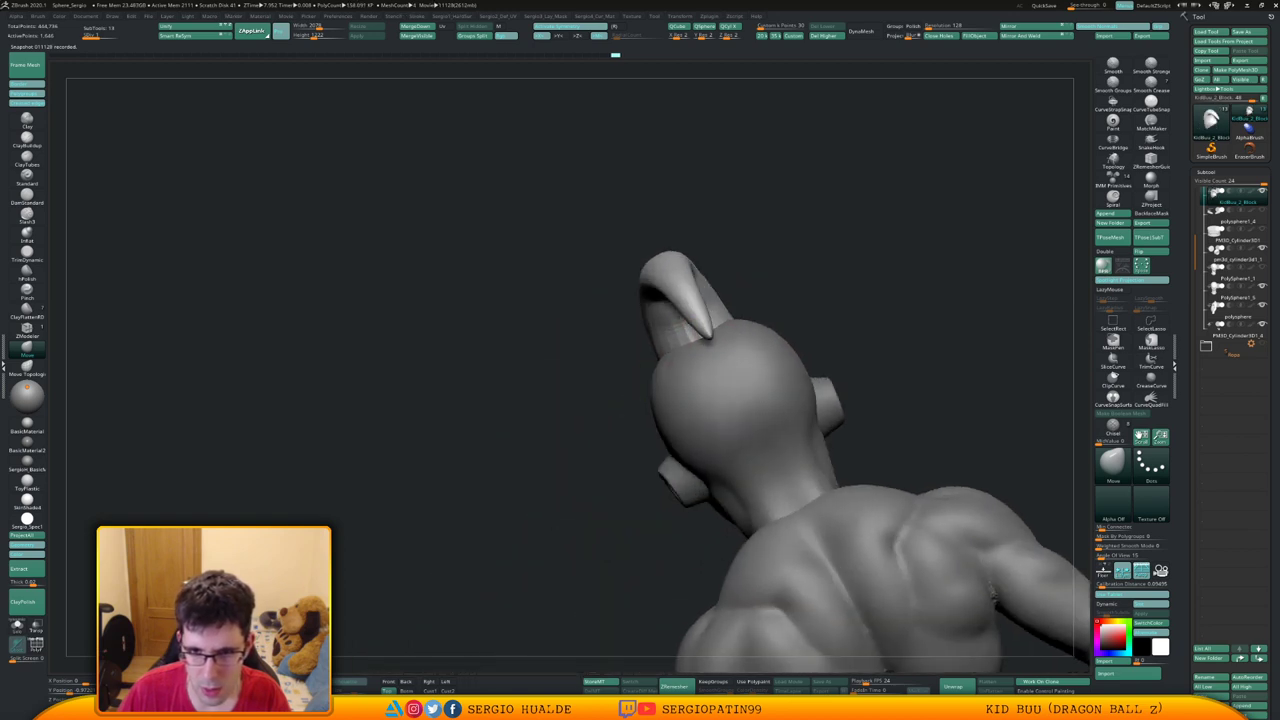
mouse_move(690, 305)
mouse_down()
mouse_move(671, 357)
mouse_move(686, 357)
mouse_move(708, 291)
mouse_move(684, 328)
mouse_up()
Smooth the inner curve of the antenna in side view
alt+right_drag(634, 372, 556, 432)
ctrl+right_drag(556, 432, 556, 394)
shift+drag(662, 382, 670, 398)
ctrl+right_drag(648, 356, 650, 386)
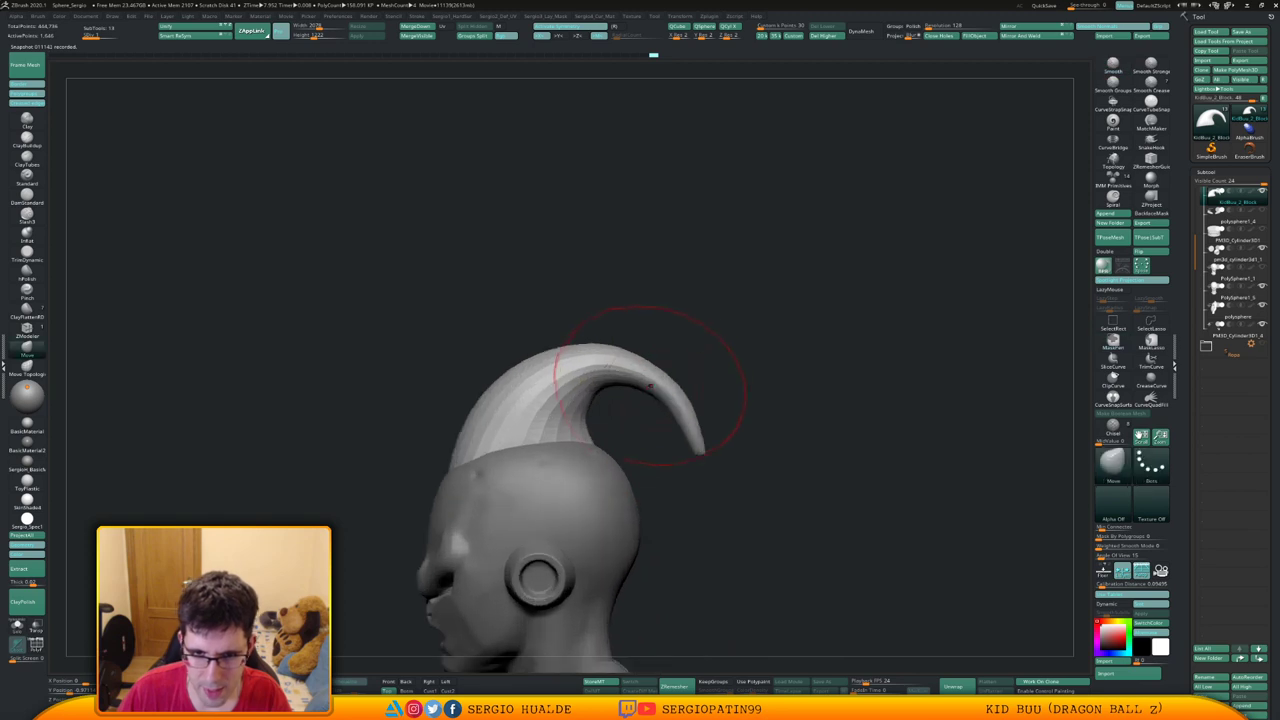
Round out the antenna's tip with the Inflate brush in side view, adjusting the brush size as needed
key(b)
key(i)
key(n)
drag(646, 372, 700, 440)
key(s)
alt+right_drag(700, 450, 686, 387)
key(s)
drag(690, 402, 679, 402)
key(s)
key(ctrl+z)
key(s)
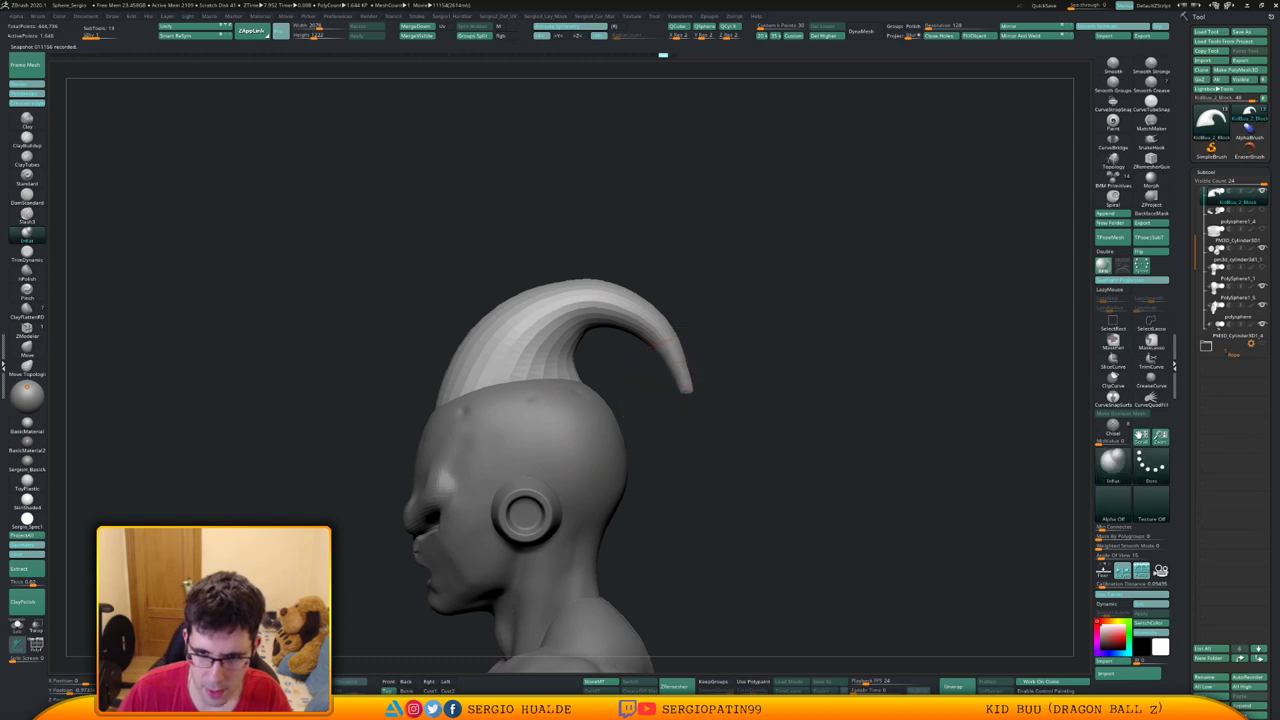
Switch to the Move brush and smooth the antenna's end around the rounded tip
key(b)
key(m)
key(v)
key(s)
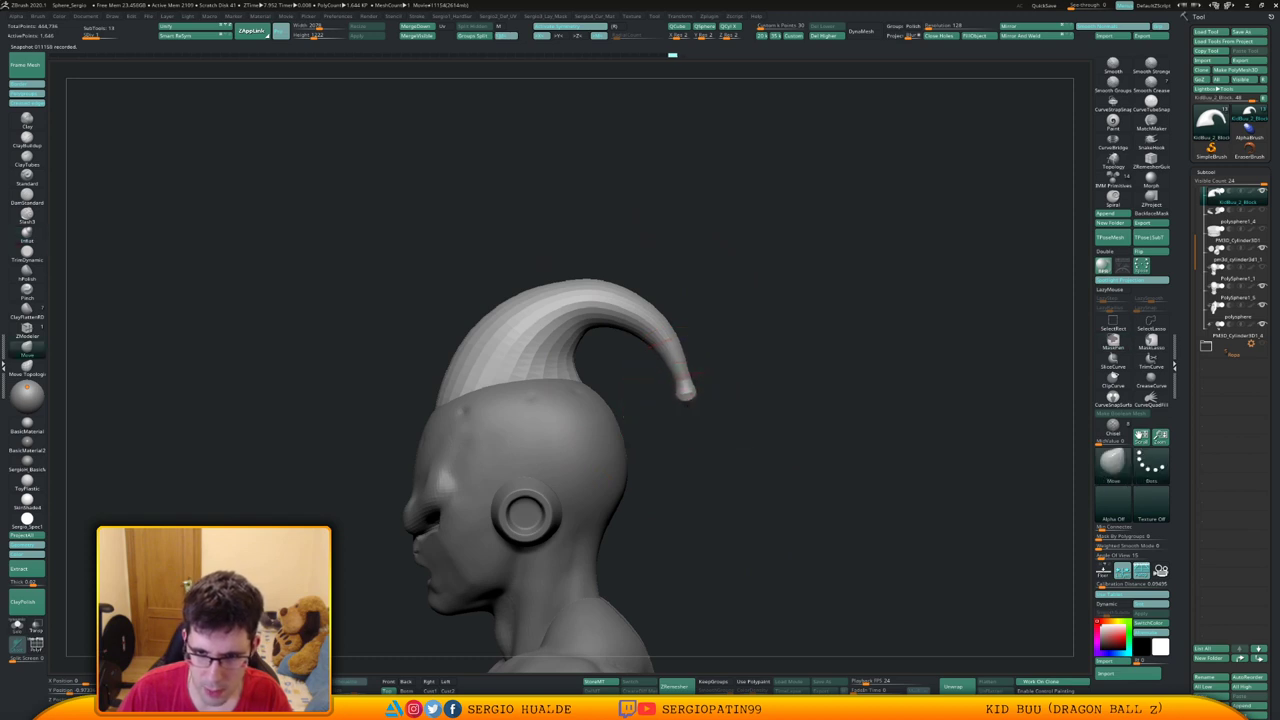
mouse_move(682, 370)
shift+mouse_down()
mouse_move(690, 402)
mouse_move(565, 420)
mouse_move(700, 397)
mouse_move(690, 390)
shift+mouse_up()
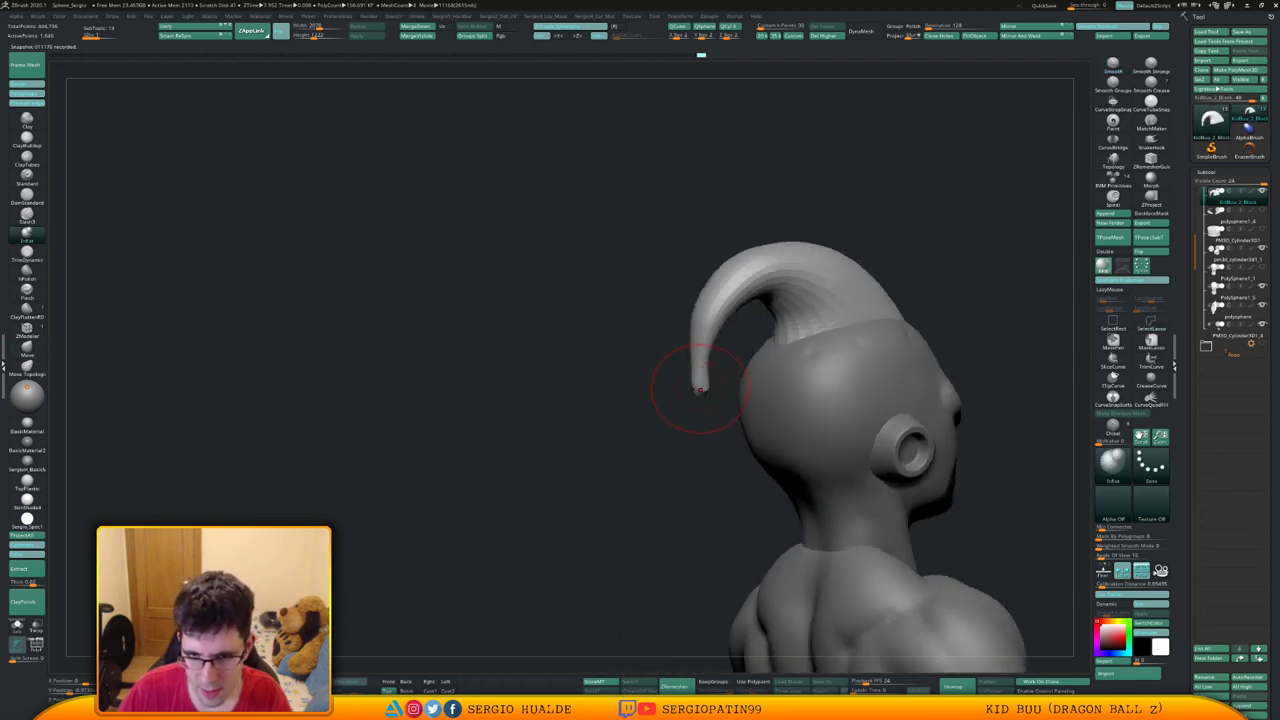
Inflate the antenna's tip further from behind and reshape the section above it with the Move brush
key(b)
key(i)
key(n)
drag(666, 443, 706, 390)
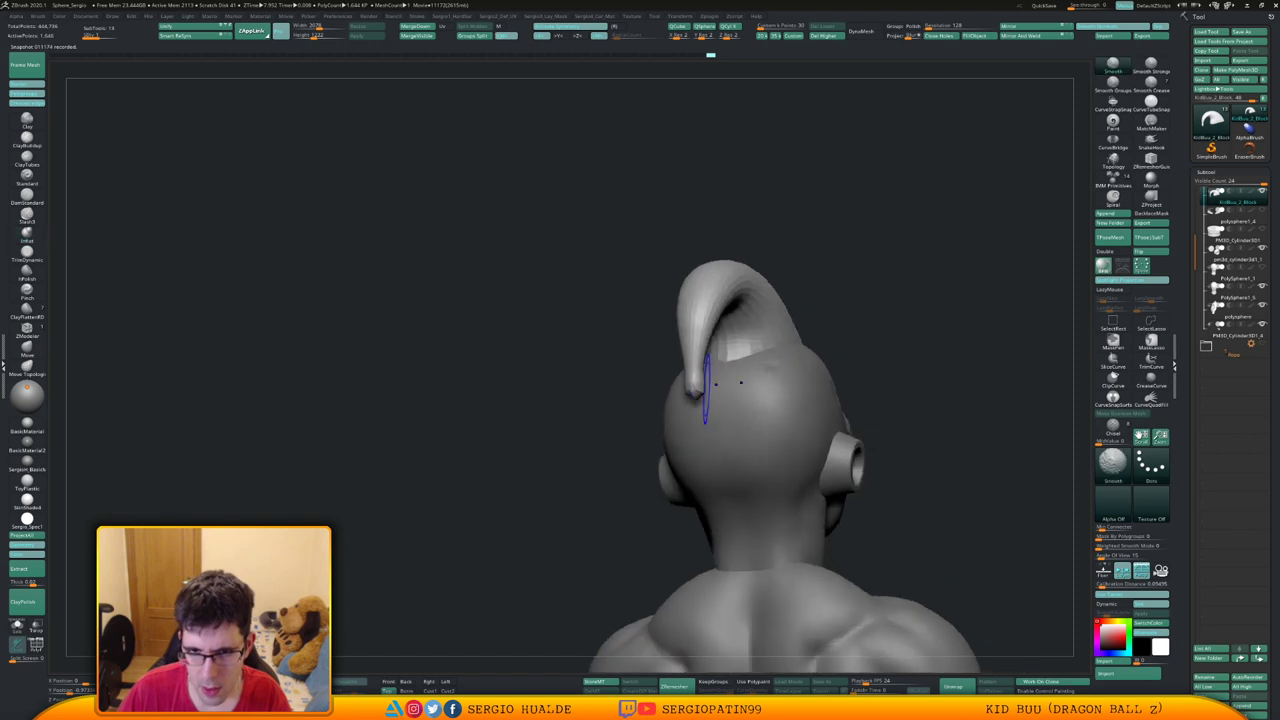
key(b)
key(m)
key(v)
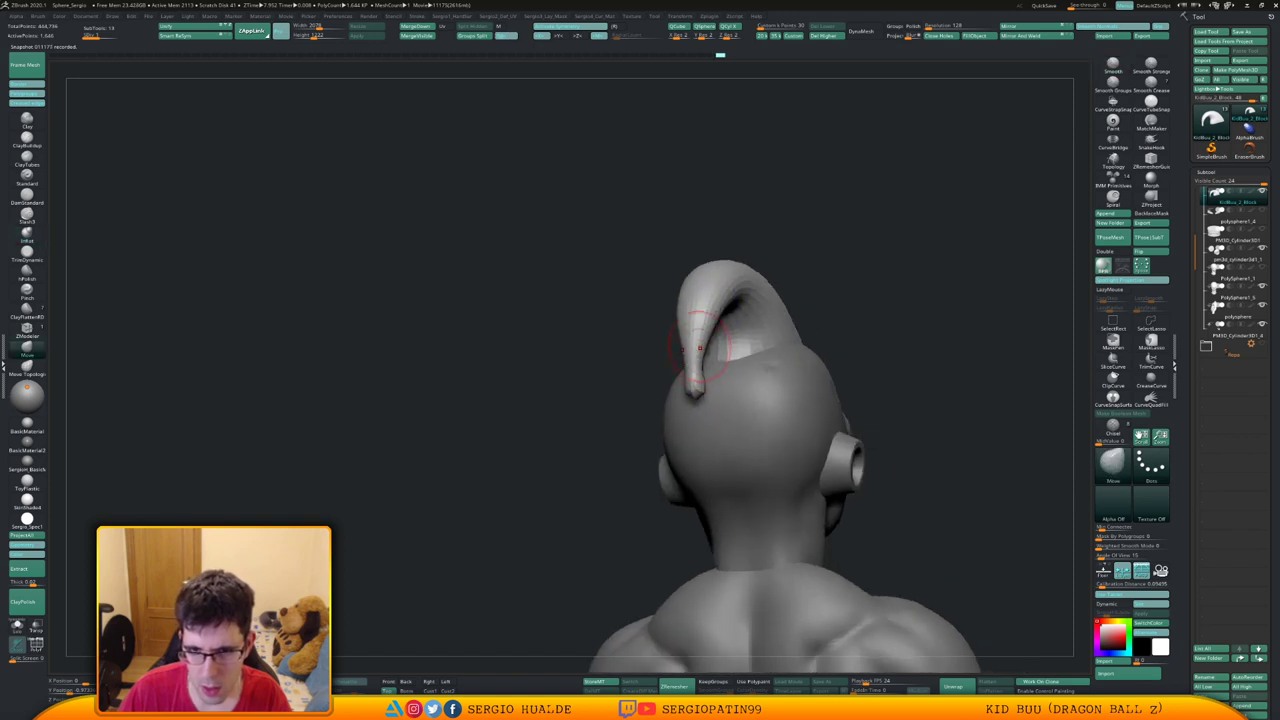
mouse_move(688, 370)
mouse_down()
mouse_move(706, 330)
mouse_move(672, 310)
mouse_up()
Adjust the antenna's curve with the Move brush, working from several angles
drag(594, 268, 592, 279)
ctrl+right_drag(597, 394, 598, 366)
right_drag(598, 376, 678, 384)
ctrl+right_drag(600, 352, 582, 421)
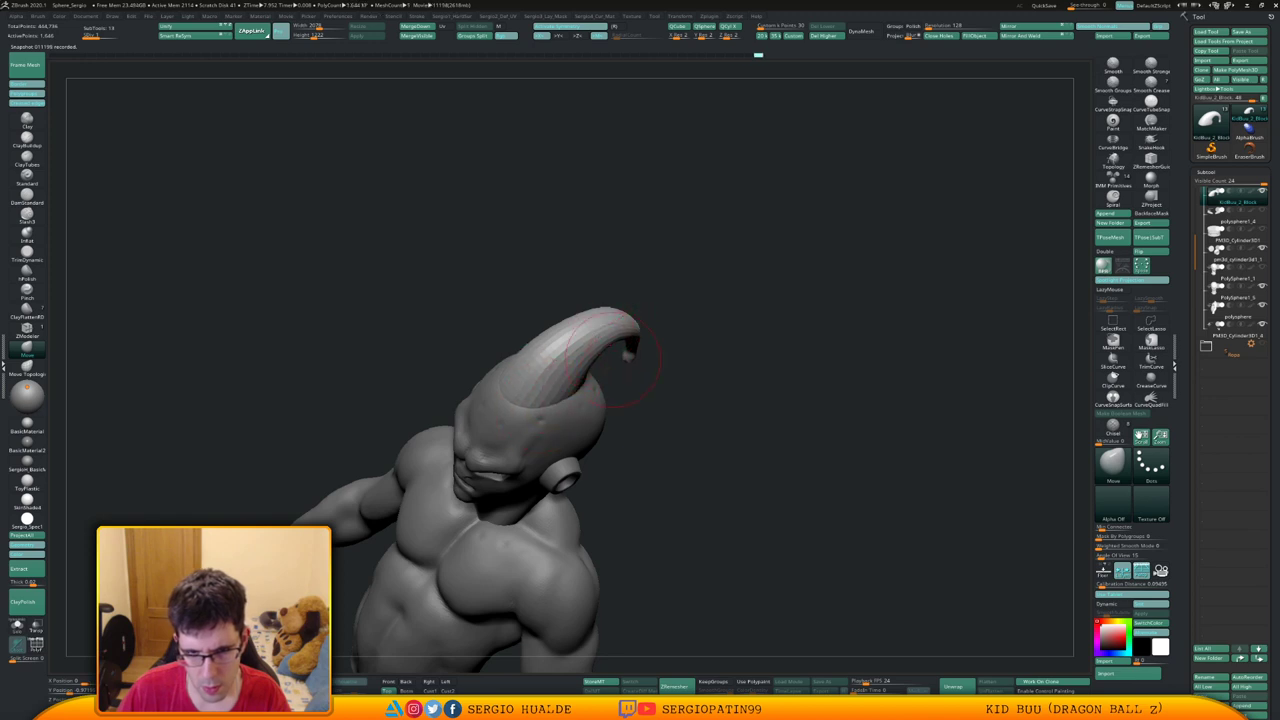
right_drag(613, 360, 648, 342)
right_drag(648, 342, 634, 364)
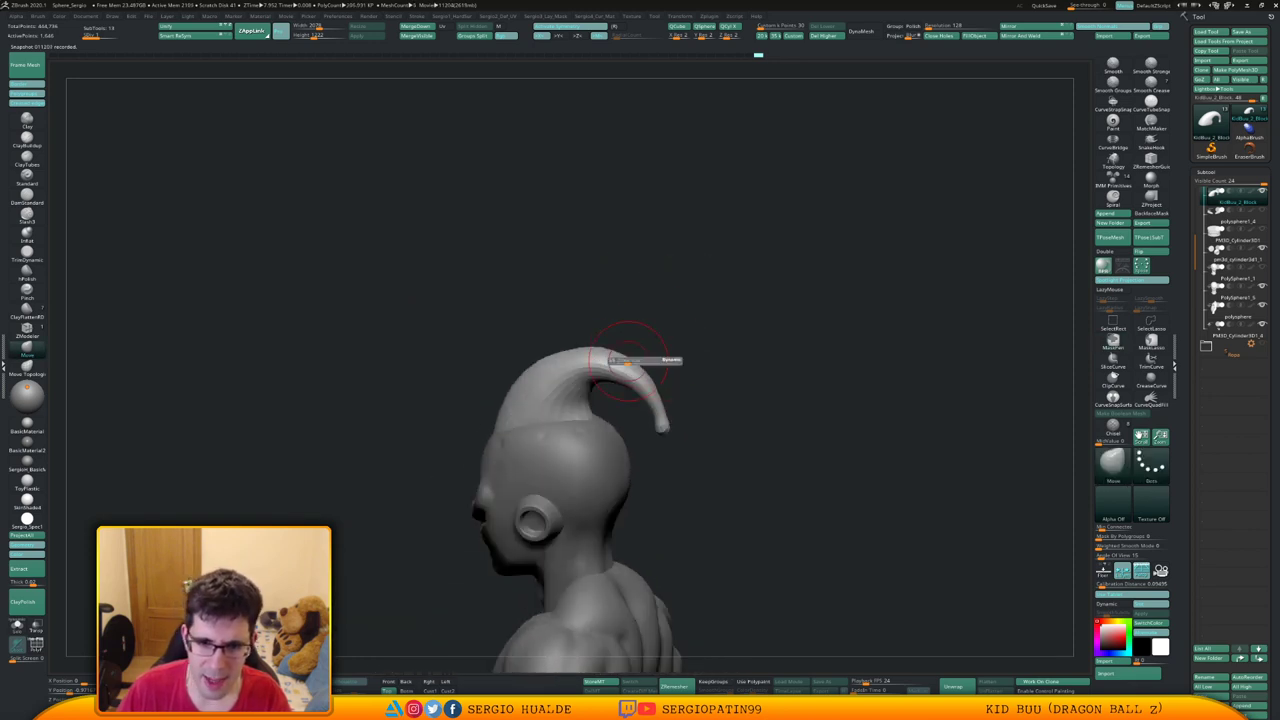
mouse_move(651, 351)
mouse_down()
mouse_move(620, 337)
mouse_move(593, 385)
mouse_up()
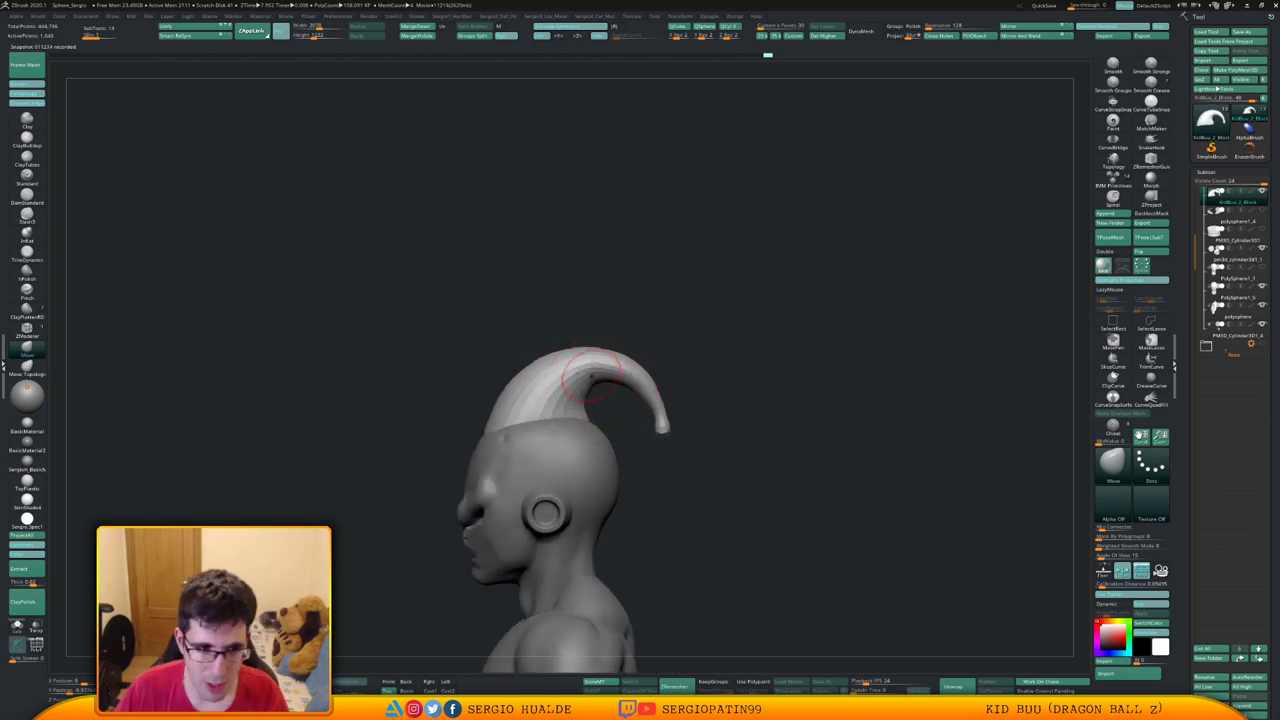
Smooth the antenna's inner curve and reshape it near the back of the head with the Move brush
mouse_move(591, 376)
ctrl+right_down()
mouse_move(598, 408)
mouse_move(605, 395)
ctrl+right_up()
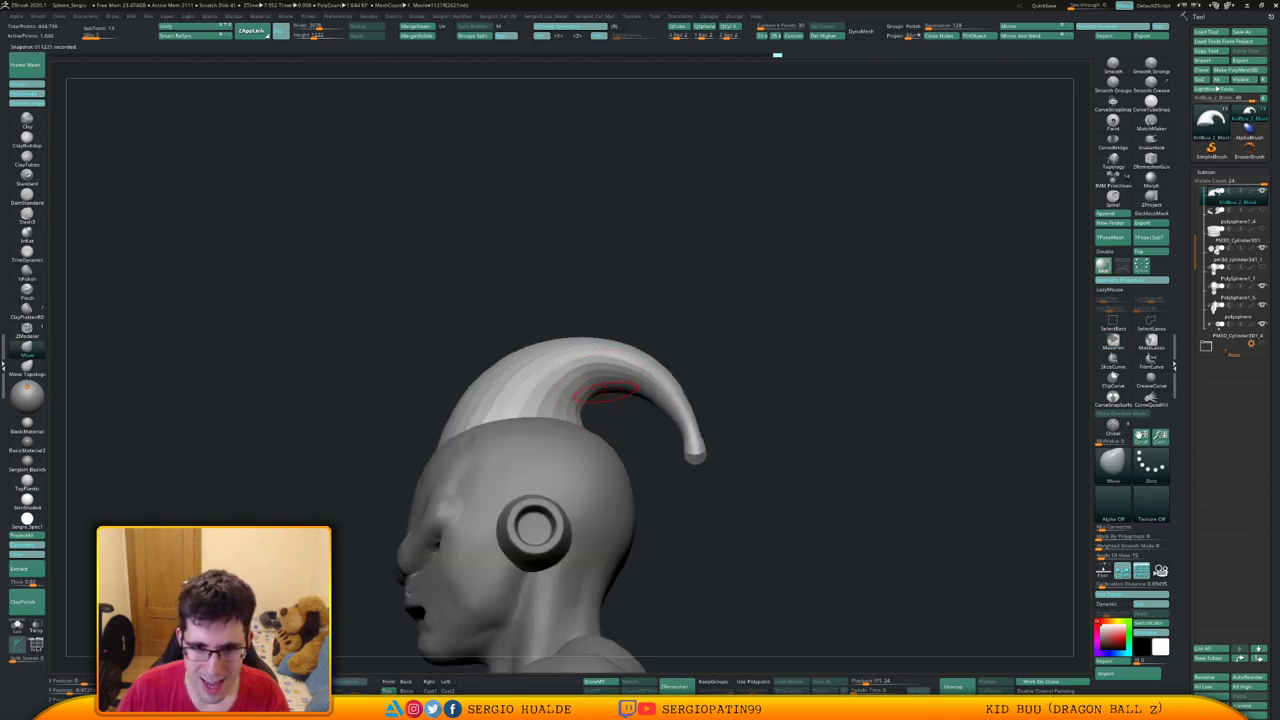
right_drag(605, 393, 612, 417)
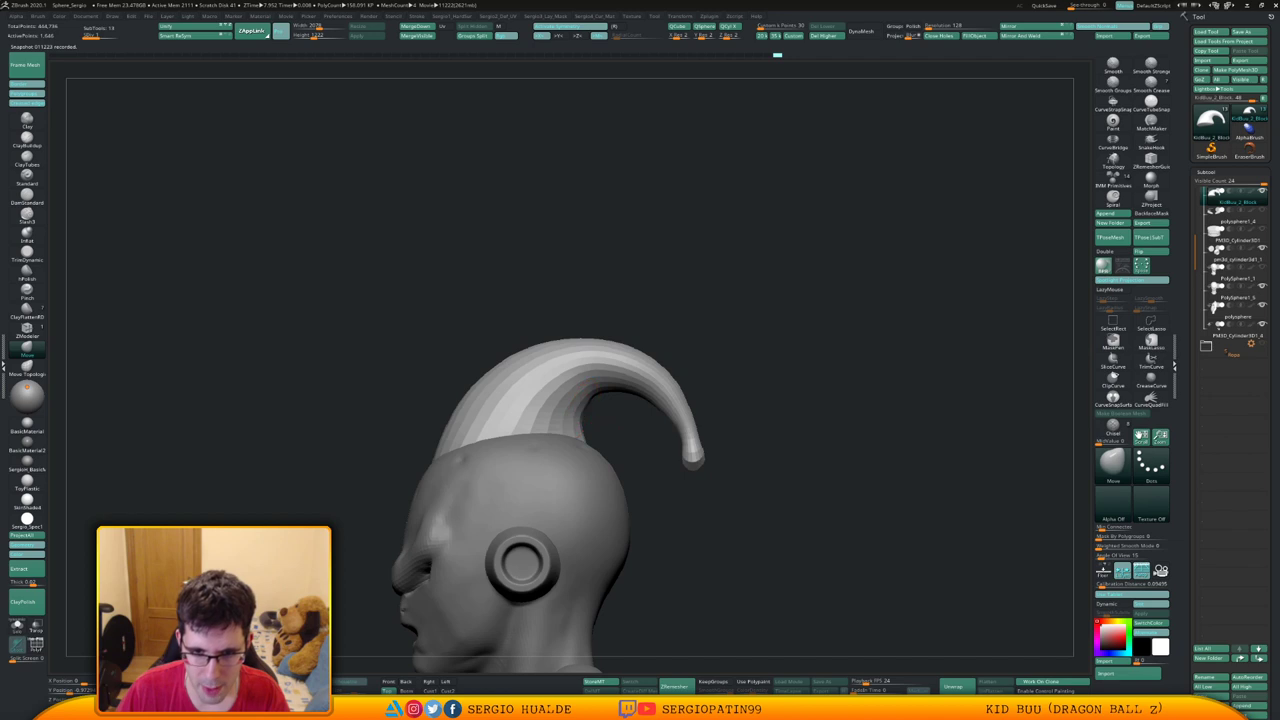
shift+drag(604, 435, 641, 407)
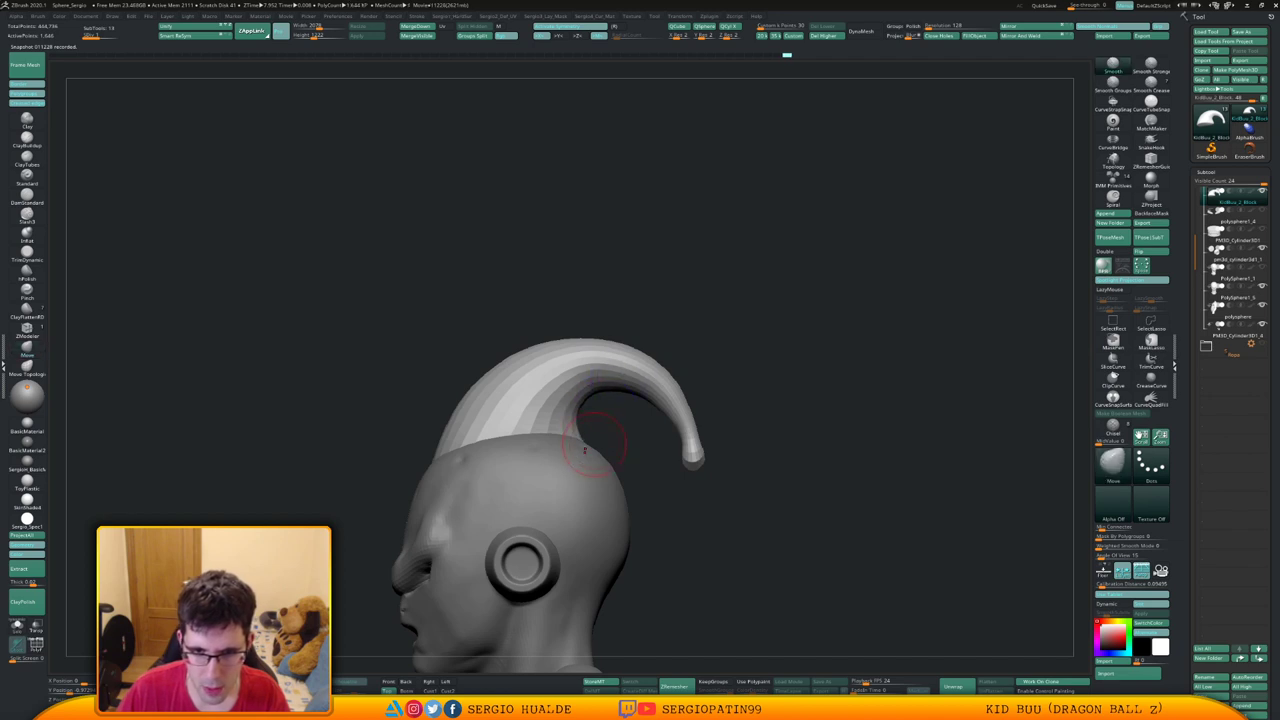
right_drag(585, 450, 575, 458)
drag(582, 395, 604, 411)
right_drag(600, 410, 569, 442)
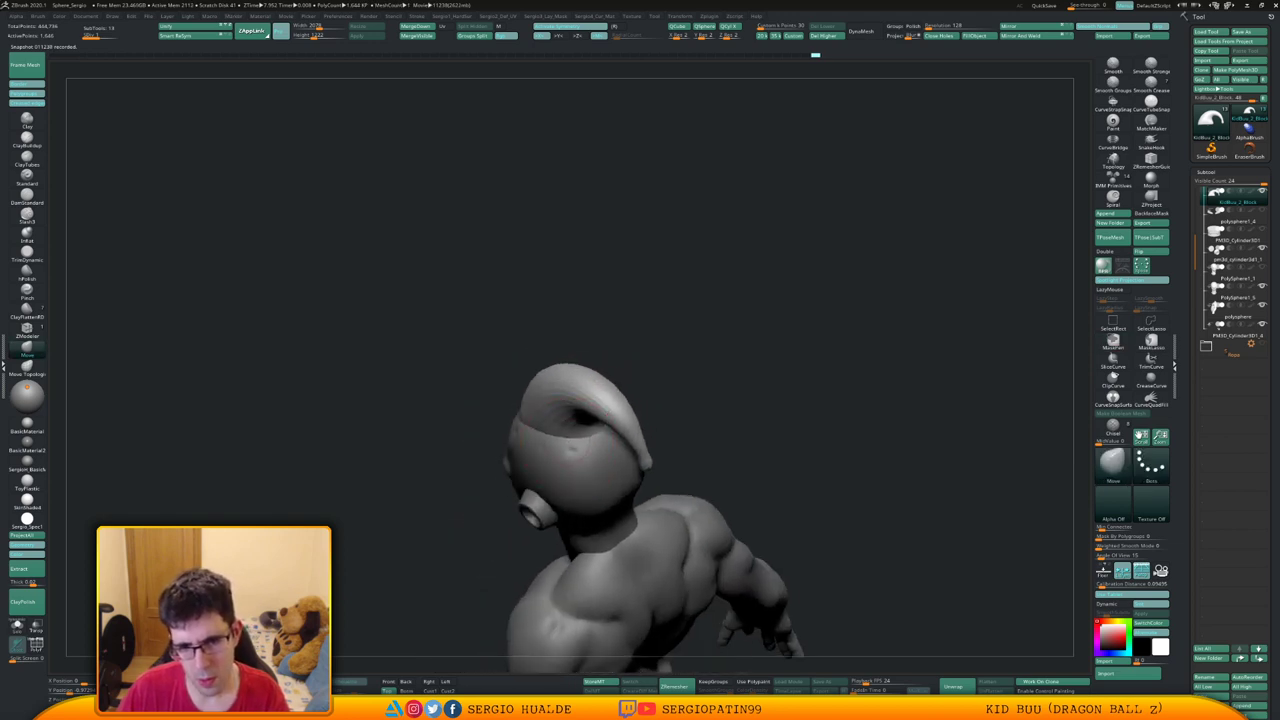
Pull the front edge of the antenna upward near its base with the Move brush
right_drag(508, 436, 533, 440)
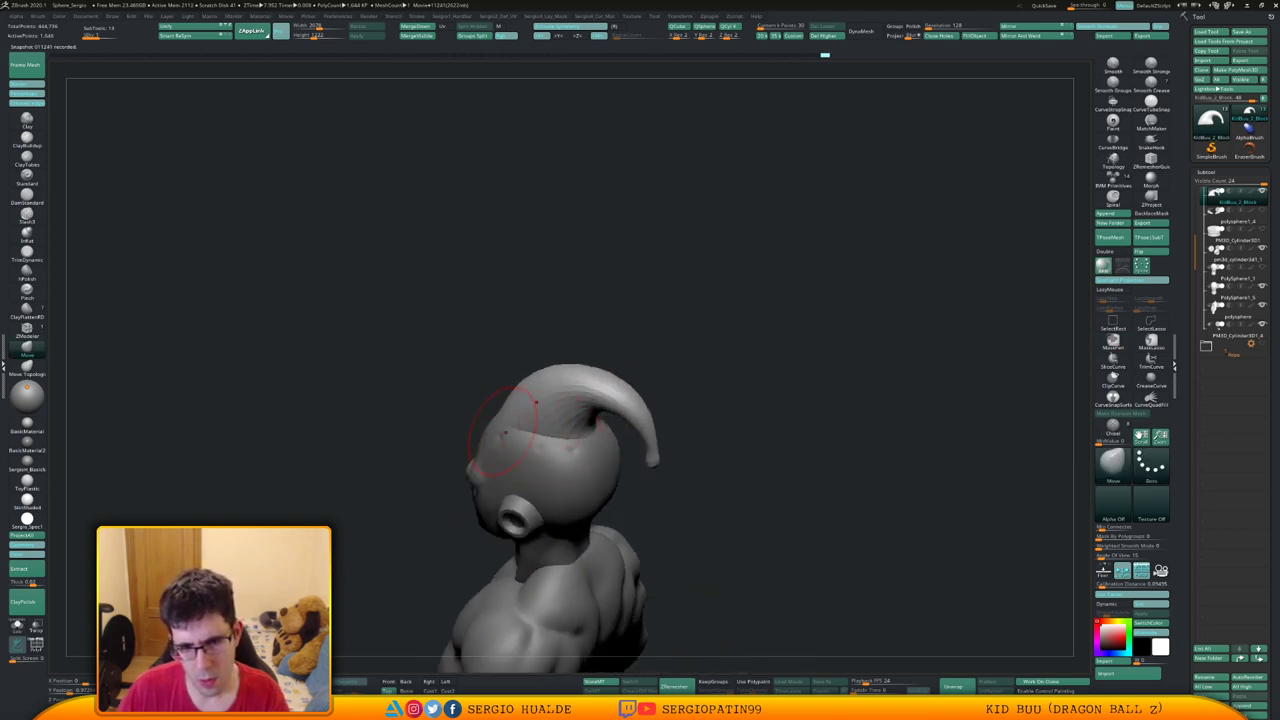
mouse_move(533, 398)
mouse_down()
mouse_move(571, 414)
mouse_move(560, 432)
mouse_move(525, 393)
mouse_move(536, 368)
mouse_up()
mouse_move(522, 439)
right_down()
mouse_move(575, 412)
mouse_move(590, 385)
right_up()
mouse_move(590, 385)
alt+right_down()
mouse_move(620, 347)
mouse_move(580, 350)
mouse_move(589, 382)
alt+right_up()
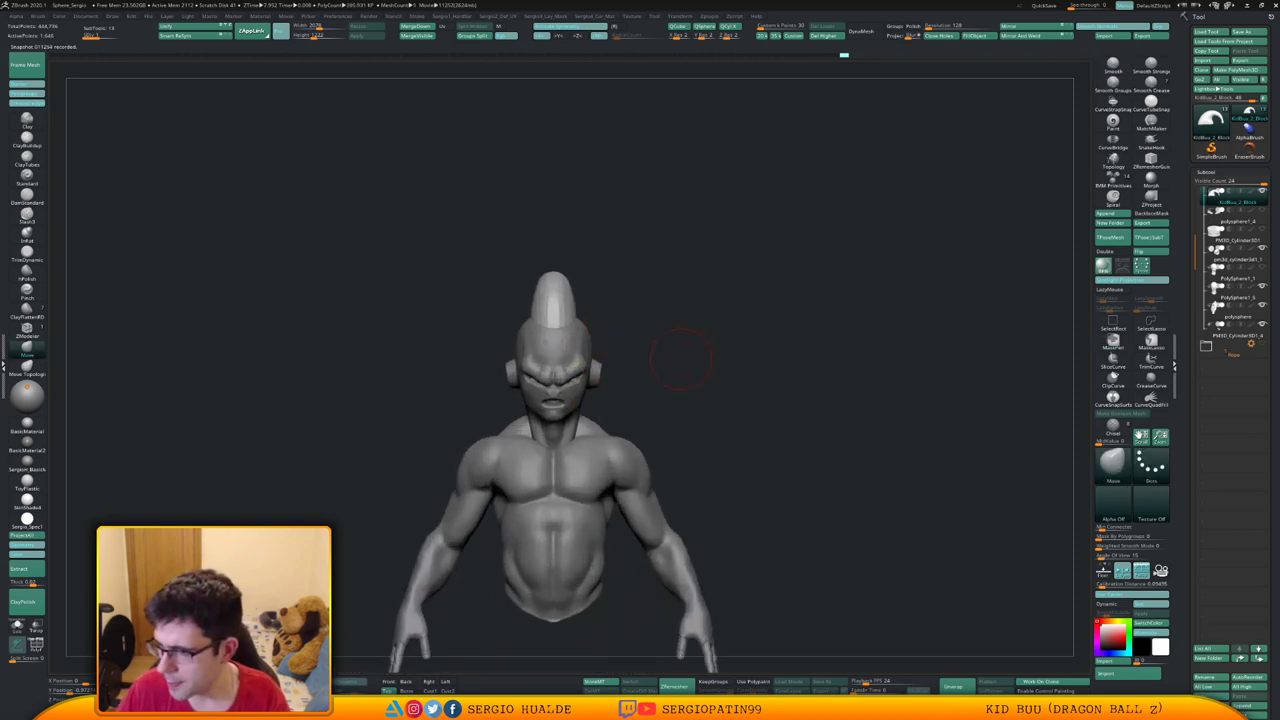
Raise the antenna one subdivision level and refine its outer curve down to the tip with the Move brush
mouse_move(698, 326)
right_down()
mouse_move(646, 354)
mouse_move(655, 392)
right_up()
key(d)
drag(681, 317, 688, 330)
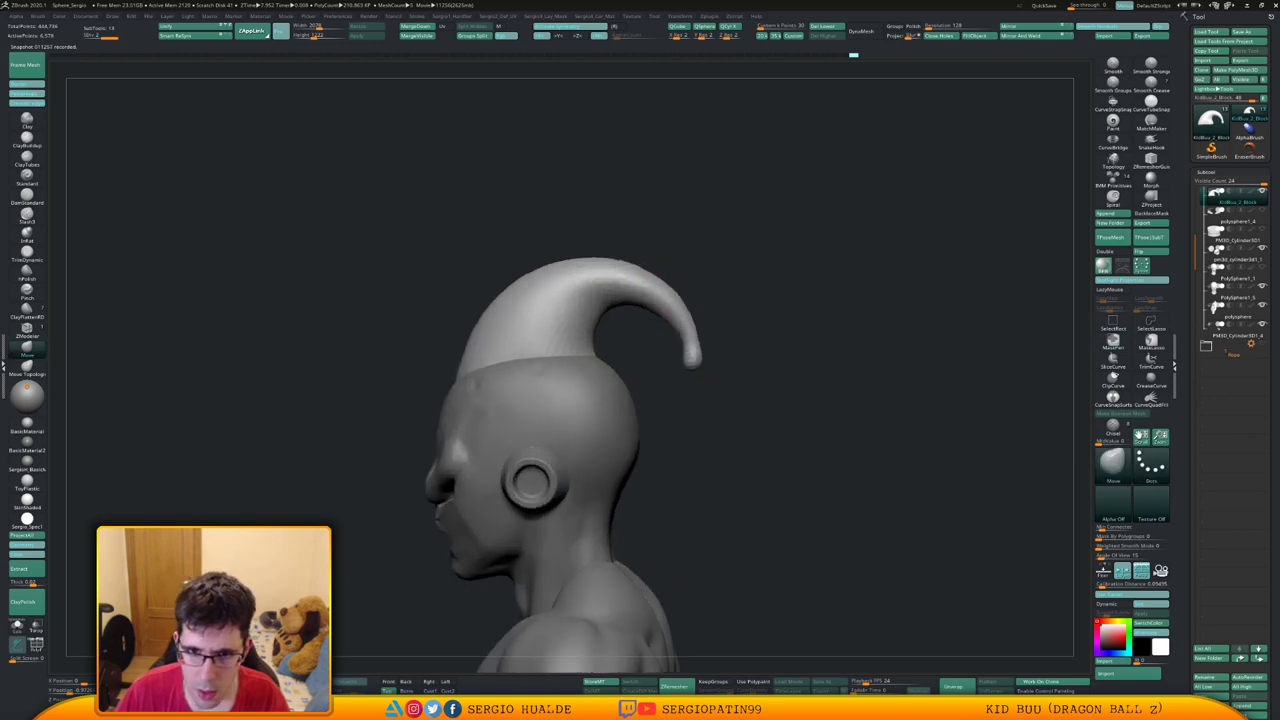
mouse_move(638, 424)
right_down()
mouse_move(663, 429)
mouse_move(650, 408)
right_up()
alt+right_drag(650, 408, 643, 396)
drag(597, 270, 684, 341)
Select the fingers subtool and show it alone in Solo mode
ctrl+right_drag(692, 436, 694, 240)
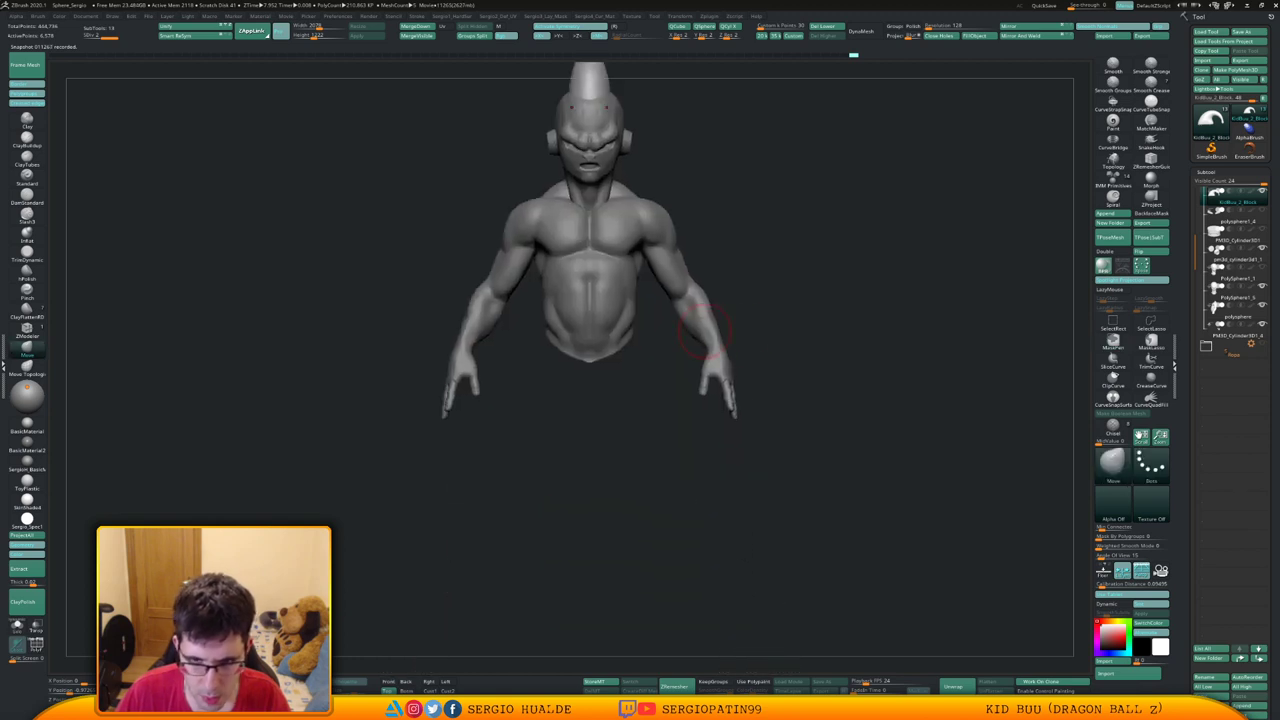
right_drag(706, 337, 640, 345)
ctrl+right_drag(714, 386, 617, 162)
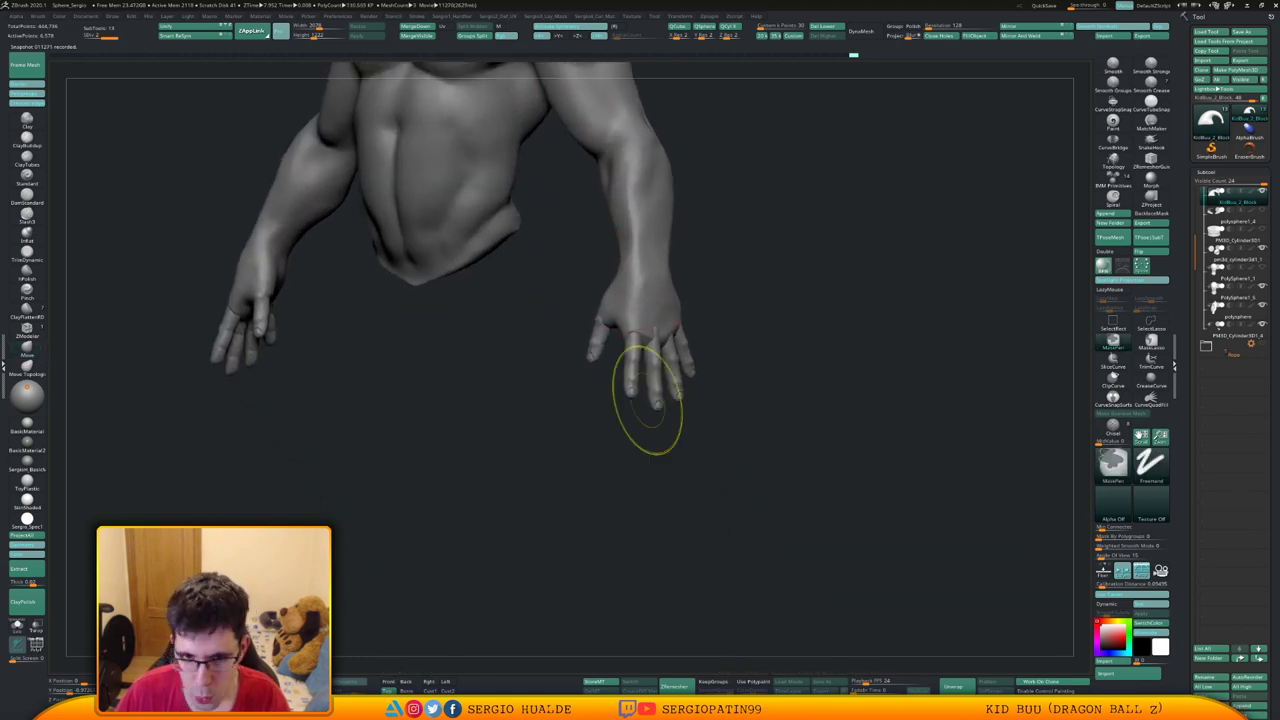
alt+click(628, 395)
key(alt+s)
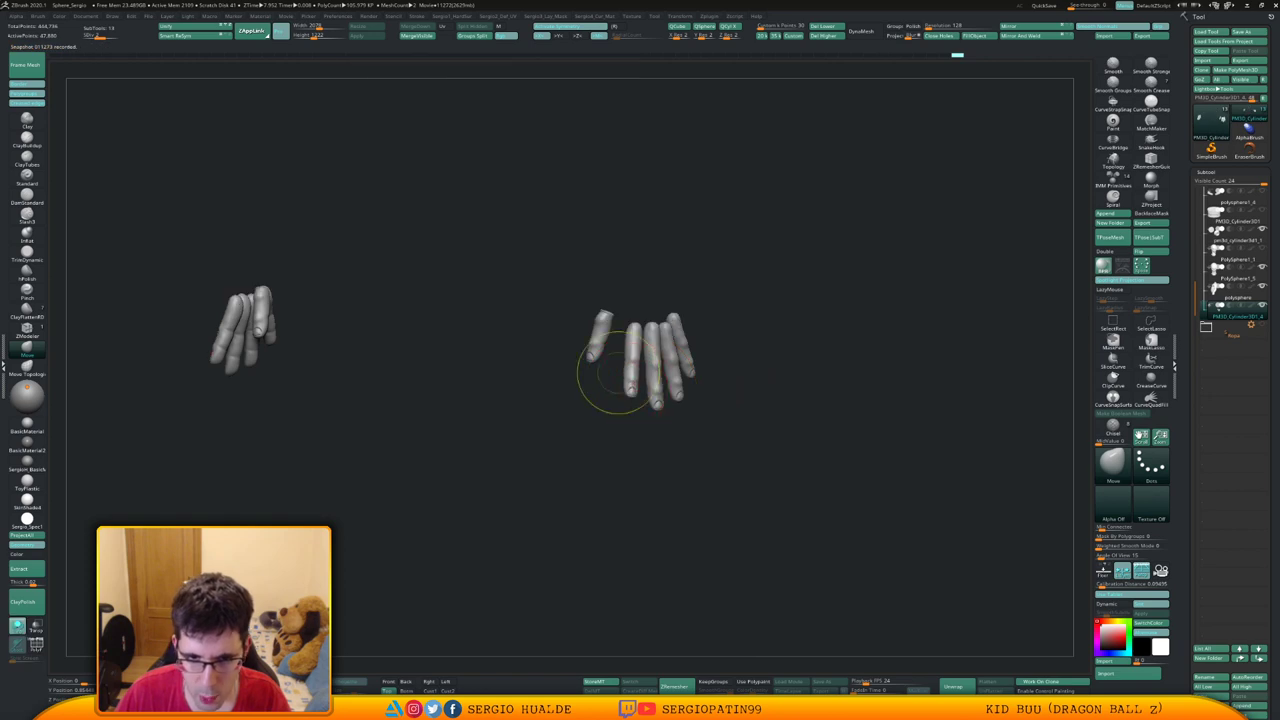
ctrl+right_drag(617, 378, 608, 402)
ctrl+shift+click(582, 321)
drag(563, 323, 723, 327)
ctrl+shift+click(723, 329)
ctrl+shift+click(698, 355)
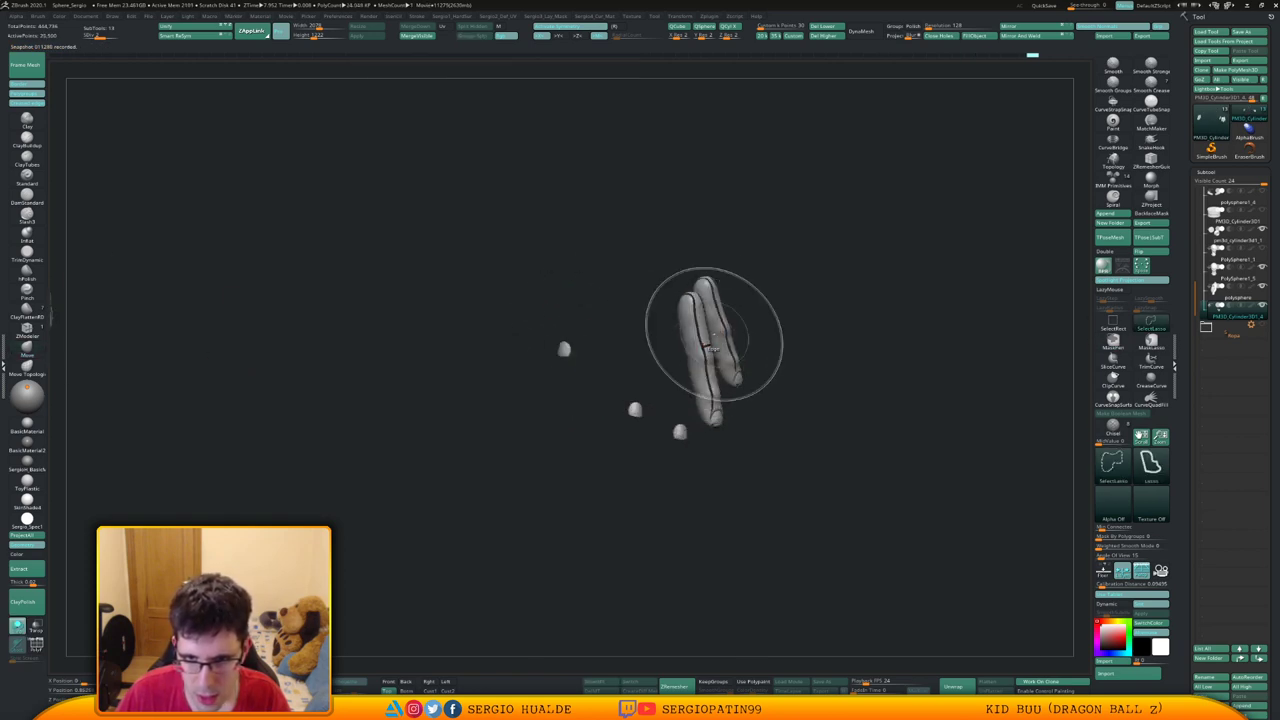
ctrl+shift+click(748, 332)
Hide the fingers one at a time to isolate the fingernails with rectangle selection, and restore full visibility
ctrl+shift+click(724, 341)
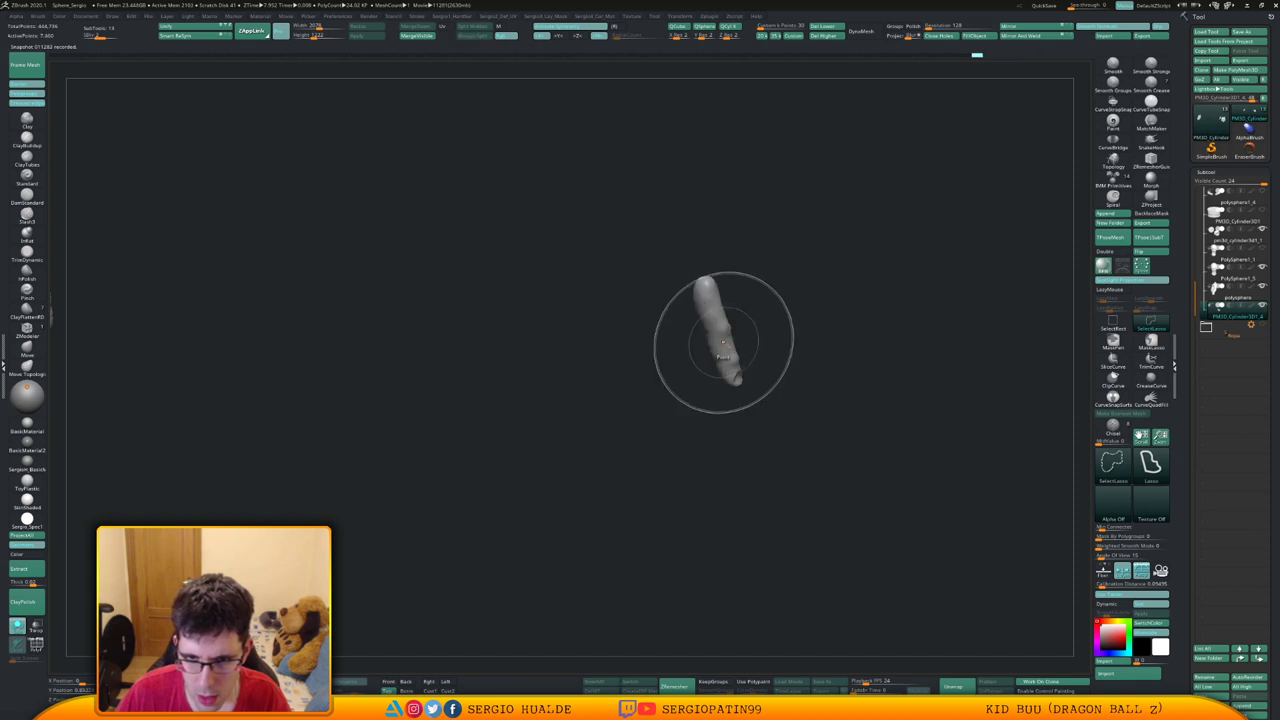
ctrl+shift+click(718, 344)
ctrl+shift+click(1112, 322)
ctrl+shift+click(704, 350)
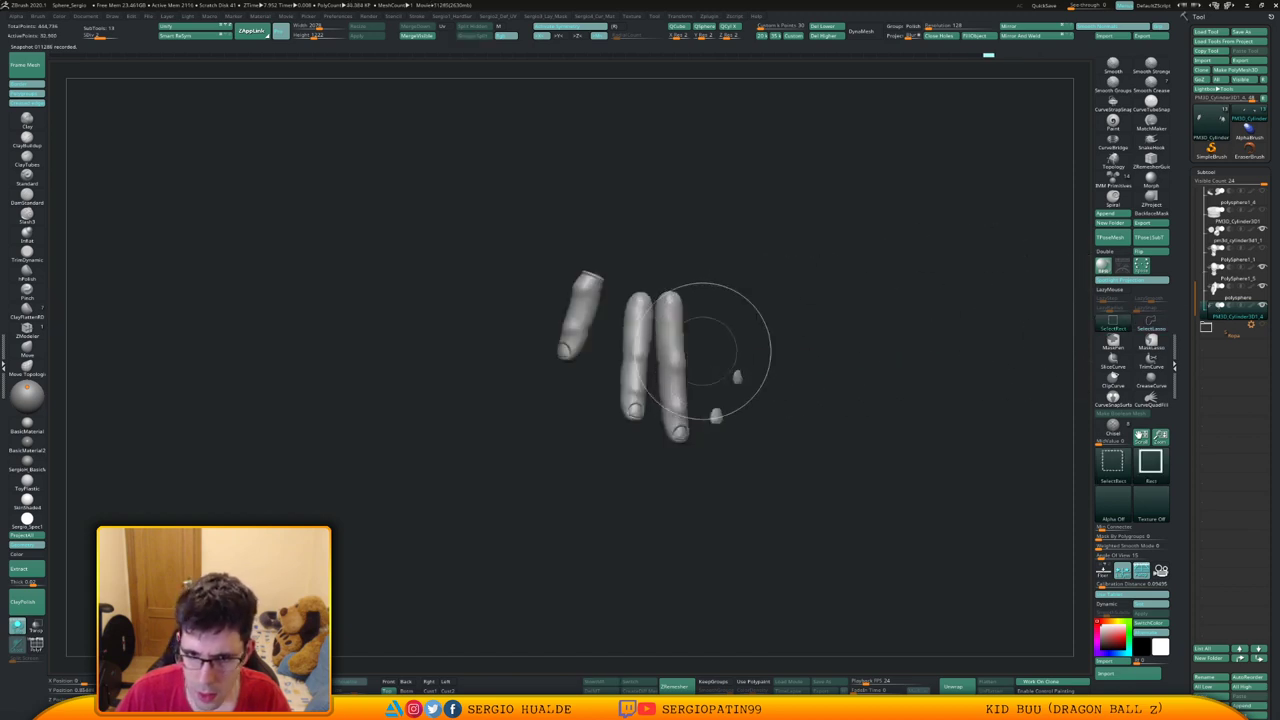
ctrl+shift+click(674, 357)
ctrl+shift+click(640, 355)
ctrl+shift+click(590, 322)
mouse_move(591, 322)
ctrl+right_down()
mouse_move(606, 278)
mouse_move(717, 352)
mouse_move(755, 215)
ctrl+right_up()
ctrl+shift+click(762, 366)
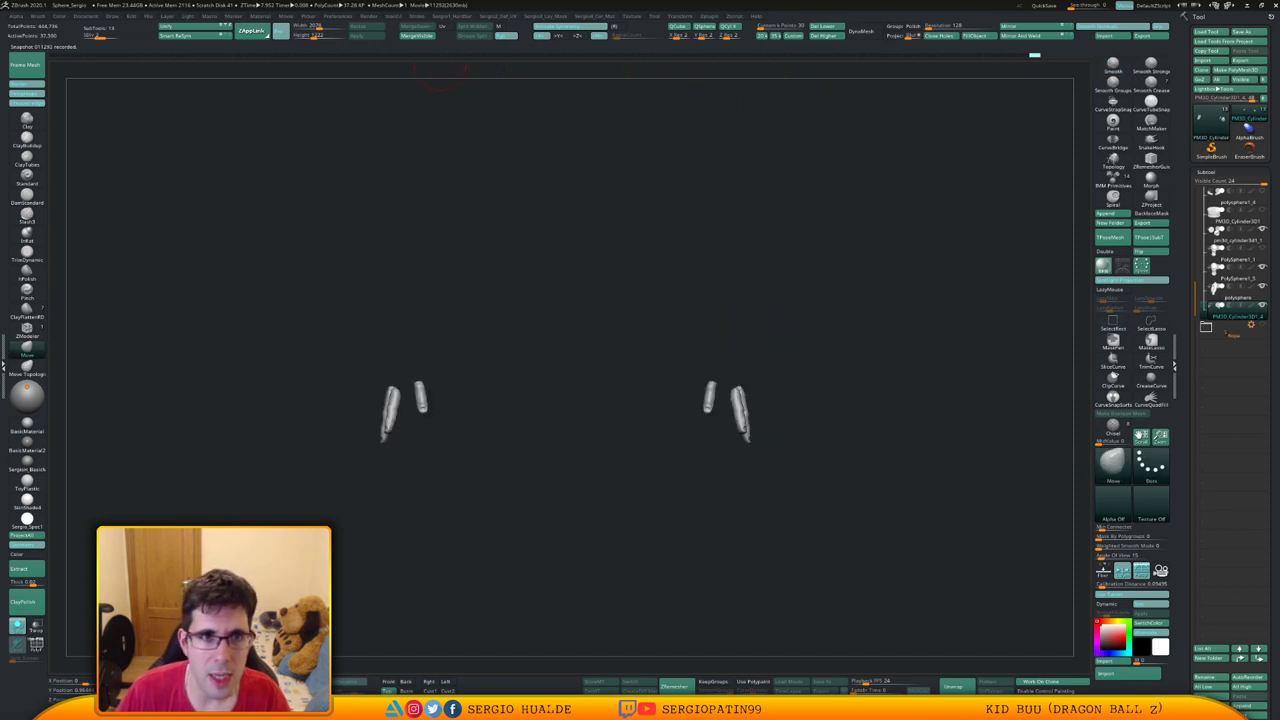
Delete the fingers' lower subdivision levels and separate the fingernails into their own subtool with Groups Split
mouse_move(505, 140)
right_down()
mouse_move(720, 286)
mouse_move(708, 349)
right_up()
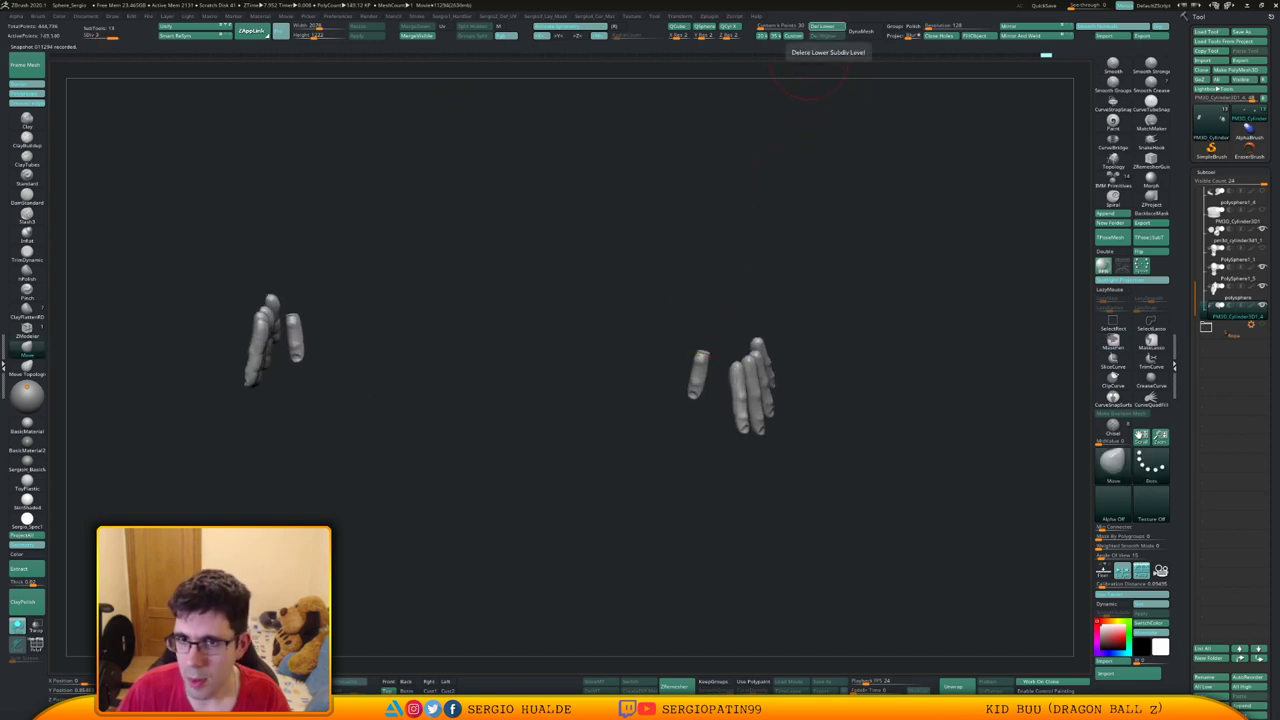
click(828, 27)
click(472, 36)
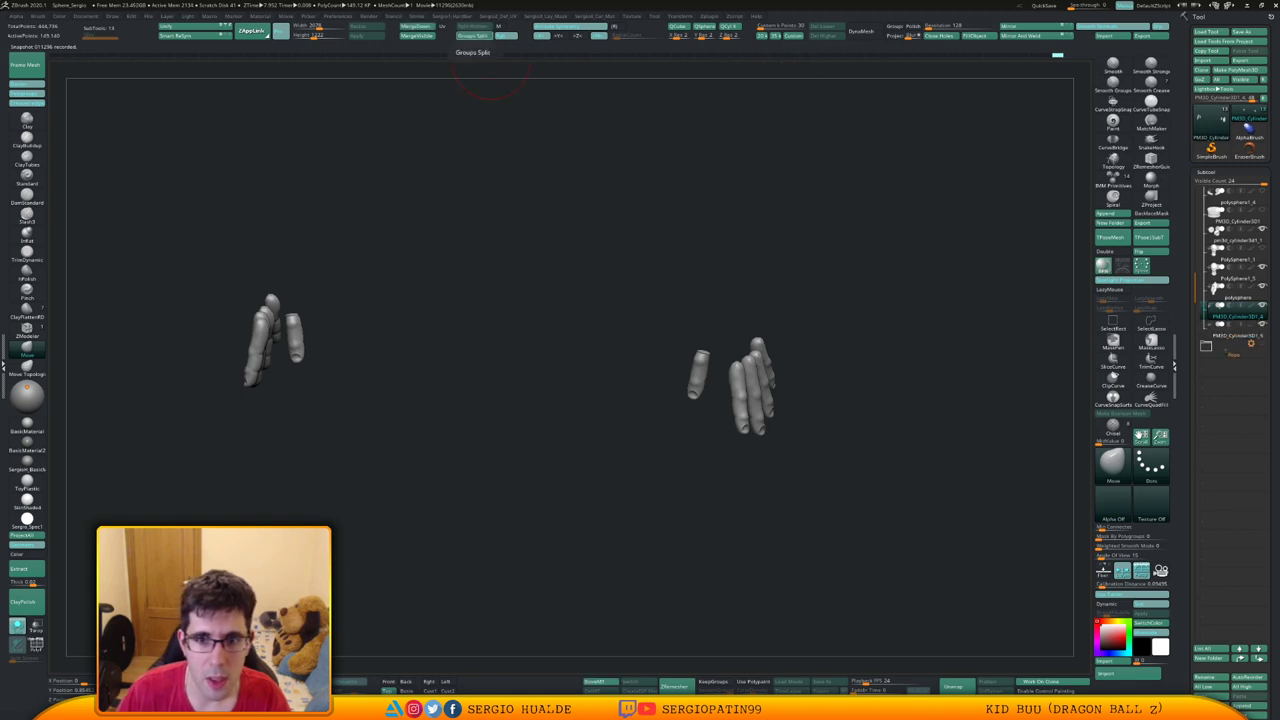
Reconstruct the lower subdivision levels of the fingers and return them to the higher level
key(shift+h)
click(670, 319)
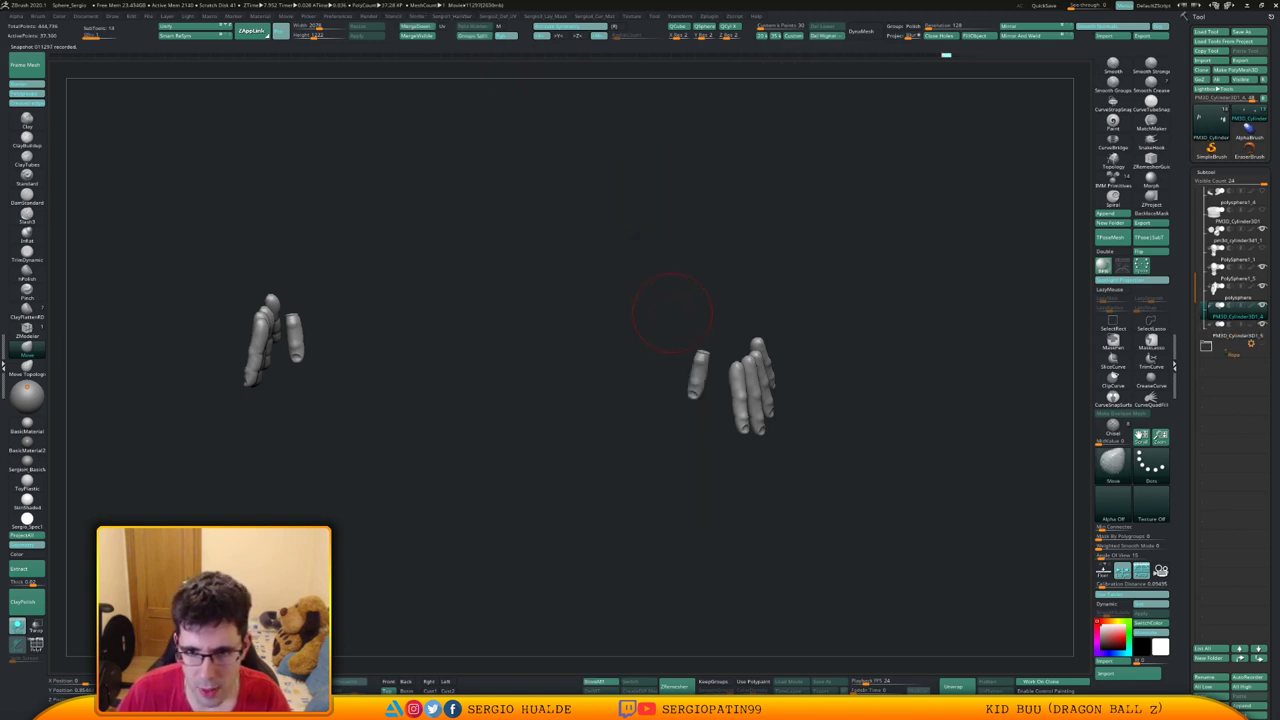
key(shift+h)
key(d)
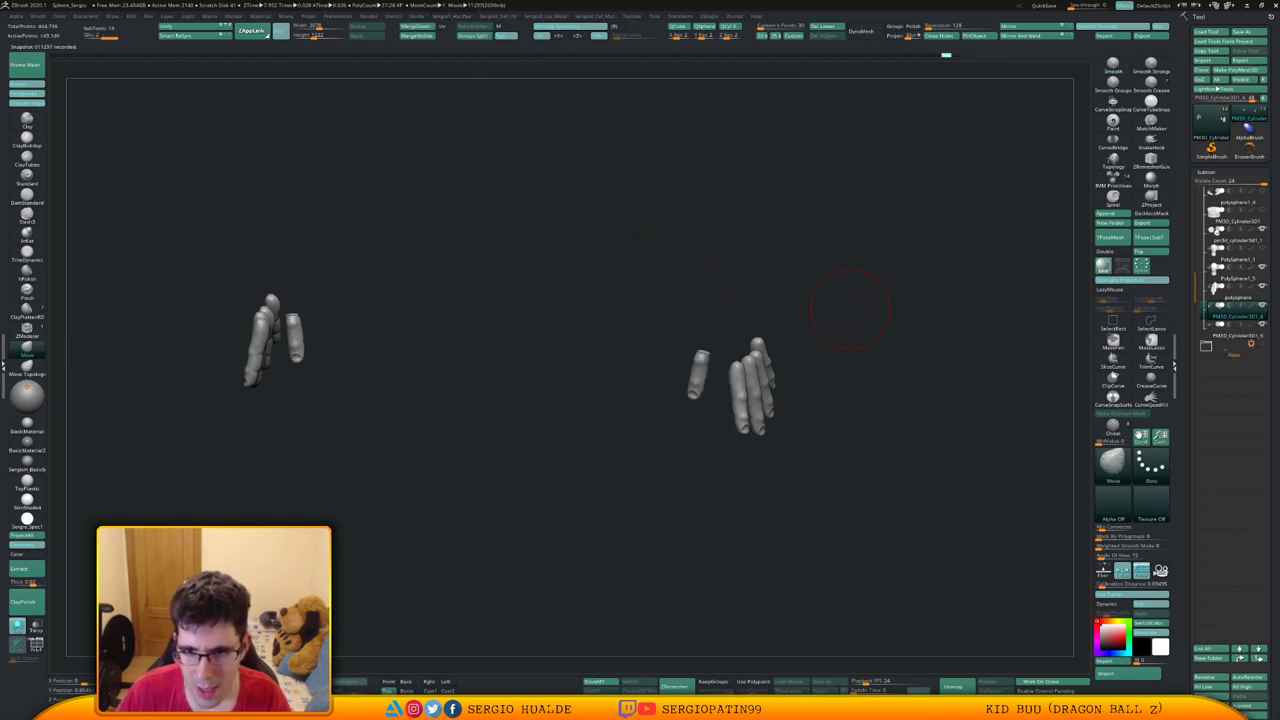
Select the separated fingernails and reconstruct their lower subdivision levels
key(r)
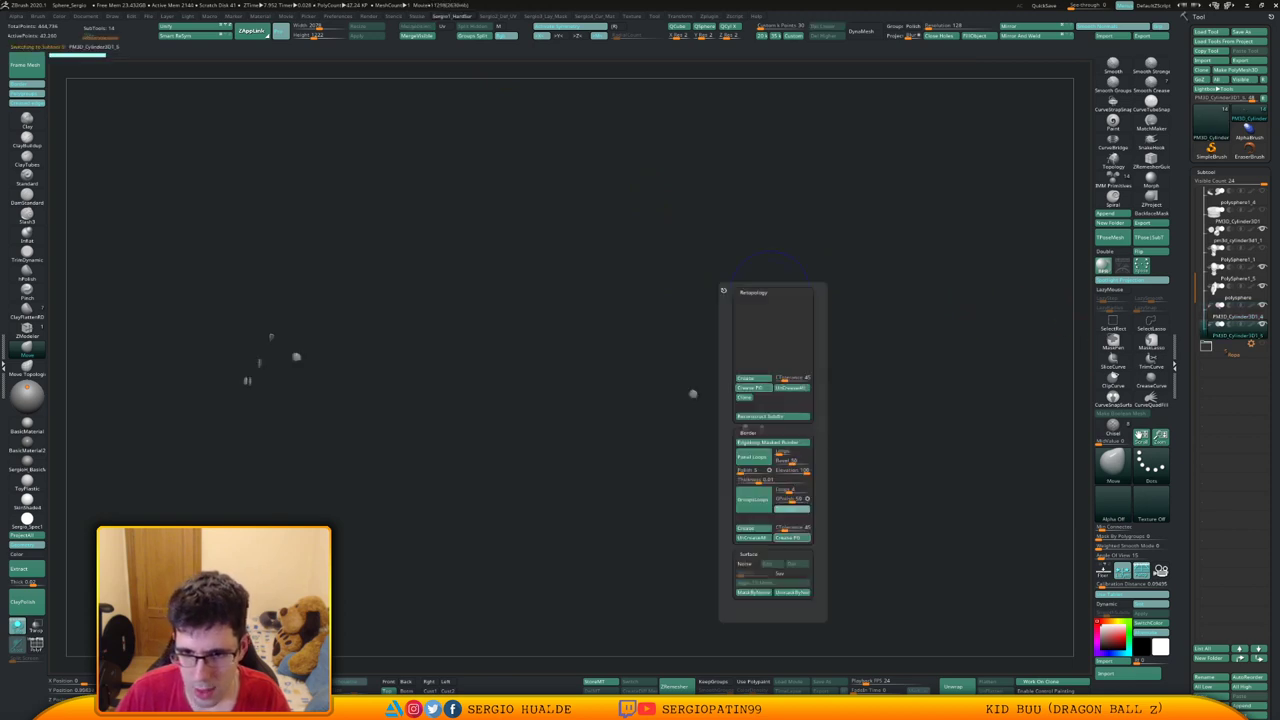
click(772, 417)
key(shift+h)
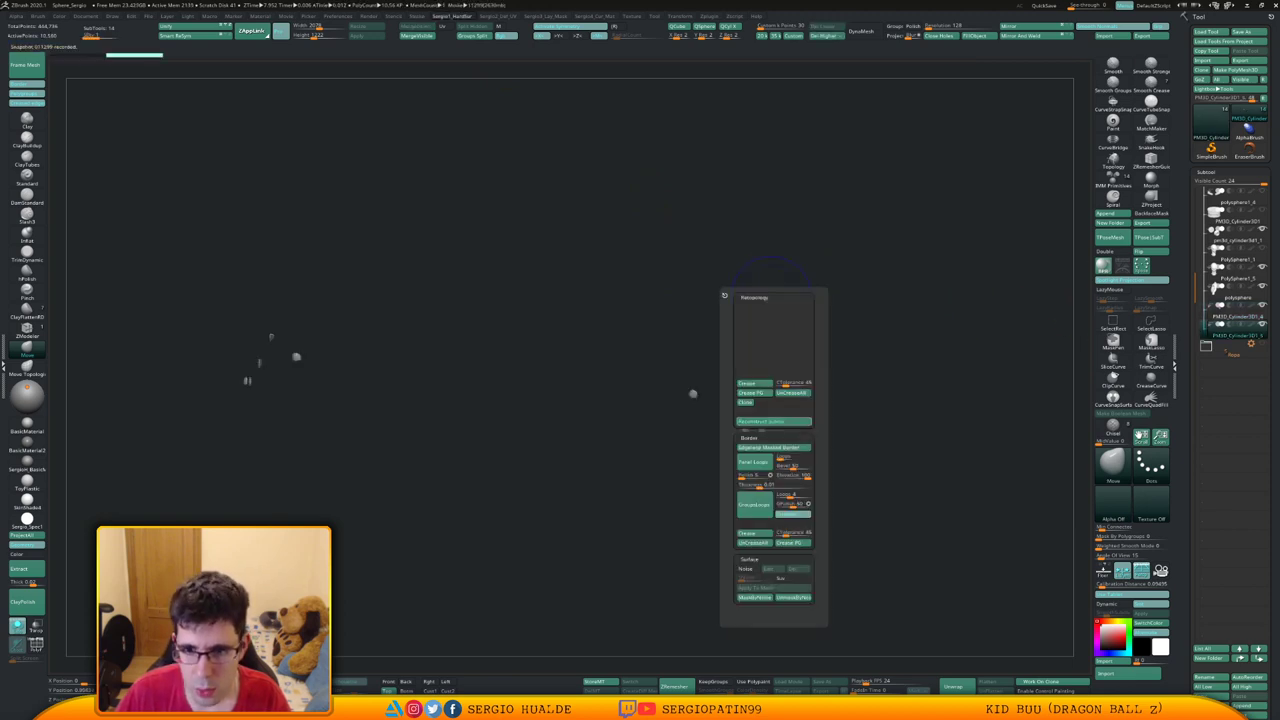
click(772, 421)
key(shift+h)
click(772, 490)
Step the fingernails through their subdivision levels up close and return them to the highest level
ctrl+right_drag(751, 431, 758, 487)
key(d)
key(d)
key(shift+d)
key(shift+d)
key(d)
key(d)
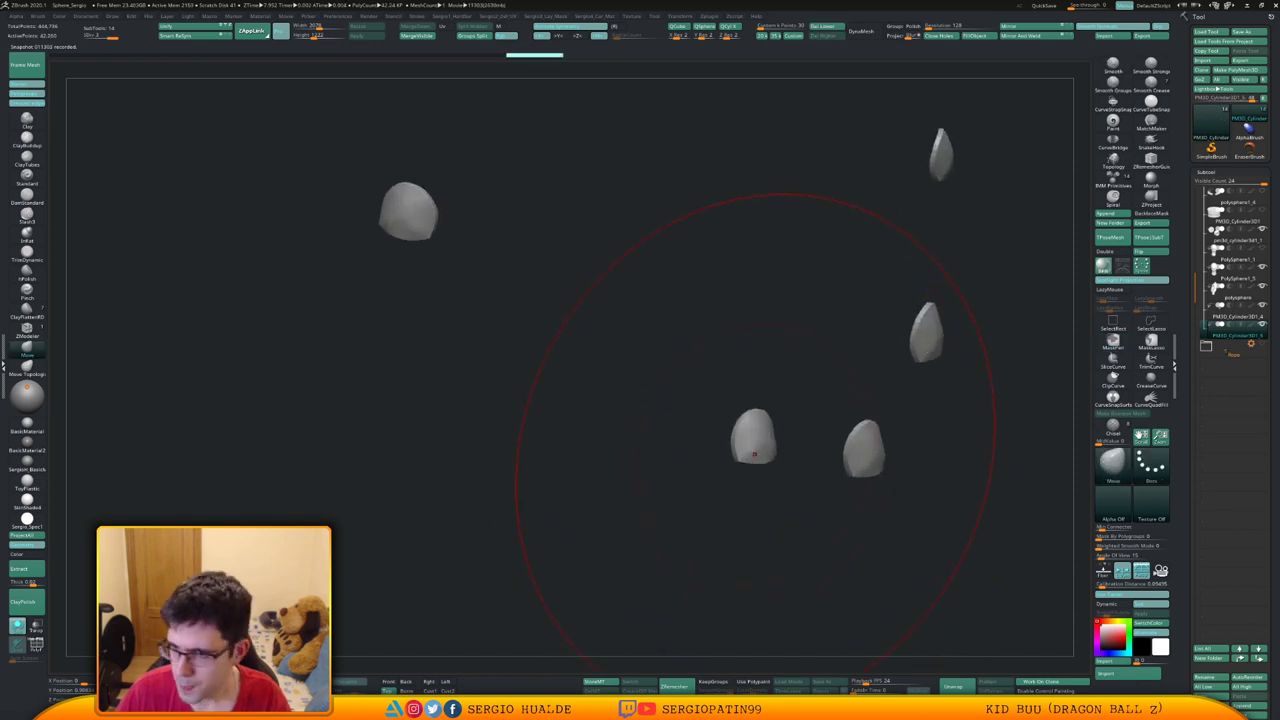
Select the fingers subtool and turn off Solo mode to show the whole figure
mouse_move(824, 411)
ctrl+right_down()
mouse_move(826, 220)
mouse_move(922, 305)
ctrl+right_up()
click(1222, 312)
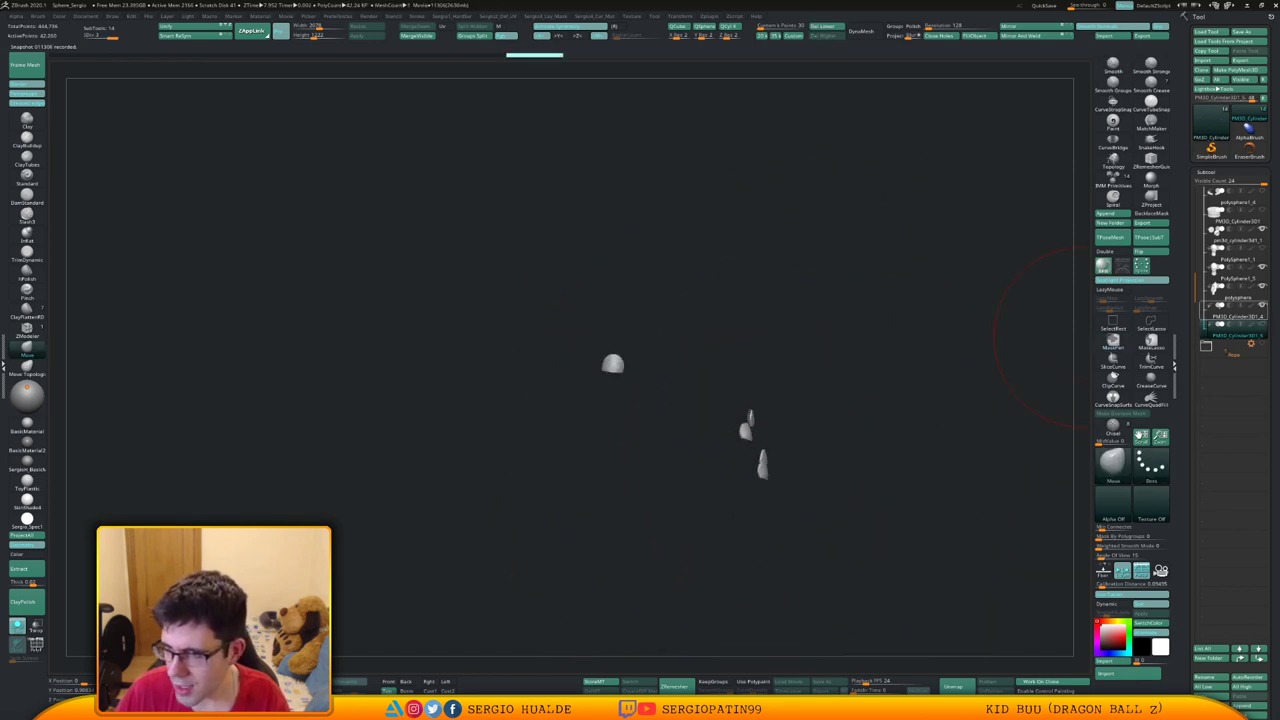
key(alt+s)
mouse_move(785, 400)
ctrl+right_down()
mouse_move(727, 365)
mouse_move(775, 387)
mouse_move(812, 354)
mouse_move(793, 345)
ctrl+right_up()
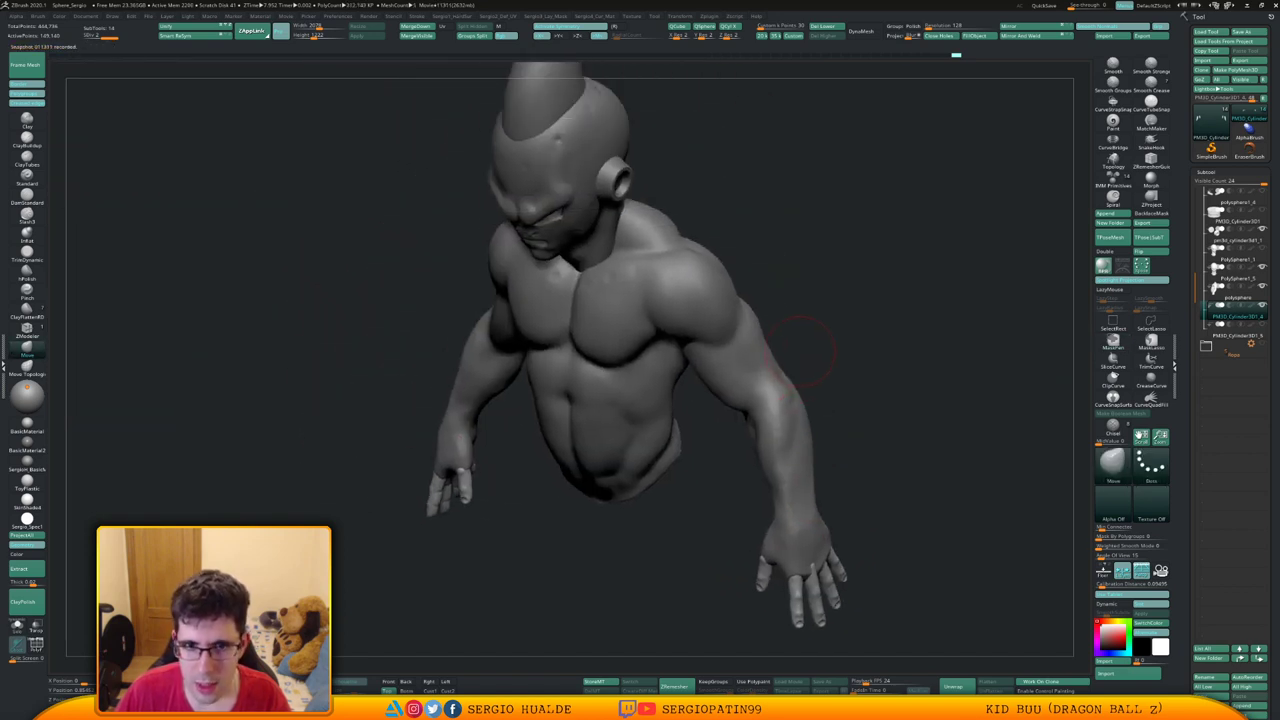
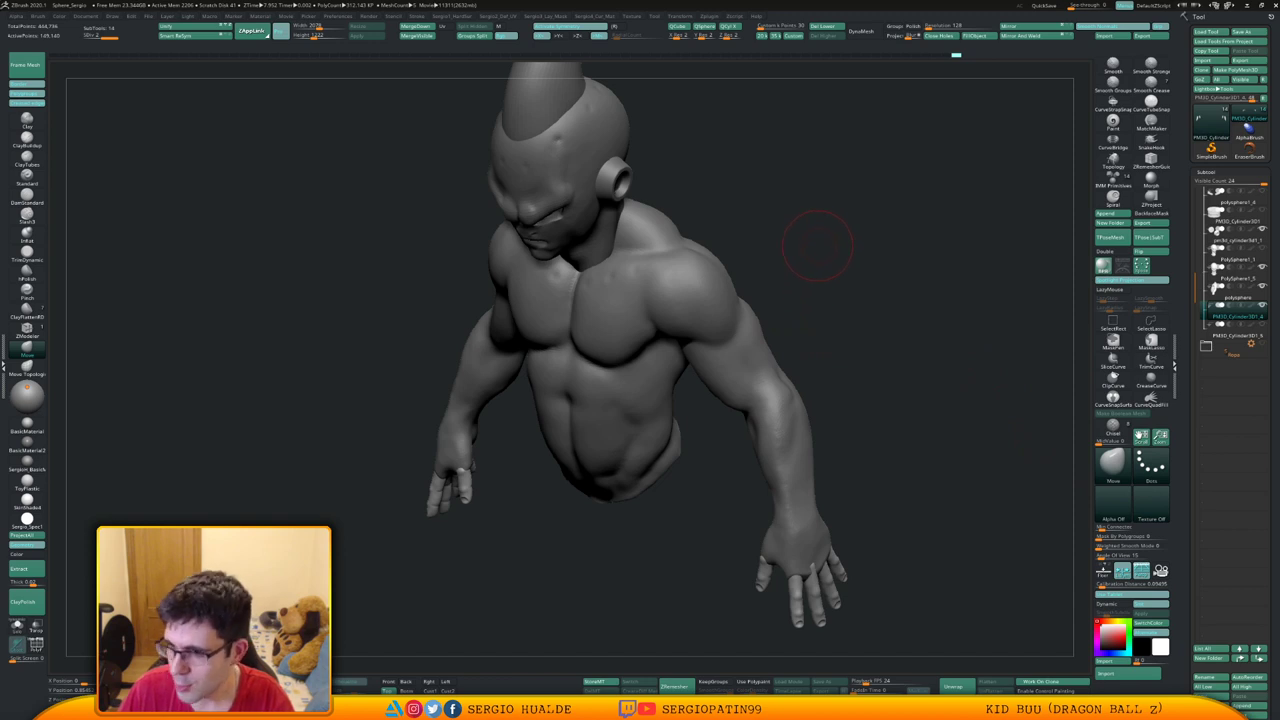
Select the torso and build up the obliques and lower abdomen with the Clay brush, smoothing the forms
mouse_move(833, 245)
mouse_down()
mouse_move(837, 286)
mouse_move(818, 275)
mouse_up()
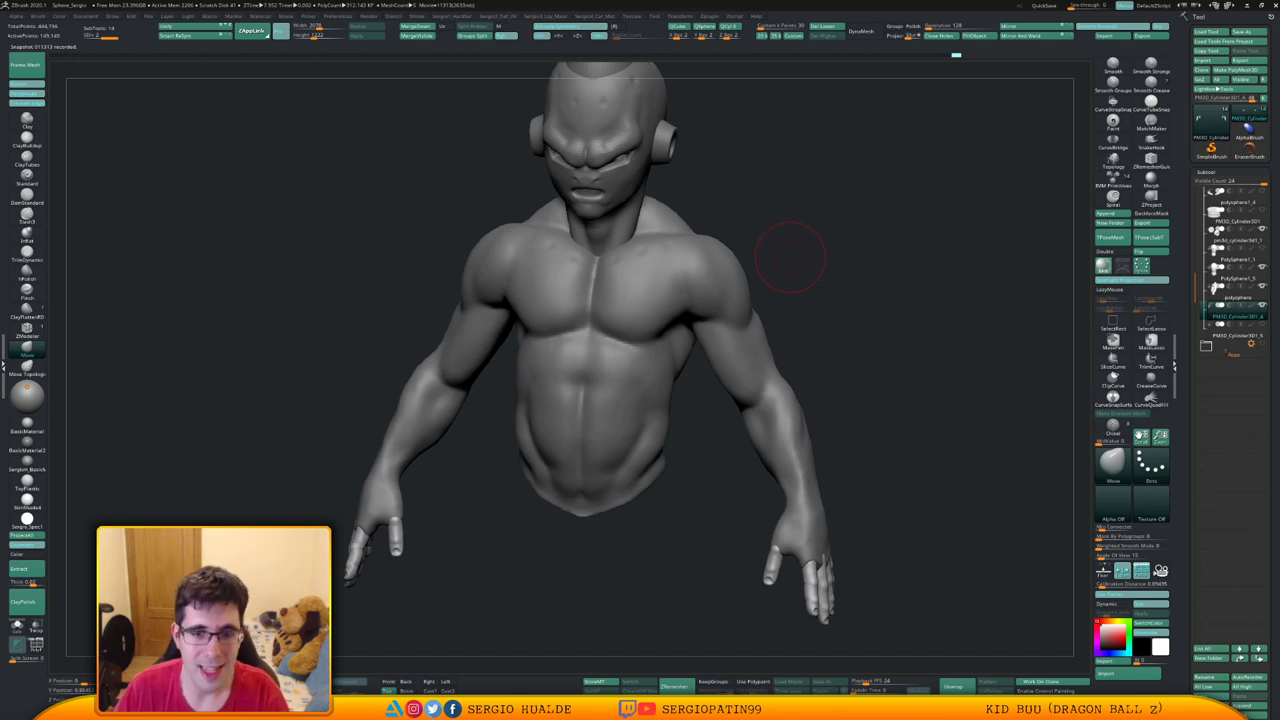
drag(790, 258, 722, 380)
alt+right_drag(642, 455, 652, 407)
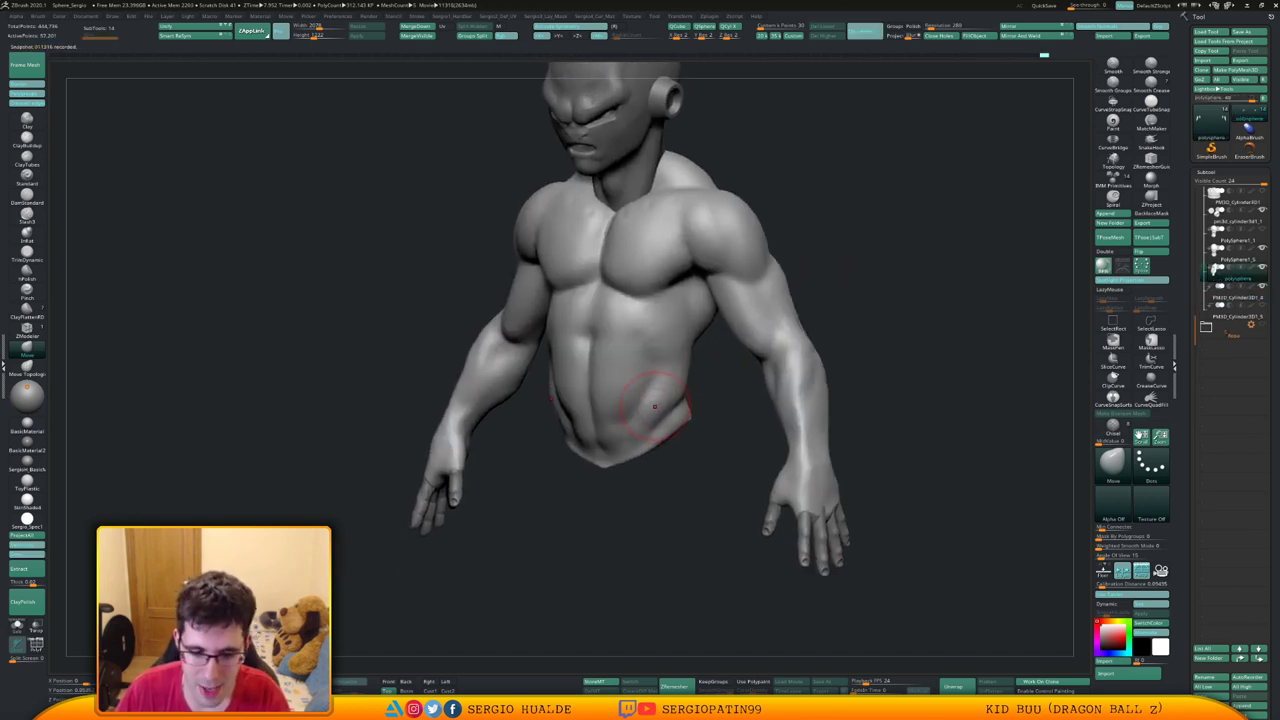
key(b)
key(c)
key(l)
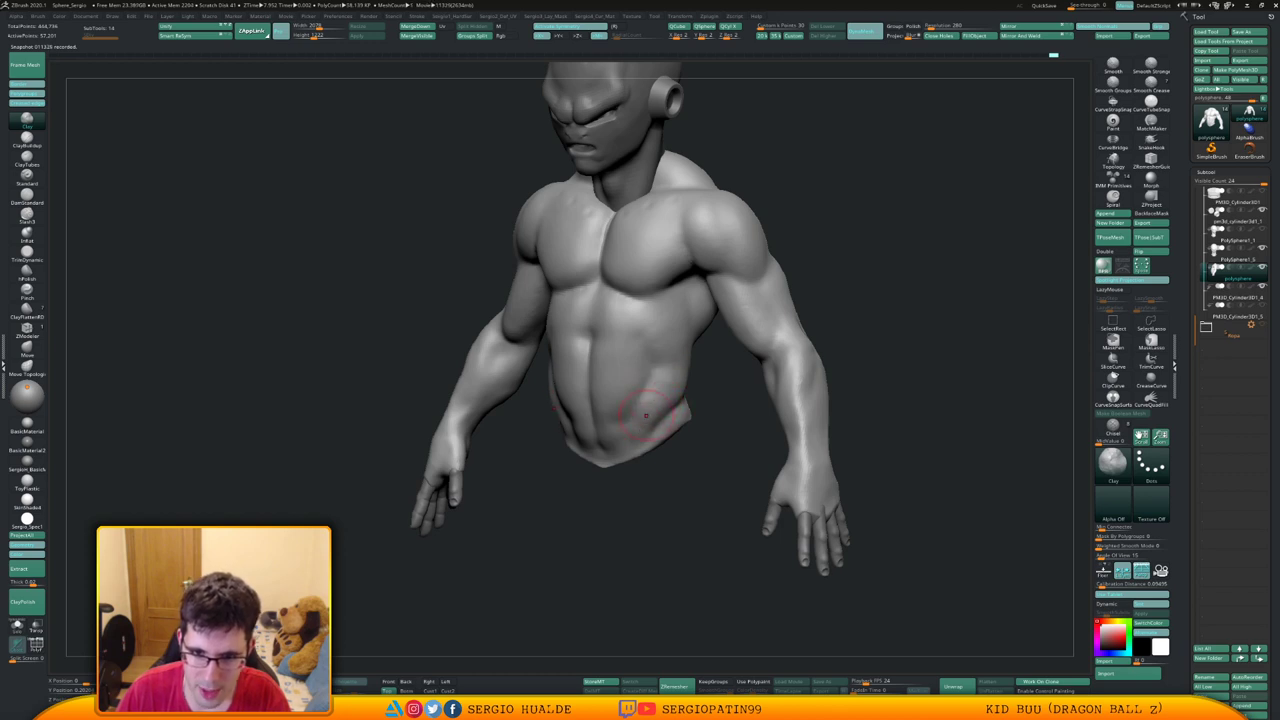
right_drag(646, 415, 656, 415)
drag(636, 443, 683, 373)
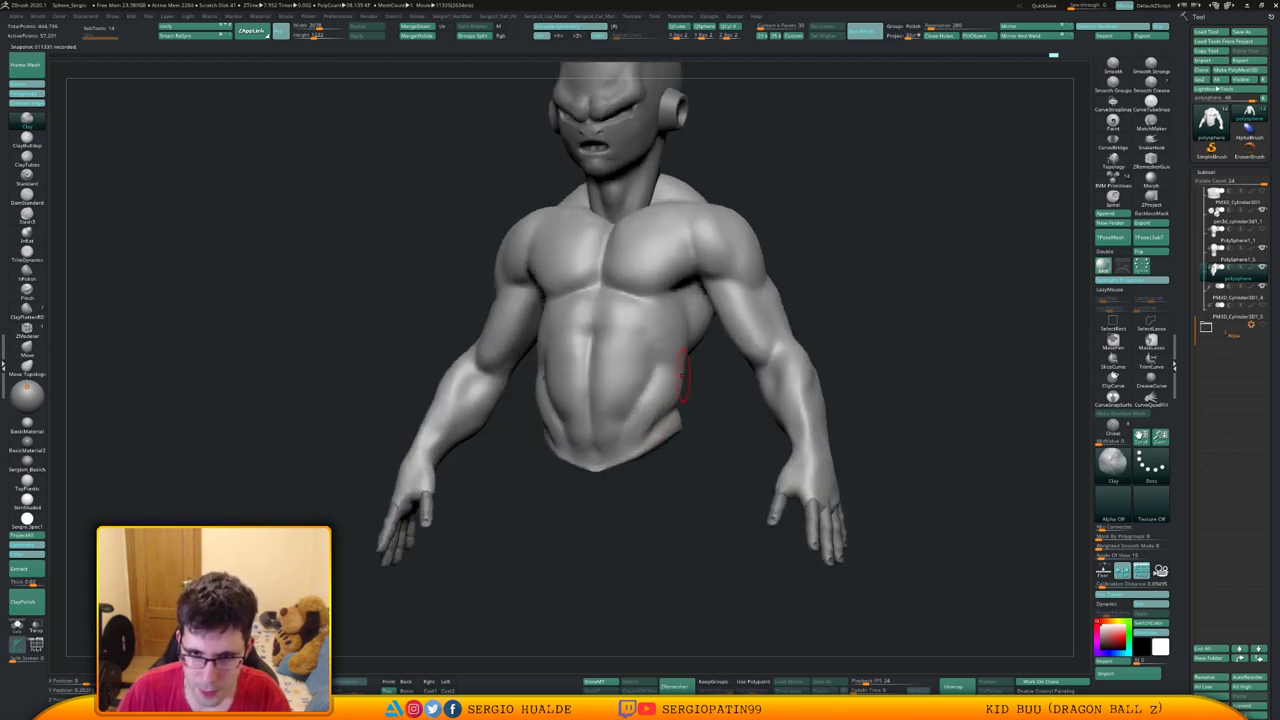
mouse_move(630, 420)
mouse_down()
mouse_move(670, 405)
mouse_move(666, 423)
mouse_up()
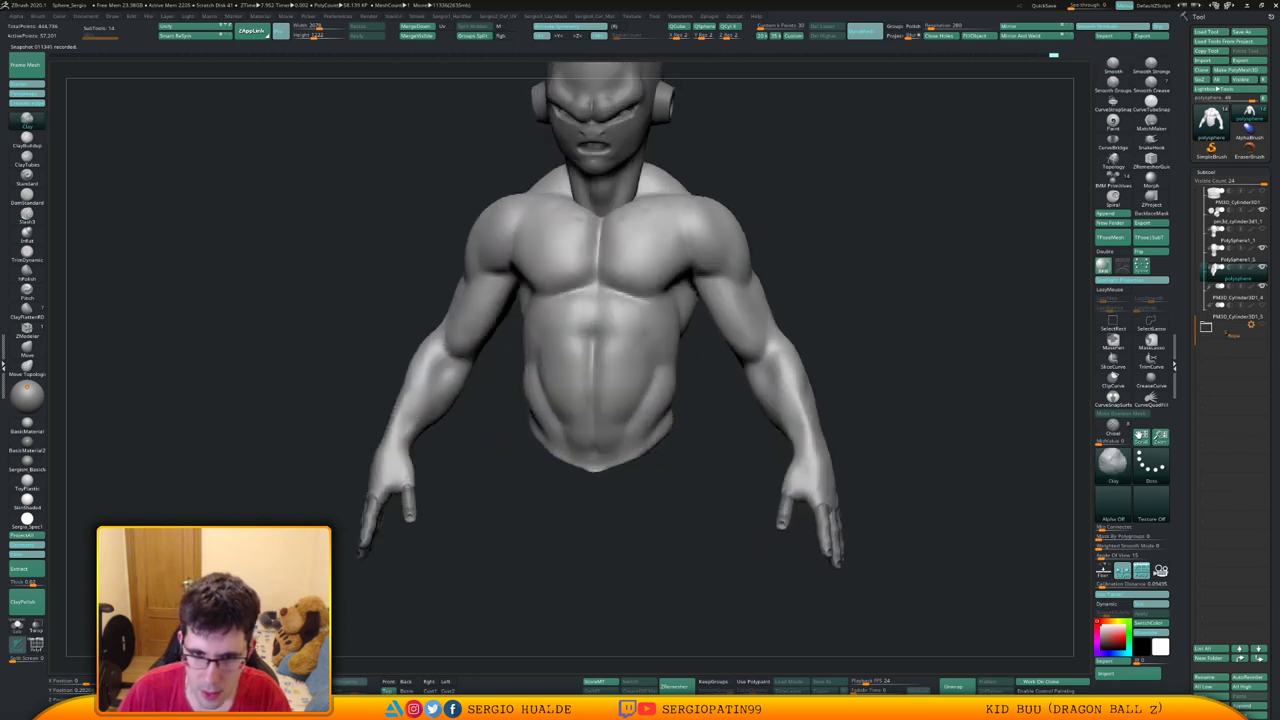
right_drag(630, 390, 632, 402)
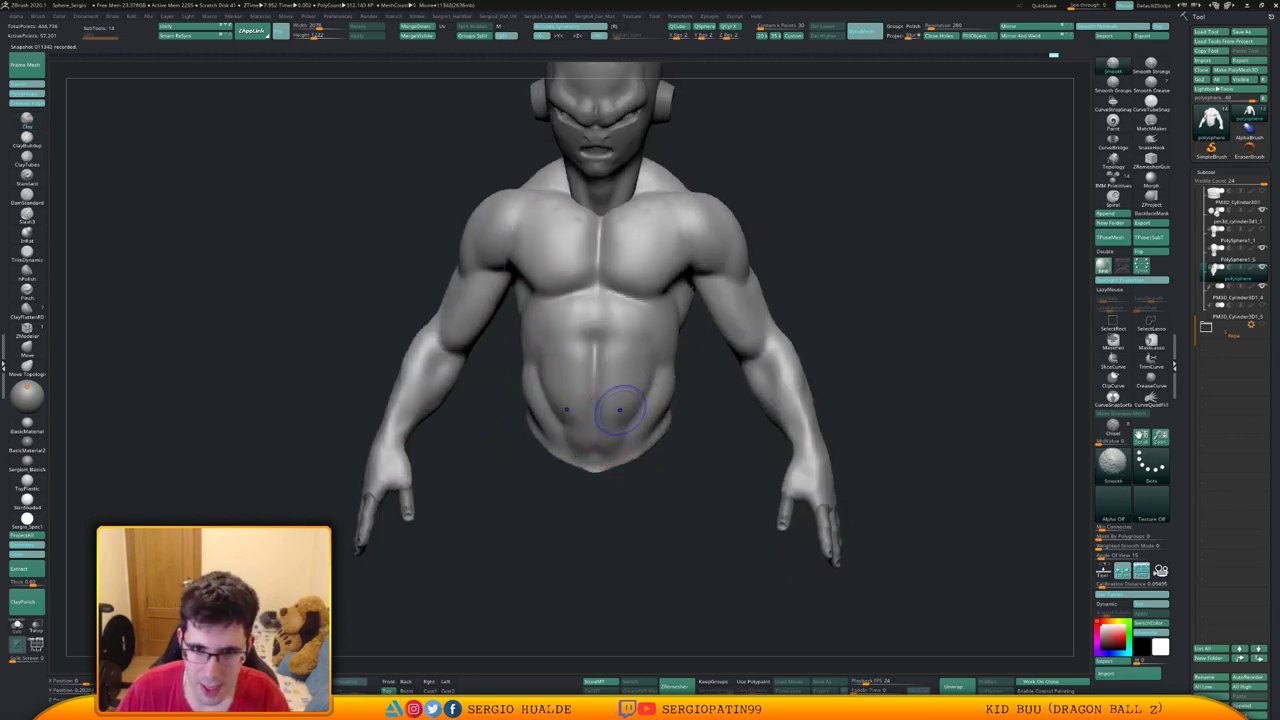
mouse_move(614, 380)
mouse_down()
mouse_move(550, 335)
mouse_move(554, 309)
mouse_up()
Smooth the side of the abdomen and the chest muscles up toward the shoulder
right_drag(560, 312, 485, 312)
right_drag(745, 285, 712, 298)
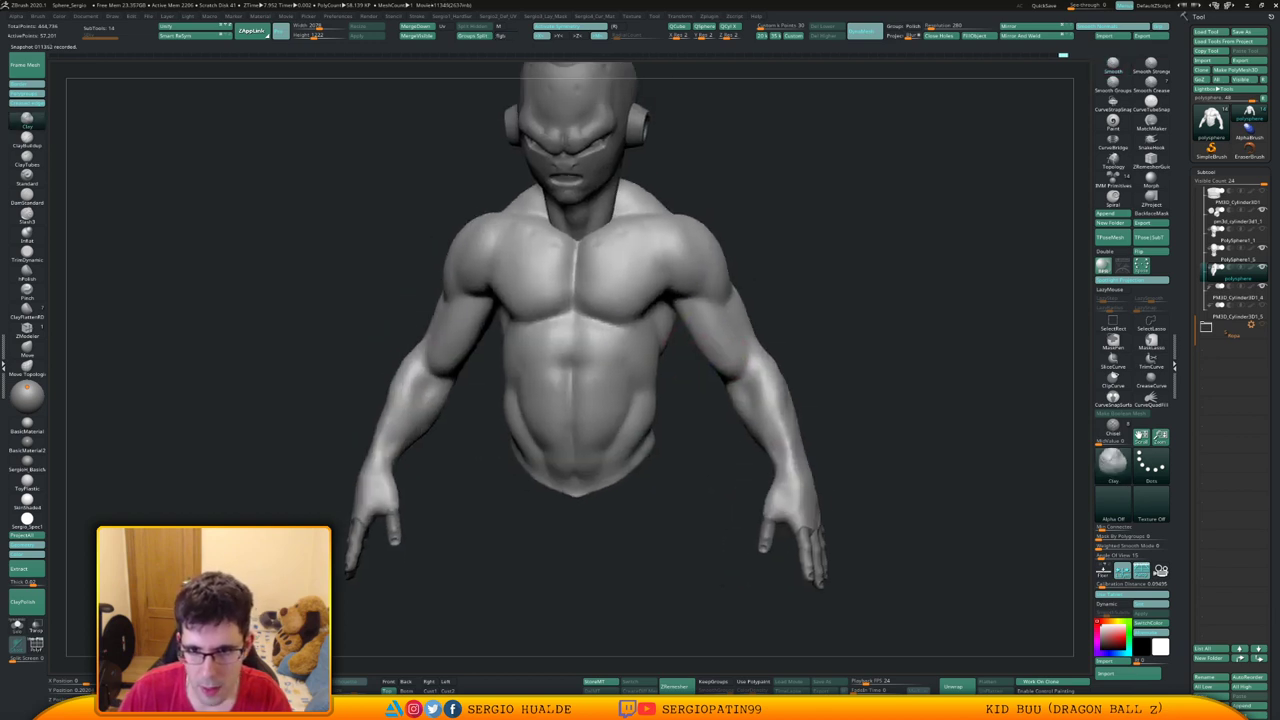
right_drag(710, 360, 617, 380)
shift+drag(617, 380, 631, 351)
right_drag(623, 434, 710, 420)
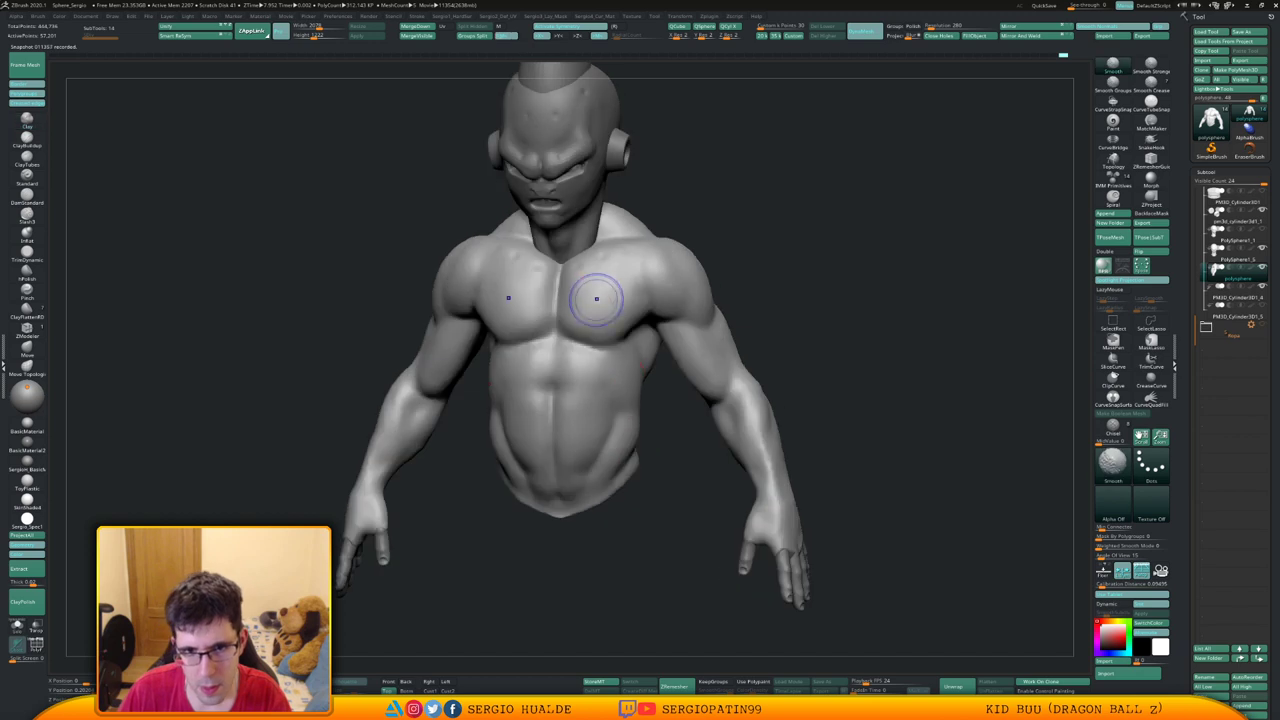
mouse_move(597, 299)
shift+mouse_down()
mouse_move(634, 302)
mouse_move(662, 257)
shift+mouse_up()
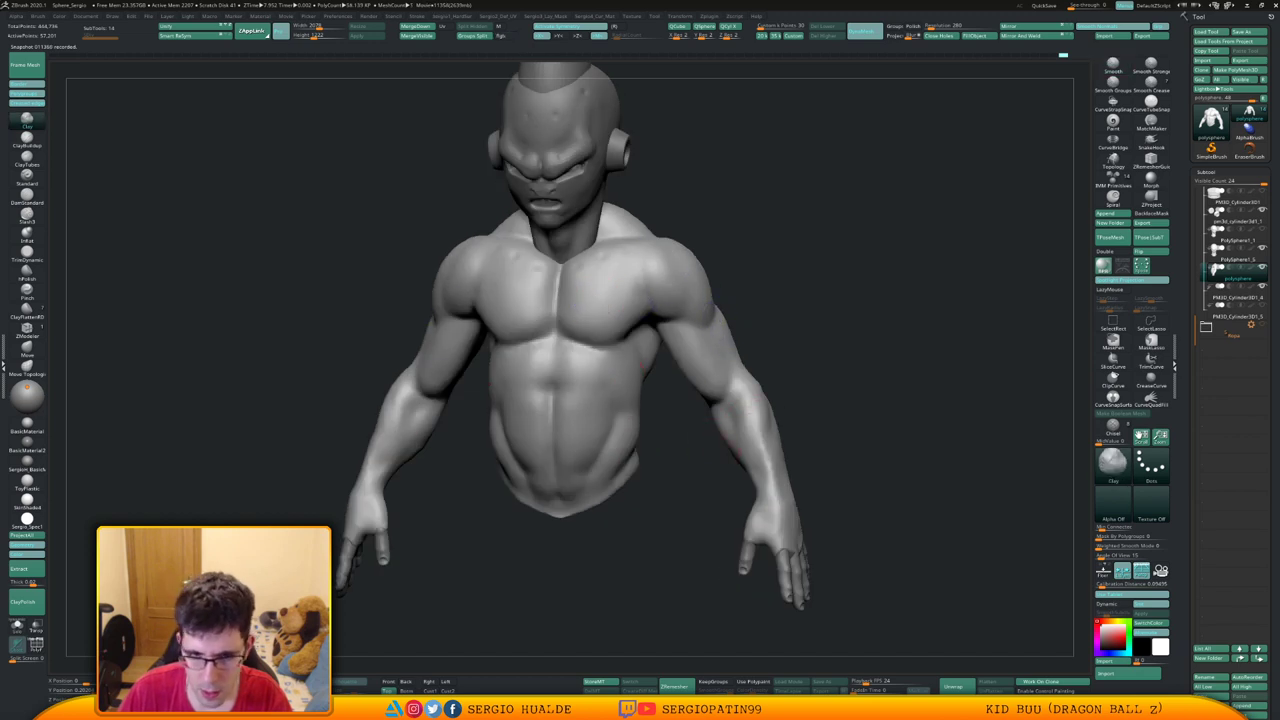
Smooth the back of the torso where it meets the upper arm beneath the armpit
ctrl+right_drag(690, 408, 850, 345)
alt+right_drag(720, 290, 630, 385)
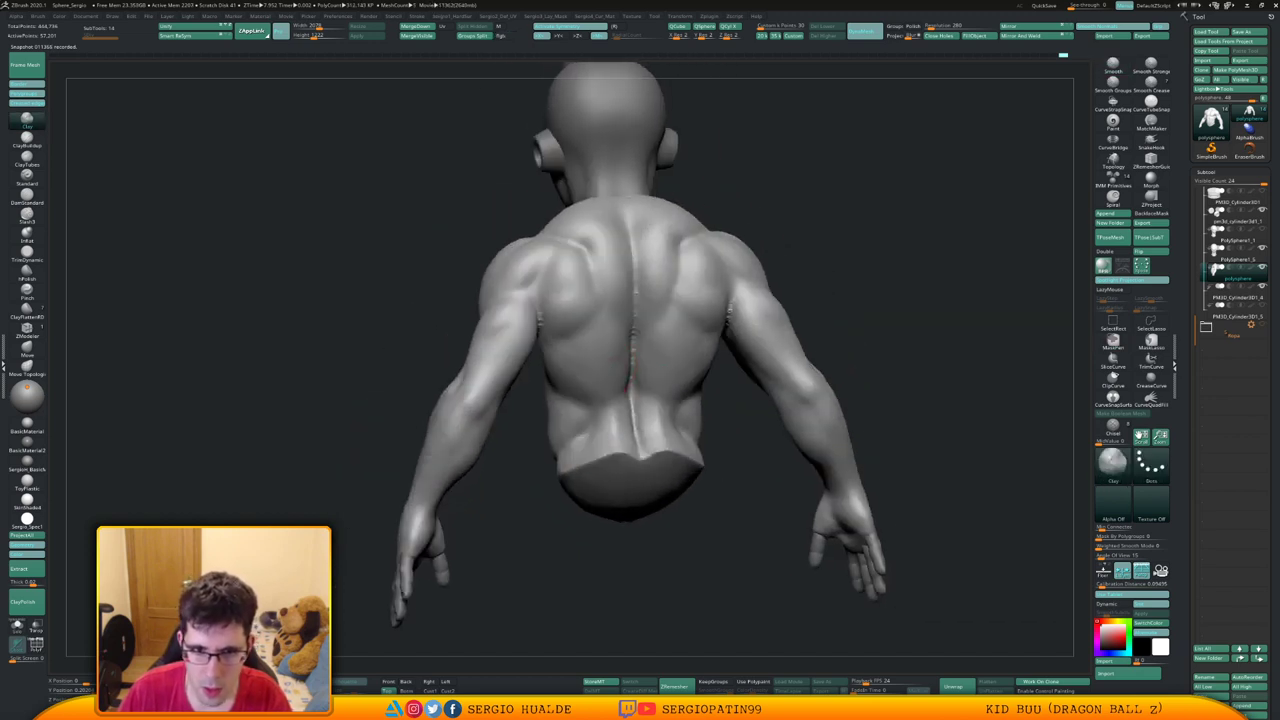
shift+drag(526, 311, 538, 348)
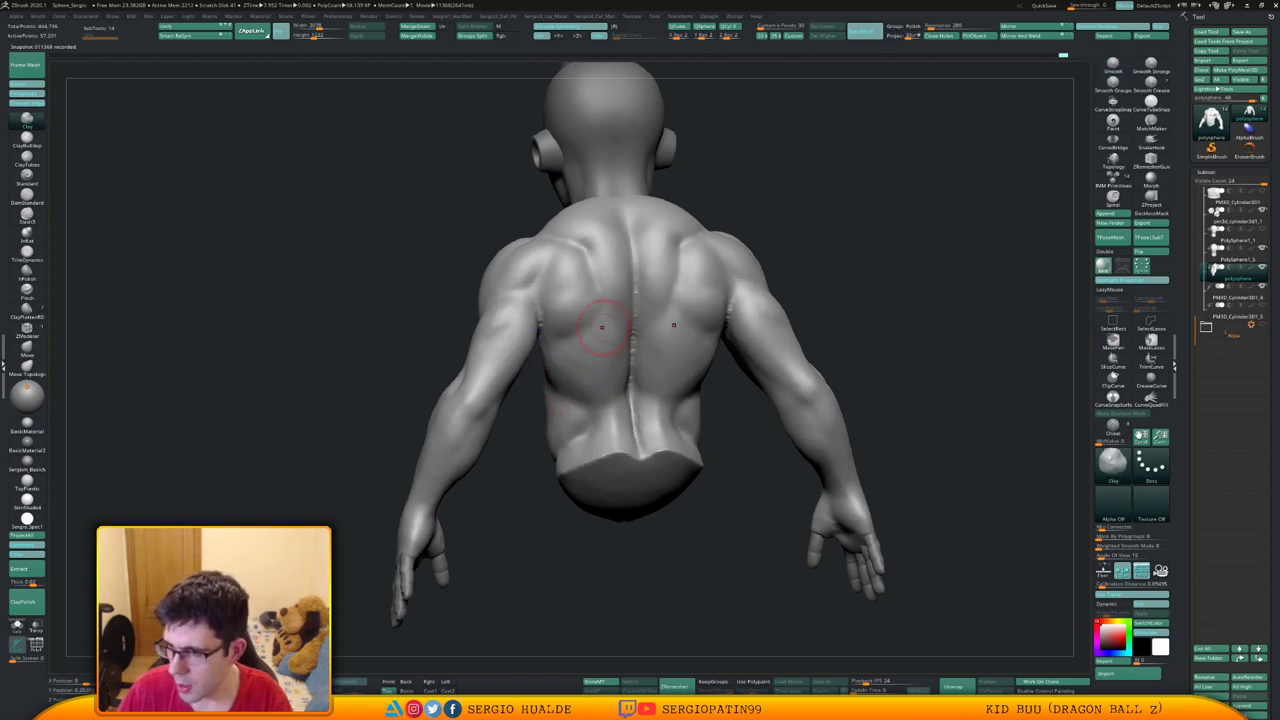
mouse_move(597, 333)
mouse_down()
mouse_move(650, 340)
mouse_move(608, 337)
mouse_move(668, 316)
mouse_up()
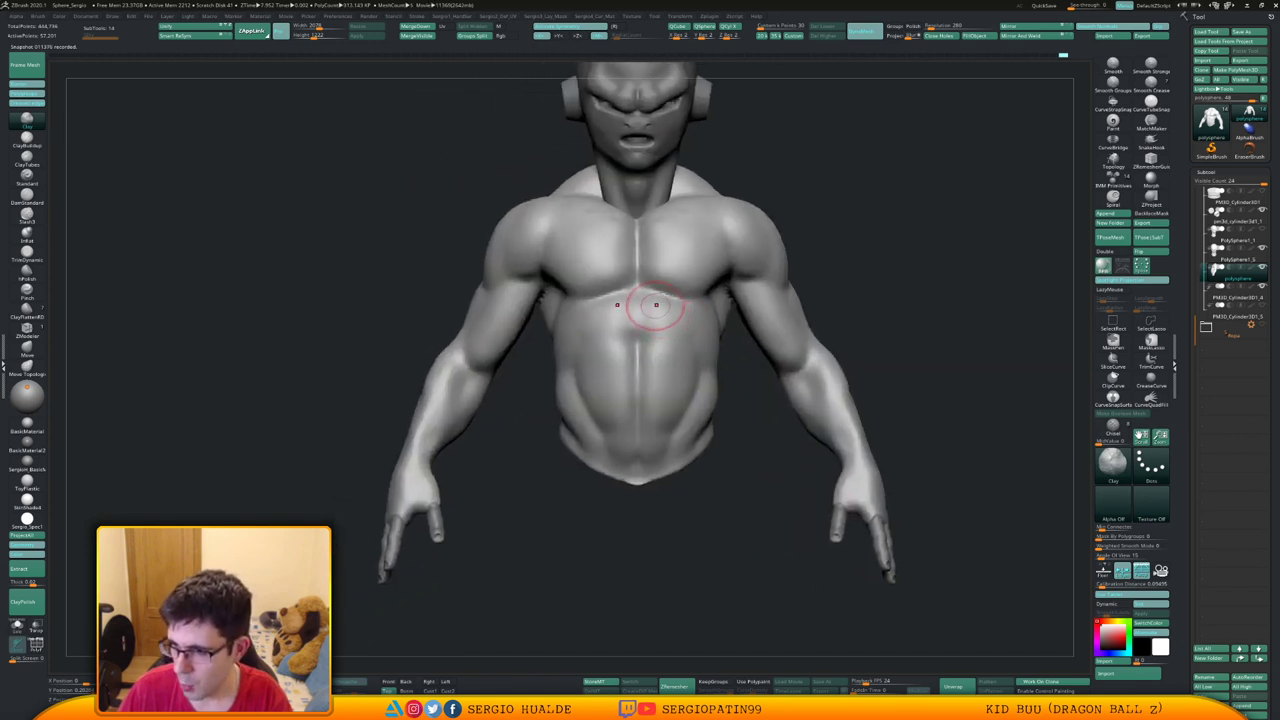
Select the head and smooth the area between the brows and the outer brow ridge
mouse_move(650, 341)
ctrl+right_down()
mouse_move(656, 281)
mouse_move(636, 341)
ctrl+right_up()
alt+right_drag(682, 302, 632, 374)
alt+click(600, 348)
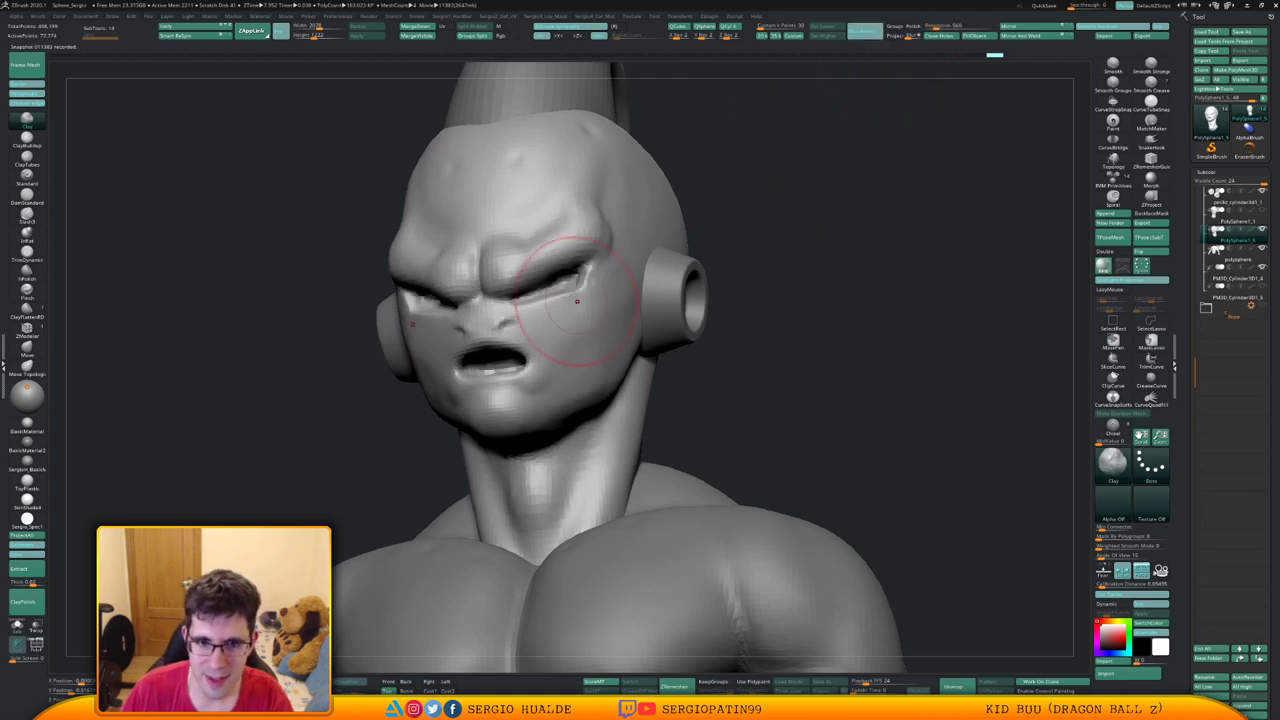
shift+drag(497, 275, 534, 297)
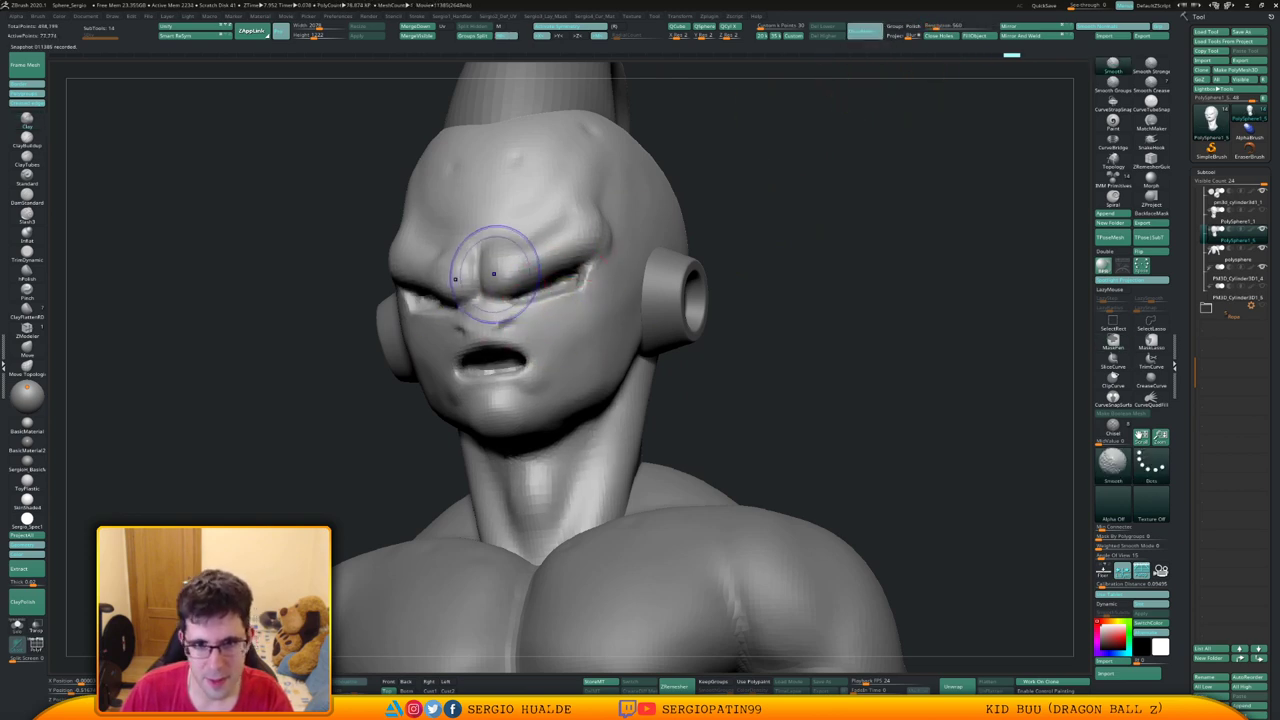
mouse_move(583, 203)
shift+mouse_down()
mouse_move(589, 297)
mouse_move(596, 278)
shift+mouse_up()
Sharpen the lower eyelid creases from the inner to the outer eye corners with the DamStandard brush
ctrl+right_drag(572, 286, 531, 343)
right_drag(554, 289, 480, 292)
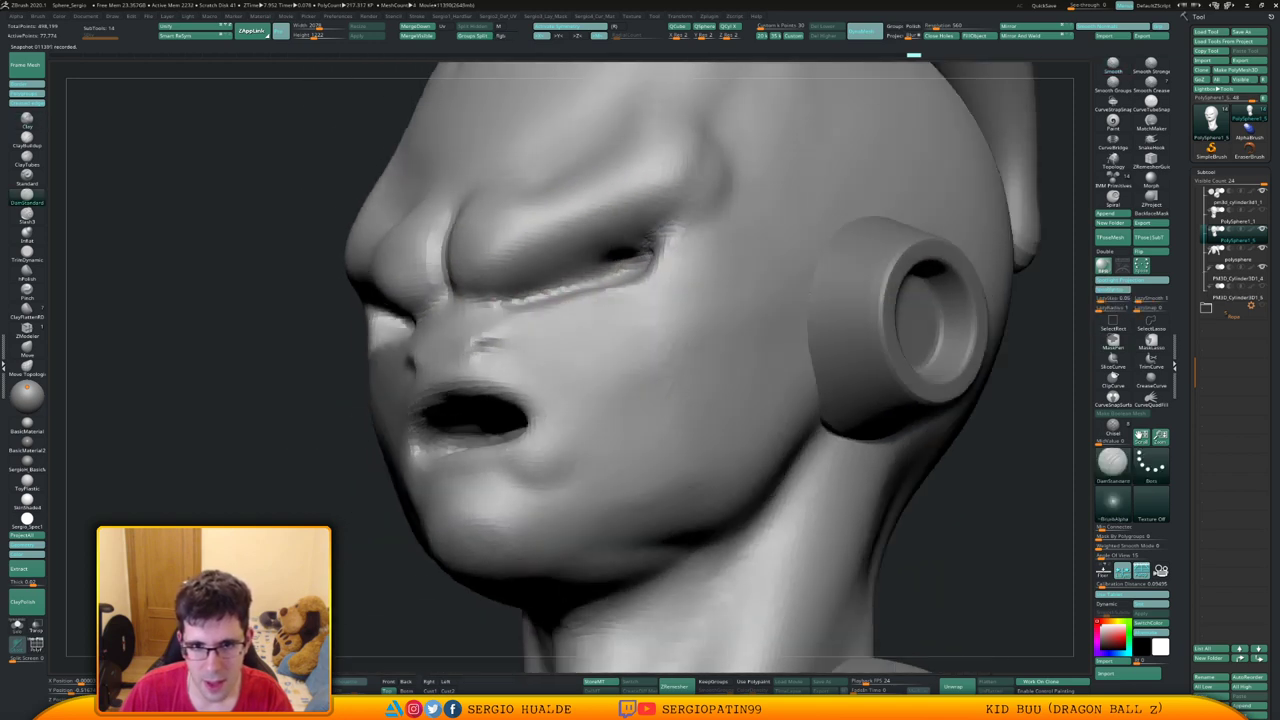
key(shift+d)
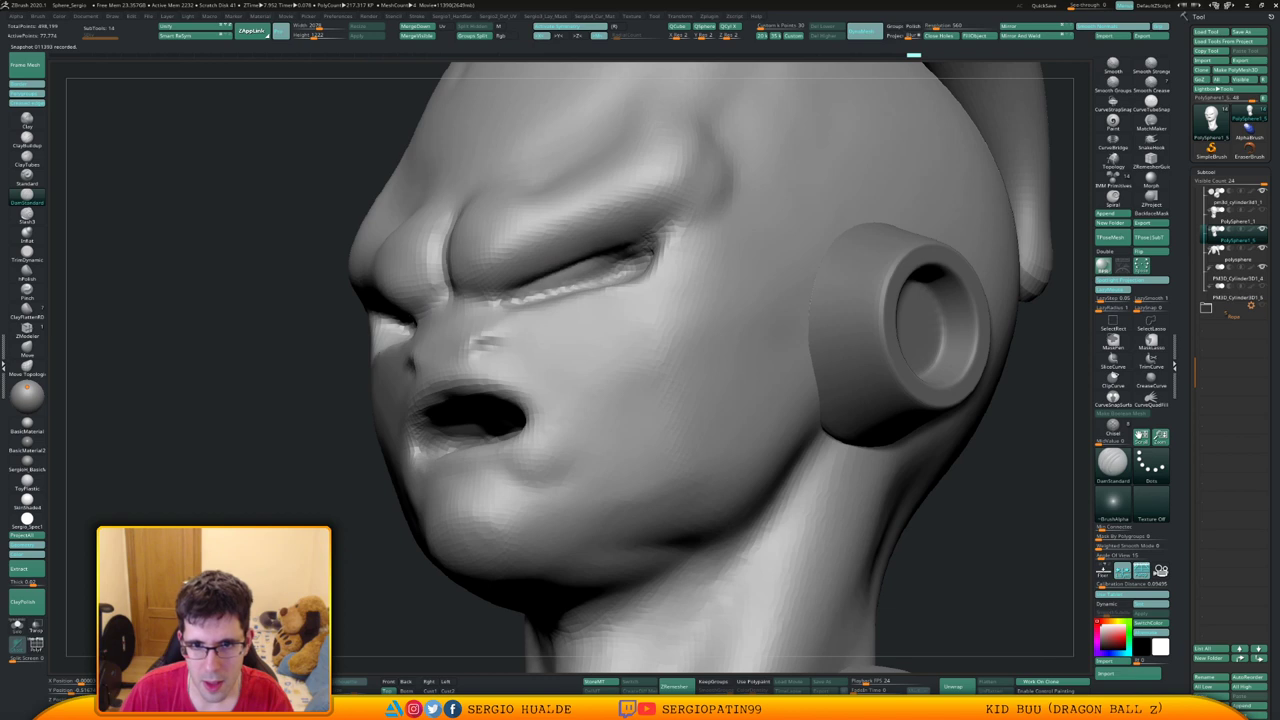
drag(556, 274, 636, 244)
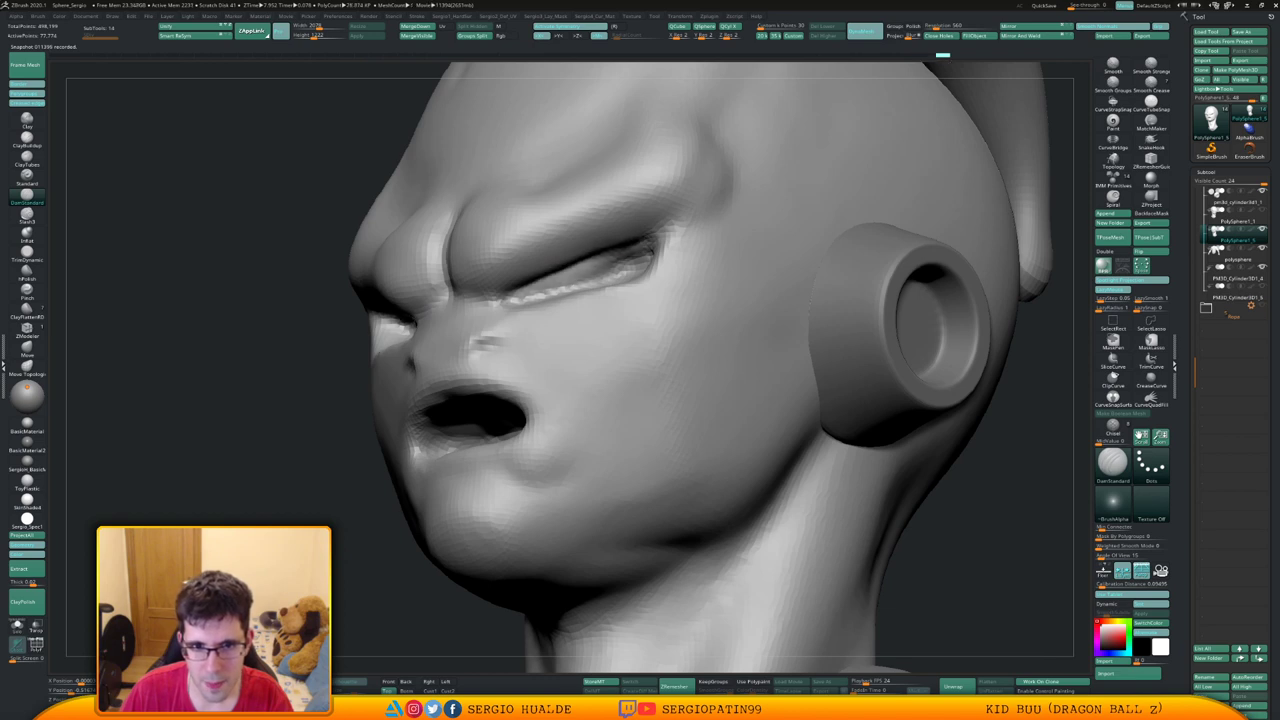
drag(560, 289, 512, 298)
right_drag(492, 252, 513, 307)
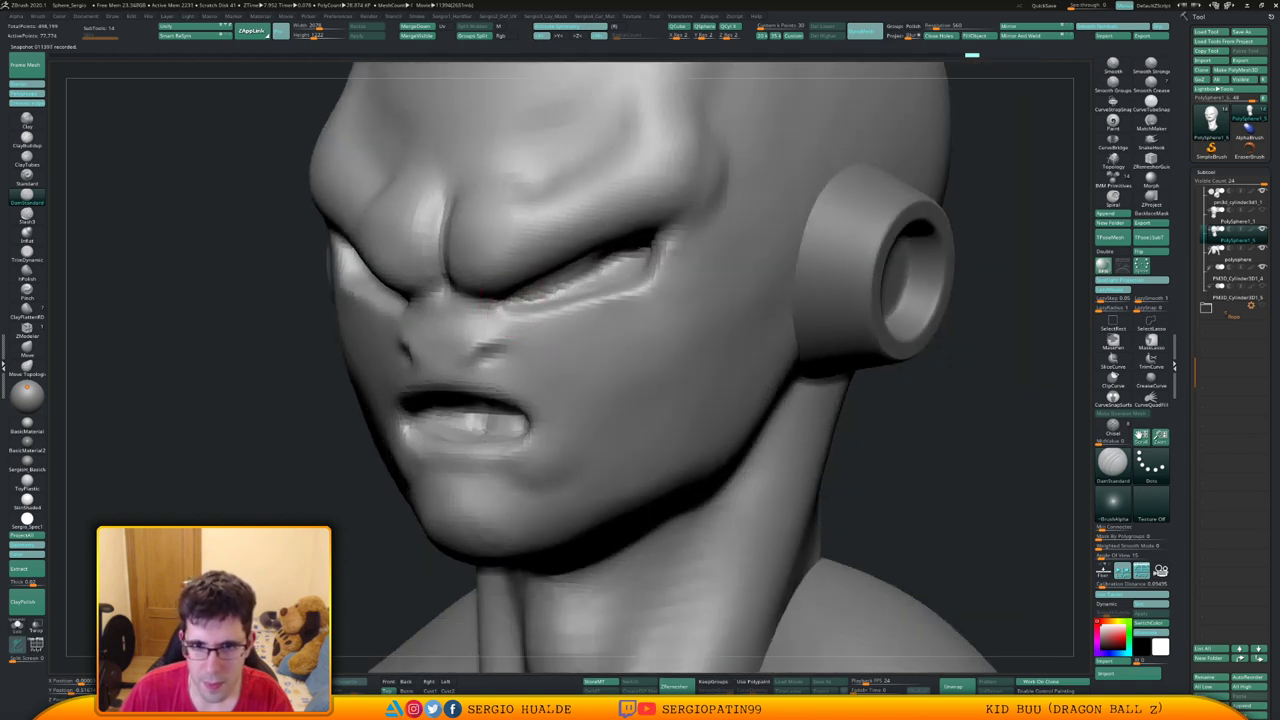
right_drag(633, 270, 700, 272)
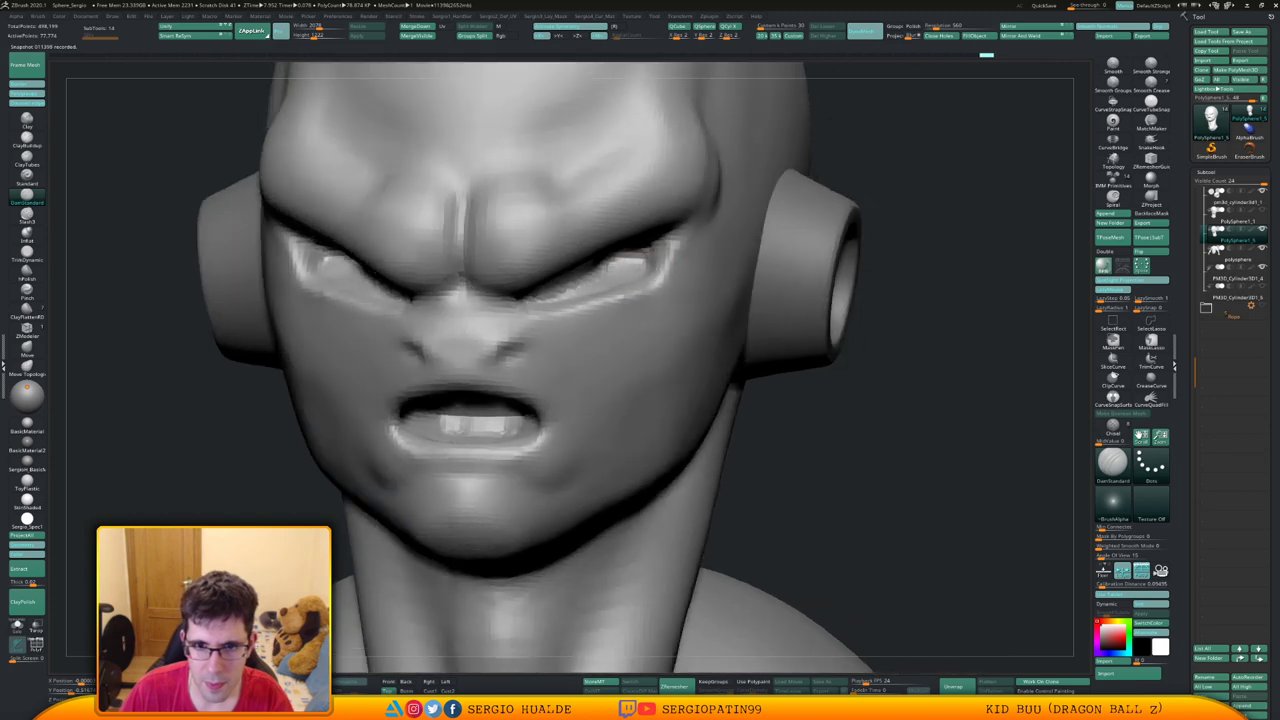
mouse_move(611, 291)
right_down()
mouse_move(627, 279)
mouse_move(632, 292)
mouse_move(597, 306)
mouse_move(596, 285)
right_up()
ctrl+right_drag(596, 285, 596, 304)
drag(597, 305, 572, 321)
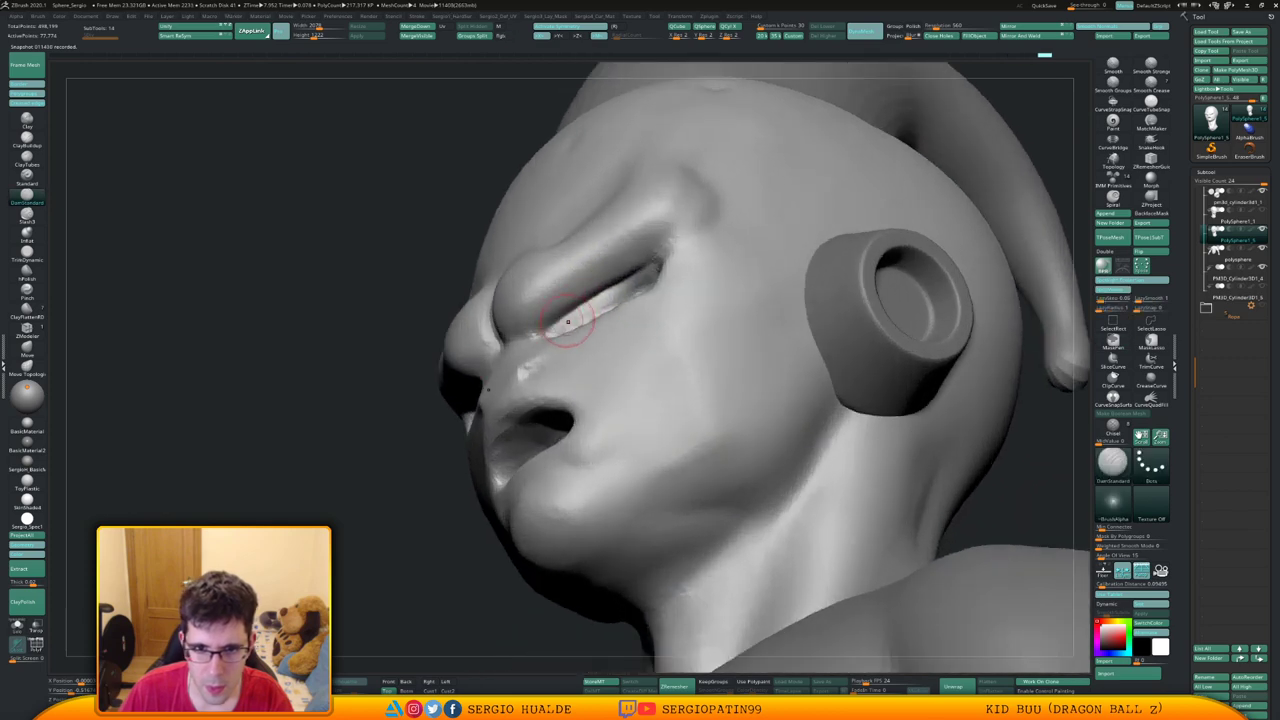
mouse_move(572, 321)
right_down()
mouse_move(590, 340)
mouse_move(580, 391)
mouse_move(612, 384)
mouse_move(582, 412)
mouse_move(540, 387)
right_up()
Adjust the brush size and smooth the area around the mouth and below the nose
key(s)
shift+drag(543, 385, 537, 376)
right_drag(537, 376, 565, 355)
shift+drag(560, 355, 545, 352)
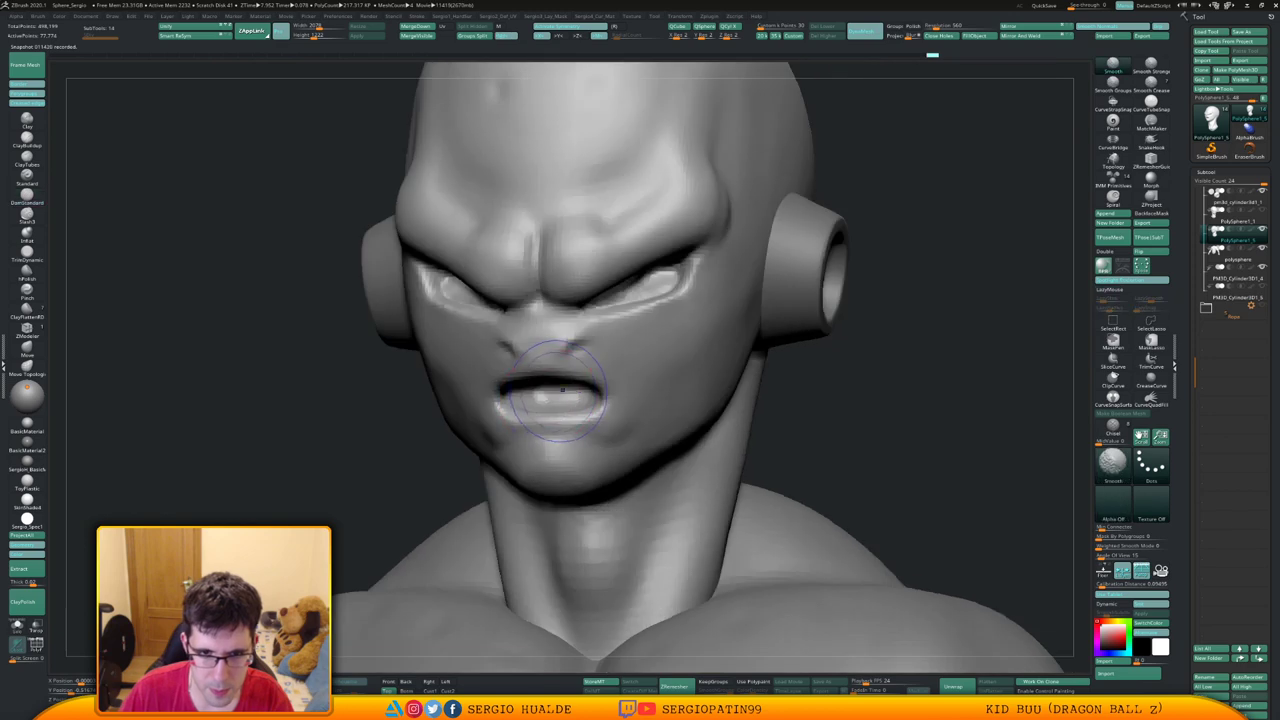
Select the ear piece and shift it slightly backward and down on the head in profile view
ctrl+right_drag(545, 352, 545, 312)
right_drag(545, 340, 656, 362)
ctrl+right_drag(500, 323, 526, 345)
alt+click(505, 340)
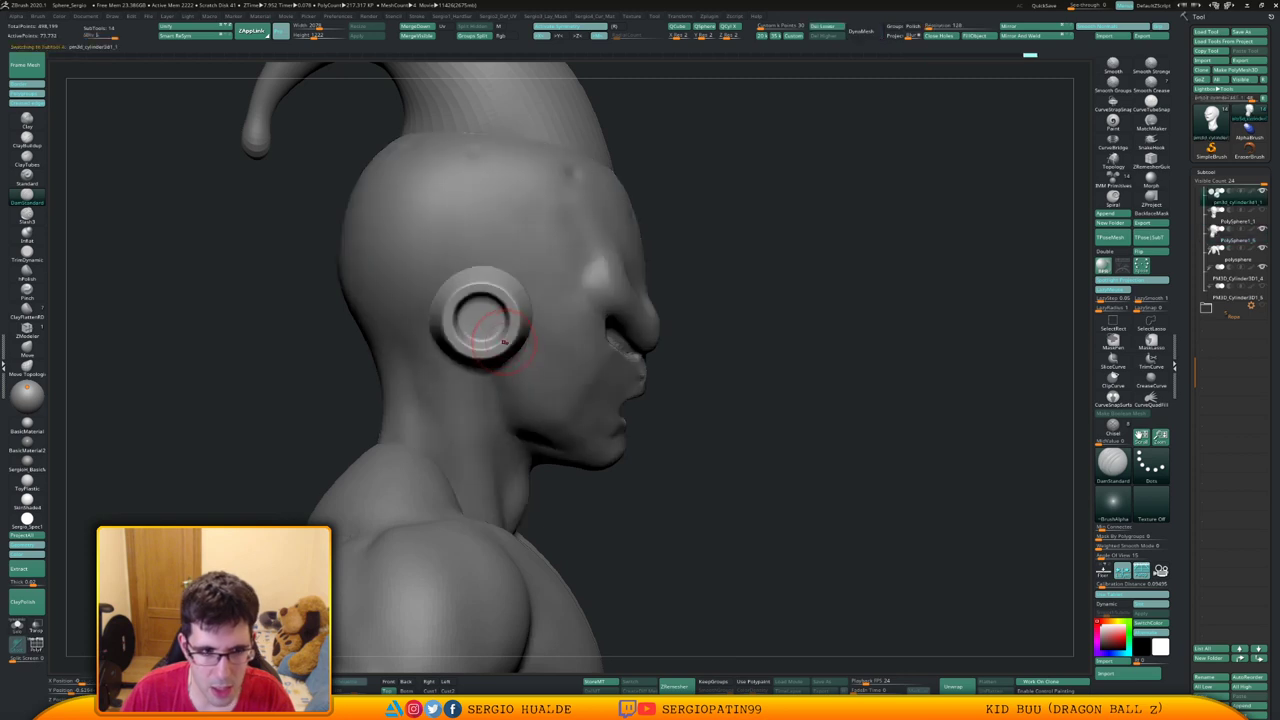
key(w)
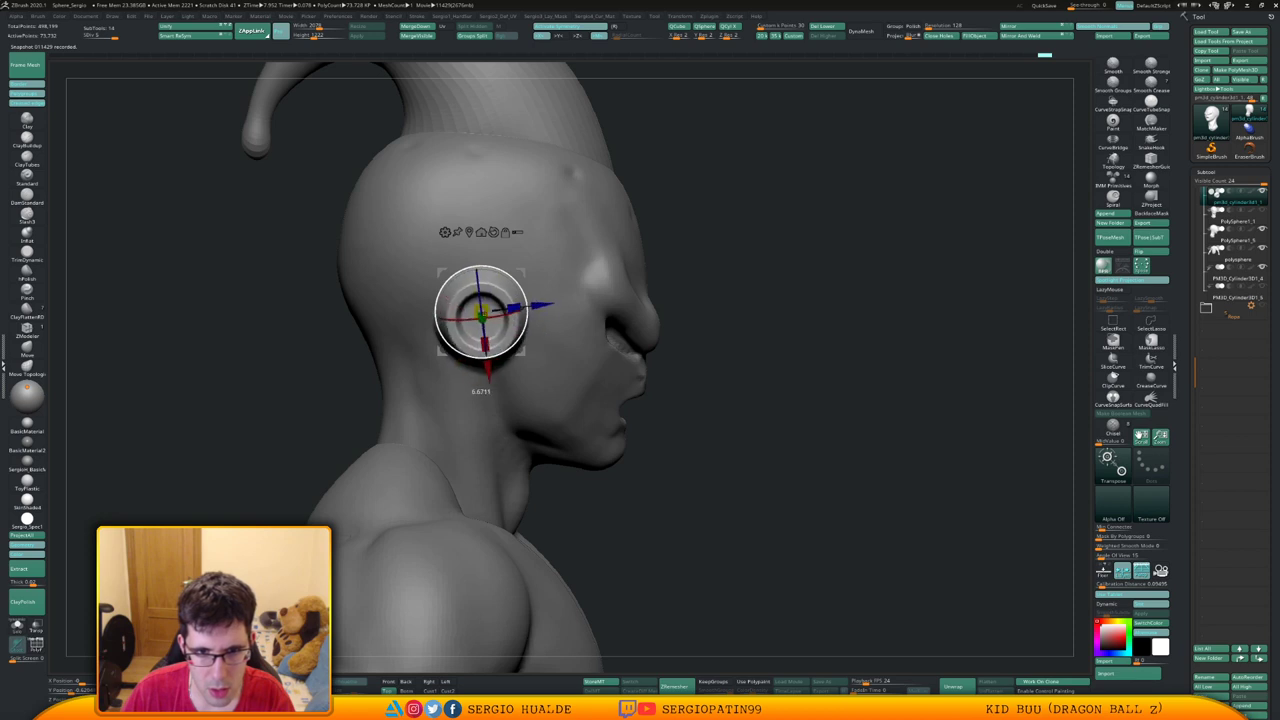
drag(522, 271, 518, 274)
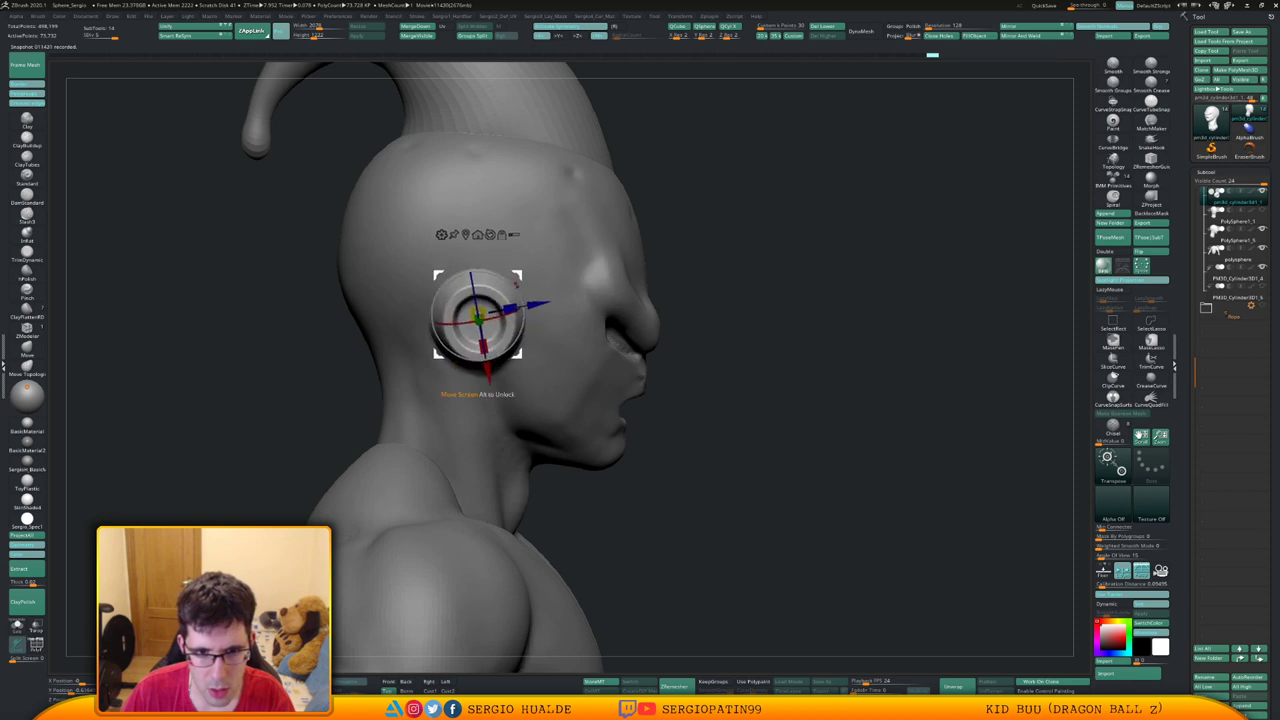
key(q)
Select the head, adjust the cheek area below the ear with the Move brush, and briefly isolate the head to check it
mouse_move(523, 294)
right_down()
mouse_move(543, 374)
mouse_move(545, 311)
mouse_move(492, 315)
mouse_move(545, 316)
mouse_move(536, 309)
right_up()
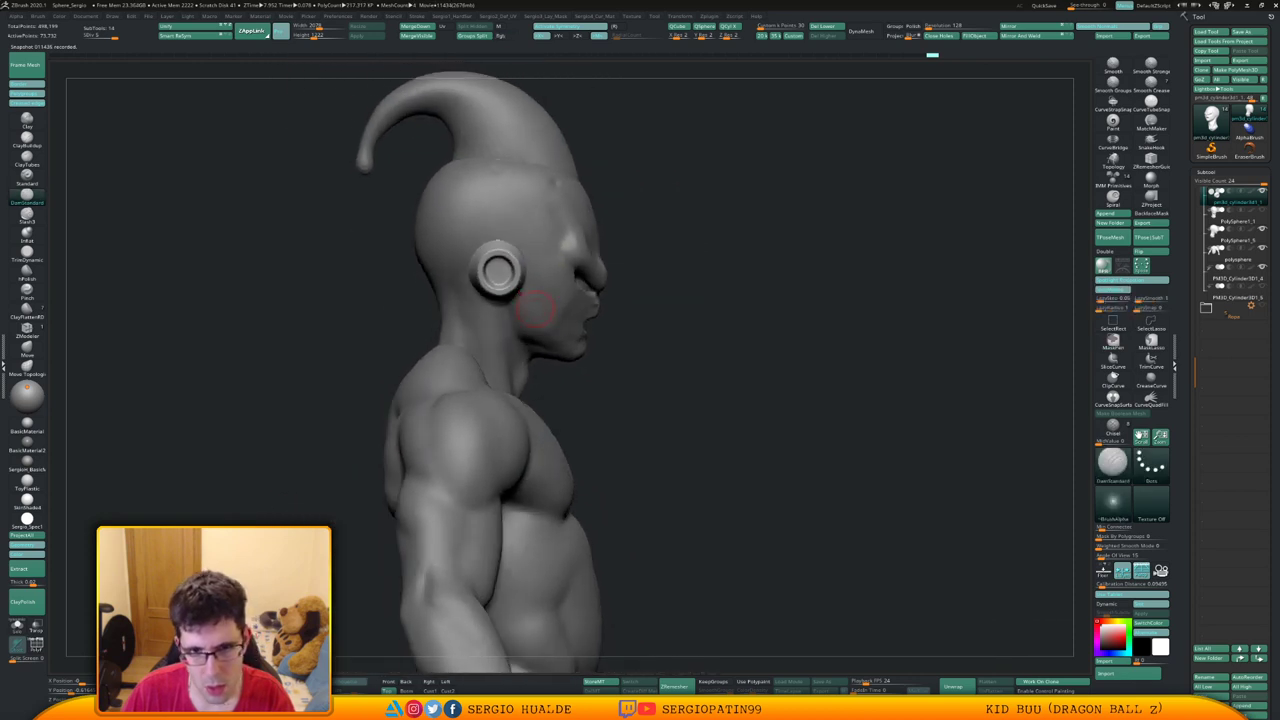
alt+click(535, 308)
key(b)
key(m)
key(v)
drag(527, 300, 531, 299)
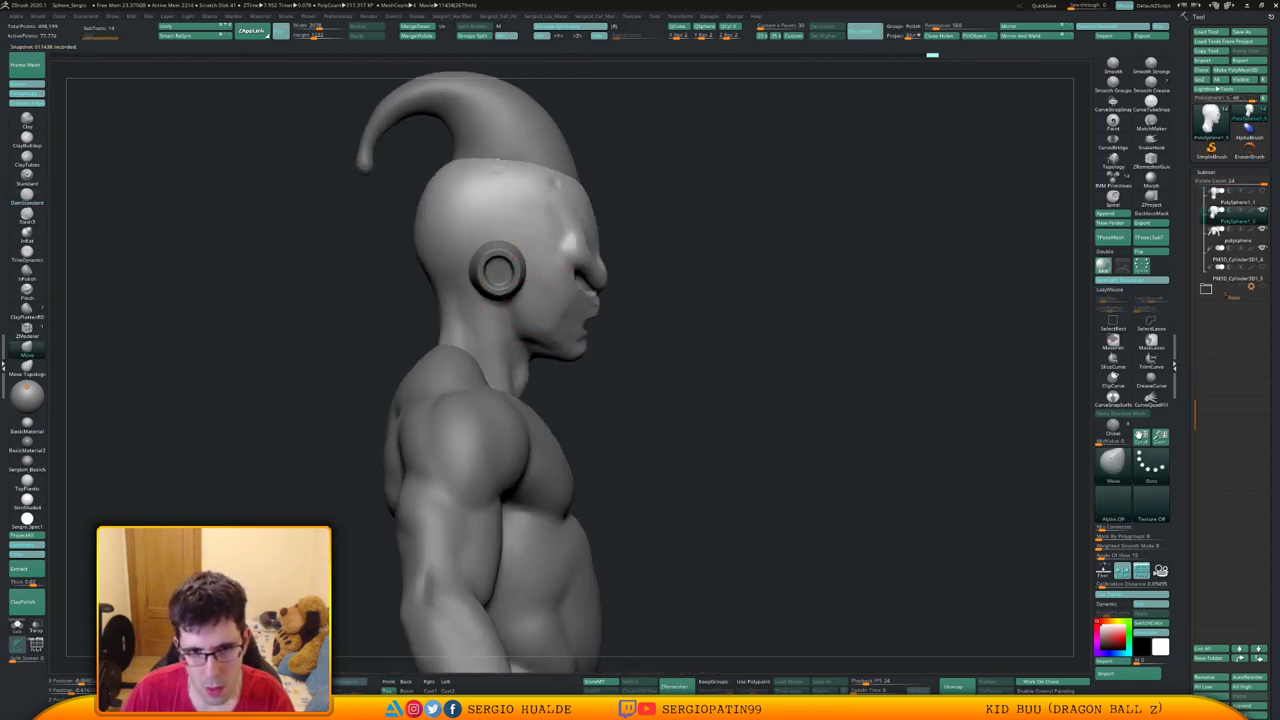
key(alt+s)
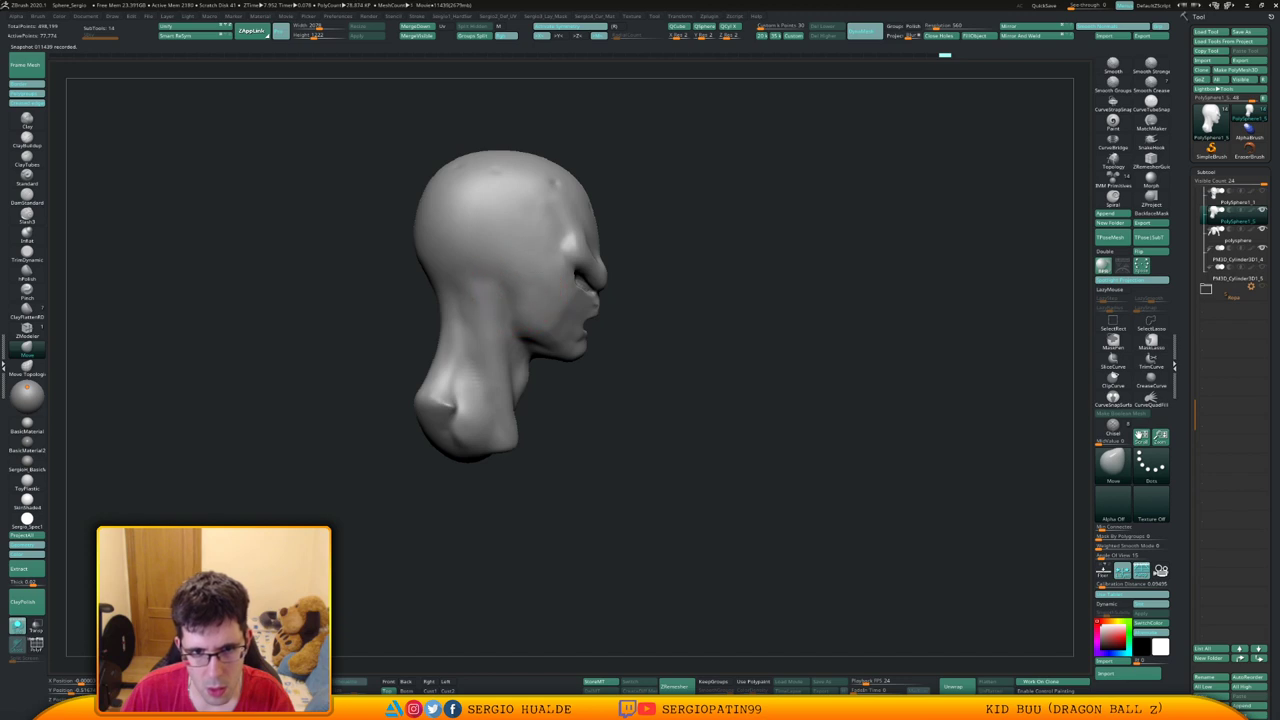
key(alt+s)
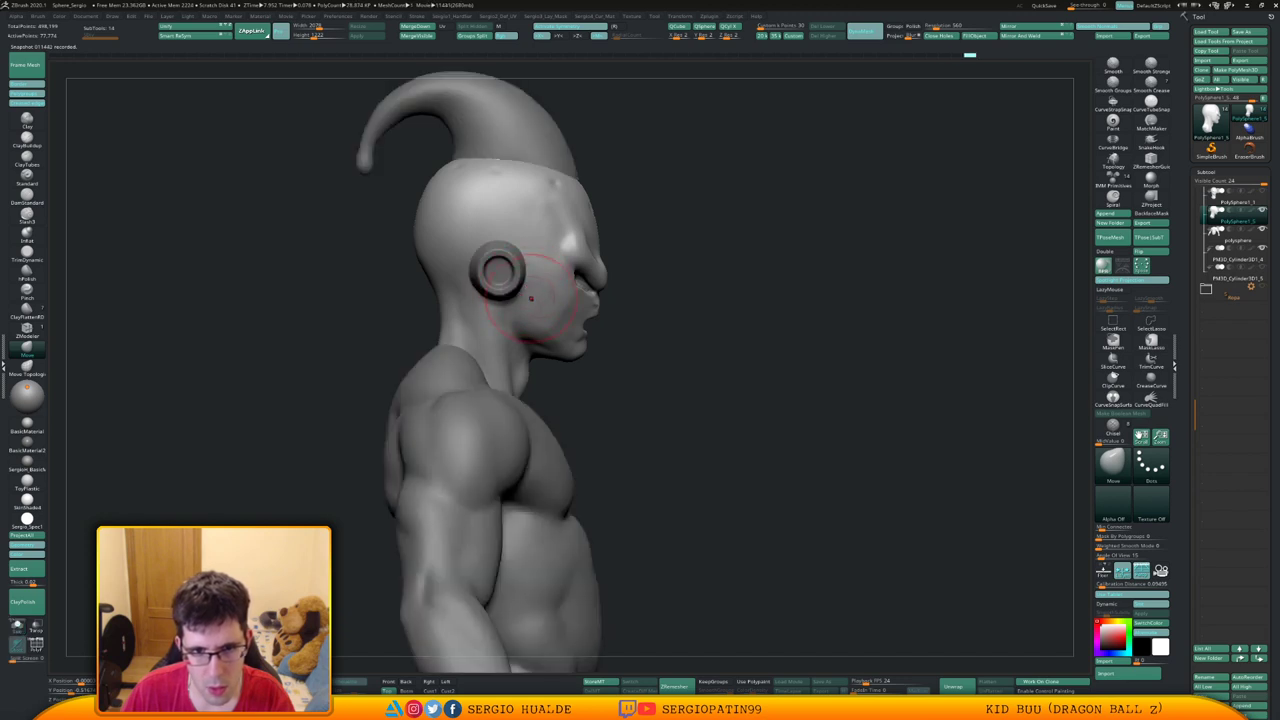
Review the head and torso proportions from the side, three-quarter and front views, and select the antenna
right_drag(531, 298, 471, 325)
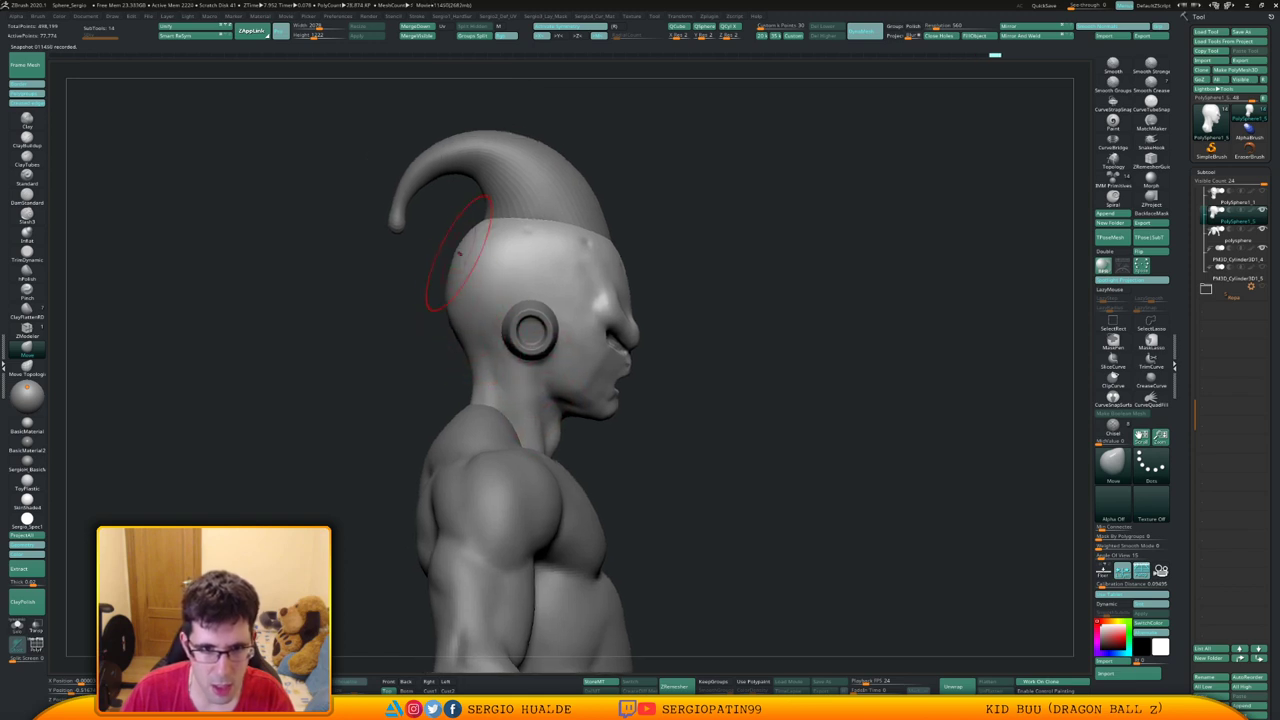
ctrl+right_drag(457, 296, 446, 241)
alt+right_drag(602, 318, 548, 302)
mouse_move(548, 302)
ctrl+right_down()
mouse_move(537, 362)
mouse_move(505, 370)
mouse_move(496, 296)
ctrl+right_up()
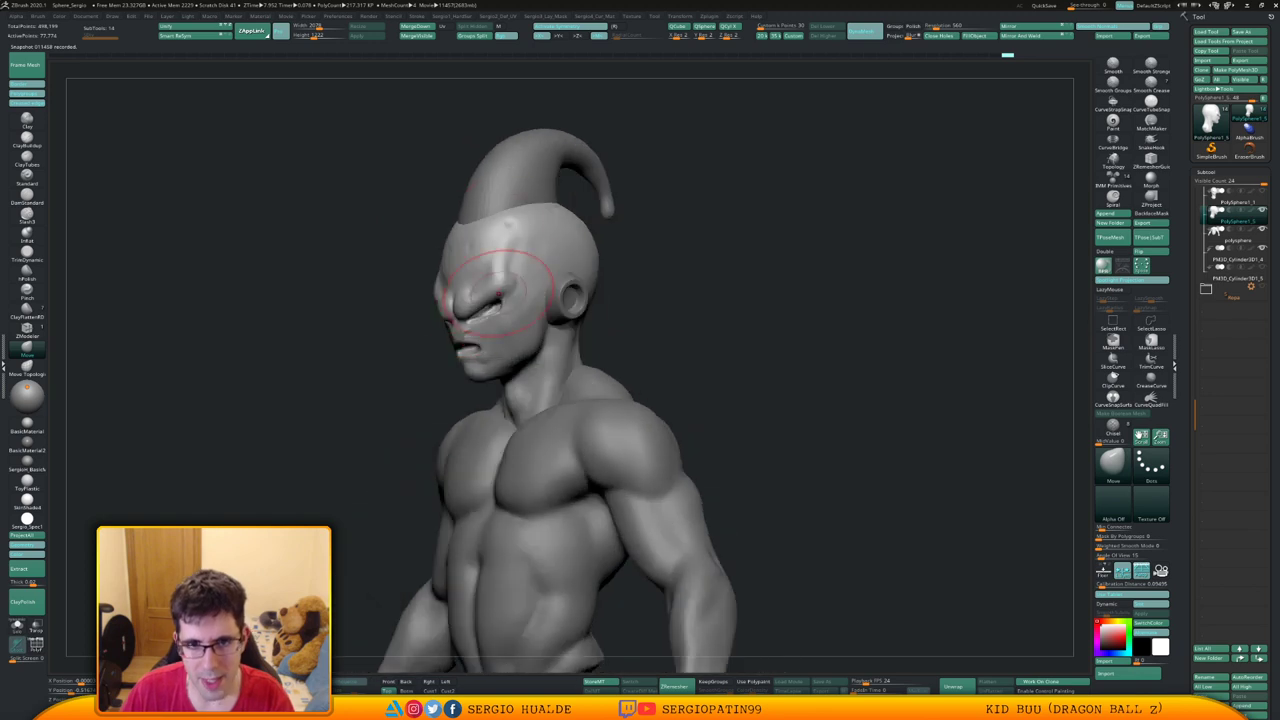
alt+click(531, 187)
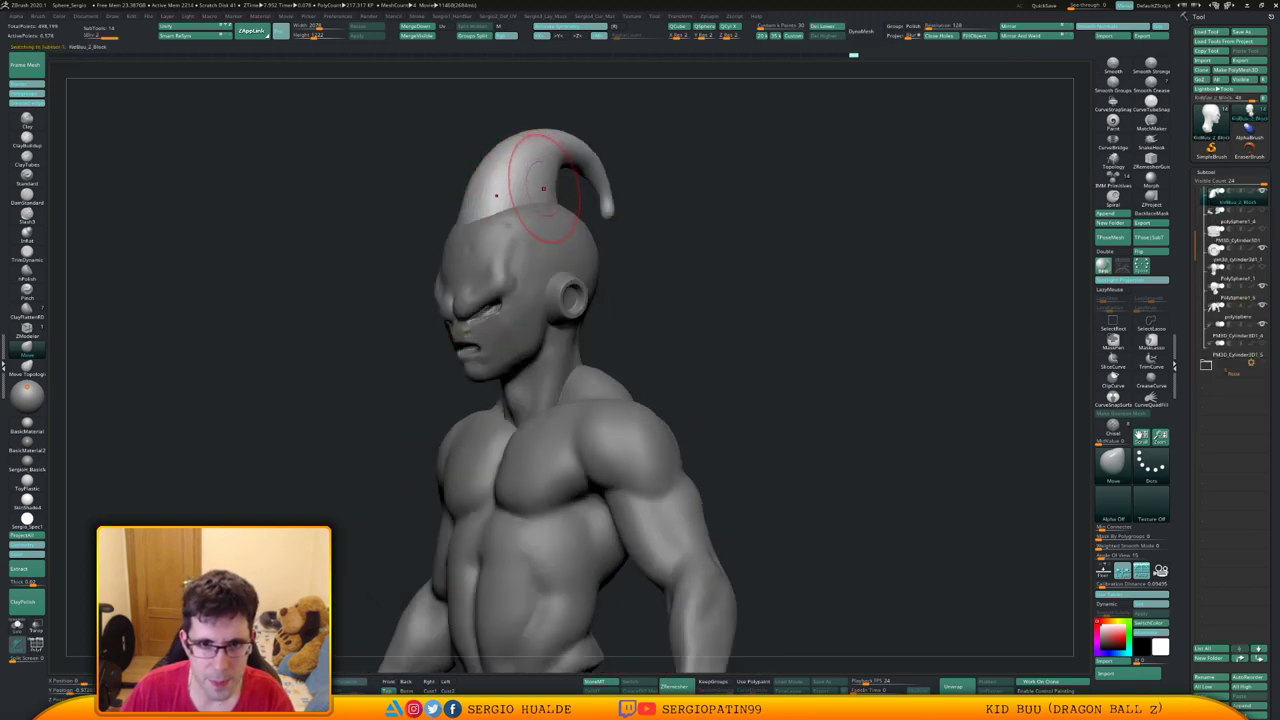
mouse_move(546, 200)
right_down()
mouse_move(522, 310)
mouse_move(540, 258)
mouse_move(557, 294)
right_up()
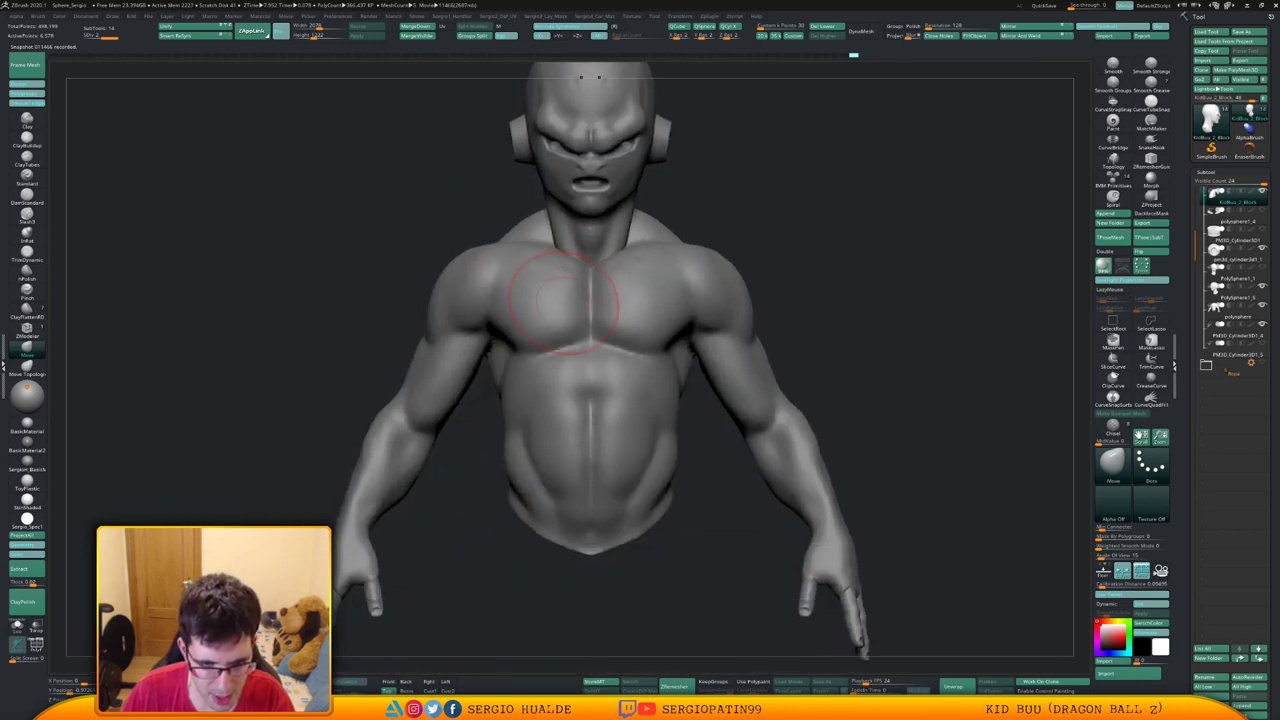
ctrl+right_drag(574, 364, 600, 300)
right_drag(755, 273, 643, 257)
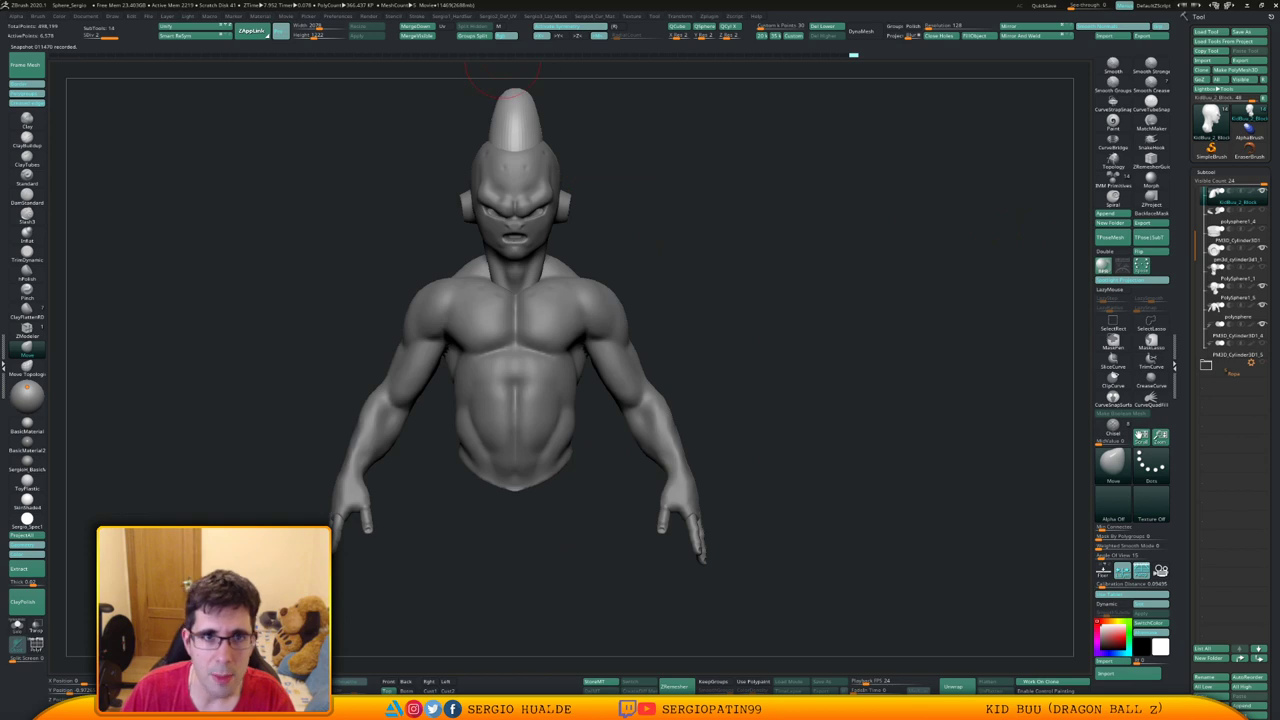
Merge all visible subtools into a single tool and switch to the merged figure
click(417, 36)
click(1248, 110)
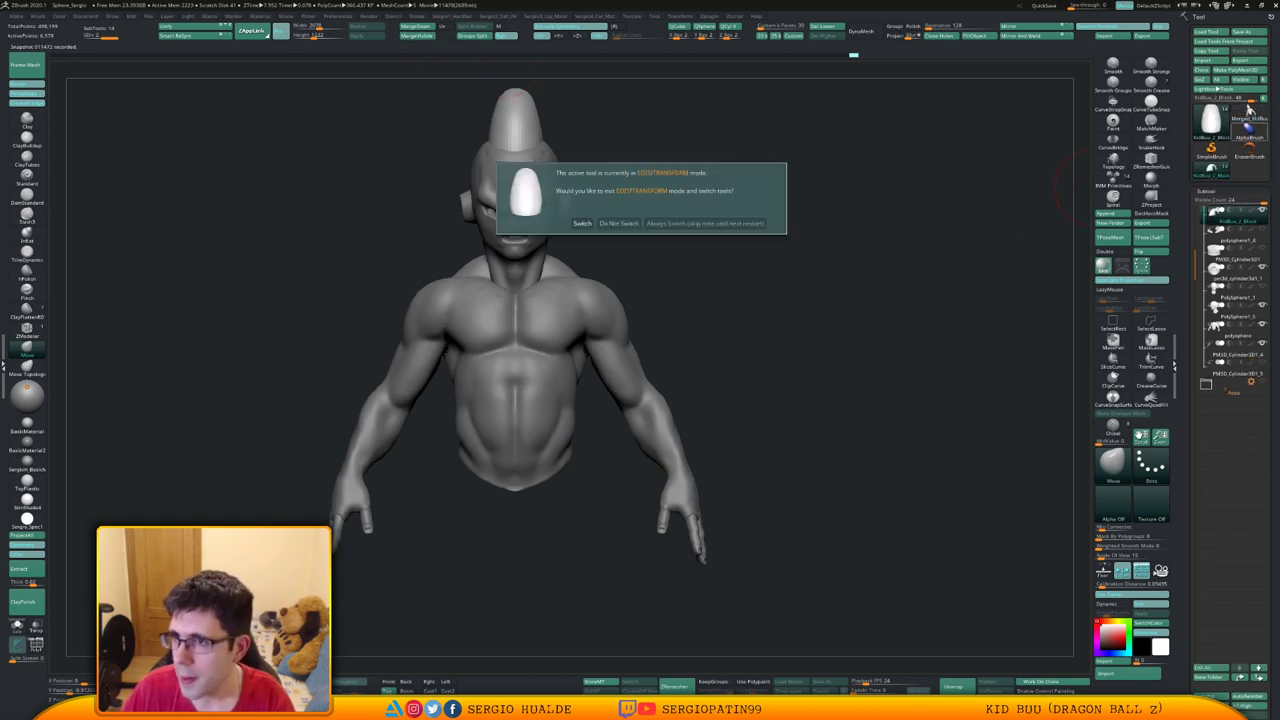
click(1249, 114)
click(1249, 114)
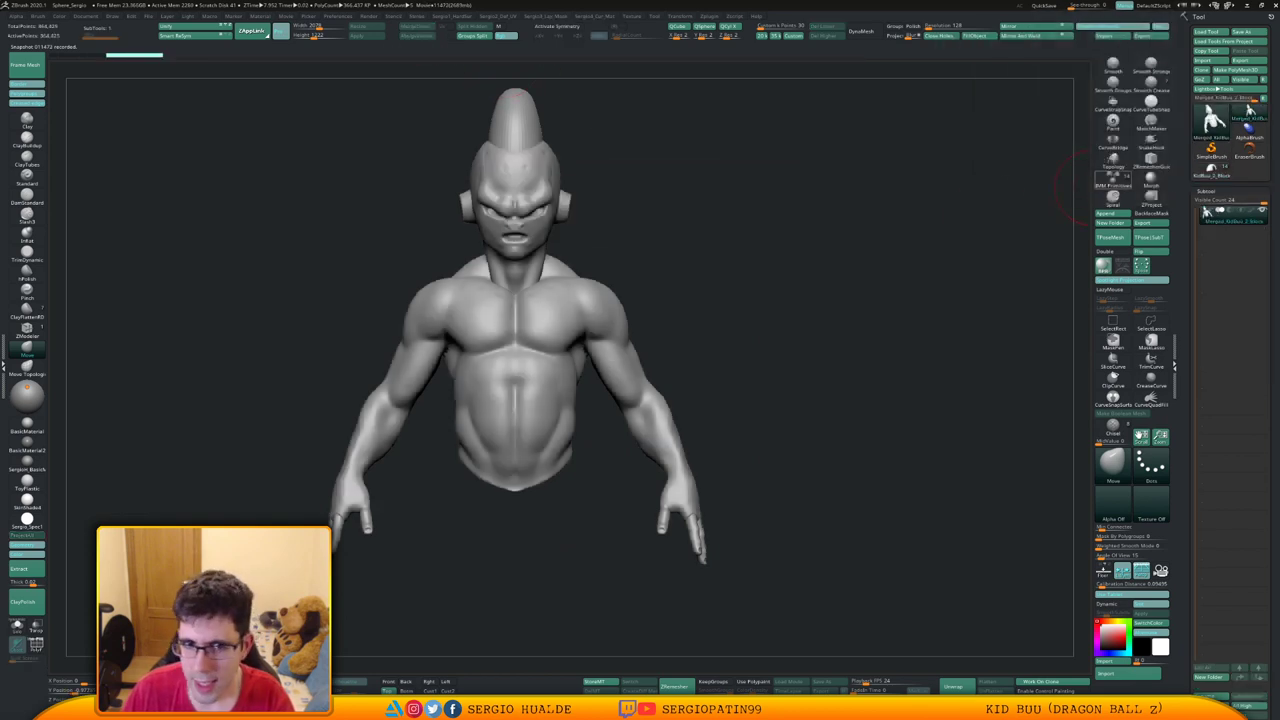
Duplicate the merged figure and DynaMesh the copy at a resolution of 744
key(ctrl+shift+d)
alt+right_drag(617, 254, 791, 190)
drag(791, 186, 915, 100)
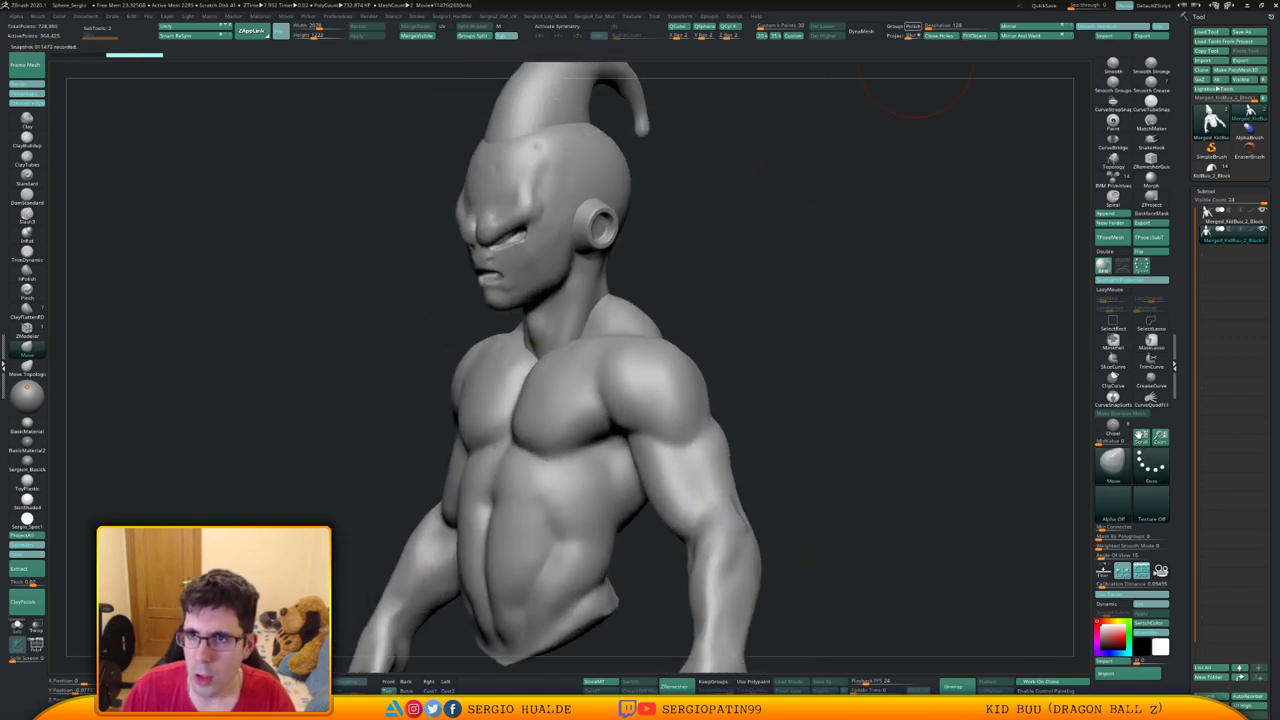
click(938, 27)
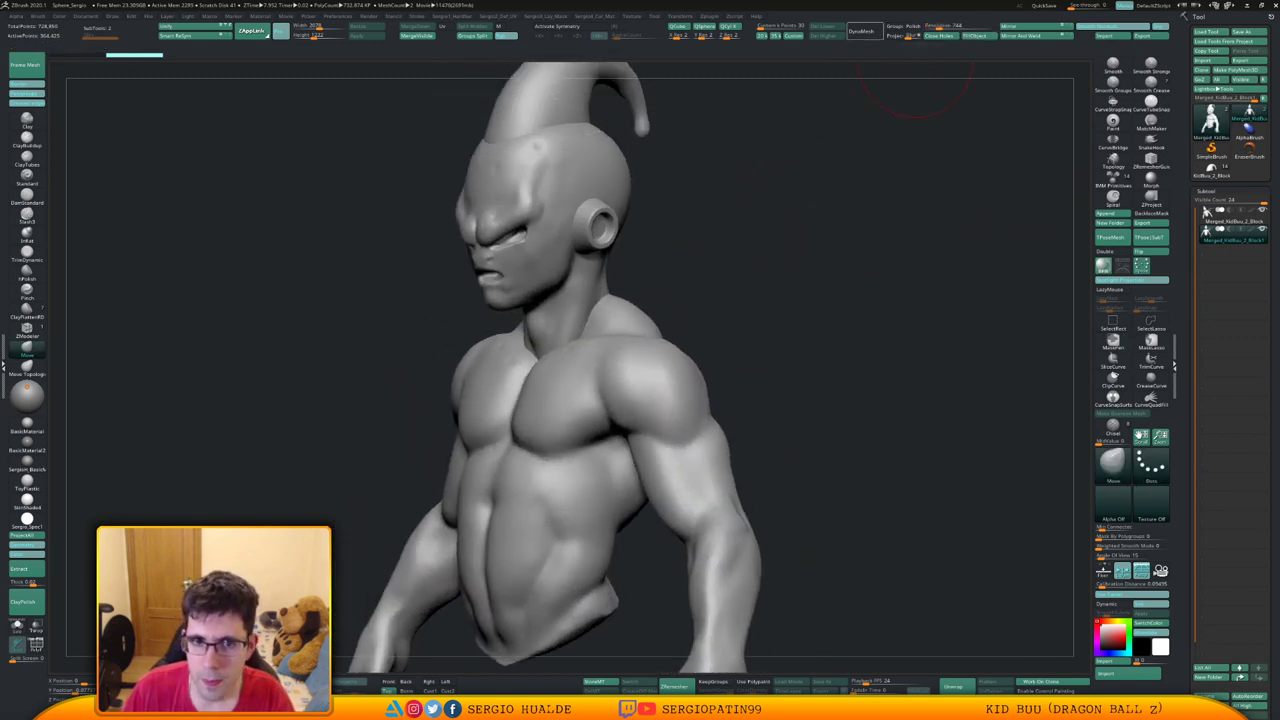
click(862, 31)
Turn on symmetry and smooth the seams around the neck, shoulder and ear with a resized Smooth brush
key(alt+s)
mouse_move(652, 322)
alt+right_down()
mouse_move(690, 286)
mouse_move(654, 278)
mouse_move(640, 342)
mouse_move(642, 312)
mouse_move(615, 288)
alt+right_up()
key(s)
alt+right_drag(615, 288, 601, 377)
key(s)
mouse_move(601, 379)
shift+mouse_down()
mouse_move(592, 408)
mouse_move(533, 391)
shift+mouse_up()
key(x)
key(ctrl+z)
right_drag(533, 391, 378, 372)
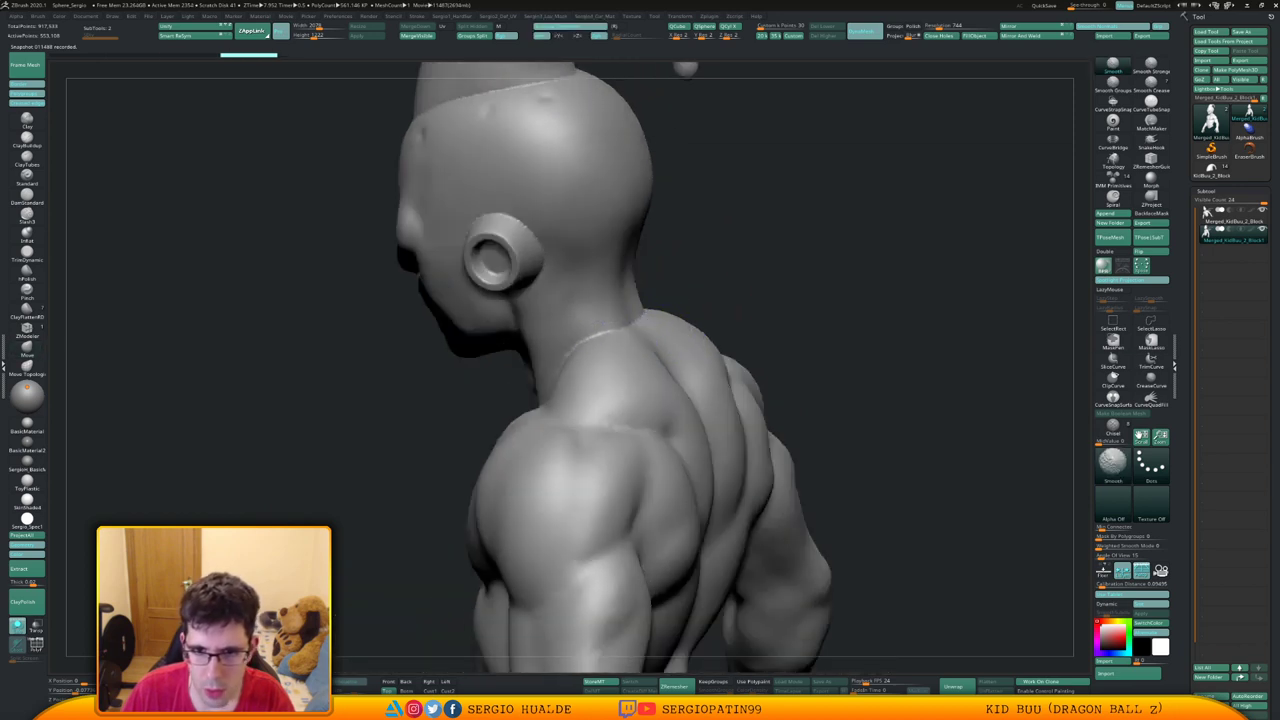
mouse_move(566, 282)
shift+mouse_down()
mouse_move(571, 263)
mouse_move(552, 265)
mouse_move(545, 250)
shift+mouse_up()
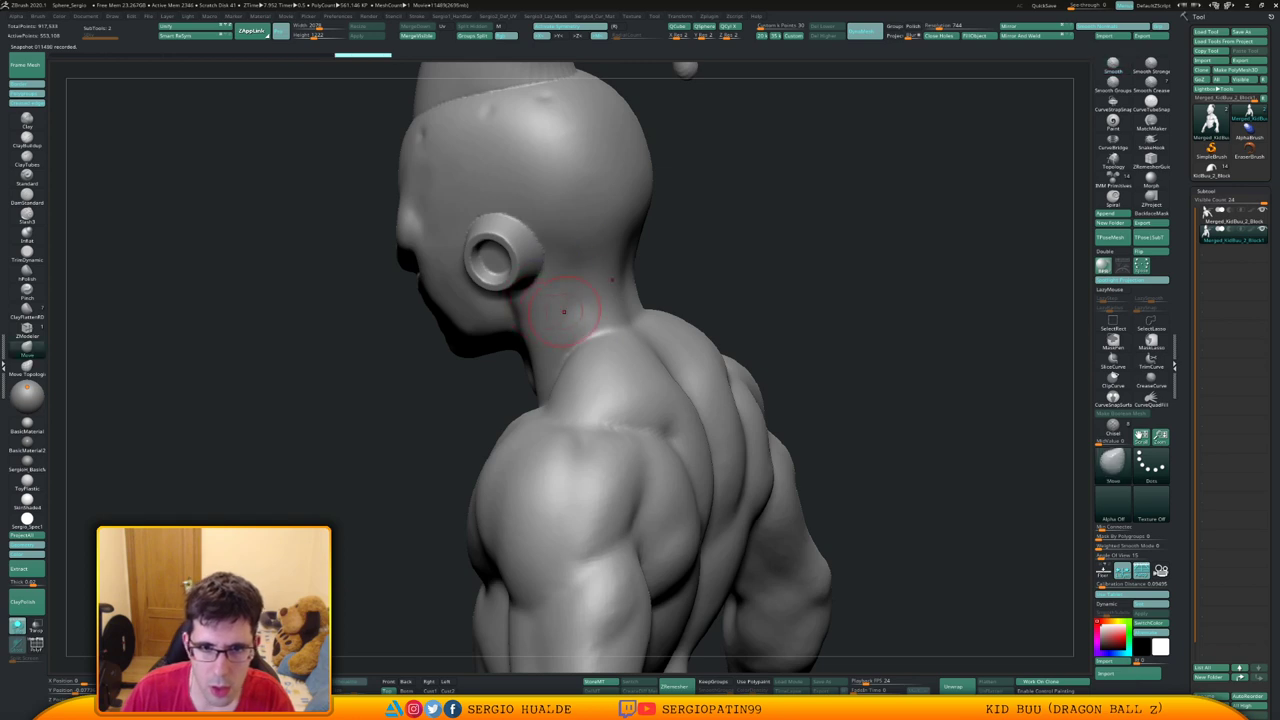
right_drag(566, 309, 632, 300)
mouse_move(546, 212)
mouse_down()
mouse_move(510, 250)
mouse_move(555, 256)
mouse_up()
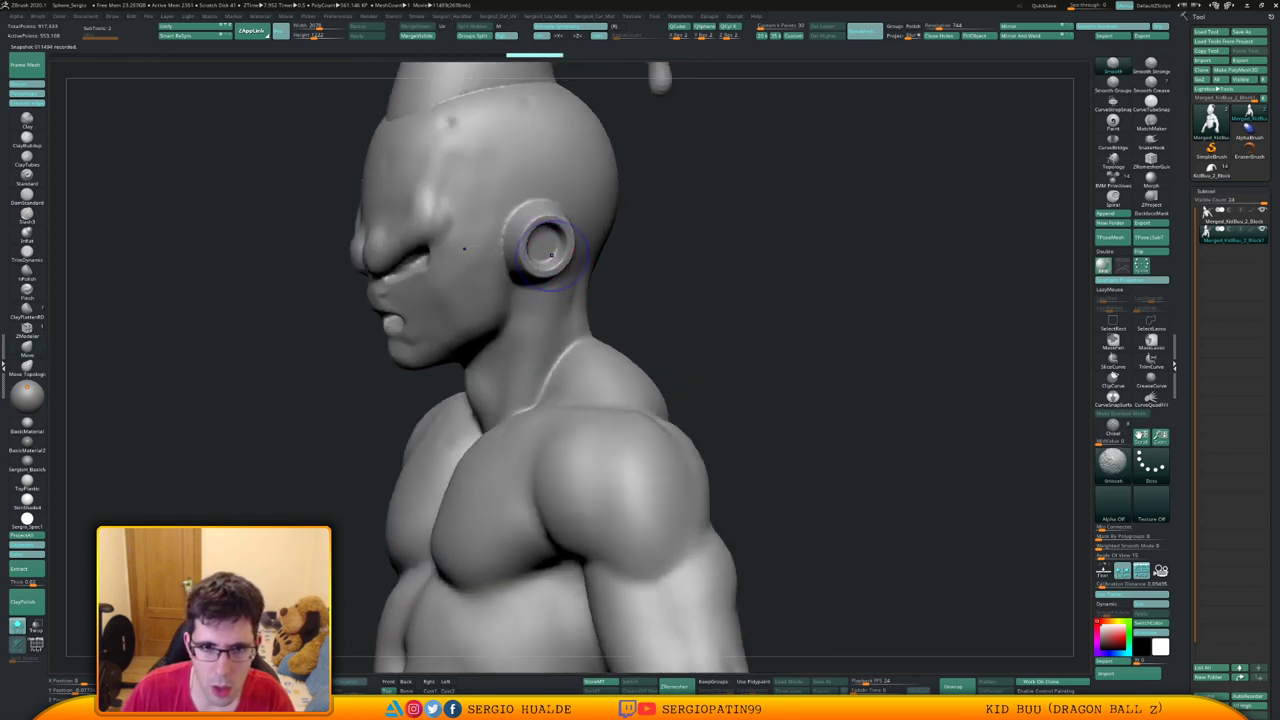
Smooth the seam where the antenna joins the head along the sides and back
mouse_move(554, 252)
right_down()
mouse_move(590, 285)
mouse_move(574, 368)
right_up()
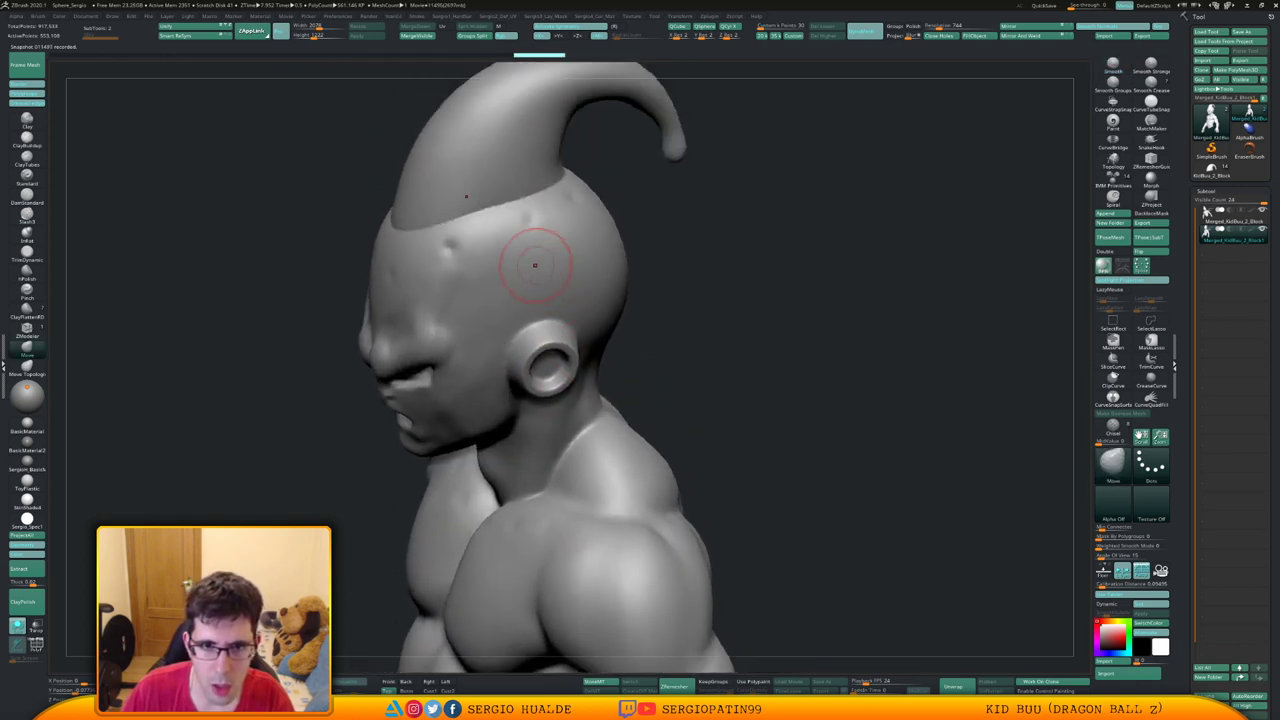
shift+drag(423, 243, 430, 226)
shift+drag(515, 196, 545, 188)
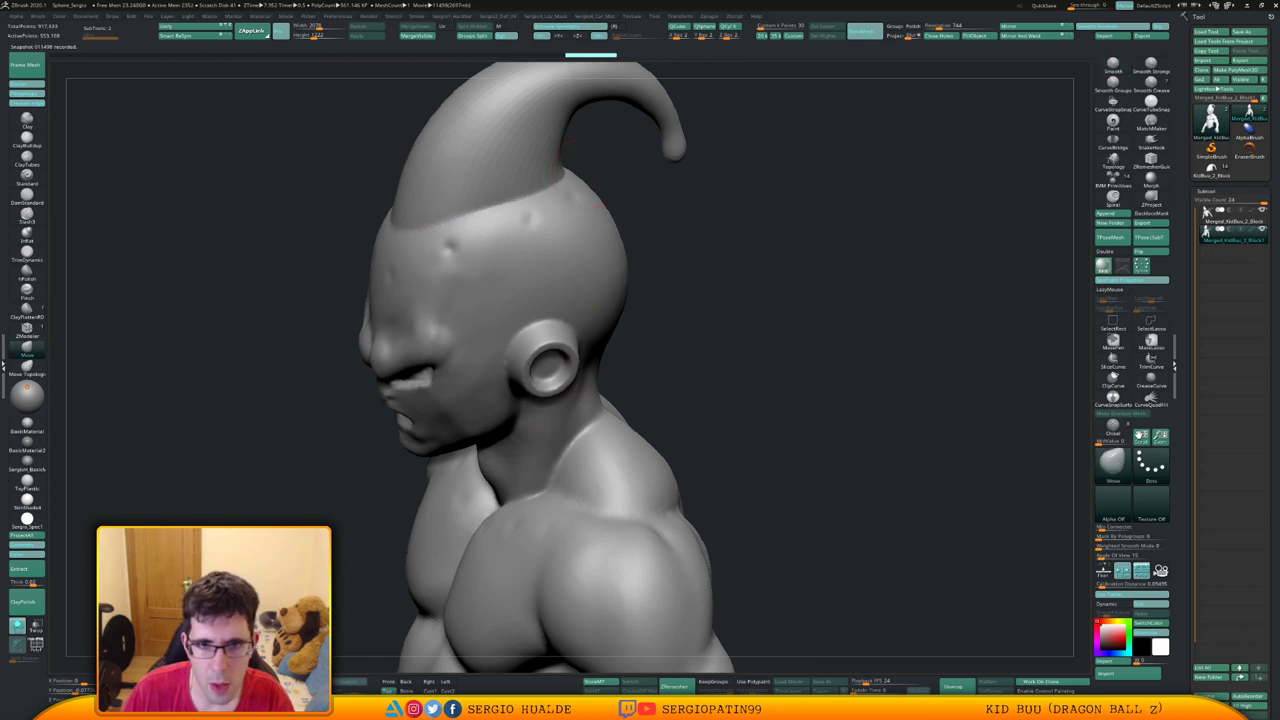
right_drag(595, 190, 545, 182)
mouse_move(548, 188)
shift+mouse_down()
mouse_move(562, 176)
mouse_move(550, 180)
shift+mouse_up()
alt+right_drag(545, 177, 540, 279)
alt+click(502, 238)
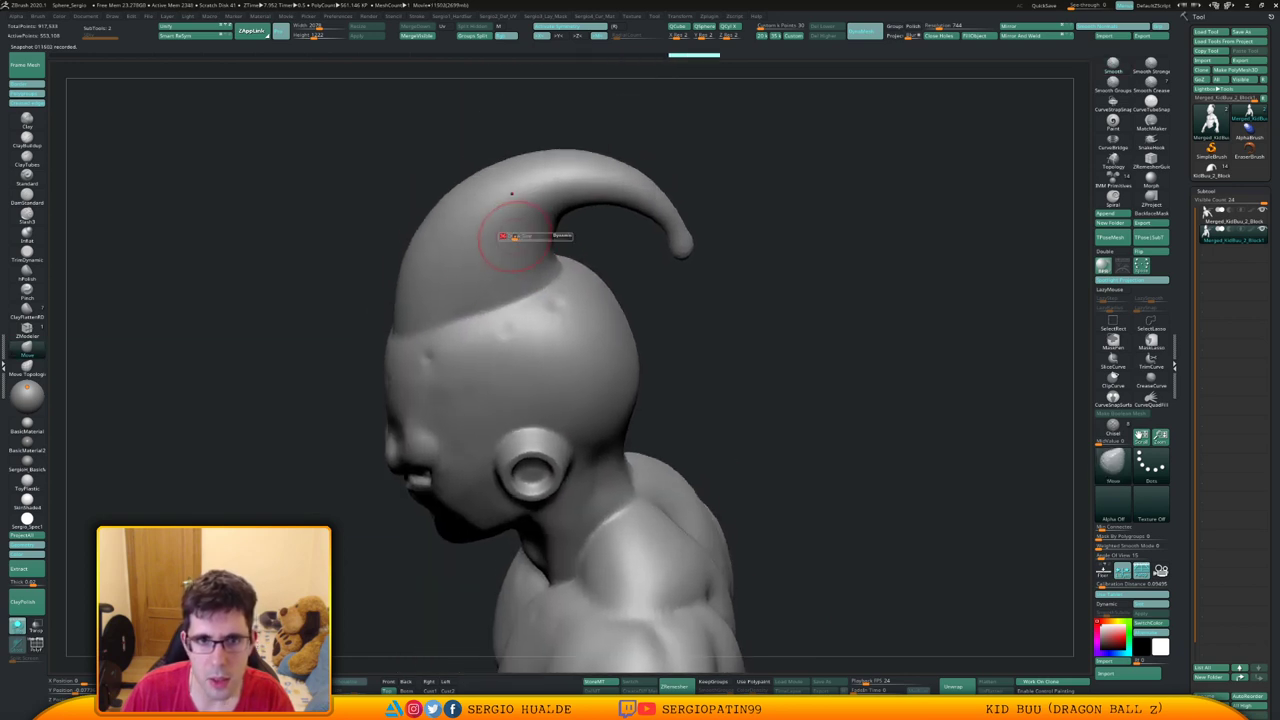
shift+drag(545, 262, 554, 236)
Check the torso and its underside, and smooth the joins where the fingers meet the back of the hand
ctrl+right_drag(683, 323, 645, 105)
right_drag(520, 268, 660, 284)
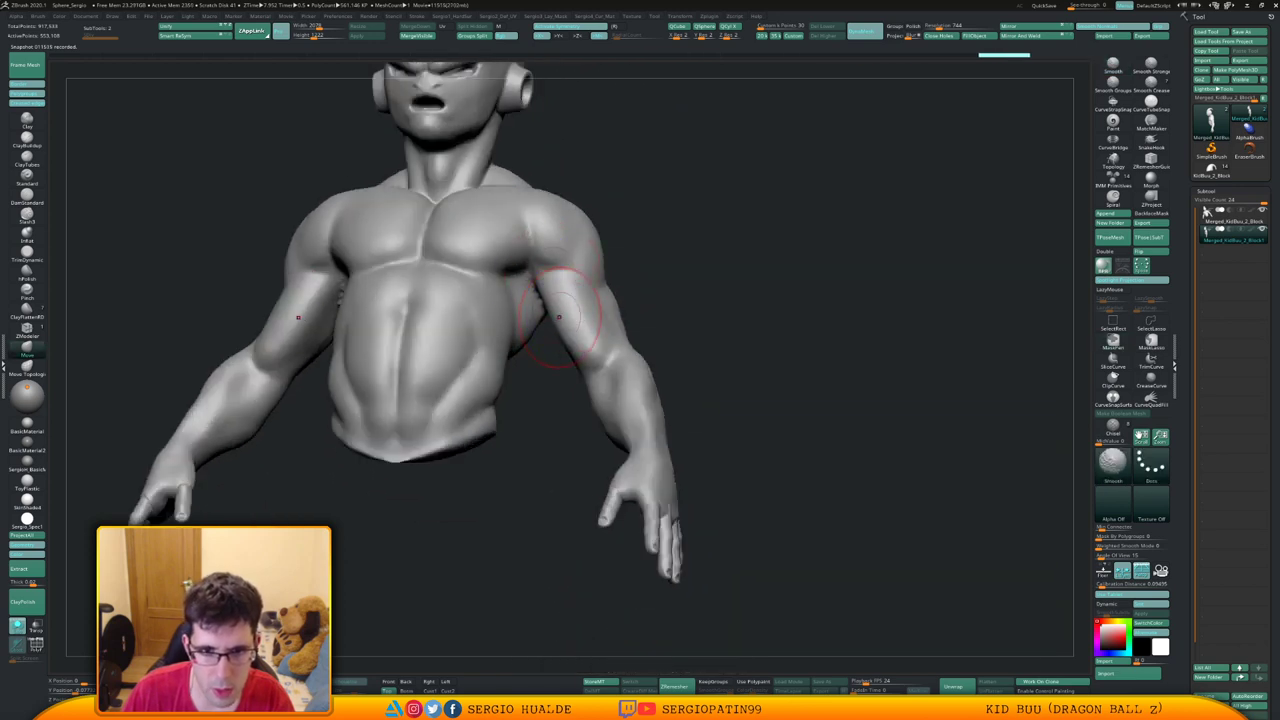
right_drag(526, 270, 579, 368)
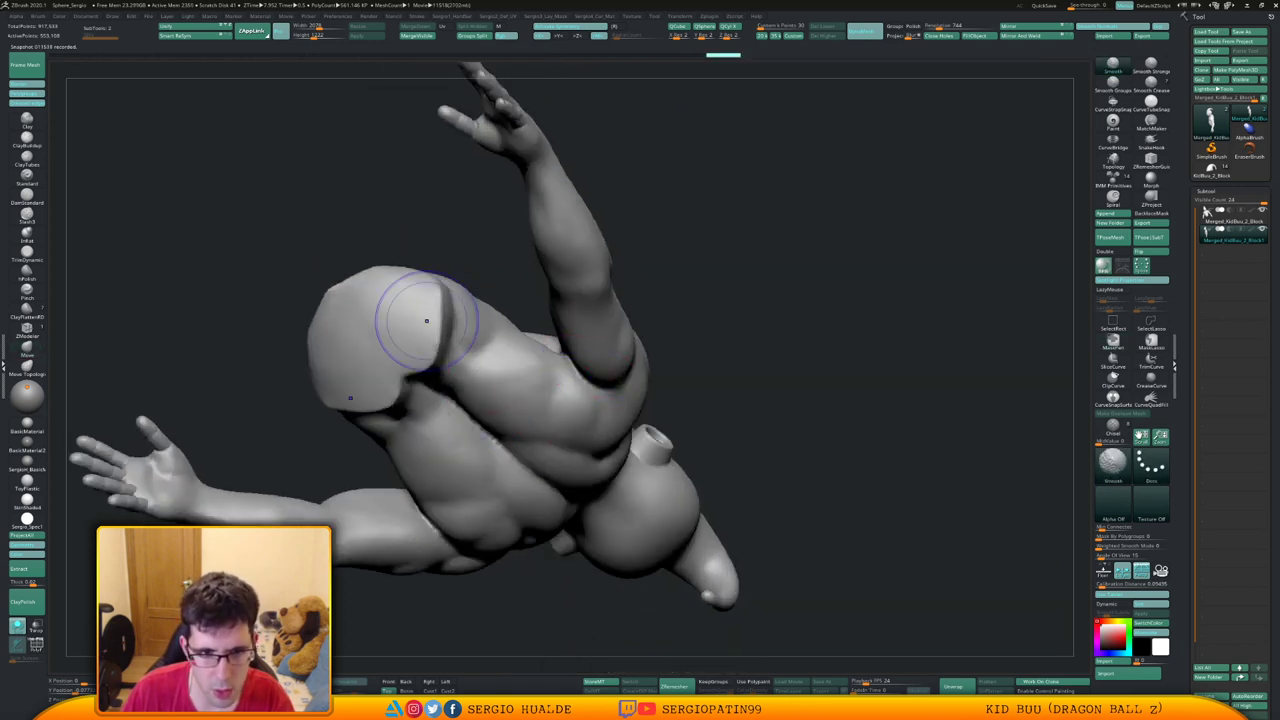
right_drag(386, 334, 440, 380)
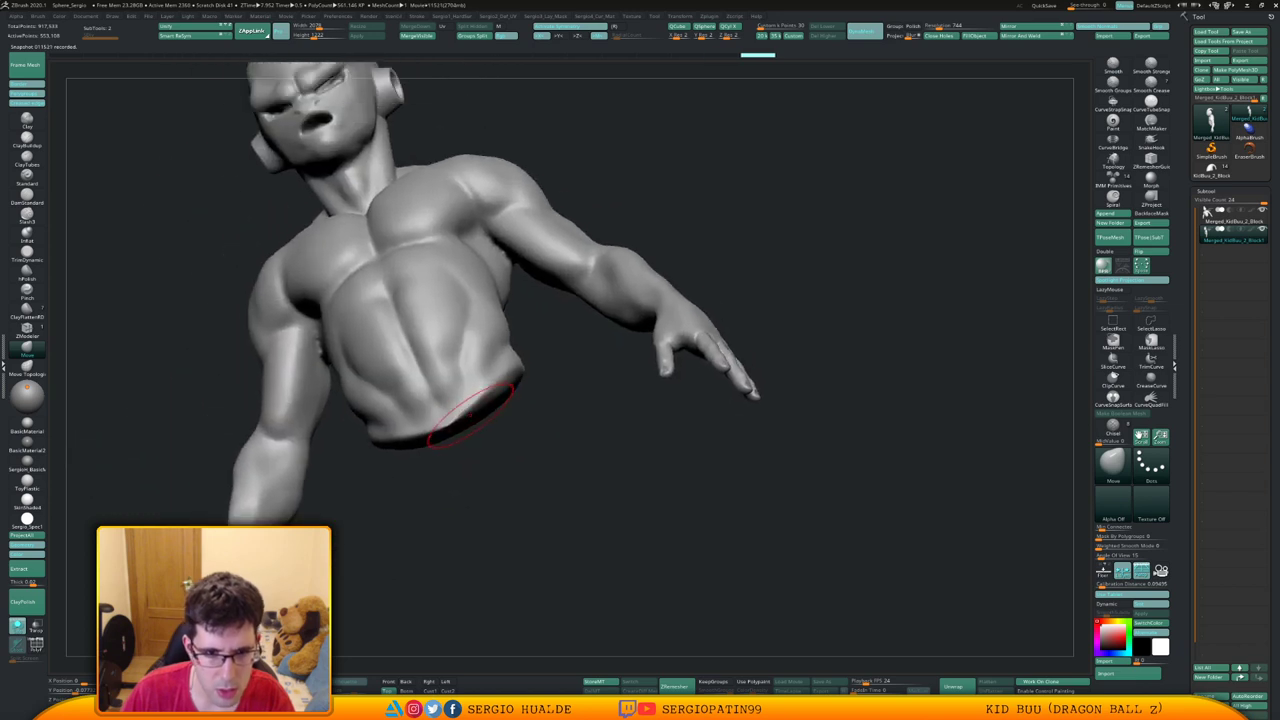
mouse_move(519, 390)
right_down()
mouse_move(439, 353)
mouse_move(573, 313)
mouse_move(612, 345)
mouse_move(589, 343)
right_up()
key(shift)
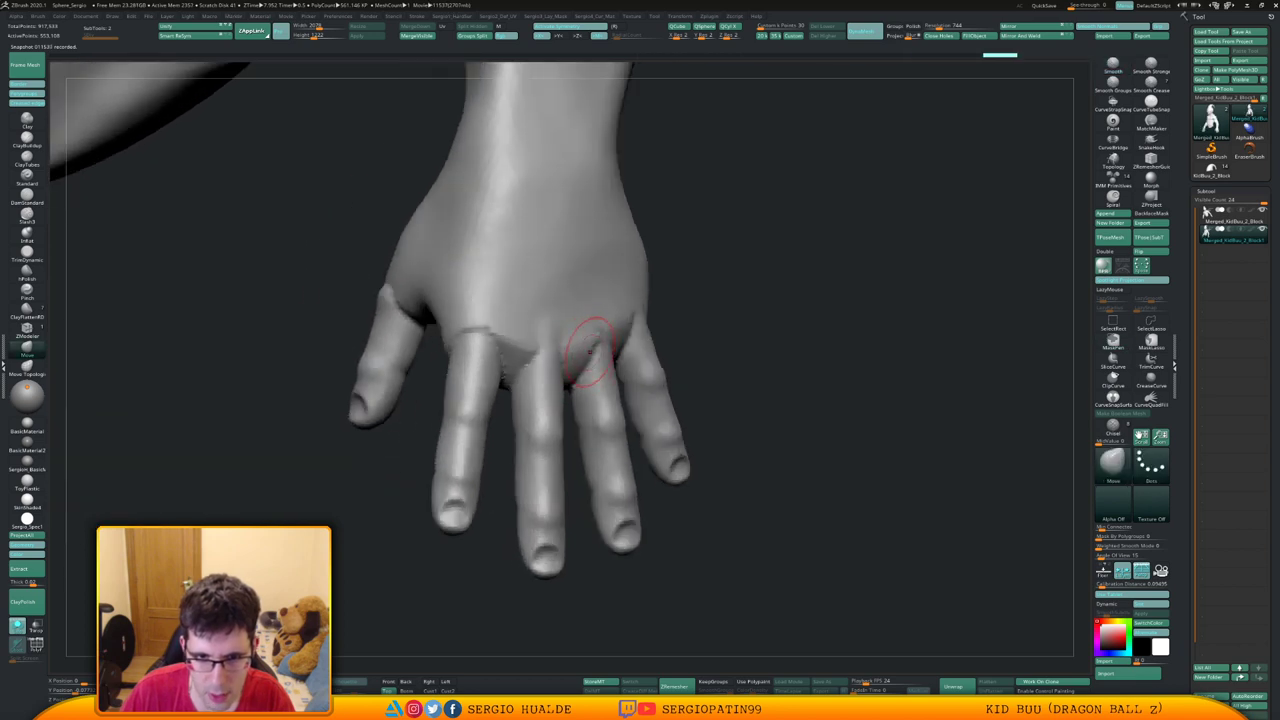
key(shift)
mouse_move(583, 334)
shift+mouse_down()
mouse_move(580, 351)
mouse_move(513, 362)
shift+mouse_up()
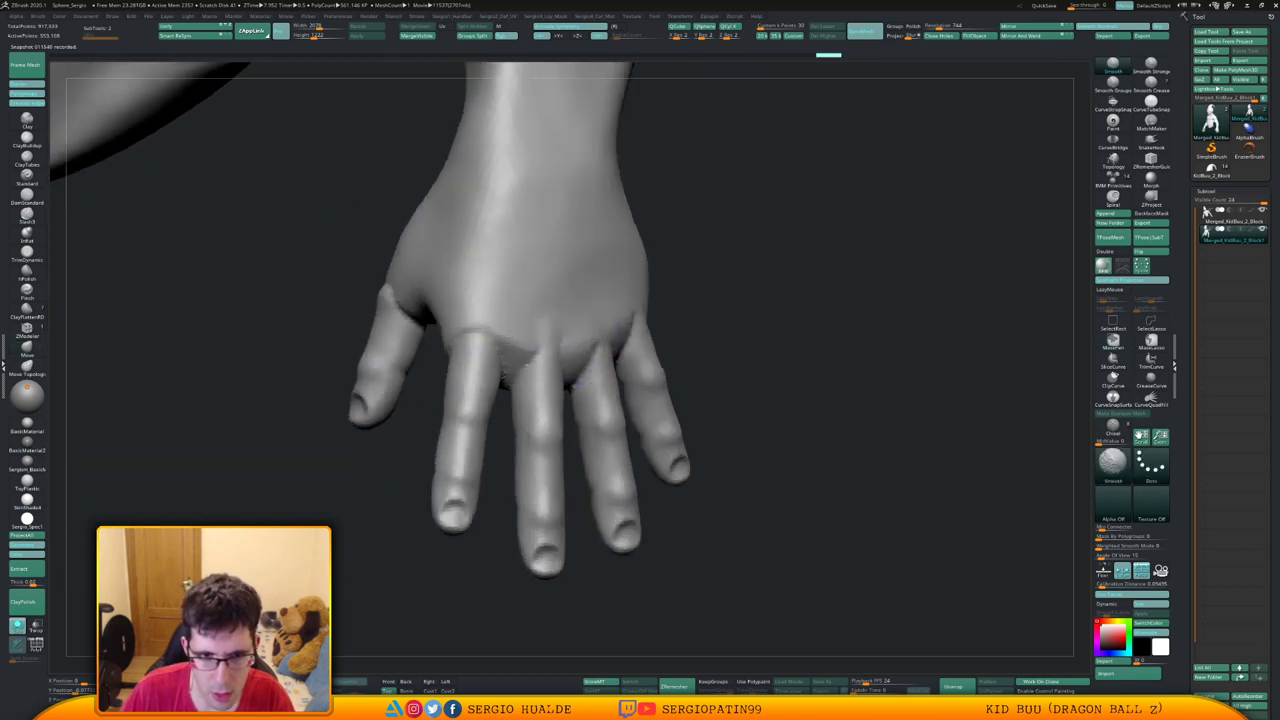
right_drag(440, 330, 516, 312)
mouse_move(426, 445)
ctrl+right_down()
mouse_move(430, 402)
mouse_move(440, 414)
mouse_move(410, 396)
mouse_move(394, 410)
ctrl+right_up()
shift+drag(530, 315, 545, 328)
right_drag(580, 395, 512, 410)
Try to retopologize the figure with ZRemesher and inspect the wireframe between the fingers of the hand
ctrl+right_drag(512, 410, 676, 625)
ctrl+right_drag(716, 172, 572, 247)
ctrl+right_drag(672, 370, 700, 236)
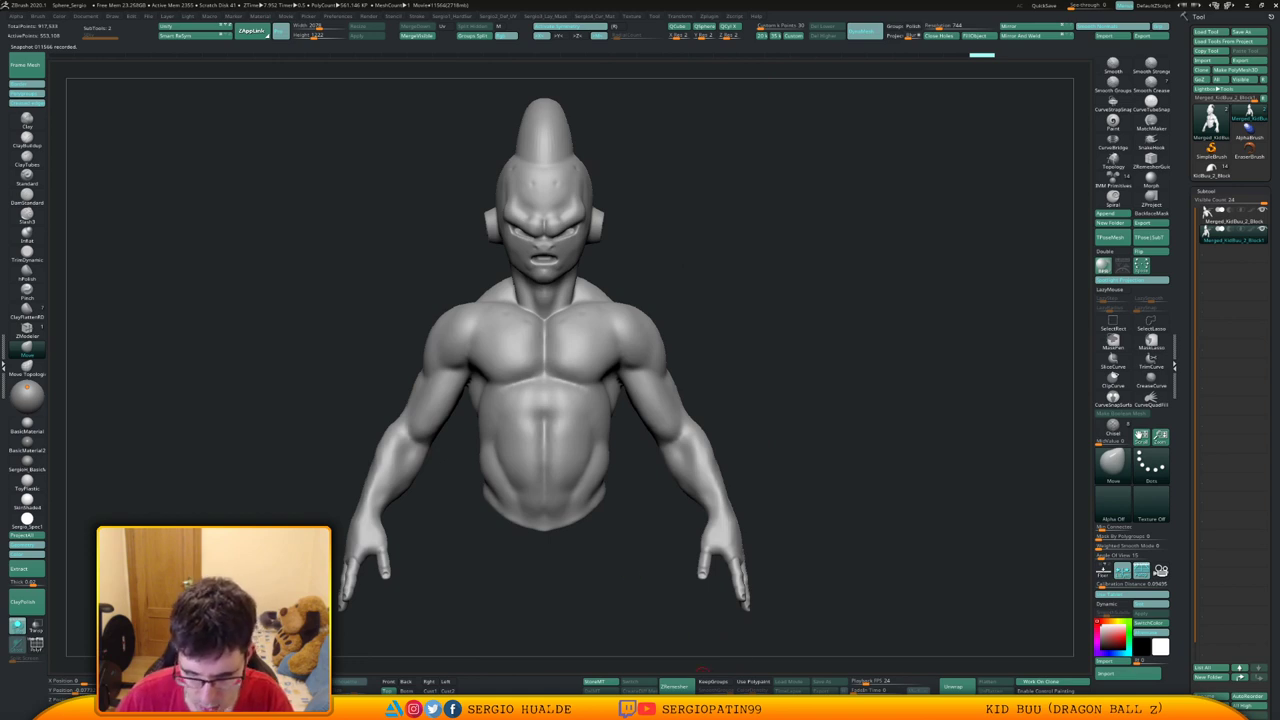
click(675, 686)
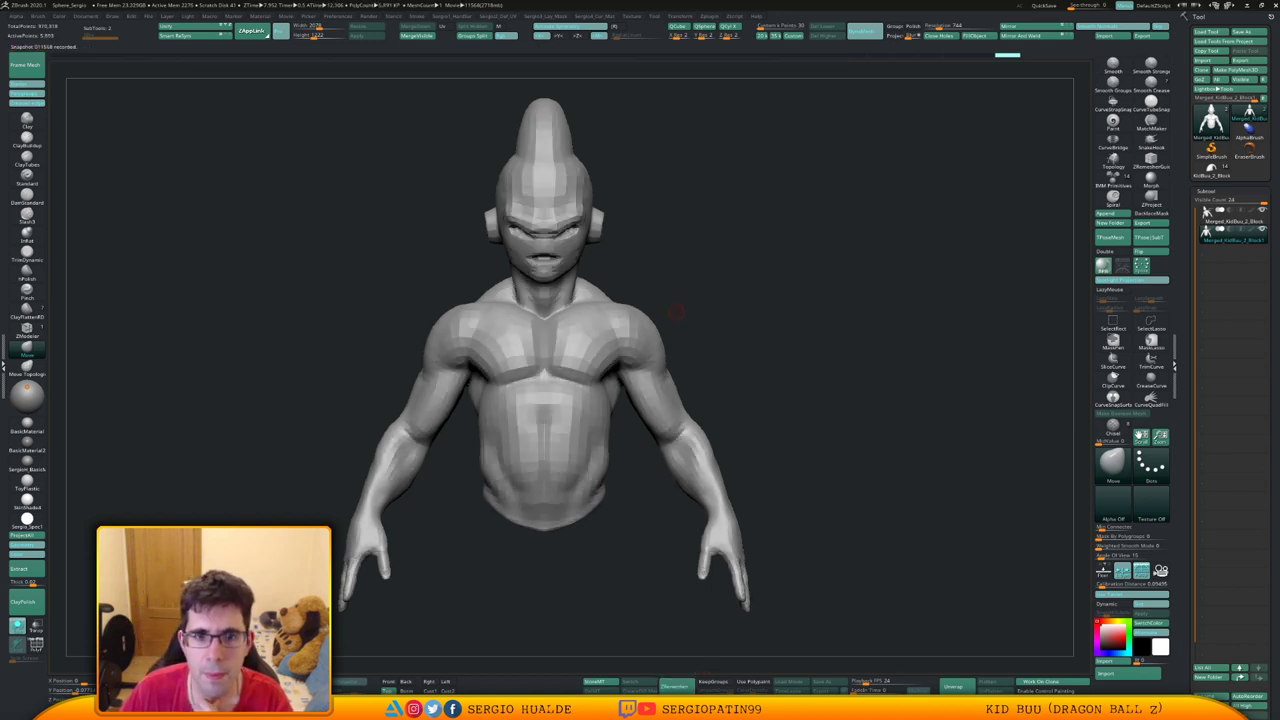
right_drag(710, 325, 640, 330)
key(shift+f)
alt+right_drag(728, 500, 590, 462)
right_drag(770, 560, 783, 440)
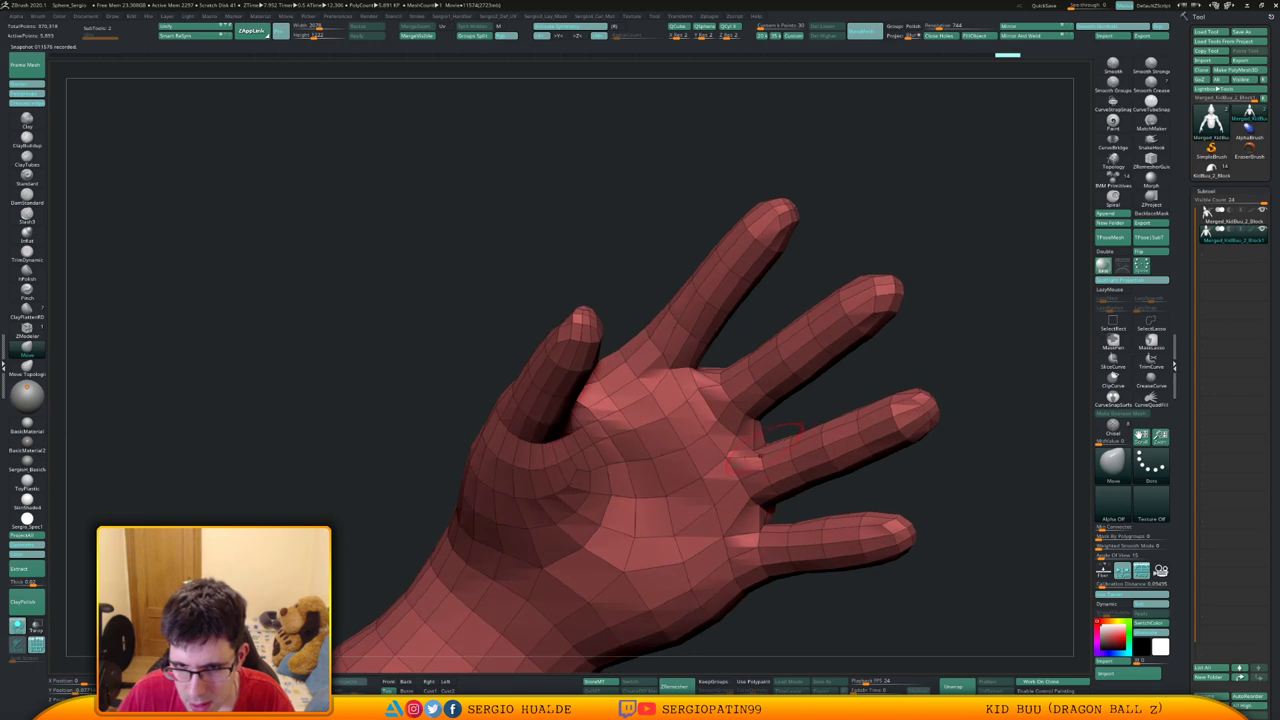
drag(764, 440, 750, 446)
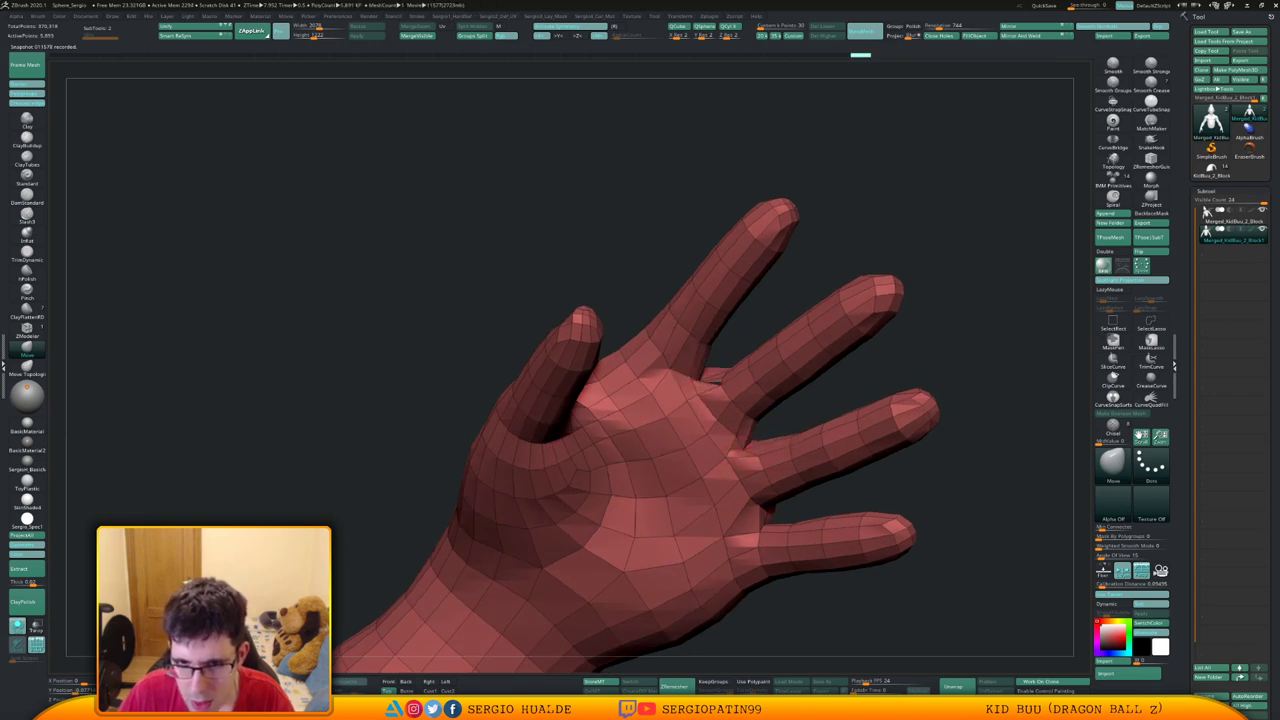
Undo the remesh and check the polygroups of the dense figure from the front
ctrl+right_drag(696, 393, 646, 132)
alt+right_drag(646, 180, 700, 480)
alt+right_drag(655, 350, 660, 320)
ctrl+right_drag(664, 408, 667, 381)
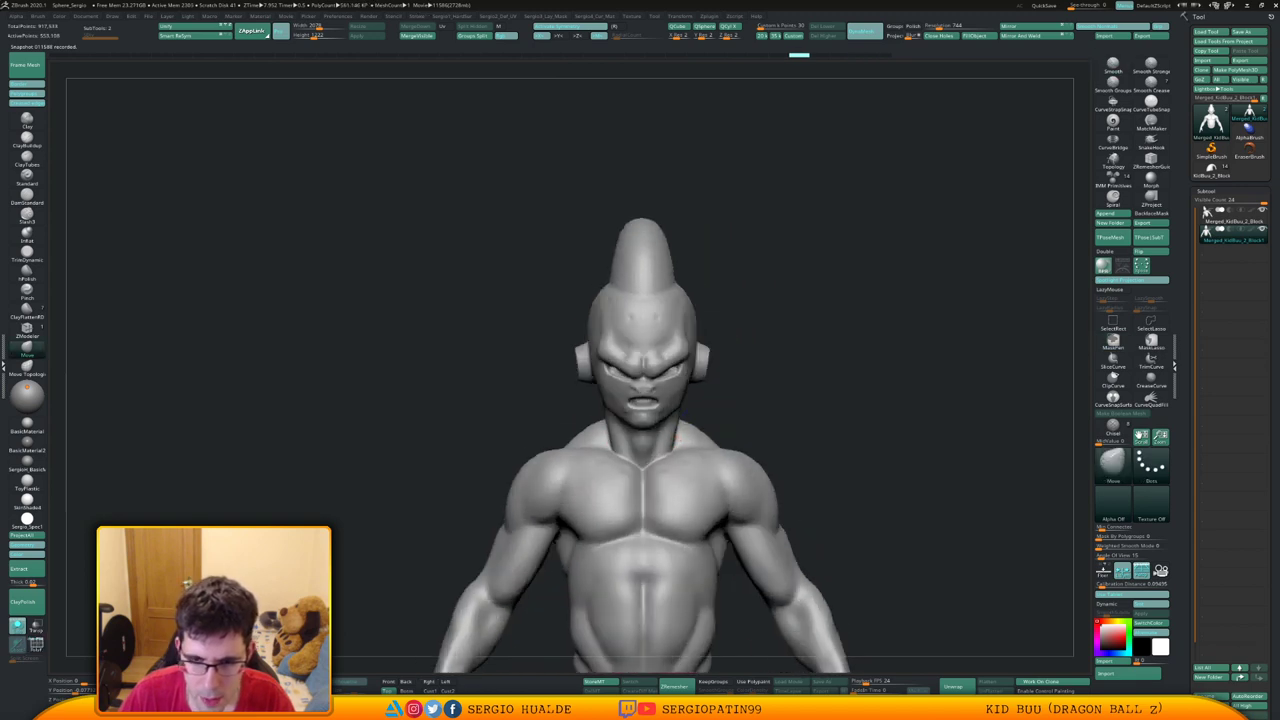
alt+right_drag(680, 437, 680, 341)
mouse_move(680, 341)
ctrl+right_down()
mouse_move(680, 380)
mouse_move(680, 290)
mouse_move(740, 349)
ctrl+right_up()
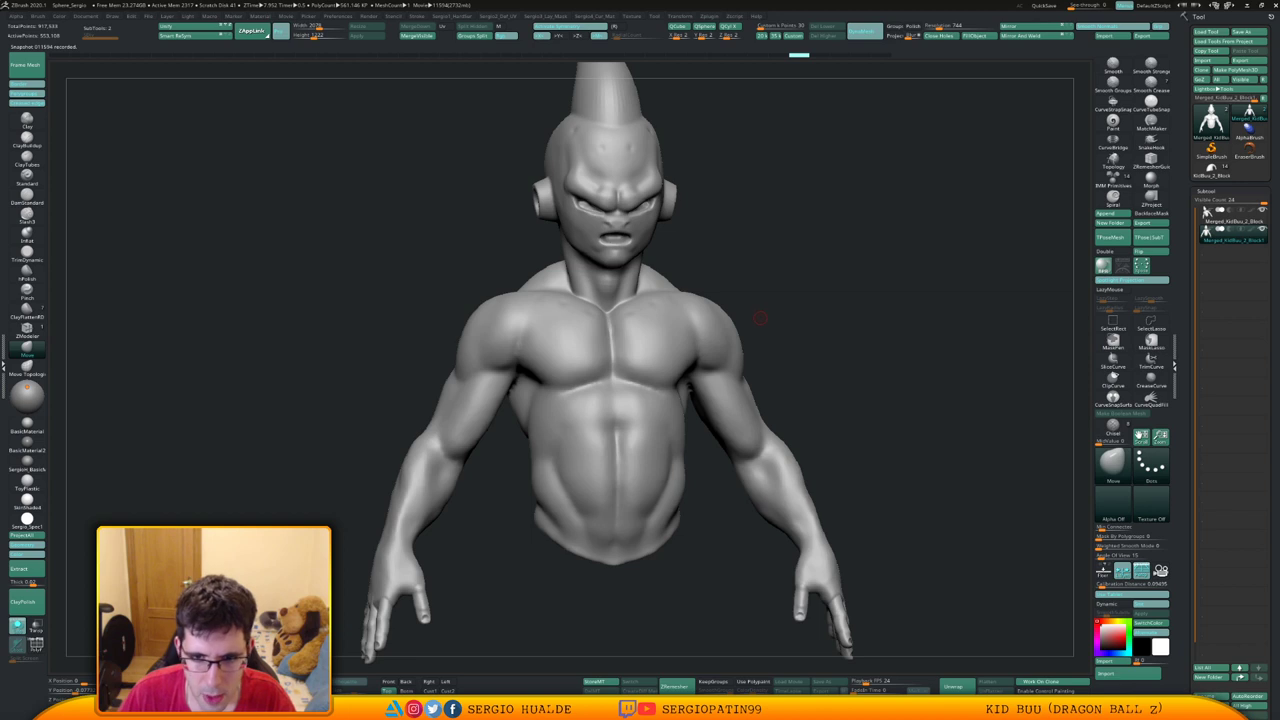
key(shift+f)
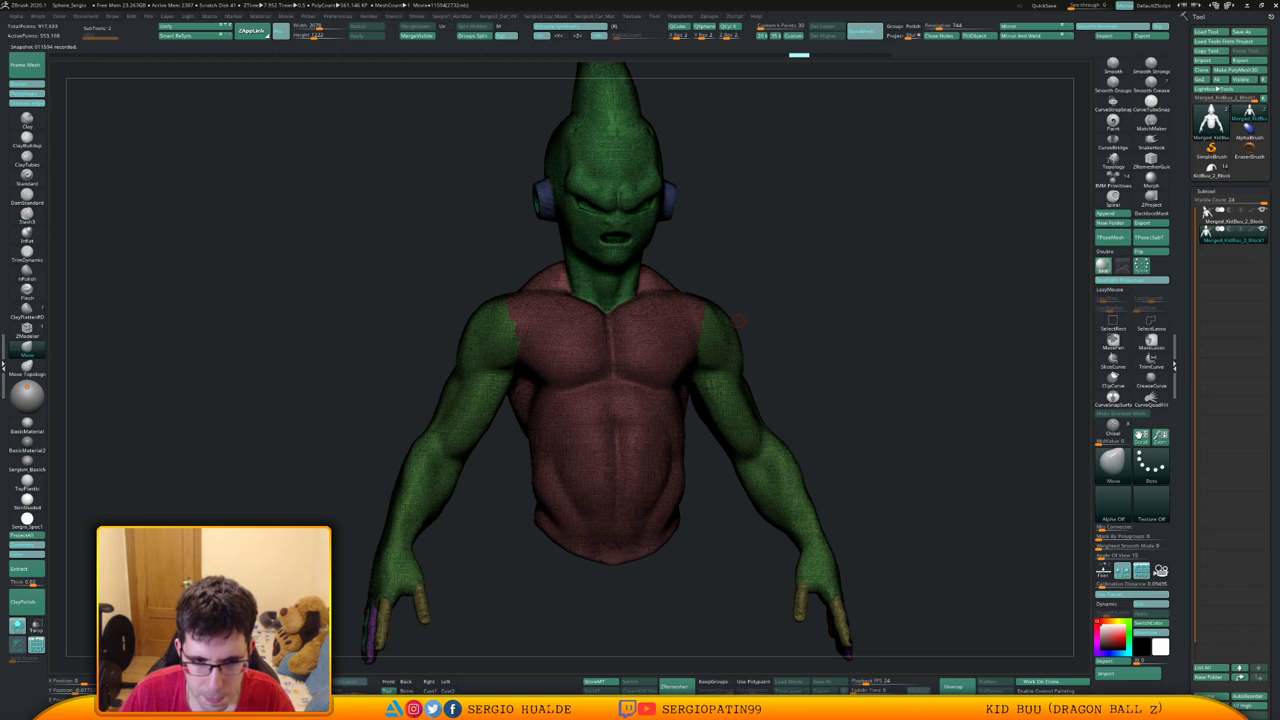
key(shift+f)
right_drag(740, 321, 755, 310)
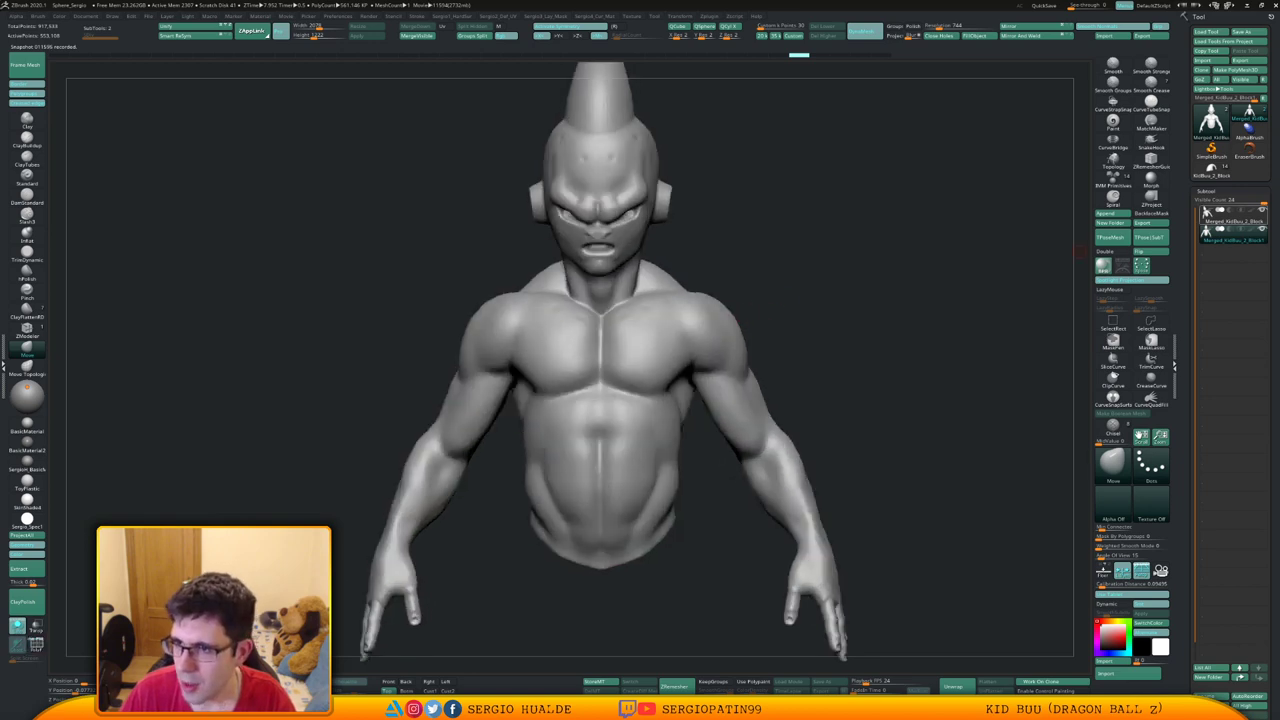
Open the ZRemesher geometry settings, enable polypaint-driven density and choose the Standard brush
click(1207, 191)
click(1209, 203)
click(1207, 299)
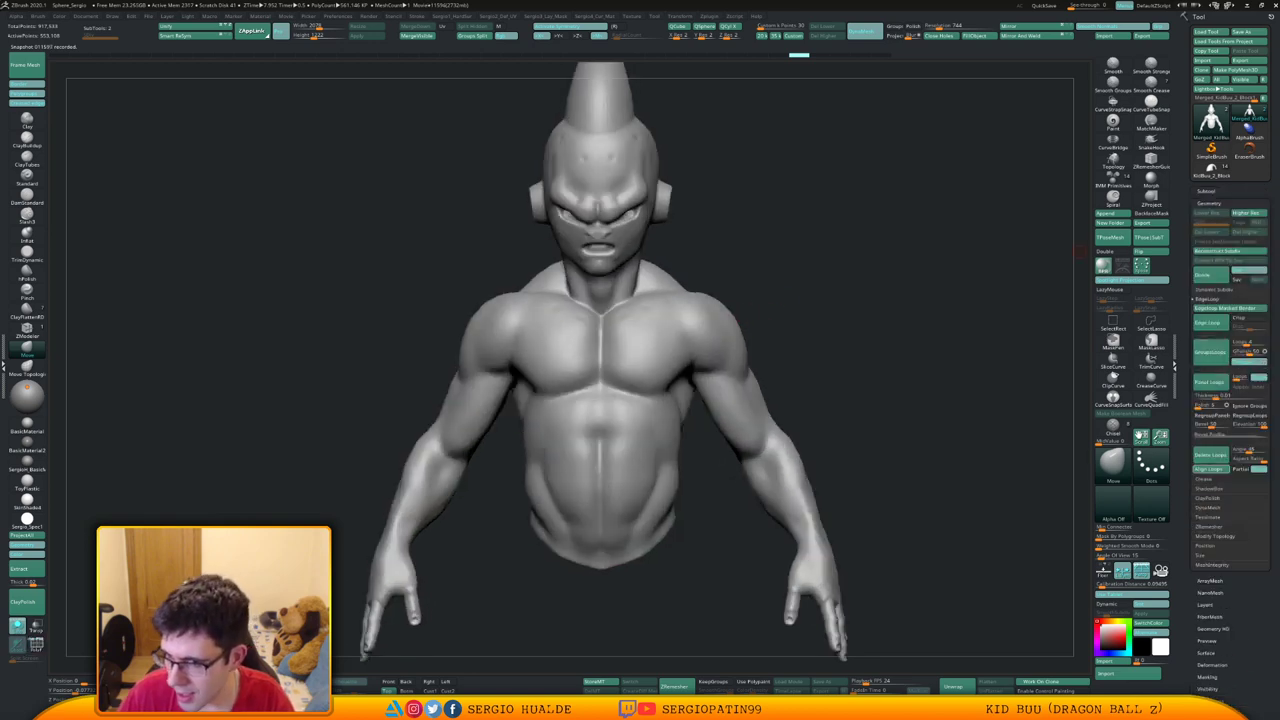
click(1209, 526)
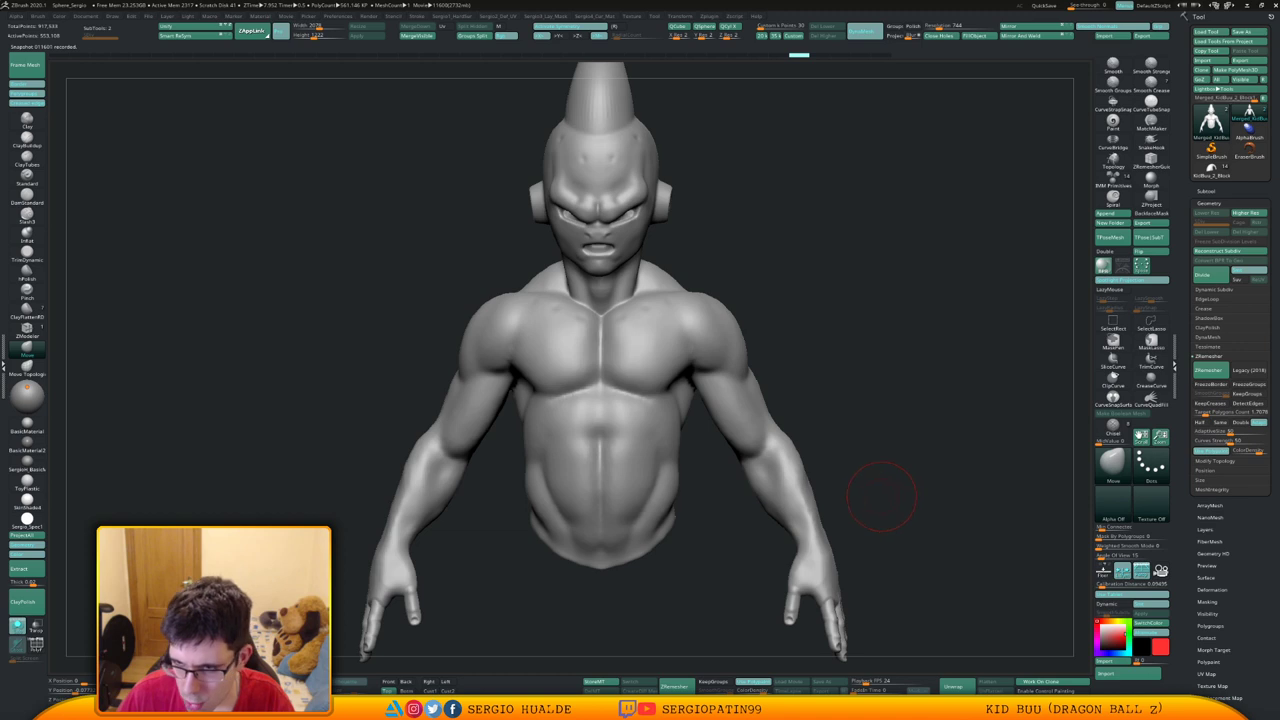
key(b)
key(s)
key(t)
Fill the whole figure with white polypaint and raise the ZRemesher colour density so the paint colour becomes red
mouse_move(892, 503)
mouse_down()
mouse_move(745, 520)
mouse_move(755, 415)
mouse_up()
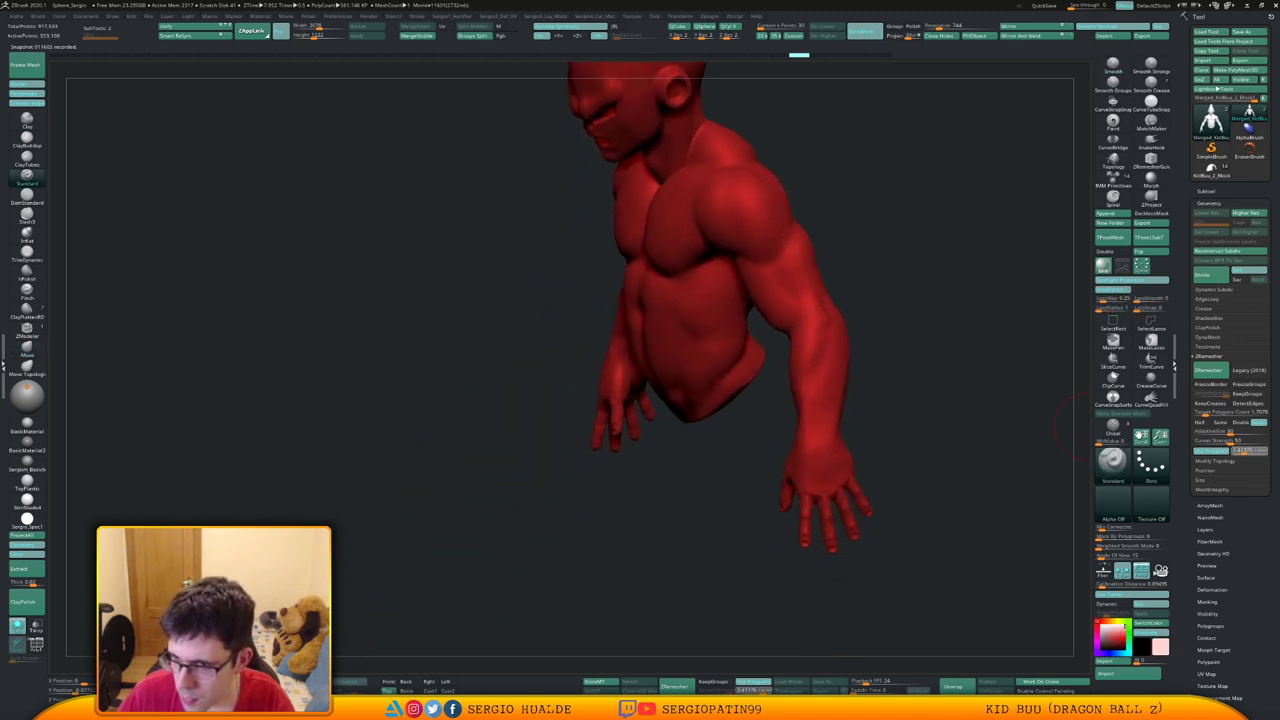
click(1242, 451)
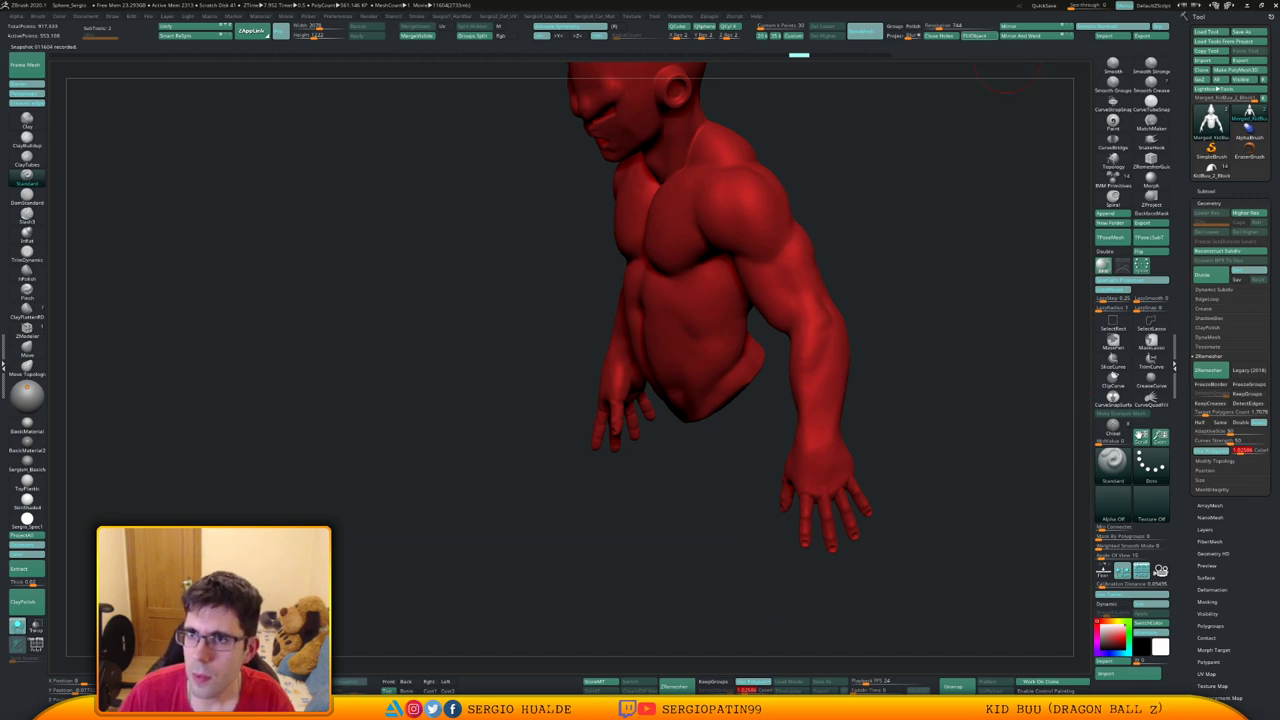
click(1245, 451)
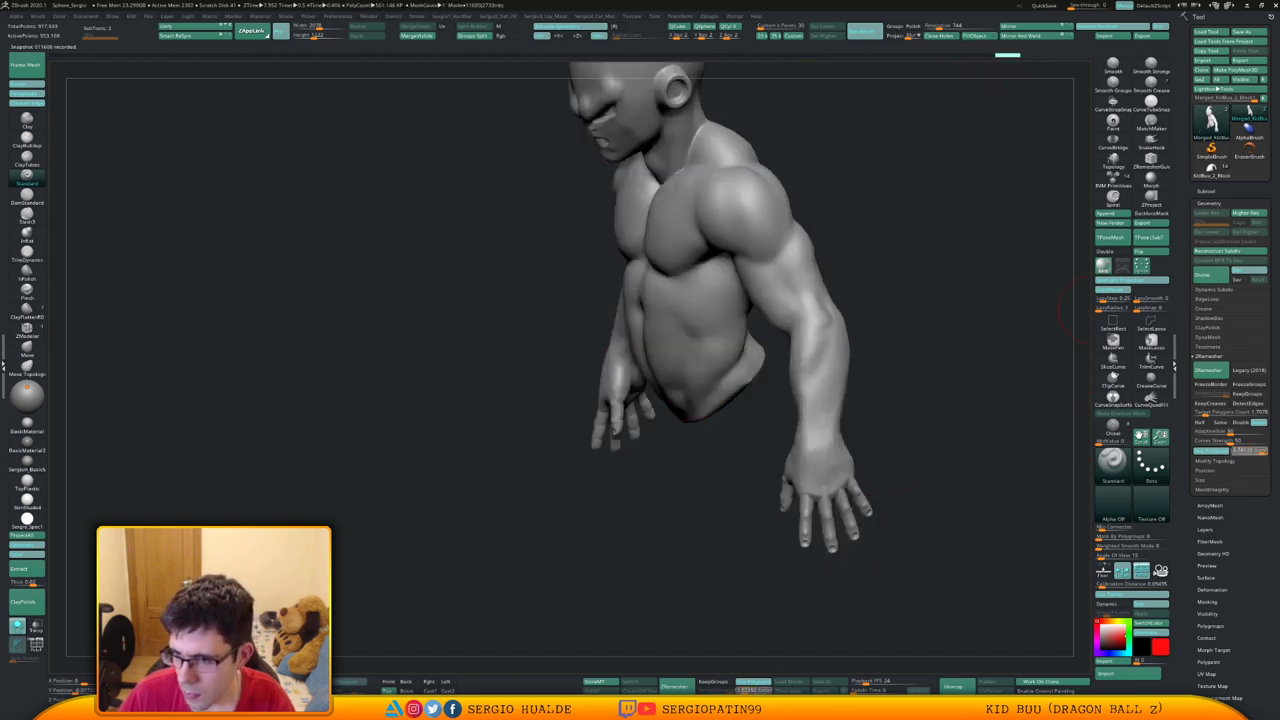
Paint both hands and wrists red to mark them for a higher polygon density
drag(828, 462, 830, 488)
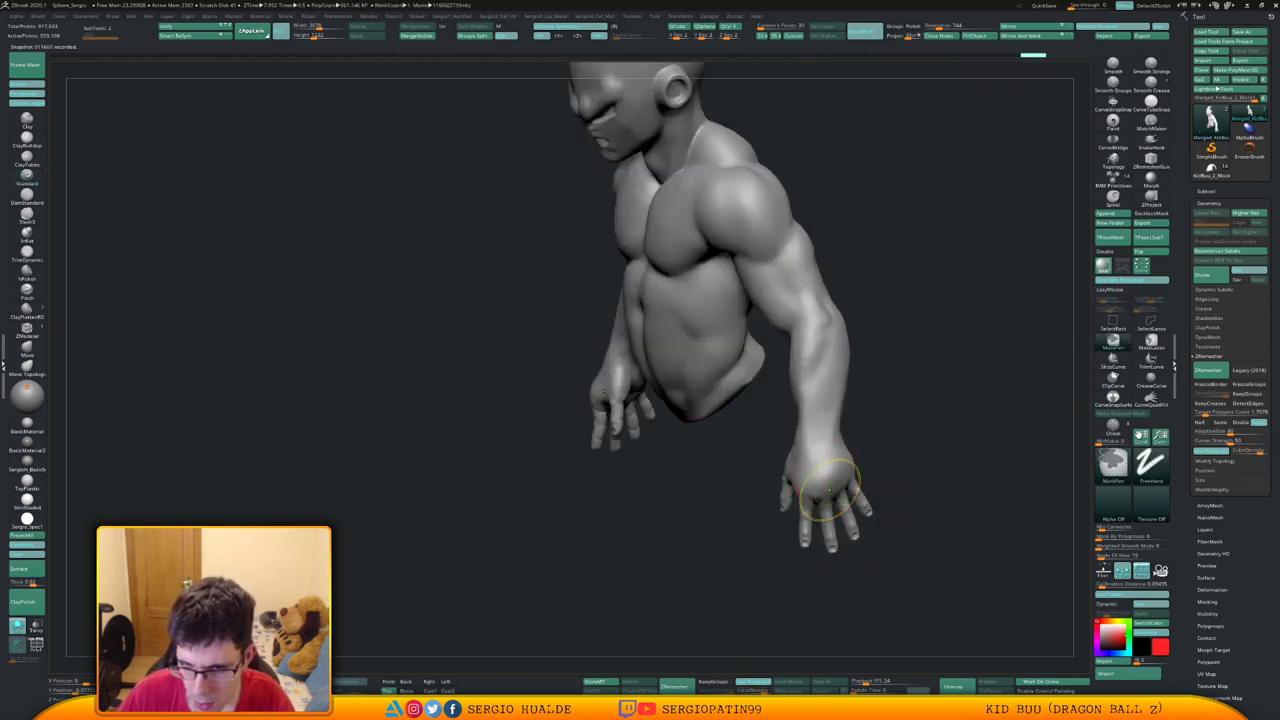
key(space)
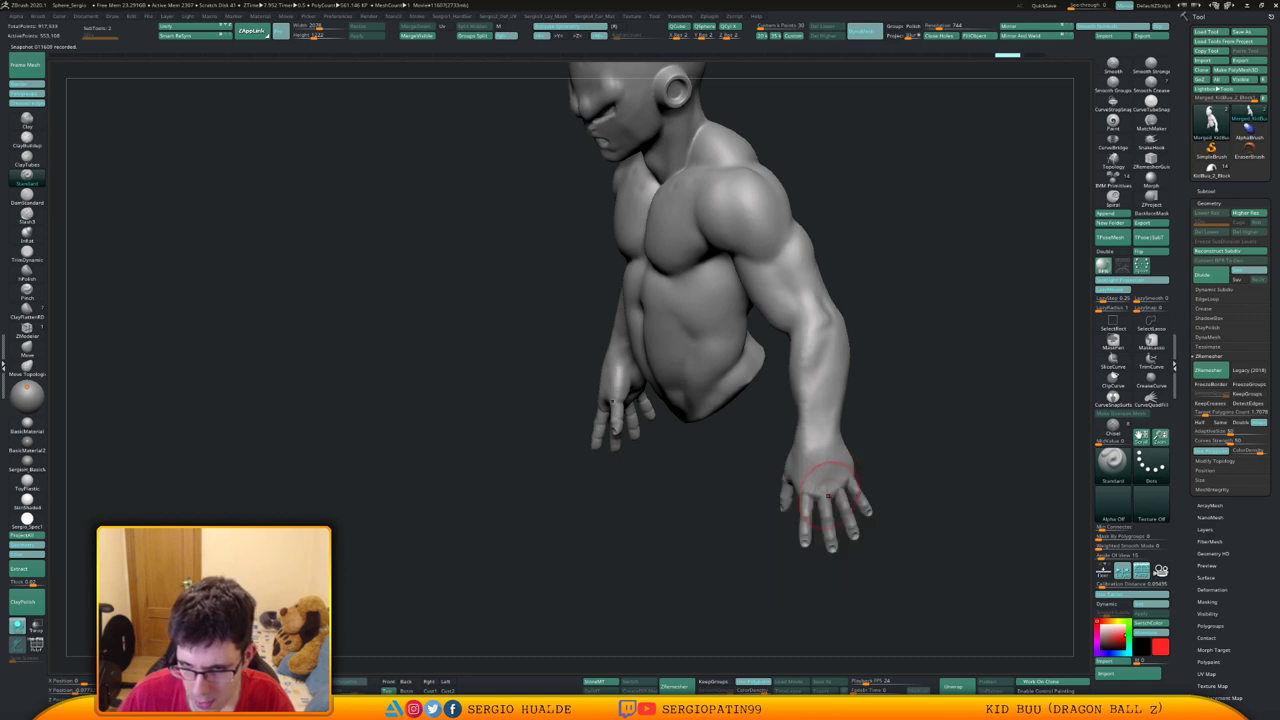
mouse_move(825, 440)
mouse_down()
mouse_move(805, 500)
mouse_move(816, 440)
mouse_up()
mouse_move(885, 450)
mouse_down()
mouse_move(960, 470)
mouse_move(1030, 450)
mouse_up()
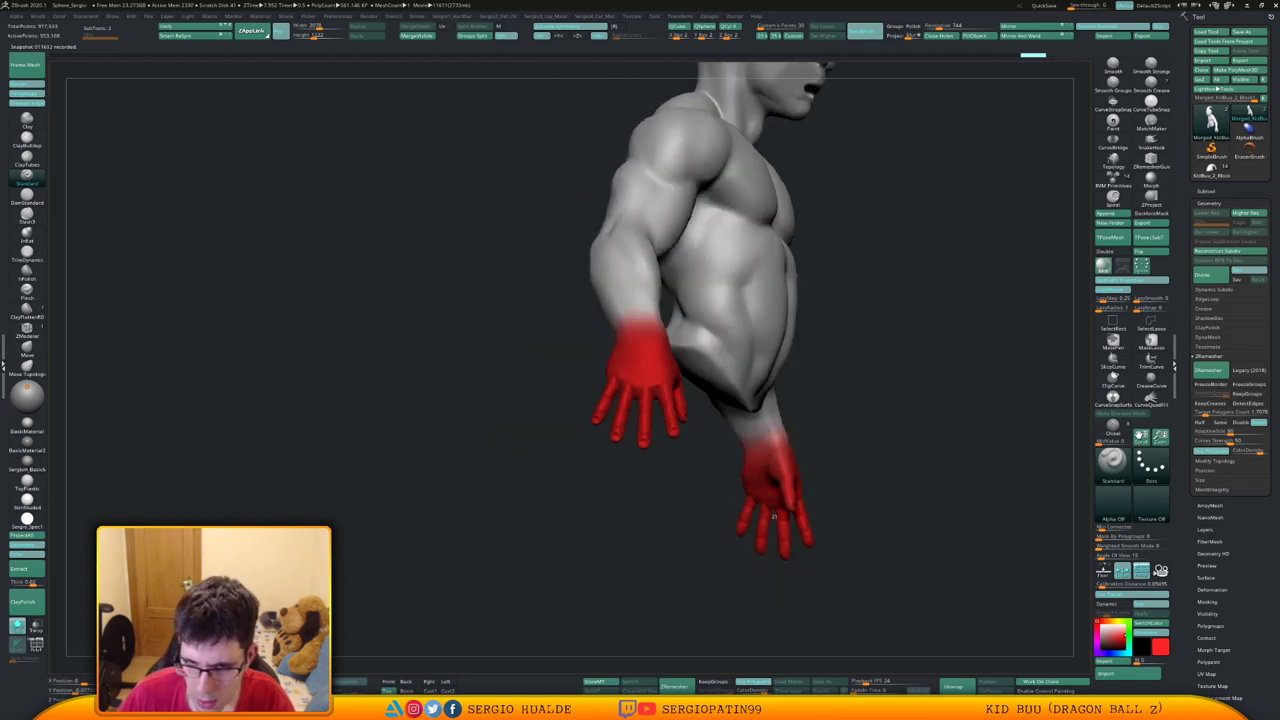
drag(770, 450, 764, 428)
drag(880, 493, 803, 523)
Paint the whole face red, covering the eyes, nose, mouth and cheeks
alt+drag(803, 400, 886, 565)
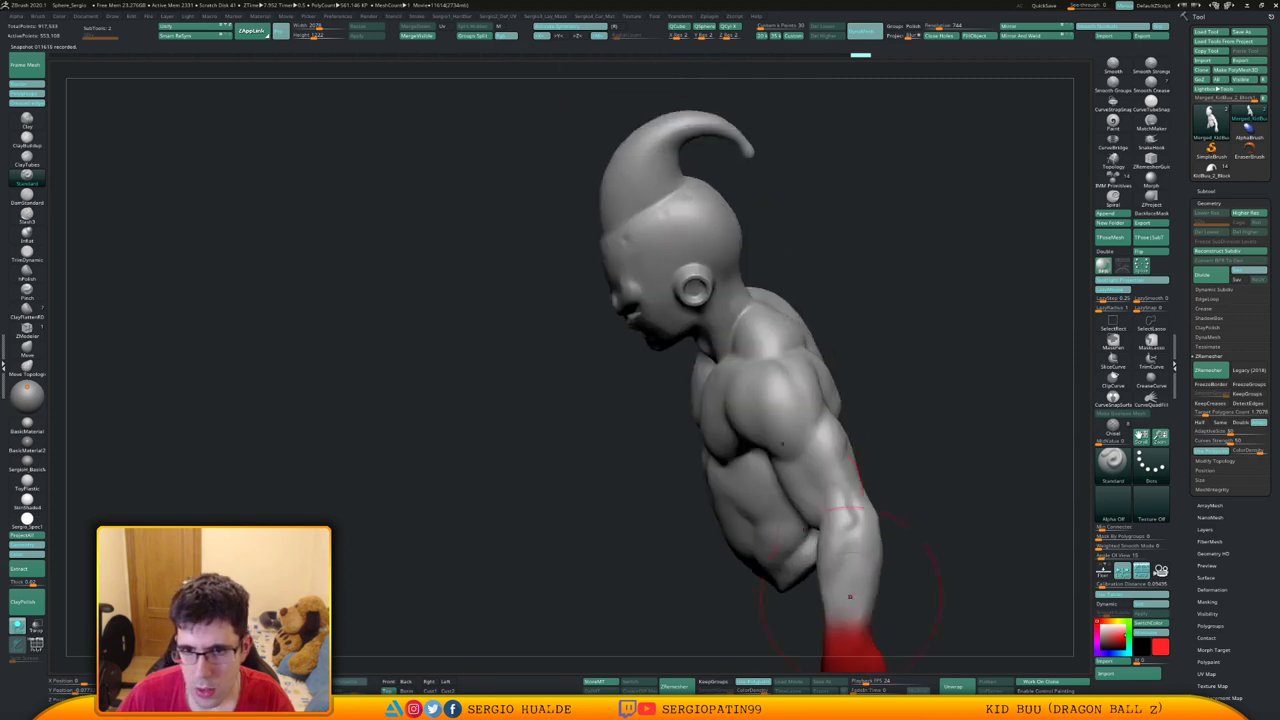
drag(886, 450, 960, 440)
alt+drag(745, 365, 785, 495)
drag(785, 495, 815, 500)
alt+drag(815, 440, 820, 515)
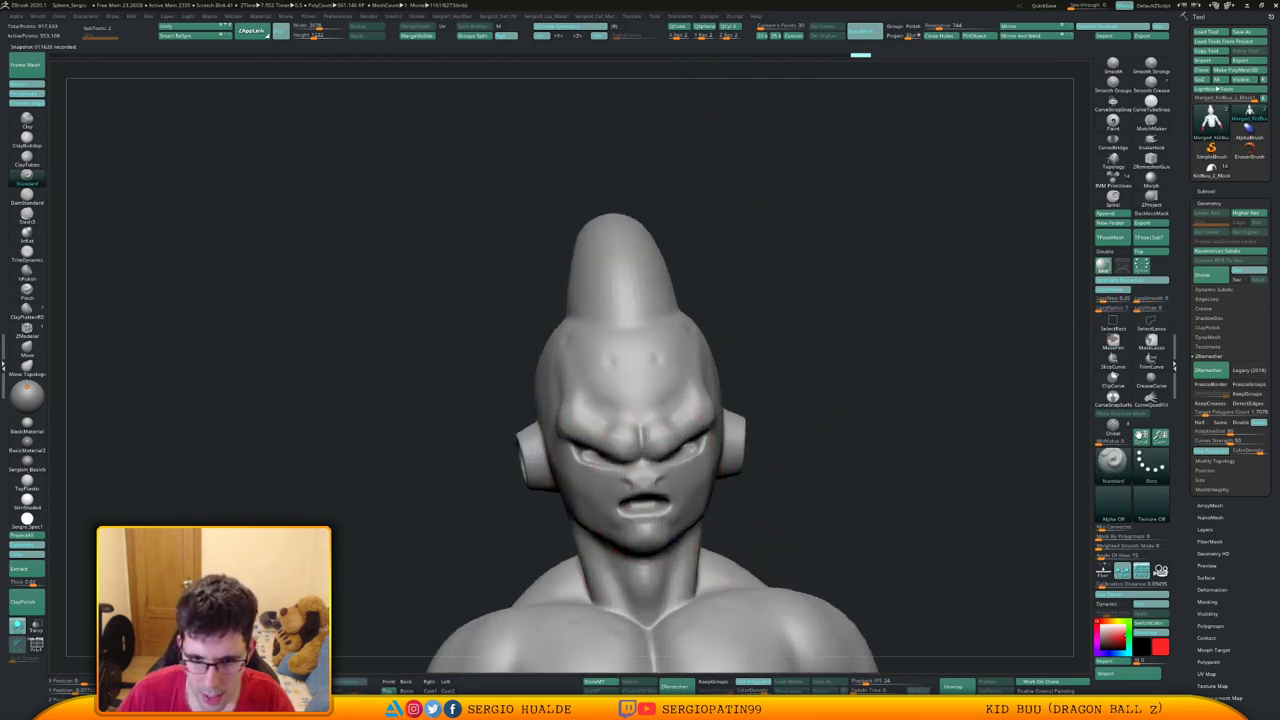
drag(860, 460, 800, 425)
mouse_move(660, 480)
mouse_down()
mouse_move(664, 492)
mouse_move(682, 443)
mouse_move(620, 430)
mouse_move(660, 390)
mouse_move(655, 535)
mouse_move(686, 497)
mouse_up()
drag(860, 470, 810, 395)
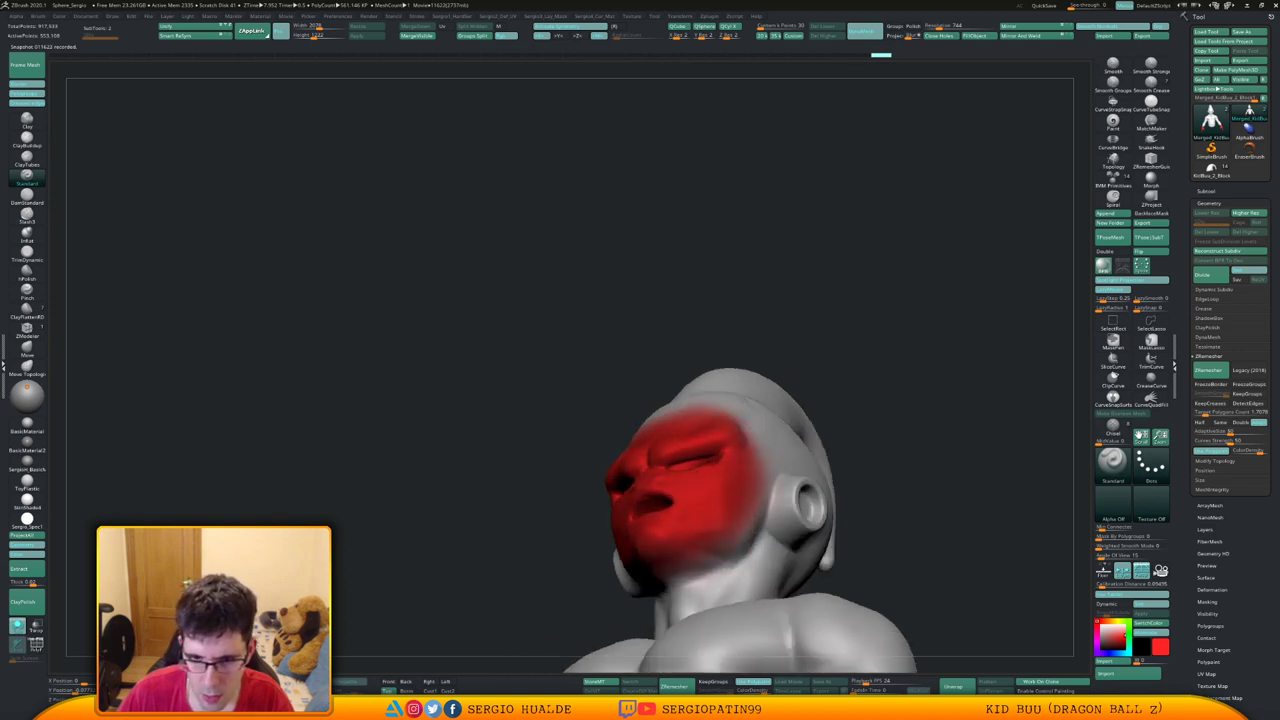
drag(590, 450, 635, 475)
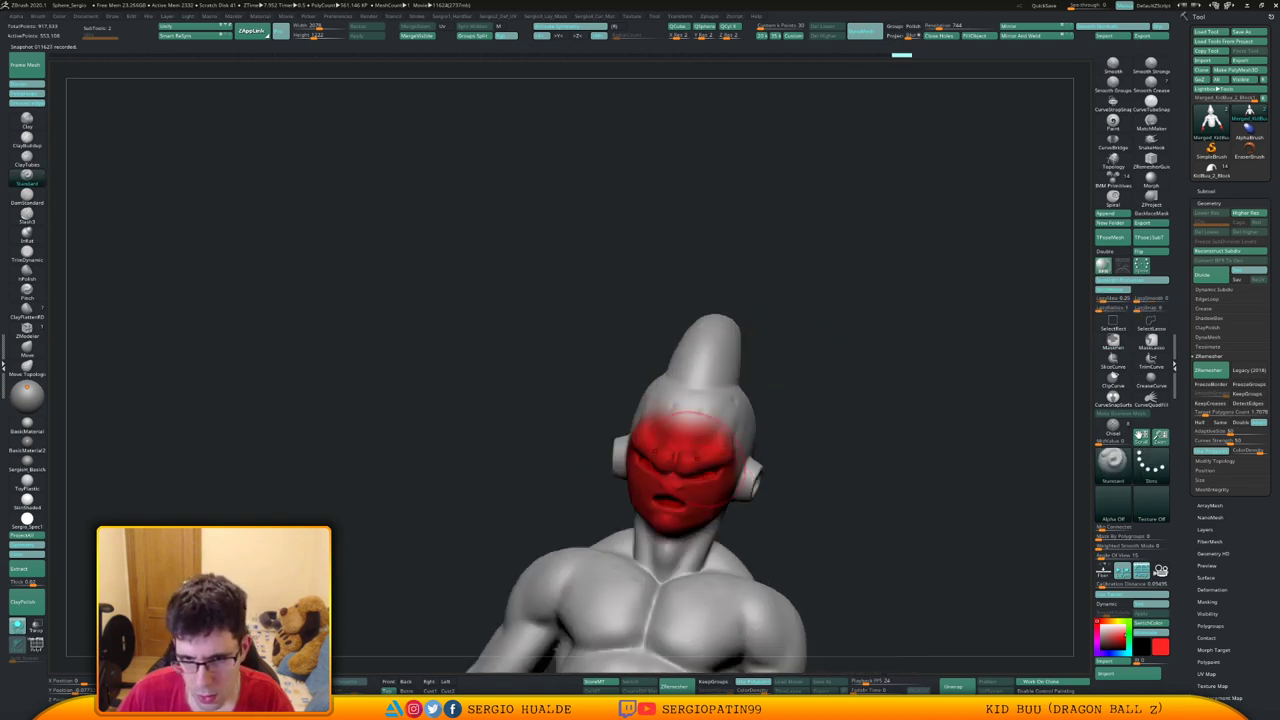
Extend the red density paint softly over the forehead and the front of the neck
mouse_move(685, 425)
mouse_down()
mouse_move(700, 398)
mouse_move(675, 405)
mouse_up()
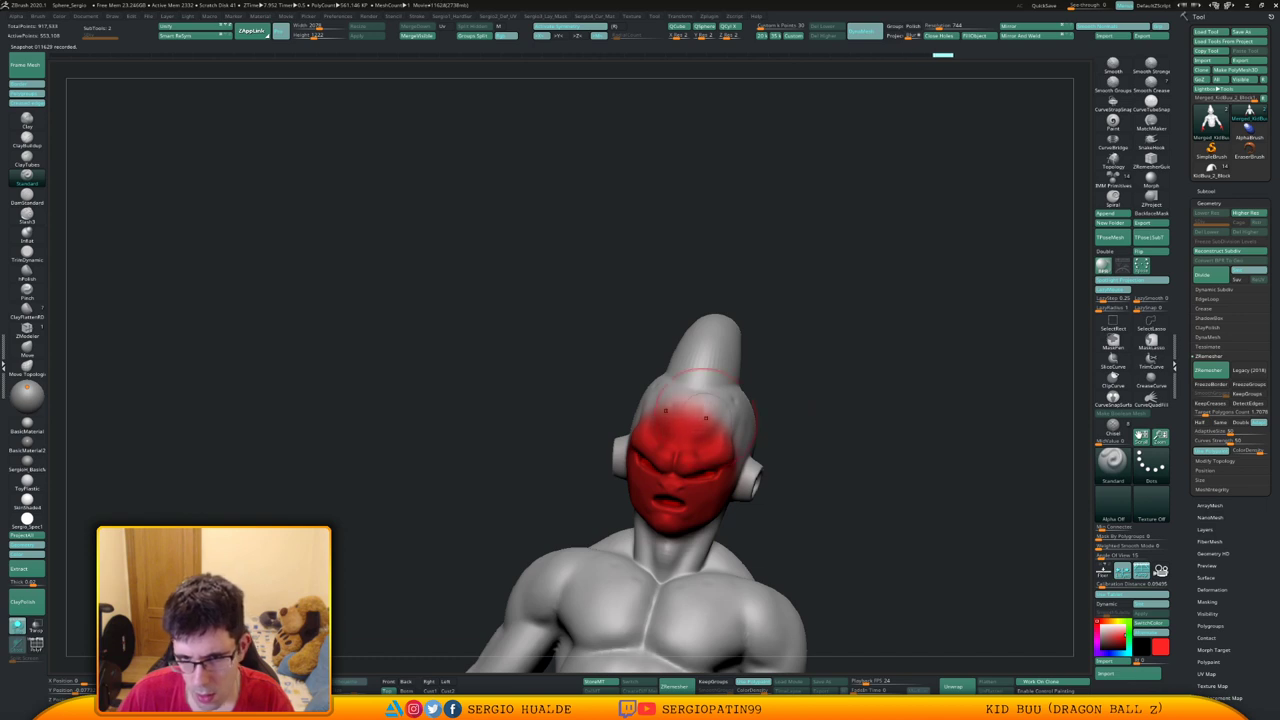
right_drag(706, 418, 680, 475)
ctrl+right_drag(680, 475, 676, 295)
right_drag(735, 370, 712, 355)
mouse_move(712, 355)
ctrl+right_down()
mouse_move(716, 458)
mouse_move(748, 440)
ctrl+right_up()
mouse_move(700, 456)
mouse_down()
mouse_move(742, 408)
mouse_move(696, 450)
mouse_move(765, 438)
mouse_move(712, 455)
mouse_up()
drag(760, 336, 728, 256)
right_drag(842, 320, 811, 337)
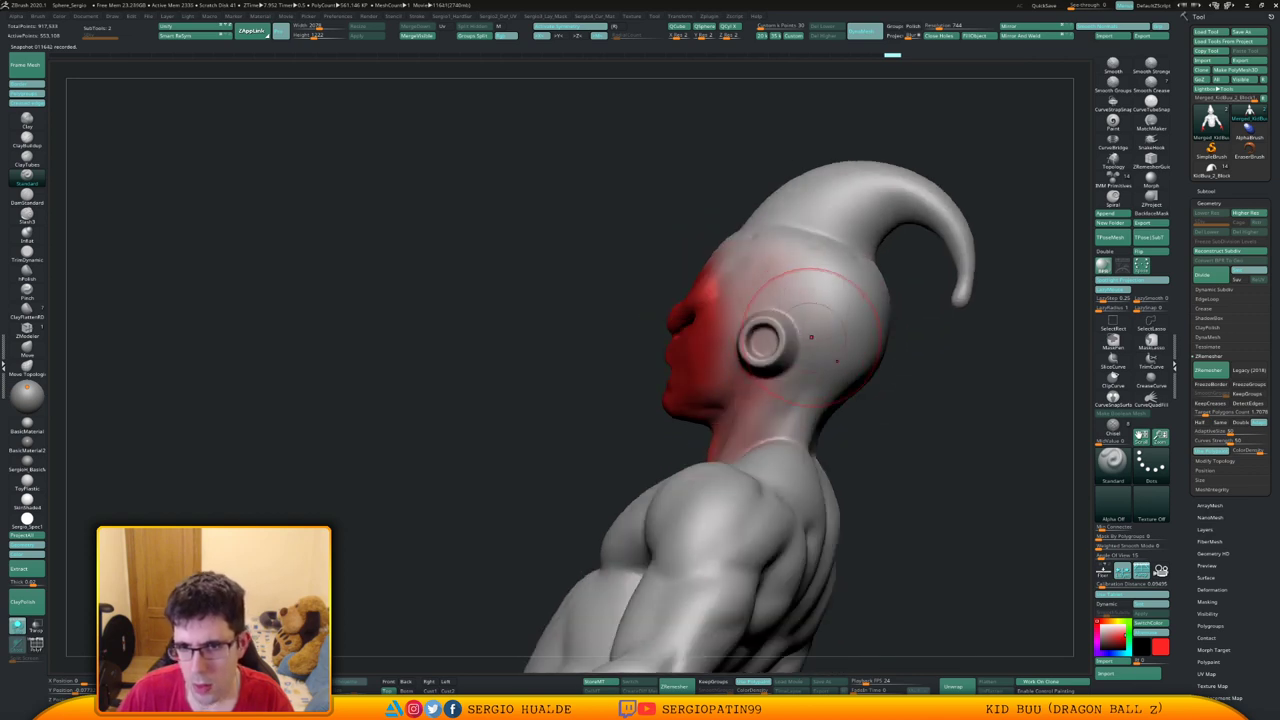
Extend the soft red density paint over the ear, the side of the head and the upper forehead
mouse_move(802, 290)
mouse_down()
mouse_move(772, 346)
mouse_move(792, 430)
mouse_move(784, 474)
mouse_up()
right_drag(784, 474, 832, 462)
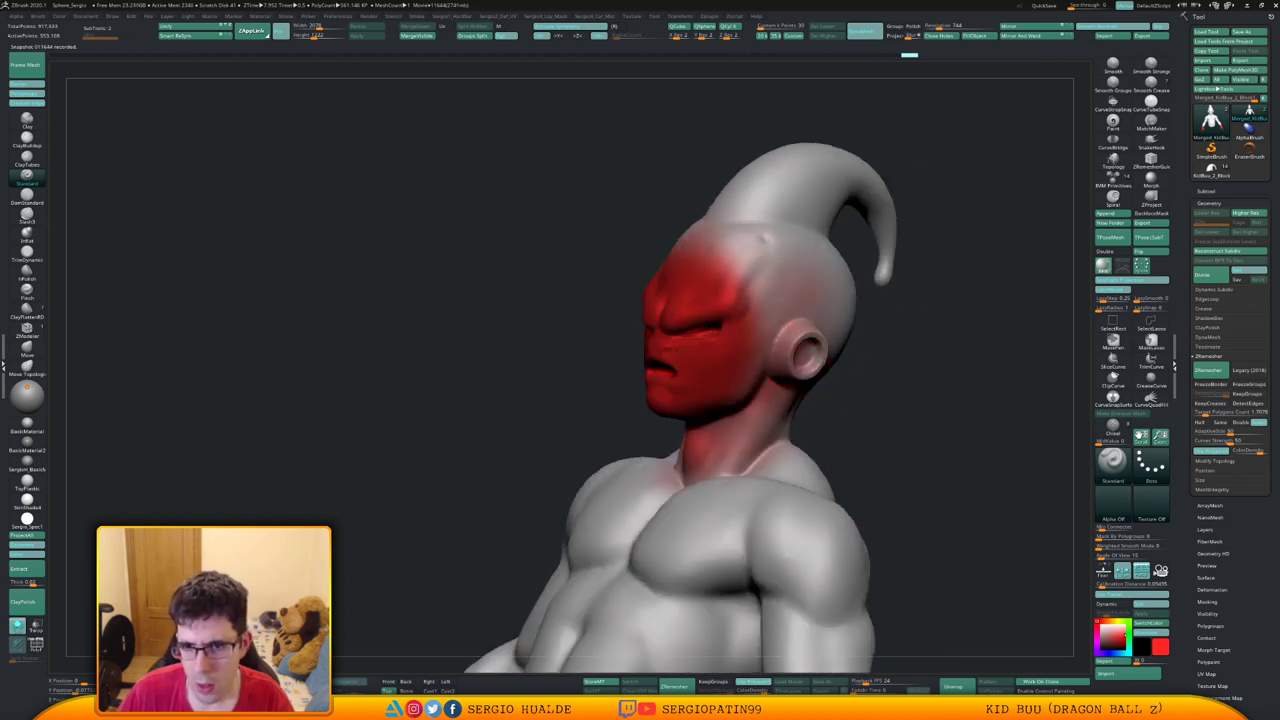
mouse_move(784, 332)
mouse_down()
mouse_move(760, 268)
mouse_move(773, 237)
mouse_move(743, 252)
mouse_up()
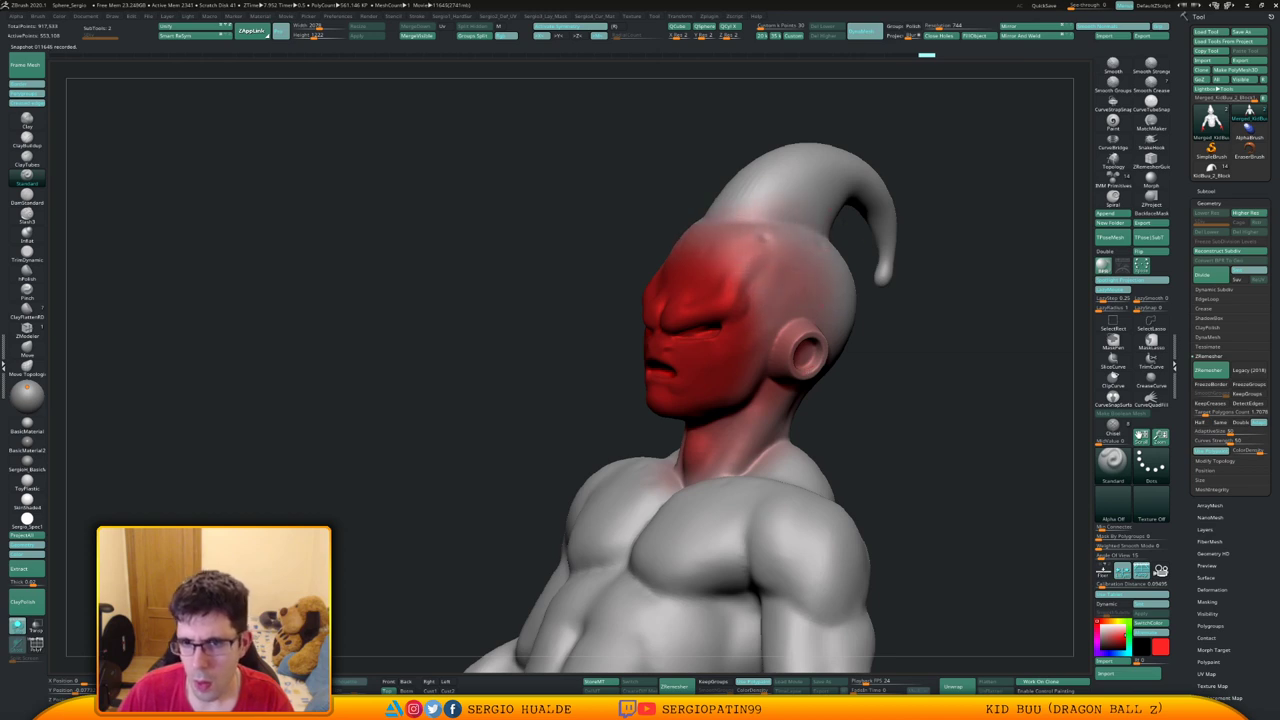
Remesh the whole painted figure with ZRemesher and display its polygon wireframe
alt+drag(420, 560, 388, 530)
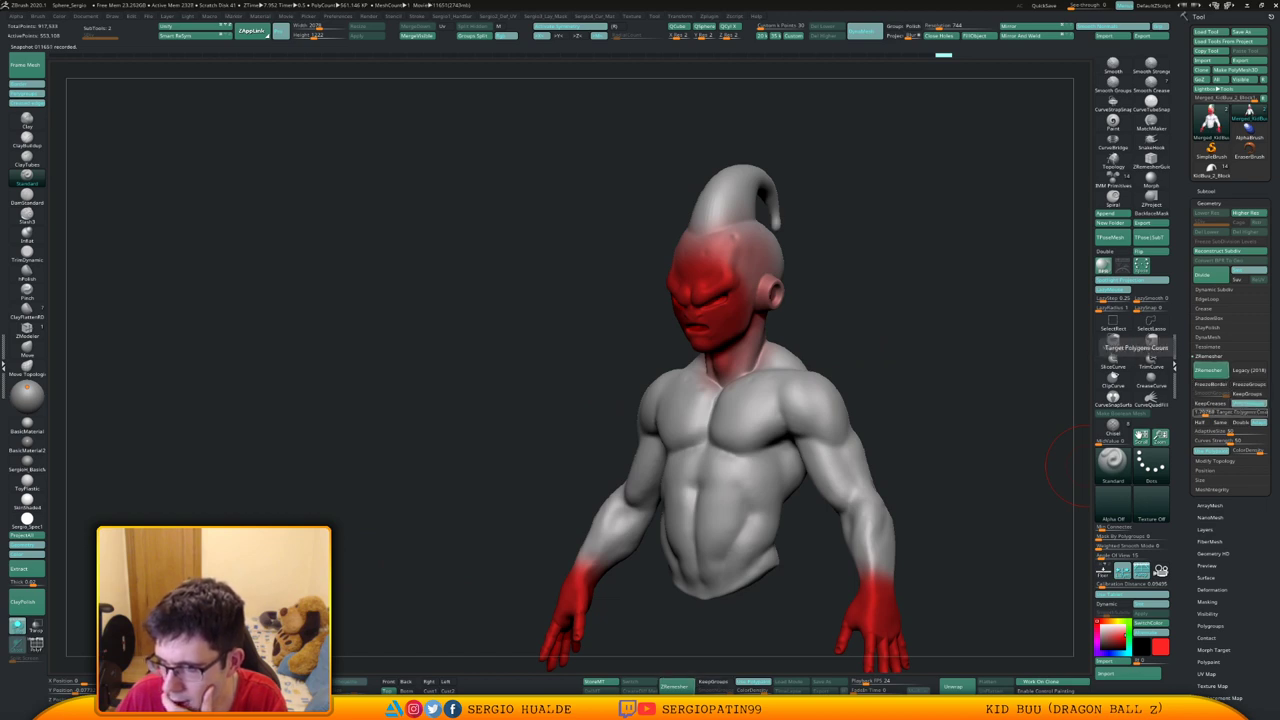
click(1208, 370)
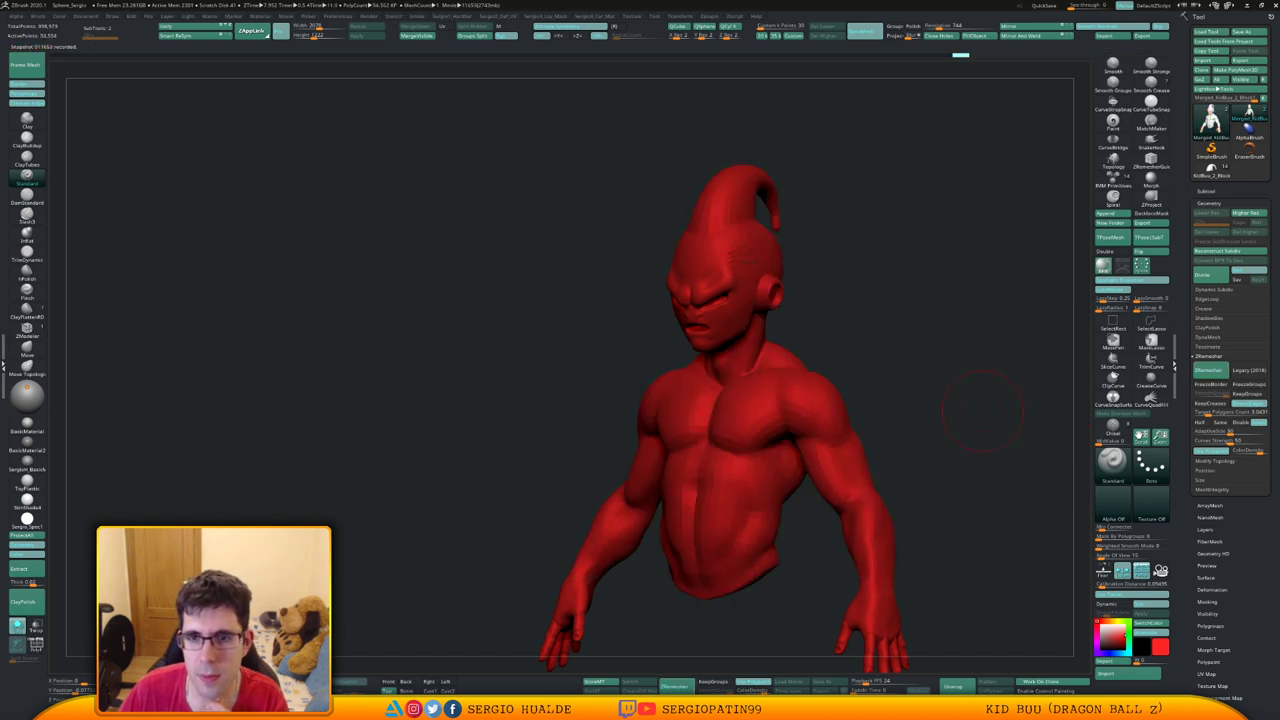
key(shift+f)
ctrl+right_drag(726, 255, 720, 400)
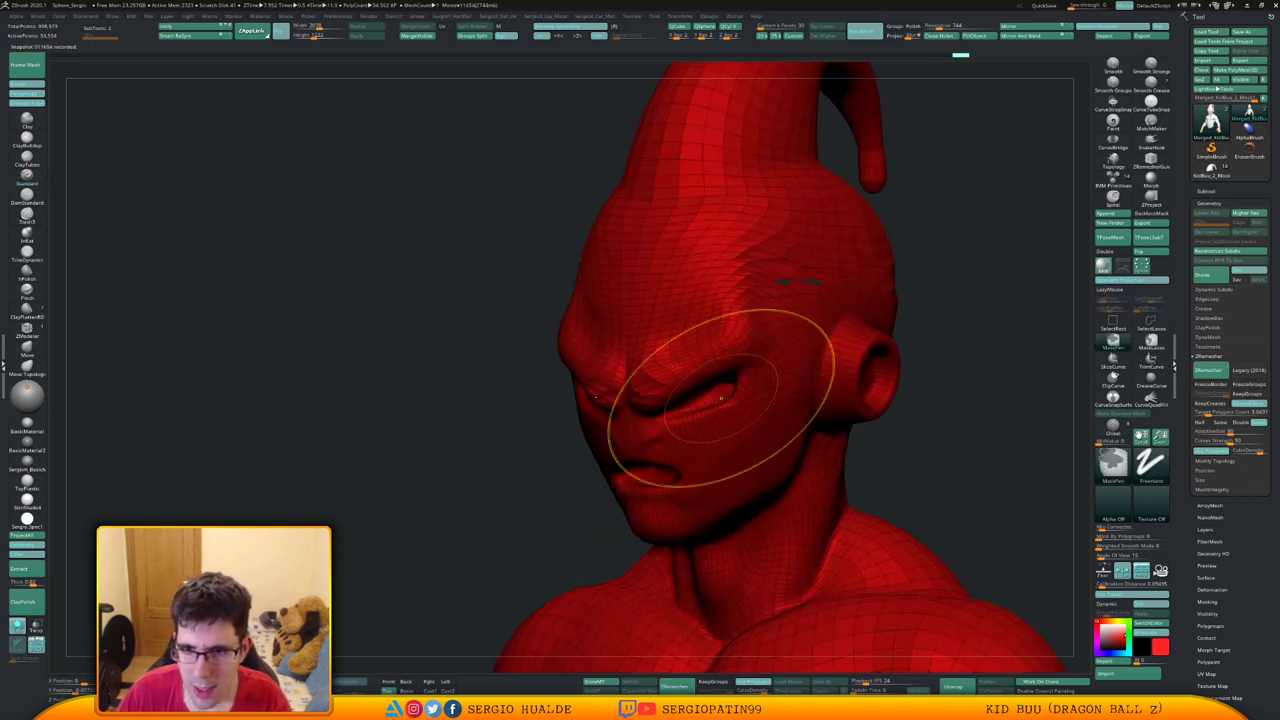
key(s)
key(shift)
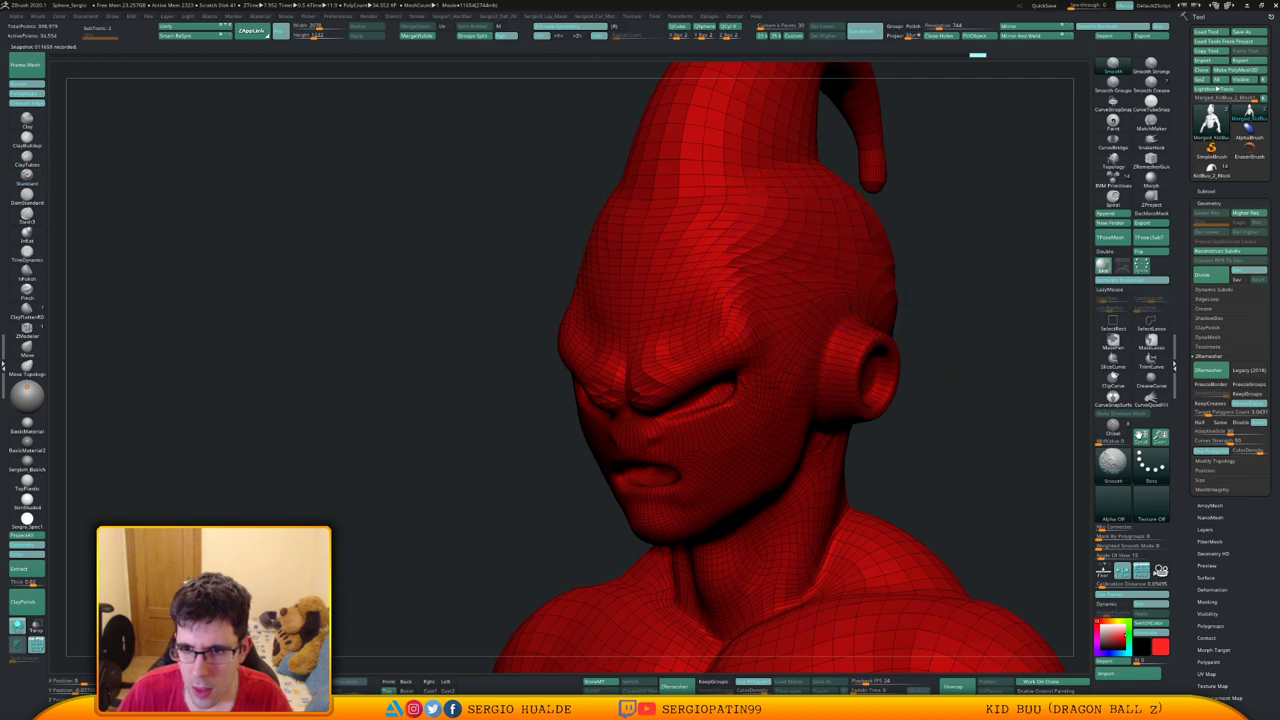
Examine the remeshed edge flow on the face, side of the head, neck and hand
right_drag(860, 262, 730, 250)
shift+drag(890, 245, 940, 235)
right_drag(950, 250, 915, 253)
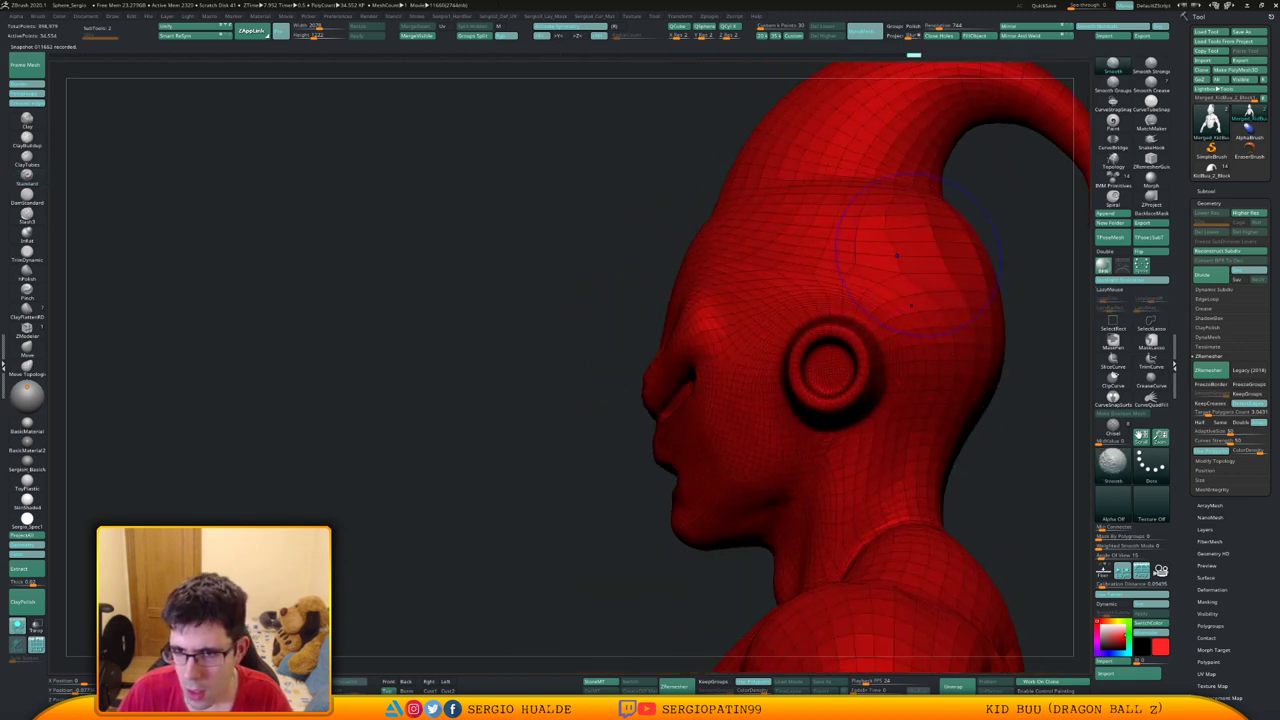
right_drag(640, 280, 715, 280)
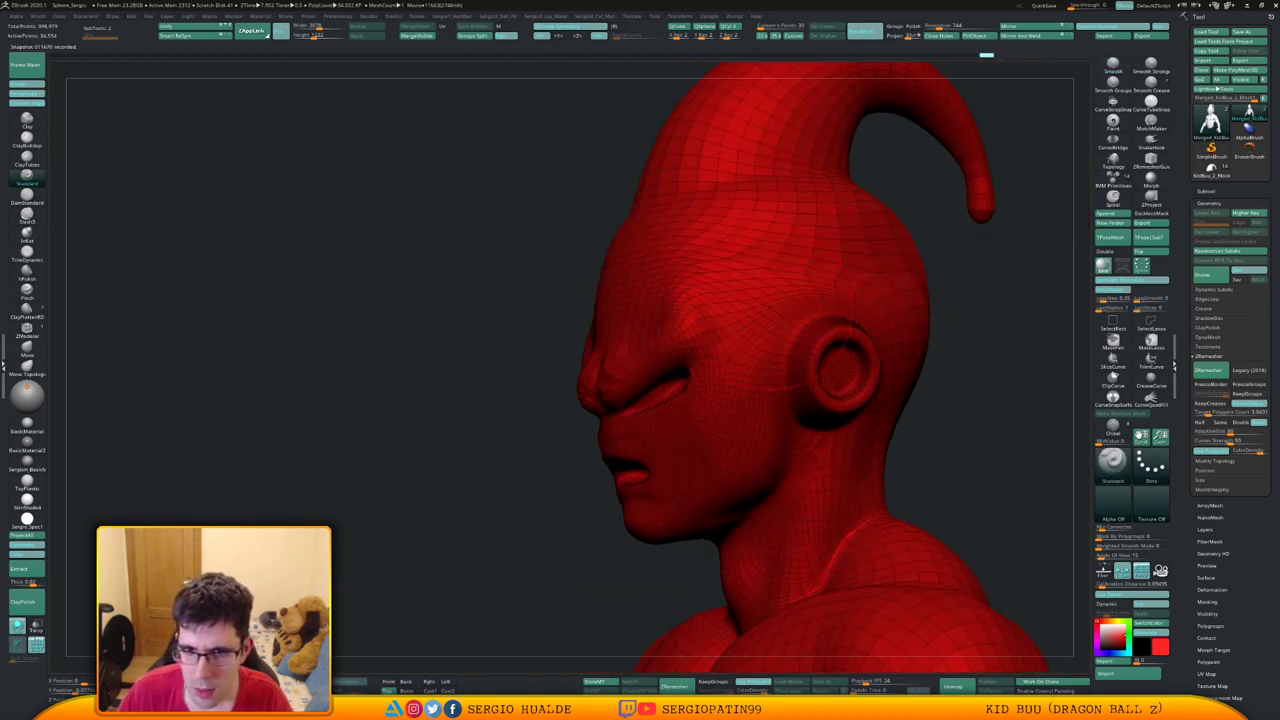
key(shift+f)
key(shift+f)
drag(698, 272, 680, 270)
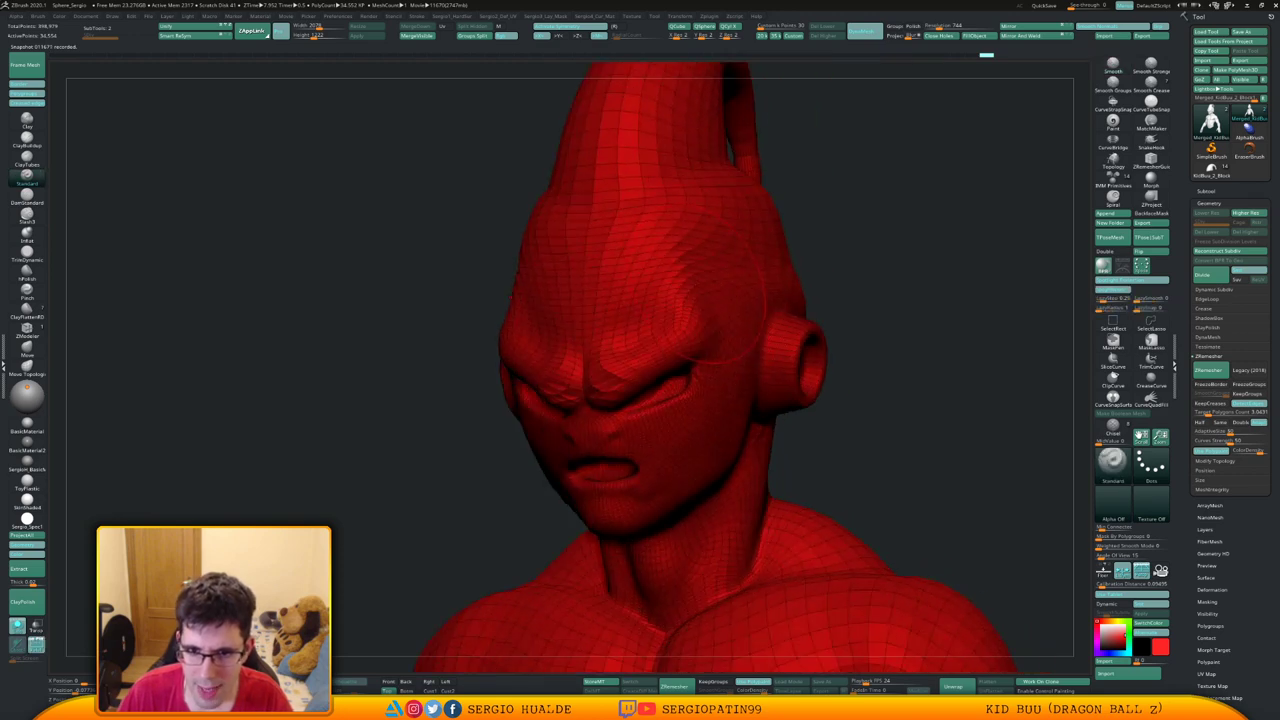
right_drag(690, 281, 697, 277)
ctrl+right_drag(700, 360, 698, 320)
alt+right_drag(698, 320, 743, 427)
alt+drag(742, 428, 757, 440)
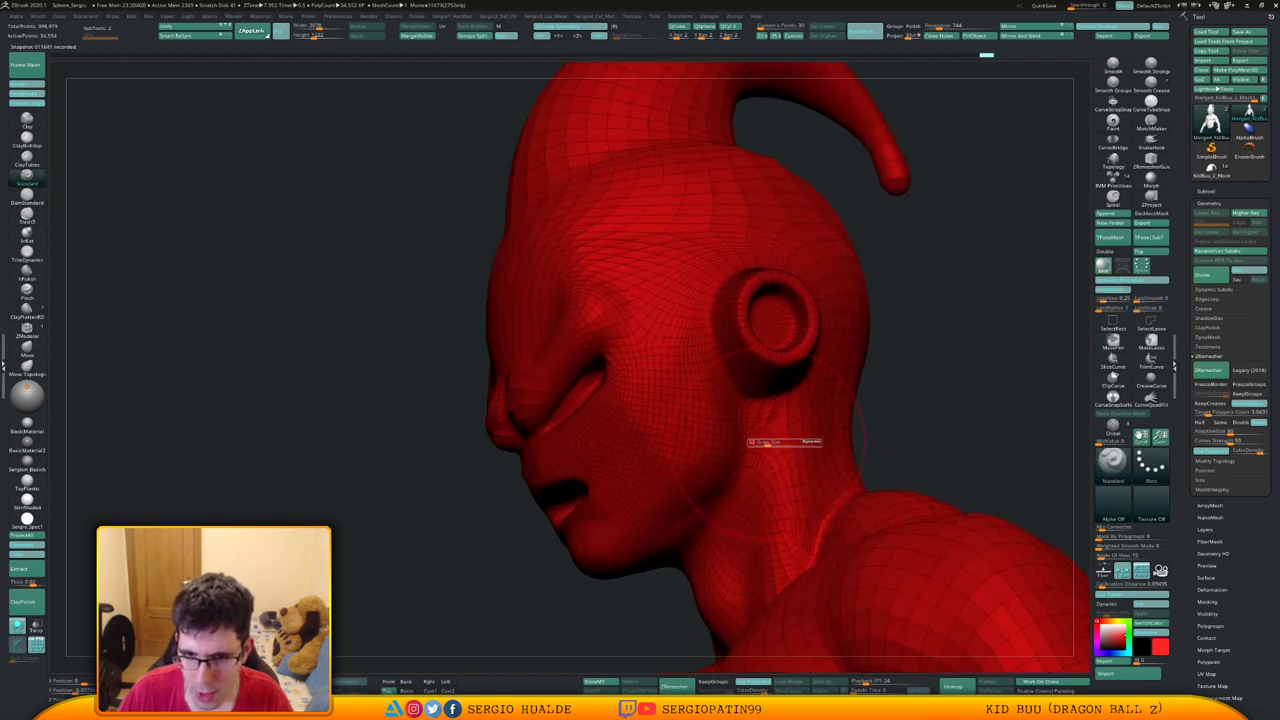
right_drag(815, 415, 925, 418)
key(shift+f)
key(shift+f)
ctrl+right_drag(706, 402, 706, 339)
alt+right_drag(706, 420, 696, 250)
mouse_move(696, 250)
ctrl+right_down()
mouse_move(696, 337)
mouse_move(862, 318)
mouse_move(775, 335)
mouse_move(680, 385)
ctrl+right_up()
shift+drag(632, 412, 620, 397)
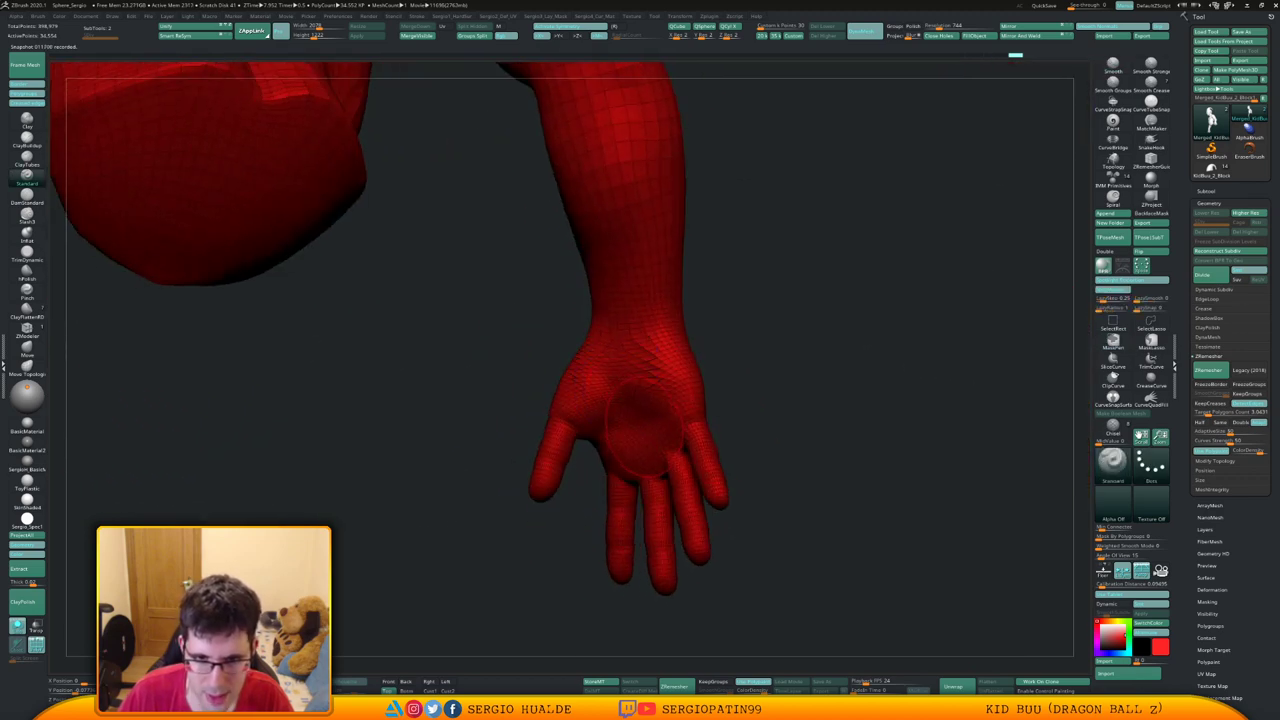
Undo the stray stroke on the palm and the ZRemesher result of the whole figure
key(ctrl+z)
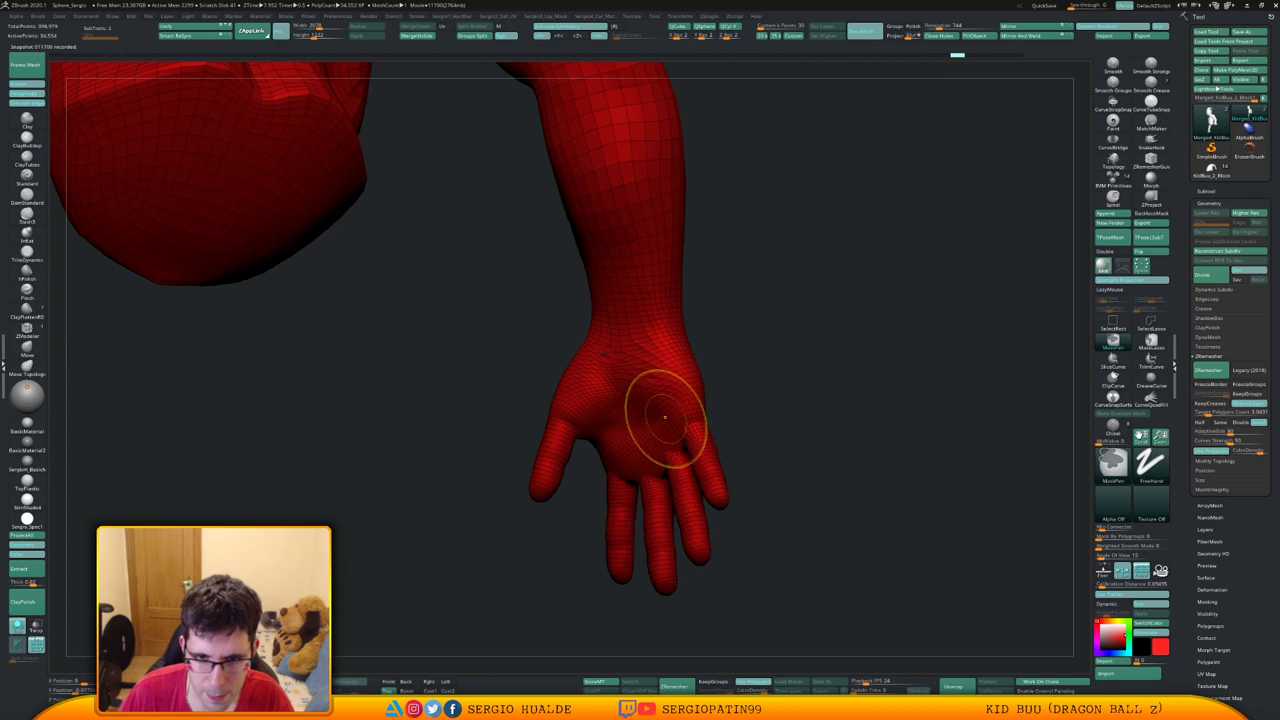
key(shift+f)
key(shift+f)
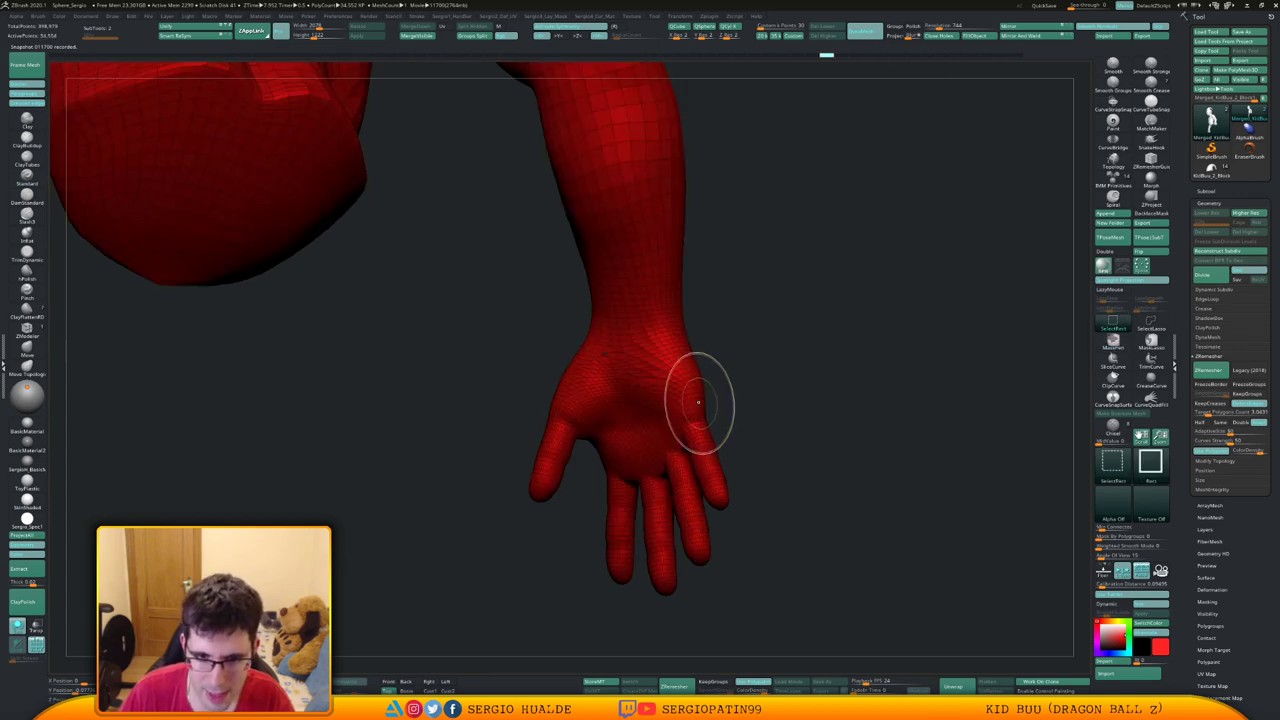
key(shift+f)
mouse_move(702, 428)
ctrl+right_down()
mouse_move(690, 300)
mouse_move(665, 325)
mouse_move(480, 330)
mouse_move(262, 284)
ctrl+right_up()
key(ctrl+z)
key(shift+f)
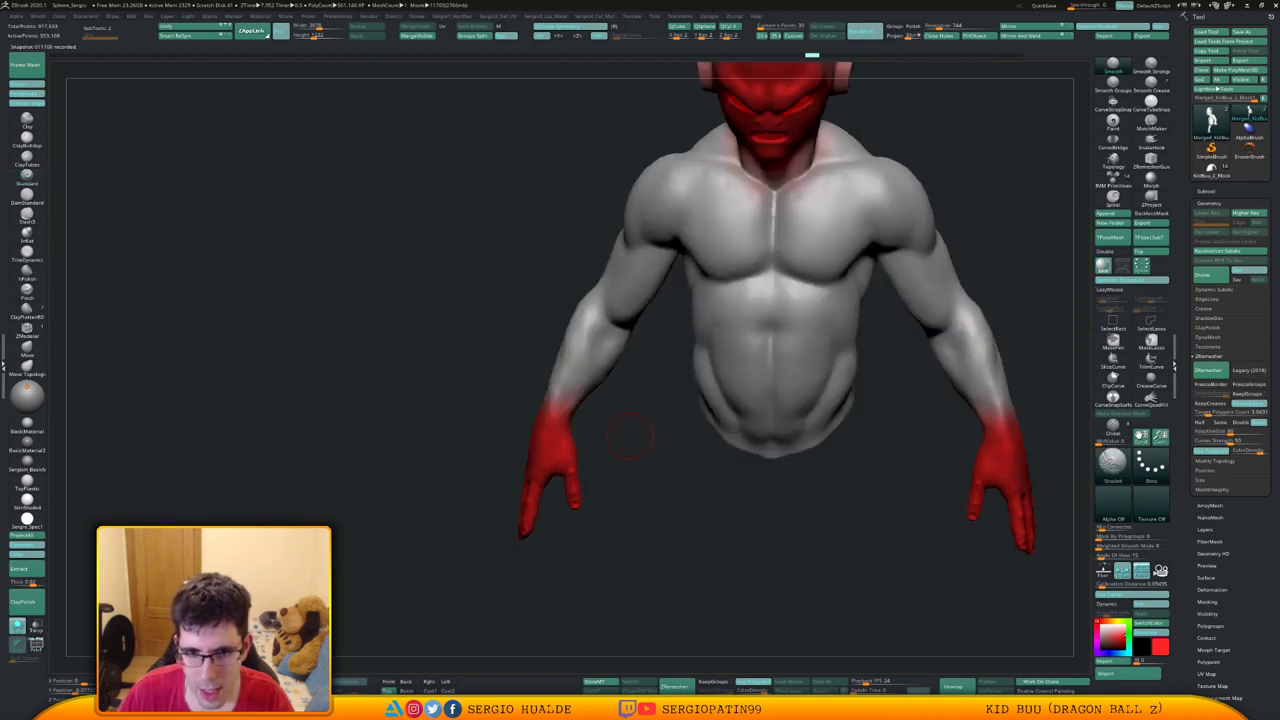
Separate the head into its own polygroup with a SliceCurve cut from the throat to the back of the head
alt+right_drag(634, 443, 430, 545)
mouse_move(775, 435)
right_down()
mouse_move(676, 368)
mouse_move(632, 404)
right_up()
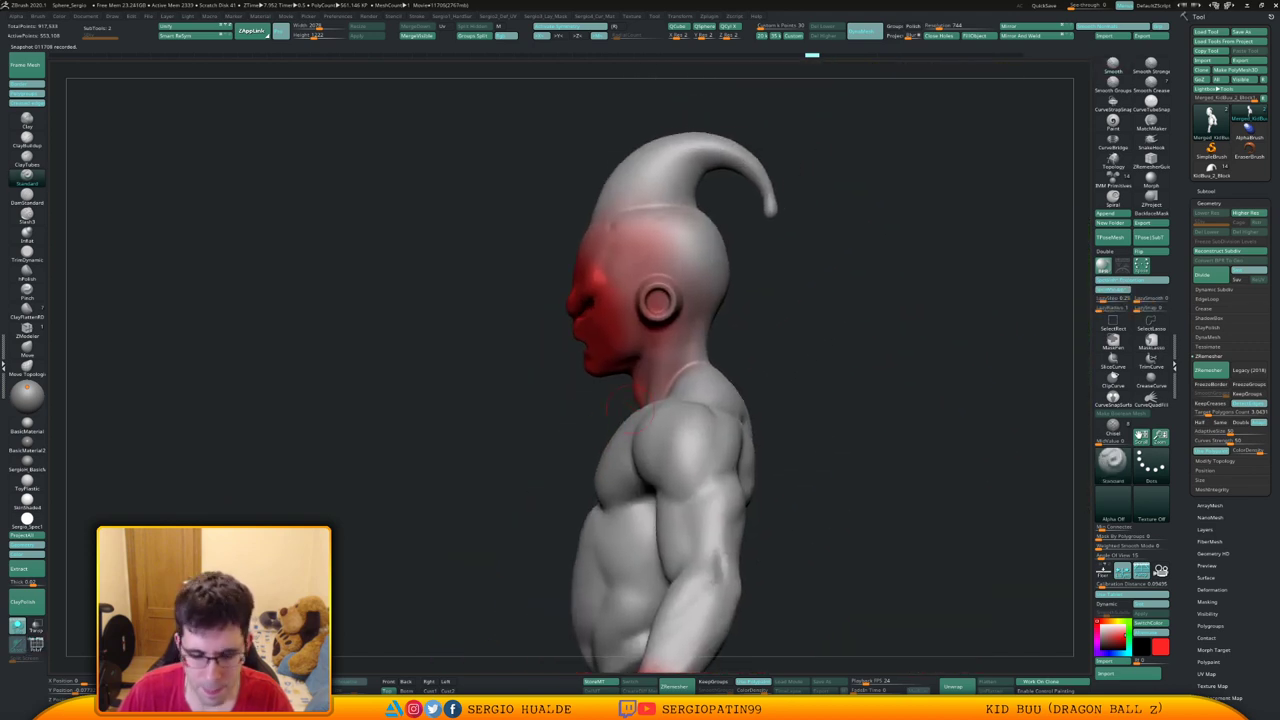
shift+drag(645, 378, 664, 372)
ctrl+right_drag(664, 330, 661, 365)
key(shift+f)
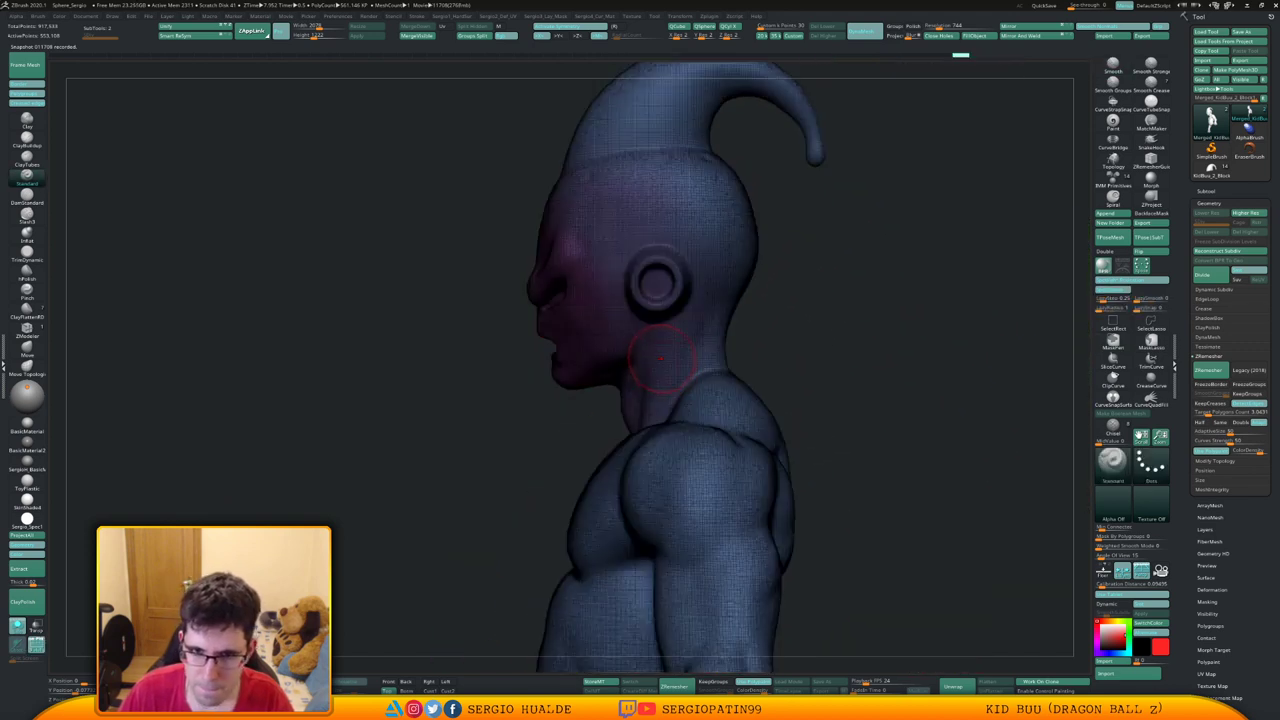
key(ctrl+shift)
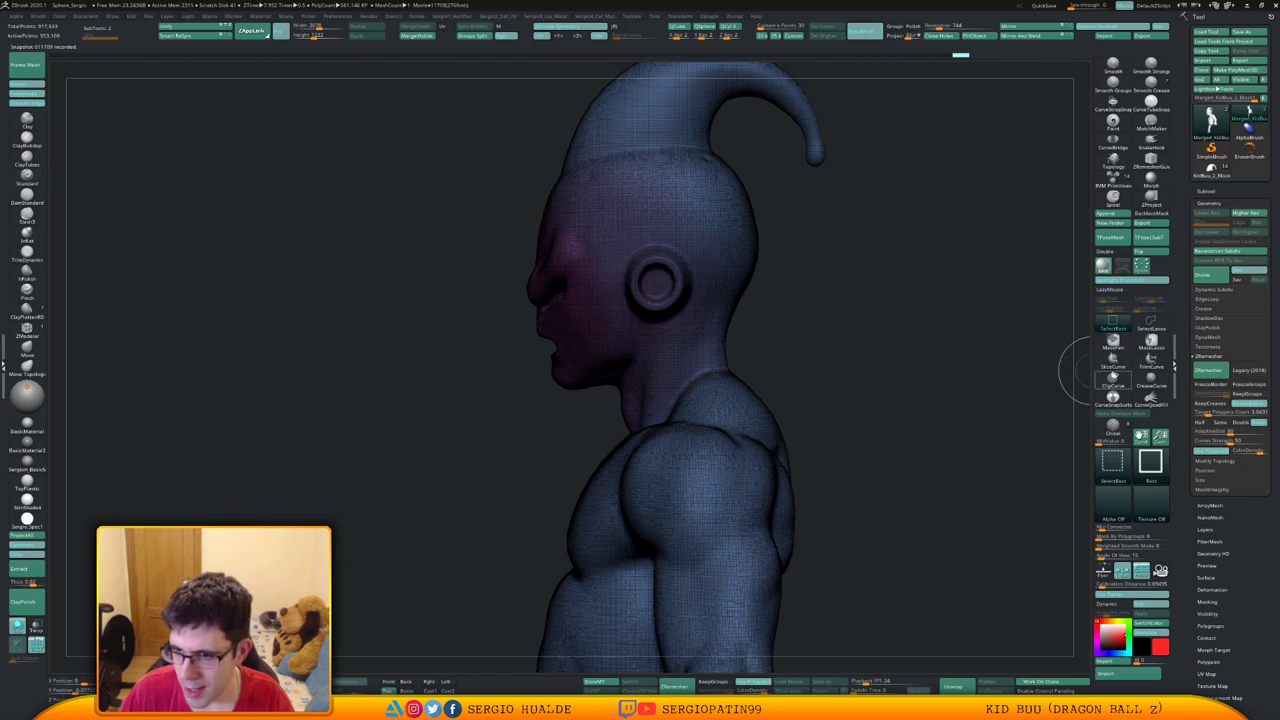
click(1113, 358)
ctrl+shift+drag(560, 420, 835, 279)
key(shift+f)
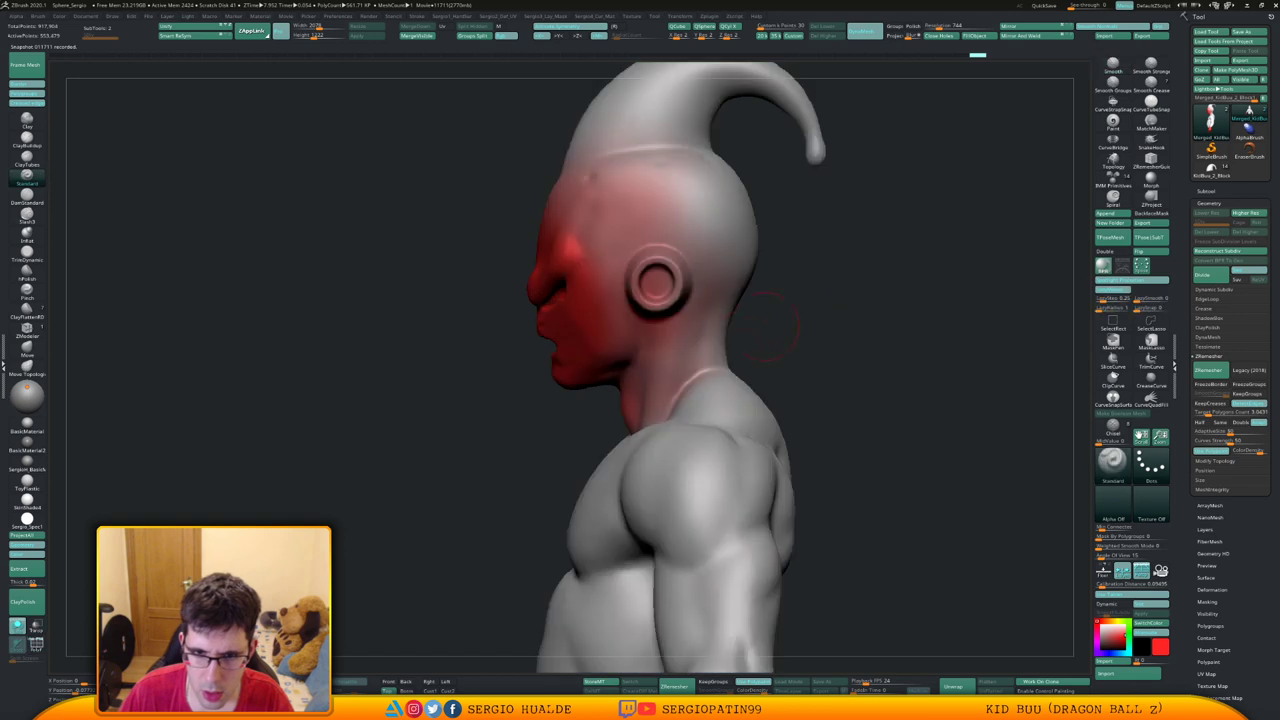
Slice one arm into separate polygroups with cuts at the shoulder and the wrist
ctrl+right_drag(723, 385, 895, 250)
key(shift+f)
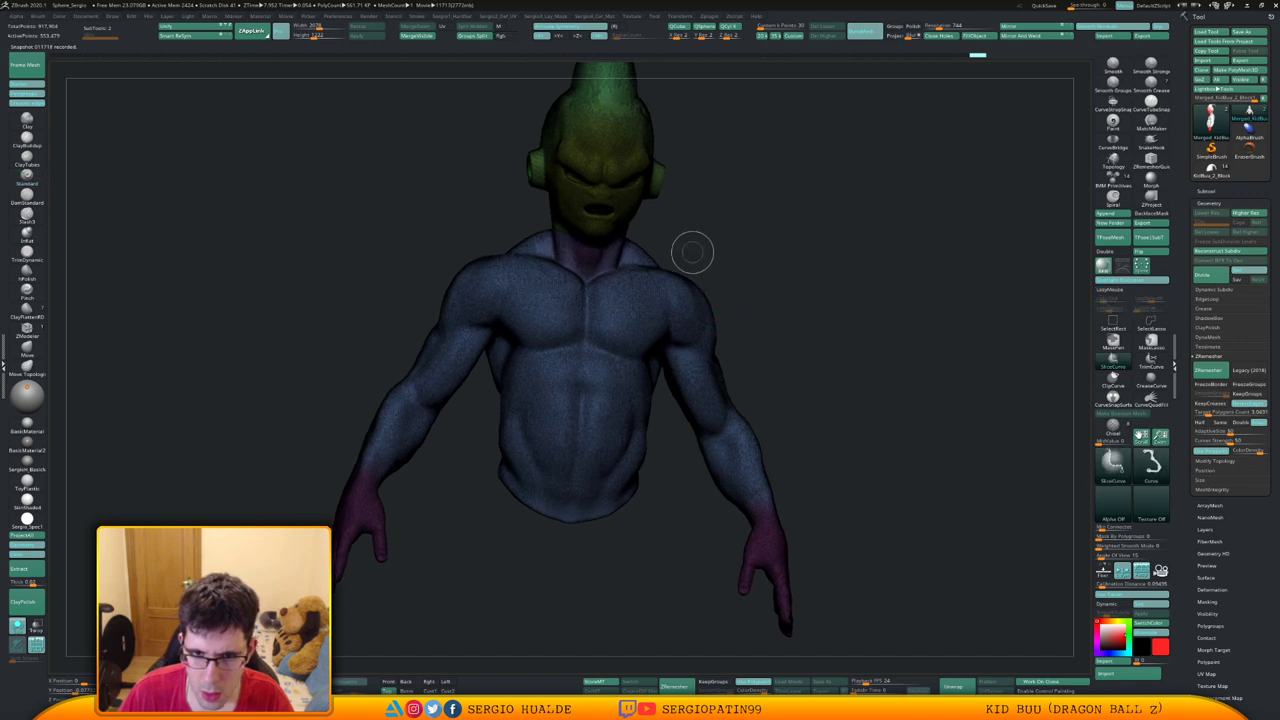
mouse_move(691, 229)
ctrl+shift+mouse_down()
mouse_move(662, 395)
mouse_move(658, 382)
mouse_move(660, 456)
ctrl+shift+mouse_up()
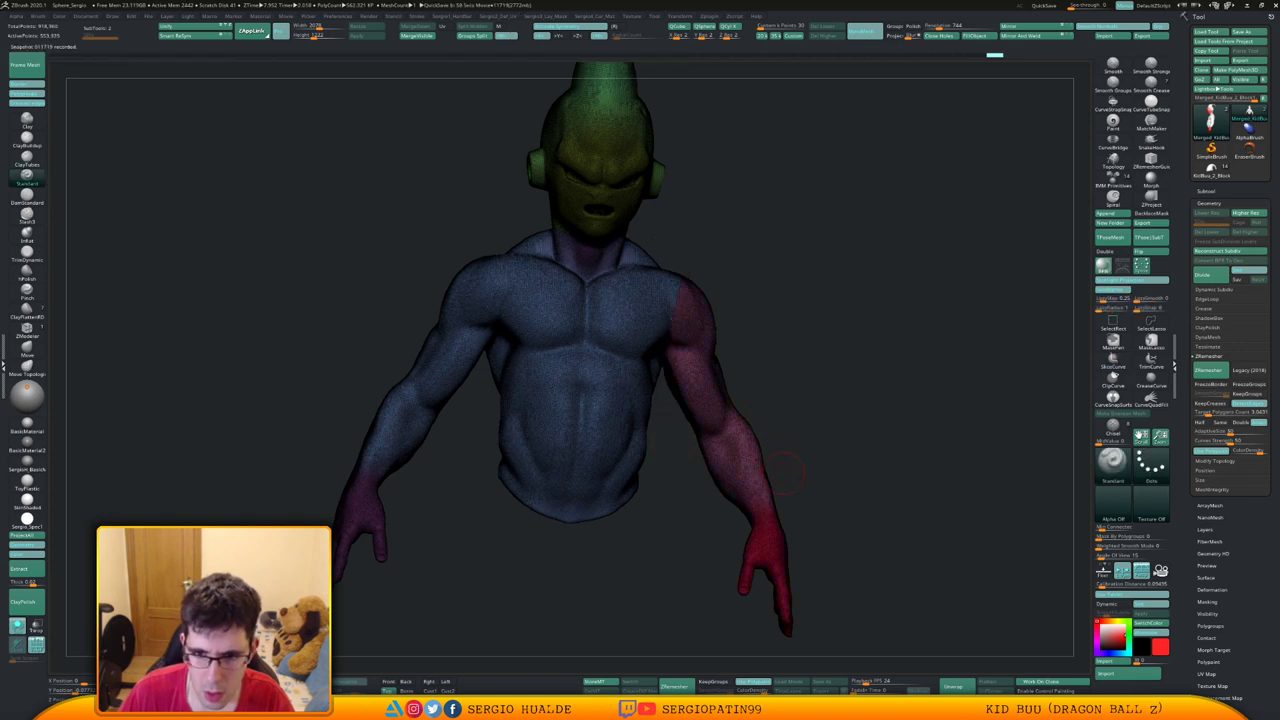
ctrl+shift+drag(814, 494, 724, 518)
mouse_move(800, 446)
mouse_down()
mouse_move(793, 483)
mouse_move(712, 522)
mouse_up()
key(ctrl+z)
drag(820, 480, 700, 470)
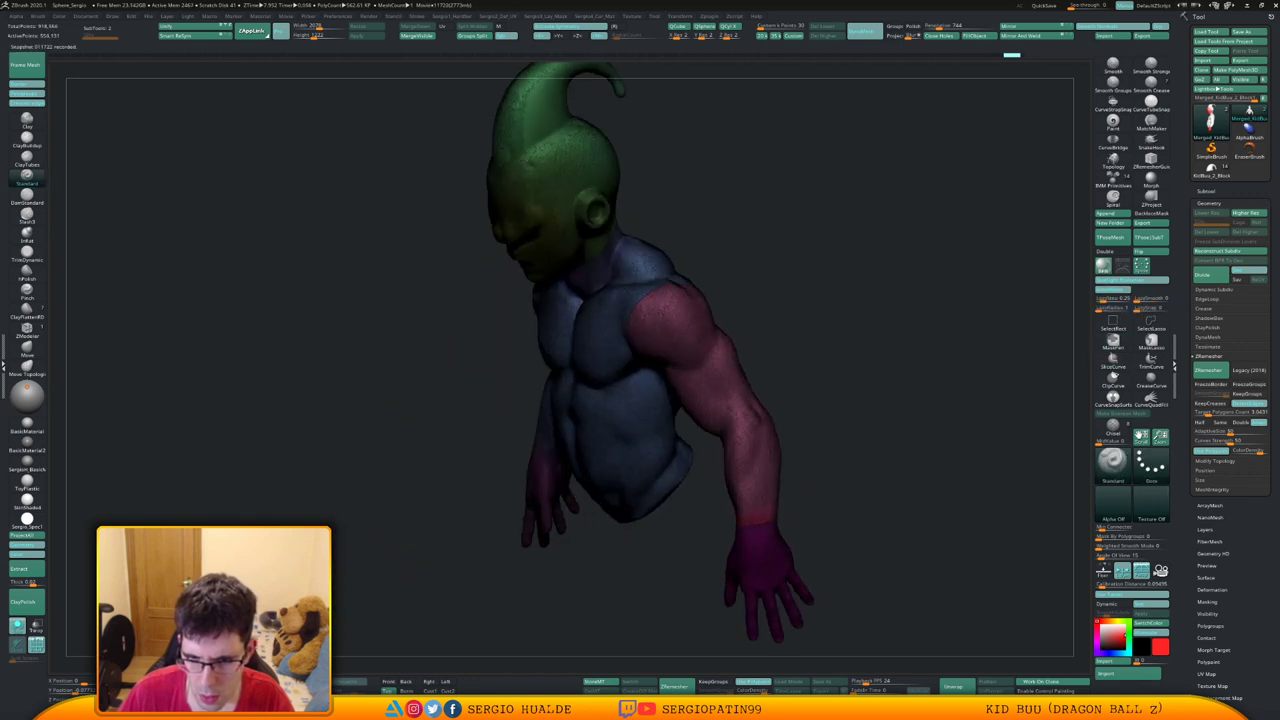
Slice the lower torso into its own polygroup, then mirror and weld the figure so both arms share the sliced groups
mouse_move(540, 470)
mouse_down()
mouse_move(580, 462)
mouse_move(673, 492)
mouse_move(490, 482)
mouse_up()
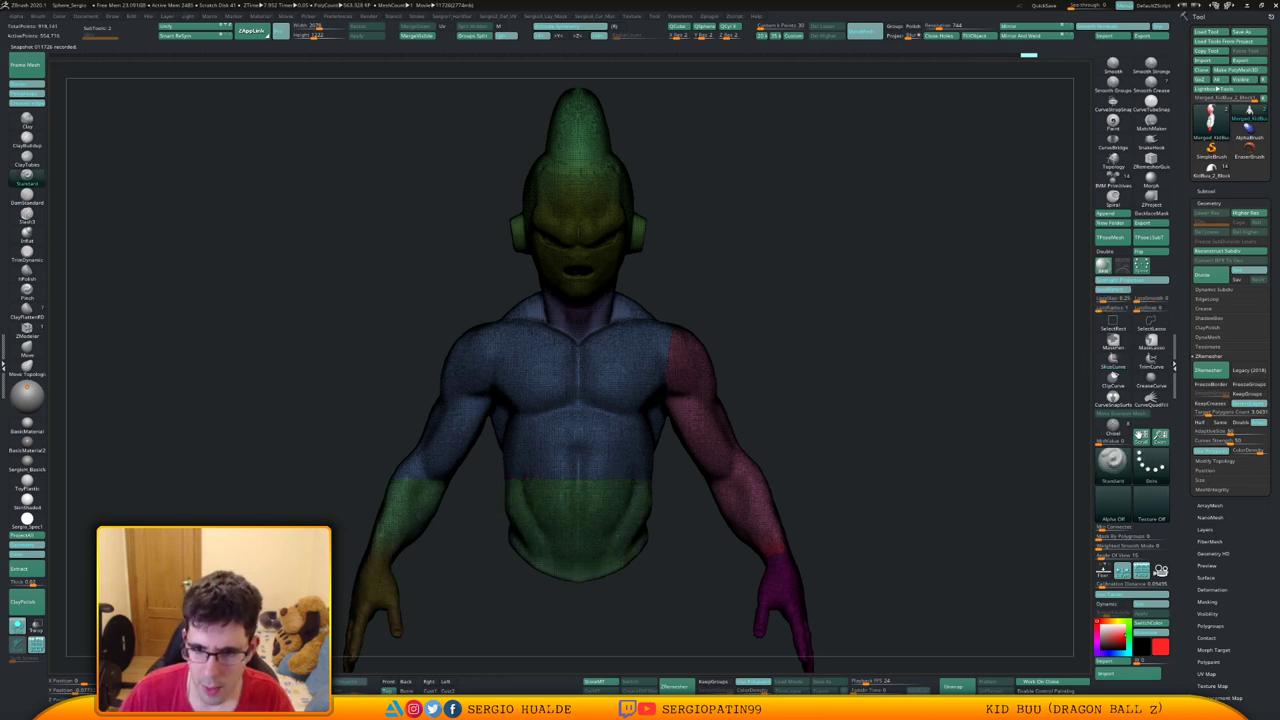
drag(918, 210, 980, 115)
click(1024, 27)
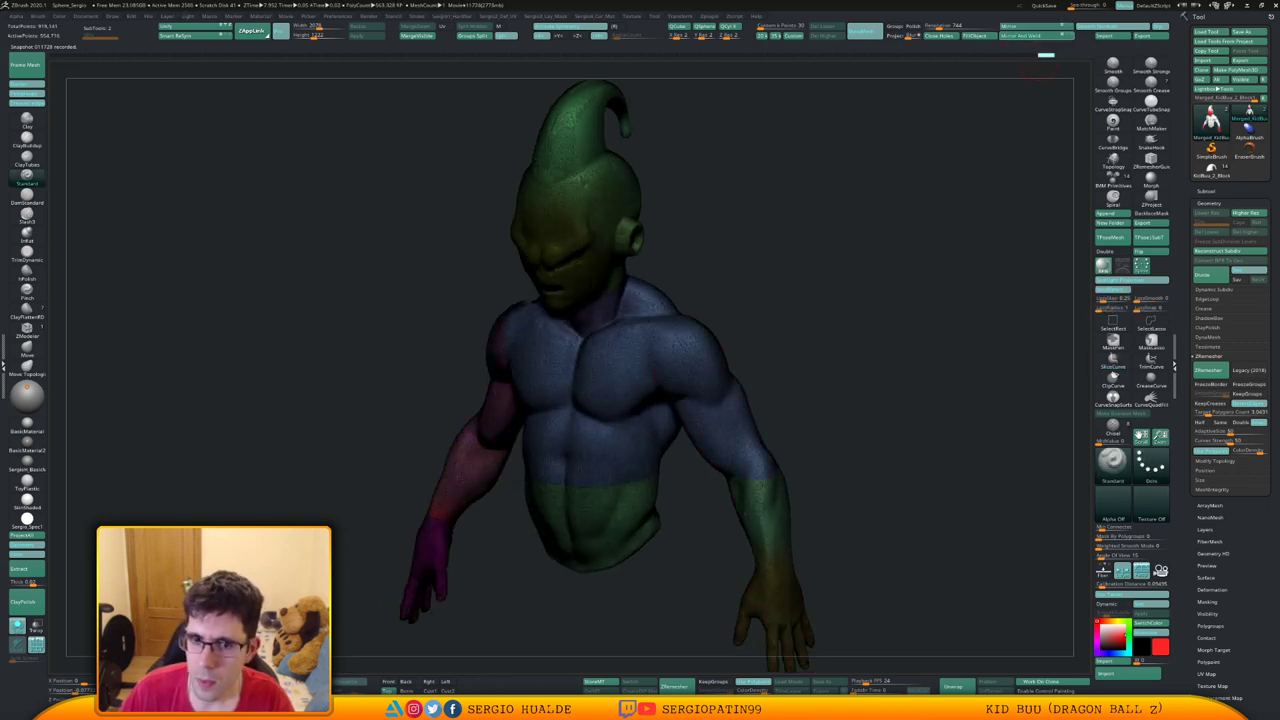
click(1022, 36)
right_drag(688, 349, 759, 299)
key(shift+f)
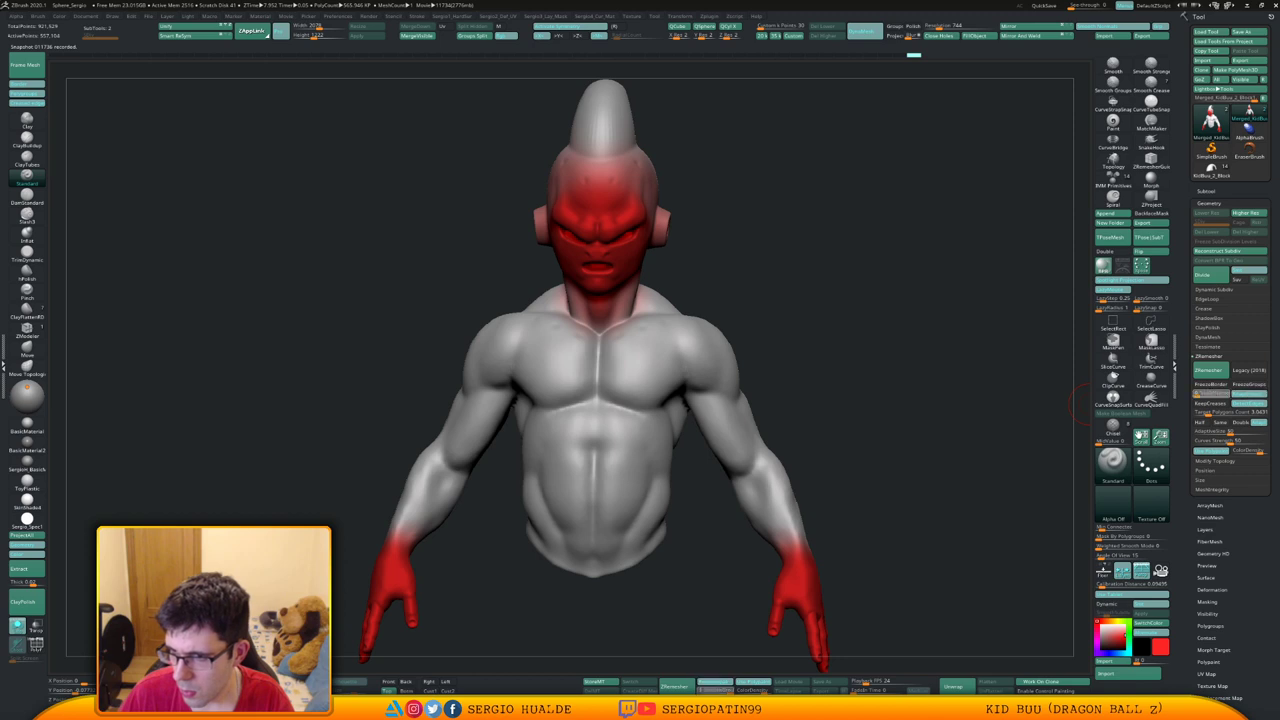
Try remeshing the figure with ZRemesher using KeepGroups to preserve the sliced polygroups
click(1209, 370)
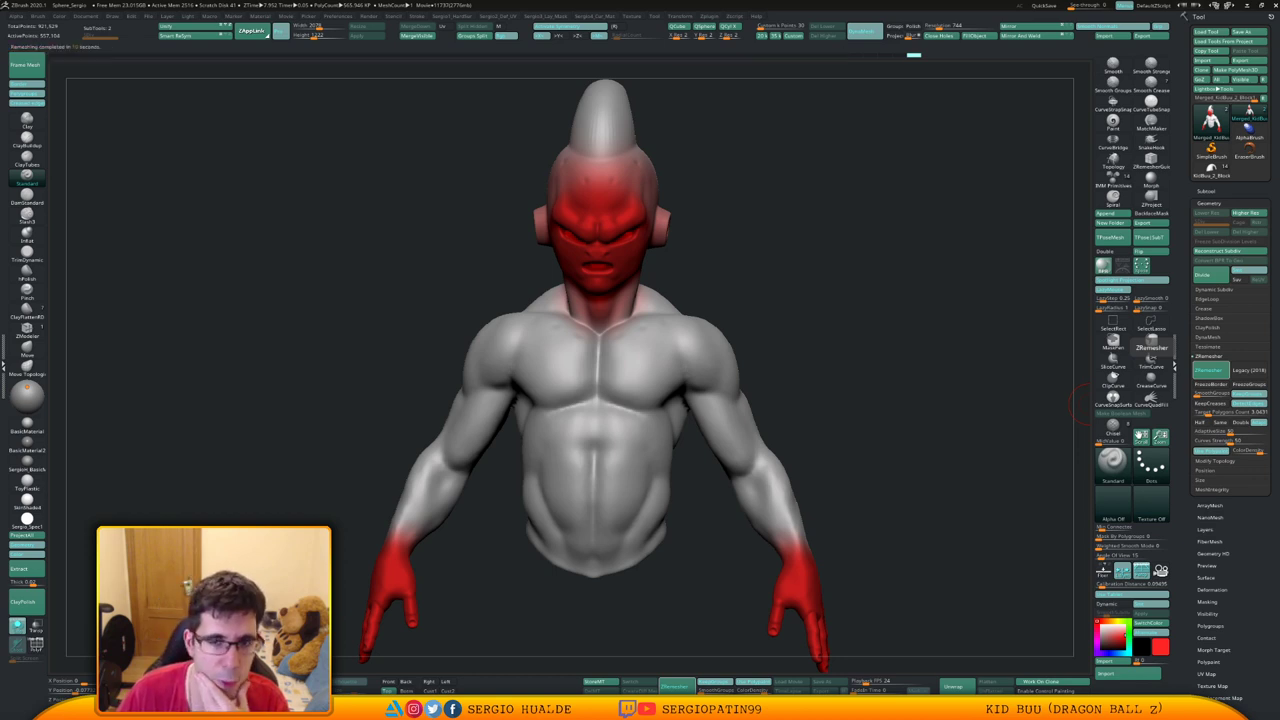
key(shift+f)
drag(870, 383, 857, 412)
ctrl+click(843, 380)
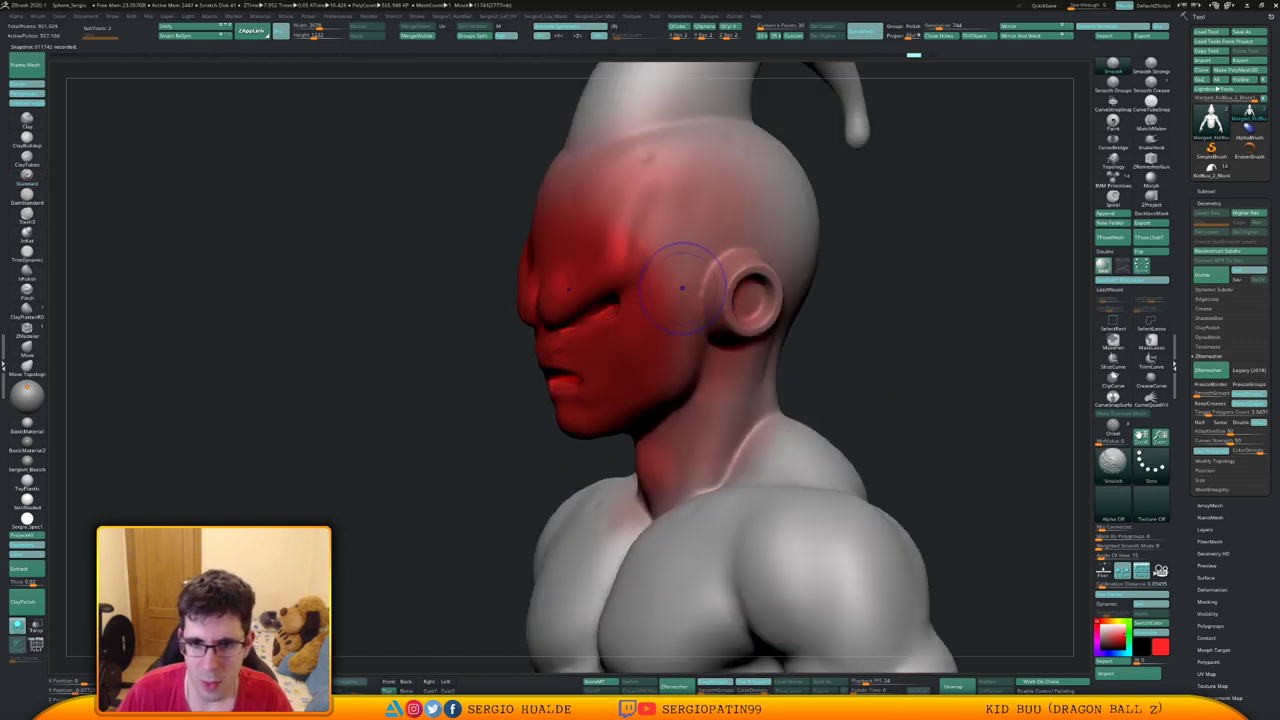
Draw a closed guide curve around the base of the ear with the ZRemesherGuides brush
alt+drag(885, 285, 885, 336)
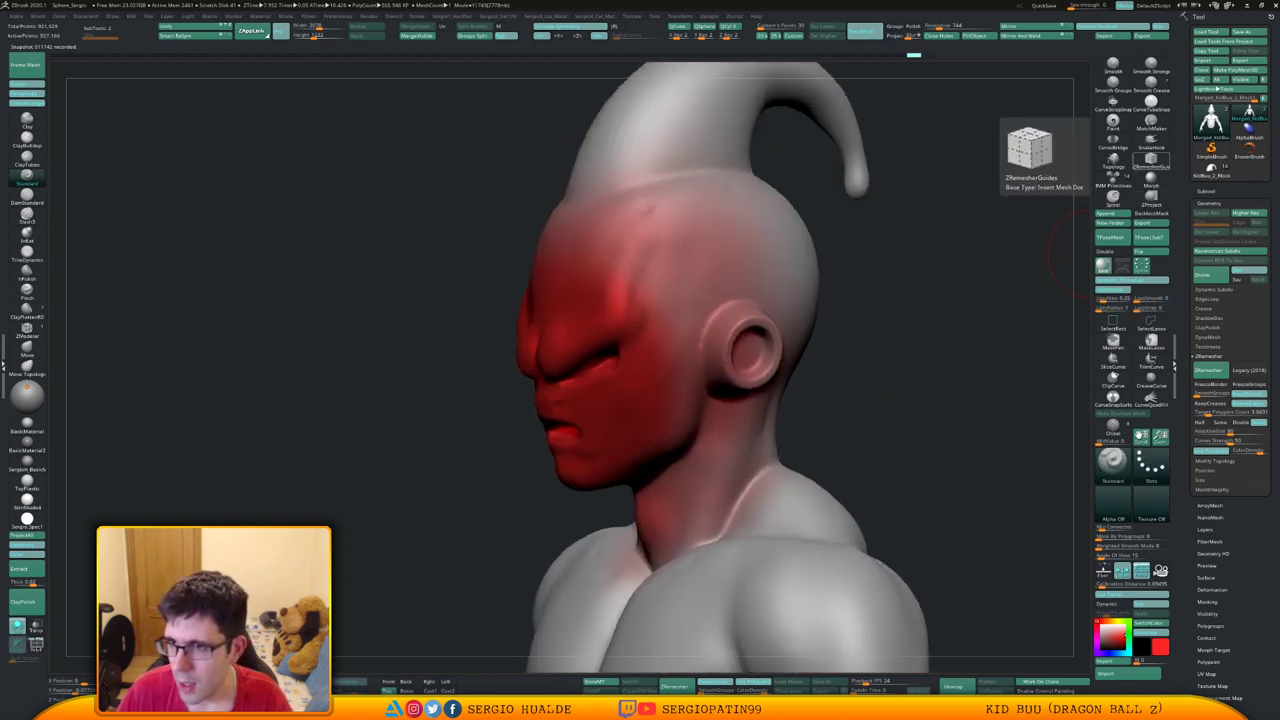
click(1151, 160)
drag(700, 311, 695, 311)
right_drag(782, 304, 734, 299)
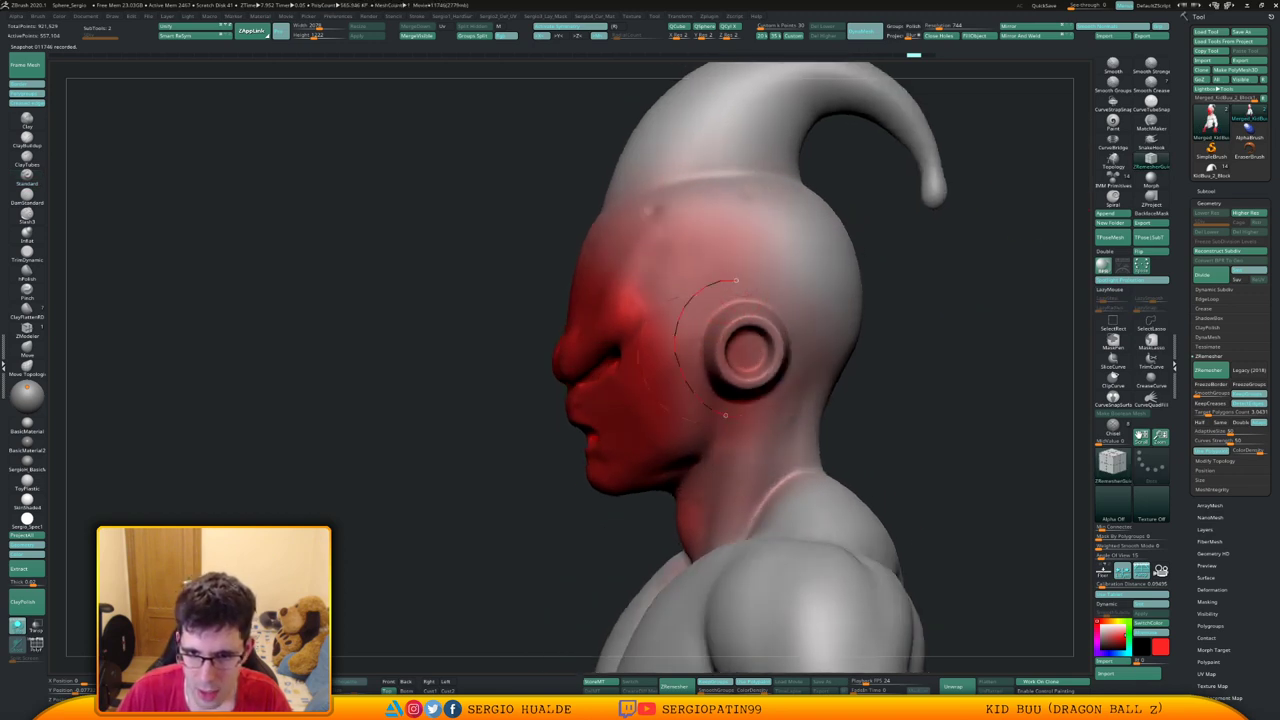
drag(767, 289, 738, 279)
right_drag(620, 325, 562, 362)
key(ctrl+z)
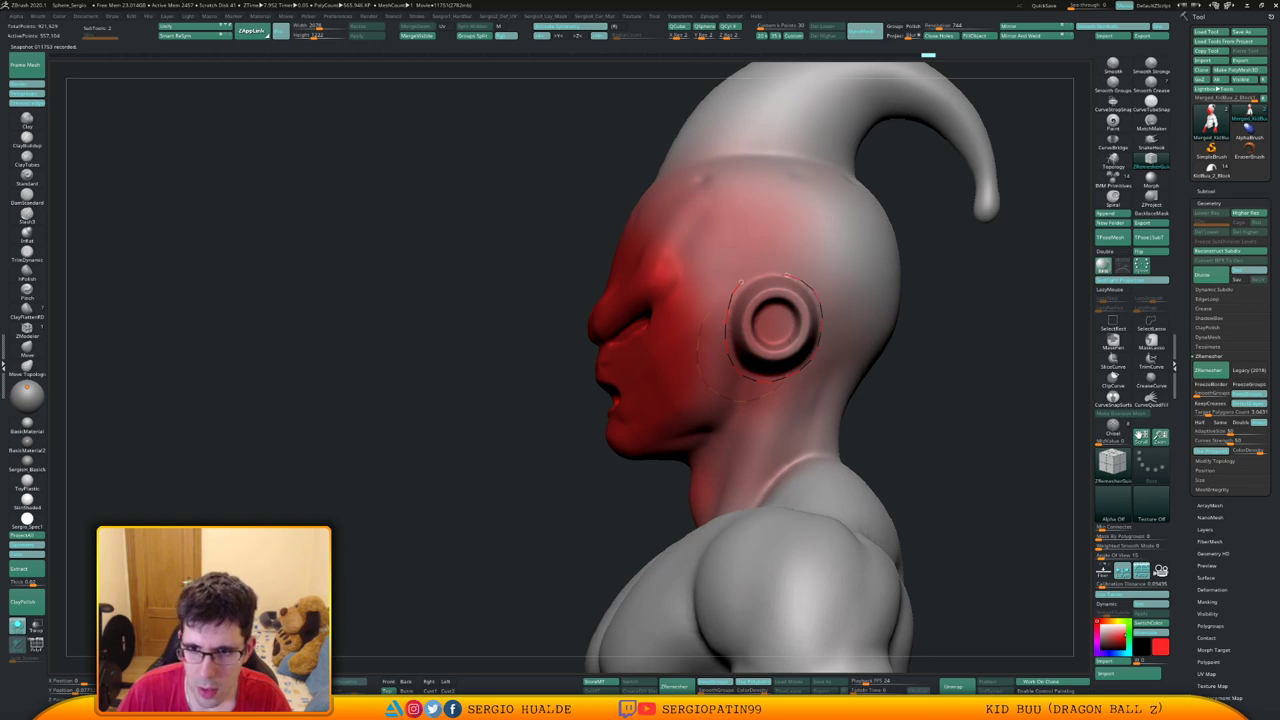
Draw guide curves around the mouth and along the jawline from the chin up to the ear
right_drag(700, 330, 820, 332)
mouse_move(572, 394)
right_down()
mouse_move(614, 388)
mouse_move(578, 387)
right_up()
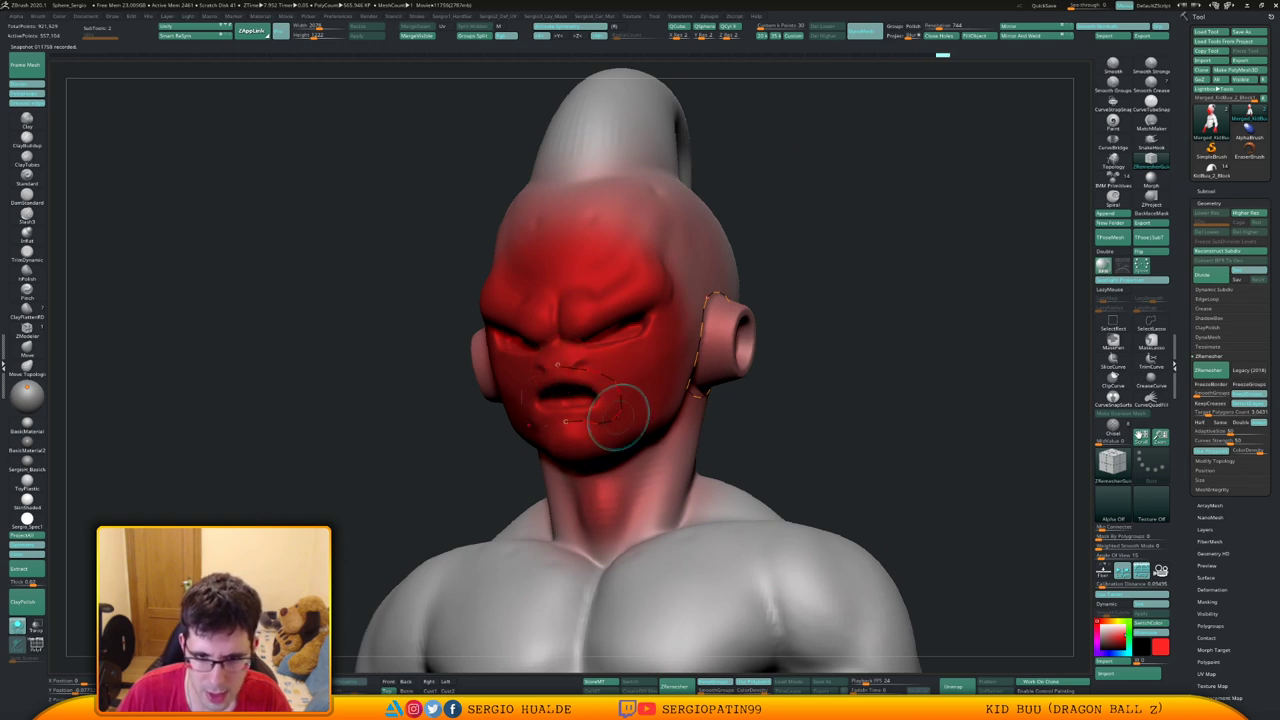
right_drag(617, 417, 574, 404)
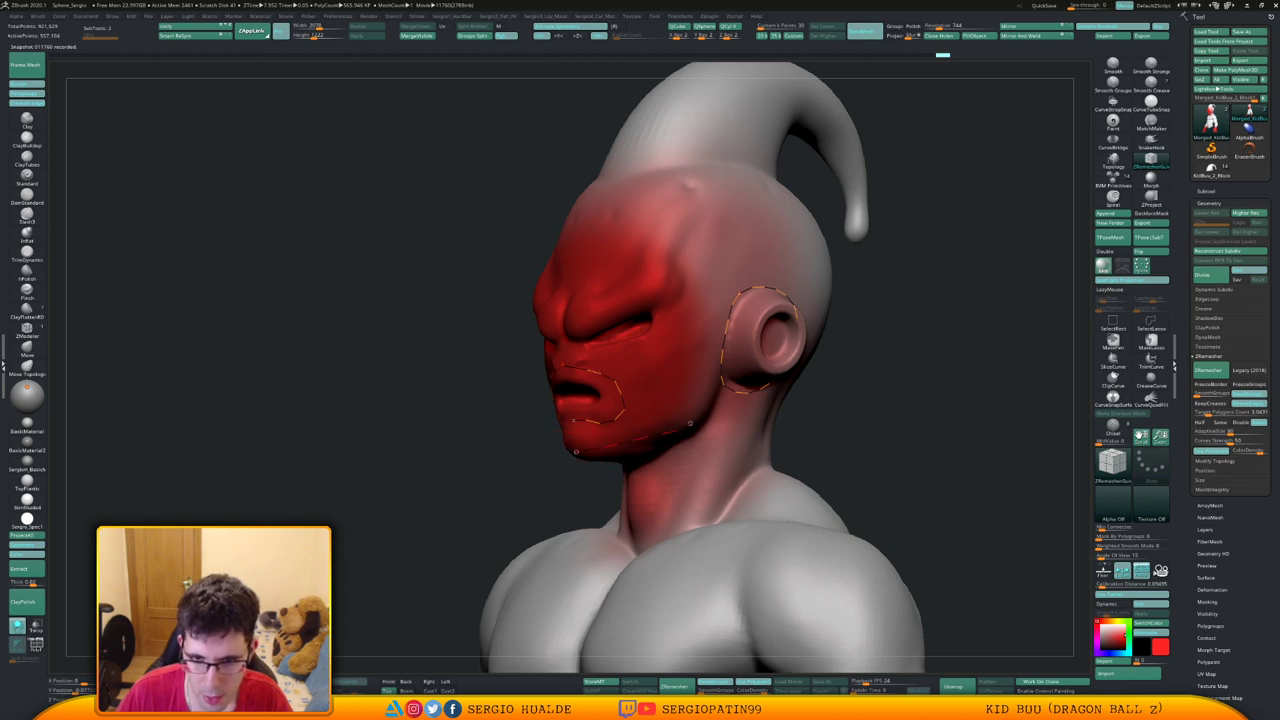
drag(718, 371, 722, 355)
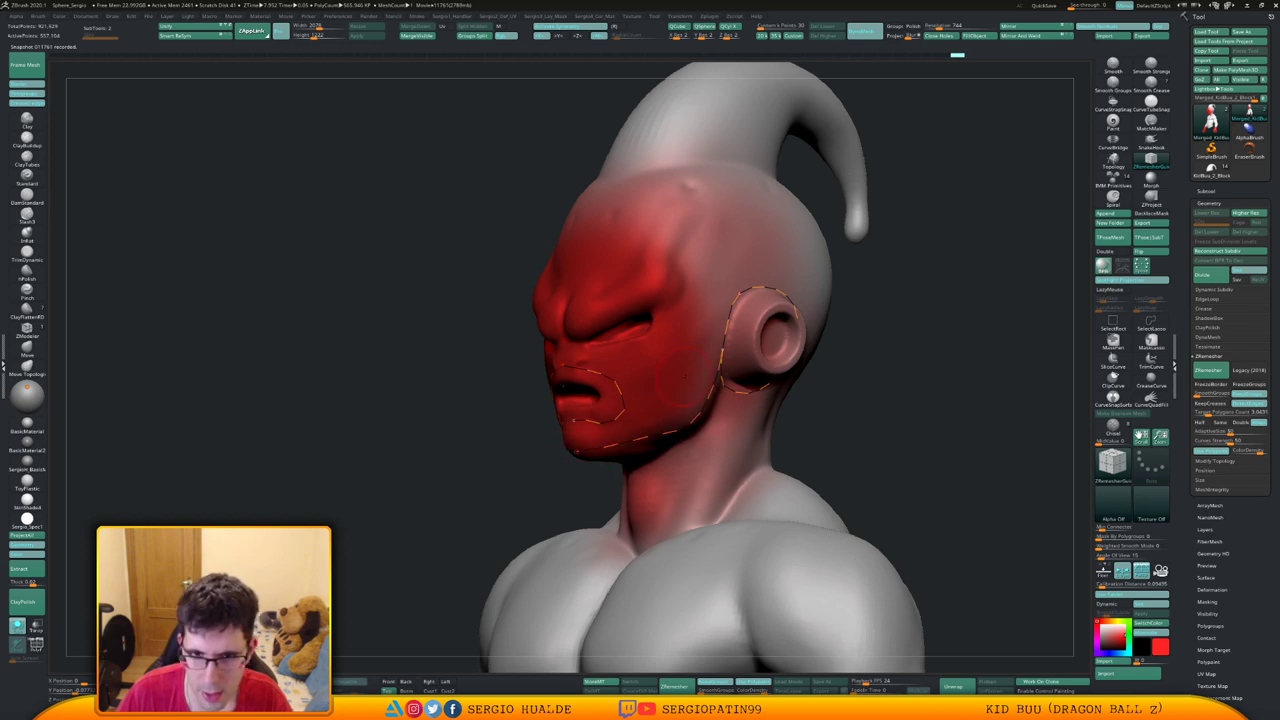
Try to draw a guide curve from the bridge of the nose over the brow and up the temple
right_drag(683, 374, 722, 376)
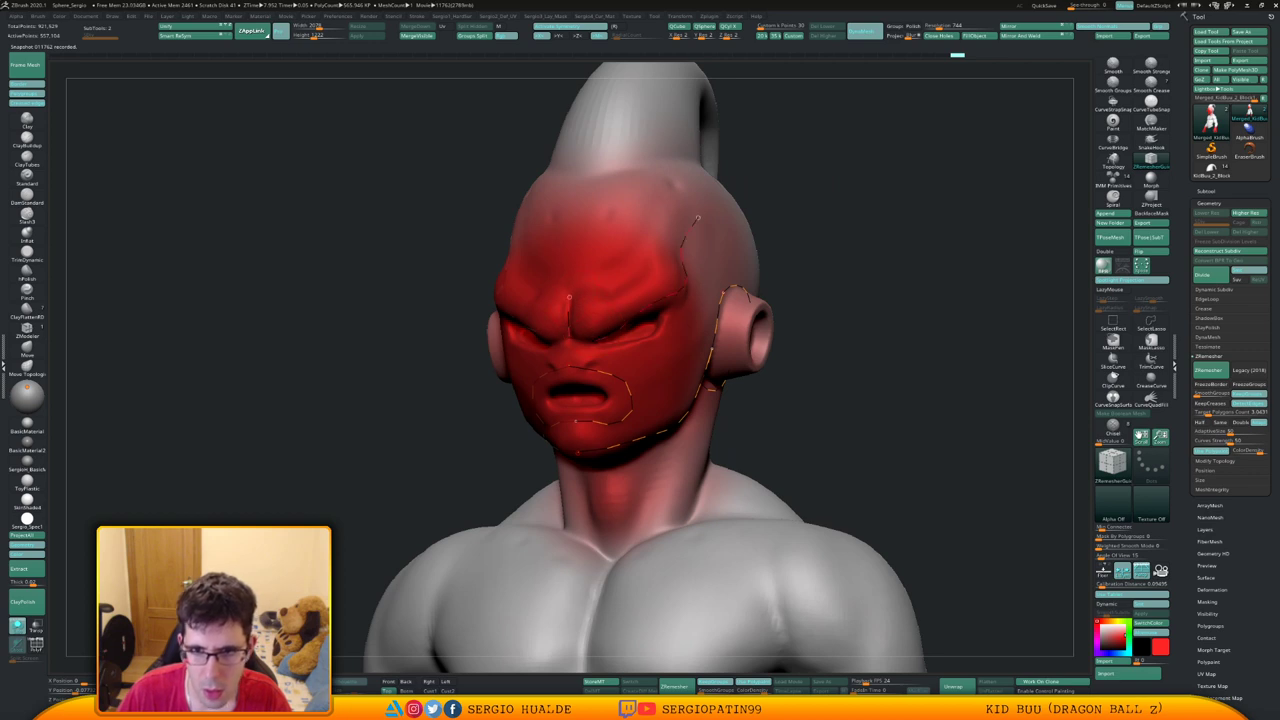
drag(698, 218, 700, 215)
mouse_move(660, 292)
right_down()
mouse_move(575, 288)
mouse_move(654, 280)
mouse_move(656, 318)
mouse_move(652, 280)
mouse_move(560, 270)
right_up()
key(ctrl+z)
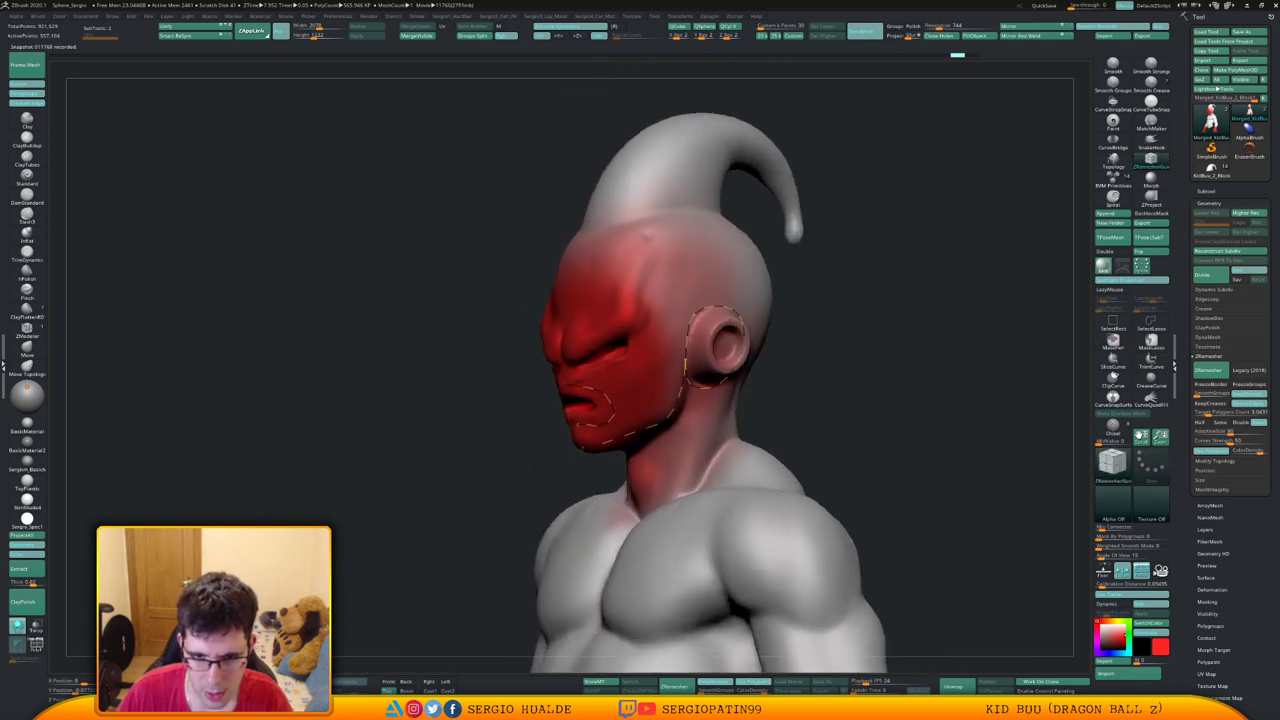
alt+right_drag(638, 471, 627, 390)
mouse_move(790, 315)
mouse_down()
mouse_move(880, 315)
mouse_move(780, 300)
mouse_up()
alt+right_drag(683, 215, 639, 300)
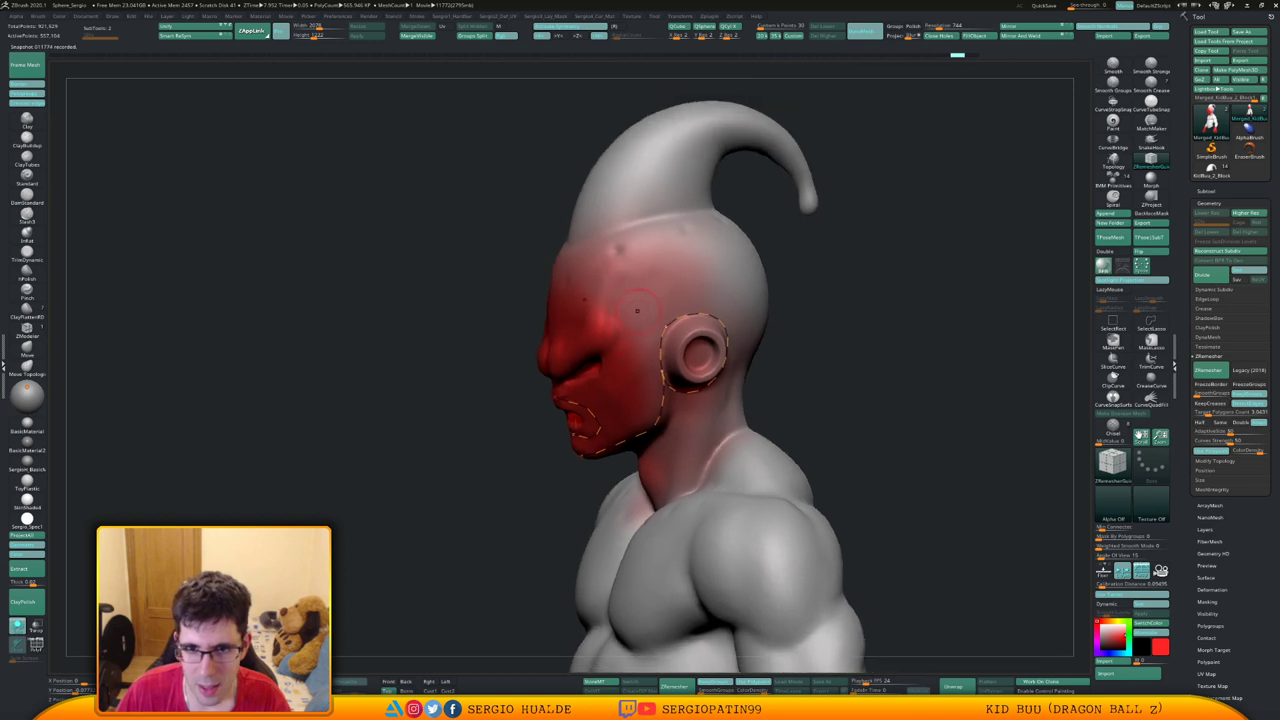
Draw a guide curve across the forehead and extend it around the temple toward the back of the head
right_drag(535, 296, 593, 290)
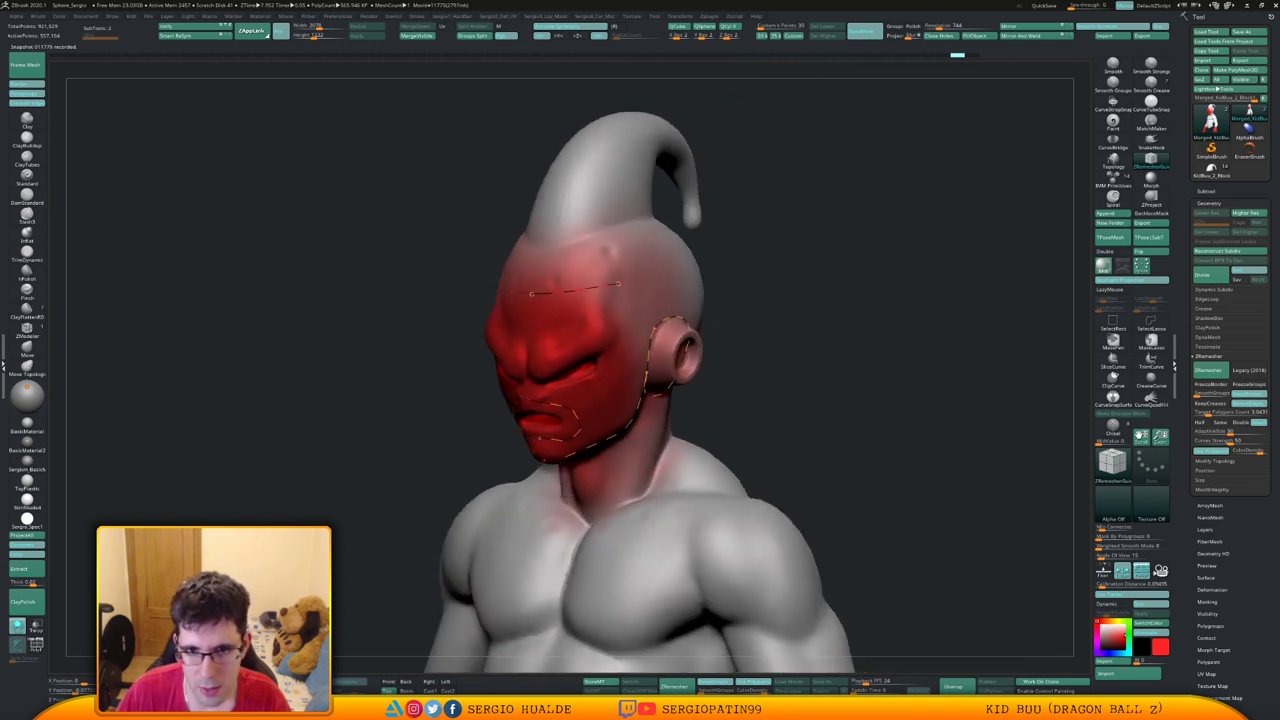
right_drag(690, 270, 636, 285)
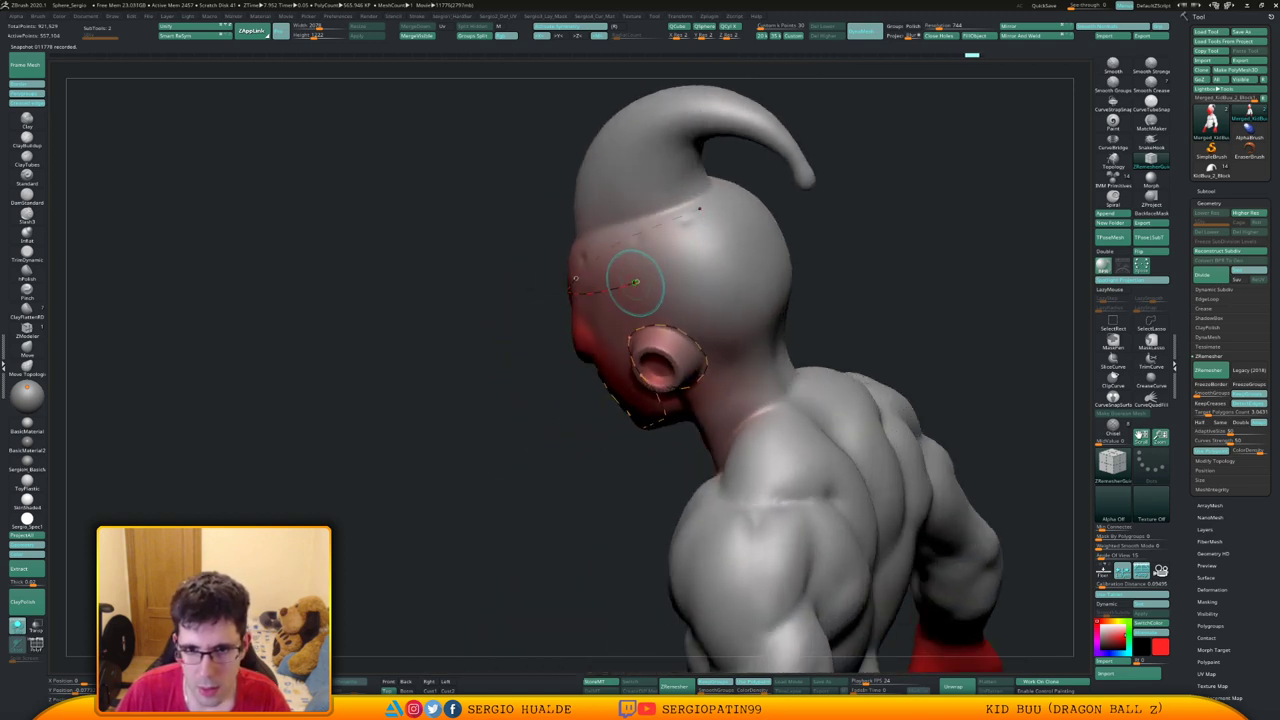
drag(637, 282, 649, 280)
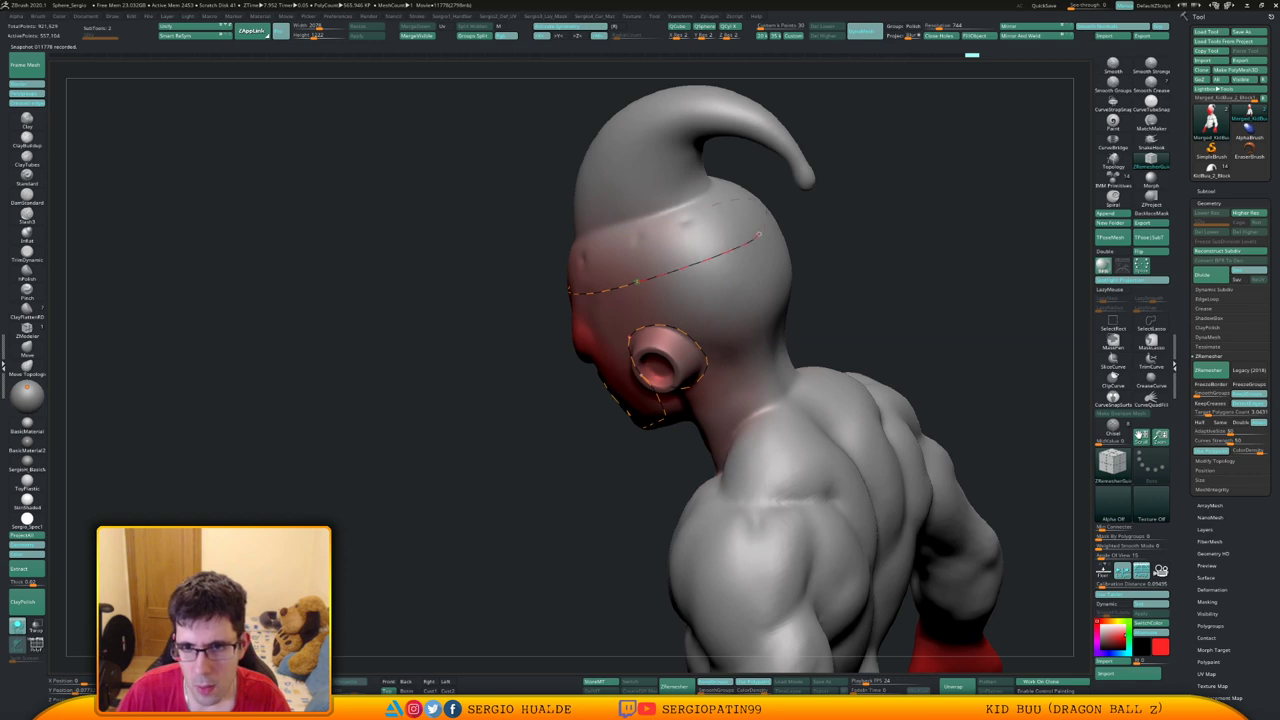
drag(759, 234, 760, 233)
right_drag(686, 256, 698, 296)
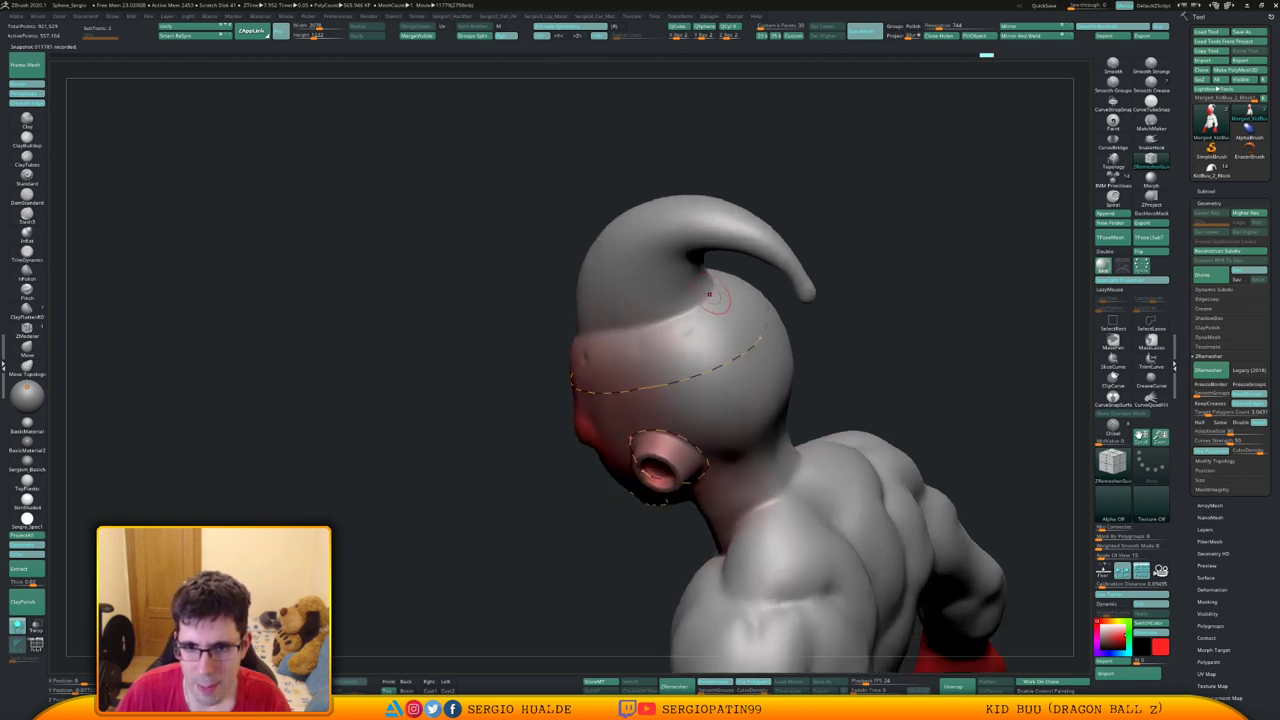
Draw a guide curve along the base of the head horn, from the forehead around to its back
drag(640, 322, 606, 335)
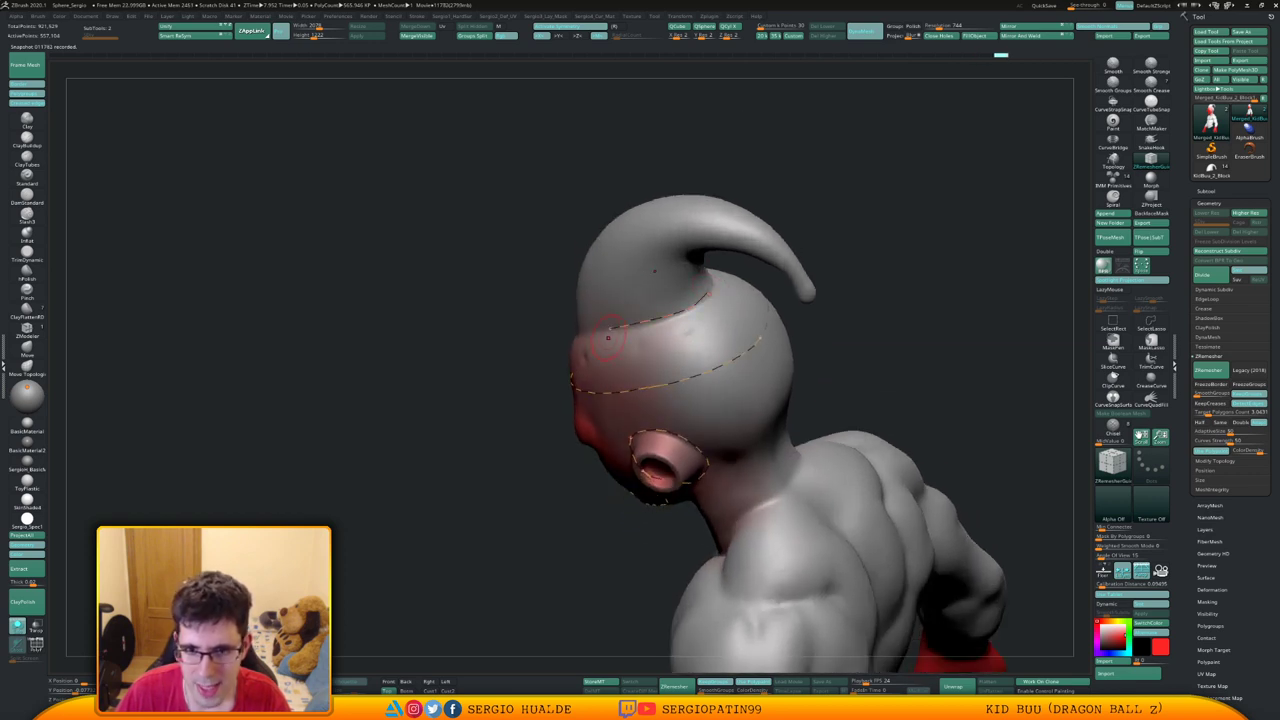
right_drag(582, 334, 628, 320)
key(ctrl+z)
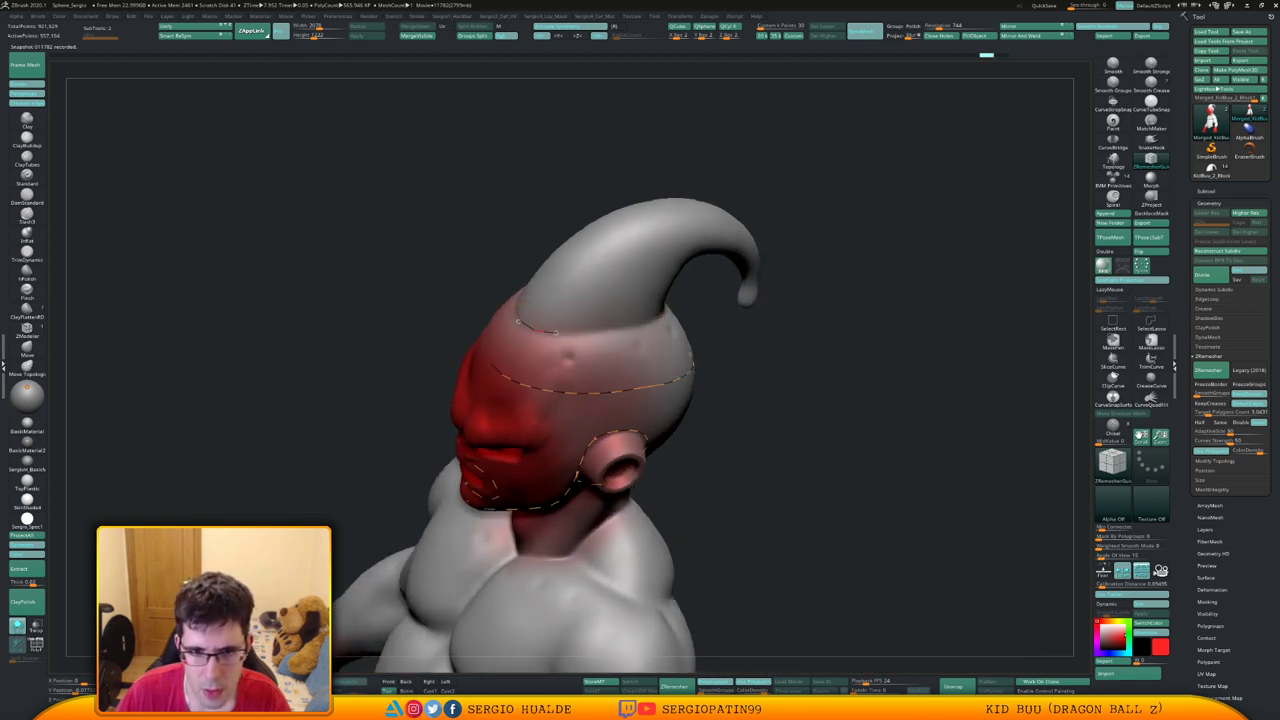
drag(643, 322, 644, 322)
right_drag(688, 312, 656, 334)
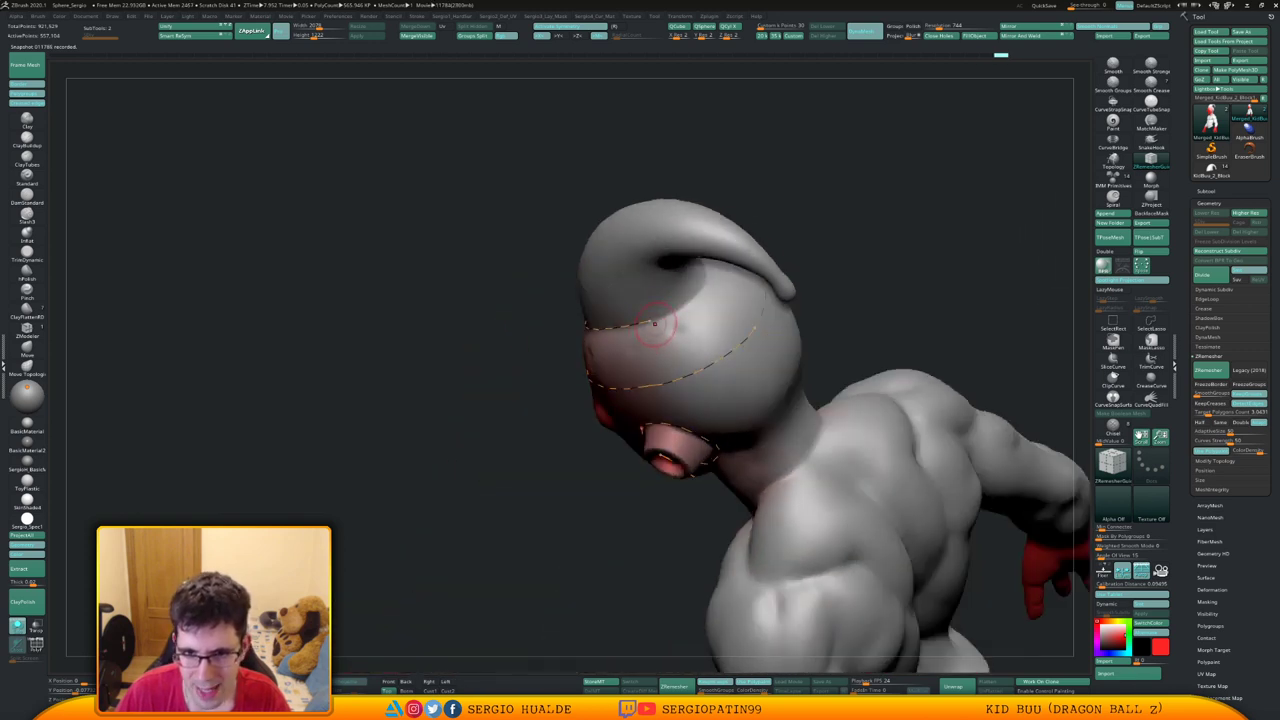
drag(650, 321, 690, 284)
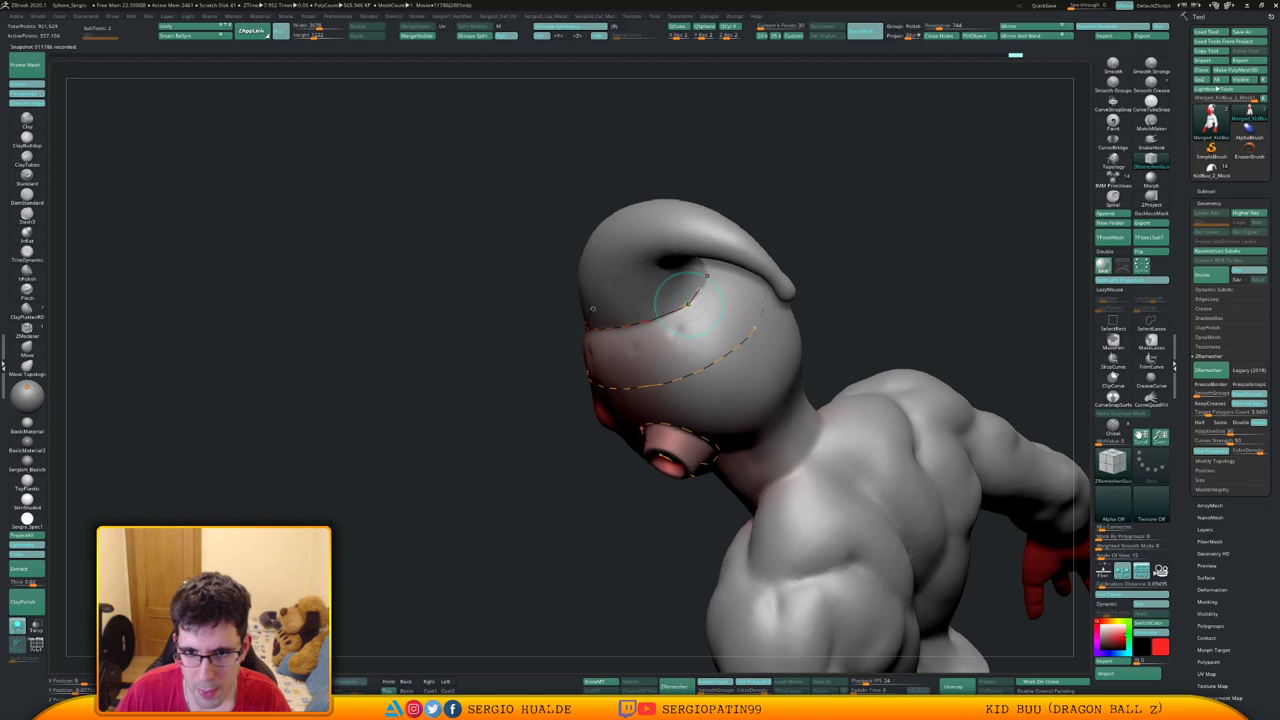
Try remeshing the figure with ZRemesher using the forehead and horn guide curves, and display its polygon wireframe
mouse_move(690, 284)
ctrl+right_down()
mouse_move(656, 404)
mouse_move(688, 393)
mouse_move(688, 410)
ctrl+right_up()
right_drag(688, 410, 712, 408)
drag(688, 393, 684, 297)
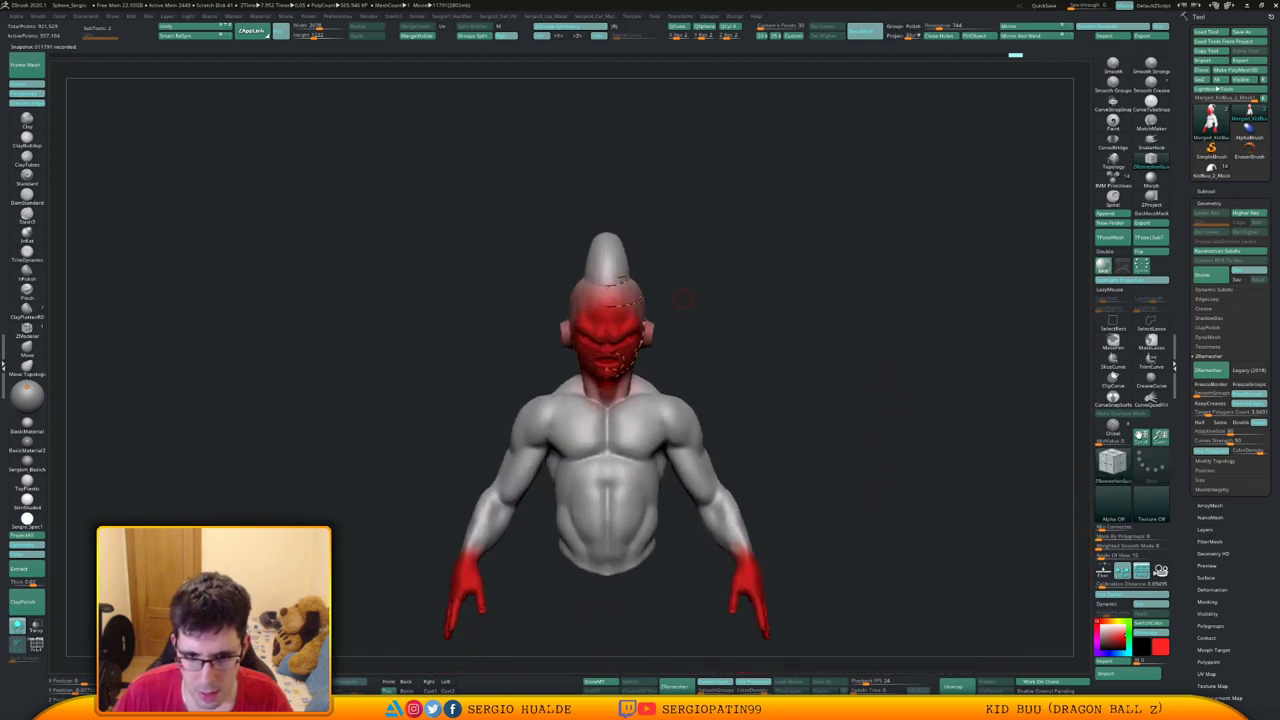
drag(751, 345, 736, 388)
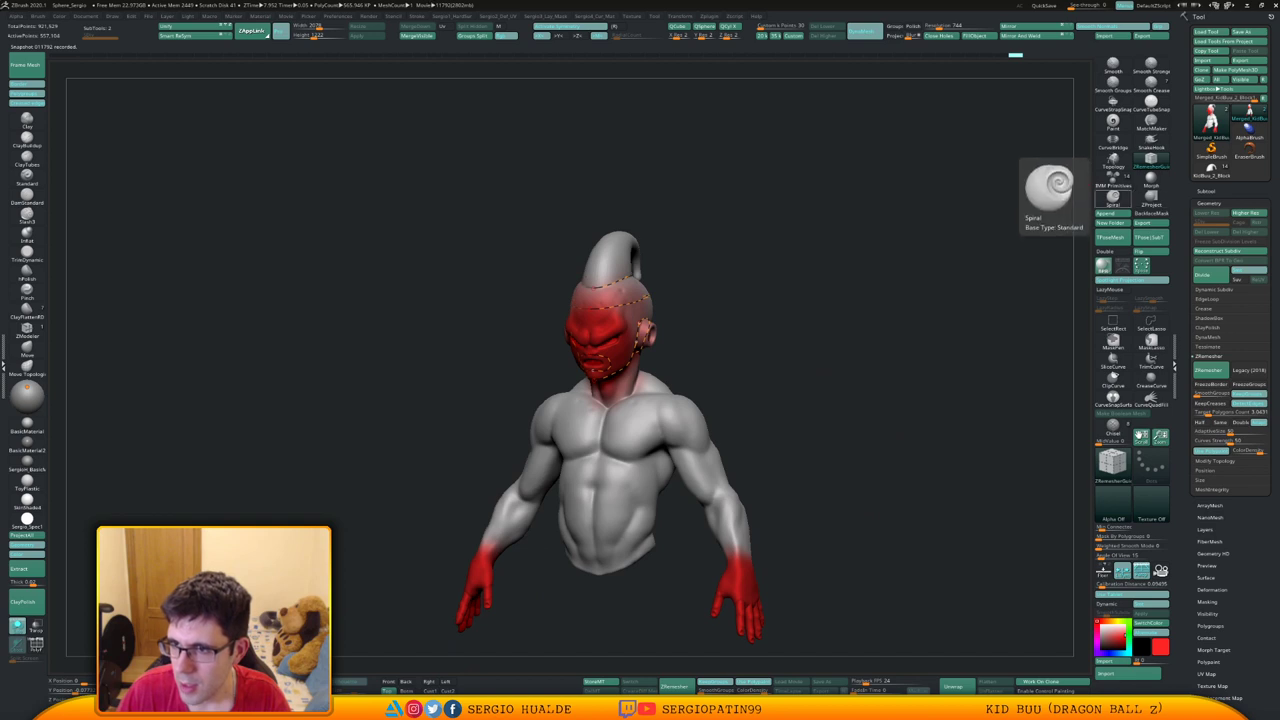
click(687, 686)
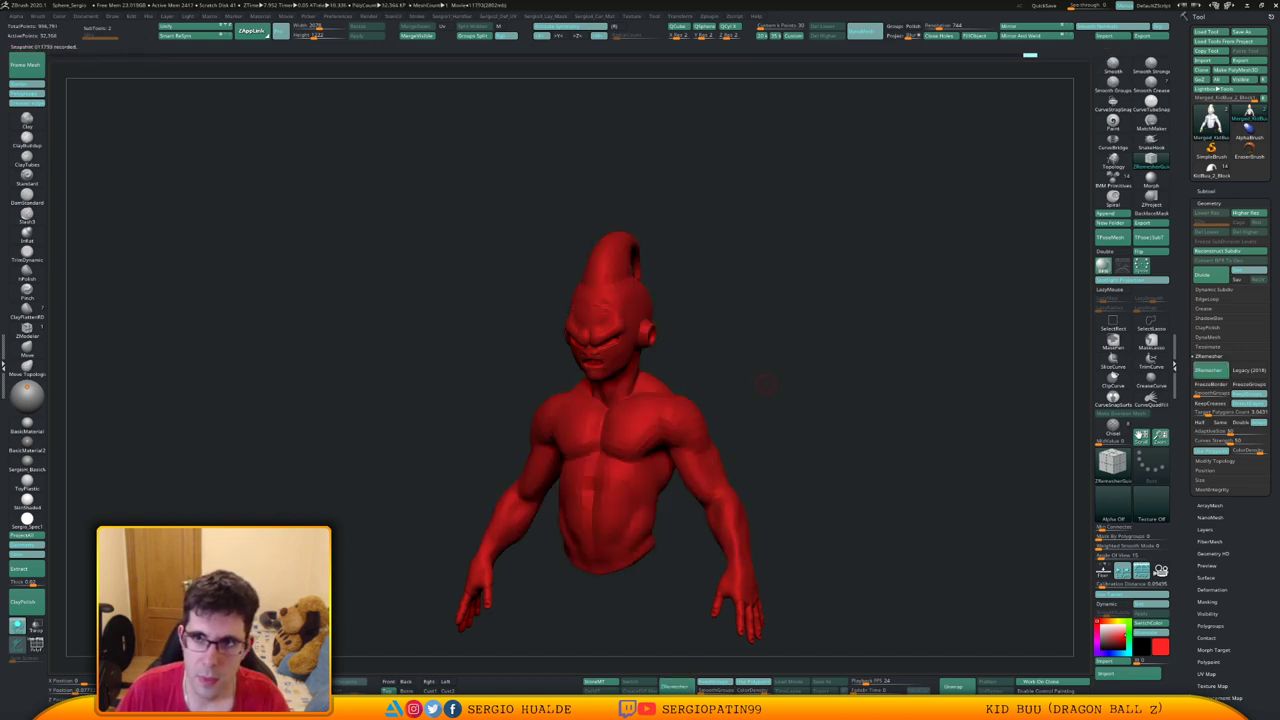
ctrl+right_drag(603, 303, 600, 390)
key(shift+f)
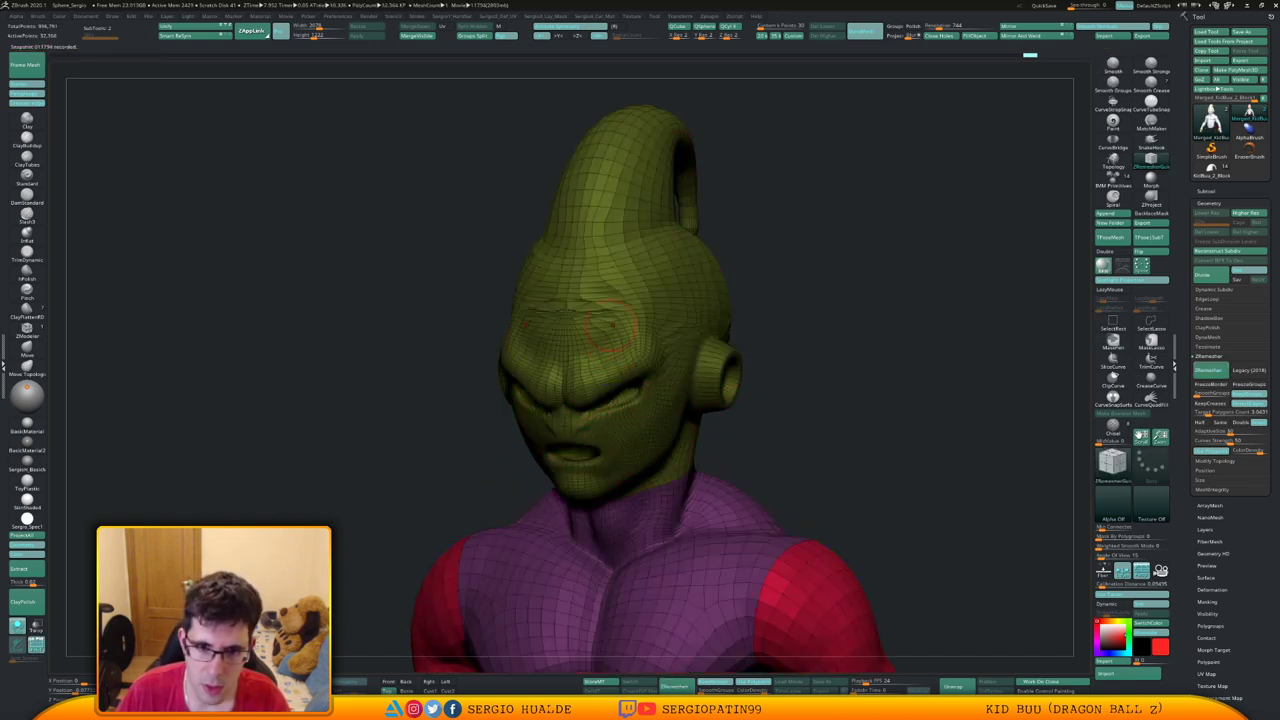
Inspect the remeshed forehead and side of the head, hide the wireframe and undo the remesh
ctrl+right_drag(592, 337, 590, 385)
mouse_move(540, 275)
shift+mouse_down()
mouse_move(575, 300)
mouse_move(612, 300)
mouse_move(632, 258)
mouse_move(655, 268)
shift+mouse_up()
right_drag(623, 320, 629, 331)
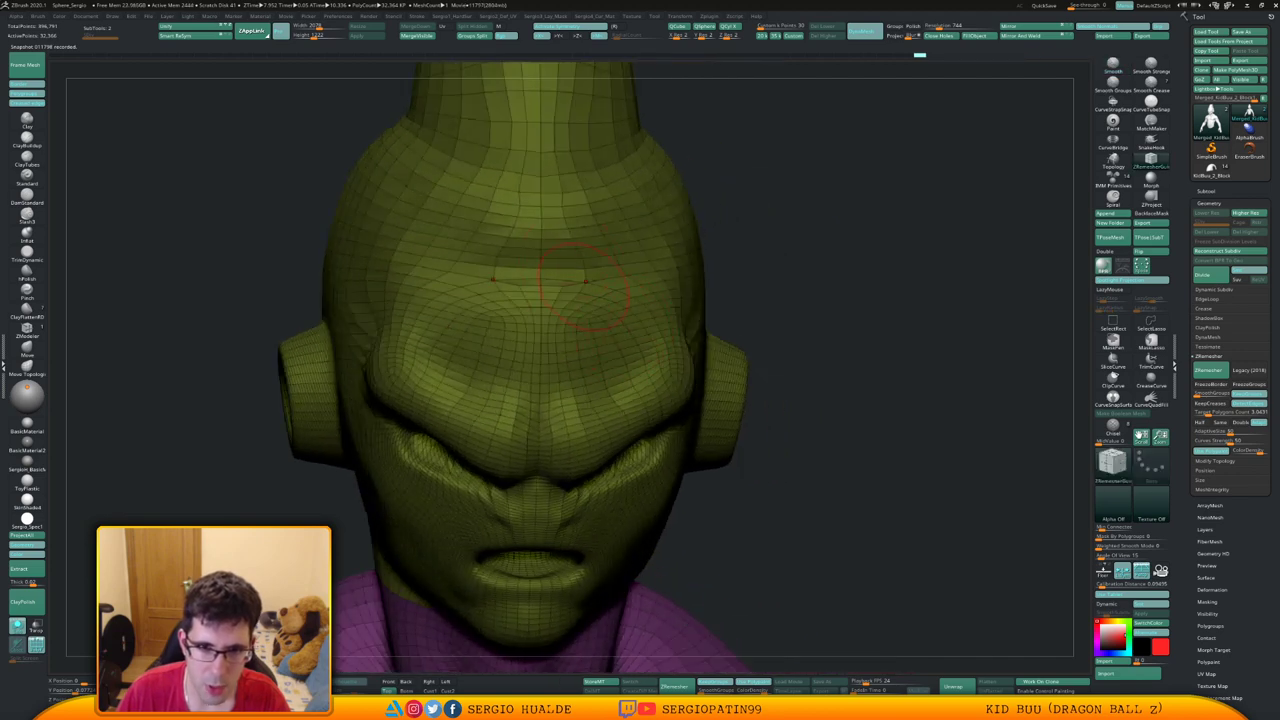
ctrl+right_drag(587, 282, 616, 300)
mouse_move(740, 285)
right_down()
mouse_move(686, 285)
mouse_move(673, 308)
mouse_move(631, 314)
right_up()
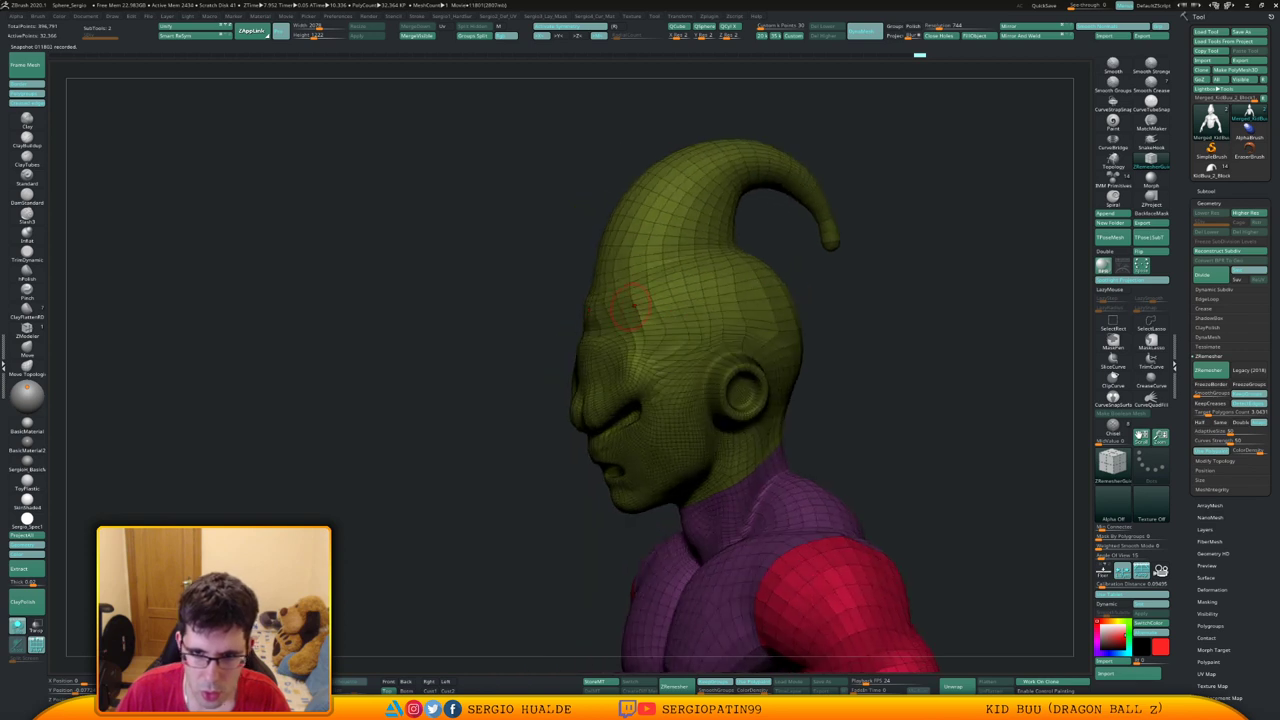
key(shift+f)
key(ctrl+z)
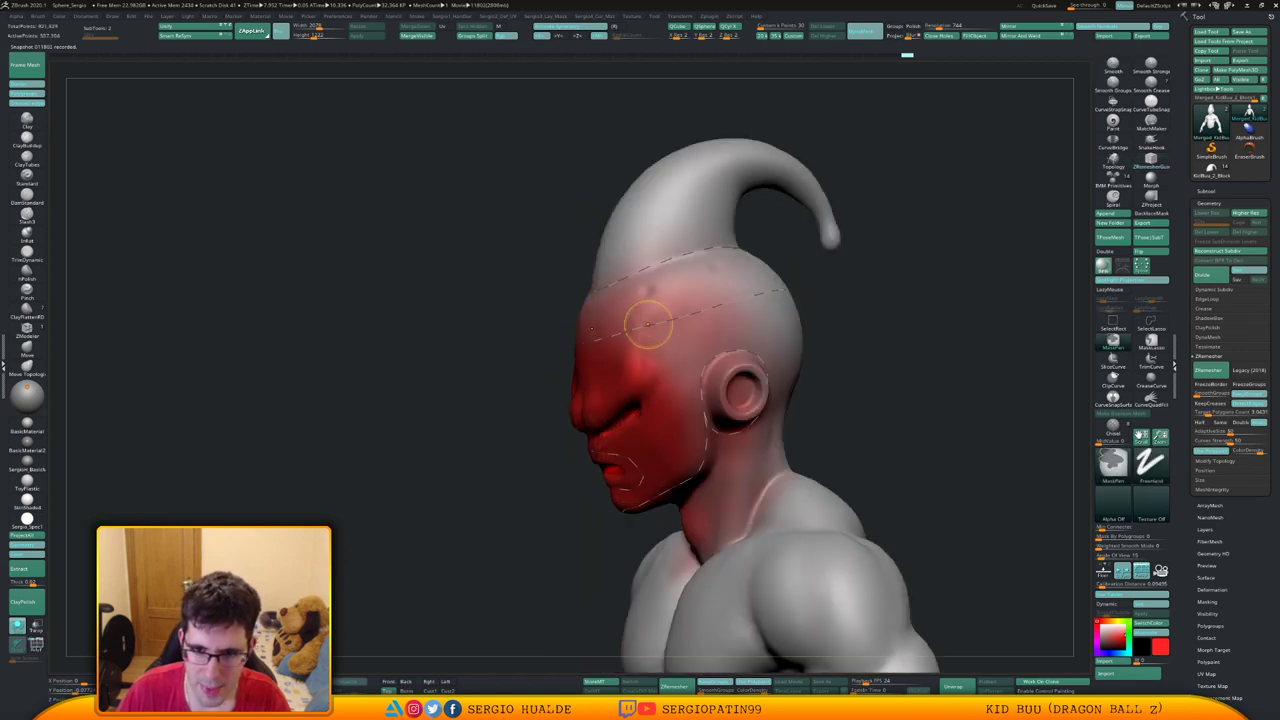
ctrl+right_drag(655, 347, 681, 337)
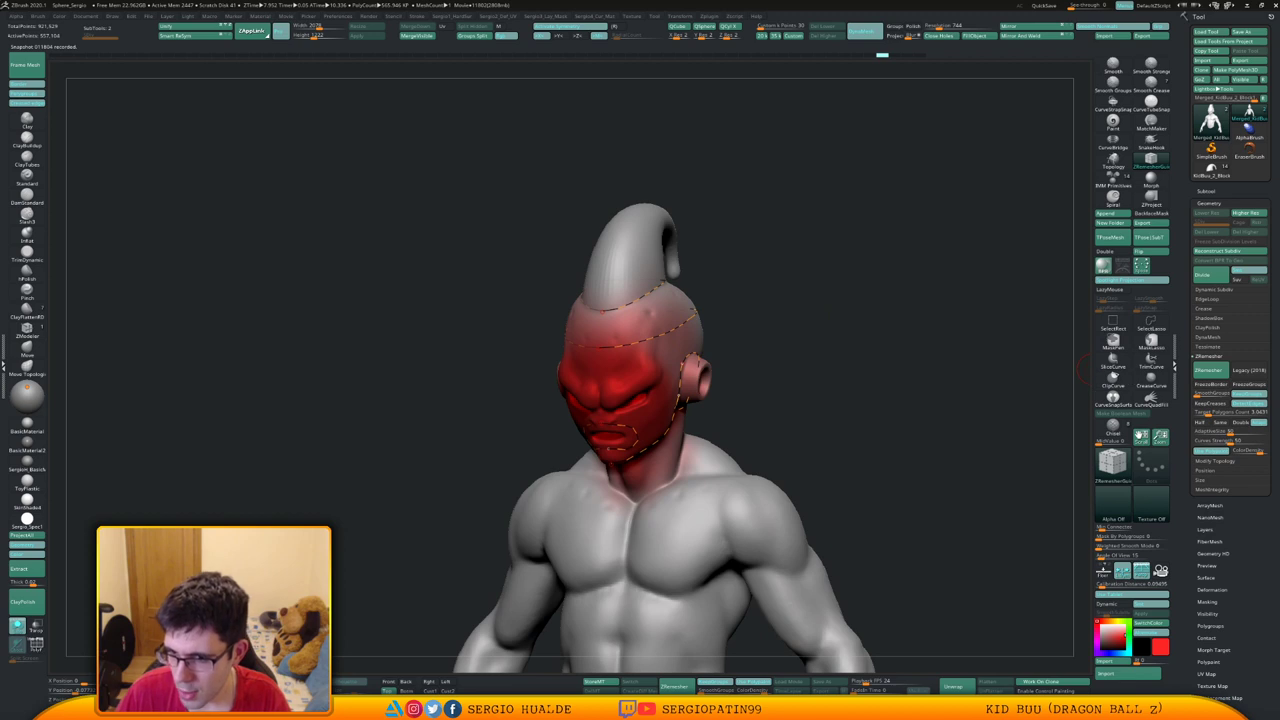
Paint high polygon density over the forehead, lower horn, side of the head and neck with the Standard brush
key(b)
key(s)
key(t)
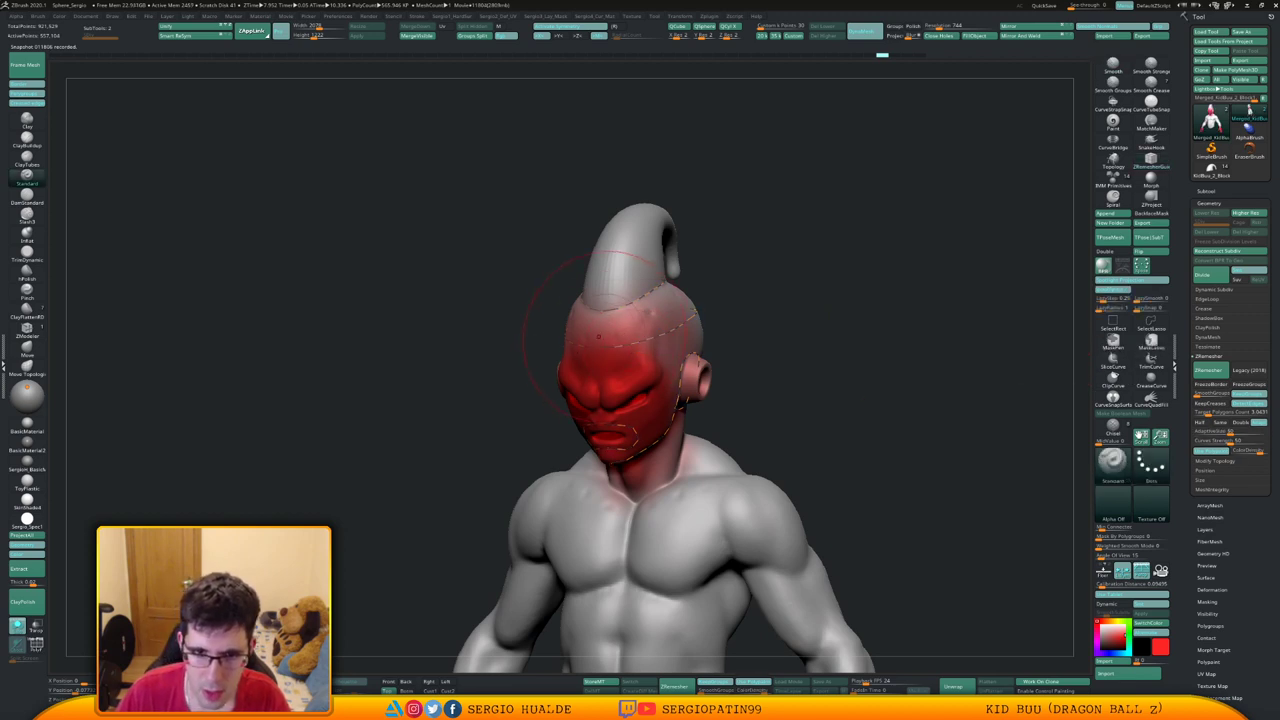
mouse_move(599, 337)
mouse_down()
mouse_move(620, 333)
mouse_move(627, 260)
mouse_move(601, 339)
mouse_move(672, 318)
mouse_up()
right_drag(690, 340, 634, 342)
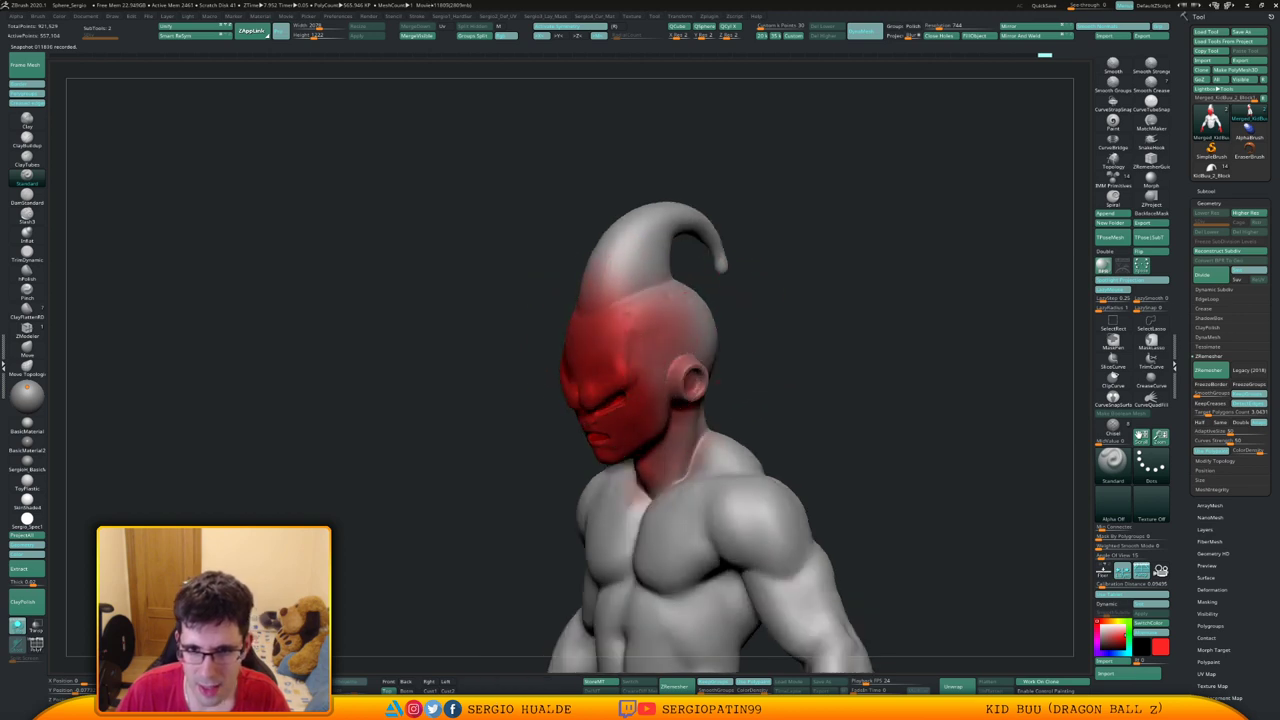
mouse_move(640, 318)
mouse_down()
mouse_move(672, 308)
mouse_move(610, 264)
mouse_move(622, 262)
mouse_up()
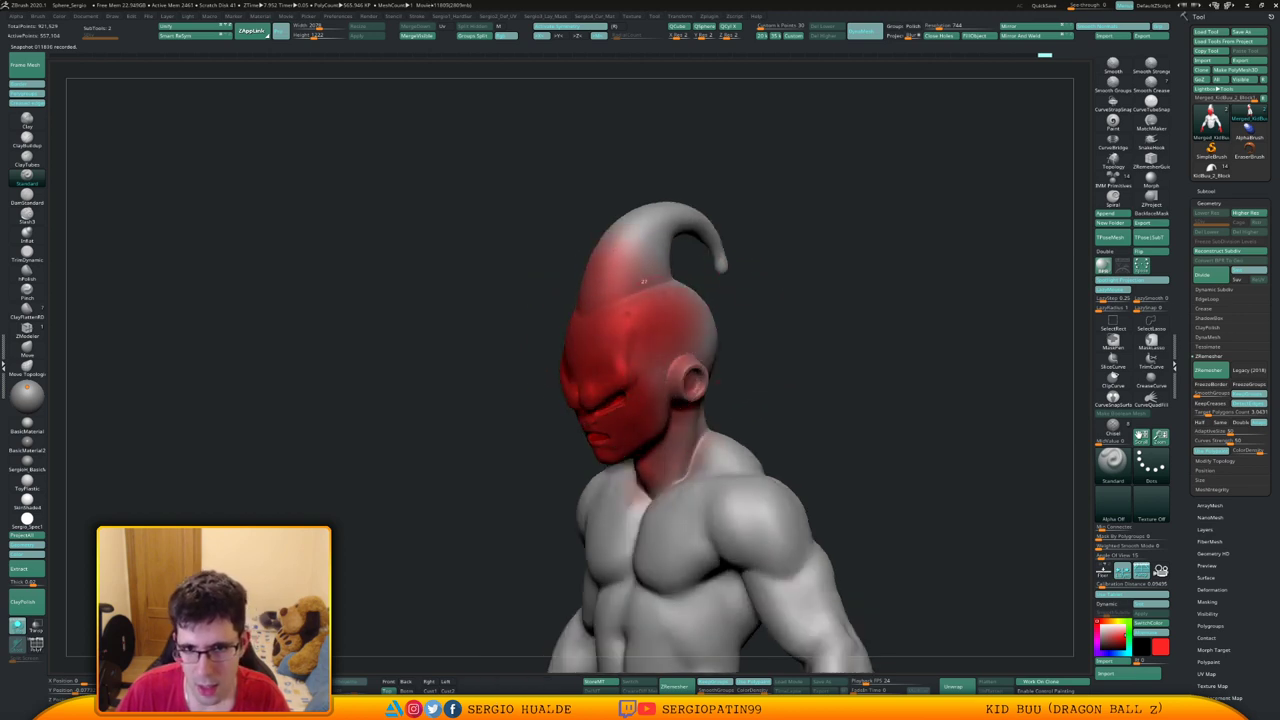
right_drag(760, 310, 690, 316)
mouse_move(711, 322)
mouse_down()
mouse_move(731, 316)
mouse_move(722, 288)
mouse_move(738, 330)
mouse_up()
right_drag(596, 338, 659, 342)
mouse_move(645, 440)
mouse_down()
mouse_move(650, 462)
mouse_move(688, 482)
mouse_up()
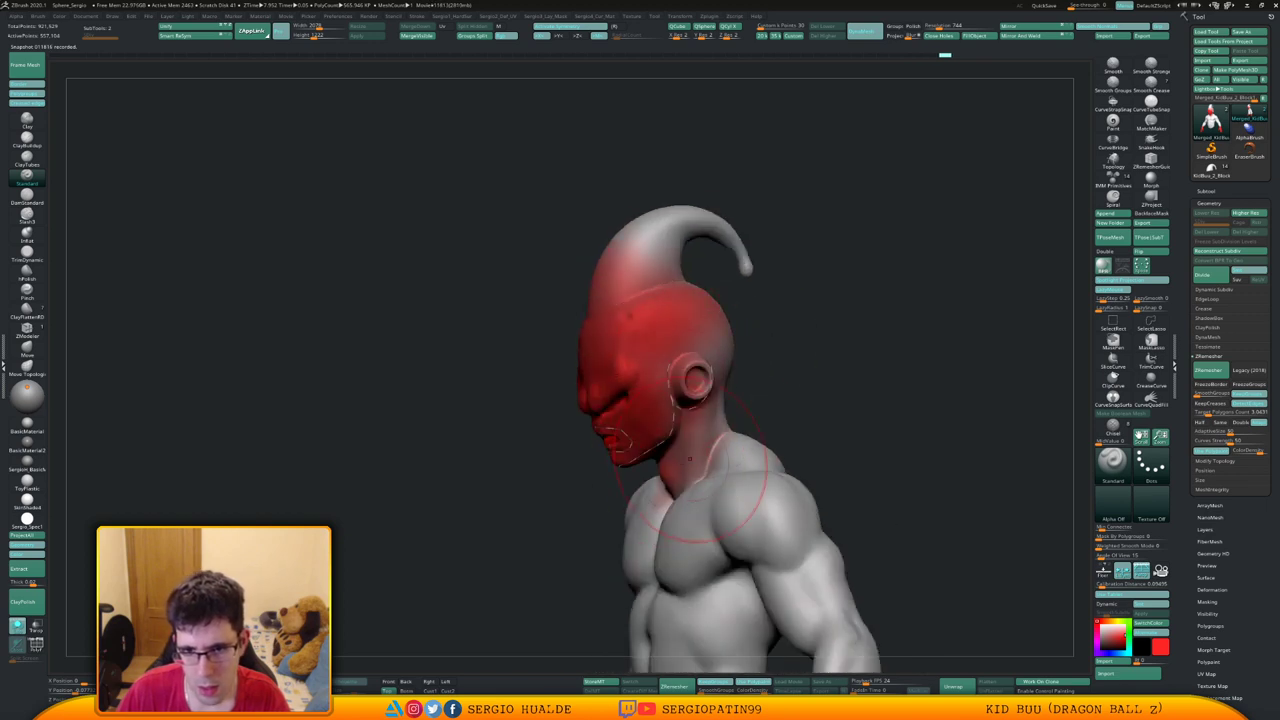
Try remeshing with the wider density painting, check the head's wireframe and undo the remesh
mouse_move(738, 446)
right_down()
mouse_move(678, 424)
mouse_move(757, 338)
mouse_move(871, 377)
mouse_move(1060, 403)
right_up()
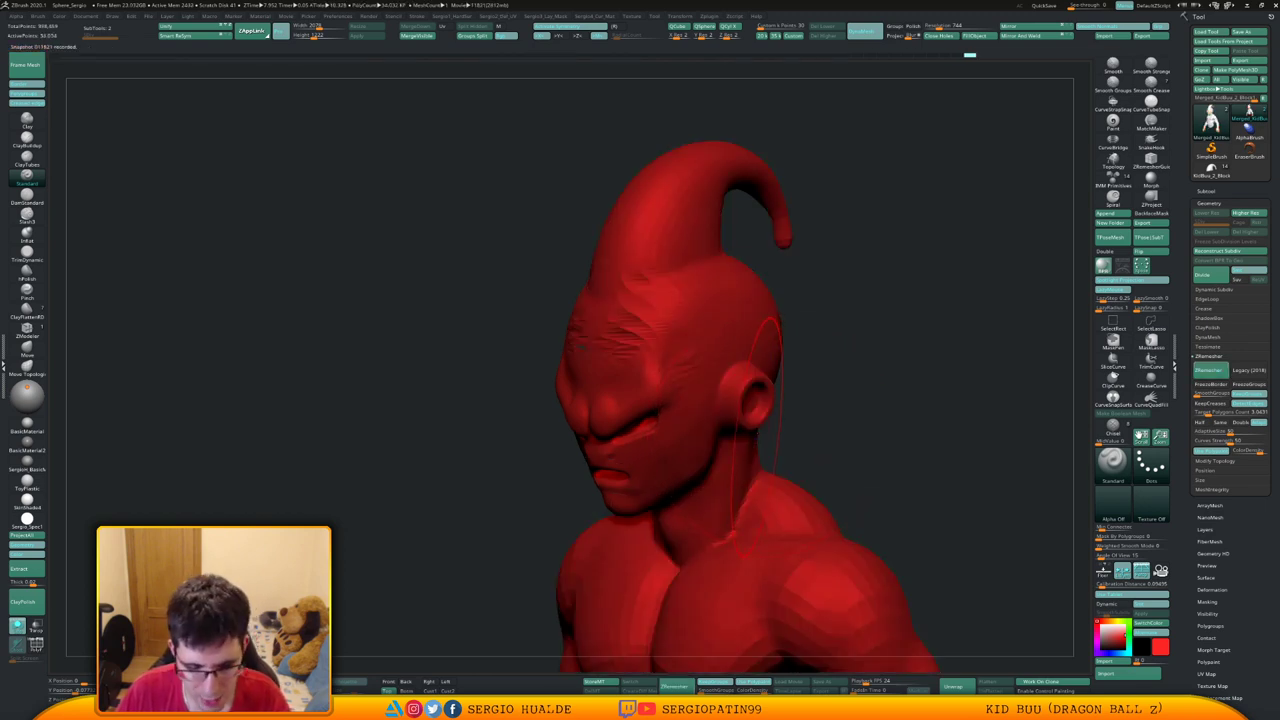
key(shift+f)
drag(815, 365, 834, 396)
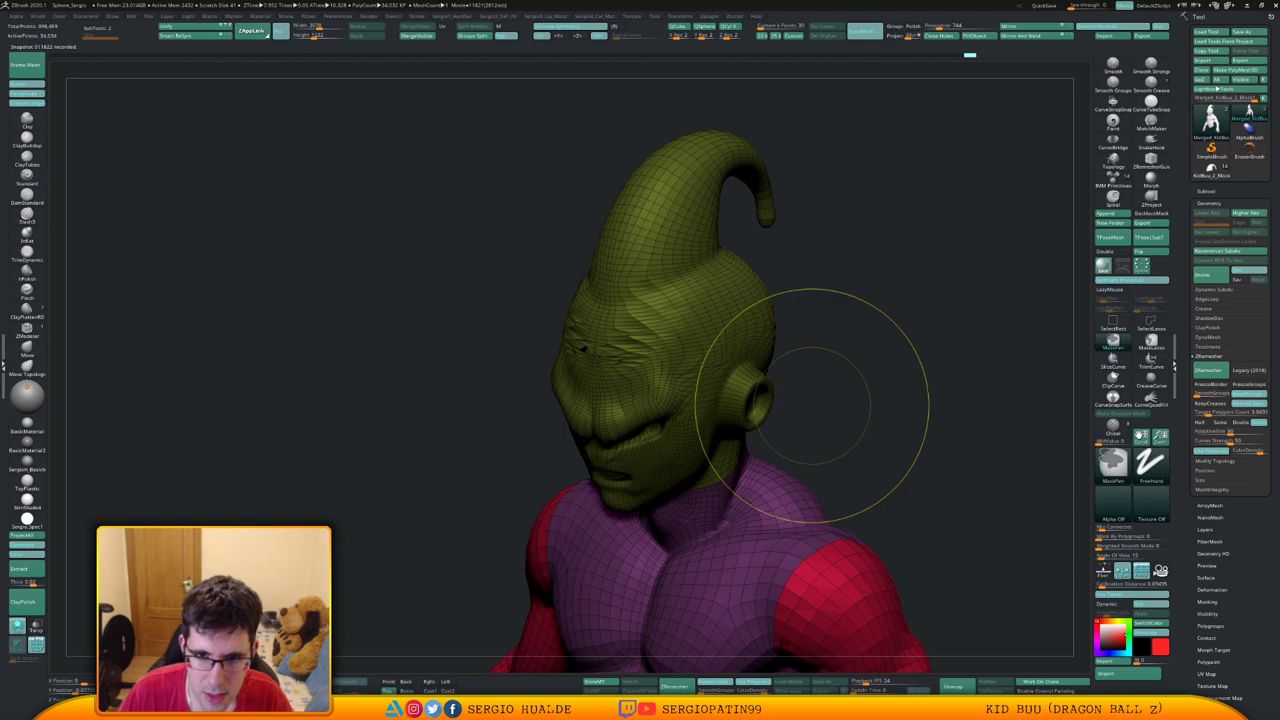
key(ctrl+z)
key(ctrl+z)
key(shift+f)
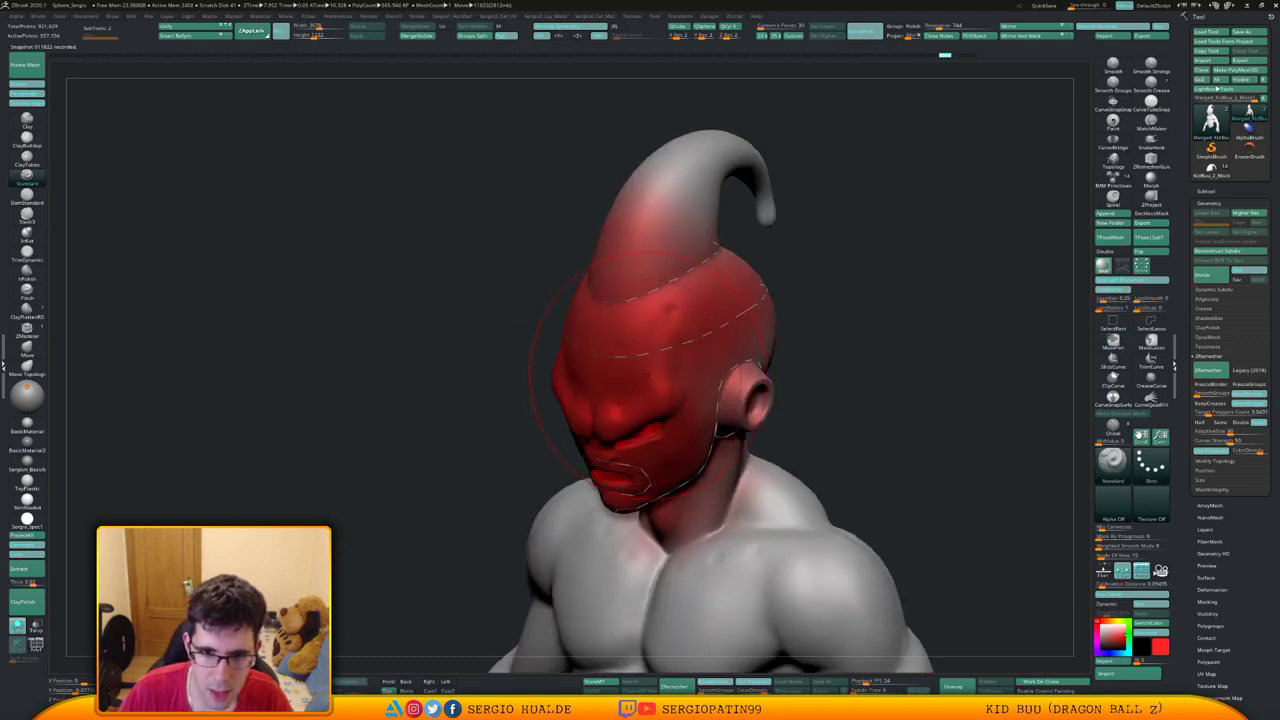
Paint stronger polygon density along the base of the horn
key(ctrl+shift+z)
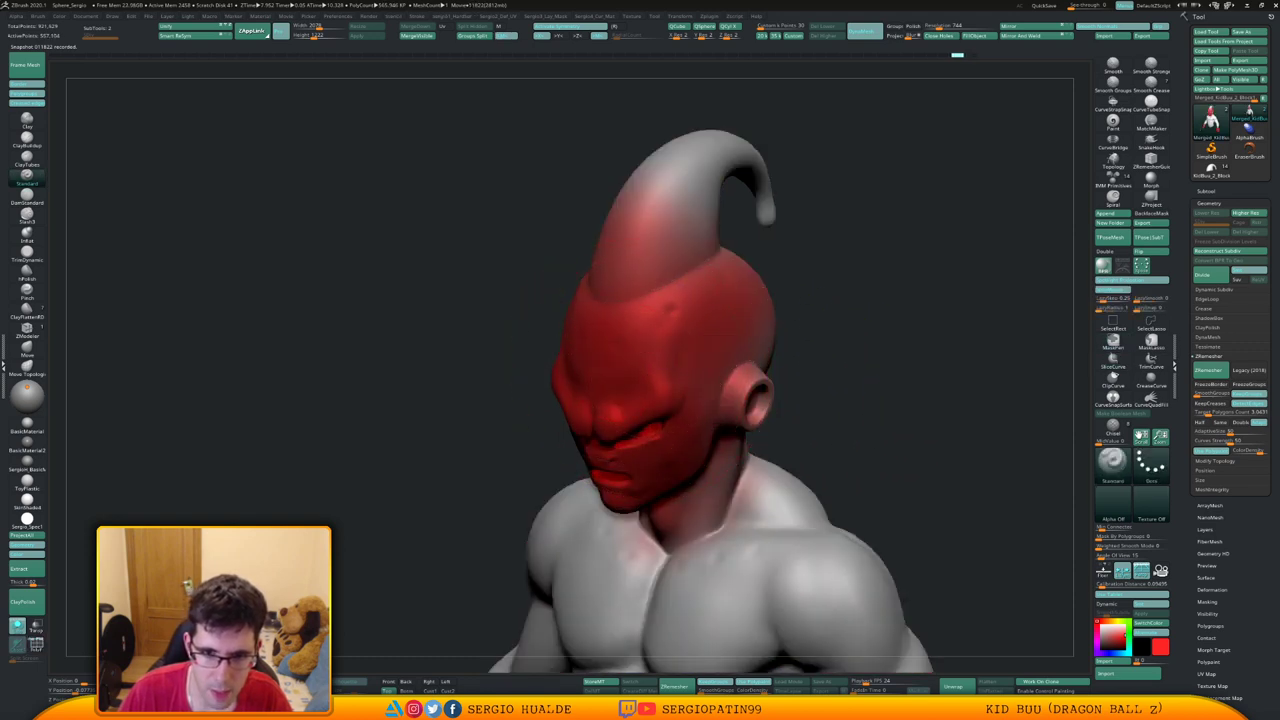
drag(602, 286, 690, 293)
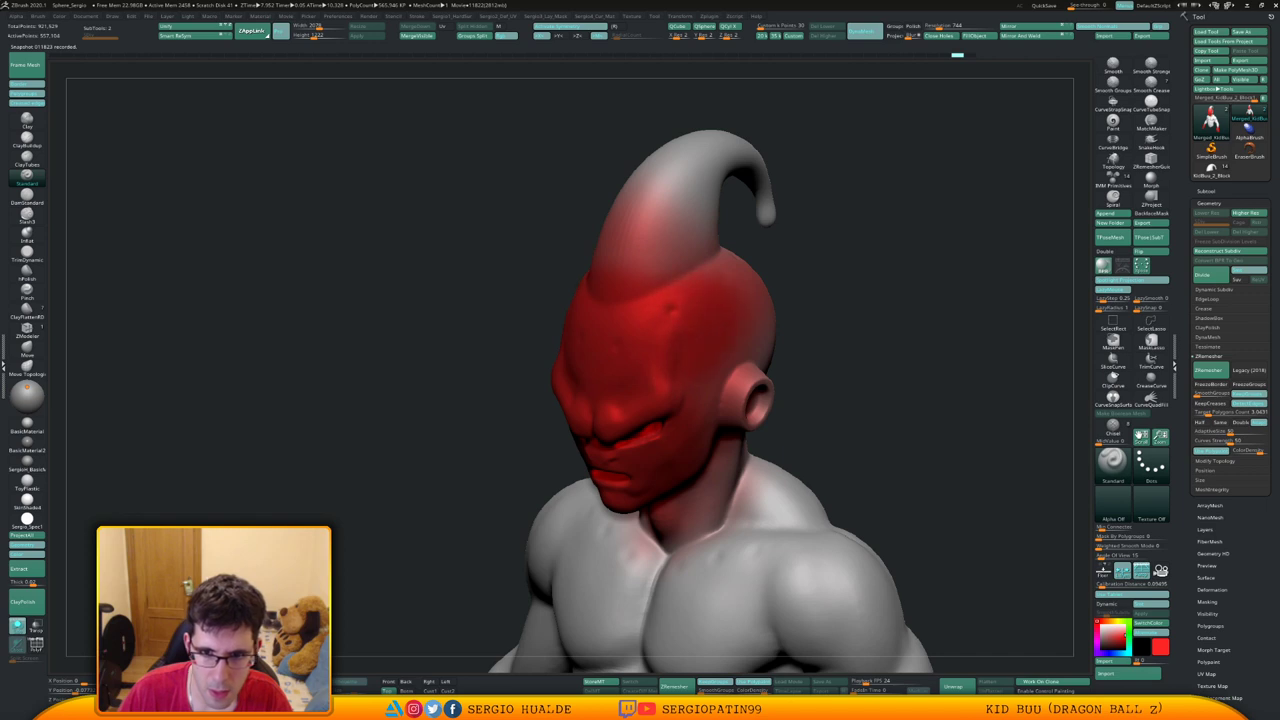
mouse_move(880, 380)
mouse_down()
mouse_move(930, 340)
mouse_move(830, 340)
mouse_up()
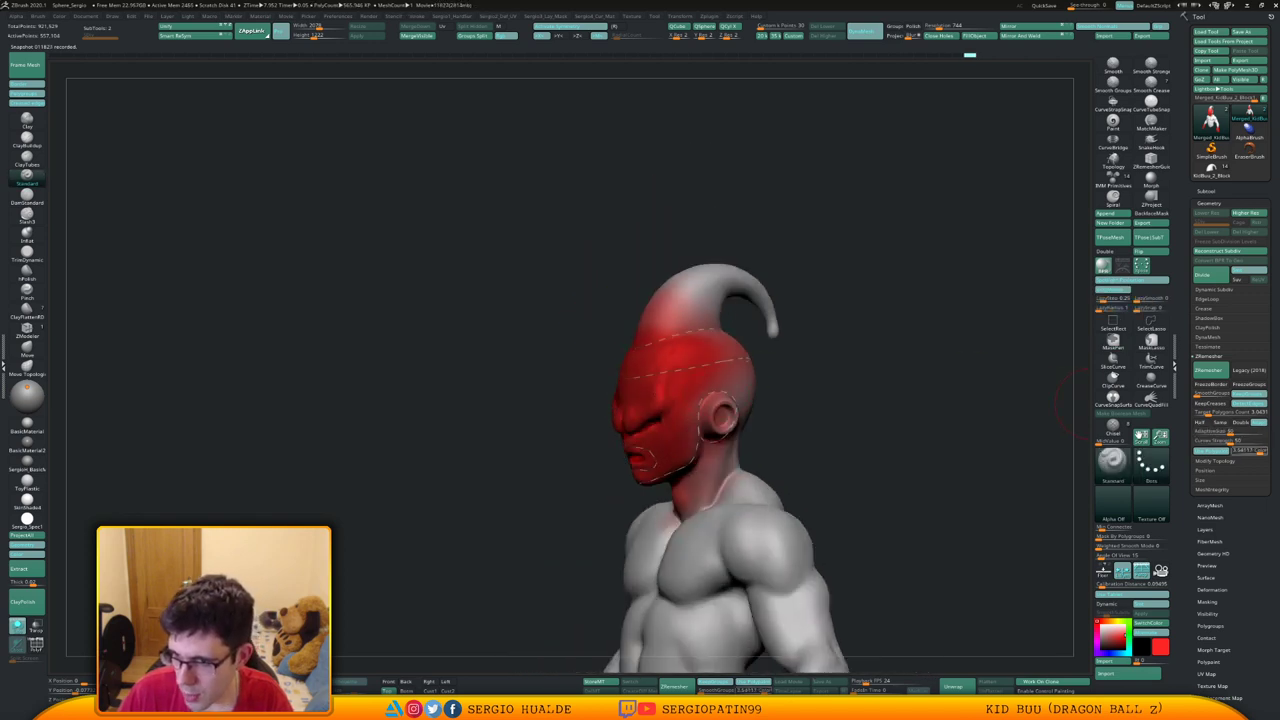
Lower the ColorDensity value and repaint the face, side of the head and horn with this lighter density
drag(1259, 451, 1253, 451)
mouse_move(800, 420)
mouse_down()
mouse_move(895, 424)
mouse_move(790, 415)
mouse_up()
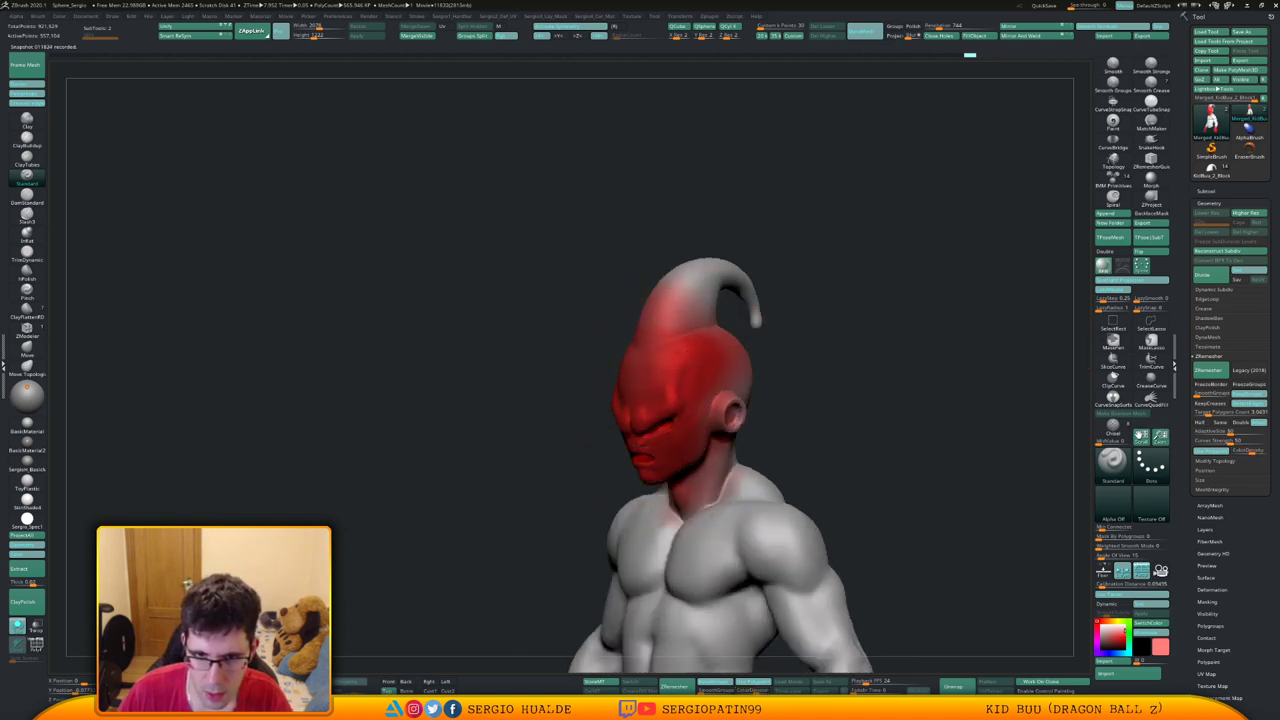
drag(690, 340, 668, 456)
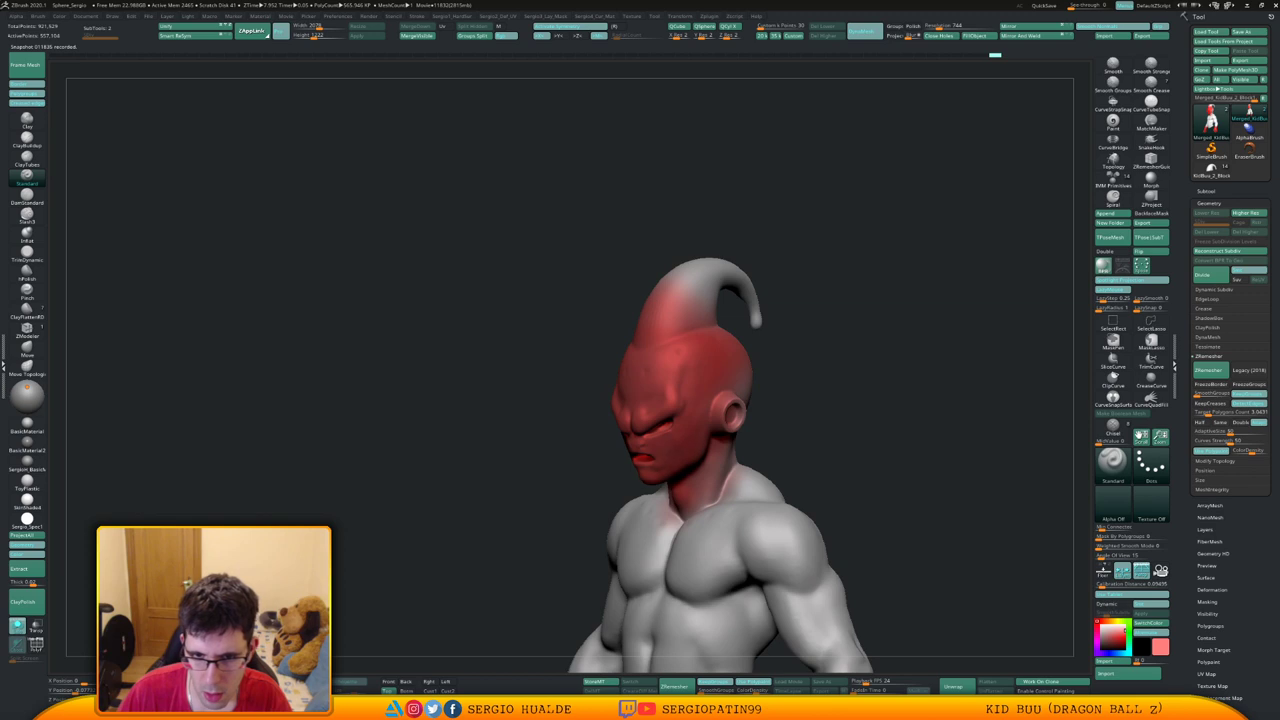
mouse_move(706, 272)
mouse_down()
mouse_move(686, 280)
mouse_move(698, 272)
mouse_up()
drag(865, 410, 797, 410)
mouse_move(732, 300)
mouse_down()
mouse_move(744, 274)
mouse_move(760, 366)
mouse_up()
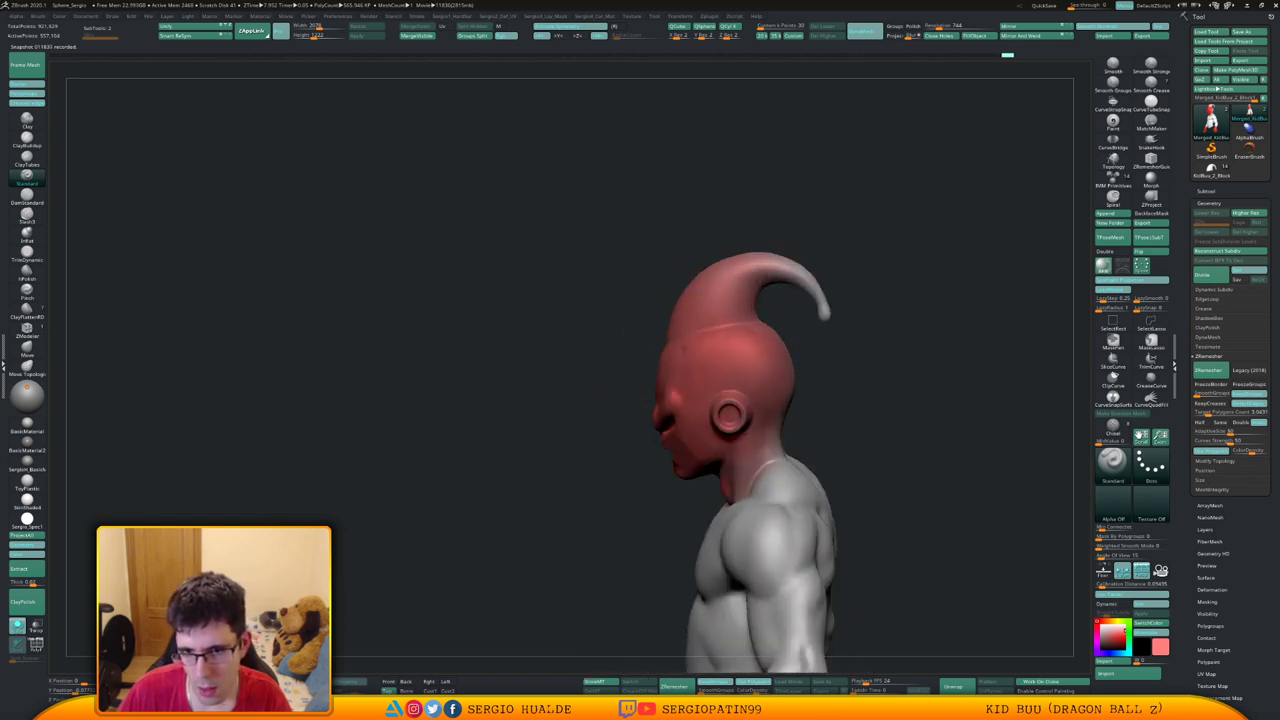
Paint the same lighter density over the neck, back of the head and remaining areas of the horn
drag(766, 444, 770, 472)
mouse_move(890, 410)
mouse_down()
mouse_move(805, 400)
mouse_move(768, 460)
mouse_move(856, 440)
mouse_move(826, 456)
mouse_up()
drag(826, 300, 790, 258)
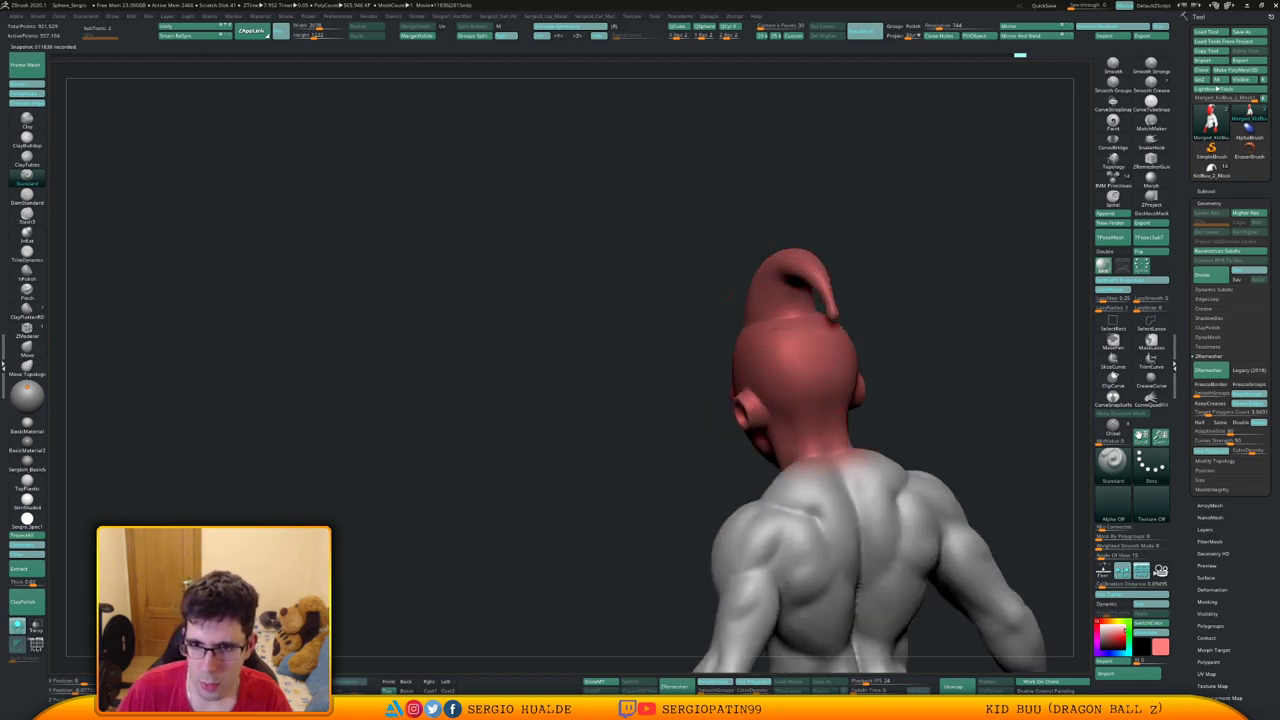
mouse_move(890, 345)
mouse_down()
mouse_move(1010, 312)
mouse_move(935, 320)
mouse_up()
drag(938, 410, 915, 440)
drag(775, 340, 525, 369)
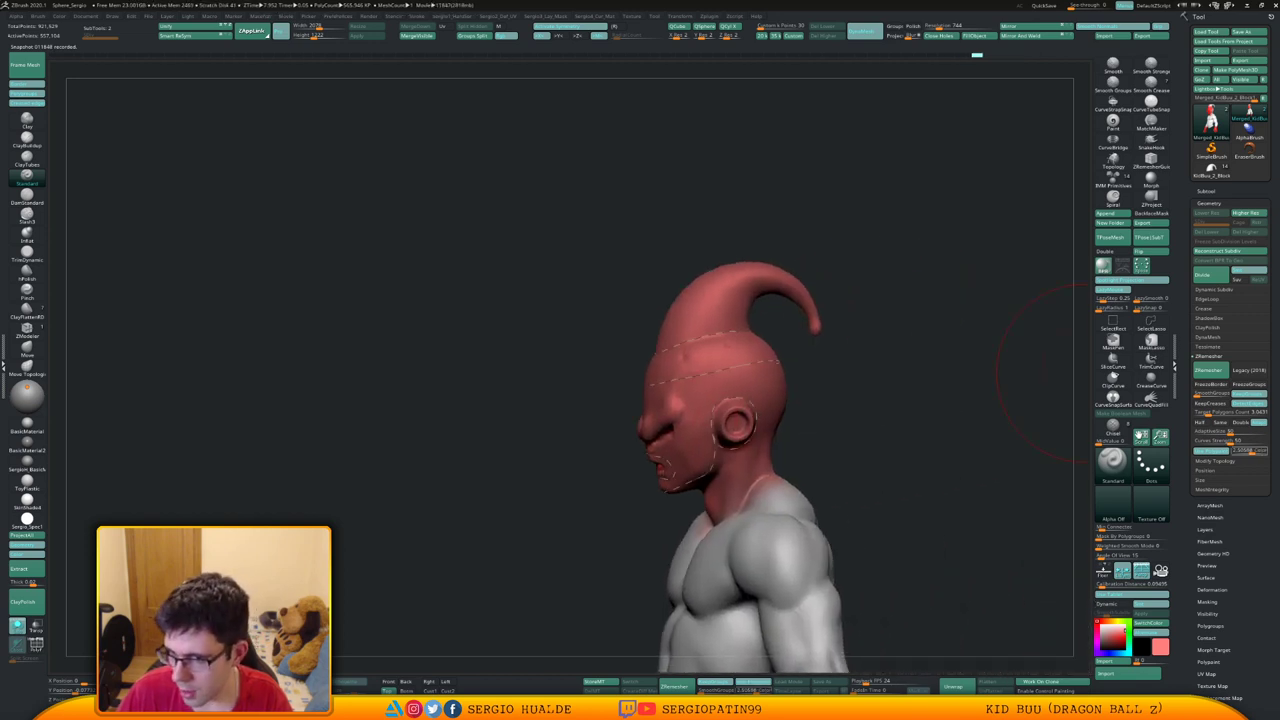
Set ColorDensity to about 1.3 and paint the tip of the horn with this lower density
drag(1252, 451, 1245, 452)
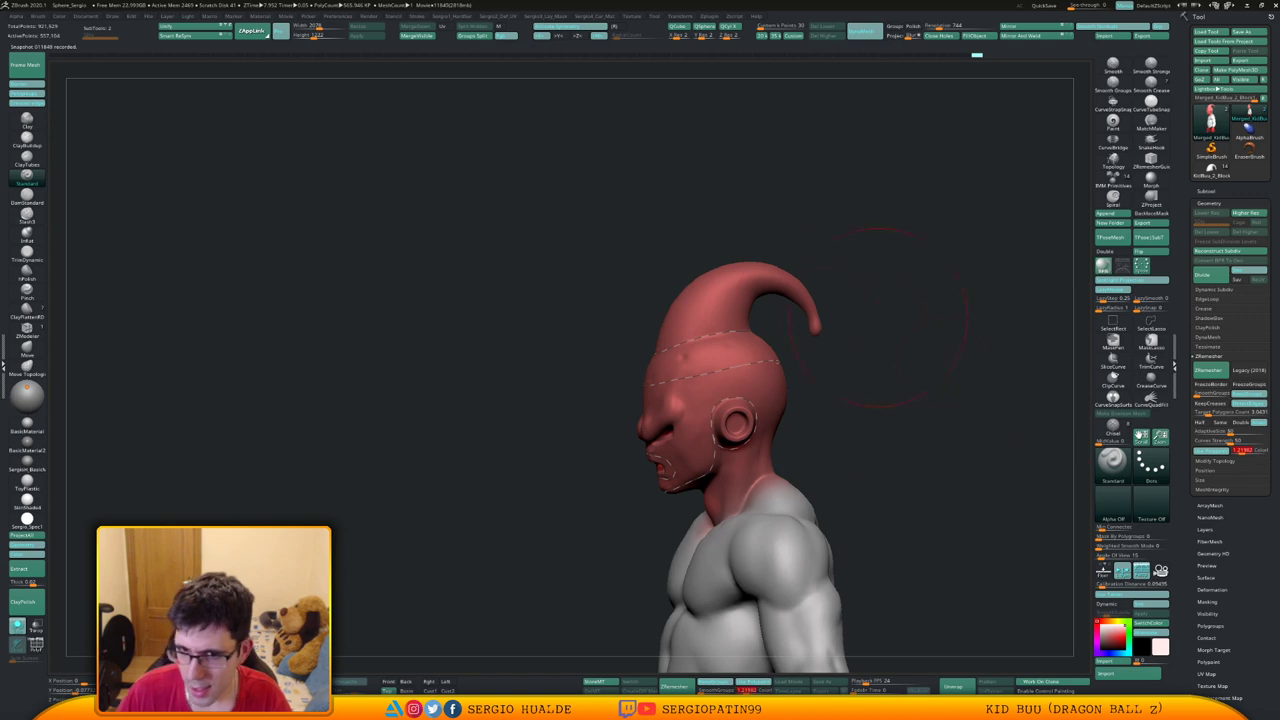
mouse_move(816, 321)
mouse_down()
mouse_move(790, 284)
mouse_move(743, 270)
mouse_move(774, 276)
mouse_up()
right_drag(702, 415, 721, 400)
ctrl+drag(890, 335, 950, 350)
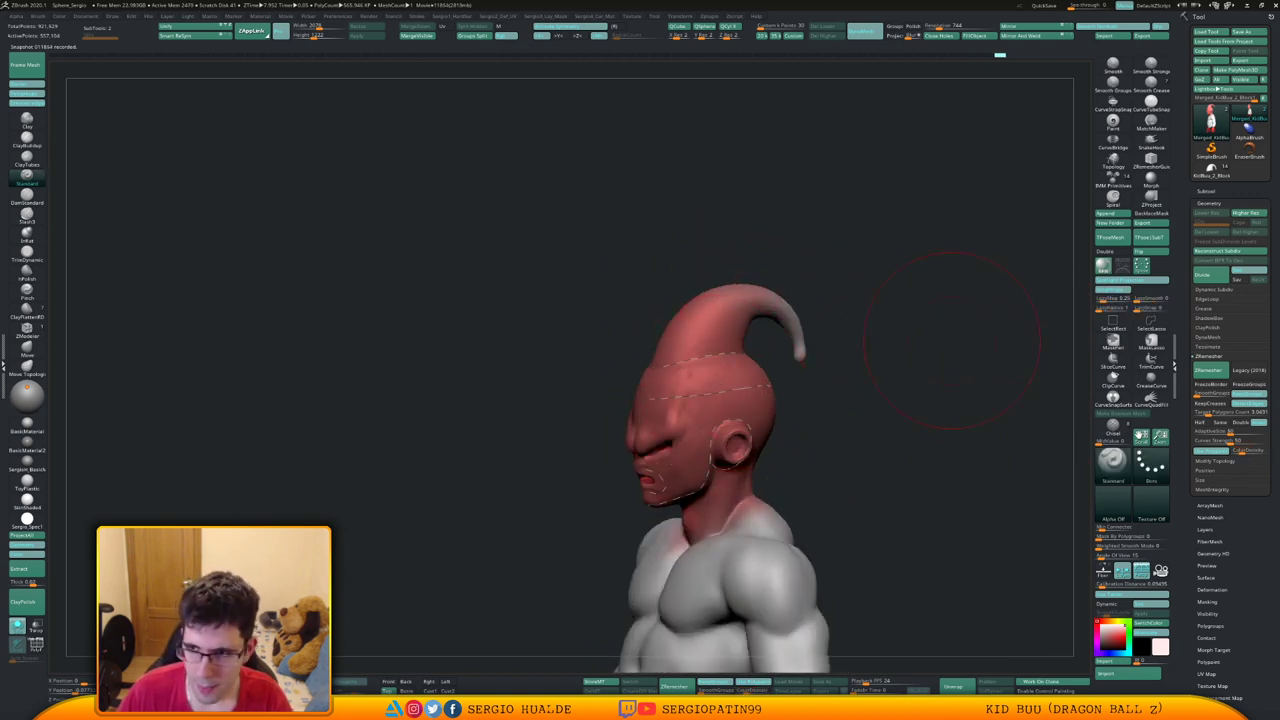
Try creating a TPoseMesh from the figure, and switch back to the merged Kid Buu mesh
click(1111, 238)
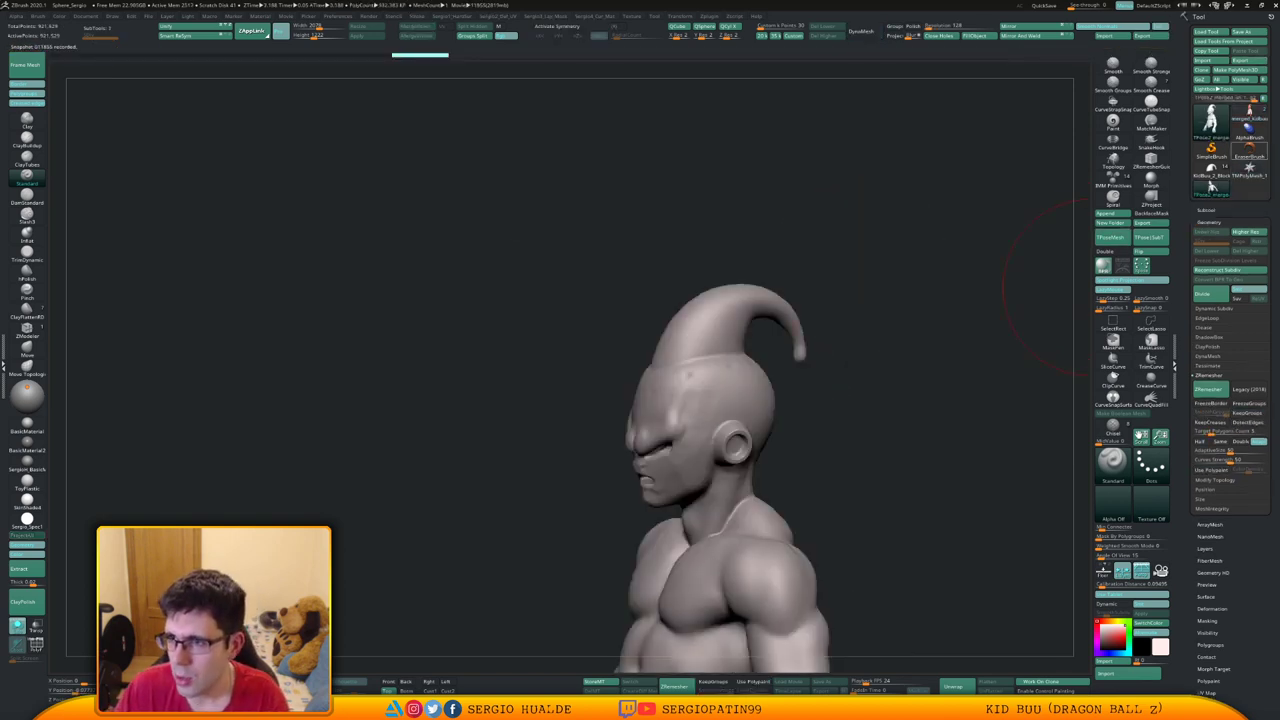
alt+drag(1057, 229, 1088, 118)
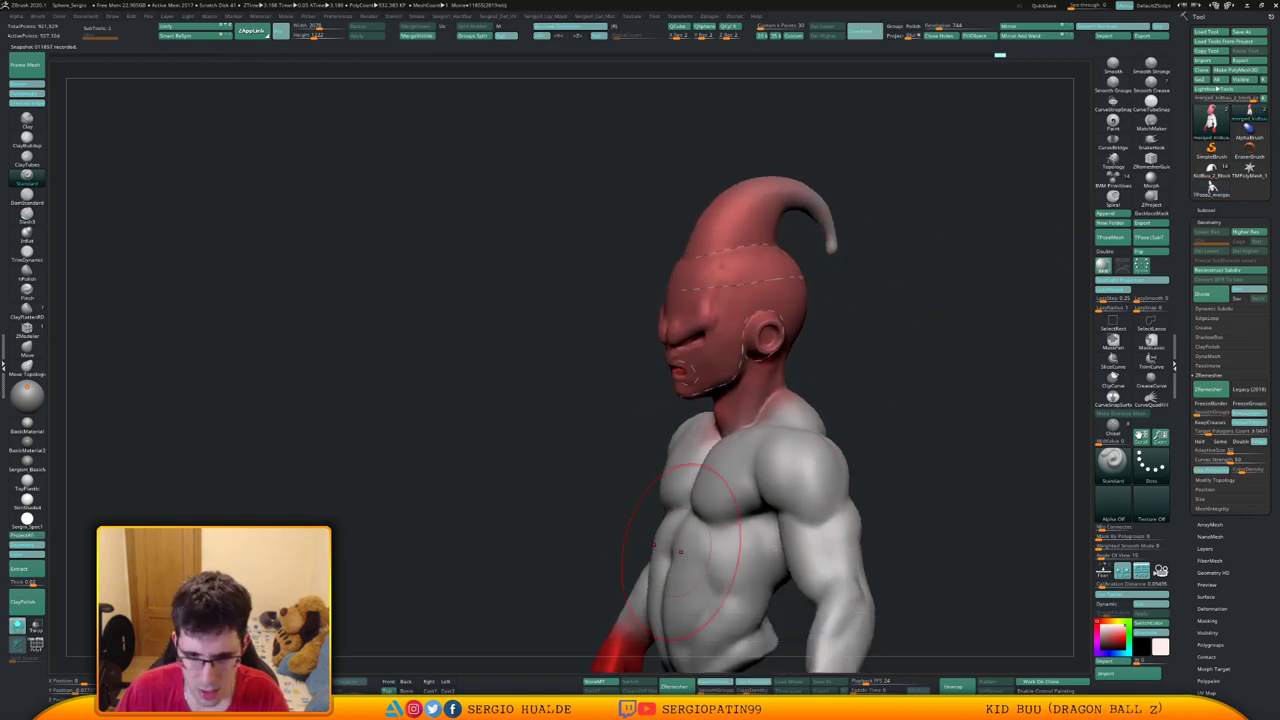
Try remeshing the merged Kid Buu mesh with ZRemesher, check the head's topology, and undo the remesh
click(676, 688)
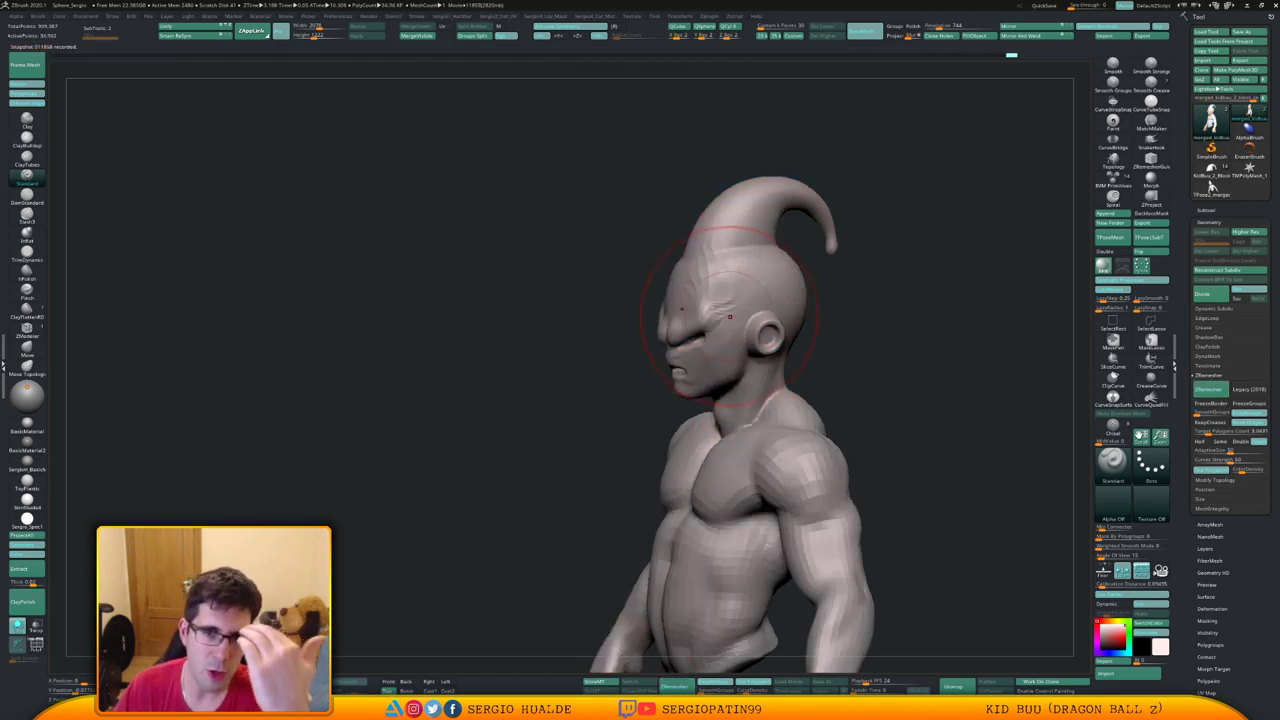
key(shift+f)
mouse_move(660, 292)
right_down()
mouse_move(698, 276)
mouse_move(674, 309)
right_up()
key(shift+f)
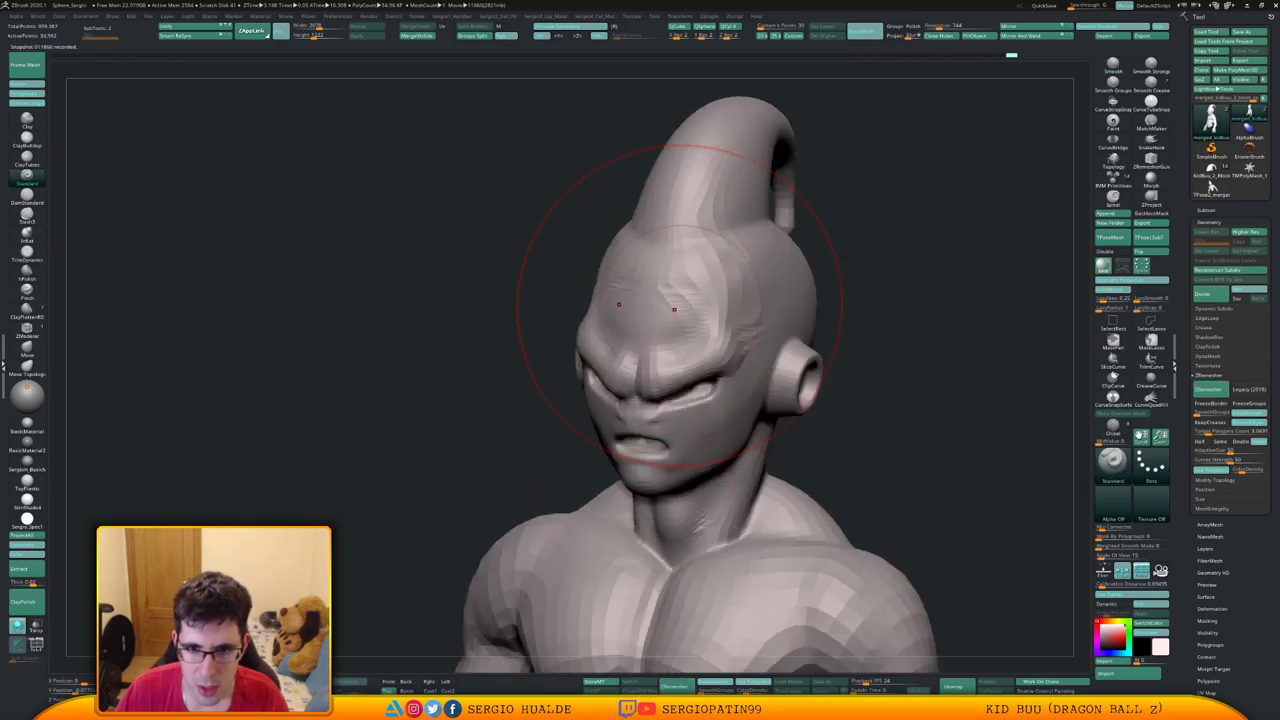
key(ctrl+z)
Delete the ZRemesher guide curve that runs around the forehead, below the curve at the horn's base
right_drag(792, 288, 749, 290)
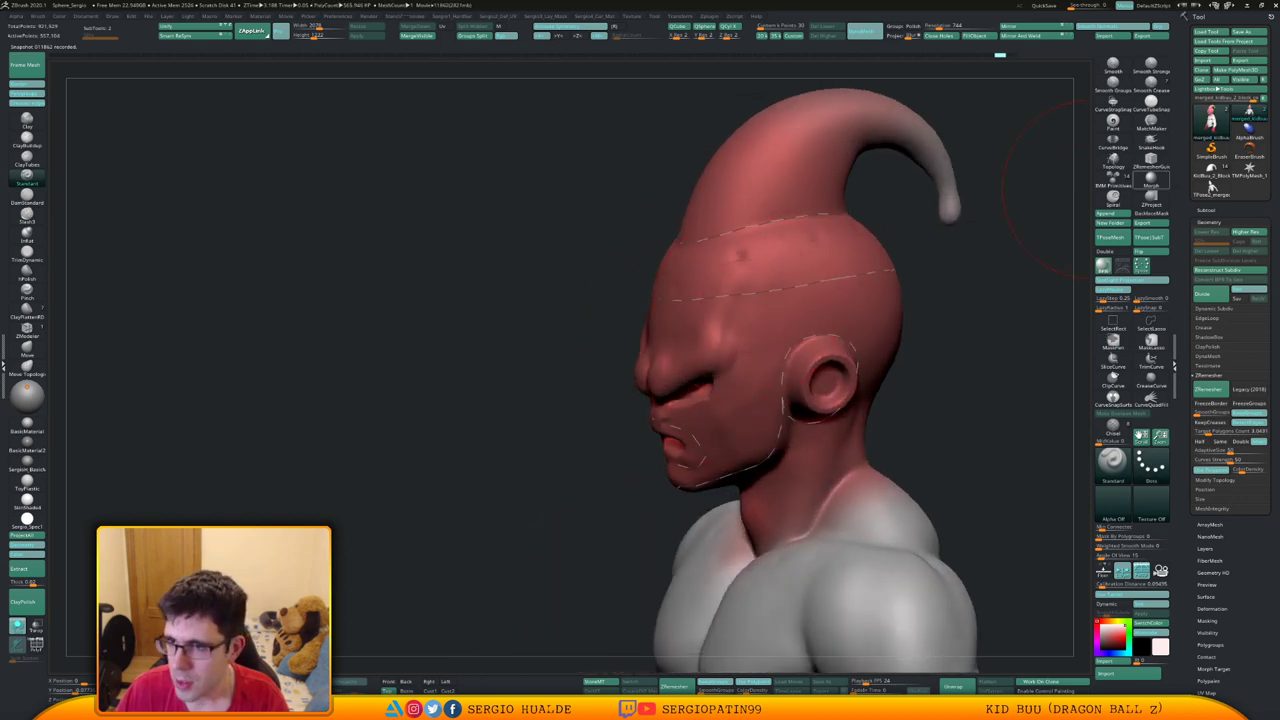
click(1150, 160)
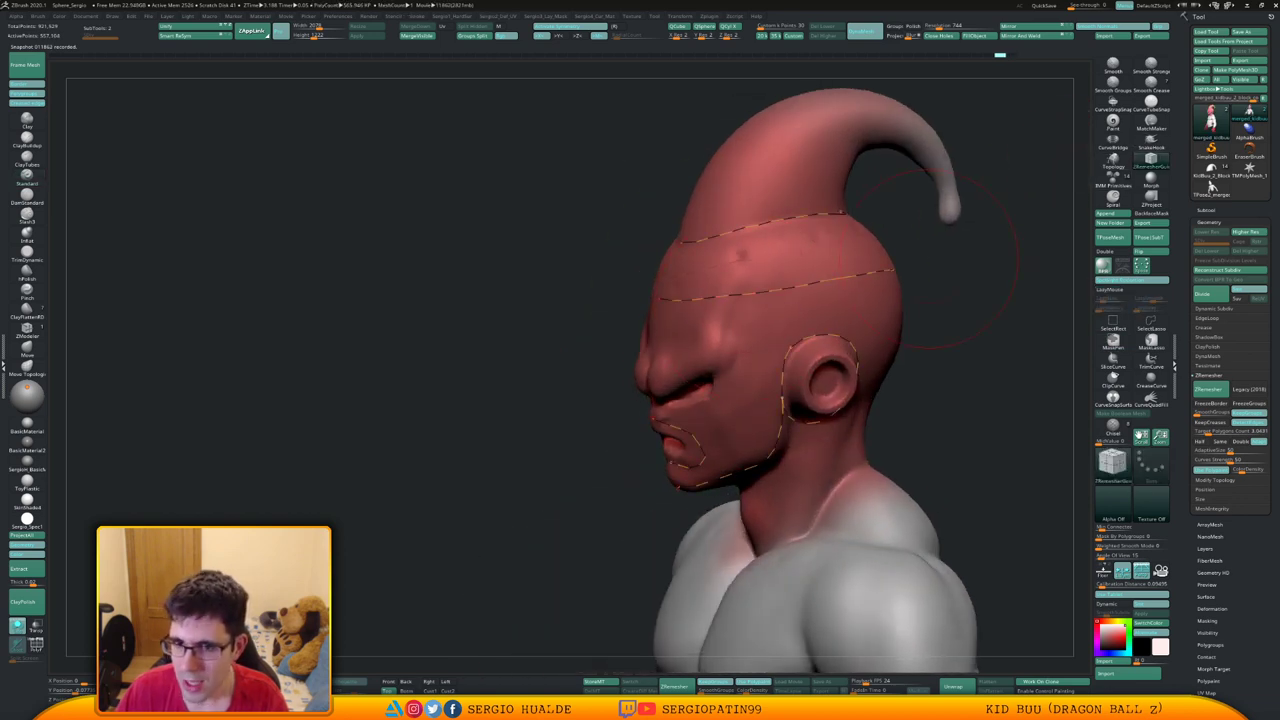
mouse_move(832, 256)
alt+mouse_down()
mouse_move(822, 296)
mouse_move(829, 262)
mouse_move(854, 264)
alt+mouse_up()
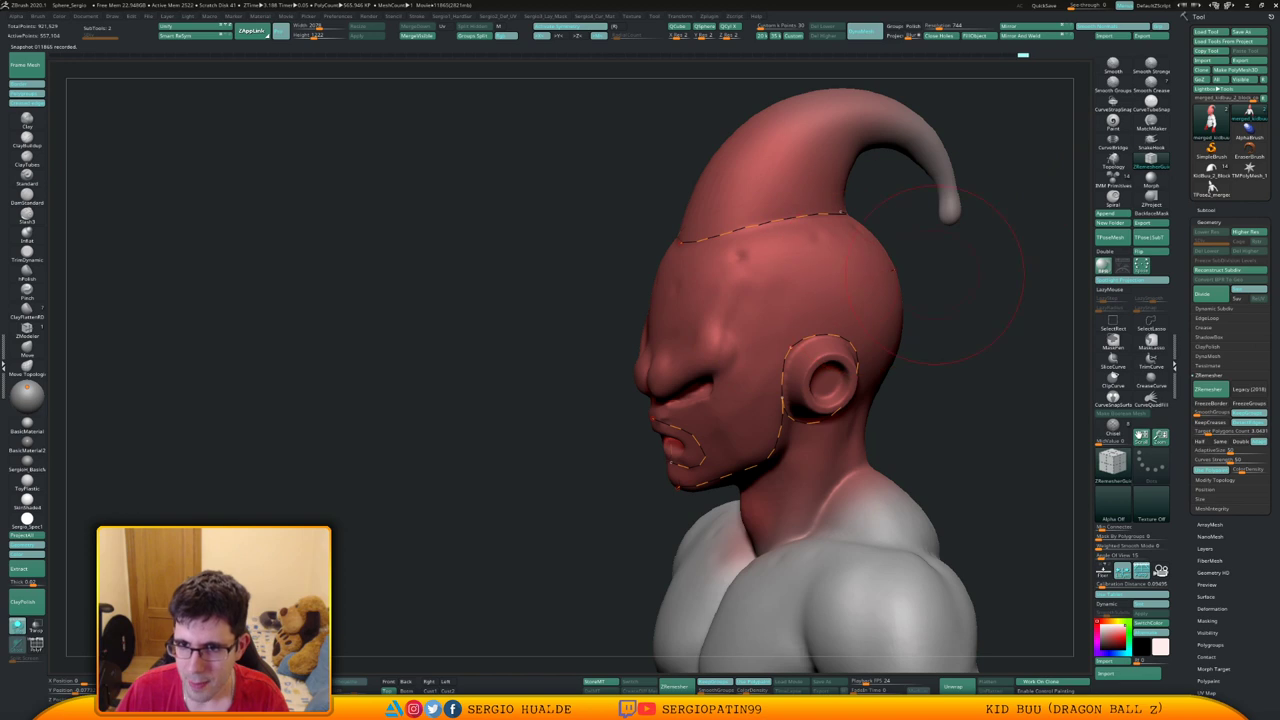
right_drag(930, 272, 862, 268)
alt+drag(955, 250, 957, 269)
right_drag(950, 268, 1050, 285)
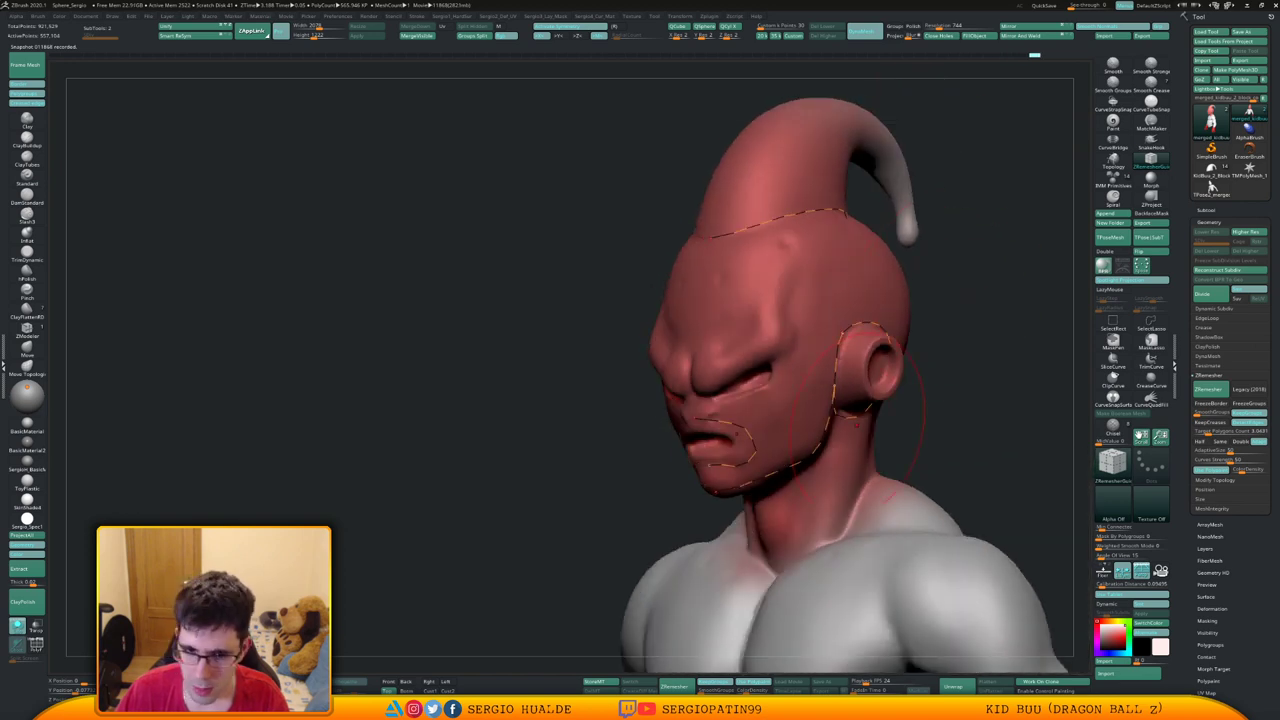
Try remeshing the figure without the forehead guide and examine the wireframe on the head and hand
click(674, 687)
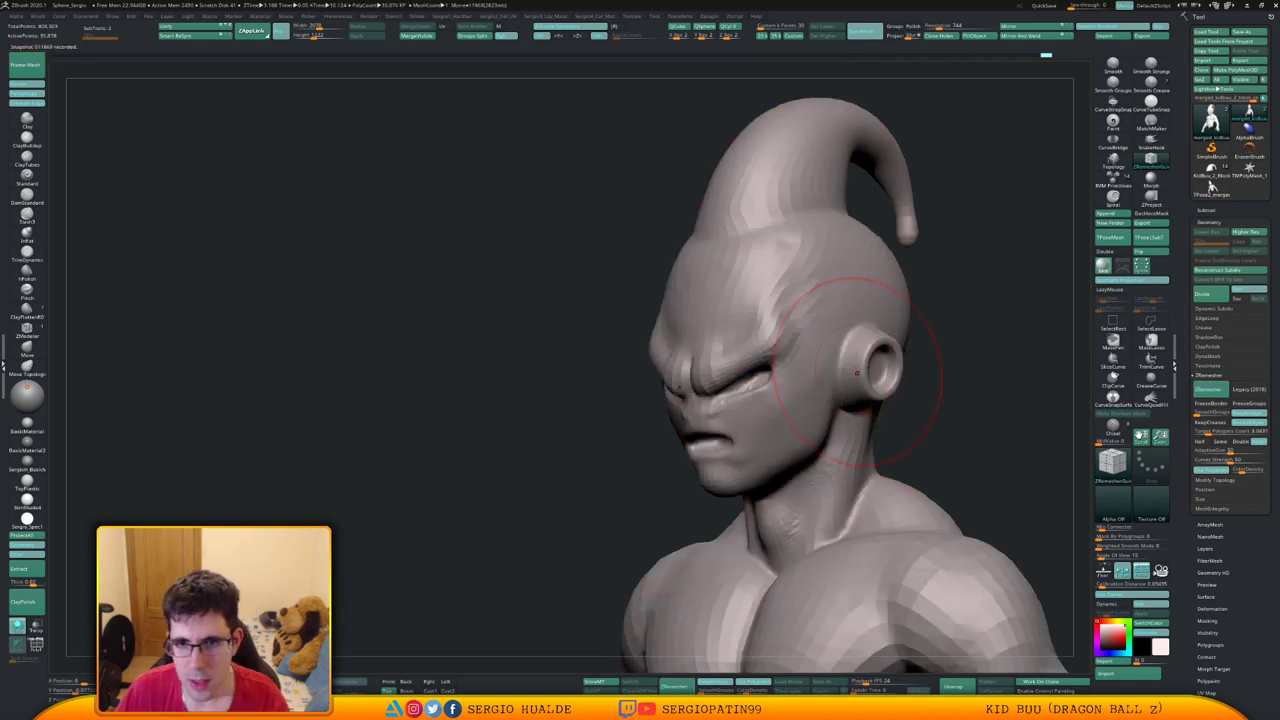
key(shift+f)
mouse_move(854, 366)
right_down()
mouse_move(914, 338)
mouse_move(738, 313)
right_up()
key(shift+f)
ctrl+right_drag(816, 306, 886, 360)
alt+right_drag(886, 360, 842, 275)
key(shift+f)
mouse_move(882, 315)
alt+right_down()
mouse_move(758, 152)
mouse_move(803, 471)
mouse_move(838, 428)
mouse_move(815, 435)
mouse_move(729, 363)
mouse_move(771, 329)
mouse_move(830, 338)
alt+right_up()
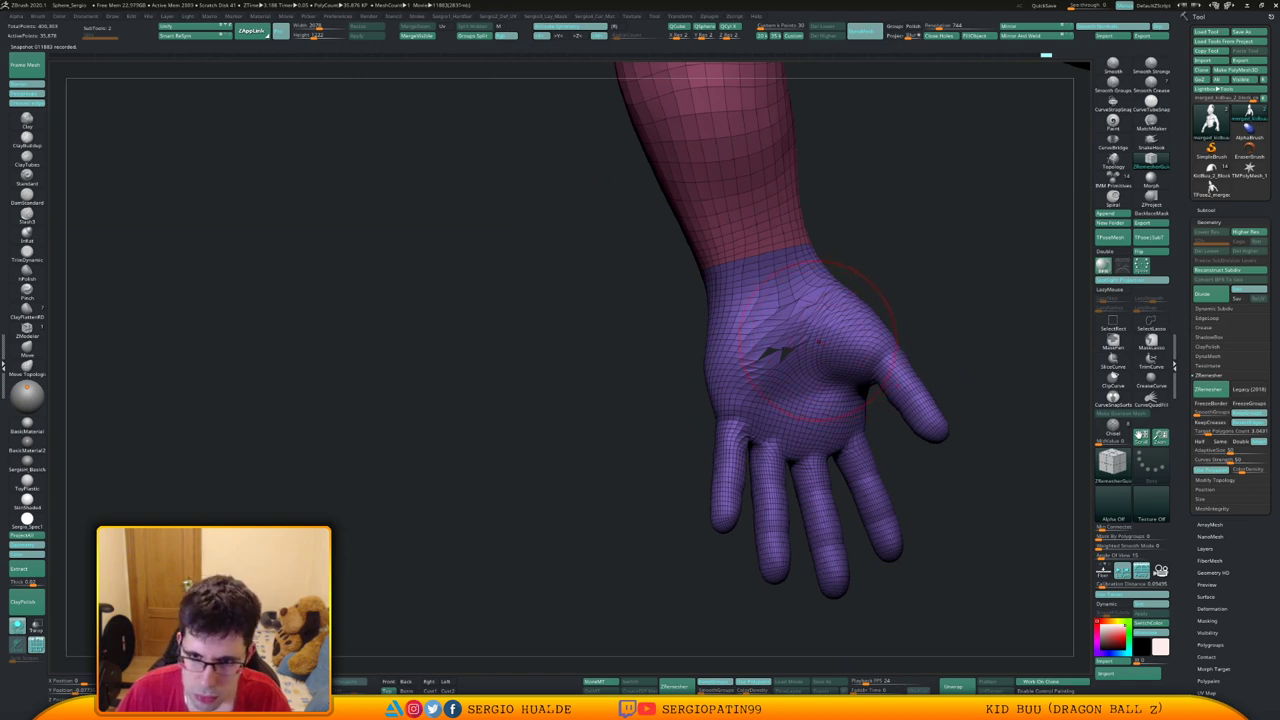
Try smoothing the distorted polygons on the palm, and undo both the smoothing and the remesh
shift+drag(802, 344, 784, 348)
mouse_move(786, 350)
right_down()
mouse_move(880, 350)
mouse_move(792, 388)
mouse_move(818, 344)
right_up()
key(ctrl+z)
key(ctrl+z)
key(shift+f)
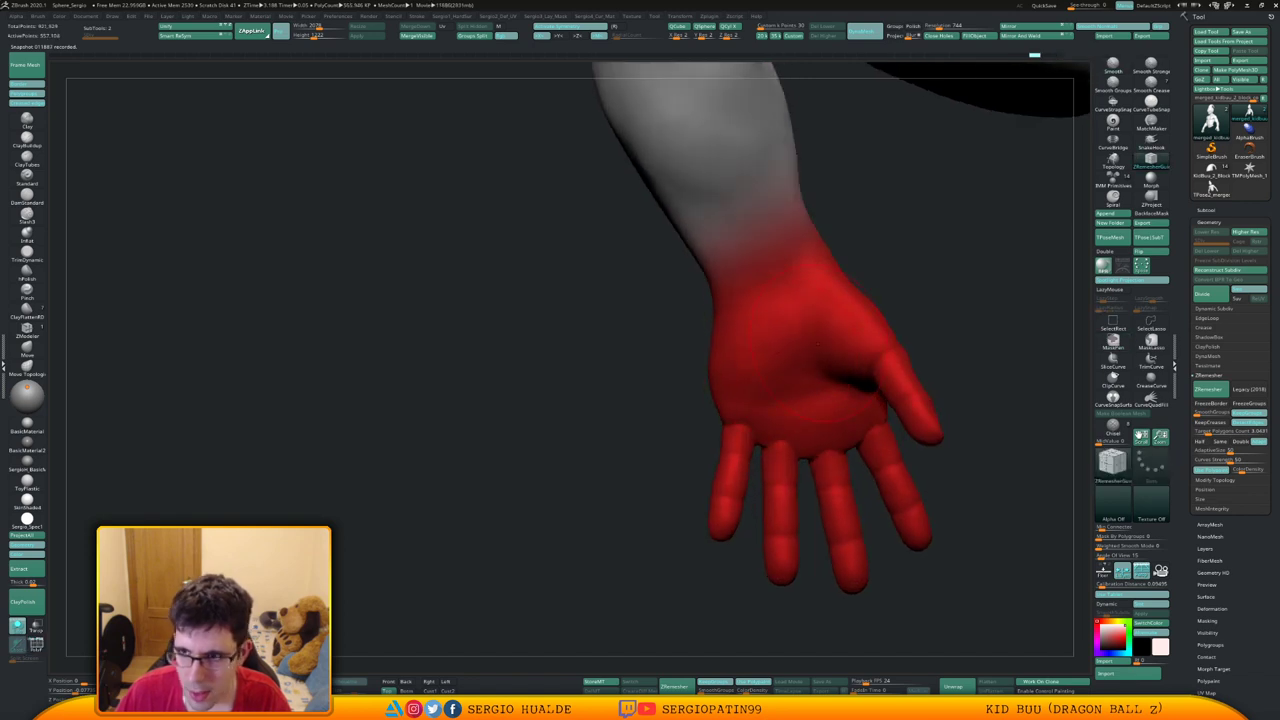
Draw a closed ZRemesher guide curve around the heel of the palm and remesh the figure
key(s)
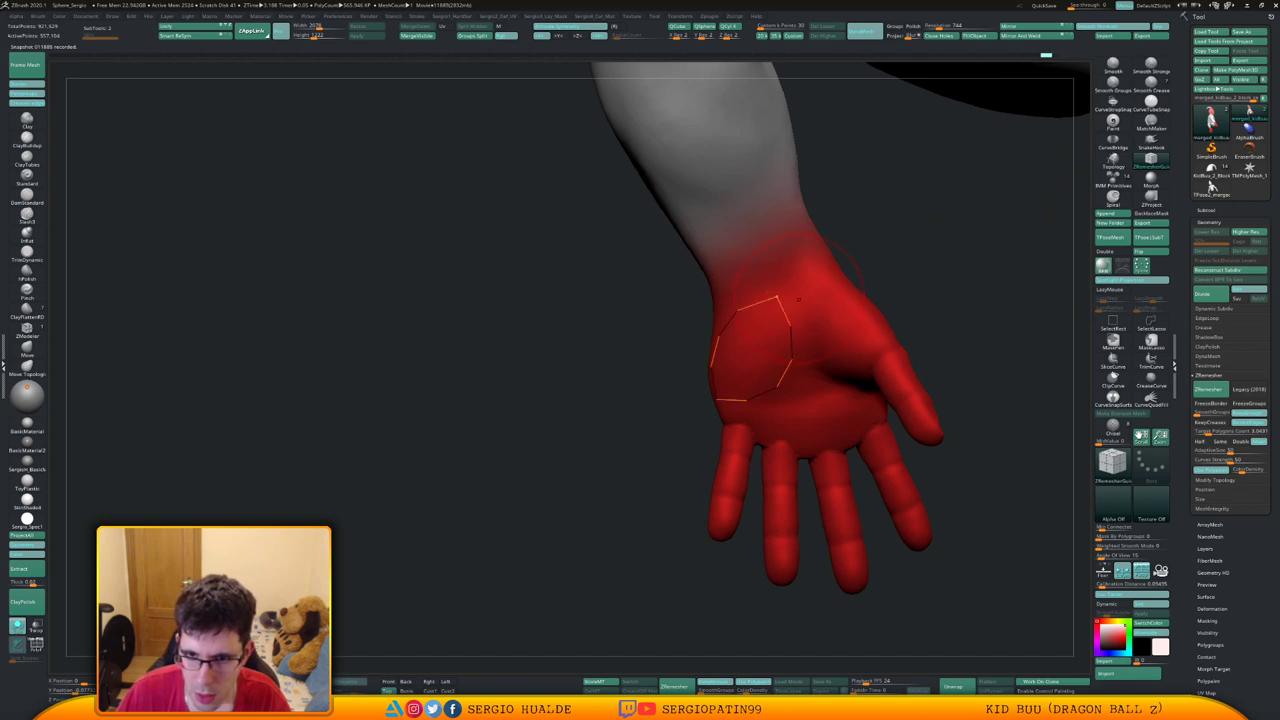
click(675, 687)
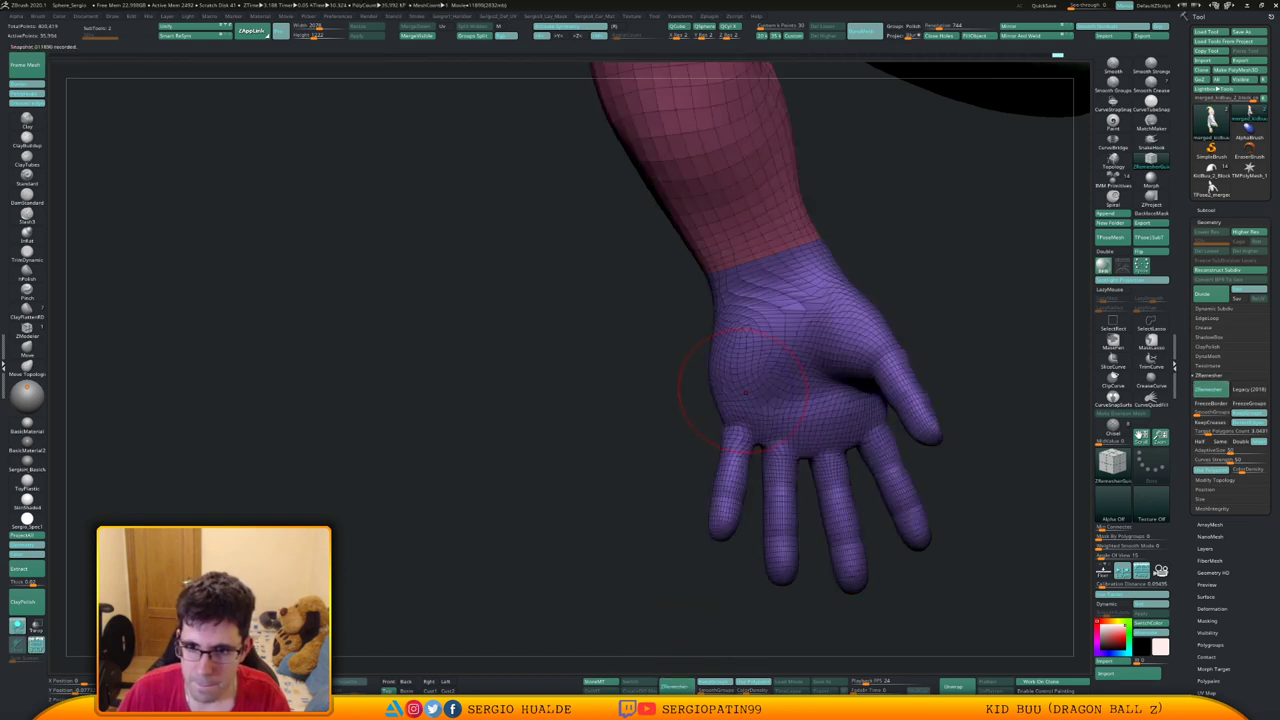
Smooth the uneven polygons on the heel of the palm of the remeshed hand
key(shift)
shift+drag(770, 325, 758, 345)
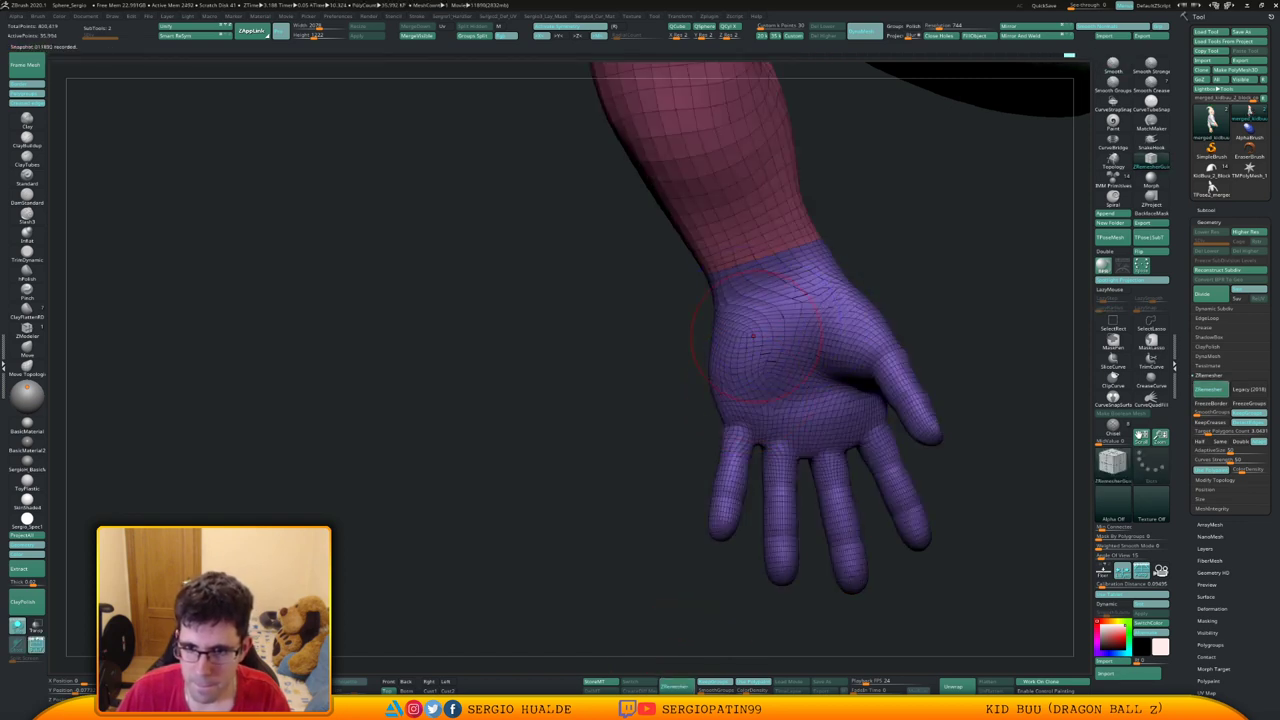
mouse_move(758, 345)
ctrl+right_down()
mouse_move(775, 285)
mouse_move(690, 325)
ctrl+right_up()
key(shift+f)
key(shift+f)
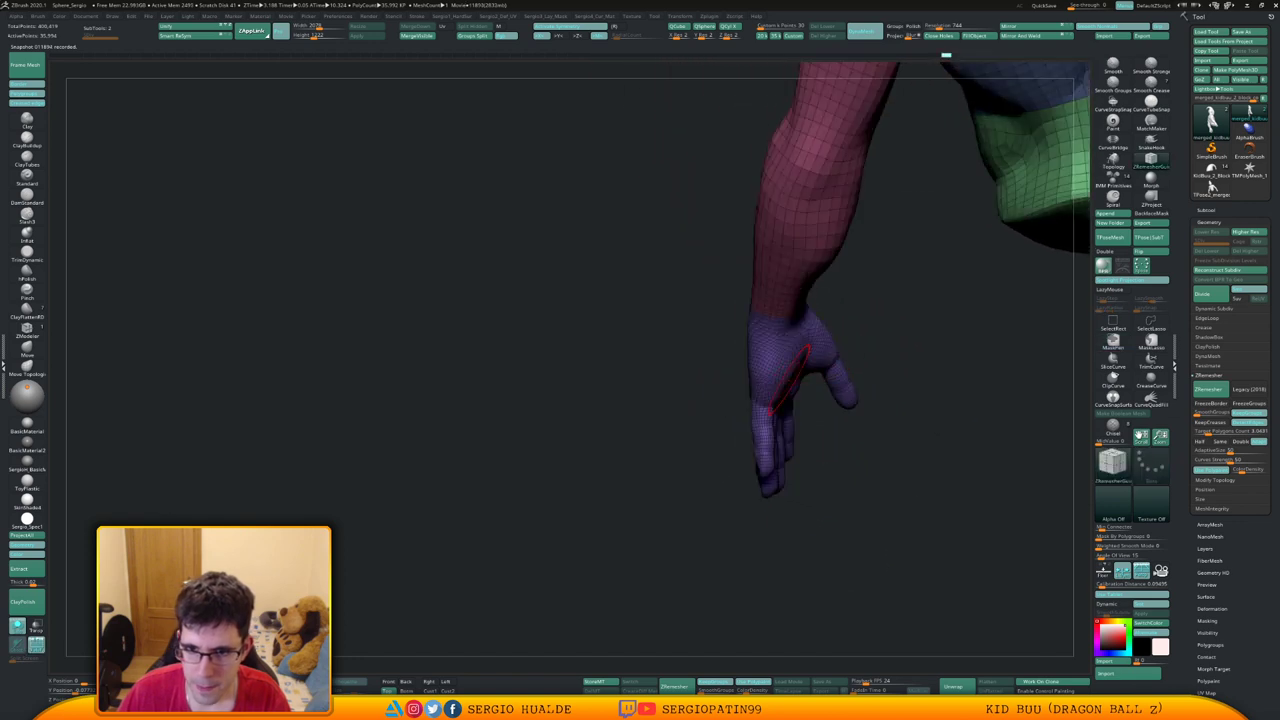
ctrl+right_drag(775, 350, 752, 414)
shift+drag(740, 370, 668, 380)
Examine the remeshed arms, torso and head with the polygon wireframe shown and hidden
ctrl+right_drag(763, 420, 797, 276)
key(shift+f)
key(shift+f)
key(shift+f)
alt+right_drag(817, 208, 700, 500)
key(shift+f)
alt+right_drag(700, 500, 564, 567)
right_drag(590, 400, 790, 360)
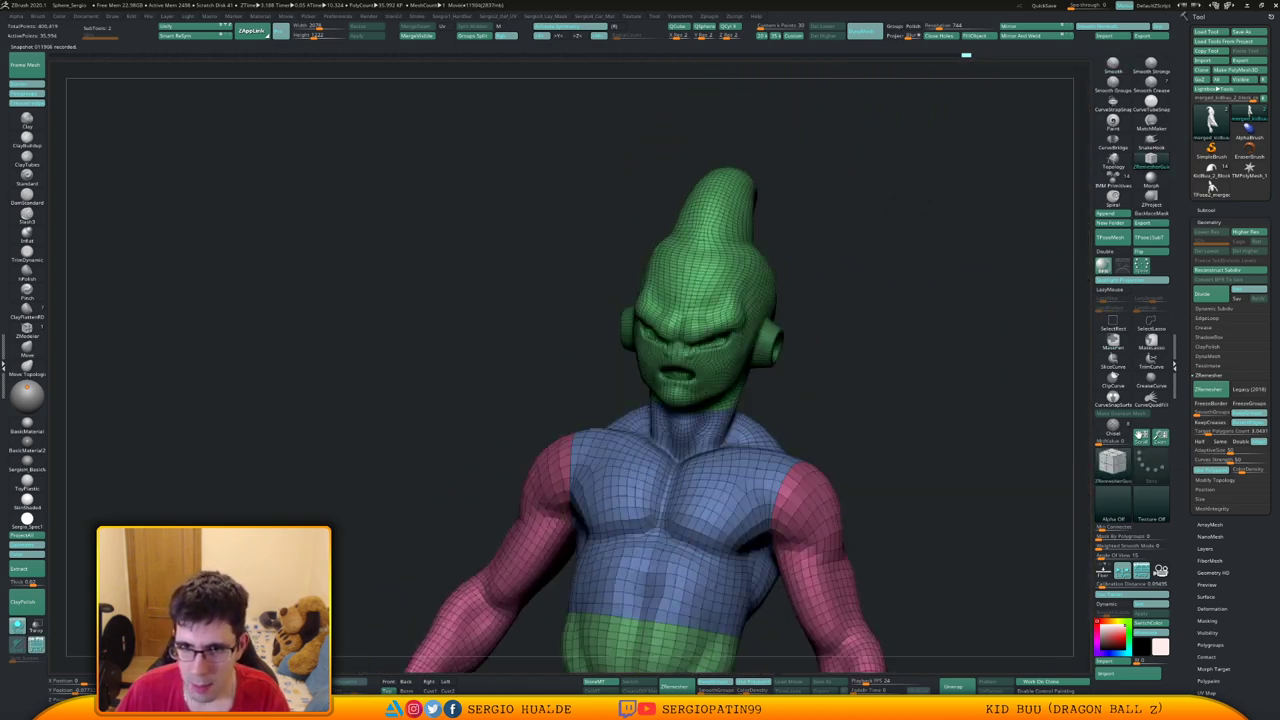
alt+right_drag(790, 270, 800, 321)
ctrl+right_drag(800, 321, 705, 397)
ctrl+right_drag(785, 435, 765, 202)
key(shift+f)
right_drag(765, 202, 840, 195)
shift+right_drag(690, 345, 752, 347)
alt+right_drag(752, 347, 755, 287)
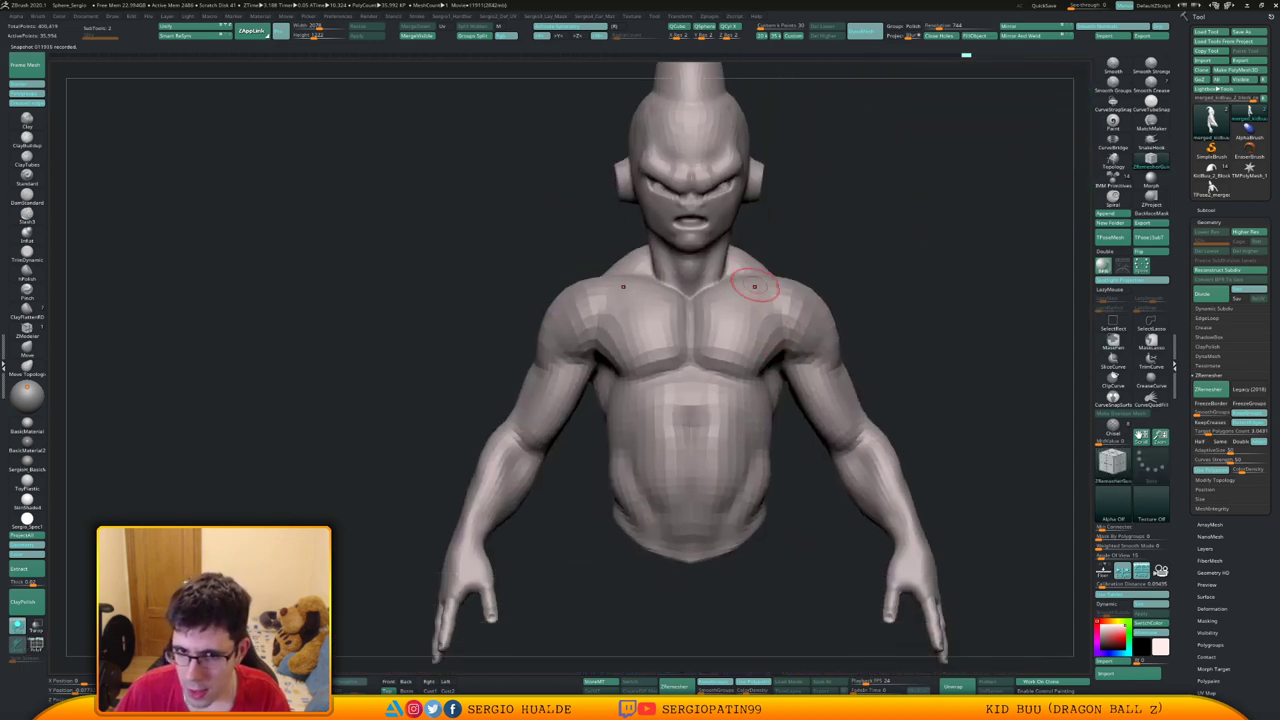
Subdivide the remeshed figure twice and project the original sculpt's detail onto it with ProjectAll
click(1207, 211)
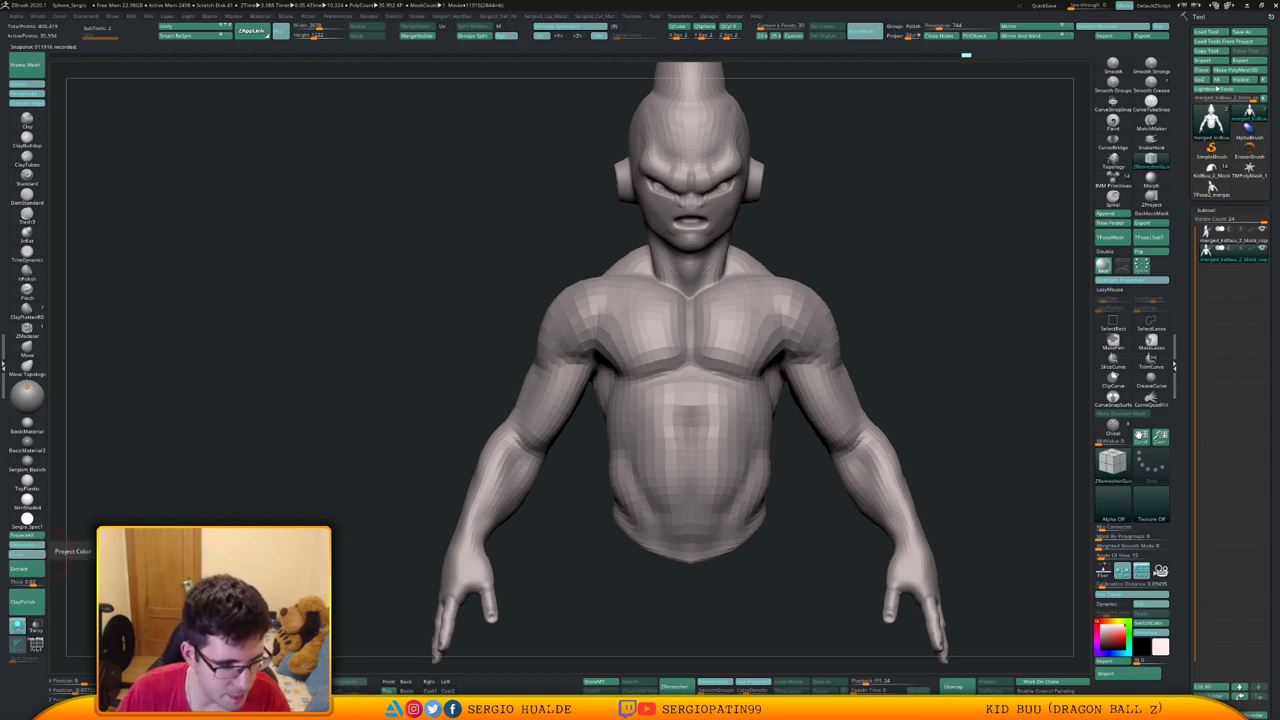
key(ctrl+d)
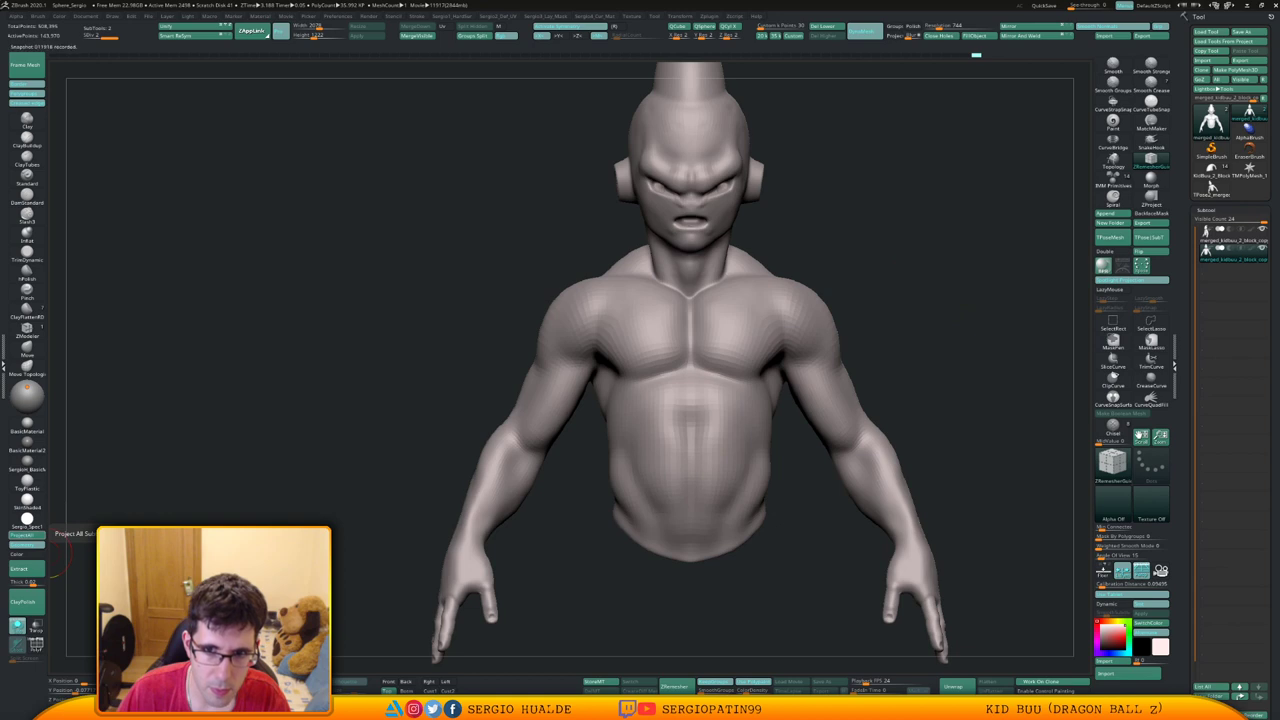
key(ctrl+d)
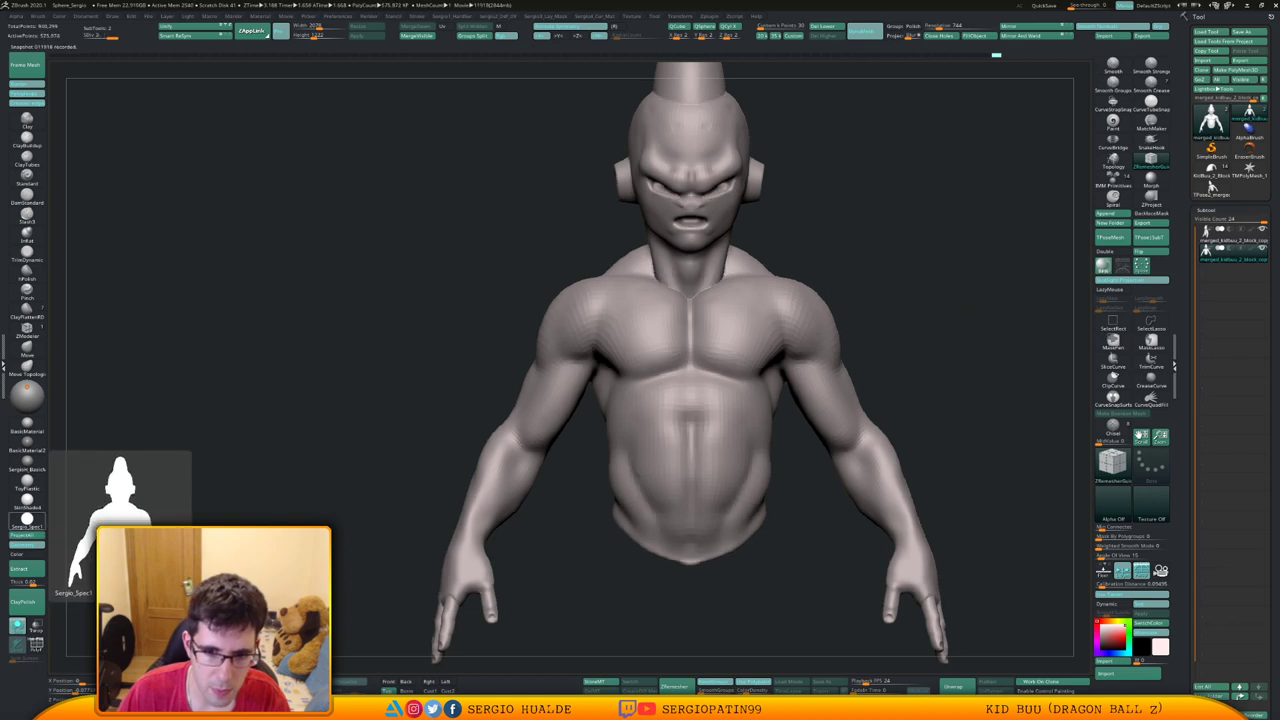
click(24, 536)
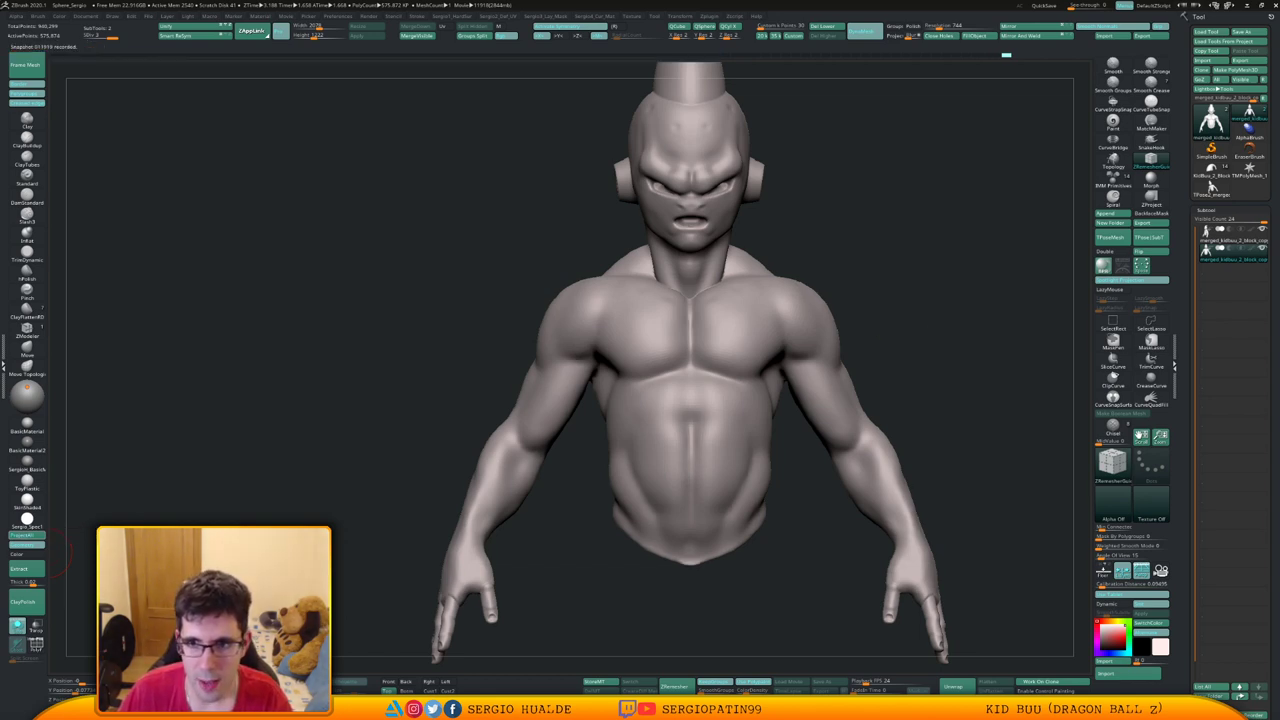
Examine the projected detail on the torso, arms, hands and head, with and without the wireframe
drag(903, 323, 856, 356)
right_drag(856, 356, 826, 346)
ctrl+right_drag(705, 350, 630, 320)
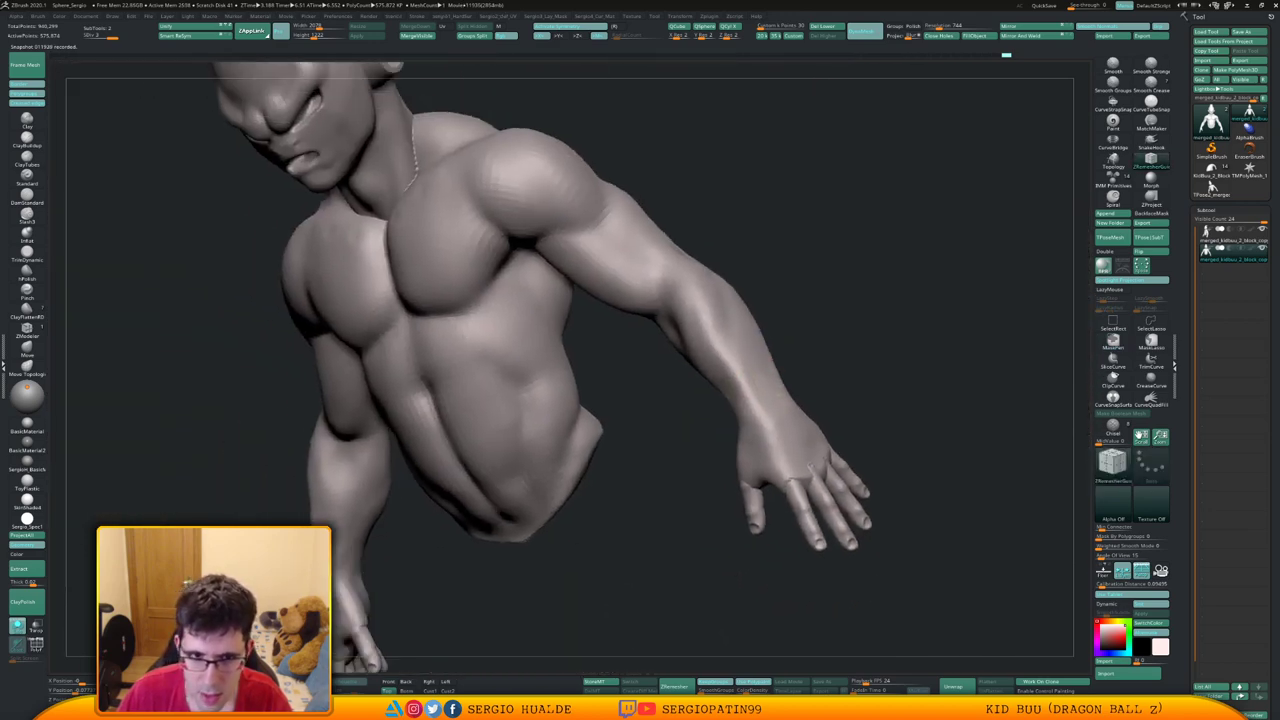
alt+right_drag(490, 185, 632, 330)
right_drag(632, 330, 612, 398)
key(shift+f)
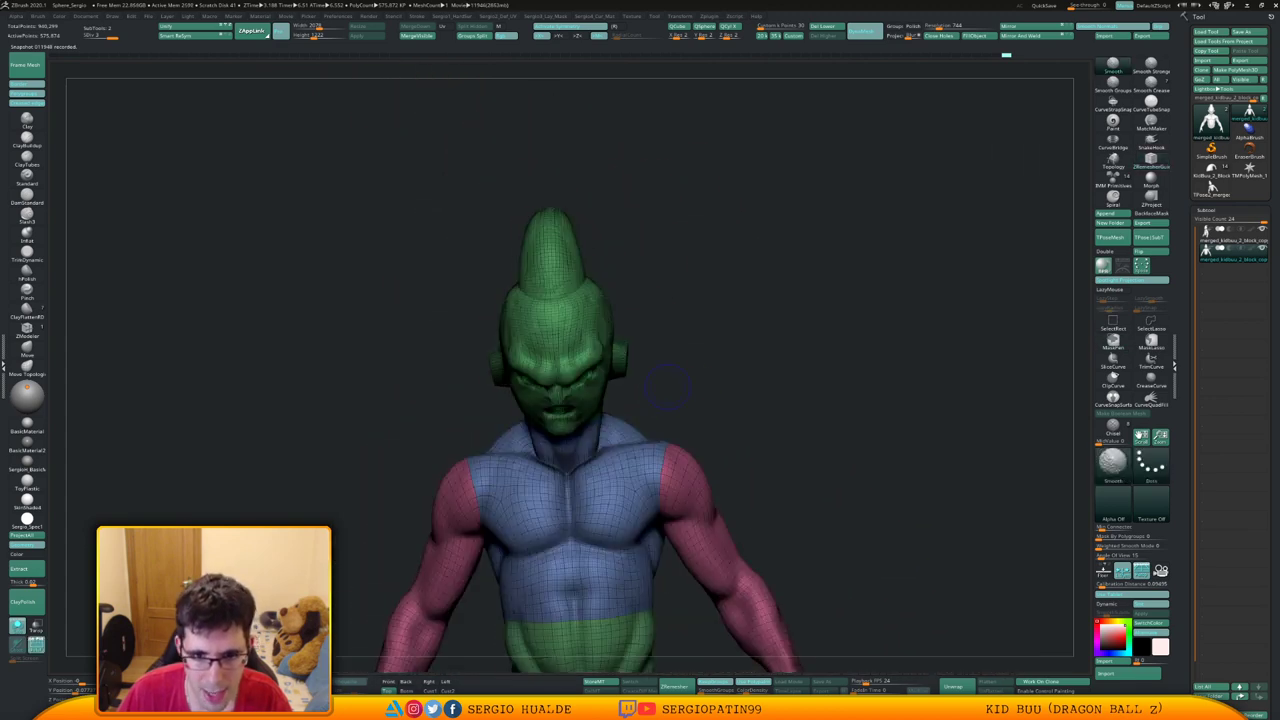
key(shift+f)
ctrl+right_drag(690, 400, 658, 326)
alt+right_drag(658, 326, 682, 260)
right_drag(1018, 256, 1035, 232)
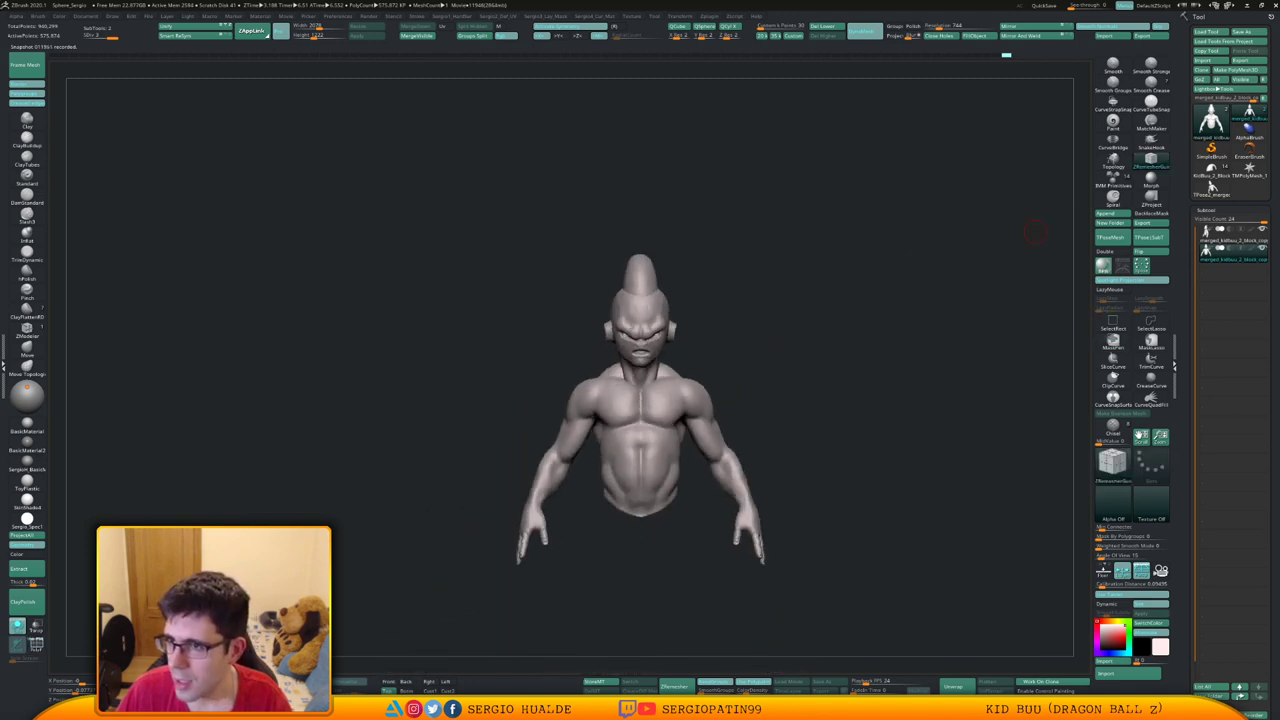
Append the TPose2 merged Kid Buu mesh to the KidBuu_2_Block tool and place it below the subtool folders
click(1211, 188)
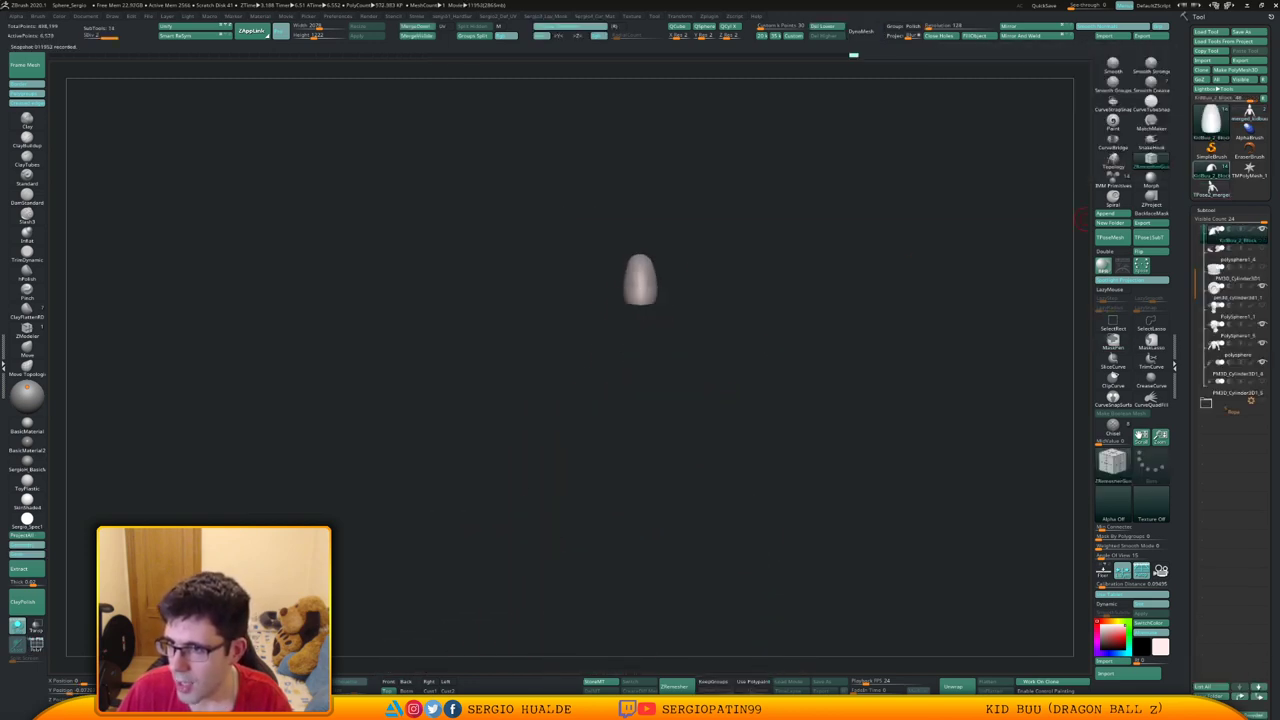
click(1108, 214)
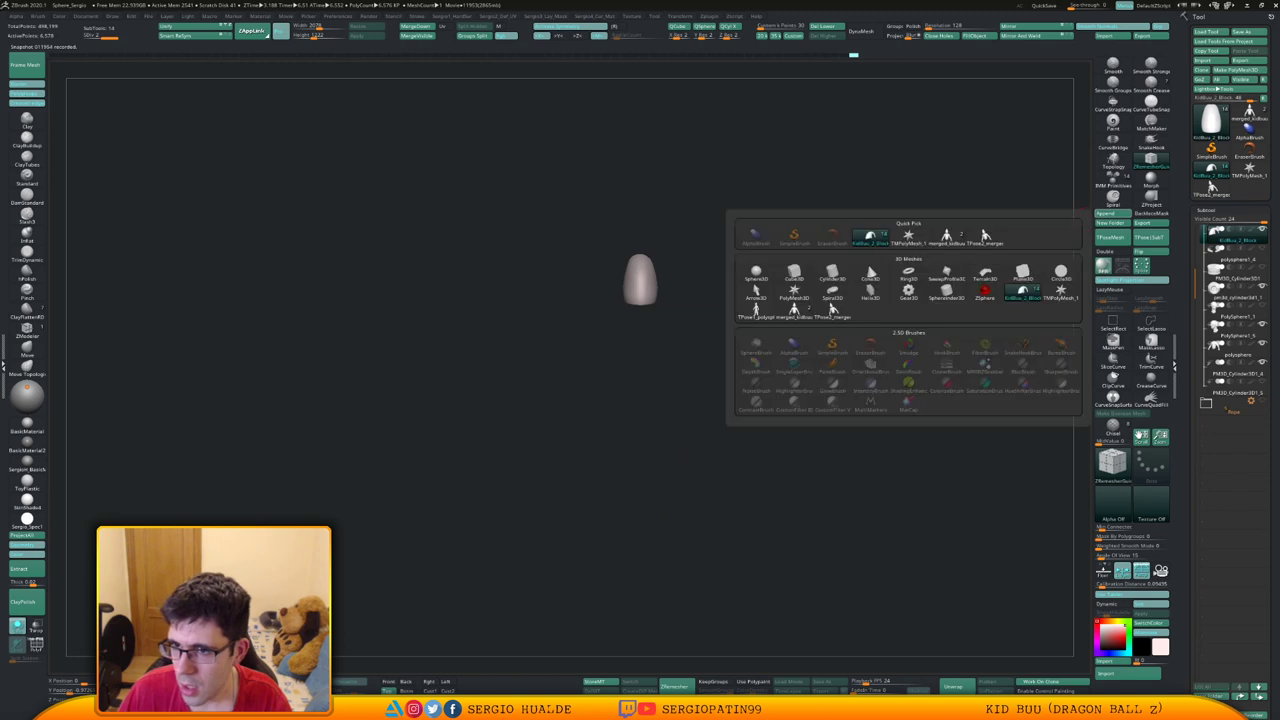
click(946, 238)
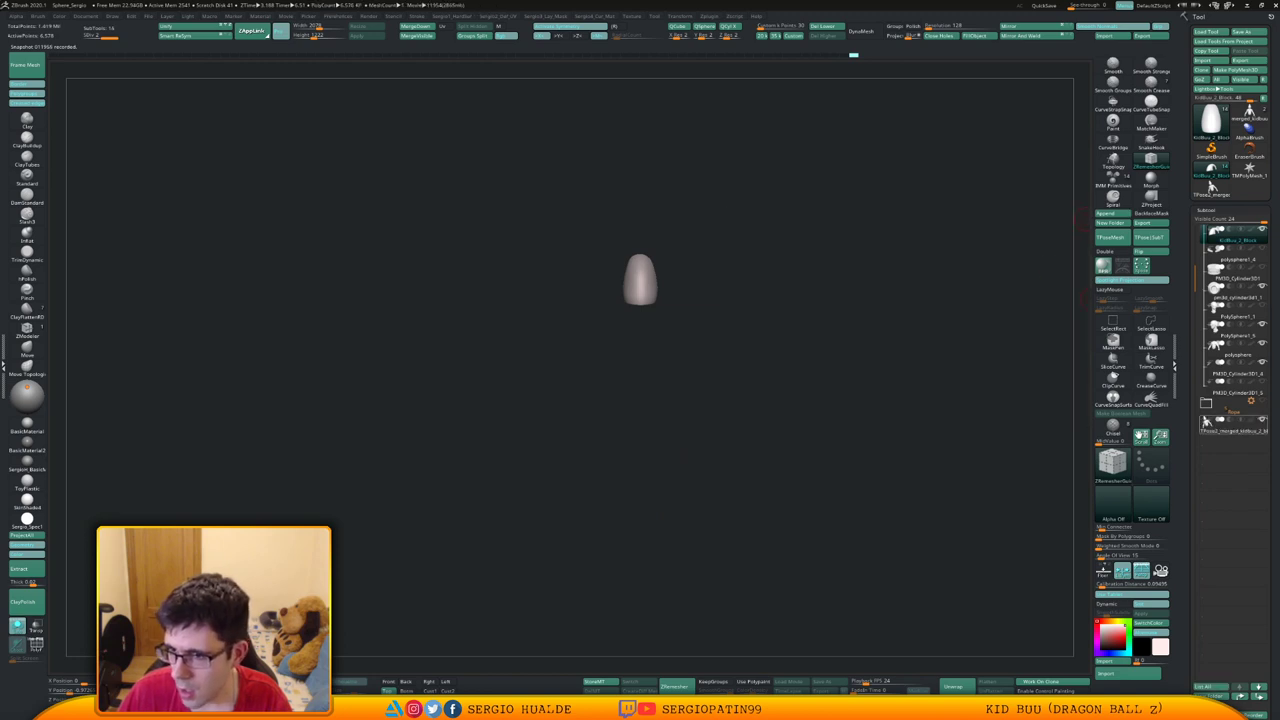
drag(1233, 426, 1233, 234)
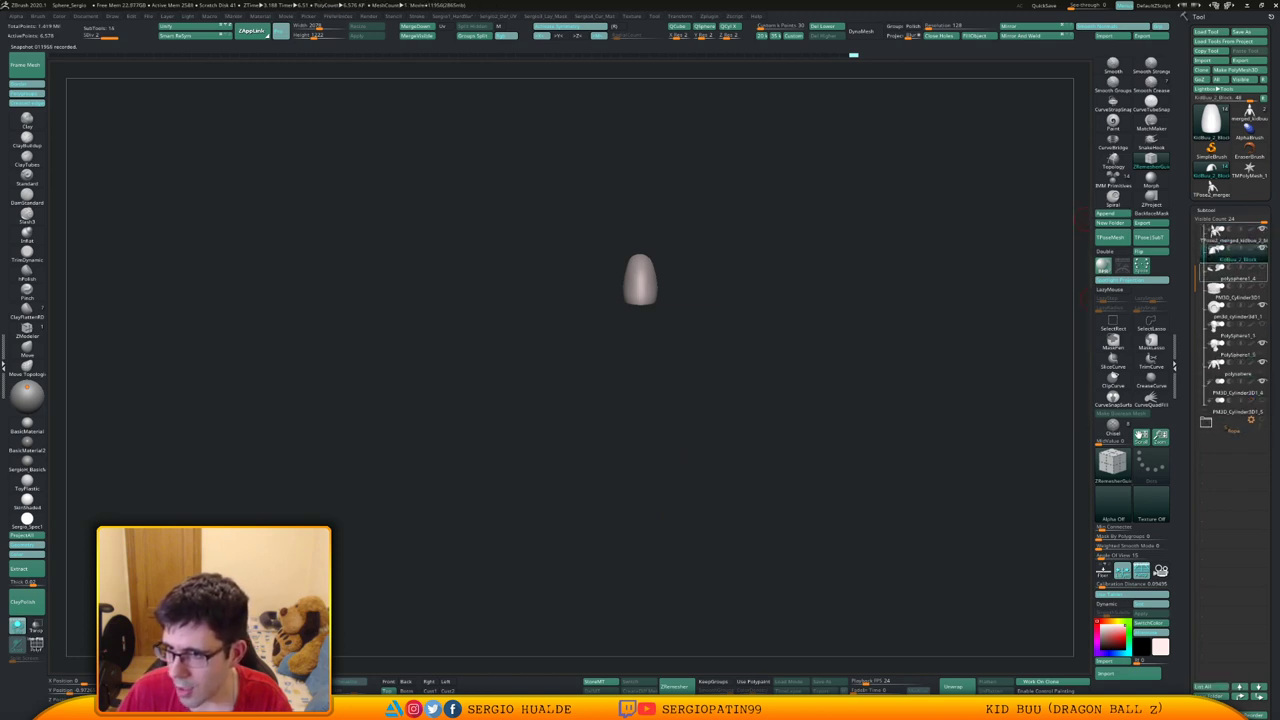
click(1236, 274)
scroll(1234, 290, up, 1)
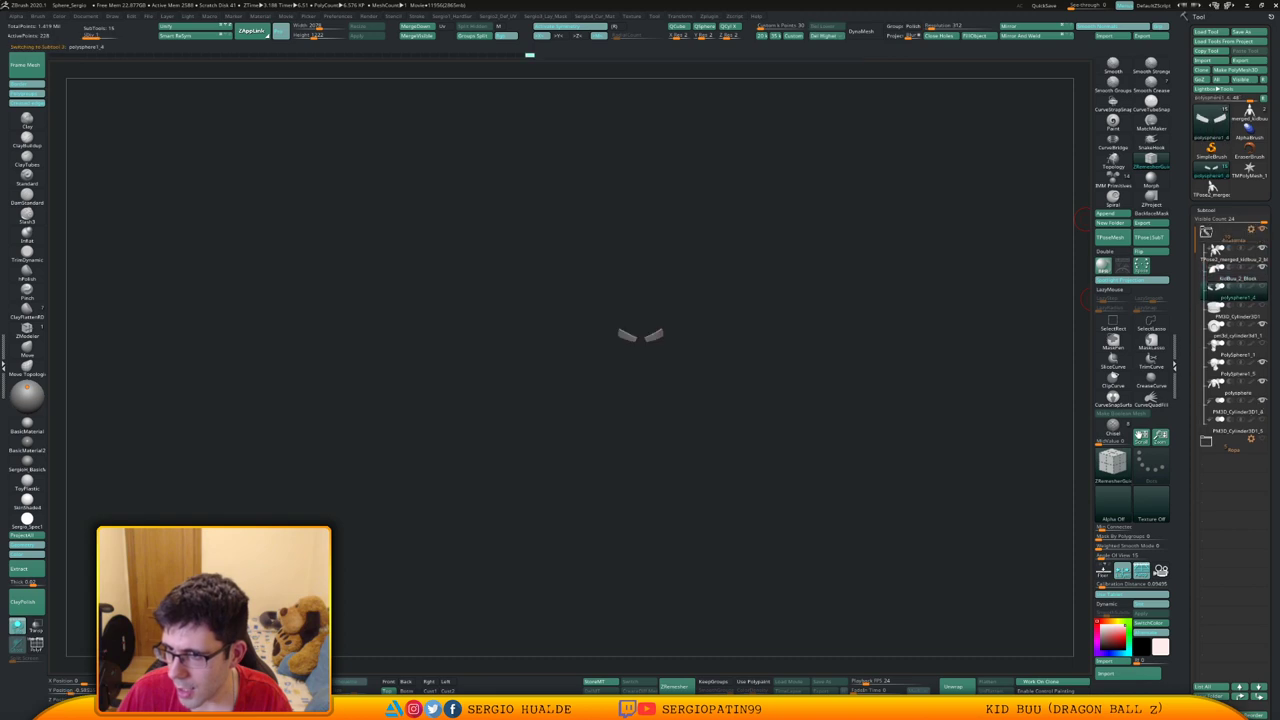
click(1230, 259)
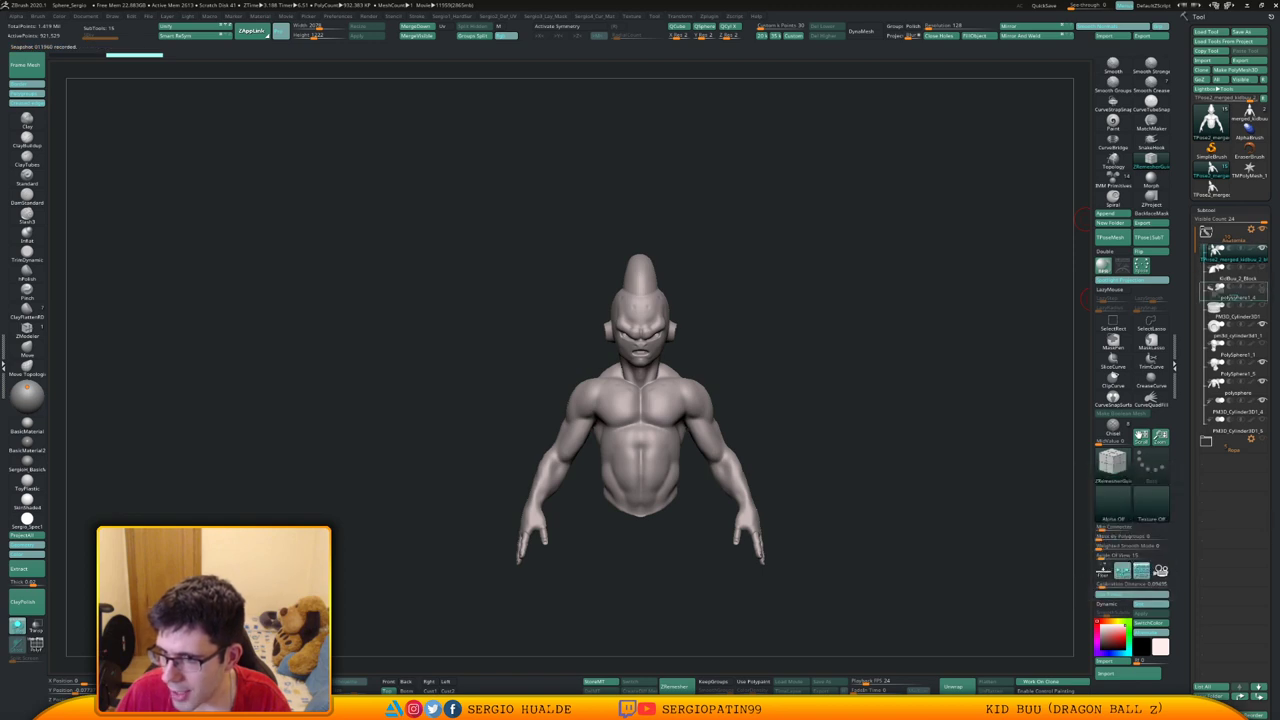
drag(1233, 457, 1233, 454)
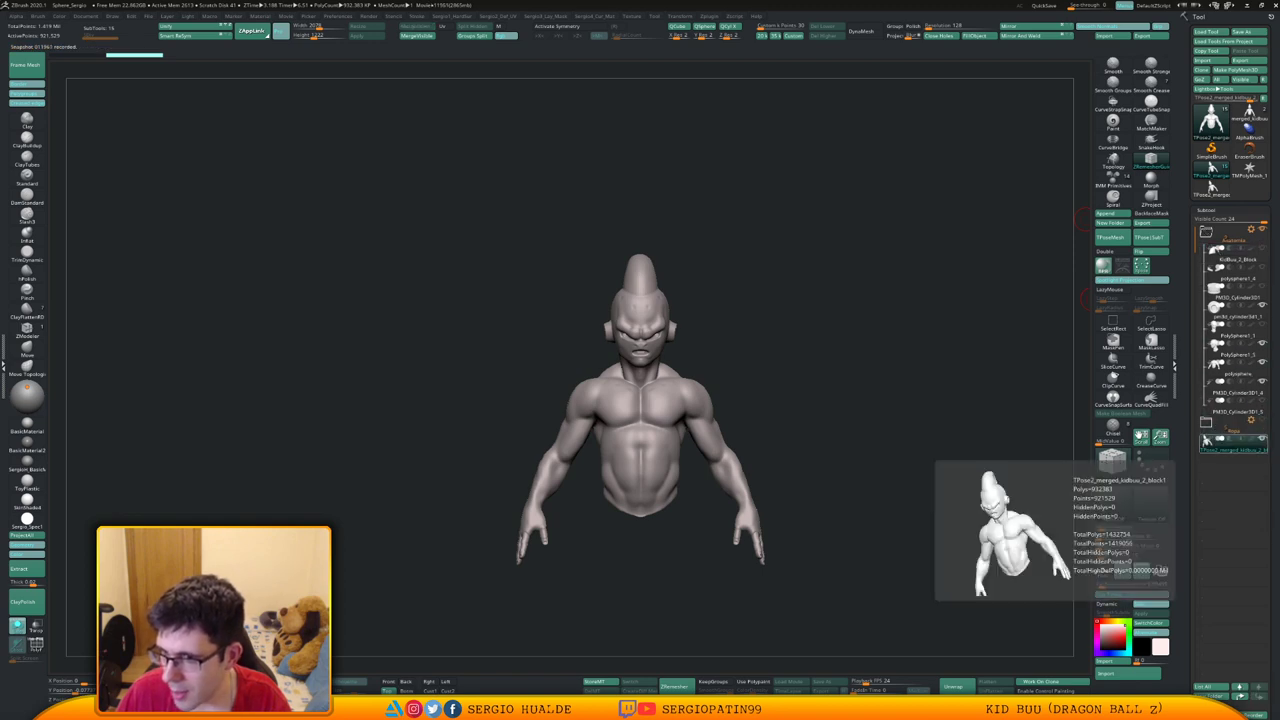
Move PM3D_Cylinder3D1 and the polysphere1_4 eyebrows out of the Anatomia folder, and return the cylinder to that folder
drag(1233, 405, 1234, 448)
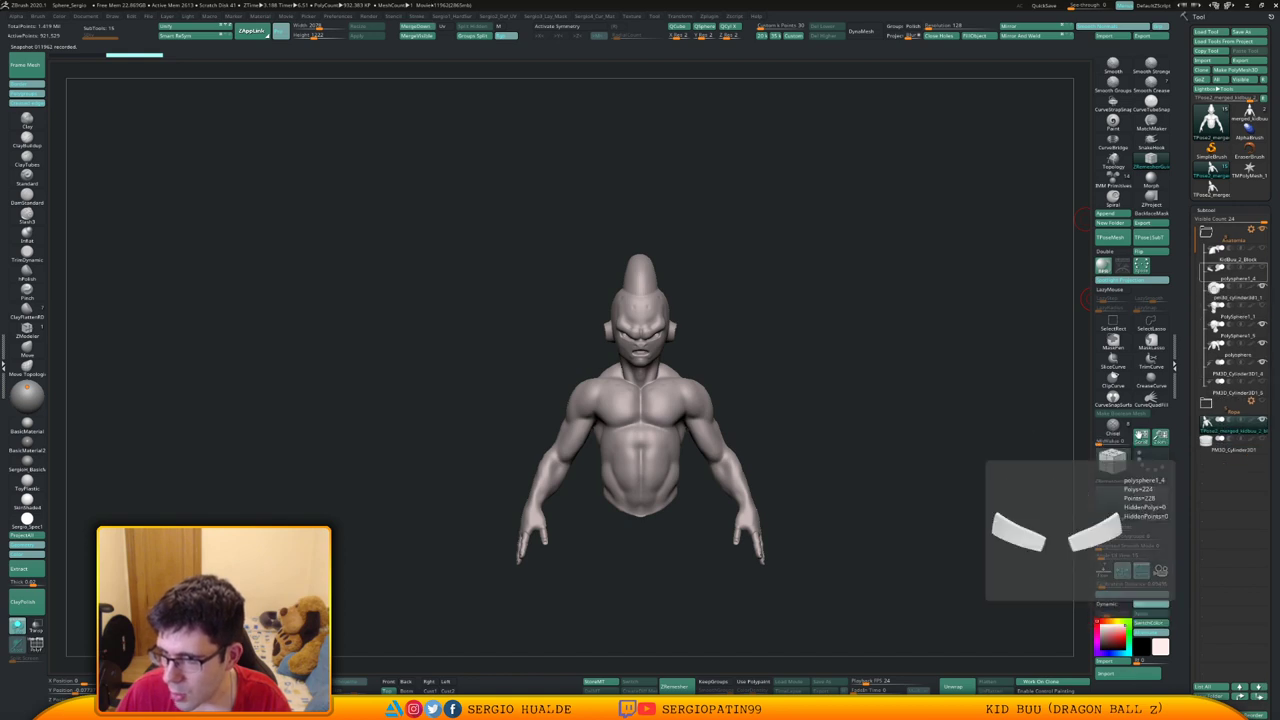
drag(1234, 450, 1234, 449)
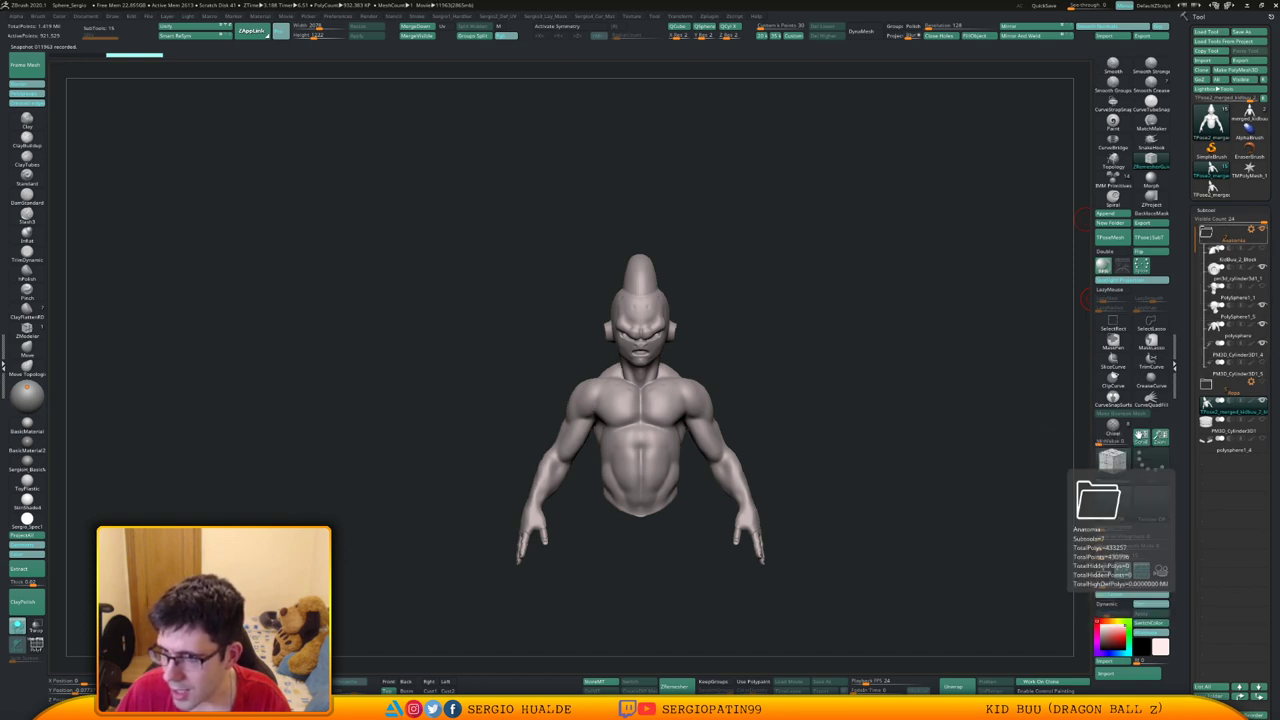
click(1207, 234)
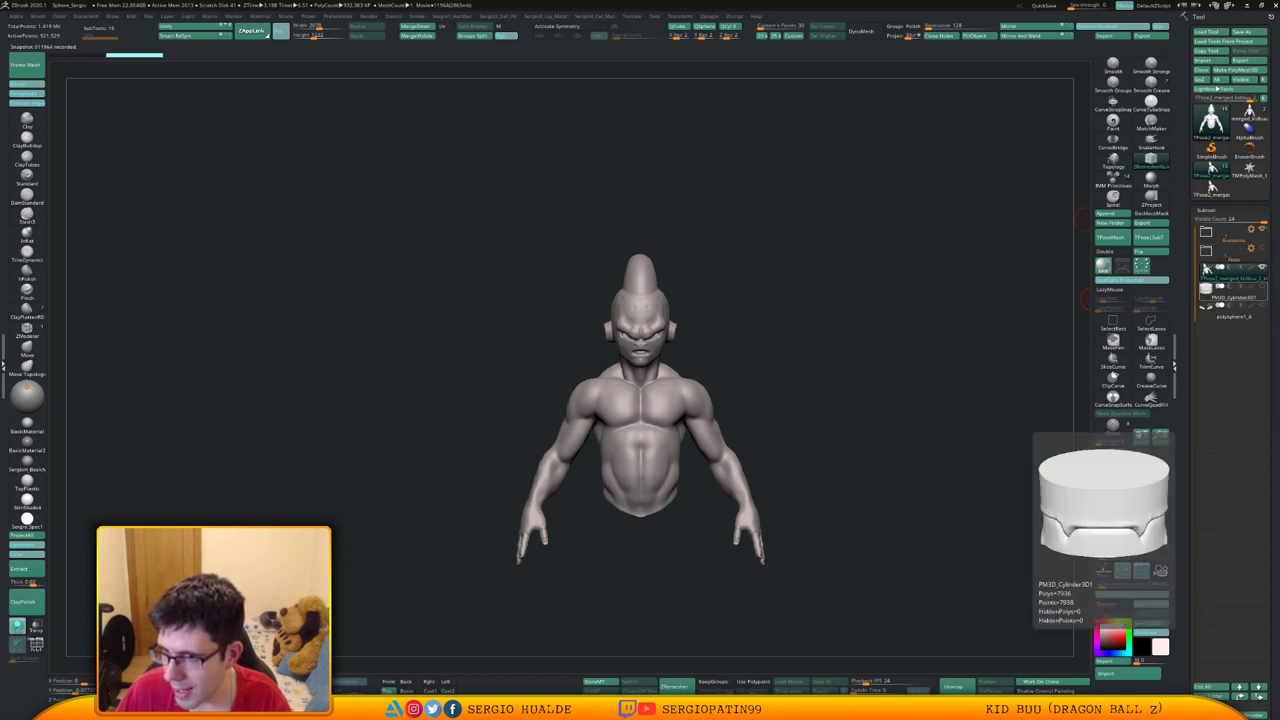
click(1207, 233)
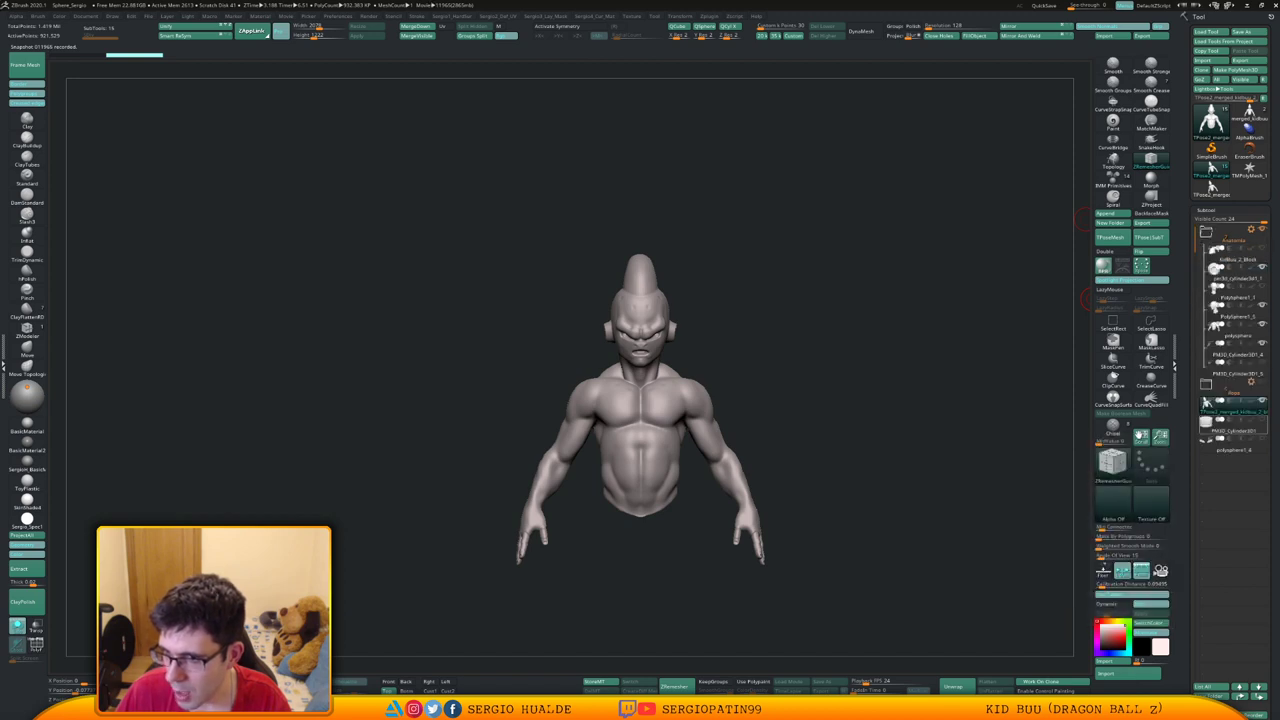
drag(1216, 430, 1218, 292)
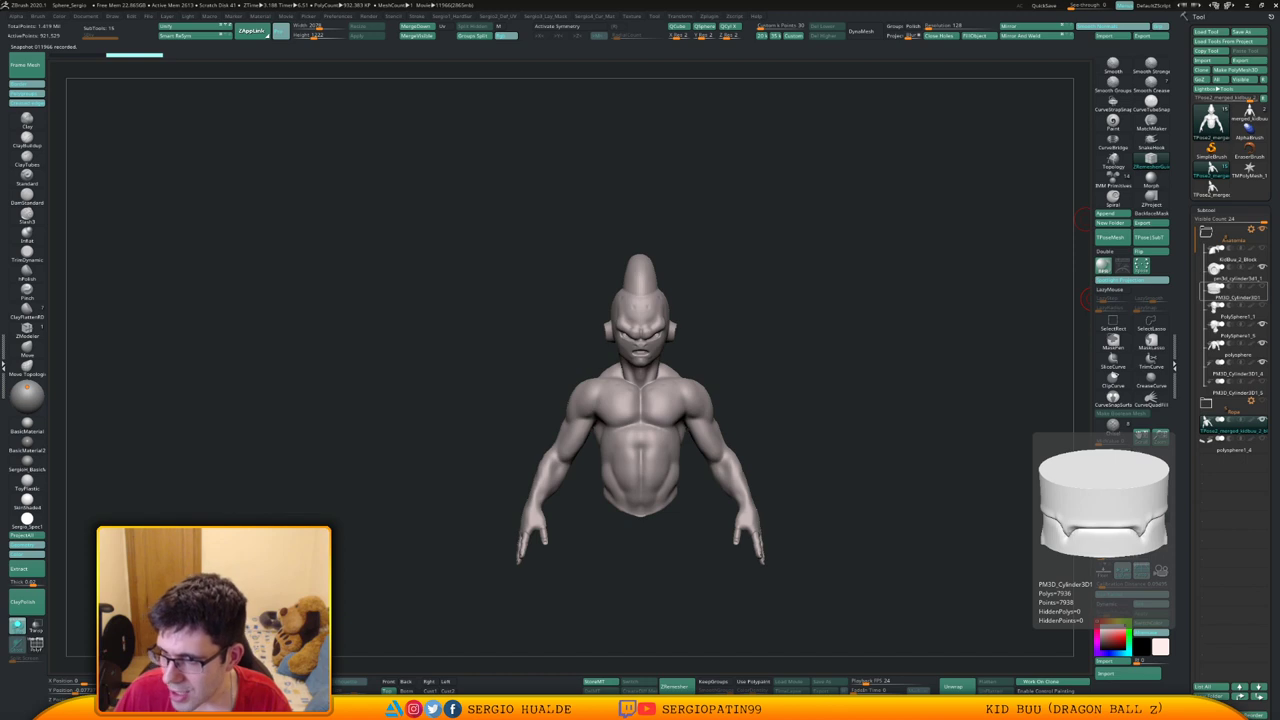
Lasso-hide the faces along the horizontal groove of PM3D_Cylinder3D1, separating the upper band from the lower one
click(1232, 292)
ctrl+right_drag(680, 320, 680, 415)
mouse_move(680, 415)
ctrl+right_down()
mouse_move(670, 500)
mouse_move(672, 460)
mouse_move(738, 456)
ctrl+right_up()
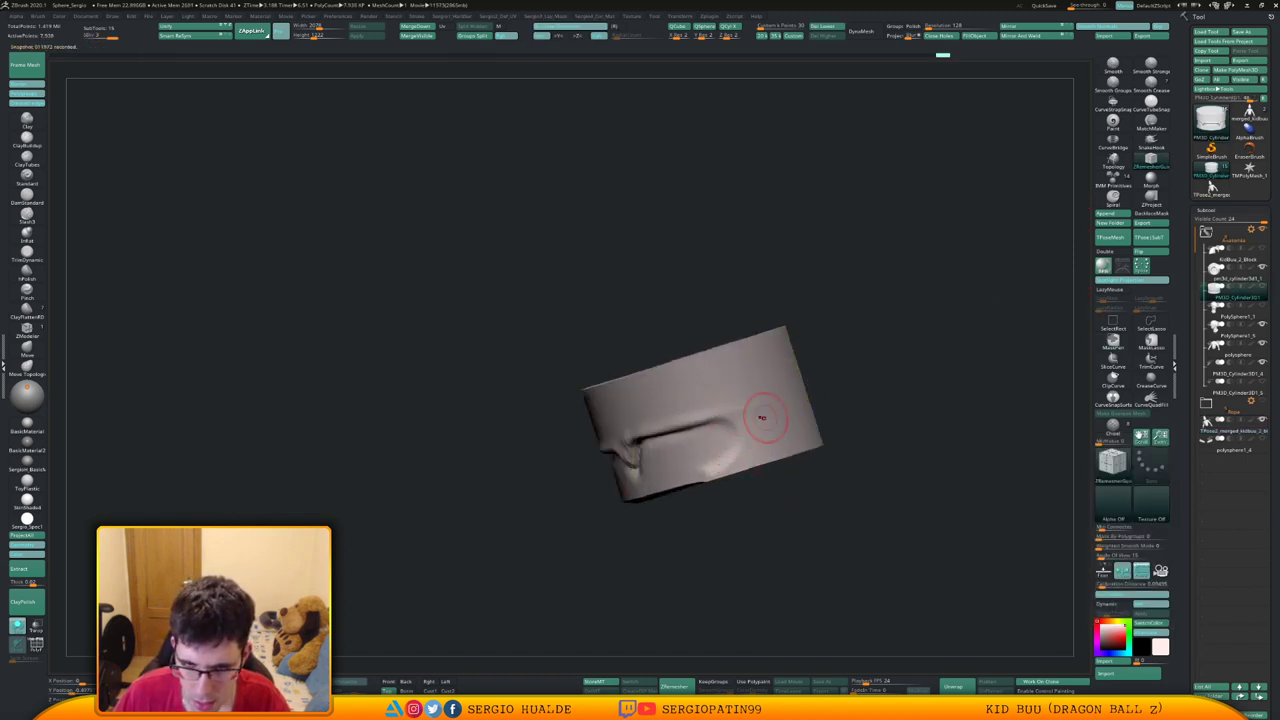
ctrl+shift+drag(845, 388, 732, 418)
ctrl+shift+drag(580, 459, 568, 466)
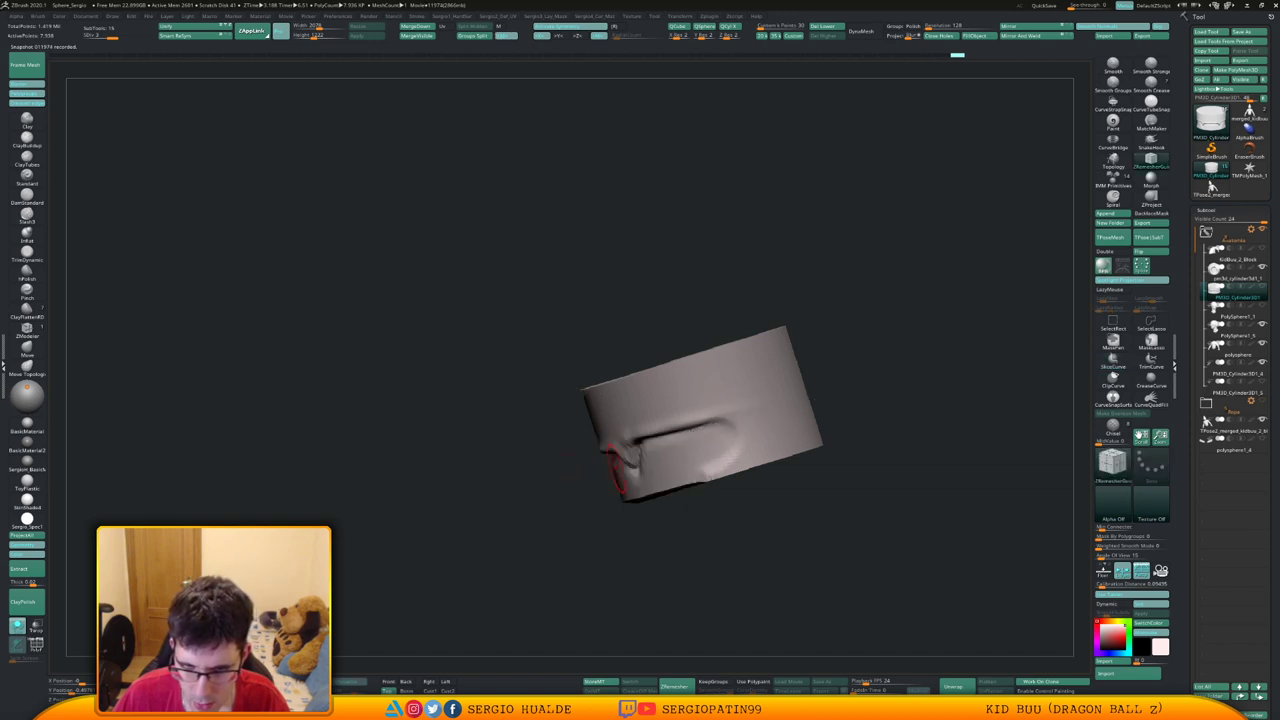
key(ctrl+shift)
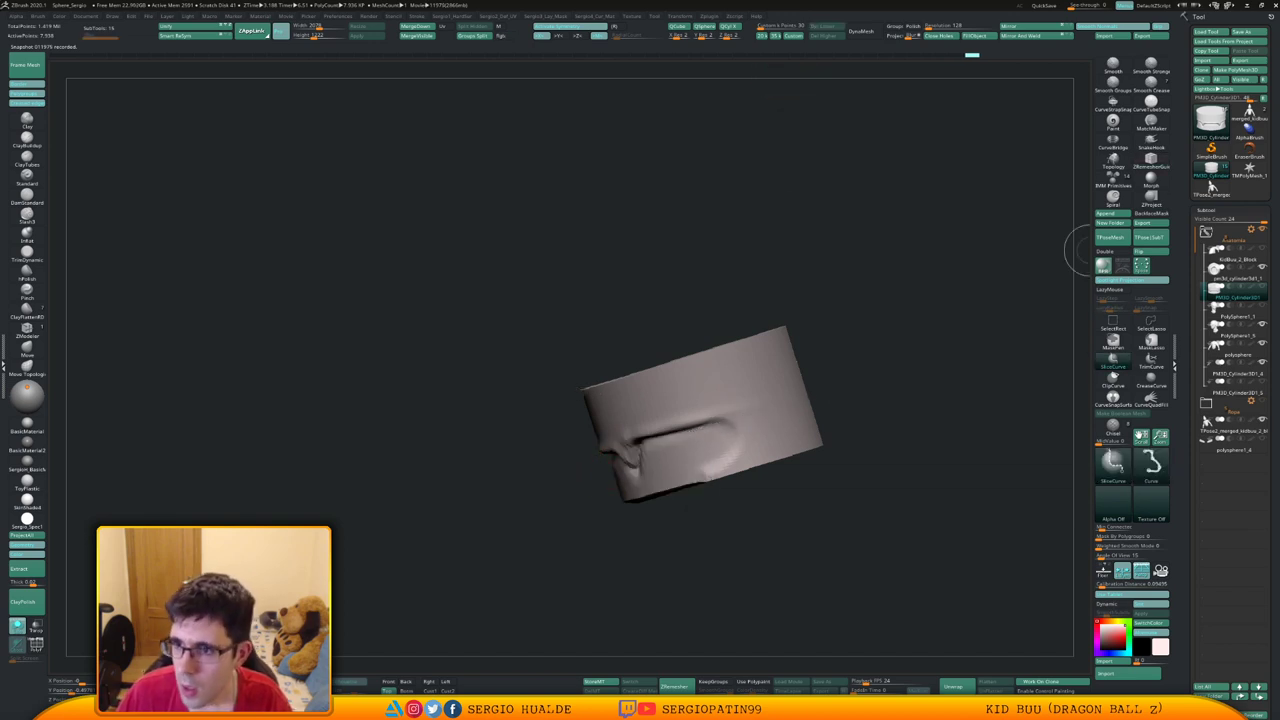
ctrl+shift+click(1151, 323)
ctrl+right_drag(935, 350, 912, 388)
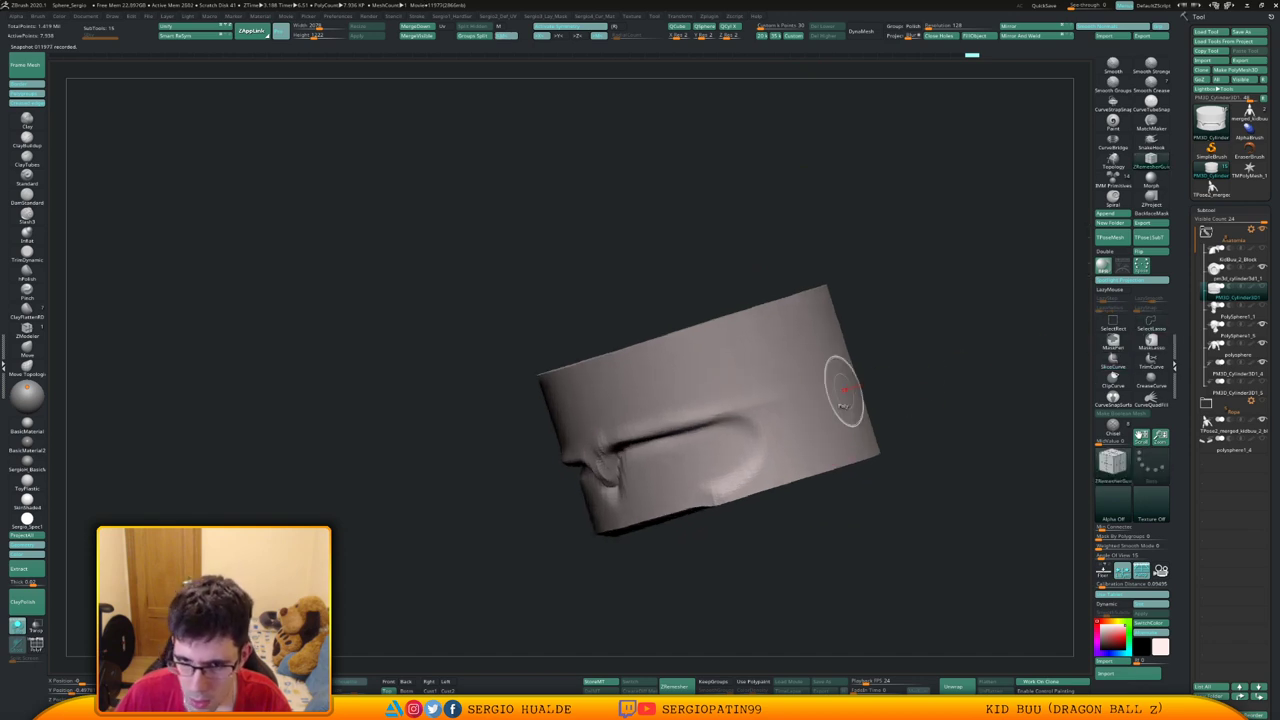
mouse_move(888, 371)
ctrl+shift+mouse_down()
mouse_move(586, 460)
mouse_move(614, 445)
mouse_move(610, 485)
ctrl+shift+mouse_up()
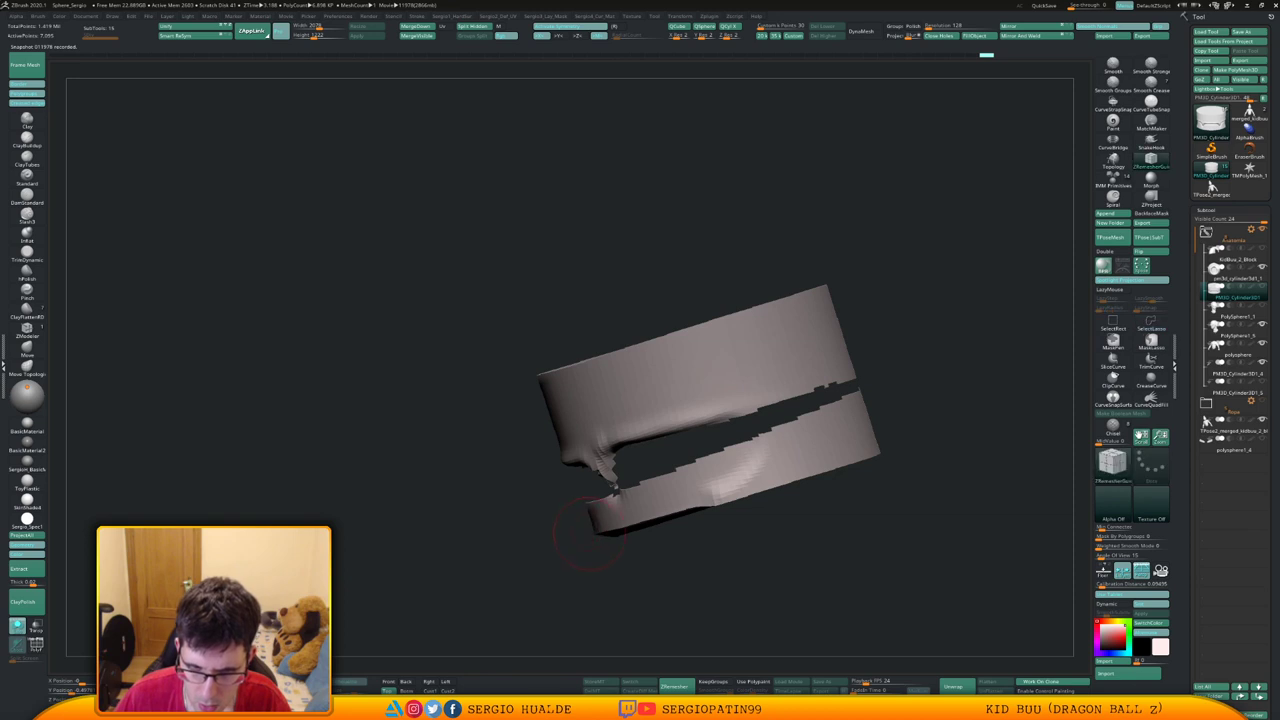
right_drag(578, 518, 720, 474)
ctrl+shift+drag(893, 397, 886, 381)
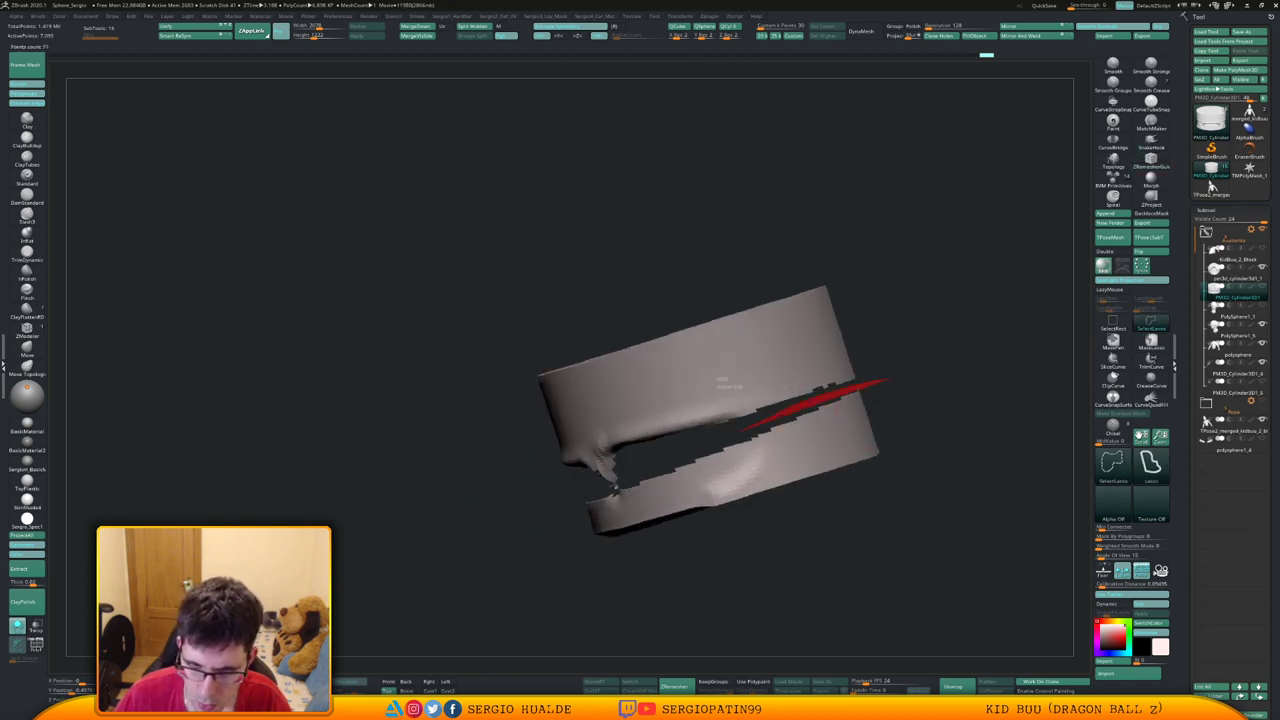
mouse_move(740, 432)
ctrl+alt+shift+mouse_down()
mouse_move(617, 485)
mouse_move(757, 609)
mouse_move(945, 420)
mouse_move(900, 435)
ctrl+alt+shift+mouse_up()
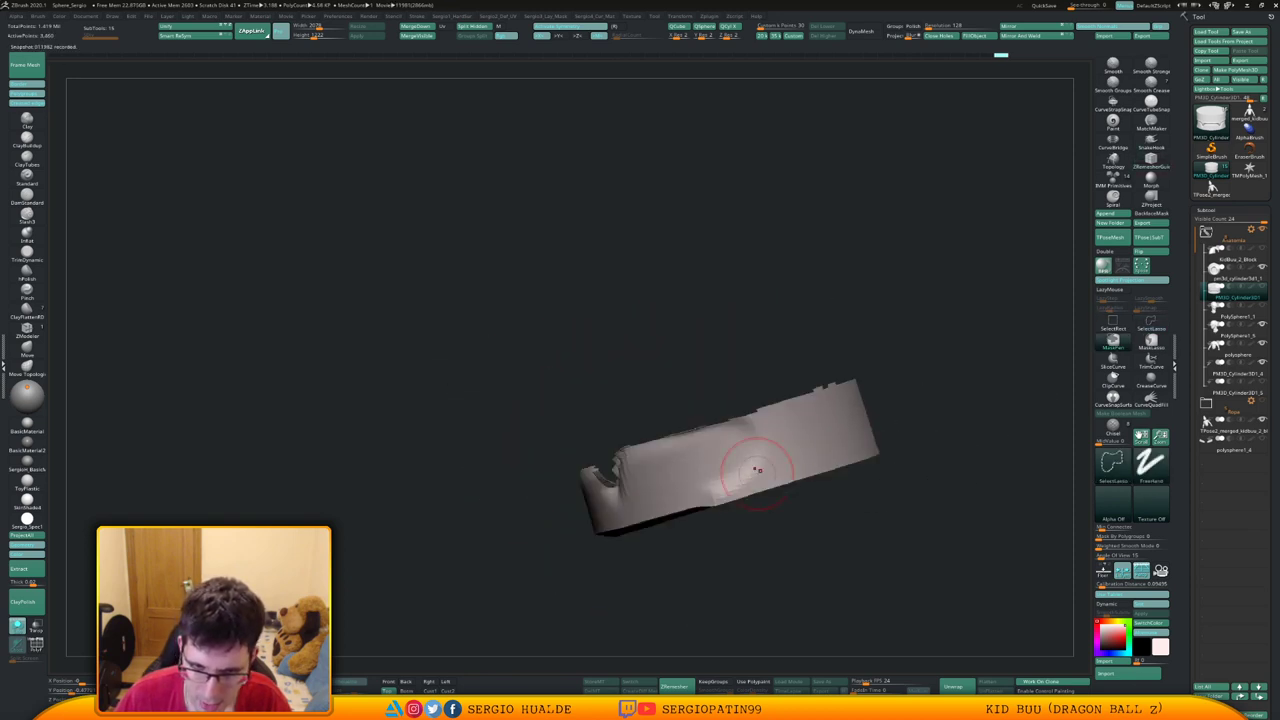
Isolate the cylinder's upper band, trim the stray polygons on its lower edge with lasso selections, and split off the hidden part
mouse_move(757, 470)
right_down()
mouse_move(620, 498)
mouse_move(567, 468)
right_up()
mouse_move(565, 475)
ctrl+alt+shift+mouse_down()
mouse_move(570, 496)
mouse_move(614, 426)
ctrl+alt+shift+mouse_up()
ctrl+shift+drag(732, 336, 716, 356)
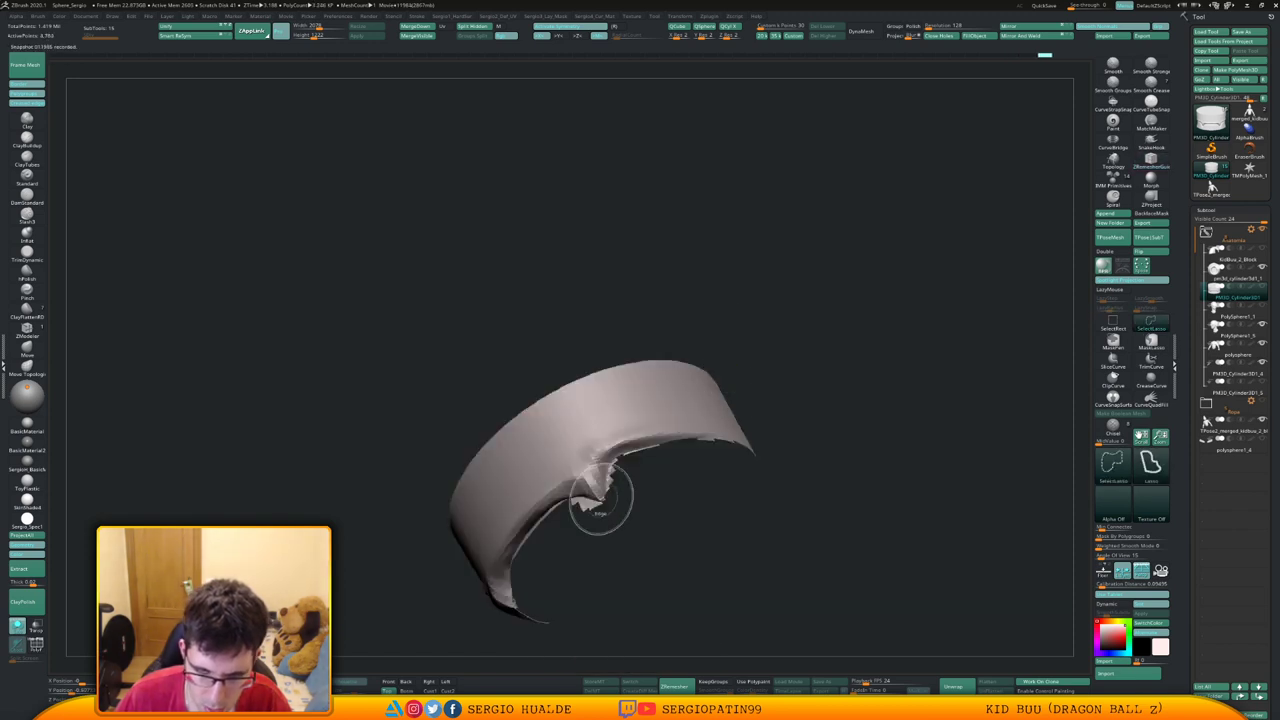
ctrl+shift+click(604, 502)
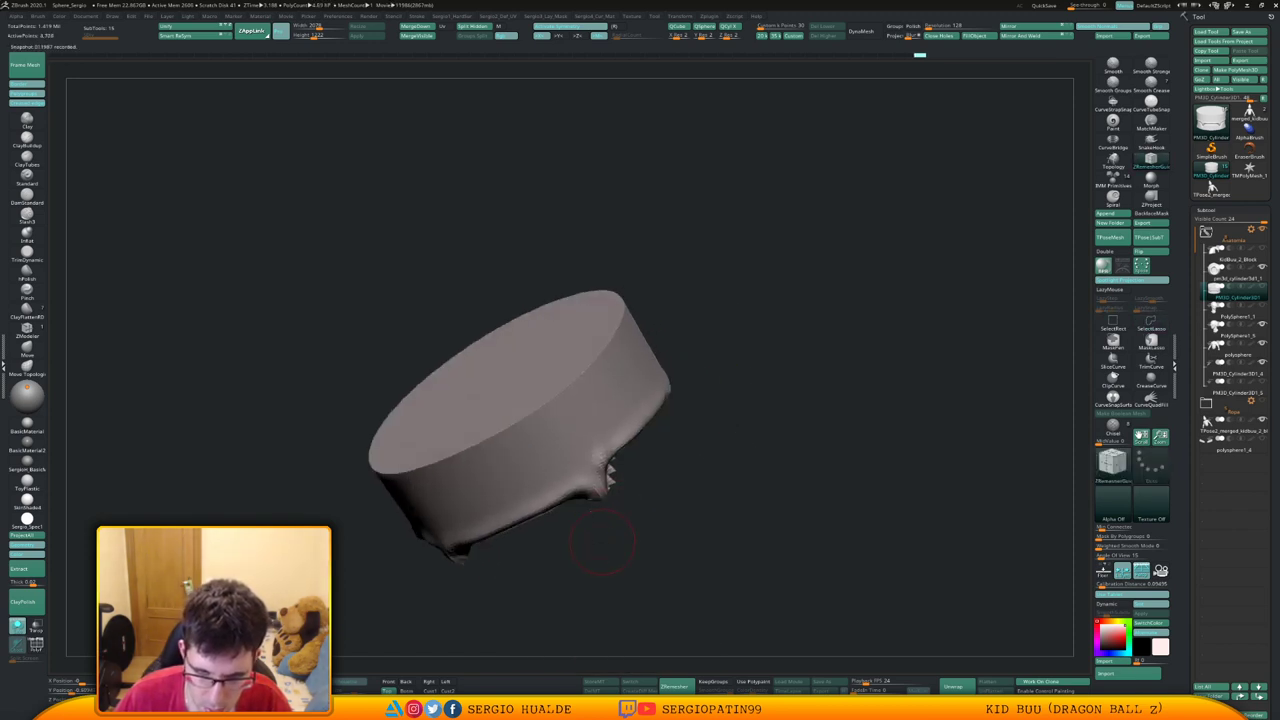
alt+right_drag(634, 482, 650, 477)
ctrl+alt+shift+drag(613, 457, 611, 502)
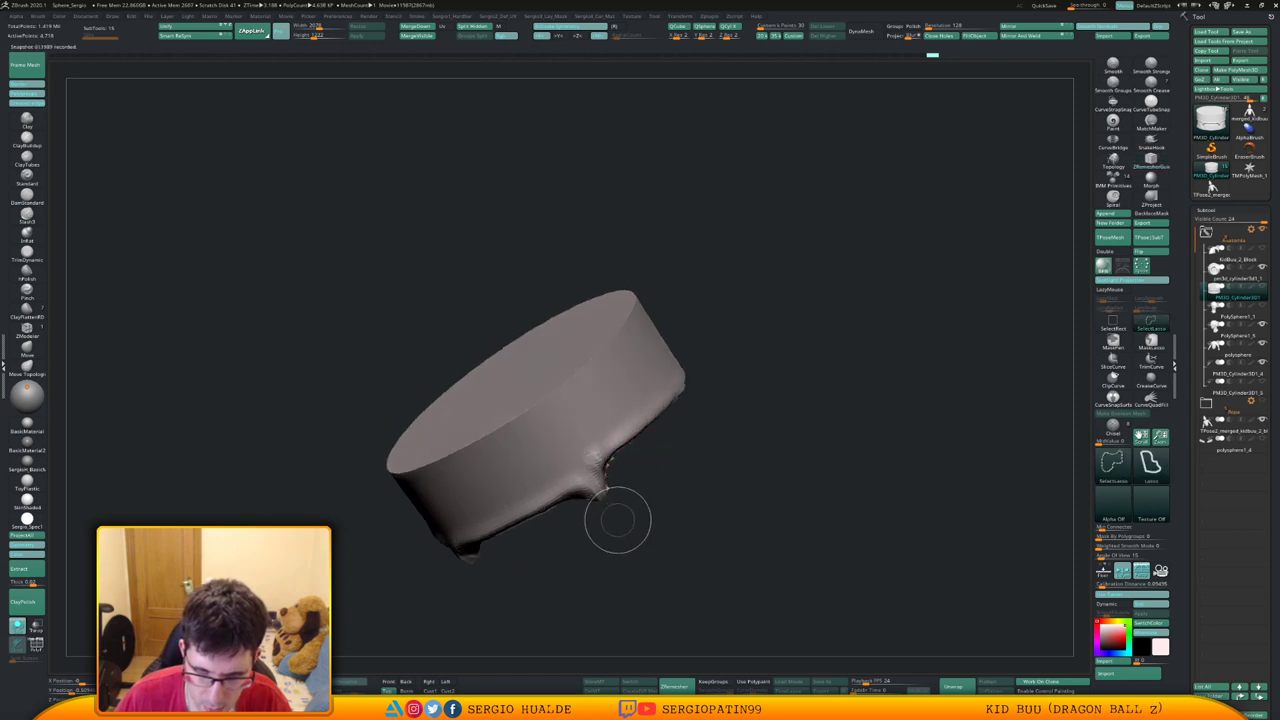
mouse_move(636, 538)
ctrl+right_down()
mouse_move(664, 465)
mouse_move(642, 349)
ctrl+right_up()
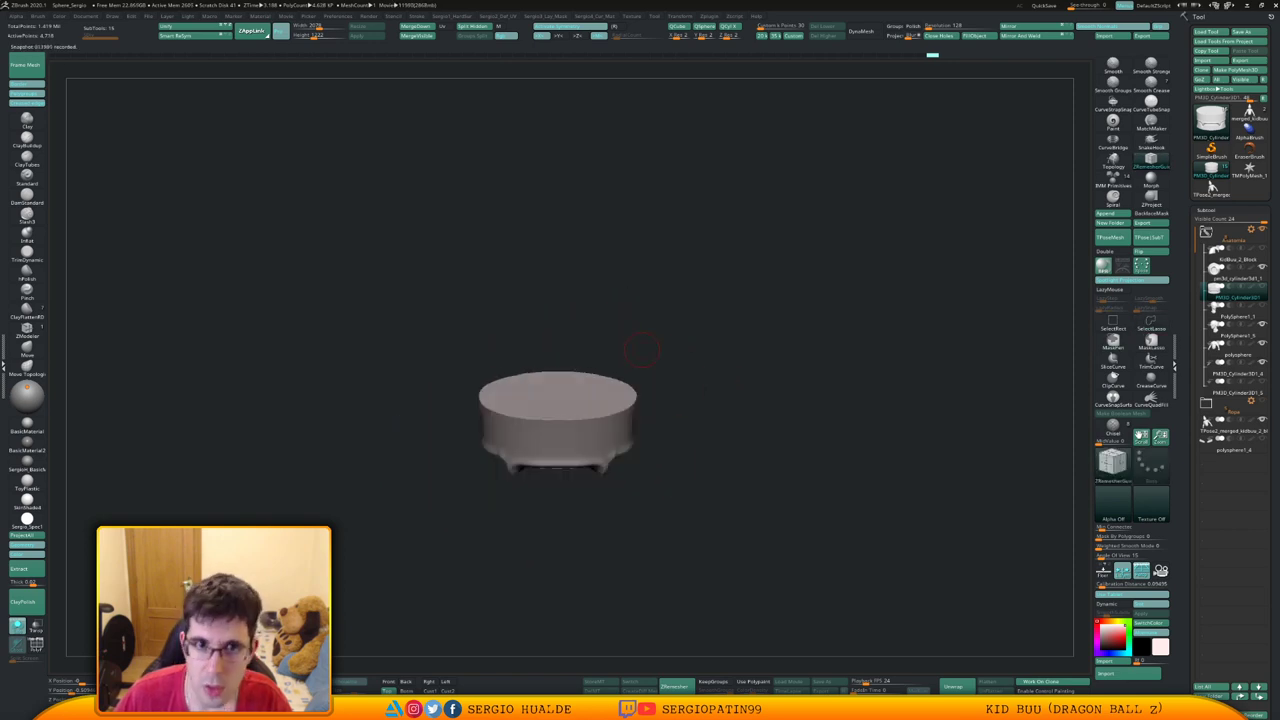
click(474, 27)
DynaMesh the cylinder's upper band into a closed solid at a resolution higher than 128
right_drag(618, 410, 731, 336)
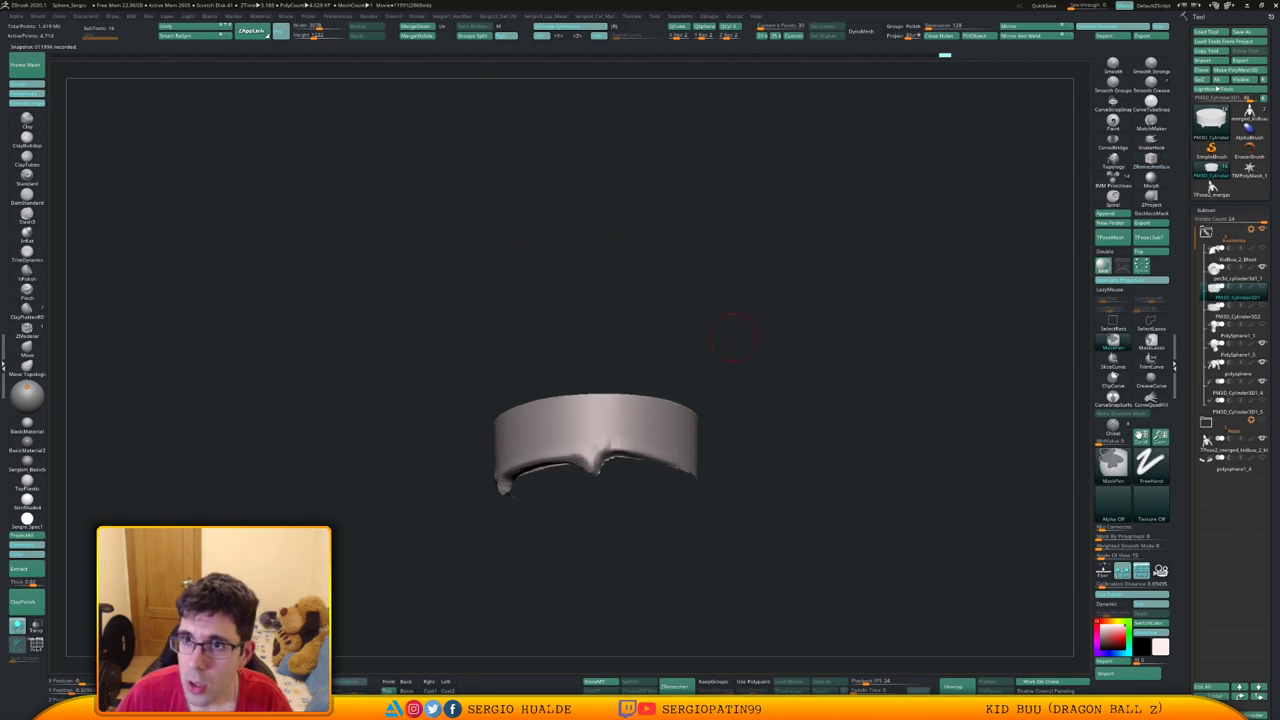
click(862, 31)
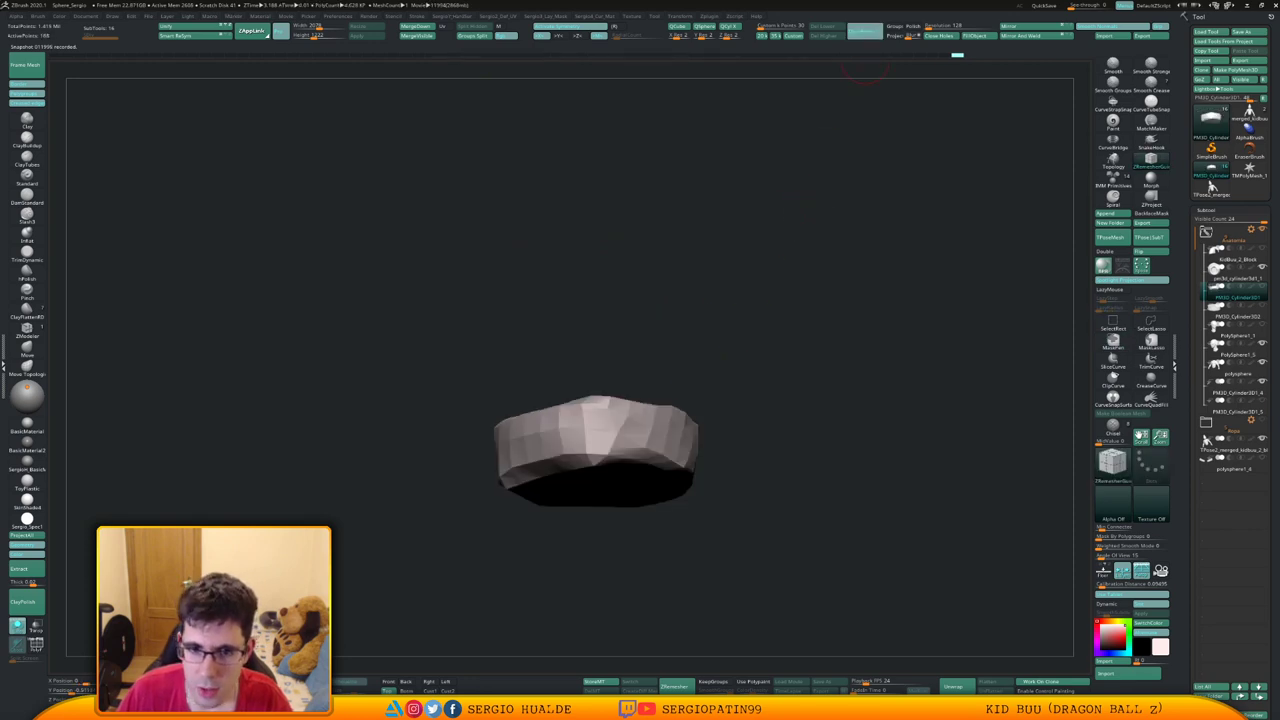
key(ctrl+z)
click(944, 26)
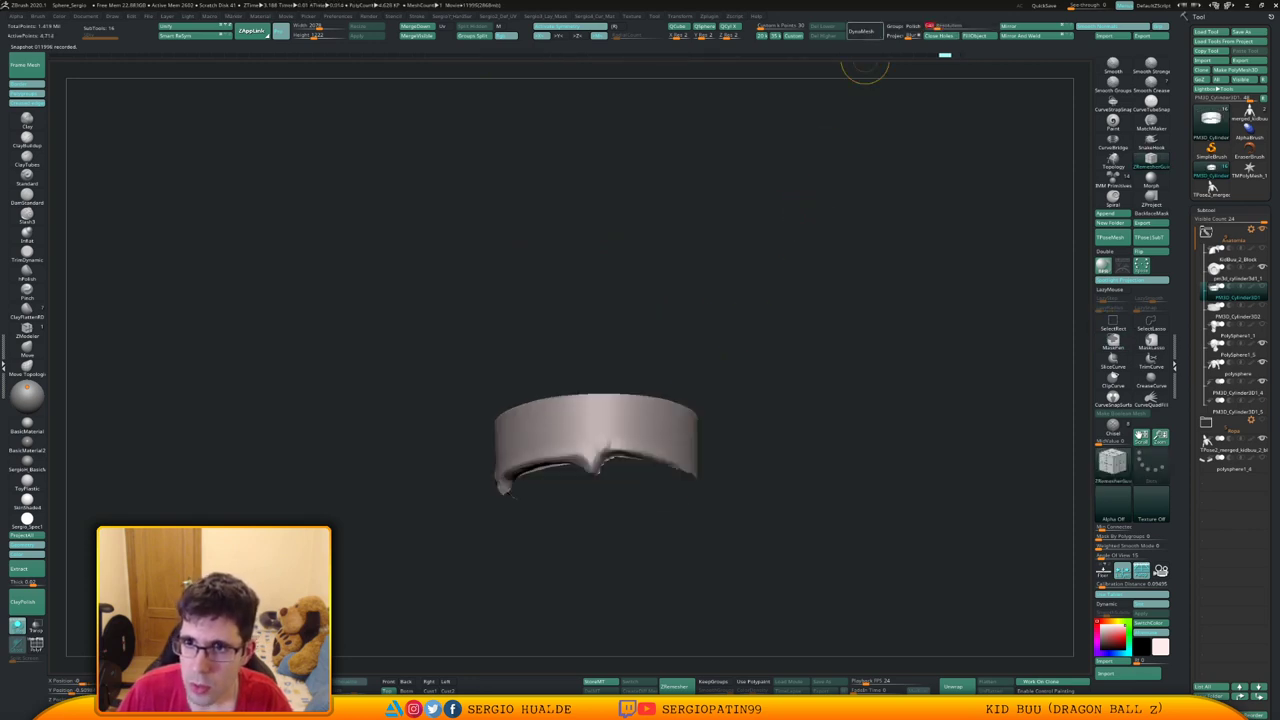
click(863, 32)
key(ctrl+z)
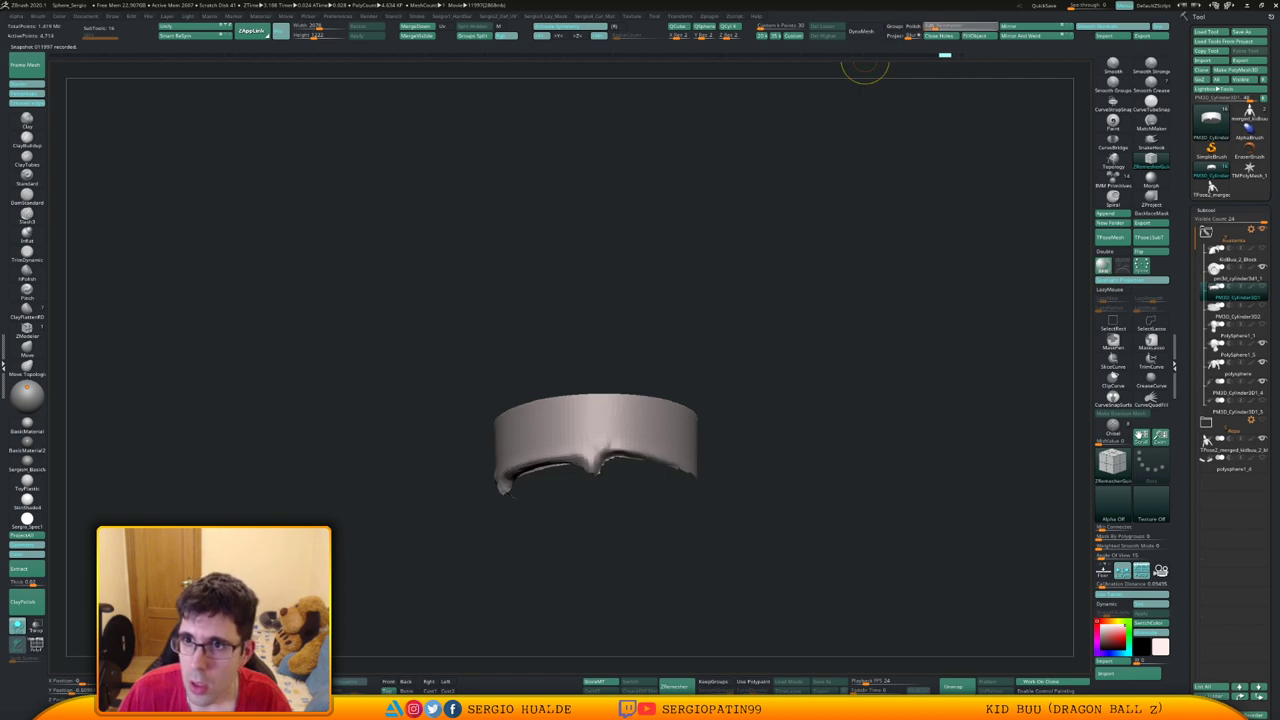
click(864, 33)
drag(733, 360, 806, 390)
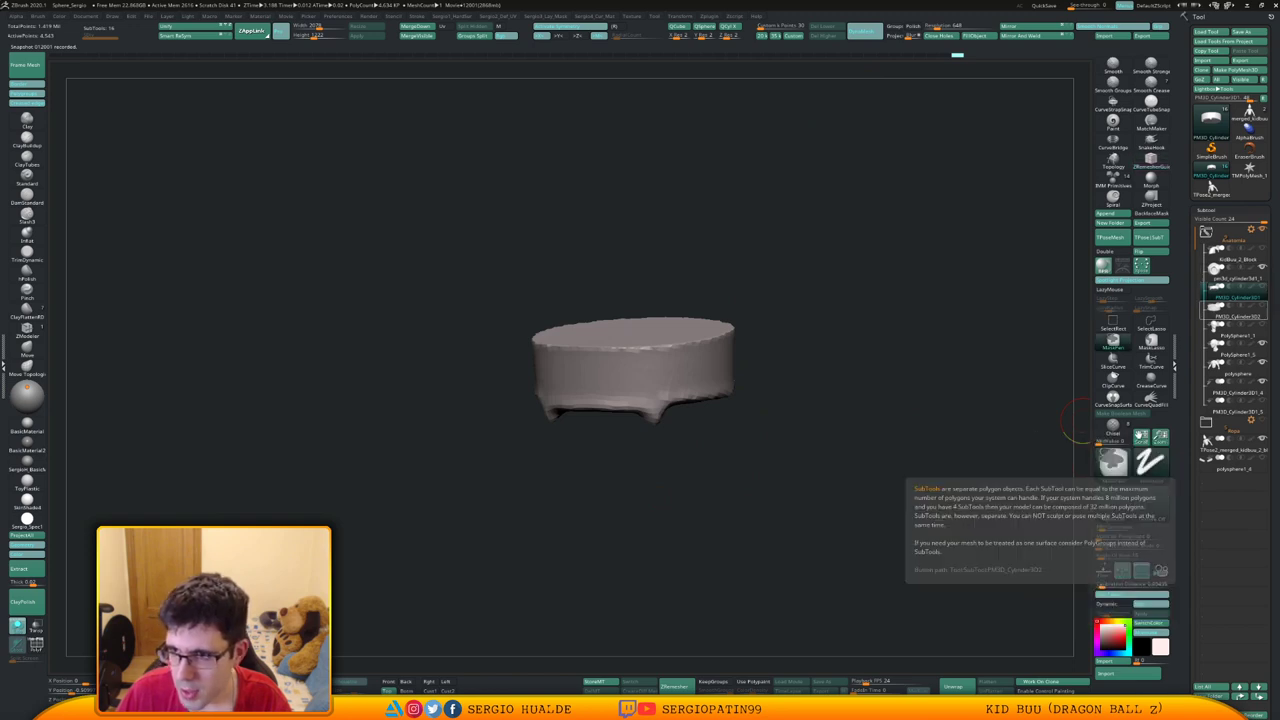
Duplicate the closed upper band and undo the edits on PM3D_Cylinder3D1 back to the full uncut cylinder
key(ctrl+shift+d)
click(1234, 291)
key(ctrl+z)
key(ctrl+z)
key(ctrl+z)
key(ctrl+z)
key(ctrl+z)
key(ctrl+z)
key(ctrl+z)
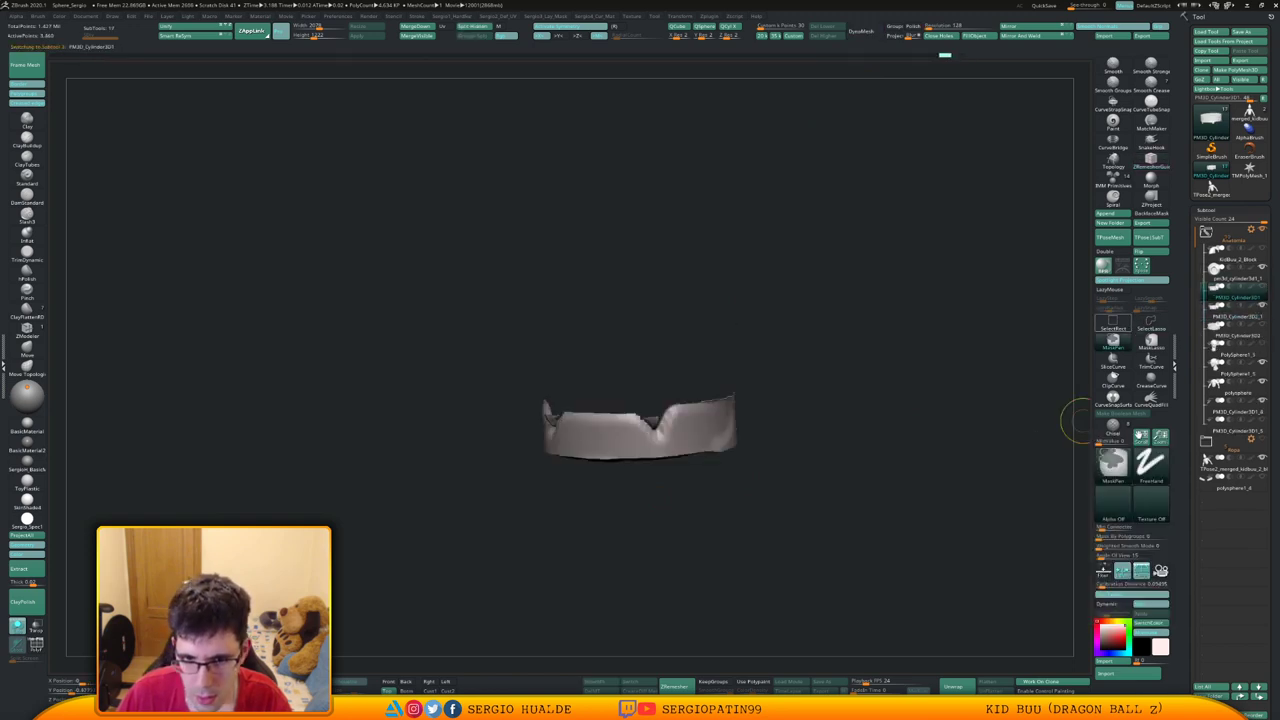
key(ctrl+z)
key(ctrl+z)
key(ctrl+z)
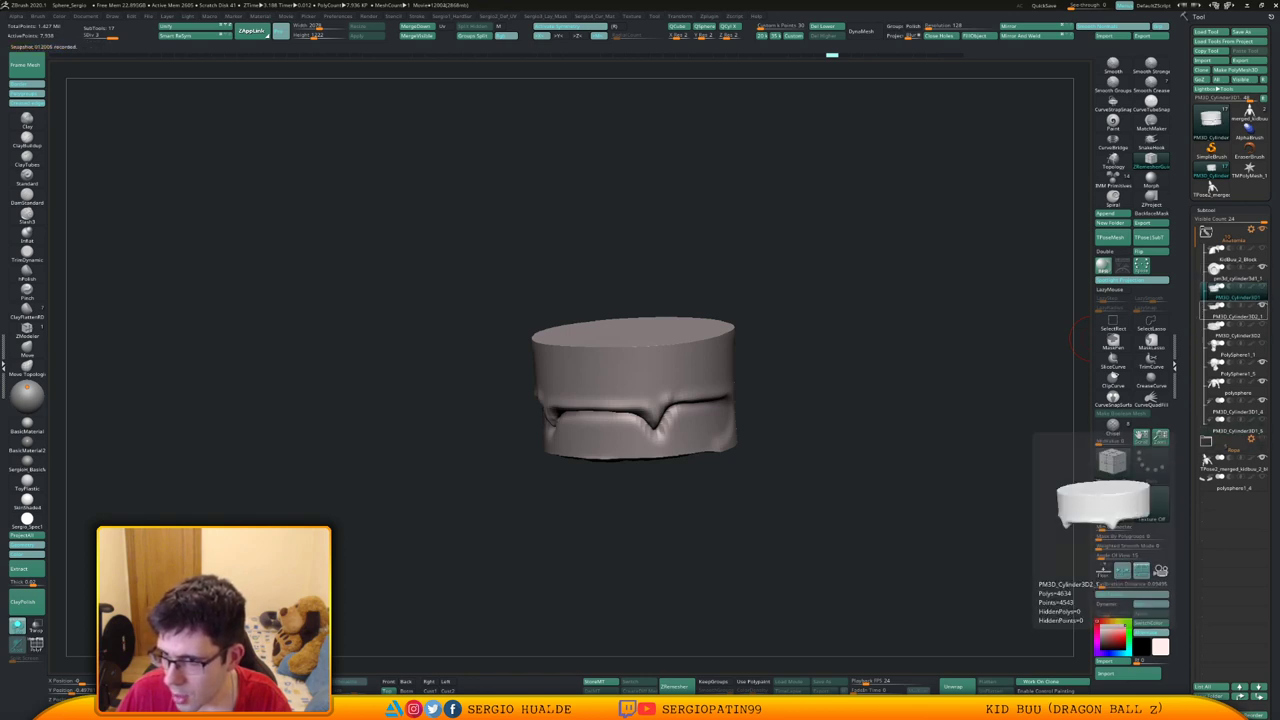
Move PM3D_Cylinder3D2_1 and PM3D_Cylinder3D2 out of the Anatomia folder to the end of the subtool list
drag(1236, 487, 1236, 484)
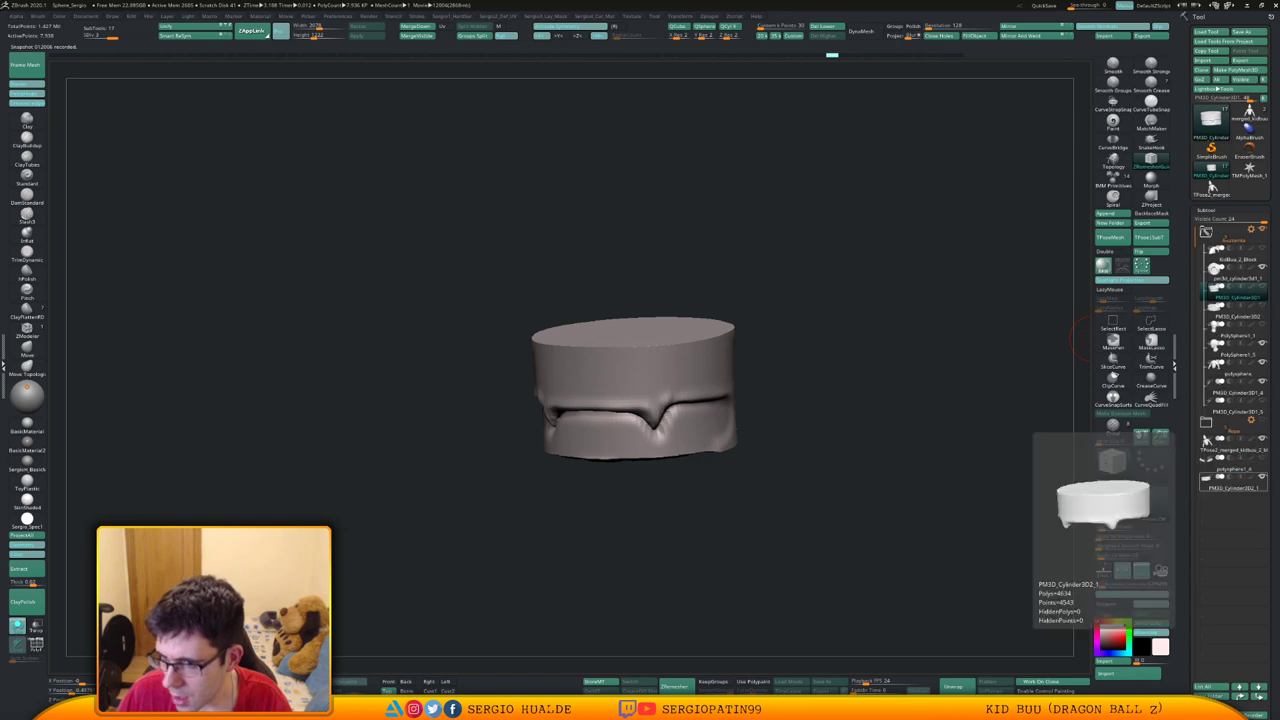
click(1236, 483)
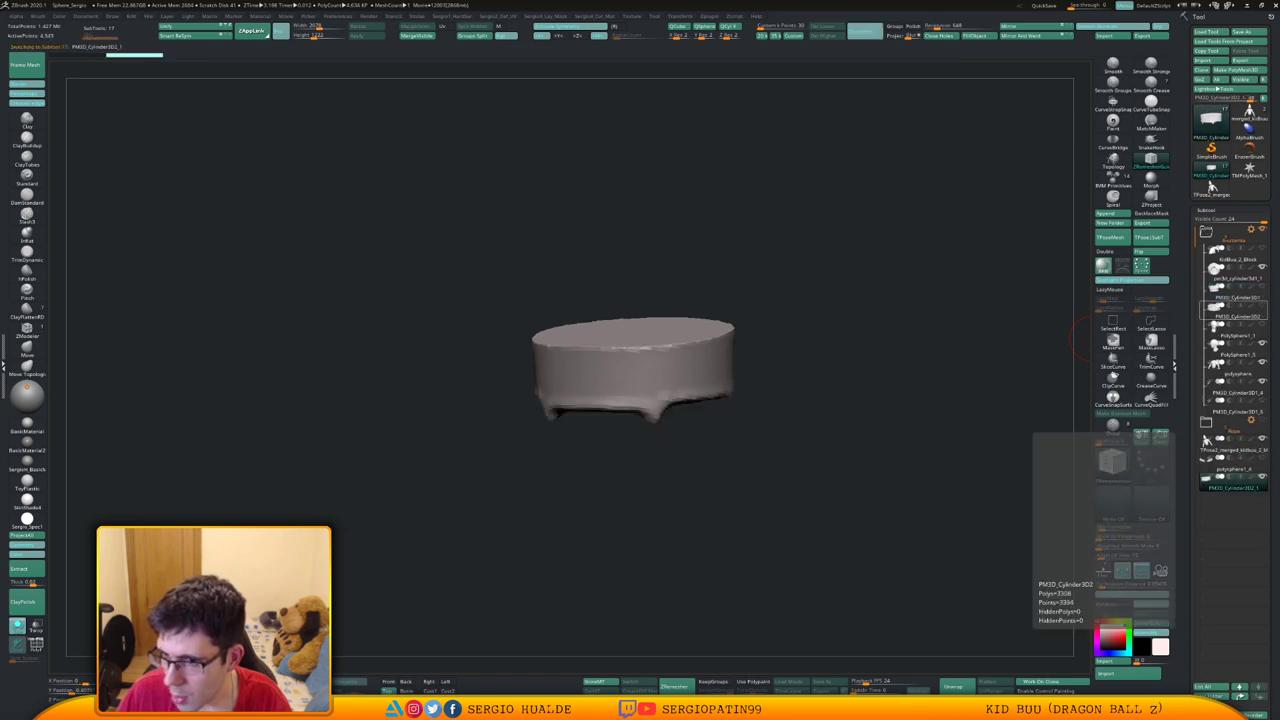
drag(1236, 312, 1236, 492)
click(1206, 232)
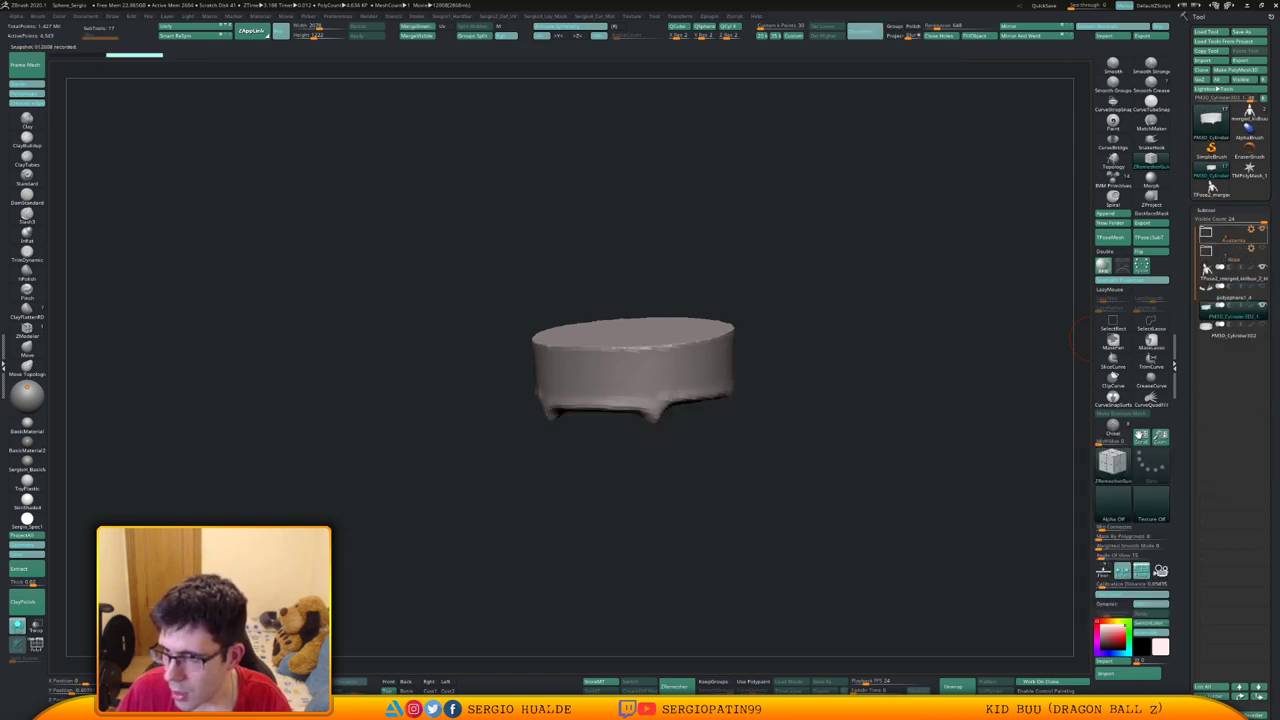
click(1206, 232)
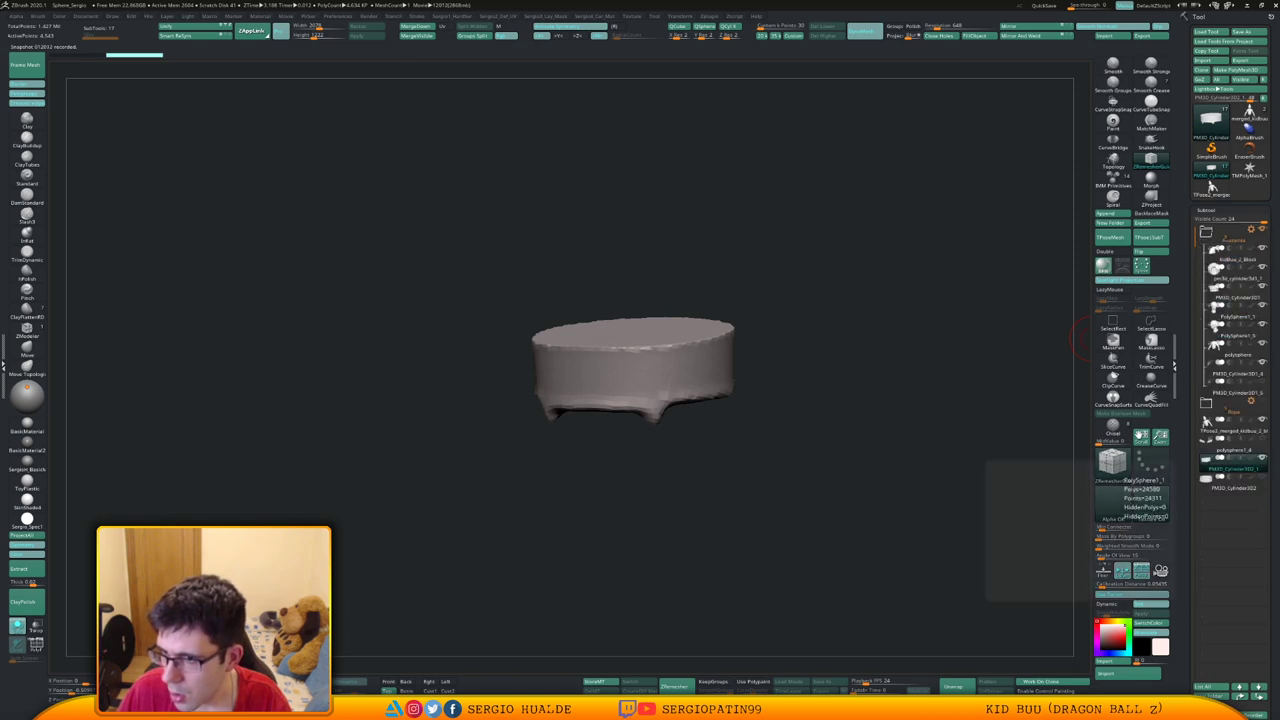
Move PM3D_Cylinder3D1_5 out of the Anatomia folder to the end of the subtool list
mouse_move(1215, 362)
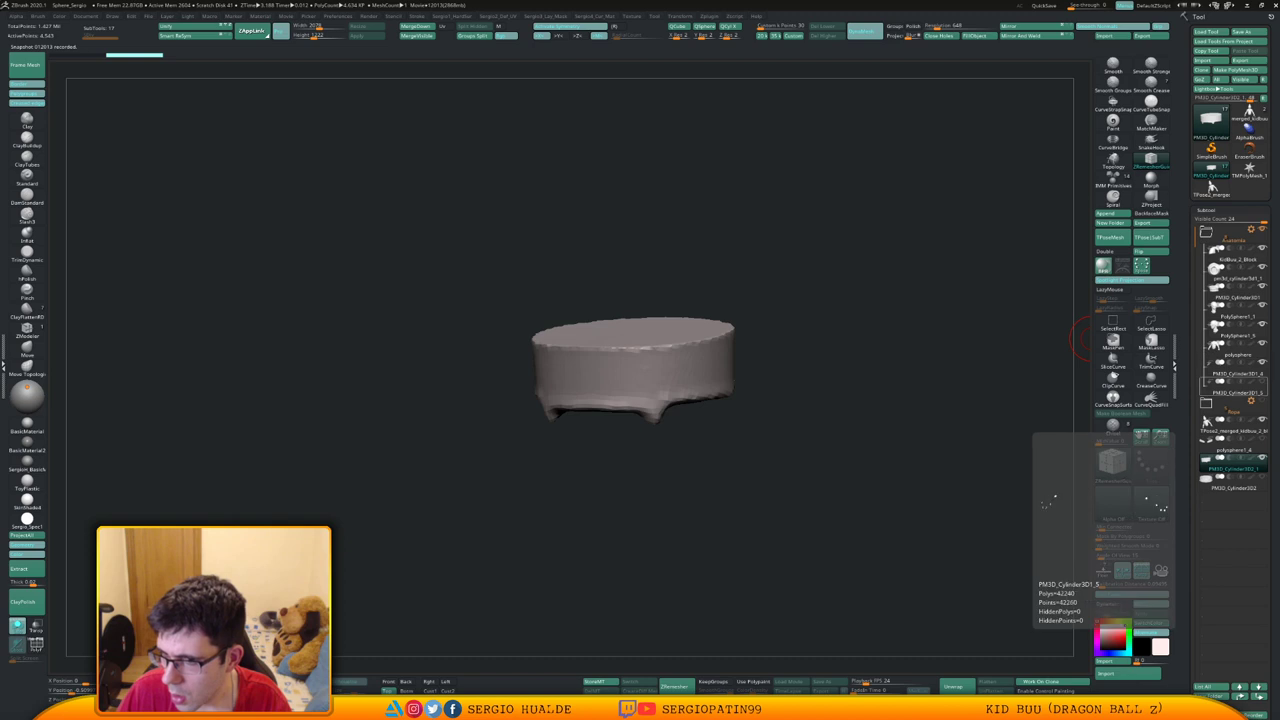
click(1235, 390)
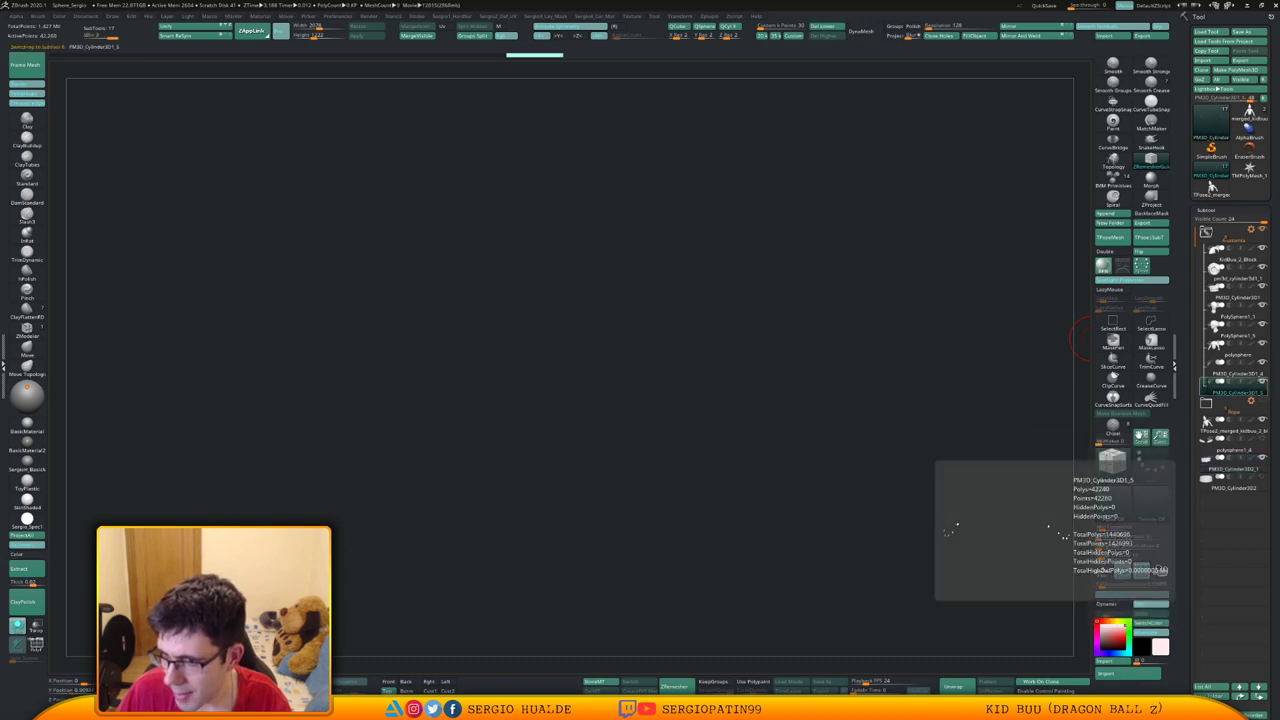
drag(1235, 388, 1235, 493)
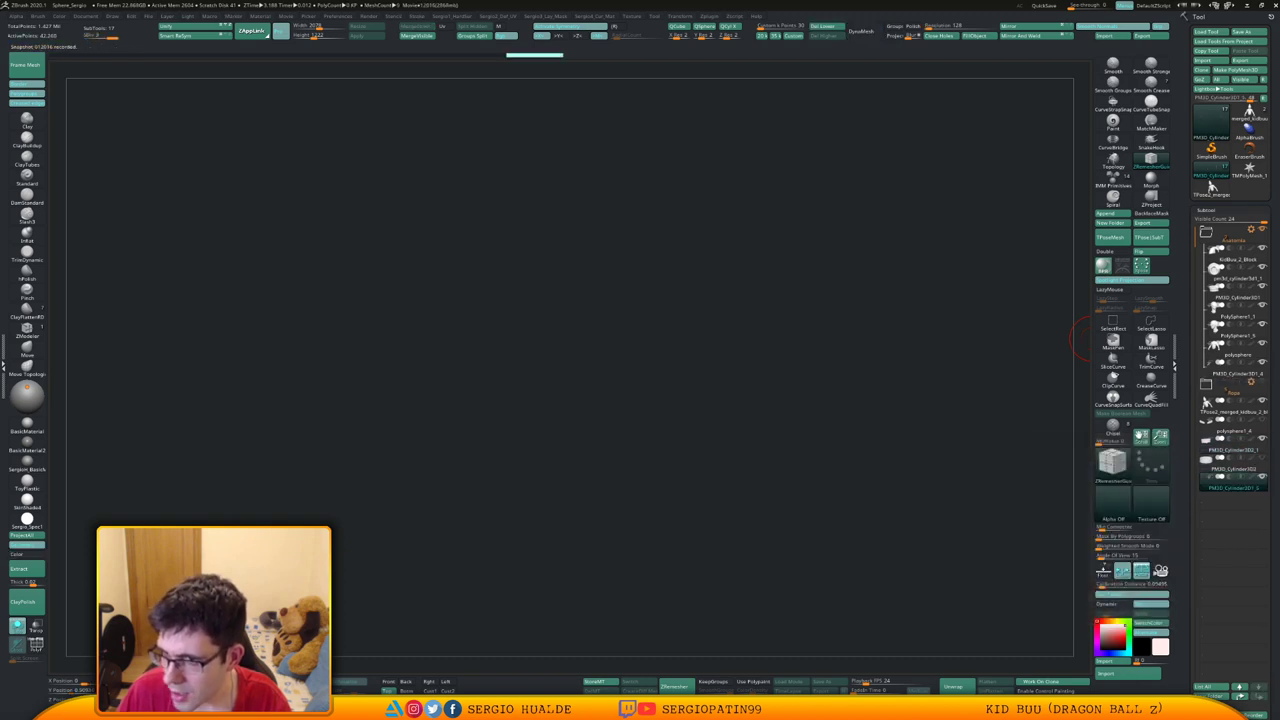
Collapse the first subtool folder, create a folder named Buu from the Kid Buu body subtool, and move the loose subtools into it
click(1207, 231)
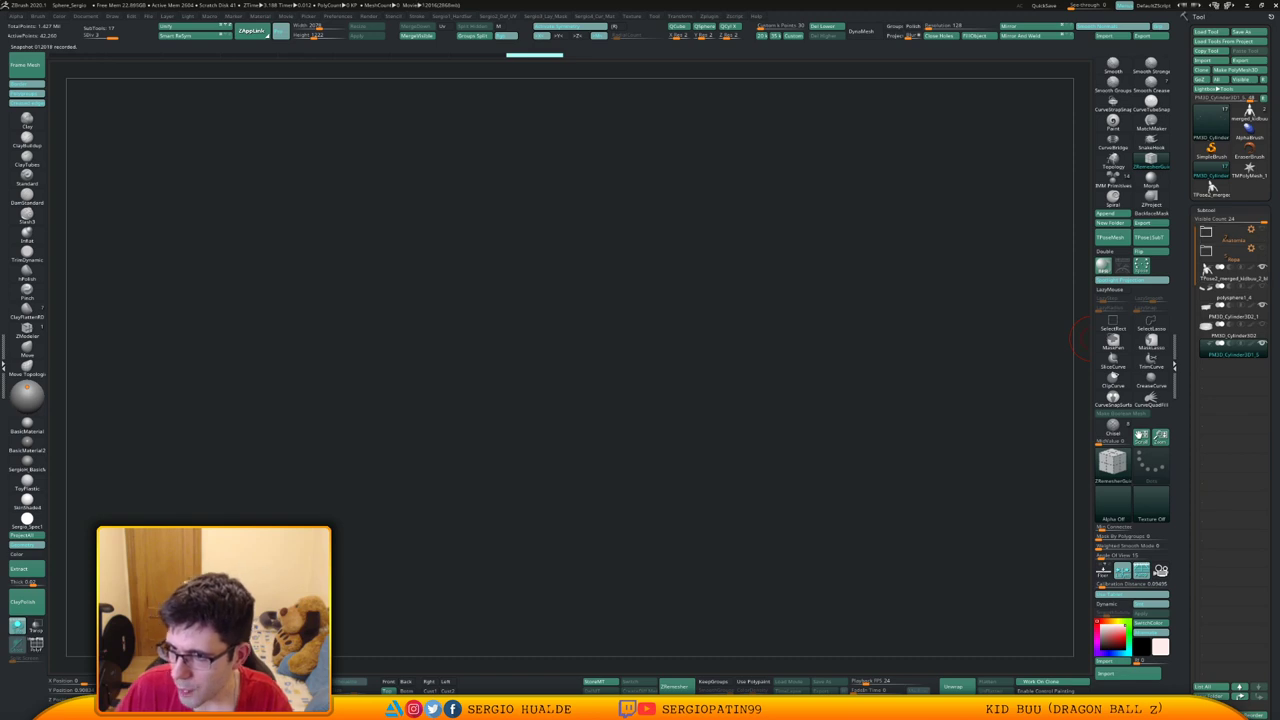
click(1235, 273)
key(ctrl+g)
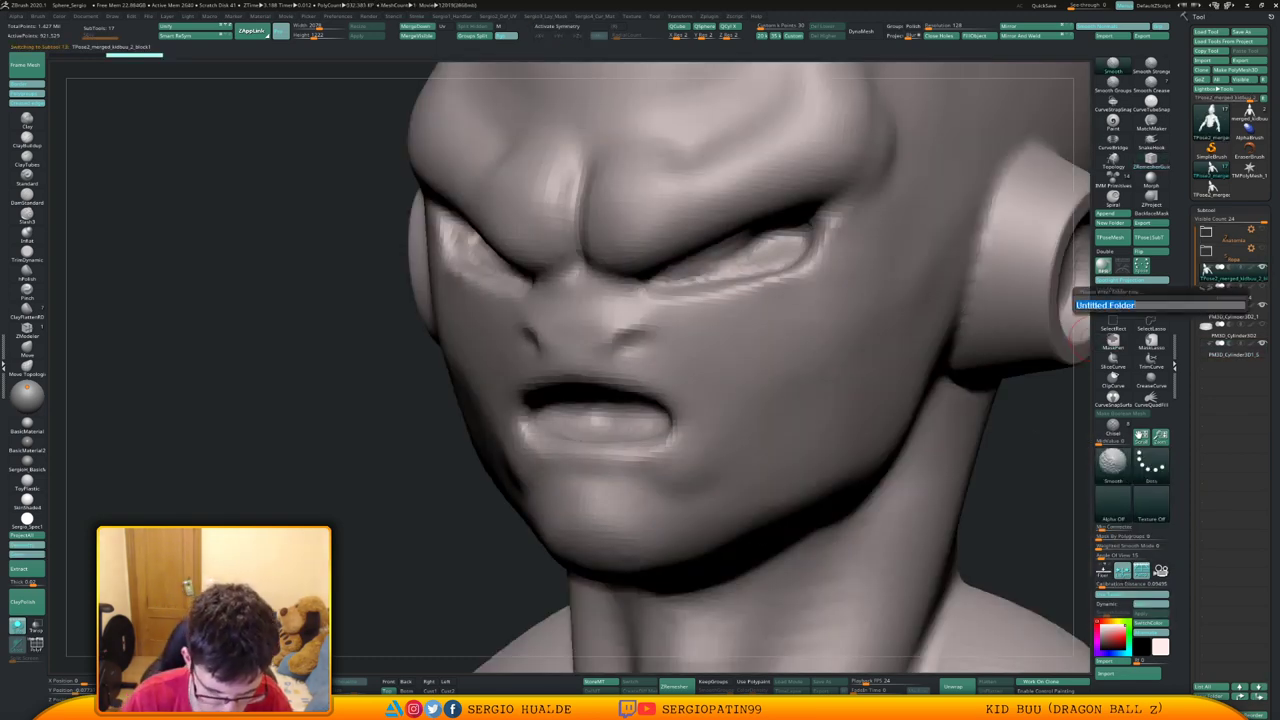
text(Rev)
key(Return)
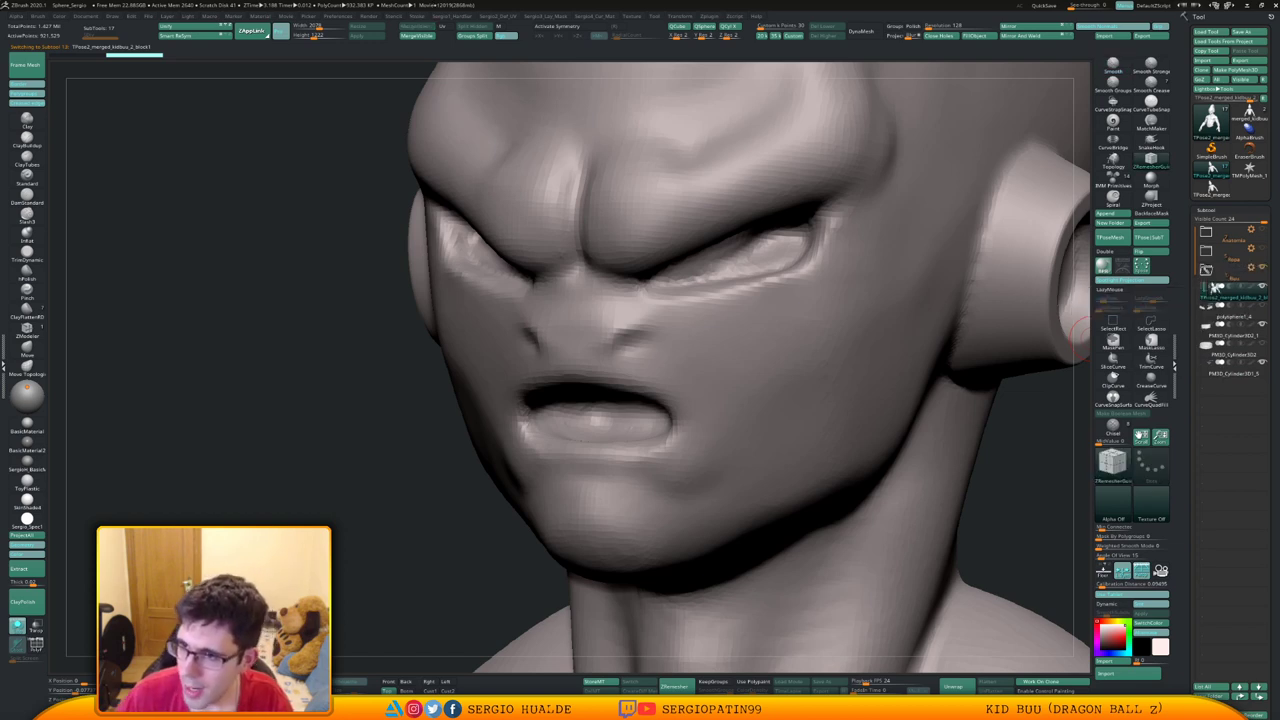
drag(1234, 297, 1236, 316)
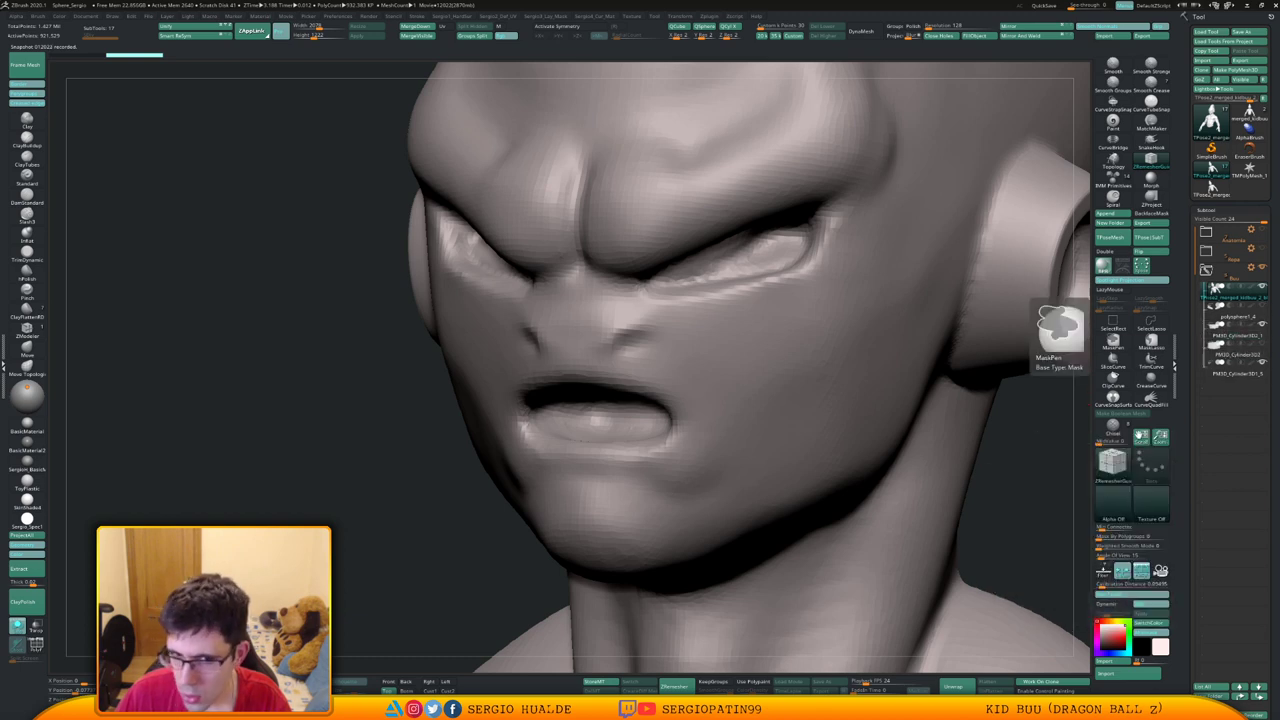
Turn off Solo mode and frame the whole upper body of the character
ctrl+right_drag(800, 400, 765, 203)
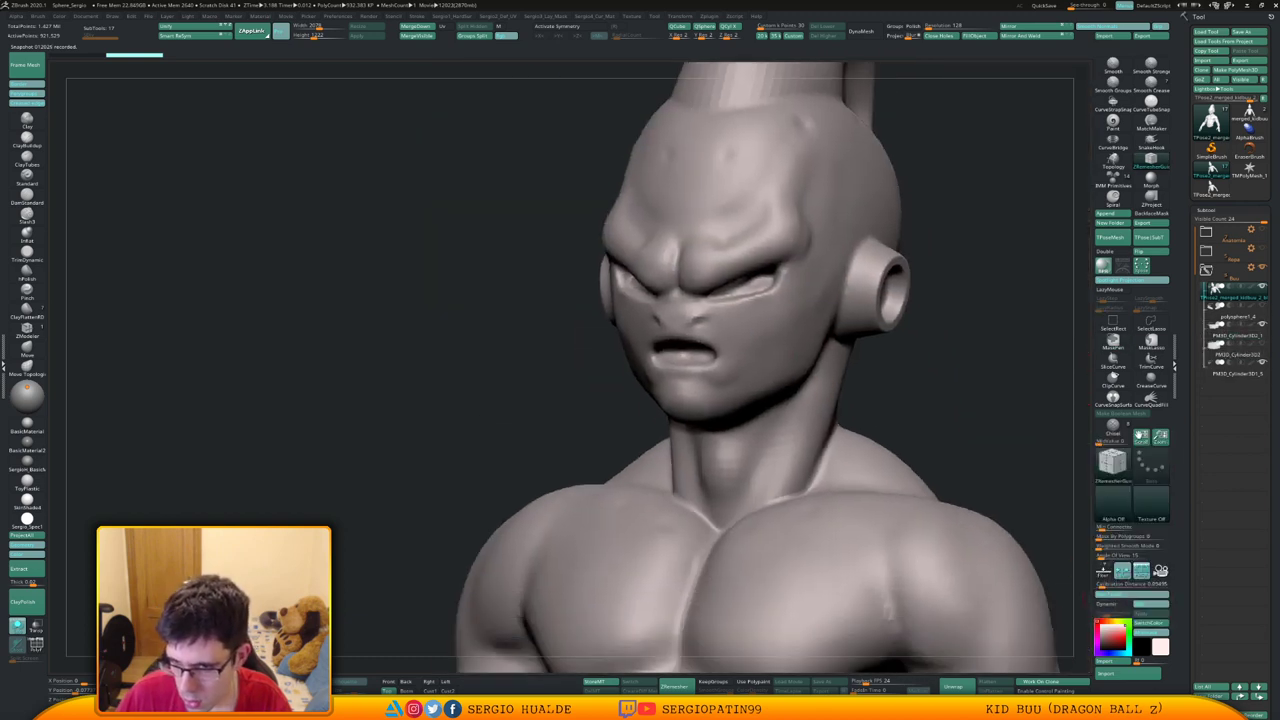
click(1102, 626)
ctrl+right_drag(794, 508, 730, 420)
alt+right_drag(865, 383, 803, 385)
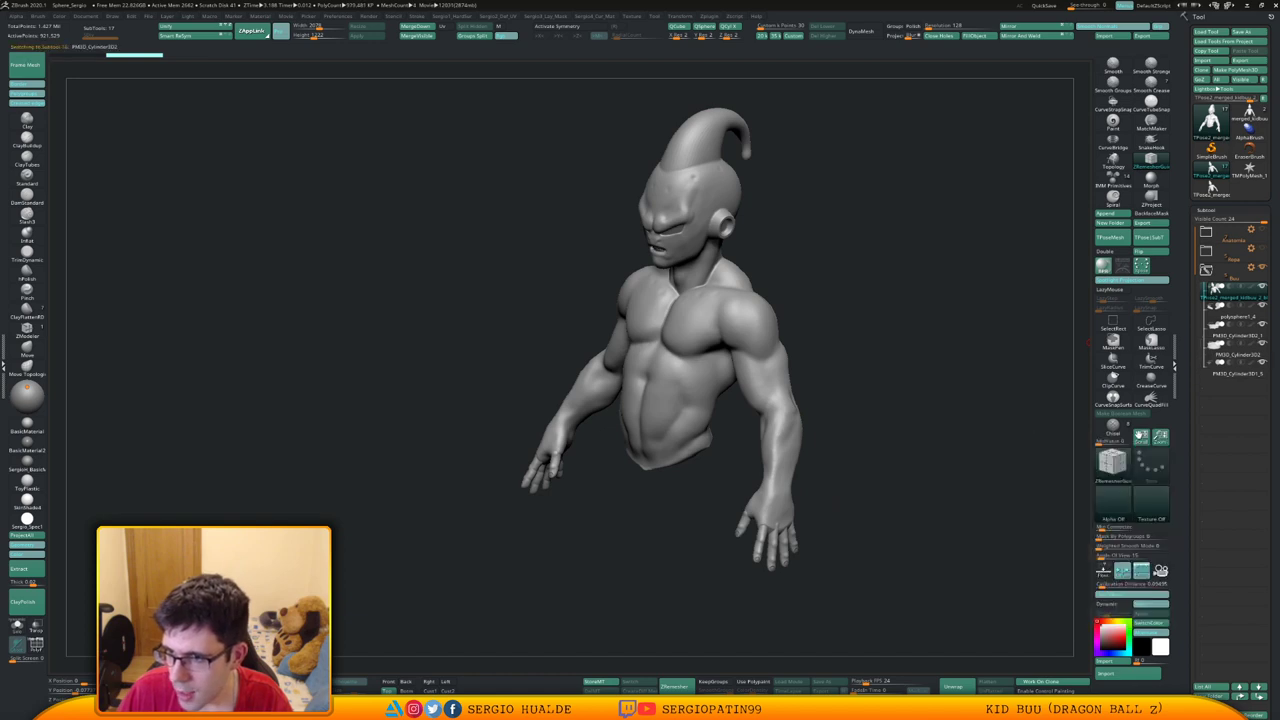
Select and isolate the lower teeth piece PM3D_Cylinder3D2, and remesh it with DynaMesh into a closed solid
click(1236, 350)
key(shift+s)
ctrl+right_drag(690, 270, 801, 587)
ctrl+right_drag(720, 240, 732, 330)
alt+right_drag(732, 330, 765, 364)
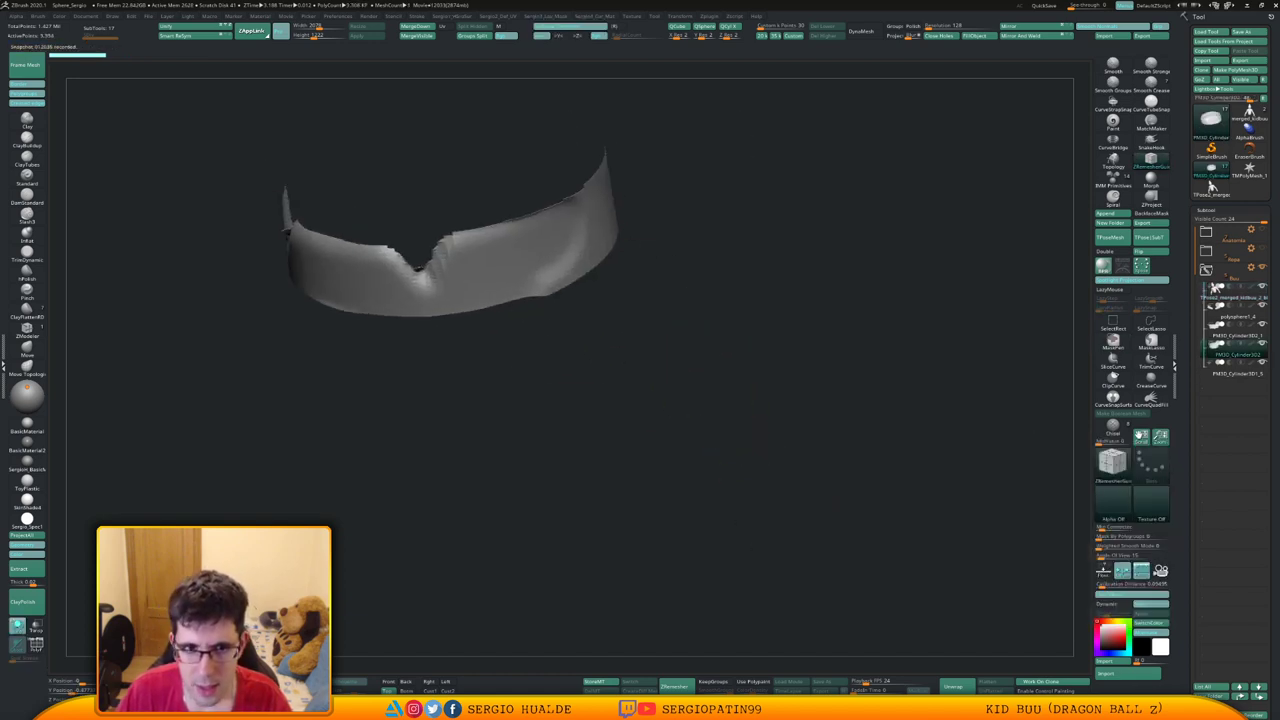
alt+drag(637, 185, 825, 325)
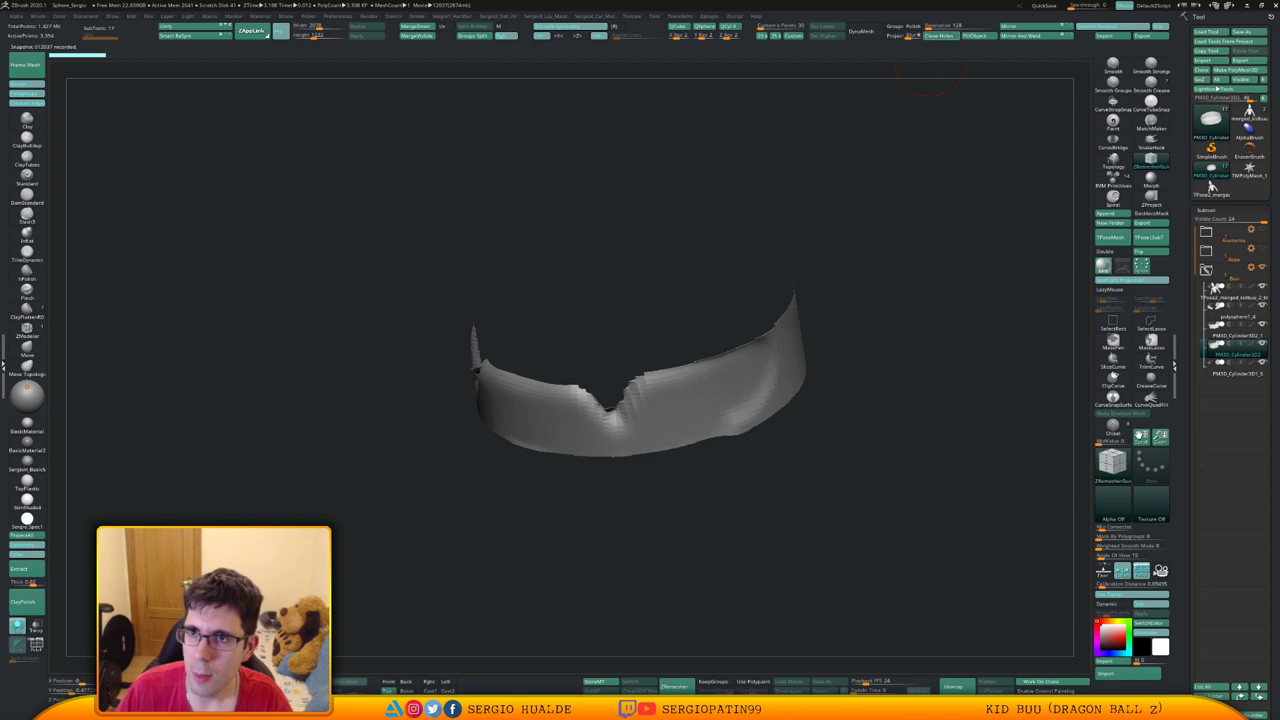
click(862, 31)
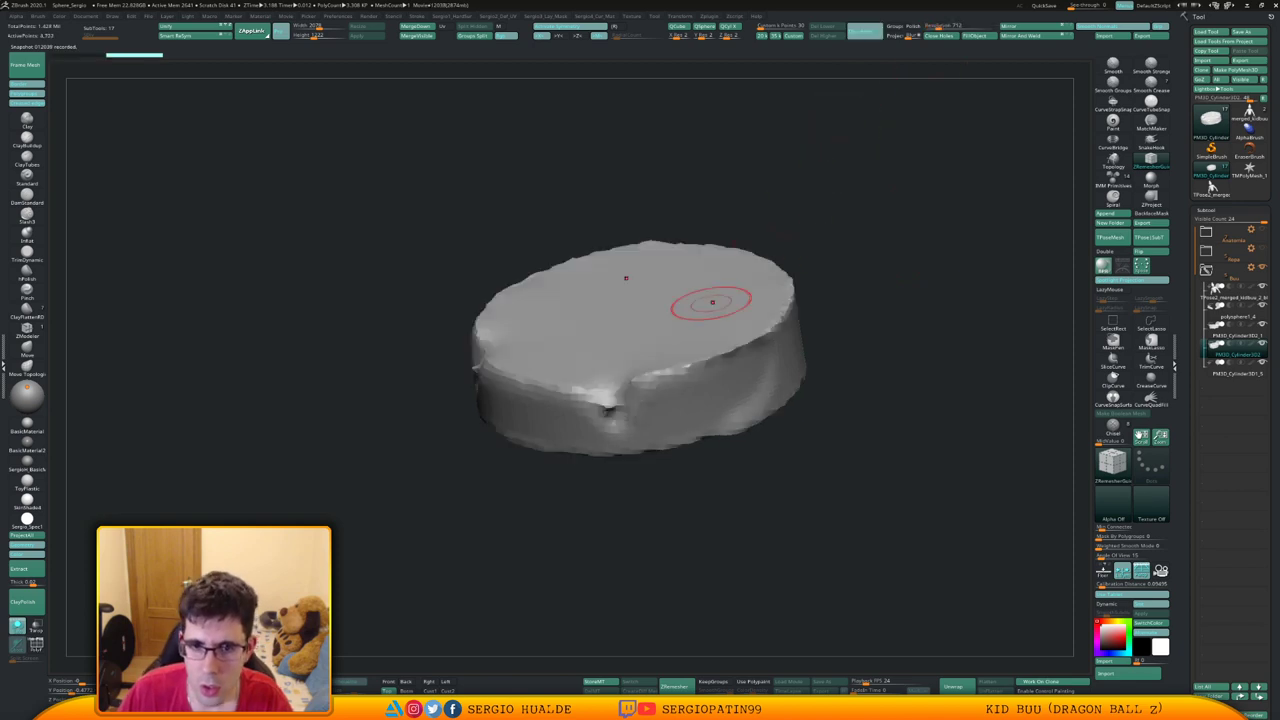
Fill the notch in the front edge of the lower teeth piece with the Clay brush
mouse_move(642, 422)
right_down()
mouse_move(656, 486)
mouse_move(654, 472)
right_up()
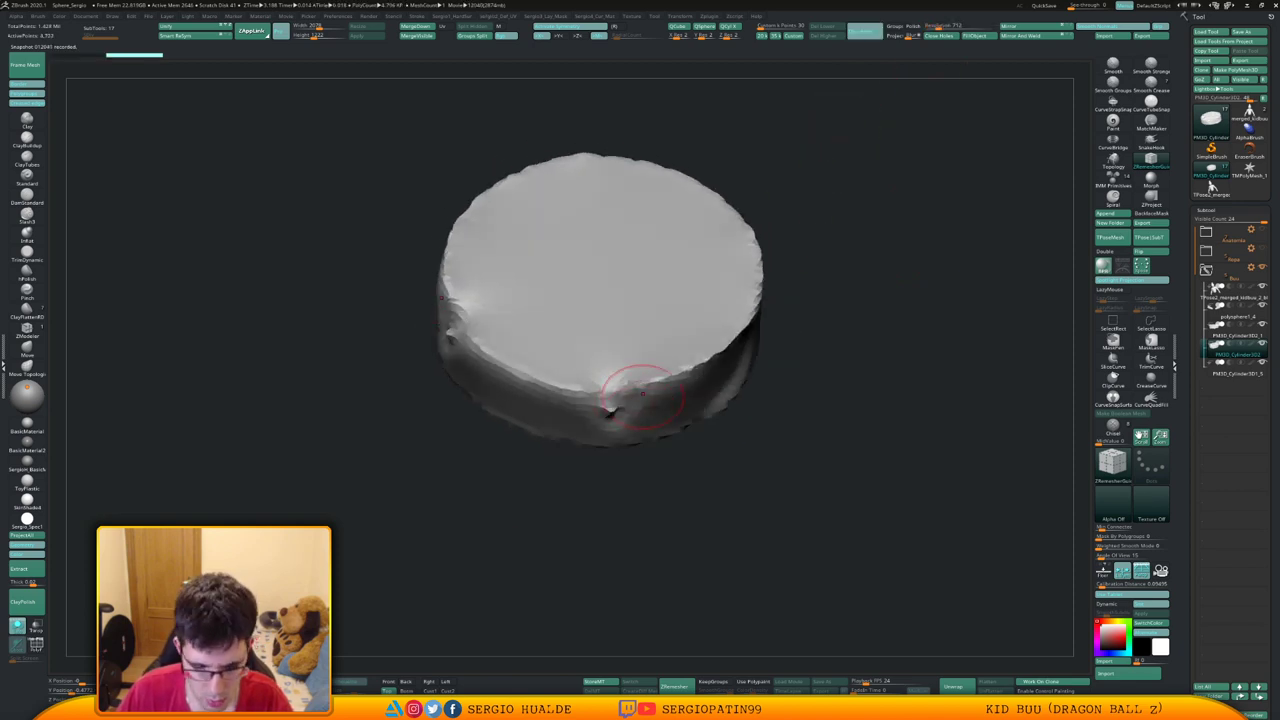
key(b)
key(c)
key(l)
mouse_move(613, 408)
mouse_down()
mouse_move(617, 398)
mouse_move(548, 418)
mouse_move(690, 415)
mouse_up()
right_drag(643, 420, 622, 470)
Flatten the outer wall of the lower teeth piece with the TrimDynamic brush and smooth its front edge
key(b)
key(d)
key(s)
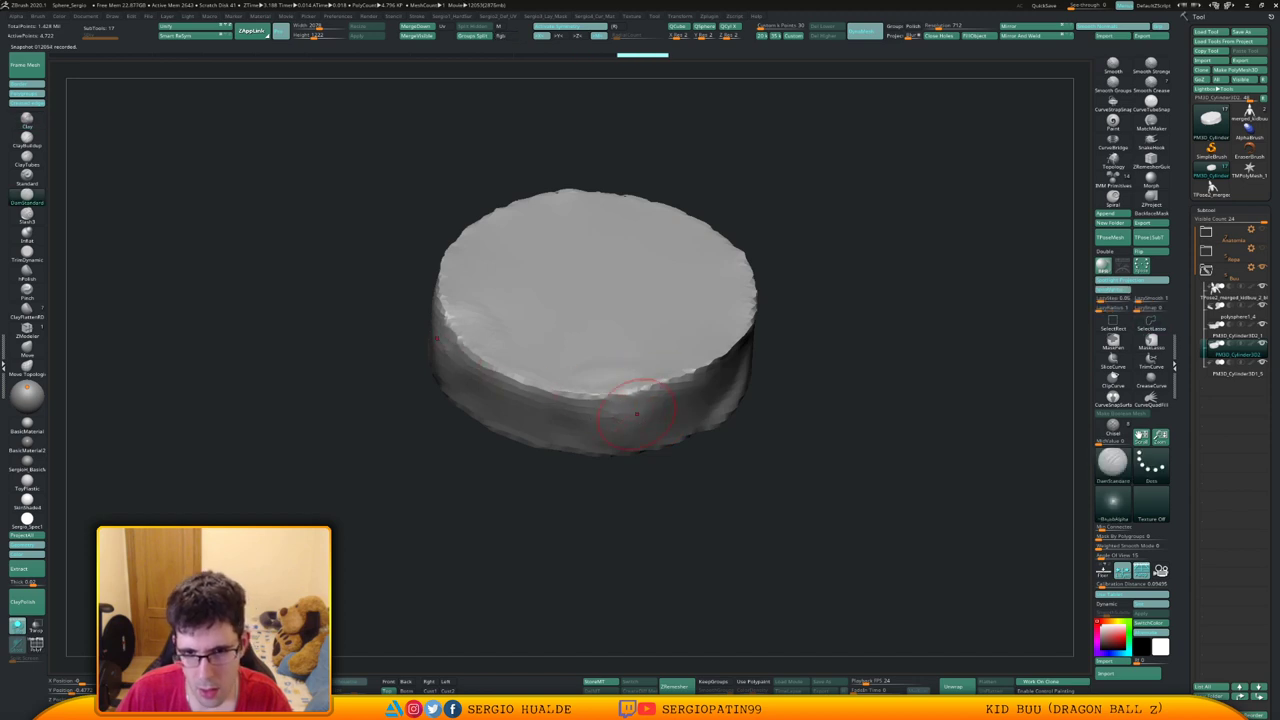
mouse_move(637, 413)
ctrl+right_down()
mouse_move(630, 372)
mouse_move(620, 375)
ctrl+right_up()
key(b)
key(t)
key(d)
drag(573, 430, 548, 416)
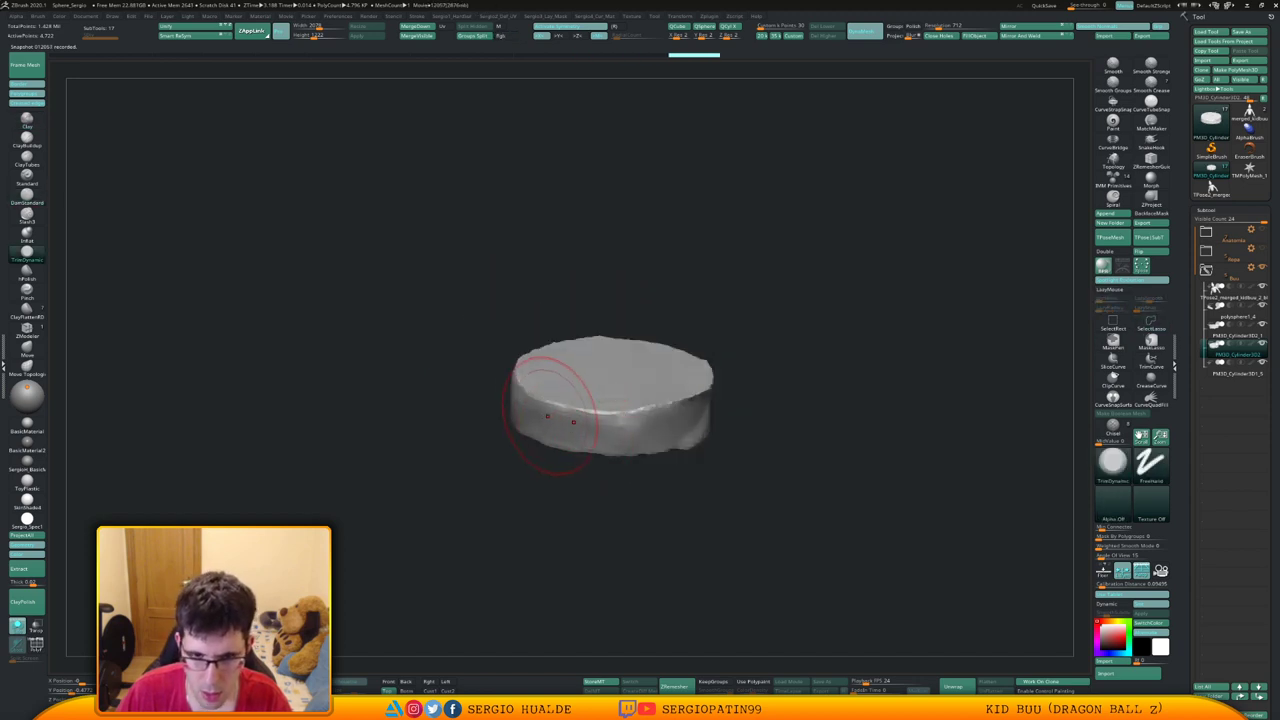
drag(590, 480, 752, 405)
drag(770, 470, 768, 440)
shift+drag(660, 432, 758, 408)
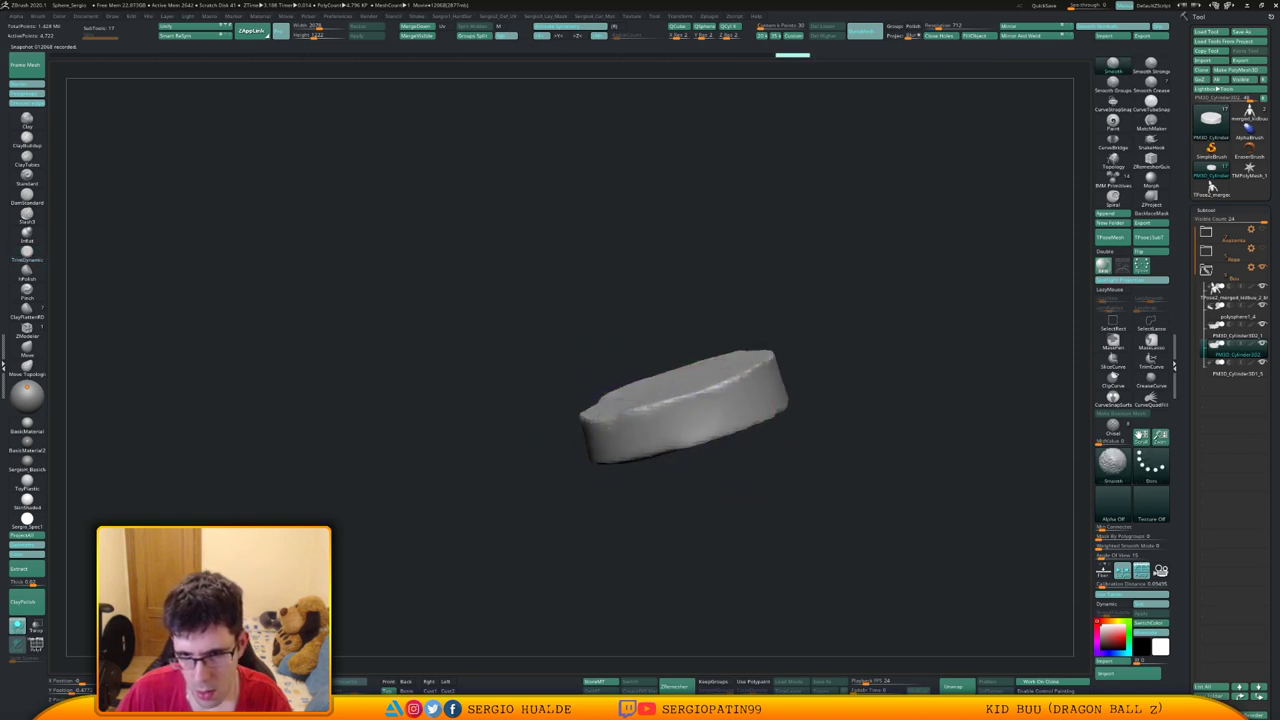
Try further smoothing and trimming on the front wall of the lower teeth piece, and undo those strokes
drag(750, 480, 650, 468)
shift+drag(535, 448, 612, 440)
mouse_move(550, 448)
mouse_down()
mouse_move(637, 432)
mouse_move(621, 444)
mouse_up()
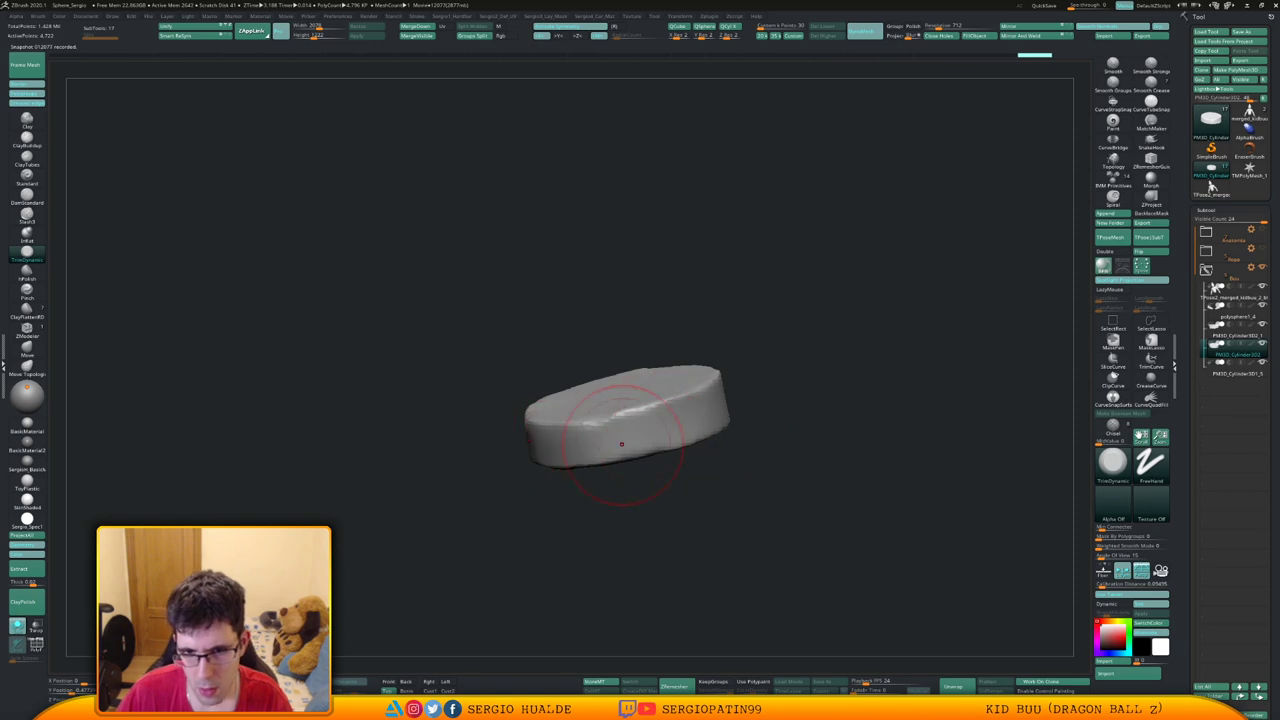
key(ctrl+z)
key(ctrl+z)
key(ctrl+z)
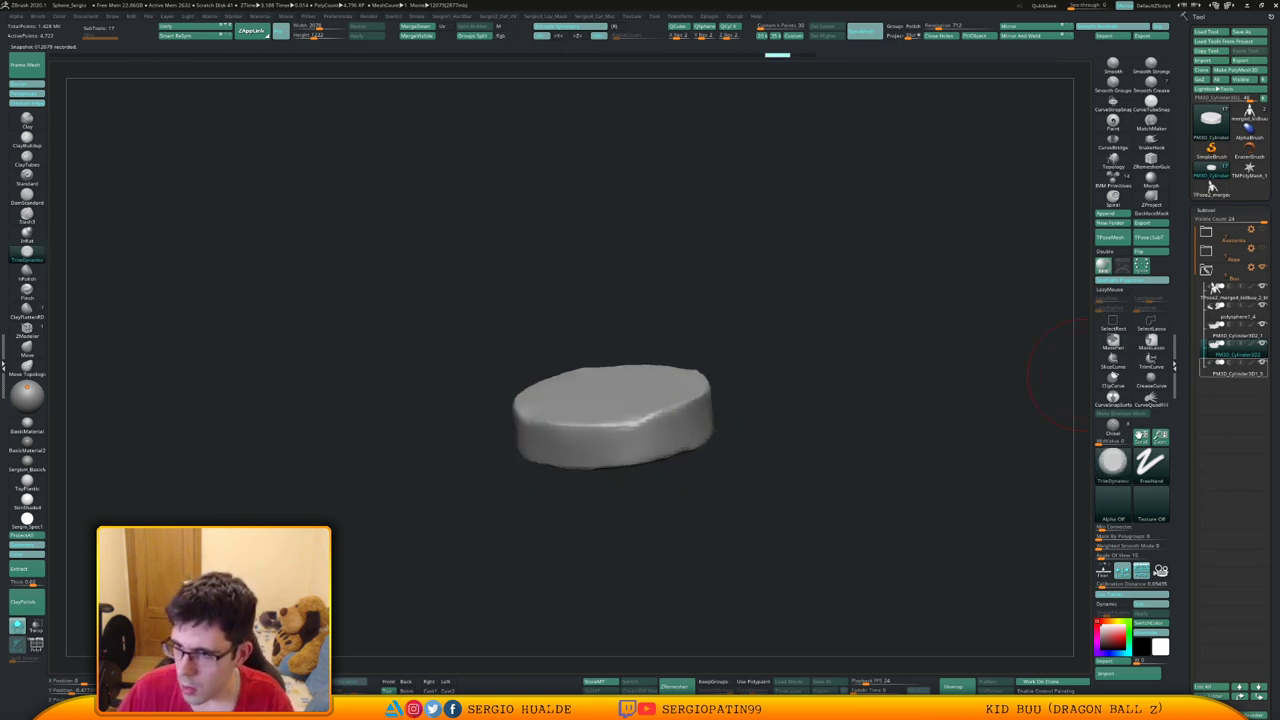
Select the upper teeth piece PM3D_Cylinder3D2_1 and carve its surface near the front fang with the DamStandard brush
mouse_move(1232, 369)
click(1234, 331)
mouse_move(775, 425)
mouse_down()
mouse_move(754, 271)
mouse_move(652, 372)
mouse_move(562, 370)
mouse_up()
key(b)
key(d)
key(s)
drag(608, 280, 626, 367)
right_drag(626, 367, 646, 368)
ctrl+right_drag(646, 368, 631, 409)
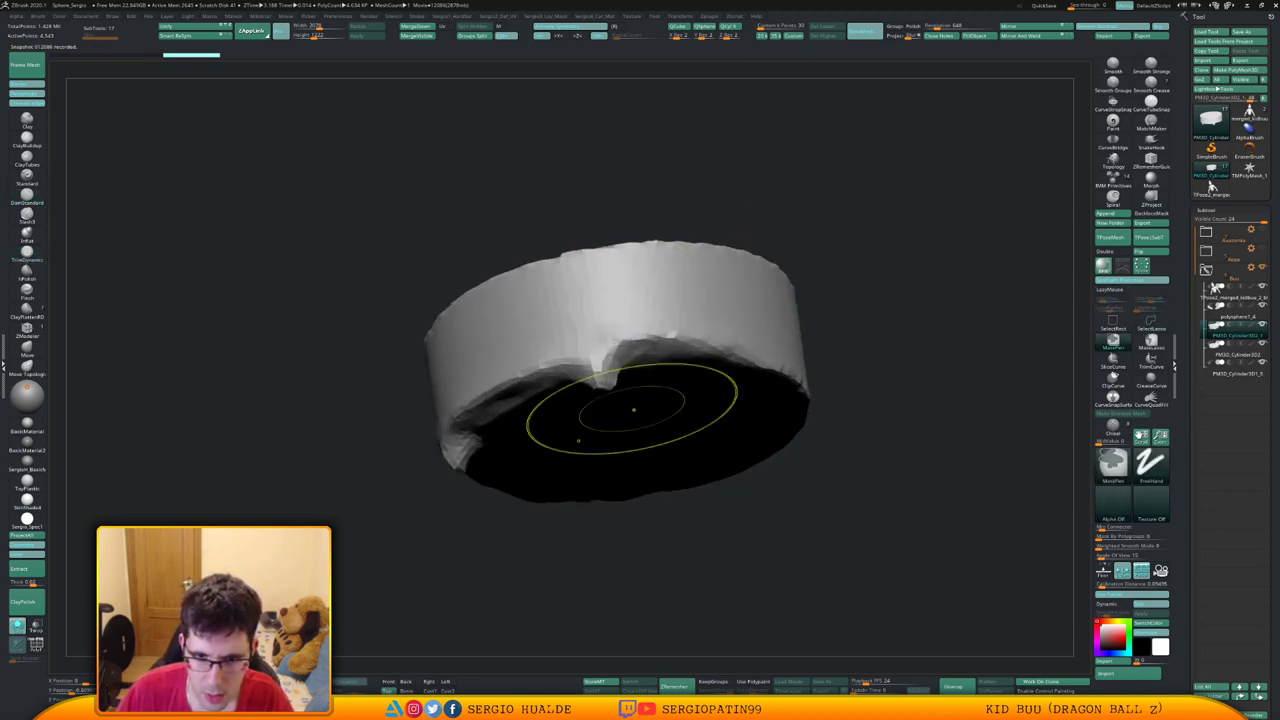
Adjust the tip of the upper teeth's front fang with the Move brush
key(b)
key(m)
key(v)
drag(606, 388, 602, 384)
mouse_move(606, 388)
right_down()
mouse_move(652, 403)
mouse_move(563, 387)
right_up()
Build up the rim between the upper fangs with the Clay brush and smooth the wall above it
key(b)
key(c)
key(l)
mouse_move(563, 387)
mouse_down()
mouse_move(551, 394)
mouse_move(558, 374)
mouse_move(522, 388)
mouse_up()
shift+drag(560, 338, 538, 346)
mouse_move(538, 346)
right_down()
mouse_move(548, 388)
mouse_move(546, 360)
right_up()
mouse_move(546, 360)
right_down()
mouse_move(534, 425)
mouse_move(561, 441)
mouse_move(536, 456)
right_up()
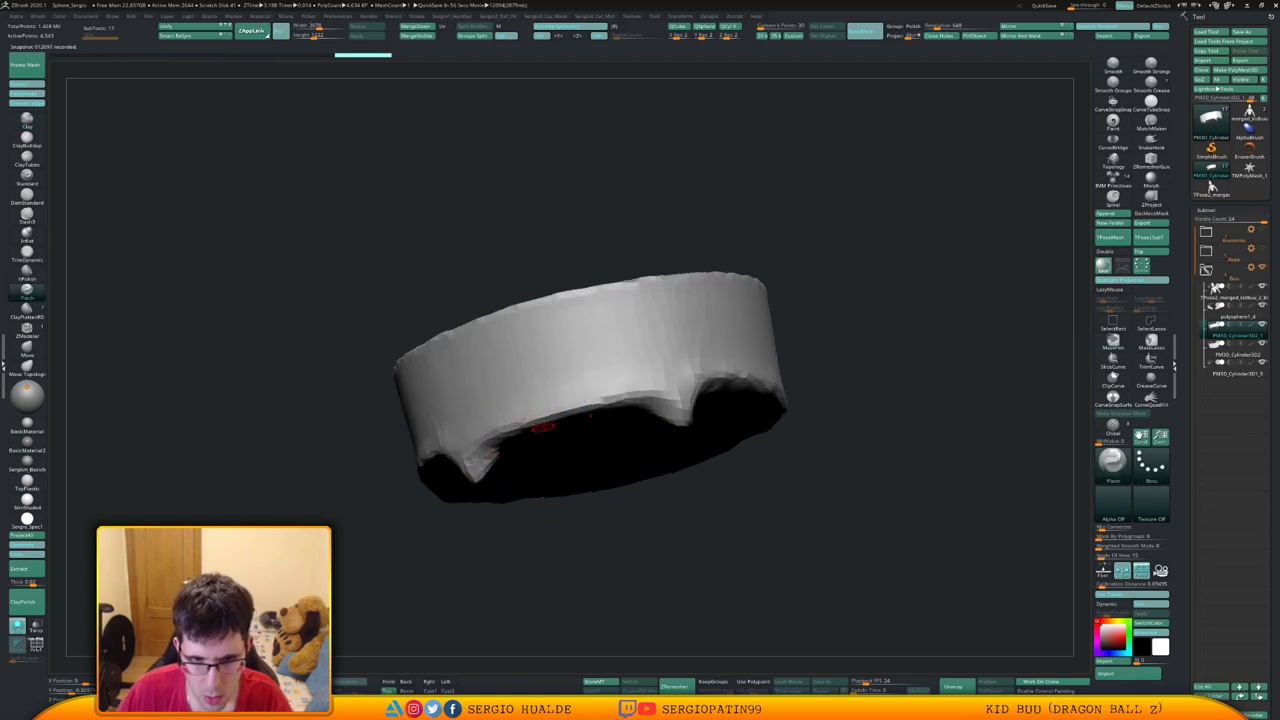
Enlarge the Pinch brush and sharpen the lower rim and side of the fang on the upper teeth piece
key(s)
drag(542, 428, 548, 426)
key(s)
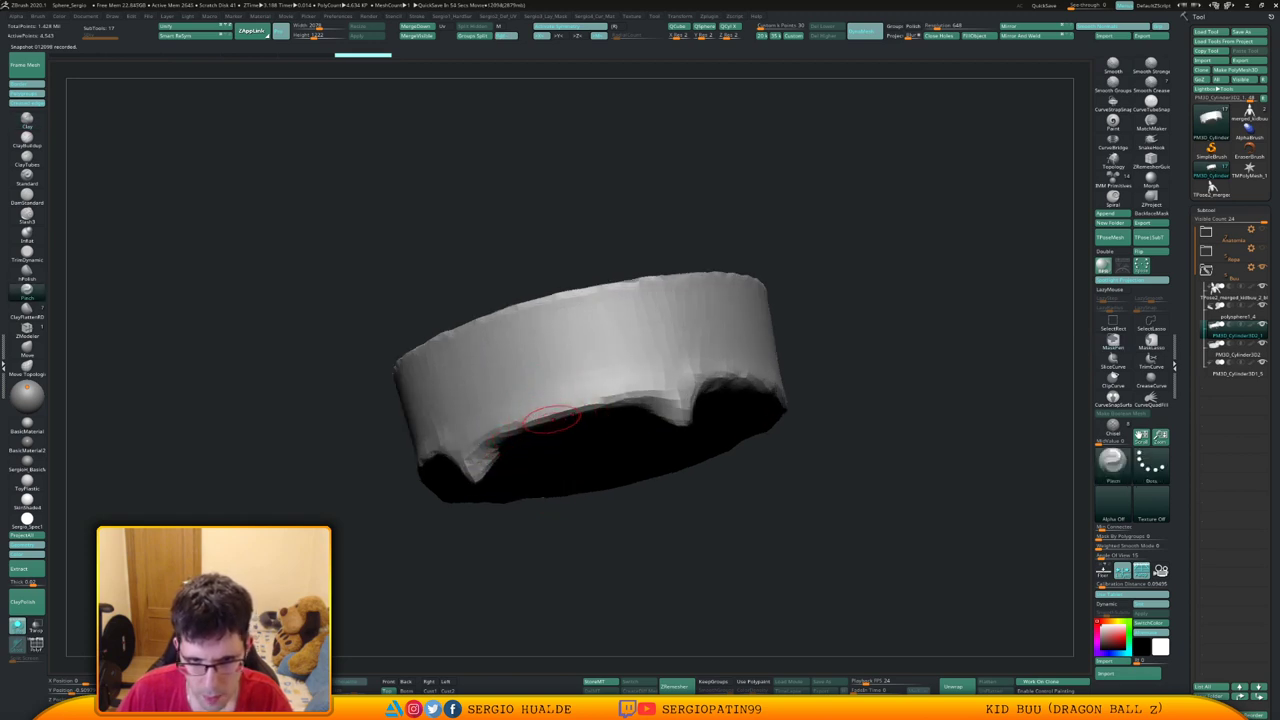
drag(490, 455, 478, 480)
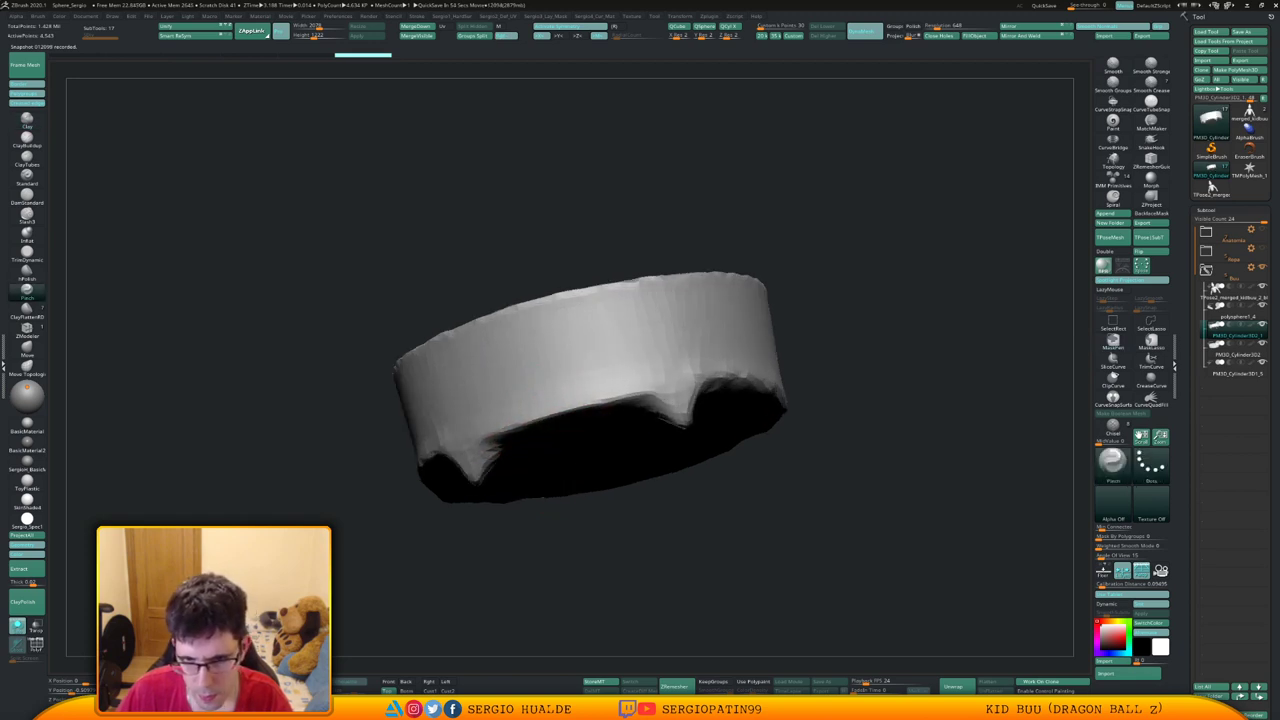
right_drag(722, 408, 686, 420)
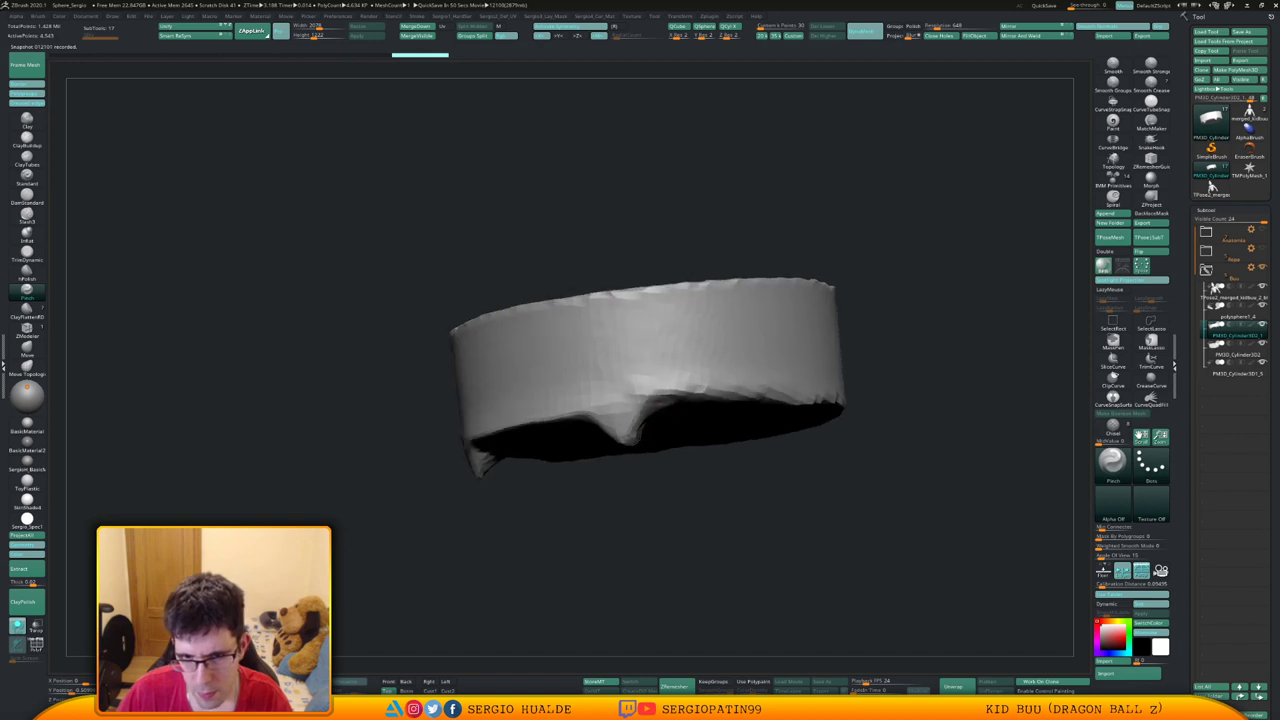
Smooth the top edge of the upper teeth piece and pinch the lower rim beside the fang
shift+drag(462, 322, 800, 284)
ctrl+right_drag(800, 400, 800, 350)
right_drag(800, 380, 748, 403)
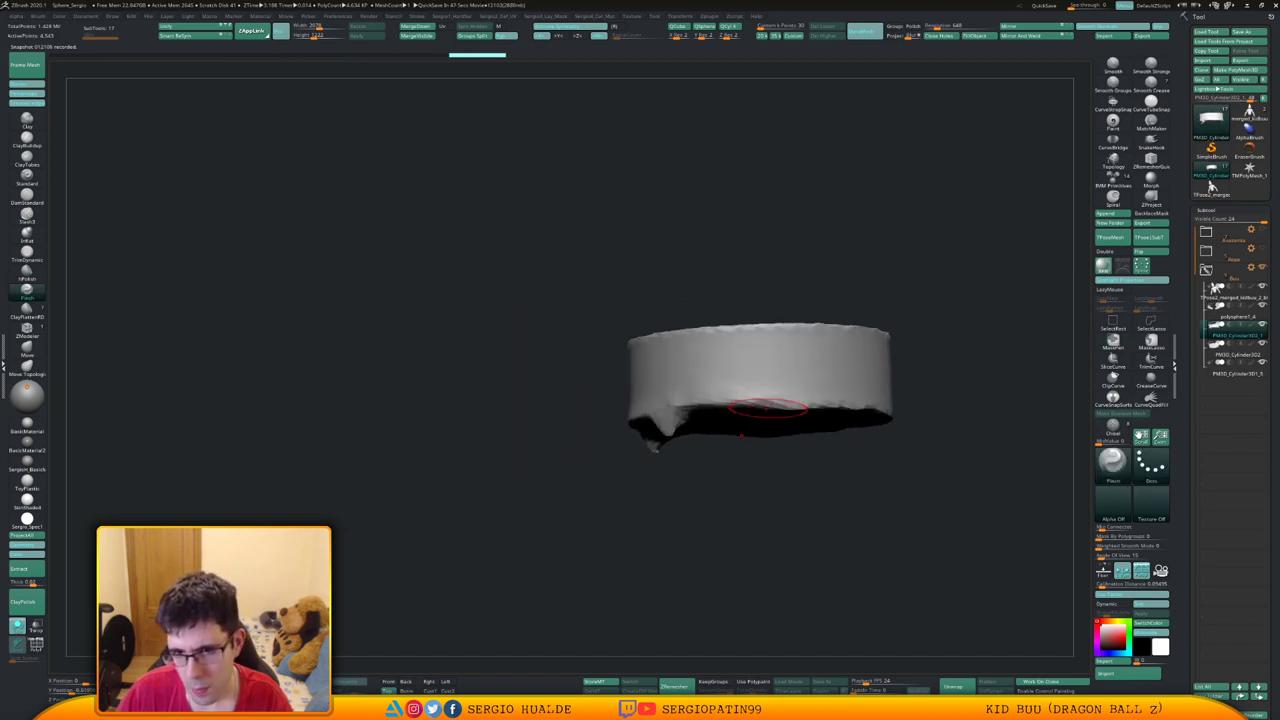
drag(735, 404, 862, 406)
right_drag(720, 380, 788, 432)
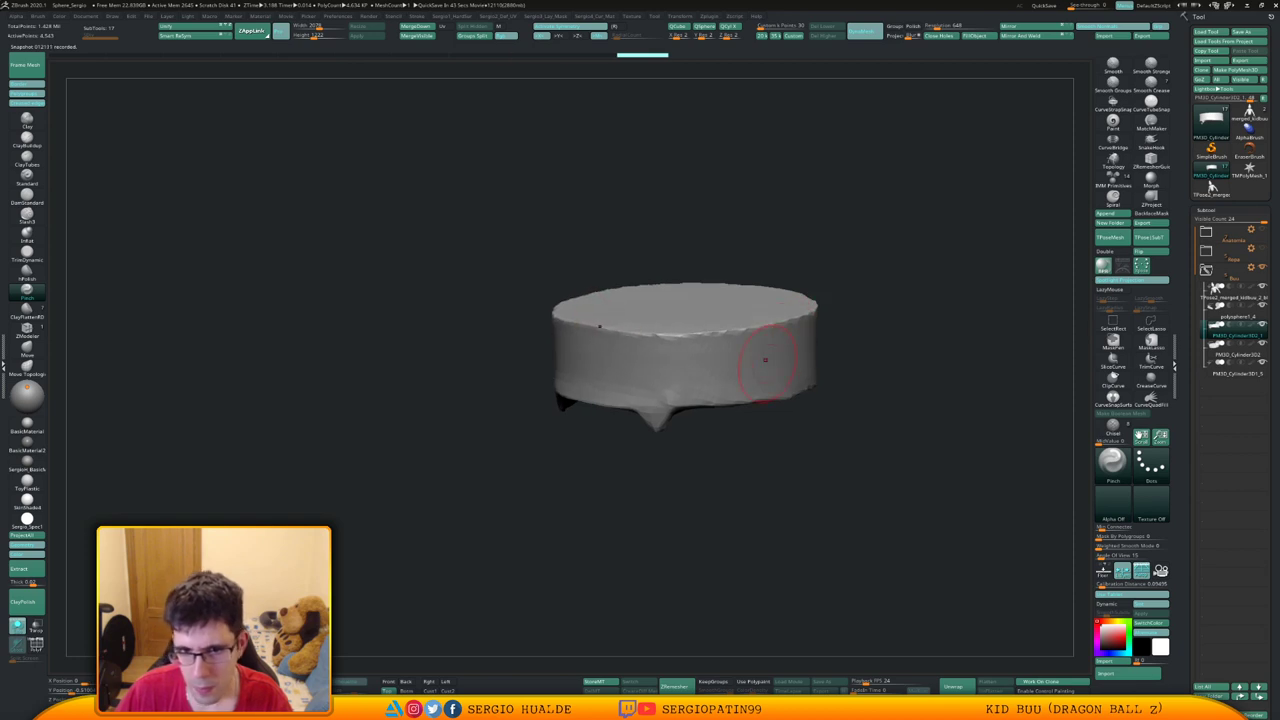
Show the head again and nudge the lower teeth into place inside the mouth with the Move brush
right_drag(765, 360, 822, 385)
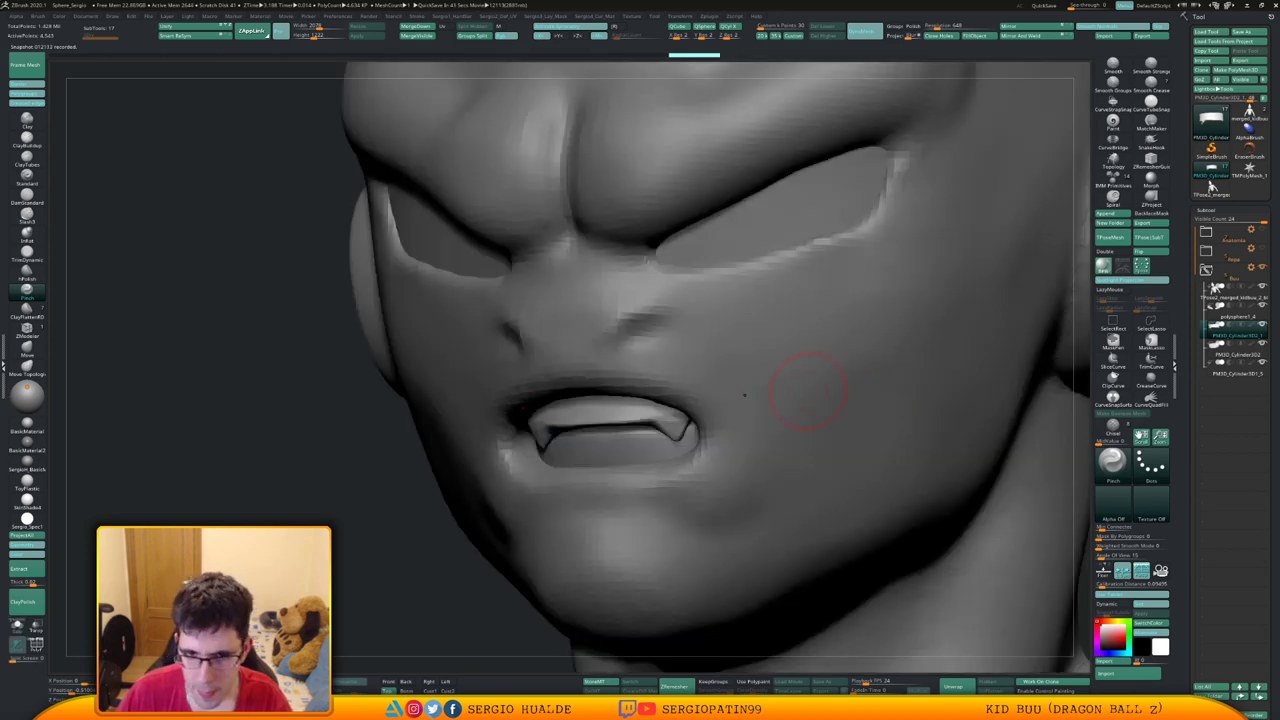
mouse_move(560, 380)
right_down()
mouse_move(760, 380)
mouse_move(715, 385)
right_up()
key(b)
key(m)
key(v)
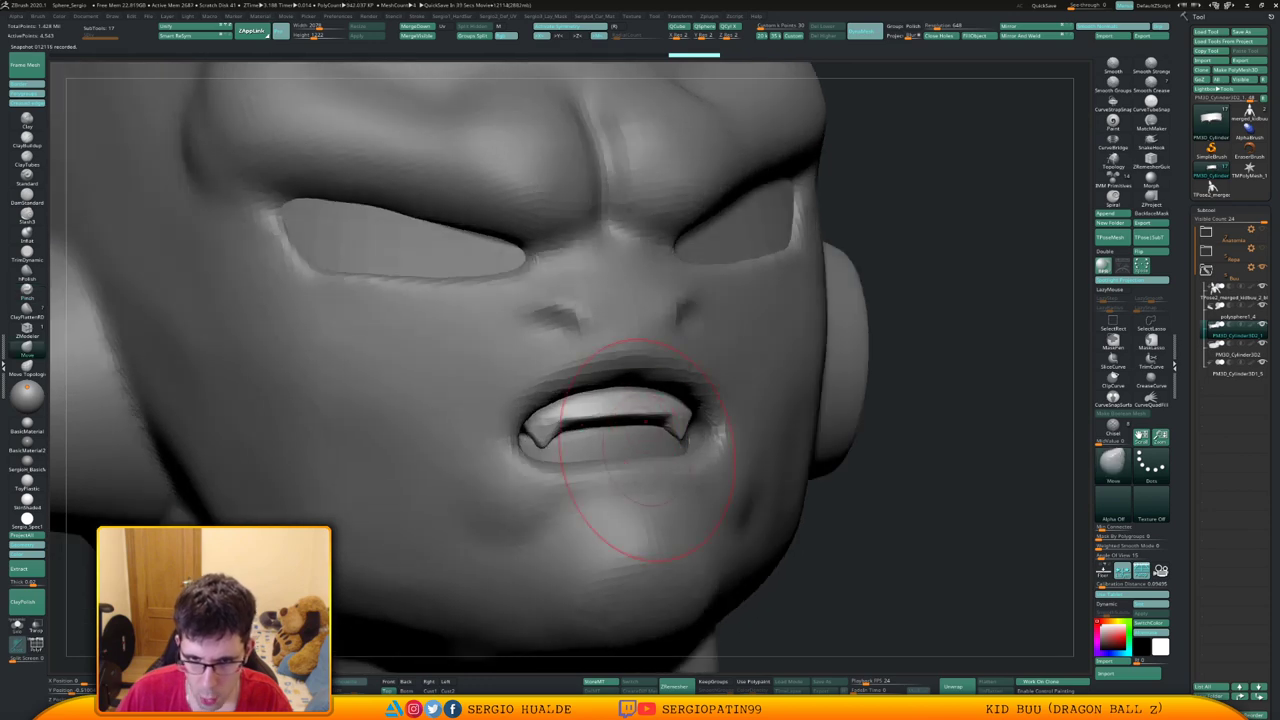
right_drag(648, 448, 760, 430)
alt+click(637, 432)
drag(637, 429, 634, 420)
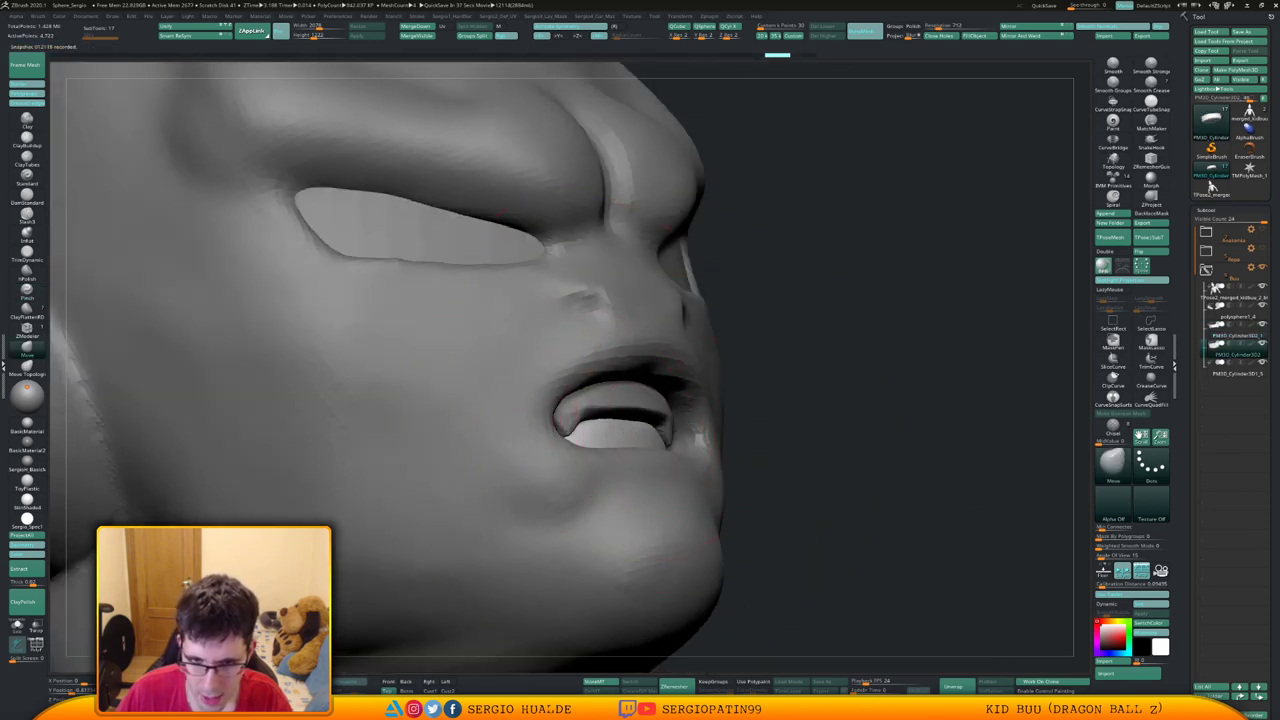
right_drag(780, 430, 570, 438)
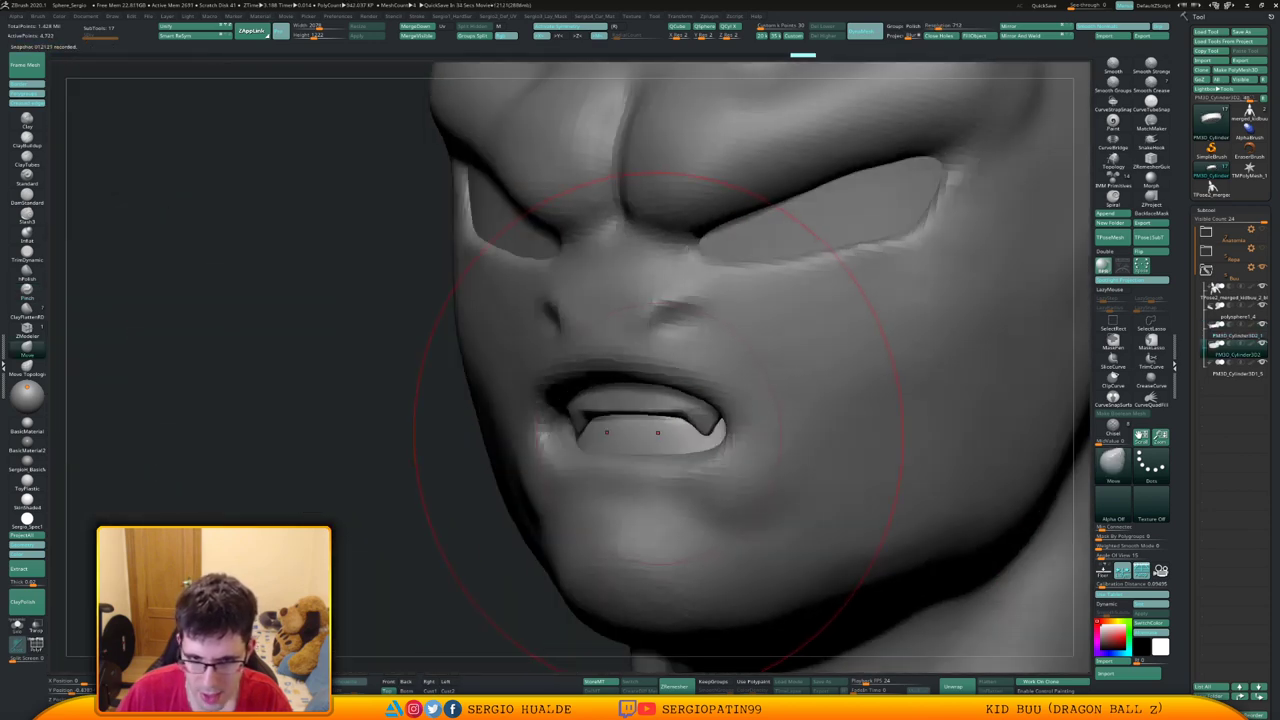
Hide the body subtool and shift the lower teeth piece against the upper teeth with the Move brush
right_drag(688, 420, 1095, 340)
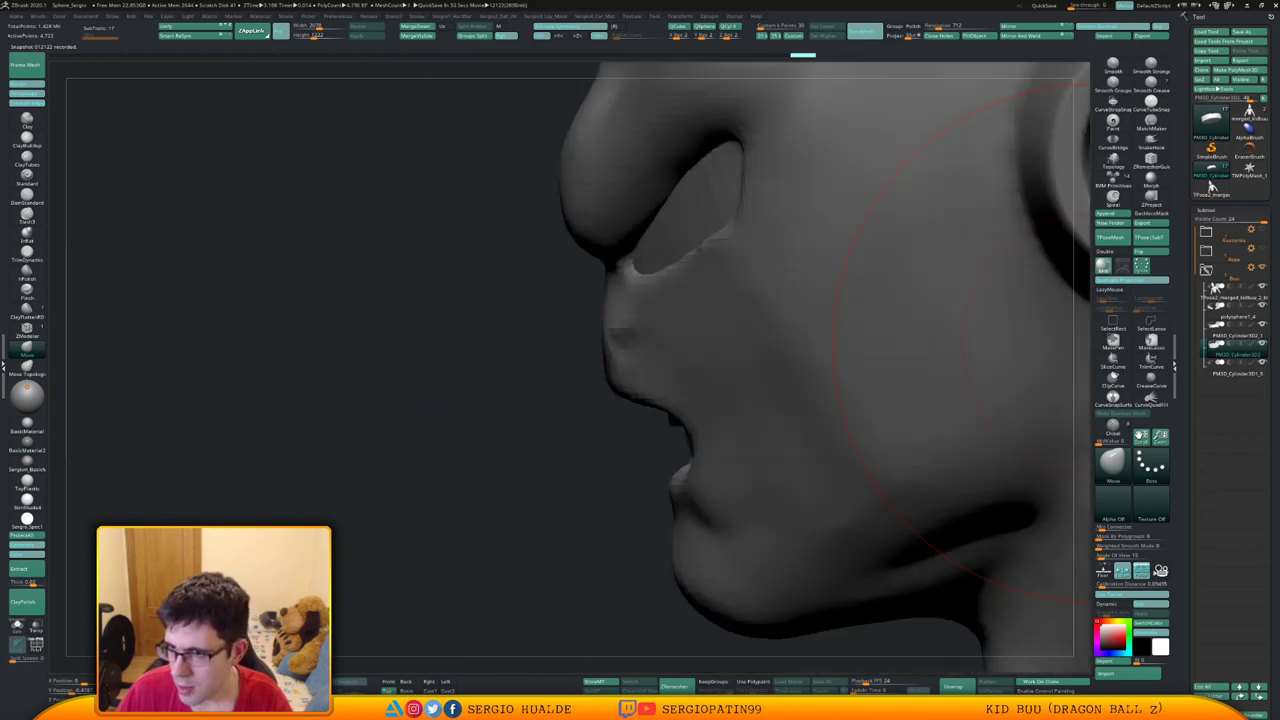
click(1262, 287)
drag(841, 403, 836, 397)
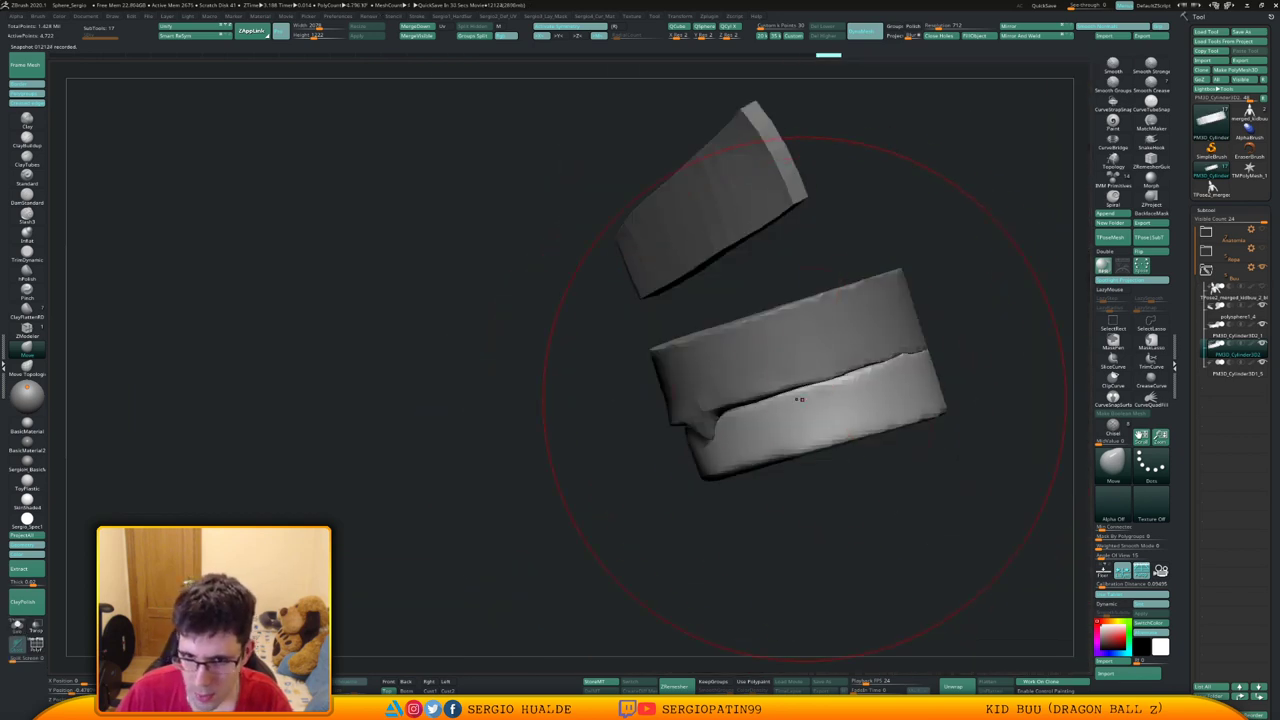
alt+right_drag(748, 442, 691, 449)
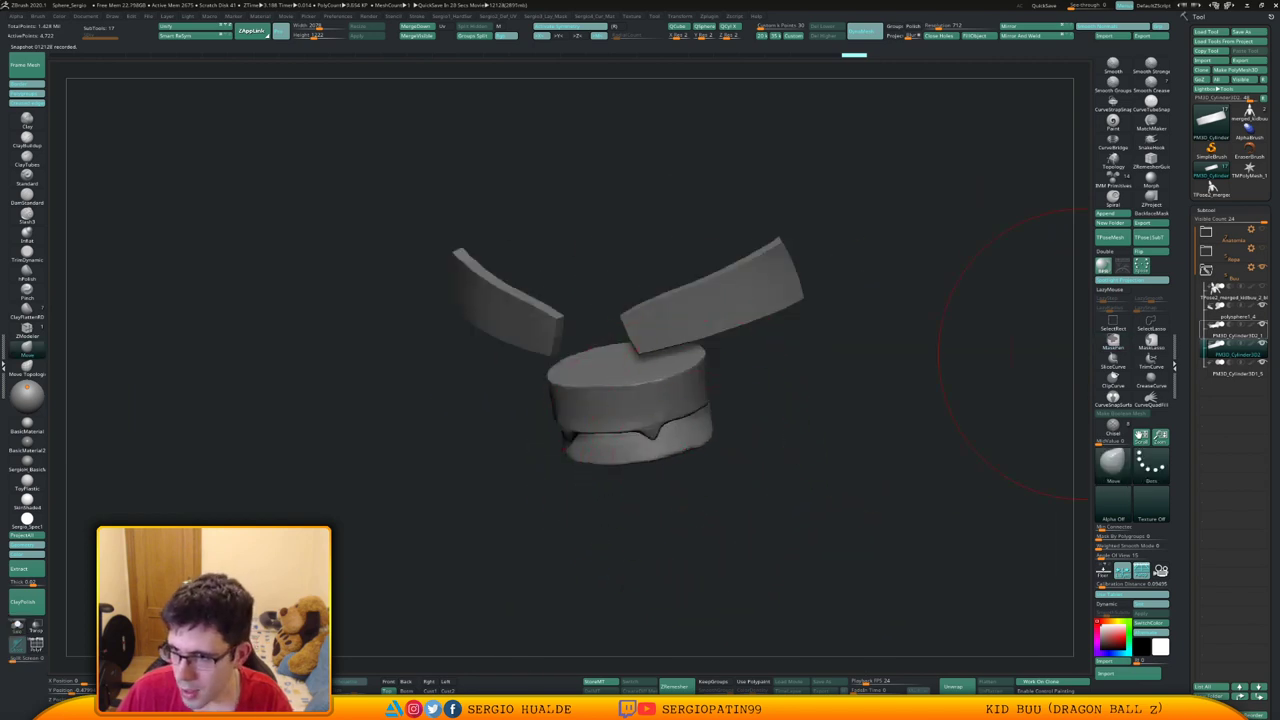
Isolate the upper teeth piece, then carve and smooth its underside around the fangs with the DamStandard and Smooth brushes
click(1236, 331)
key(alt+s)
mouse_move(603, 380)
ctrl+right_down()
mouse_move(648, 478)
mouse_move(672, 437)
ctrl+right_up()
key(s)
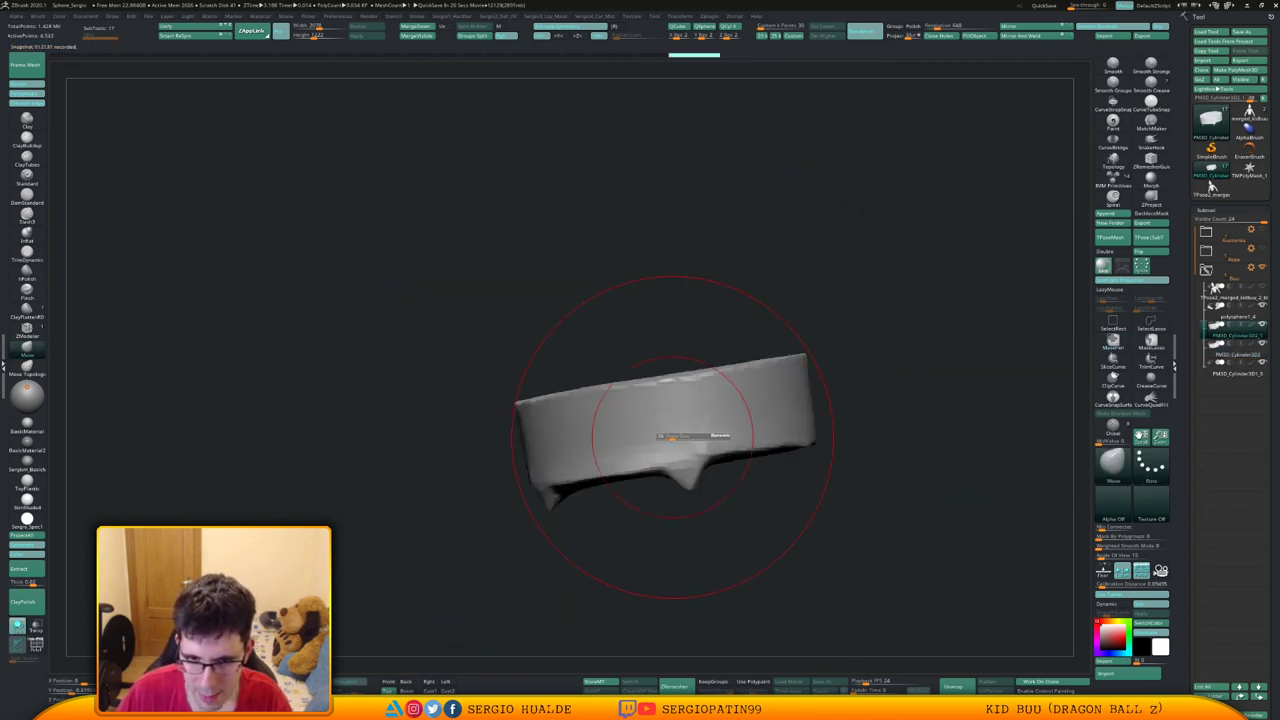
drag(672, 437, 663, 437)
mouse_move(660, 447)
alt+right_down()
mouse_move(654, 400)
mouse_move(690, 417)
alt+right_up()
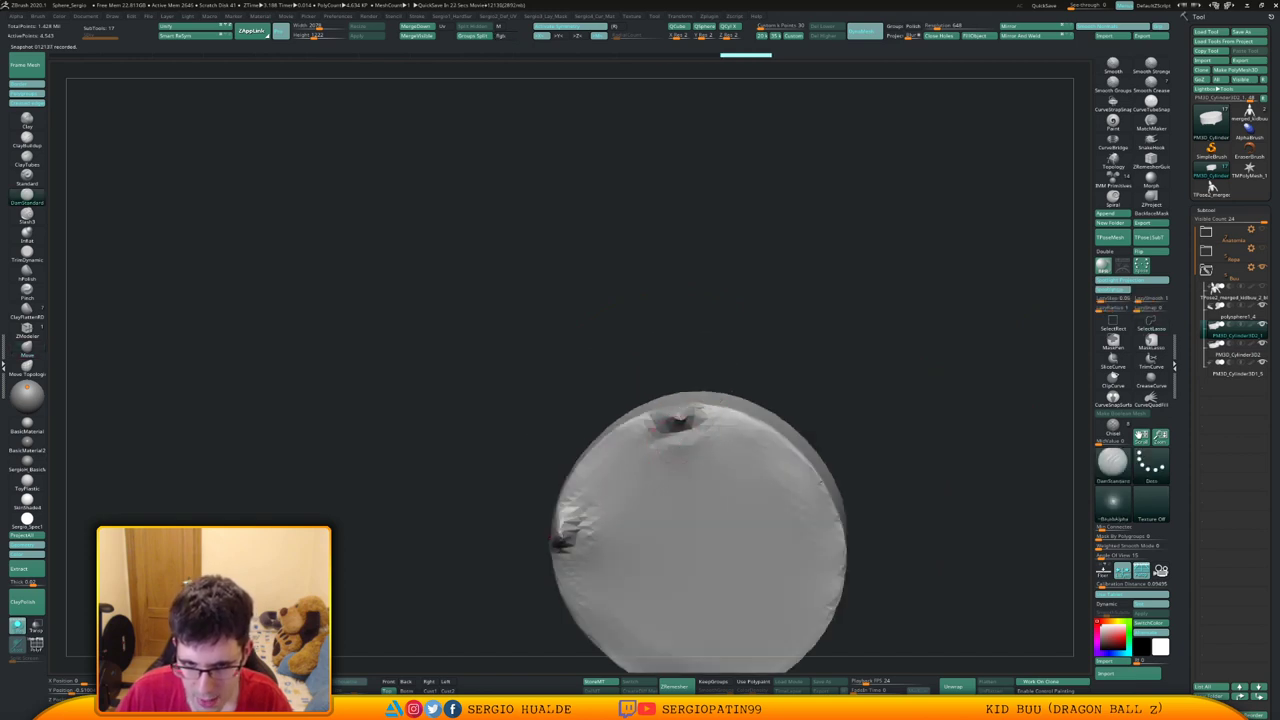
drag(702, 448, 680, 436)
shift+drag(626, 491, 678, 462)
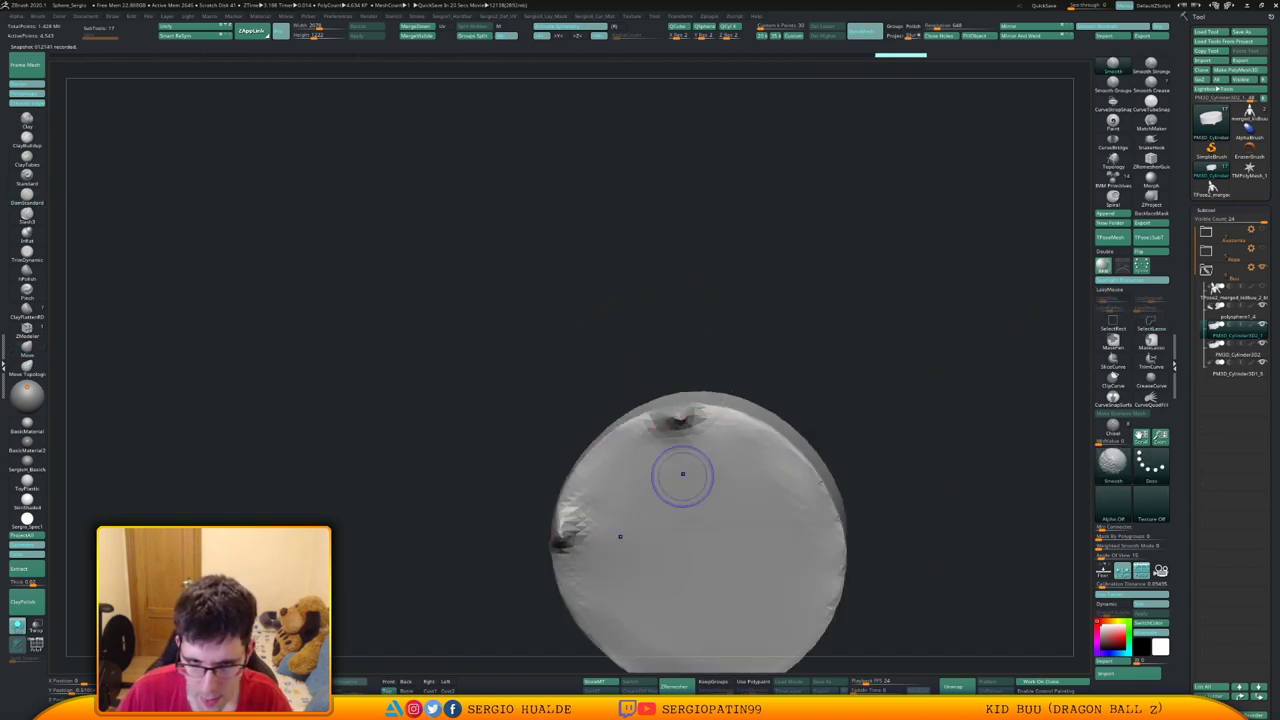
right_drag(683, 475, 655, 545)
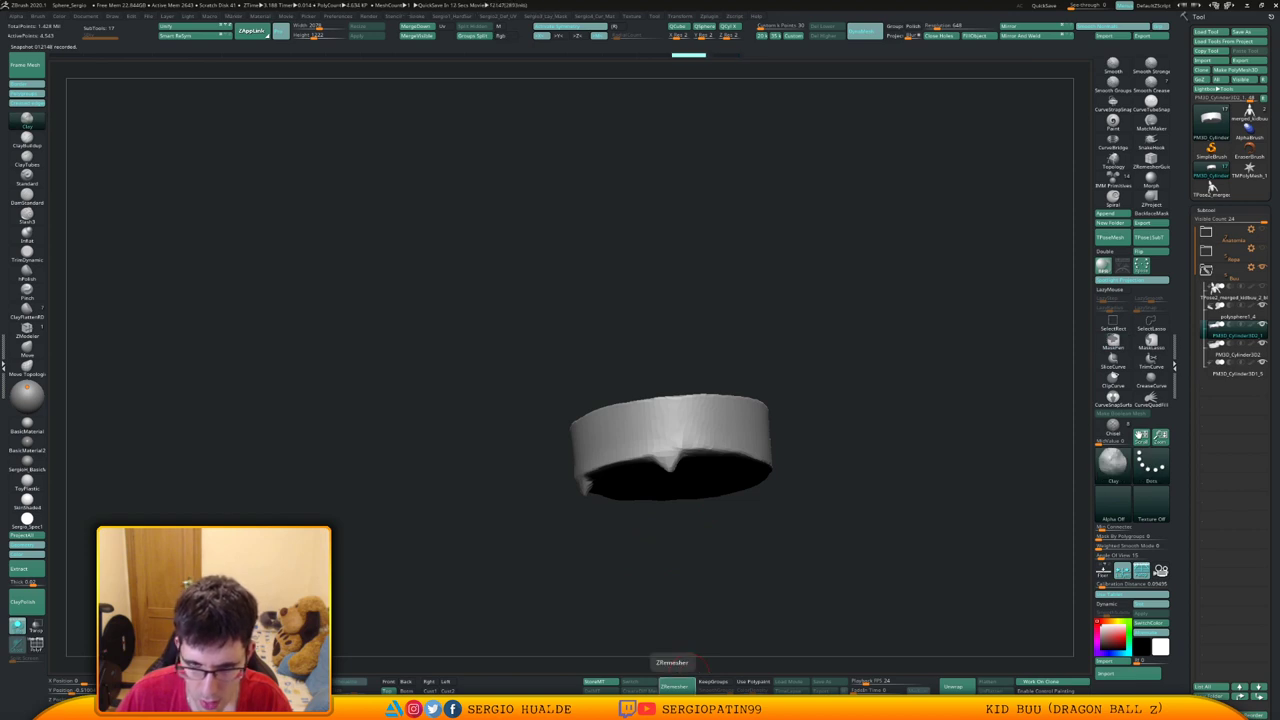
Retopologize the upper teeth piece with ZRemesher and toggle the wireframe display
click(676, 686)
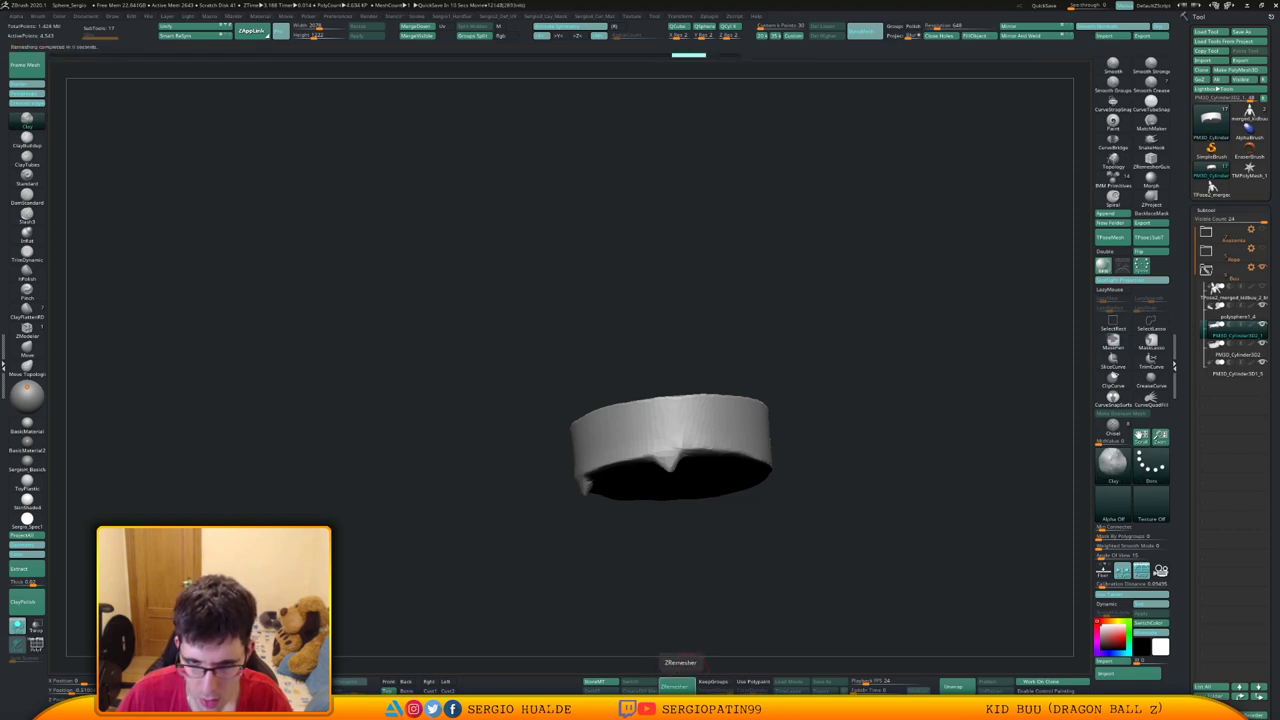
mouse_move(660, 459)
ctrl+right_down()
mouse_move(664, 510)
mouse_move(770, 490)
mouse_move(690, 500)
mouse_move(655, 570)
ctrl+right_up()
key(shift+f)
Retopologize the lower teeth piece with ZRemesher and check its wireframe
click(1236, 350)
key(b)
key(d)
key(s)
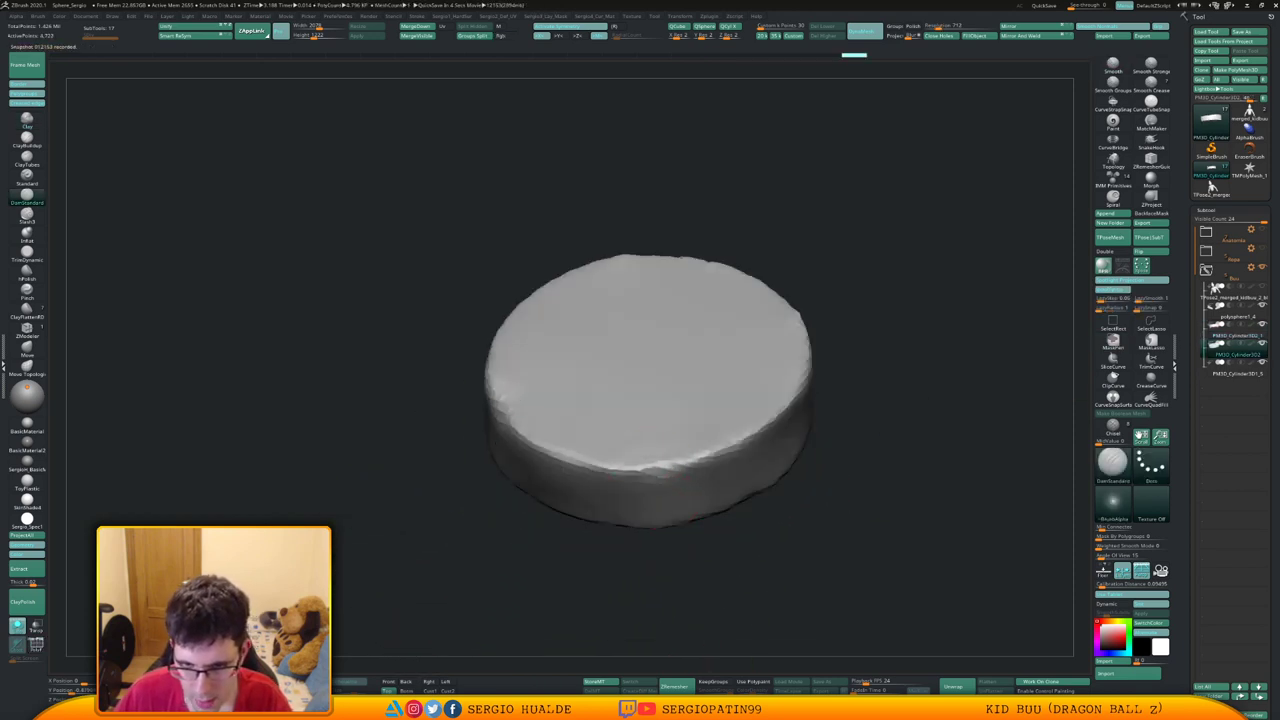
right_drag(645, 465, 725, 607)
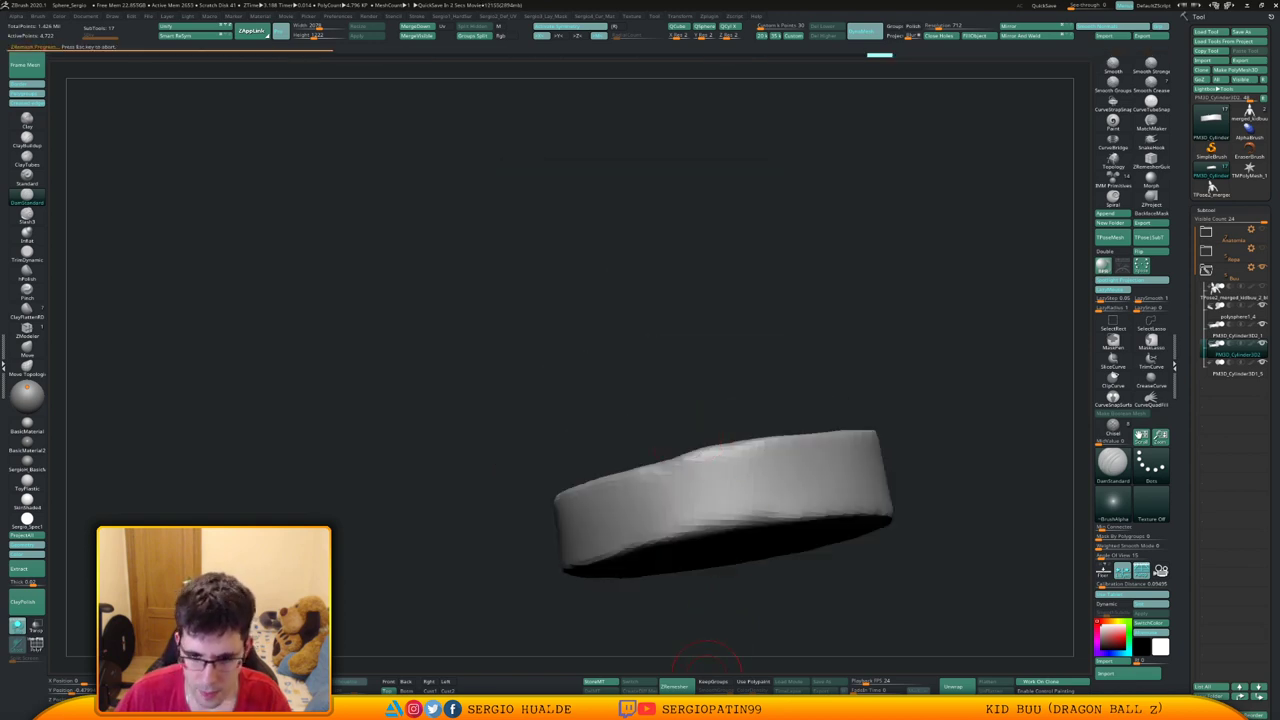
key(shift+d)
mouse_move(696, 477)
right_down()
mouse_move(718, 520)
mouse_move(722, 484)
mouse_move(676, 445)
mouse_move(674, 466)
right_up()
key(shift+f)
key(shift+f)
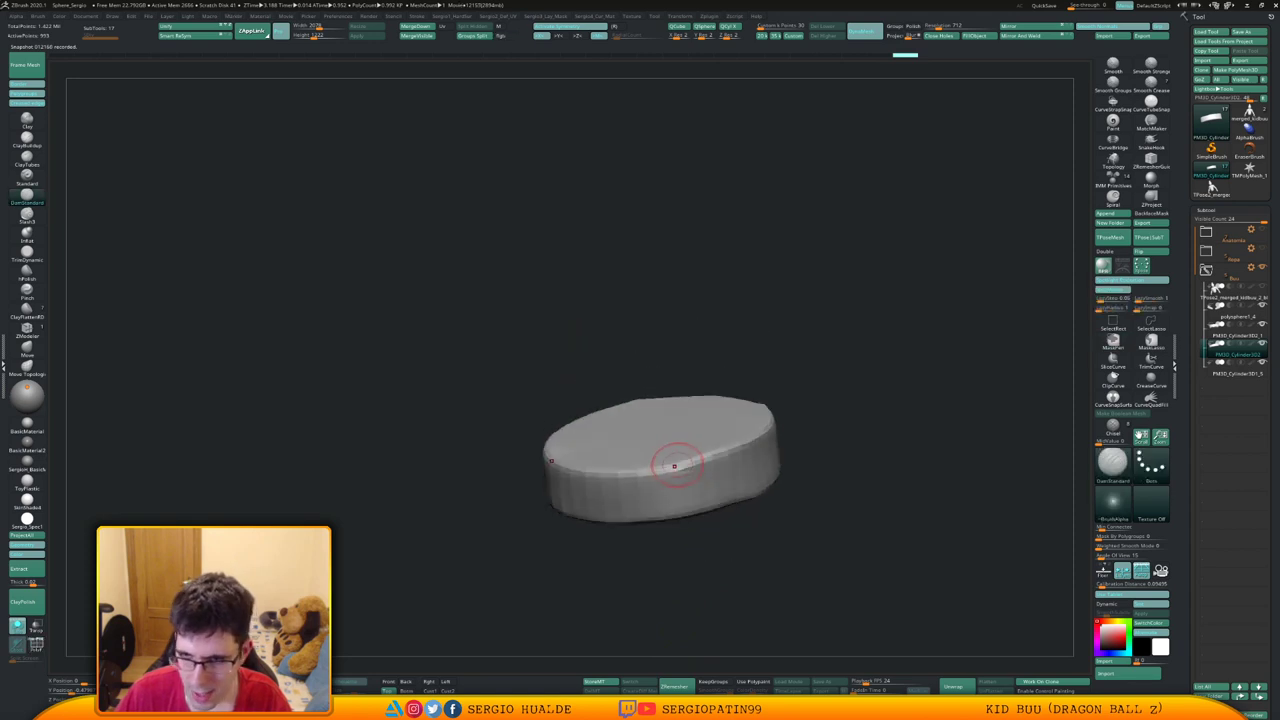
Merge the upper teeth subtool down with the lower teeth and turn off isolation to show the other subtools
click(1233, 331)
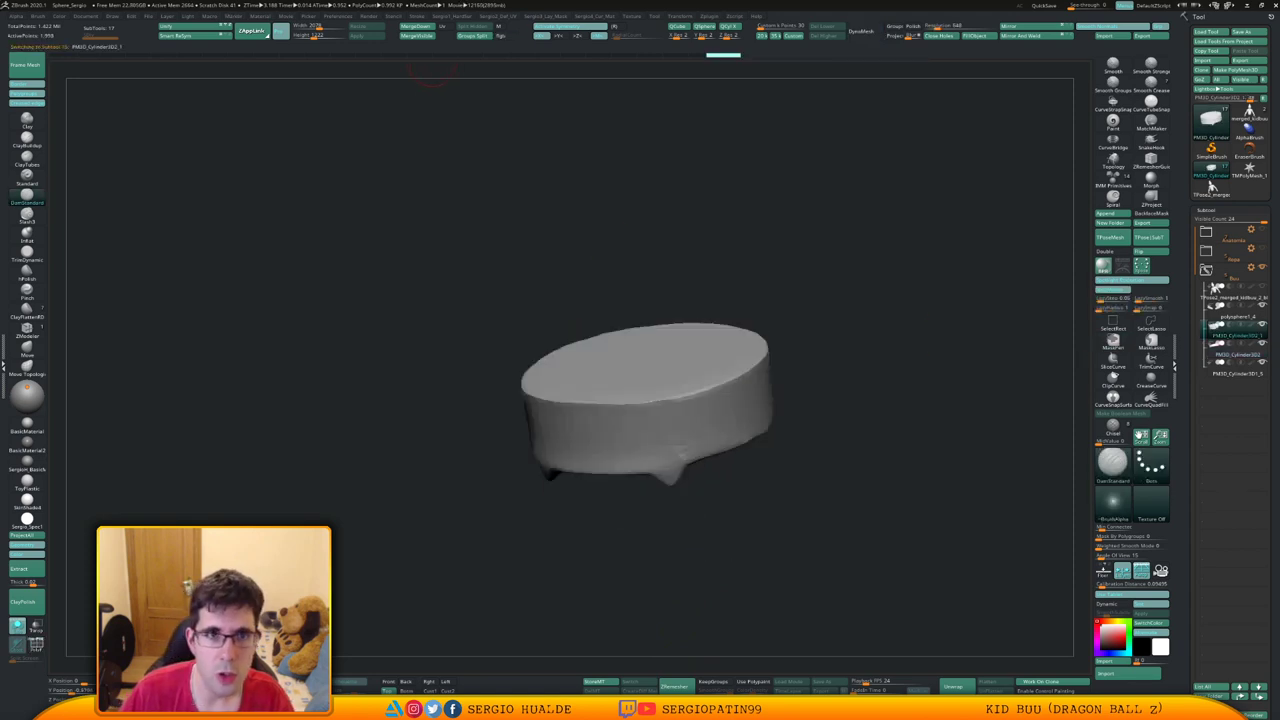
click(417, 27)
right_drag(724, 388, 825, 373)
key(alt+s)
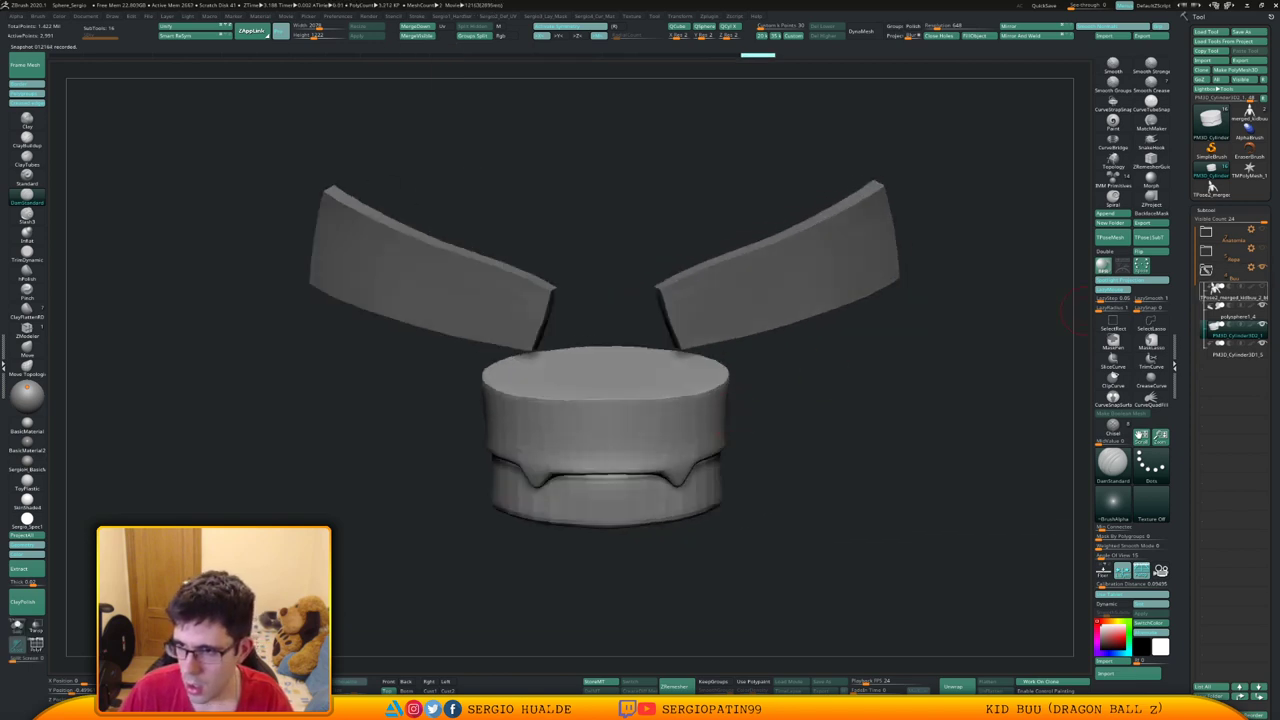
Show the body subtool and nudge the merged teeth slightly into place inside the mouth with the Move brush, using transparency
click(1262, 287)
key(b)
key(m)
key(v)
mouse_move(790, 430)
ctrl+right_down()
mouse_move(734, 408)
mouse_move(703, 437)
mouse_move(735, 462)
mouse_move(645, 472)
ctrl+right_up()
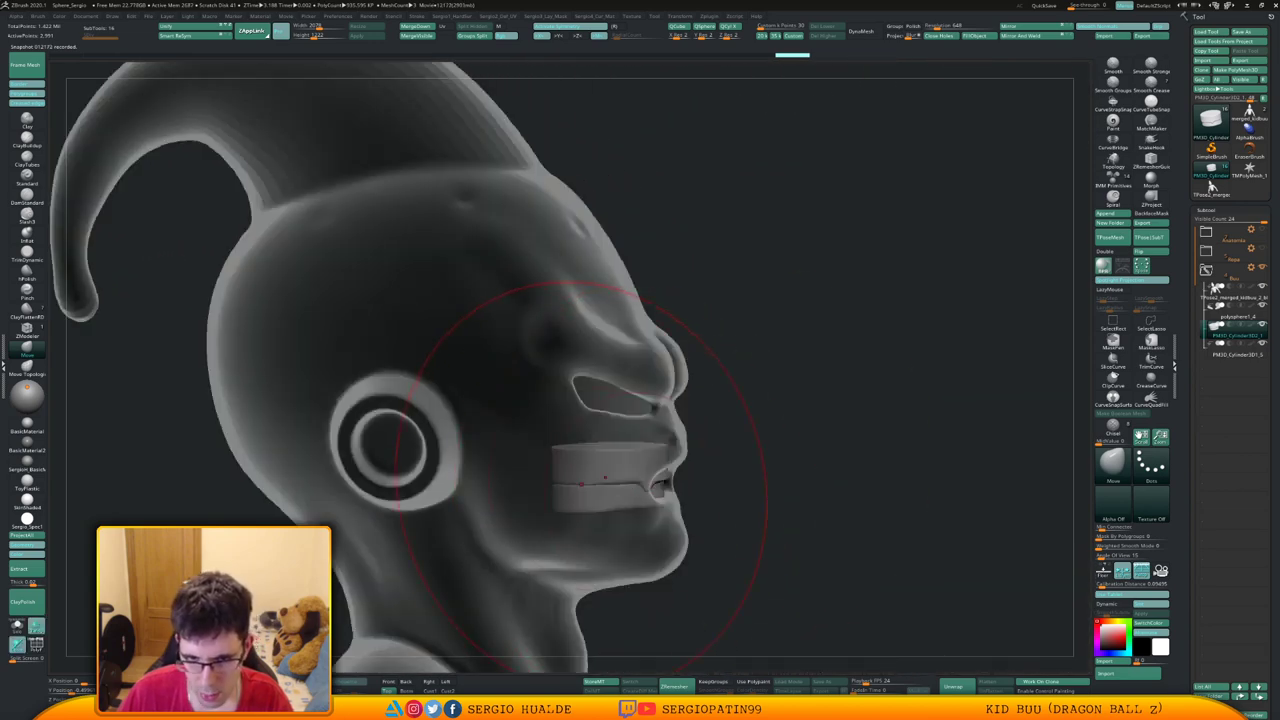
drag(582, 484, 592, 475)
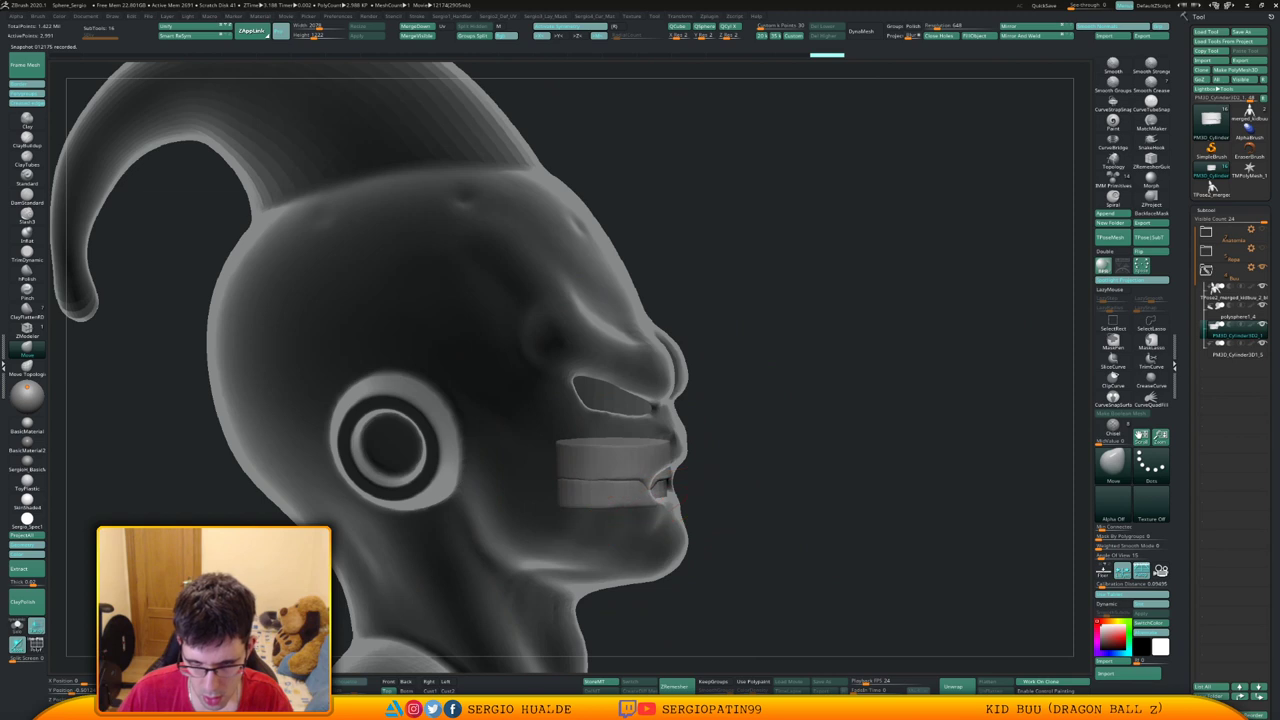
right_drag(622, 502, 555, 450)
key(shift+t)
mouse_move(555, 450)
right_down()
mouse_move(500, 452)
mouse_move(535, 455)
right_up()
right_drag(668, 376, 654, 378)
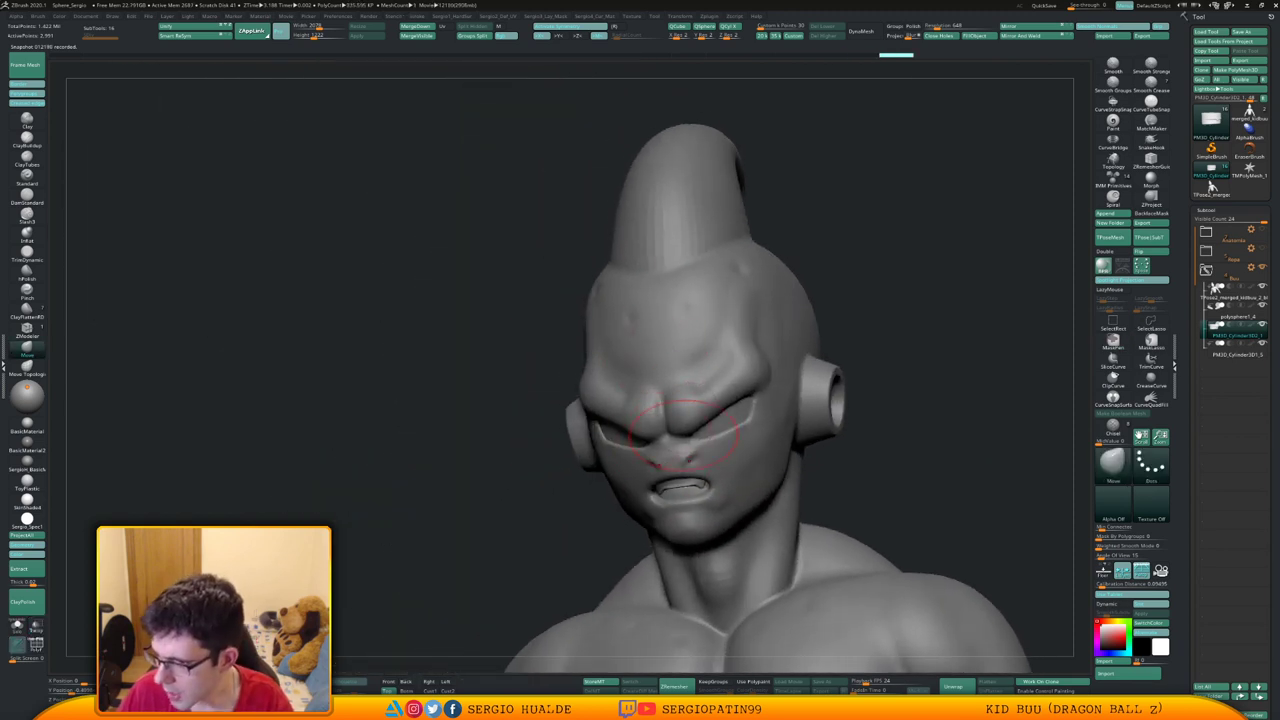
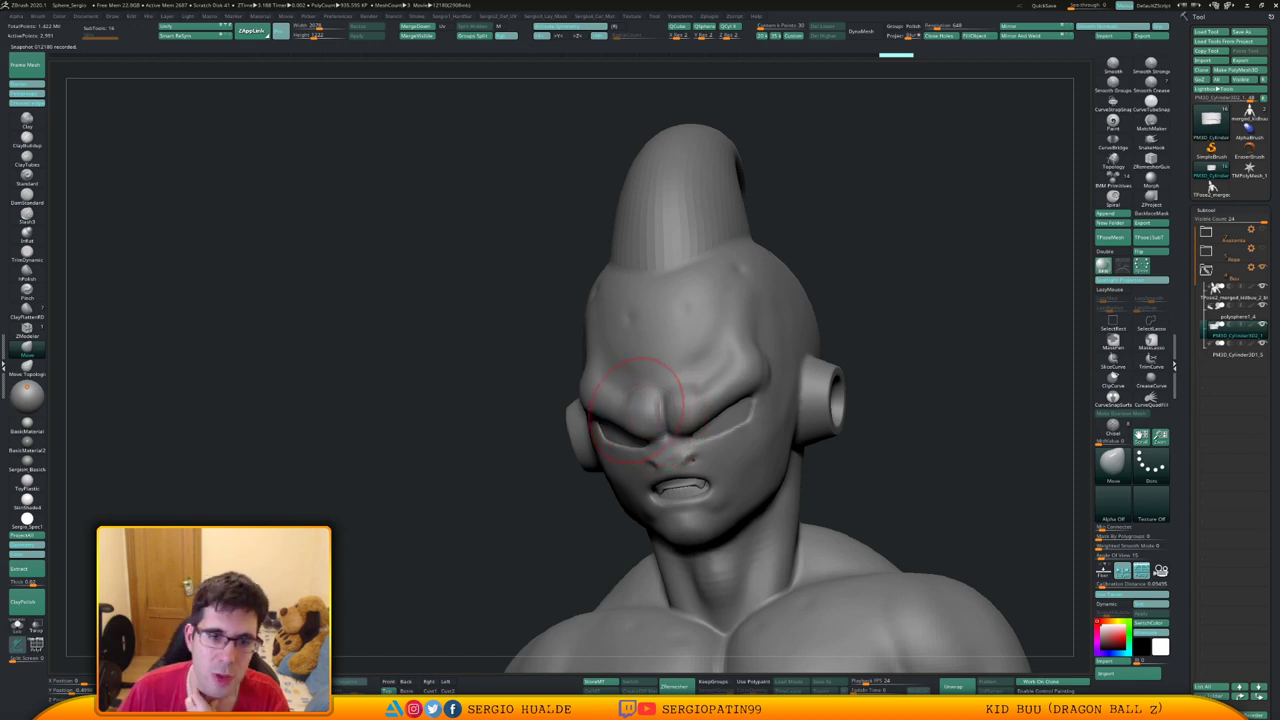
Check how the teeth fit inside the mouth from the side with transparency and from the front
drag(930, 410, 830, 400)
ctrl+right_drag(691, 400, 674, 465)
key(shift+t)
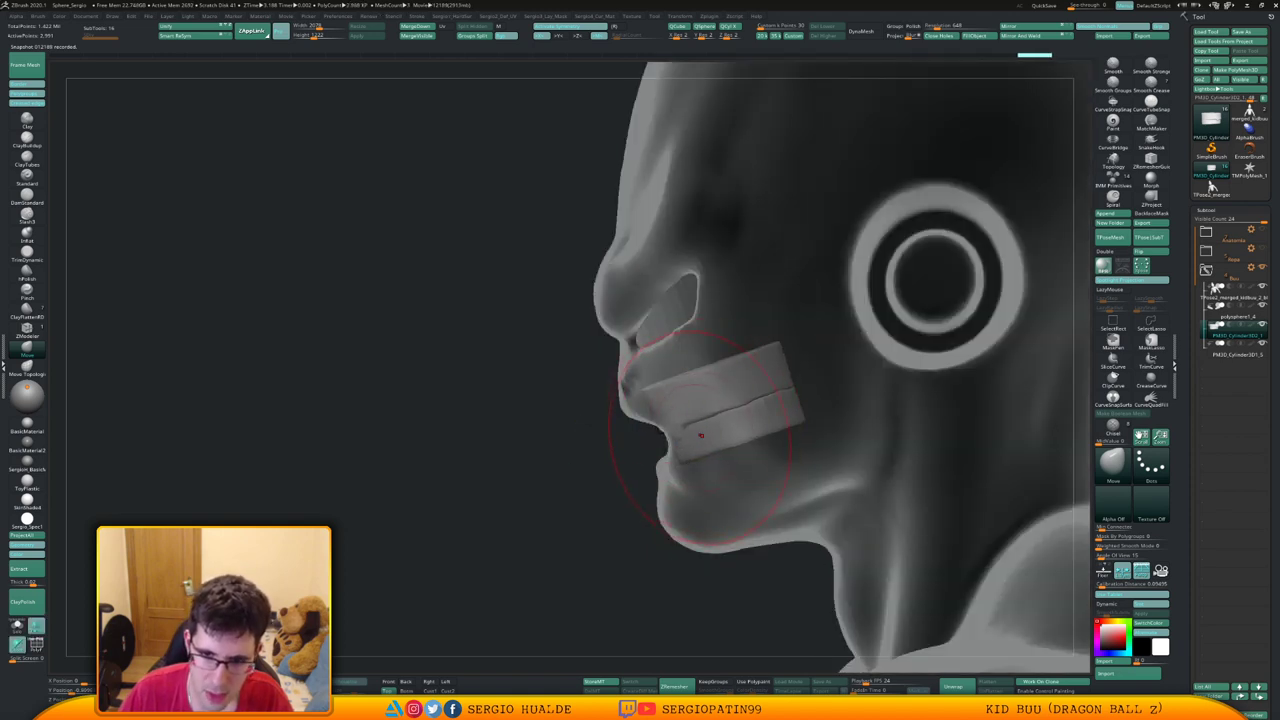
mouse_move(700, 420)
right_down()
mouse_move(722, 430)
mouse_move(575, 443)
right_up()
mouse_move(790, 443)
right_down()
mouse_move(690, 441)
mouse_move(678, 398)
right_up()
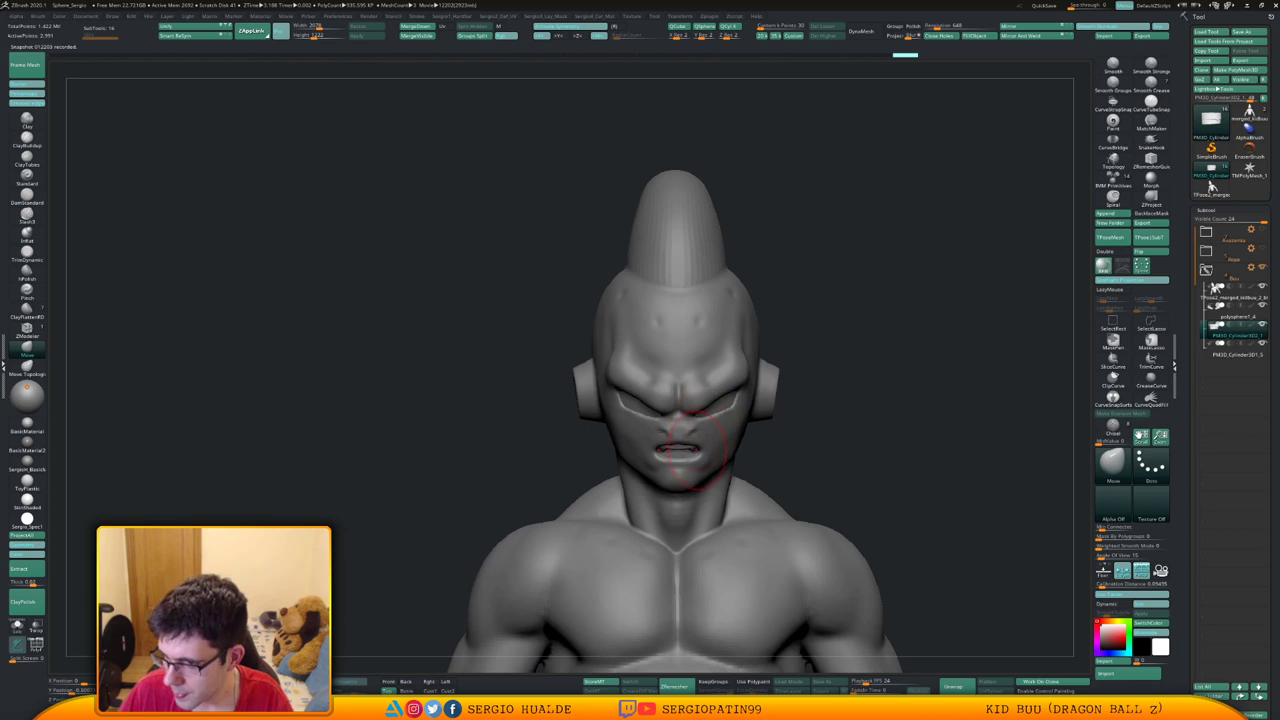
Select the body subtool and isolate its polygroups with the wireframe shown to examine the mesh
mouse_move(697, 451)
alt+right_down()
mouse_move(683, 414)
mouse_move(690, 437)
mouse_move(687, 419)
mouse_move(670, 460)
mouse_move(658, 430)
mouse_move(727, 415)
alt+right_up()
alt+click(693, 414)
right_drag(580, 435, 665, 400)
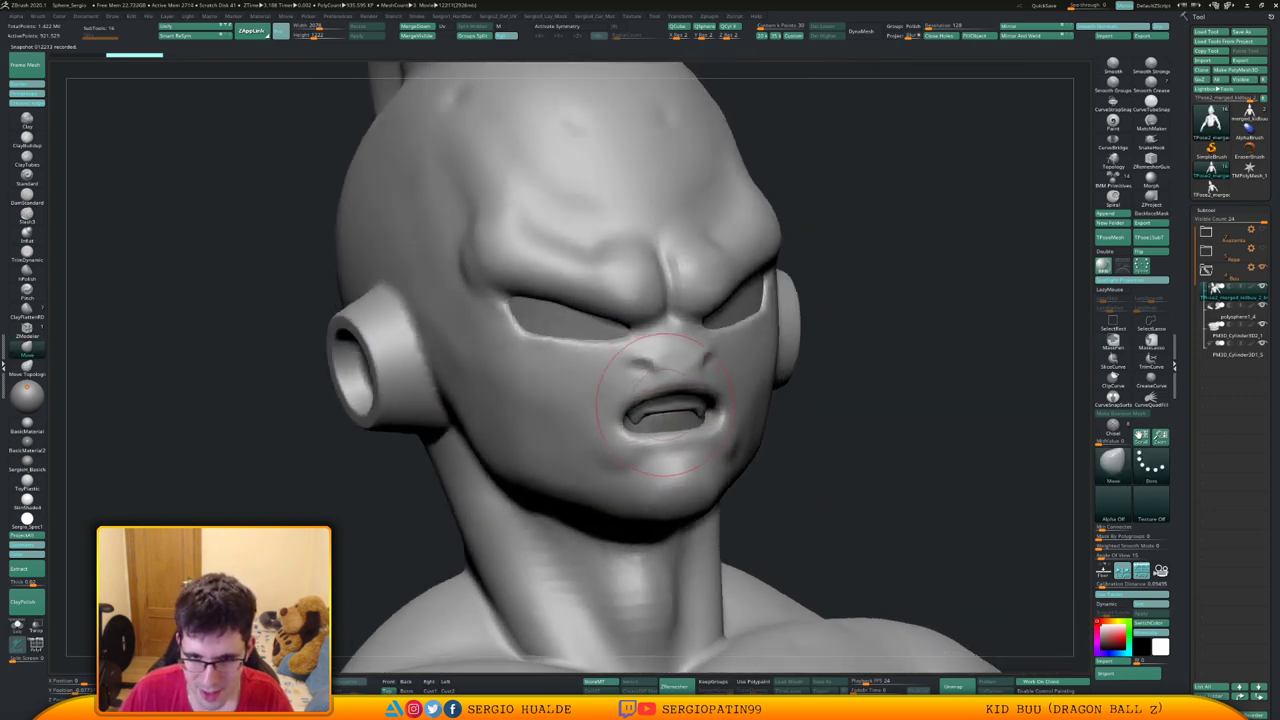
key(shift+f)
key(shift+f)
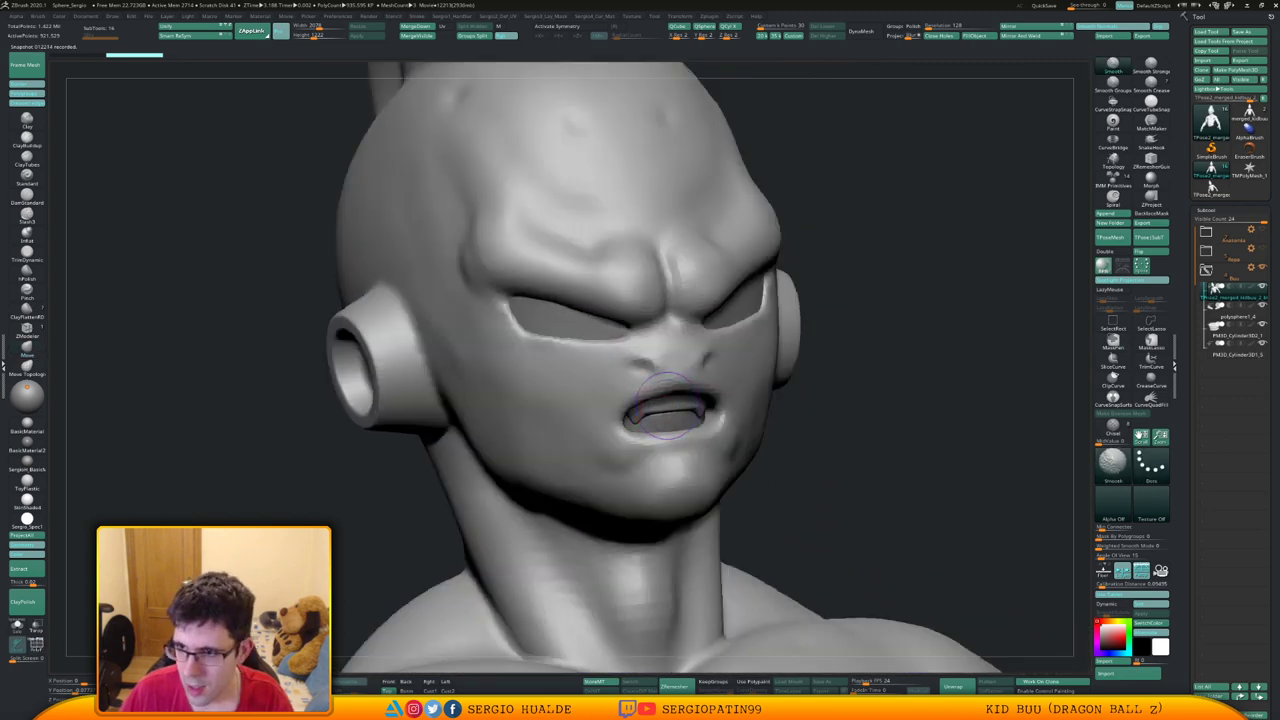
key(shift+f)
key(alt+s)
ctrl+right_drag(671, 349, 675, 222)
ctrl+right_drag(670, 395, 678, 234)
right_drag(672, 290, 612, 370)
key(shift+f)
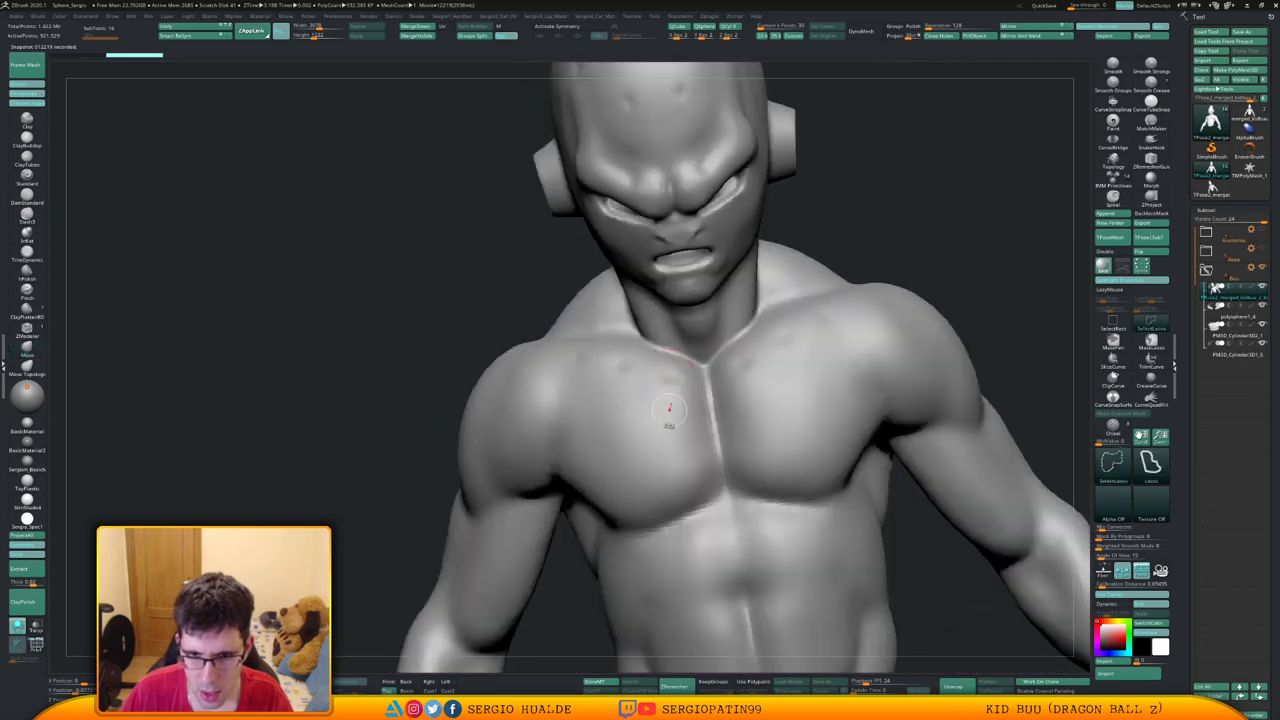
key(ctrl+shift+z)
key(shift+f)
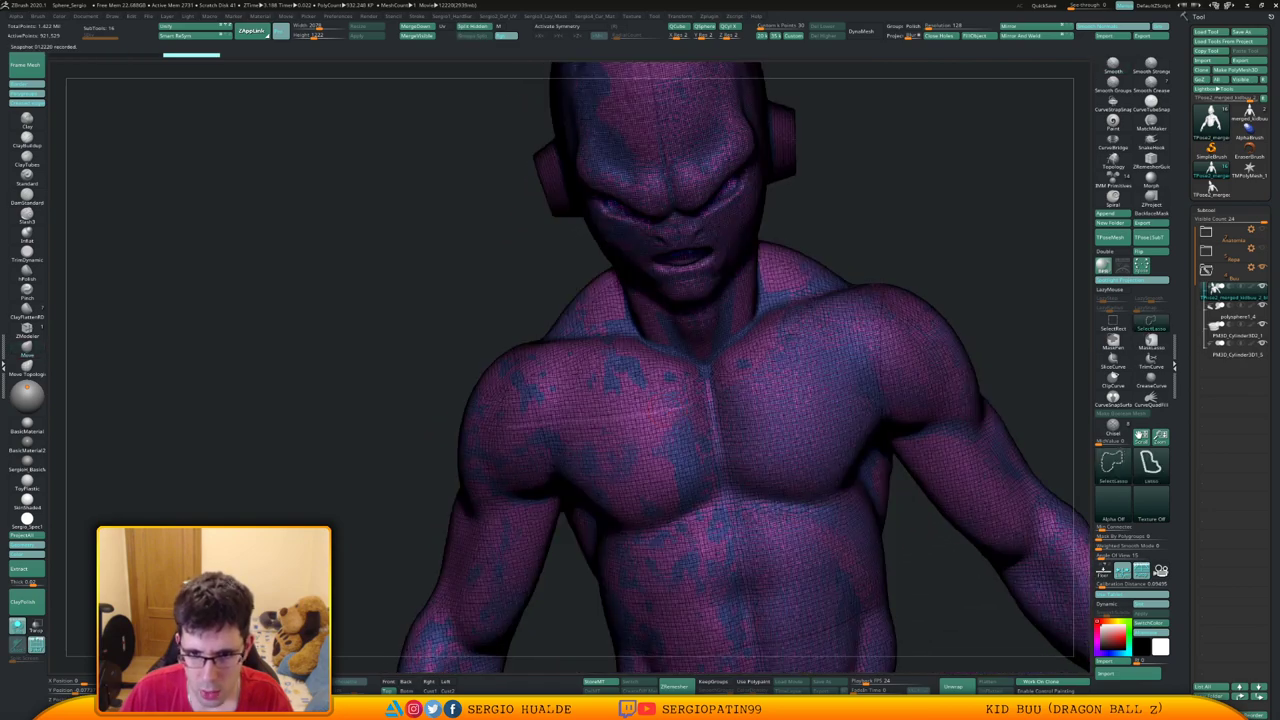
ctrl+shift+click(677, 430)
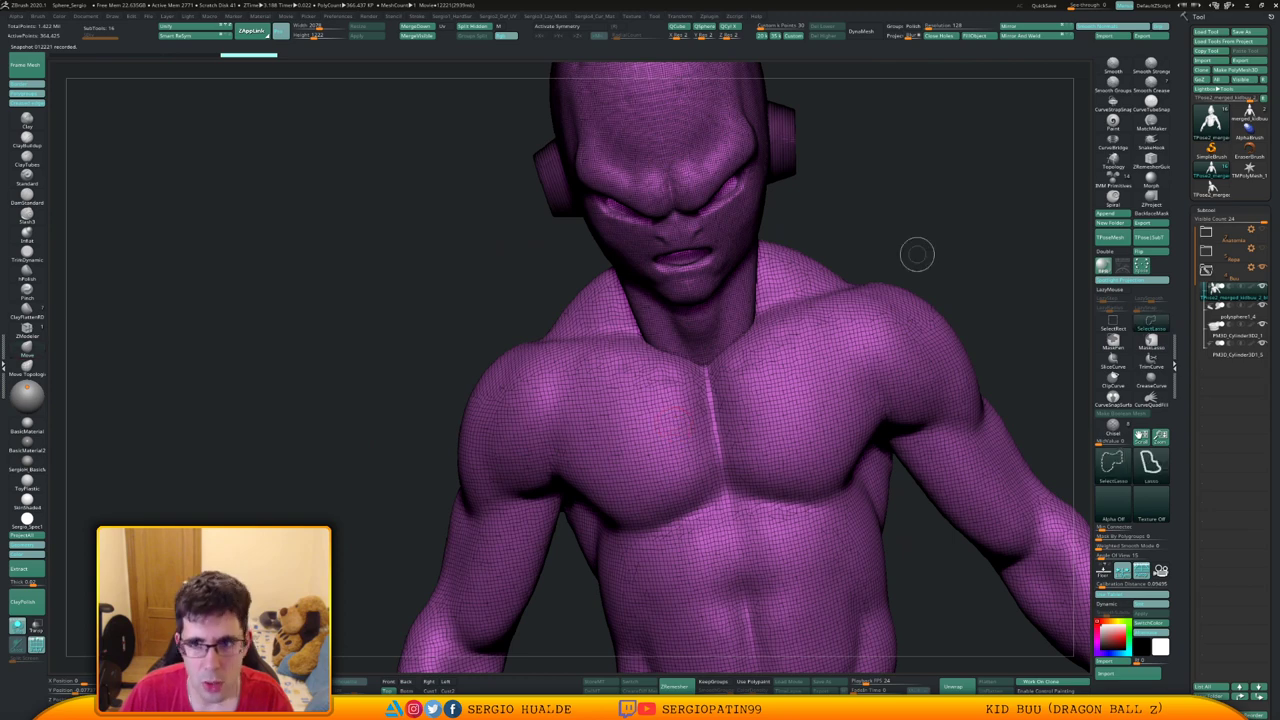
ctrl+shift+drag(917, 254, 931, 266)
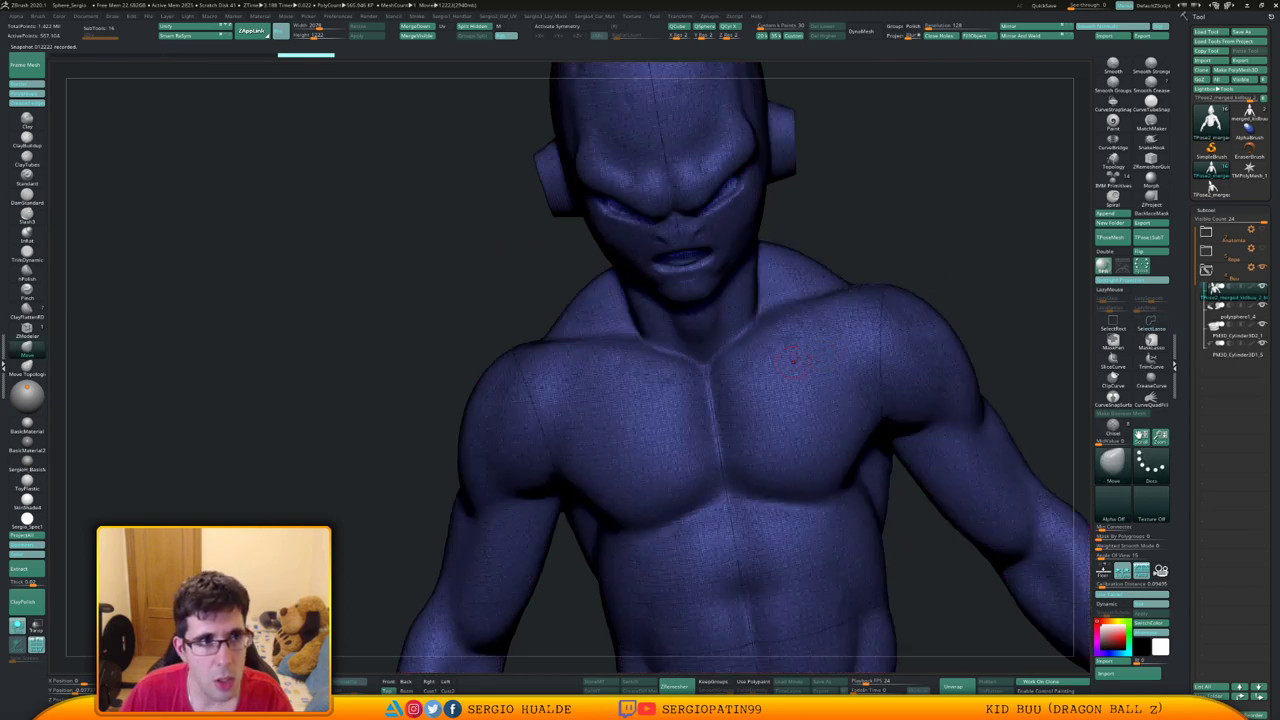
Append the merged_kidbuu body tool as a subtool, hide the old body, and place the appended one directly below it in the Buu folder
mouse_move(793, 362)
ctrl+right_down()
mouse_move(787, 300)
mouse_move(890, 290)
mouse_move(960, 262)
ctrl+right_up()
mouse_move(1211, 188)
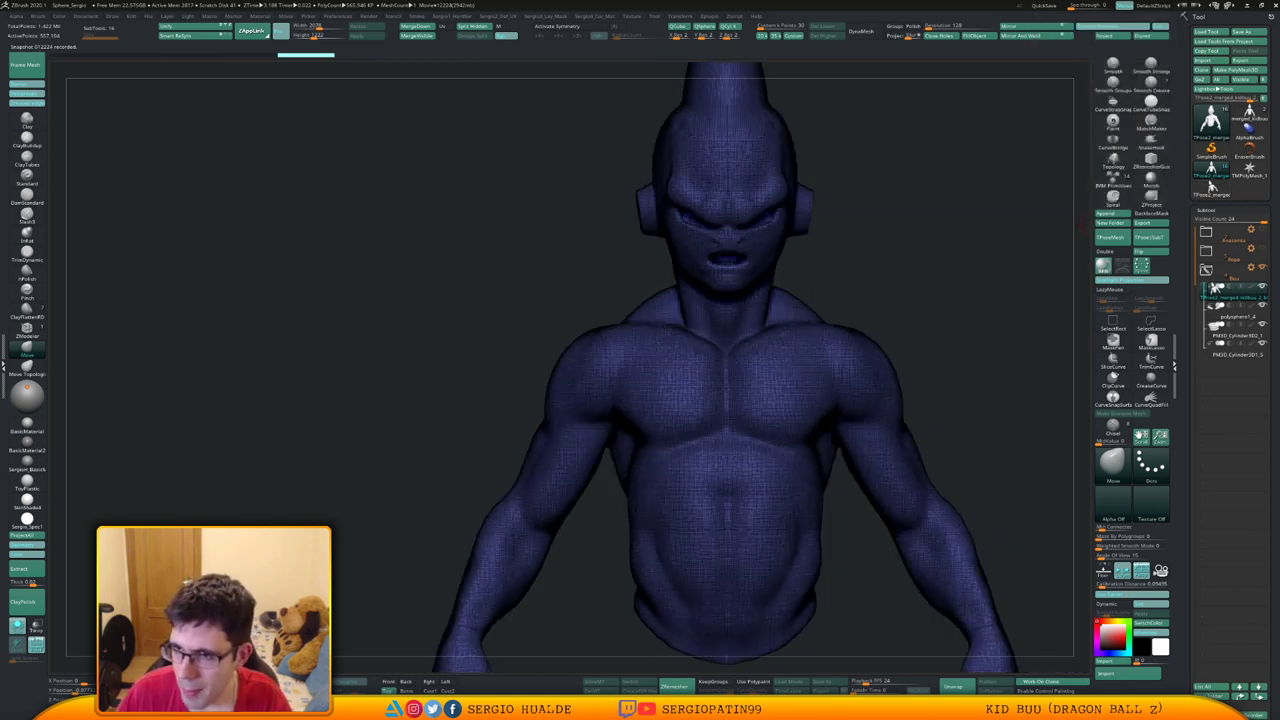
click(1106, 213)
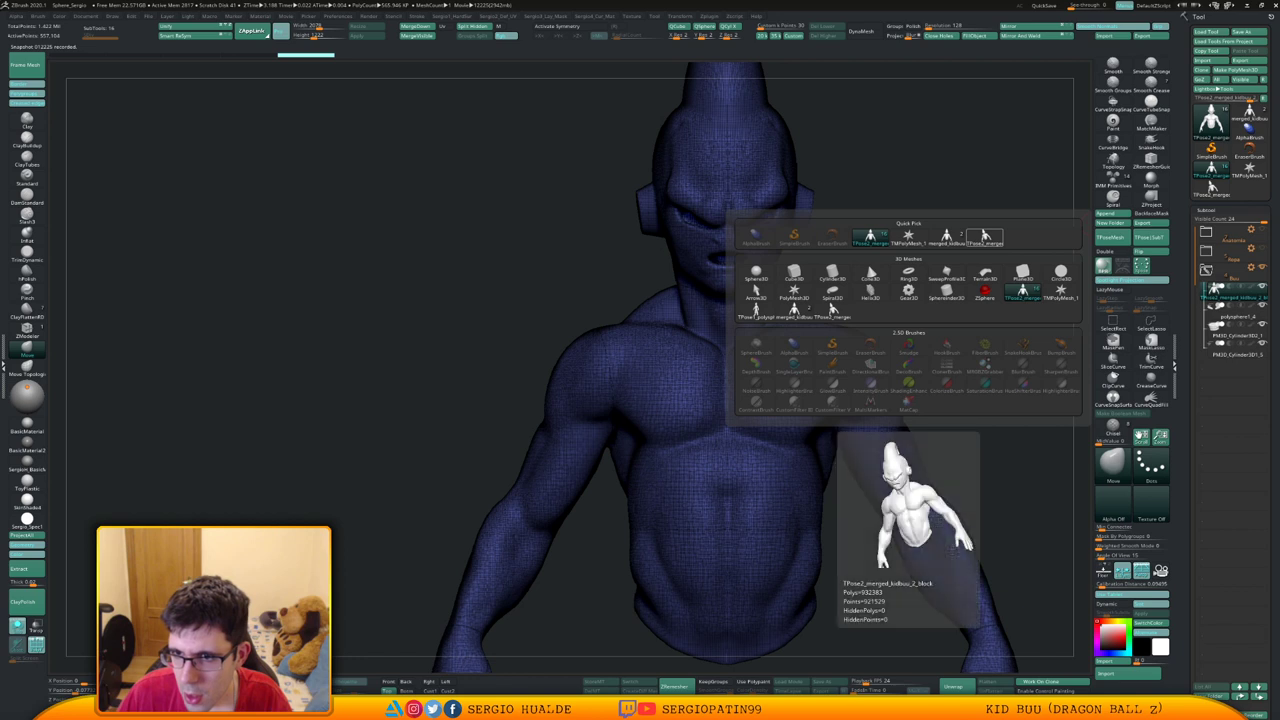
click(946, 238)
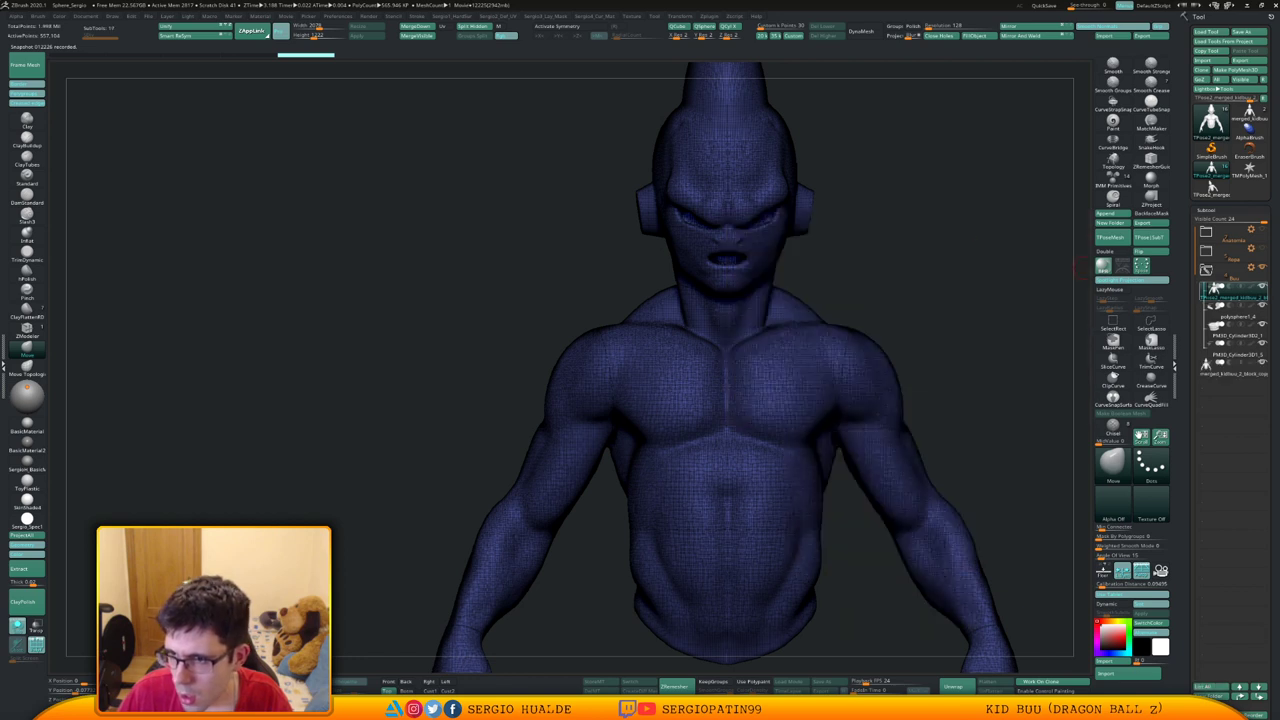
click(1262, 286)
drag(1236, 367, 1232, 307)
click(1232, 308)
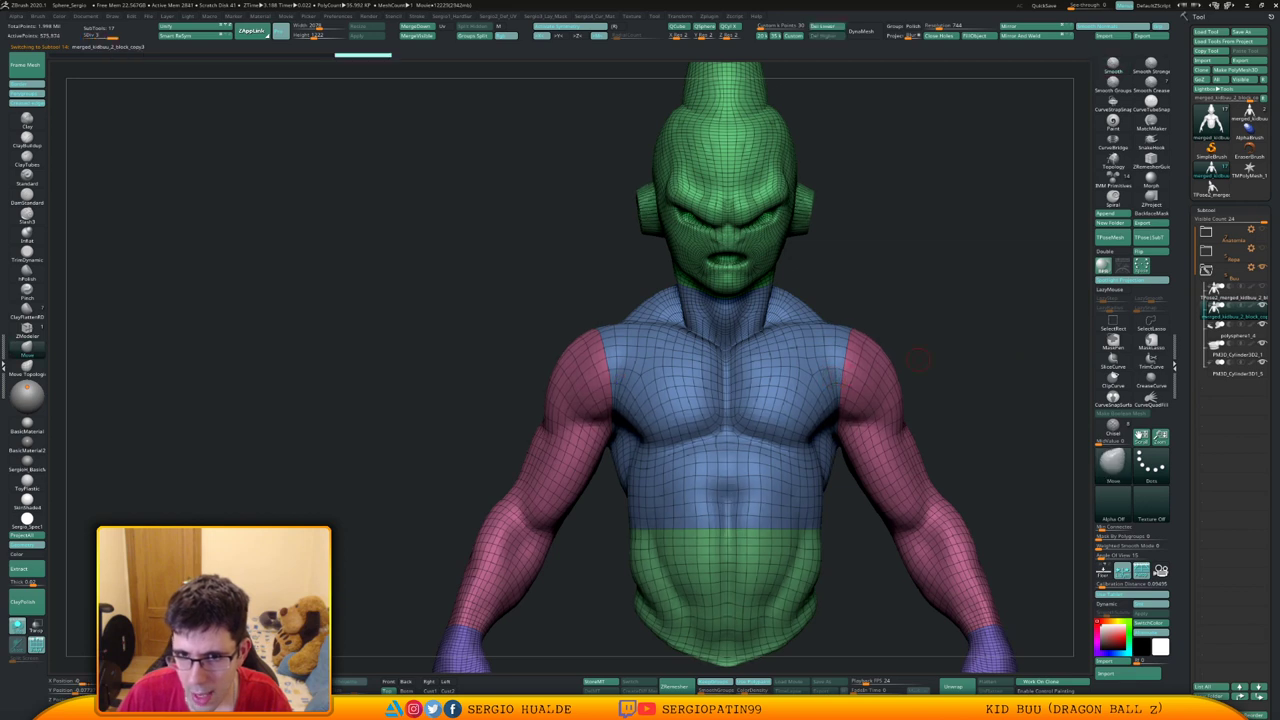
Turn off the wireframe display and delete the old TPose2_merged_kidbuu_2 body subtool
key(alt+s)
key(shift+f)
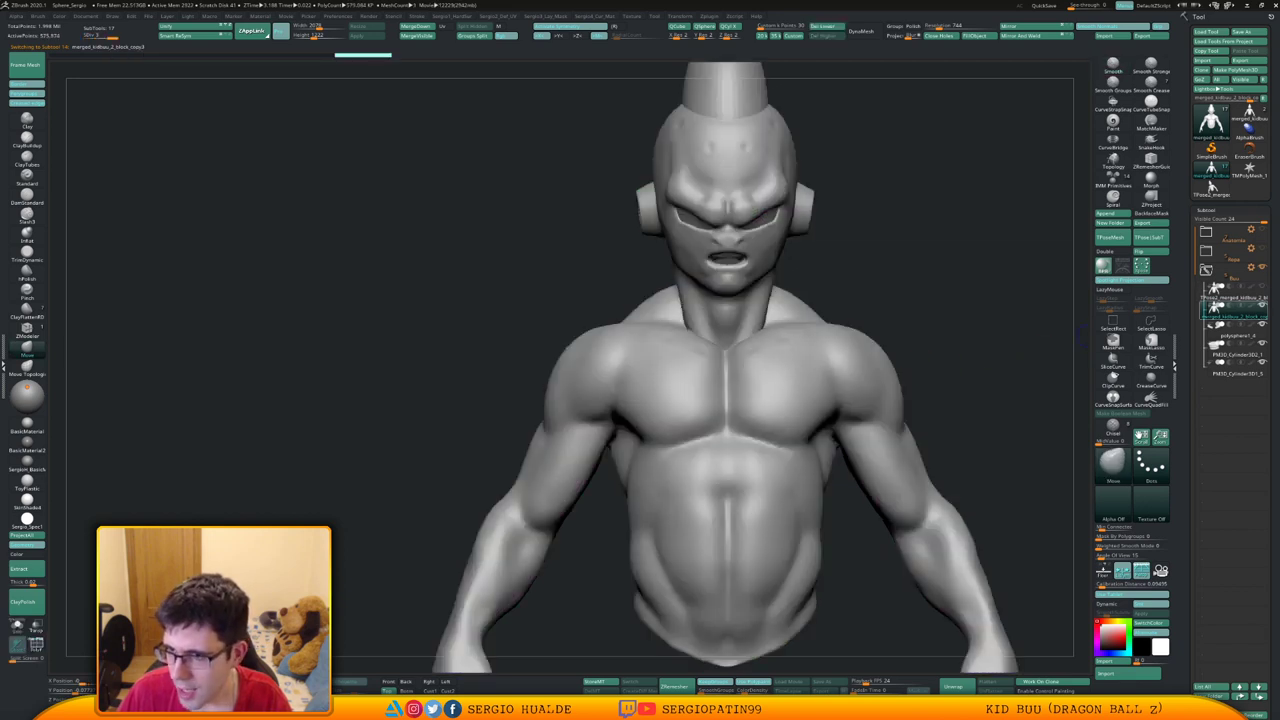
click(1233, 292)
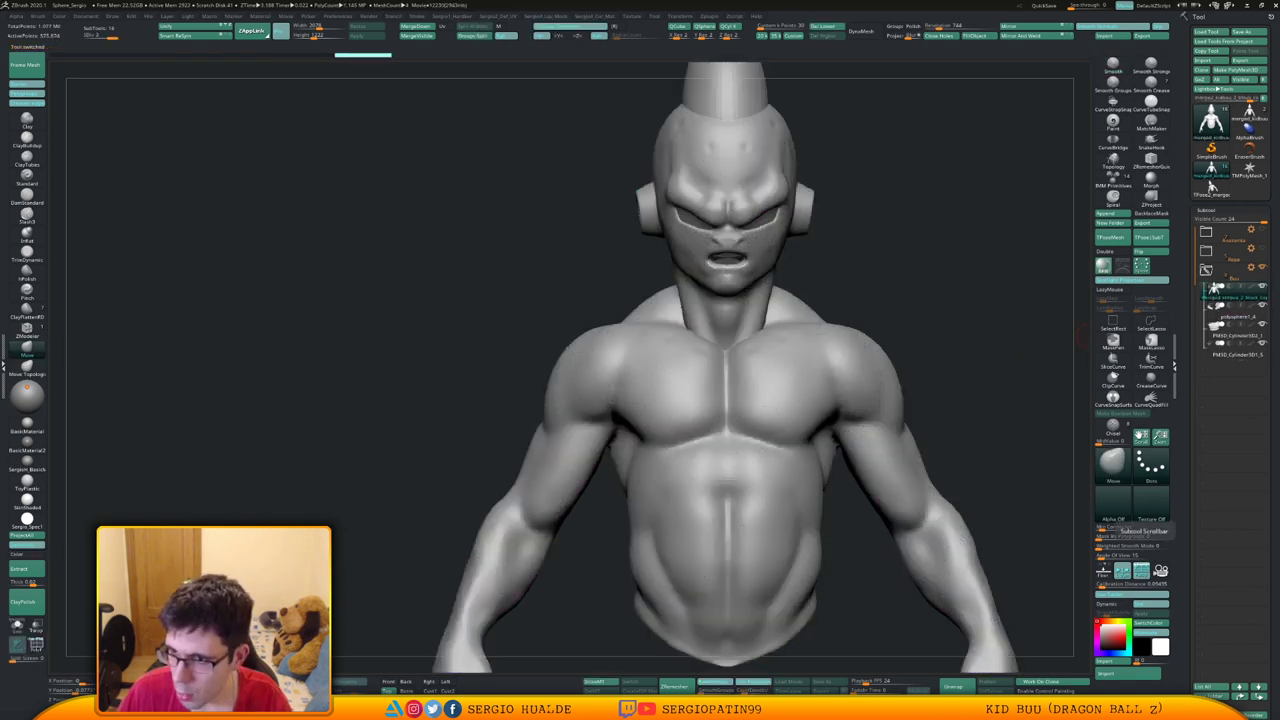
Carve both nostrils deeper on the new body's face with the DamStandard brush
alt+right_drag(800, 357, 668, 355)
mouse_move(610, 358)
shift+mouse_down()
mouse_move(718, 350)
mouse_move(698, 361)
shift+mouse_up()
mouse_move(684, 358)
right_down()
mouse_move(750, 350)
mouse_move(680, 296)
mouse_move(704, 302)
right_up()
key(b)
key(d)
key(s)
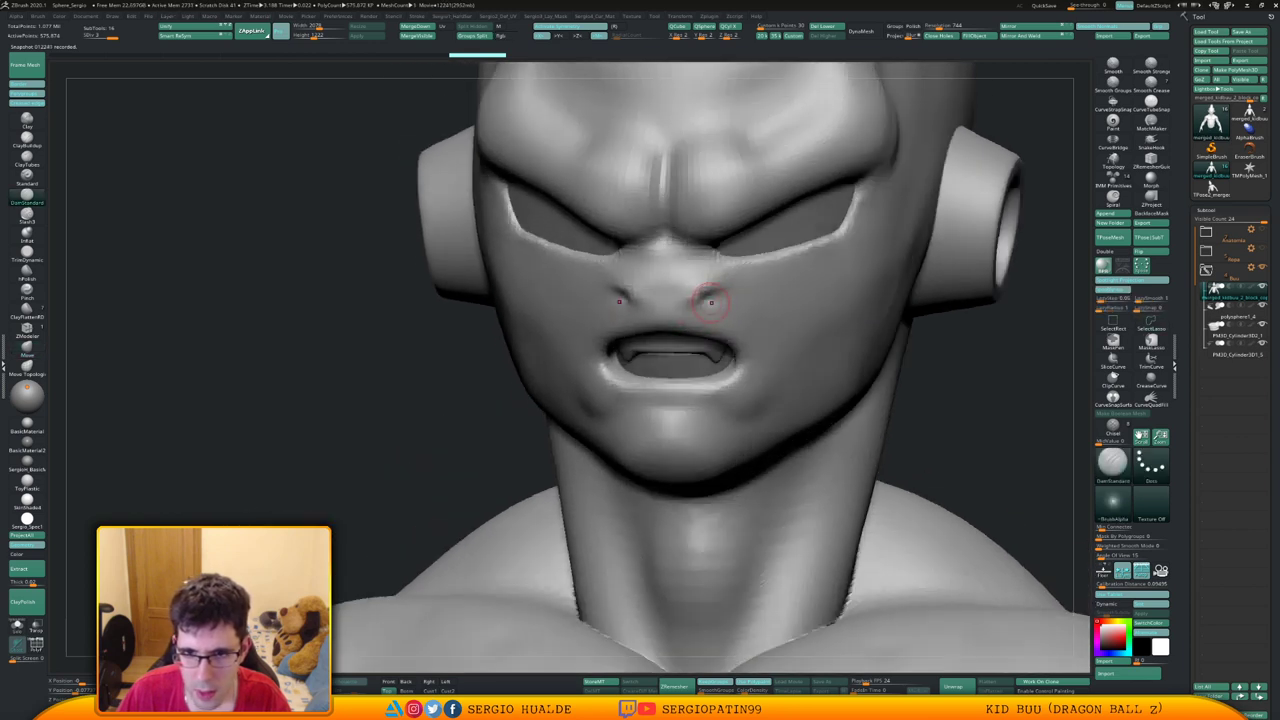
key(space)
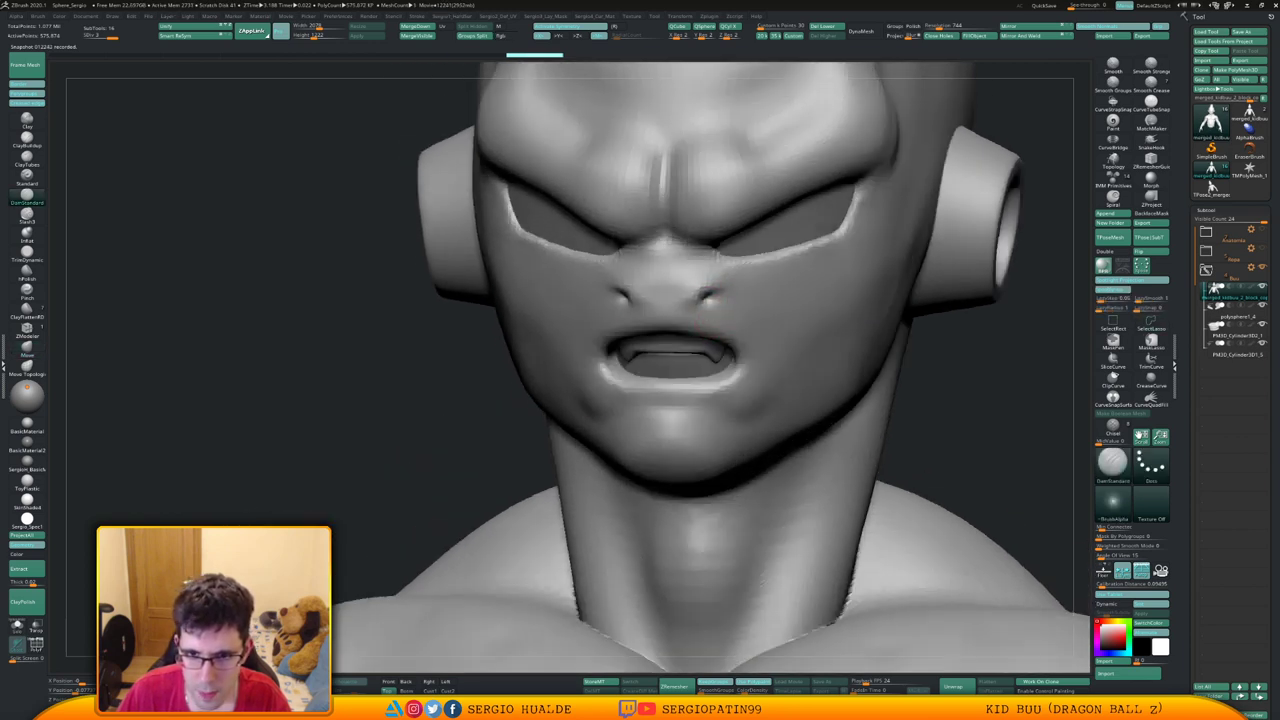
drag(706, 301, 712, 293)
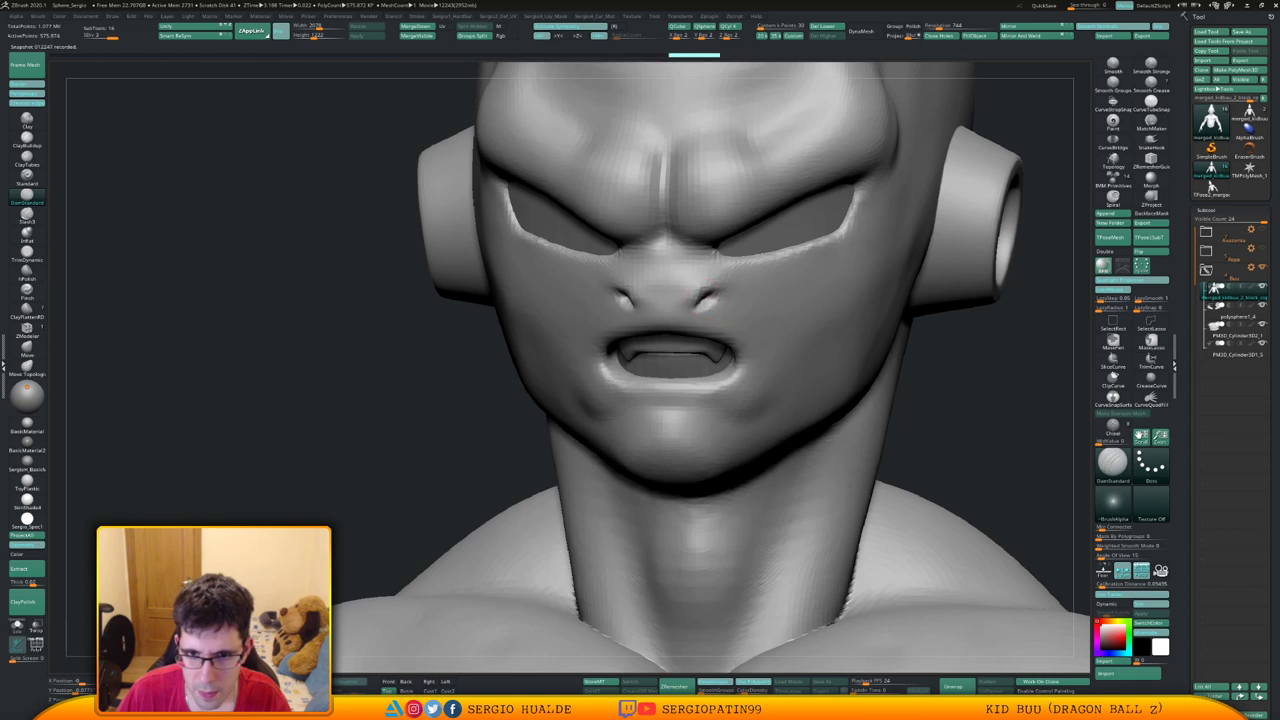
Build up and soften the edges of the nostrils with the Clay and Smooth brushes
key(b)
key(c)
key(l)
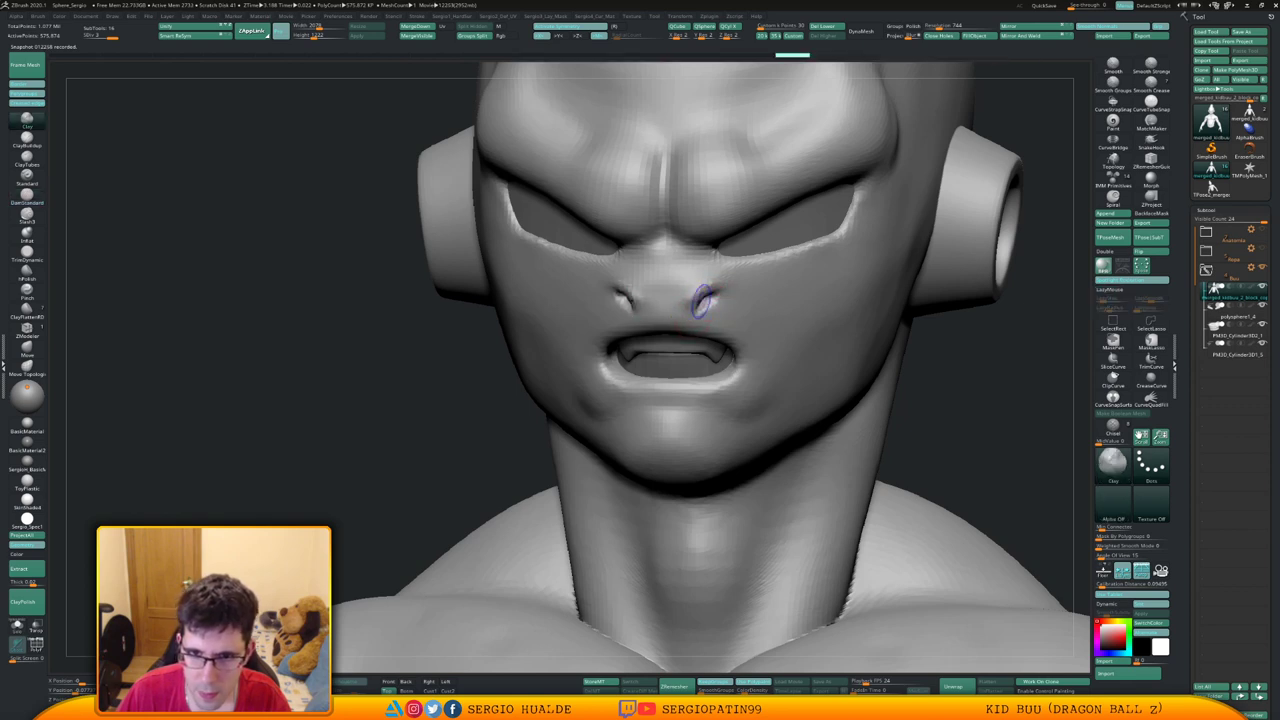
key(shift)
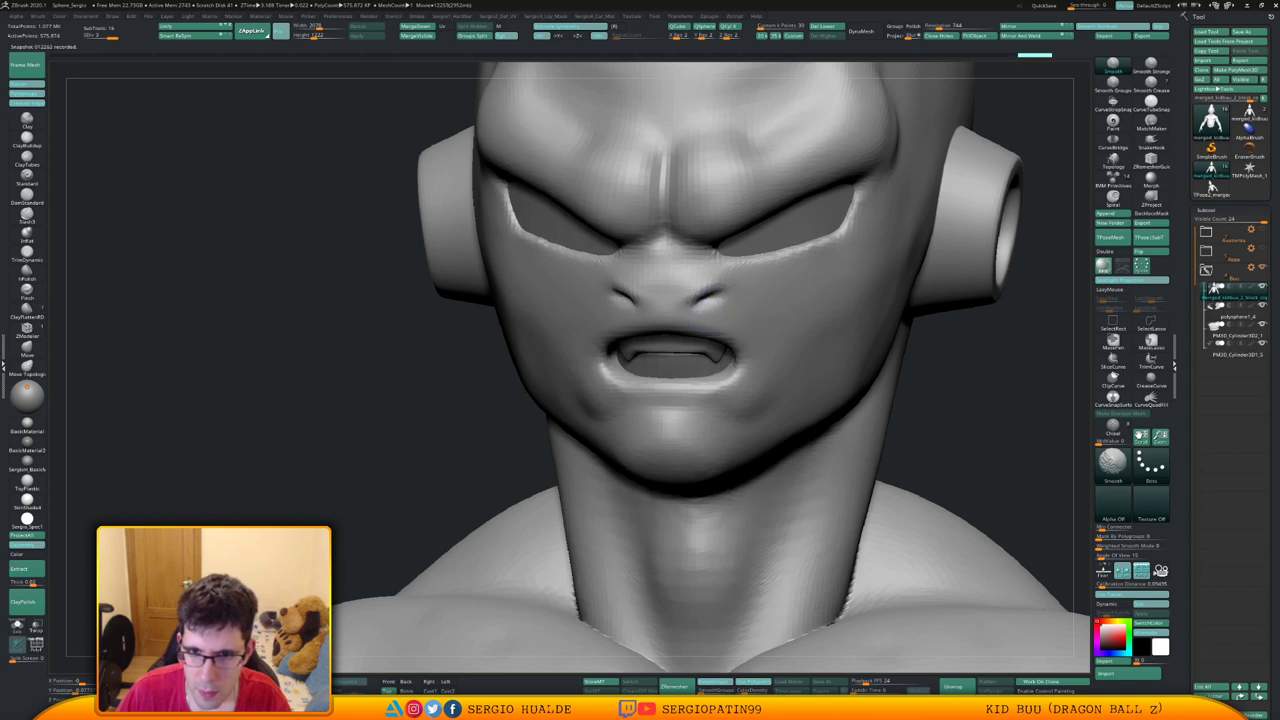
Undo the last nostril edit and refine the nostrils' shape with the Move brush
right_drag(714, 289, 698, 309)
key(b)
key(m)
key(v)
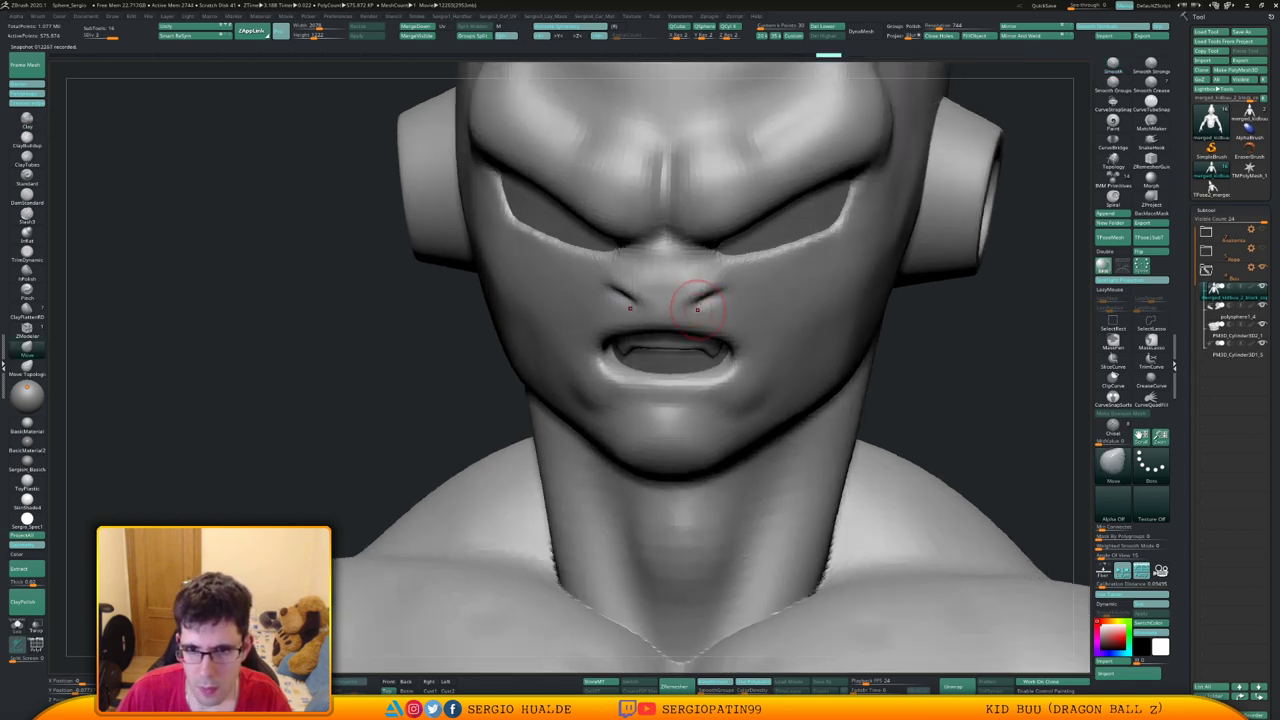
key(ctrl+z)
mouse_move(712, 296)
mouse_down()
mouse_move(704, 303)
mouse_move(708, 292)
mouse_up()
mouse_move(712, 297)
right_down()
mouse_move(640, 296)
mouse_move(700, 296)
mouse_move(663, 280)
mouse_move(694, 236)
right_up()
shift+drag(694, 236, 734, 226)
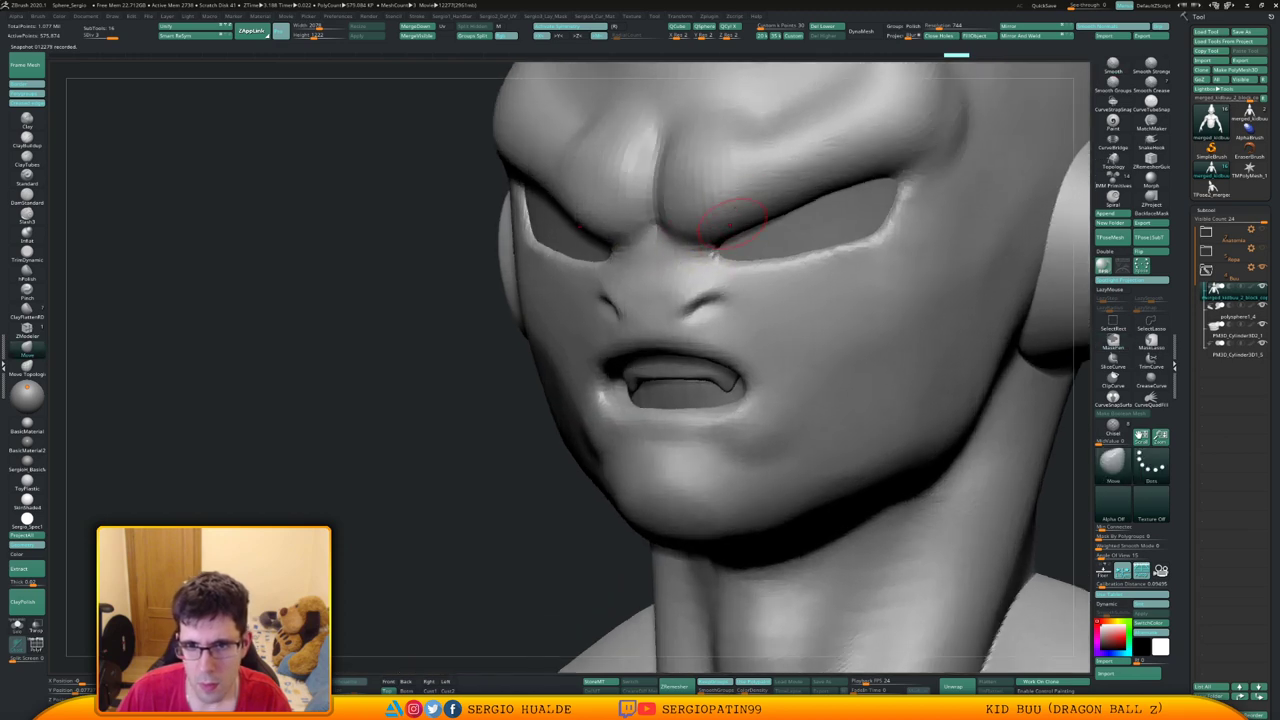
Lower the body by two subdivision levels, paint a mask around the inner rim of the mouth, and isolate the body
mouse_move(734, 226)
ctrl+right_down()
mouse_move(731, 208)
mouse_move(700, 281)
ctrl+right_up()
mouse_move(713, 295)
right_down()
mouse_move(694, 394)
mouse_move(679, 369)
mouse_move(697, 392)
mouse_move(714, 381)
mouse_move(690, 400)
mouse_move(694, 357)
right_up()
key(shift+d)
key(shift+d)
key(ctrl)
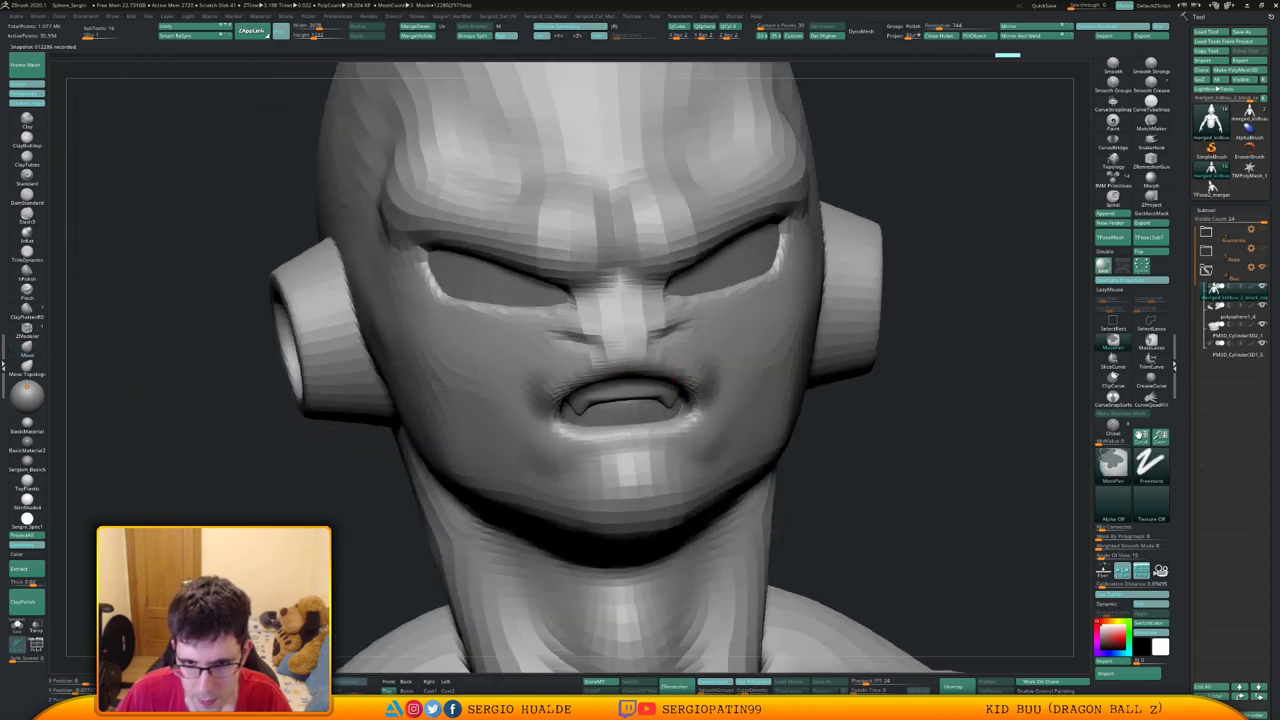
key(ctrl)
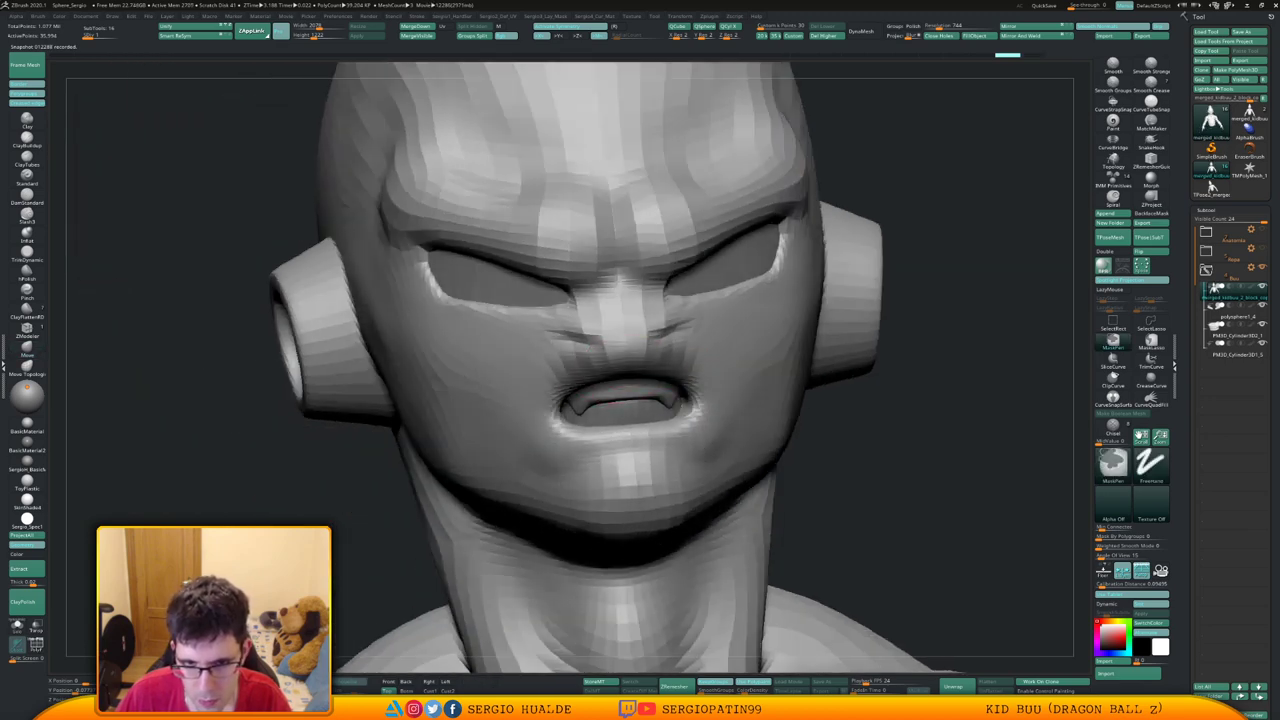
ctrl+drag(617, 403, 614, 394)
mouse_move(614, 394)
right_down()
mouse_move(609, 346)
mouse_move(625, 387)
mouse_move(624, 374)
right_up()
key(alt+s)
key(ctrl)
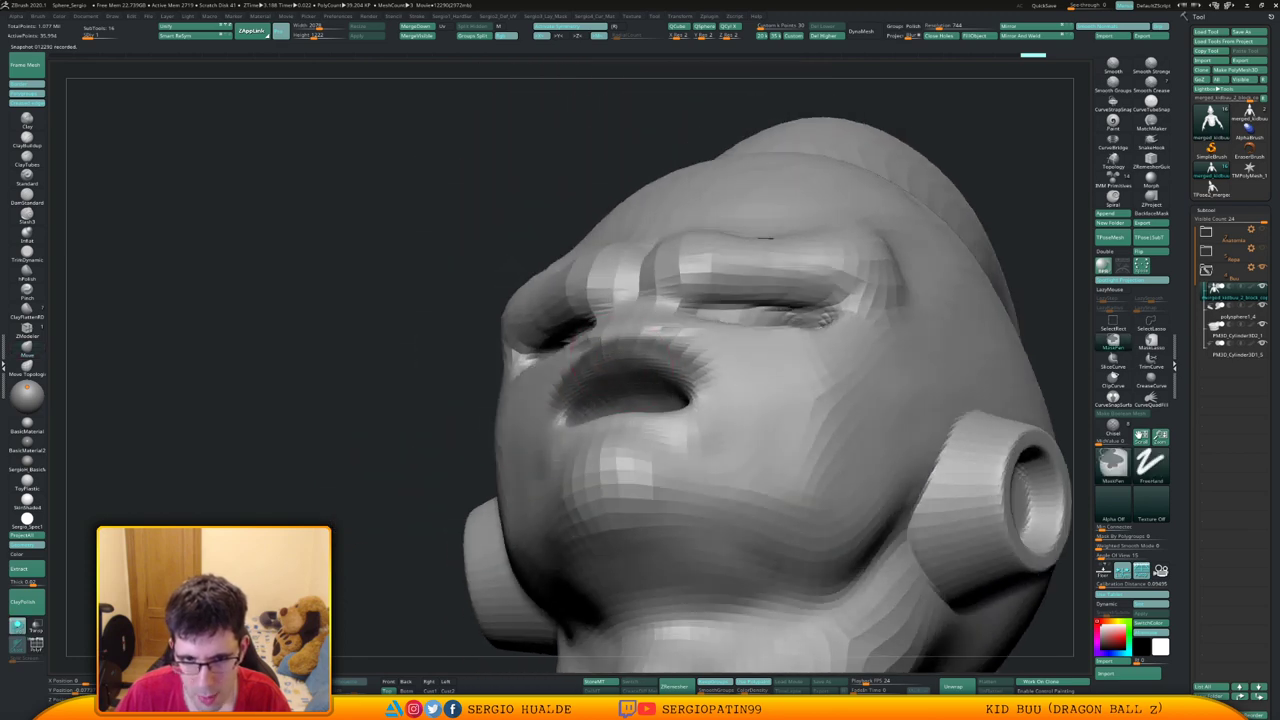
Blur and invert the mouth mask and reshape the upper lip with the Move brush to narrow the mouth opening
ctrl+click(480, 420)
ctrl+click(571, 406)
ctrl+click(456, 422)
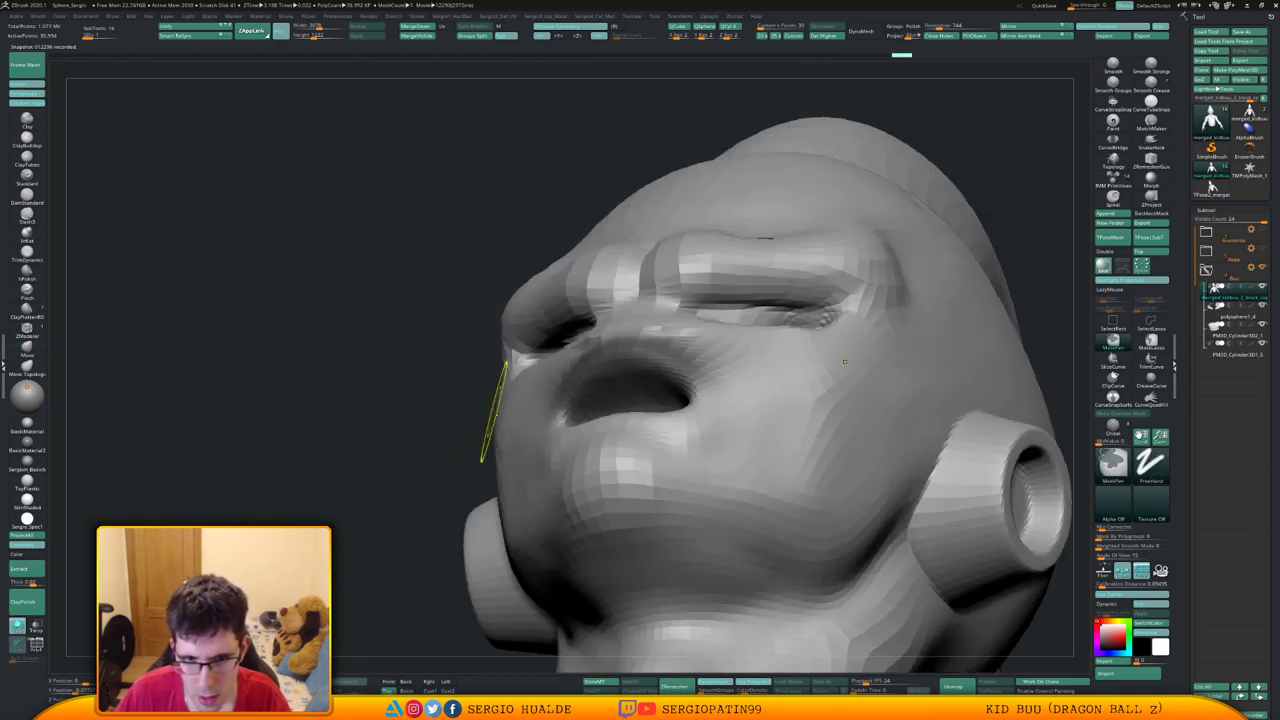
ctrl+click(560, 412)
ctrl+click(453, 434)
right_drag(600, 395, 648, 392)
drag(646, 394, 648, 376)
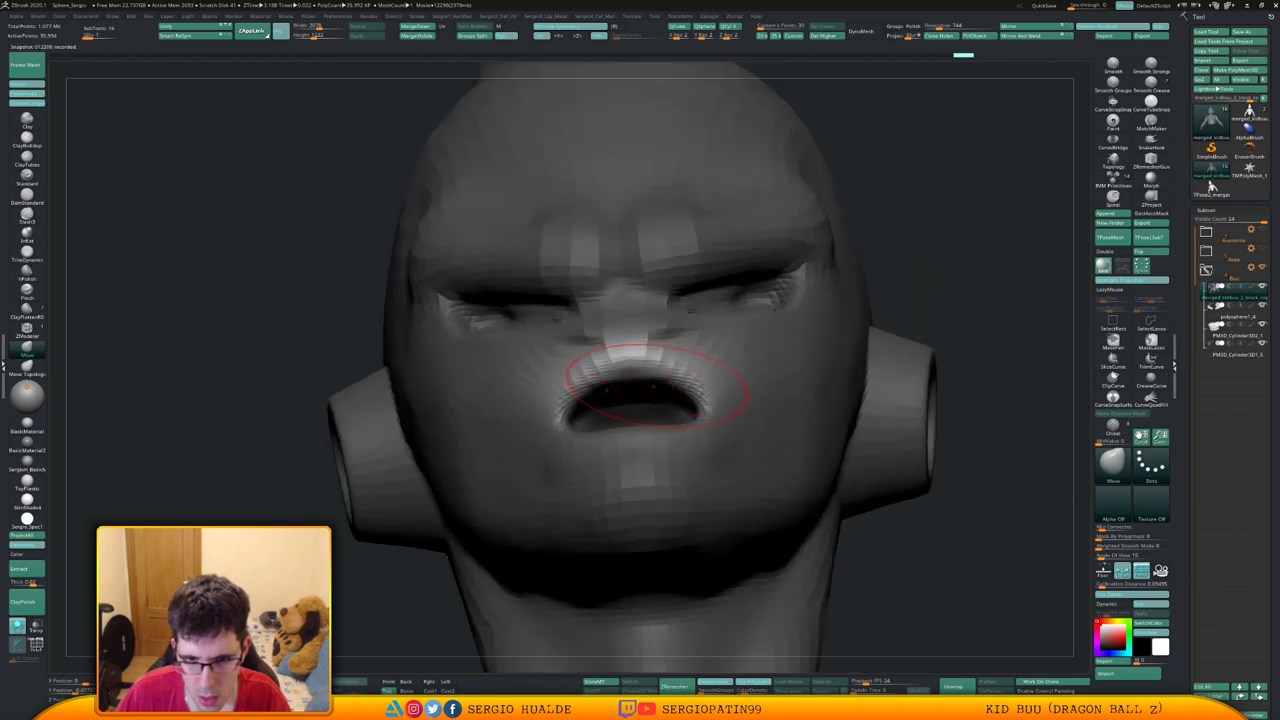
right_drag(650, 378, 652, 412)
mouse_move(638, 378)
mouse_down()
mouse_move(638, 389)
mouse_move(673, 387)
mouse_up()
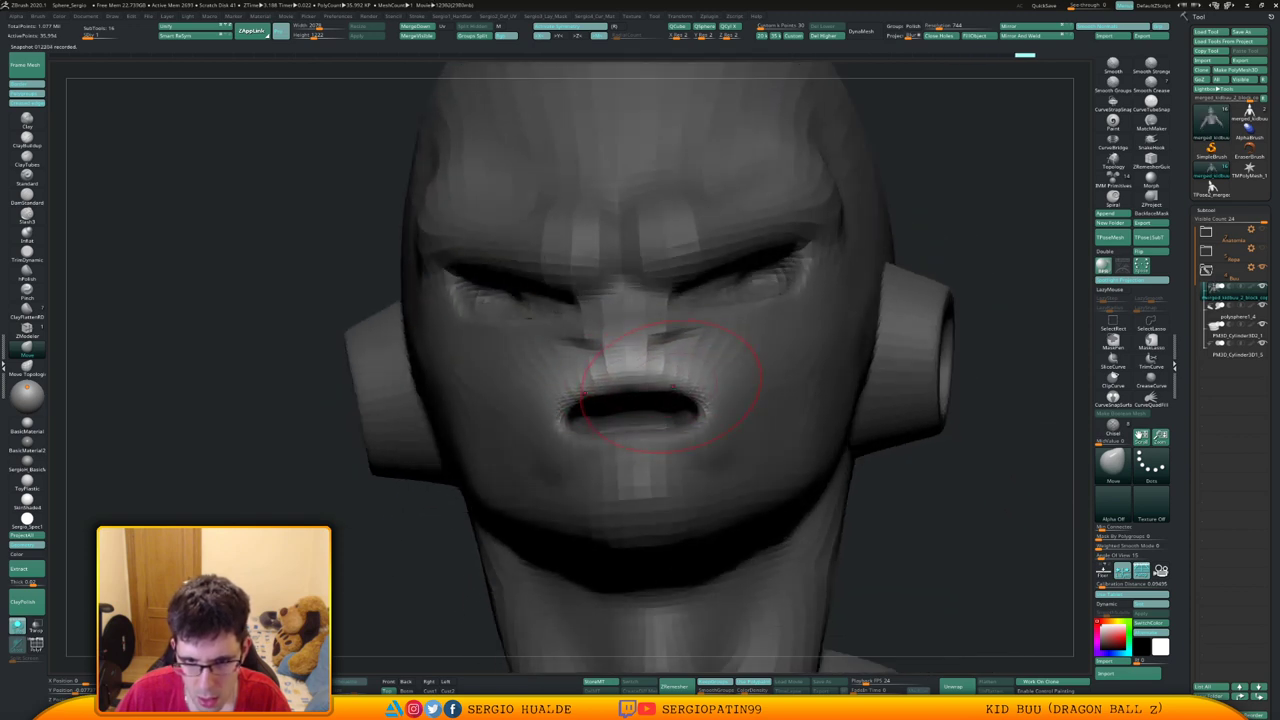
Invert the mask and raise the lower lip with the Move brush
right_drag(674, 390, 676, 428)
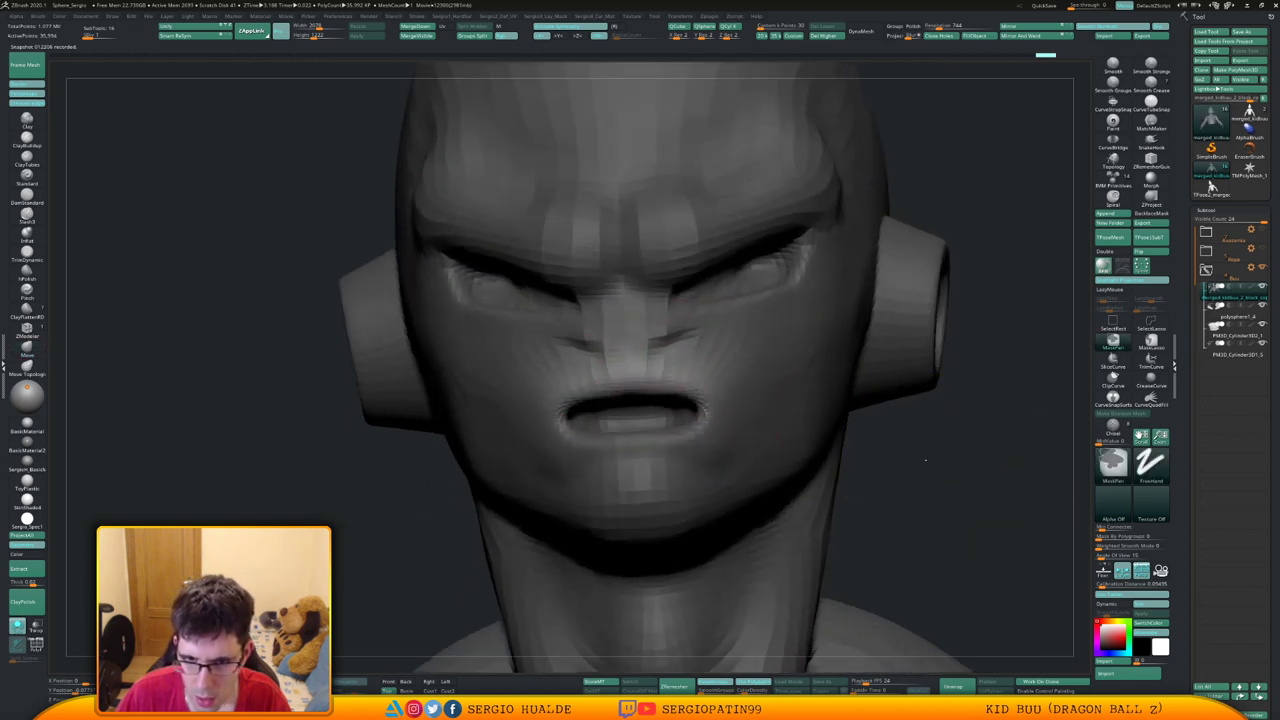
ctrl+click(923, 463)
drag(666, 443, 668, 423)
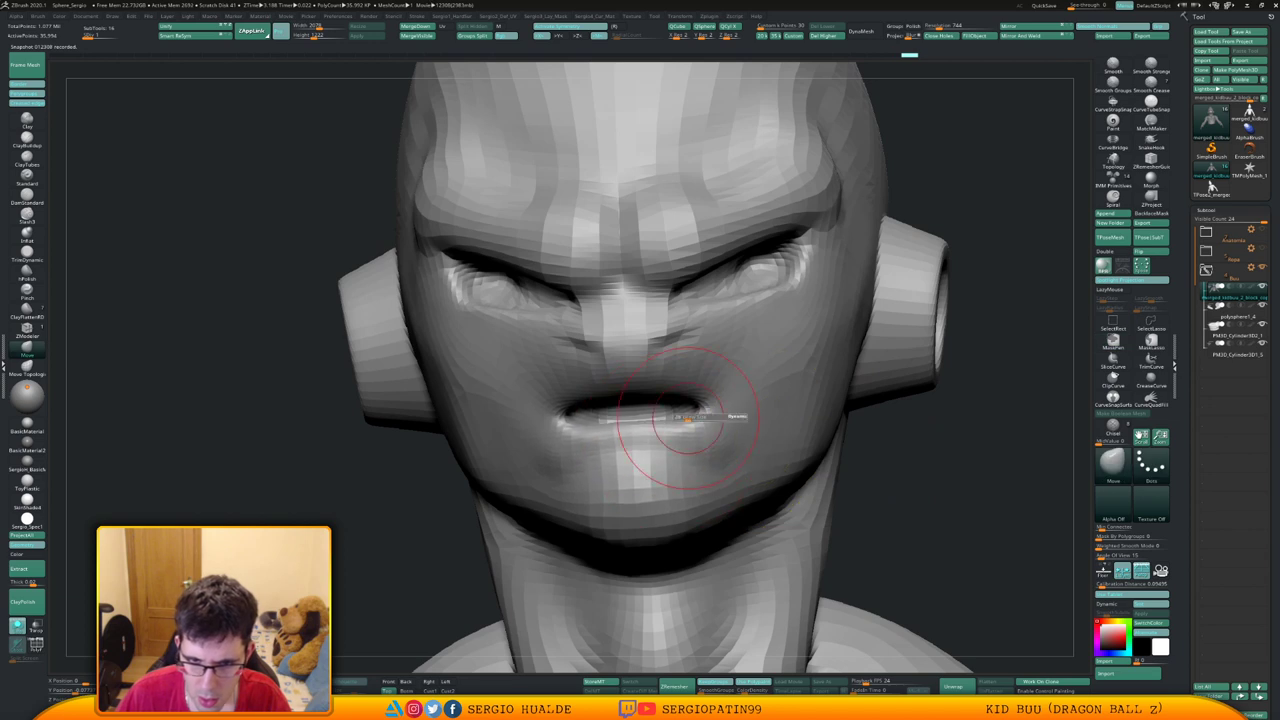
right_drag(686, 430, 645, 422)
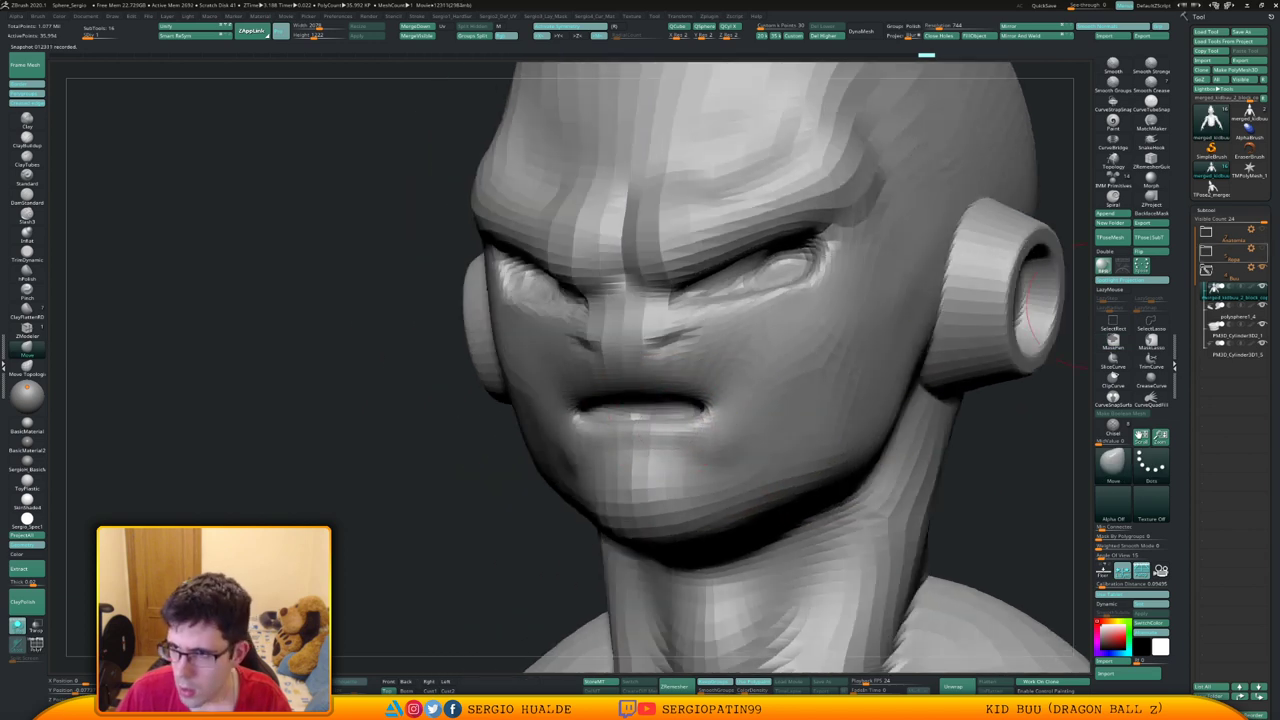
Duplicate the closed-mouth head PolySphere1_1 and move the copy below the body's subtools
click(1207, 232)
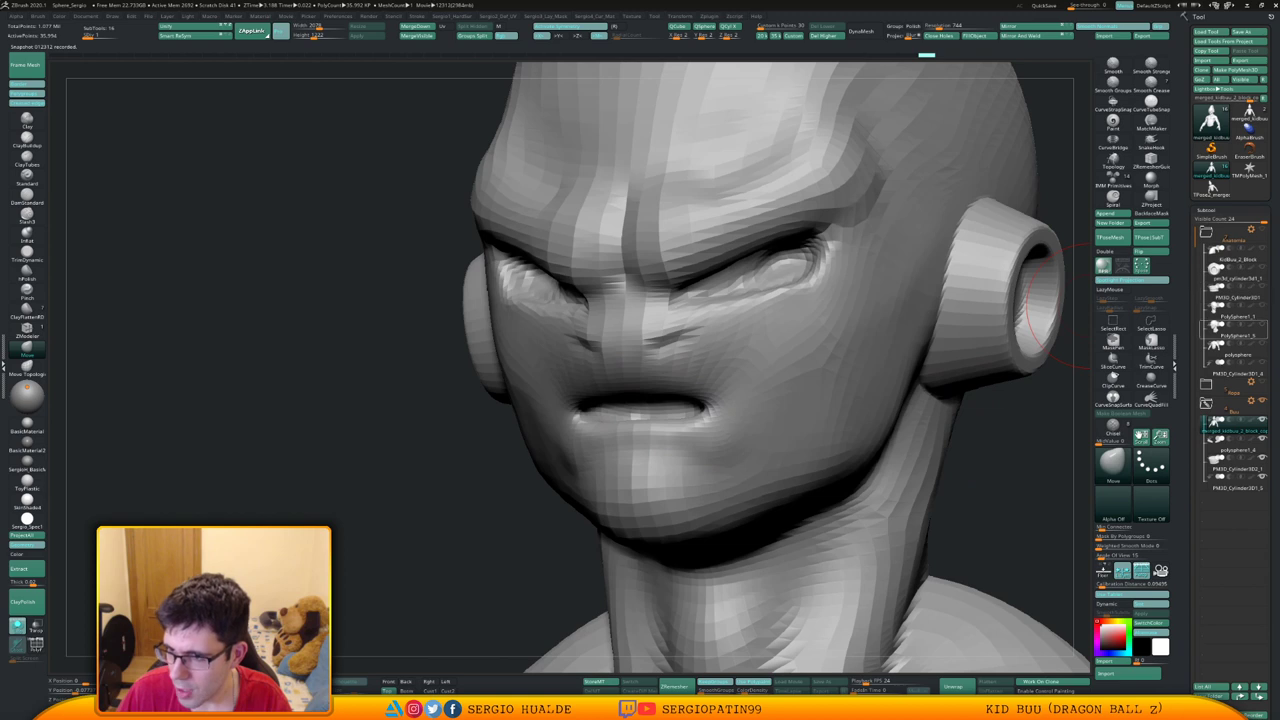
click(1233, 330)
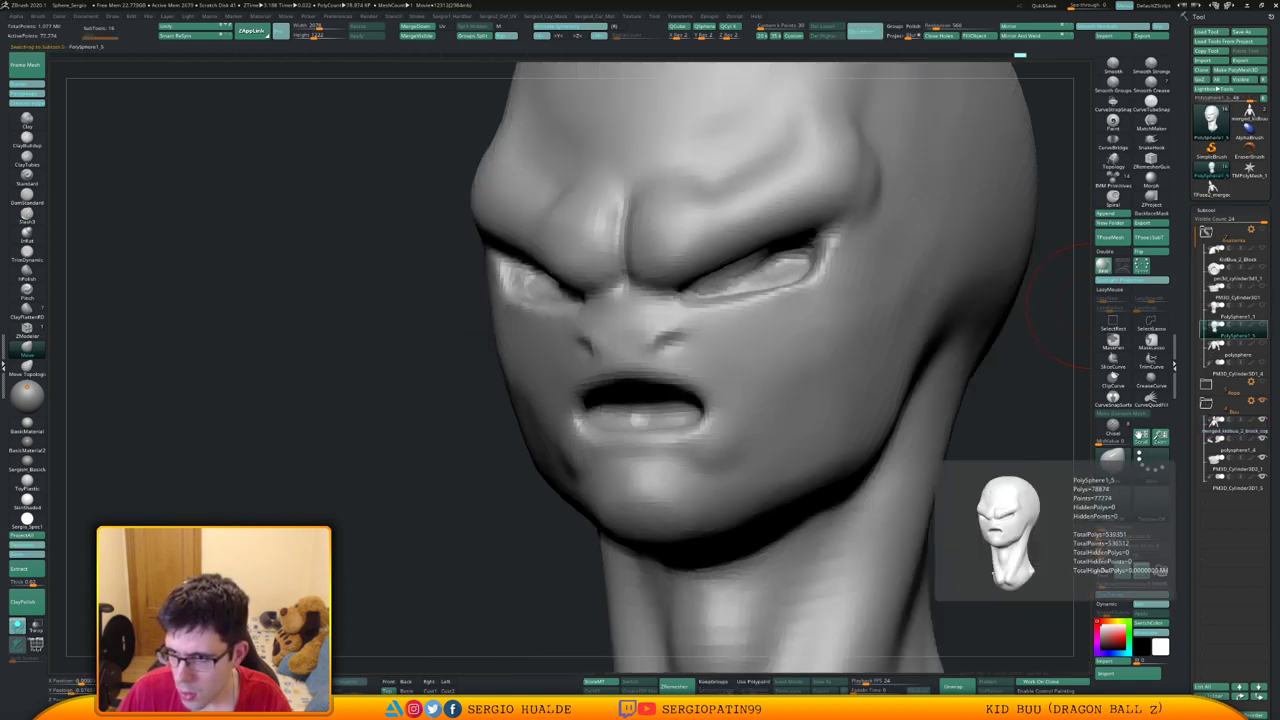
click(1236, 316)
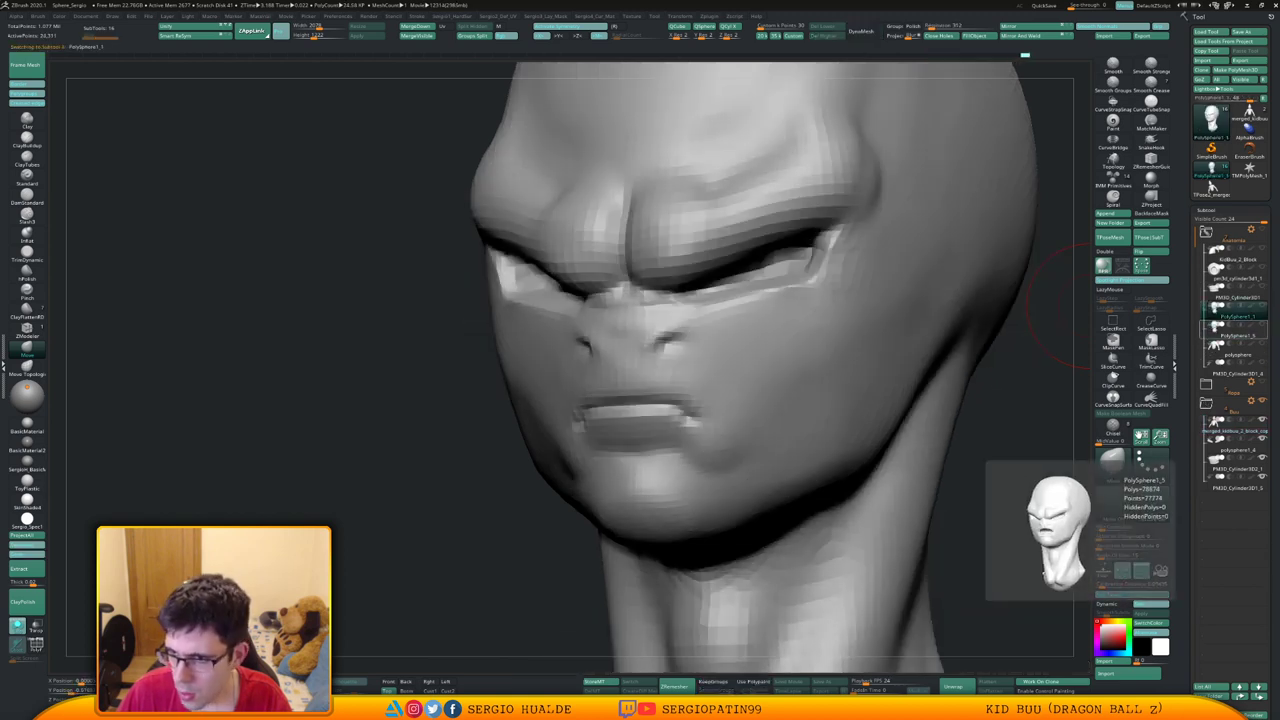
key(ctrl+shift+d)
drag(1220, 427, 1220, 514)
click(1206, 232)
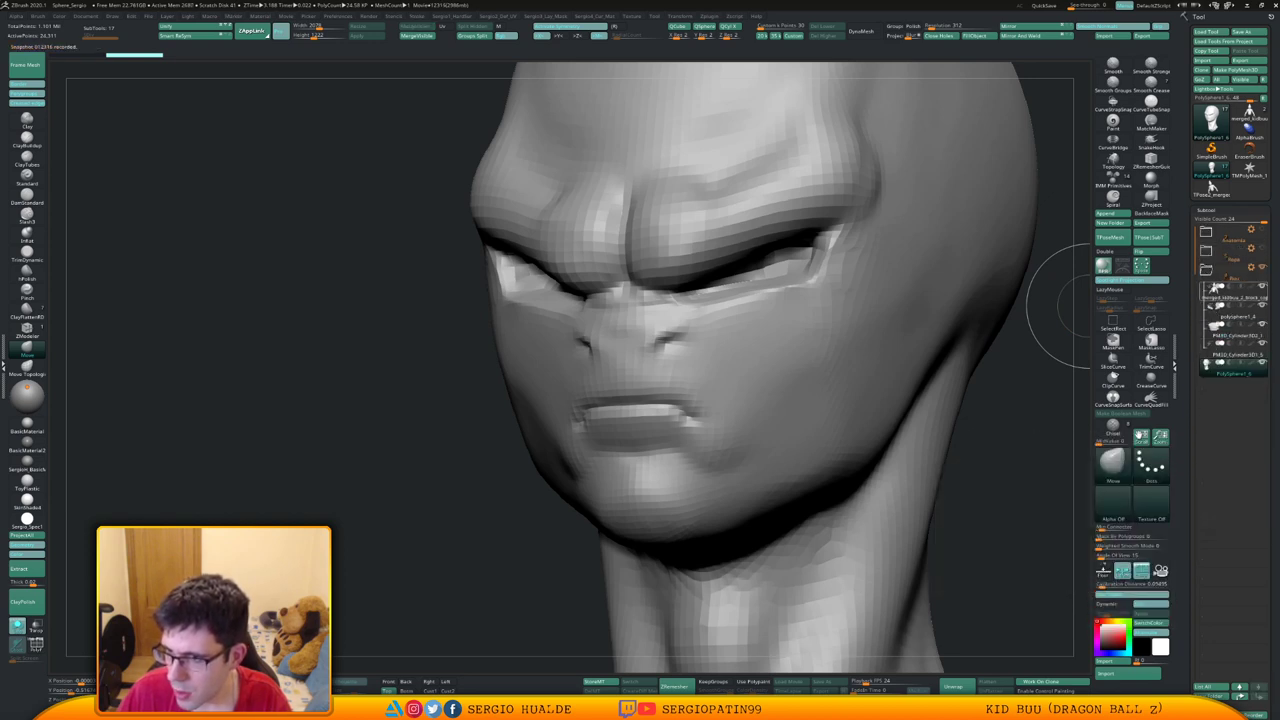
Show the other subtools with transparency over the duplicated head and make the body active
key(alt+s)
key(alt+t)
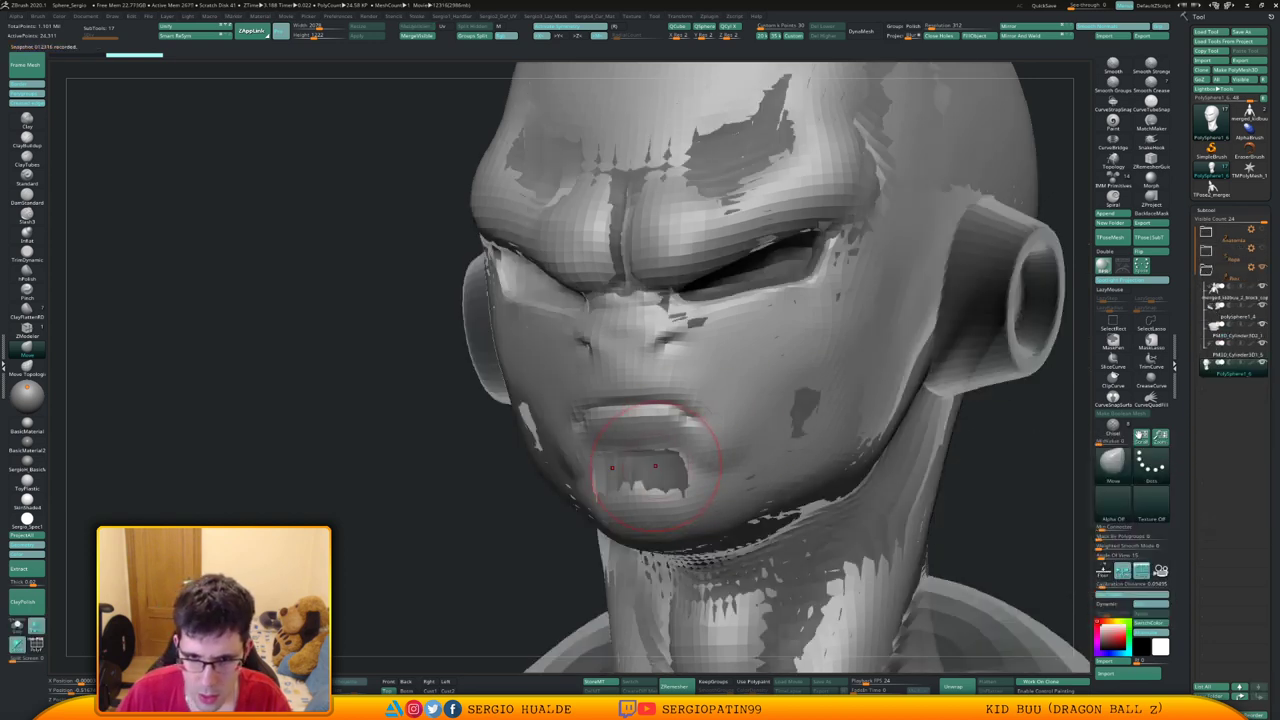
alt+click(656, 467)
Define the line between the lips and narrow their gap using the DamStandard brush
drag(1000, 530, 960, 528)
mouse_move(450, 500)
mouse_down()
mouse_move(510, 500)
mouse_move(400, 500)
mouse_move(540, 500)
mouse_up()
key(b)
key(d)
key(s)
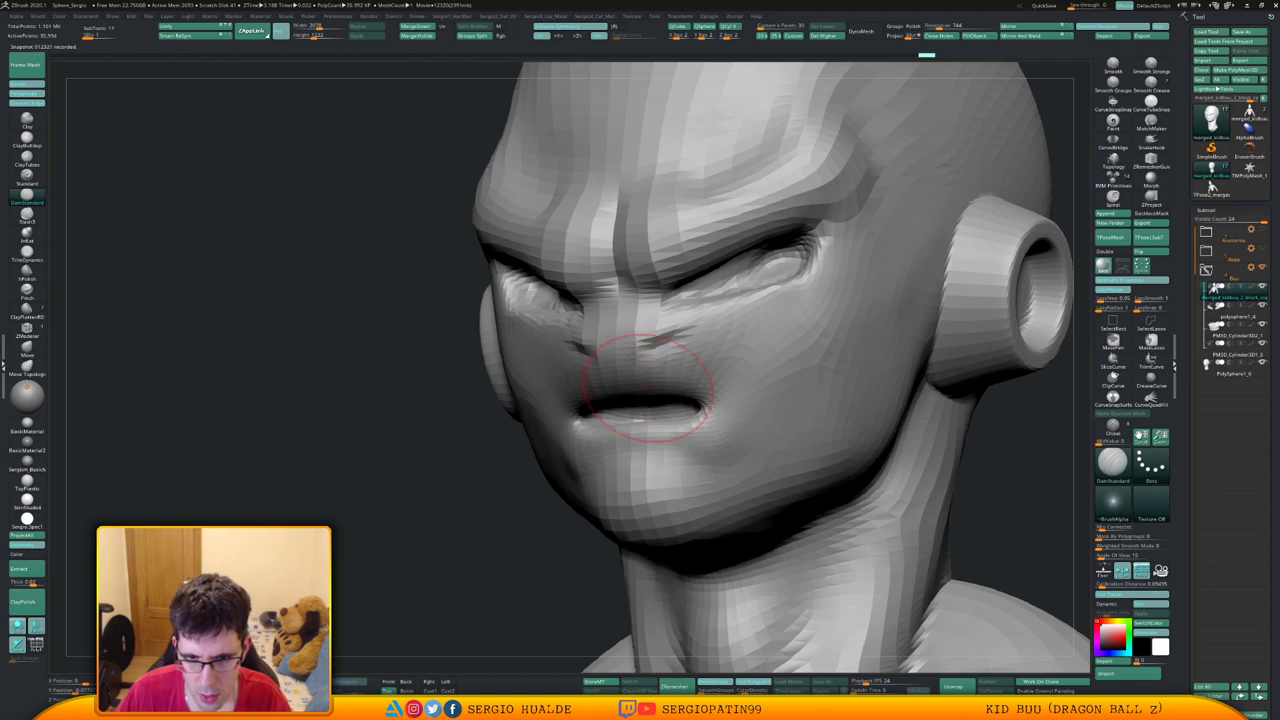
key(ctrl+z)
key(ctrl+z)
drag(440, 420, 812, 405)
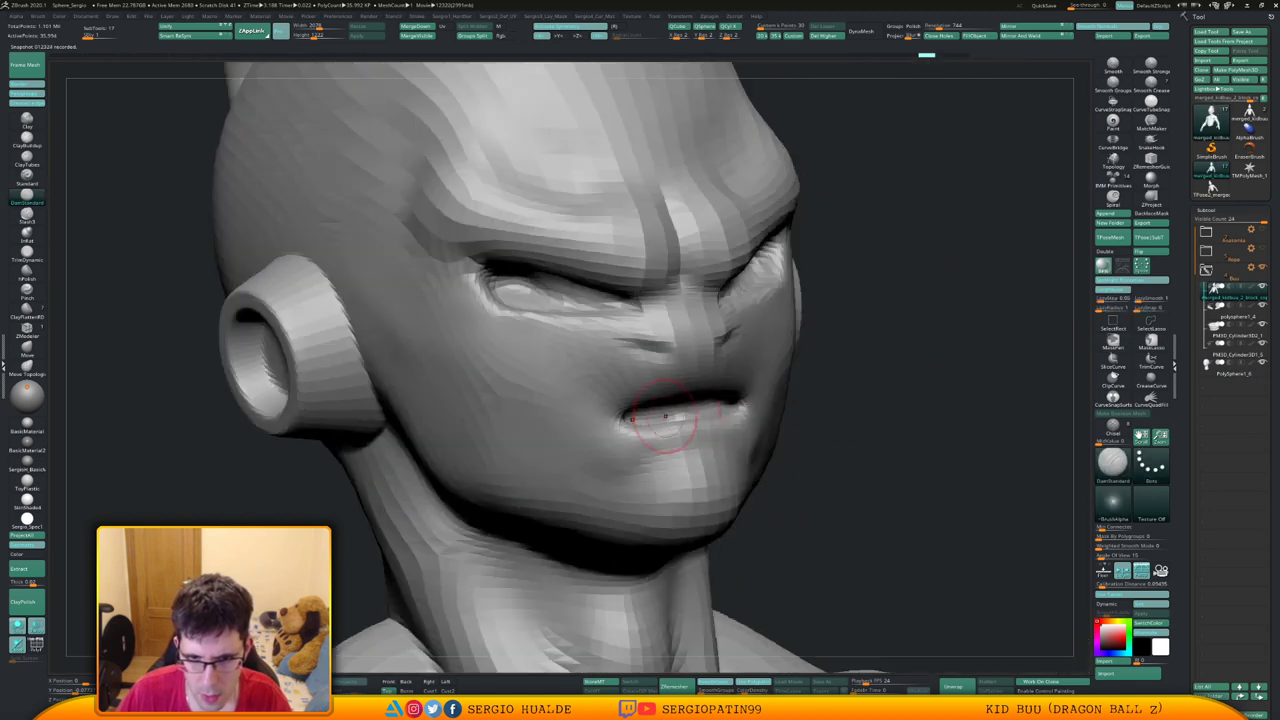
key(ctrl+shift+z)
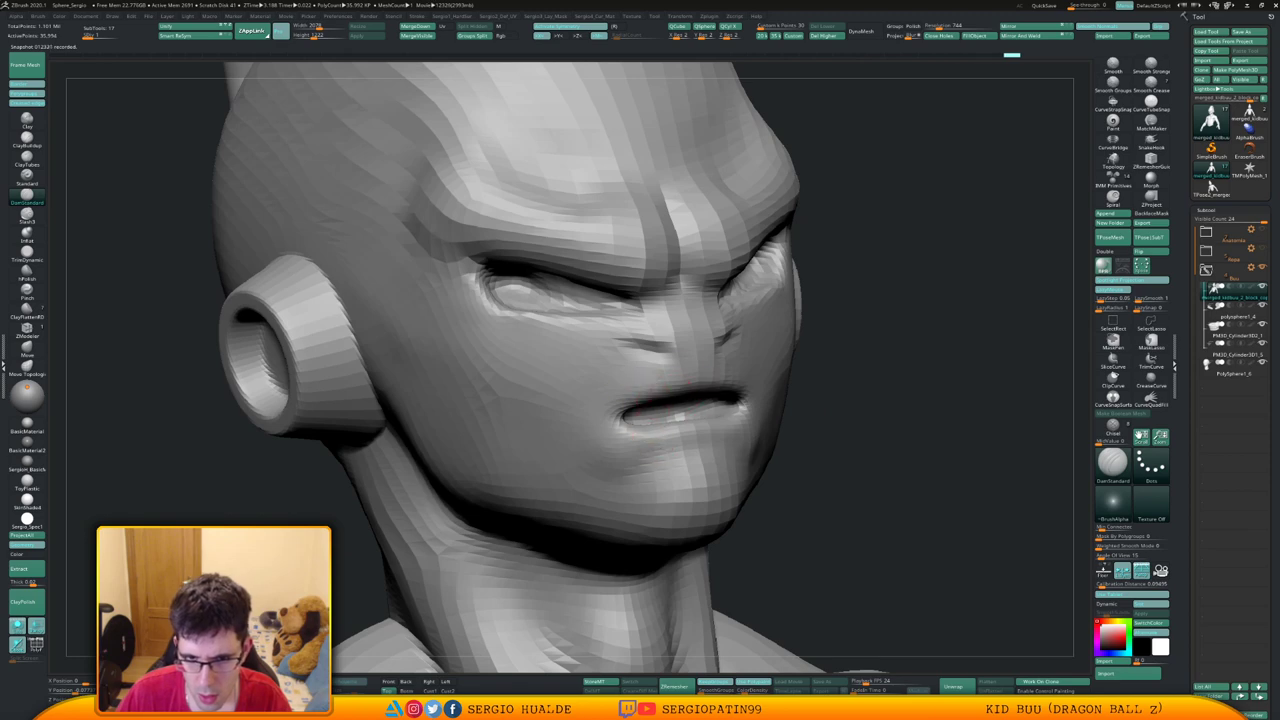
right_drag(640, 411, 560, 420)
drag(697, 427, 714, 437)
right_drag(714, 437, 600, 425)
Lasso-mask the upper lip area, blur the mask, and set it to protect the area above the mouth
ctrl+drag(790, 362, 740, 404)
ctrl+click(1151, 342)
key(ctrl+z)
mouse_move(720, 334)
ctrl+mouse_down()
mouse_move(648, 369)
mouse_move(750, 387)
mouse_move(850, 350)
ctrl+mouse_up()
ctrl+click(1015, 435)
ctrl+click(897, 402)
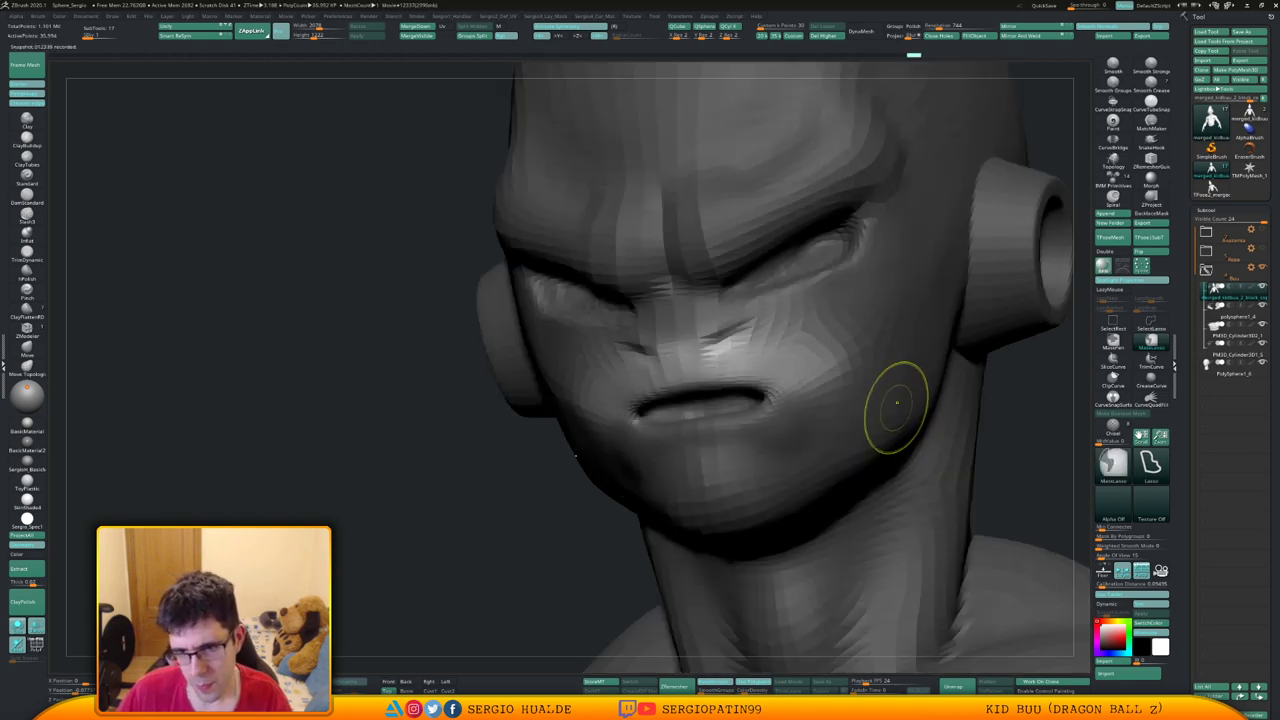
ctrl+click(1030, 404)
Adjust the Move brush size and push the lower lip up towards the upper lip
key(s)
drag(727, 423, 740, 422)
right_drag(777, 420, 749, 419)
key(s)
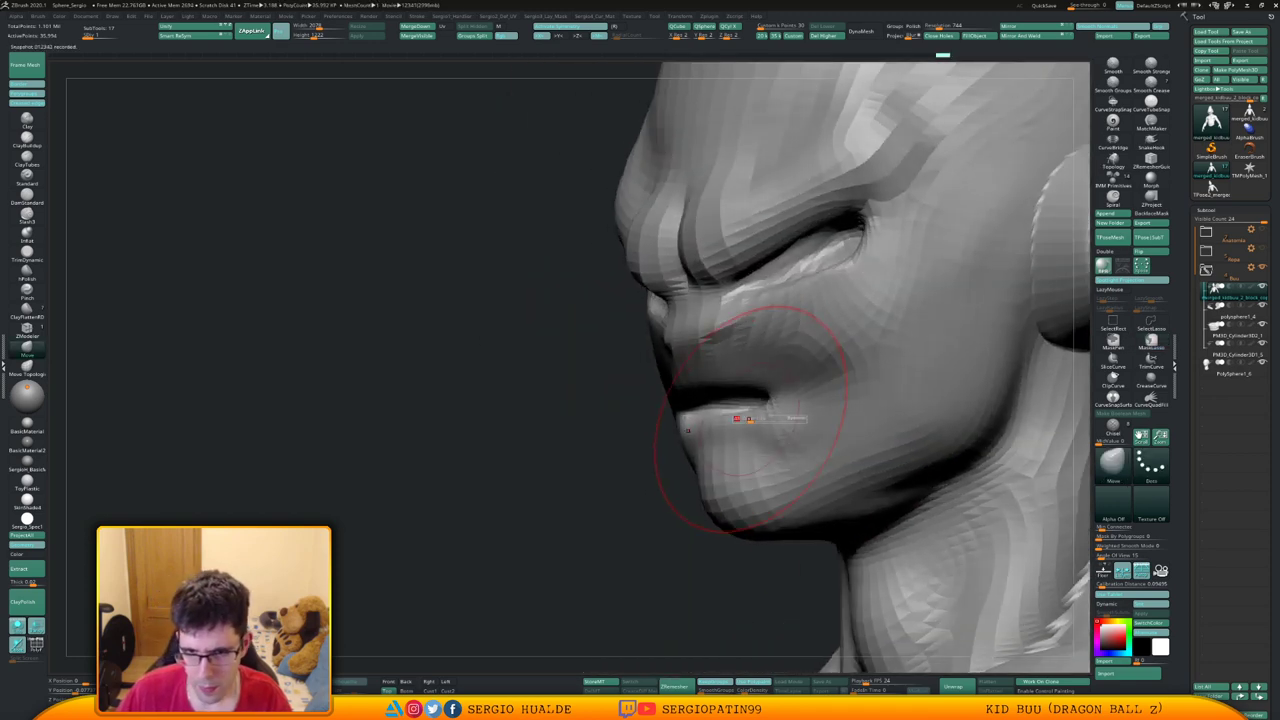
drag(737, 416, 739, 407)
right_drag(739, 407, 848, 398)
Re-mask around the upper lip, blur and invert the mask while closing the mouth, and clear the mask
ctrl+click(823, 400)
mouse_move(829, 289)
ctrl+mouse_down()
mouse_move(637, 311)
mouse_move(797, 337)
mouse_move(743, 377)
ctrl+mouse_up()
ctrl+click(811, 353)
ctrl+click(750, 350)
ctrl+click(848, 352)
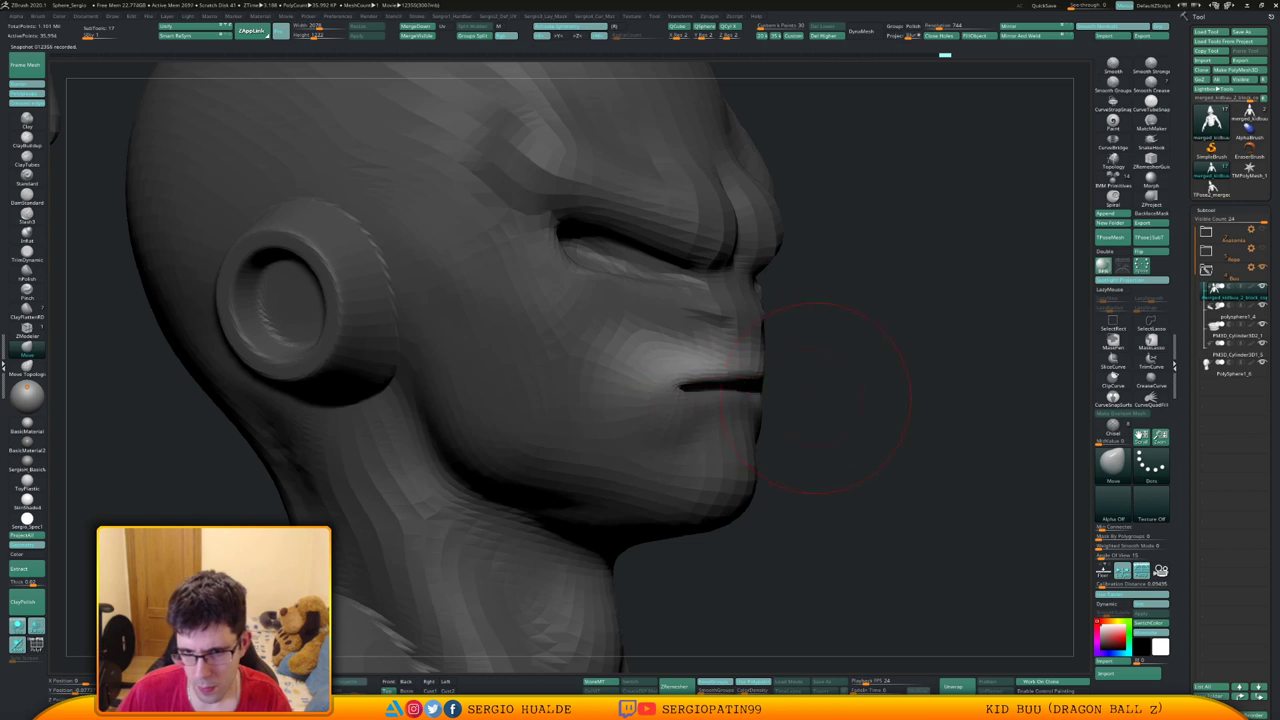
right_drag(815, 400, 812, 388)
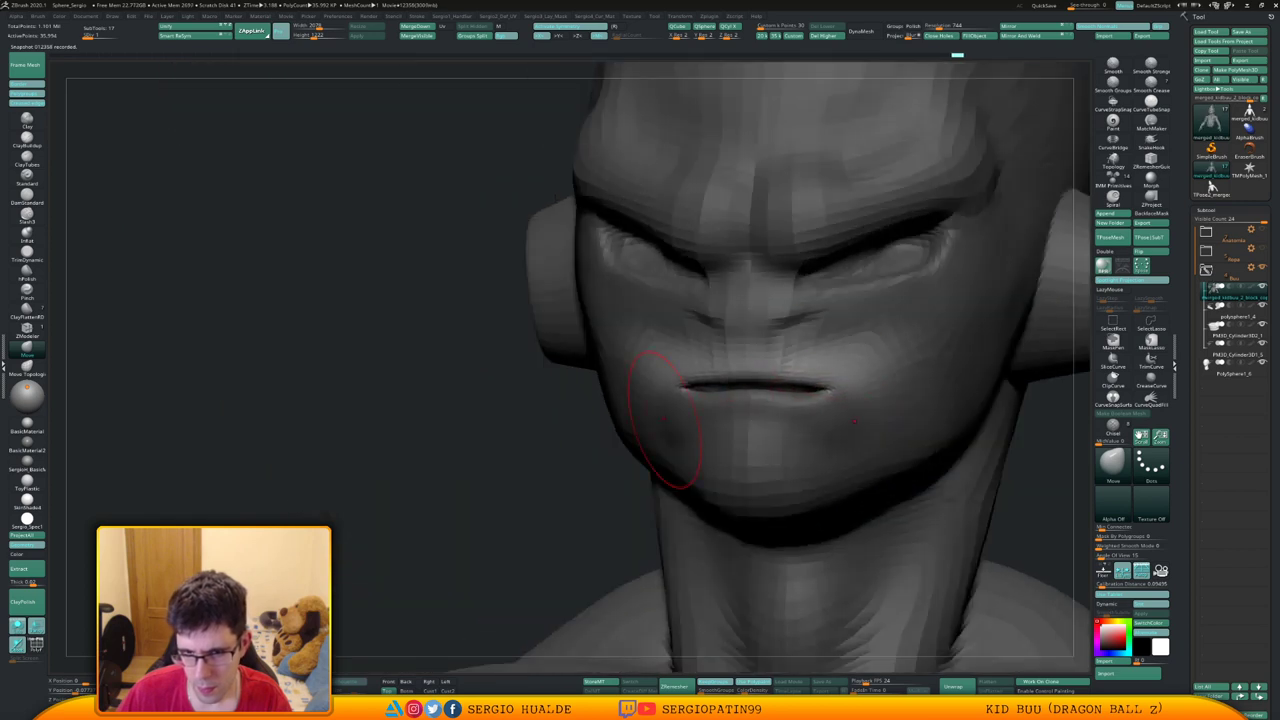
ctrl+drag(566, 464, 522, 510)
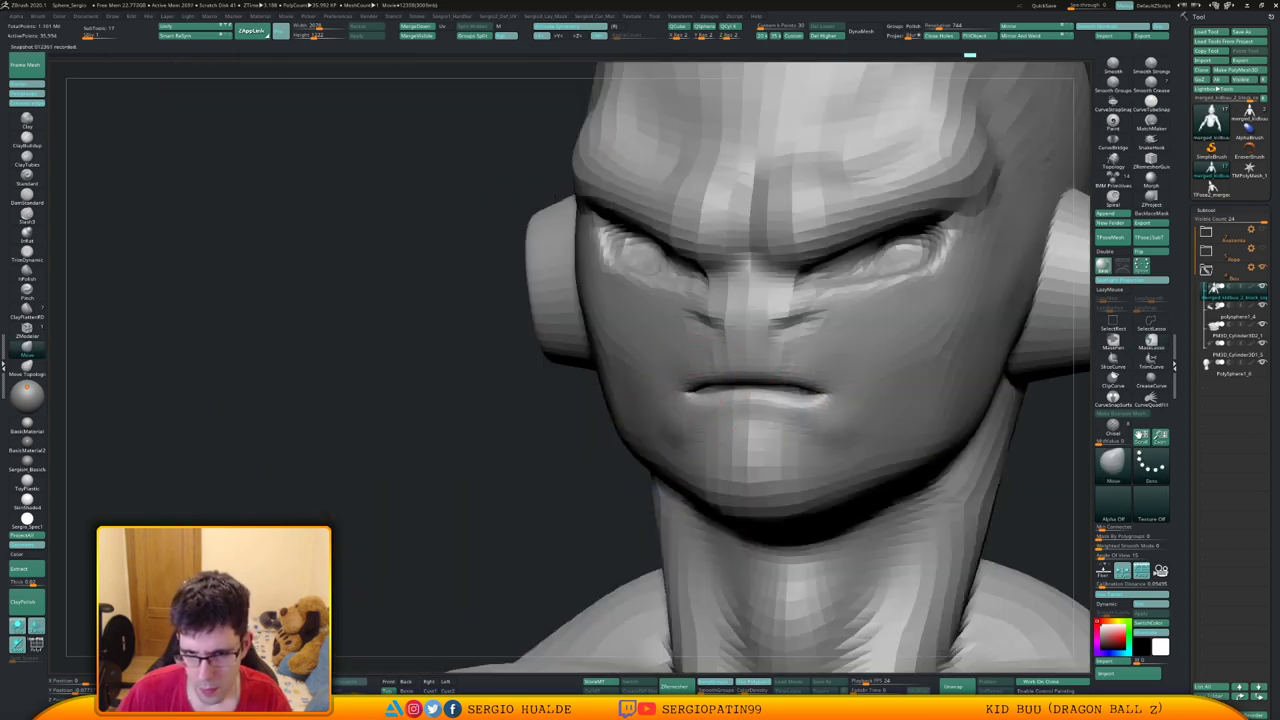
Pull the corners of the mouth down with the Move brush
drag(822, 396, 826, 403)
right_drag(692, 396, 790, 396)
drag(682, 396, 678, 402)
right_drag(678, 402, 696, 398)
drag(692, 396, 690, 402)
Compare the face with the duplicated reference head by toggling the visibility of PolySphere1_6
ctrl+right_drag(698, 408, 696, 376)
click(1262, 363)
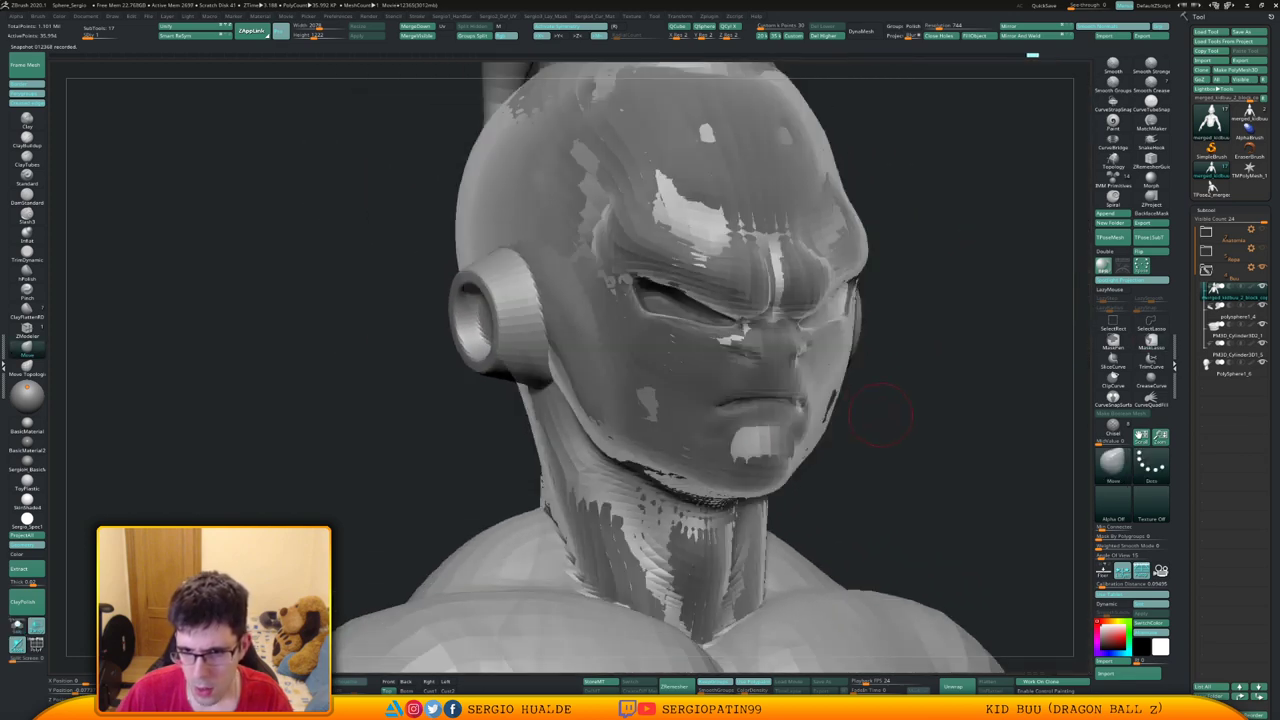
right_drag(886, 423, 866, 414)
click(1262, 363)
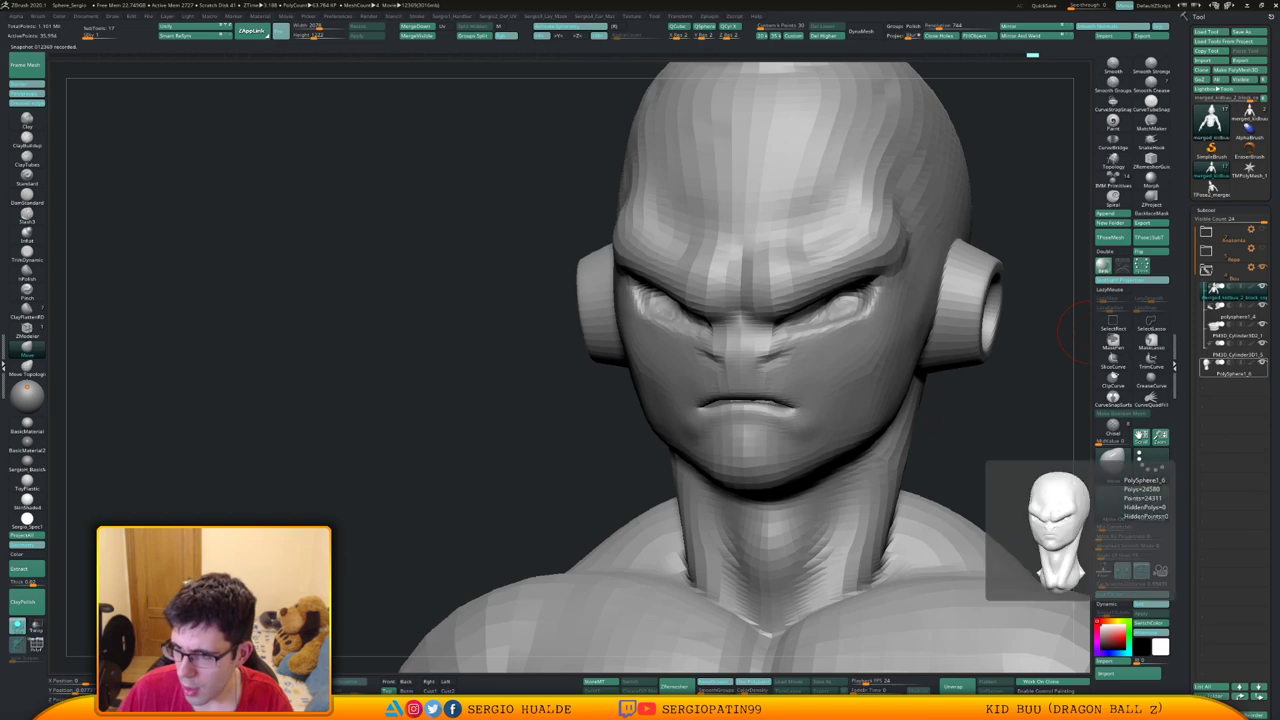
click(1262, 286)
Display the polygroup wireframe and isolate the head polygroup
right_drag(843, 423, 780, 418)
mouse_move(630, 295)
right_down()
mouse_move(794, 422)
mouse_move(827, 424)
mouse_move(760, 420)
mouse_move(770, 408)
mouse_move(739, 445)
right_up()
key(shift+f)
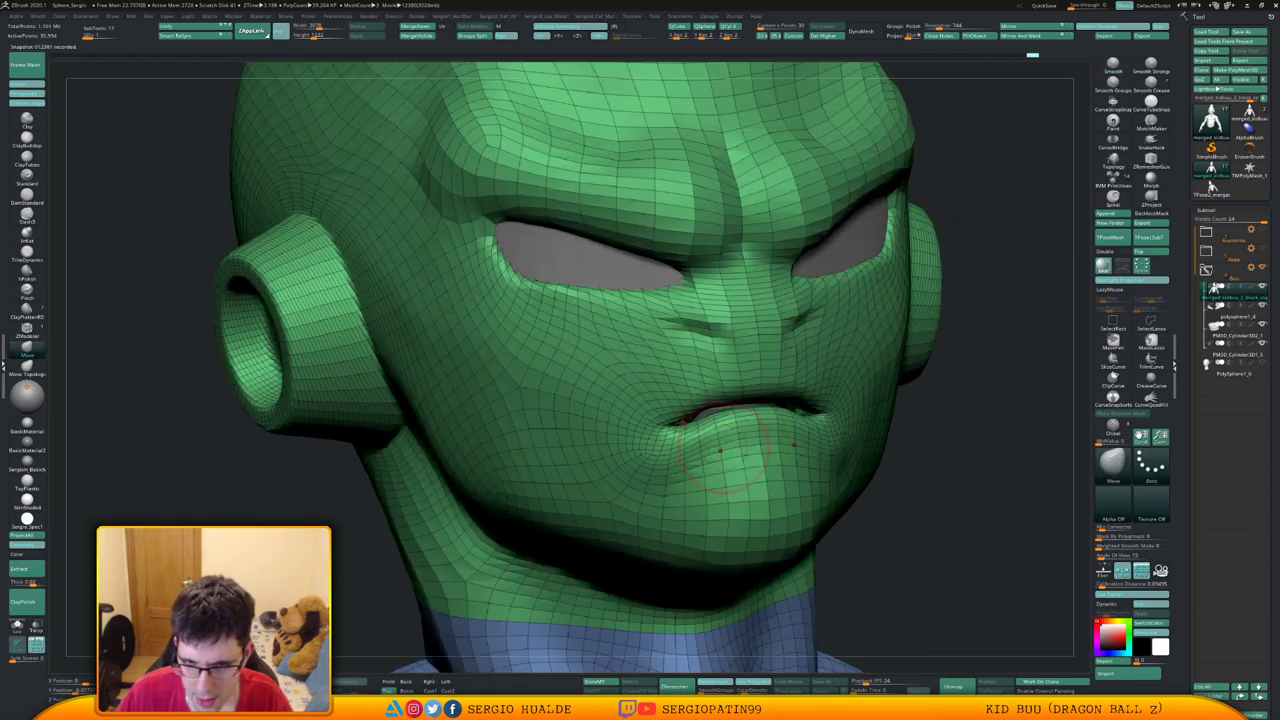
key(ctrl+shift)
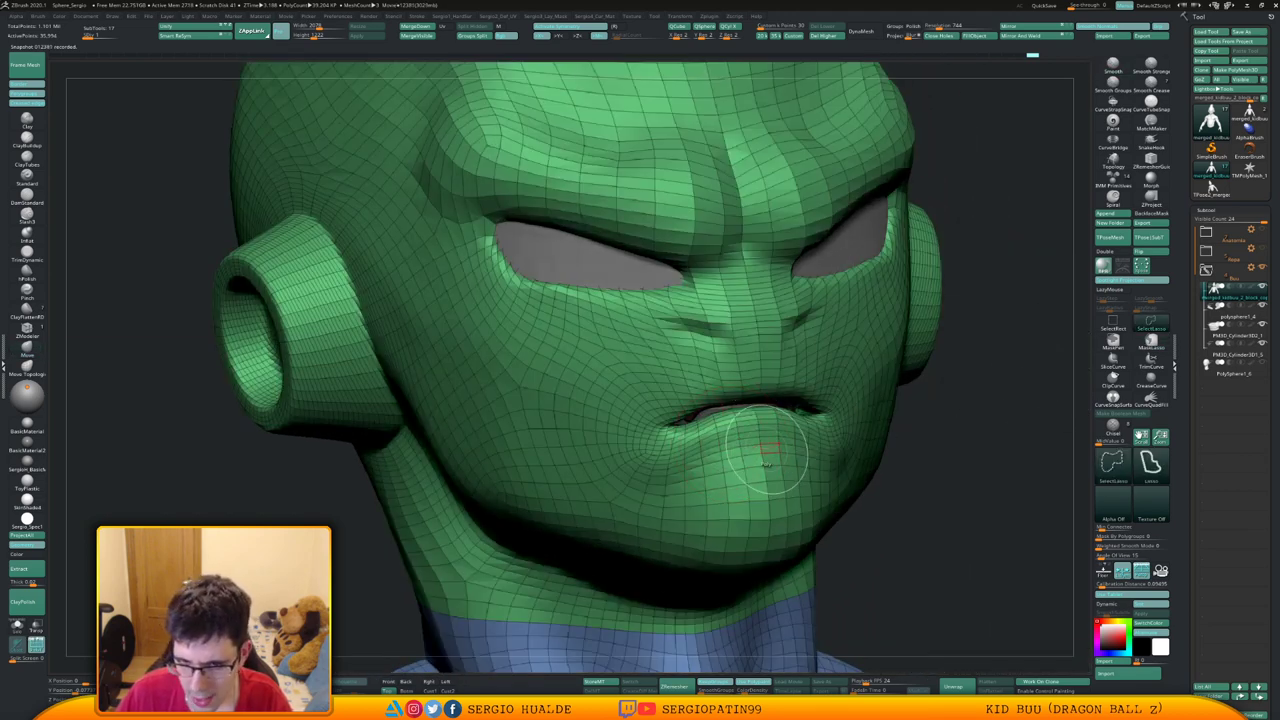
ctrl+shift+click(769, 451)
mouse_move(769, 451)
right_down()
mouse_move(705, 446)
mouse_move(741, 470)
mouse_move(856, 470)
mouse_move(790, 442)
mouse_move(845, 405)
right_up()
ctrl+shift+click(851, 403)
ctrl+shift+click(767, 440)
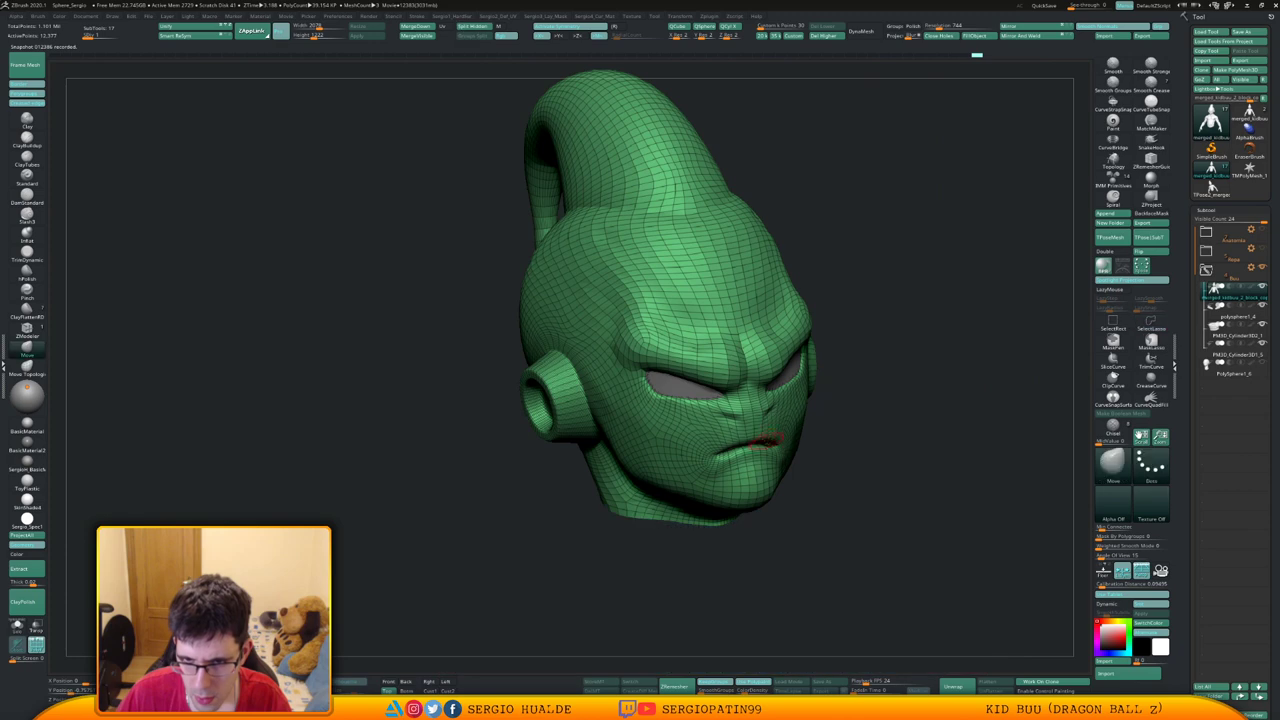
Hide the outer head polygons to isolate the mouth polygroup
mouse_move(754, 449)
ctrl+right_down()
mouse_move(748, 498)
mouse_move(655, 472)
mouse_move(744, 480)
mouse_move(842, 420)
mouse_move(765, 425)
mouse_move(768, 455)
ctrl+right_up()
ctrl+shift+click(738, 485)
ctrl+shift+click(799, 471)
right_drag(690, 475, 765, 494)
ctrl+shift+click(747, 497)
ctrl+shift+click(738, 522)
key(shift+s)
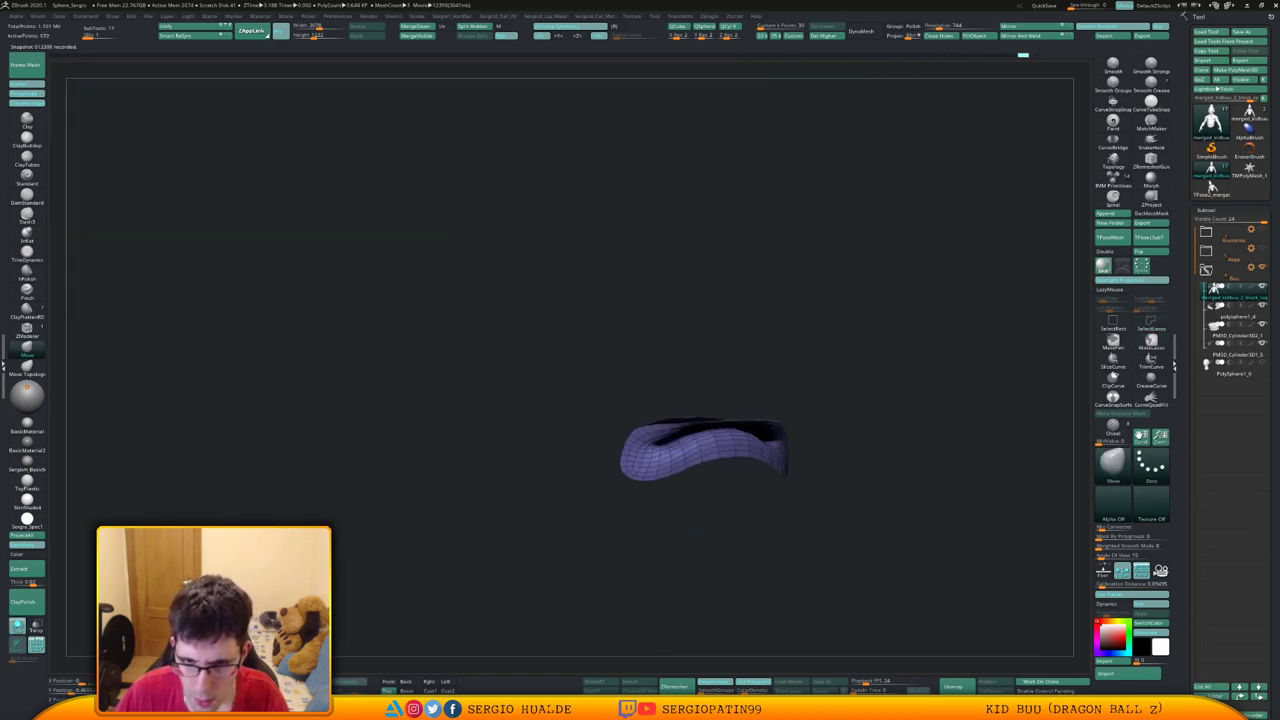
Assign a new polygroup to the inner part of the mouth and show the whole mesh again
mouse_move(735, 432)
right_down()
mouse_move(666, 423)
mouse_move(640, 460)
mouse_move(570, 480)
mouse_move(535, 530)
mouse_move(630, 545)
mouse_move(690, 530)
mouse_move(629, 494)
mouse_move(705, 435)
right_up()
ctrl+shift+click(609, 457)
key(ctrl+w)
ctrl+shift+click(752, 522)
right_drag(752, 520, 718, 572)
ctrl+shift+click(668, 464)
key(ctrl+z)
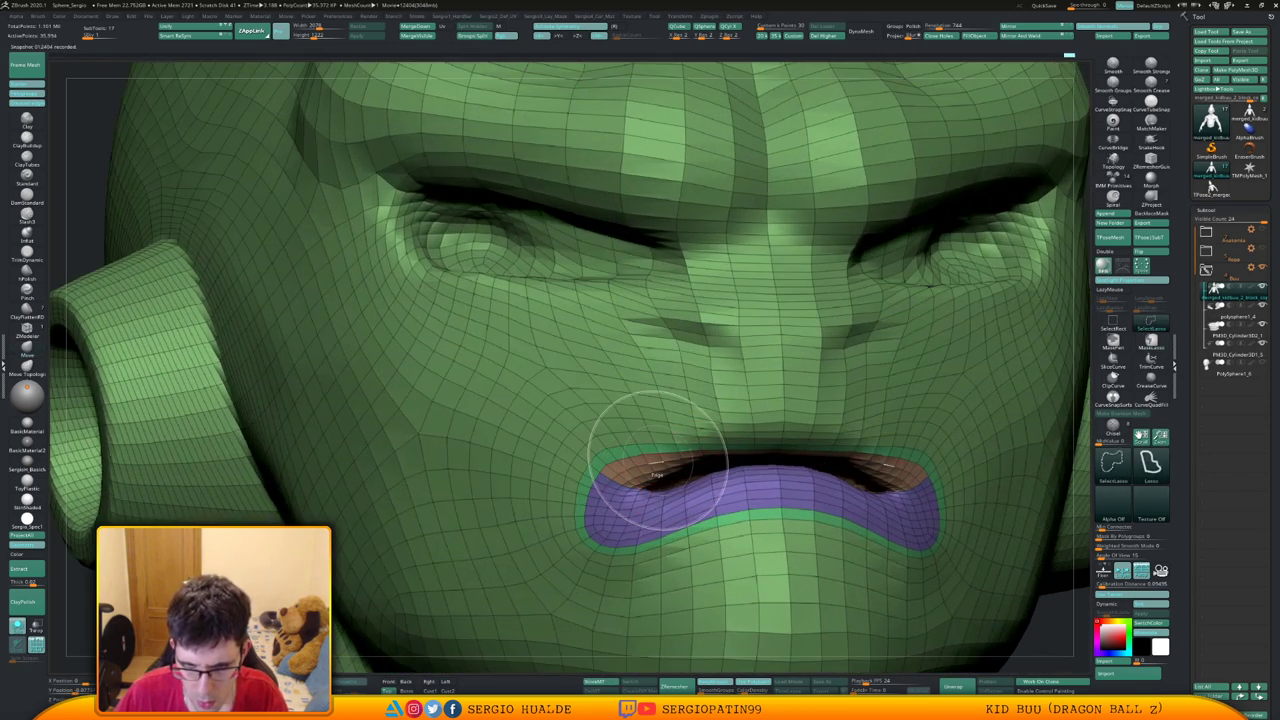
Isolate the mouth interior with its bordering polygons, and invert the visibility to show the surrounding face
ctrl+shift+click(657, 462)
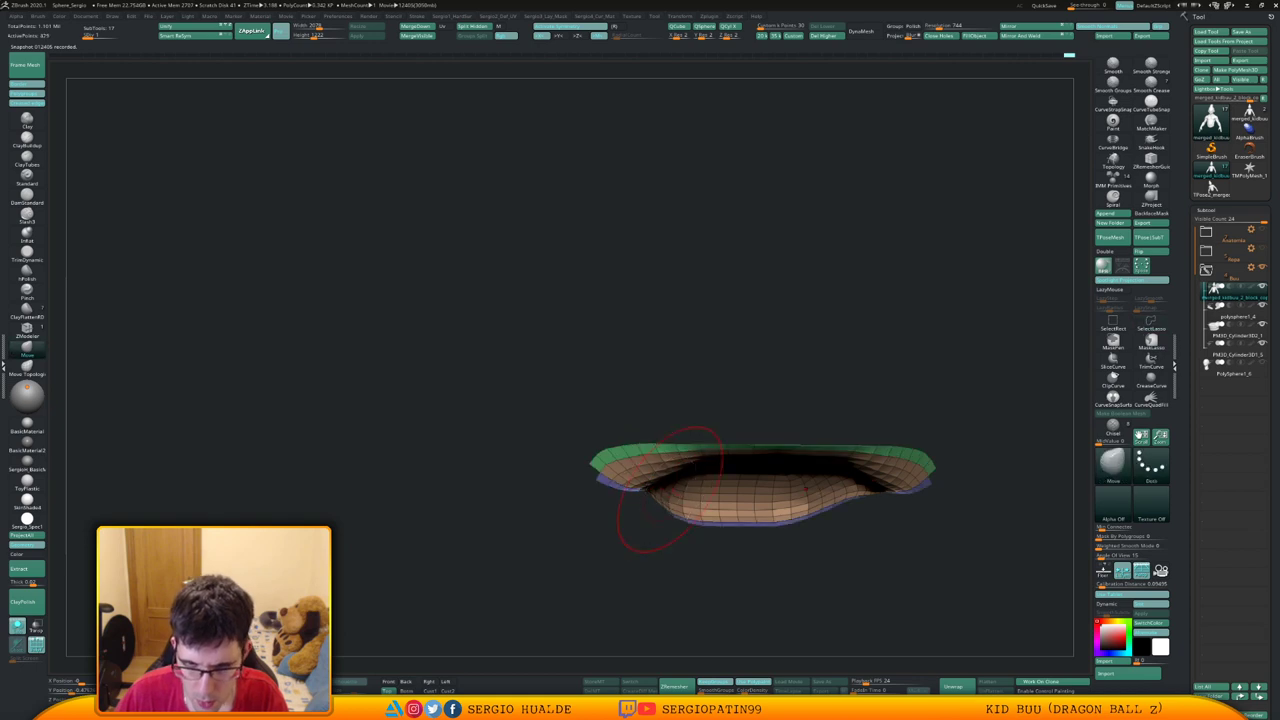
key(ctrl+shift+x)
key(ctrl+z)
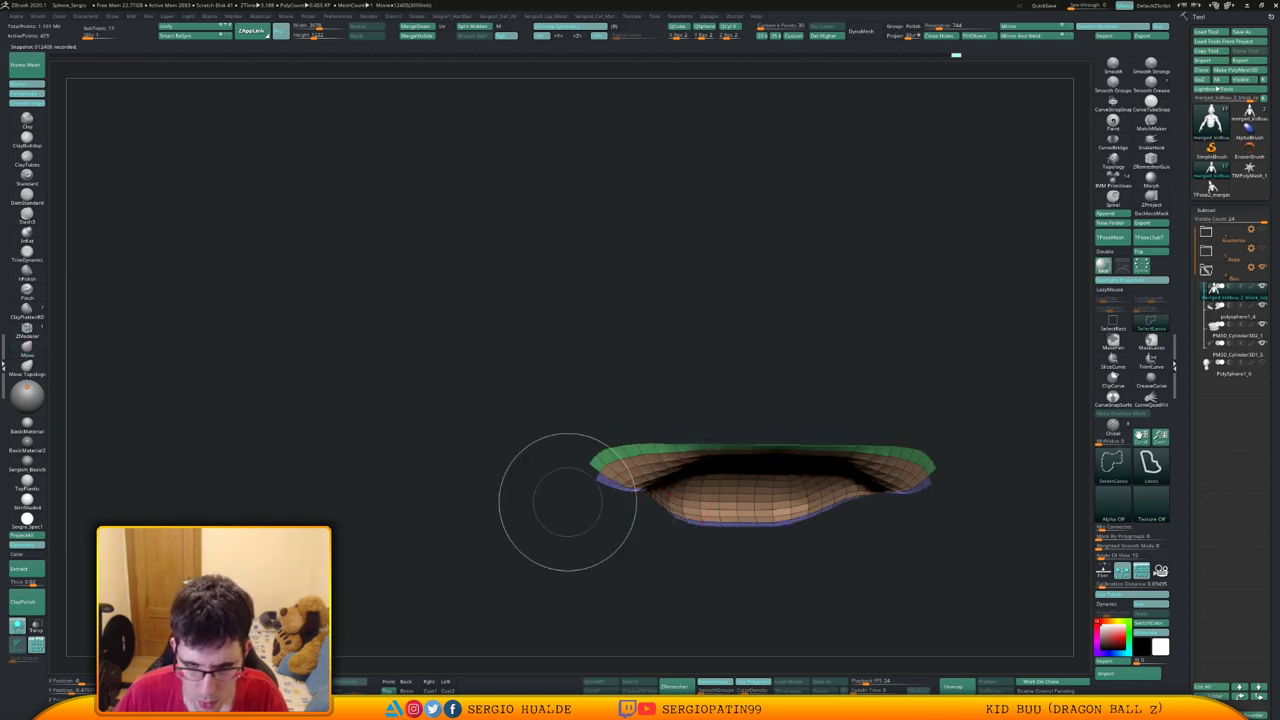
ctrl+shift+drag(568, 502, 577, 493)
key(ctrl+shift)
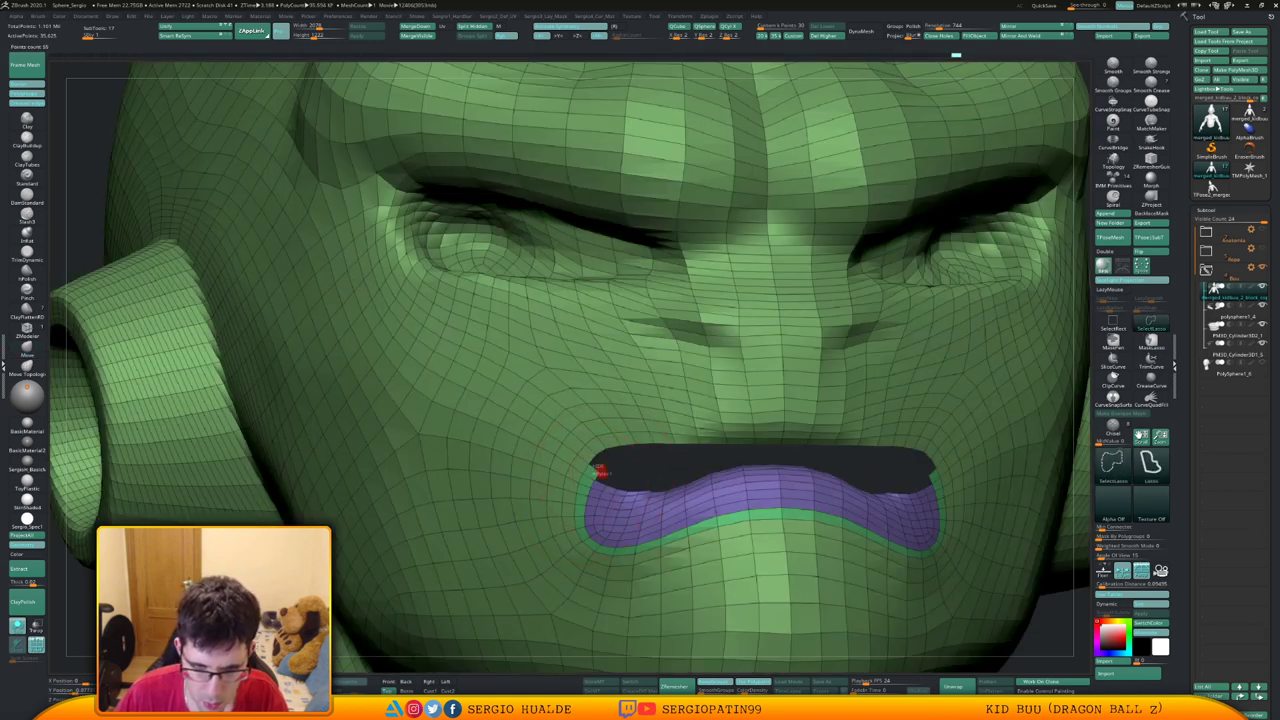
Trim the visible polygons around the mouth corners with lasso selections, leaving only the mouth piece visible
ctrl+right_drag(617, 482, 826, 449)
ctrl+shift+drag(931, 402, 909, 446)
right_drag(909, 446, 886, 400)
mouse_move(880, 432)
ctrl+alt+shift+mouse_down()
mouse_move(815, 478)
mouse_move(918, 464)
ctrl+alt+shift+mouse_up()
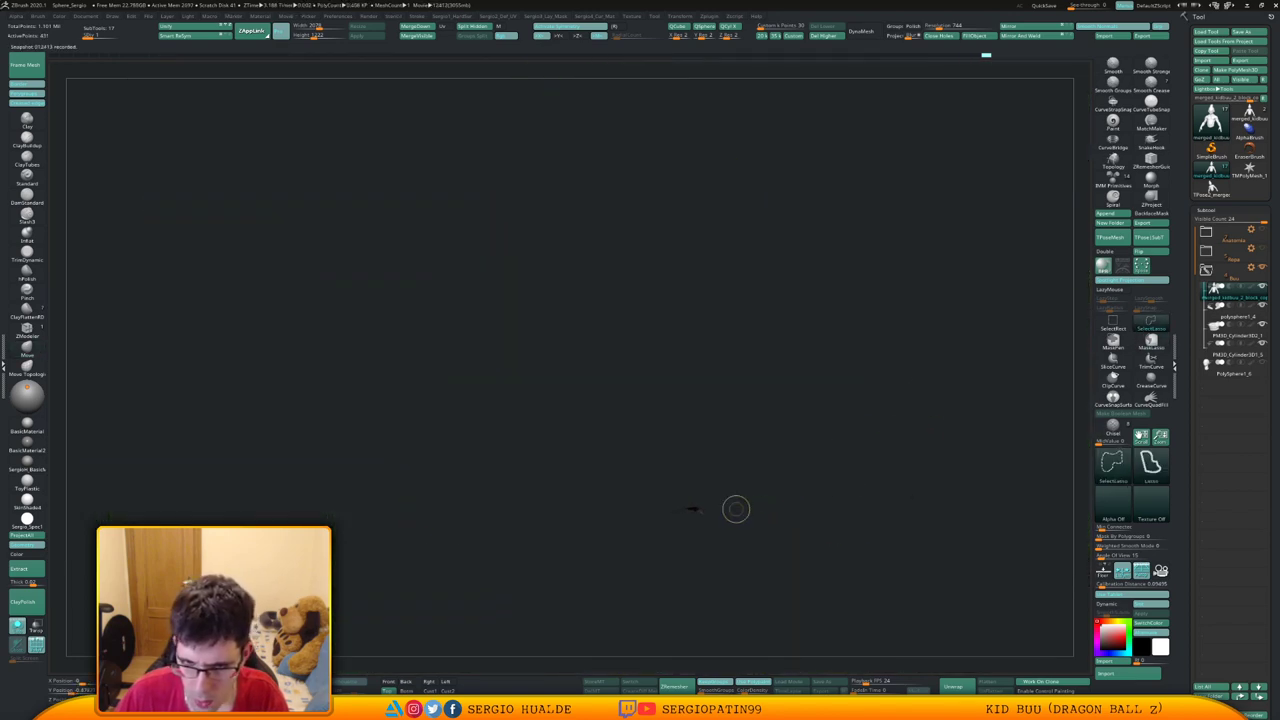
right_drag(752, 493, 844, 403)
Turn on double-sided display, group the visible upper lip and mouth interior as one polygroup, and restore the full mesh
click(1108, 252)
ctrl+right_drag(900, 372, 886, 425)
key(ctrl+w)
ctrl+shift+click(886, 425)
right_drag(735, 460, 803, 482)
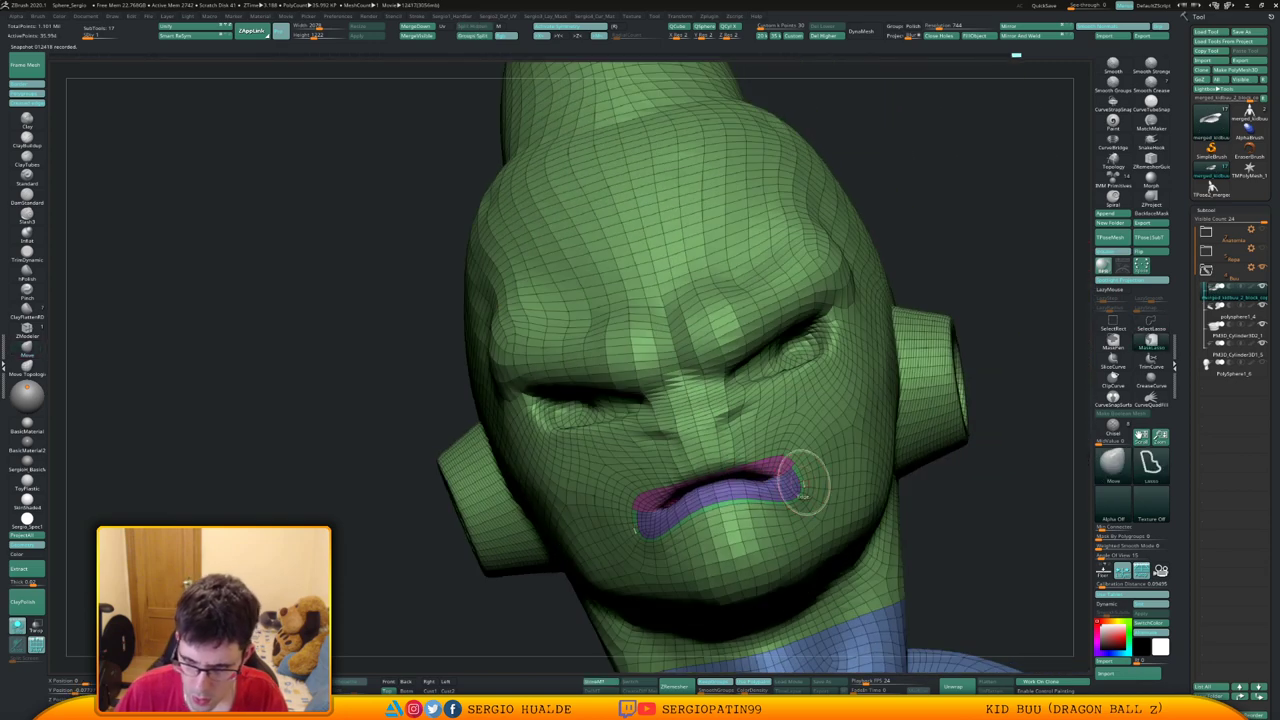
Switch to the SelectRect selection brush and hide the lower lip polygons
ctrl+shift+click(802, 482)
key(ctrl+z)
ctrl+shift+click(1112, 325)
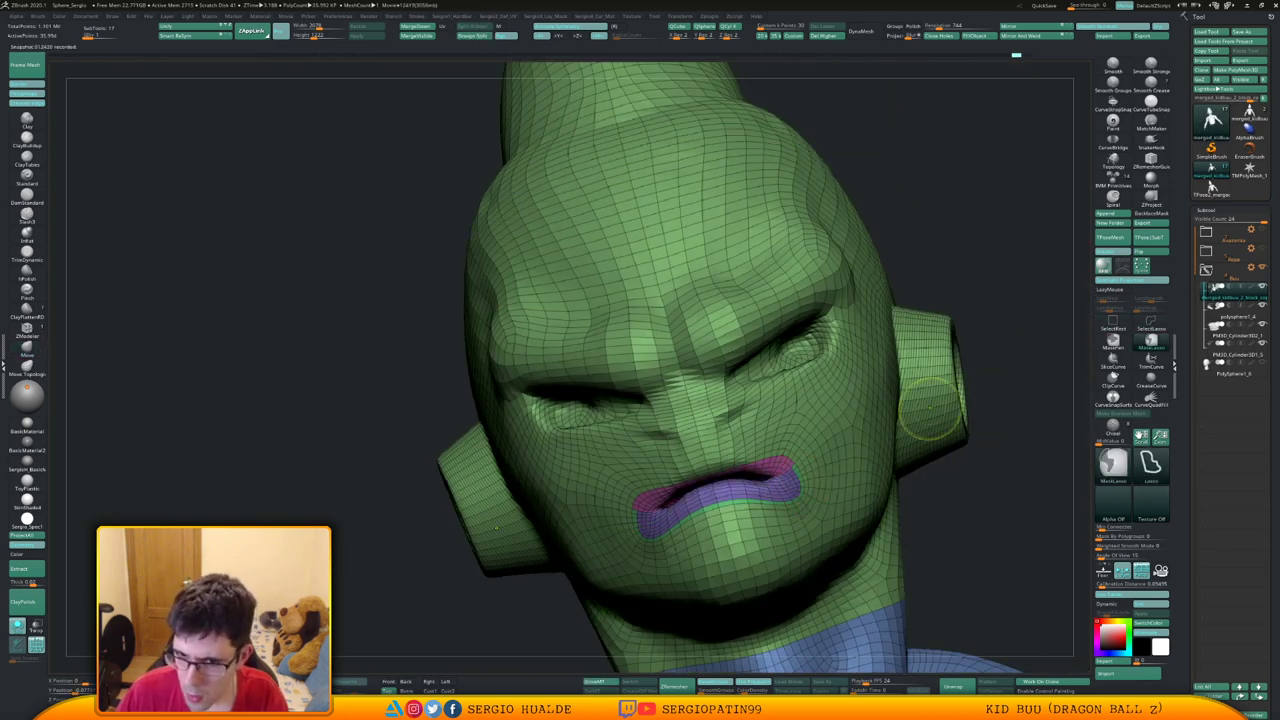
ctrl+right_drag(866, 372, 820, 462)
ctrl+shift+click(757, 504)
ctrl+shift+click(757, 504)
key(Delete)
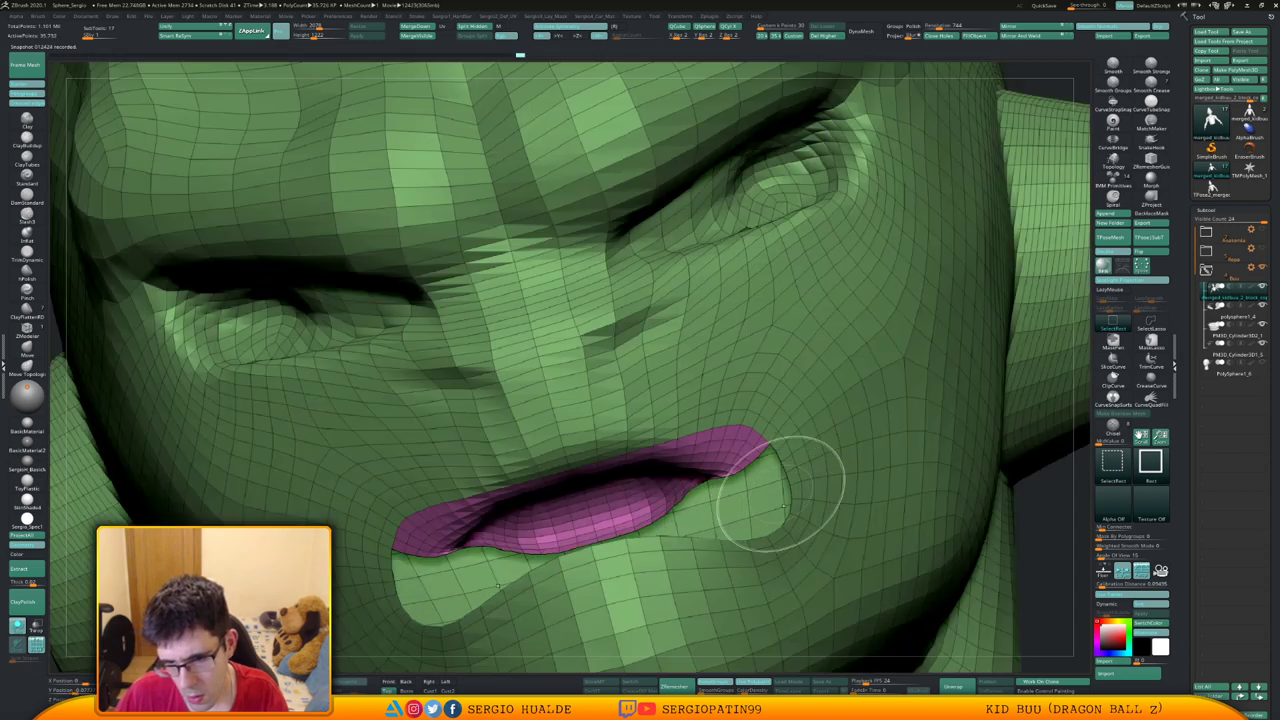
Invert the visibility, give the isolated lower lip its own polygroup, and show the whole mesh again
ctrl+right_drag(785, 545, 925, 339)
ctrl+shift+drag(951, 327, 953, 298)
key(ctrl+w)
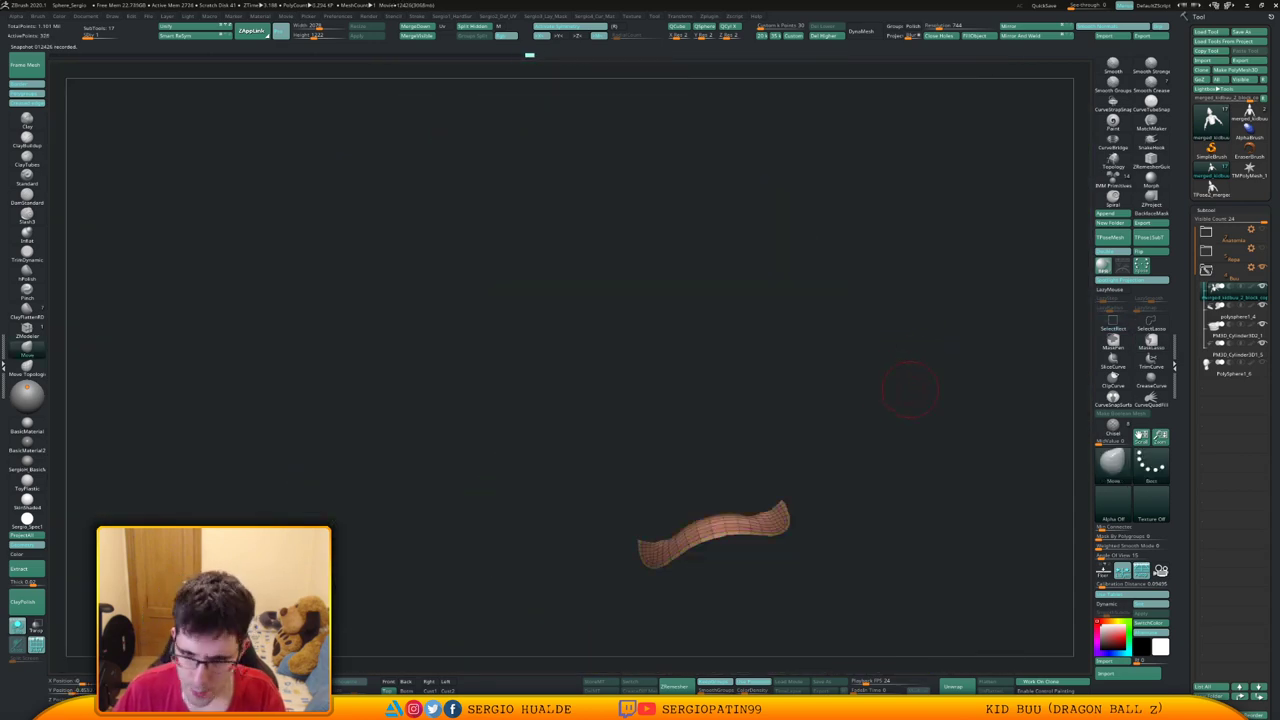
ctrl+shift+click(908, 391)
Mask the mesh by a mouth polygroup using the gizmo, turn off the wireframe display, and invert the mask
ctrl+right_drag(811, 471, 862, 392)
right_drag(862, 392, 838, 352)
ctrl+right_drag(838, 352, 950, 405)
ctrl+right_drag(650, 372, 784, 449)
key(w)
ctrl+click(634, 434)
key(q)
key(shift+f)
ctrl+click(789, 450)
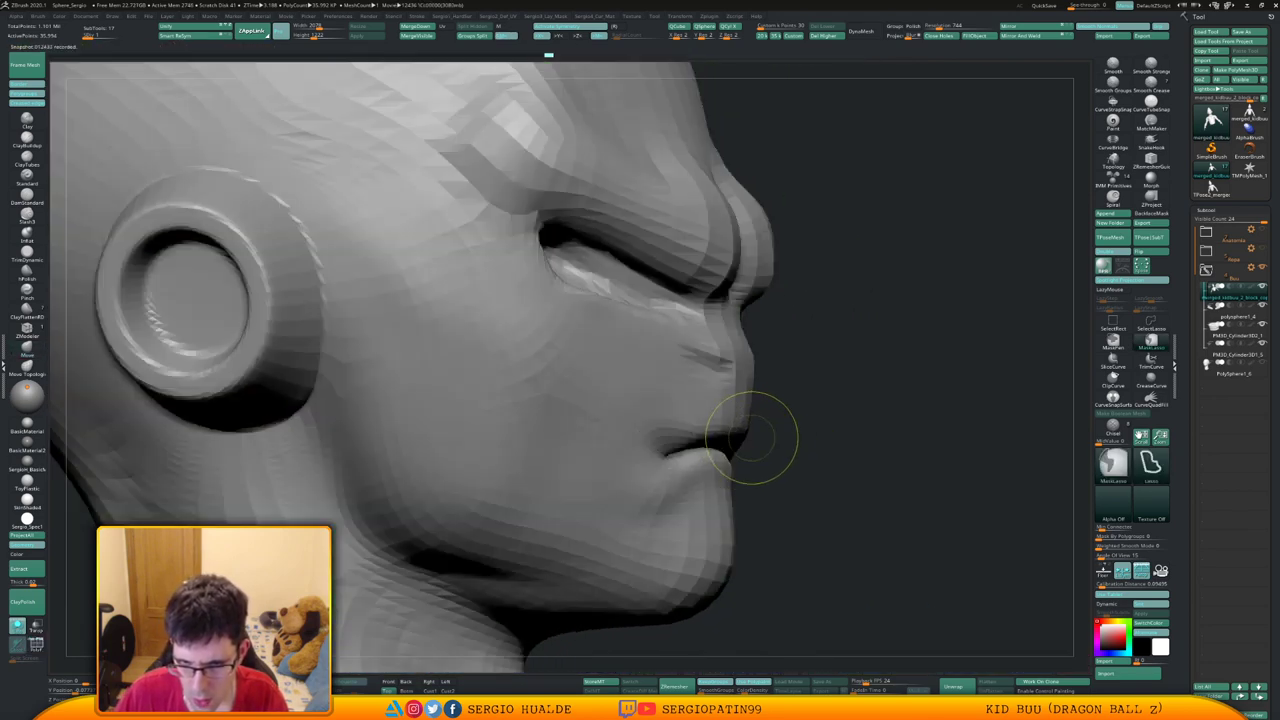
Blur the mask around the mouth, adjust the unmasked upper lip with the Move brush, and clear the mask
ctrl+click(753, 438)
ctrl+click(738, 430)
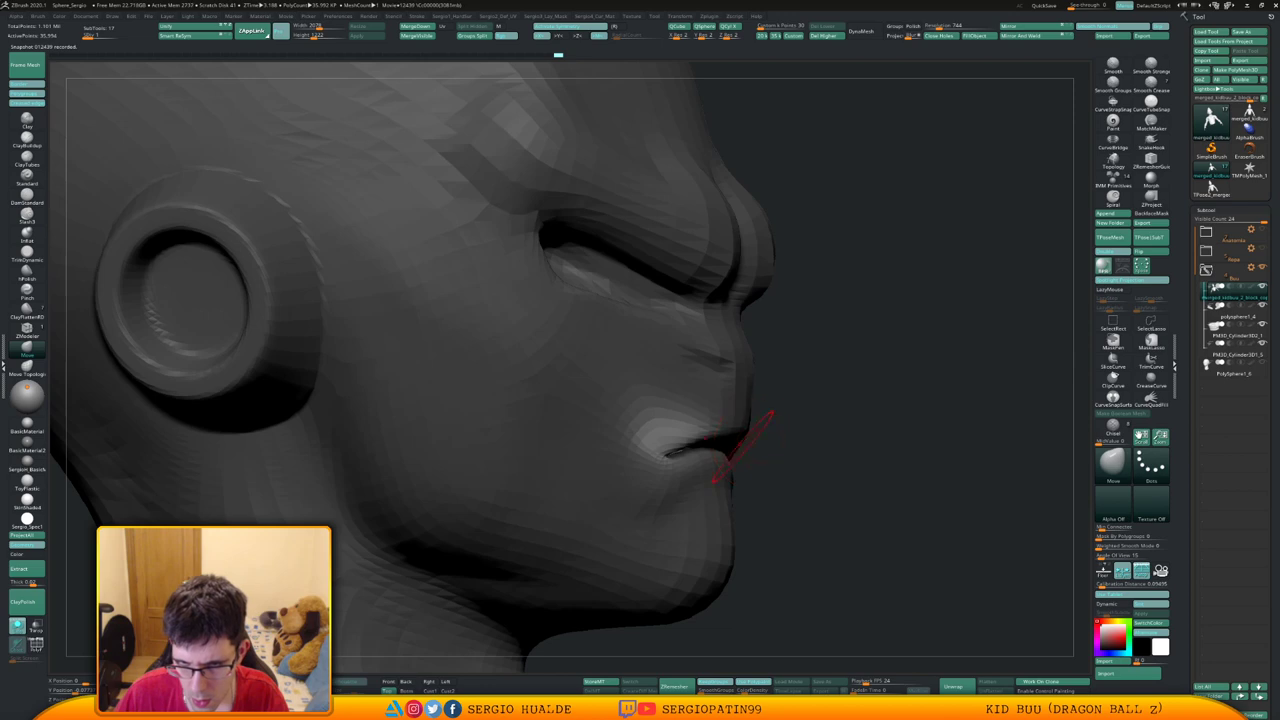
key(s)
right_drag(738, 451, 640, 464)
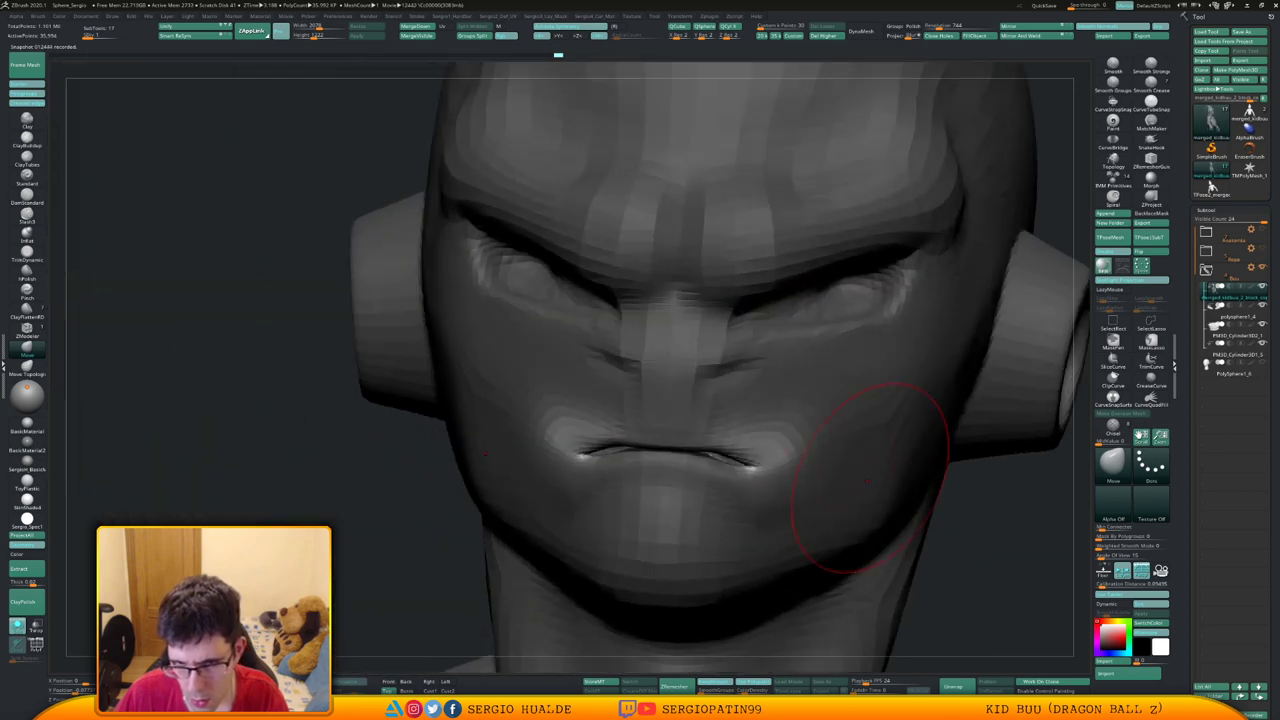
ctrl+click(977, 516)
Mask everything except the lower lip polygroup using the gizmo and soften the mask's edge
mouse_move(977, 516)
right_down()
mouse_move(765, 488)
mouse_move(722, 456)
right_up()
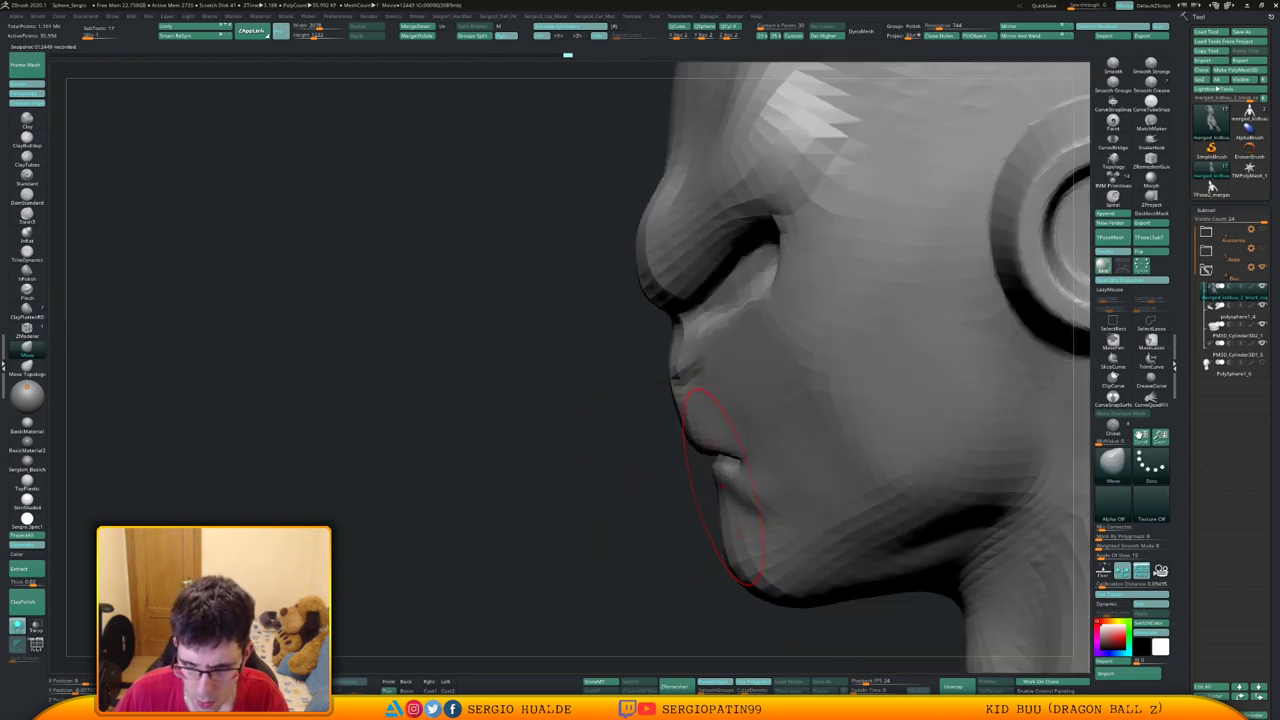
key(r)
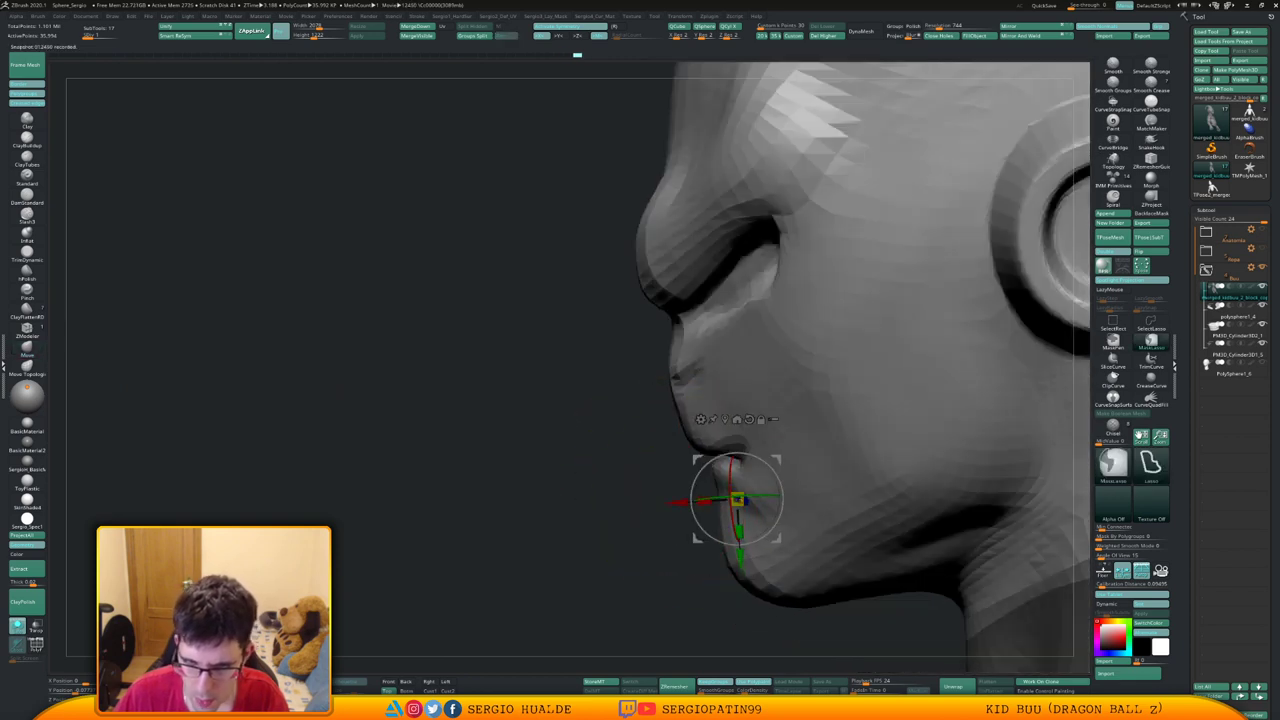
ctrl+drag(737, 499, 694, 560)
key(q)
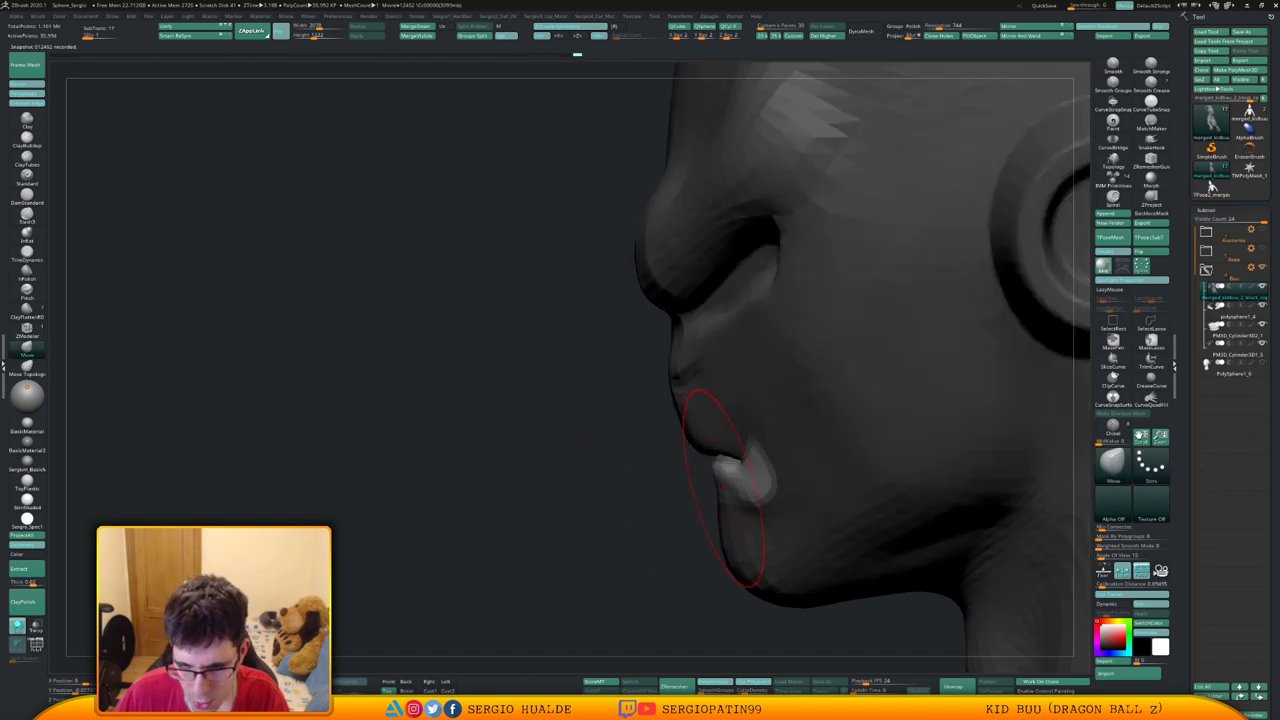
ctrl+click(732, 480)
ctrl+click(738, 477)
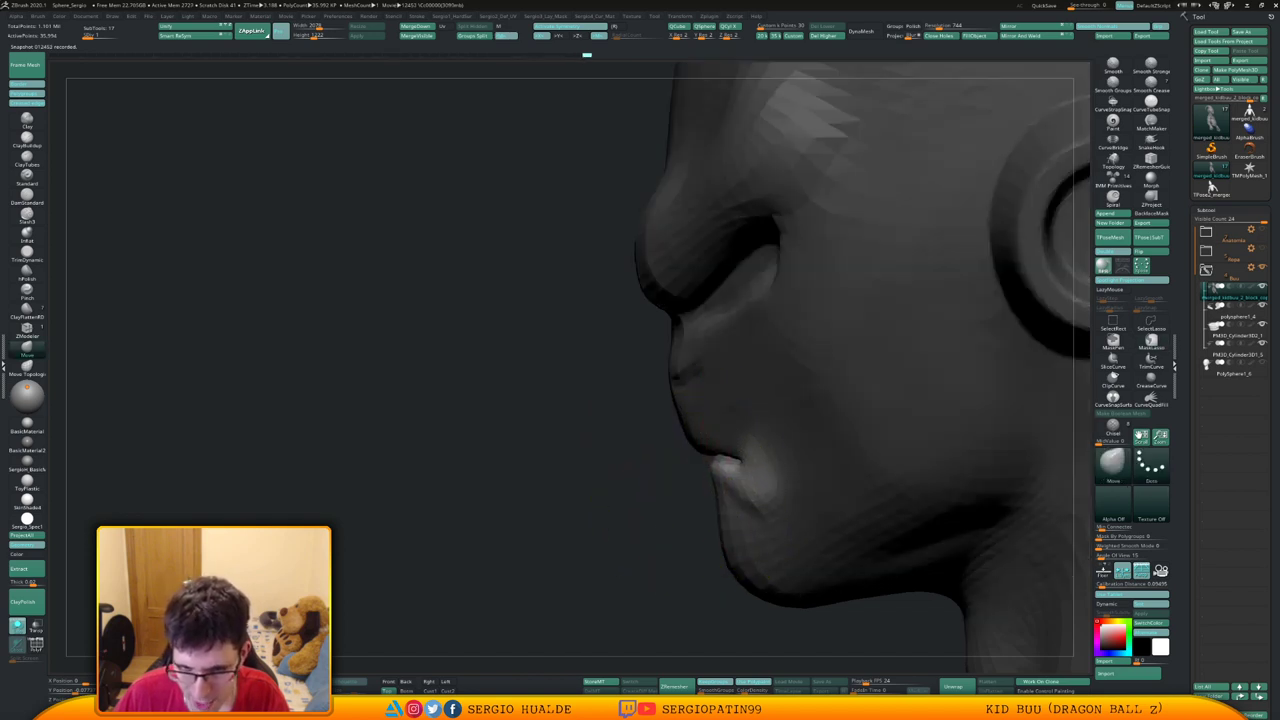
Reshape the lower lip in profile with the Move brush and clear the mask
drag(725, 512, 719, 515)
key(s)
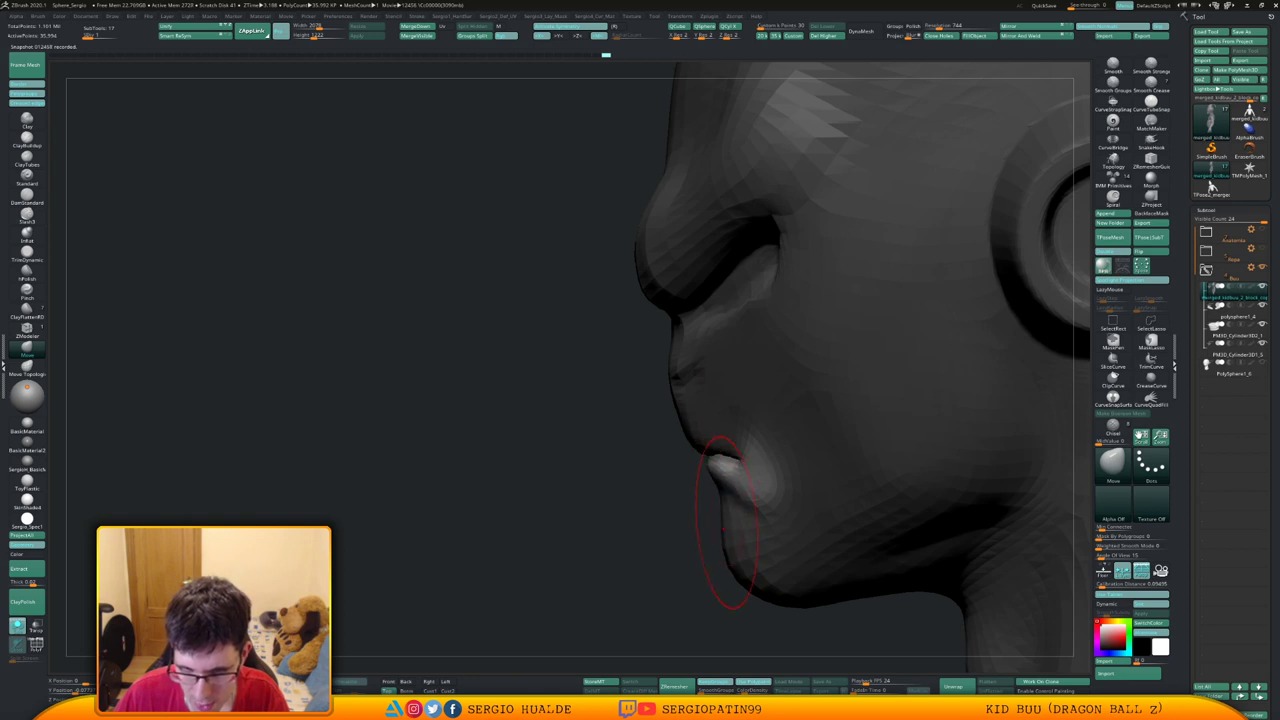
ctrl+drag(693, 534, 719, 543)
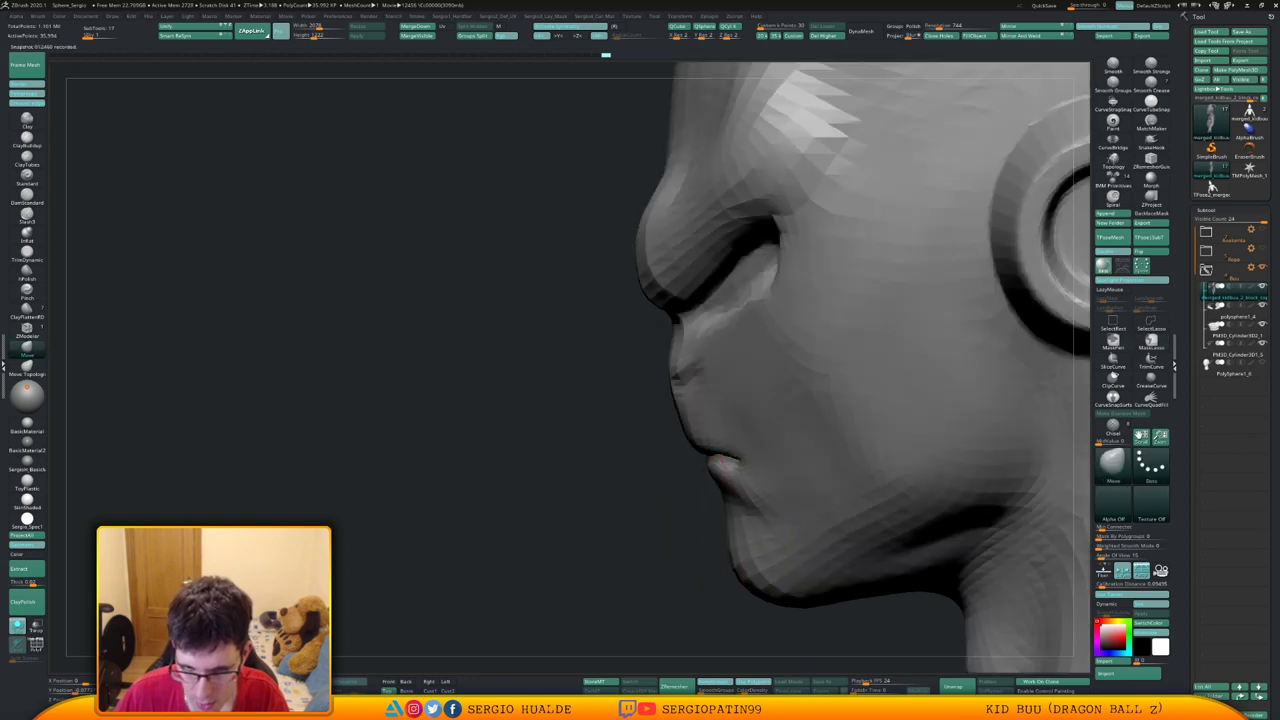
Adjust the mouth line and its corners with the Move brush from several viewing angles
ctrl+right_drag(724, 562, 722, 515)
mouse_move(722, 515)
right_down()
mouse_move(800, 520)
mouse_move(770, 522)
right_up()
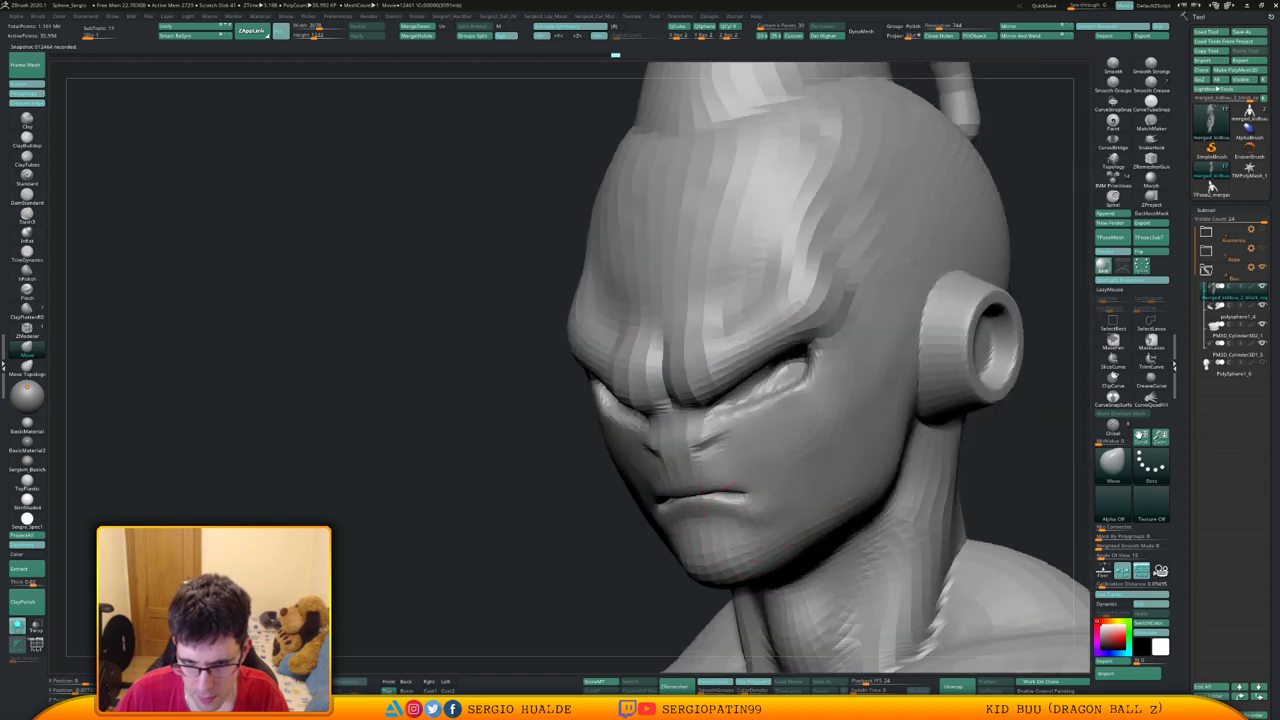
drag(755, 500, 752, 493)
mouse_move(700, 535)
right_down()
mouse_move(810, 530)
mouse_move(730, 485)
right_up()
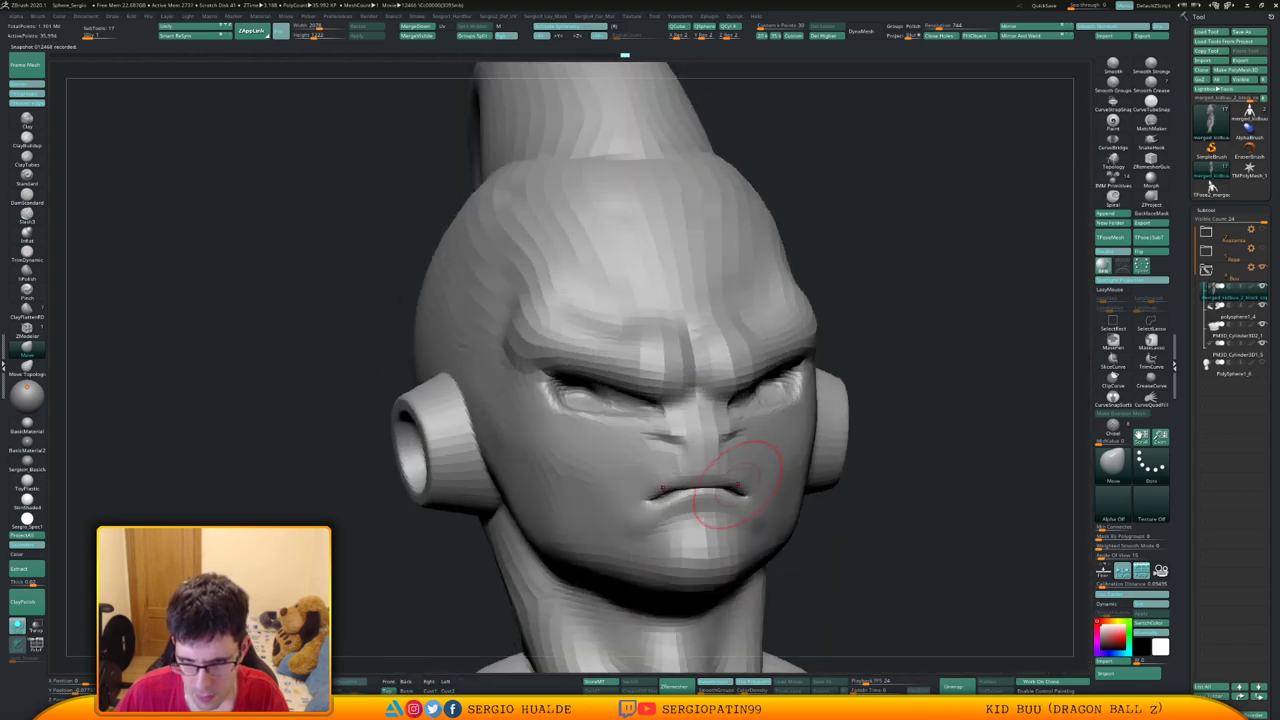
key(s)
mouse_move(600, 520)
right_down()
mouse_move(690, 503)
mouse_move(690, 445)
right_up()
mouse_move(820, 500)
right_down()
mouse_move(745, 524)
mouse_move(691, 423)
mouse_move(693, 480)
right_up()
Refine the mouth corners and the area beneath the lower lip with the Clay and DamStandard brushes
key(b)
key(c)
key(l)
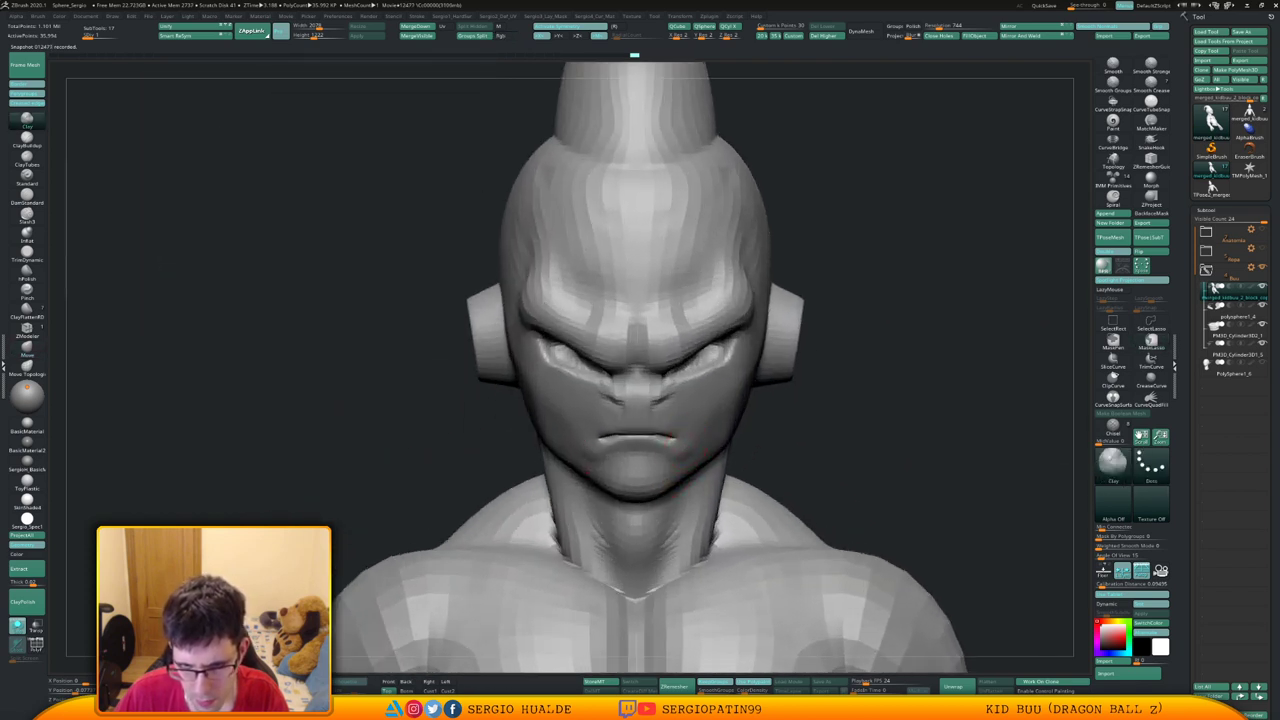
mouse_move(693, 458)
right_down()
mouse_move(670, 462)
mouse_move(722, 465)
right_up()
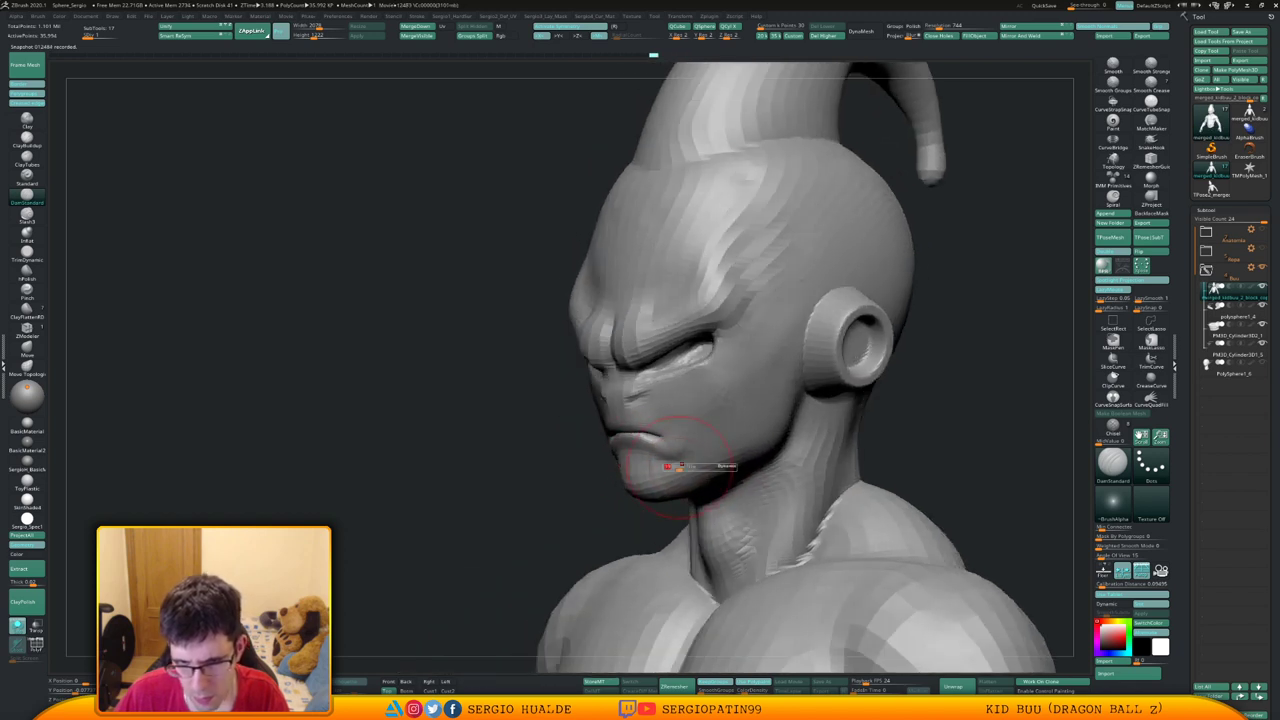
shift+drag(680, 460, 694, 460)
ctrl+right_drag(685, 488, 687, 430)
mouse_move(687, 430)
right_down()
mouse_move(748, 449)
mouse_move(738, 409)
mouse_move(651, 411)
mouse_move(573, 457)
mouse_move(651, 430)
mouse_move(673, 454)
mouse_move(646, 409)
right_up()
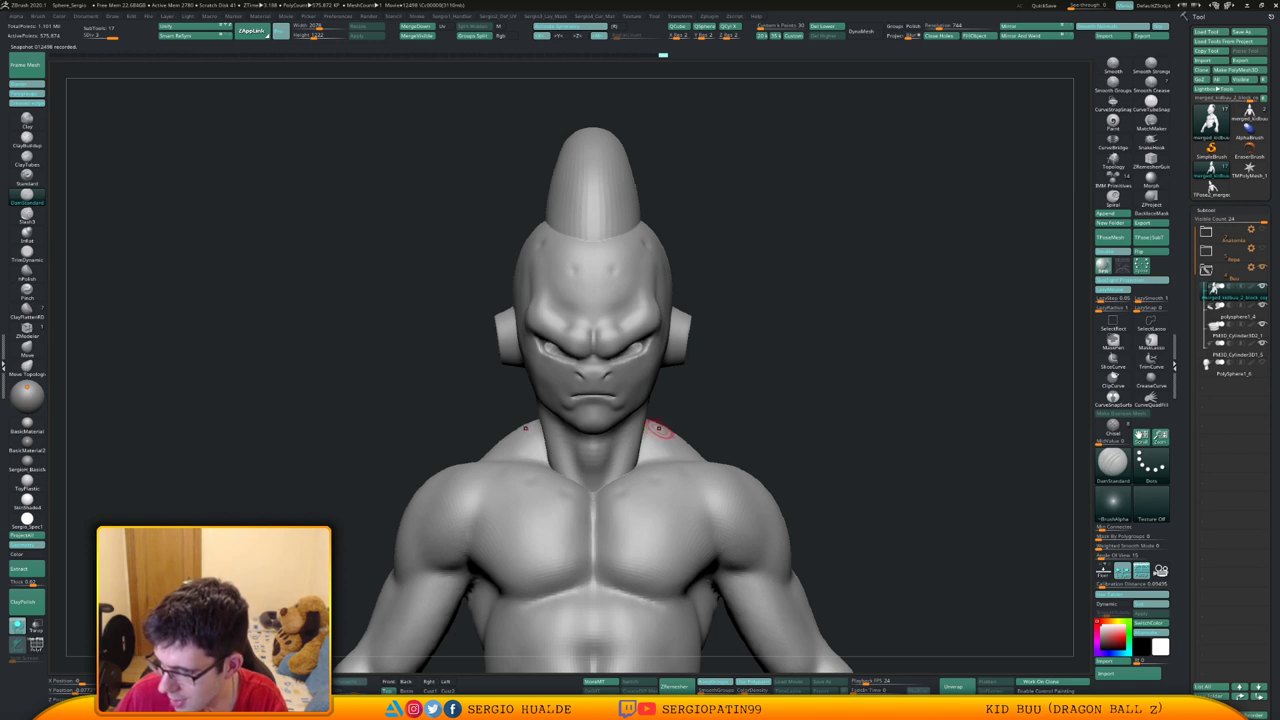
Leave the isolated view of the eyes, select the body mesh, and isolate it instead
drag(792, 413, 580, 401)
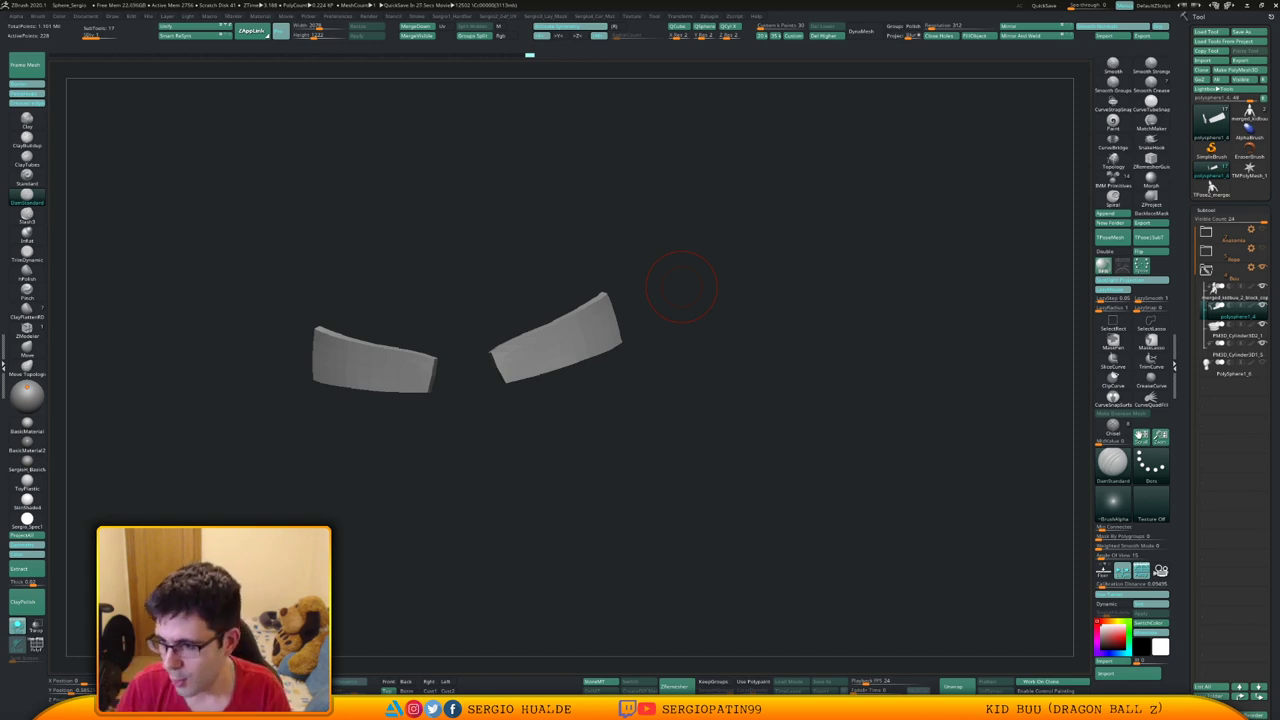
drag(700, 345, 683, 318)
key(alt+s)
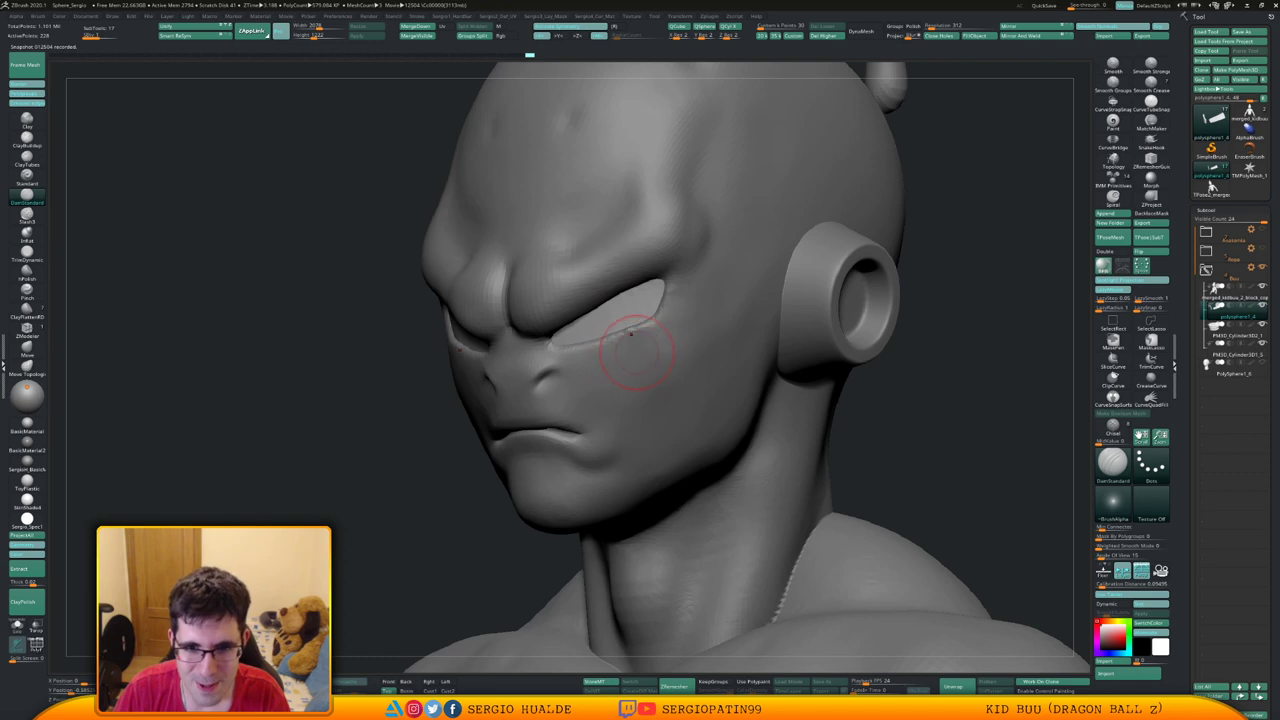
alt+click(631, 353)
key(alt+s)
Smooth the lower eyelid and the outer corner of the eye socket
ctrl+right_drag(588, 337, 591, 360)
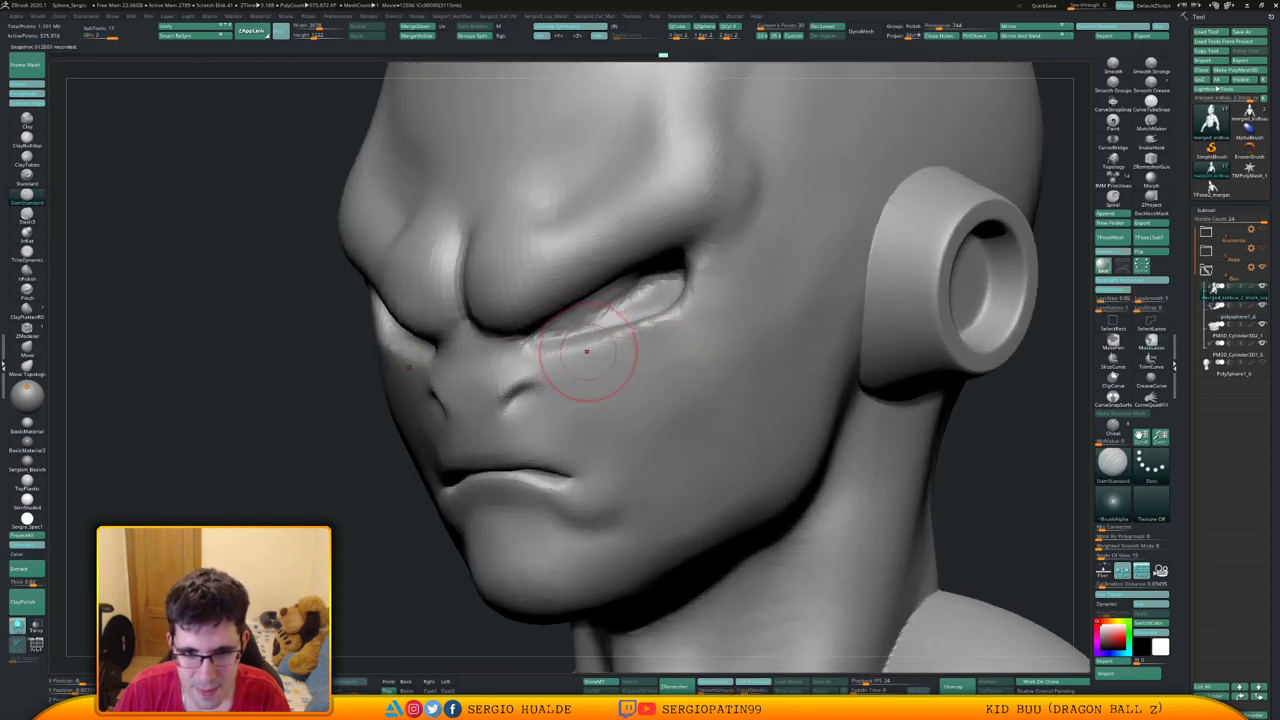
mouse_move(547, 362)
shift+mouse_down()
mouse_move(709, 314)
mouse_move(626, 346)
shift+mouse_up()
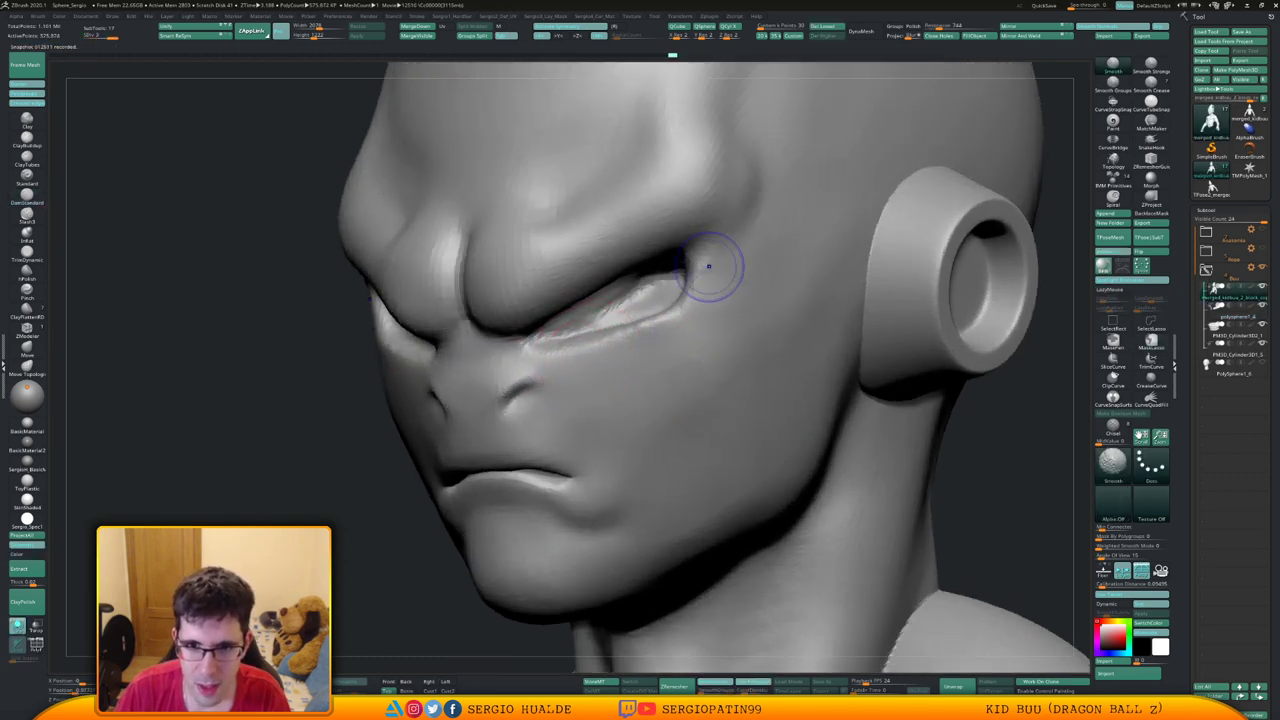
mouse_move(709, 266)
shift+mouse_down()
mouse_move(709, 249)
mouse_move(692, 310)
shift+mouse_up()
Reduce the DamStandard brush size and carve the crease beneath the brow's outer end
right_drag(692, 310, 720, 251)
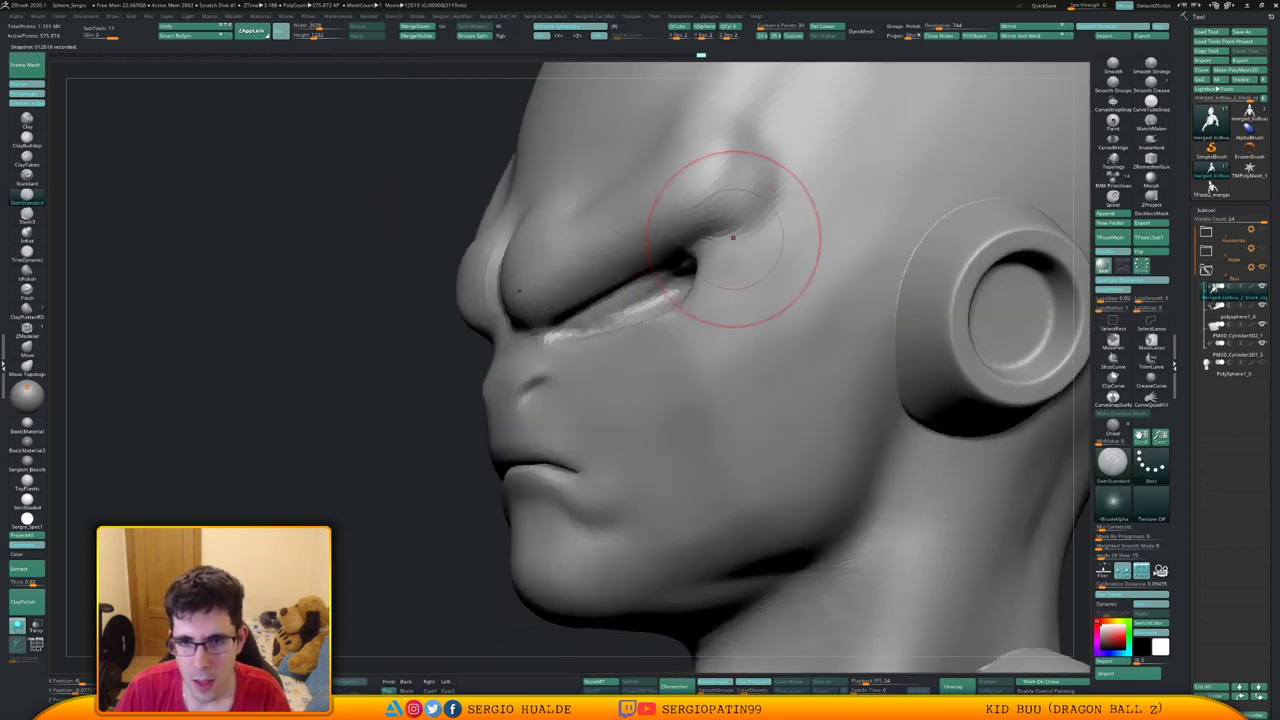
key(space)
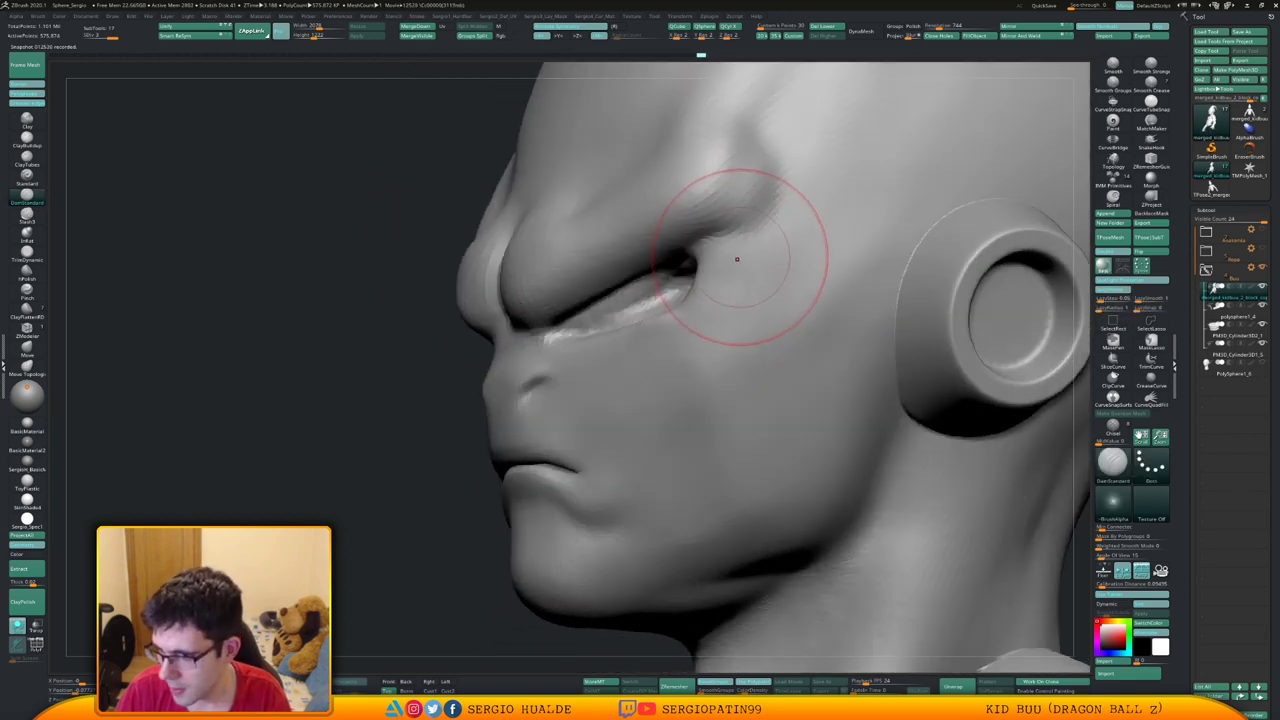
key(bracketleft)
mouse_move(729, 257)
right_down()
mouse_move(742, 262)
mouse_move(714, 264)
right_up()
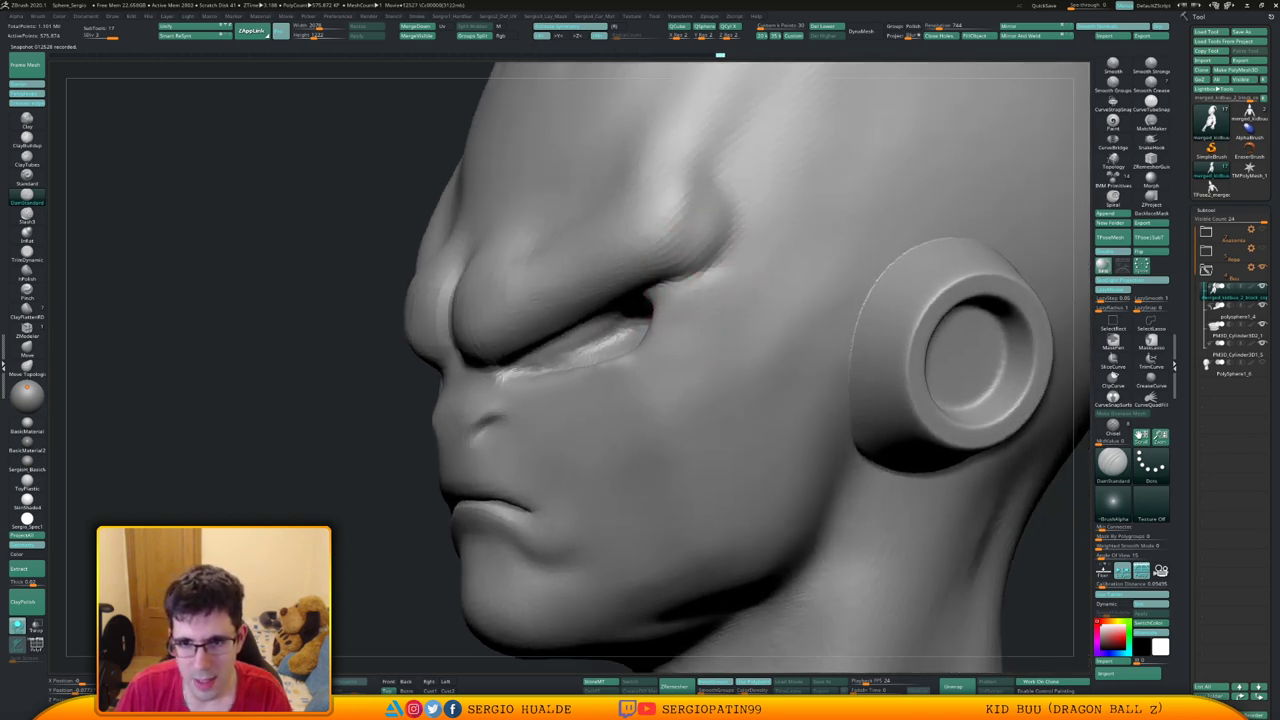
right_drag(600, 335, 683, 282)
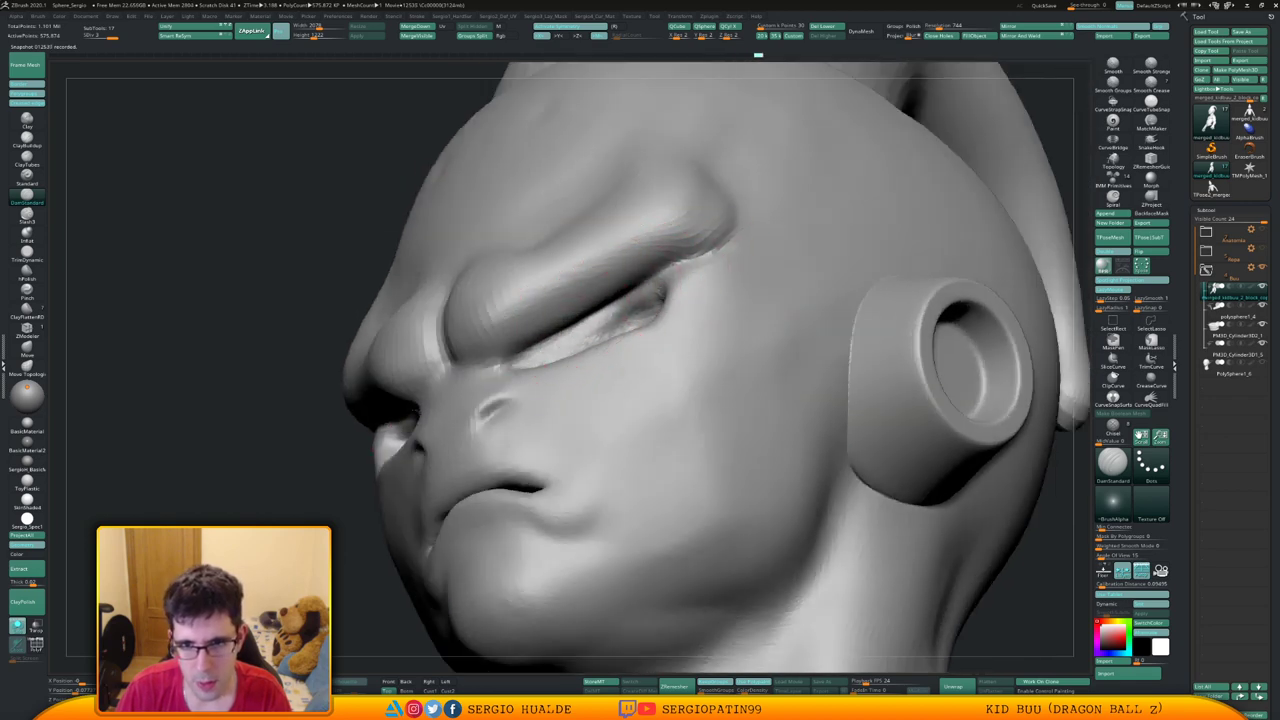
Build up volume on the outer end of the brow ridge with the Clay brush
right_drag(640, 290, 565, 340)
key(b)
key(c)
key(l)
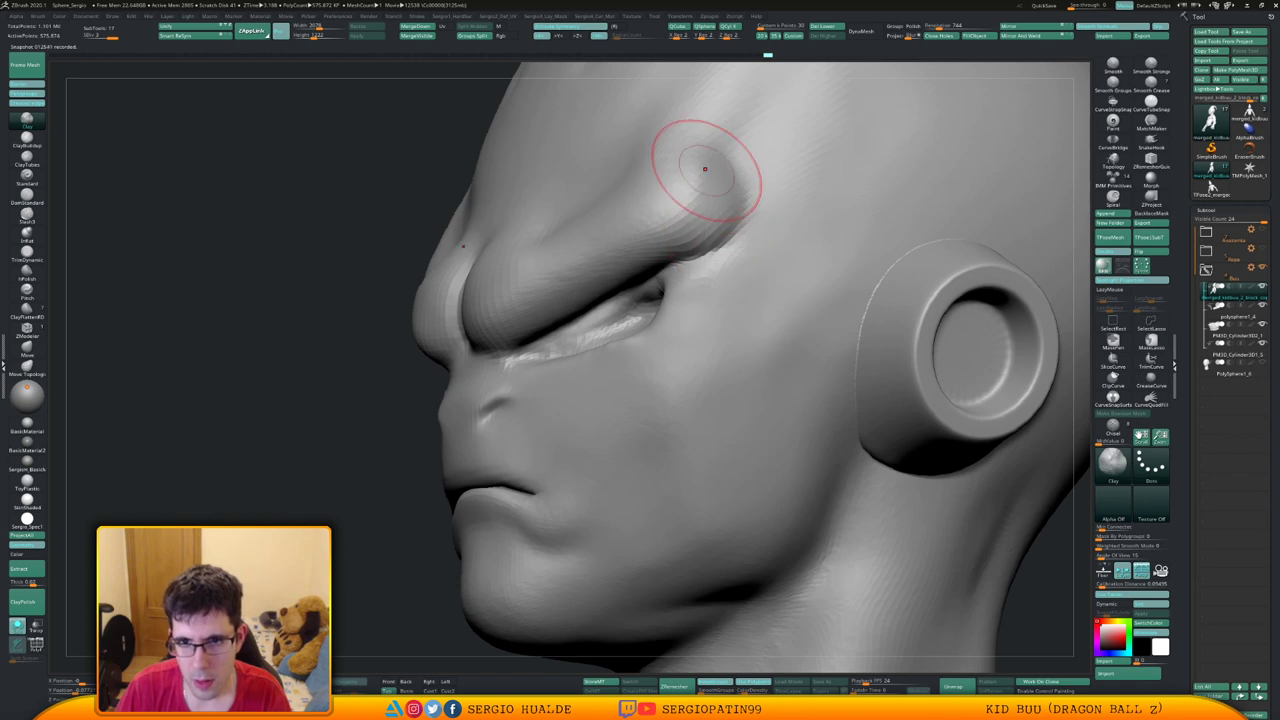
drag(705, 169, 680, 195)
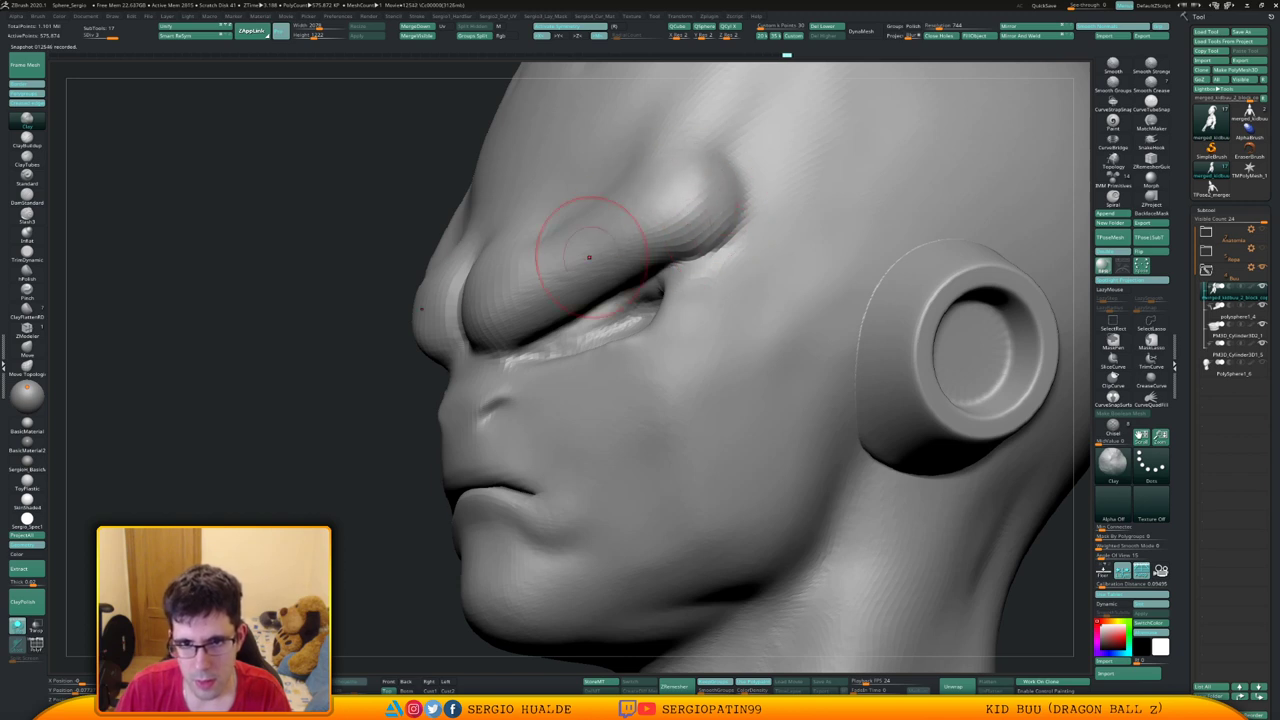
Switch to the TrimDynamic brush and lasso-mask the outer part of the brow ridge
mouse_move(543, 286)
right_down()
mouse_move(675, 295)
mouse_move(700, 281)
mouse_move(652, 278)
right_up()
key(b)
key(t)
key(d)
mouse_move(756, 200)
ctrl+mouse_down()
mouse_move(557, 281)
mouse_move(566, 179)
ctrl+mouse_up()
right_drag(738, 195, 738, 289)
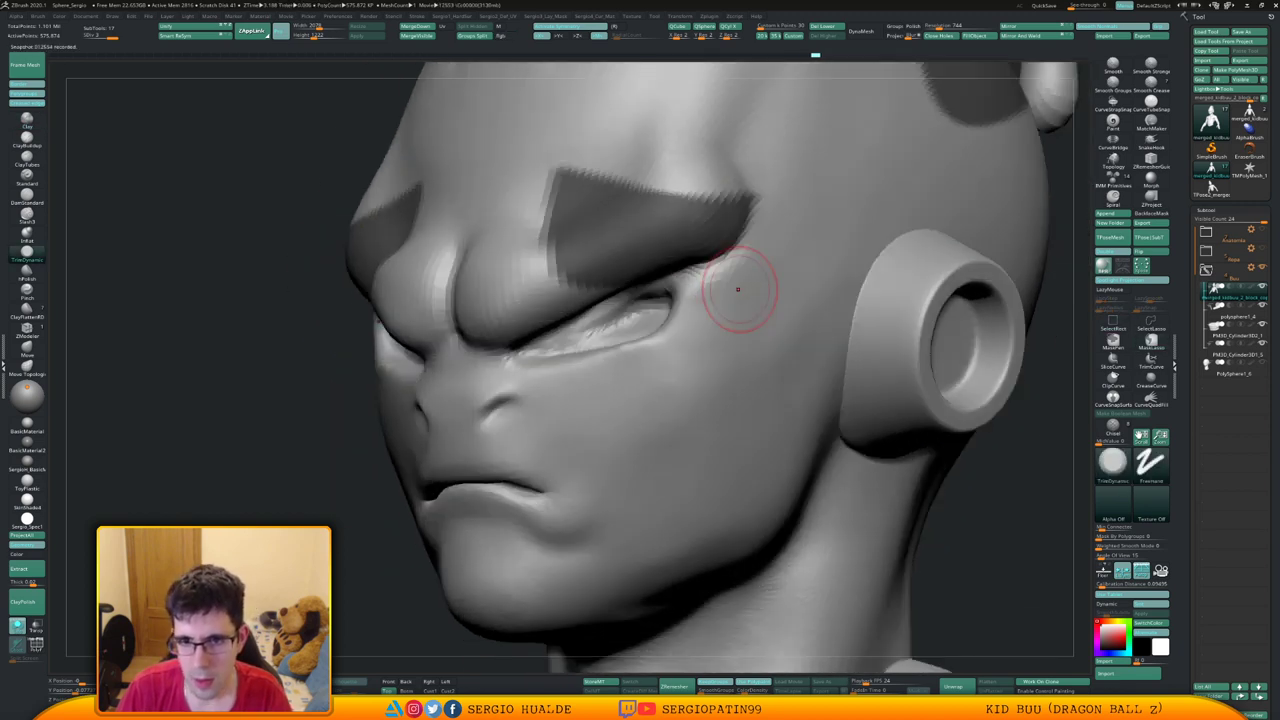
Flatten and smooth the temple area beside the eye, just beneath the masked brow
right_drag(718, 337, 778, 334)
mouse_move(778, 334)
ctrl+right_down()
mouse_move(774, 290)
mouse_move(760, 310)
ctrl+right_up()
key(s)
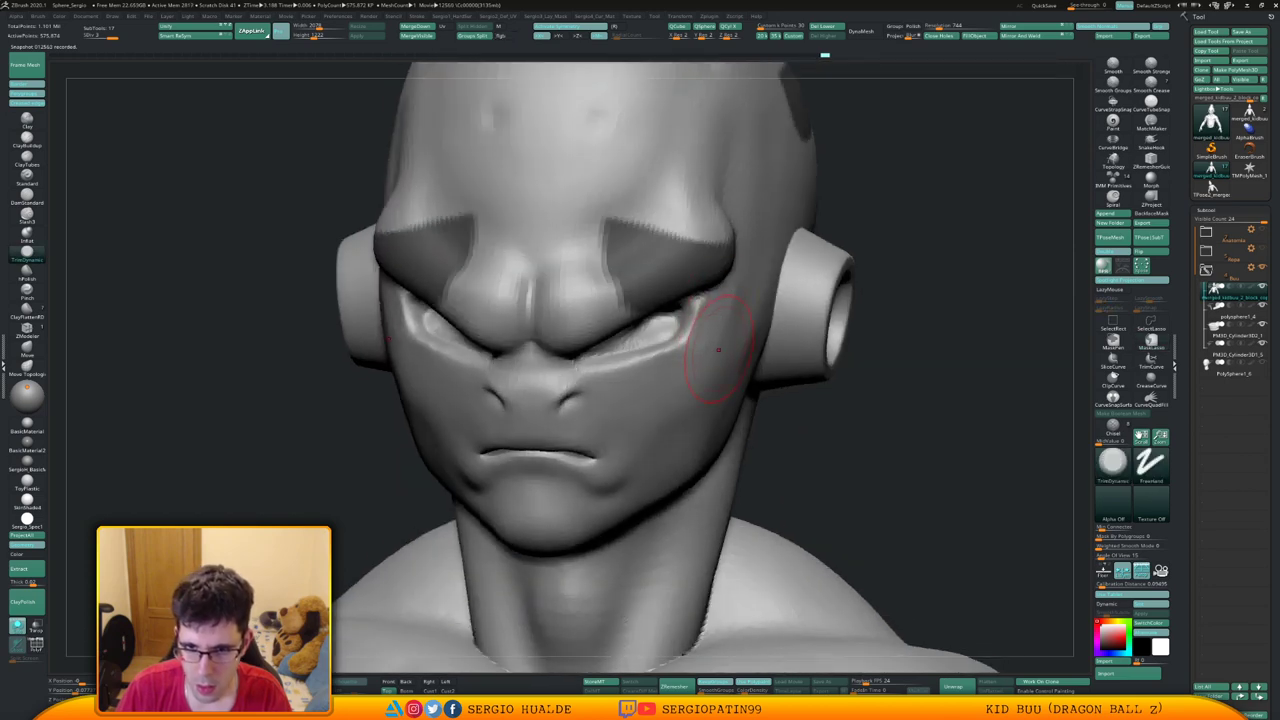
right_drag(718, 349, 746, 325)
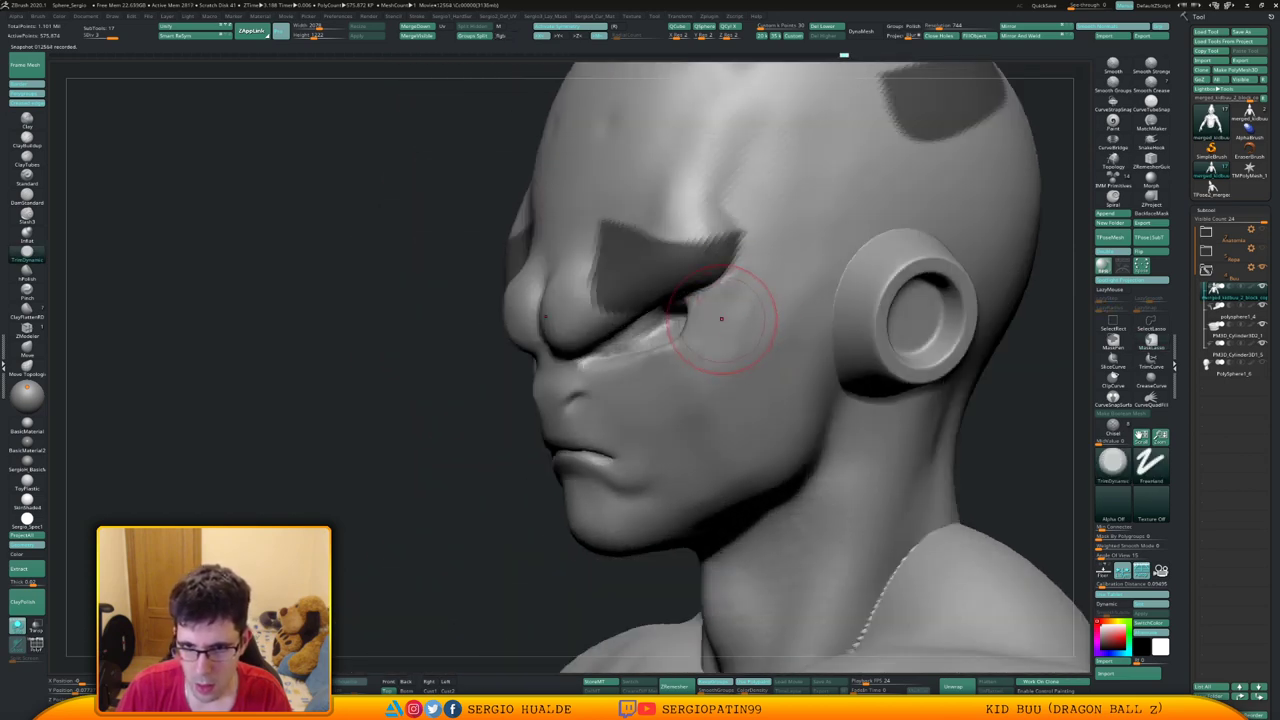
mouse_move(721, 319)
mouse_down()
mouse_move(763, 287)
mouse_move(752, 260)
mouse_move(730, 287)
mouse_up()
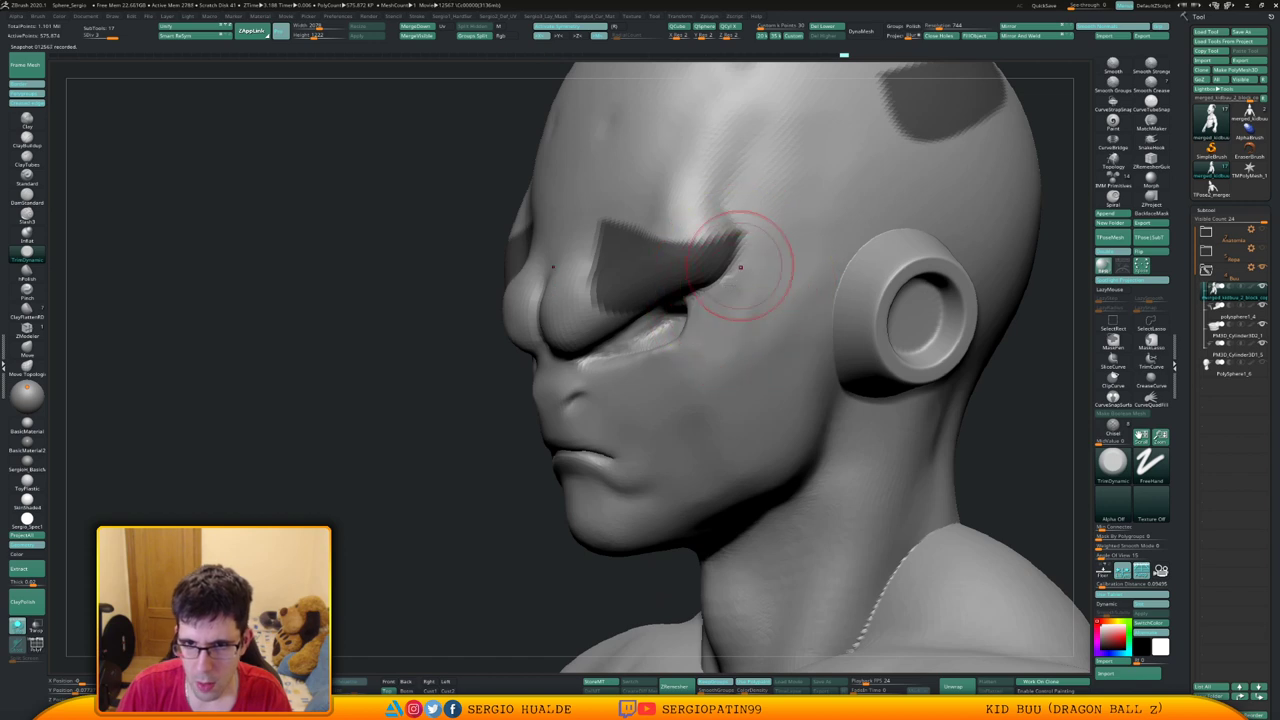
key(shift)
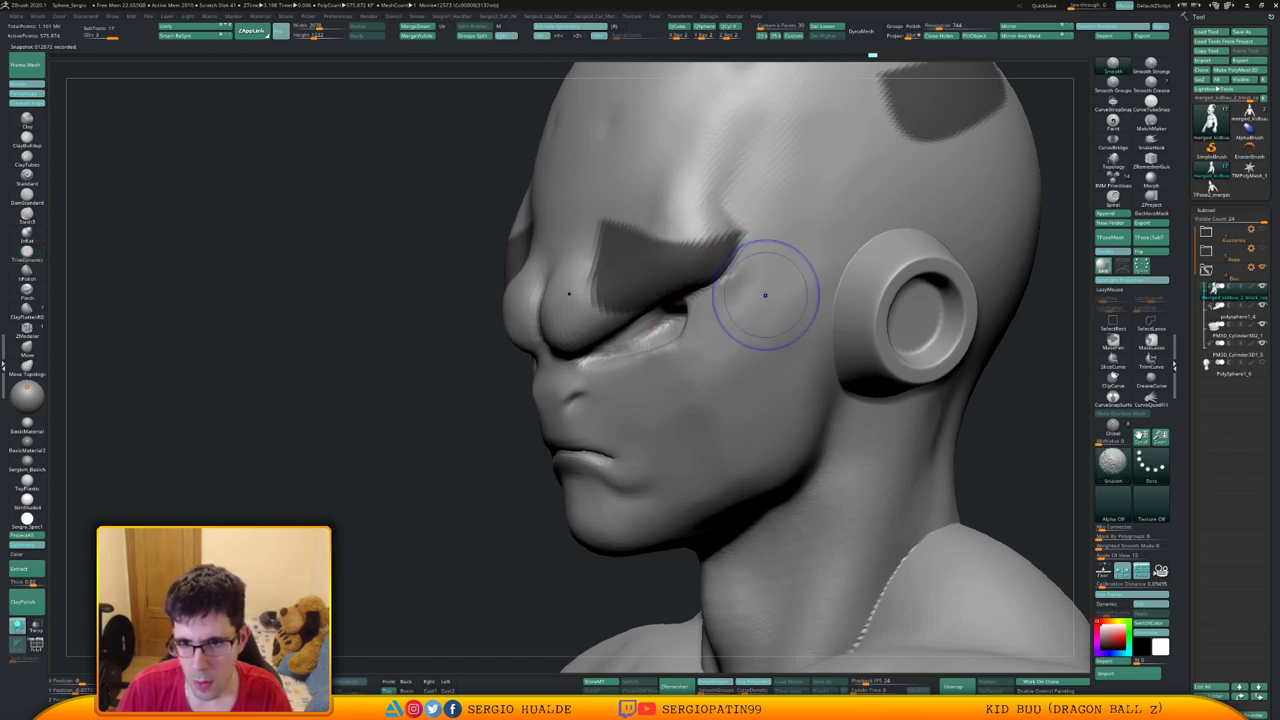
shift+drag(720, 304, 722, 302)
Switch to the Move brush and adjust the outer eye area beneath the masked brow
mouse_move(668, 306)
right_down()
mouse_move(748, 323)
mouse_move(714, 296)
mouse_move(735, 318)
right_up()
key(b)
key(m)
key(v)
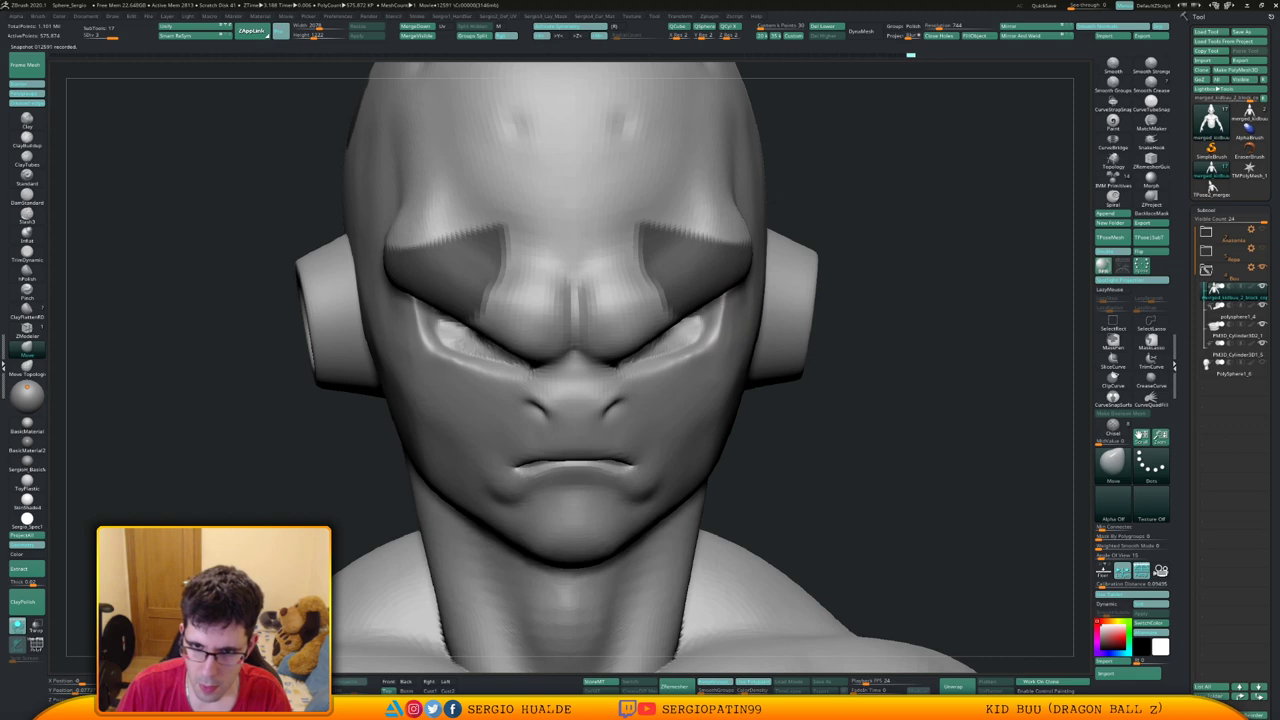
Extend the lasso mask over the rest of the brow ridge towards the nose bridge
mouse_move(693, 323)
right_down()
mouse_move(614, 271)
mouse_move(657, 286)
mouse_move(657, 251)
right_up()
ctrl+drag(667, 256, 515, 252)
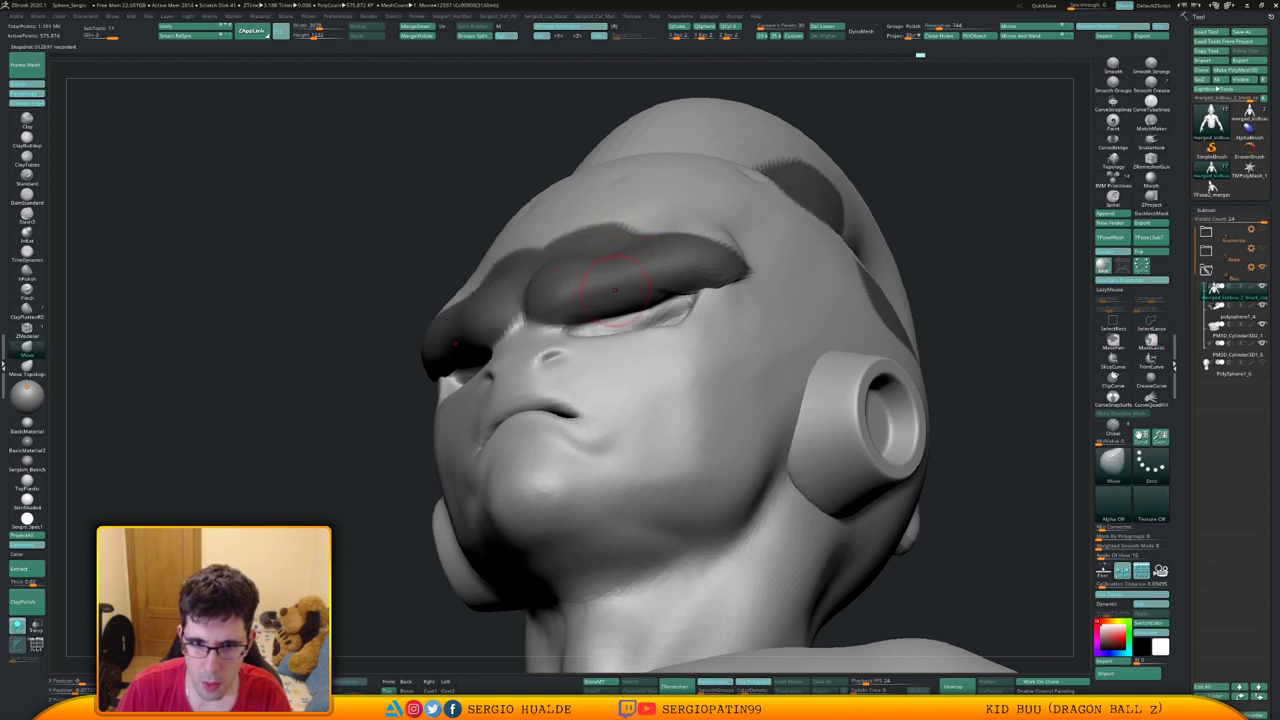
right_drag(615, 290, 680, 261)
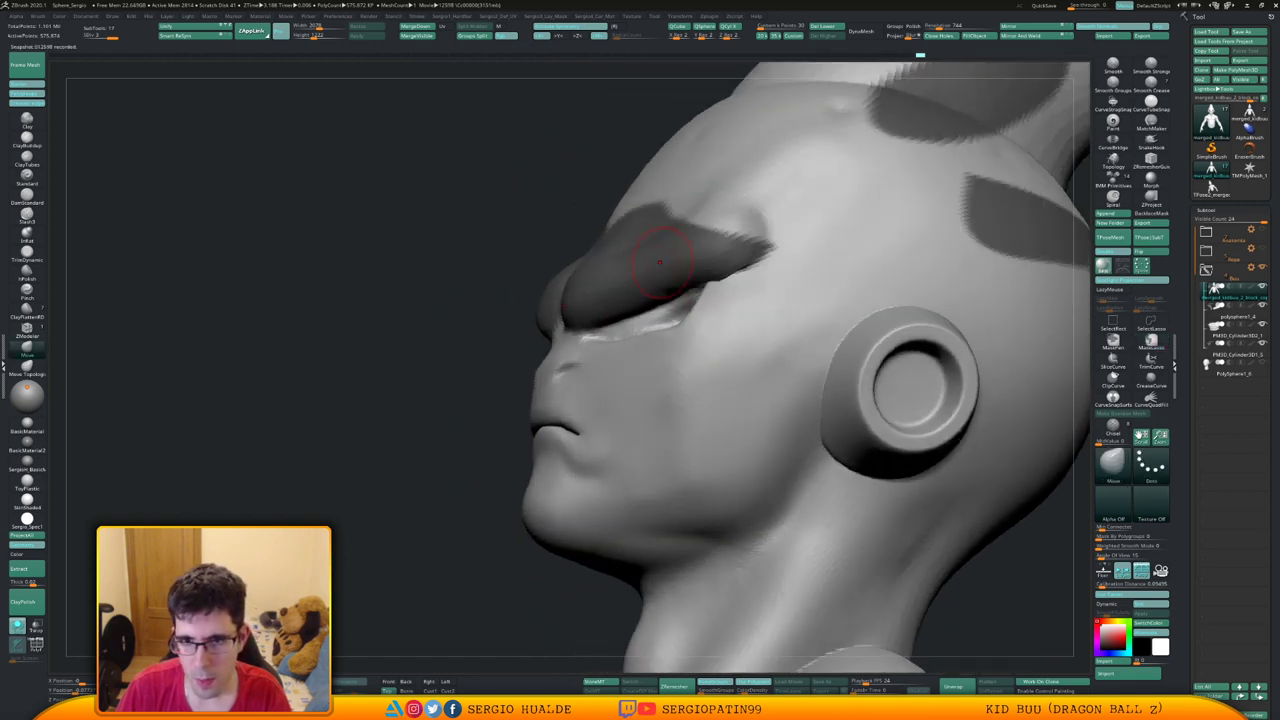
mouse_move(680, 250)
ctrl+mouse_down()
mouse_move(700, 225)
mouse_move(608, 243)
ctrl+mouse_up()
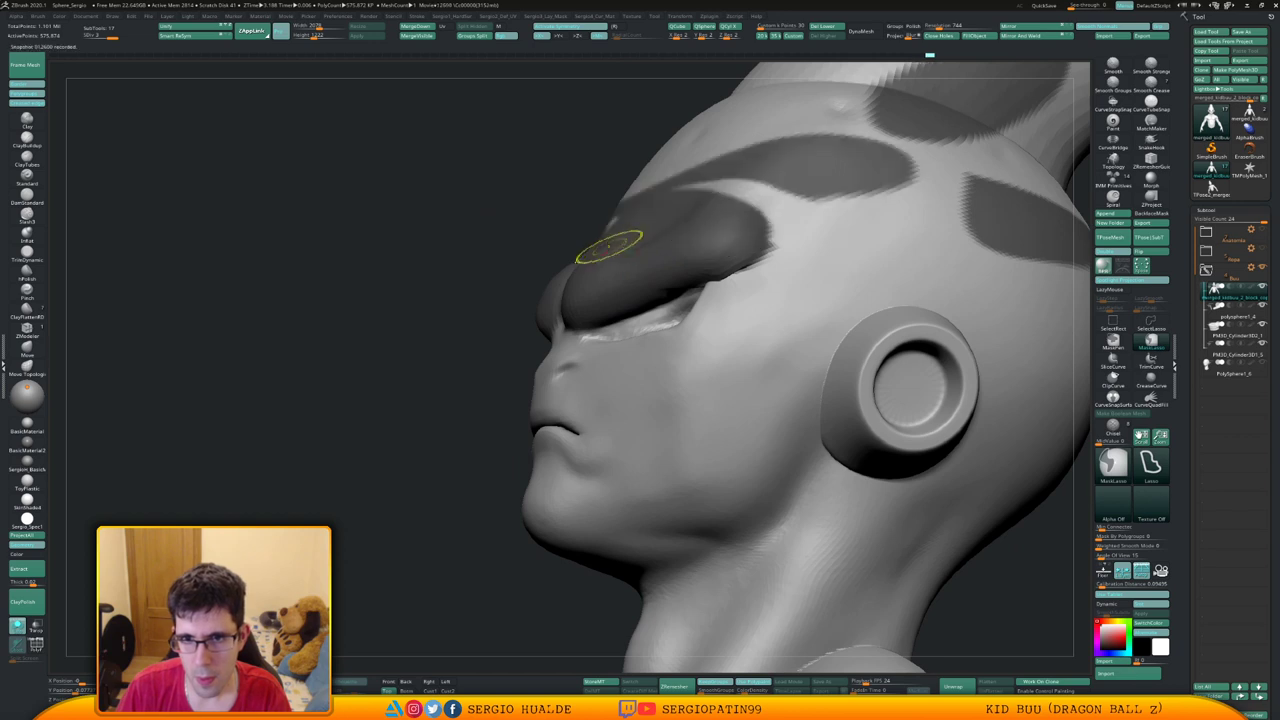
Remove the stray mask patches from the skull and head tentacle, and clean up the brow mask's outline
mouse_move(651, 271)
right_down()
mouse_move(644, 243)
mouse_move(587, 200)
right_up()
mouse_move(587, 200)
ctrl+alt+mouse_down()
mouse_move(648, 208)
mouse_move(857, 174)
mouse_move(600, 65)
mouse_move(590, 210)
ctrl+alt+mouse_up()
alt+right_drag(628, 237, 603, 346)
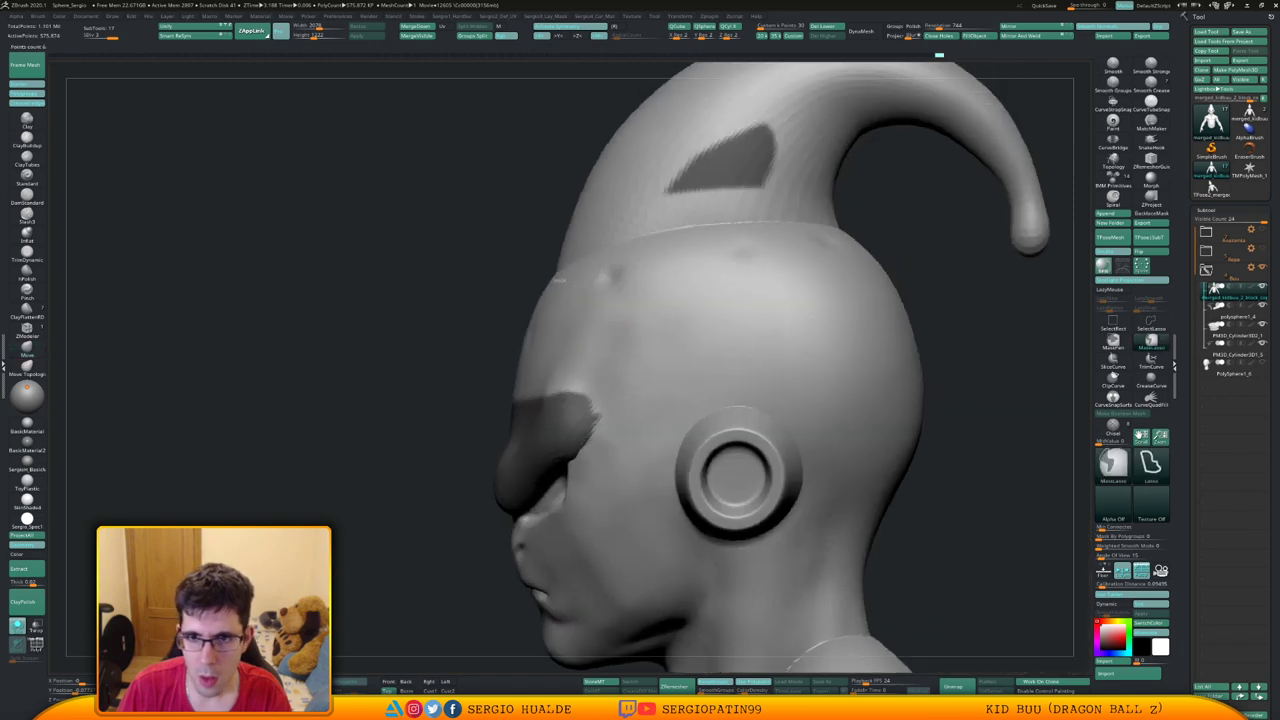
mouse_move(569, 280)
ctrl+alt+mouse_down()
mouse_move(514, 226)
mouse_move(560, 275)
ctrl+alt+mouse_up()
ctrl+right_drag(578, 313, 575, 245)
right_drag(780, 290, 490, 270)
mouse_move(590, 250)
ctrl+right_down()
mouse_move(611, 350)
mouse_move(560, 345)
ctrl+right_up()
mouse_move(588, 240)
ctrl+mouse_down()
mouse_move(595, 278)
mouse_move(635, 300)
mouse_move(585, 230)
ctrl+mouse_up()
ctrl+alt+drag(748, 223, 668, 118)
ctrl+right_drag(686, 203, 690, 145)
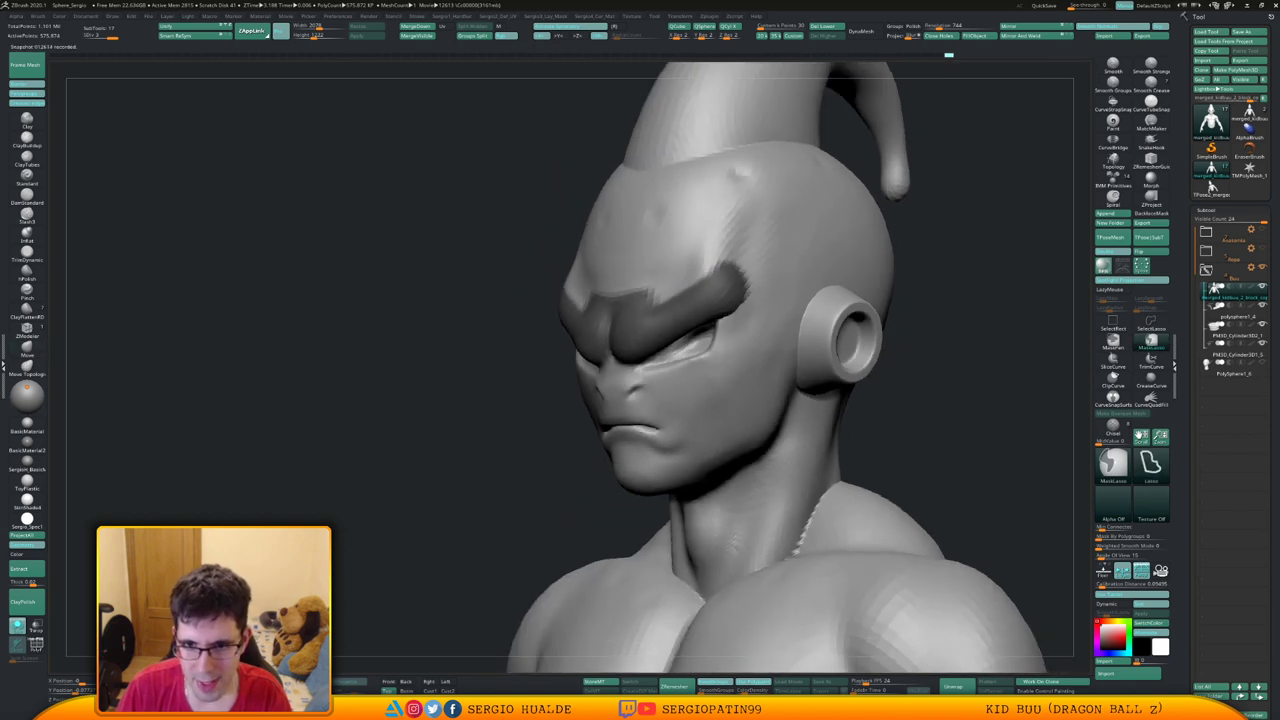
Invert the mask so only the brow ridge is editable, toggling the polygroup wireframe display on and off
key(ctrl+i)
mouse_move(698, 282)
ctrl+right_down()
mouse_move(711, 347)
mouse_move(730, 329)
mouse_move(712, 299)
ctrl+right_up()
key(shift+f)
key(shift+f)
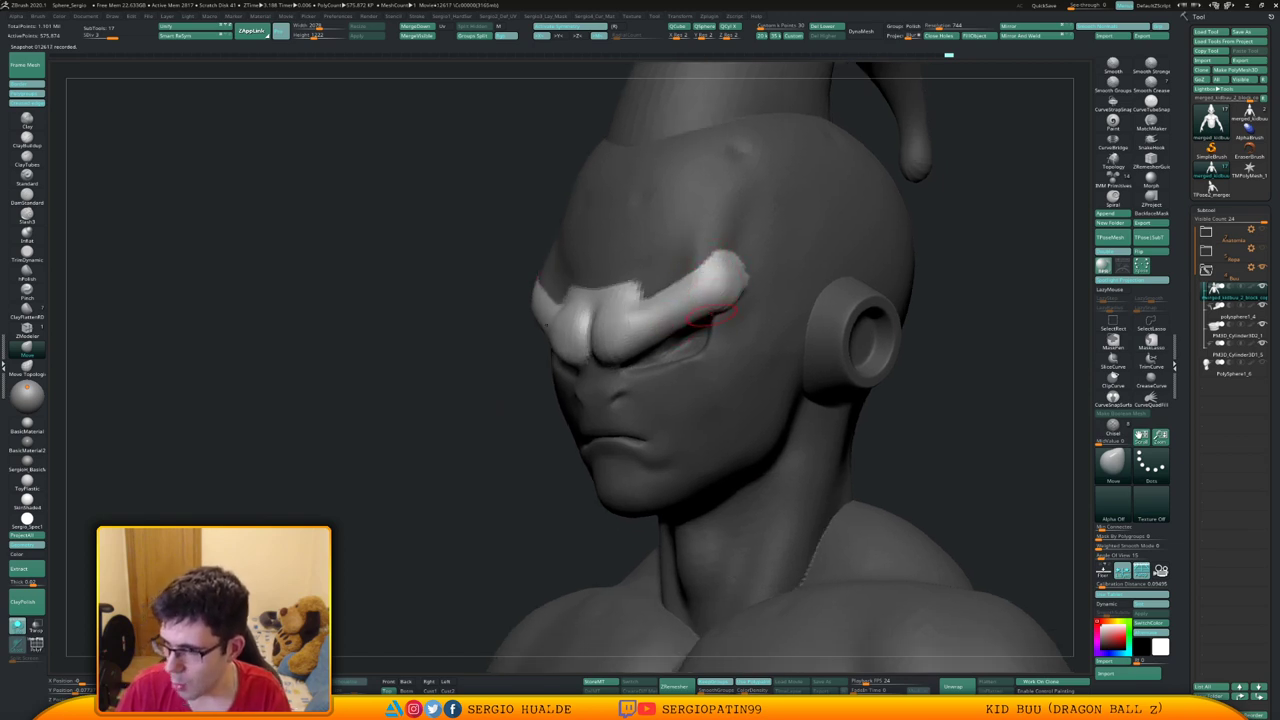
Clear the brow mask and carve the crease between the brow ridge and the eyes with the DamStandard brush
right_drag(708, 300, 677, 294)
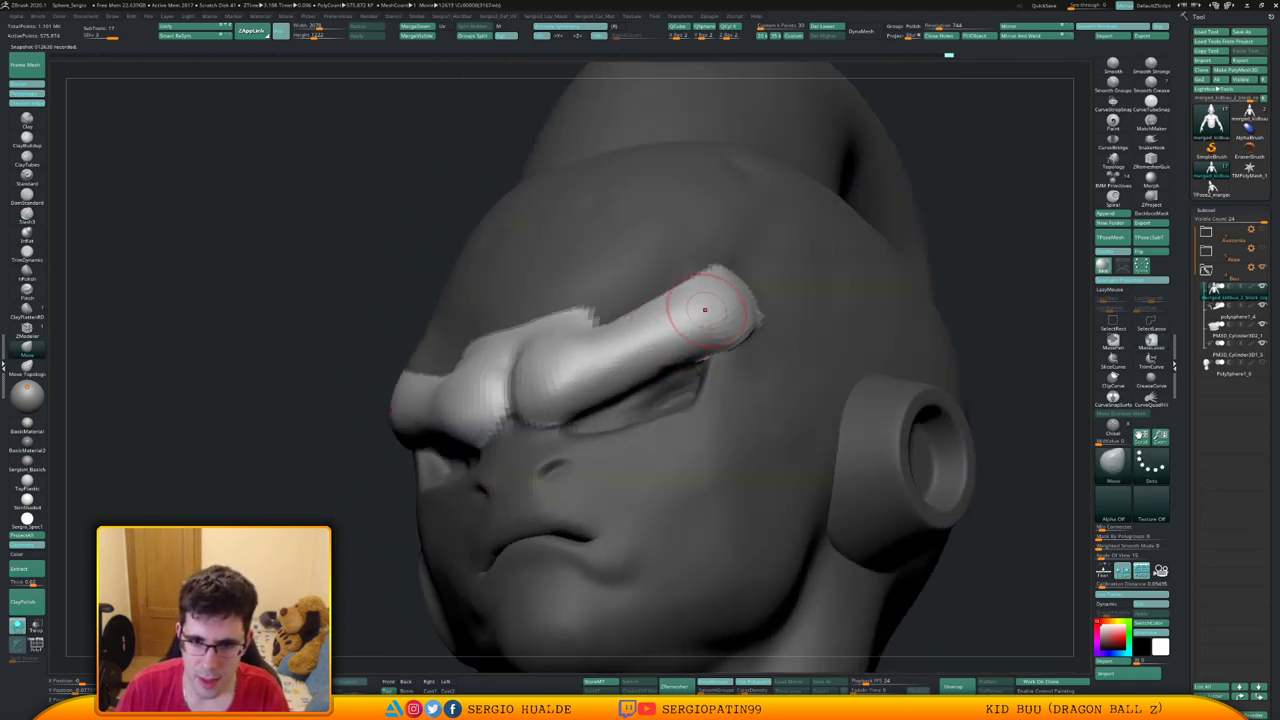
mouse_move(577, 375)
right_down()
mouse_move(723, 314)
mouse_move(714, 280)
mouse_move(555, 400)
right_up()
drag(622, 402, 554, 405)
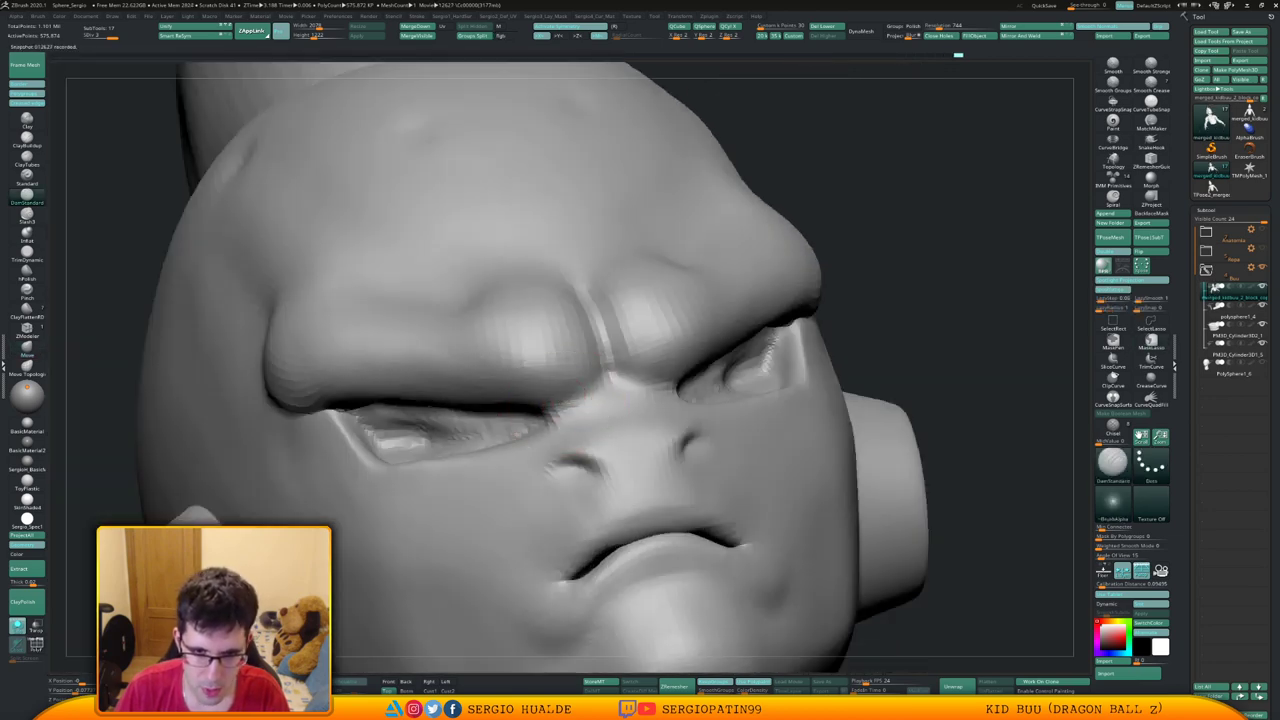
right_drag(548, 424, 652, 396)
drag(615, 407, 509, 417)
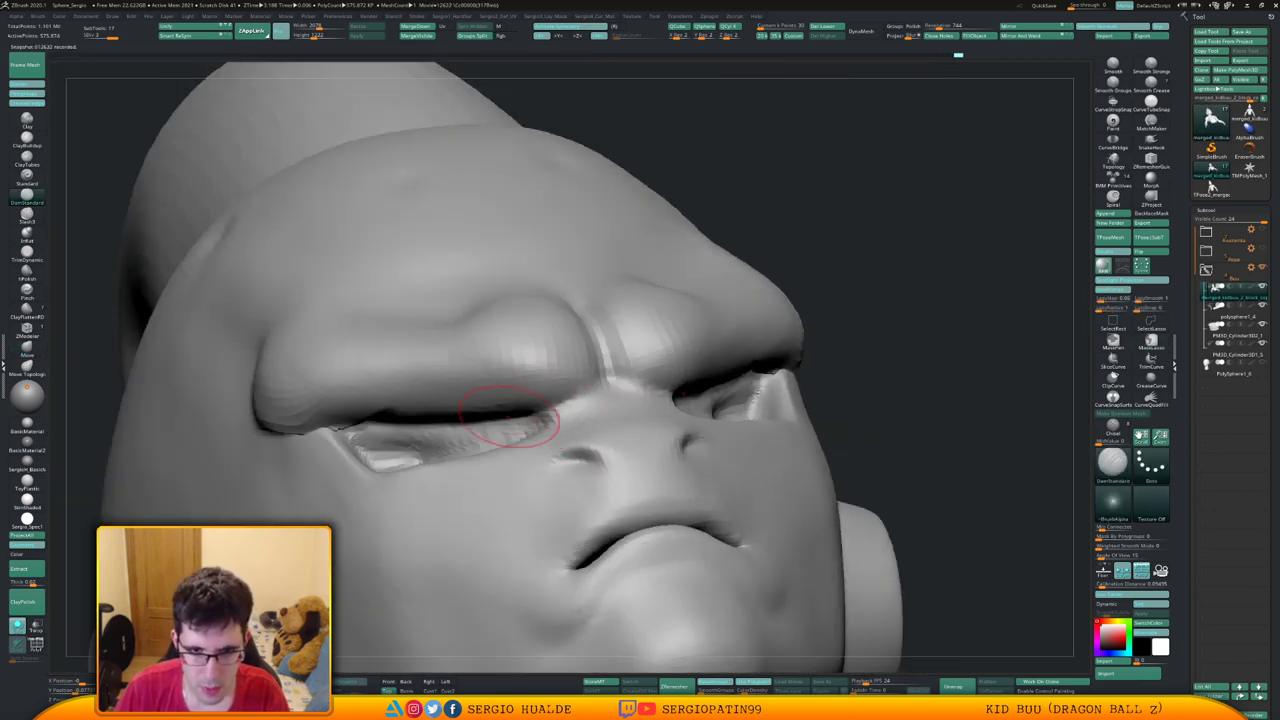
Smooth the underside and outer end of the brow ridge above the eye
mouse_move(560, 400)
right_down()
mouse_move(510, 412)
mouse_move(466, 380)
mouse_move(457, 423)
mouse_move(443, 428)
right_up()
shift+drag(459, 412, 622, 390)
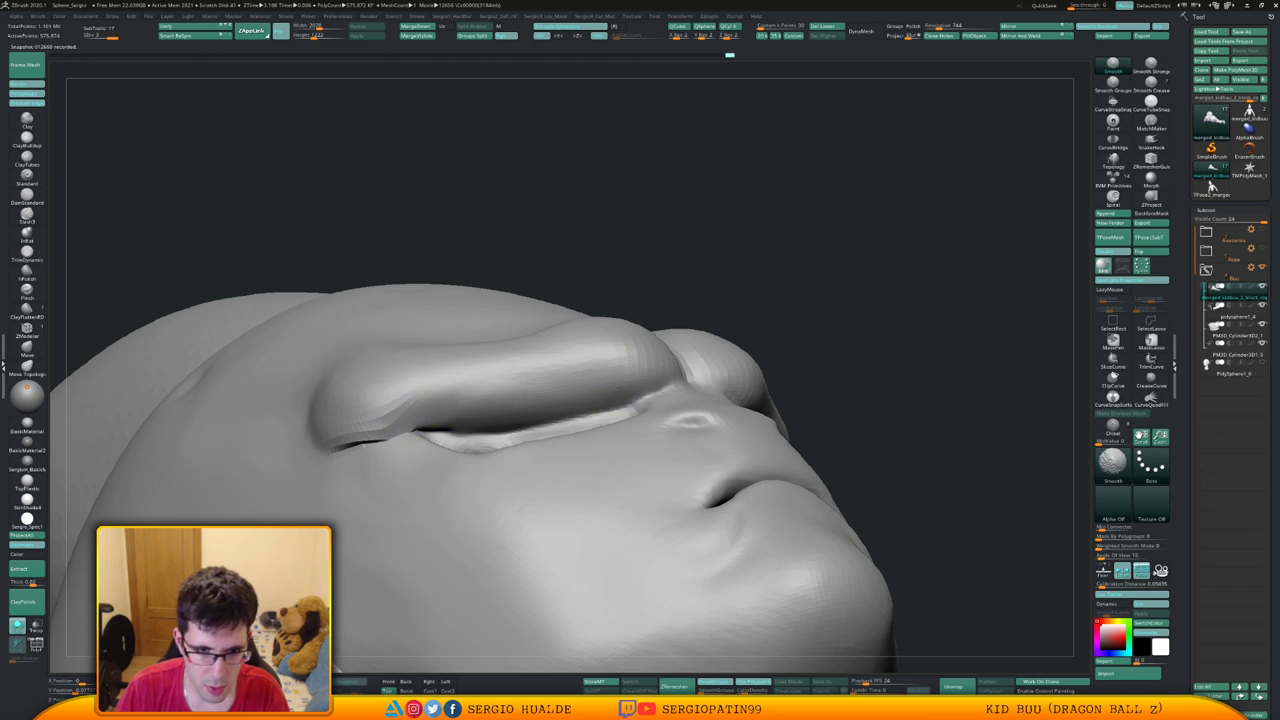
shift+drag(385, 412, 439, 386)
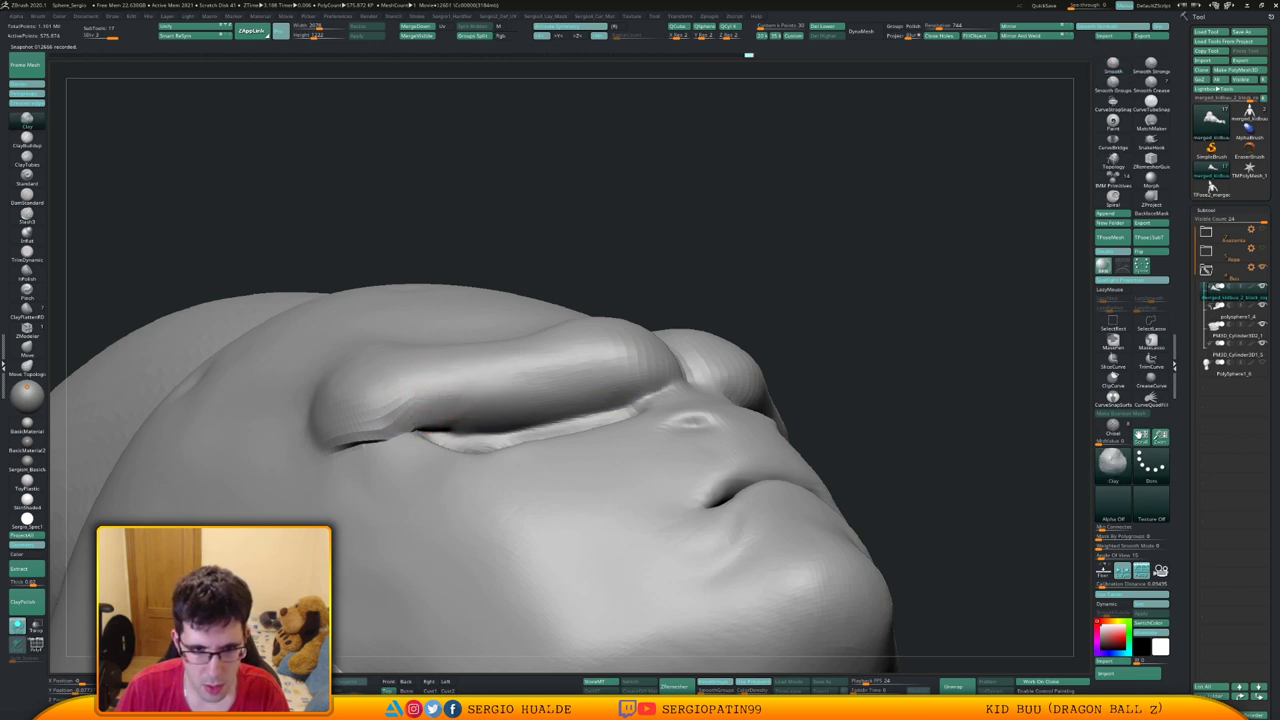
right_drag(569, 374, 569, 408)
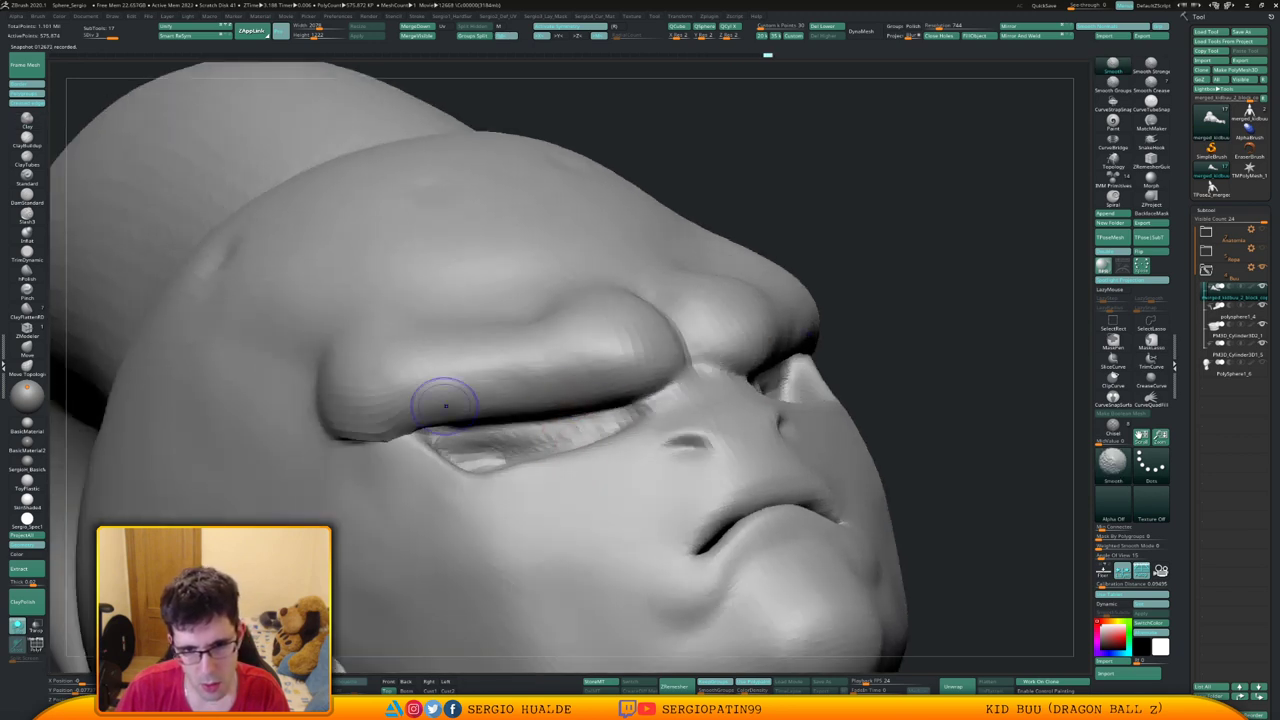
shift+drag(443, 405, 415, 407)
shift+drag(535, 396, 569, 393)
Carve the vertical crease between the brows with the DamStandard brush from the front view
ctrl+right_drag(575, 390, 620, 325)
mouse_move(735, 330)
shift+right_down()
mouse_move(651, 374)
mouse_move(504, 408)
mouse_move(504, 356)
shift+right_up()
key(b)
key(d)
key(s)
drag(503, 354, 503, 401)
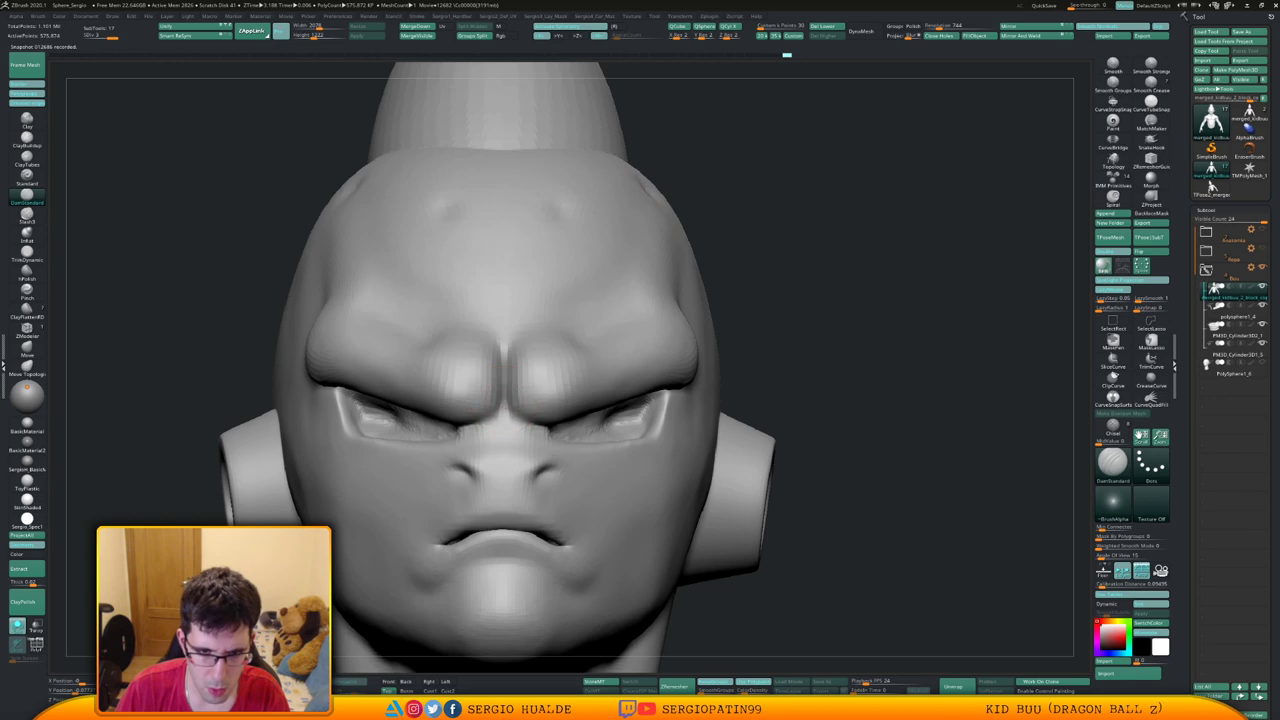
Smooth the side of the forehead and the outer part of the brow ridge
mouse_move(514, 429)
right_down()
mouse_move(500, 429)
mouse_move(566, 372)
mouse_move(592, 328)
right_up()
shift+drag(635, 245, 632, 216)
right_drag(614, 377, 586, 354)
shift+drag(619, 350, 634, 342)
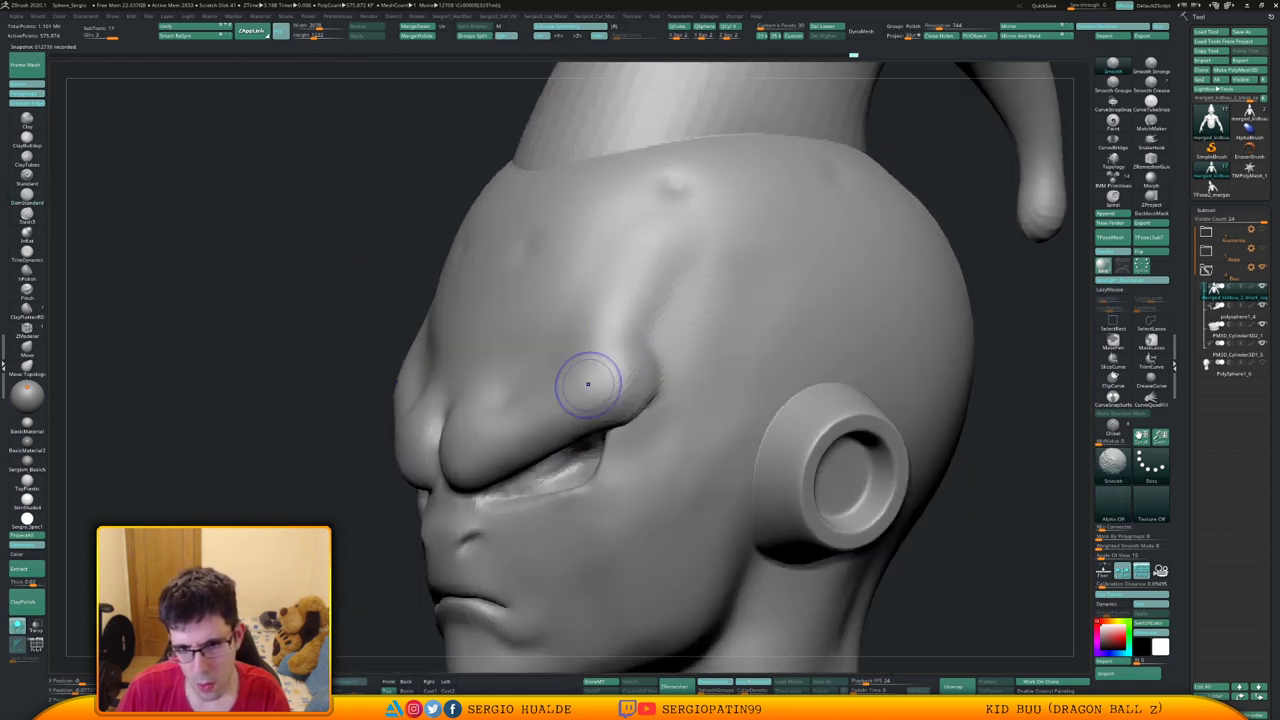
shift+drag(589, 383, 602, 368)
mouse_move(635, 415)
right_down()
mouse_move(643, 400)
mouse_move(598, 444)
mouse_move(630, 449)
right_up()
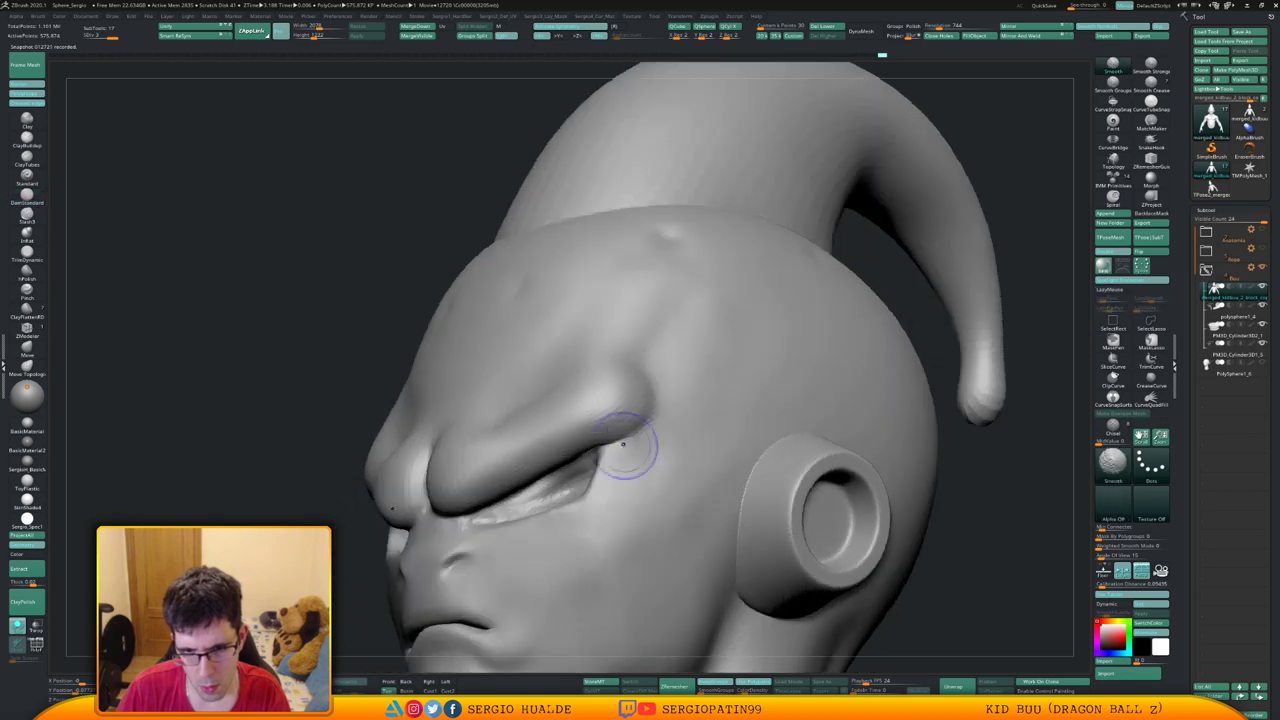
Build up the outer end of the brow ridge with the Clay brush
key(1)
drag(649, 394, 642, 428)
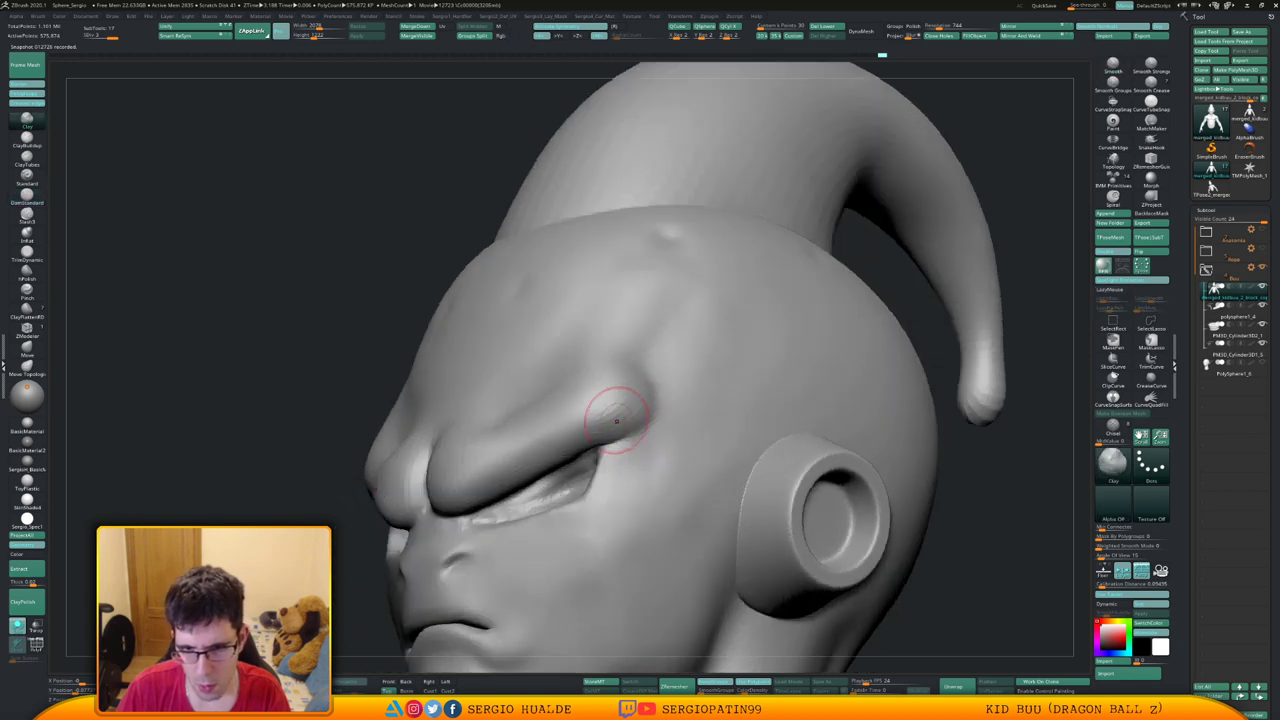
mouse_move(640, 408)
right_down()
mouse_move(563, 363)
mouse_move(580, 478)
mouse_move(519, 383)
mouse_move(573, 416)
right_up()
Switch to the Move brush, drop one subdivision level and reshape the brow's lower edge over the eye
key(b)
key(m)
key(v)
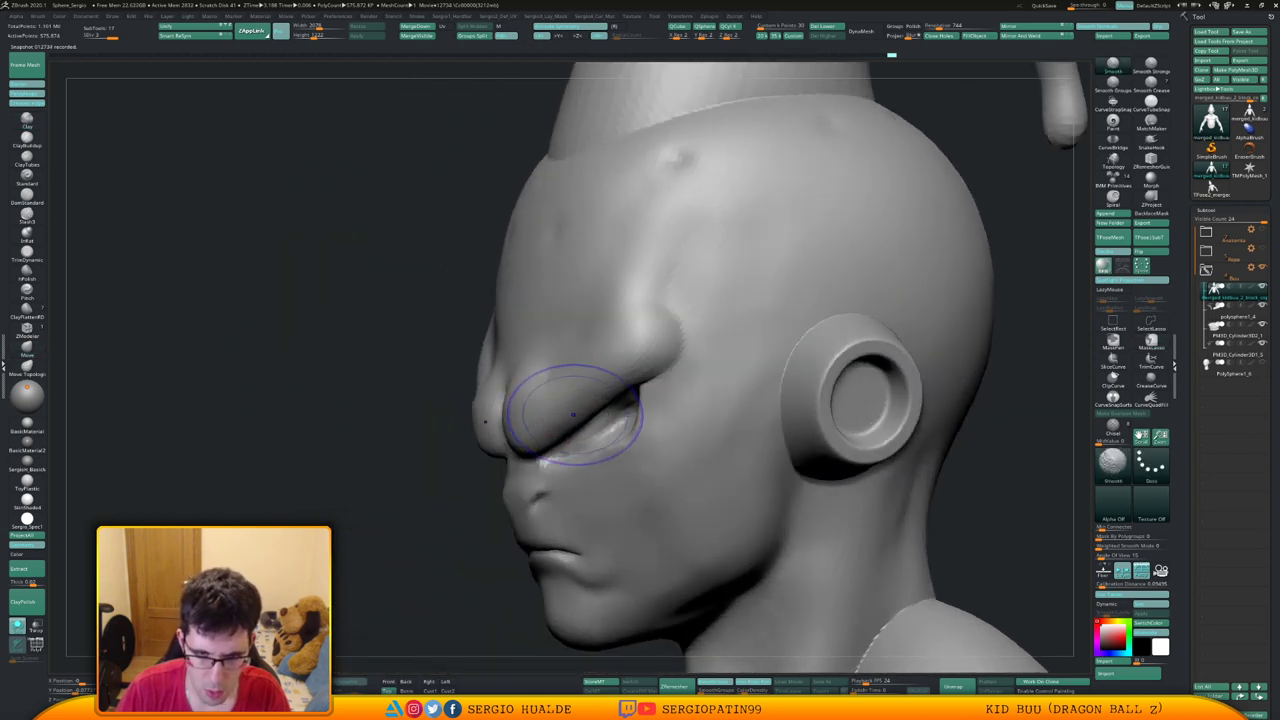
key(shift+d)
drag(573, 414, 580, 396)
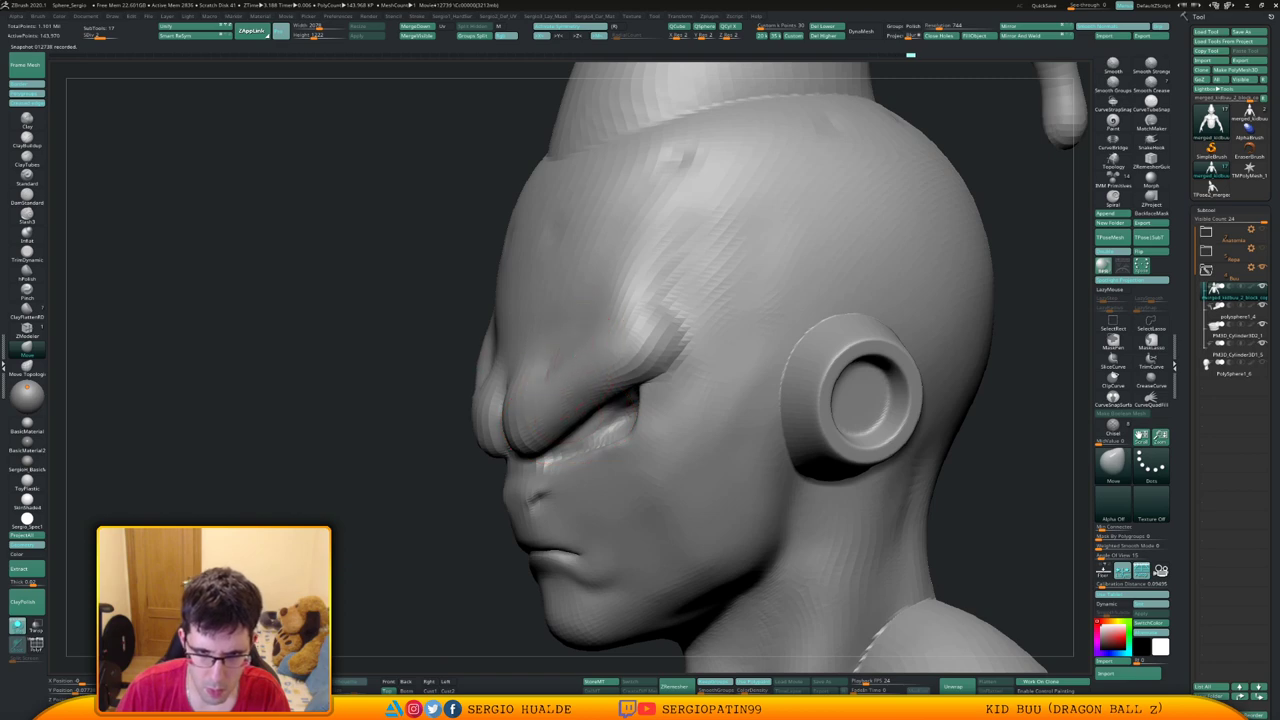
Adjust the inner brow and upper eye contour with the Move brush, checking the shape from several angles
mouse_move(580, 394)
right_down()
mouse_move(650, 392)
mouse_move(588, 390)
right_up()
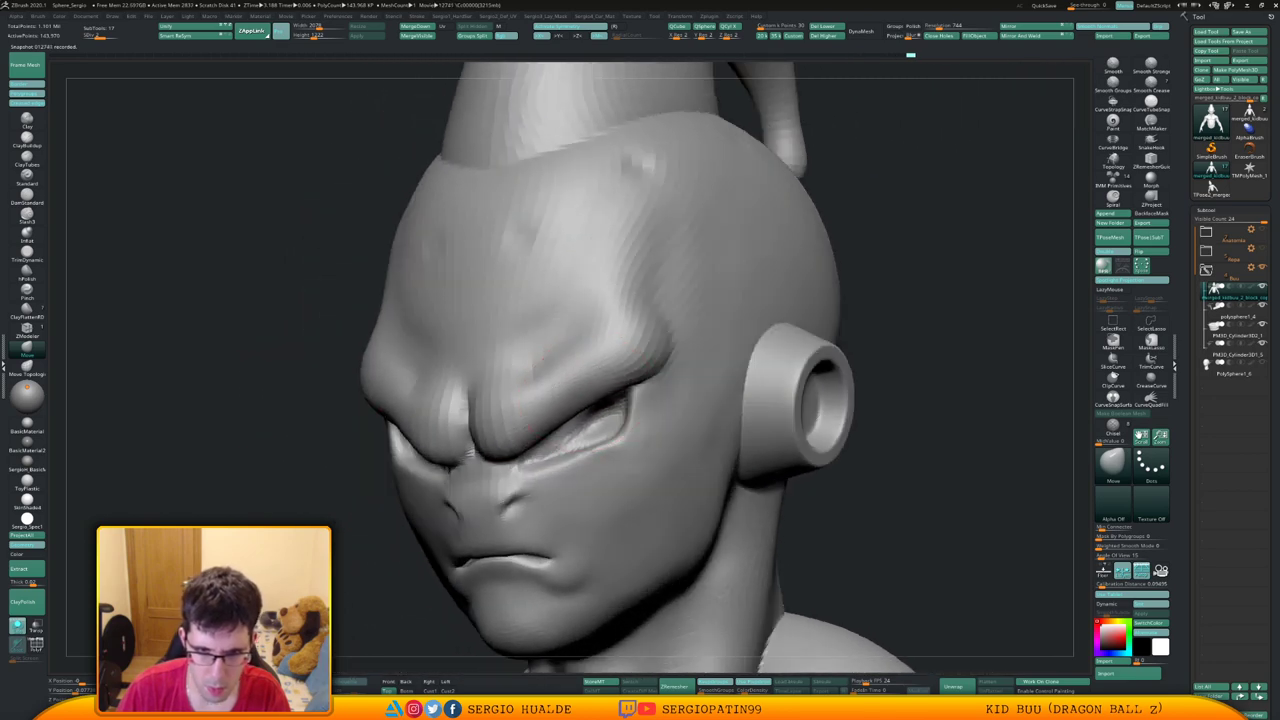
drag(535, 436, 522, 439)
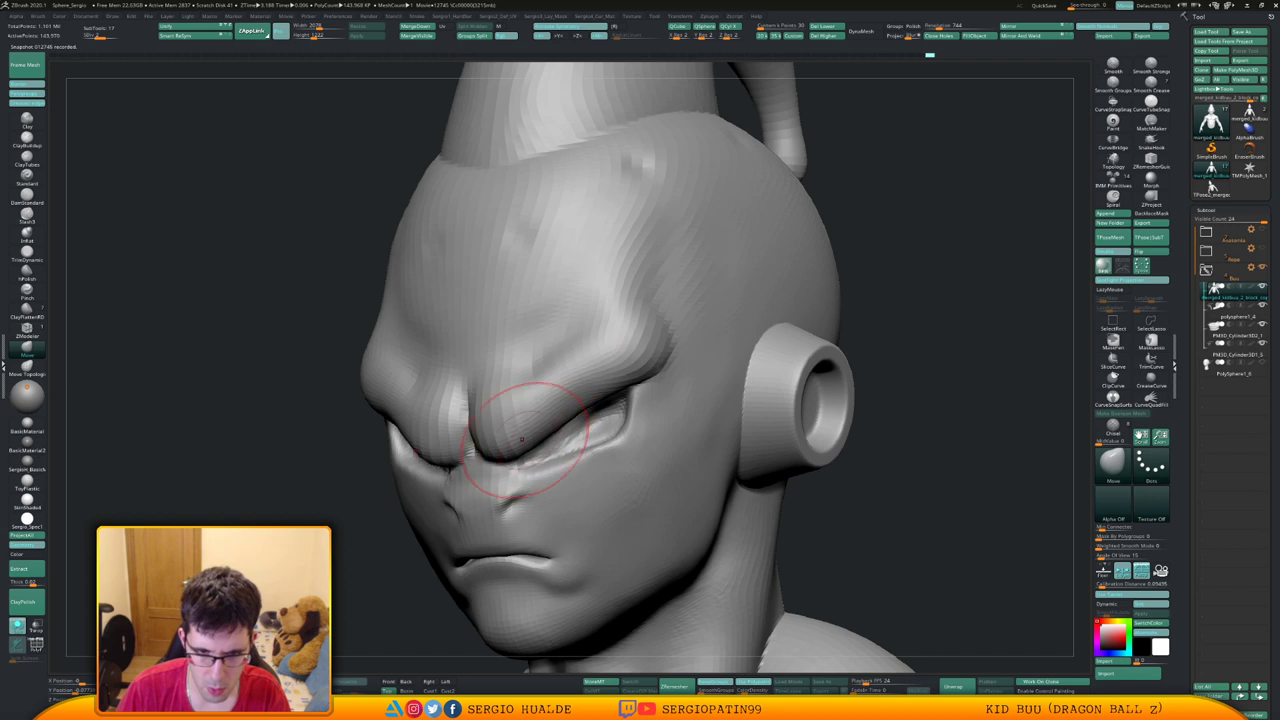
mouse_move(533, 433)
right_down()
mouse_move(600, 430)
mouse_move(549, 404)
right_up()
key(s)
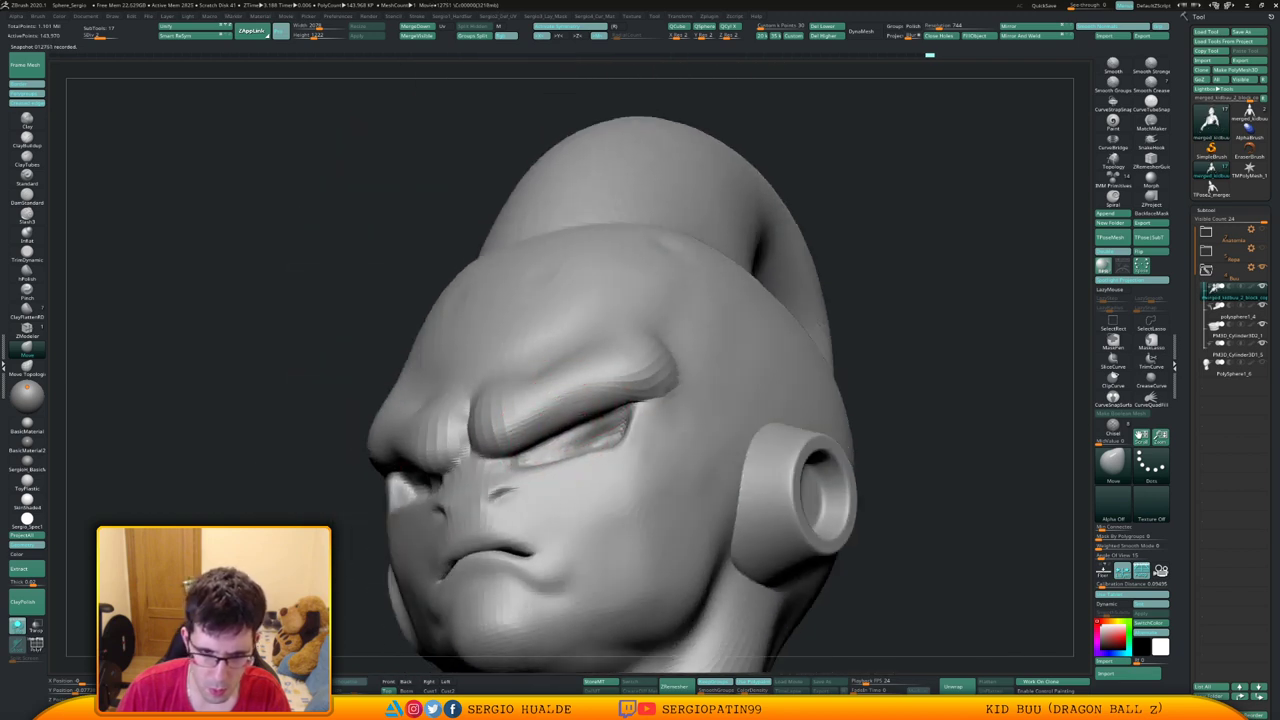
mouse_move(602, 402)
right_down()
mouse_move(582, 412)
mouse_move(634, 430)
right_up()
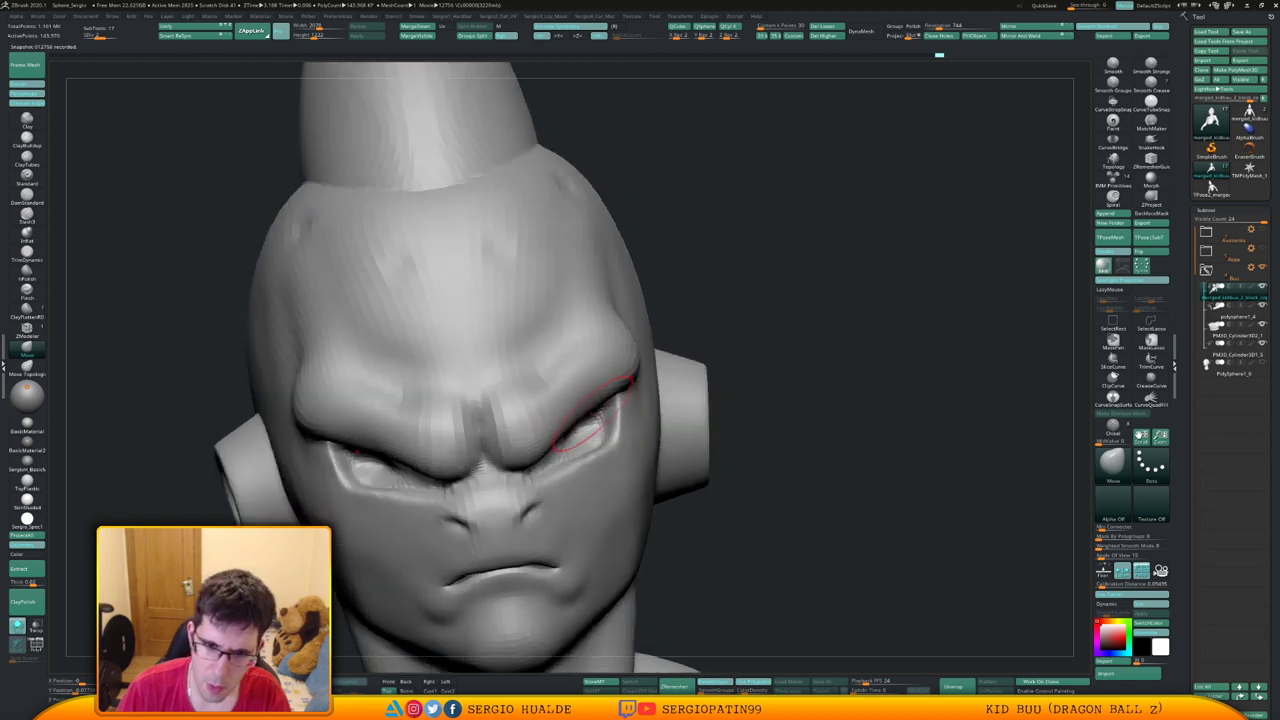
mouse_move(560, 416)
right_down()
mouse_move(571, 408)
mouse_move(575, 432)
mouse_move(515, 414)
mouse_move(526, 411)
mouse_move(523, 436)
mouse_move(486, 434)
mouse_move(594, 444)
mouse_move(555, 450)
right_up()
key(s)
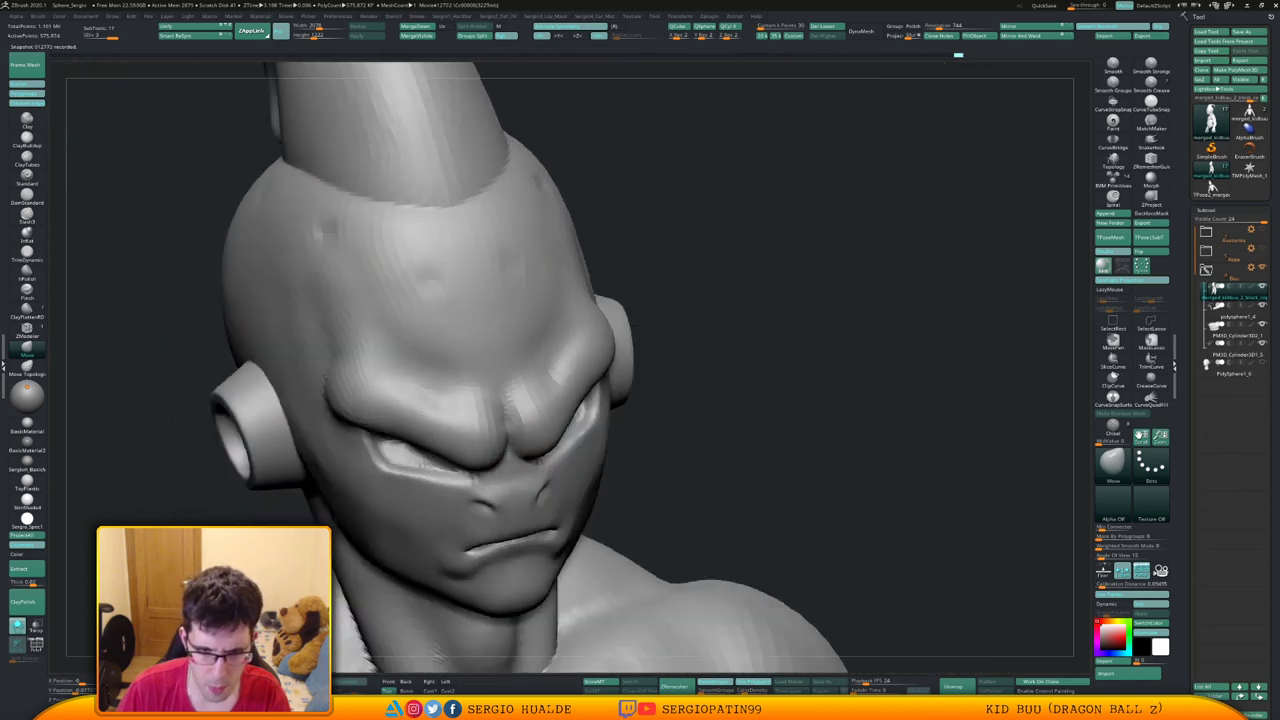
Smooth the crease between the brows above the nose bridge
right_drag(426, 399, 530, 448)
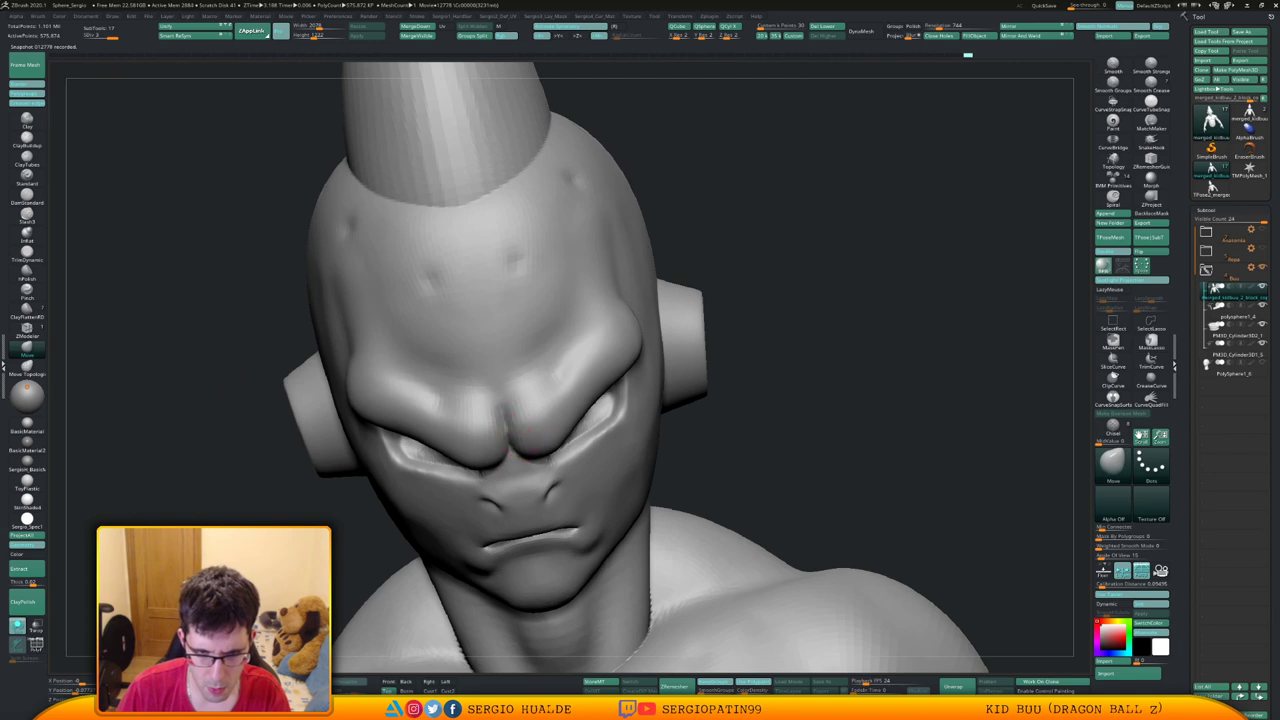
shift+drag(514, 430, 518, 411)
mouse_move(563, 430)
right_down()
mouse_move(563, 400)
mouse_move(580, 406)
right_up()
Enlarge the DamStandard brush and carve diagonal furrows along the upper side of the brows
key(bracketright)
key(bracketright)
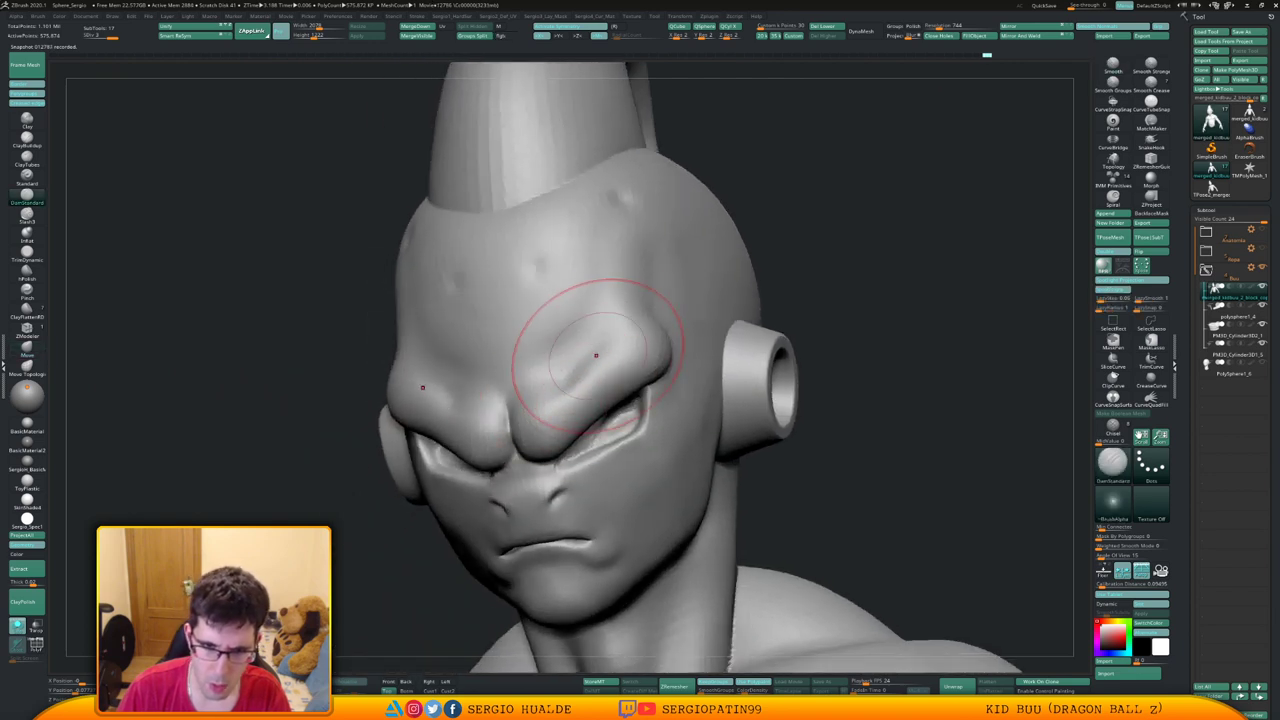
key(s)
mouse_move(586, 383)
mouse_down()
mouse_move(566, 382)
mouse_move(612, 332)
mouse_up()
mouse_move(566, 387)
mouse_down()
mouse_move(583, 357)
mouse_move(604, 355)
mouse_up()
Refine the lower edge of the brow above the eye from the front view
ctrl+right_drag(583, 427, 579, 402)
shift+right_drag(579, 402, 584, 411)
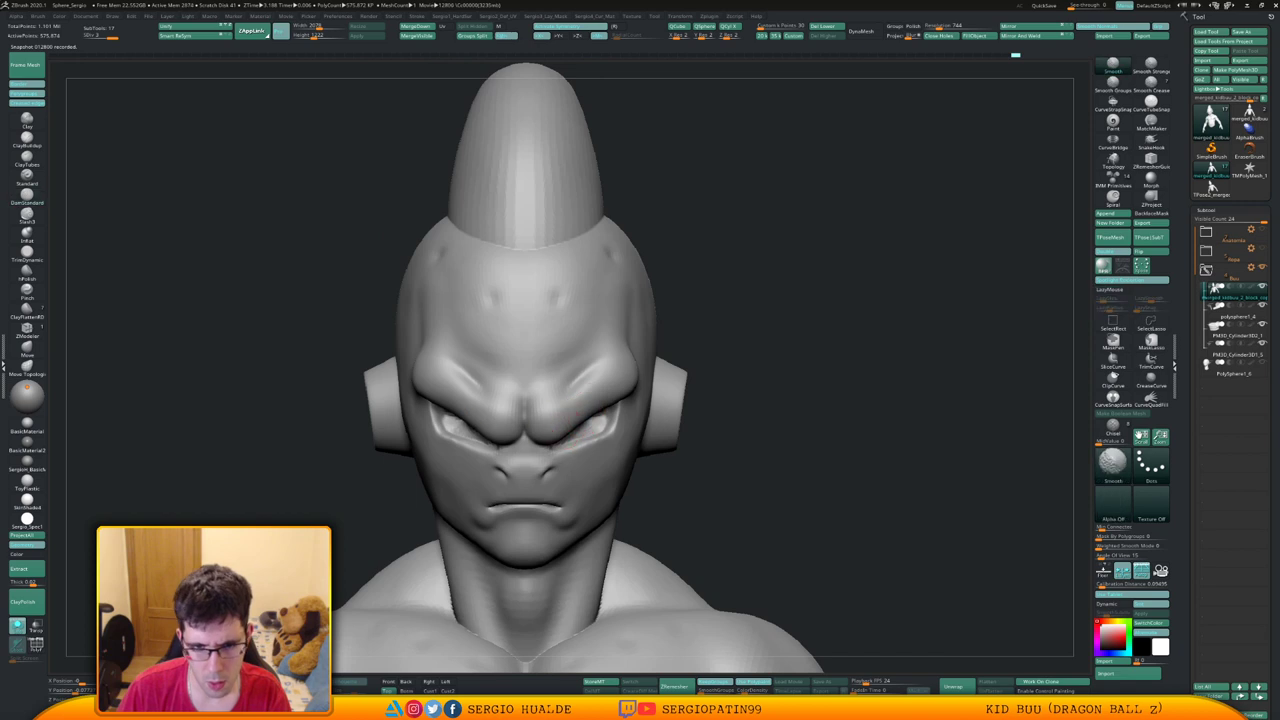
drag(586, 416, 548, 452)
alt+right_drag(570, 448, 548, 368)
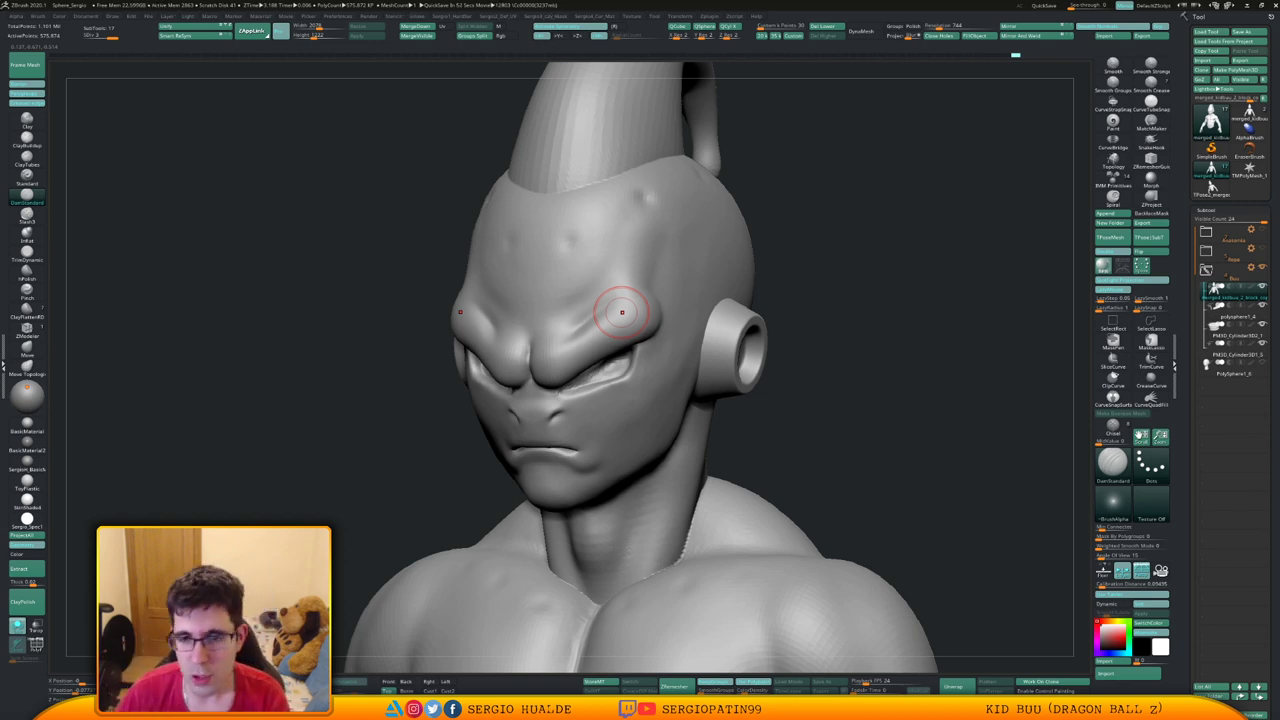
Define the muscle forms on the front of the neck with the DamStandard brush and smooth them
drag(857, 370, 660, 435)
right_drag(655, 432, 652, 385)
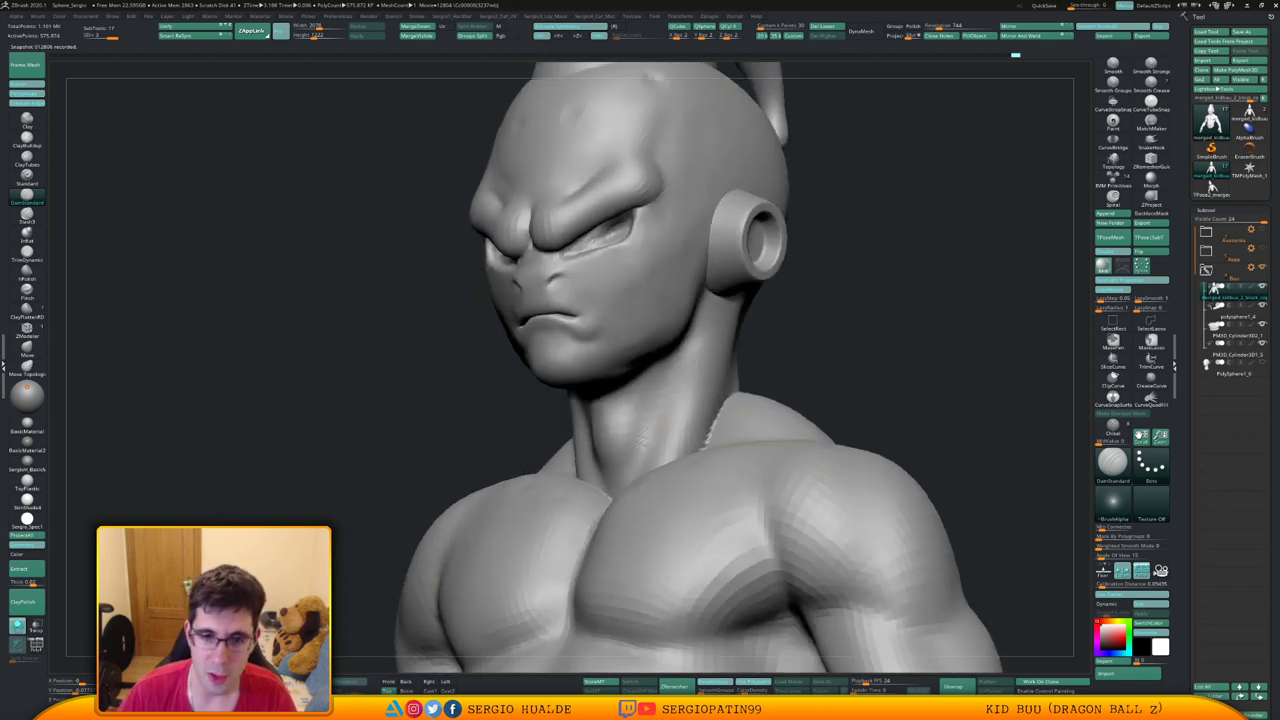
drag(688, 436, 629, 437)
right_drag(629, 437, 555, 400)
mouse_move(640, 425)
shift+mouse_down()
mouse_move(648, 376)
mouse_move(634, 410)
mouse_move(645, 444)
mouse_move(635, 434)
shift+mouse_up()
right_drag(626, 411, 650, 438)
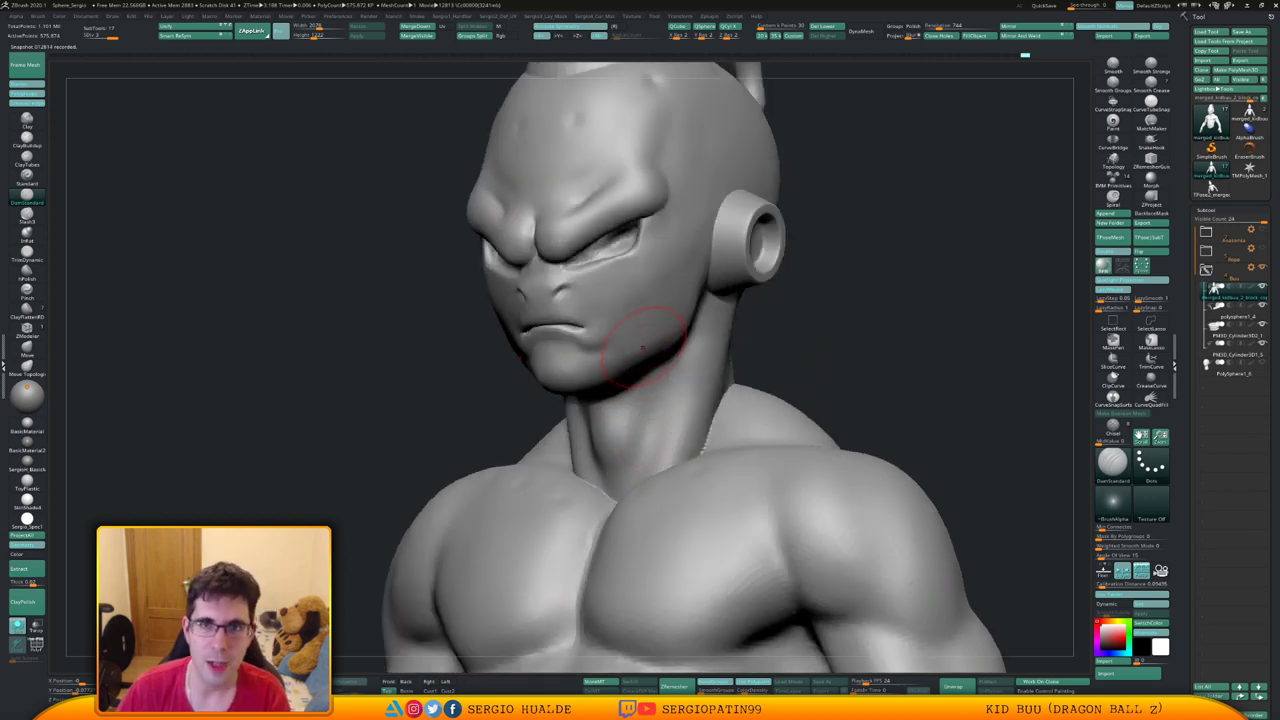
Resize the brush and switch to the Move brush to adjust the eye opening beneath the brow
ctrl+right_drag(598, 243, 591, 314)
key(s)
drag(613, 309, 606, 309)
key(b)
key(m)
key(v)
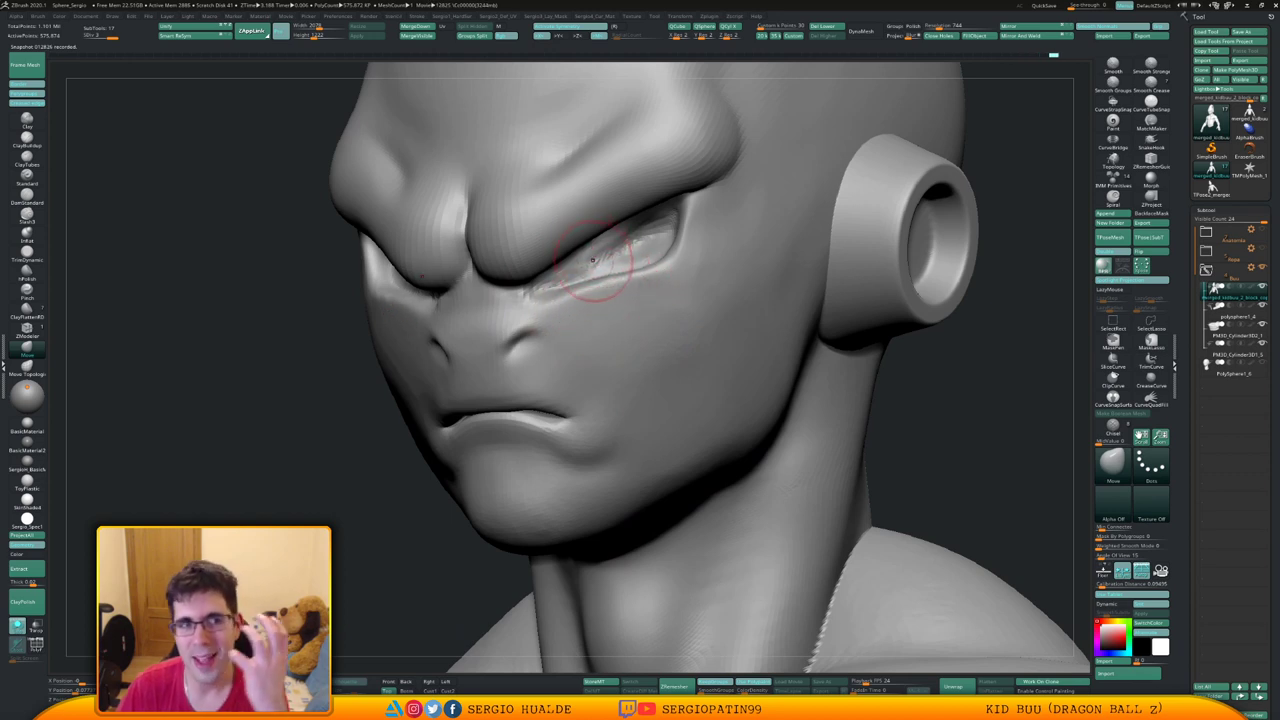
mouse_move(540, 325)
right_down()
mouse_move(575, 280)
mouse_move(575, 295)
mouse_move(616, 318)
mouse_move(592, 328)
right_up()
Fill the inner part of the eye socket with the Clay brush and smooth the eye surface
key(1)
mouse_move(571, 332)
mouse_down()
mouse_move(630, 321)
mouse_move(576, 334)
mouse_up()
key(s)
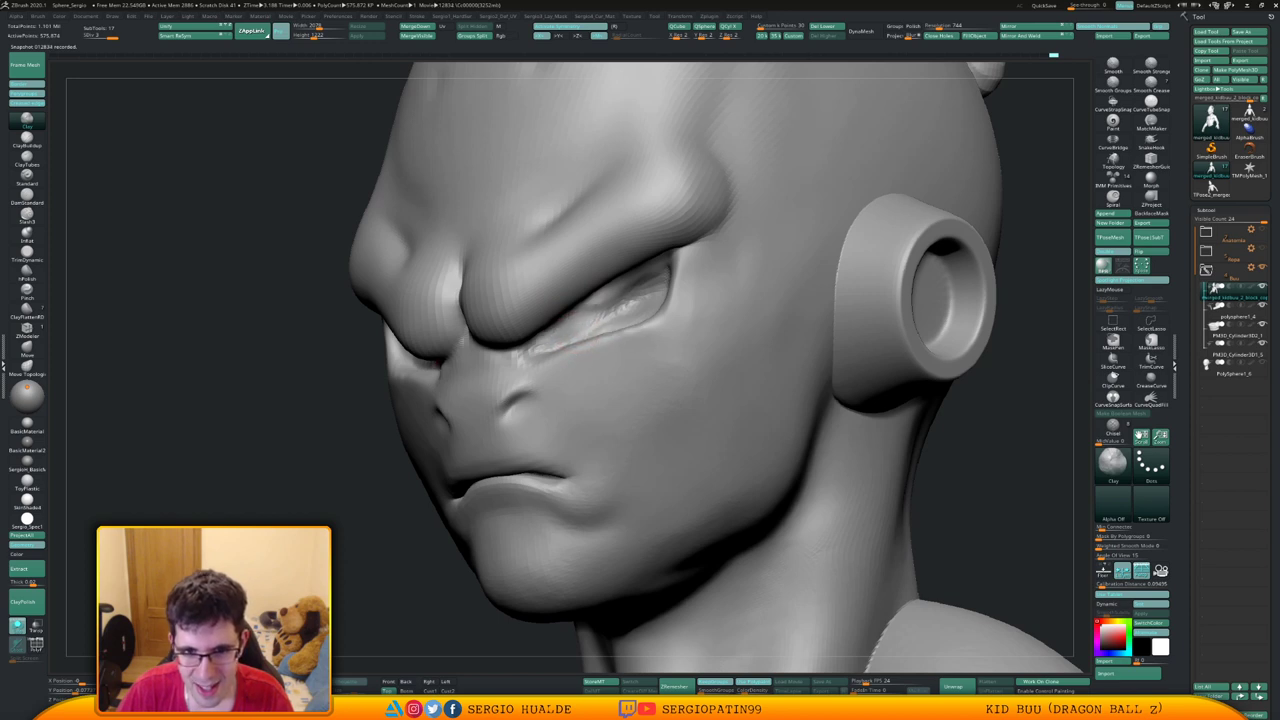
key(shift)
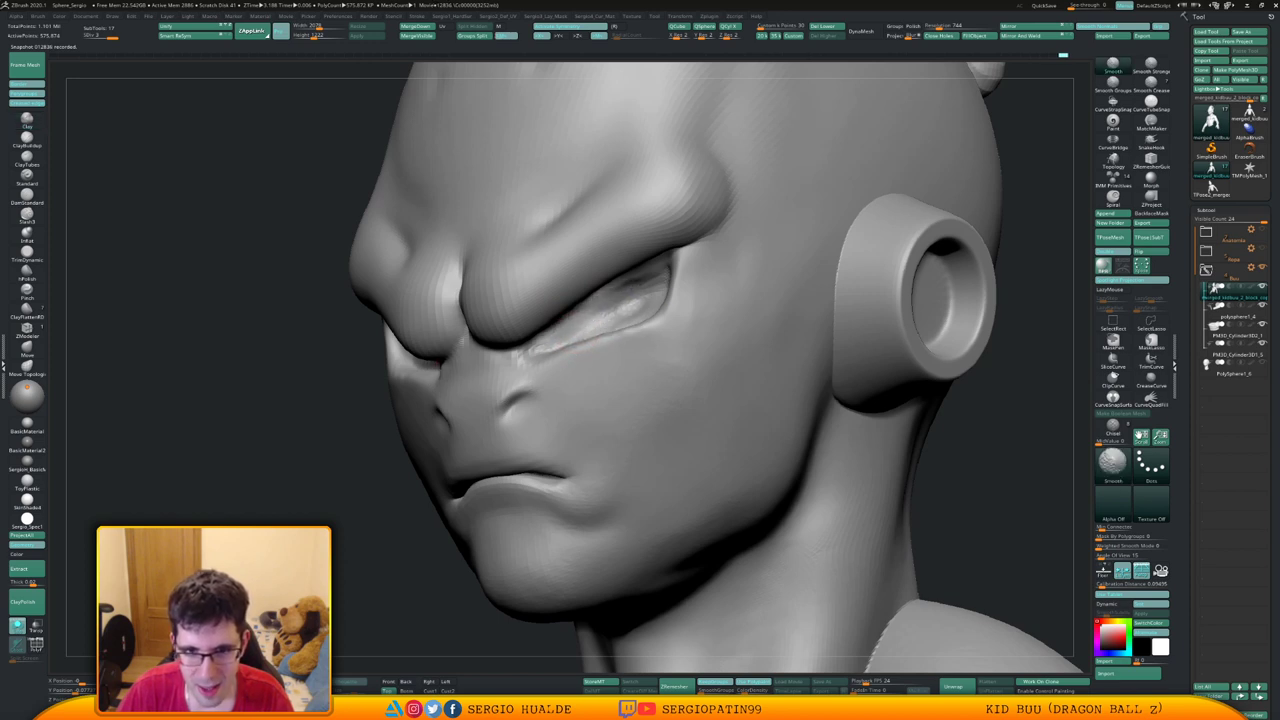
mouse_move(530, 345)
right_down()
mouse_move(625, 340)
mouse_move(625, 375)
mouse_move(526, 360)
right_up()
Define the lower eyelid line and carve the outer eye corner with the DamStandard brush
mouse_move(529, 362)
shift+mouse_down()
mouse_move(516, 352)
mouse_move(580, 357)
mouse_move(772, 290)
shift+mouse_up()
key(ctrl+z)
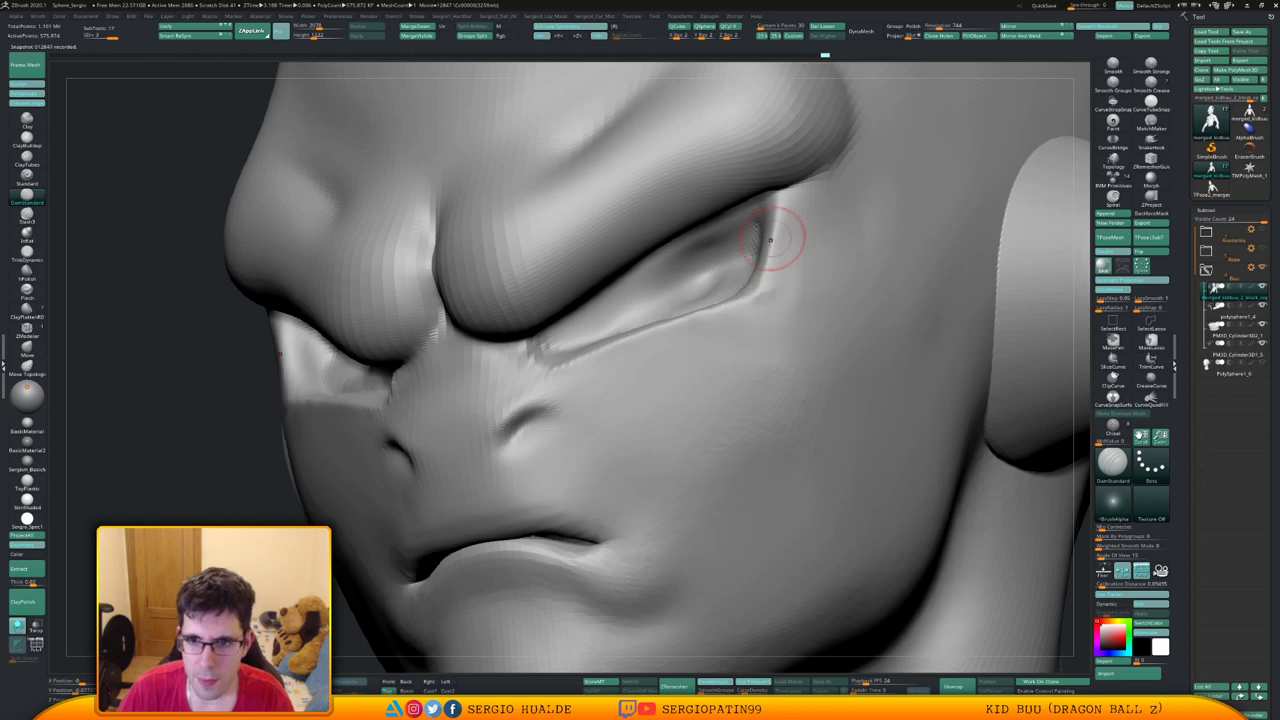
drag(774, 238, 761, 280)
mouse_move(752, 254)
right_down()
mouse_move(785, 288)
mouse_move(757, 281)
right_up()
Build up the outer eye corner with the Clay brush and smooth the cheek below the eye
key(b)
key(c)
key(l)
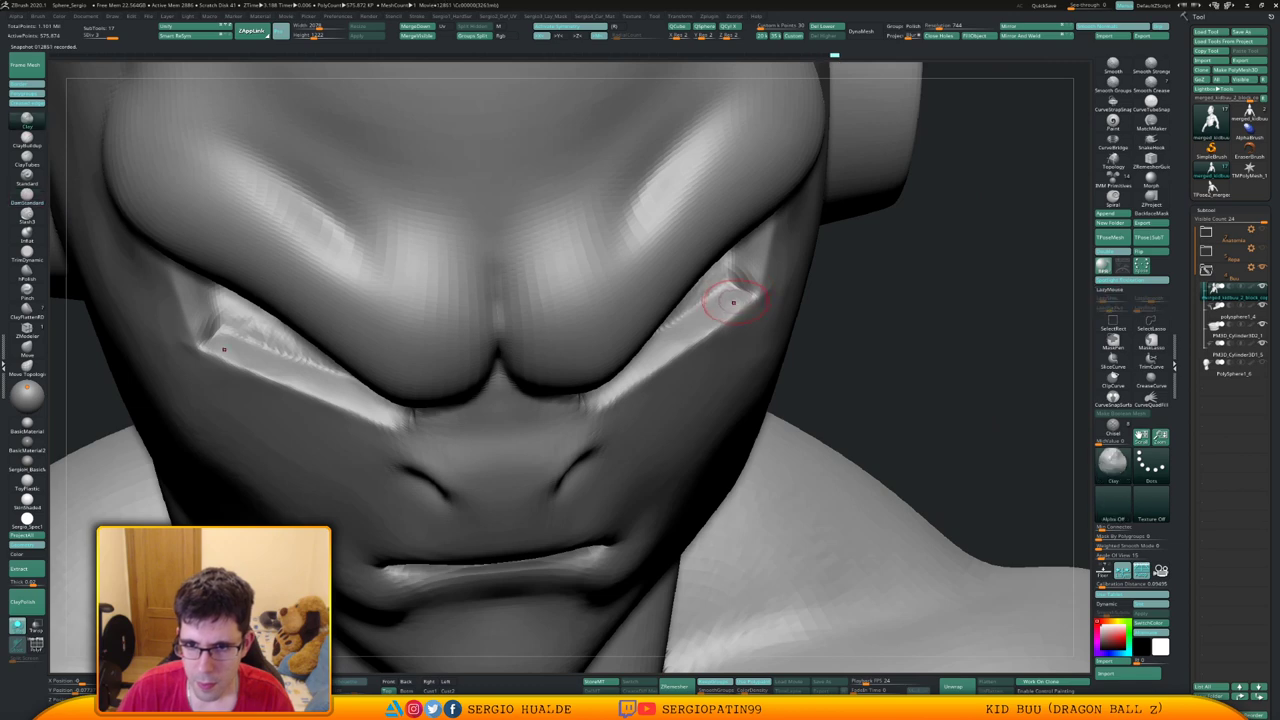
mouse_move(732, 298)
right_down()
mouse_move(752, 278)
mouse_move(745, 290)
mouse_move(766, 294)
right_up()
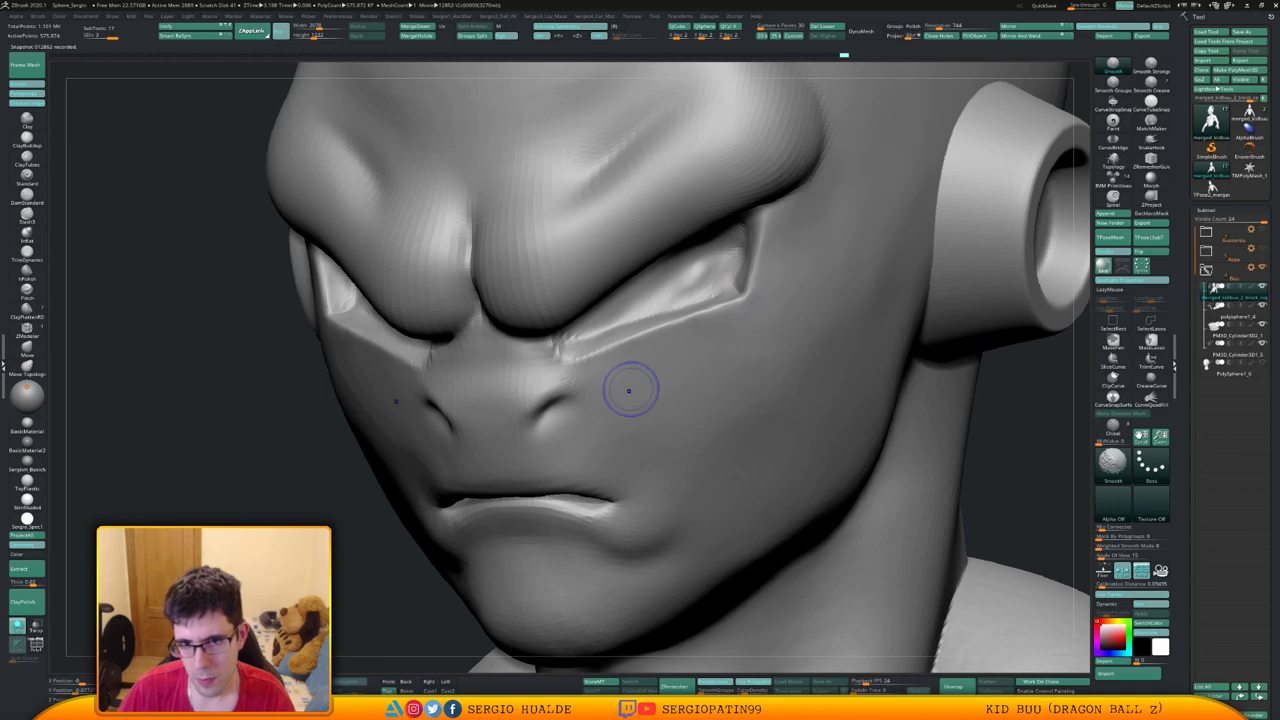
shift+drag(631, 389, 626, 397)
mouse_move(626, 397)
ctrl+right_down()
mouse_move(627, 375)
mouse_move(600, 354)
mouse_move(594, 429)
mouse_move(592, 386)
mouse_move(622, 370)
mouse_move(603, 403)
ctrl+right_up()
Switch to the DamStandard brush, resize it and sharpen the area between the inner eye corner and the nostril
key(b)
key(d)
key(s)
key(s)
drag(606, 403, 613, 404)
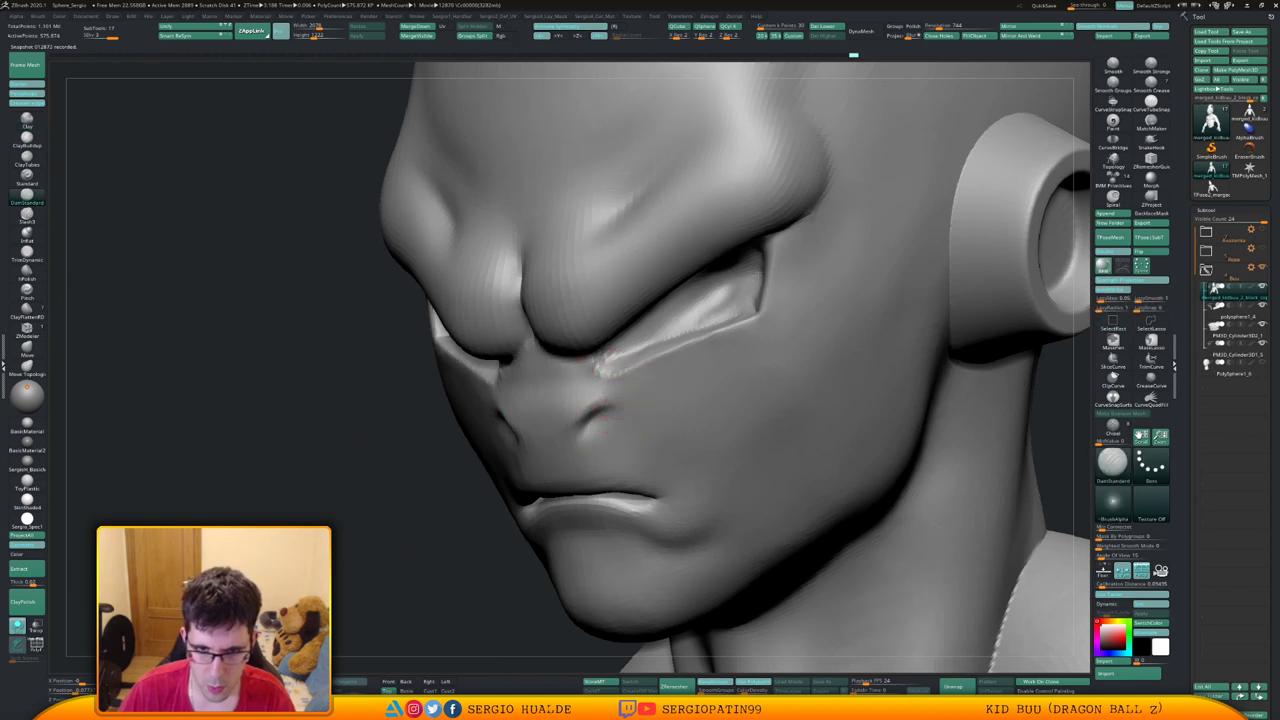
right_drag(604, 396, 606, 374)
Lasso-mask the eye and lower eyelid area, then invert the mask so only that area is editable
mouse_move(585, 368)
ctrl+mouse_down()
mouse_move(650, 392)
mouse_move(730, 330)
mouse_move(632, 318)
ctrl+mouse_up()
ctrl+drag(598, 368, 615, 374)
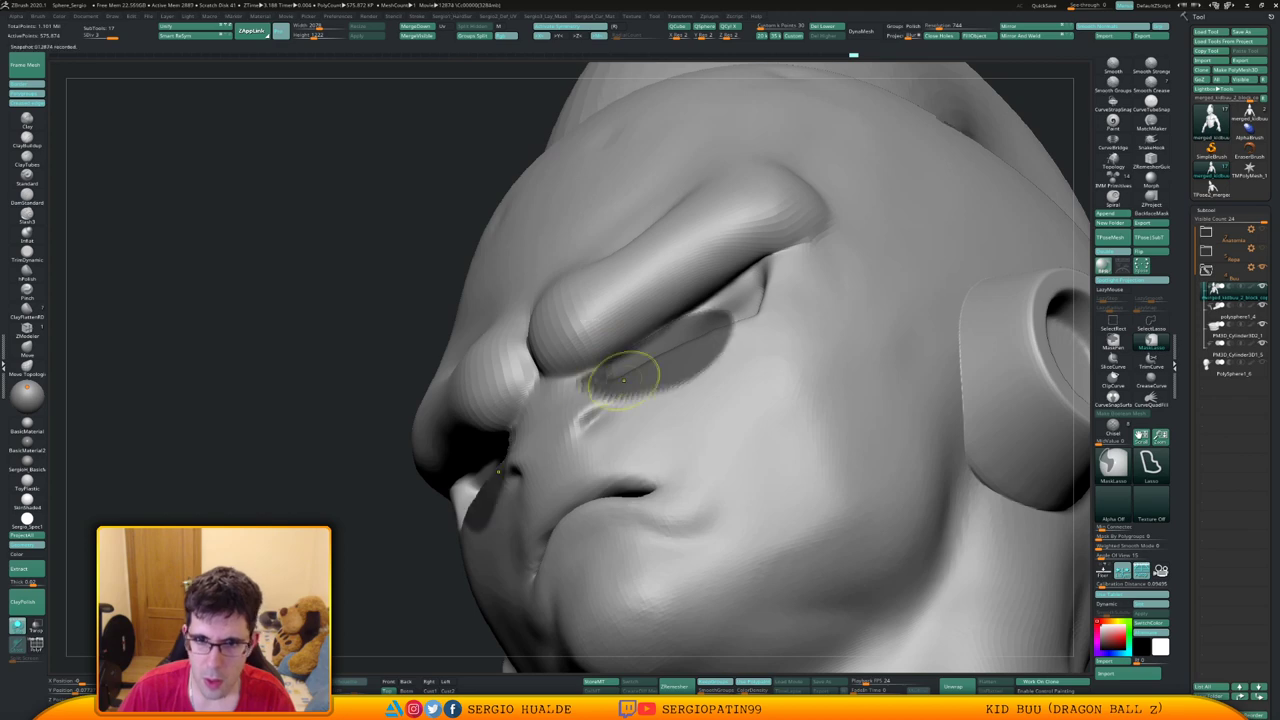
right_drag(623, 377, 652, 402)
ctrl+click(419, 492)
Reshape the unmasked lower eyelid and inner eye corner with the Move brush
right_drag(552, 410, 600, 372)
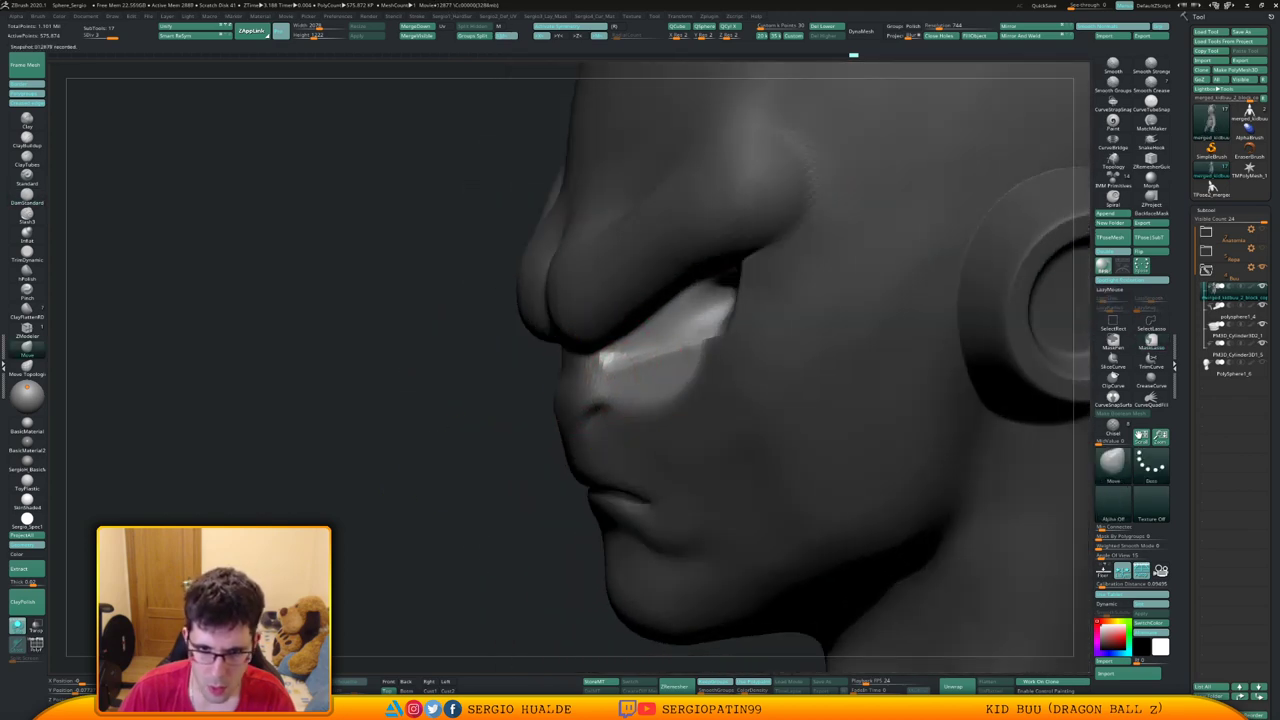
right_drag(606, 380, 657, 366)
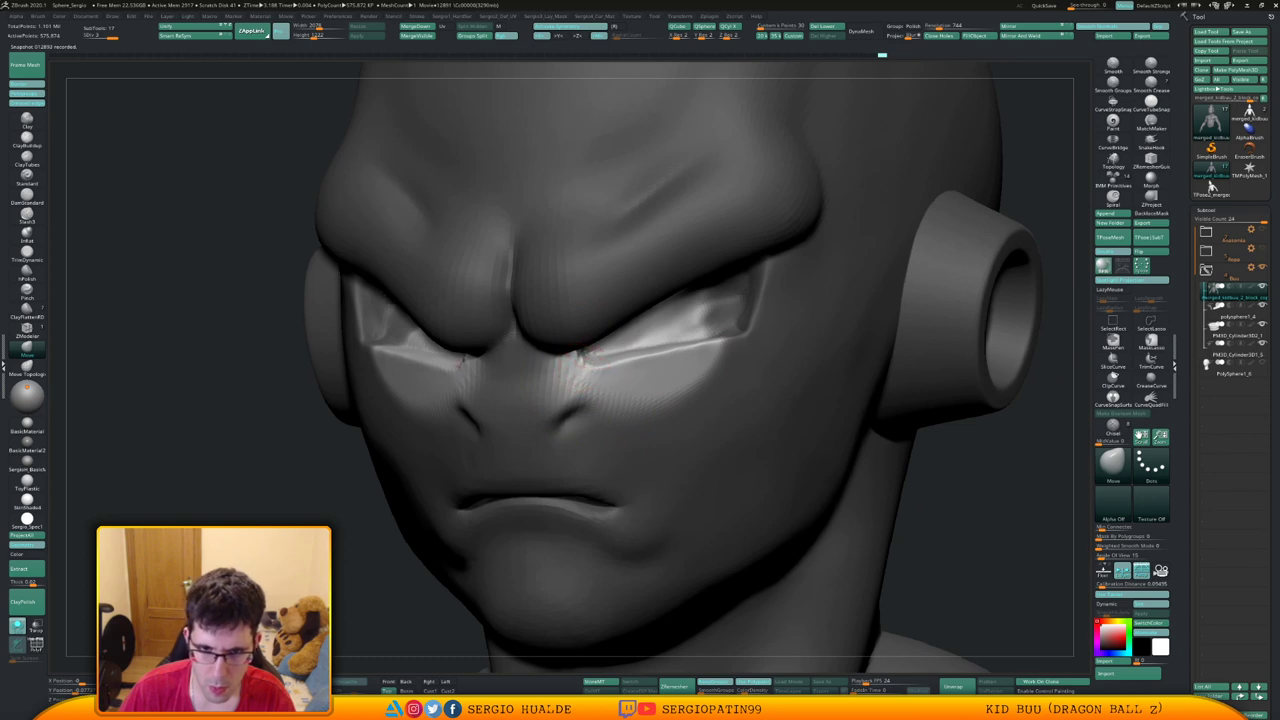
drag(587, 354, 580, 364)
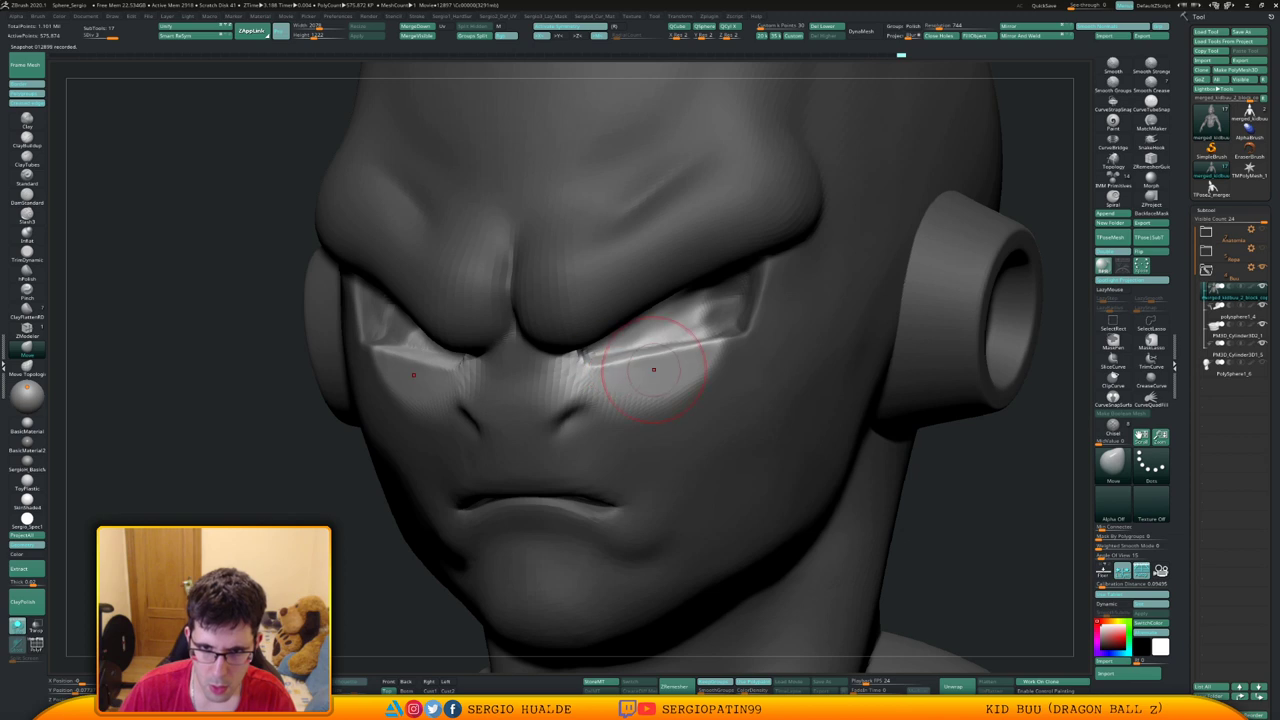
mouse_move(659, 366)
right_down()
mouse_move(623, 381)
mouse_move(663, 366)
right_up()
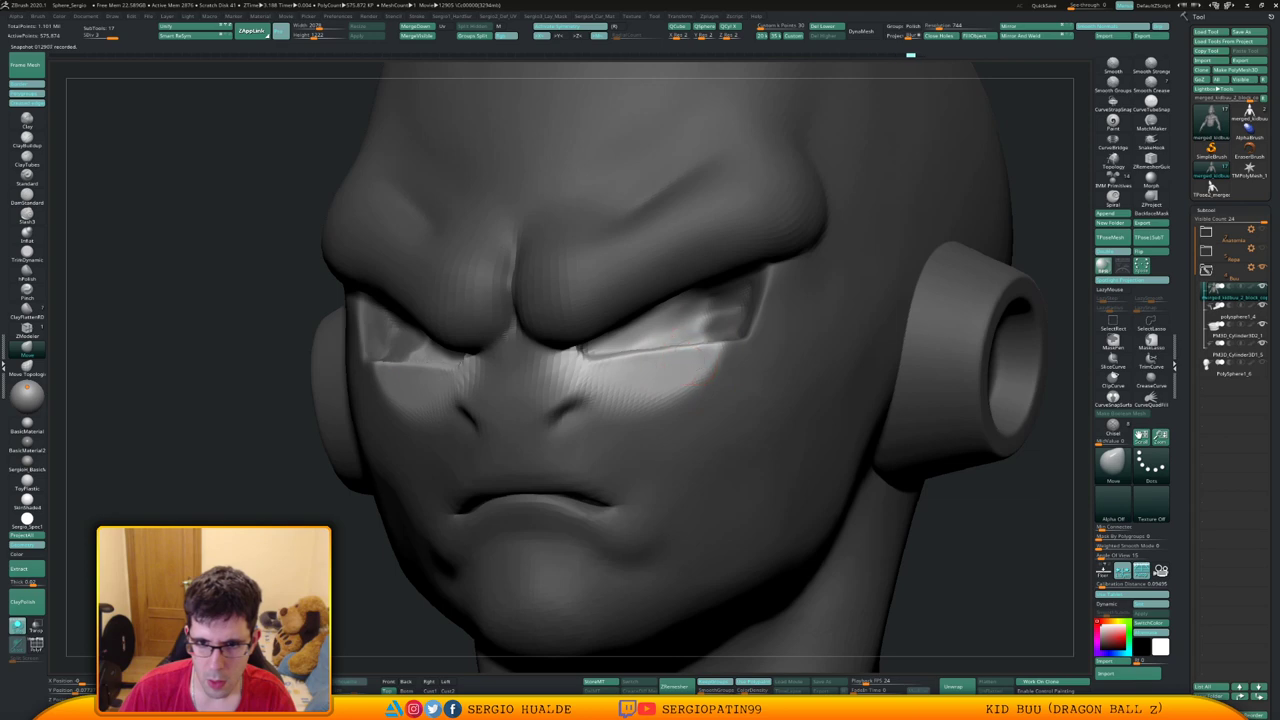
Resize the Clay brush and build up the unmasked edge of the lower eyelid near the inner eye corner
right_drag(1057, 214, 766, 286)
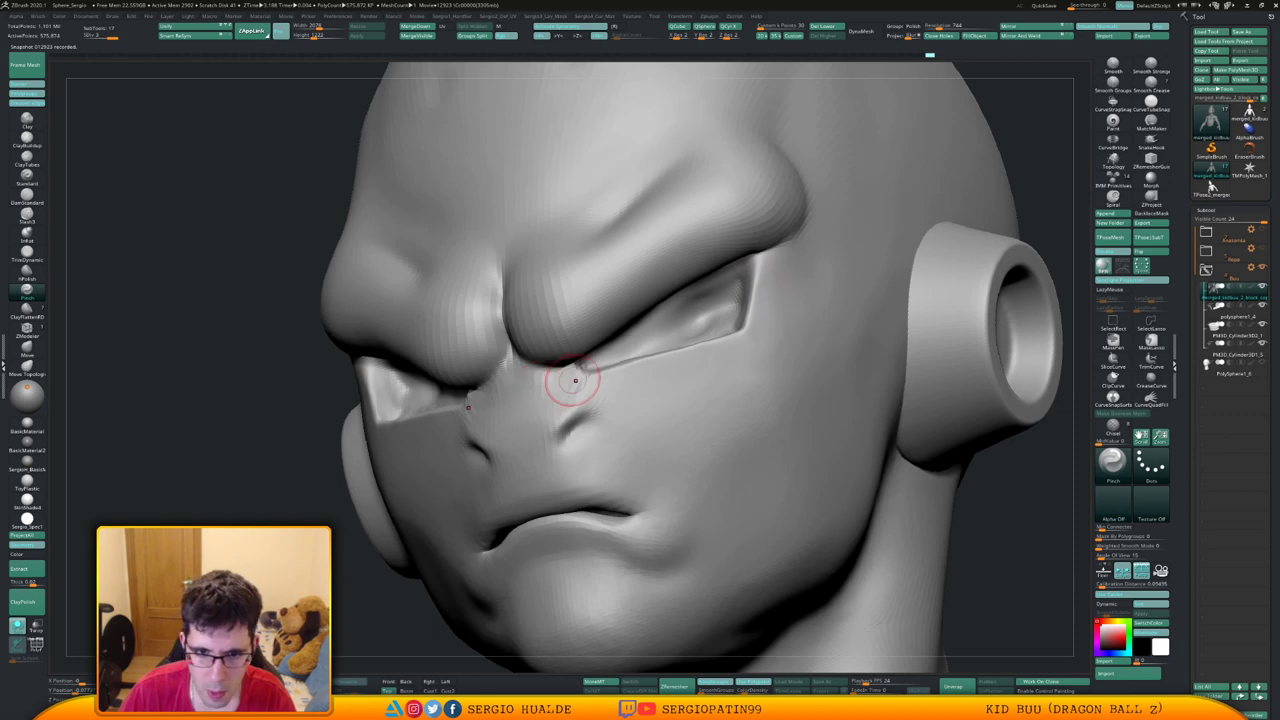
mouse_move(573, 382)
ctrl+right_down()
mouse_move(656, 364)
mouse_move(682, 399)
mouse_move(664, 389)
ctrl+right_up()
key(s)
key(1)
key(s)
key(s)
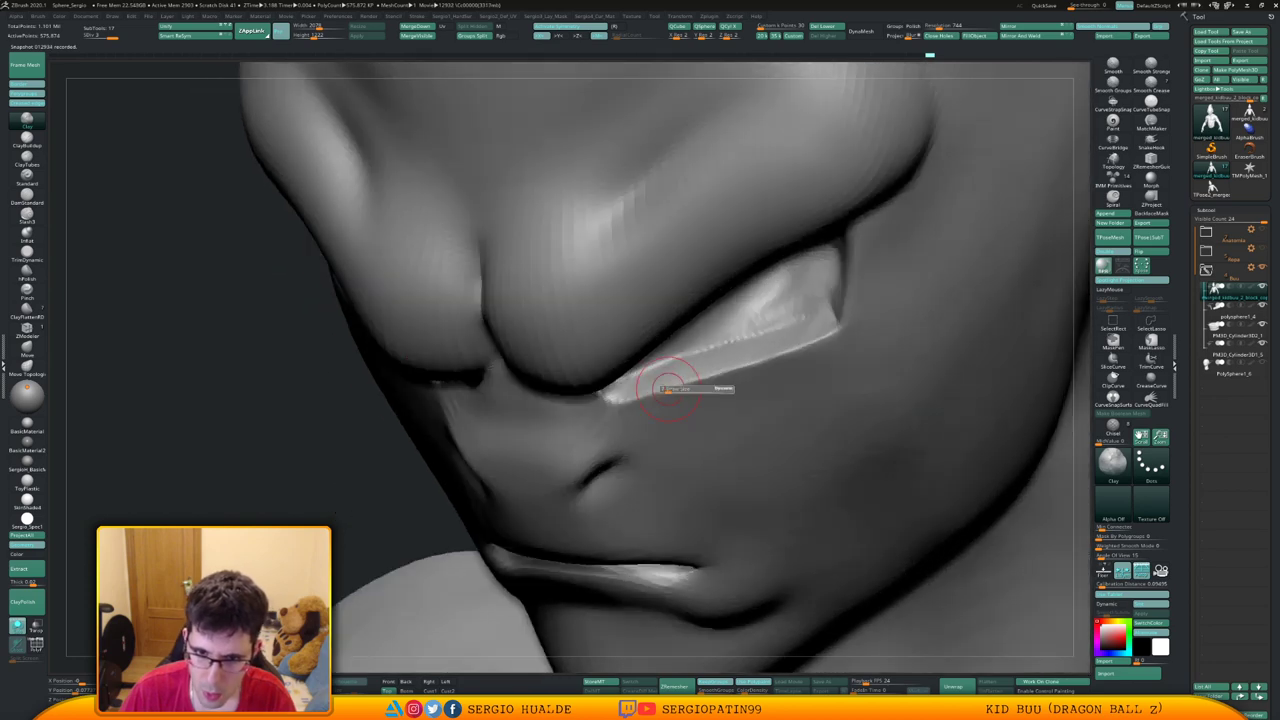
drag(668, 389, 665, 389)
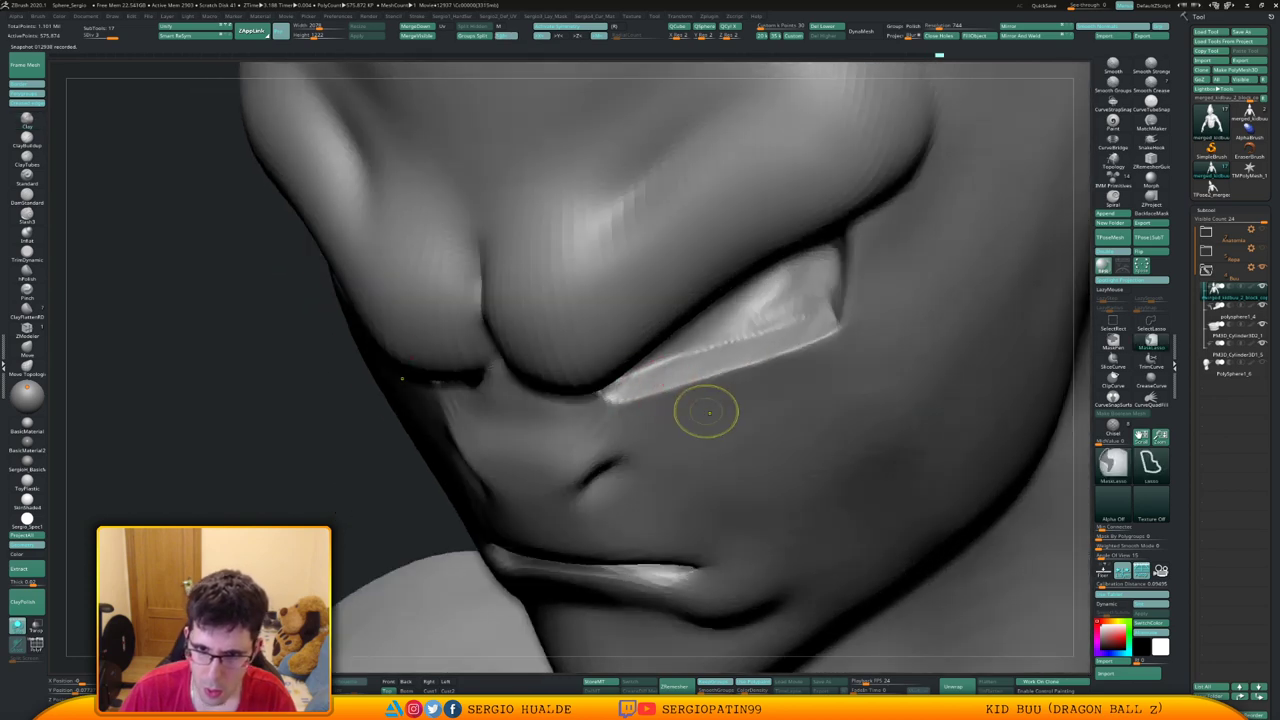
Clear the mask around the eye and rework the lower eyelid's transition into the cheek
ctrl+right_drag(706, 414, 690, 384)
right_drag(690, 384, 703, 414)
key(2)
key(s)
drag(706, 420, 728, 425)
right_drag(728, 425, 729, 406)
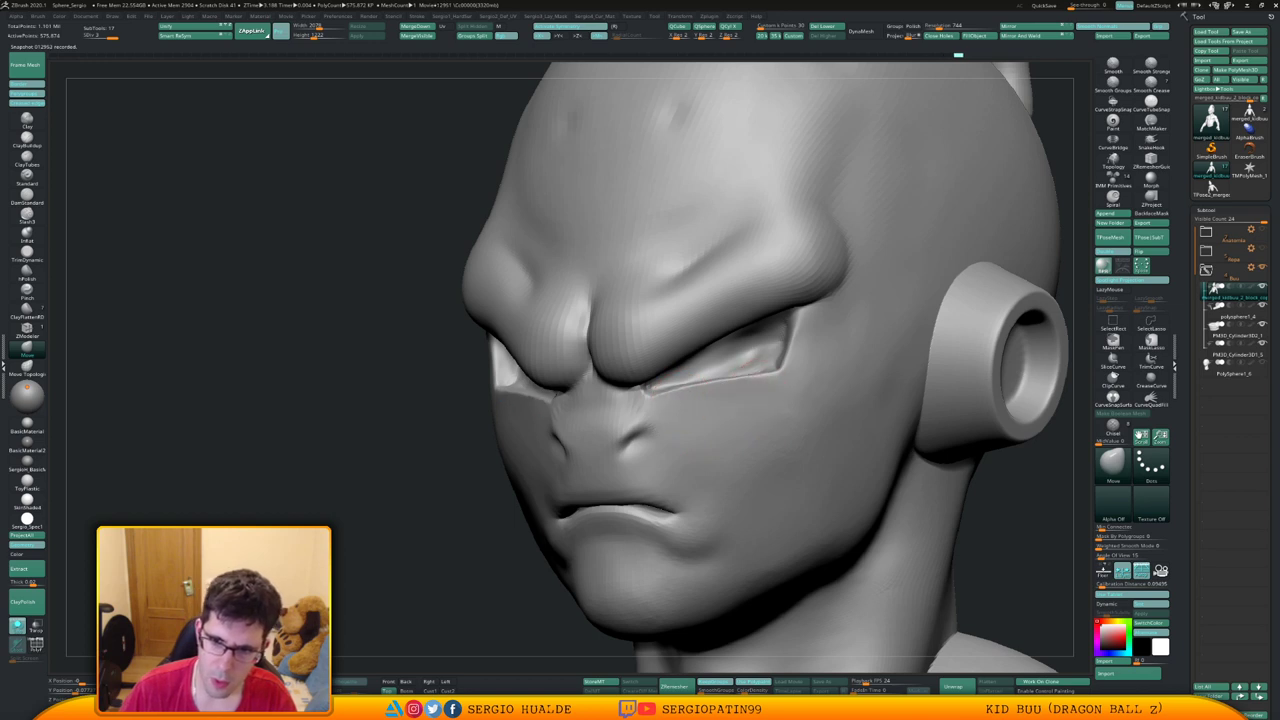
shift+right_drag(650, 388, 725, 400)
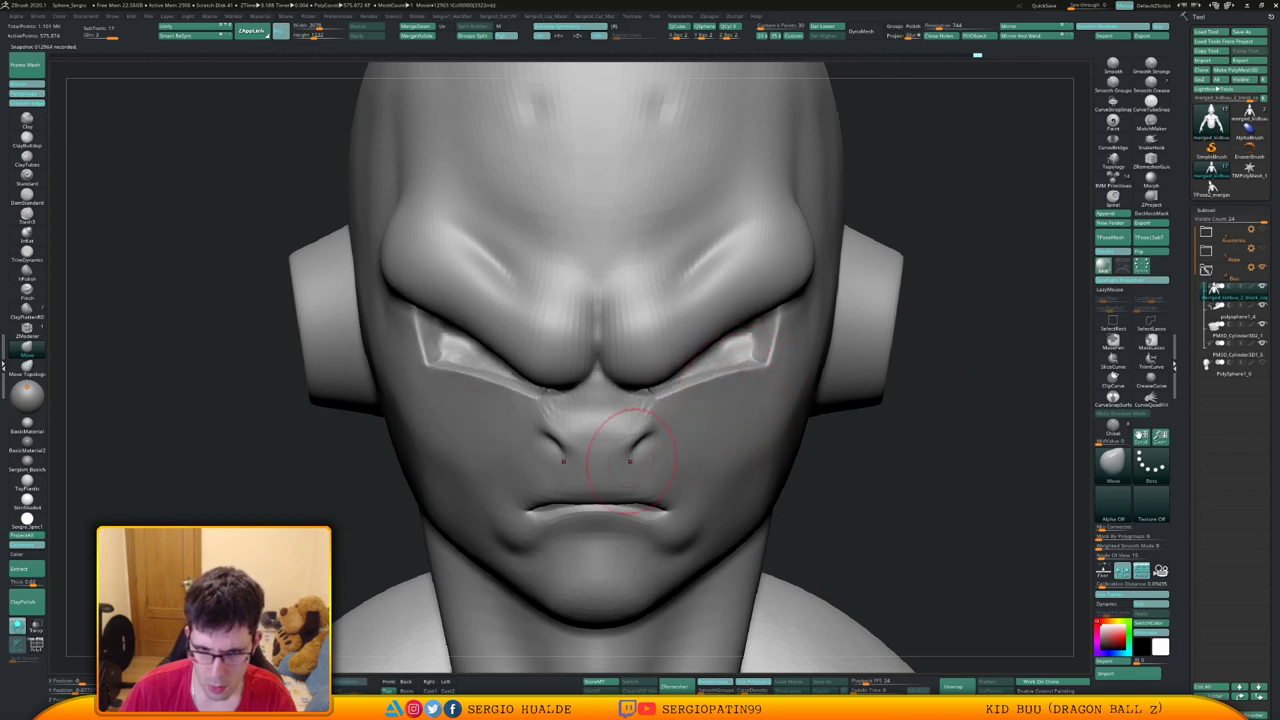
Build up the area between the inner eye corner and the nostril with Clay, then sharpen its creases with DamStandard
mouse_move(630, 460)
right_down()
mouse_move(665, 375)
mouse_move(657, 431)
mouse_move(646, 414)
right_up()
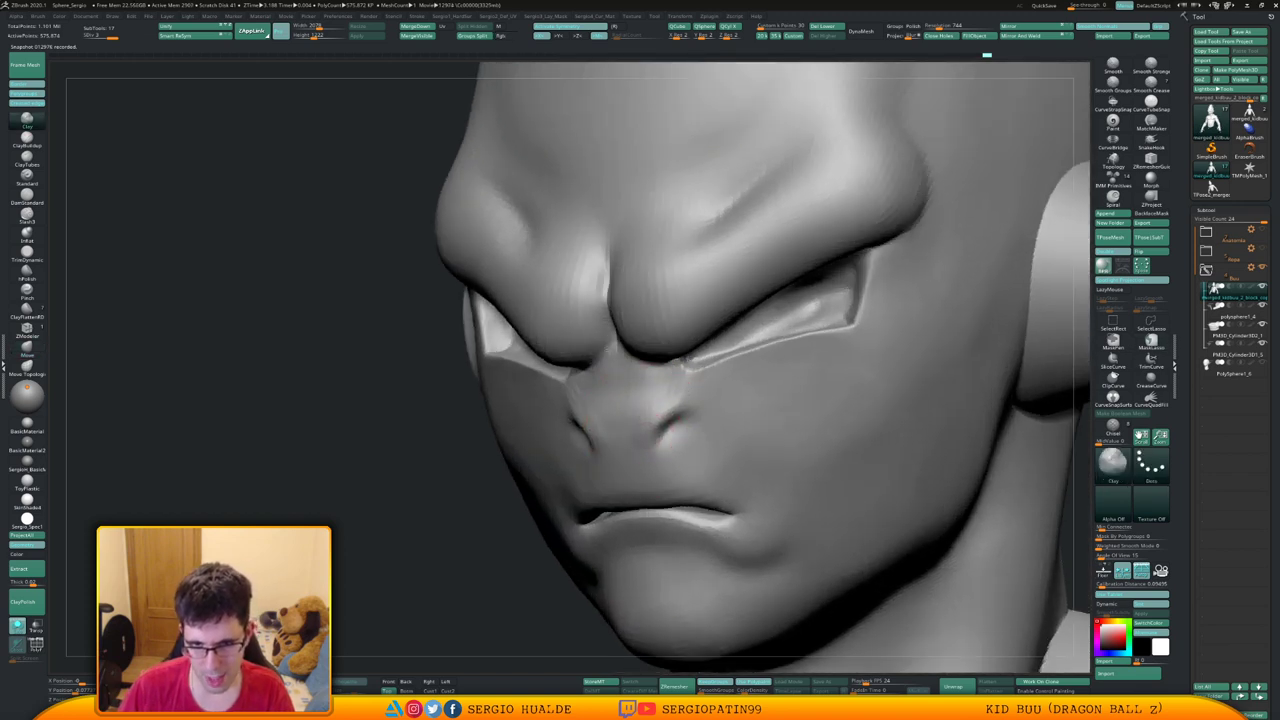
mouse_move(668, 383)
mouse_down()
mouse_move(655, 410)
mouse_move(689, 405)
mouse_up()
key(ctrl+d)
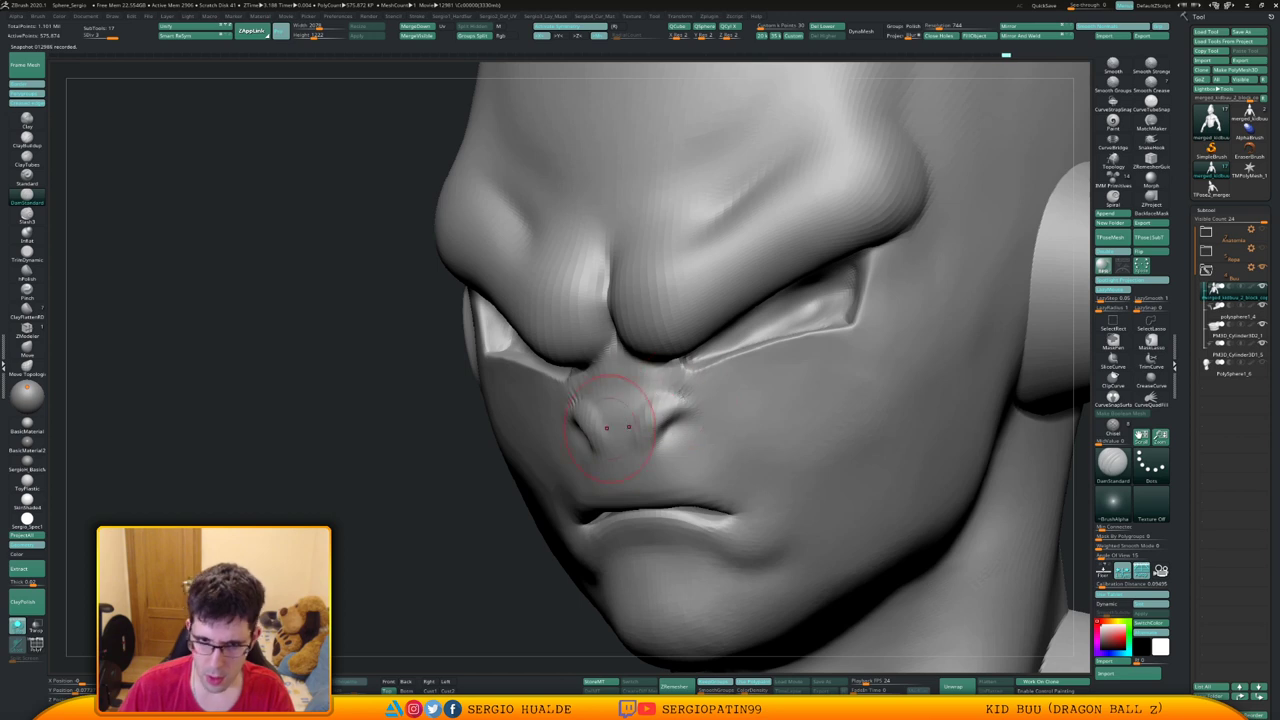
right_drag(606, 427, 635, 400)
Build up the nose bridge, the nose tip and the area beside the nostril with the Clay brush
key(b)
key(c)
key(l)
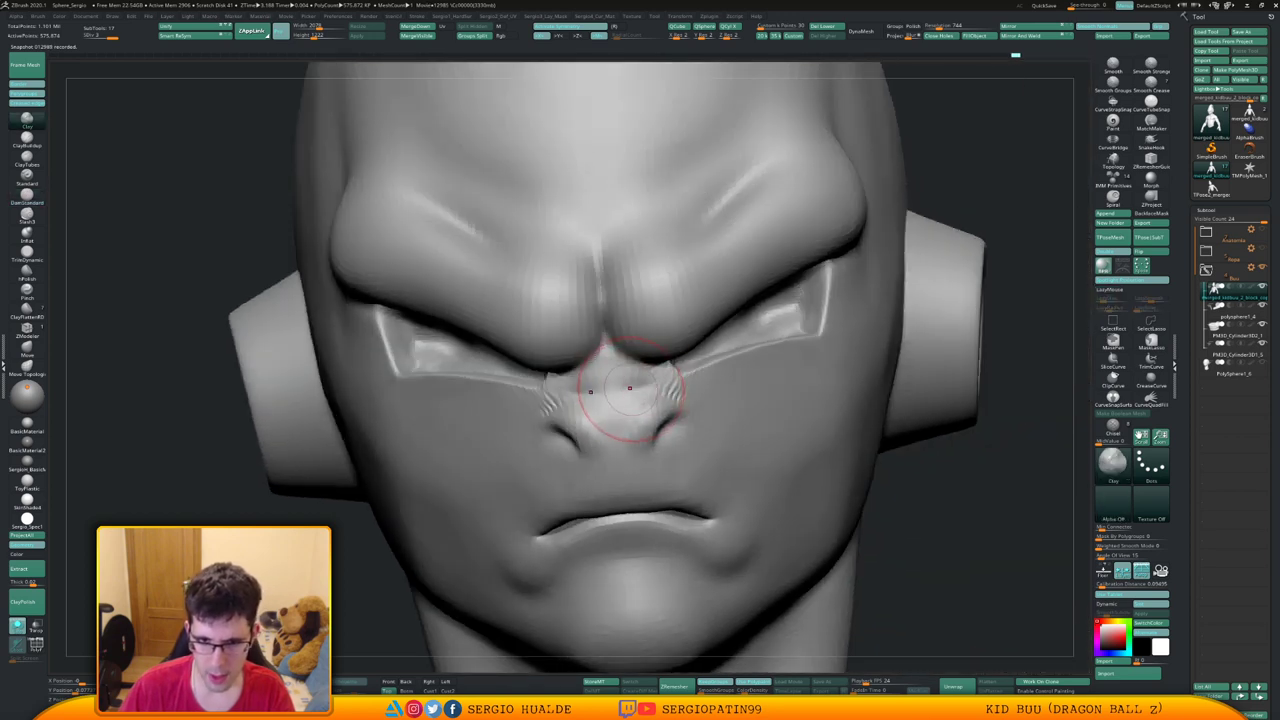
drag(630, 388, 606, 372)
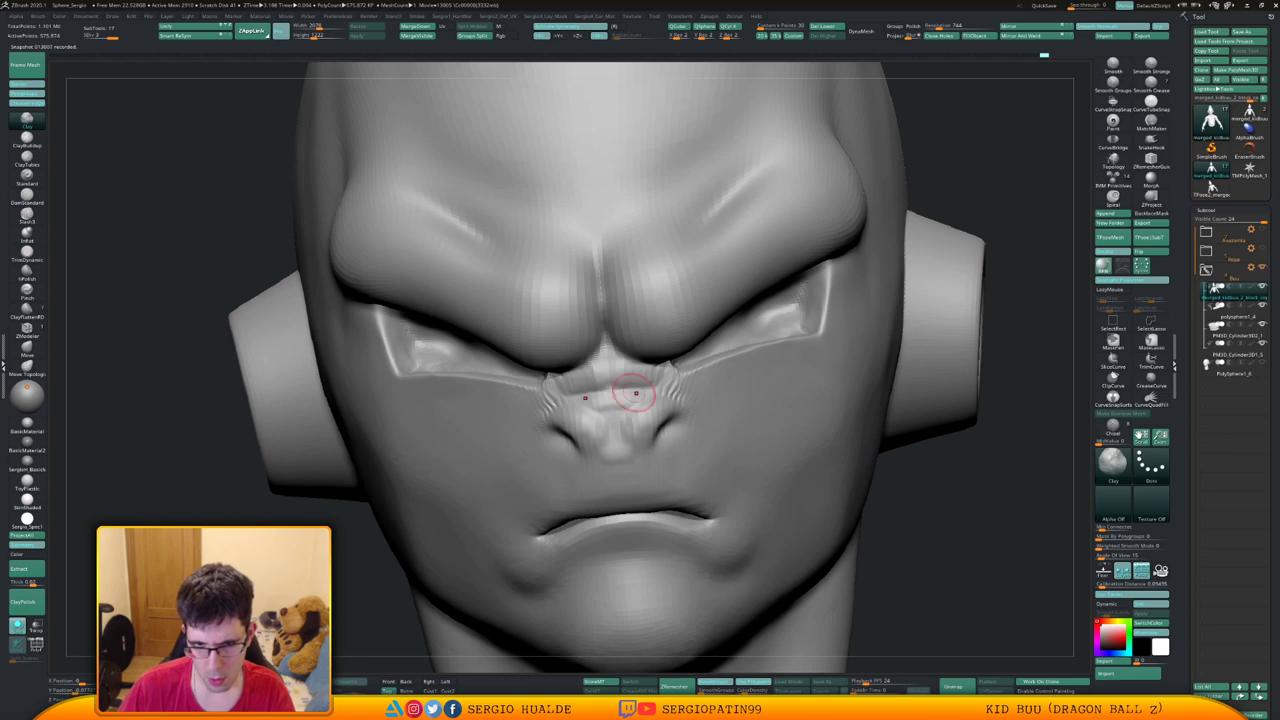
mouse_move(635, 393)
right_down()
mouse_move(610, 410)
mouse_move(630, 426)
mouse_move(563, 443)
right_up()
mouse_move(572, 440)
mouse_down()
mouse_move(600, 415)
mouse_move(582, 433)
mouse_up()
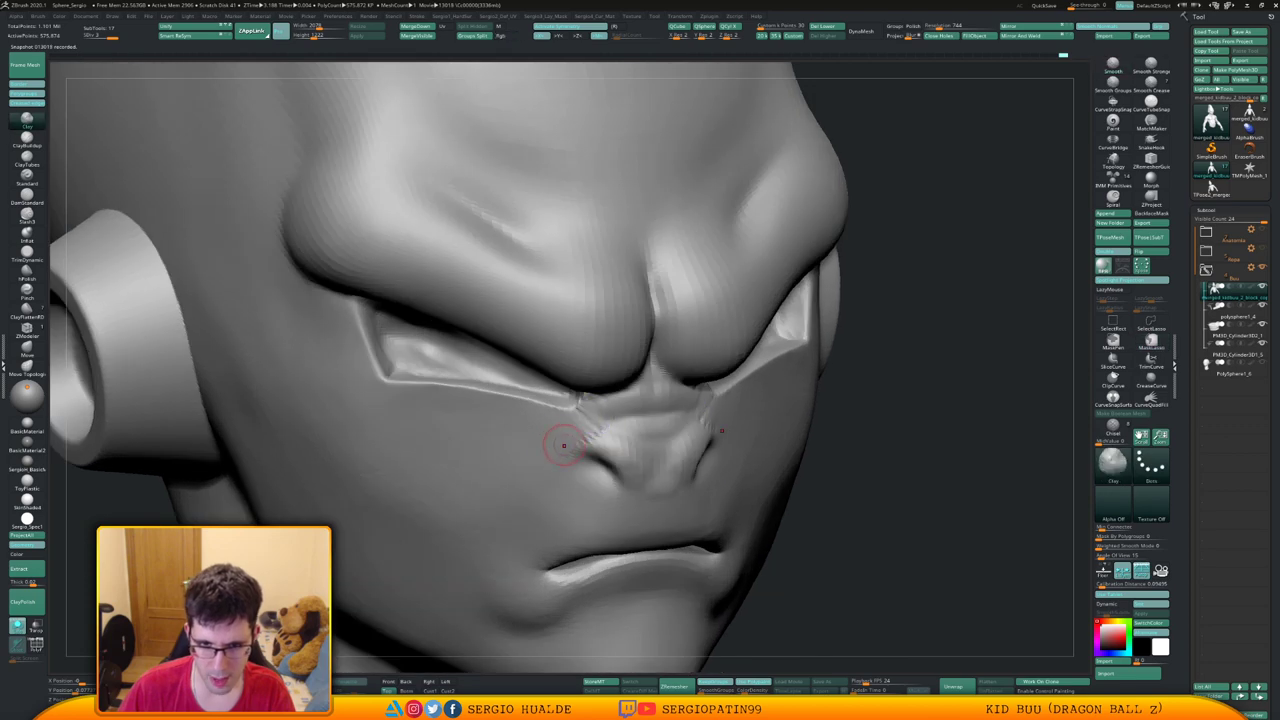
Smooth the Clay strokes across the nose bridge and the side of the nose
key(shift+f)
alt+right_drag(563, 444, 609, 366)
key(shift+f)
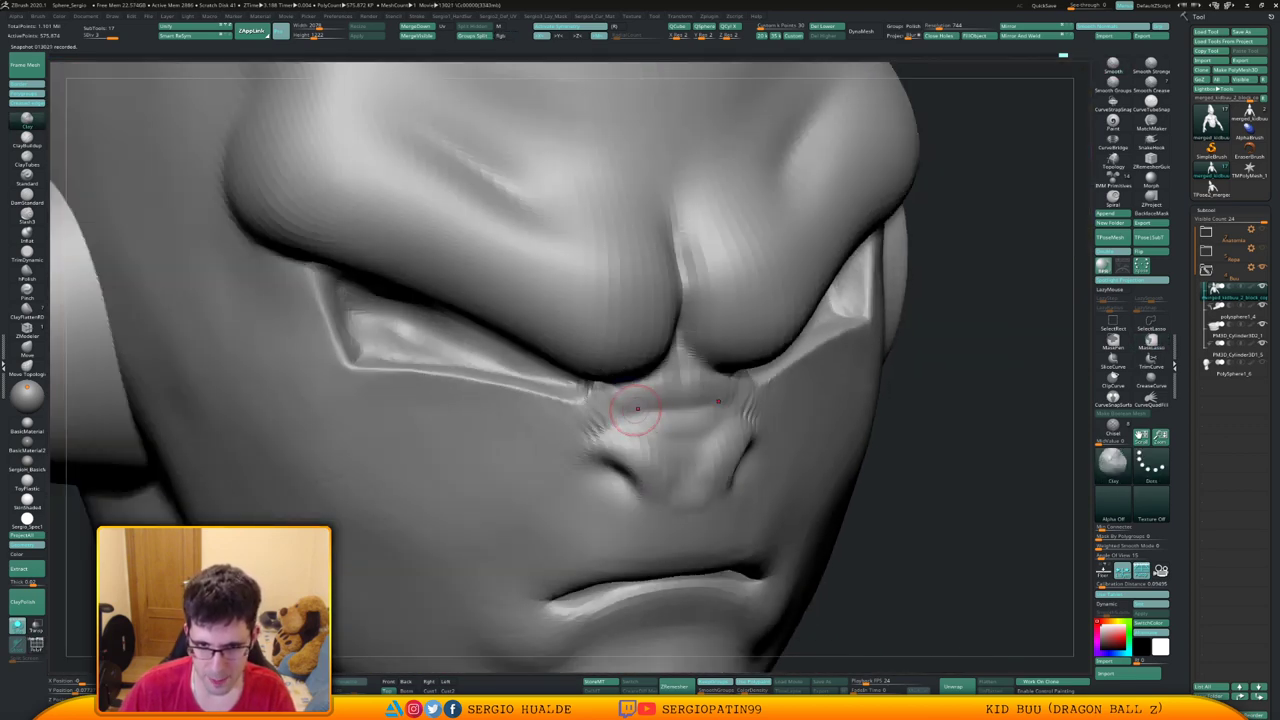
mouse_move(635, 408)
shift+mouse_down()
mouse_move(614, 400)
mouse_move(626, 408)
mouse_move(674, 386)
mouse_move(672, 368)
mouse_move(671, 426)
mouse_move(717, 437)
shift+mouse_up()
right_drag(717, 437, 700, 405)
mouse_move(700, 405)
right_down()
mouse_move(612, 405)
mouse_move(752, 410)
right_up()
Switch to the Move brush, resize it and smooth out the fine wrinkles beside the nostrils and on the nose
key(b)
key(m)
key(v)
key(s)
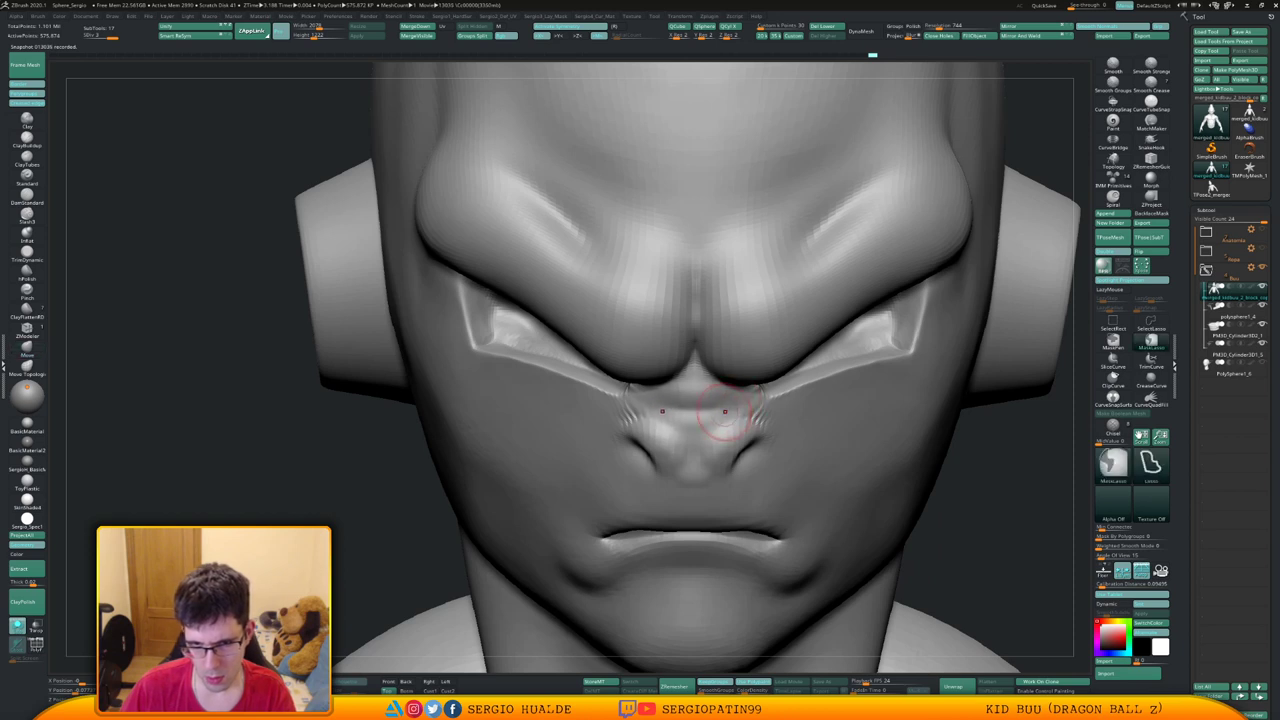
shift+drag(643, 411, 624, 432)
right_drag(733, 409, 660, 428)
shift+drag(726, 434, 709, 484)
Deepen the vertical frown crease between the eyebrows with the DamStandard brush
mouse_move(714, 485)
alt+right_down()
mouse_move(677, 448)
mouse_move(700, 374)
mouse_move(686, 311)
alt+right_up()
key(b)
key(d)
key(s)
drag(650, 274, 653, 288)
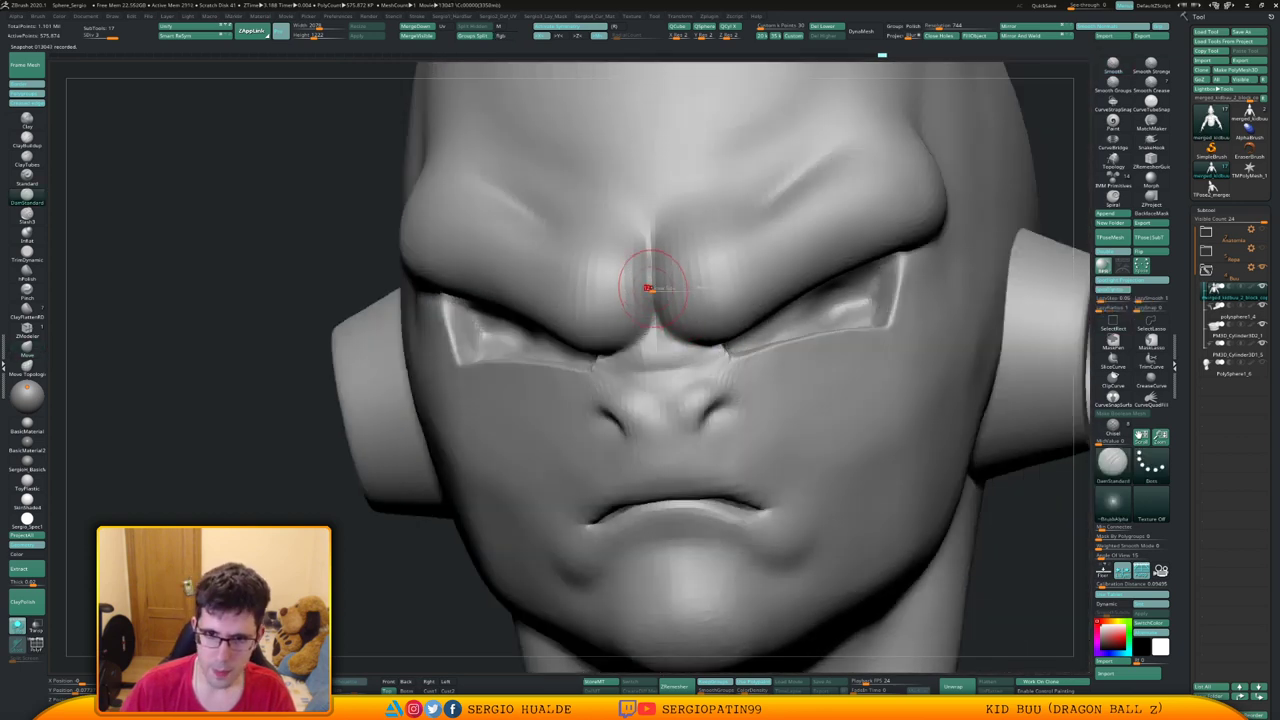
right_drag(649, 340, 682, 336)
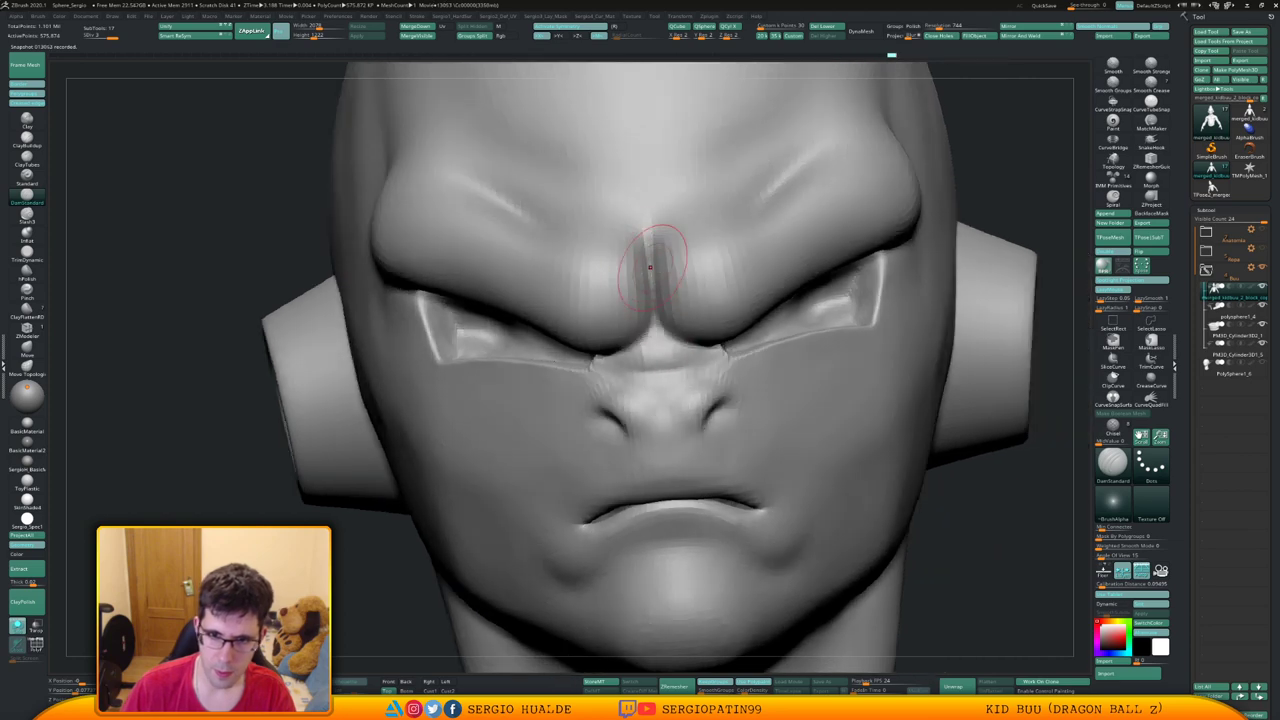
drag(651, 263, 661, 336)
Switch to the Clay brush and soften the inner brow ends around the frown crease
mouse_move(661, 336)
right_down()
mouse_move(590, 330)
mouse_move(651, 257)
right_up()
key(b)
key(c)
key(l)
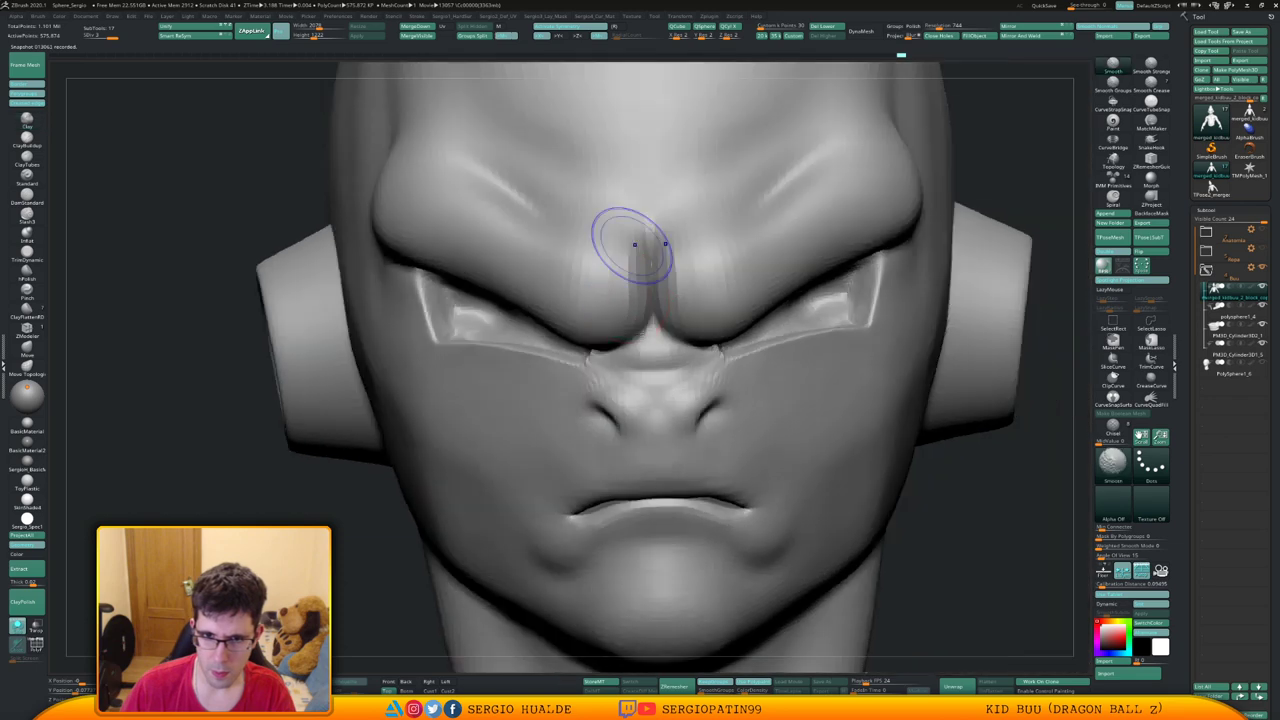
mouse_move(614, 294)
mouse_down()
mouse_move(480, 300)
mouse_move(478, 335)
mouse_move(560, 375)
mouse_up()
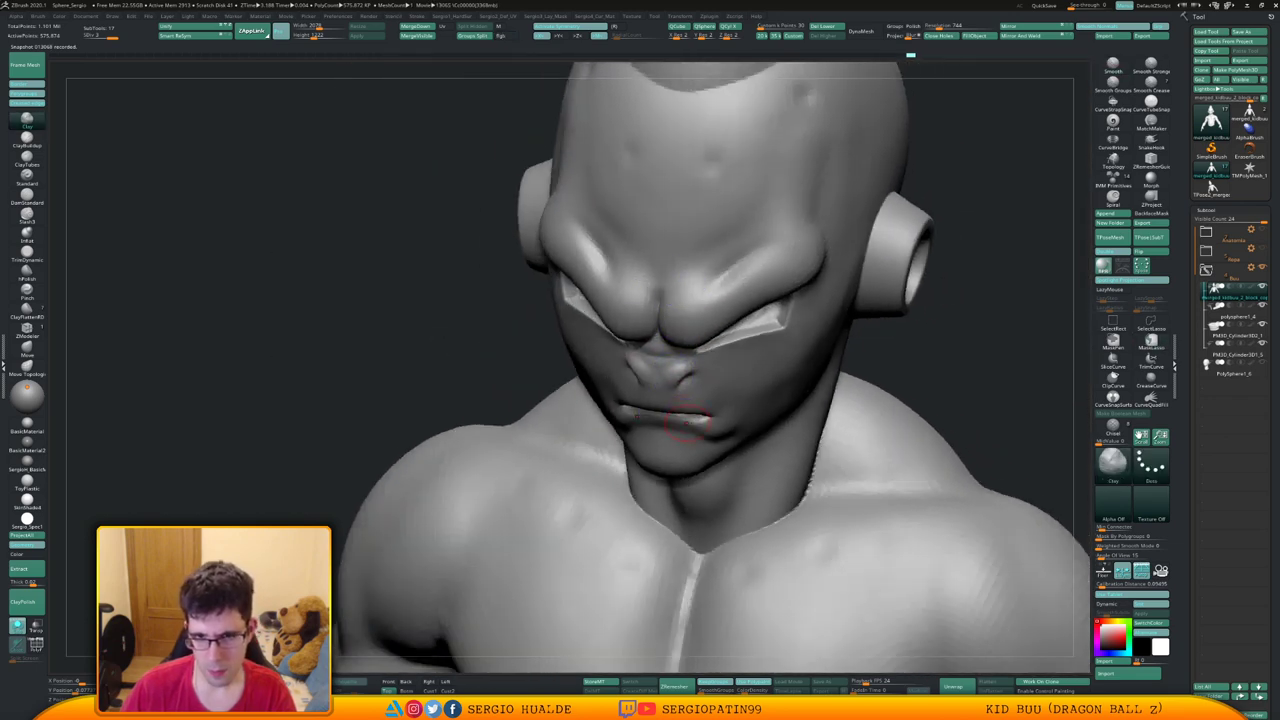
Mask everything except the lower lip using the transform gizmo, then return to the Move brush
mouse_move(688, 400)
ctrl+right_down()
mouse_move(689, 278)
mouse_move(694, 349)
mouse_move(623, 326)
mouse_move(637, 339)
ctrl+right_up()
key(b)
key(m)
key(v)
key(w)
ctrl+click(606, 343)
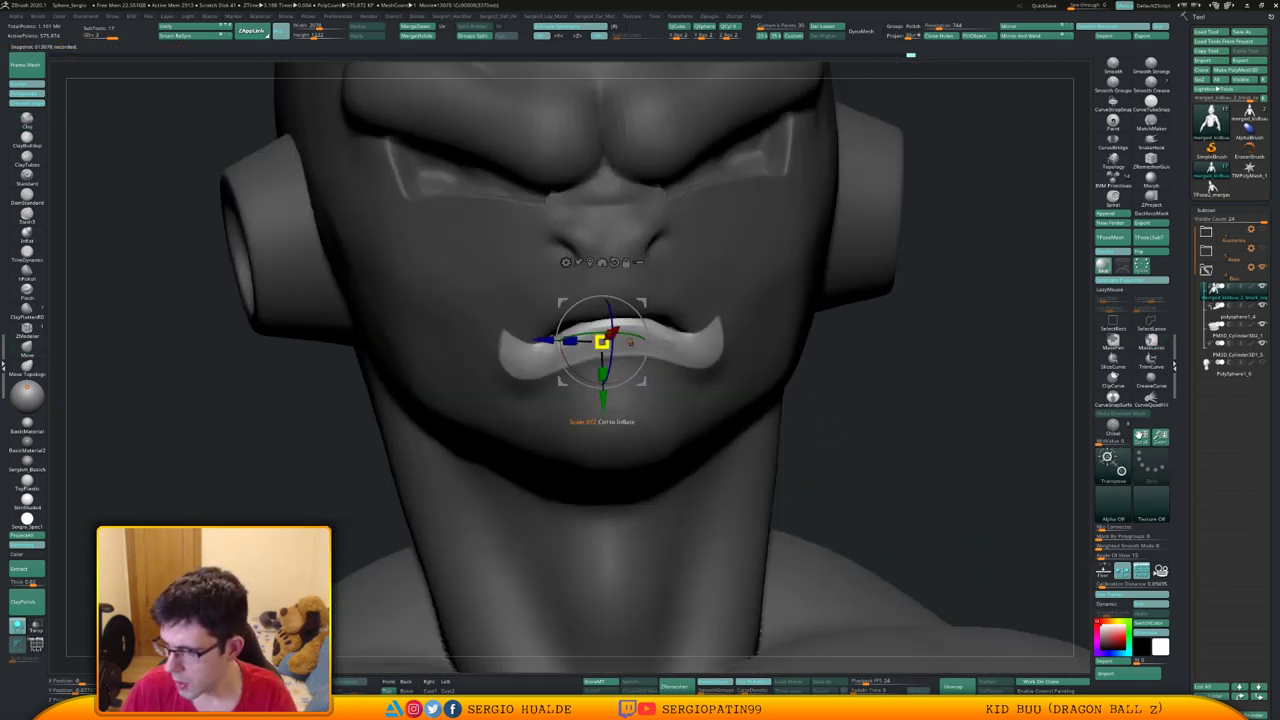
key(q)
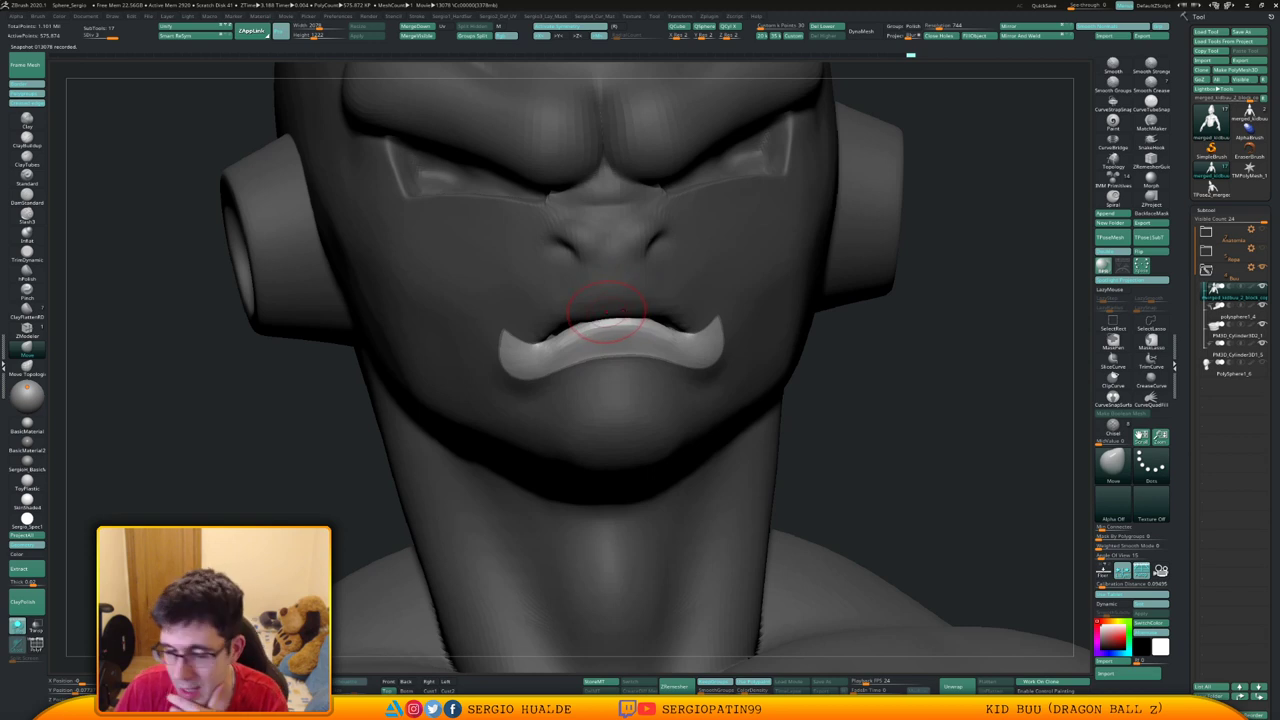
ctrl+right_drag(568, 322, 578, 345)
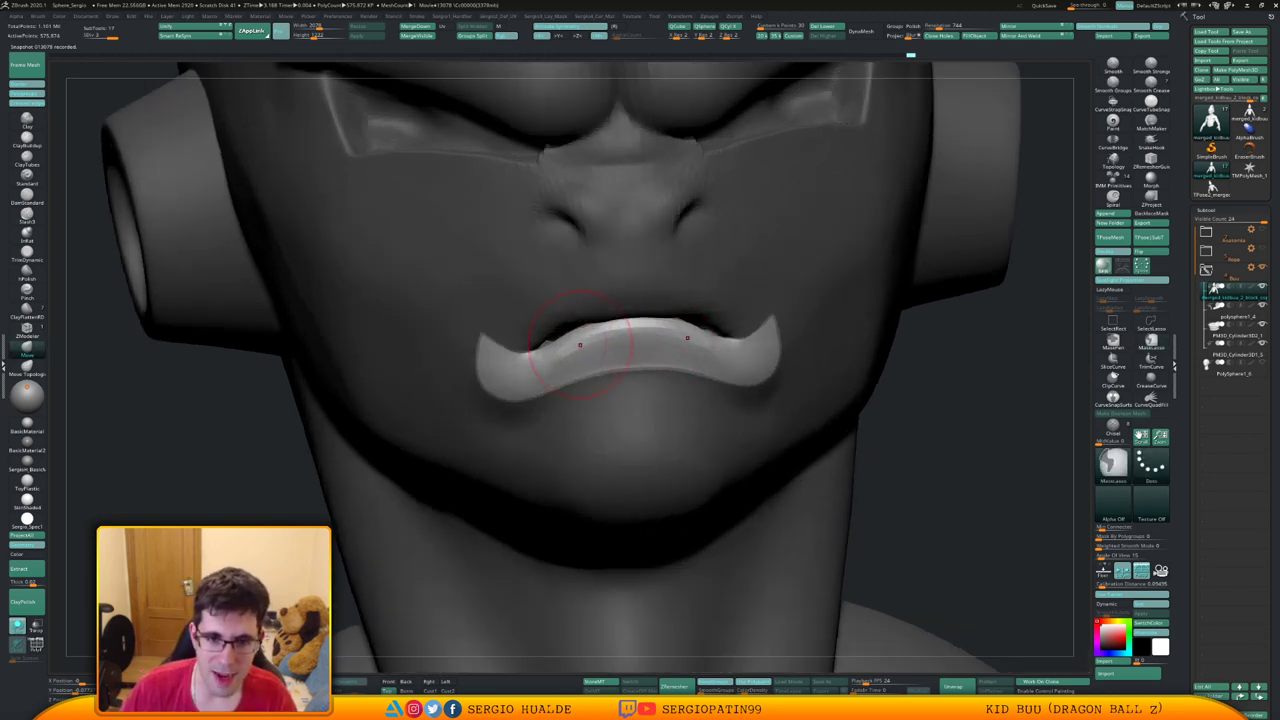
Lower the mesh's subdivision level and blur the mask edges around the exposed lower lip
ctrl+click(938, 369)
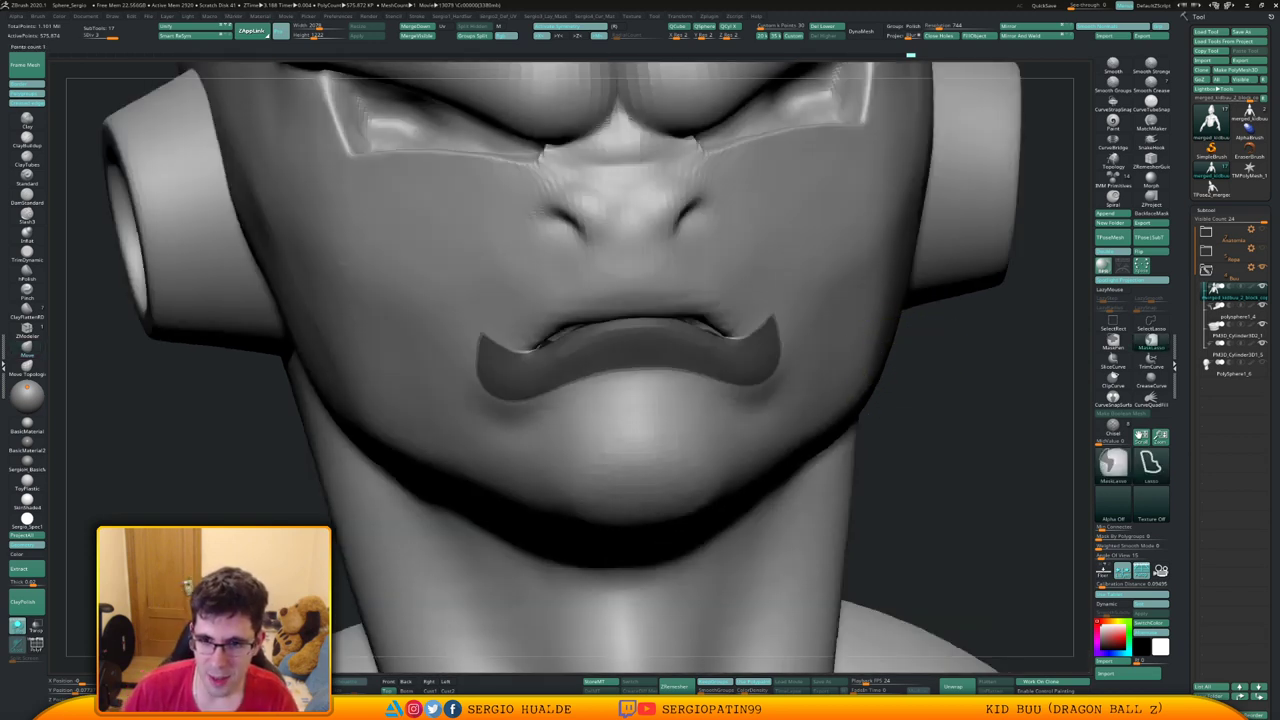
ctrl+click(928, 381)
key(shift+d)
ctrl+click(868, 366)
ctrl+click(864, 368)
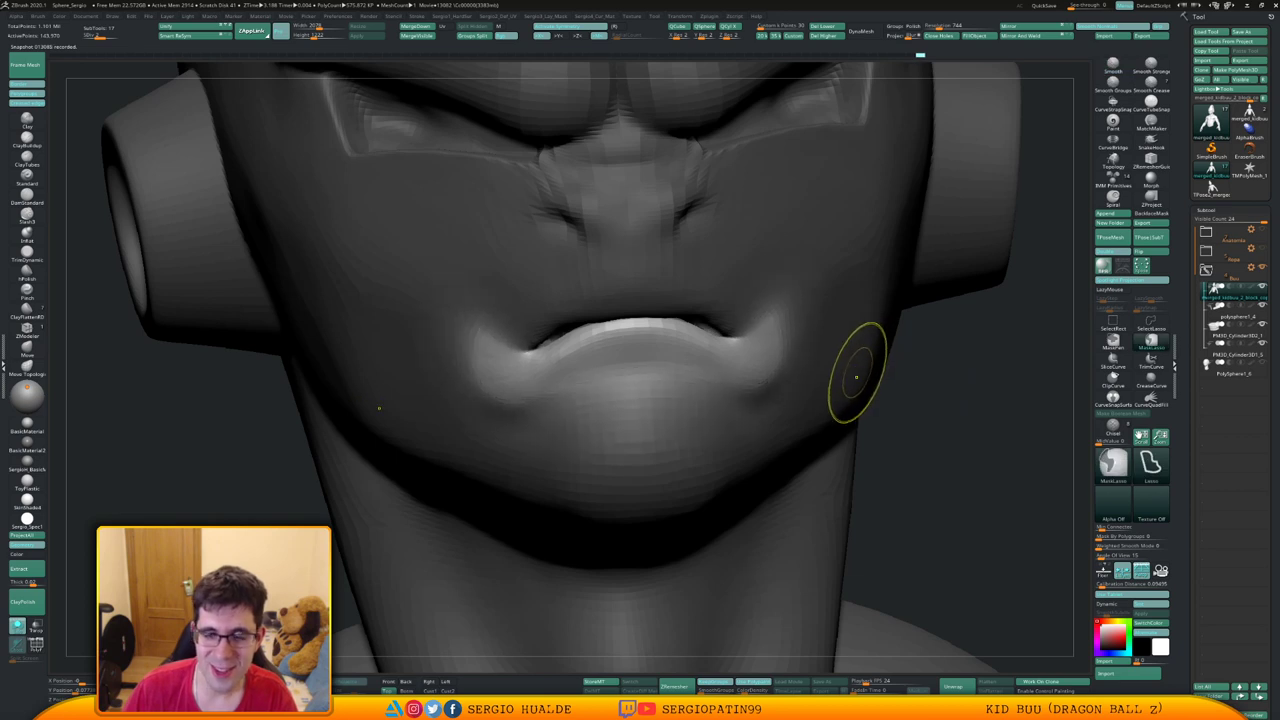
Reshape the lower lip toward the mouth corners with the Move brush, then invert the mask to protect the lower lip
right_drag(830, 375, 866, 362)
drag(556, 348, 552, 334)
right_drag(752, 360, 688, 328)
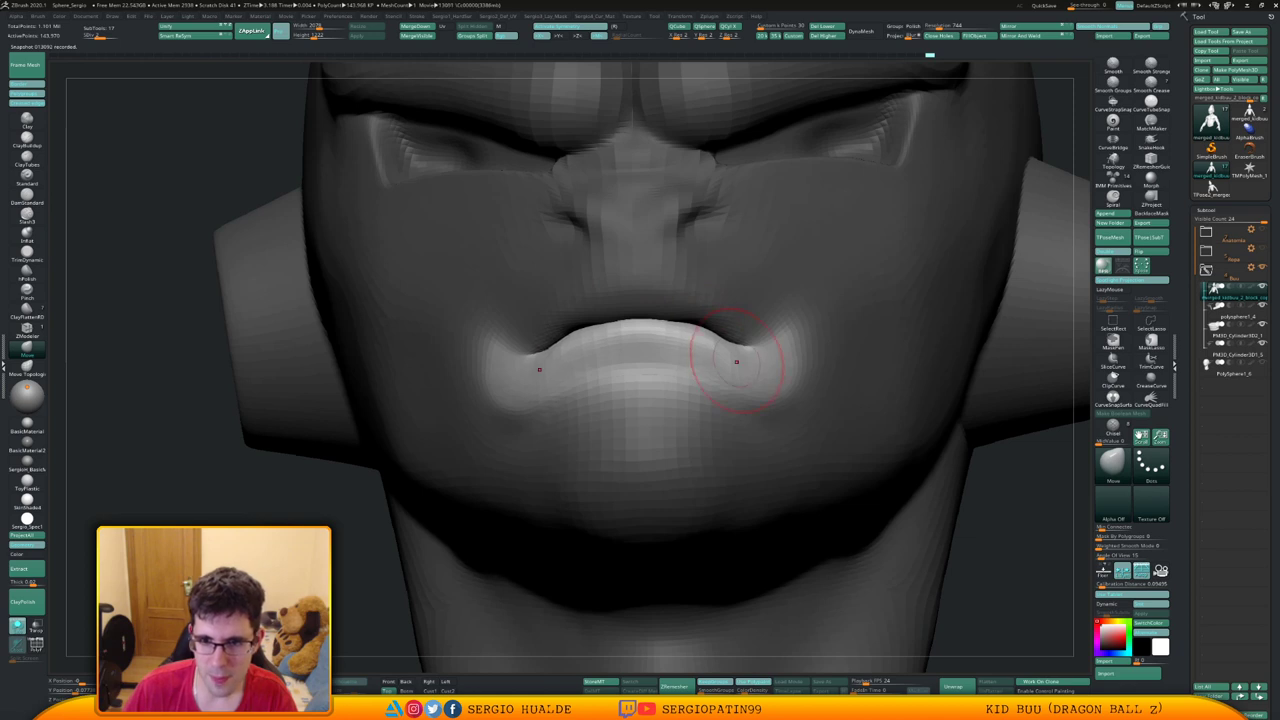
key(ctrl+z)
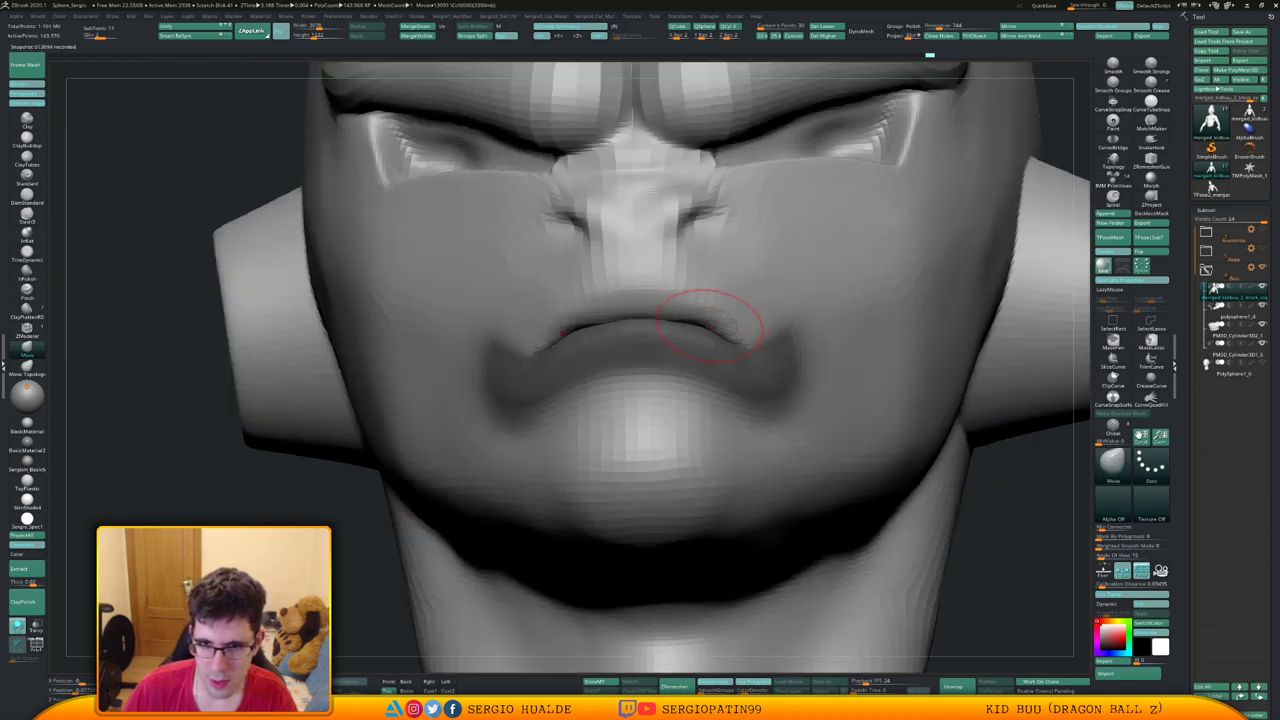
right_drag(712, 337, 654, 343)
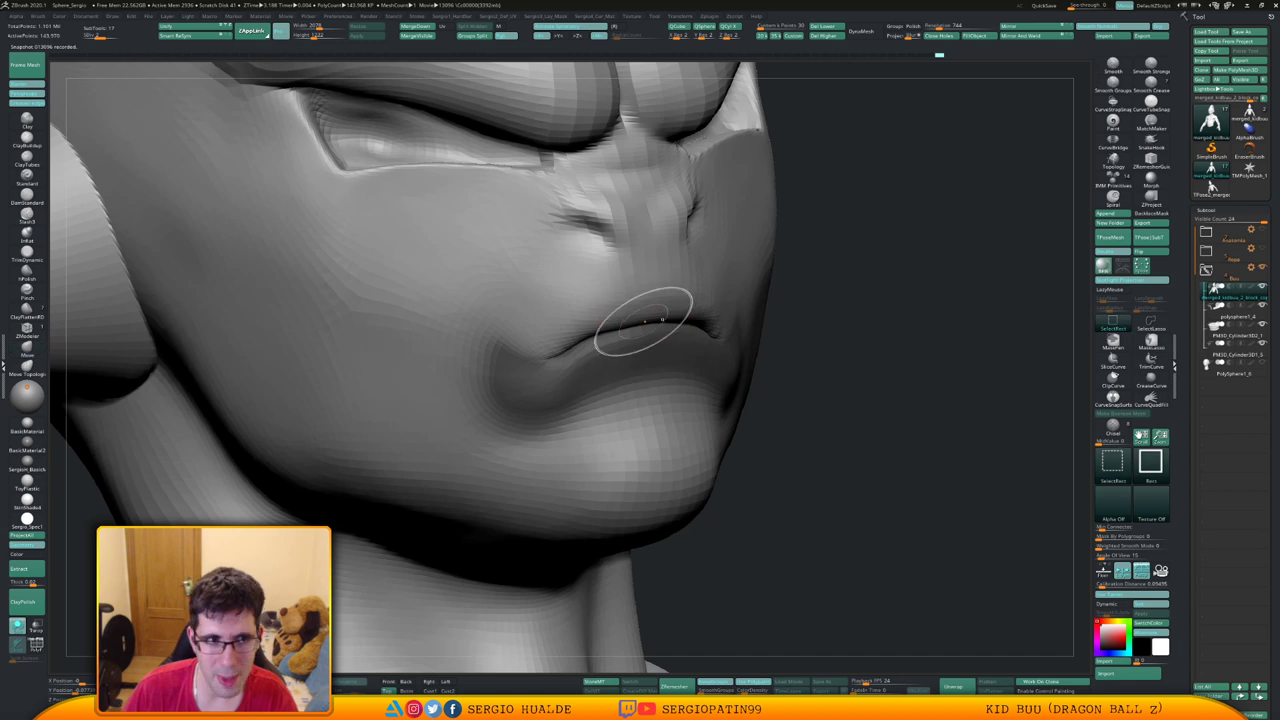
Tighten the upper lip edge along the mouth line with the Pinch brush
key(ctrl+3)
key(b)
key(p)
key(i)
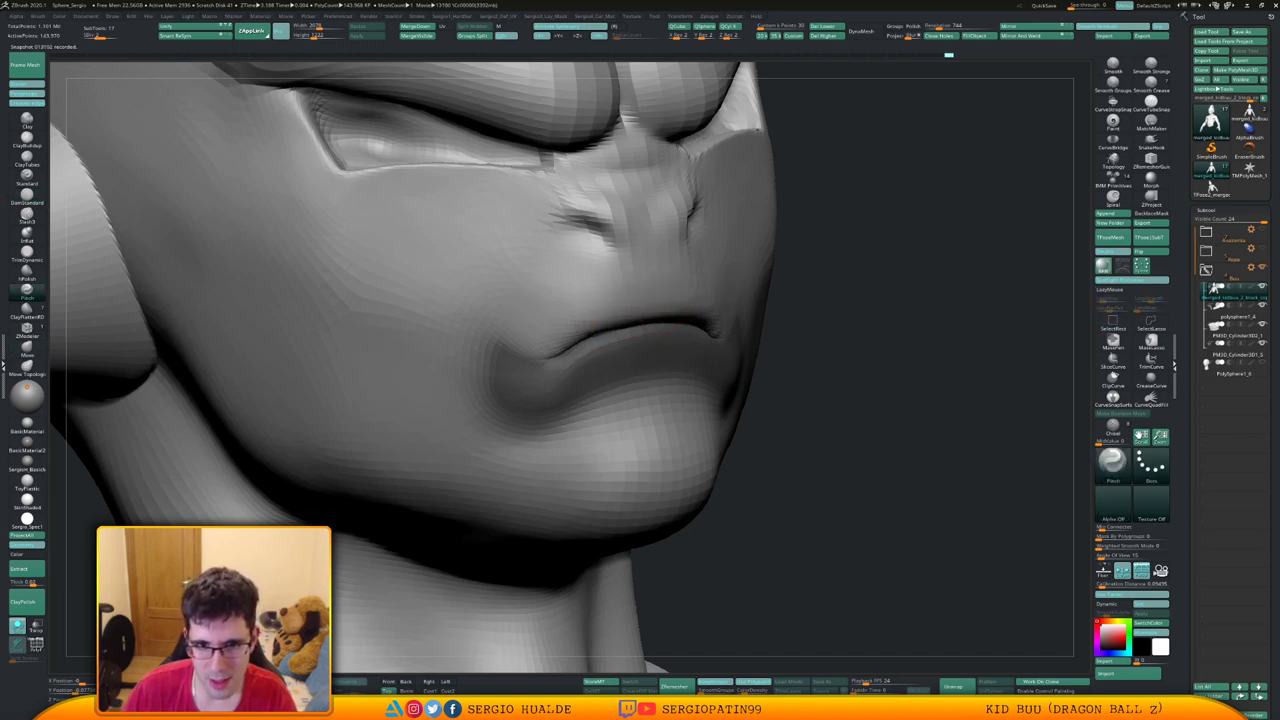
right_drag(558, 345, 458, 346)
mouse_move(635, 332)
shift+mouse_down()
mouse_move(768, 315)
mouse_move(773, 326)
shift+mouse_up()
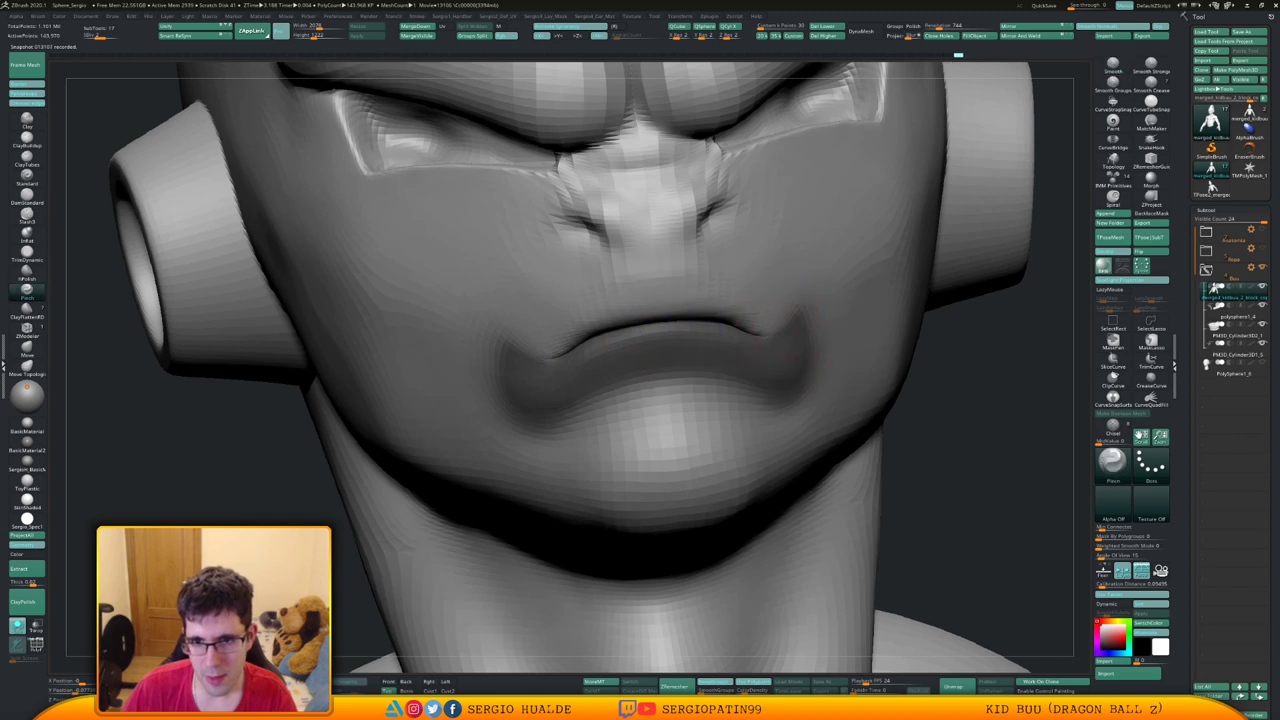
Adjust the upper lip's profile from the side with the Move brush
mouse_move(792, 330)
right_down()
mouse_move(632, 312)
mouse_move(715, 310)
right_up()
key(b)
key(m)
key(v)
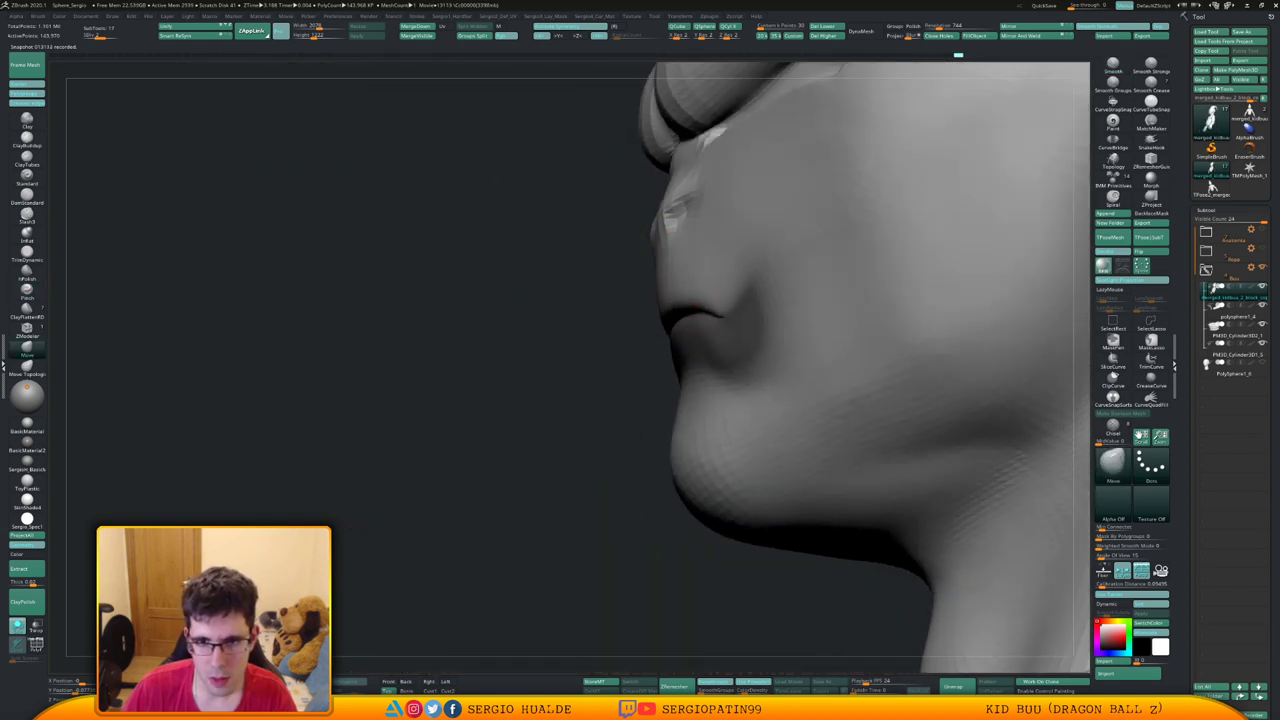
drag(658, 262, 665, 262)
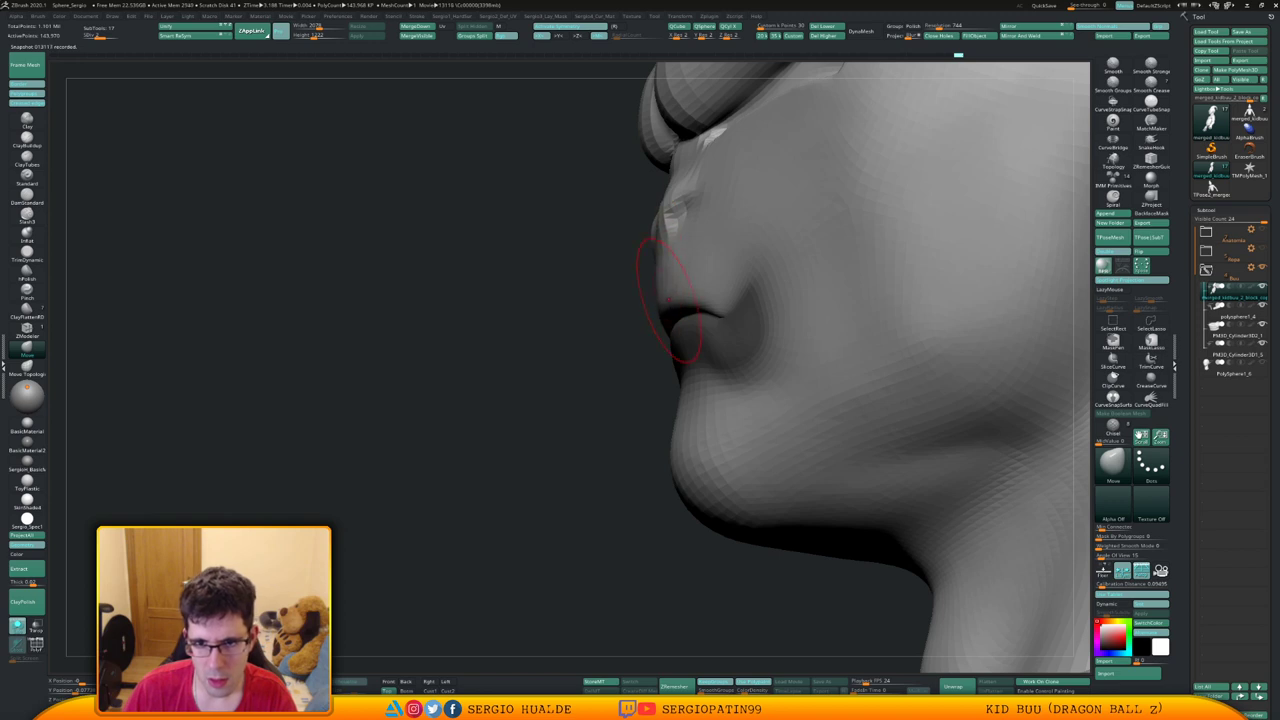
Invert and clear the lip mask, then smooth the corner of the mouth
key(d)
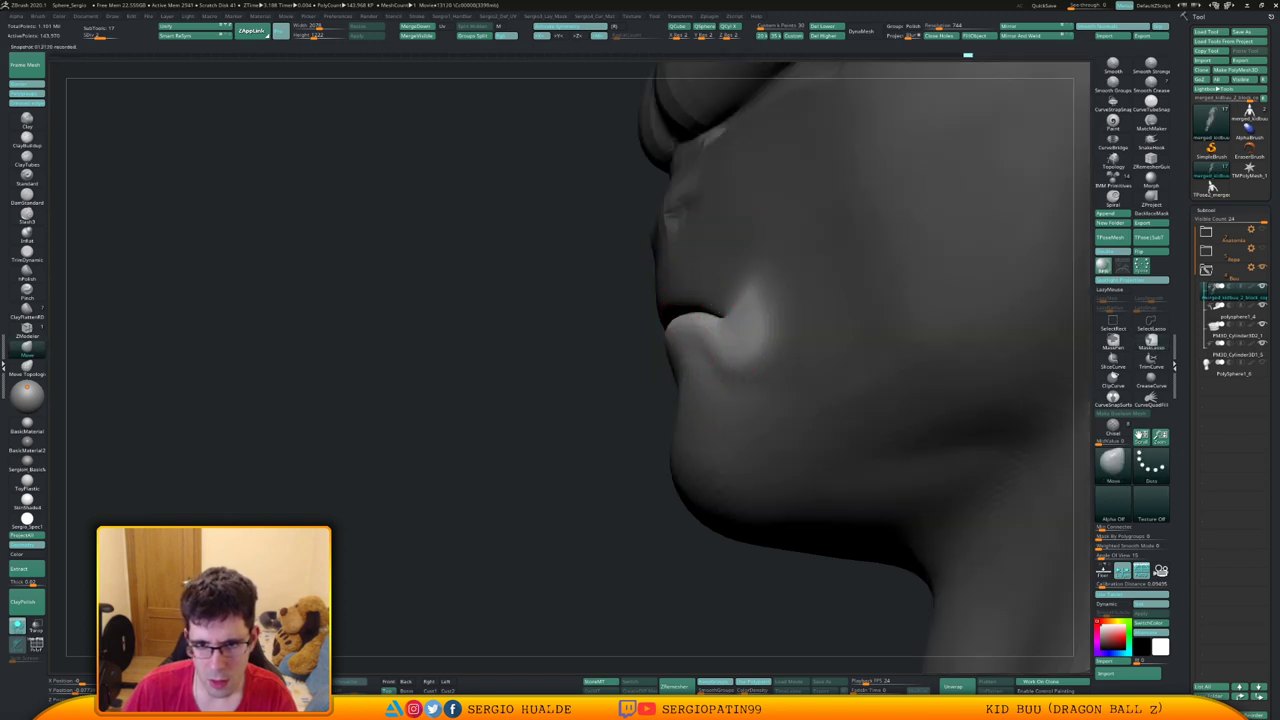
mouse_move(675, 332)
right_down()
mouse_move(688, 300)
mouse_move(660, 330)
mouse_move(706, 350)
mouse_move(623, 357)
mouse_move(752, 361)
mouse_move(729, 329)
mouse_move(797, 345)
right_up()
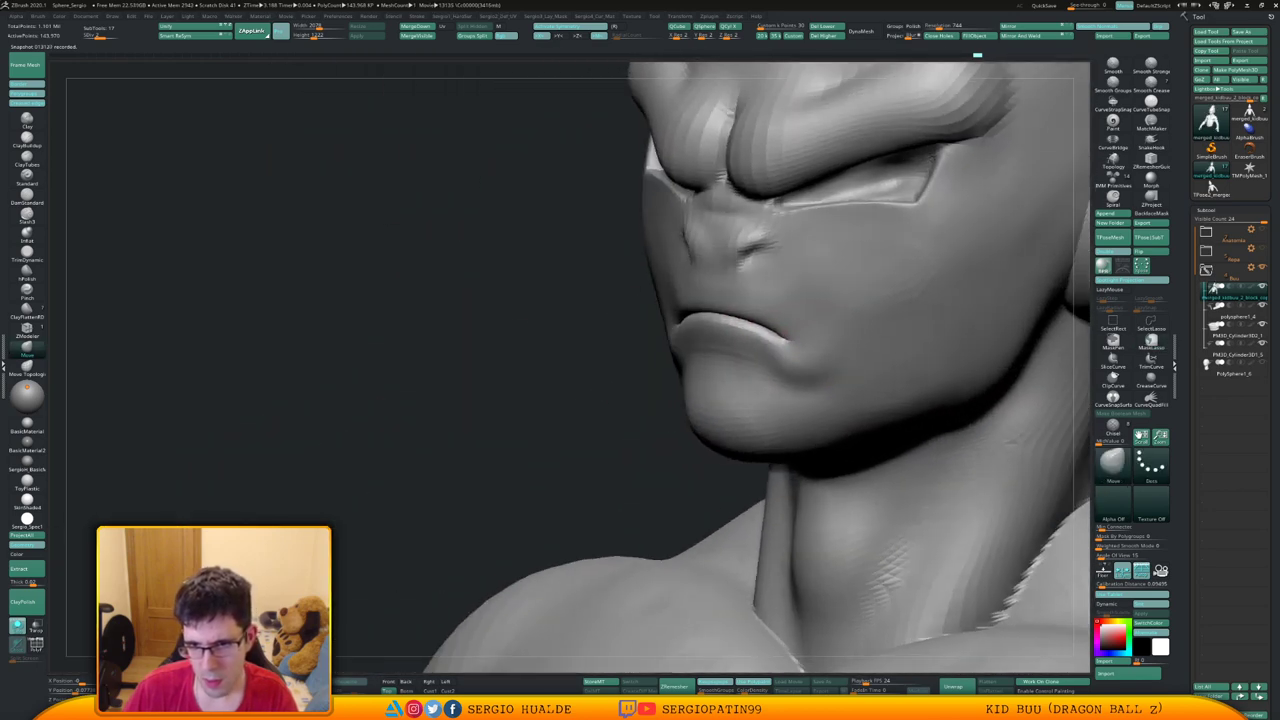
key(shift)
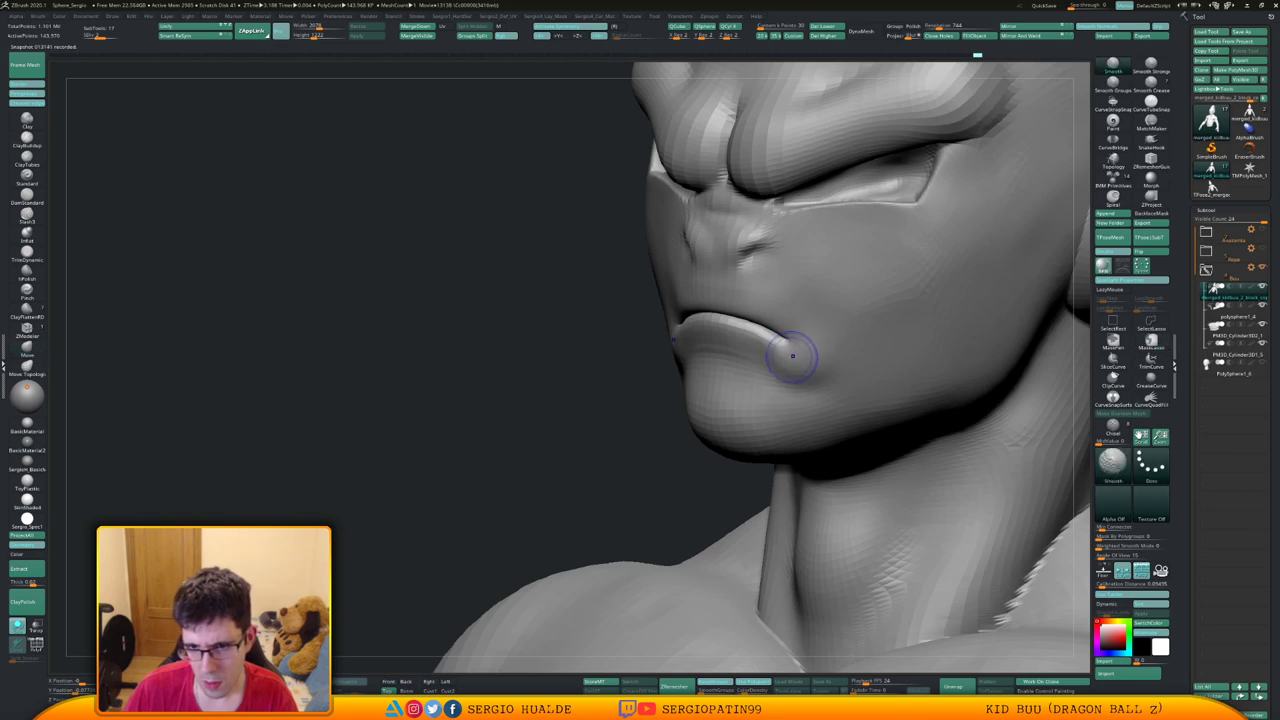
shift+drag(792, 356, 788, 347)
right_drag(788, 352, 620, 317)
key(bracketright)
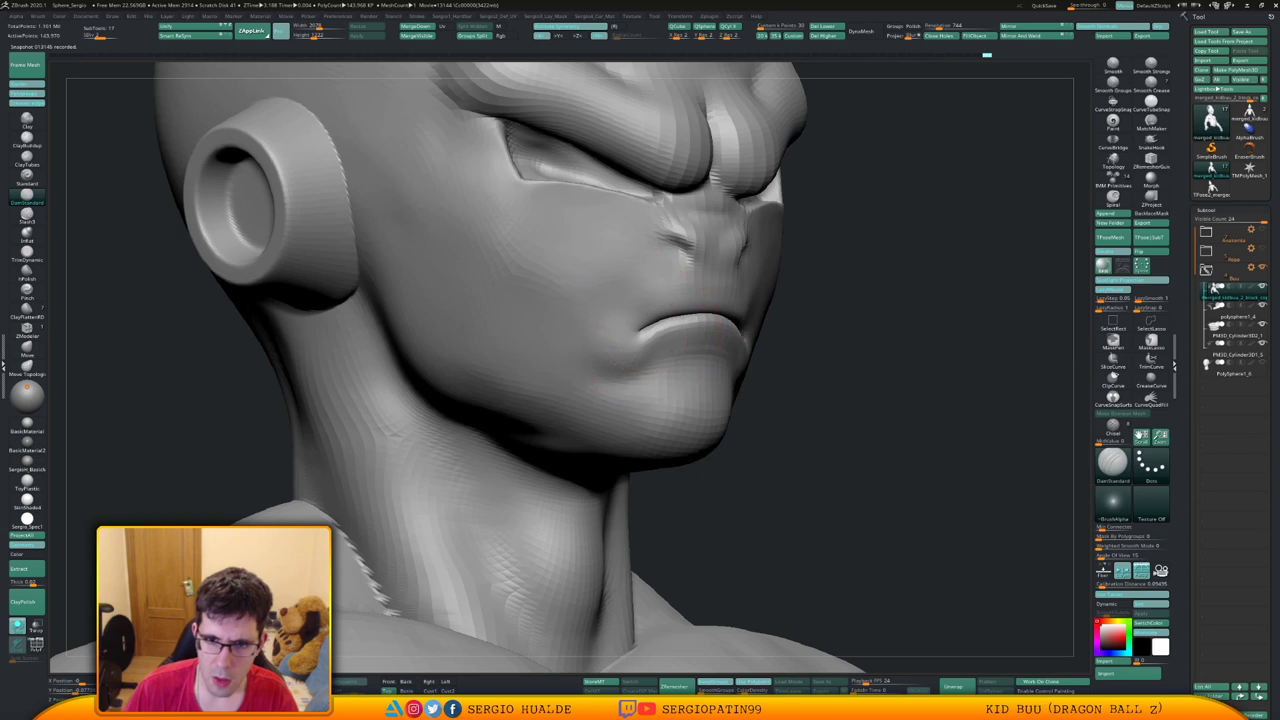
Switch to the DamStandard brush for the mouth crease and undo the last stroke
key(ctrl)
key(b)
key(d)
key(s)
key(ctrl+z)
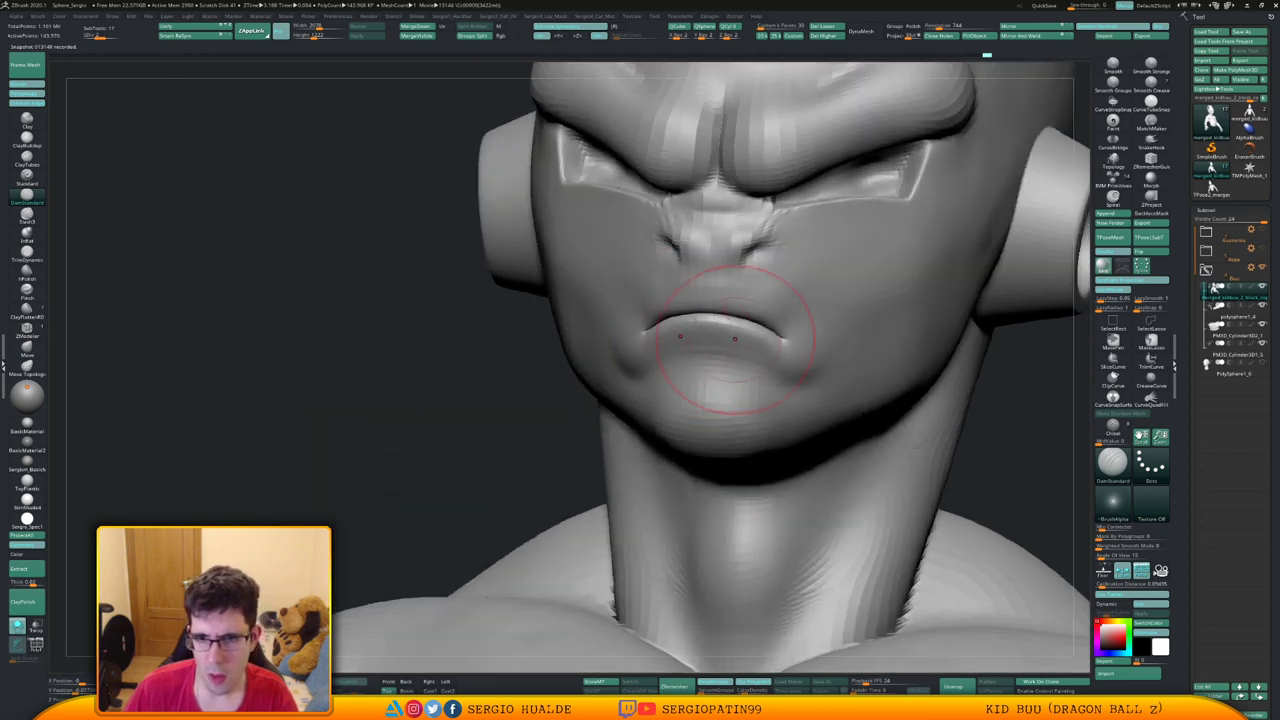
Switch to the Clay brush, refine the forms around the mouth and return to the higher subdivision level
key(b)
key(c)
key(l)
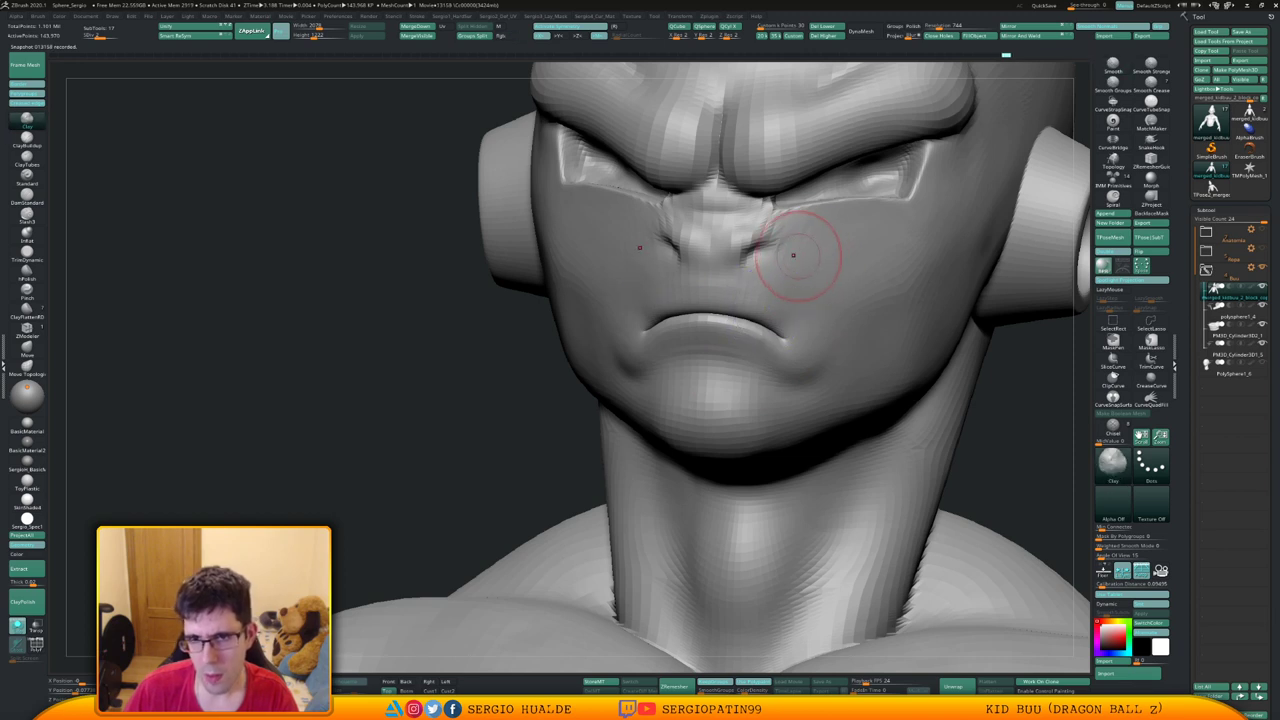
ctrl+right_drag(793, 255, 702, 369)
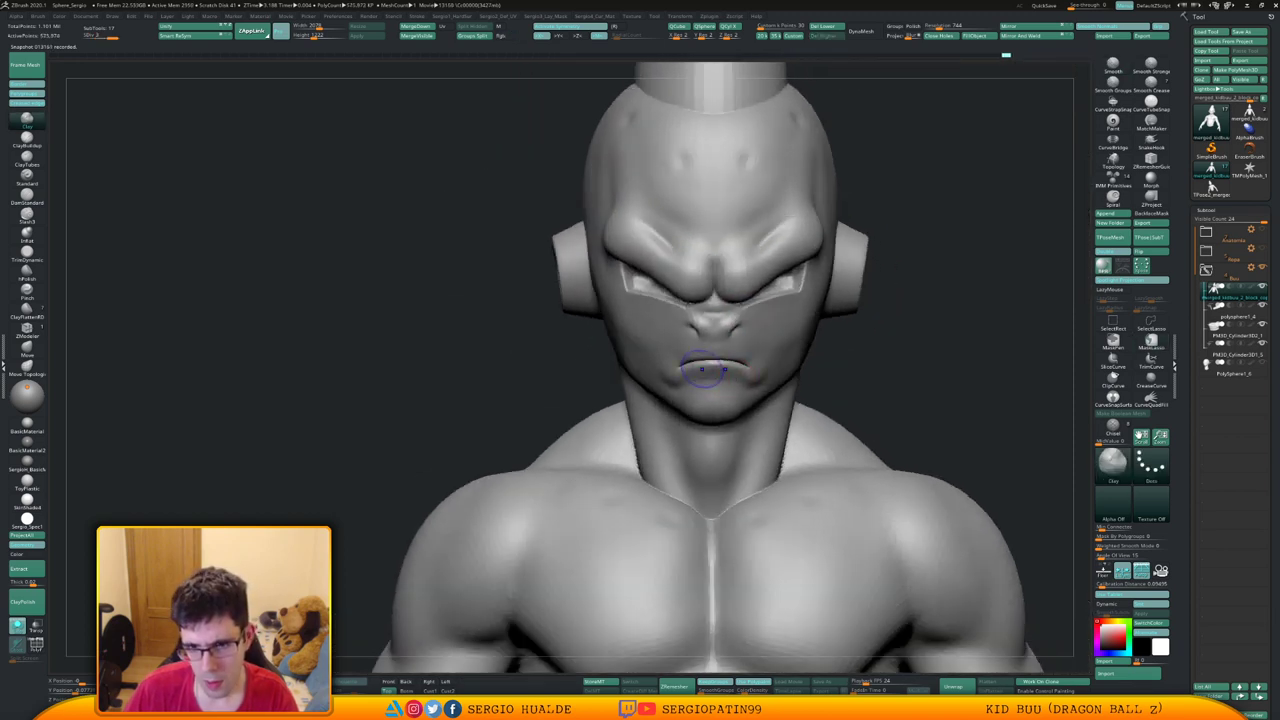
Shape the underside of the lower lip, switching from the DamStandard brush to the Clay brush
right_drag(790, 378, 752, 370)
right_drag(752, 370, 790, 345)
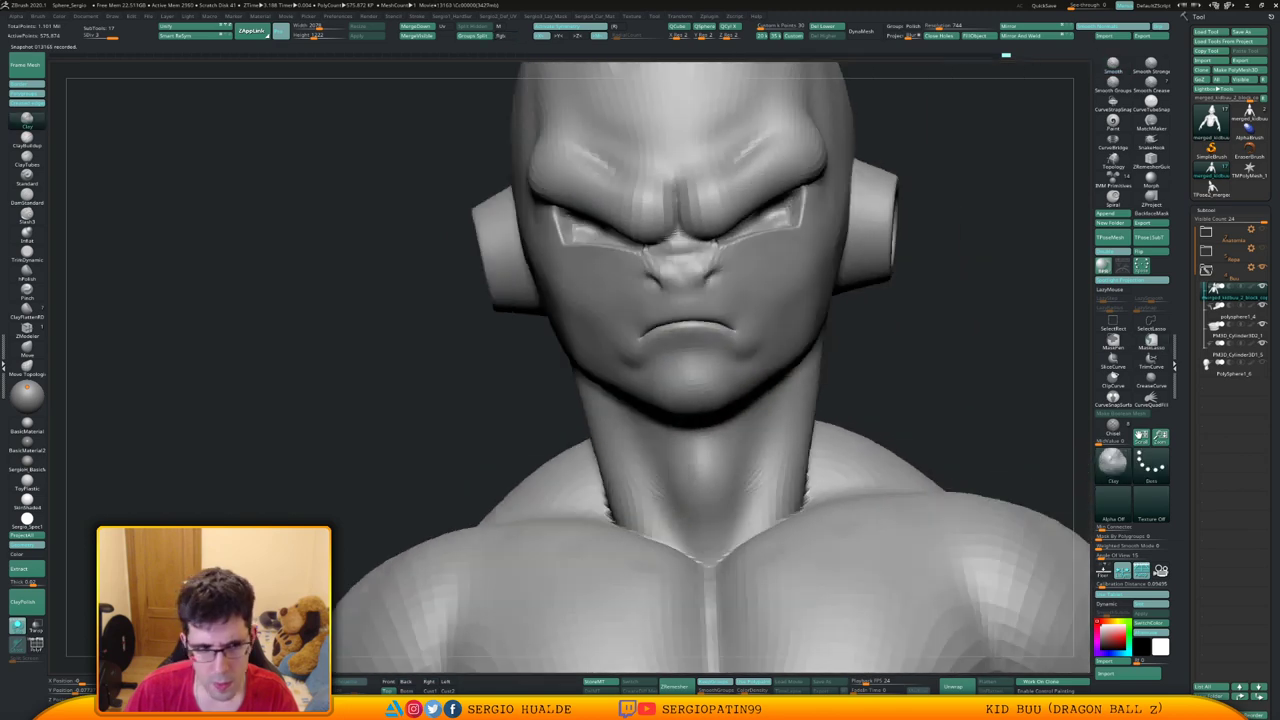
right_drag(700, 380, 672, 368)
key(b)
key(d)
key(s)
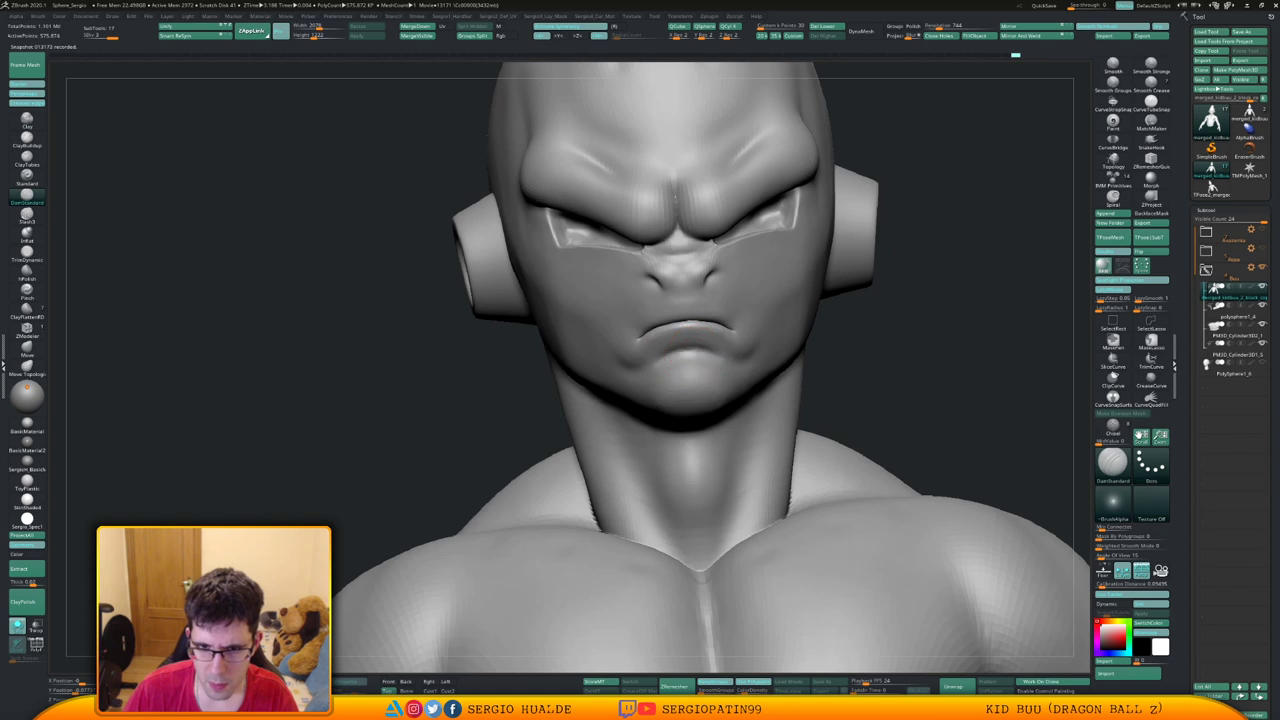
right_drag(664, 355, 712, 362)
key(b)
key(c)
key(l)
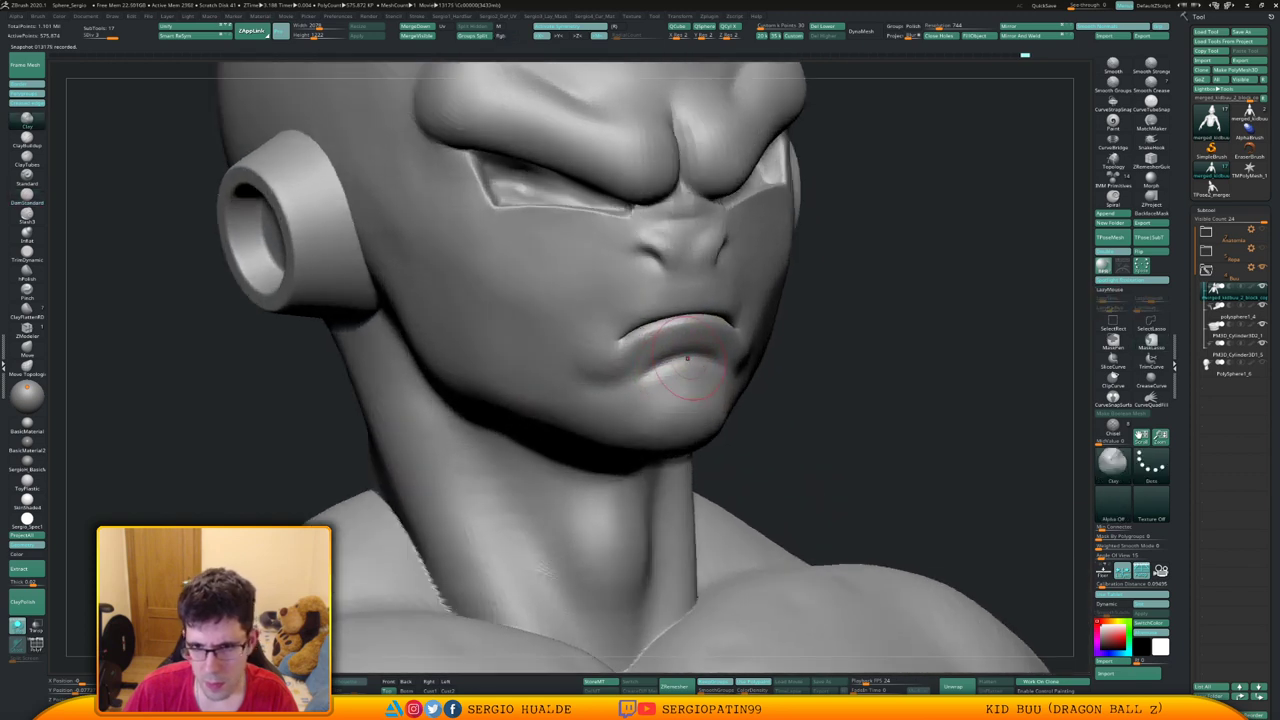
drag(712, 362, 661, 368)
Switch to the DamStandard brush for the crease under the lower lip and smooth the chin
mouse_move(688, 356)
right_down()
mouse_move(665, 362)
mouse_move(686, 366)
right_up()
key(b)
key(d)
key(s)
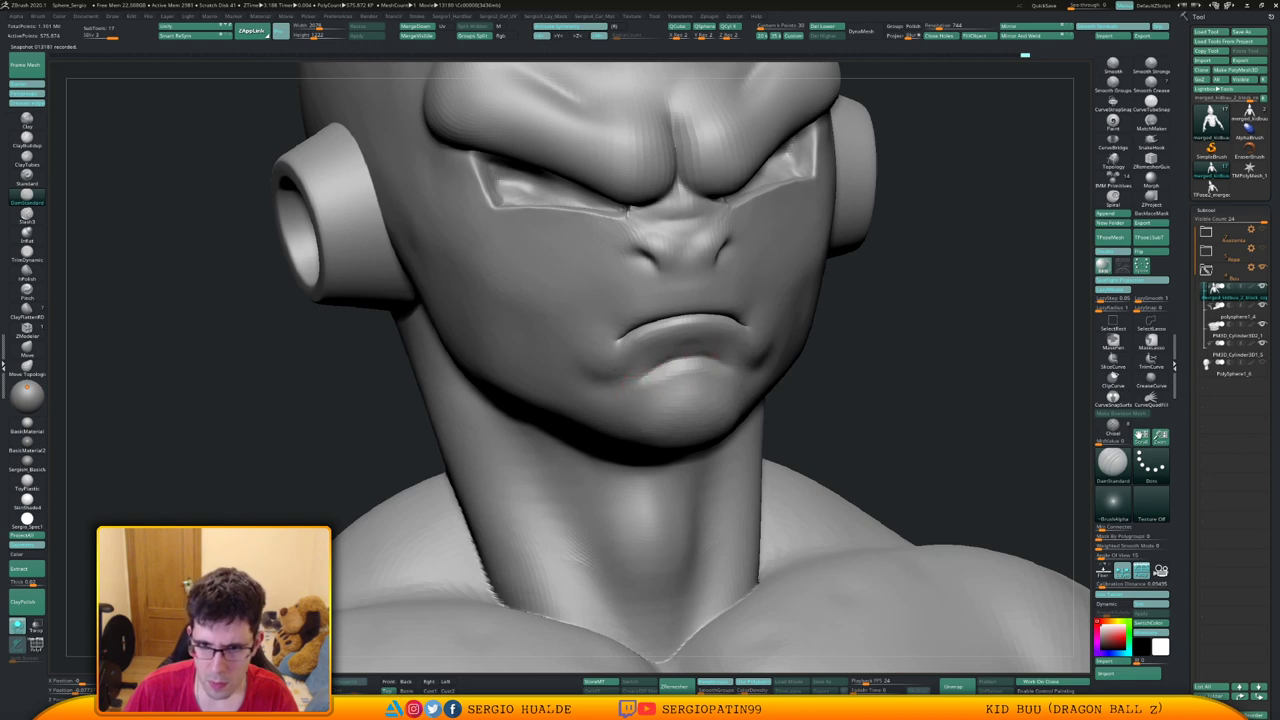
key(shift)
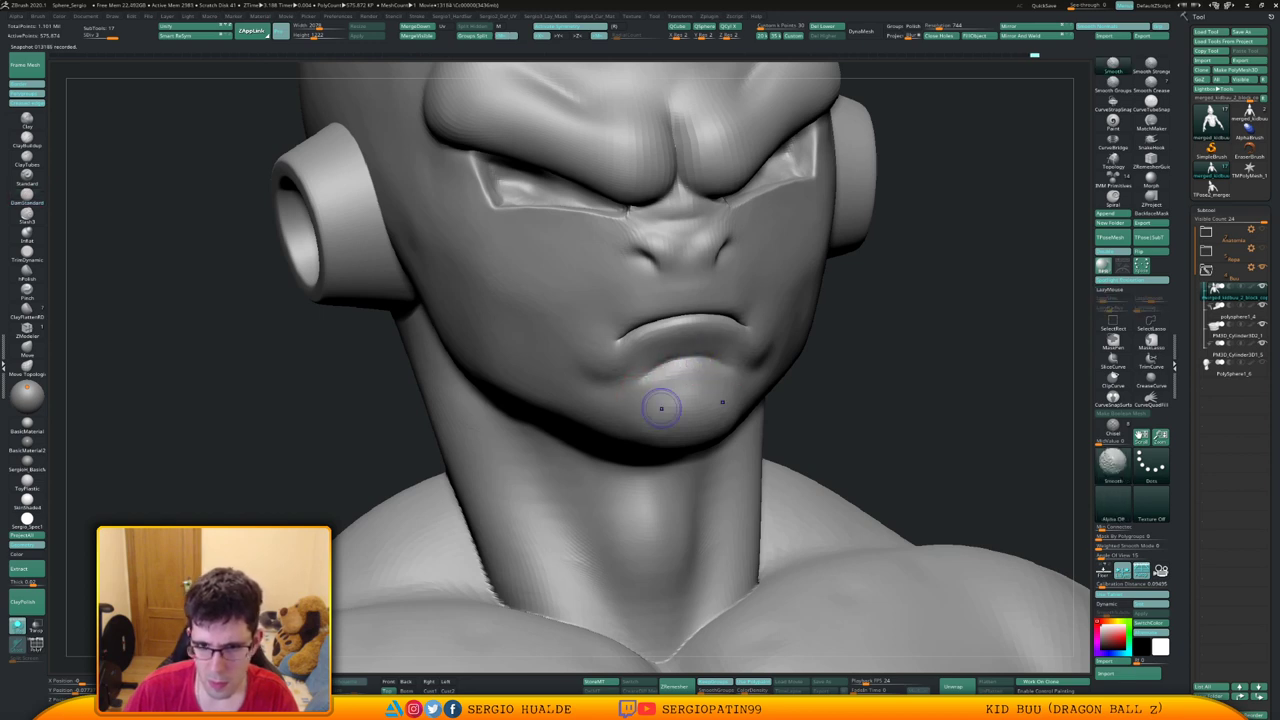
shift+drag(679, 409, 694, 402)
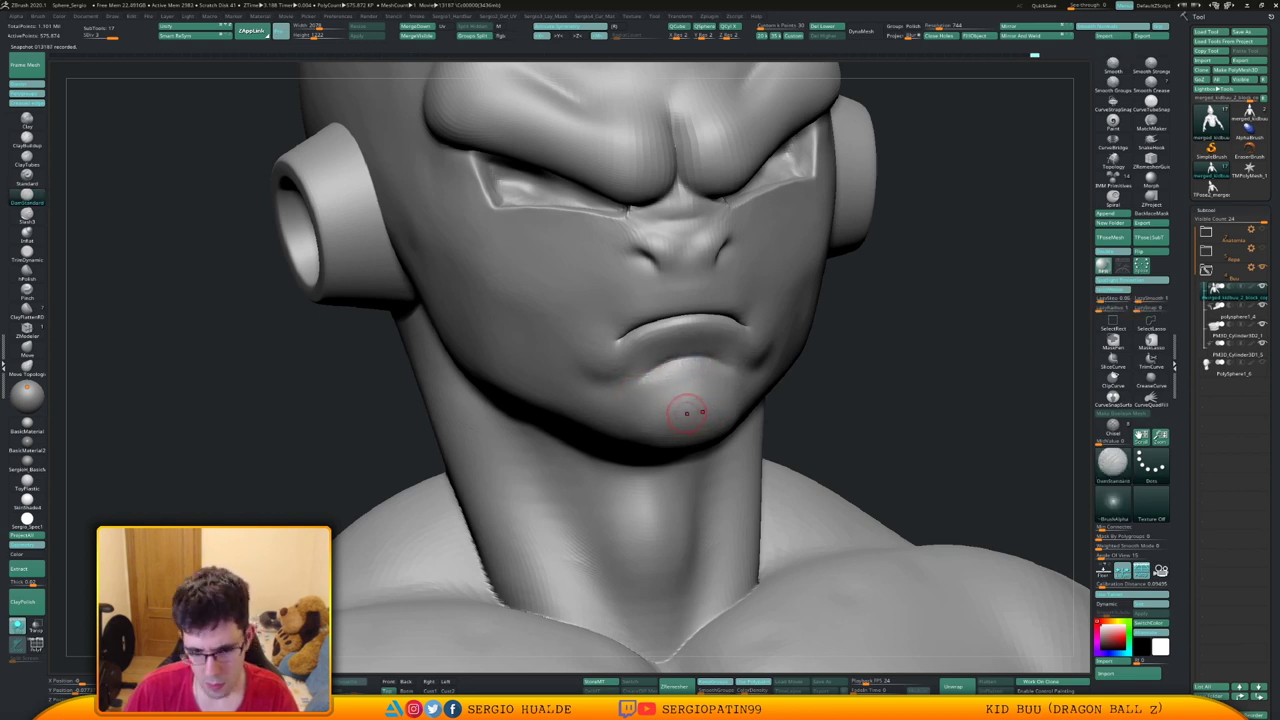
Refine the volume of the chin with the Clay brush and smooth it
key(b)
key(c)
key(l)
mouse_move(687, 414)
right_down()
mouse_move(676, 414)
mouse_move(692, 418)
right_up()
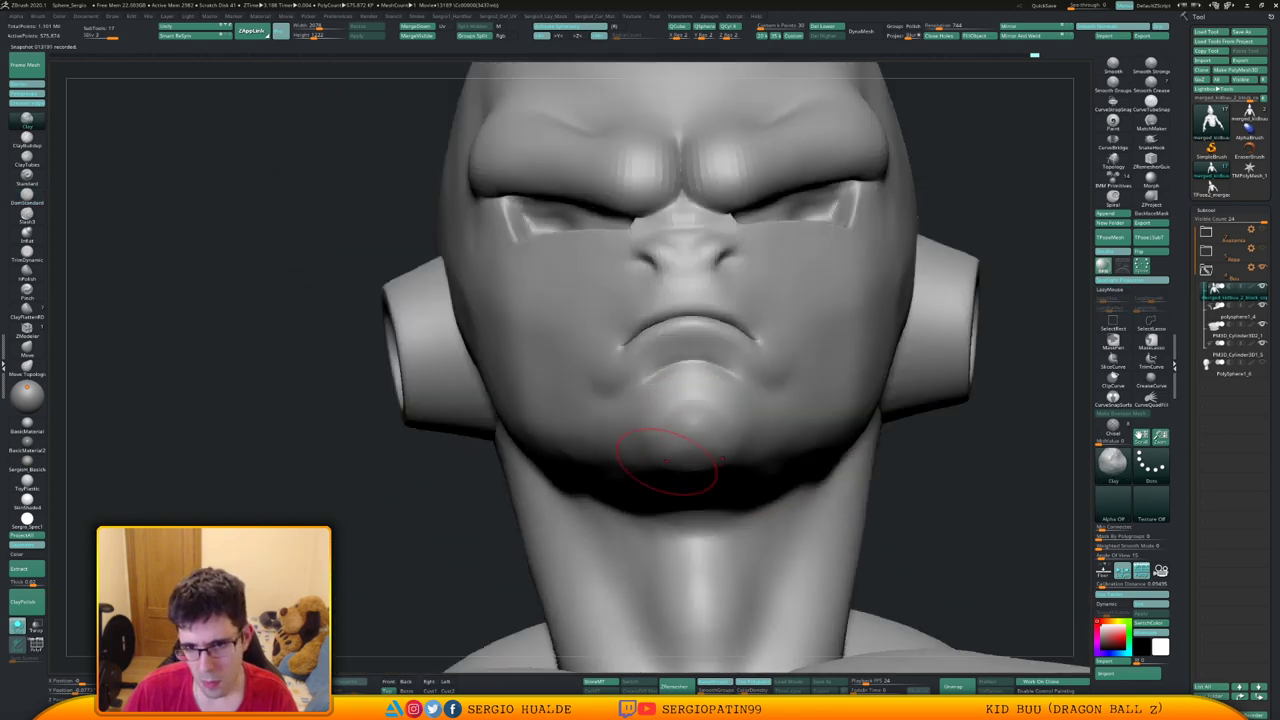
shift+drag(694, 446, 708, 427)
mouse_move(708, 427)
right_down()
mouse_move(752, 455)
mouse_move(725, 405)
mouse_move(700, 440)
right_up()
key(shift)
drag(680, 472, 706, 455)
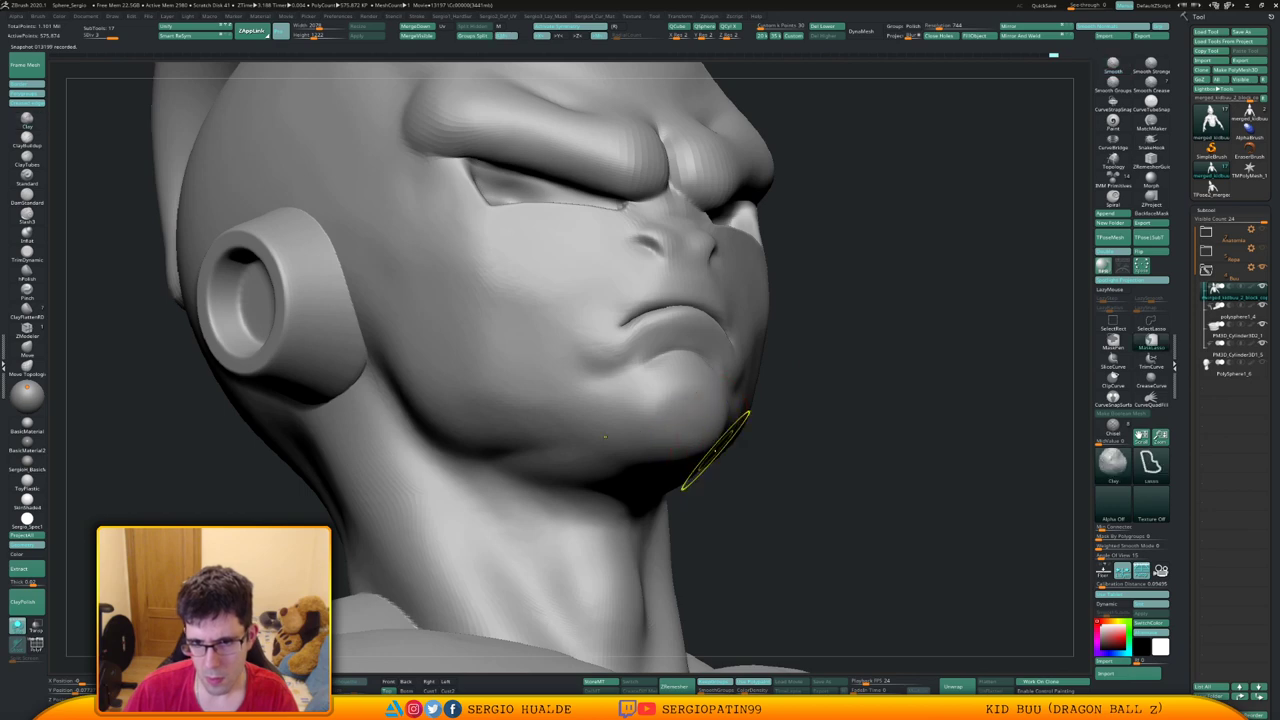
Smooth the hard seam where the front of the neck meets the chest
ctrl+right_drag(717, 449, 690, 400)
mouse_move(690, 400)
right_down()
mouse_move(655, 375)
mouse_move(600, 410)
mouse_move(580, 405)
right_up()
ctrl+right_drag(580, 405, 600, 350)
right_drag(630, 460, 691, 403)
mouse_move(674, 343)
right_down()
mouse_move(700, 352)
mouse_move(652, 355)
right_up()
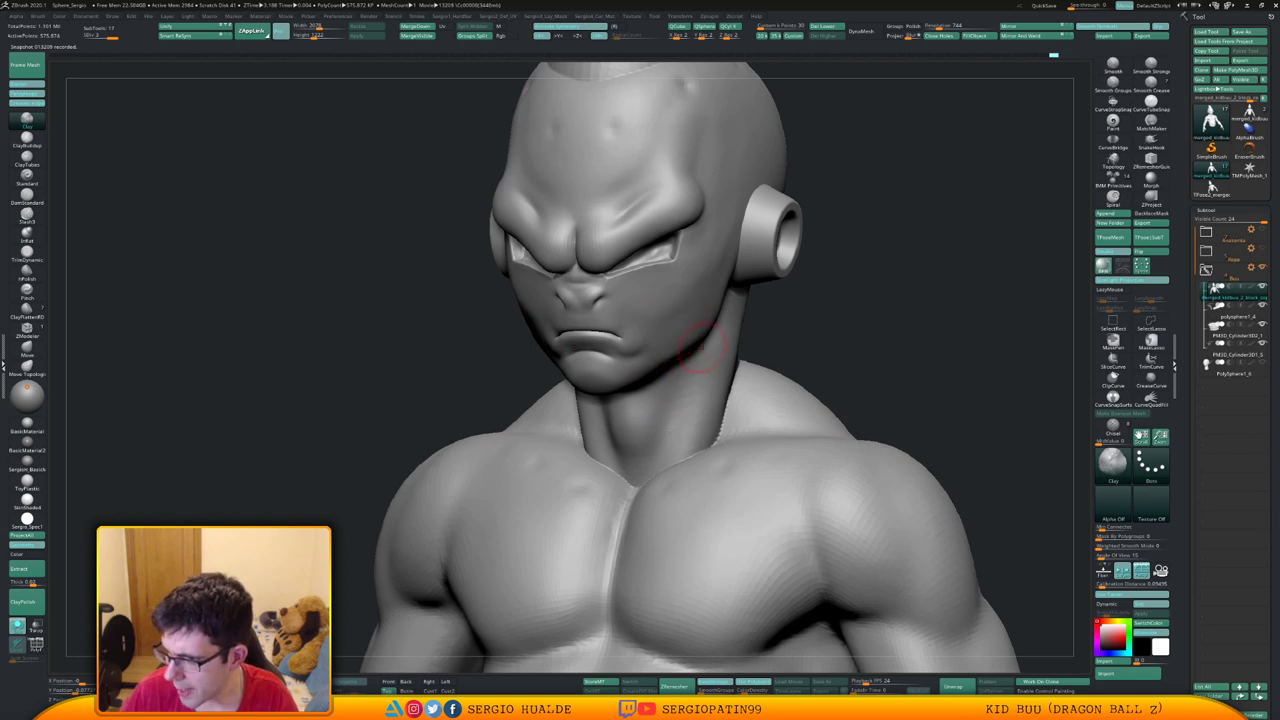
mouse_move(688, 417)
right_down()
mouse_move(711, 378)
mouse_move(663, 457)
right_up()
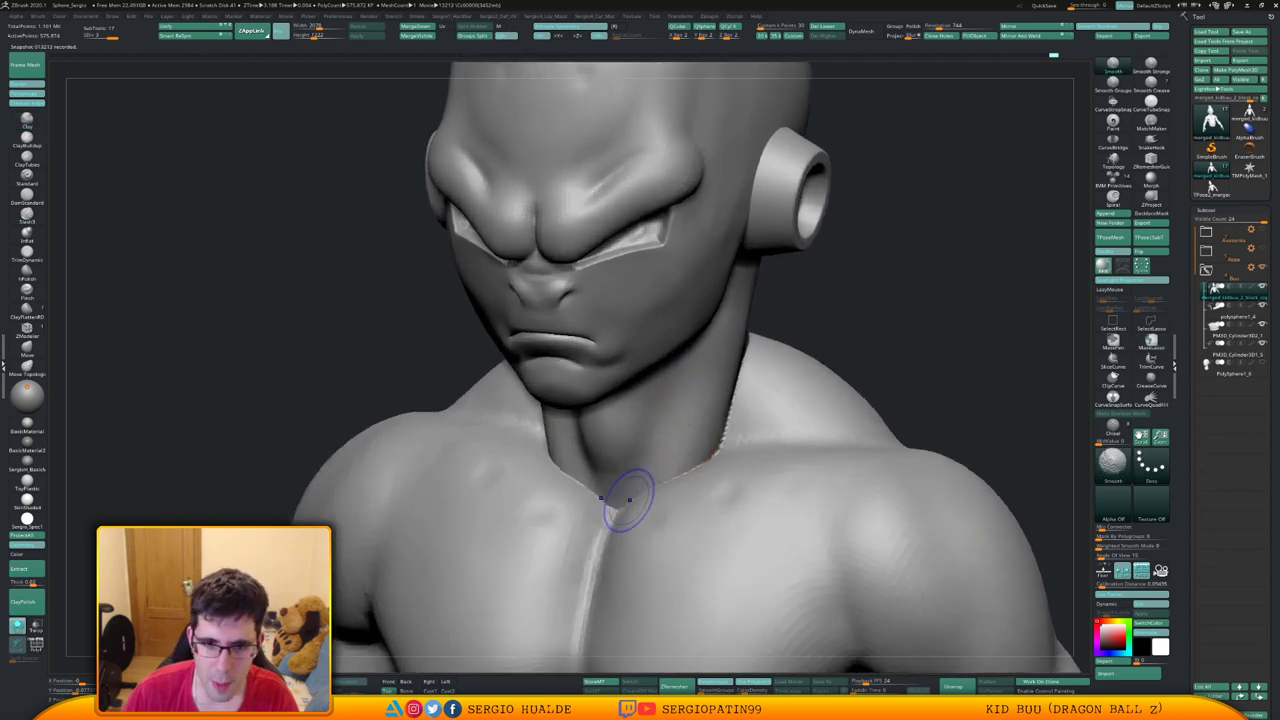
shift+drag(637, 502, 684, 477)
alt+right_drag(689, 474, 667, 462)
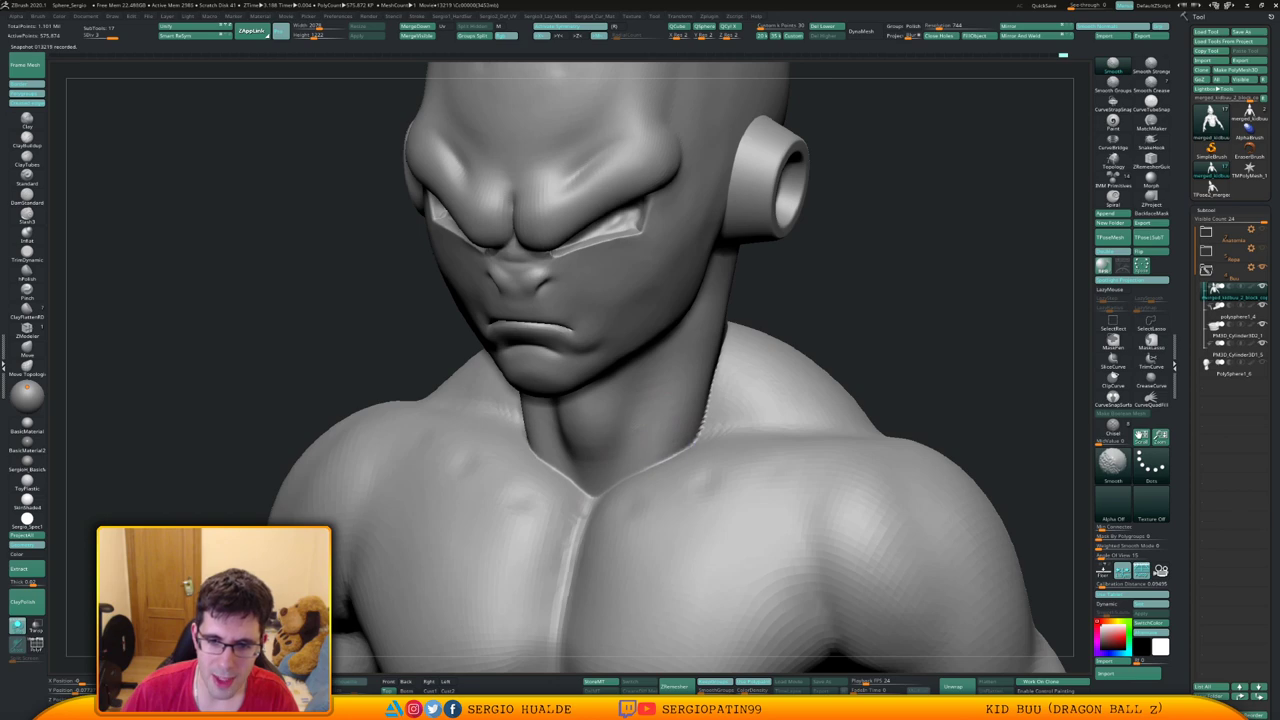
Drop one subdivision level, smooth the seam between neck and trapezius, and undo the last stroke
right_drag(745, 382, 709, 429)
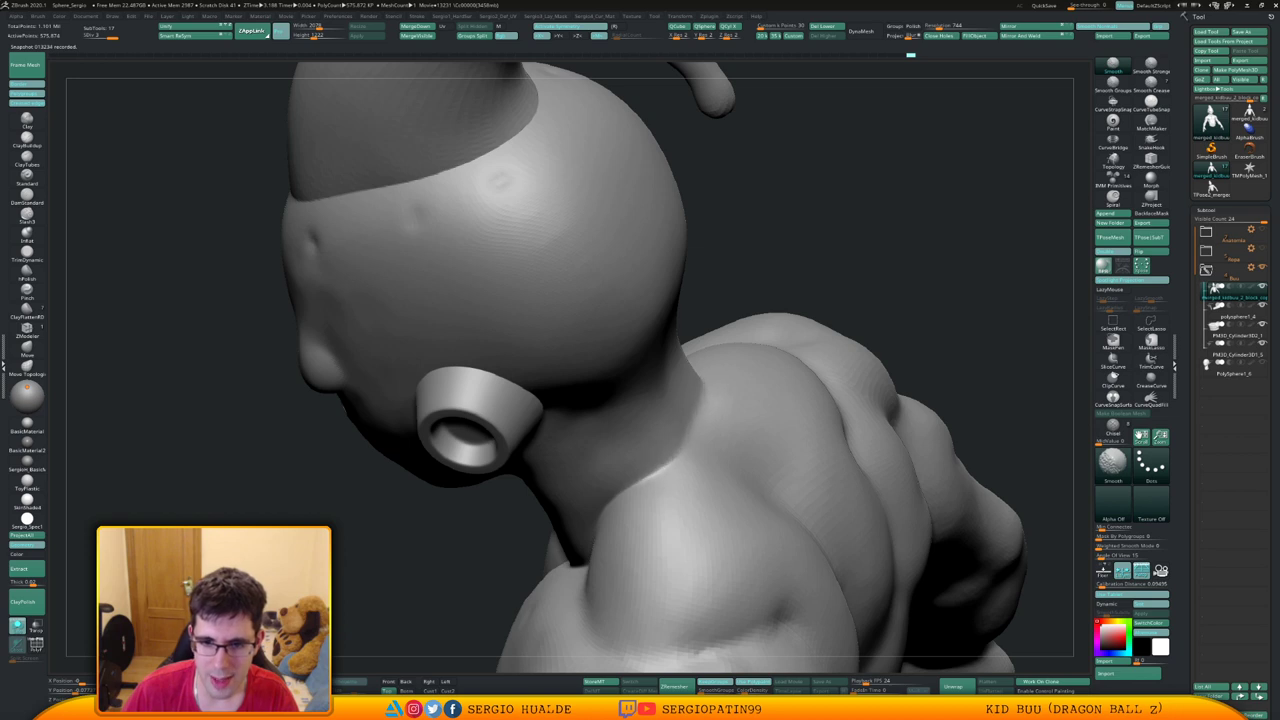
right_drag(655, 489, 648, 486)
right_drag(552, 572, 617, 486)
key(shift+d)
mouse_move(630, 476)
shift+mouse_down()
mouse_move(663, 460)
mouse_move(693, 417)
shift+mouse_up()
mouse_move(634, 486)
shift+mouse_down()
mouse_move(700, 406)
mouse_move(651, 457)
shift+mouse_up()
key(ctrl+z)
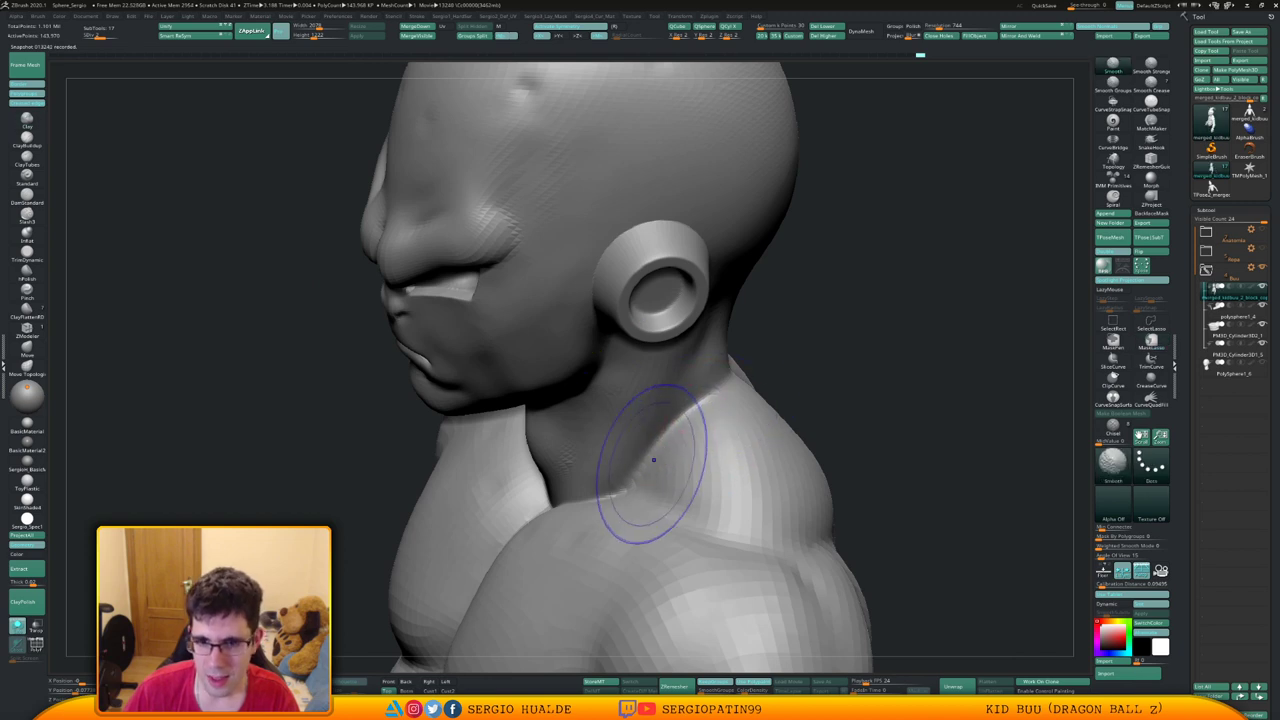
Adjust the brush size, fill the seam between neck and trapezius with the Clay brush and smooth it
right_drag(690, 440, 592, 445)
key(s)
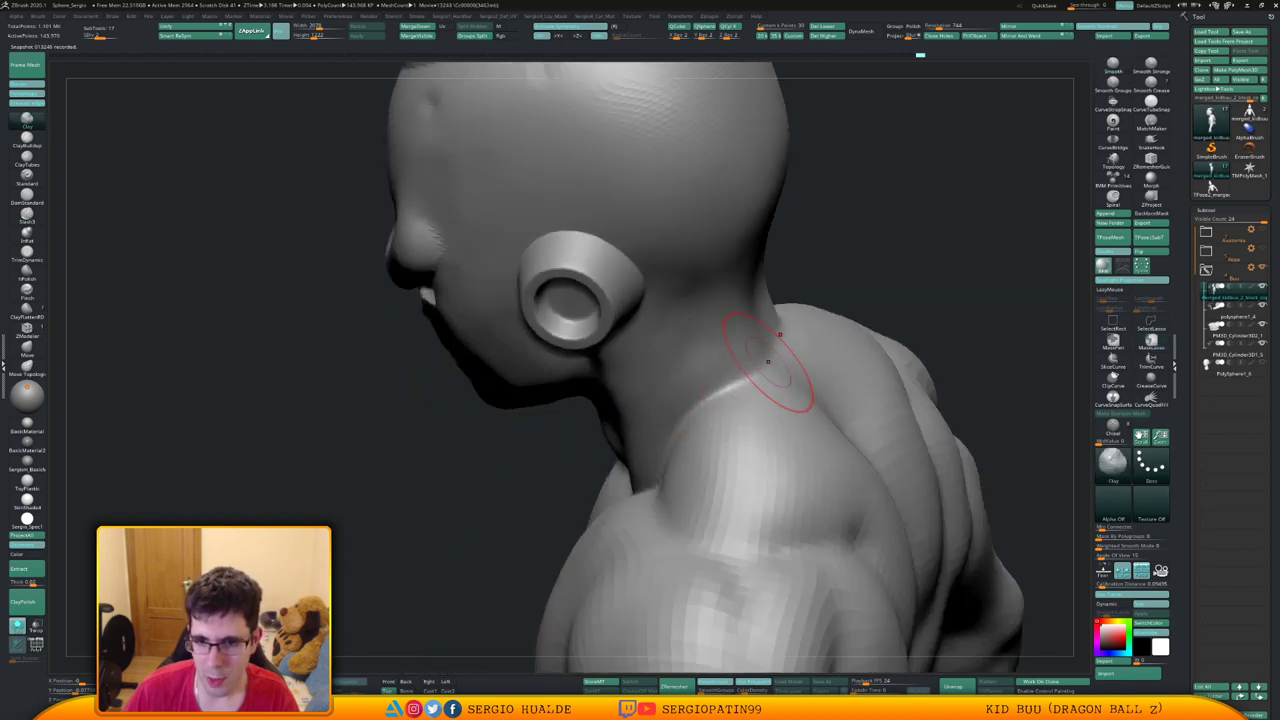
drag(762, 368, 711, 401)
right_drag(760, 400, 655, 415)
drag(826, 333, 769, 371)
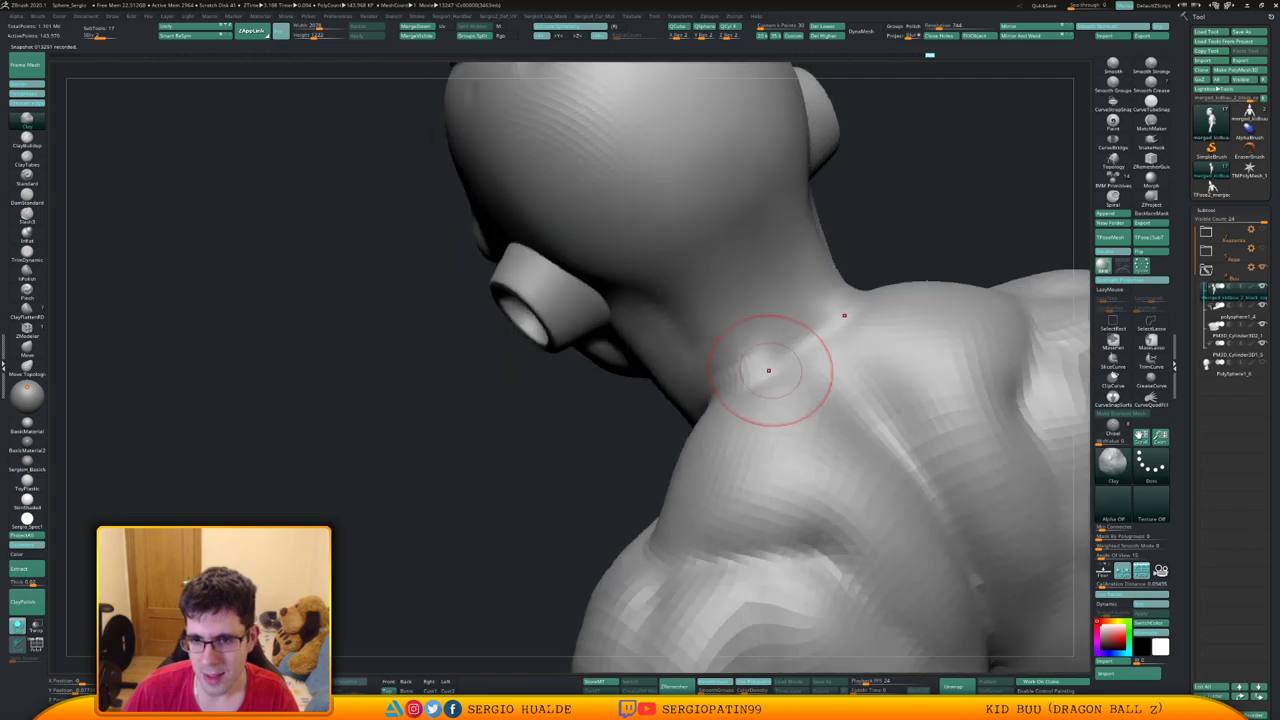
mouse_move(832, 326)
shift+mouse_down()
mouse_move(766, 374)
mouse_move(790, 388)
shift+mouse_up()
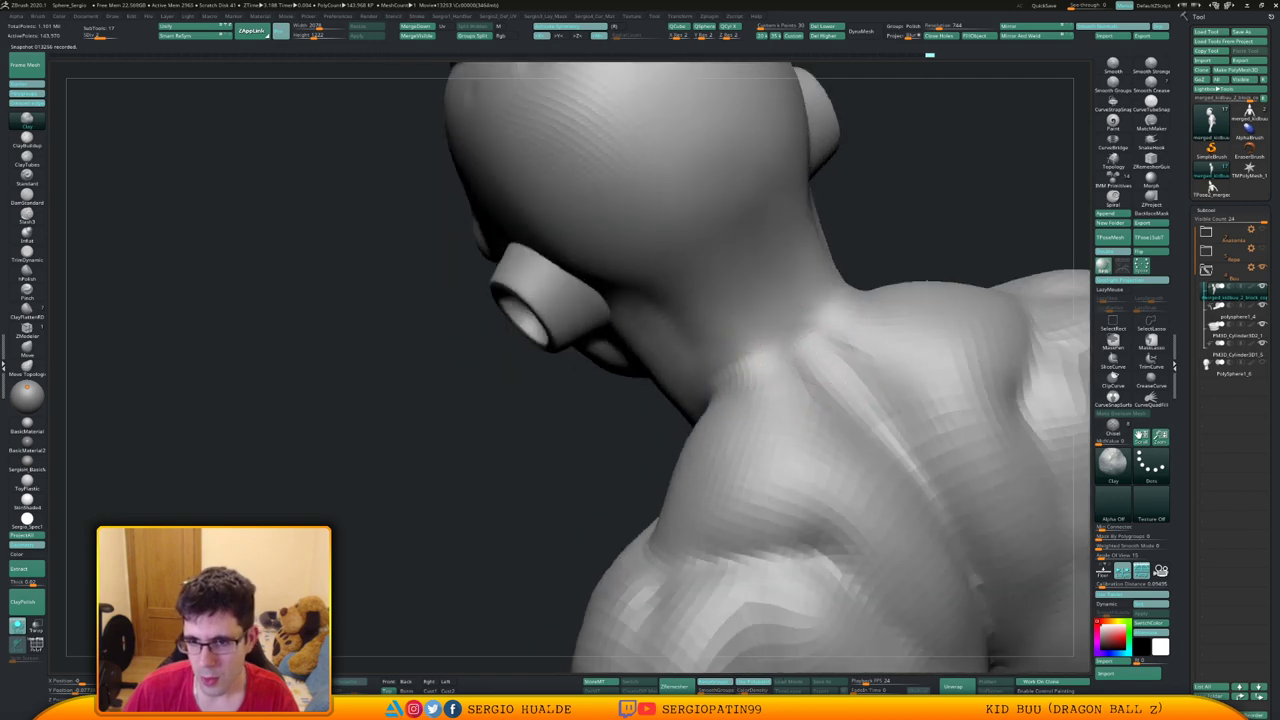
Build up the back of the neck's base with the Clay brush and blend it into the upper back
right_drag(855, 411, 885, 460)
right_drag(800, 410, 689, 378)
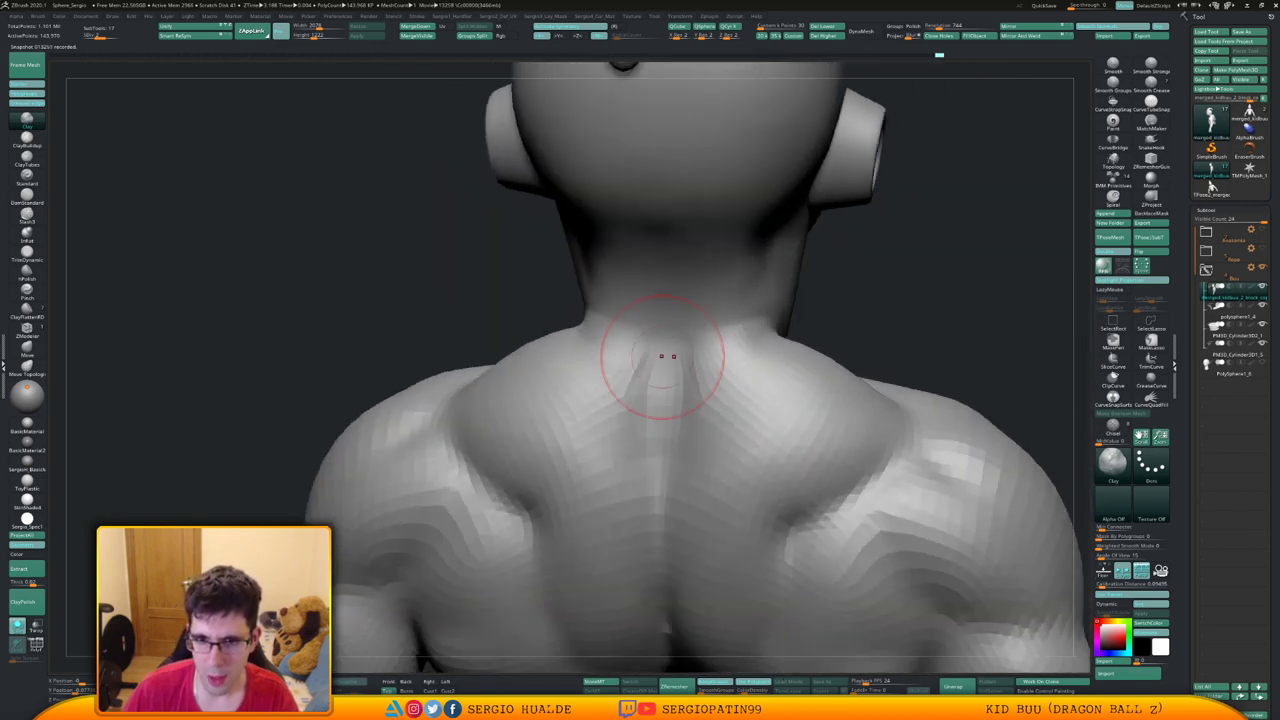
drag(702, 360, 696, 425)
mouse_move(743, 380)
mouse_down()
mouse_move(705, 388)
mouse_move(717, 350)
mouse_up()
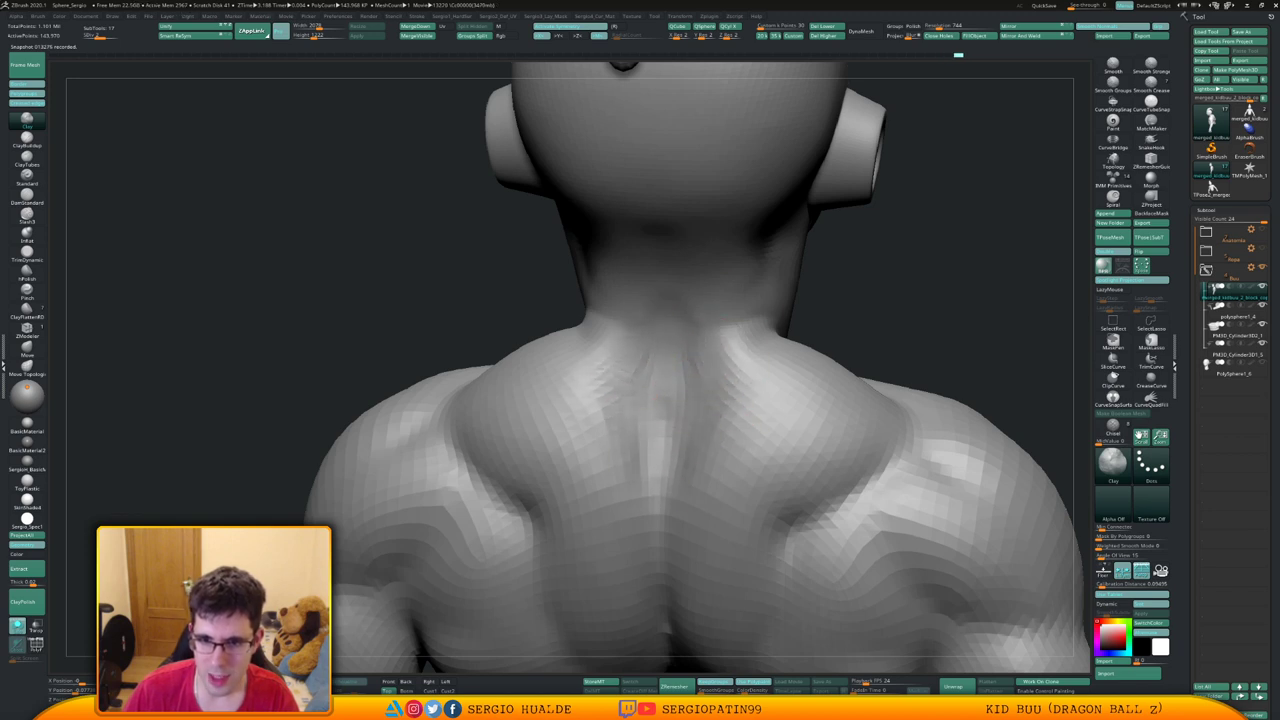
drag(694, 409, 714, 354)
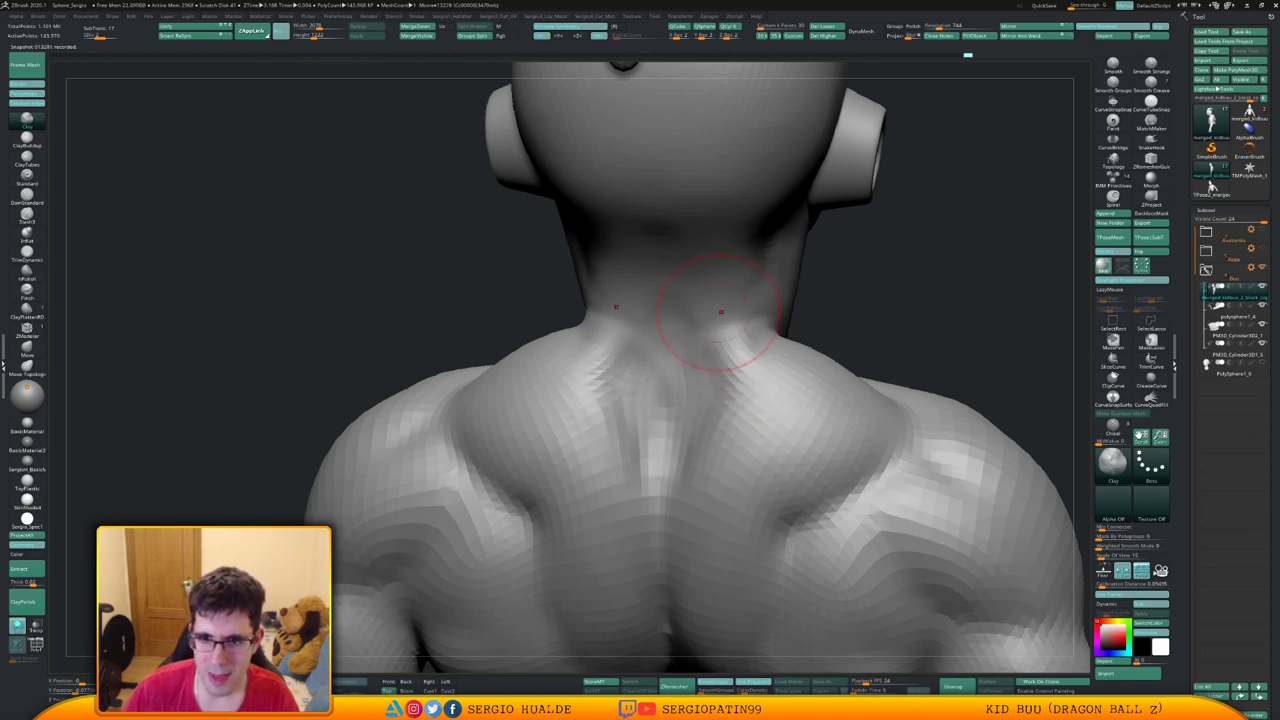
mouse_move(734, 324)
shift+mouse_down()
mouse_move(712, 365)
mouse_move(689, 314)
shift+mouse_up()
Smooth the trapezius muscles on the upper back
ctrl+right_drag(700, 491, 700, 420)
right_drag(700, 420, 640, 420)
mouse_move(820, 420)
right_down()
mouse_move(749, 418)
mouse_move(825, 430)
right_up()
shift+drag(744, 465, 732, 396)
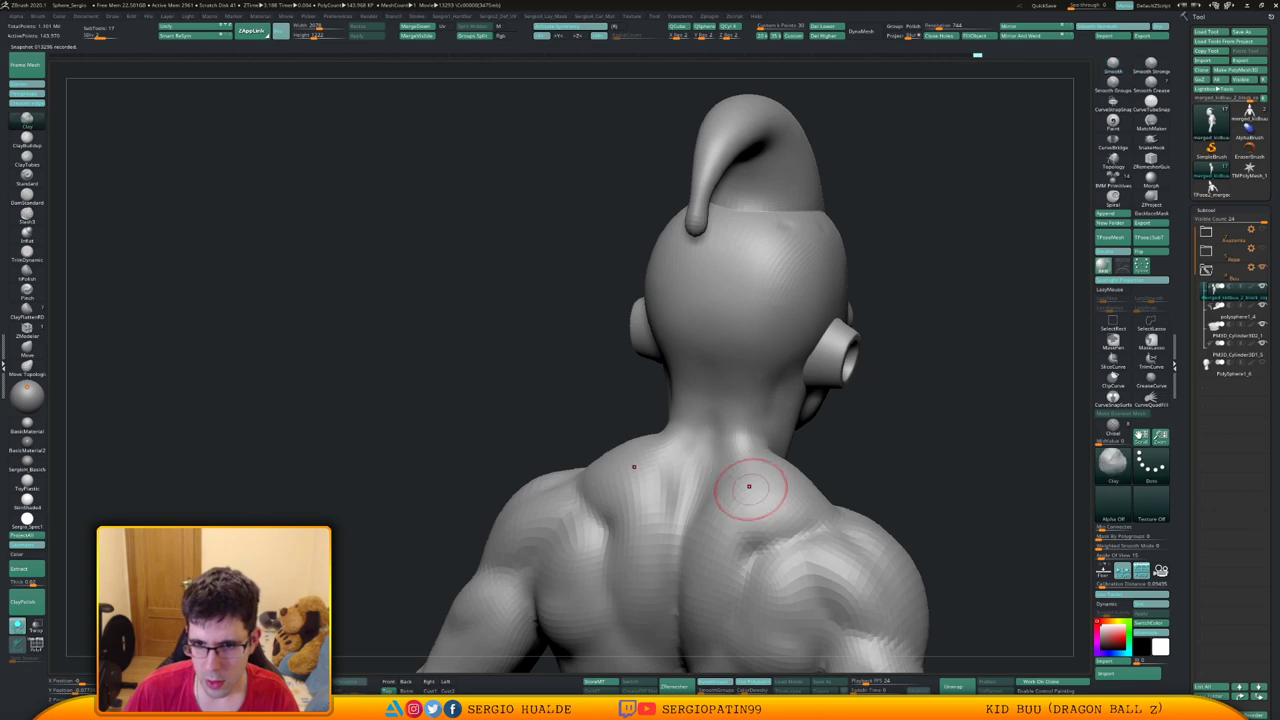
Sculpt the jaw and cheek from the side with the Clay brush
mouse_move(610, 475)
right_down()
mouse_move(709, 462)
mouse_move(740, 400)
mouse_move(795, 405)
mouse_move(650, 402)
right_up()
mouse_move(650, 402)
ctrl+right_down()
mouse_move(649, 457)
mouse_move(680, 490)
ctrl+right_up()
drag(643, 400, 648, 402)
right_drag(620, 360, 625, 402)
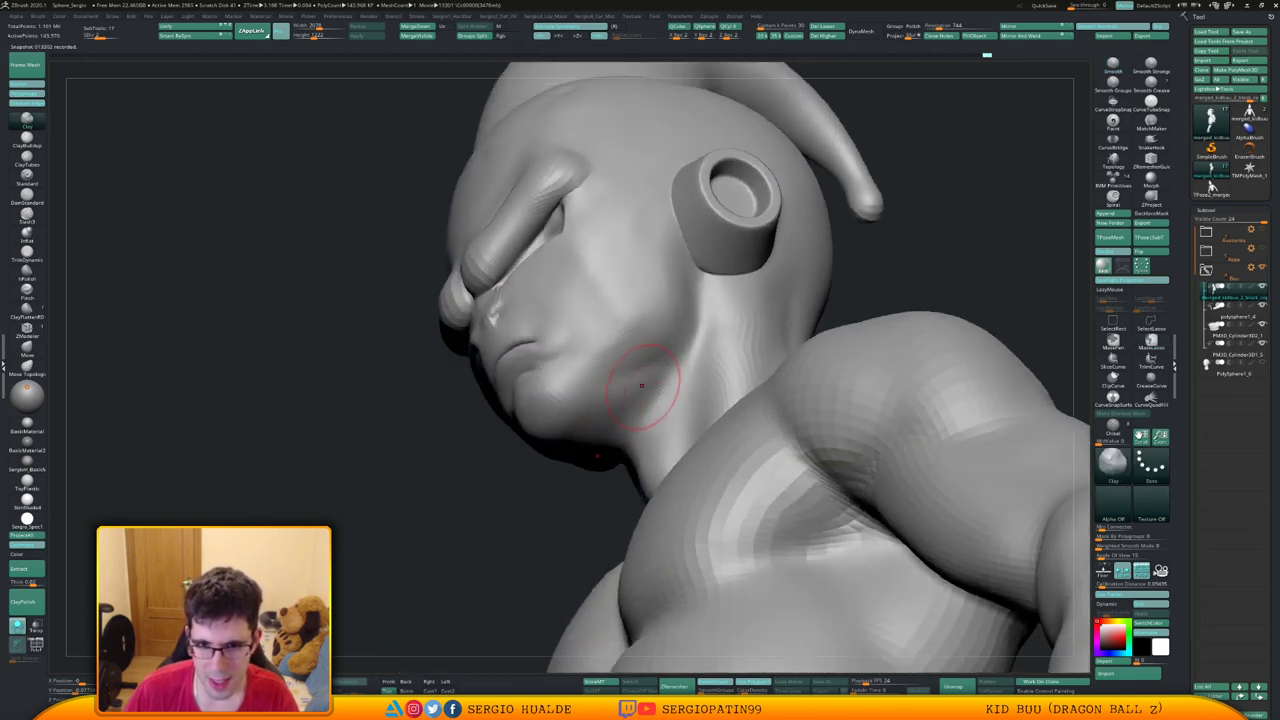
mouse_move(641, 385)
mouse_down()
mouse_move(667, 344)
mouse_move(582, 262)
mouse_up()
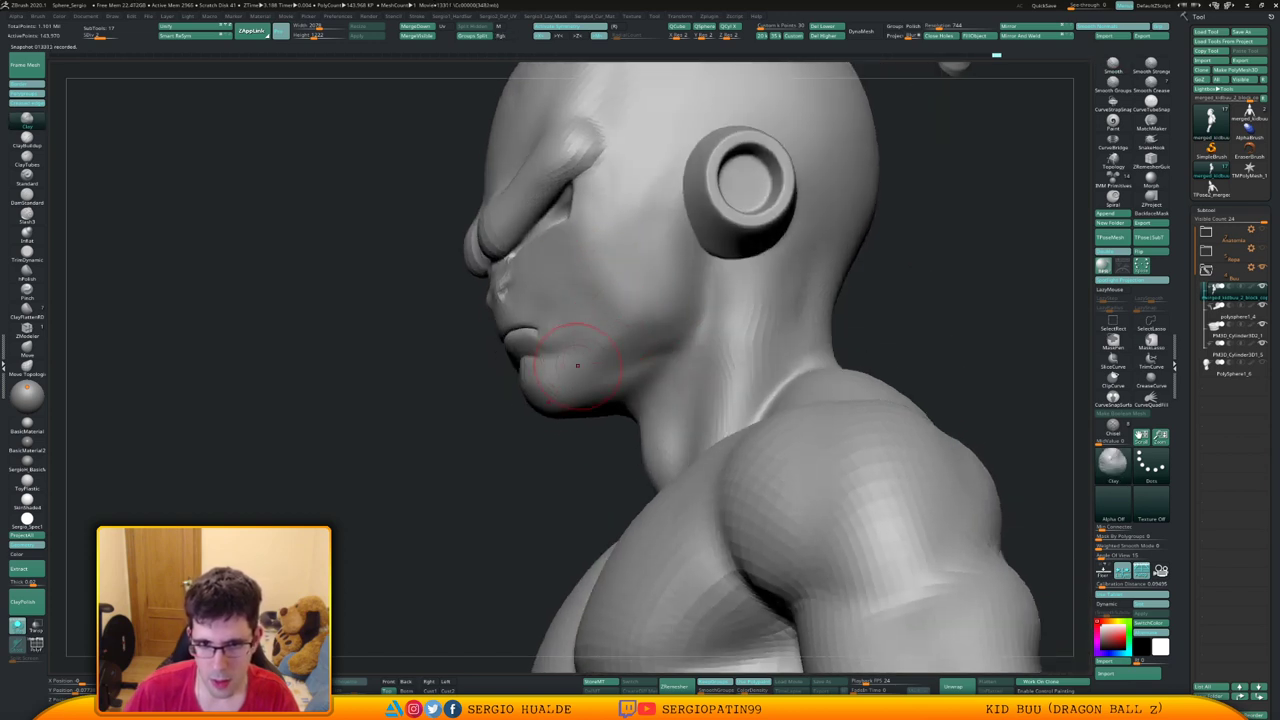
Switch to the Move brush and smooth the cheek beside the mouth
right_drag(563, 390, 606, 362)
key(b)
key(m)
key(v)
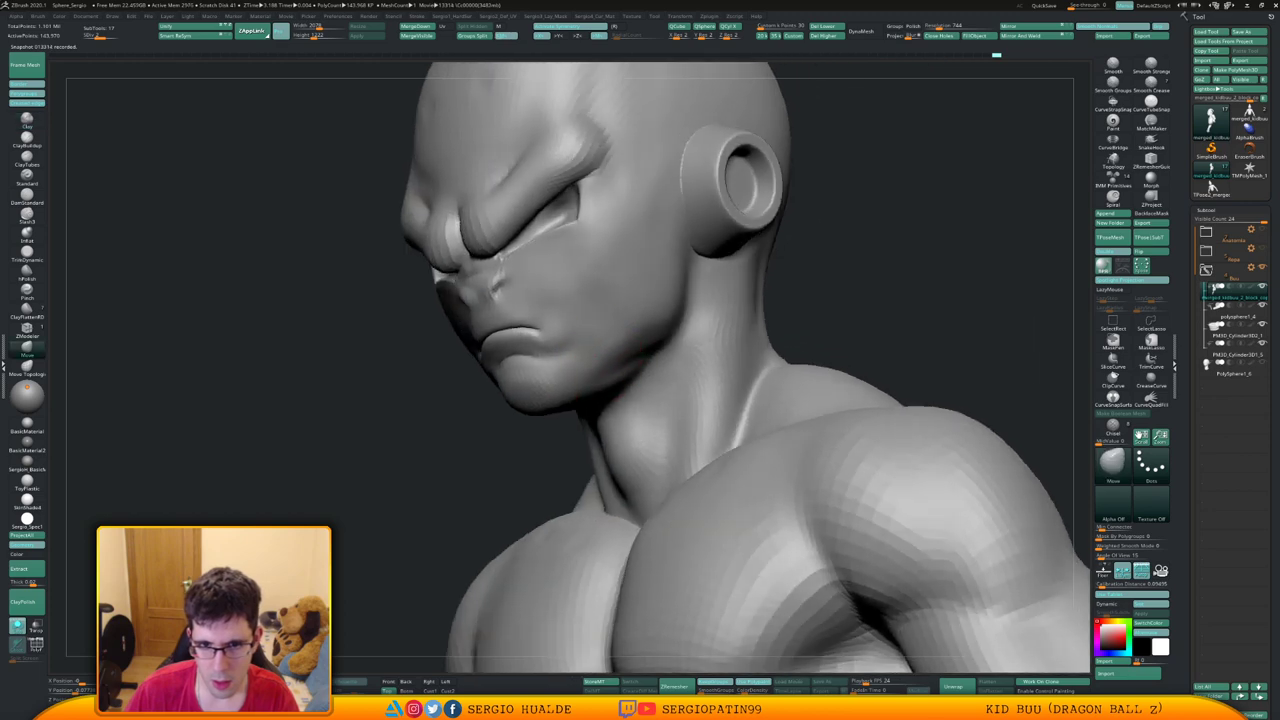
right_drag(510, 365, 638, 340)
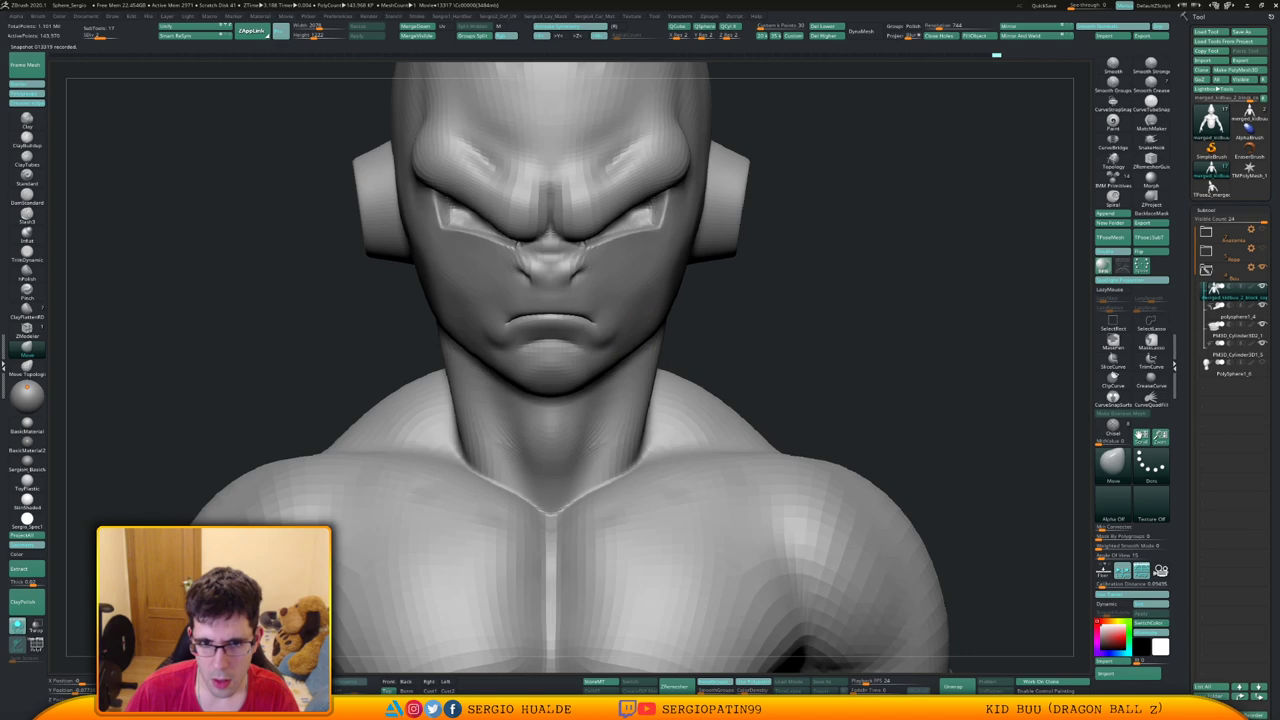
mouse_move(720, 335)
right_down()
mouse_move(630, 318)
mouse_move(672, 322)
right_up()
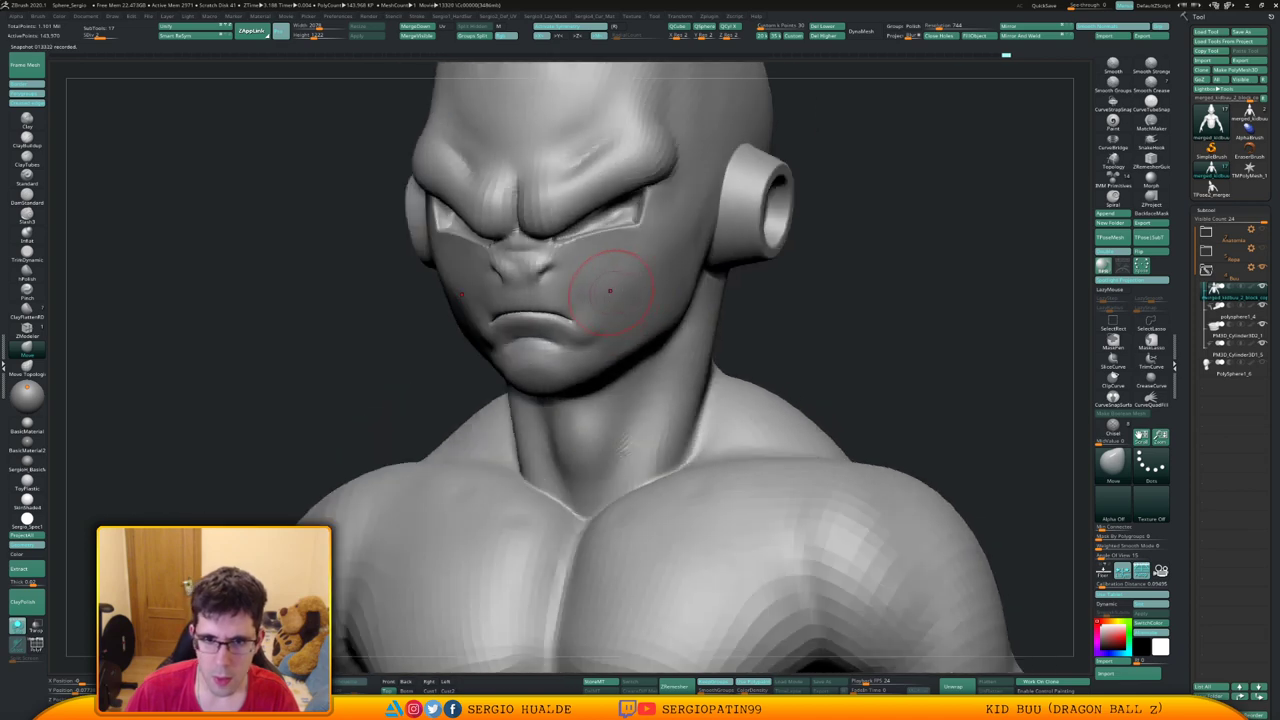
shift+drag(610, 292, 628, 325)
mouse_move(630, 328)
right_down()
mouse_move(705, 325)
mouse_move(680, 300)
mouse_move(620, 287)
right_up()
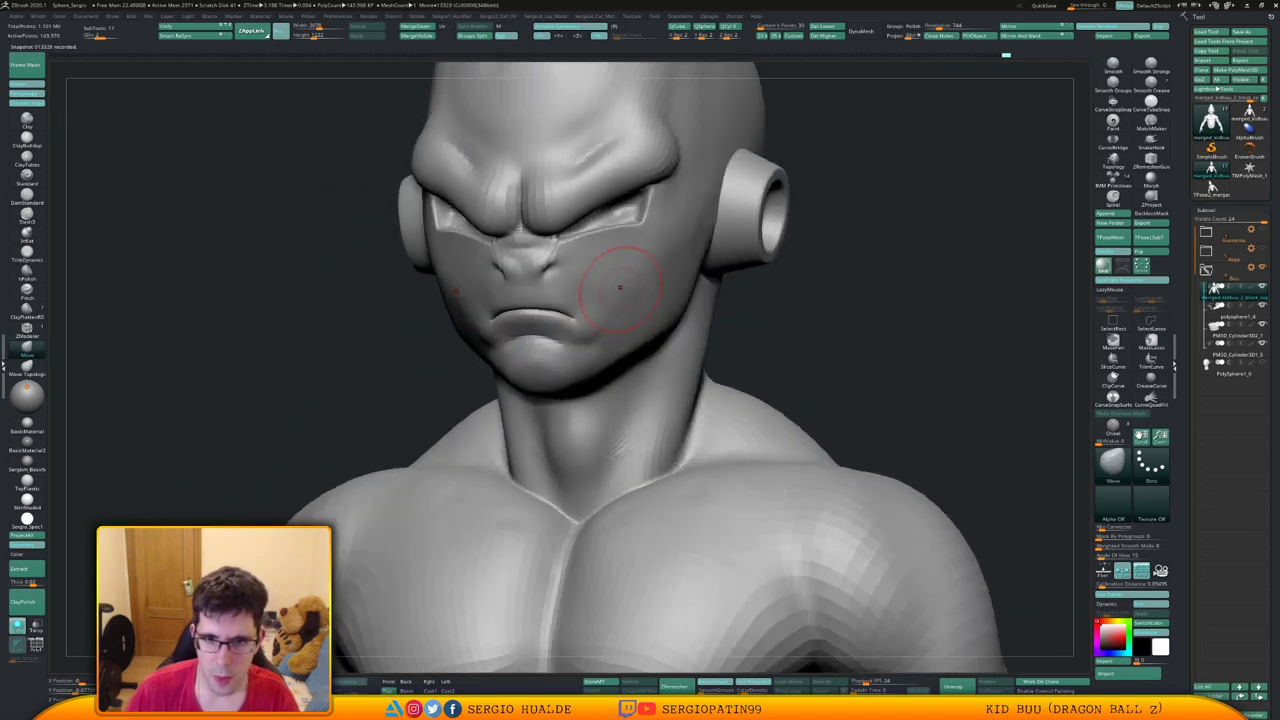
Switch back to the Clay brush and smooth the cheek up to the outer corner of the eye
key(b)
key(c)
key(l)
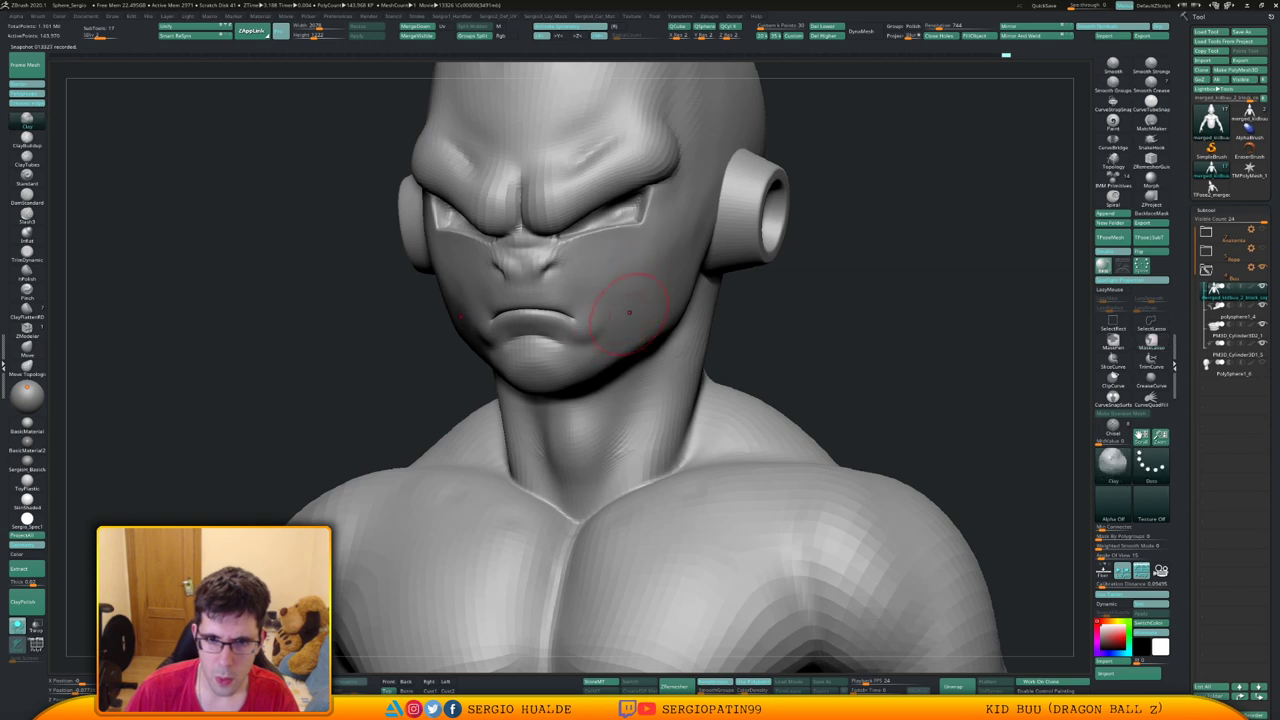
key(shift)
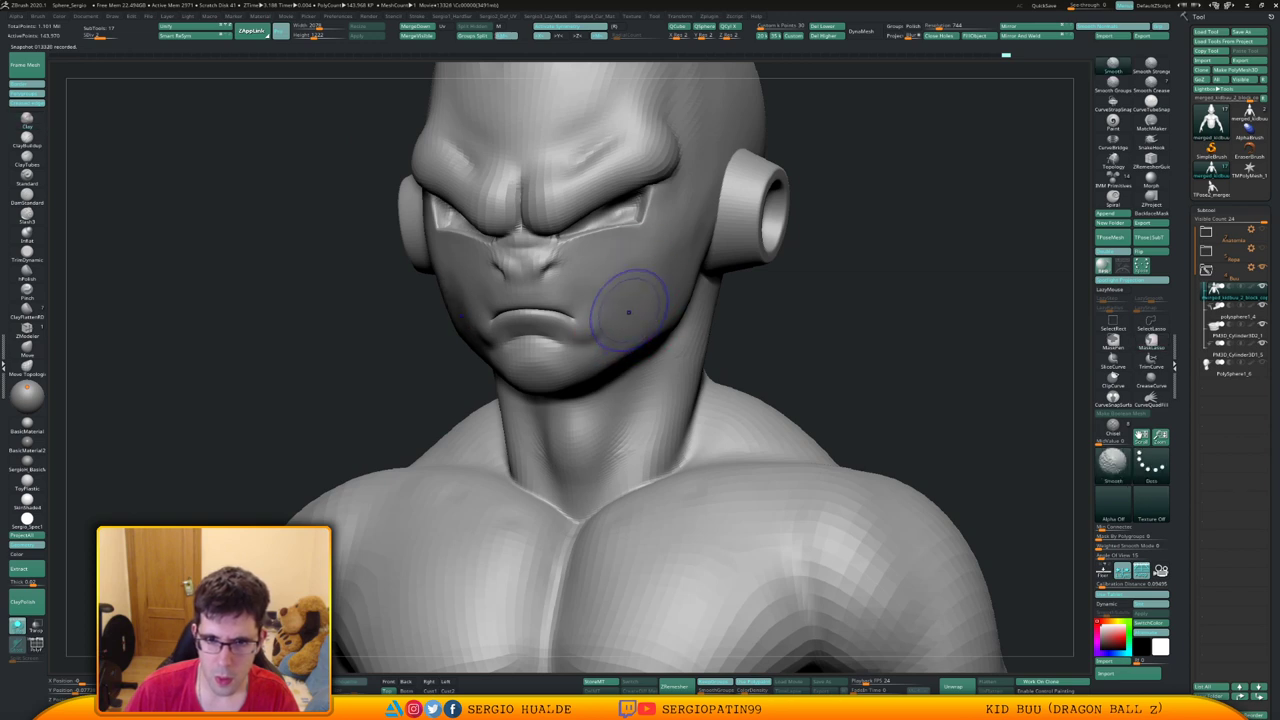
shift+drag(651, 262, 640, 253)
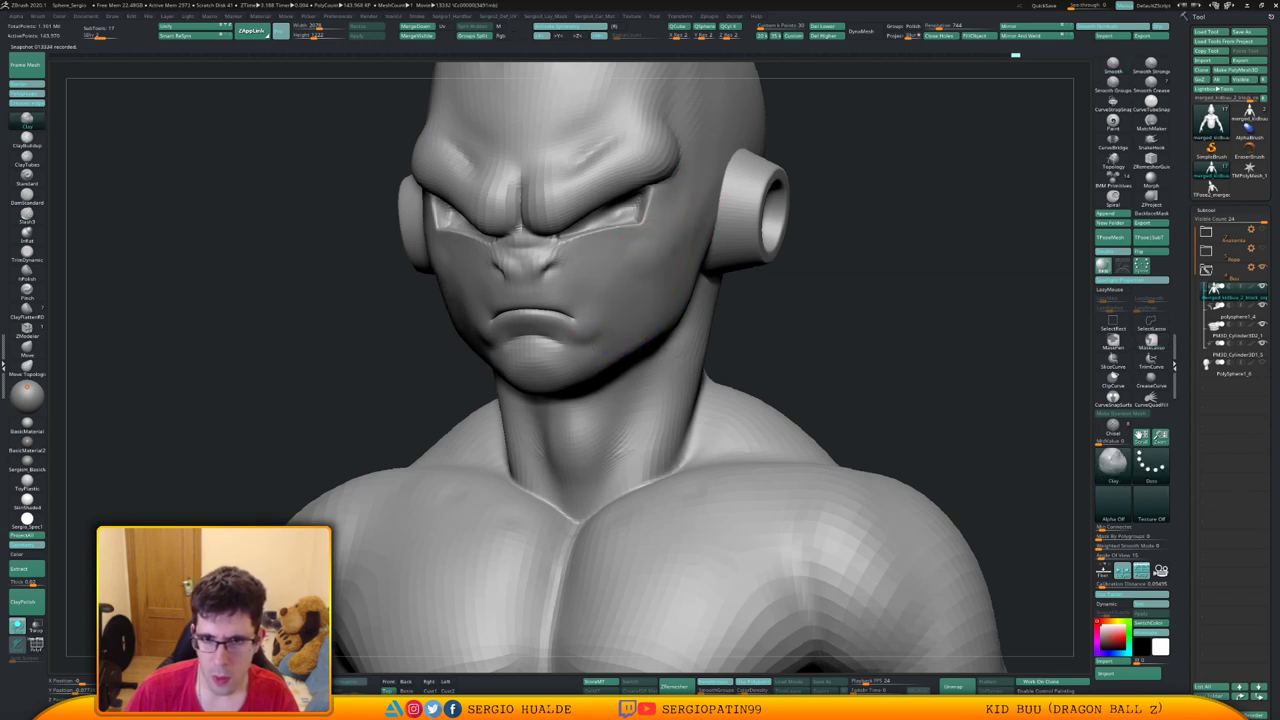
shift+drag(689, 217, 634, 270)
Raise the subdivision two levels, drop one, and smooth the area below the ear
right_drag(654, 294, 616, 263)
shift+right_drag(629, 357, 686, 250)
ctrl+right_drag(686, 305, 634, 400)
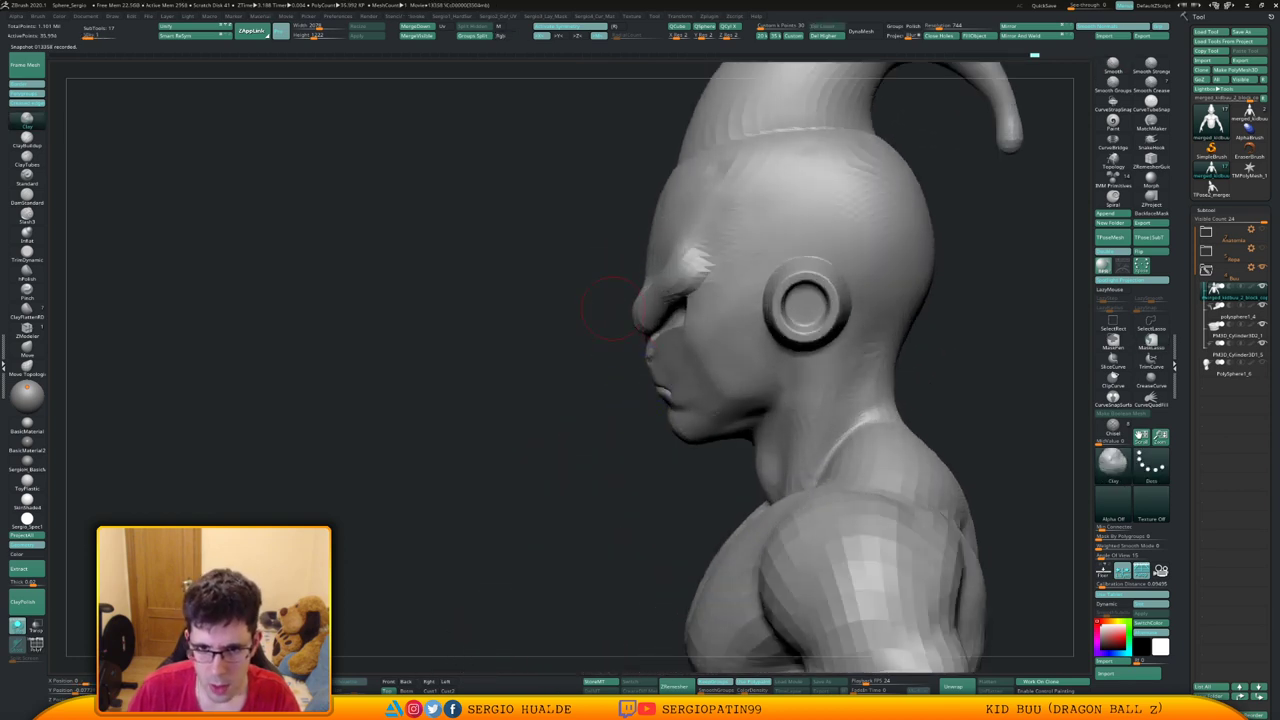
key(d)
key(d)
mouse_move(652, 376)
alt+right_down()
mouse_move(570, 399)
mouse_move(580, 440)
alt+right_up()
mouse_move(612, 325)
right_down()
mouse_move(706, 322)
mouse_move(653, 416)
right_up()
key(shift+d)
mouse_move(654, 417)
shift+mouse_down()
mouse_move(651, 386)
mouse_move(666, 403)
mouse_move(735, 418)
shift+mouse_up()
right_drag(766, 406, 685, 405)
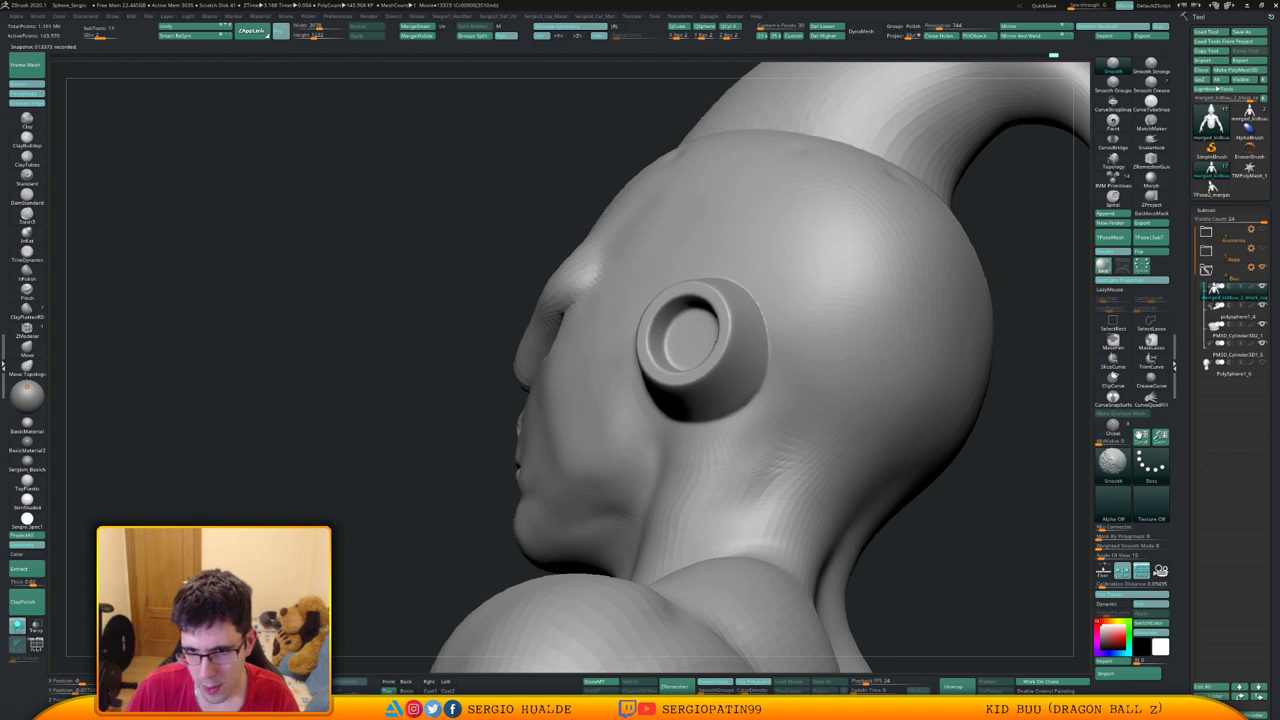
Smooth the side of the neck behind the jaw and return to the higher subdivision level
right_drag(749, 349, 772, 360)
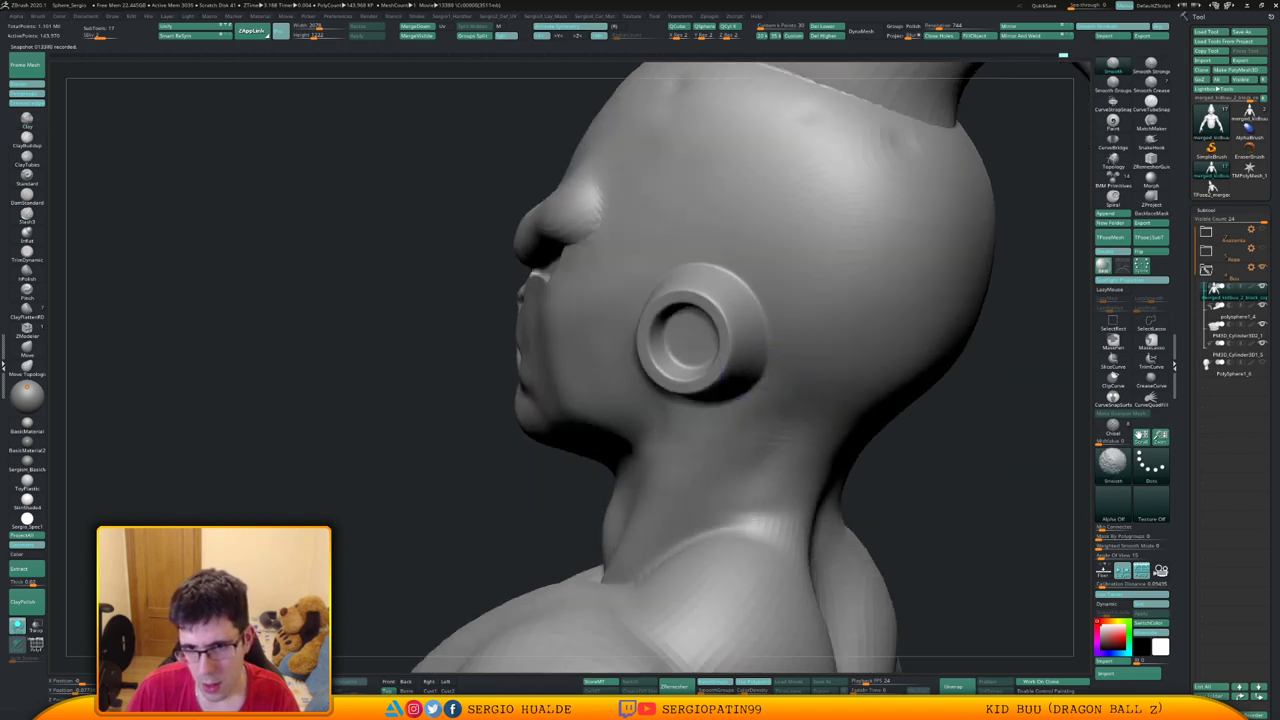
right_drag(634, 274, 686, 286)
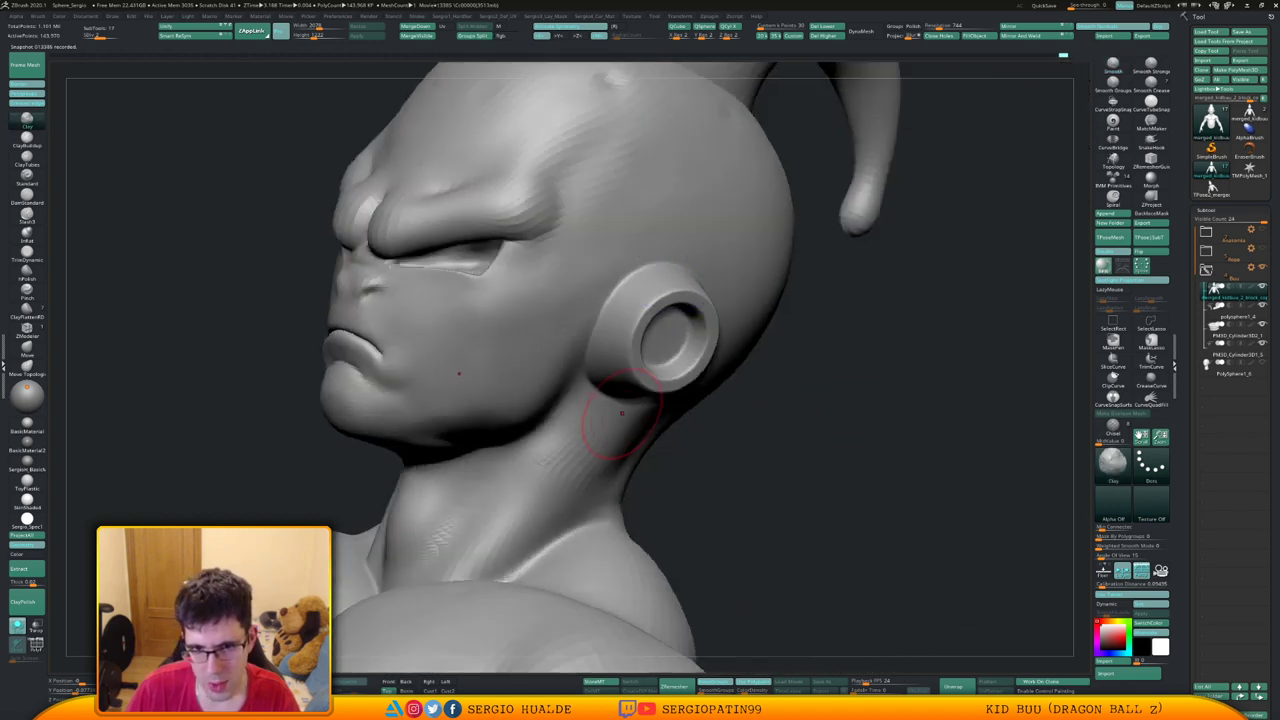
right_drag(621, 412, 557, 428)
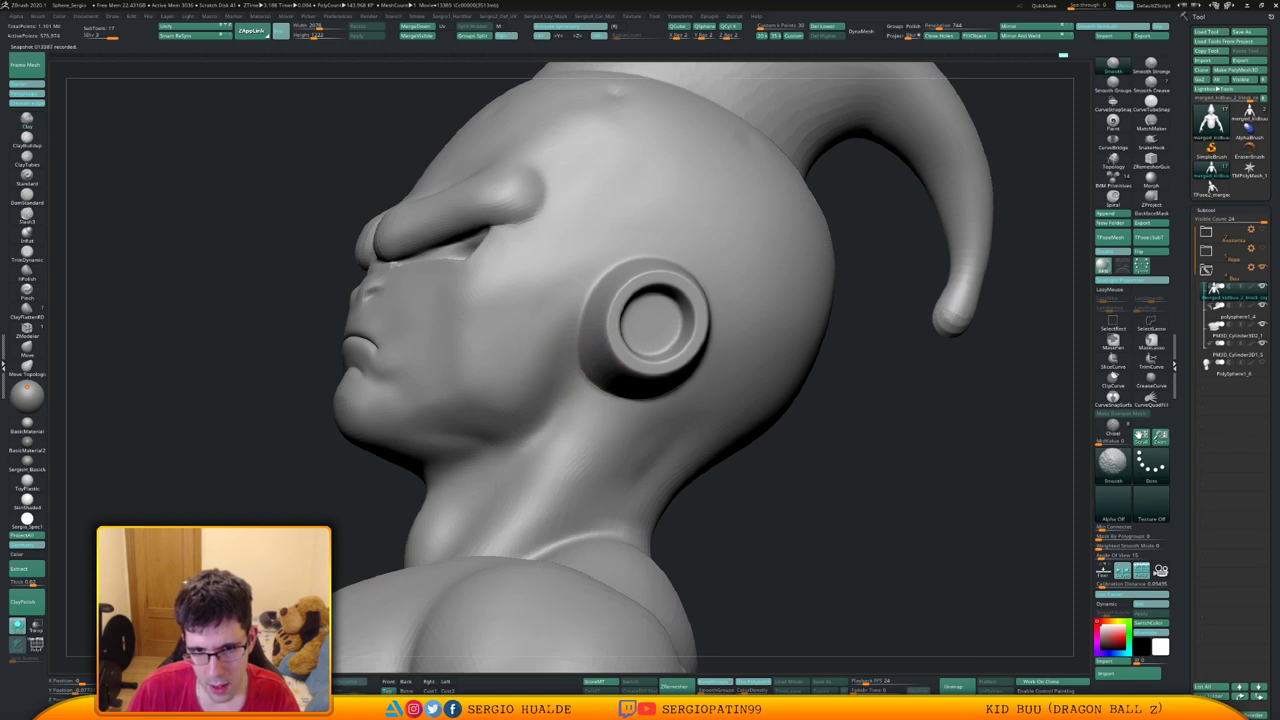
right_drag(710, 362, 666, 364)
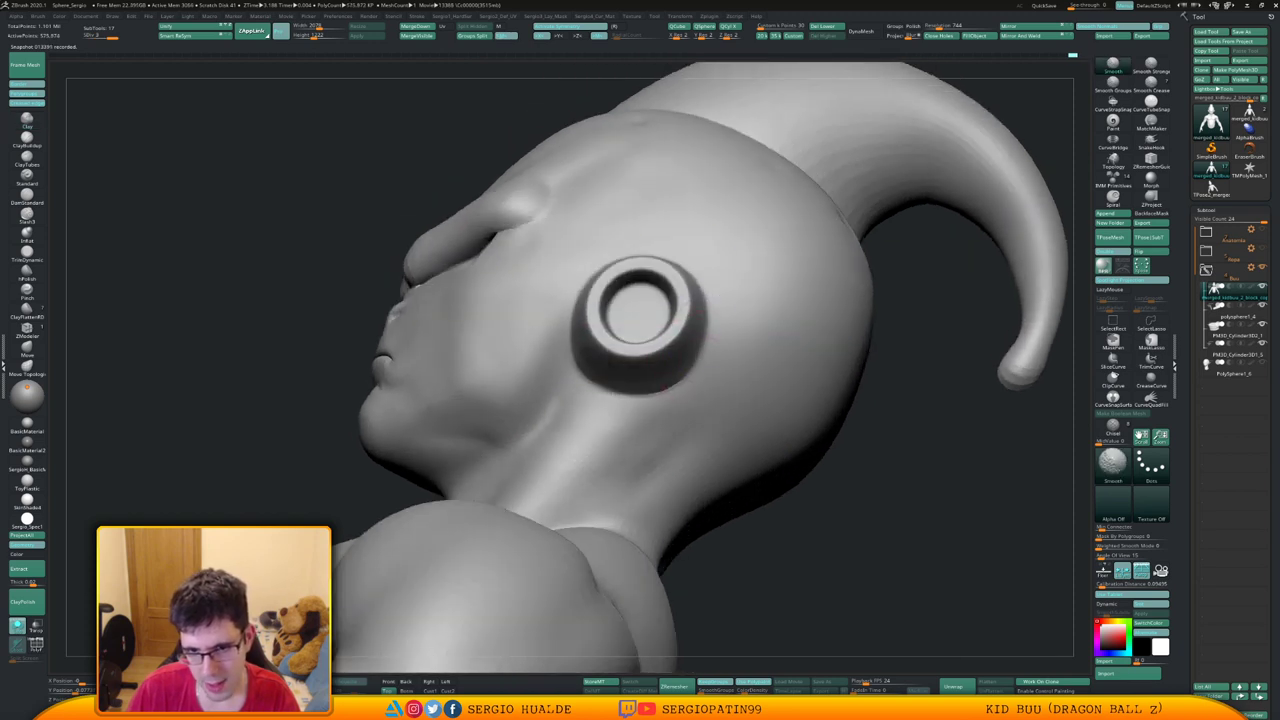
Switch to the Move brush and pull the side of the skull above the ear slightly outward
ctrl+right_drag(680, 375, 672, 300)
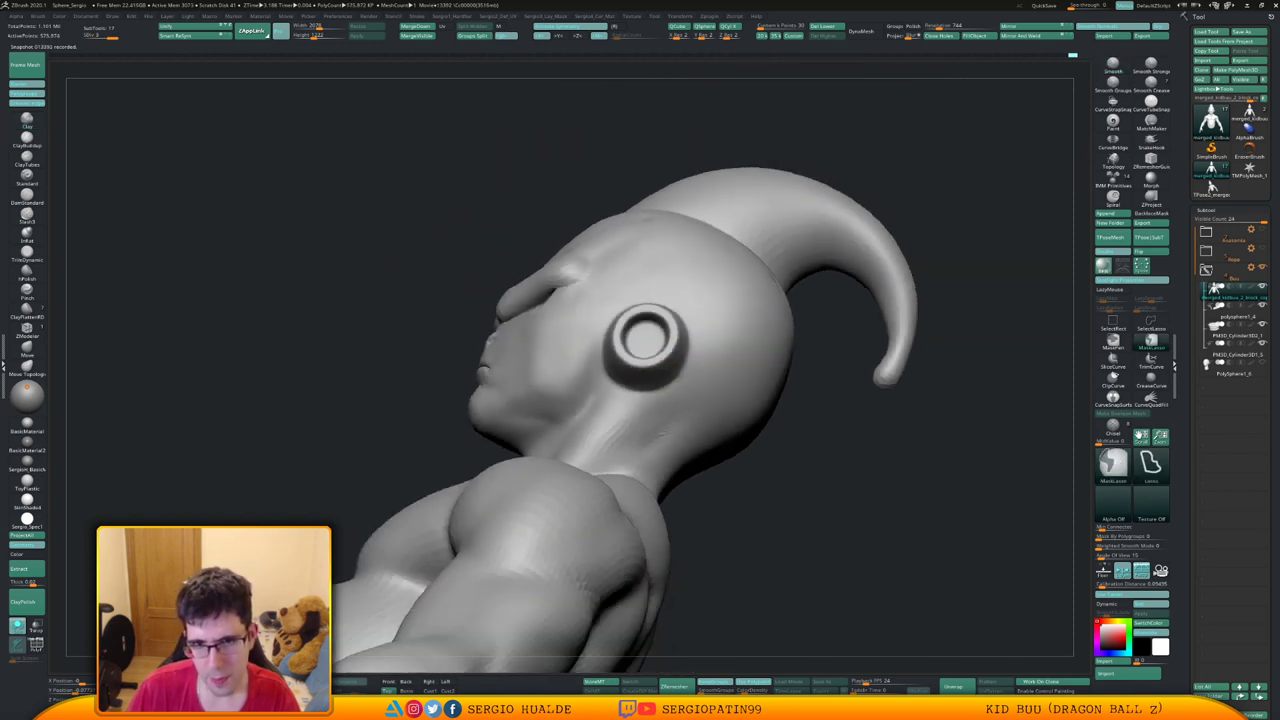
mouse_move(580, 310)
right_down()
mouse_move(650, 340)
mouse_move(650, 430)
right_up()
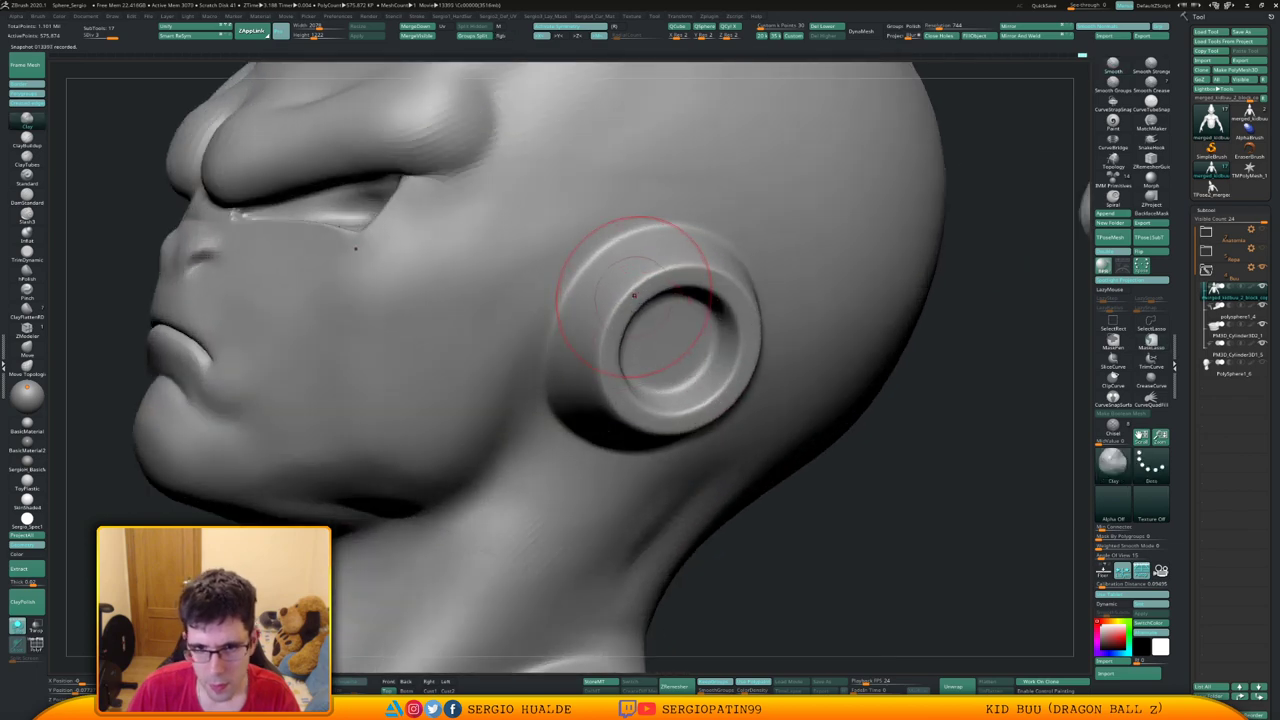
right_drag(637, 294, 560, 285)
ctrl+right_drag(560, 285, 568, 360)
ctrl+right_drag(633, 435, 682, 368)
mouse_move(682, 368)
ctrl+right_down()
mouse_move(668, 342)
mouse_move(672, 362)
mouse_move(680, 348)
ctrl+right_up()
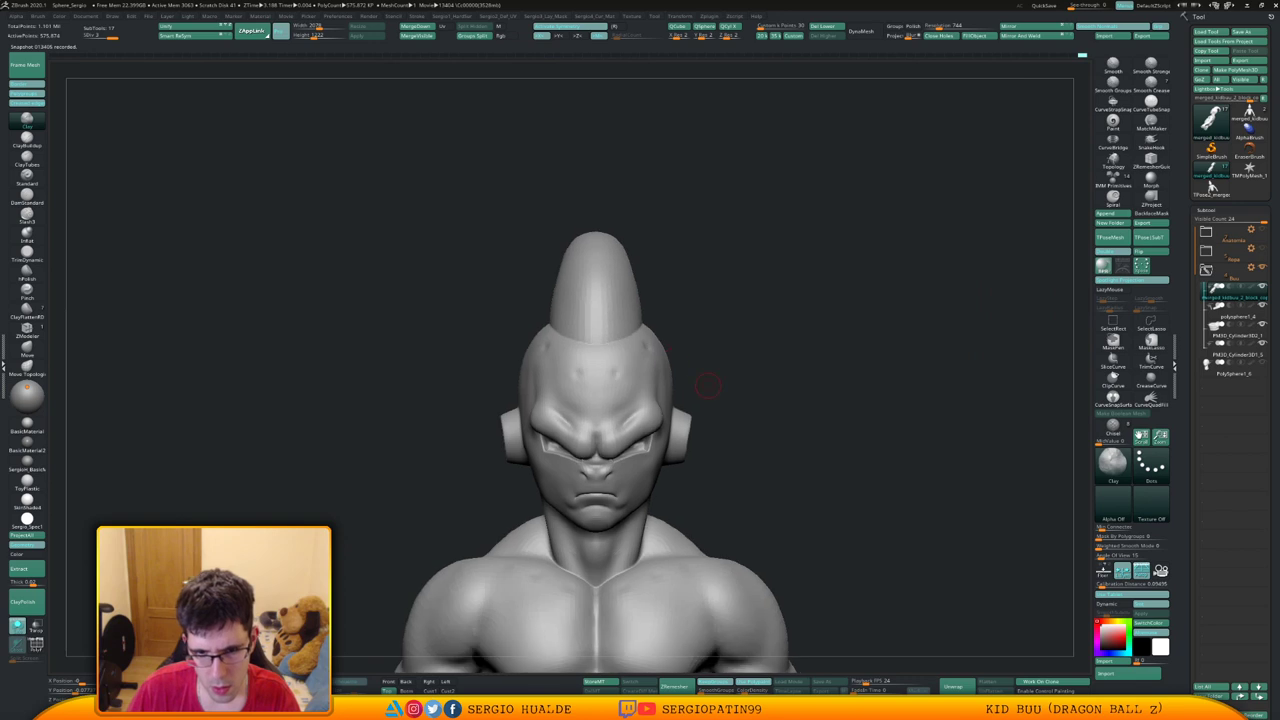
key(b)
key(m)
key(v)
key(s)
mouse_move(700, 400)
right_down()
mouse_move(684, 412)
mouse_move(682, 348)
right_up()
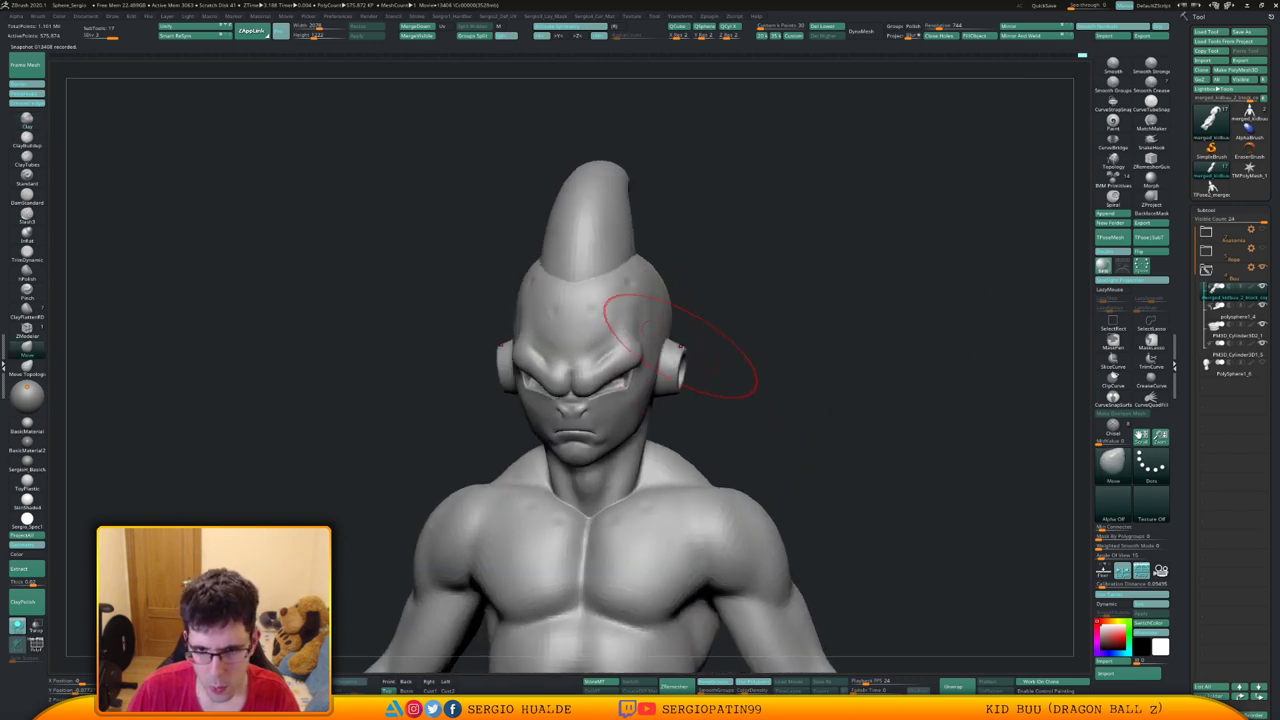
drag(629, 254, 634, 256)
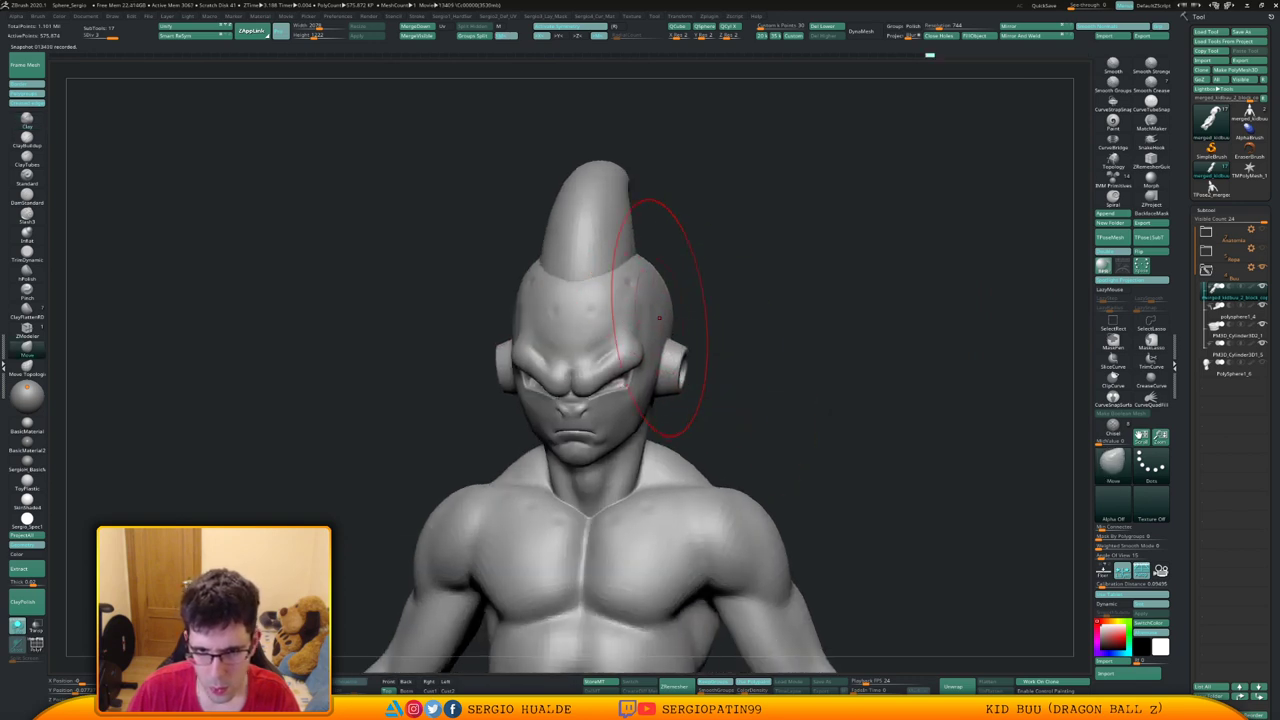
drag(660, 312, 668, 314)
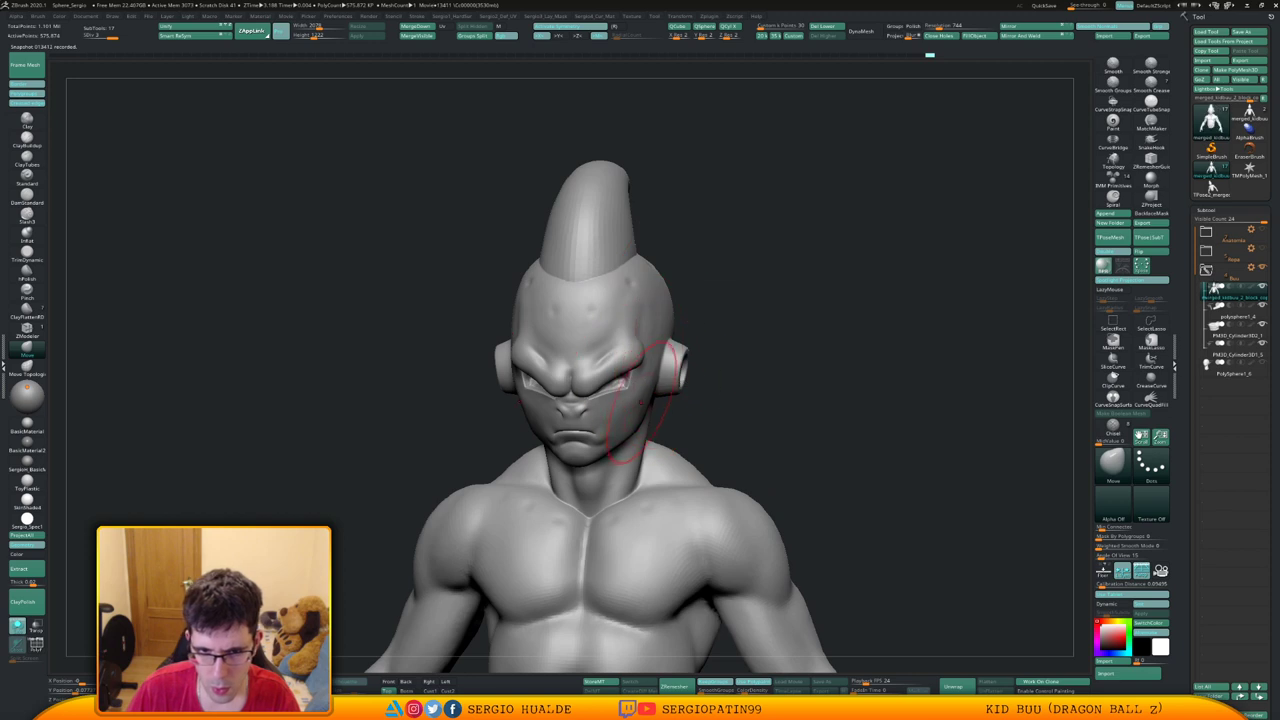
Nudge the side of the jaw inward with the Move brush and check the head in profile
mouse_move(662, 462)
right_down()
mouse_move(668, 482)
mouse_move(692, 482)
right_up()
drag(662, 458, 660, 452)
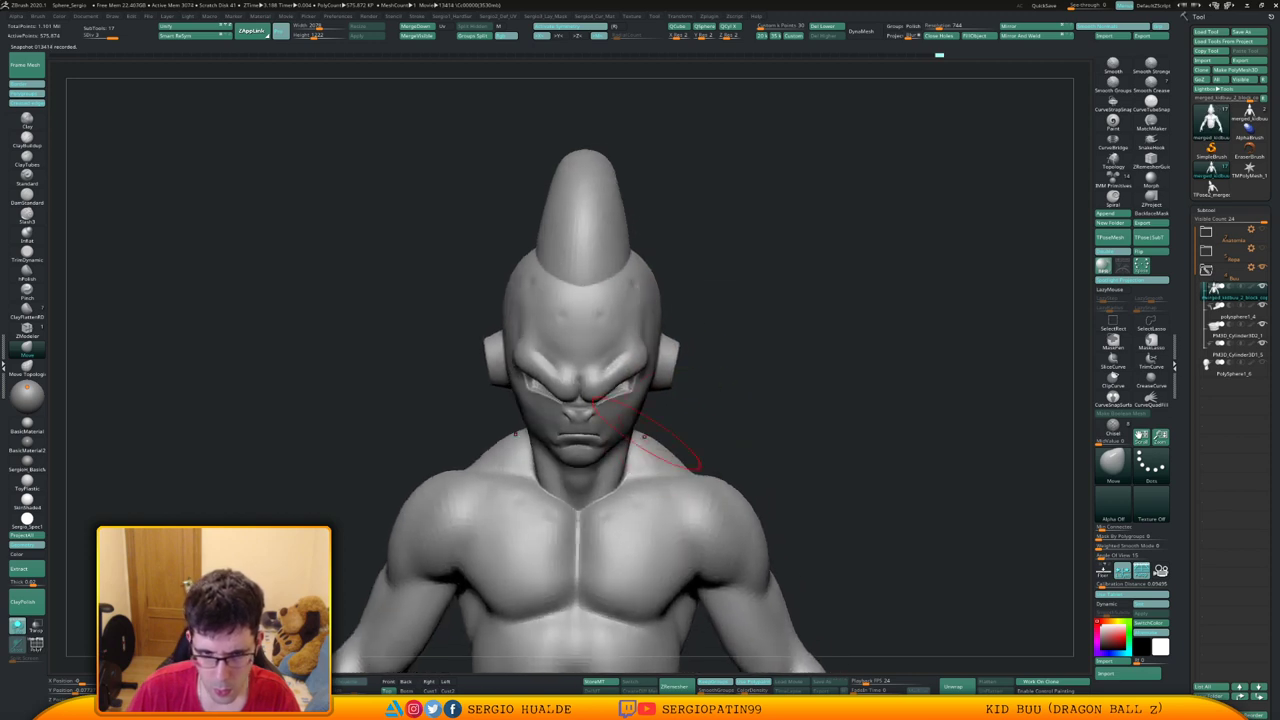
mouse_move(662, 456)
right_down()
mouse_move(662, 428)
mouse_move(582, 402)
right_up()
ctrl+right_drag(618, 348, 634, 380)
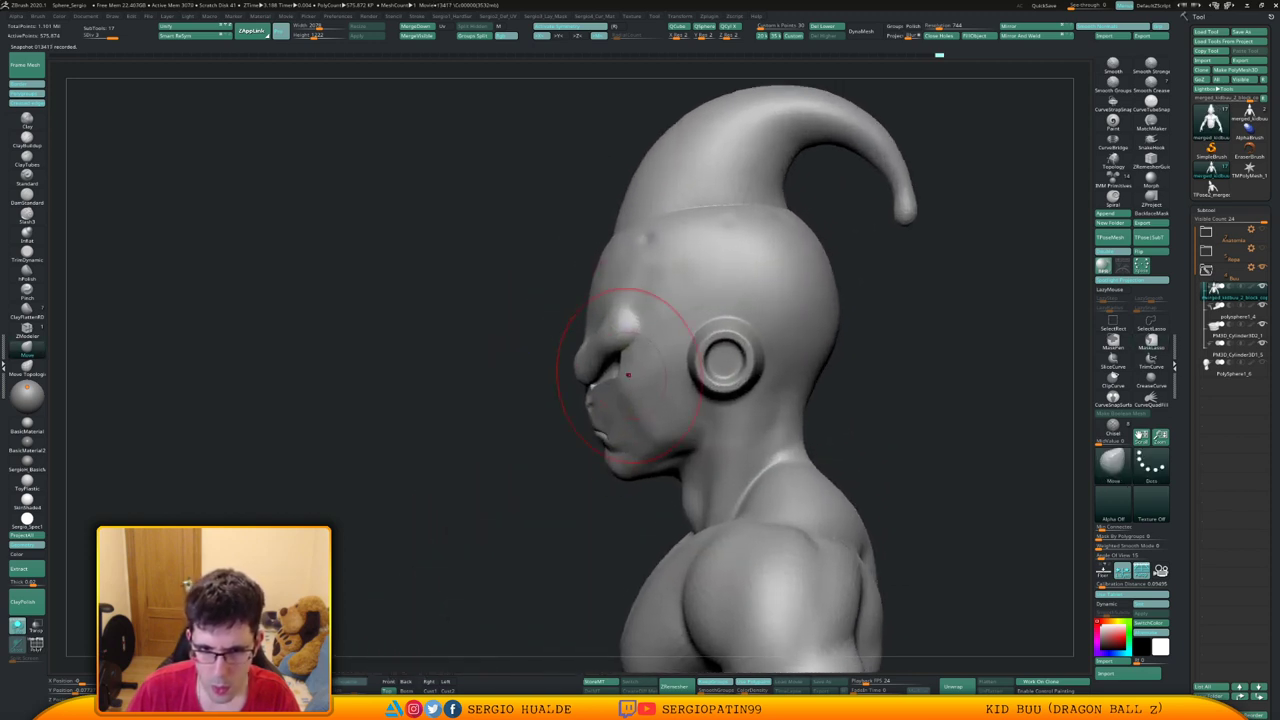
Smooth the junction where the back of the antenna's base meets the top of the head
mouse_move(660, 234)
alt+right_down()
mouse_move(607, 415)
mouse_move(630, 415)
mouse_move(607, 416)
alt+right_up()
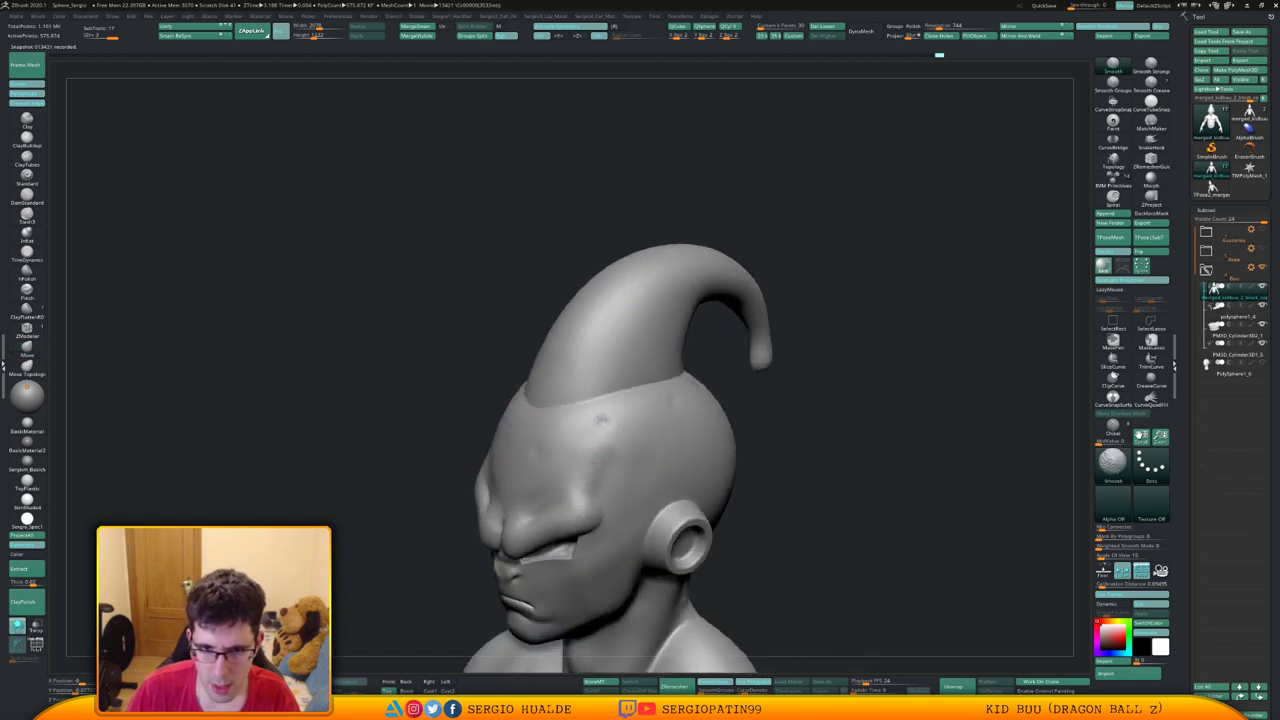
right_drag(614, 275, 643, 400)
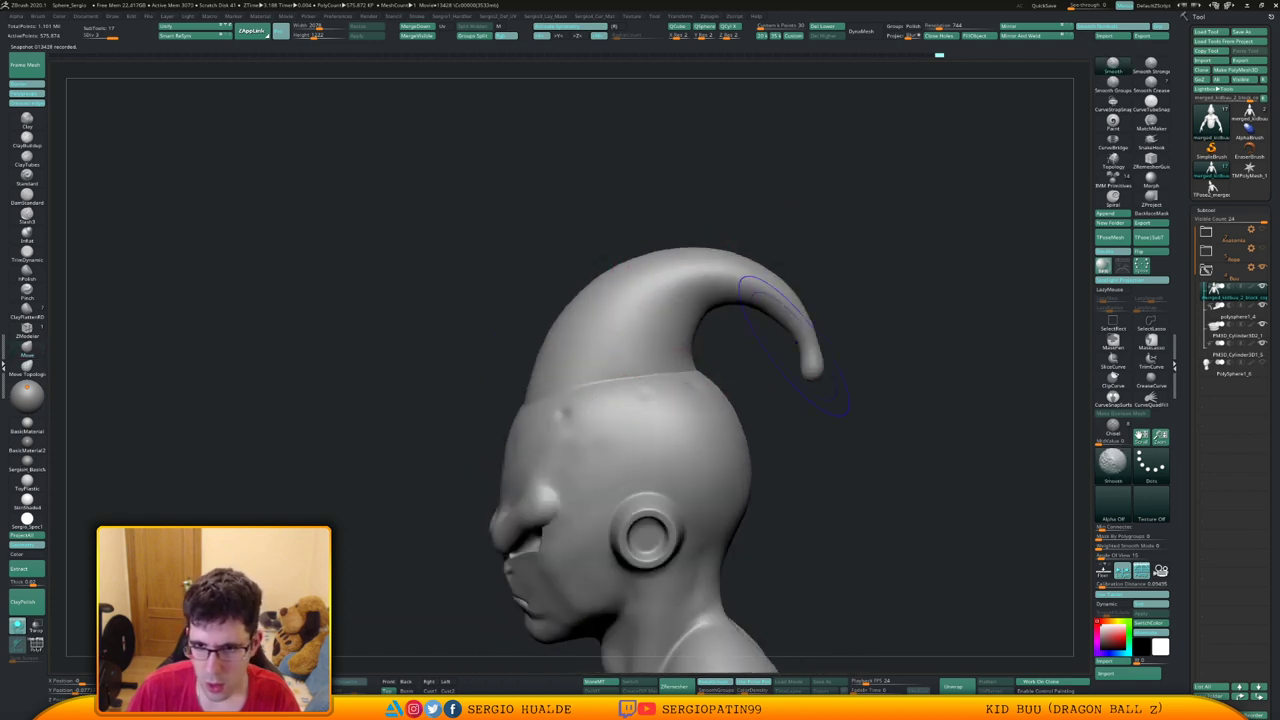
right_drag(795, 345, 700, 343)
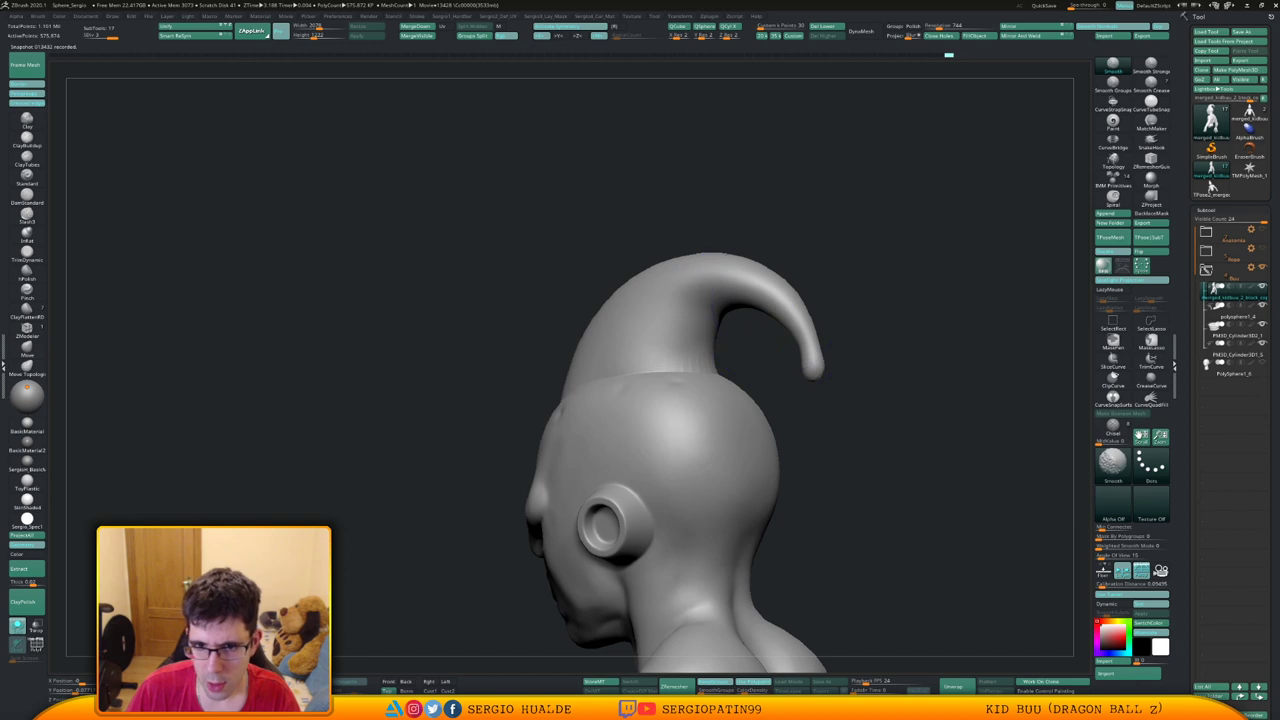
right_drag(625, 365, 664, 368)
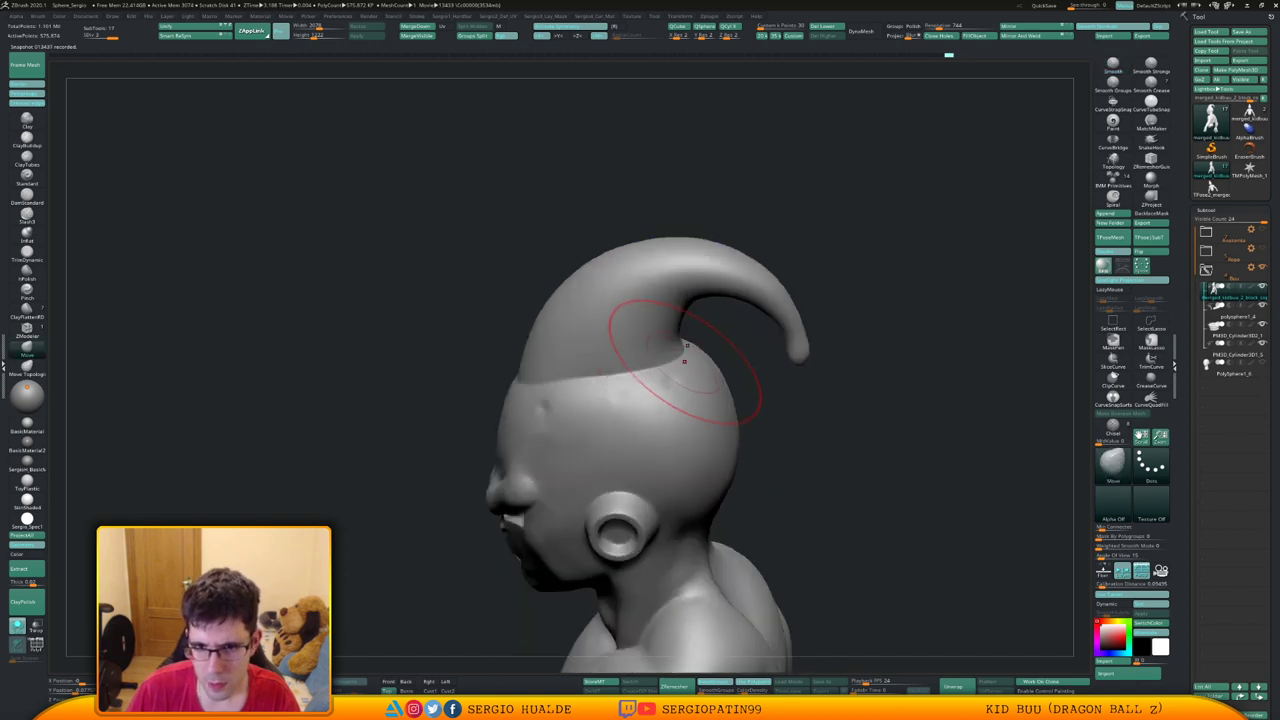
shift+drag(684, 358, 693, 354)
right_drag(606, 371, 690, 400)
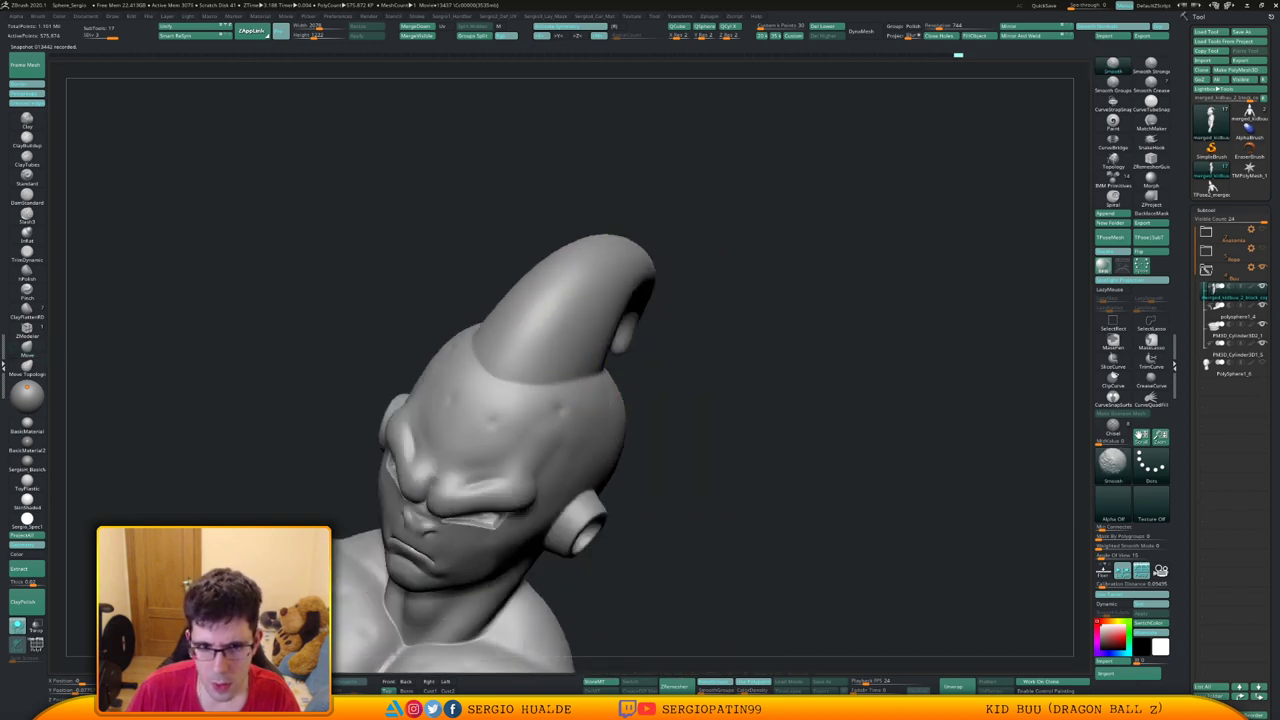
Blend the front of the antenna's base into the forehead with the Clay brush and smoothing
key(1)
drag(510, 374, 503, 391)
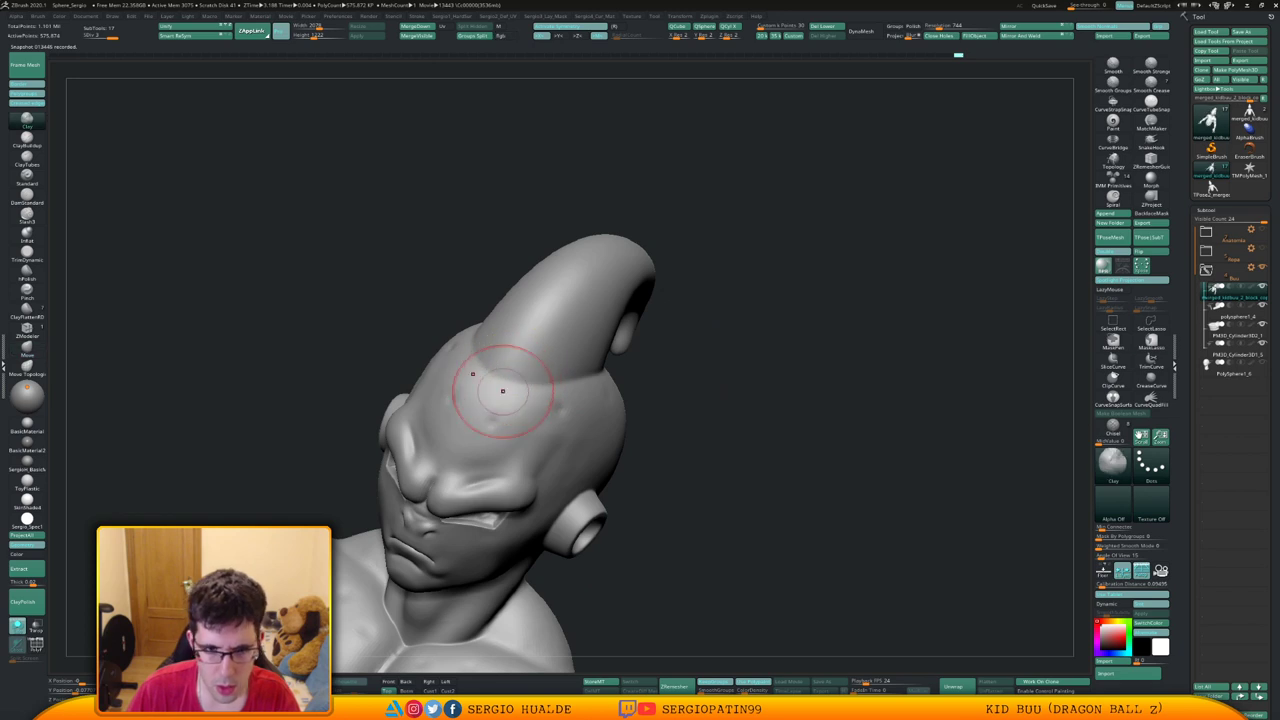
right_drag(502, 390, 500, 381)
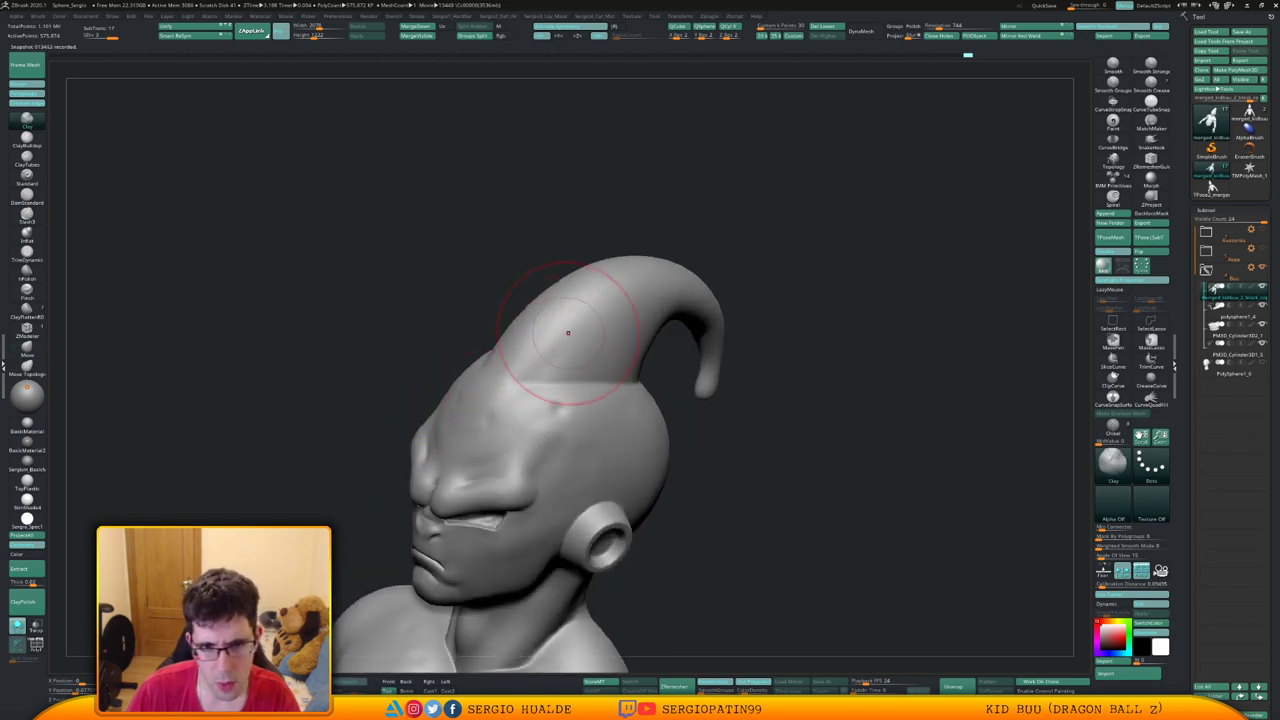
mouse_move(567, 332)
right_down()
mouse_move(522, 367)
mouse_move(513, 413)
mouse_move(584, 319)
right_up()
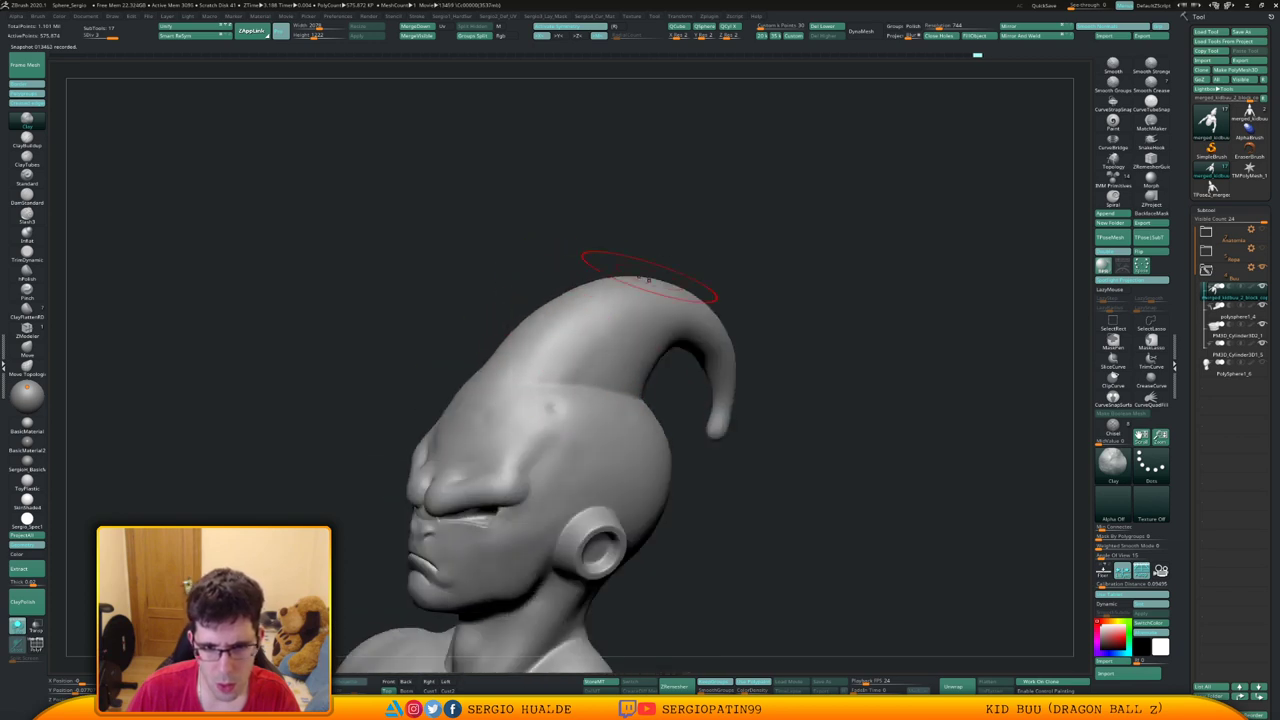
right_drag(508, 393, 501, 374)
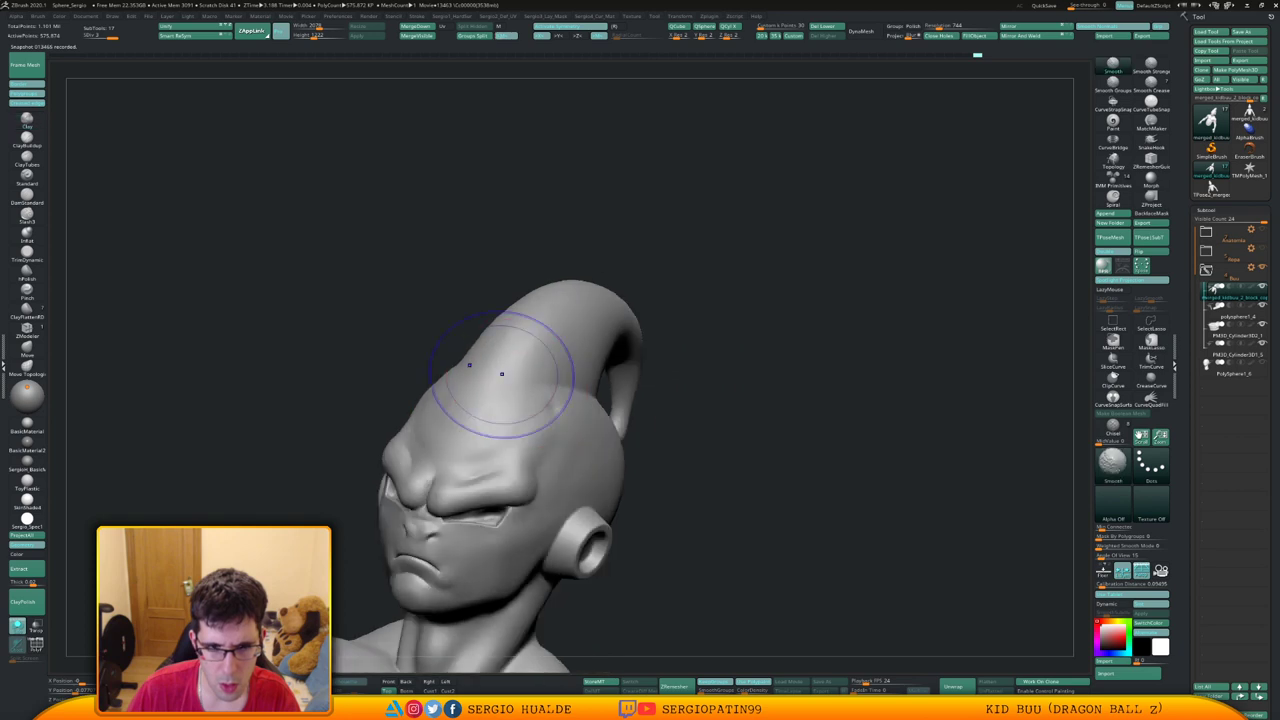
right_drag(546, 334, 505, 420)
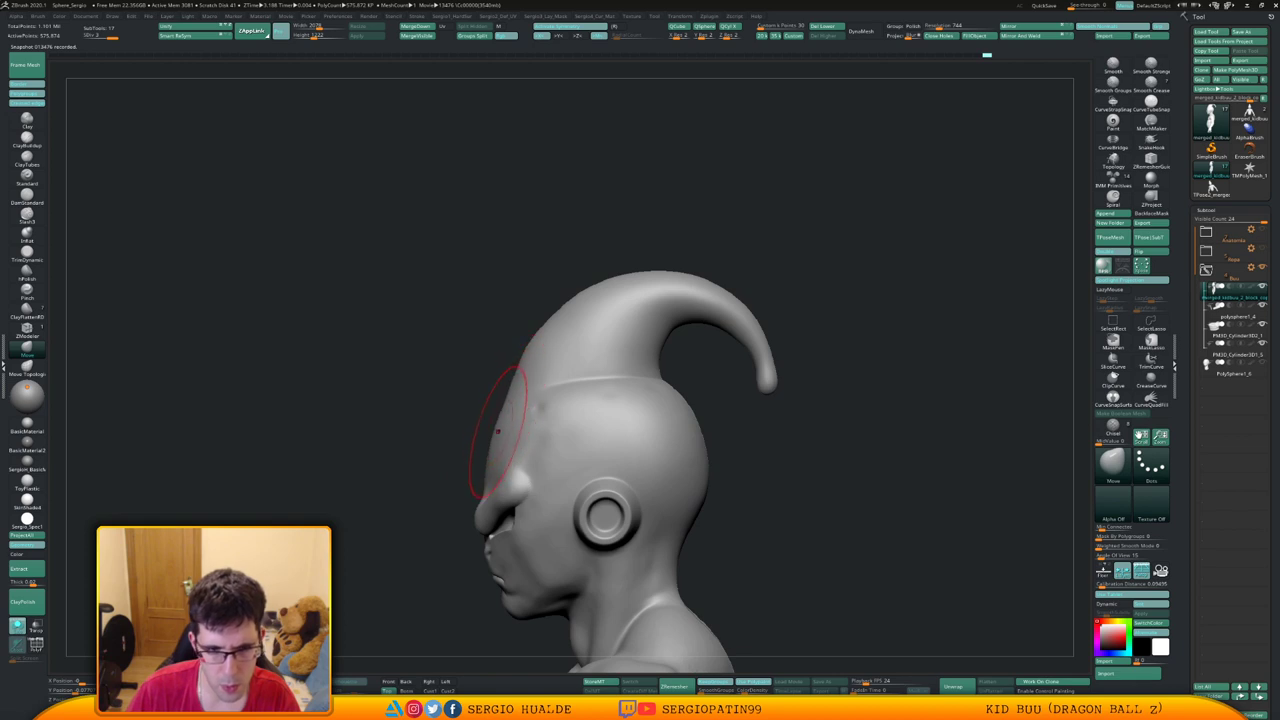
Switch to the DamStandard brush and carve a line across the upper forehead below the antenna's base
right_drag(498, 431, 518, 422)
key(b)
key(d)
key(s)
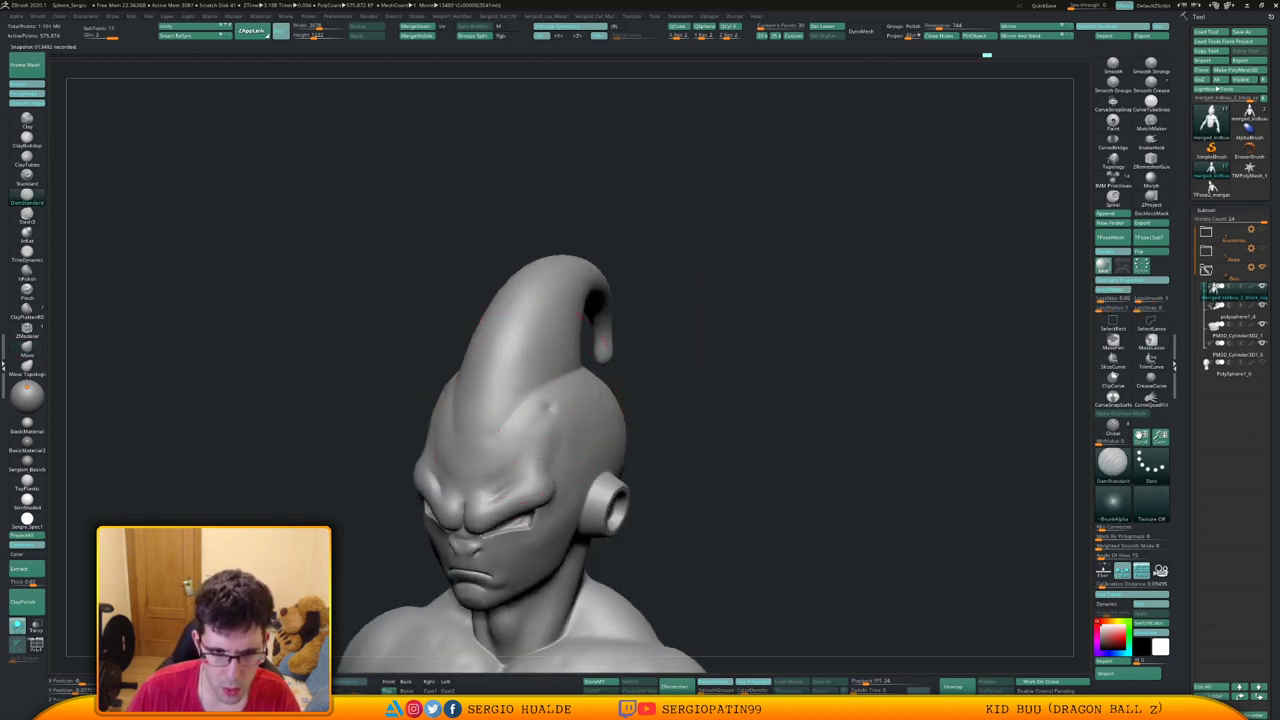
drag(522, 416, 547, 390)
Switch back to the Clay brush, adjust the brush size and soften the forehead below the antenna
key(b)
key(c)
key(l)
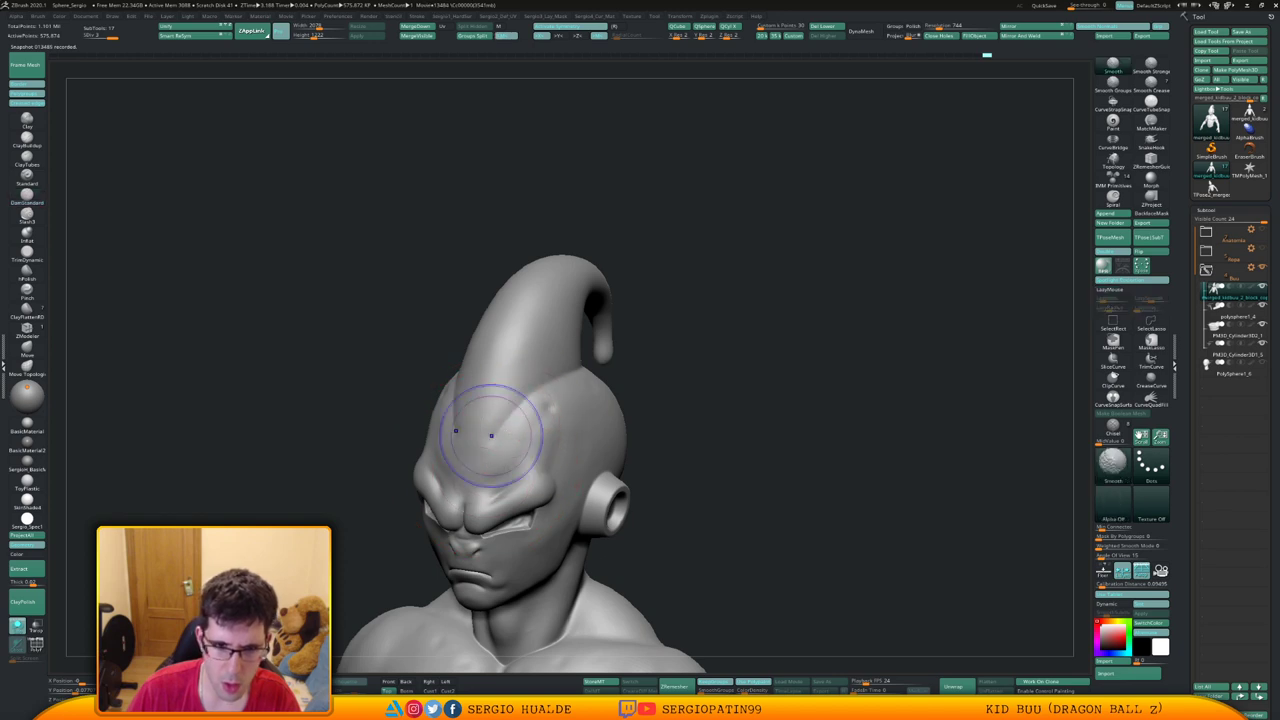
key(s)
mouse_move(495, 430)
right_down()
mouse_move(490, 458)
mouse_move(529, 351)
mouse_move(560, 352)
right_up()
key(shift)
mouse_move(503, 403)
alt+right_down()
mouse_move(514, 346)
mouse_move(530, 385)
mouse_move(561, 328)
mouse_move(555, 378)
alt+right_up()
Refine the forehead volumes above the brows with the Move and Clay brushes, smoothing between strokes
key(b)
key(m)
key(v)
key(b)
key(c)
key(l)
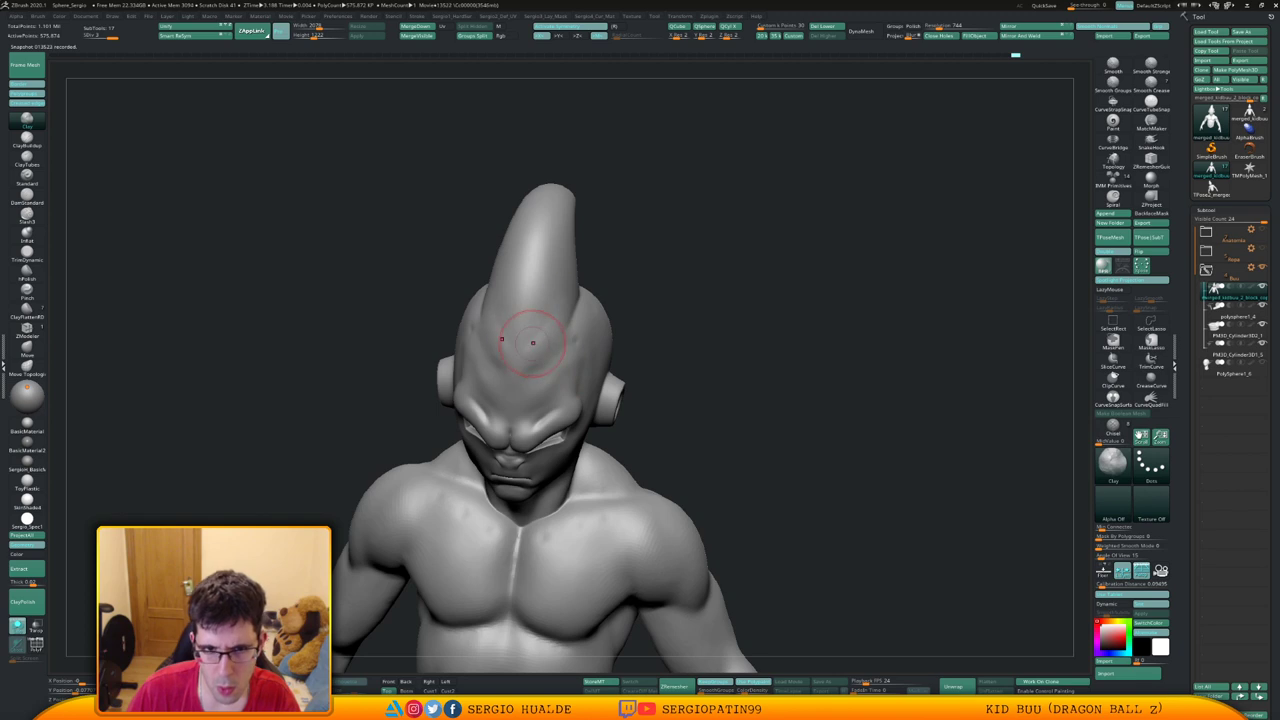
key(shift)
mouse_move(545, 388)
right_down()
mouse_move(541, 347)
mouse_move(470, 365)
right_up()
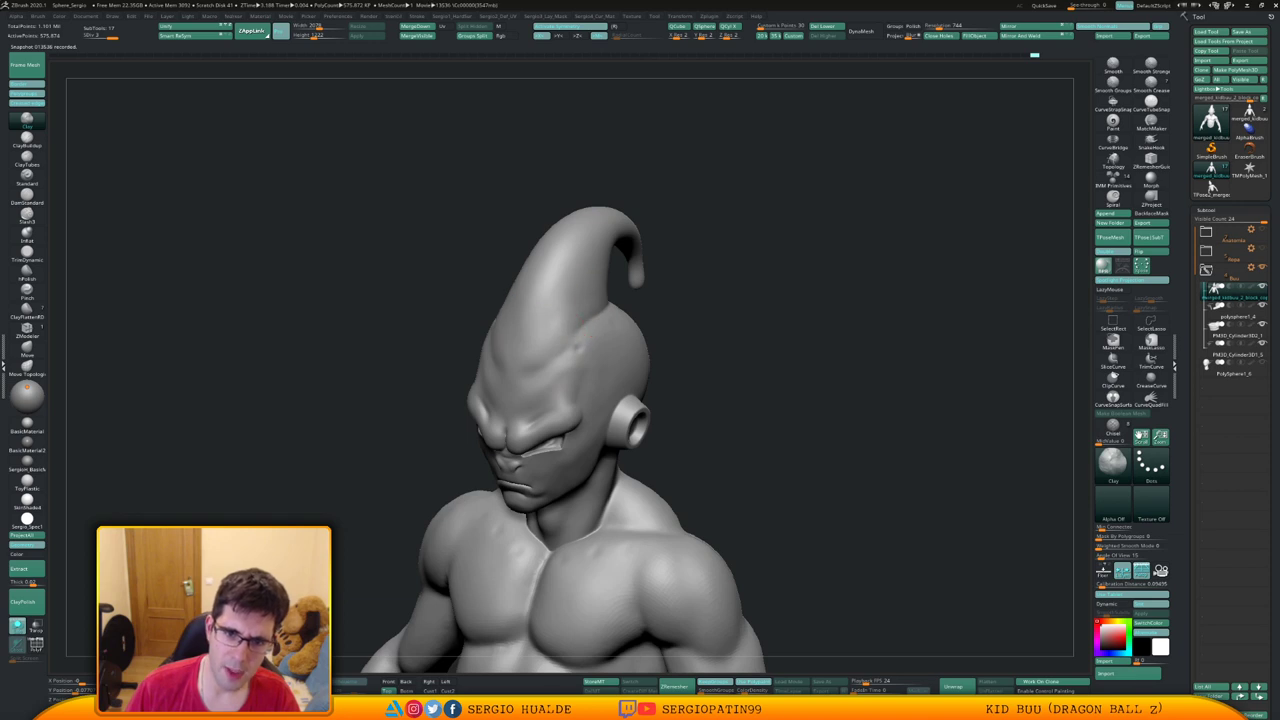
Blend the antenna's base into the side of the head with the Clay brush and undo the last stroke
right_drag(596, 303, 565, 360)
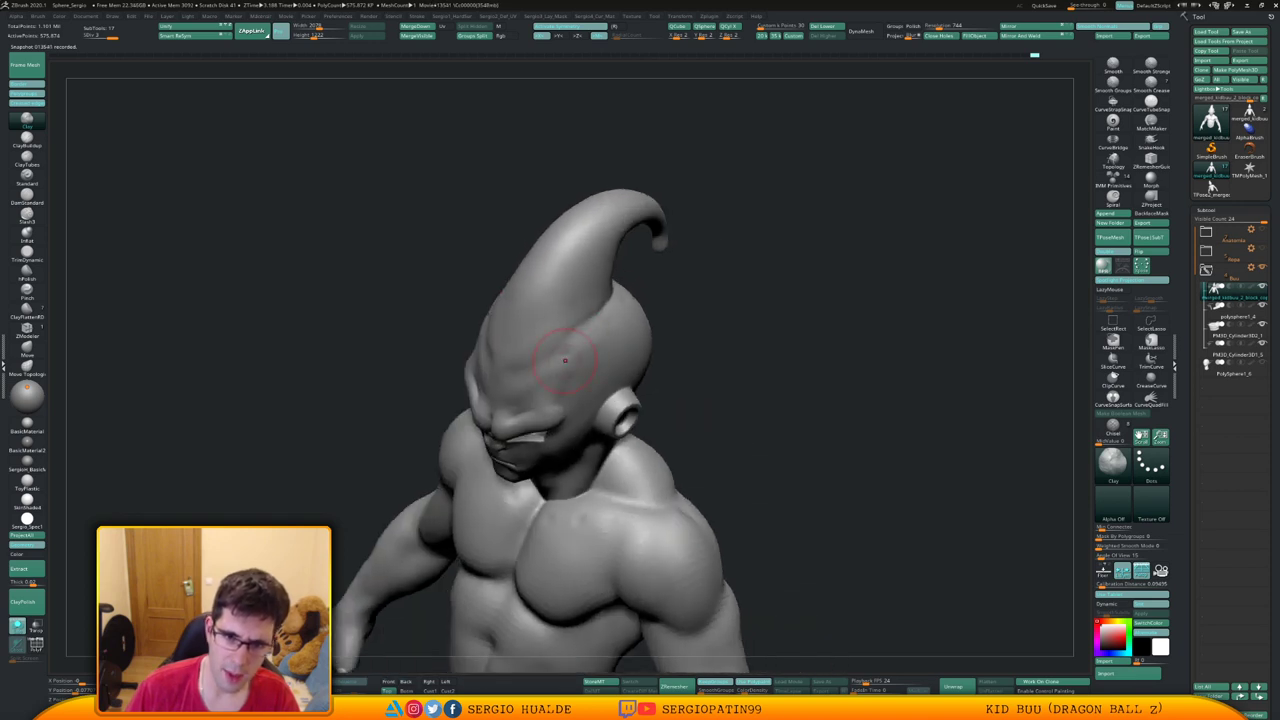
alt+right_drag(531, 406, 575, 371)
right_click(575, 371)
right_drag(609, 316, 626, 307)
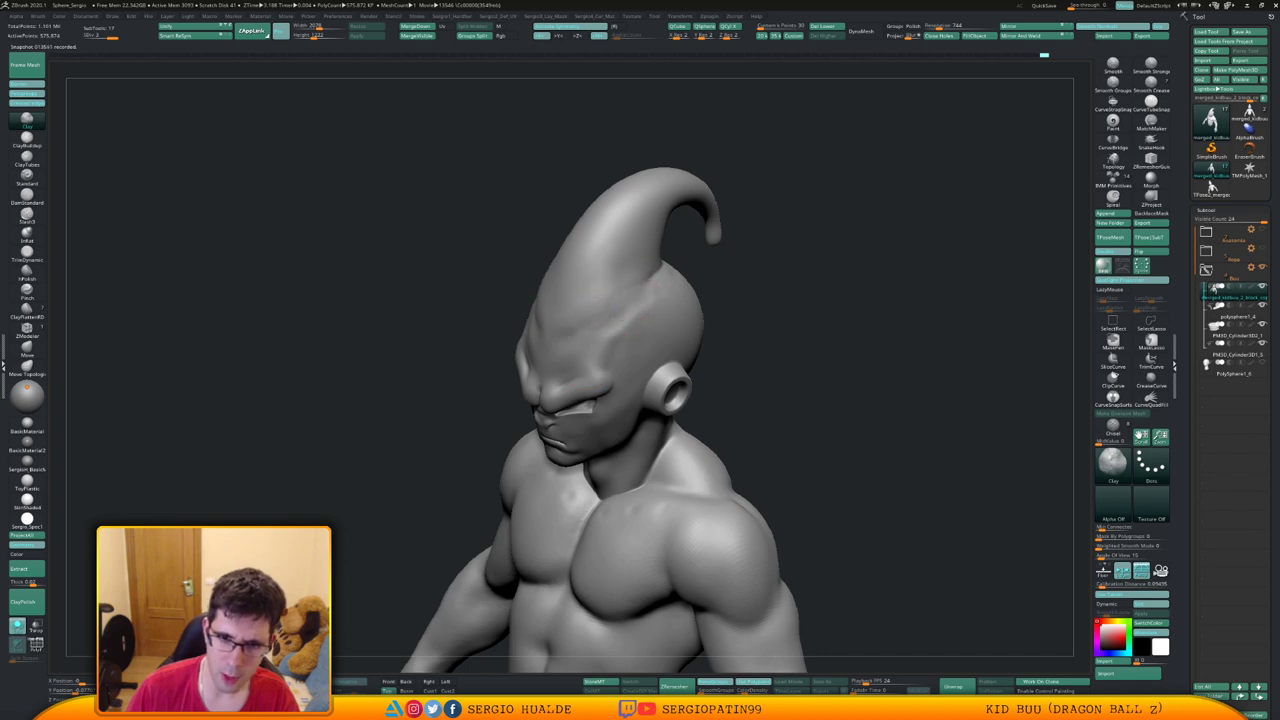
mouse_move(645, 286)
alt+right_down()
mouse_move(587, 344)
mouse_move(640, 342)
mouse_move(530, 360)
alt+right_up()
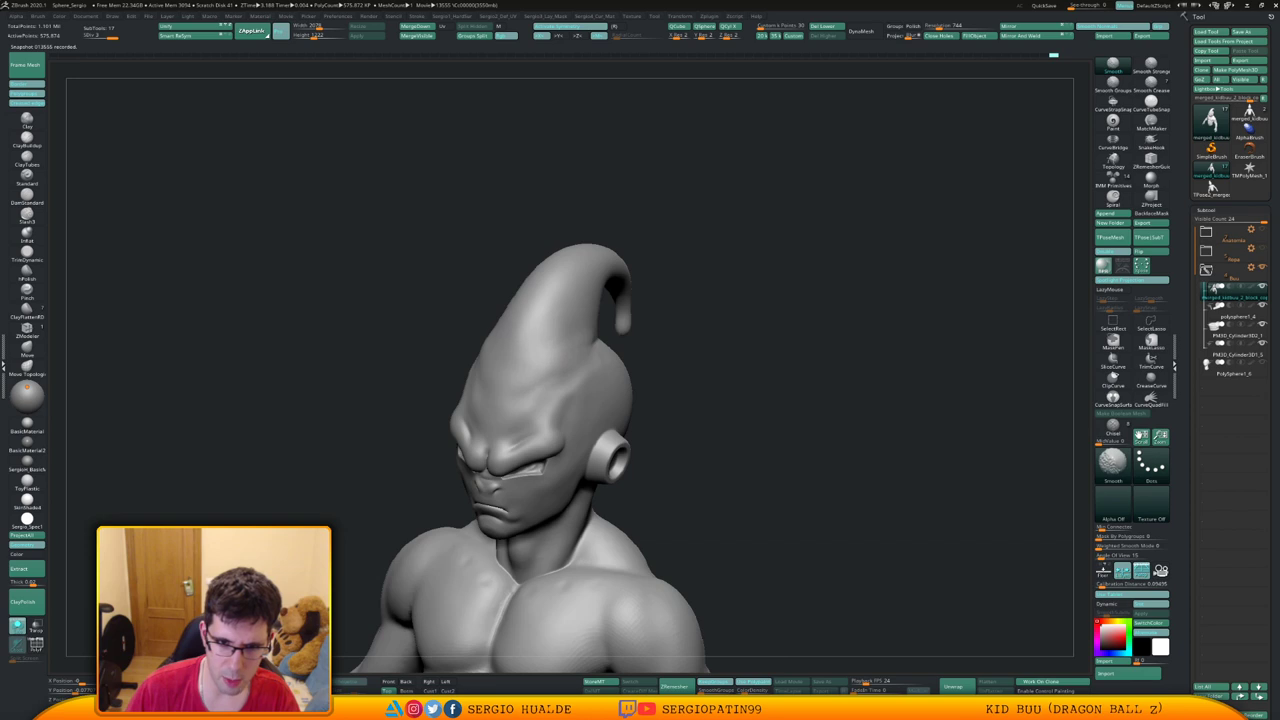
shift+drag(578, 370, 551, 348)
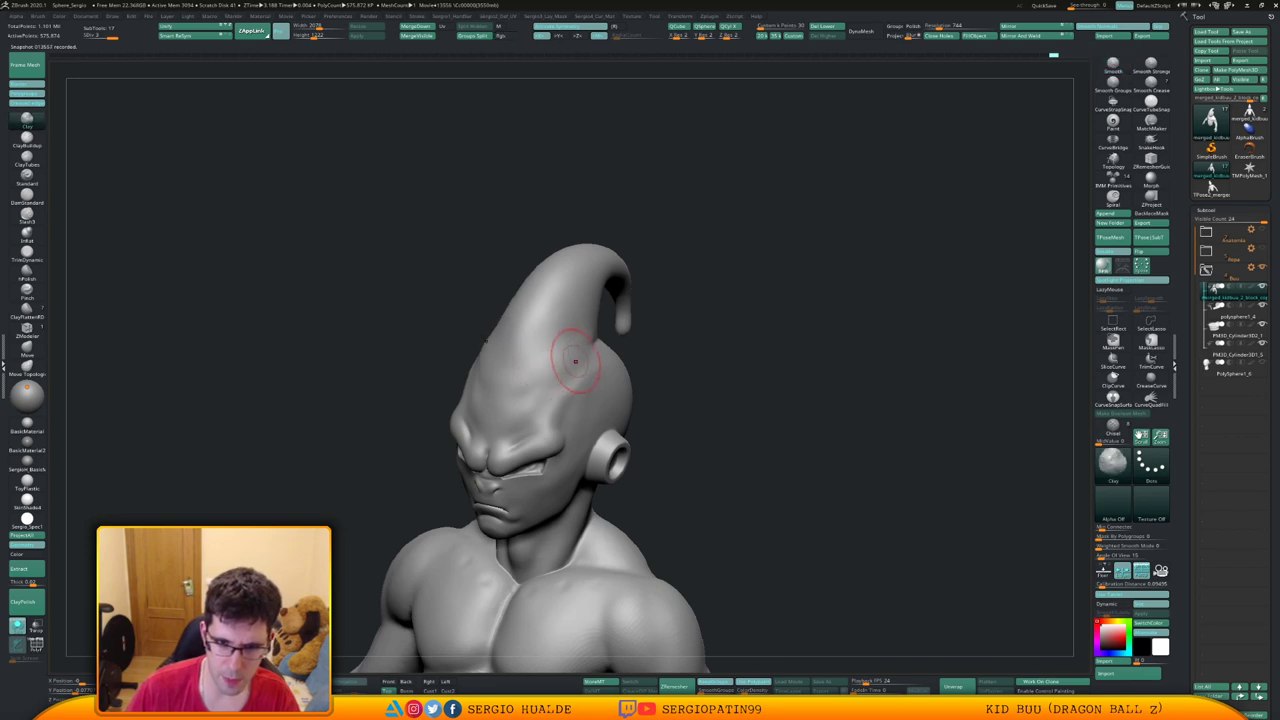
key(ctrl+z)
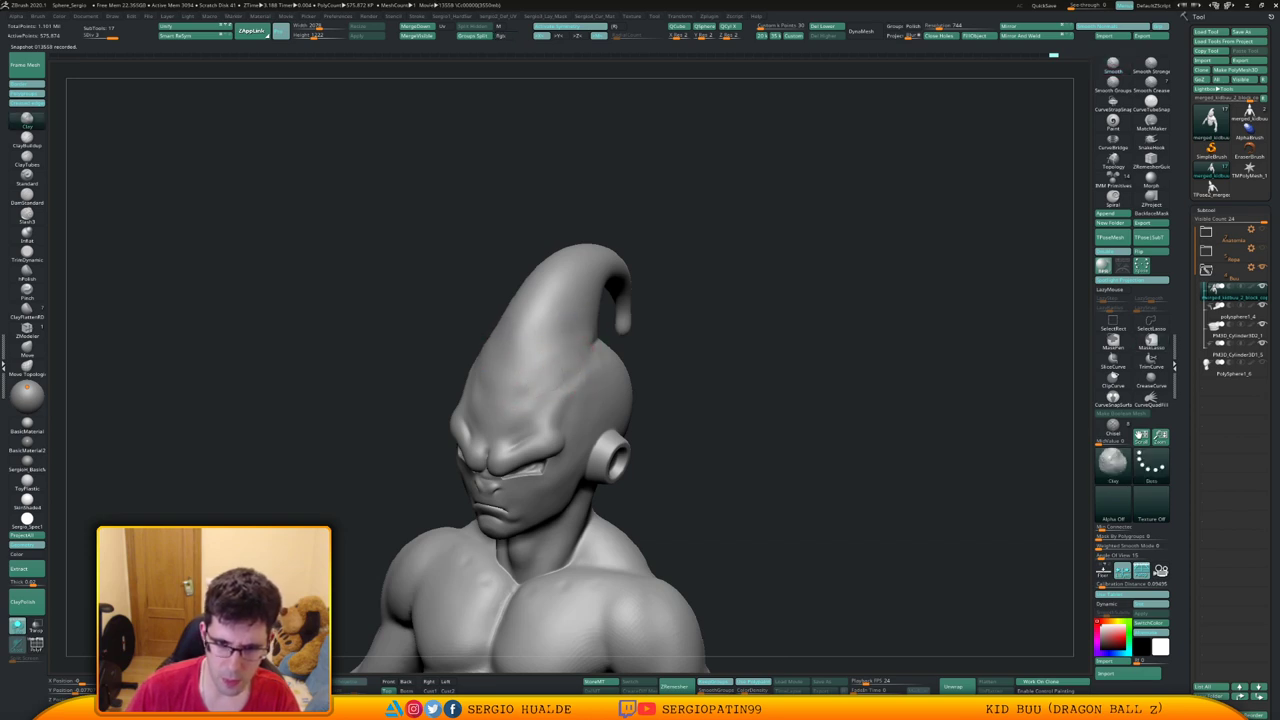
key(shift)
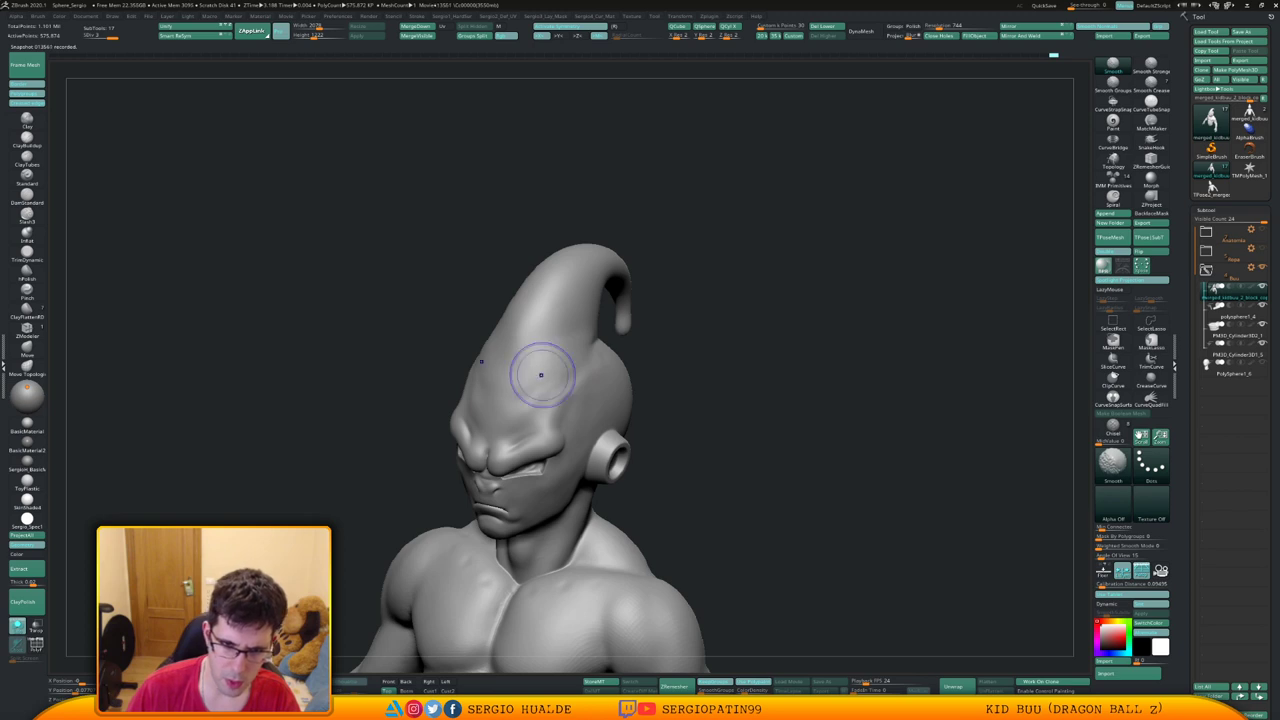
Sculpt the side of the forehead with the Clay brush and smooth the temple between brow and ear
right_drag(543, 374, 590, 385)
drag(534, 403, 515, 414)
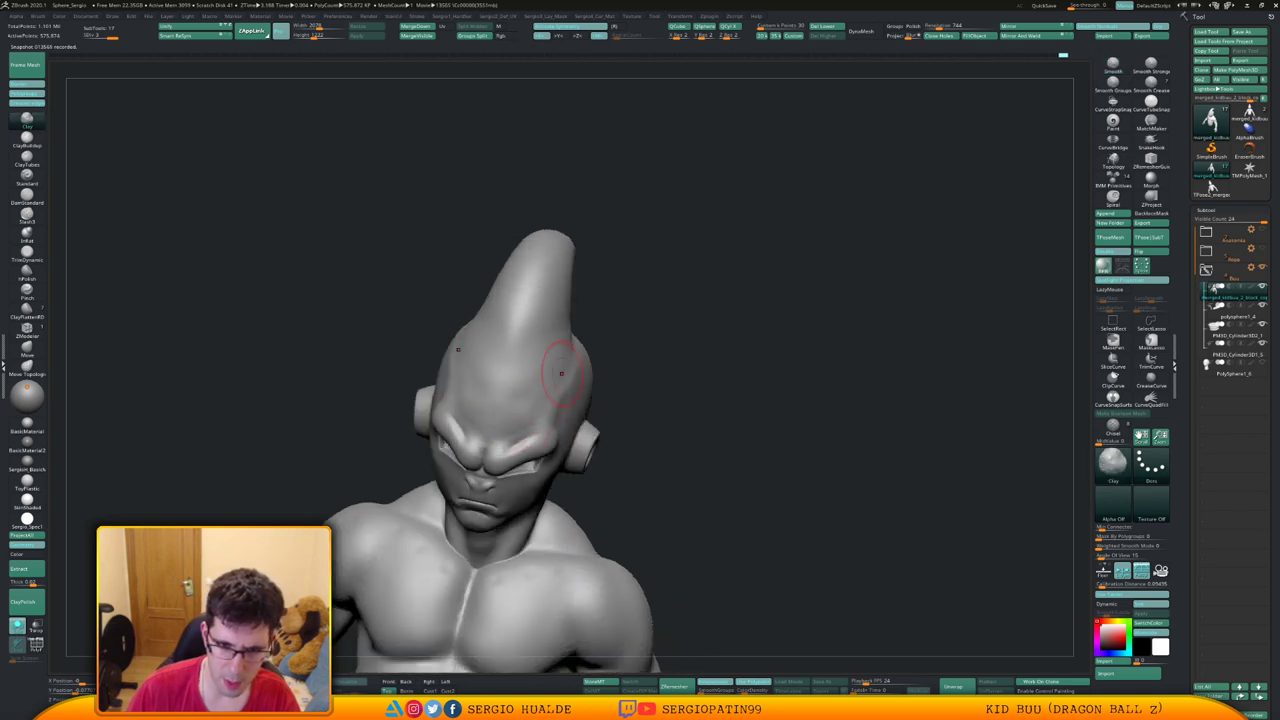
right_drag(615, 362, 590, 370)
shift+drag(600, 371, 592, 384)
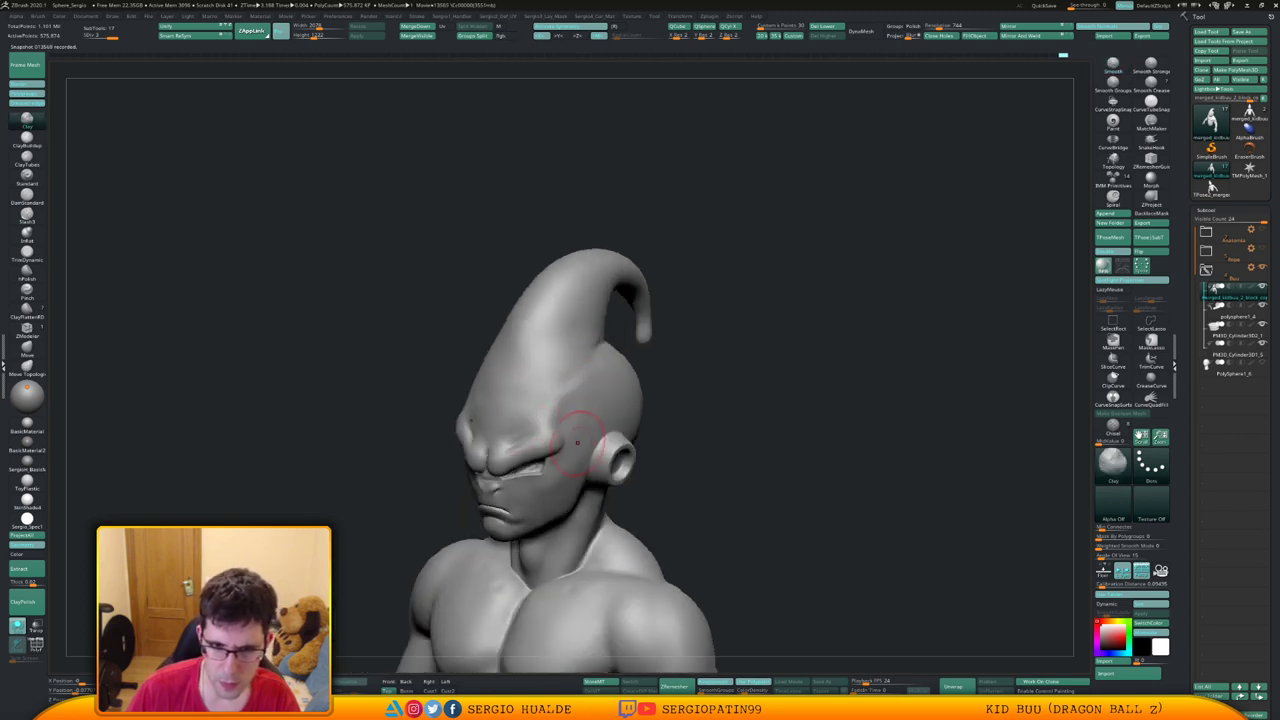
key(shift)
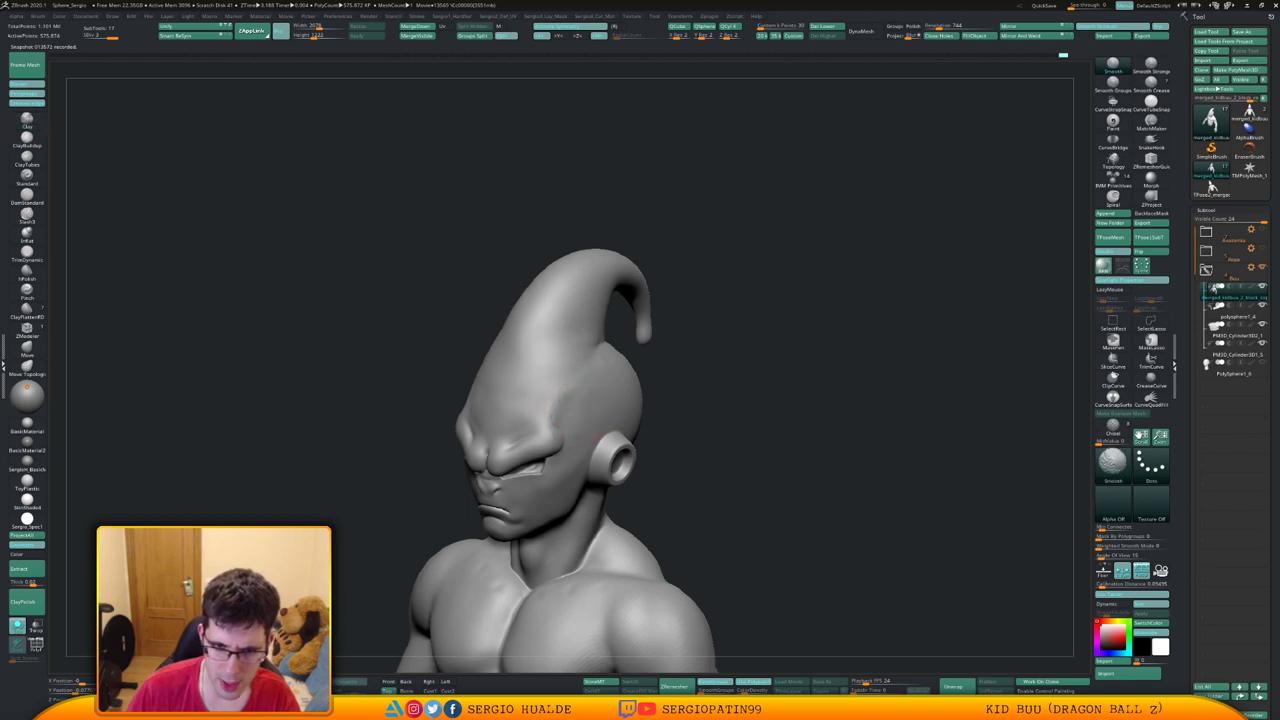
shift+drag(577, 426, 572, 415)
Carve a crease with the DamStandard brush along the antenna's base on the side of the head
right_drag(572, 410, 608, 396)
mouse_move(608, 396)
ctrl+right_down()
mouse_move(600, 374)
mouse_move(562, 392)
mouse_move(566, 379)
ctrl+right_up()
mouse_move(566, 378)
mouse_down()
mouse_move(586, 386)
mouse_move(560, 371)
mouse_move(569, 395)
mouse_move(606, 370)
mouse_move(550, 398)
mouse_move(588, 375)
mouse_up()
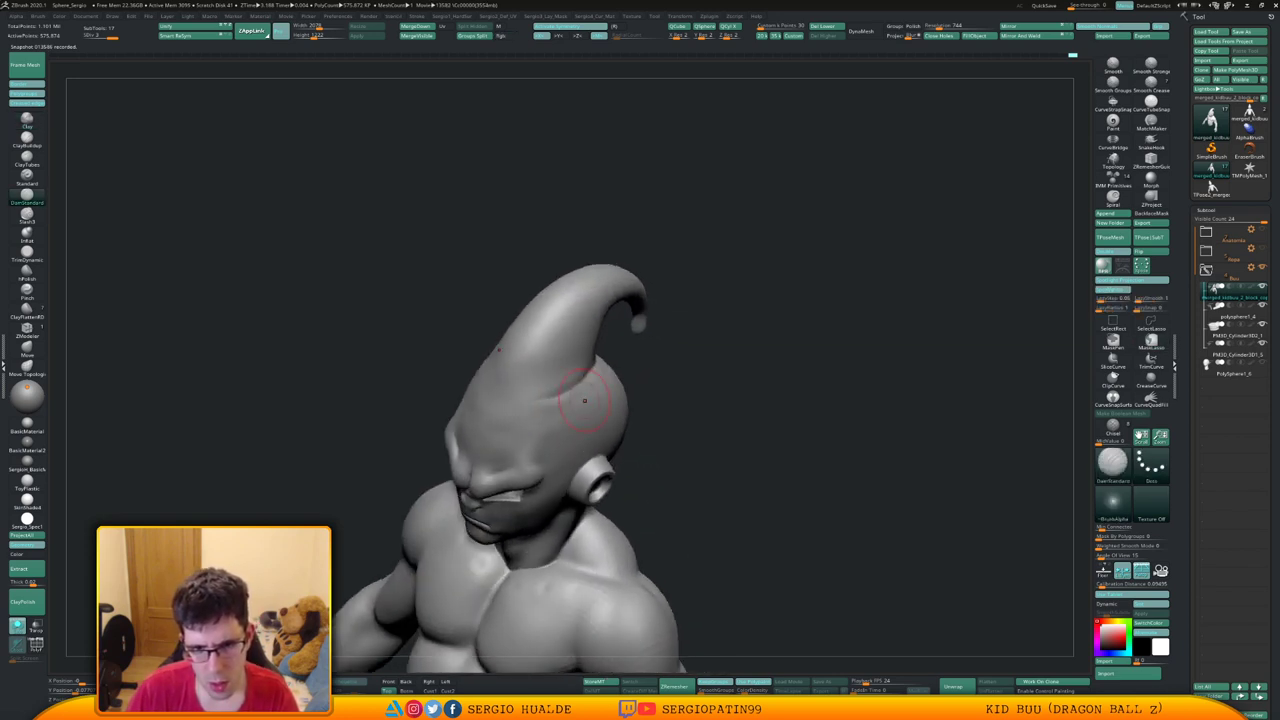
right_drag(565, 395, 568, 391)
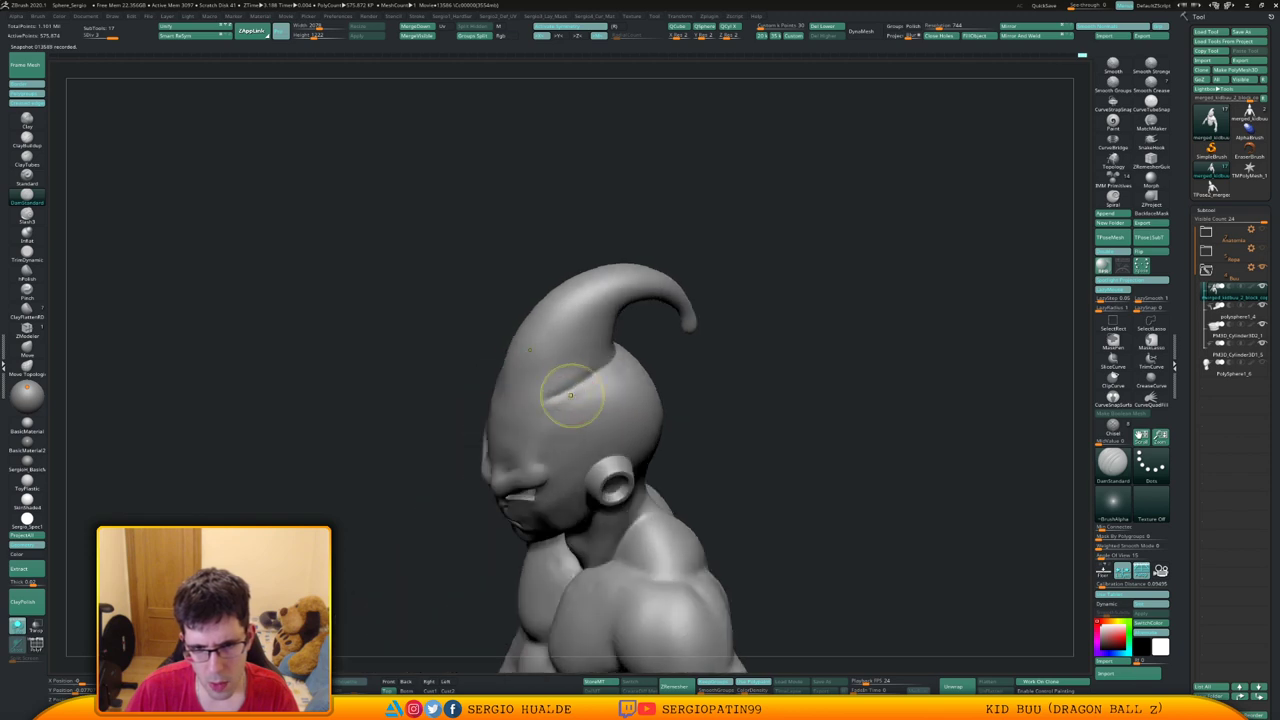
drag(588, 394, 555, 395)
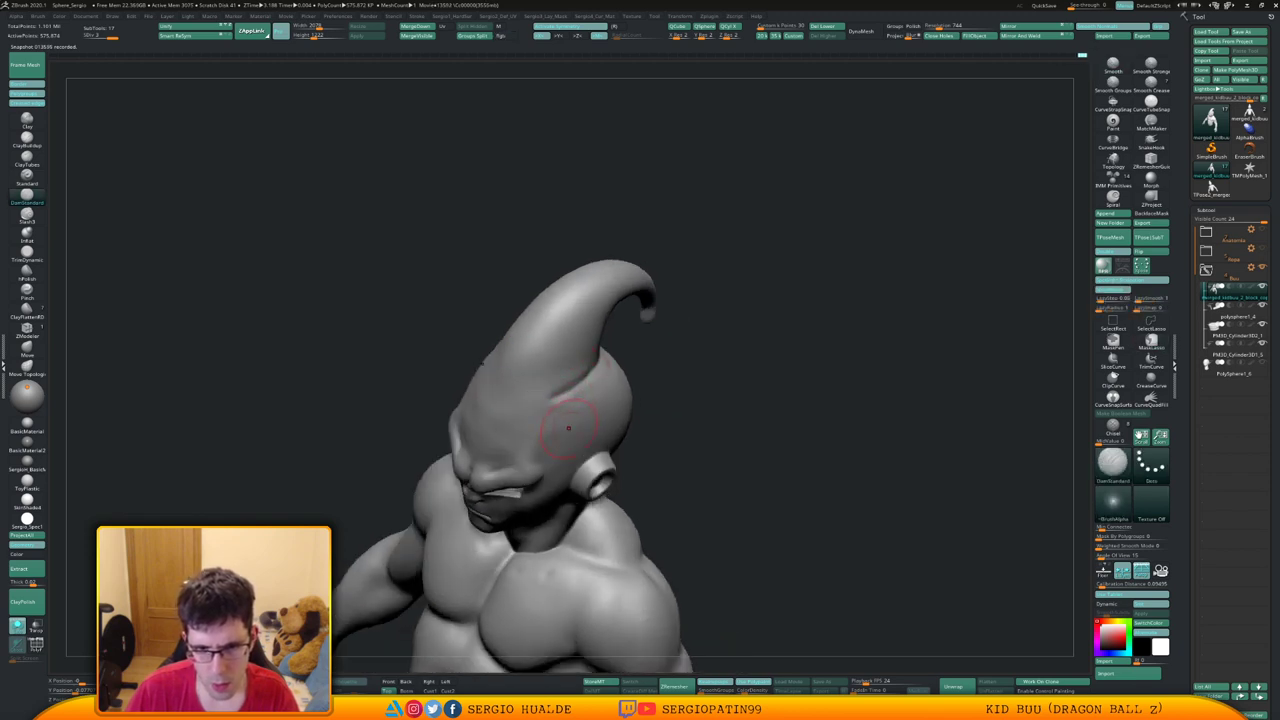
mouse_move(568, 423)
right_down()
mouse_move(597, 391)
mouse_move(604, 408)
mouse_move(548, 394)
mouse_move(636, 388)
mouse_move(578, 461)
mouse_move(571, 434)
right_up()
drag(571, 434, 615, 407)
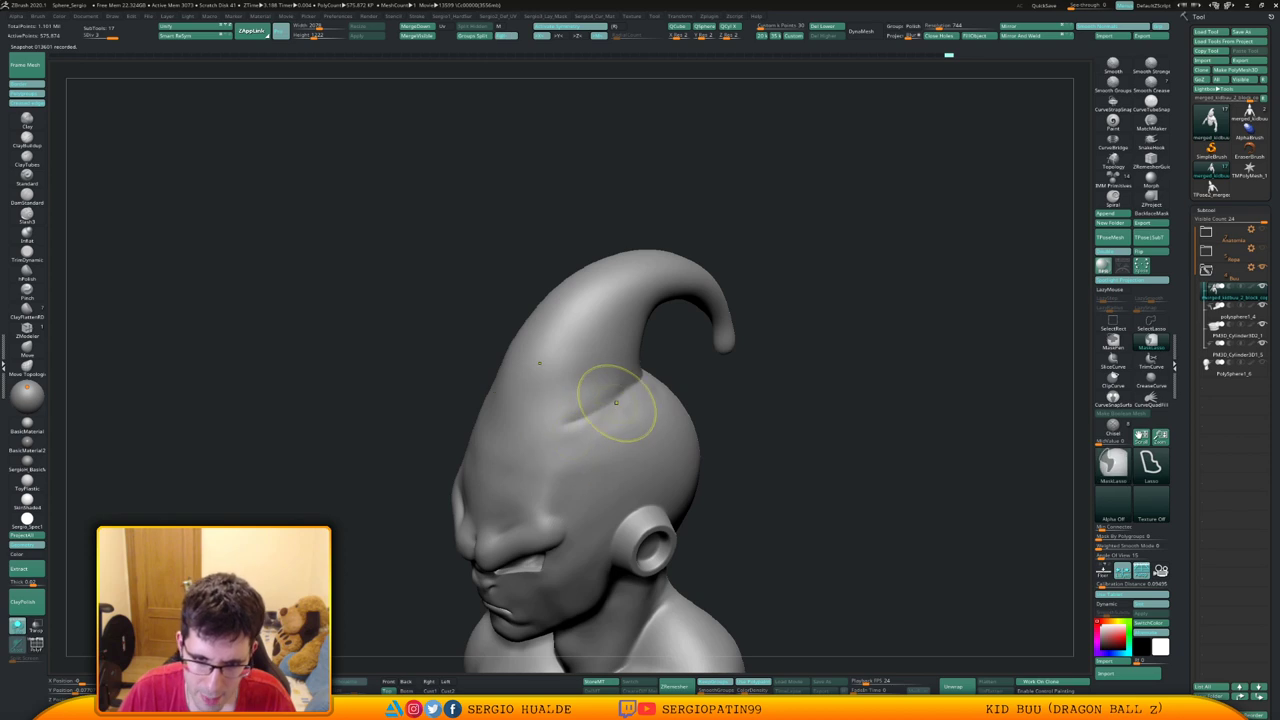
Deepen the crease along the antenna's base on the side of the head with the DamStandard brush
right_drag(615, 407, 610, 428)
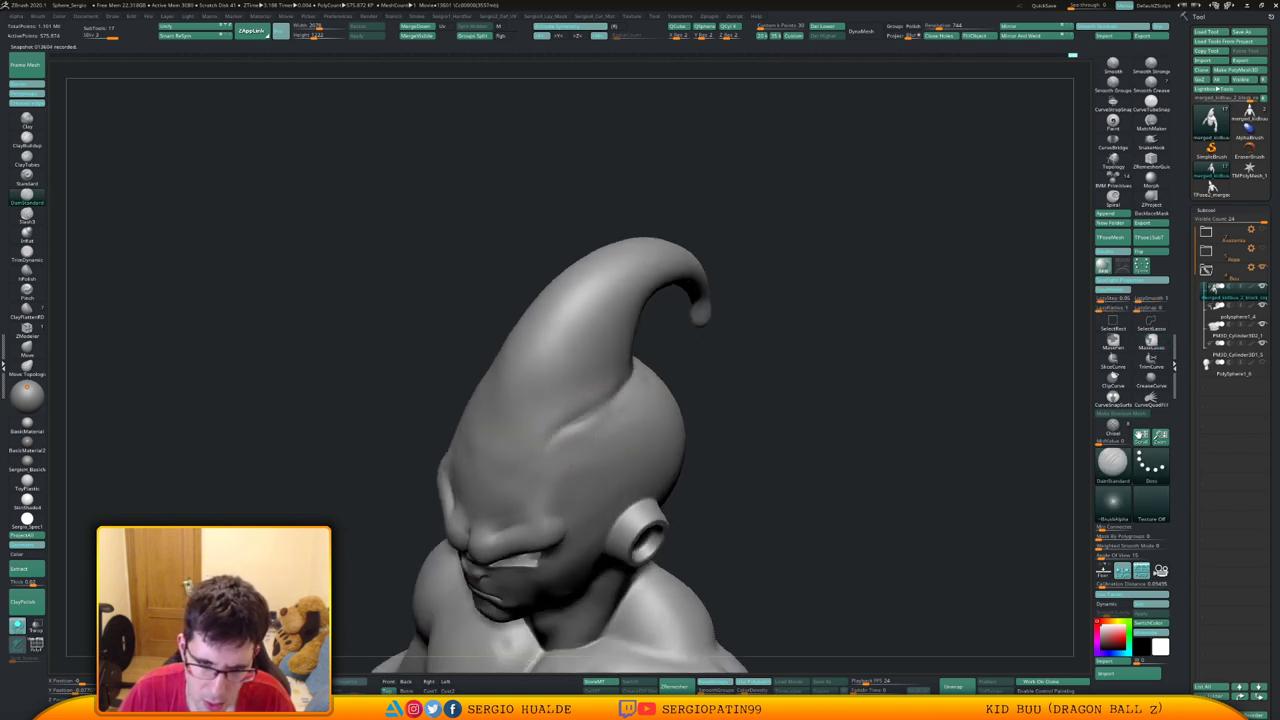
right_drag(626, 408, 594, 388)
drag(600, 408, 641, 391)
mouse_move(586, 414)
right_down()
mouse_move(607, 427)
mouse_move(580, 418)
mouse_move(578, 394)
mouse_move(585, 418)
right_up()
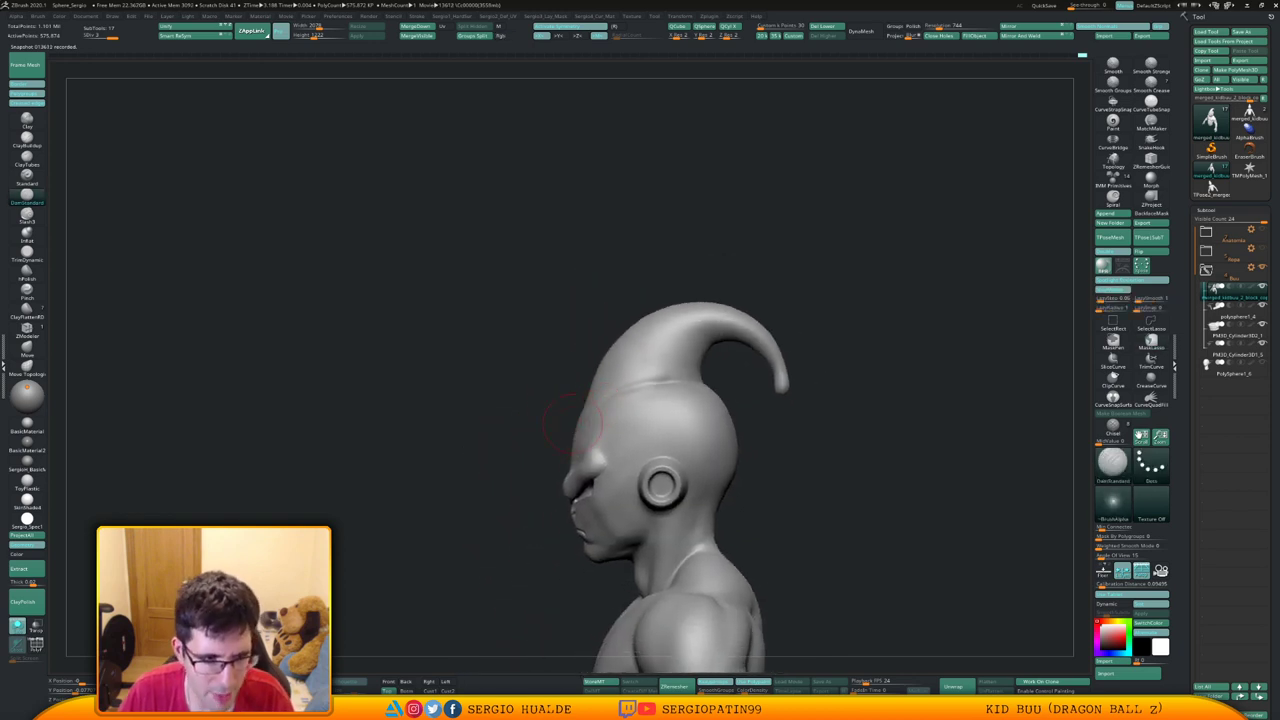
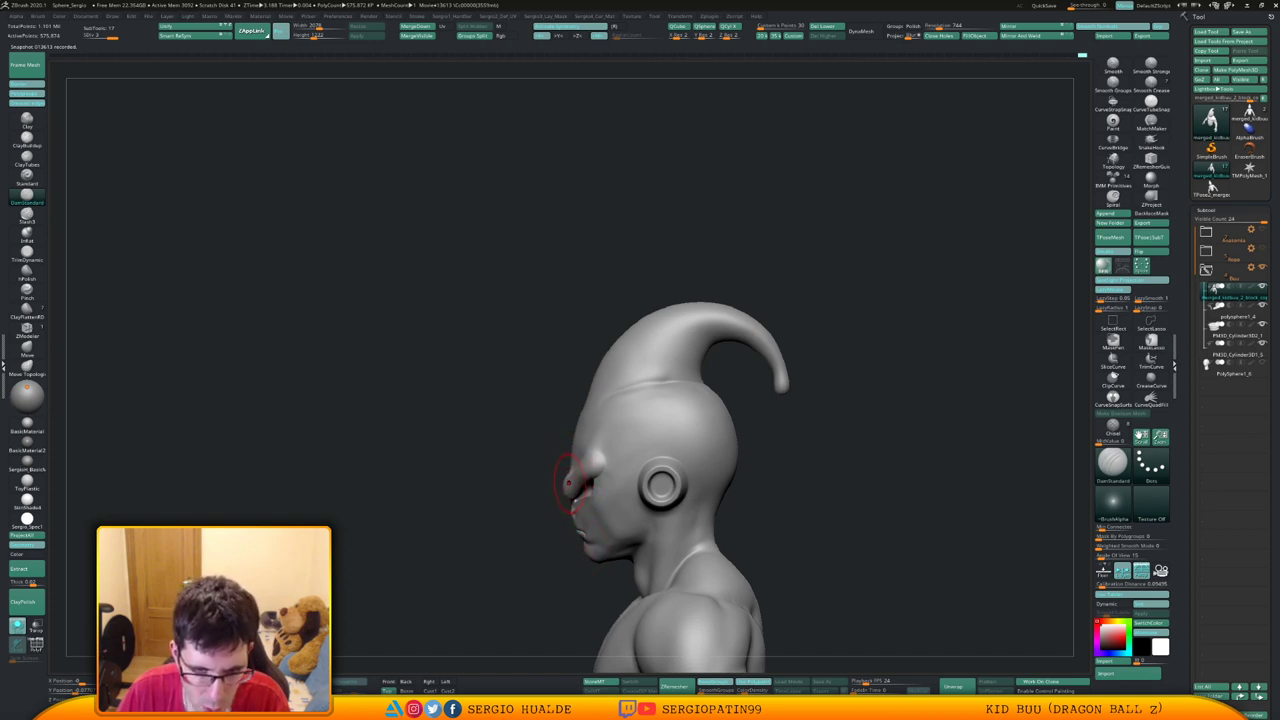
Lower the mesh by two subdivision levels, lasso-mask the face in profile, invert the mask and blur its edge
key(shift+d)
key(shift+d)
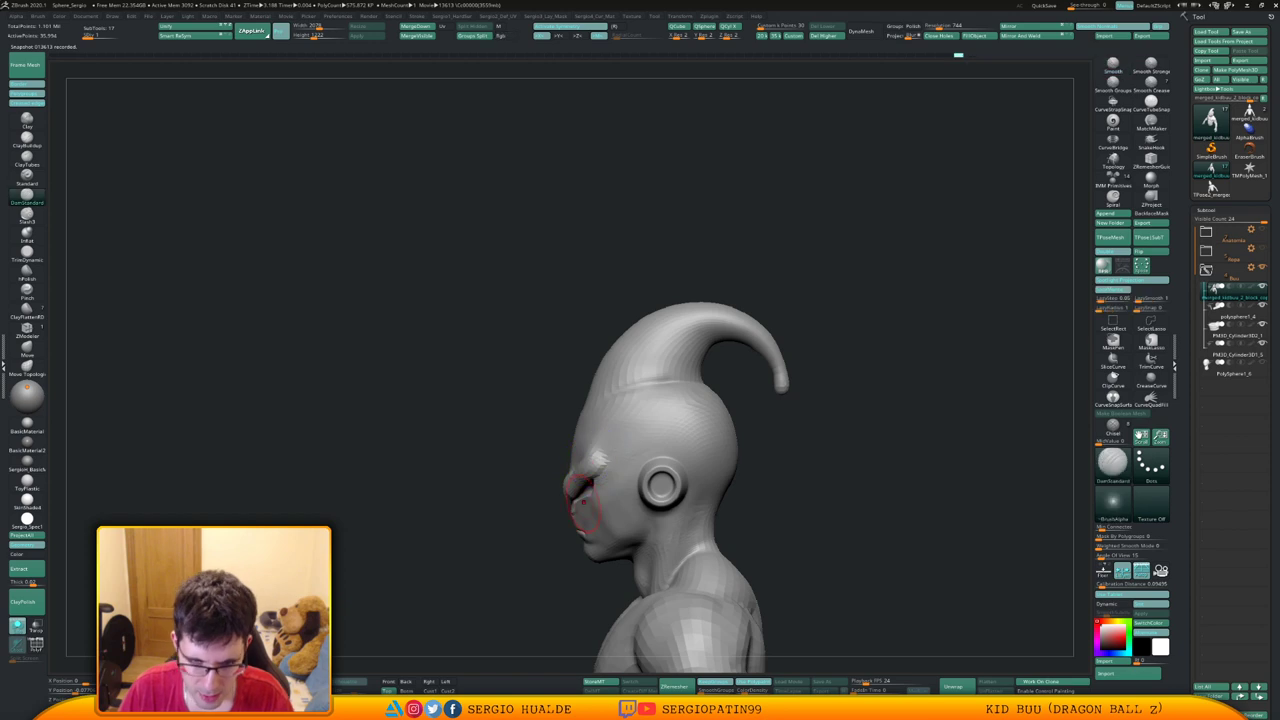
alt+right_drag(585, 472, 613, 376)
mouse_move(613, 376)
ctrl+right_down()
mouse_move(615, 440)
mouse_move(596, 456)
ctrl+right_up()
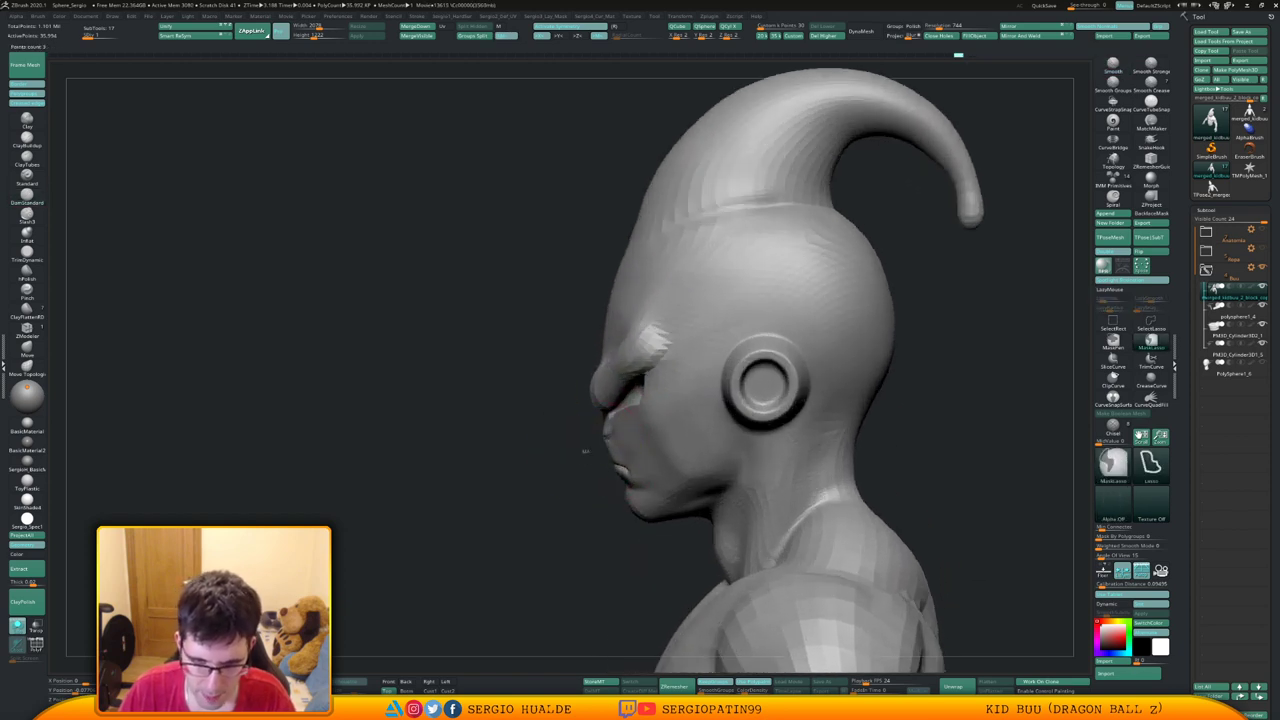
mouse_move(588, 457)
ctrl+mouse_down()
mouse_move(628, 489)
mouse_move(688, 419)
mouse_move(566, 326)
mouse_move(573, 370)
ctrl+mouse_up()
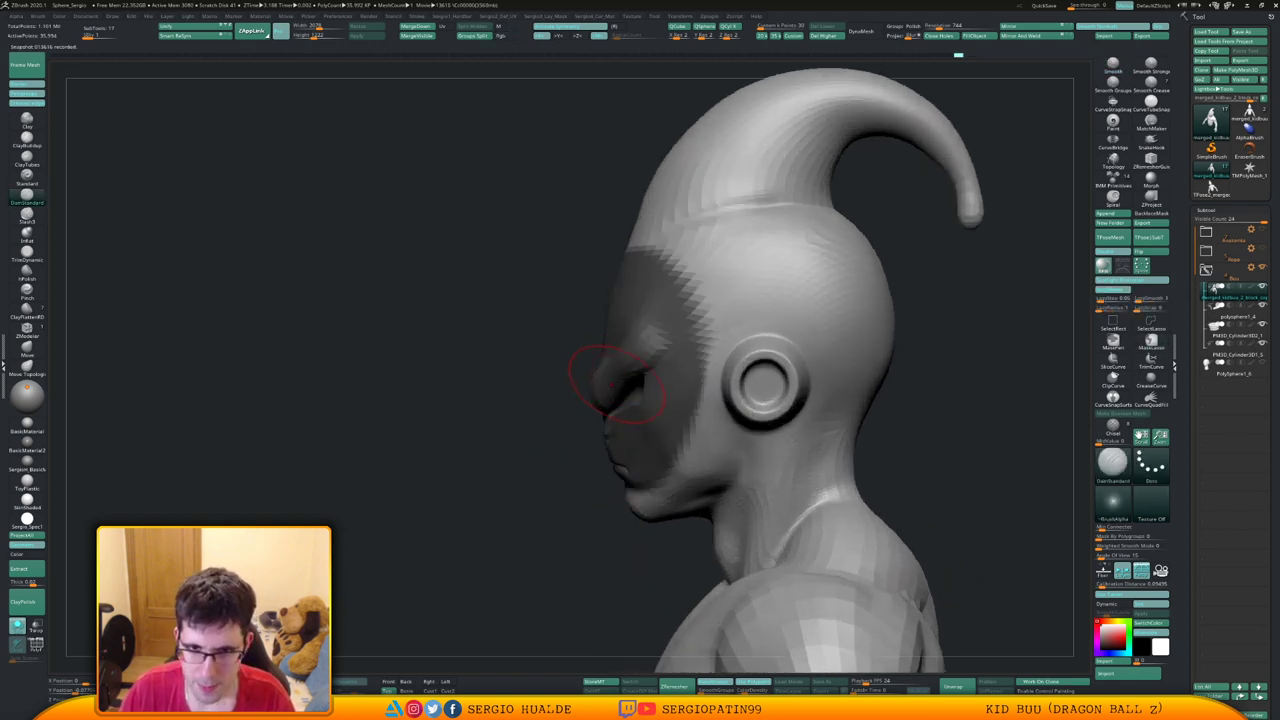
alt+right_drag(610, 382, 580, 418)
ctrl+click(637, 408)
ctrl+click(533, 453)
ctrl+click(615, 448)
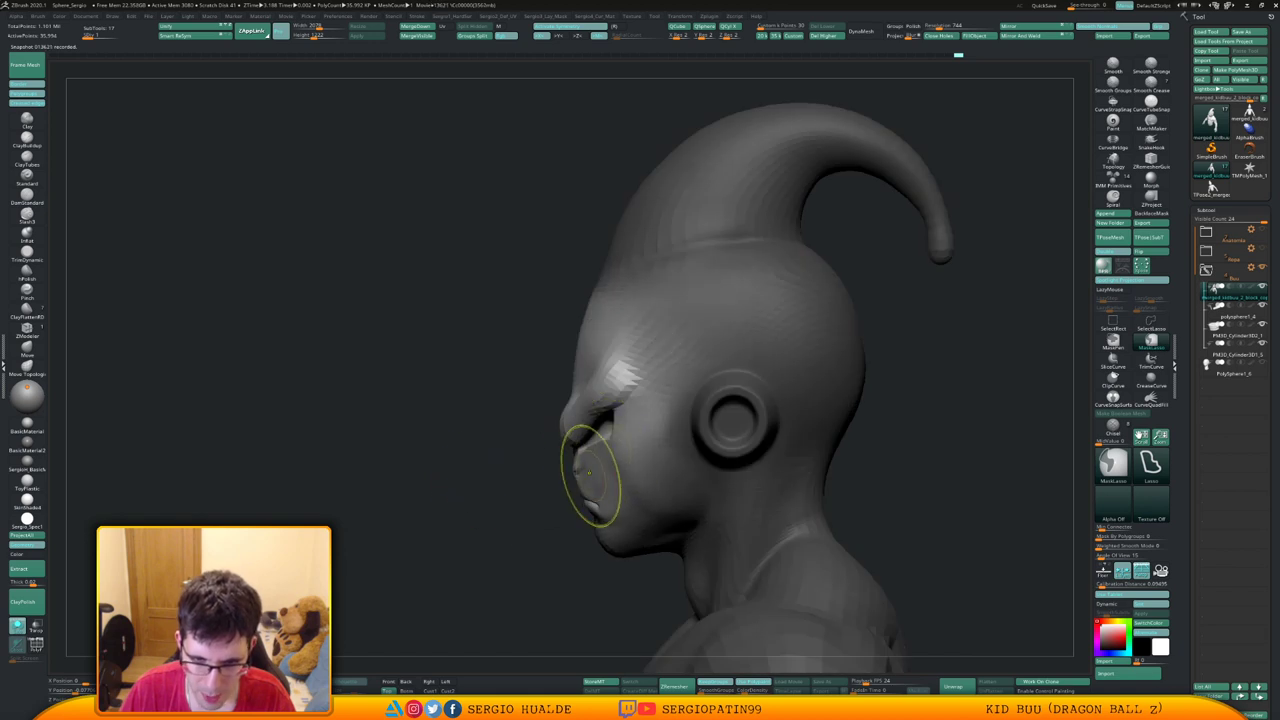
Adjust the nose and mouth profile inside the unmasked face area with the Move brush
key(b)
key(m)
key(v)
key(s)
drag(578, 464, 614, 452)
mouse_move(592, 504)
mouse_down()
mouse_move(594, 482)
mouse_move(590, 494)
mouse_up()
key(s)
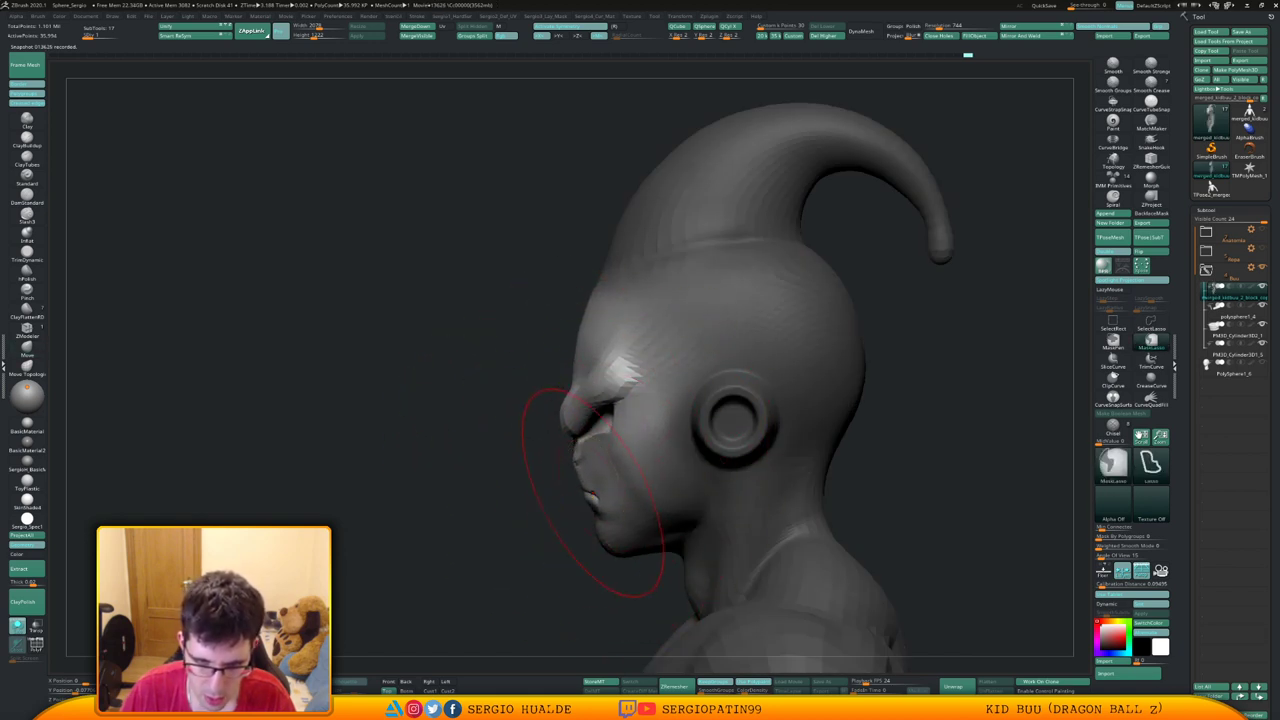
Adjust the area beside the nose with the Move brush from the front and undo the last change
right_drag(588, 499, 690, 502)
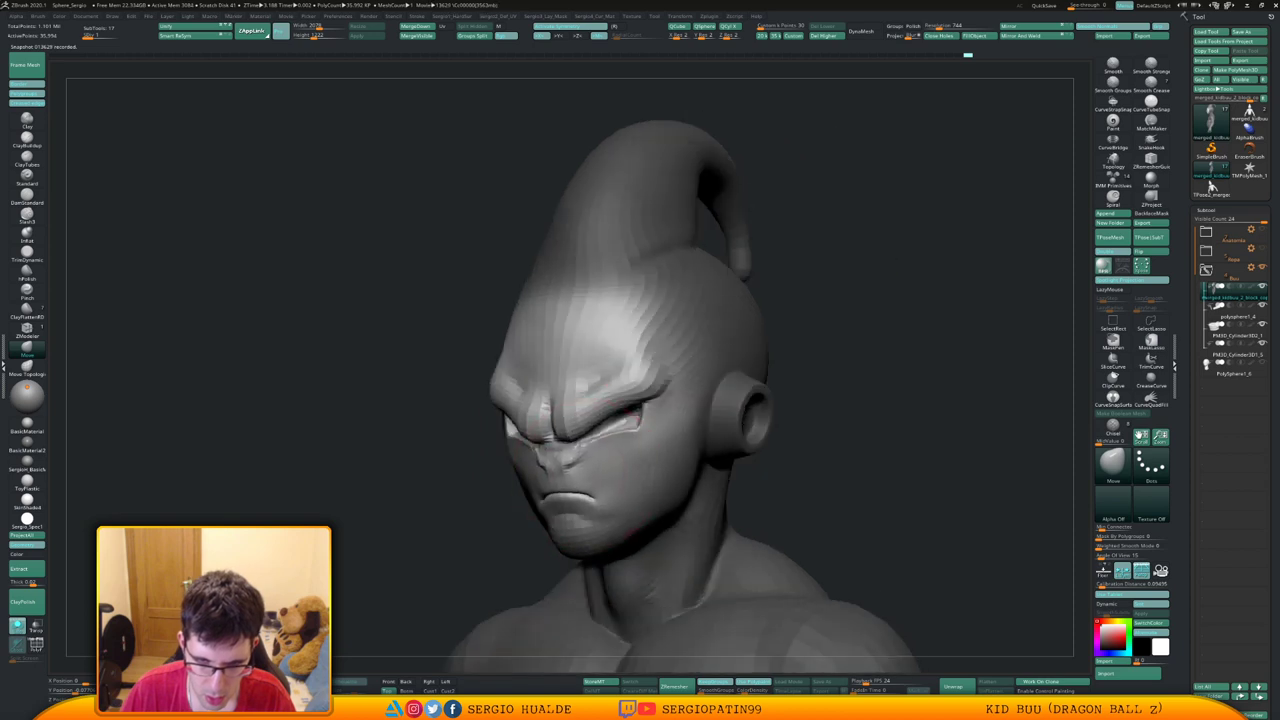
mouse_move(547, 409)
right_down()
mouse_move(618, 418)
mouse_move(582, 396)
mouse_move(646, 396)
right_up()
ctrl+right_drag(618, 470, 633, 440)
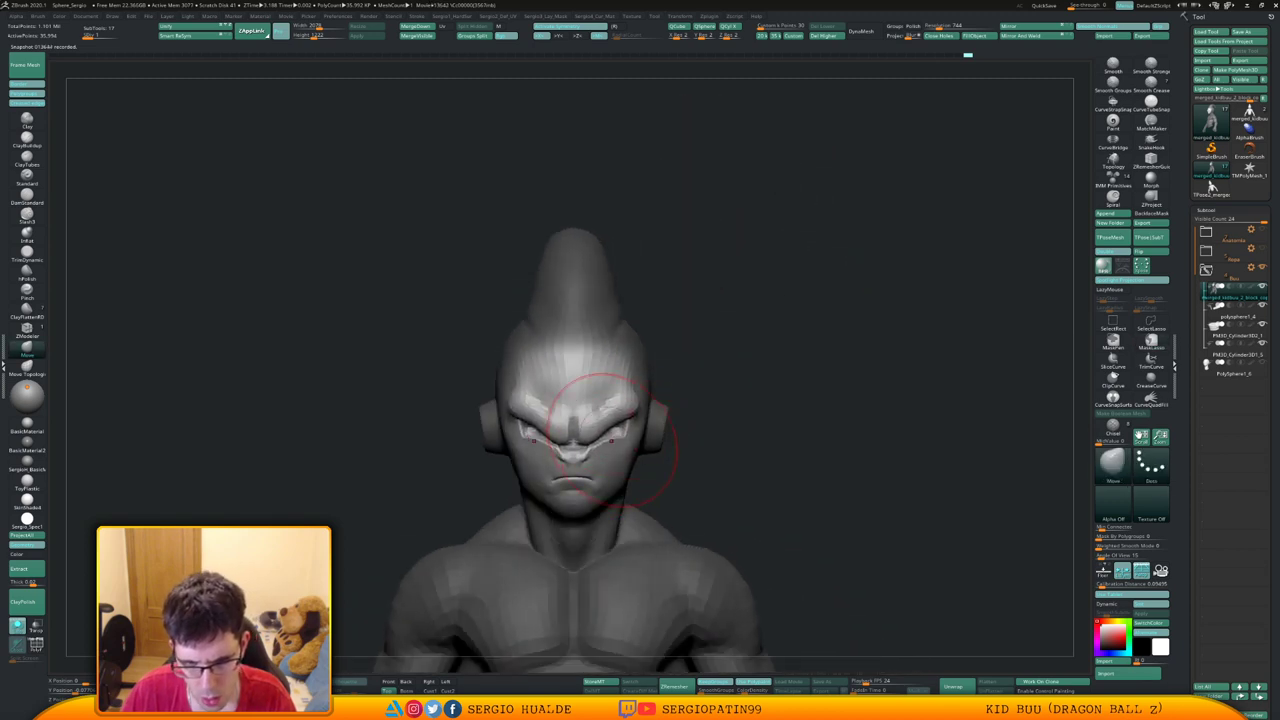
right_drag(634, 413, 590, 482)
drag(567, 467, 603, 422)
key(shift)
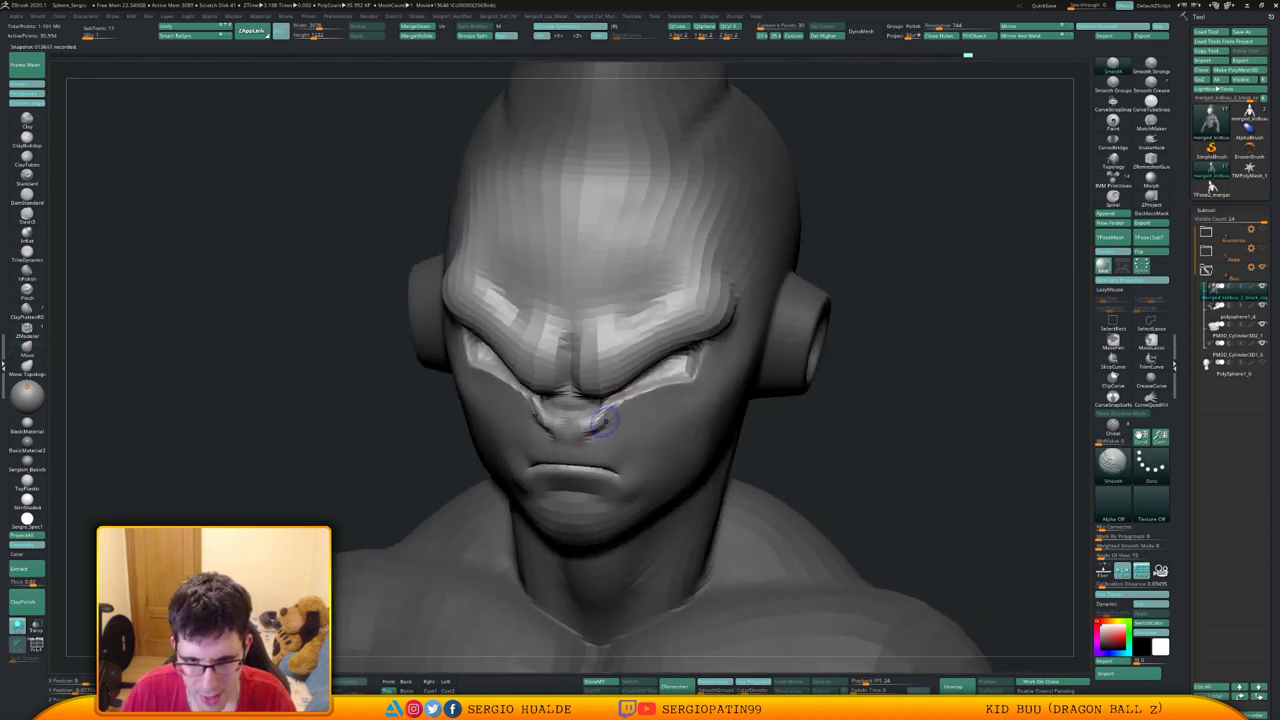
key(ctrl+z)
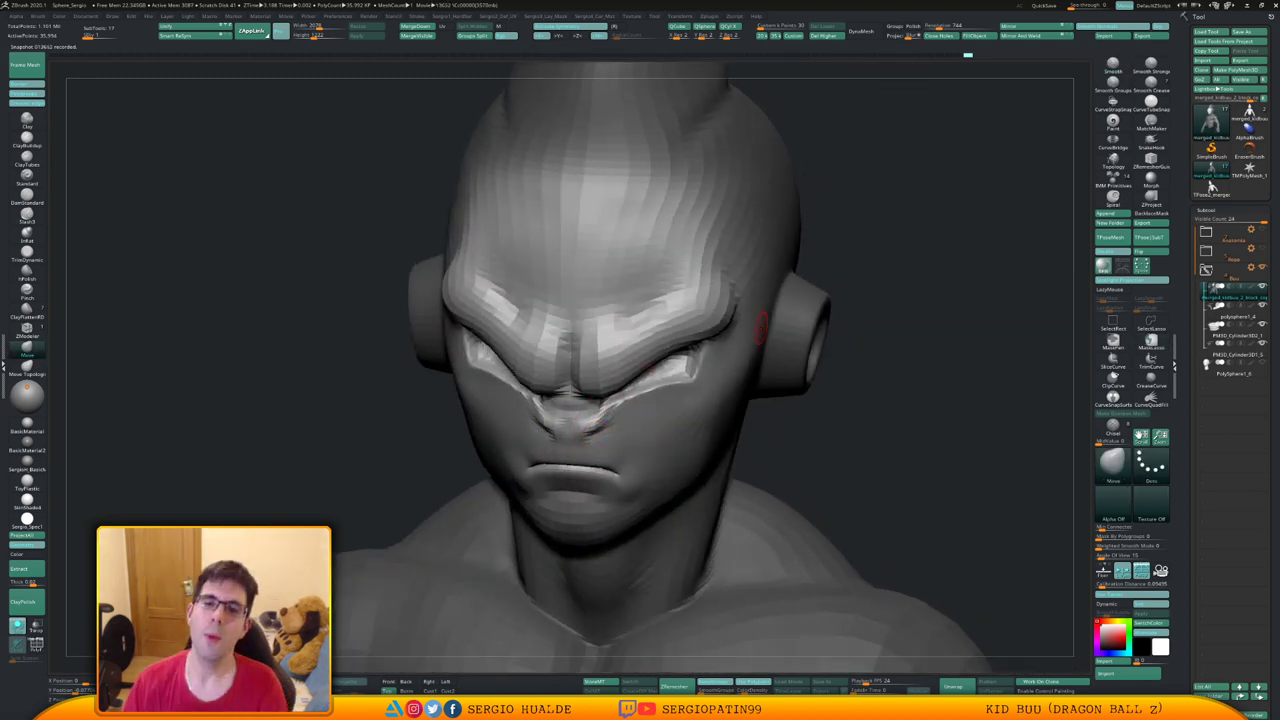
Clear the mask, raise the mesh by two subdivision levels and smooth the cheek beside the nostrils
ctrl+drag(868, 325, 878, 333)
mouse_move(609, 429)
ctrl+right_down()
mouse_move(626, 420)
mouse_move(615, 432)
ctrl+right_up()
key(d)
key(d)
key(shift)
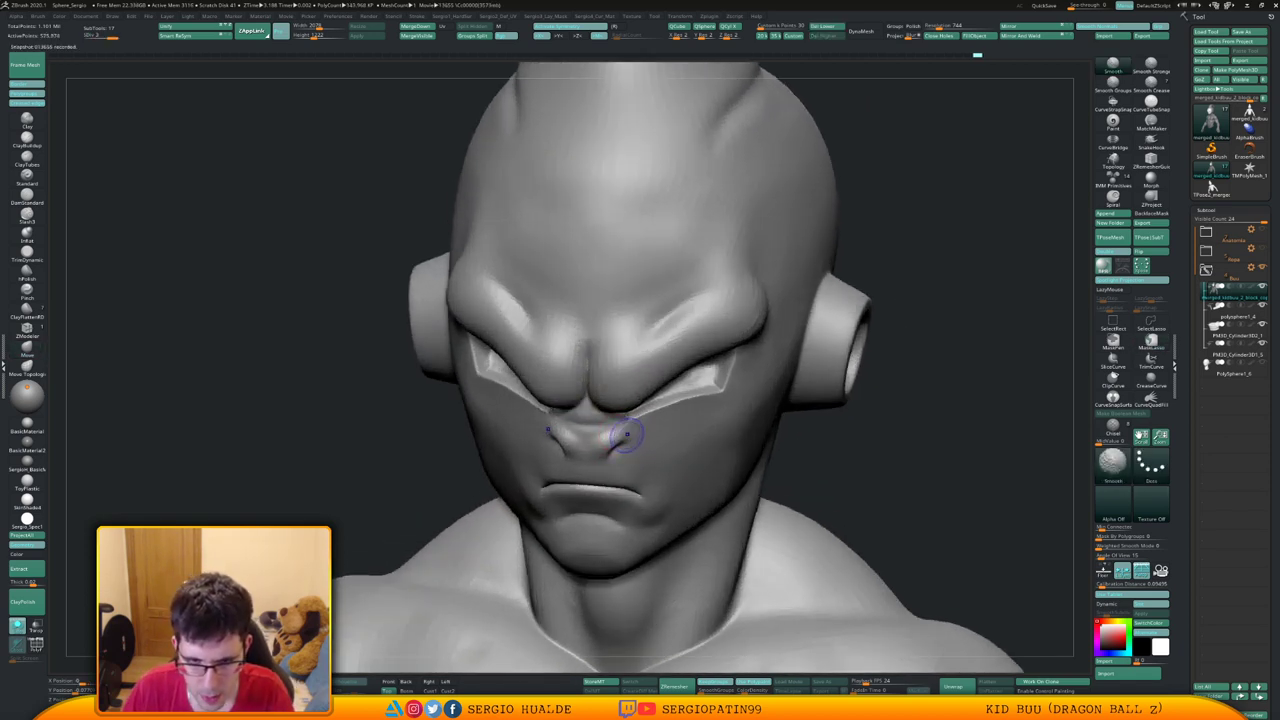
shift+drag(627, 434, 637, 443)
right_drag(637, 443, 626, 409)
shift+drag(628, 438, 635, 444)
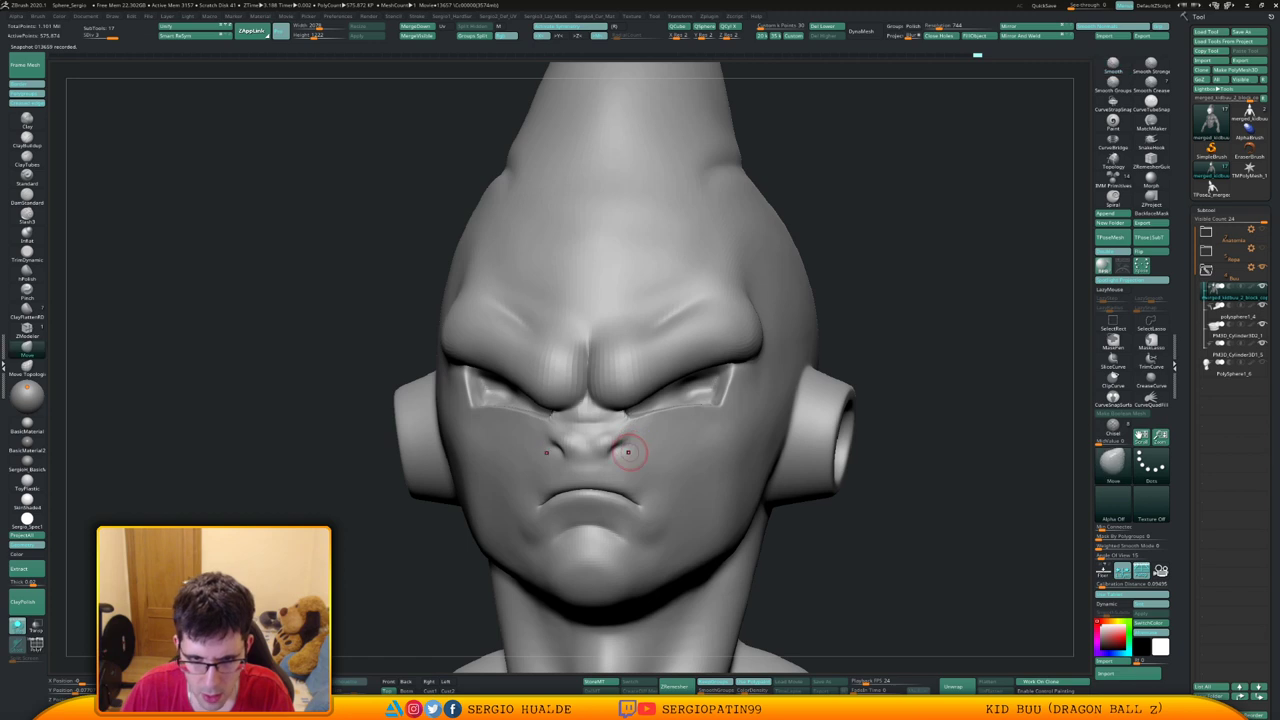
Lower the mesh by two subdivision levels and isolate the upper skull and antenna with an inverted, blurred lasso mask
mouse_move(628, 452)
ctrl+right_down()
mouse_move(618, 446)
mouse_move(640, 490)
mouse_move(624, 449)
ctrl+right_up()
ctrl+right_drag(624, 449, 505, 438)
alt+right_drag(659, 360, 631, 420)
key(shift+d)
key(shift+d)
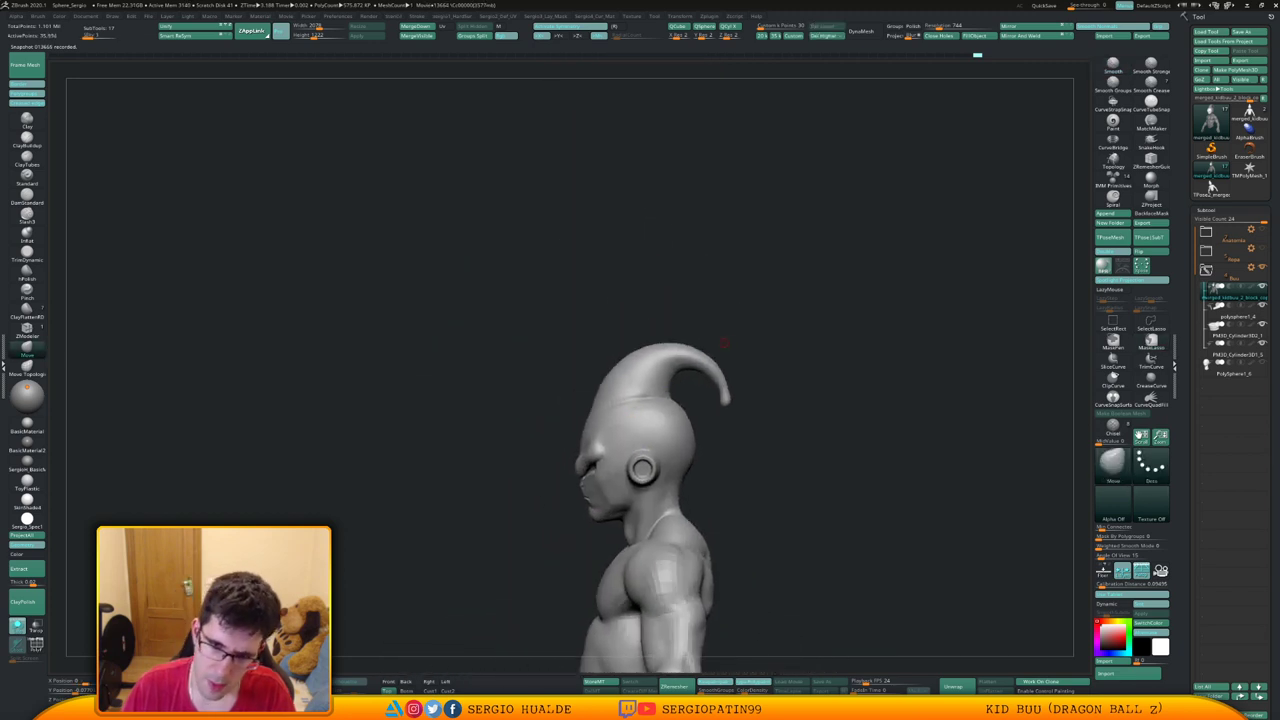
mouse_move(723, 310)
ctrl+mouse_down()
mouse_move(680, 303)
mouse_move(568, 422)
mouse_move(602, 437)
mouse_move(771, 436)
mouse_move(724, 272)
ctrl+mouse_up()
ctrl+click(729, 432)
ctrl+click(686, 436)
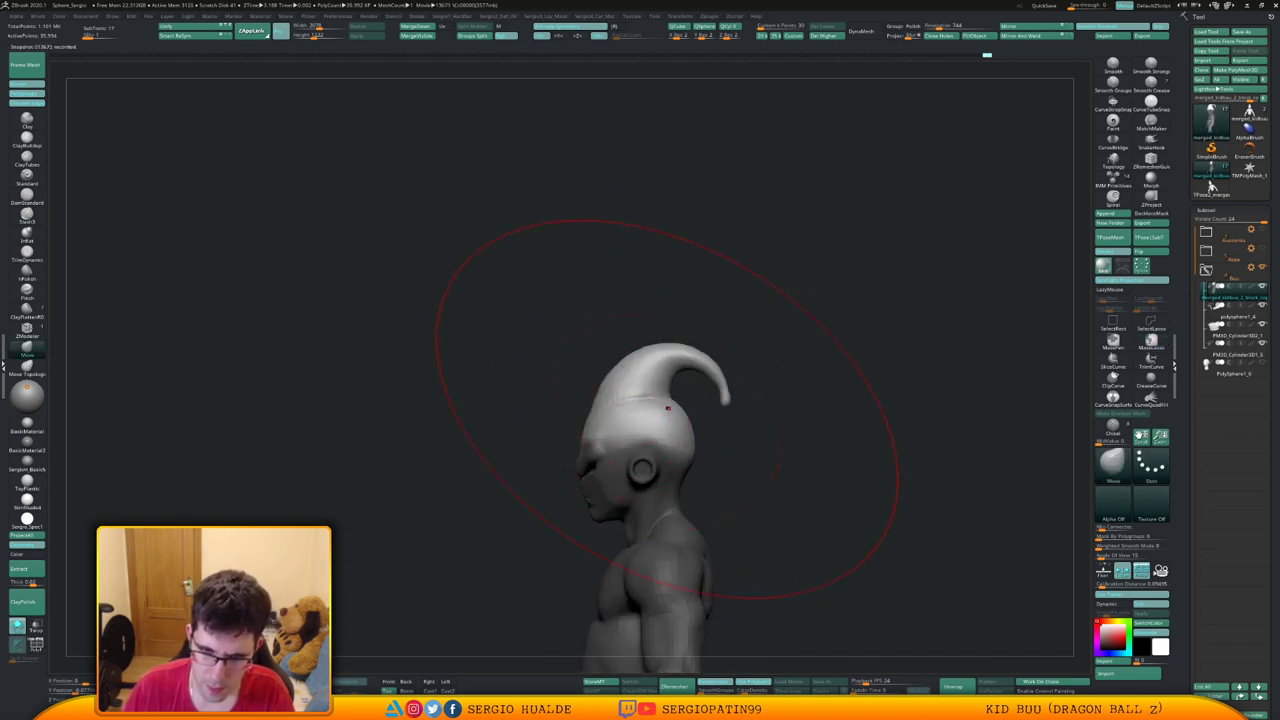
Push the unmasked skull and antenna slightly down with a large Move brush in profile
drag(668, 407, 669, 417)
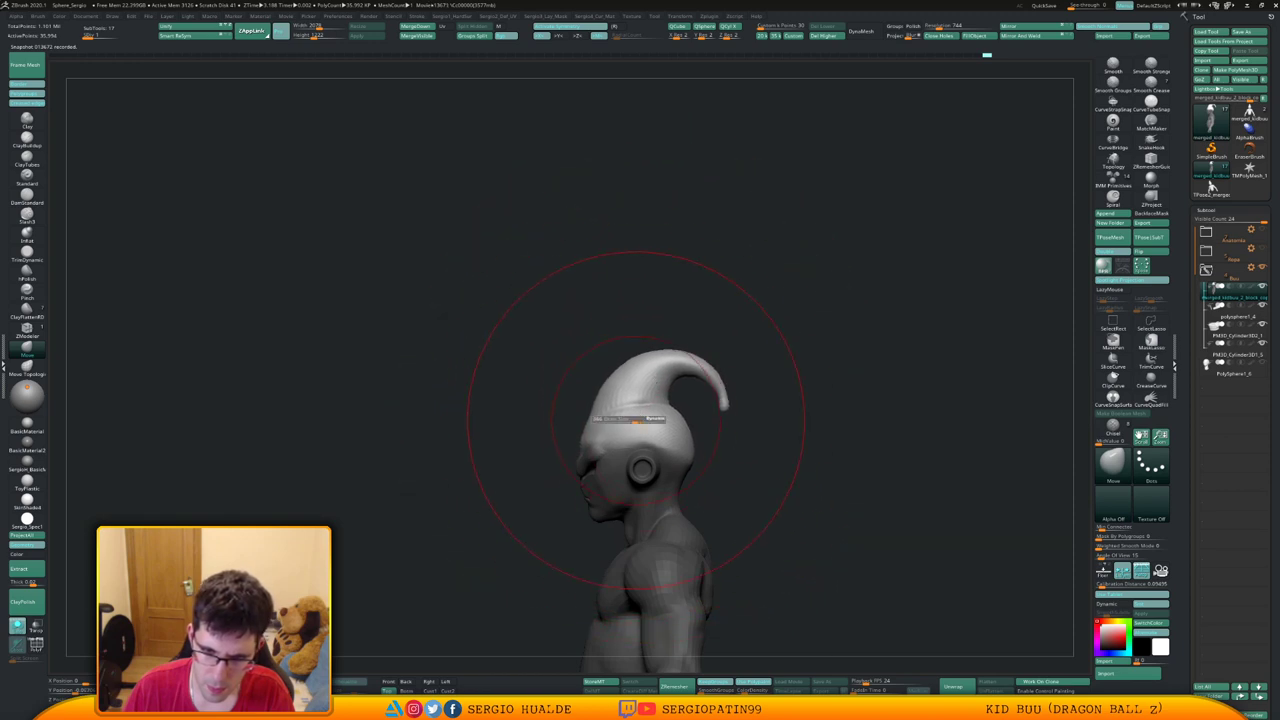
drag(637, 420, 631, 422)
mouse_move(631, 422)
right_down()
mouse_move(775, 426)
mouse_move(614, 457)
mouse_move(678, 395)
right_up()
right_drag(678, 395, 748, 390)
right_drag(748, 390, 704, 411)
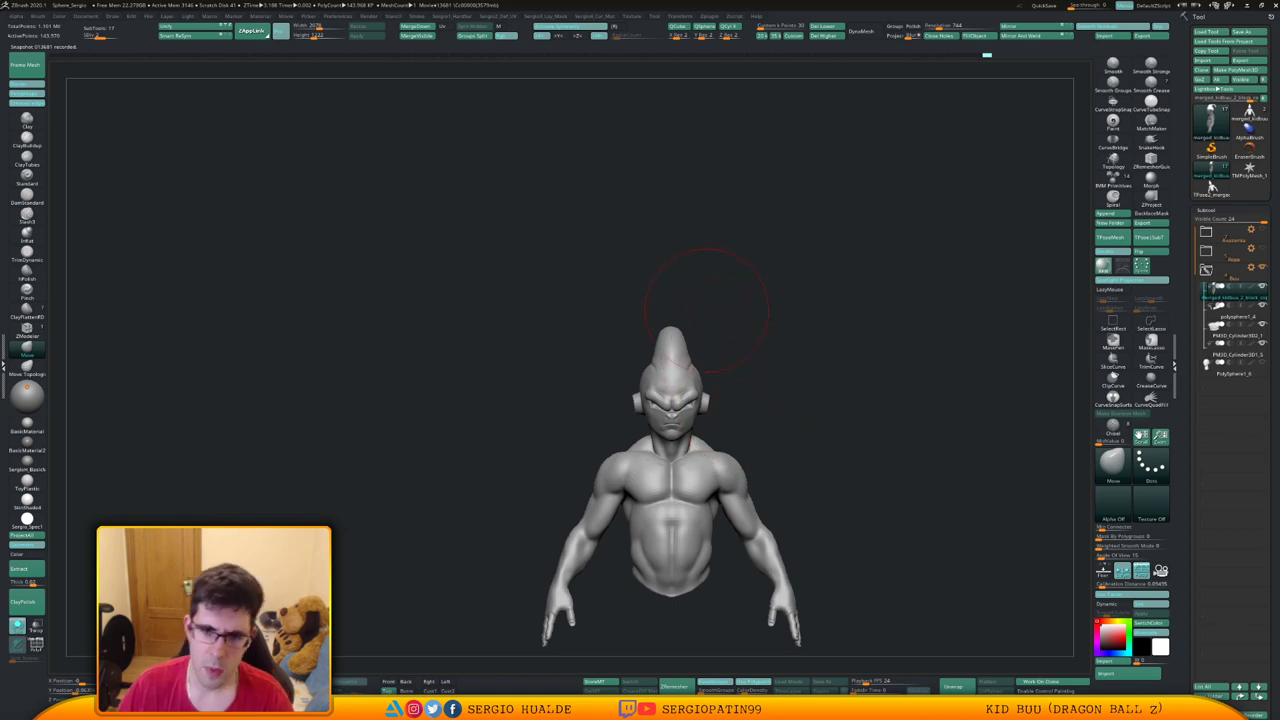
Nudge the back of the skull and the antenna down and forward with the Move brush at the lowered subdivision level
right_drag(707, 311, 608, 340)
ctrl+right_drag(699, 360, 706, 420)
key(shift+d)
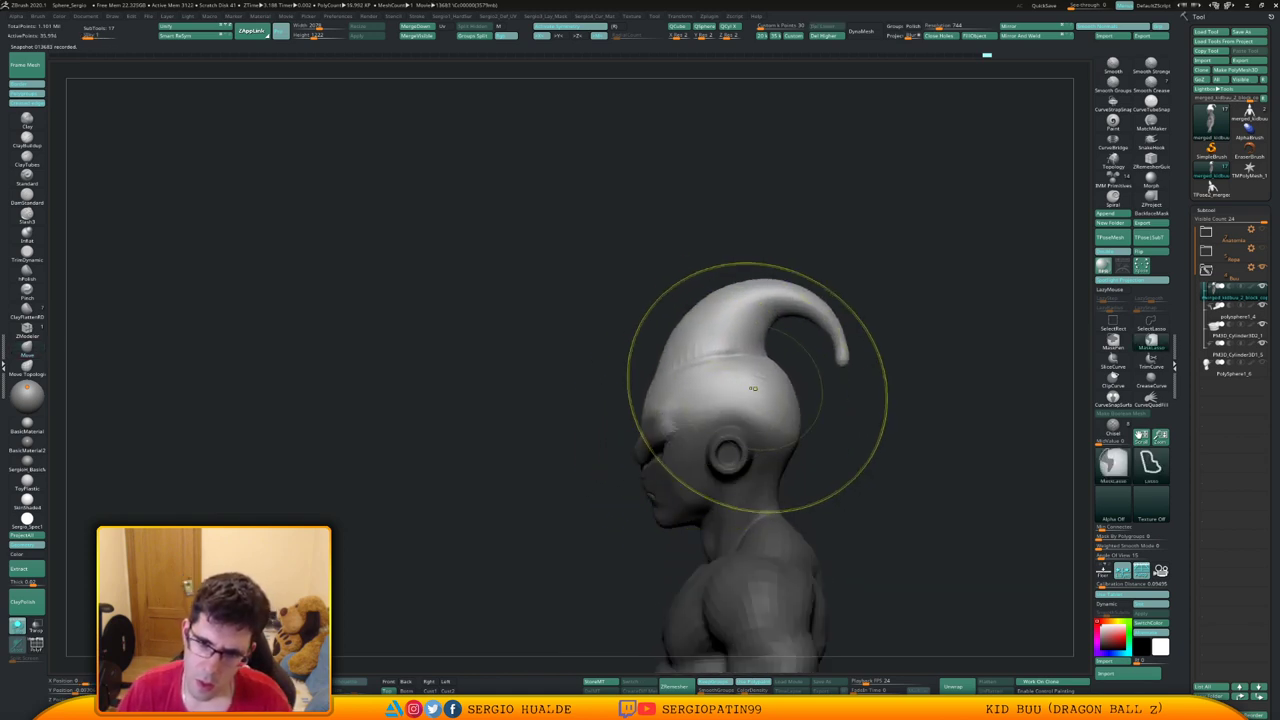
key(b)
key(m)
key(v)
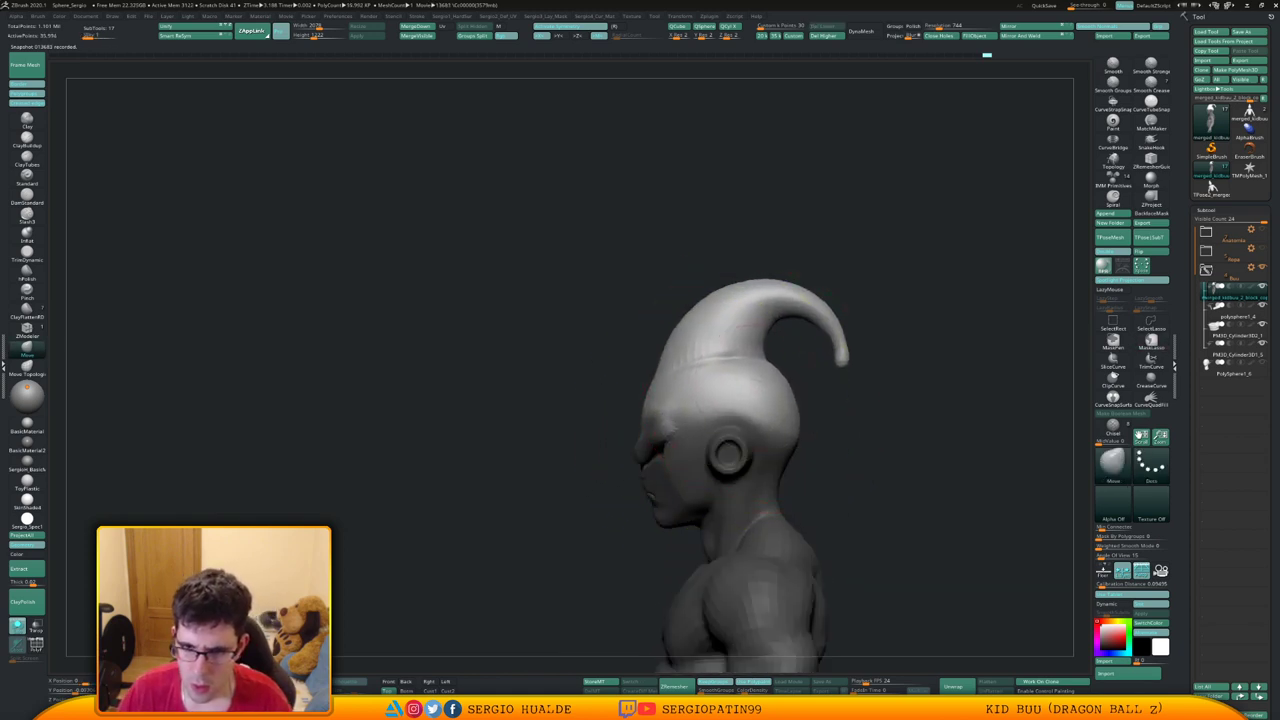
key(w)
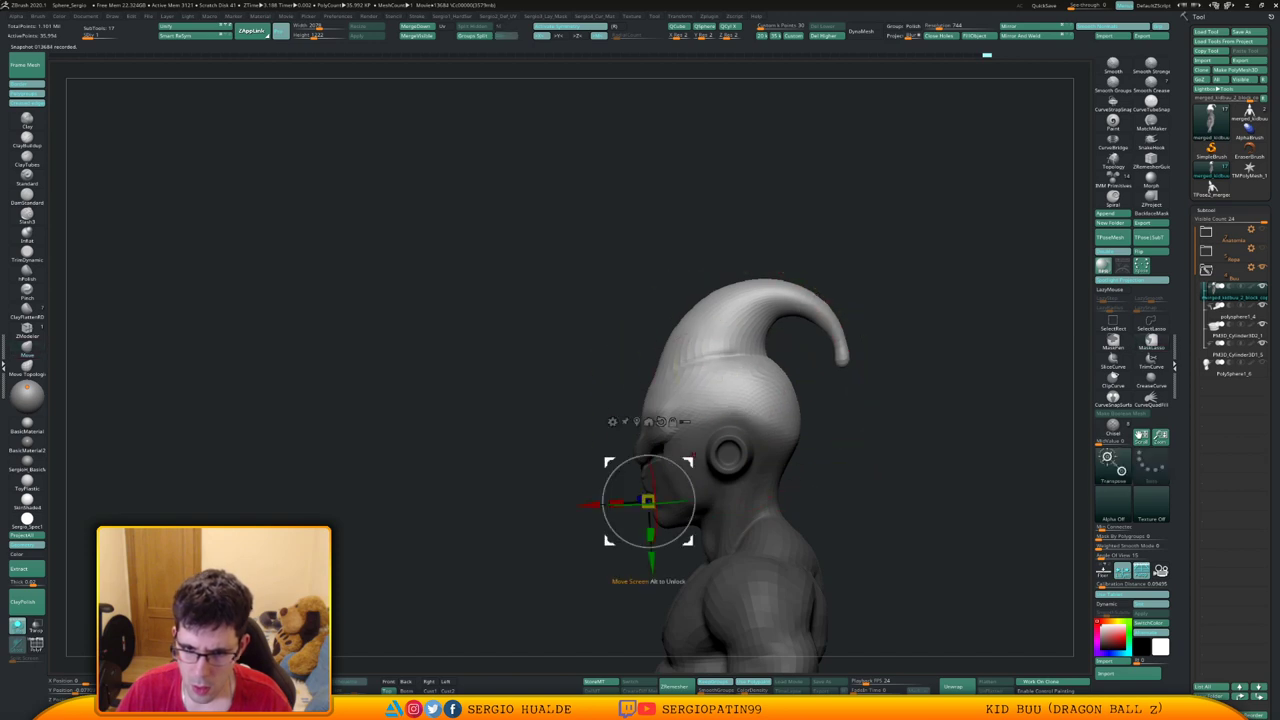
key(q)
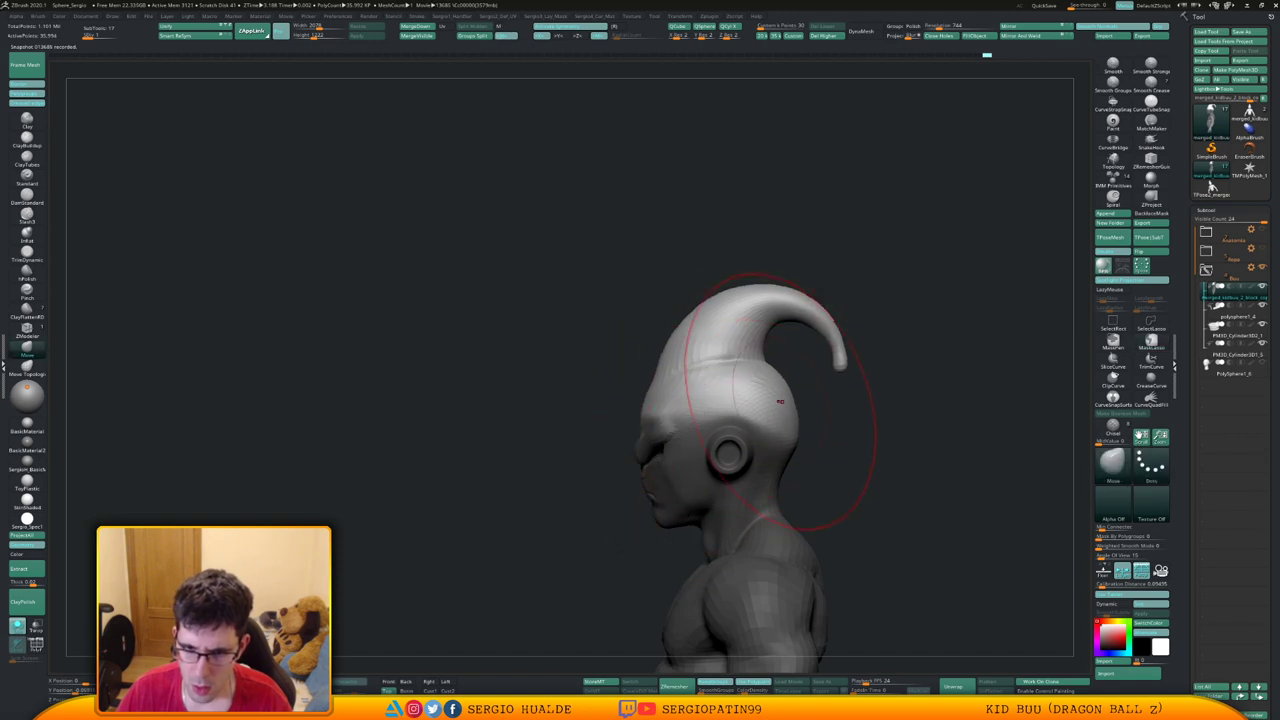
drag(779, 399, 775, 398)
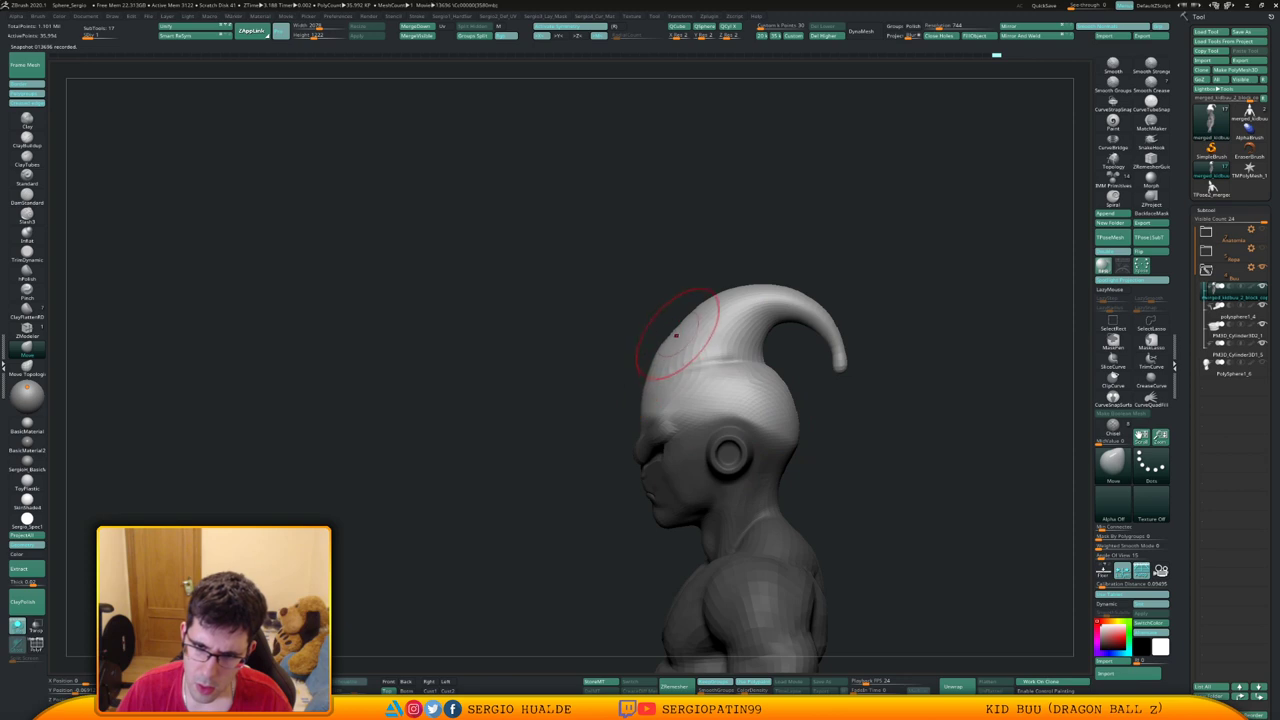
Build up the side of the antenna's base with the Clay brush, raise the subdivision level and clear the mask
mouse_move(669, 362)
right_down()
mouse_move(850, 380)
mouse_move(800, 382)
right_up()
key(b)
key(c)
key(l)
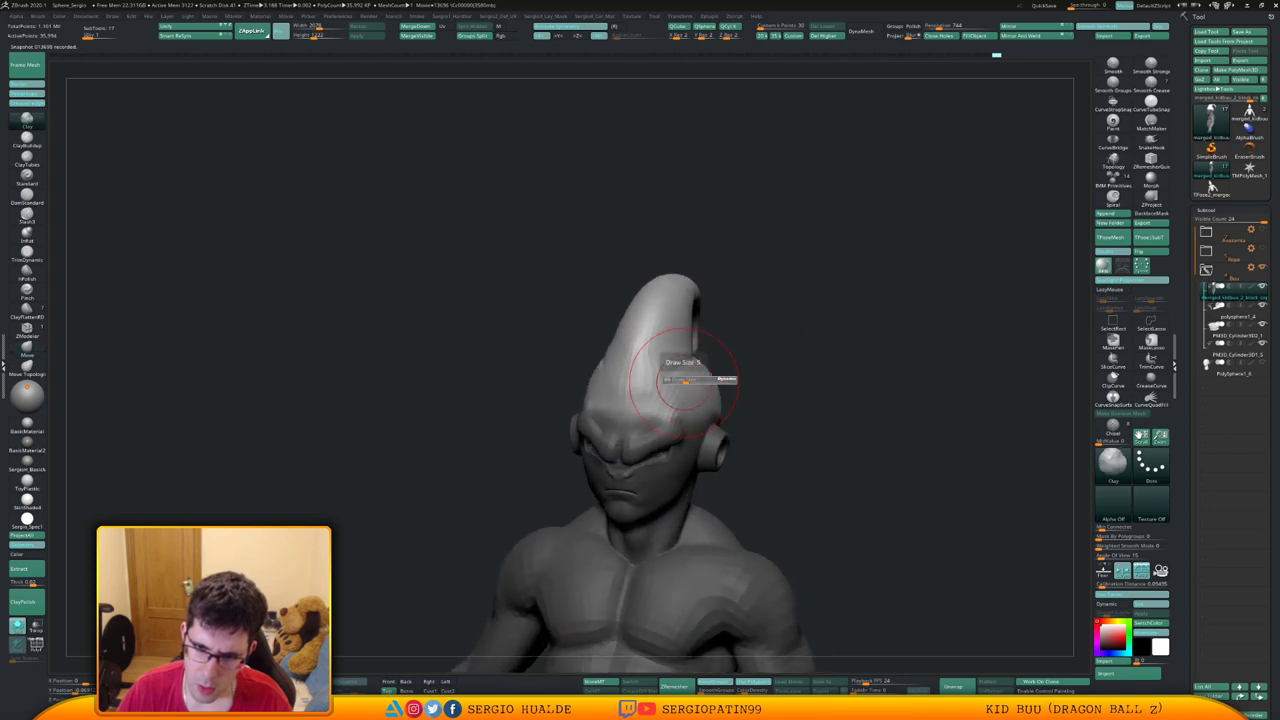
drag(684, 382, 677, 382)
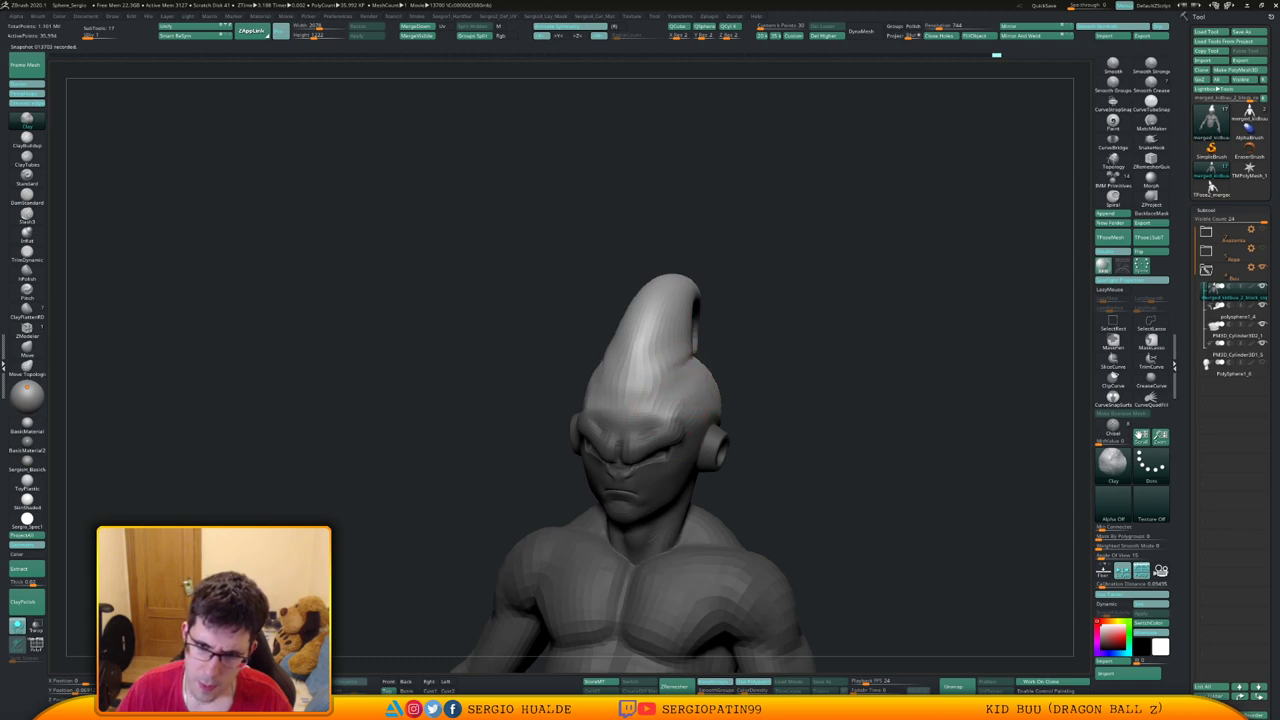
mouse_move(654, 399)
right_down()
mouse_move(702, 408)
mouse_move(672, 400)
right_up()
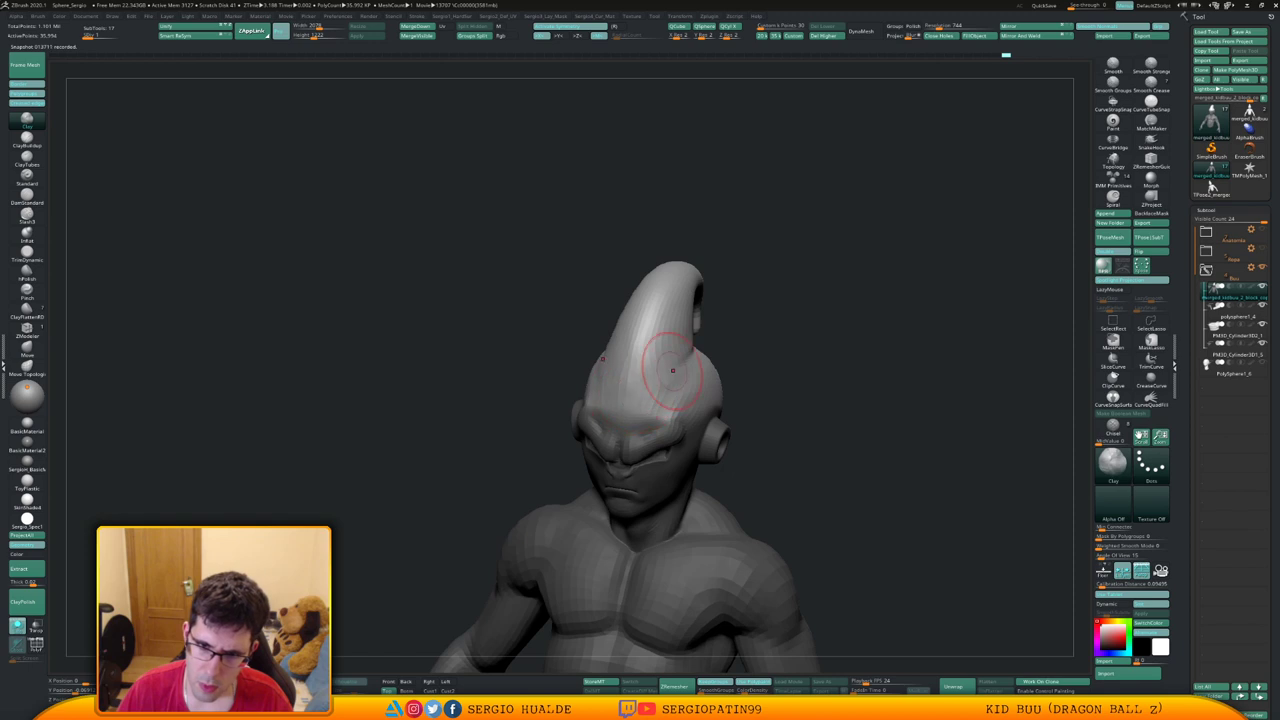
key(d)
ctrl+drag(768, 368, 780, 382)
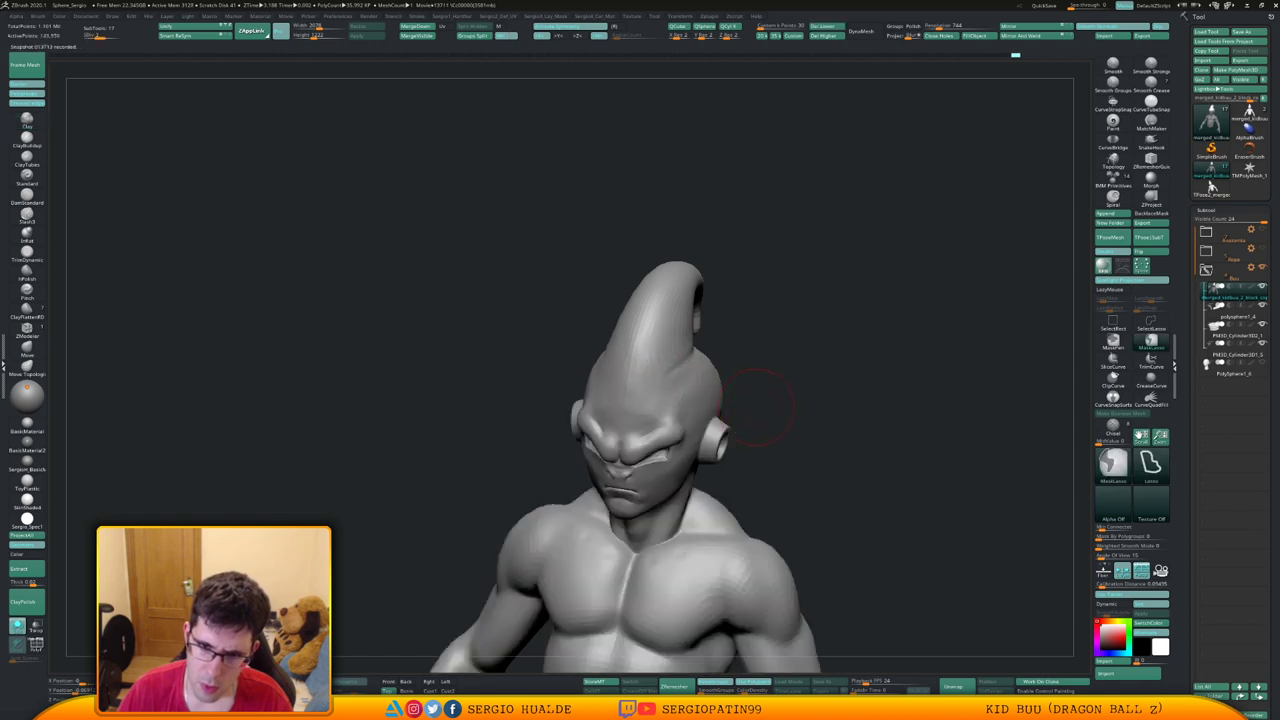
Examine the head's proportions against the upper body from the front and three-quarter angles
shift+right_drag(768, 370, 822, 366)
mouse_move(641, 410)
ctrl+right_down()
mouse_move(652, 438)
mouse_move(608, 438)
ctrl+right_up()
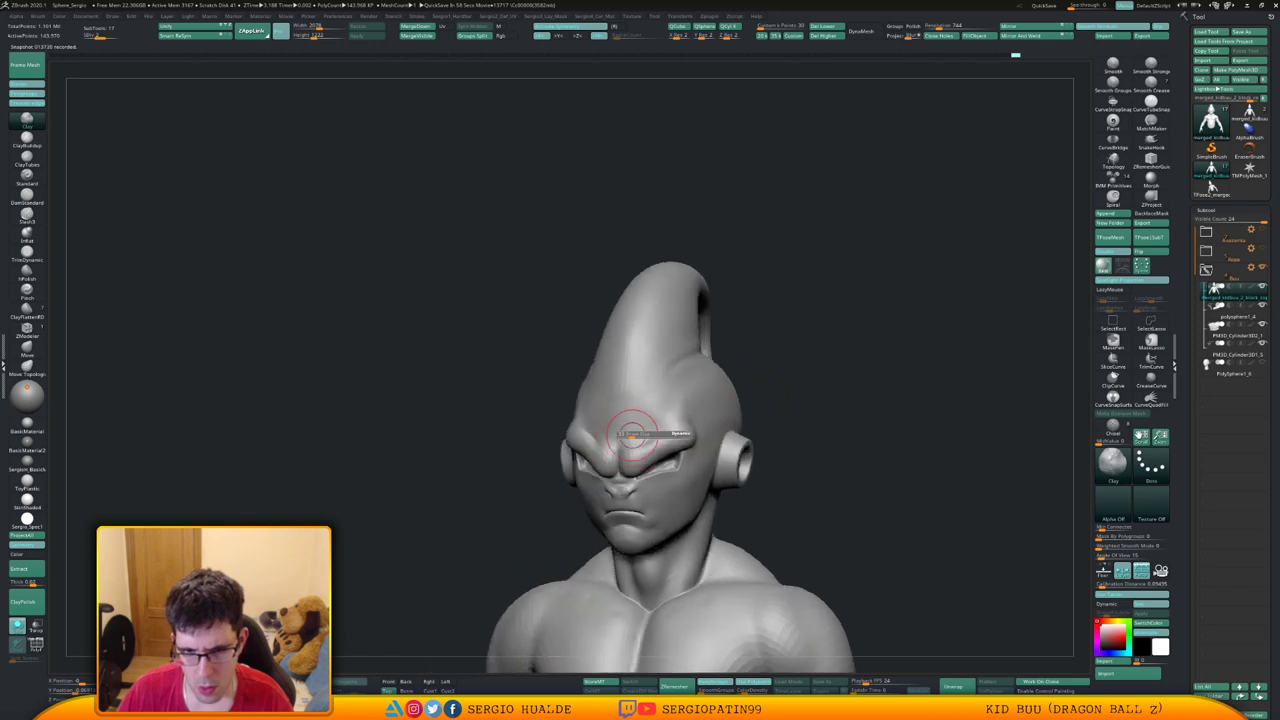
mouse_move(634, 434)
mouse_down()
mouse_move(664, 446)
mouse_move(640, 430)
mouse_up()
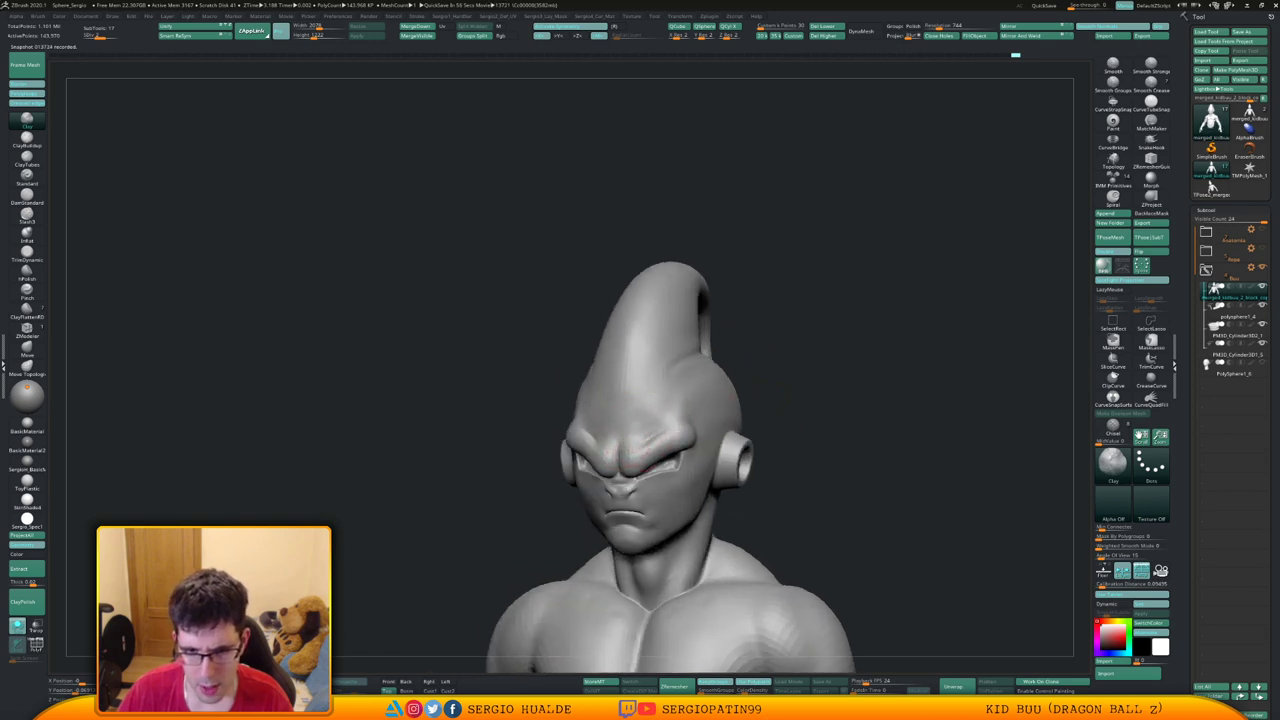
right_drag(620, 482, 720, 400)
alt+right_drag(794, 388, 803, 297)
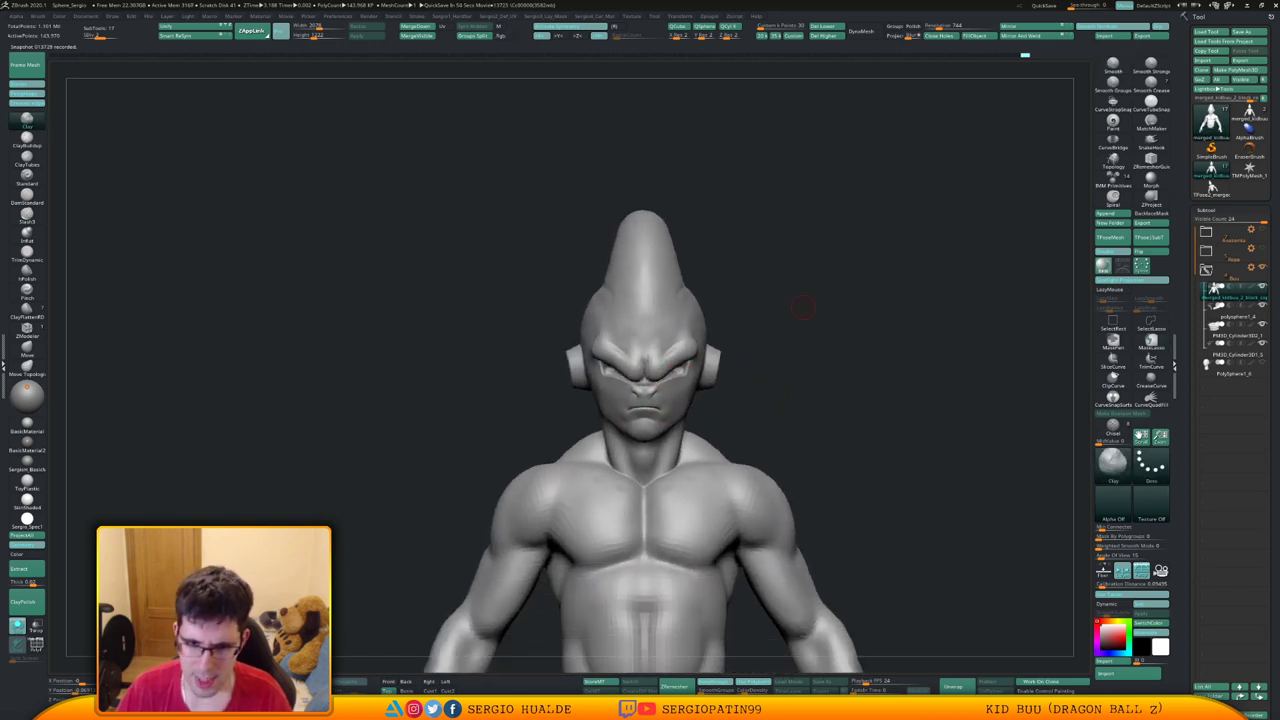
right_drag(780, 415, 692, 420)
right_drag(692, 420, 766, 409)
Place a snapshot of the front view beside the model, compare it with an earlier undo-history state and return to the latest state
mouse_move(645, 418)
alt+right_down()
mouse_move(871, 423)
mouse_move(803, 420)
mouse_move(798, 442)
mouse_move(497, 418)
alt+right_up()
key(shift+s)
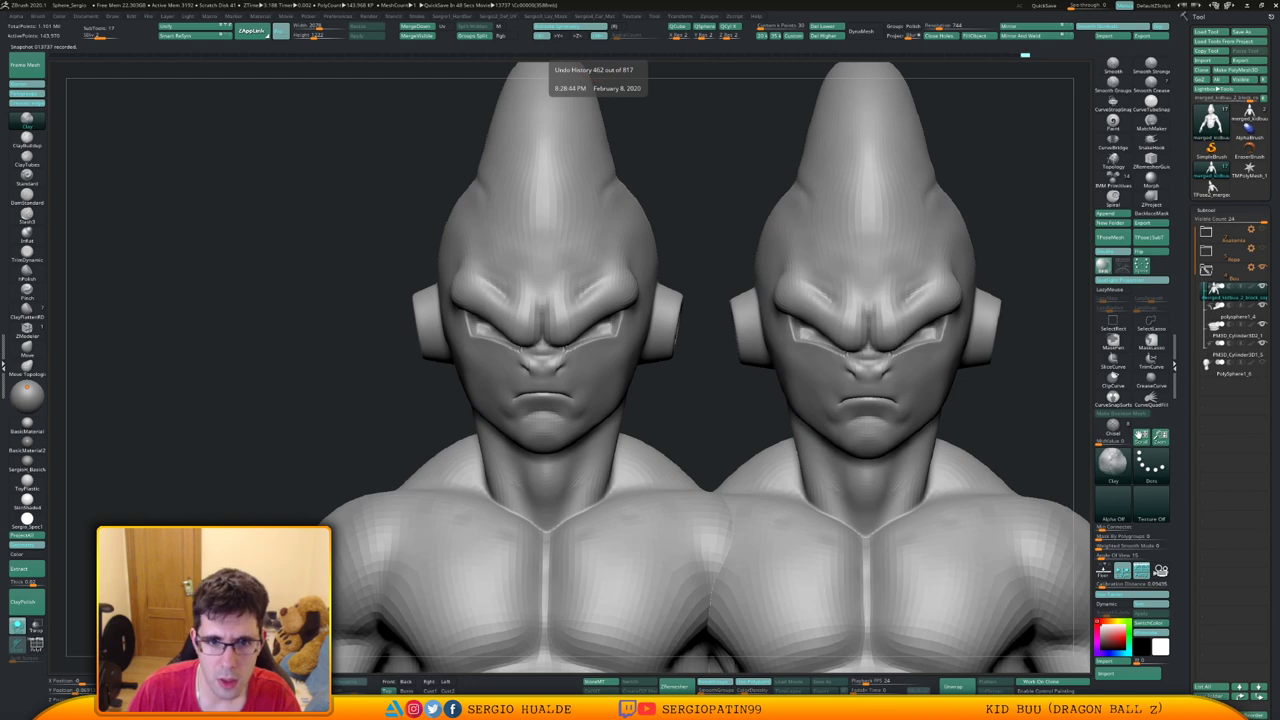
click(598, 55)
key(ctrl+z)
key(ctrl+z)
key(ctrl+z)
key(ctrl+shift+z)
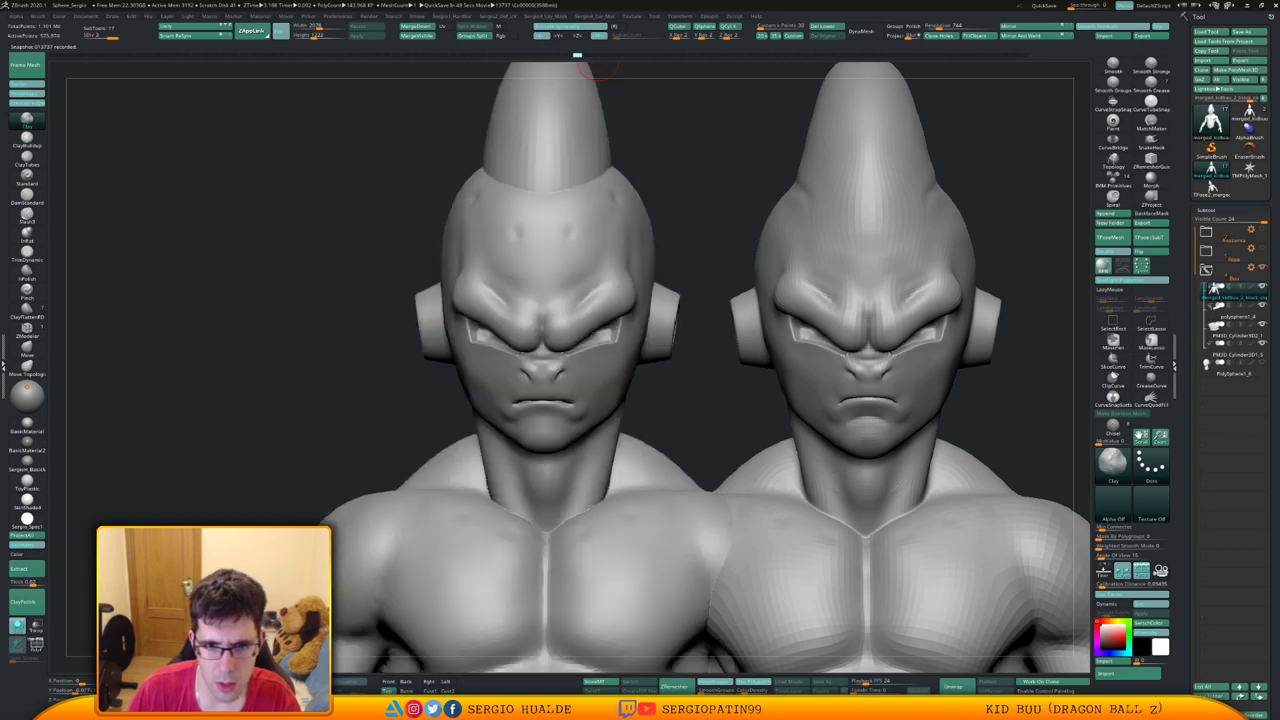
drag(598, 56, 605, 56)
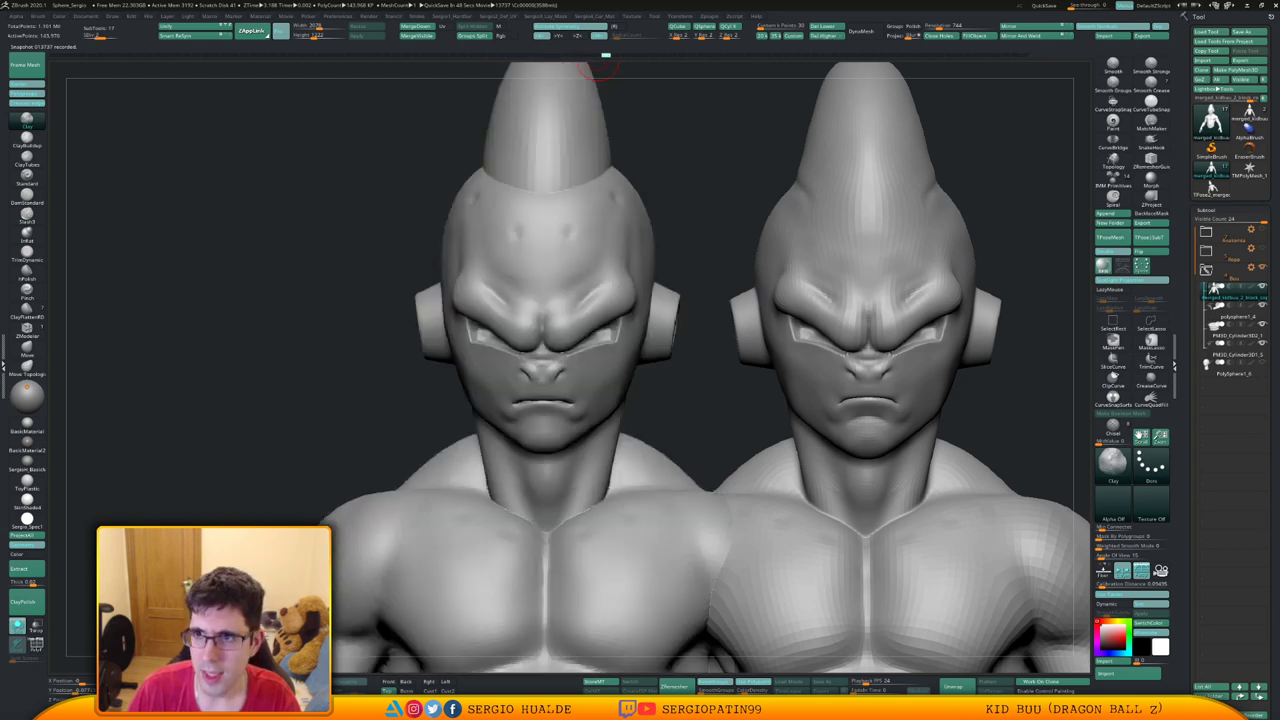
click(891, 55)
click(1025, 55)
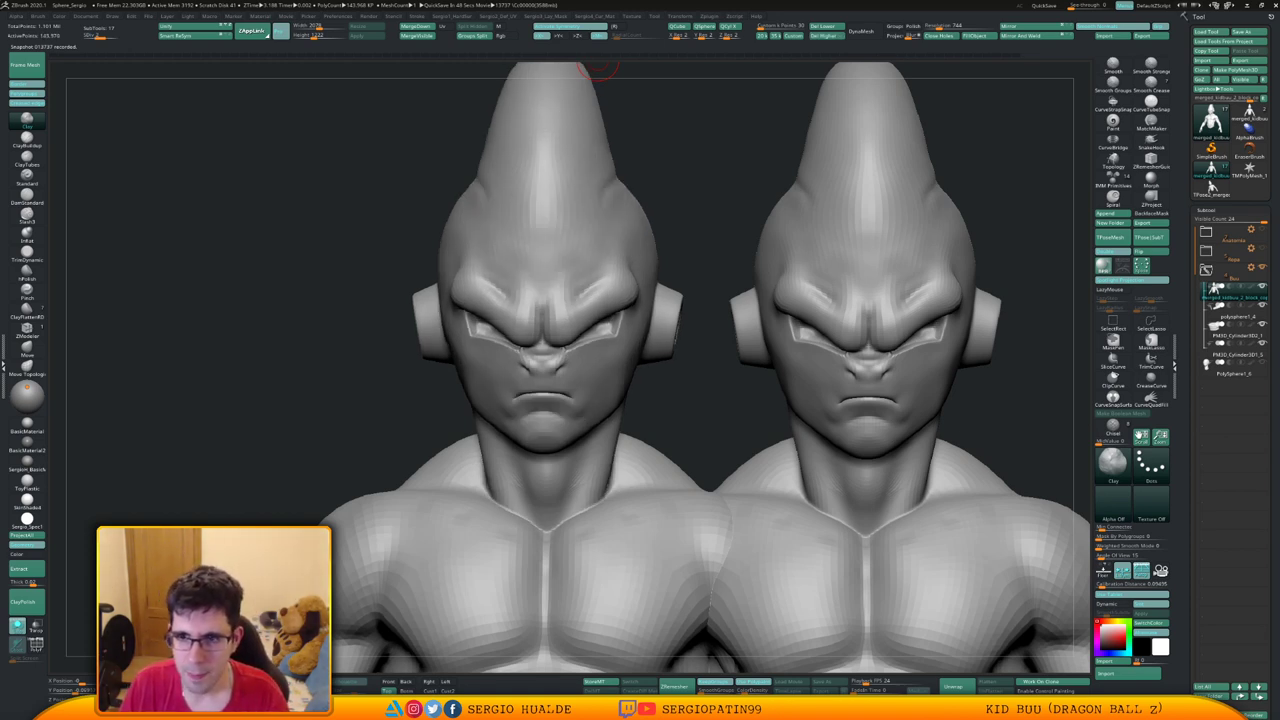
key(ctrl+shift)
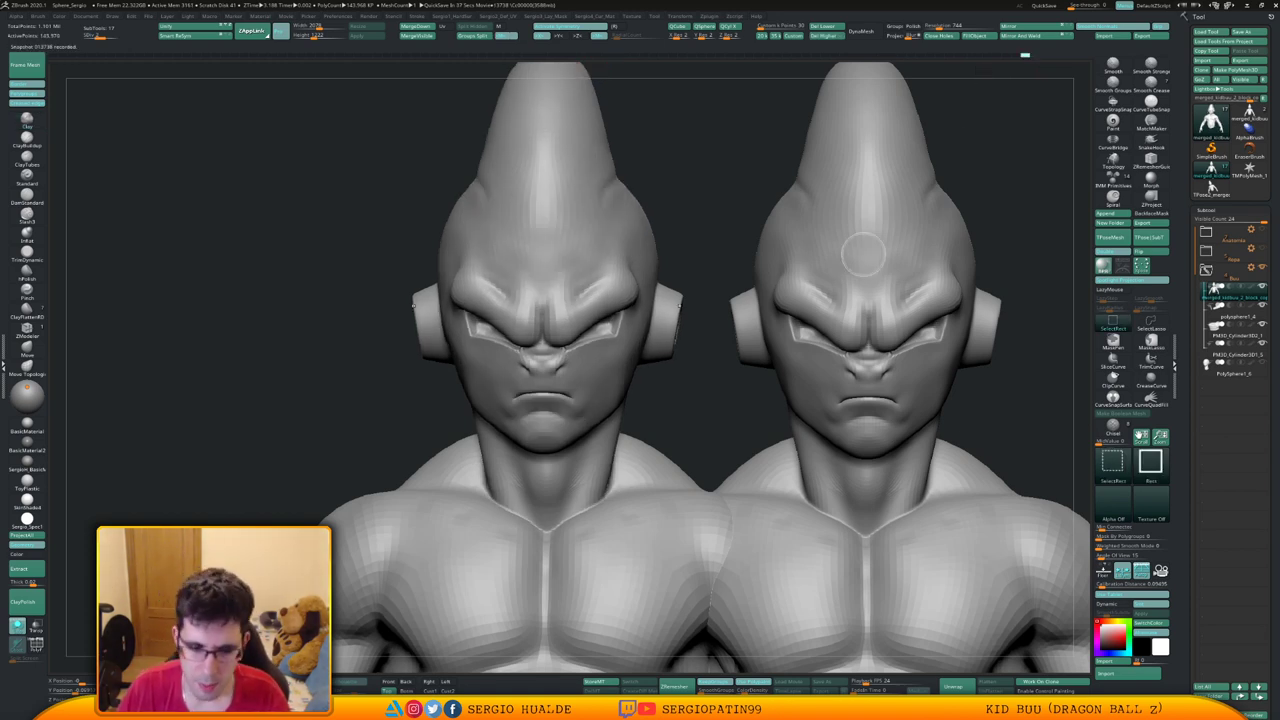
Clear the front-view snapshot and rework the transition between the side of the neck and the shoulder, smoothing it
drag(811, 338, 765, 346)
key(ctrl+n)
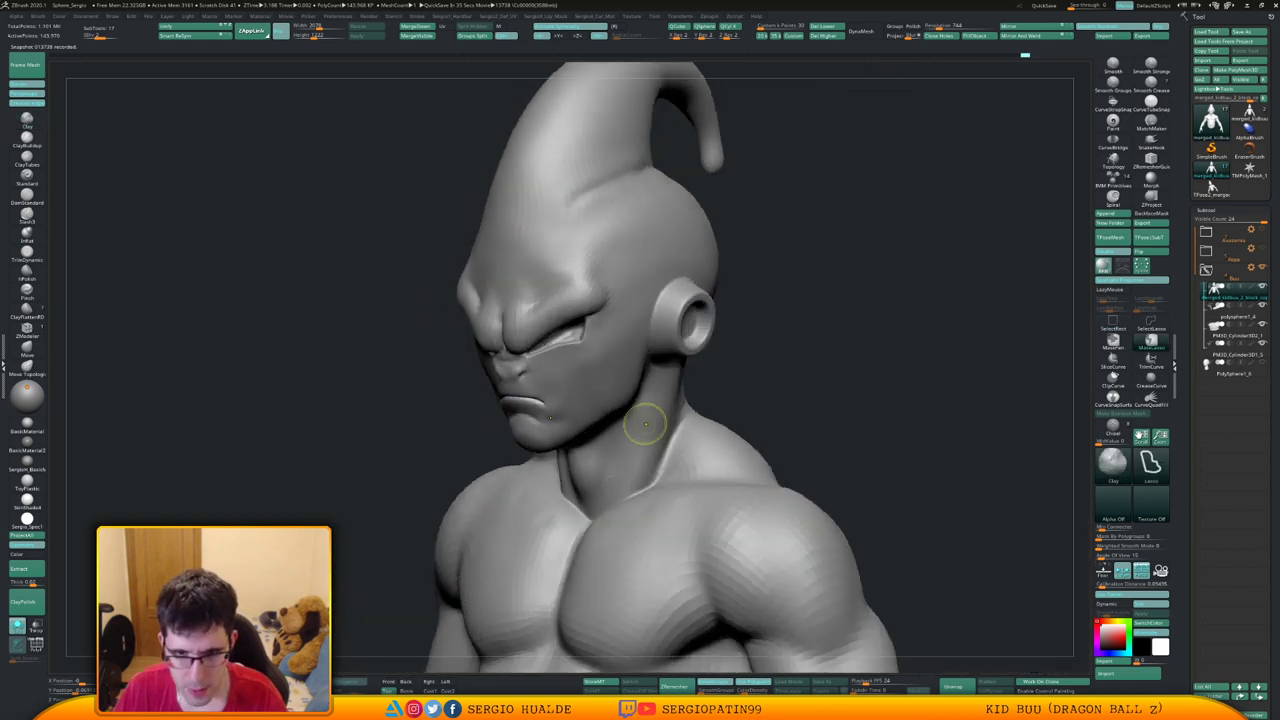
ctrl+right_drag(645, 424, 658, 449)
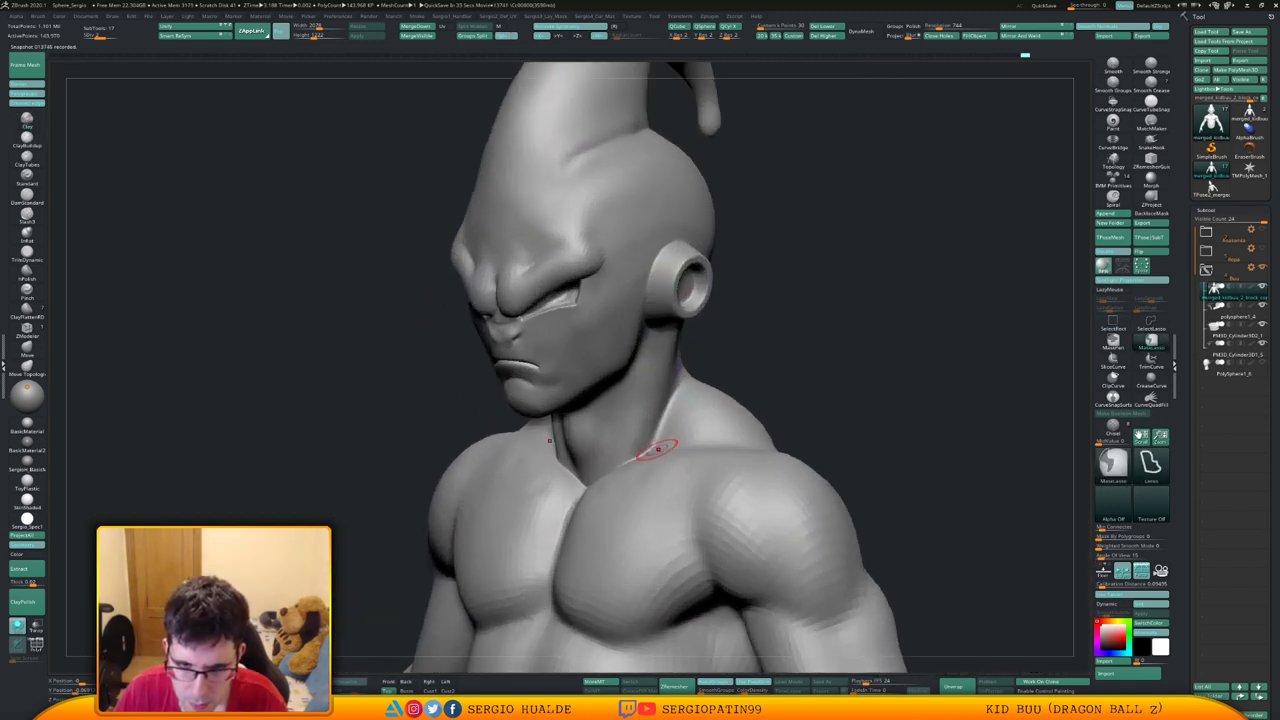
mouse_move(692, 447)
mouse_down()
mouse_move(663, 434)
mouse_move(677, 400)
mouse_up()
right_drag(646, 448, 722, 452)
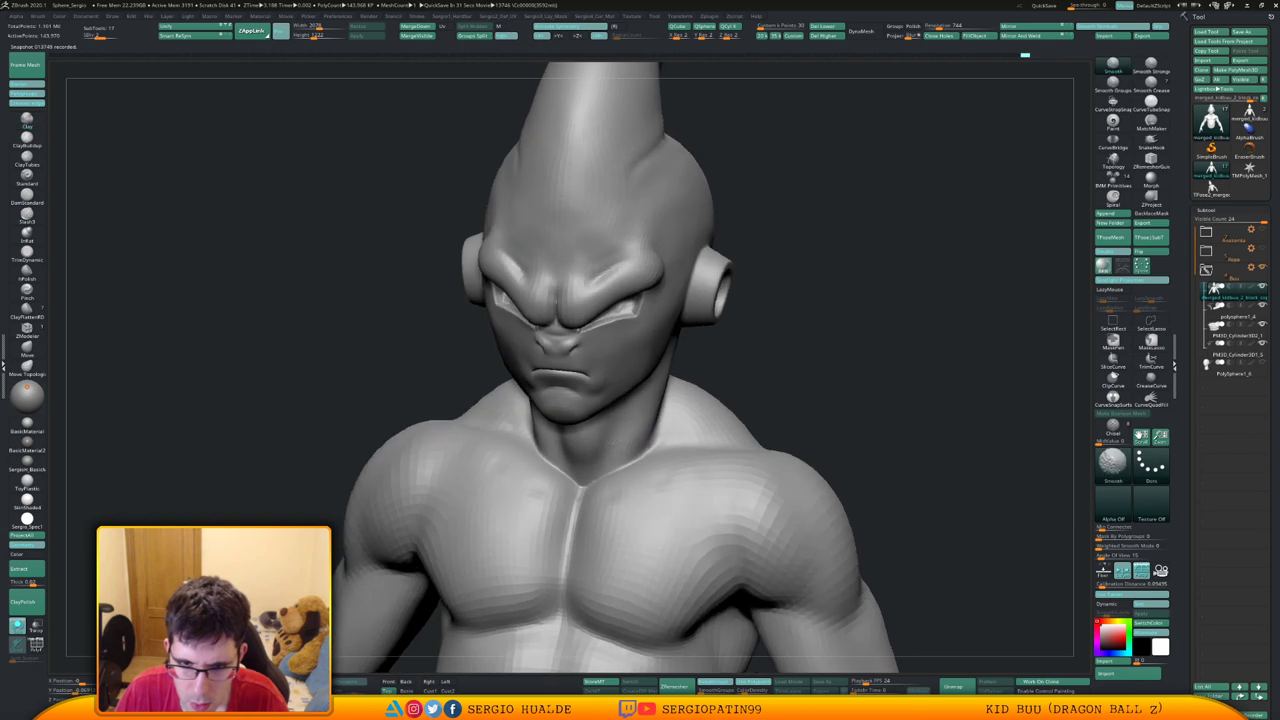
mouse_move(645, 448)
shift+mouse_down()
mouse_move(591, 485)
mouse_move(652, 428)
mouse_move(606, 478)
mouse_move(636, 449)
shift+mouse_up()
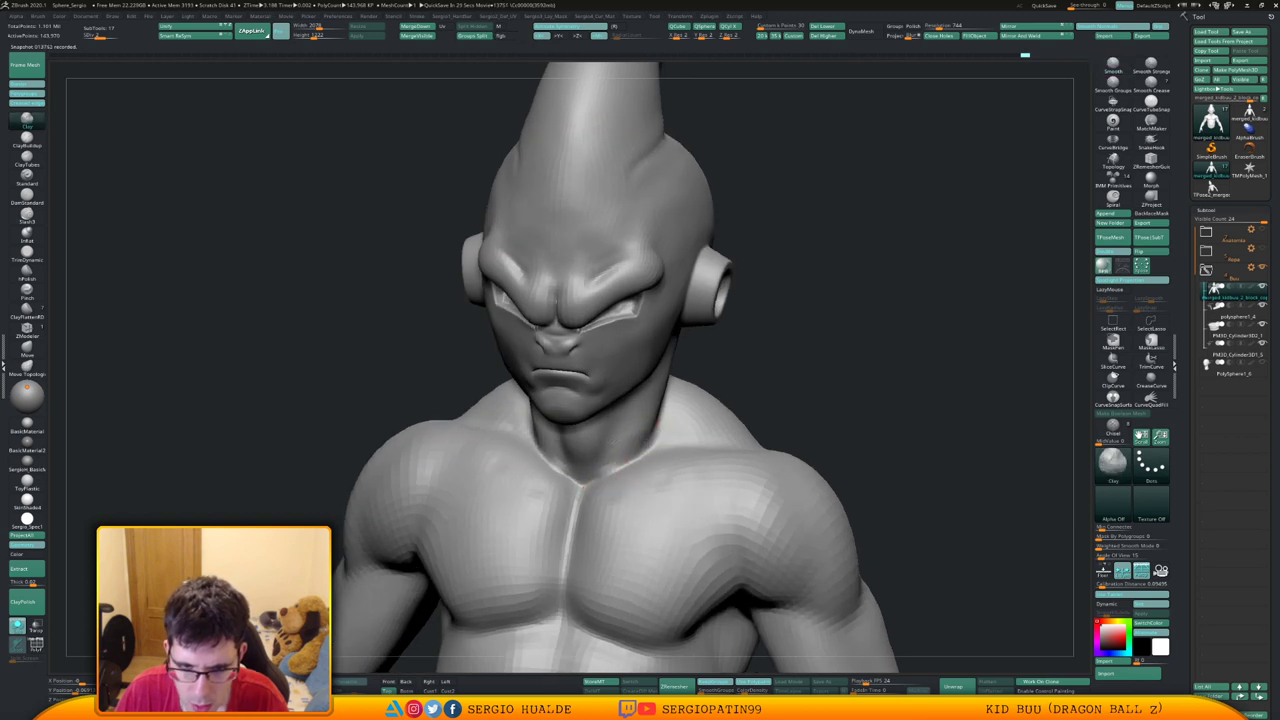
Raise the subdivision level and smooth the neck muscles where they meet the collarbones
key(d)
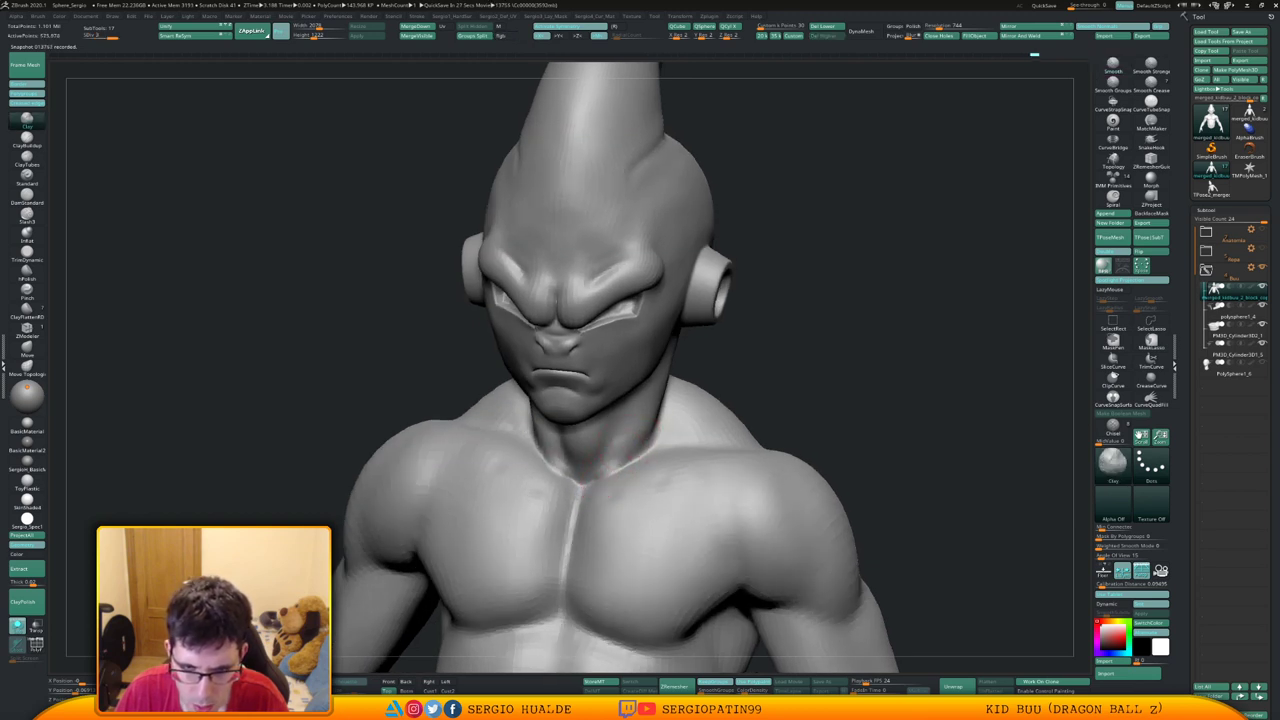
mouse_move(628, 447)
shift+mouse_down()
mouse_move(614, 443)
mouse_move(604, 466)
mouse_move(616, 463)
shift+mouse_up()
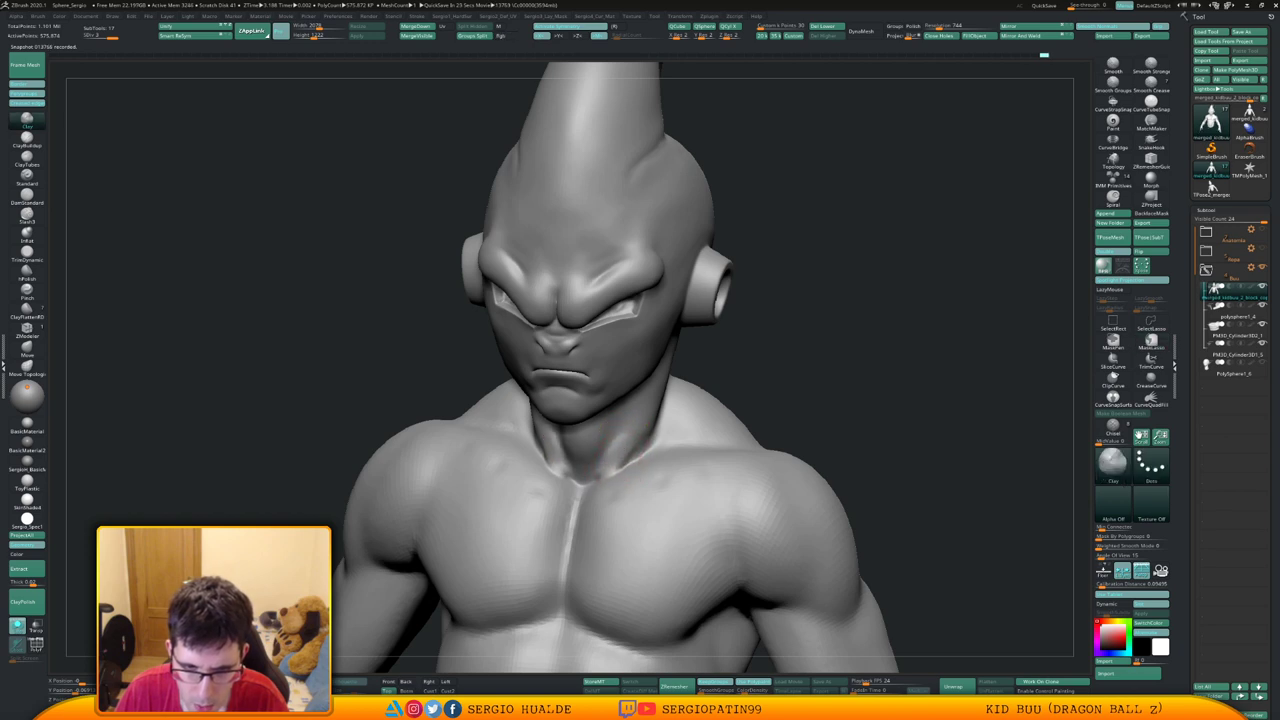
right_drag(610, 455, 645, 410)
right_drag(597, 475, 597, 467)
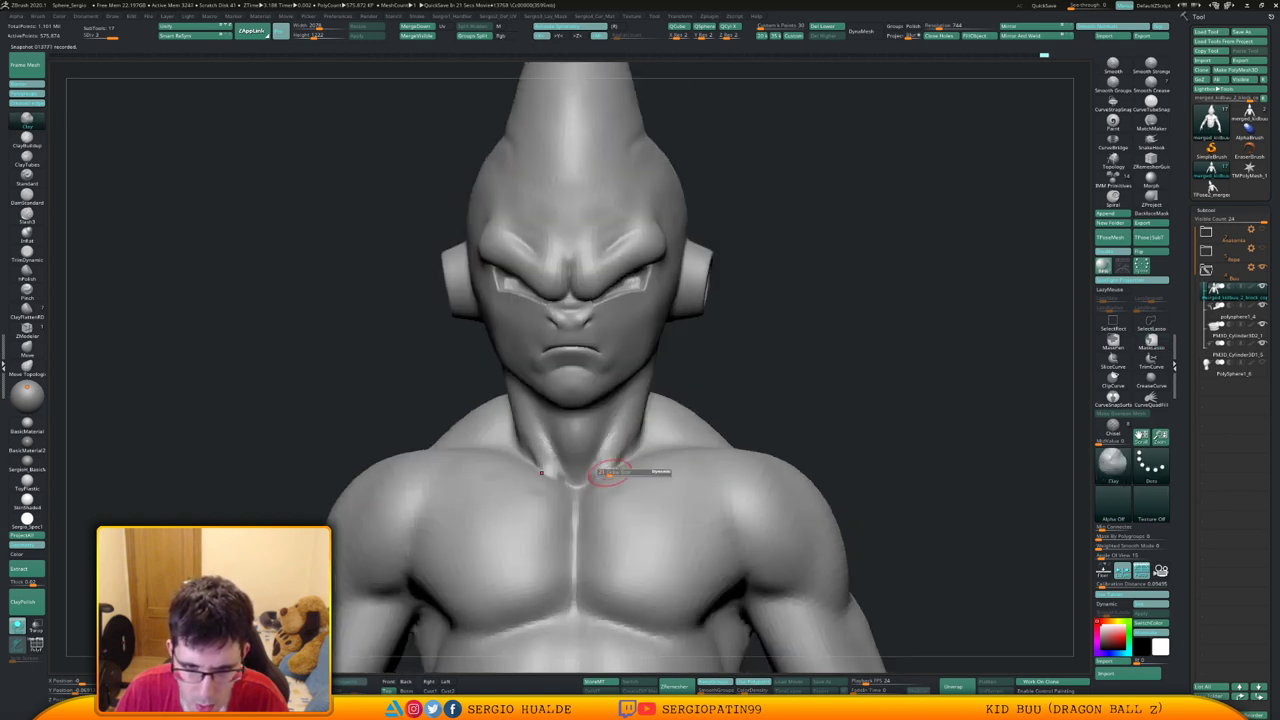
shift+drag(607, 462, 580, 455)
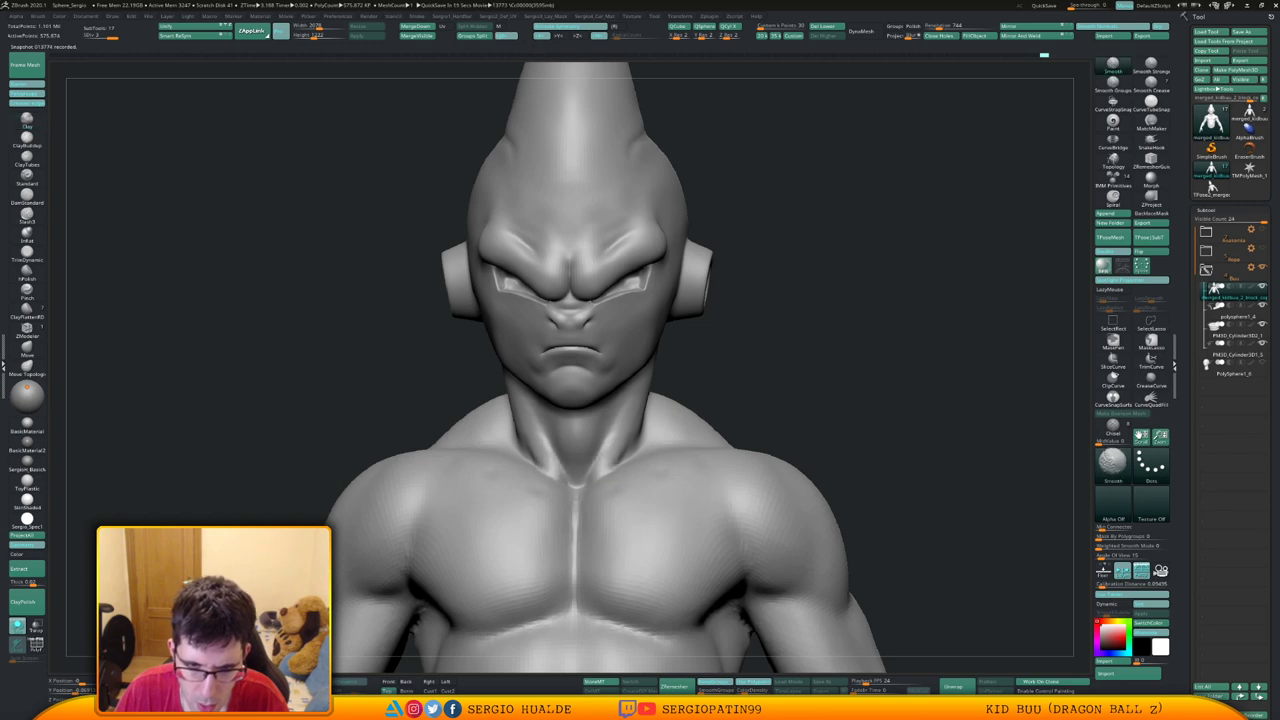
Build up the collarbone edge at the base of the neck with the Clay brush and smooth it
right_drag(610, 450, 629, 450)
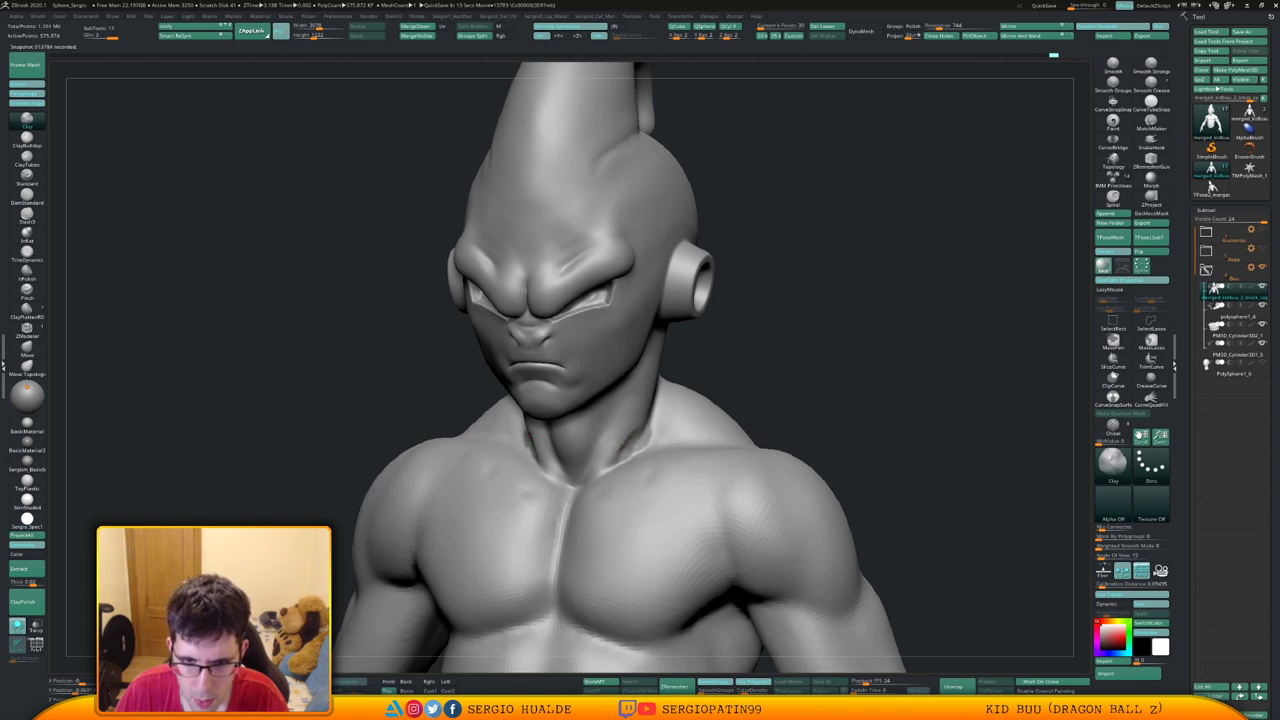
right_drag(650, 430, 650, 418)
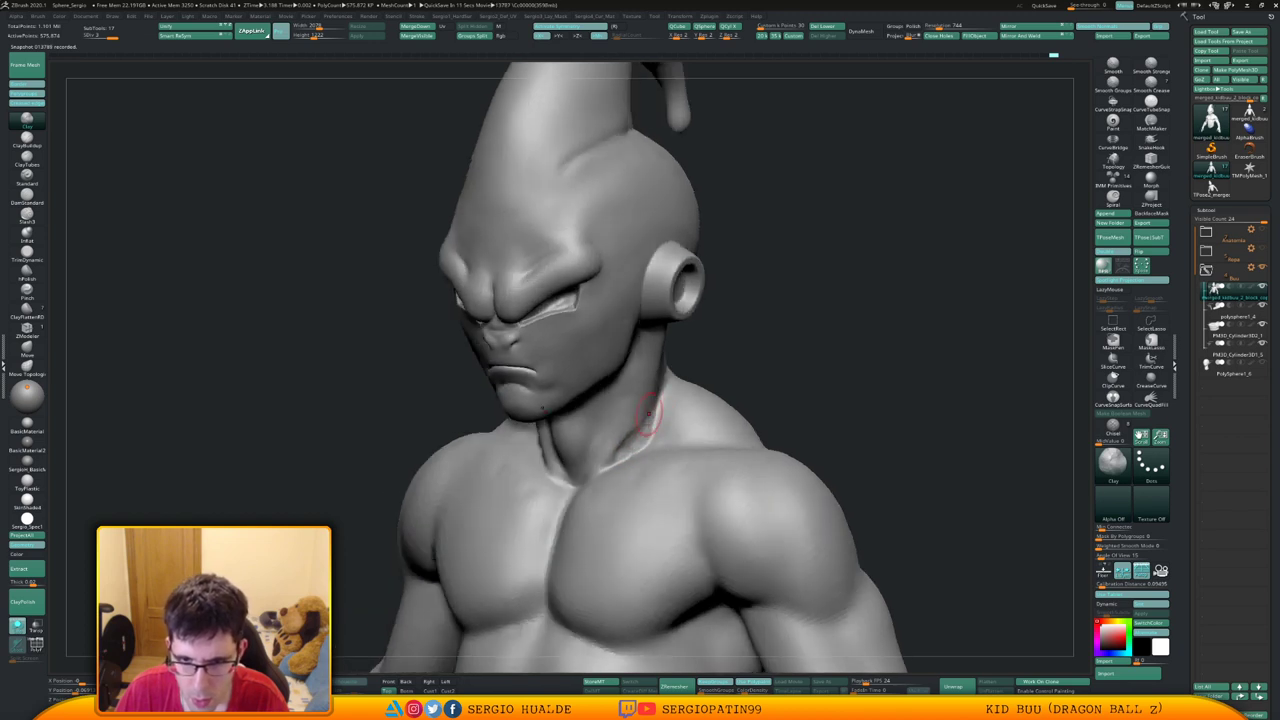
drag(655, 426, 650, 446)
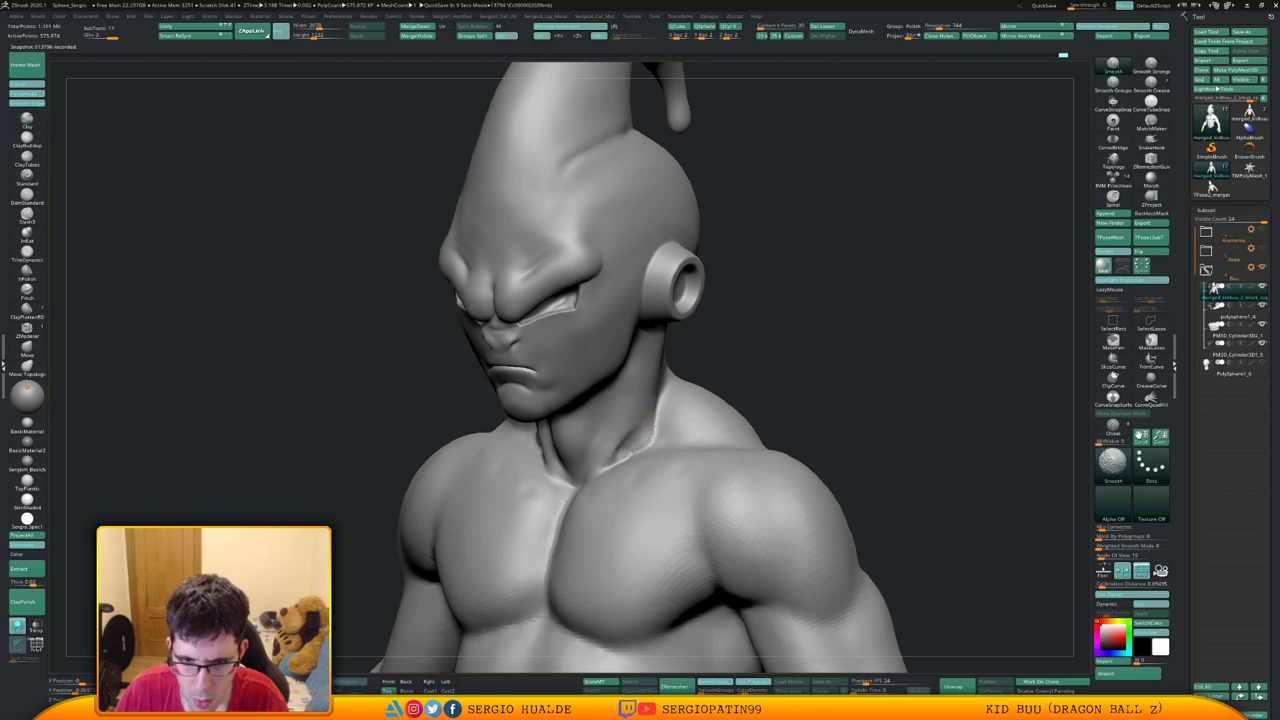
shift+right_drag(650, 440, 651, 434)
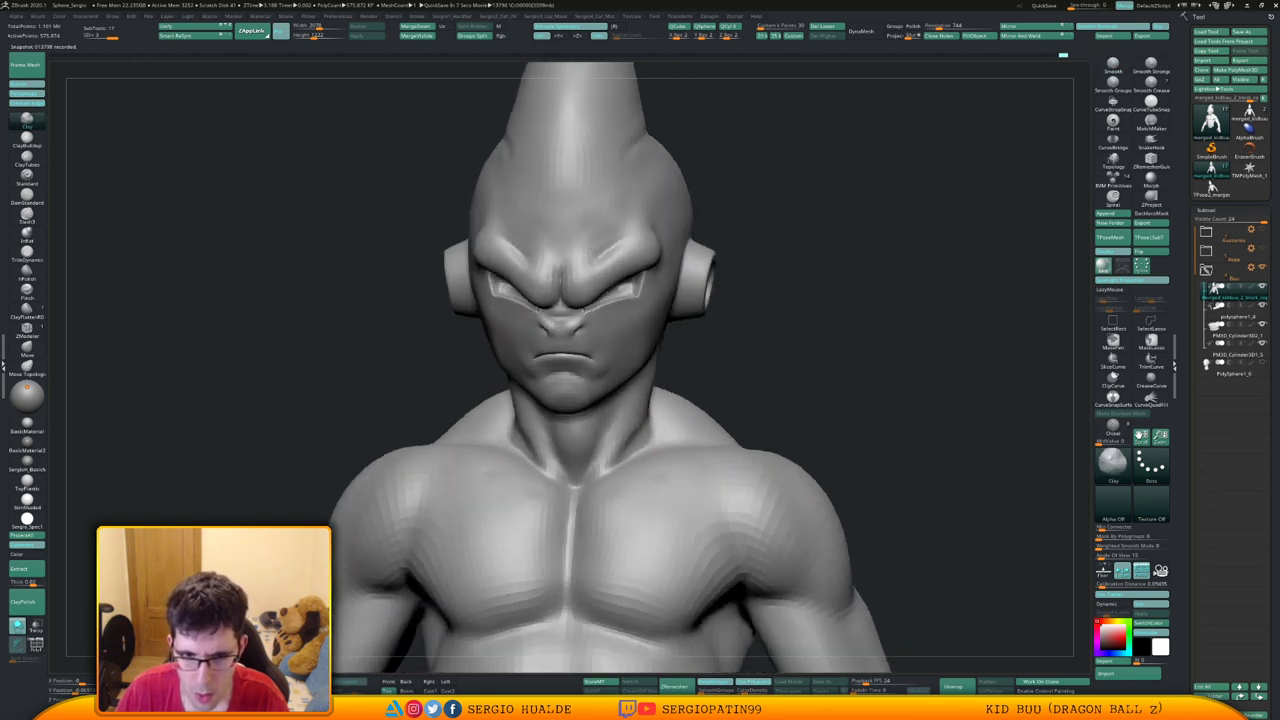
shift+drag(651, 443, 637, 434)
Carve the crease between the neck muscle and the collarbone with the DamStandard brush
right_drag(637, 434, 623, 450)
key(b)
key(d)
key(s)
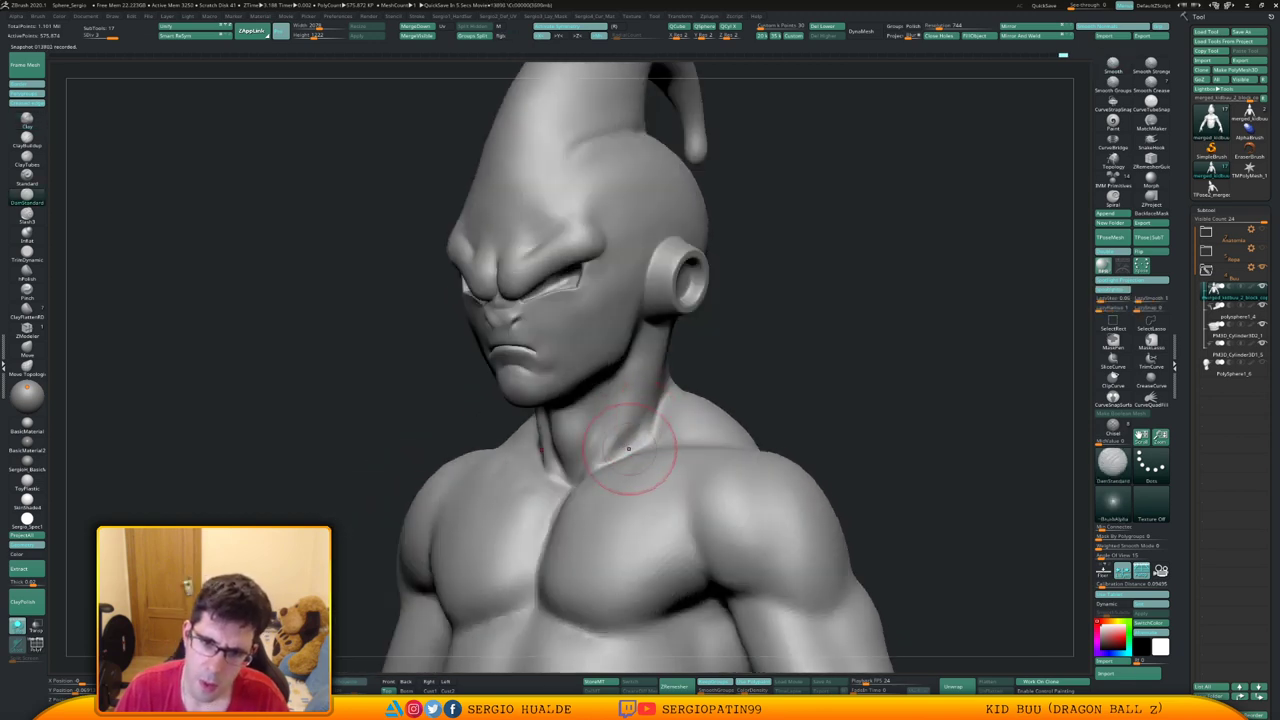
drag(637, 452, 637, 411)
mouse_move(643, 443)
right_down()
mouse_move(672, 424)
mouse_move(660, 354)
right_up()
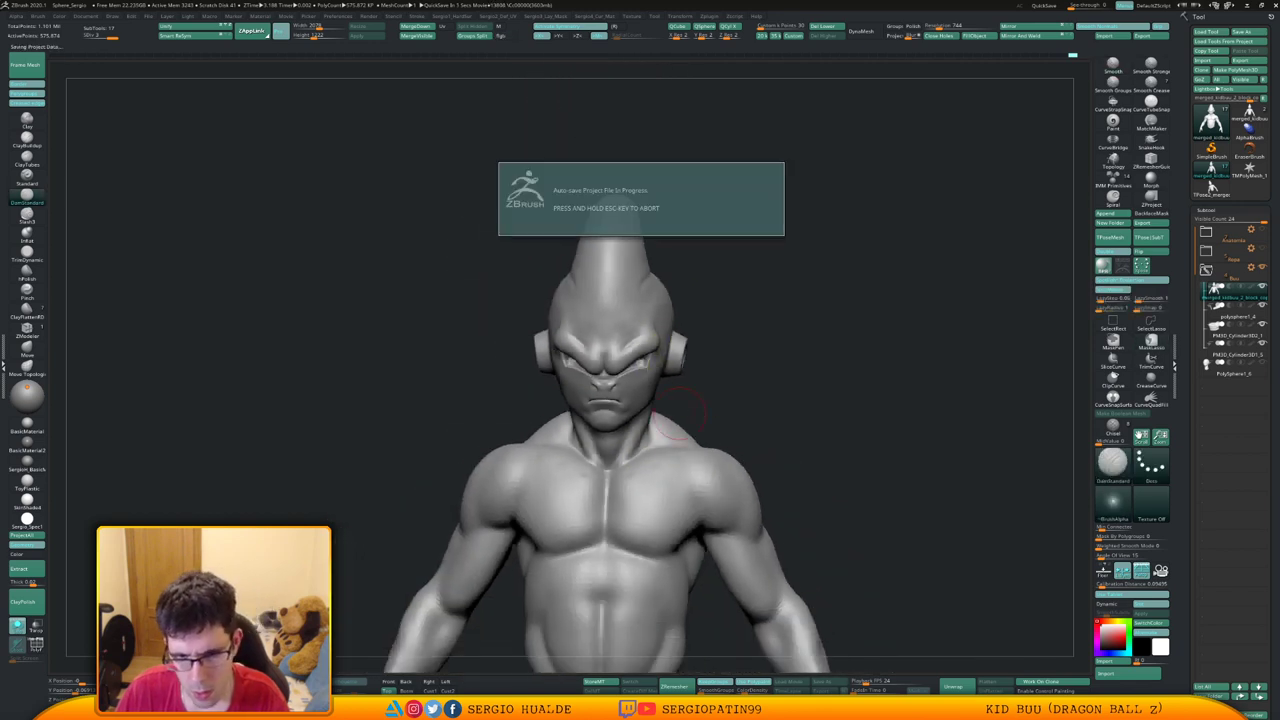
Check the neck and shoulders from the front and adjust the neck's side contour with the Move brush
right_drag(680, 410, 670, 340)
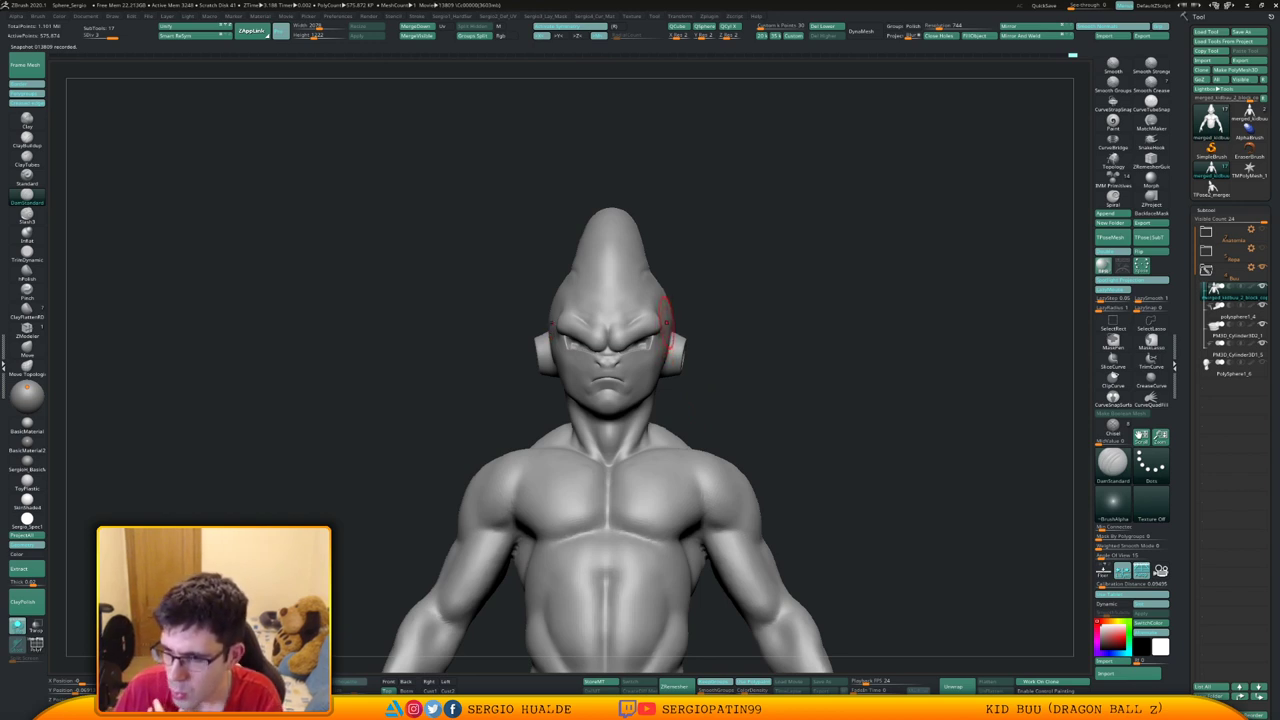
ctrl+right_drag(731, 362, 650, 450)
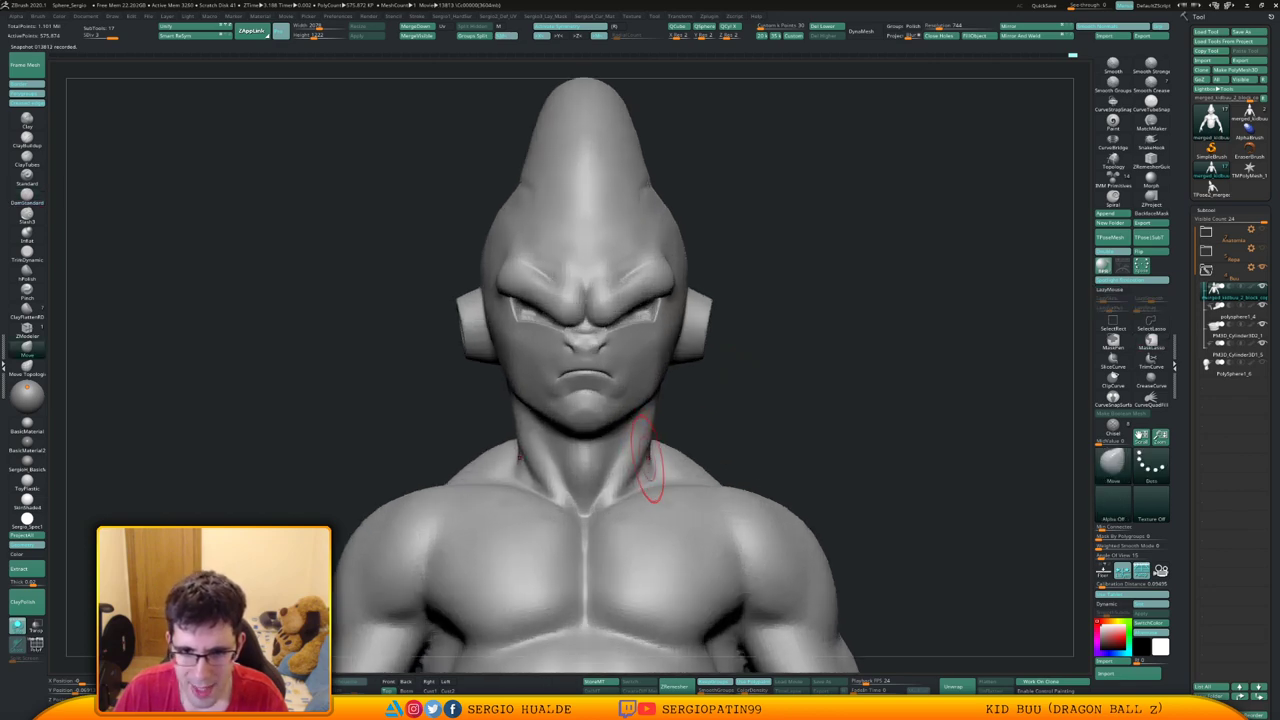
mouse_move(675, 417)
right_down()
mouse_move(634, 390)
mouse_move(630, 457)
mouse_move(657, 457)
mouse_move(620, 480)
mouse_move(671, 486)
mouse_move(668, 457)
right_up()
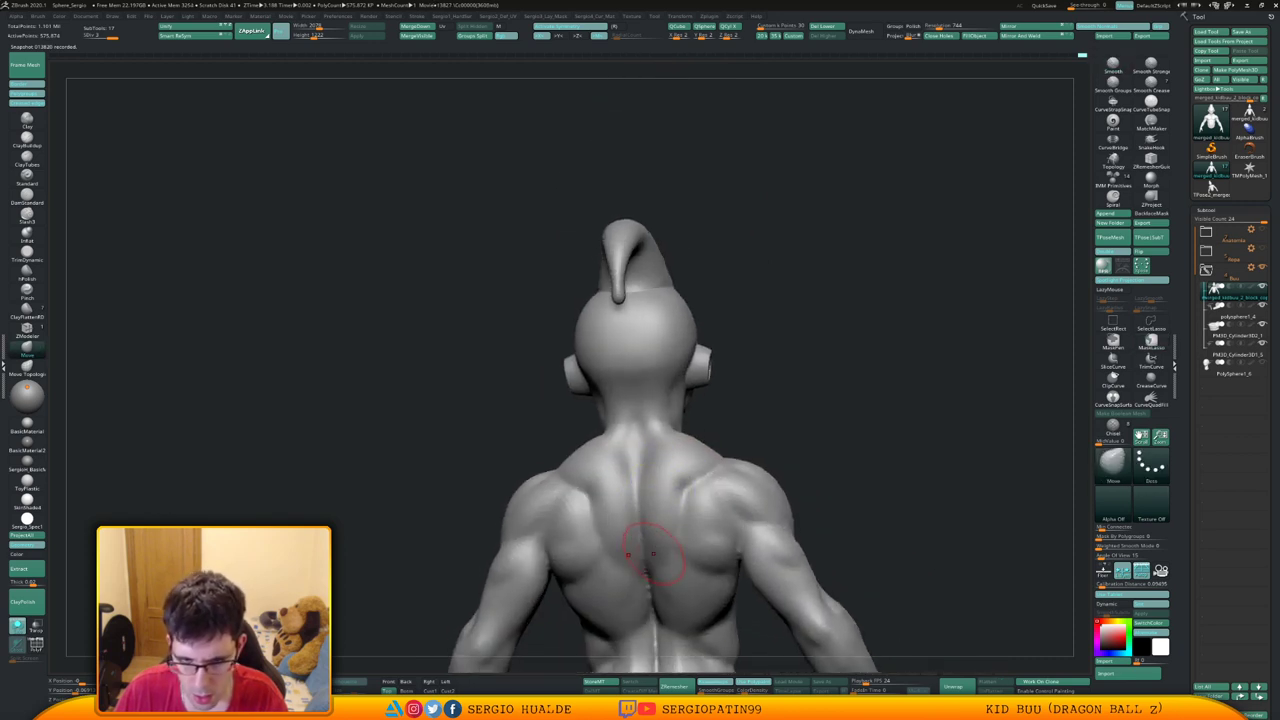
Carve the spine groove down the upper back with the DamStandard brush
right_drag(654, 546, 643, 514)
key(b)
key(d)
key(s)
key(s)
drag(632, 490, 636, 575)
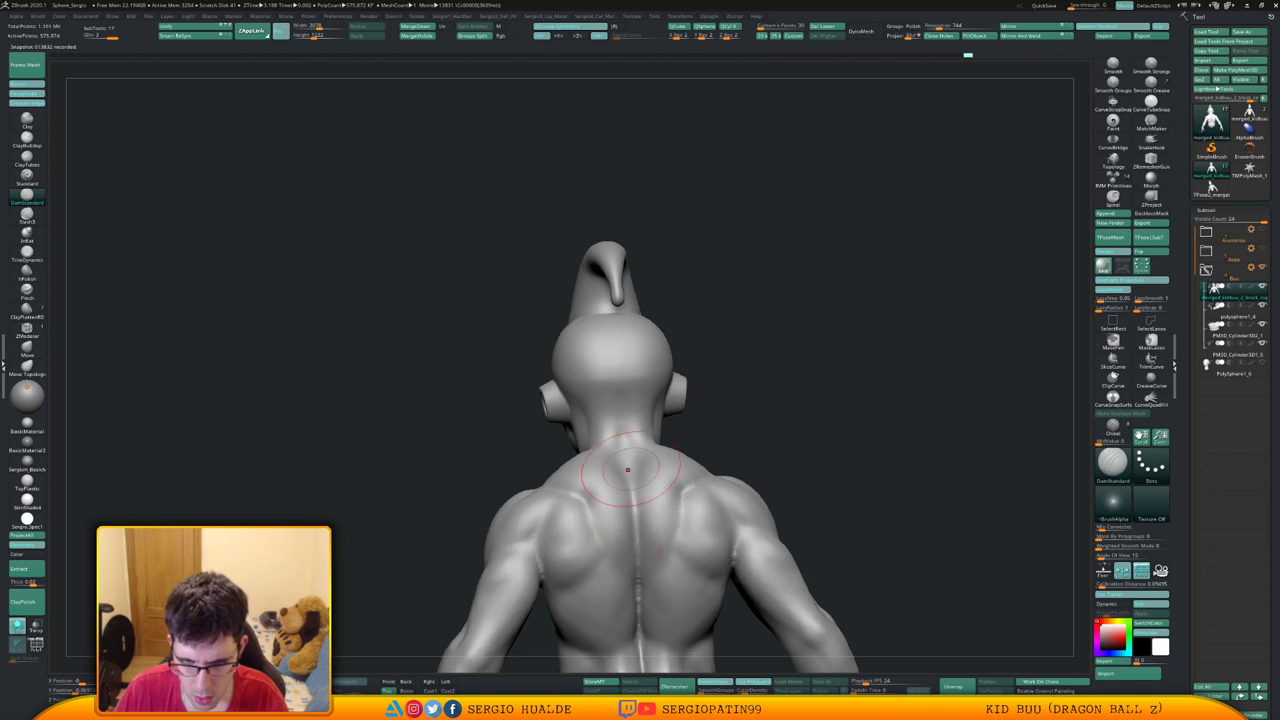
Define the upper and inner edges of the shoulder blades with DamStandard strokes
right_drag(628, 469, 731, 411)
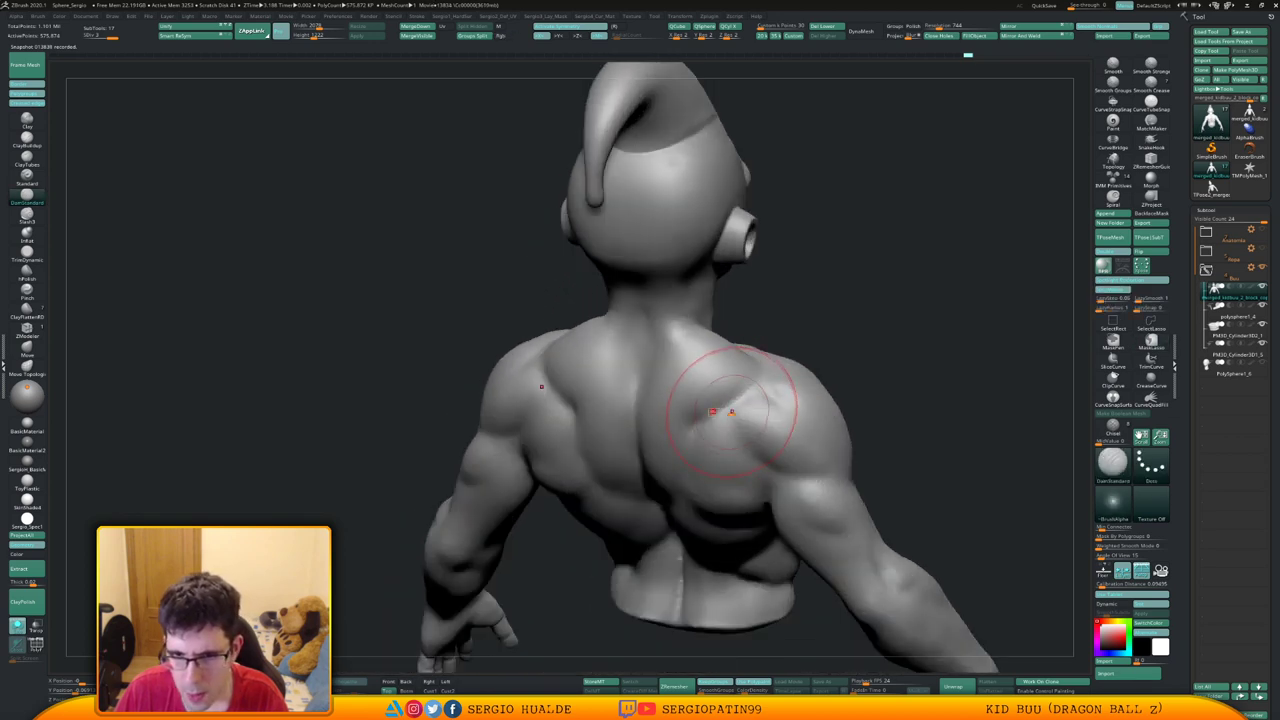
mouse_move(731, 411)
mouse_down()
mouse_move(758, 382)
mouse_move(722, 408)
mouse_move(748, 406)
mouse_up()
right_drag(765, 408, 696, 431)
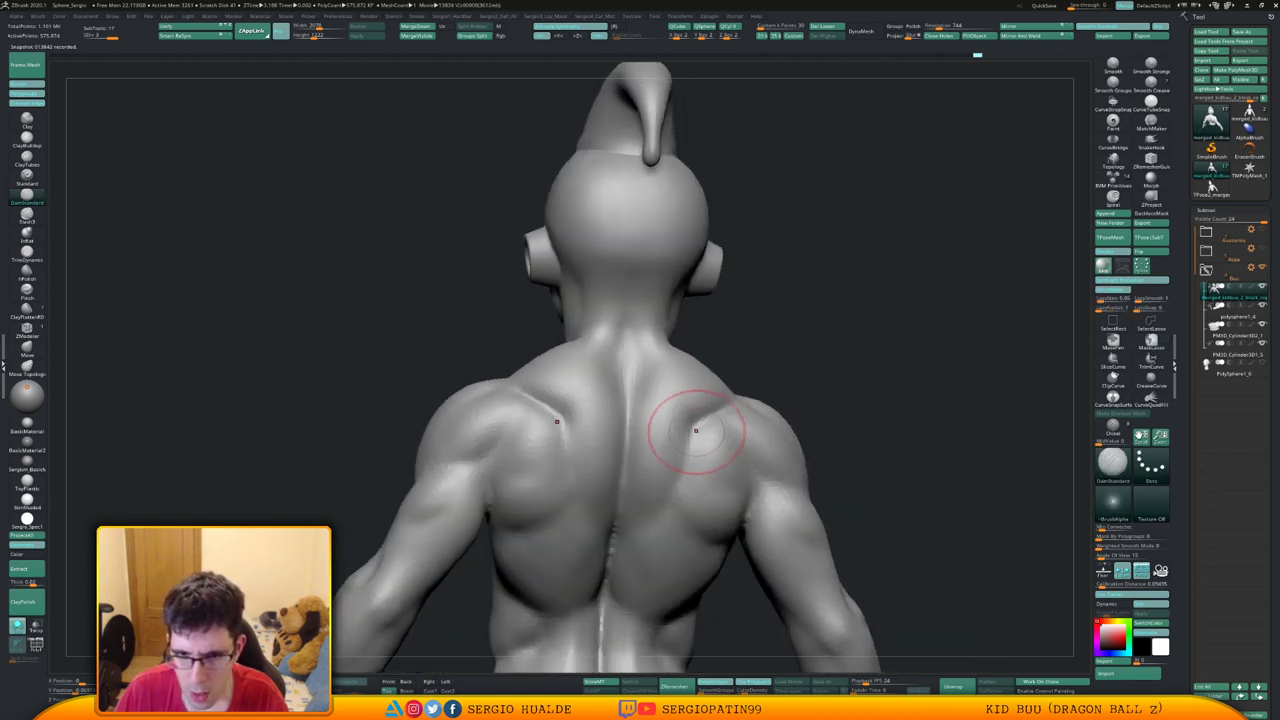
right_drag(706, 380, 672, 472)
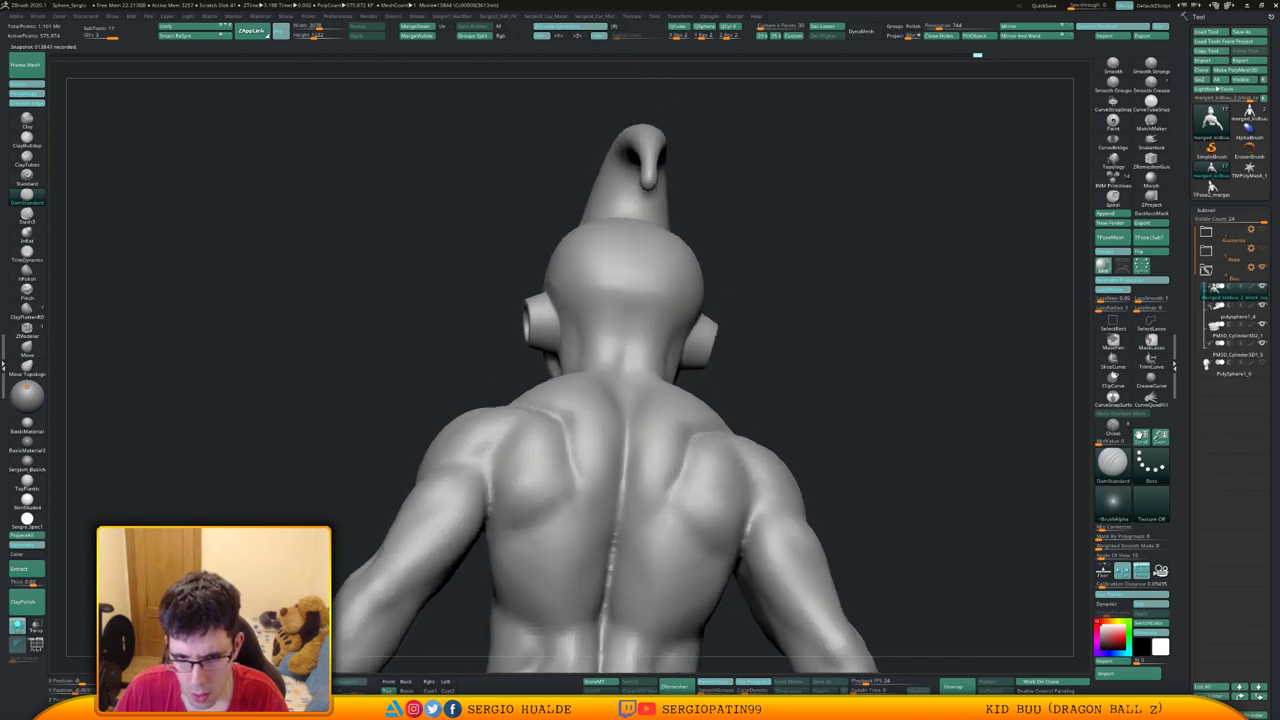
Start building up the middle of the back beside the spine with the Clay brush
right_drag(629, 541, 663, 491)
key(b)
key(c)
key(l)
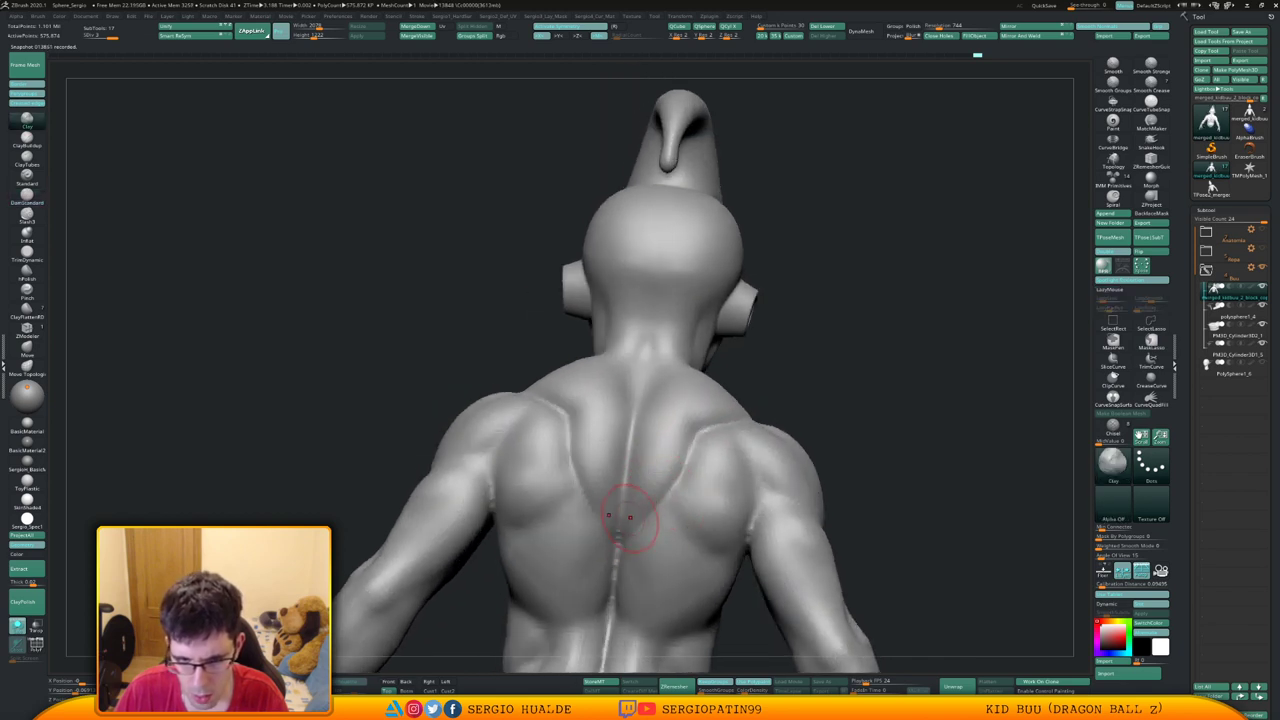
Deepen the spine groove down to the waist with the DamStandard brush and smooth the back around it
key(b)
key(d)
key(s)
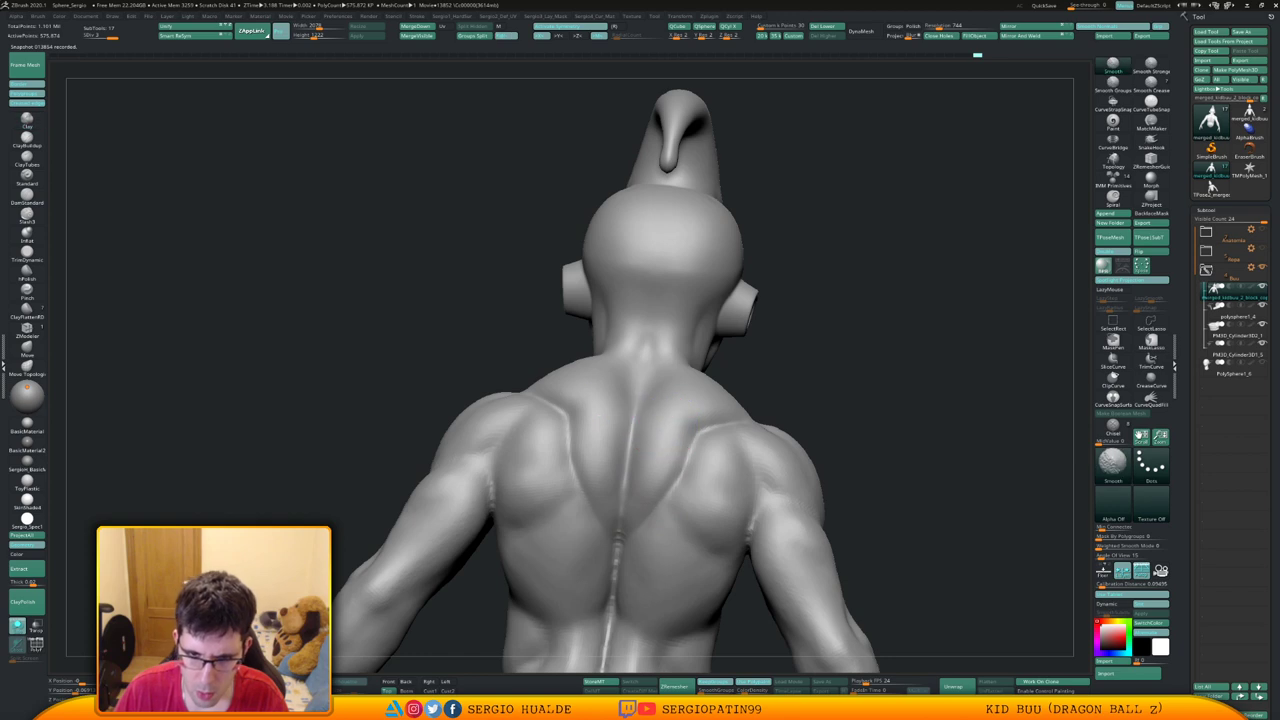
right_drag(676, 428, 662, 503)
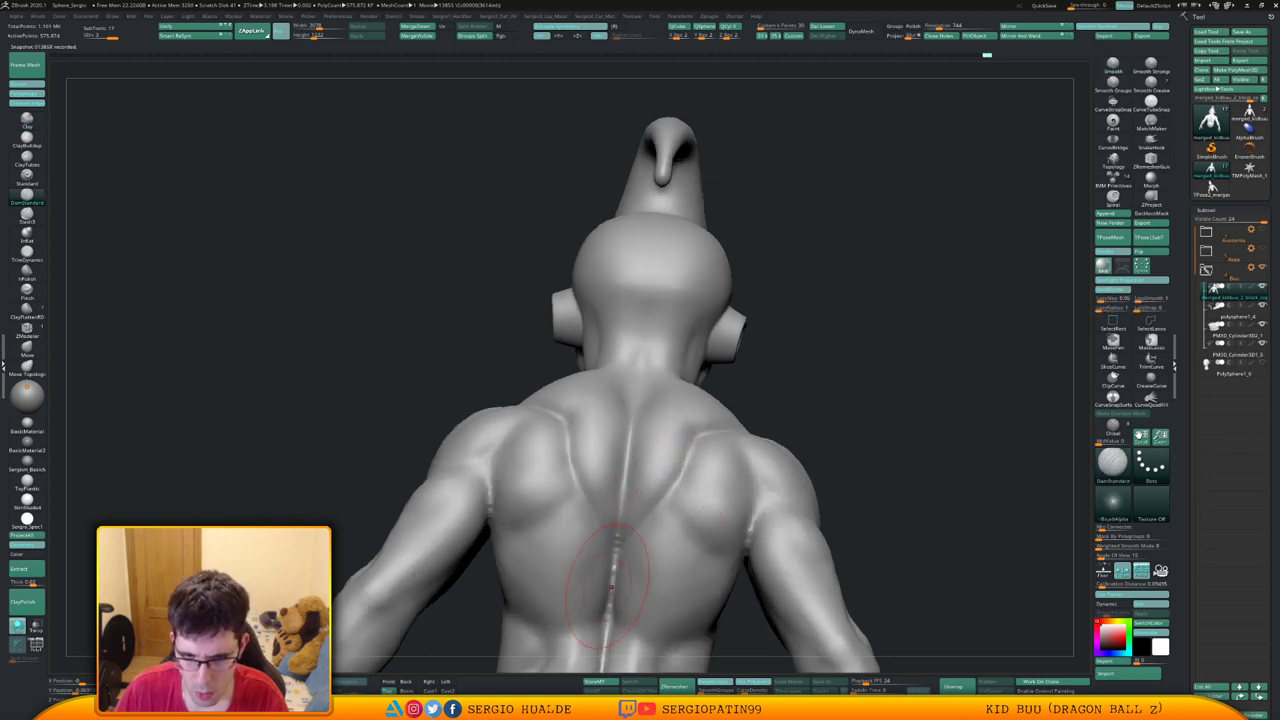
mouse_move(610, 585)
right_down()
mouse_move(623, 486)
mouse_move(645, 455)
mouse_move(622, 440)
right_up()
key(shift)
right_drag(643, 557, 664, 482)
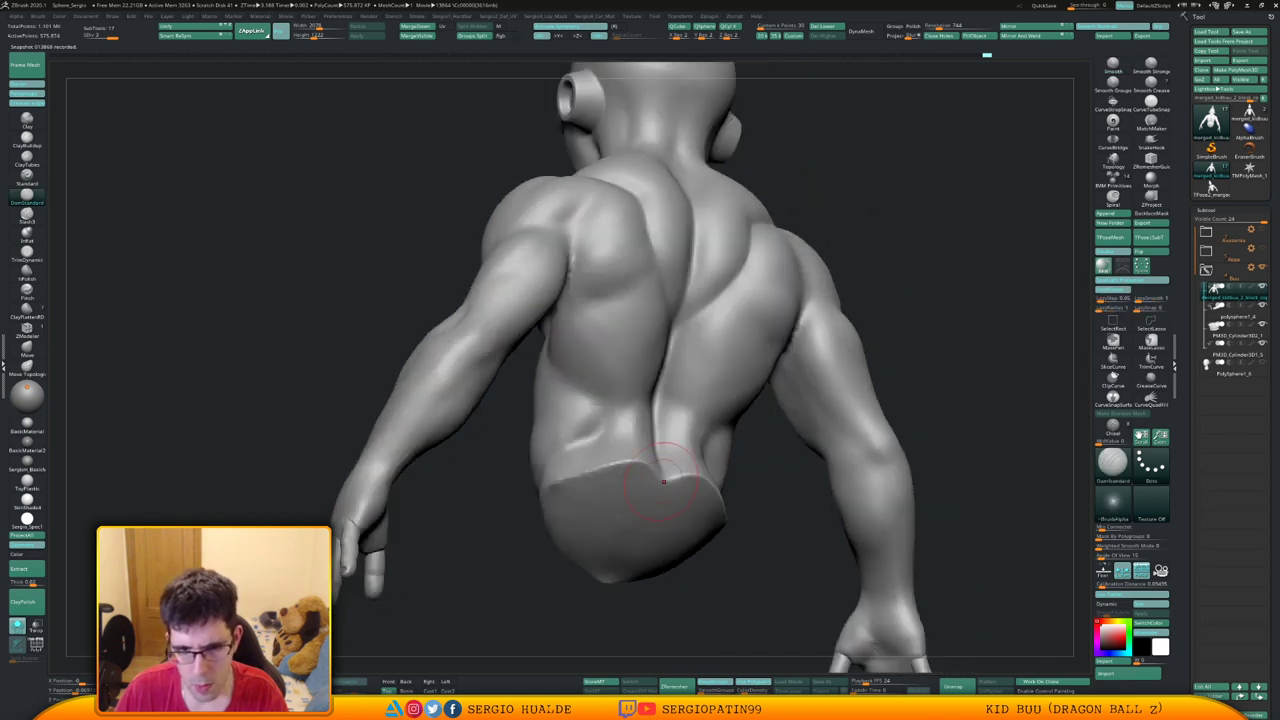
key(shift)
mouse_move(586, 491)
right_down()
mouse_move(609, 486)
mouse_move(590, 500)
mouse_move(568, 444)
mouse_move(614, 560)
mouse_move(634, 457)
mouse_move(596, 454)
right_up()
key(shift)
key(shift)
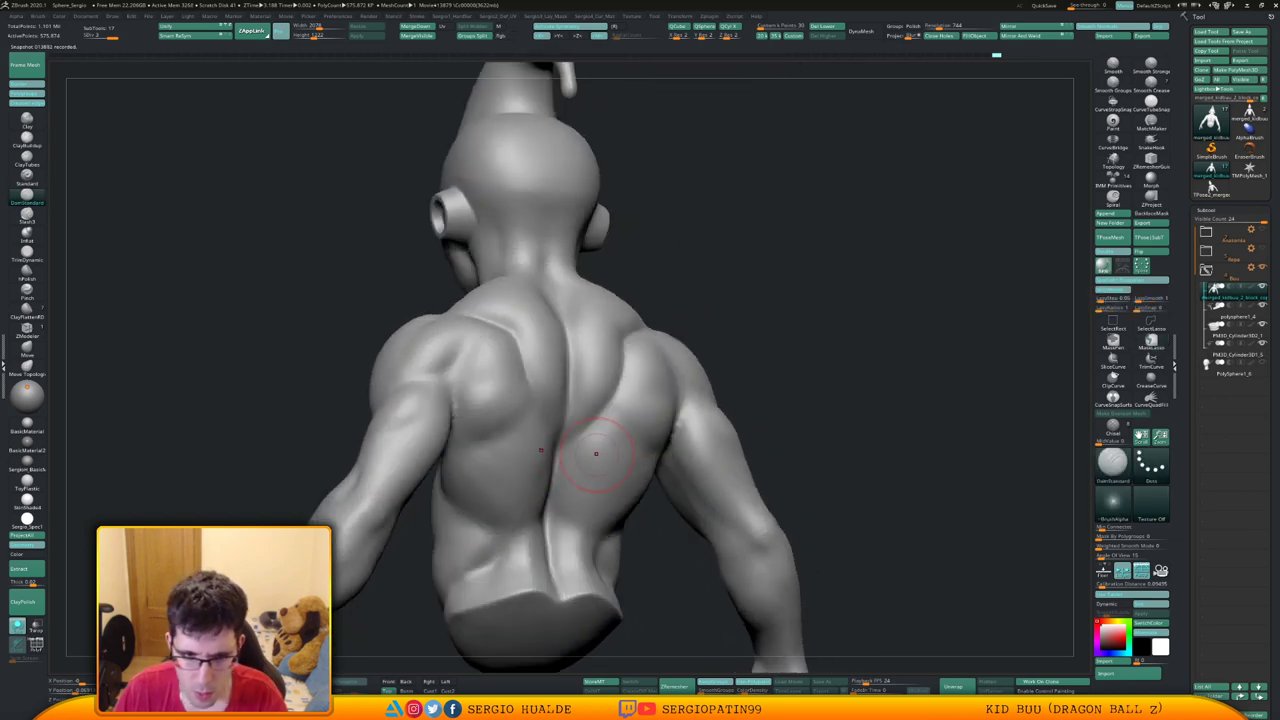
Build up the mid-back muscles on both sides of the spine with the Clay brush and smooth them
key(1)
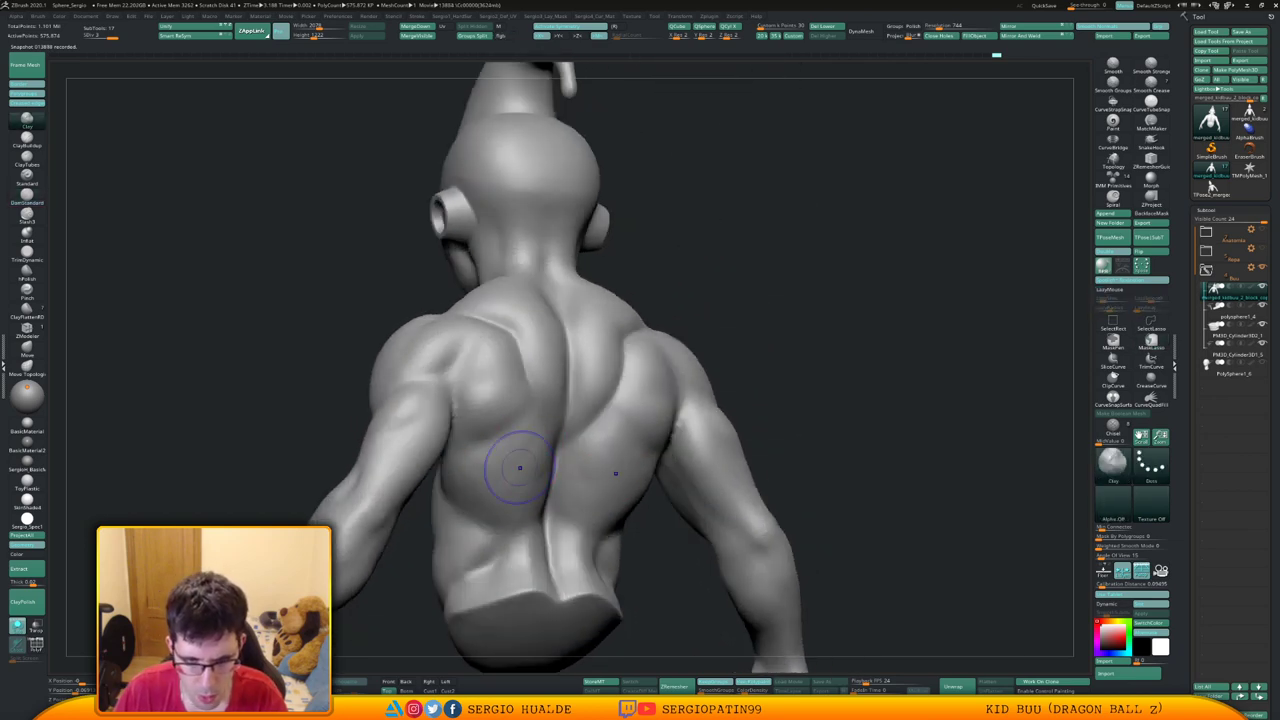
key(shift)
right_drag(553, 490, 592, 474)
mouse_move(523, 440)
shift+mouse_down()
mouse_move(531, 508)
mouse_move(528, 480)
shift+mouse_up()
right_drag(628, 523, 610, 493)
Carve the hollows on both sides of the lower spine near the waist cut with the DamStandard brush
key(2)
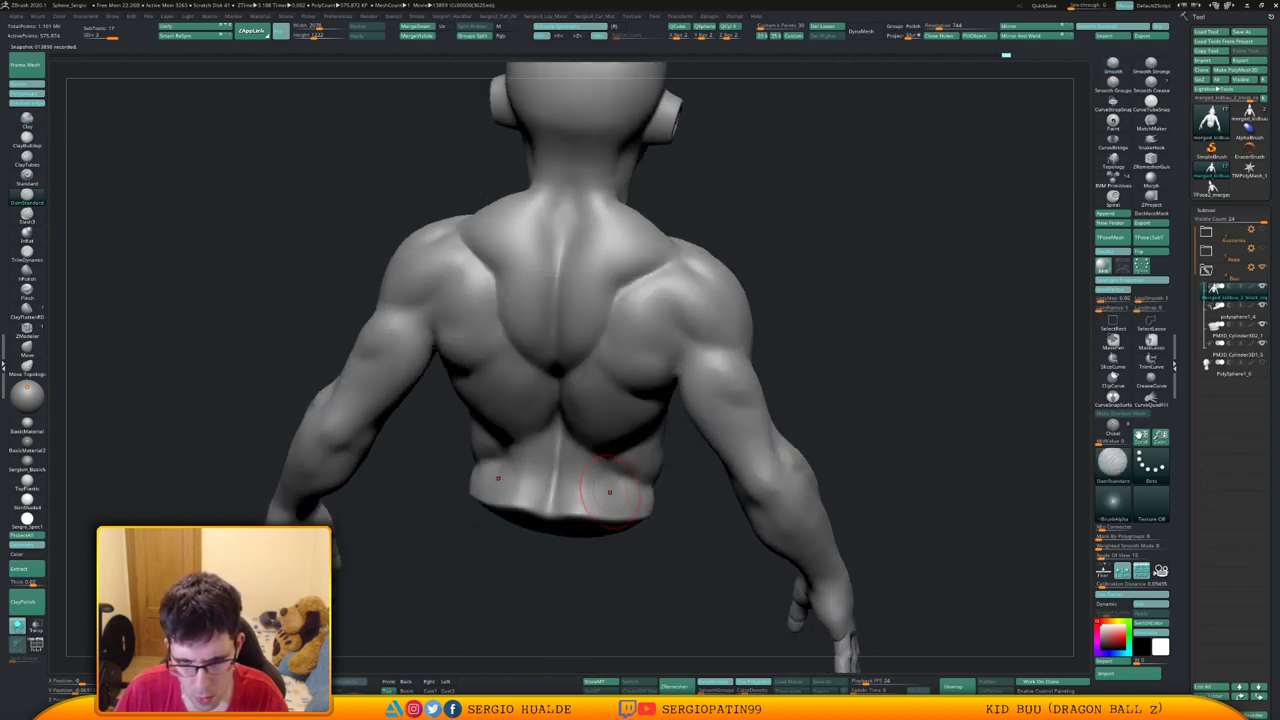
mouse_move(594, 517)
mouse_down()
mouse_move(612, 476)
mouse_move(592, 514)
mouse_up()
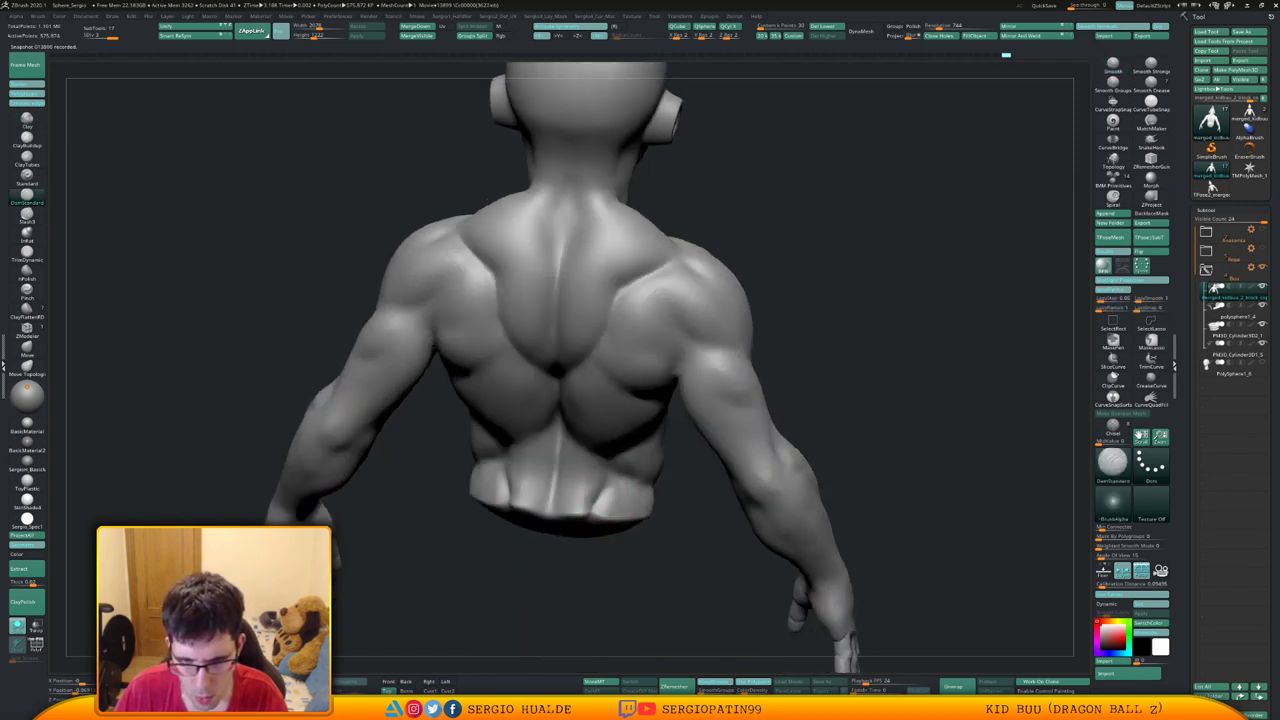
right_drag(622, 510, 604, 484)
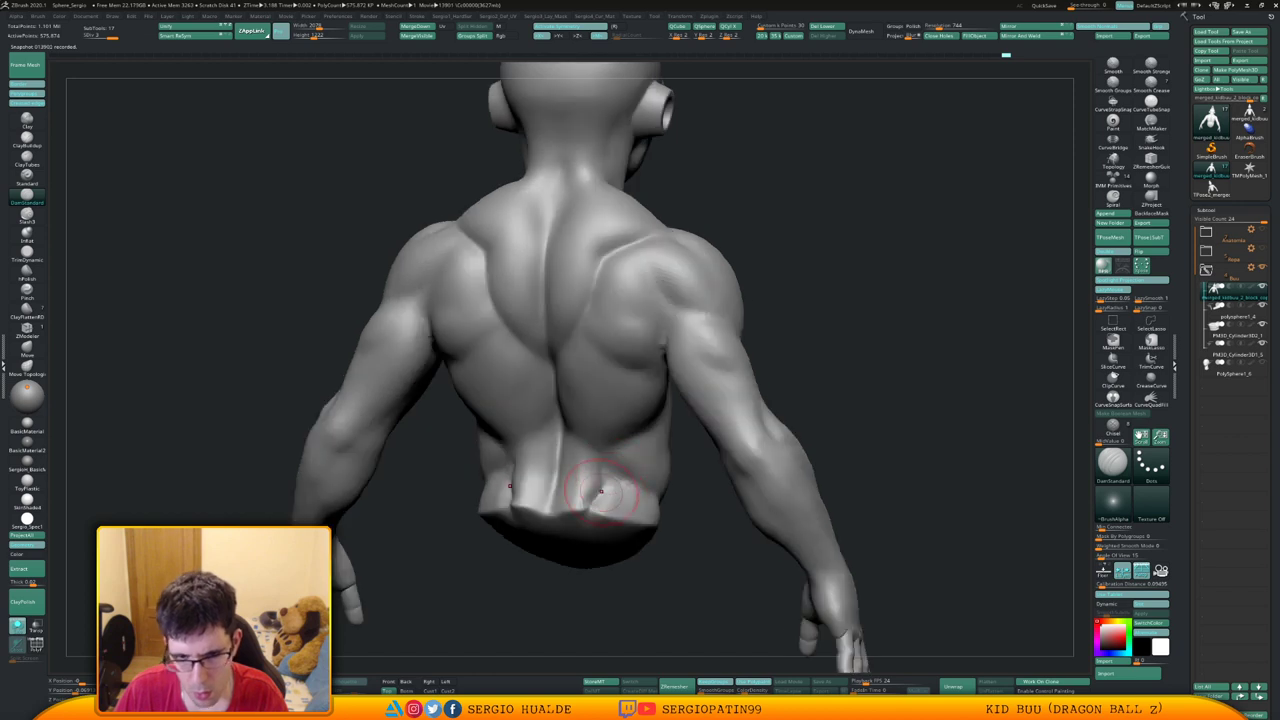
mouse_move(602, 474)
mouse_down()
mouse_move(590, 508)
mouse_move(586, 474)
mouse_move(604, 492)
mouse_up()
Refill the lower back beside the spine with the Clay brush and smooth the transitions
key(1)
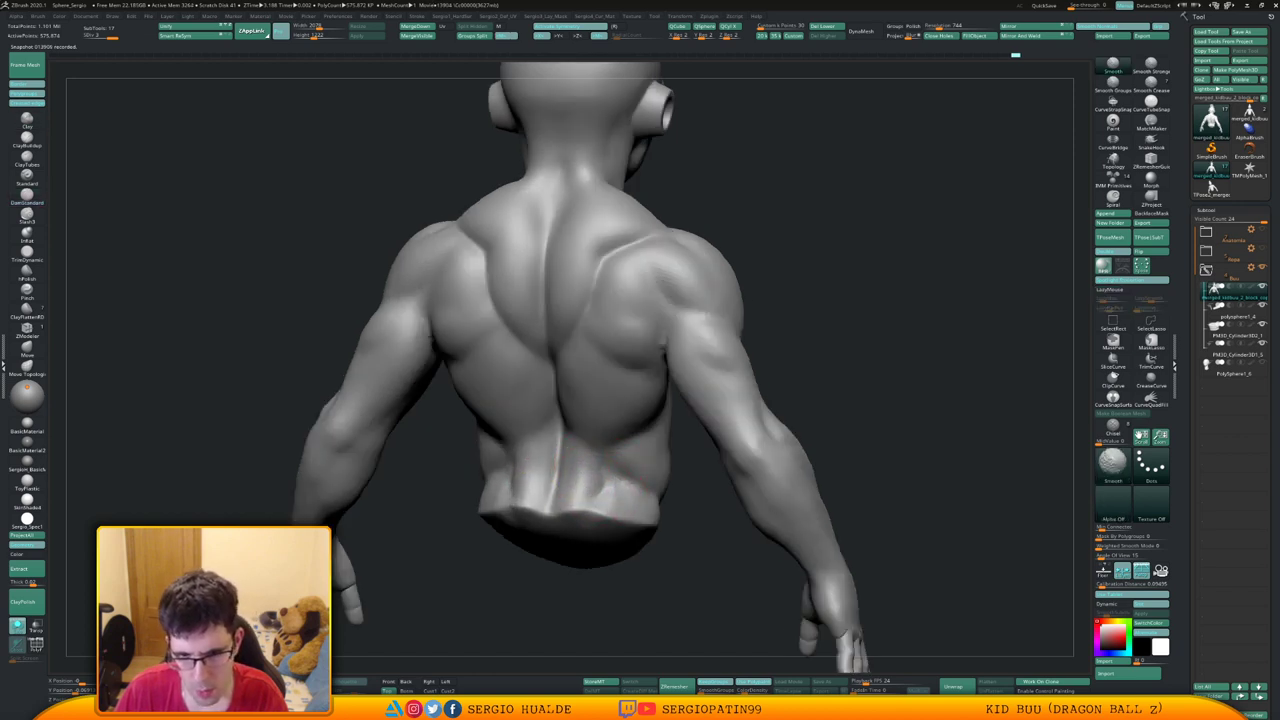
right_drag(652, 498, 612, 502)
drag(623, 503, 608, 494)
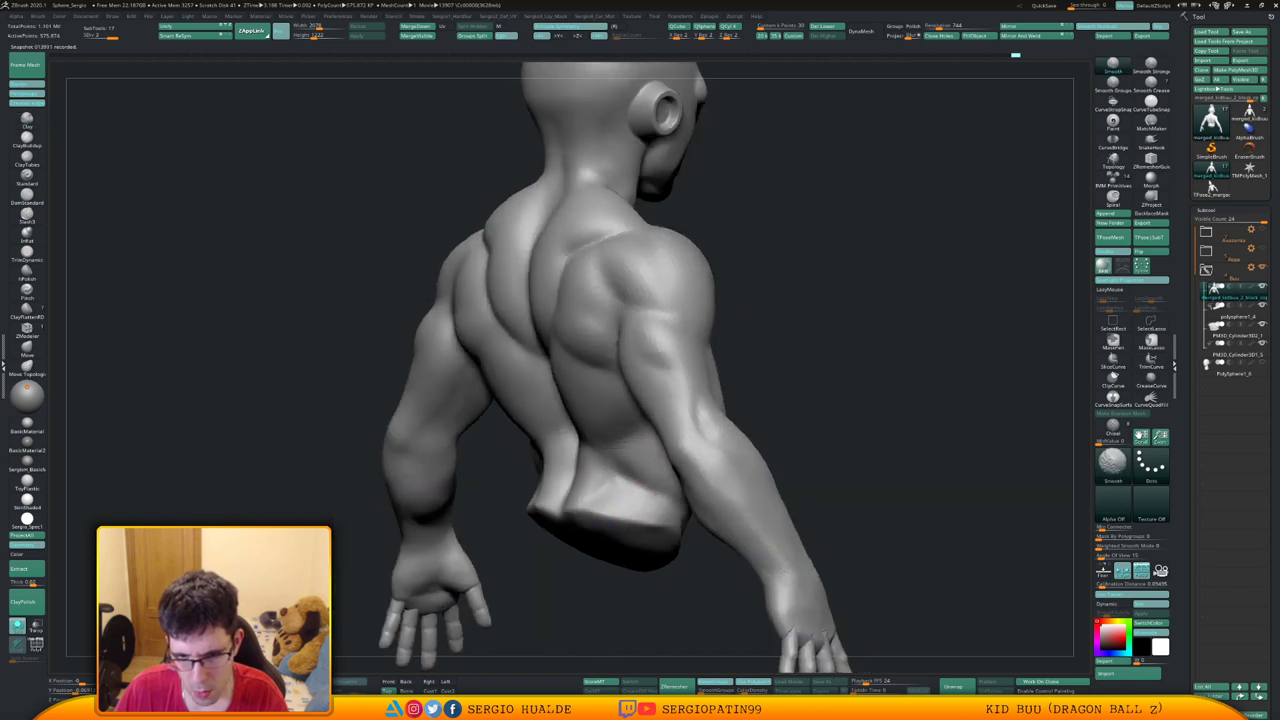
shift+right_drag(595, 535, 571, 478)
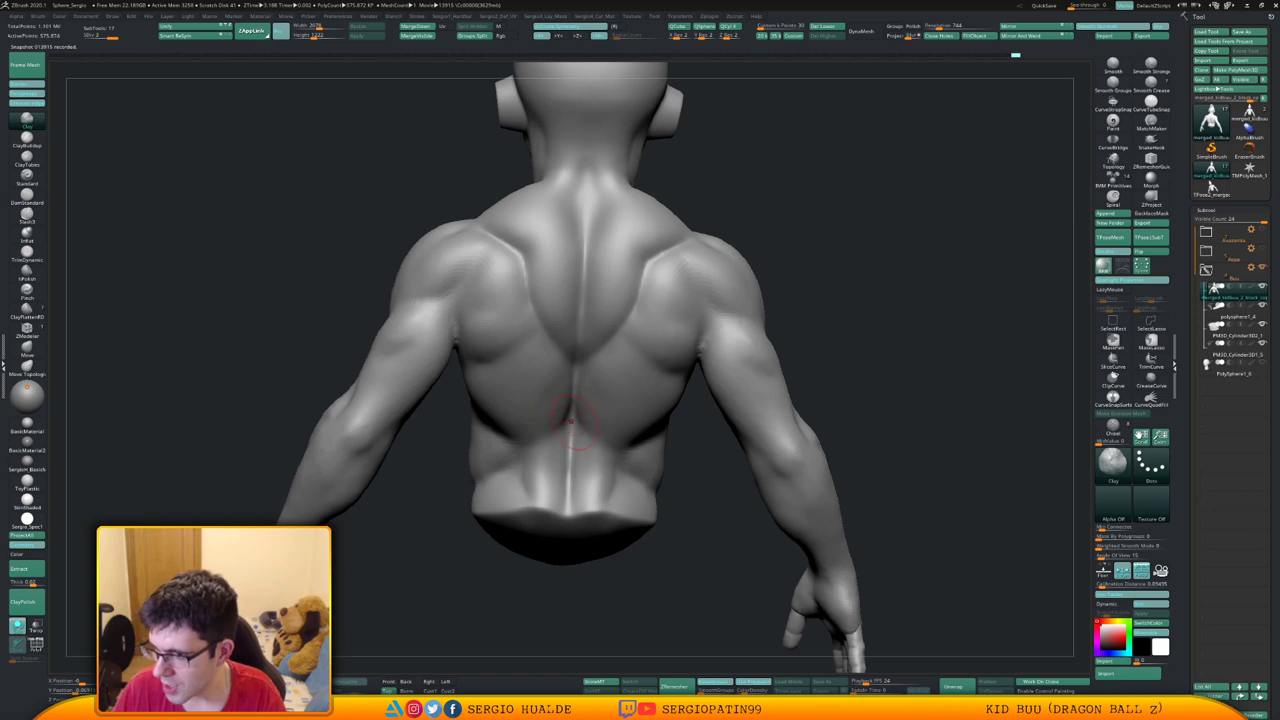
Hide both arms with lasso selections so only the head and torso remain for sculpting
right_drag(571, 423, 630, 475)
key(f)
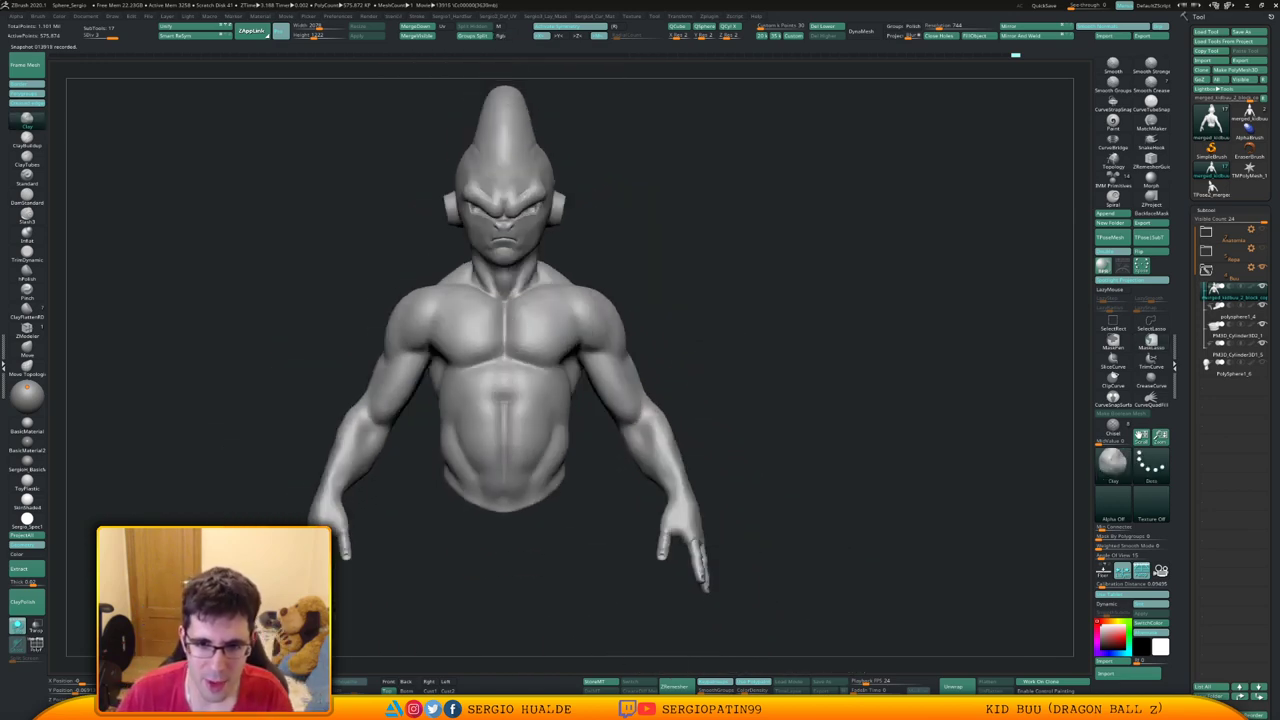
mouse_move(677, 324)
ctrl+shift+mouse_down()
mouse_move(646, 326)
mouse_move(593, 381)
mouse_move(592, 426)
ctrl+shift+mouse_up()
ctrl+shift+click(770, 374)
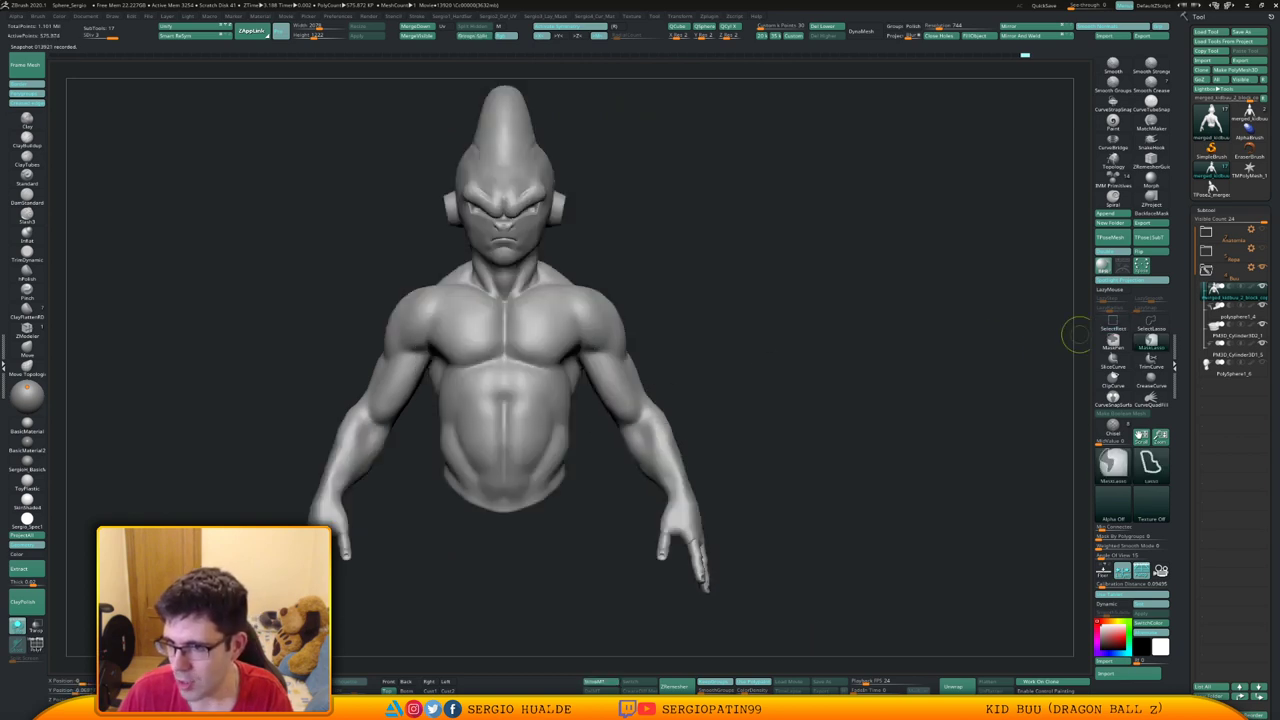
mouse_move(700, 323)
ctrl+alt+shift+mouse_down()
mouse_move(586, 400)
mouse_move(757, 440)
mouse_move(690, 330)
ctrl+alt+shift+mouse_up()
right_drag(650, 414, 627, 309)
mouse_move(627, 310)
ctrl+alt+shift+mouse_down()
mouse_move(600, 290)
mouse_move(571, 355)
mouse_move(620, 430)
mouse_move(657, 455)
mouse_move(590, 455)
mouse_move(565, 430)
ctrl+alt+shift+mouse_up()
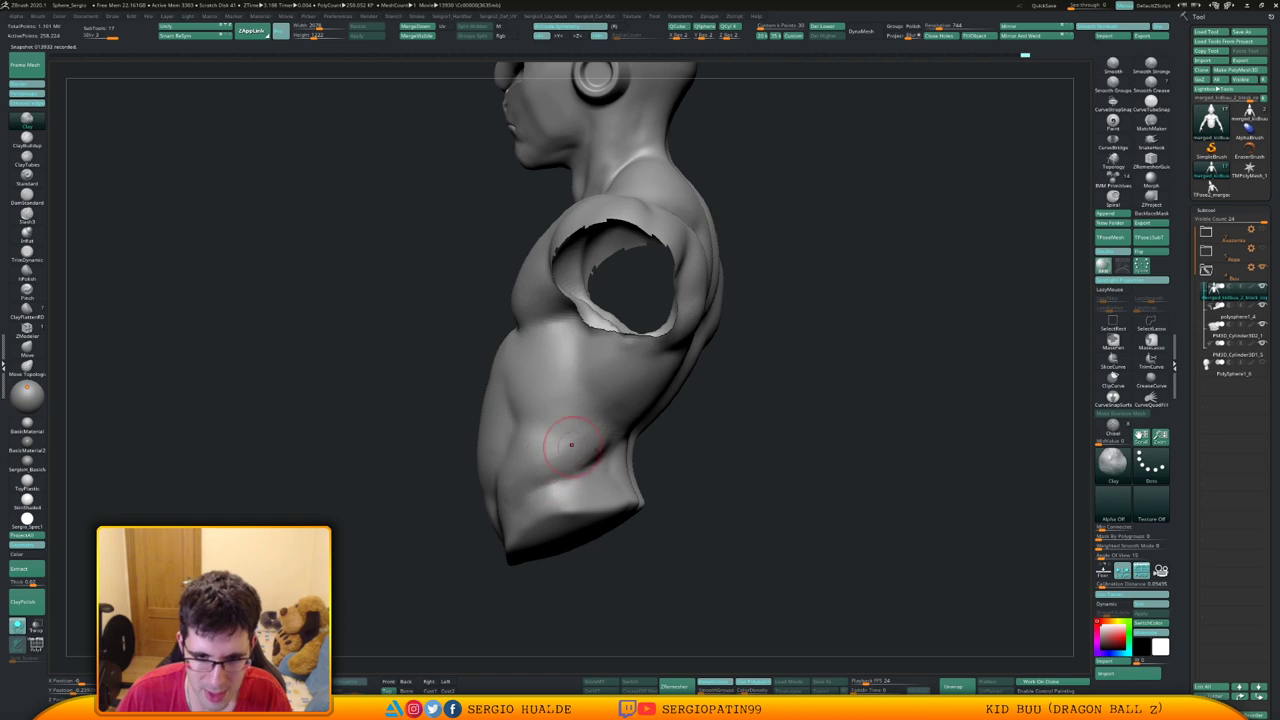
Build up the obliques above the hips with the Clay brush and smooth them
right_drag(560, 438, 562, 487)
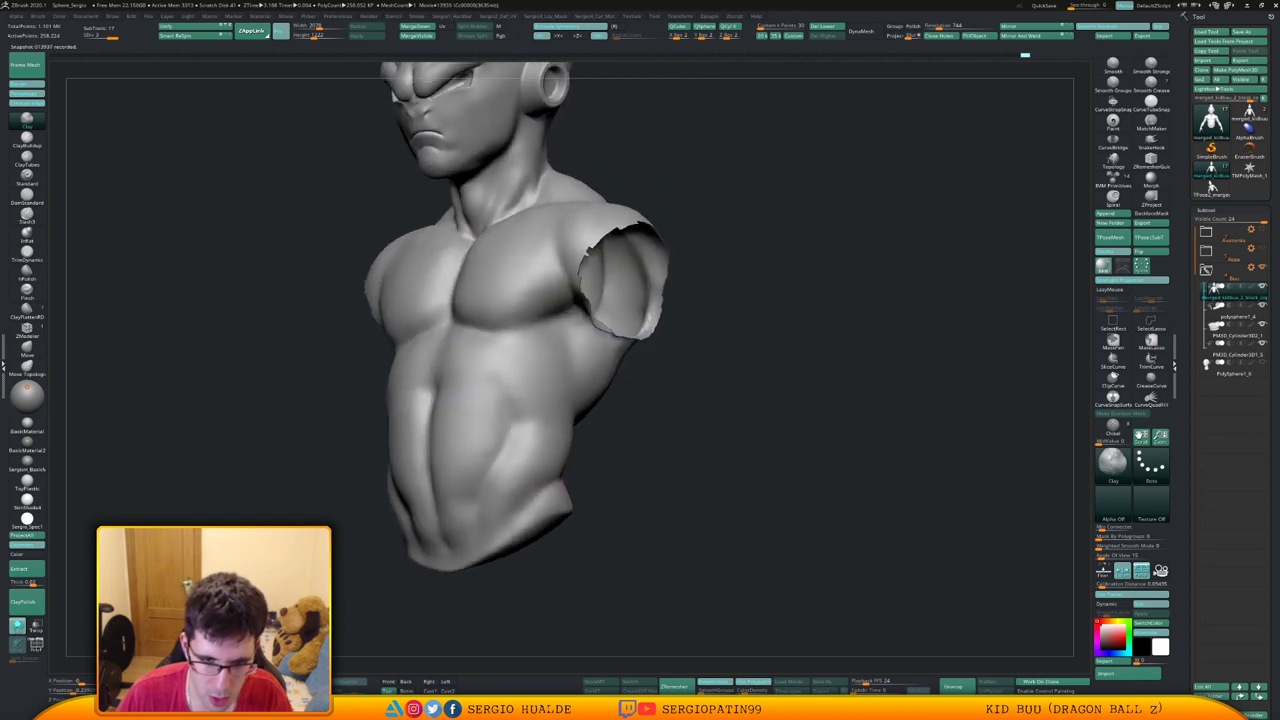
drag(533, 488, 546, 445)
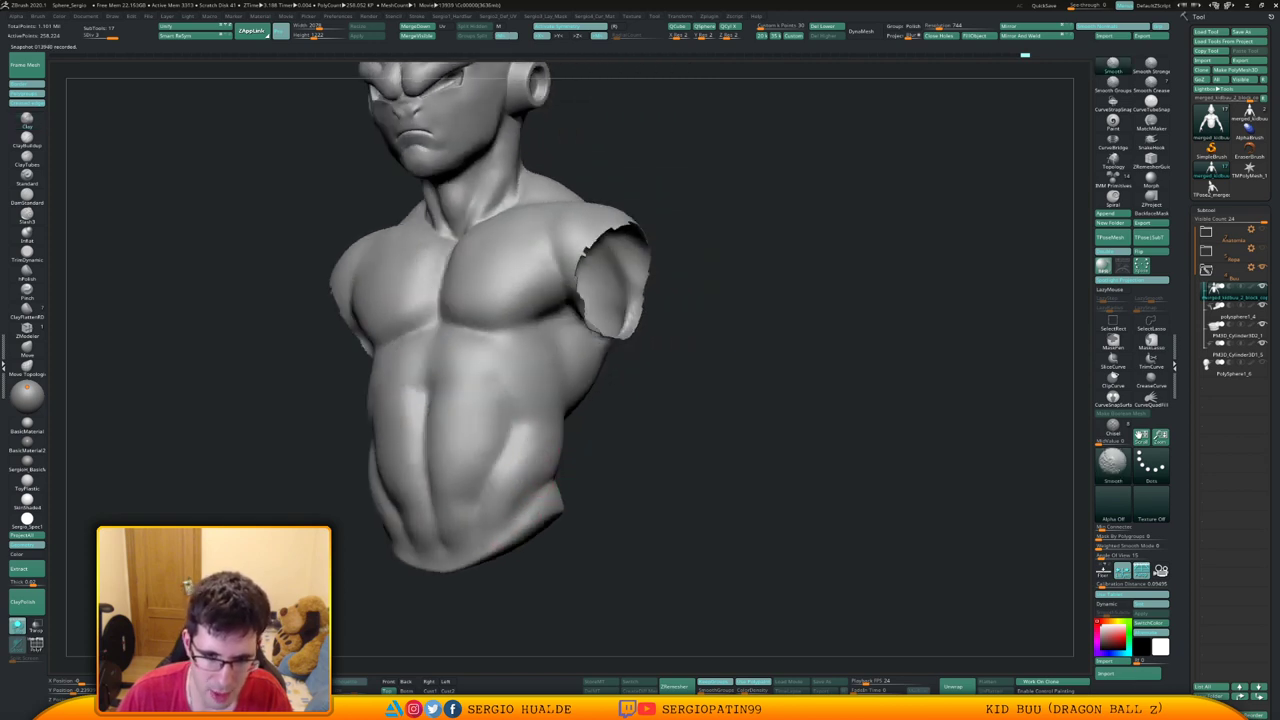
drag(500, 520, 590, 478)
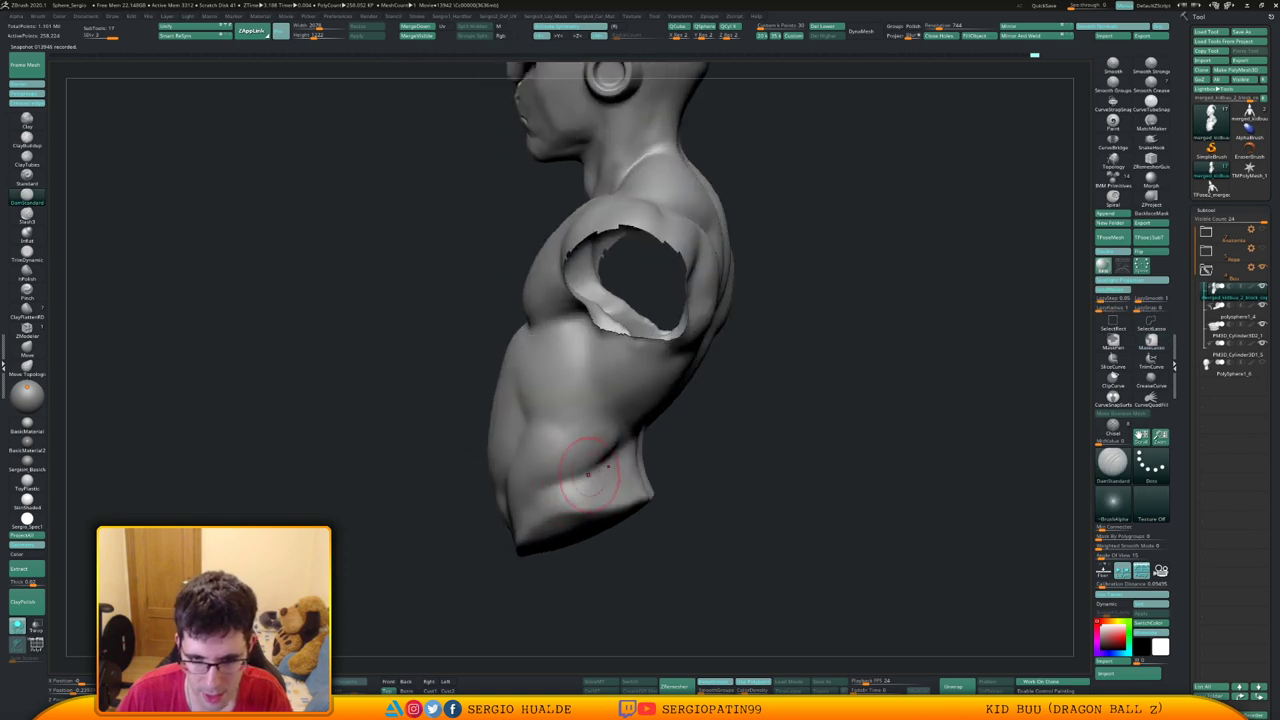
Carve the crease between the obliques and hips and the lower abdominal edge with the DamStandard brush
right_drag(592, 470, 578, 482)
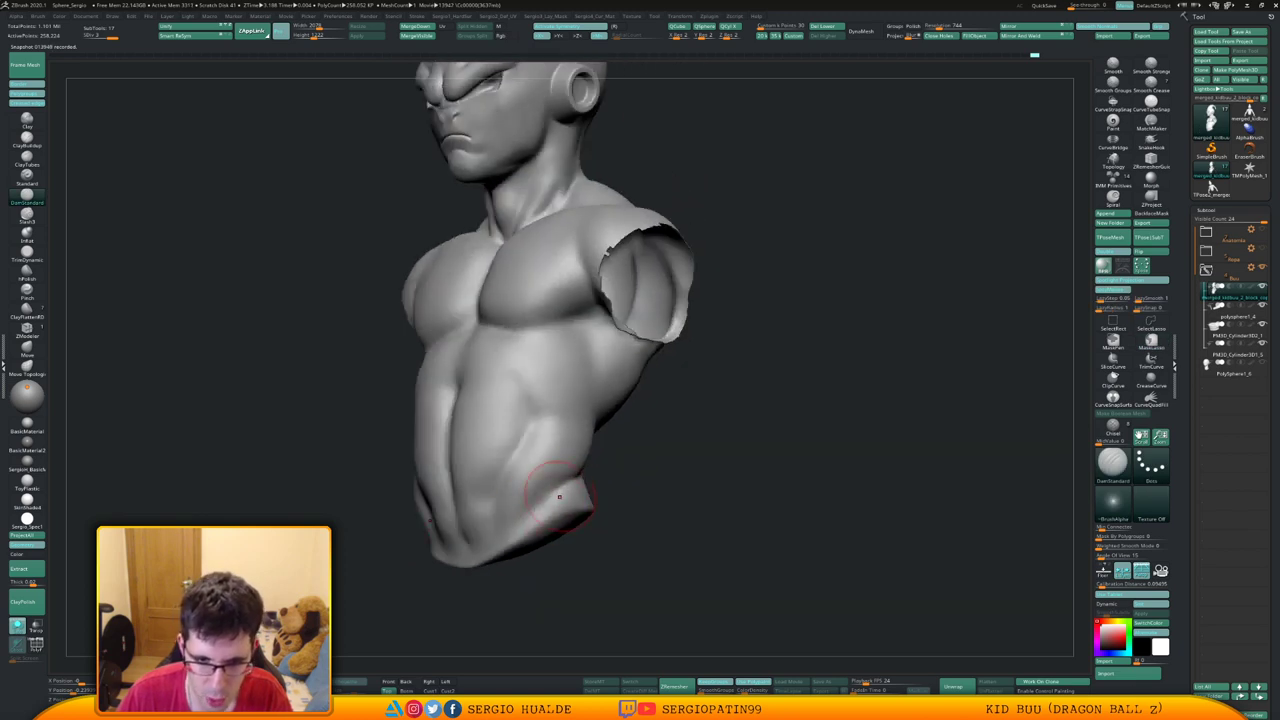
drag(532, 519, 566, 484)
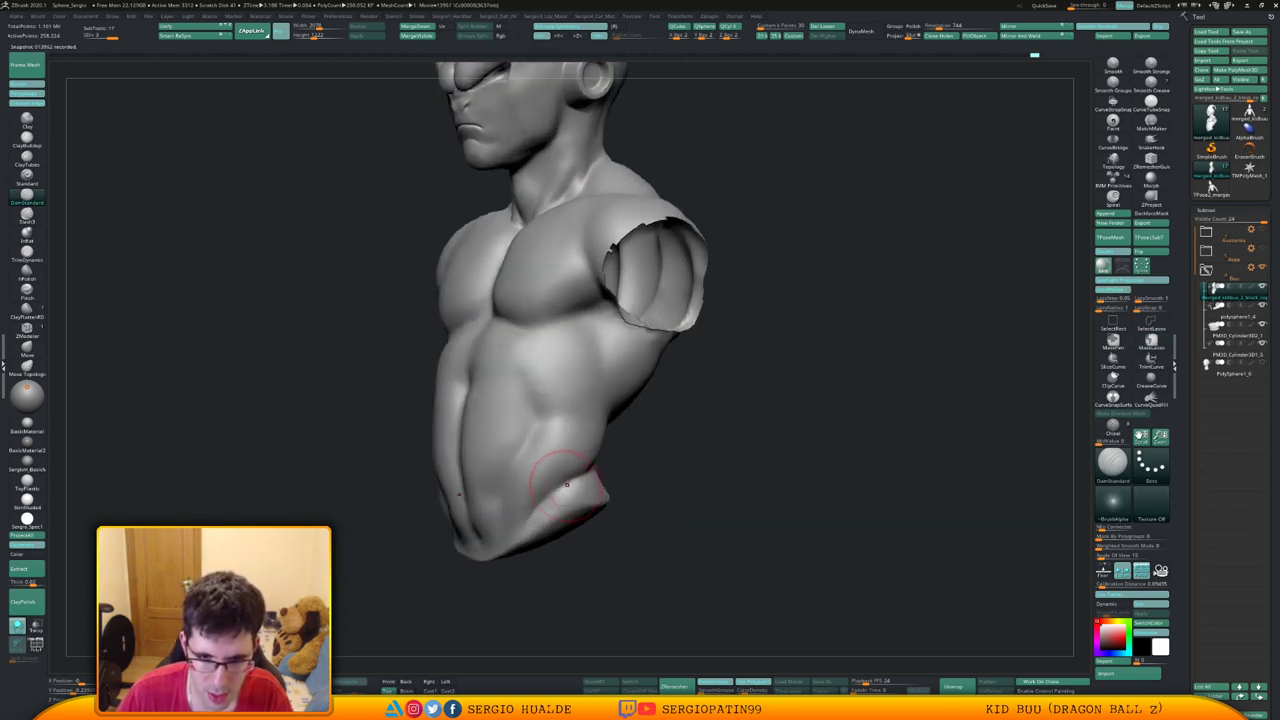
mouse_move(510, 565)
mouse_down()
mouse_move(538, 480)
mouse_move(523, 457)
mouse_up()
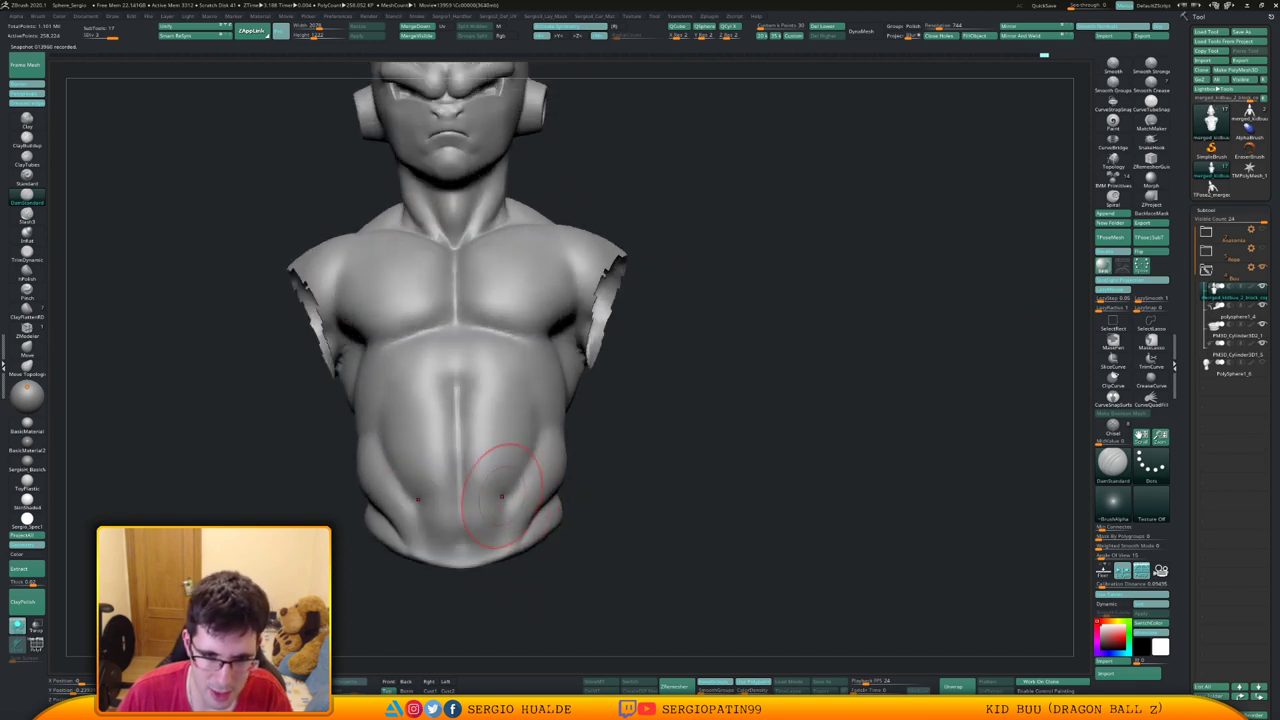
drag(610, 500, 526, 471)
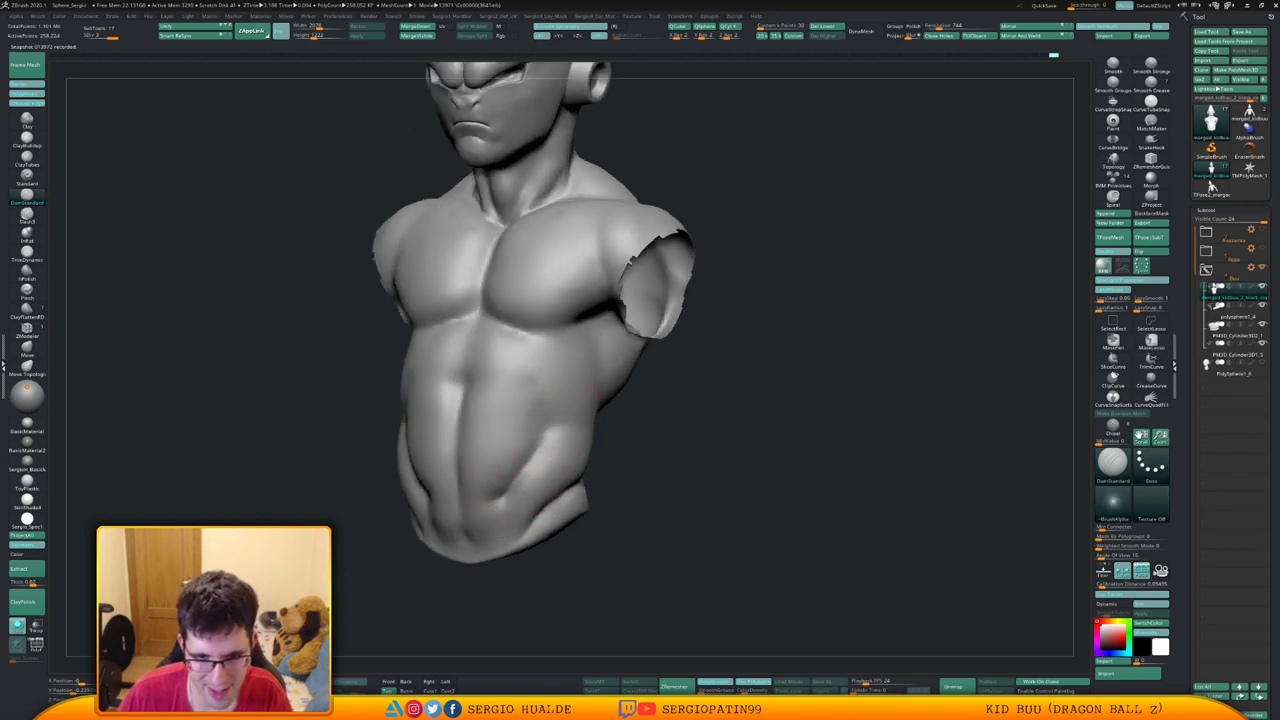
Deepen the hollow at the top of the abdominal midline and shape the upper abdomen with Clay and smoothing
alt+drag(597, 393, 605, 467)
drag(415, 468, 497, 471)
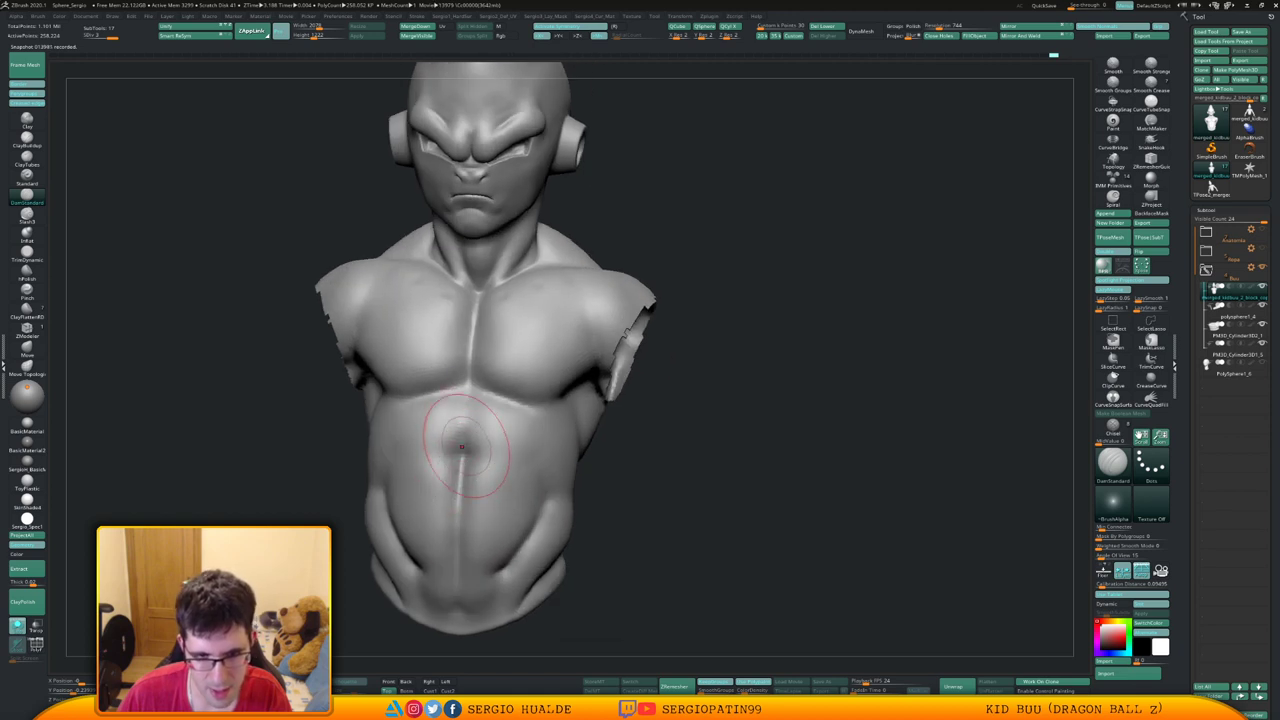
key(1)
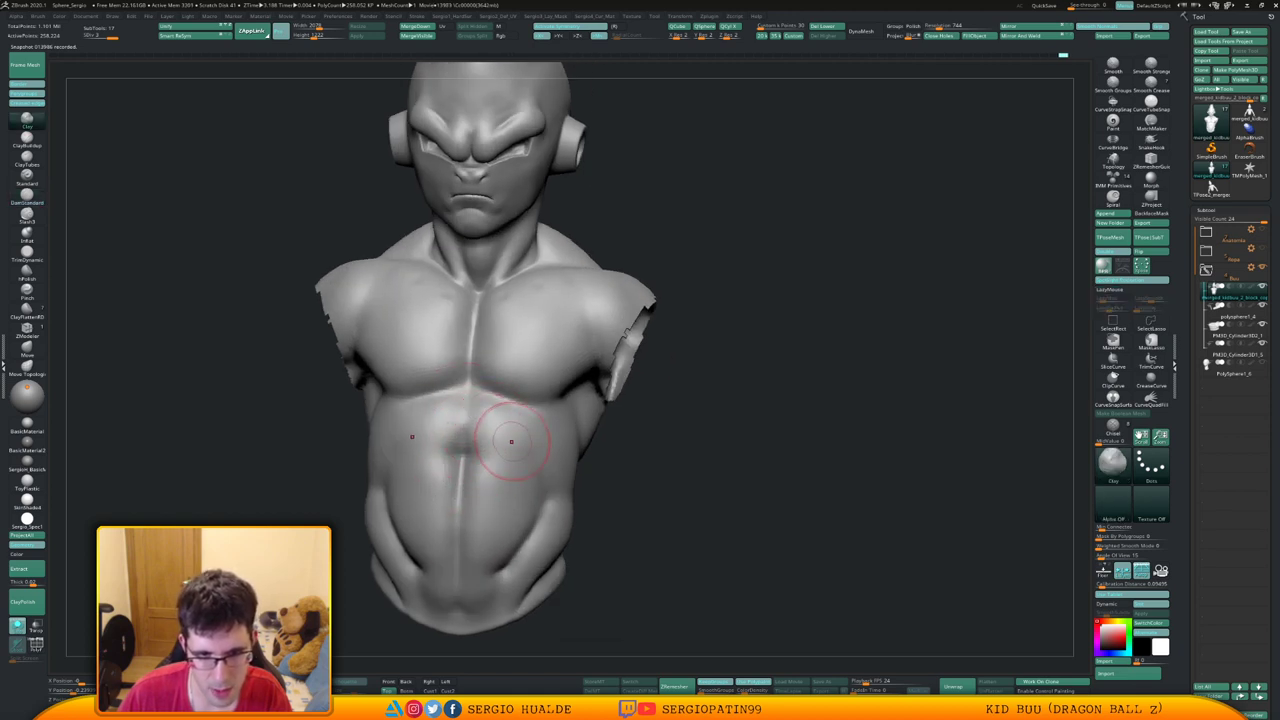
key(shift)
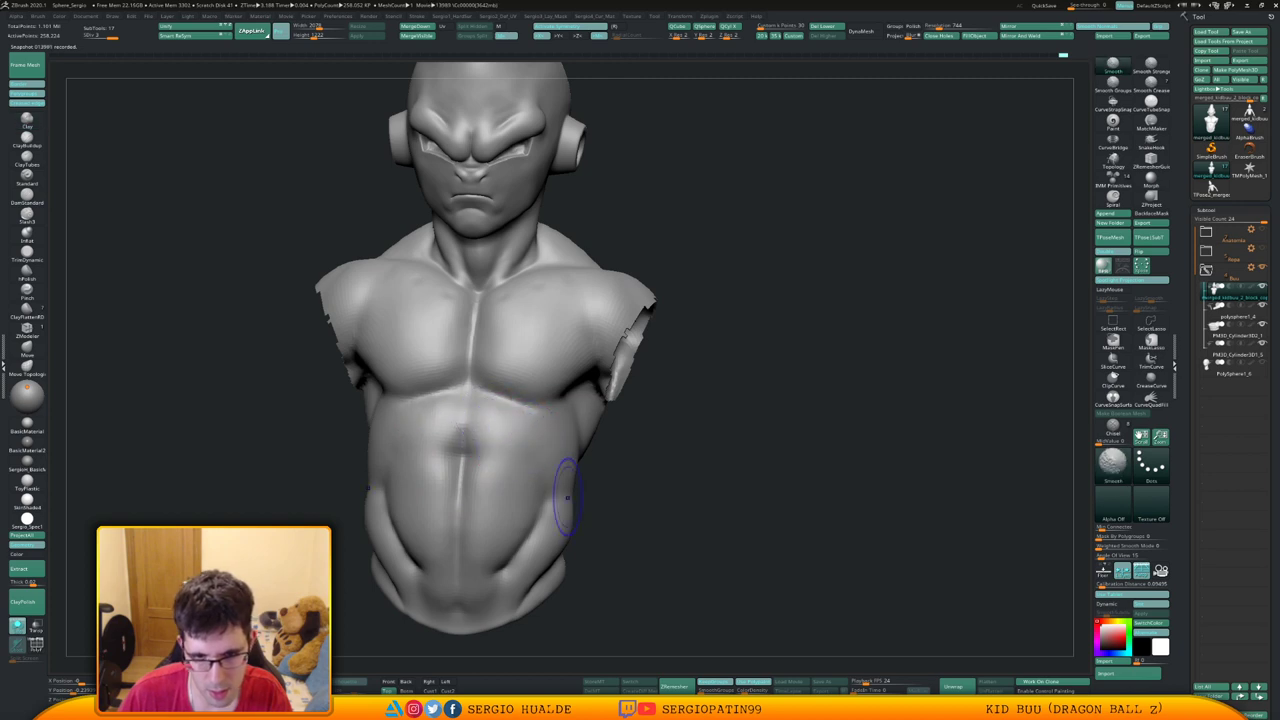
right_drag(520, 447, 554, 441)
shift+right_drag(591, 480, 608, 430)
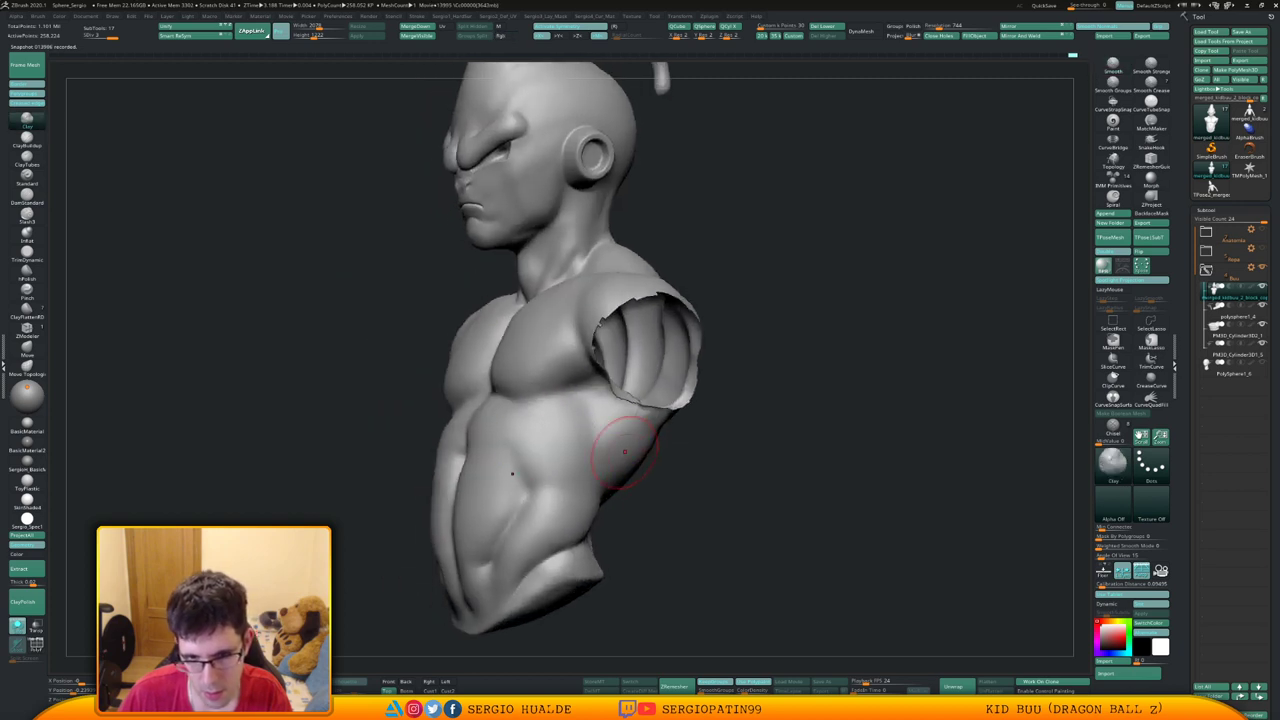
Refine the pectorals and upper chest with the Clay brush and smooth their surfaces
mouse_move(597, 490)
right_down()
mouse_move(560, 482)
mouse_move(520, 495)
mouse_move(480, 408)
mouse_move(476, 450)
right_up()
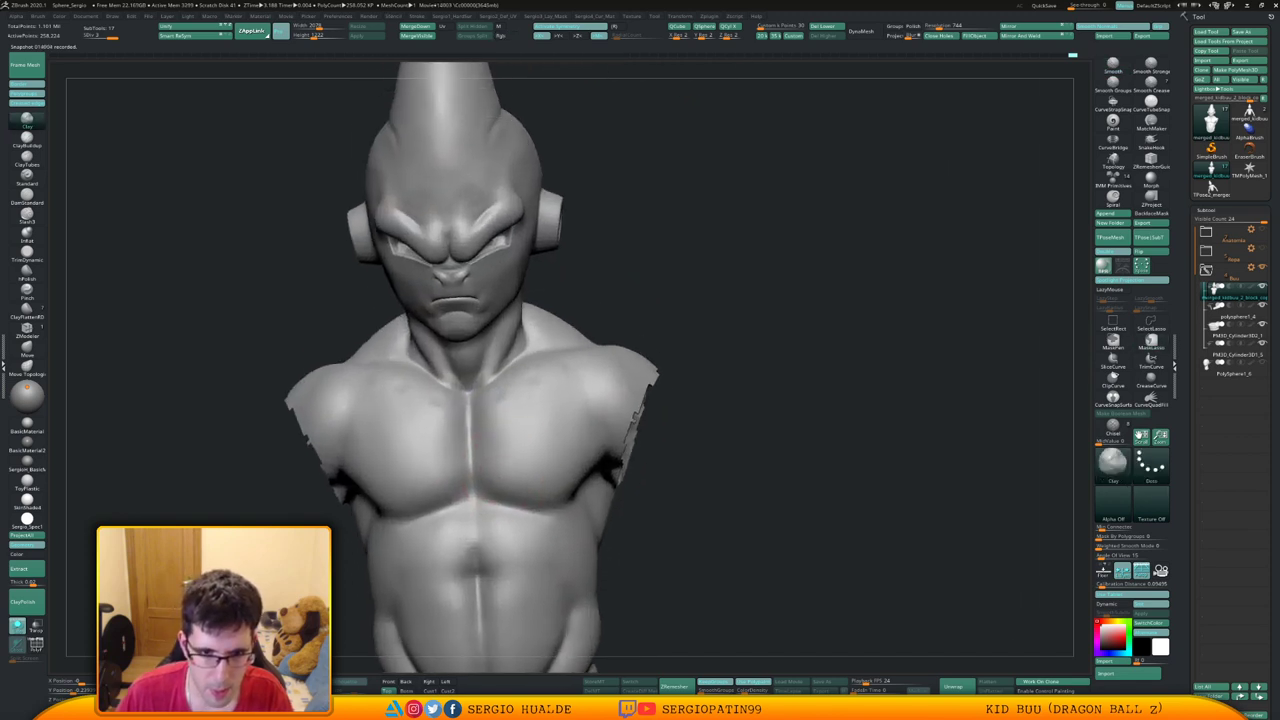
right_drag(572, 458, 546, 408)
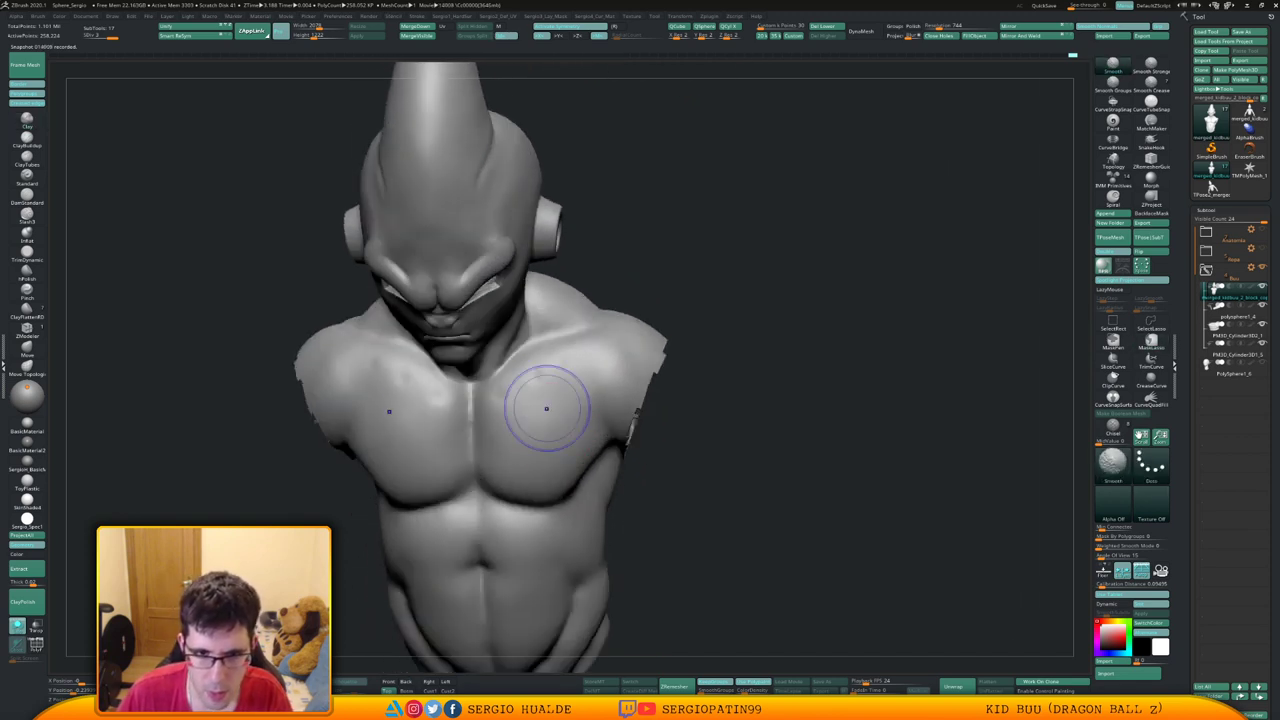
mouse_move(510, 427)
shift+mouse_down()
mouse_move(571, 366)
mouse_move(523, 397)
shift+mouse_up()
mouse_move(523, 397)
right_down()
mouse_move(554, 352)
mouse_move(561, 434)
right_up()
Undo the last change and carve a crease where the head antenna meets the skull with the DamStandard brush
key(ctrl)
mouse_move(540, 215)
ctrl+right_down()
mouse_move(560, 250)
mouse_move(583, 435)
mouse_move(508, 429)
mouse_move(510, 450)
ctrl+right_up()
drag(545, 446, 508, 446)
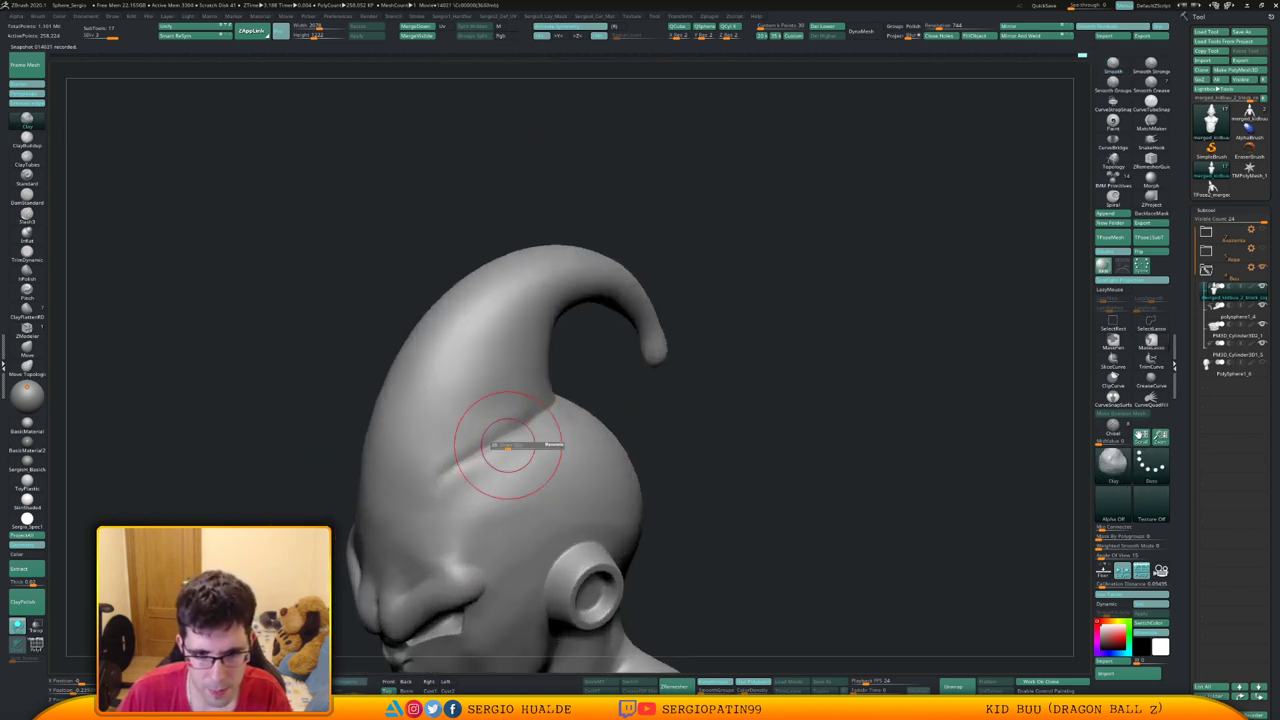
key(ctrl+z)
key(b)
key(d)
key(s)
mouse_move(554, 398)
mouse_down()
mouse_move(487, 453)
mouse_move(528, 429)
mouse_move(490, 442)
mouse_up()
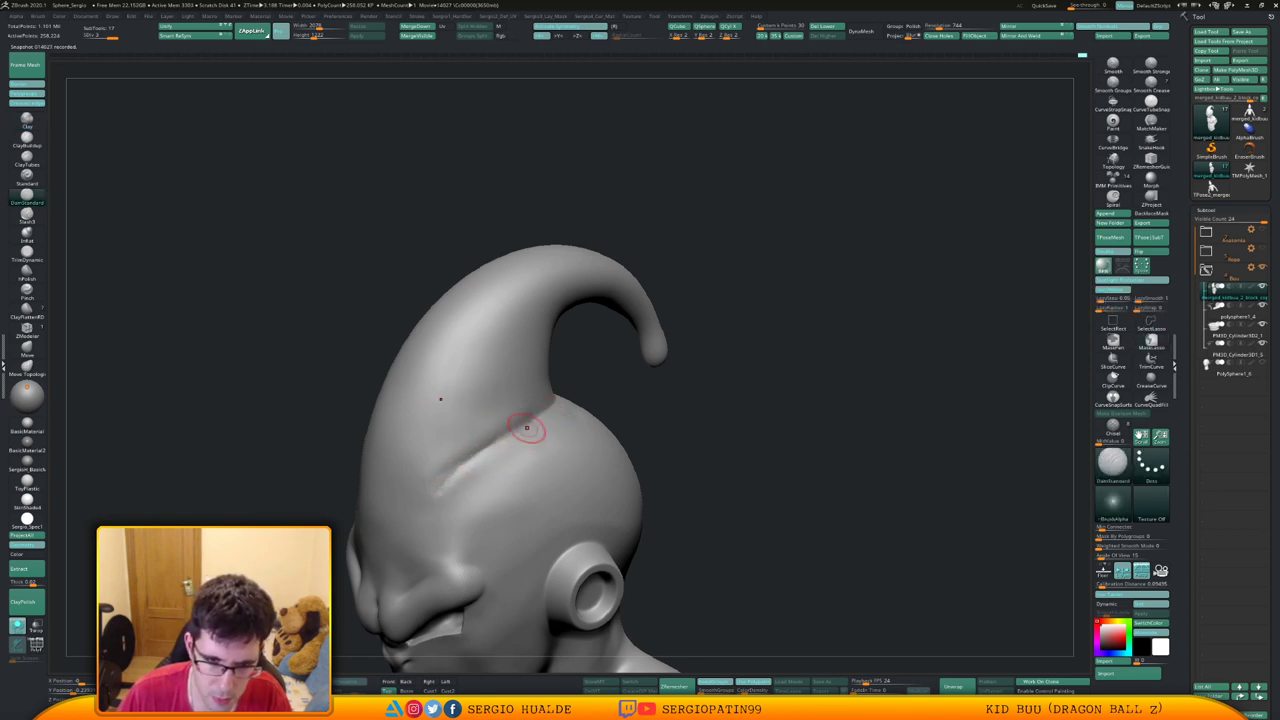
Sharpen the antenna-base crease from the rear of the antenna forward to the forehead
right_drag(545, 415, 510, 418)
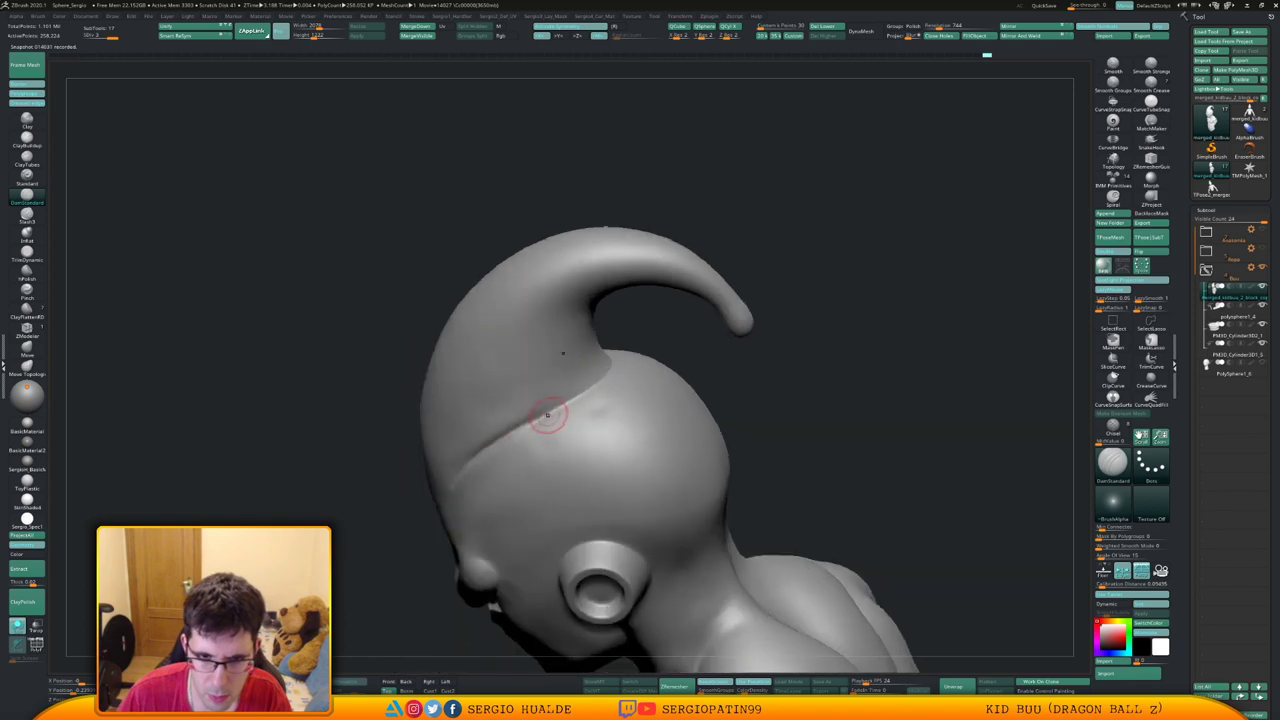
right_drag(614, 367, 609, 372)
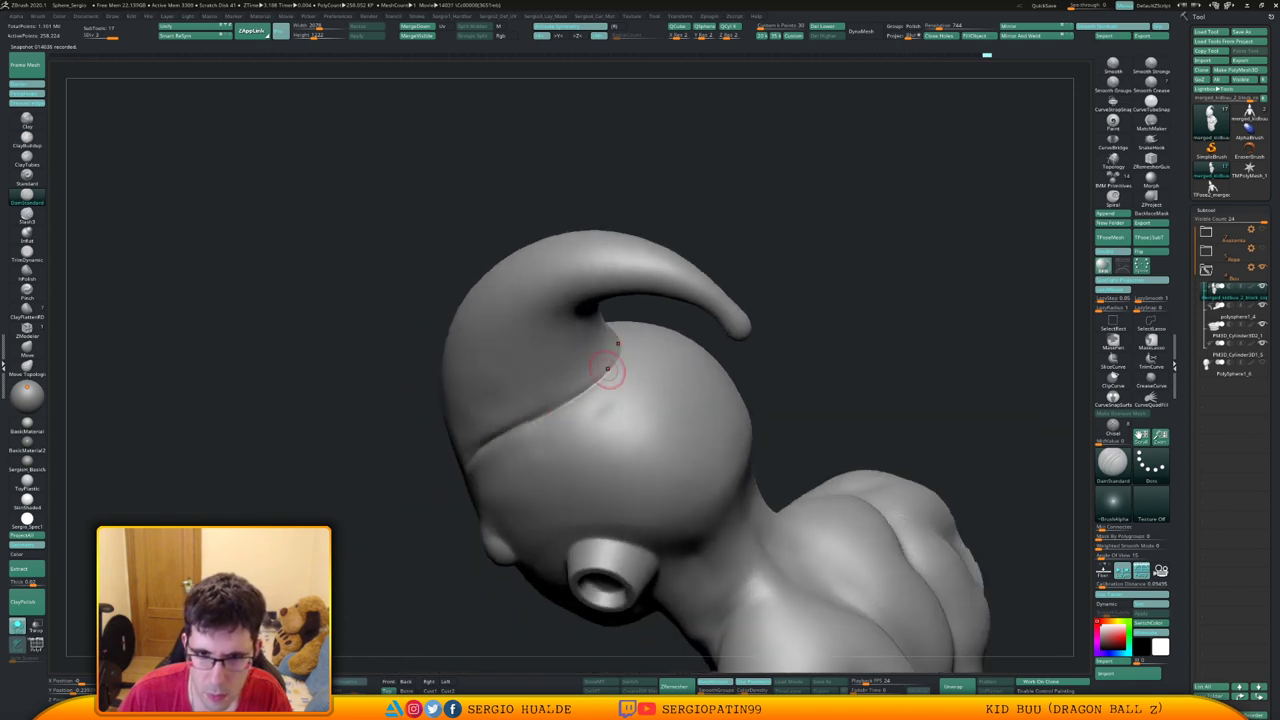
drag(522, 422, 571, 394)
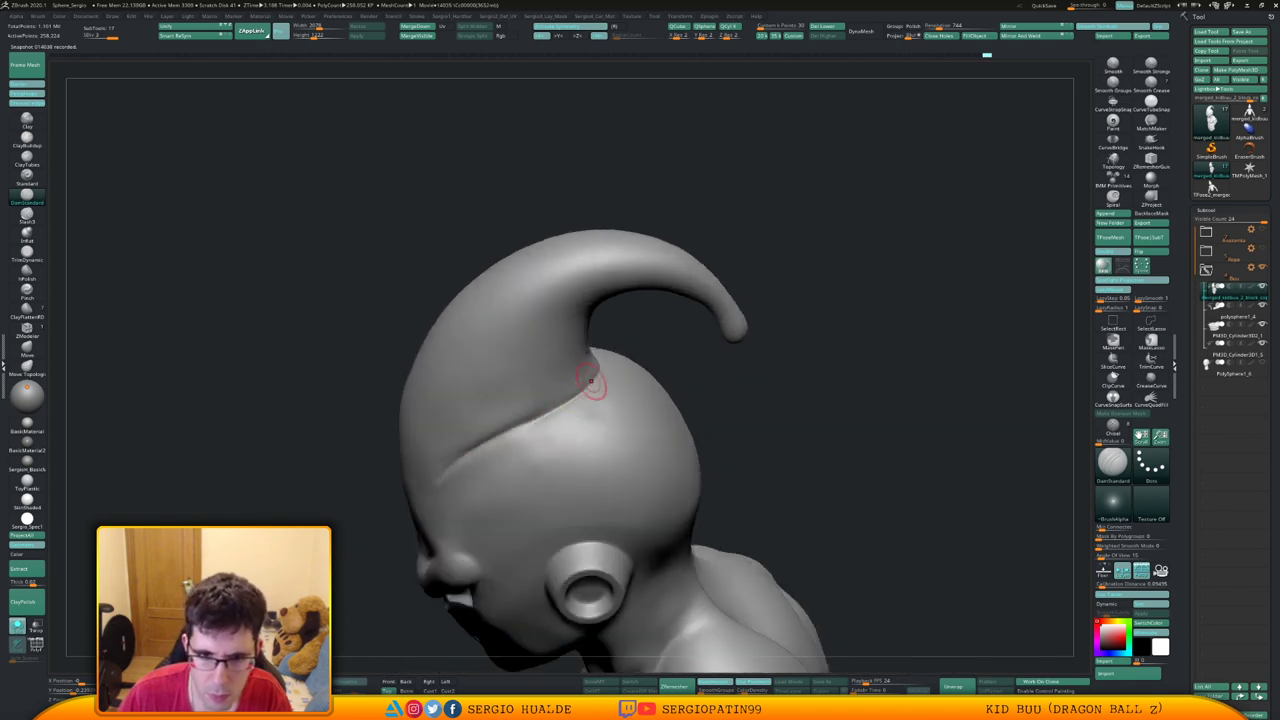
right_drag(424, 497, 505, 453)
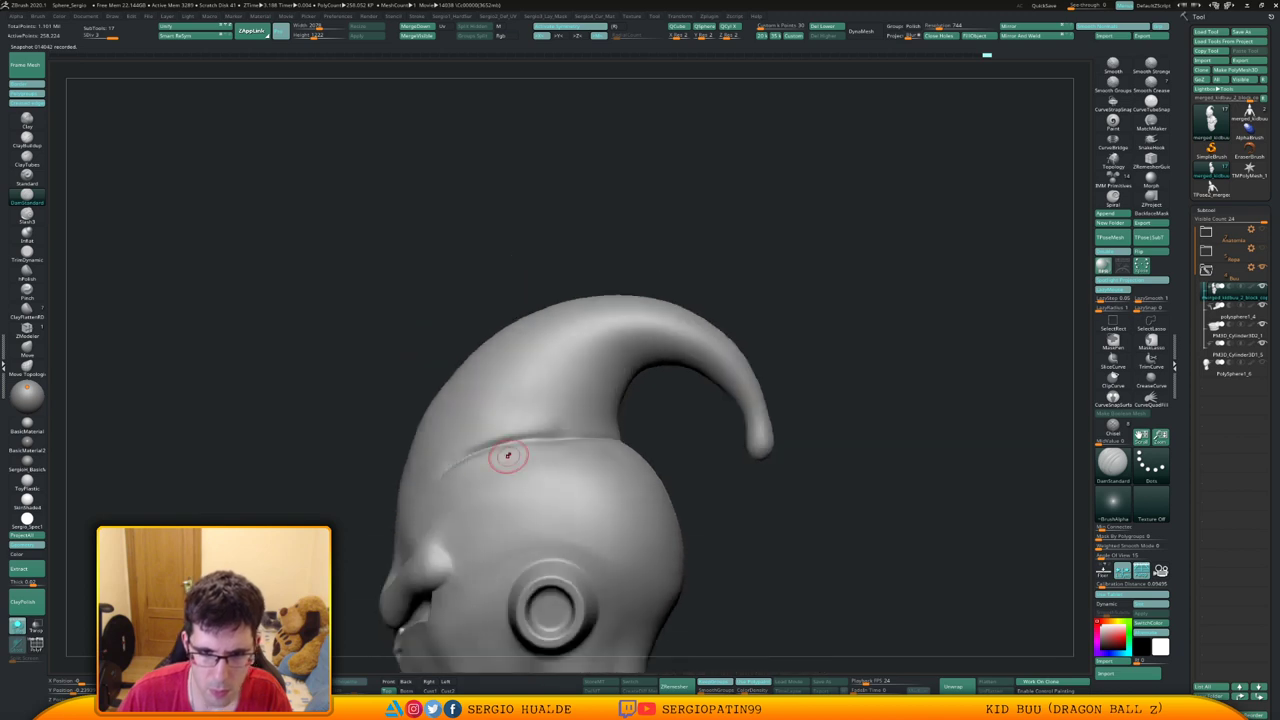
Adjust the forehead shape at the front end of the antenna crease with the Move brush
key(b)
key(m)
key(v)
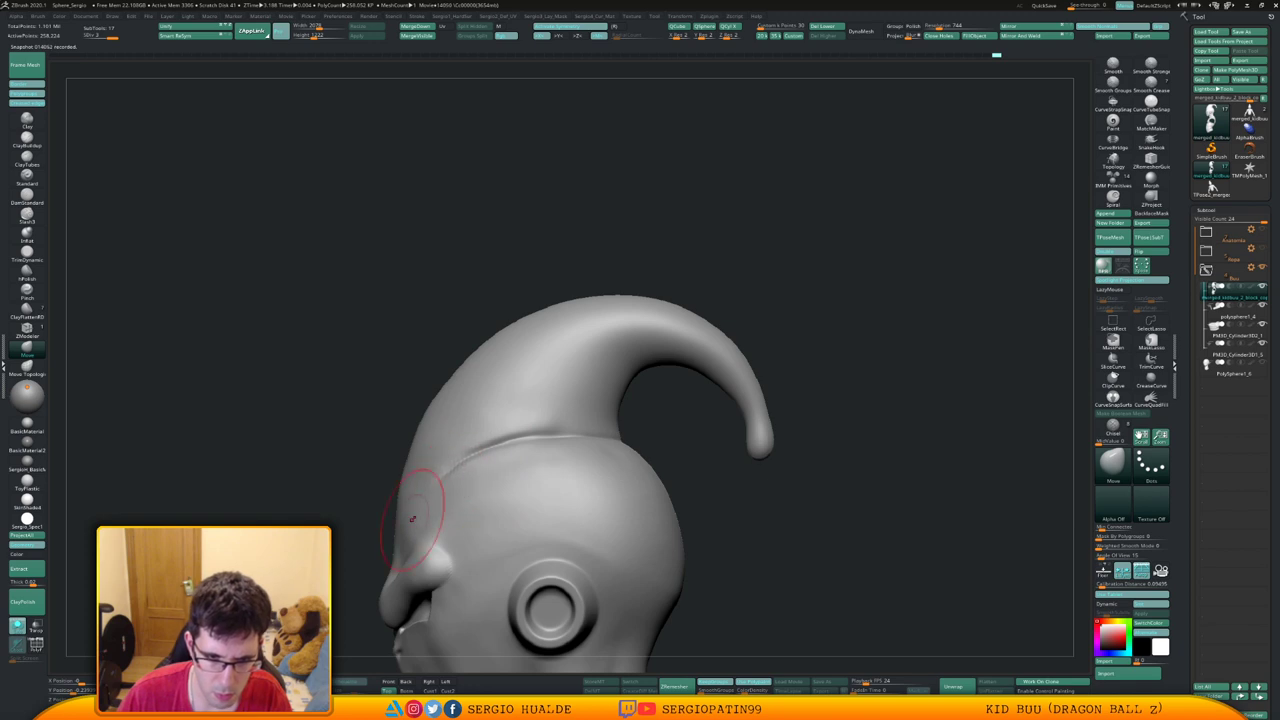
drag(412, 518, 470, 490)
Build up the temple and forehead between the antenna crease and the brow with the Clay brush
key(b)
key(c)
key(l)
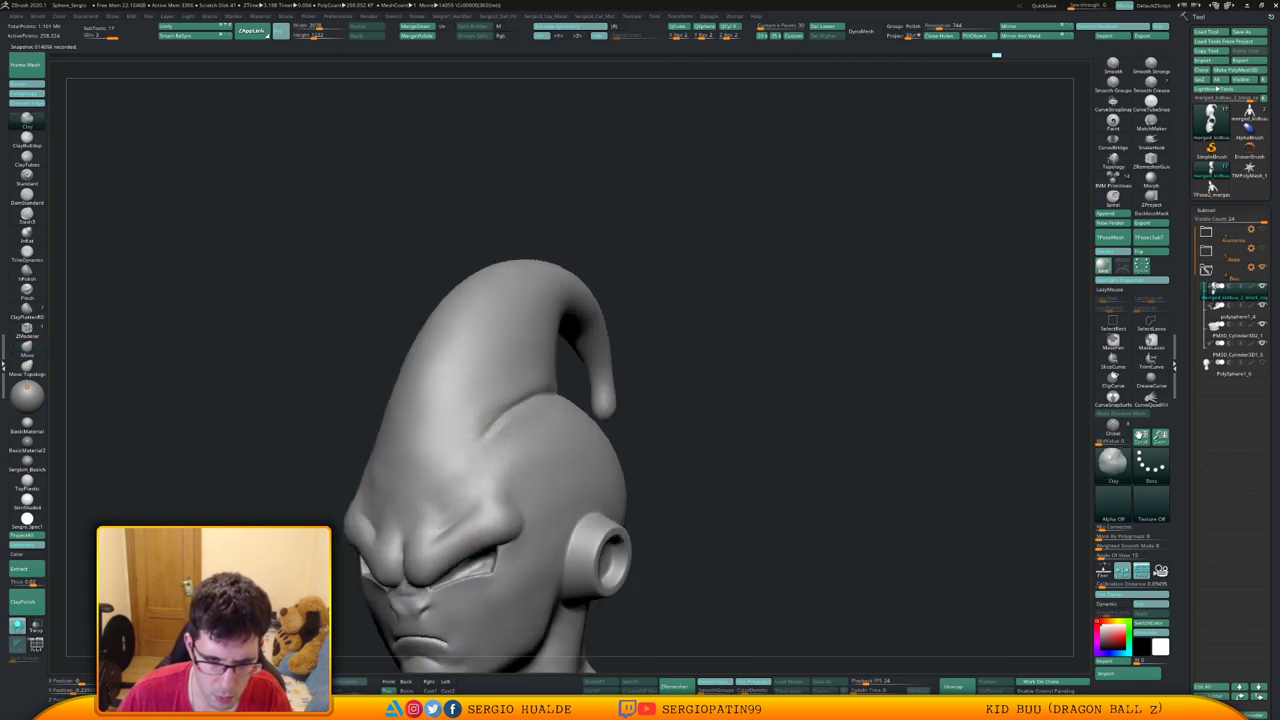
mouse_move(491, 440)
mouse_down()
mouse_move(480, 488)
mouse_move(496, 506)
mouse_up()
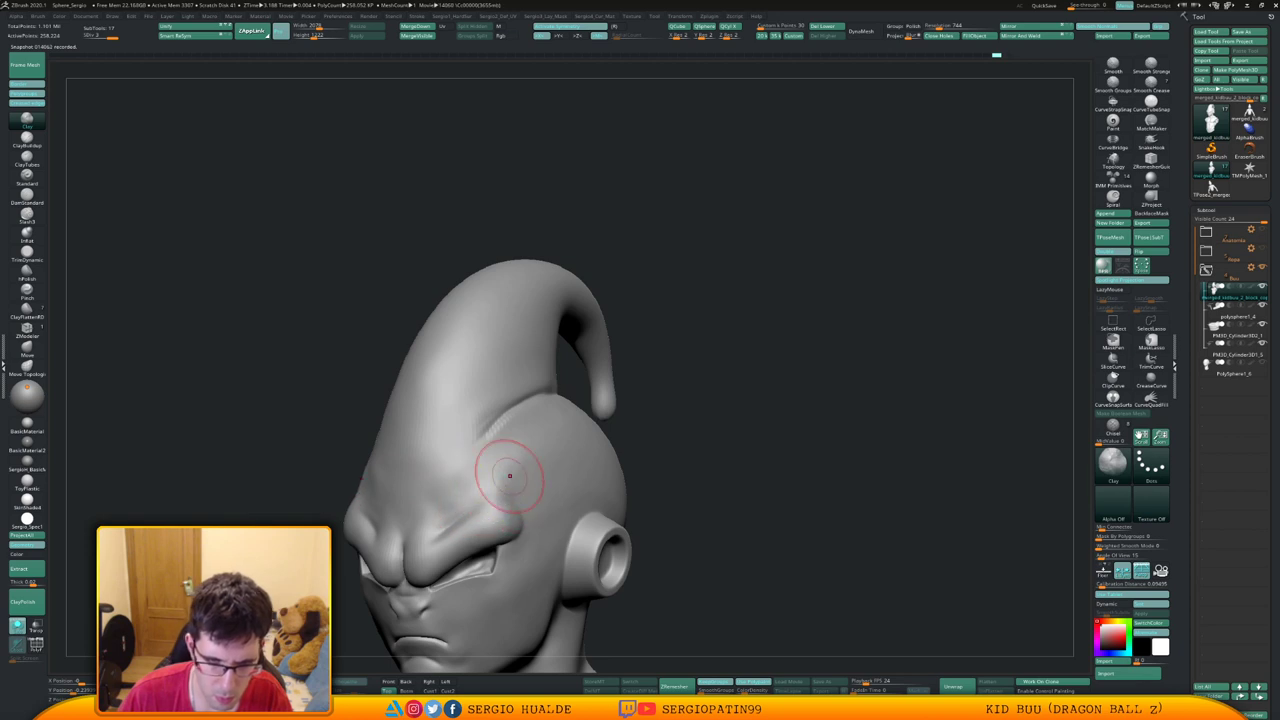
right_drag(514, 476, 496, 507)
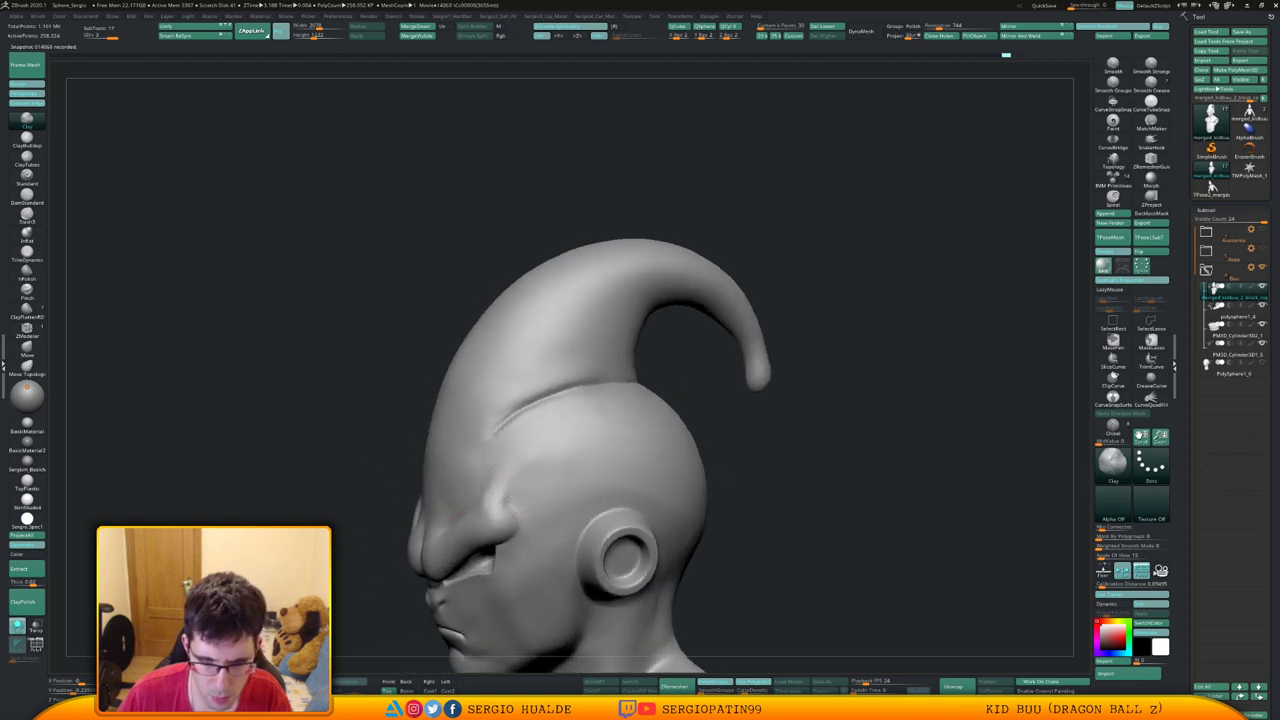
mouse_move(486, 472)
mouse_down()
mouse_move(560, 482)
mouse_move(466, 498)
mouse_up()
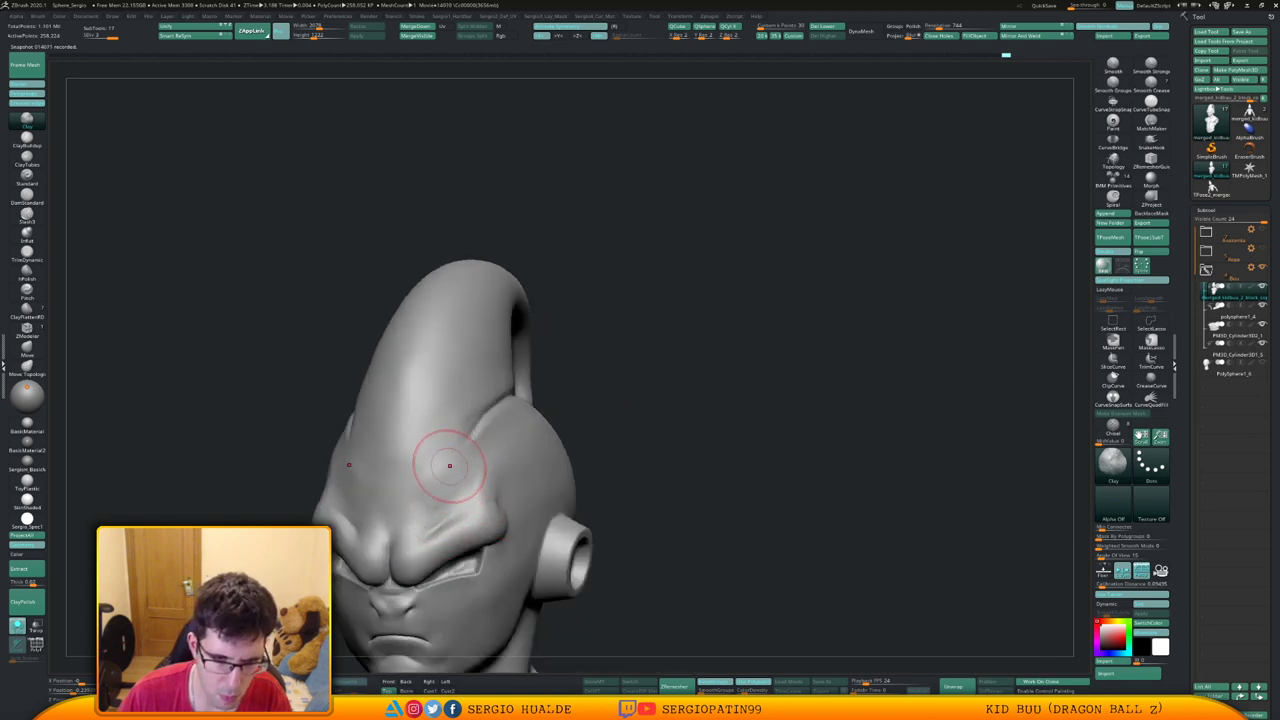
key(shift)
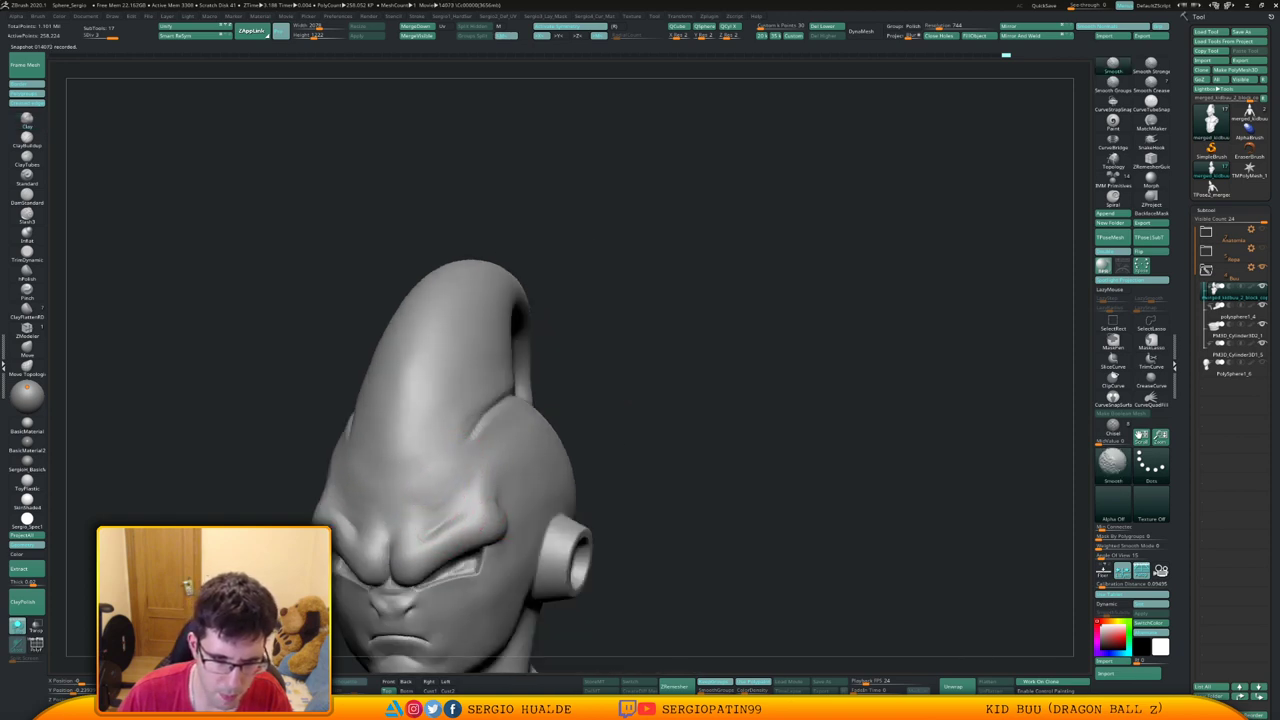
Smooth the forehead and soften the front end of the antenna crease into it
mouse_move(448, 449)
right_down()
mouse_move(460, 457)
mouse_move(449, 486)
mouse_move(483, 464)
right_up()
shift+drag(490, 434, 512, 412)
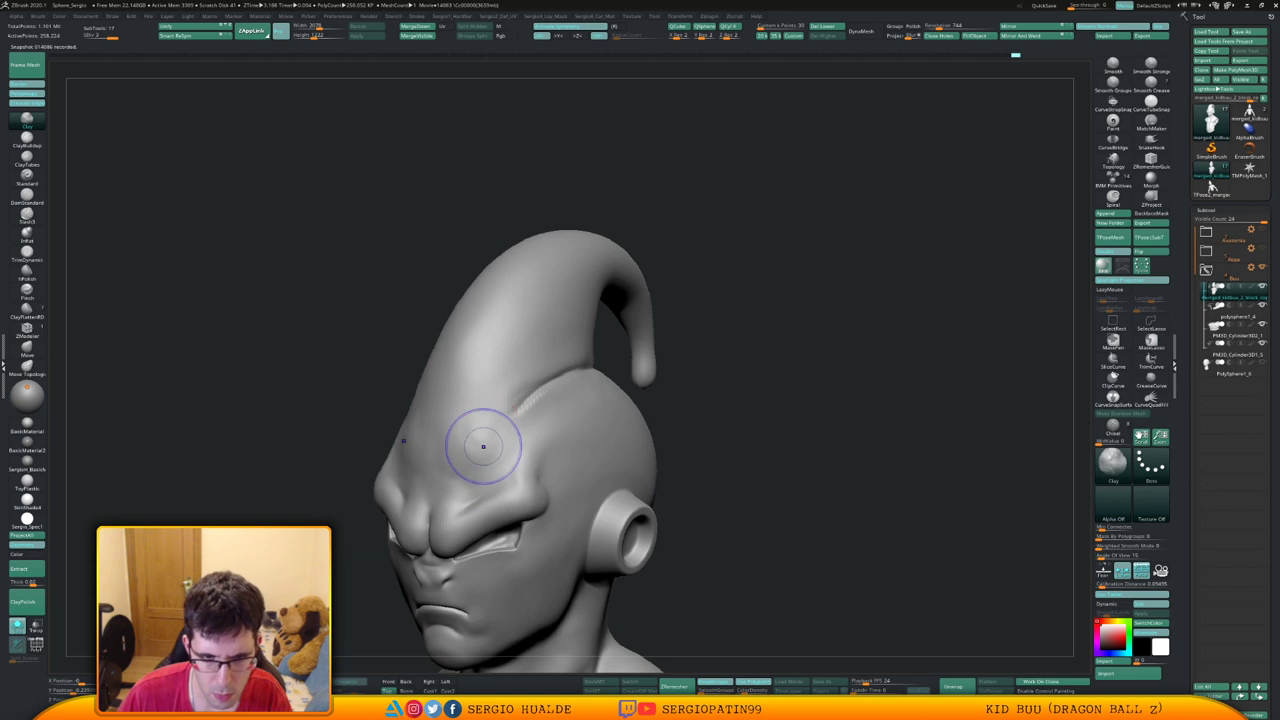
right_drag(480, 429, 489, 434)
mouse_move(489, 434)
shift+mouse_down()
mouse_move(457, 442)
mouse_move(464, 409)
shift+mouse_up()
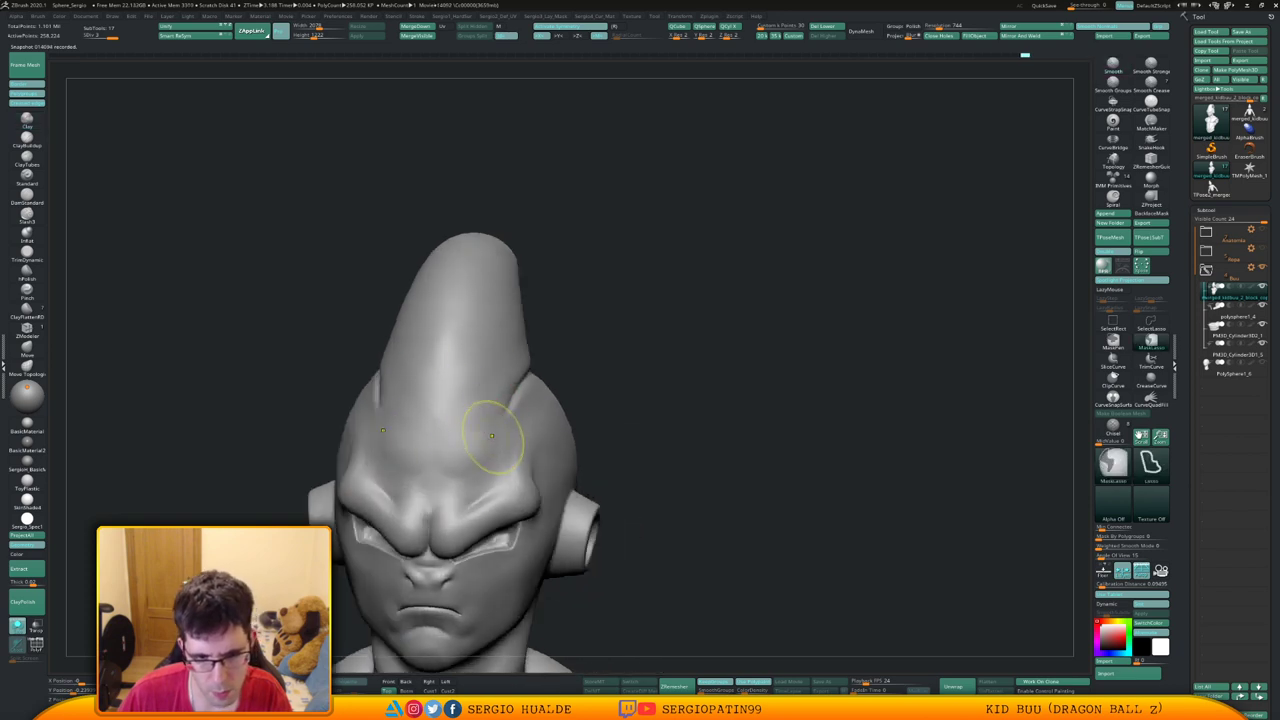
ctrl+right_drag(497, 430, 498, 450)
right_drag(498, 450, 471, 462)
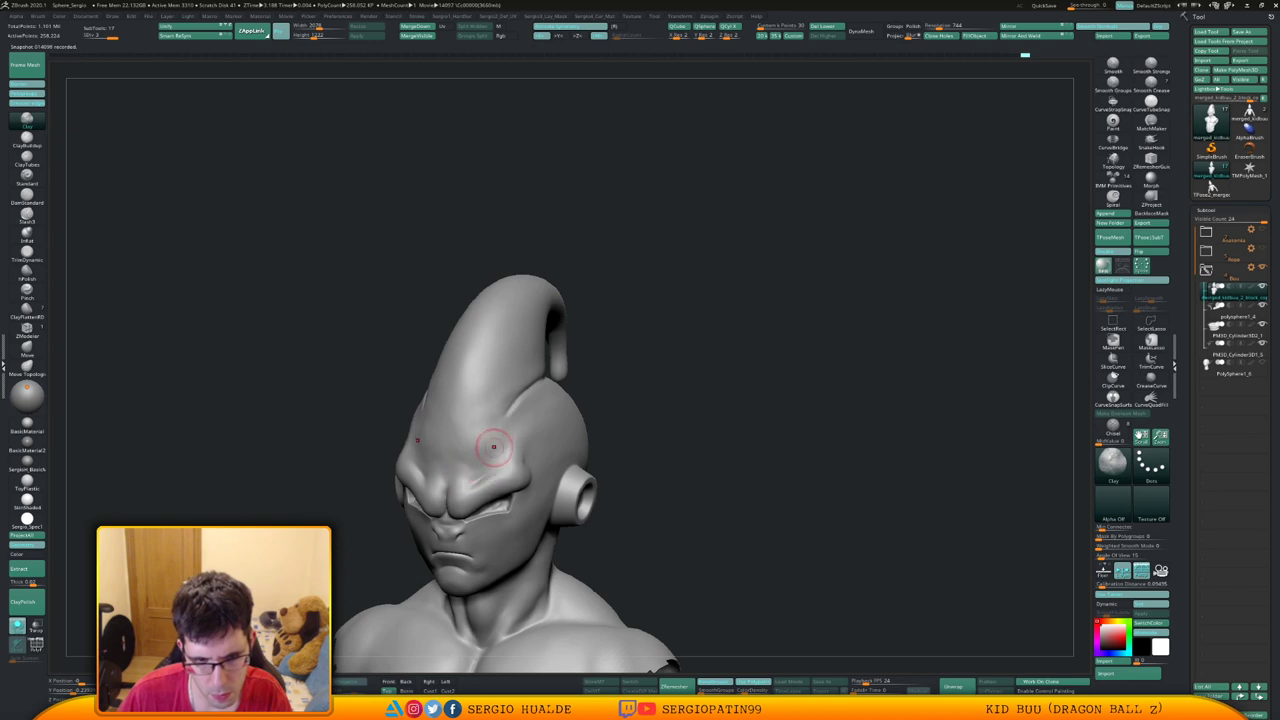
mouse_move(484, 432)
shift+mouse_down()
mouse_move(491, 443)
mouse_move(478, 404)
shift+mouse_up()
Define the wrinkles above the brows with the DamStandard brush and smooth the surrounding forehead
key(ctrl+shift+d)
key(s)
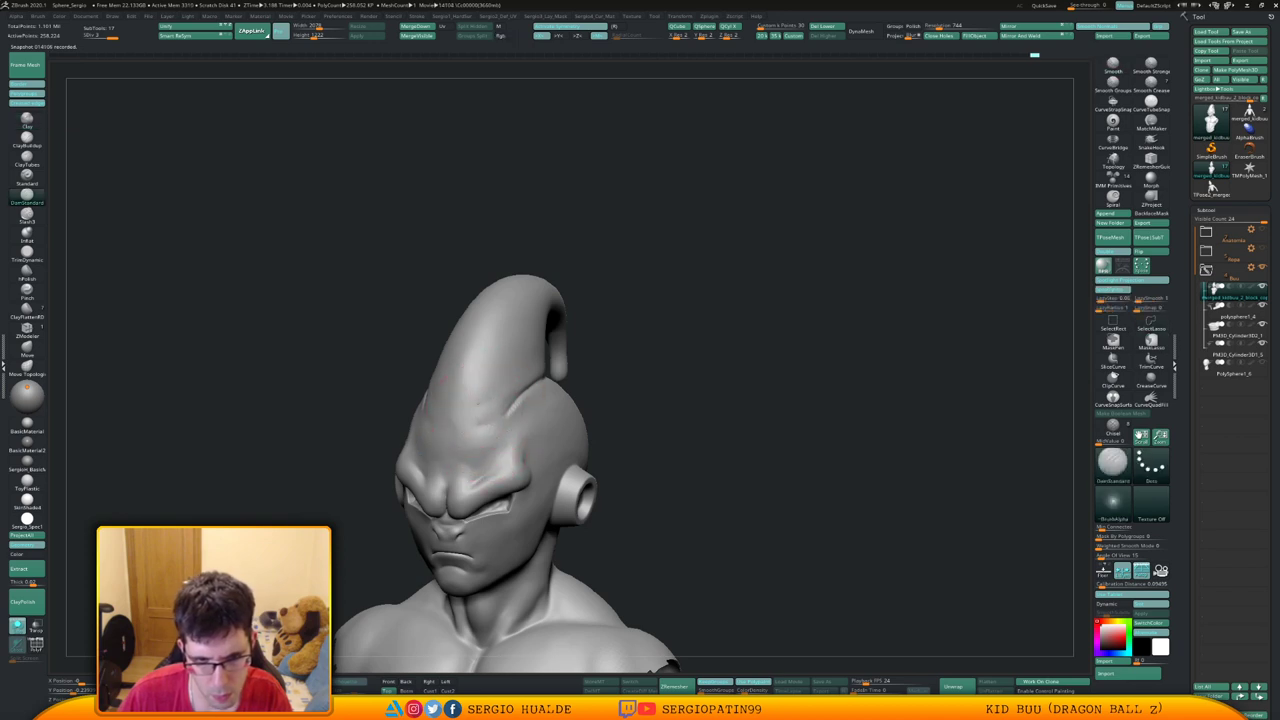
key(shift)
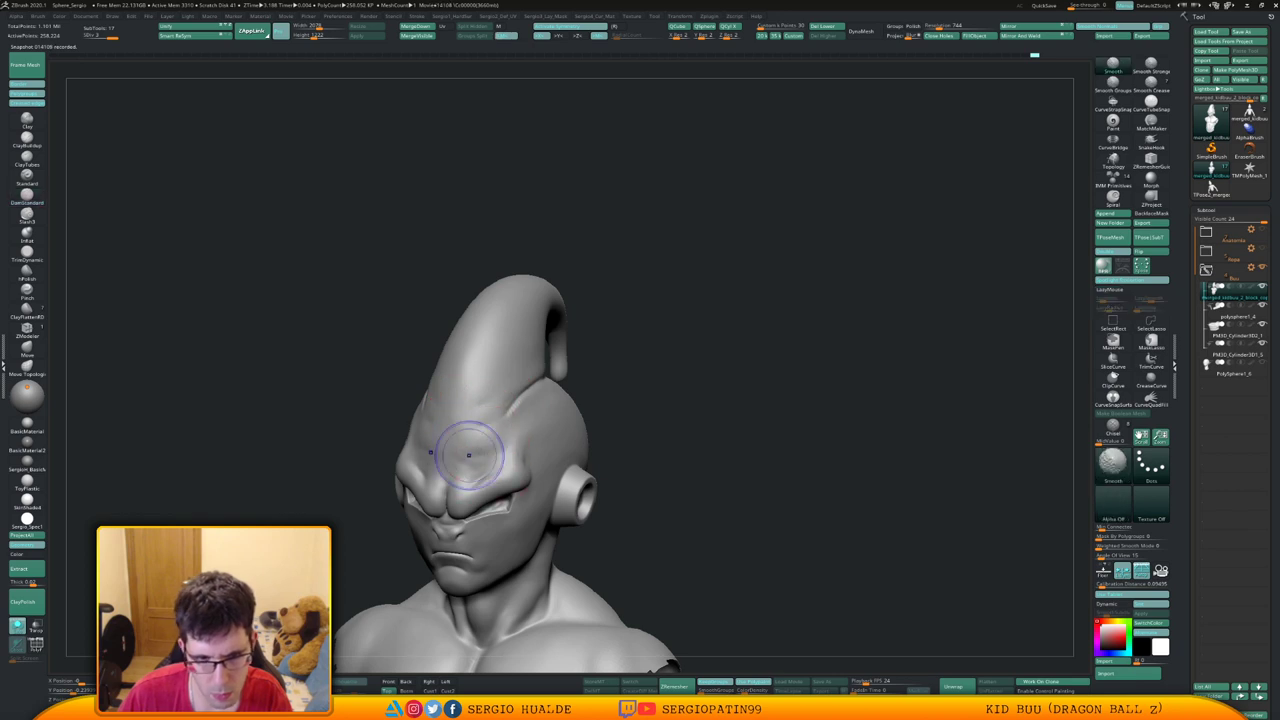
right_drag(524, 491, 491, 420)
shift+drag(491, 420, 494, 424)
mouse_move(494, 424)
right_down()
mouse_move(509, 457)
mouse_move(480, 455)
mouse_move(509, 447)
mouse_move(497, 474)
right_up()
Fill out the forehead folds above the brow with the Clay brush and smooth them toward the temple
click(27, 121)
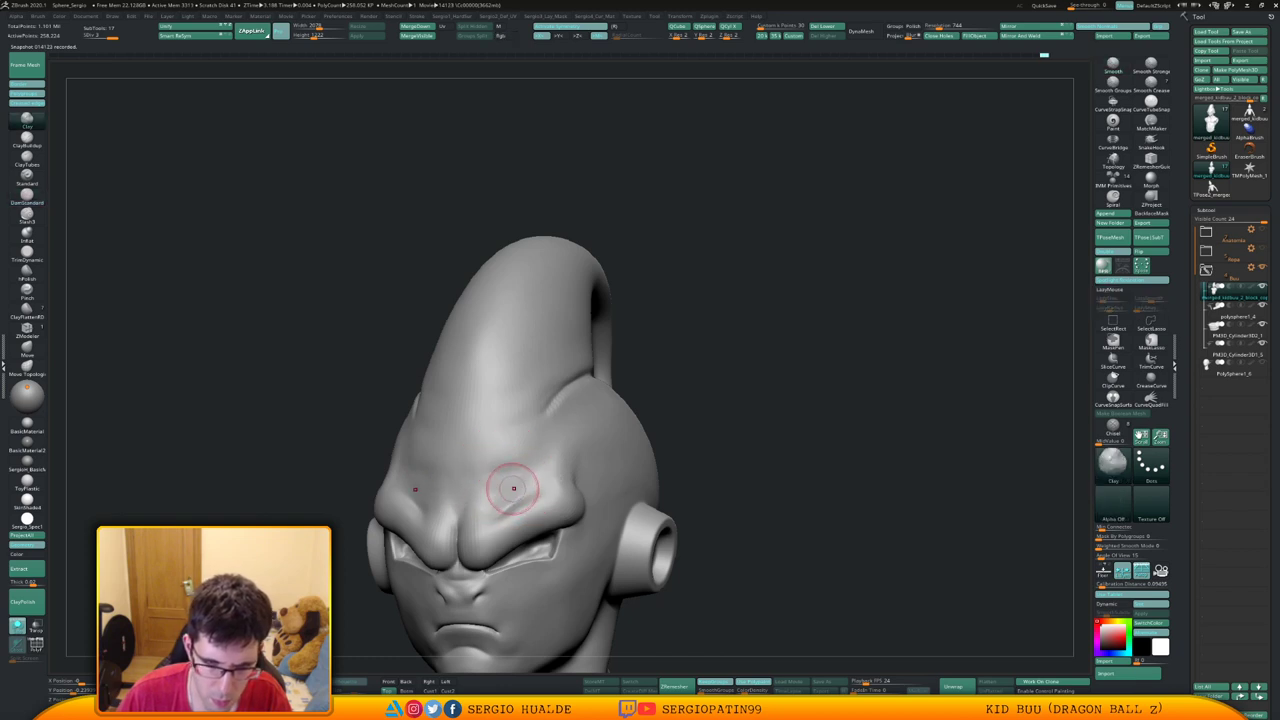
drag(508, 486, 530, 450)
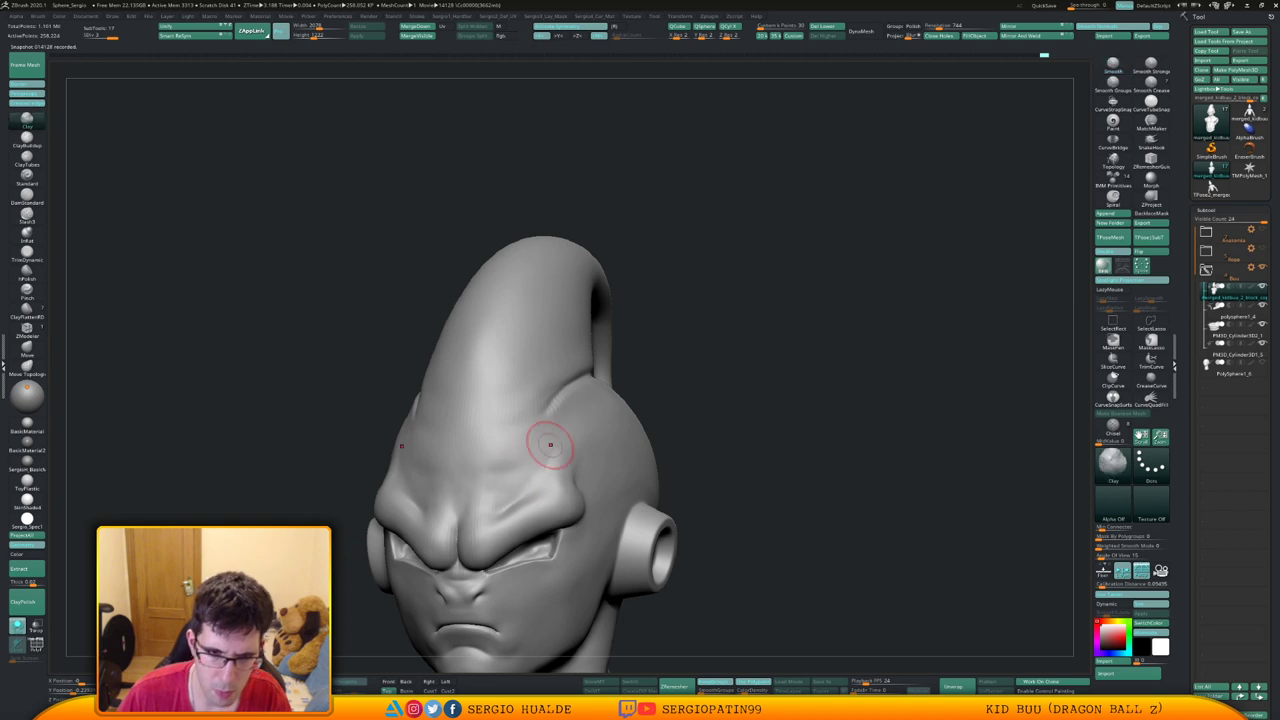
ctrl+right_drag(549, 446, 550, 410)
right_drag(550, 410, 470, 415)
shift+drag(572, 424, 540, 447)
mouse_move(543, 436)
ctrl+right_down()
mouse_move(545, 467)
mouse_move(586, 321)
ctrl+right_up()
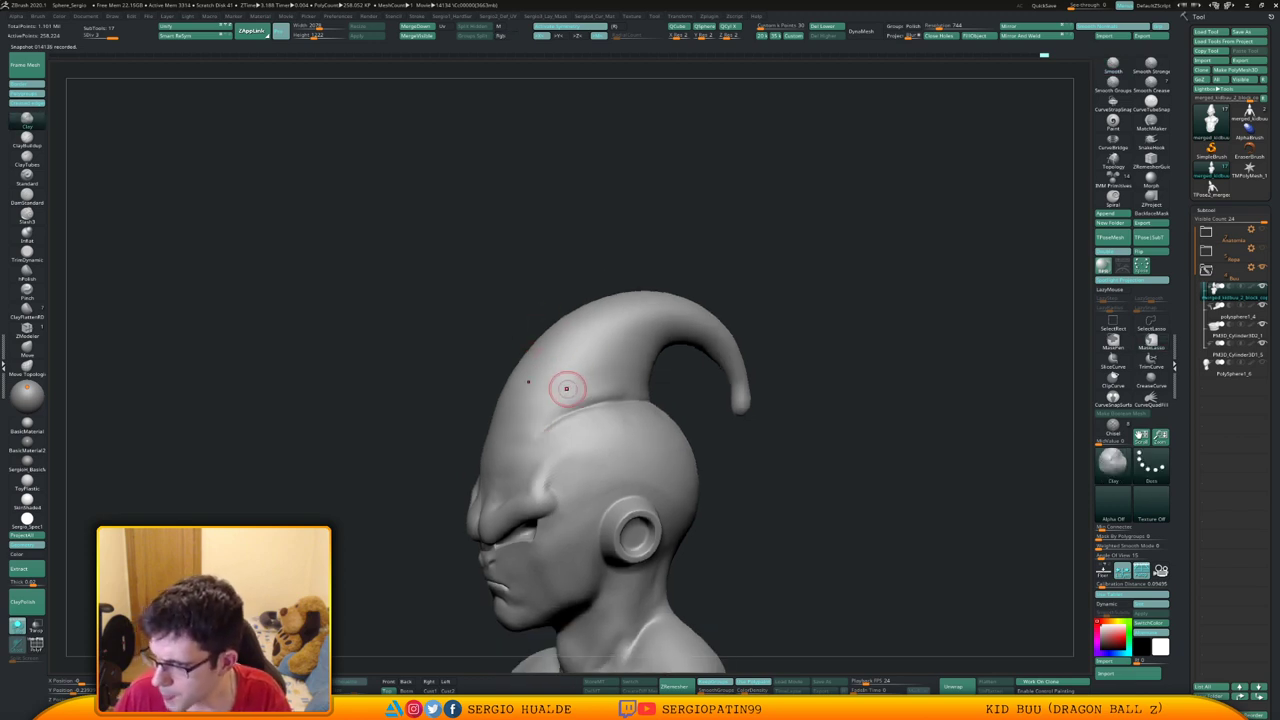
right_drag(580, 383, 596, 398)
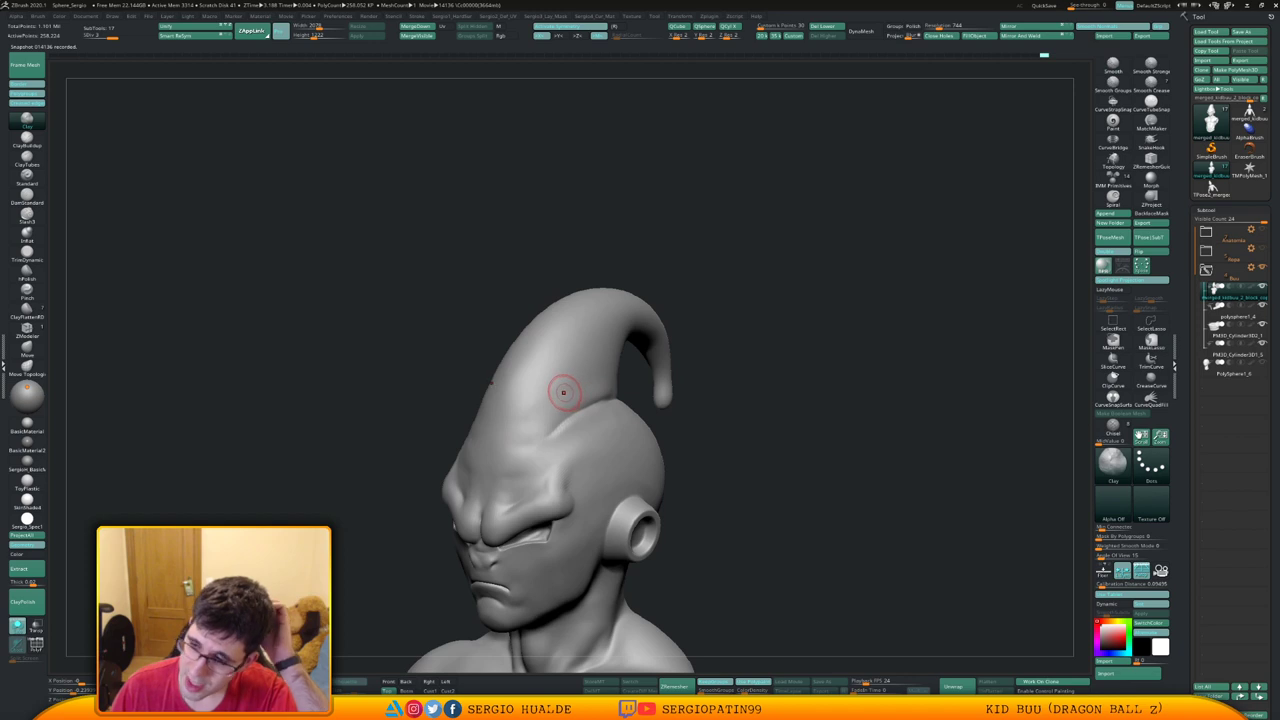
mouse_move(537, 386)
right_down()
mouse_move(572, 382)
mouse_move(572, 334)
mouse_move(603, 334)
mouse_move(592, 434)
right_up()
Shape the trapezius with the Move and Clay brushes and smooth its transition into the neck
key(space)
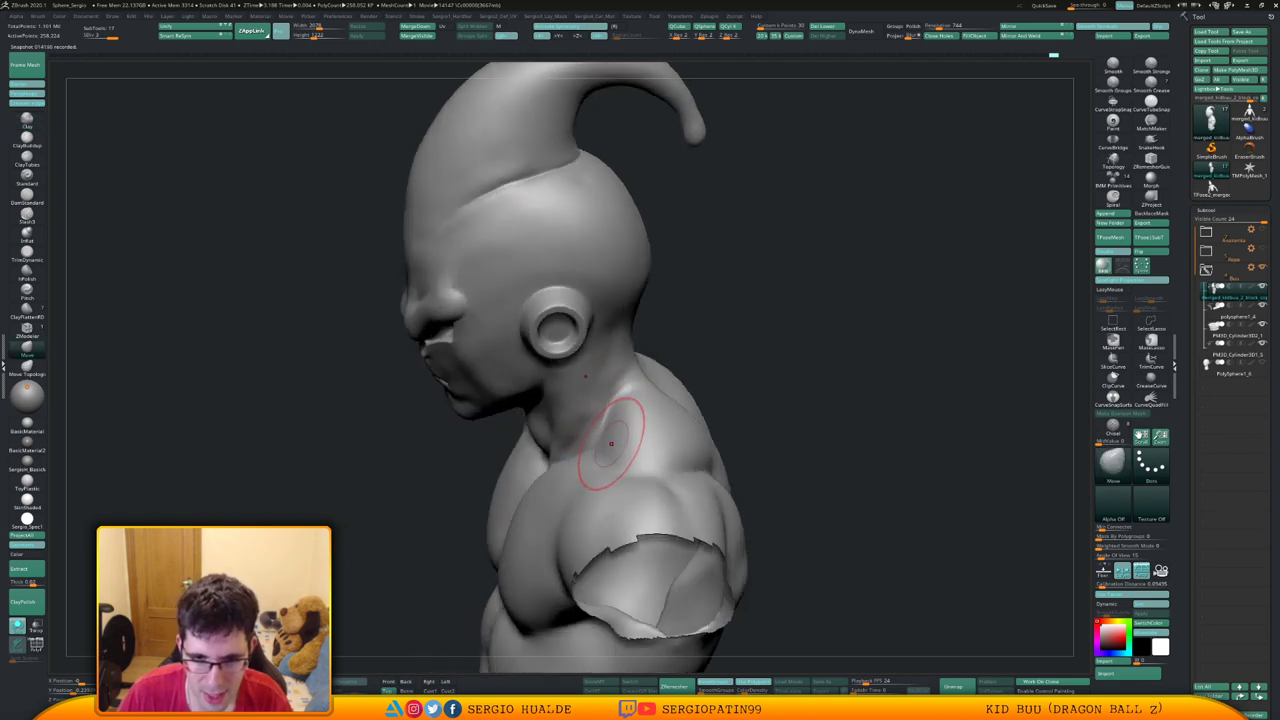
mouse_move(614, 430)
right_down()
mouse_move(600, 453)
mouse_move(625, 436)
right_up()
key(b)
key(c)
key(l)
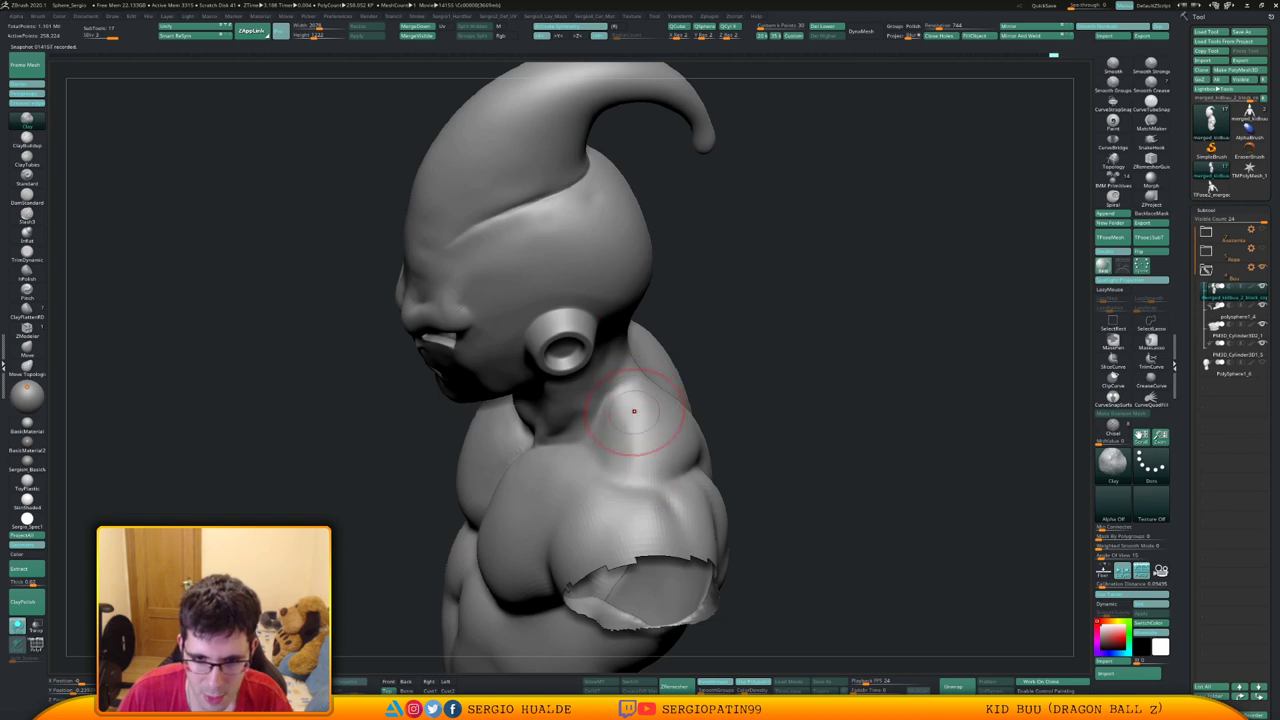
key(shift)
mouse_move(565, 408)
right_down()
mouse_move(597, 410)
mouse_move(605, 350)
mouse_move(650, 338)
right_up()
mouse_move(586, 437)
right_down()
mouse_move(626, 436)
mouse_move(585, 435)
right_up()
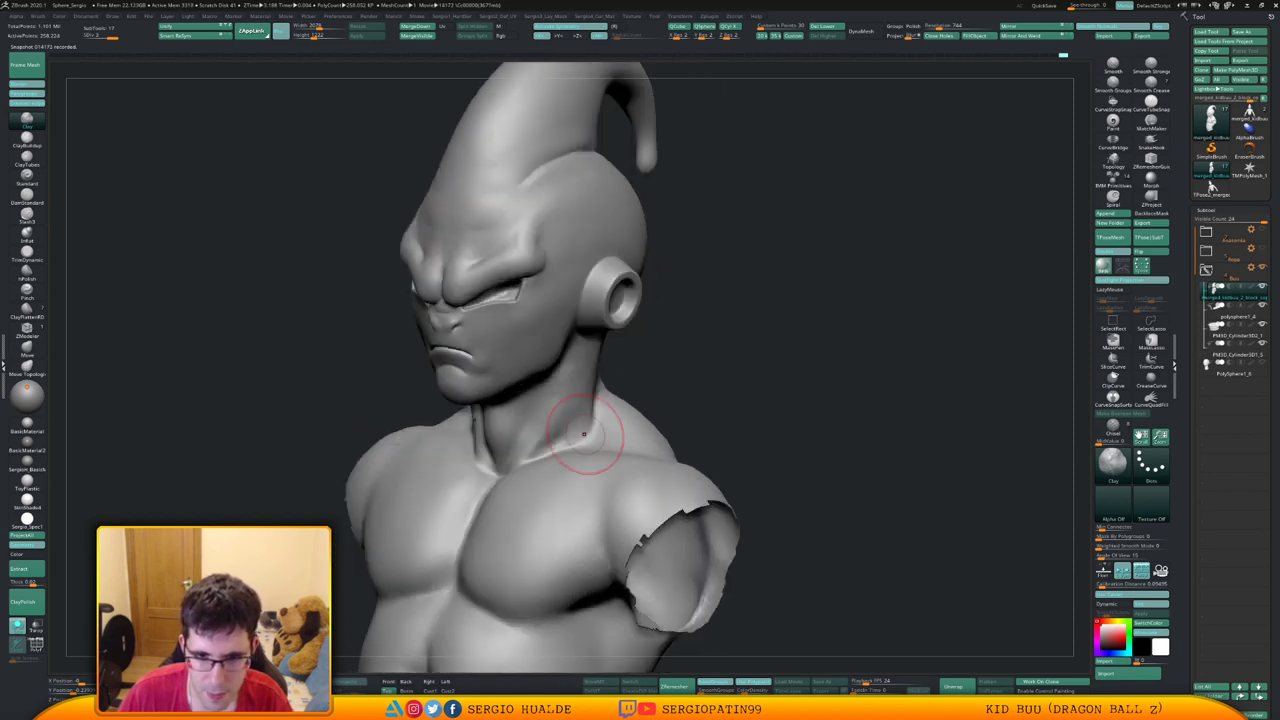
mouse_move(585, 434)
shift+mouse_down()
mouse_move(588, 400)
mouse_move(563, 417)
shift+mouse_up()
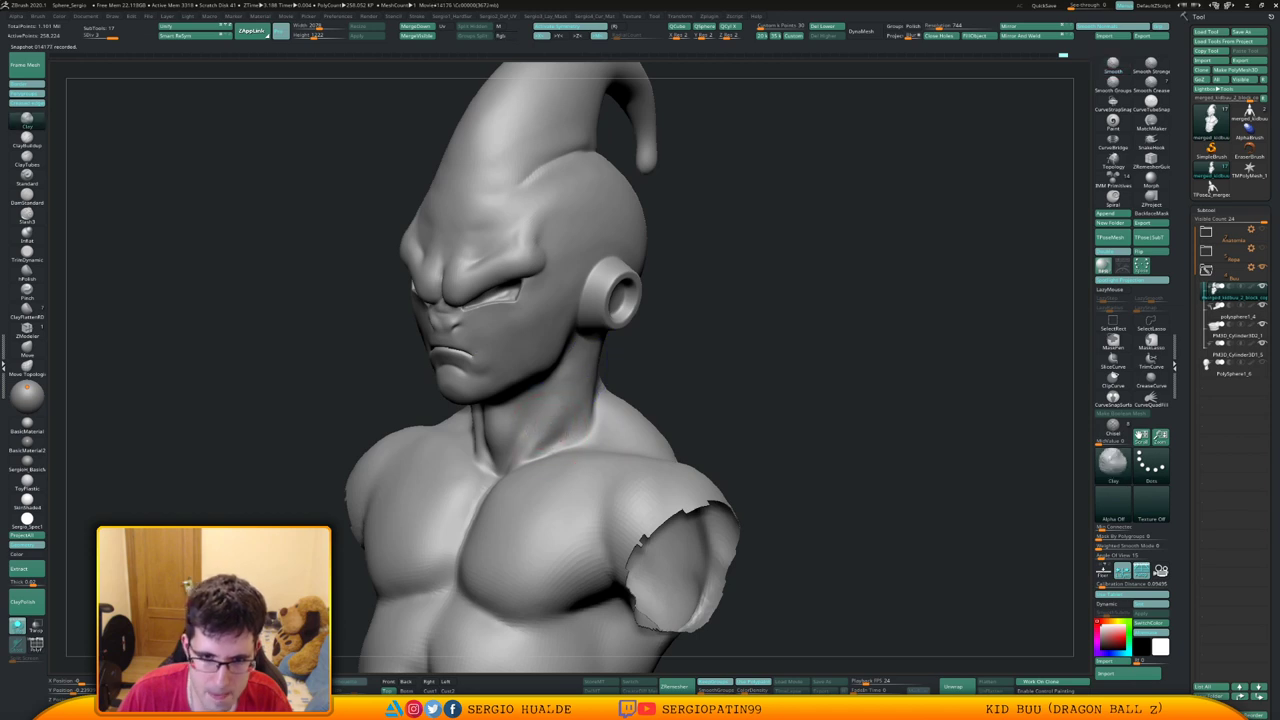
Refine the neck muscles running from below the ear to the collarbone with the Clay brush and smoothing
mouse_move(549, 424)
right_down()
mouse_move(568, 383)
mouse_move(541, 388)
right_up()
drag(534, 434, 564, 408)
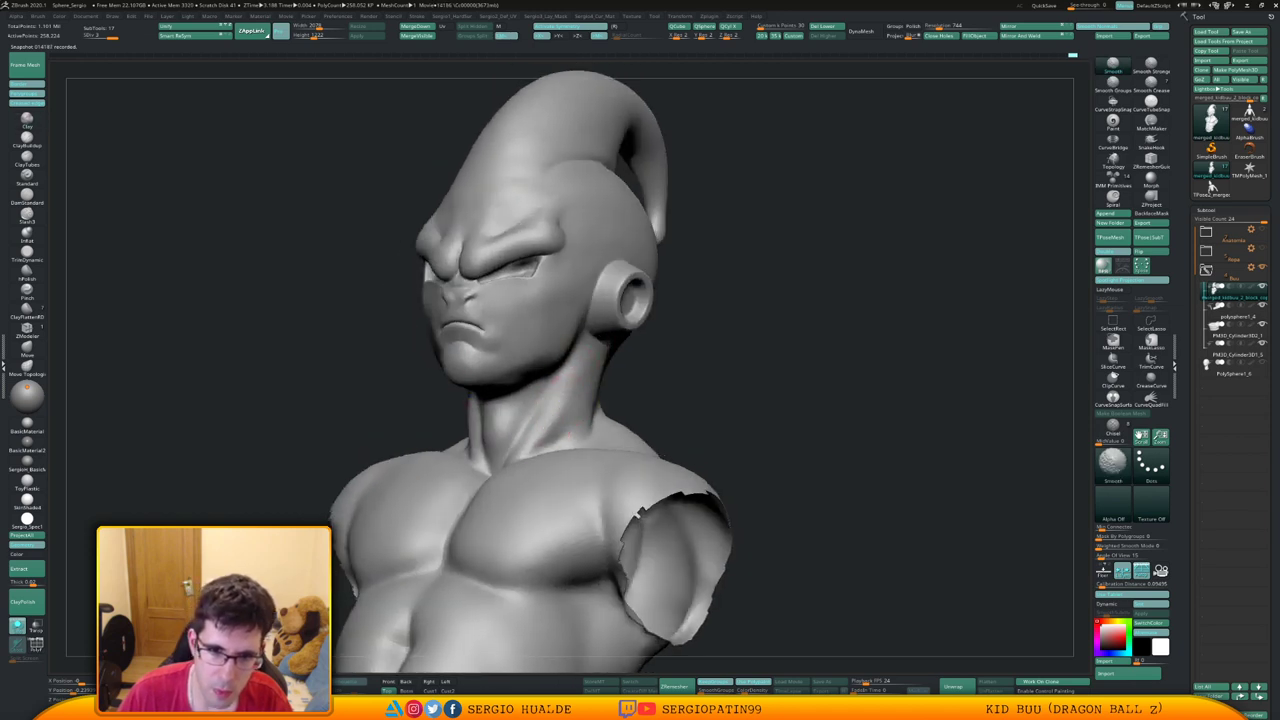
ctrl+right_drag(563, 408, 550, 376)
right_drag(535, 384, 520, 452)
right_drag(515, 450, 520, 411)
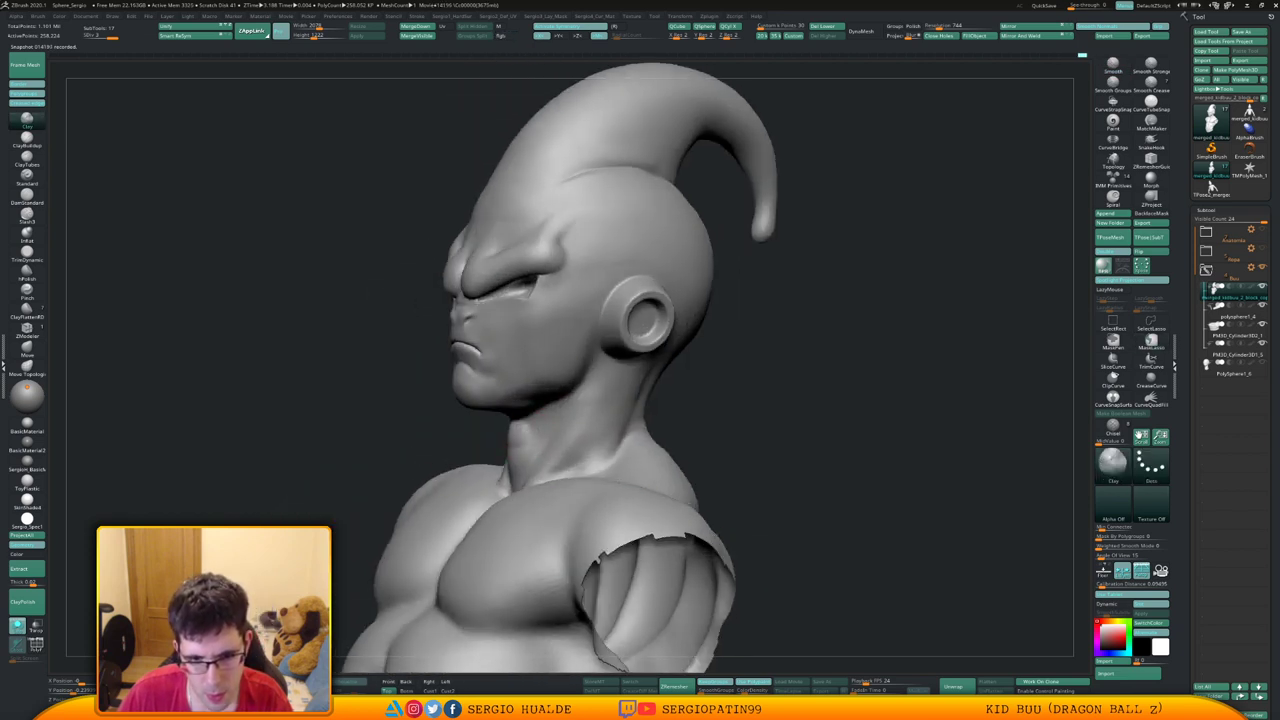
Sculpt the front of the throat and the pit of the neck, blending the surface smooth
right_drag(508, 458, 509, 476)
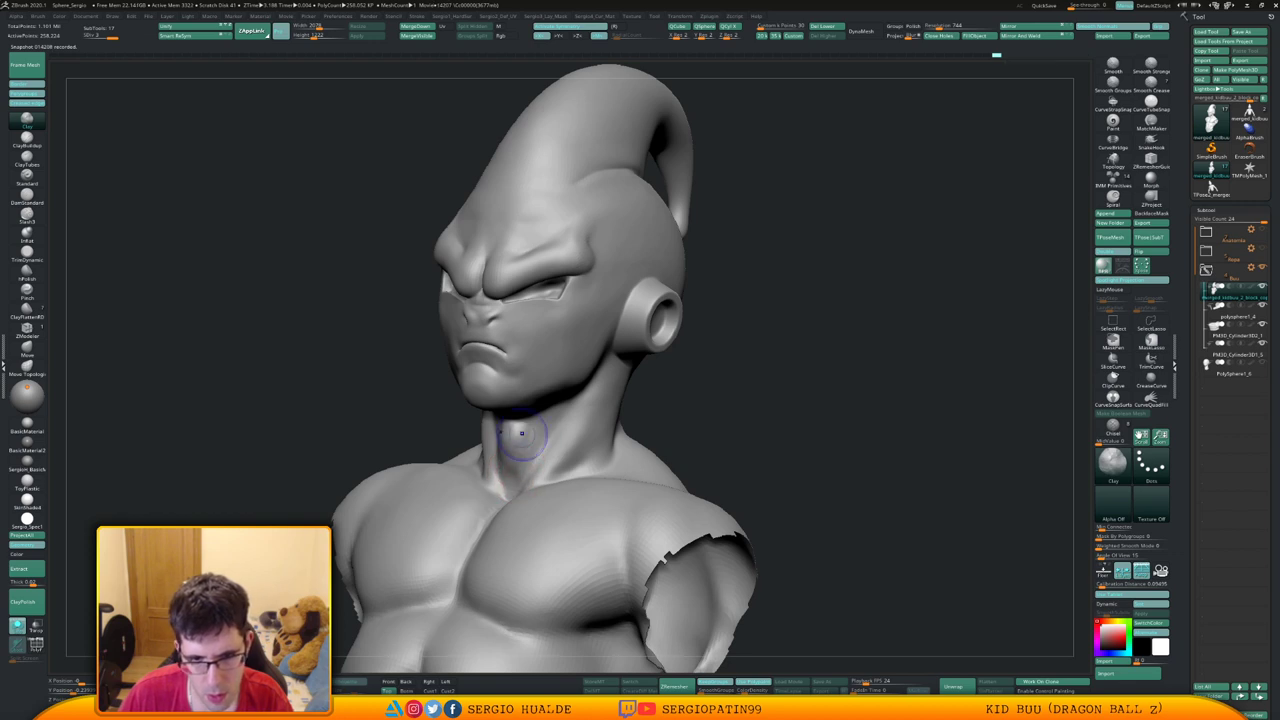
right_drag(521, 432, 430, 462)
ctrl+right_drag(430, 462, 440, 400)
shift+right_drag(540, 430, 610, 400)
mouse_move(610, 400)
ctrl+right_down()
mouse_move(623, 360)
mouse_move(573, 427)
ctrl+right_up()
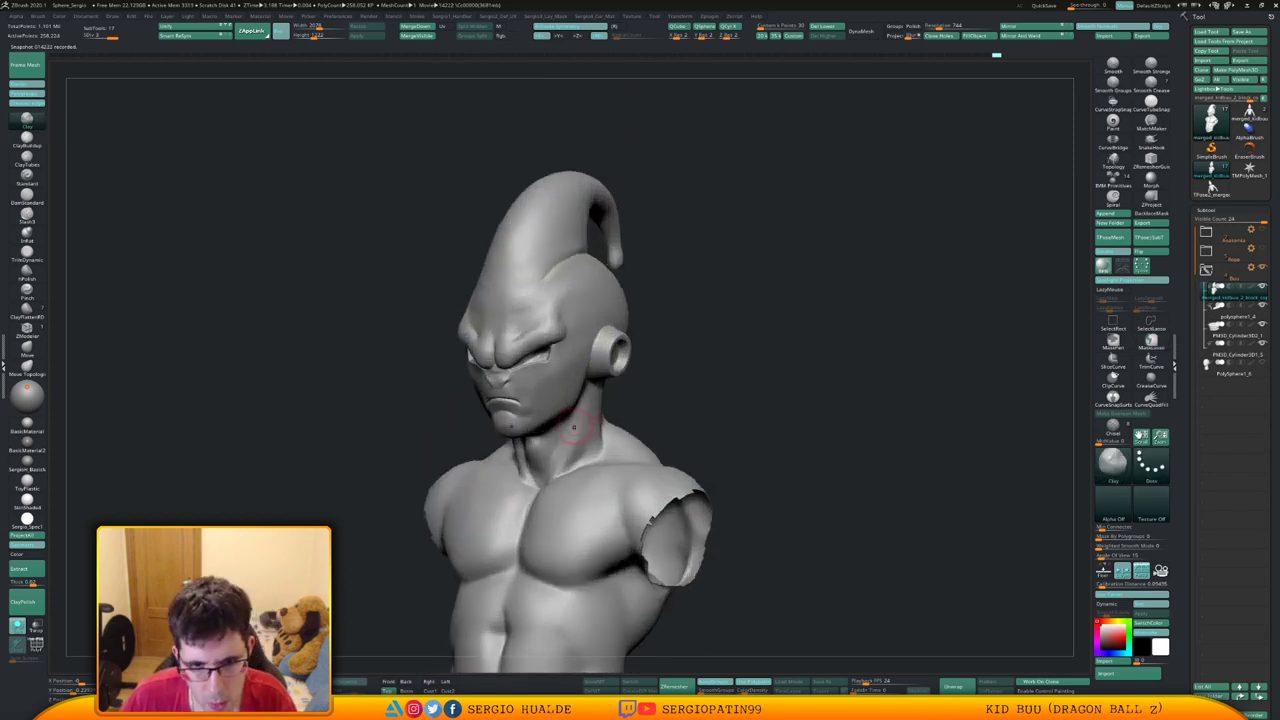
Adjust the neck and shoulder silhouette with the Move brush, checking the proportions of the whole bust
mouse_move(702, 380)
right_down()
mouse_move(640, 382)
mouse_move(620, 450)
right_up()
key(b)
key(m)
key(v)
mouse_move(490, 408)
right_down()
mouse_move(507, 416)
mouse_move(492, 372)
mouse_move(575, 400)
right_up()
key(s)
ctrl+right_drag(540, 440, 552, 332)
alt+right_drag(552, 332, 521, 267)
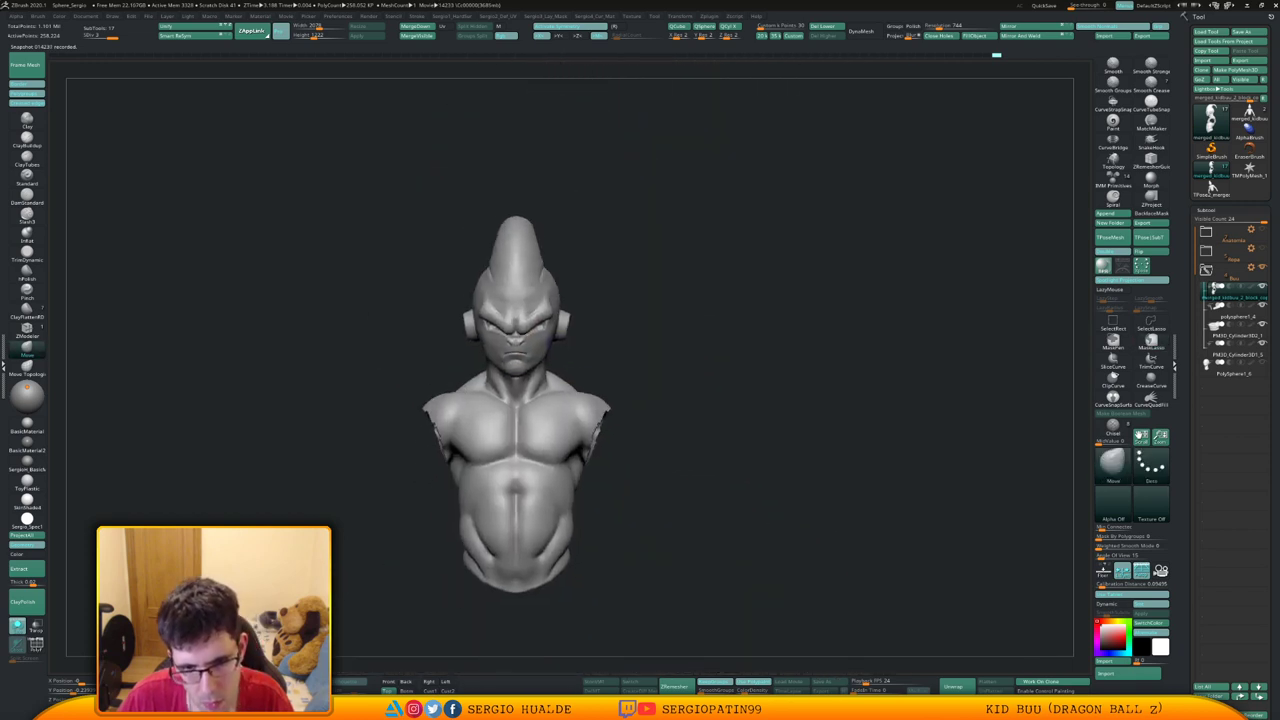
alt+right_drag(591, 347, 591, 333)
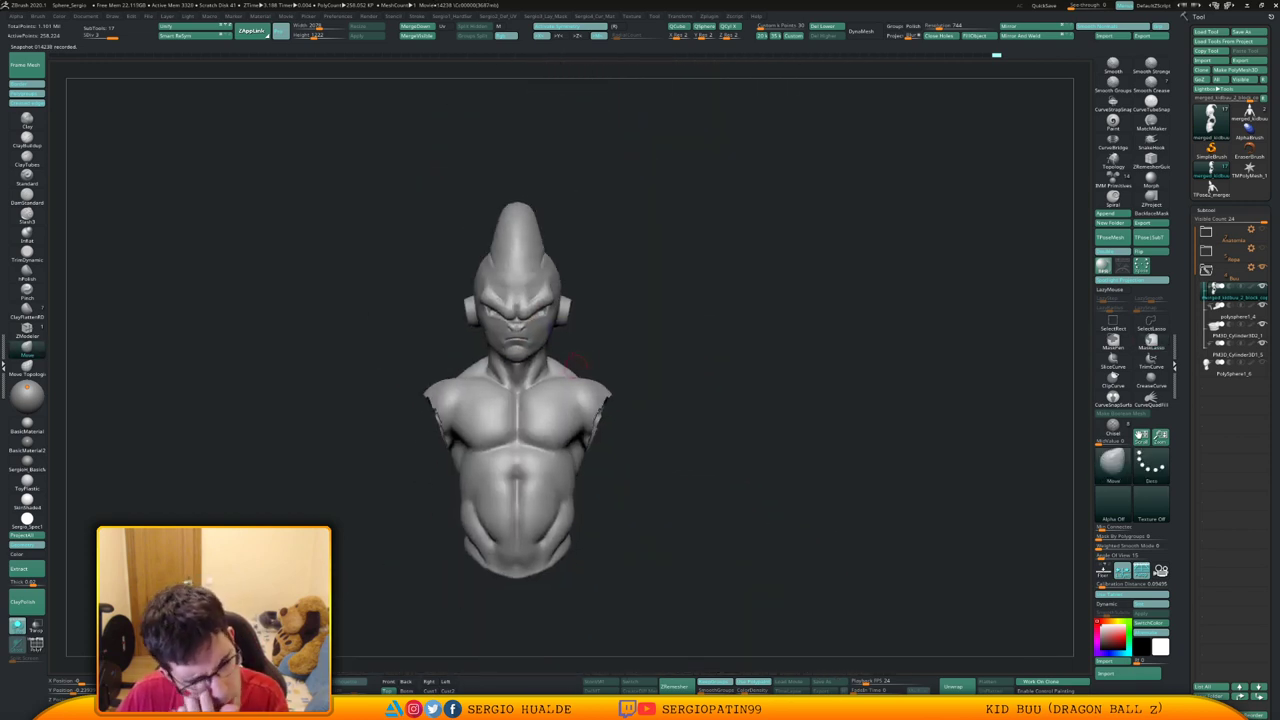
right_drag(652, 348, 591, 374)
mouse_move(517, 401)
ctrl+right_down()
mouse_move(500, 452)
mouse_move(526, 460)
mouse_move(535, 448)
ctrl+right_up()
Carve the lower contour of the pectorals with the DamStandard brush and soften the crease
key(b)
key(d)
key(s)
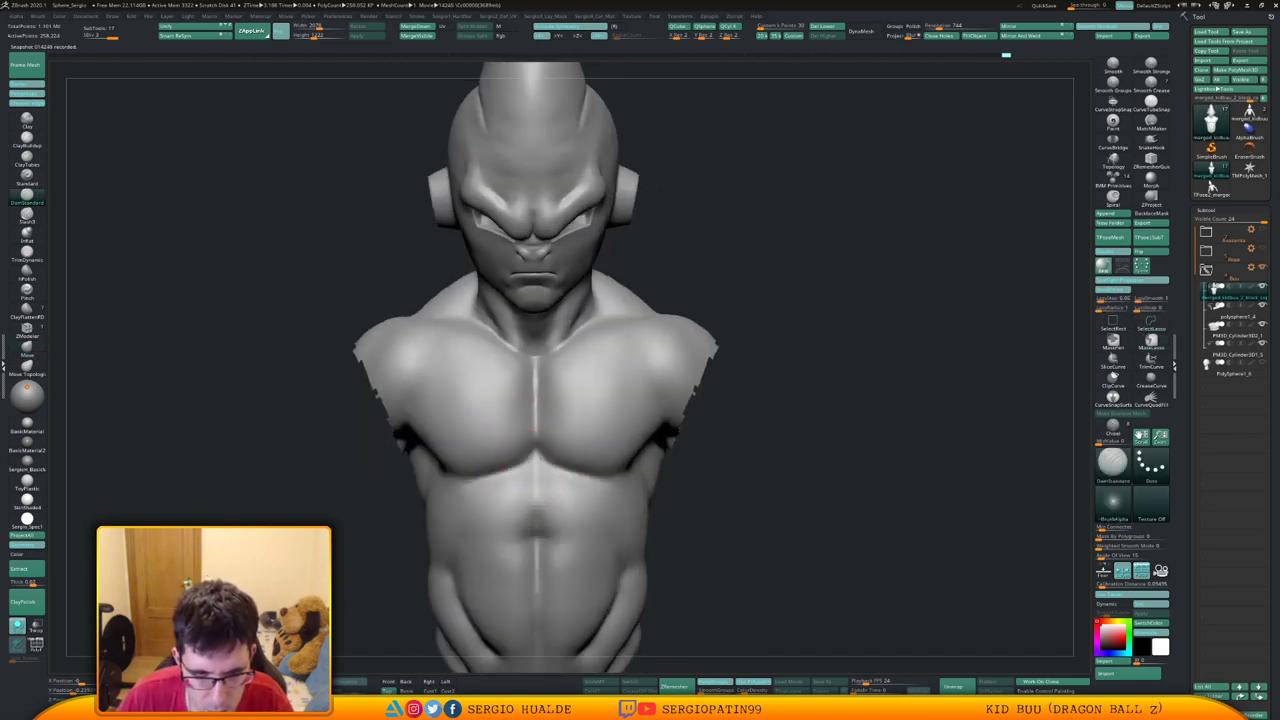
right_drag(543, 491, 594, 491)
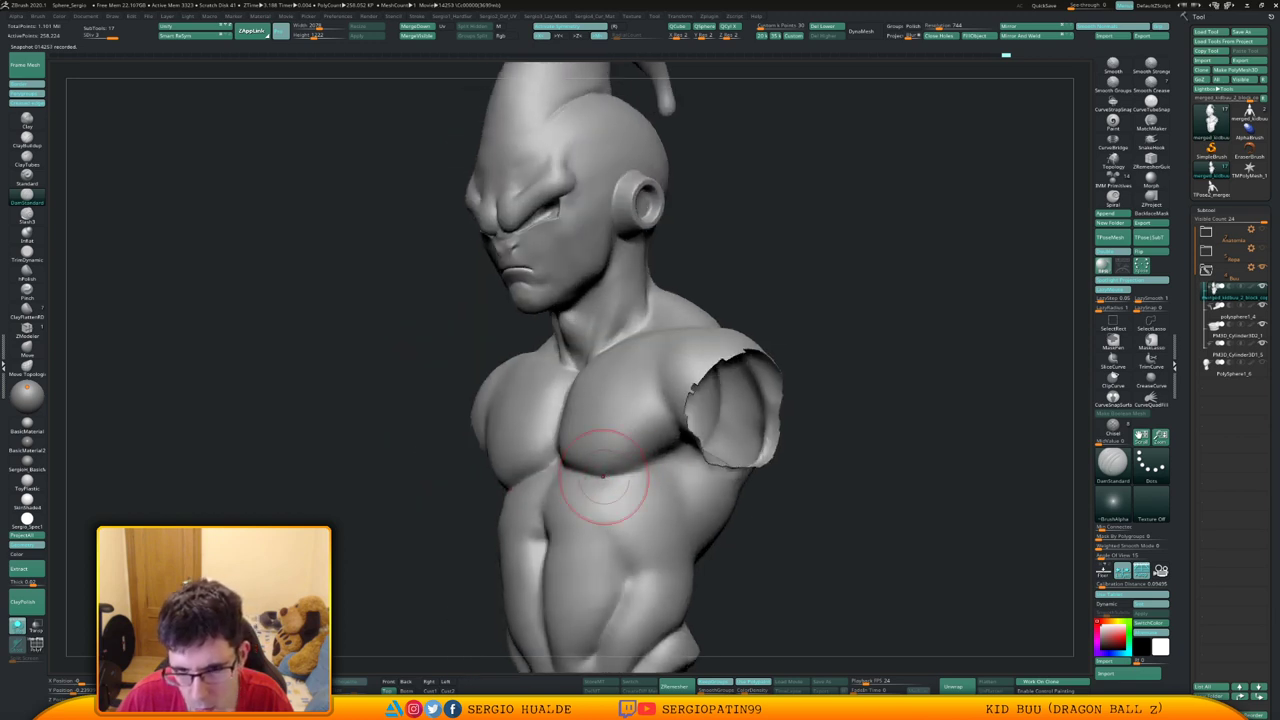
shift+drag(603, 476, 657, 463)
Add volume to the lower outer pectorals near the armpit with the Clay brush
key(b)
key(c)
key(l)
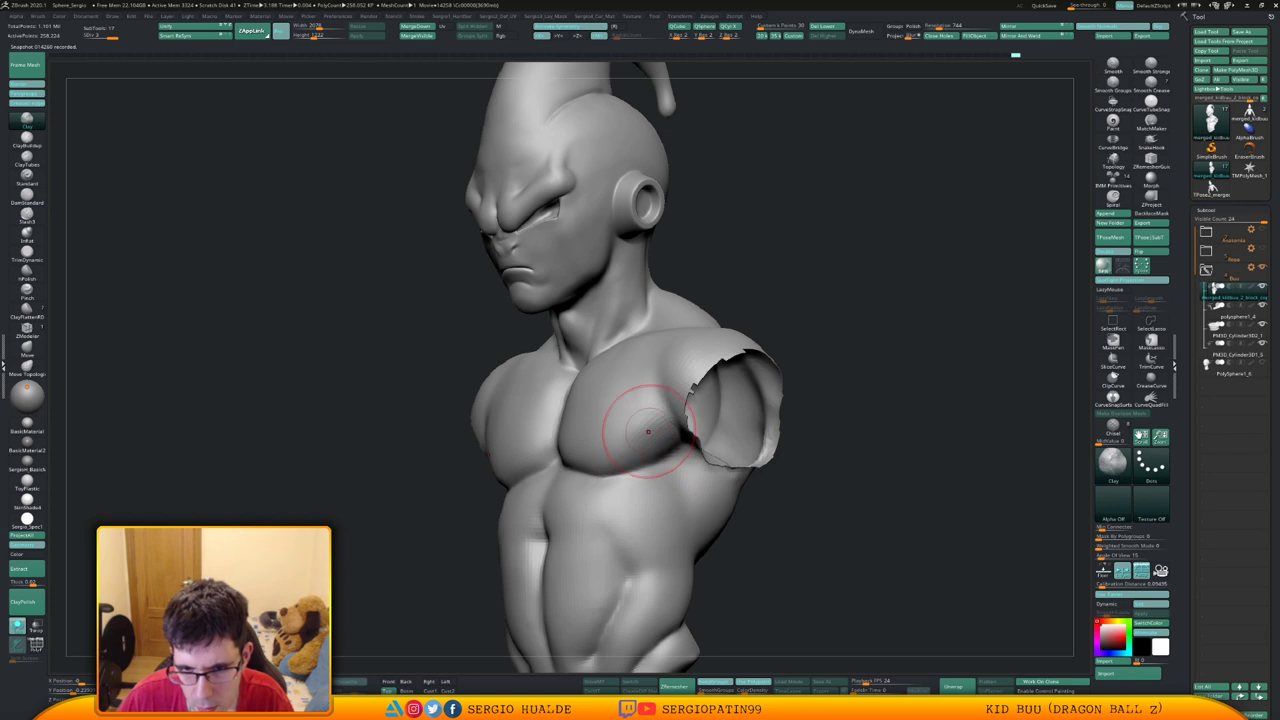
right_drag(657, 466, 634, 471)
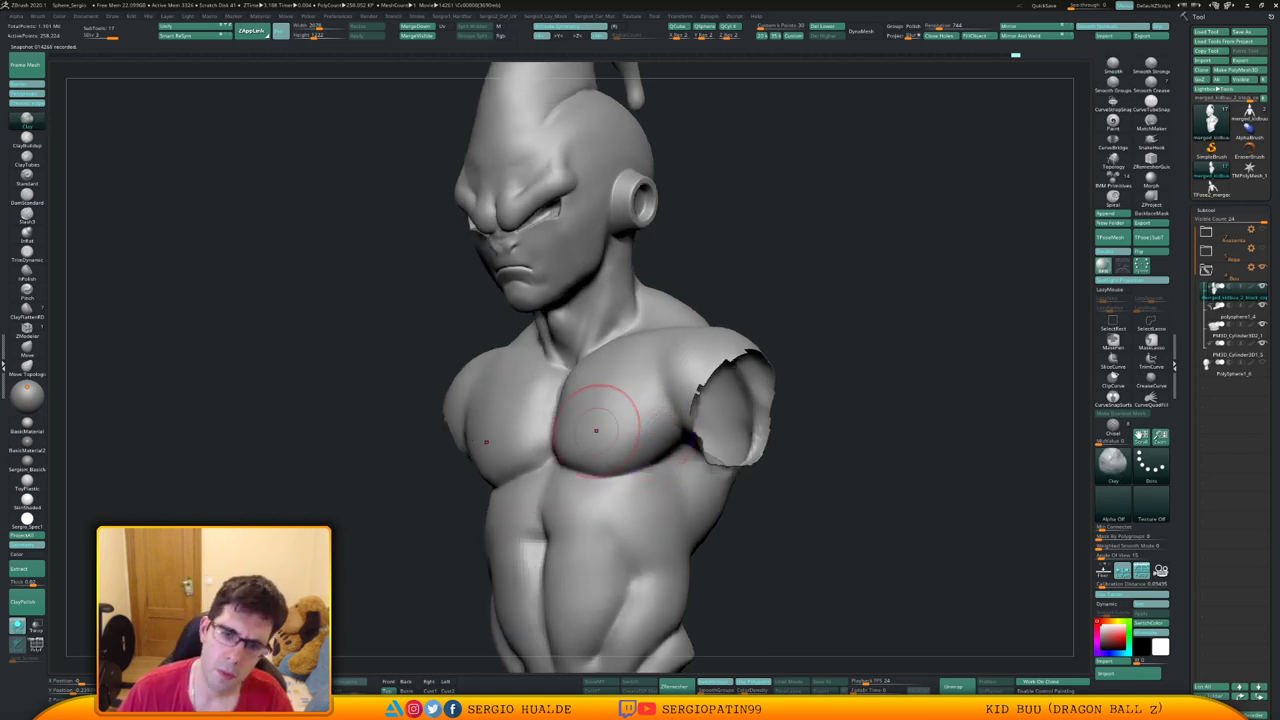
right_drag(597, 431, 614, 440)
Deepen the crease between the pectorals at the base of the sternum with the DamStandard brush
key(b)
key(d)
key(s)
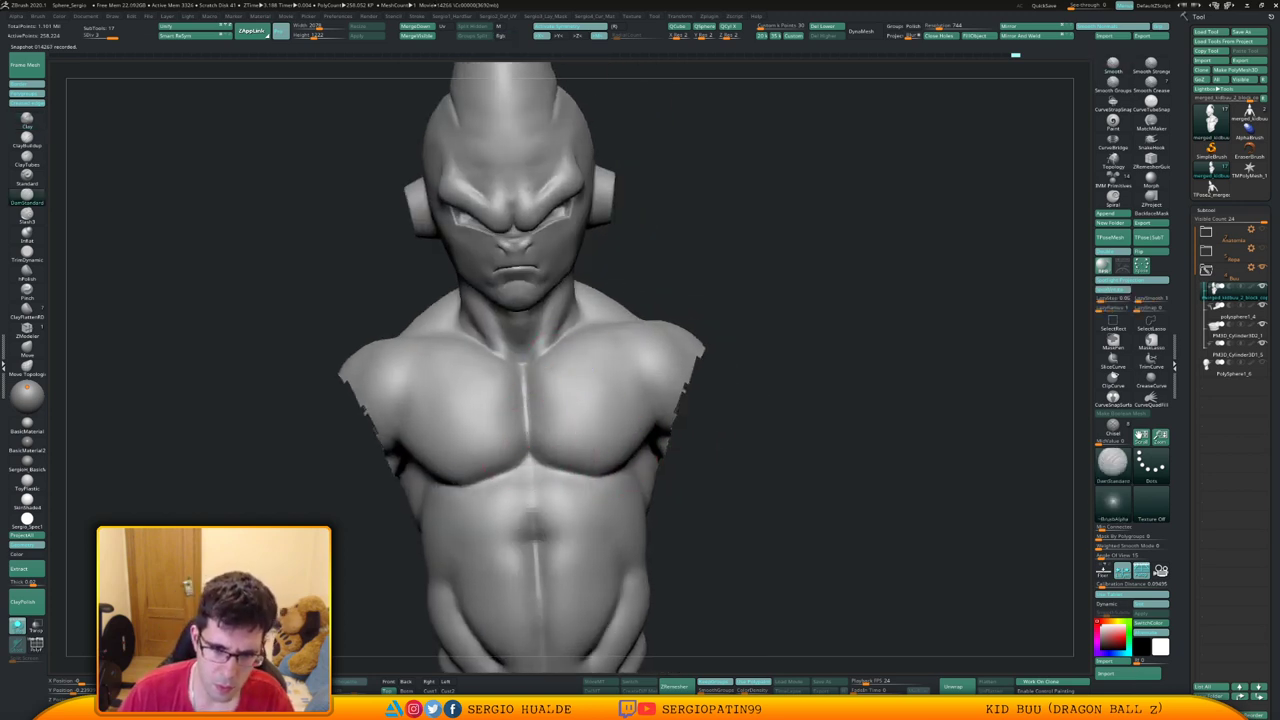
drag(527, 434, 528, 476)
ctrl+right_drag(528, 502, 560, 430)
right_drag(560, 430, 650, 434)
Build up the separate abdominal muscles on both sides of the midline with the Clay brush
key(b)
key(c)
key(l)
drag(499, 418, 492, 440)
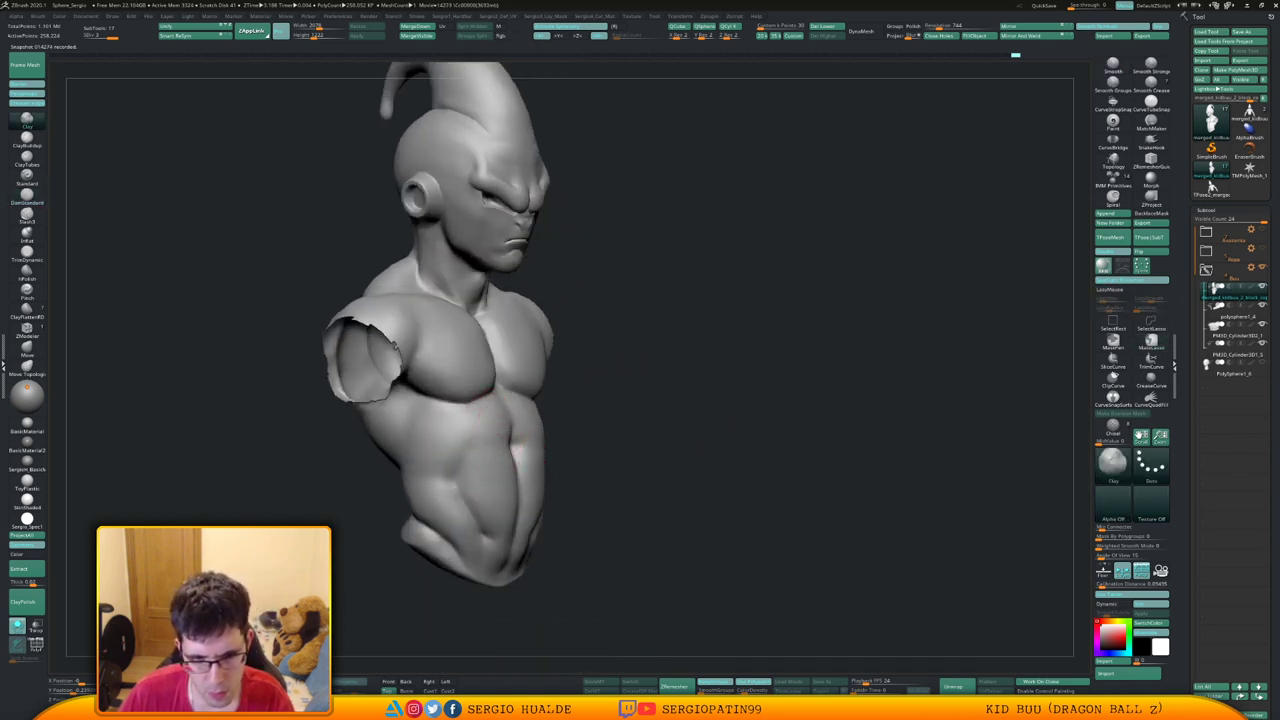
right_drag(640, 425, 545, 418)
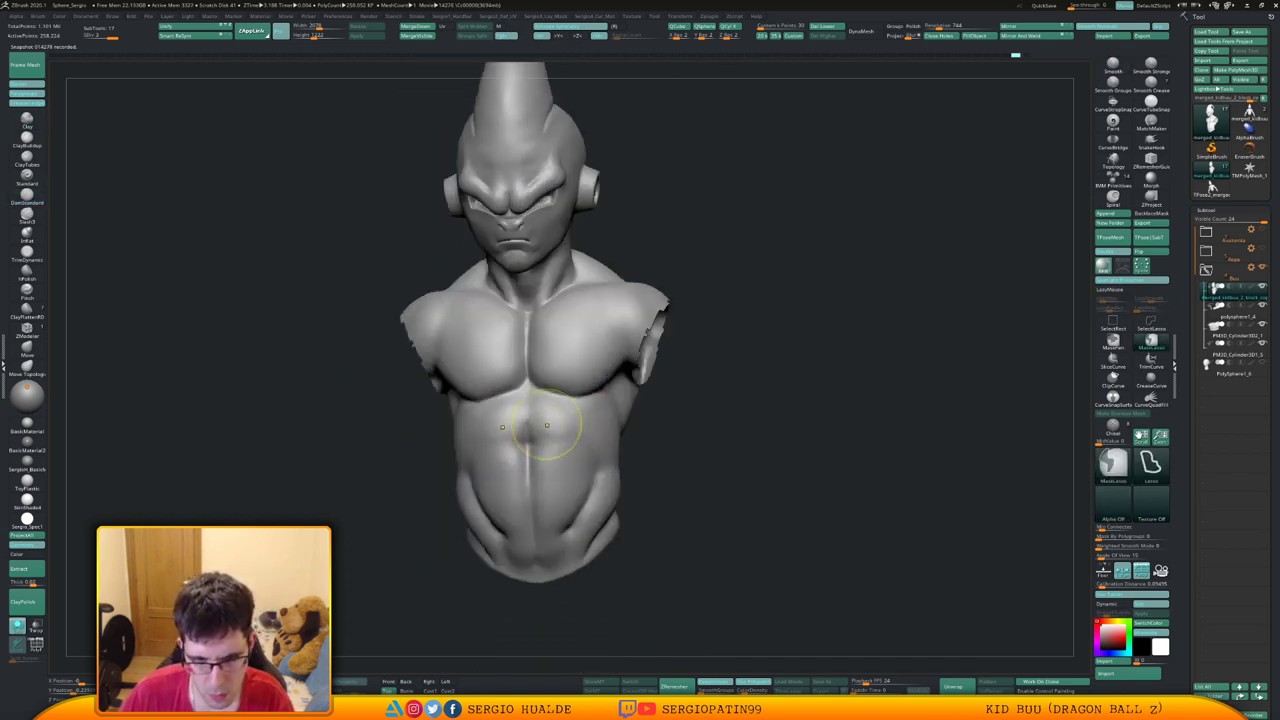
drag(571, 438, 556, 454)
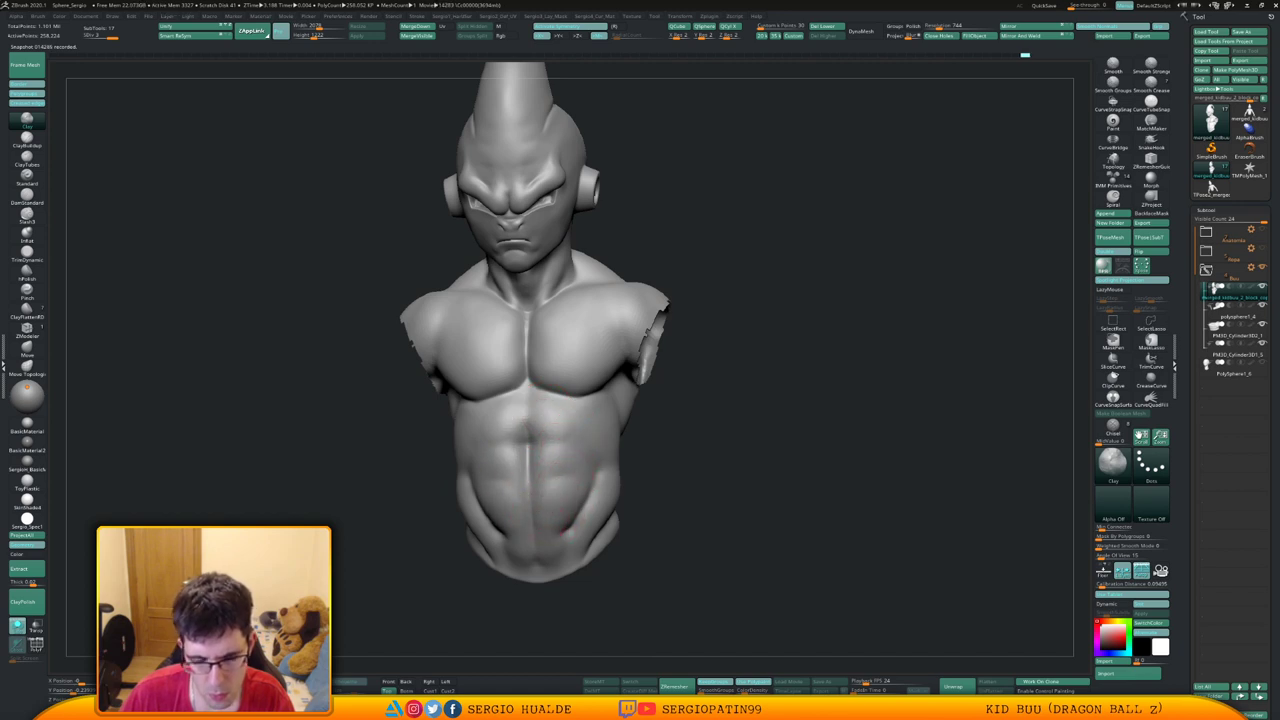
mouse_move(660, 428)
right_down()
mouse_move(612, 448)
mouse_move(608, 434)
right_up()
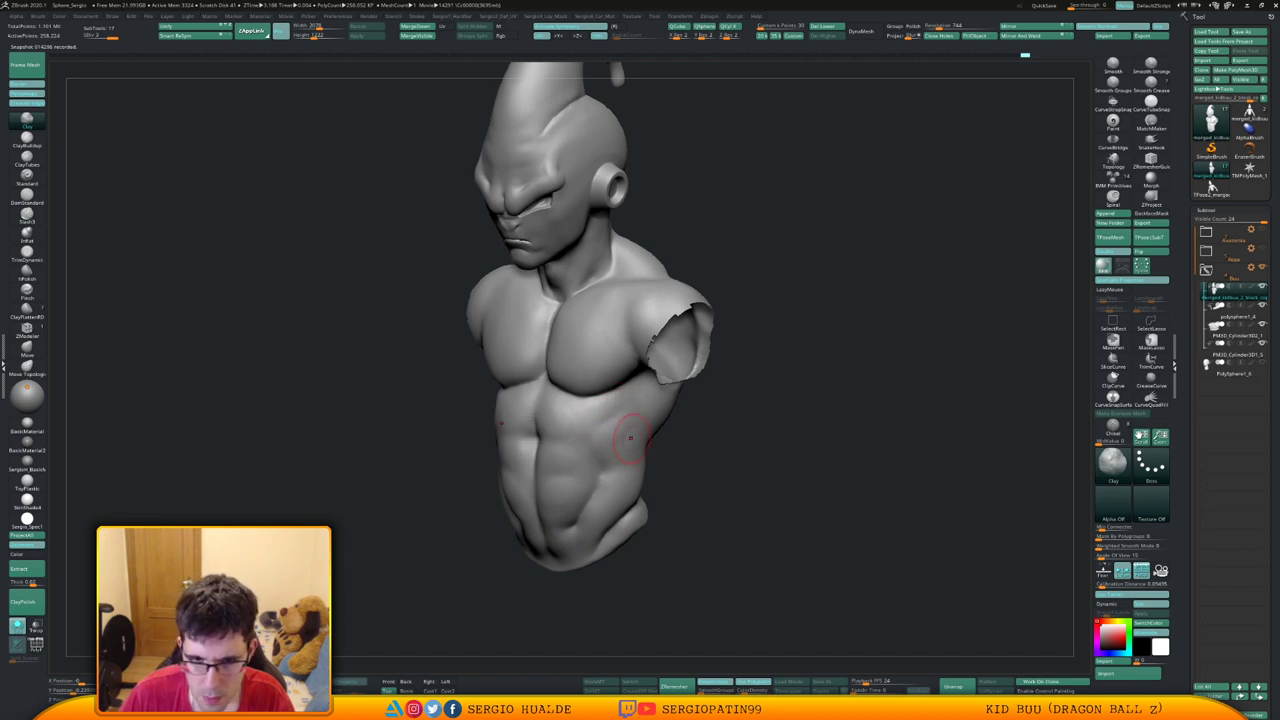
right_drag(638, 428, 658, 446)
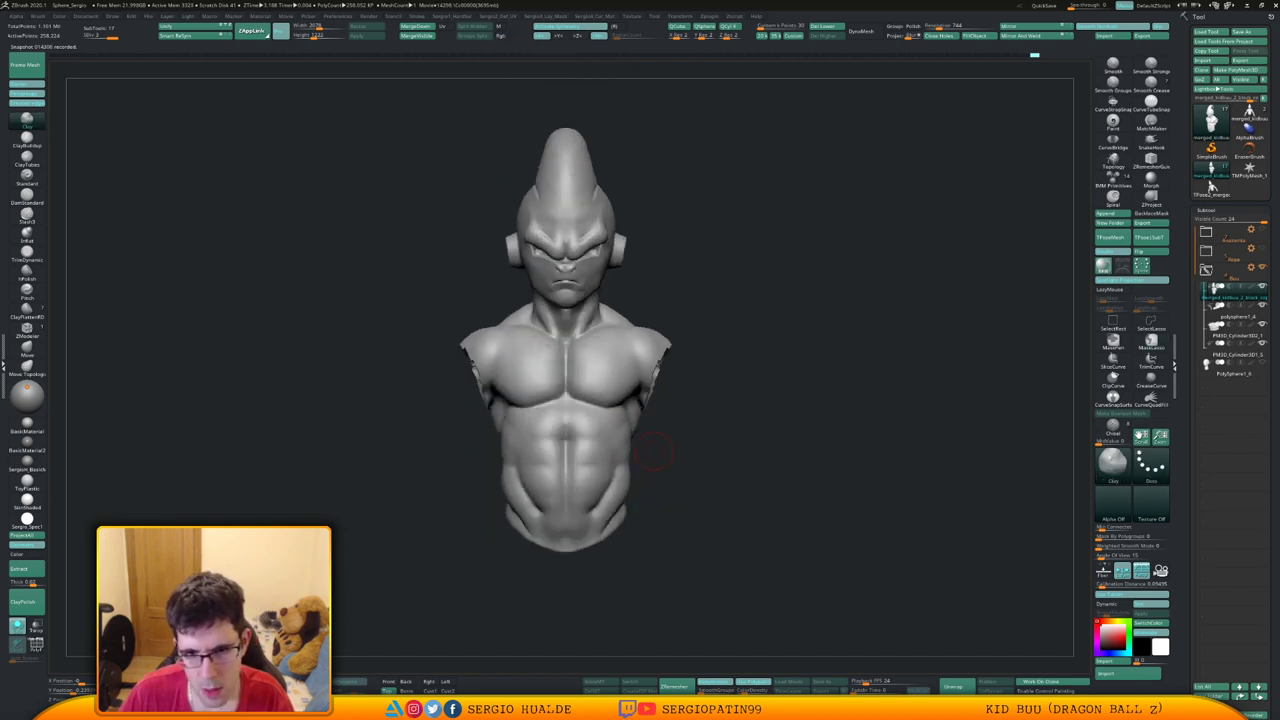
right_drag(600, 374, 578, 396)
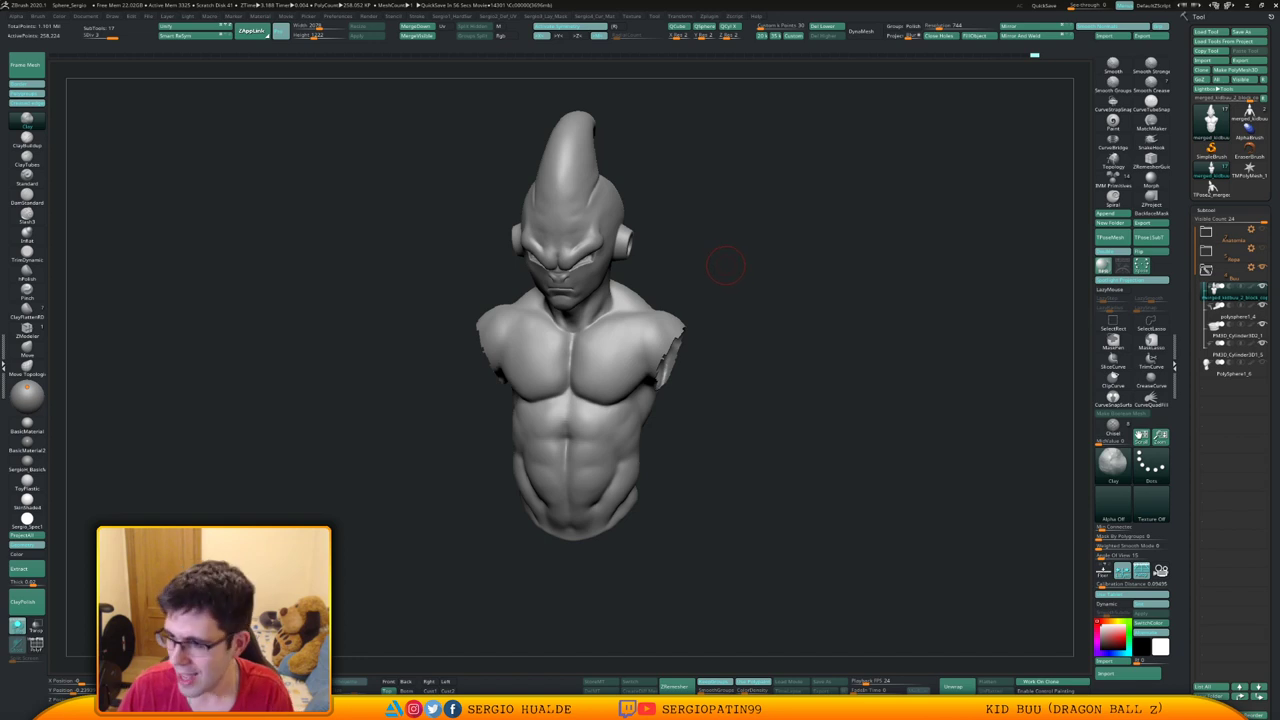
Examine the head, neck and upper back from the front, side and rear
right_drag(727, 265, 603, 375)
mouse_move(603, 375)
right_down()
mouse_move(665, 392)
mouse_move(606, 425)
mouse_move(587, 400)
right_up()
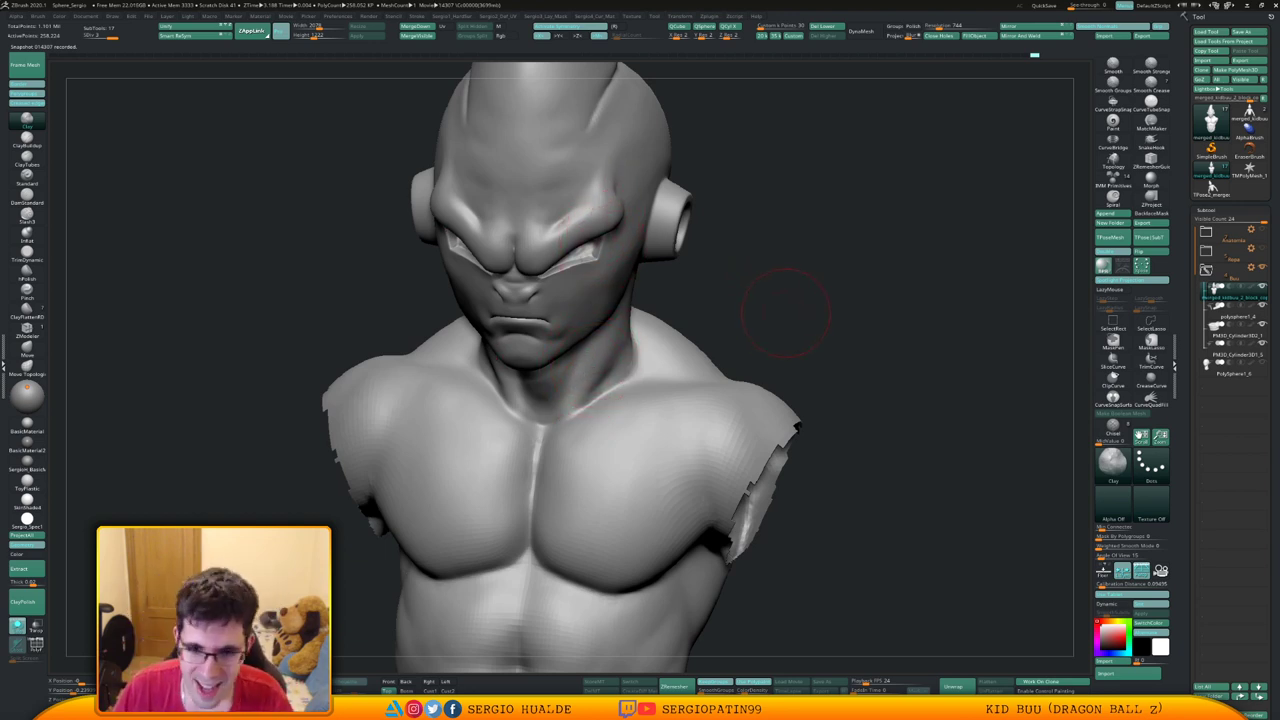
mouse_move(786, 313)
mouse_down()
mouse_move(660, 333)
mouse_move(722, 312)
mouse_move(670, 295)
mouse_up()
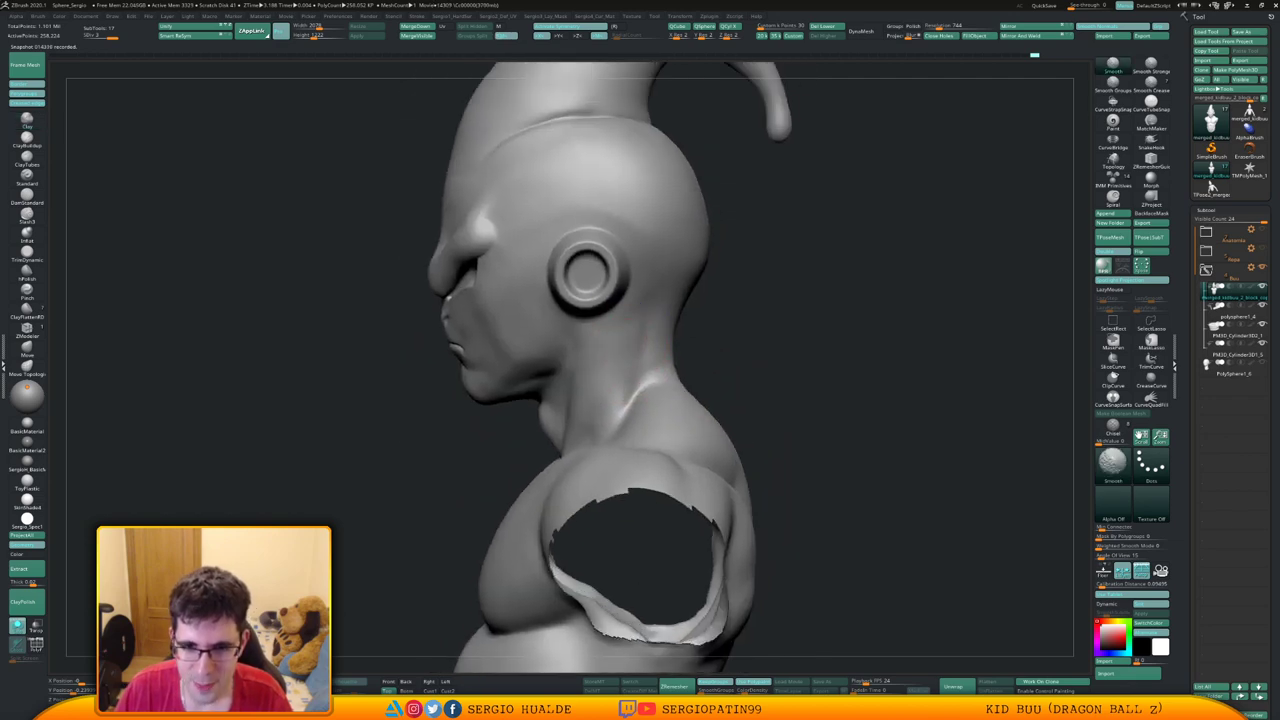
drag(785, 300, 688, 272)
drag(785, 285, 700, 320)
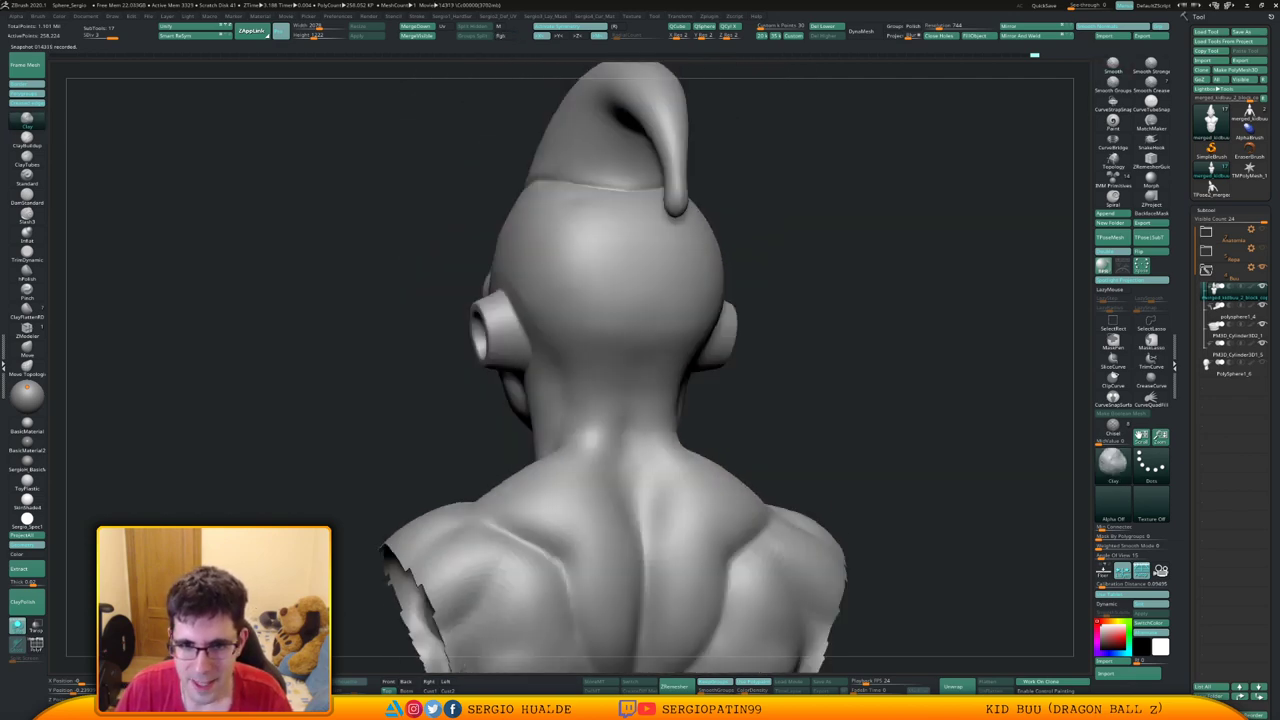
drag(835, 305, 728, 318)
drag(645, 322, 712, 312)
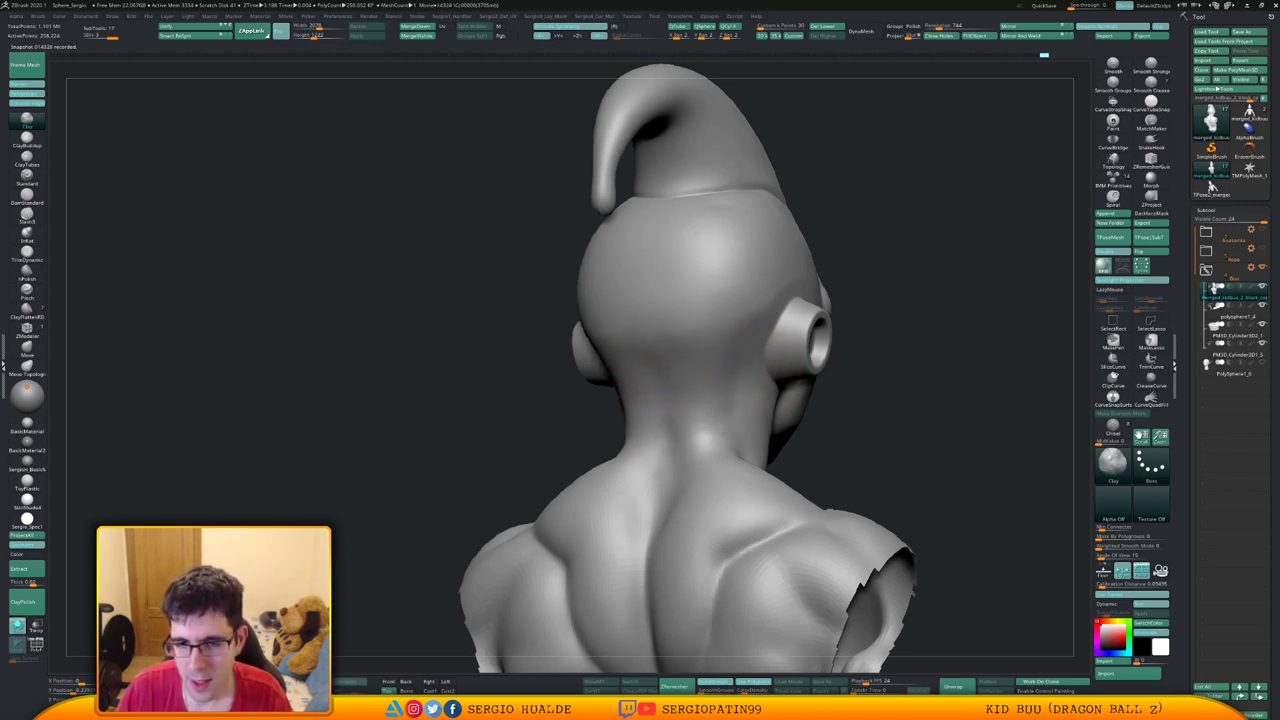
mouse_move(650, 330)
right_down()
mouse_move(697, 336)
mouse_move(655, 317)
right_up()
Smooth the area behind the ear and refine the back of the head and nape with the Move brush
shift+drag(797, 265, 806, 316)
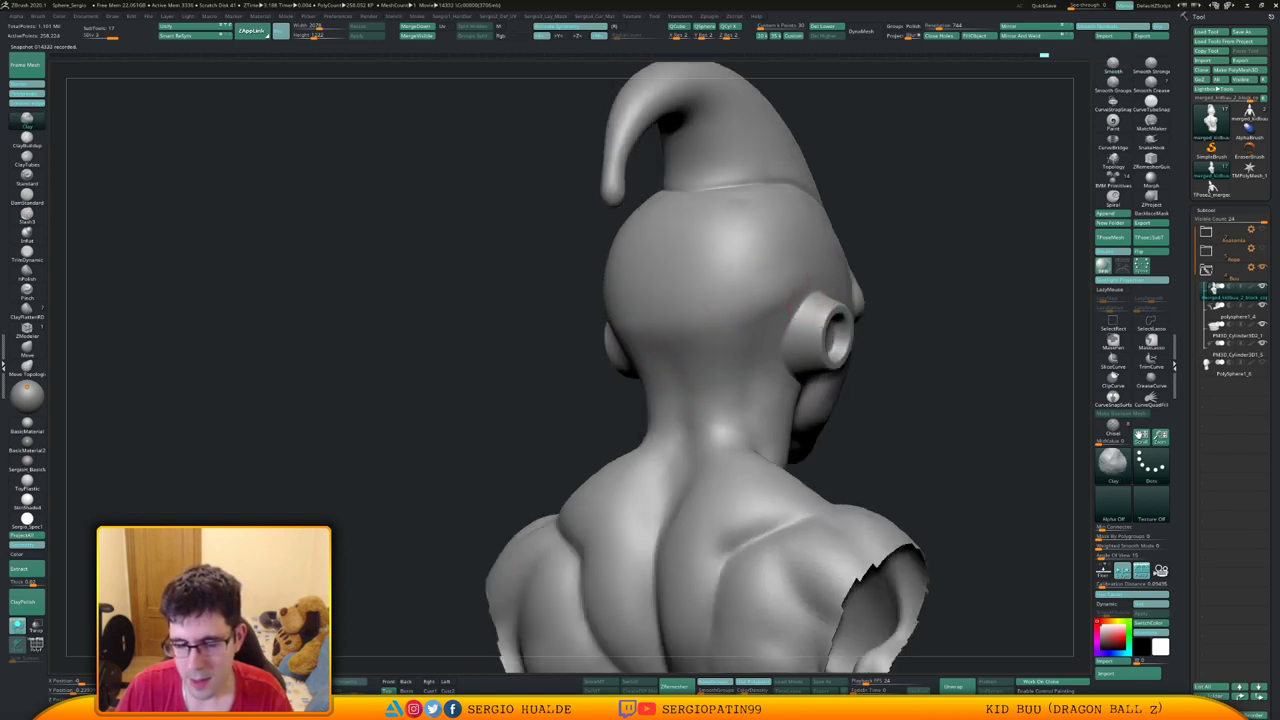
right_drag(690, 335, 742, 338)
mouse_move(742, 338)
ctrl+right_down()
mouse_move(740, 318)
mouse_move(743, 353)
mouse_move(736, 343)
ctrl+right_up()
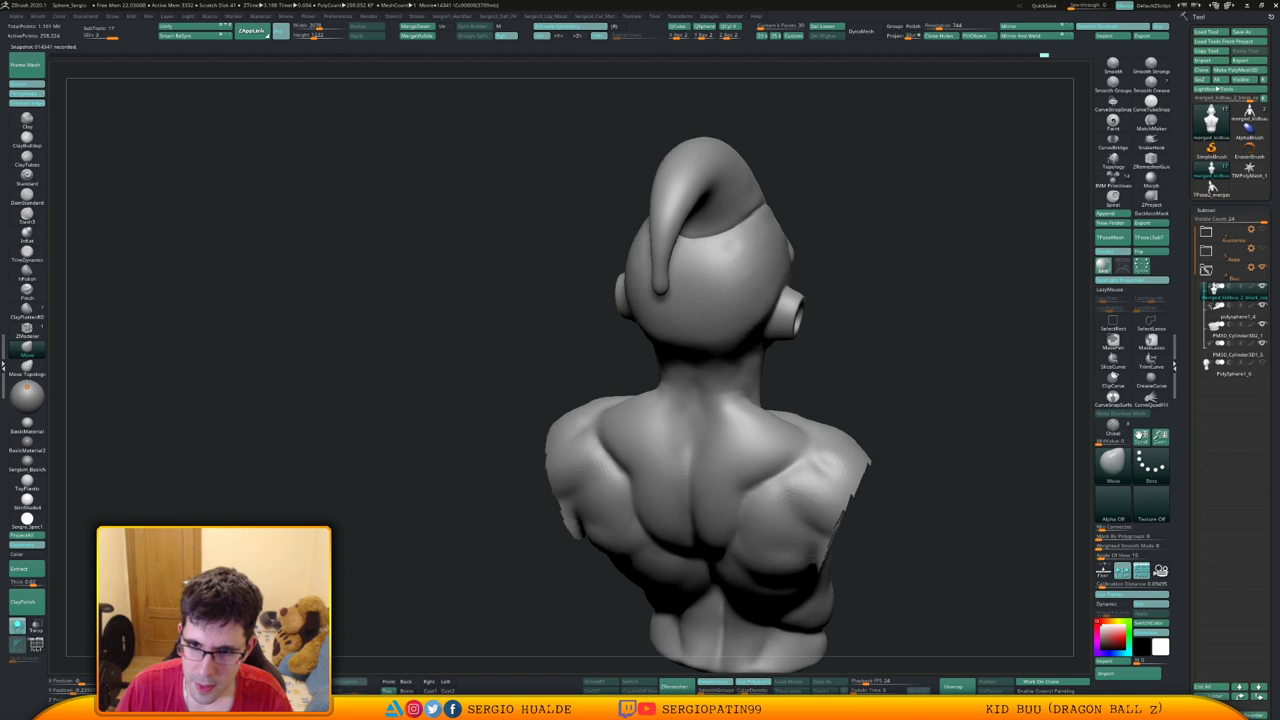
drag(840, 322, 710, 327)
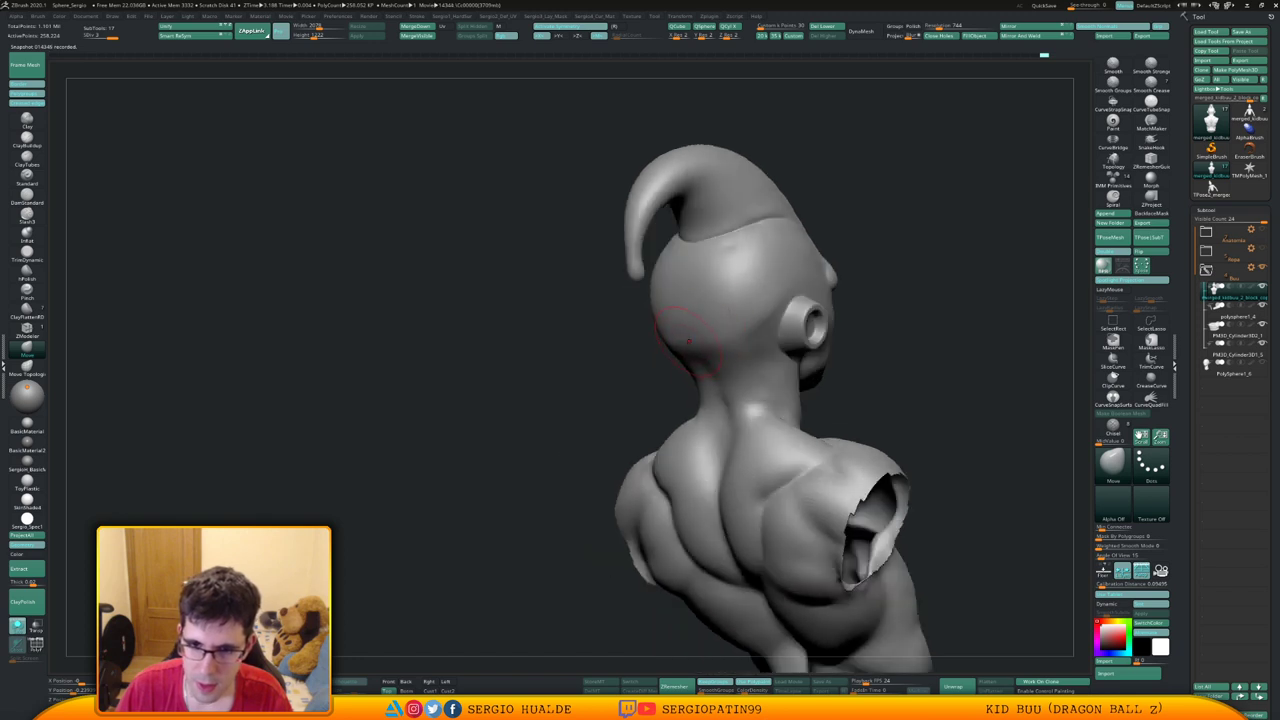
drag(590, 325, 712, 329)
ctrl+right_drag(712, 329, 657, 320)
shift+drag(657, 320, 591, 329)
right_drag(505, 328, 591, 324)
mouse_move(590, 323)
mouse_down()
mouse_move(600, 330)
mouse_move(571, 329)
mouse_up()
Check the head's polygroups and wireframe briefly, with the polyframe display hidden again at the end
key(shift+f)
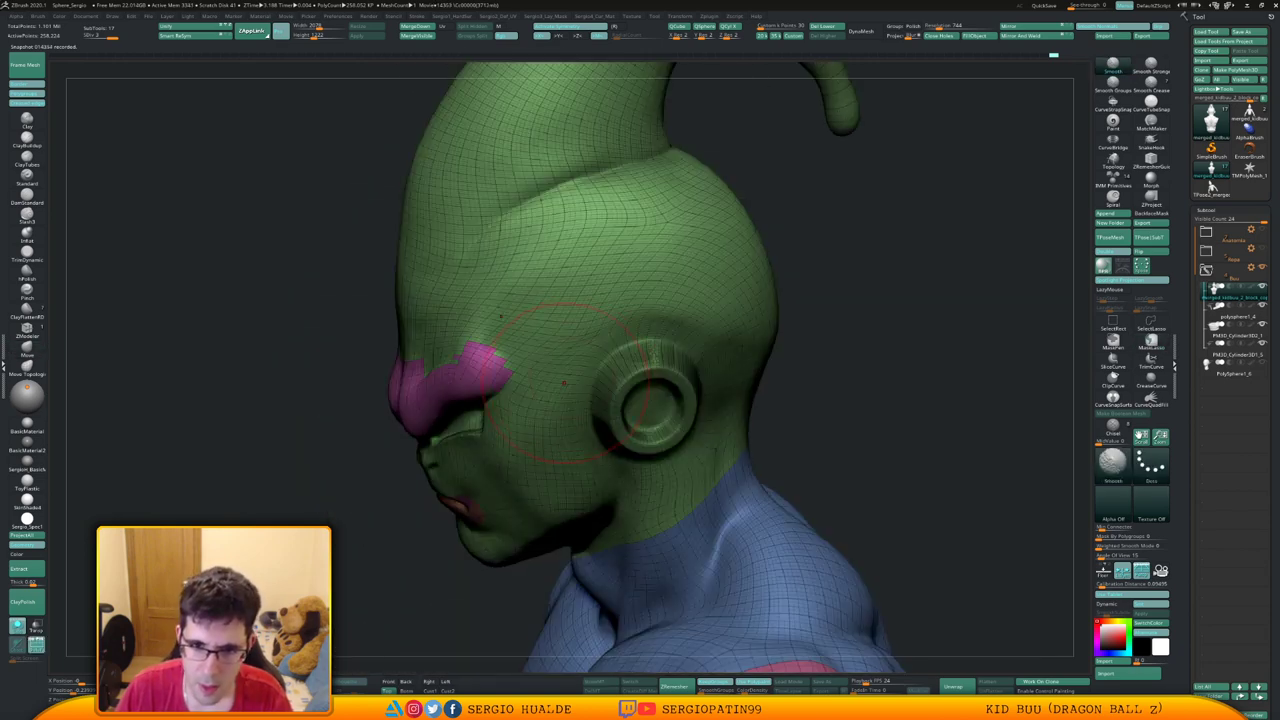
key(shift+f)
key(shift)
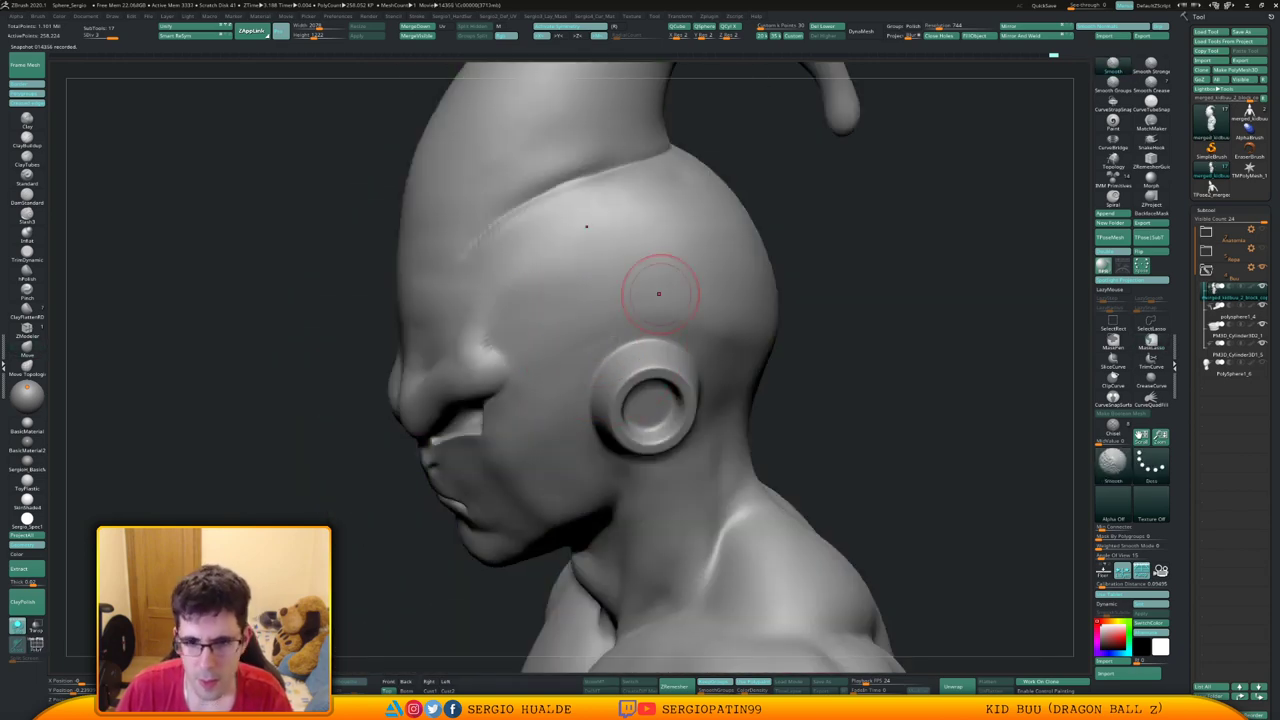
Examine the head profile and the torso's proportions from the side and front
ctrl+right_drag(659, 294, 765, 310)
mouse_move(765, 400)
ctrl+right_down()
mouse_move(760, 375)
mouse_move(633, 399)
mouse_move(639, 351)
mouse_move(640, 388)
ctrl+right_up()
right_drag(640, 388, 614, 383)
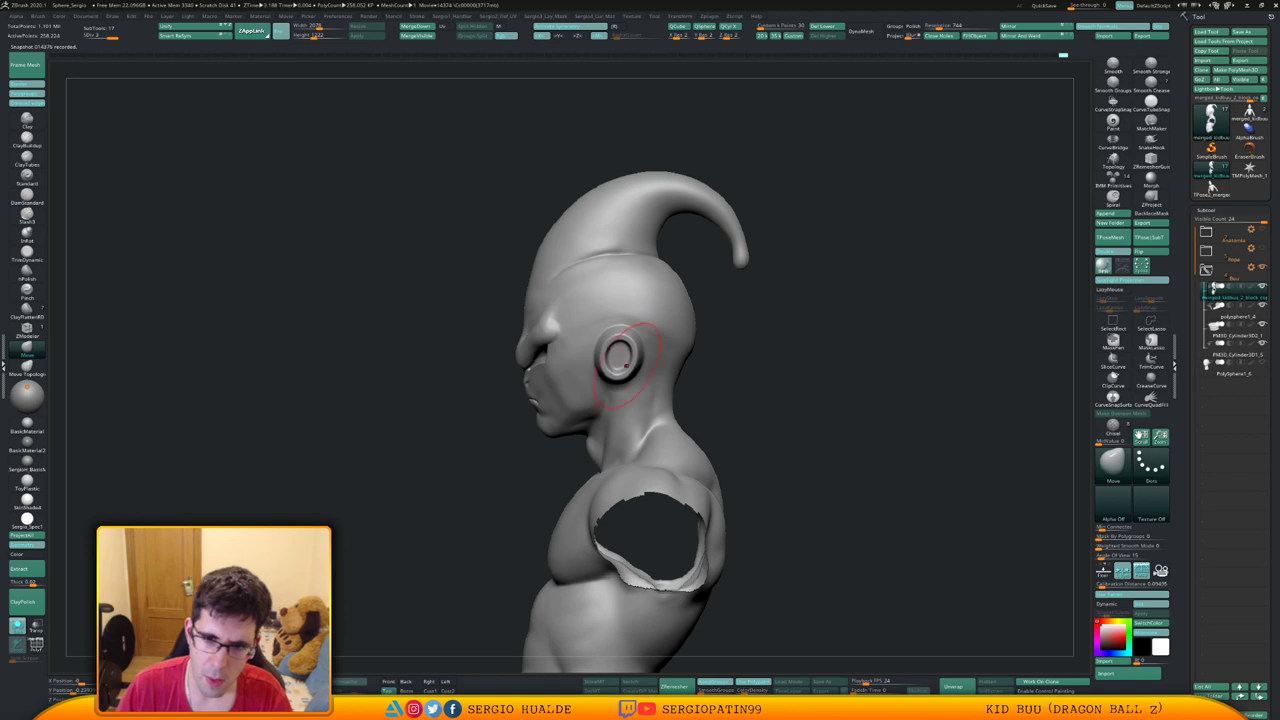
right_drag(626, 366, 596, 362)
ctrl+right_drag(596, 362, 652, 302)
ctrl+right_drag(652, 302, 742, 260)
alt+right_drag(742, 260, 770, 194)
ctrl+right_drag(770, 194, 800, 323)
drag(800, 322, 794, 337)
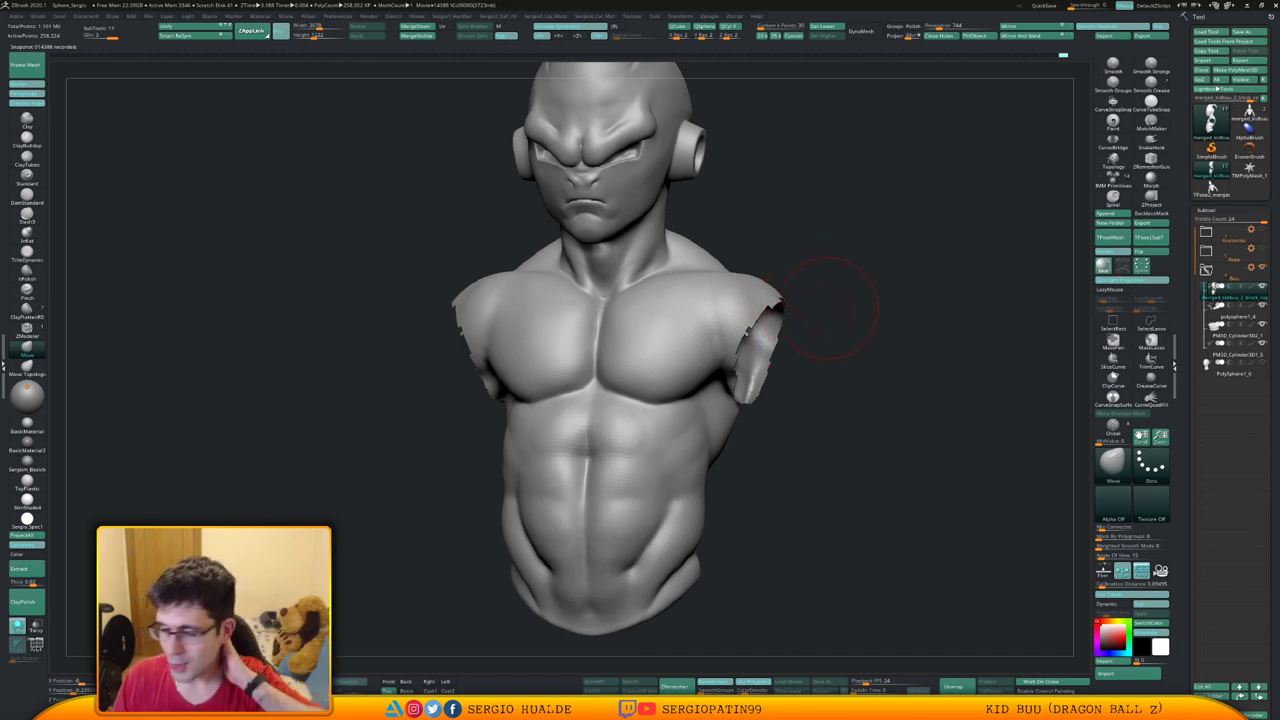
right_drag(837, 295, 775, 298)
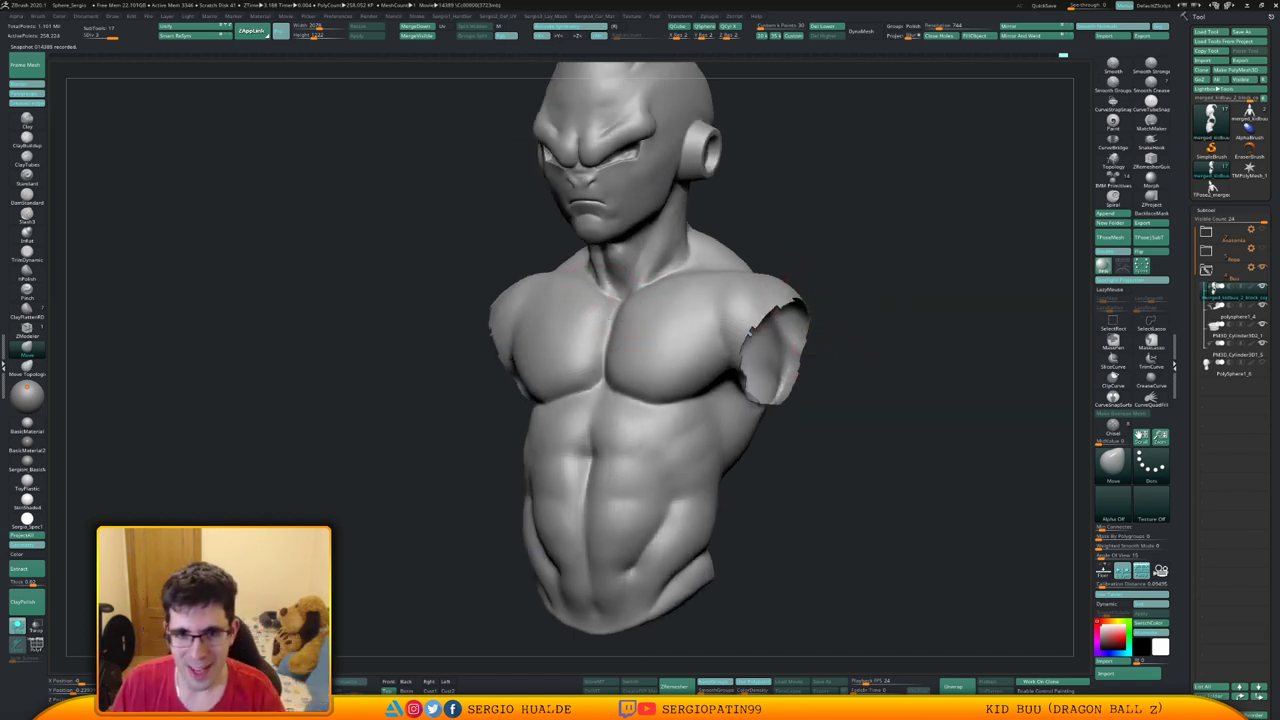
Build up the muscle on the side of the neck below the jaw with the Clay brush
alt+right_drag(613, 304, 610, 440)
ctrl+right_drag(610, 440, 614, 530)
right_drag(614, 530, 678, 398)
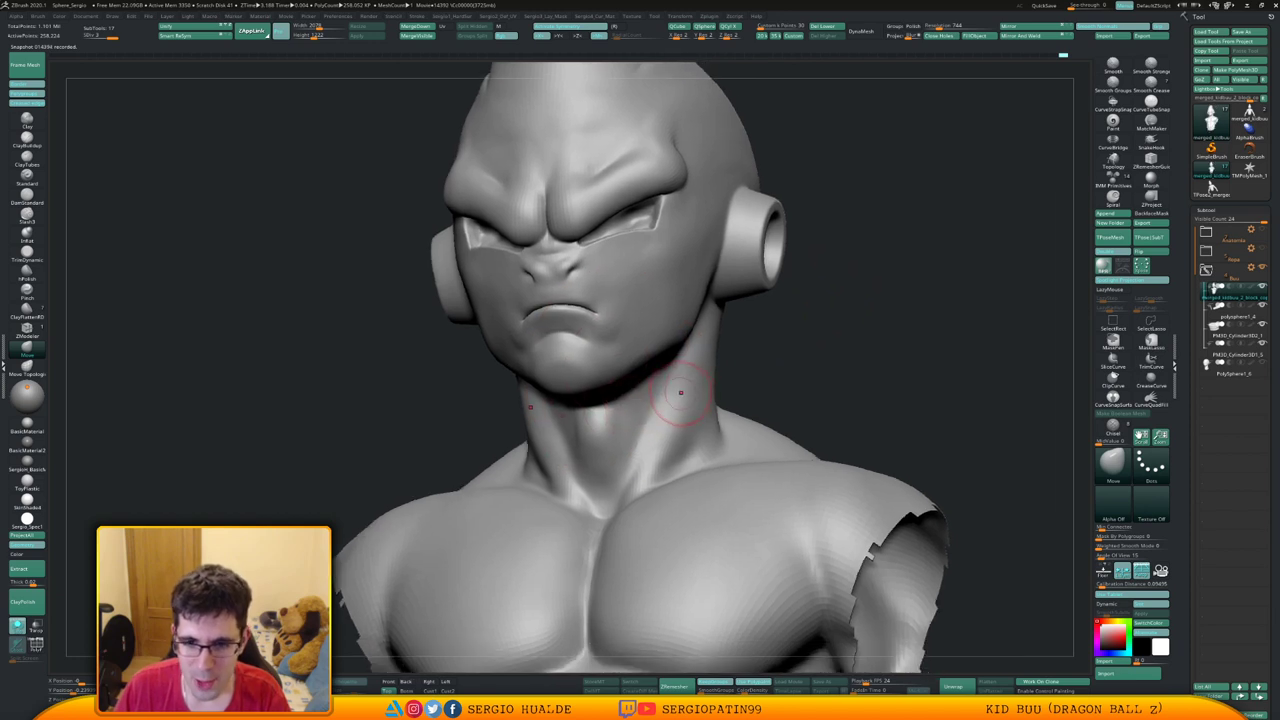
key(1)
drag(679, 372, 668, 426)
right_drag(690, 398, 689, 370)
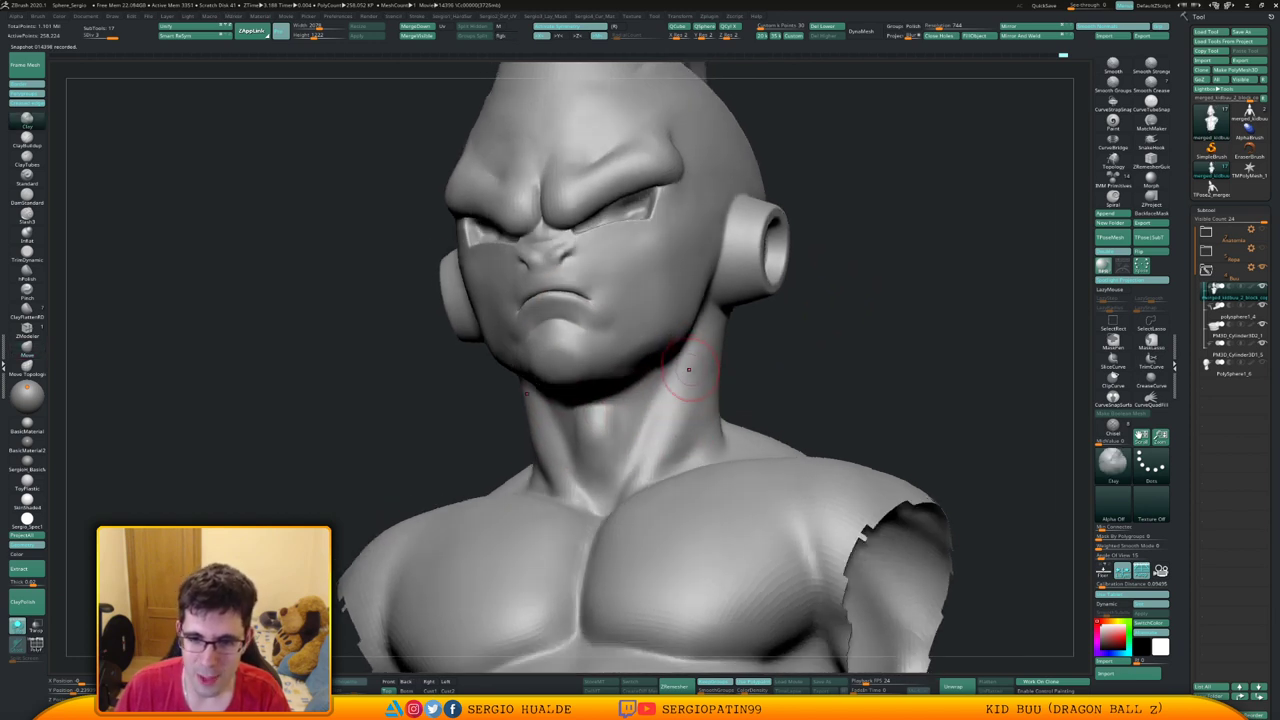
drag(675, 391, 660, 443)
drag(691, 394, 674, 429)
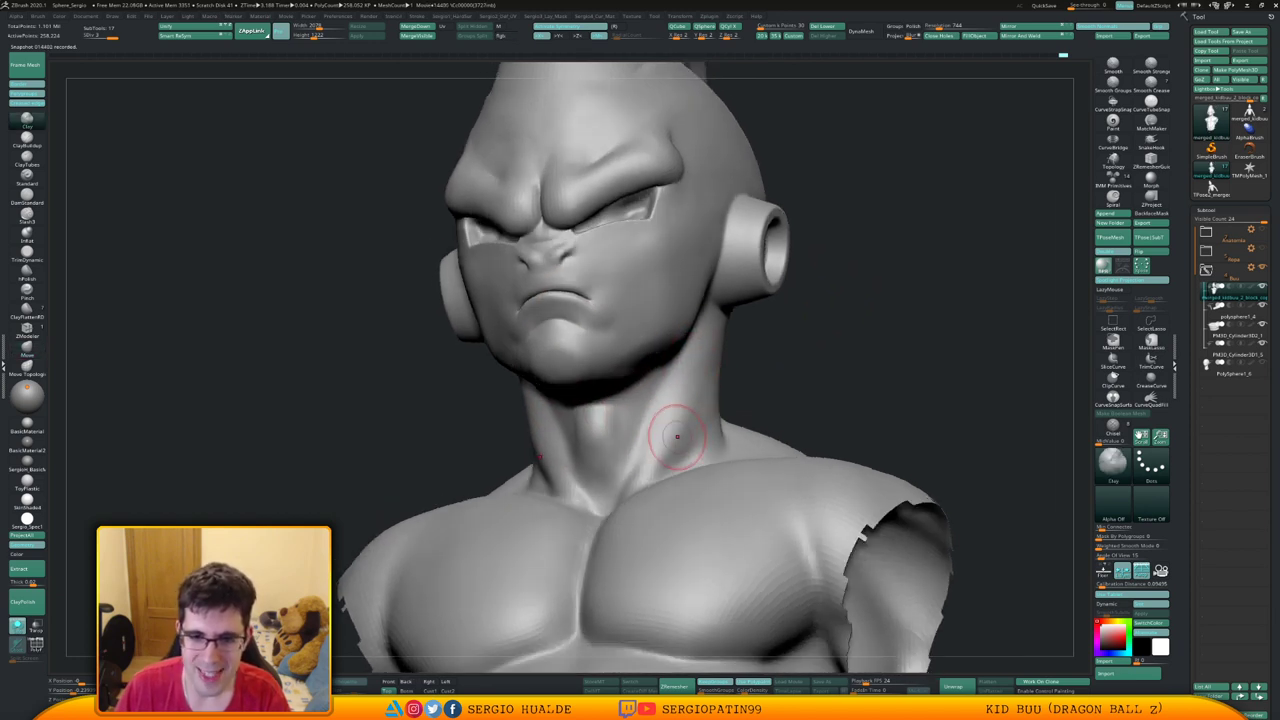
right_drag(668, 438, 655, 476)
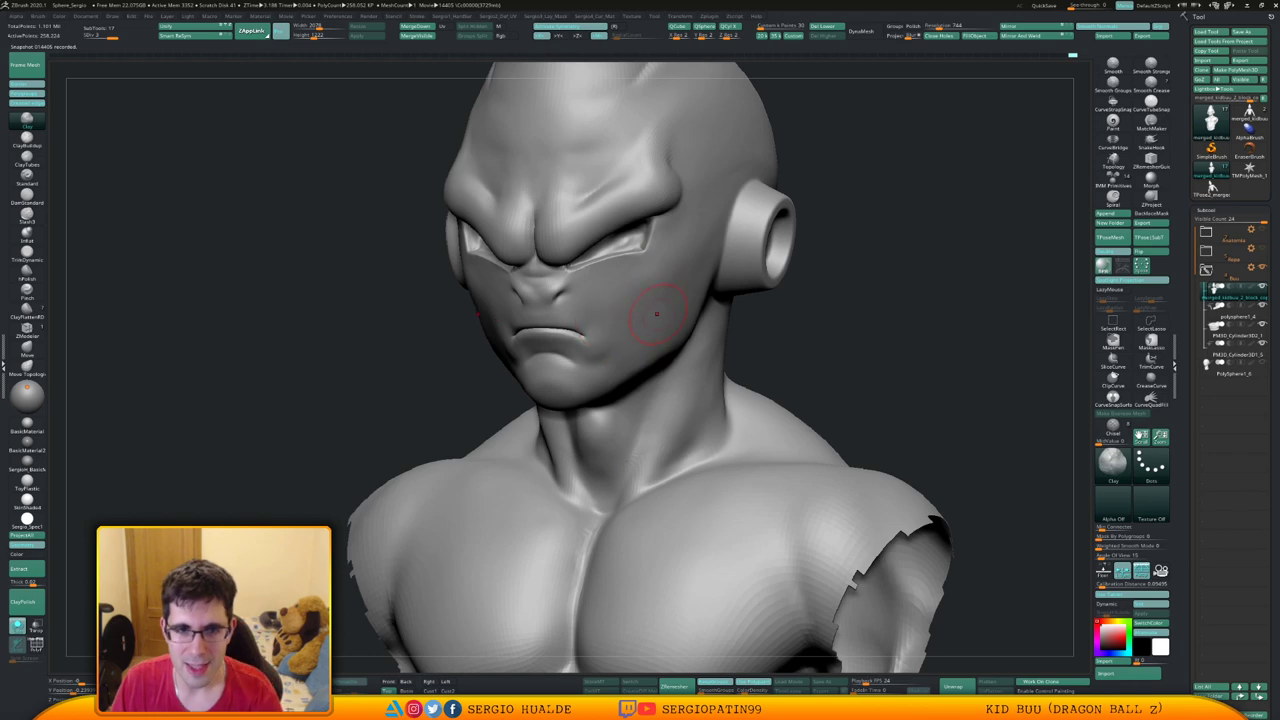
Reshape the cheek below the outer corner of the eye with the Move brush
right_drag(657, 314, 638, 296)
key(b)
key(m)
key(v)
key(s)
drag(652, 283, 660, 283)
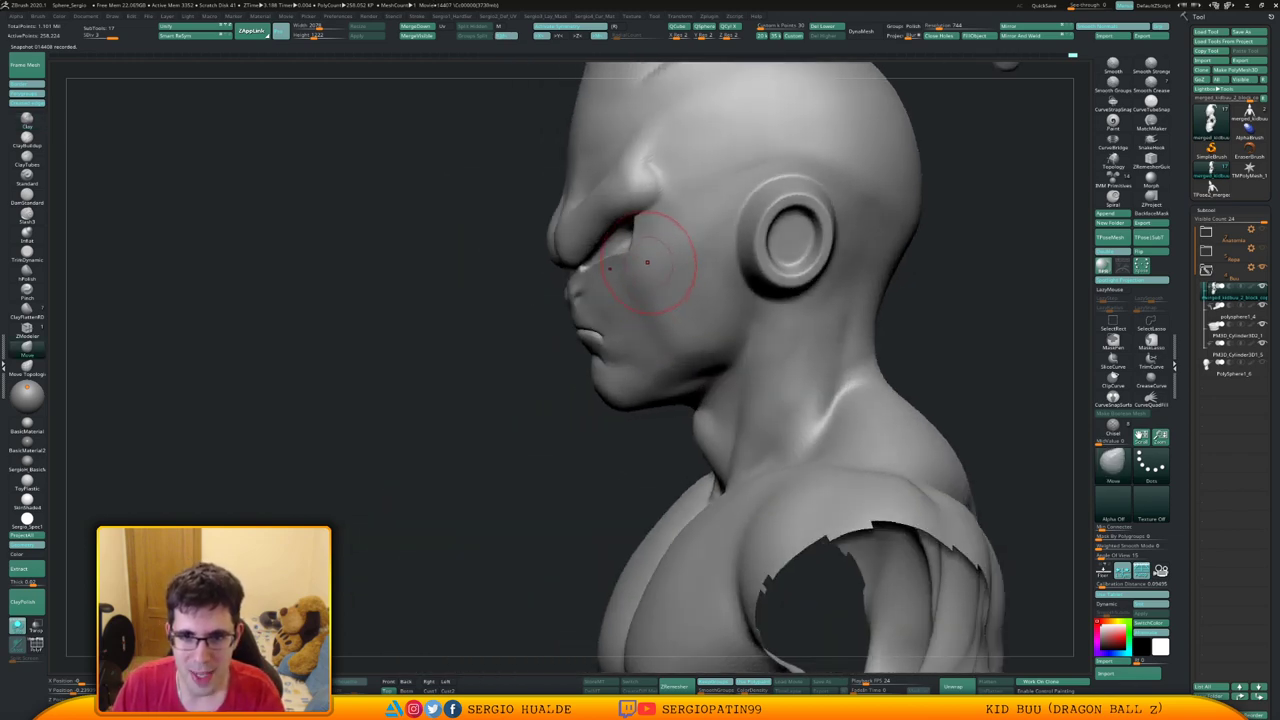
mouse_move(640, 260)
right_down()
mouse_move(614, 257)
mouse_move(660, 300)
mouse_move(608, 280)
mouse_move(620, 271)
mouse_move(622, 314)
mouse_move(638, 303)
mouse_move(621, 313)
right_up()
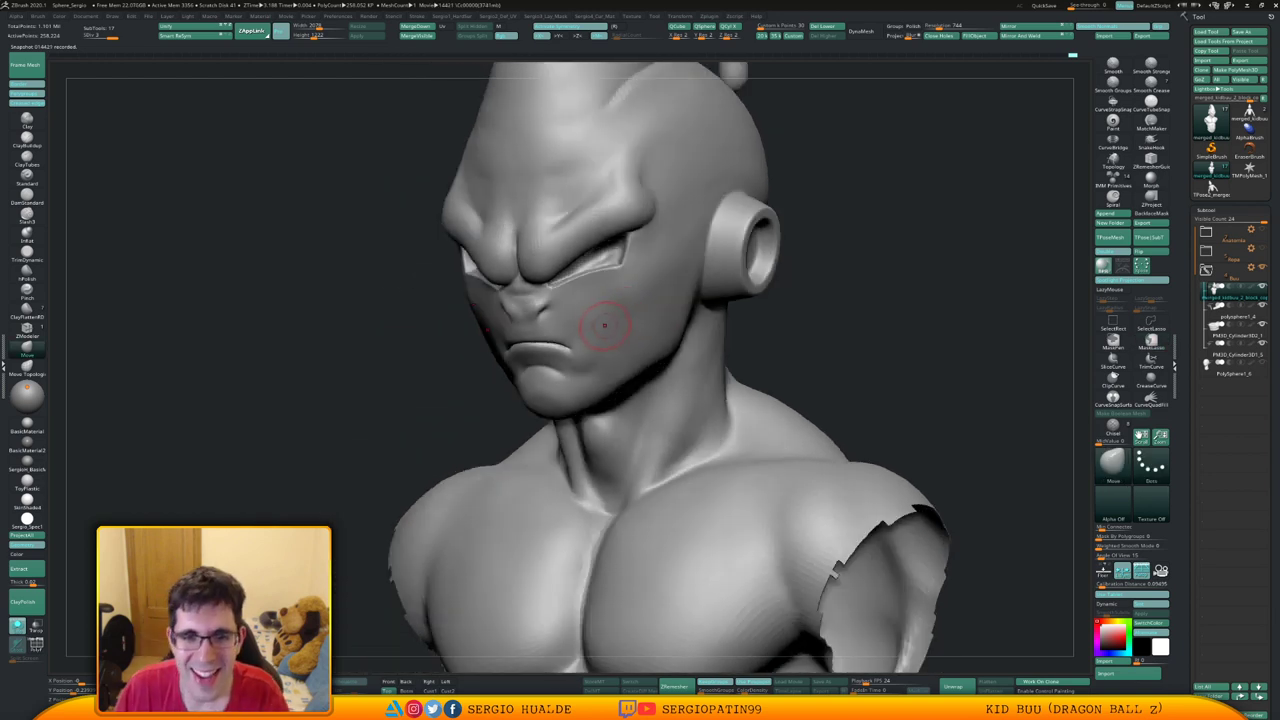
Add volume to the cheek beside the mouth with the Clay brush and smooth it
key(s)
drag(605, 325, 610, 324)
key(1)
key(s)
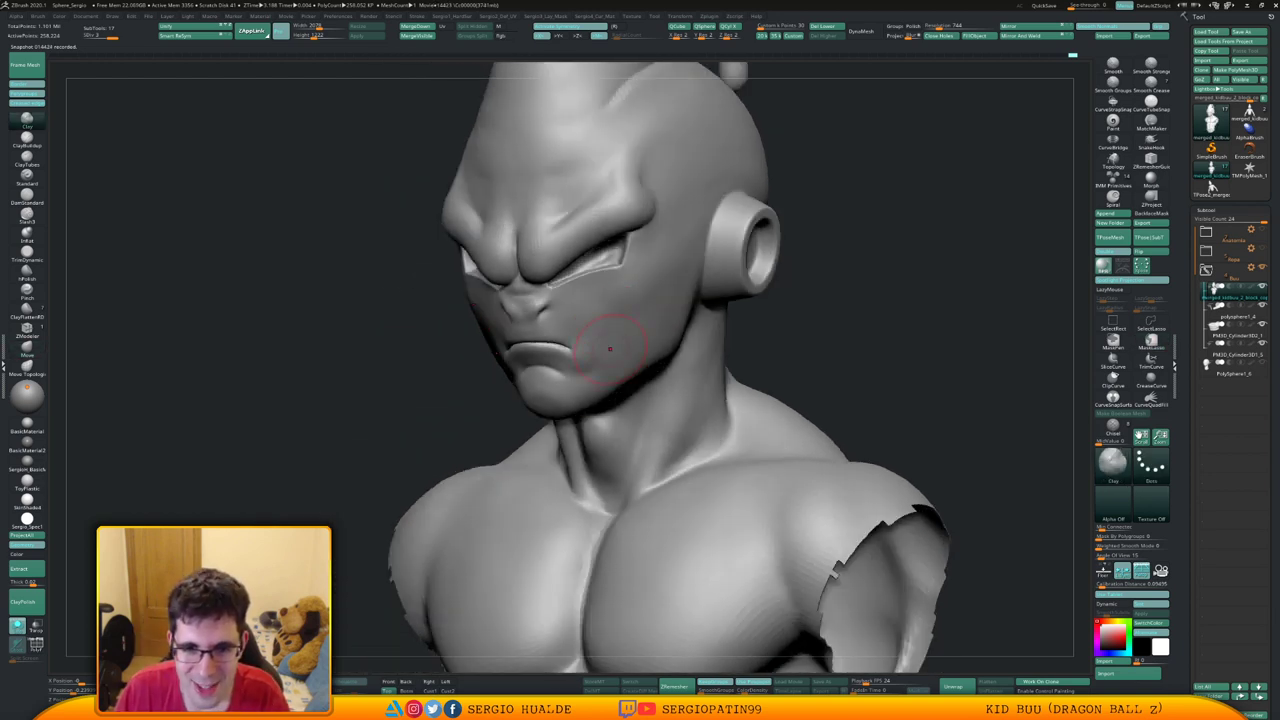
right_drag(630, 367, 618, 337)
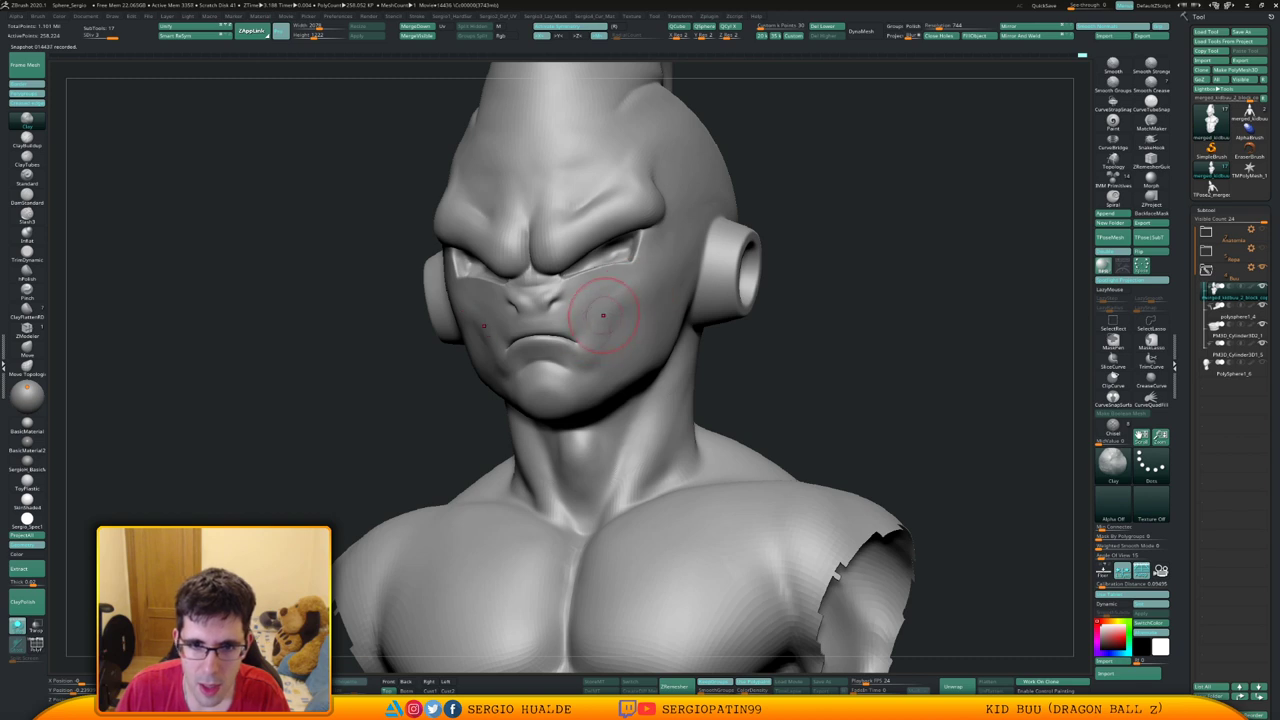
key(shift)
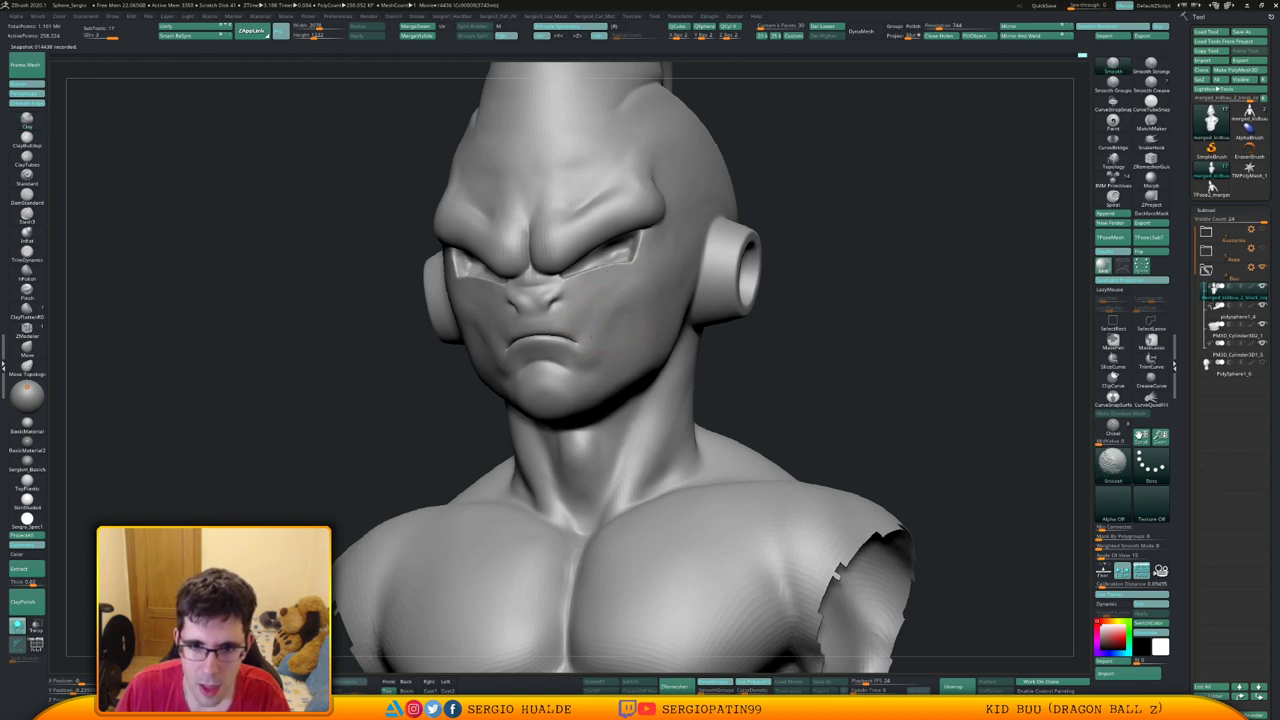
Carve a crease in the cheek beside the mouth corner with the DamStandard brush and soften it
right_drag(560, 335, 680, 343)
key(b)
key(d)
key(s)
key(s)
drag(530, 346, 500, 344)
right_drag(491, 343, 550, 344)
key(ctrl+shift)
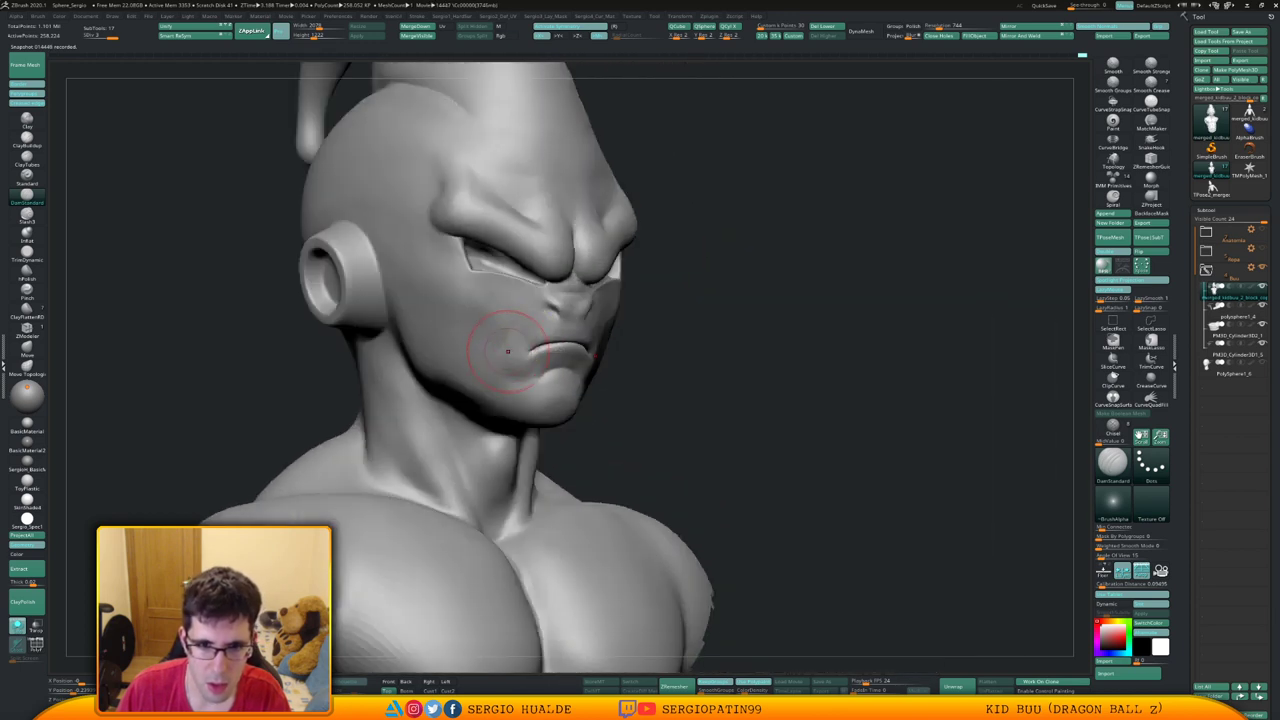
key(shift)
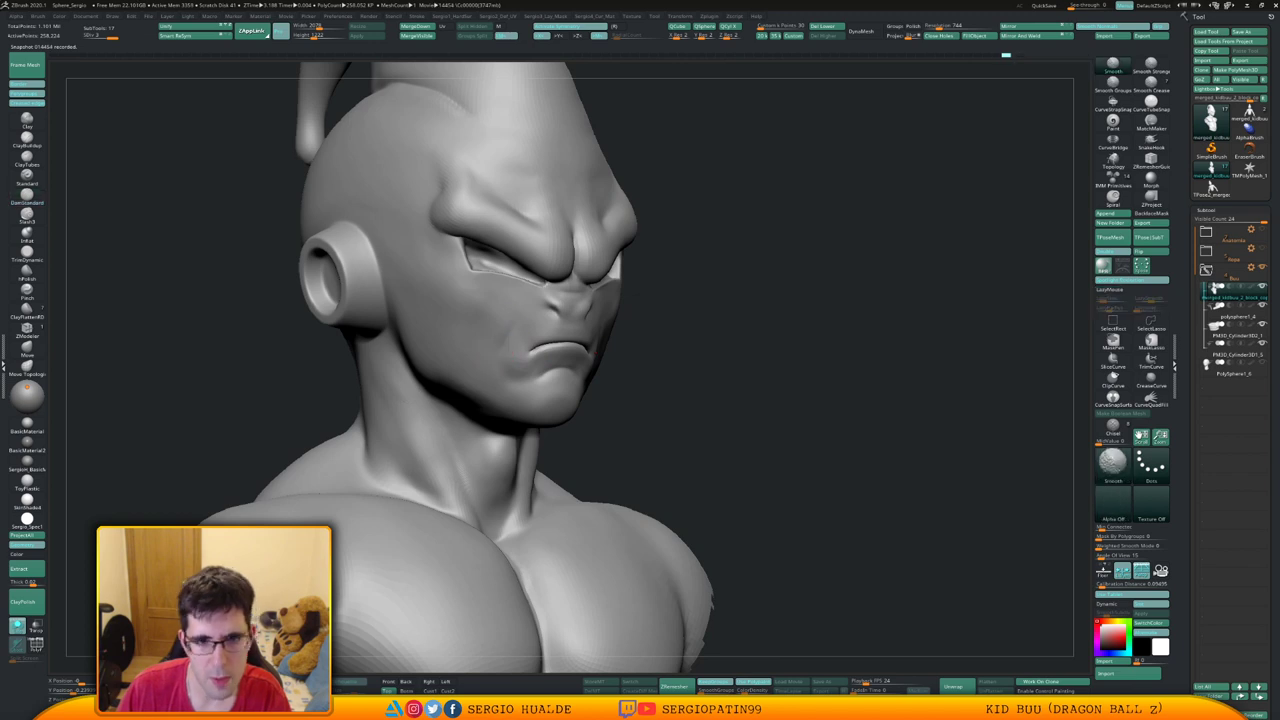
shift+drag(592, 354, 590, 346)
right_drag(494, 337, 384, 342)
key(shift)
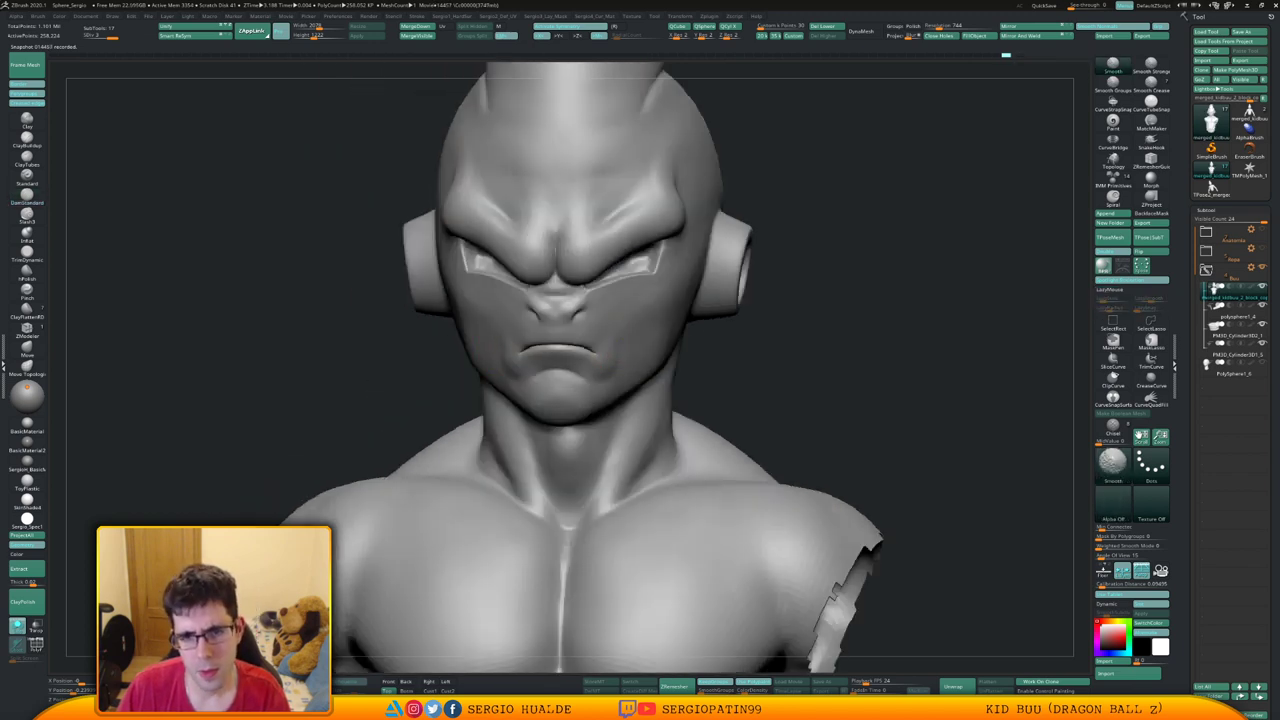
right_drag(625, 327, 540, 331)
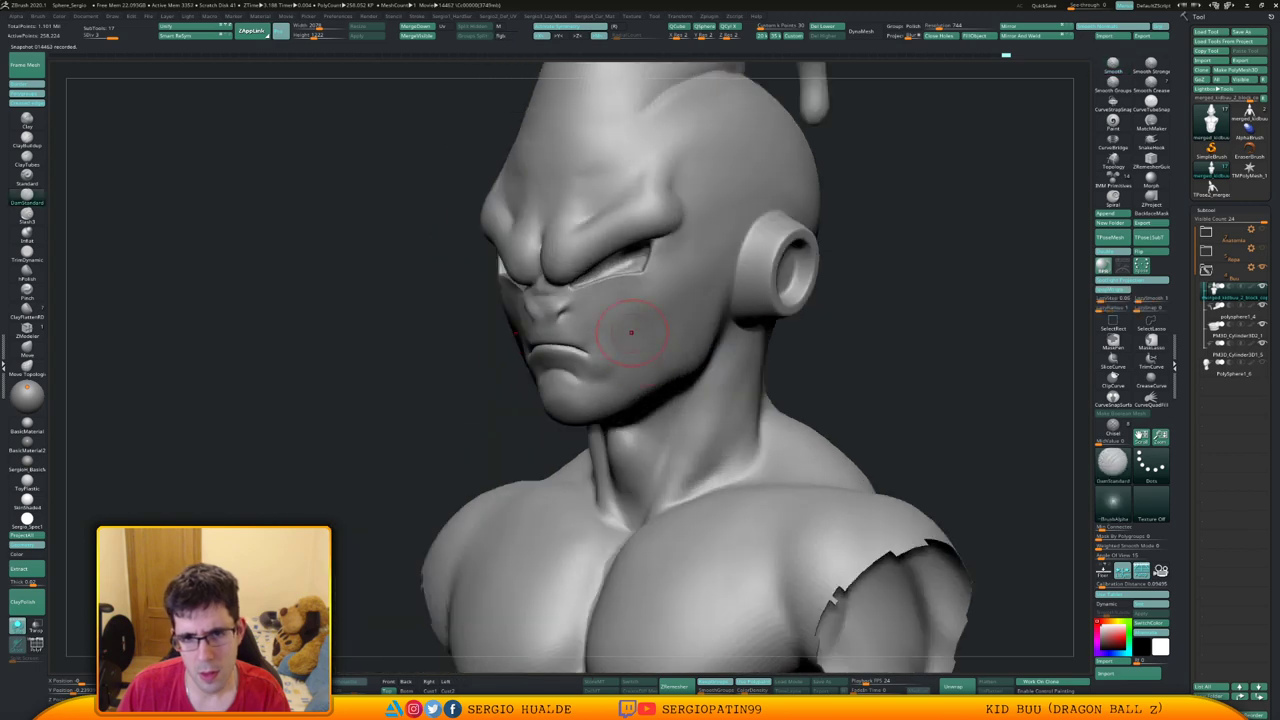
Examine the whole bust from the front, isolating part of the mesh briefly to compare head and torso
mouse_move(642, 368)
ctrl+right_down()
mouse_move(640, 300)
mouse_move(715, 306)
mouse_move(648, 300)
mouse_move(690, 325)
ctrl+right_up()
ctrl+right_drag(640, 330, 636, 422)
mouse_move(660, 360)
right_down()
mouse_move(586, 400)
mouse_move(608, 370)
mouse_move(588, 398)
mouse_move(615, 384)
mouse_move(590, 196)
right_up()
ctrl+right_drag(625, 395, 651, 291)
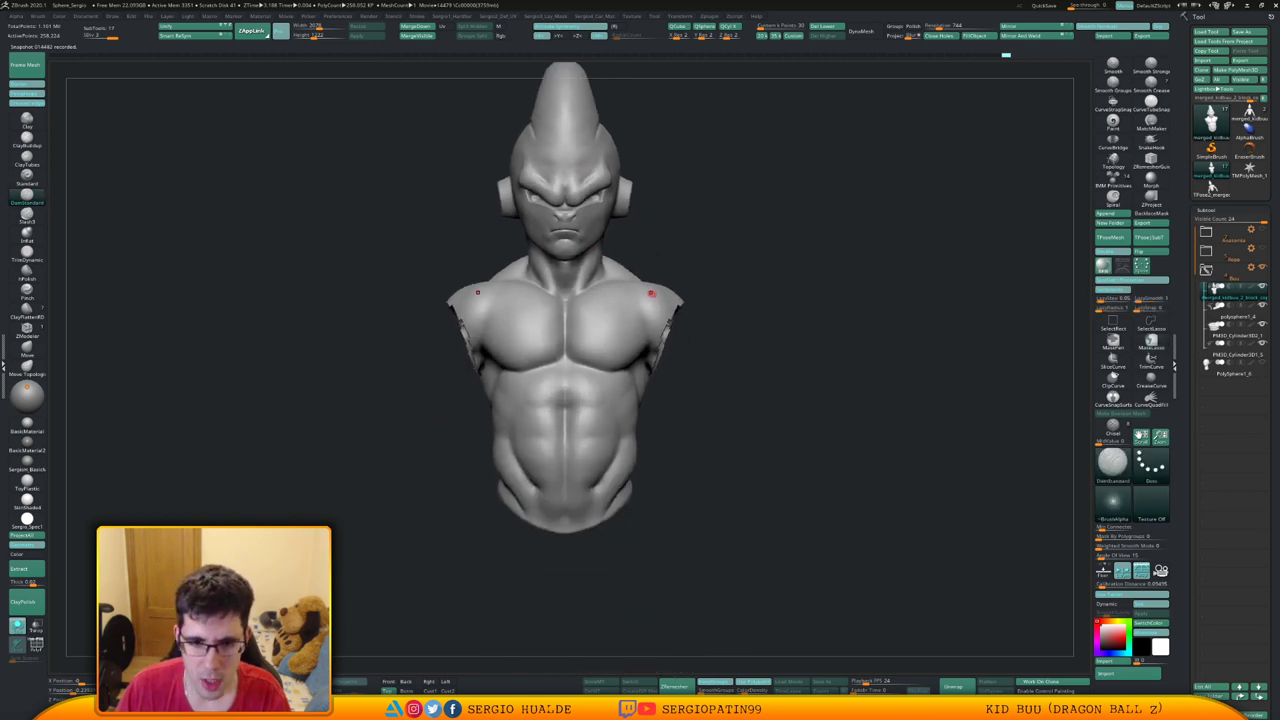
mouse_move(678, 407)
right_down()
mouse_move(620, 404)
mouse_move(624, 385)
right_up()
mouse_move(624, 385)
right_down()
mouse_move(668, 392)
mouse_move(676, 430)
right_up()
ctrl+shift+click(668, 410)
alt+right_drag(676, 430, 666, 348)
ctrl+shift+click(586, 398)
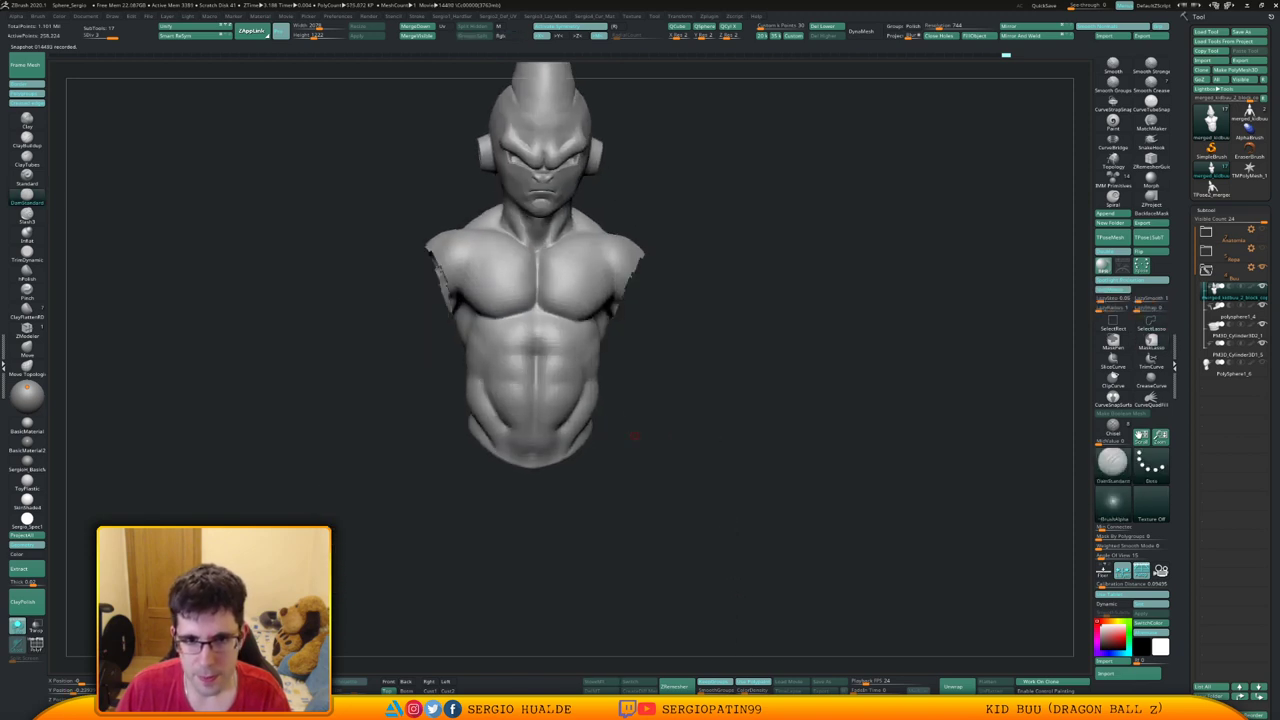
right_drag(633, 435, 636, 347)
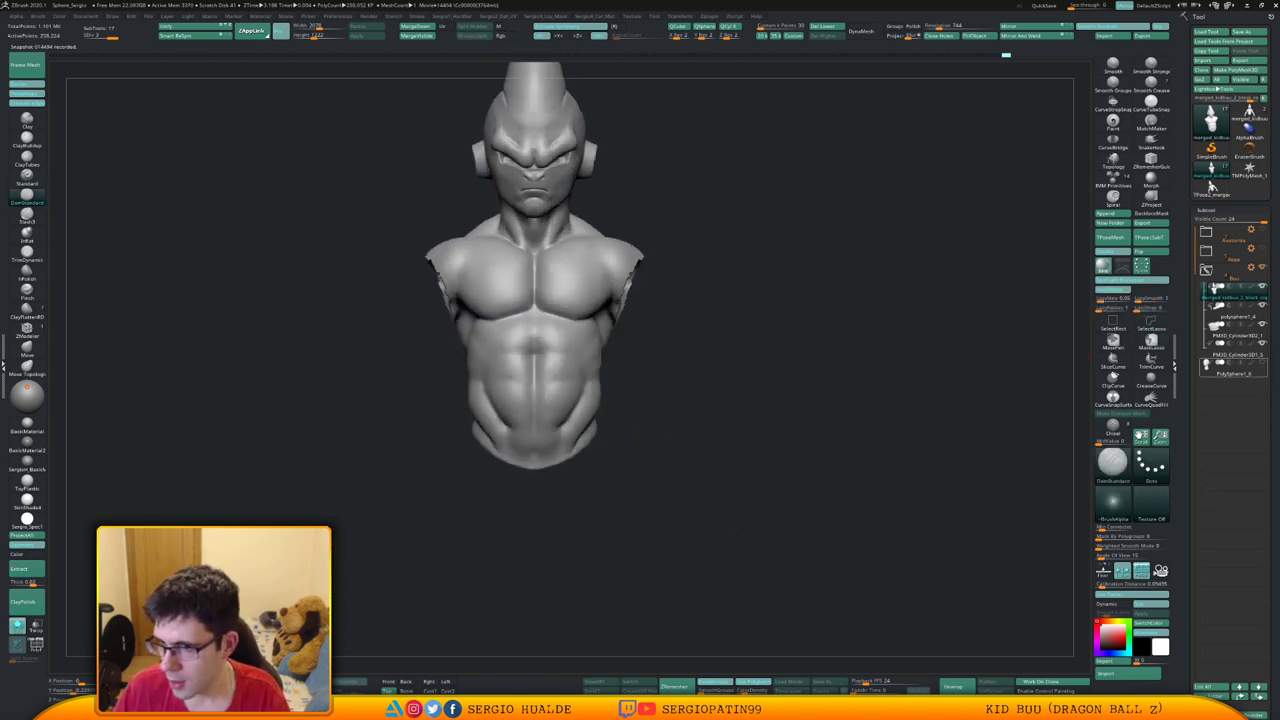
Select the old PolySphere head subtool and leave a large front-view snapshot of it on the canvas for comparison
click(1233, 369)
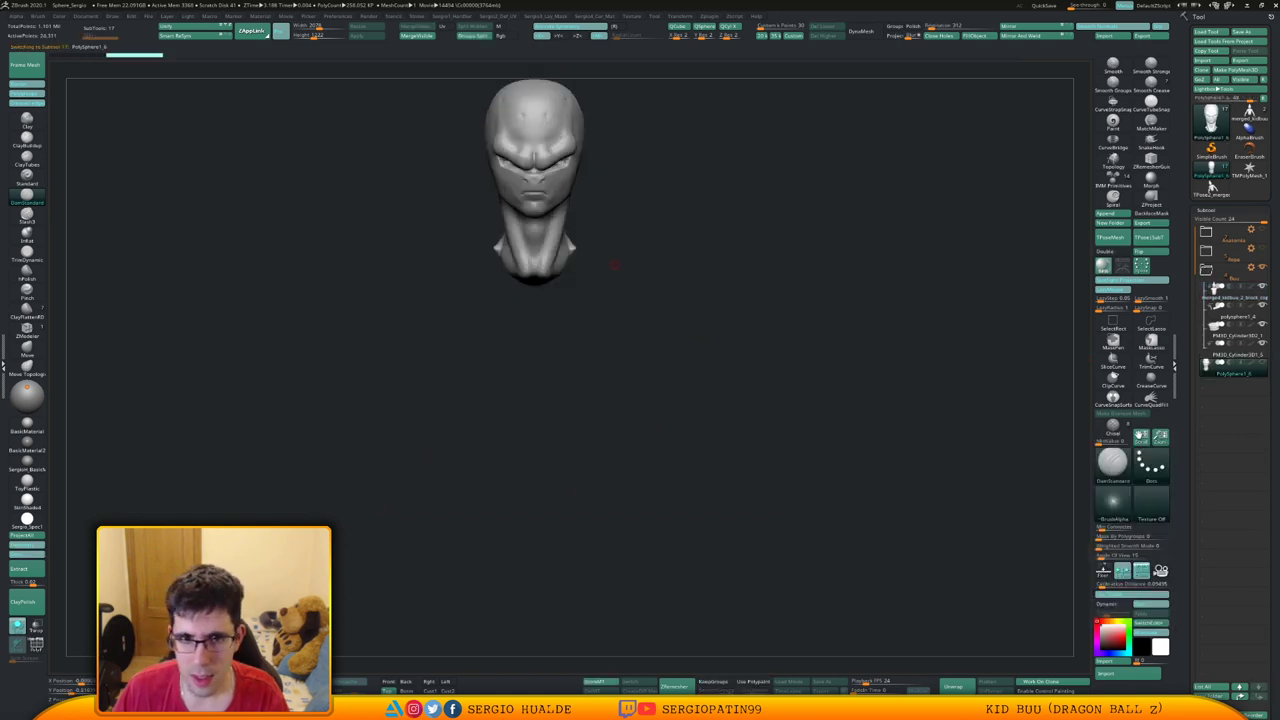
alt+right_drag(615, 265, 648, 443)
ctrl+right_drag(648, 443, 585, 525)
right_drag(585, 525, 923, 436)
key(shift+s)
Reframe the old PolySphere head beside its snapshot and delete its subtool
click(1230, 297)
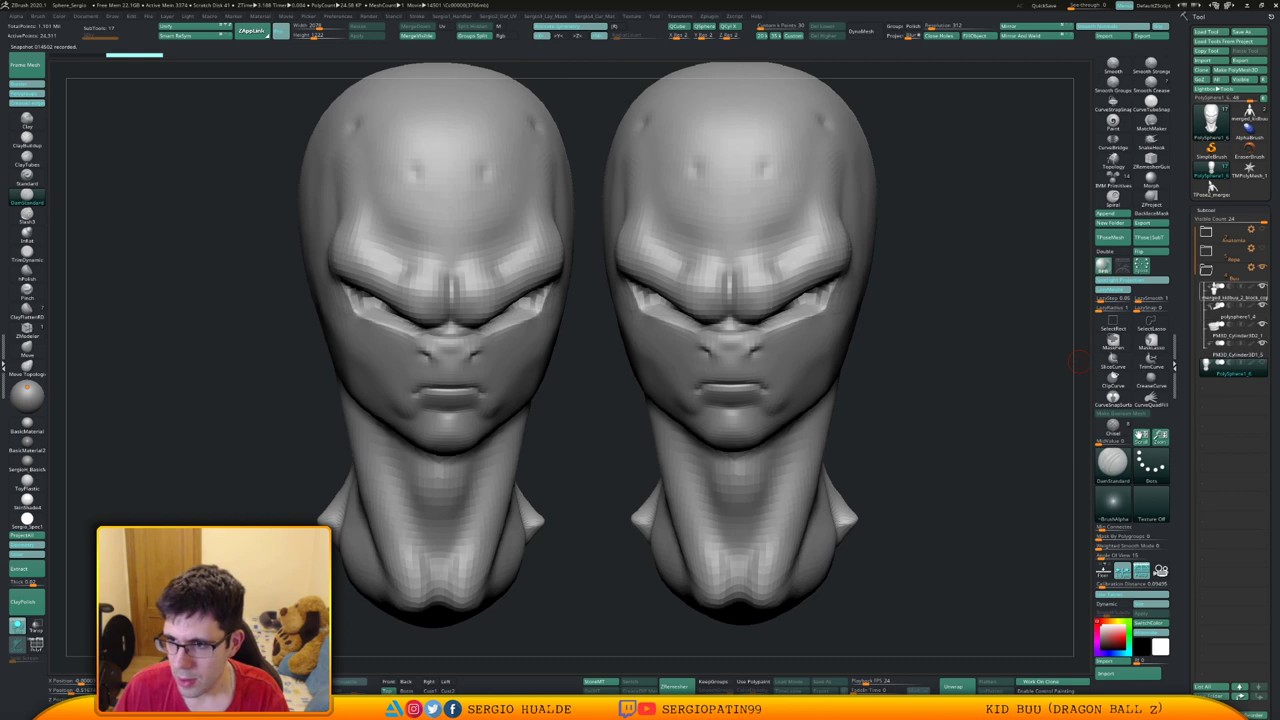
right_drag(889, 397, 795, 352)
drag(770, 410, 926, 394)
click(1234, 370)
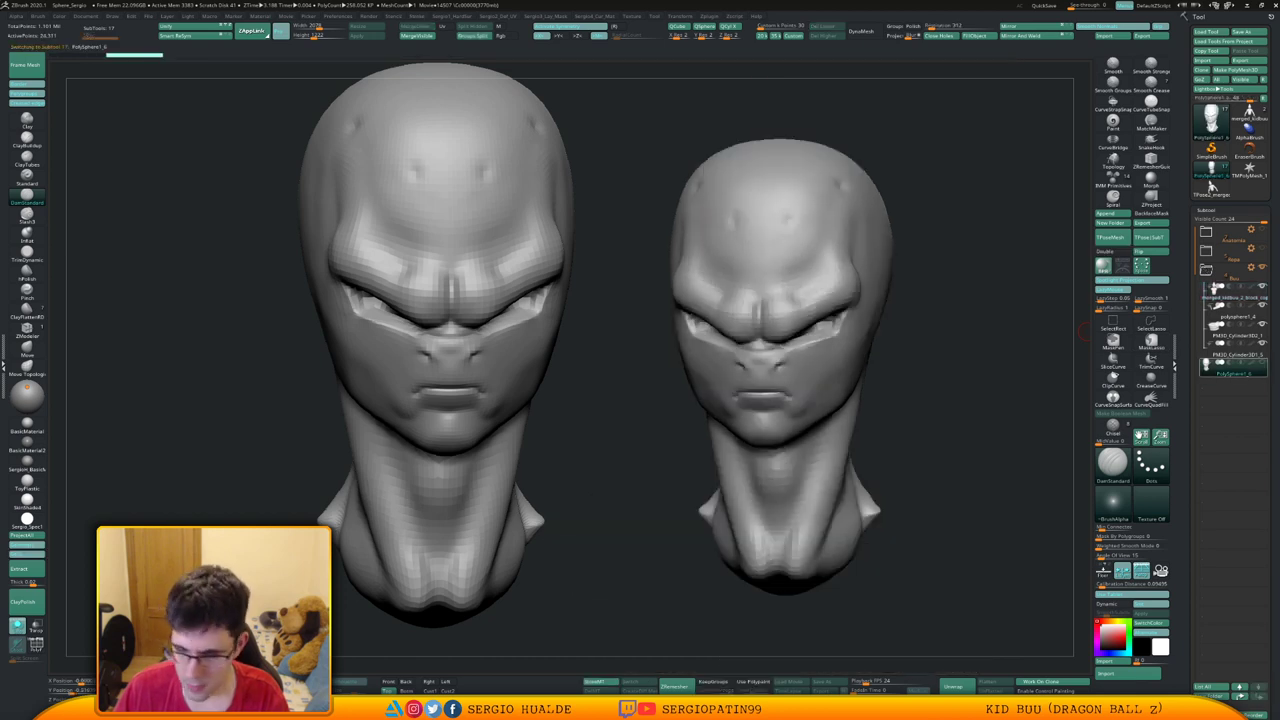
key(Delete)
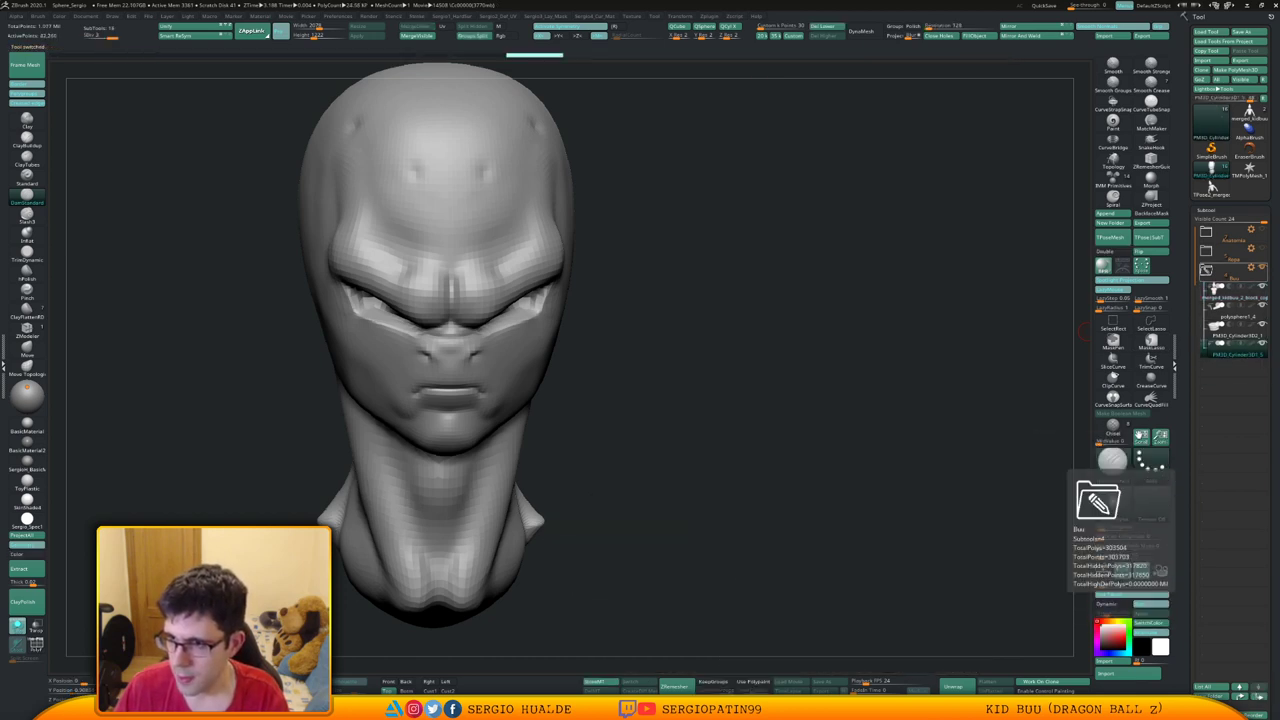
Turn off Solo mode, expand the Buu folder and select the merged Kid Buu body subtool
click(1207, 270)
click(1207, 251)
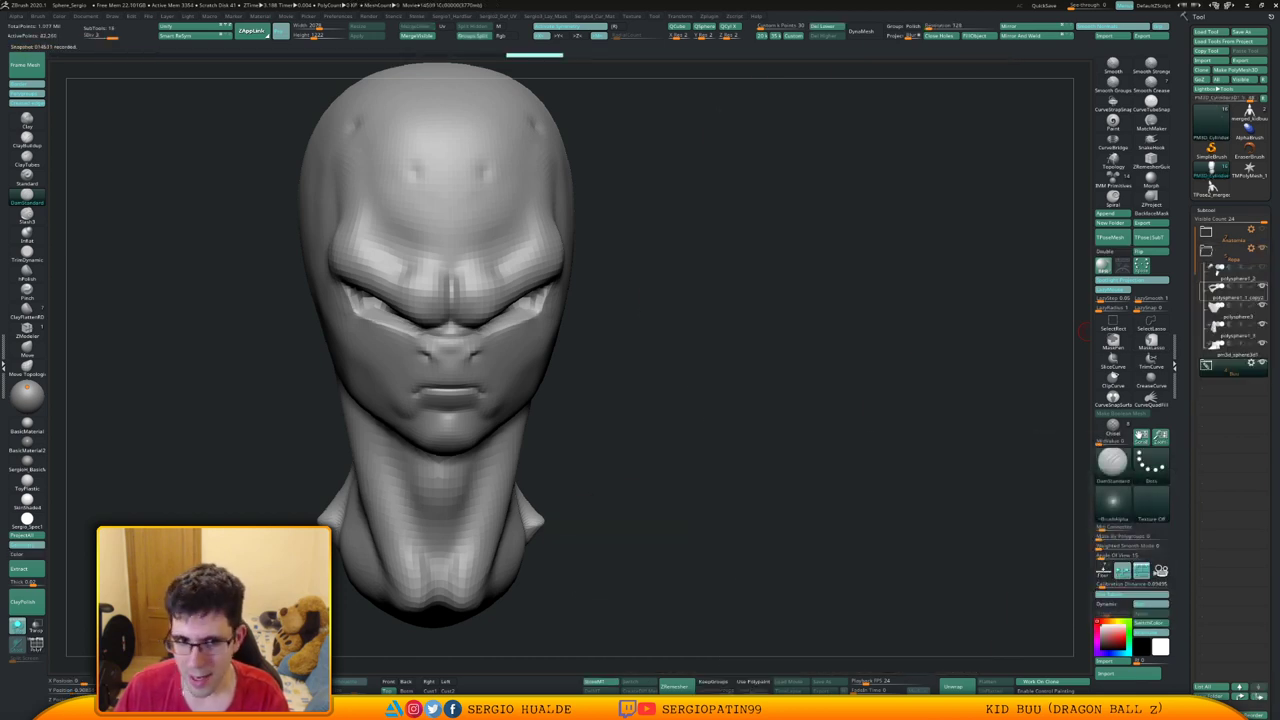
key(alt+s)
click(1207, 366)
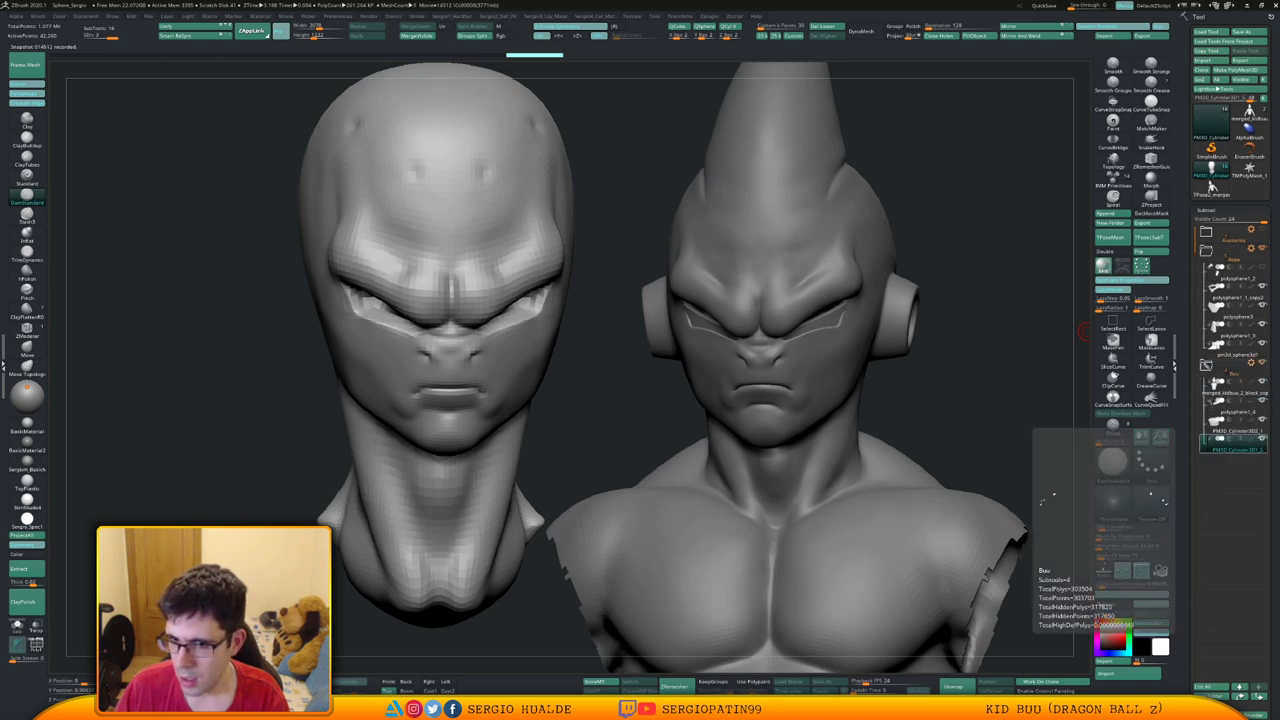
click(1222, 392)
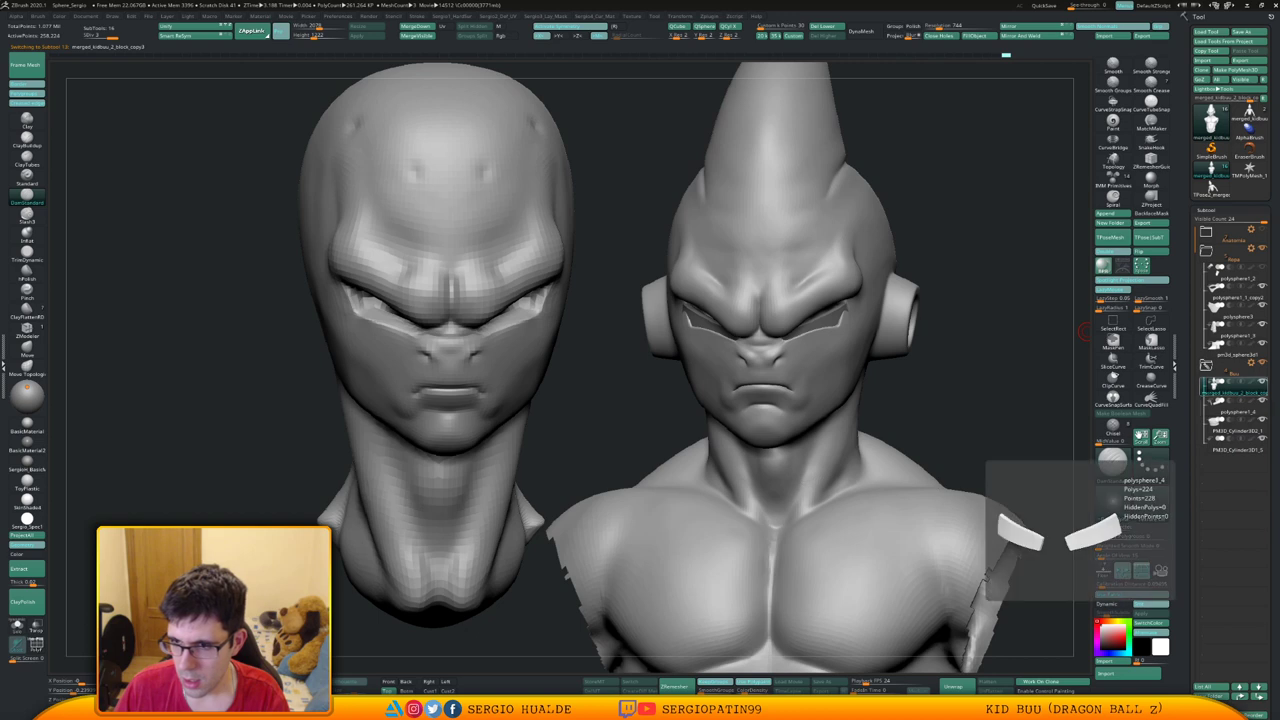
Select the belt subtool polysphere1_1_copy2 and frame it at the figure's waist
click(1225, 354)
key(alt+s)
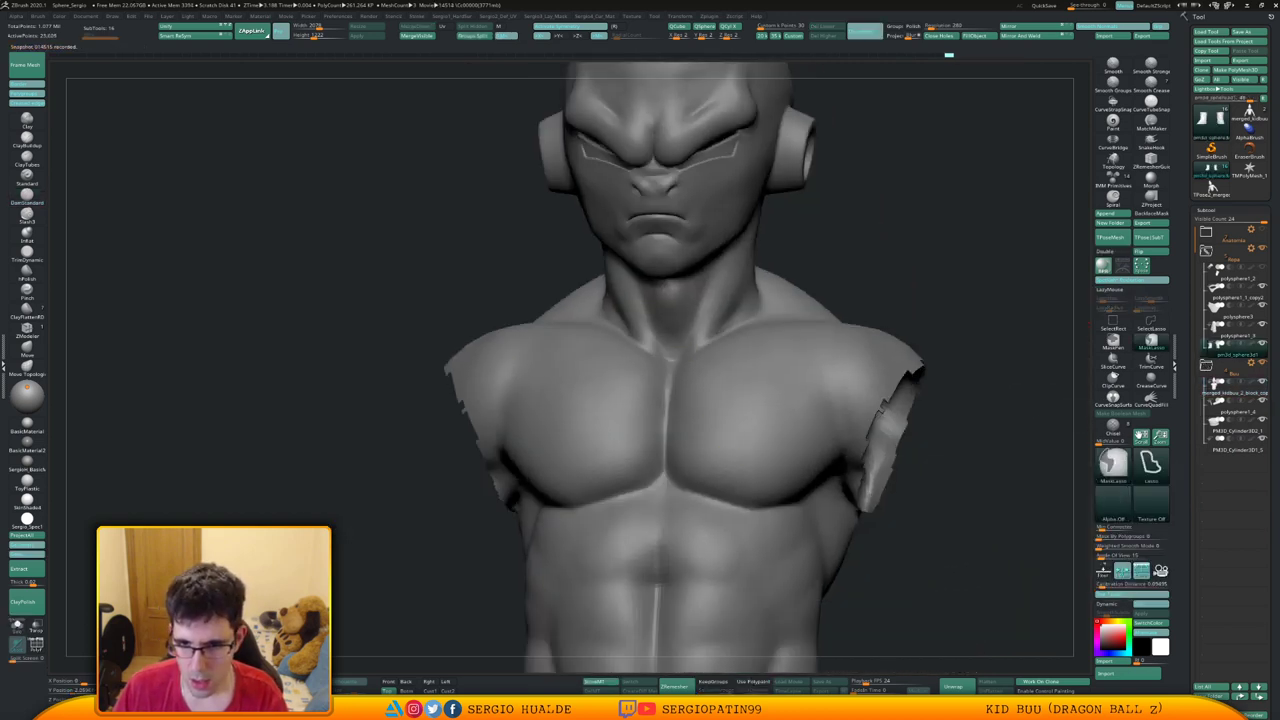
ctrl+right_drag(738, 450, 738, 462)
mouse_move(738, 462)
alt+right_down()
mouse_move(721, 336)
mouse_move(714, 425)
alt+right_up()
alt+right_drag(714, 425, 692, 357)
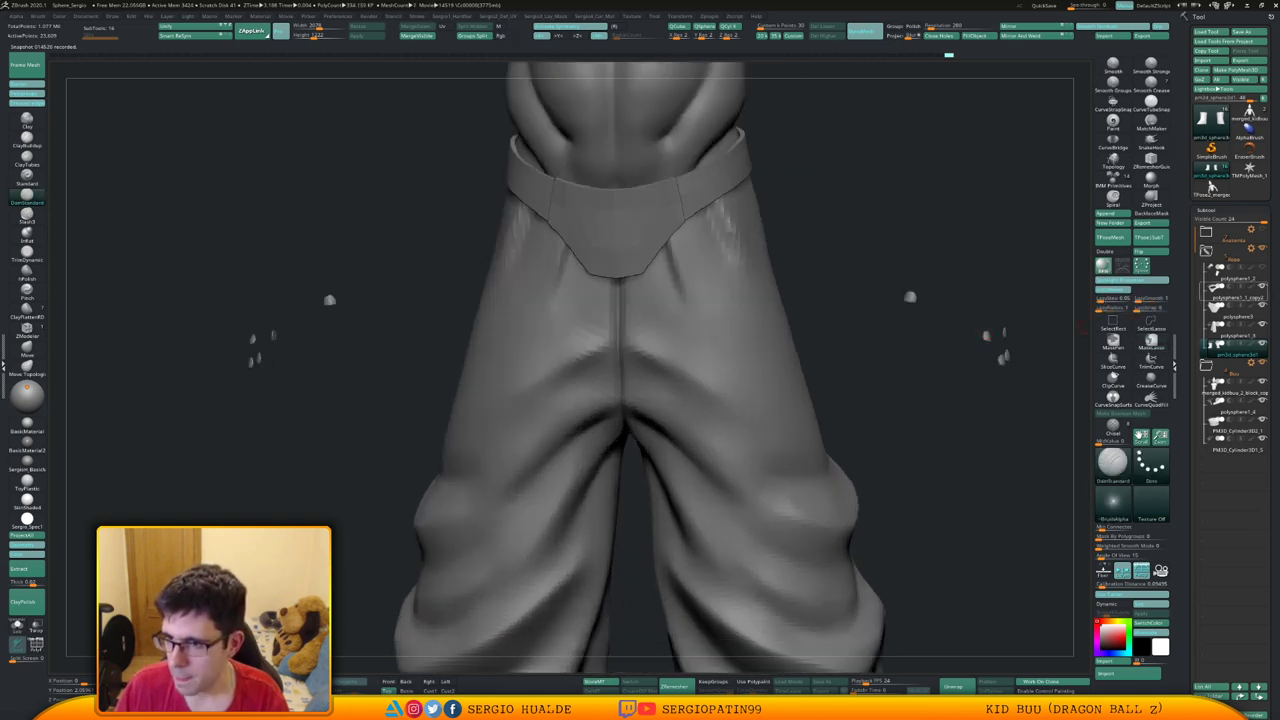
click(1232, 291)
mouse_move(693, 175)
alt+right_down()
mouse_move(680, 310)
mouse_move(648, 346)
alt+right_up()
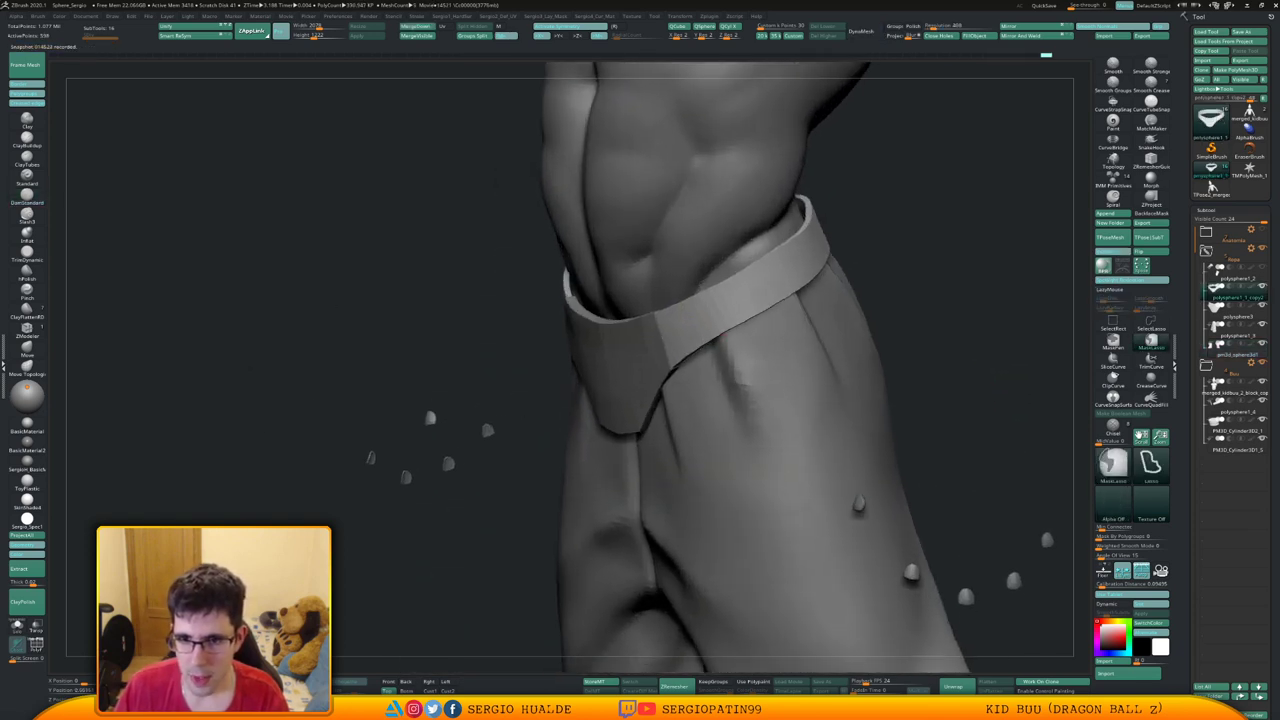
Resize the Move brush and nudge the belt's sides to follow the waist and hips
mouse_move(738, 350)
ctrl+right_down()
mouse_move(743, 297)
mouse_move(753, 323)
ctrl+right_up()
key(s)
drag(755, 321, 768, 321)
right_drag(772, 328, 767, 333)
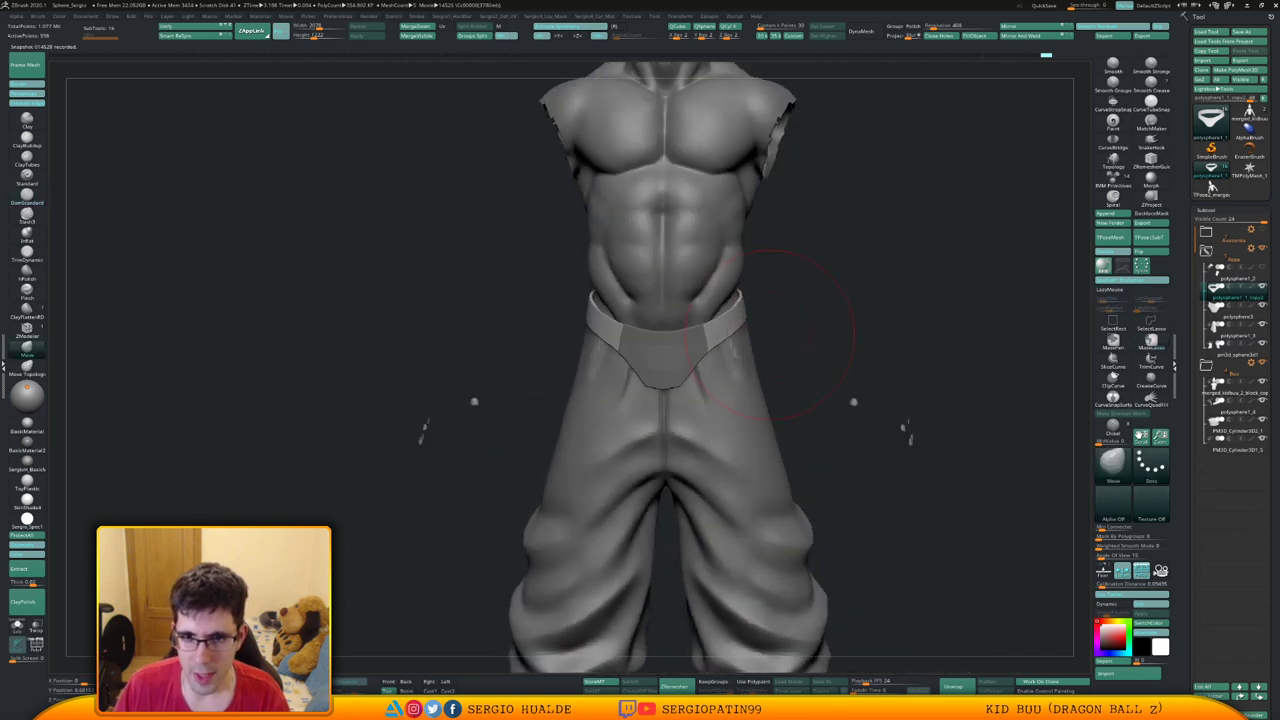
key(s)
mouse_move(766, 334)
mouse_down()
mouse_move(778, 334)
mouse_move(745, 318)
mouse_up()
right_drag(745, 322, 764, 295)
drag(772, 303, 771, 293)
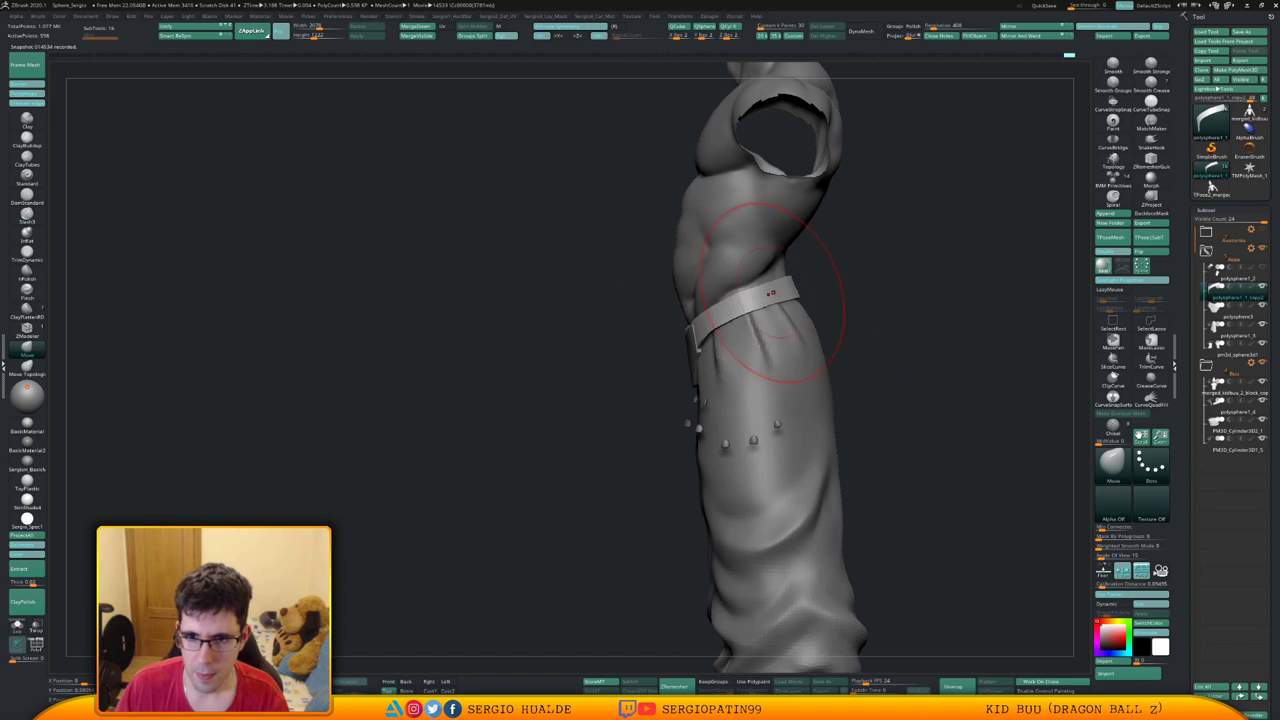
mouse_move(768, 304)
right_down()
mouse_move(852, 288)
mouse_move(828, 294)
right_up()
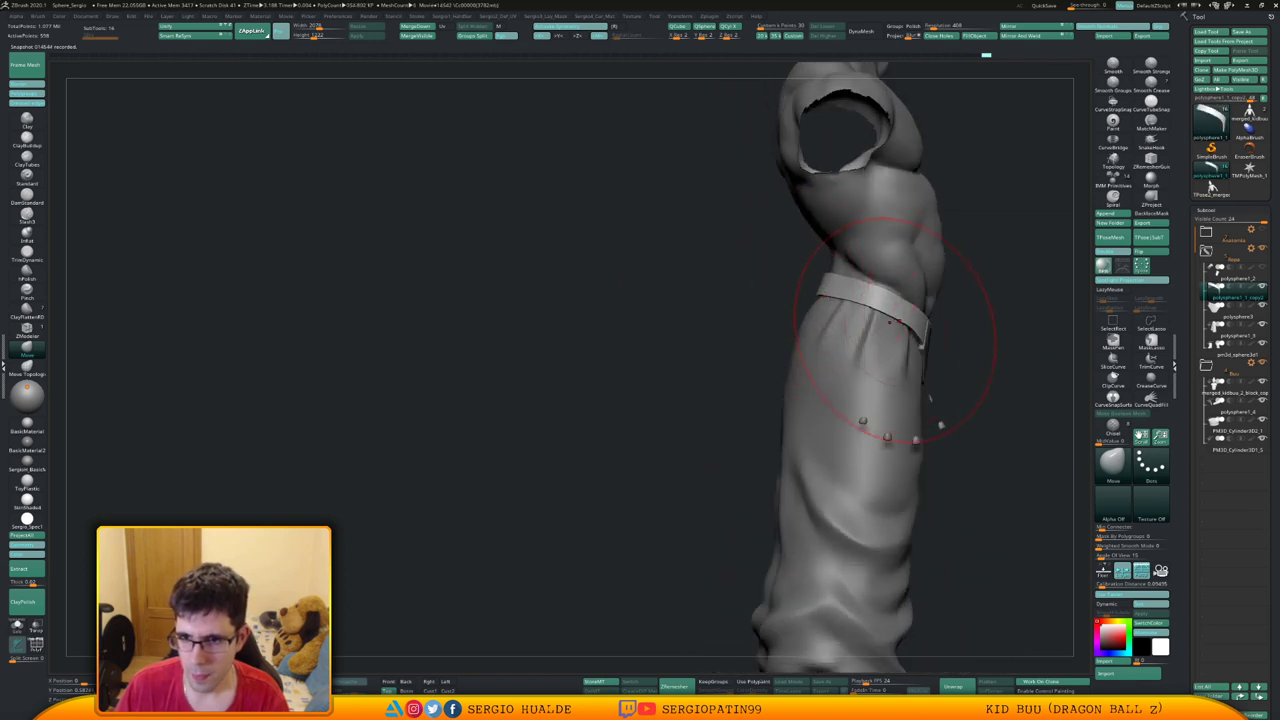
right_drag(893, 325, 740, 320)
drag(775, 326, 778, 329)
Isolate the belt subtool in Solo mode and apply Polish By Features to its mesh
mouse_move(940, 312)
right_down()
mouse_move(815, 320)
mouse_move(808, 365)
mouse_move(817, 326)
mouse_move(831, 369)
right_up()
key(alt+s)
mouse_move(831, 369)
right_down()
mouse_move(795, 430)
mouse_move(834, 443)
mouse_move(766, 457)
mouse_move(800, 448)
right_up()
ctrl+drag(790, 442, 784, 412)
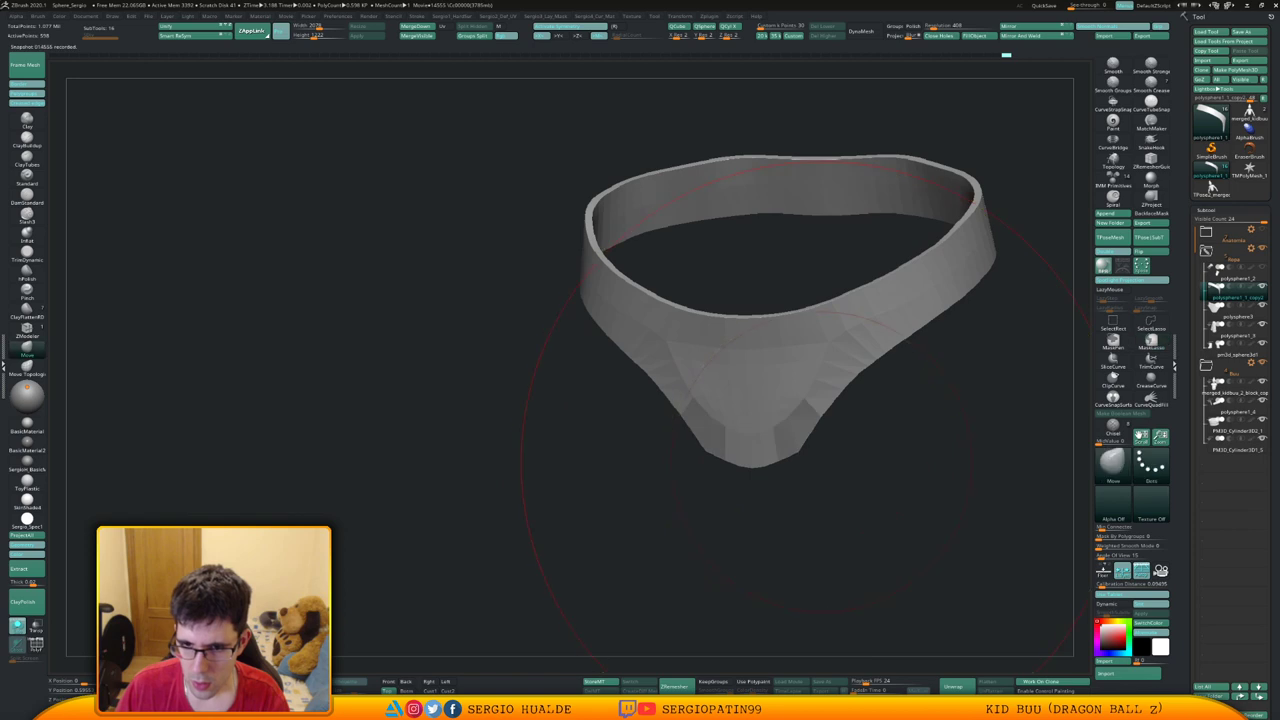
mouse_move(838, 456)
right_down()
mouse_move(812, 444)
mouse_move(690, 481)
mouse_move(811, 446)
right_up()
ctrl+drag(788, 440, 788, 412)
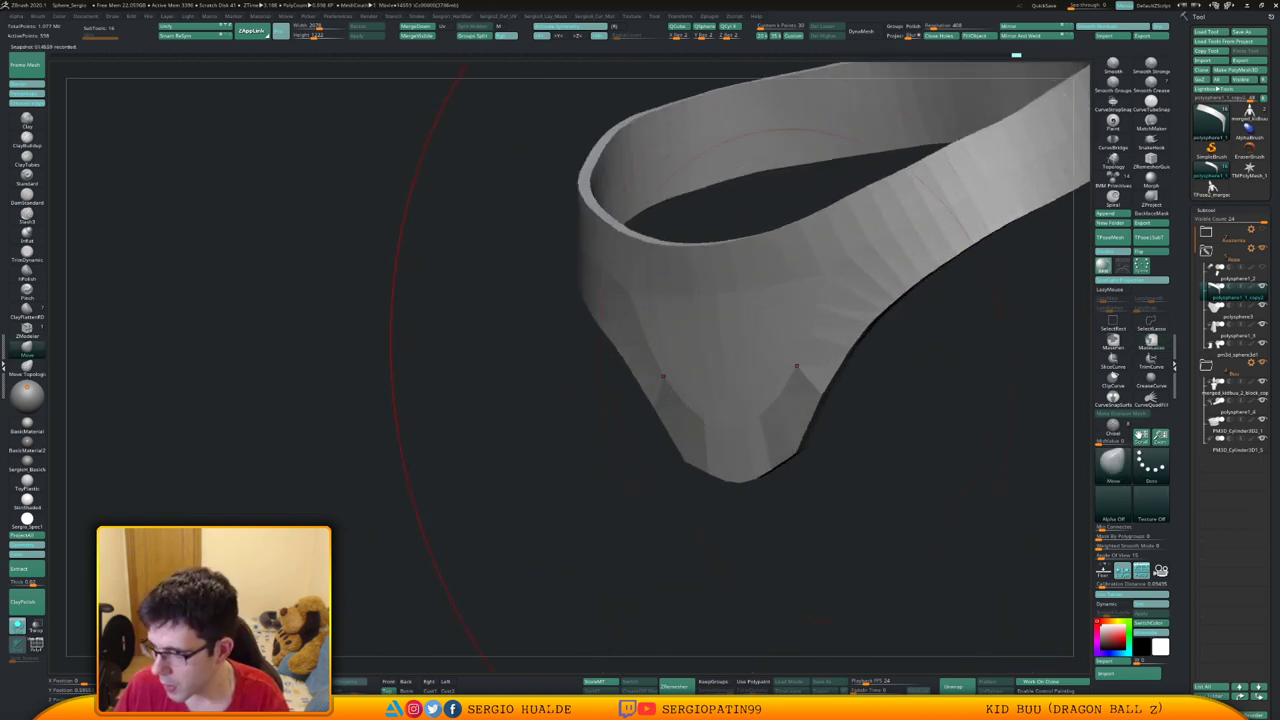
mouse_move(840, 340)
right_down()
mouse_move(757, 346)
mouse_move(838, 362)
right_up()
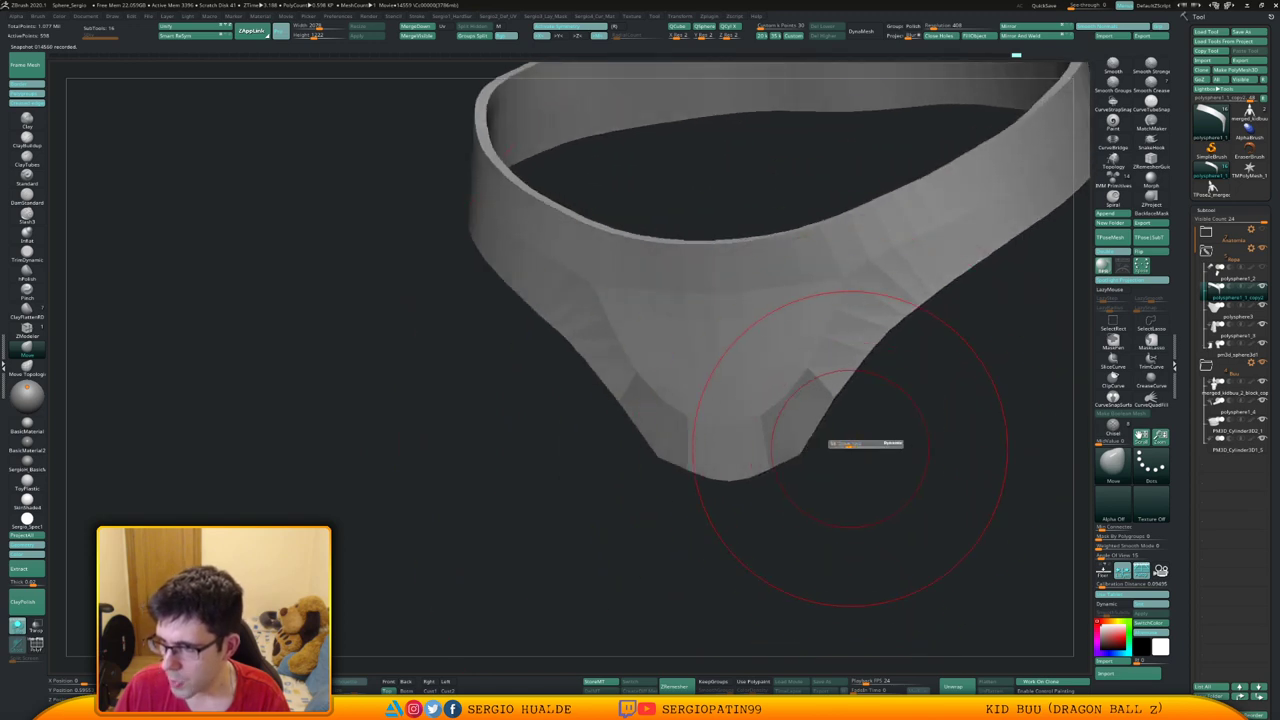
mouse_move(850, 424)
right_down()
mouse_move(838, 446)
mouse_move(843, 434)
mouse_move(818, 423)
right_up()
key(2)
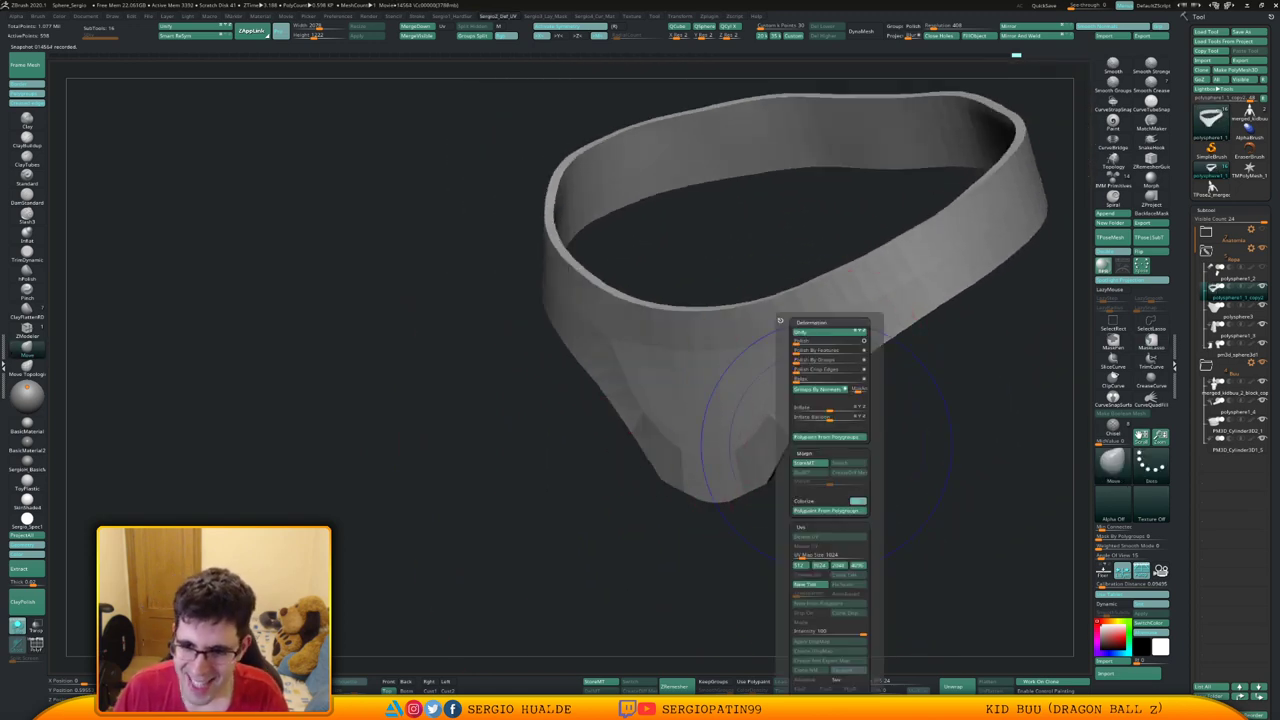
click(812, 350)
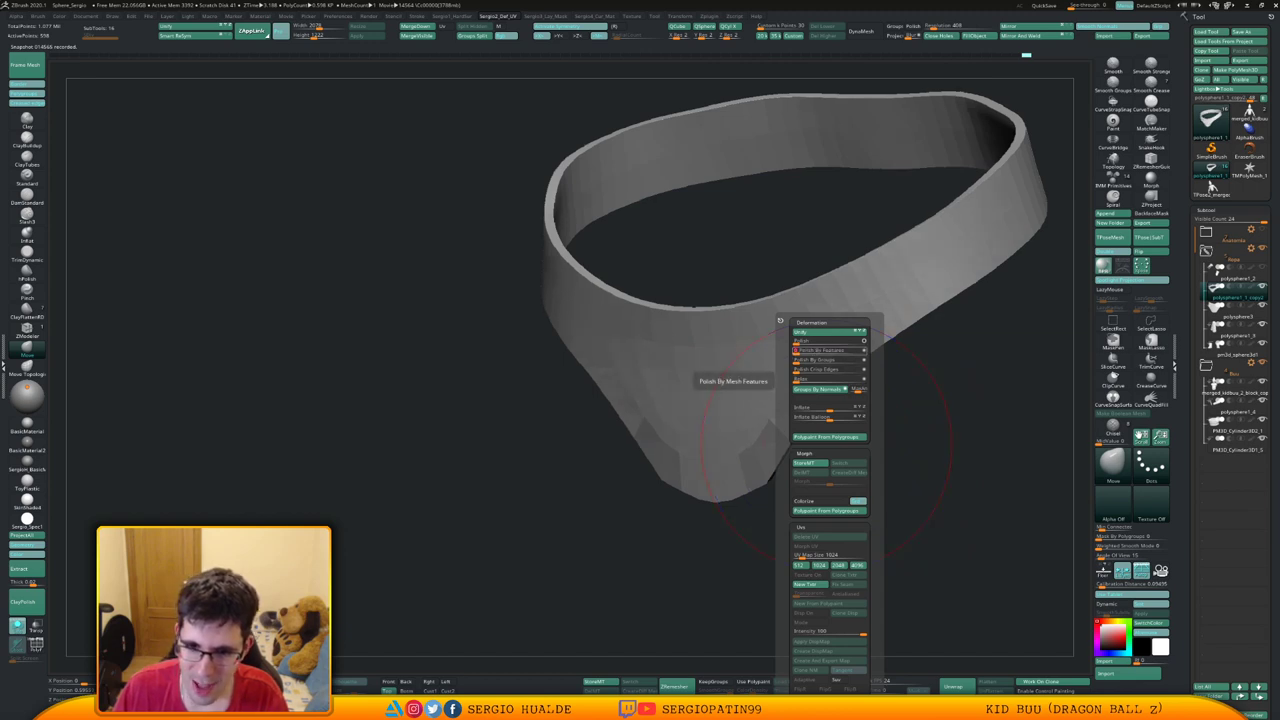
Lower the belt's subdivision level and crease its mesh edges
right_drag(706, 520, 612, 415)
right_drag(686, 496, 680, 480)
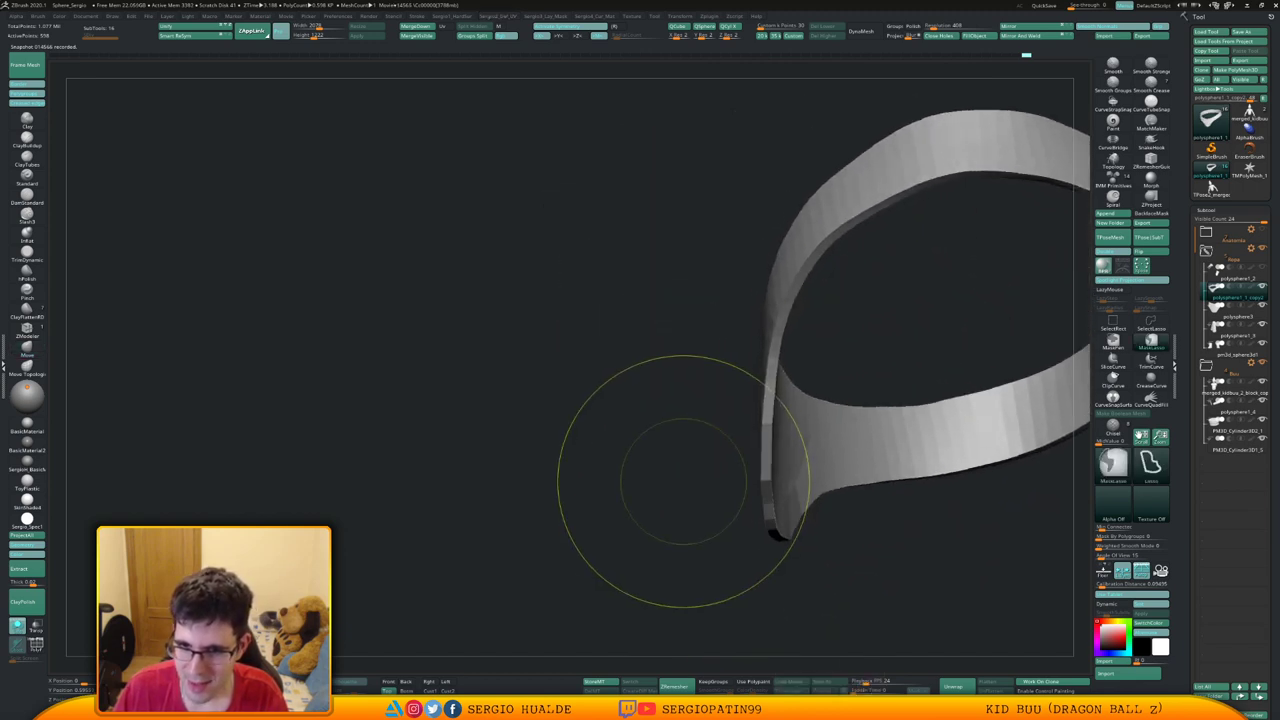
ctrl+drag(680, 480, 700, 485)
ctrl+right_drag(706, 486, 706, 468)
mouse_move(706, 468)
right_down()
mouse_move(742, 446)
mouse_move(800, 500)
mouse_move(823, 452)
right_up()
ctrl+drag(823, 450, 821, 490)
right_drag(821, 490, 800, 400)
ctrl+right_drag(800, 400, 782, 452)
key(shift+d)
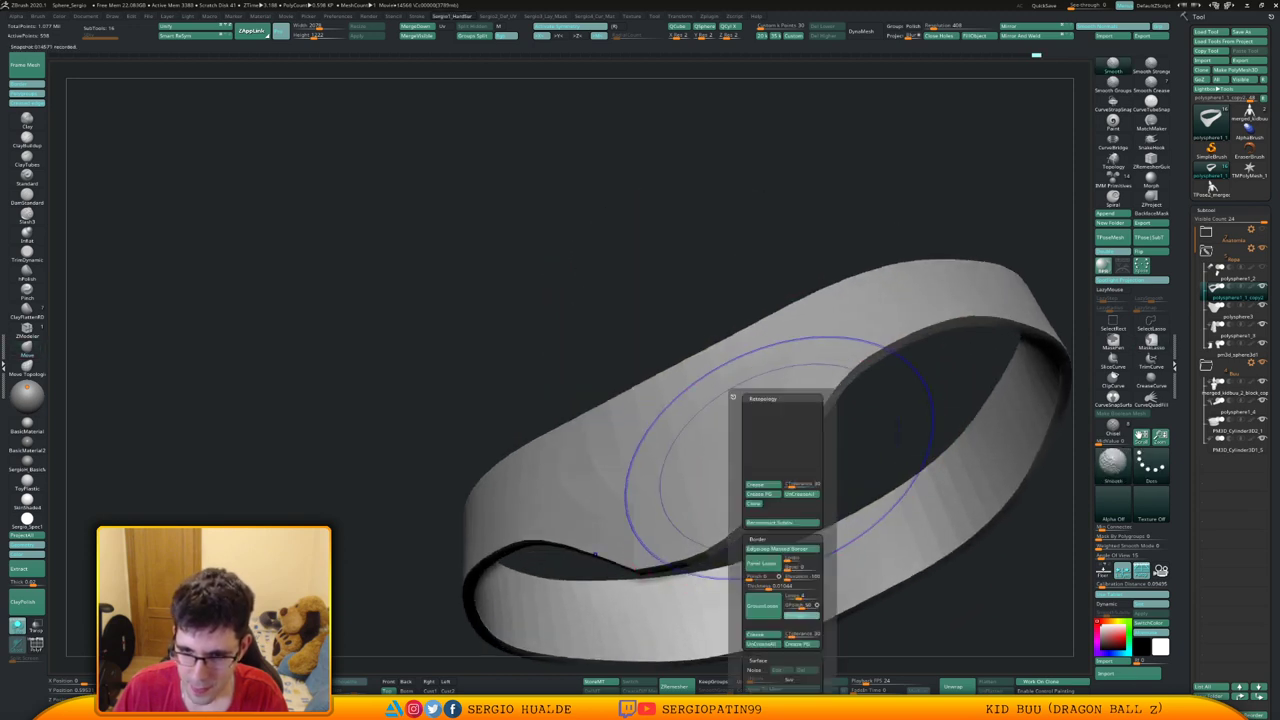
click(764, 638)
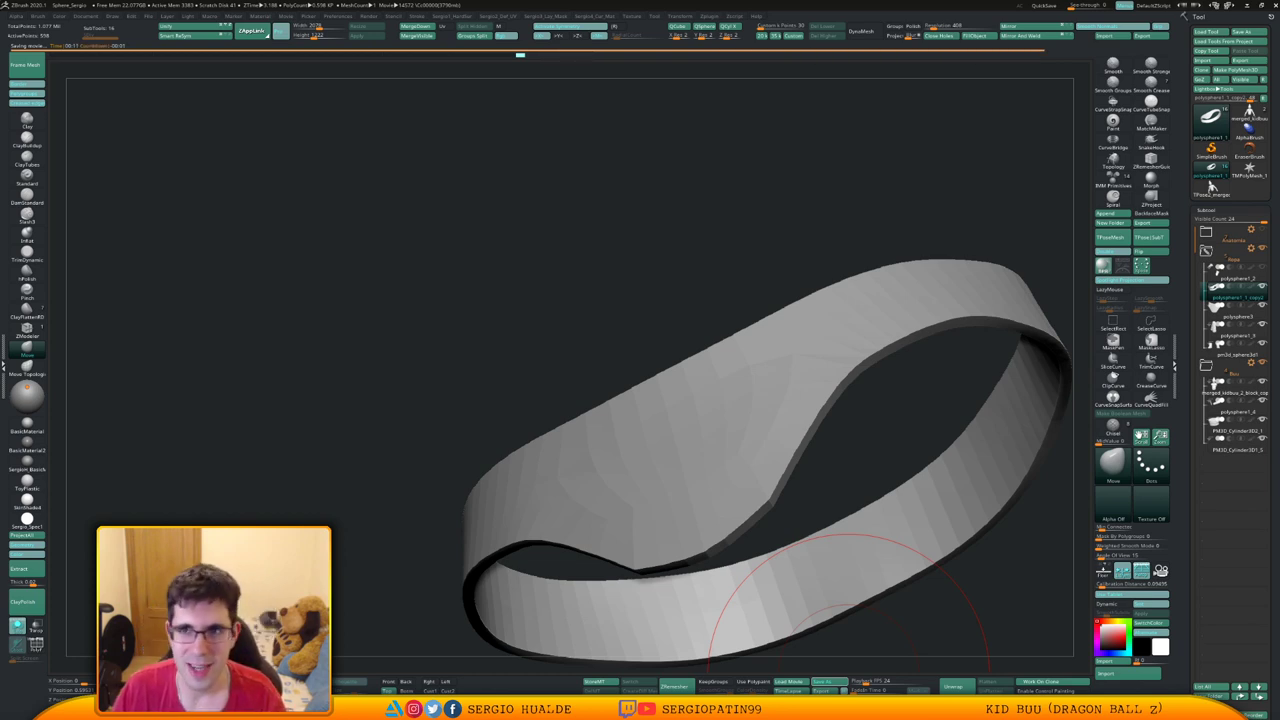
Display the belt's polyframe and examine the edge flow around the front flap's corner
mouse_move(849, 678)
right_down()
mouse_move(734, 280)
mouse_move(635, 236)
right_up()
ctrl+right_drag(635, 236, 590, 297)
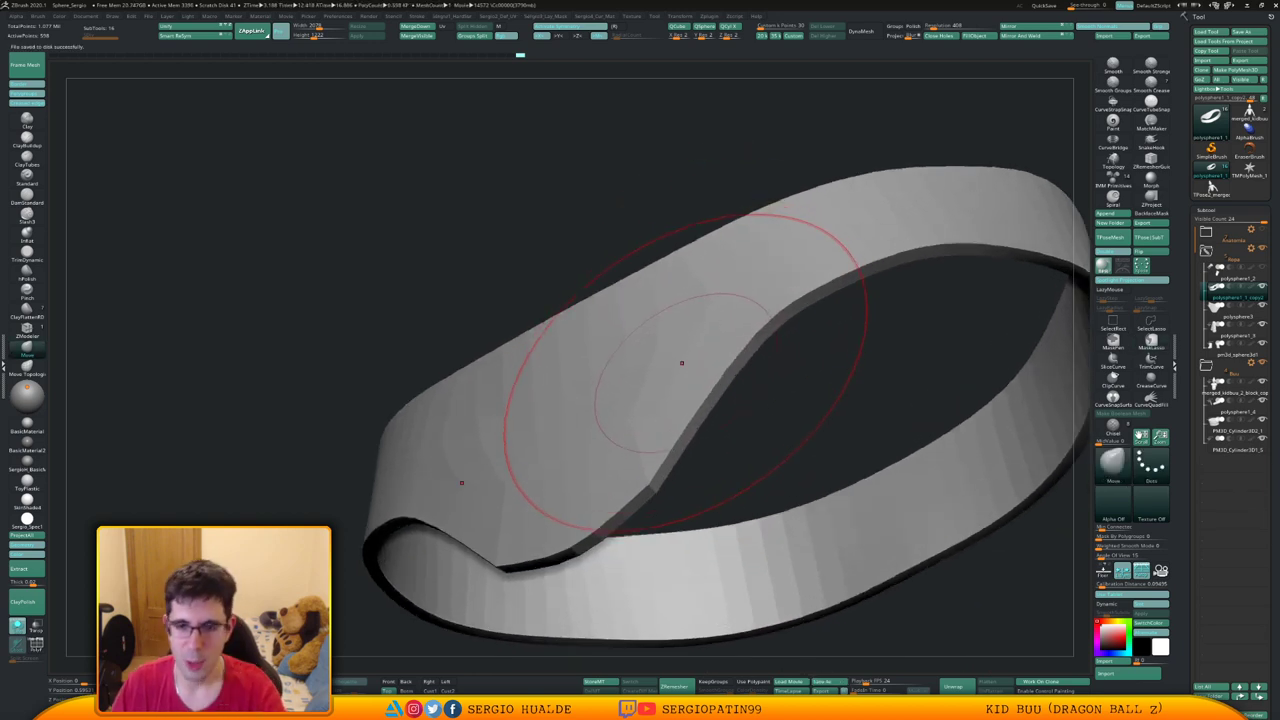
key(shift+1)
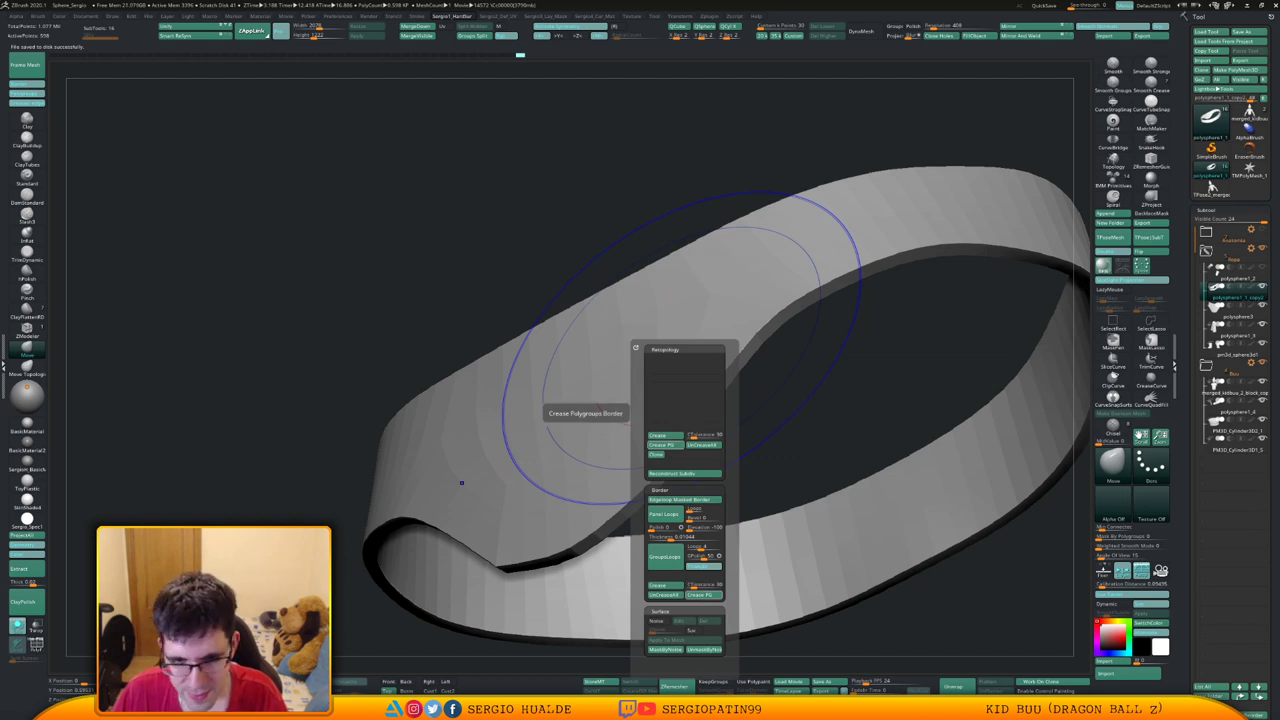
key(shift+f)
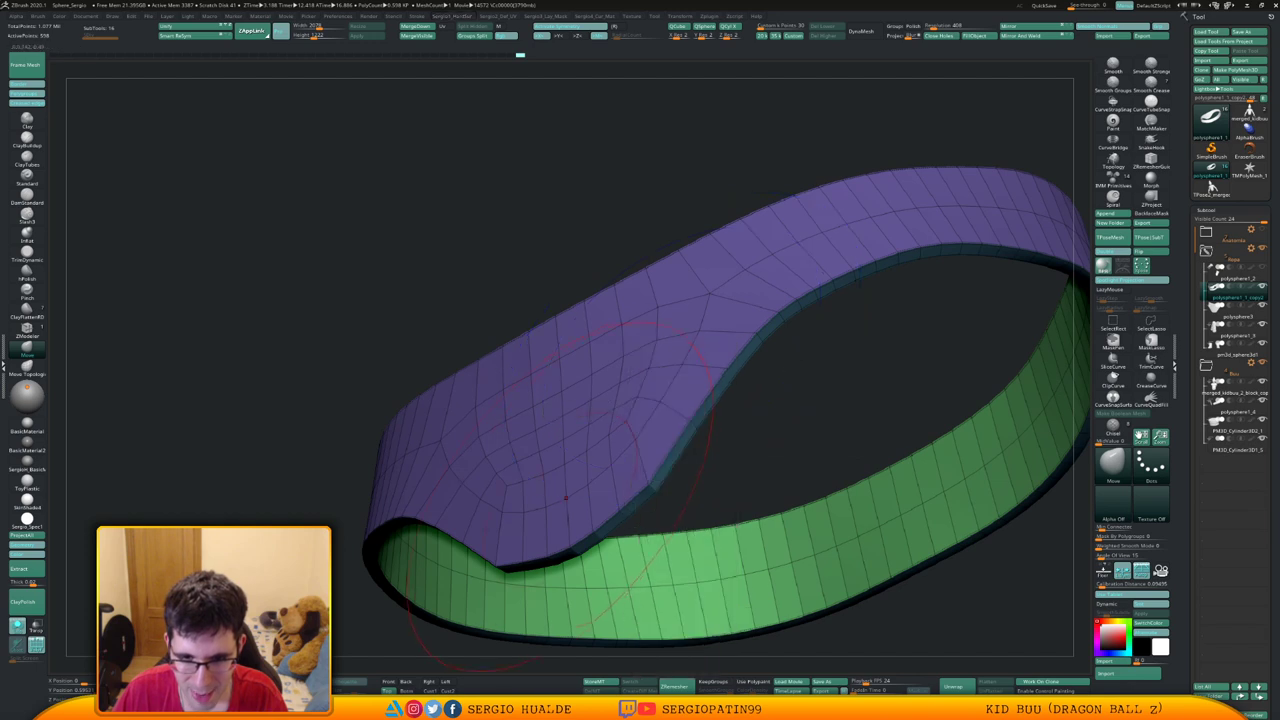
ctrl+right_drag(623, 480, 666, 498)
key(s)
drag(666, 498, 645, 499)
ctrl+right_drag(645, 499, 661, 497)
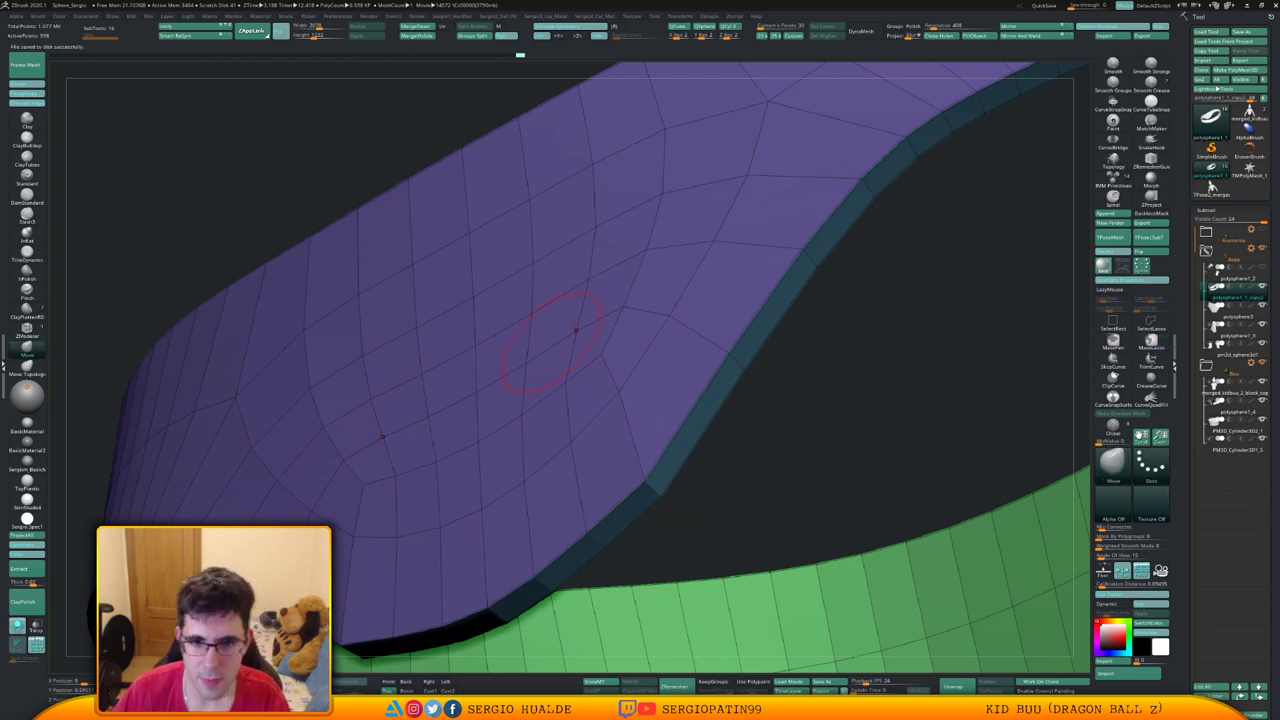
Switch to the ZModeler brush and set up its edge Crease action on the belt
mouse_move(723, 477)
right_down()
mouse_move(674, 456)
mouse_move(634, 406)
right_up()
key(b)
key(z)
key(m)
key(space)
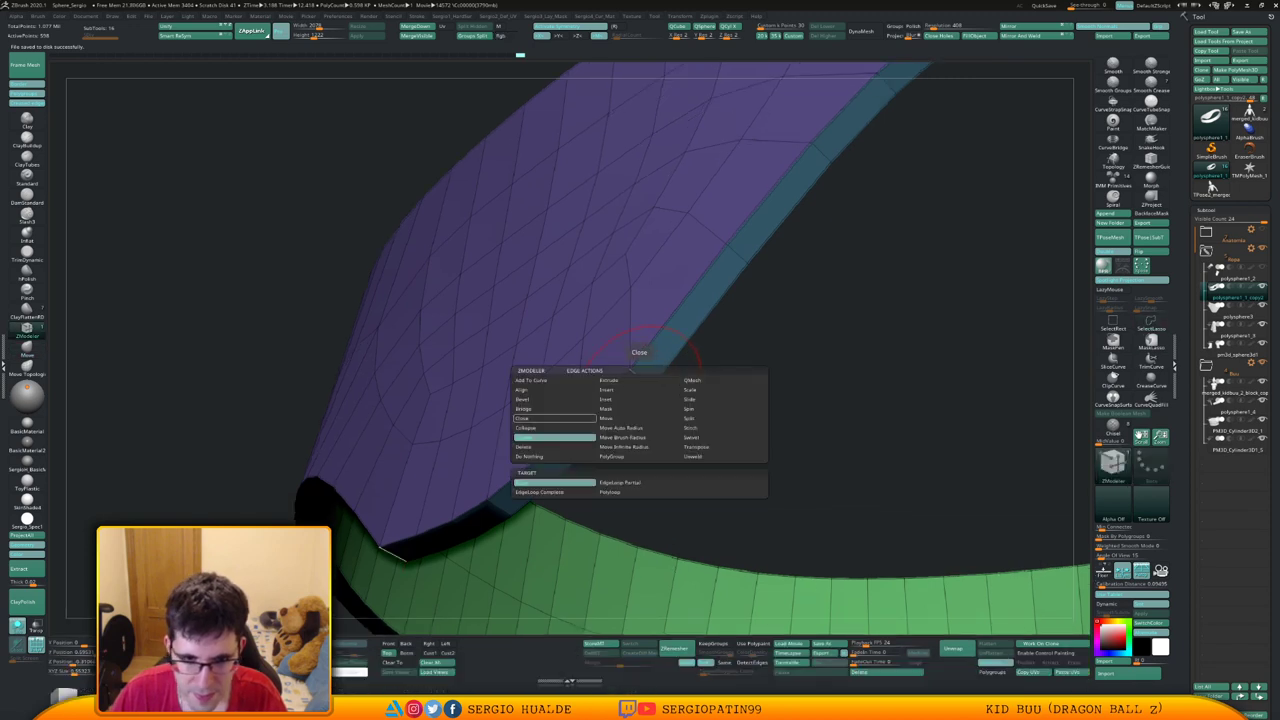
click(639, 418)
ctrl+right_drag(632, 388, 622, 442)
key(f)
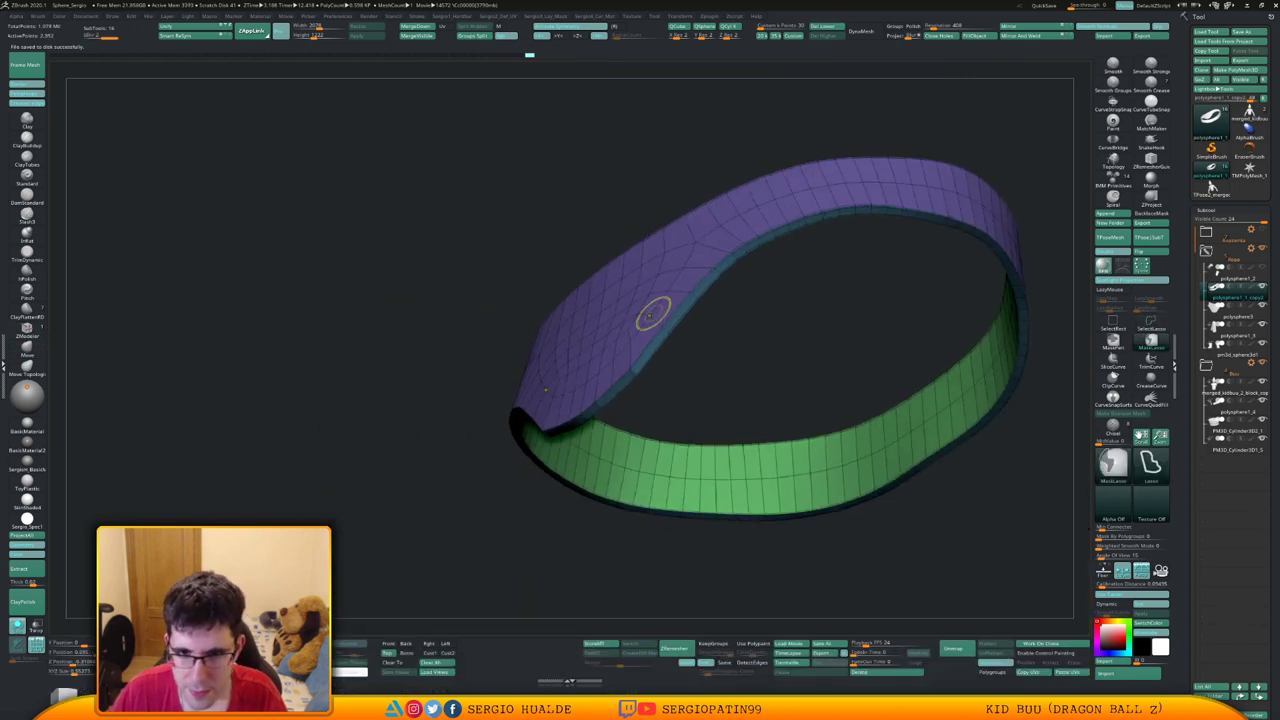
Hide the polyframe, bring back the other subtools and return to the Move brush
key(shift+f)
drag(663, 323, 689, 400)
ctrl+right_drag(689, 399, 683, 308)
mouse_move(683, 308)
alt+right_down()
mouse_move(660, 420)
mouse_move(715, 462)
mouse_move(696, 464)
mouse_move(680, 371)
mouse_move(600, 368)
mouse_move(660, 360)
mouse_move(663, 385)
mouse_move(538, 372)
alt+right_up()
key(alt+s)
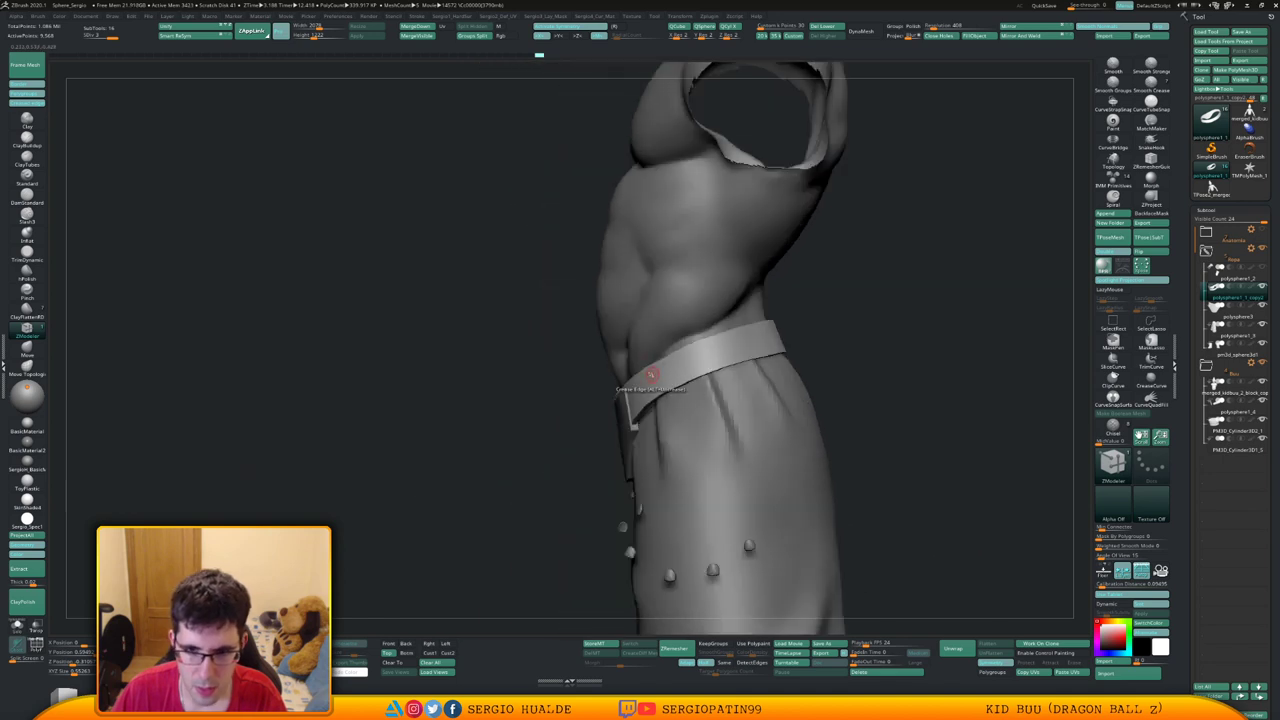
key(b)
key(m)
key(v)
ctrl+shift+click(676, 381)
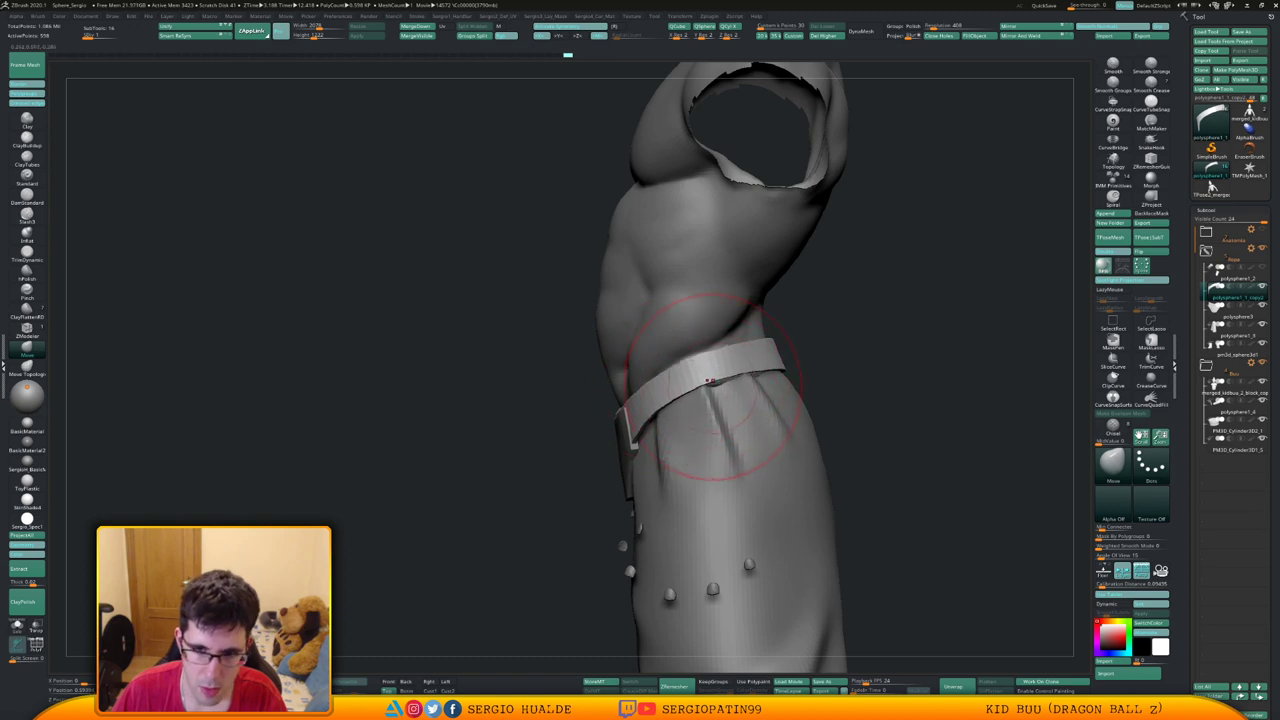
Reshape the belt's side and rear band with the Move brush so it hugs the hips
right_drag(771, 362, 708, 365)
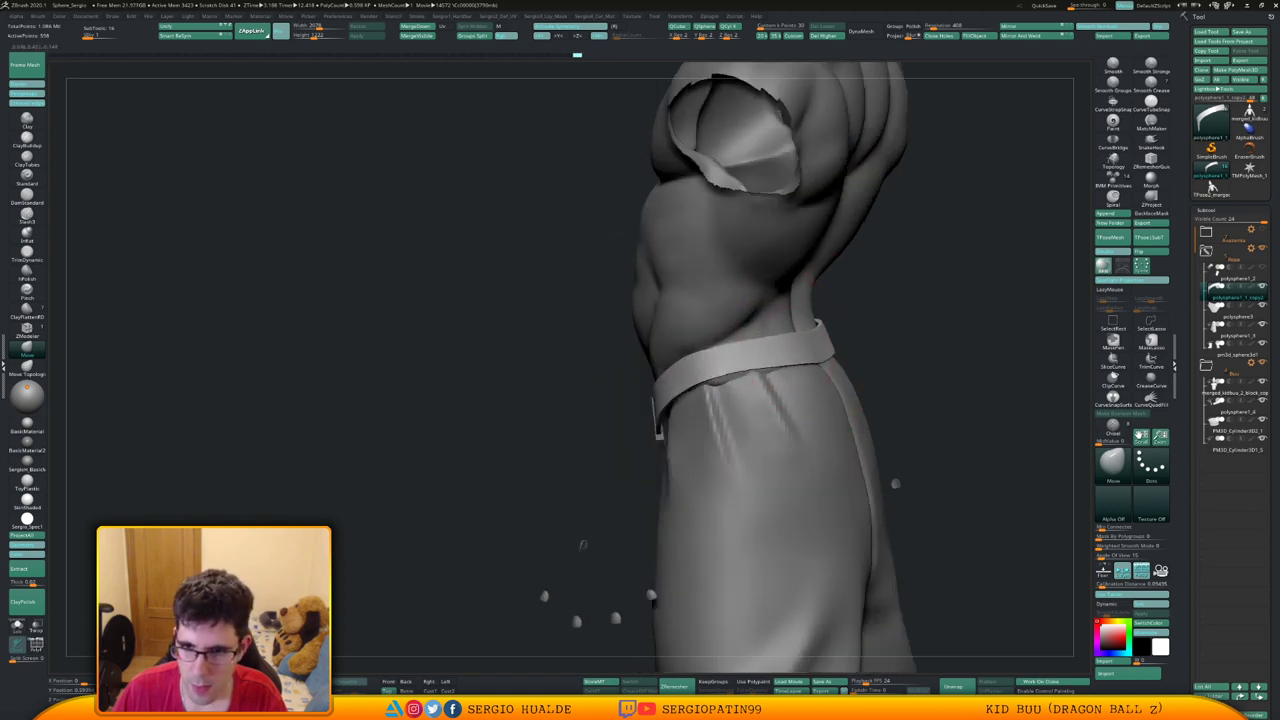
drag(827, 362, 757, 337)
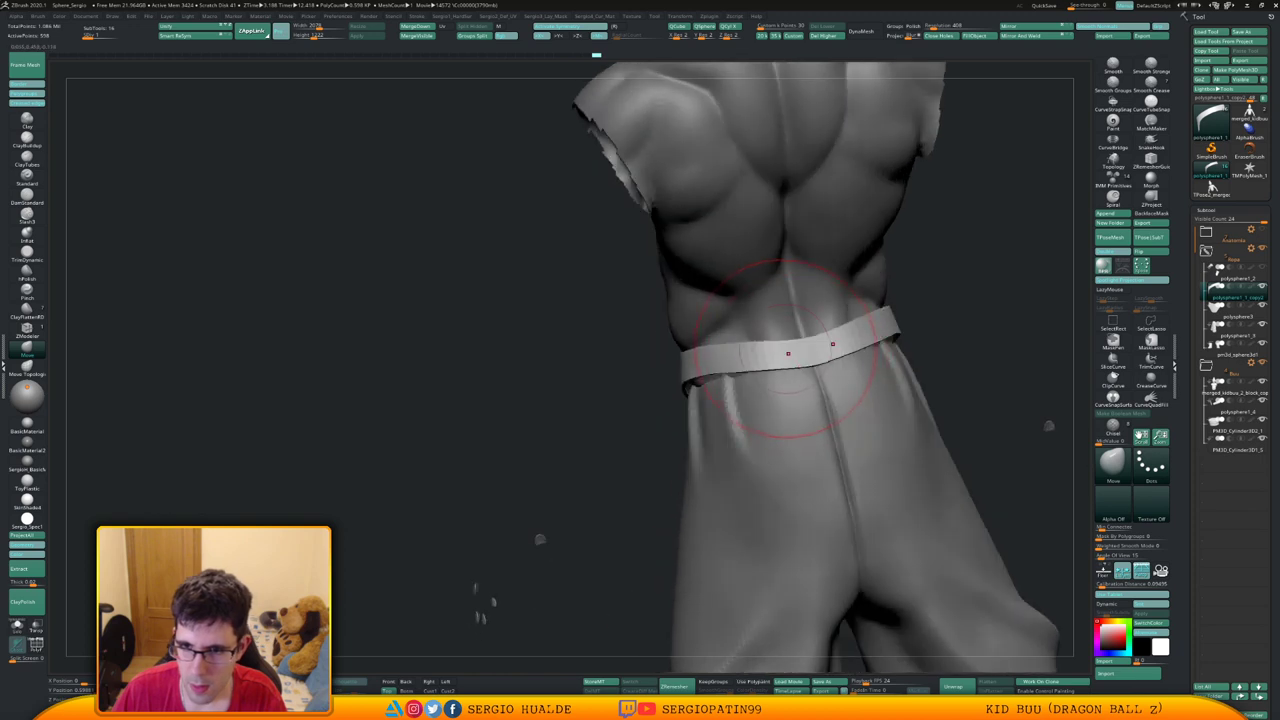
drag(1049, 426, 720, 372)
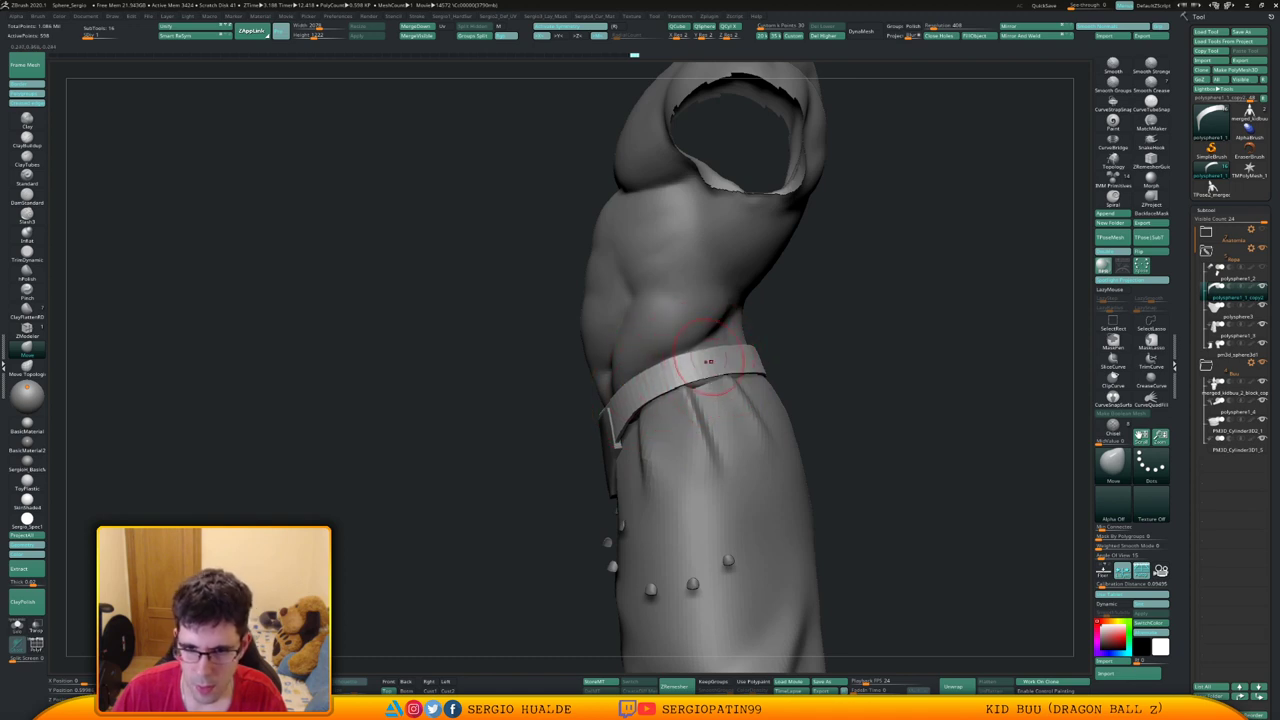
drag(702, 350, 718, 362)
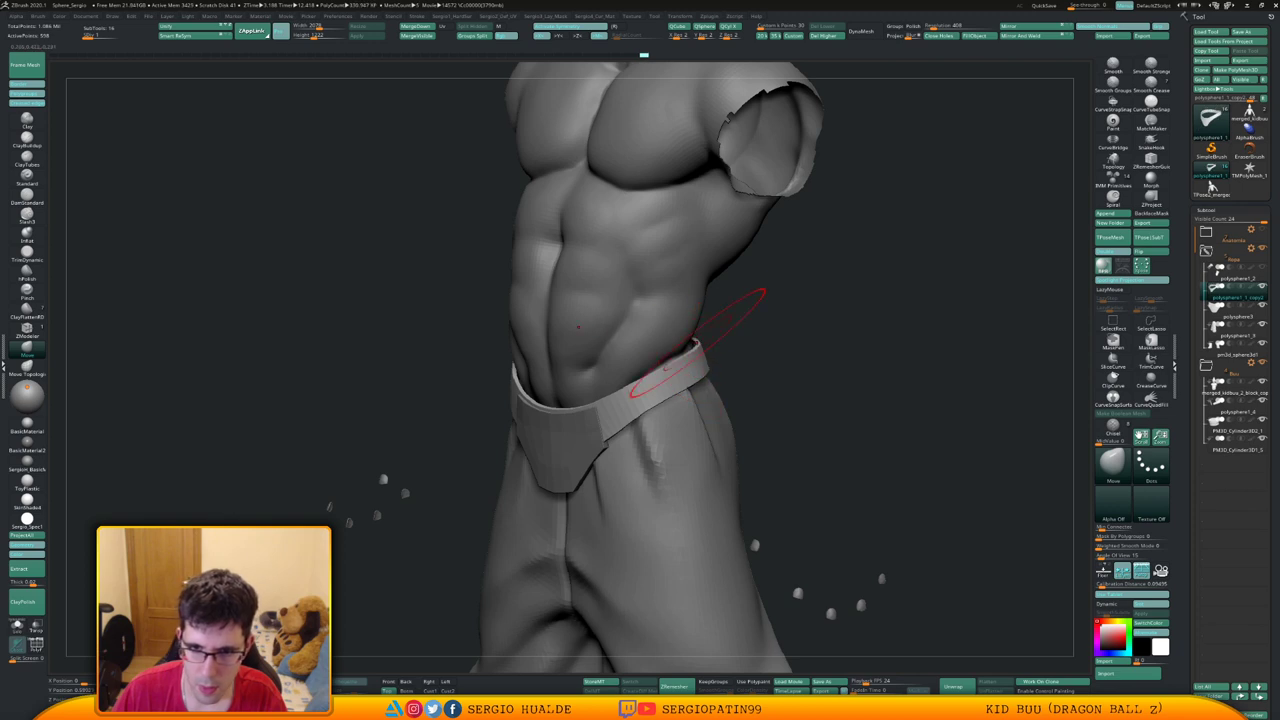
Adjust the belt across the lower back with the Move brush and step up two subdivision levels
shift+drag(745, 397, 706, 350)
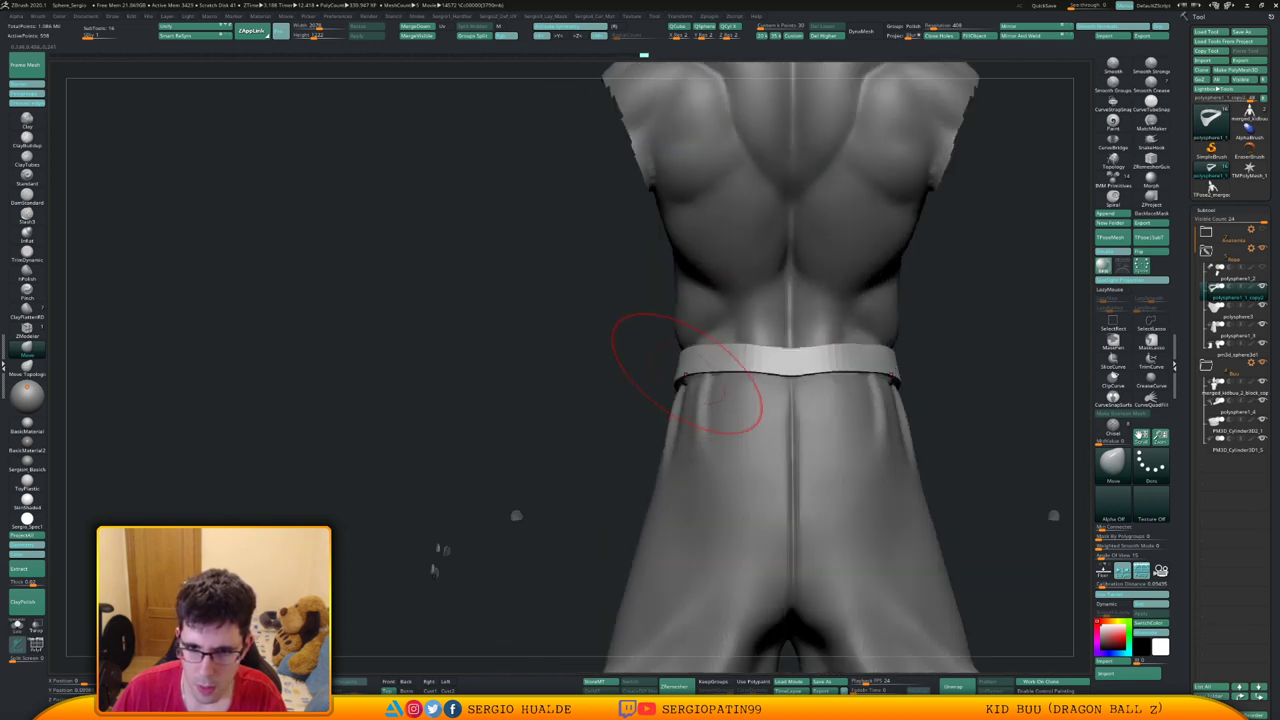
drag(796, 363, 796, 357)
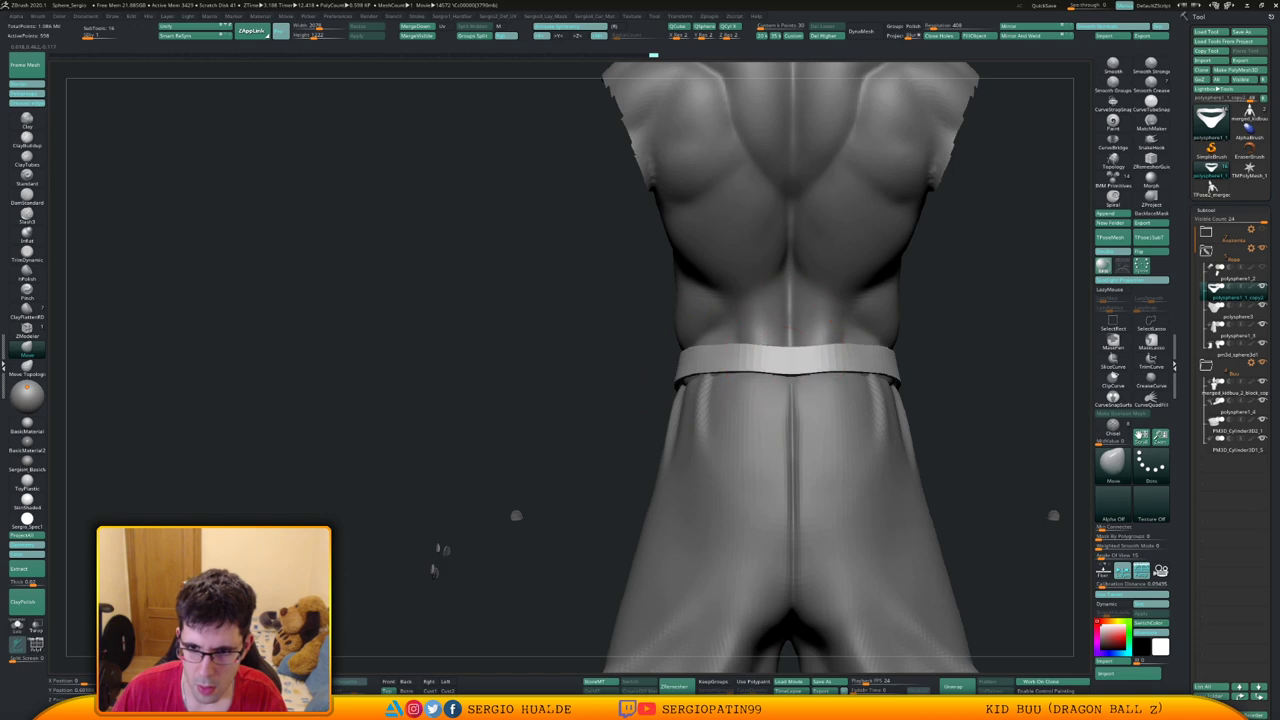
right_drag(771, 357, 862, 364)
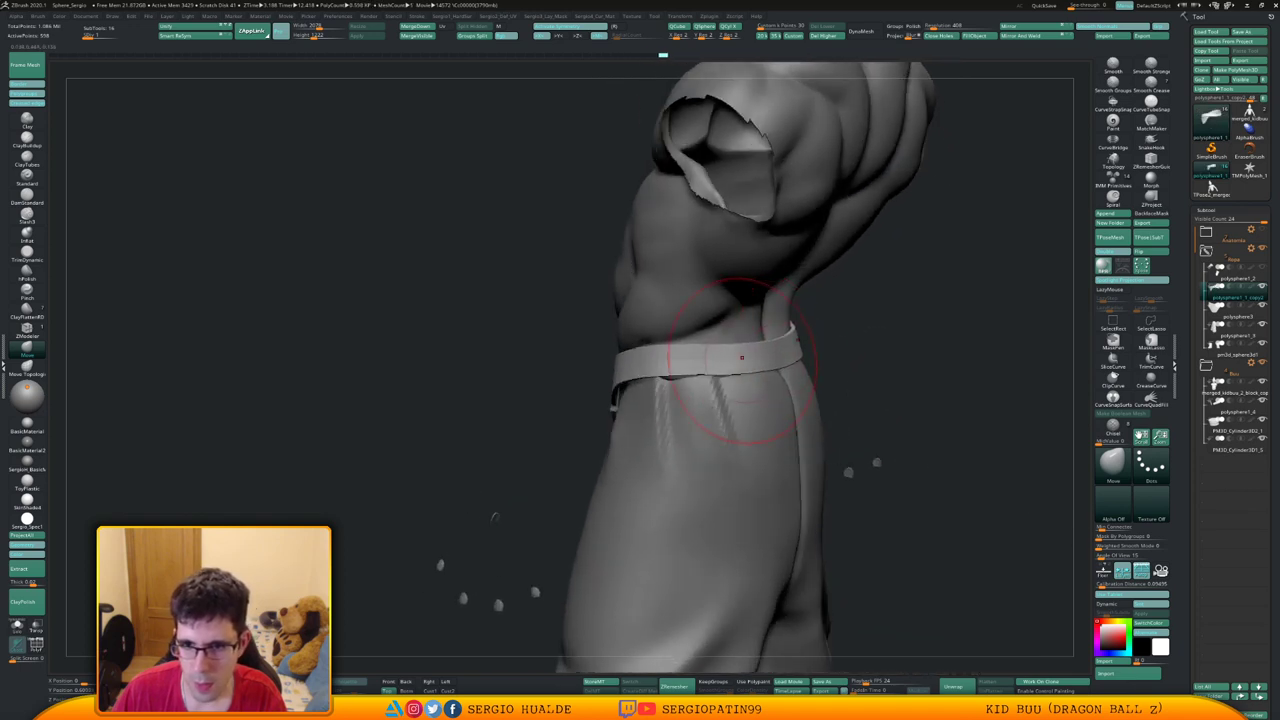
right_drag(764, 329, 726, 357)
key(d)
key(d)
drag(726, 357, 689, 369)
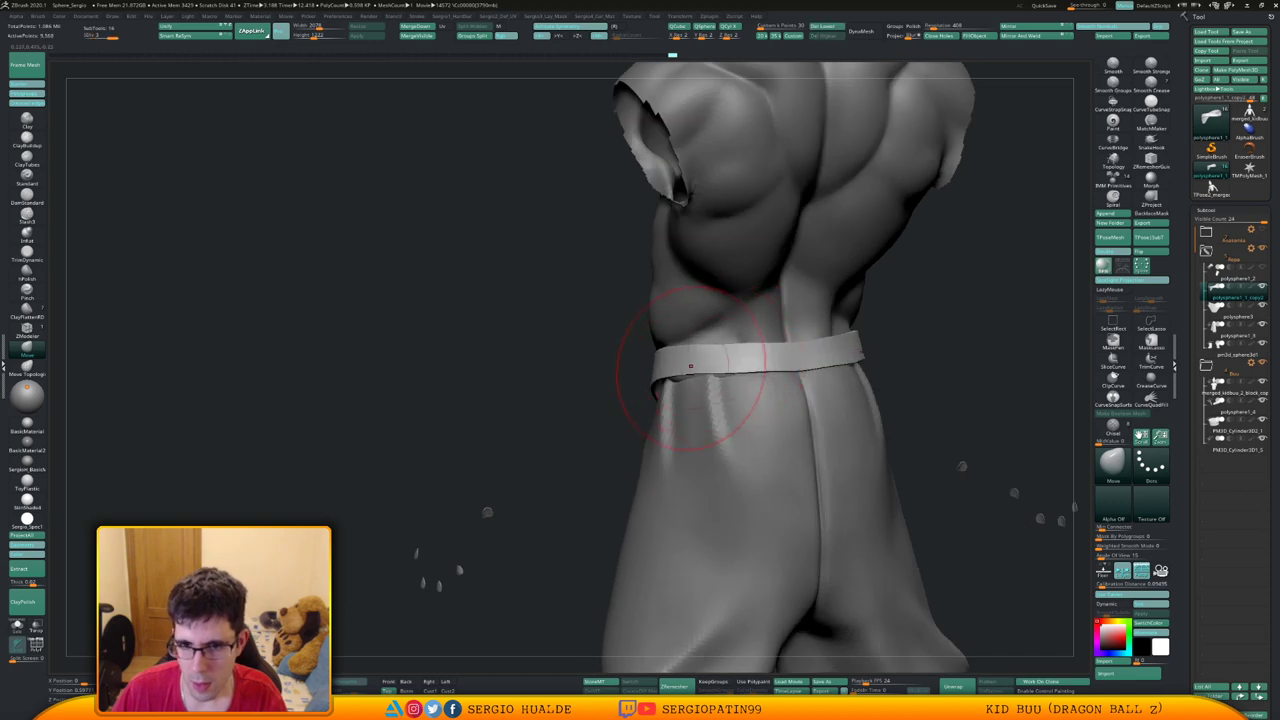
Apply the Polish deformation to the belt and divide its mesh by one more level
mouse_move(689, 369)
right_down()
mouse_move(671, 361)
mouse_move(780, 366)
mouse_move(752, 366)
mouse_move(690, 404)
right_up()
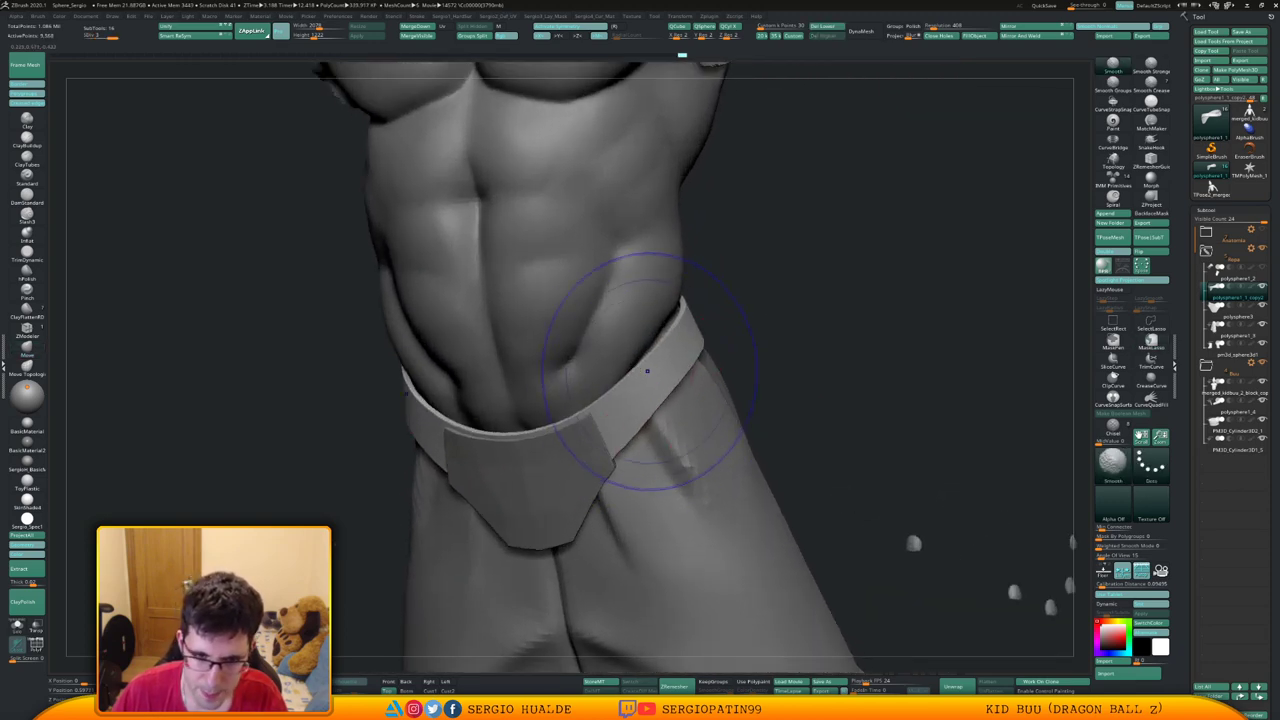
ctrl+right_drag(632, 369, 655, 366)
key(1)
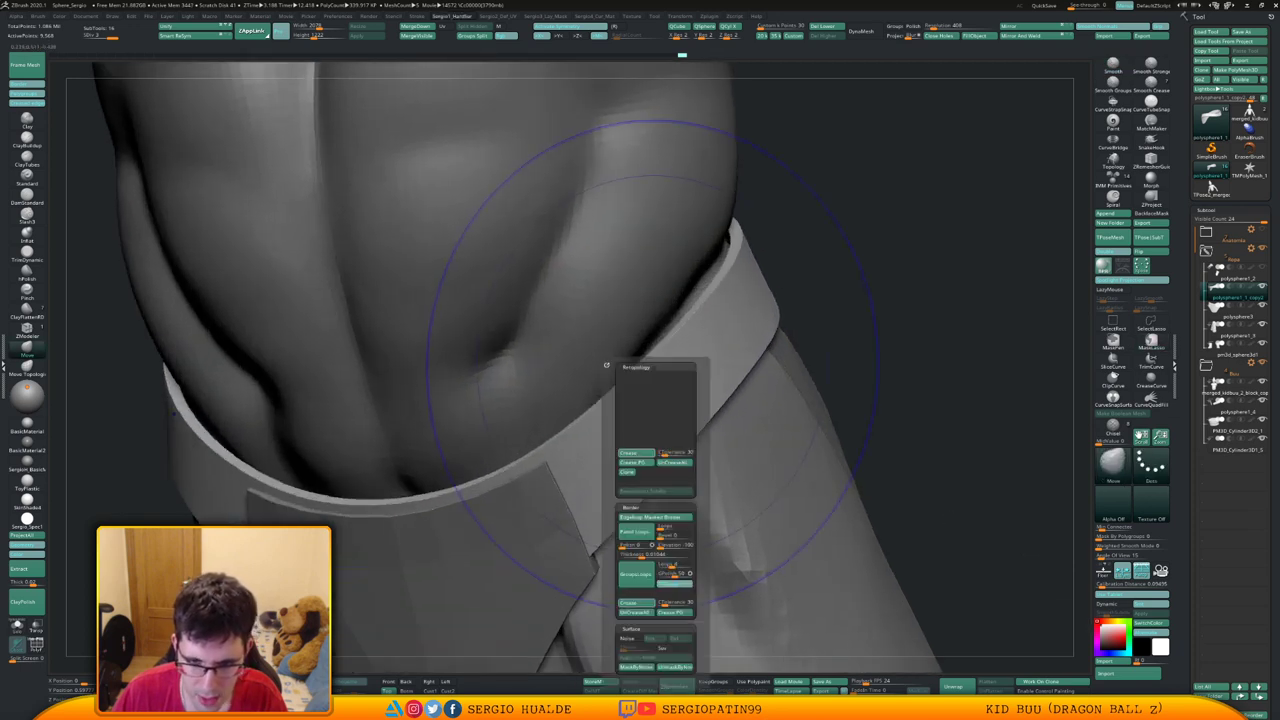
key(2)
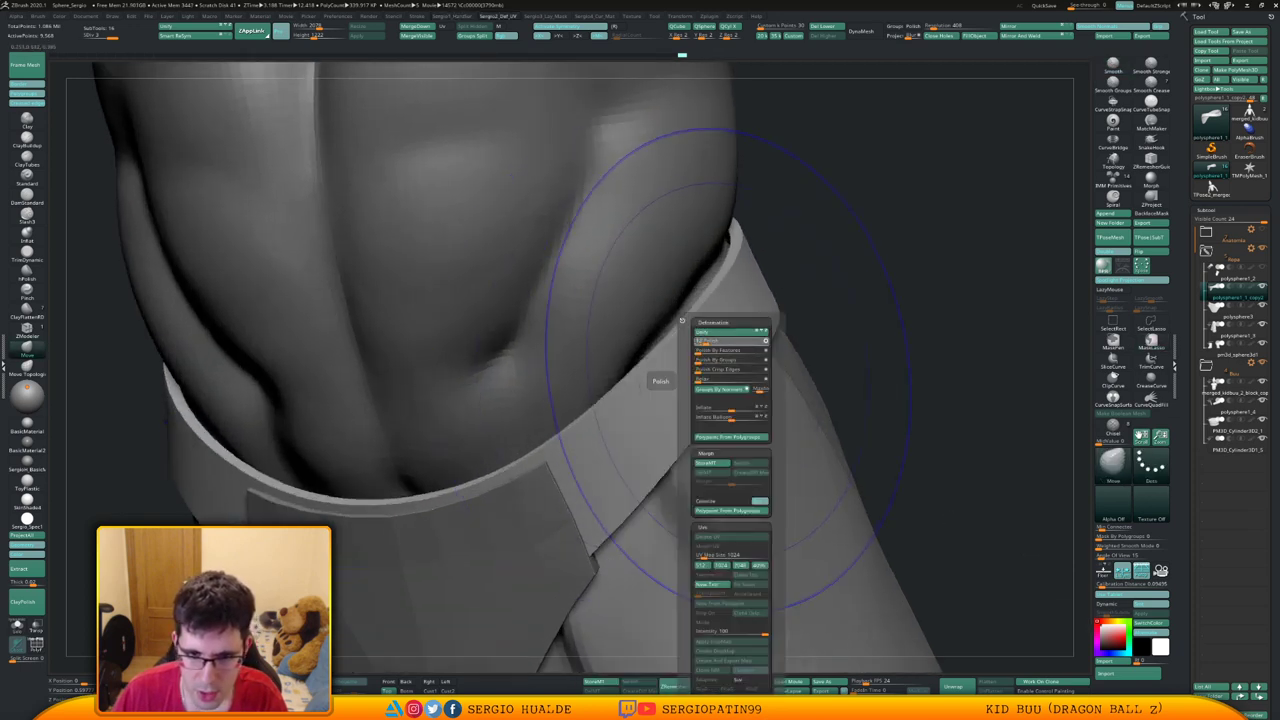
click(697, 341)
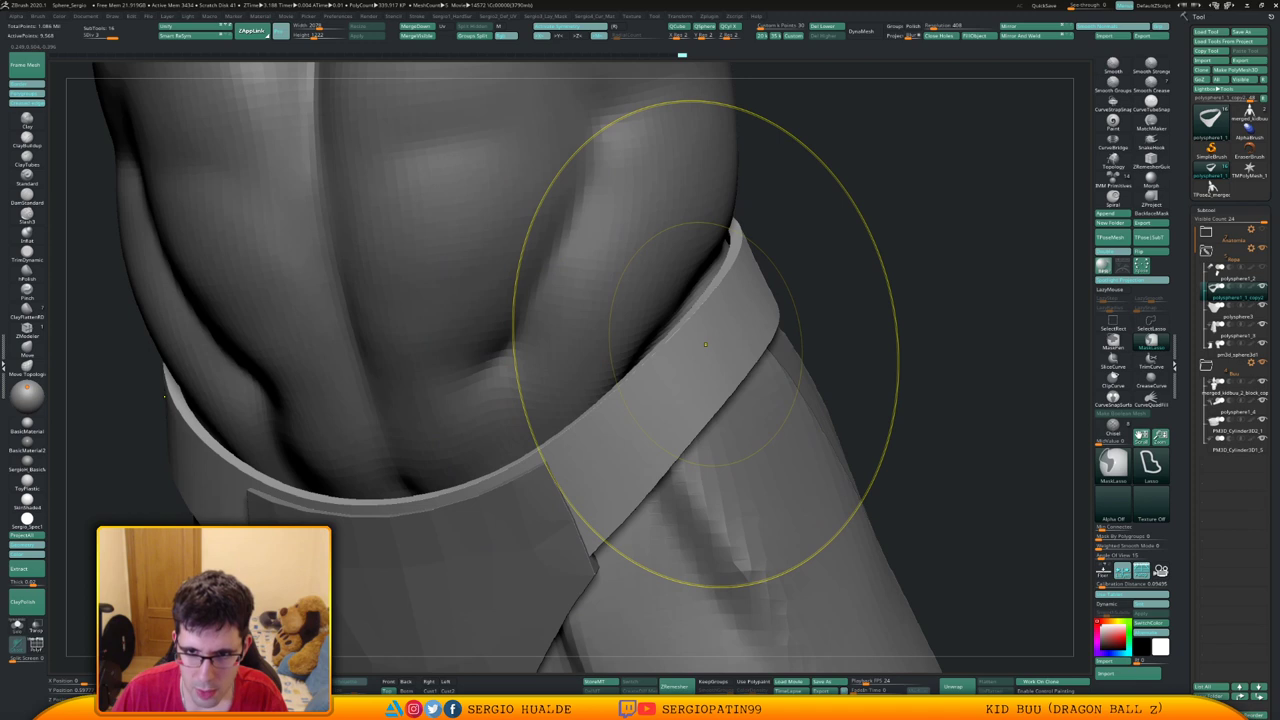
key(ctrl+d)
key(2)
click(728, 333)
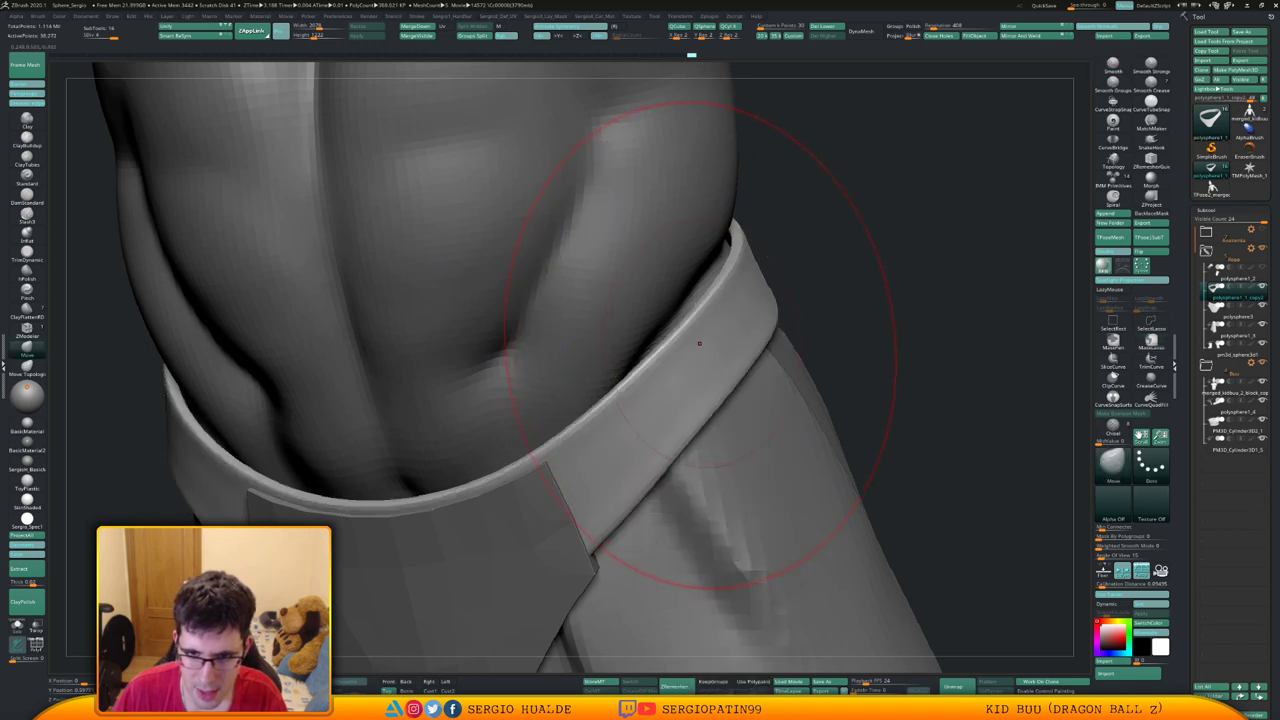
Work the belt's side band with the Standard brush, adjusting the brush size and settings between strokes
mouse_move(700, 343)
ctrl+right_down()
mouse_move(703, 303)
mouse_move(735, 384)
ctrl+right_up()
key(b)
key(s)
key(t)
key(s)
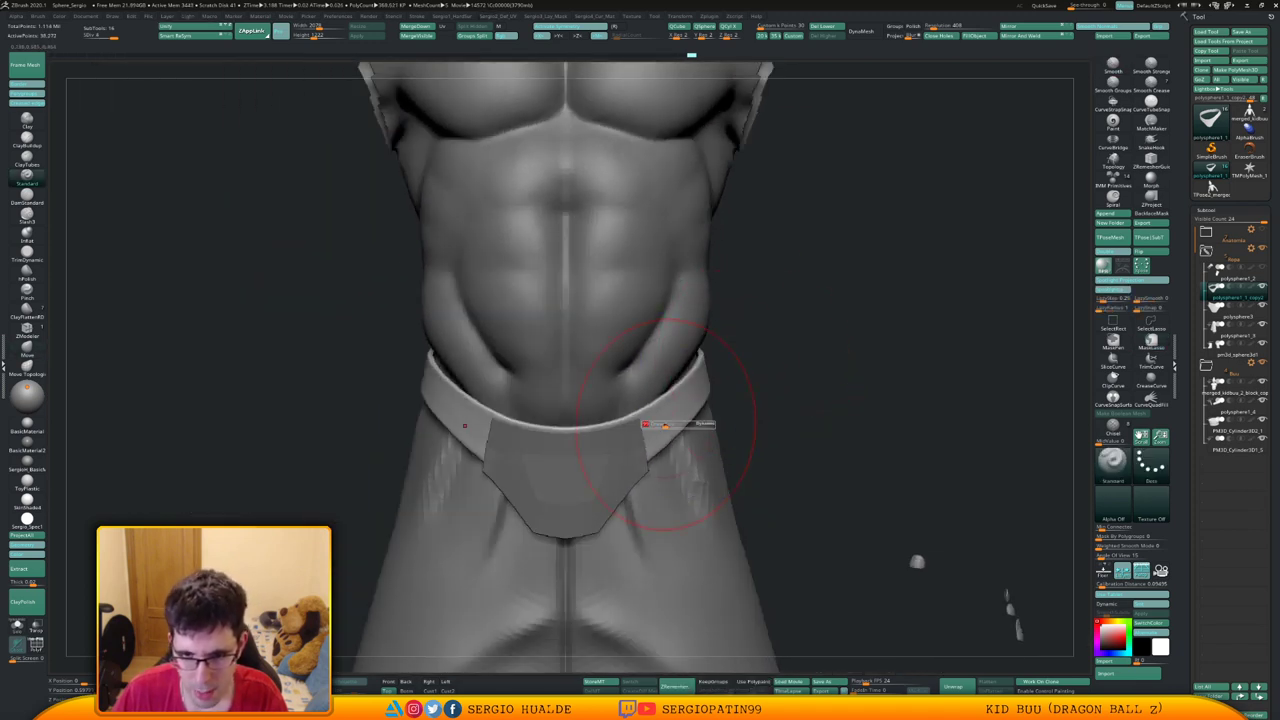
mouse_move(665, 425)
mouse_down()
mouse_move(657, 486)
mouse_move(714, 371)
mouse_up()
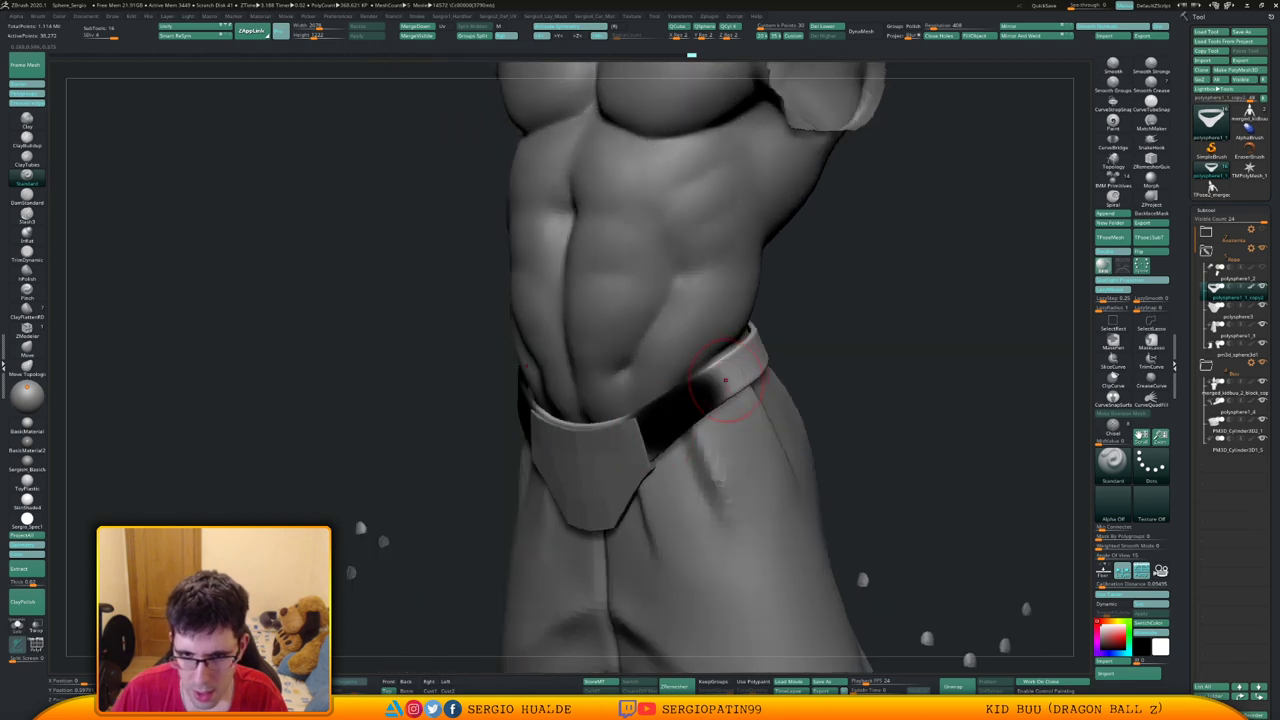
key(space)
key(space)
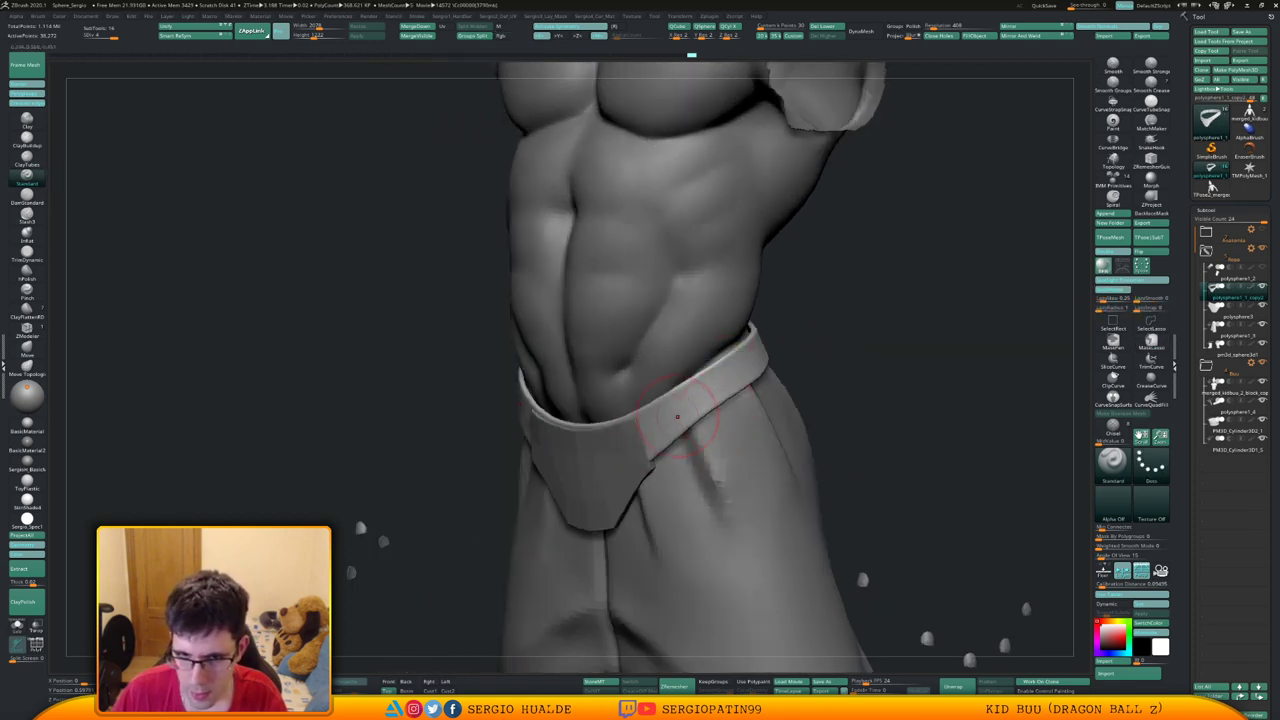
key(space)
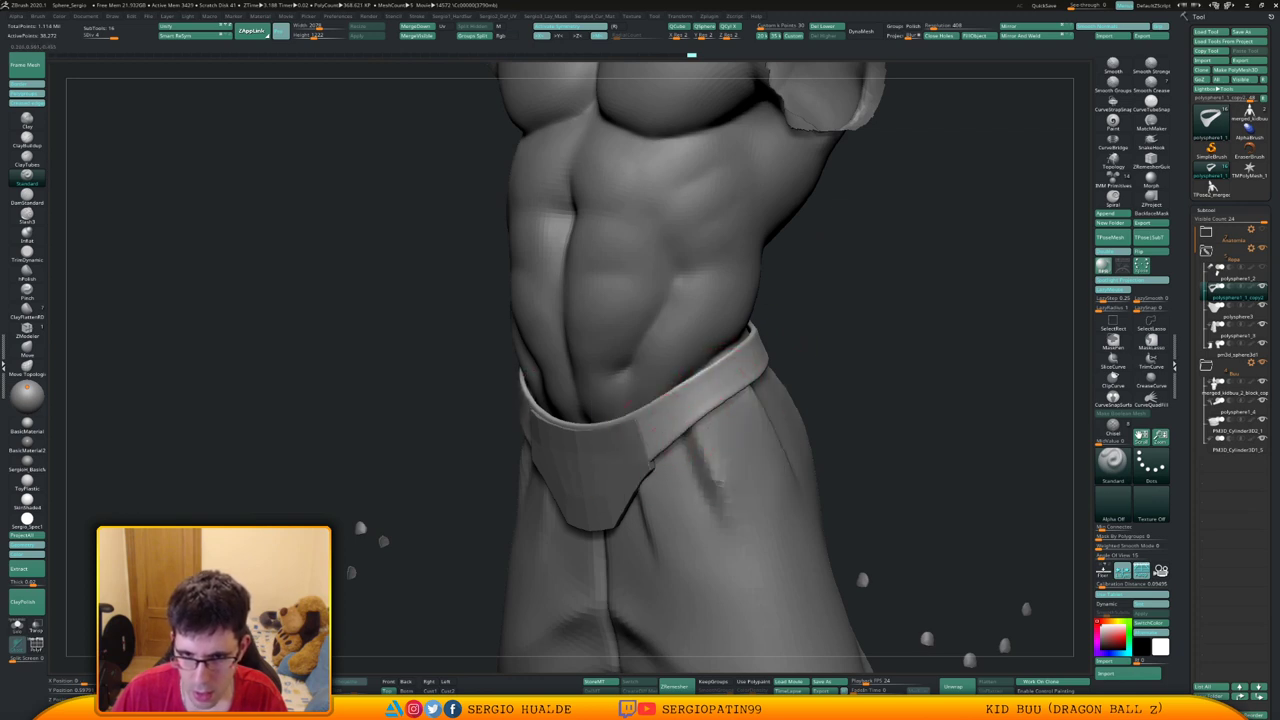
mouse_move(818, 343)
mouse_down()
mouse_move(775, 347)
mouse_move(834, 337)
mouse_up()
key(space)
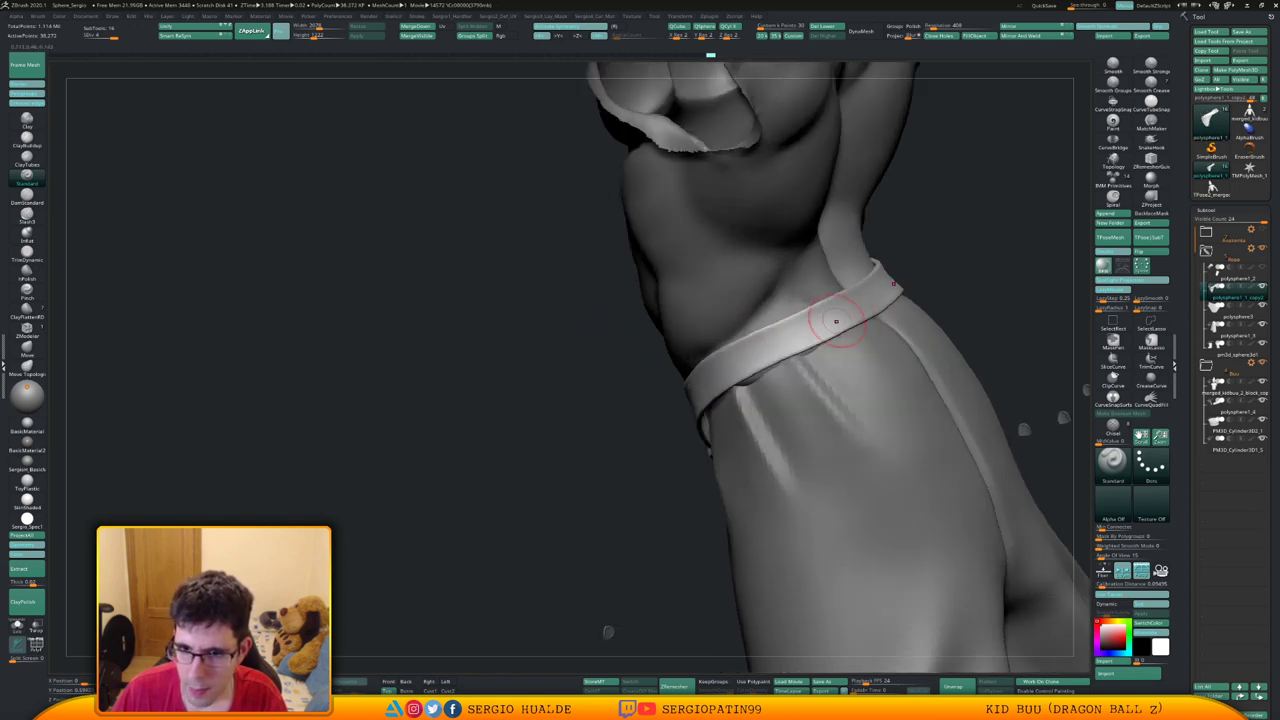
Thicken the belt's side band toward the hip with the Inflate brush
right_drag(836, 322, 900, 330)
mouse_move(610, 420)
shift+right_down()
mouse_move(667, 423)
mouse_move(605, 419)
shift+right_up()
key(b)
key(i)
key(n)
drag(646, 407, 689, 377)
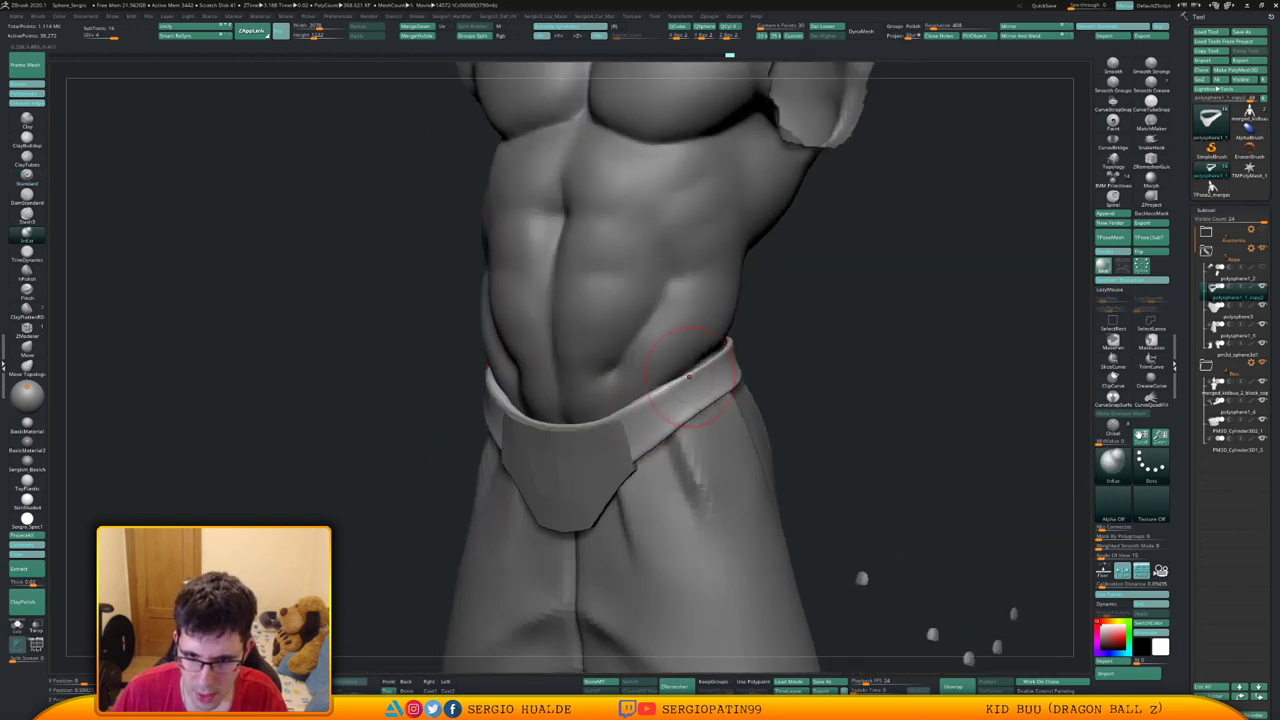
key(space)
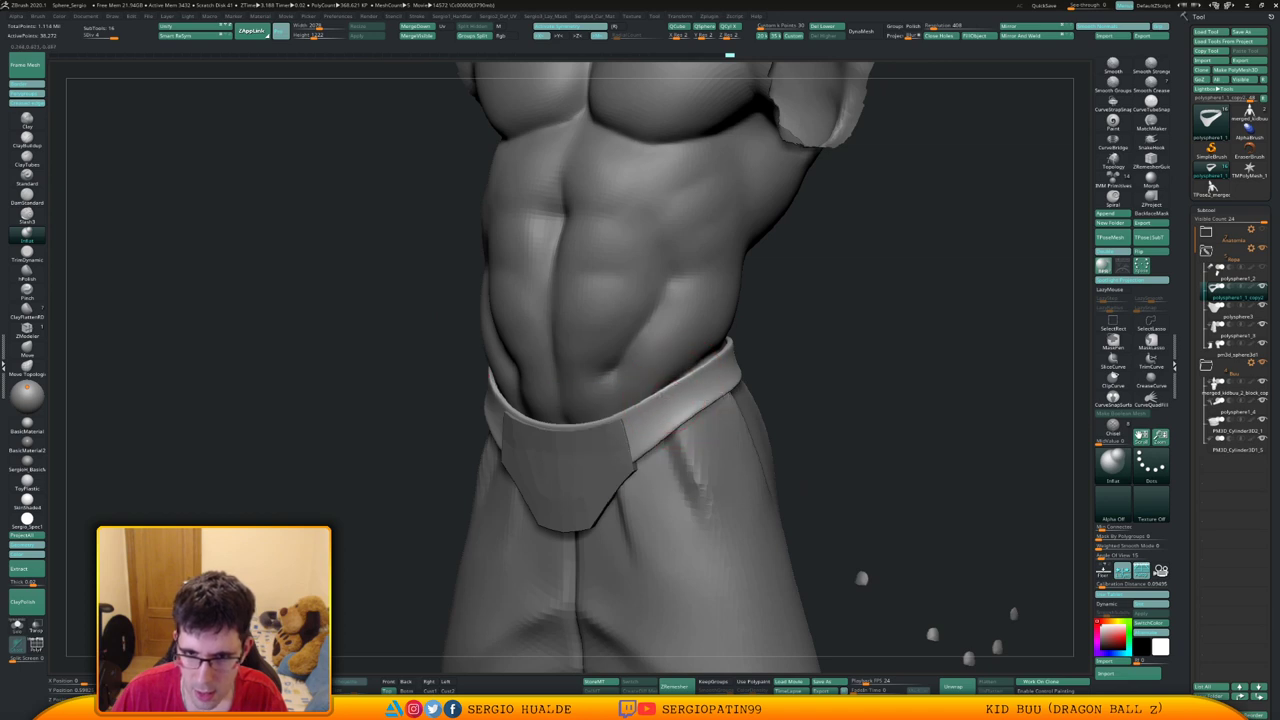
right_drag(668, 418, 590, 416)
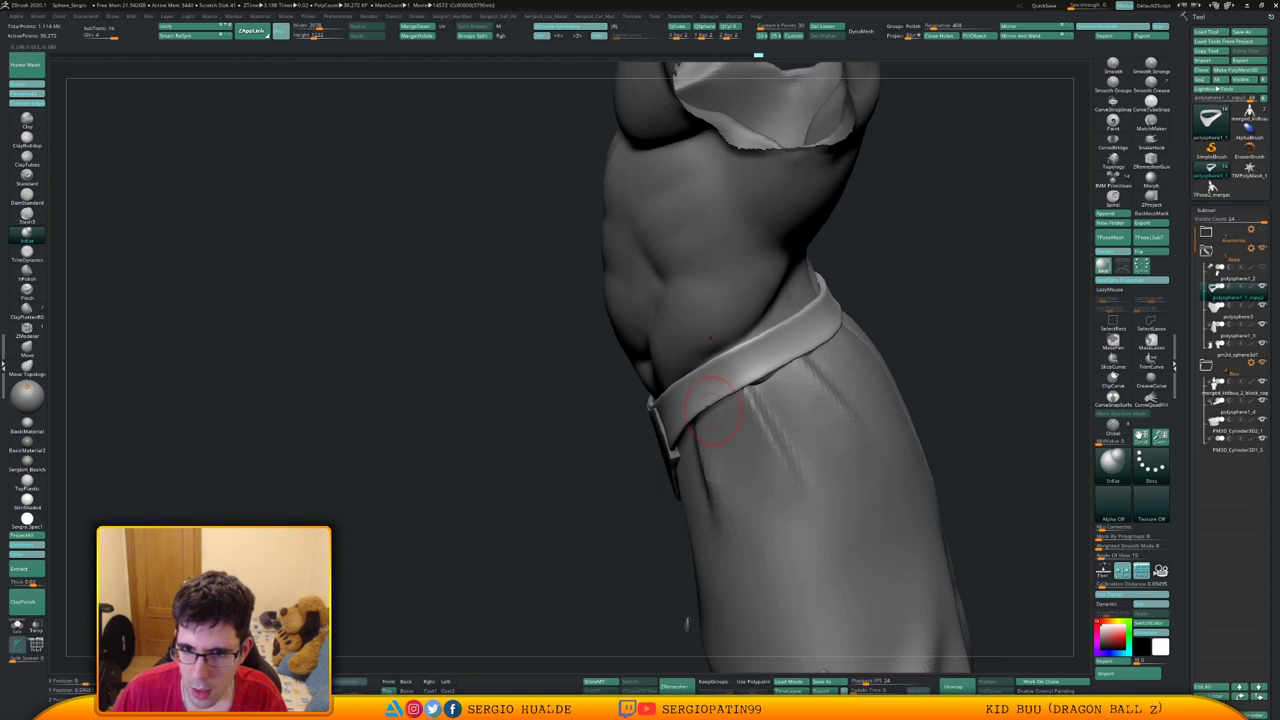
right_drag(695, 424, 737, 394)
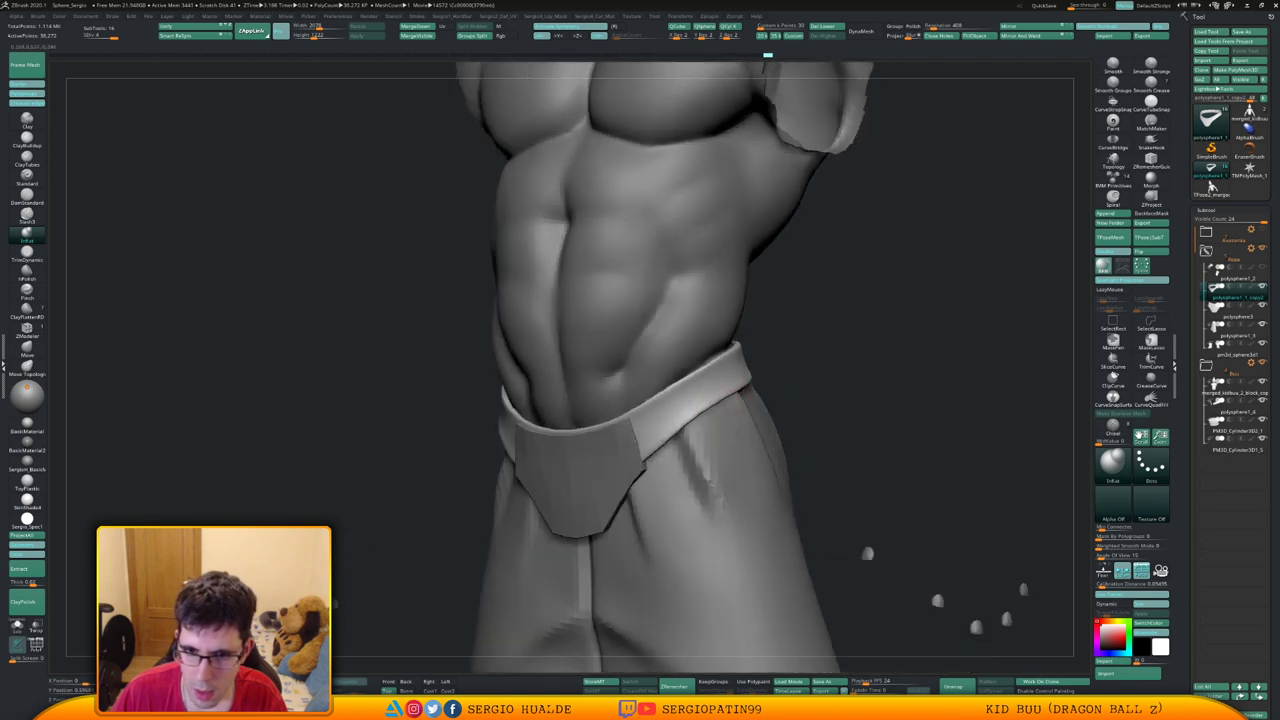
mouse_move(648, 470)
ctrl+right_down()
mouse_move(669, 417)
mouse_move(746, 420)
mouse_move(758, 378)
ctrl+right_up()
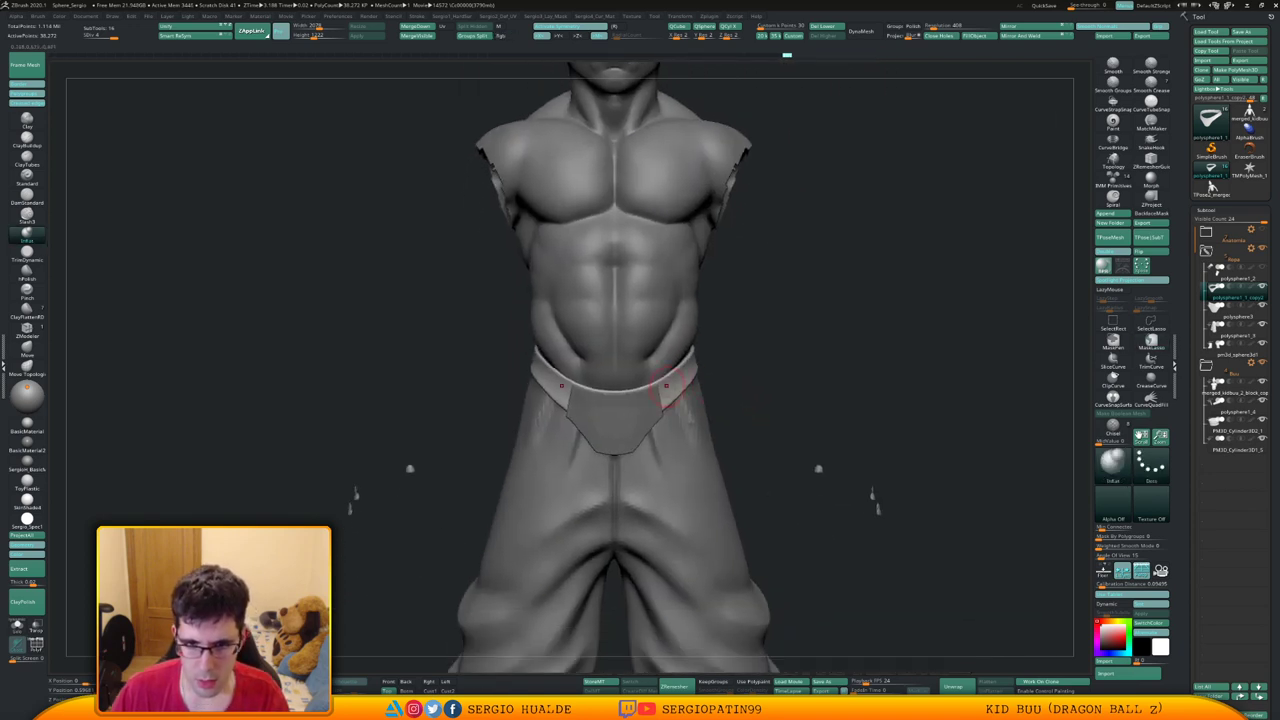
drag(743, 328, 705, 355)
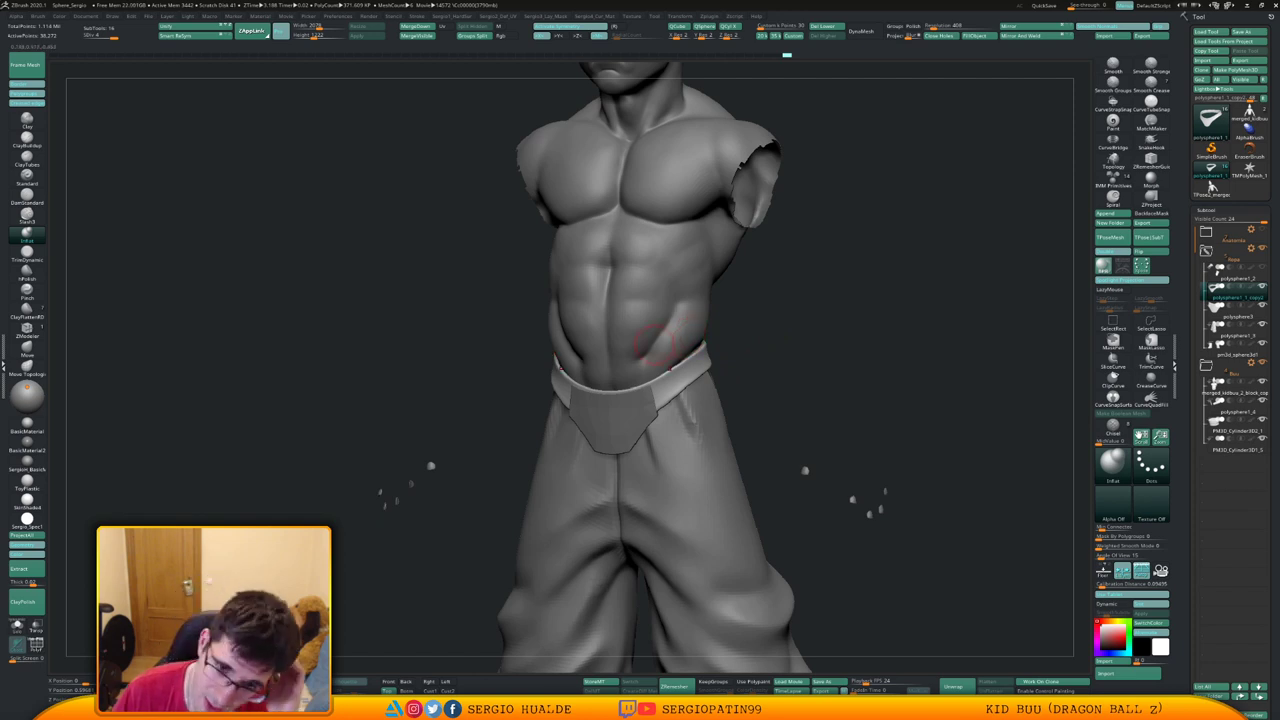
Select the belt's front plate and pull it against the belt and lower abdomen with the Move brush
alt+click(634, 413)
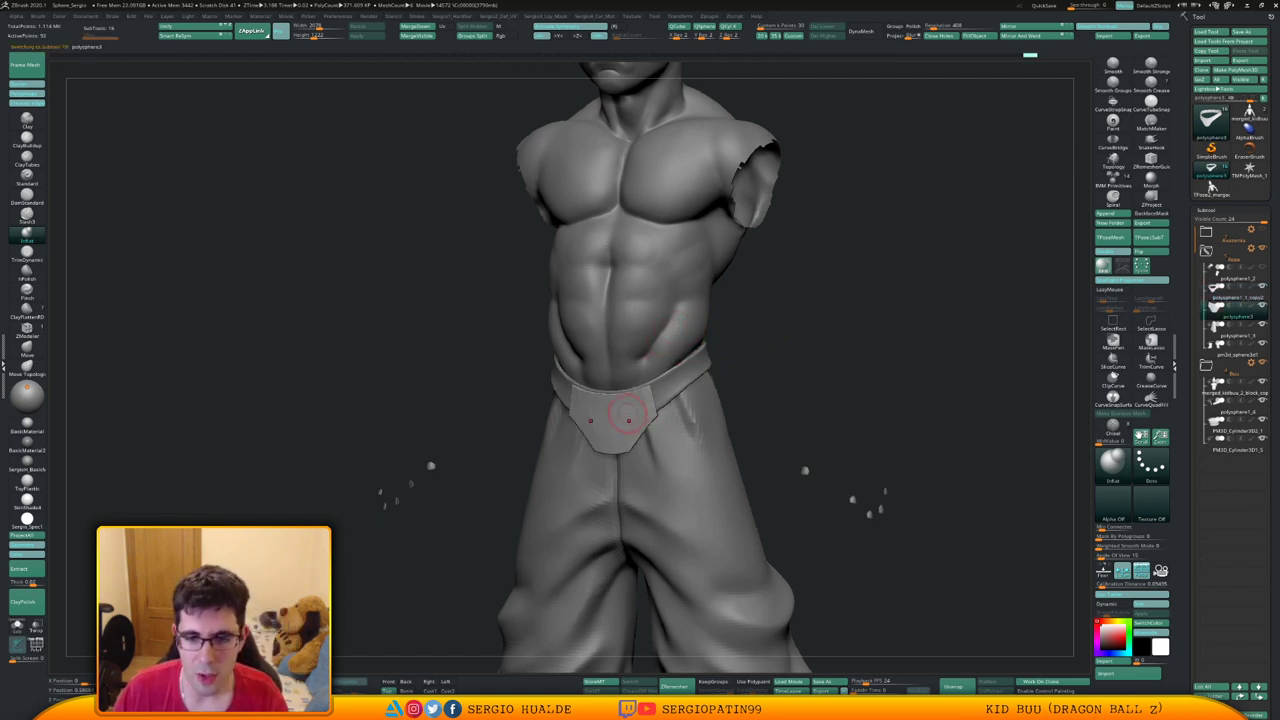
ctrl+right_drag(632, 416, 656, 405)
key(w)
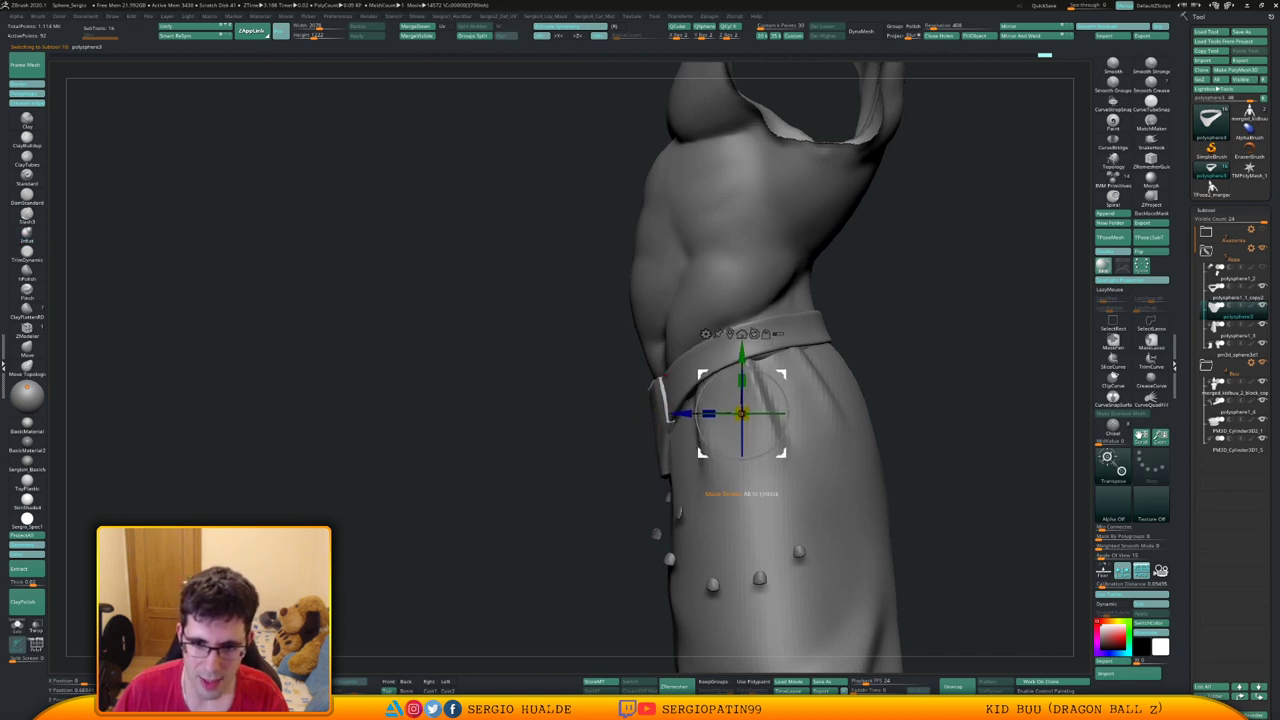
key(q)
right_drag(648, 396, 706, 404)
drag(701, 405, 691, 391)
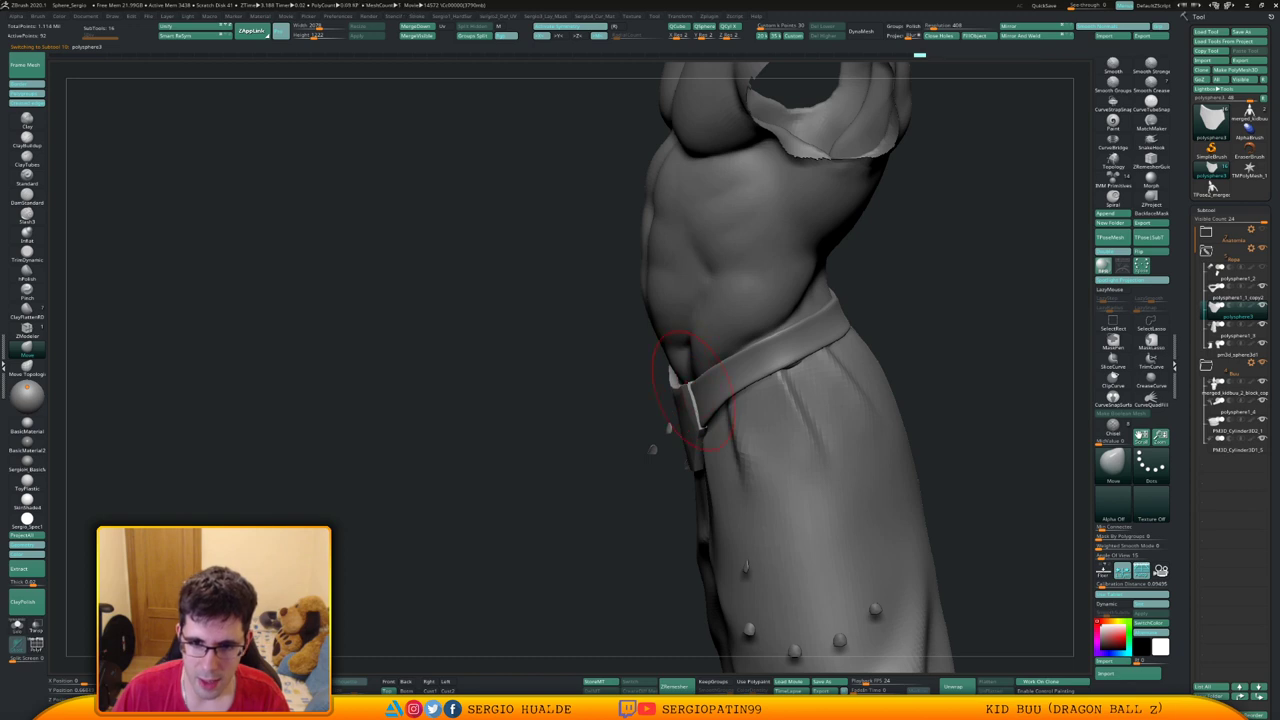
right_drag(691, 391, 691, 431)
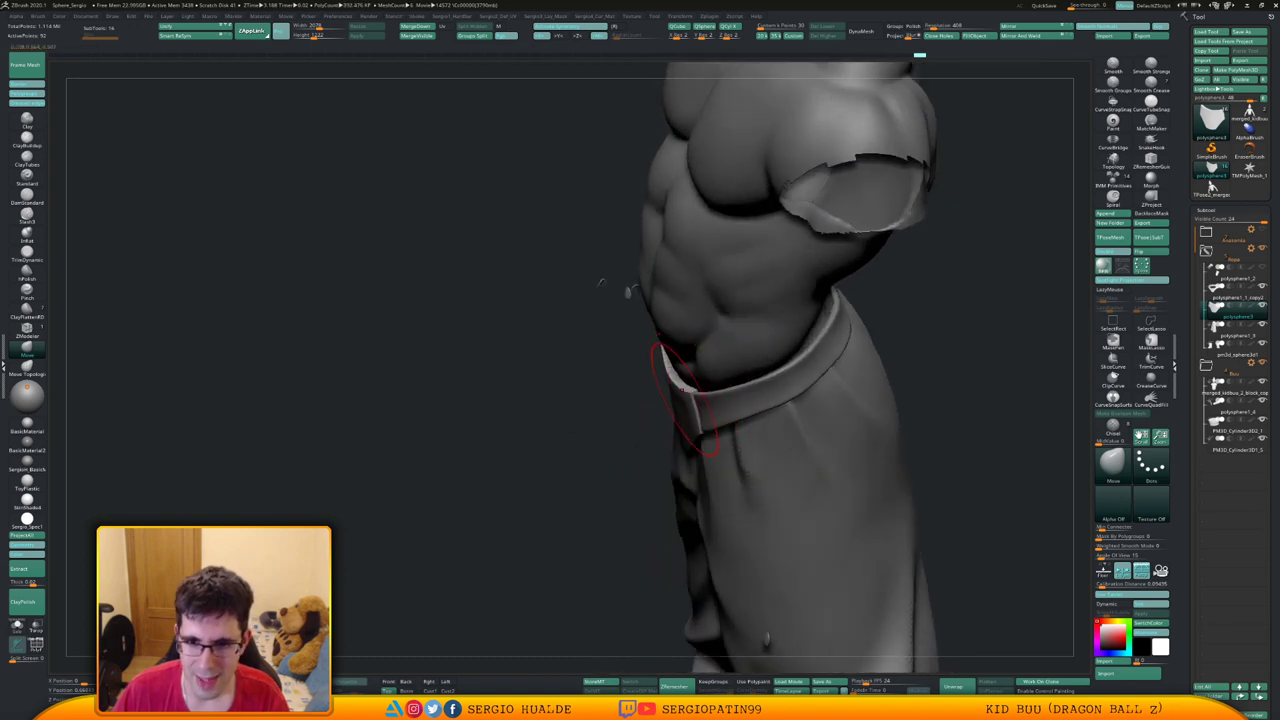
mouse_move(688, 375)
mouse_down()
mouse_move(680, 405)
mouse_move(669, 391)
mouse_up()
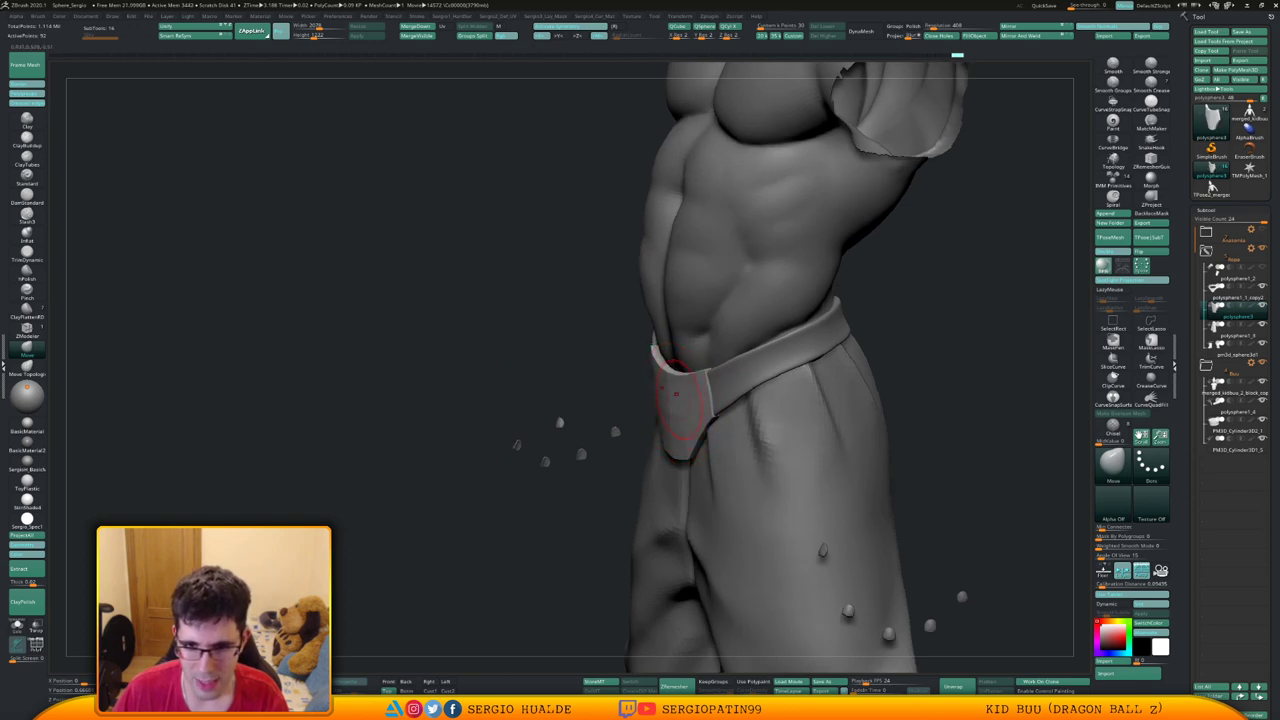
drag(676, 393, 701, 397)
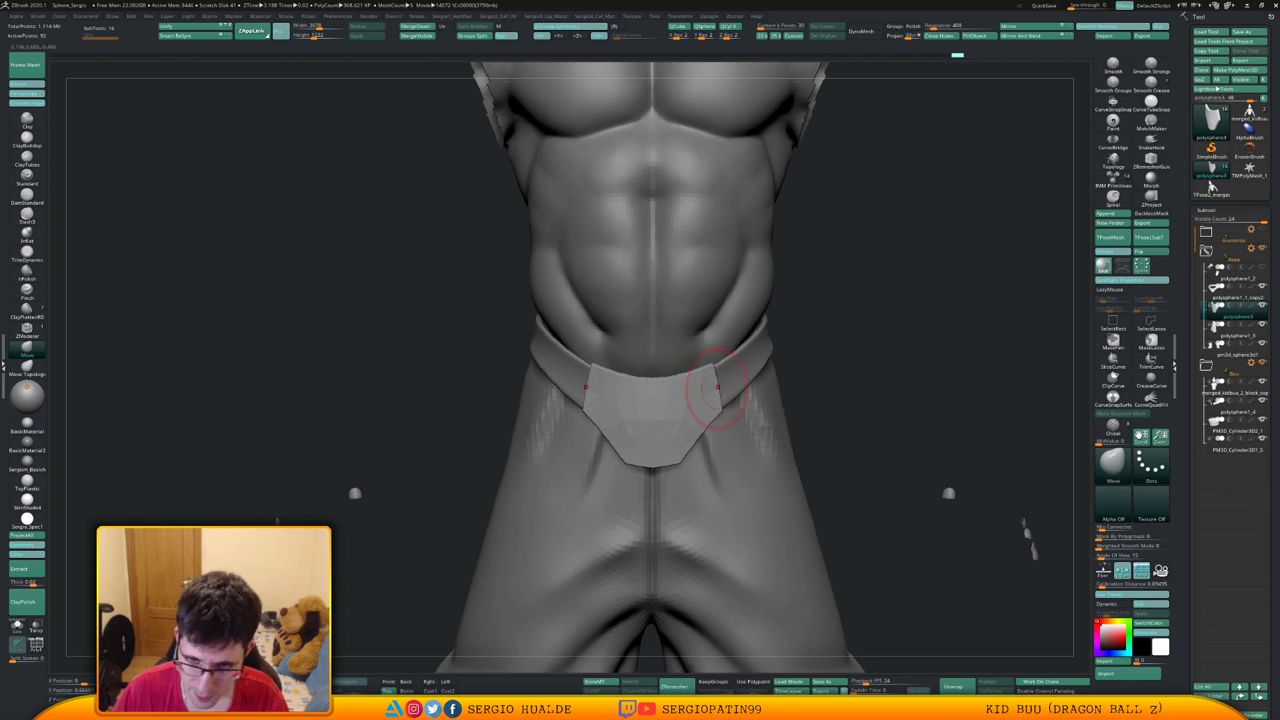
Reshape the front plate's side edges with the Move brush so they sit on the belt band
right_drag(718, 388, 699, 388)
drag(732, 388, 739, 385)
right_drag(712, 387, 721, 386)
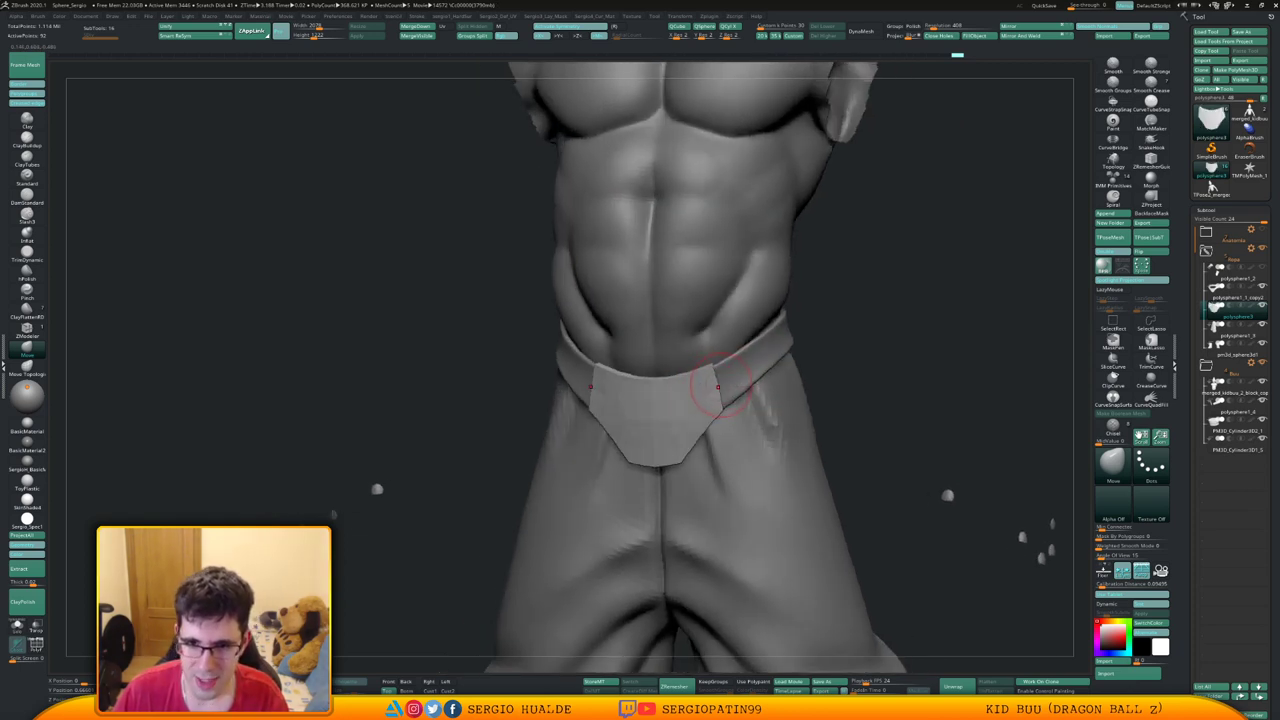
drag(727, 387, 720, 391)
right_drag(720, 391, 800, 392)
drag(650, 393, 719, 389)
Isolate the front plate, show its polyframe and crease its polygroup borders
mouse_move(765, 398)
right_down()
mouse_move(733, 417)
mouse_move(663, 395)
mouse_move(672, 361)
mouse_move(712, 405)
mouse_move(705, 355)
mouse_move(670, 398)
mouse_move(703, 343)
mouse_move(742, 367)
mouse_move(680, 445)
mouse_move(688, 410)
mouse_move(710, 438)
right_up()
key(alt+s)
alt+right_drag(711, 439, 678, 401)
drag(678, 400, 677, 400)
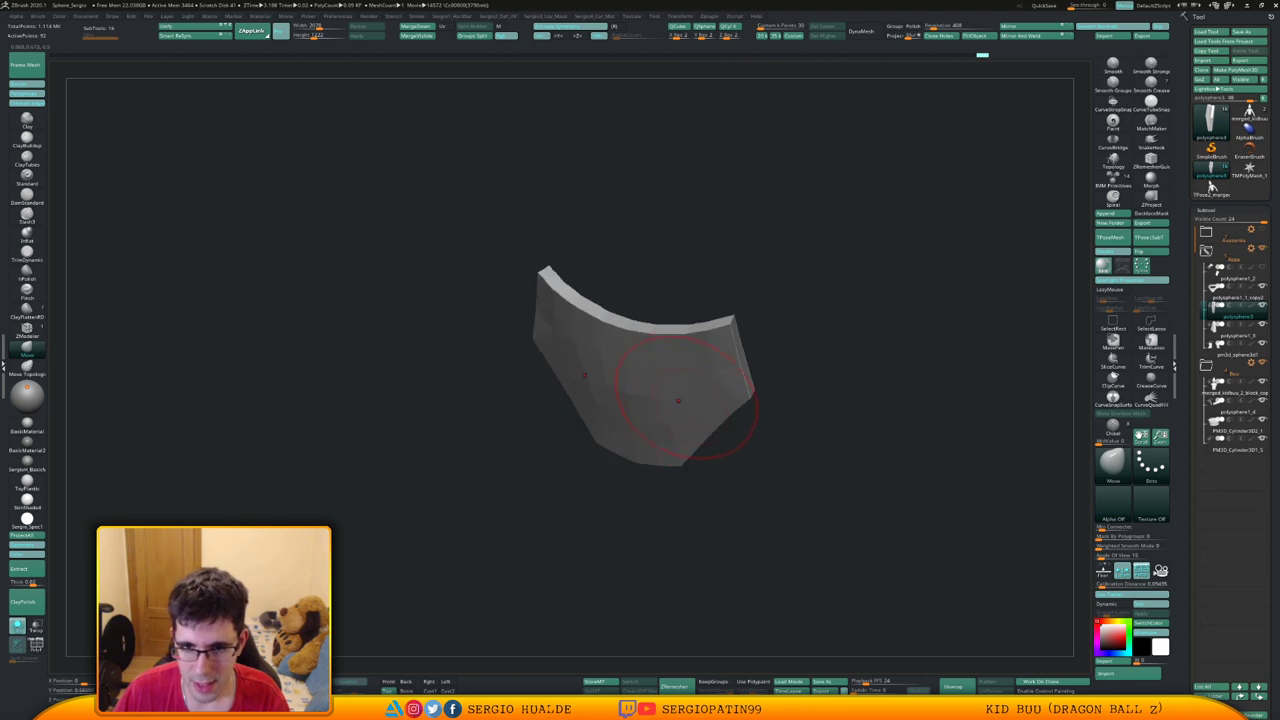
key(shift+f)
right_drag(721, 348, 712, 342)
key(1)
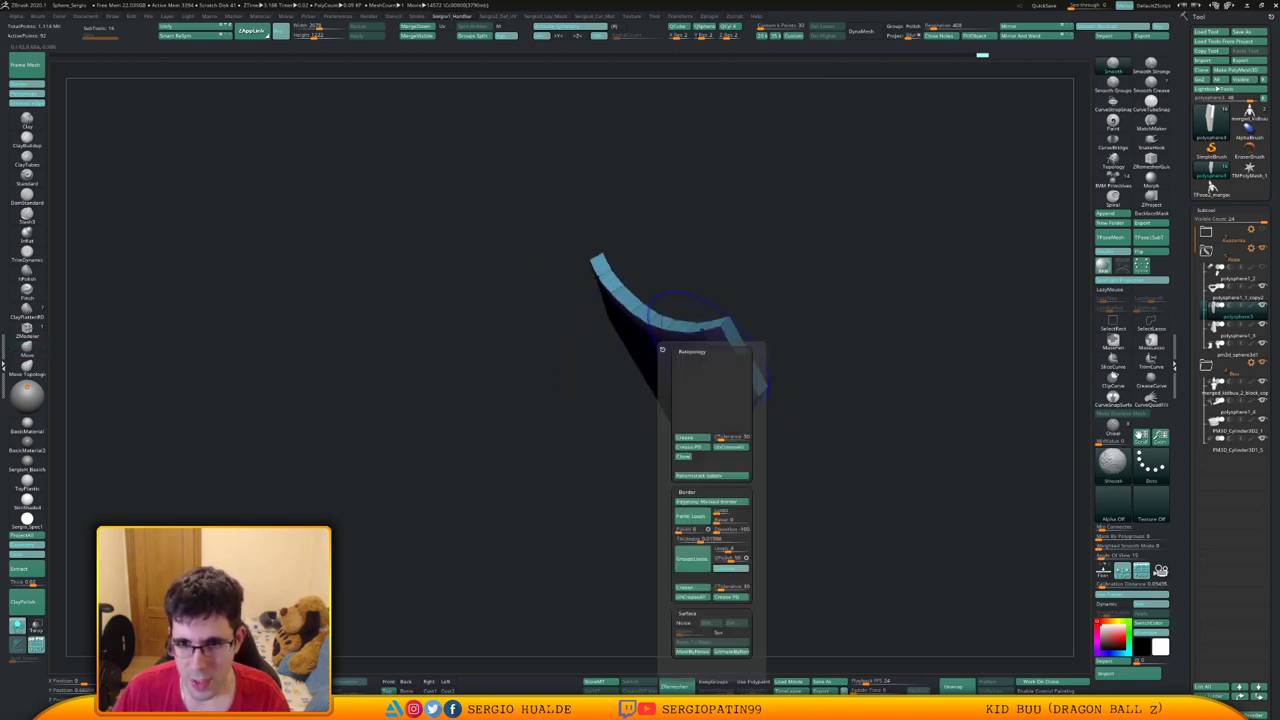
click(688, 447)
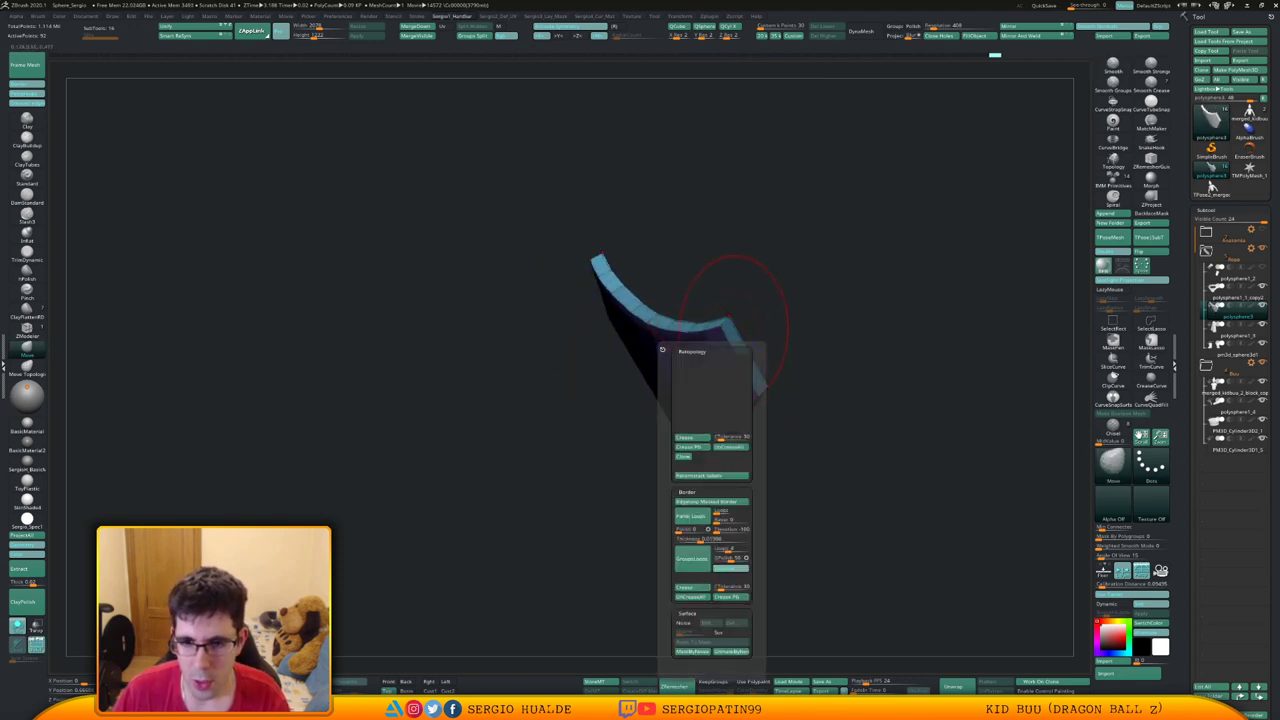
Crease the edges at the front plate's corners with the ZModeler brush's Crease Edge action
right_drag(730, 292, 721, 387)
ctrl+right_drag(728, 304, 726, 390)
key(space)
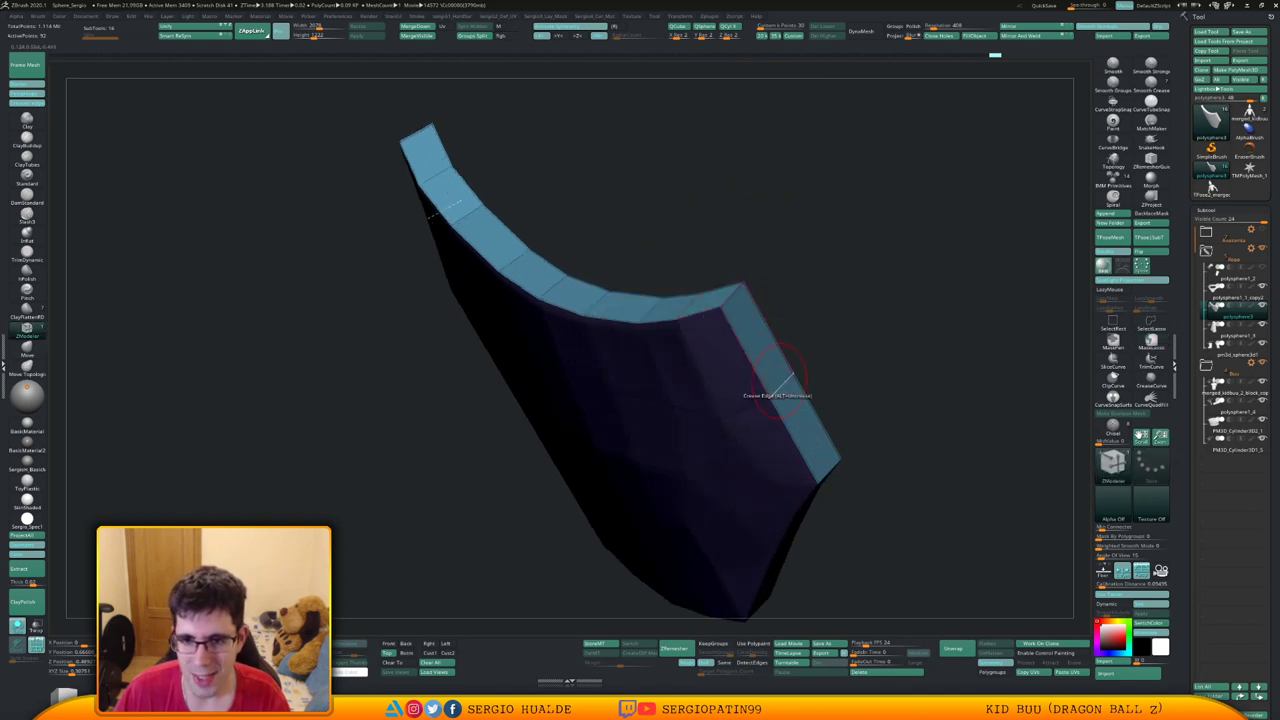
alt+right_drag(845, 480, 662, 335)
alt+right_drag(632, 470, 702, 284)
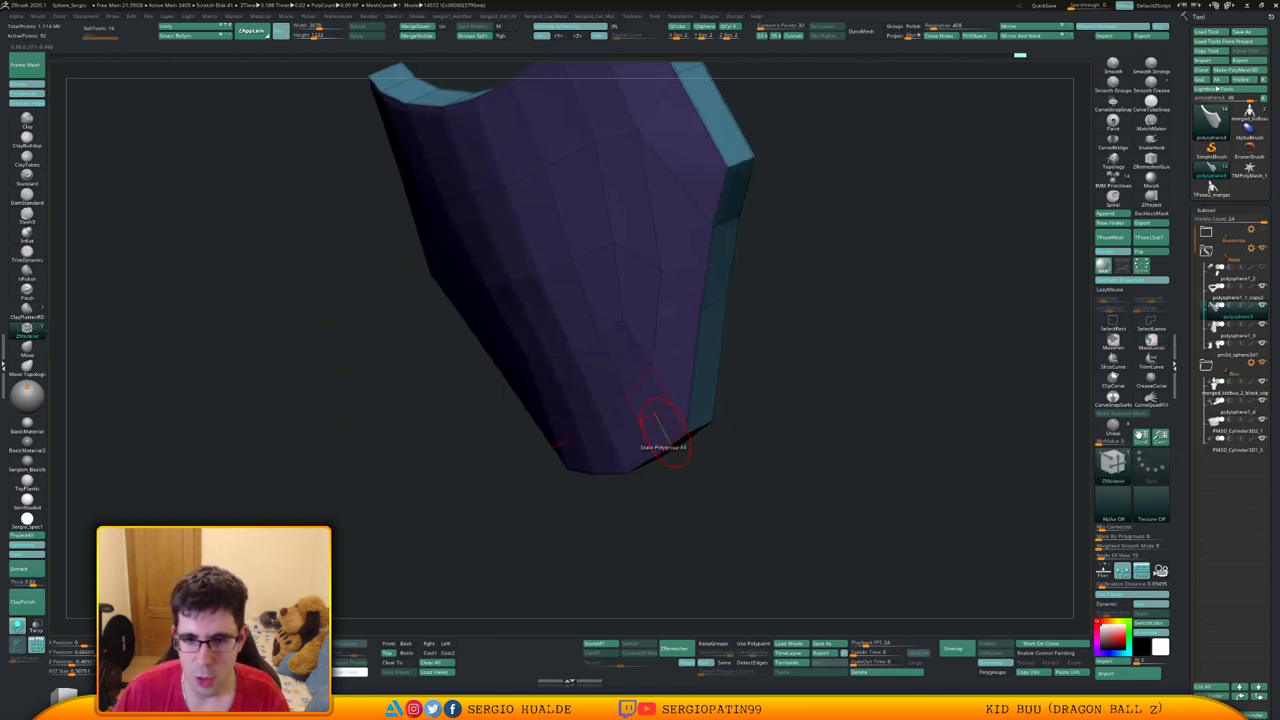
drag(655, 425, 659, 462)
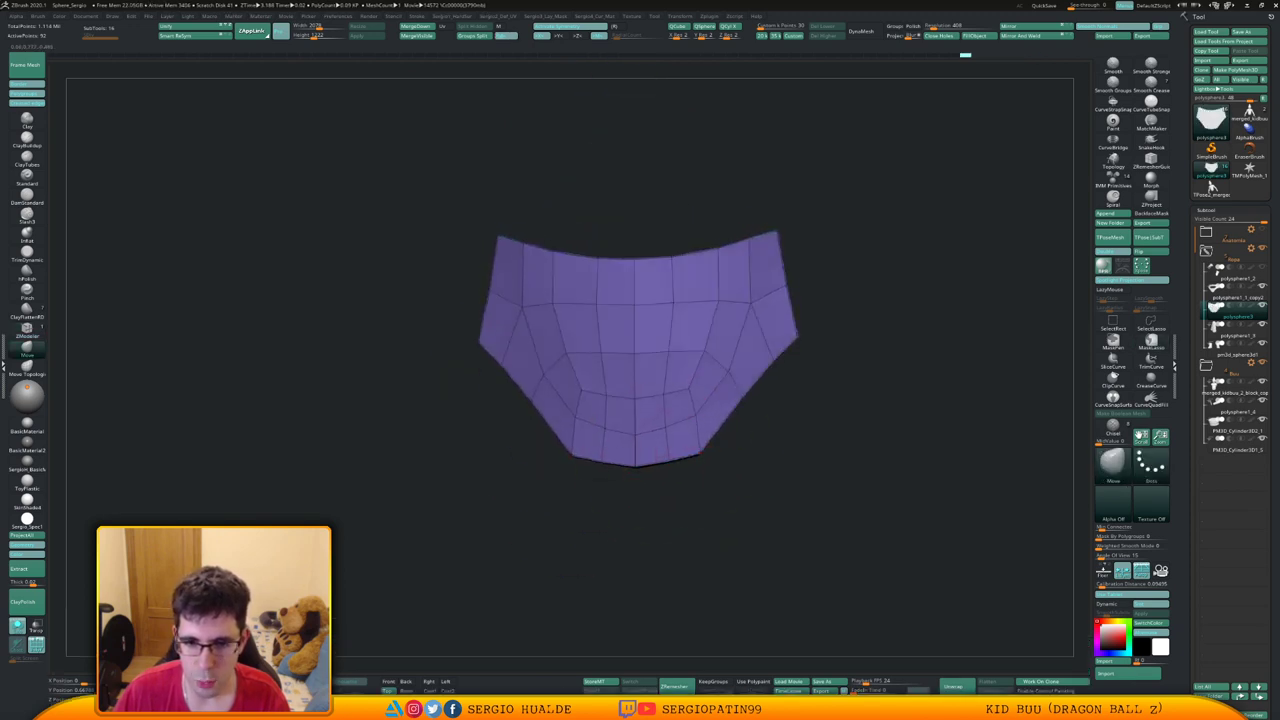
Adjust the front plate's lower tip with the Move brush, hide the polyframe and divide the mesh twice
key(alt+s)
key(s)
drag(703, 458, 672, 463)
ctrl+right_drag(677, 461, 708, 404)
key(ctrl+d)
key(shift+f)
key(alt+s)
key(ctrl+d)
right_drag(708, 404, 671, 401)
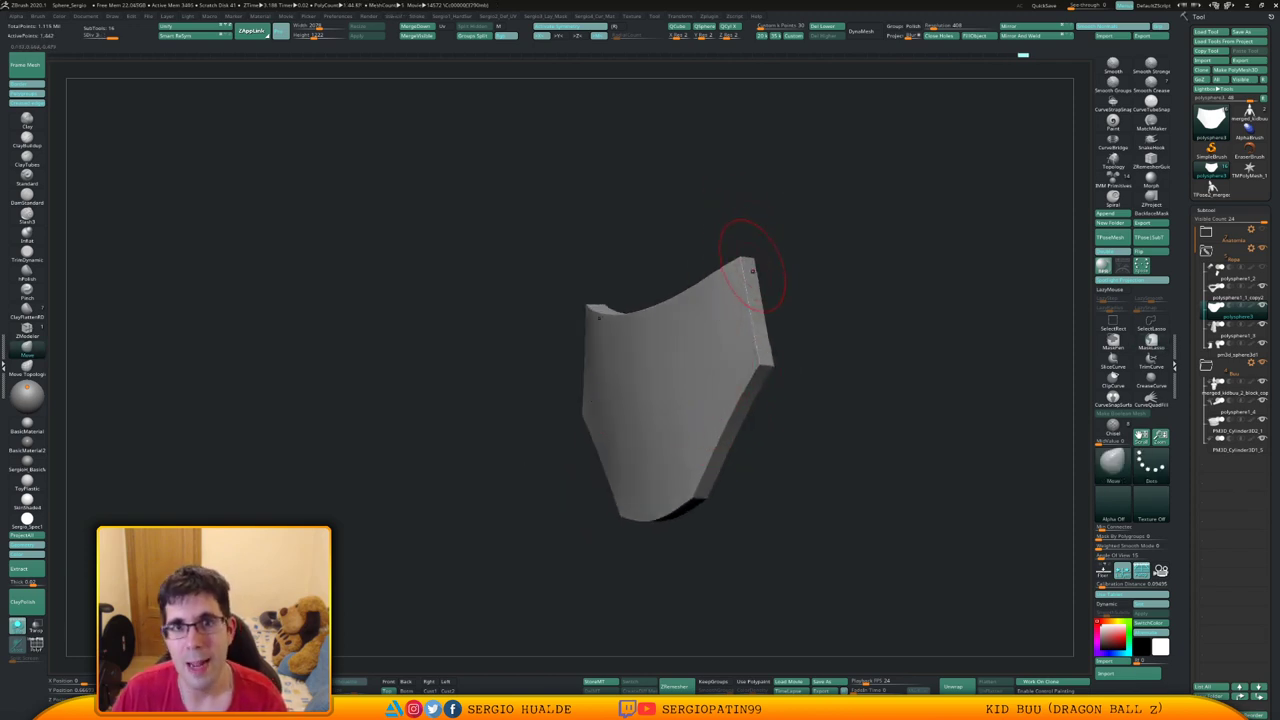
Divide the isolated front plate further and soften its hard edges with a Polish deformation, undoing the first polish attempt
ctrl+right_drag(723, 347, 727, 368)
key(shift+1)
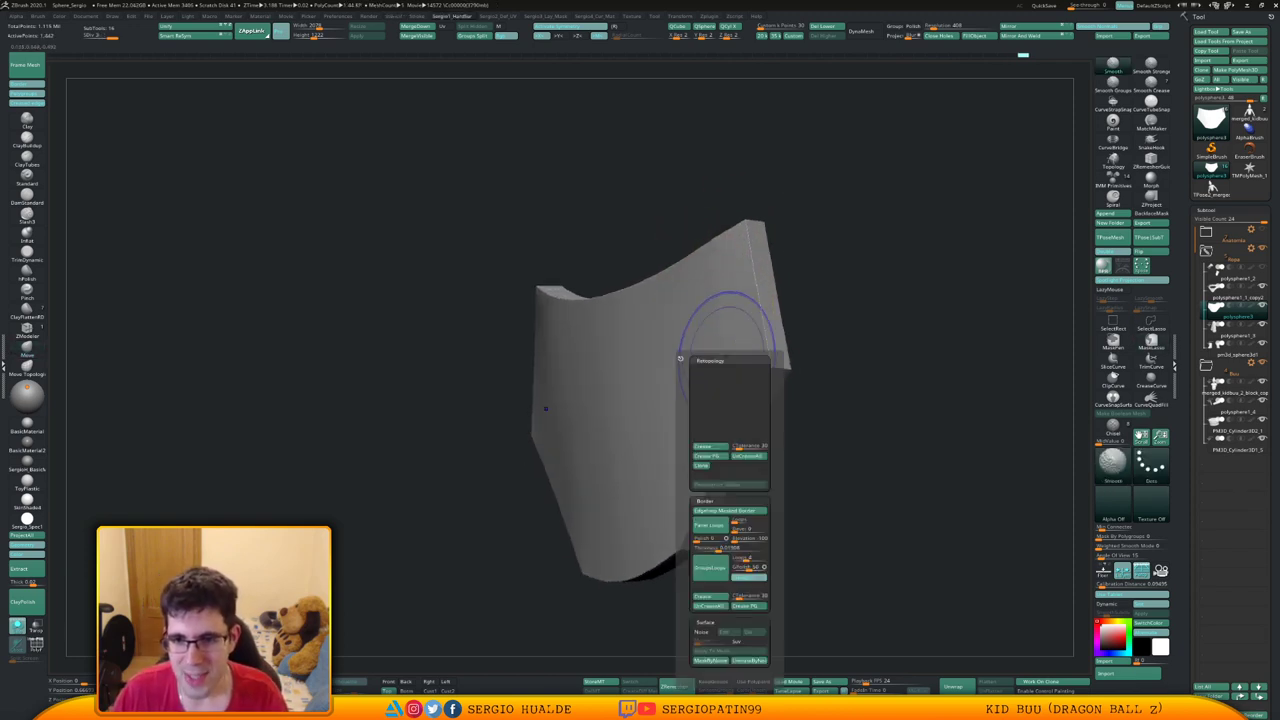
key(b)
key(m)
key(v)
key(shift+2)
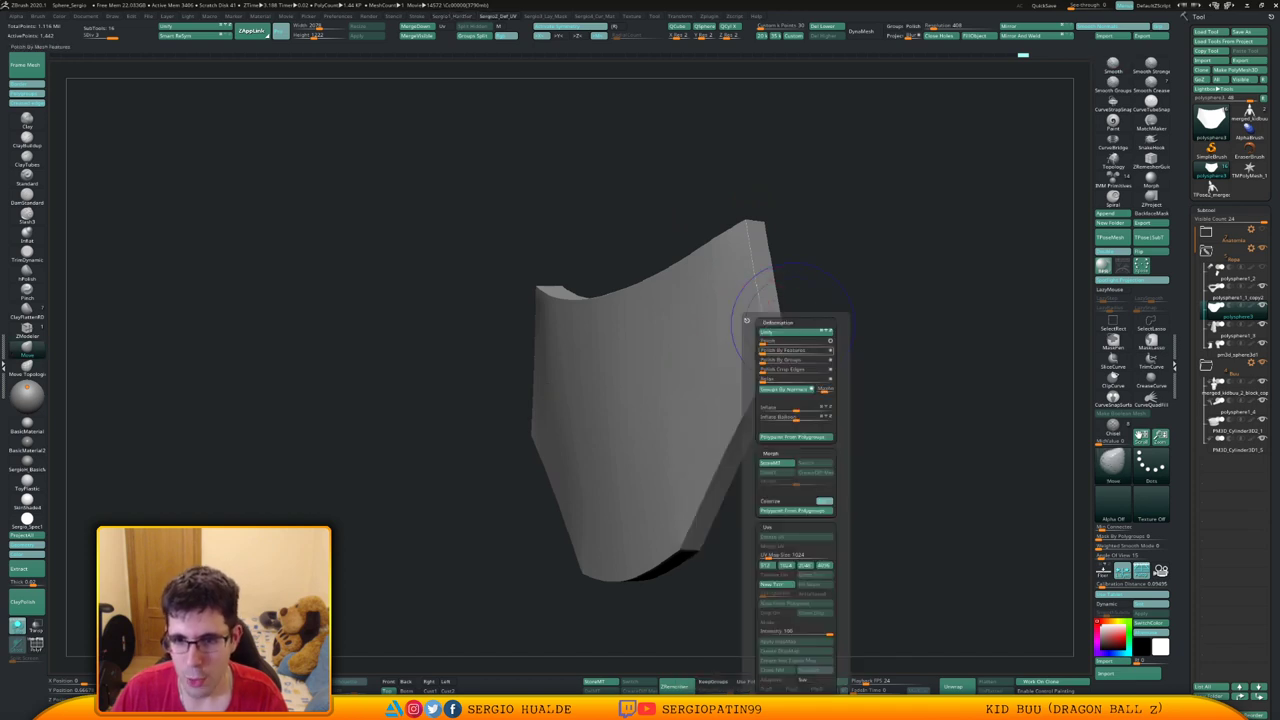
click(797, 342)
key(ctrl+z)
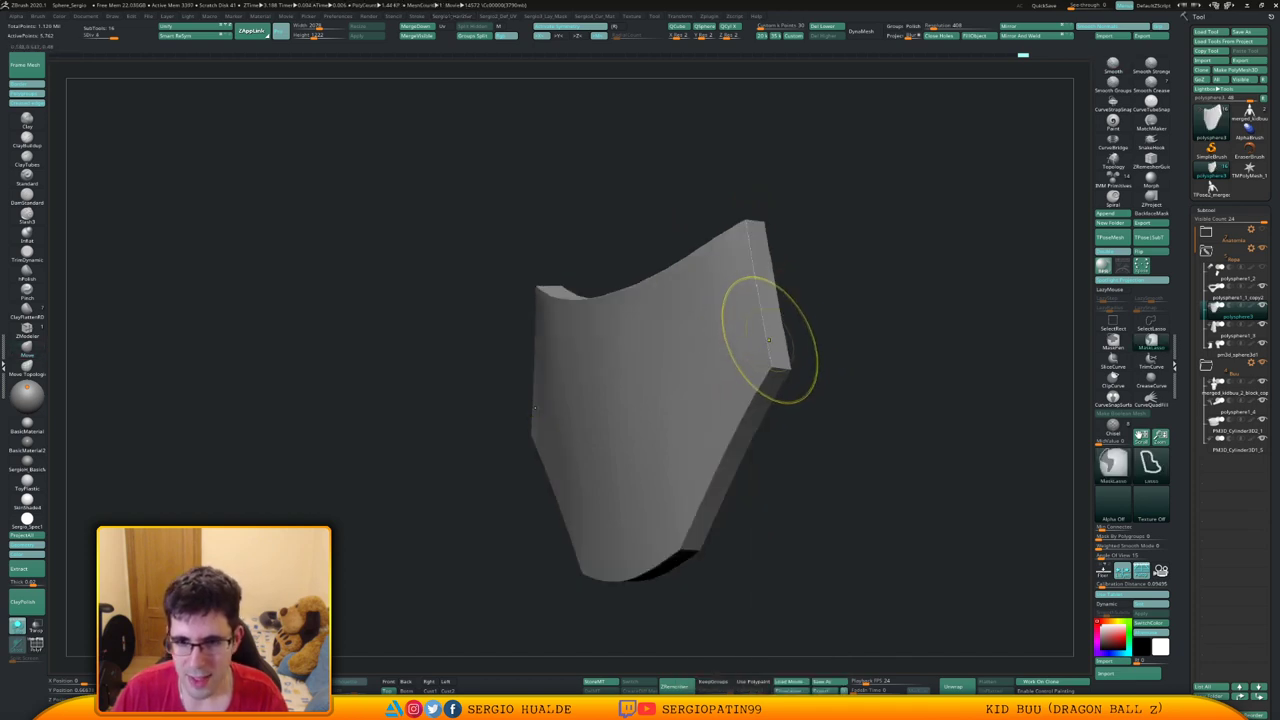
key(shift+2)
click(742, 341)
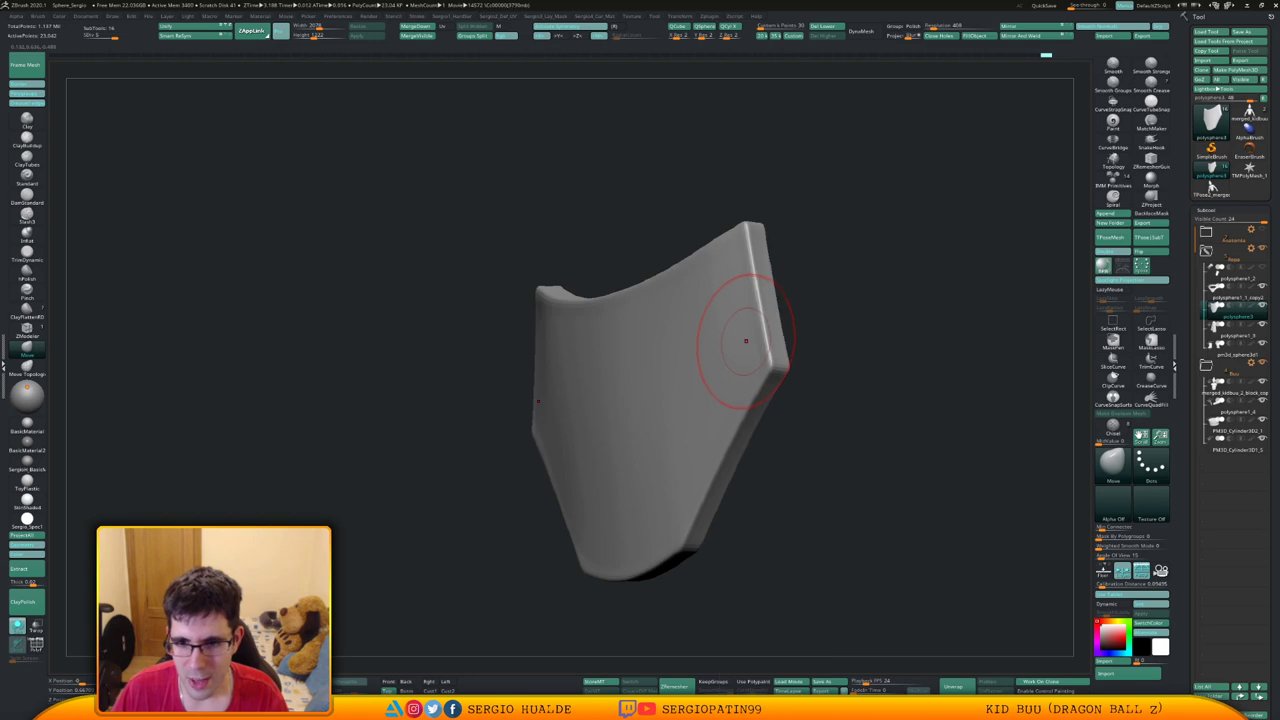
Bring back the other subtools, check the front plate against the belt and undo the edge polishing
mouse_move(746, 346)
ctrl+right_down()
mouse_move(734, 309)
mouse_move(748, 383)
mouse_move(701, 404)
mouse_move(757, 414)
mouse_move(757, 386)
ctrl+right_up()
key(alt+s)
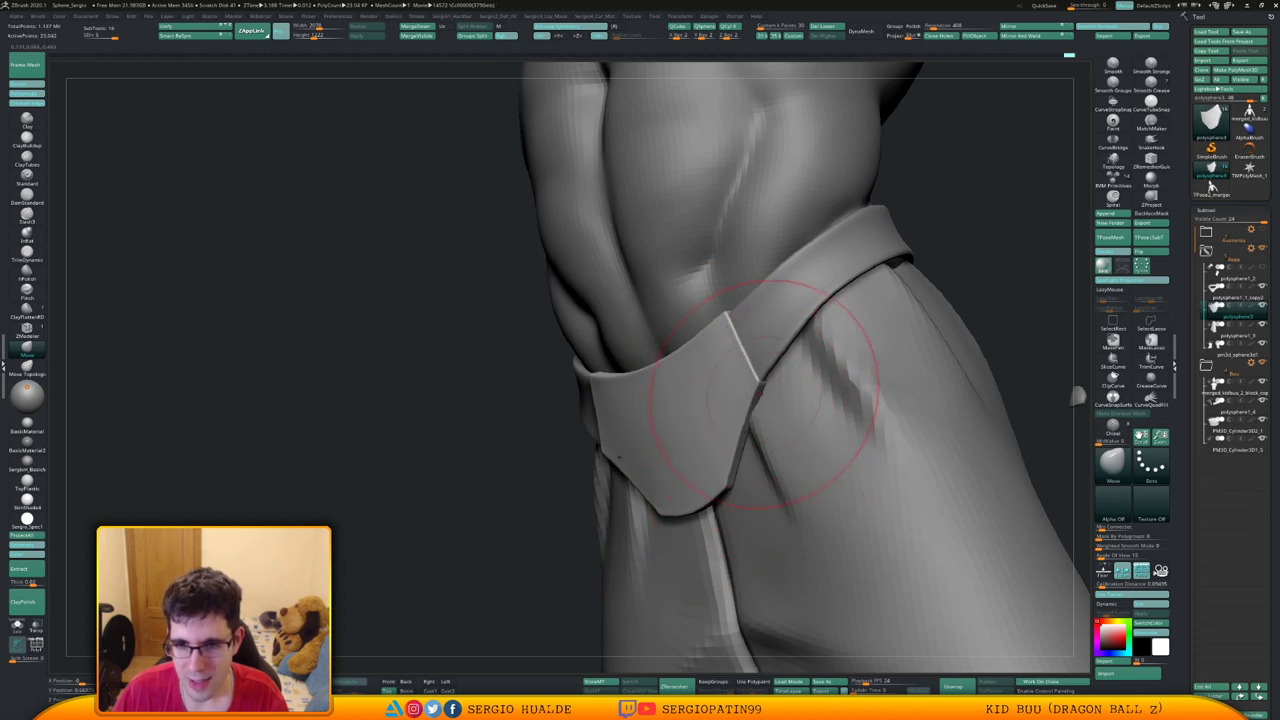
drag(762, 384, 757, 389)
mouse_move(757, 389)
right_down()
mouse_move(660, 372)
mouse_move(771, 377)
mouse_move(757, 345)
mouse_move(760, 393)
mouse_move(714, 388)
right_up()
ctrl+right_drag(714, 388, 754, 387)
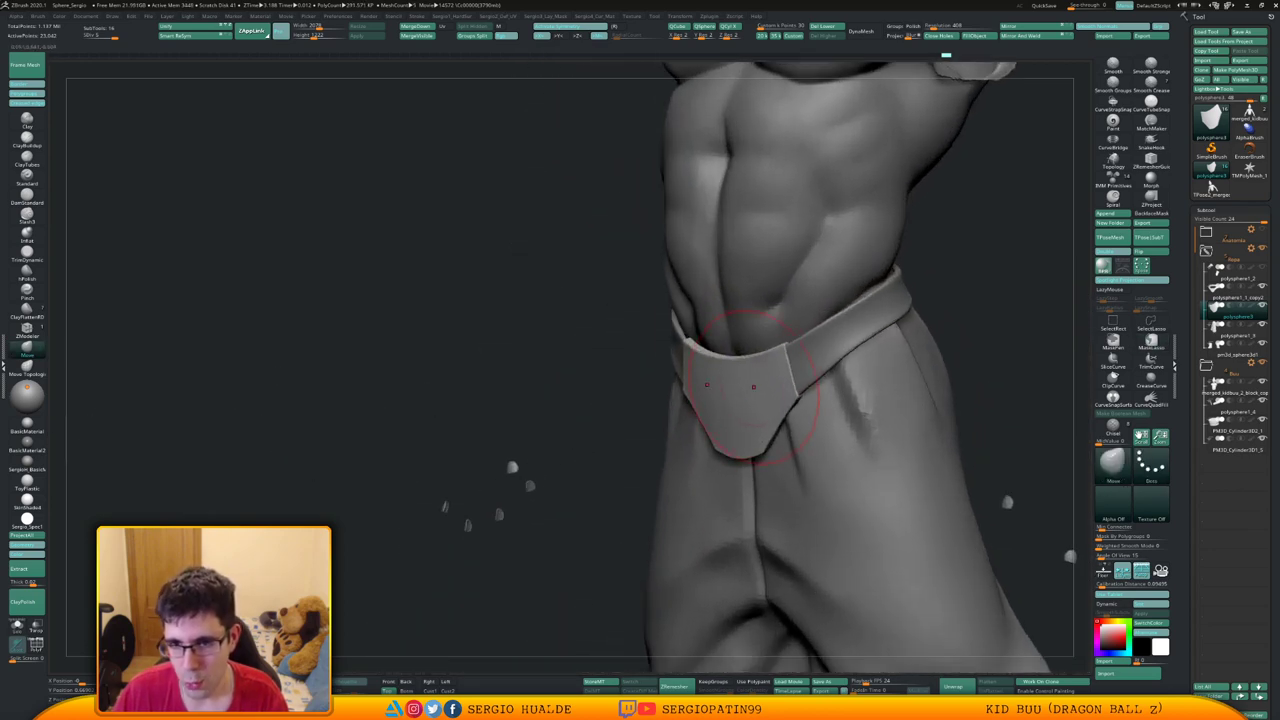
ctrl+right_drag(700, 345, 700, 357)
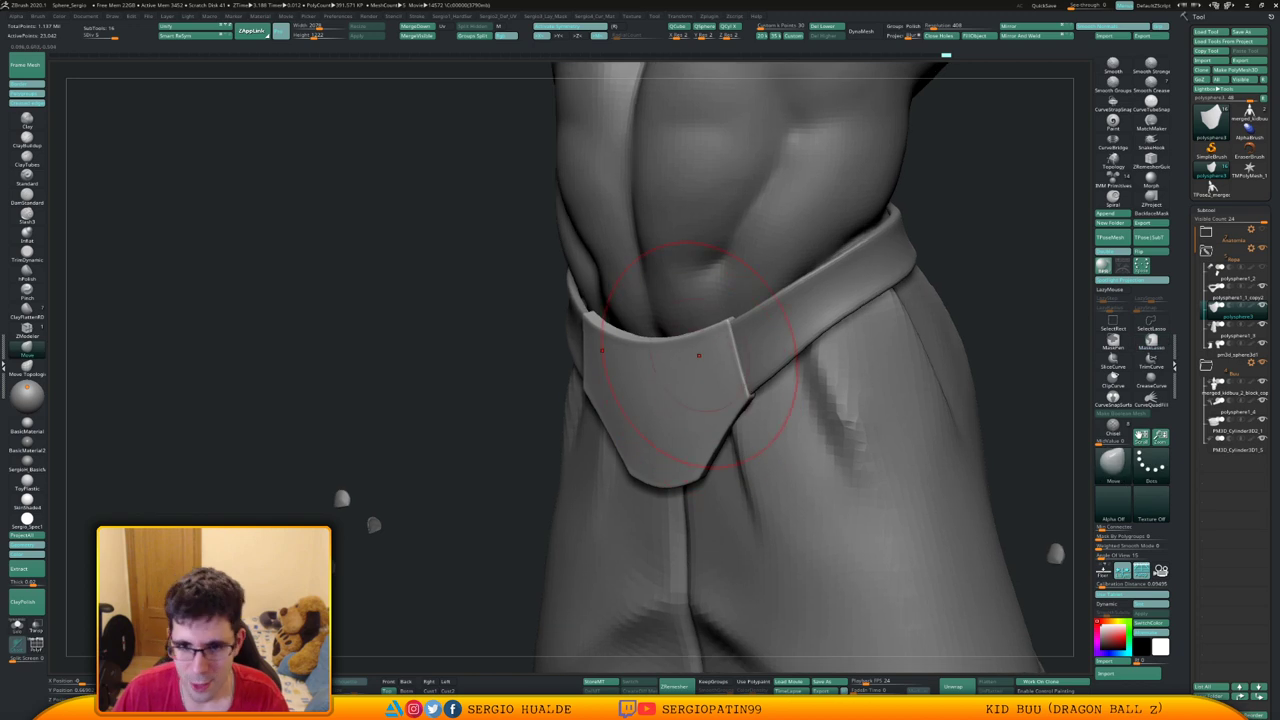
key(ctrl+z)
key(ctrl+z)
key(ctrl+z)
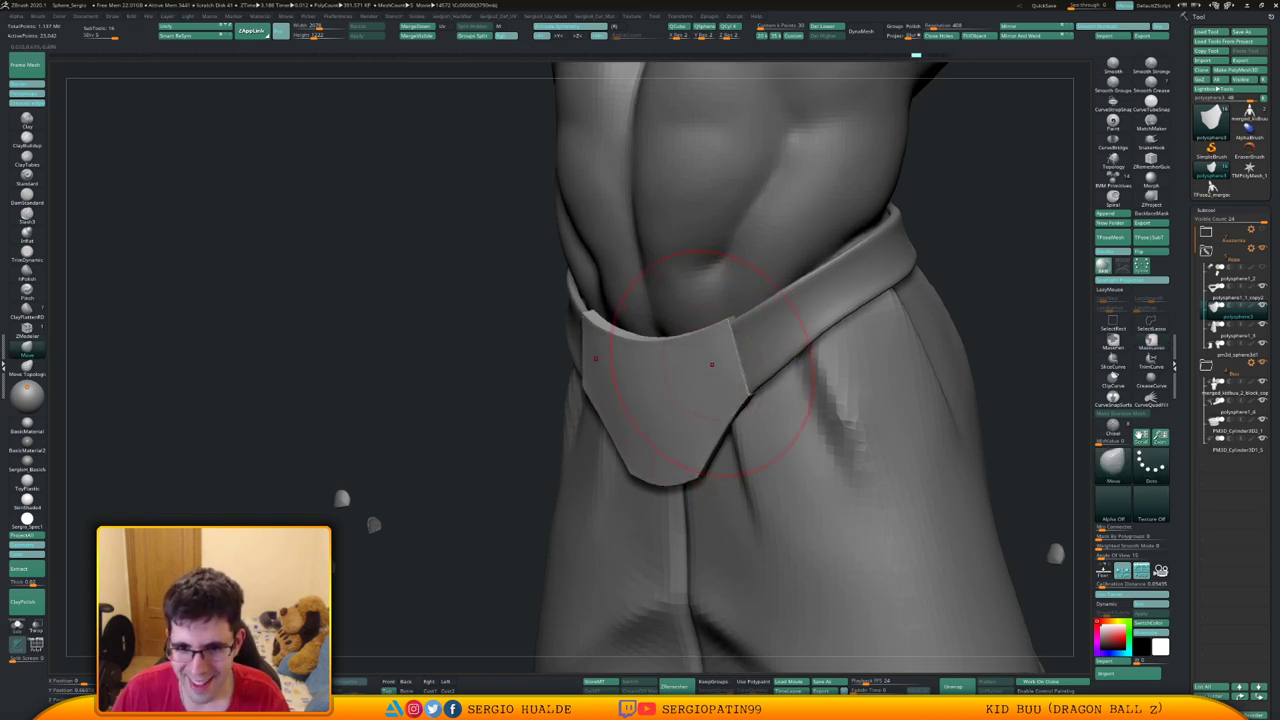
Try creasing the front plate's polygroup borders, then remove all its creases and subdivide the plate
key(shift+1)
key(ctrl+d)
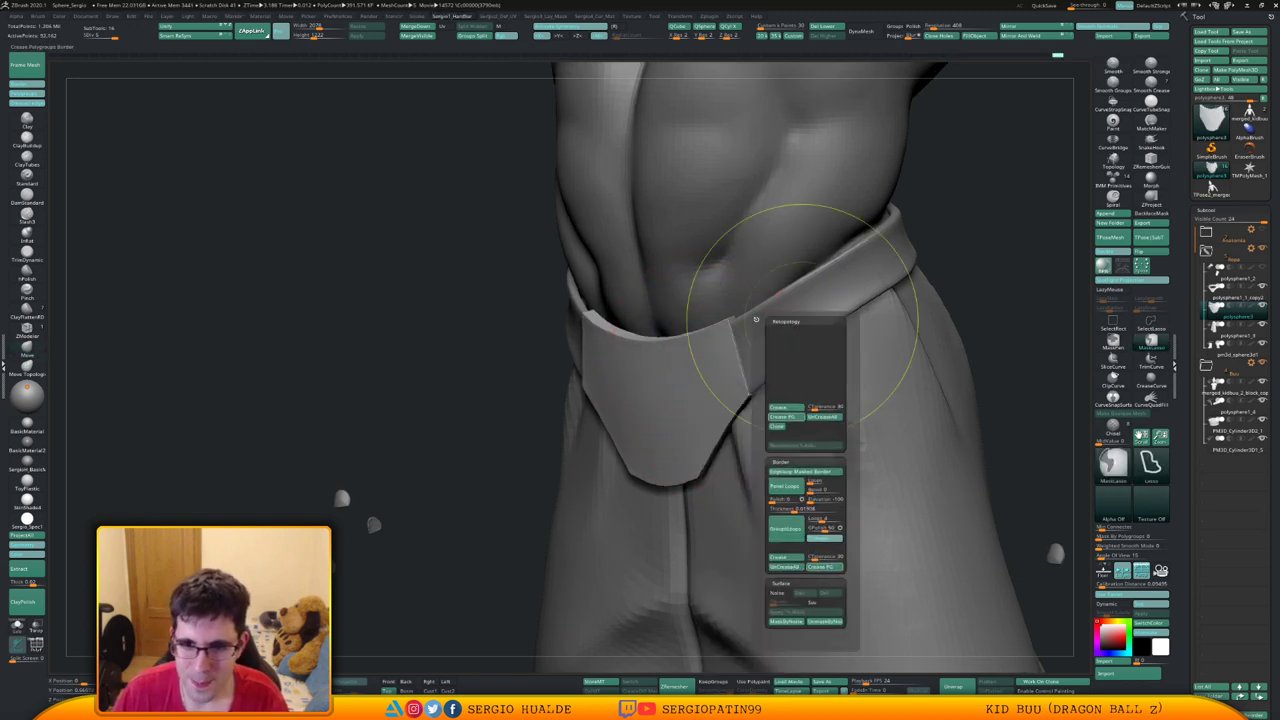
key(ctrl+d)
key(ctrl+shift)
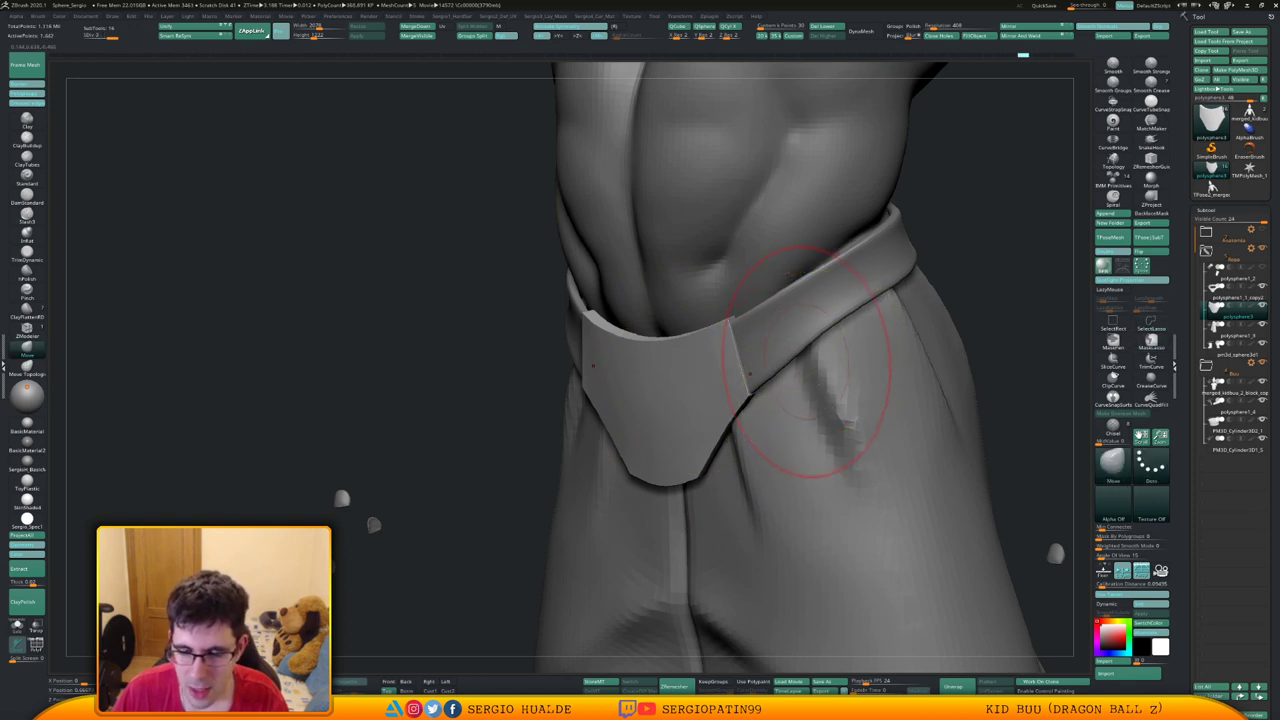
key(shift+q)
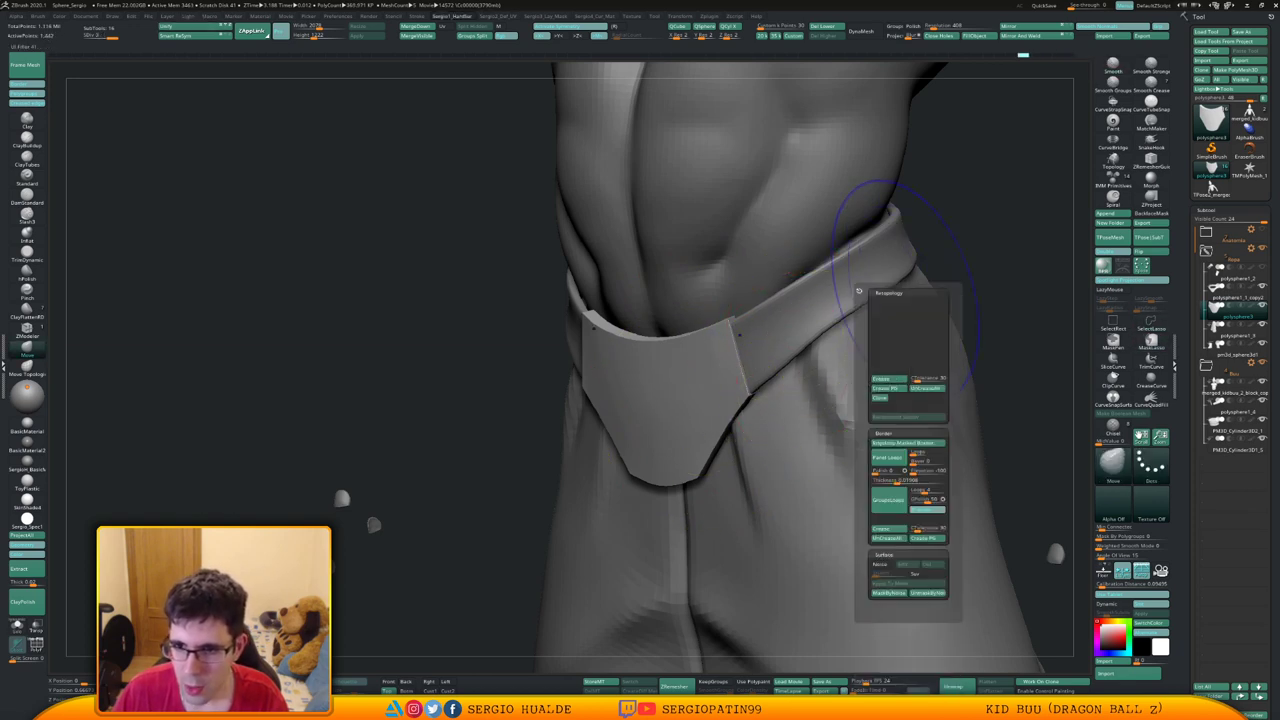
key(ctrl)
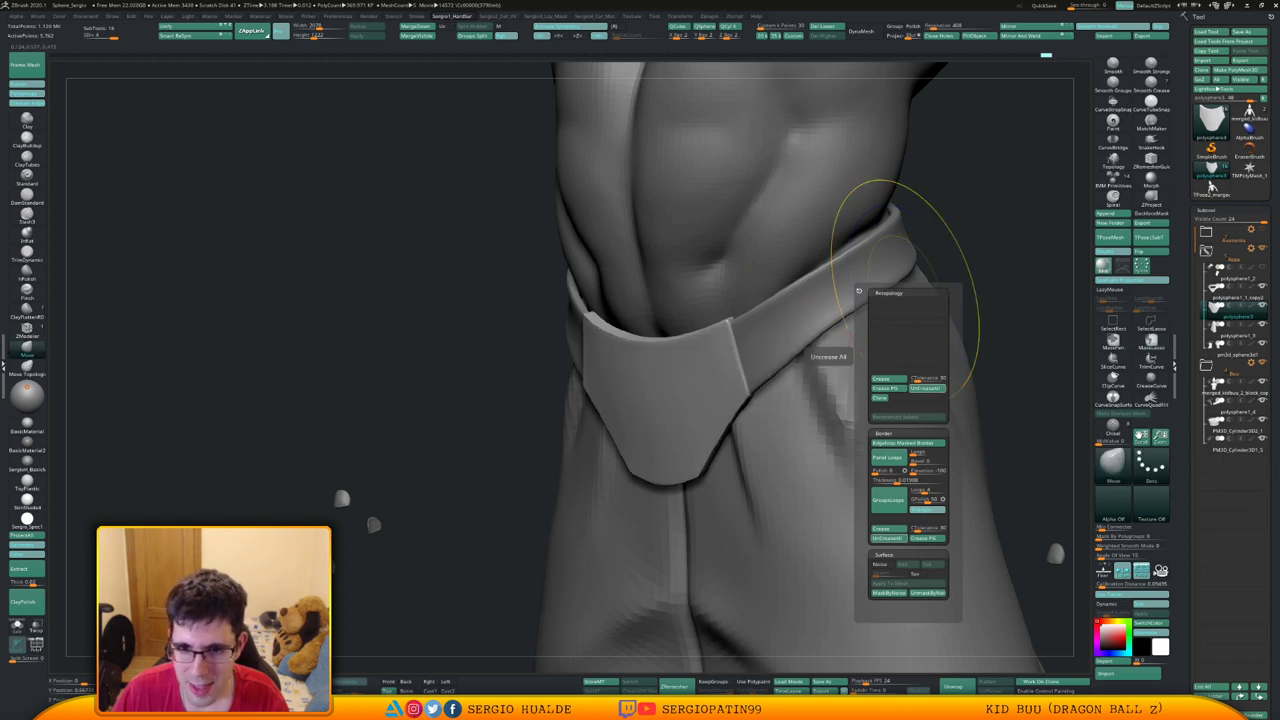
key(ctrl+d)
Adjust the front plate's side edge where it meets the belt with the Move brush
right_drag(748, 417, 704, 425)
mouse_move(704, 425)
ctrl+right_down()
mouse_move(700, 453)
mouse_move(674, 468)
ctrl+right_up()
drag(704, 467, 697, 465)
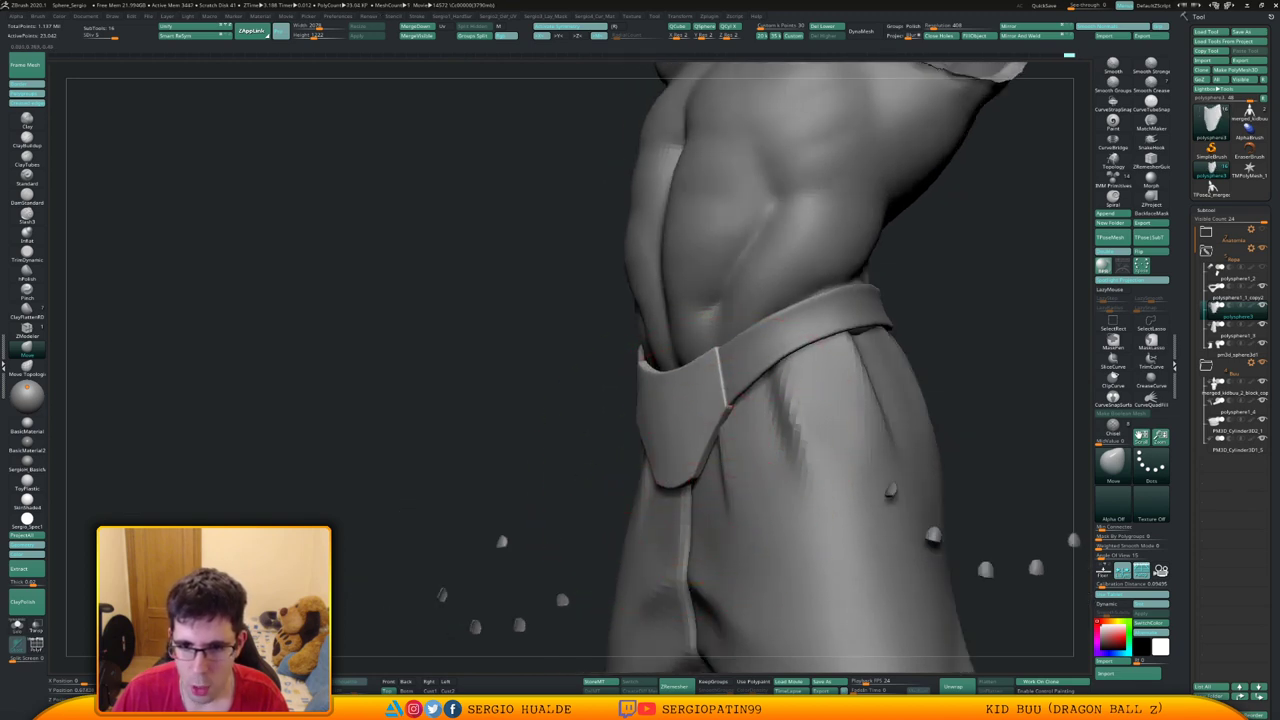
right_drag(728, 407, 682, 461)
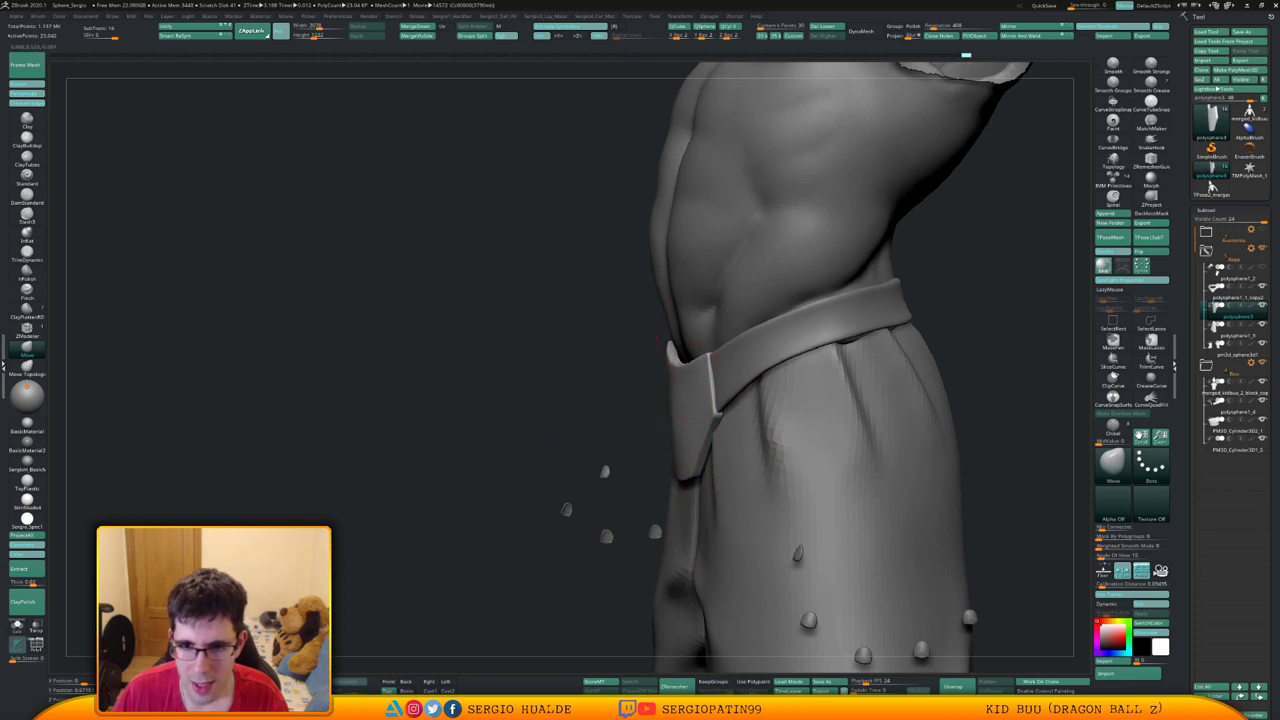
right_drag(688, 368, 745, 370)
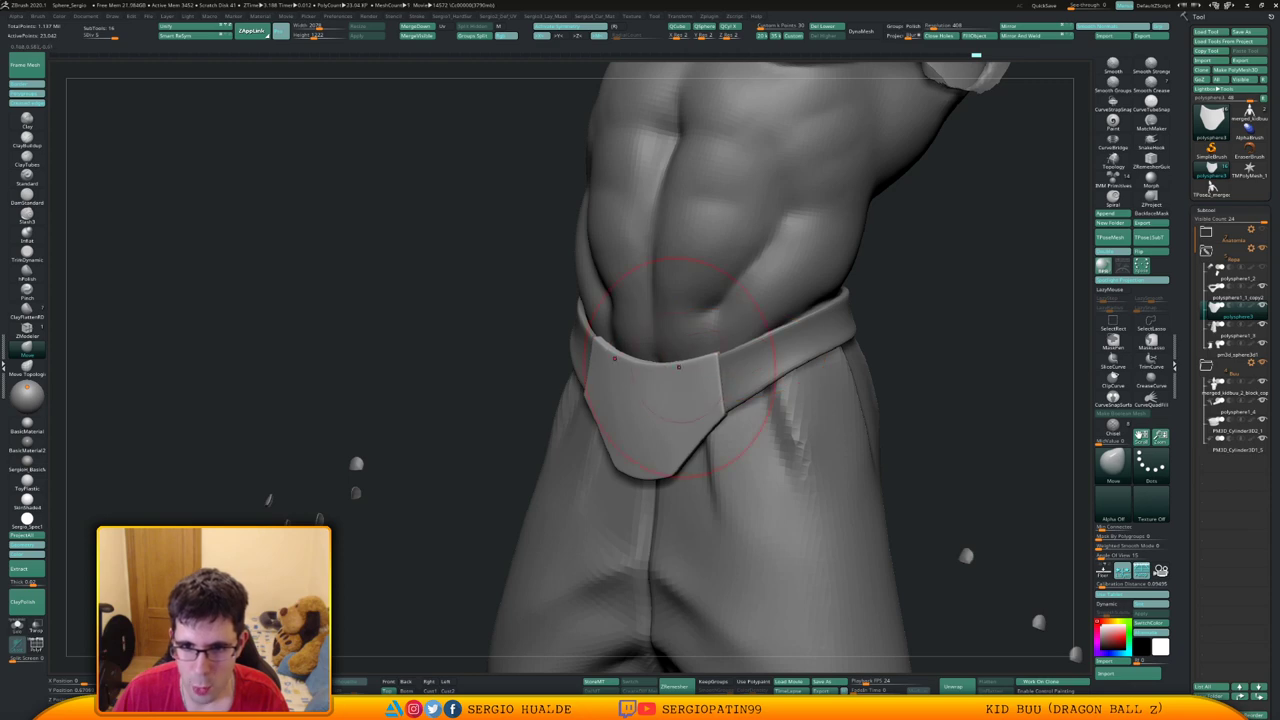
right_drag(685, 364, 704, 390)
ctrl+right_drag(651, 434, 652, 404)
mouse_move(652, 404)
shift+right_down()
mouse_move(667, 361)
mouse_move(654, 366)
mouse_move(680, 378)
shift+right_up()
Divide the front plate once more and smooth its side corner beside the belt
key(ctrl+d)
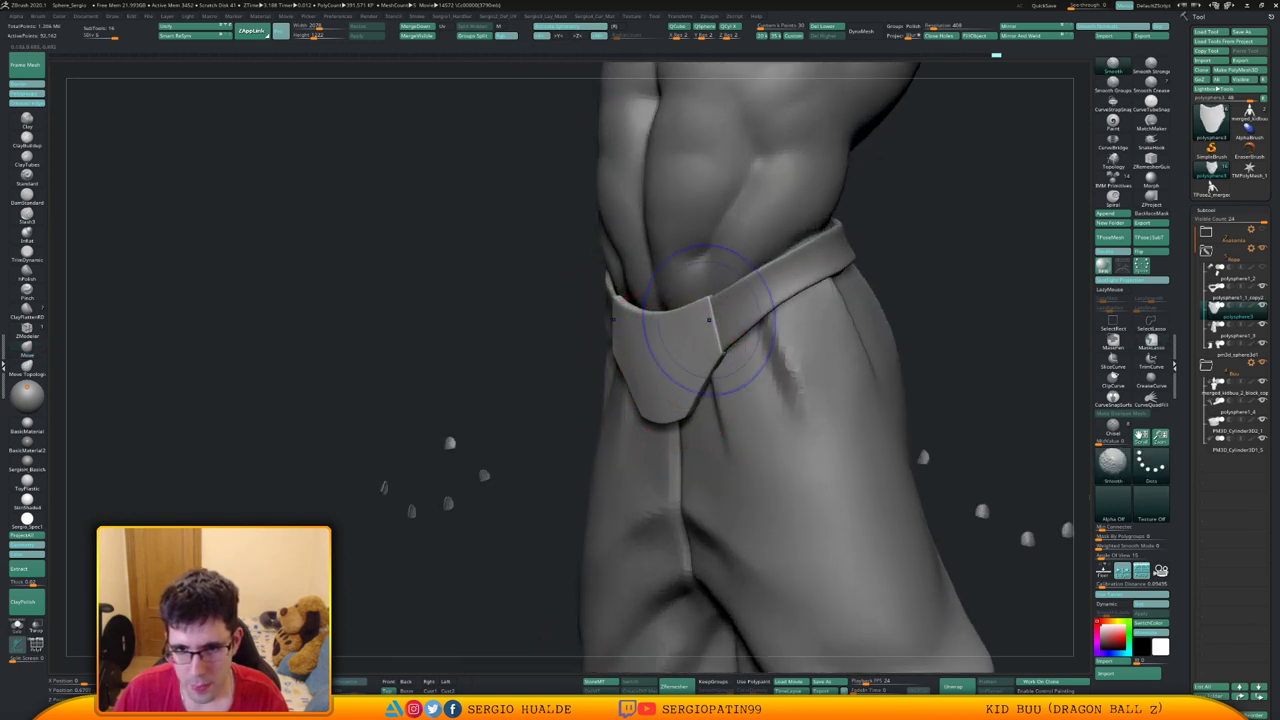
shift+drag(724, 352, 743, 332)
mouse_move(680, 378)
right_down()
mouse_move(740, 384)
mouse_move(750, 320)
right_up()
Select the belt, step back through its edit history and restore its latest state
key(ctrl+1)
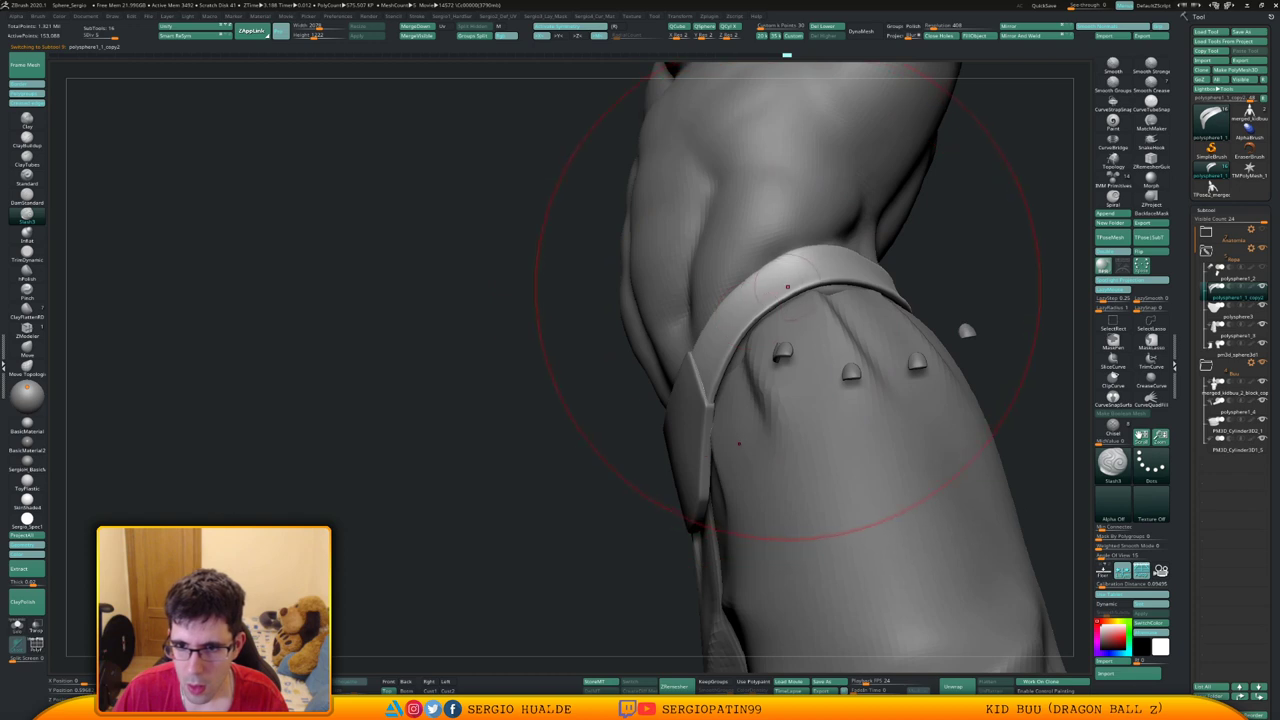
key(space)
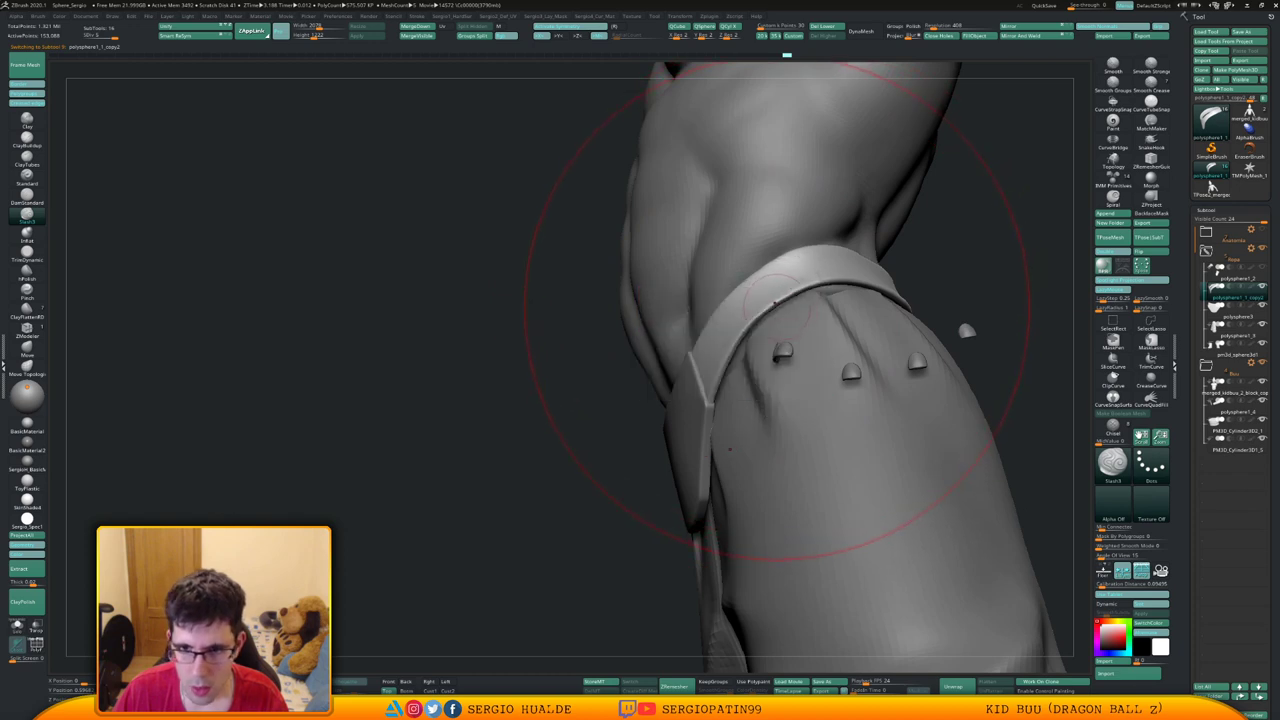
key(ctrl+z)
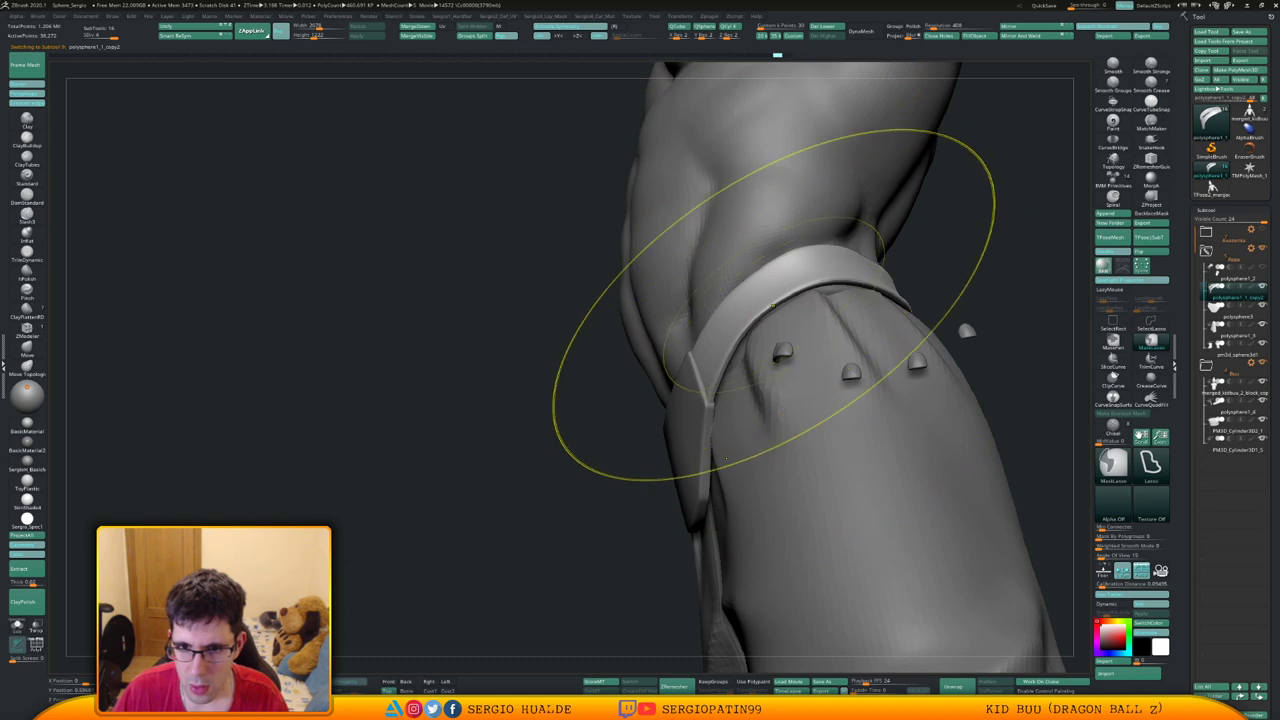
key(ctrl+z)
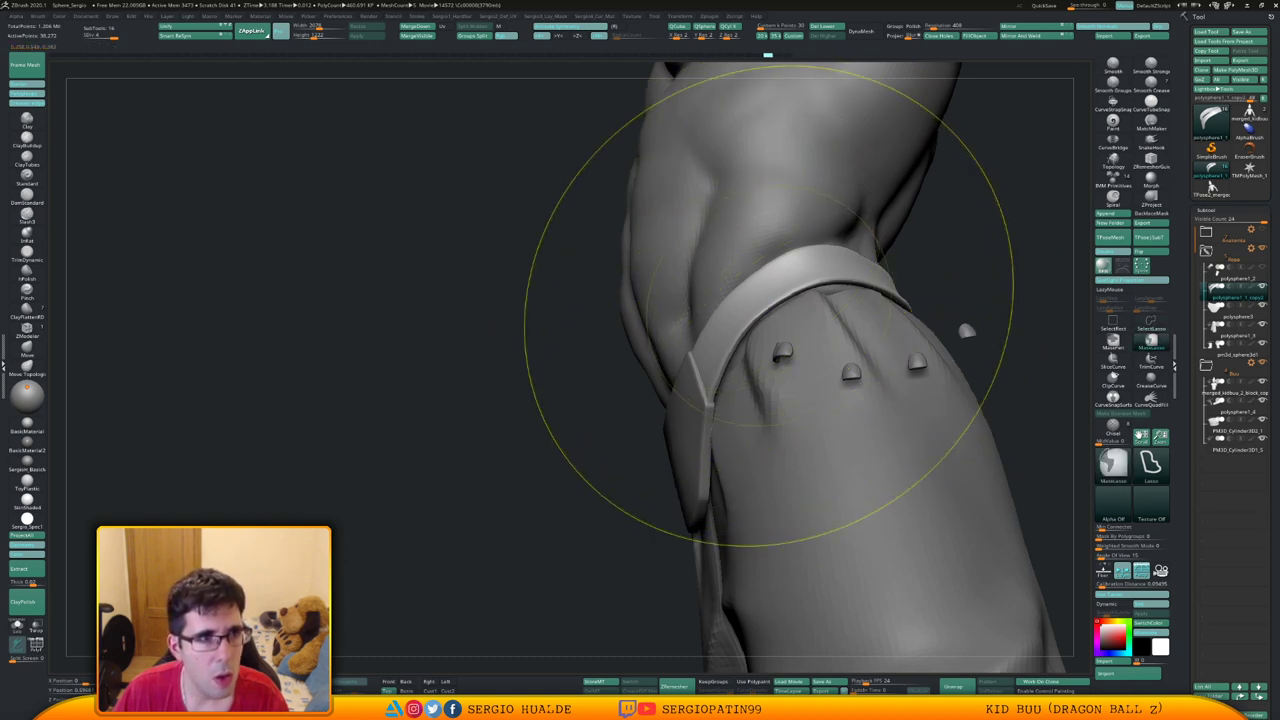
key(ctrl+z)
key(ctrl+z)
key(ctrl+z)
key(ctrl+shift+z)
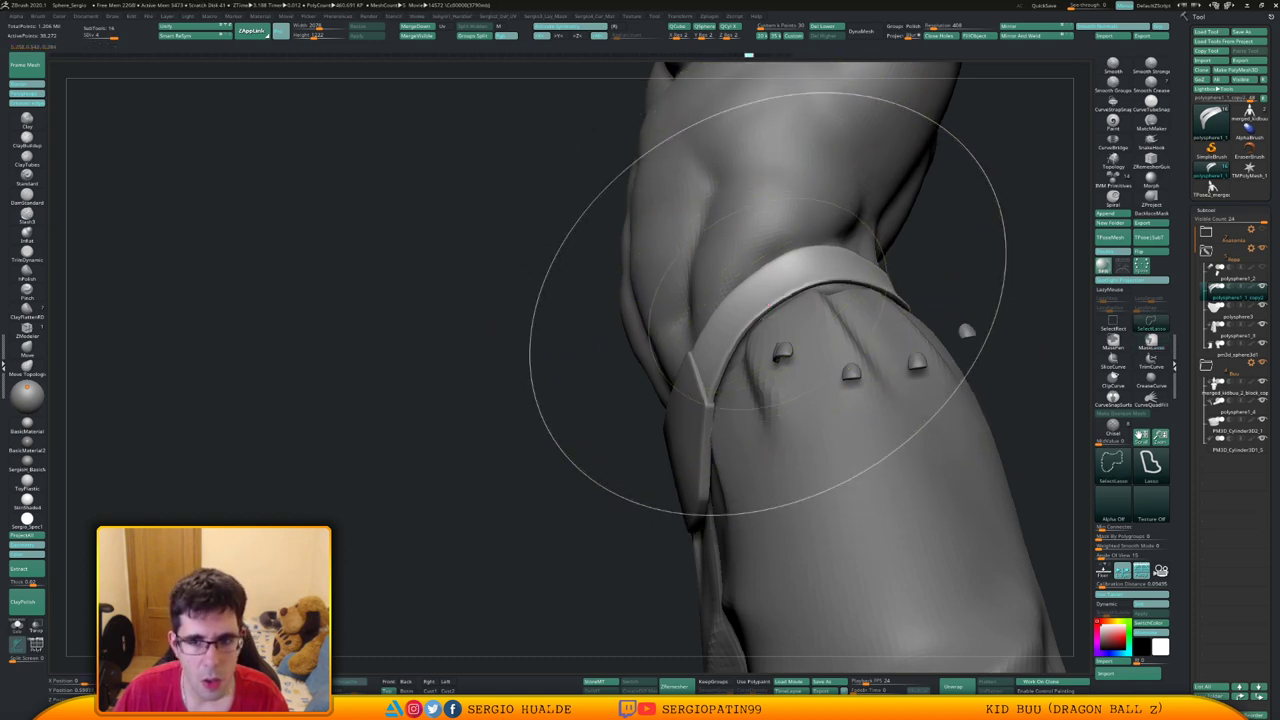
key(ctrl+shift+z)
key(ctrl+shift+z)
key(ctrl+shift+z)
key(ctrl+shift+z)
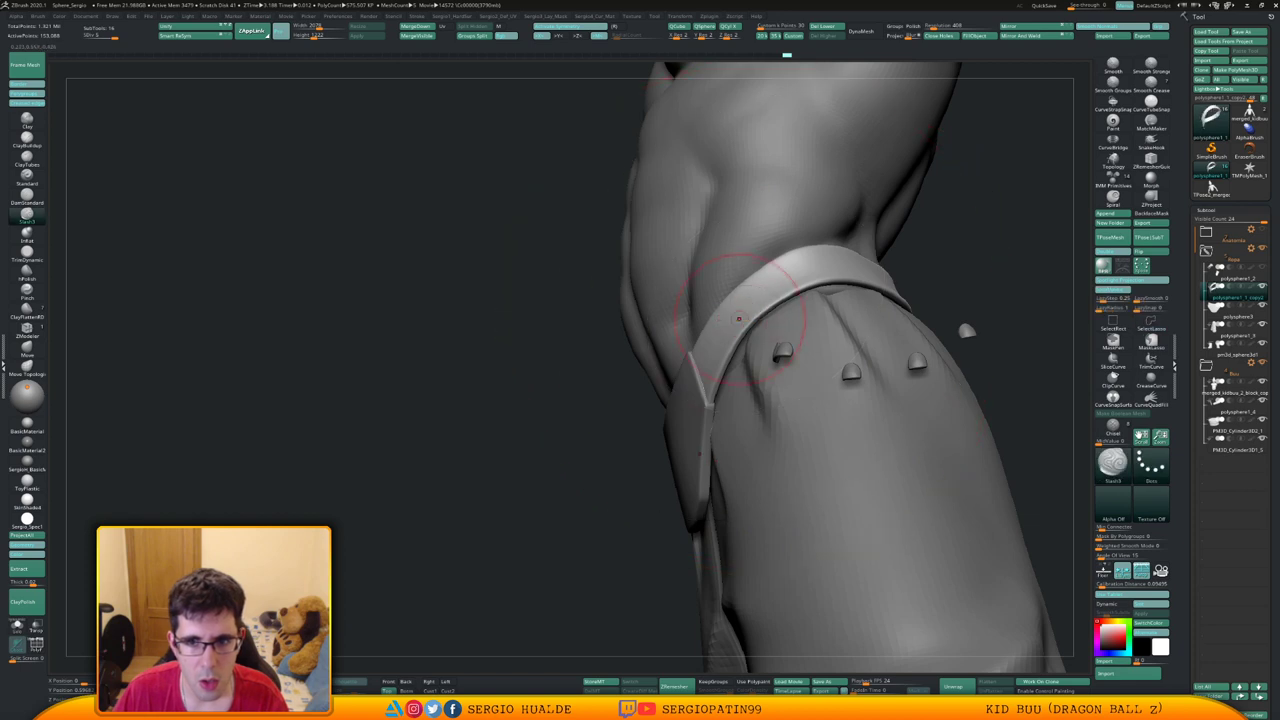
Switch to the Inflate brush and check the belt around the hip and lower back
key(b)
key(i)
key(n)
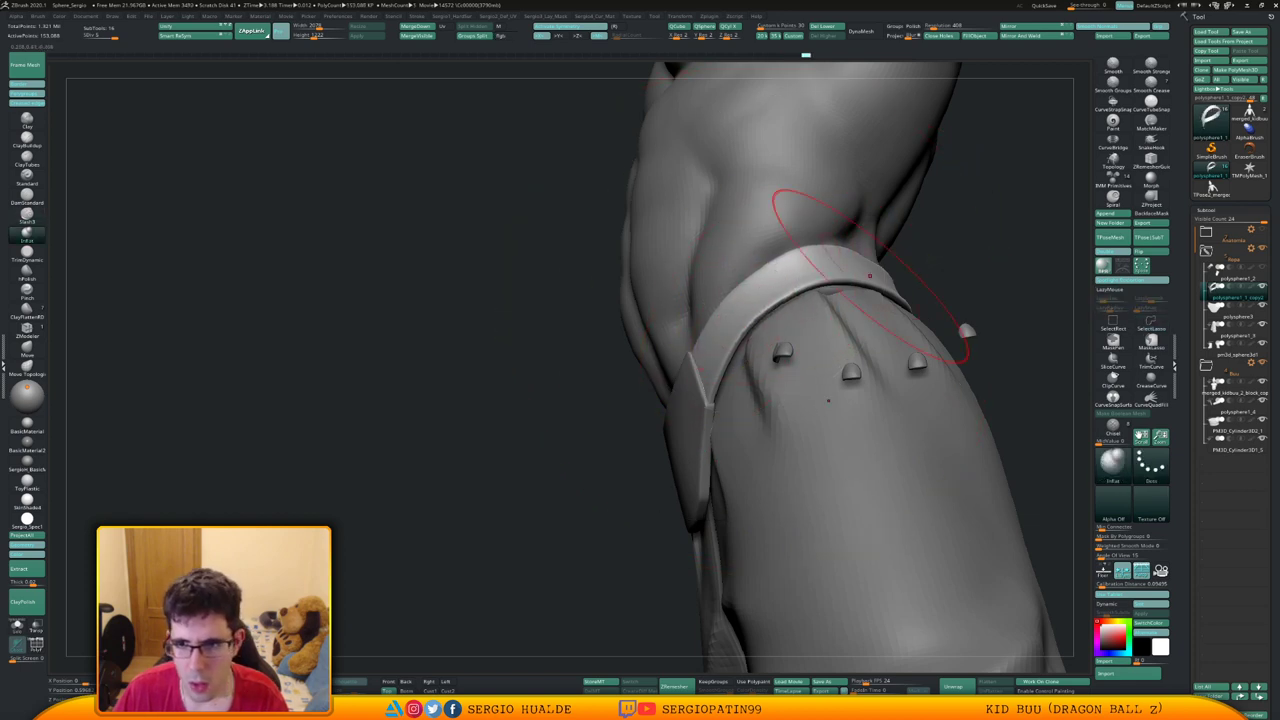
right_drag(870, 275, 807, 322)
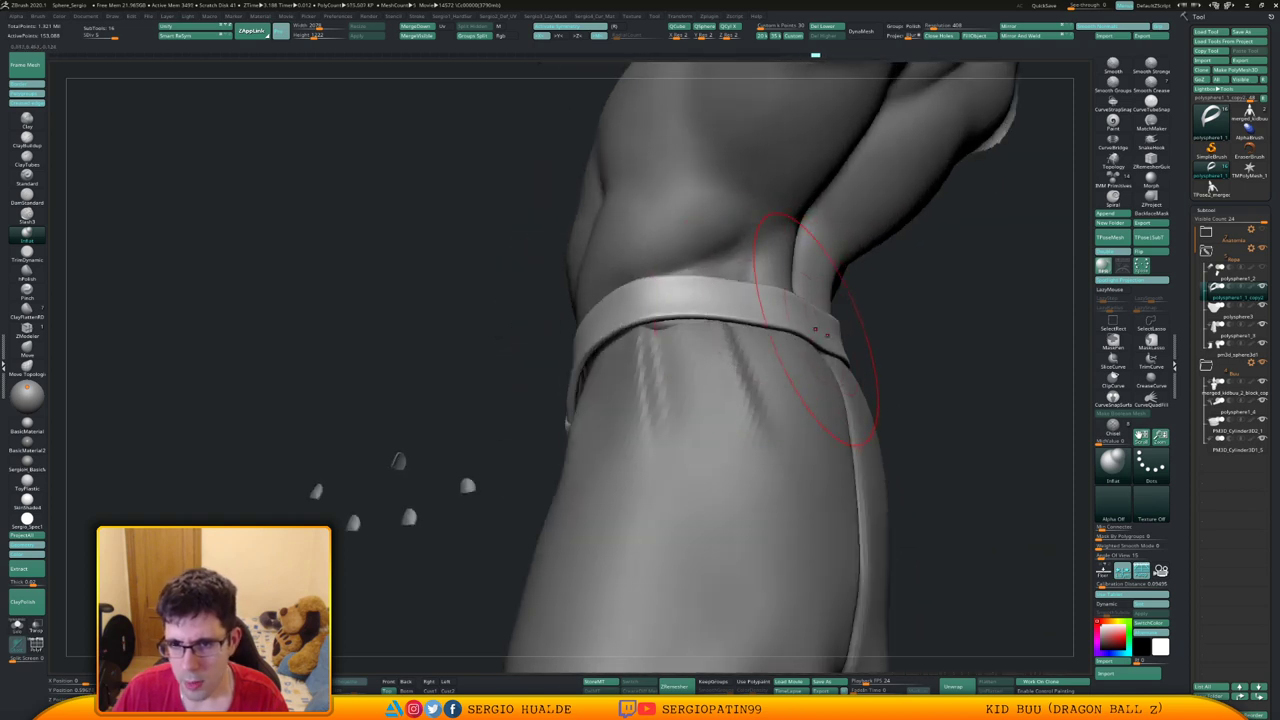
mouse_move(700, 340)
right_down()
mouse_move(600, 362)
mouse_move(668, 355)
mouse_move(682, 375)
mouse_move(688, 329)
mouse_move(684, 368)
mouse_move(606, 378)
mouse_move(728, 352)
mouse_move(712, 330)
mouse_move(704, 408)
right_up()
Make the trousers the active subtool and adjust the brush size for the Move brush
alt+click(681, 385)
key(s)
right_drag(690, 430, 658, 388)
ctrl+right_drag(658, 388, 674, 400)
alt+right_drag(650, 350, 680, 348)
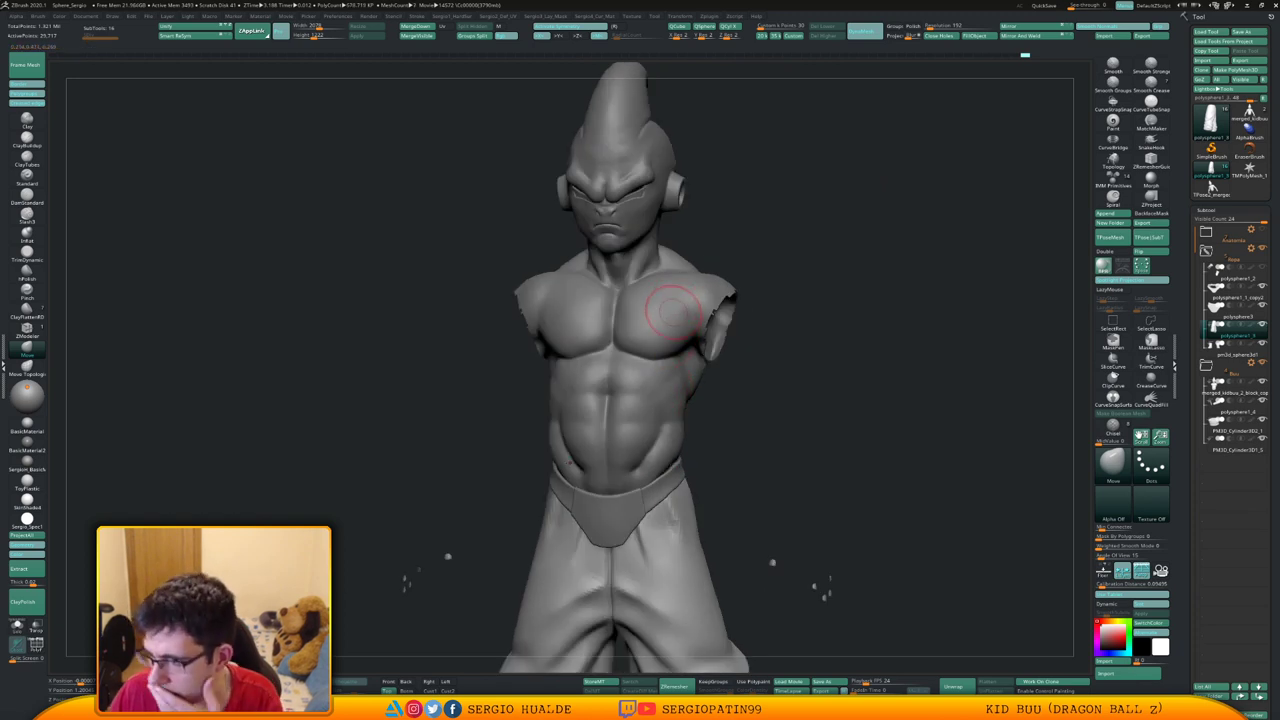
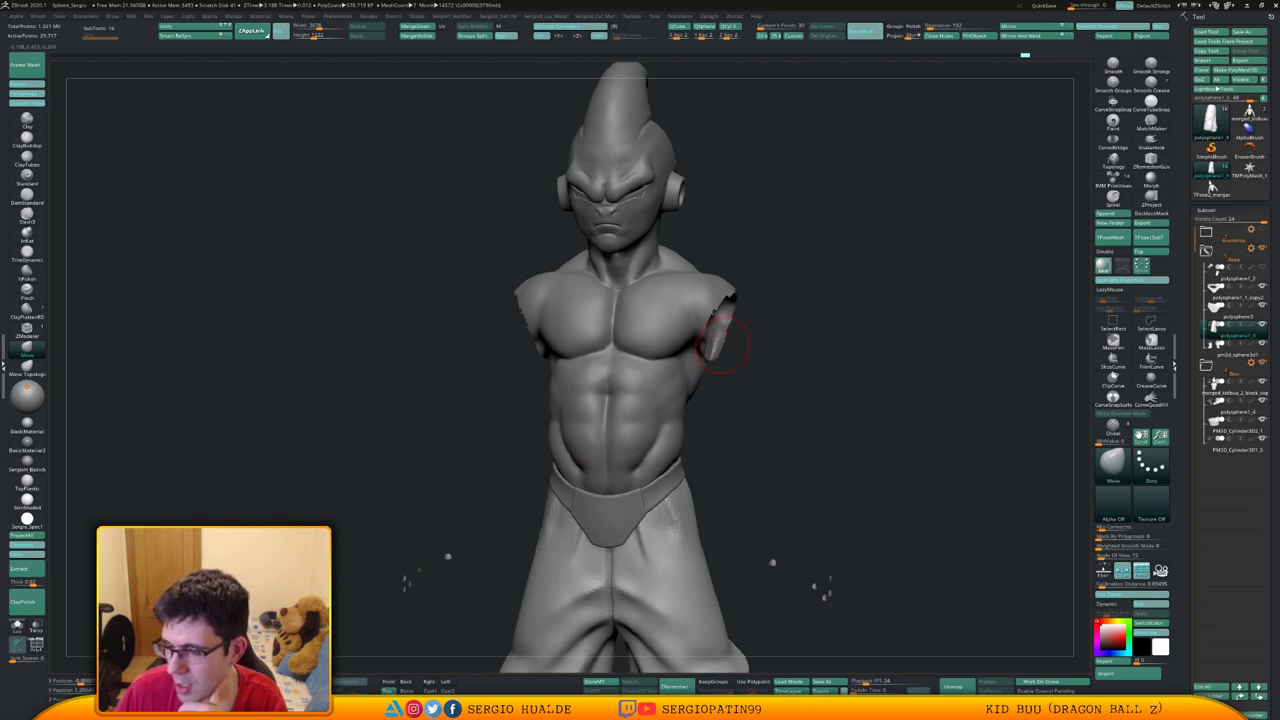
Select the body and define the muscle lines on the side of the torso below the armpit with the DamStandard brush
mouse_move(773, 377)
mouse_down()
mouse_move(750, 381)
mouse_move(784, 385)
mouse_move(695, 385)
mouse_up()
alt+click(700, 377)
drag(574, 377, 700, 382)
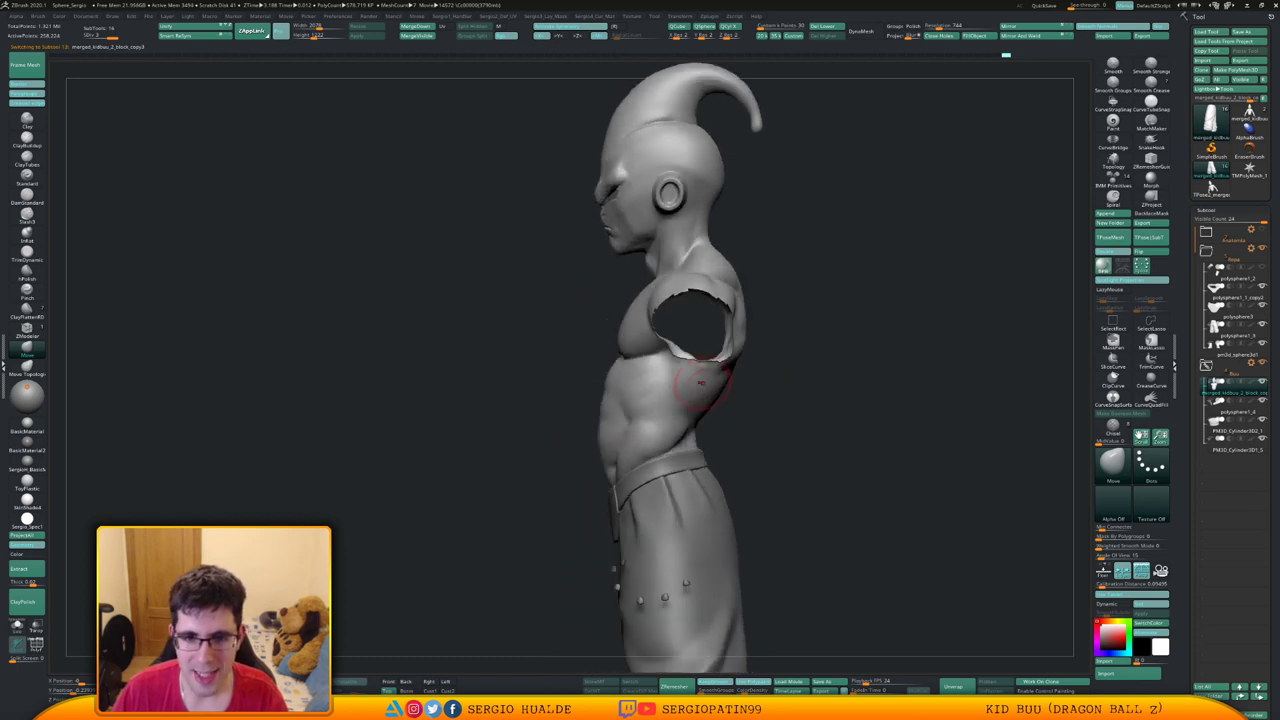
mouse_move(755, 402)
right_down()
mouse_move(689, 408)
mouse_move(691, 429)
mouse_move(620, 483)
right_up()
key(b)
key(d)
key(s)
mouse_move(770, 400)
mouse_down()
mouse_move(748, 392)
mouse_move(757, 361)
mouse_up()
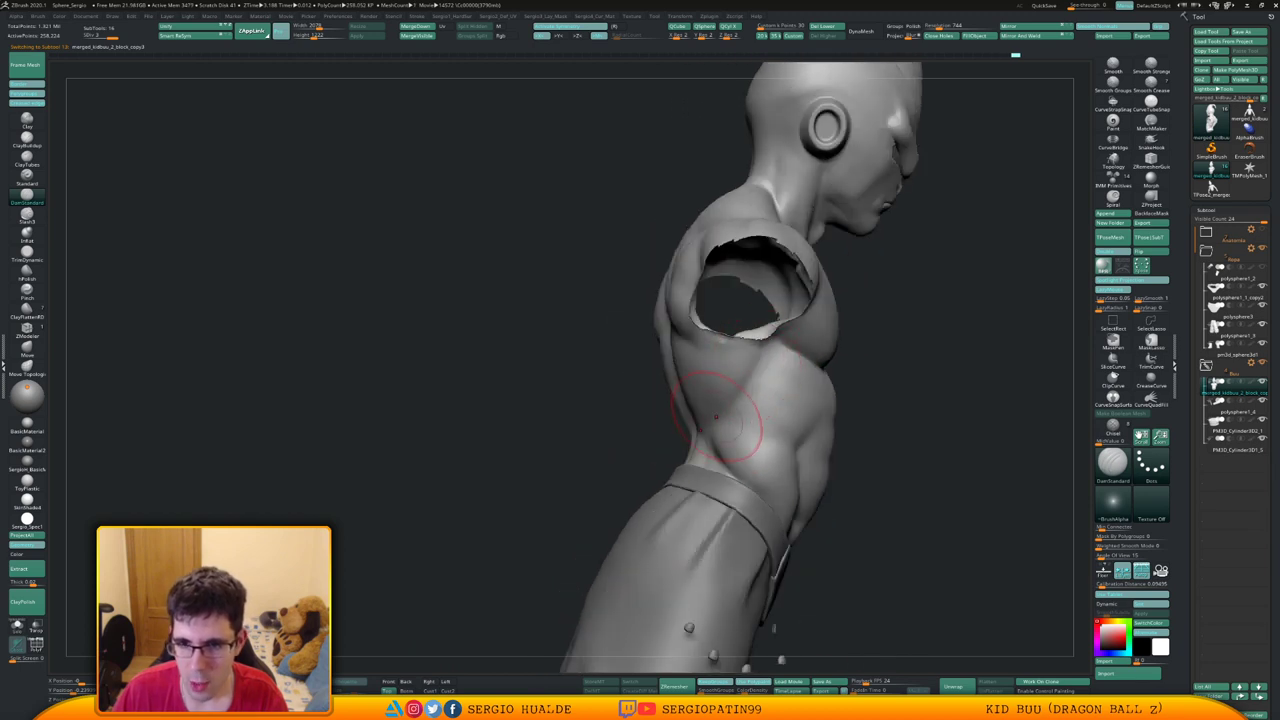
mouse_move(716, 417)
right_down()
mouse_move(759, 382)
mouse_move(718, 375)
mouse_move(757, 364)
mouse_move(738, 392)
mouse_move(771, 377)
right_up()
drag(771, 376, 759, 381)
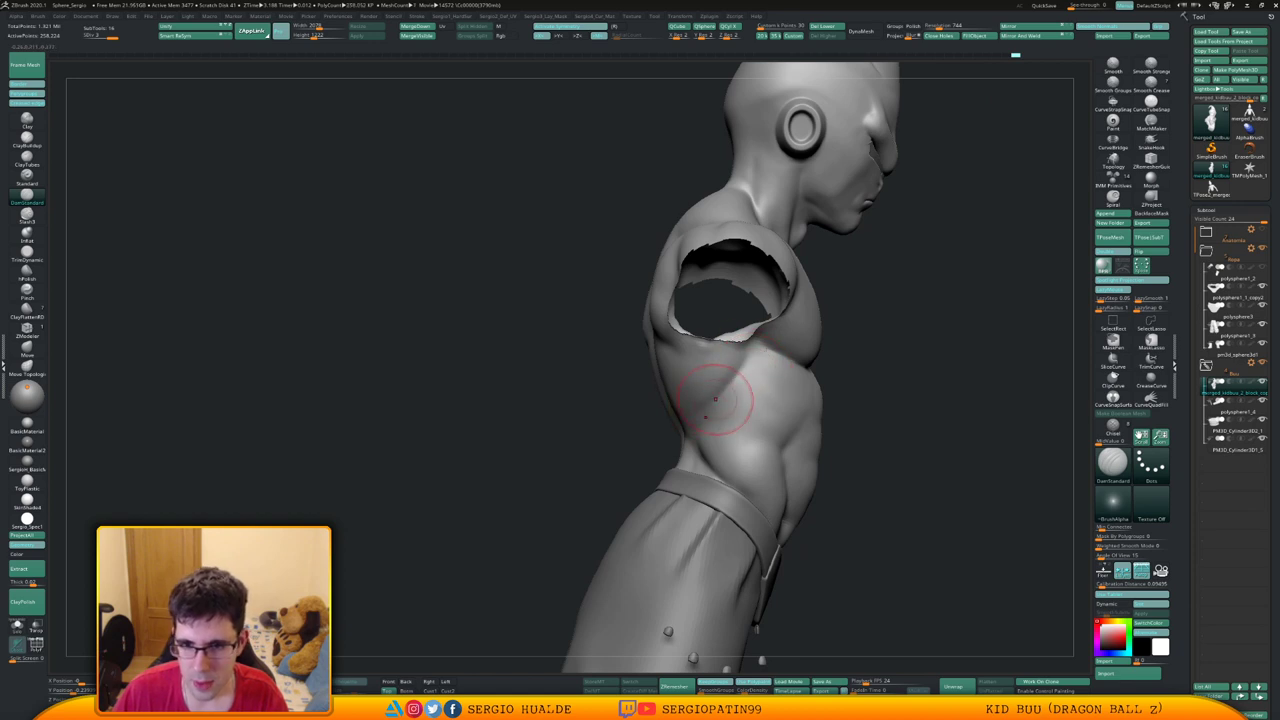
key(shift)
Turn on transparency, select the teeth inside the head and move them slightly forward towards the lips
mouse_move(738, 395)
ctrl+right_down()
mouse_move(735, 385)
mouse_move(759, 428)
mouse_move(752, 409)
mouse_move(705, 402)
mouse_move(722, 396)
mouse_move(697, 460)
ctrl+right_up()
mouse_move(690, 382)
ctrl+right_down()
mouse_move(714, 396)
mouse_move(710, 367)
ctrl+right_up()
right_drag(710, 367, 676, 392)
right_drag(676, 392, 714, 382)
mouse_move(714, 382)
ctrl+right_down()
mouse_move(696, 362)
mouse_move(723, 404)
ctrl+right_up()
right_drag(723, 404, 746, 400)
right_drag(640, 374, 655, 374)
ctrl+right_drag(655, 374, 658, 388)
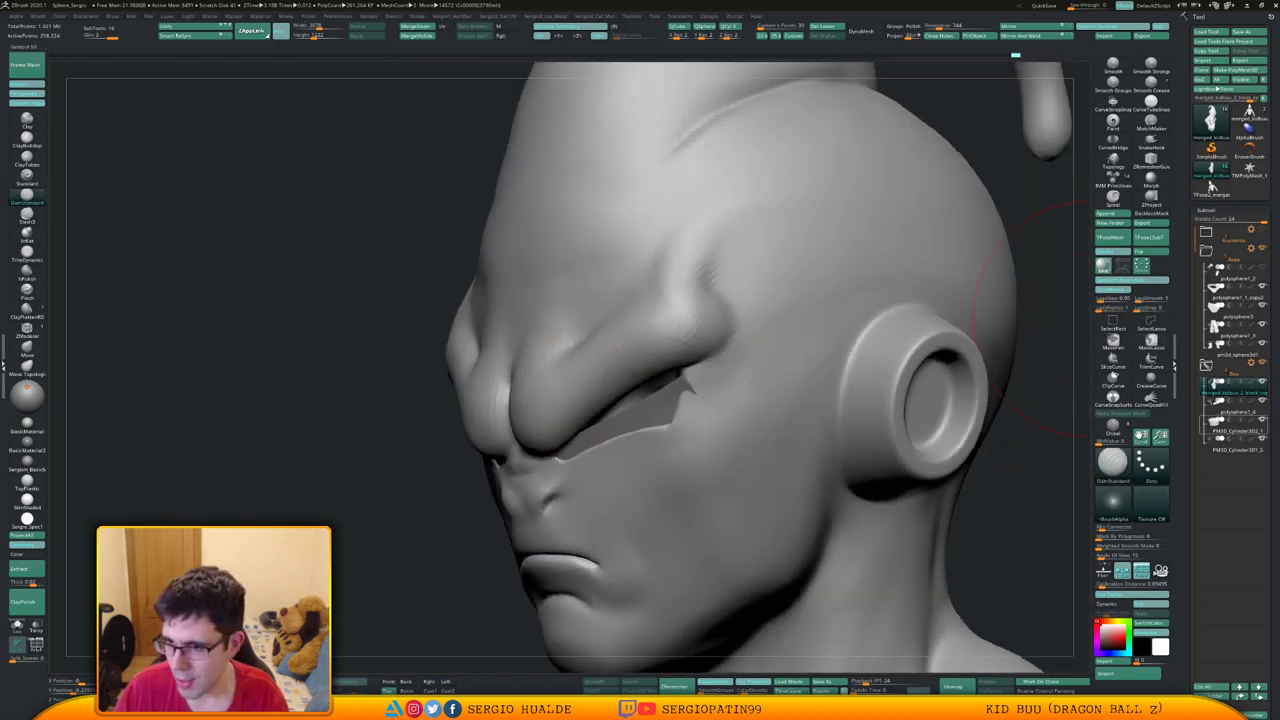
key(shift+t)
shift+right_drag(663, 488, 660, 446)
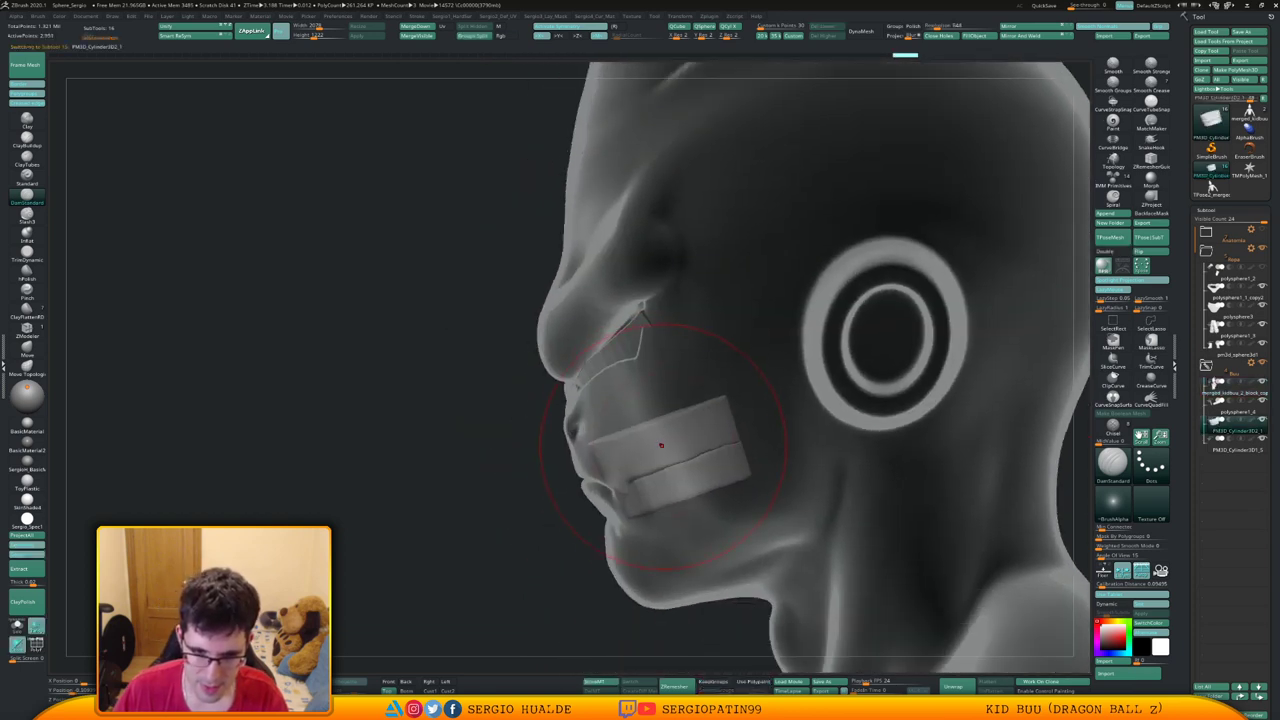
key(w)
drag(713, 424, 702, 416)
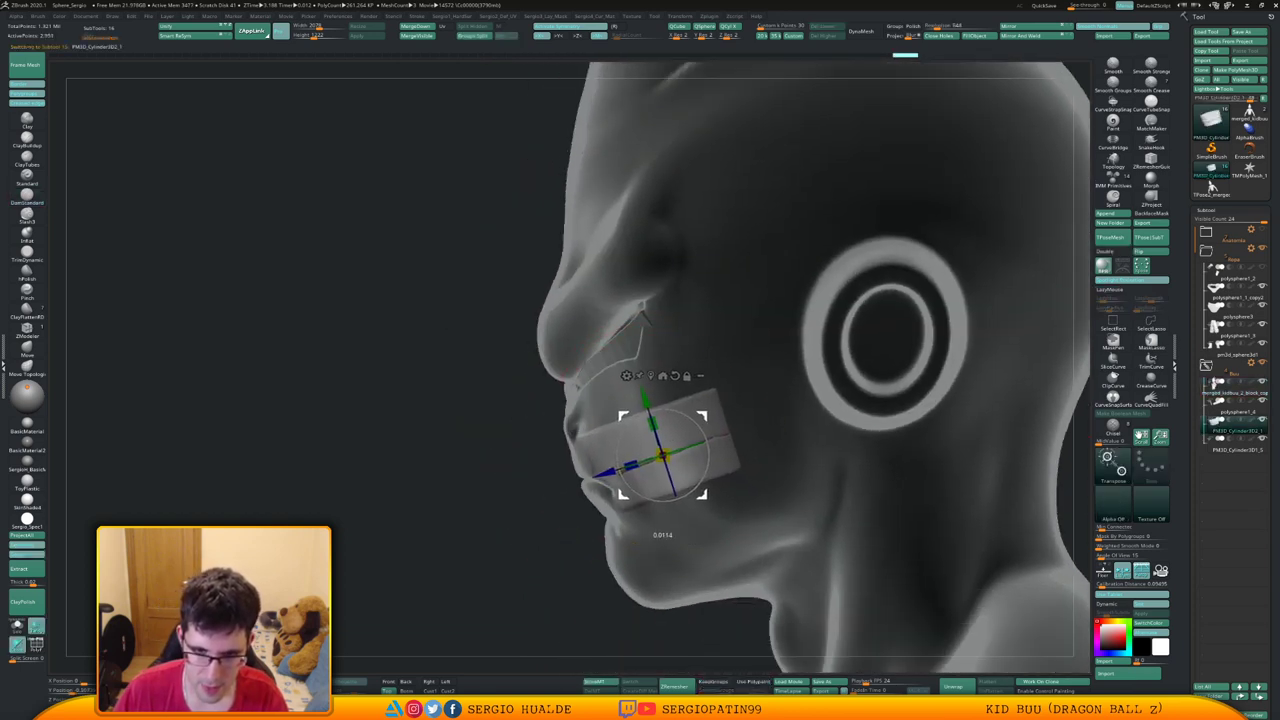
drag(663, 455, 665, 456)
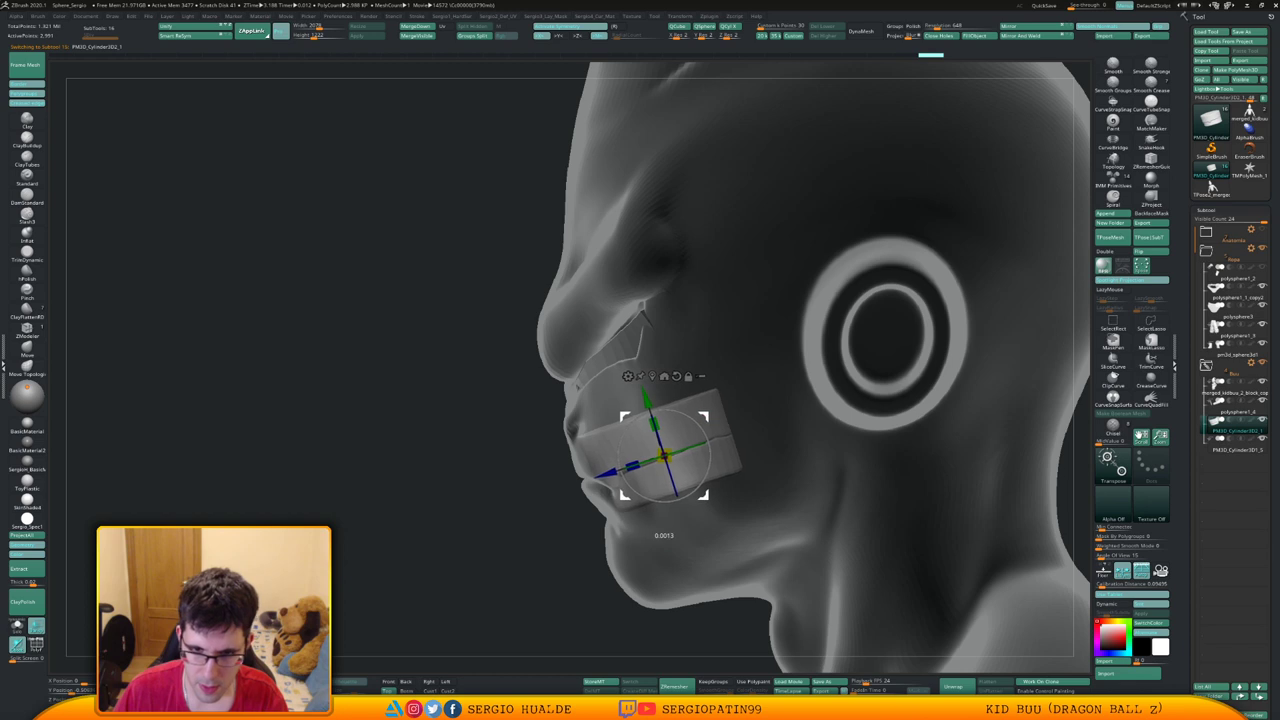
Select the eye piece, move it slightly up behind the eye opening, reposition its gizmo and turn transparency off
click(1236, 446)
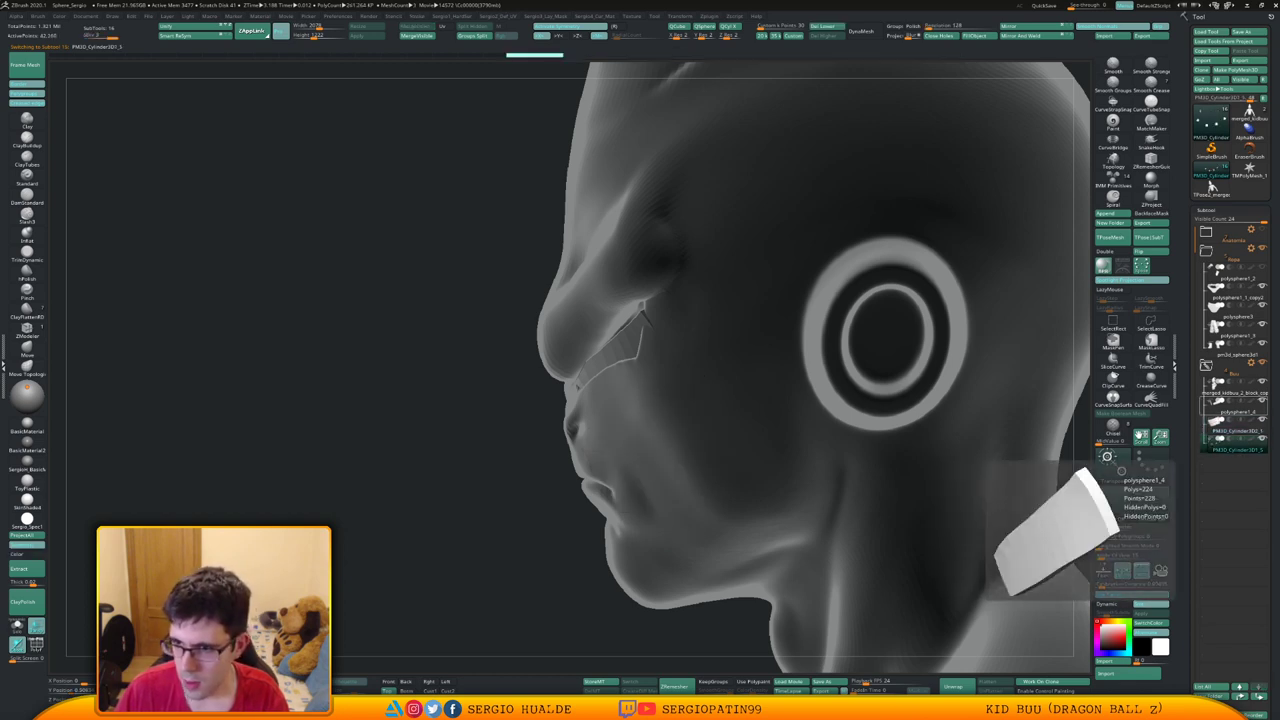
click(1230, 412)
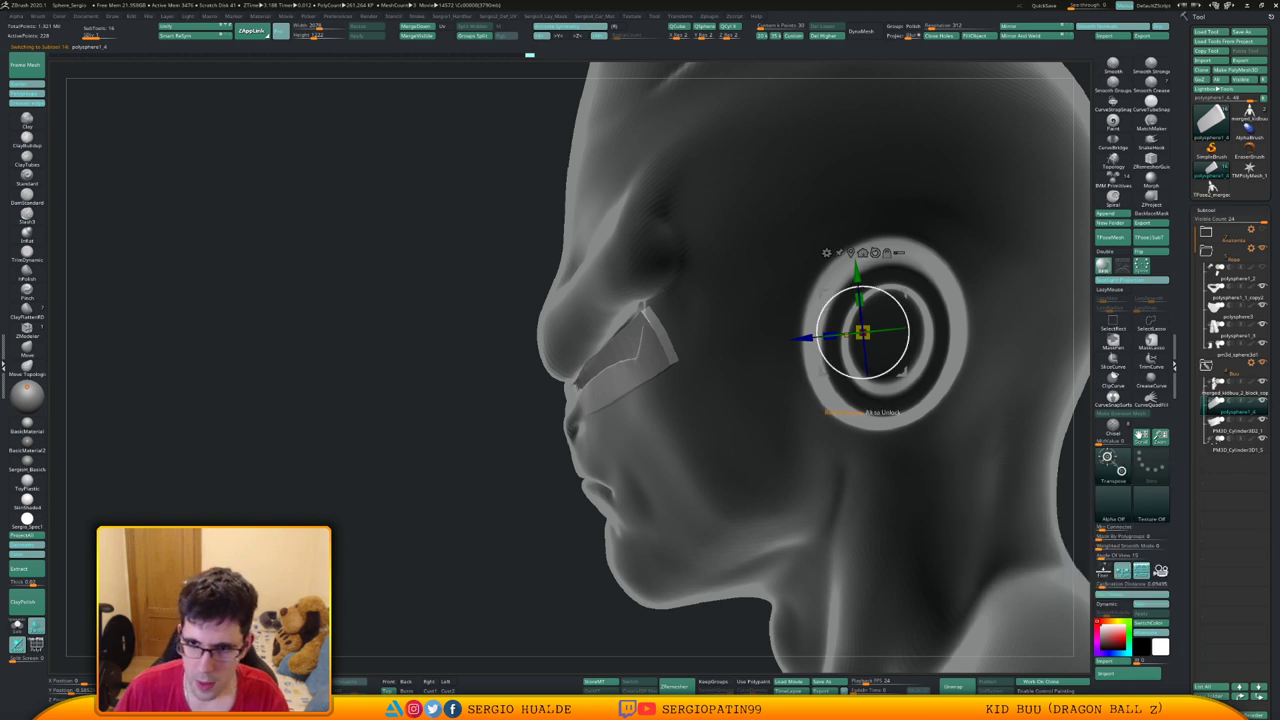
drag(862, 332, 857, 314)
mouse_move(819, 272)
mouse_down()
mouse_move(672, 266)
mouse_move(641, 272)
mouse_move(647, 287)
mouse_up()
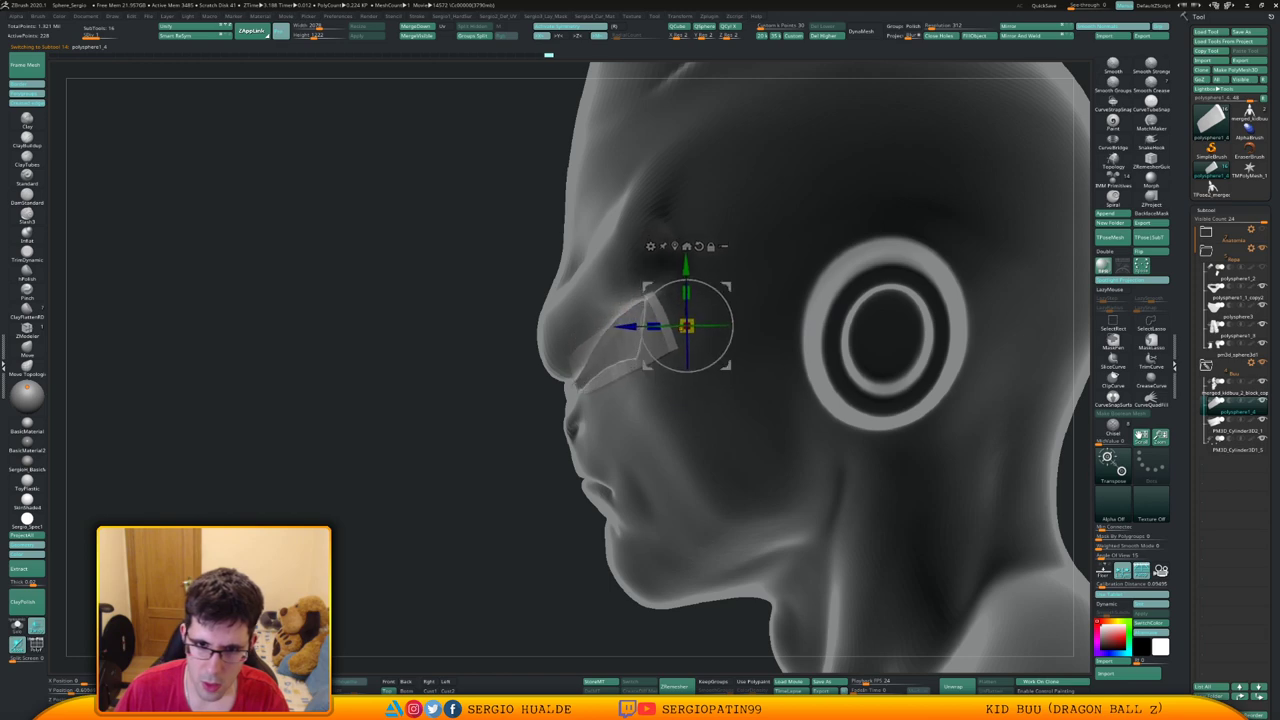
key(q)
key(alt+t)
Check the eye piece's fit in the face with the Move brush and make the body the active subtool again
mouse_move(617, 348)
right_down()
mouse_move(664, 350)
mouse_move(573, 330)
mouse_move(614, 329)
mouse_move(643, 293)
mouse_move(688, 300)
mouse_move(720, 357)
mouse_move(761, 313)
right_up()
key(alt+shift+s)
drag(746, 322, 760, 308)
mouse_move(760, 308)
right_down()
mouse_move(635, 288)
mouse_move(774, 322)
mouse_move(761, 371)
mouse_move(775, 365)
mouse_move(781, 348)
mouse_move(732, 373)
mouse_move(747, 374)
right_up()
ctrl+shift+click(770, 400)
alt+click(735, 375)
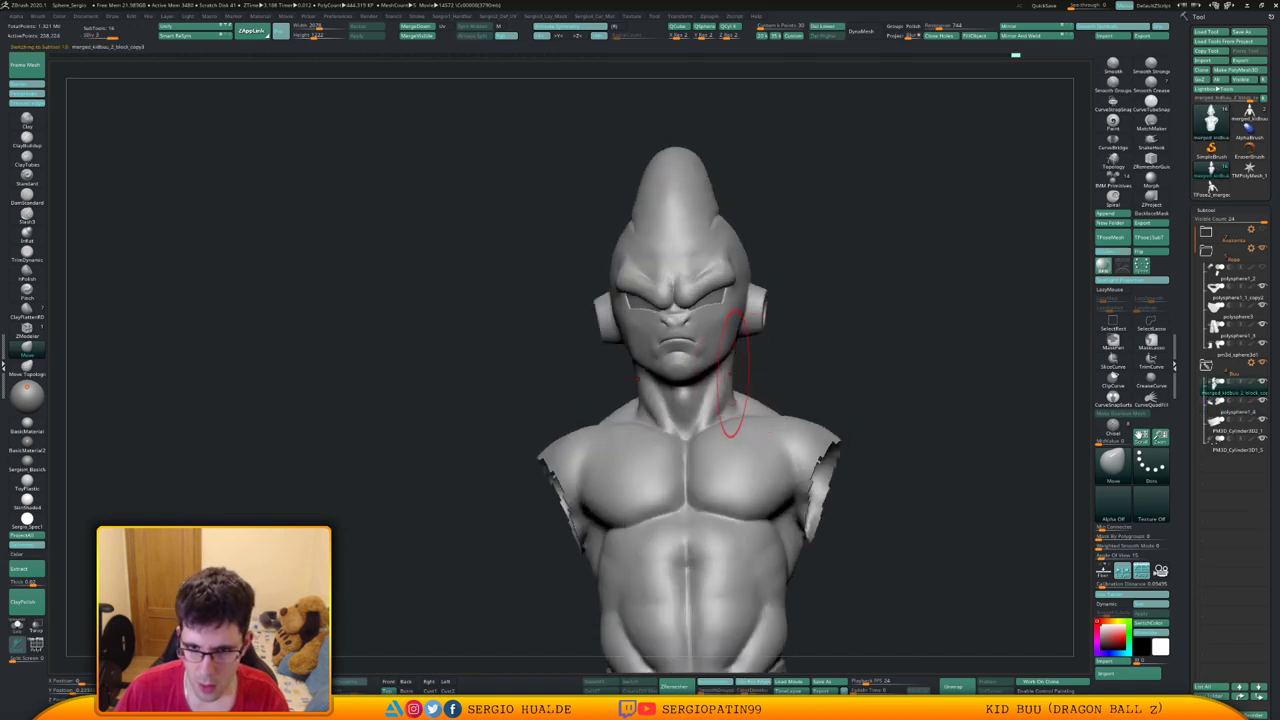
Check the body two subdivision levels lower and return it to its highest level
key(shift+d)
key(shift+d)
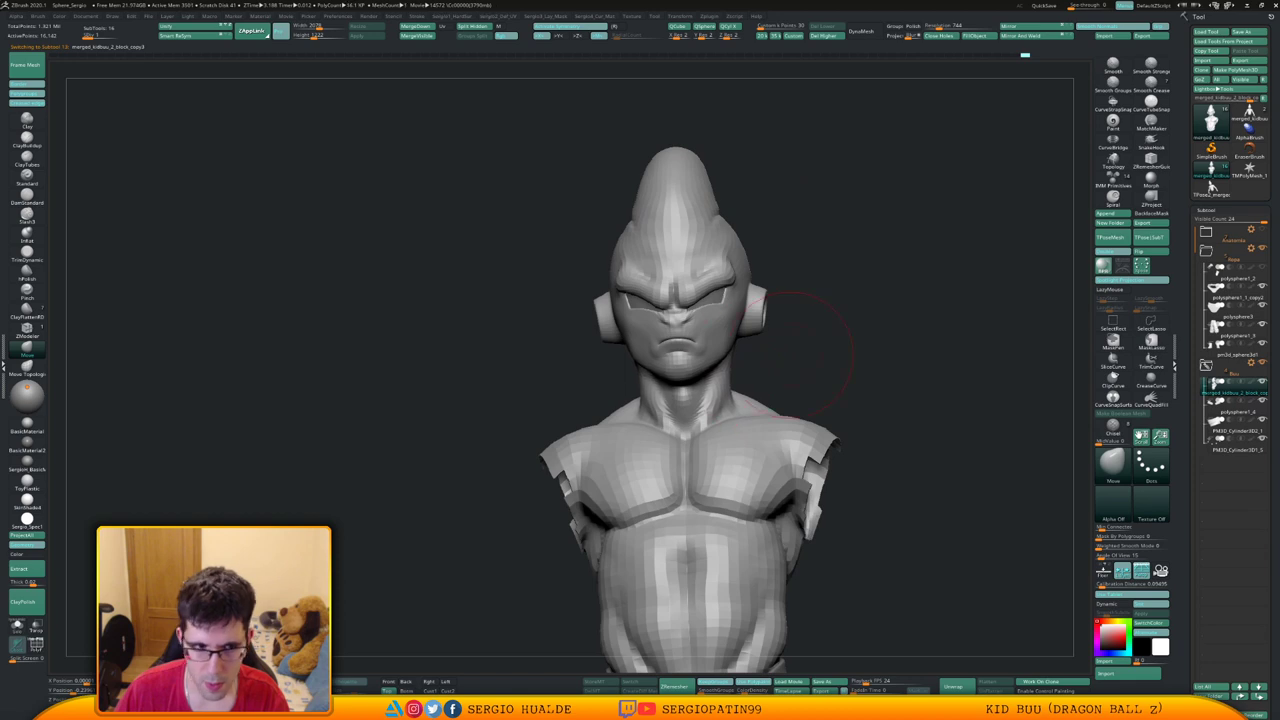
right_drag(791, 355, 770, 400)
key(d)
key(d)
Refine the muscles around the shoulder blades on the upper back with the Clay brush and smooth them
ctrl+right_drag(761, 458, 714, 457)
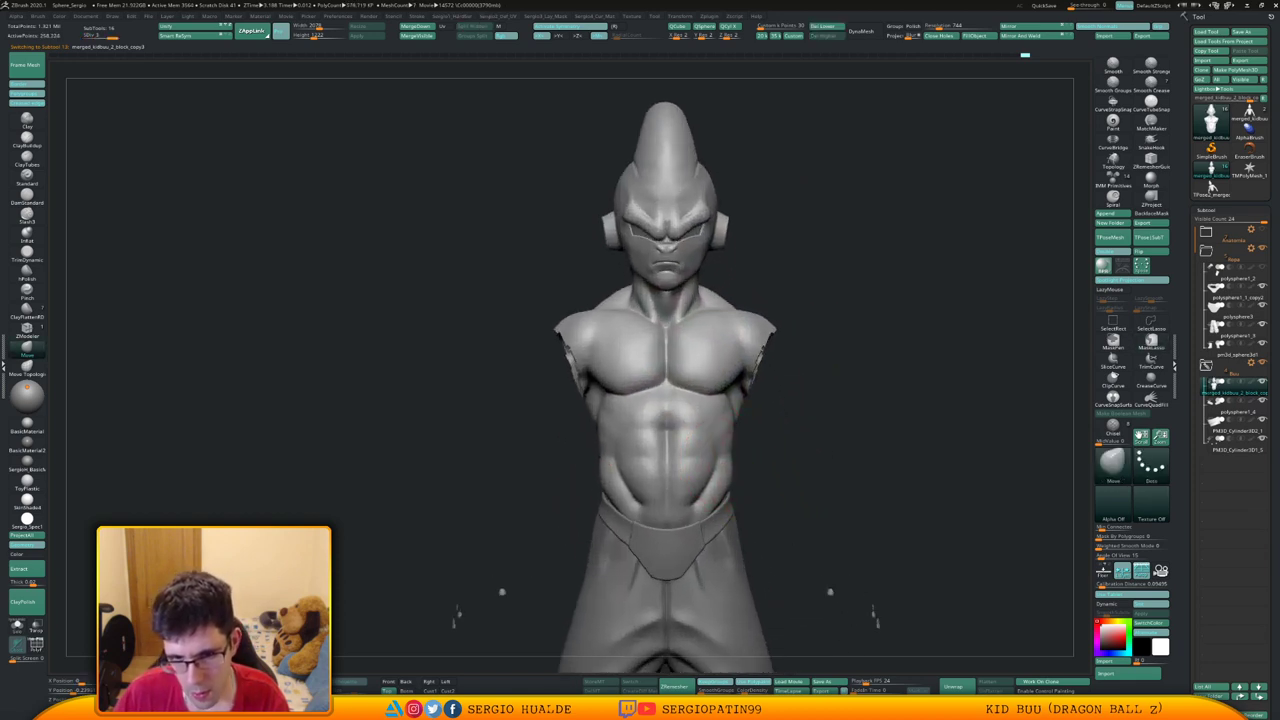
mouse_move(757, 460)
right_down()
mouse_move(737, 454)
mouse_move(776, 460)
mouse_move(750, 382)
mouse_move(765, 386)
mouse_move(722, 401)
mouse_move(693, 357)
right_up()
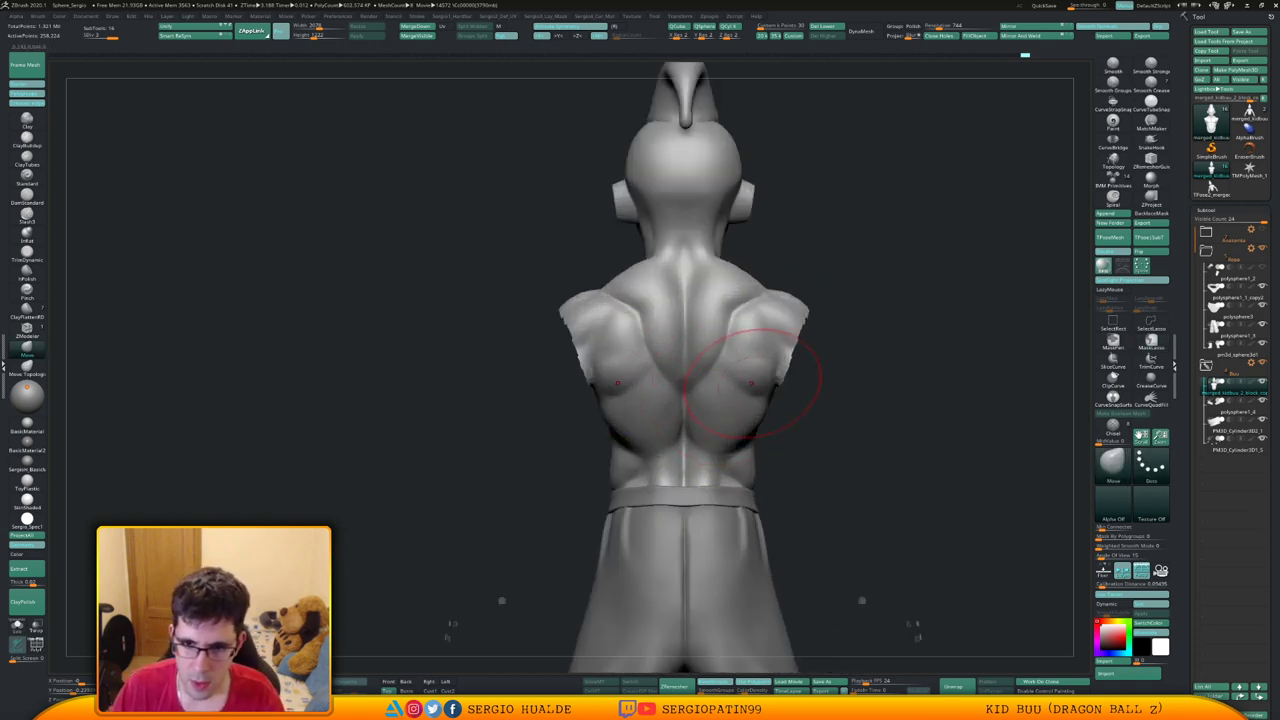
key(1)
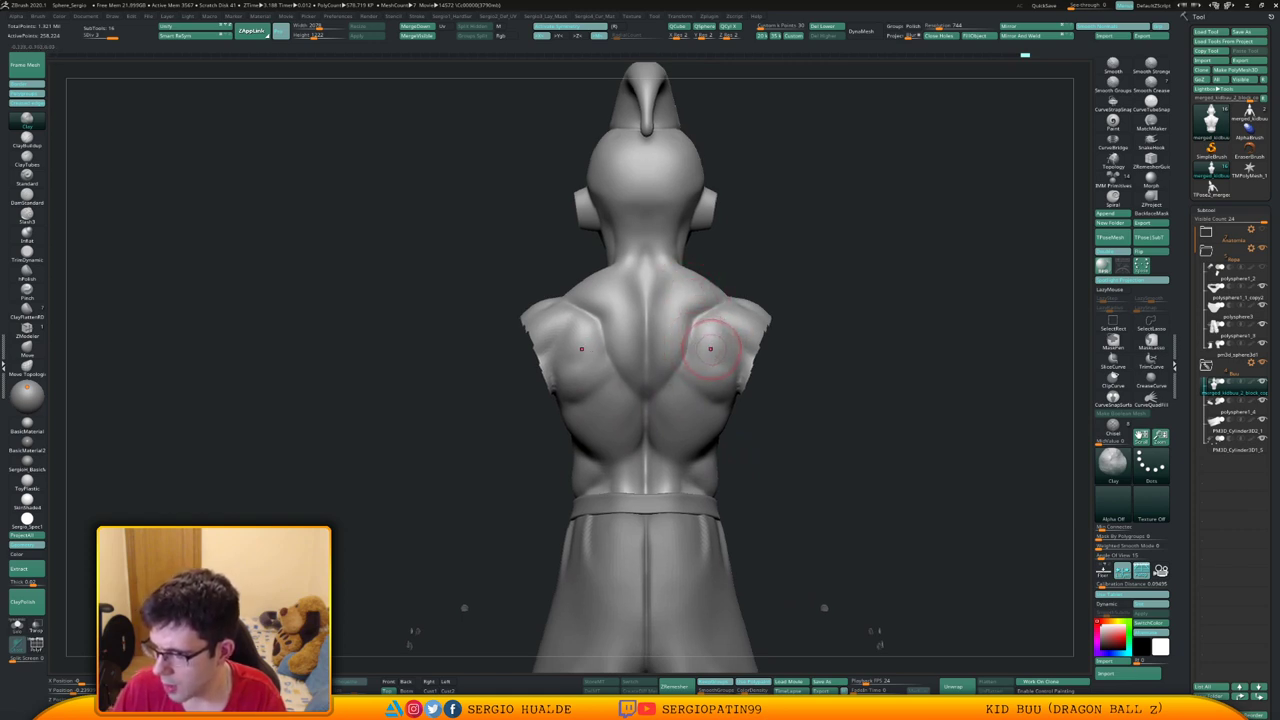
mouse_move(720, 364)
alt+right_down()
mouse_move(709, 396)
mouse_move(689, 384)
alt+right_up()
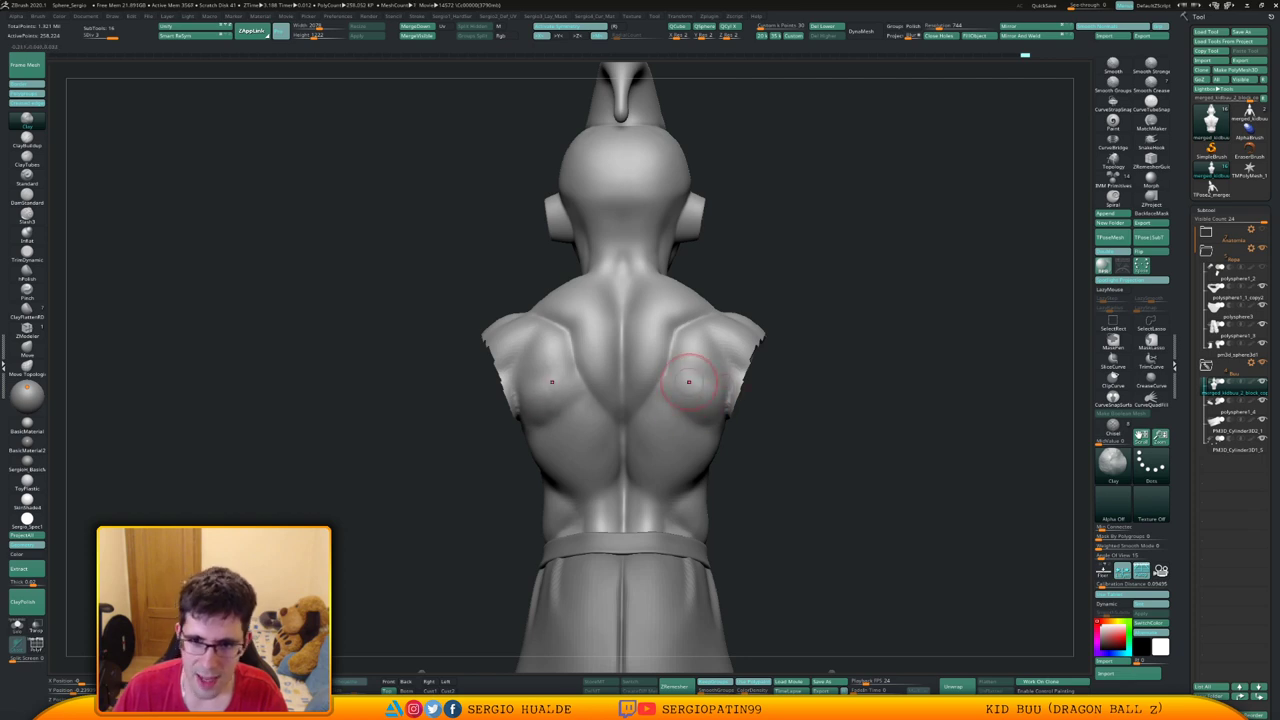
right_drag(689, 382, 565, 400)
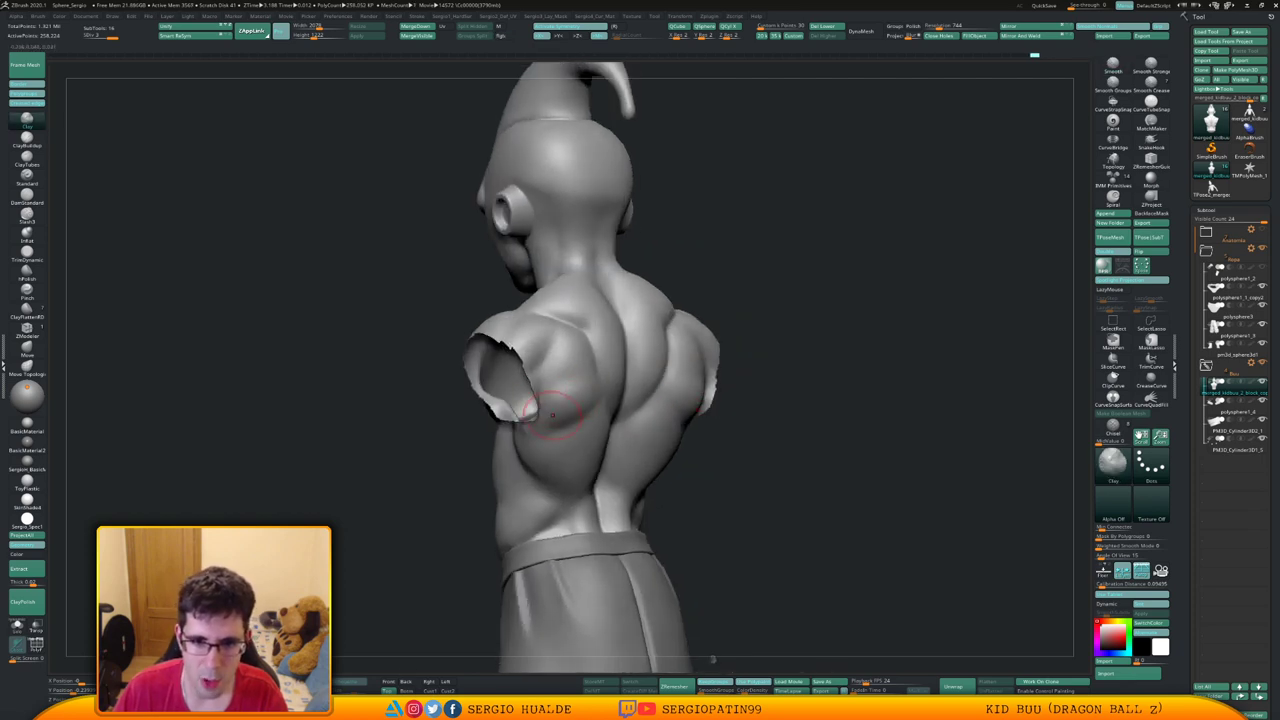
right_drag(700, 385, 575, 387)
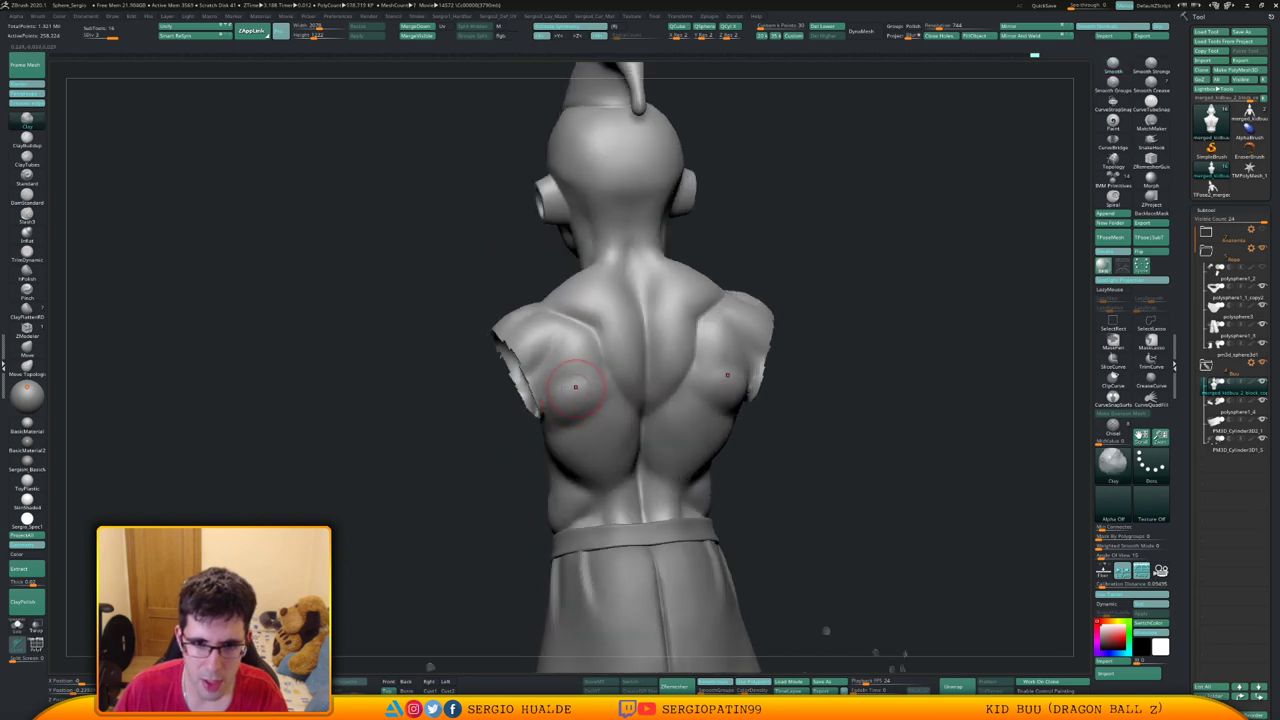
shift+drag(586, 362, 599, 351)
drag(900, 395, 800, 385)
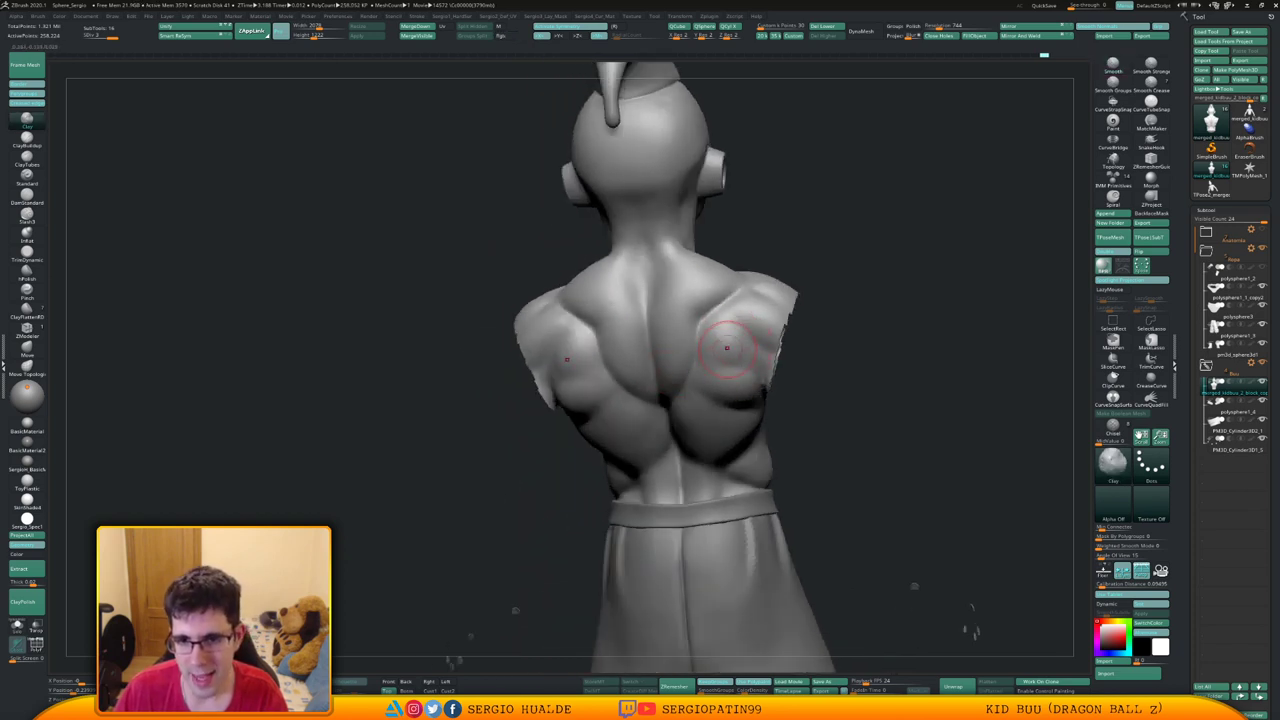
shift+drag(727, 348, 734, 355)
Unhide the body's arms and check its polygroups with the polyframe display, leaving the polyframe off
key(shift+f)
key(shift+f)
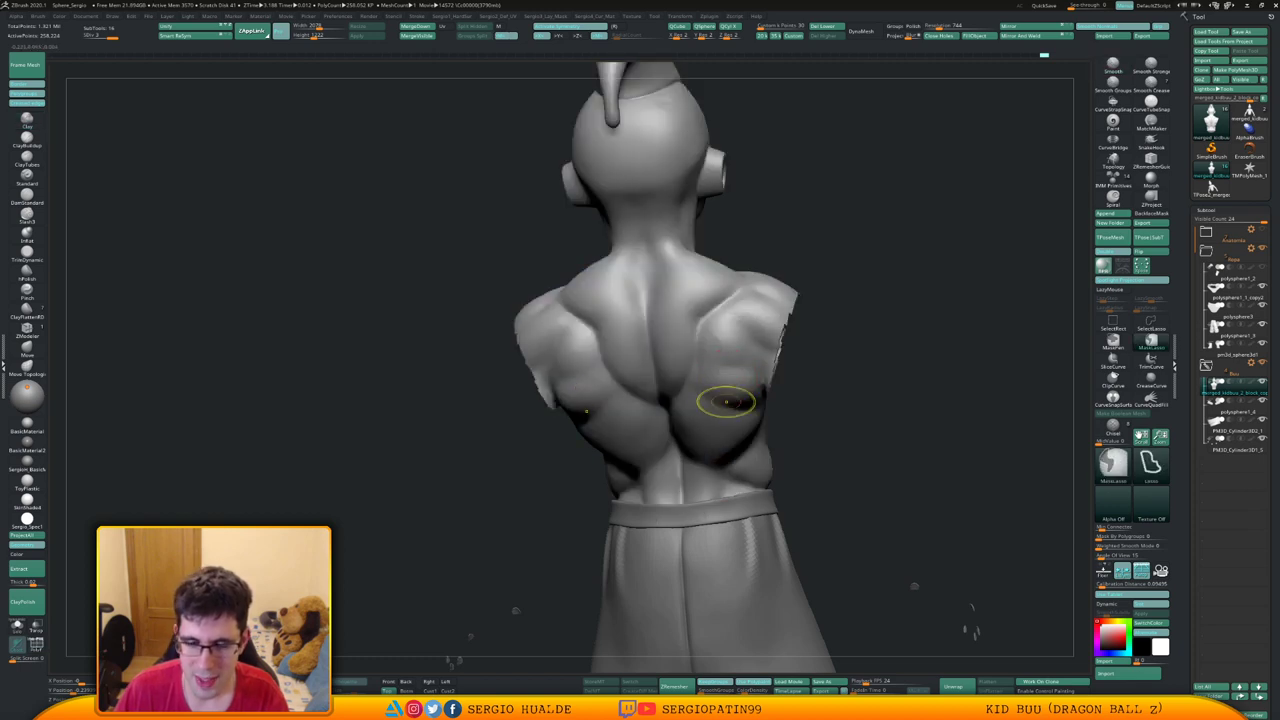
mouse_move(726, 402)
ctrl+right_down()
mouse_move(722, 325)
mouse_move(708, 362)
mouse_move(696, 310)
ctrl+right_up()
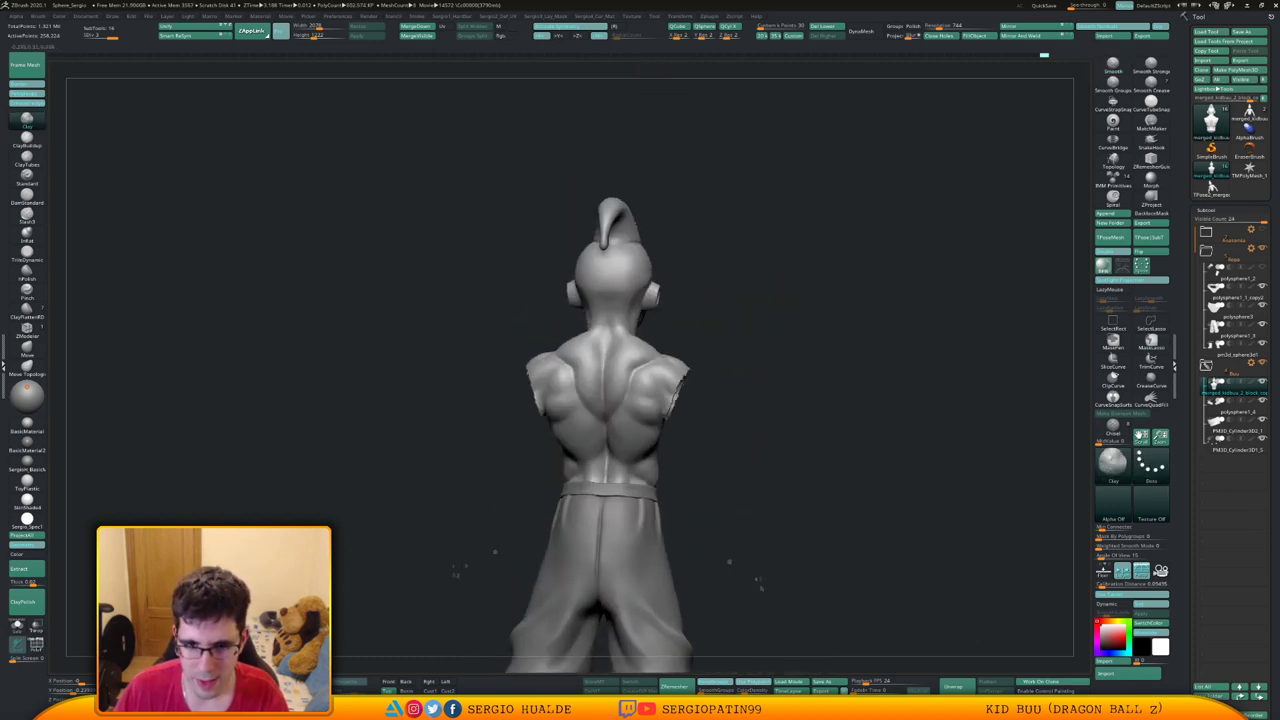
key(shift+f)
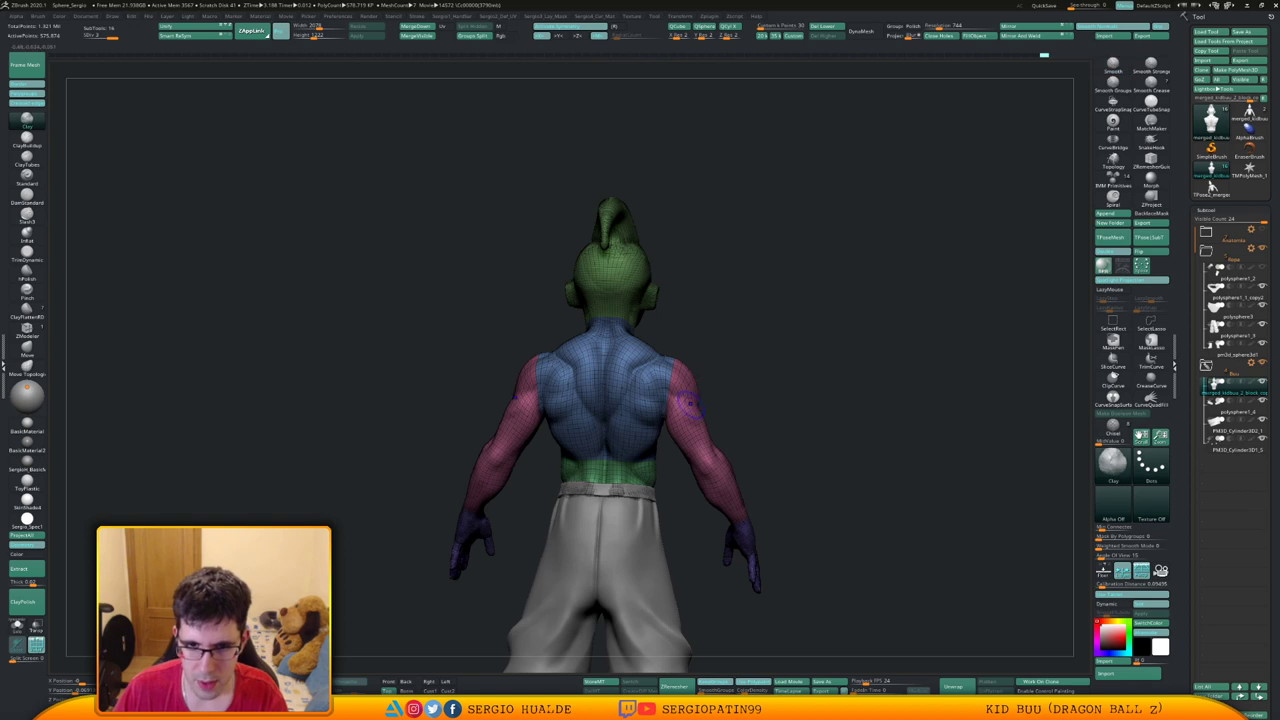
key(shift+f)
Mask everything except the arm polygroup, invert and blur the mask, and clear it
key(w)
ctrl+click(690, 402)
key(q)
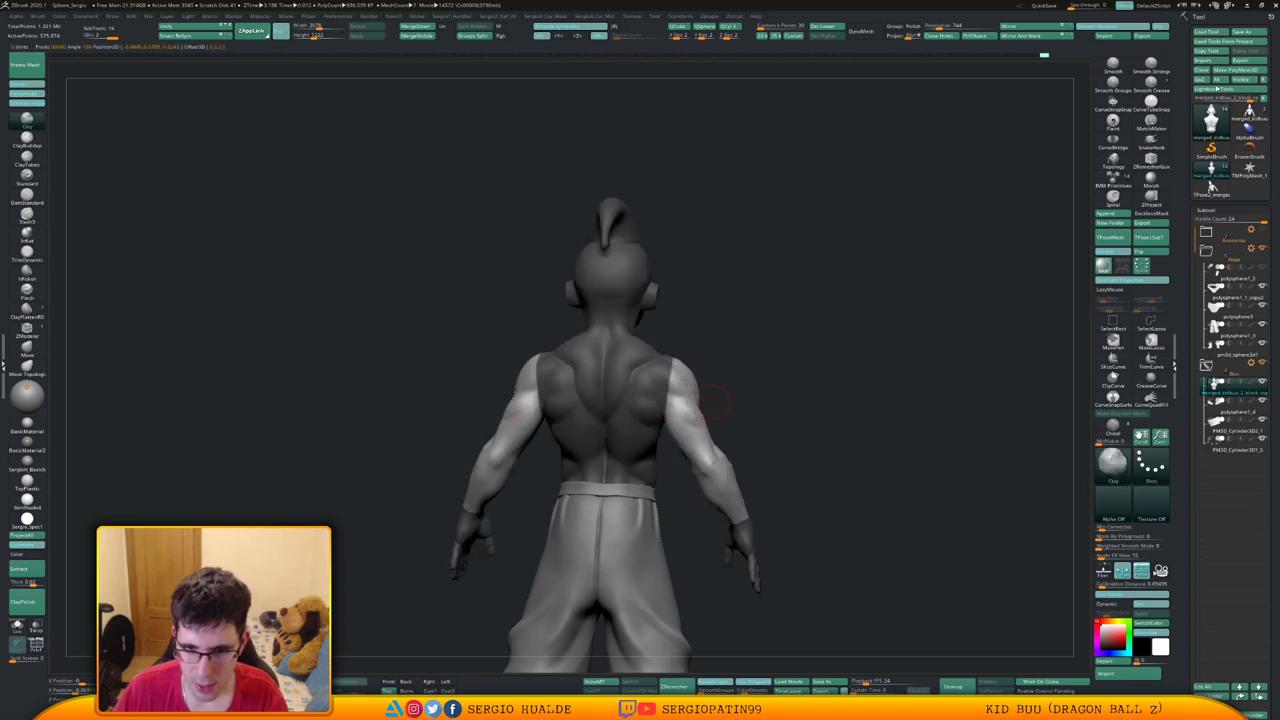
ctrl+right_drag(714, 400, 680, 402)
ctrl+click(760, 347)
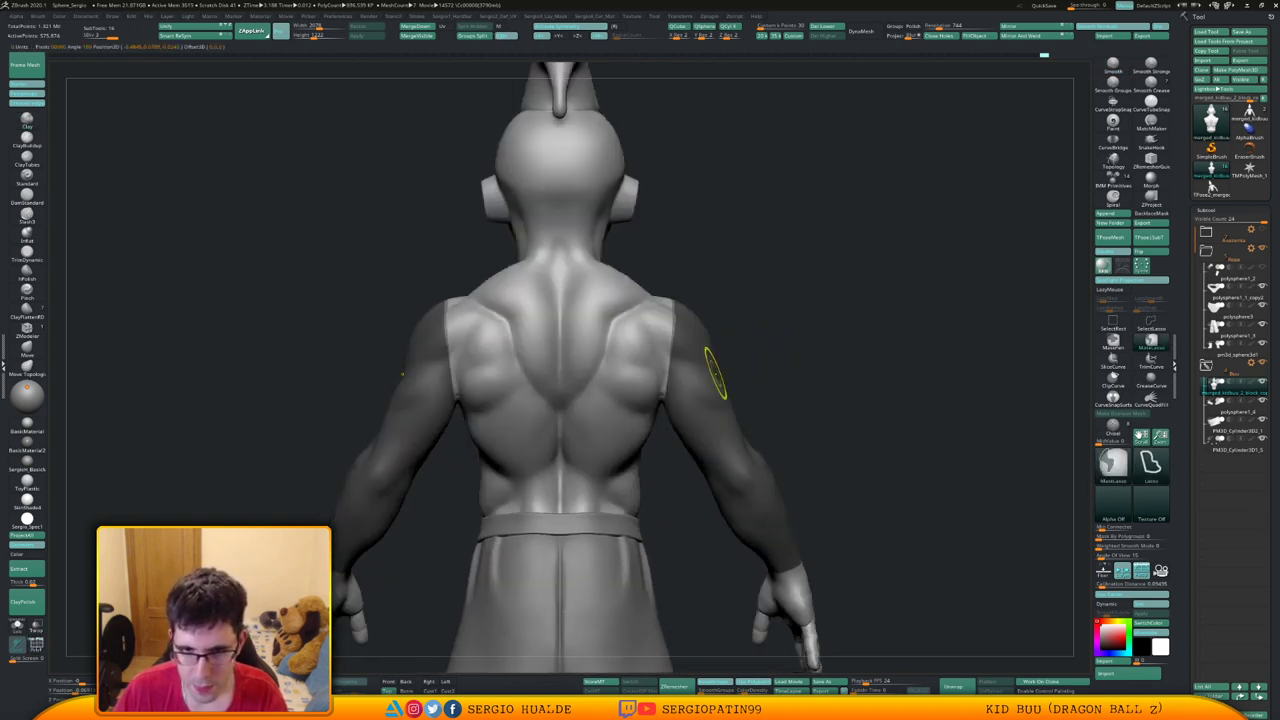
ctrl+click(716, 374)
ctrl+drag(738, 362, 752, 380)
Refine the groove between the chest and the front deltoid with DamStandard at a smaller draw size, smoothing the shoulder
mouse_move(738, 368)
right_down()
mouse_move(675, 345)
mouse_move(670, 318)
right_up()
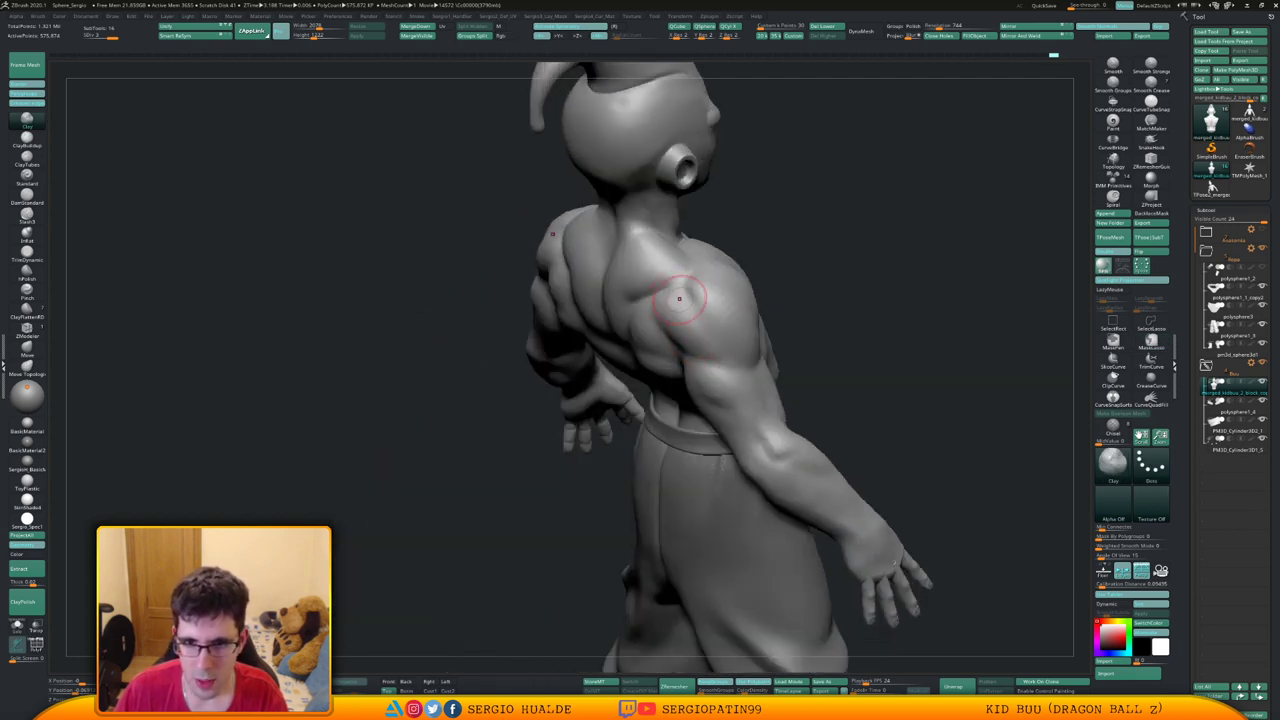
mouse_move(701, 349)
right_down()
mouse_move(674, 299)
mouse_move(680, 322)
mouse_move(660, 316)
mouse_move(703, 334)
mouse_move(712, 366)
mouse_move(663, 366)
mouse_move(640, 350)
right_up()
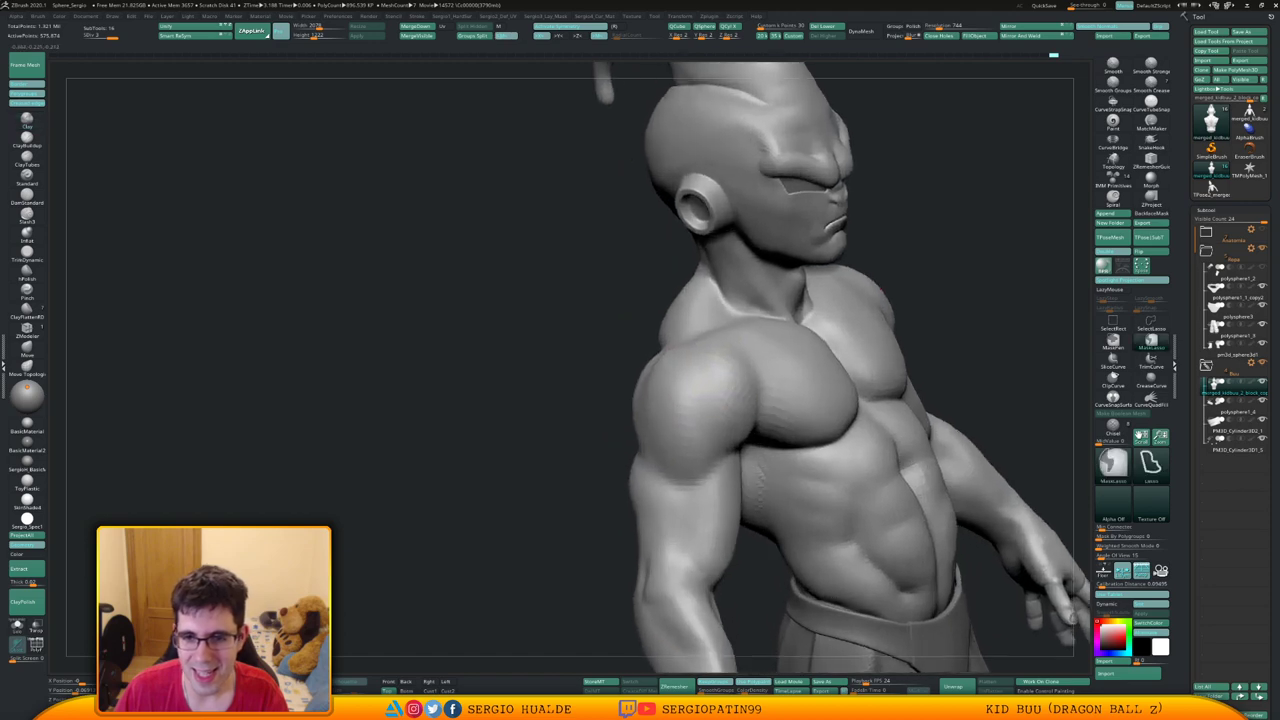
right_drag(757, 341, 737, 363)
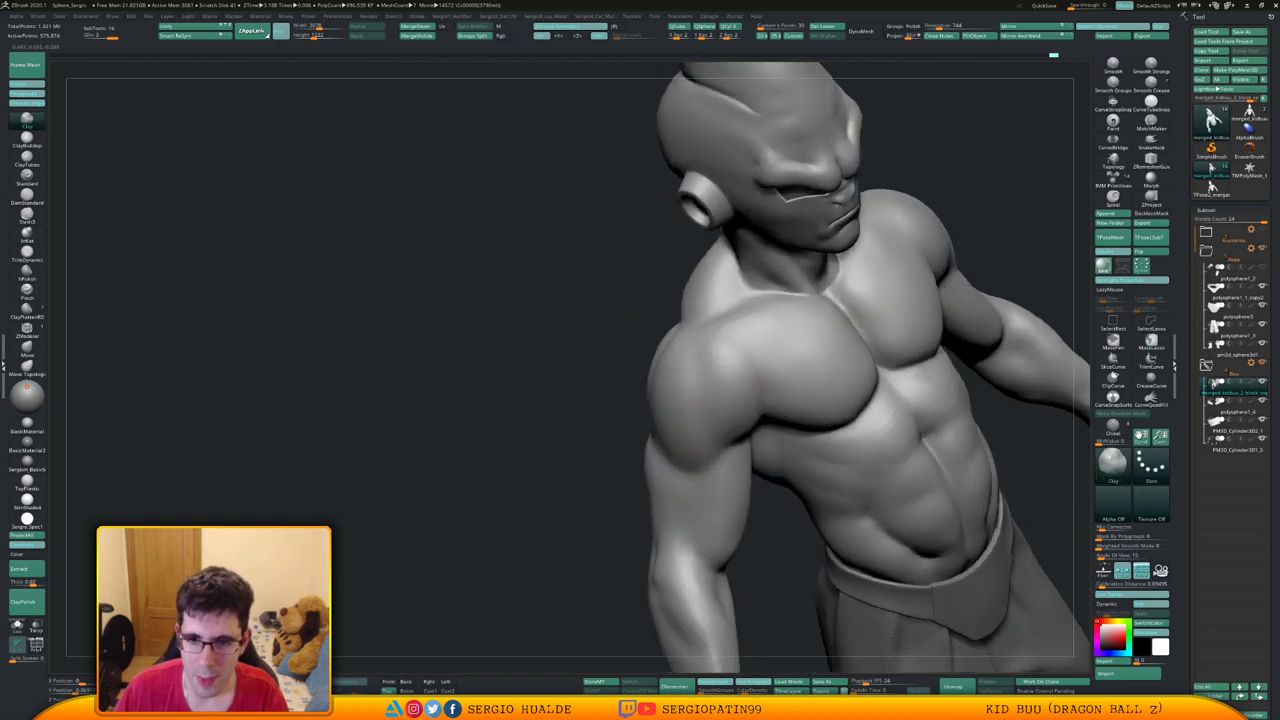
mouse_move(731, 432)
right_down()
mouse_move(720, 359)
mouse_move(729, 409)
mouse_move(758, 397)
mouse_move(720, 349)
mouse_move(745, 362)
mouse_move(750, 388)
right_up()
key(b)
key(d)
key(s)
key(s)
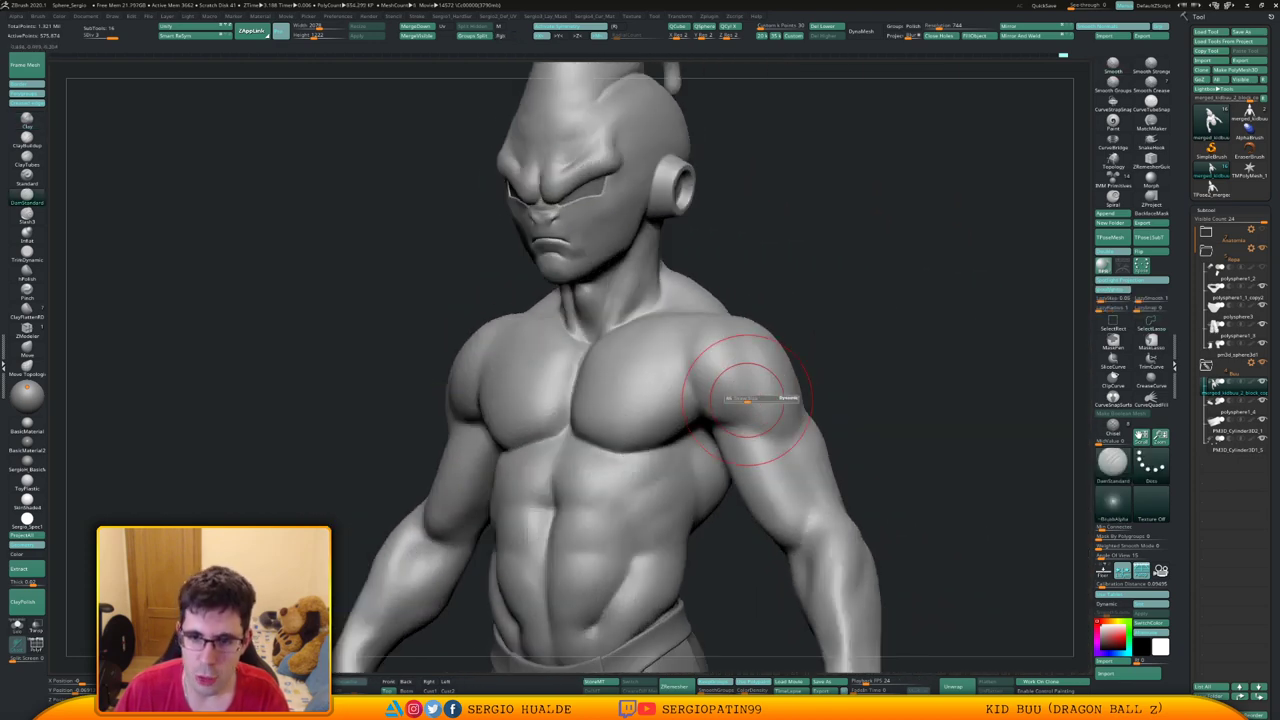
drag(747, 400, 733, 401)
right_drag(812, 407, 794, 400)
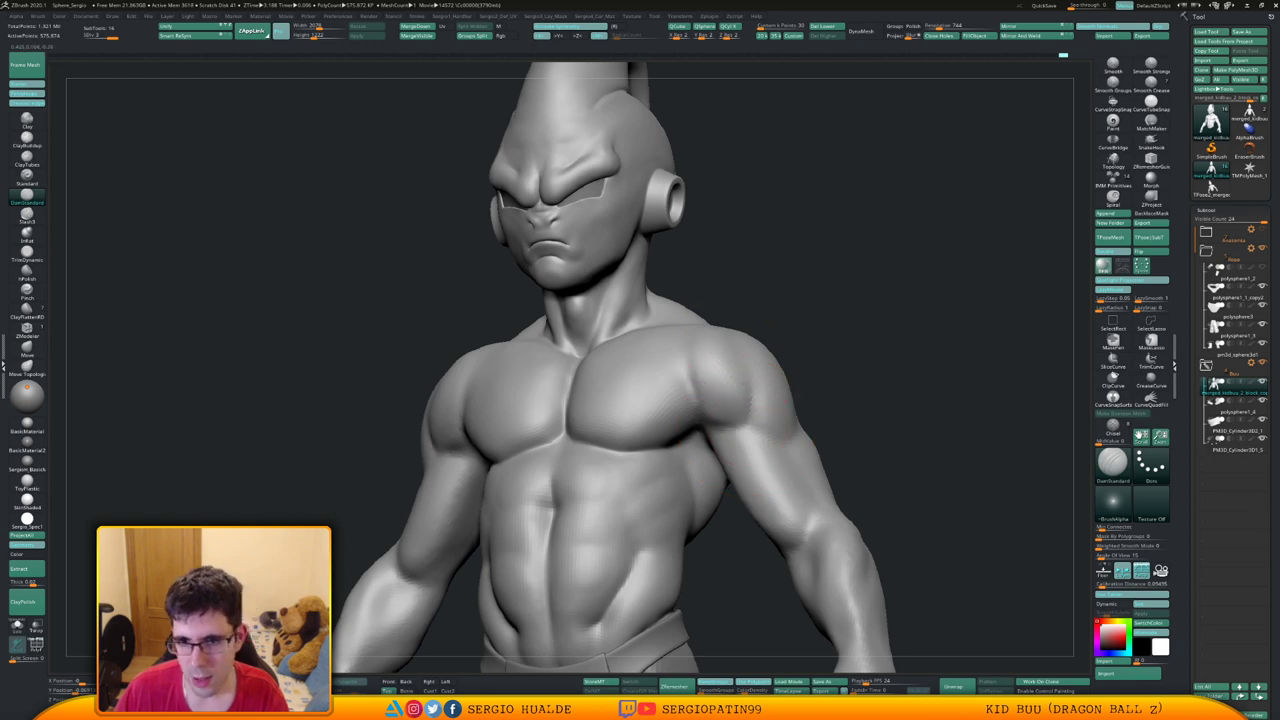
right_drag(770, 372, 746, 368)
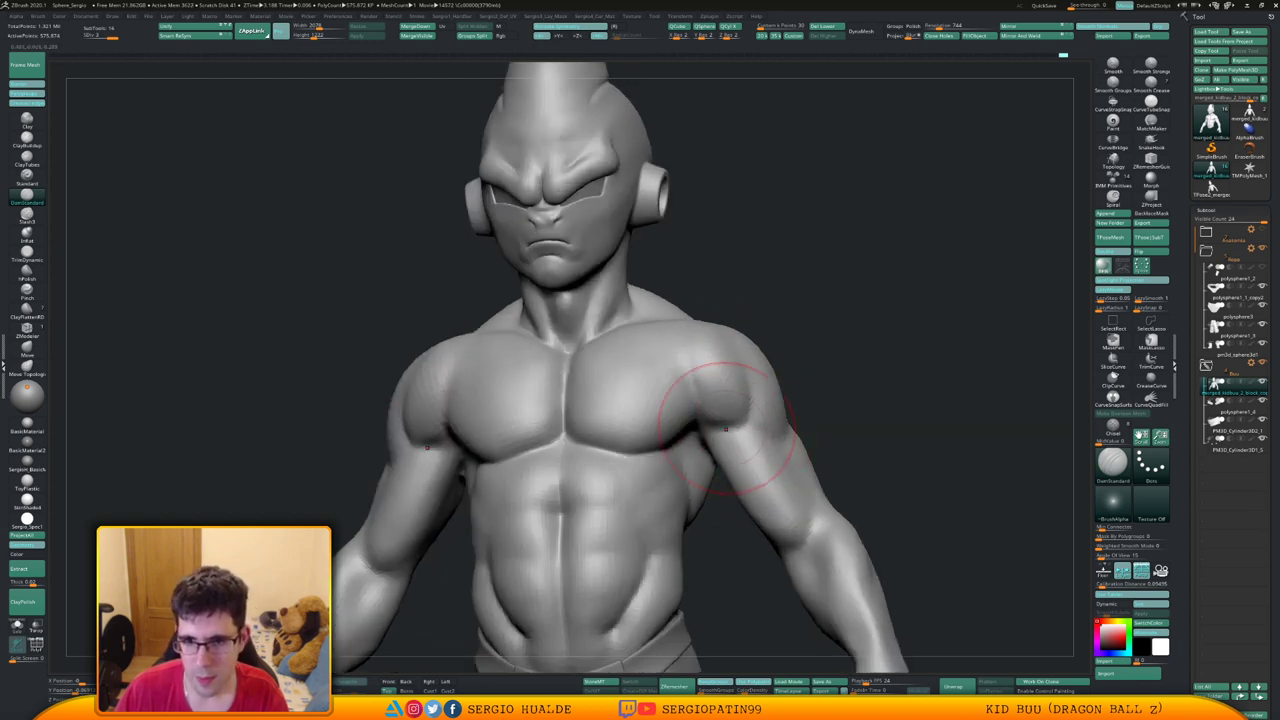
shift+drag(739, 400, 737, 401)
right_drag(738, 400, 746, 391)
Shape the front of the deltoid with the Clay brush and smooth its transition into the chest
key(1)
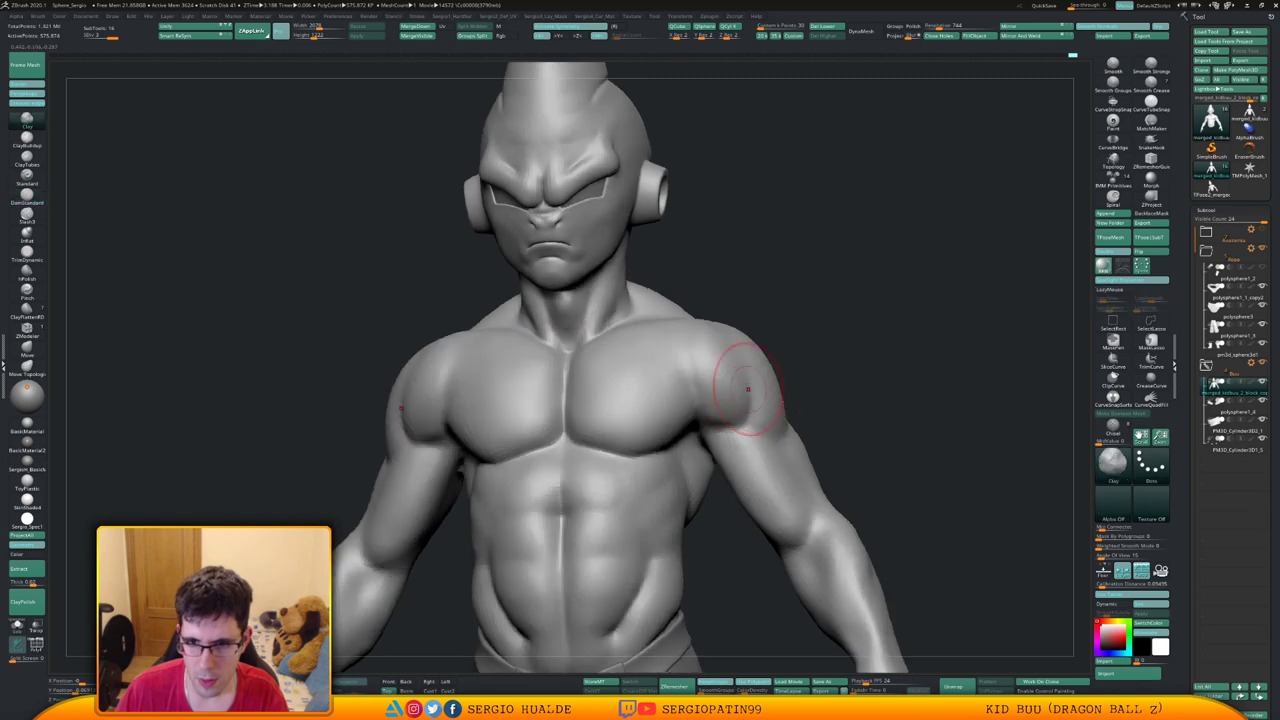
shift+drag(721, 346, 722, 376)
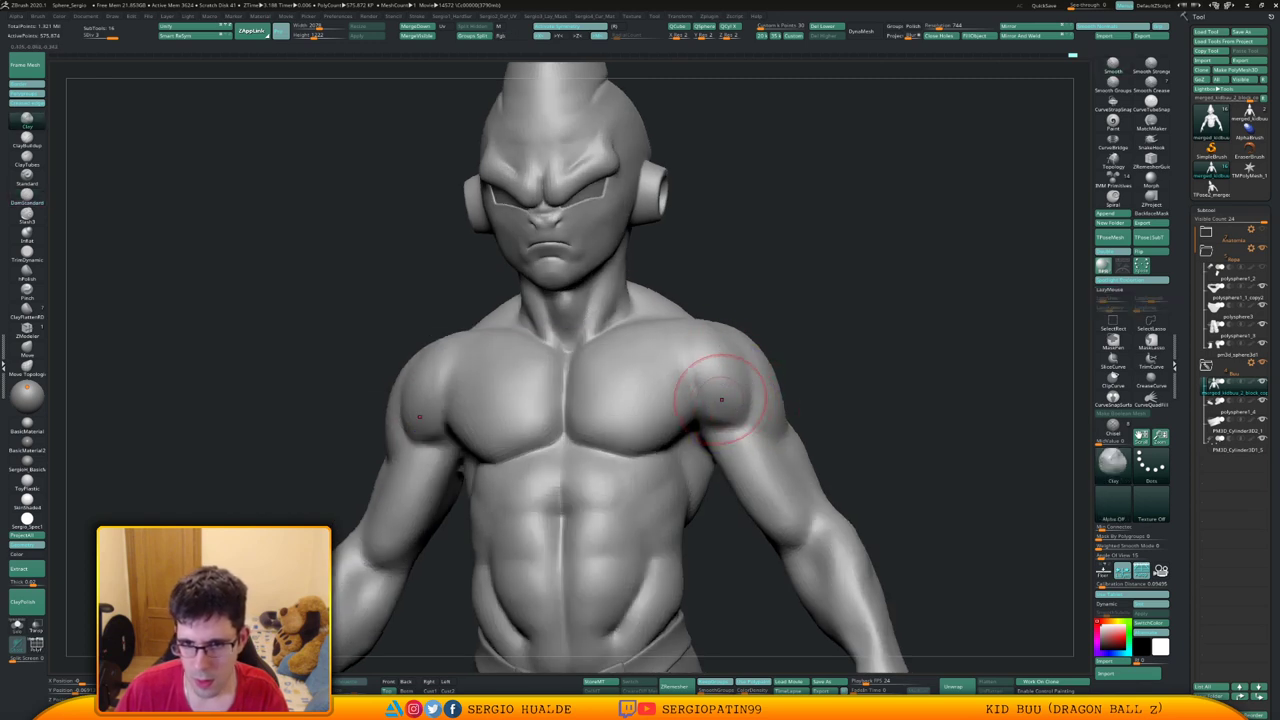
right_drag(728, 402, 706, 414)
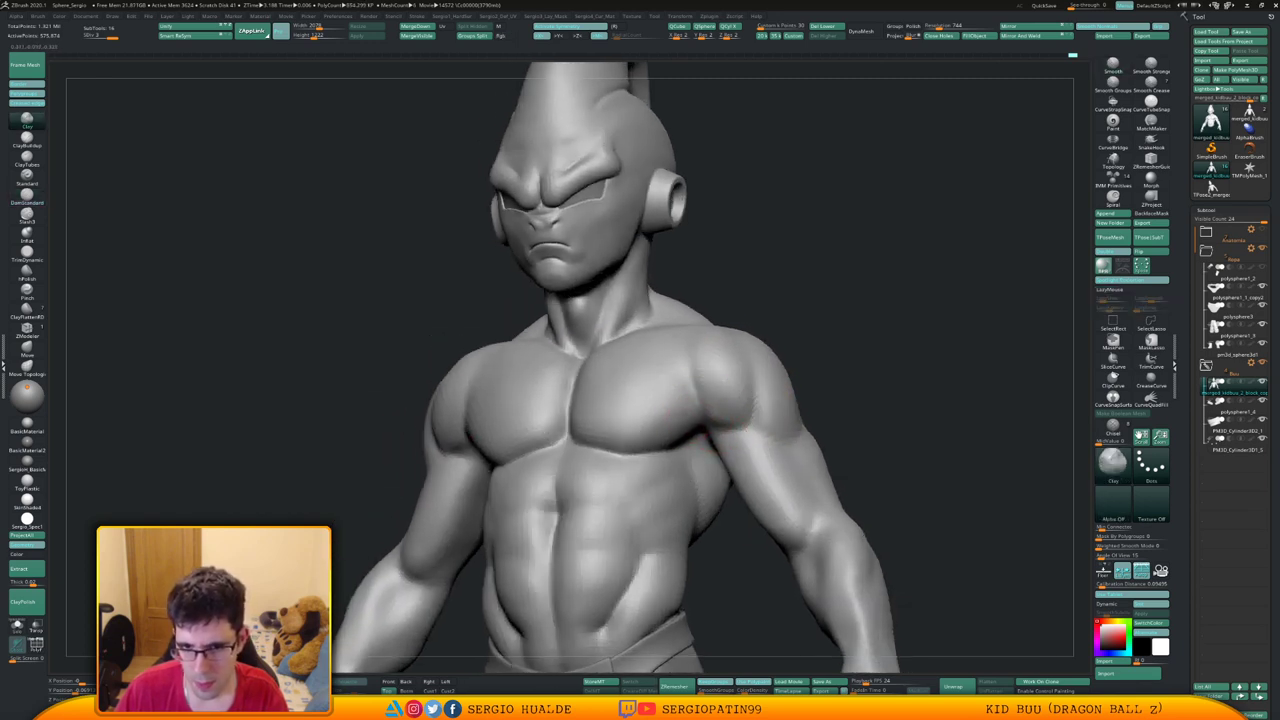
key(shift)
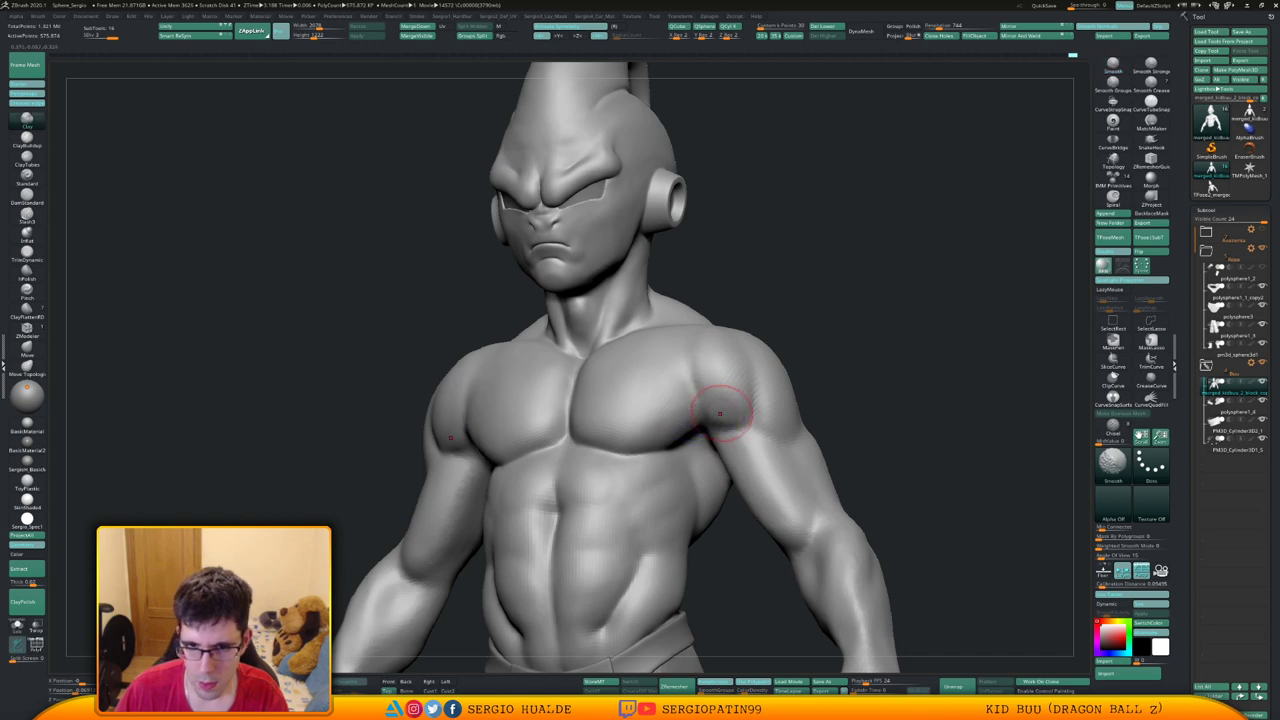
right_drag(709, 412, 708, 405)
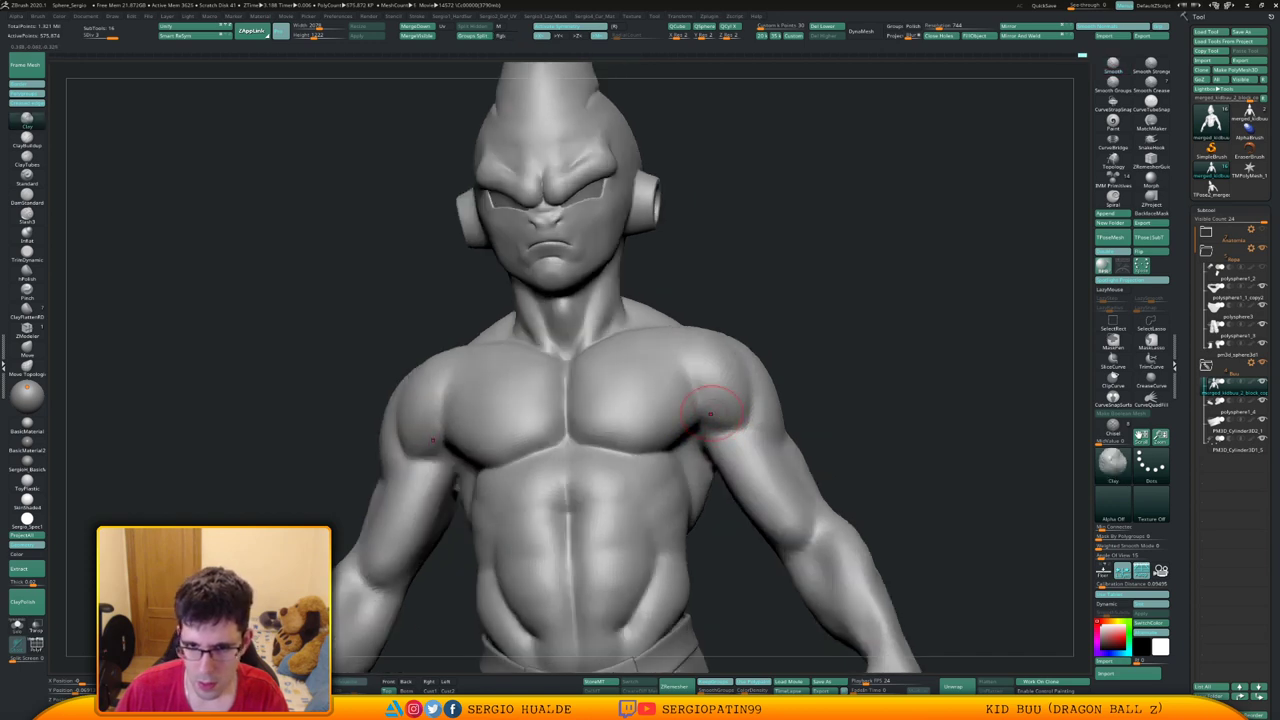
key(shift)
Define the armpit and the crease under the front deltoid with DamStandard and smooth the area
mouse_move(719, 416)
right_down()
mouse_move(737, 396)
mouse_move(731, 456)
mouse_move(692, 420)
mouse_move(697, 452)
mouse_move(702, 441)
right_up()
key(b)
key(d)
key(s)
key(s)
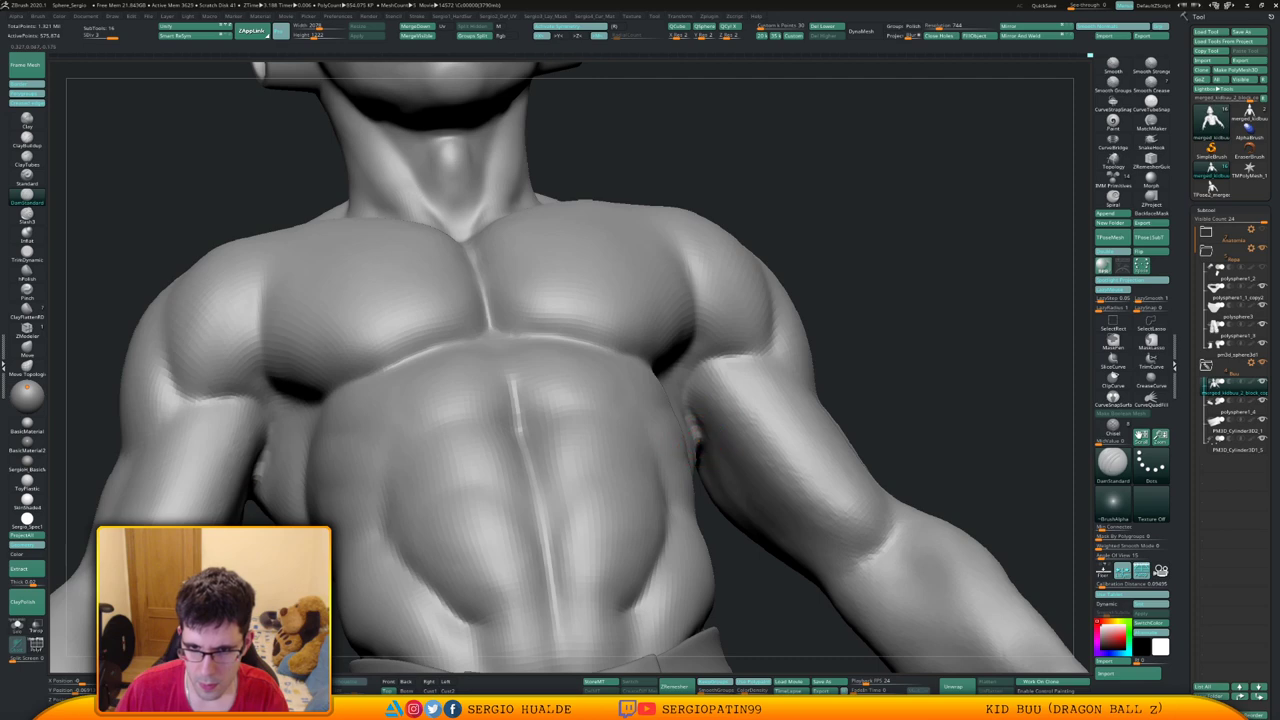
key(shift)
mouse_move(688, 432)
shift+right_down()
mouse_move(703, 363)
mouse_move(560, 402)
mouse_move(400, 402)
mouse_move(430, 382)
shift+right_up()
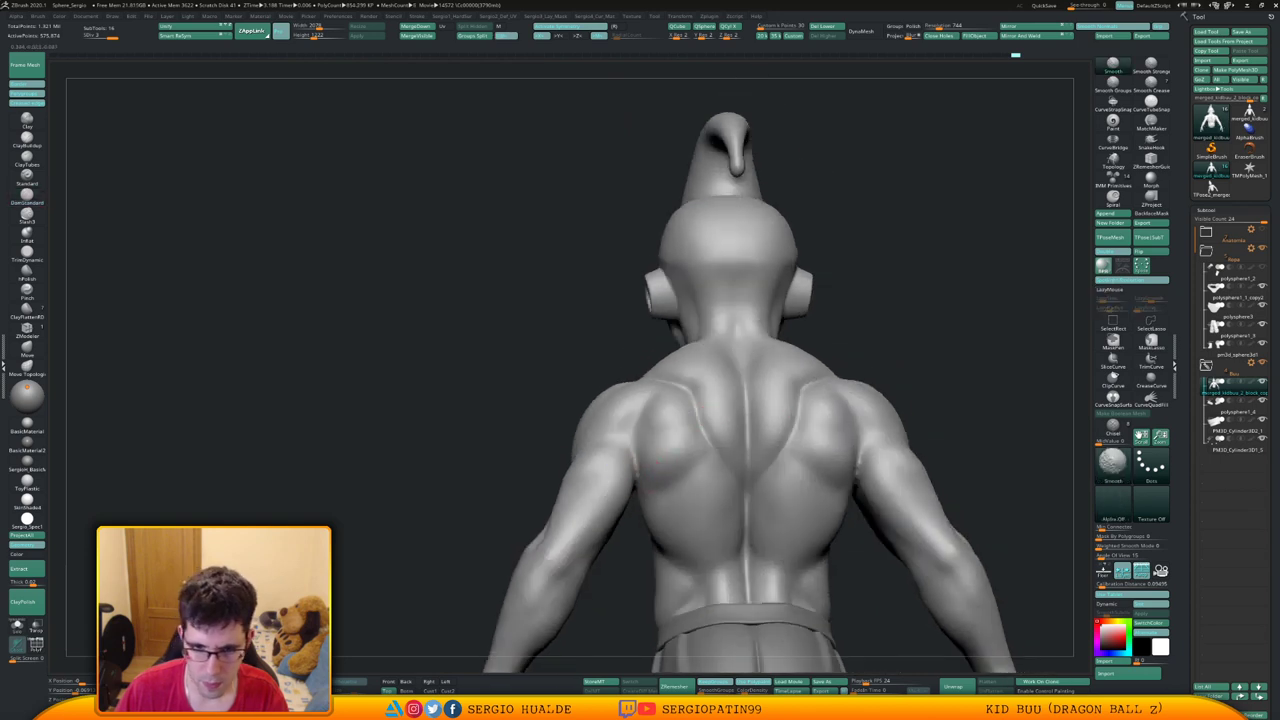
Carve the separation between the deltoid and the outer upper arm with DamStandard
mouse_move(636, 472)
ctrl+right_down()
mouse_move(638, 522)
mouse_move(618, 432)
ctrl+right_up()
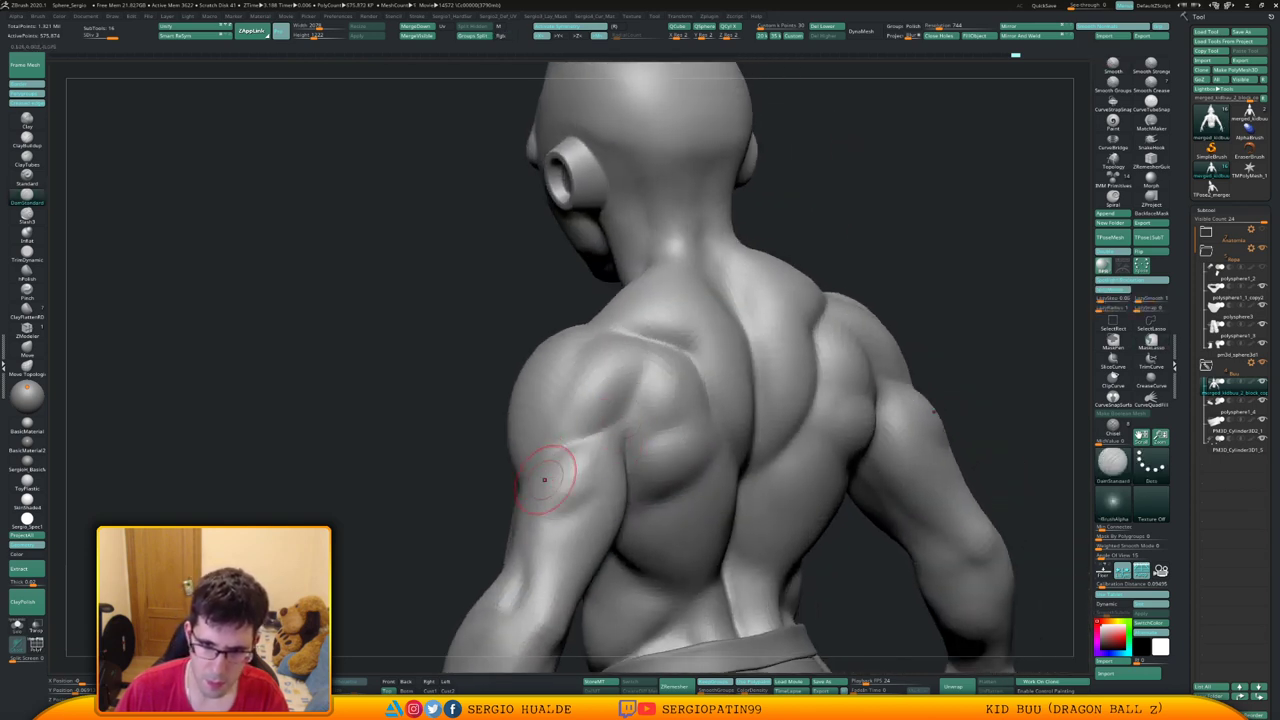
right_drag(551, 466, 529, 486)
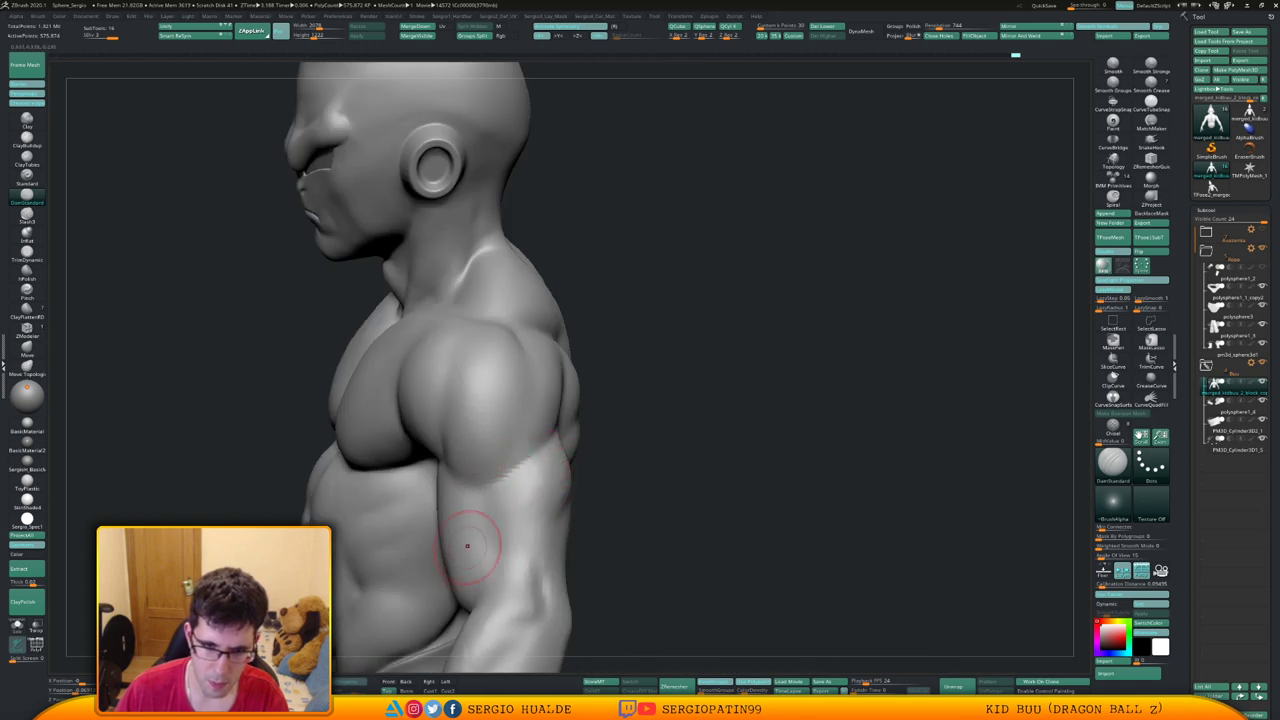
right_drag(471, 529, 617, 389)
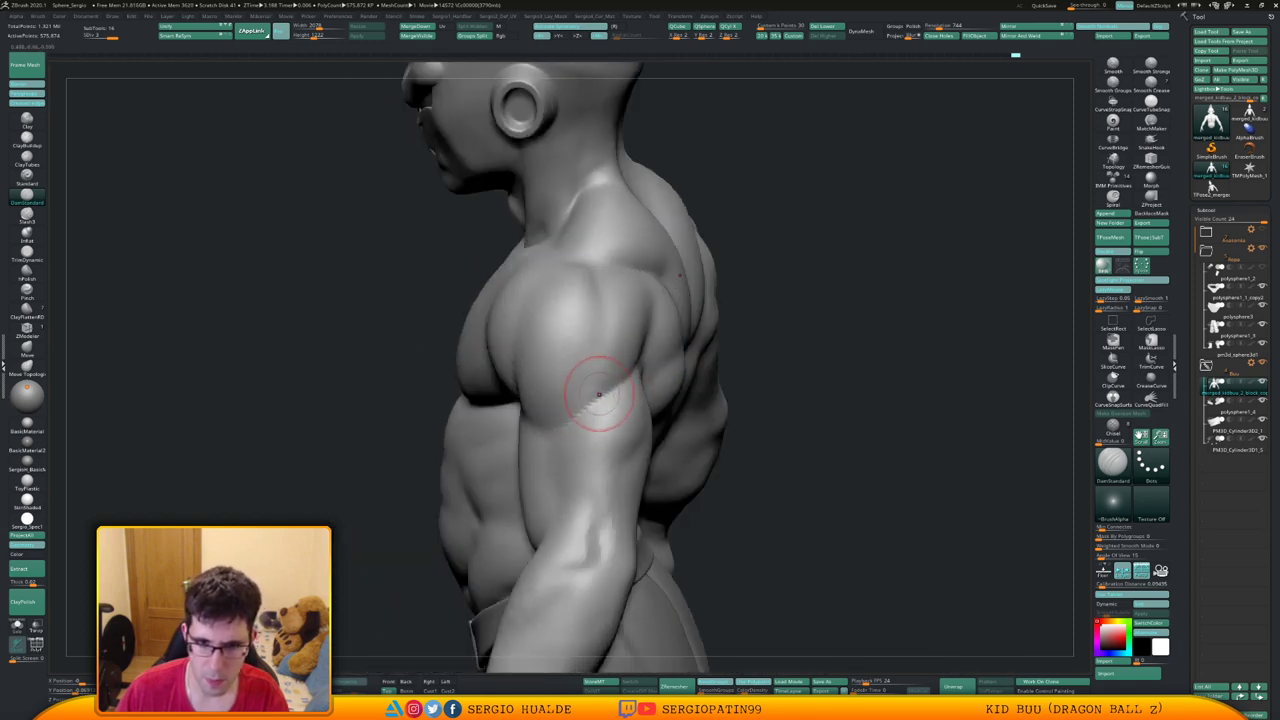
mouse_move(563, 434)
right_down()
mouse_move(602, 411)
mouse_move(600, 335)
mouse_move(570, 345)
mouse_move(627, 427)
mouse_move(629, 414)
mouse_move(645, 462)
right_up()
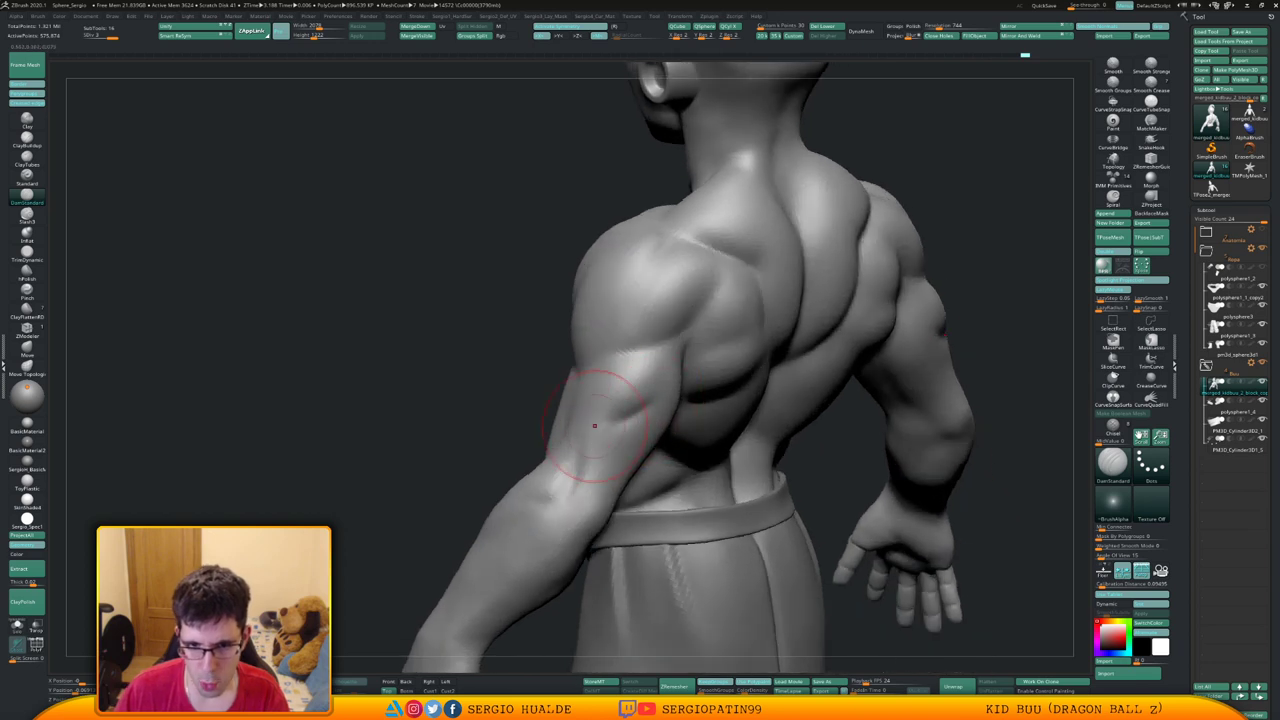
Shape the triceps on the back of the upper arm with the Clay brush and smooth it
key(1)
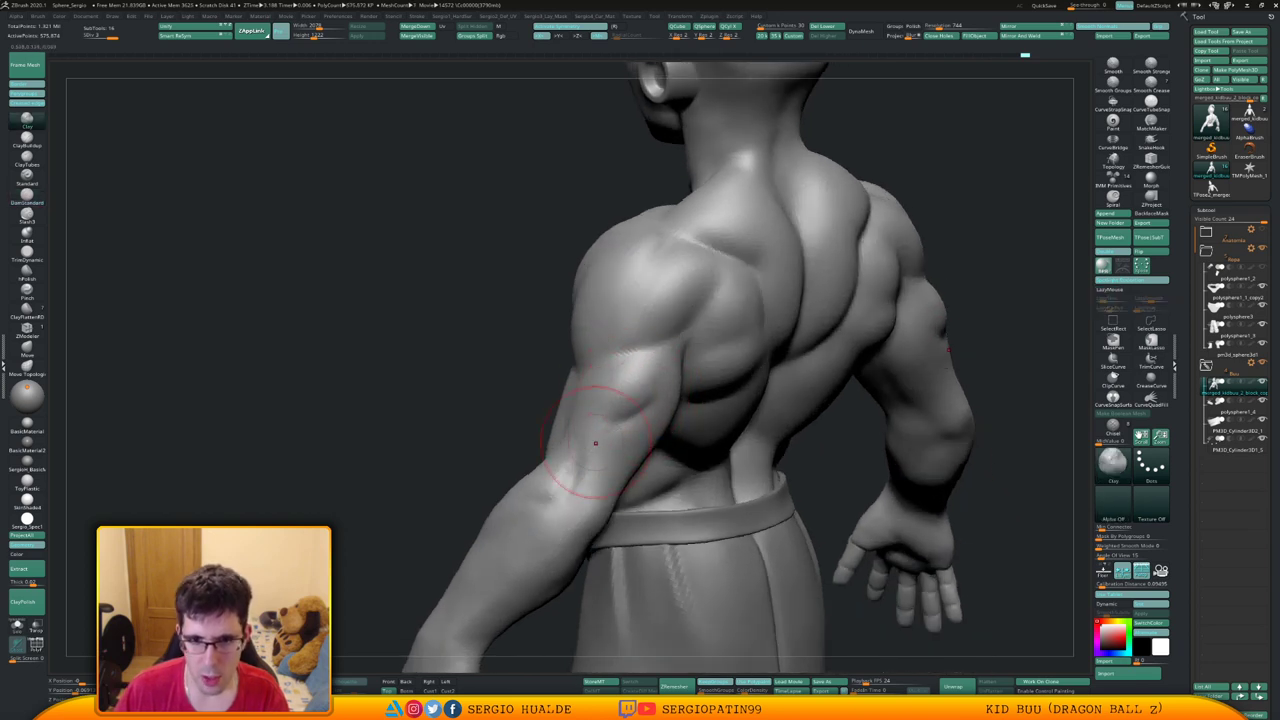
right_drag(595, 443, 678, 391)
right_drag(704, 440, 655, 360)
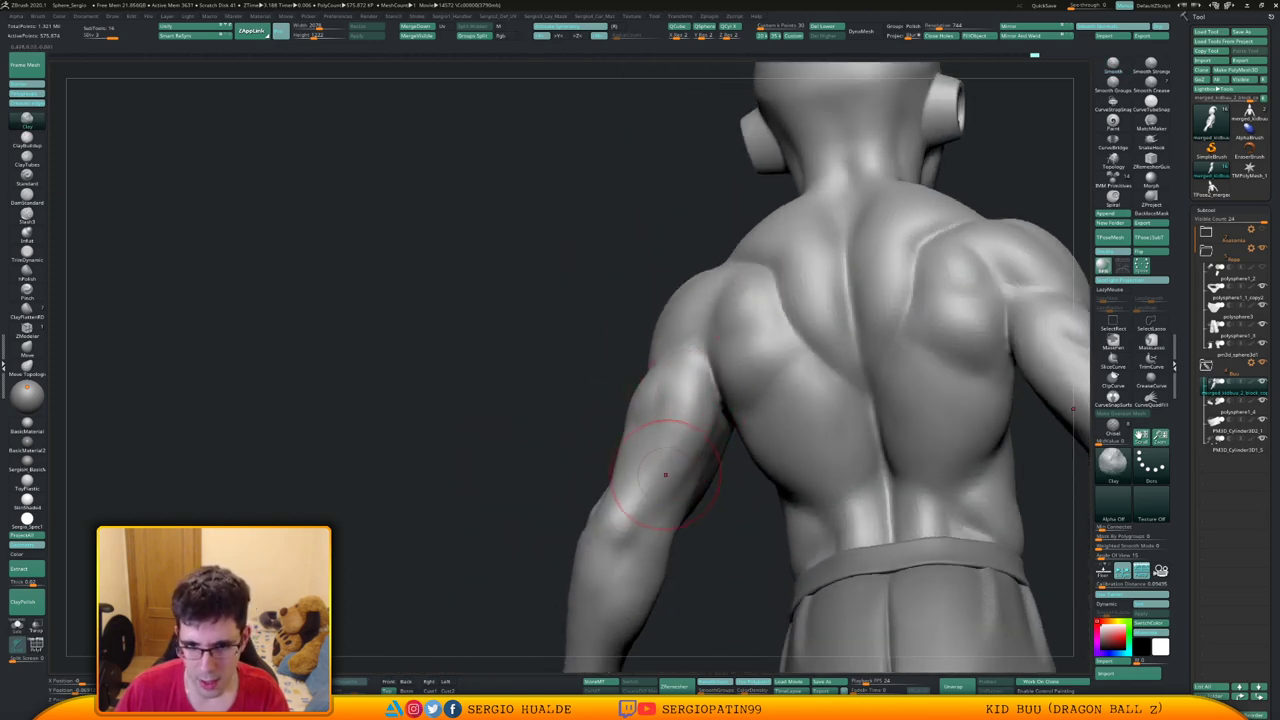
mouse_move(665, 474)
right_down()
mouse_move(702, 456)
mouse_move(688, 438)
mouse_move(686, 457)
right_up()
key(s)
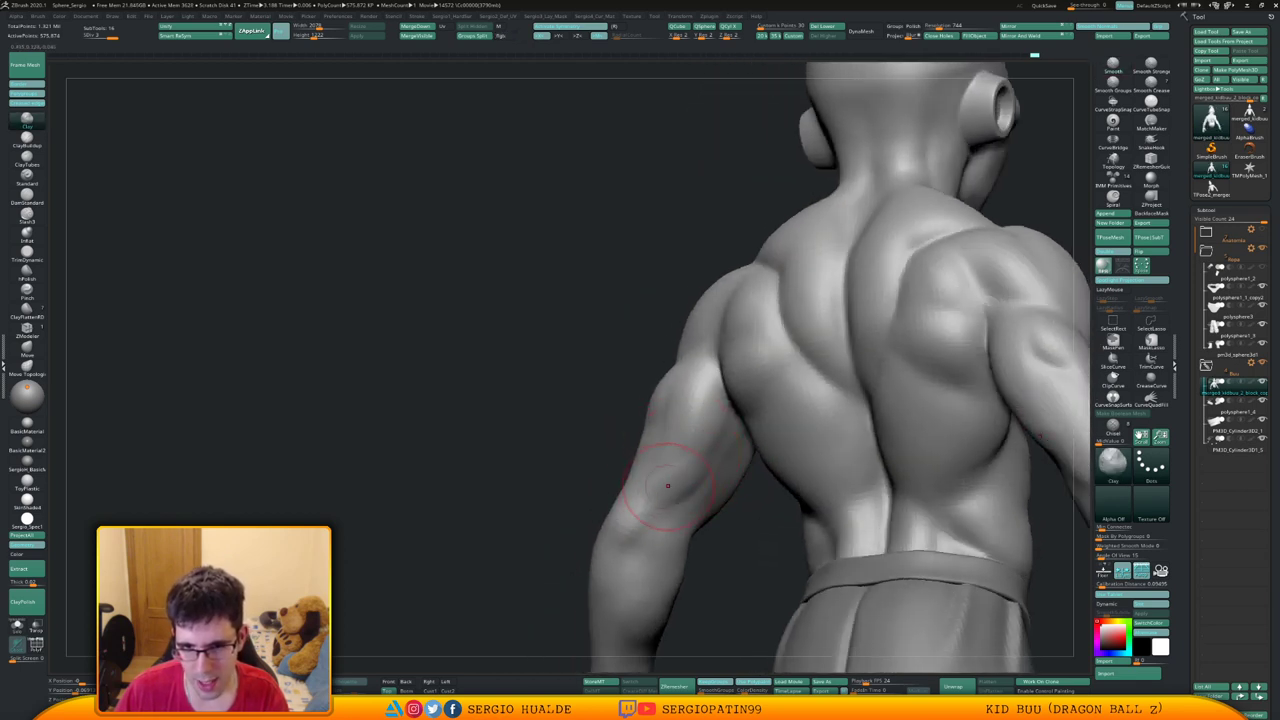
mouse_move(668, 486)
right_down()
mouse_move(715, 478)
mouse_move(624, 460)
right_up()
shift+drag(672, 440, 686, 460)
mouse_move(686, 460)
right_down()
mouse_move(742, 446)
mouse_move(668, 440)
mouse_move(660, 410)
mouse_move(655, 476)
mouse_move(673, 434)
mouse_move(685, 441)
mouse_move(643, 465)
right_up()
Refine the elbow and upper forearm with DamStandard and Clay, smoothing the surface
key(b)
key(d)
key(s)
key(s)
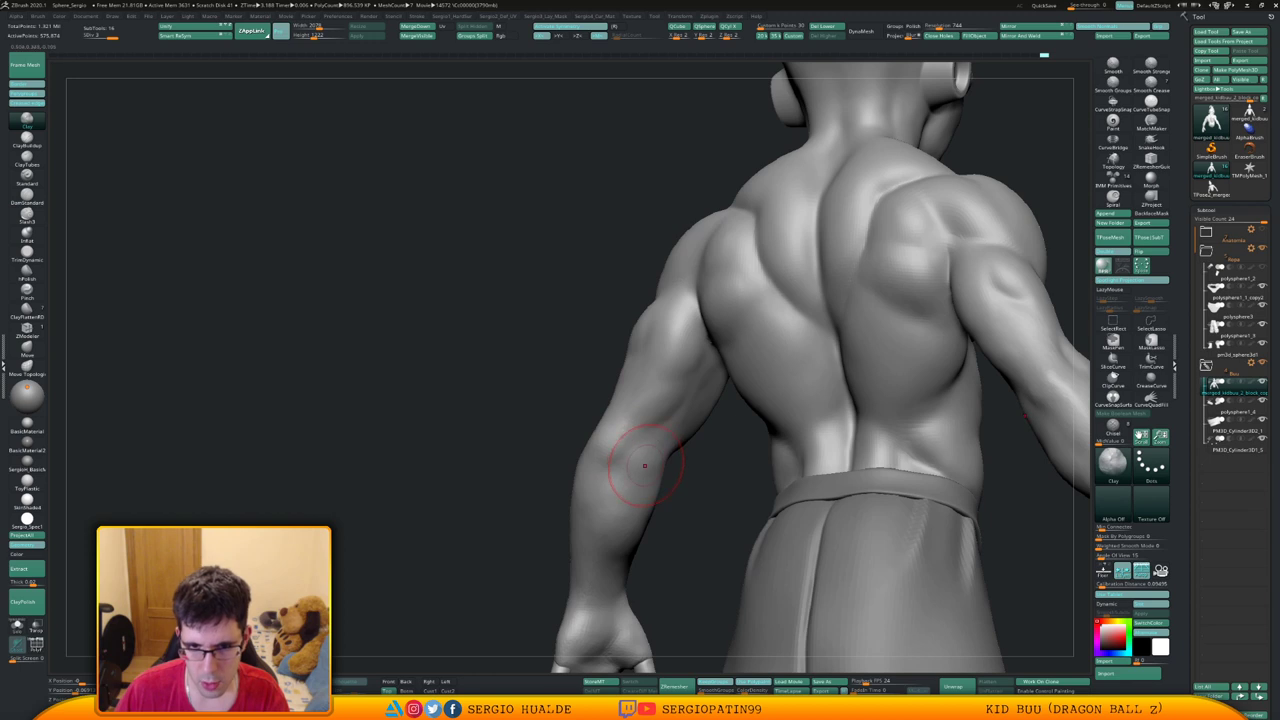
mouse_move(646, 463)
right_down()
mouse_move(685, 448)
mouse_move(612, 468)
mouse_move(666, 471)
mouse_move(683, 512)
mouse_move(717, 442)
mouse_move(737, 457)
right_up()
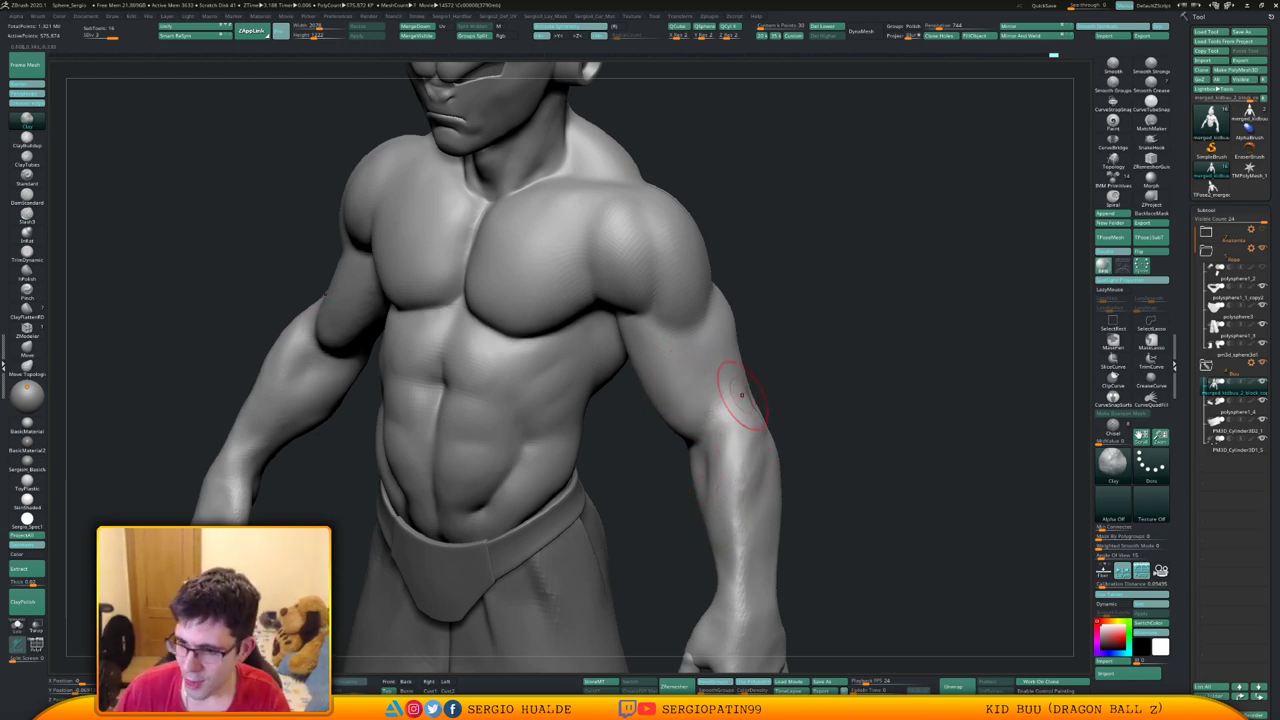
mouse_move(749, 400)
right_down()
mouse_move(720, 410)
mouse_move(767, 447)
right_up()
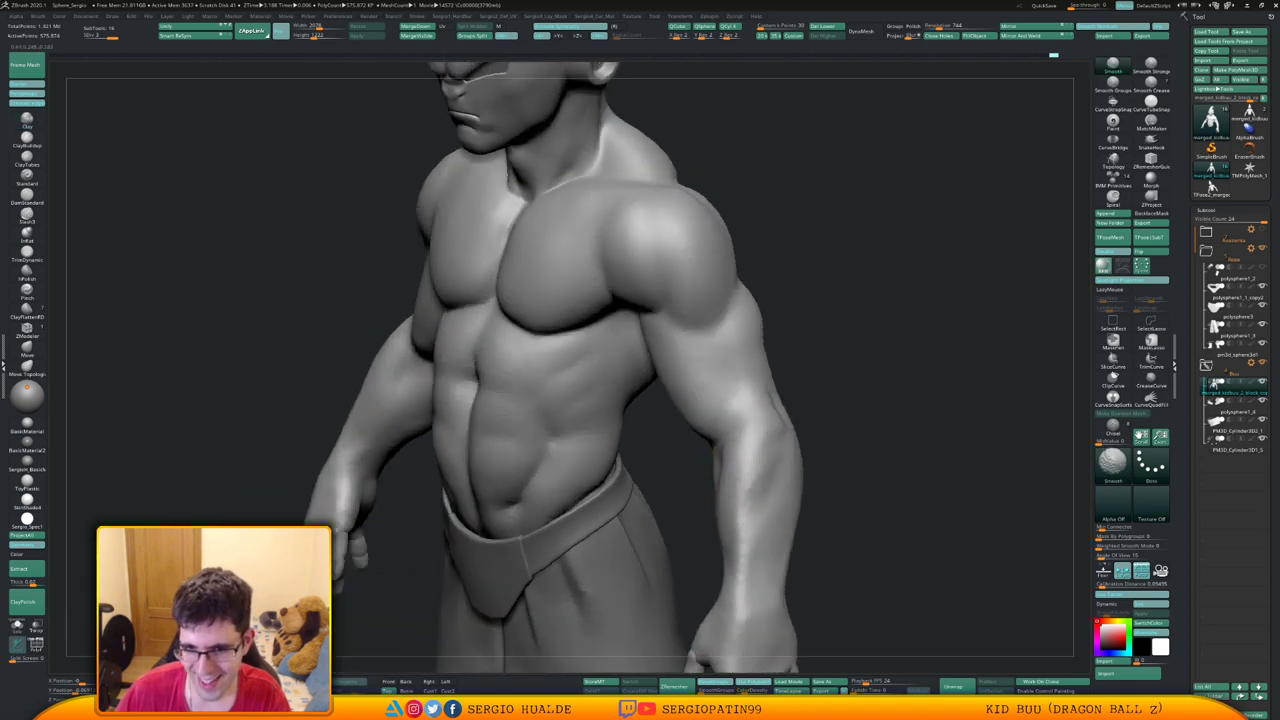
Refine the muscle volume of the upper forearm below the elbow with Clay and DamStandard
right_drag(734, 512, 718, 497)
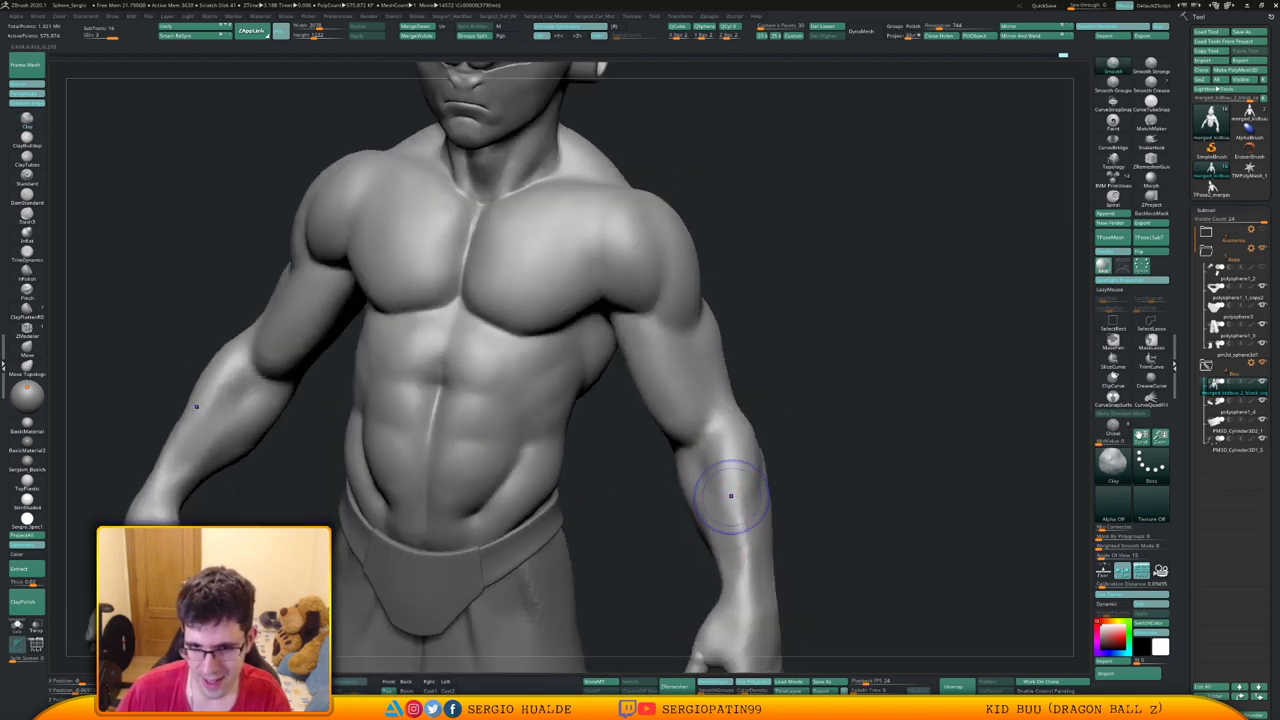
right_drag(729, 491, 716, 442)
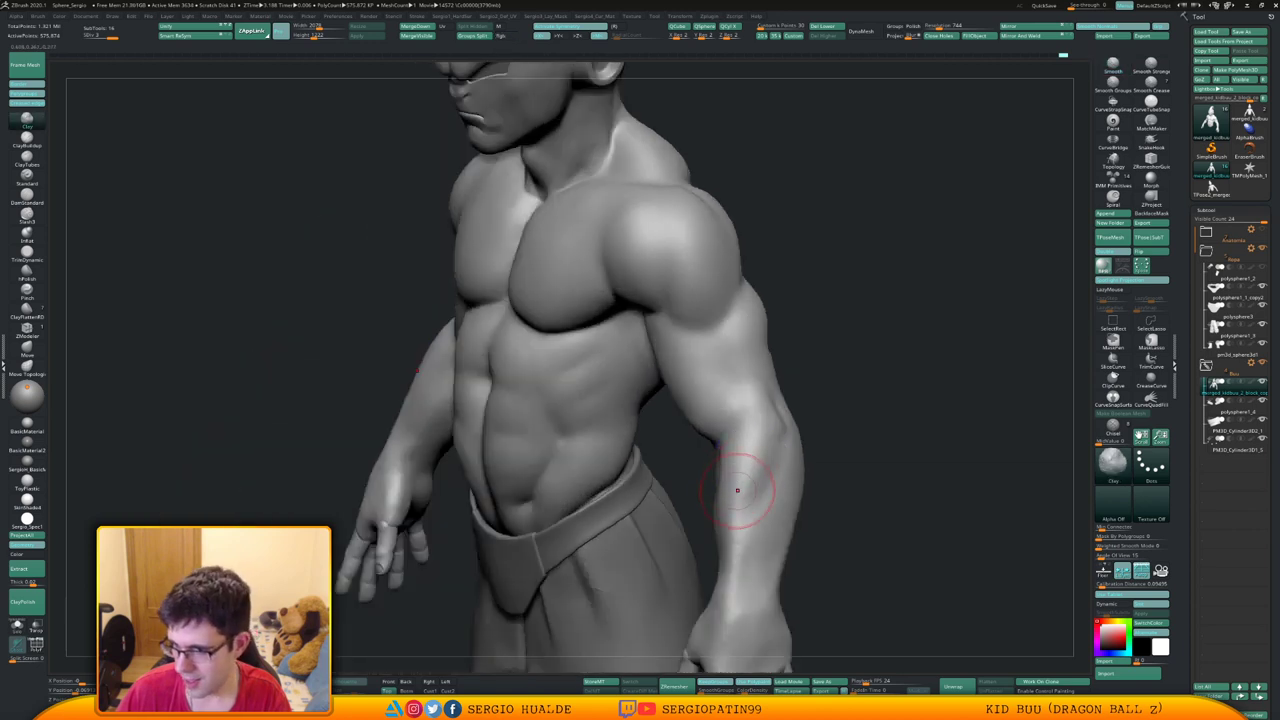
right_drag(743, 486, 729, 414)
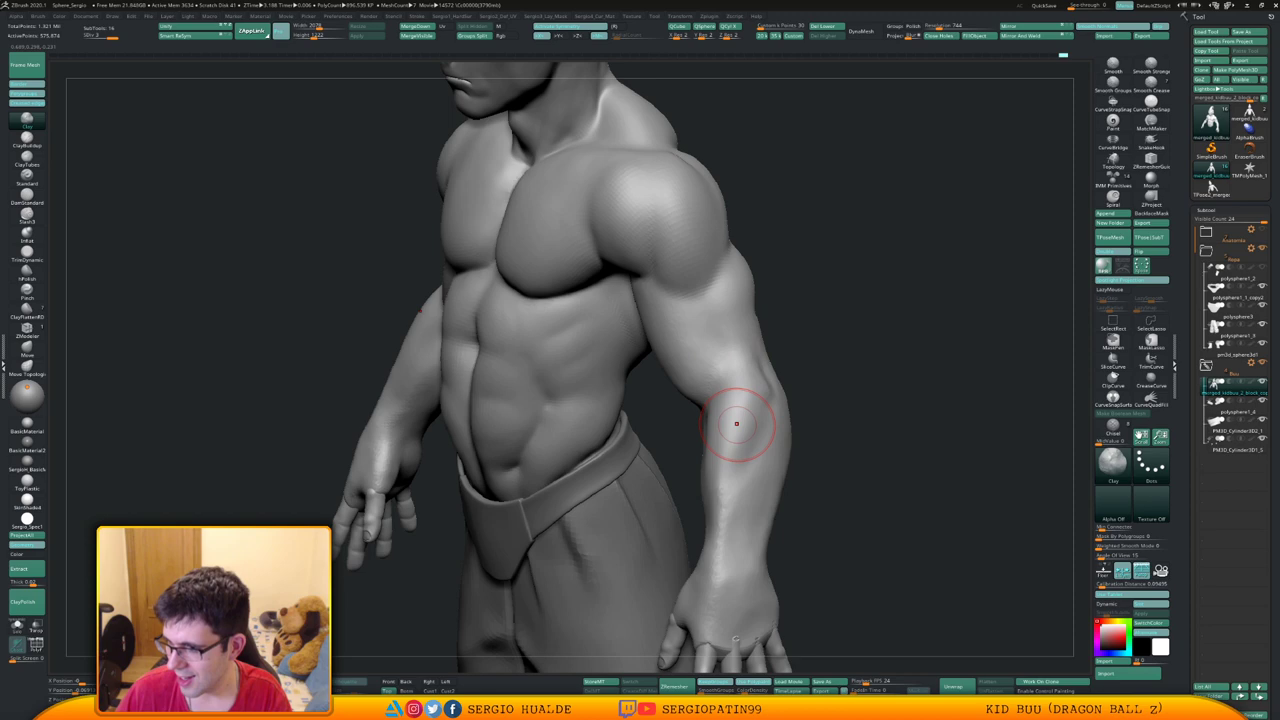
mouse_move(738, 421)
right_down()
mouse_move(749, 429)
mouse_move(718, 440)
mouse_move(722, 405)
mouse_move(735, 432)
mouse_move(712, 448)
right_up()
key(b)
key(d)
key(s)
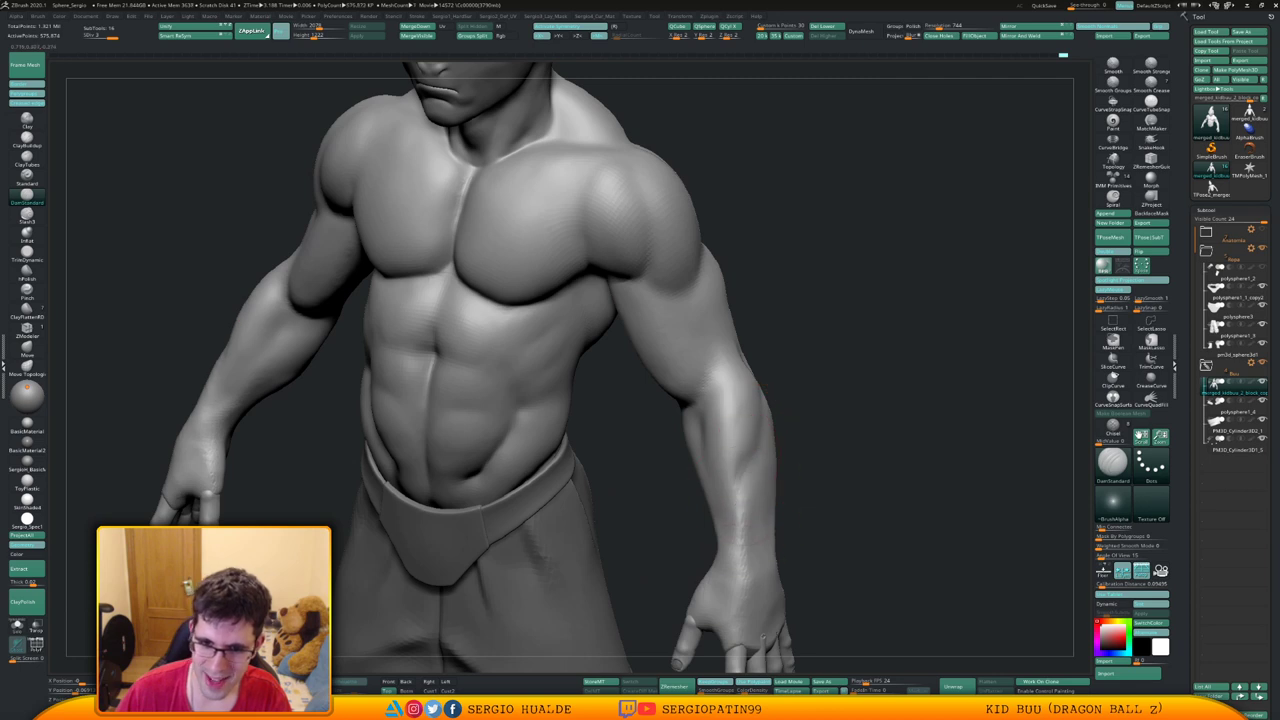
Build up the lower forearm towards the wrist with the Clay brush and smooth it
key(b)
key(c)
key(l)
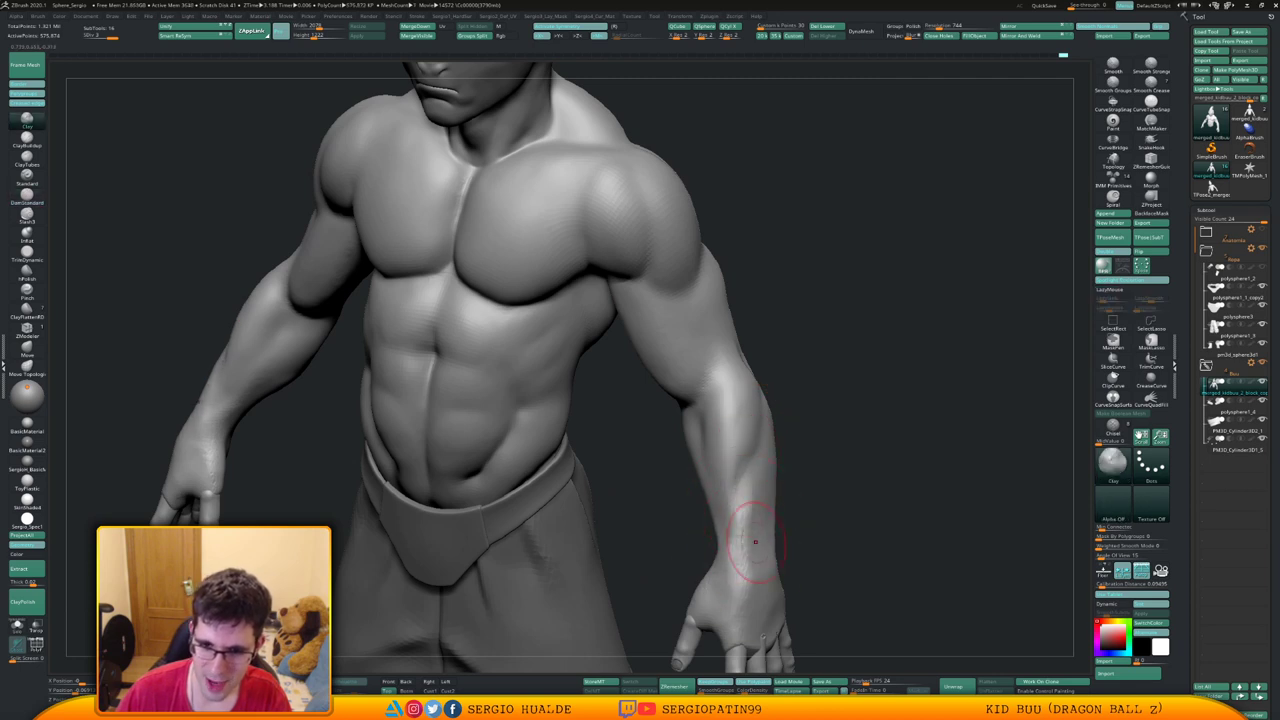
right_drag(755, 541, 753, 483)
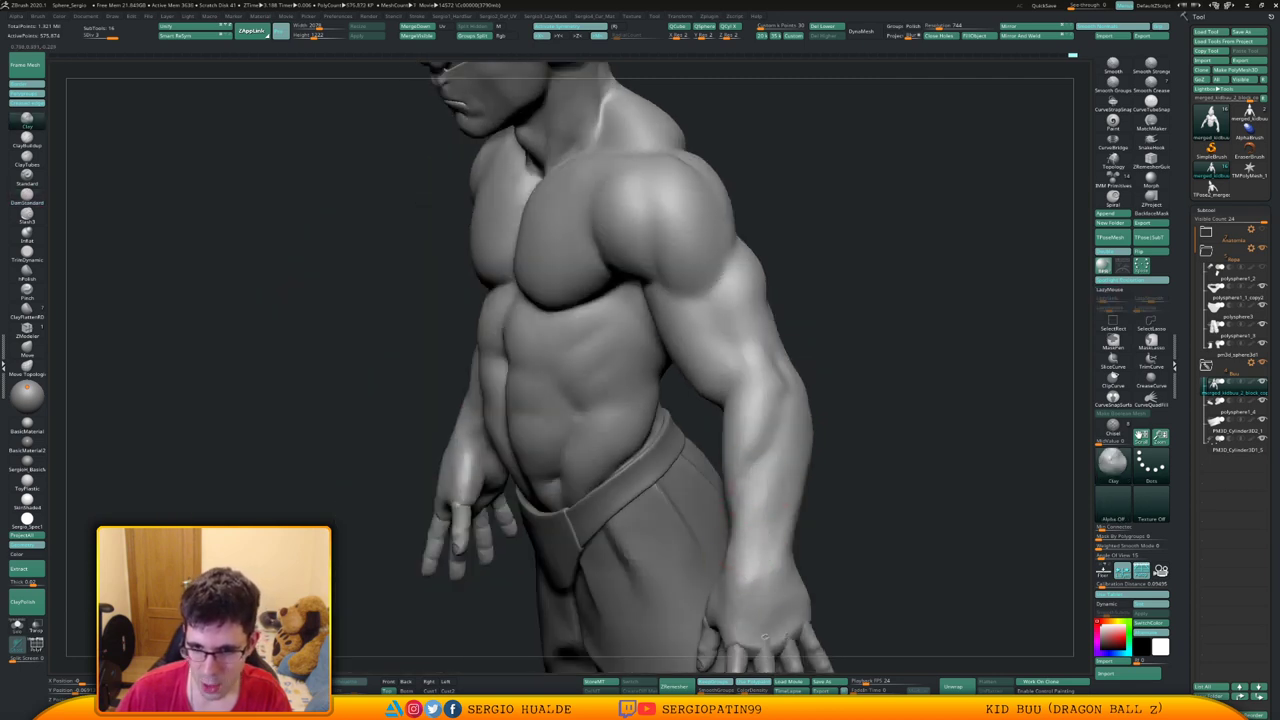
right_drag(766, 637, 763, 637)
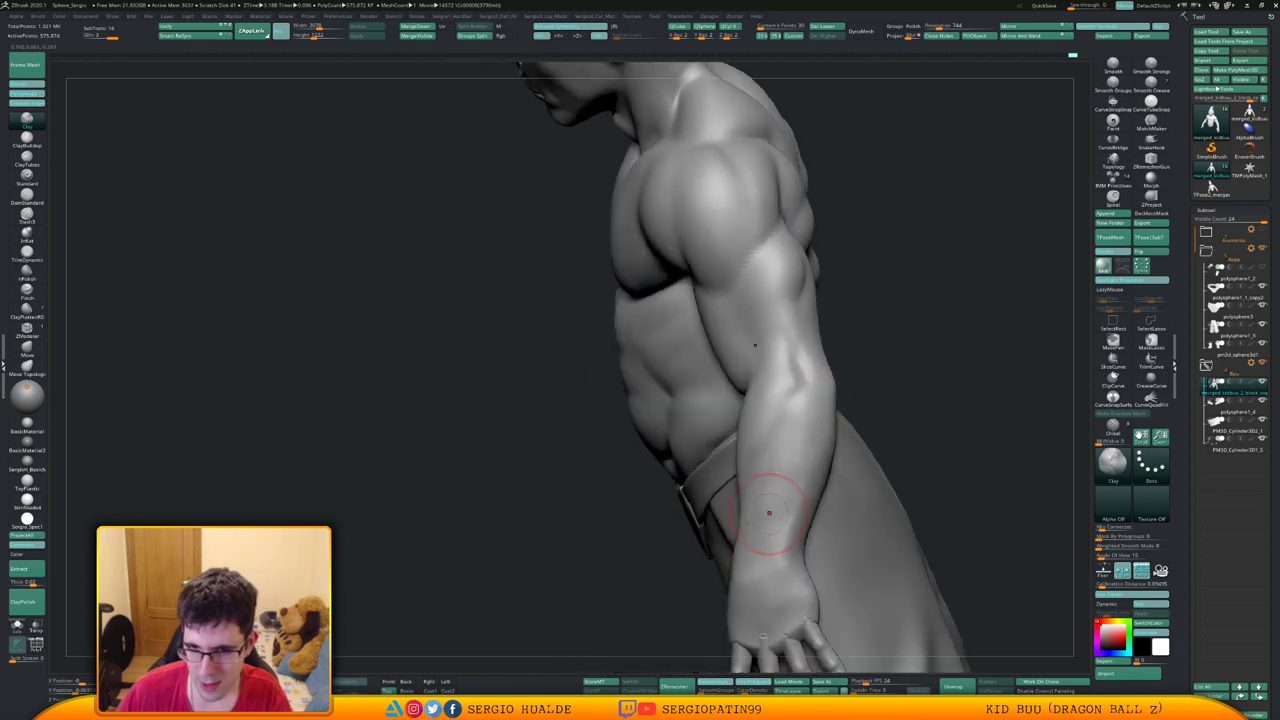
right_drag(769, 513, 750, 493)
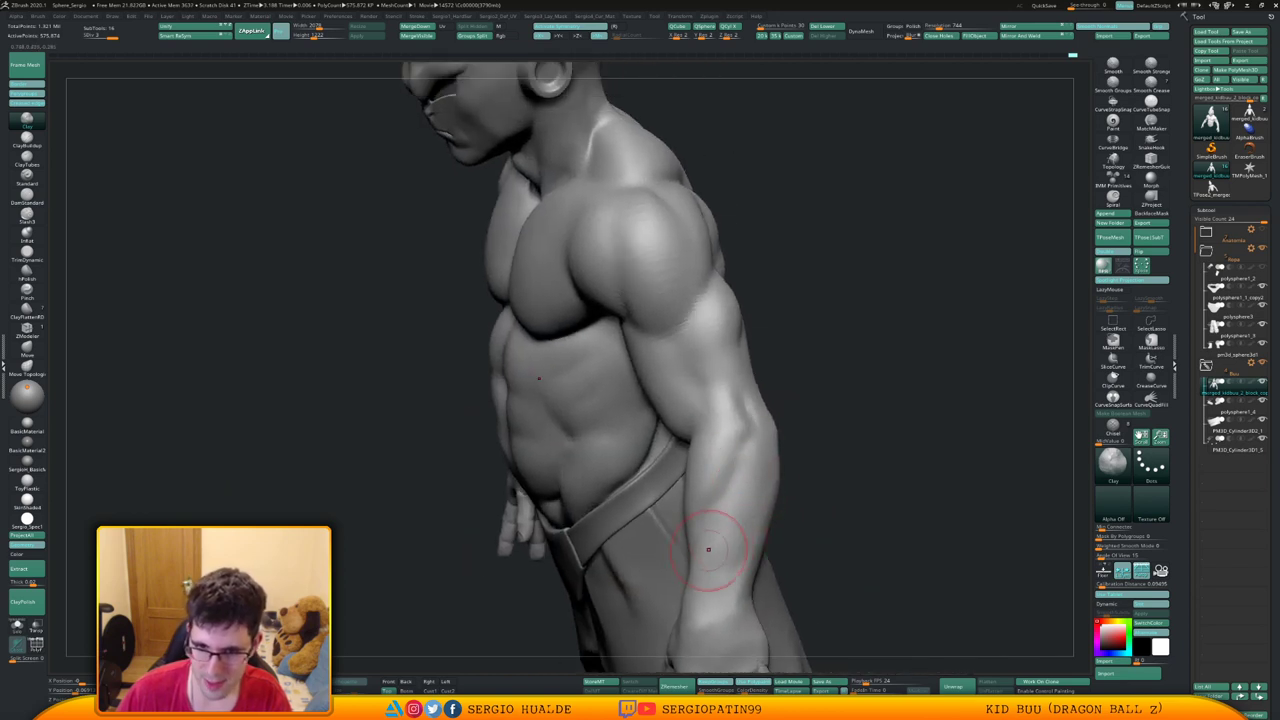
right_drag(708, 549, 717, 519)
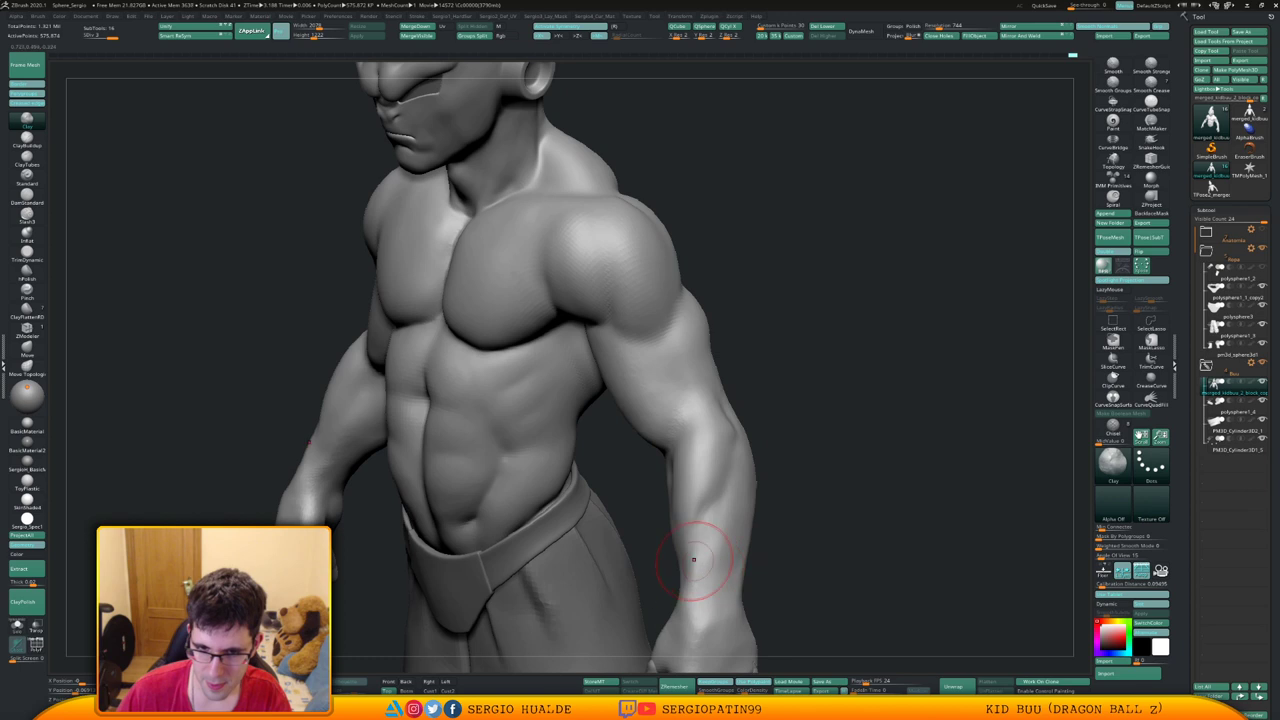
drag(694, 560, 704, 597)
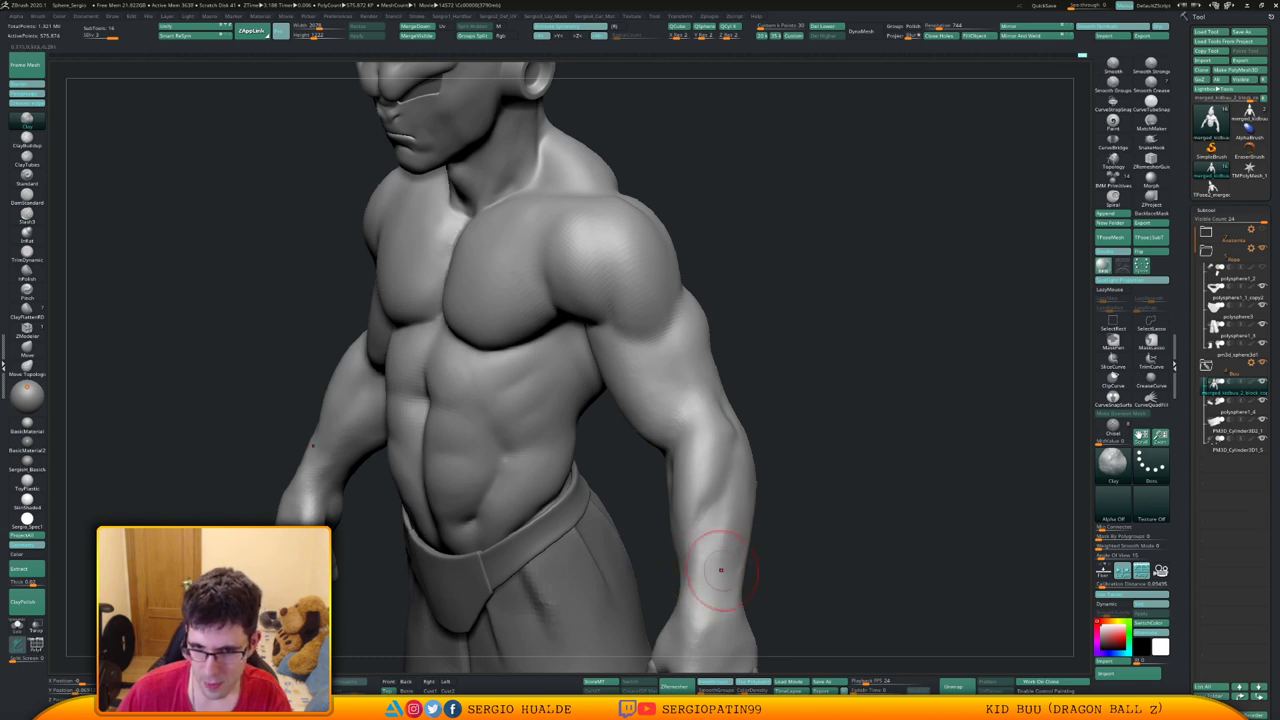
shift+drag(726, 508, 714, 508)
Carve the muscle separation on the outer forearm just below the elbow with DamStandard
mouse_move(712, 512)
right_down()
mouse_move(734, 517)
mouse_move(741, 435)
right_up()
key(b)
key(d)
key(s)
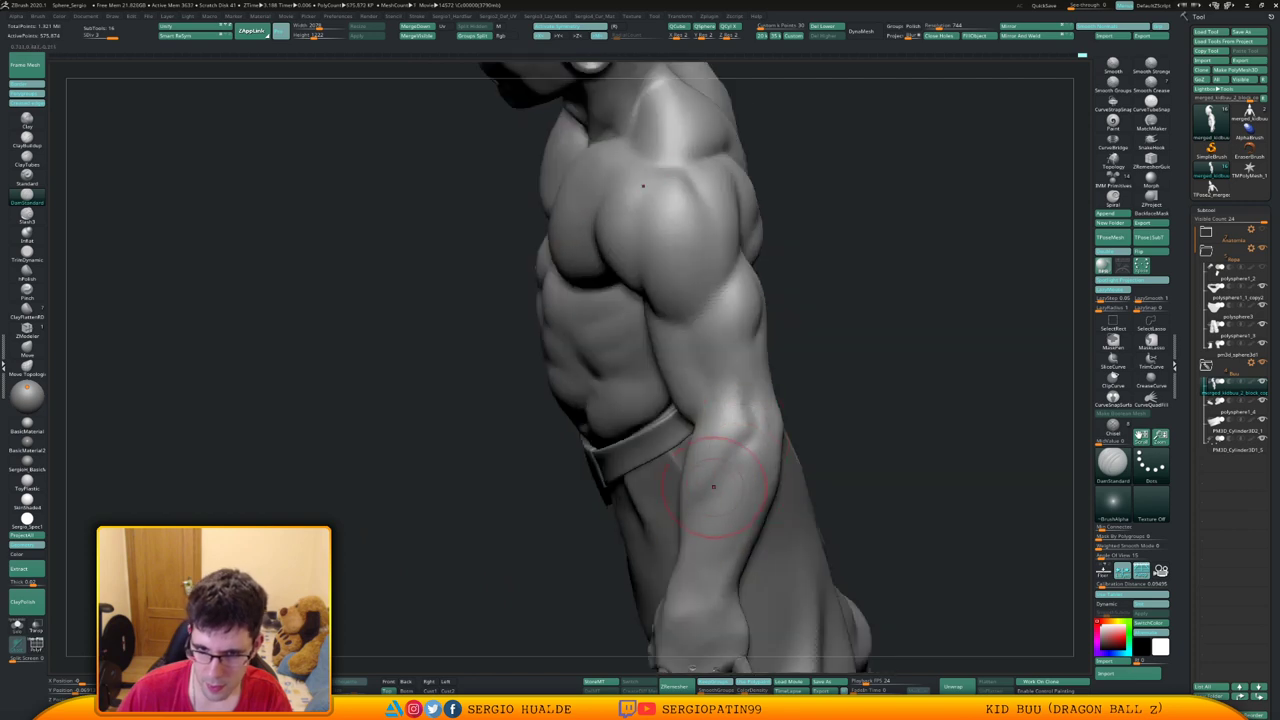
drag(711, 501, 758, 453)
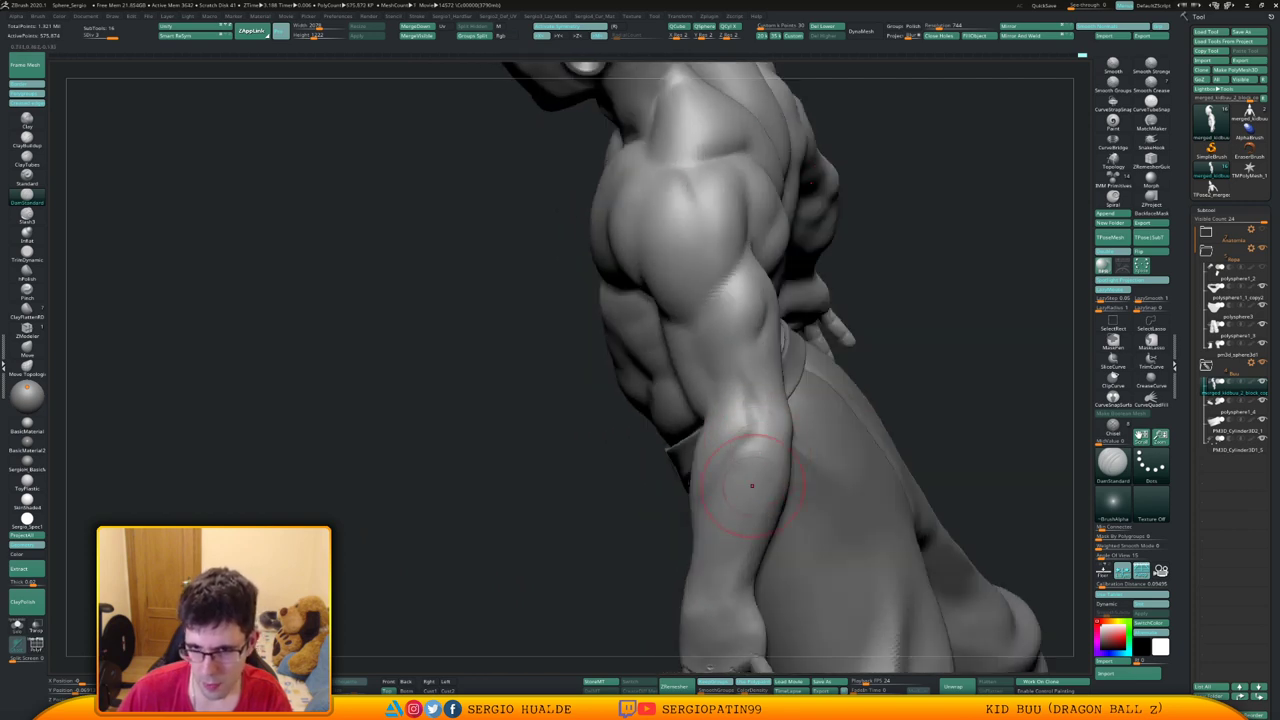
drag(762, 504, 760, 459)
right_drag(762, 516, 766, 443)
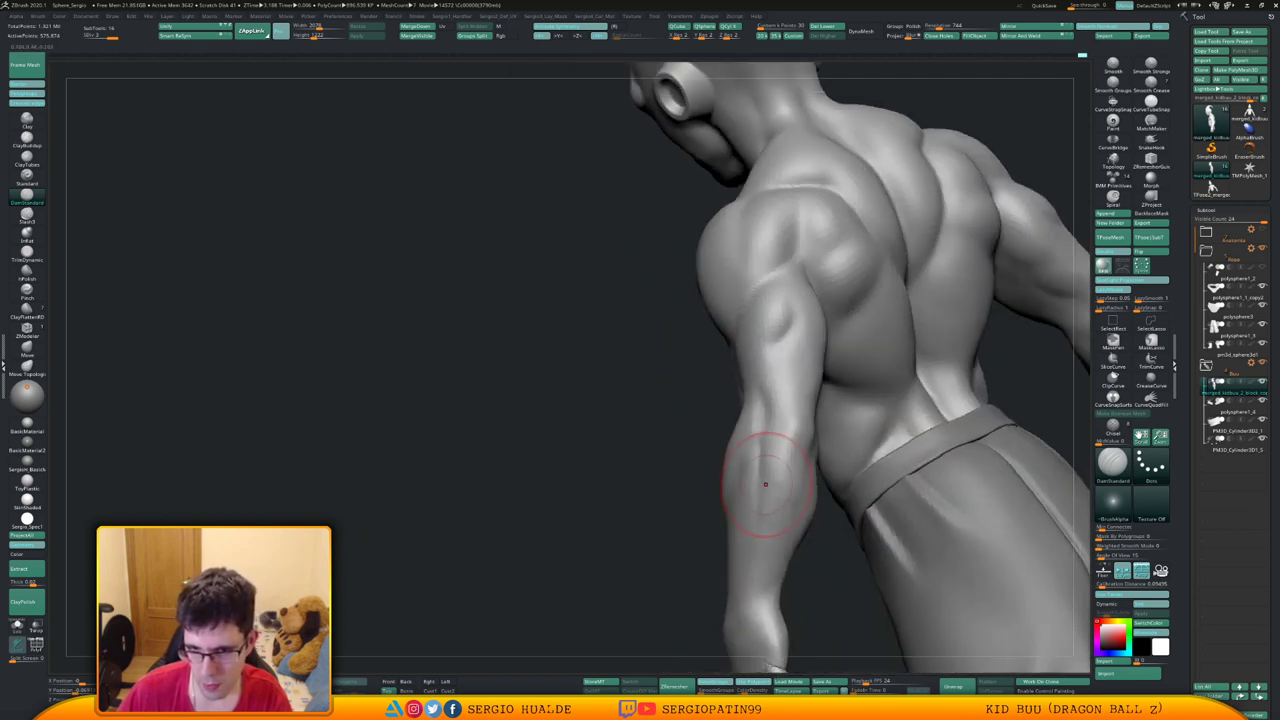
right_drag(749, 491, 800, 422)
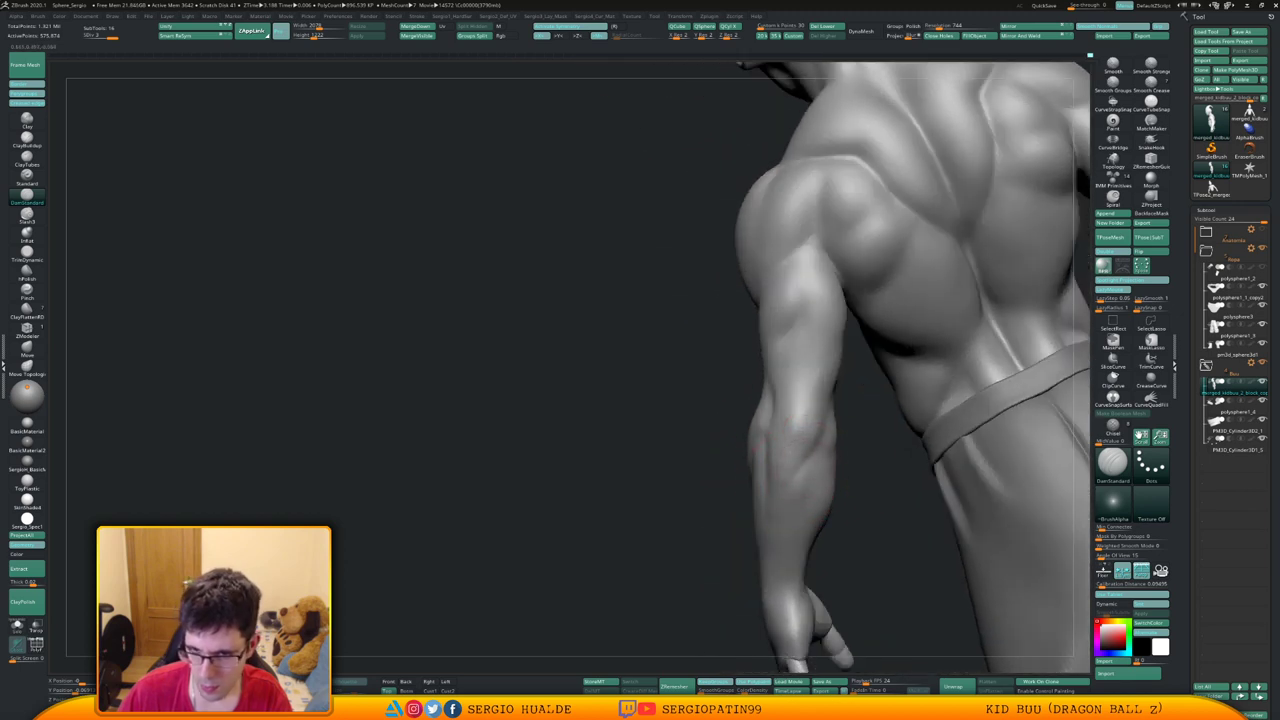
Add volume to the outer forearm muscle with the Clay brush and smooth the transition
mouse_move(799, 469)
right_down()
mouse_move(771, 443)
mouse_move(771, 500)
mouse_move(786, 514)
mouse_move(804, 484)
mouse_move(785, 515)
mouse_move(771, 486)
right_up()
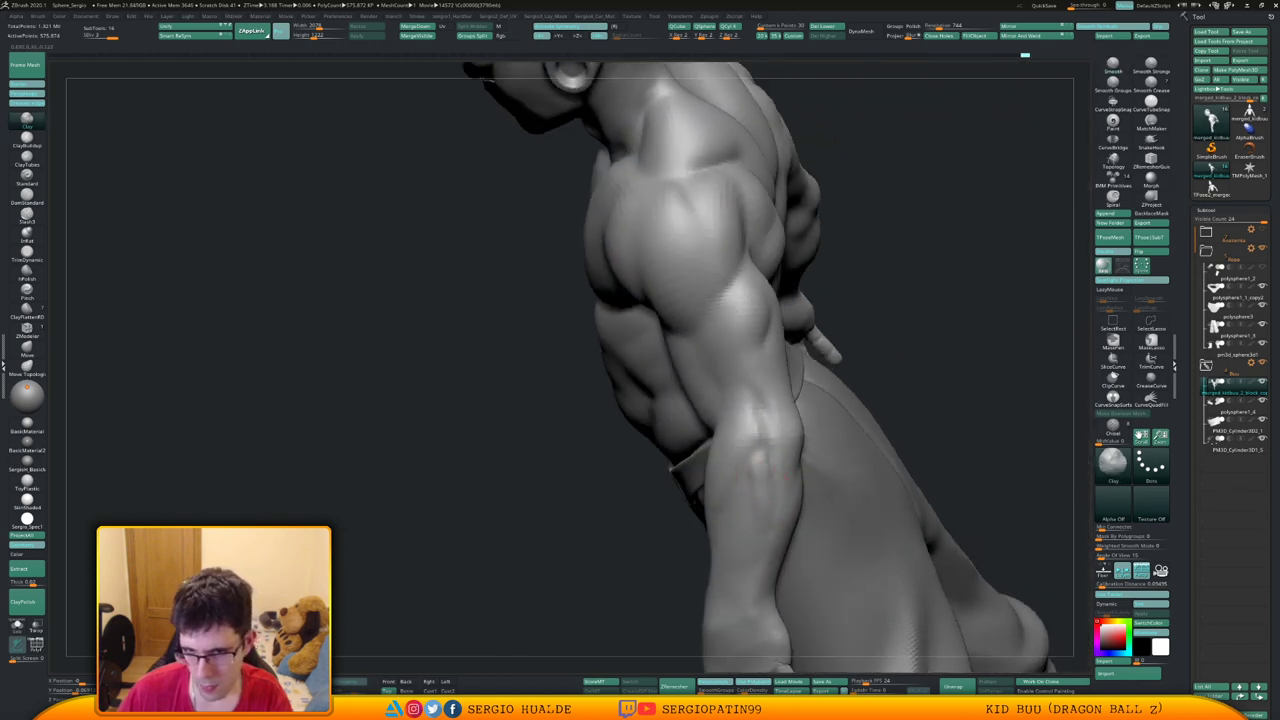
right_drag(737, 538, 737, 506)
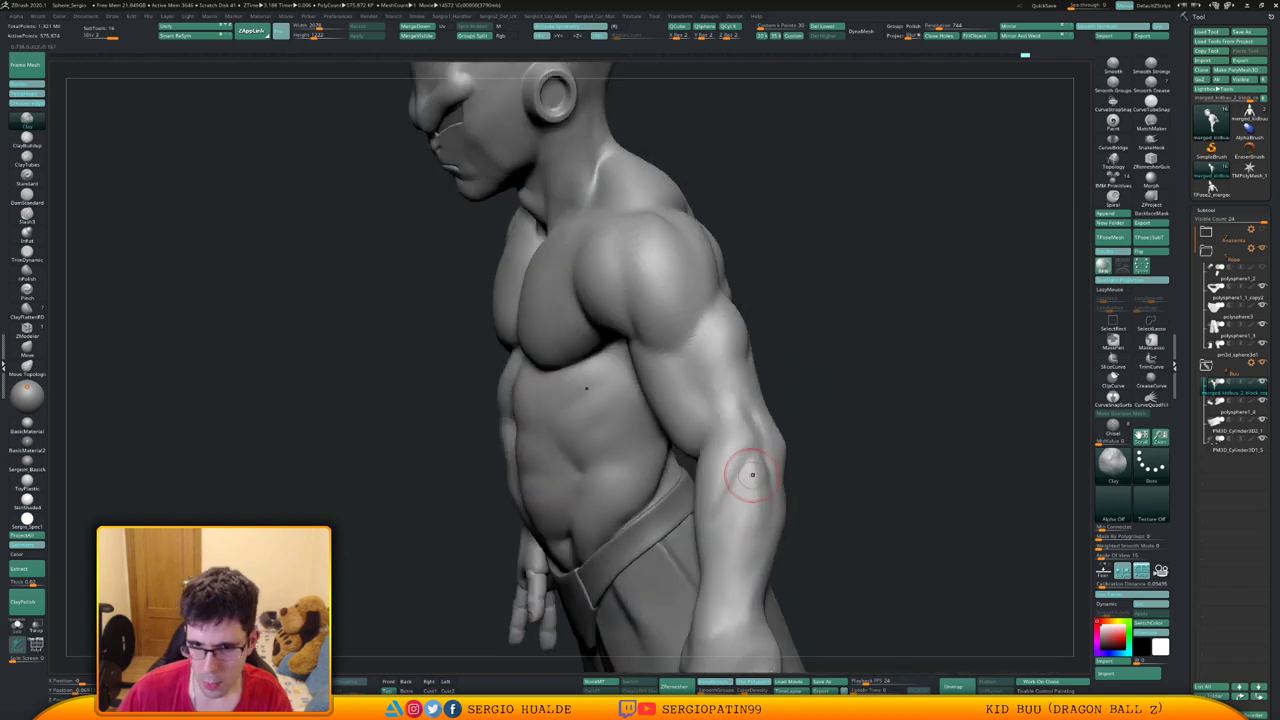
right_drag(738, 557, 749, 409)
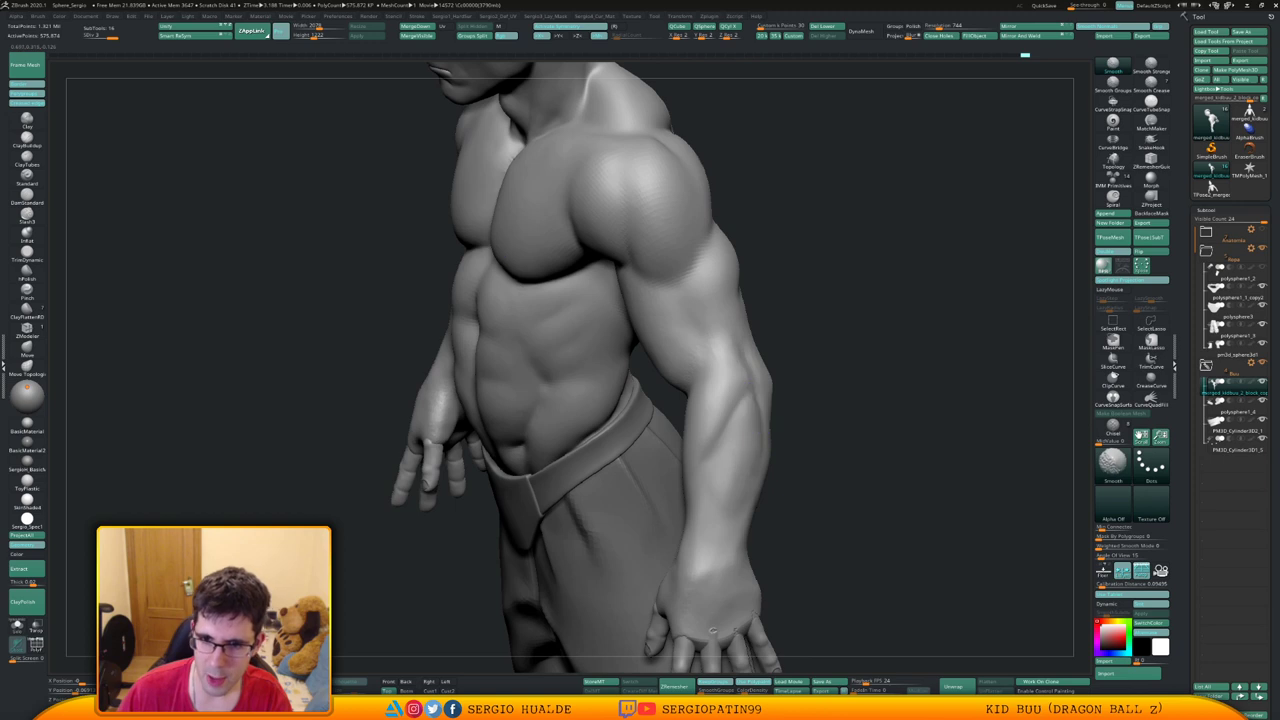
Sharpen the crease between the forearm muscles running from the elbow towards the wrist with DamStandard
mouse_move(746, 463)
right_down()
mouse_move(736, 525)
mouse_move(752, 401)
right_up()
key(b)
key(d)
key(s)
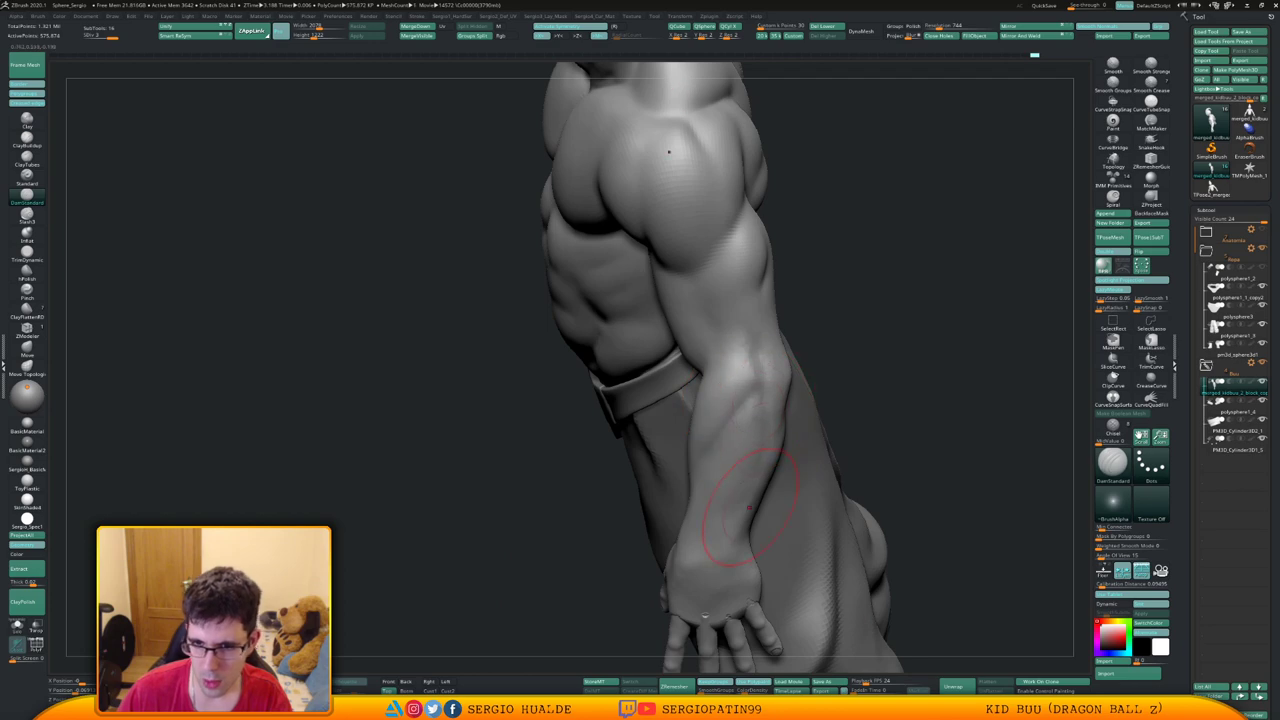
mouse_move(749, 508)
right_down()
mouse_move(743, 420)
mouse_move(600, 430)
mouse_move(714, 444)
mouse_move(730, 468)
mouse_move(688, 439)
right_up()
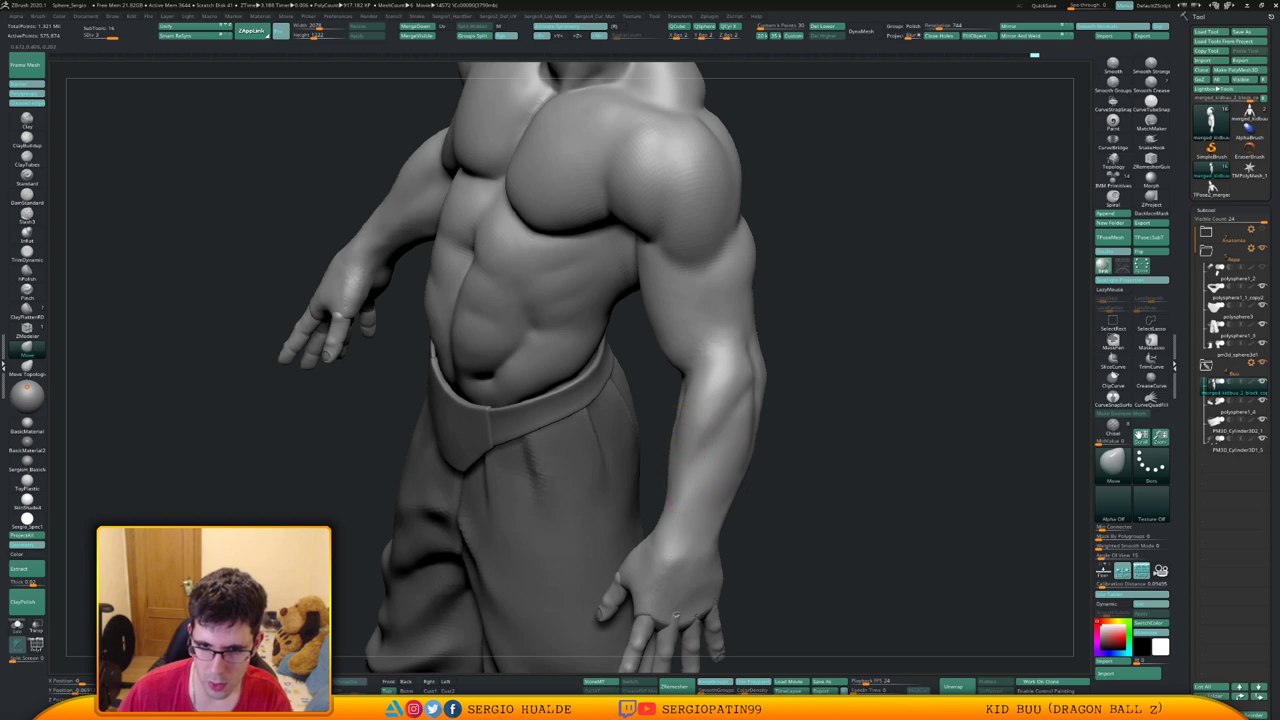
Adjust the silhouette of the forearm and elbow with the Move brush
right_drag(680, 450, 550, 440)
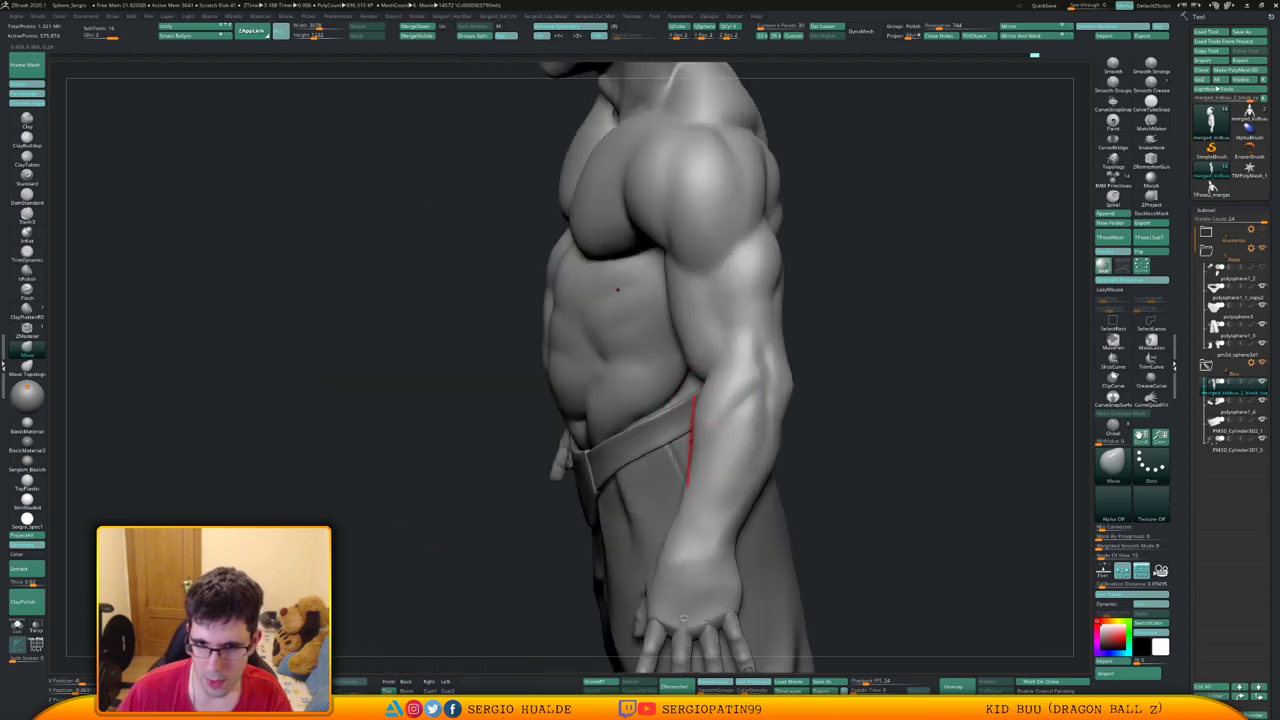
mouse_move(694, 448)
right_down()
mouse_move(768, 496)
mouse_move(783, 455)
right_up()
right_click(783, 455)
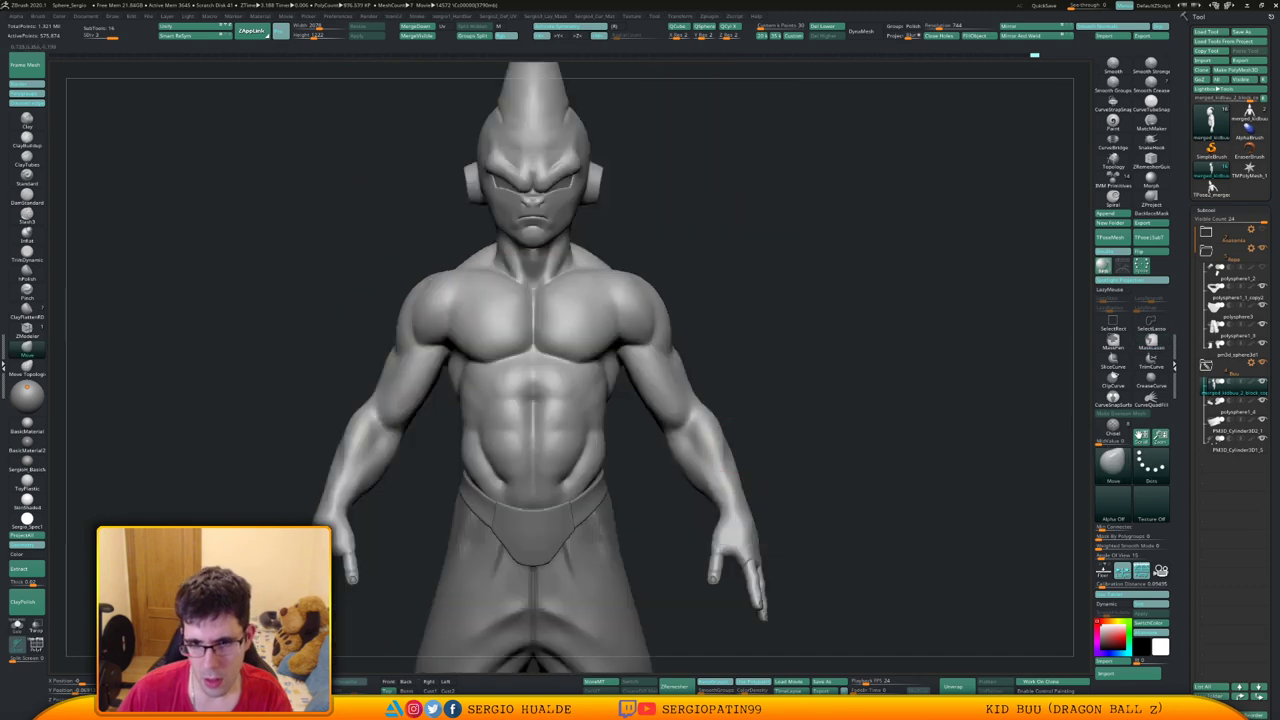
mouse_move(656, 382)
alt+right_down()
mouse_move(686, 362)
mouse_move(676, 345)
alt+right_up()
right_drag(705, 392, 677, 357)
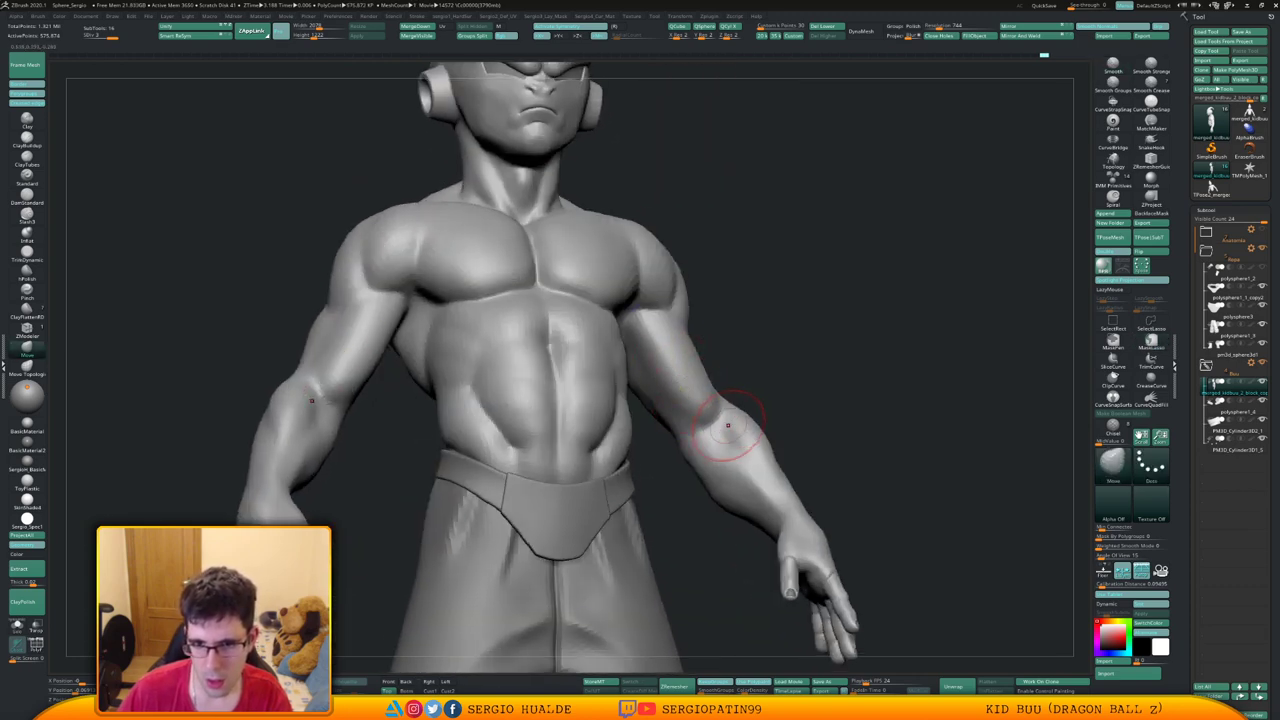
Define the crease at the inner elbow and lower biceps with DamStandard and smooth it
mouse_move(728, 430)
right_down()
mouse_move(727, 403)
mouse_move(722, 432)
mouse_move(657, 390)
right_up()
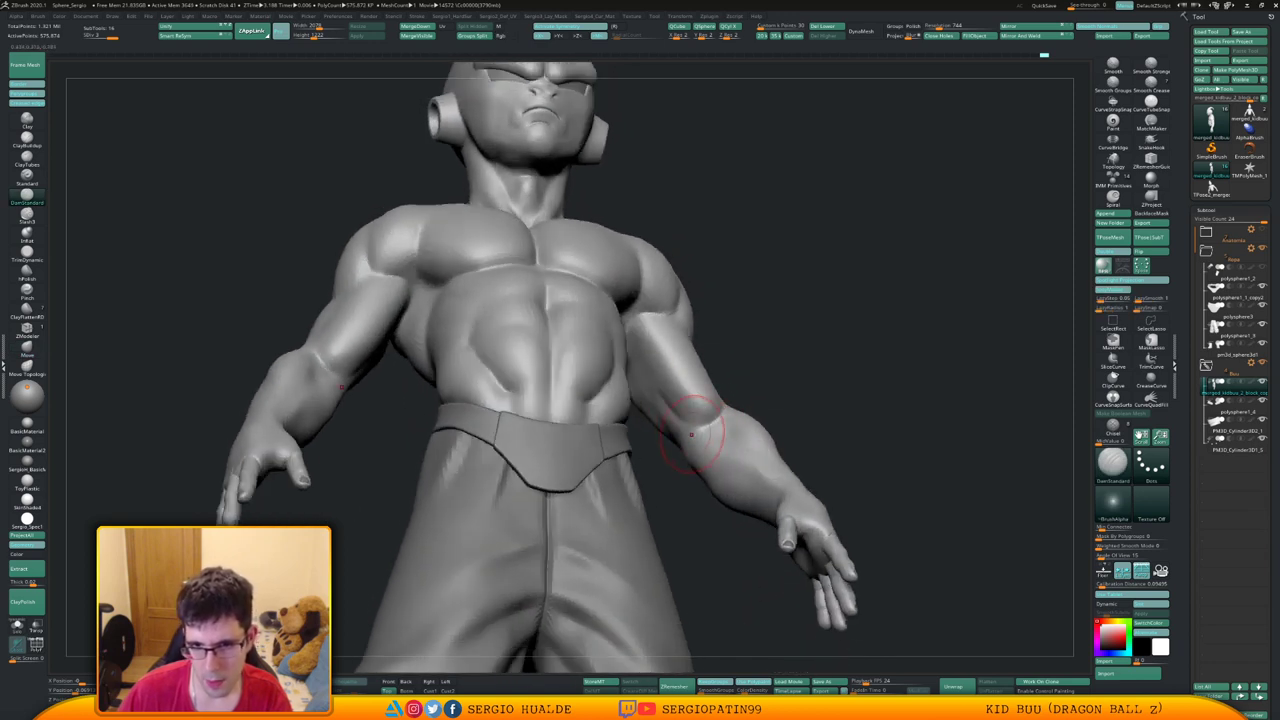
right_drag(691, 433, 651, 378)
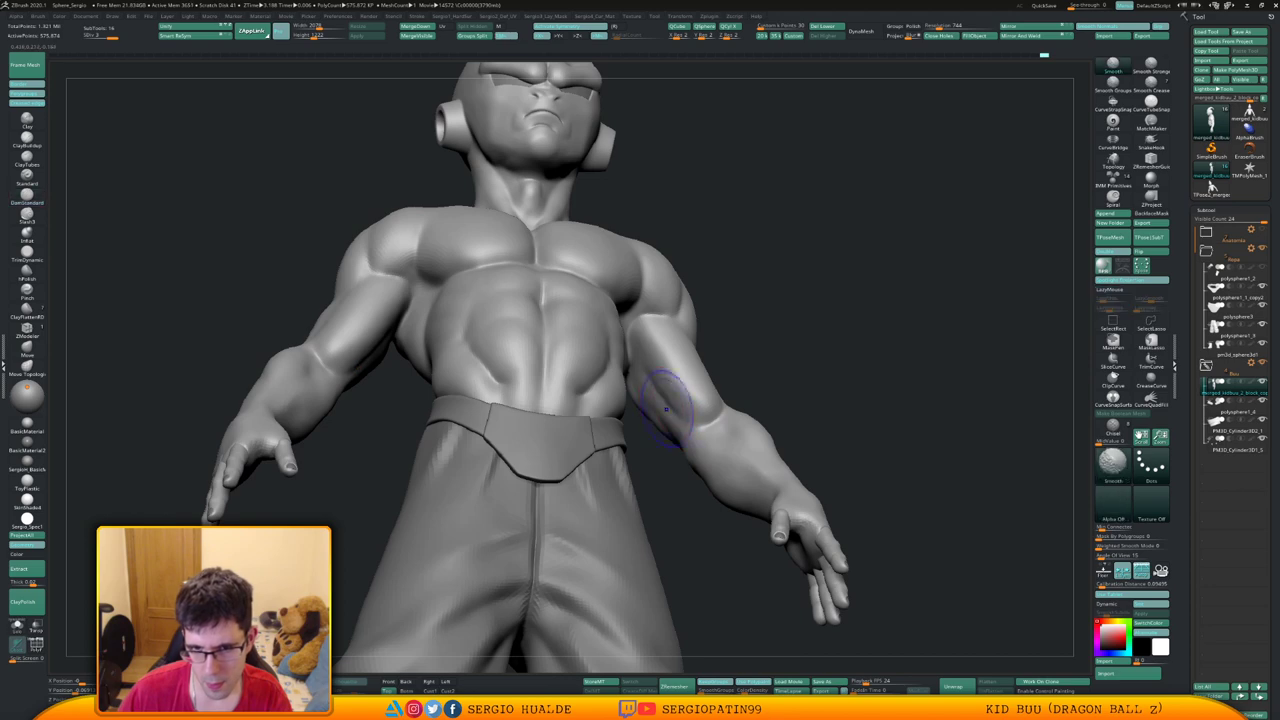
right_drag(729, 429, 755, 334)
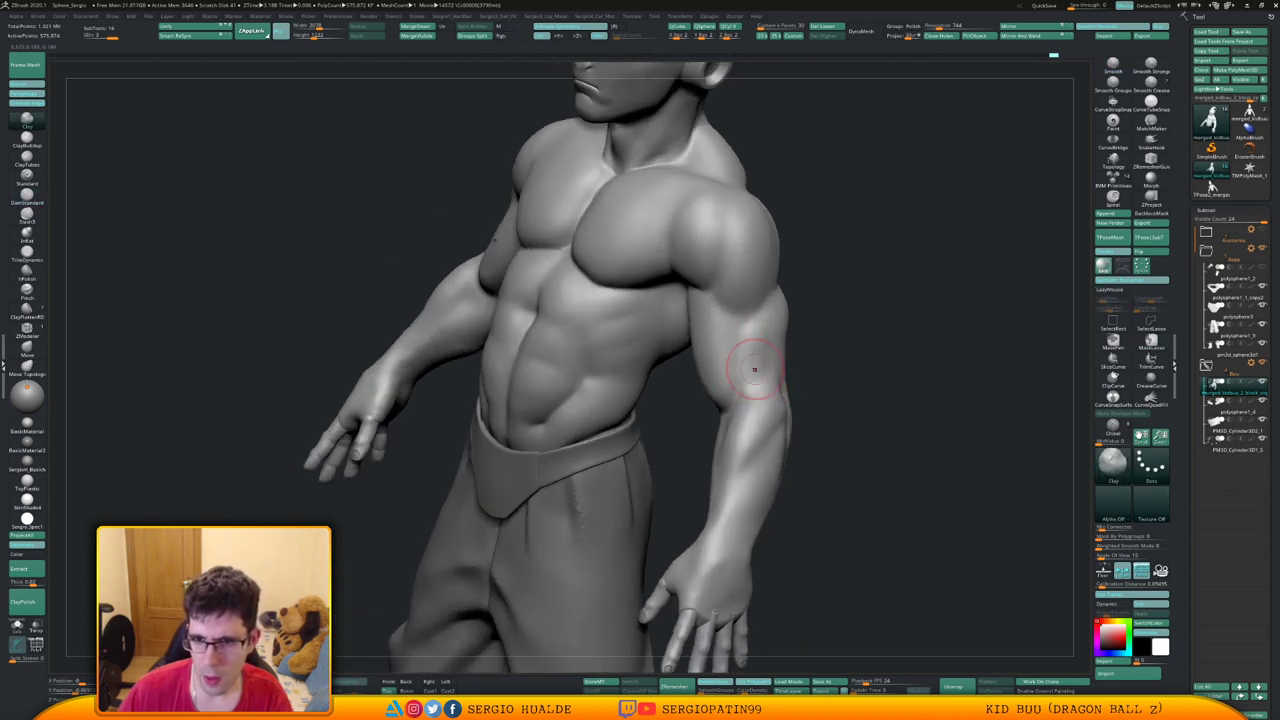
Shape the outer upper arm below the deltoid with the Clay brush and smooth the surface
mouse_move(757, 386)
right_down()
mouse_move(838, 388)
mouse_move(757, 383)
mouse_move(730, 350)
mouse_move(670, 355)
mouse_move(800, 346)
mouse_move(836, 372)
mouse_move(860, 337)
mouse_move(797, 354)
mouse_move(818, 378)
mouse_move(790, 376)
mouse_move(805, 365)
mouse_move(745, 386)
right_up()
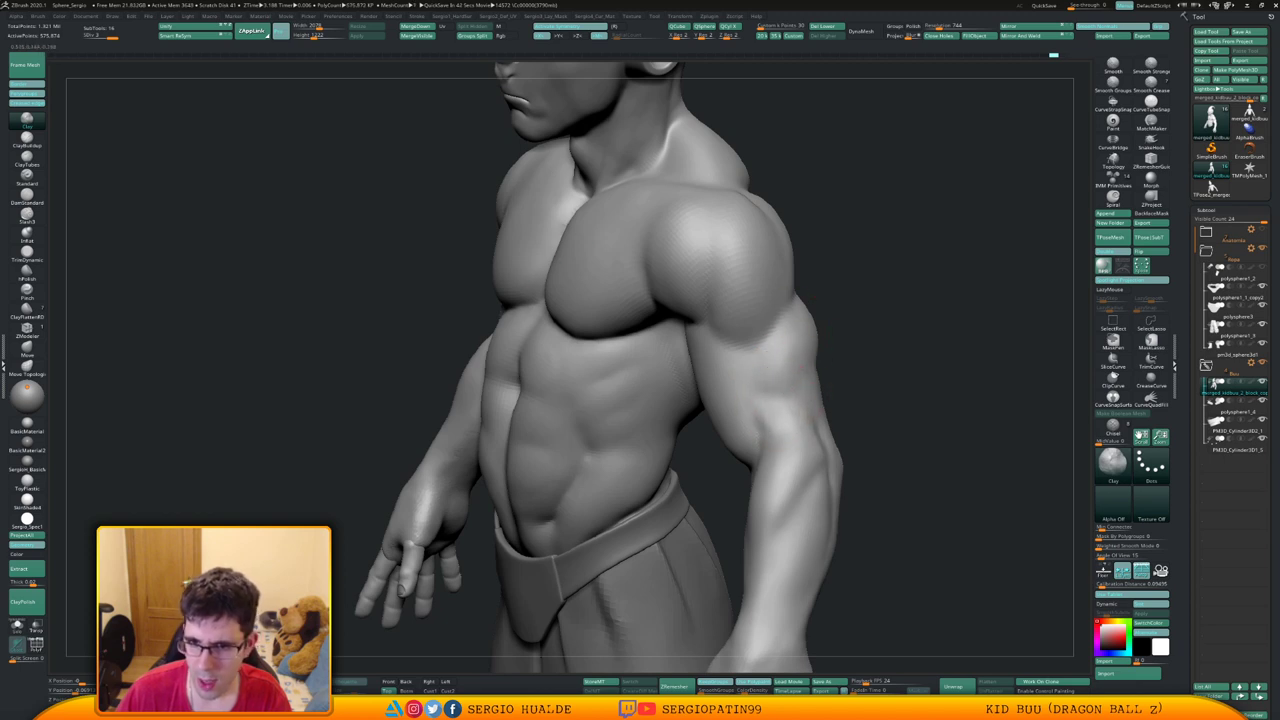
right_drag(816, 496, 836, 460)
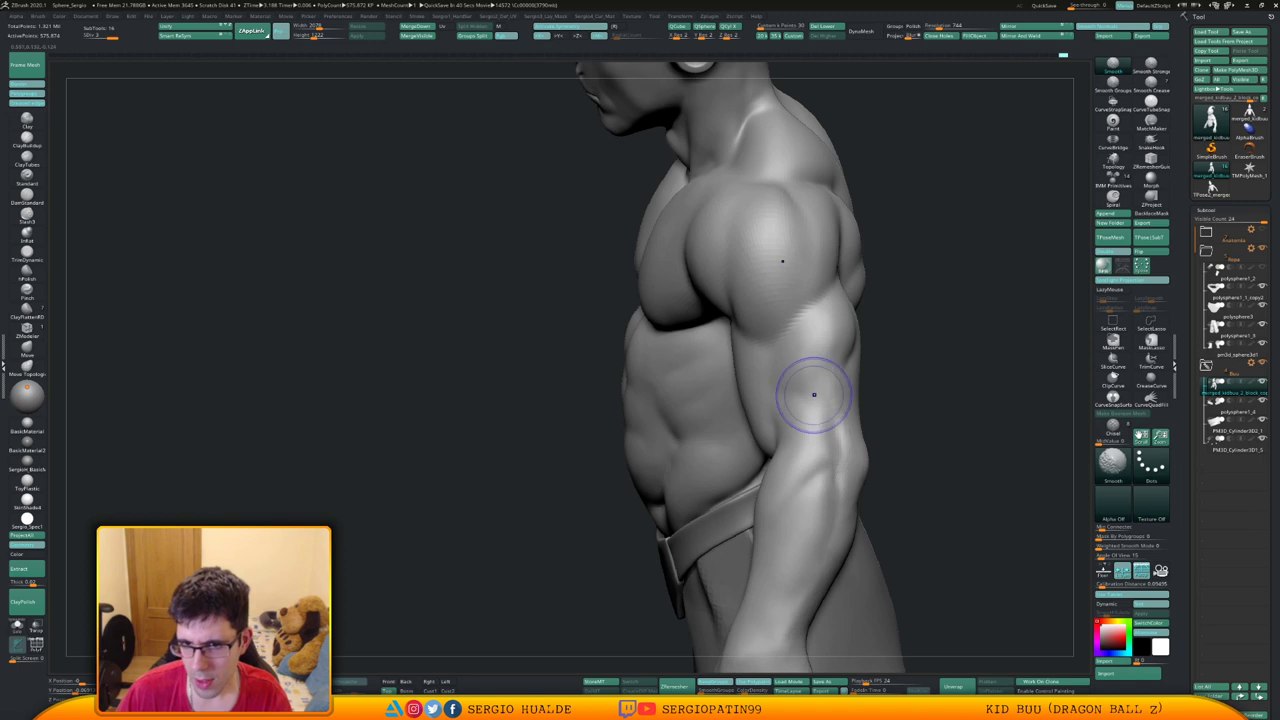
mouse_move(814, 394)
right_down()
mouse_move(797, 358)
mouse_move(806, 346)
right_up()
key(shift)
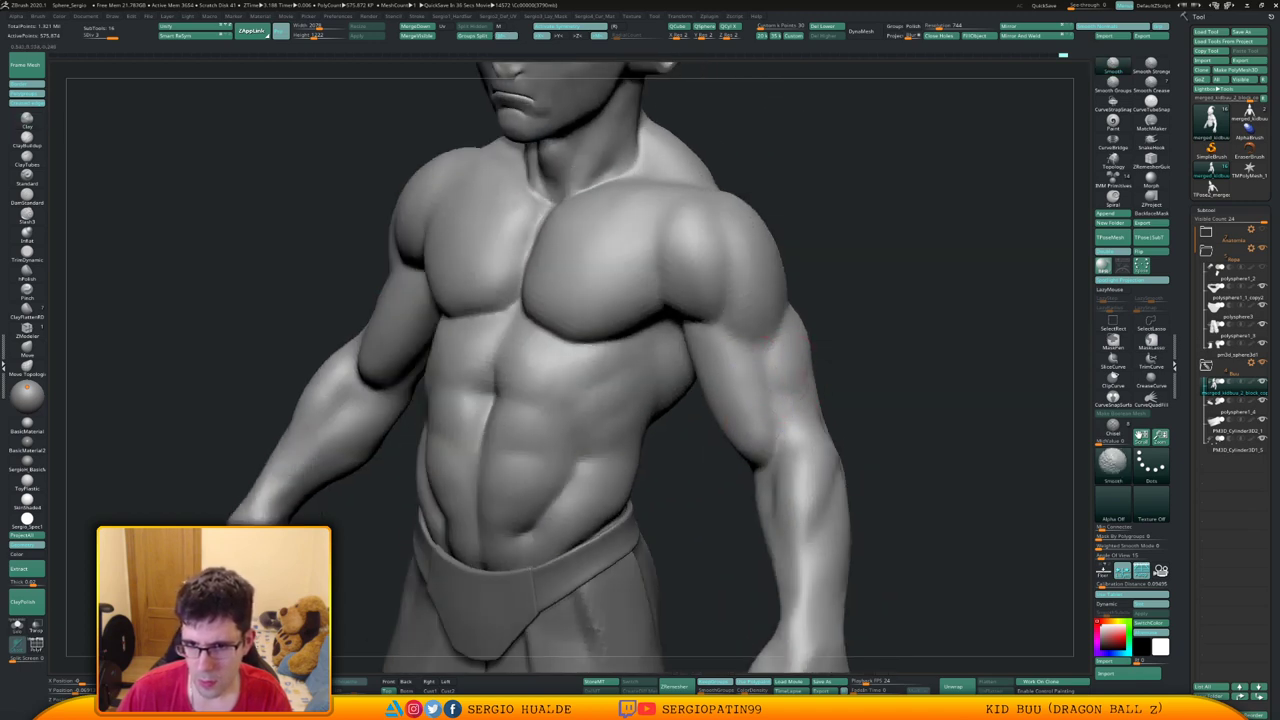
Define the lower biceps where it meets the forearm with DamStandard and smooth the area
key(ctrl+shift+d)
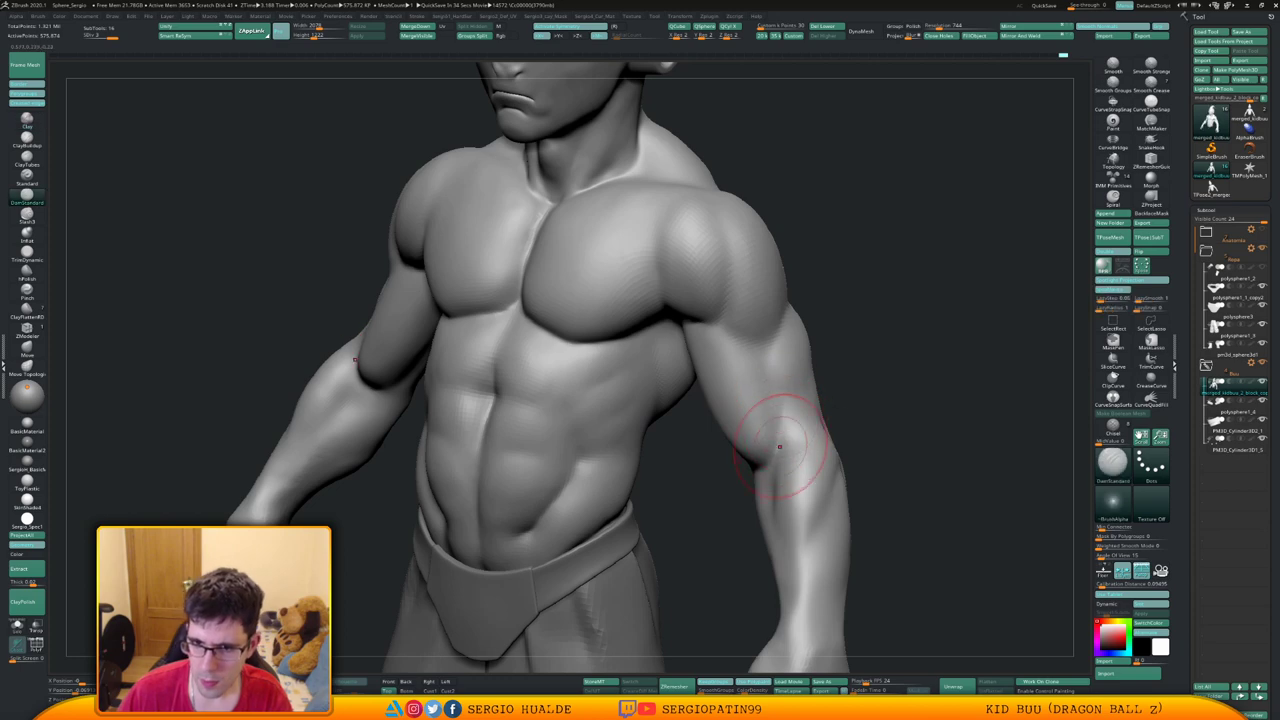
mouse_move(779, 446)
right_down()
mouse_move(817, 409)
mouse_move(800, 423)
mouse_move(822, 366)
mouse_move(843, 386)
mouse_move(561, 348)
right_up()
key(shift)
right_drag(704, 340, 608, 371)
ctrl+right_drag(757, 377, 690, 428)
Reshape the back of the arm around the elbow with a resized Move brush and smooth the triceps
key(b)
key(m)
key(v)
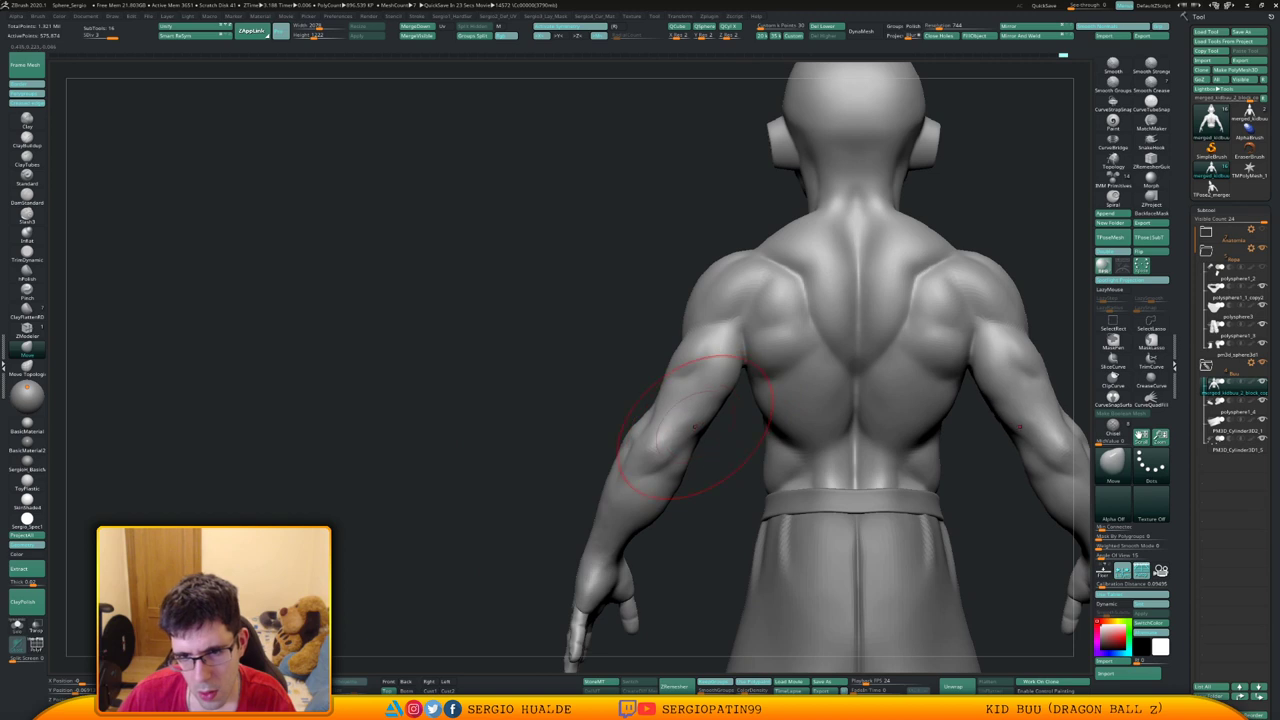
key(s)
drag(646, 487, 631, 486)
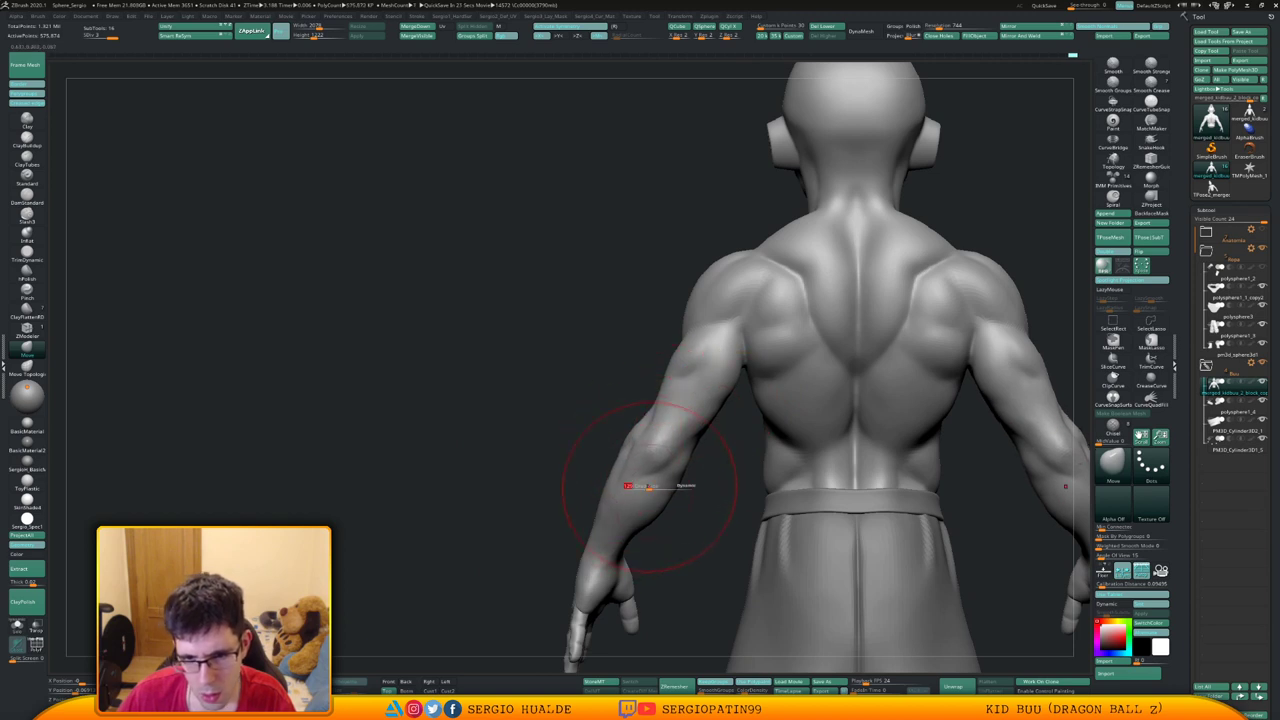
right_drag(634, 475, 710, 470)
mouse_move(632, 450)
shift+mouse_down()
mouse_move(606, 508)
mouse_move(682, 396)
shift+mouse_up()
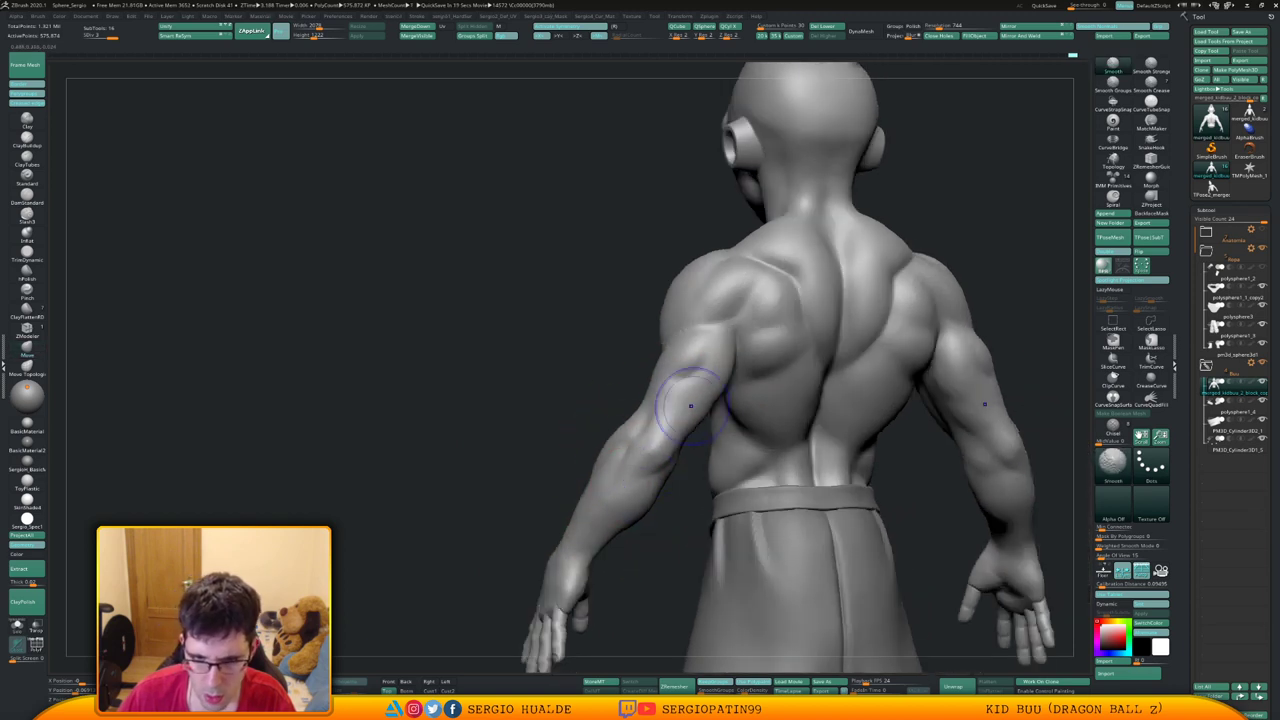
Refine the outer upper arm and triceps above the elbow with the Clay brush and smooth the surface
mouse_move(682, 396)
right_down()
mouse_move(730, 378)
mouse_move(663, 429)
mouse_move(663, 371)
right_up()
key(1)
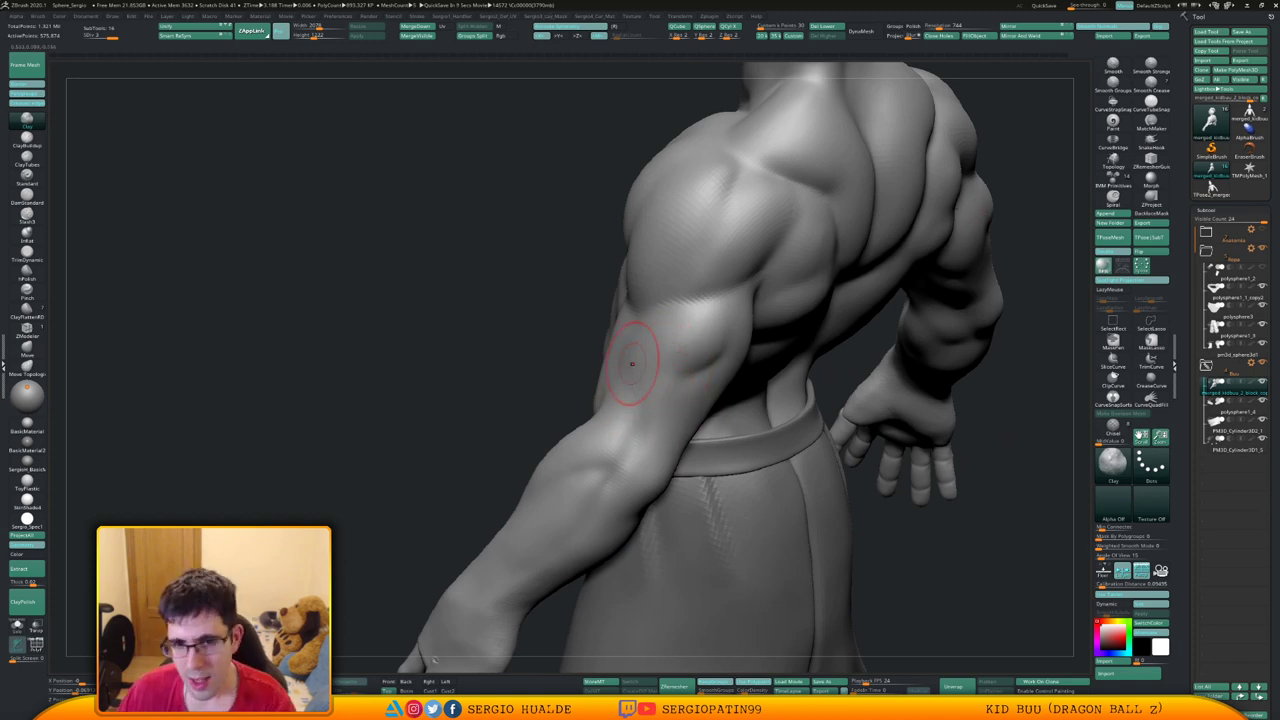
right_drag(631, 363, 678, 360)
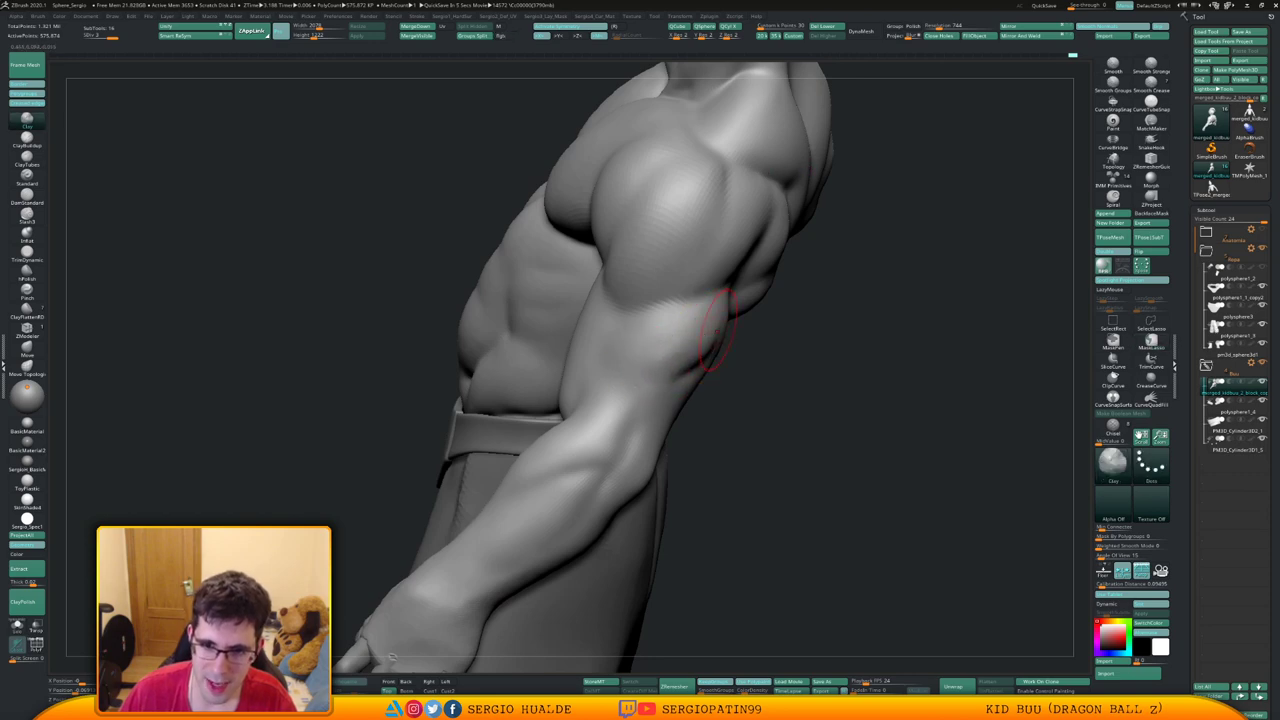
right_drag(635, 372, 677, 343)
shift+drag(677, 343, 686, 363)
mouse_move(686, 363)
right_down()
mouse_move(674, 374)
mouse_move(712, 368)
mouse_move(646, 385)
right_up()
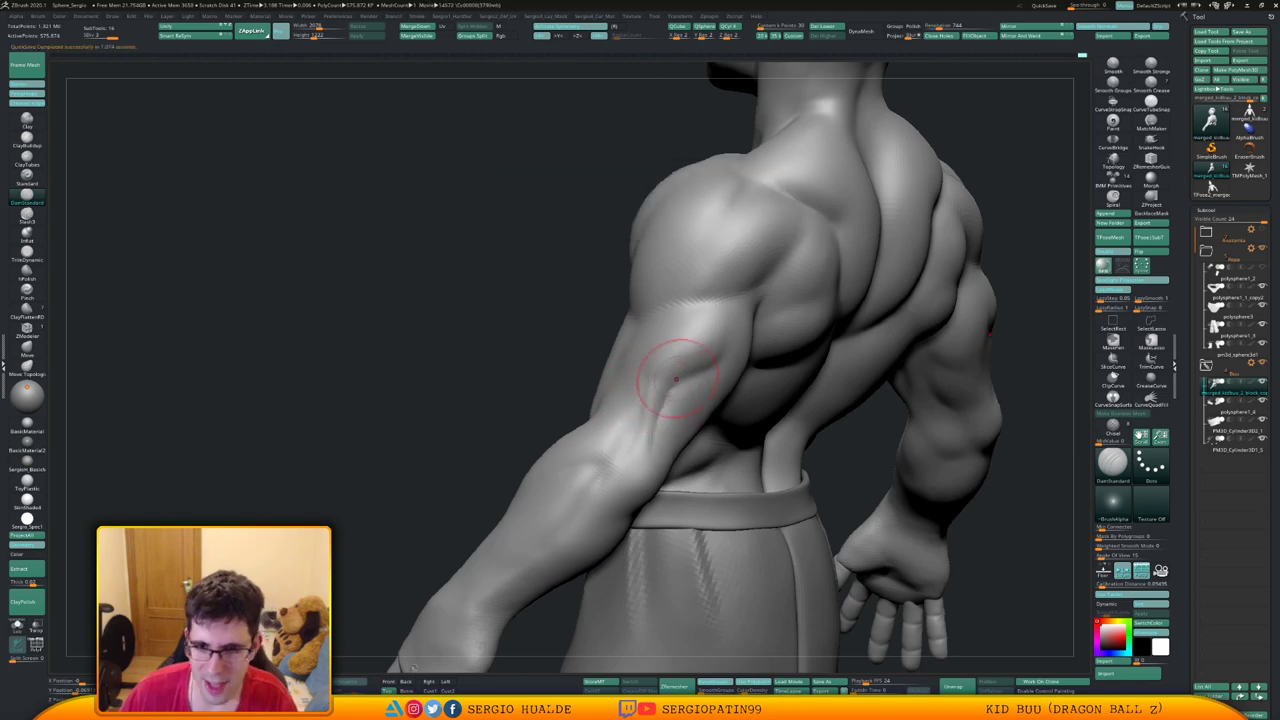
Adjust the shape of the arm around the elbow and forearm with the Move brush
right_drag(677, 383, 590, 382)
mouse_move(720, 360)
right_down()
mouse_move(657, 446)
mouse_move(657, 323)
mouse_move(650, 393)
mouse_move(676, 401)
mouse_move(620, 380)
mouse_move(675, 440)
mouse_move(729, 343)
mouse_move(768, 380)
mouse_move(651, 386)
mouse_move(654, 363)
mouse_move(662, 374)
mouse_move(600, 384)
mouse_move(455, 380)
right_up()
key(b)
key(m)
key(v)
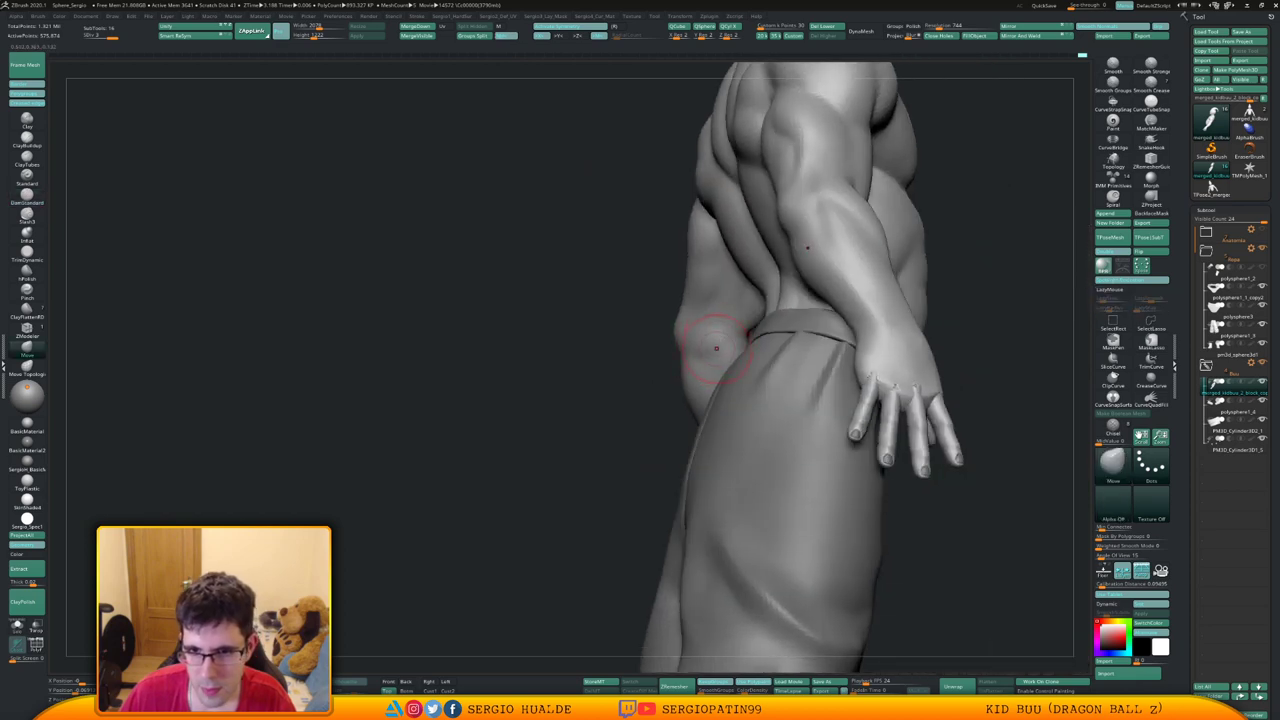
mouse_move(716, 347)
right_down()
mouse_move(742, 355)
mouse_move(755, 395)
mouse_move(769, 382)
right_up()
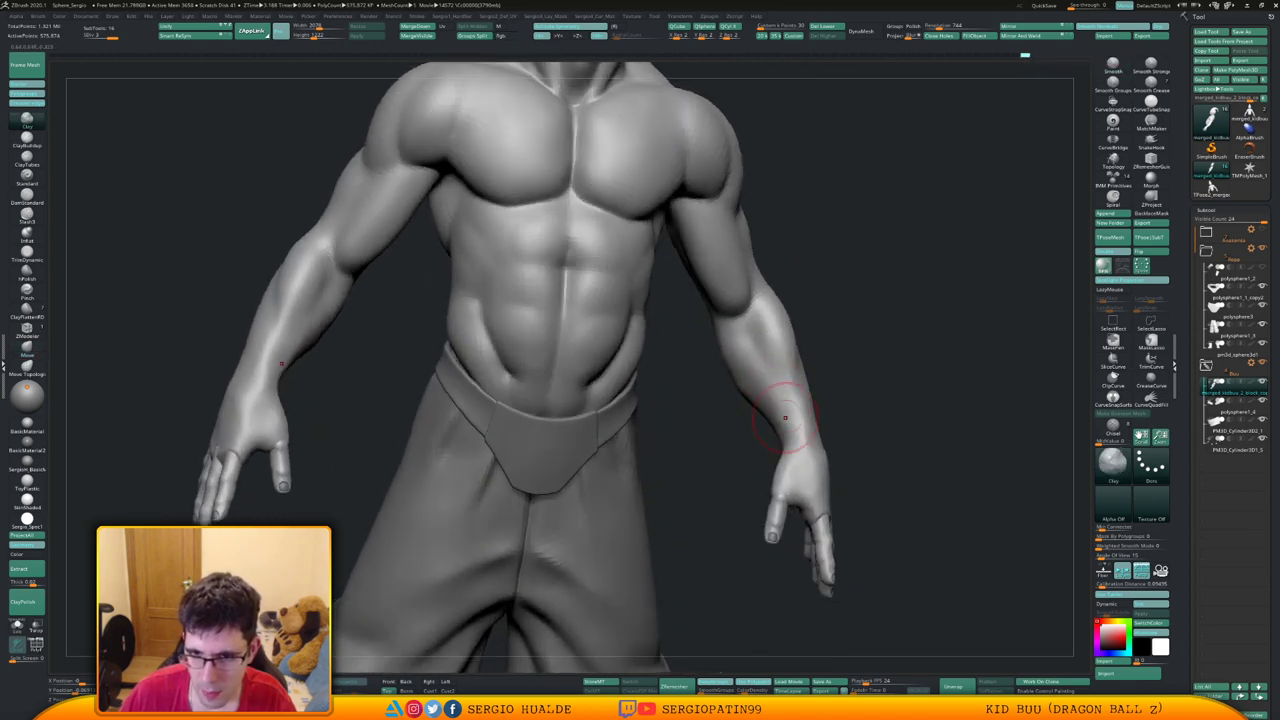
Isolate the forearms and hands by hiding the rest of the body
mouse_move(788, 436)
right_down()
mouse_move(868, 418)
mouse_move(862, 360)
mouse_move(770, 420)
mouse_move(772, 350)
mouse_move(815, 340)
right_up()
mouse_move(834, 332)
ctrl+shift+mouse_down()
mouse_move(727, 500)
mouse_move(846, 490)
ctrl+shift+mouse_up()
mouse_move(795, 415)
right_down()
mouse_move(776, 425)
mouse_move(700, 405)
right_up()
key(alt+s)
ctrl+right_drag(780, 385, 791, 443)
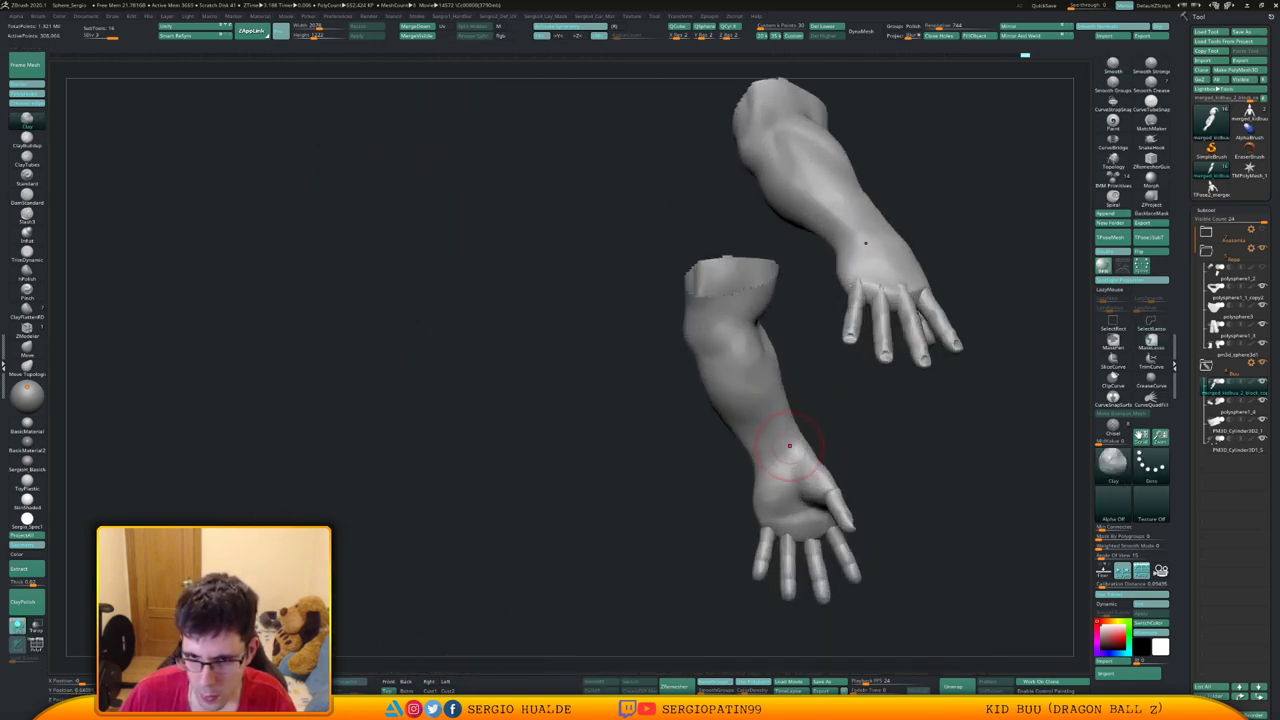
Reshape the wrist and lower forearm contour with a resized Move brush
key(b)
key(m)
key(v)
key(s)
drag(789, 429, 796, 429)
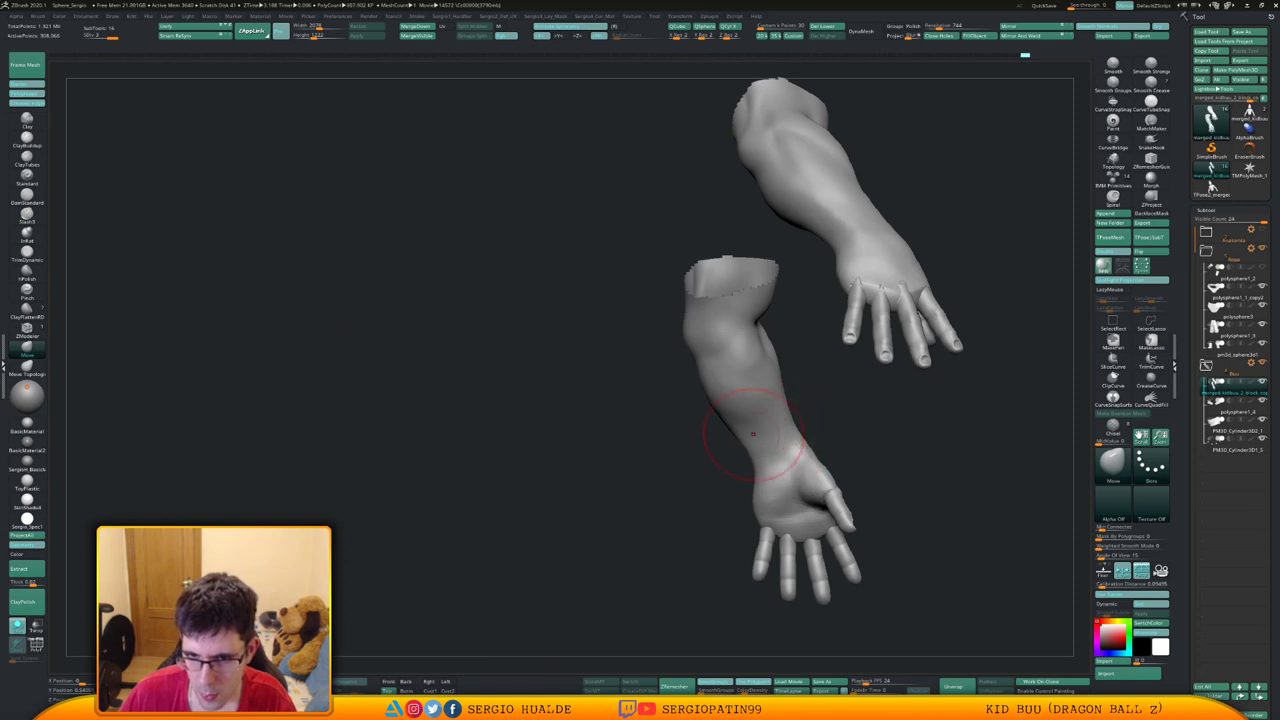
key(s)
key(s)
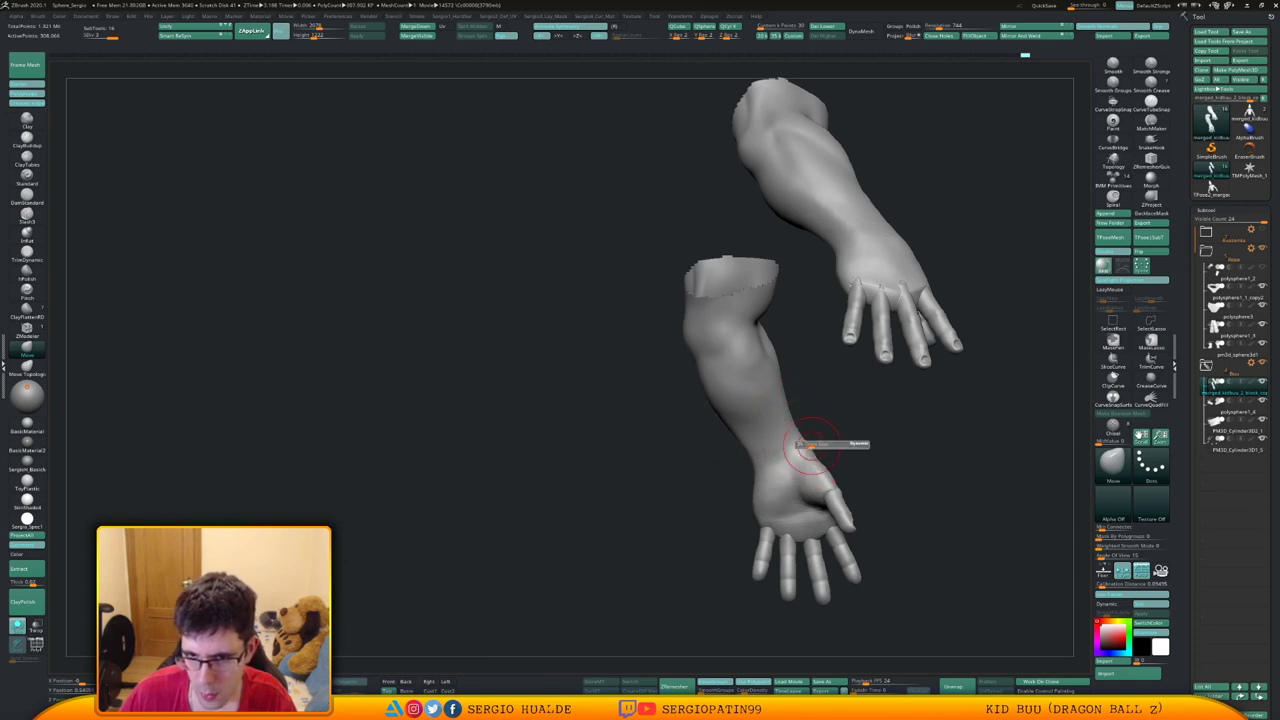
mouse_move(742, 452)
right_down()
mouse_move(823, 443)
mouse_move(826, 432)
mouse_move(757, 443)
mouse_move(762, 314)
mouse_move(785, 308)
right_up()
Unhide the rest of the body and show the full character from the front
ctrl+shift+click(760, 457)
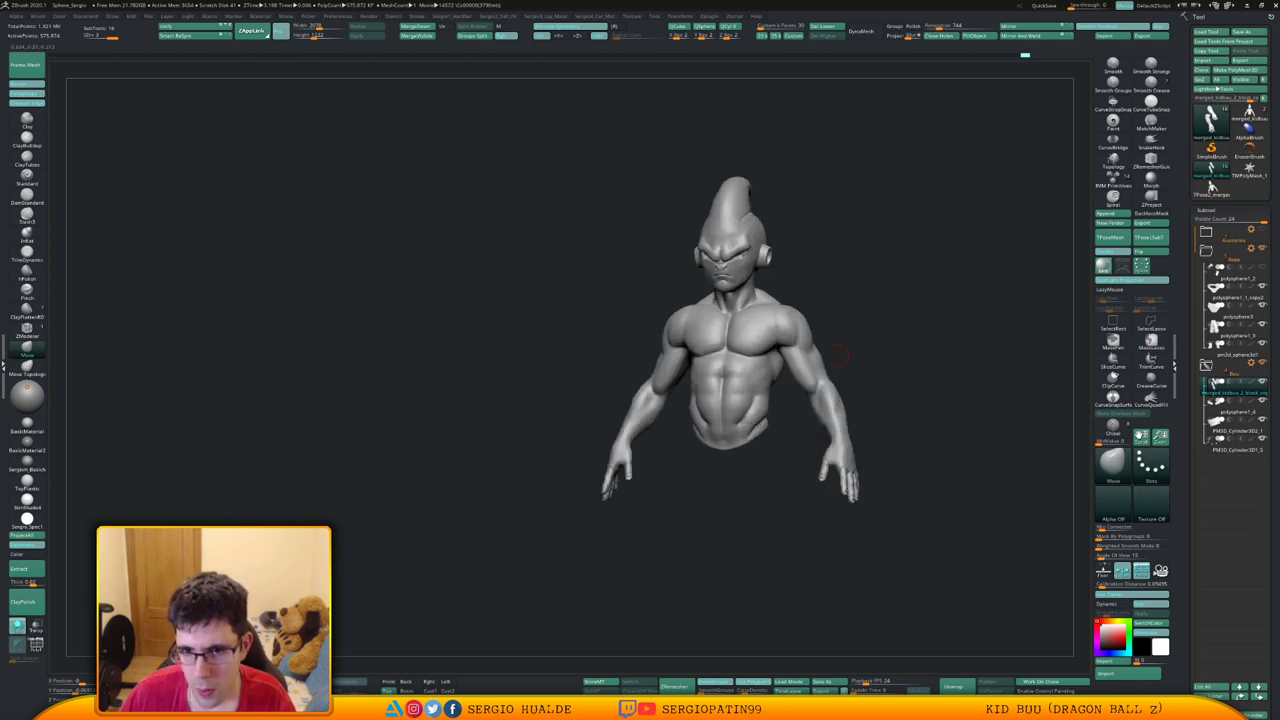
key(alt+s)
mouse_move(855, 352)
alt+right_down()
mouse_move(791, 314)
mouse_move(830, 349)
alt+right_up()
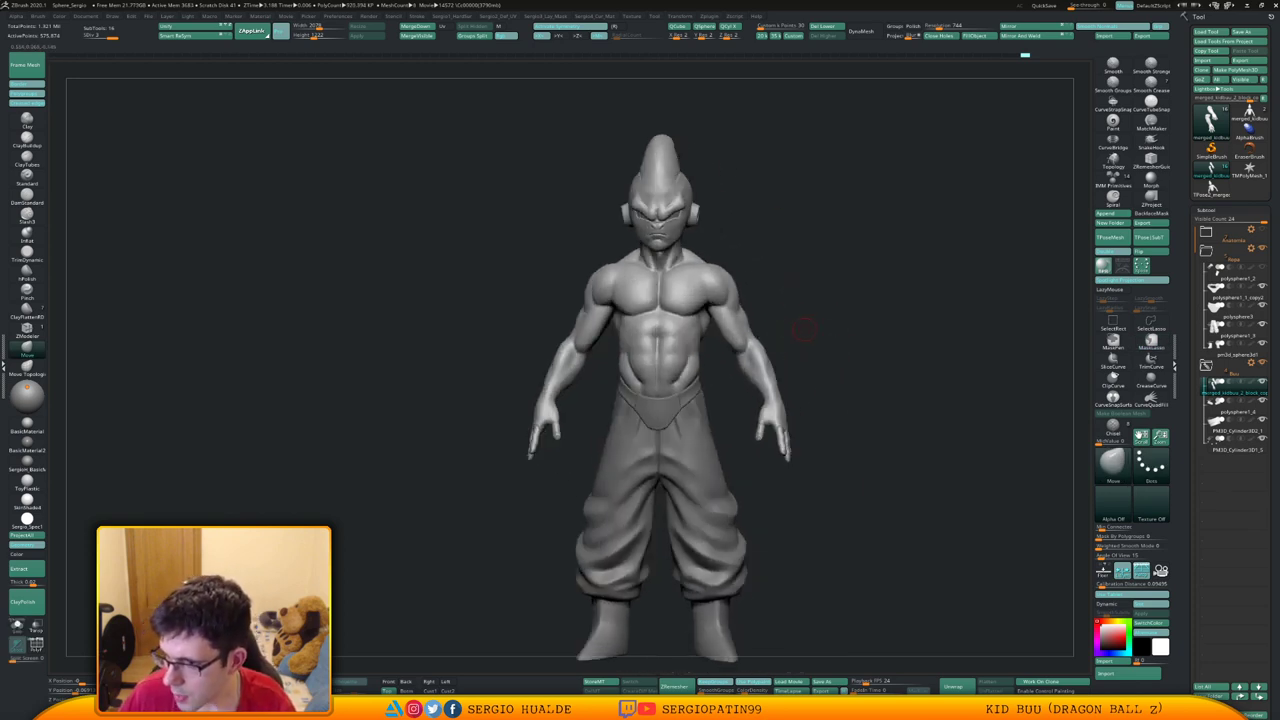
alt+right_drag(805, 330, 790, 298)
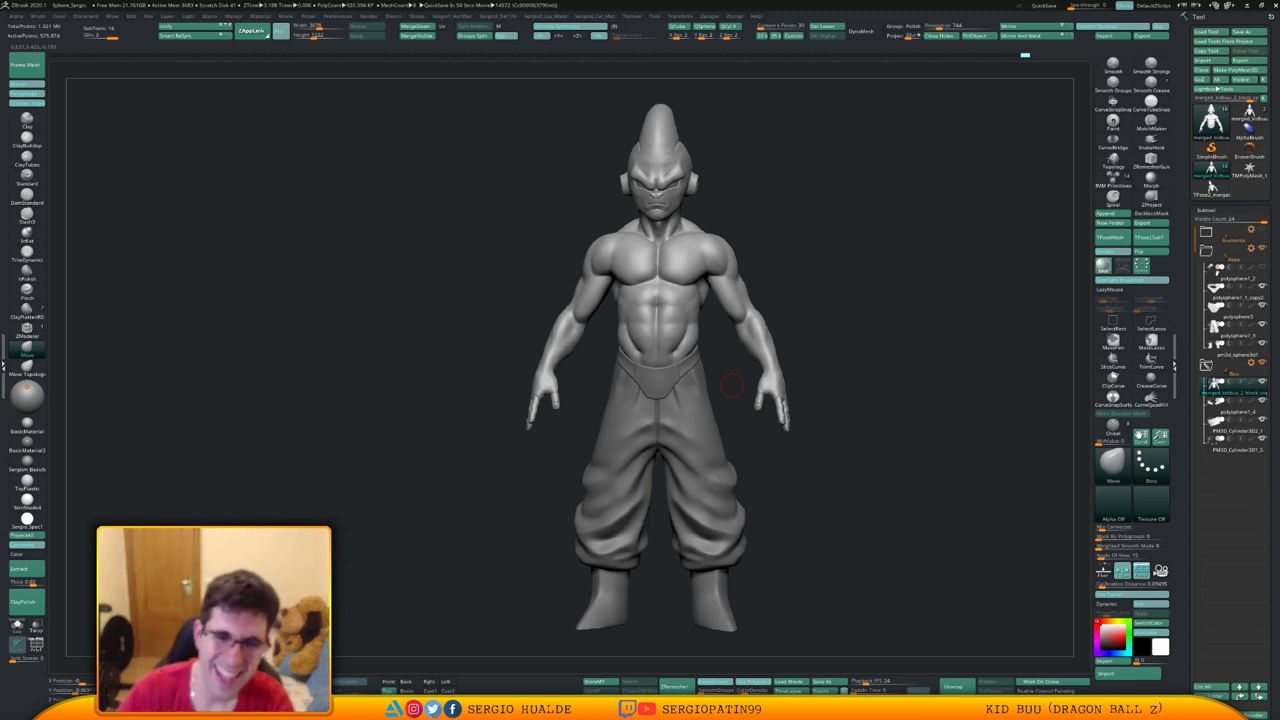
Isolate both hands at the wrists and frame them for detailing
mouse_move(917, 366)
right_down()
mouse_move(843, 366)
mouse_move(788, 428)
right_up()
mouse_move(867, 343)
ctrl+shift+mouse_down()
mouse_move(702, 470)
mouse_move(878, 420)
ctrl+shift+mouse_up()
mouse_move(820, 403)
right_down()
mouse_move(868, 412)
mouse_move(763, 321)
right_up()
key(alt+s)
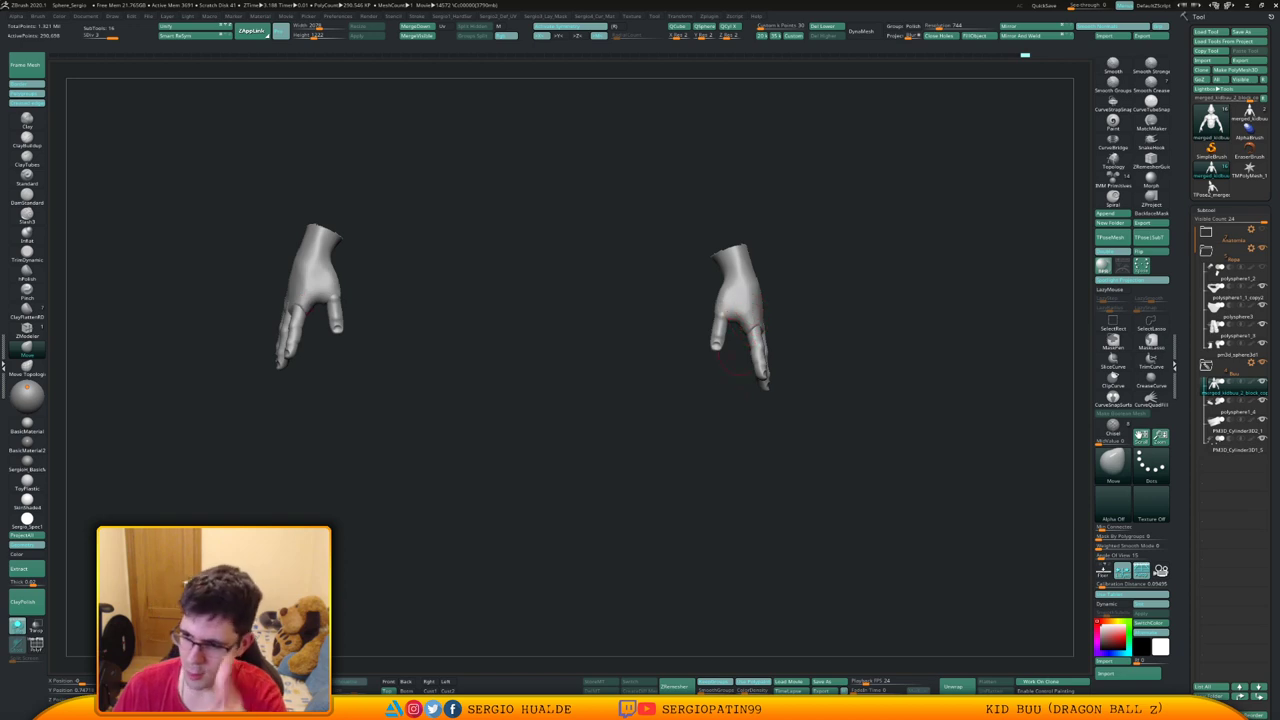
alt+drag(755, 356, 733, 300)
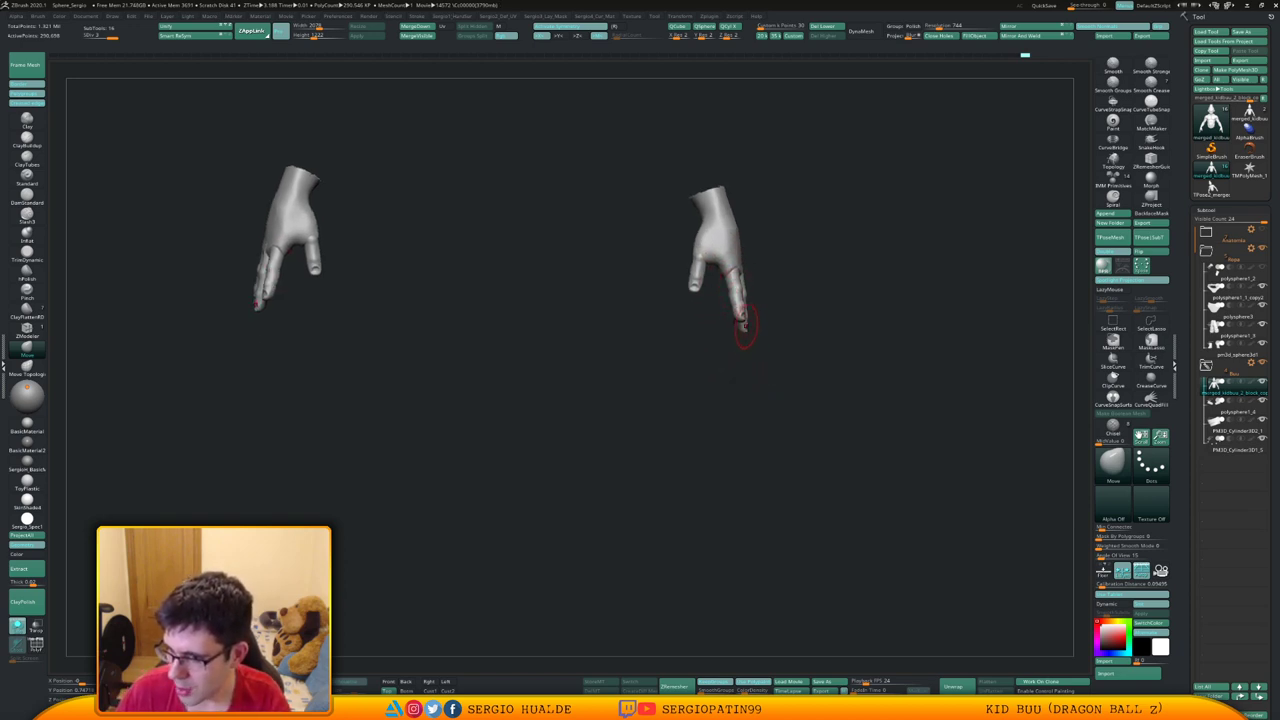
ctrl+right_drag(745, 328, 777, 526)
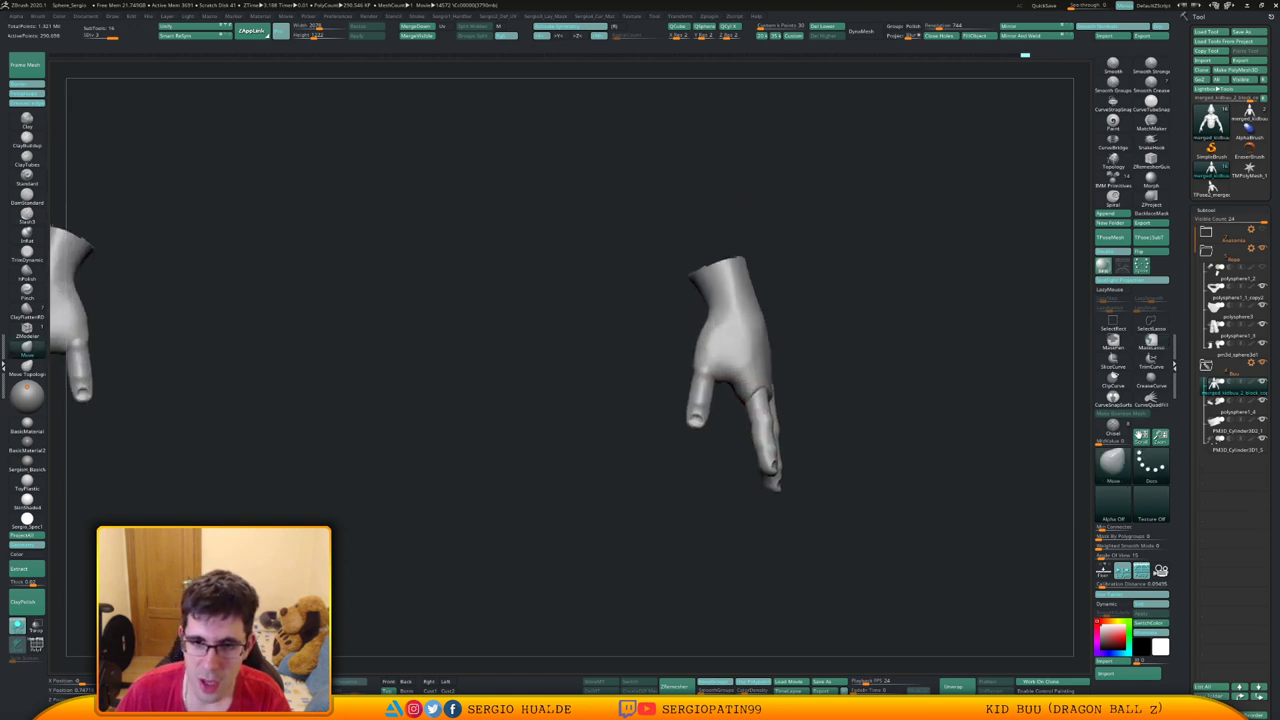
Smooth the thumb side of the wrist and the palm, adjusting the brush size
ctrl+right_drag(735, 396, 706, 387)
mouse_move(704, 343)
alt+right_down()
mouse_move(706, 400)
mouse_move(701, 371)
alt+right_up()
shift+drag(694, 330, 689, 323)
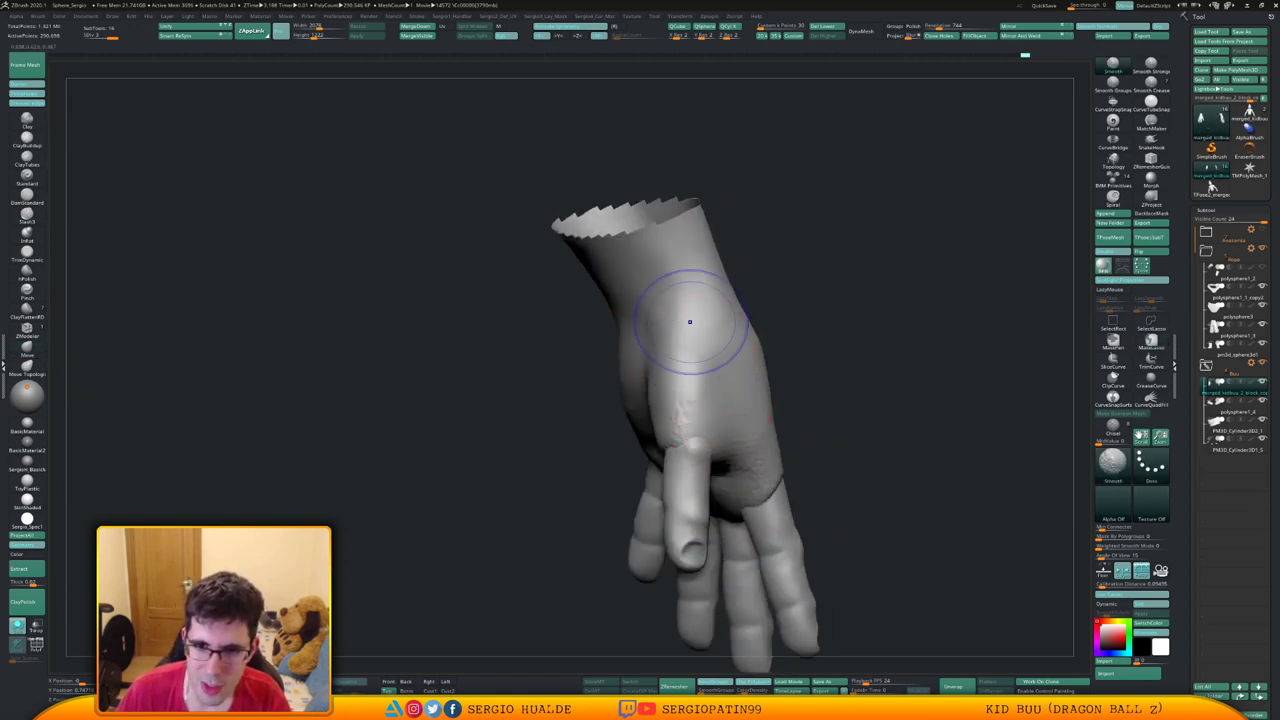
mouse_move(690, 335)
right_down()
mouse_move(672, 368)
mouse_move(703, 392)
right_up()
mouse_move(620, 385)
shift+mouse_down()
mouse_move(643, 426)
mouse_move(632, 402)
shift+mouse_up()
mouse_move(583, 394)
alt+right_down()
mouse_move(656, 402)
mouse_move(645, 378)
alt+right_up()
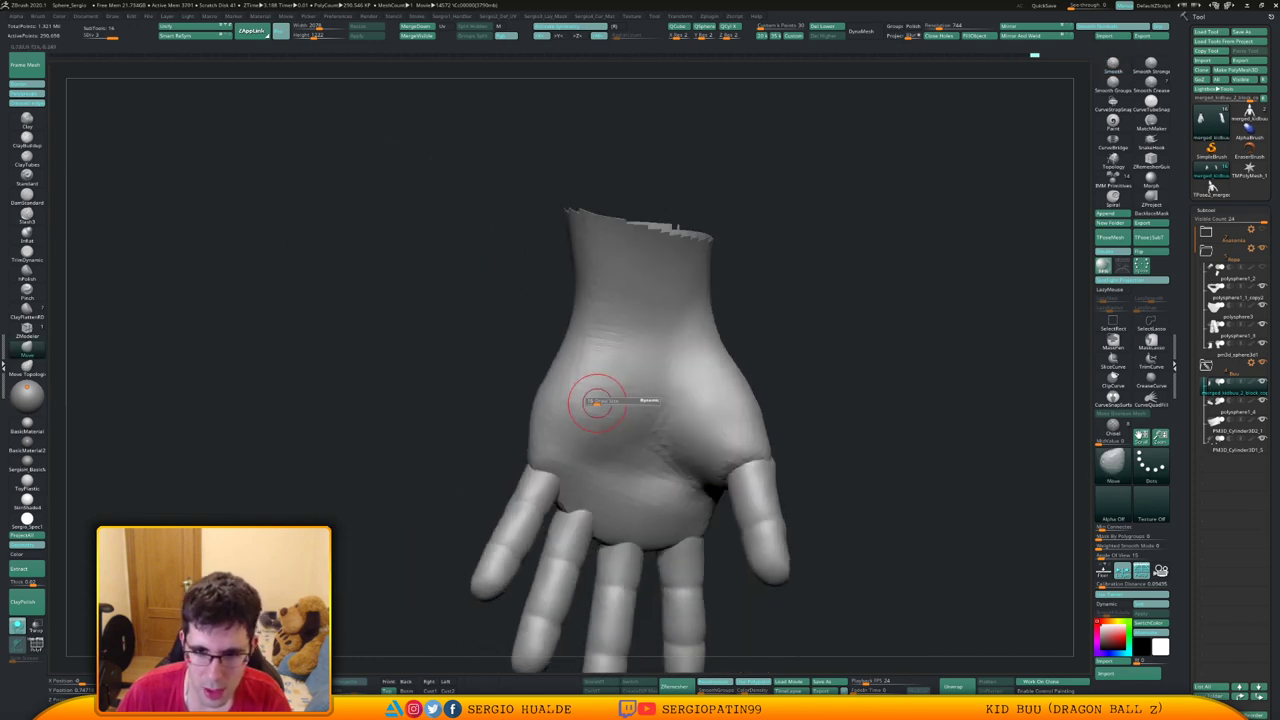
shift+drag(619, 383, 586, 426)
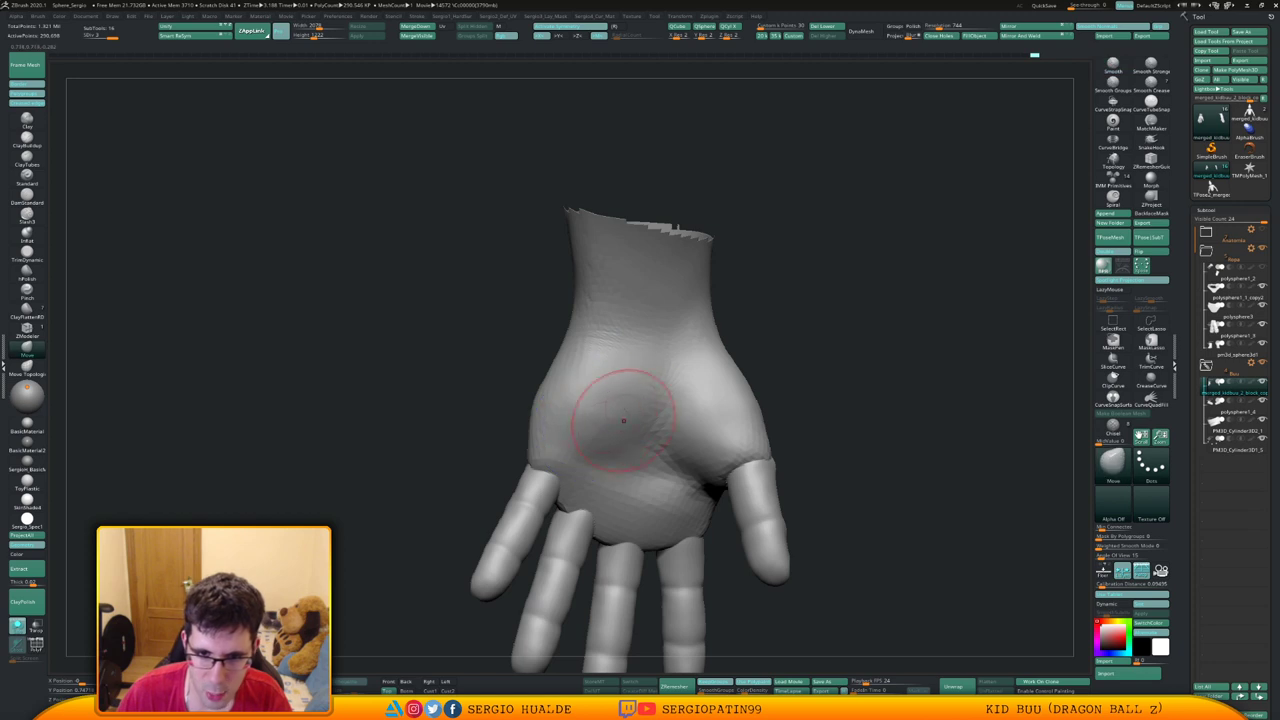
Refine the heel of the palm with DamStandard, undo an unwanted stroke and smooth the area
right_drag(626, 420, 600, 411)
mouse_move(591, 414)
shift+mouse_down()
mouse_move(600, 440)
mouse_move(625, 390)
mouse_move(609, 434)
mouse_move(610, 400)
mouse_move(604, 444)
mouse_move(665, 400)
mouse_move(700, 426)
shift+mouse_up()
key(ctrl+z)
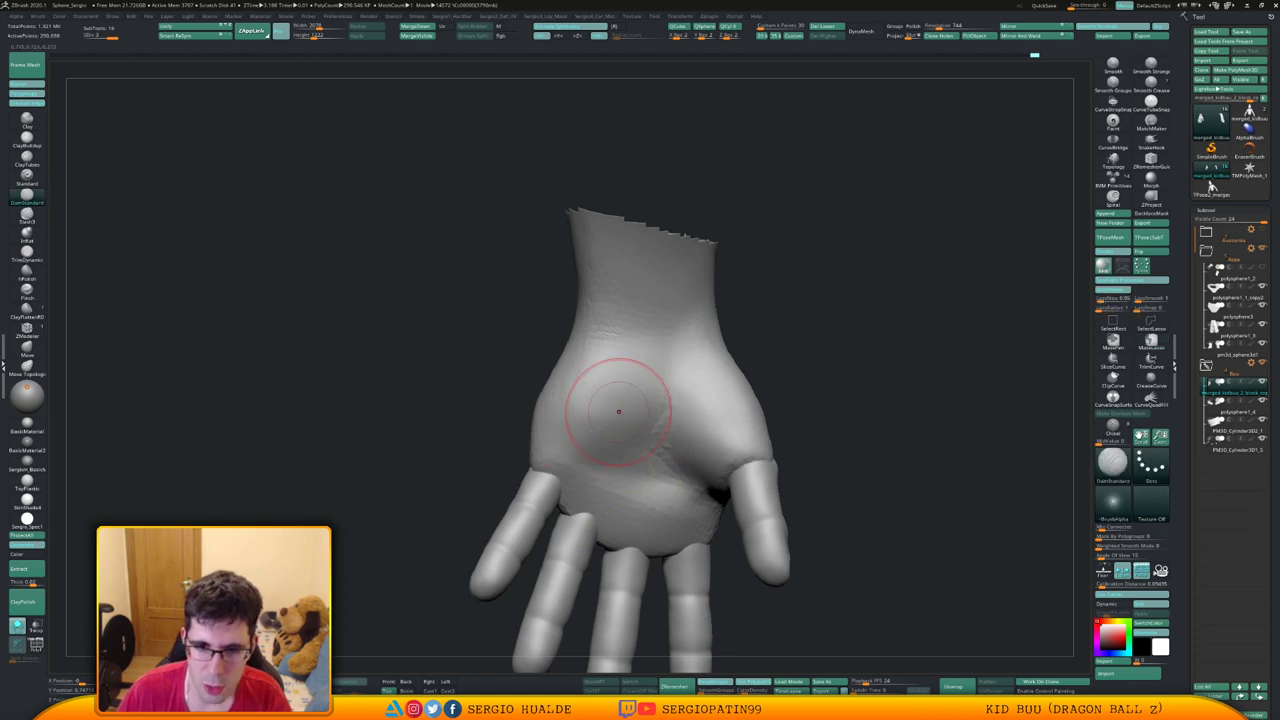
right_drag(620, 409, 611, 414)
mouse_move(590, 398)
shift+mouse_down()
mouse_move(571, 374)
mouse_move(541, 440)
shift+mouse_up()
Smooth the seams where the fingers join the palm and the back of the hand
right_drag(529, 434, 600, 480)
mouse_move(528, 472)
shift+mouse_down()
mouse_move(545, 467)
mouse_move(499, 457)
shift+mouse_up()
right_drag(515, 400, 529, 443)
shift+drag(529, 443, 532, 448)
ctrl+right_drag(535, 436, 532, 405)
right_drag(532, 405, 510, 446)
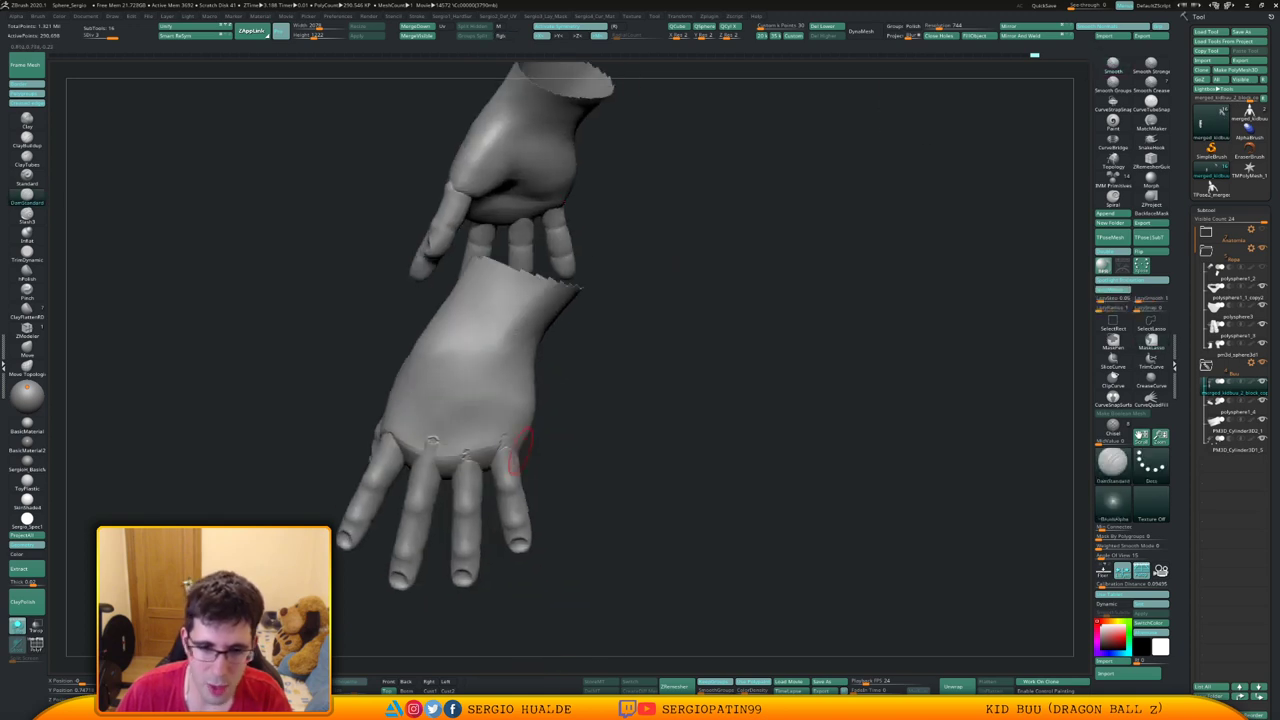
mouse_move(510, 446)
shift+mouse_down()
mouse_move(503, 414)
mouse_move(457, 443)
shift+mouse_up()
right_drag(457, 443, 510, 430)
ctrl+right_drag(510, 430, 535, 485)
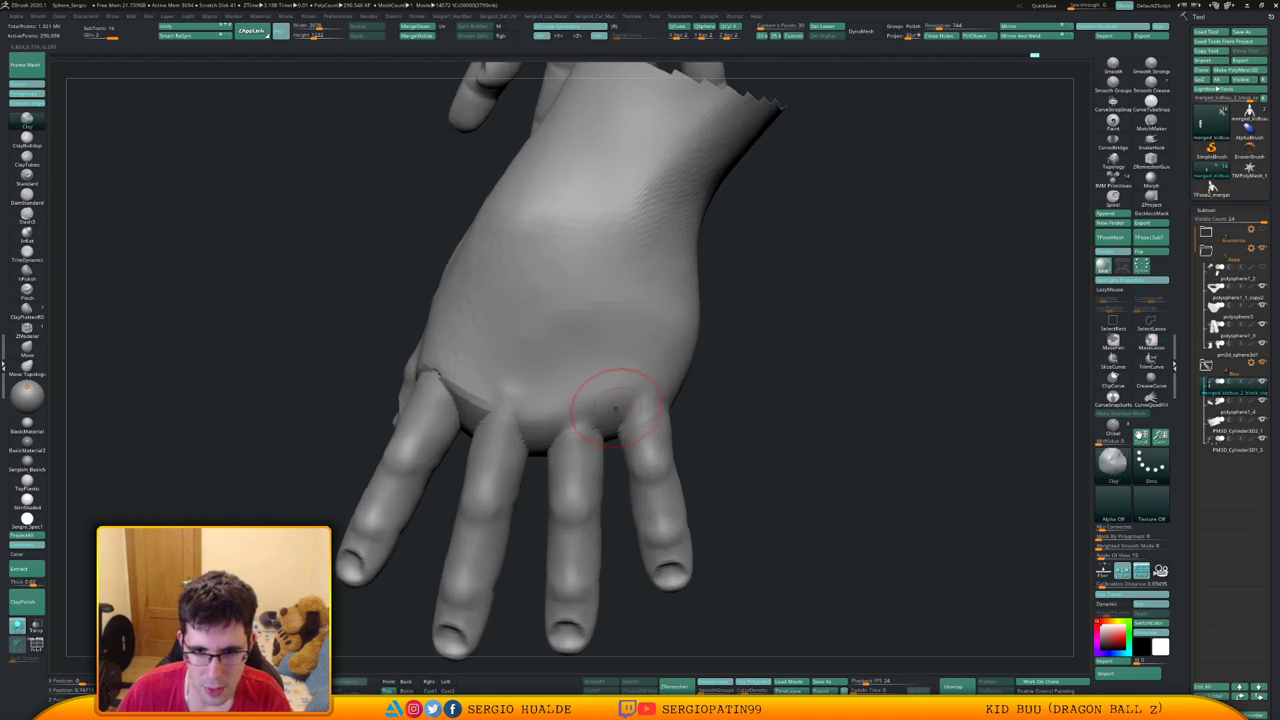
Sculpt hollows between the knuckles with the Clay brush and smooth the seam at the index finger's base
mouse_move(618, 396)
mouse_down()
mouse_move(614, 420)
mouse_move(612, 395)
mouse_move(610, 418)
mouse_move(615, 404)
mouse_move(536, 410)
mouse_up()
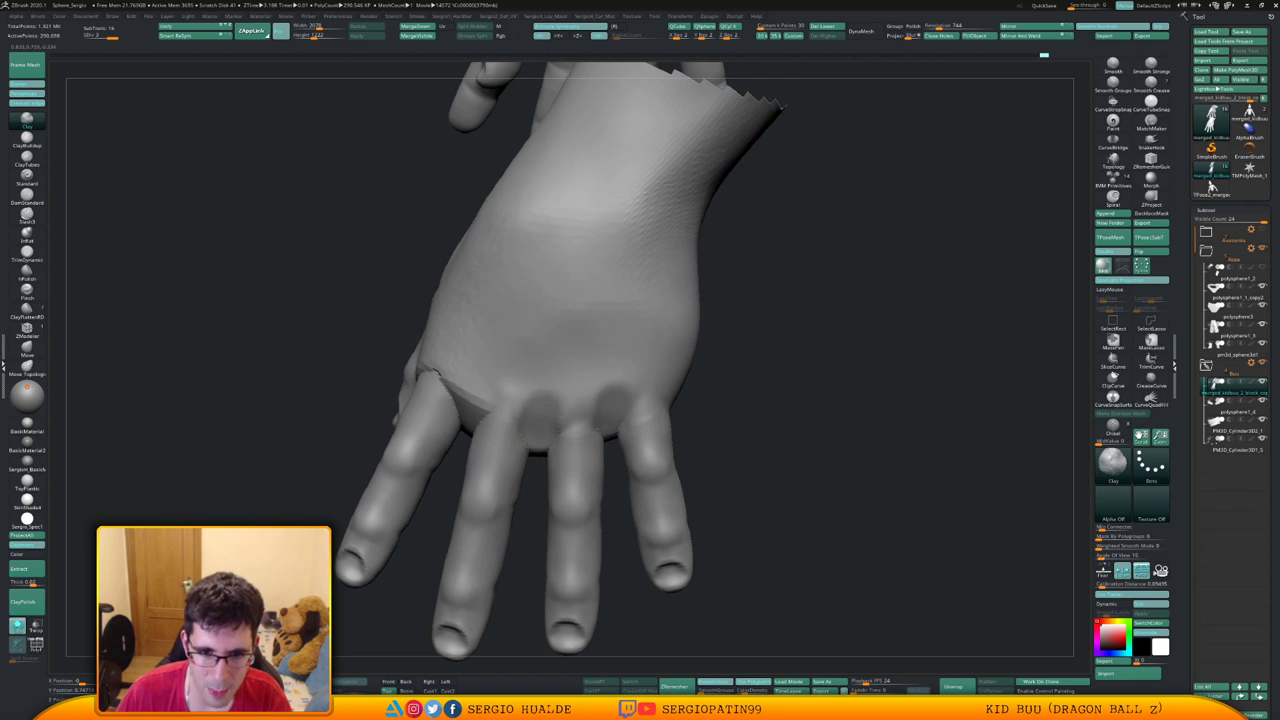
mouse_move(522, 420)
right_down()
mouse_move(545, 440)
mouse_move(521, 449)
right_up()
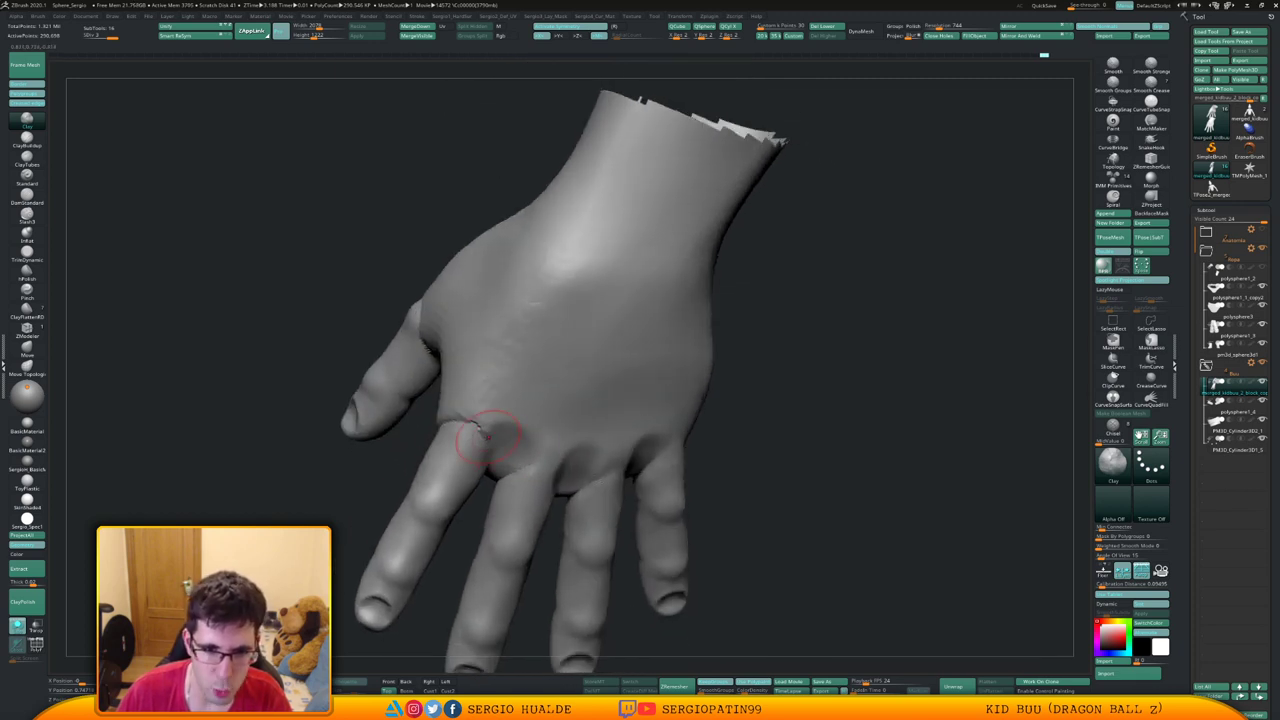
shift+drag(482, 432, 466, 422)
drag(538, 450, 527, 458)
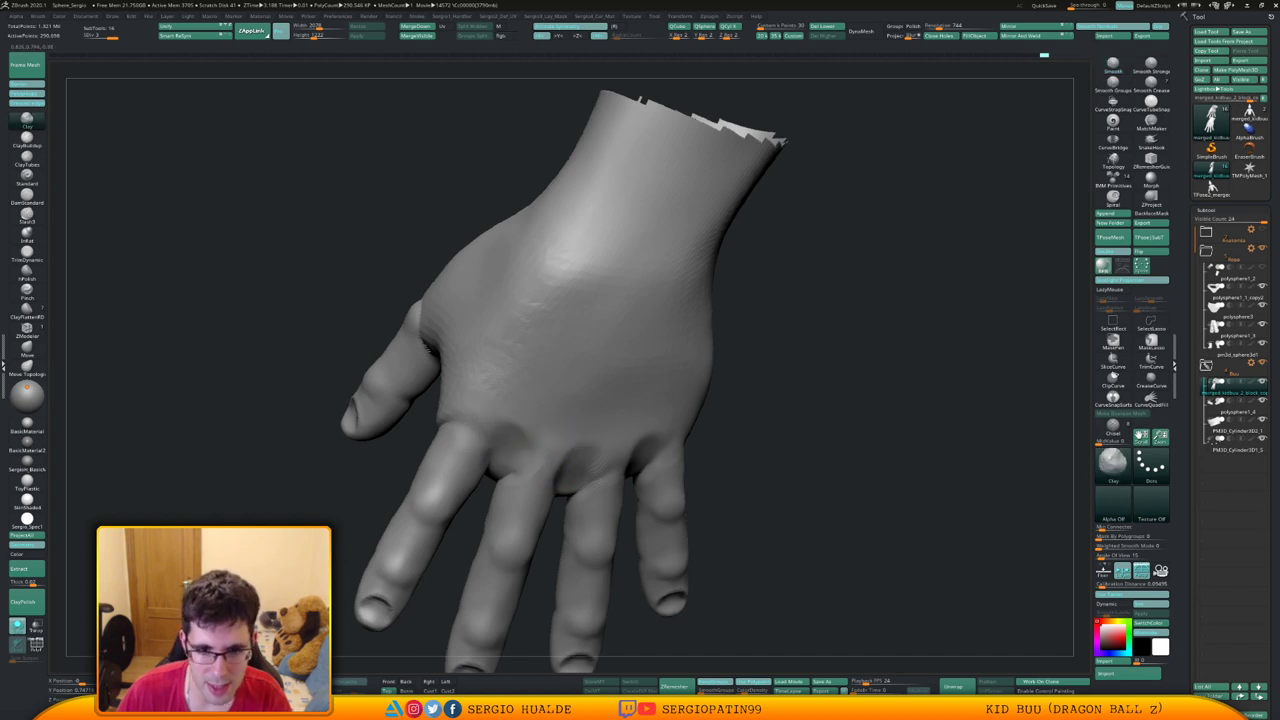
right_drag(545, 471, 553, 460)
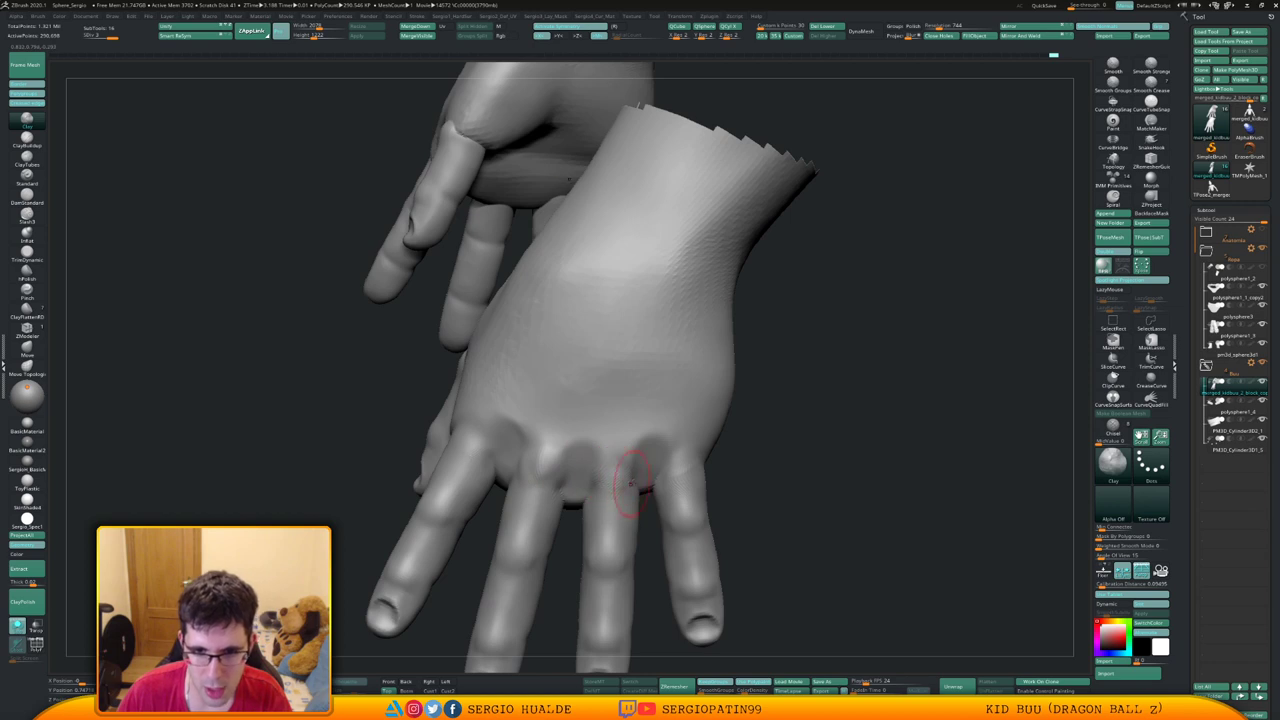
alt+right_drag(645, 472, 583, 473)
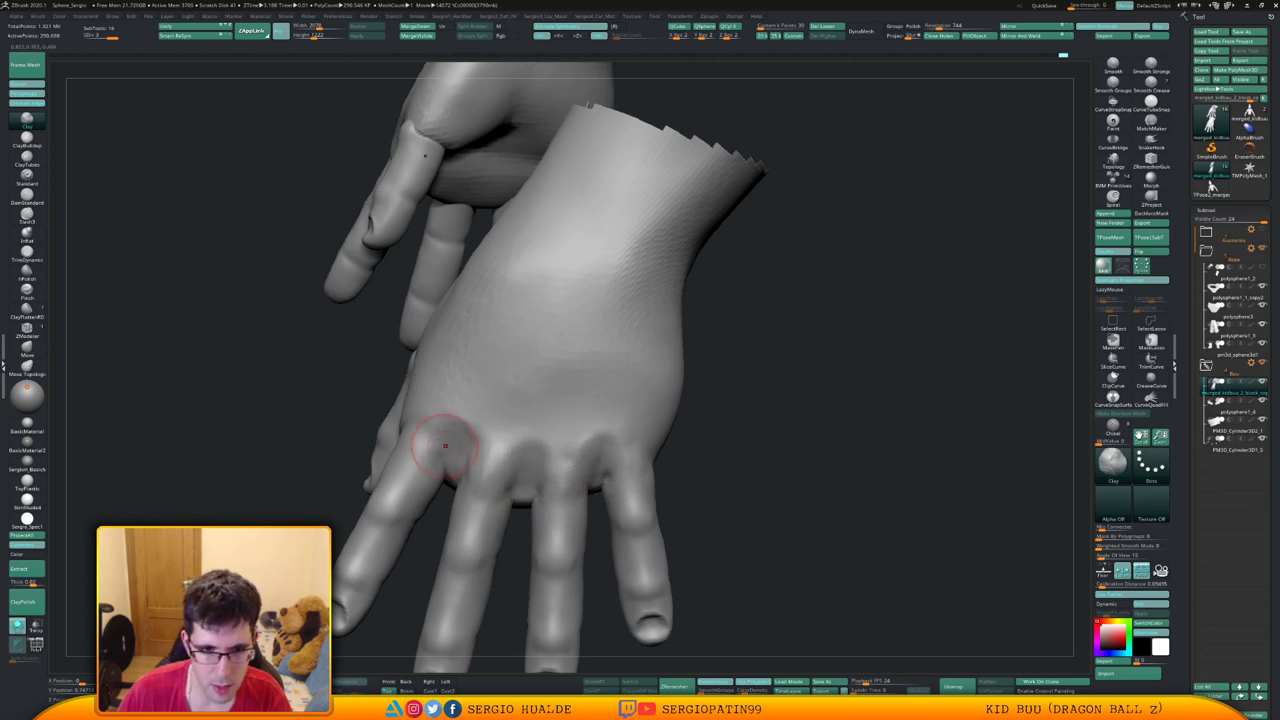
Build up the index finger's knuckle with the Clay brush and blend it into the back of the hand
right_drag(422, 456, 449, 434)
drag(446, 434, 430, 426)
ctrl+right_drag(437, 436, 532, 478)
right_drag(532, 478, 506, 485)
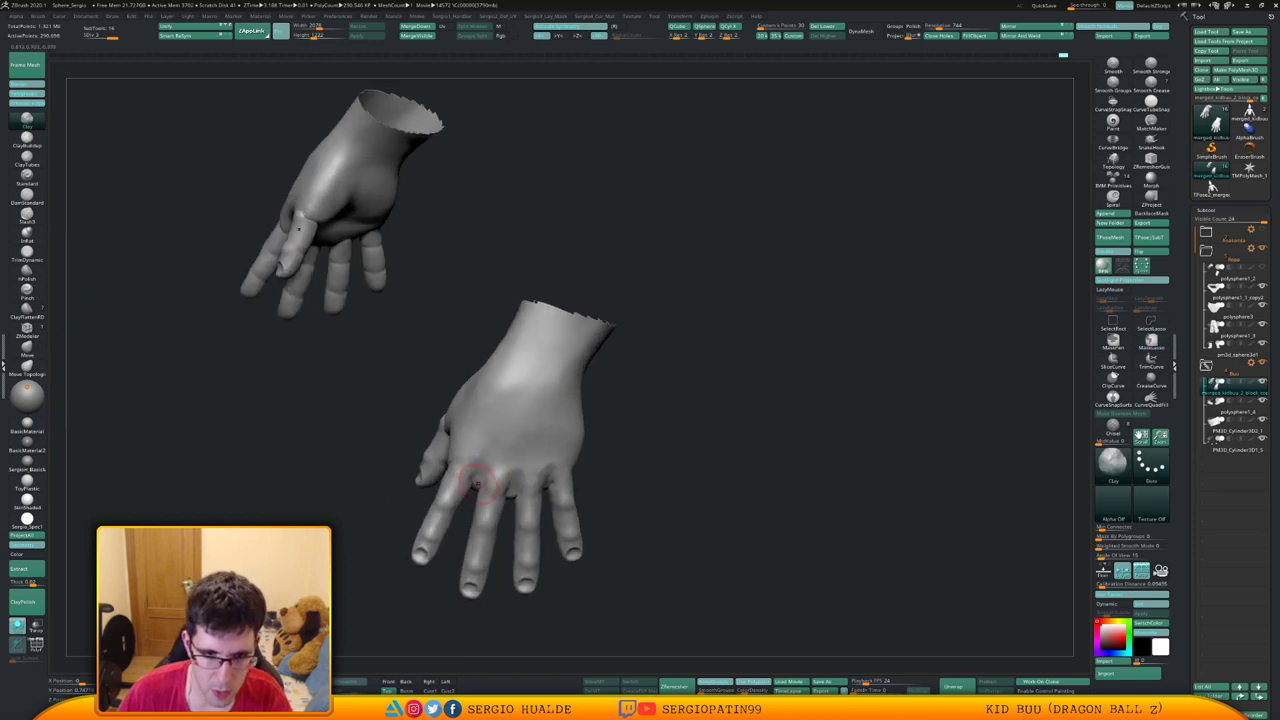
right_drag(547, 478, 520, 458)
mouse_move(520, 458)
right_down()
mouse_move(543, 477)
mouse_move(538, 424)
mouse_move(552, 450)
mouse_move(530, 415)
right_up()
mouse_move(530, 415)
ctrl+right_down()
mouse_move(537, 450)
mouse_move(533, 420)
ctrl+right_up()
Shape the back of the hand toward the thumb with the Clay brush and adjust its contour with the Move brush
mouse_move(533, 418)
mouse_down()
mouse_move(543, 424)
mouse_move(530, 408)
mouse_move(550, 396)
mouse_up()
right_drag(516, 405, 530, 415)
mouse_move(530, 415)
ctrl+right_down()
mouse_move(532, 398)
mouse_move(533, 412)
mouse_move(508, 408)
mouse_move(512, 432)
mouse_move(508, 375)
mouse_move(520, 360)
ctrl+right_up()
key(b)
key(m)
key(v)
key(s)
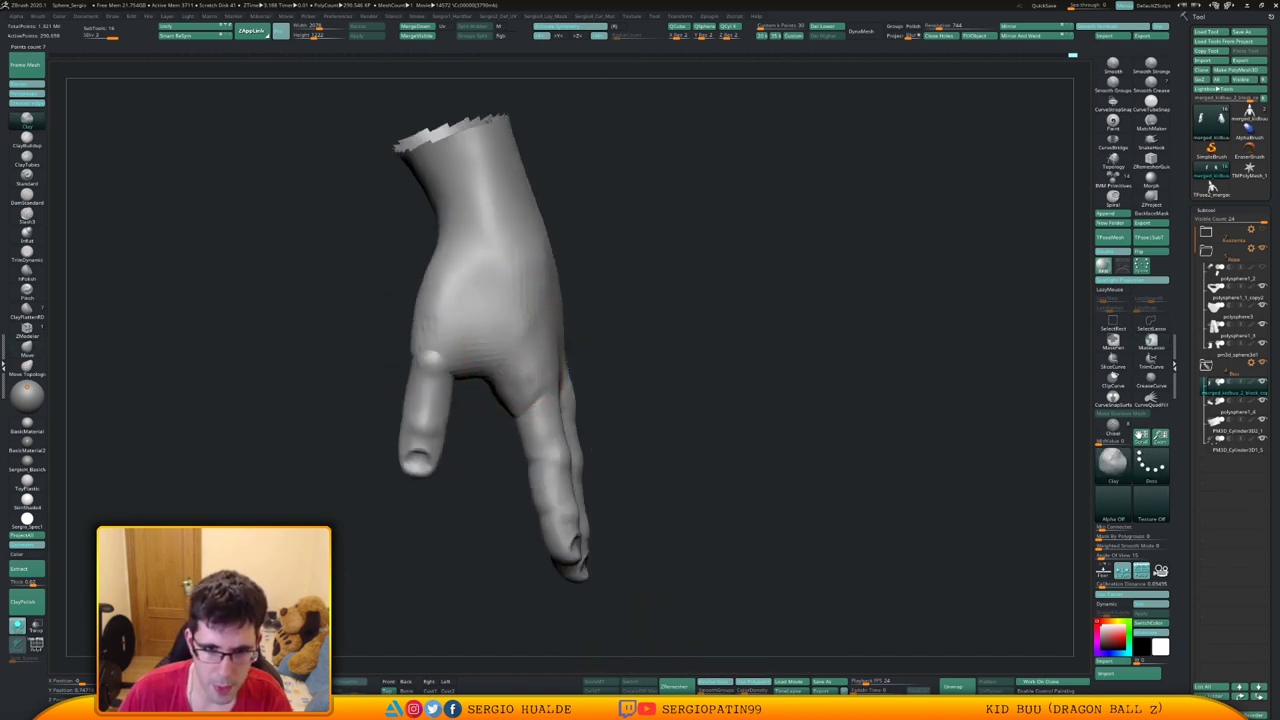
Sculpt a tendon ridge from the wrist toward the index knuckle with a resized Clay brush
right_drag(543, 323, 541, 311)
key(s)
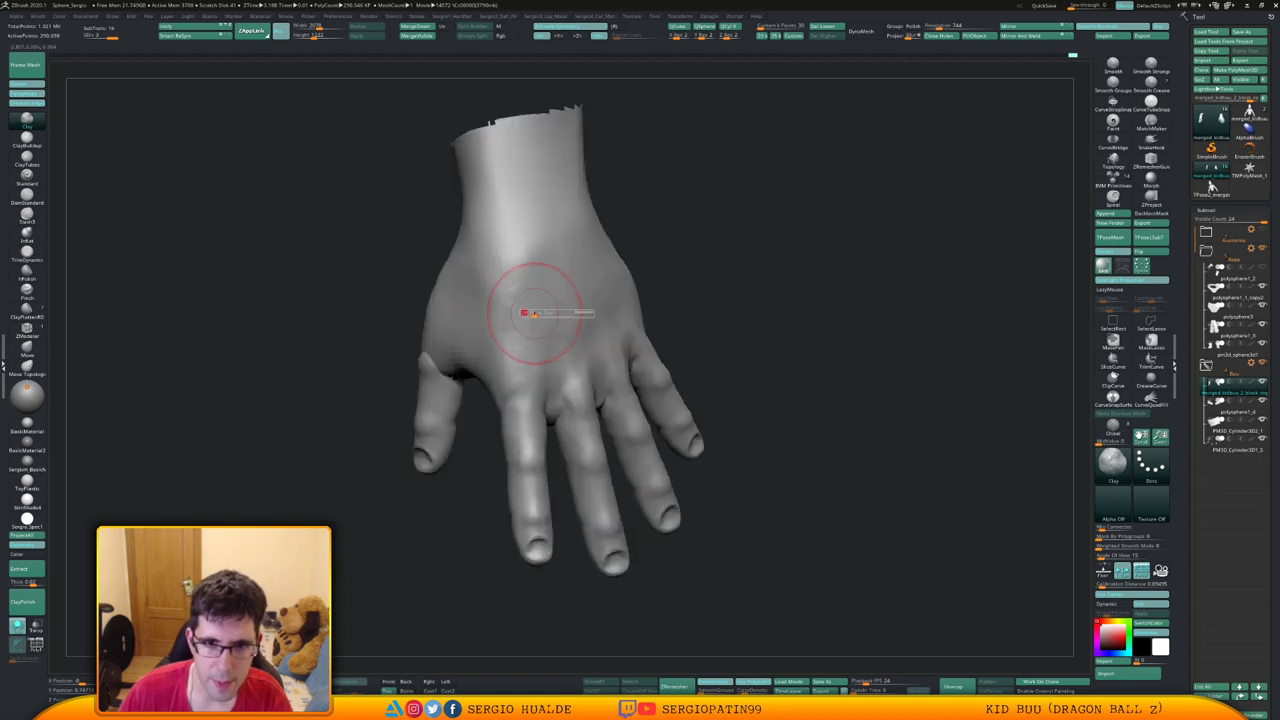
drag(524, 311, 532, 311)
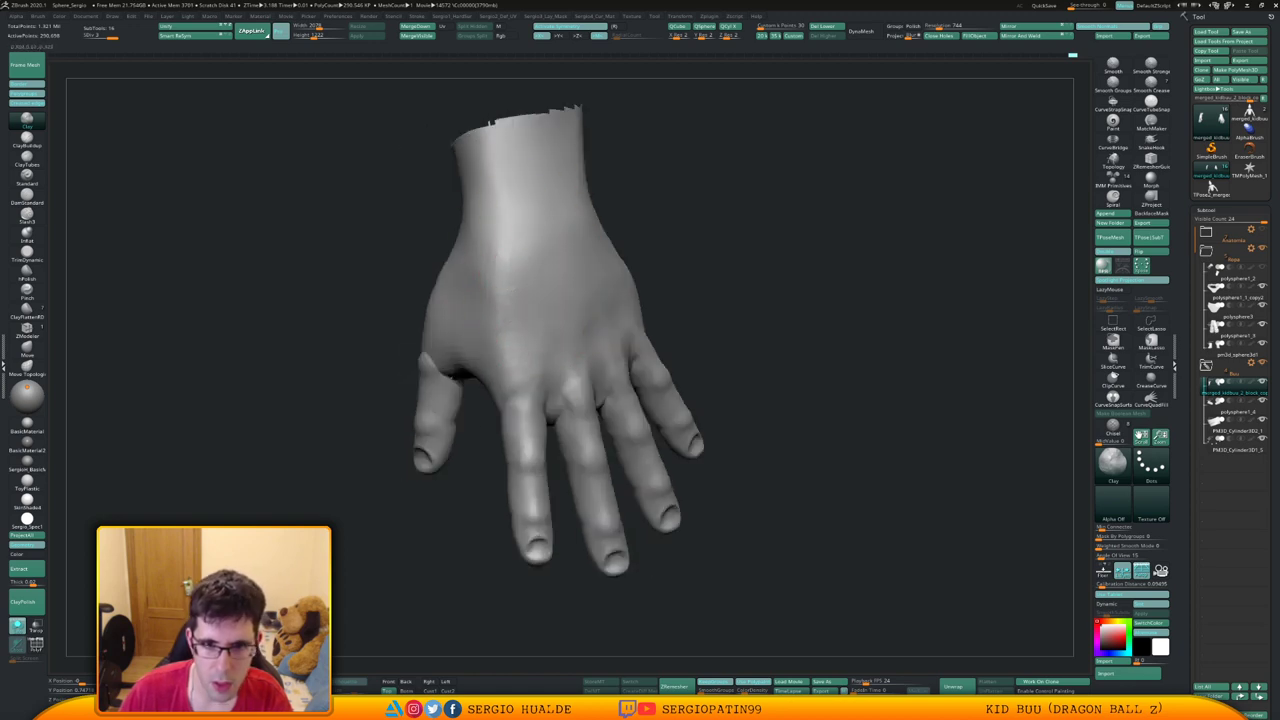
right_drag(587, 290, 557, 367)
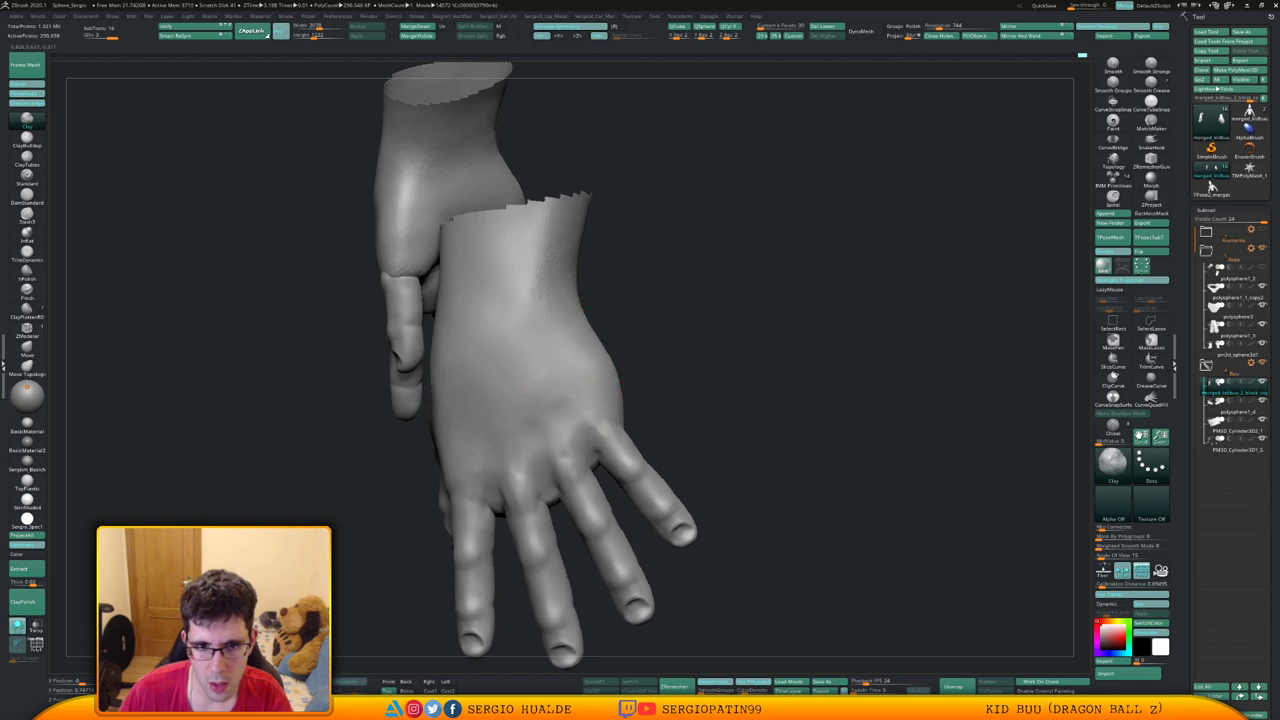
mouse_move(545, 313)
right_down()
mouse_move(586, 314)
mouse_move(556, 352)
mouse_move(565, 335)
right_up()
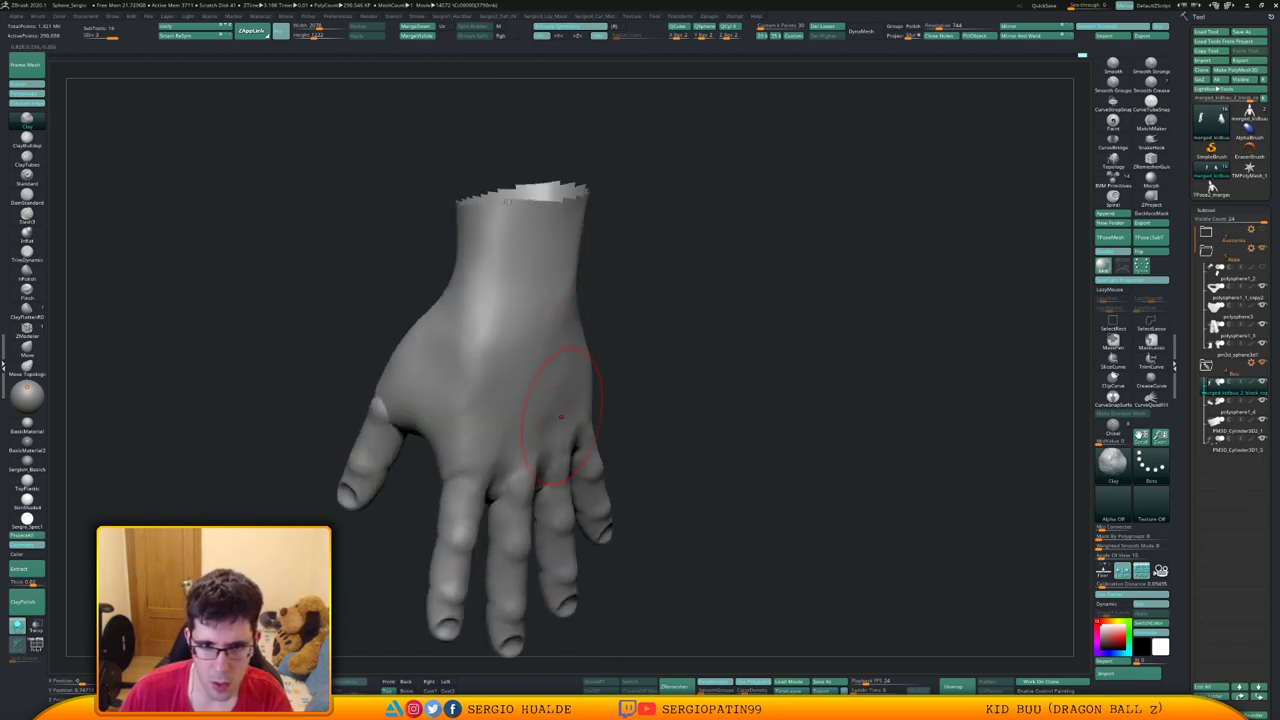
right_drag(561, 416, 562, 318)
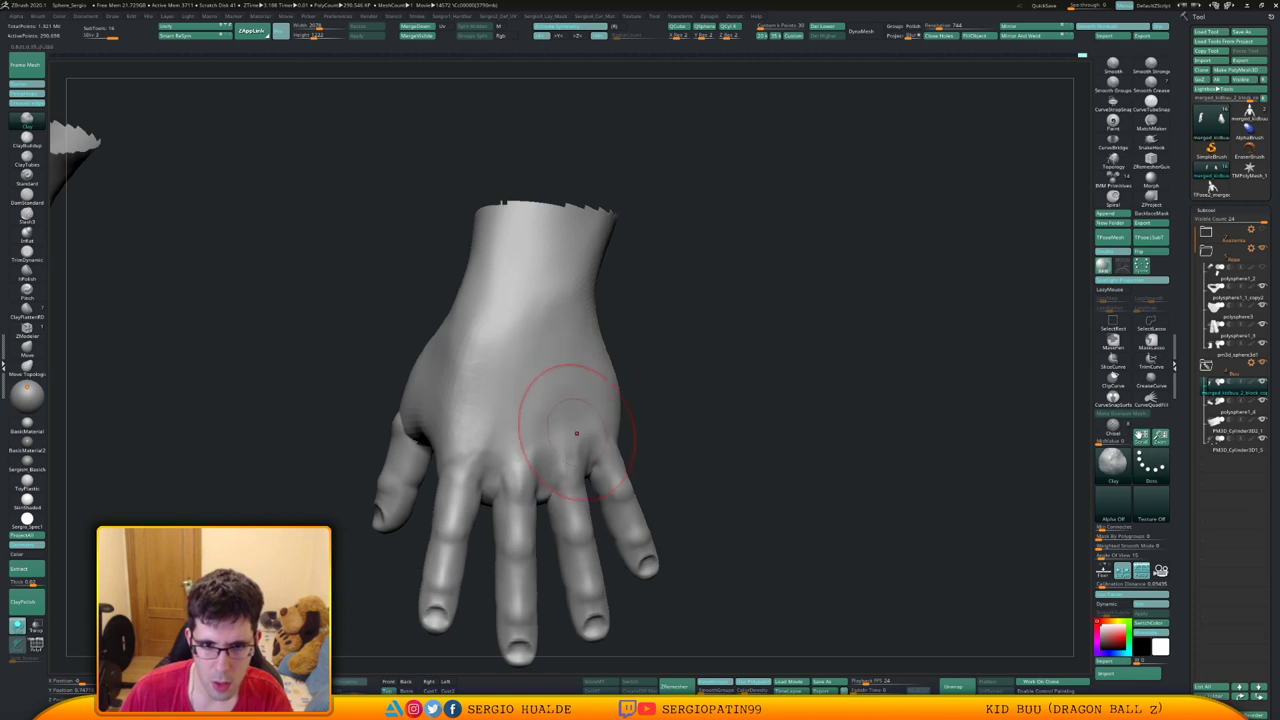
right_drag(576, 433, 542, 336)
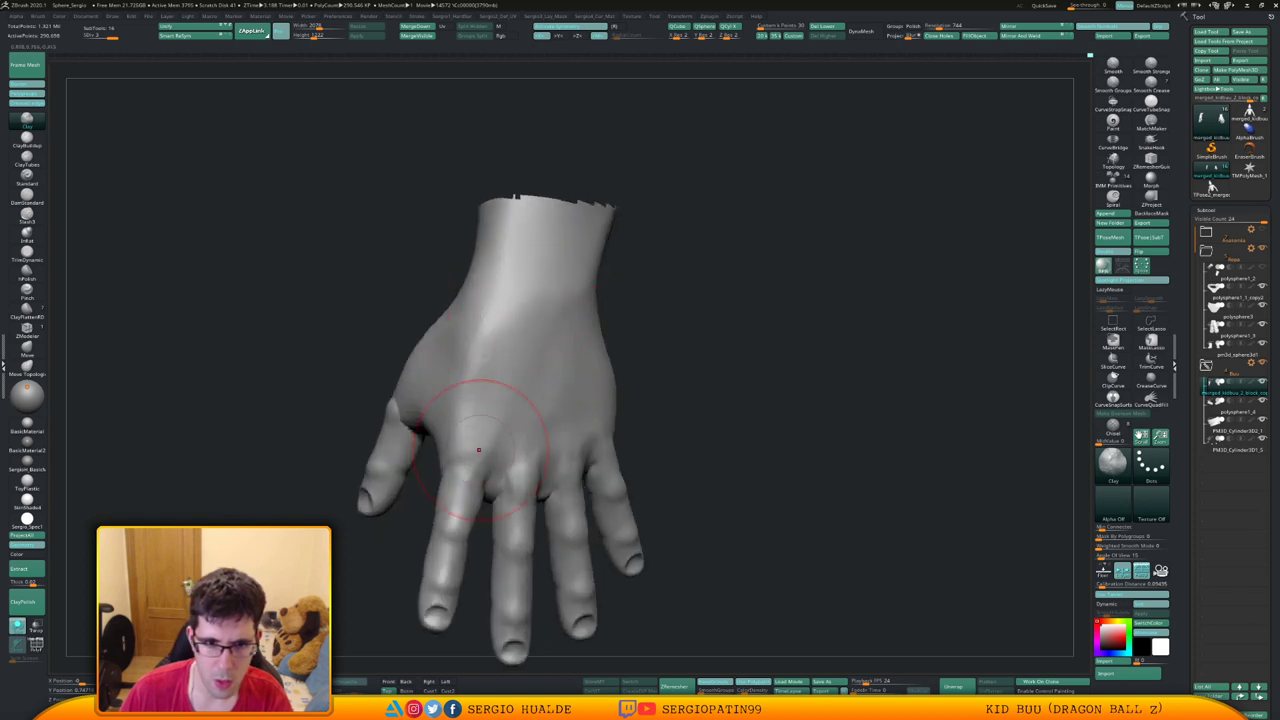
Reshape the wrist and back of the hand with the Move brush and smooth the surface
mouse_move(530, 452)
ctrl+right_down()
mouse_move(526, 400)
mouse_move(505, 392)
mouse_move(514, 347)
mouse_move(541, 360)
mouse_move(529, 401)
ctrl+right_up()
key(b)
key(m)
key(v)
key(s)
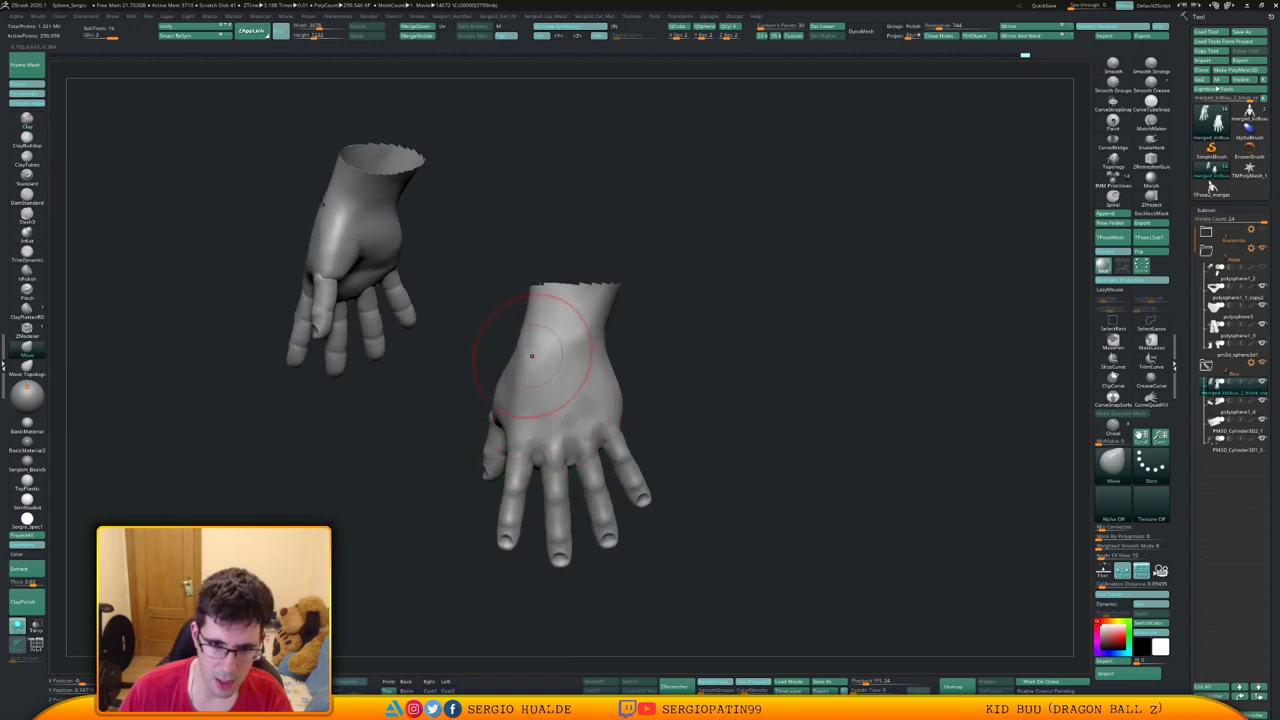
mouse_move(546, 402)
right_down()
mouse_move(622, 396)
mouse_move(572, 402)
mouse_move(499, 384)
mouse_move(573, 402)
mouse_move(543, 401)
mouse_move(528, 382)
mouse_move(672, 398)
mouse_move(502, 354)
mouse_move(532, 351)
mouse_move(490, 336)
mouse_move(516, 332)
right_up()
key(1)
key(s)
shift+drag(521, 333, 520, 342)
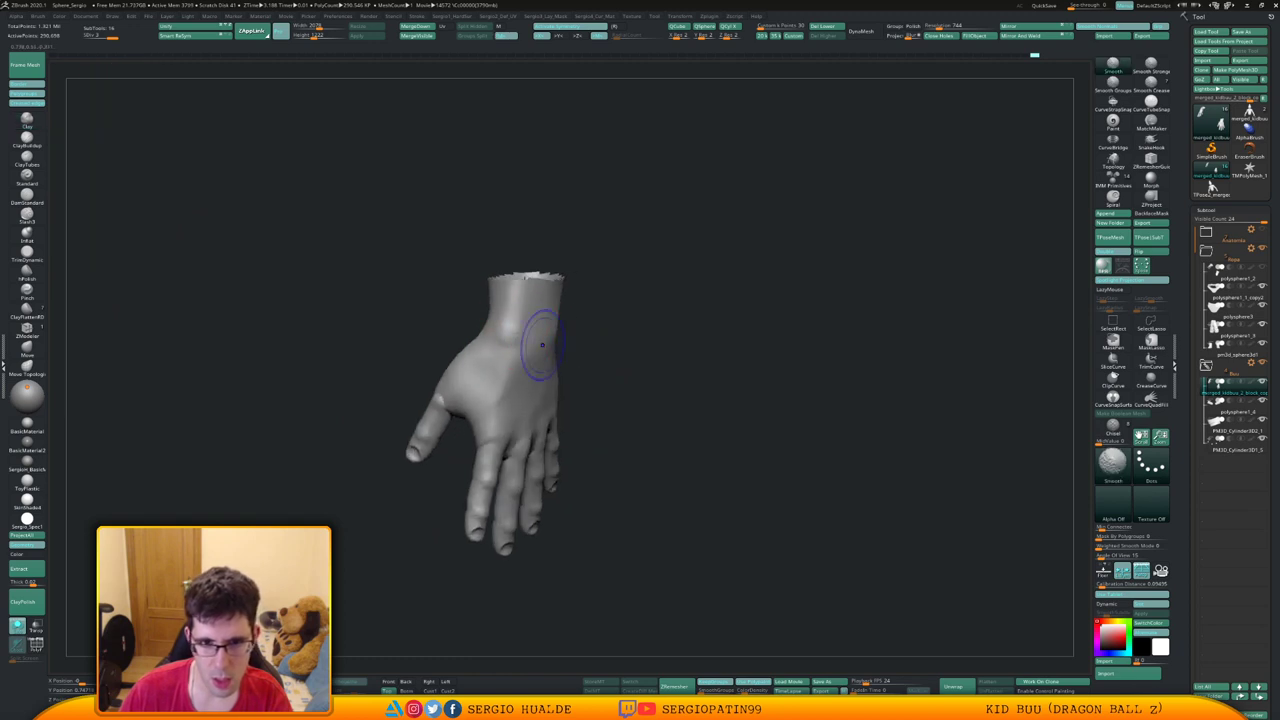
Build up the bony bump on the outer wrist with the Clay brush, unhide the rest of the body and smooth the bump
right_drag(542, 345, 575, 318)
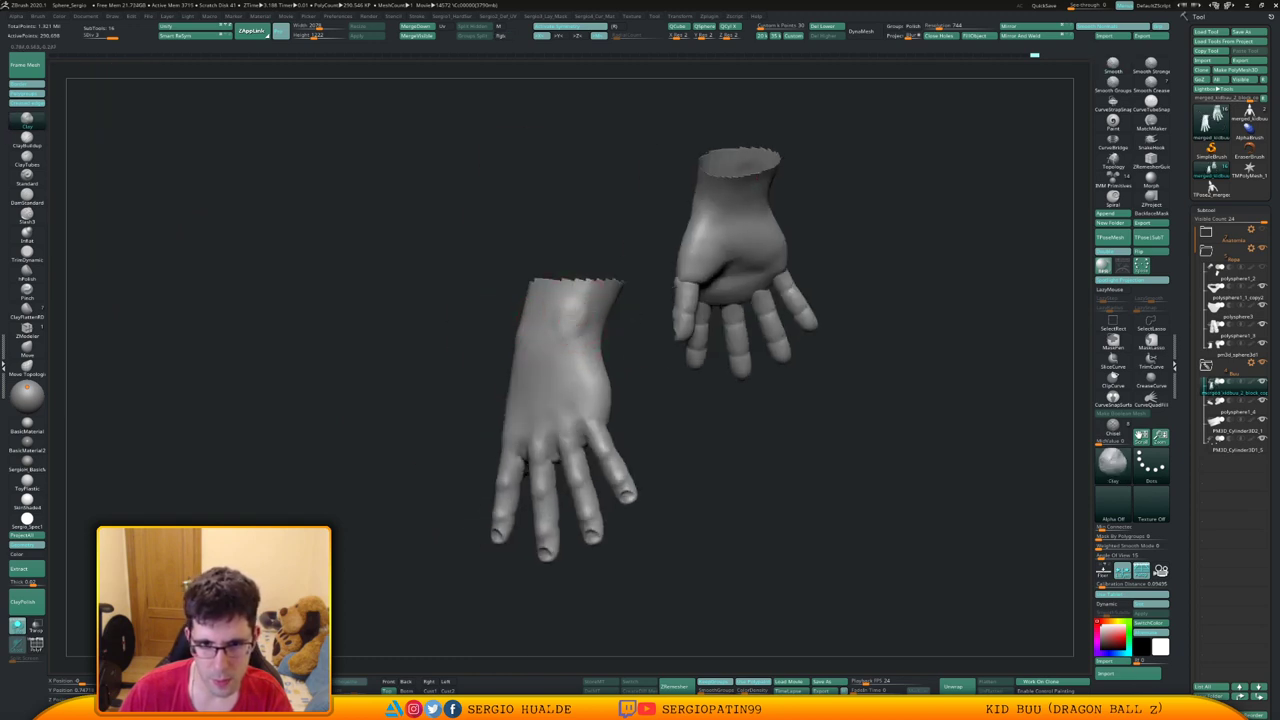
drag(580, 324, 572, 314)
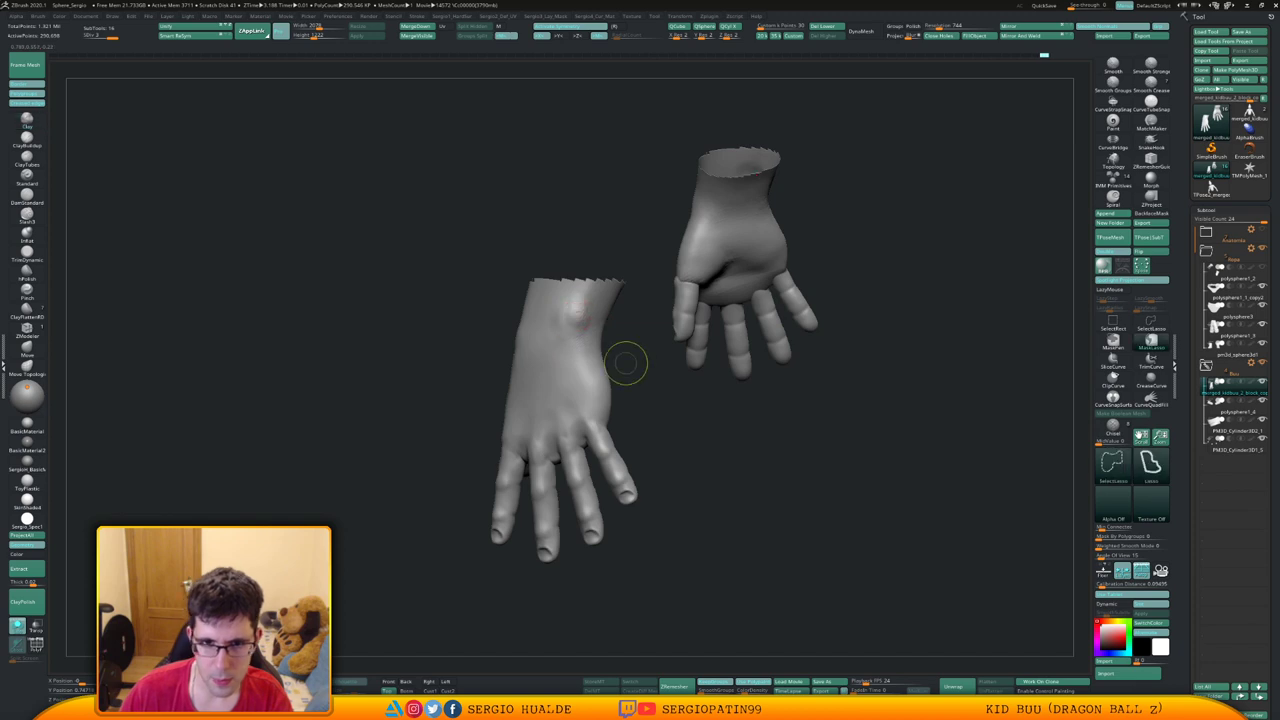
alt+right_drag(592, 323, 582, 393)
ctrl+shift+click(627, 425)
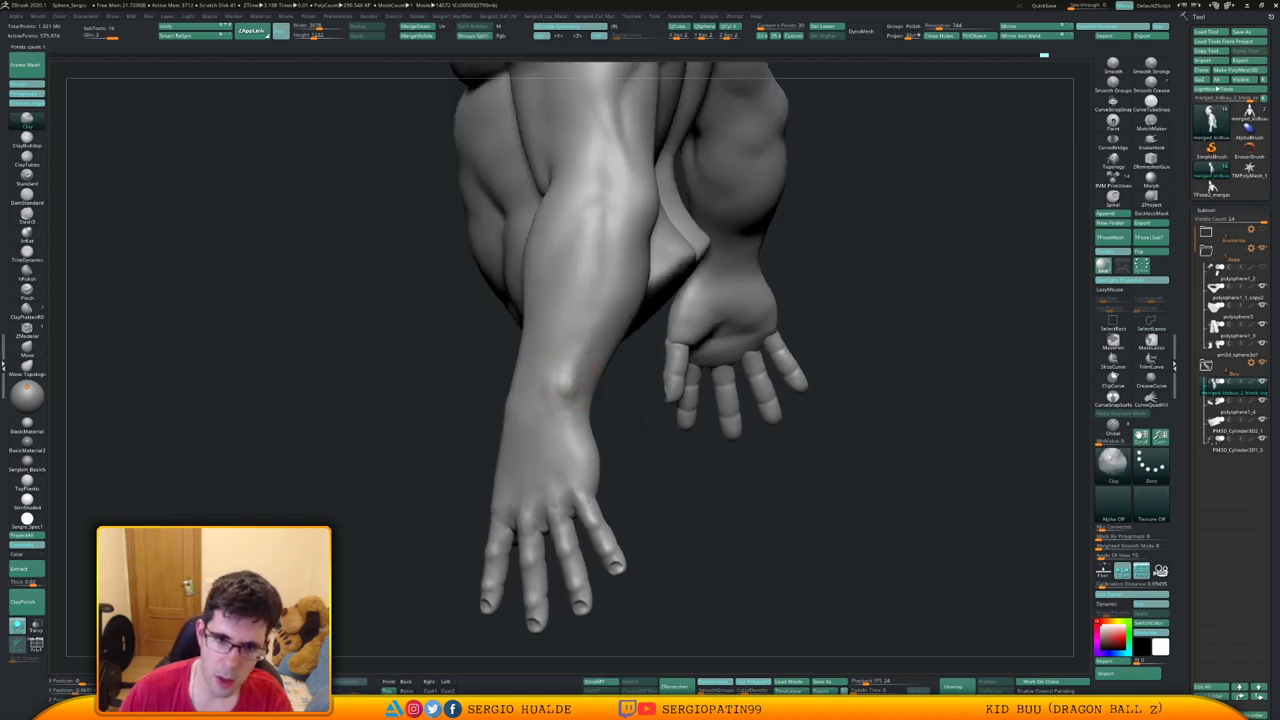
drag(592, 372, 564, 390)
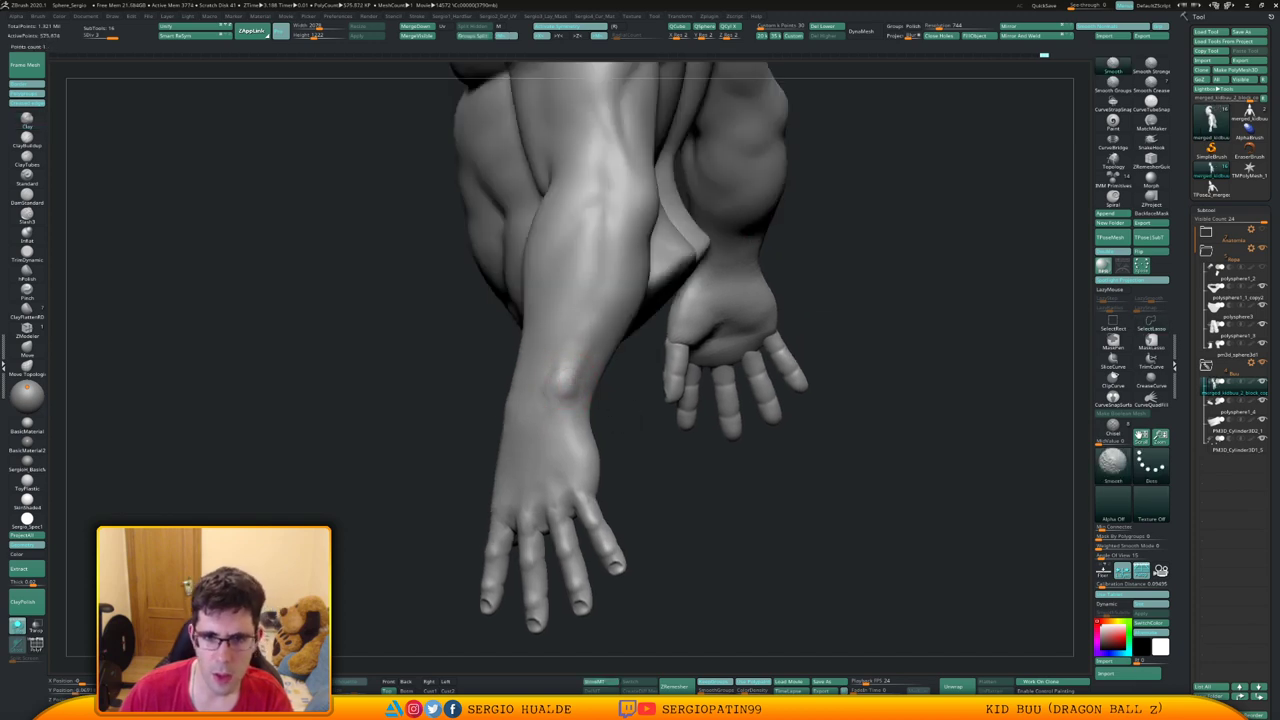
Refine the thumb side of the wrist with the Clay brush and smooth it into the base of the thumb
mouse_move(390, 408)
right_down()
mouse_move(515, 418)
mouse_move(507, 403)
right_up()
mouse_move(493, 469)
right_down()
mouse_move(495, 433)
mouse_move(471, 429)
mouse_move(491, 423)
right_up()
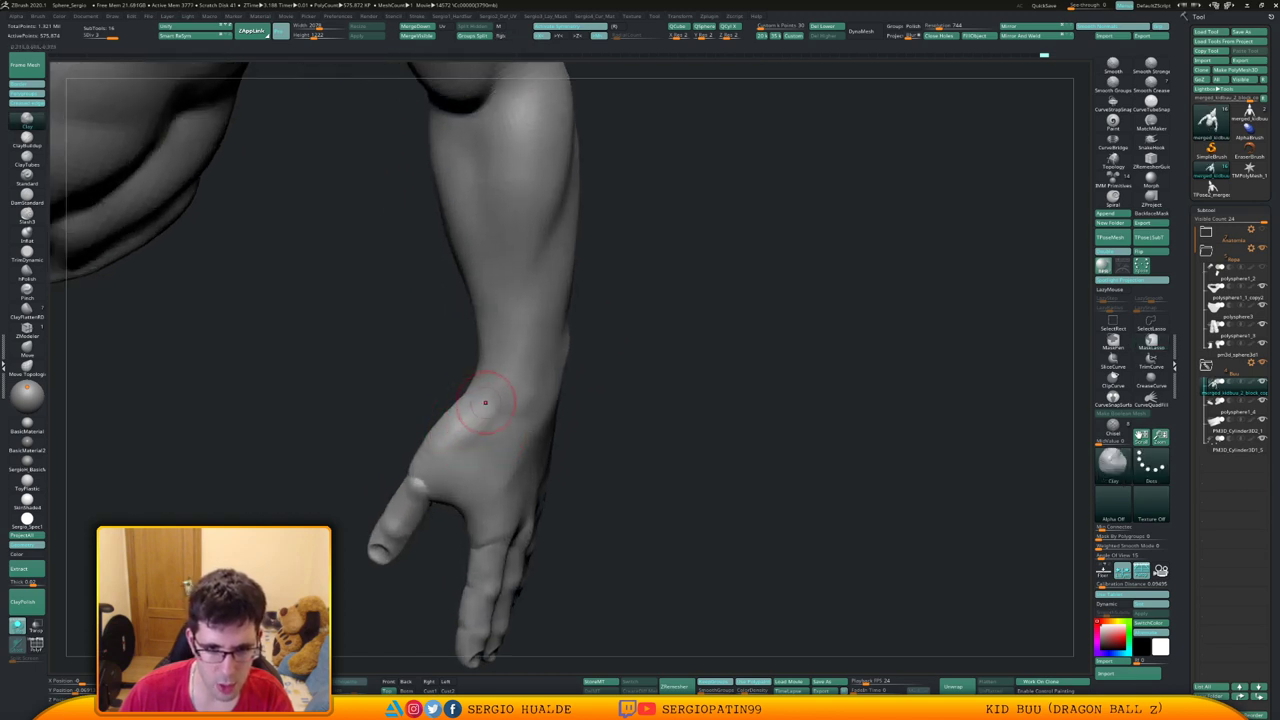
key(shift)
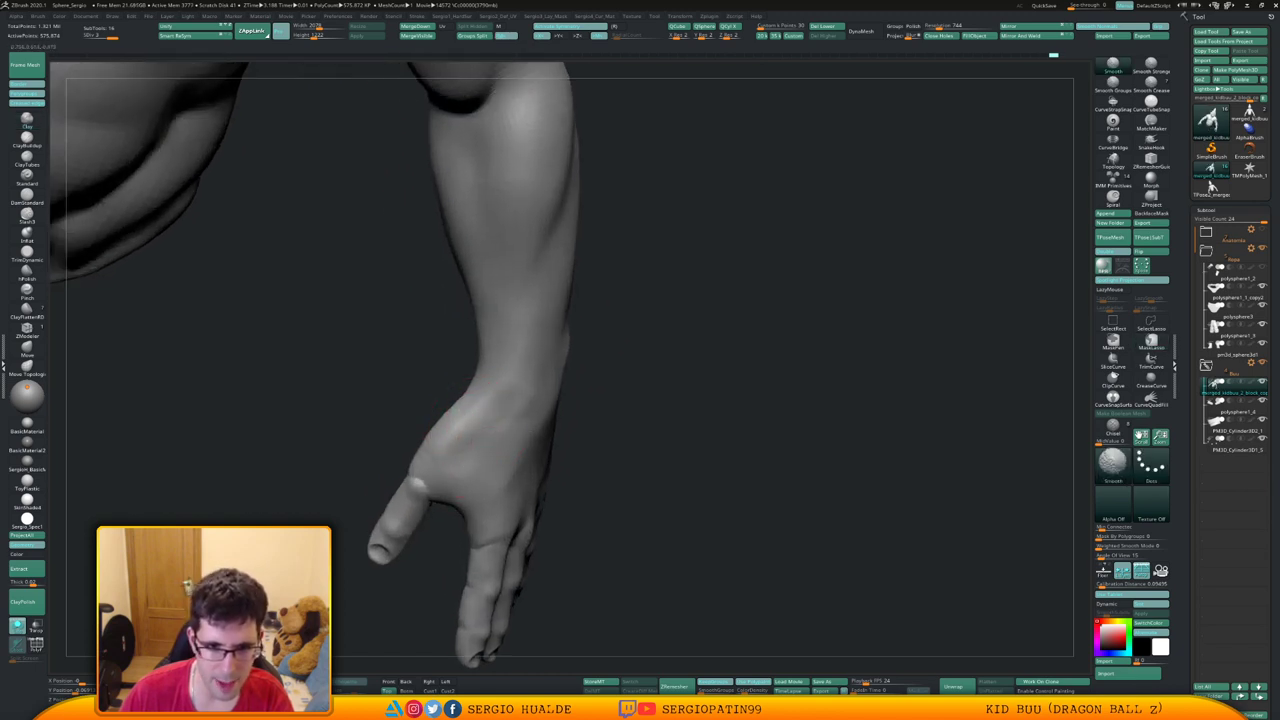
right_drag(424, 432, 482, 456)
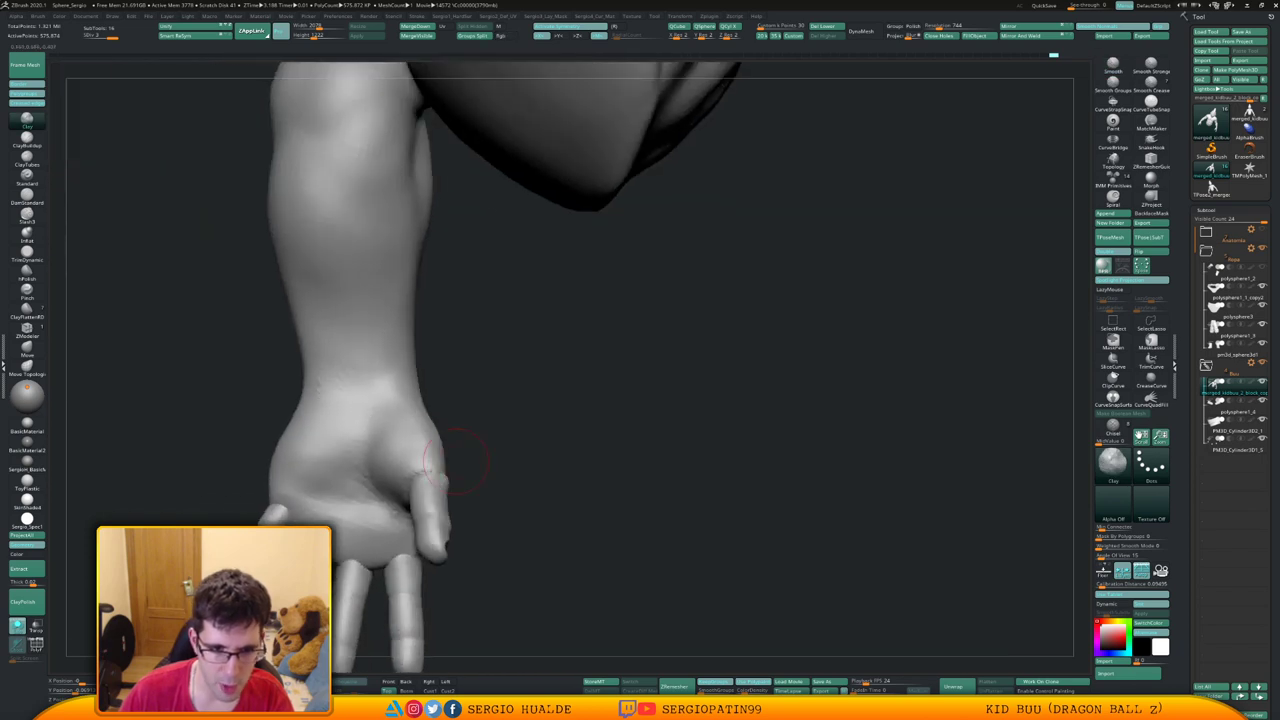
shift+drag(426, 466, 424, 452)
Build up the fleshy pad at the base of the thumb on the palm with a resized Clay brush
right_drag(409, 449, 517, 409)
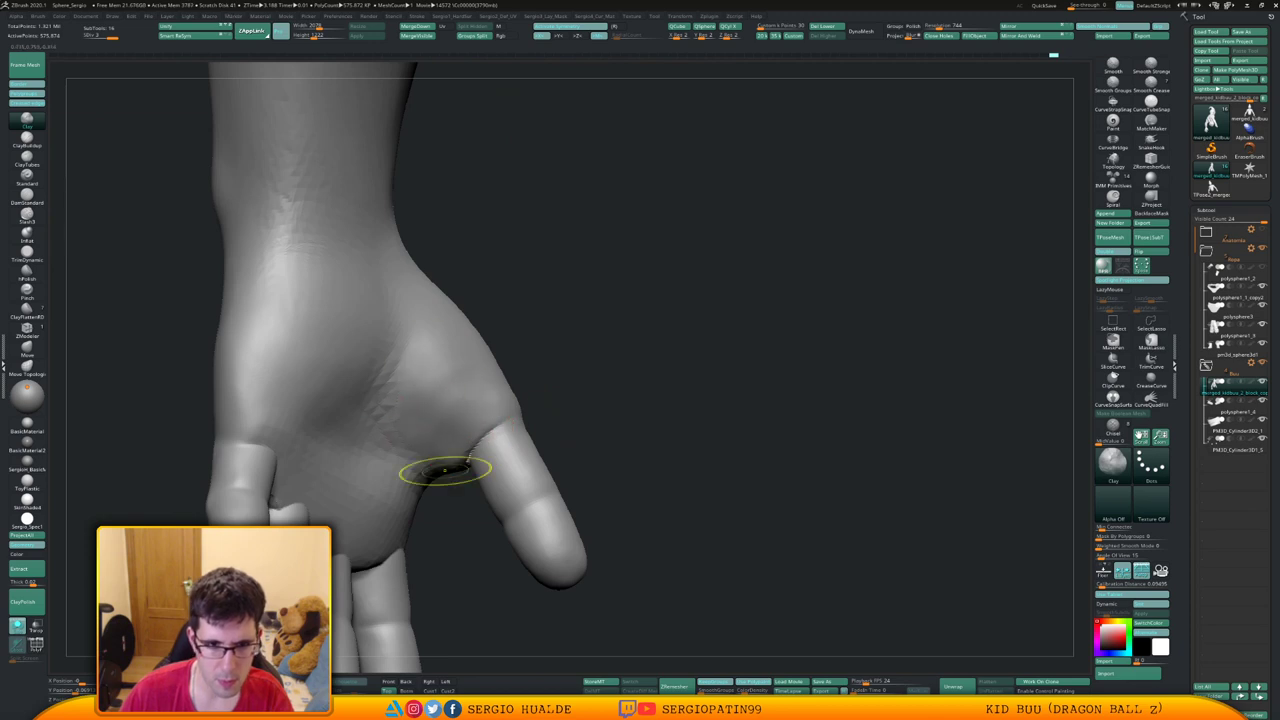
mouse_move(443, 471)
right_down()
mouse_move(463, 461)
mouse_move(457, 403)
mouse_move(500, 342)
right_up()
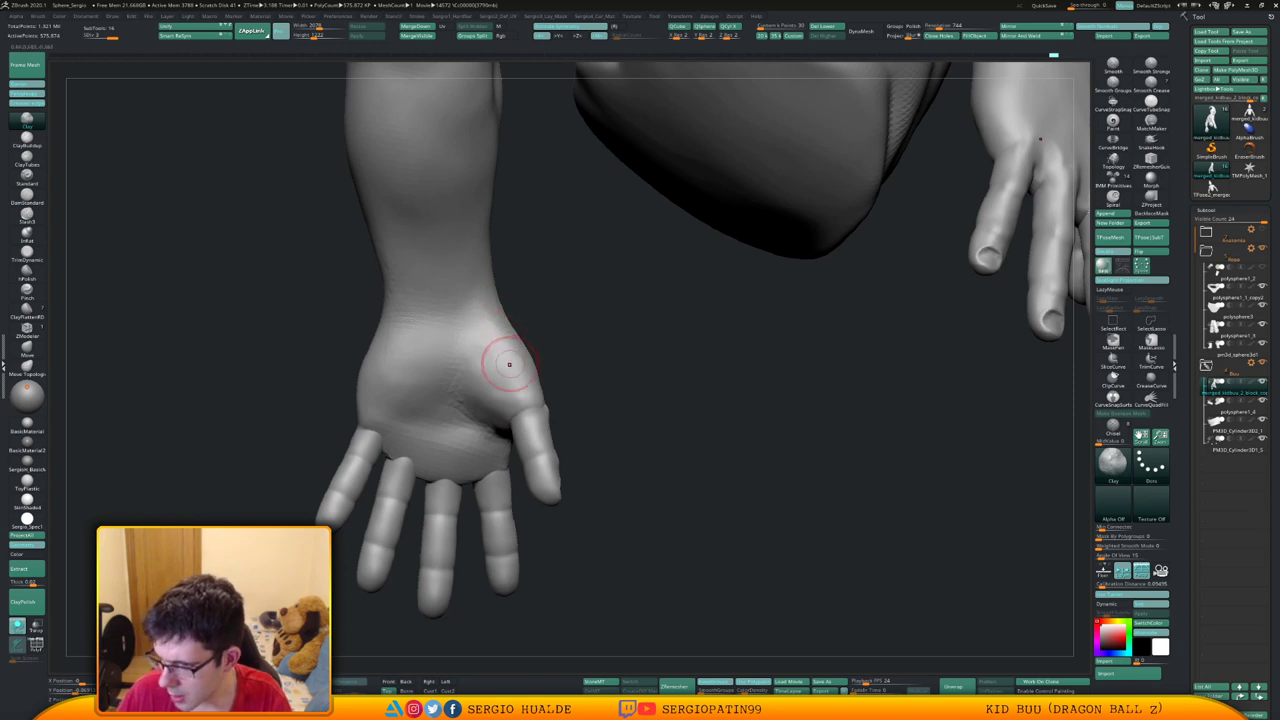
mouse_move(500, 348)
right_down()
mouse_move(517, 363)
mouse_move(502, 348)
mouse_move(557, 327)
mouse_move(563, 394)
right_up()
drag(564, 395, 581, 430)
key(bracketright)
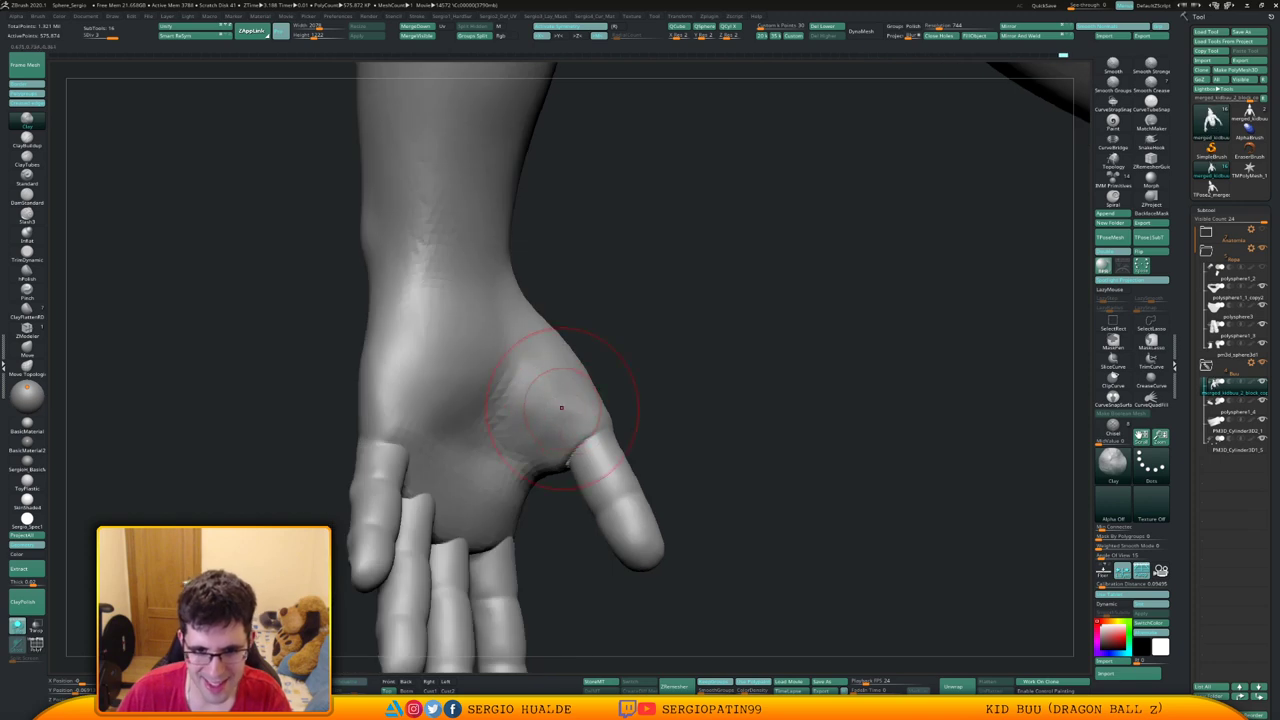
mouse_move(565, 408)
right_down()
mouse_move(554, 363)
mouse_move(614, 388)
mouse_move(602, 400)
right_up()
key([)
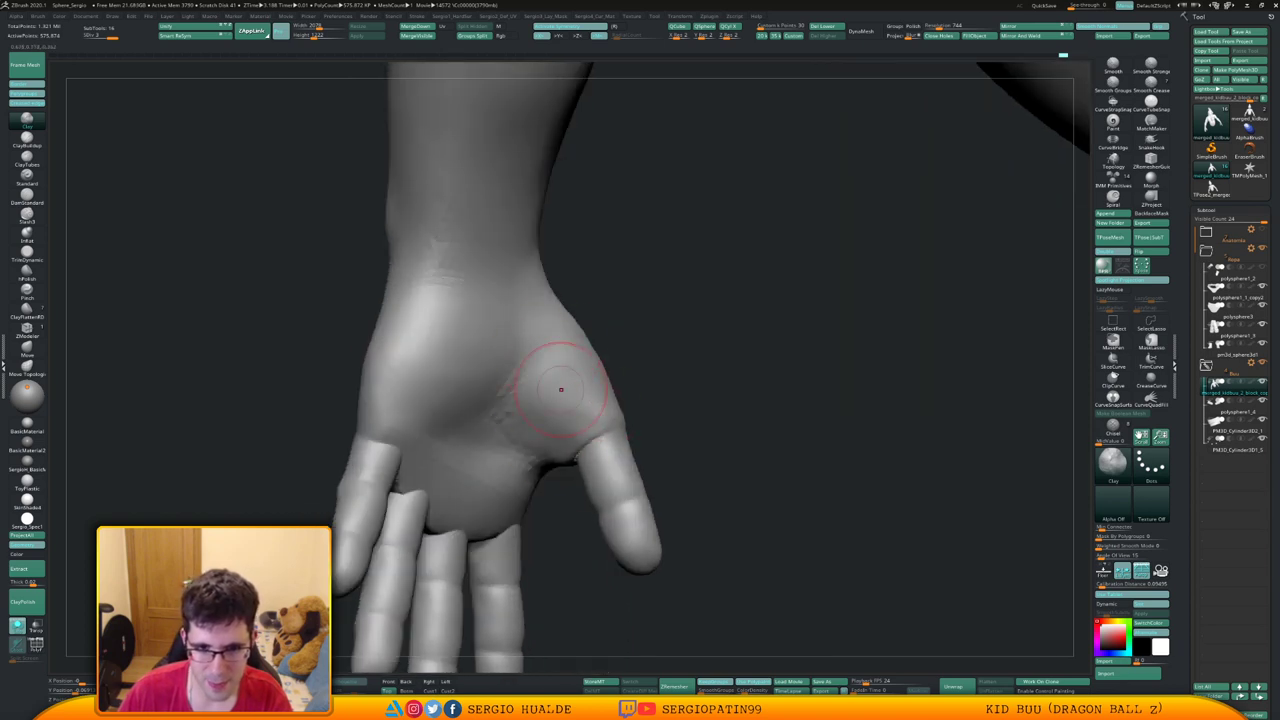
right_drag(556, 392, 582, 404)
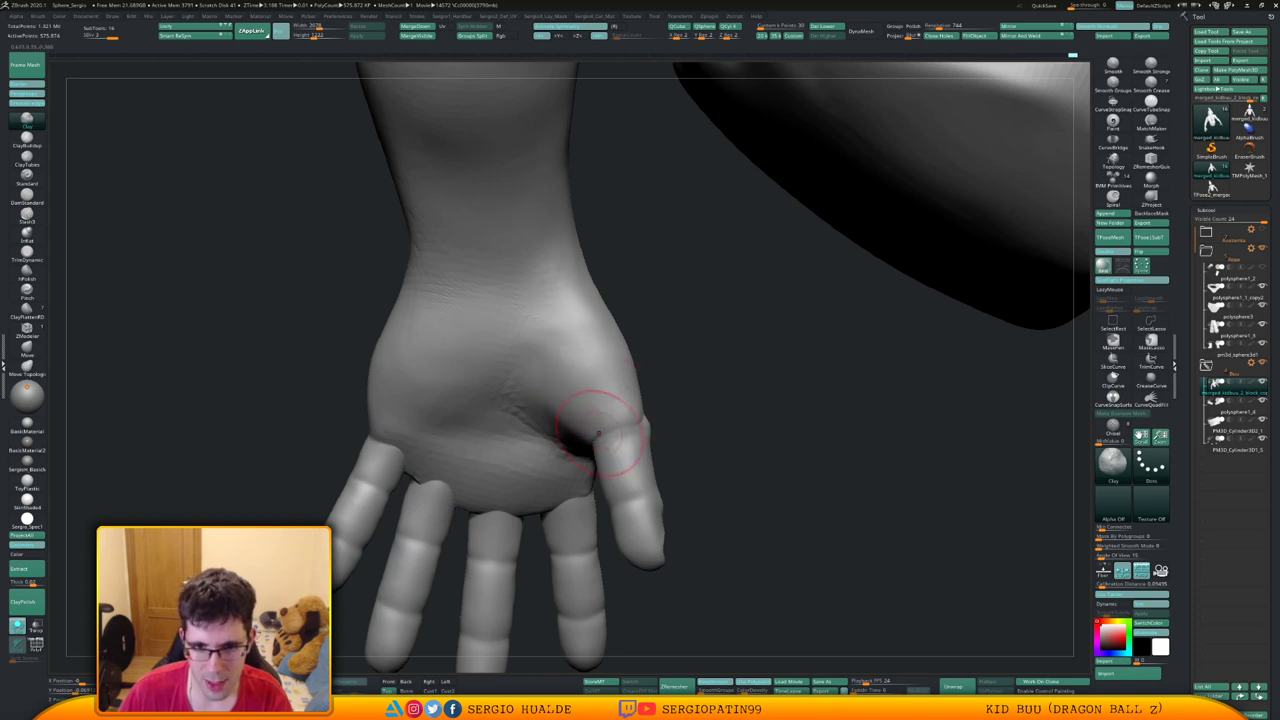
Shape the web of skin between the thumb and the palm with the Clay brush and smooth it
right_drag(598, 432, 551, 414)
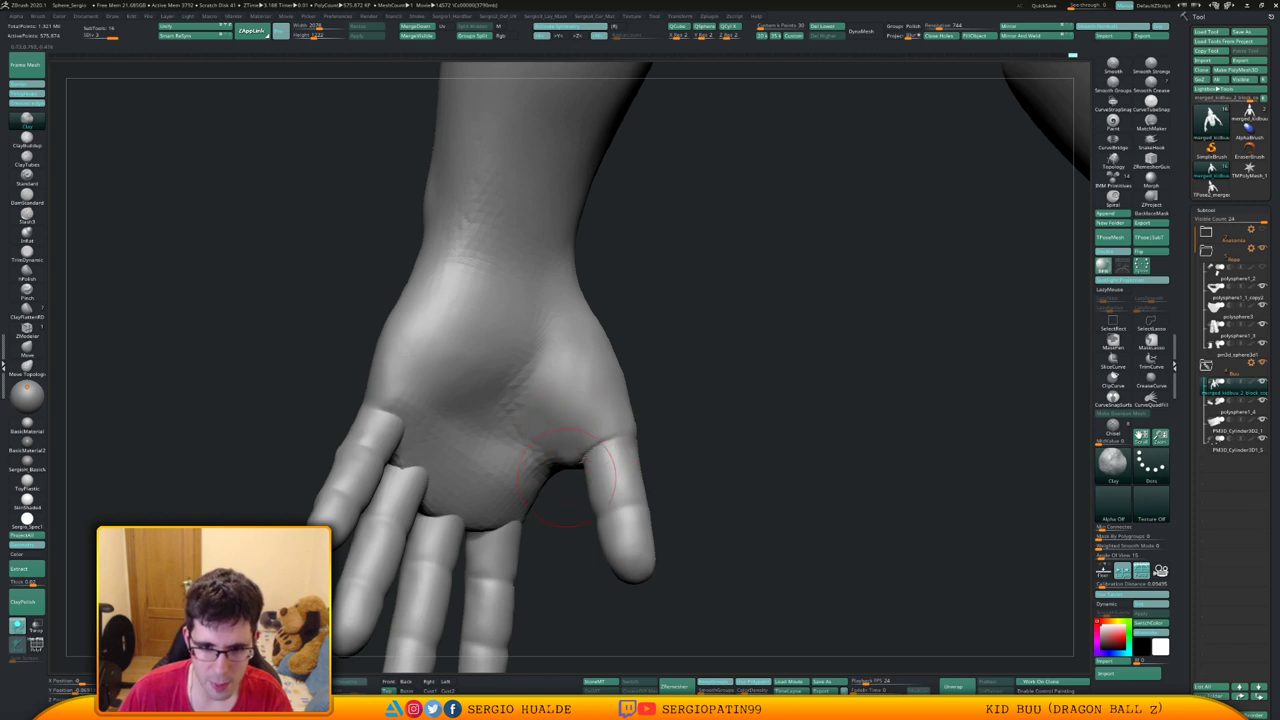
right_drag(574, 514, 577, 440)
drag(606, 444, 571, 459)
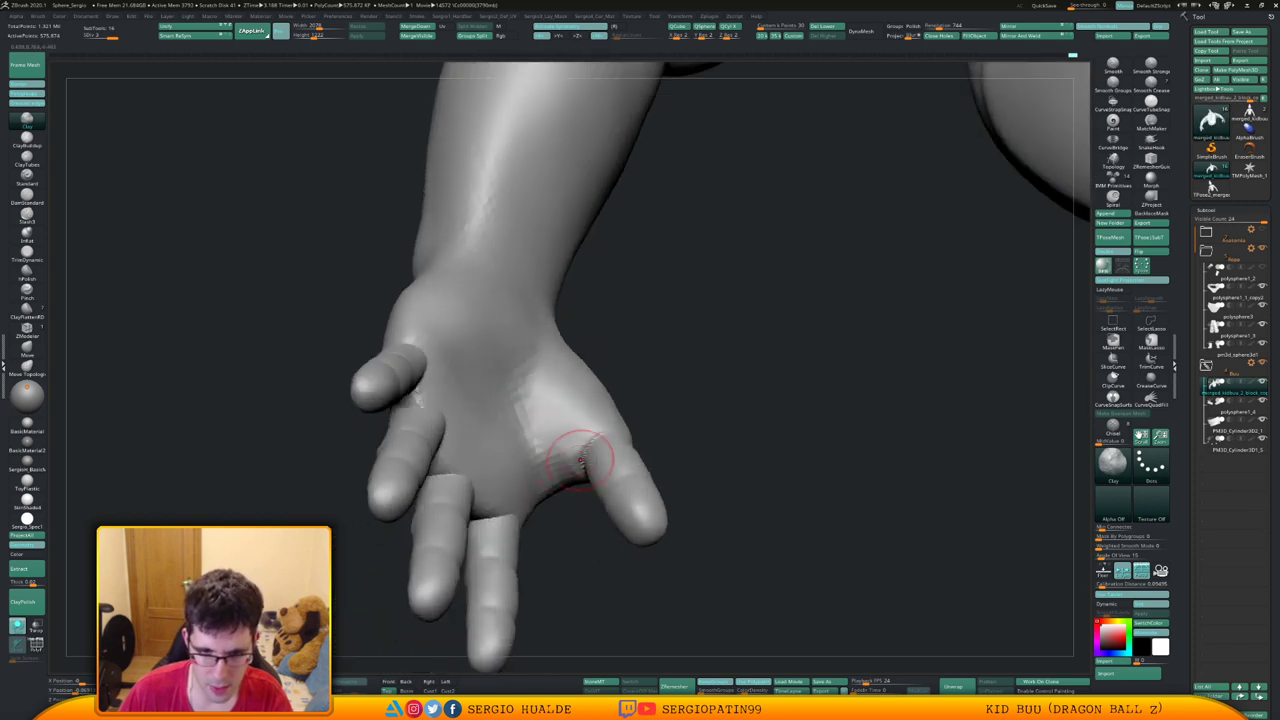
key(shift)
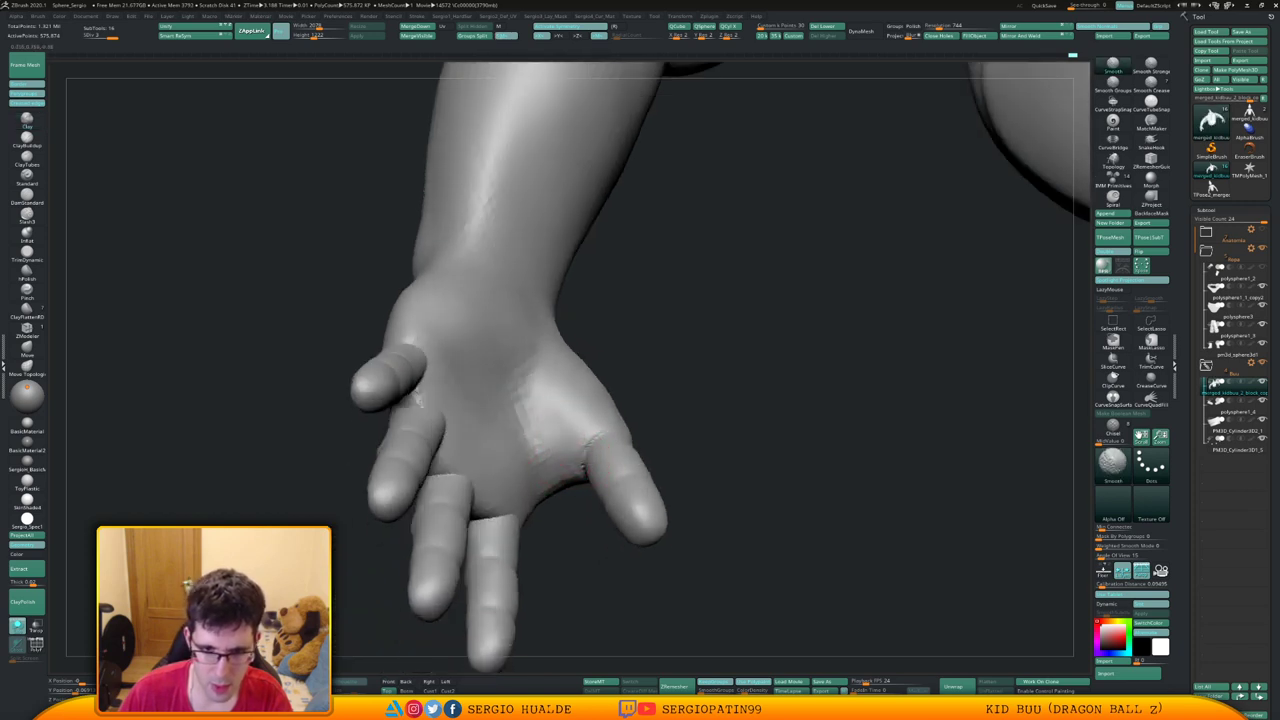
Smooth the inner wrist where the forearm meets the heel of the palm
ctrl+right_drag(562, 440, 530, 372)
mouse_move(530, 372)
right_down()
mouse_move(517, 377)
mouse_move(535, 450)
right_up()
mouse_move(597, 420)
mouse_down()
mouse_move(537, 420)
mouse_move(590, 424)
mouse_up()
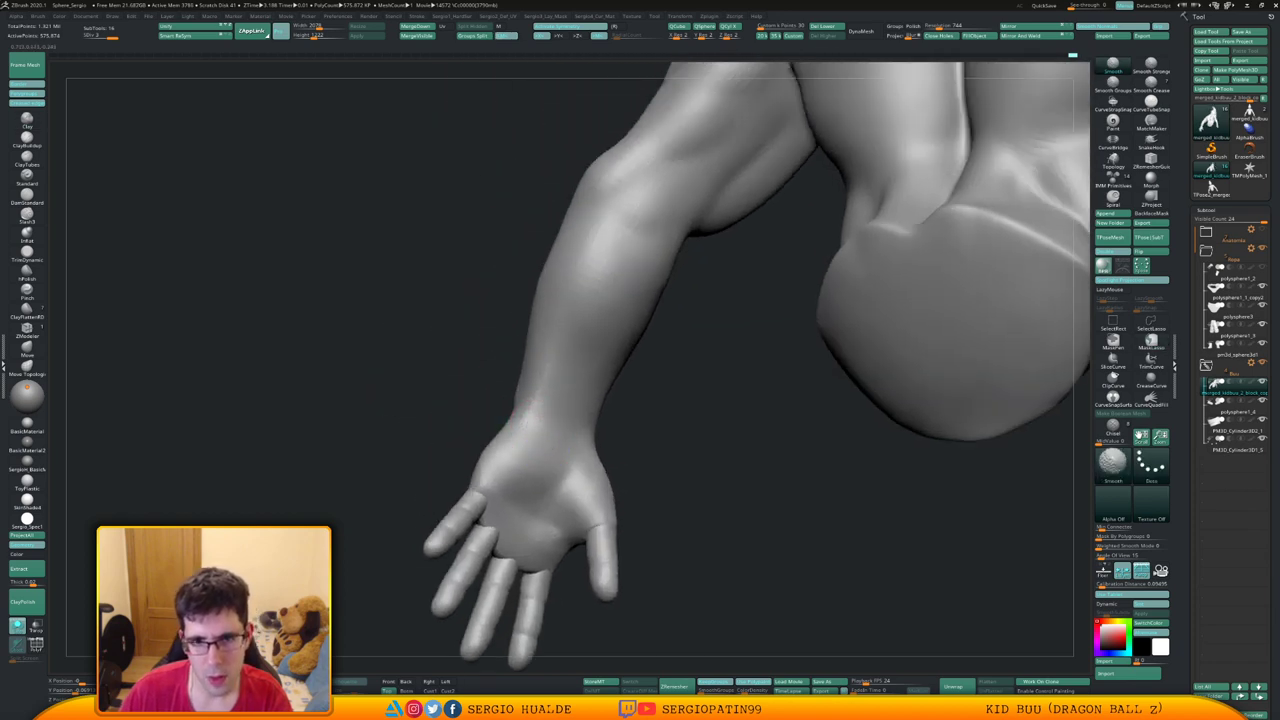
right_drag(560, 357, 554, 300)
shift+drag(554, 300, 546, 410)
right_drag(546, 410, 590, 375)
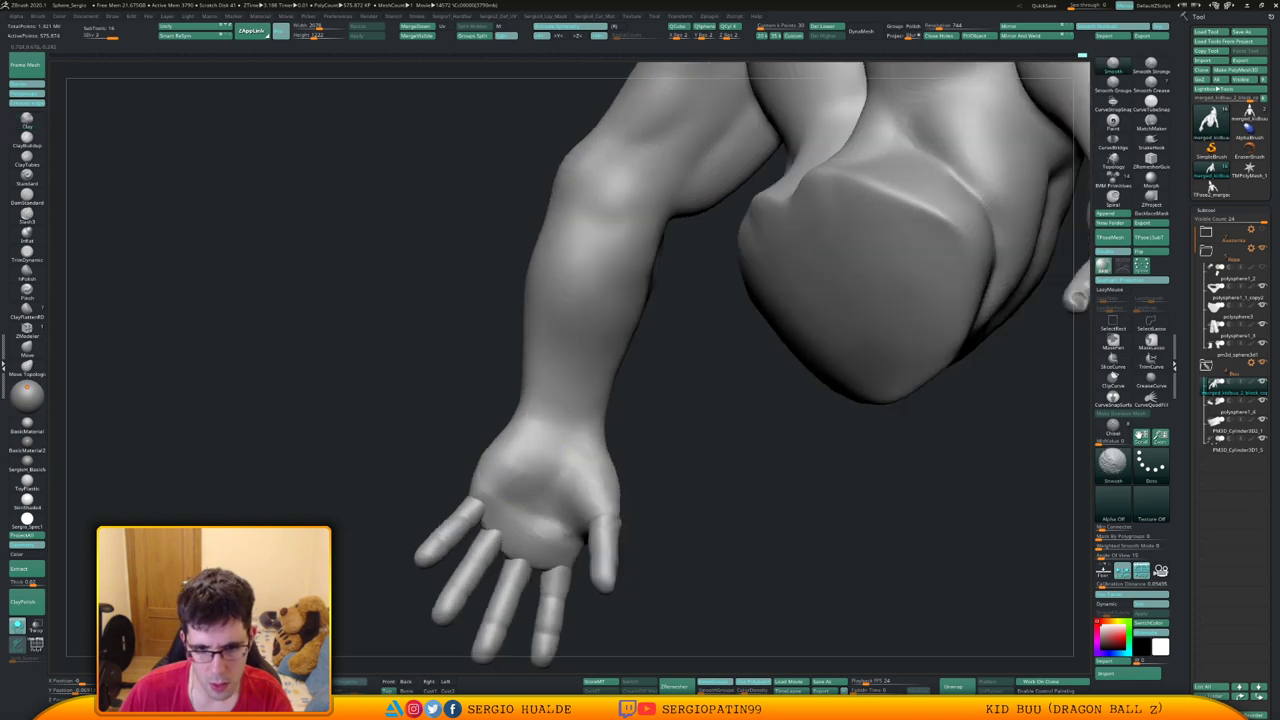
Switch to a resized Move brush, mask the little finger and invert the mask so only that finger stays editable
mouse_move(567, 537)
alt+right_down()
mouse_move(587, 430)
mouse_move(585, 445)
mouse_move(557, 400)
mouse_move(575, 507)
mouse_move(577, 457)
mouse_move(594, 478)
alt+right_up()
key(b)
key(m)
key(v)
key(s)
drag(594, 478, 606, 477)
key(shift+f)
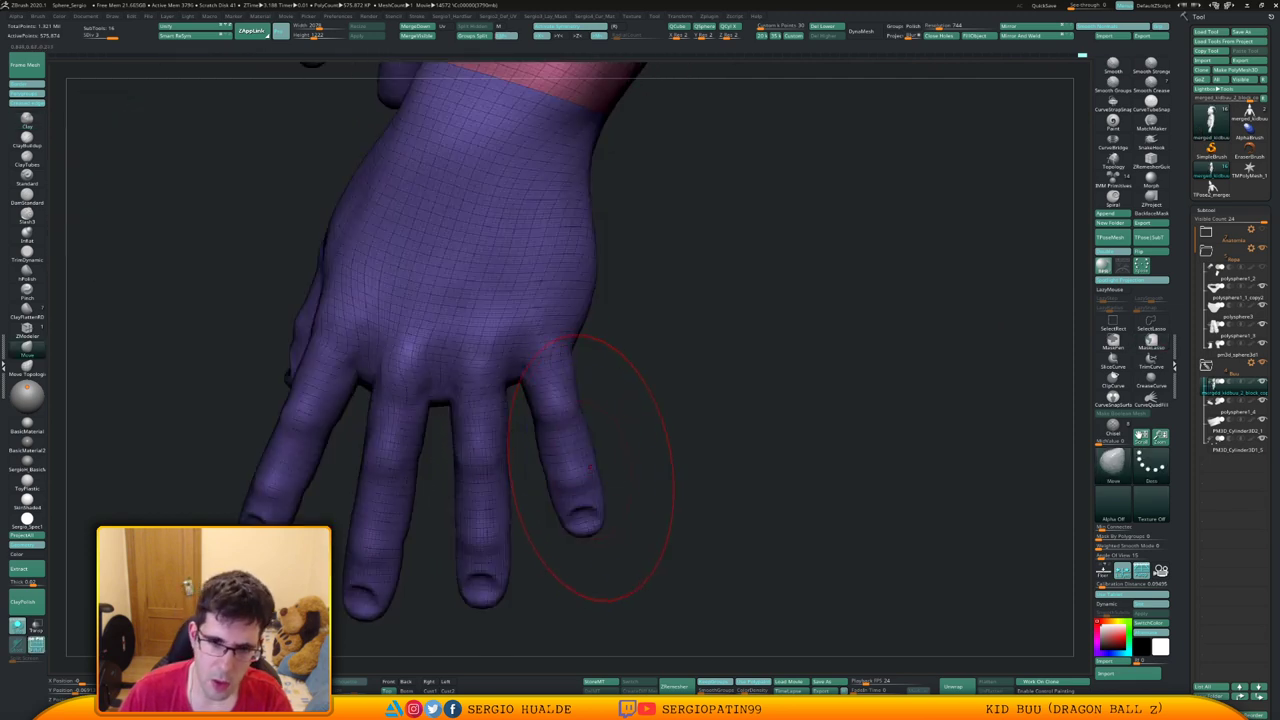
key(shift+f)
mouse_move(608, 350)
ctrl+mouse_down()
mouse_move(528, 355)
mouse_move(620, 575)
ctrl+mouse_up()
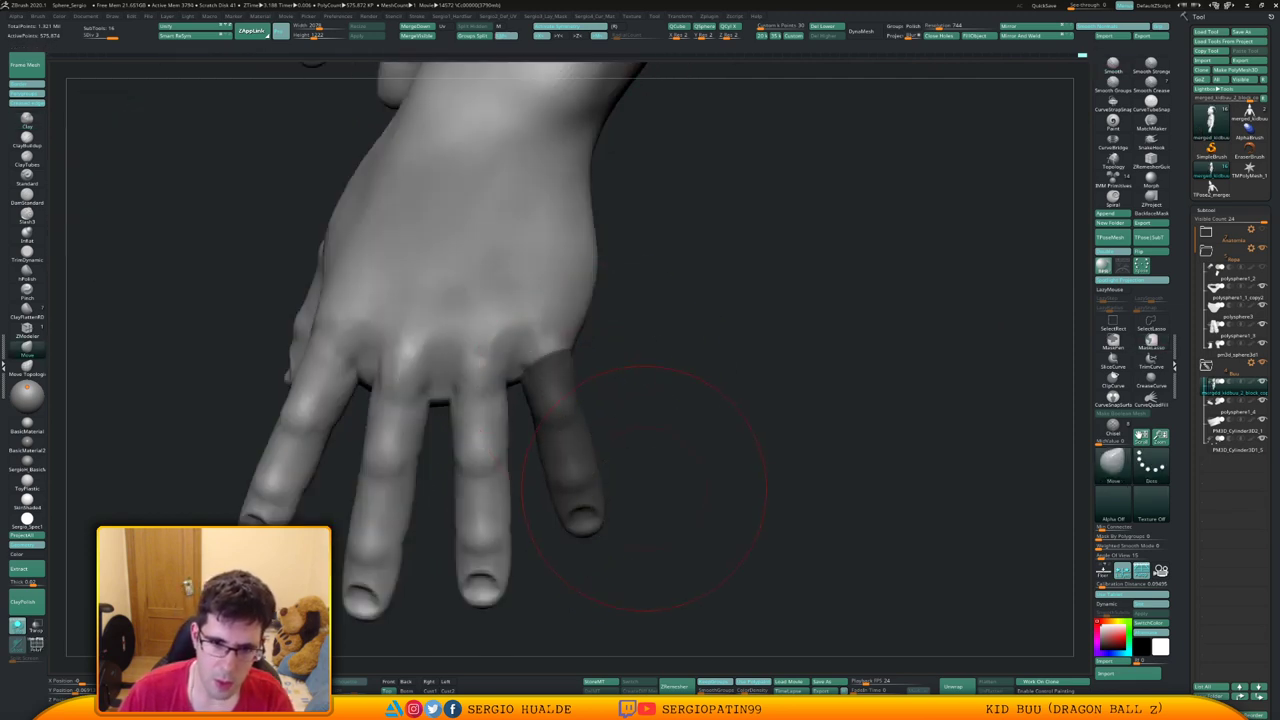
right_drag(657, 486, 630, 467)
mouse_move(596, 428)
ctrl+mouse_down()
mouse_move(531, 418)
mouse_move(606, 562)
ctrl+mouse_up()
right_drag(663, 514, 405, 496)
ctrl+click(533, 520)
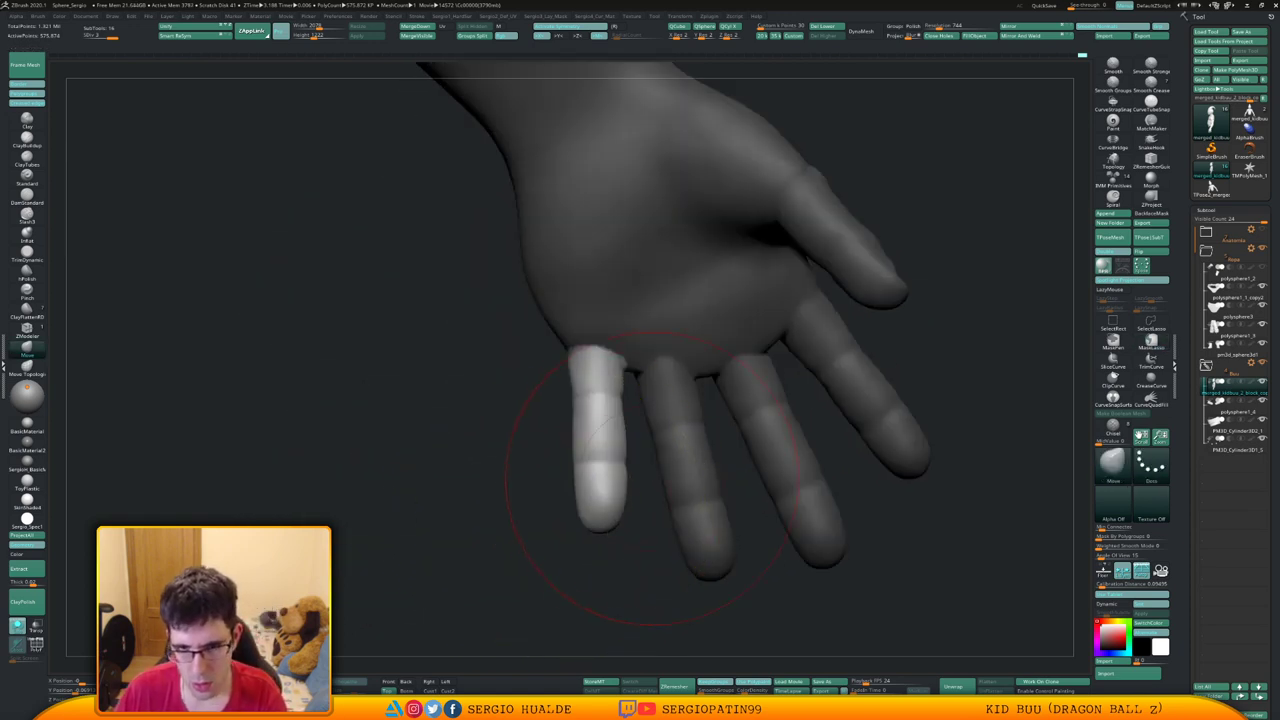
Replace the mask with one on the ring finger, invert it, lower the mesh by two subdivision levels and clear the mask
right_drag(566, 513, 499, 478)
right_drag(651, 534, 681, 522)
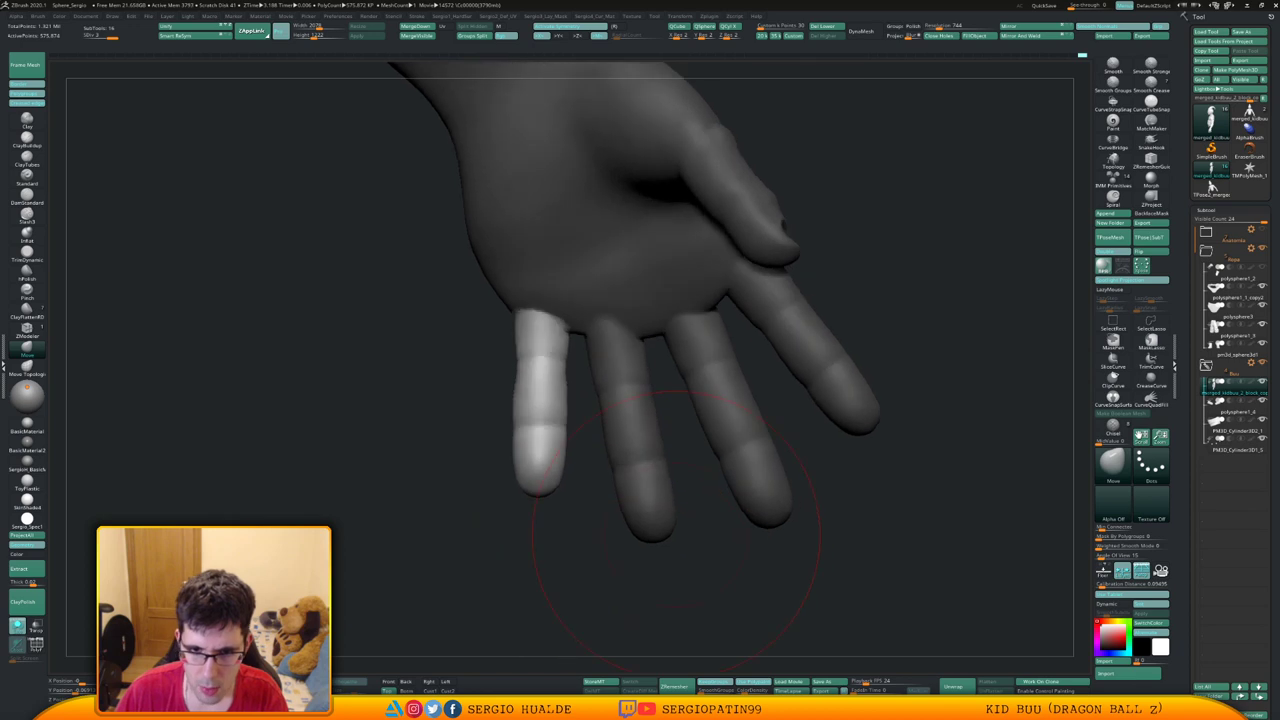
ctrl+drag(681, 522, 690, 512)
mouse_move(663, 365)
ctrl+mouse_down()
mouse_move(650, 337)
mouse_move(632, 458)
mouse_move(665, 600)
mouse_move(692, 530)
ctrl+mouse_up()
mouse_move(652, 512)
right_down()
mouse_move(742, 492)
mouse_move(700, 474)
right_up()
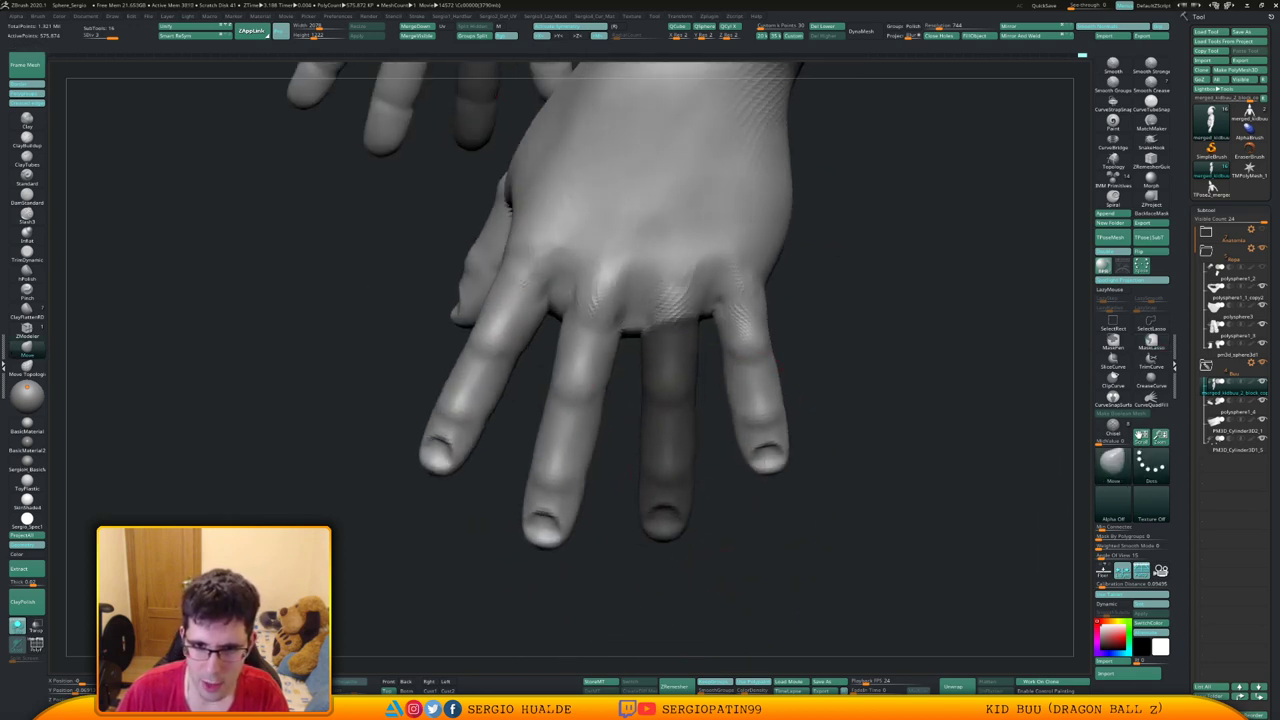
key(ctrl+i)
key(shift+d)
key(shift+d)
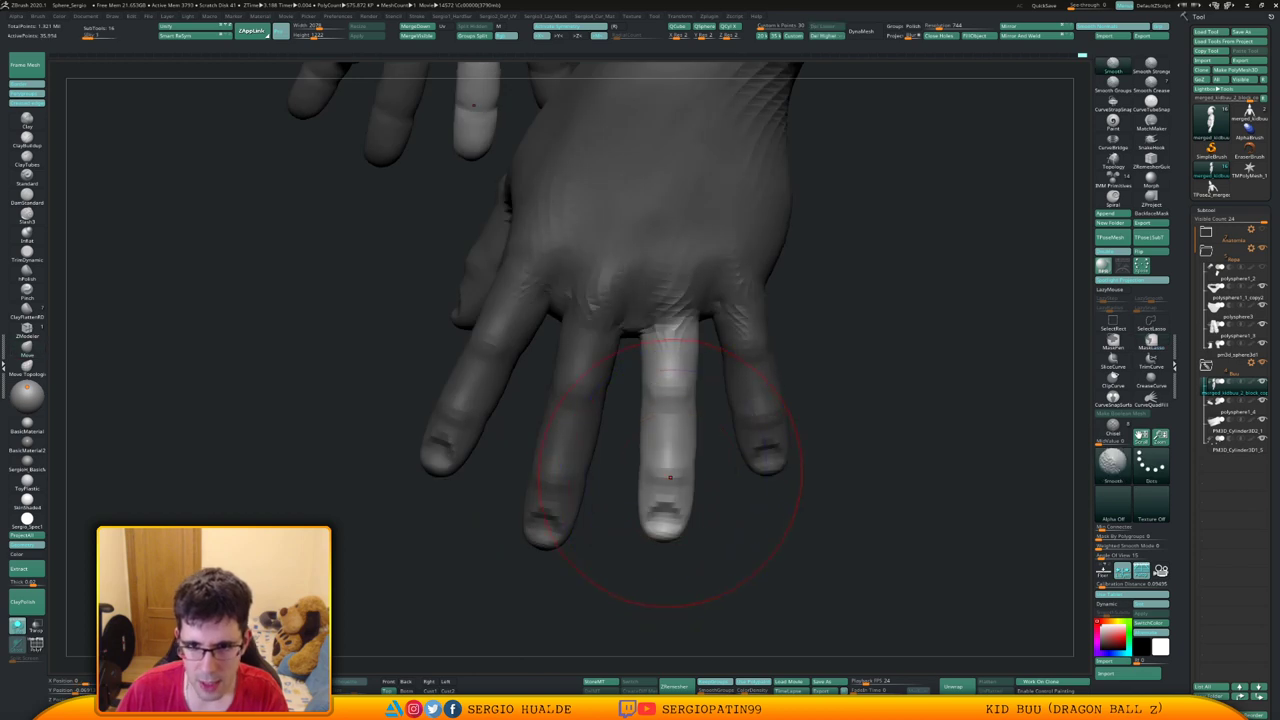
alt+right_drag(612, 452, 687, 490)
ctrl+drag(703, 480, 698, 527)
right_drag(698, 527, 710, 438)
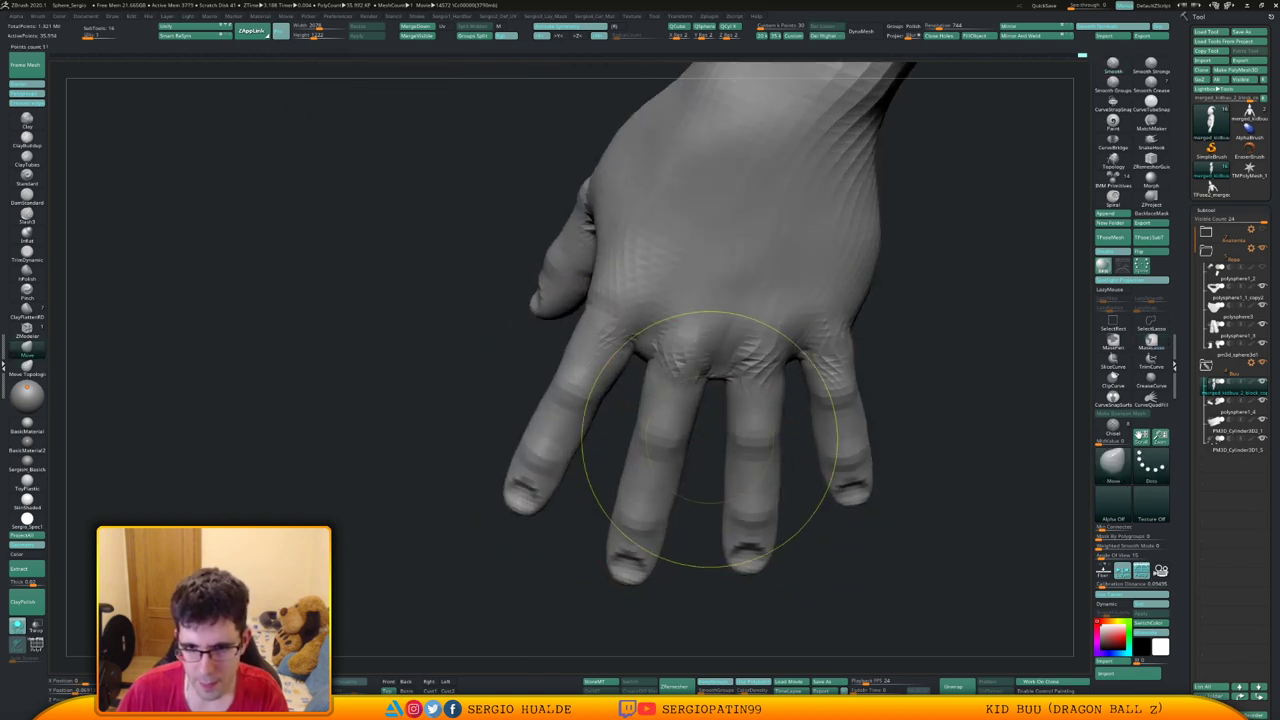
Mask the middle finger and the index finger separately and assign them their own polygroups
ctrl+drag(711, 431, 714, 380)
mouse_move(596, 493)
ctrl+mouse_down()
mouse_move(698, 500)
mouse_move(704, 470)
ctrl+mouse_up()
key(ctrl+i)
ctrl+drag(598, 500, 577, 490)
right_drag(574, 490, 606, 494)
ctrl+drag(557, 515, 622, 405)
mouse_move(540, 360)
ctrl+mouse_down()
mouse_move(480, 320)
mouse_move(445, 320)
mouse_move(500, 528)
mouse_move(575, 495)
ctrl+mouse_up()
key(ctrl+w)
Mask the thumb, assign it its own polygroup, check the finger groups and turn off the polygroup wireframe display
key(shift+f)
ctrl+right_drag(575, 495, 589, 413)
mouse_move(541, 419)
ctrl+mouse_down()
mouse_move(641, 428)
mouse_move(614, 348)
ctrl+mouse_up()
key(ctrl+w)
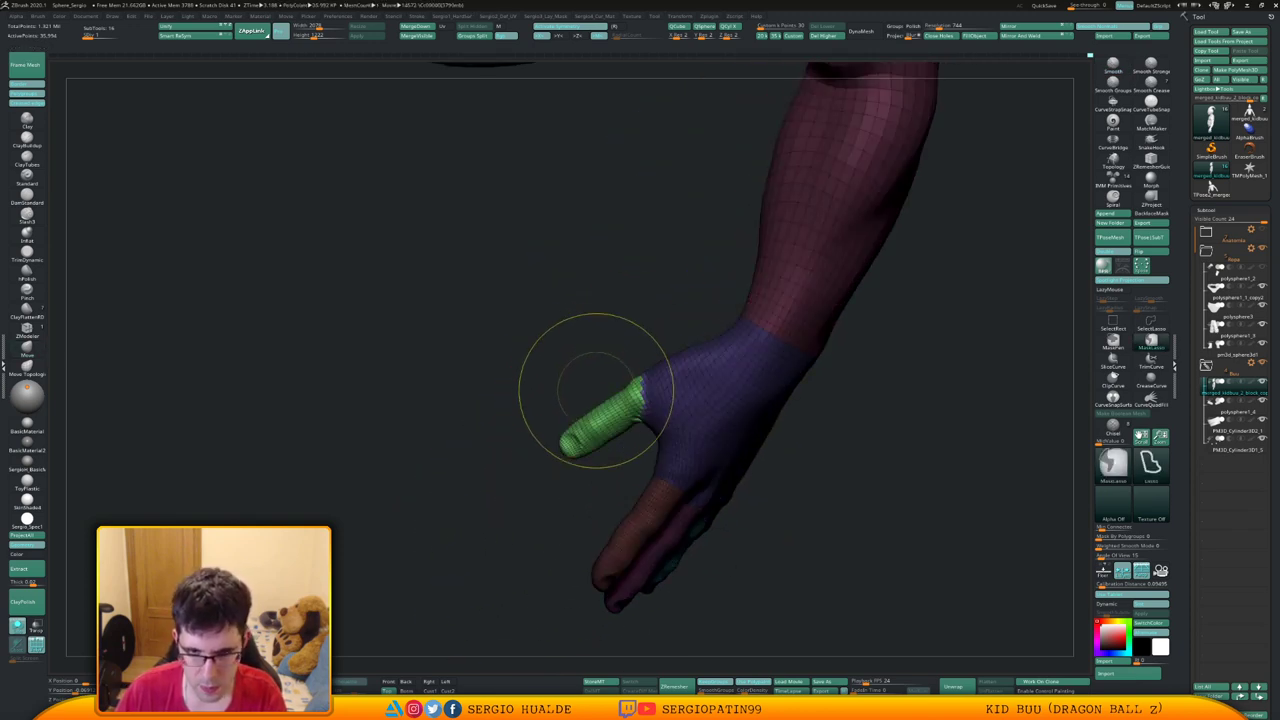
right_drag(595, 386, 680, 443)
ctrl+drag(680, 443, 737, 471)
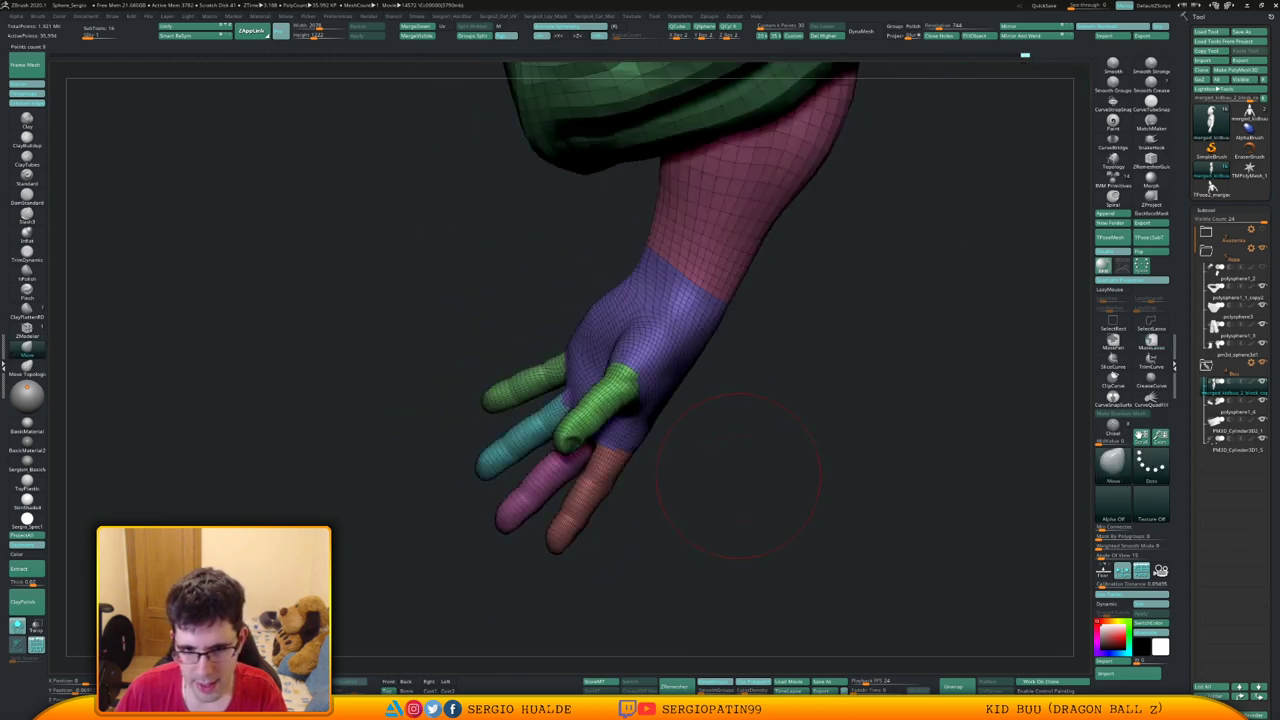
right_drag(737, 471, 692, 452)
ctrl+right_drag(692, 452, 686, 374)
key(shift+f)
mouse_move(766, 445)
right_down()
mouse_move(700, 403)
mouse_move(740, 432)
mouse_move(734, 396)
mouse_move(673, 458)
right_up()
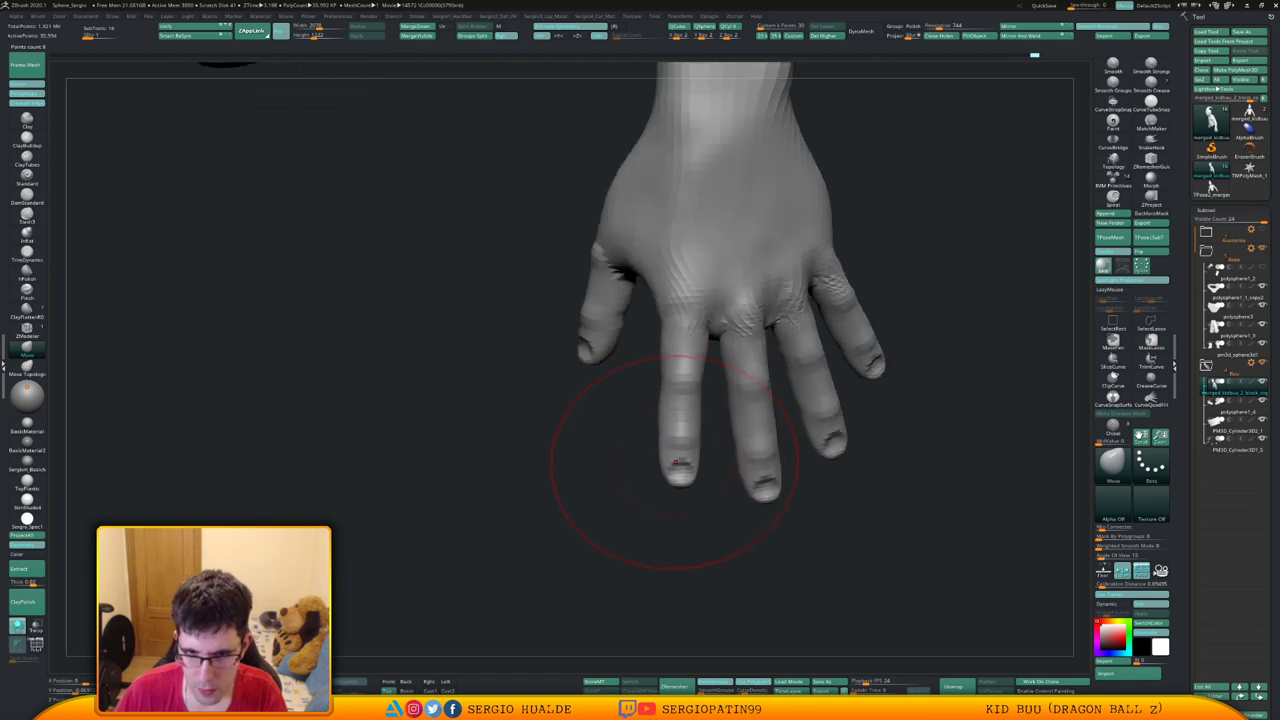
key(b)
key(p)
key(i)
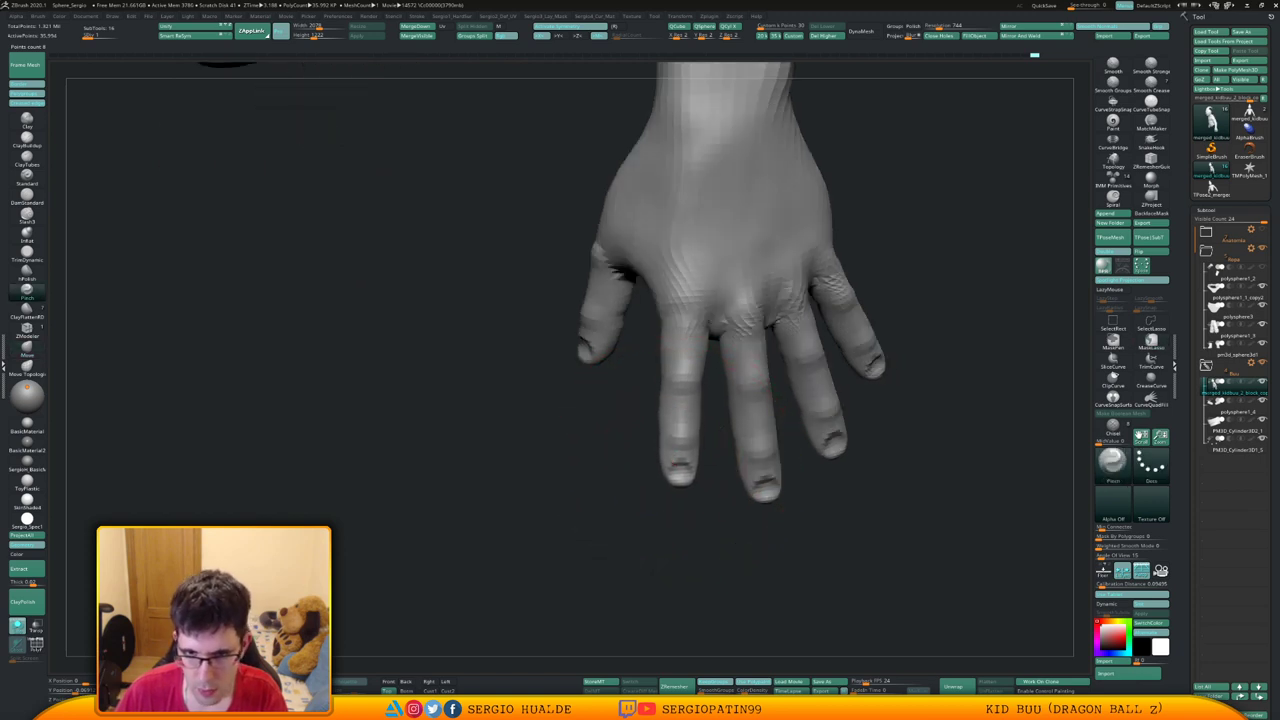
mouse_move(681, 436)
right_down()
mouse_move(780, 494)
mouse_move(733, 456)
right_up()
key(s)
drag(733, 455, 724, 455)
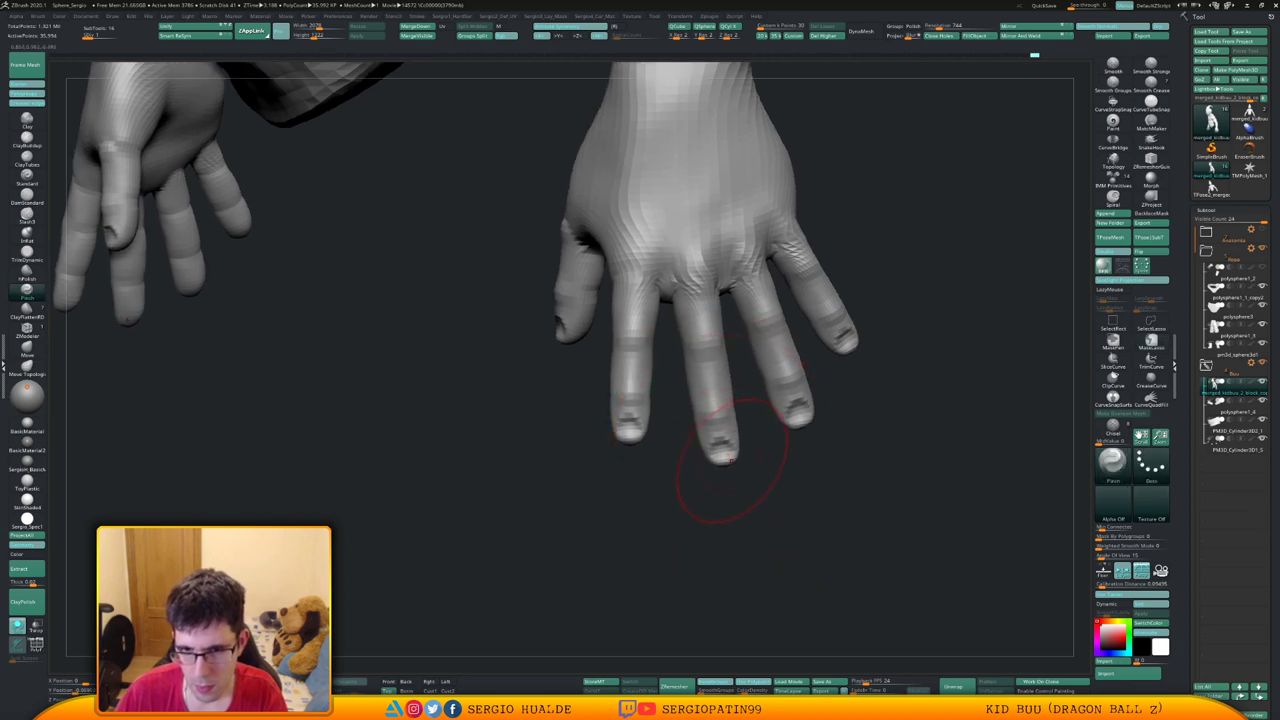
Switch to the Move brush and start adjusting the fingers from the back of the hand
key(b)
key(m)
key(v)
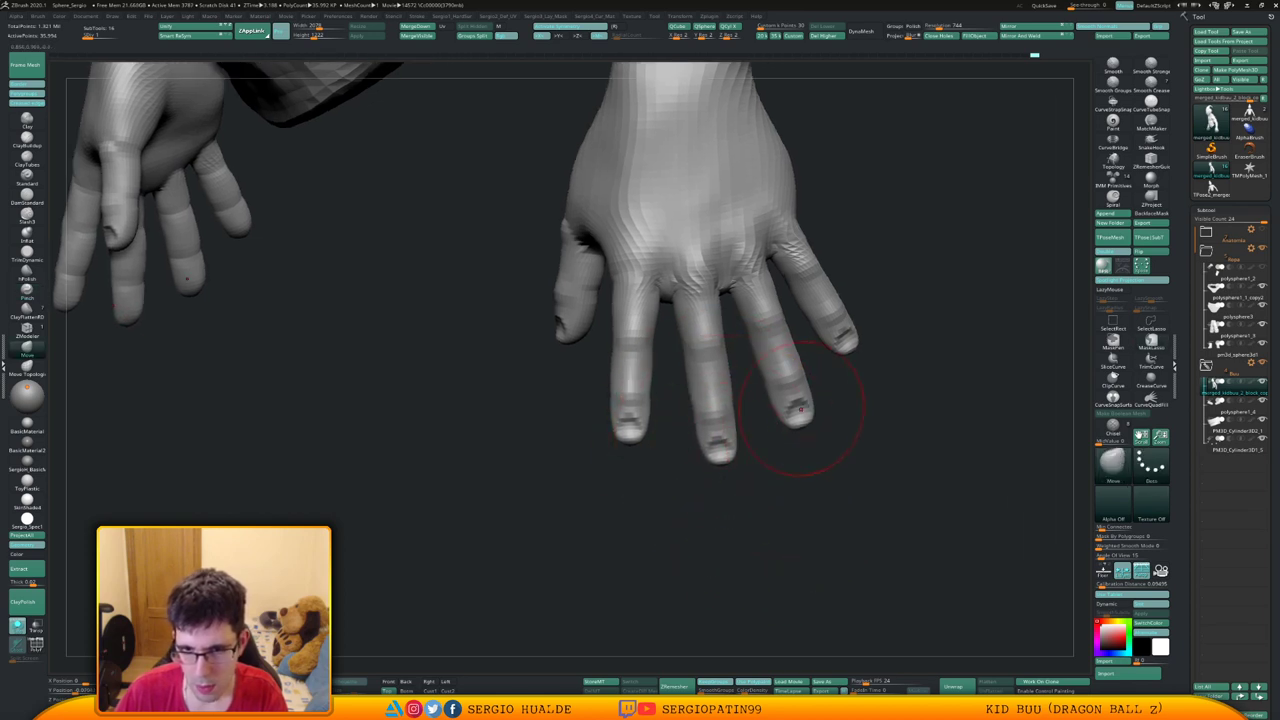
right_drag(800, 408, 806, 409)
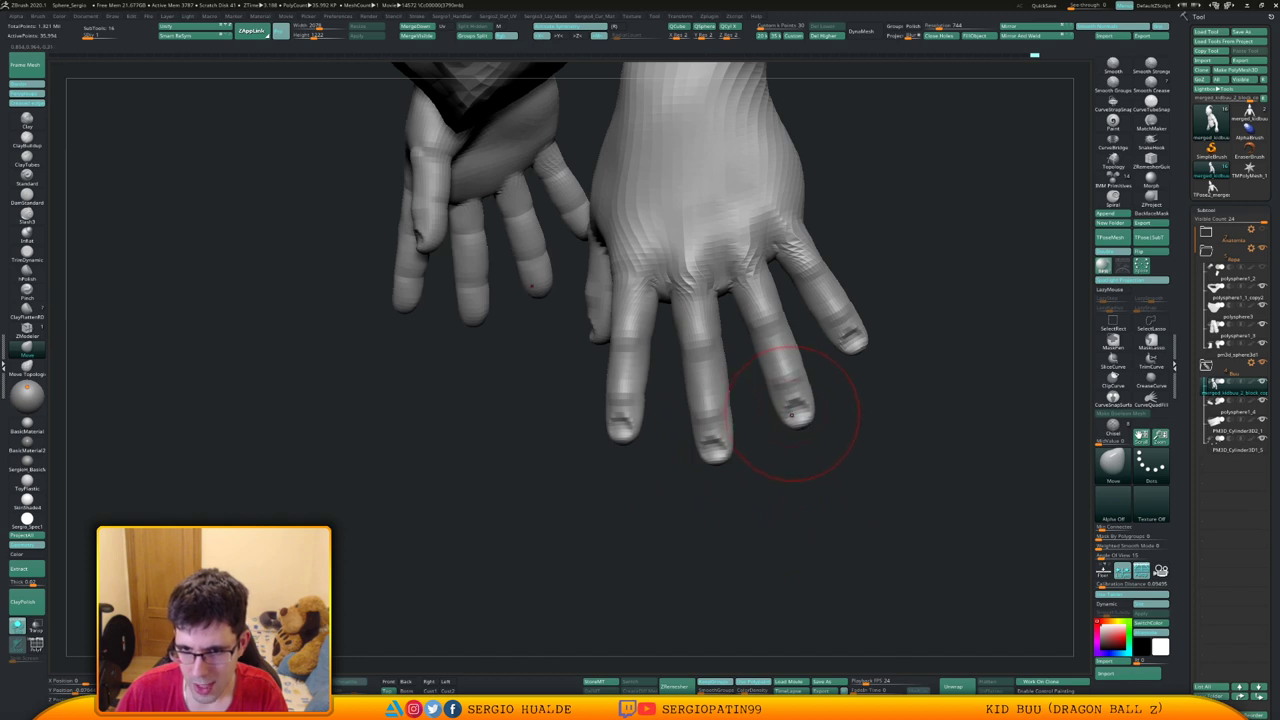
Adjust the ring fingertip with the Move brush and mask the rest of the hand to isolate that finger
key(s)
drag(792, 415, 803, 416)
key(w)
ctrl+click(802, 420)
key(q)
key(s)
drag(799, 415, 801, 411)
key(ctrl+z)
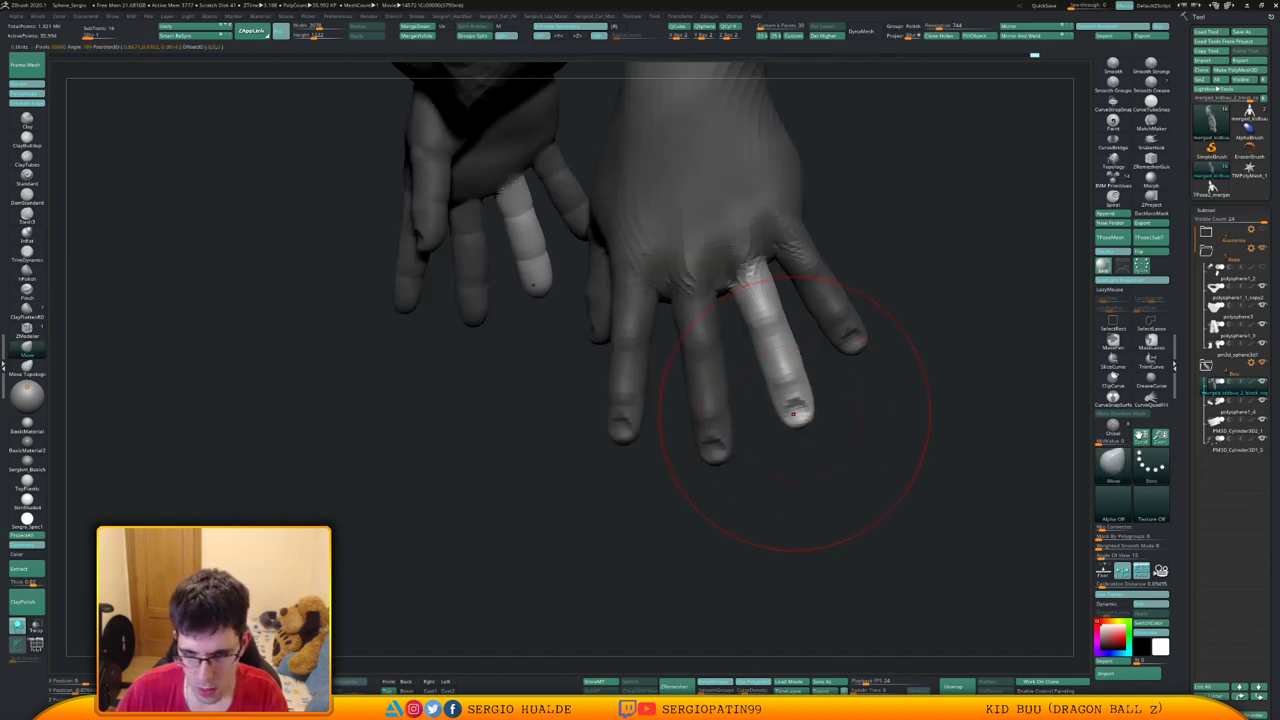
Isolate the little finger with a mask, refine its nail area with the Pinch brush, and clear the mask
key(b)
key(p)
key(i)
right_drag(788, 374, 743, 405)
key(w)
key(ctrl+shift+a)
ctrl+shift+click(743, 384)
key(q)
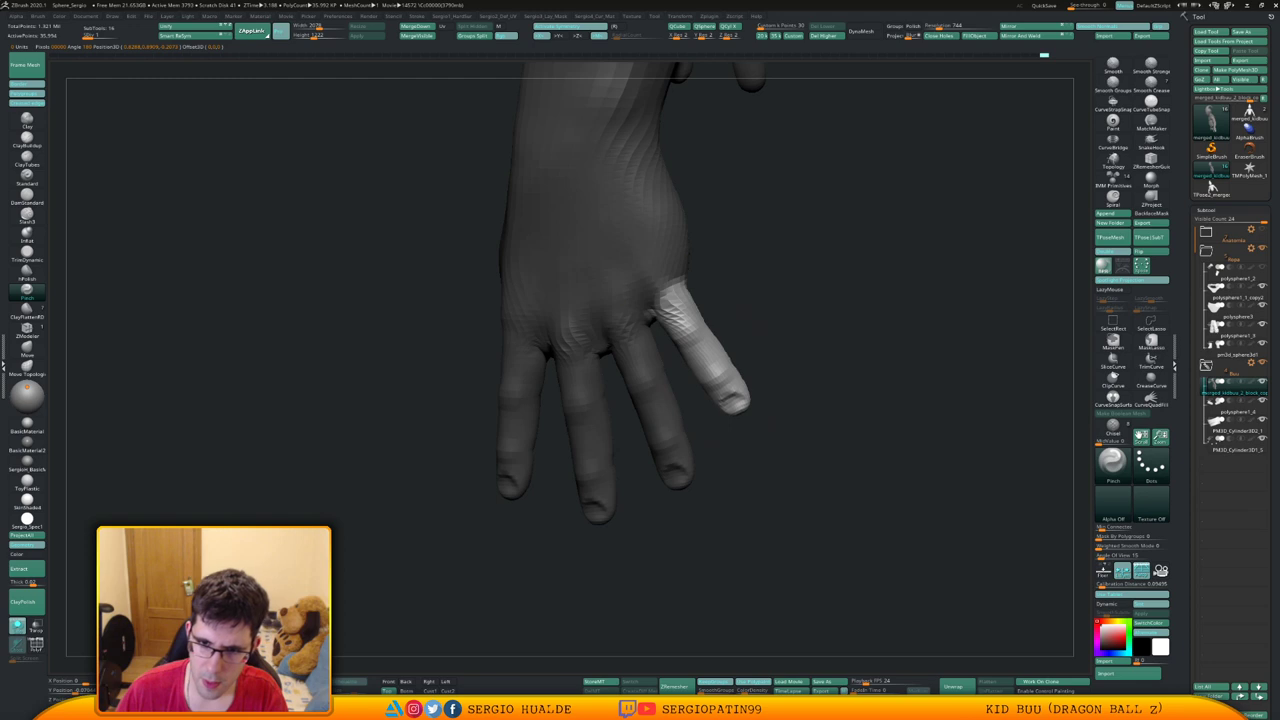
right_drag(743, 396, 767, 379)
ctrl+drag(767, 379, 749, 440)
Reshape the thumb near its nail with the Move brush and build up the thumb's base with the Clay brush
mouse_move(749, 440)
ctrl+right_down()
mouse_move(741, 356)
mouse_move(590, 385)
mouse_move(586, 371)
mouse_move(605, 388)
ctrl+right_up()
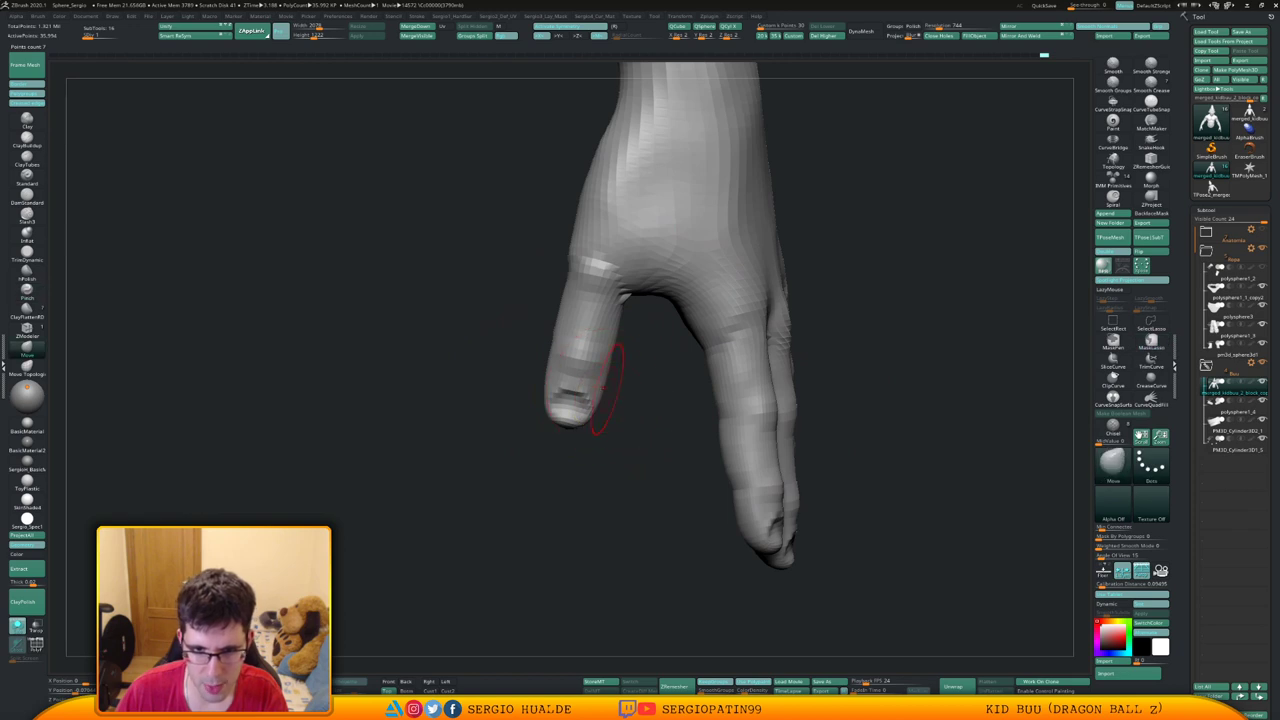
drag(550, 384, 561, 382)
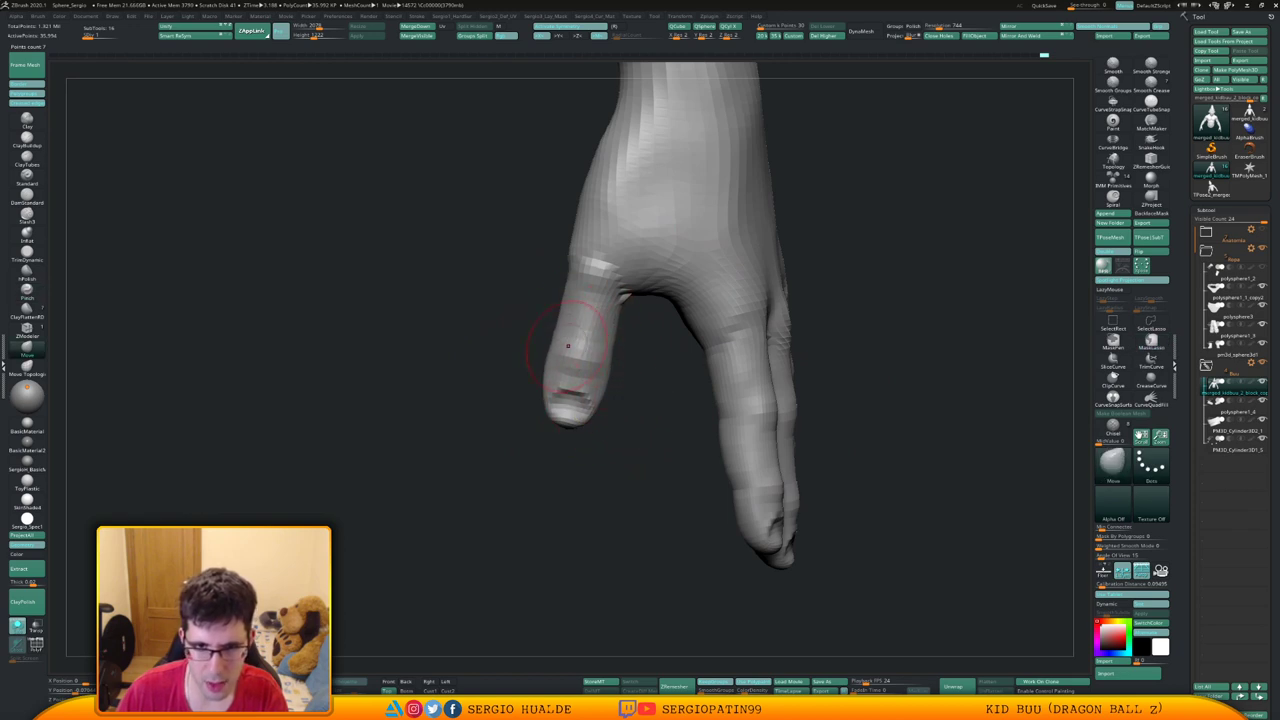
mouse_move(567, 345)
right_down()
mouse_move(601, 357)
mouse_move(565, 311)
mouse_move(783, 393)
mouse_move(740, 340)
mouse_move(690, 440)
mouse_move(640, 443)
right_up()
key(1)
drag(604, 436, 599, 445)
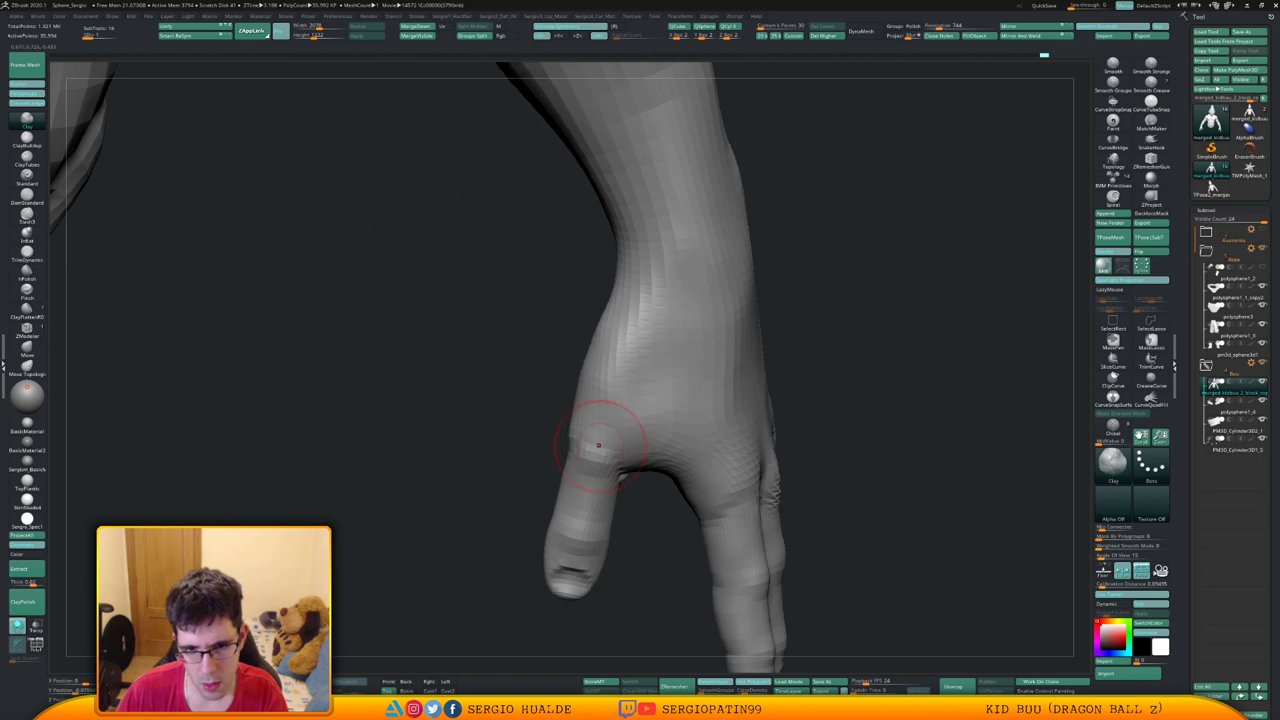
Raise the body one subdivision level, then smooth and flatten the thumb base and wrist side with the TrimDynamic brush
key(d)
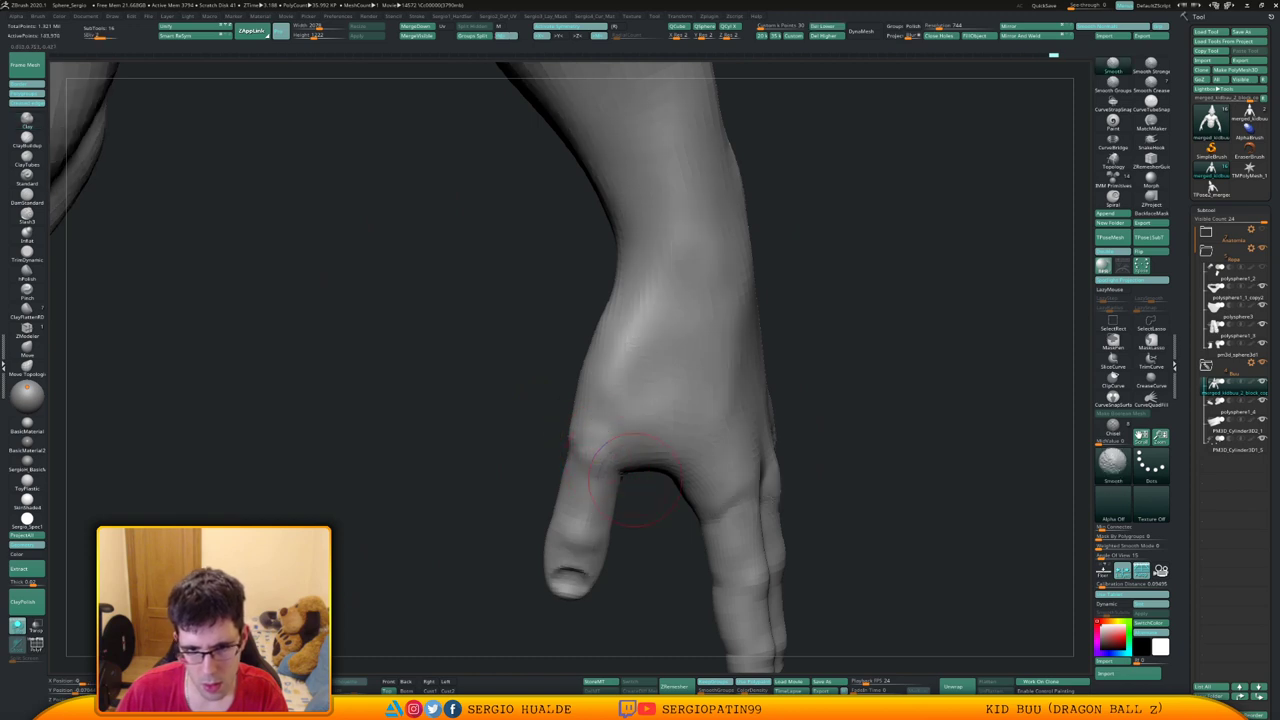
mouse_move(606, 455)
right_down()
mouse_move(600, 404)
mouse_move(646, 374)
mouse_move(598, 372)
mouse_move(640, 397)
right_up()
key(ctrl+3)
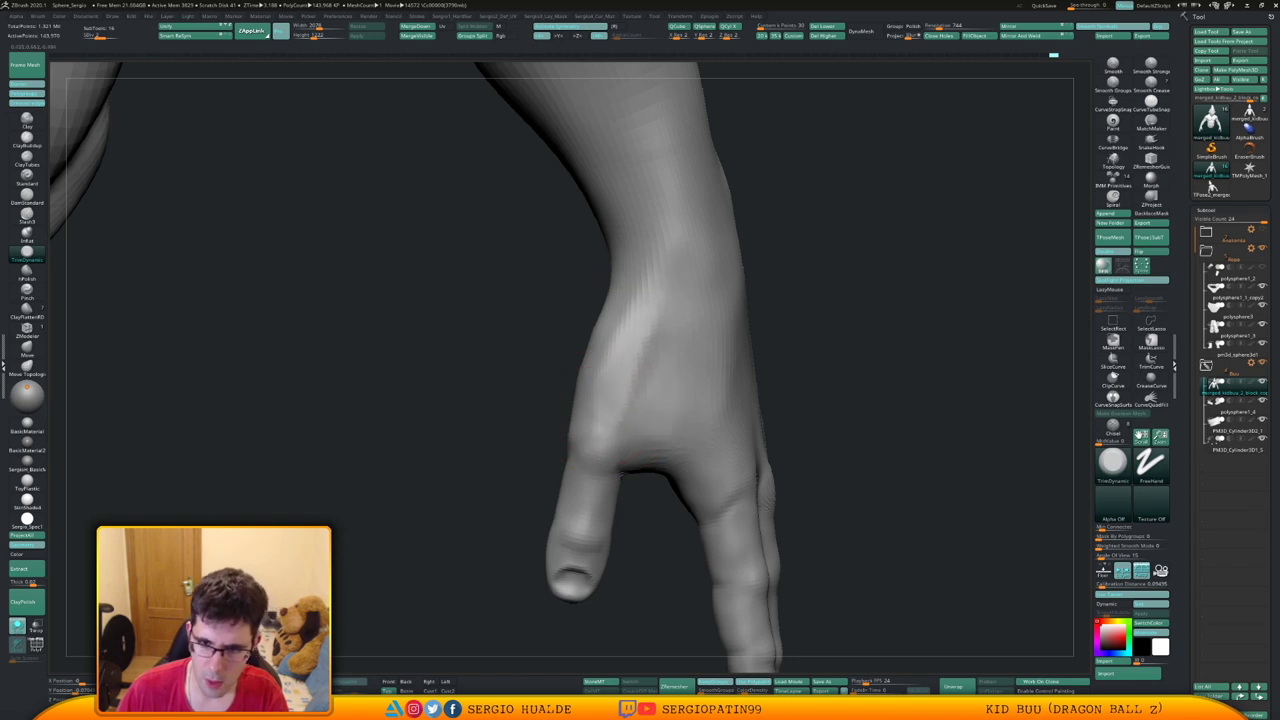
right_drag(840, 375, 689, 402)
Adjust the thumb-side contour of the back of the hand with the Move brush
key(b)
key(m)
key(v)
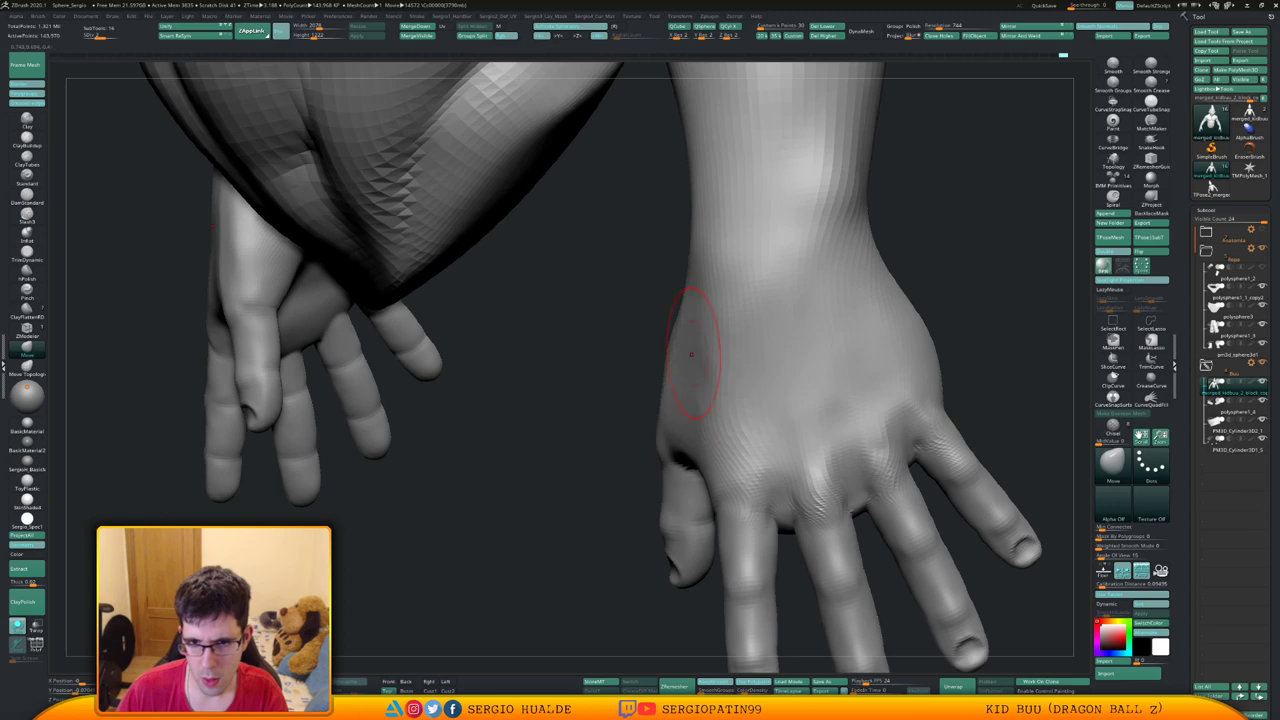
mouse_move(692, 354)
ctrl+right_down()
mouse_move(706, 408)
mouse_move(705, 394)
mouse_move(684, 395)
mouse_move(672, 420)
mouse_move(666, 394)
mouse_move(695, 394)
mouse_move(606, 420)
mouse_move(633, 400)
ctrl+right_up()
Define the creases of the hand with the DamStandard brush
key(b)
key(d)
key(s)
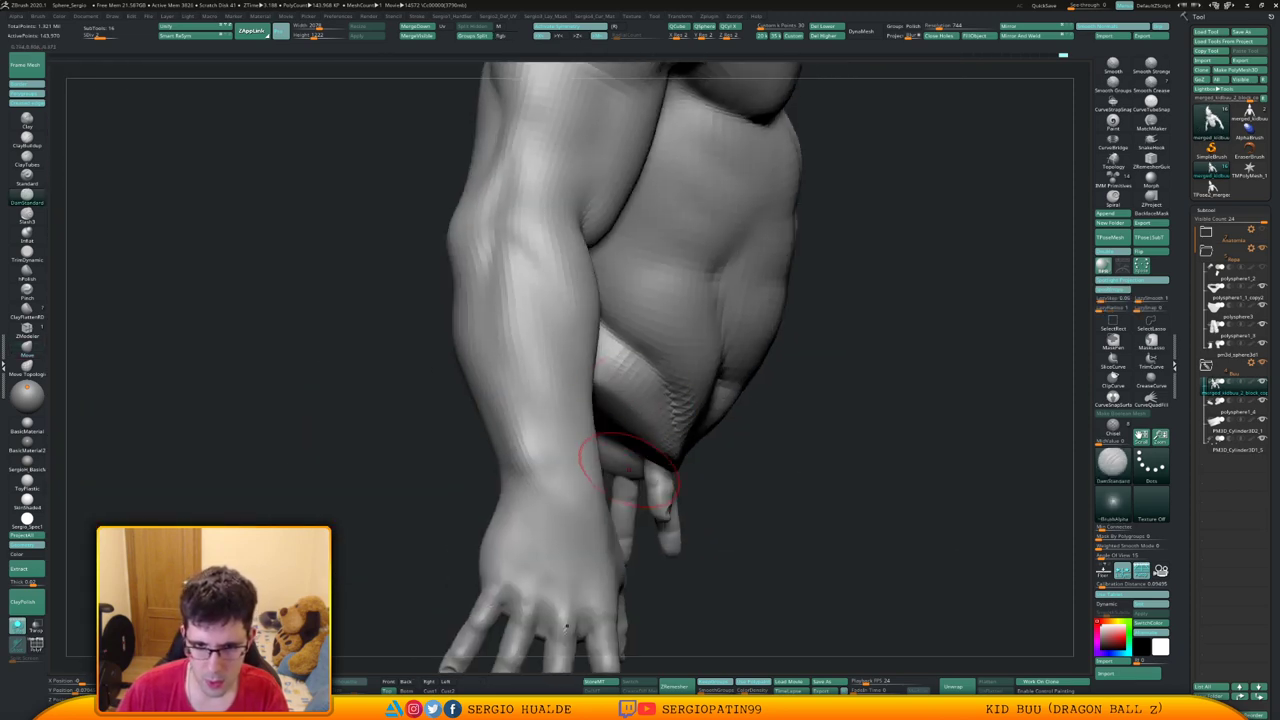
right_drag(626, 465, 628, 412)
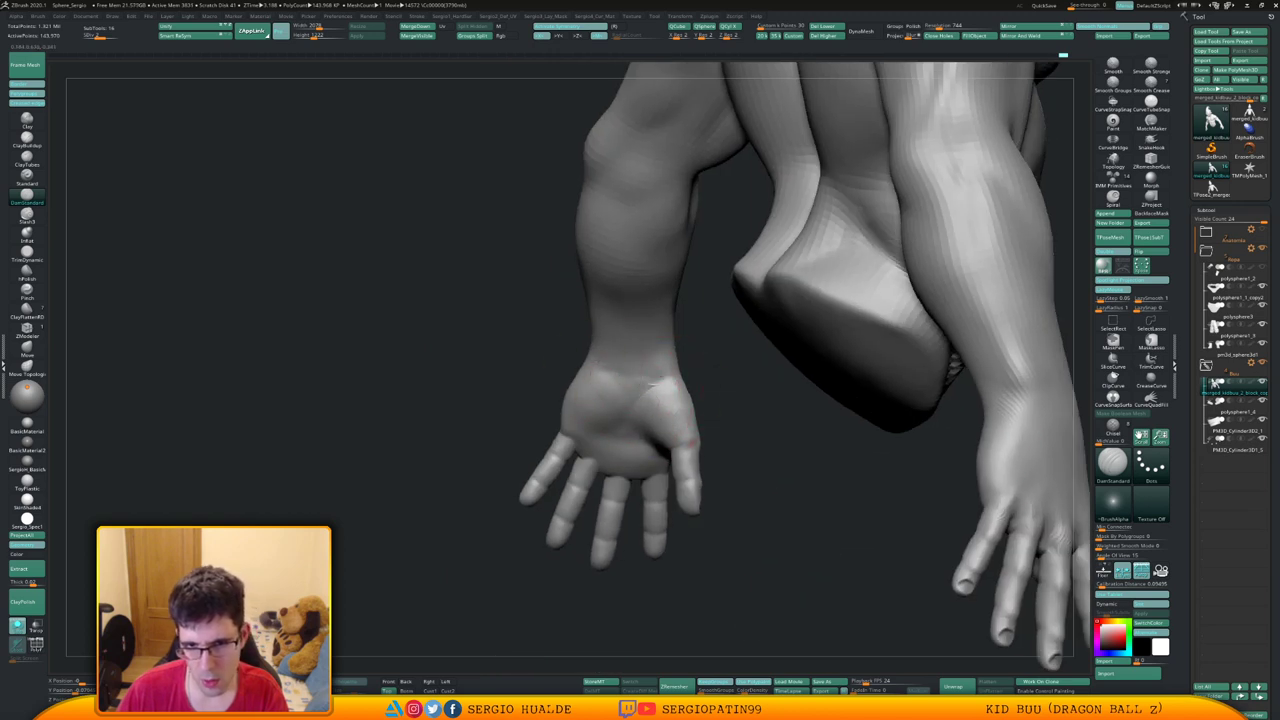
Shift the ring finger slightly outward from the palm side with the Move brush
right_drag(650, 385, 628, 405)
key(b)
key(m)
key(v)
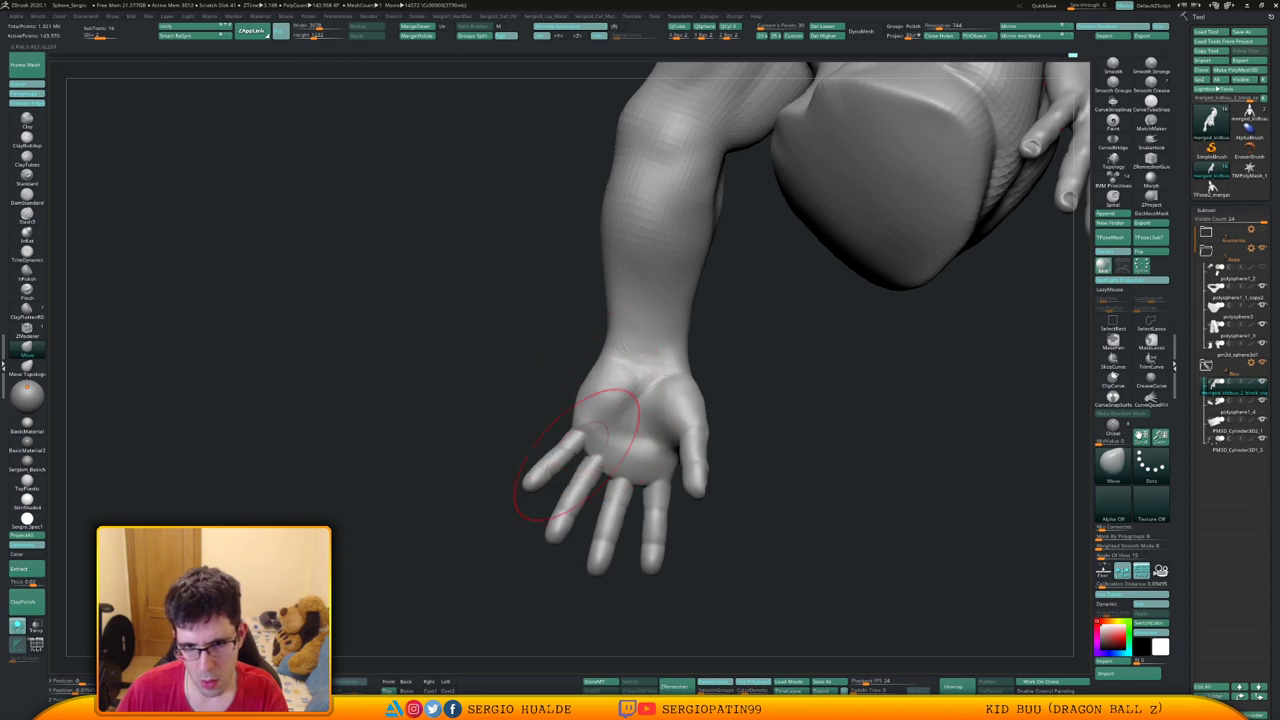
drag(572, 492, 566, 500)
Raise the body another subdivision level and build up the back of the hand behind the index finger with the Clay brush
mouse_move(500, 510)
mouse_down()
mouse_move(668, 455)
mouse_move(664, 420)
mouse_up()
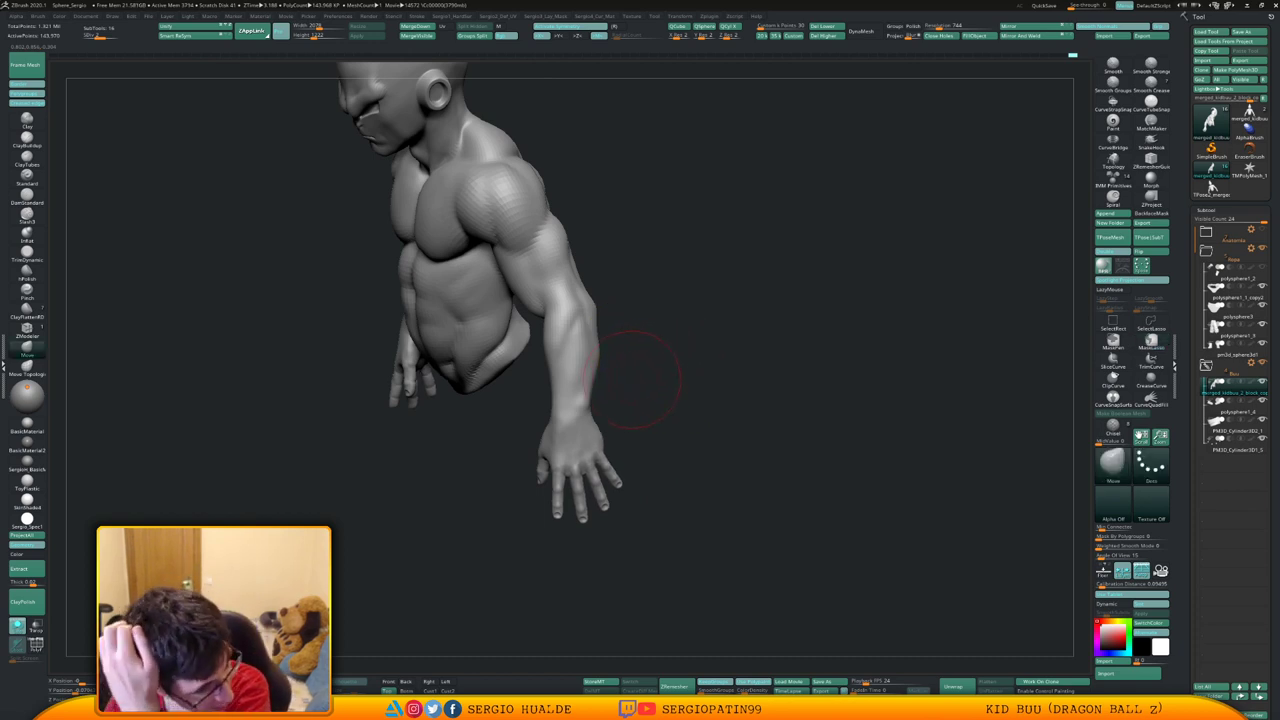
drag(640, 378, 620, 458)
right_drag(620, 457, 686, 460)
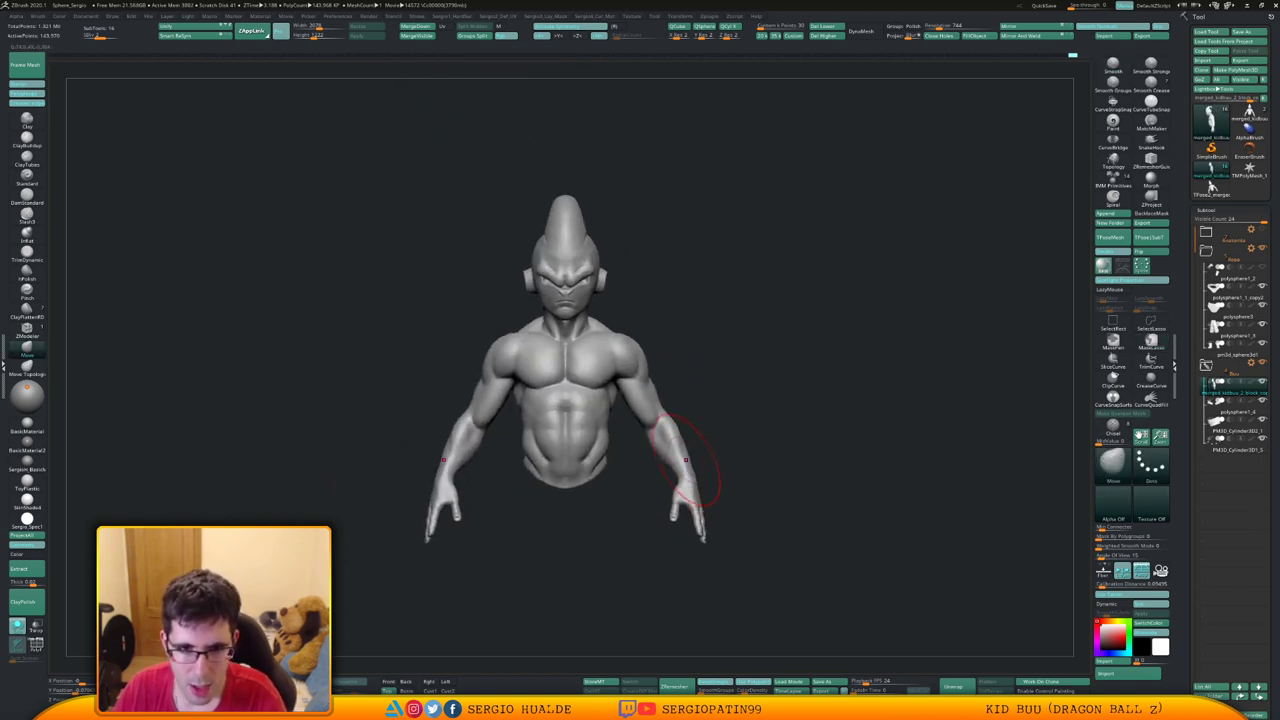
drag(728, 408, 836, 358)
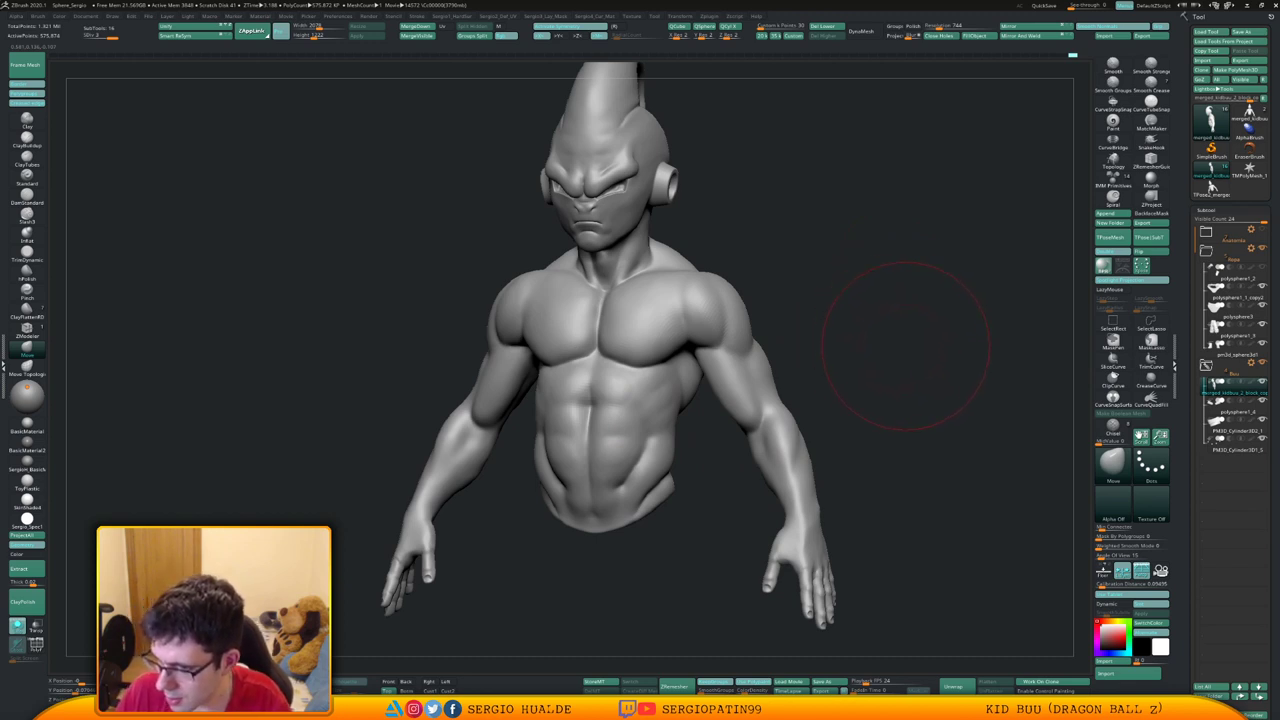
mouse_move(905, 346)
mouse_down()
mouse_move(894, 371)
mouse_move(881, 306)
mouse_move(872, 335)
mouse_up()
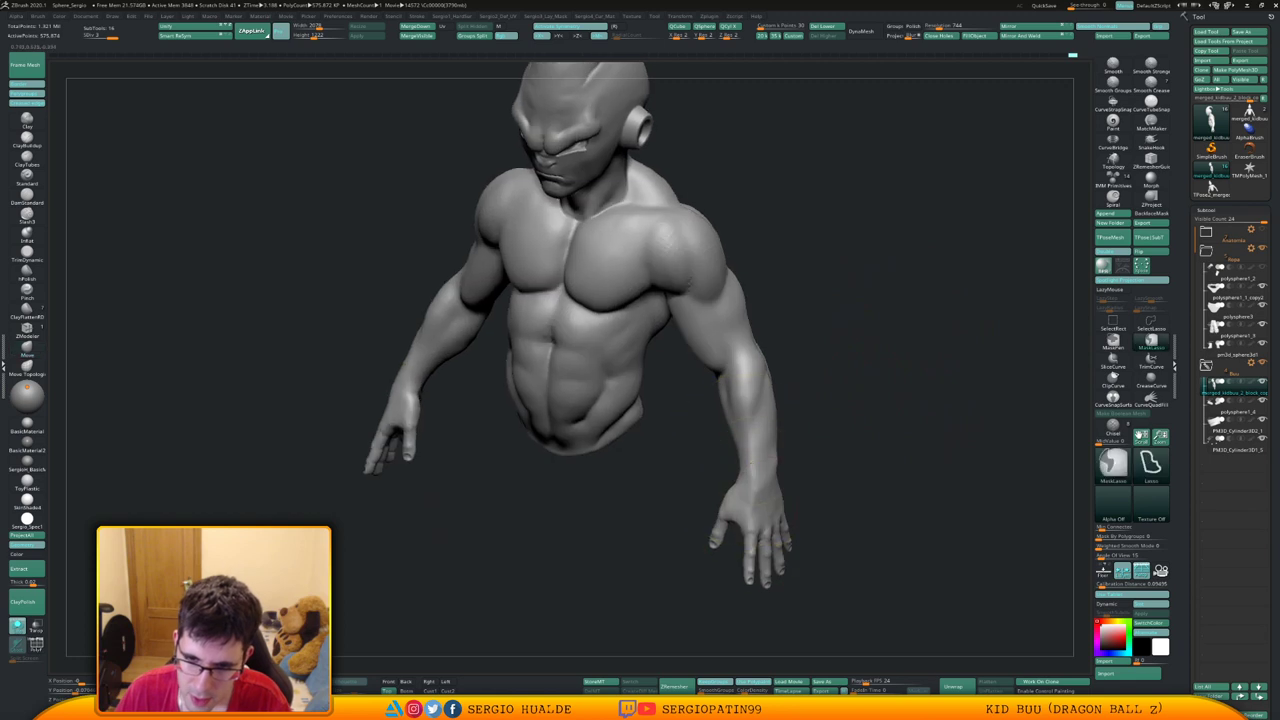
mouse_move(752, 463)
ctrl+right_down()
mouse_move(740, 506)
mouse_move(731, 491)
mouse_move(754, 479)
mouse_move(748, 416)
mouse_move(719, 437)
mouse_move(718, 462)
mouse_move(738, 452)
ctrl+right_up()
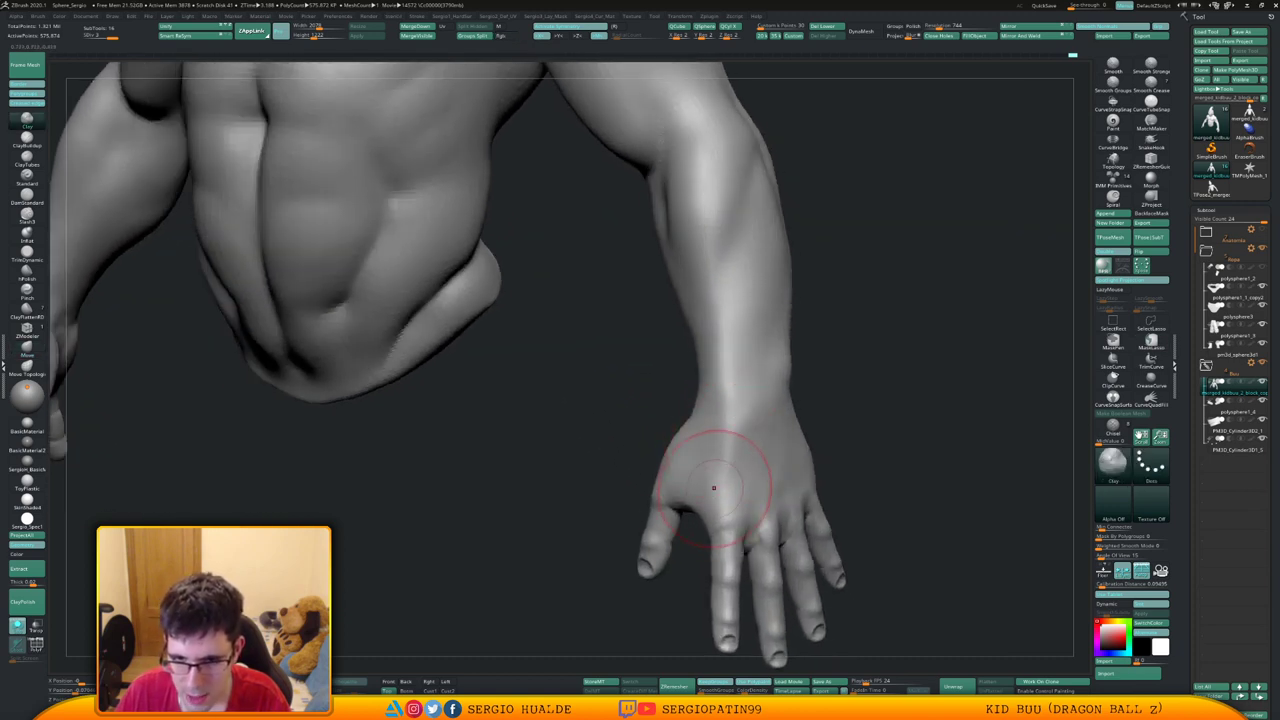
drag(731, 478, 727, 492)
right_drag(717, 492, 768, 490)
Build up the fleshy pads of the palm along the finger bases with the Clay brush
right_drag(683, 471, 579, 492)
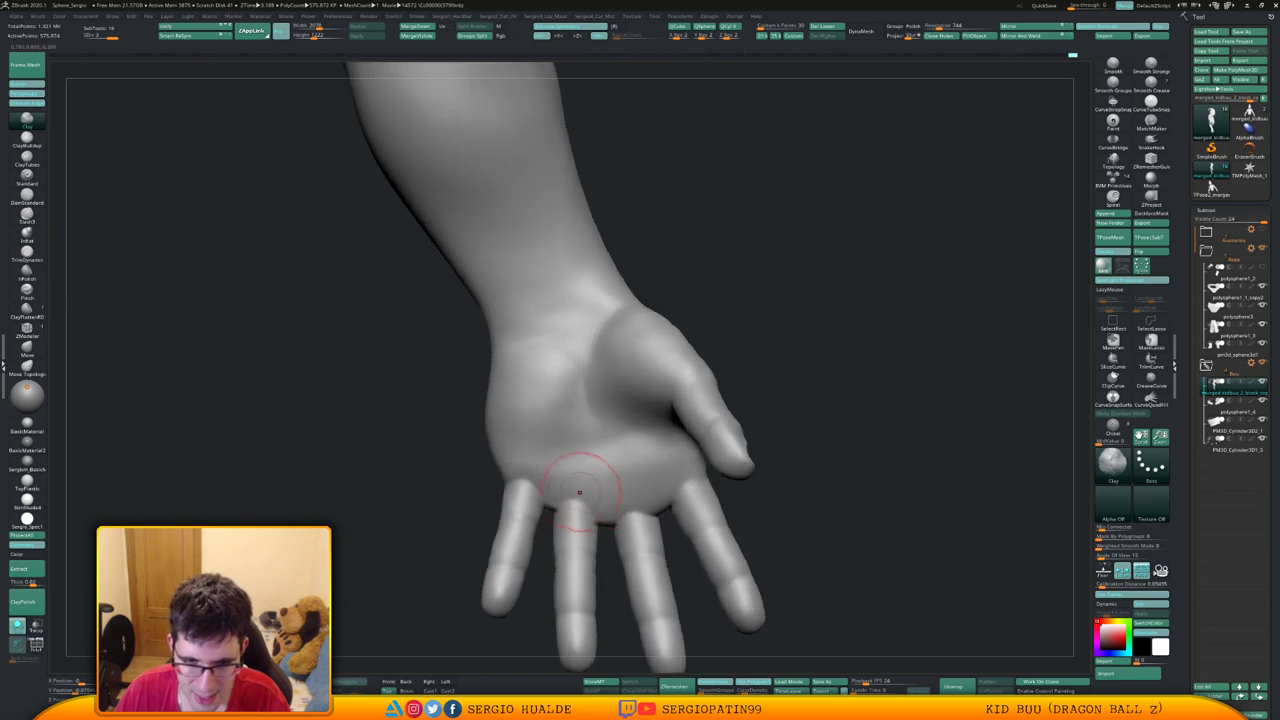
mouse_move(569, 487)
mouse_down()
mouse_move(534, 472)
mouse_move(620, 491)
mouse_move(588, 503)
mouse_up()
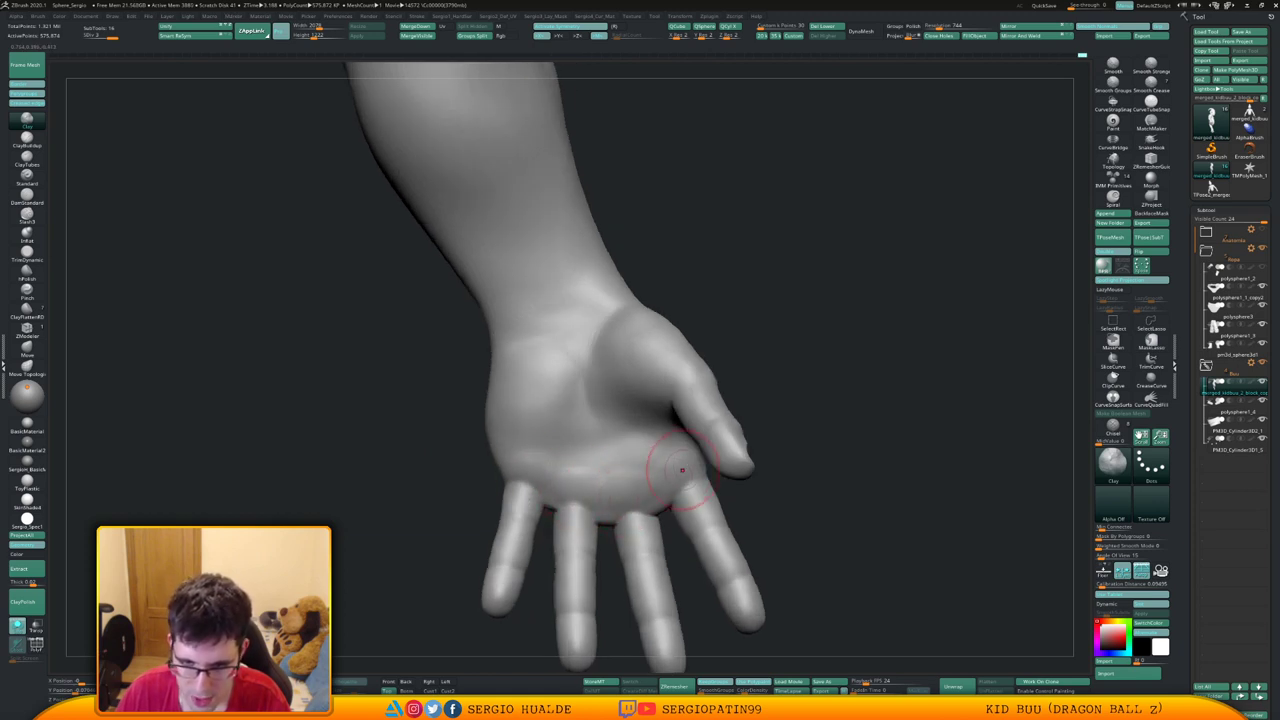
right_drag(671, 485, 655, 494)
ctrl+right_drag(655, 494, 640, 520)
Carve creases between the palm pads at the finger bases with the DamStandard brush
key(b)
key(d)
key(s)
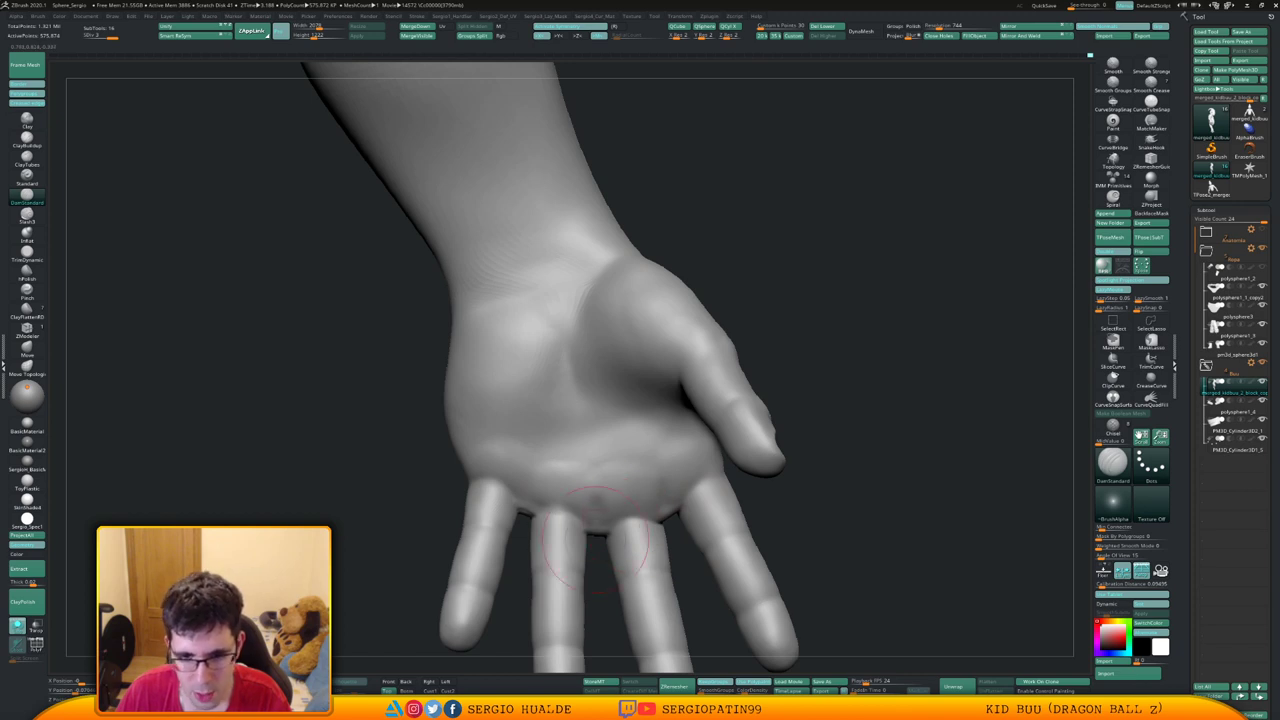
mouse_move(600, 440)
right_down()
mouse_move(715, 442)
mouse_move(651, 437)
mouse_move(668, 458)
right_up()
Refine the palm edge between the thumb and index finger with the Clay and Move brushes
key(b)
key(c)
key(l)
key(b)
key(m)
key(v)
drag(662, 455, 651, 457)
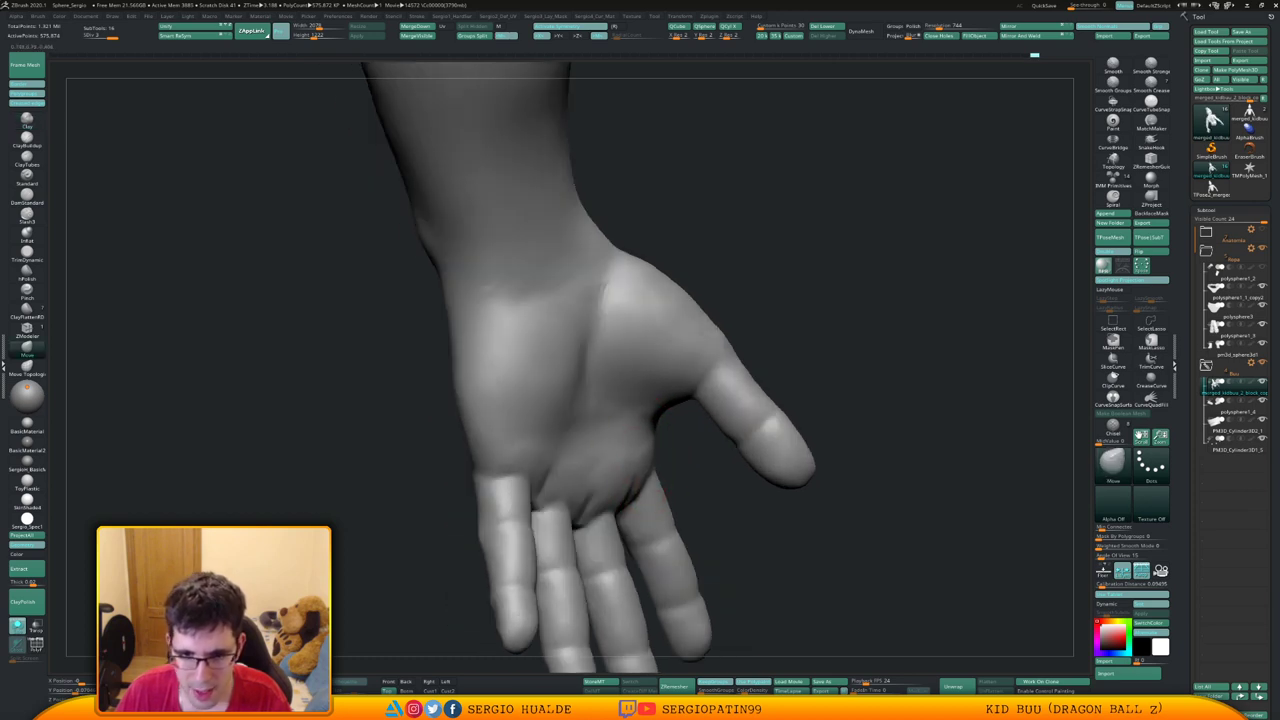
Sculpt the center of the palm with the Clay brush and smooth the hollow beside the thumb
mouse_move(585, 467)
right_down()
mouse_move(660, 466)
mouse_move(607, 466)
mouse_move(515, 400)
mouse_move(560, 425)
mouse_move(600, 420)
right_up()
key(b)
key(c)
key(l)
drag(603, 414, 599, 433)
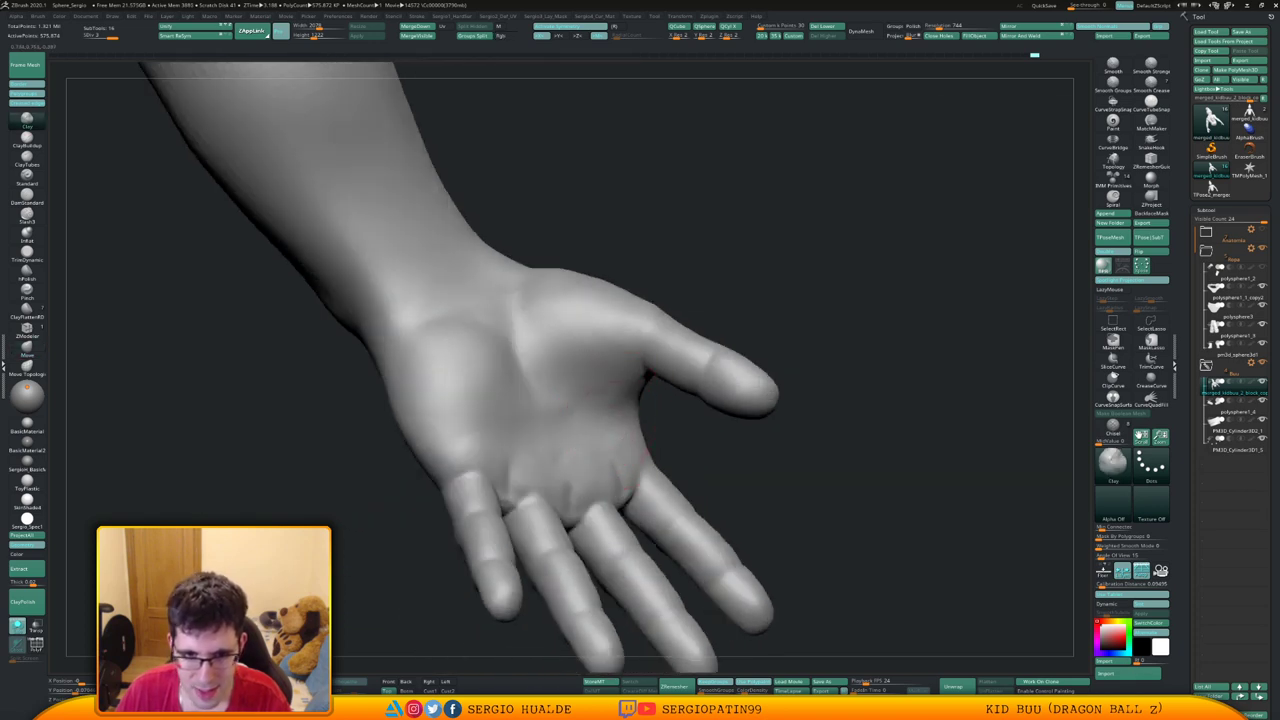
mouse_move(565, 437)
right_down()
mouse_move(592, 418)
mouse_move(578, 411)
right_up()
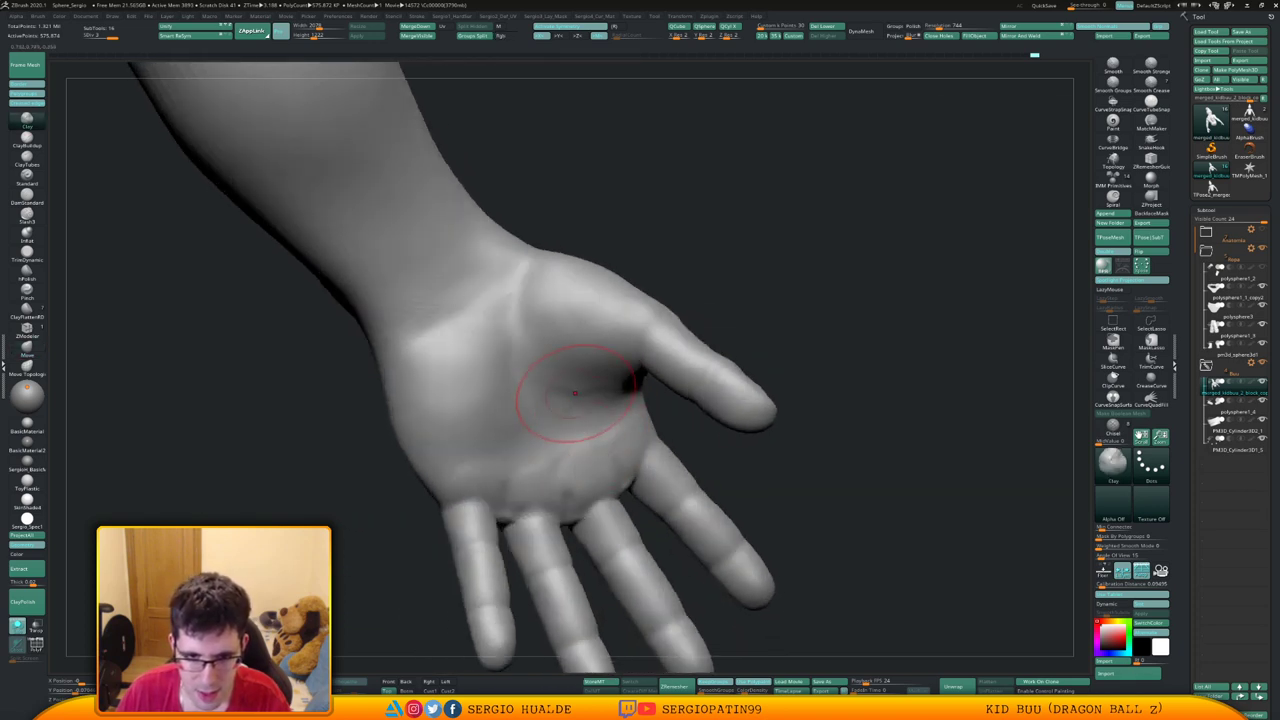
shift+drag(626, 390, 586, 382)
ctrl+right_drag(557, 443, 523, 382)
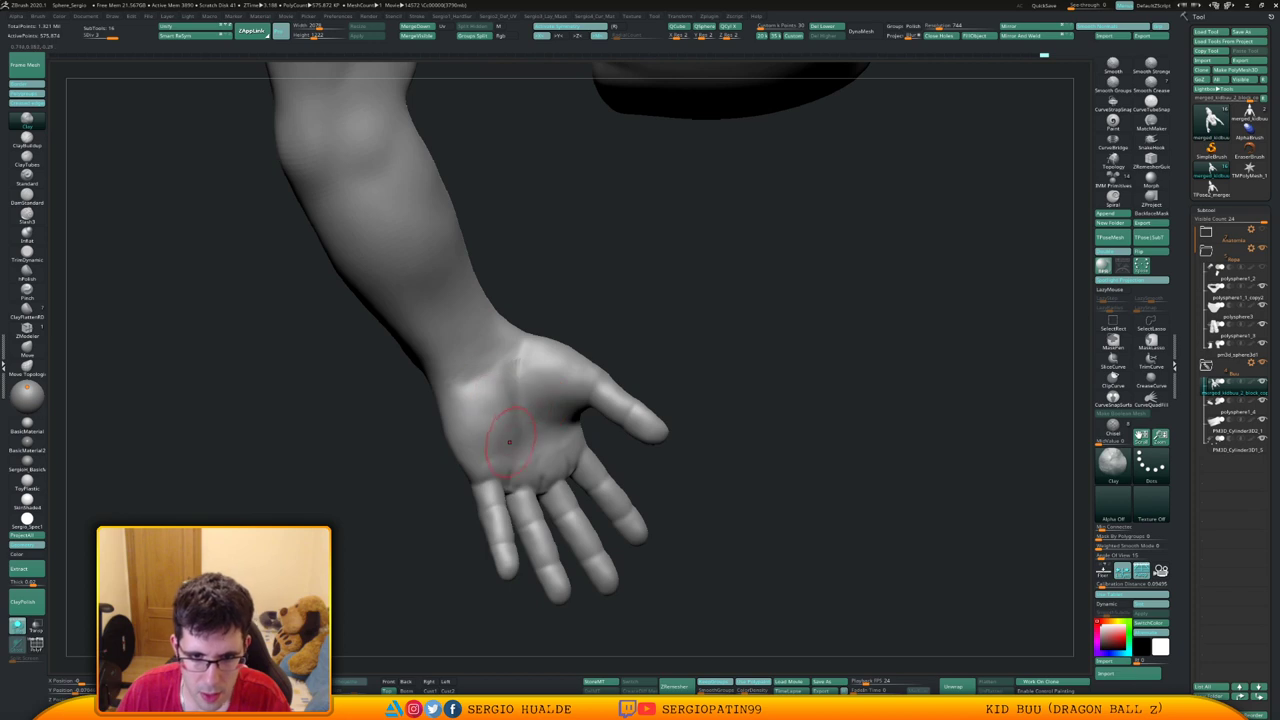
Adjust the overall shape of the palm and hand with the Move brush
mouse_move(509, 441)
right_down()
mouse_move(500, 398)
mouse_move(477, 395)
mouse_move(486, 409)
mouse_move(472, 416)
mouse_move(486, 378)
mouse_move(485, 412)
mouse_move(497, 414)
mouse_move(457, 414)
mouse_move(487, 420)
right_up()
key(b)
key(m)
key(v)
key(s)
Build up the back of the hand and the thumb base with the Clay brush, adjusting their contours with the Move brush
key(b)
key(c)
key(l)
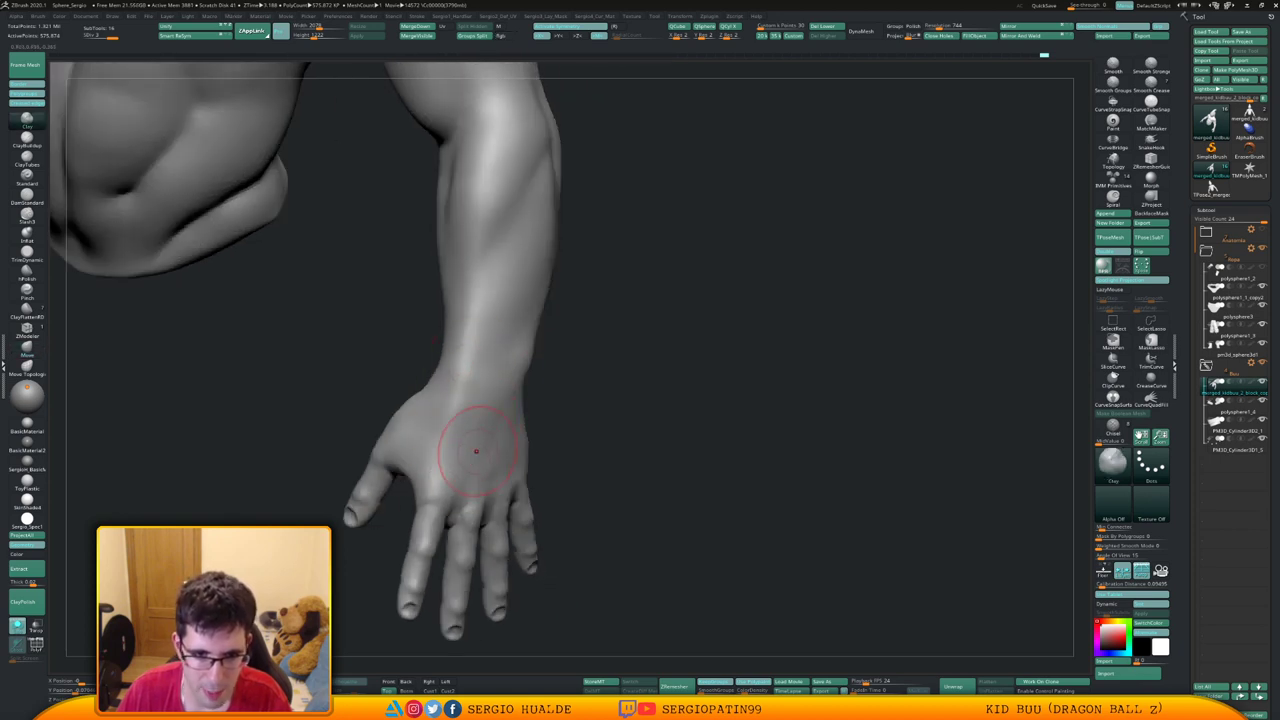
mouse_move(481, 496)
right_down()
mouse_move(513, 424)
mouse_move(508, 371)
mouse_move(529, 457)
mouse_move(560, 494)
mouse_move(552, 472)
mouse_move(600, 428)
right_up()
ctrl+right_drag(600, 428, 549, 484)
drag(547, 484, 550, 488)
right_drag(550, 487, 565, 486)
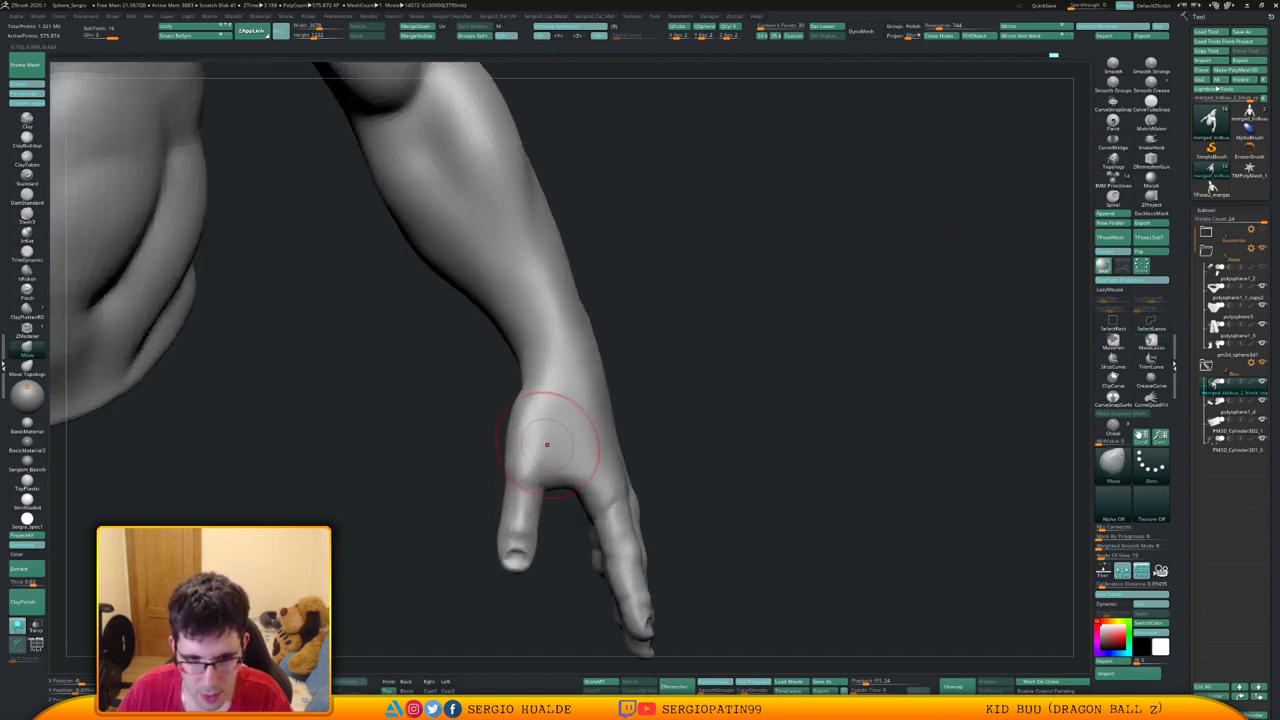
right_drag(543, 429, 545, 397)
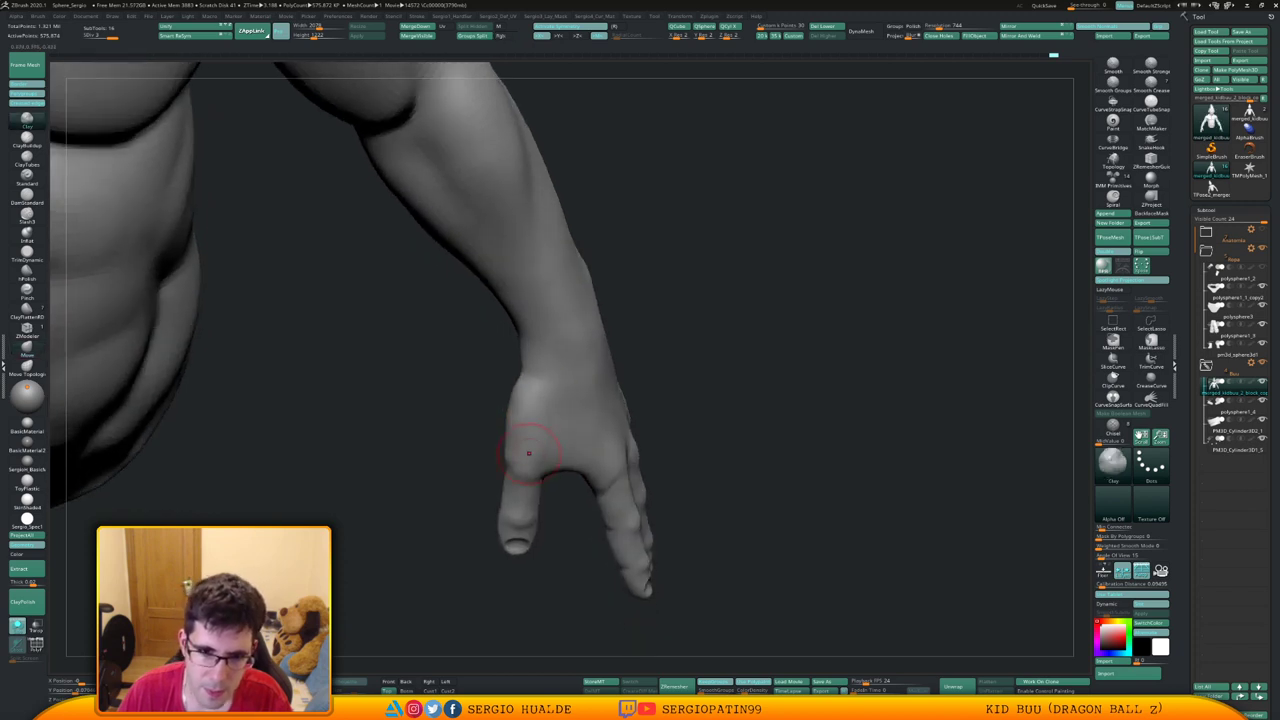
mouse_move(529, 453)
right_down()
mouse_move(543, 429)
mouse_move(515, 421)
mouse_move(525, 436)
mouse_move(547, 422)
right_up()
Reposition and reshape the thumb with a resized Move brush
key(b)
key(m)
key(v)
key(s)
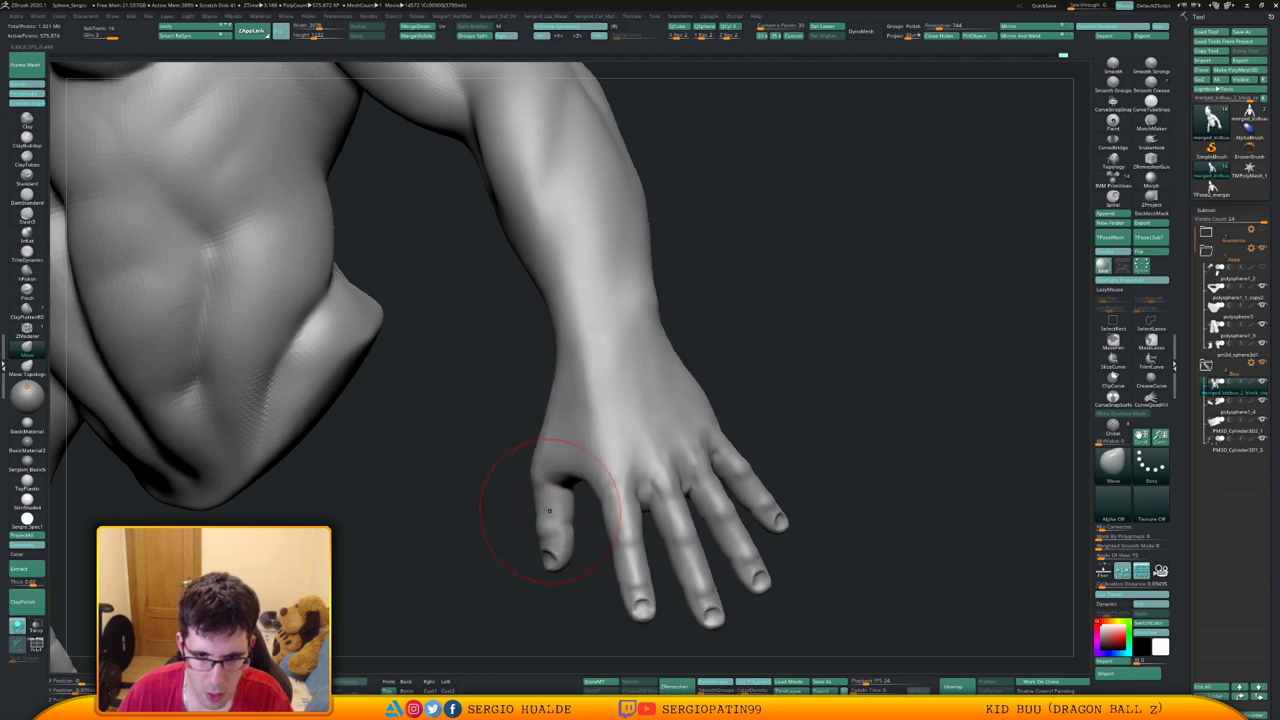
Add volume to the thumb knuckle and the web beside it with the Clay brush, smoothing the surface
right_drag(534, 500, 500, 400)
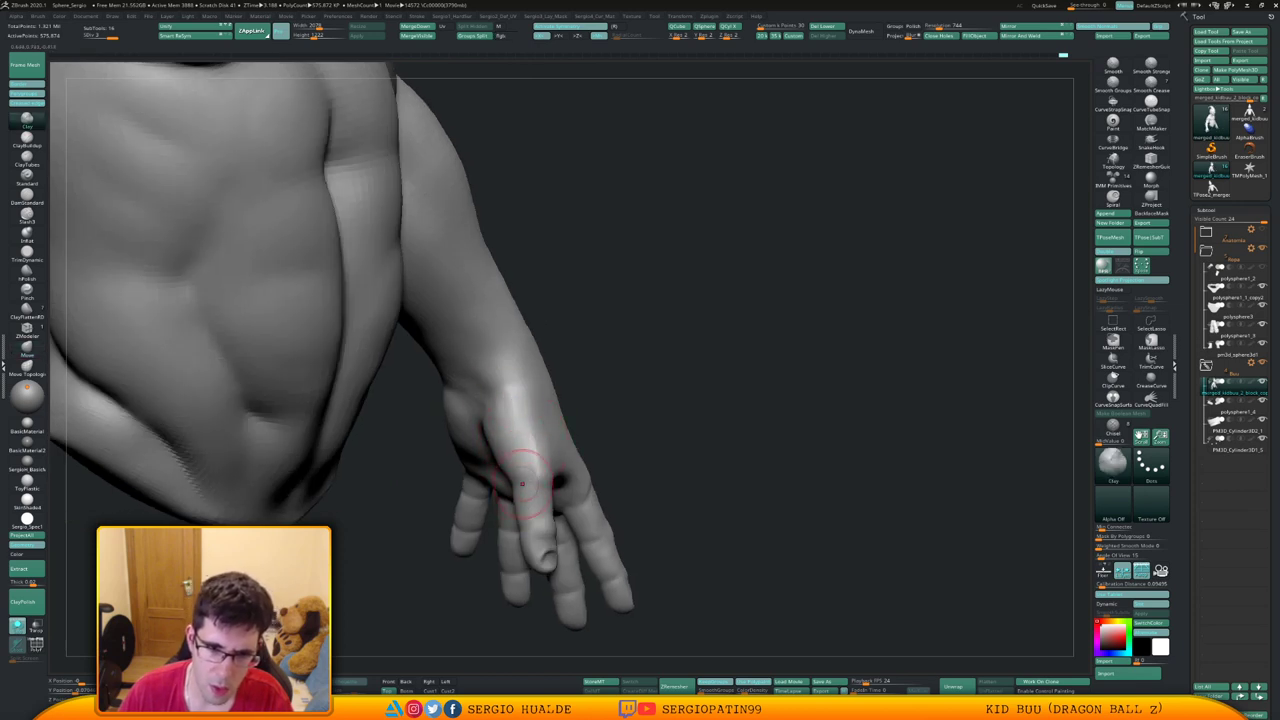
key(shift)
mouse_move(523, 446)
ctrl+right_down()
mouse_move(523, 406)
mouse_move(474, 420)
mouse_move(526, 430)
mouse_move(521, 515)
ctrl+right_up()
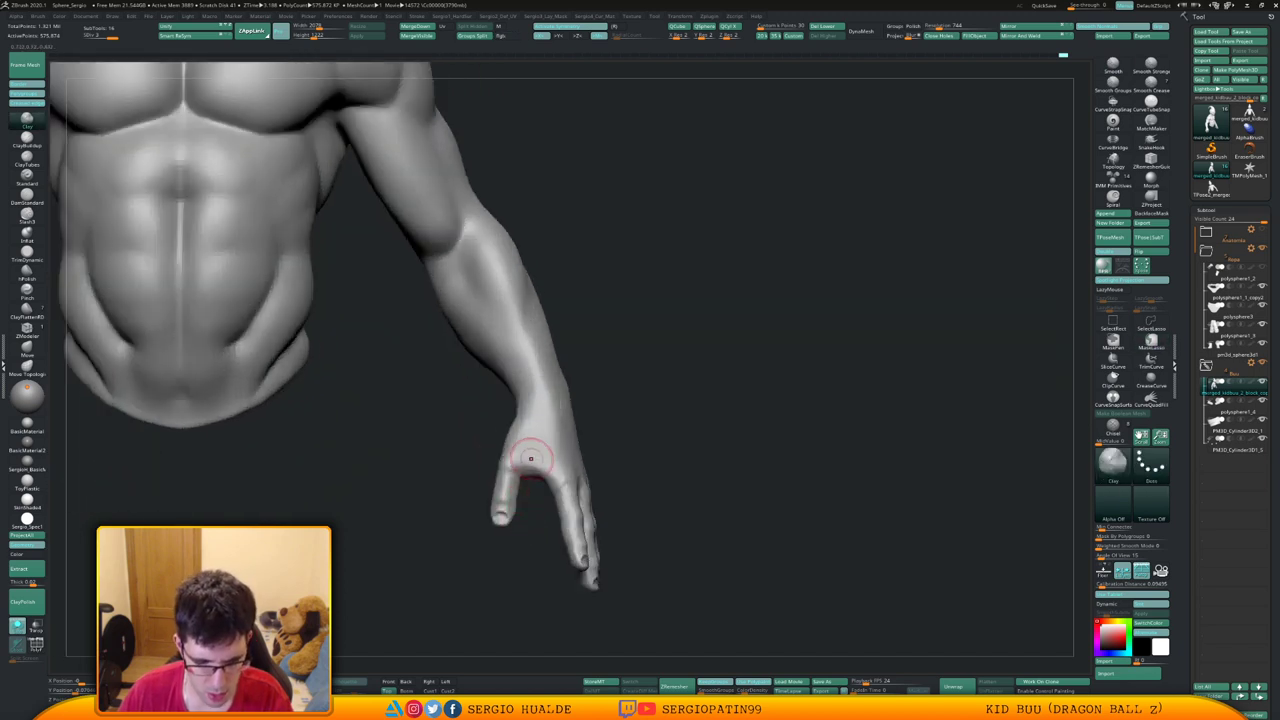
ctrl+right_drag(531, 459, 518, 487)
Check the upper body two subdivision levels lower and return to the highest level
key(shift+d)
key(shift+d)
alt+right_drag(508, 535, 536, 328)
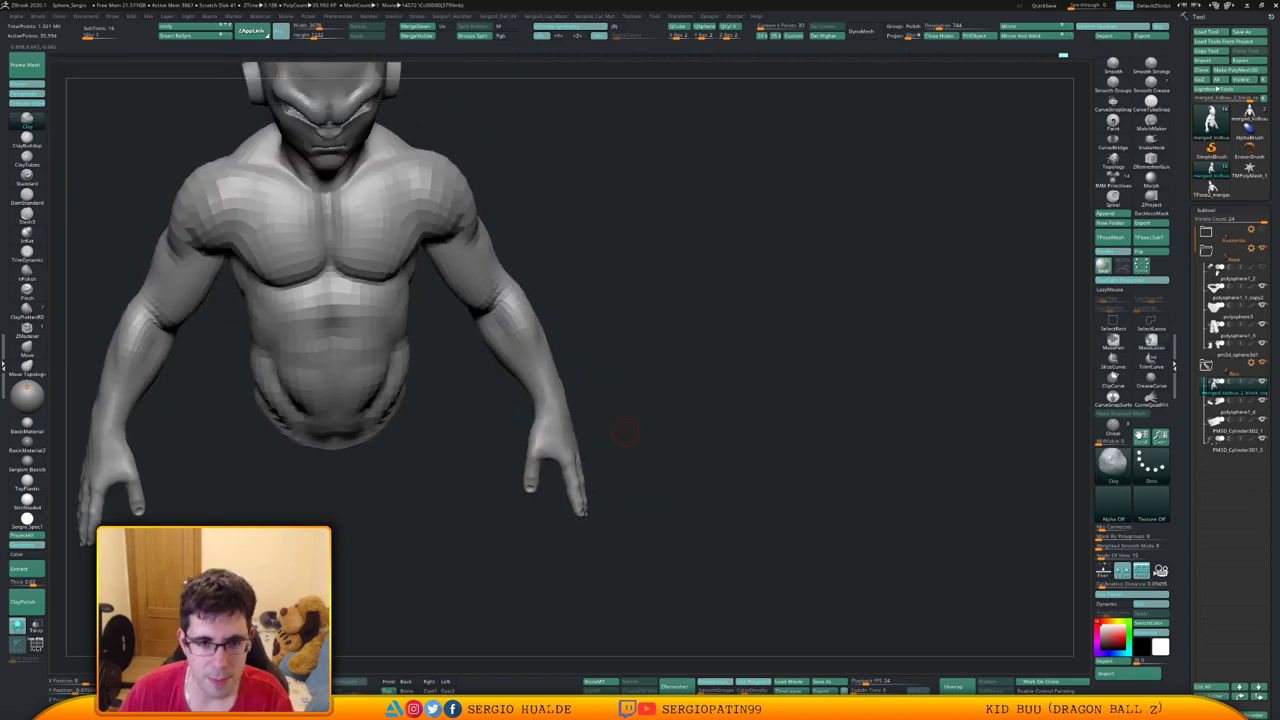
right_drag(624, 432, 674, 490)
key(d)
key(d)
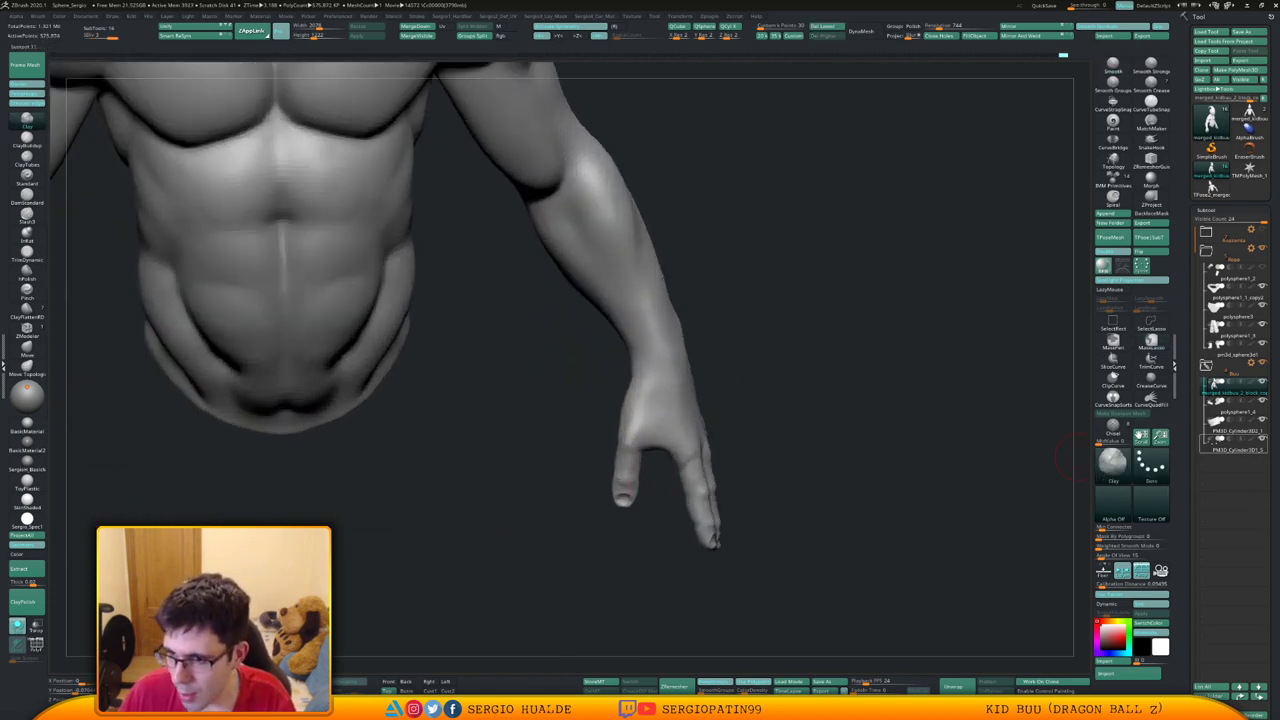
Move the fingernails subtool directly beneath the body in the subtool order and merge it down into the body
drag(1236, 442, 1236, 405)
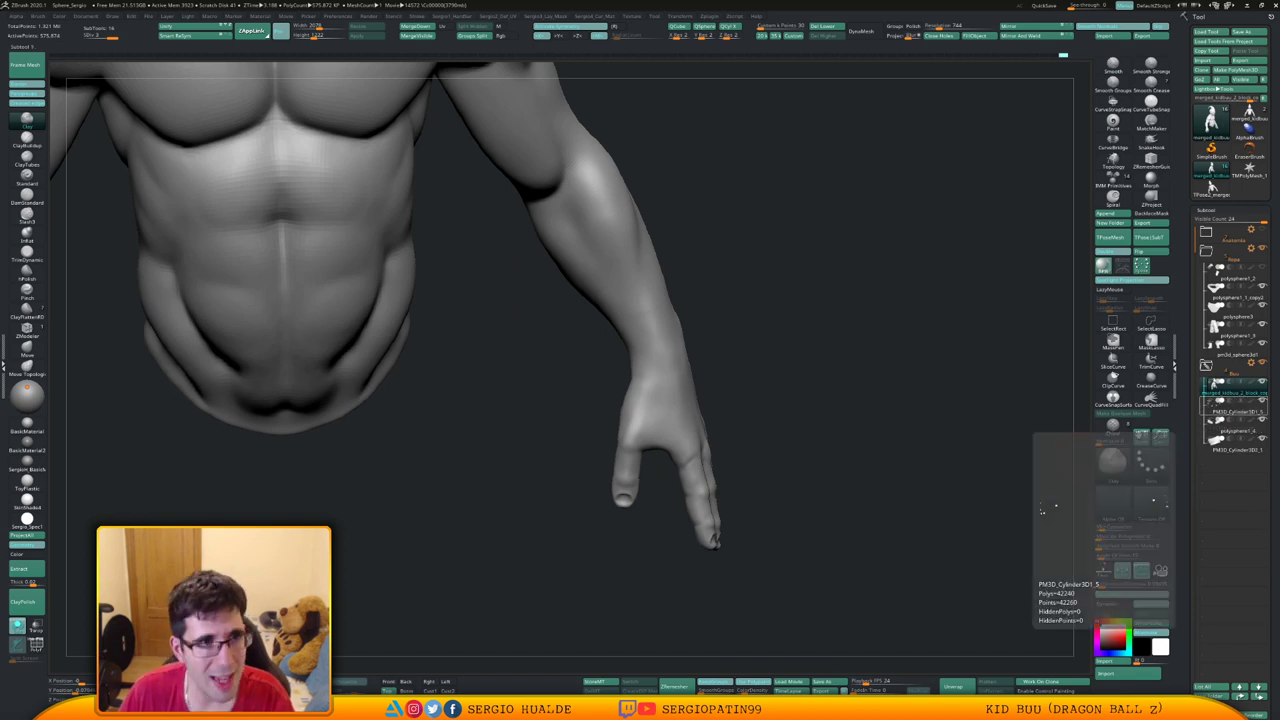
click(1236, 405)
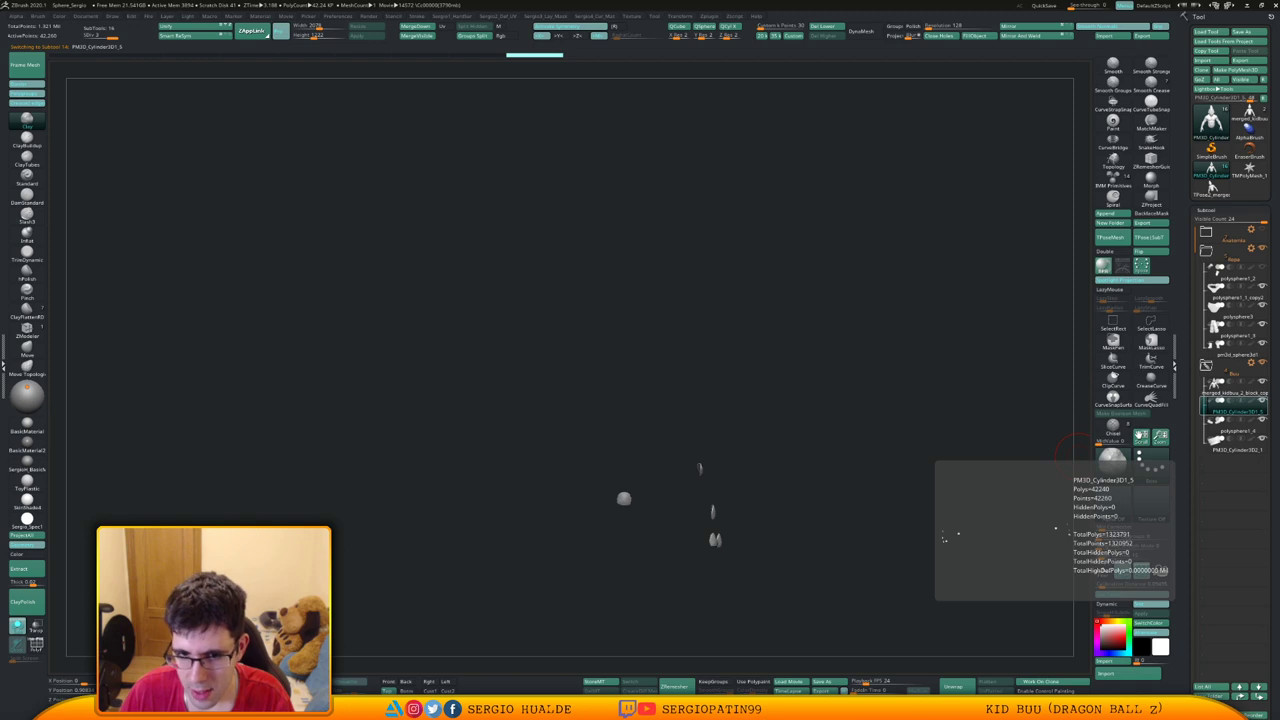
click(1235, 393)
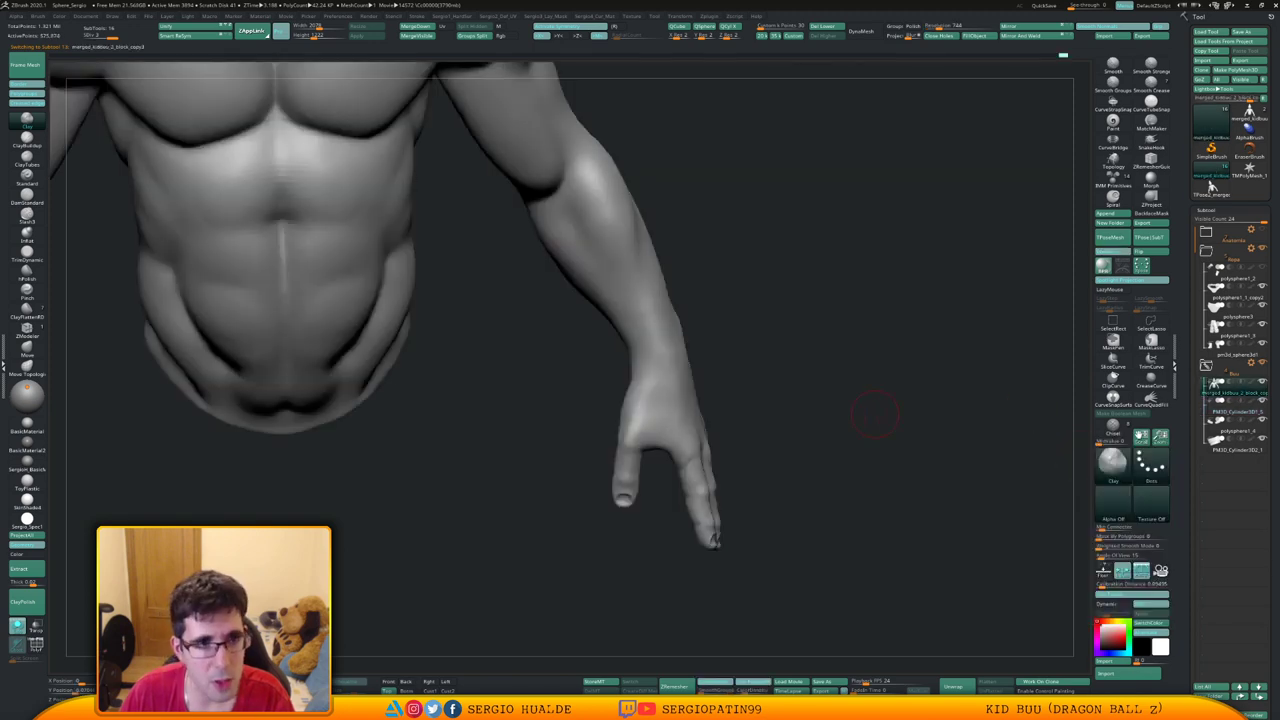
click(417, 27)
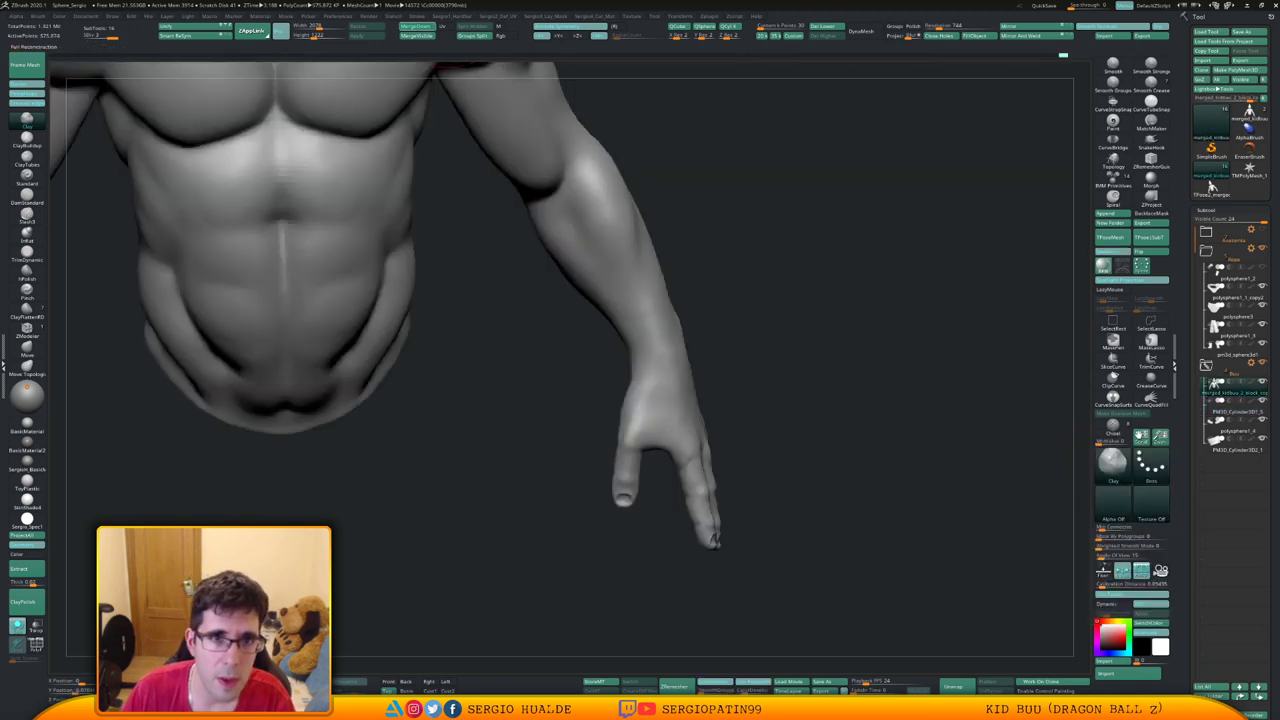
drag(697, 310, 660, 400)
Go down two subdivision levels, mask everything except the thumb, rotate the thumb at its base, and clear the mask
mouse_move(646, 398)
ctrl+right_down()
mouse_move(654, 466)
mouse_move(664, 402)
ctrl+right_up()
key(shift+d)
key(shift+d)
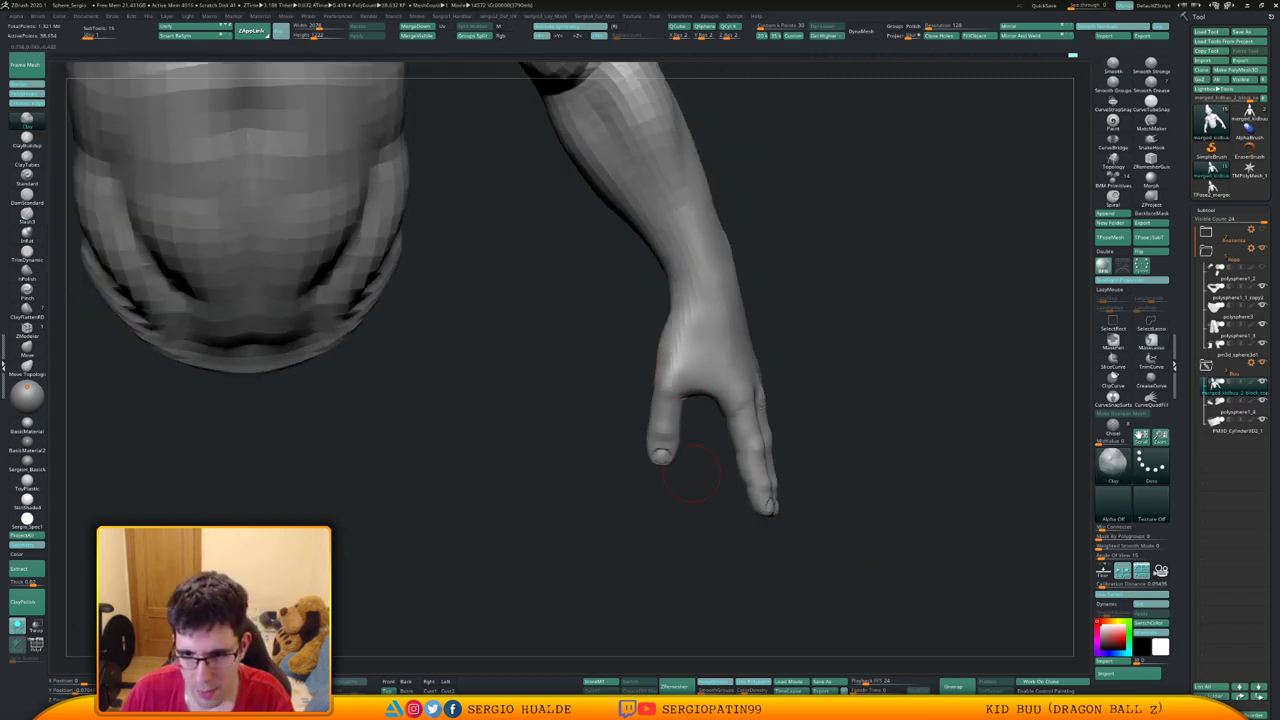
mouse_move(718, 480)
right_down()
mouse_move(596, 472)
mouse_move(690, 450)
mouse_move(520, 430)
mouse_move(680, 440)
mouse_move(688, 468)
right_up()
key(ctrl)
ctrl+click(673, 428)
ctrl+click(700, 472)
key(w)
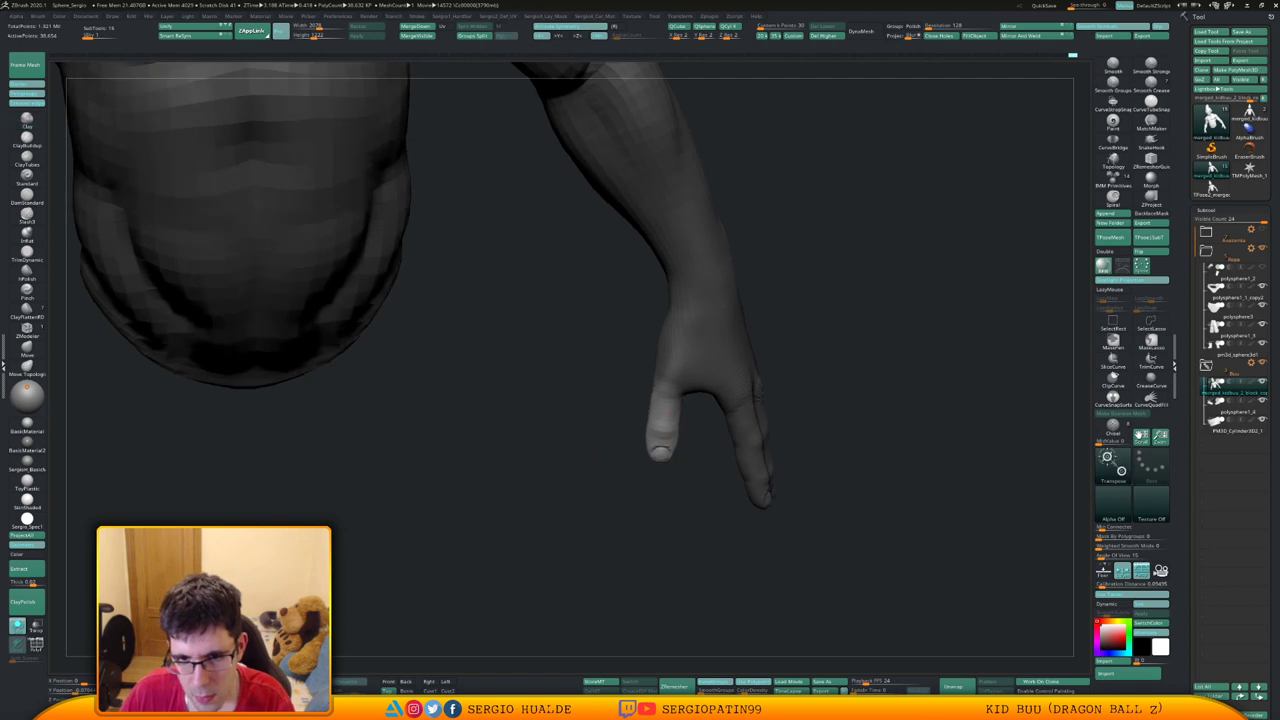
click(666, 390)
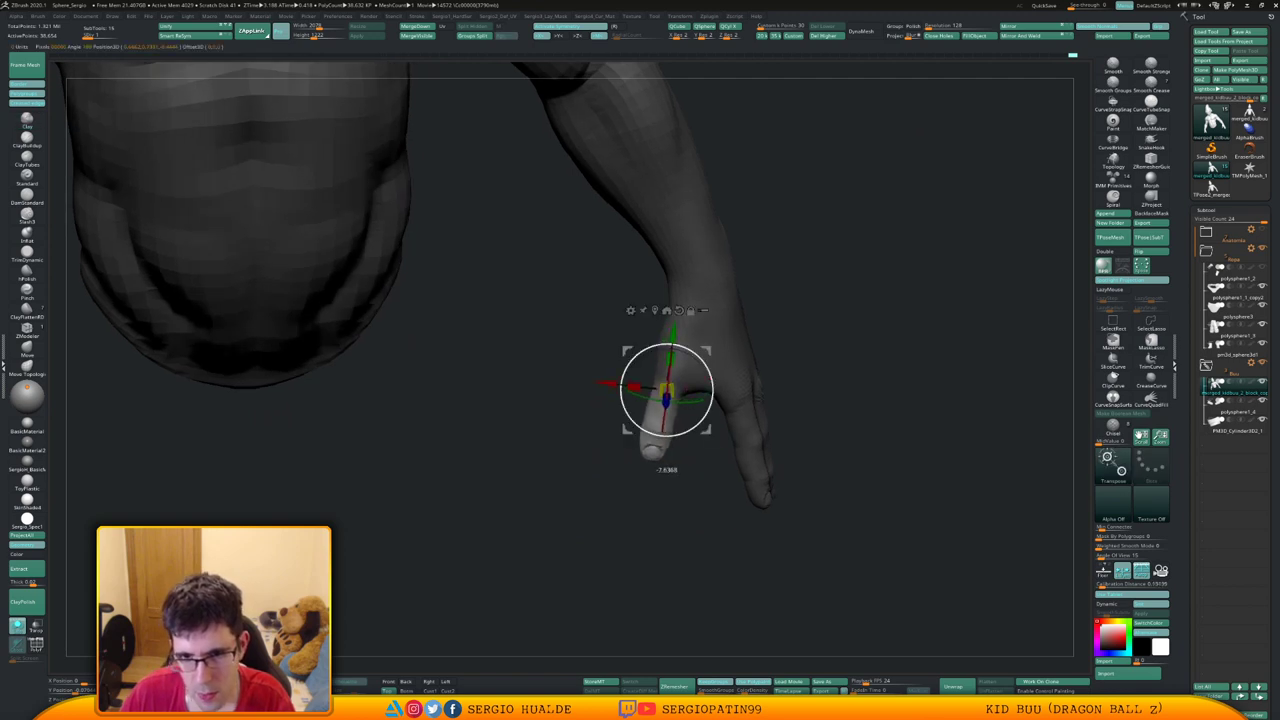
key(q)
ctrl+drag(690, 458, 706, 472)
Adjust the spread and contours of the fingers with a resized Move brush
mouse_move(700, 465)
right_down()
mouse_move(672, 440)
mouse_move(640, 450)
mouse_move(700, 440)
mouse_move(677, 441)
mouse_move(688, 458)
mouse_move(688, 400)
mouse_move(651, 457)
mouse_move(556, 455)
mouse_move(668, 443)
mouse_move(640, 460)
right_up()
key(b)
key(m)
key(v)
key(s)
click(681, 440)
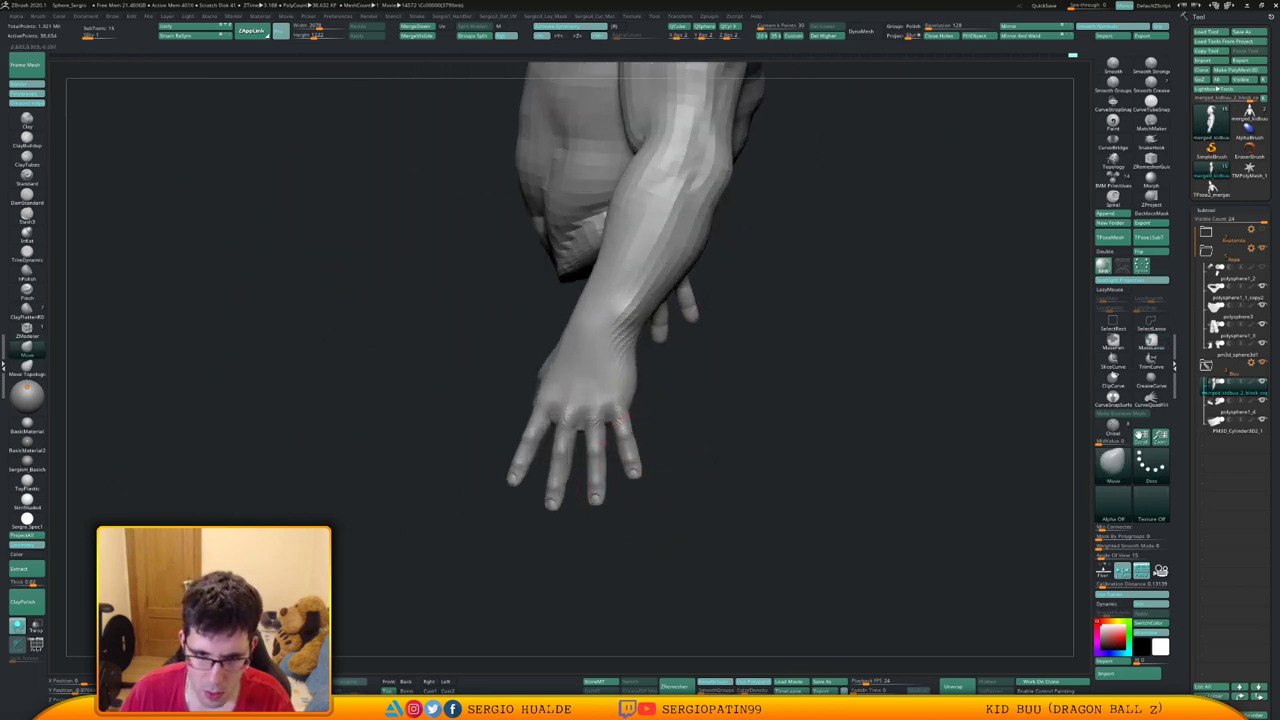
mouse_move(600, 514)
right_down()
mouse_move(614, 520)
mouse_move(628, 471)
mouse_move(642, 490)
right_up()
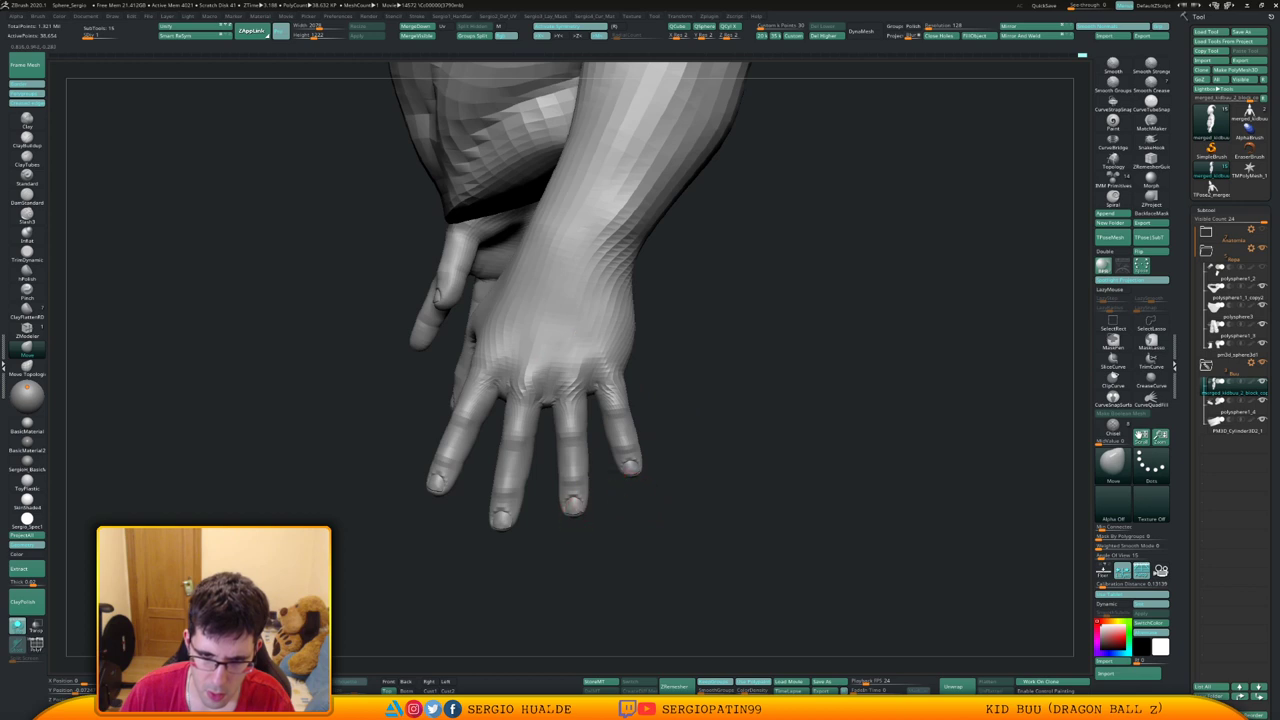
ctrl+right_drag(604, 504, 602, 482)
right_drag(602, 482, 616, 506)
mouse_move(616, 506)
right_down()
mouse_move(648, 518)
mouse_move(580, 514)
mouse_move(562, 540)
mouse_move(560, 500)
mouse_move(514, 514)
mouse_move(606, 552)
mouse_move(660, 536)
mouse_move(678, 514)
mouse_move(600, 612)
right_up()
Adjust the placement of individual fingers with the Move Topological brush
key(b)
key(m)
key(t)
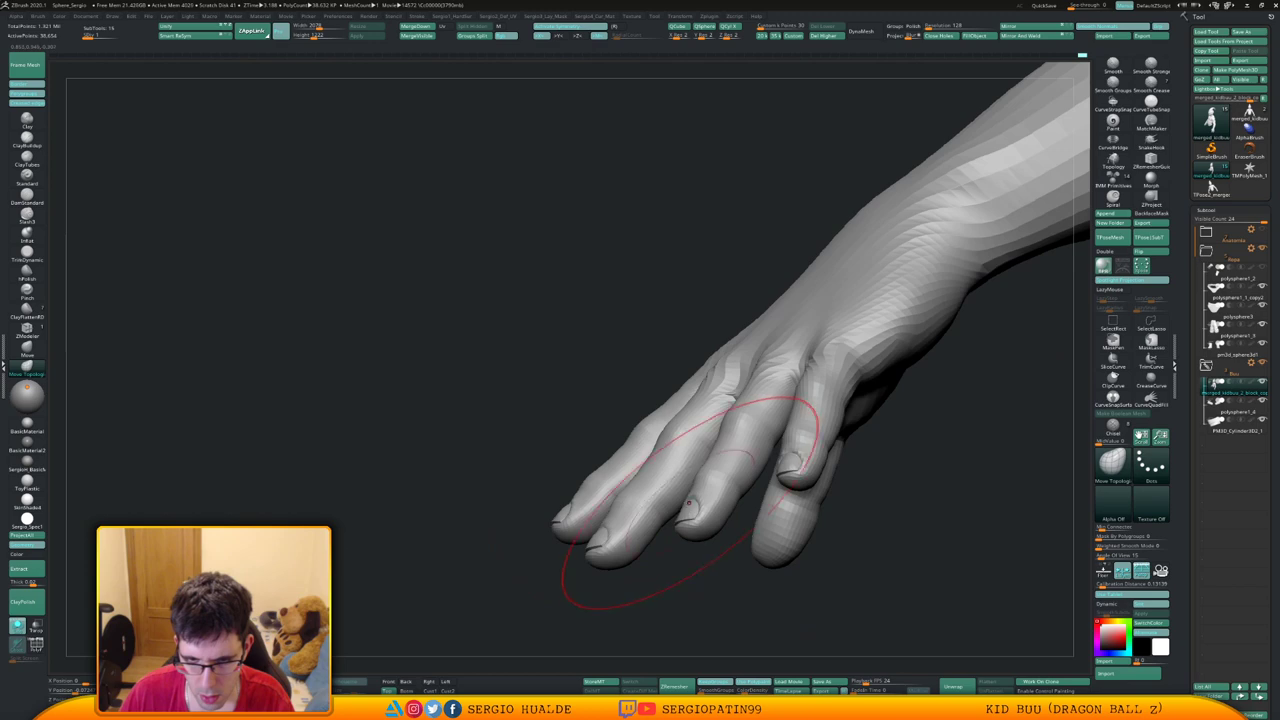
mouse_move(691, 500)
right_down()
mouse_move(622, 478)
mouse_move(779, 501)
mouse_move(660, 440)
mouse_move(693, 498)
mouse_move(622, 490)
right_up()
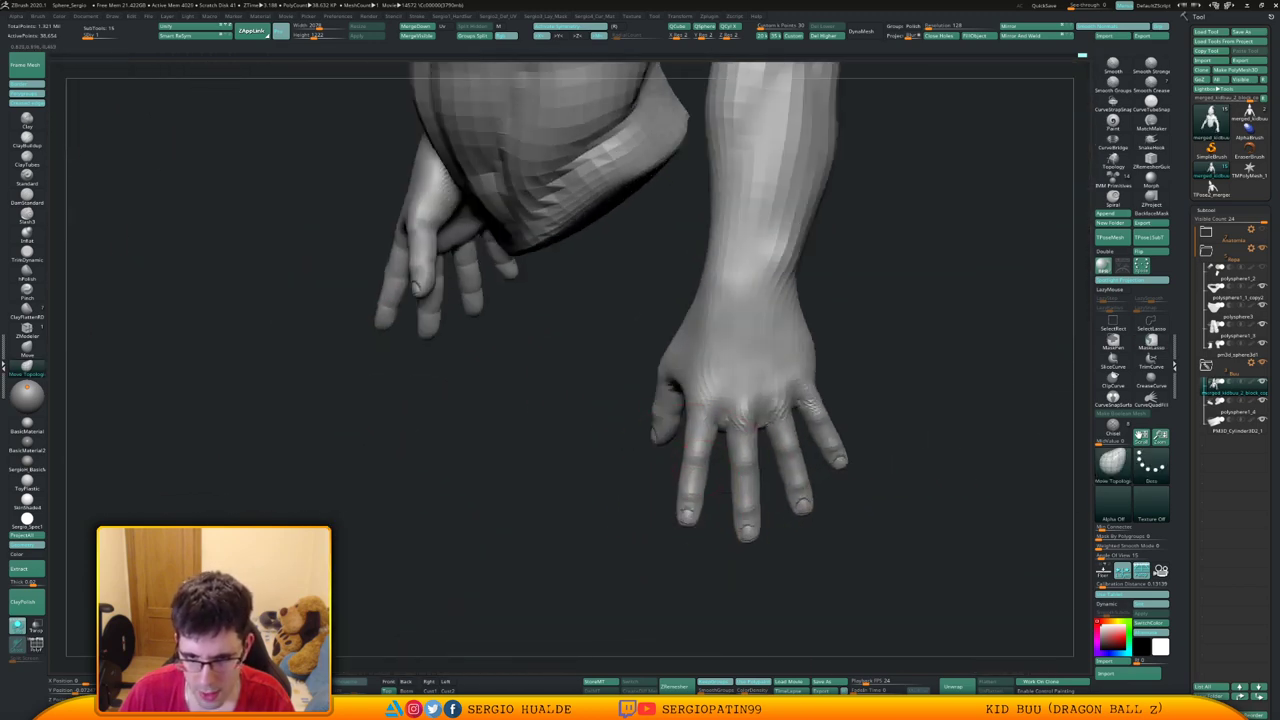
key(s)
drag(687, 510, 698, 508)
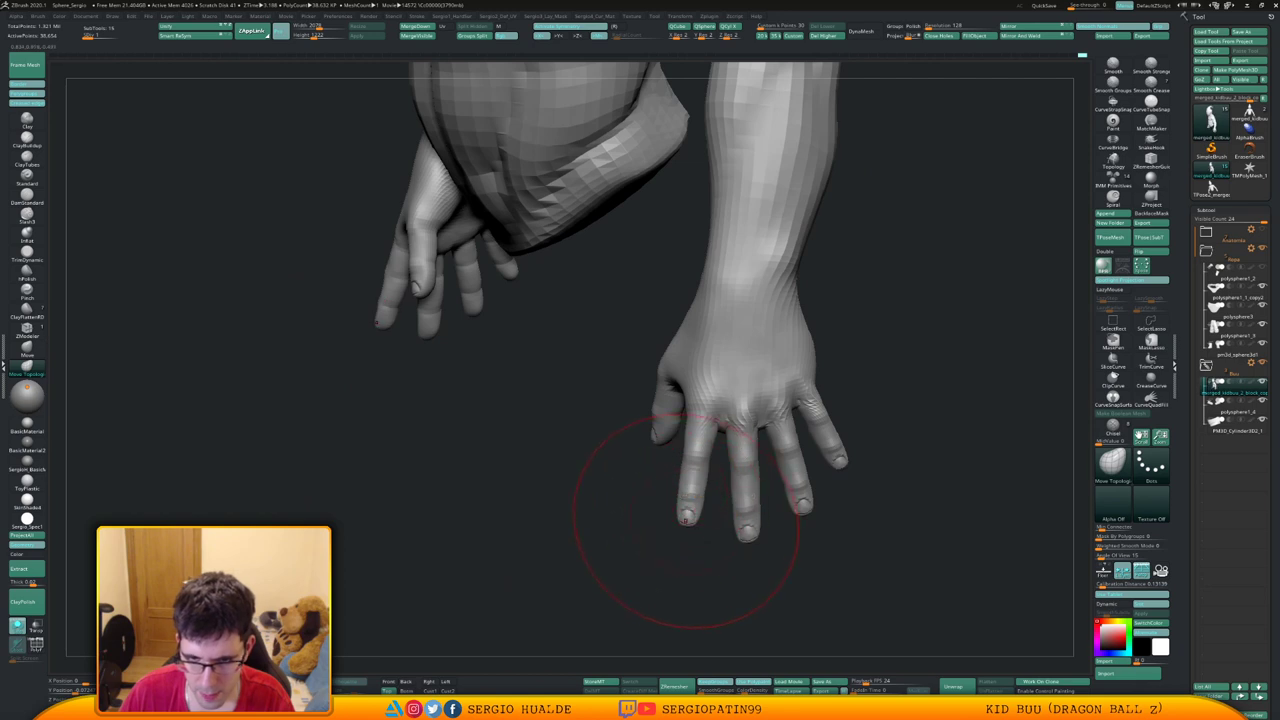
Refine the finger positions with the Move brush and return the body to its highest subdivision level
key(b)
key(m)
key(v)
right_drag(689, 521, 697, 509)
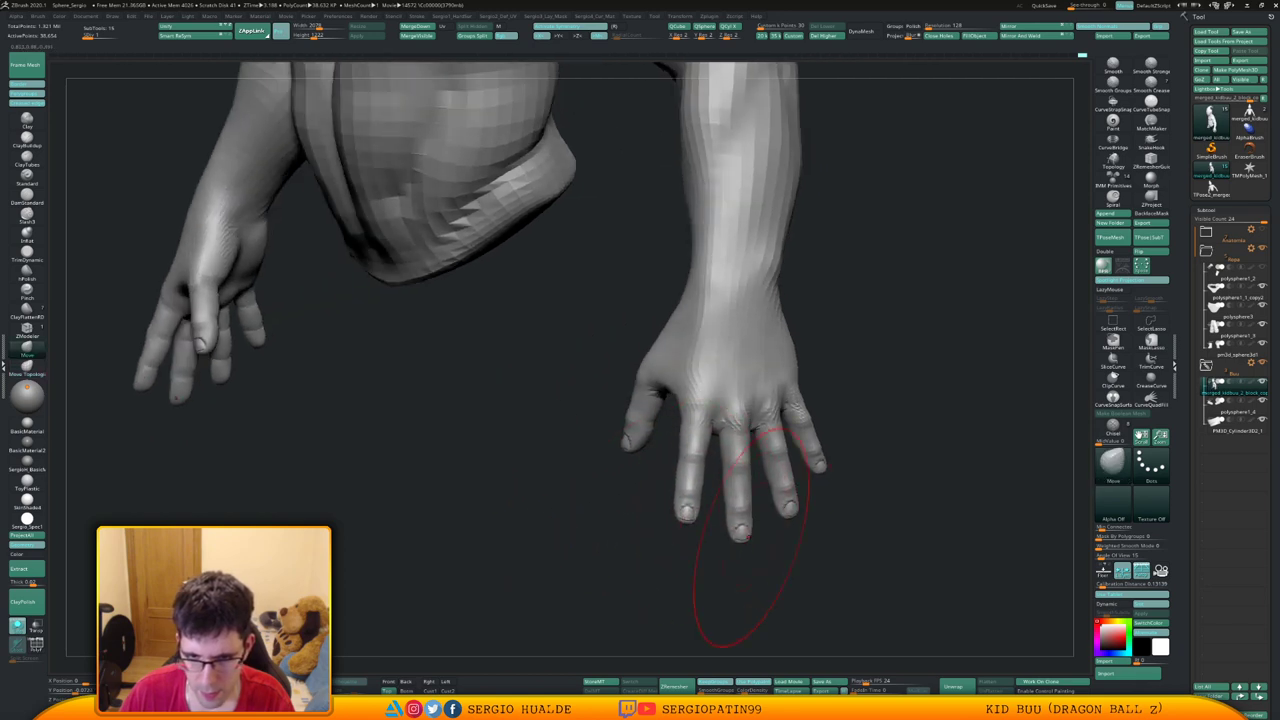
right_drag(768, 530, 800, 543)
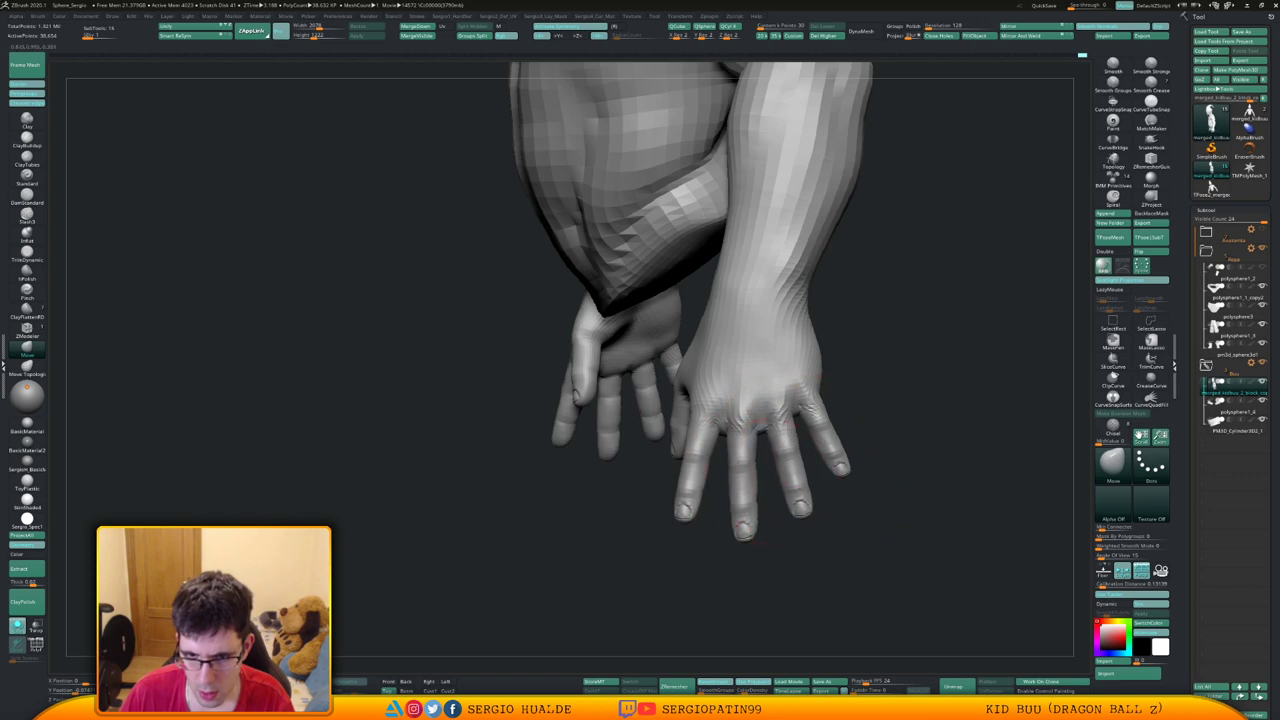
right_drag(762, 482, 830, 478)
right_drag(670, 465, 752, 388)
key(d)
key(d)
ctrl+right_drag(643, 329, 645, 353)
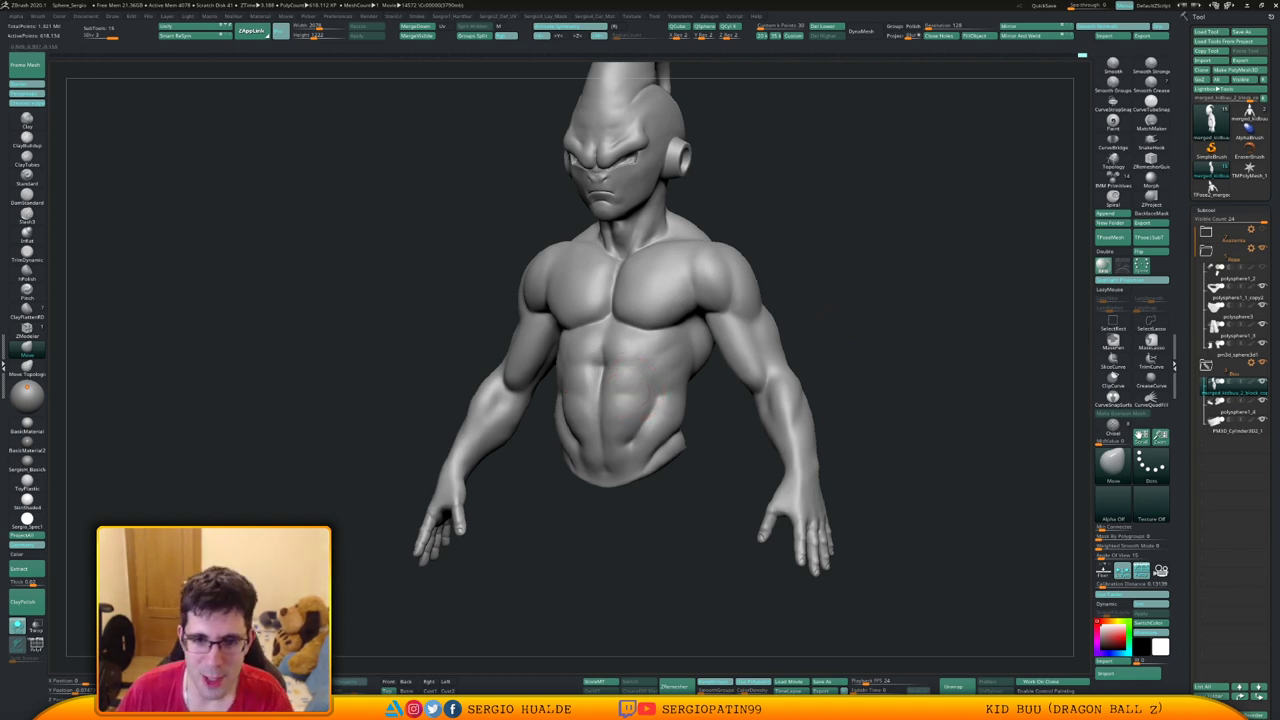
Build up the rib and side muscle forms beneath the chest with the Clay brush
mouse_move(726, 314)
right_down()
mouse_move(636, 308)
mouse_move(620, 377)
mouse_move(648, 388)
right_up()
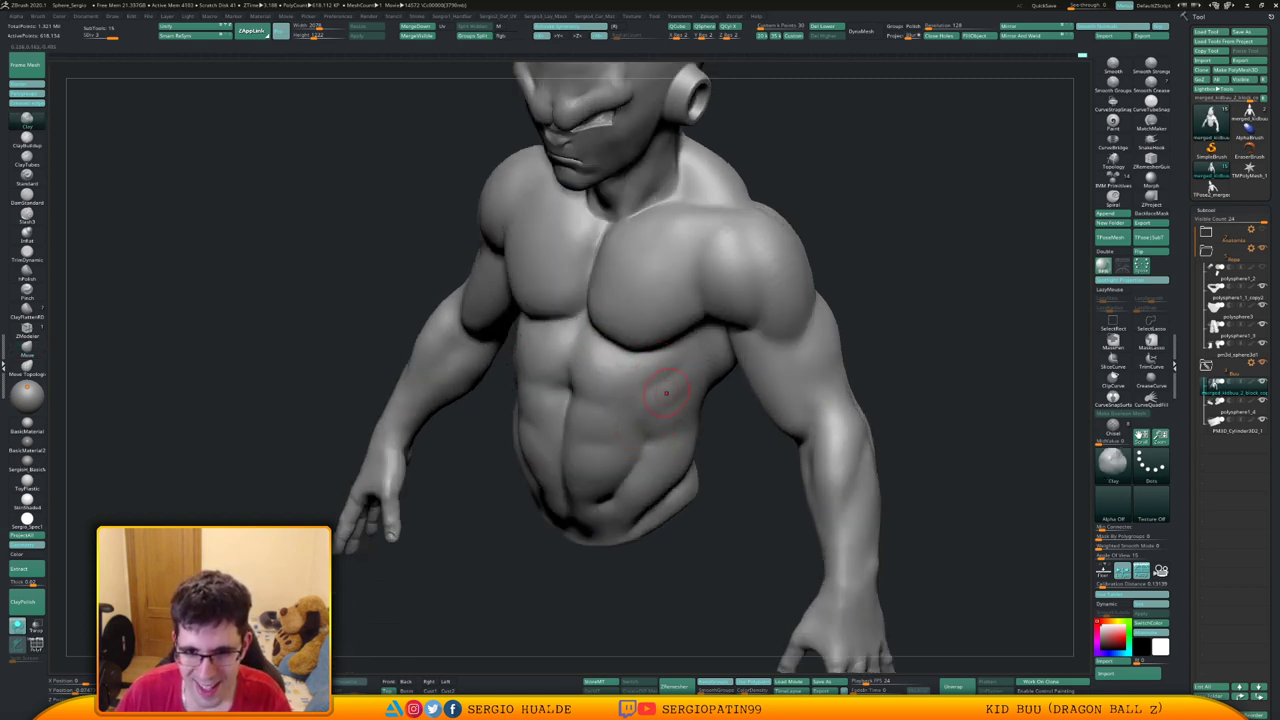
right_drag(683, 356, 678, 406)
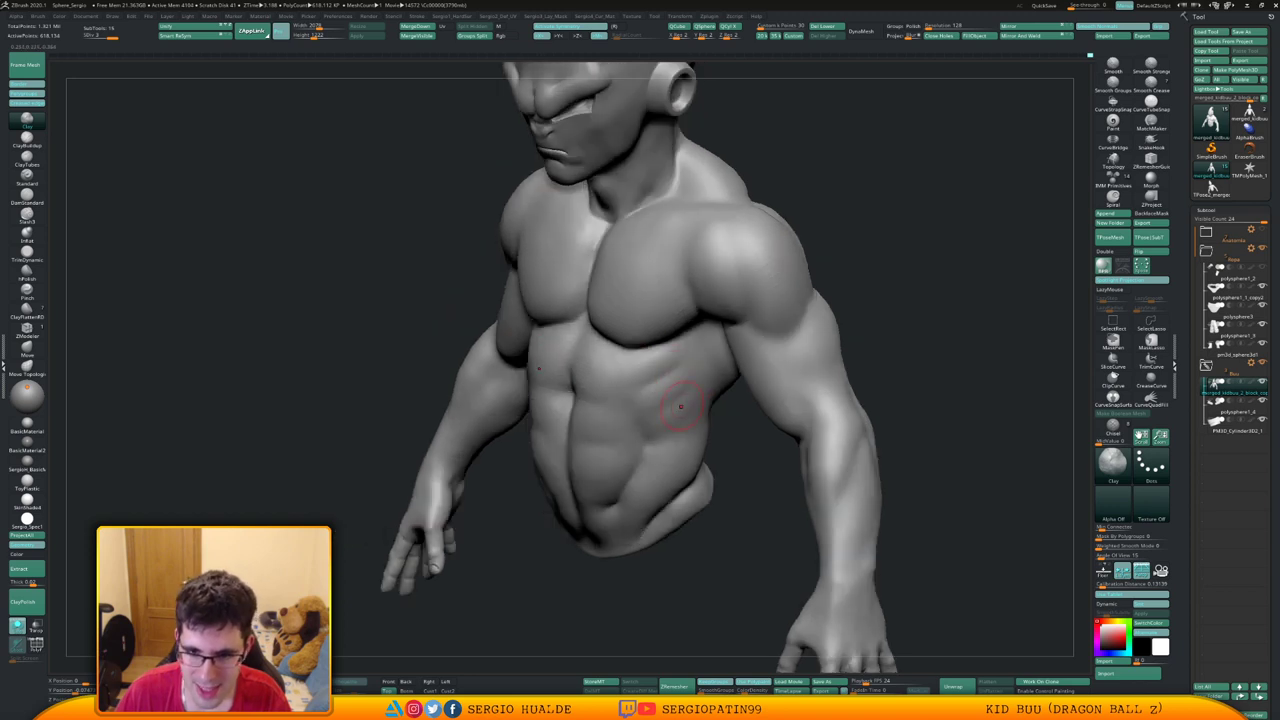
right_drag(691, 352, 742, 362)
mouse_move(700, 408)
right_down()
mouse_move(668, 414)
mouse_move(679, 363)
right_up()
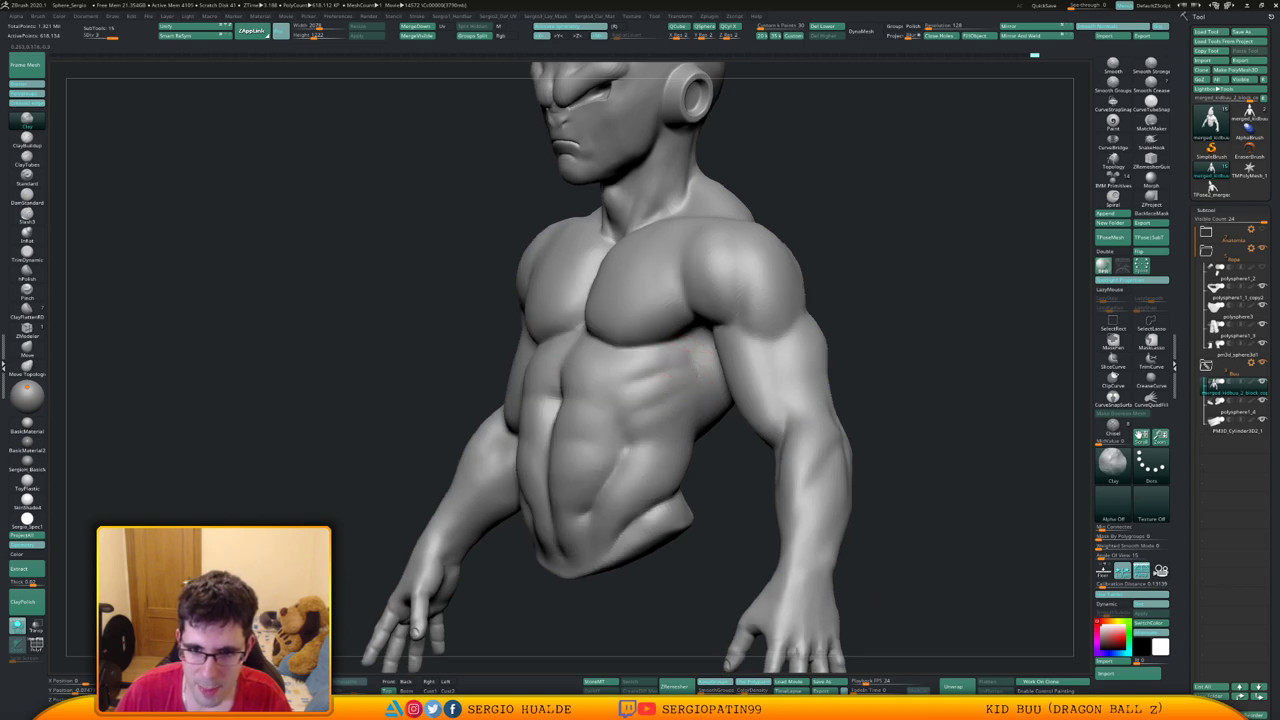
mouse_move(683, 360)
right_down()
mouse_move(668, 368)
mouse_move(677, 409)
mouse_move(684, 363)
right_up()
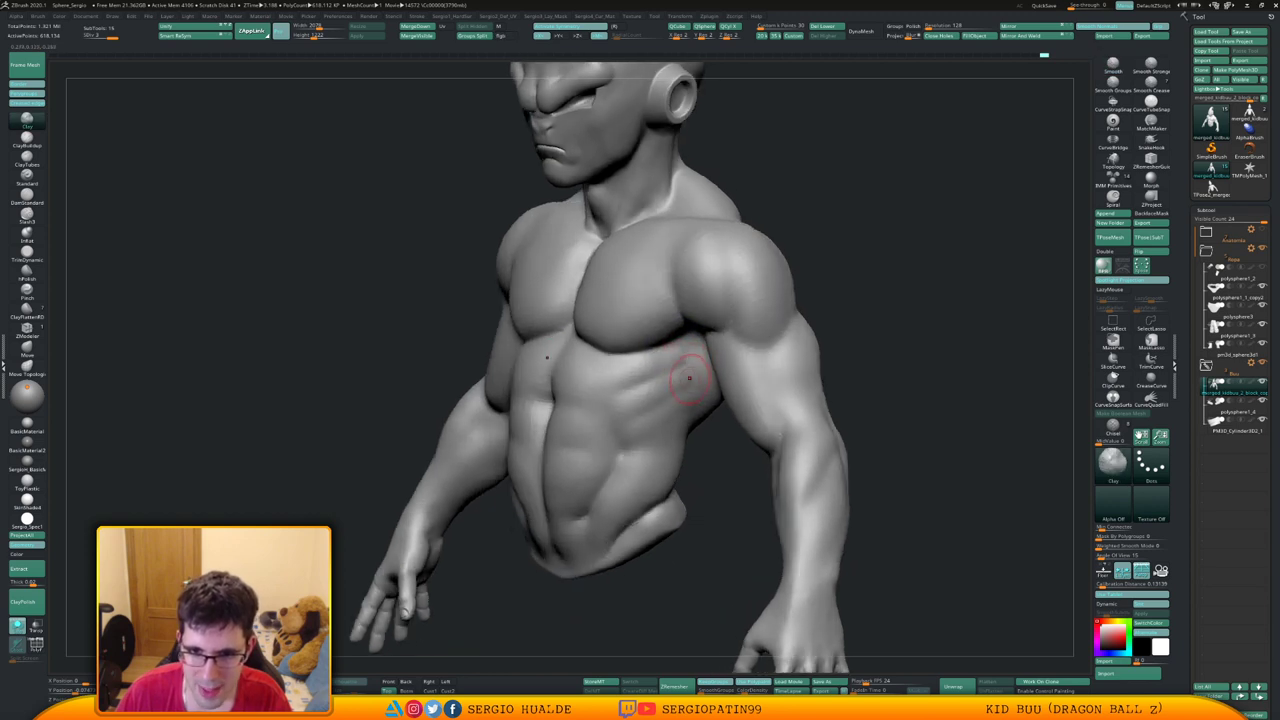
right_drag(695, 413, 686, 408)
Carve grooves between the rib muscles on the side of the torso with the DamStandard brush
key(b)
key(d)
key(s)
right_click(687, 408)
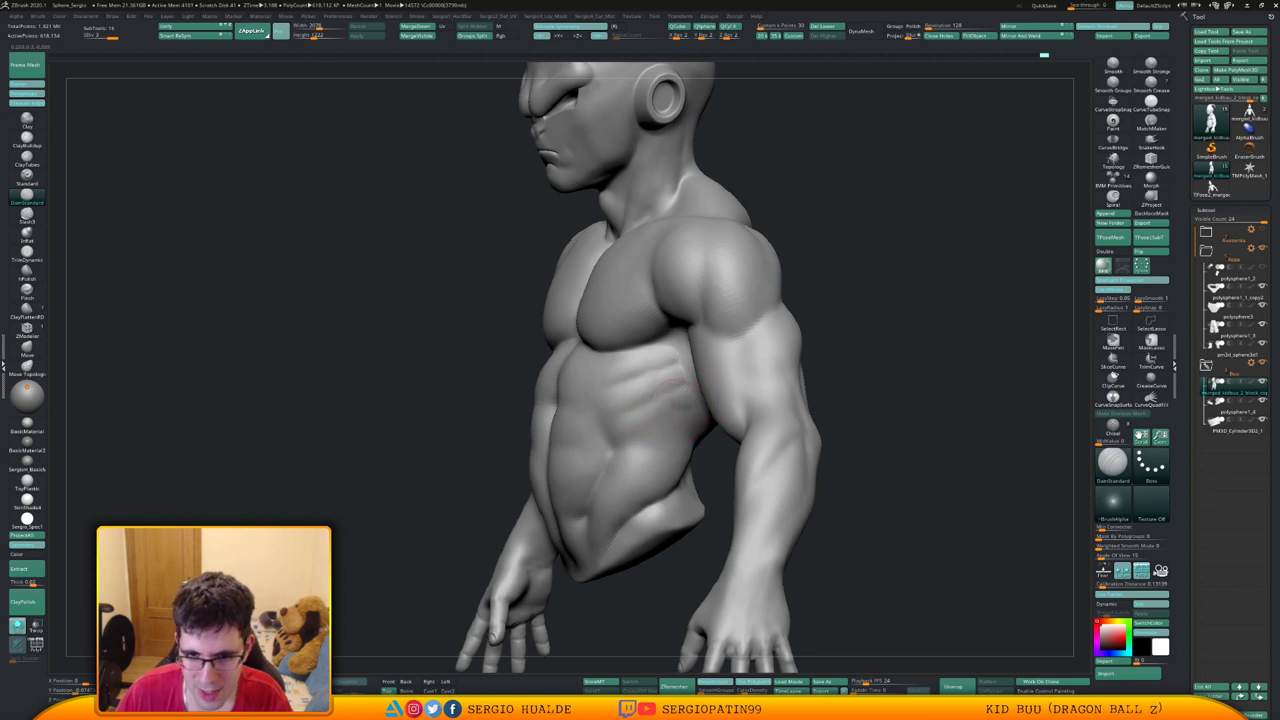
drag(683, 376, 662, 382)
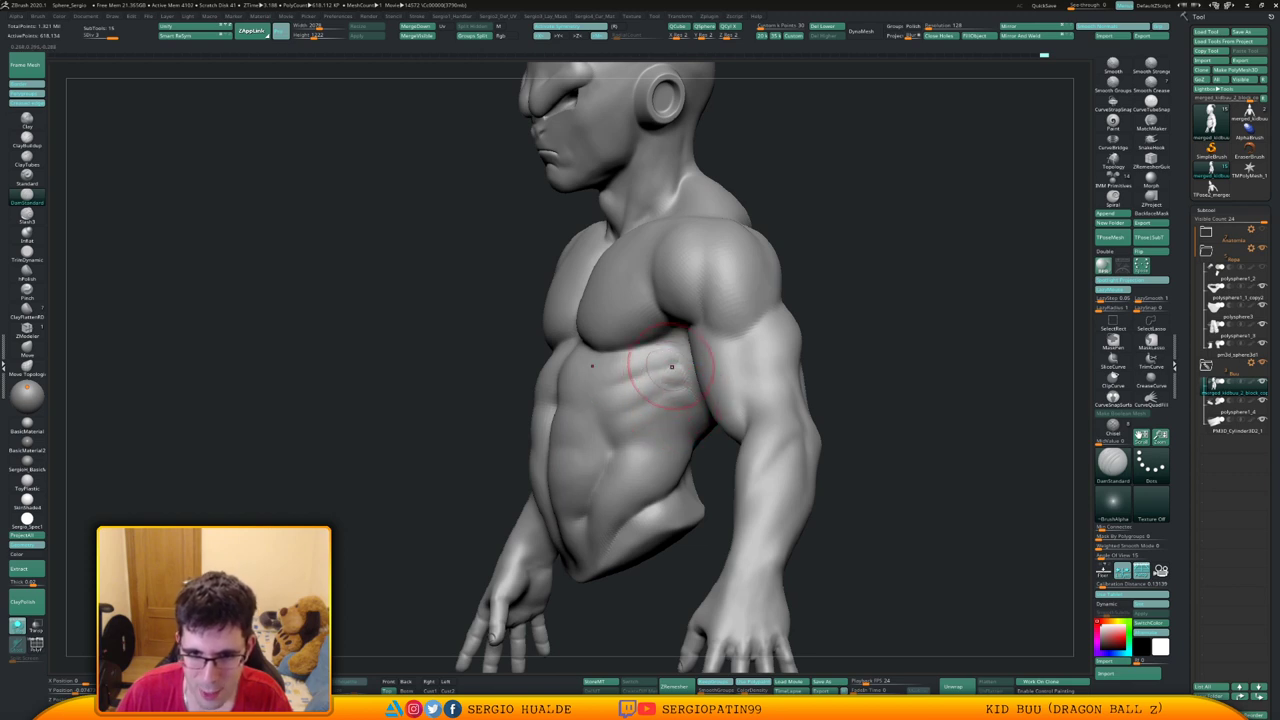
mouse_move(678, 368)
right_down()
mouse_move(688, 364)
mouse_move(647, 393)
right_up()
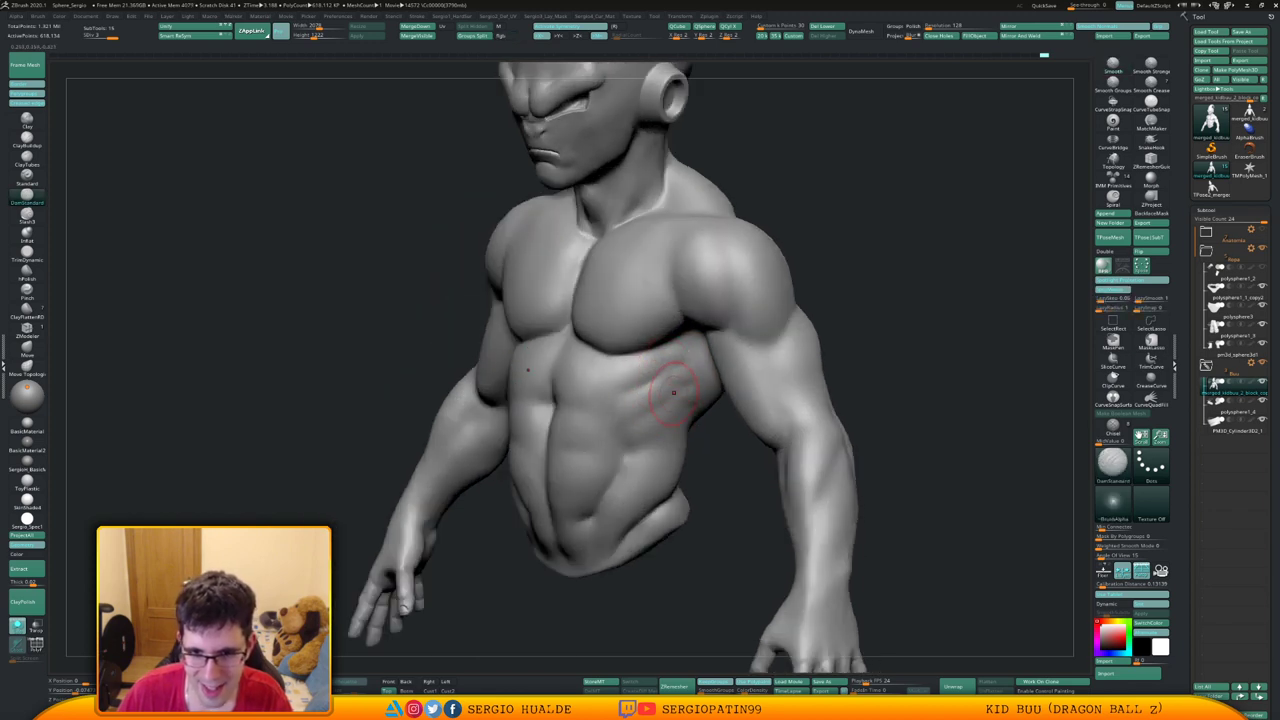
right_drag(648, 430, 663, 429)
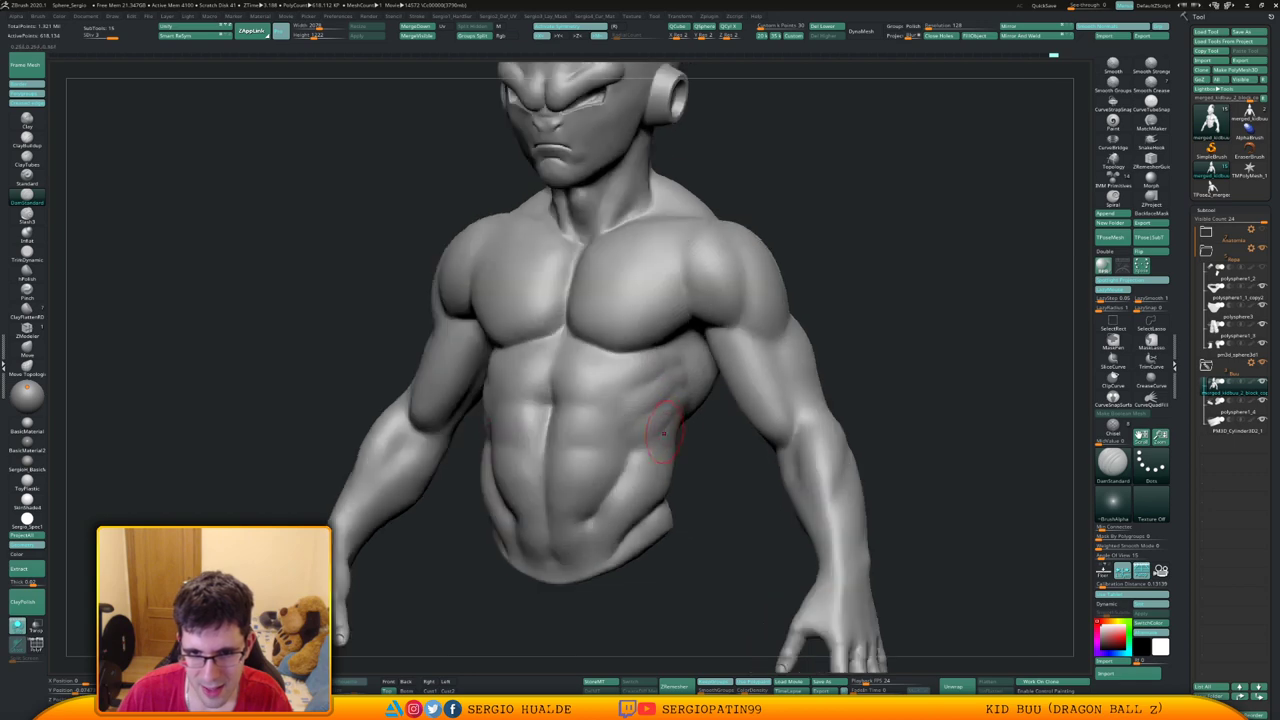
Smooth the rib, oblique and abdominal transitions on the torso, checking the whole upper body
mouse_move(660, 420)
shift+mouse_down()
mouse_move(654, 381)
mouse_move(664, 470)
shift+mouse_up()
right_drag(688, 432, 665, 436)
key(shift)
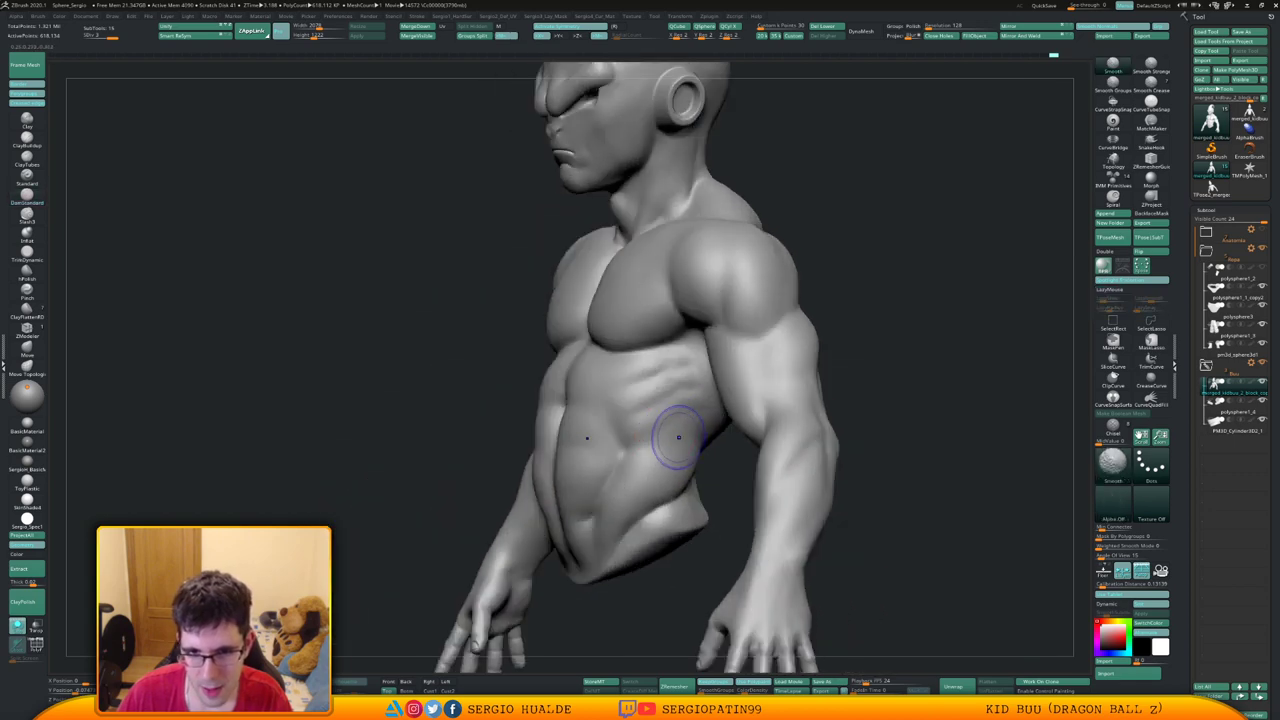
shift+drag(650, 352, 677, 471)
right_drag(677, 471, 716, 480)
mouse_move(716, 480)
ctrl+right_down()
mouse_move(688, 402)
mouse_move(660, 390)
ctrl+right_up()
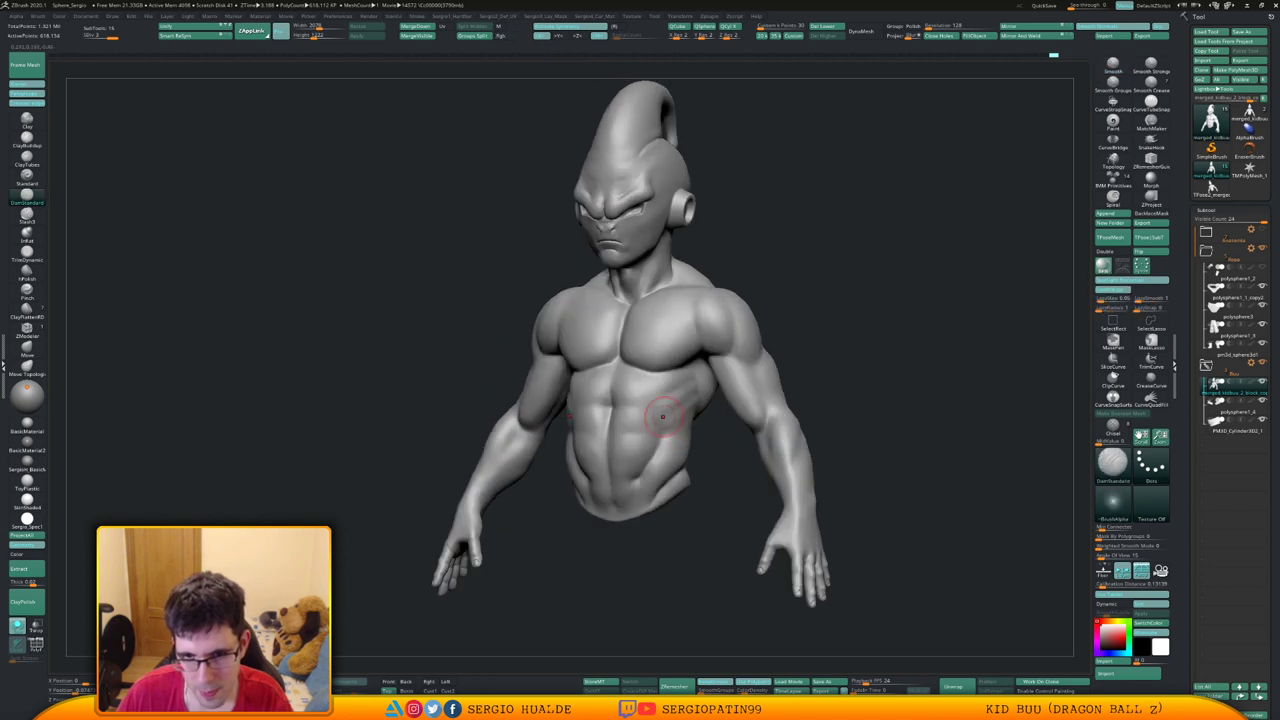
shift+drag(664, 422, 635, 462)
ctrl+right_drag(633, 491, 630, 432)
shift+right_drag(630, 432, 666, 403)
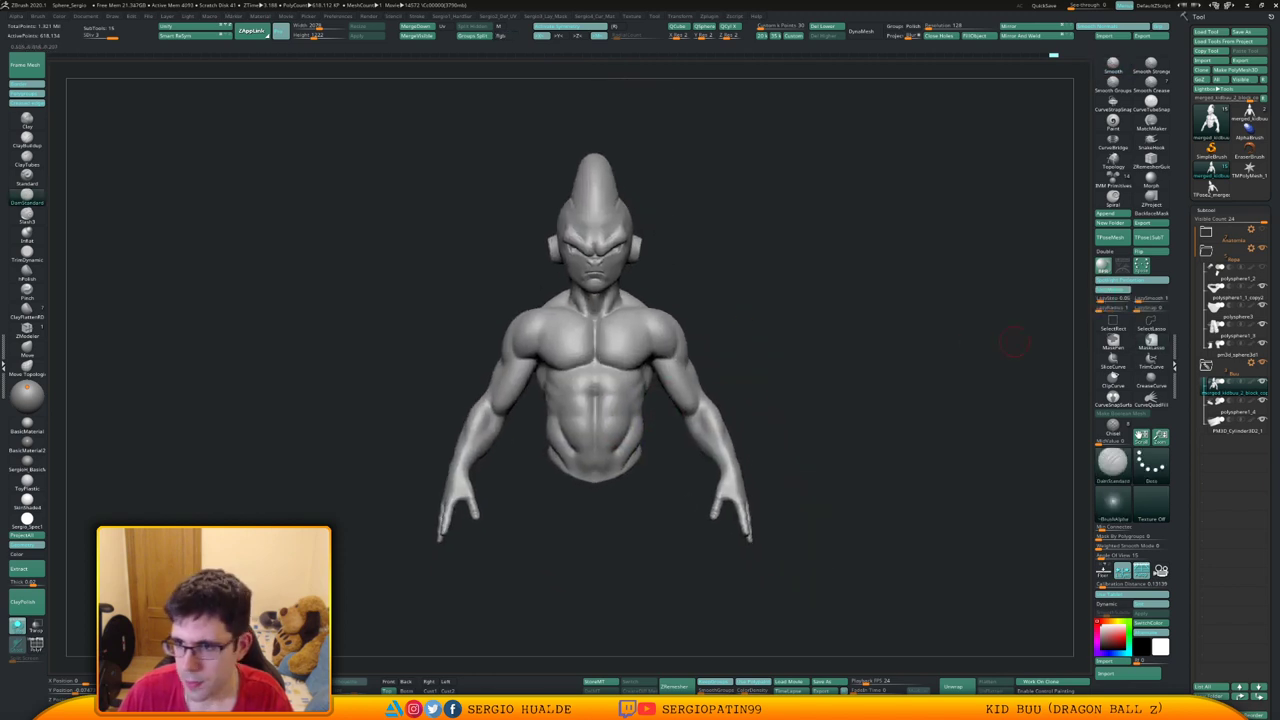
Turn off Solo mode to show the full character and select the pants subtool
key(alt+s)
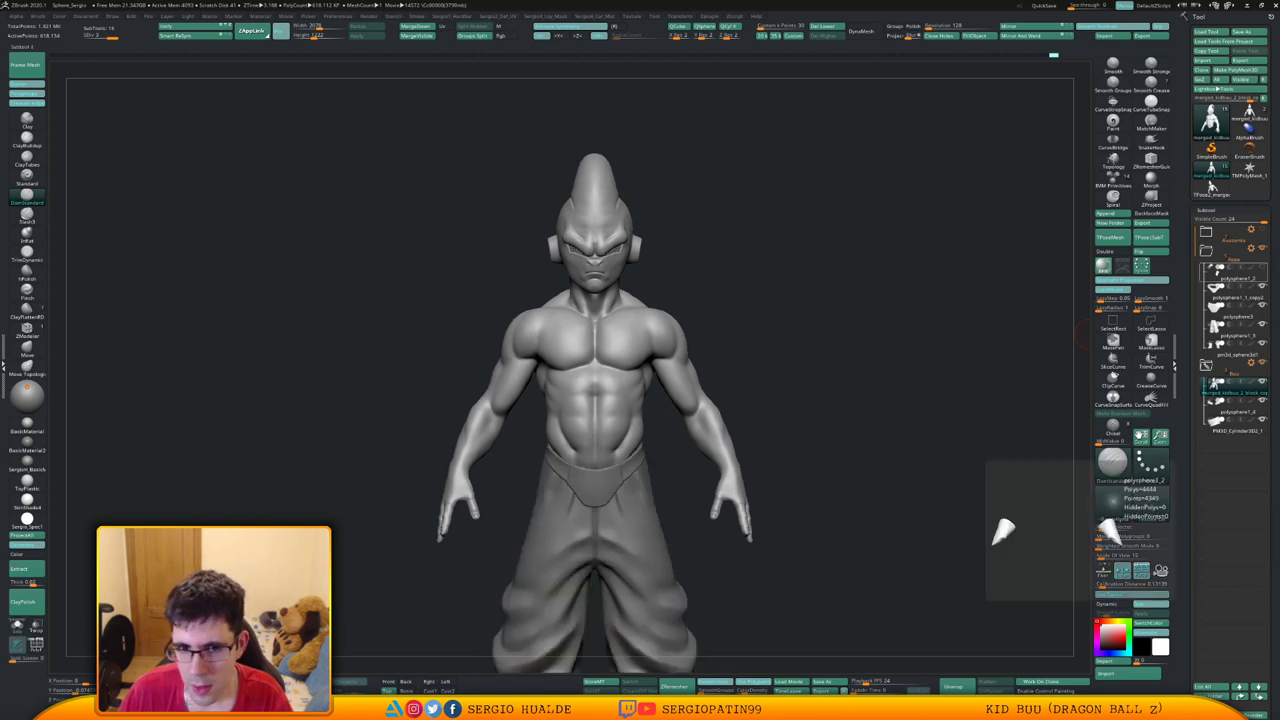
alt+right_drag(852, 383, 854, 261)
ctrl+right_drag(854, 261, 854, 292)
alt+click(663, 425)
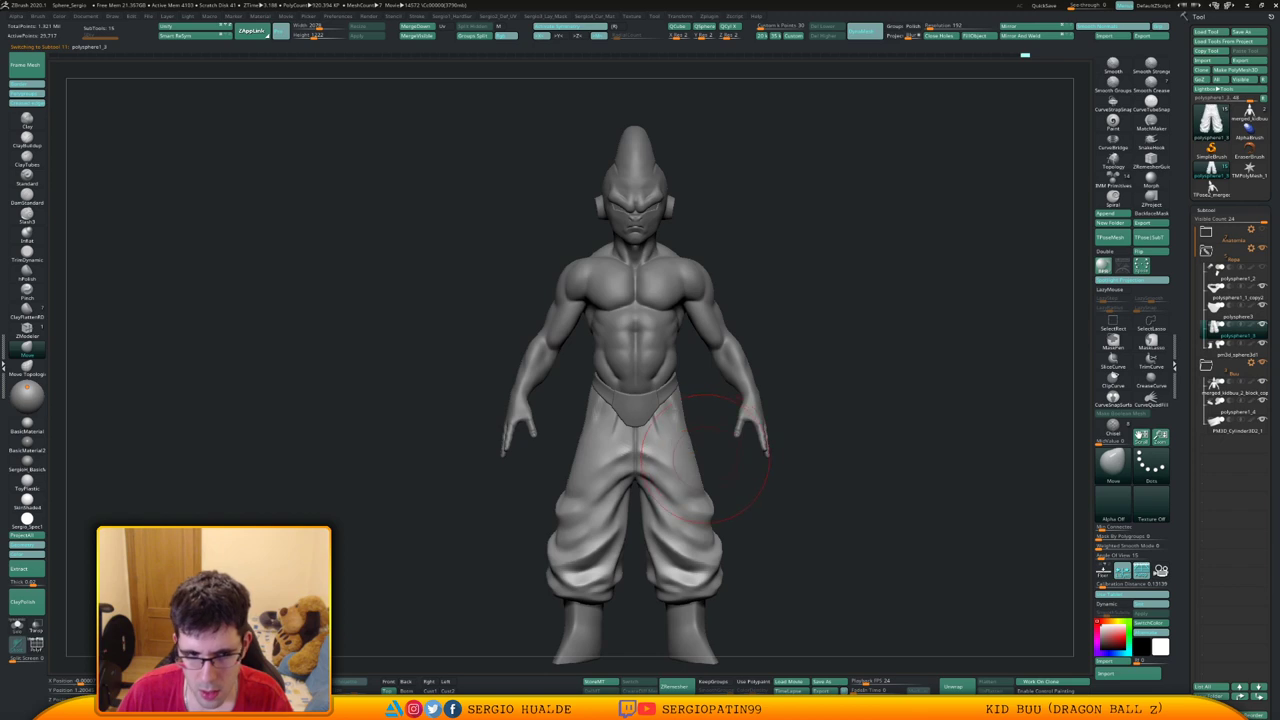
Widen the outer silhouette of the baggy pants from the back with a resized Move brush
drag(697, 462, 704, 460)
shift+right_drag(765, 465, 650, 468)
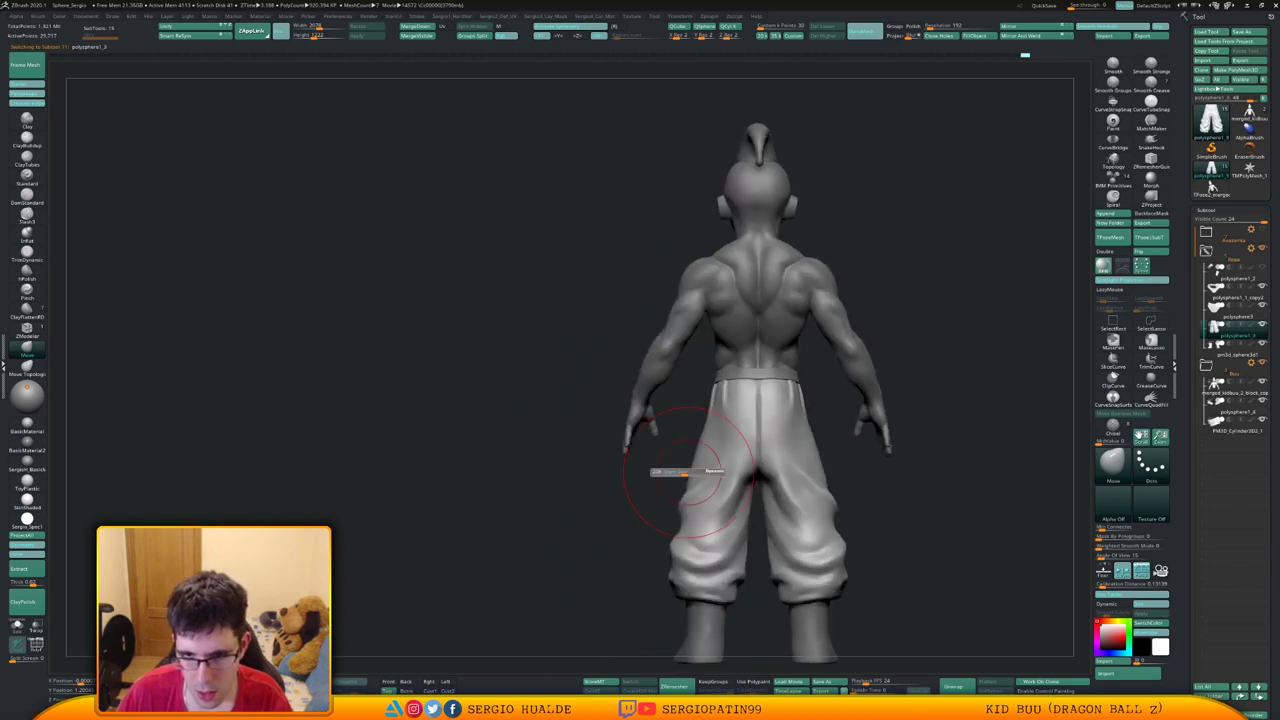
drag(698, 463, 682, 467)
drag(678, 533, 673, 573)
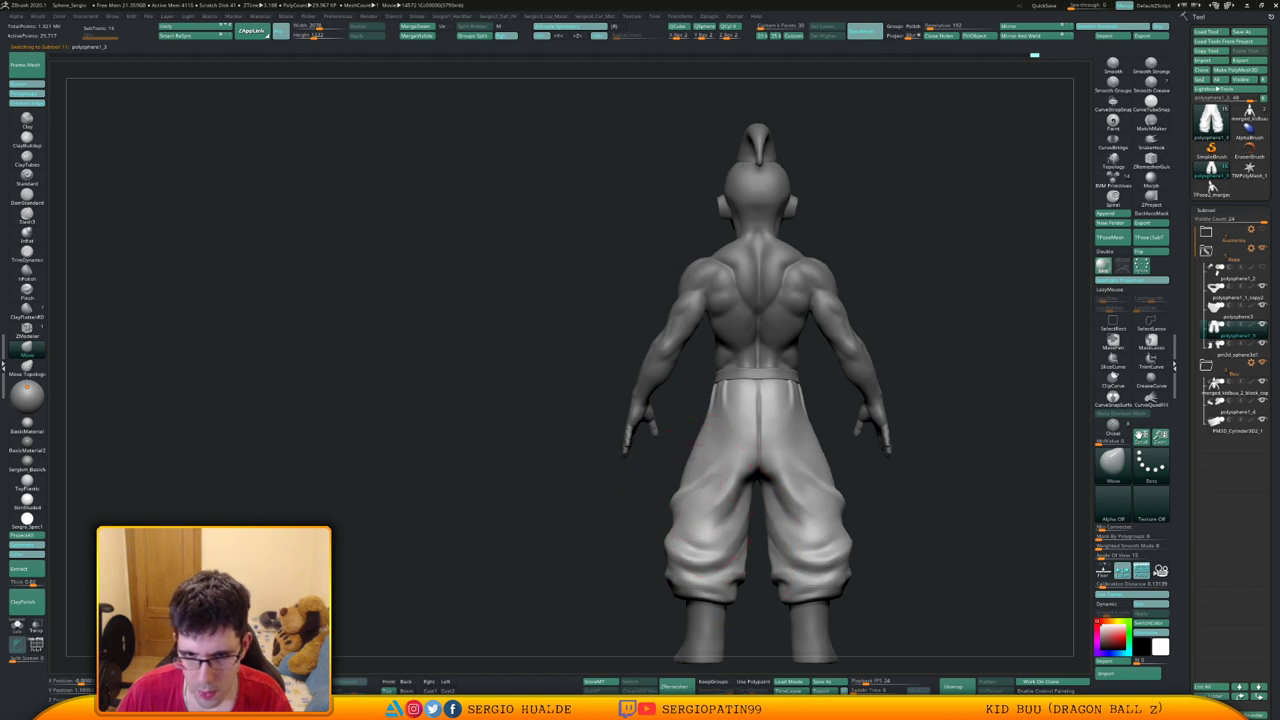
drag(689, 468, 694, 466)
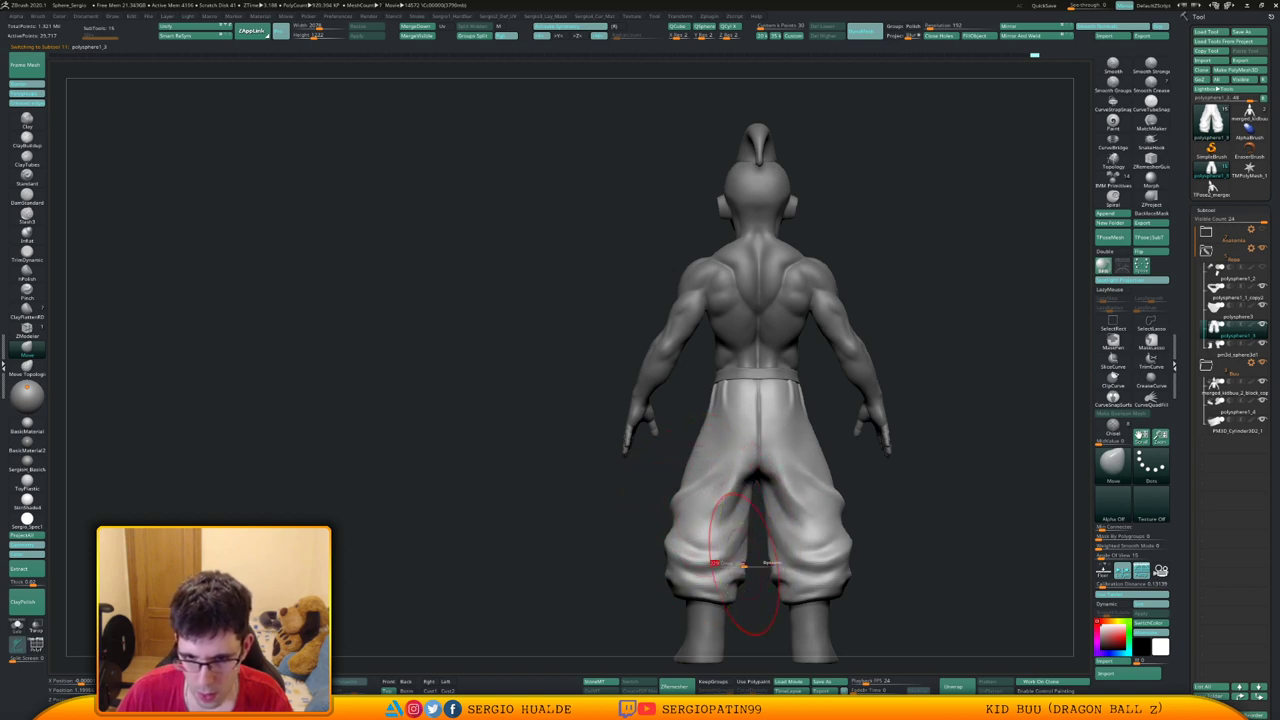
drag(741, 570, 749, 572)
Push the lower back folds of the pants outward in side profile with the Move brush
shift+right_drag(737, 570, 660, 573)
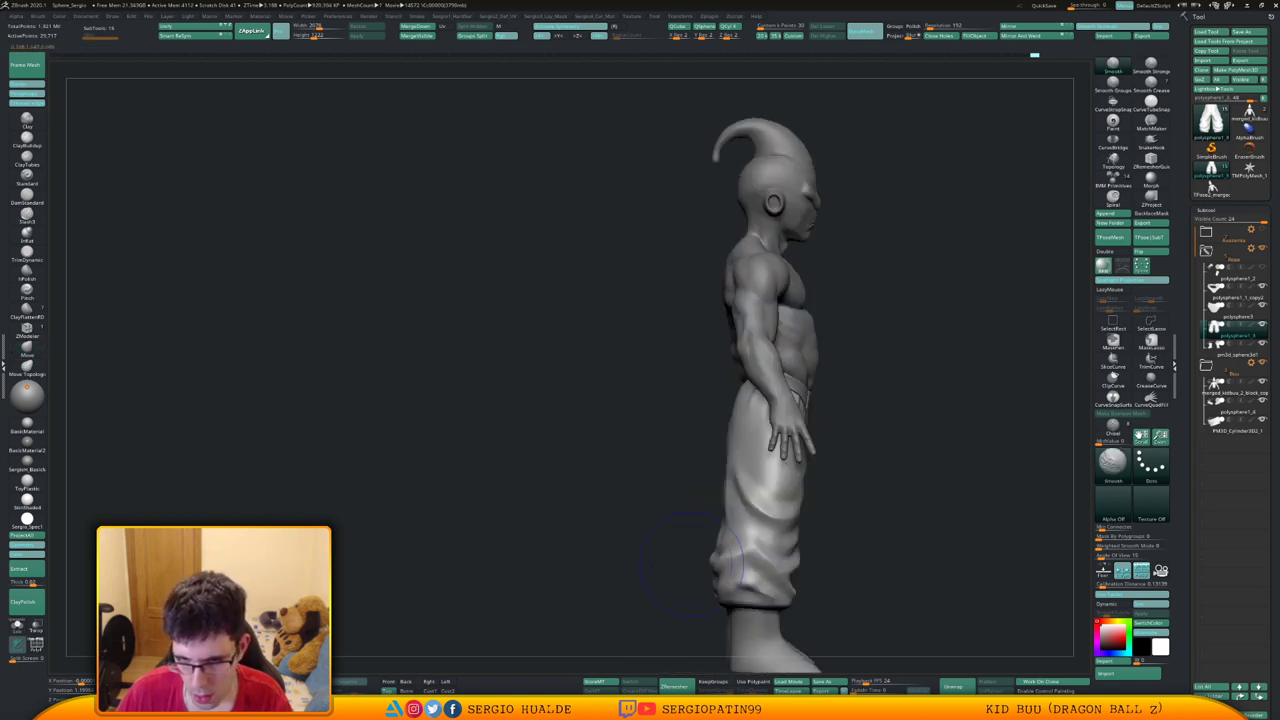
drag(730, 566, 731, 523)
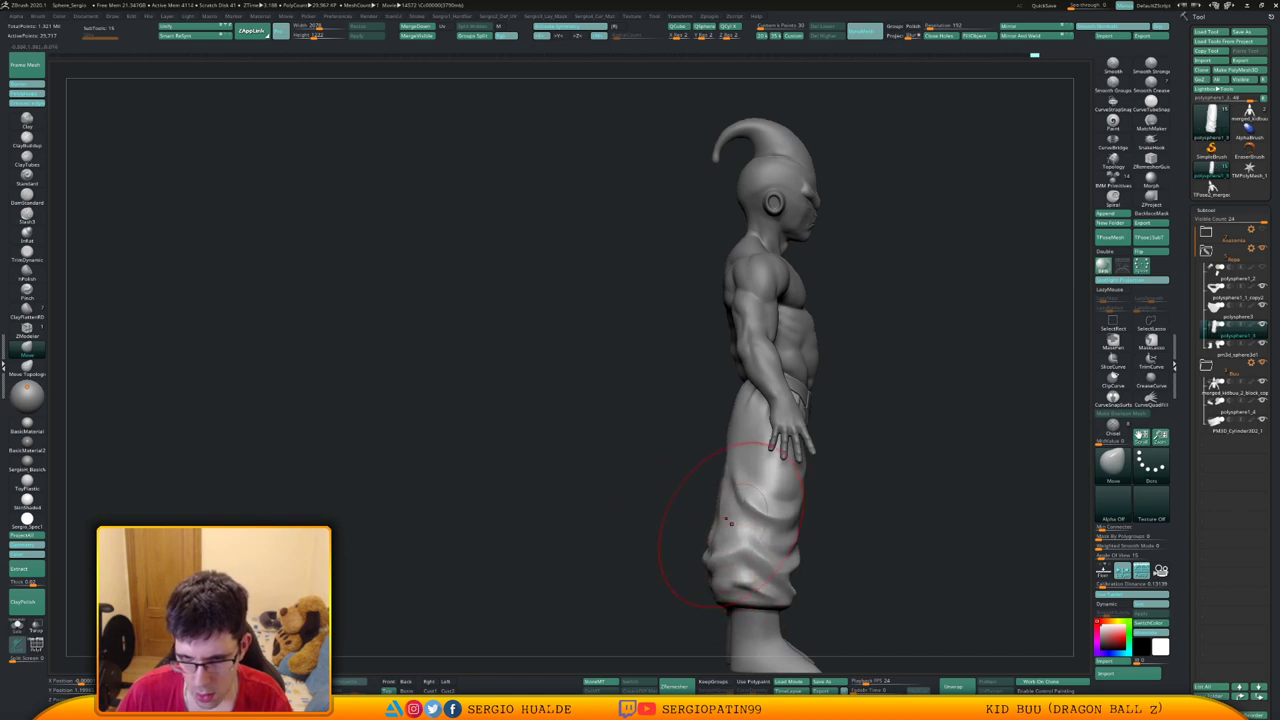
right_drag(803, 506, 818, 528)
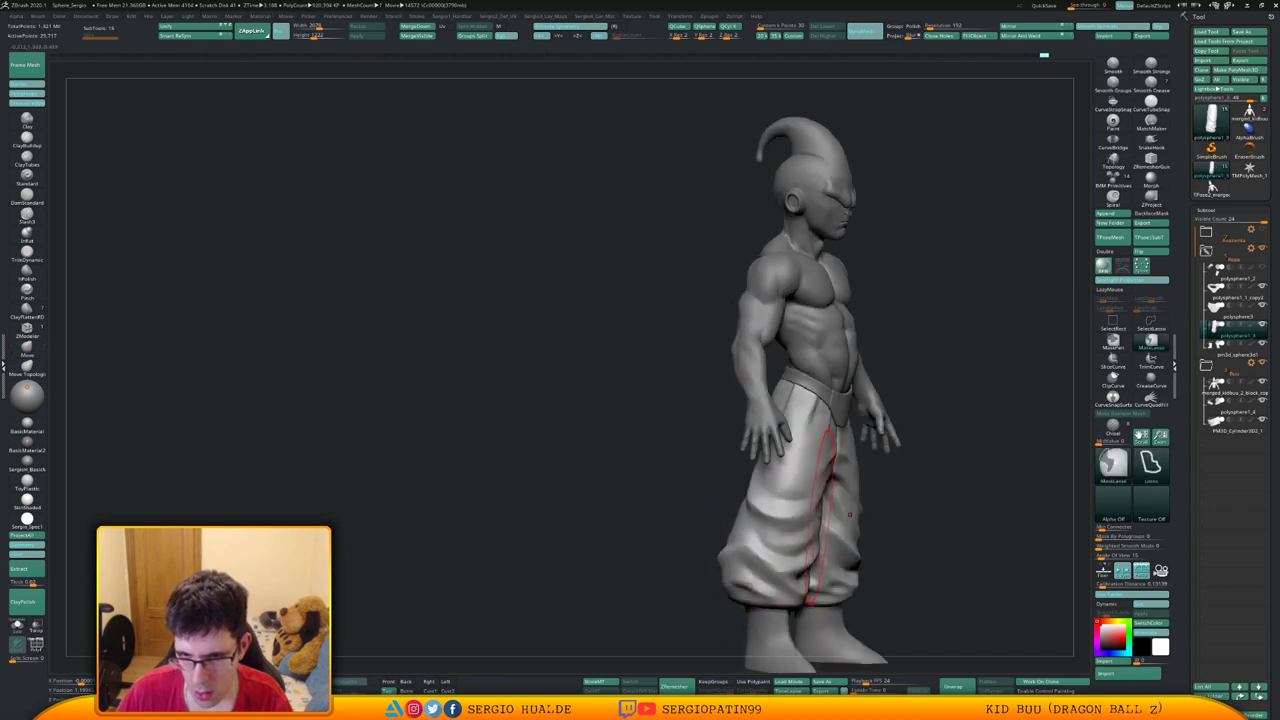
mouse_move(790, 585)
shift+right_down()
mouse_move(757, 514)
mouse_move(671, 429)
mouse_move(735, 480)
mouse_move(775, 545)
mouse_move(826, 520)
shift+right_up()
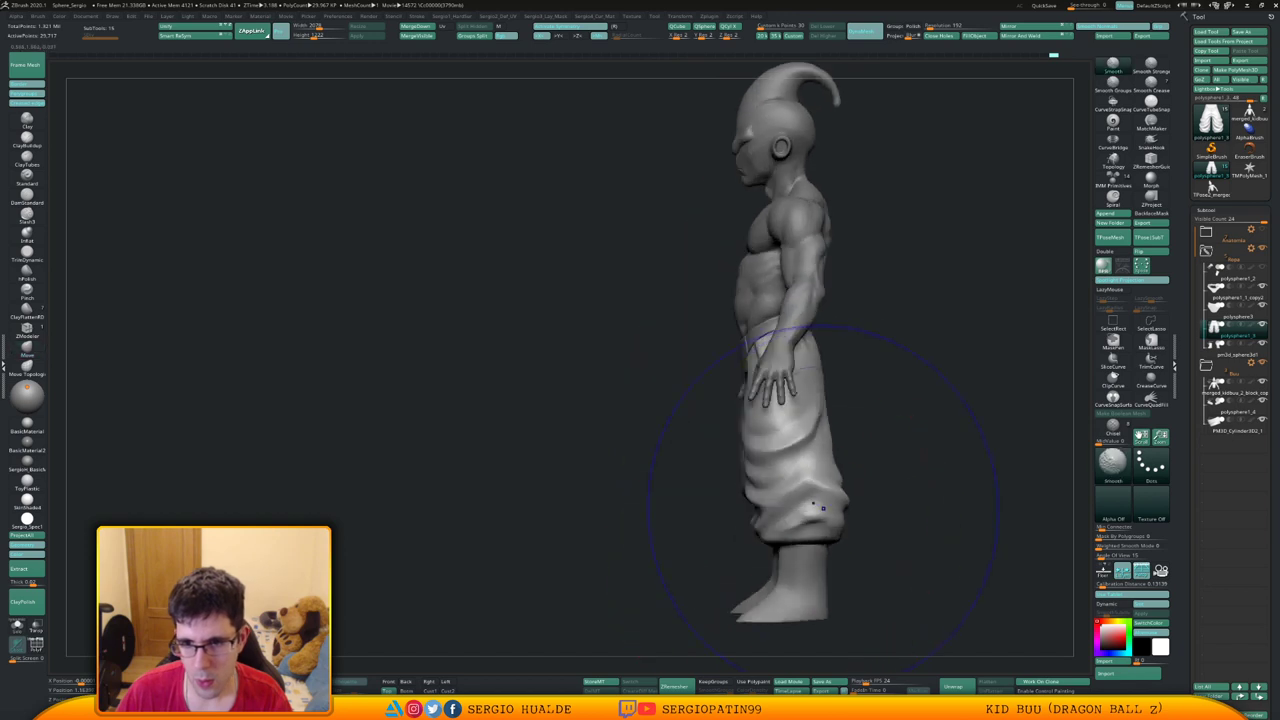
Select the boots subtool and isolate it in Solo mode for shaping with the Move brush
alt+click(775, 575)
key(w)
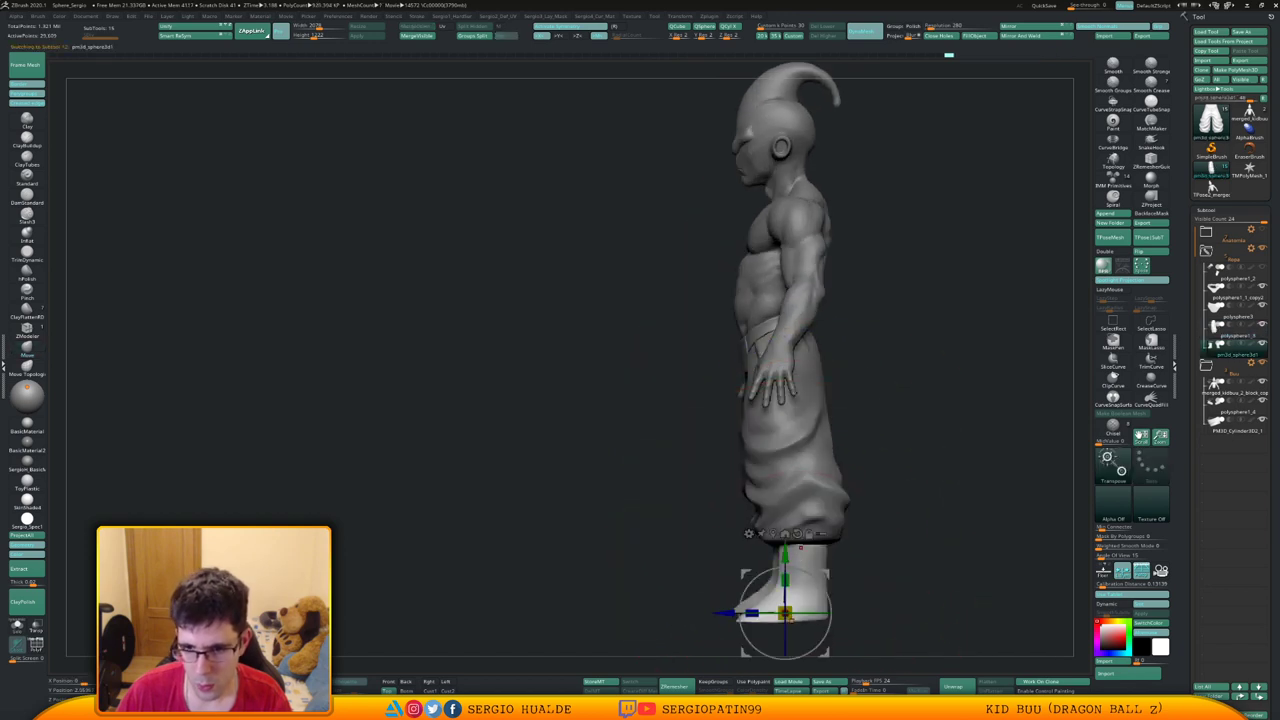
key(q)
mouse_move(823, 457)
shift+right_down()
mouse_move(903, 503)
mouse_move(774, 507)
mouse_move(760, 552)
mouse_move(821, 544)
mouse_move(737, 523)
mouse_move(828, 539)
shift+right_up()
key(alt+s)
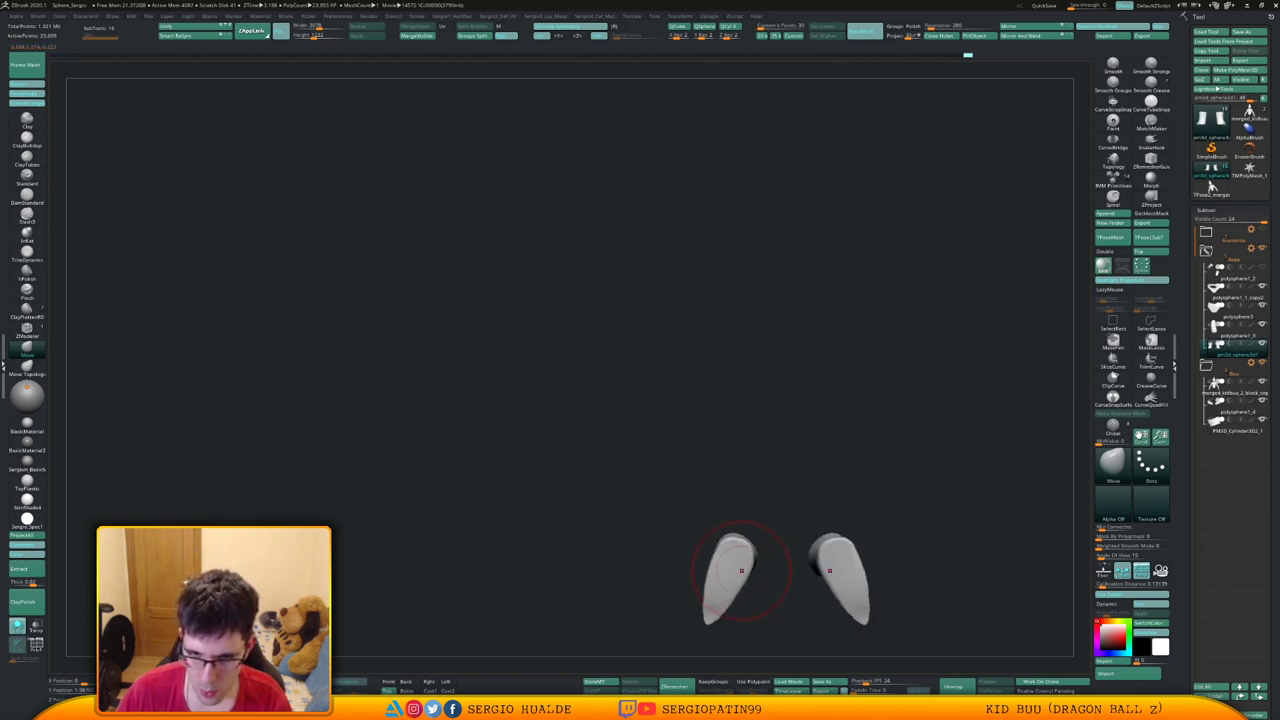
Reshape the isolated boots' soles and ankle silhouettes with a resized Move brush, working from several angles
drag(737, 565, 741, 555)
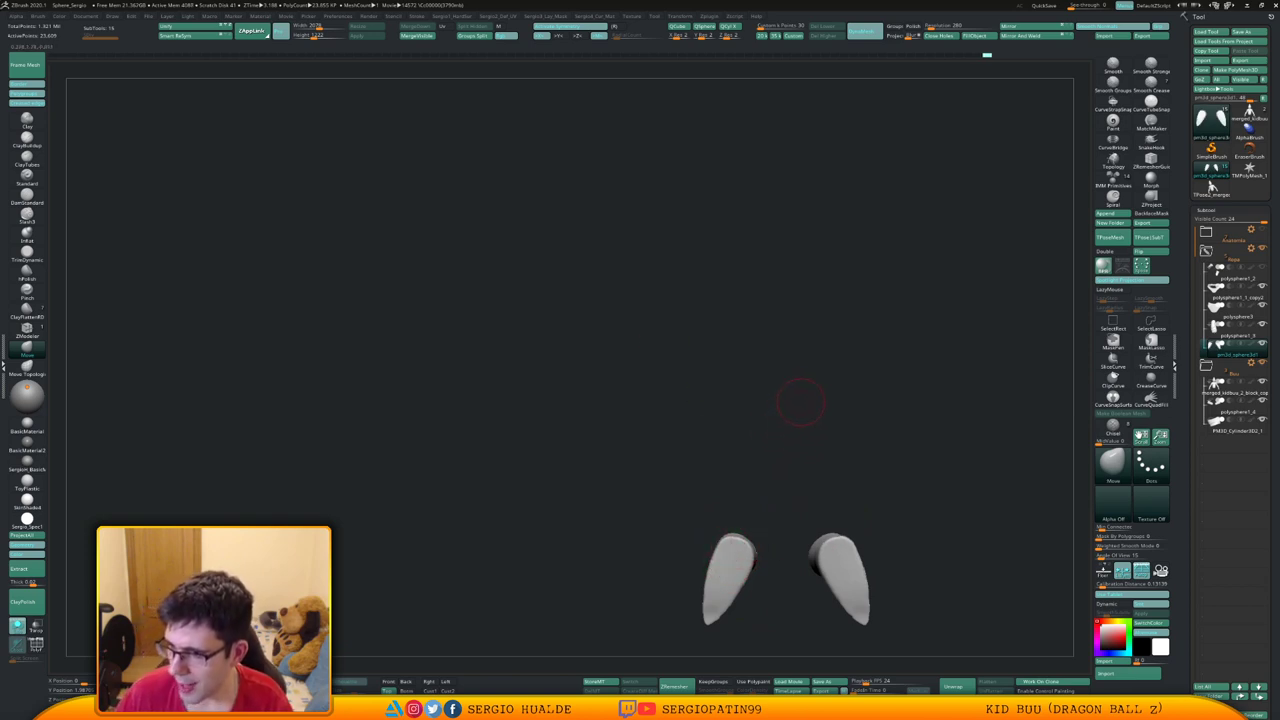
drag(800, 402, 737, 519)
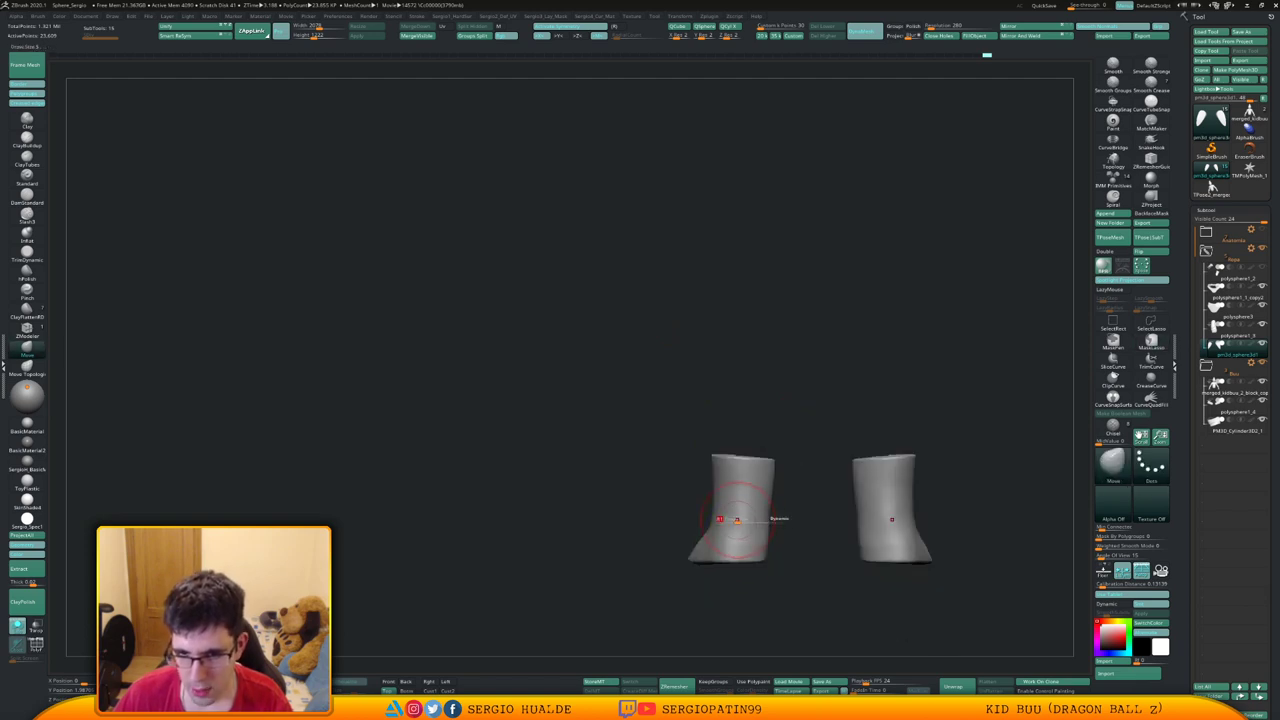
mouse_move(737, 519)
right_down()
mouse_move(690, 532)
mouse_move(777, 534)
right_up()
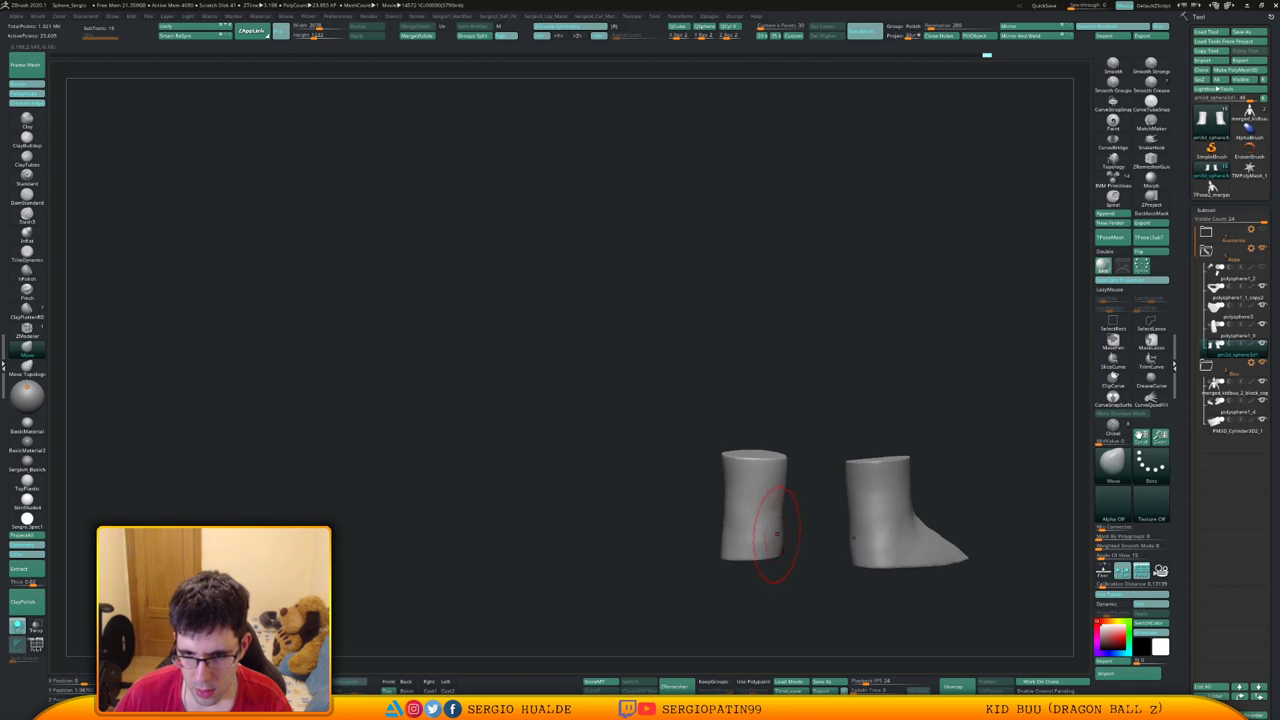
drag(777, 533, 779, 470)
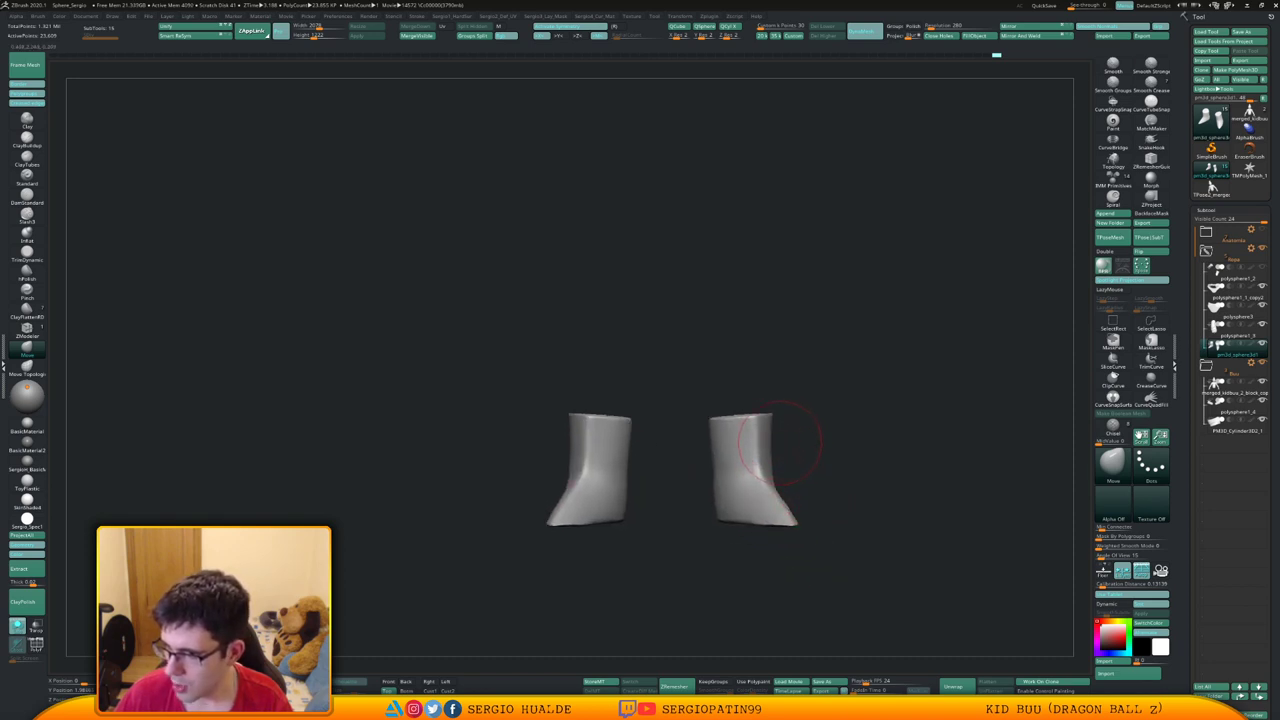
ctrl+right_drag(787, 506, 779, 470)
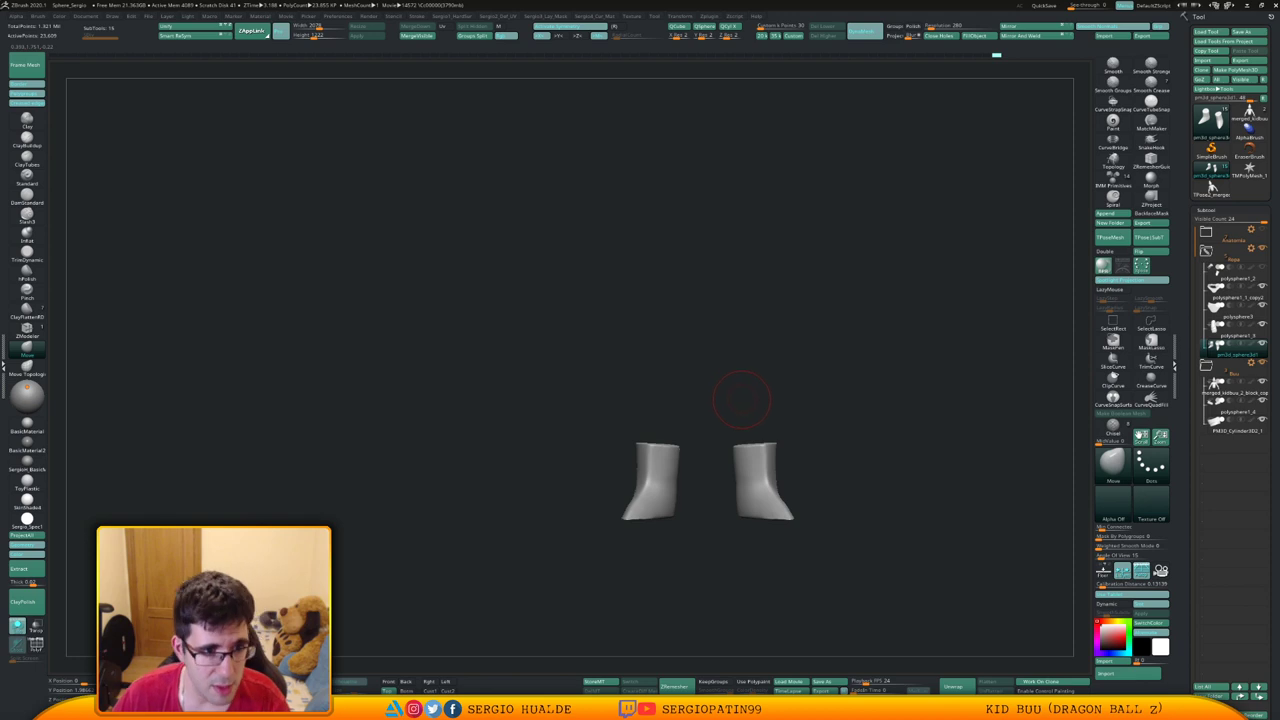
Turn off Solo mode and adjust the boots with the Move brush, checking them against the full figure from front and side
key(alt+s)
alt+right_drag(766, 503, 752, 458)
key(s)
drag(750, 462, 766, 467)
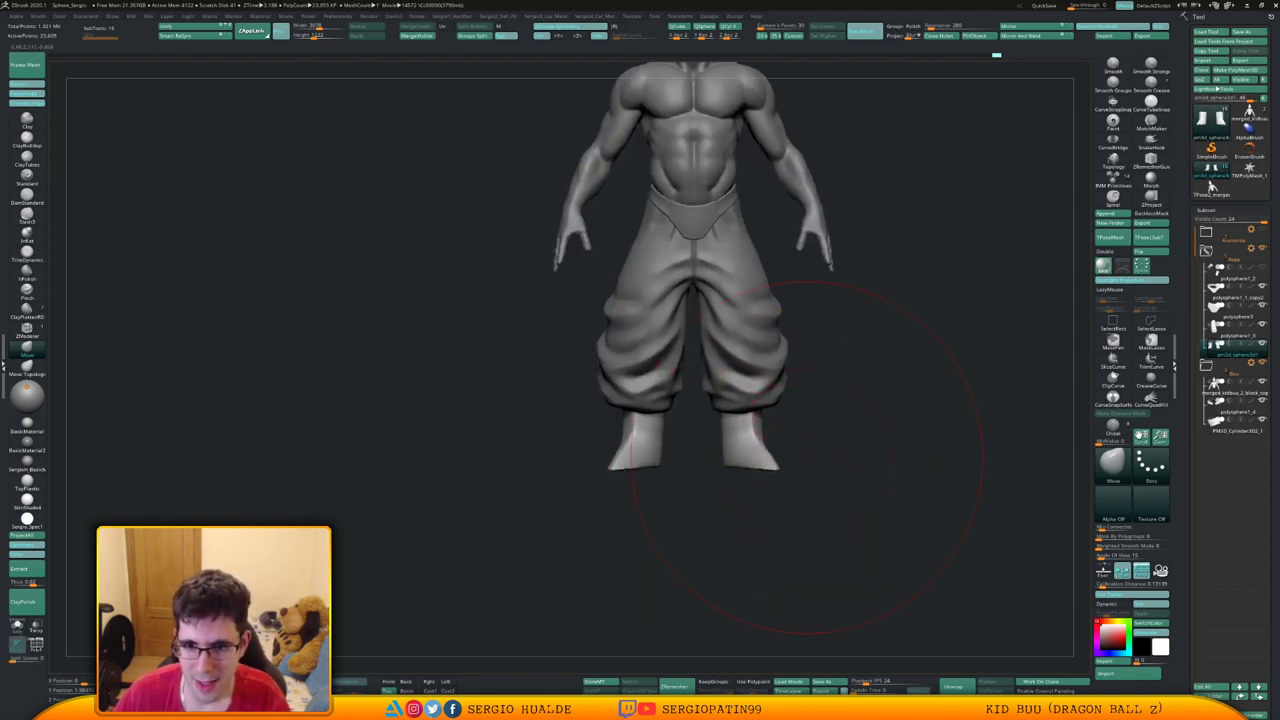
right_drag(798, 465, 625, 465)
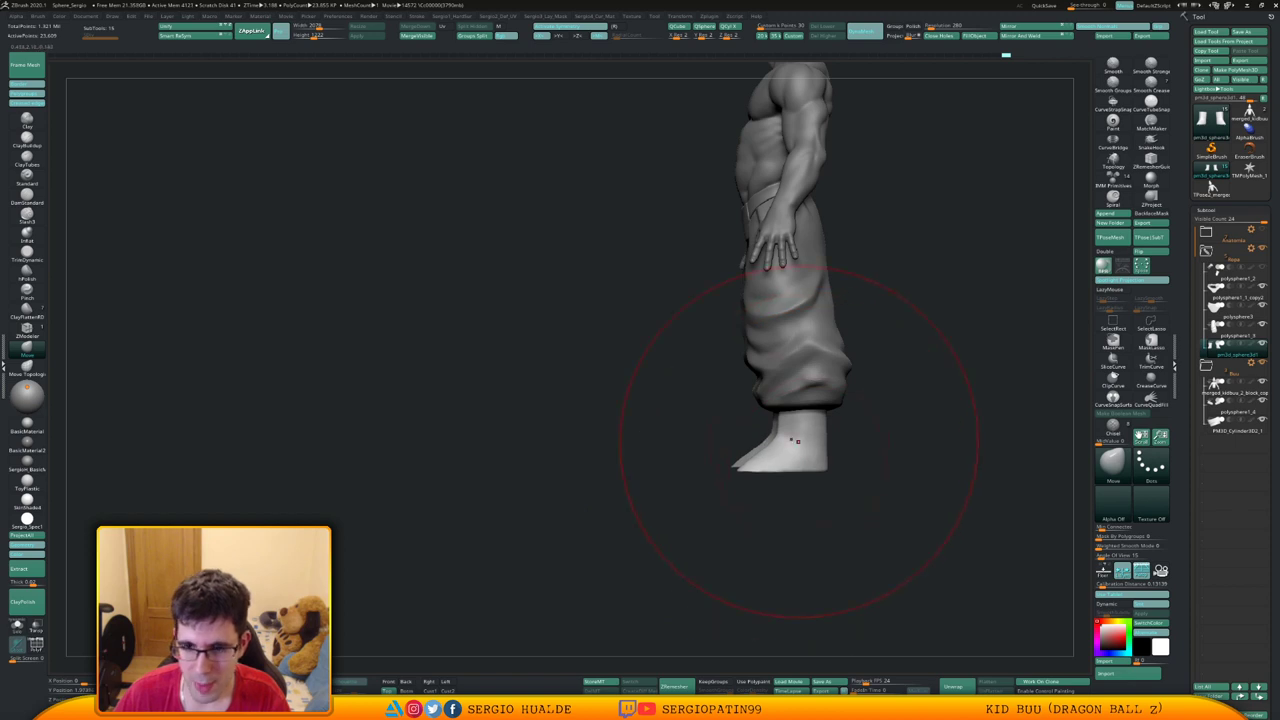
alt+right_drag(797, 441, 771, 553)
right_drag(771, 500, 940, 484)
key(s)
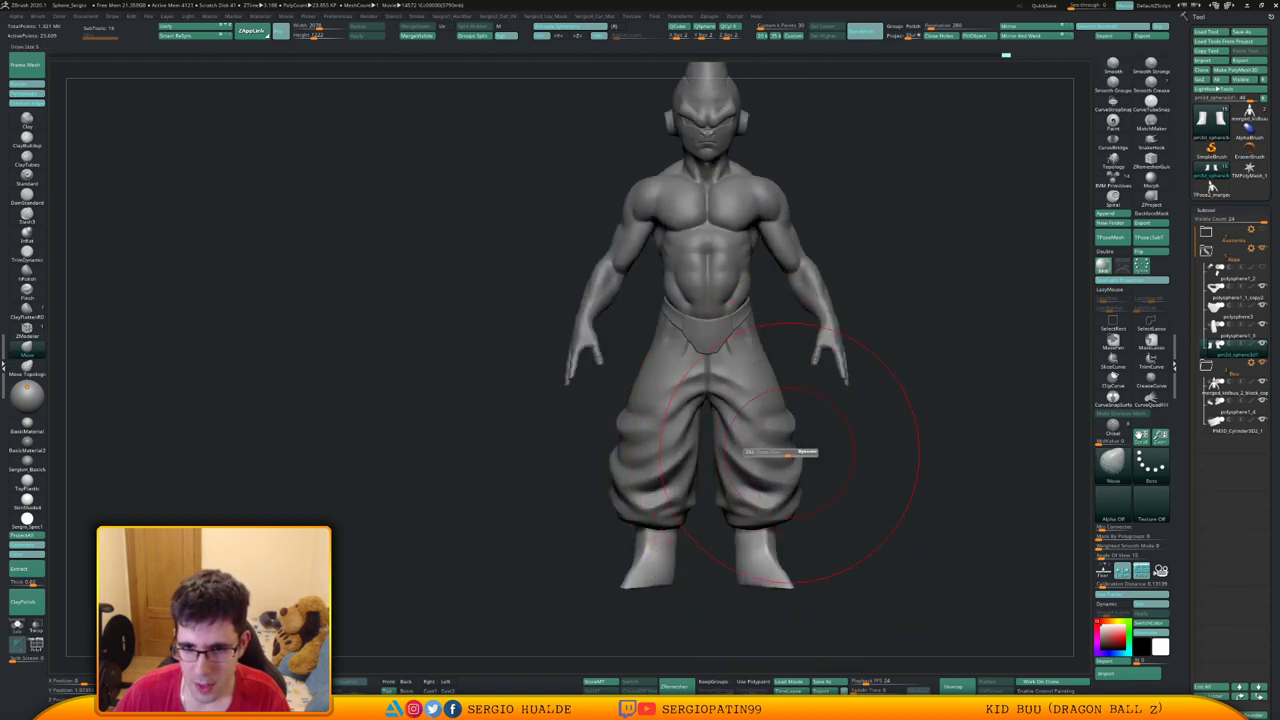
Select the pants subtool and refine the outer and inner leg contours from the front with the Move brush
alt+click(760, 445)
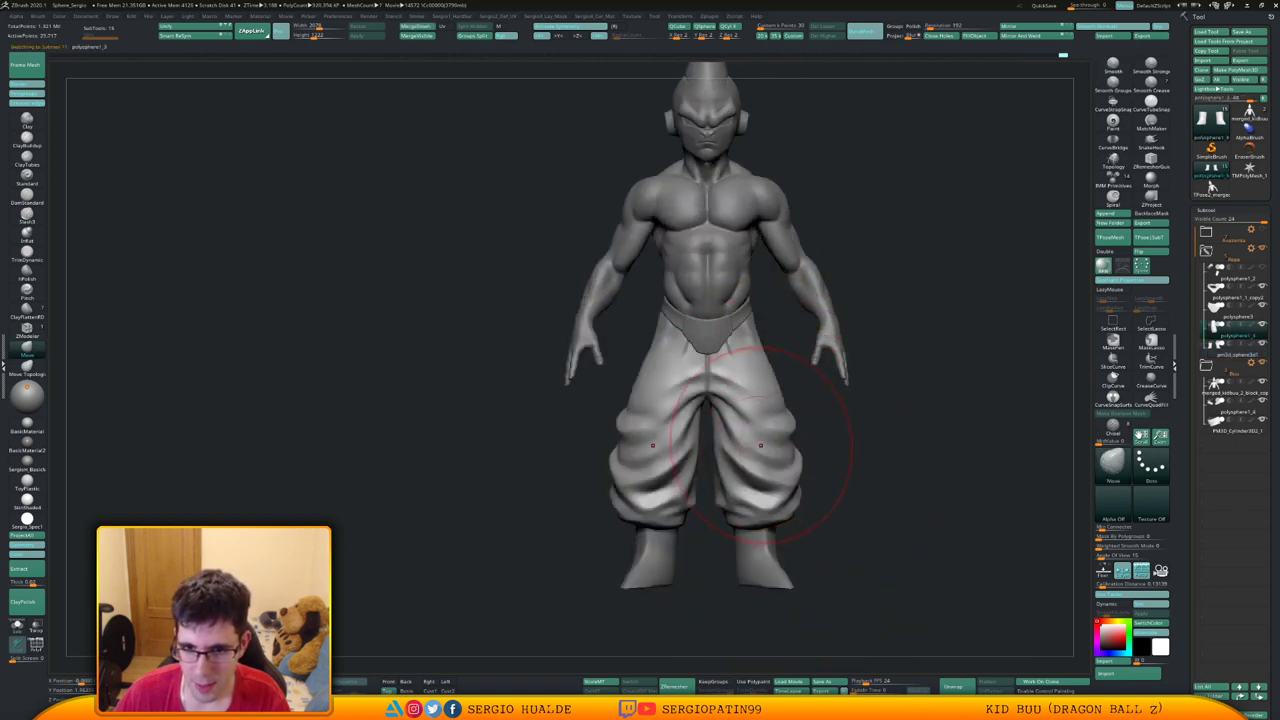
drag(788, 408, 769, 388)
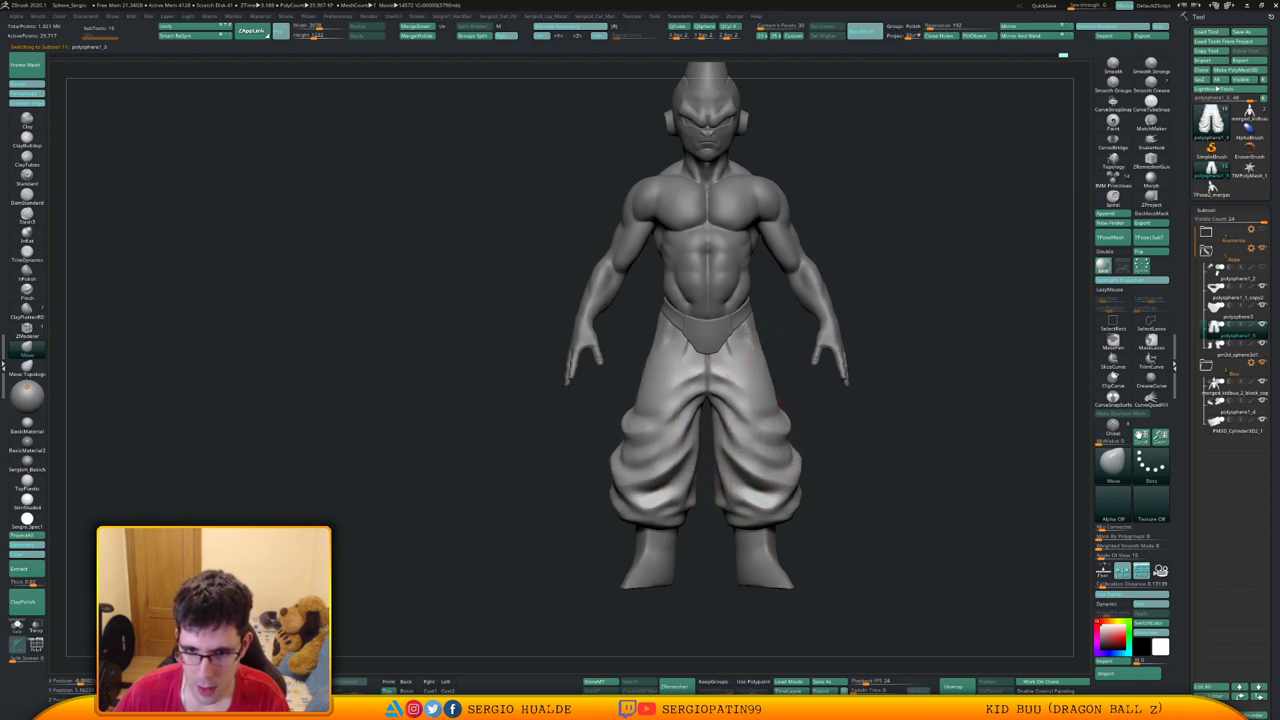
drag(722, 482, 715, 482)
drag(745, 482, 750, 480)
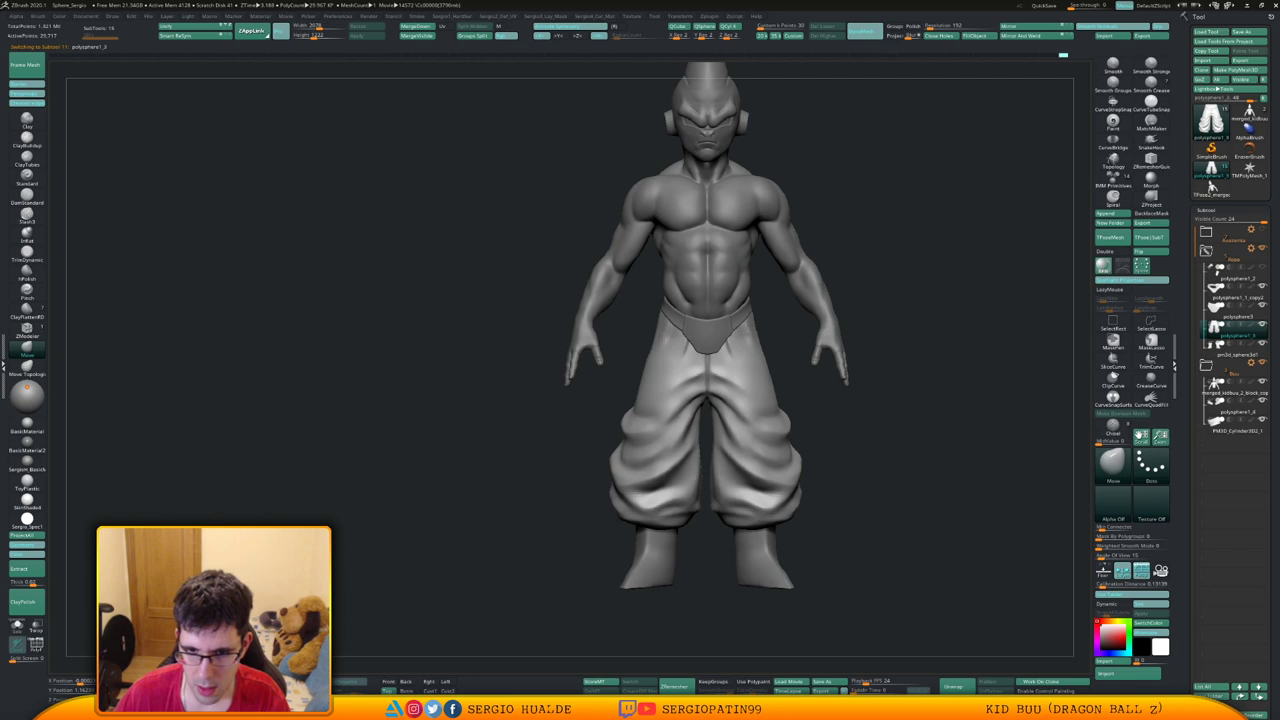
drag(882, 450, 784, 448)
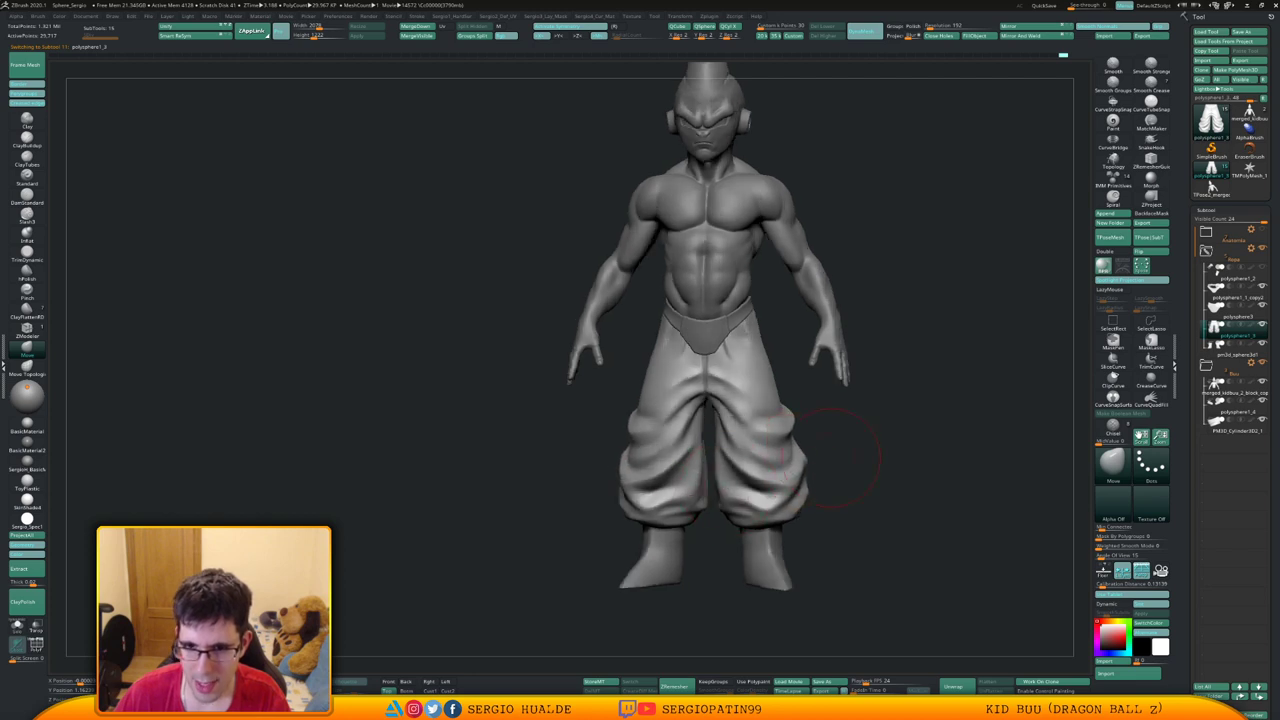
mouse_move(872, 457)
mouse_down()
mouse_move(812, 460)
mouse_move(858, 435)
mouse_move(812, 452)
mouse_move(840, 432)
mouse_up()
Switch to the Dam Standard brush and sharpen the cloth folds around the back and outer side of the pants' lower legs
key(b)
key(d)
key(s)
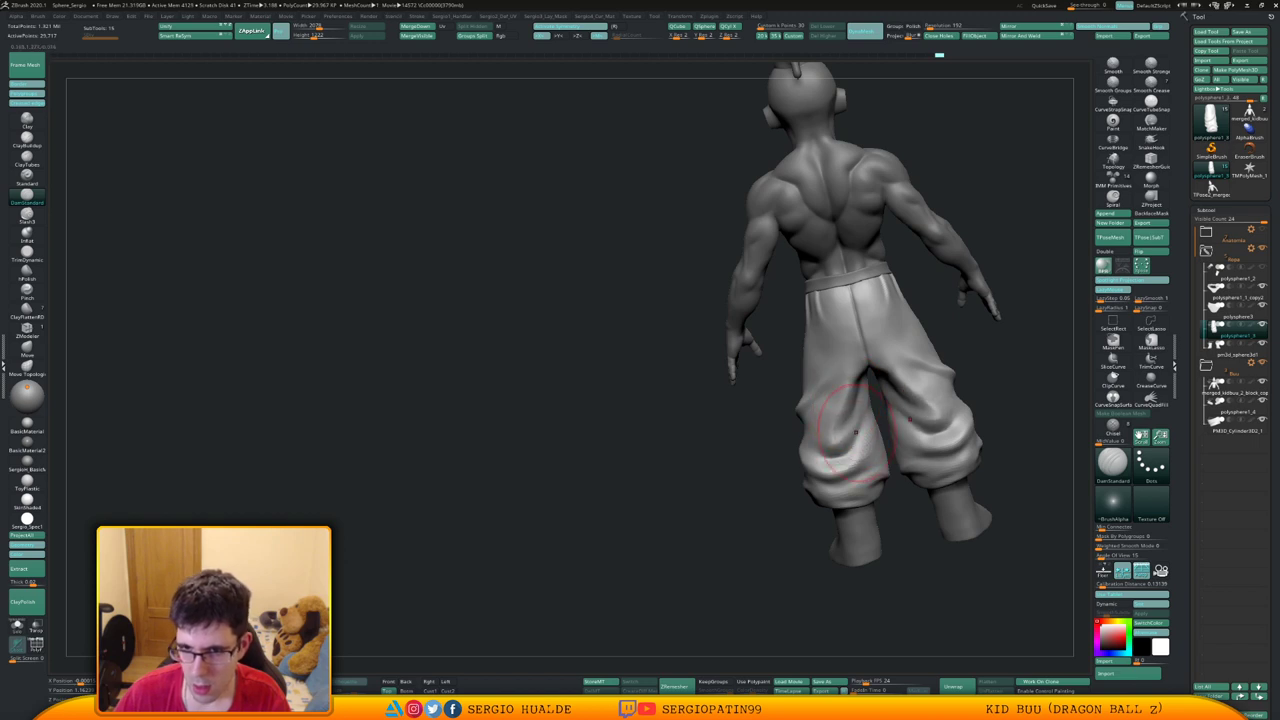
right_drag(856, 432, 922, 423)
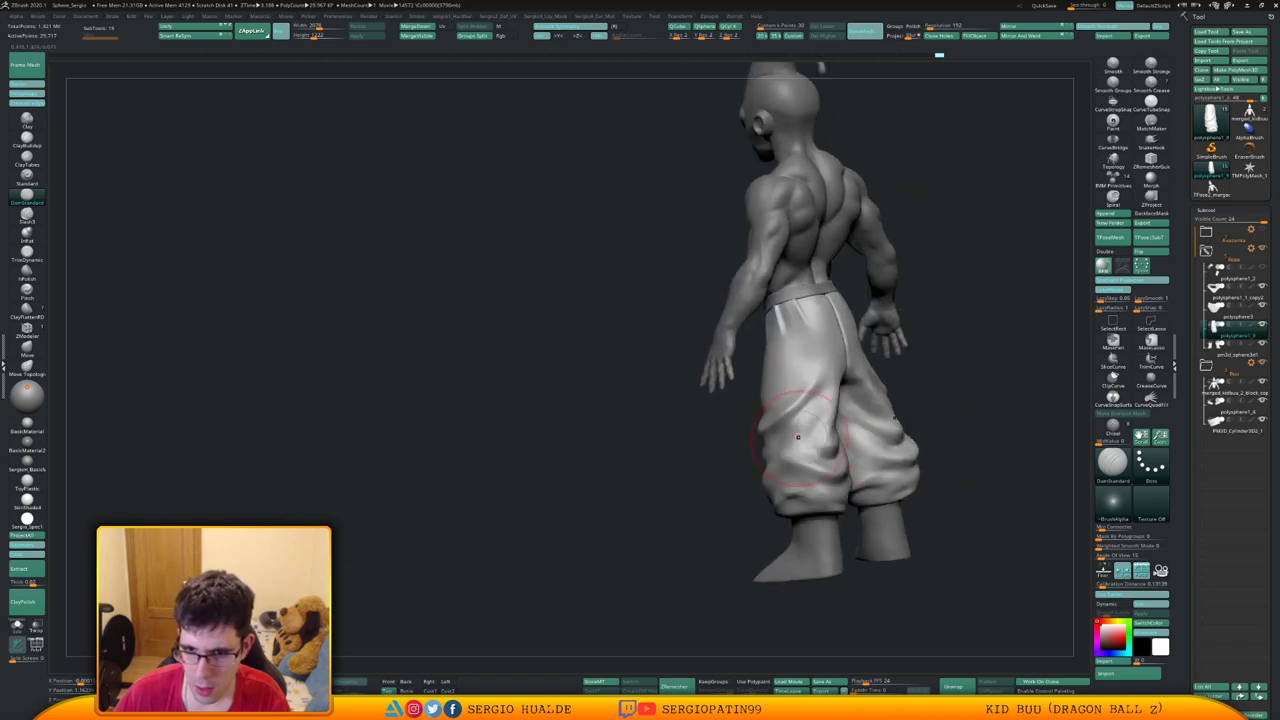
right_drag(803, 437, 842, 446)
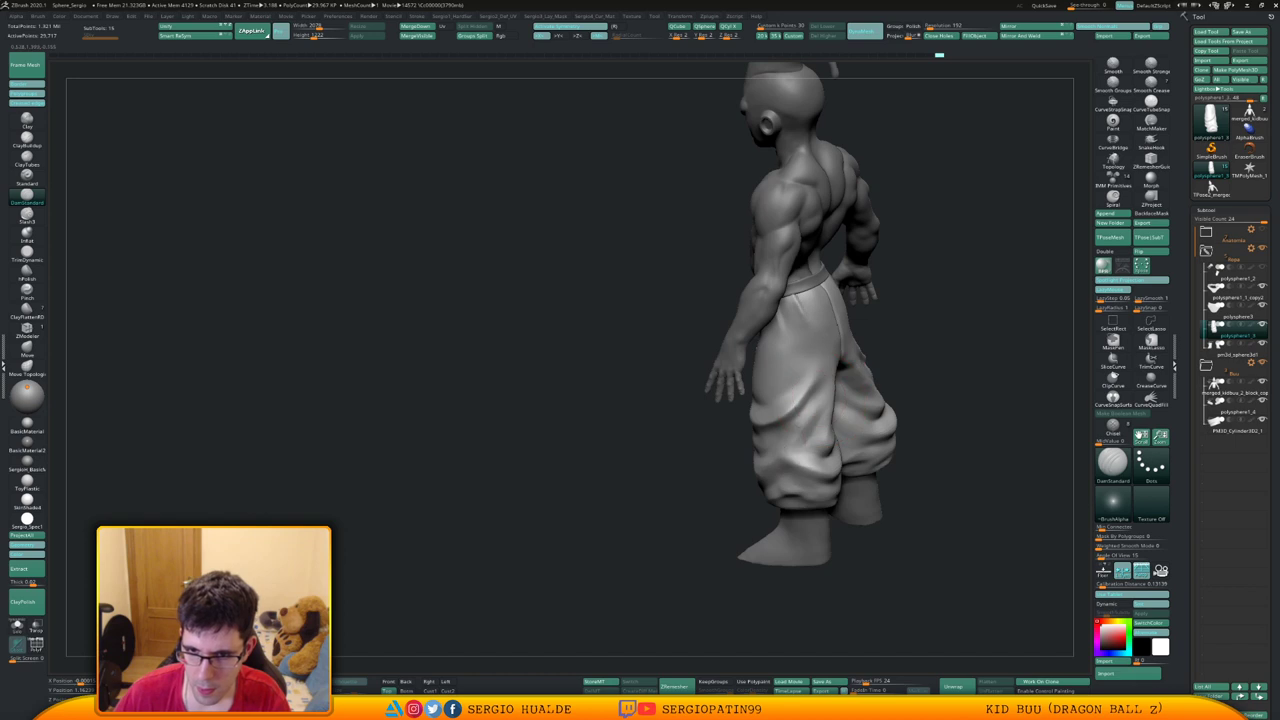
drag(742, 459, 765, 445)
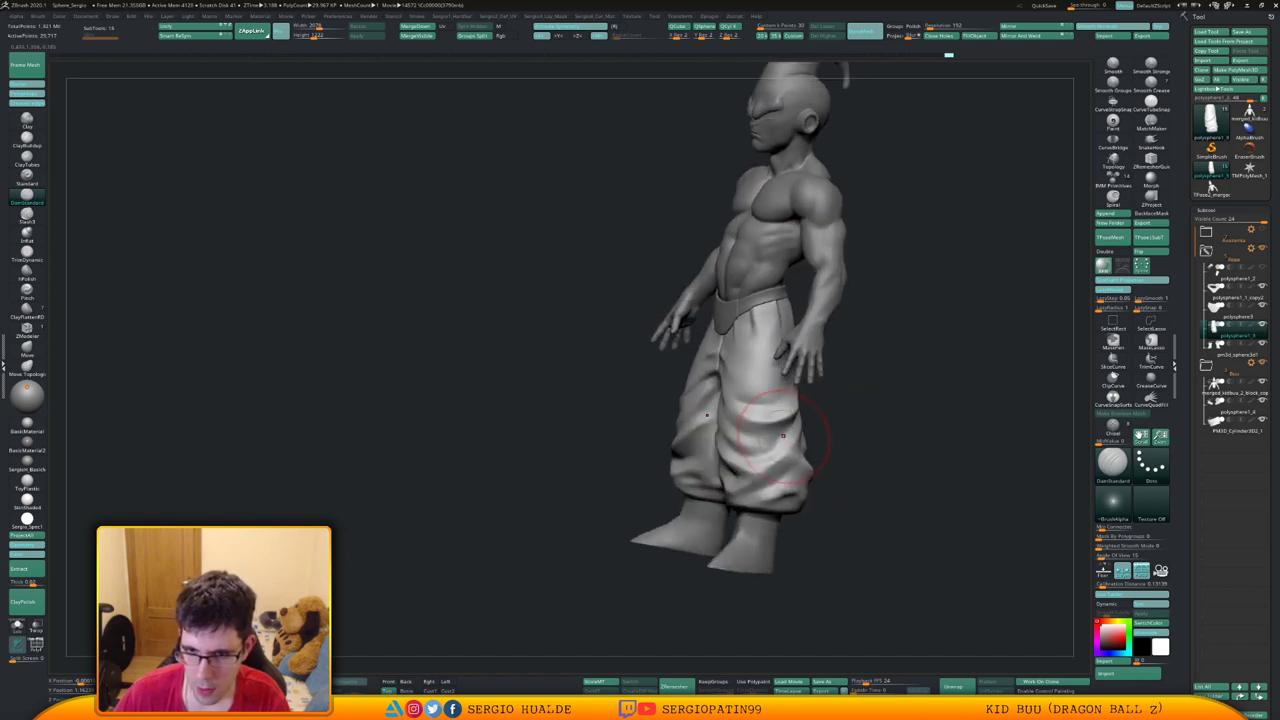
right_drag(776, 409, 822, 413)
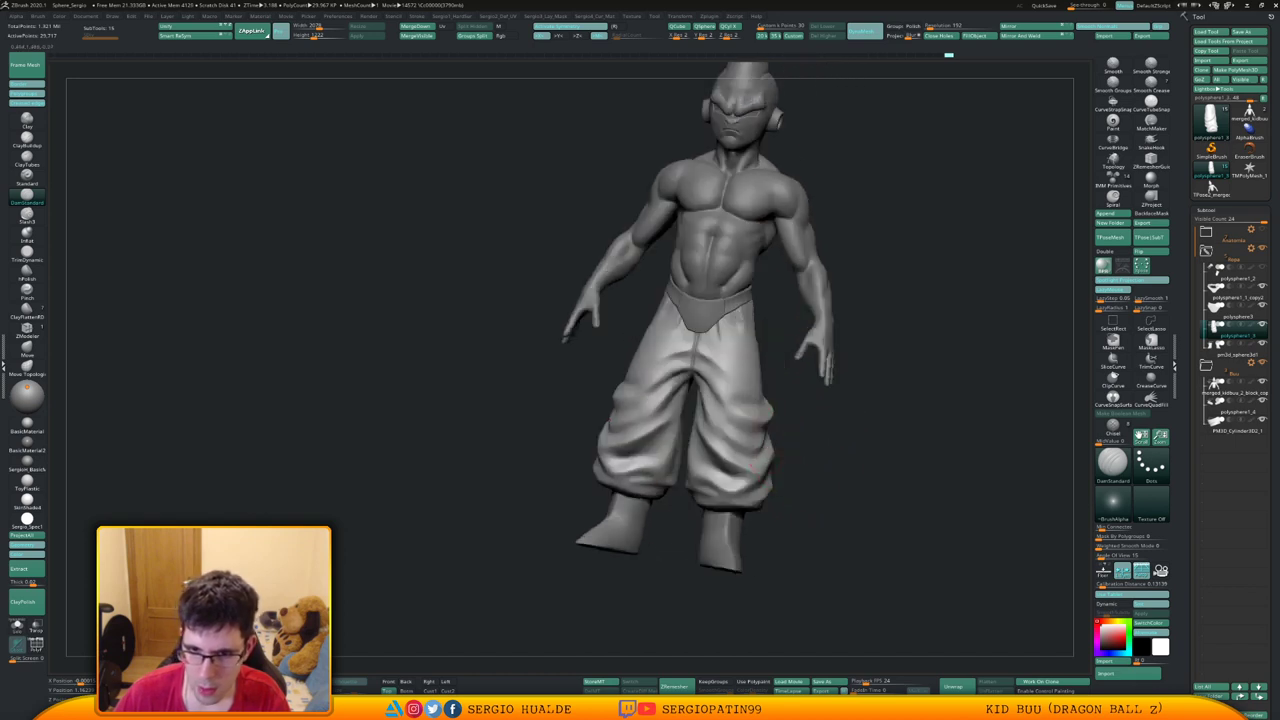
Carve deeper creases into the front folds of the pants, down to the gathered cuffs, with Dam Standard
drag(722, 402, 738, 420)
mouse_move(746, 420)
right_down()
mouse_move(716, 412)
mouse_move(737, 405)
mouse_move(760, 420)
mouse_move(760, 462)
mouse_move(722, 464)
mouse_move(764, 492)
mouse_move(708, 456)
right_up()
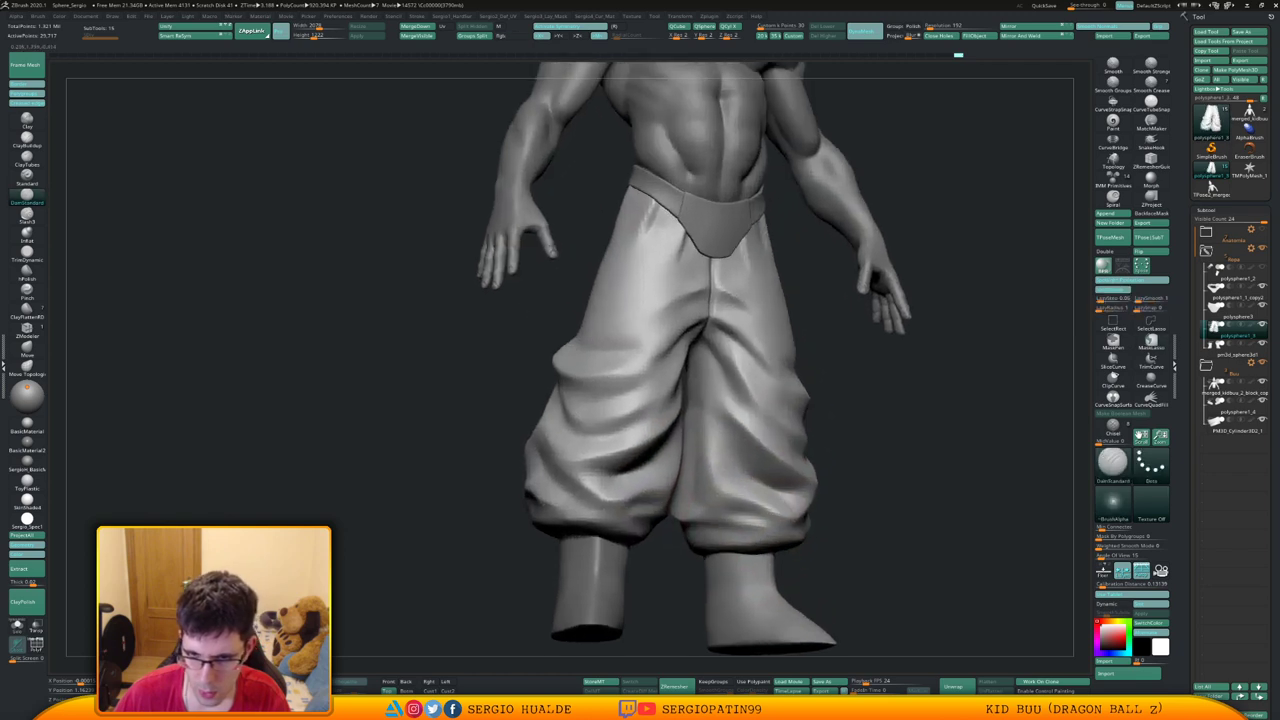
drag(634, 503, 664, 493)
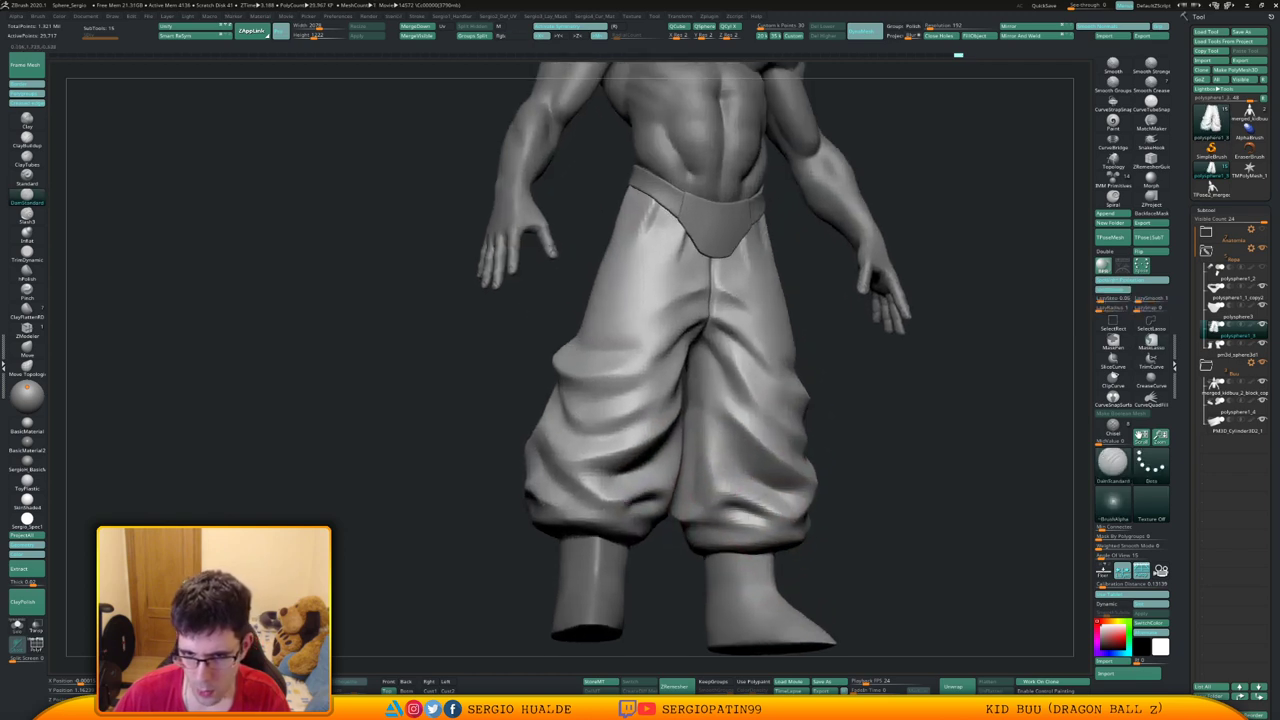
right_drag(800, 498, 729, 427)
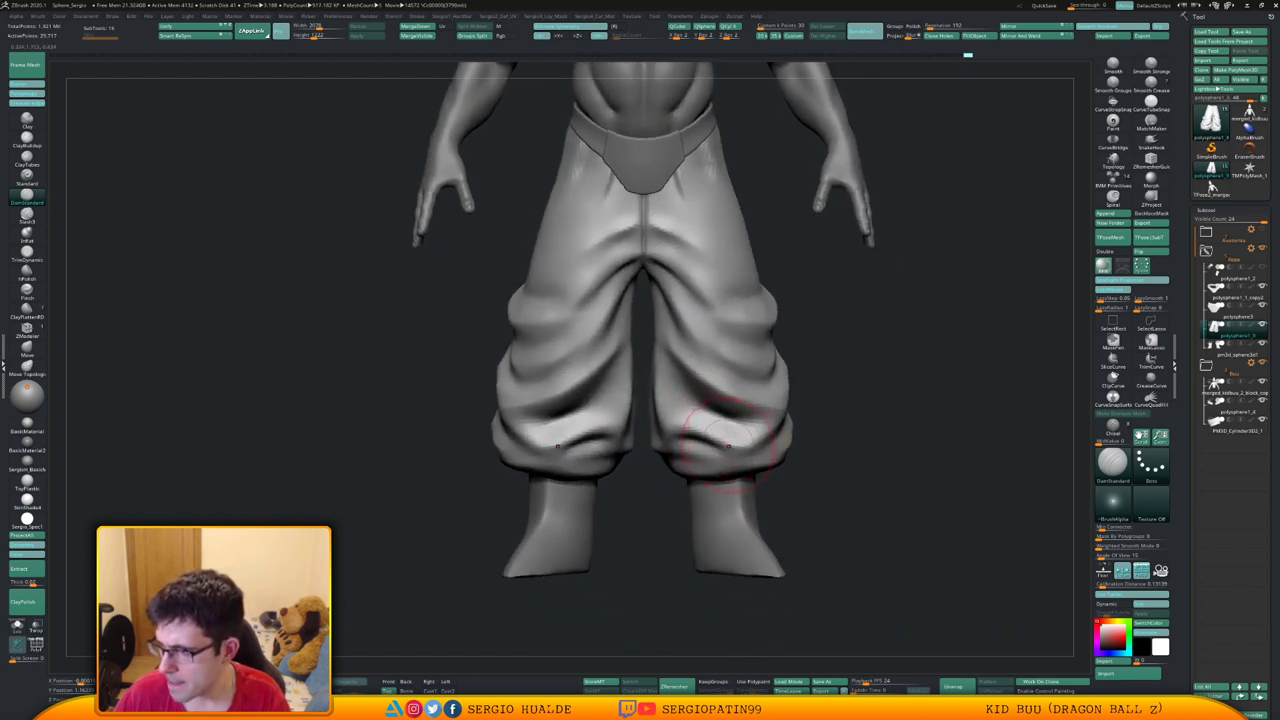
drag(727, 447, 741, 457)
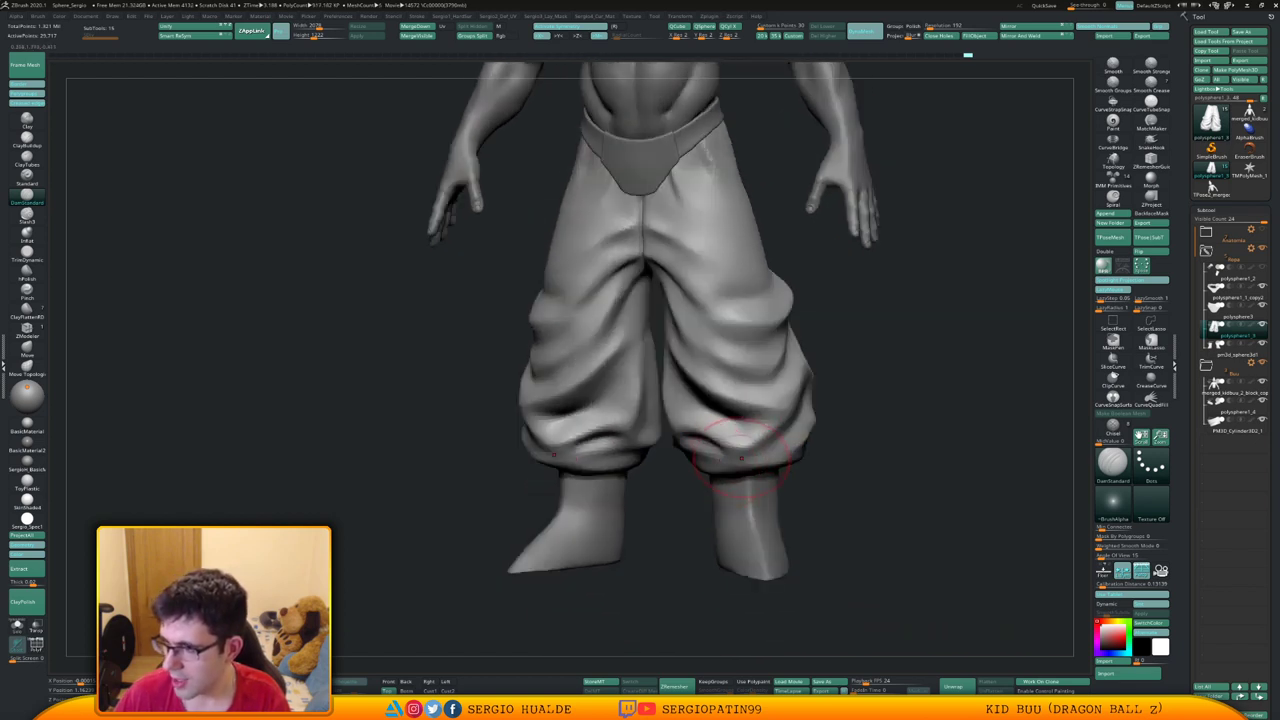
ctrl+right_drag(744, 469, 738, 444)
Define the diagonal folds across the front of the pants around the knees with Dam Standard
drag(738, 444, 652, 432)
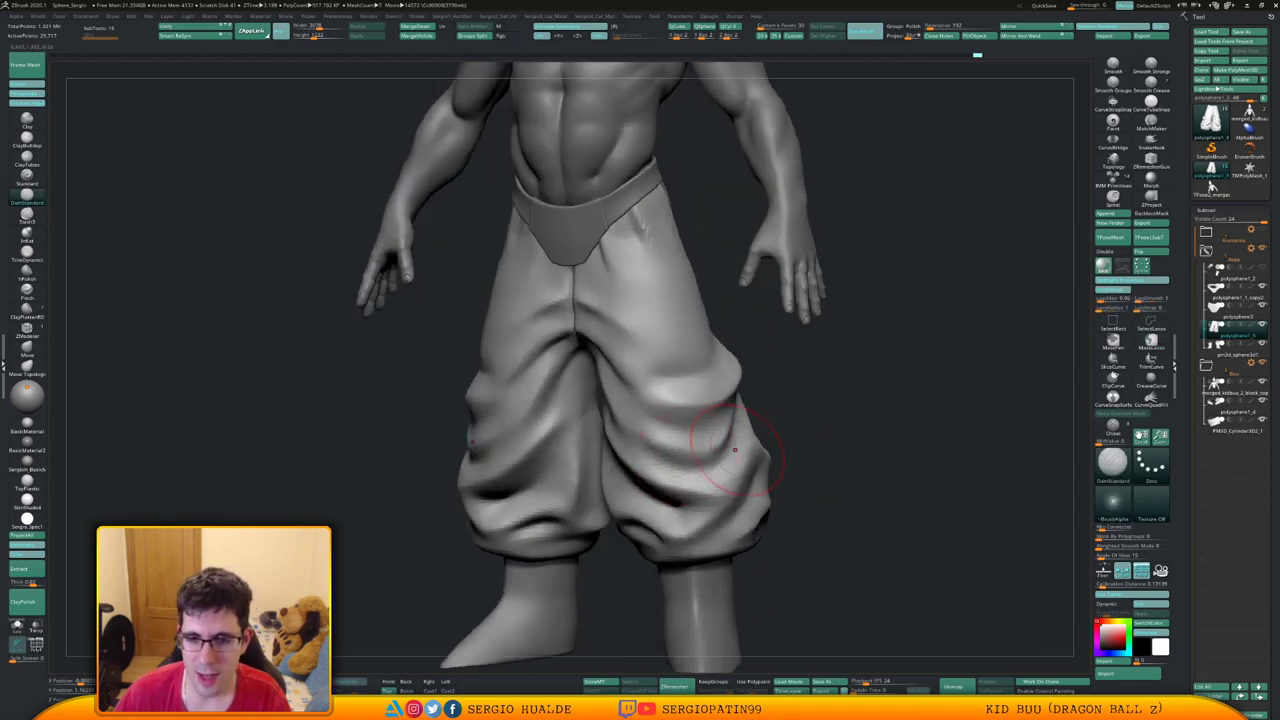
drag(735, 450, 683, 464)
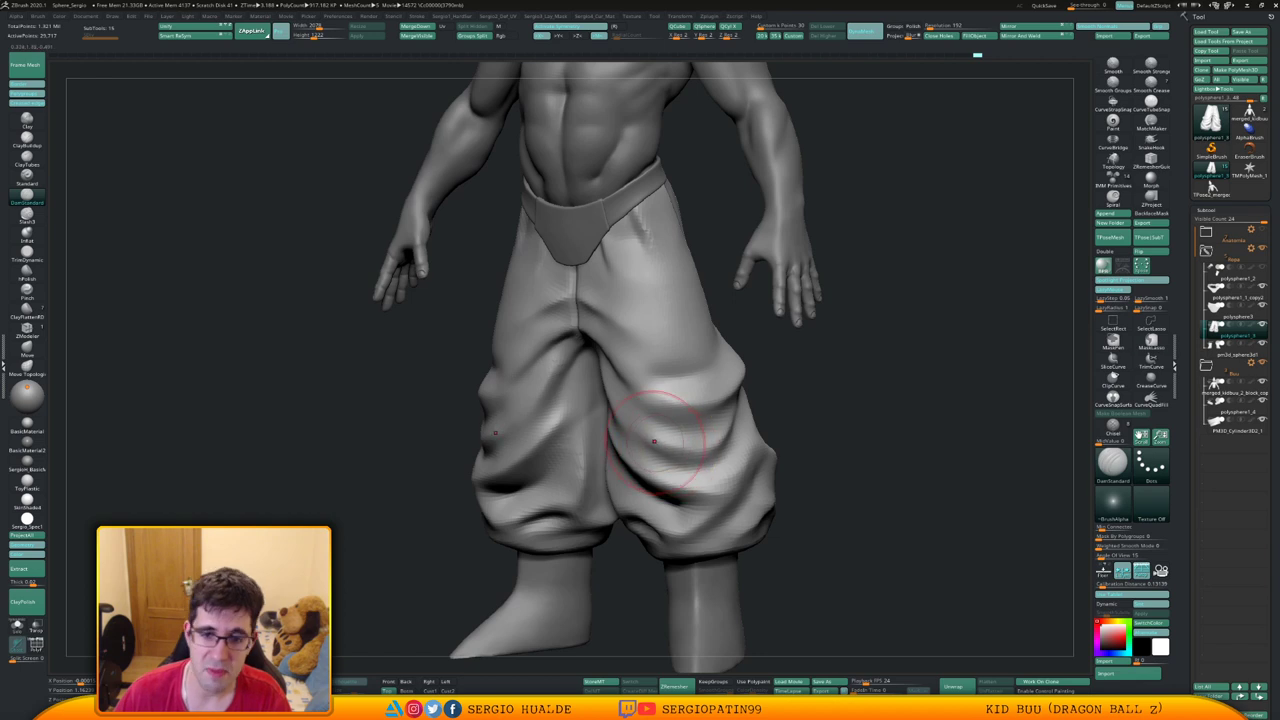
right_drag(702, 455, 650, 450)
Continue the knee-level creases around the back and outer side of the pants with Dam Standard
mouse_move(740, 450)
ctrl+right_down()
mouse_move(765, 410)
mouse_move(760, 385)
mouse_move(745, 410)
mouse_move(685, 400)
ctrl+right_up()
drag(735, 415, 762, 395)
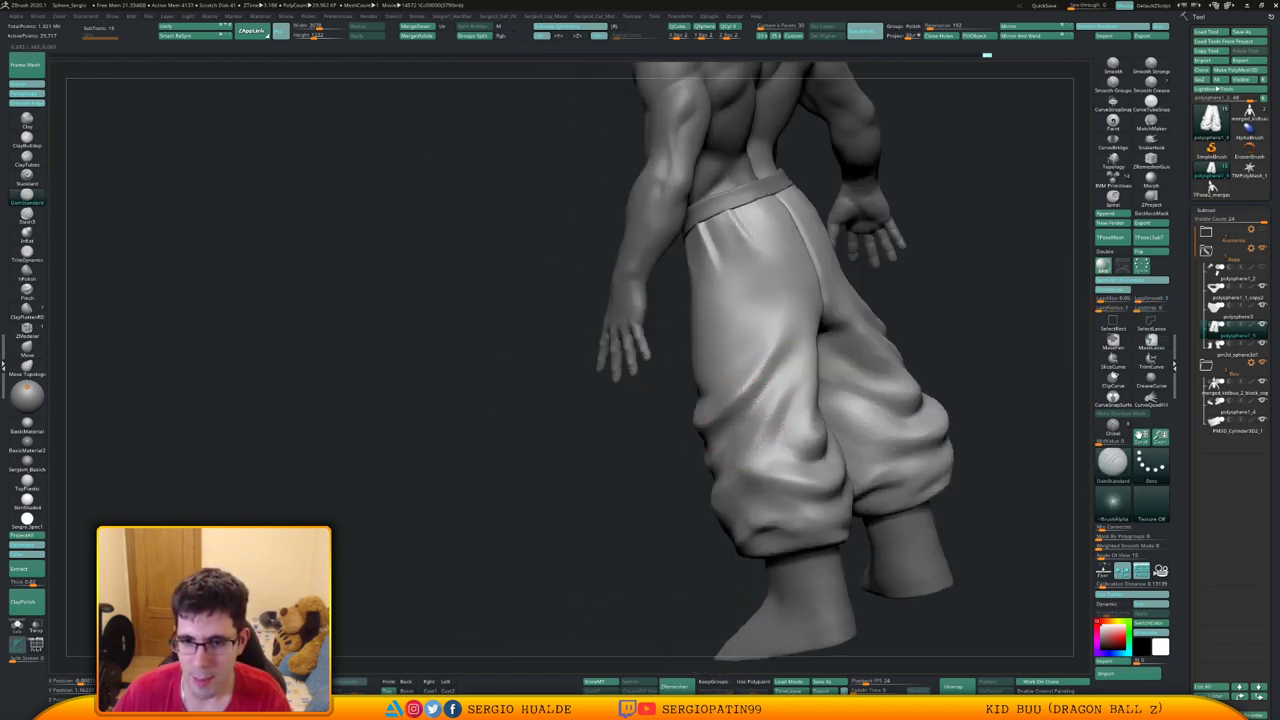
right_drag(705, 400, 757, 410)
drag(757, 410, 734, 422)
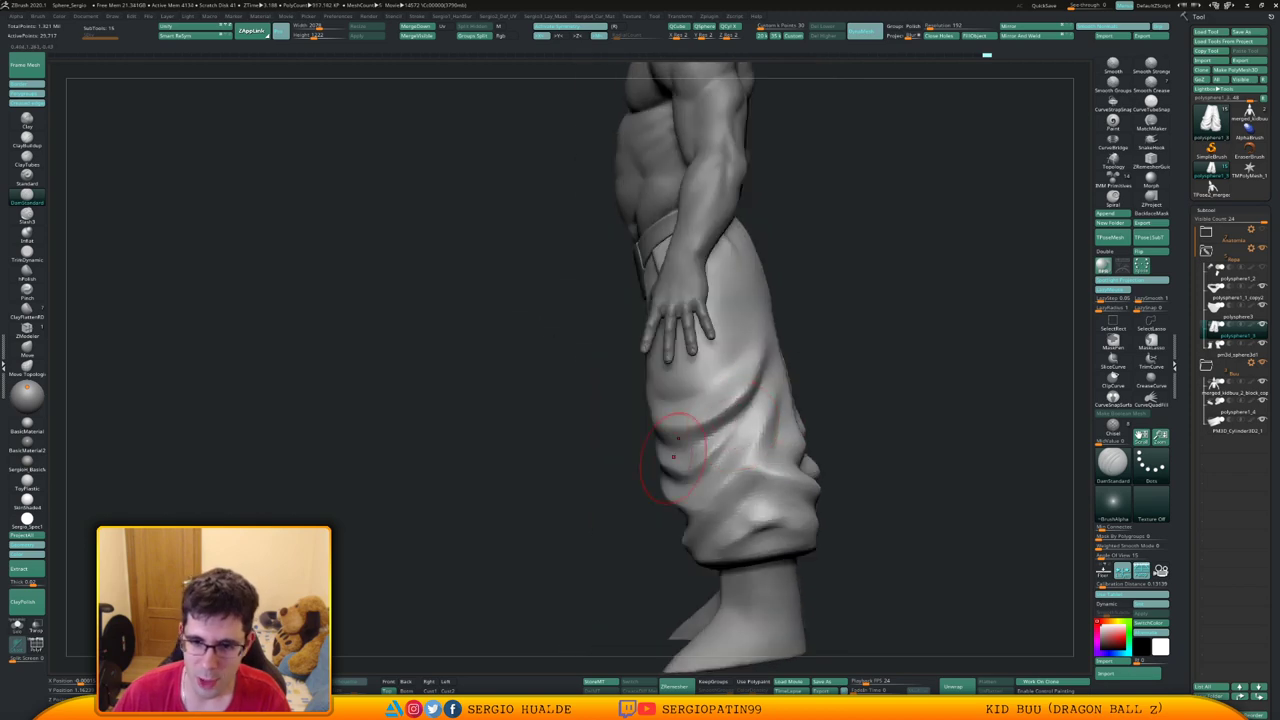
drag(674, 455, 678, 450)
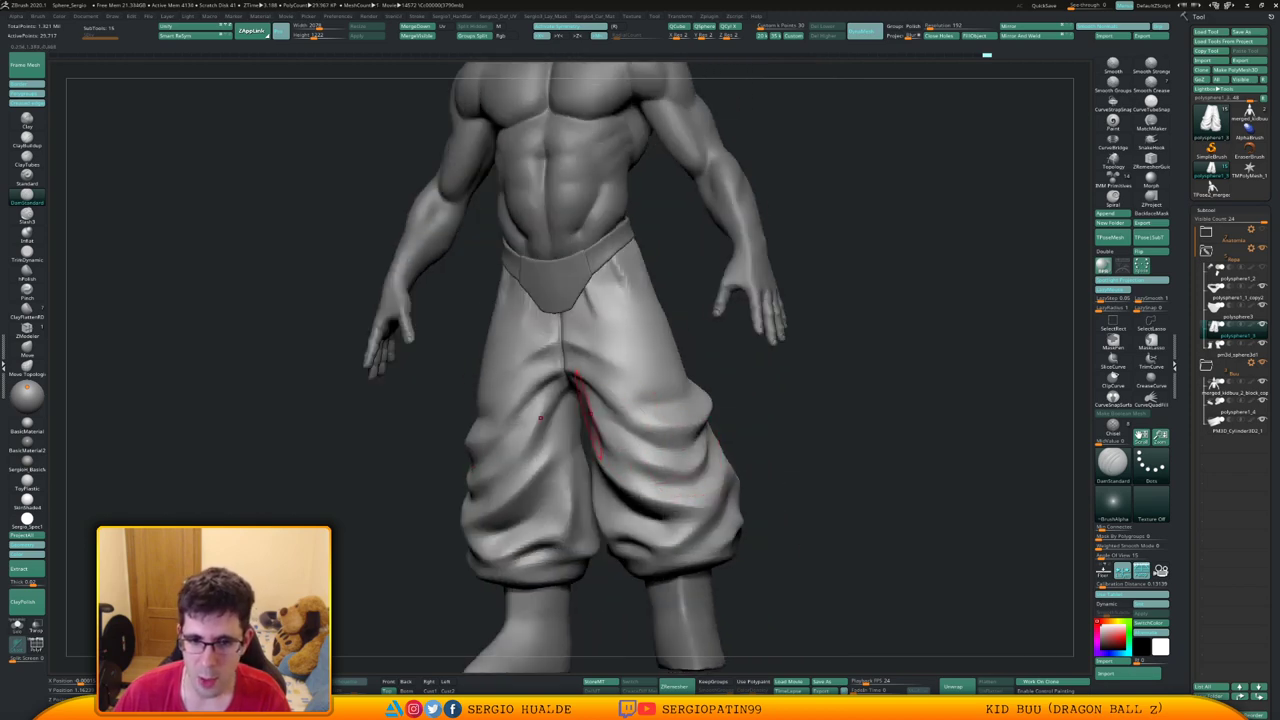
Define the creases along the inner legs of the pants below the crotch with Dam Standard
right_drag(590, 413, 632, 420)
alt+right_drag(452, 441, 552, 448)
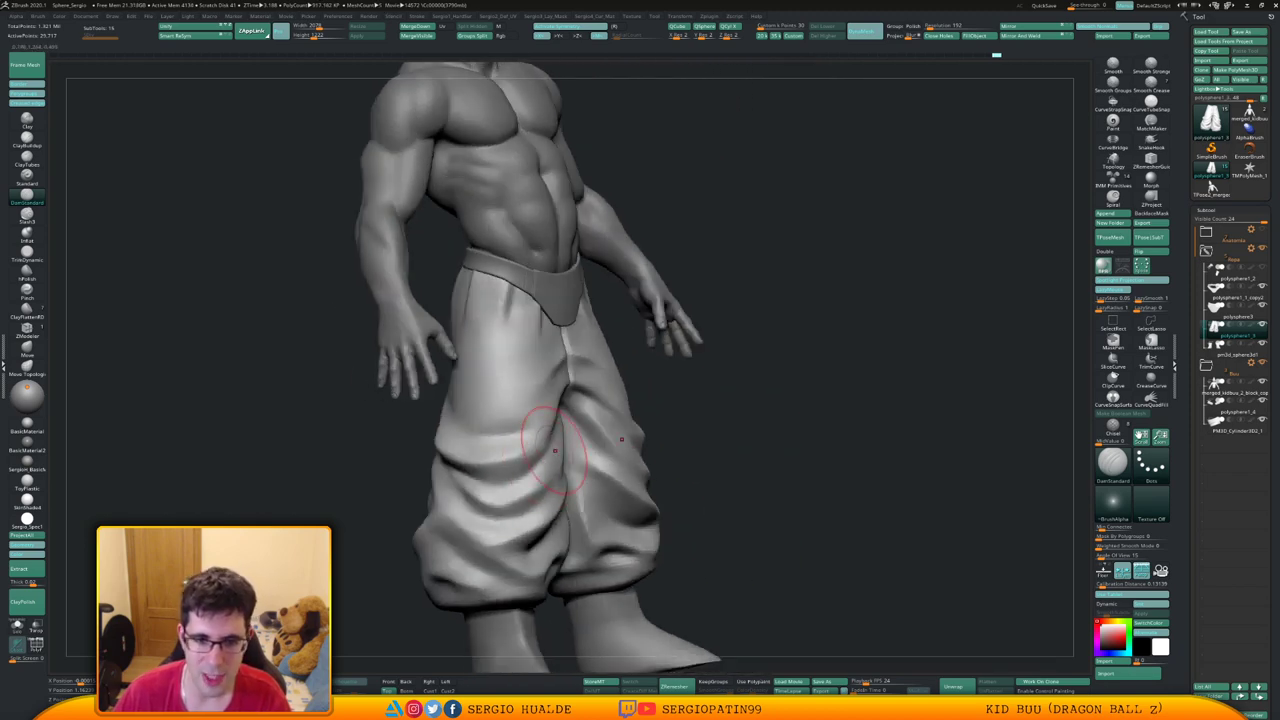
mouse_move(555, 450)
mouse_down()
mouse_move(545, 415)
mouse_move(508, 400)
mouse_move(505, 420)
mouse_move(510, 408)
mouse_move(625, 430)
mouse_up()
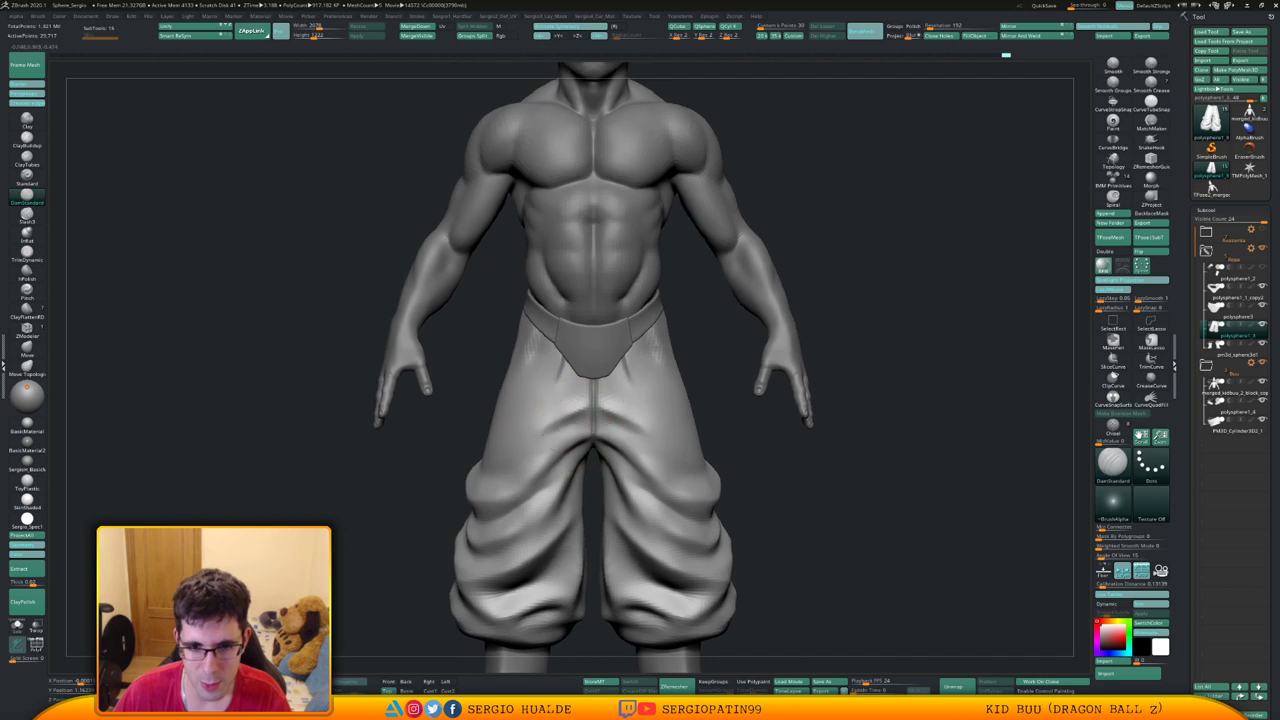
Adjust the crotch and front profile of the pants from both sides with a resized Move brush
mouse_move(556, 445)
right_down()
mouse_move(604, 420)
mouse_move(588, 407)
right_up()
key(b)
key(m)
key(v)
key(s)
drag(588, 407, 592, 408)
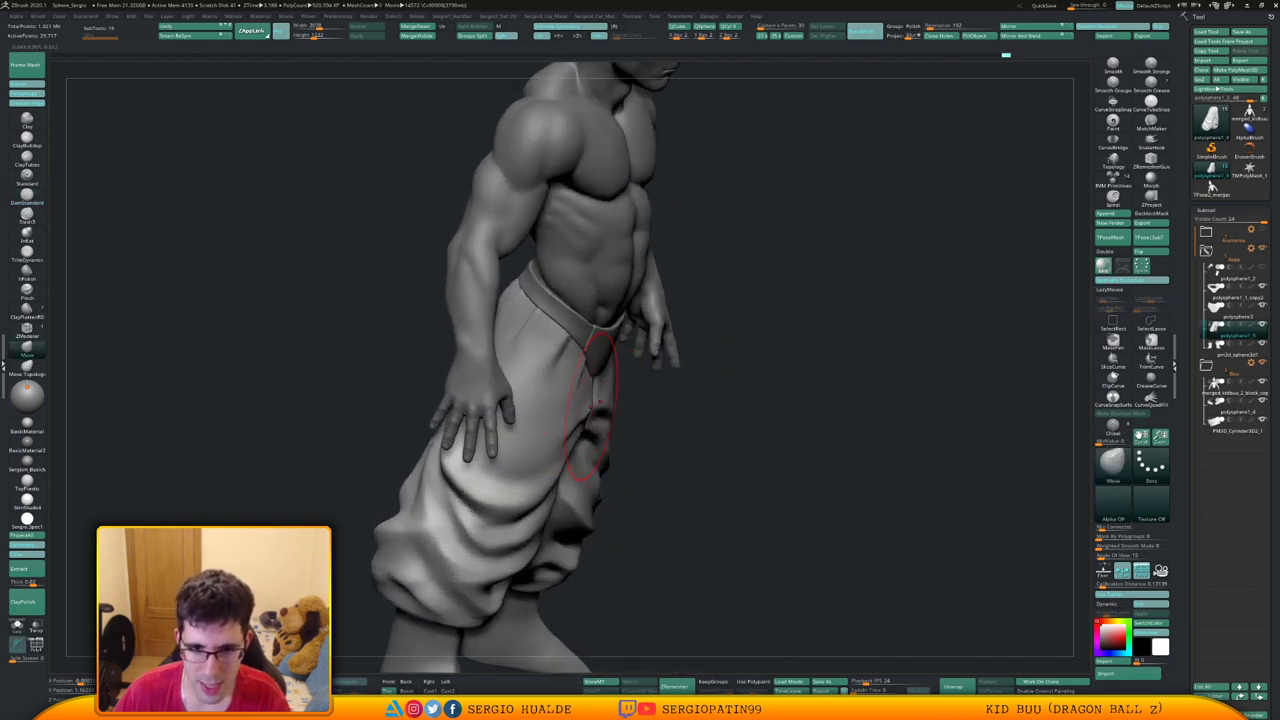
right_drag(605, 405, 570, 423)
drag(570, 423, 560, 425)
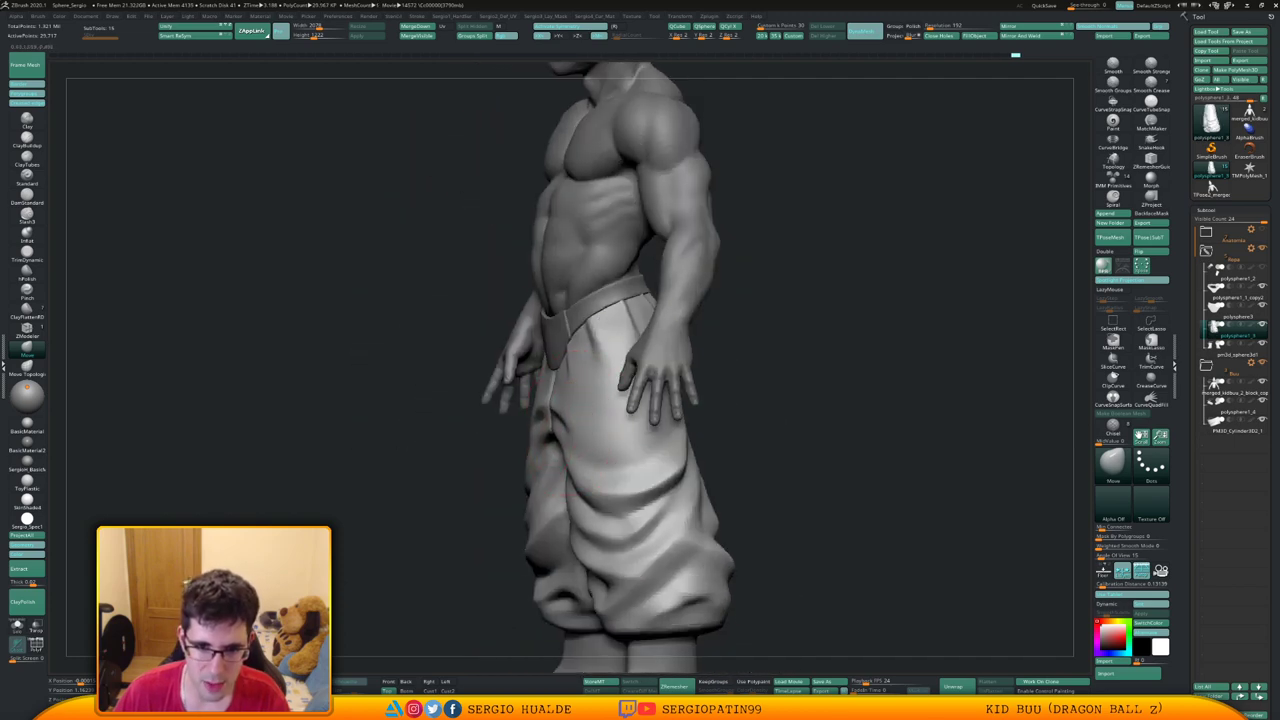
Add creases at the front of the pants around the crotch with Dam Standard and soften them by smoothing
mouse_move(553, 425)
right_down()
mouse_move(550, 410)
mouse_move(580, 419)
mouse_move(530, 402)
right_up()
key(b)
key(d)
key(s)
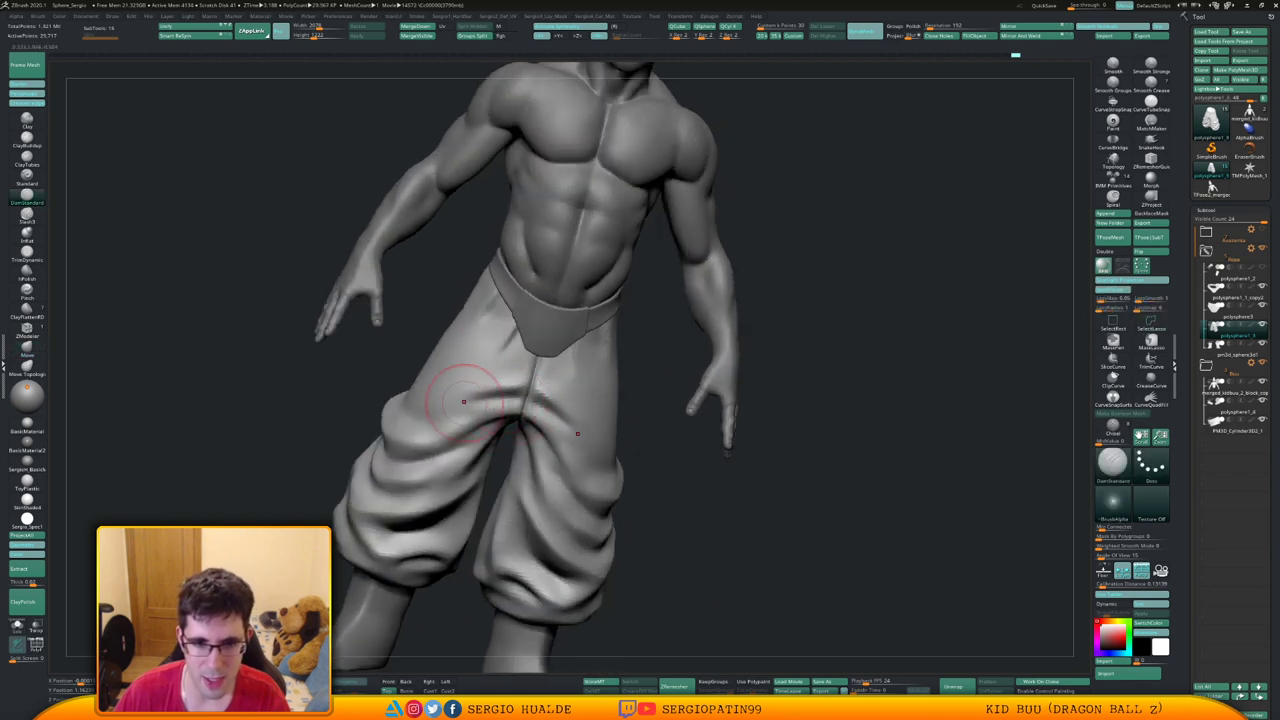
right_drag(510, 393, 560, 368)
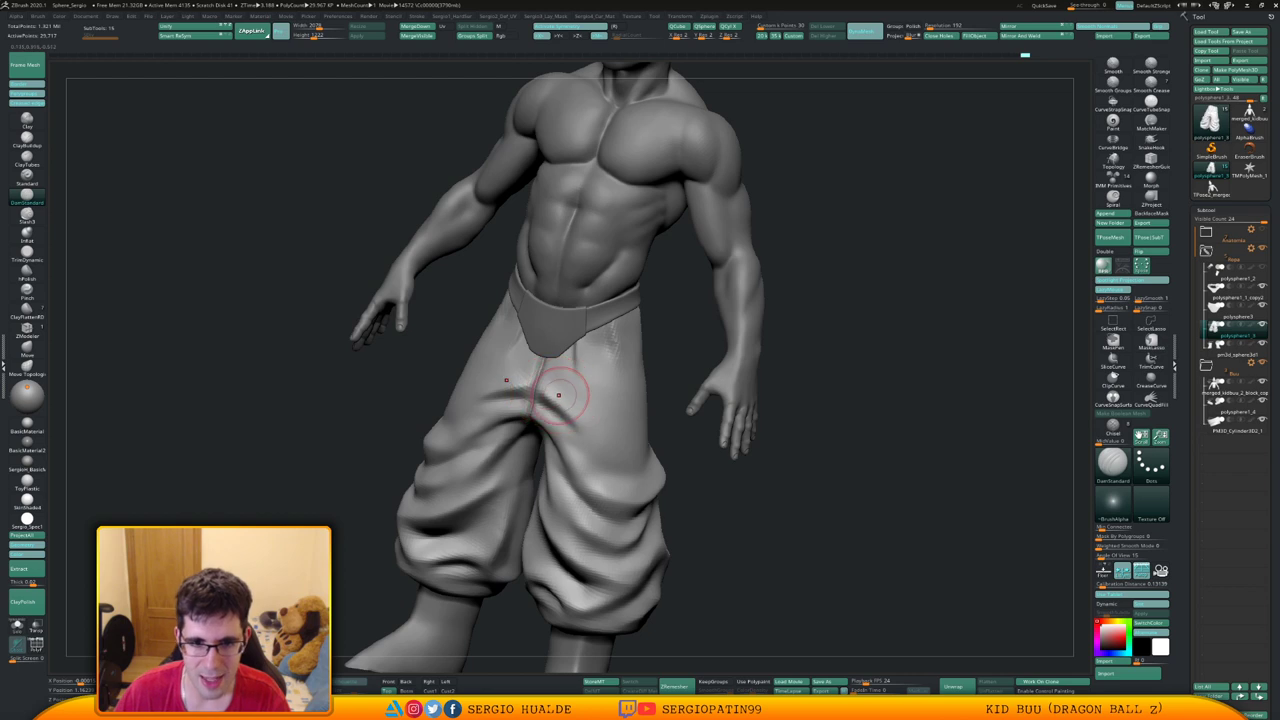
key(shift)
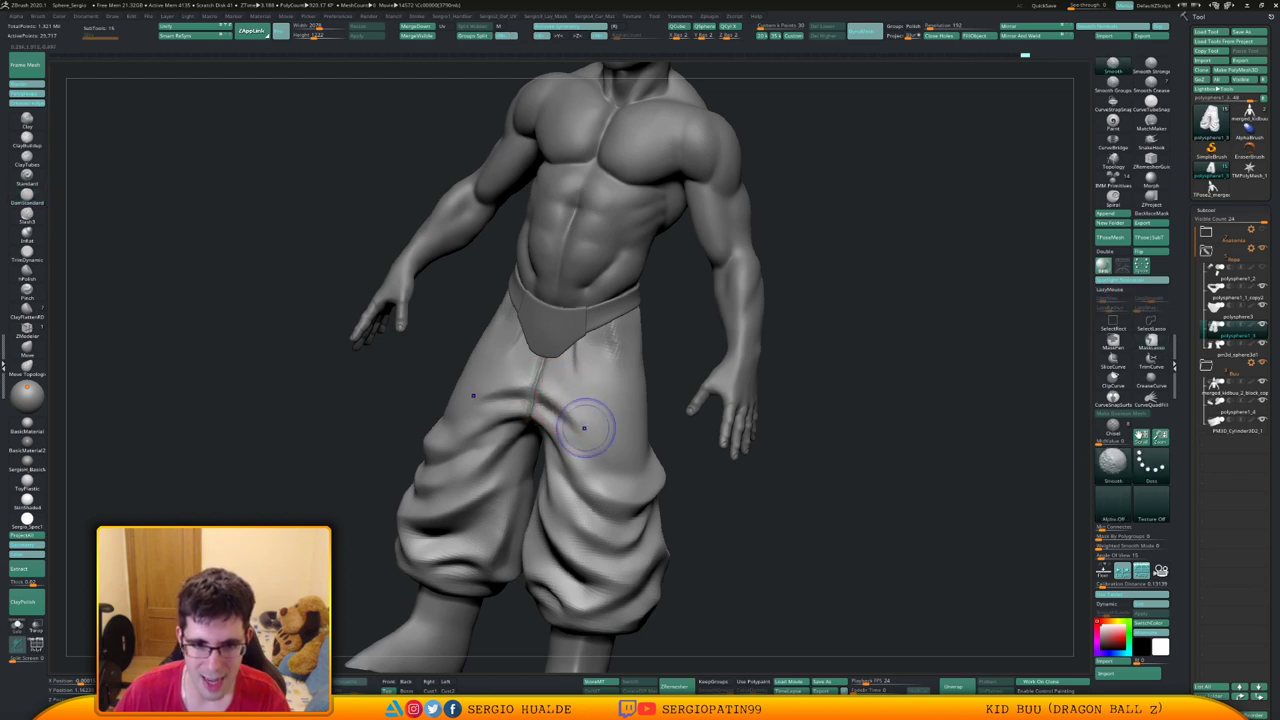
mouse_move(584, 428)
shift+right_down()
mouse_move(606, 429)
mouse_move(590, 432)
shift+right_up()
shift+drag(500, 403, 492, 418)
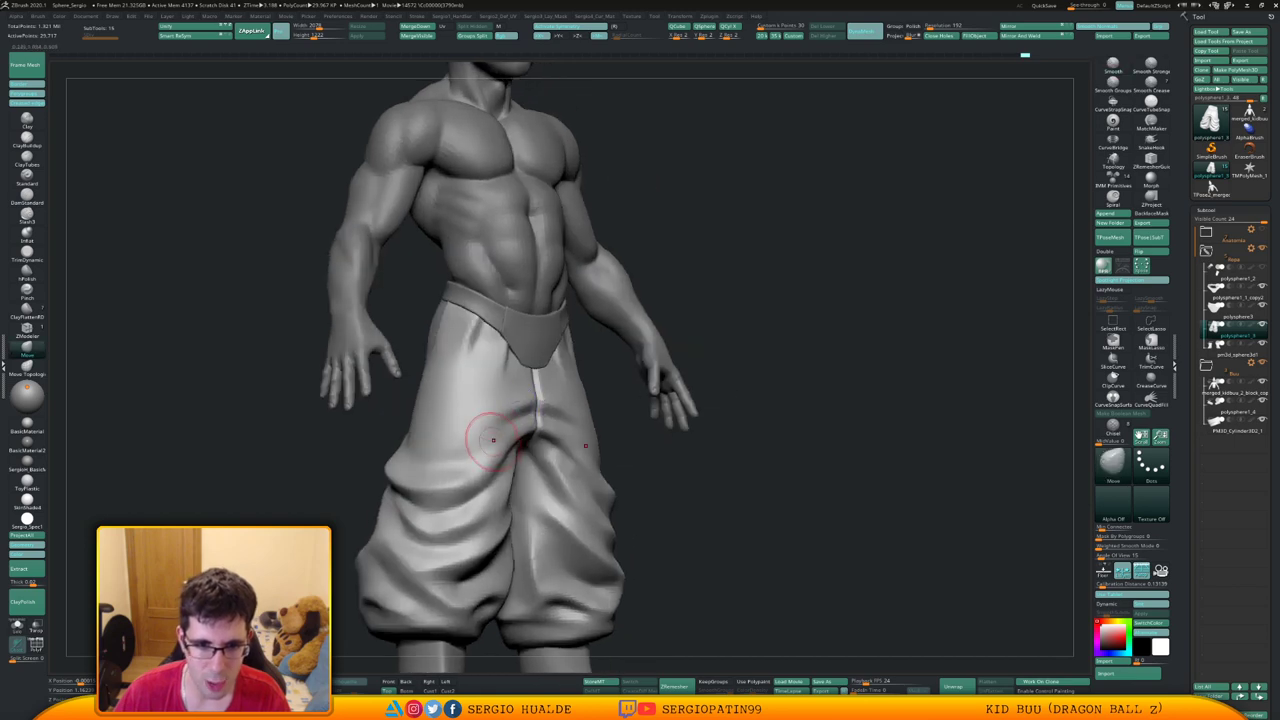
Isolate the pants and smooth the folds along the upper thigh and outer hip
right_drag(690, 426, 616, 420)
mouse_move(678, 405)
mouse_down()
mouse_move(665, 440)
mouse_move(666, 415)
mouse_up()
ctrl+shift+click(654, 417)
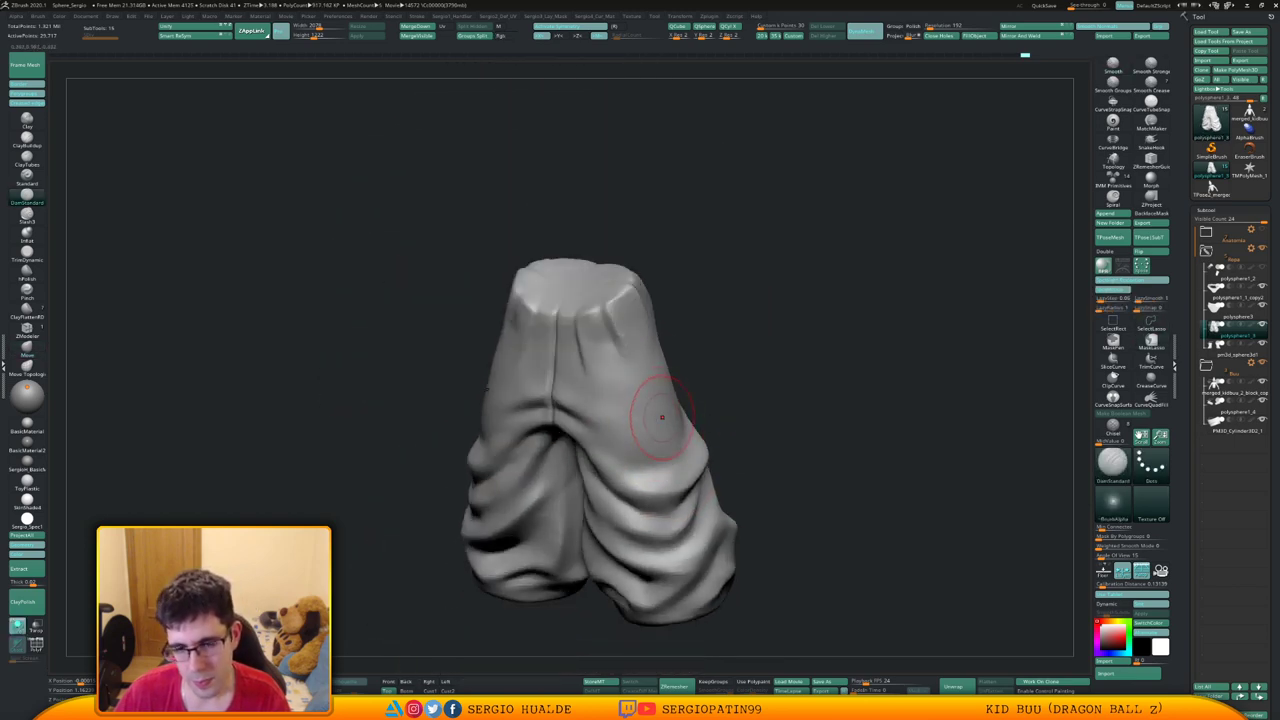
right_drag(651, 417, 674, 404)
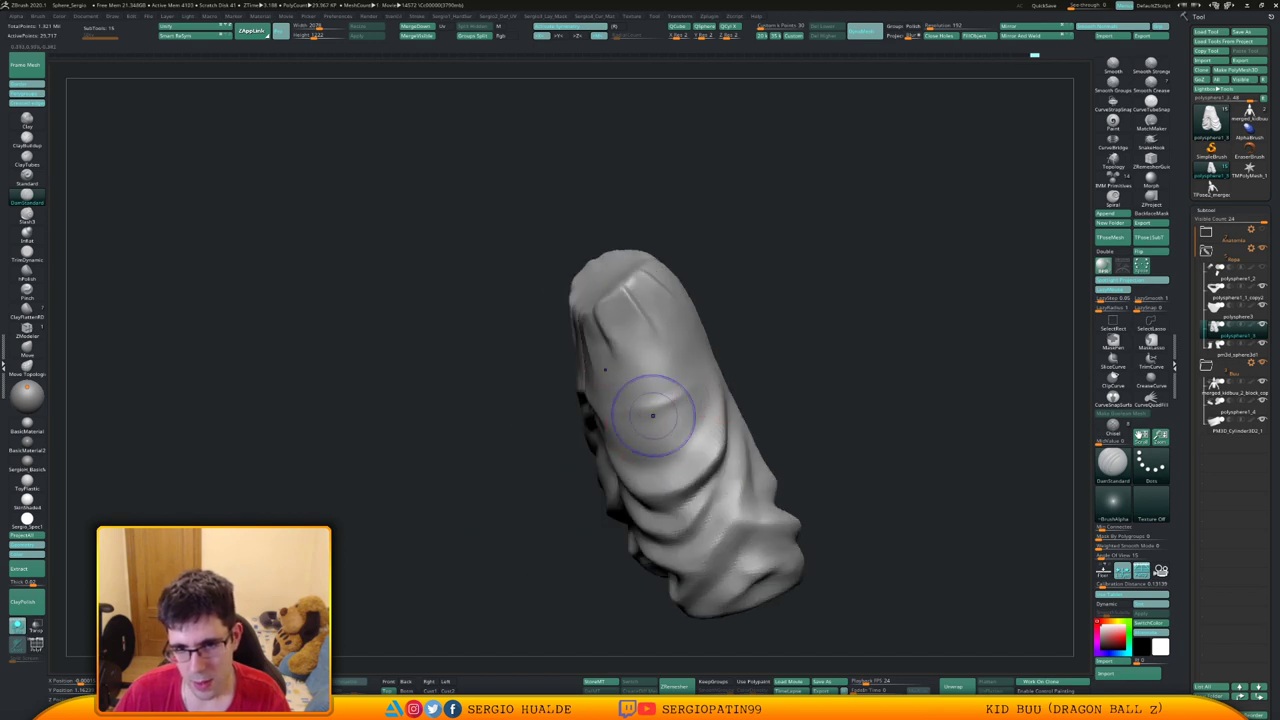
shift+drag(653, 415, 684, 400)
right_drag(677, 406, 722, 400)
ctrl+right_drag(722, 400, 720, 430)
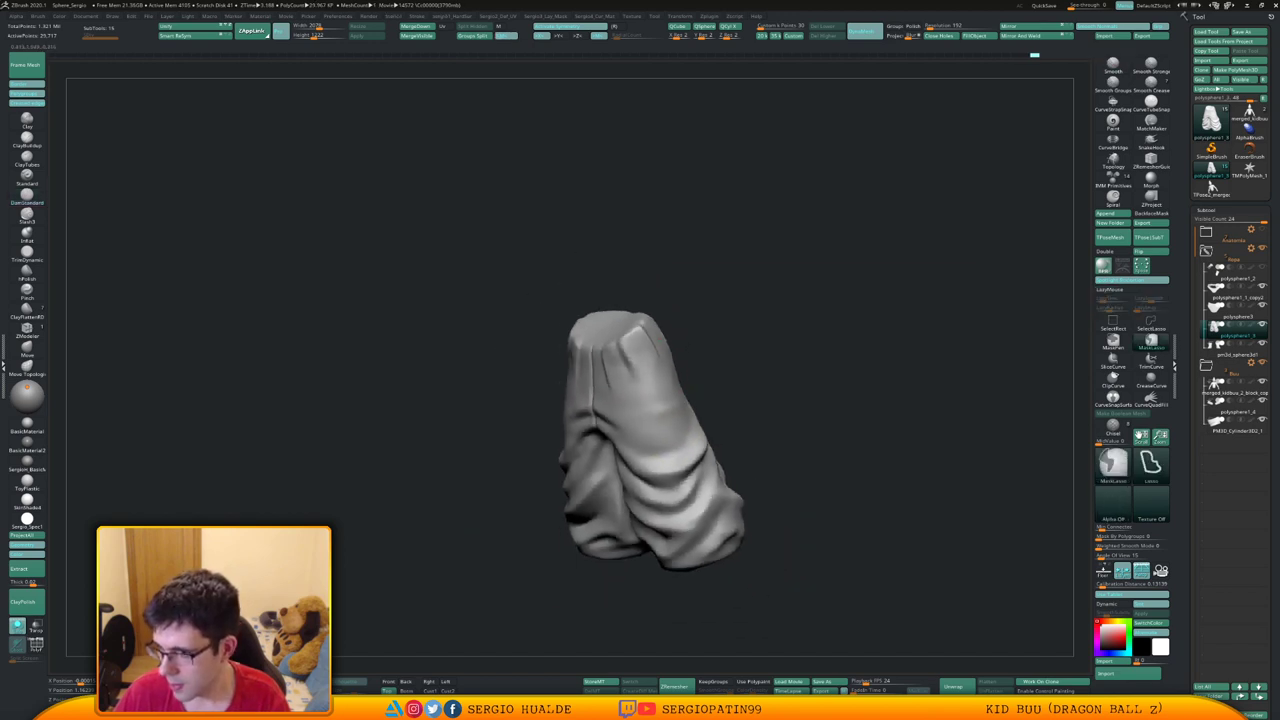
mouse_move(657, 400)
right_down()
mouse_move(737, 400)
mouse_move(713, 432)
mouse_move(705, 398)
right_up()
drag(624, 442, 704, 410)
mouse_move(706, 409)
right_down()
mouse_move(648, 442)
mouse_move(669, 417)
mouse_move(669, 338)
mouse_move(714, 366)
mouse_move(571, 425)
mouse_move(622, 430)
mouse_move(560, 412)
right_up()
Build up the gathered folds below the pants' waistline with the Clay brush
key(1)
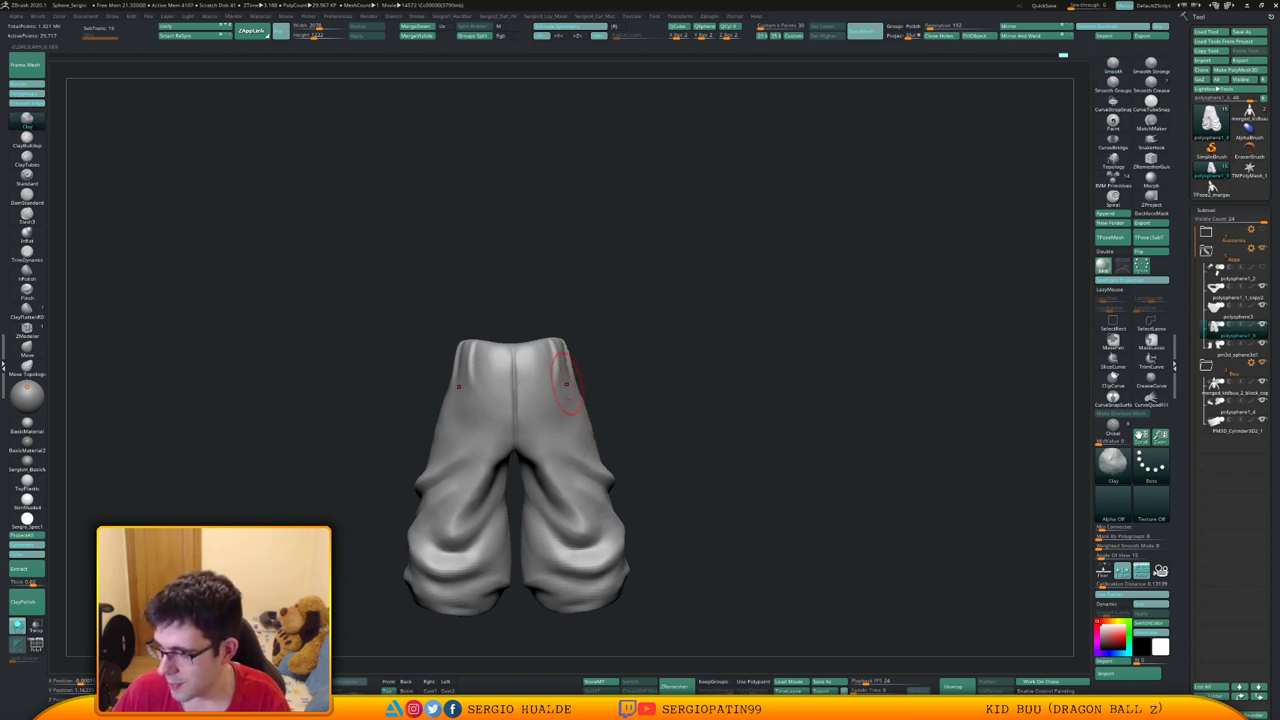
alt+right_drag(567, 384, 583, 388)
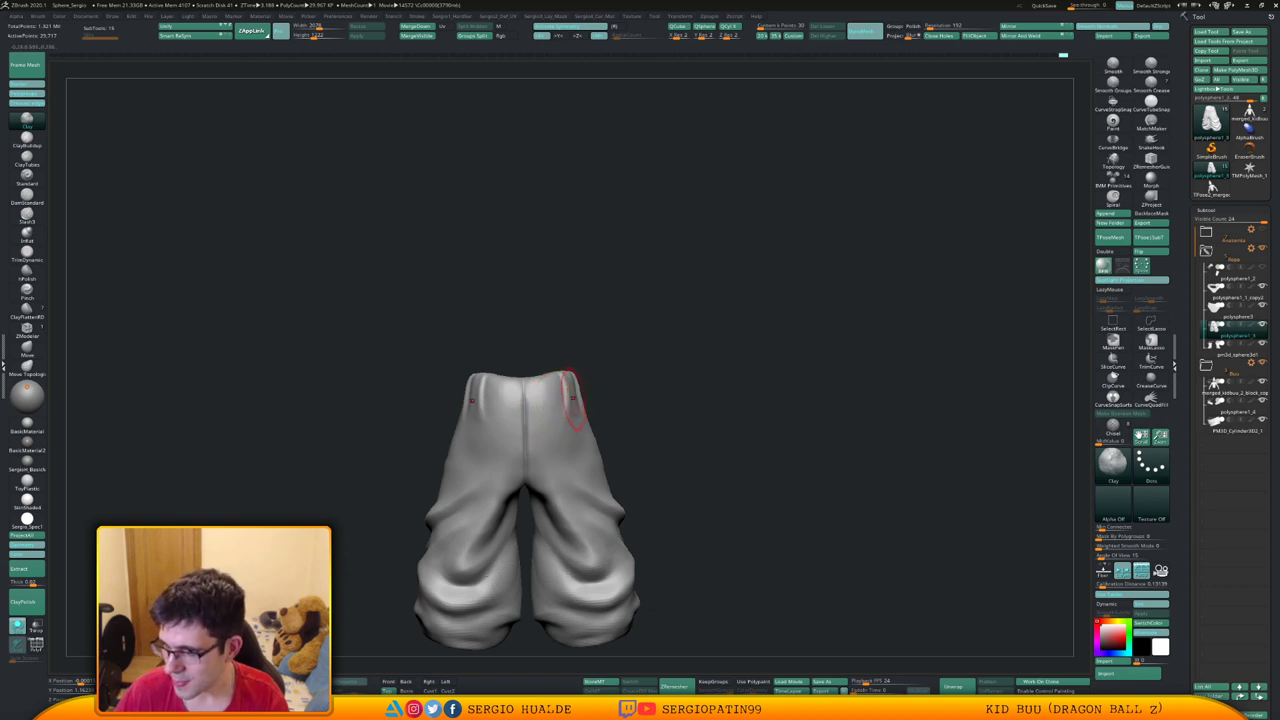
right_drag(572, 395, 587, 400)
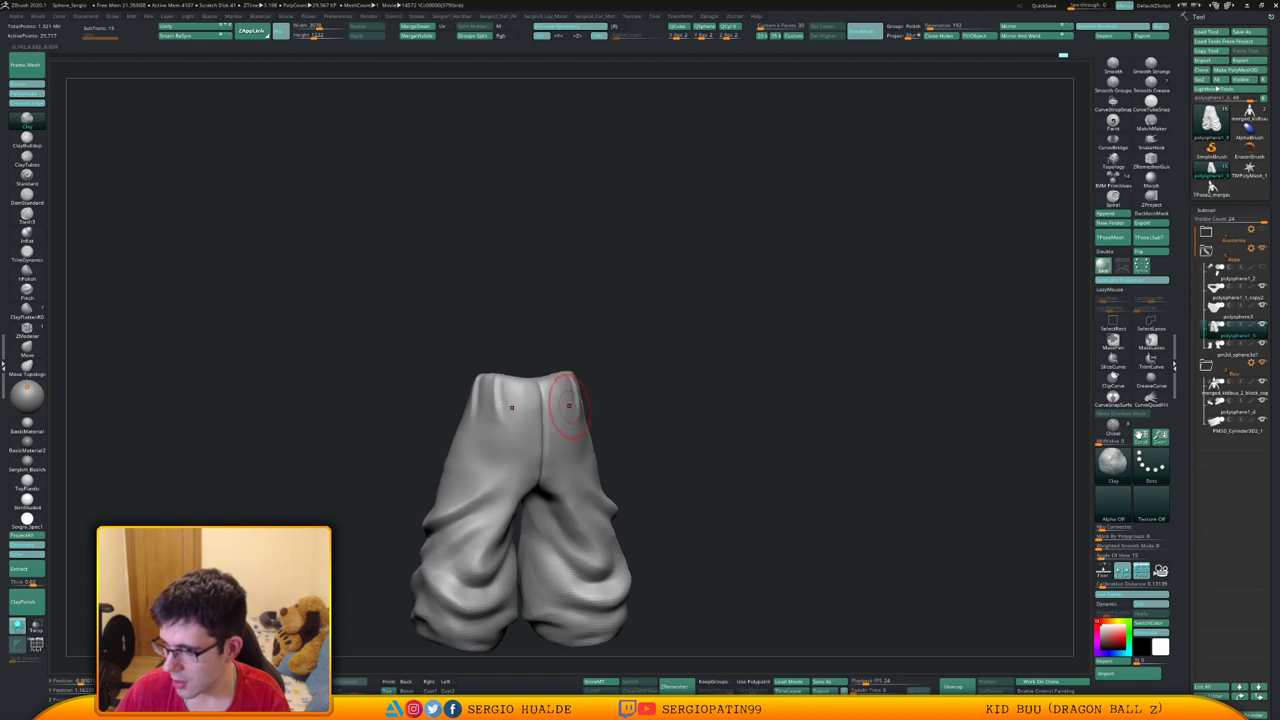
right_drag(570, 408, 515, 415)
mouse_move(600, 380)
right_down()
mouse_move(571, 414)
mouse_move(605, 427)
right_up()
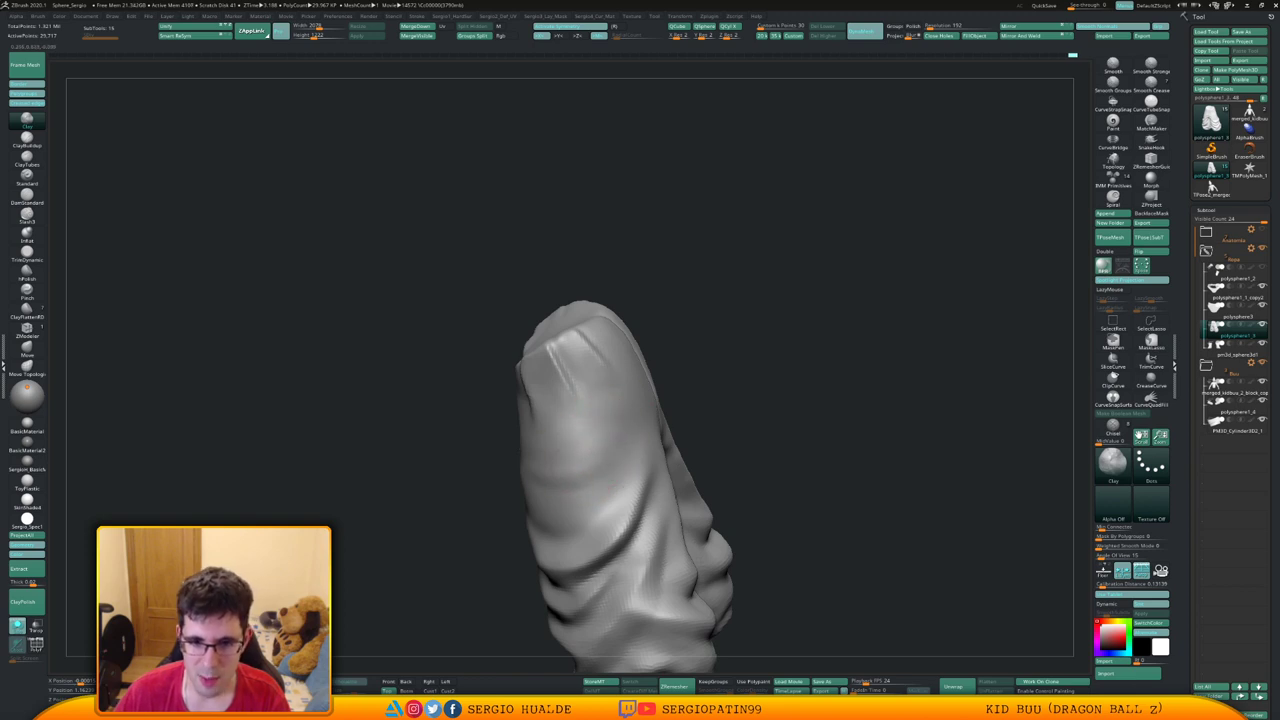
mouse_move(608, 423)
right_down()
mouse_move(595, 400)
mouse_move(620, 380)
mouse_move(642, 430)
mouse_move(636, 472)
mouse_move(571, 494)
mouse_move(601, 478)
right_up()
Refine the creases on the outer side of the pants with Dam Standard and smoothing
key(b)
key(d)
key(s)
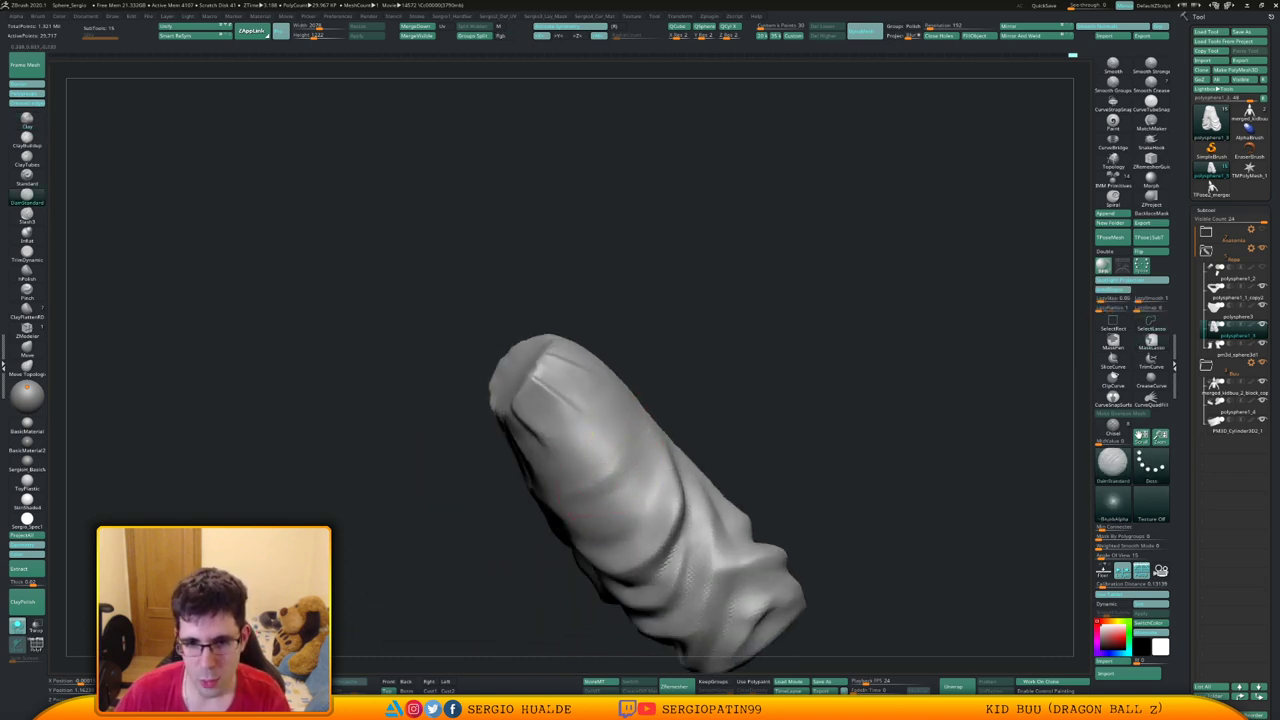
key(shift)
mouse_move(563, 500)
right_down()
mouse_move(605, 492)
mouse_move(591, 490)
mouse_move(584, 510)
mouse_move(598, 459)
right_up()
Show the full character again and adjust the pants' silhouette from the front with a resized Move brush
key(alt+s)
key(b)
key(m)
key(v)
key(s)
drag(608, 459, 634, 461)
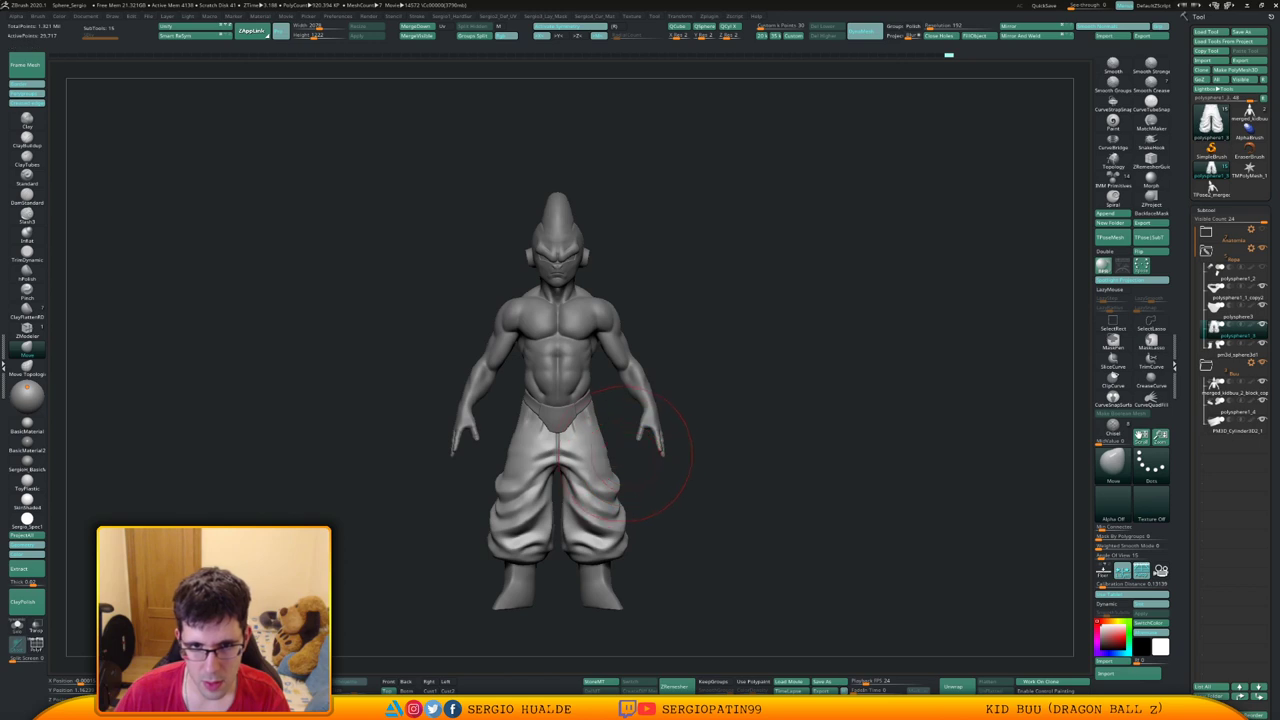
right_drag(627, 458, 608, 455)
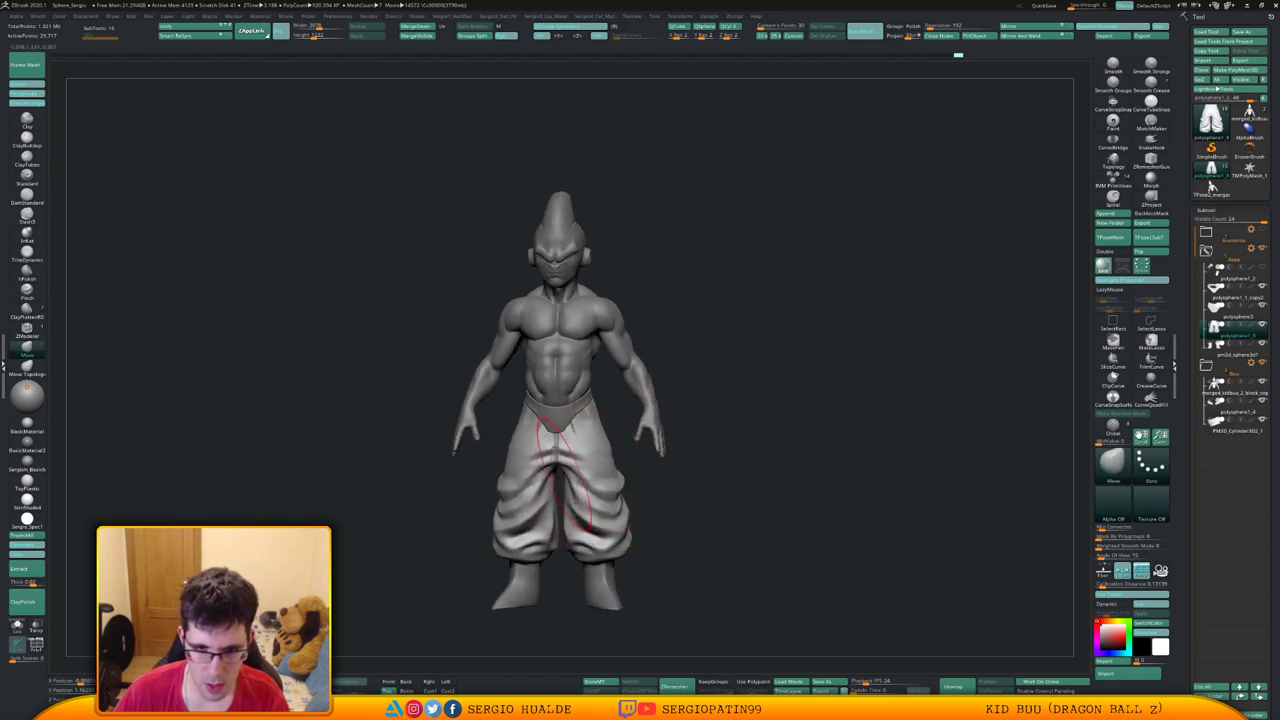
ctrl+right_drag(567, 477, 580, 447)
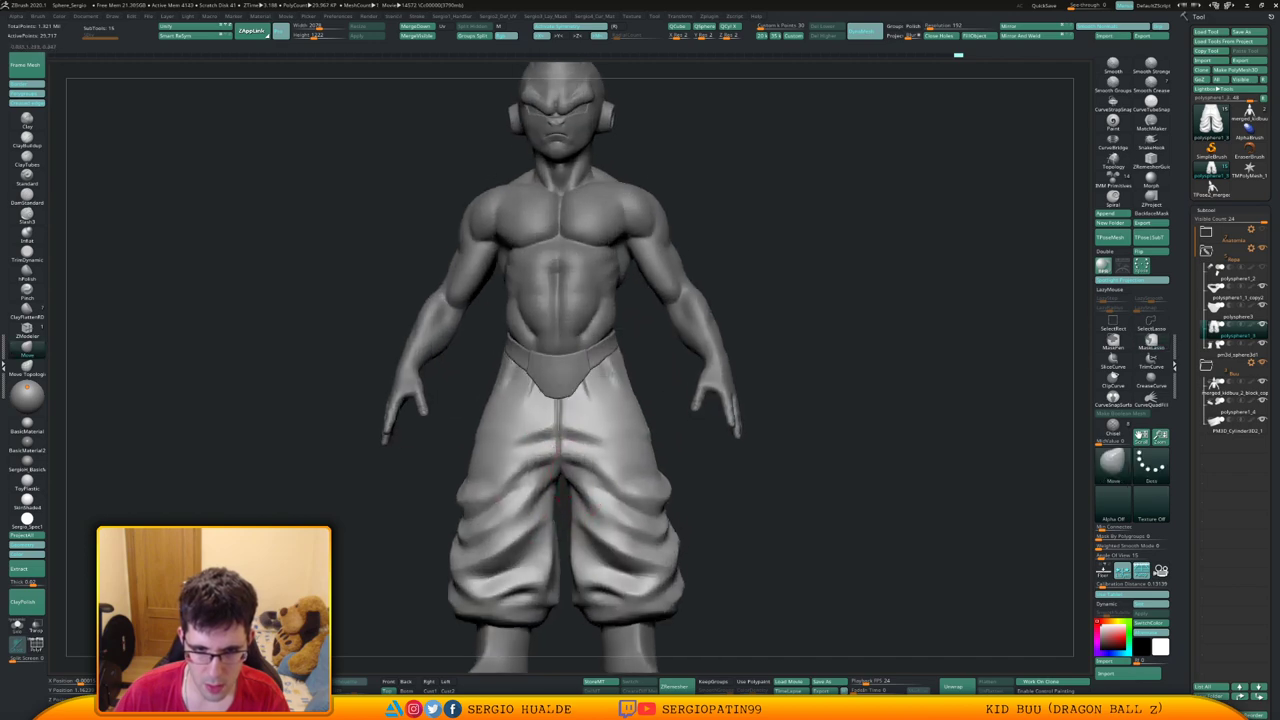
Adjust the seat and back crotch area of the pants with the Move and Standard brushes
mouse_move(760, 480)
right_down()
mouse_move(531, 484)
mouse_move(548, 512)
mouse_move(567, 470)
right_up()
key(1)
key(2)
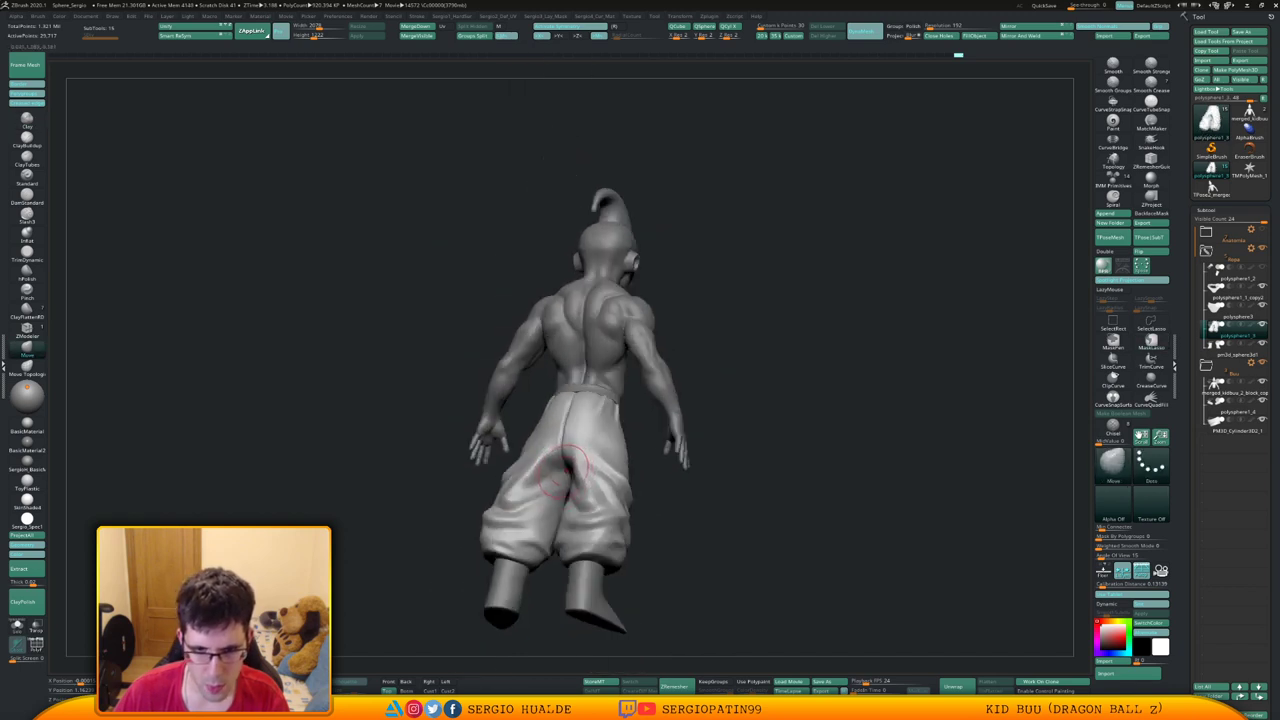
shift+drag(565, 472, 566, 476)
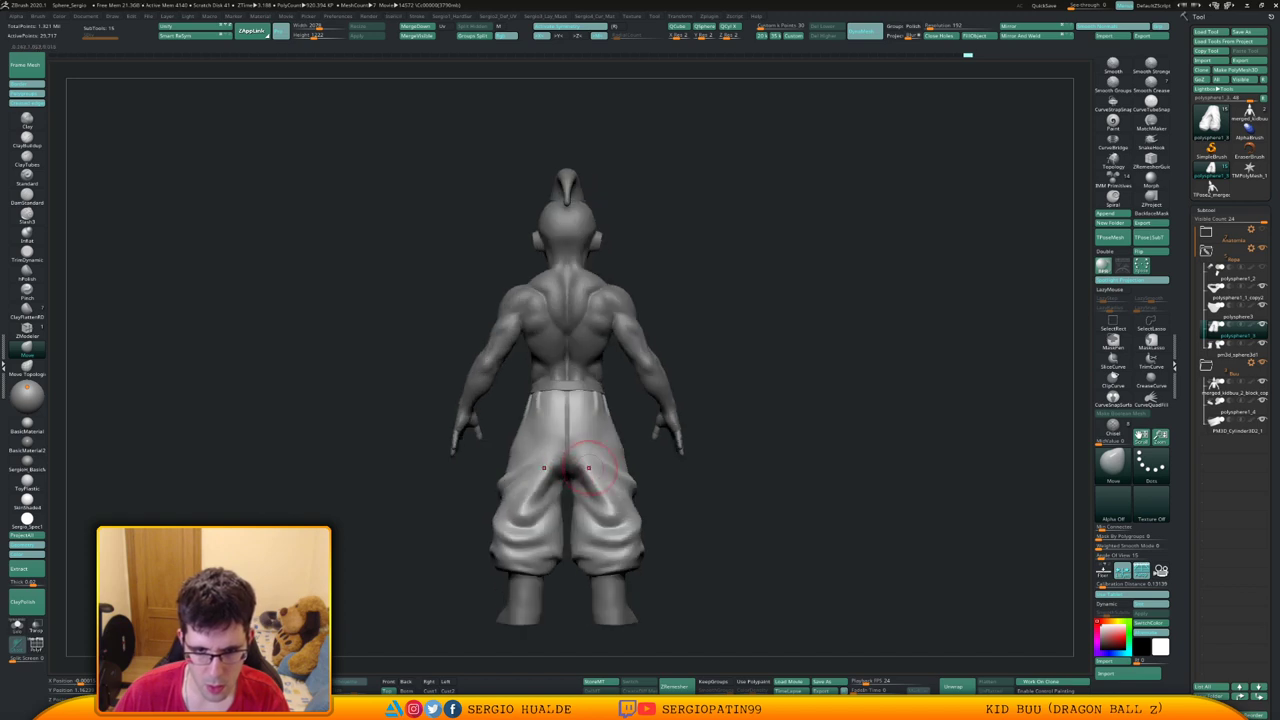
mouse_move(589, 467)
right_down()
mouse_move(598, 456)
mouse_move(572, 478)
right_up()
key(3)
key(space)
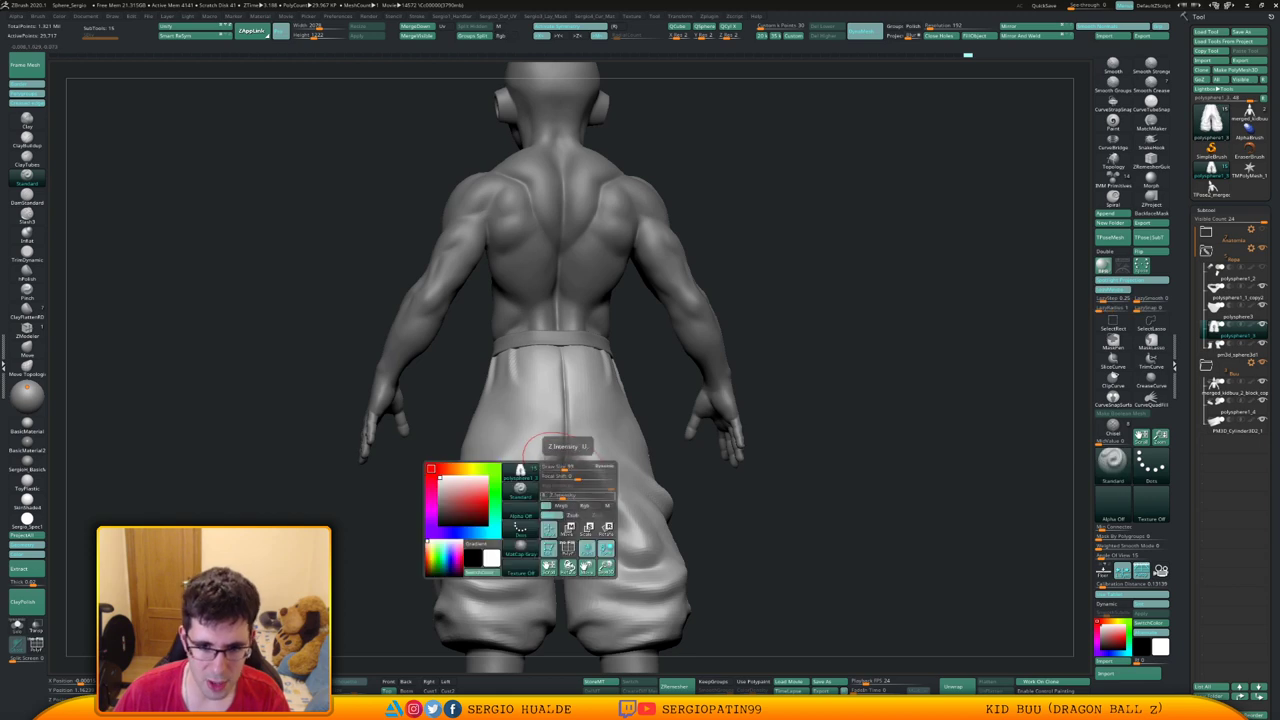
ctrl+right_drag(546, 476, 544, 498)
right_drag(544, 498, 590, 522)
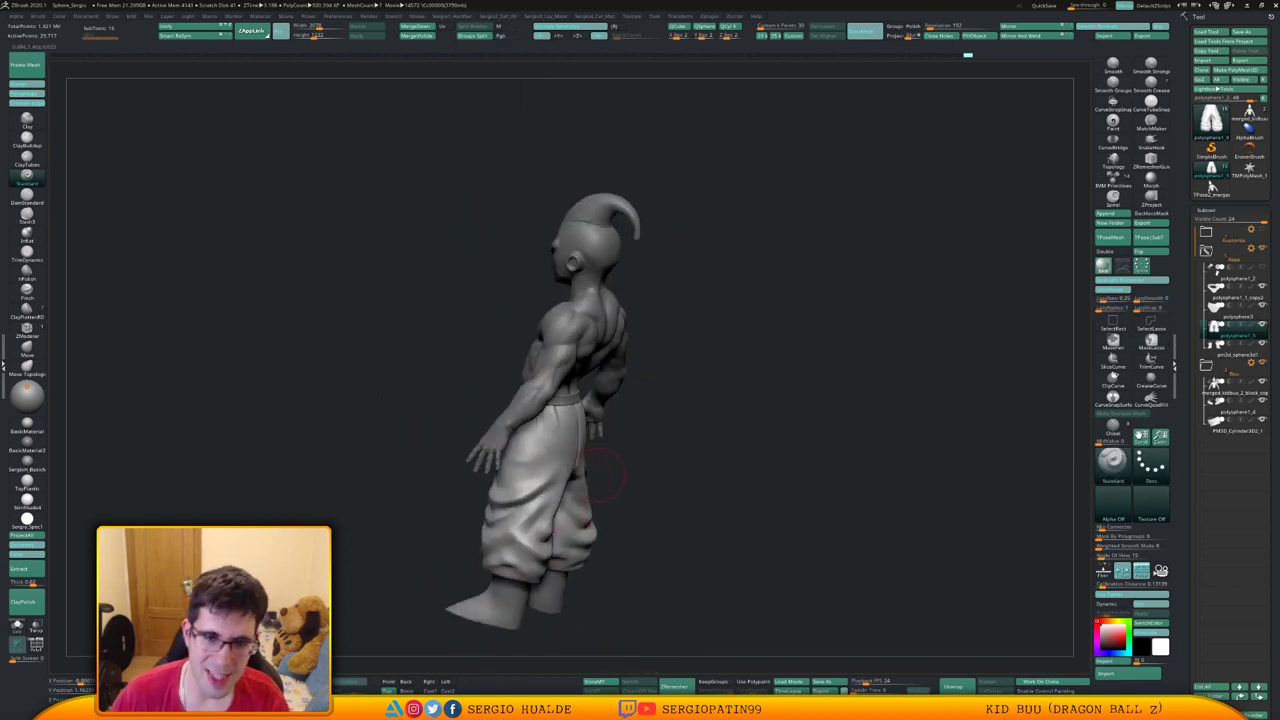
Select the body, mask everything except the hands, and reposition the hands with the transform gizmo
right_drag(652, 462, 674, 478)
alt+click(664, 454)
drag(690, 470, 645, 410)
right_drag(645, 418, 655, 408)
mouse_move(664, 396)
ctrl+mouse_down()
mouse_move(588, 408)
mouse_move(734, 510)
mouse_move(678, 425)
ctrl+mouse_up()
ctrl+click(662, 397)
key(w)
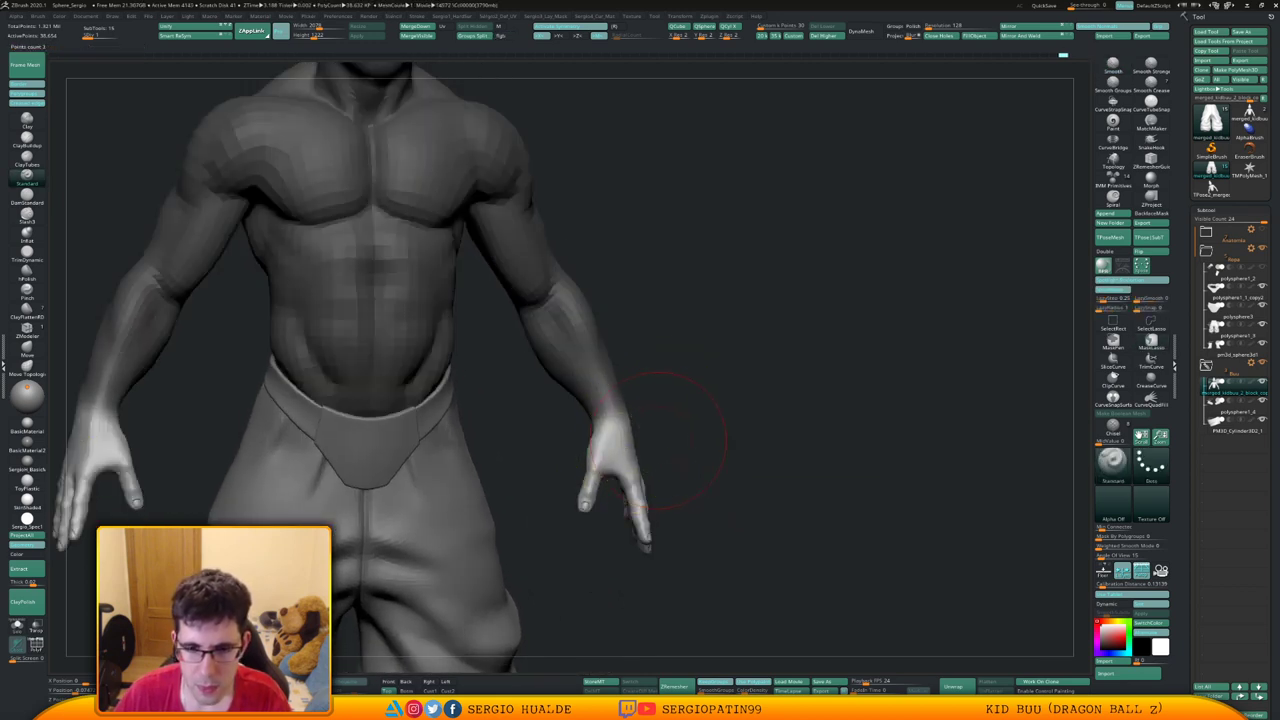
drag(610, 457, 630, 454)
key(q)
Undo the last change and shift the unmasked hands forward in side view with the transform gizmo
mouse_move(706, 420)
right_down()
mouse_move(480, 428)
mouse_move(478, 390)
right_up()
shift+right_drag(478, 390, 660, 395)
ctrl+drag(680, 415, 694, 434)
right_drag(694, 434, 650, 418)
drag(648, 412, 655, 420)
key(w)
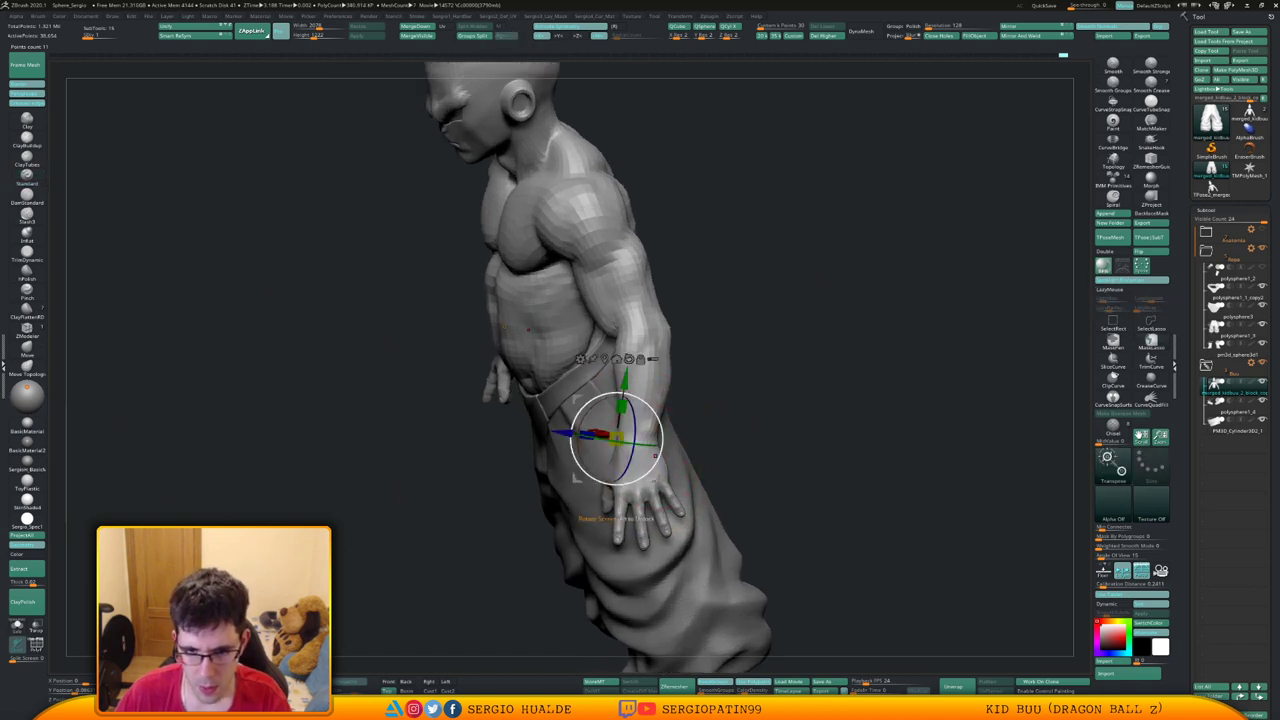
key(ctrl+z)
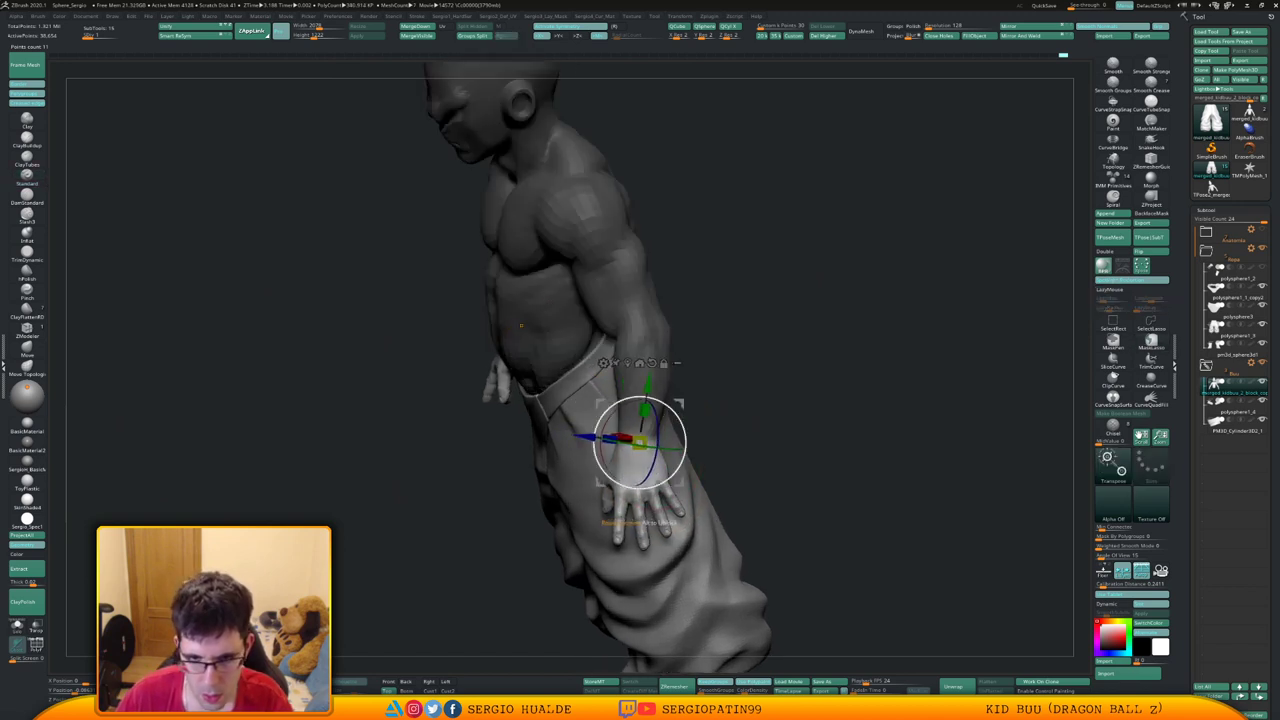
mouse_move(685, 446)
mouse_down()
mouse_move(678, 481)
mouse_move(740, 401)
mouse_move(708, 428)
mouse_move(610, 432)
mouse_move(634, 446)
mouse_up()
key(q)
shift+drag(715, 445, 693, 375)
mouse_move(748, 406)
mouse_down()
mouse_move(778, 415)
mouse_move(768, 421)
mouse_up()
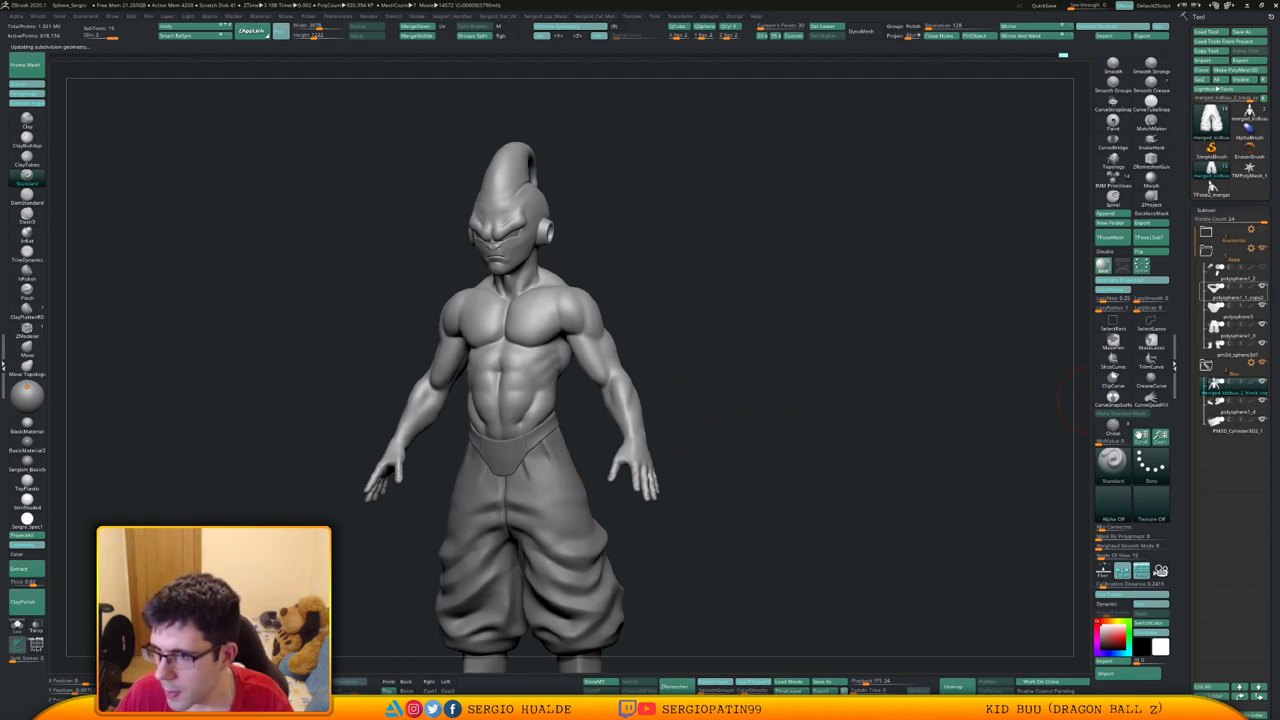
Select the wristbands and fit them around the forearms with the Move brush
click(1233, 272)
right_drag(760, 400, 665, 410)
mouse_move(665, 410)
ctrl+right_down()
mouse_move(648, 384)
mouse_move(660, 416)
mouse_move(651, 460)
ctrl+right_up()
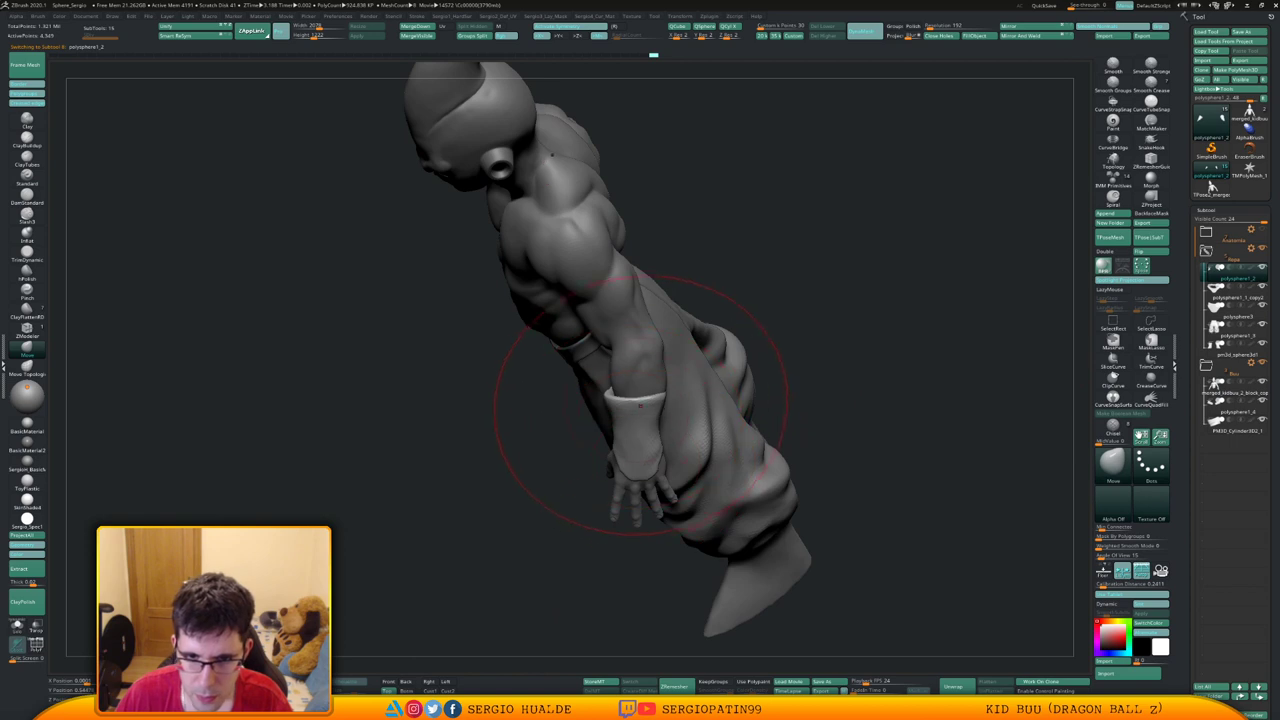
drag(643, 404, 628, 422)
right_drag(622, 500, 651, 465)
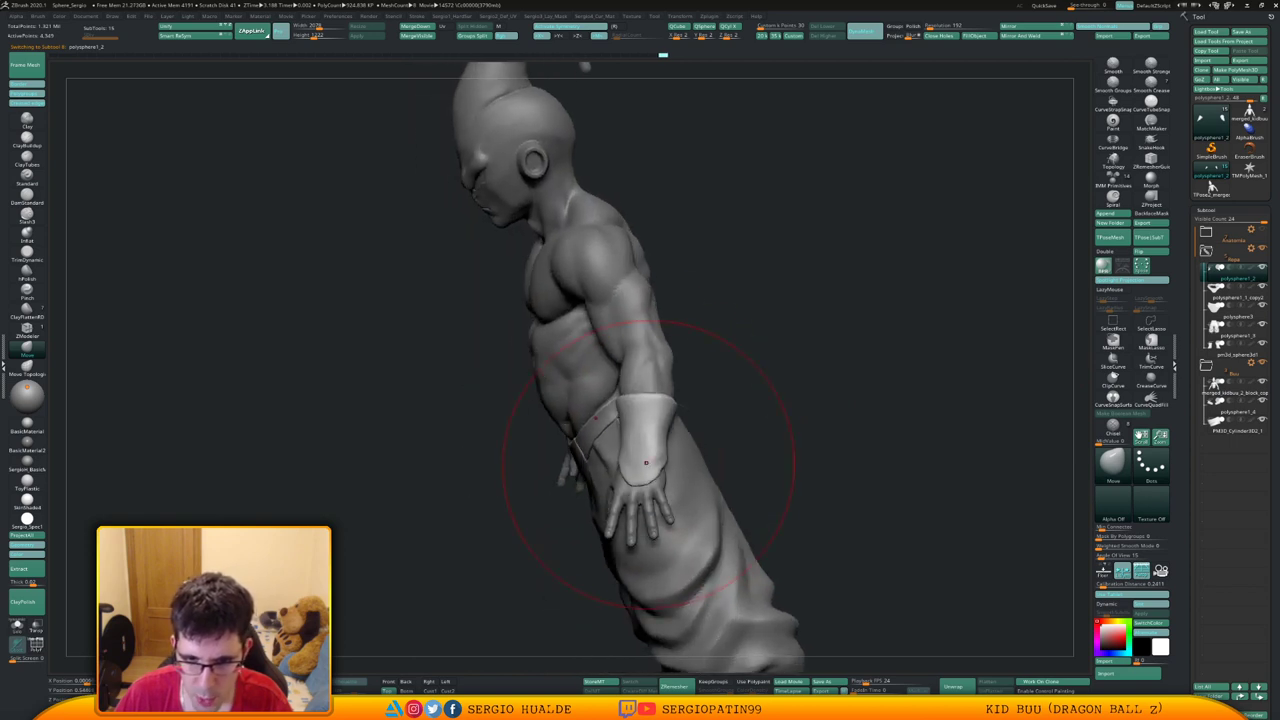
ctrl+drag(660, 460, 654, 474)
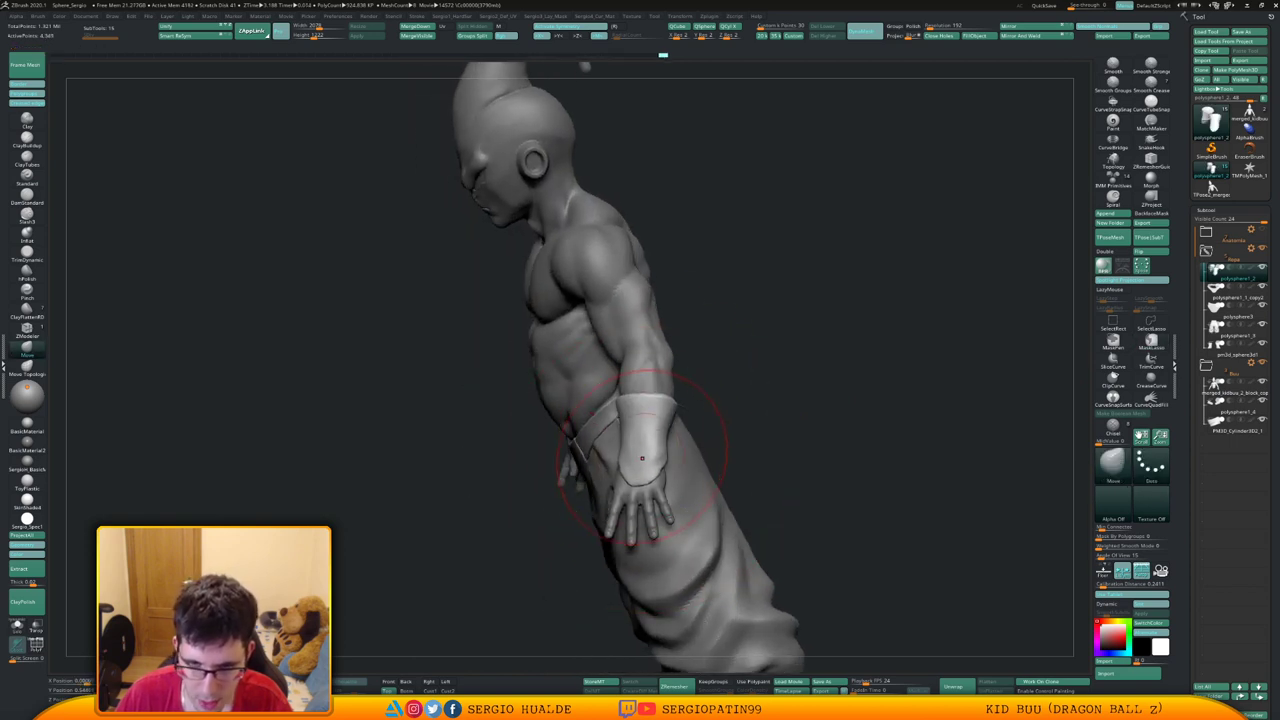
Refine the wristband over the back of the wrist with the Standard and Move brushes
mouse_move(650, 460)
right_down()
mouse_move(648, 431)
mouse_move(646, 466)
right_up()
key(b)
key(s)
key(t)
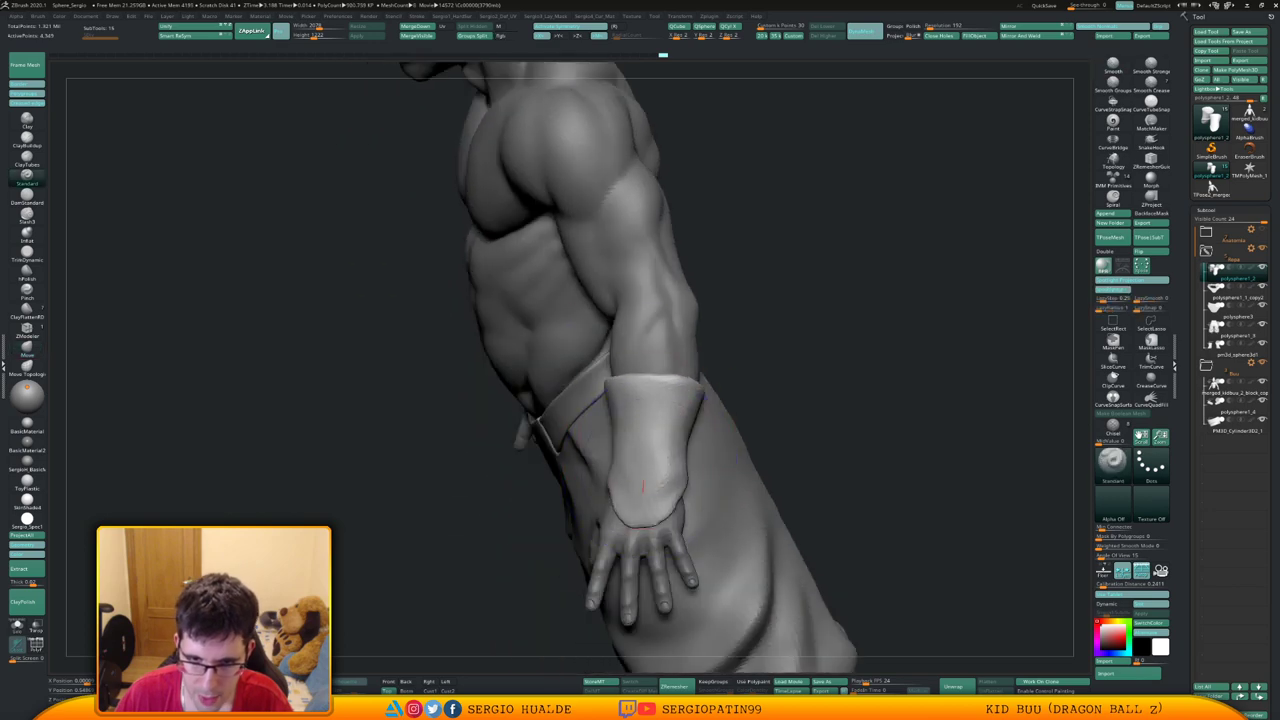
mouse_move(643, 555)
right_down()
mouse_move(686, 452)
mouse_move(651, 449)
right_up()
key(b)
key(m)
key(v)
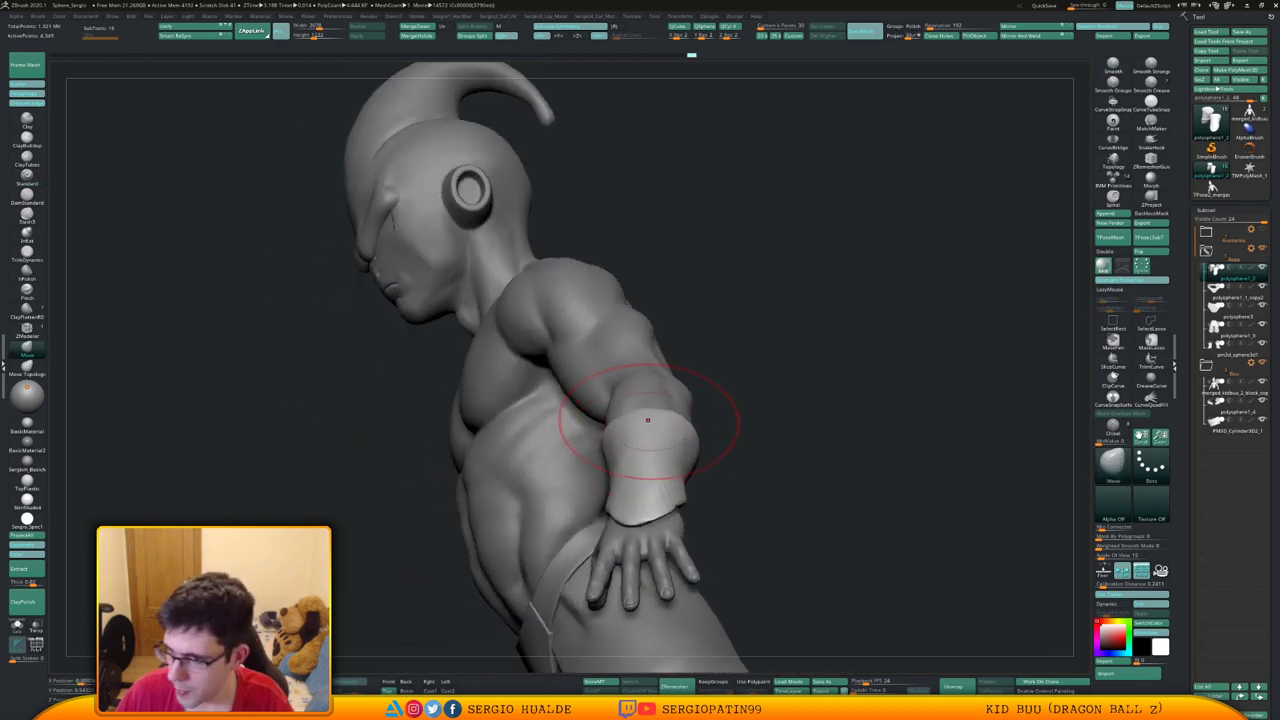
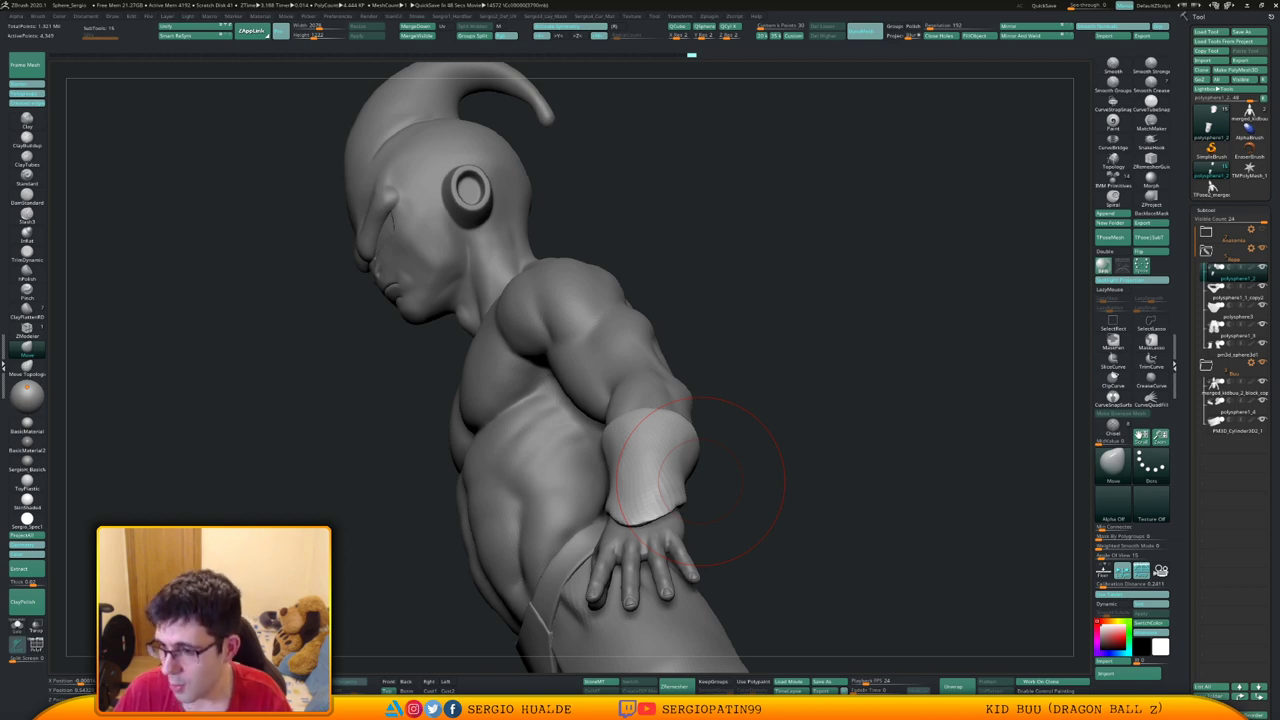
Reshape the flared cuff and wrist edge of the wristband from behind with the Move brush
mouse_move(875, 358)
mouse_down()
mouse_move(651, 423)
mouse_move(668, 455)
mouse_up()
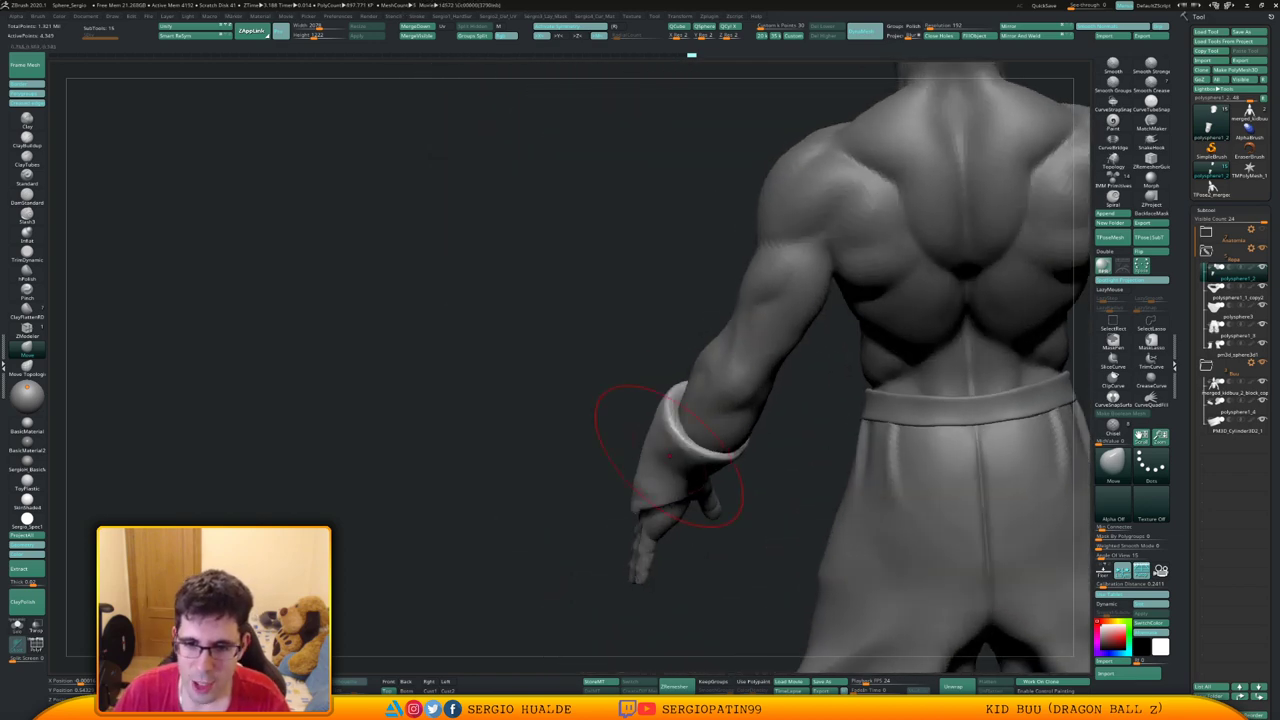
mouse_move(666, 430)
right_down()
mouse_move(690, 464)
mouse_move(674, 457)
right_up()
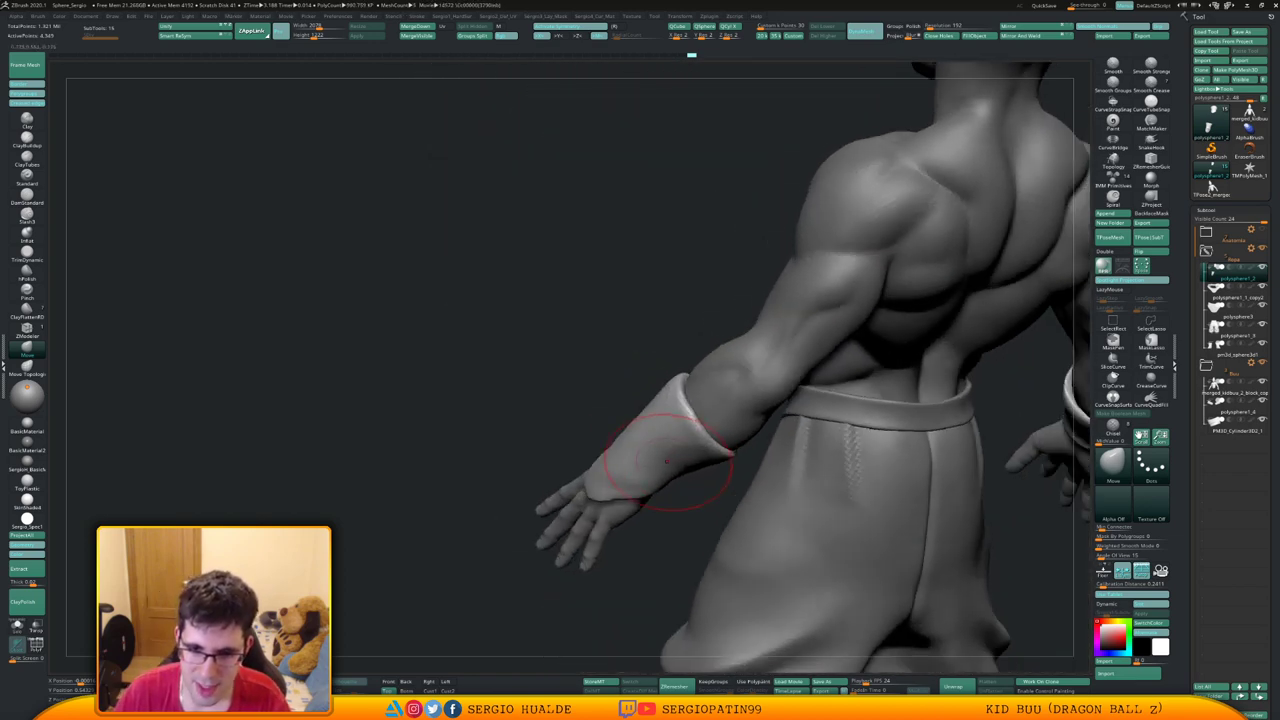
mouse_move(650, 420)
mouse_down()
mouse_move(657, 457)
mouse_move(640, 442)
mouse_move(648, 458)
mouse_move(620, 465)
mouse_move(657, 443)
mouse_up()
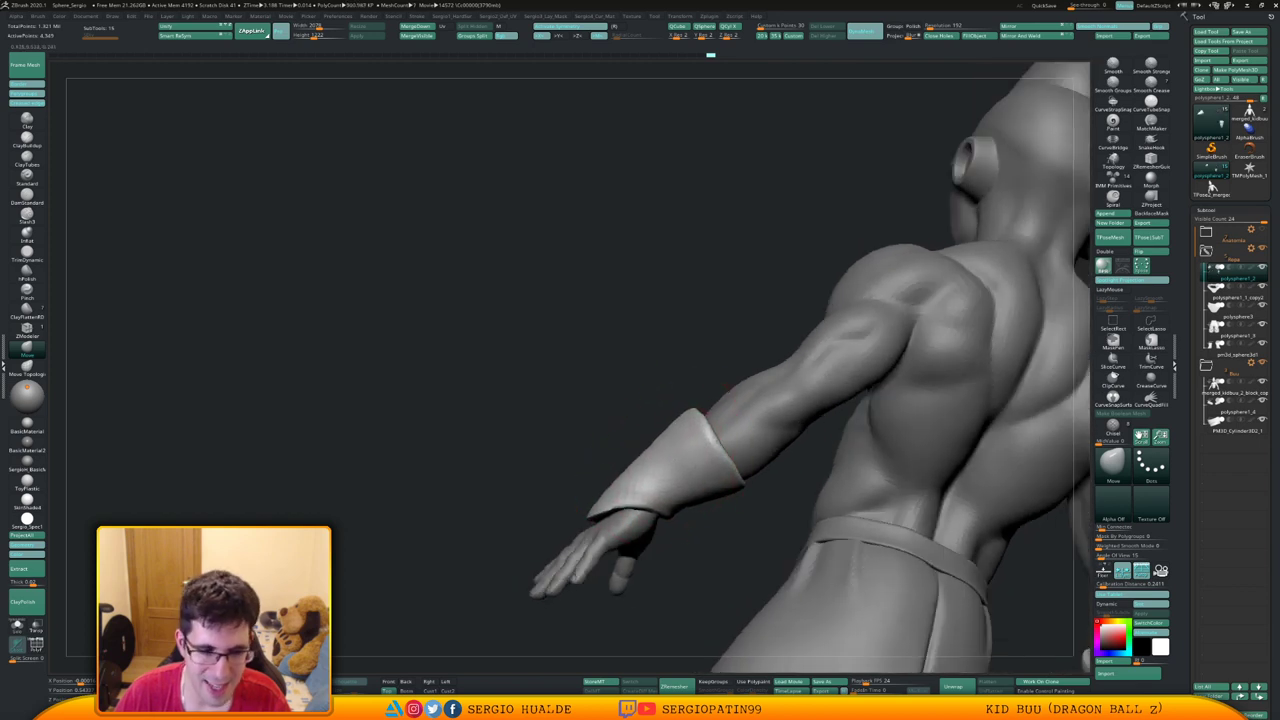
mouse_move(657, 455)
mouse_down()
mouse_move(634, 457)
mouse_move(660, 440)
mouse_move(640, 430)
mouse_move(620, 486)
mouse_up()
right_drag(665, 486, 631, 487)
shift+drag(631, 487, 628, 465)
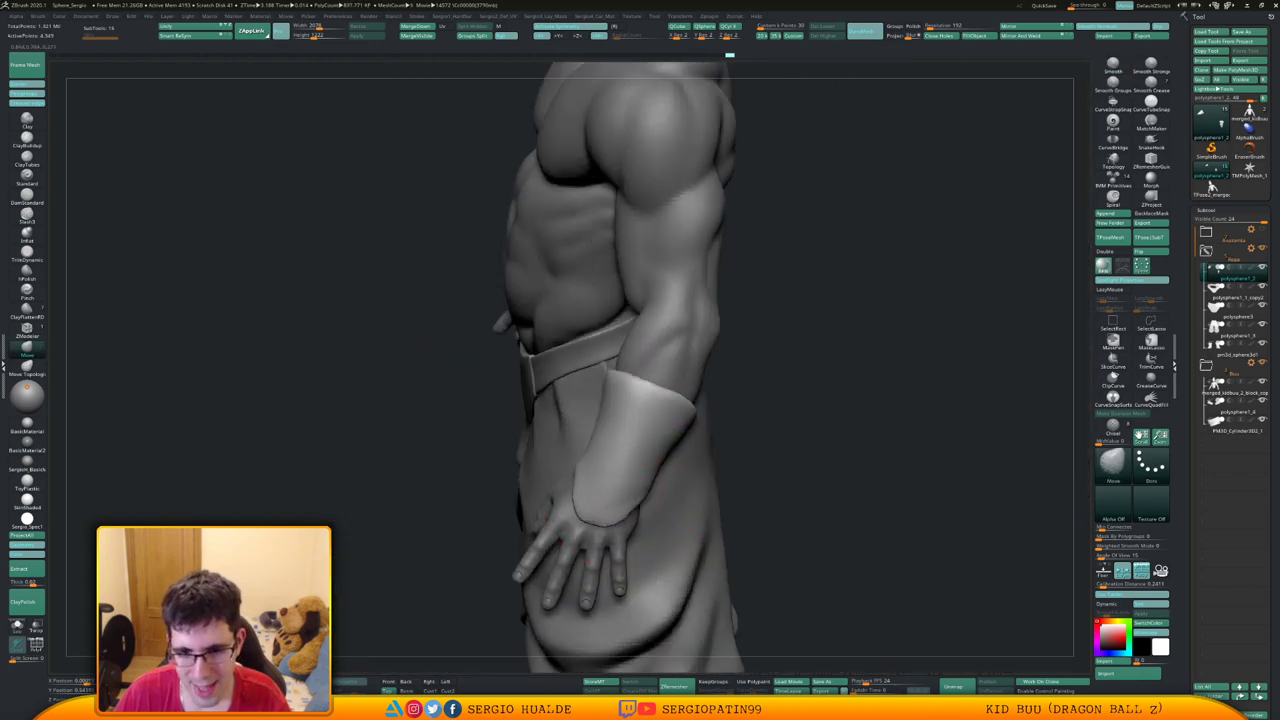
Adjust the wristband's outer profile and its pointed end over the hand with the Move brush
right_drag(630, 525, 627, 487)
drag(626, 487, 655, 460)
mouse_move(656, 460)
right_down()
mouse_move(660, 498)
mouse_move(656, 436)
mouse_move(686, 484)
mouse_move(711, 460)
mouse_move(704, 438)
mouse_move(709, 472)
mouse_move(678, 434)
right_up()
right_drag(688, 498, 702, 460)
shift+drag(703, 464, 708, 454)
Isolate the wristbands and remesh them with DynaMesh at resolution 464
mouse_move(708, 454)
right_down()
mouse_move(752, 458)
mouse_move(717, 530)
right_up()
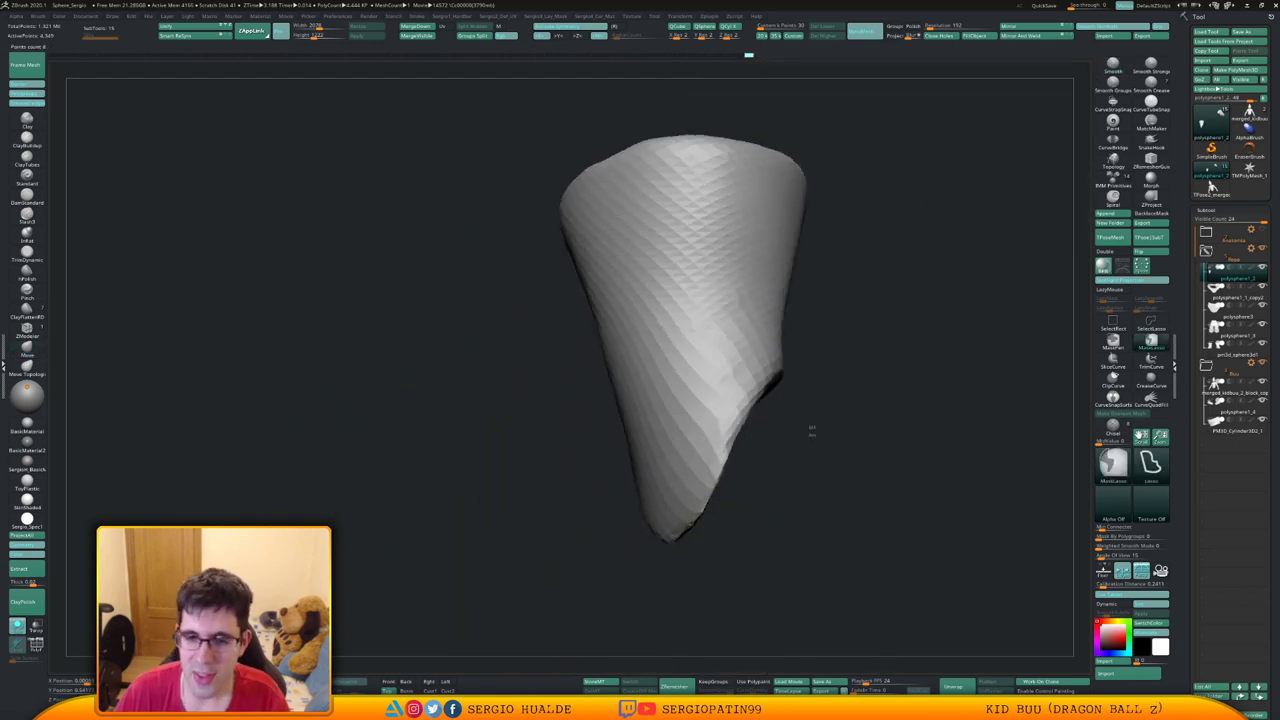
ctrl+drag(809, 431, 801, 495)
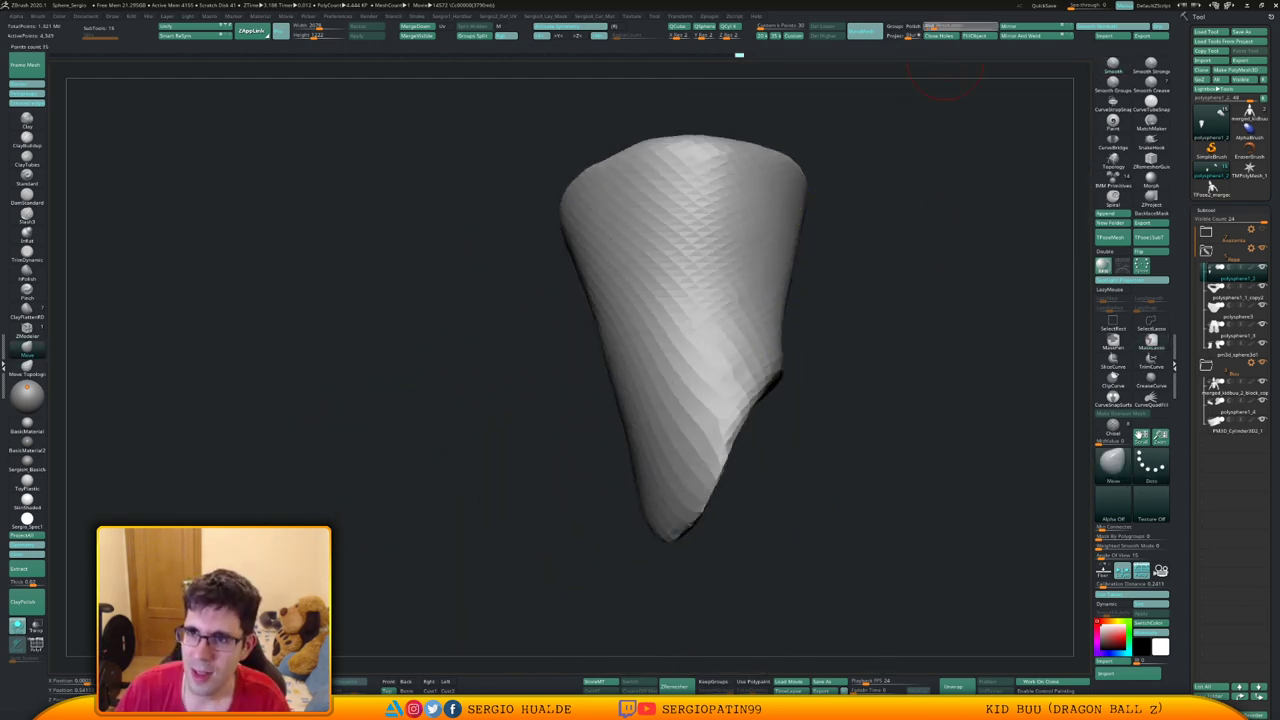
key(ctrl)
ctrl+drag(898, 174, 912, 228)
Smooth the remeshed wristband's pointed end and the edge around its hand opening
ctrl+right_drag(778, 470, 764, 424)
right_drag(764, 424, 724, 458)
shift+drag(724, 458, 706, 494)
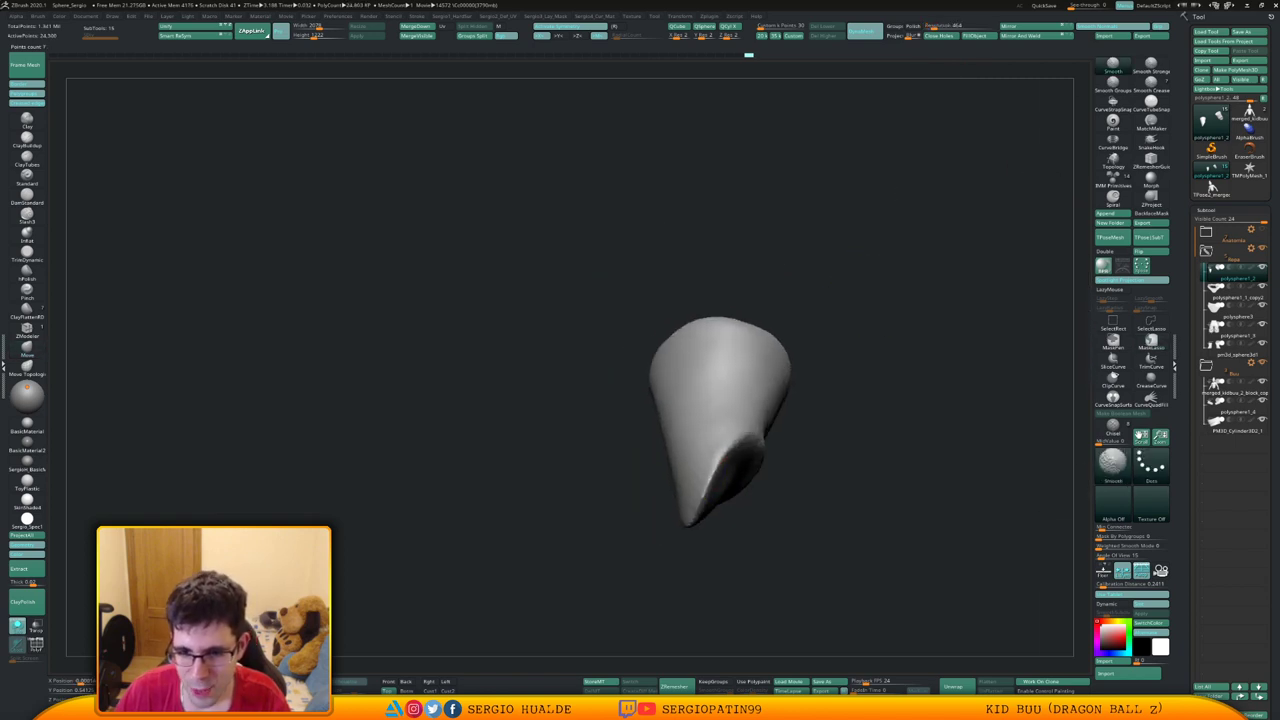
right_drag(704, 495, 708, 466)
drag(708, 466, 706, 500)
right_drag(706, 500, 704, 510)
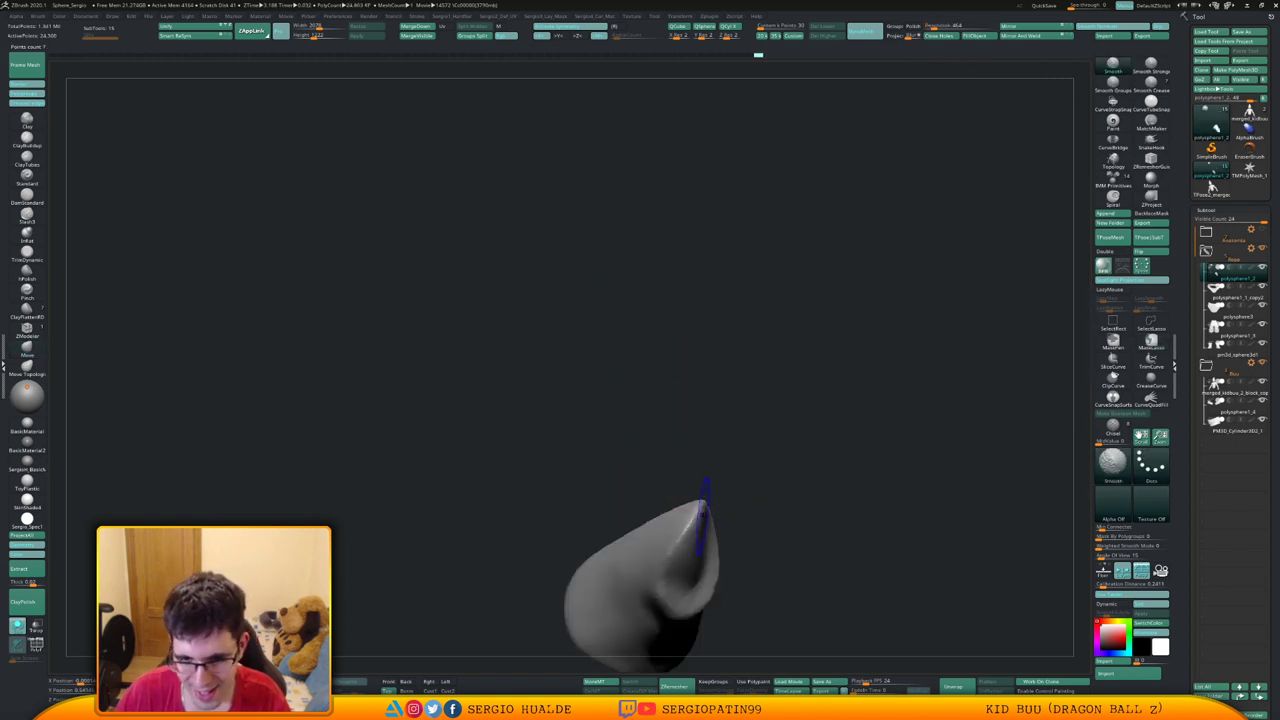
shift+drag(689, 563, 692, 550)
mouse_move(692, 550)
alt+right_down()
mouse_move(682, 490)
mouse_move(704, 496)
alt+right_up()
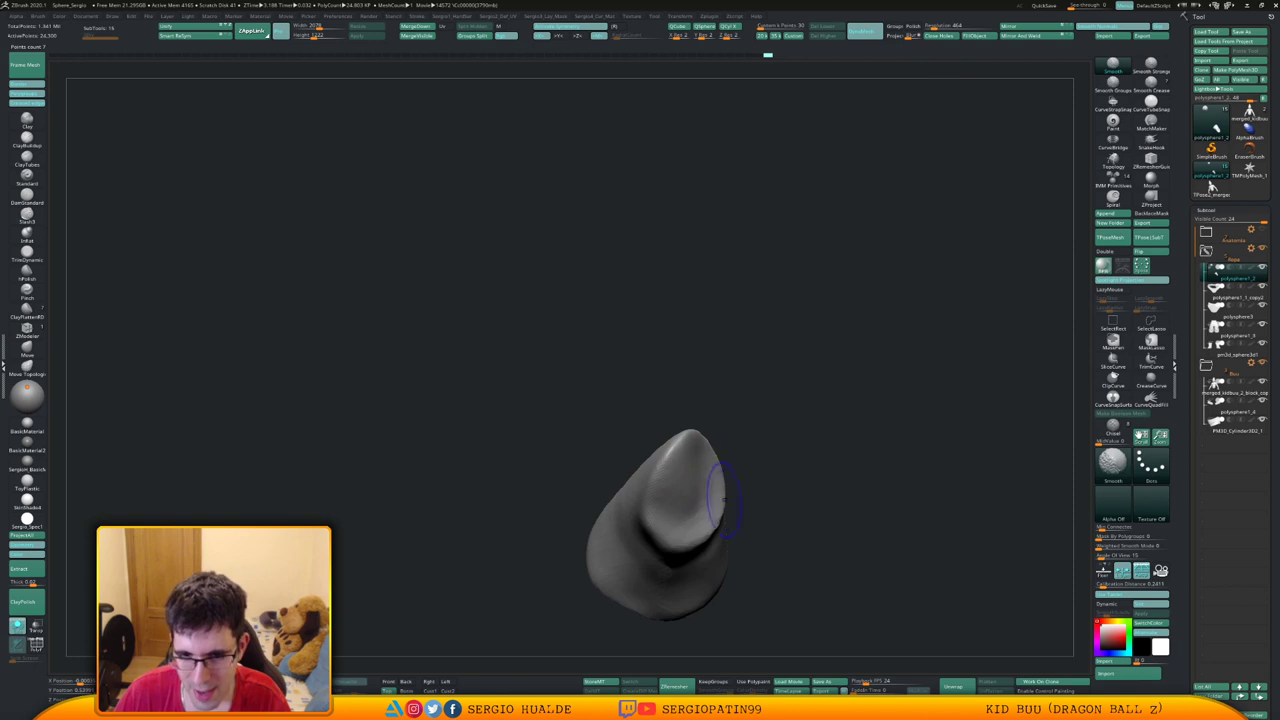
mouse_move(720, 497)
mouse_down()
mouse_move(672, 472)
mouse_move(757, 491)
mouse_move(736, 488)
mouse_up()
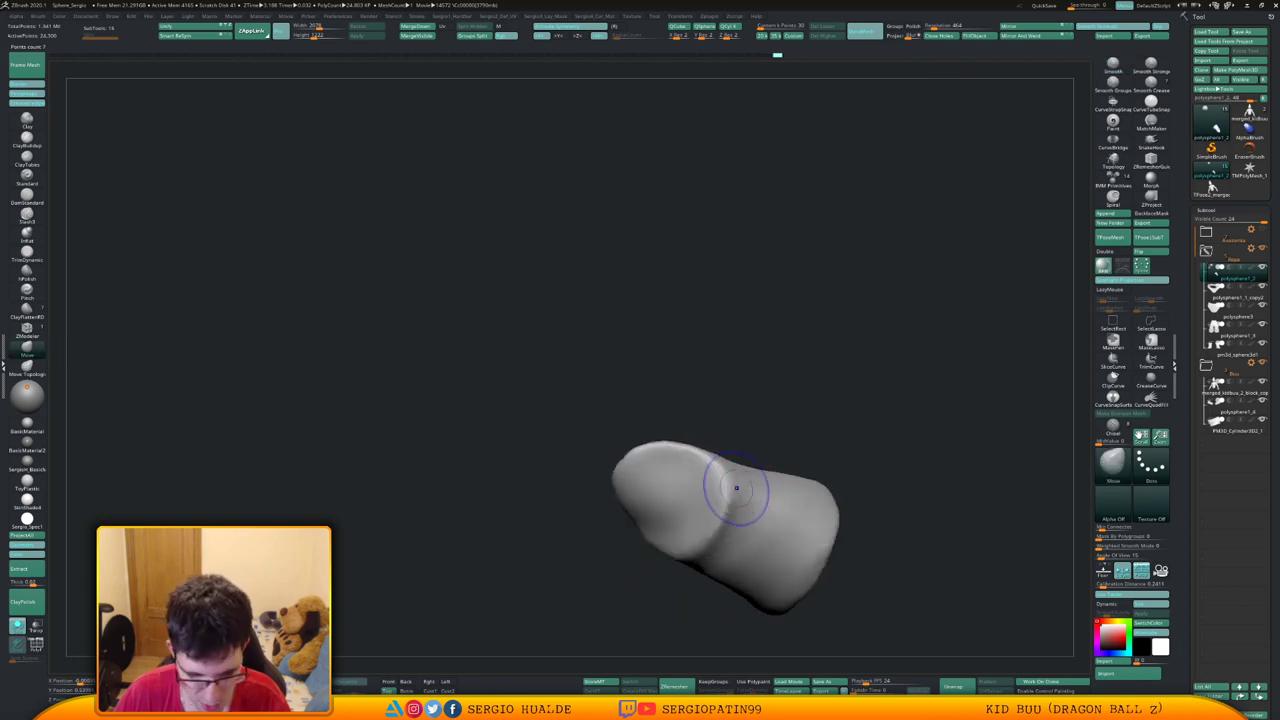
Hollow out the wristband's hand opening and define its rim with the Standard brush
key(b)
key(s)
key(t)
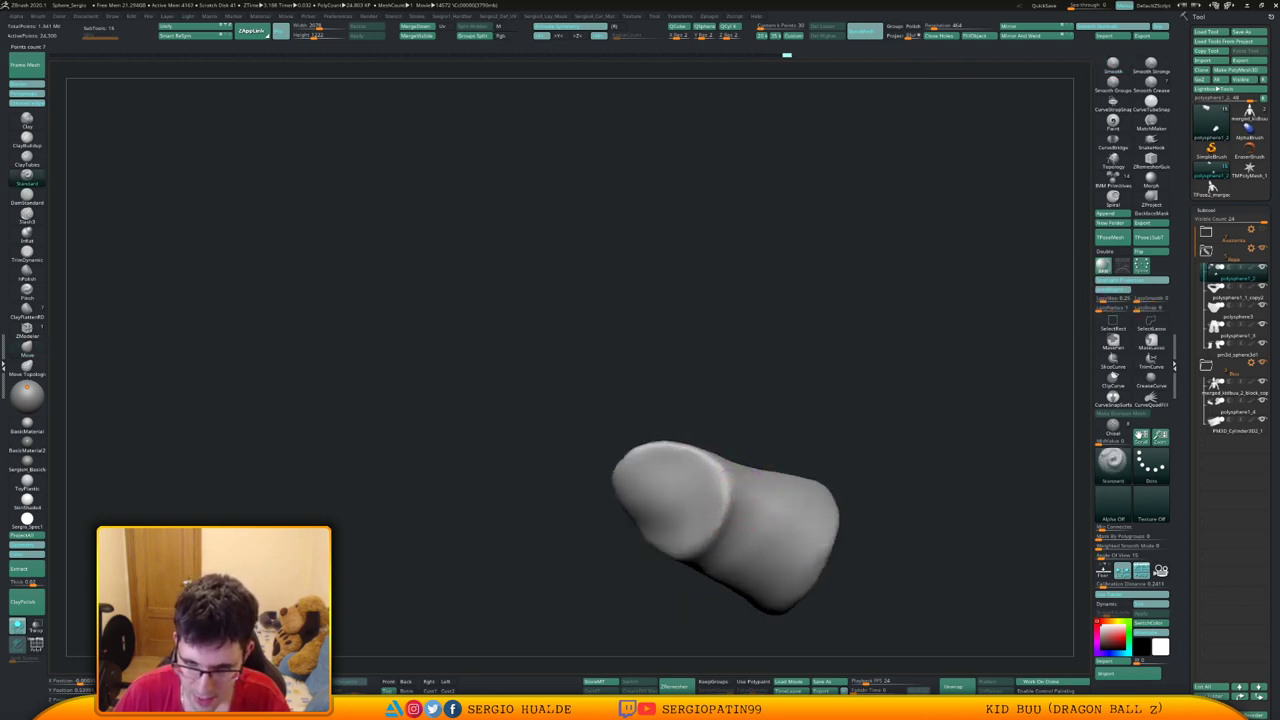
drag(690, 535, 671, 450)
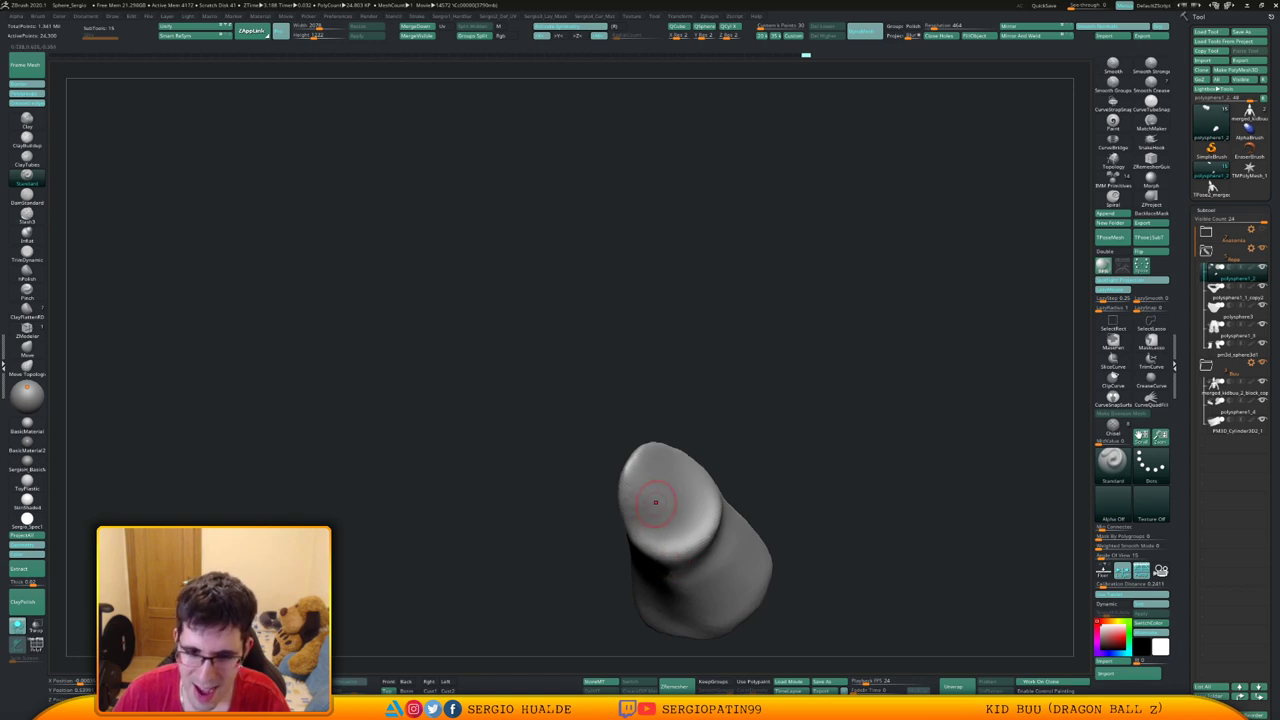
drag(655, 502, 647, 536)
mouse_move(645, 478)
mouse_down()
mouse_move(672, 526)
mouse_move(644, 522)
mouse_up()
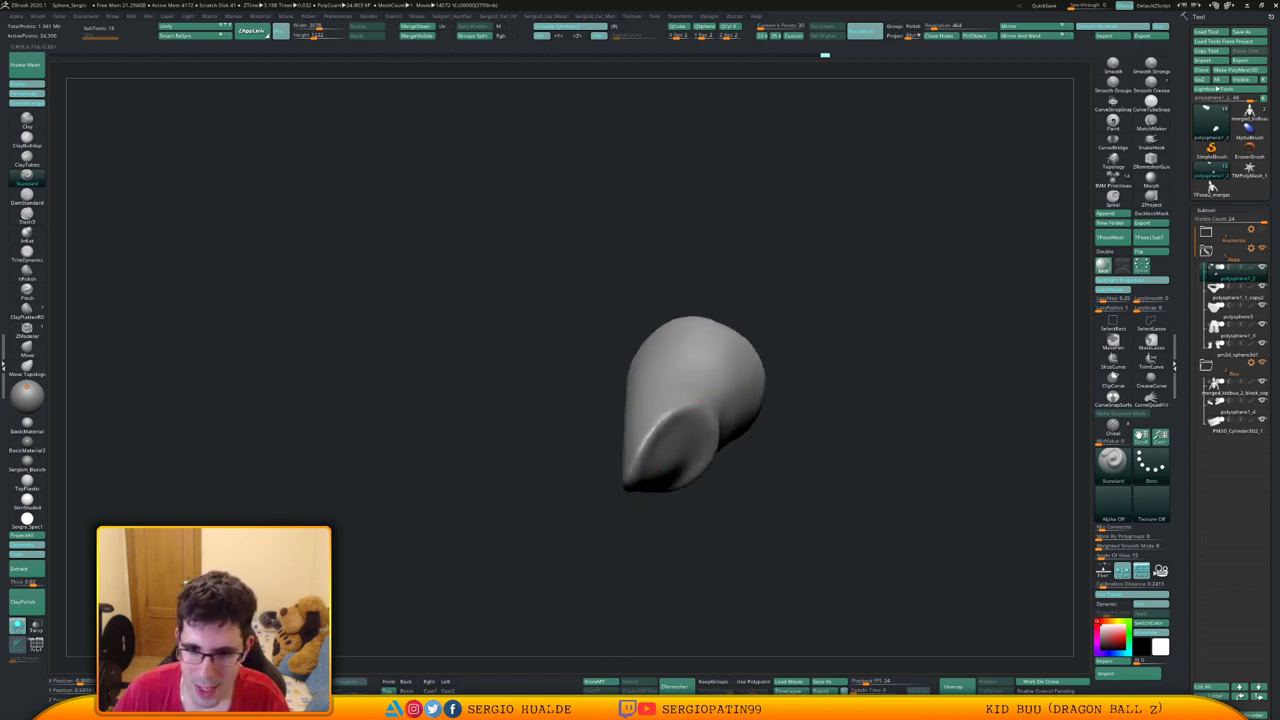
right_drag(712, 427, 705, 421)
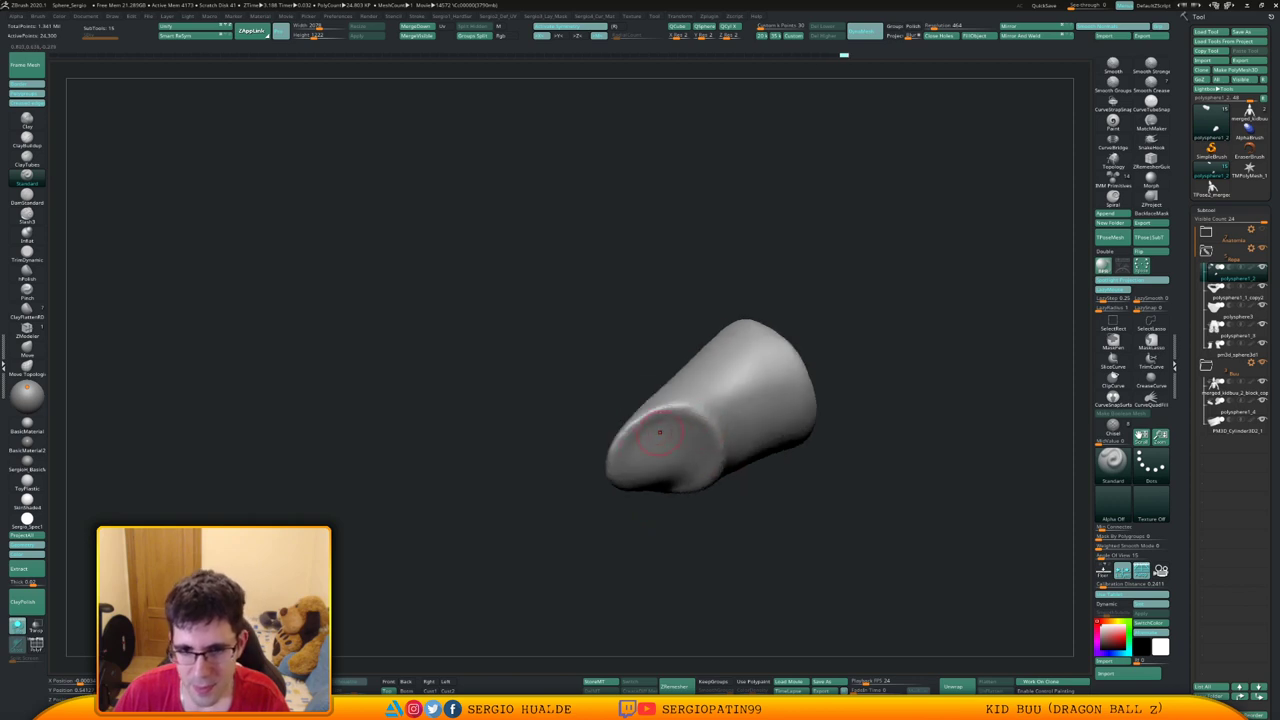
drag(628, 530, 637, 448)
right_drag(627, 487, 630, 436)
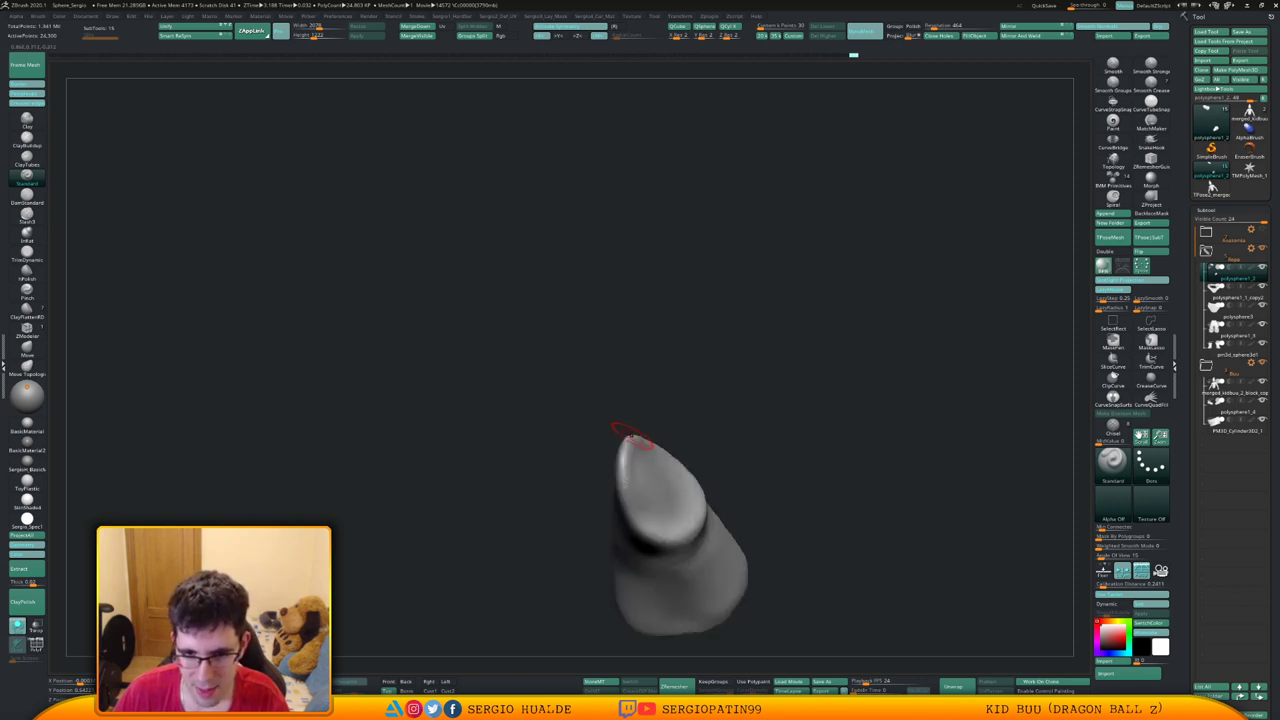
drag(662, 536, 672, 532)
mouse_move(690, 530)
right_down()
mouse_move(720, 534)
mouse_move(714, 457)
mouse_move(738, 442)
right_up()
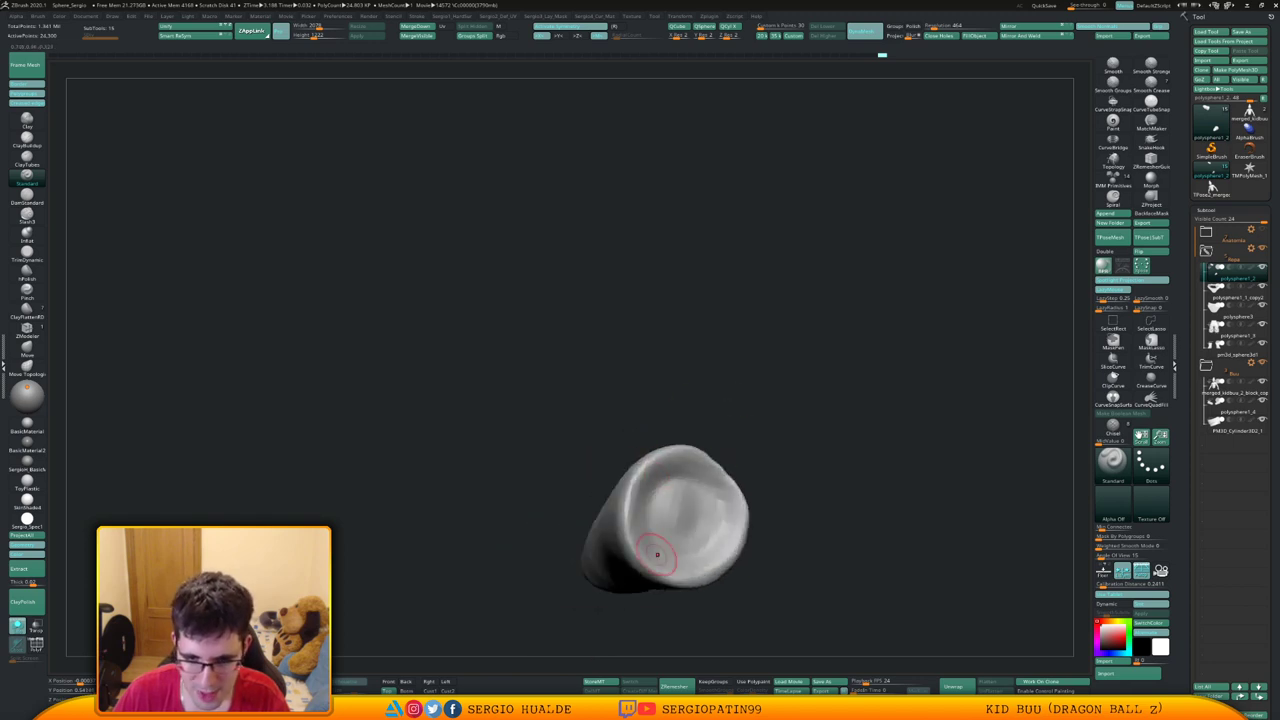
Sculpt the wristband's forearm opening with the Standard brush and thicken its rim with the Inflate brush
mouse_move(657, 555)
mouse_down()
mouse_move(726, 567)
mouse_move(736, 546)
mouse_up()
right_drag(734, 541, 700, 548)
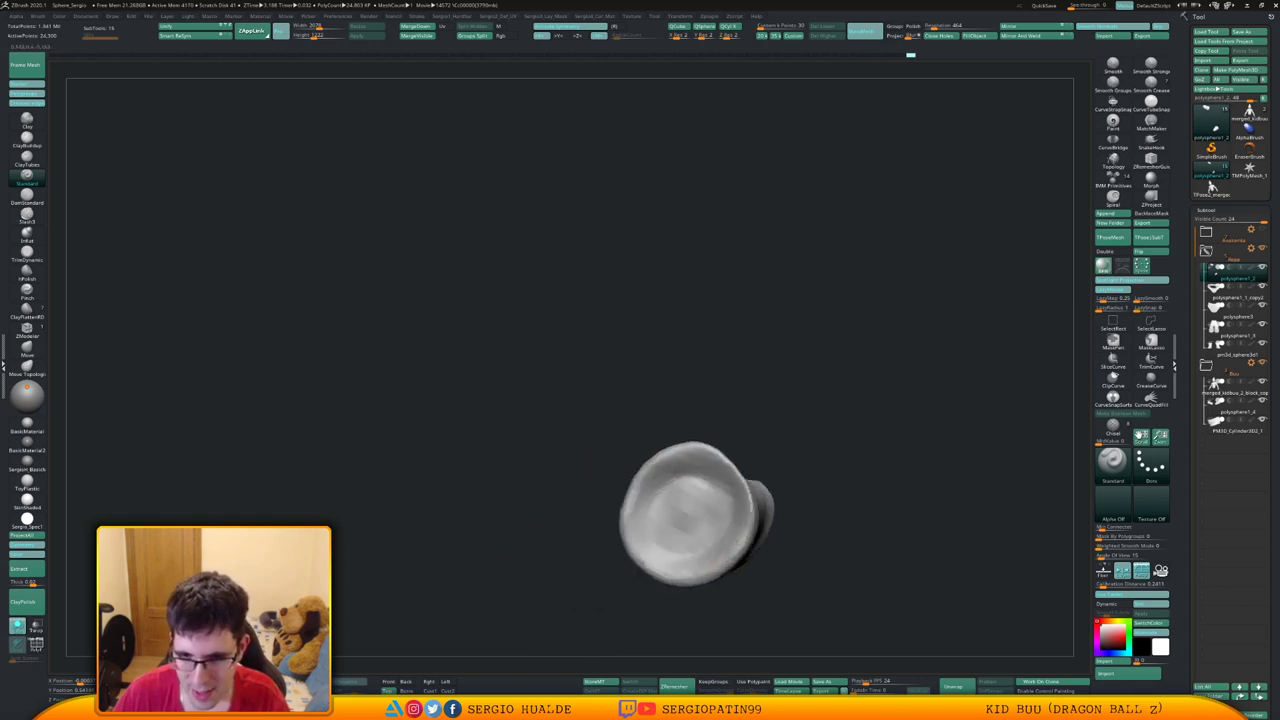
drag(732, 466, 744, 476)
key(ctrl+shift+i)
key(s)
key(s)
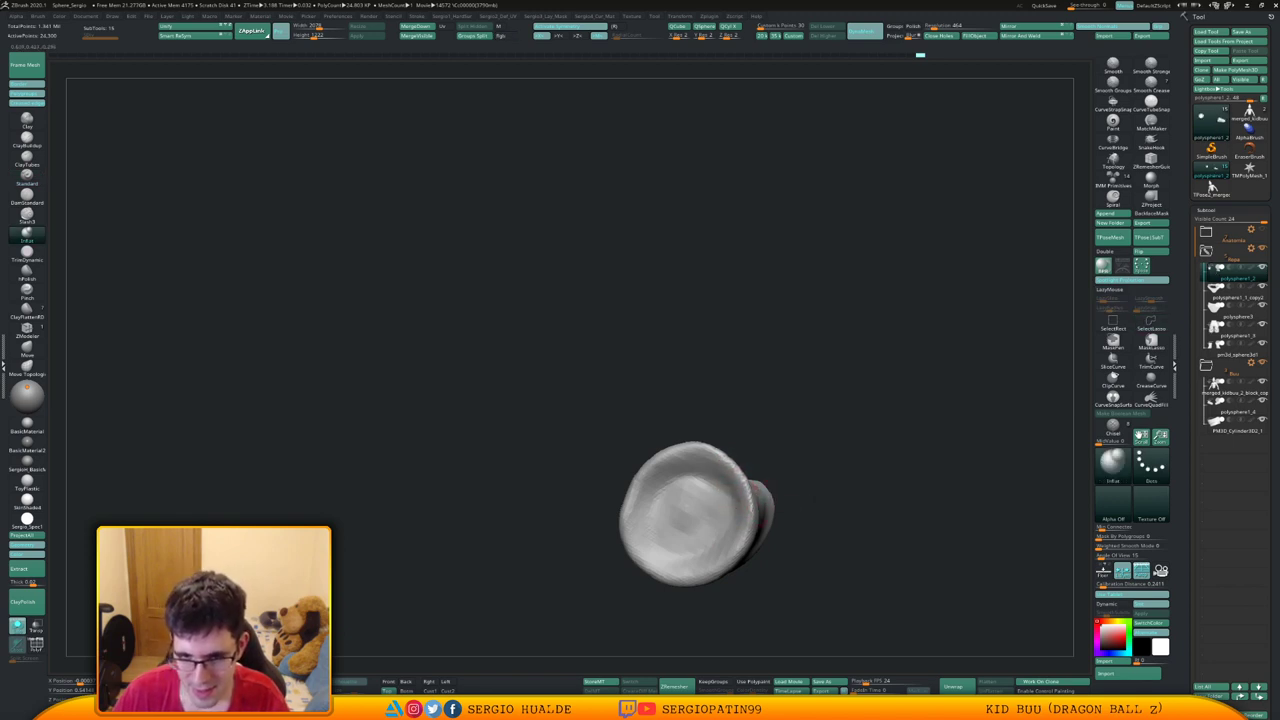
Reshape the rim of the forearm opening with the Move brush, then sculpt and smooth its hollow
key(b)
key(m)
key(v)
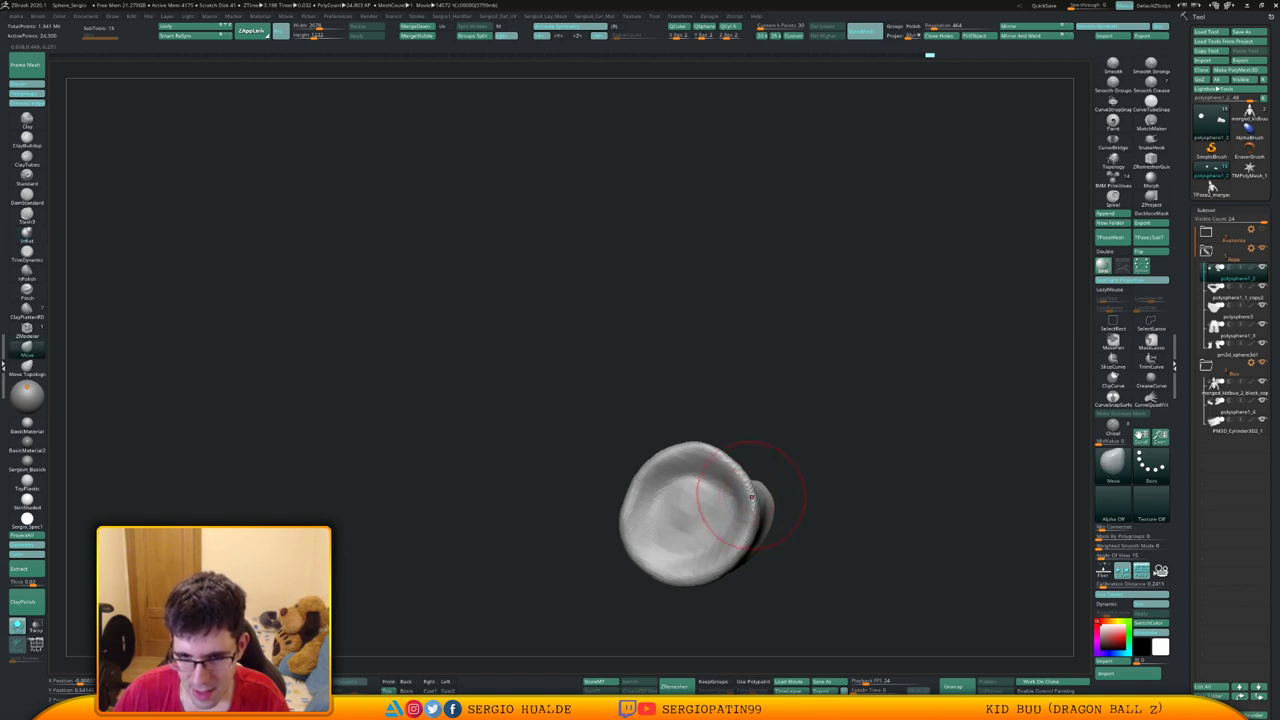
right_drag(690, 520, 694, 532)
shift+drag(694, 517, 691, 531)
ctrl+right_drag(694, 548, 691, 487)
drag(670, 435, 686, 465)
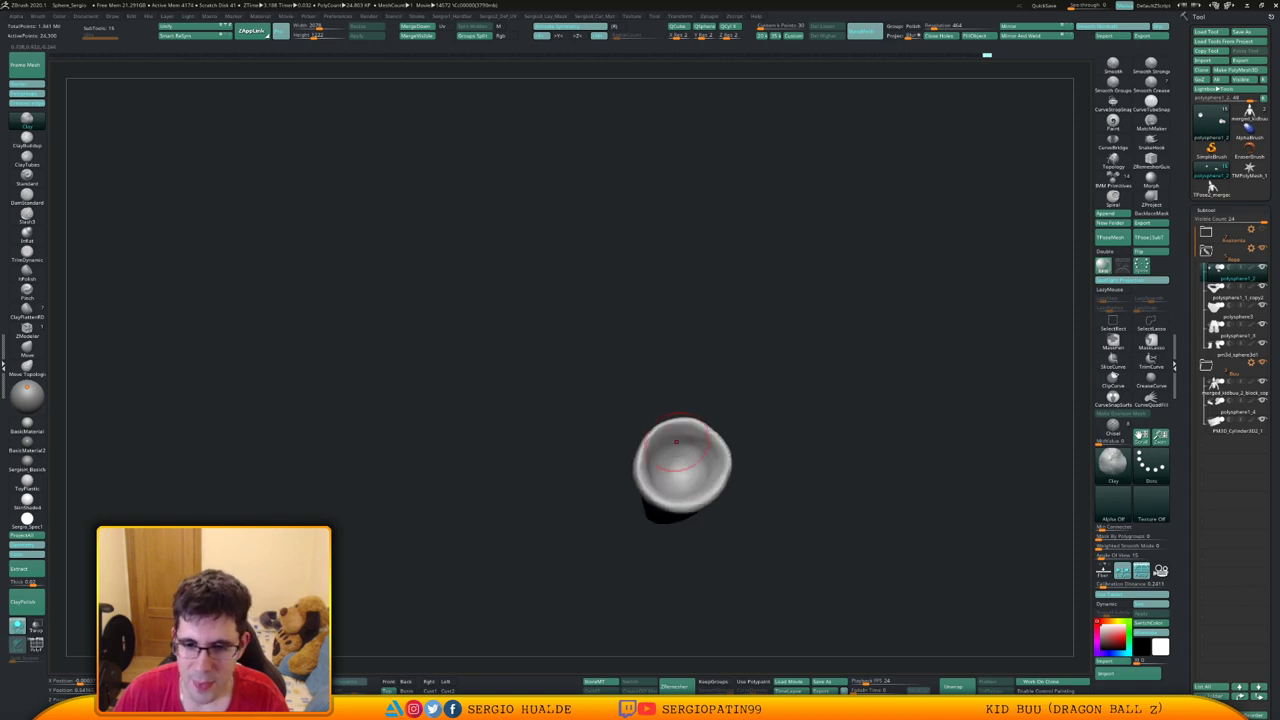
shift+drag(676, 441, 680, 428)
mouse_move(691, 484)
right_down()
mouse_move(728, 444)
mouse_move(704, 477)
right_up()
Adjust the flared cuff edge of the isolated wristband with the Move brush
key(b)
key(m)
key(v)
key(s)
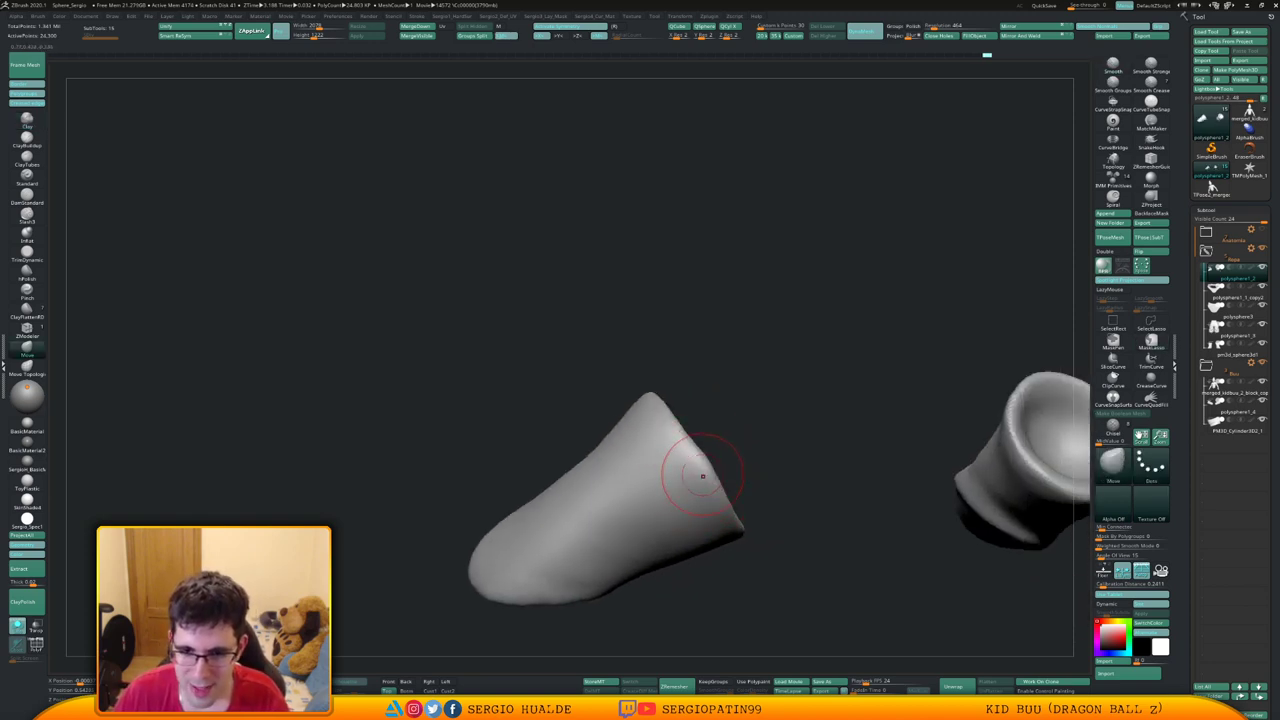
right_drag(715, 505, 608, 470)
key(alt+s)
right_click(598, 478)
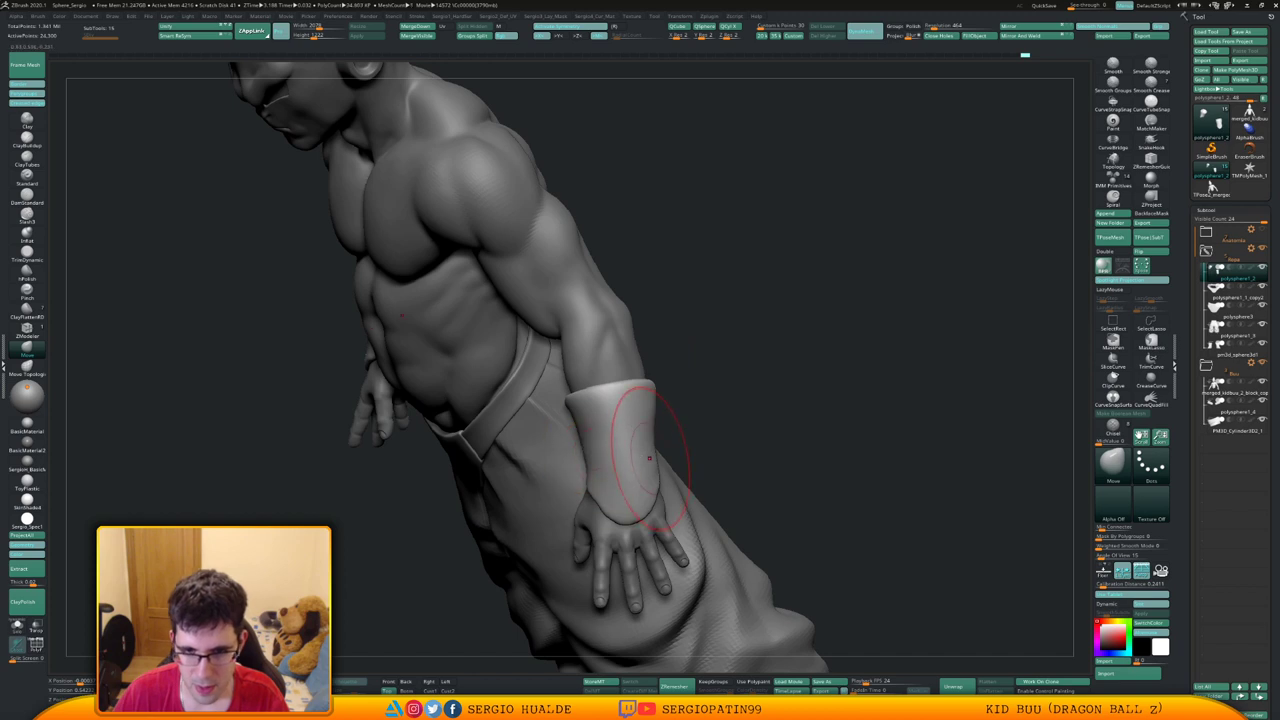
Fit the wristband's sides and pointed end around the forearm and wrist with the Move brush
mouse_move(644, 461)
right_down()
mouse_move(650, 503)
mouse_move(609, 509)
mouse_move(657, 480)
mouse_move(616, 522)
mouse_move(600, 418)
mouse_move(590, 430)
mouse_move(633, 449)
mouse_move(586, 418)
mouse_move(644, 441)
right_up()
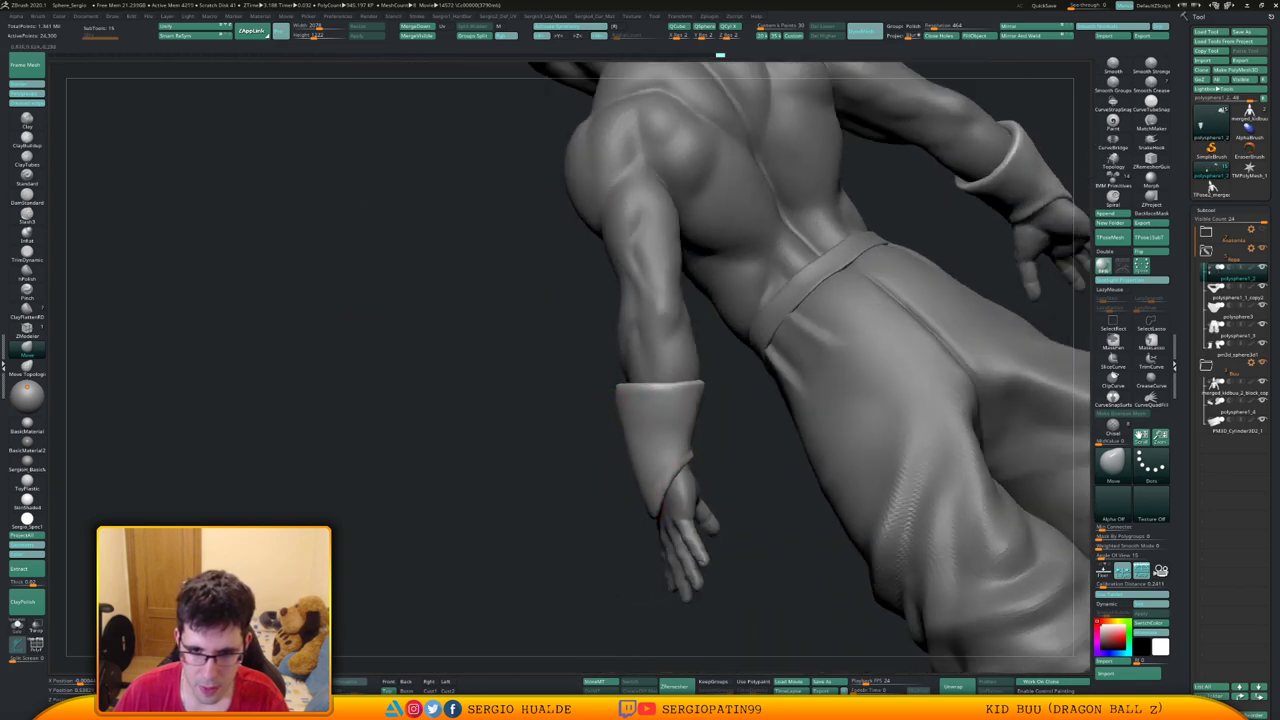
drag(662, 511, 659, 505)
right_drag(622, 430, 646, 423)
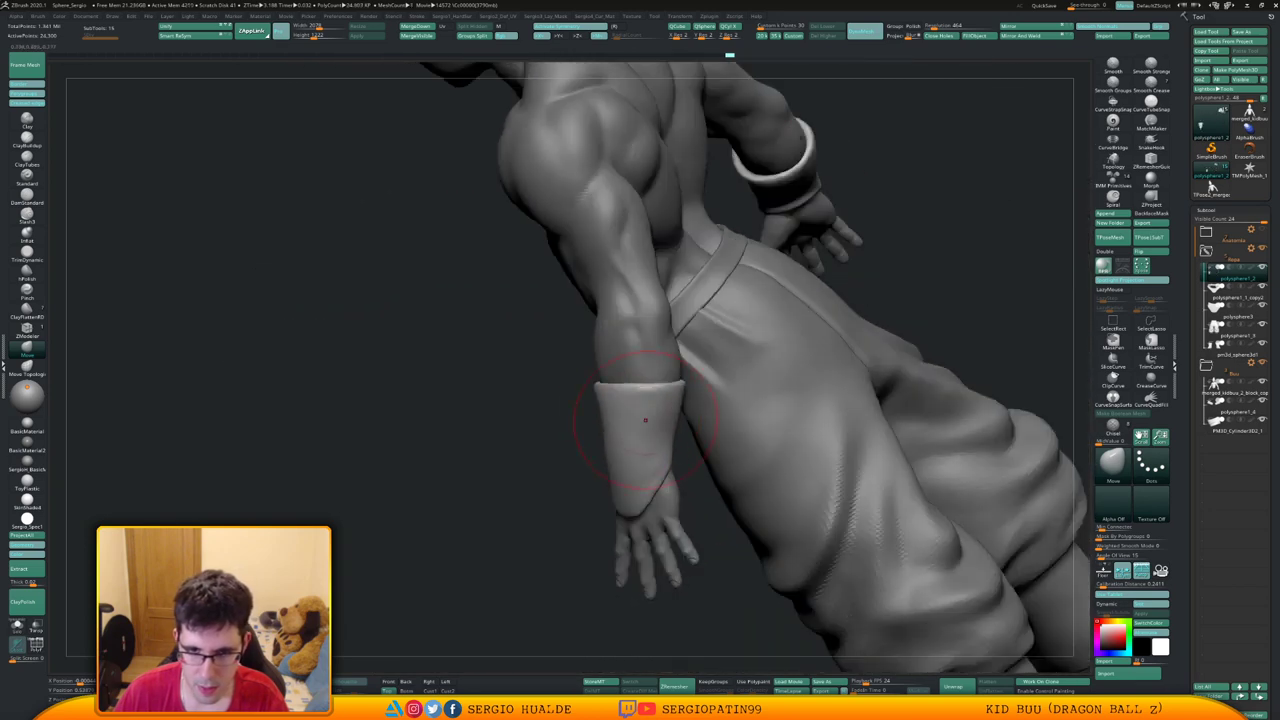
right_drag(565, 415, 601, 410)
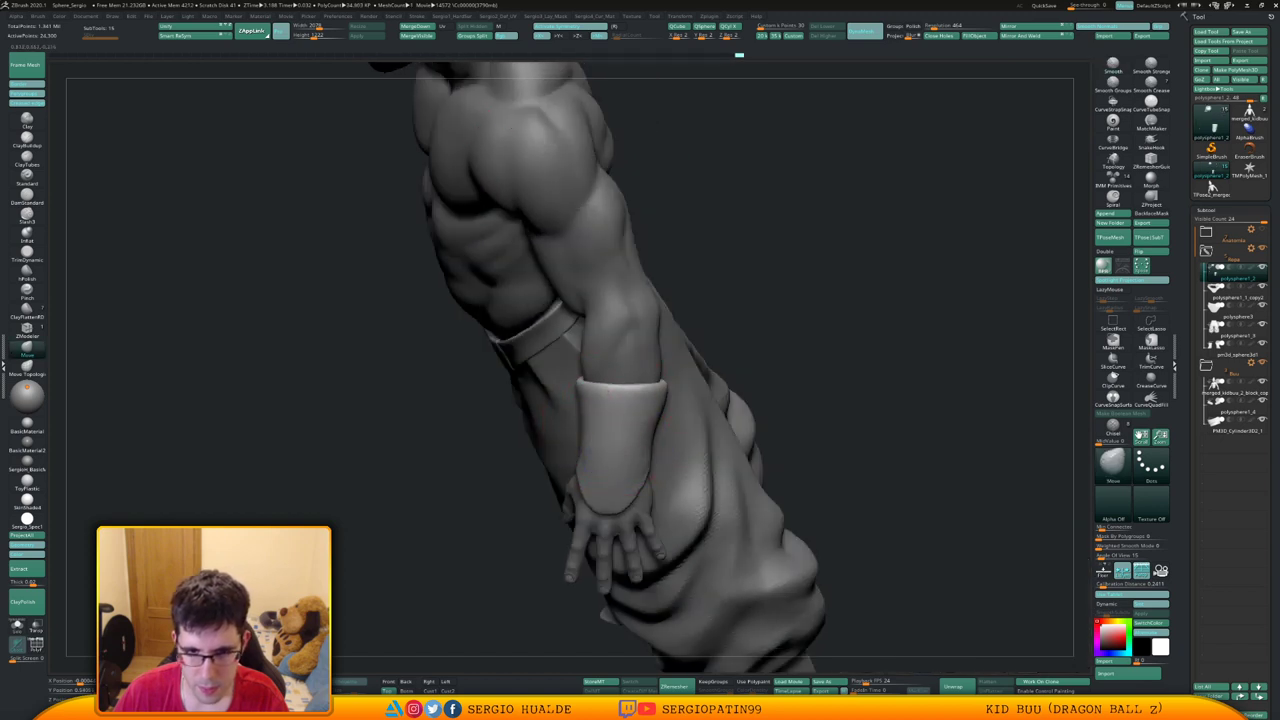
mouse_move(587, 445)
right_down()
mouse_move(620, 430)
mouse_move(650, 437)
mouse_move(586, 440)
right_up()
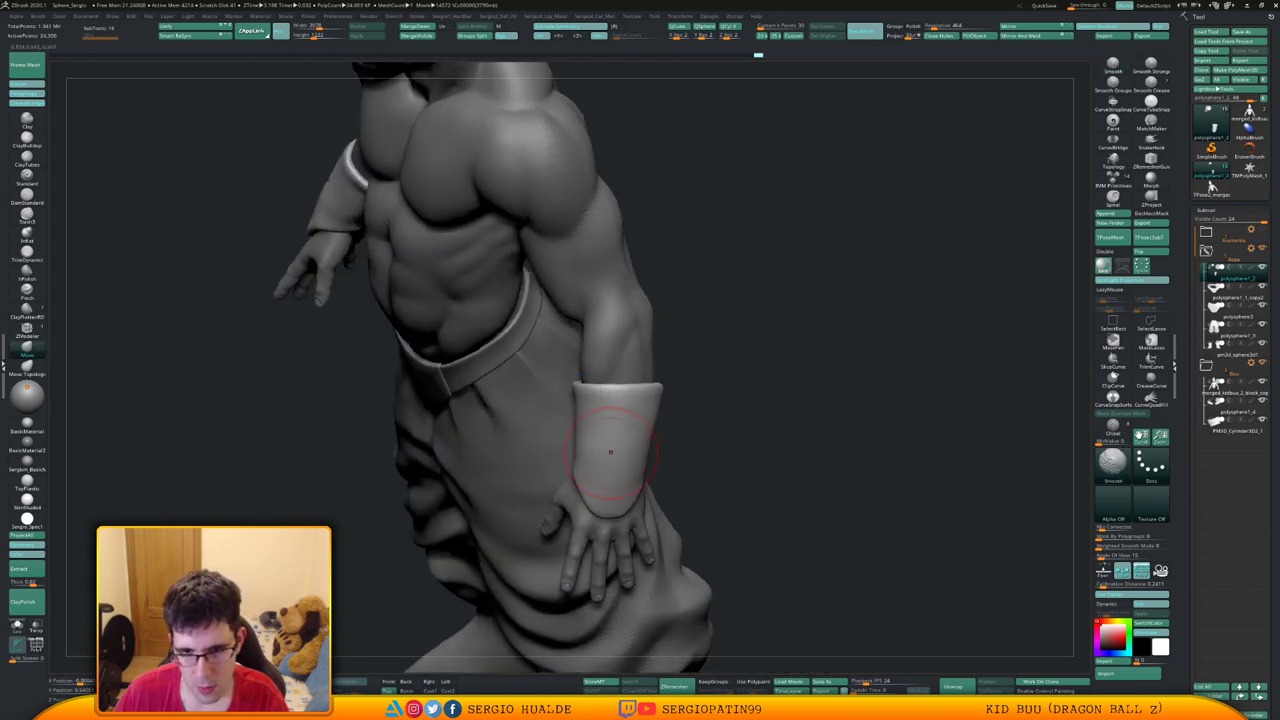
mouse_move(609, 429)
right_down()
mouse_move(789, 353)
mouse_move(812, 382)
mouse_move(715, 400)
mouse_move(651, 441)
mouse_move(735, 430)
mouse_move(715, 360)
mouse_move(900, 360)
mouse_move(925, 240)
mouse_move(714, 434)
mouse_move(716, 408)
right_up()
Isolate the wristband again and reshape the lower rim of its hand opening with the Move brush
key(ctrl+shift+s)
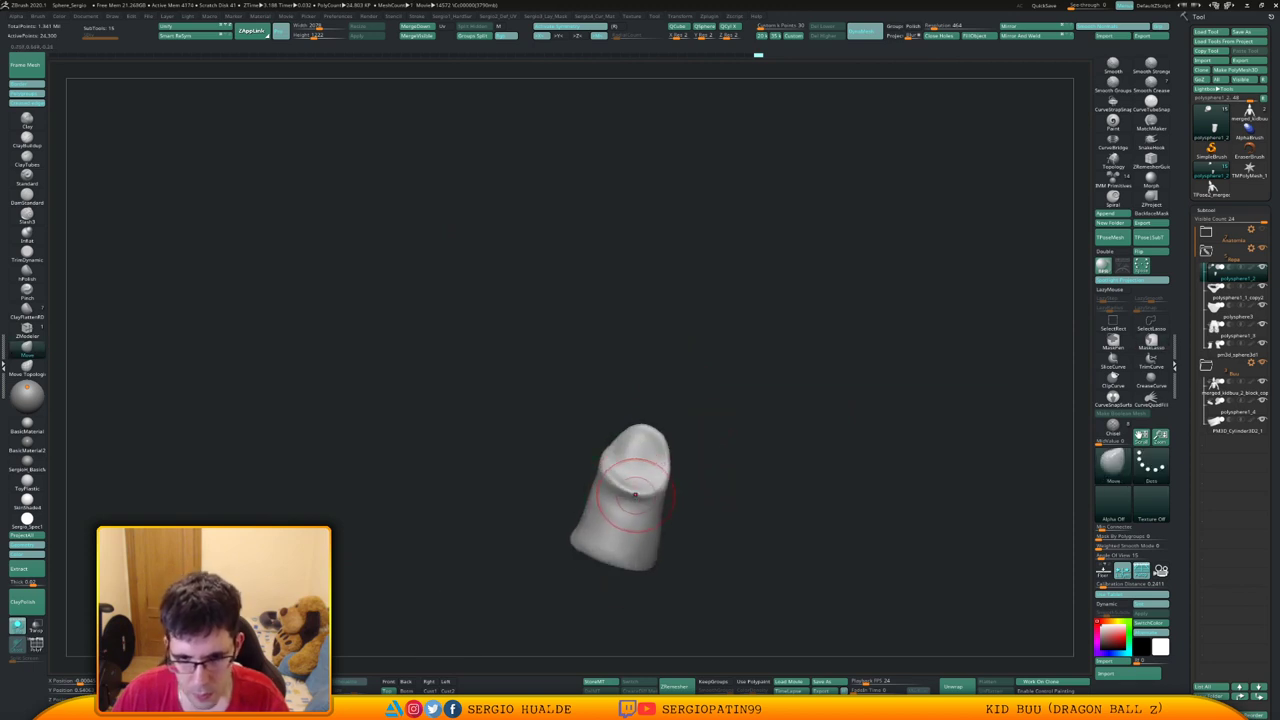
drag(626, 494, 628, 496)
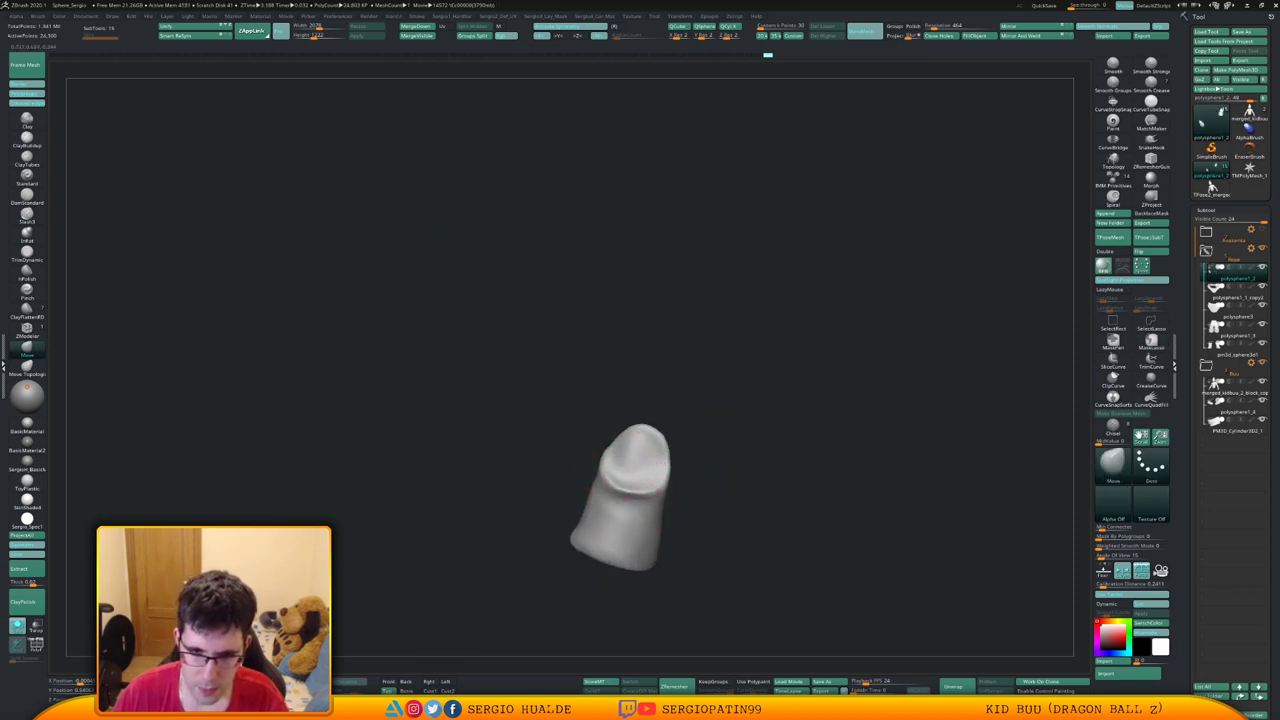
right_drag(628, 497, 632, 477)
drag(625, 482, 624, 490)
right_drag(624, 490, 634, 446)
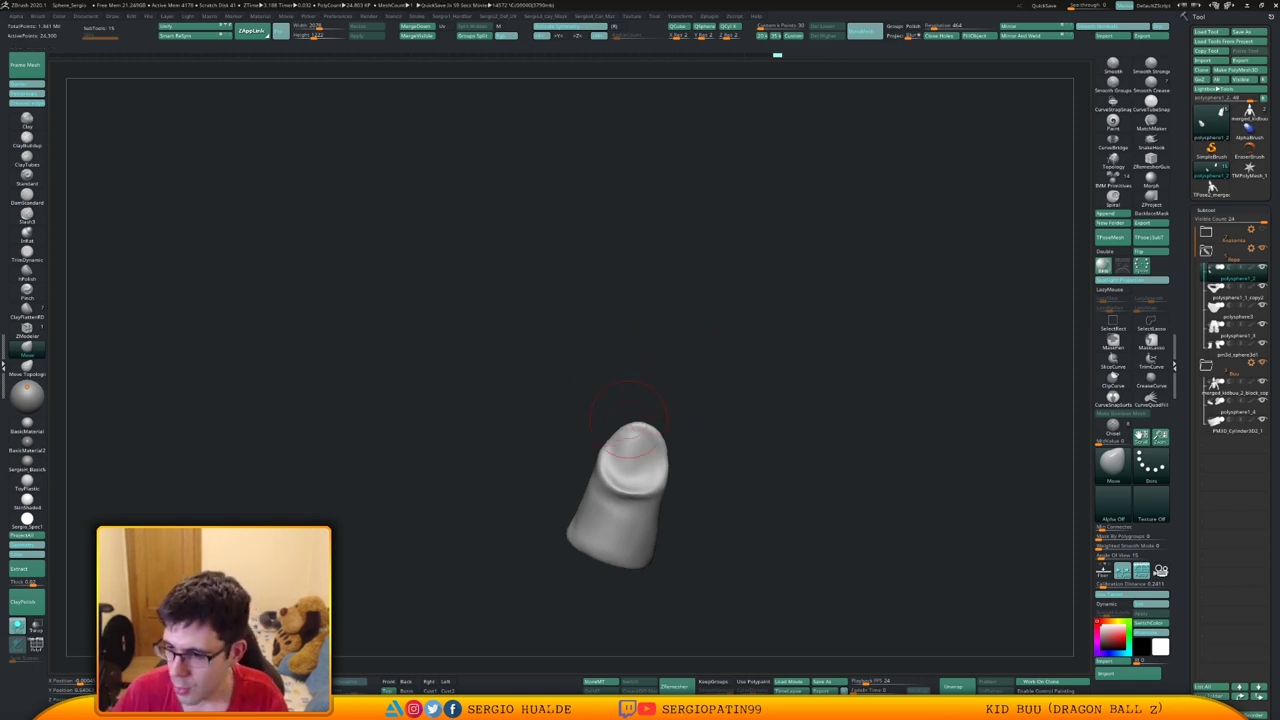
mouse_move(628, 420)
ctrl+right_down()
mouse_move(629, 457)
mouse_move(637, 403)
ctrl+right_up()
Refine the surface around the wristband's hand opening with the Clay brush
key(b)
key(c)
key(l)
mouse_move(612, 455)
mouse_down()
mouse_move(672, 466)
mouse_move(606, 463)
mouse_move(670, 478)
mouse_move(615, 474)
mouse_up()
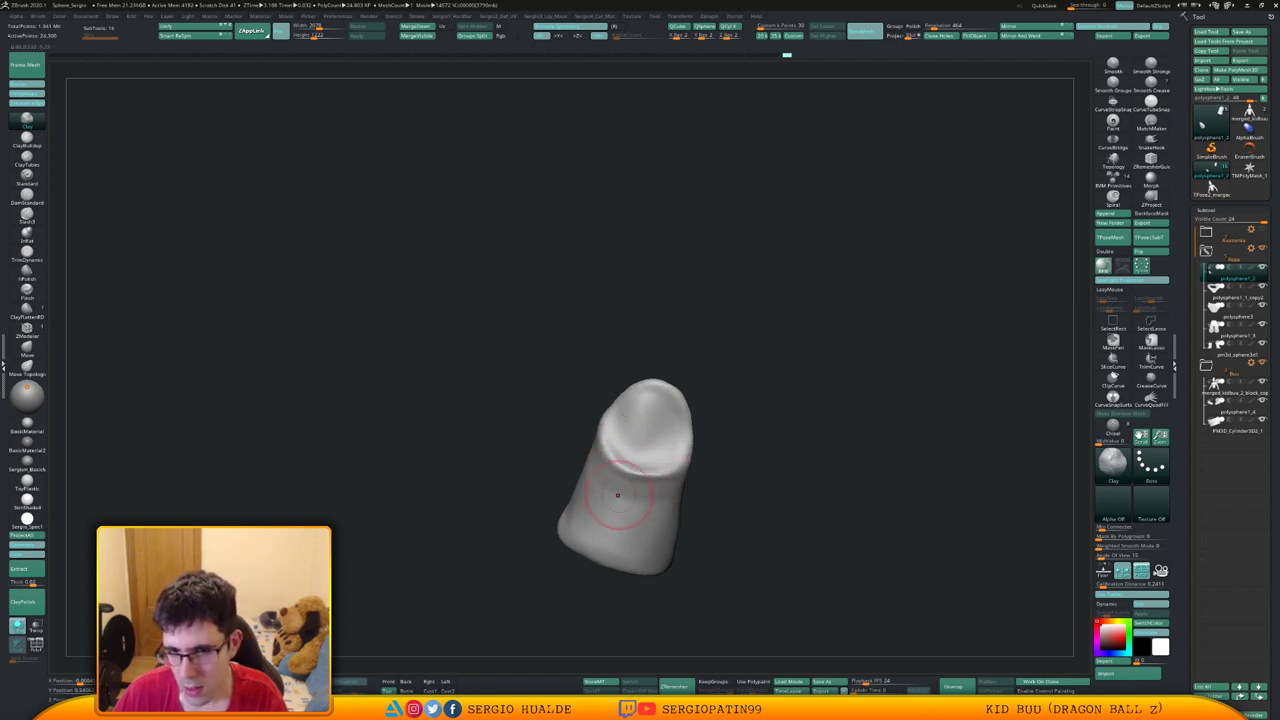
right_drag(620, 495, 610, 472)
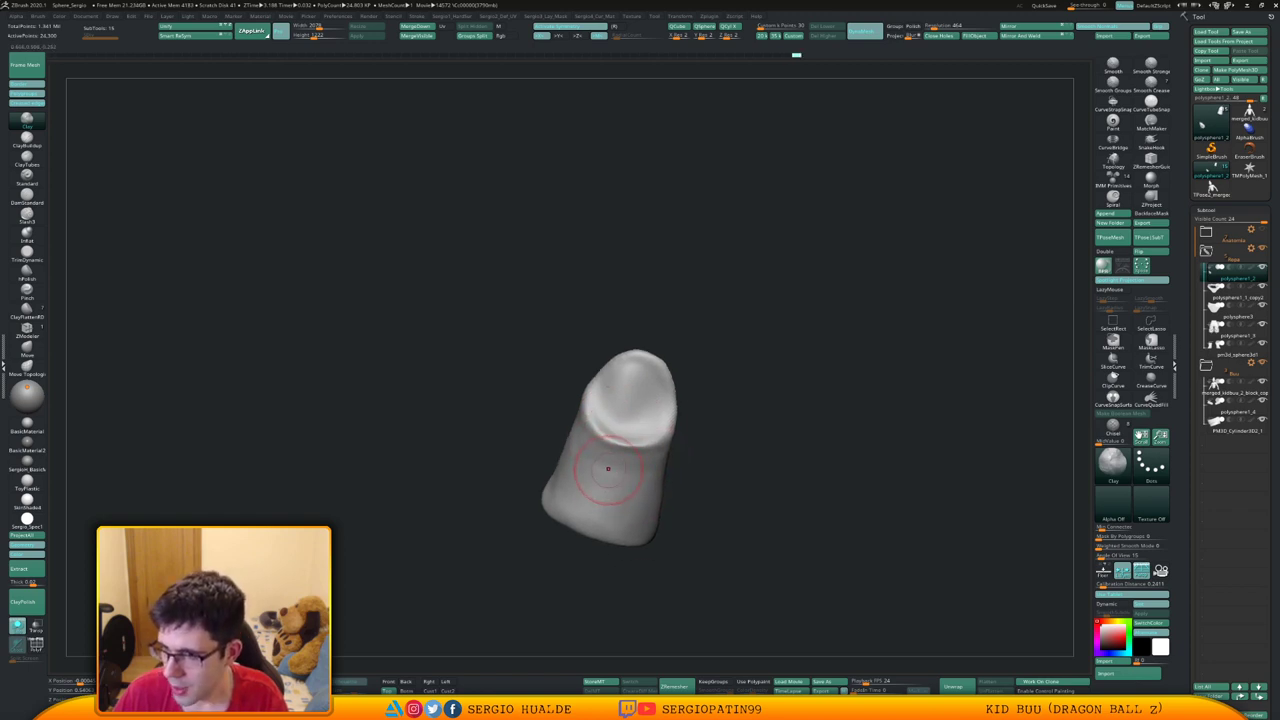
mouse_move(612, 474)
ctrl+right_down()
mouse_move(613, 440)
mouse_move(620, 475)
mouse_move(657, 457)
mouse_move(643, 466)
mouse_move(663, 434)
mouse_move(620, 450)
mouse_move(657, 391)
mouse_move(684, 402)
ctrl+right_up()
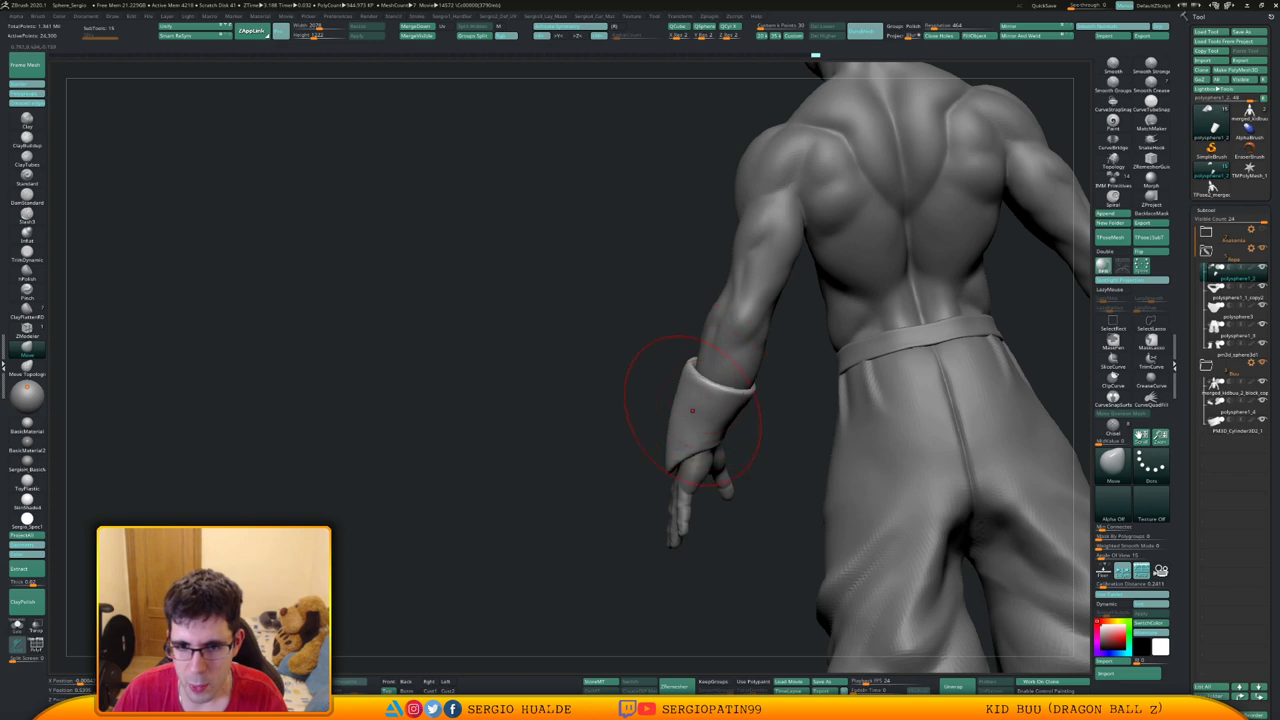
Adjust the wristband's shape near the inner wrist from behind with a resized Move brush
mouse_move(692, 410)
right_down()
mouse_move(671, 466)
mouse_move(696, 424)
mouse_move(720, 458)
right_up()
key(s)
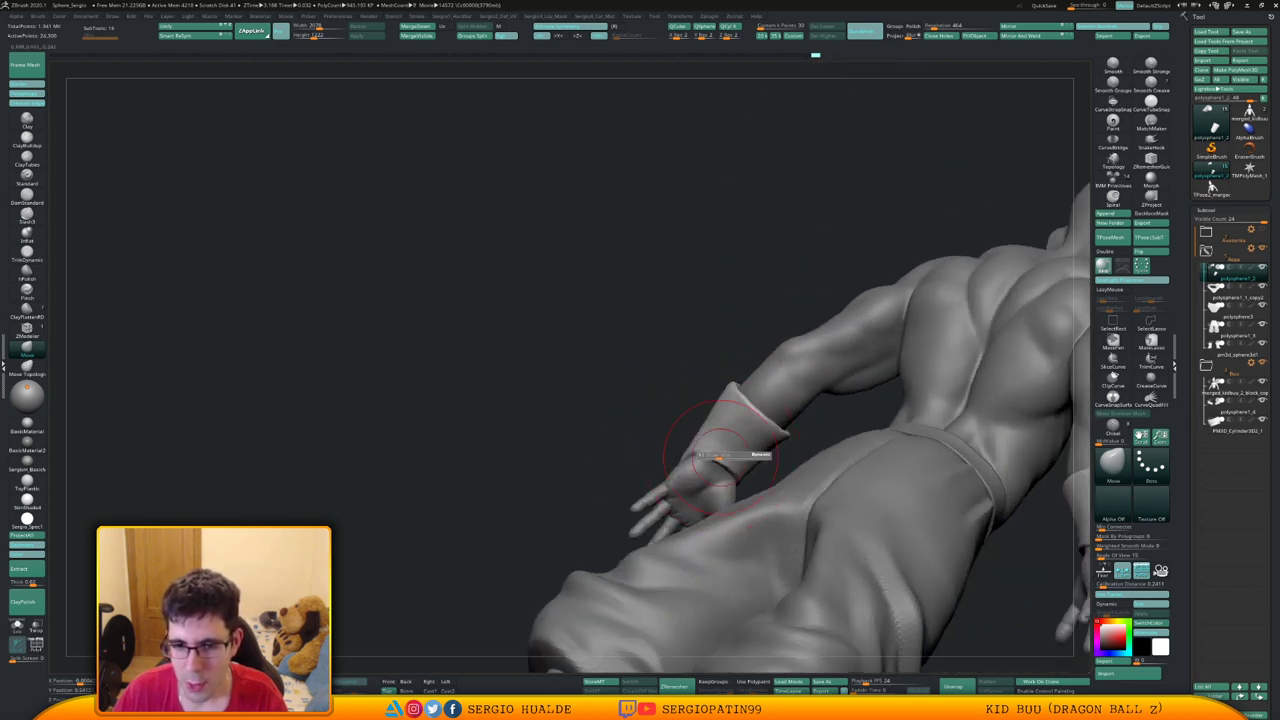
drag(718, 456, 712, 459)
mouse_move(712, 459)
right_down()
mouse_move(706, 450)
mouse_move(742, 455)
mouse_move(693, 458)
mouse_move(722, 428)
mouse_move(716, 343)
right_up()
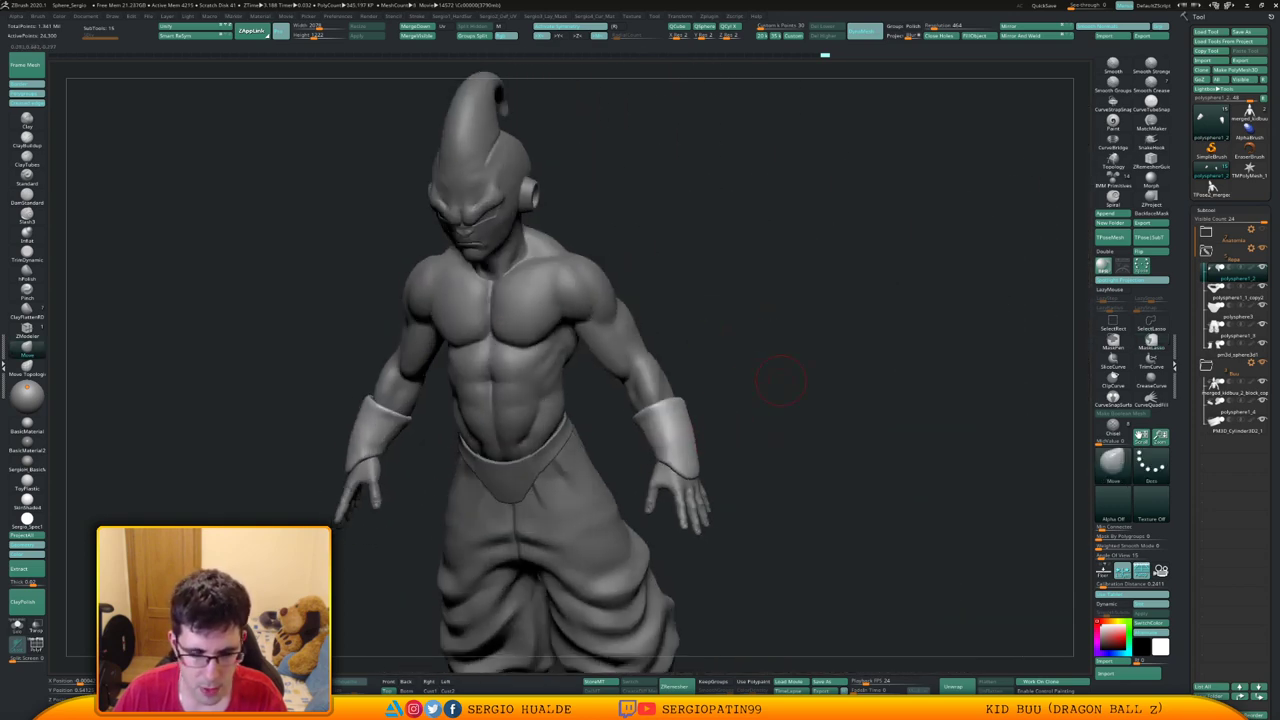
Refine the wristband's outline along the forearm and over the hand from several angles with the Move brush
mouse_move(782, 380)
right_down()
mouse_move(720, 420)
mouse_move(657, 423)
mouse_move(666, 458)
mouse_move(633, 468)
right_up()
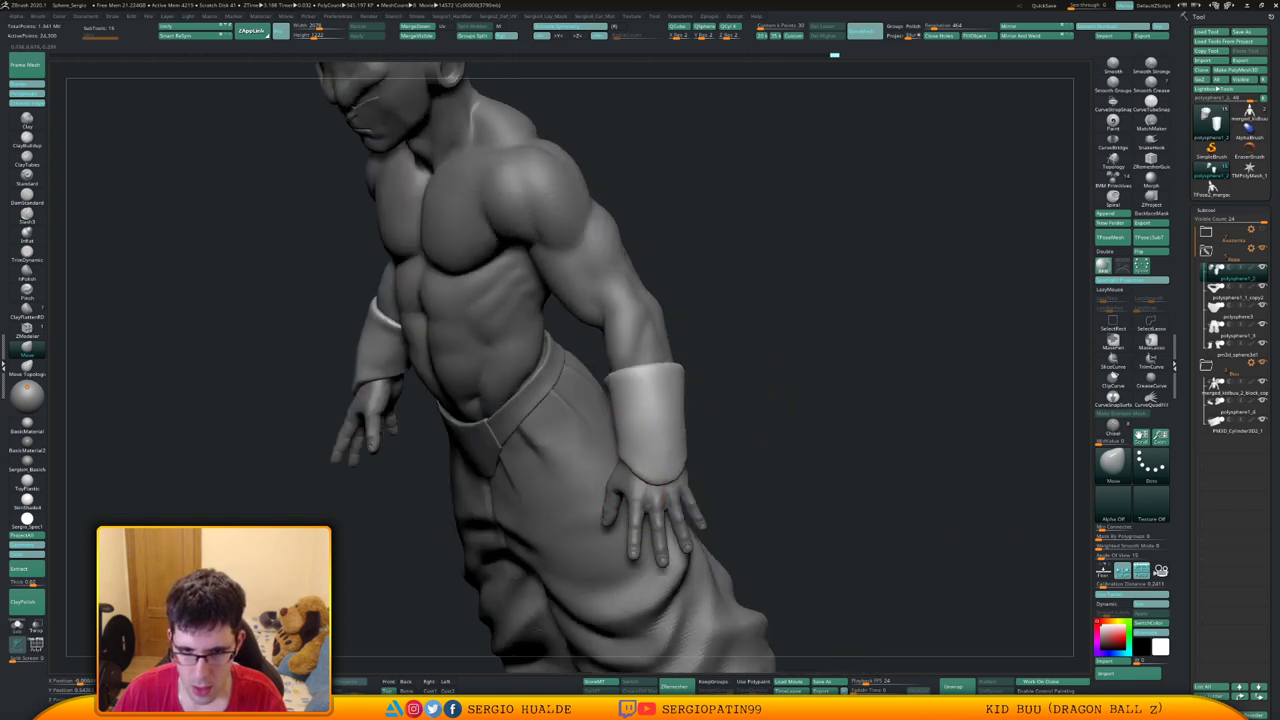
mouse_move(626, 384)
right_down()
mouse_move(684, 373)
mouse_move(693, 398)
mouse_move(663, 373)
right_up()
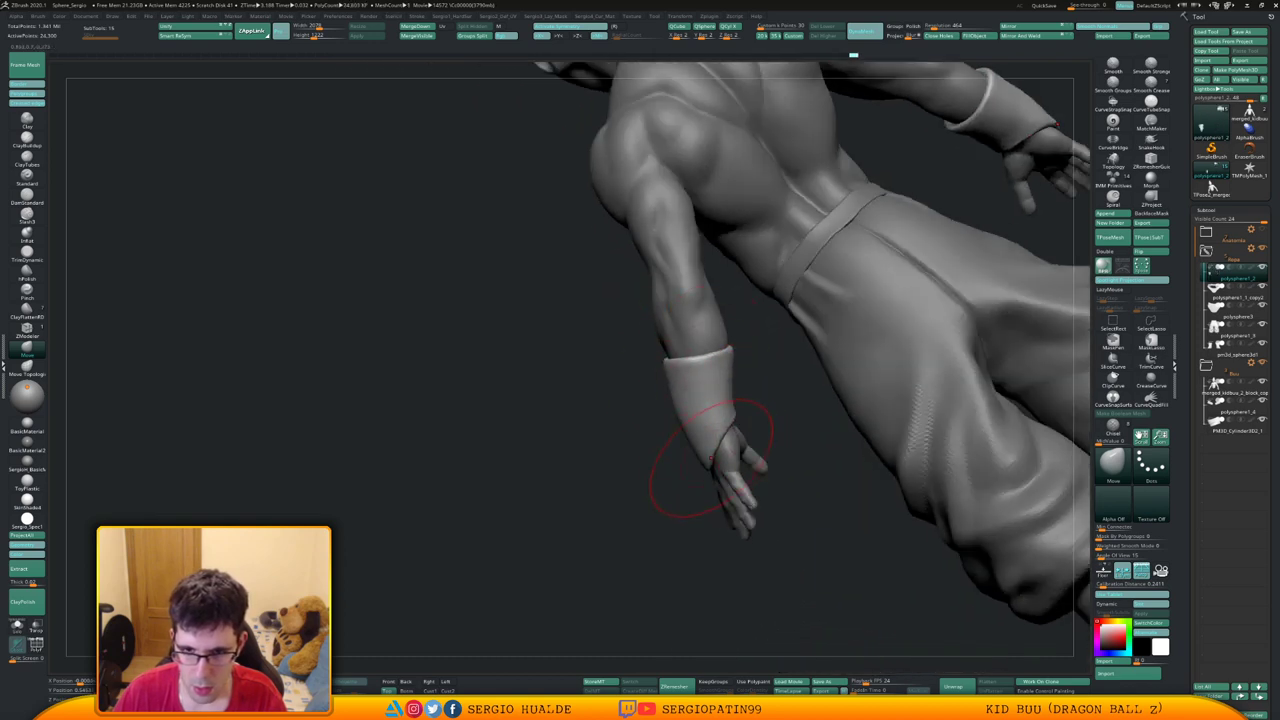
mouse_move(688, 453)
right_down()
mouse_move(680, 430)
mouse_move(706, 446)
mouse_move(737, 414)
mouse_move(722, 425)
right_up()
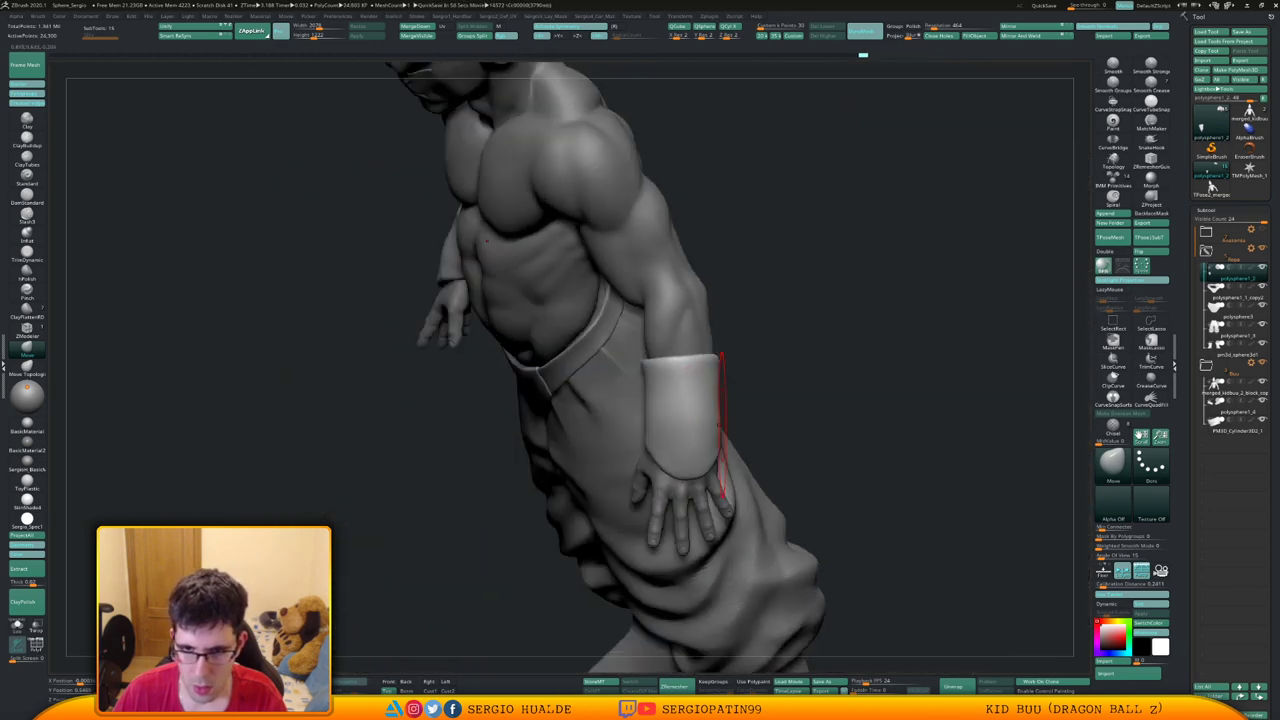
mouse_move(692, 377)
right_down()
mouse_move(648, 362)
mouse_move(661, 427)
mouse_move(664, 408)
right_up()
key(space)
mouse_move(664, 408)
shift+right_down()
mouse_move(673, 398)
mouse_move(700, 443)
mouse_move(674, 498)
mouse_move(677, 460)
mouse_move(640, 464)
mouse_move(728, 470)
mouse_move(716, 478)
mouse_move(686, 457)
shift+right_up()
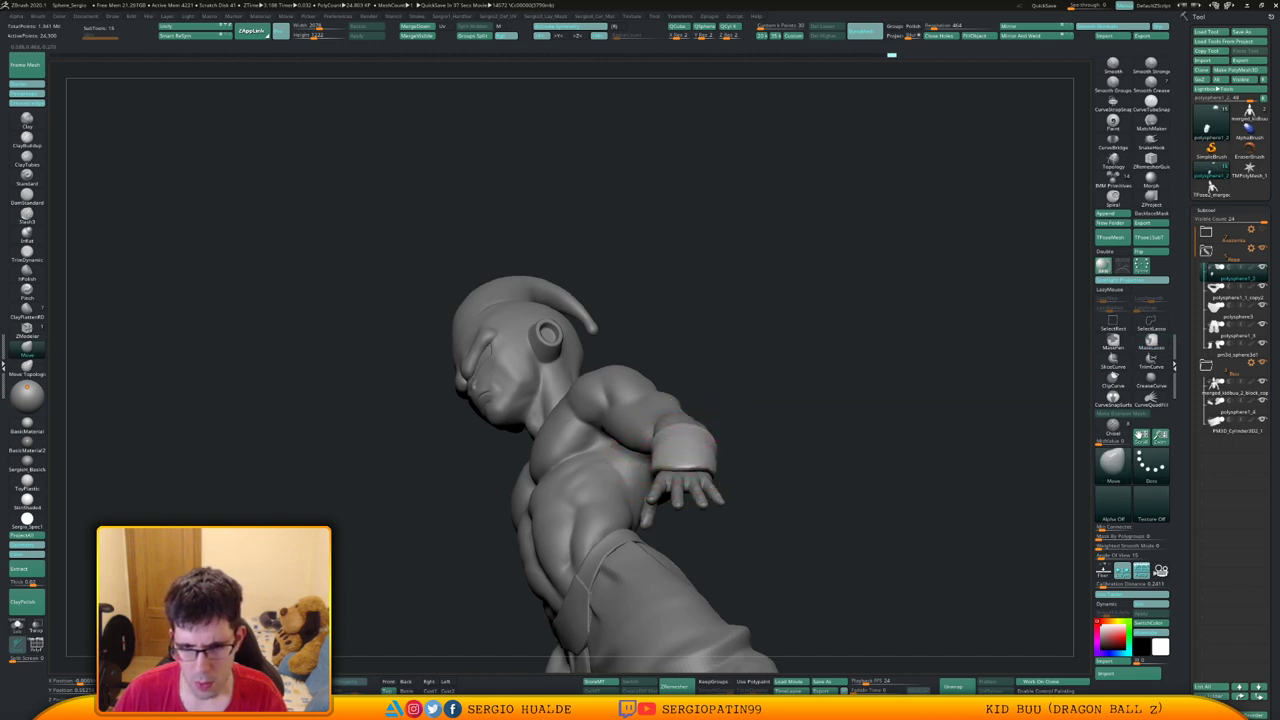
mouse_move(686, 440)
right_down()
mouse_move(660, 460)
mouse_move(668, 452)
mouse_move(676, 480)
mouse_move(660, 462)
mouse_move(700, 408)
mouse_move(765, 394)
right_up()
mouse_move(610, 290)
right_down()
mouse_move(709, 423)
mouse_move(708, 483)
mouse_move(757, 371)
mouse_move(656, 453)
right_up()
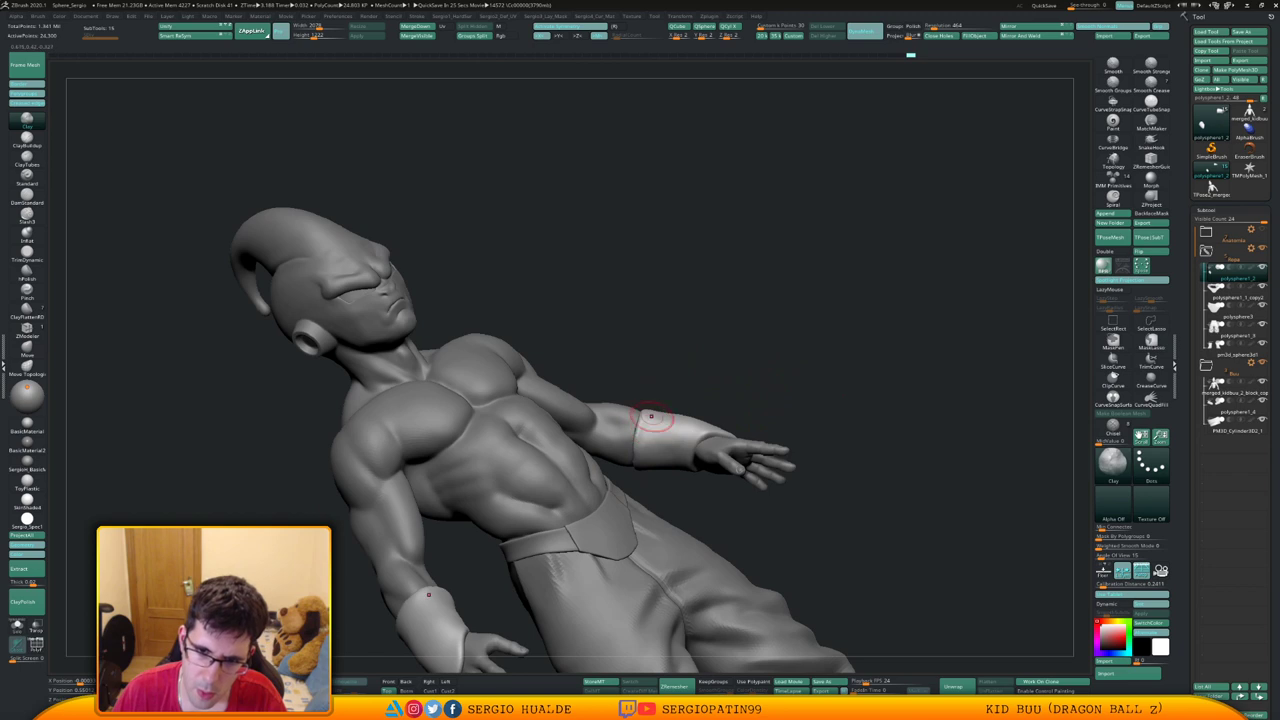
Adjust the wristband's outline along the forearm with a resized Move brush while checking it on the full figure
right_drag(683, 499, 776, 391)
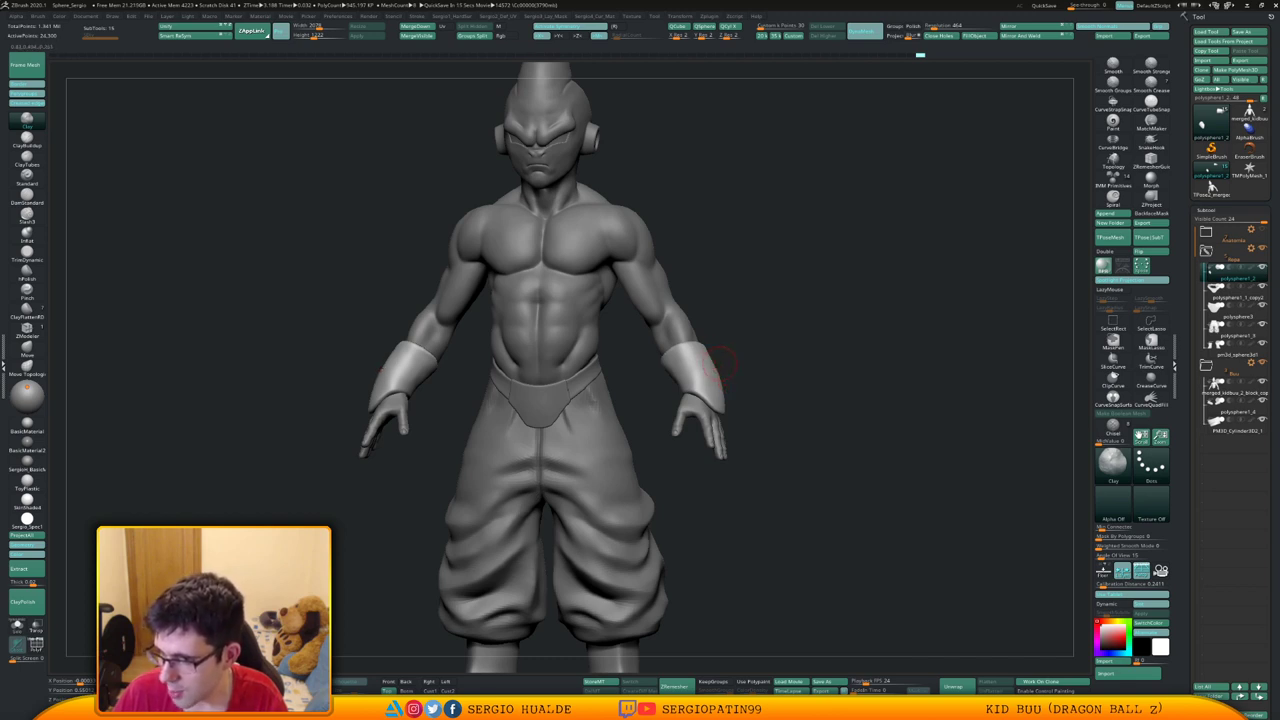
ctrl+right_drag(717, 371, 746, 336)
key(b)
key(m)
key(v)
right_drag(722, 412, 714, 430)
key(space)
drag(745, 437, 756, 437)
right_drag(746, 336, 742, 404)
key(s)
drag(763, 421, 752, 421)
Refine the wristband's surface near the hand with the Clay and Standard brushes
key(b)
key(c)
key(l)
mouse_move(752, 418)
right_down()
mouse_move(733, 430)
mouse_move(767, 402)
mouse_move(726, 424)
mouse_move(709, 388)
right_up()
key(b)
key(s)
key(t)
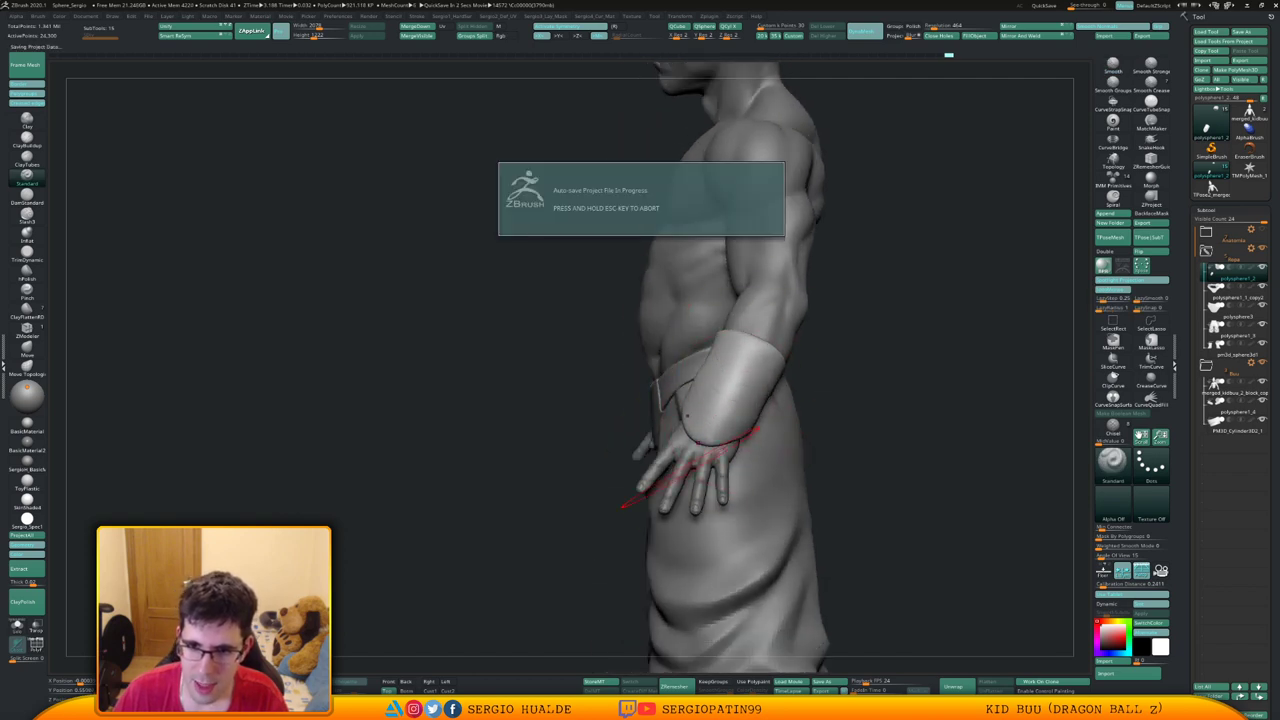
mouse_move(687, 415)
right_down()
mouse_move(749, 386)
mouse_move(700, 392)
mouse_move(740, 396)
mouse_move(728, 421)
right_up()
Reshape the wristband's silhouette from behind and from the side with the Move brush
key(b)
key(m)
key(v)
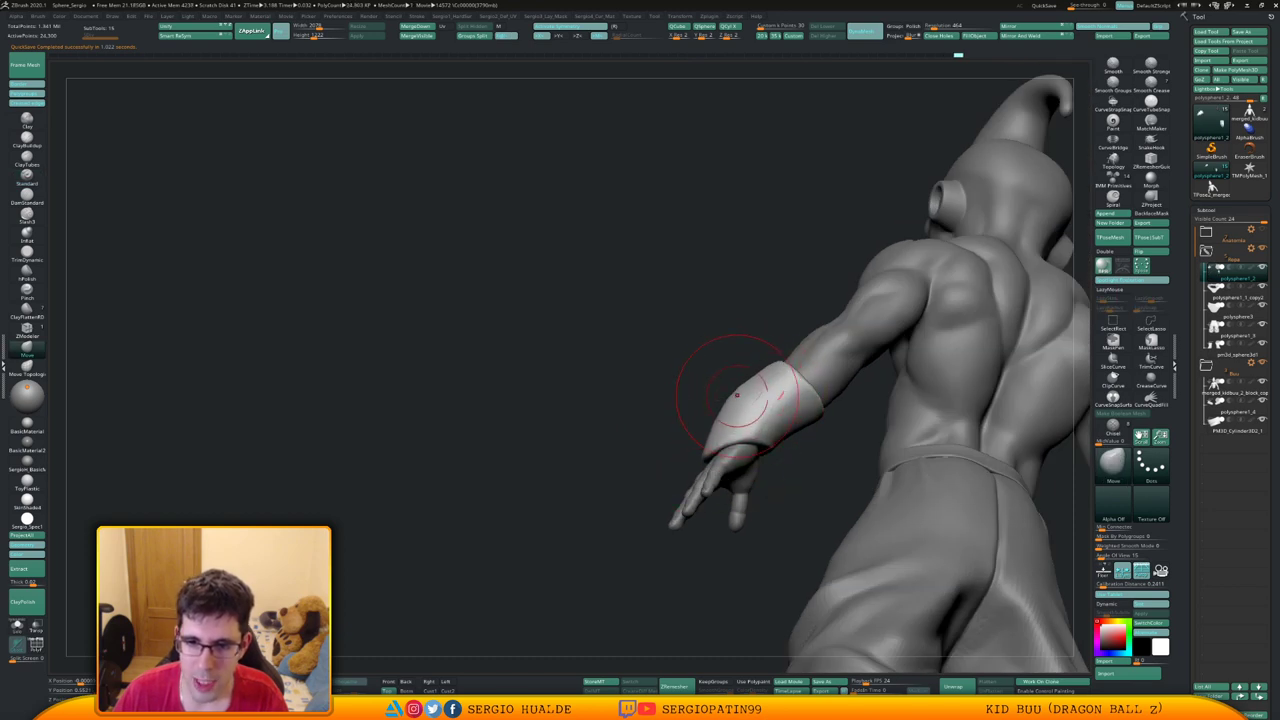
mouse_move(742, 396)
right_down()
mouse_move(698, 484)
mouse_move(775, 480)
right_up()
right_drag(715, 430, 643, 316)
Isolate the wristband, set MaskPen as the masking brush, and clear the trial mask
key(alt+shift+s)
right_drag(680, 354, 730, 345)
mouse_move(730, 345)
ctrl+right_down()
mouse_move(732, 375)
mouse_move(660, 360)
mouse_move(633, 376)
ctrl+right_up()
mouse_move(628, 396)
ctrl+mouse_down()
mouse_move(652, 370)
mouse_move(671, 396)
ctrl+mouse_up()
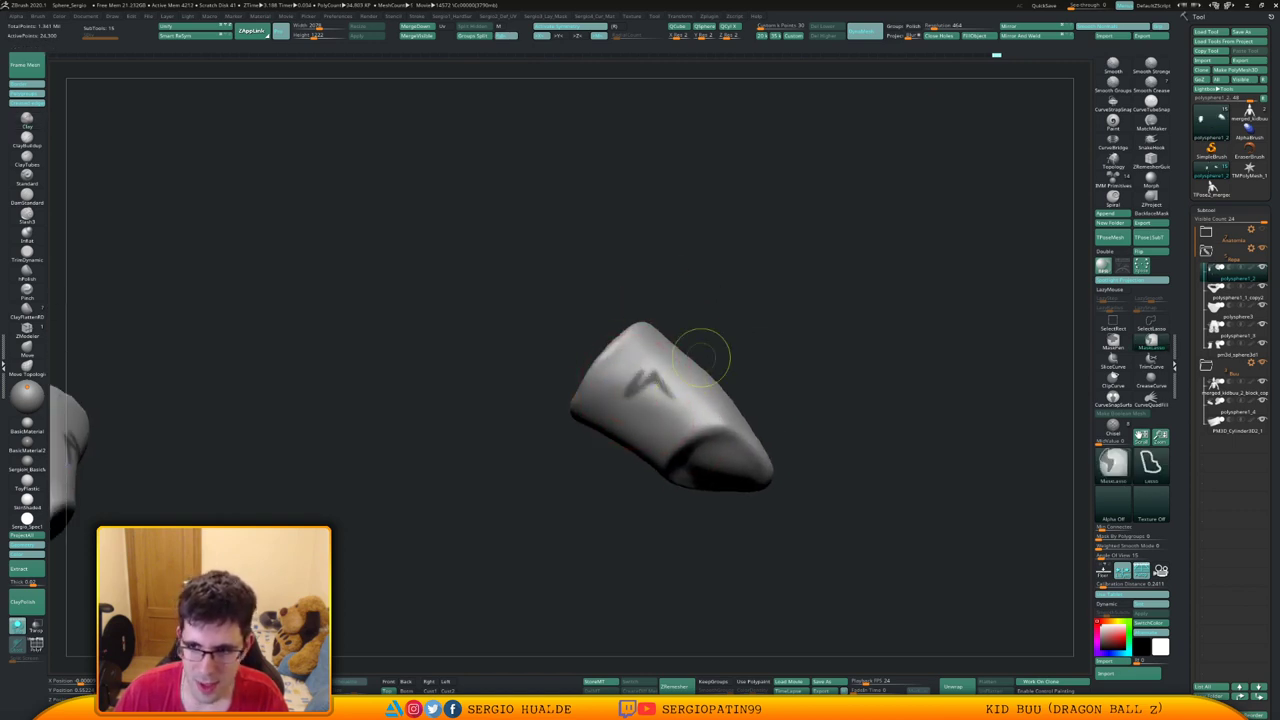
ctrl+click(1110, 343)
ctrl+drag(898, 347, 912, 362)
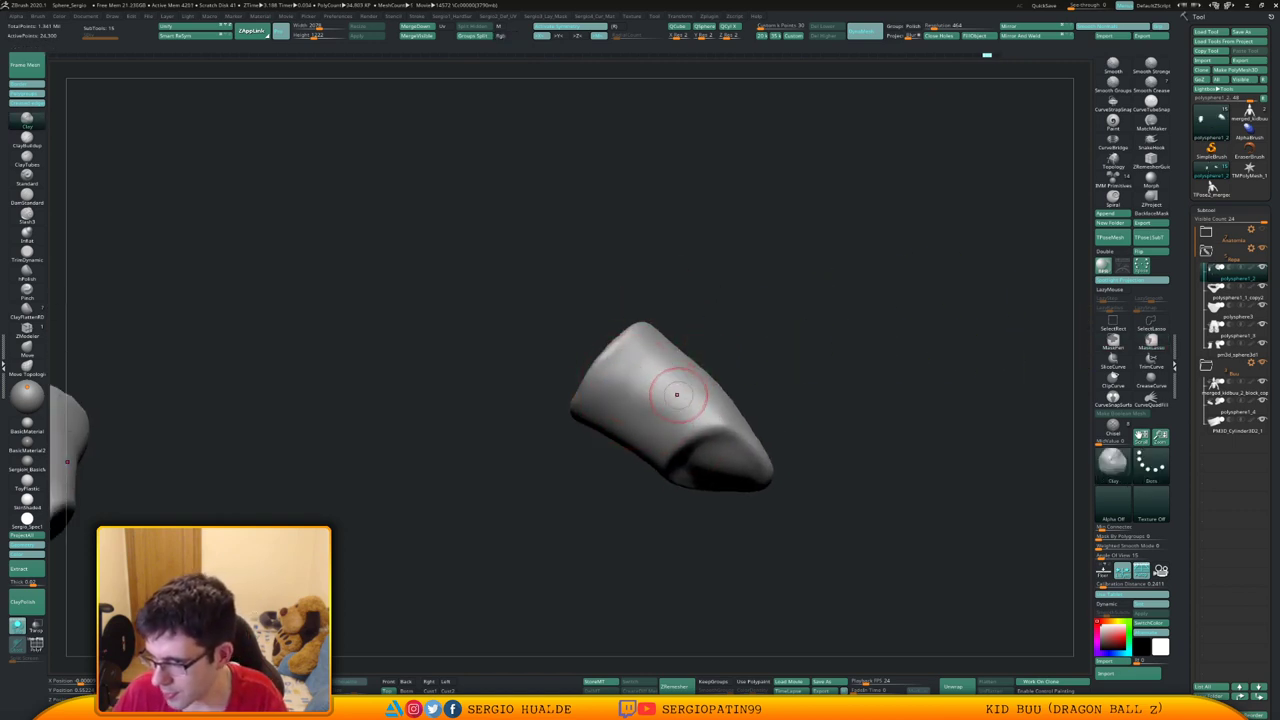
right_drag(676, 394, 700, 374)
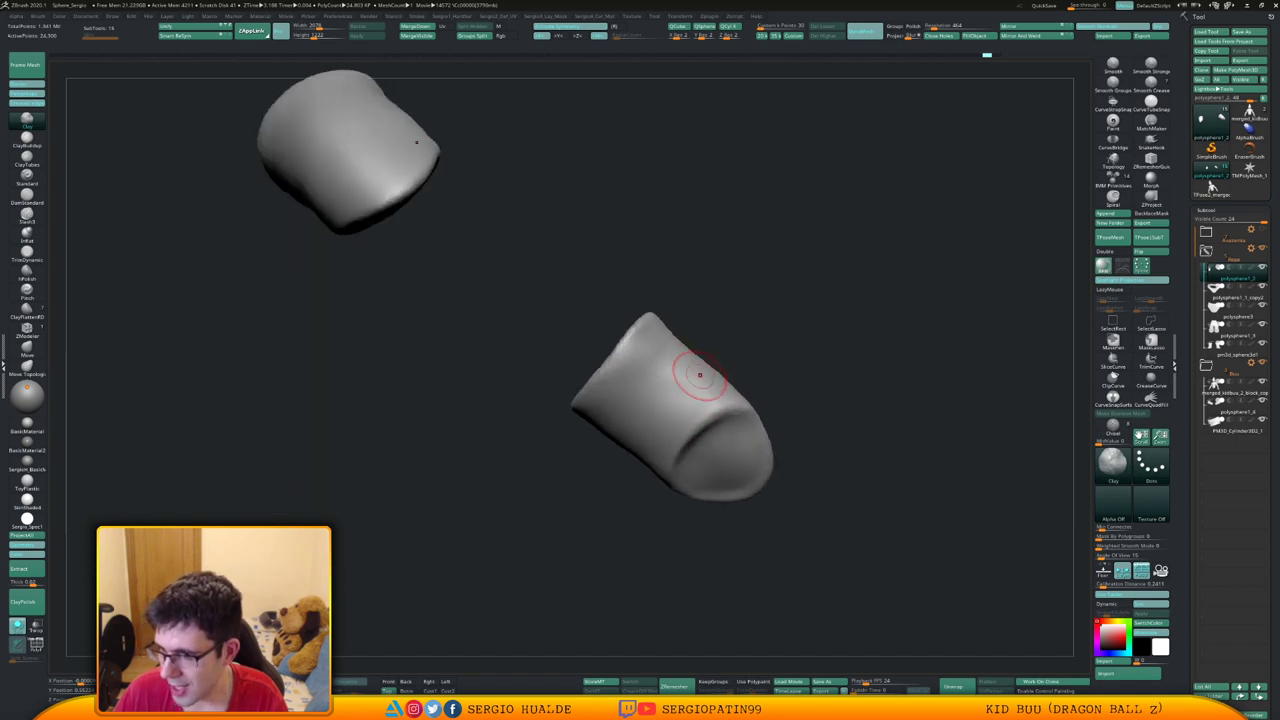
Start painting a mask over the wristband's outer wall between the forearm and hand openings
mouse_move(665, 378)
ctrl+mouse_down()
mouse_move(632, 420)
mouse_move(600, 340)
mouse_move(632, 344)
mouse_move(690, 440)
ctrl+mouse_up()
mouse_move(735, 345)
right_down()
mouse_move(680, 385)
mouse_move(635, 478)
mouse_move(652, 460)
right_up()
mouse_move(640, 425)
ctrl+mouse_down()
mouse_move(618, 440)
mouse_move(630, 415)
mouse_move(694, 492)
ctrl+mouse_up()
mouse_move(640, 400)
right_down()
mouse_move(720, 446)
mouse_move(786, 456)
mouse_move(690, 430)
right_up()
ctrl+drag(681, 474, 709, 502)
right_drag(709, 490, 745, 455)
ctrl+drag(689, 488, 664, 514)
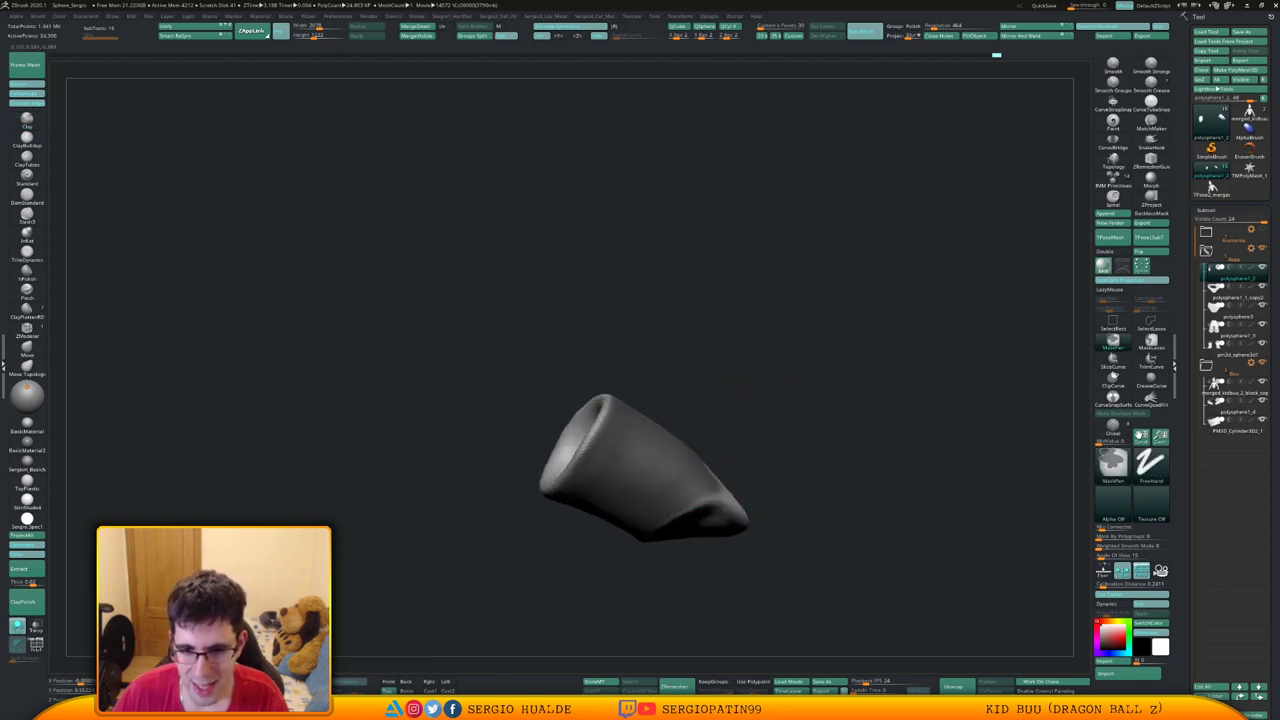
Extend the mask across the wristband's back and sides up to the hand opening
right_drag(741, 385, 700, 470)
mouse_move(738, 460)
ctrl+mouse_down()
mouse_move(752, 474)
mouse_move(732, 430)
mouse_move(682, 402)
ctrl+mouse_up()
mouse_move(671, 409)
right_down()
mouse_move(662, 490)
mouse_move(665, 480)
right_up()
mouse_move(655, 462)
ctrl+mouse_down()
mouse_move(651, 488)
mouse_move(615, 440)
ctrl+mouse_up()
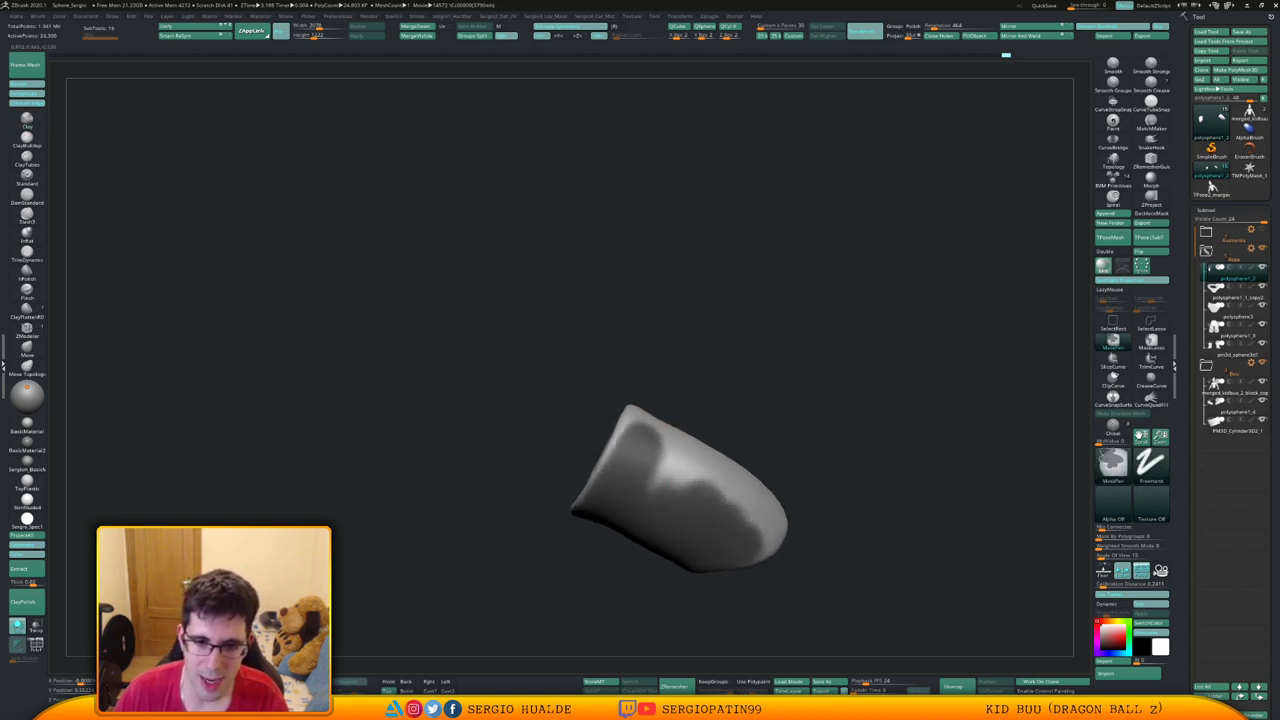
right_drag(630, 460, 655, 482)
mouse_move(674, 448)
ctrl+mouse_down()
mouse_move(744, 470)
mouse_move(763, 502)
ctrl+mouse_up()
right_drag(766, 482, 734, 474)
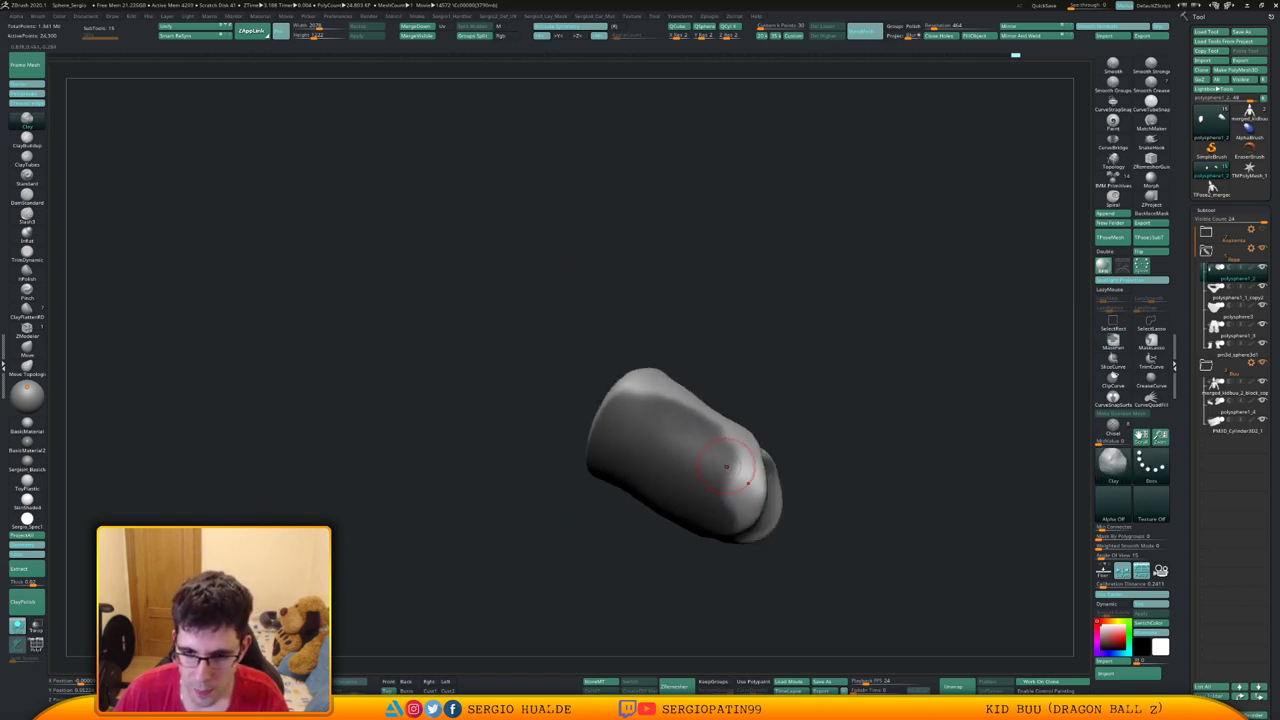
ctrl+drag(726, 460, 745, 502)
mouse_move(747, 494)
right_down()
mouse_move(745, 480)
mouse_move(734, 497)
right_up()
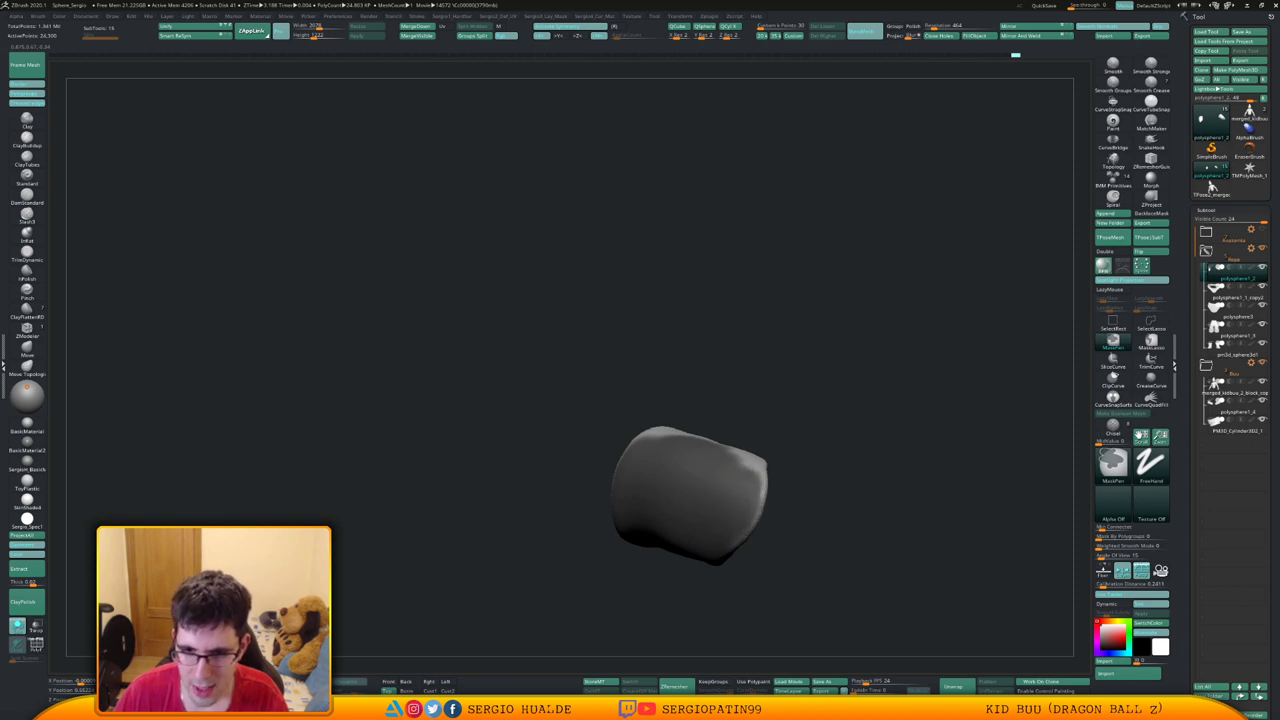
Mask the remaining bare patches on the wristband's outer wall, leaving both openings unmasked
ctrl+drag(750, 472, 752, 480)
right_drag(752, 480, 754, 443)
mouse_move(754, 443)
ctrl+mouse_down()
mouse_move(767, 413)
mouse_move(744, 371)
ctrl+mouse_up()
mouse_move(744, 371)
right_down()
mouse_move(712, 392)
mouse_move(738, 368)
right_up()
ctrl+drag(740, 365, 676, 342)
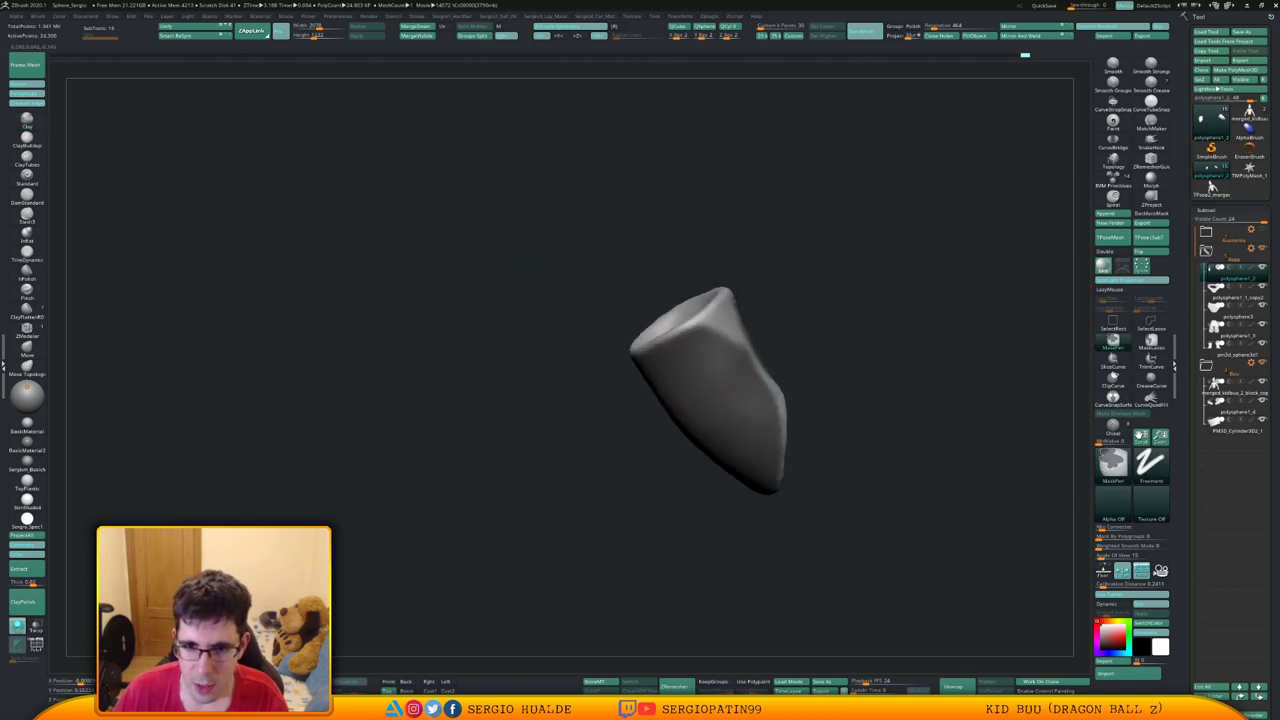
right_drag(737, 364, 668, 484)
ctrl+drag(696, 424, 664, 414)
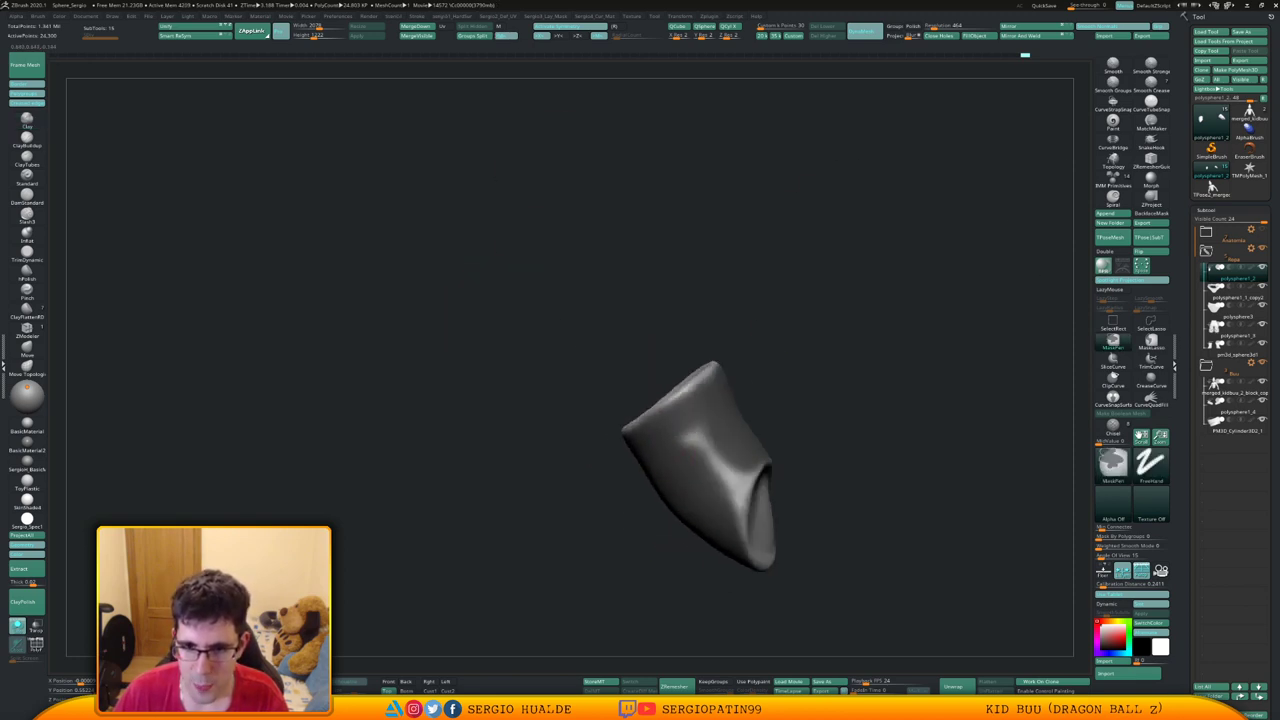
ctrl+drag(717, 461, 736, 483)
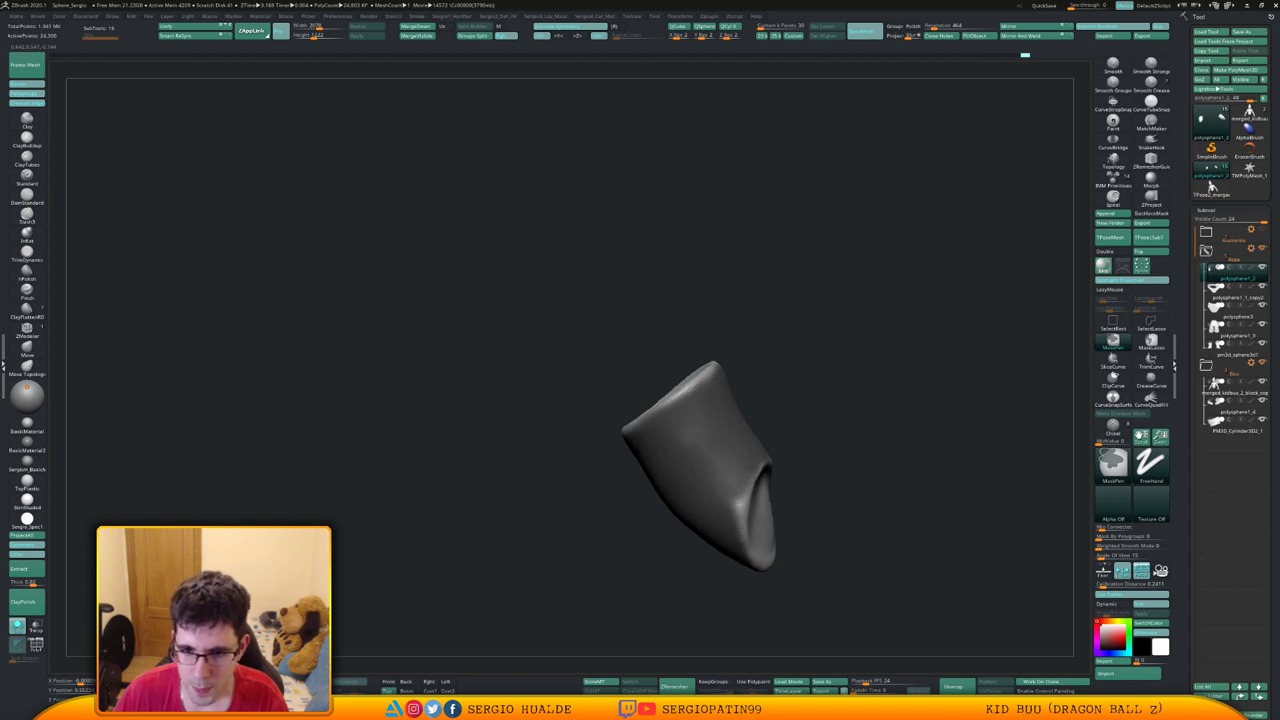
Refine the mask's edge around the hand opening's rim and duplicate the wristband subtool
mouse_move(715, 425)
right_down()
mouse_move(760, 434)
mouse_move(700, 440)
right_up()
ctrl+right_drag(700, 440, 768, 458)
key(s)
key(ctrl)
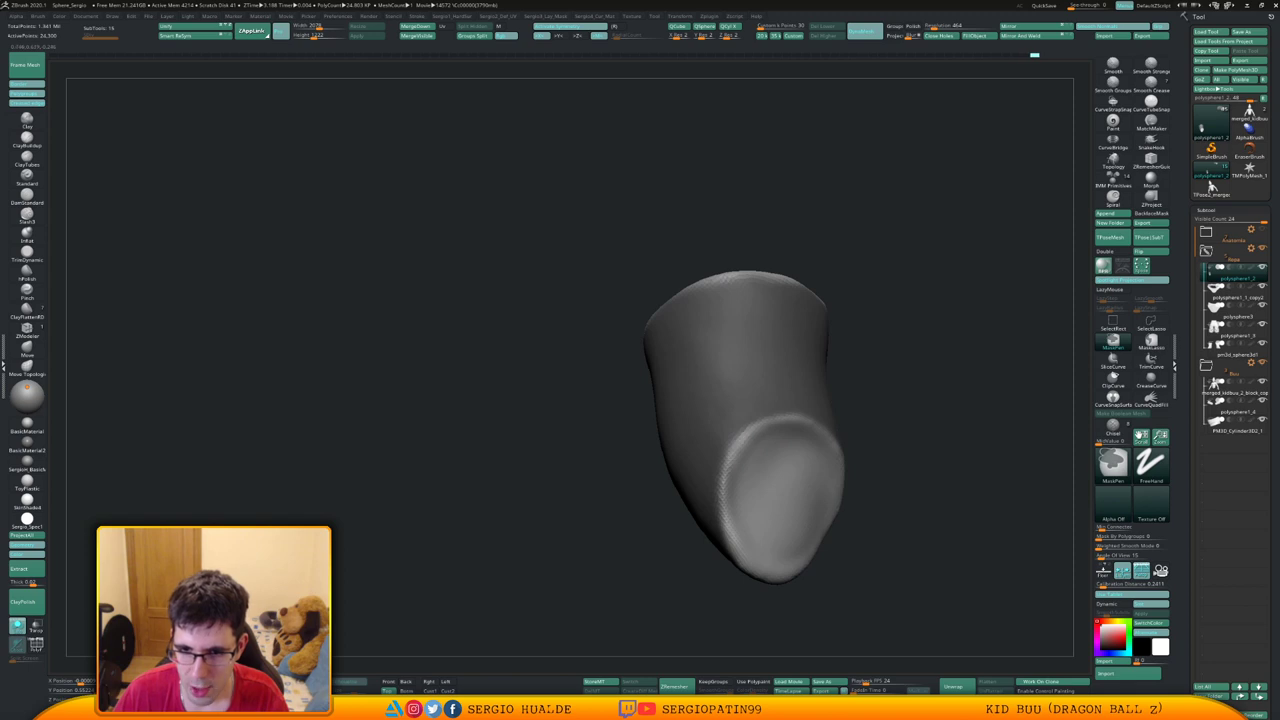
right_drag(750, 460, 769, 489)
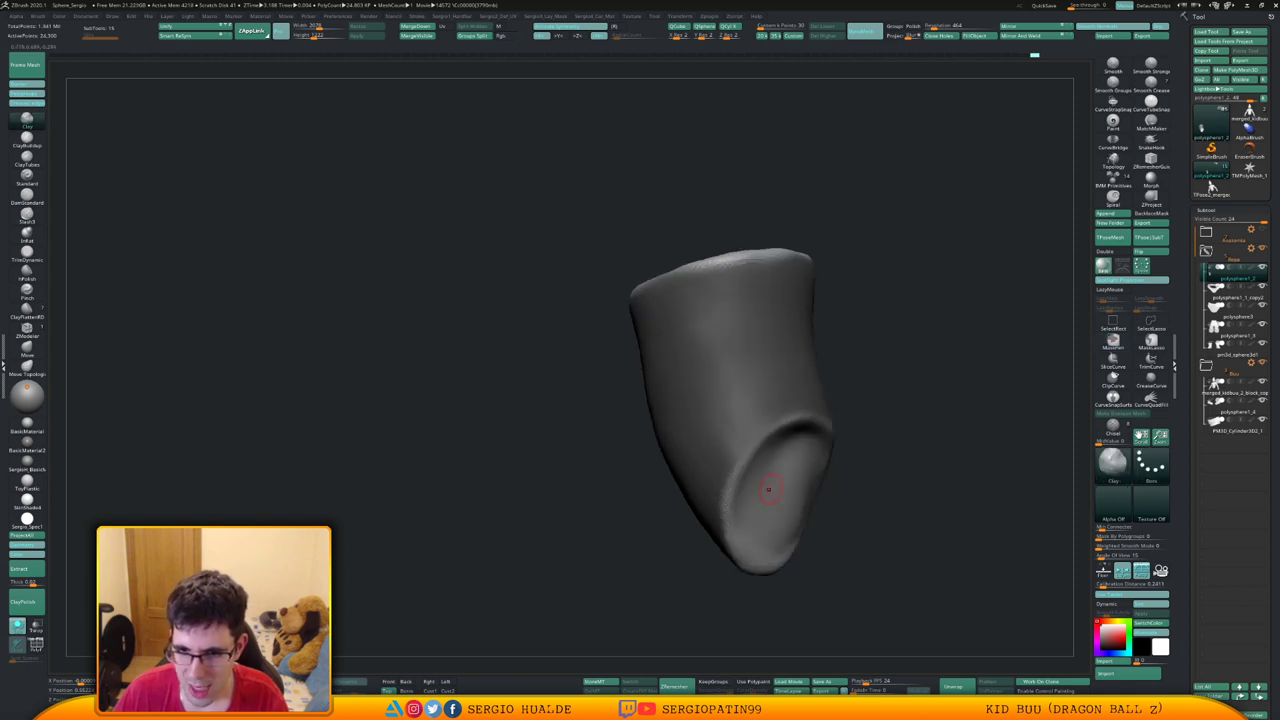
key(ctrl)
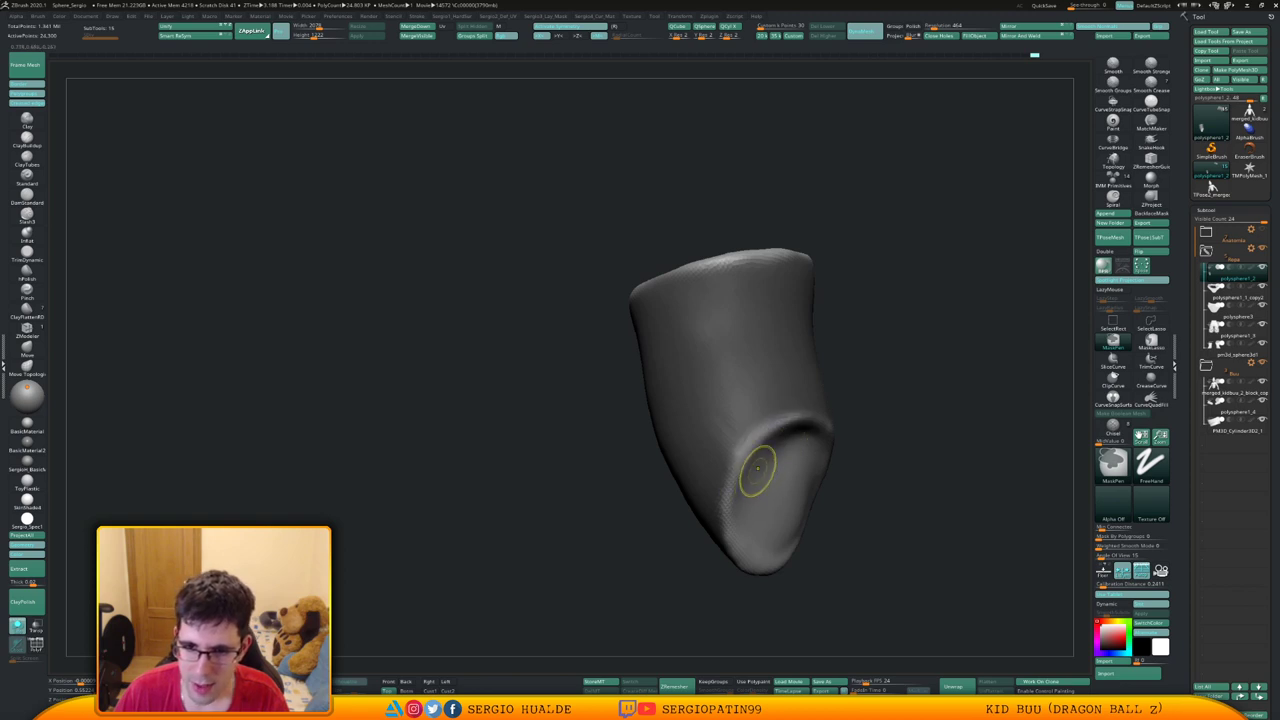
mouse_move(751, 534)
right_down()
mouse_move(775, 530)
mouse_move(746, 415)
right_up()
mouse_move(770, 362)
right_down()
mouse_move(715, 405)
mouse_move(735, 350)
right_up()
key(ctrl+shift+d)
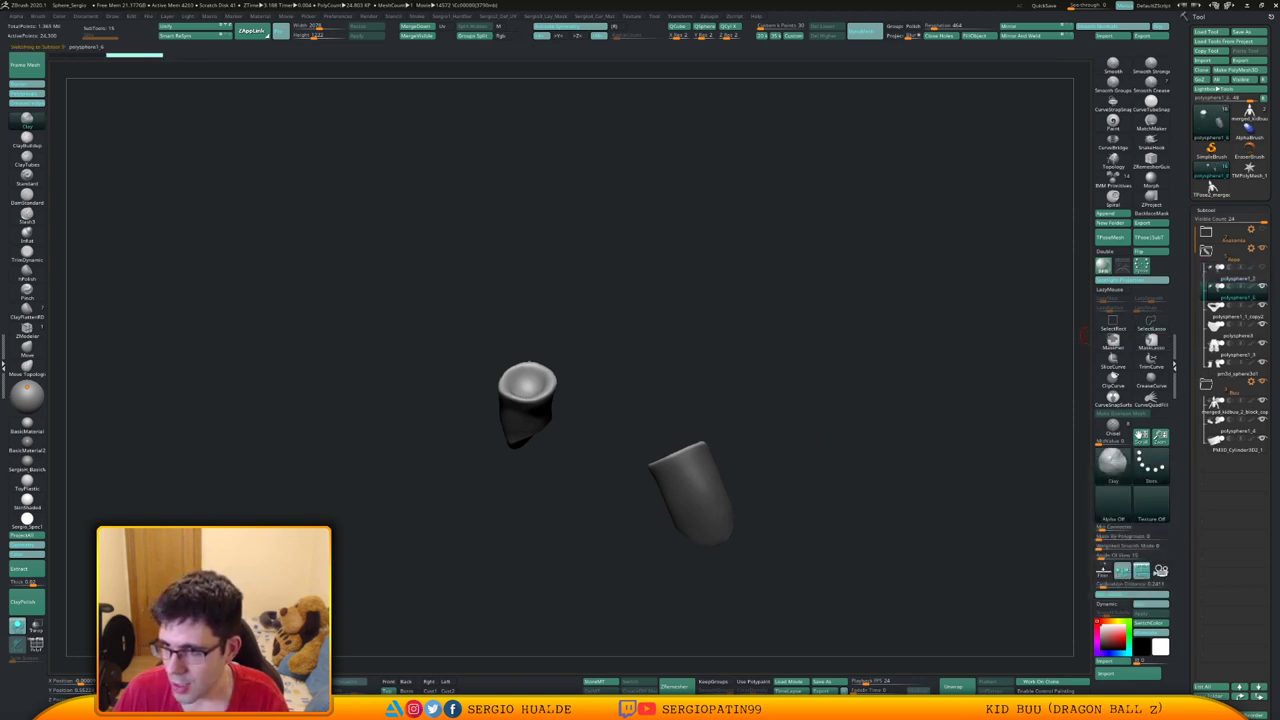
Try to keep only the outer wall of the duplicated wristband by deleting the rest and running ZRemesher
ctrl+right_drag(708, 450, 668, 530)
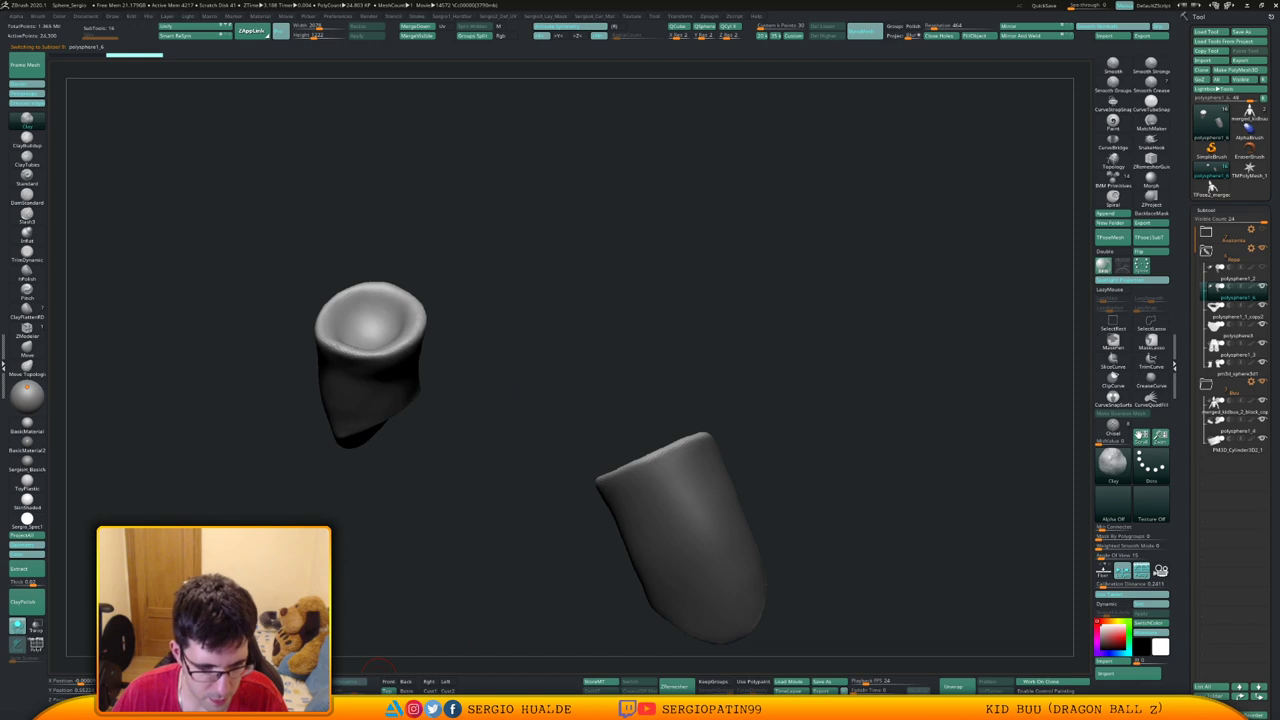
ctrl+shift+click(668, 512)
ctrl+shift+click(786, 478)
ctrl+shift+click(734, 514)
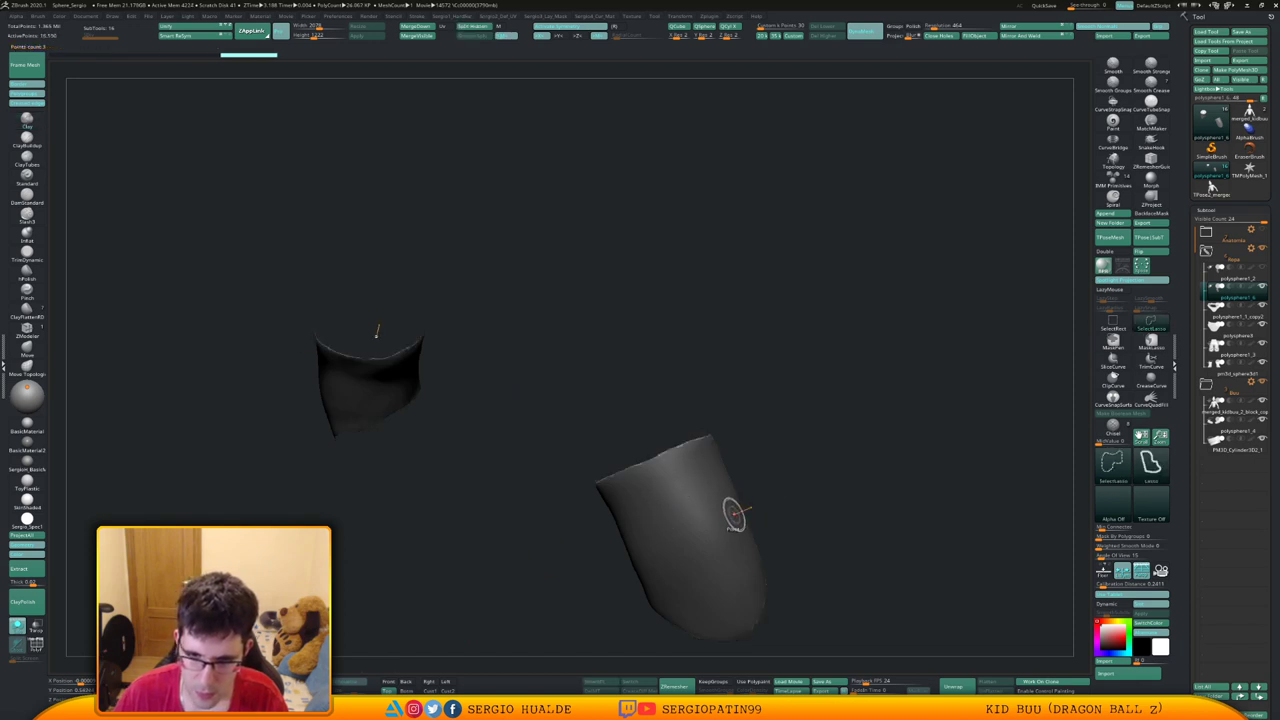
right_drag(786, 489, 766, 480)
key(Delete)
ctrl+drag(815, 480, 838, 520)
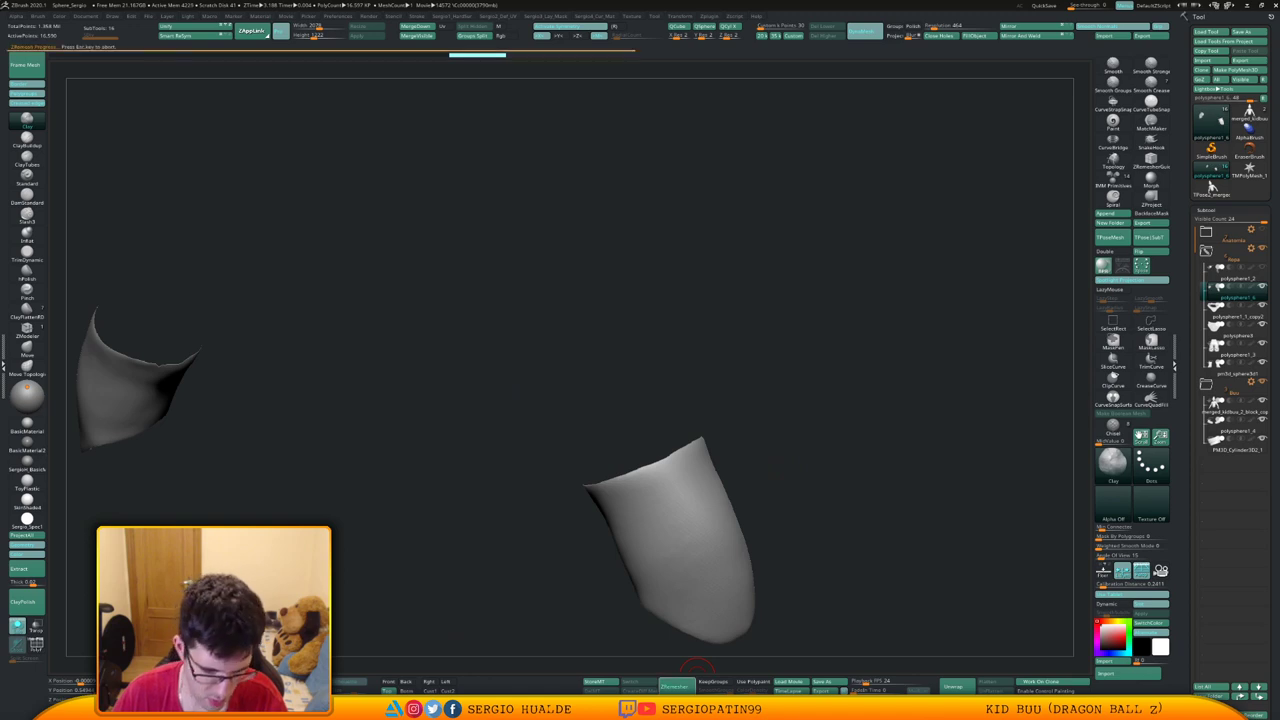
right_drag(711, 549, 742, 475)
Turn on the polyframe and undo the remesh and deletion on the duplicated wristband
key(shift+f)
key(ctrl+z)
drag(742, 475, 754, 437)
ctrl+click(766, 414)
ctrl+shift+click(766, 413)
key(ctrl+z)
key(ctrl+z)
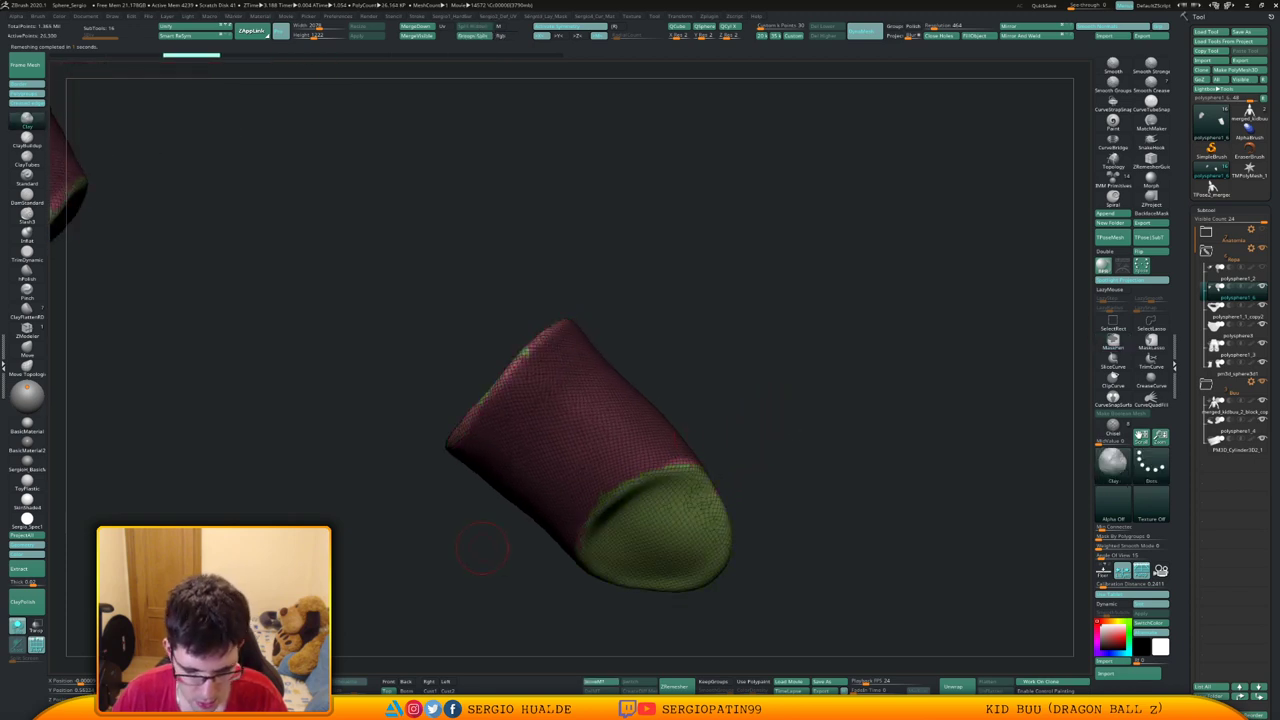
key(ctrl+z)
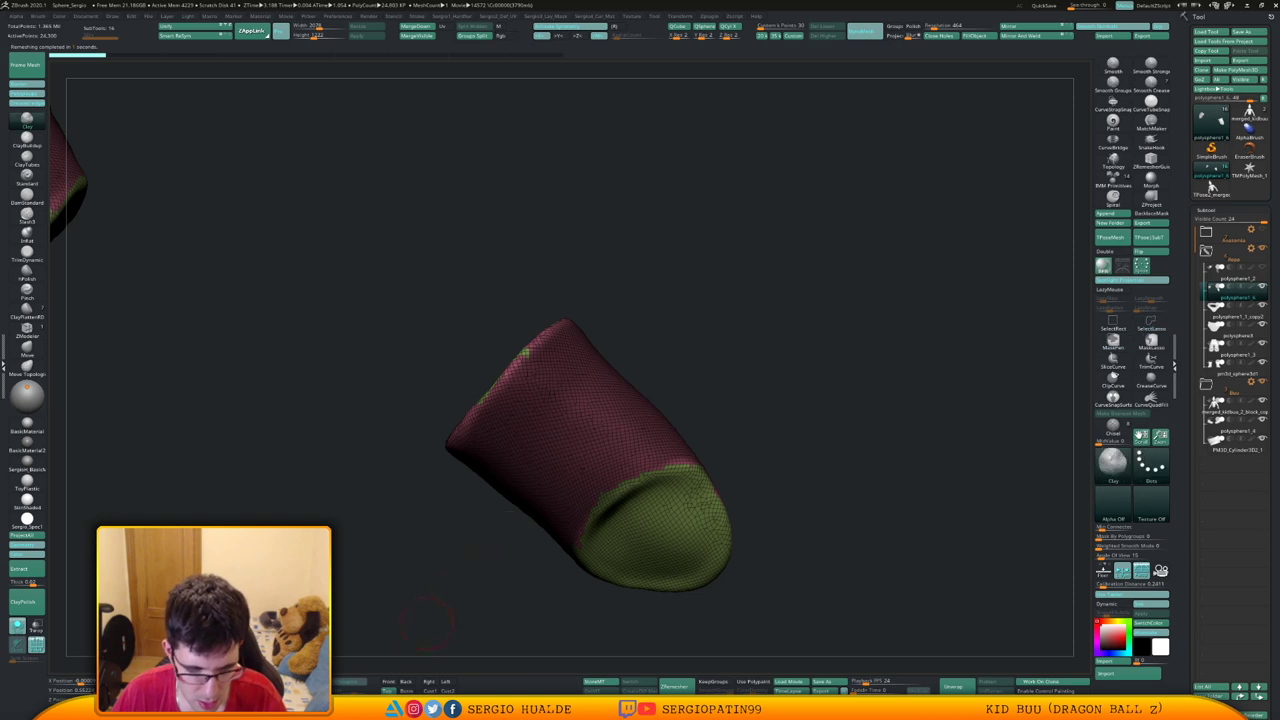
Make a new polygroup from the masked wall and delete the rest of the duplicated wristband
key(ctrl+w)
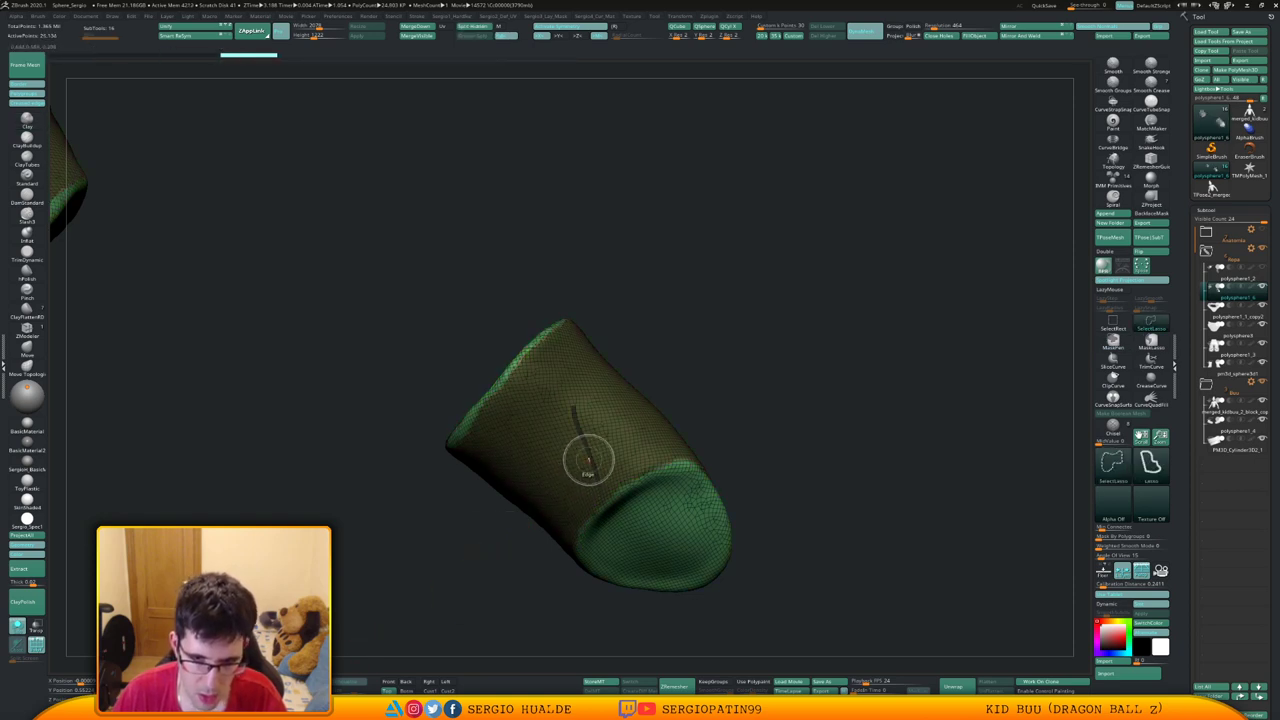
ctrl+shift+click(605, 457)
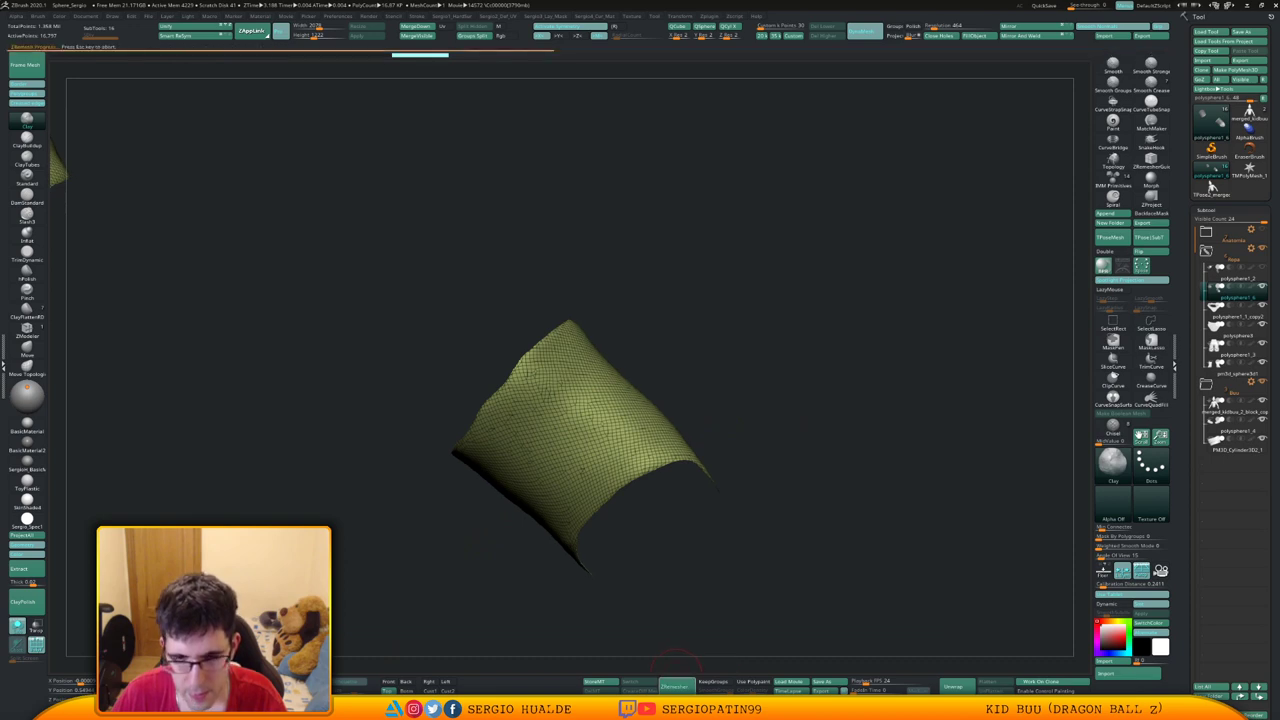
ctrl+right_drag(725, 538, 525, 448)
Reduce the wall's polygon density with repeated ZRemesher passes and bring the full figure back into view
drag(746, 481, 701, 665)
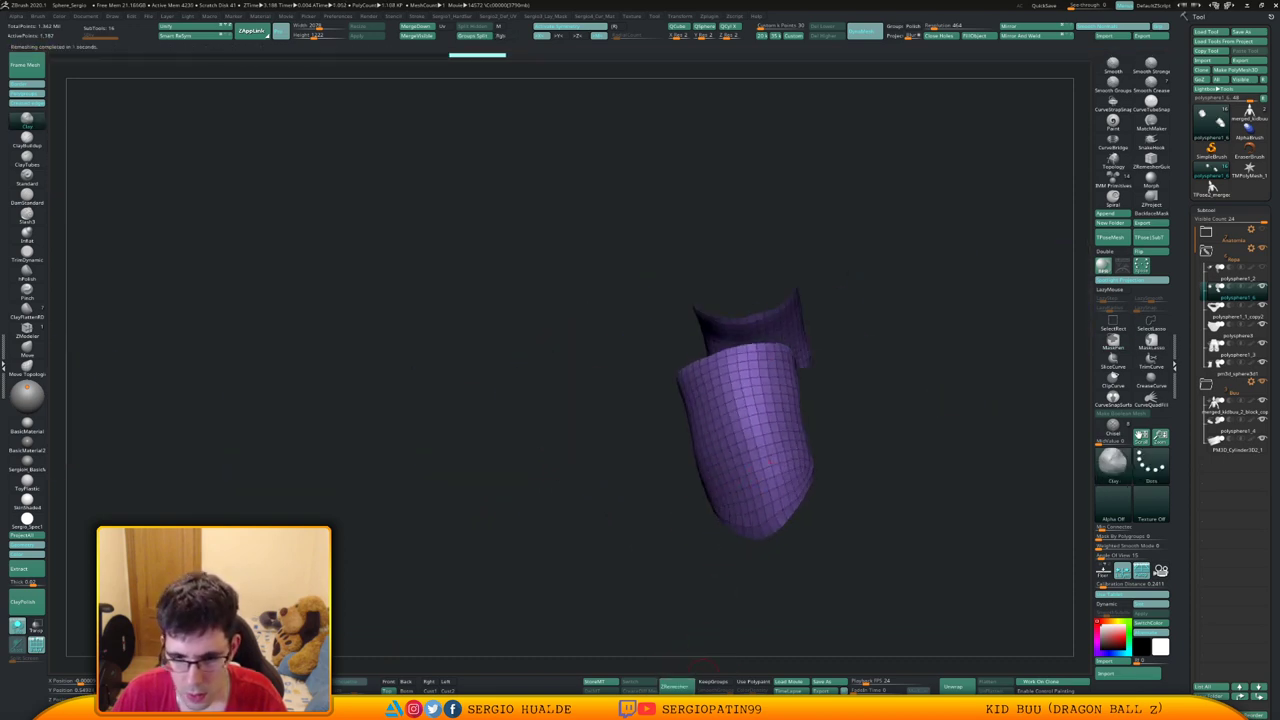
click(680, 686)
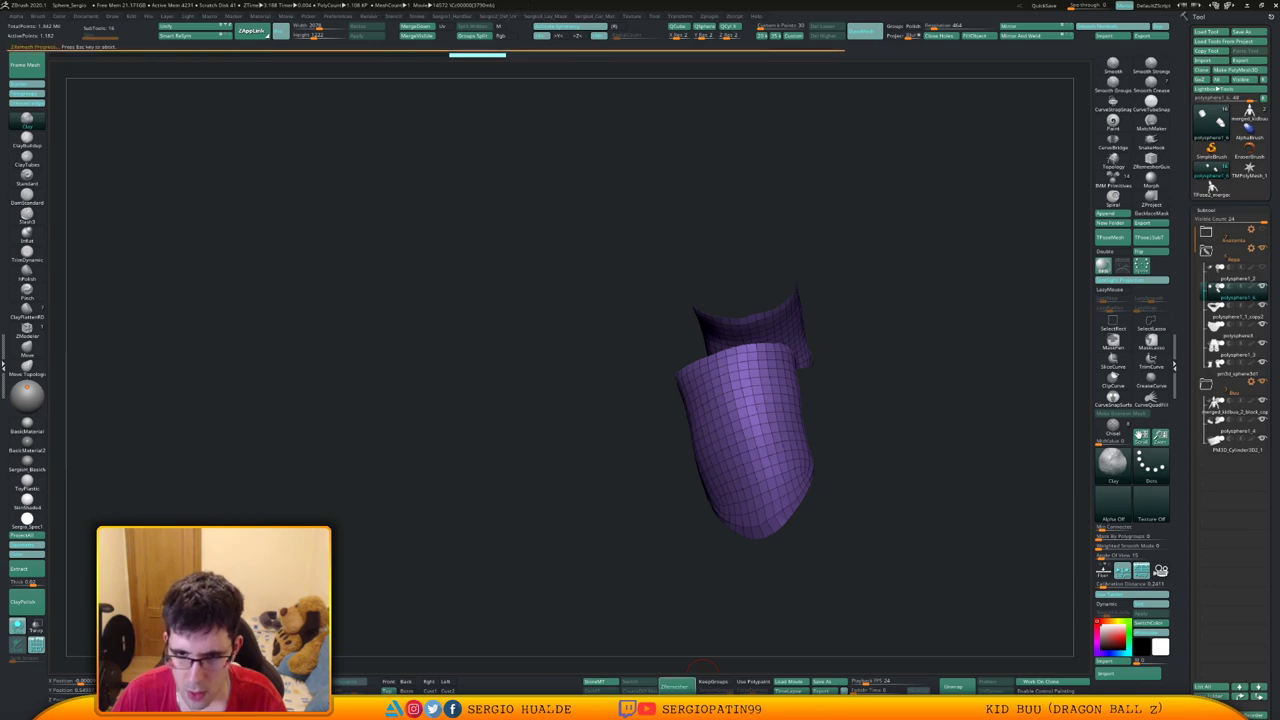
right_drag(700, 590, 575, 445)
key(shift+s)
key(f)
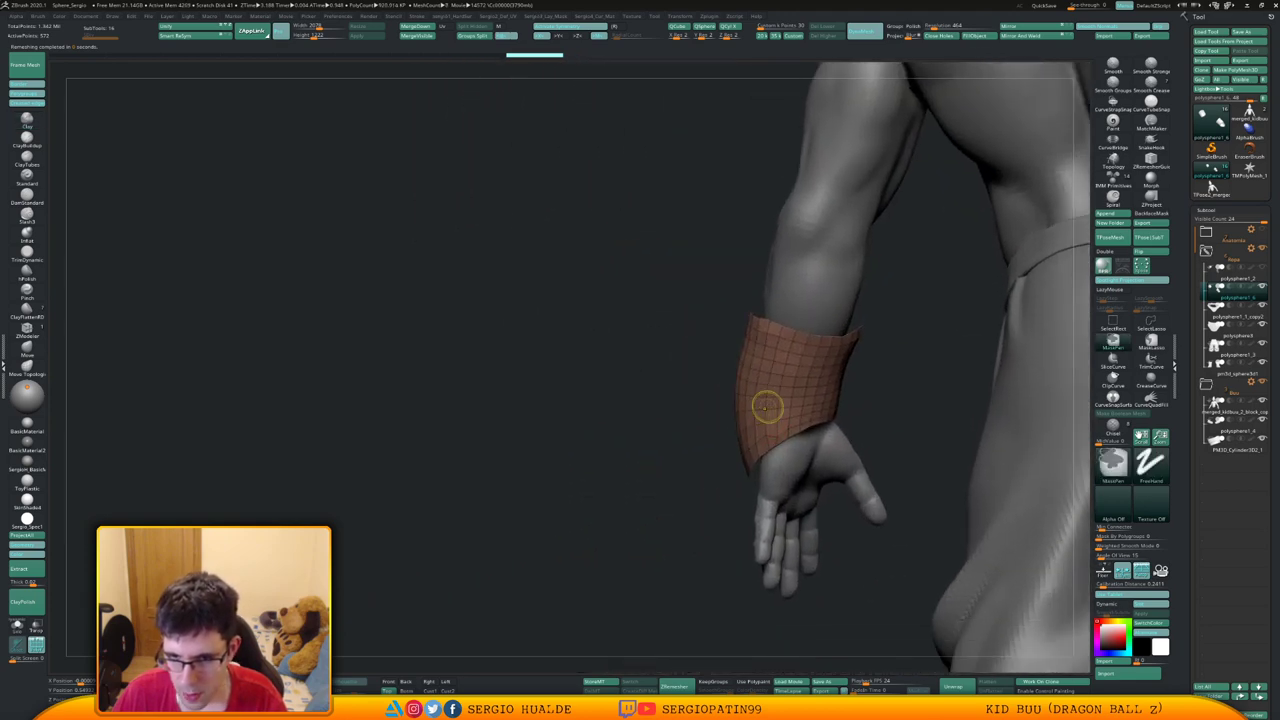
Fit the low-poly wristband around the wrist and hand with the Move brush from several angles
click(774, 472)
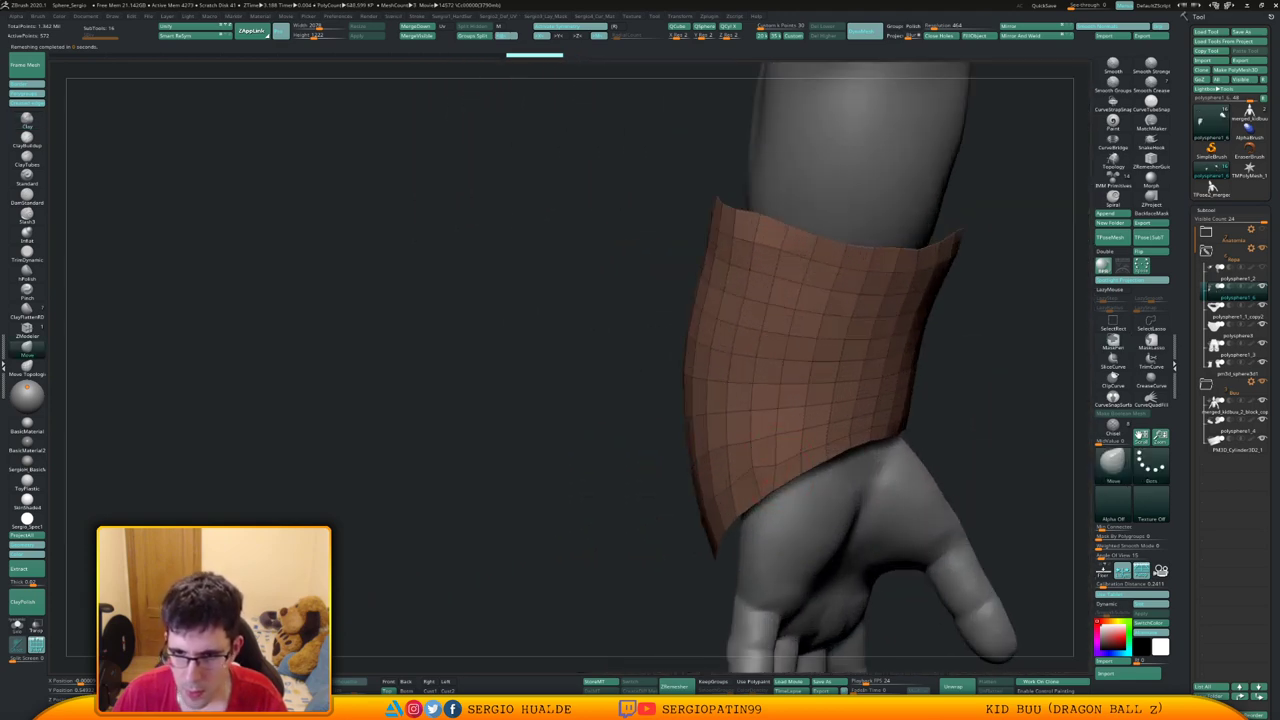
mouse_move(755, 475)
right_down()
mouse_move(742, 455)
mouse_move(753, 444)
right_up()
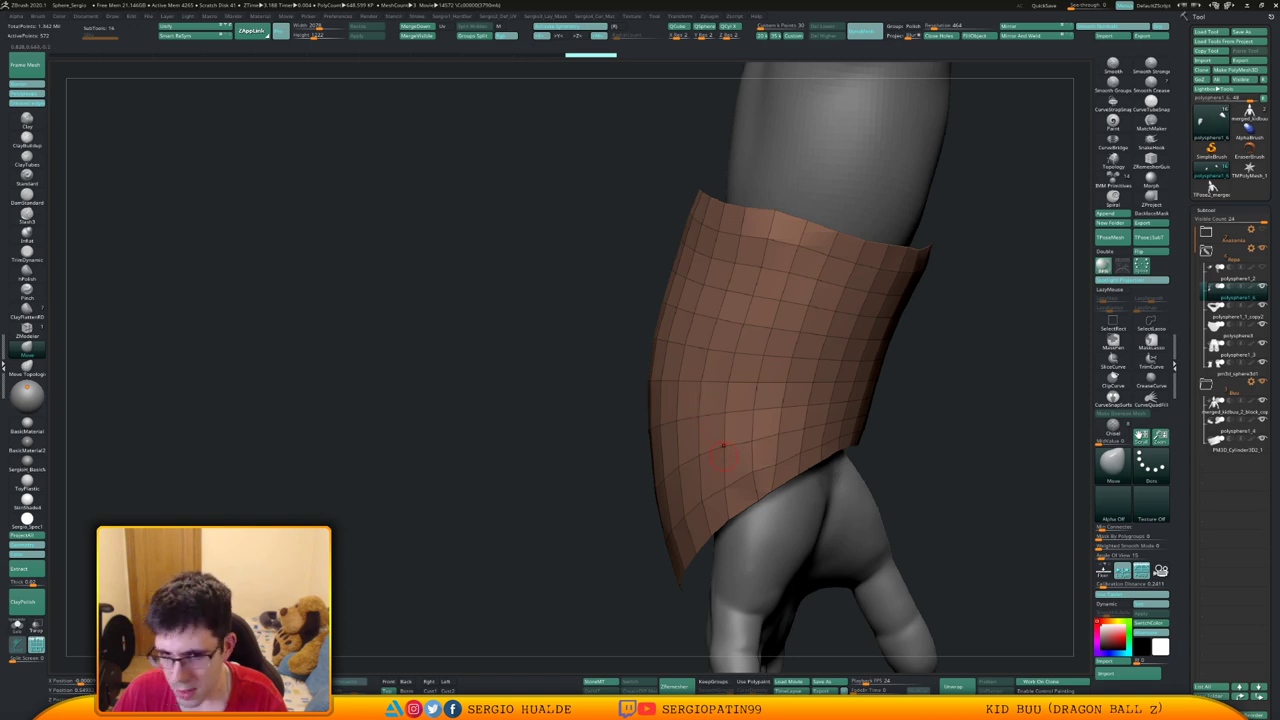
mouse_move(724, 456)
right_down()
mouse_move(755, 454)
mouse_move(757, 470)
mouse_move(737, 460)
right_up()
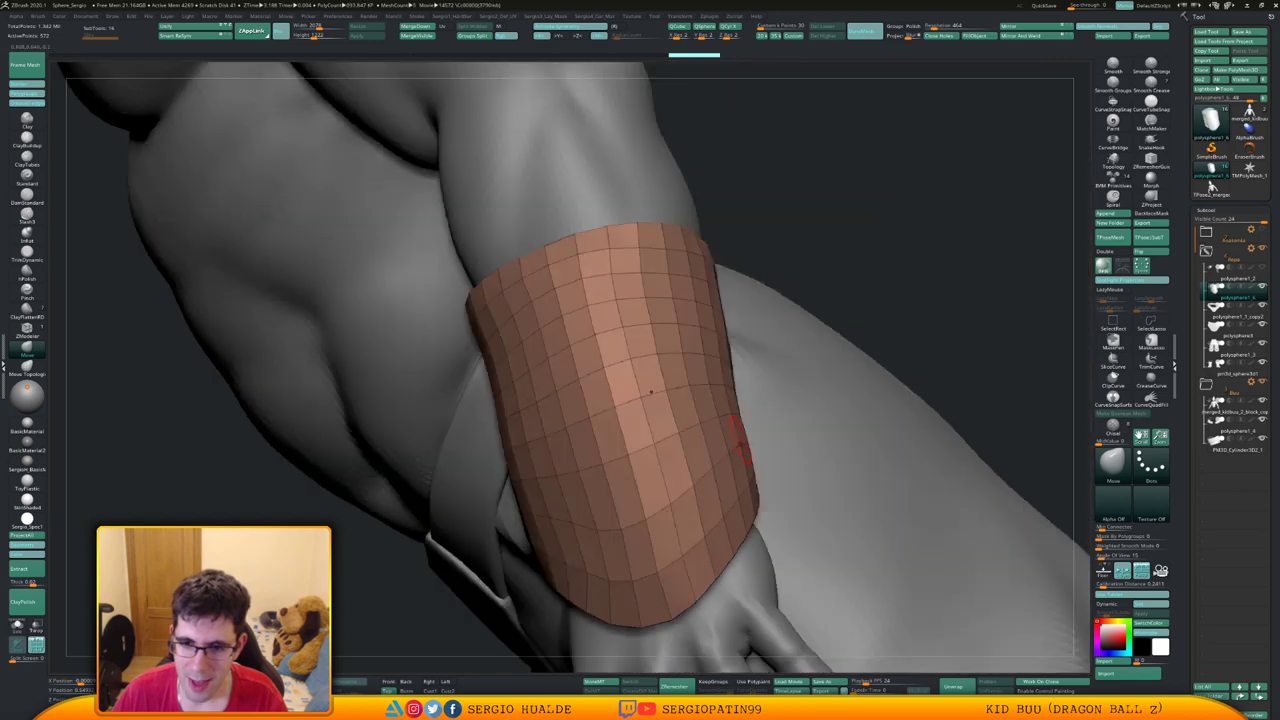
mouse_move(728, 395)
right_down()
mouse_move(663, 451)
mouse_move(705, 368)
right_up()
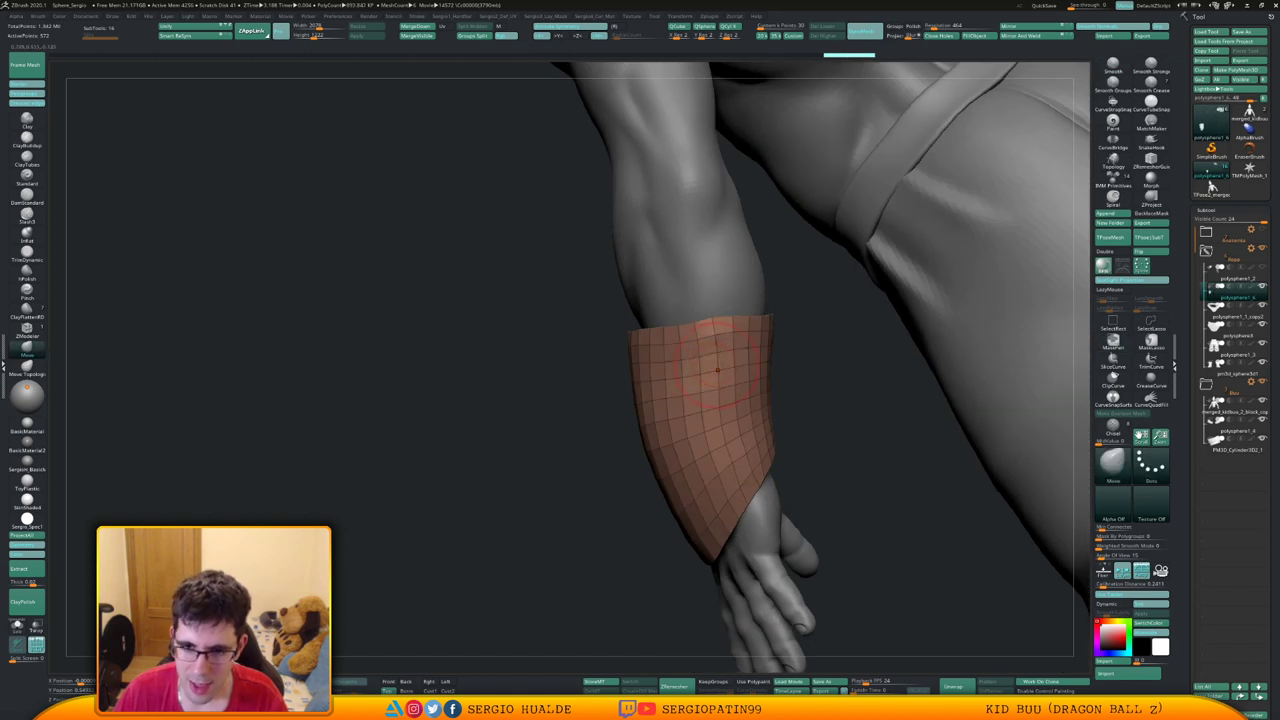
right_drag(748, 337, 711, 337)
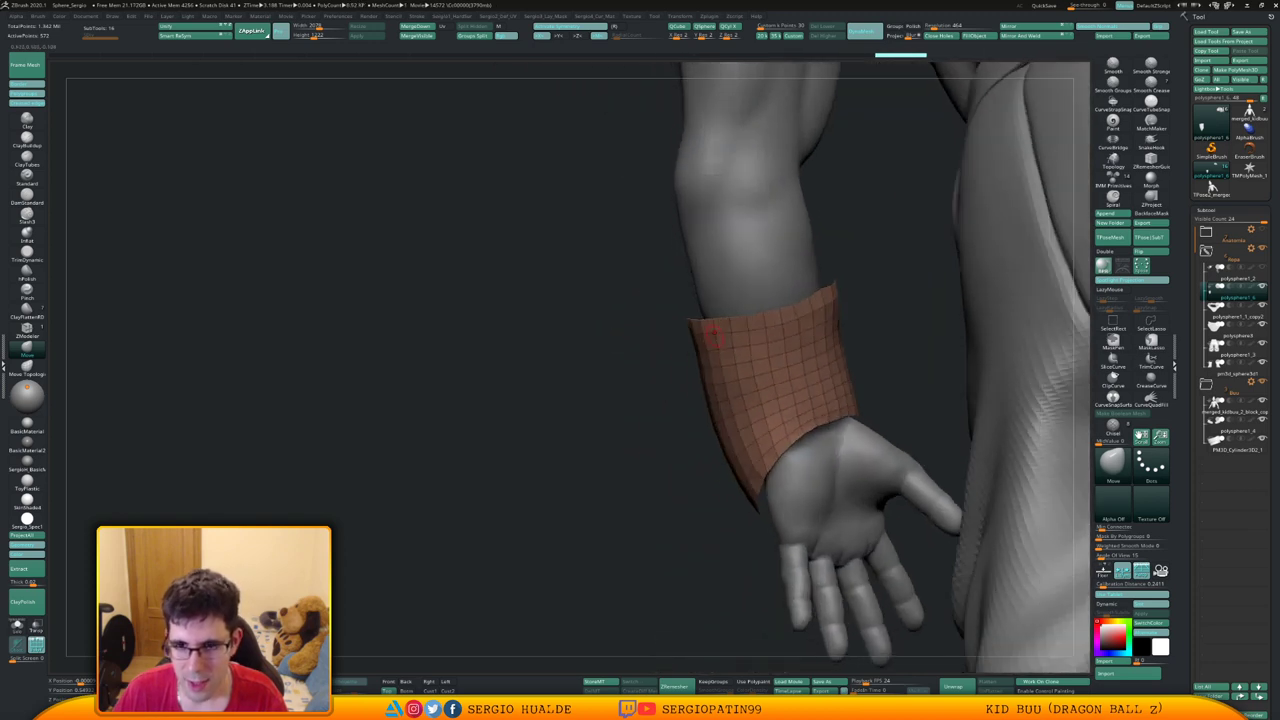
Refine the wristband's upper rim and outer side around the forearm with the Move brush
right_drag(801, 319, 823, 302)
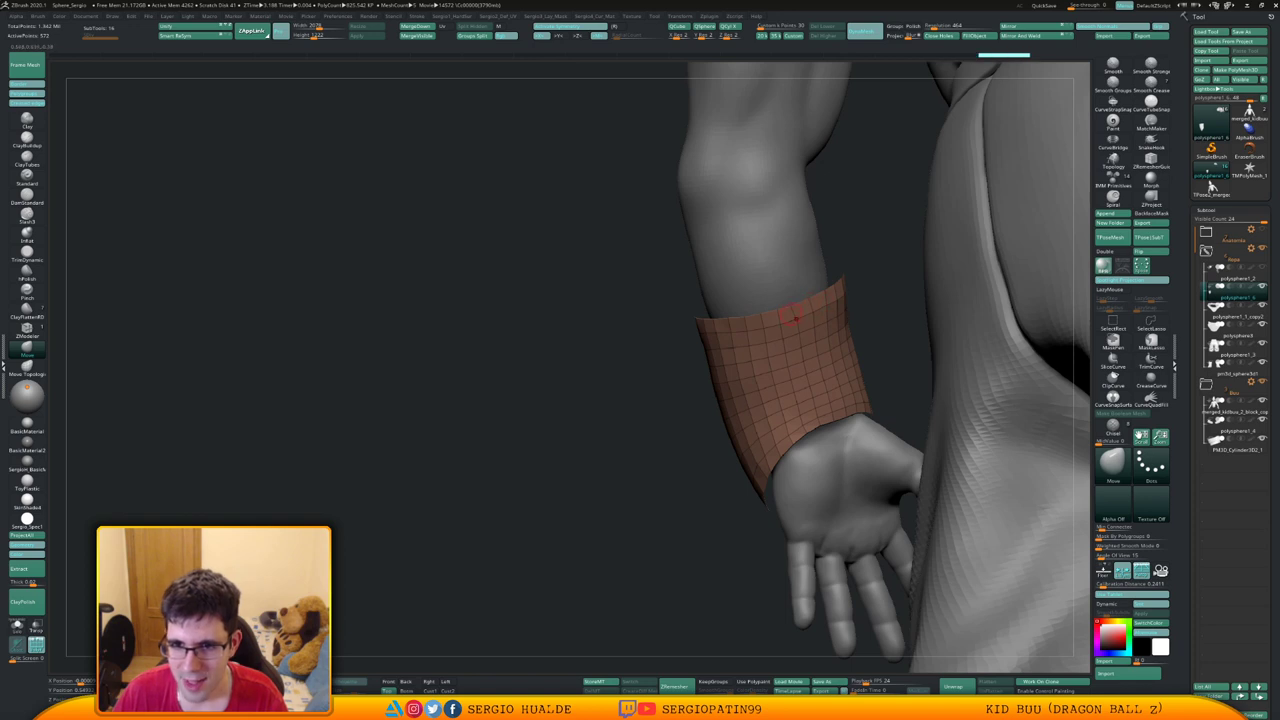
mouse_move(728, 330)
right_down()
mouse_move(766, 334)
mouse_move(739, 348)
mouse_move(758, 319)
mouse_move(737, 309)
right_up()
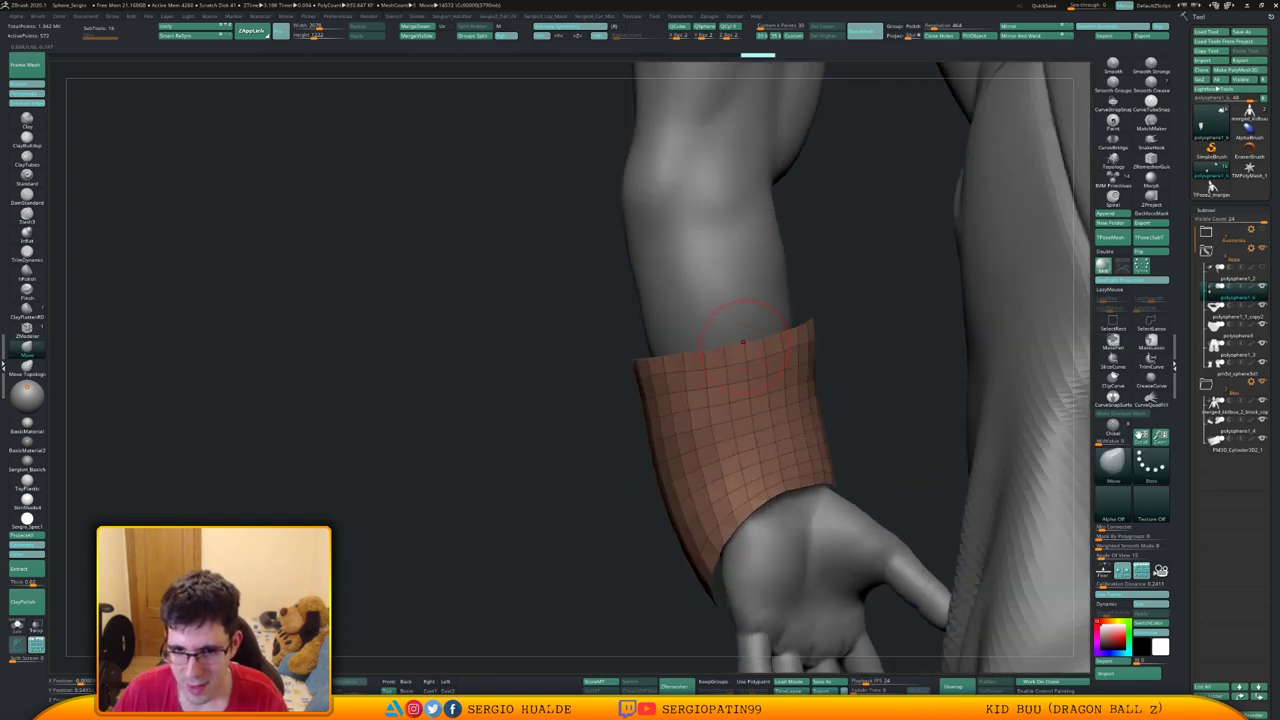
mouse_move(838, 336)
right_down()
mouse_move(782, 343)
mouse_move(808, 349)
mouse_move(790, 325)
right_up()
right_drag(790, 325, 710, 410)
key(space)
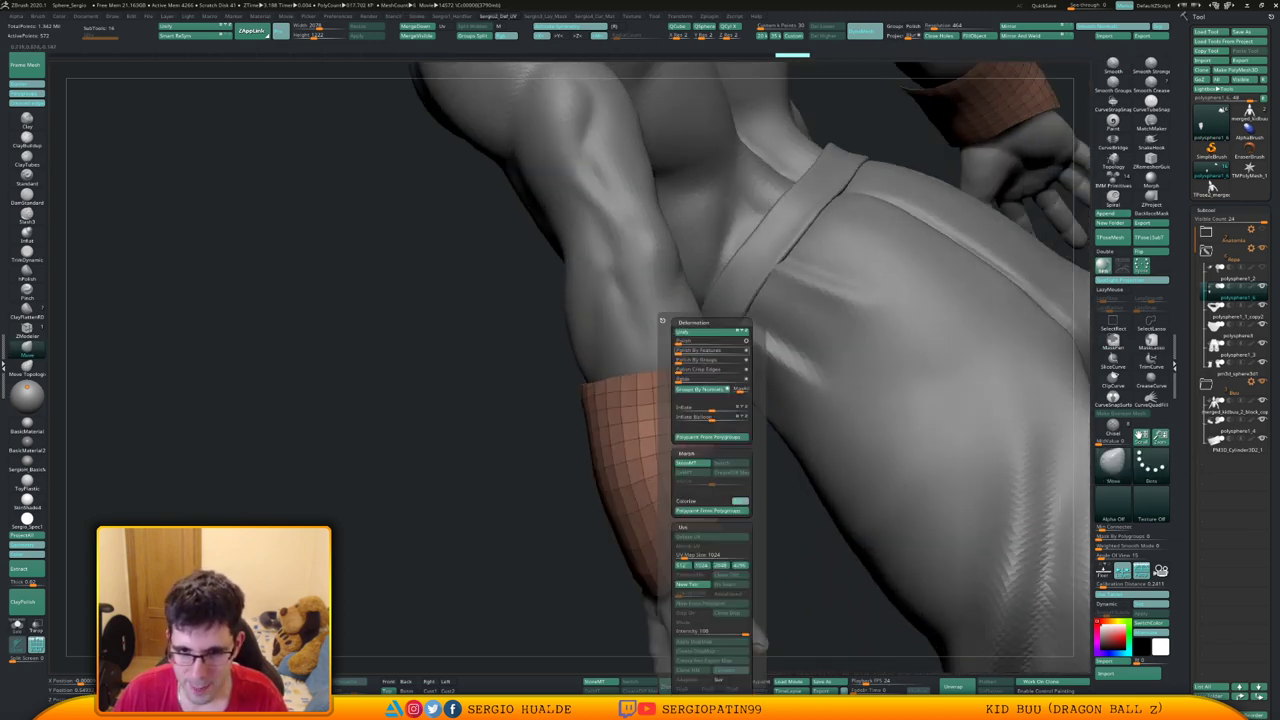
right_drag(588, 440, 550, 430)
right_drag(768, 350, 839, 341)
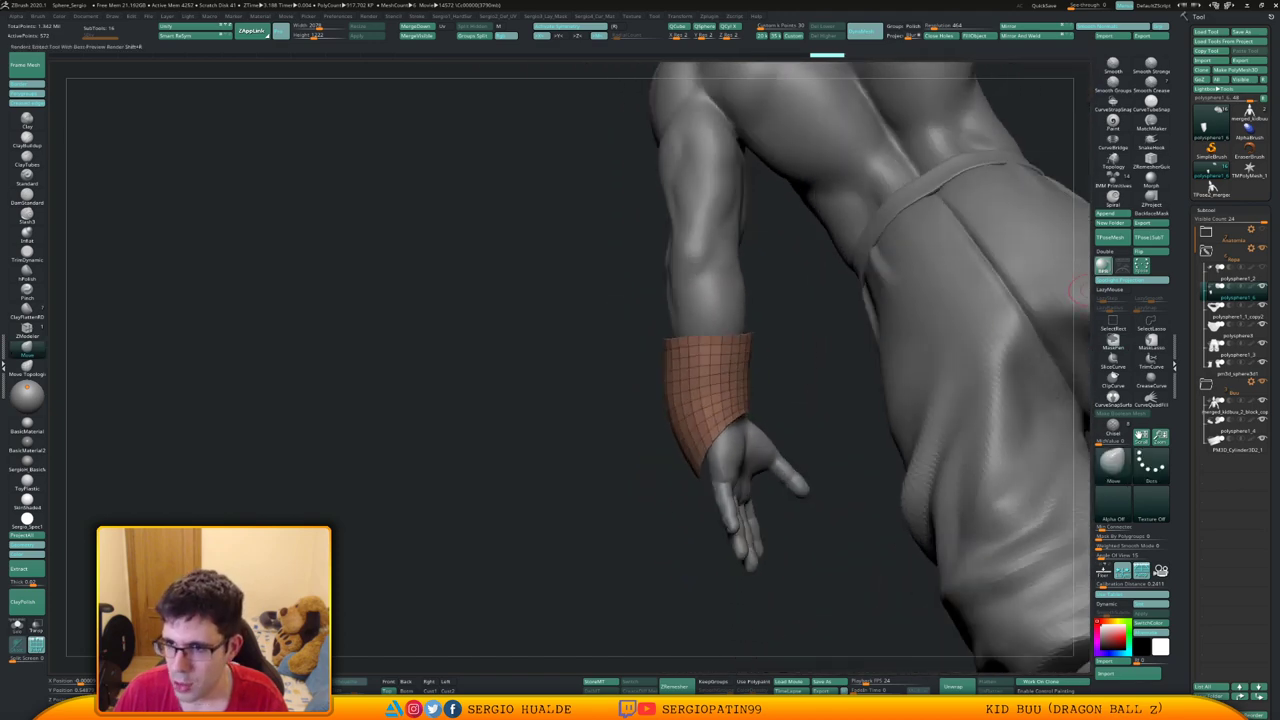
Turn on double-sided display and keep fitting and smoothing the wristband around the forearm from the front and back
click(1106, 252)
right_drag(935, 290, 835, 312)
drag(700, 442, 707, 440)
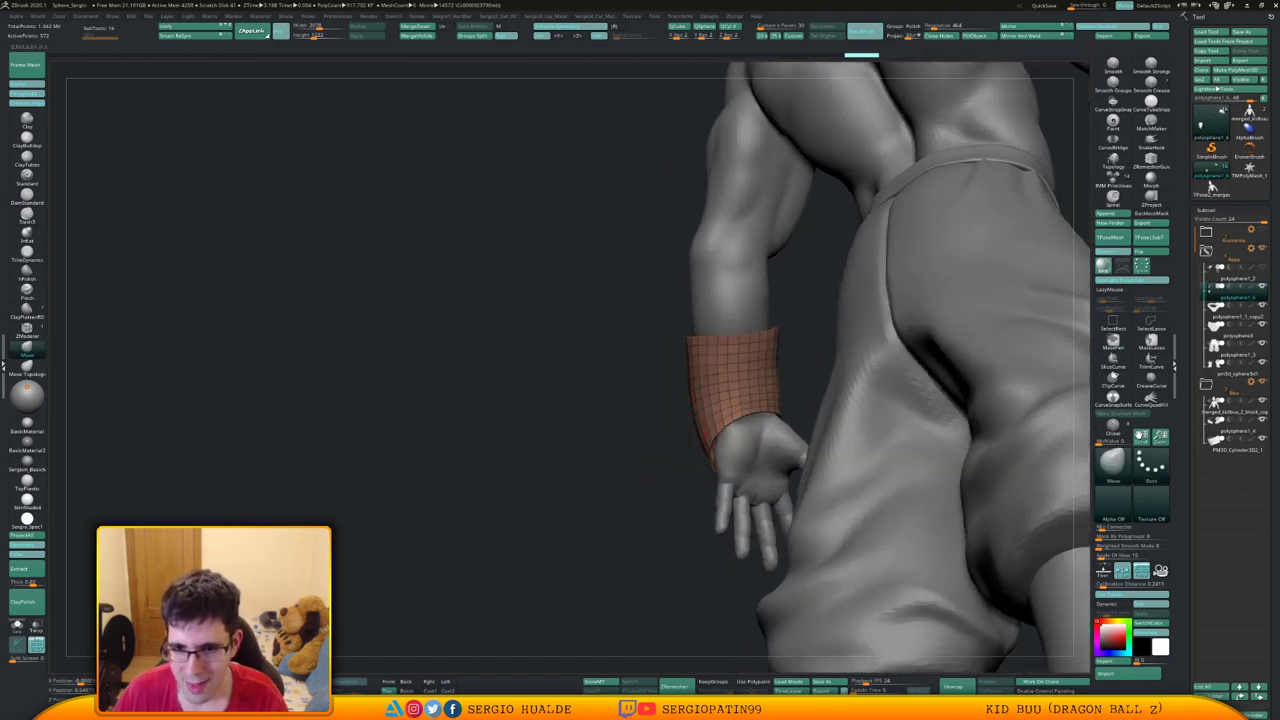
right_drag(620, 425, 870, 425)
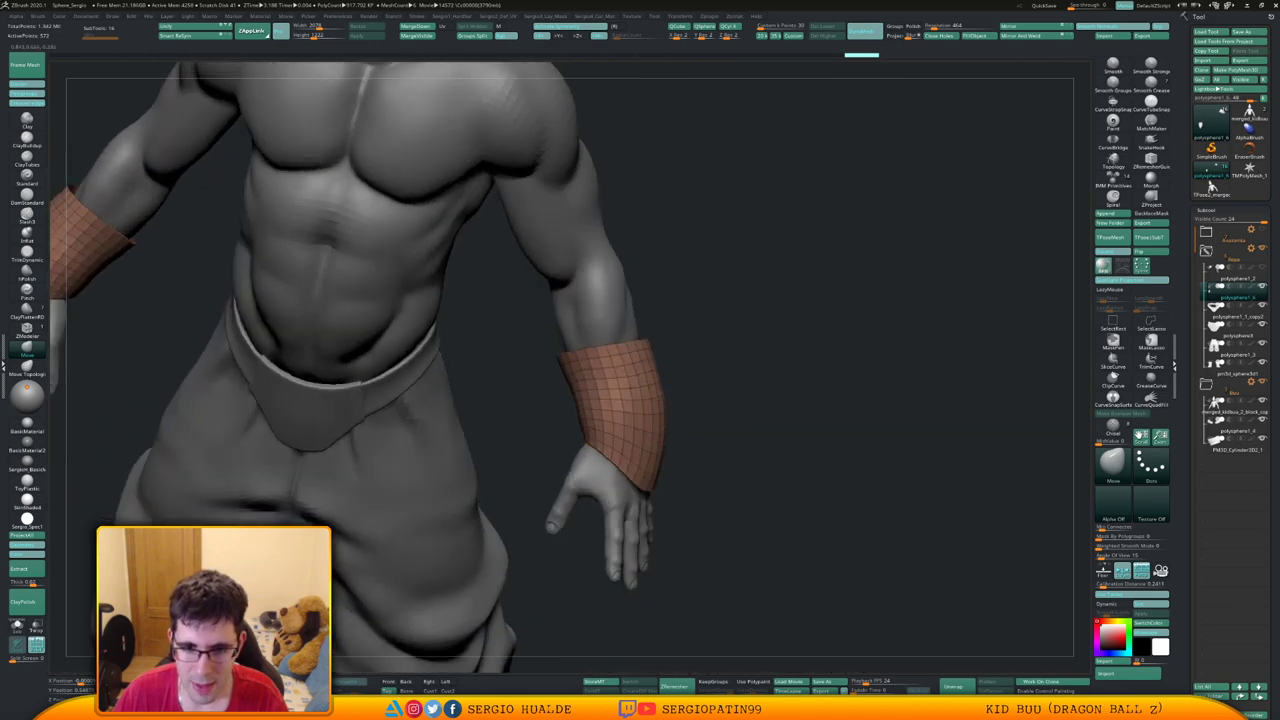
right_drag(620, 315, 604, 412)
shift+drag(574, 386, 617, 392)
right_drag(617, 392, 430, 405)
right_drag(680, 360, 671, 386)
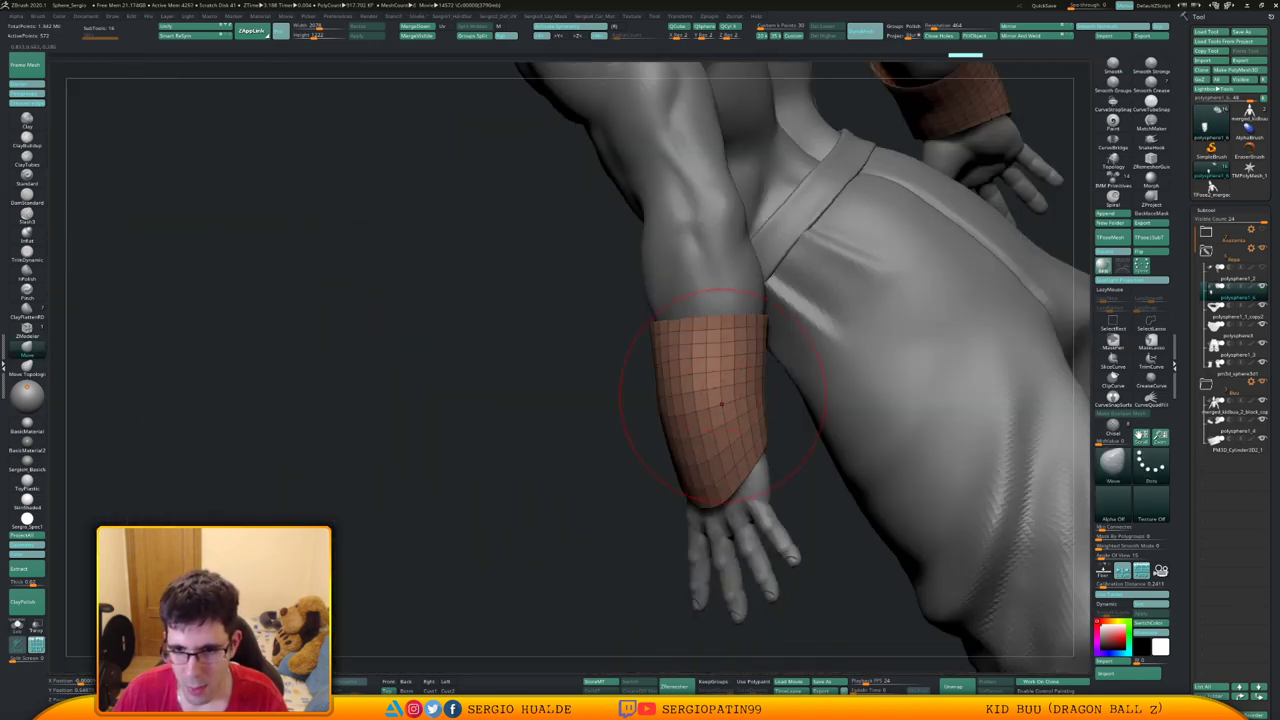
Adjust the wristband's outline along the forearm and over the back of the hand with the Move brush
right_drag(786, 400, 735, 410)
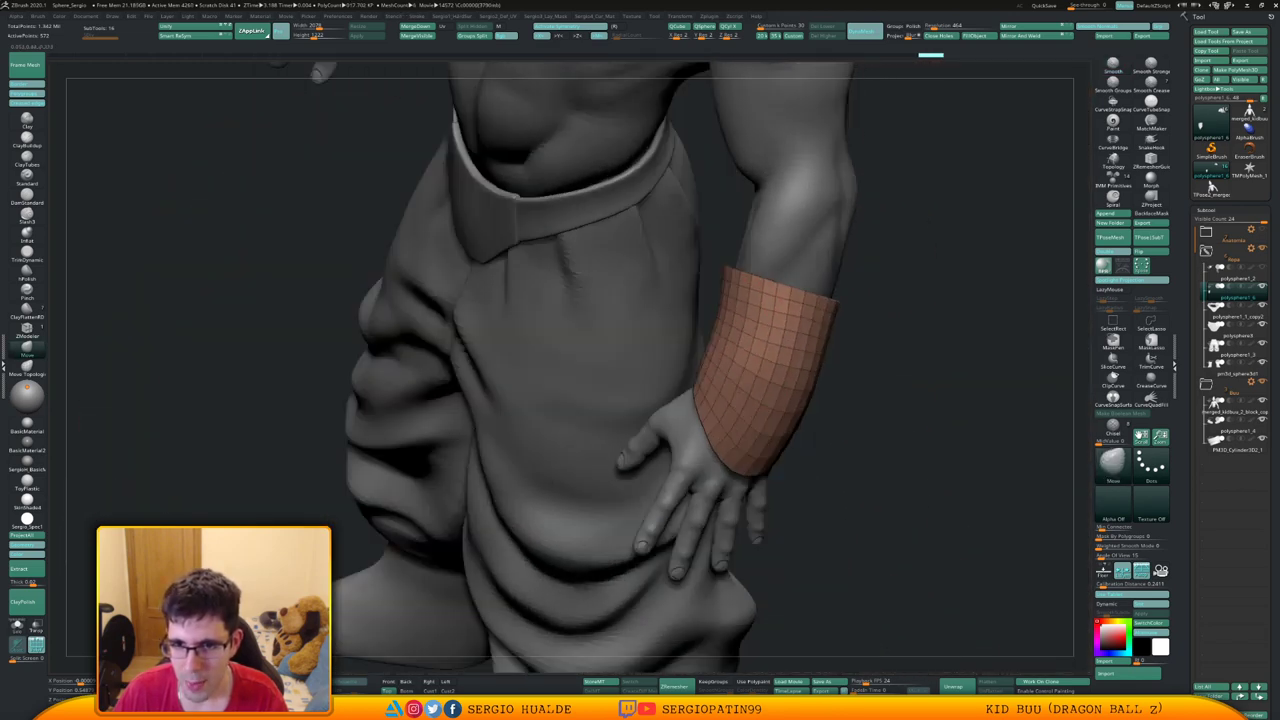
mouse_move(800, 372)
right_down()
mouse_move(740, 300)
mouse_move(703, 300)
mouse_move(850, 375)
mouse_move(738, 383)
mouse_move(788, 383)
mouse_move(765, 410)
right_up()
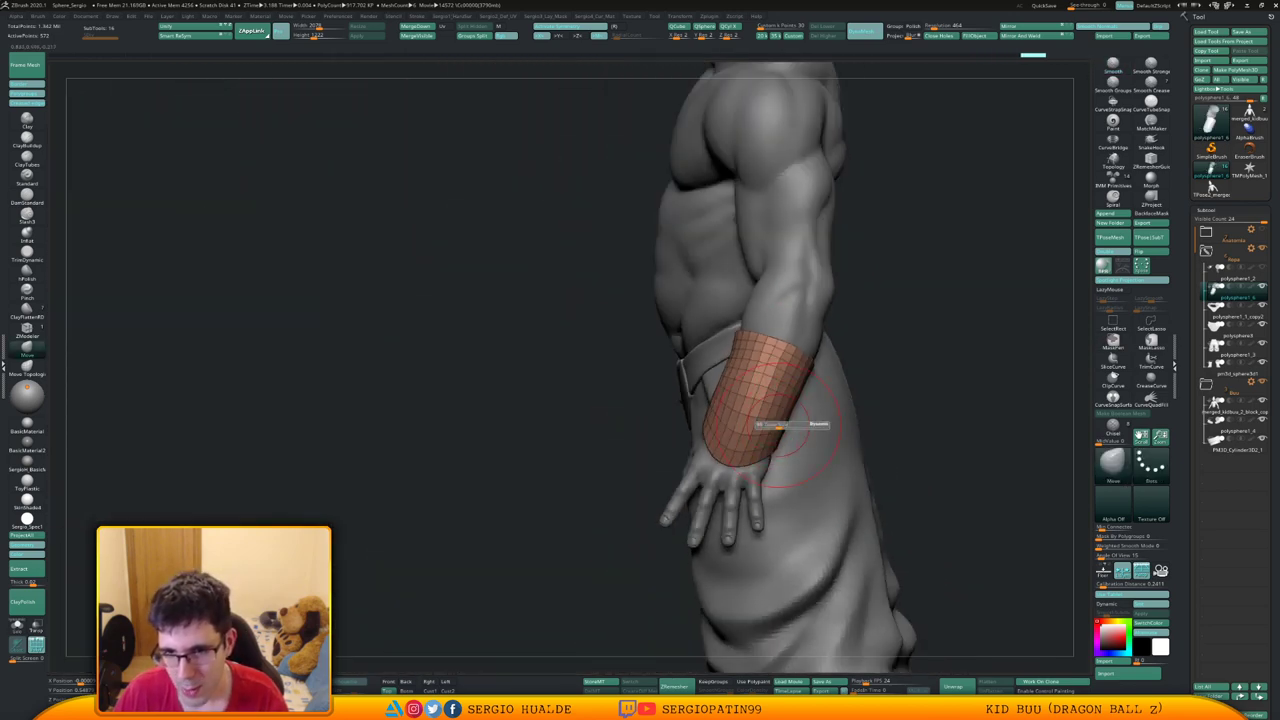
right_drag(760, 458, 668, 482)
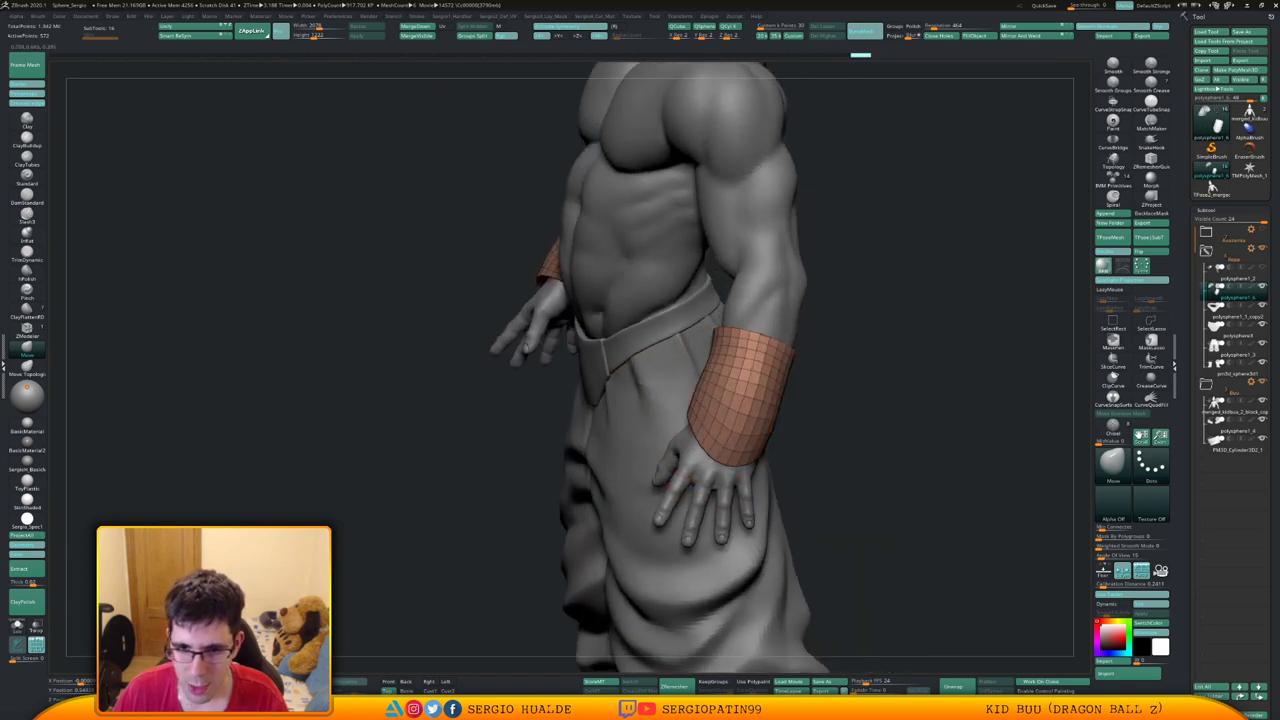
mouse_move(677, 428)
right_down()
mouse_move(686, 400)
mouse_move(735, 368)
right_up()
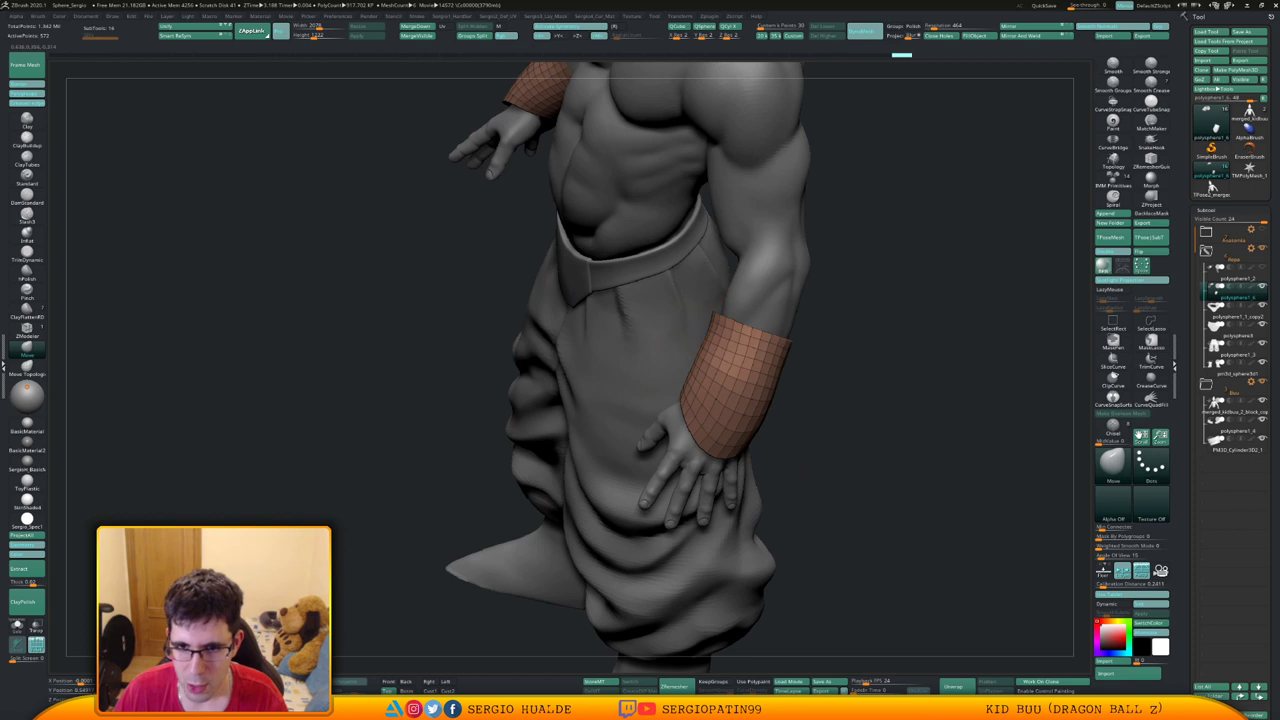
right_drag(722, 315, 660, 330)
right_drag(708, 365, 738, 368)
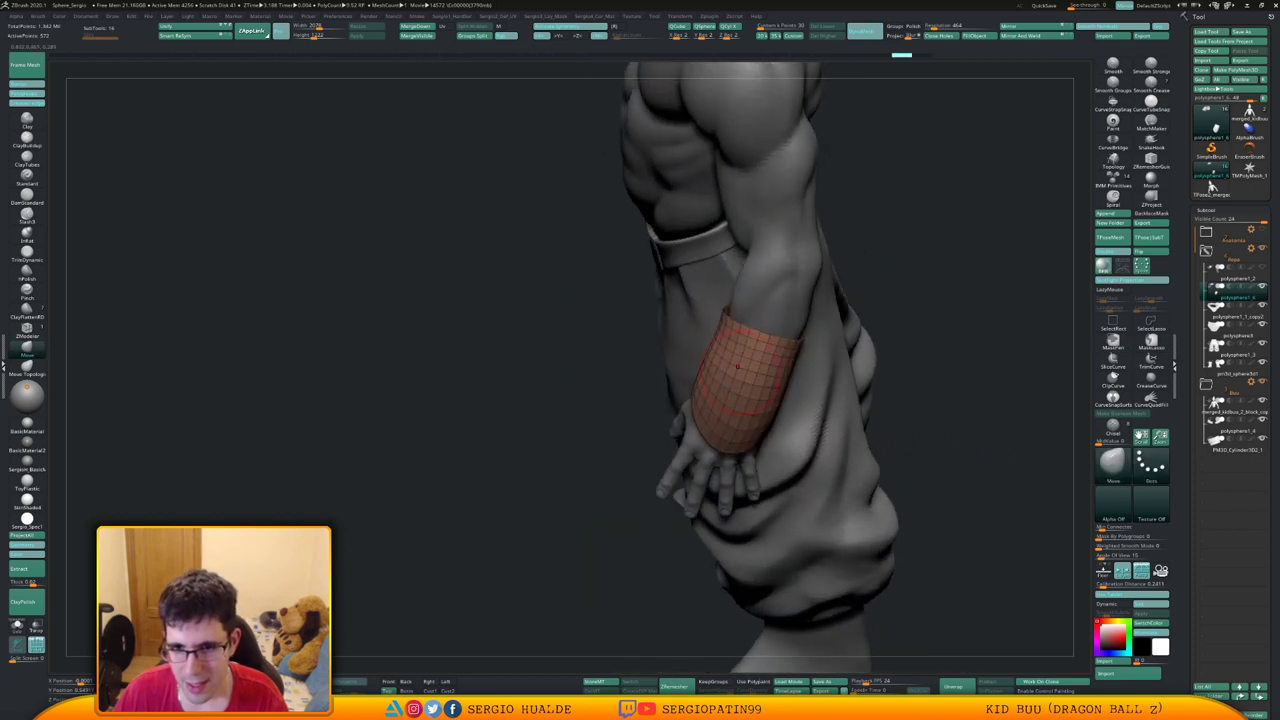
key(shift+2)
drag(717, 351, 722, 351)
mouse_move(745, 370)
right_down()
mouse_move(830, 374)
mouse_move(787, 372)
mouse_move(858, 350)
mouse_move(734, 357)
mouse_move(727, 381)
mouse_move(743, 371)
right_up()
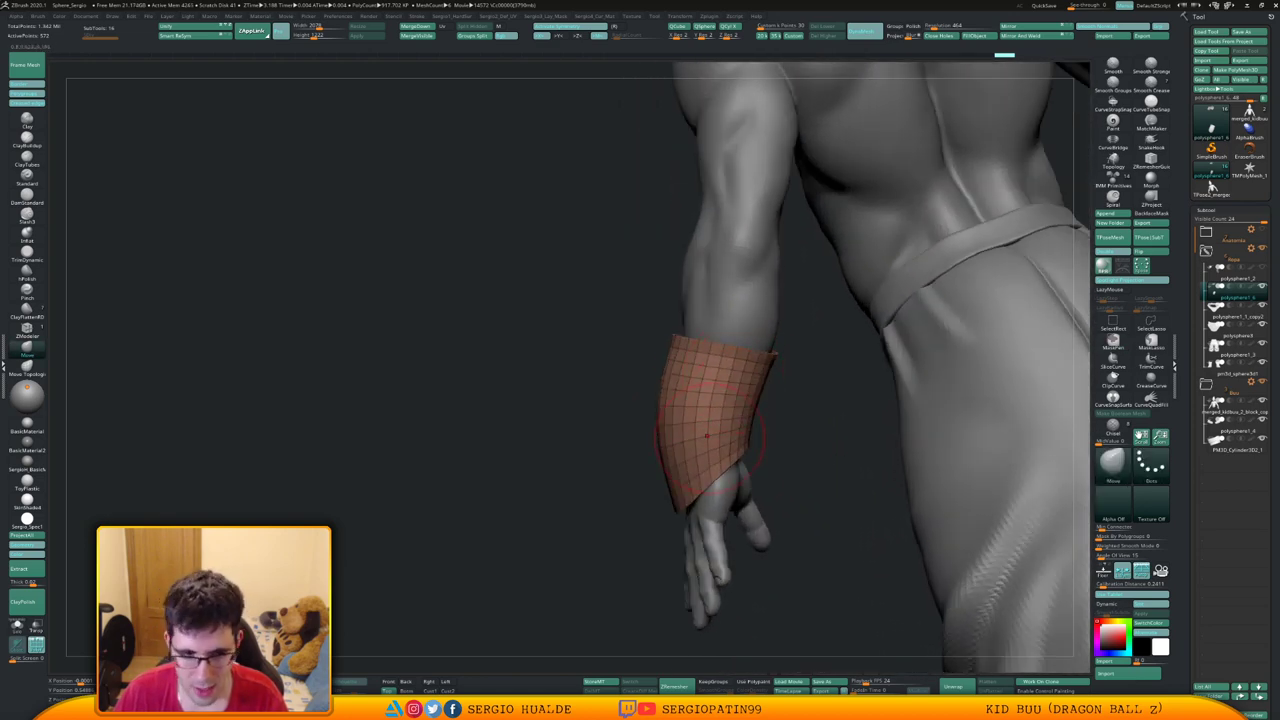
mouse_move(706, 435)
right_down()
mouse_move(735, 426)
mouse_move(700, 440)
mouse_move(720, 432)
right_up()
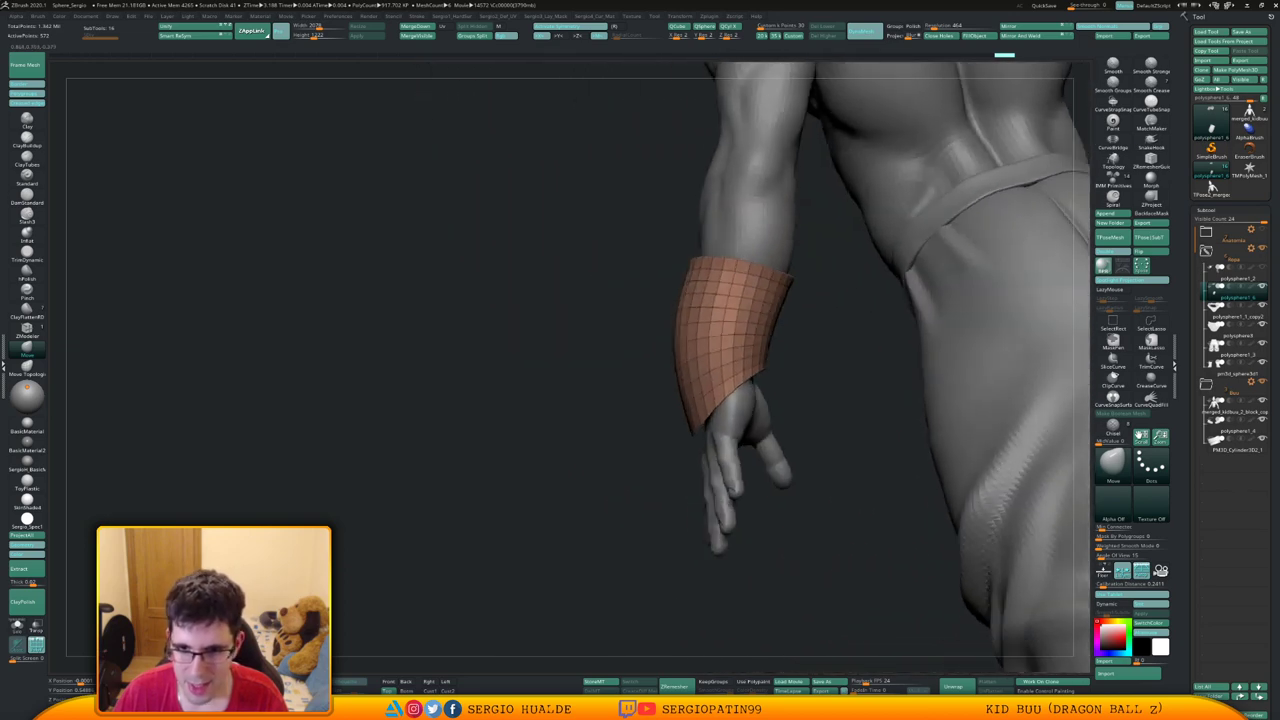
right_drag(705, 368, 667, 412)
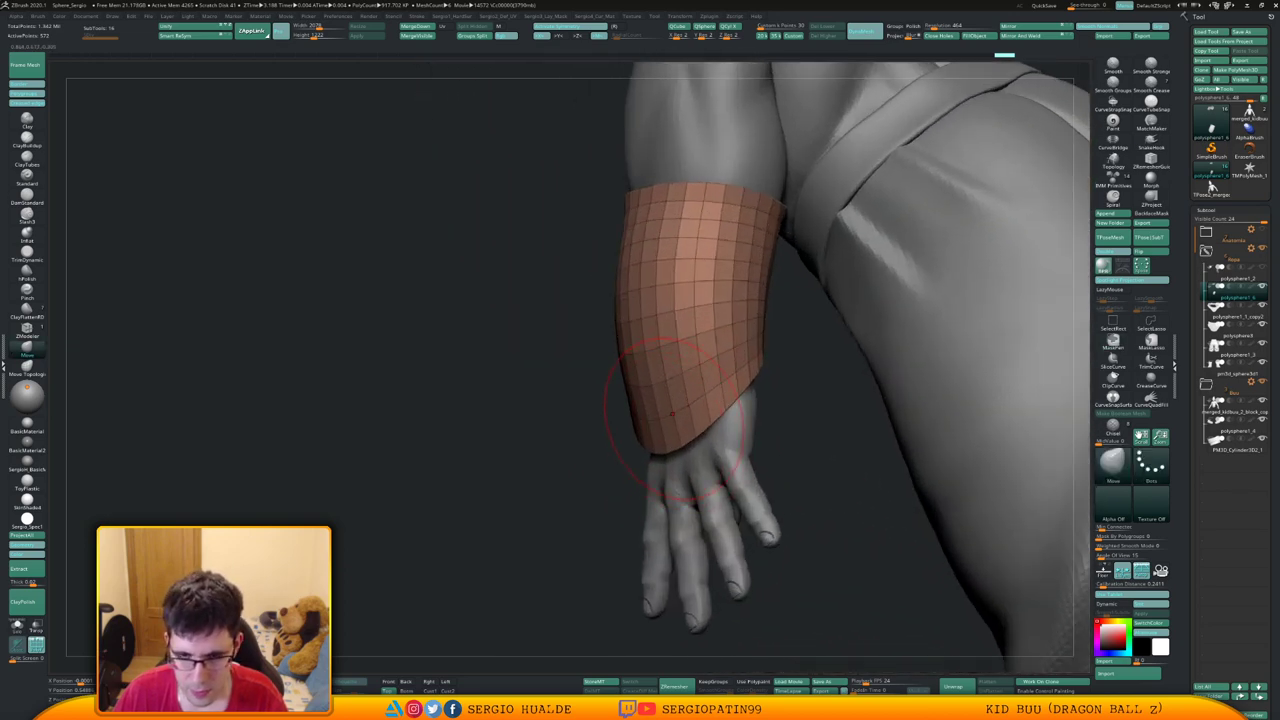
Switch to the ZModeler brush and set its edge action to Slide for the wristband's edge loops
key(b)
key(z)
key(m)
key(space)
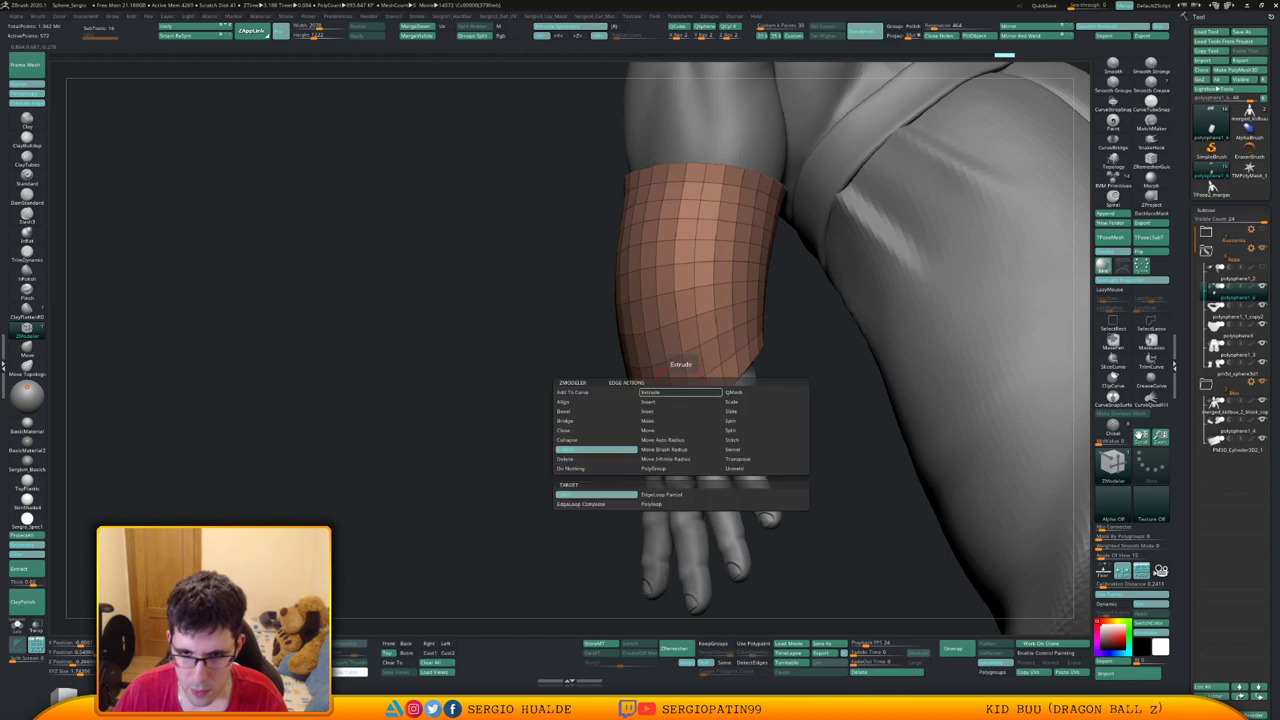
click(765, 411)
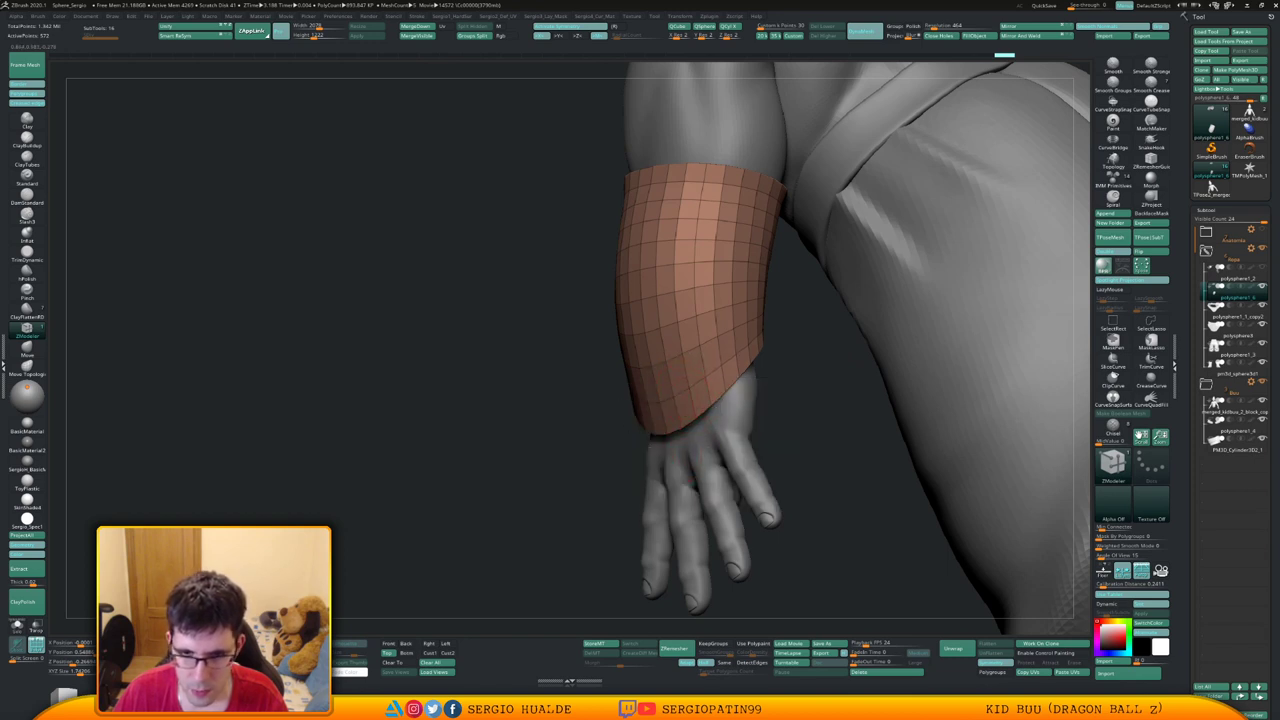
mouse_move(698, 357)
right_down()
mouse_move(700, 400)
mouse_move(712, 368)
mouse_move(689, 372)
right_up()
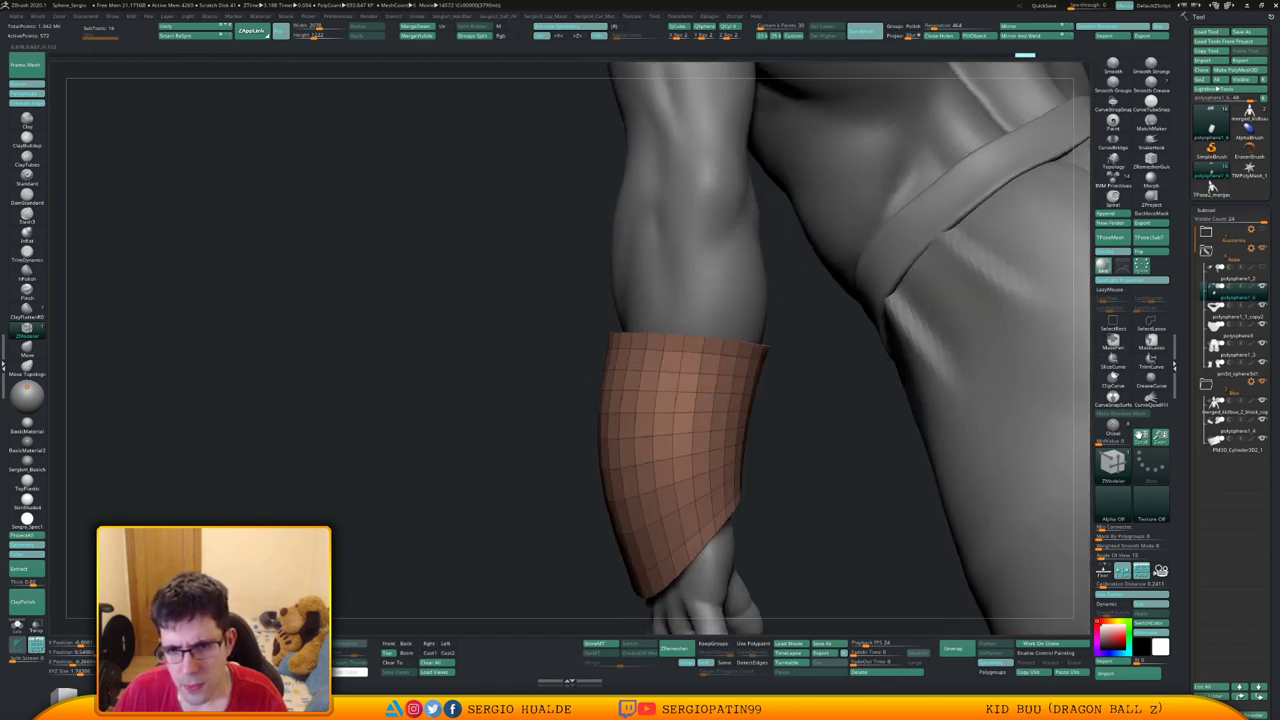
Give the wristband wall thickness with Panel Loops and isolate it from the rest of the figure
key(space)
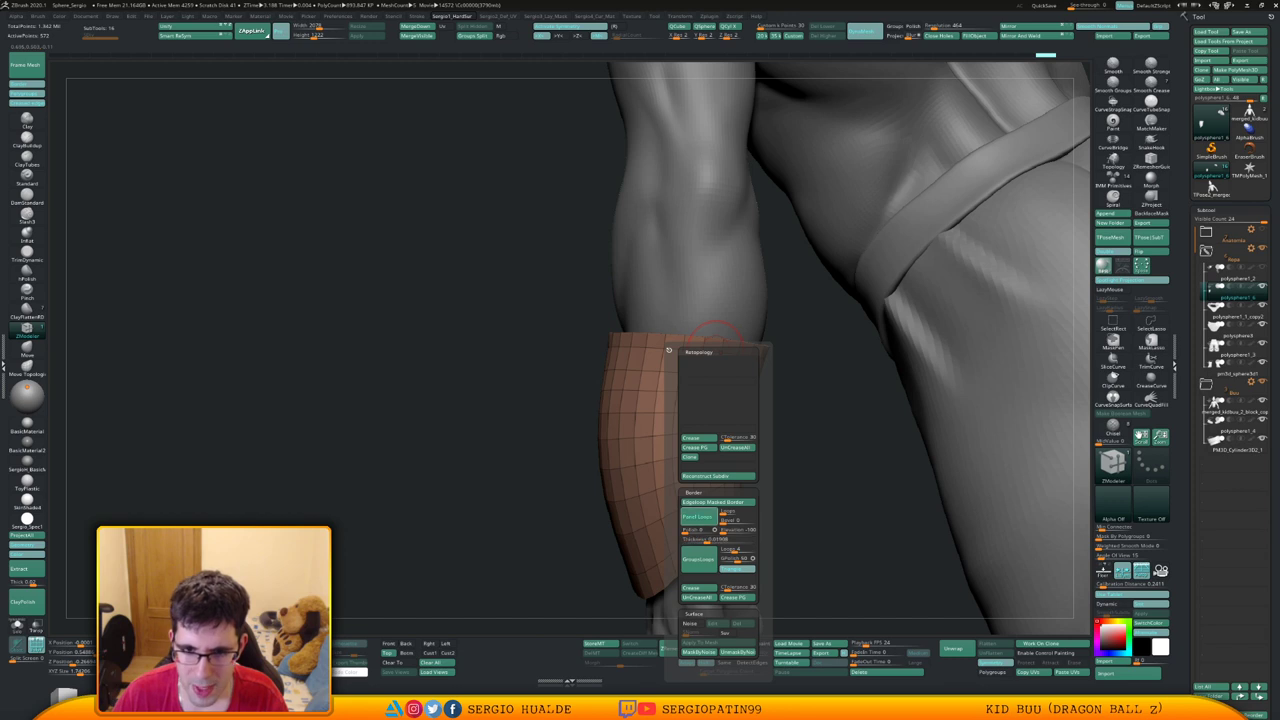
click(698, 516)
right_drag(650, 466, 666, 442)
key(alt+s)
key(alt+s)
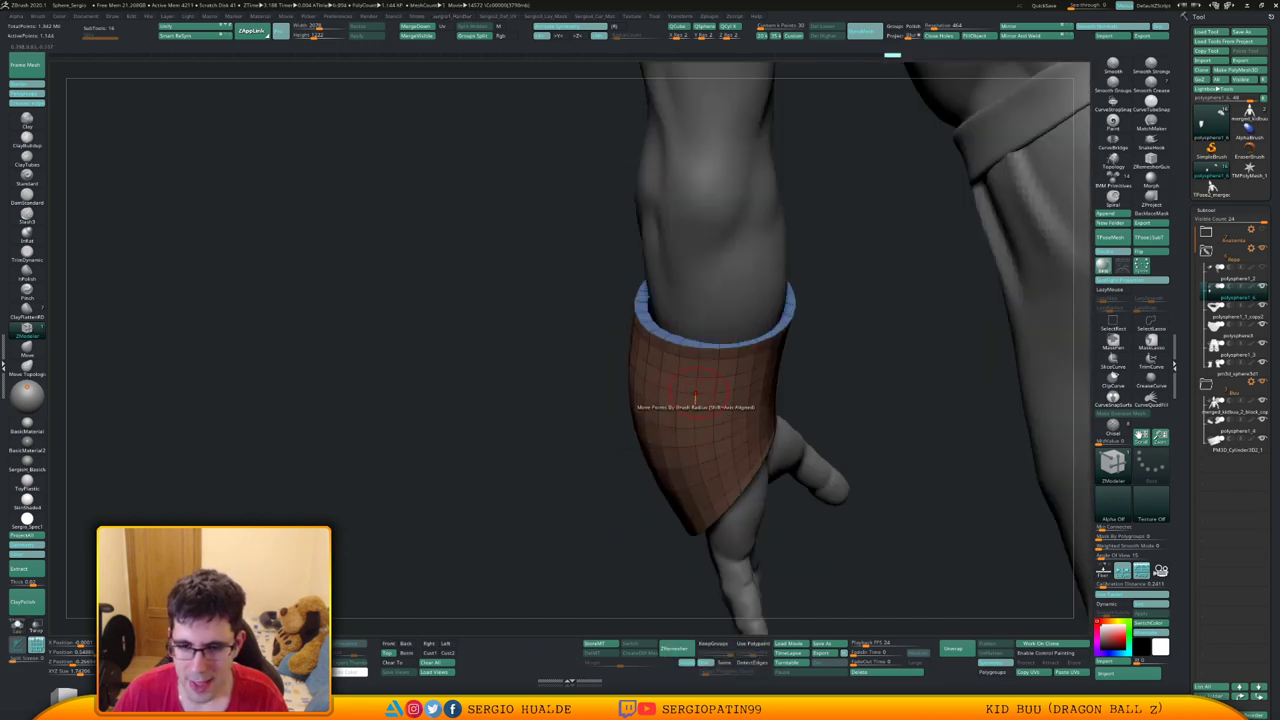
key(alt+s)
Set the ZModeler polygon action to QMesh with the Polyloop target and extrude the wristband's upper loop into a raised rim
mouse_move(699, 362)
ctrl+right_down()
mouse_move(701, 400)
mouse_move(717, 360)
ctrl+right_up()
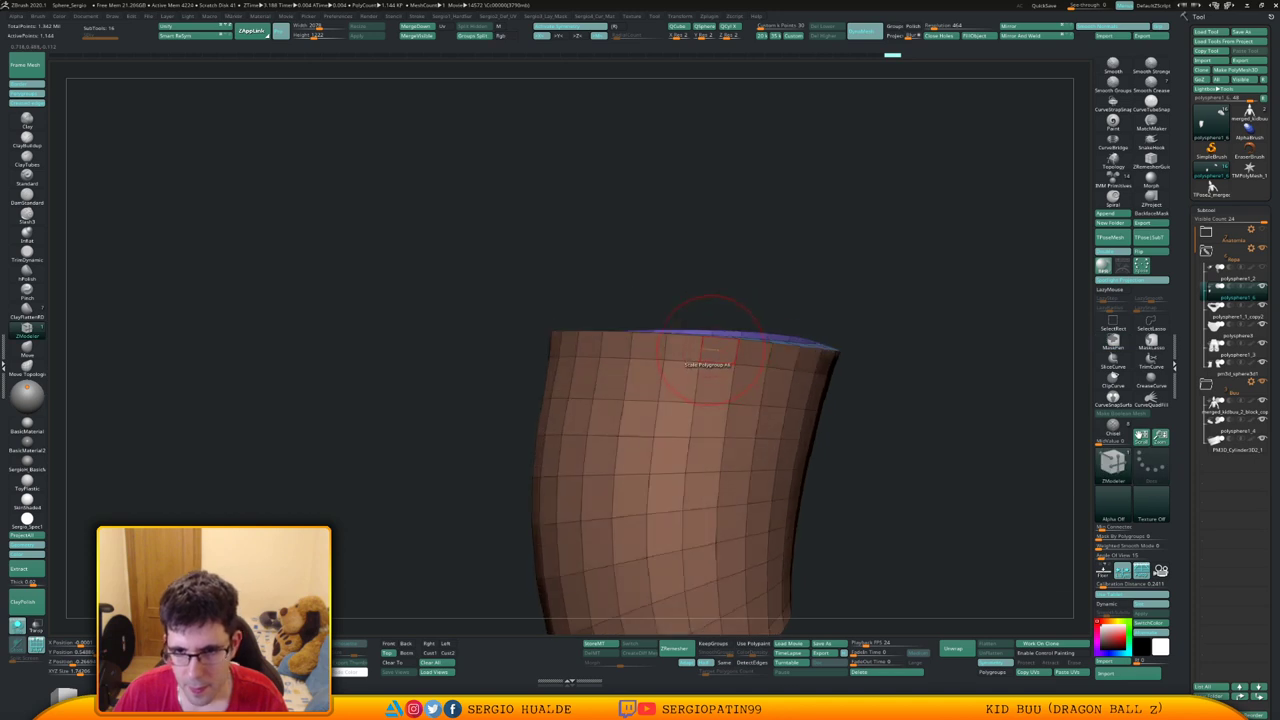
key(space)
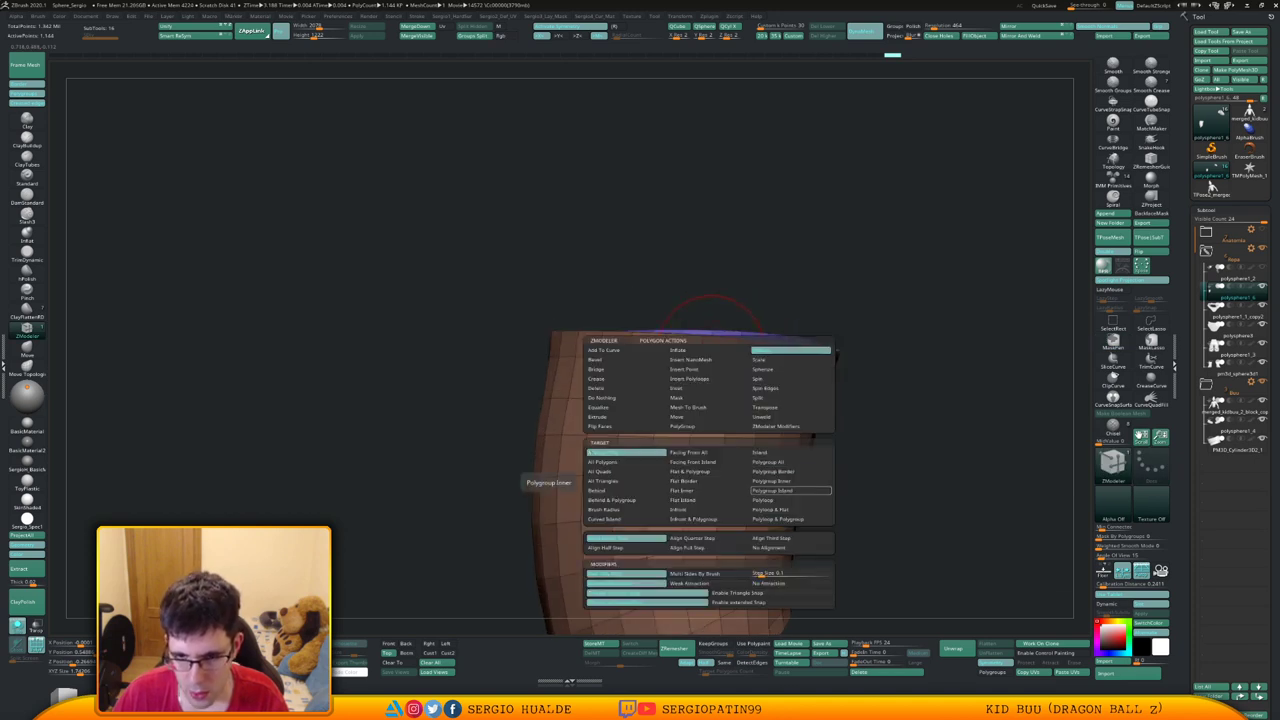
click(772, 500)
mouse_move(711, 368)
right_down()
mouse_move(719, 358)
mouse_move(688, 470)
right_up()
click(719, 357)
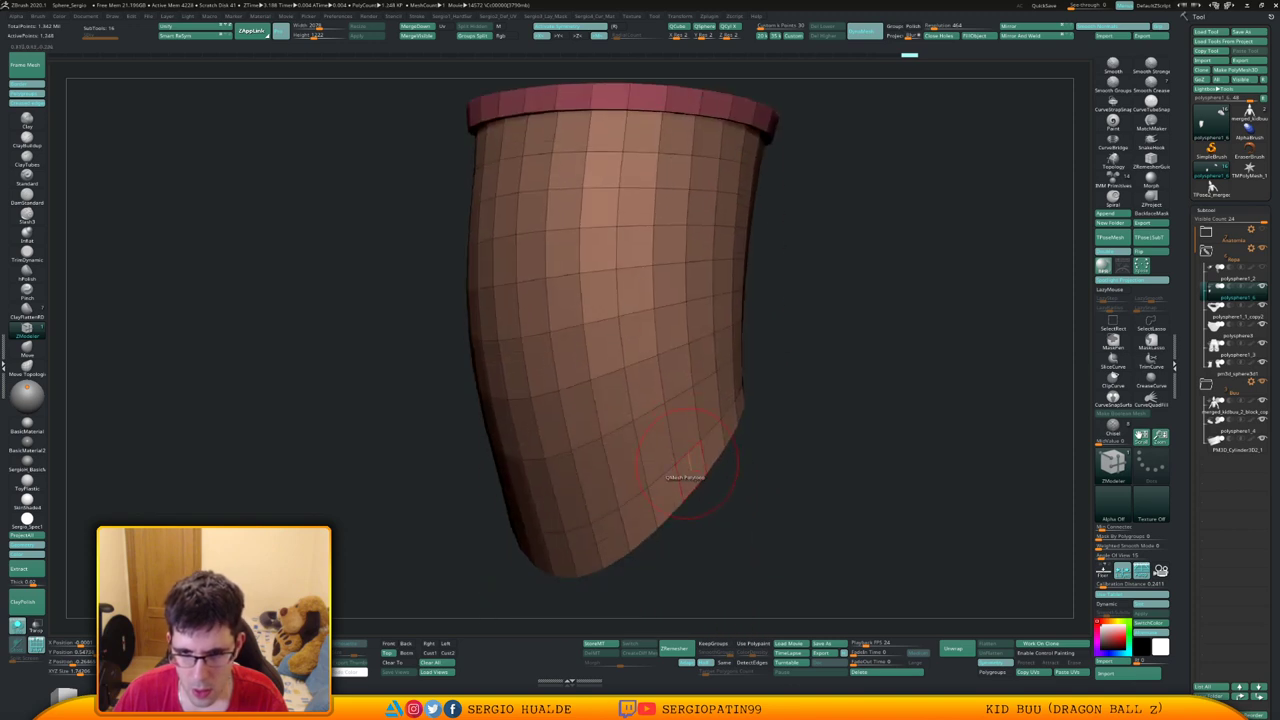
Try a matching raised rim on the wristband's lower loop and check it on the figure with the polyframe off
drag(697, 462, 692, 472)
ctrl+right_drag(692, 472, 686, 370)
key(shift+f)
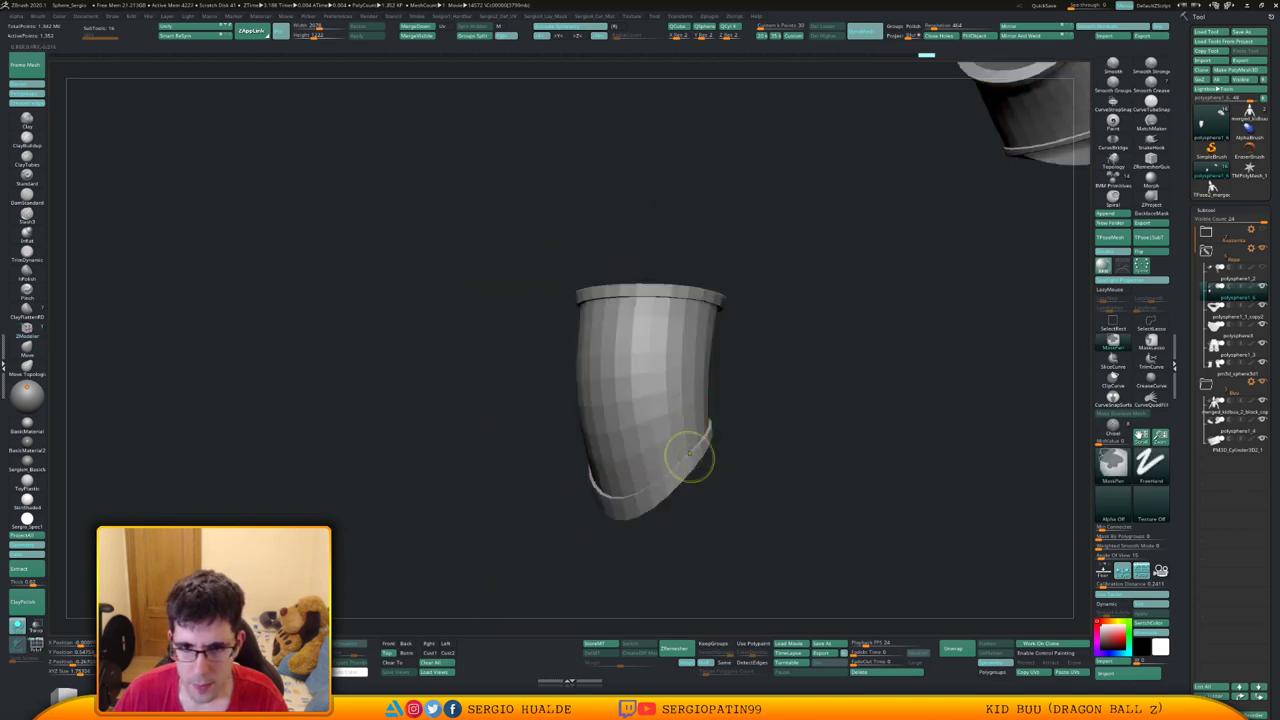
ctrl+right_drag(691, 457, 680, 411)
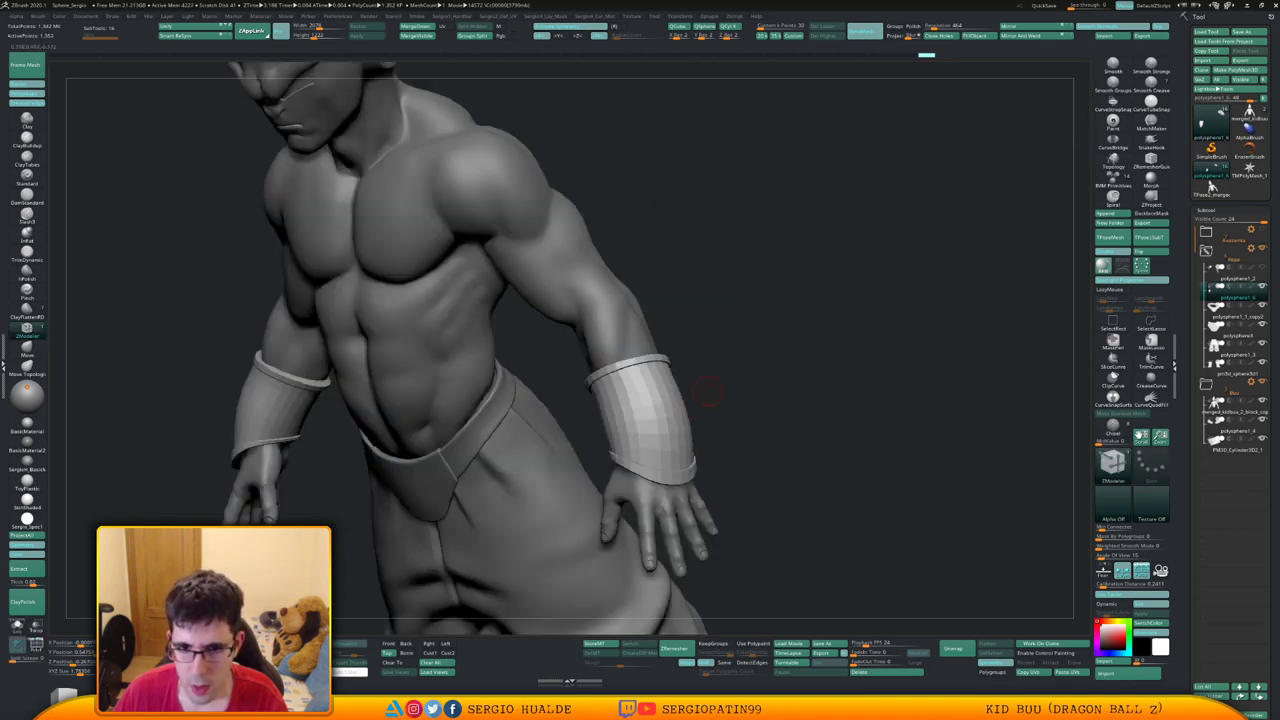
mouse_move(706, 424)
right_down()
mouse_move(700, 394)
mouse_move(722, 432)
right_up()
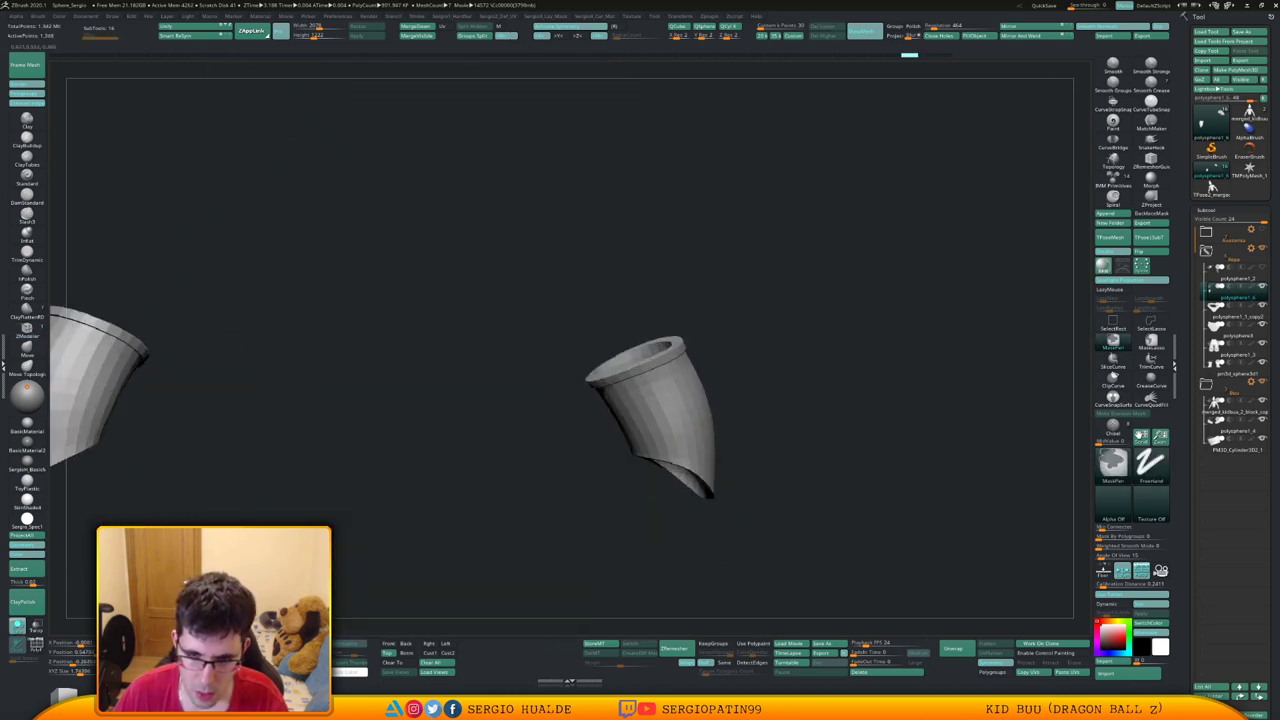
Try the ZModeler point action QMesh around the wristband's lower opening
right_drag(673, 490, 640, 460)
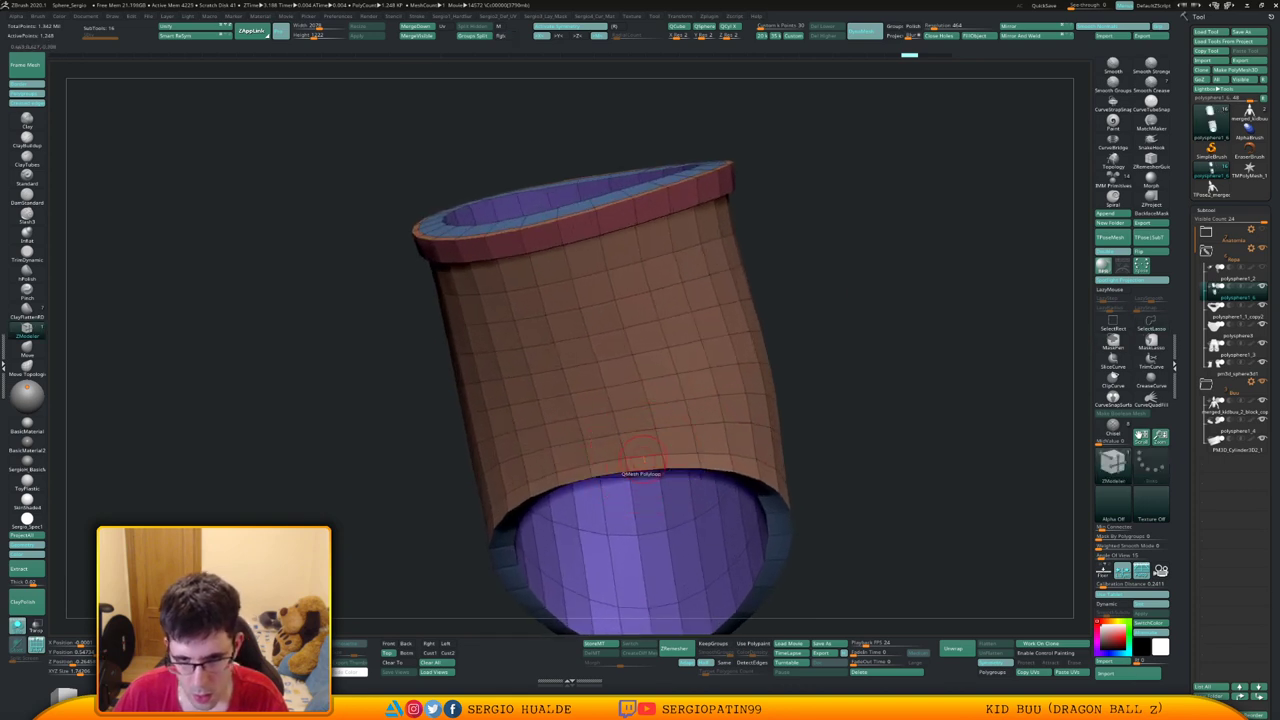
key(space)
click(582, 560)
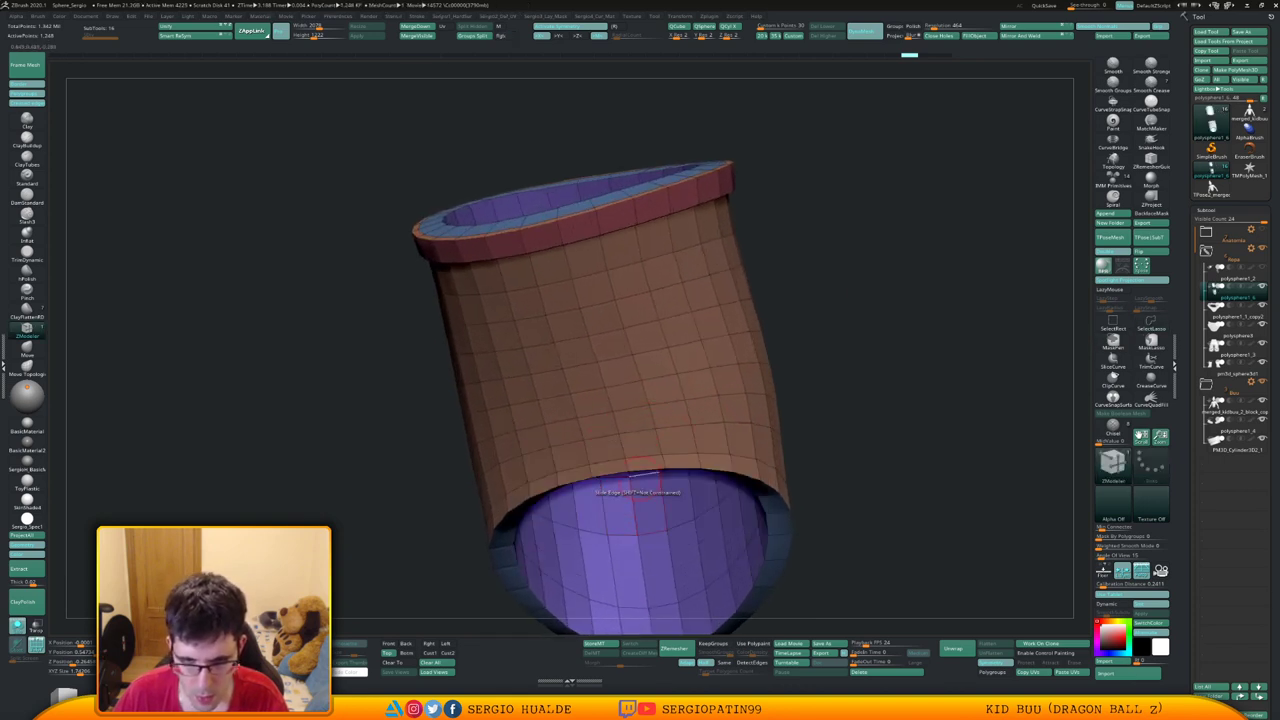
key(s)
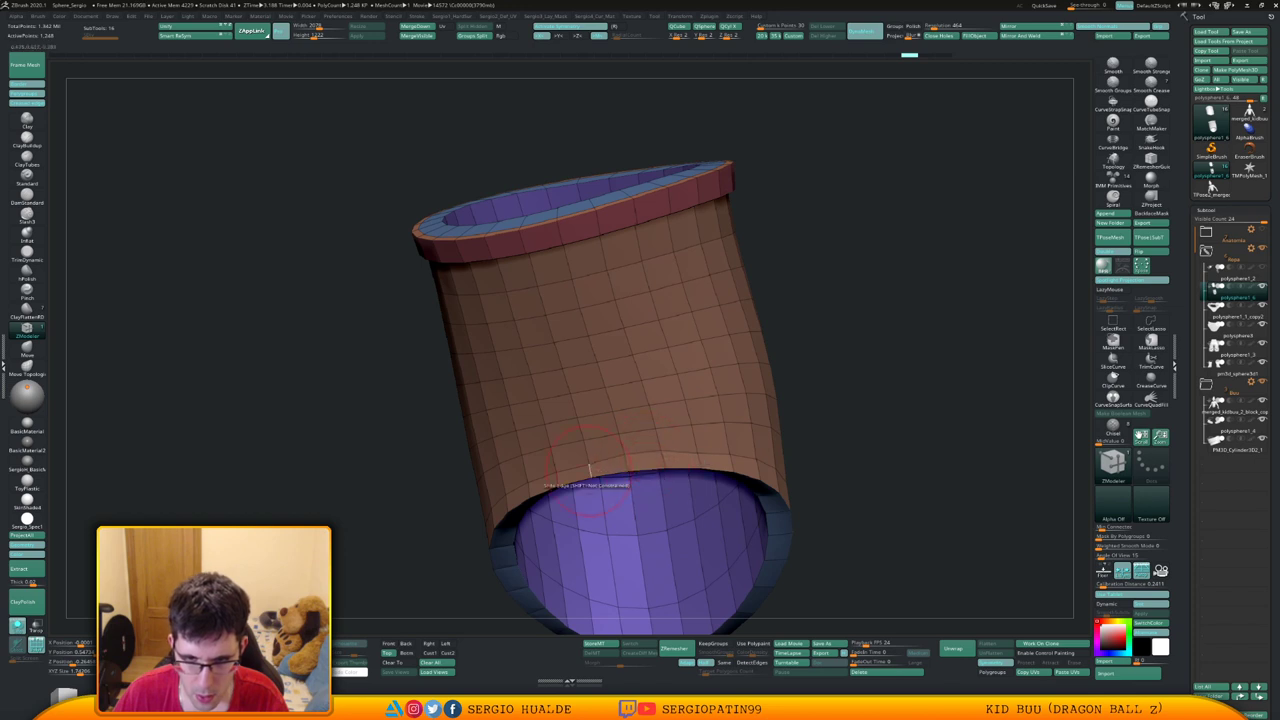
right_drag(640, 400, 622, 378)
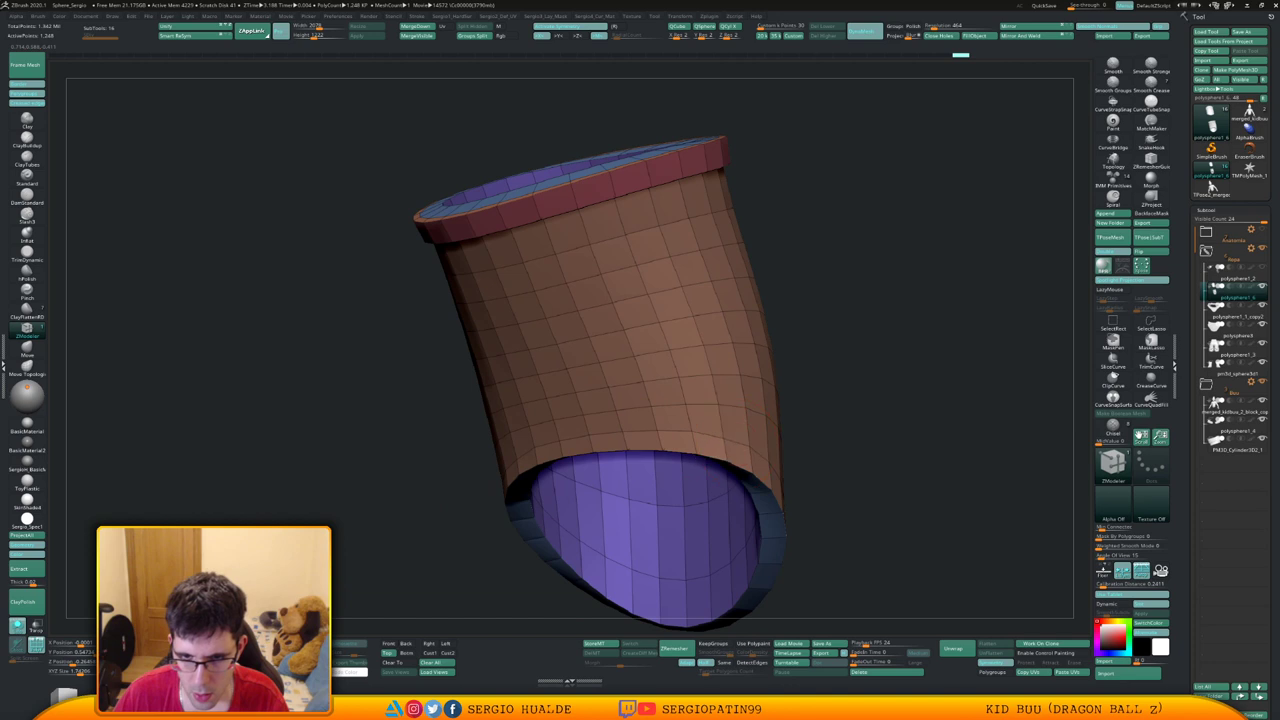
right_drag(626, 458, 500, 460)
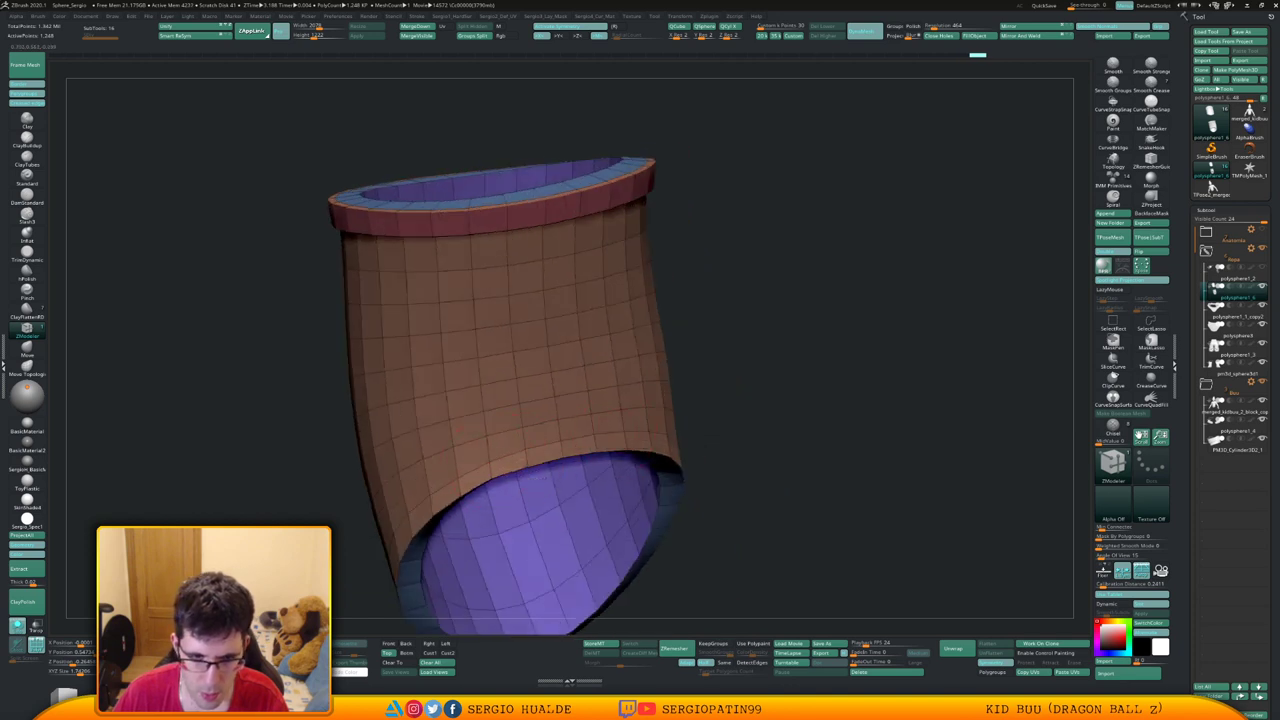
right_drag(448, 502, 508, 466)
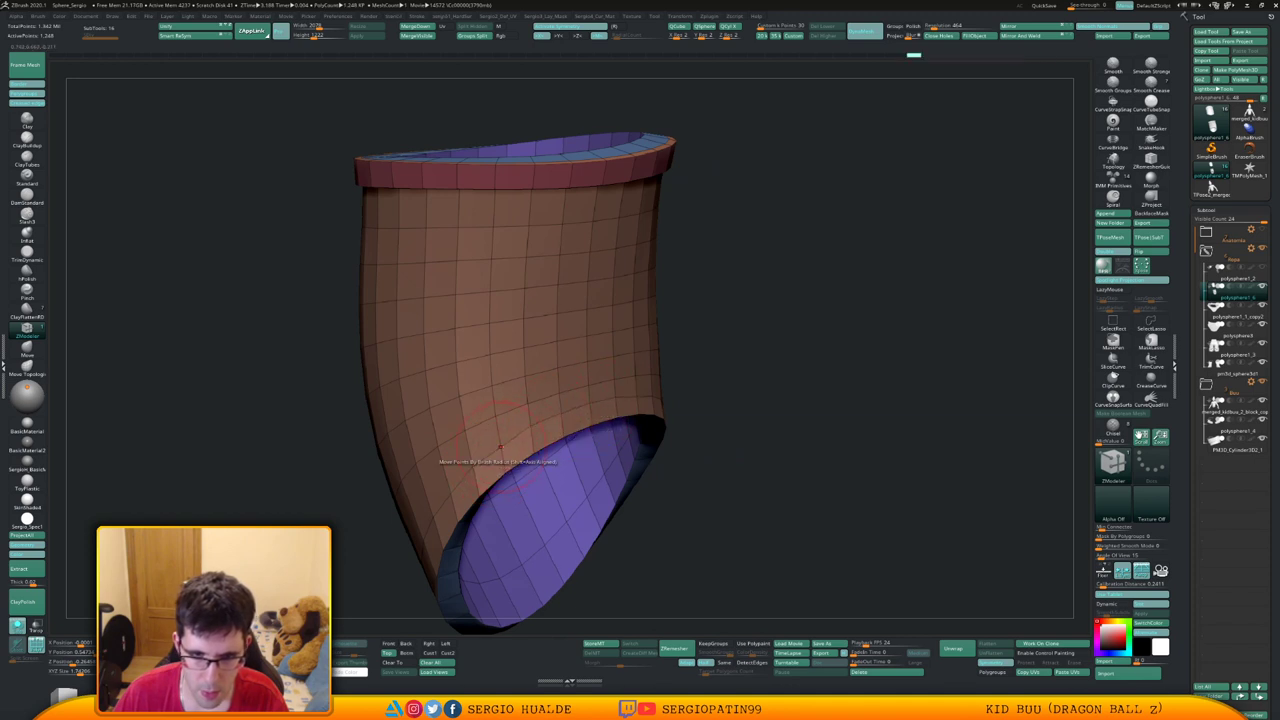
right_drag(490, 450, 597, 404)
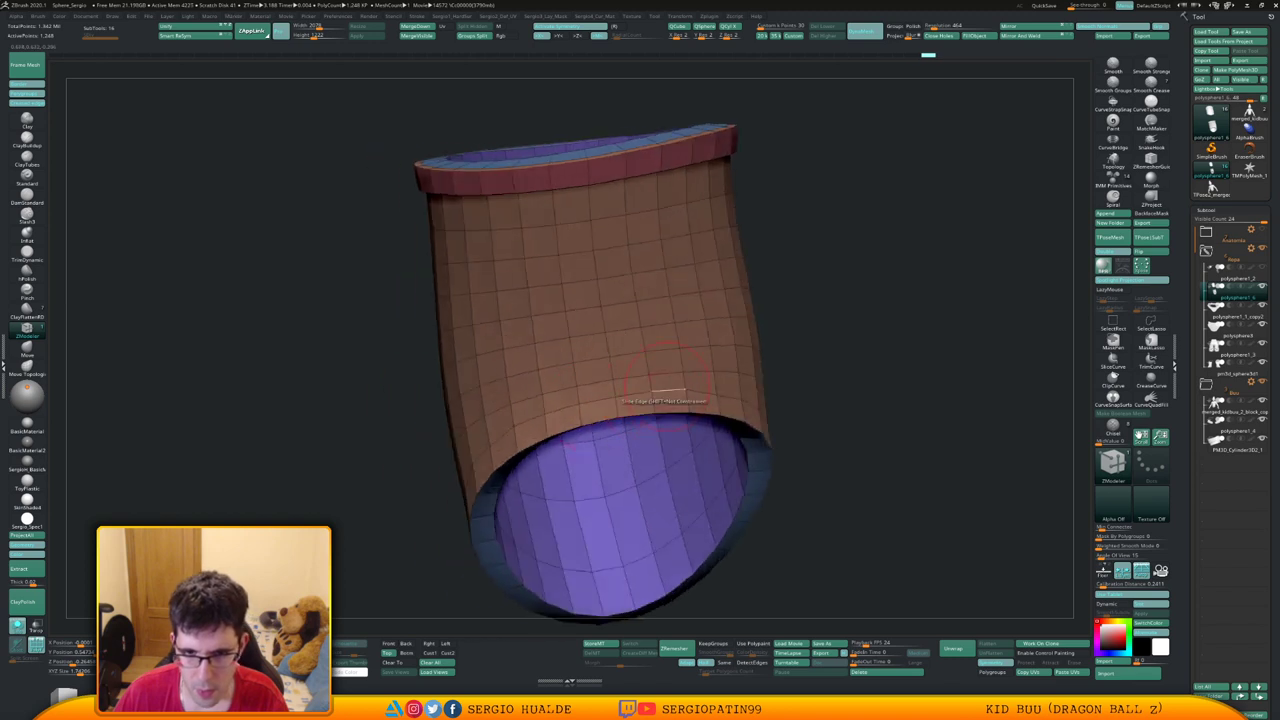
right_drag(785, 405, 722, 398)
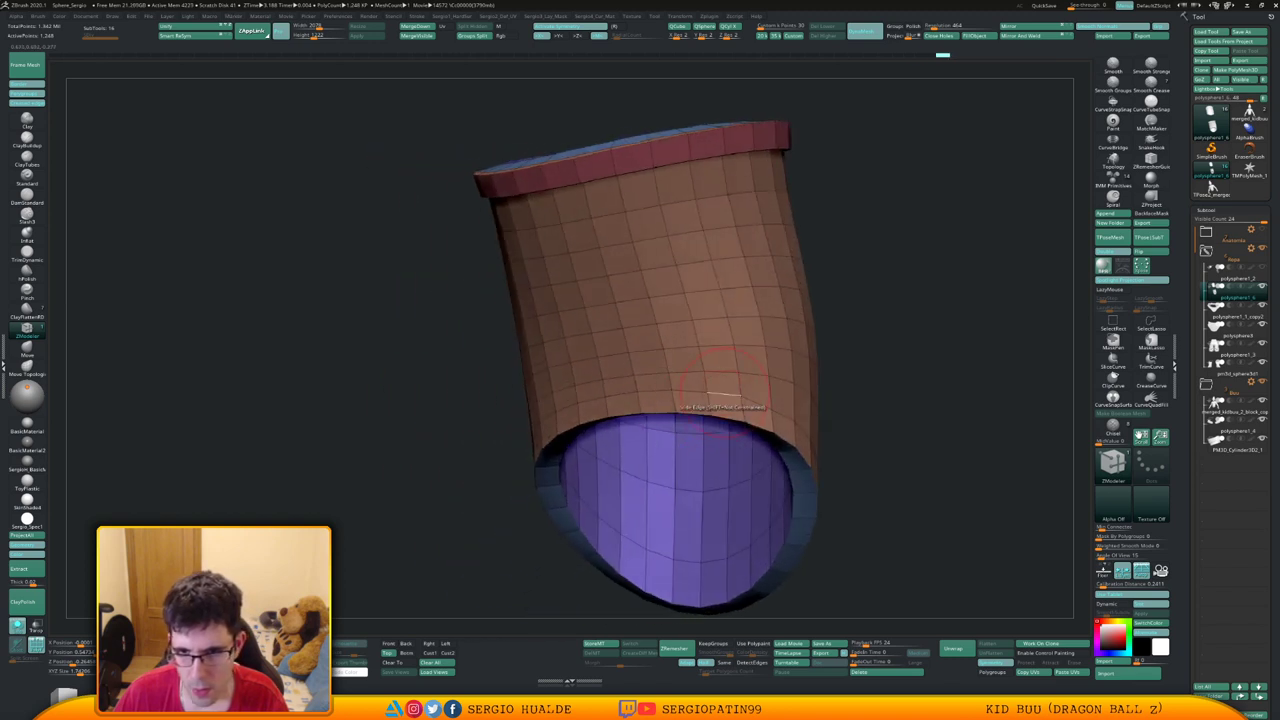
key(space)
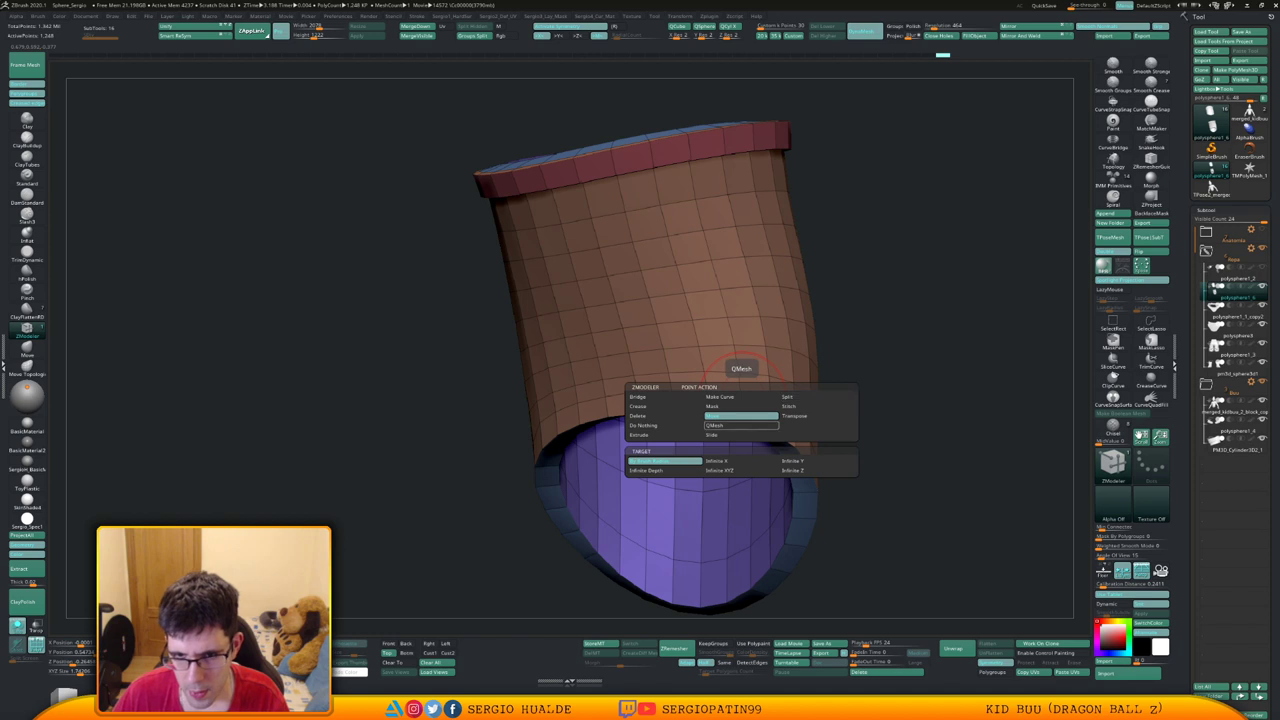
click(714, 424)
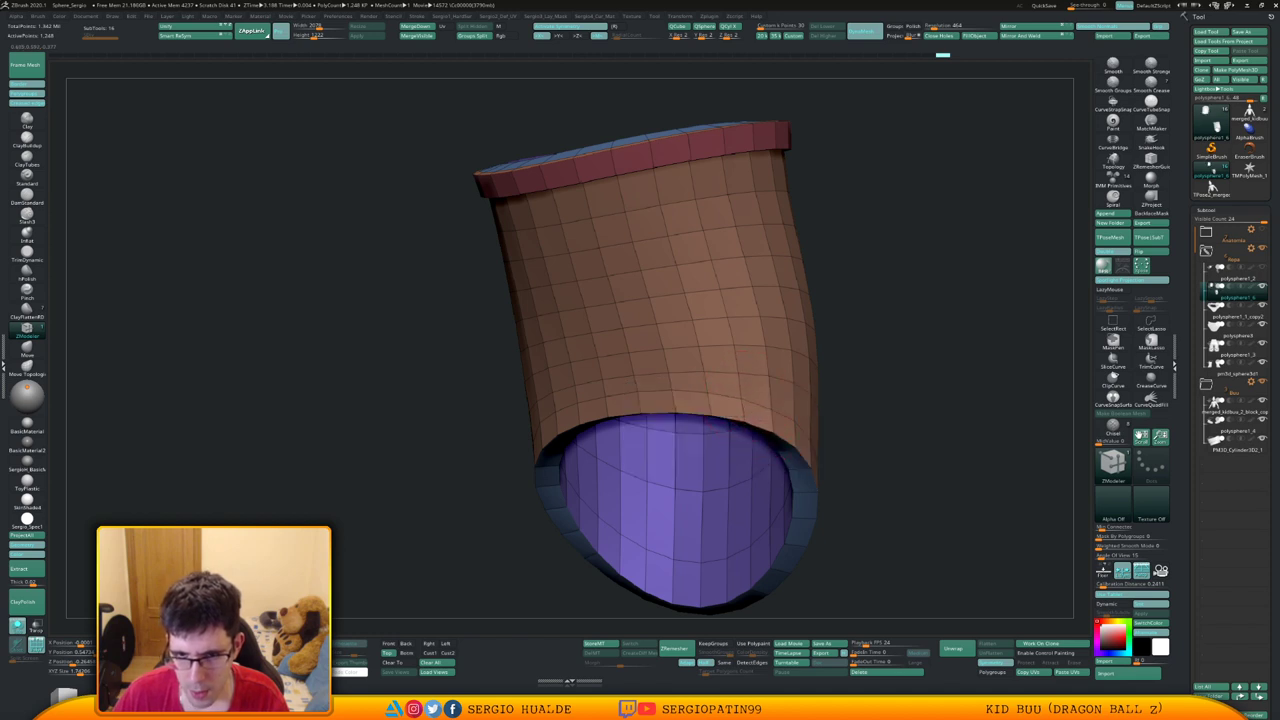
mouse_move(718, 405)
right_down()
mouse_move(500, 427)
mouse_move(443, 471)
right_up()
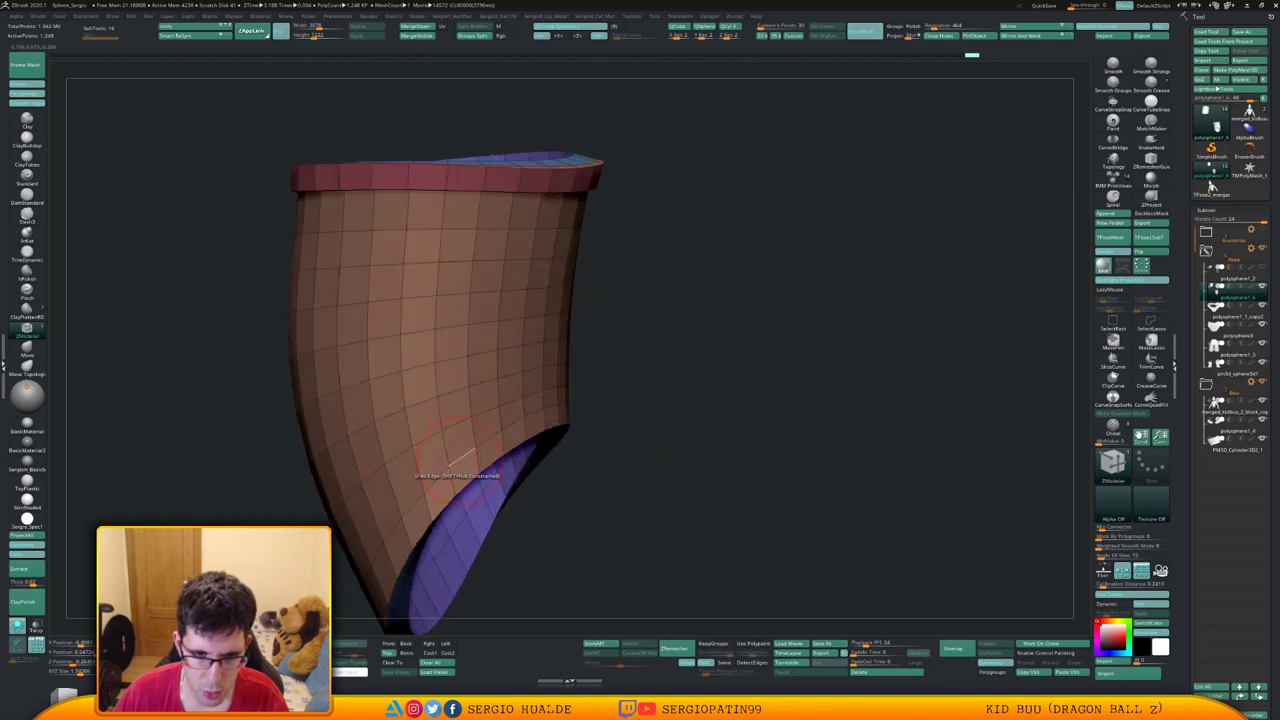
Try raising a rim along the wristband's lower polyloop and preview it subdivided with the polyframe off
key(space)
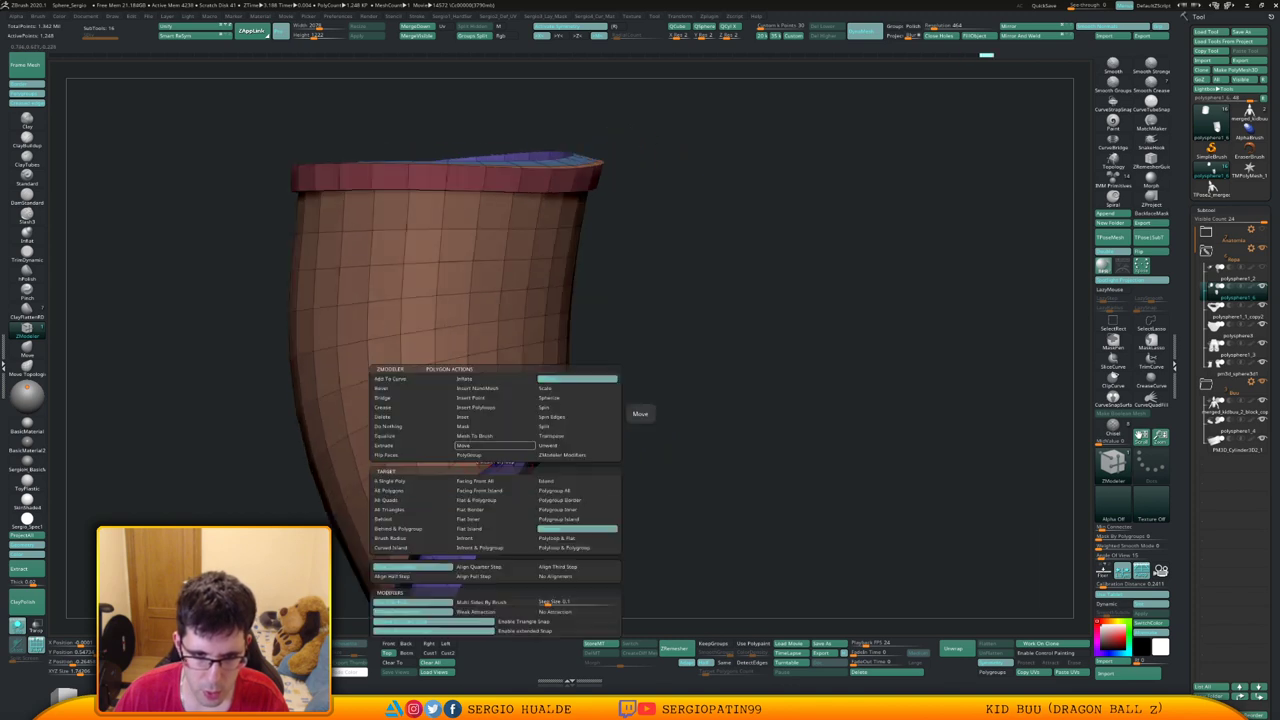
click(516, 466)
key(ctrl+d)
right_drag(486, 428, 575, 348)
key(shift+f)
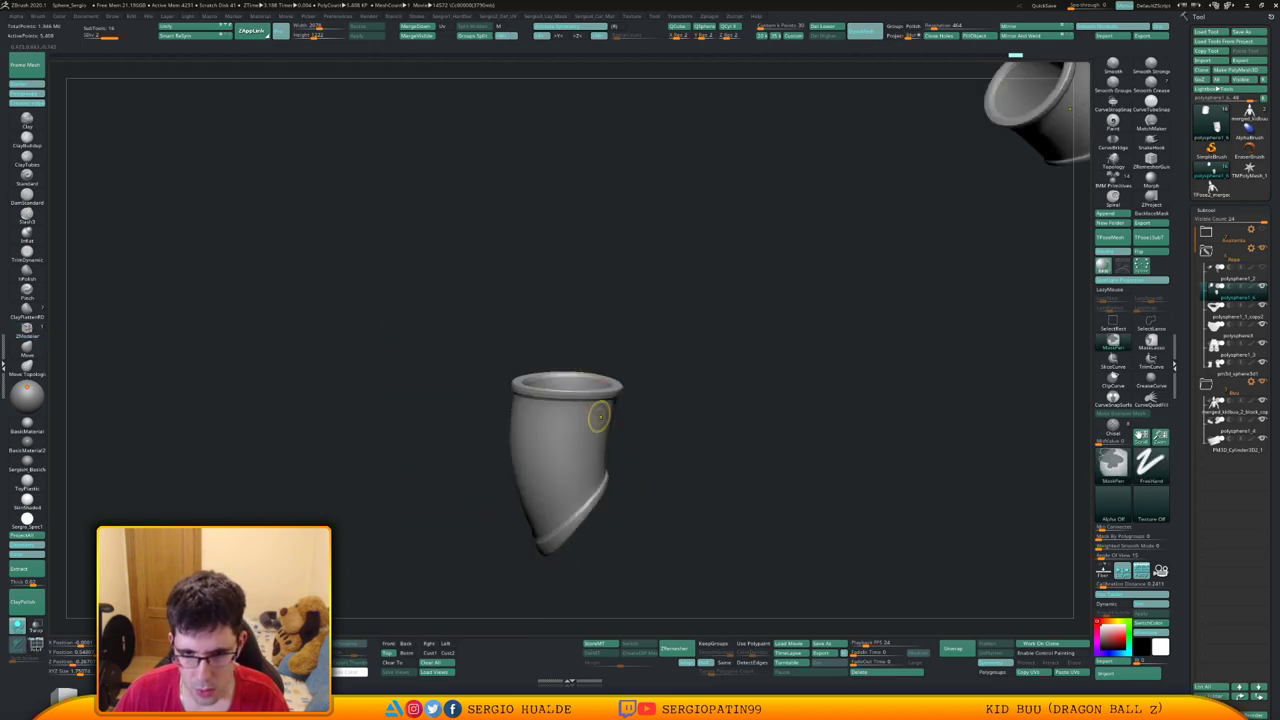
key(ctrl+d)
key(shift+s)
ctrl+right_drag(500, 440, 505, 385)
mouse_move(505, 385)
right_down()
mouse_move(575, 440)
mouse_move(640, 460)
mouse_move(606, 462)
mouse_move(657, 400)
right_up()
mouse_move(656, 337)
right_down()
mouse_move(700, 380)
mouse_move(677, 394)
mouse_move(735, 460)
right_up()
Return the wristband to its low-poly mesh with the polyframe on and revert the raised rims at both ends
key(shift+s)
key(shift+d)
key(shift+f)
key(b)
key(z)
key(m)
mouse_move(735, 460)
alt+right_down()
mouse_move(772, 560)
mouse_move(735, 535)
alt+right_up()
click(590, 398)
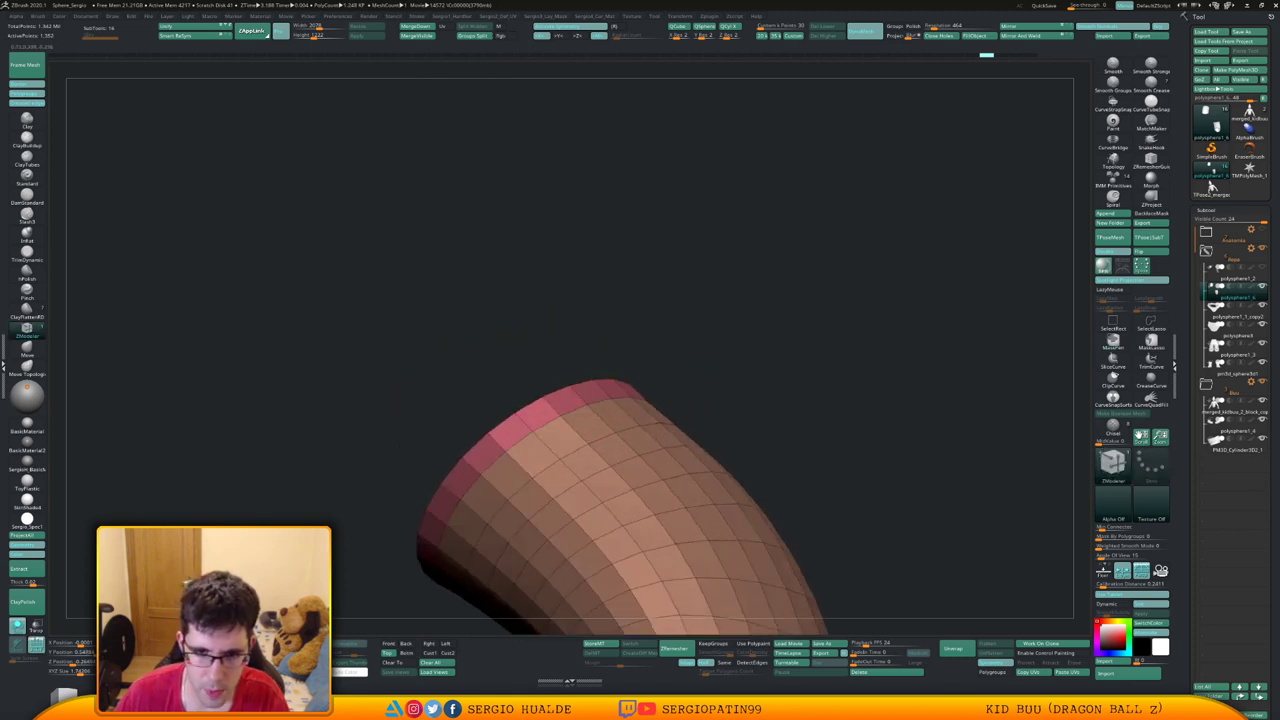
click(560, 422)
ctrl+right_drag(560, 422, 540, 350)
right_drag(540, 350, 600, 348)
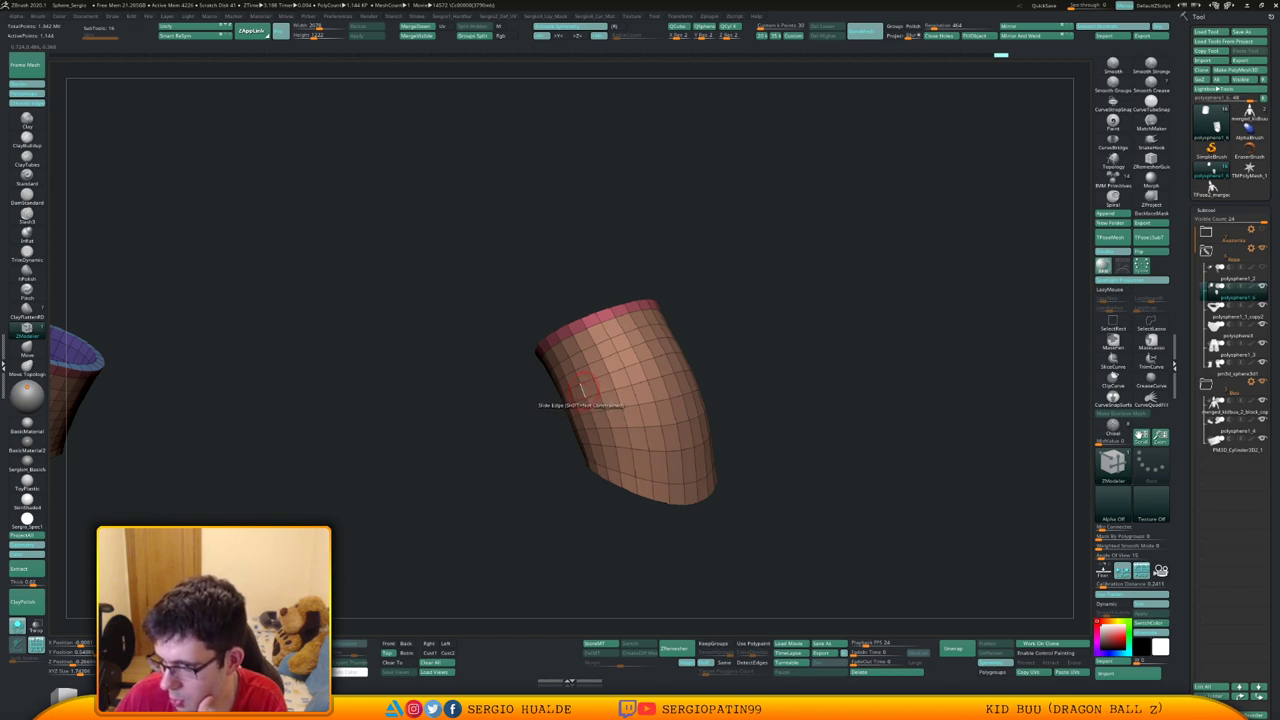
Duplicate the rimless wristband as a separate subtool
right_drag(675, 383, 645, 365)
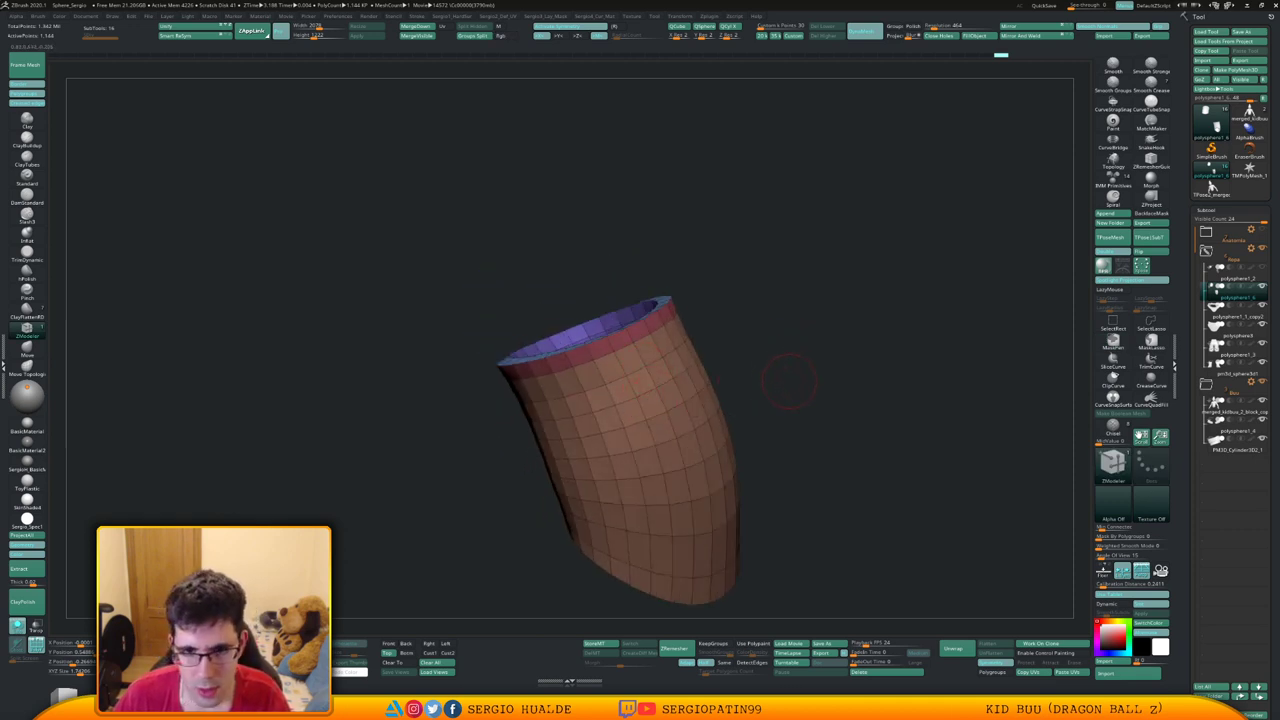
right_drag(789, 381, 707, 331)
key(ctrl+shift+d)
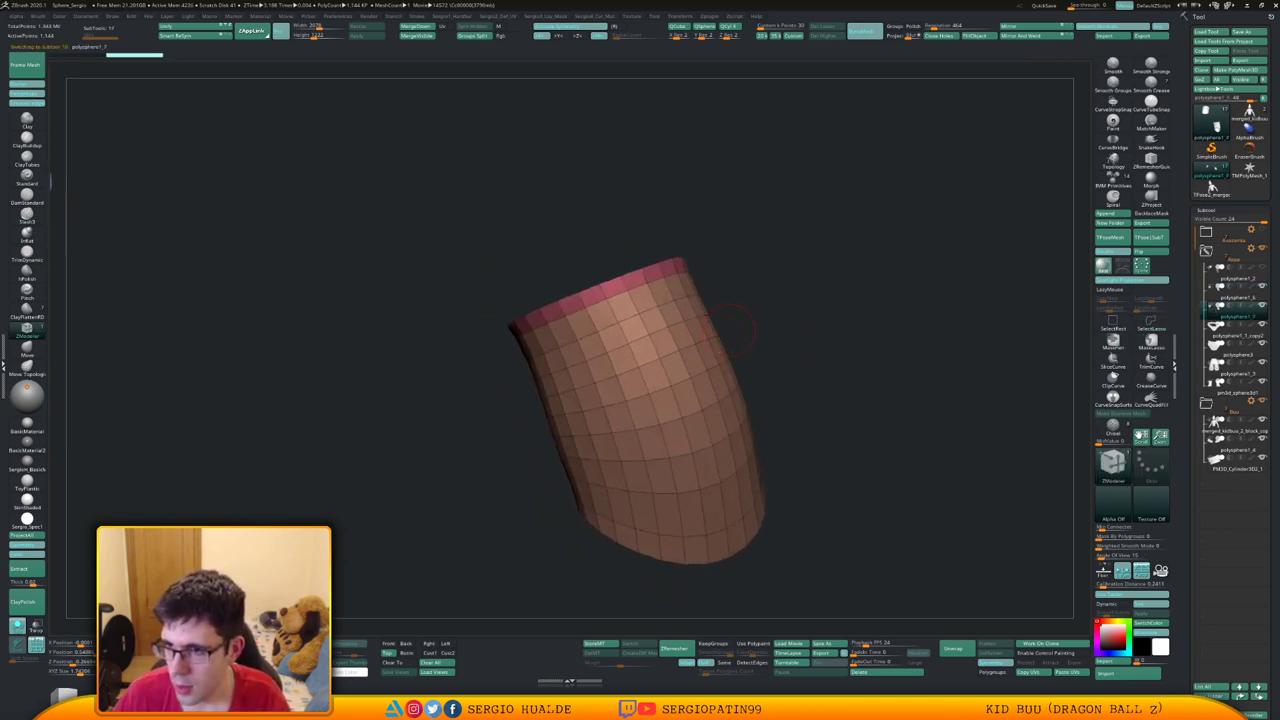
Extrude the duplicated wristband's upper and lower end loops slightly outward with ZModeler's QMesh Polyloop action
alt+right_drag(543, 289, 620, 425)
right_drag(622, 380, 646, 409)
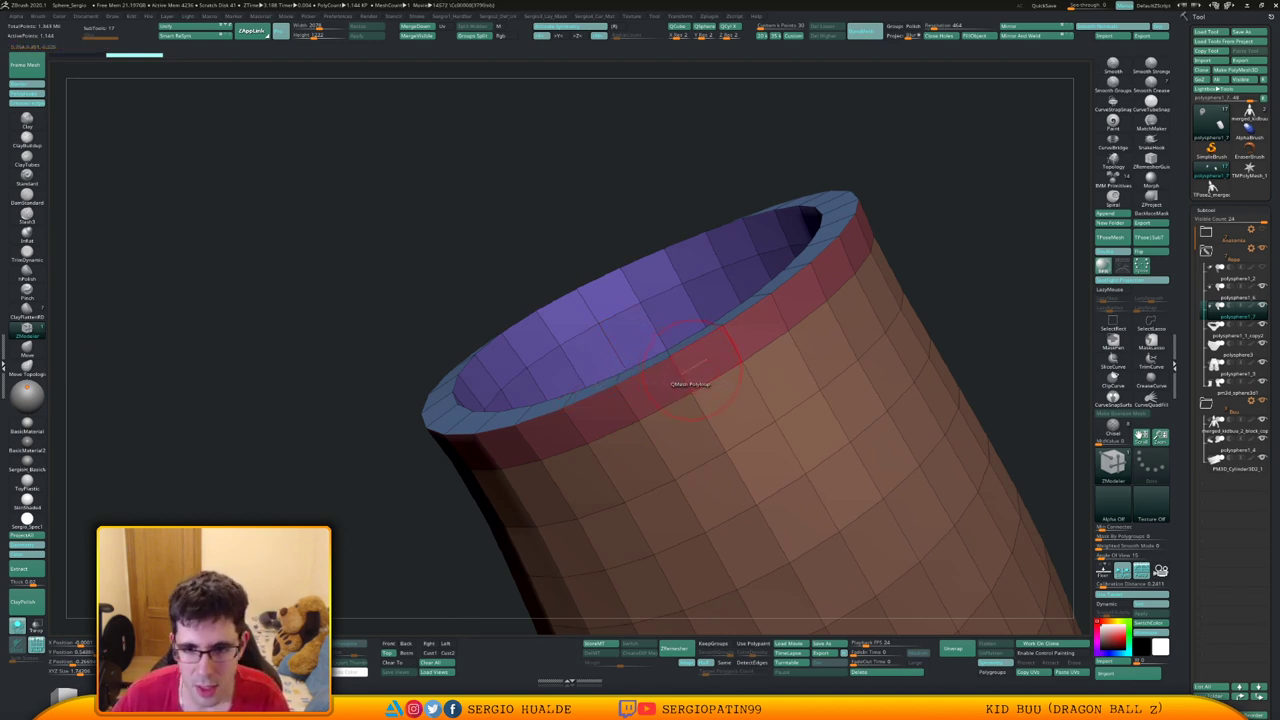
key(space)
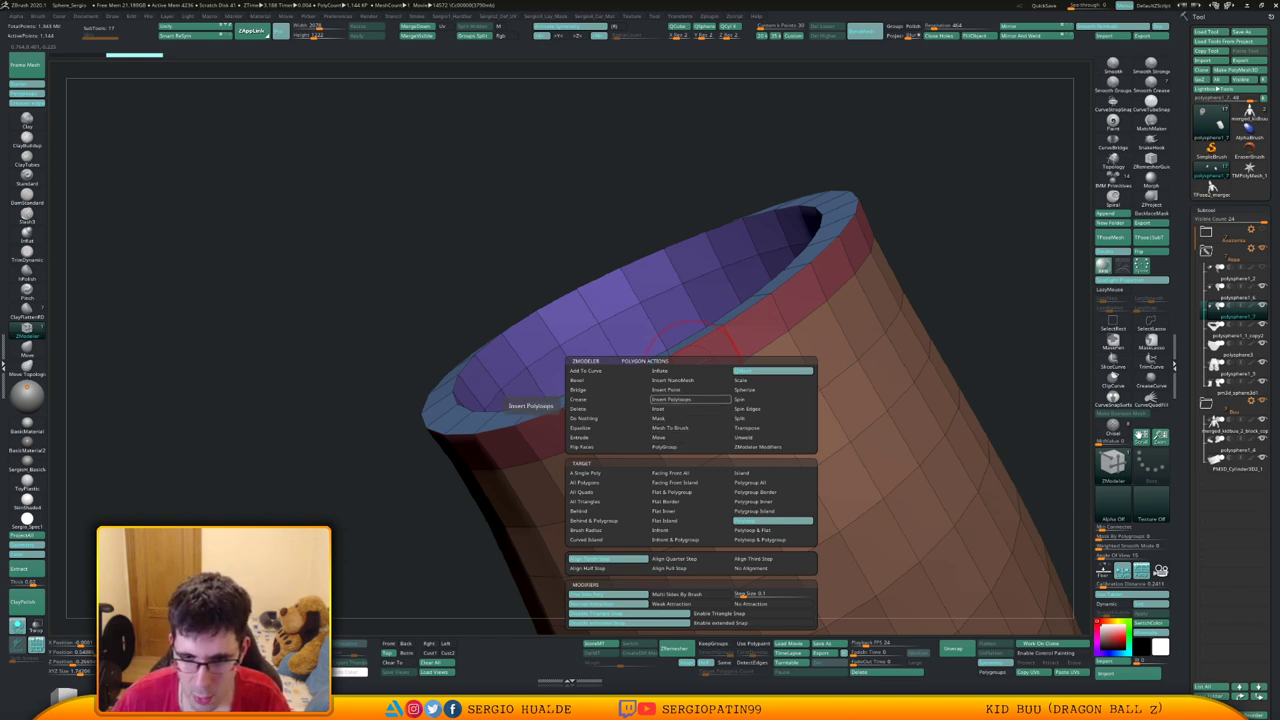
click(690, 399)
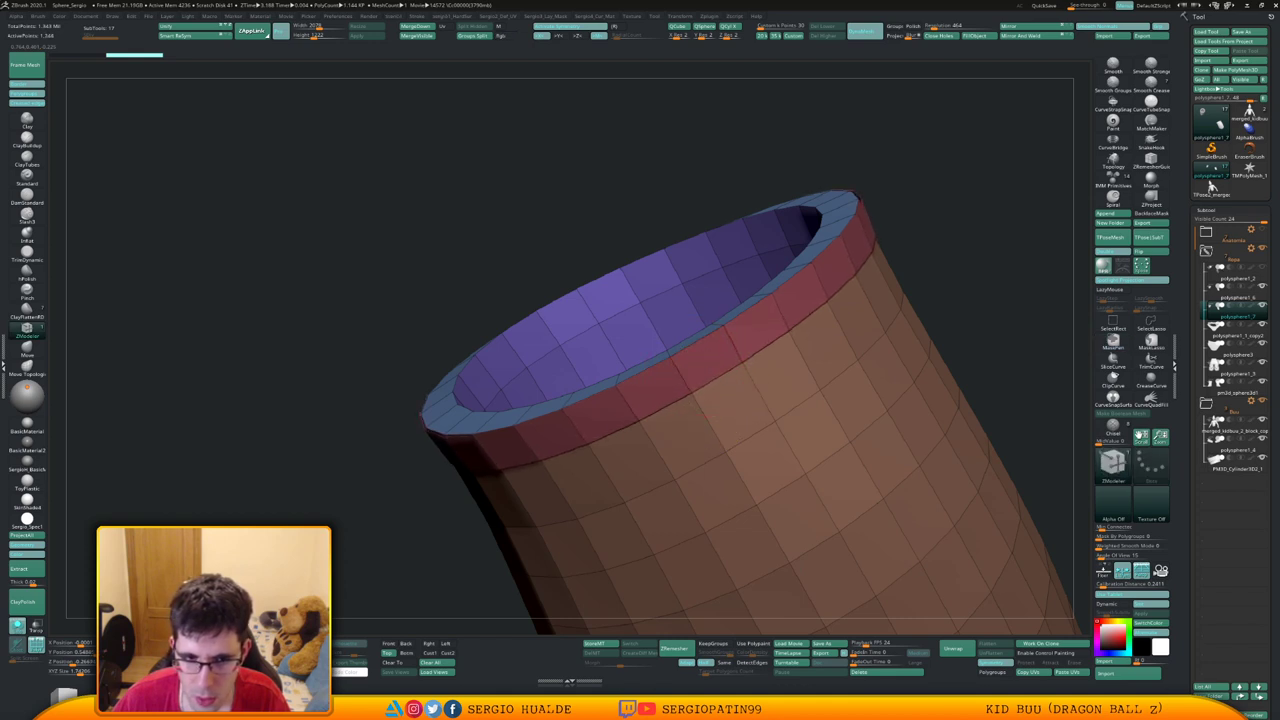
ctrl+right_drag(698, 416, 692, 335)
alt+right_drag(749, 523, 672, 430)
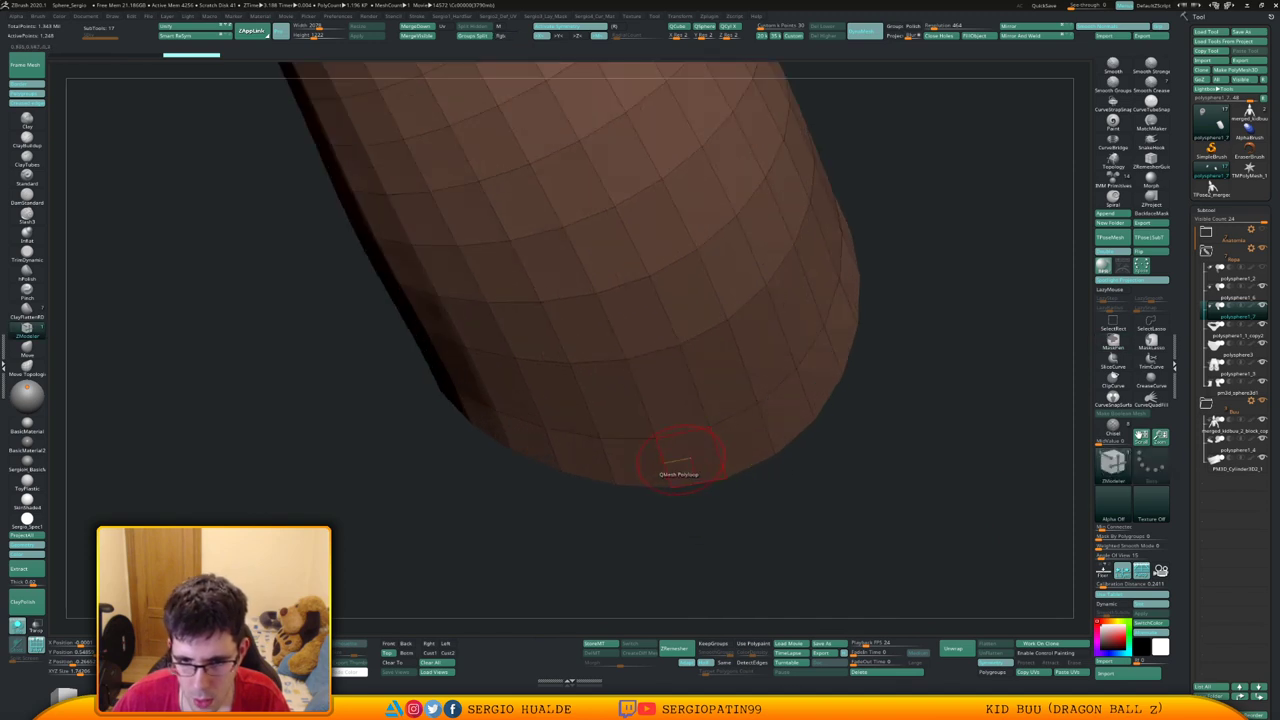
mouse_move(681, 458)
mouse_down()
mouse_move(683, 472)
mouse_move(697, 451)
mouse_up()
Regroup the duplicate so each end loop has its own polygroup, and hide the wristband body
key(f)
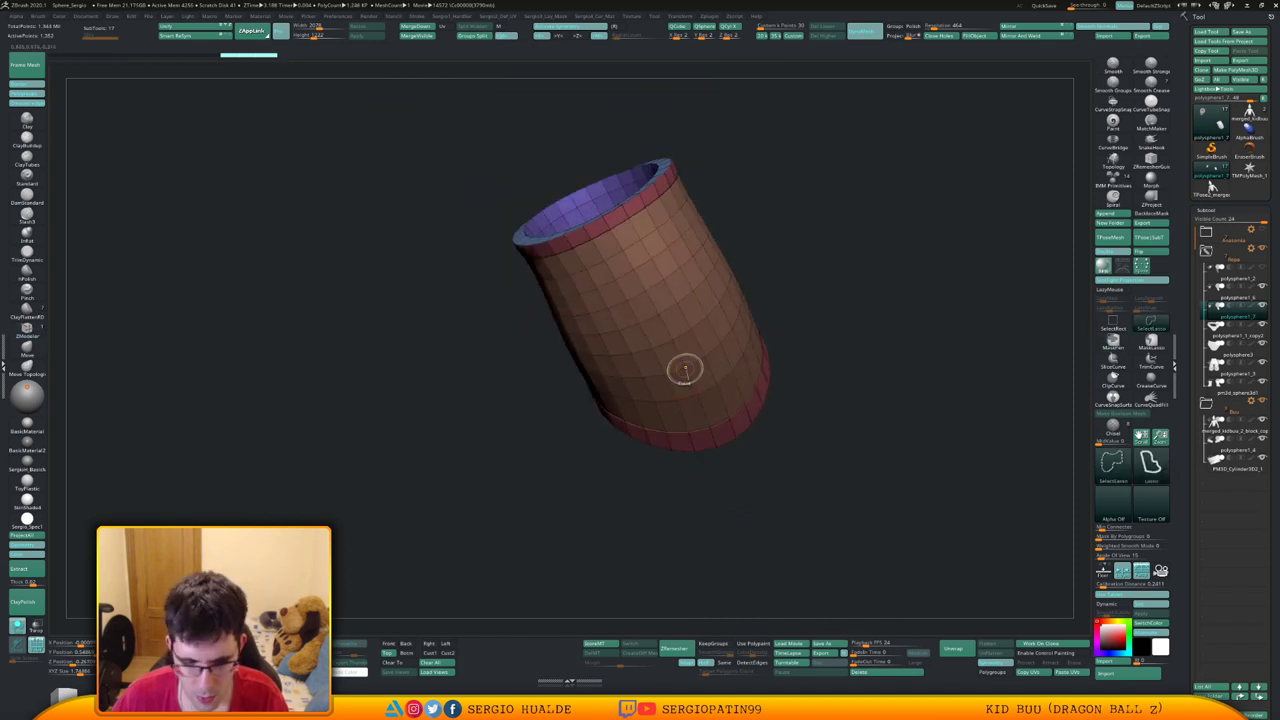
click(1022, 36)
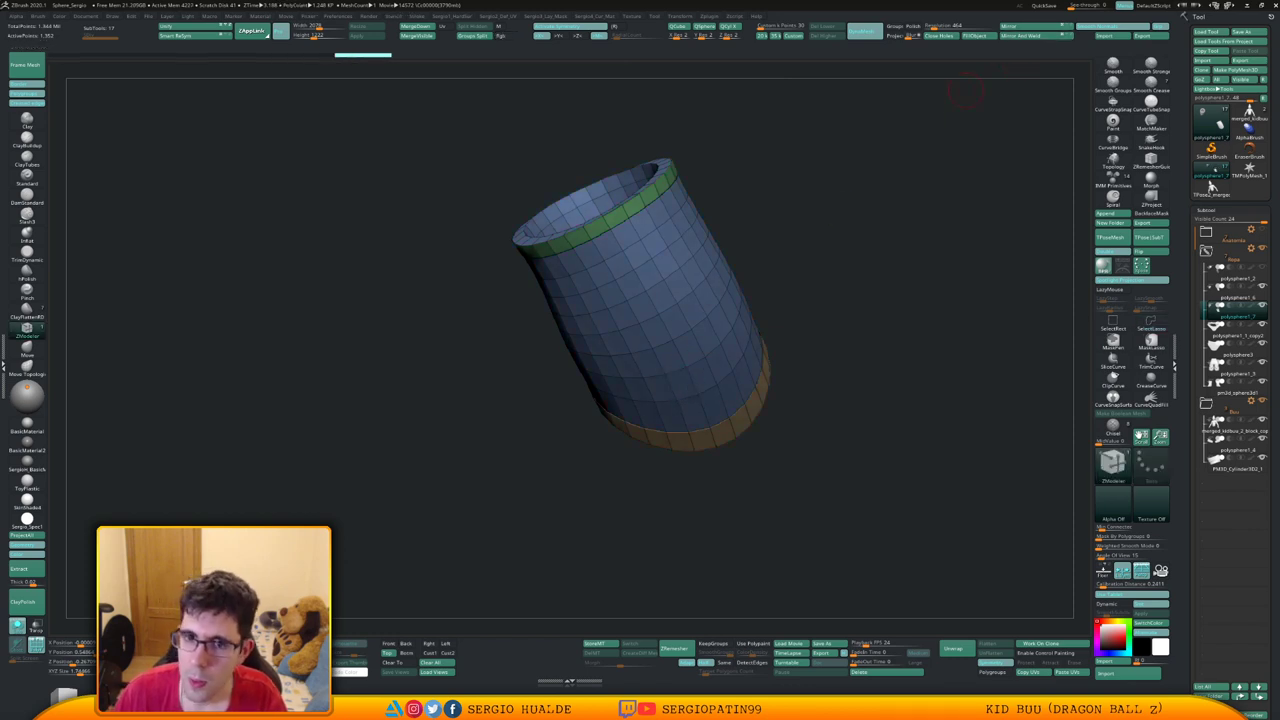
ctrl+shift+click(742, 322)
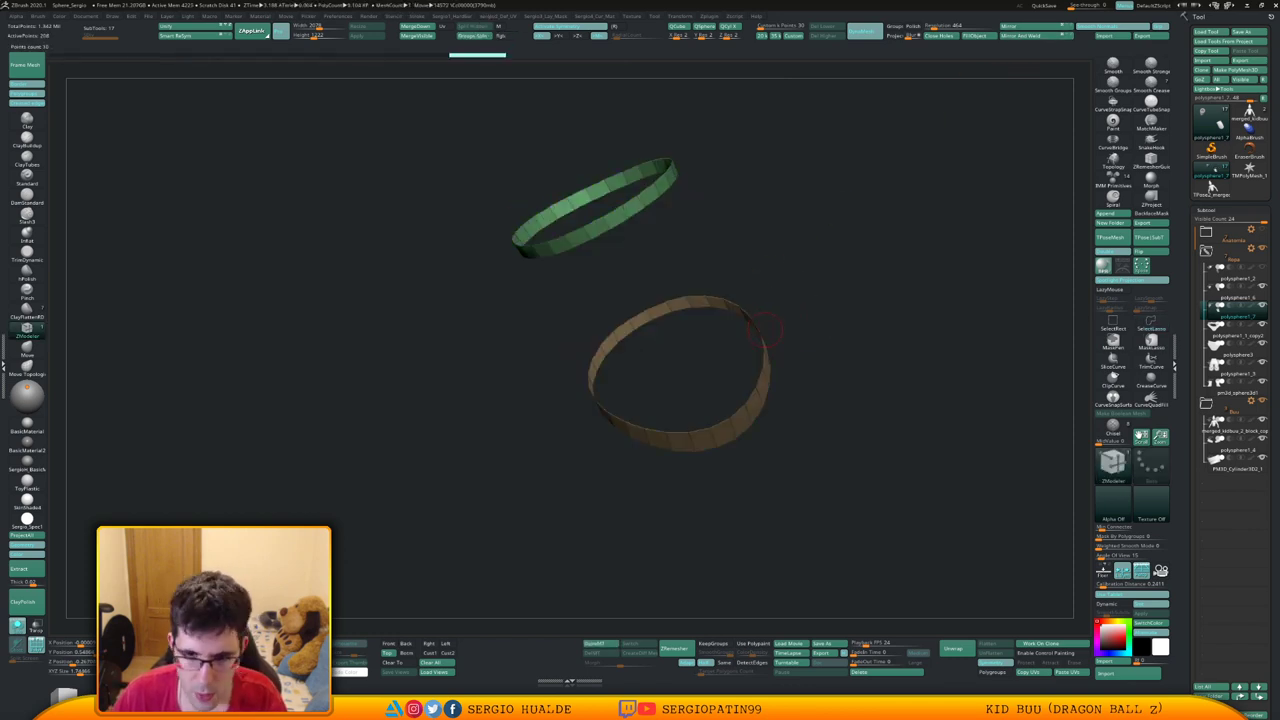
Give the two isolated end loops thickness with Panel Loops and preview them subdivided on the figure
key(space)
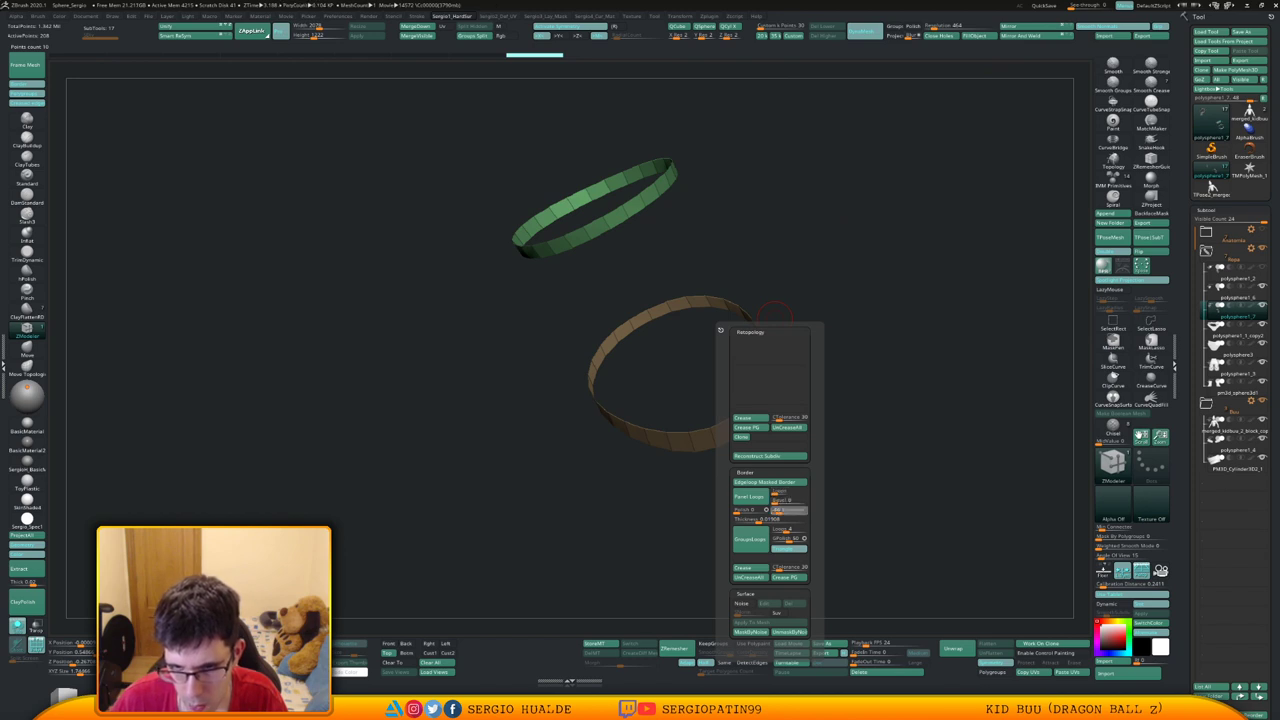
click(749, 496)
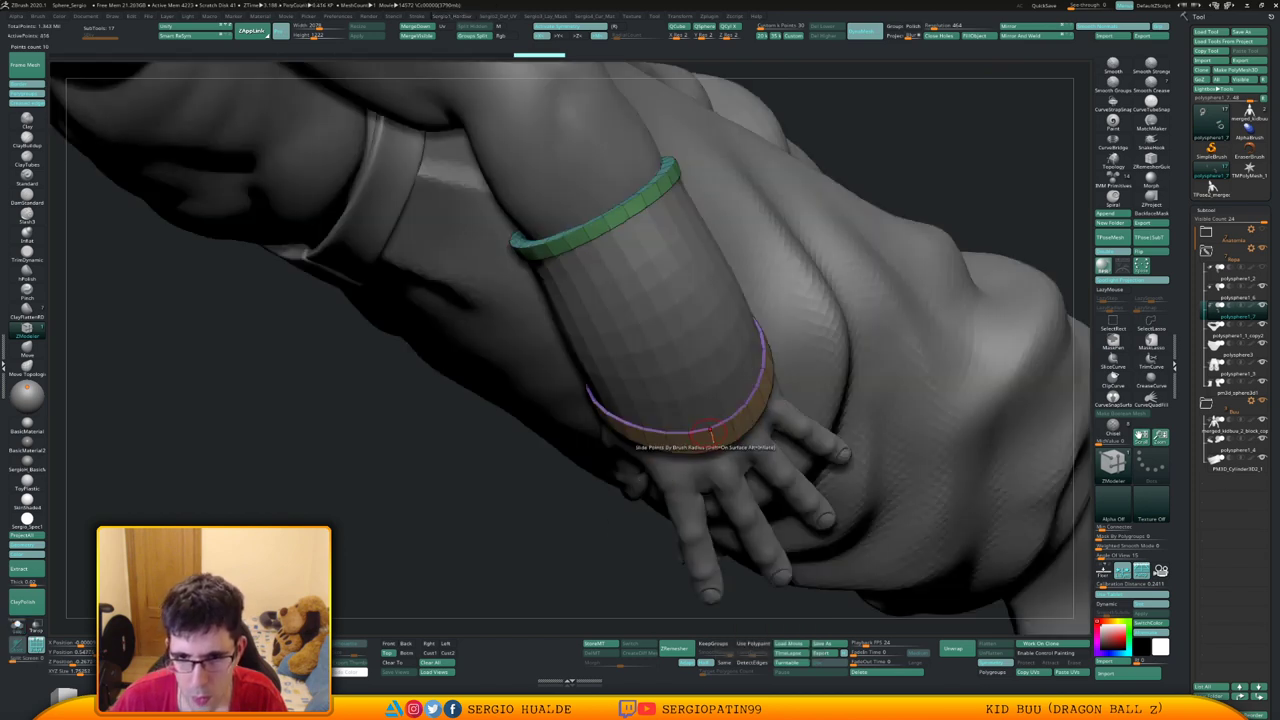
mouse_move(739, 414)
right_down()
mouse_move(726, 398)
mouse_move(757, 419)
right_up()
key(ctrl+d)
key(shift+f)
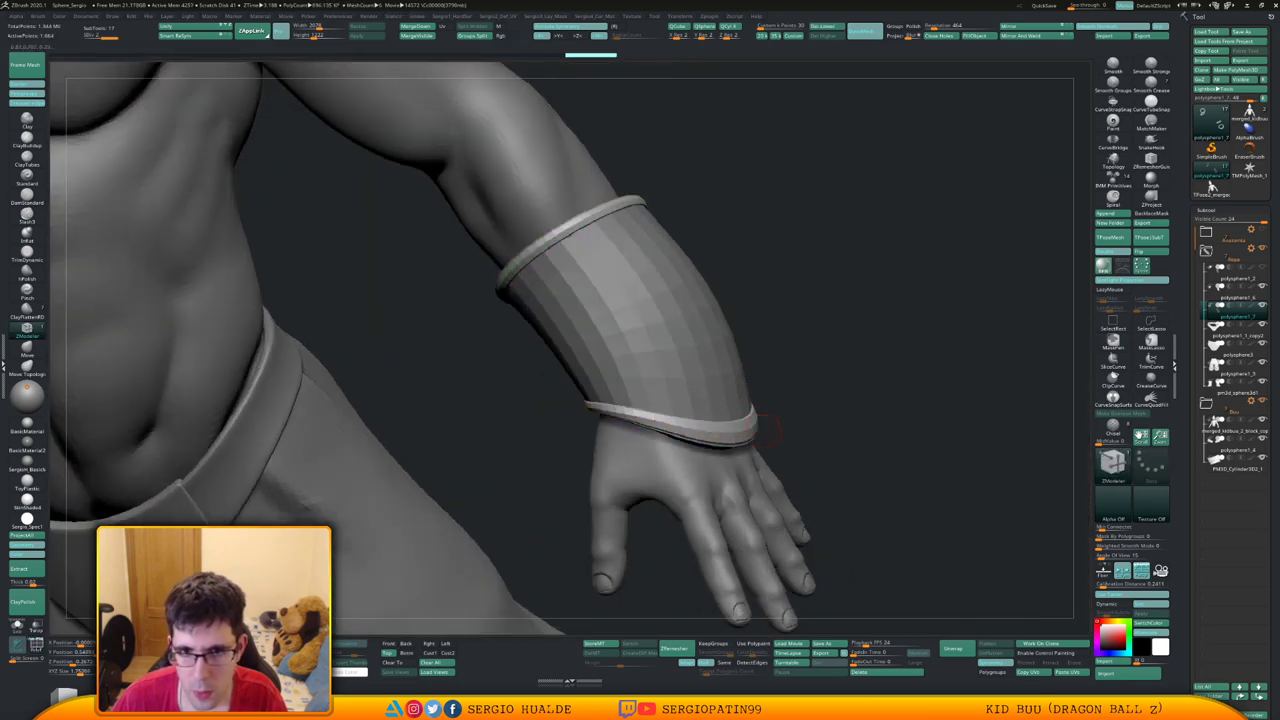
Try thicker rims at both ends of the wristband and check them subdivided on the full figure
key(ctrl+z)
key(ctrl+d)
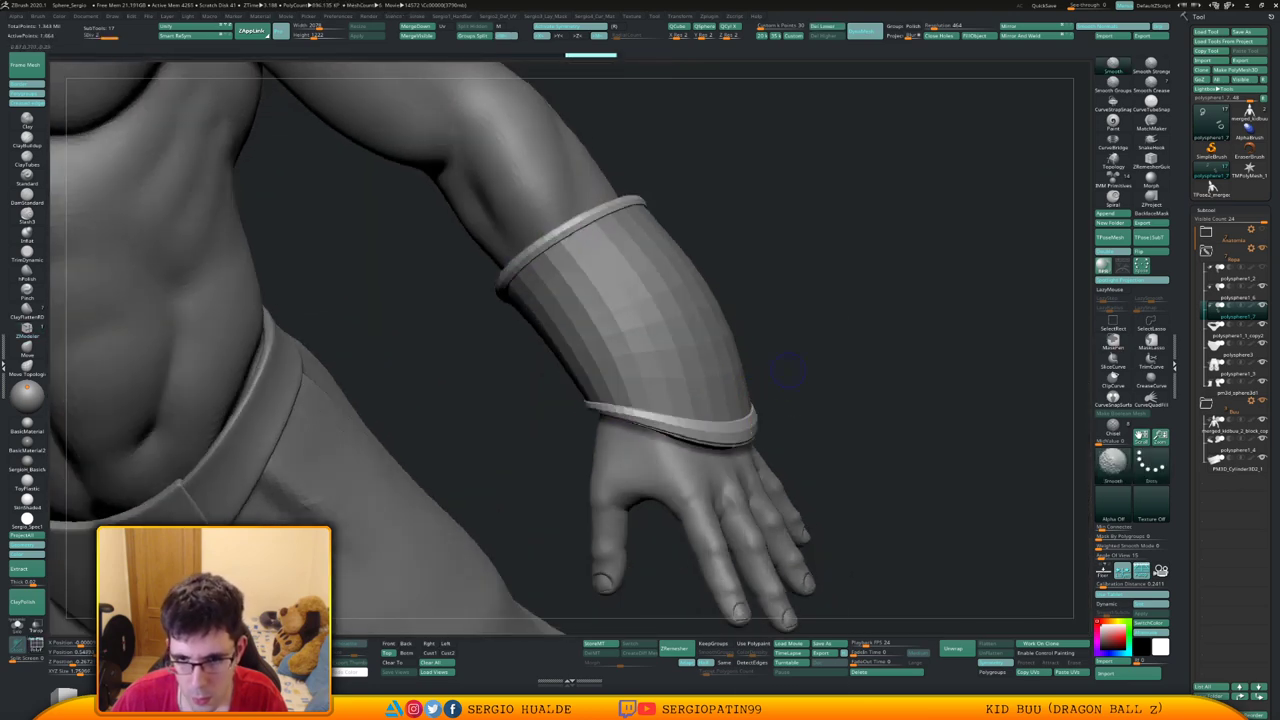
key(shift+2)
drag(791, 408, 795, 408)
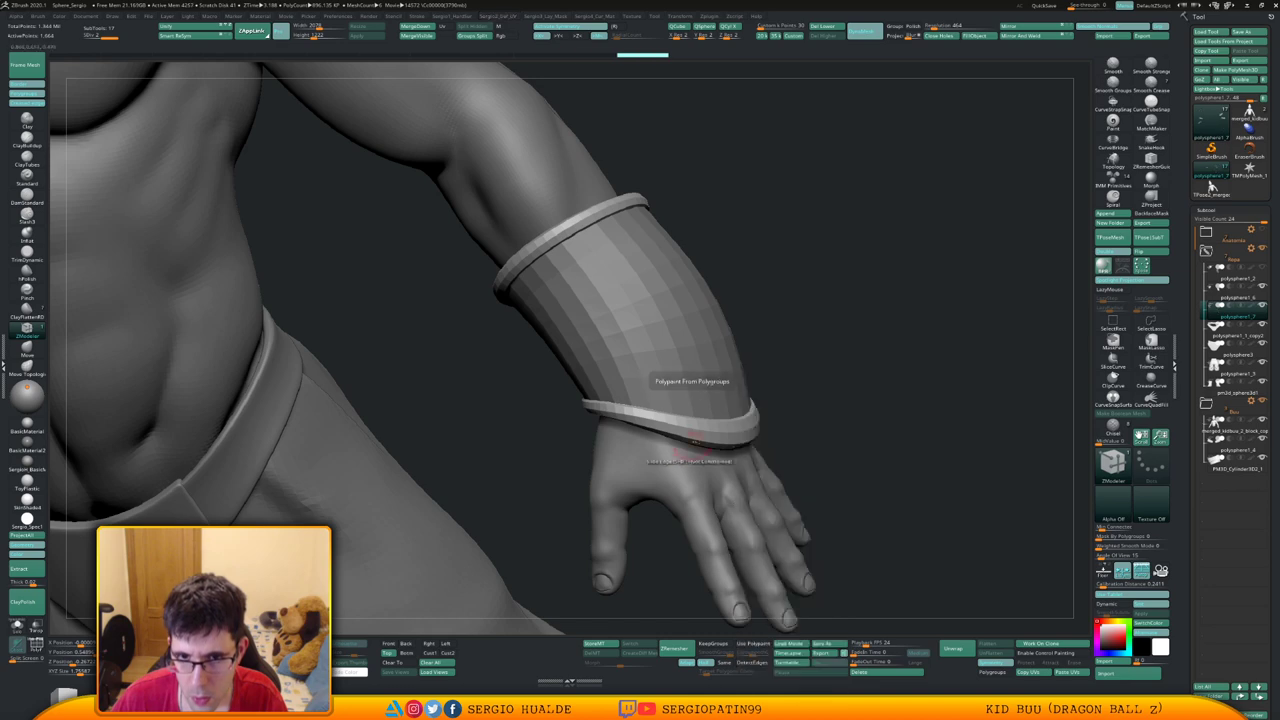
key(ctrl+d)
ctrl+right_drag(748, 458, 520, 340)
drag(720, 430, 758, 398)
ctrl+right_drag(757, 398, 797, 300)
ctrl+right_drag(797, 300, 793, 353)
drag(793, 352, 758, 385)
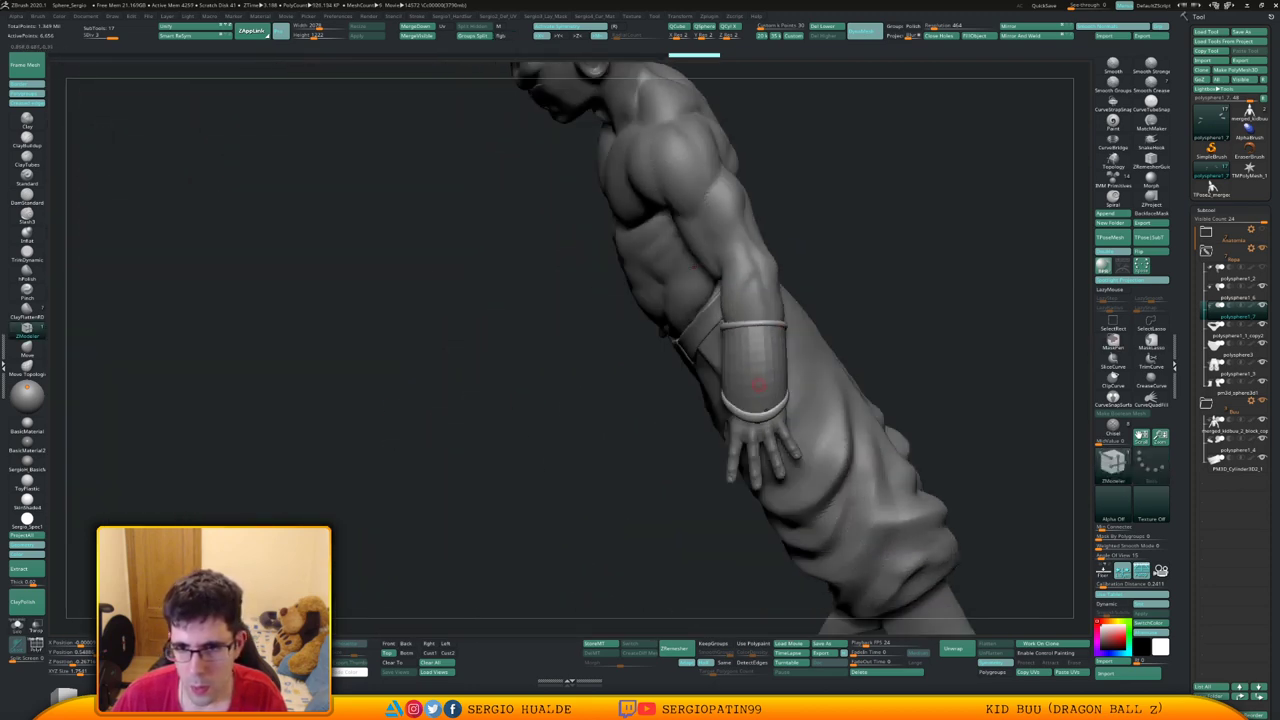
Undo the rim thickening and Panel Loops, and isolate the two flat end loops from the figure
key(ctrl+z)
key(ctrl+z)
key(ctrl+z)
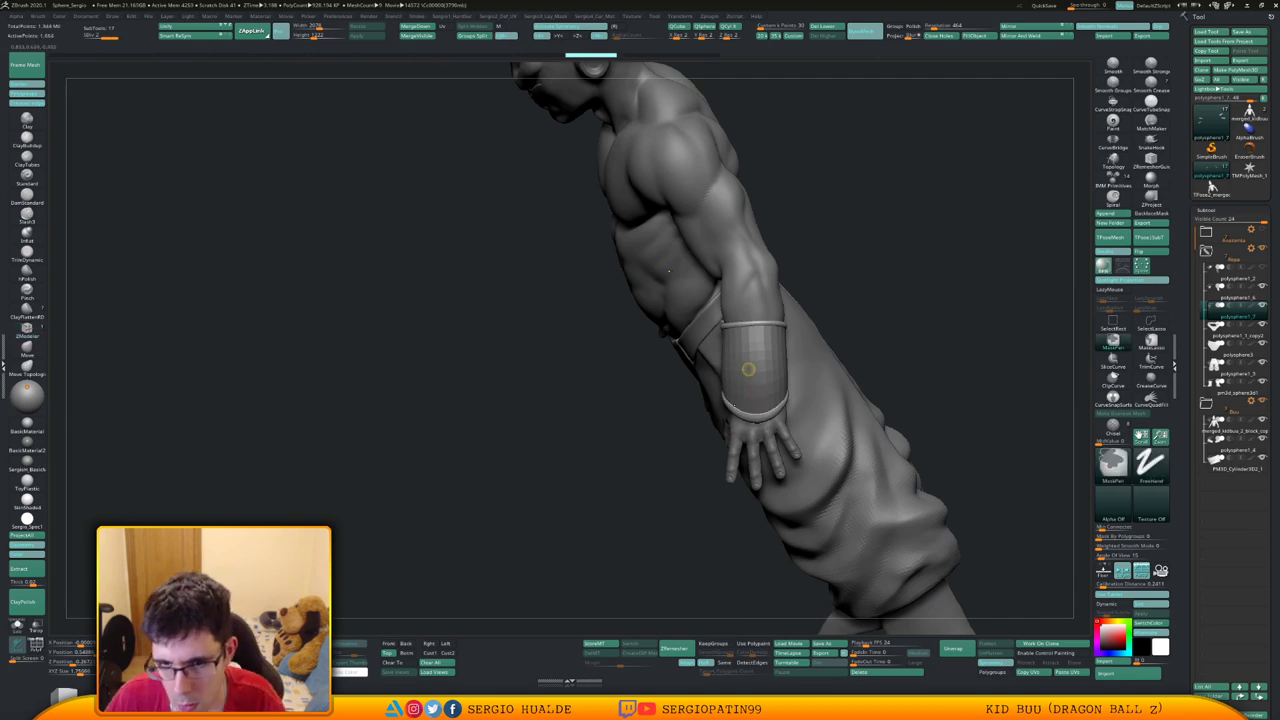
key(ctrl+shift+z)
mouse_move(748, 374)
ctrl+right_down()
mouse_move(744, 410)
mouse_move(700, 400)
ctrl+right_up()
key(alt+s)
key(f)
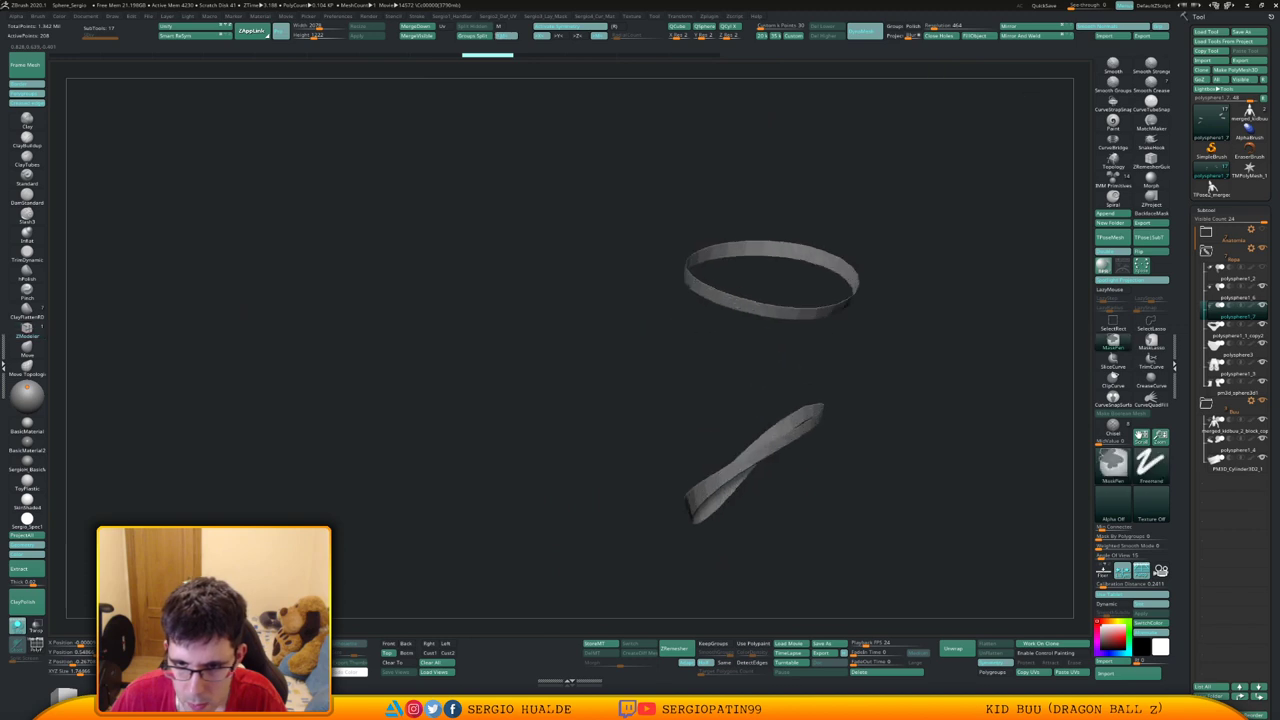
Switch to the ZModeler brush and paint a mask along the lower end loop from several sides
right_drag(708, 451, 660, 440)
mouse_move(636, 438)
ctrl+mouse_down()
mouse_move(648, 483)
mouse_move(678, 466)
ctrl+mouse_up()
key(b)
key(z)
key(m)
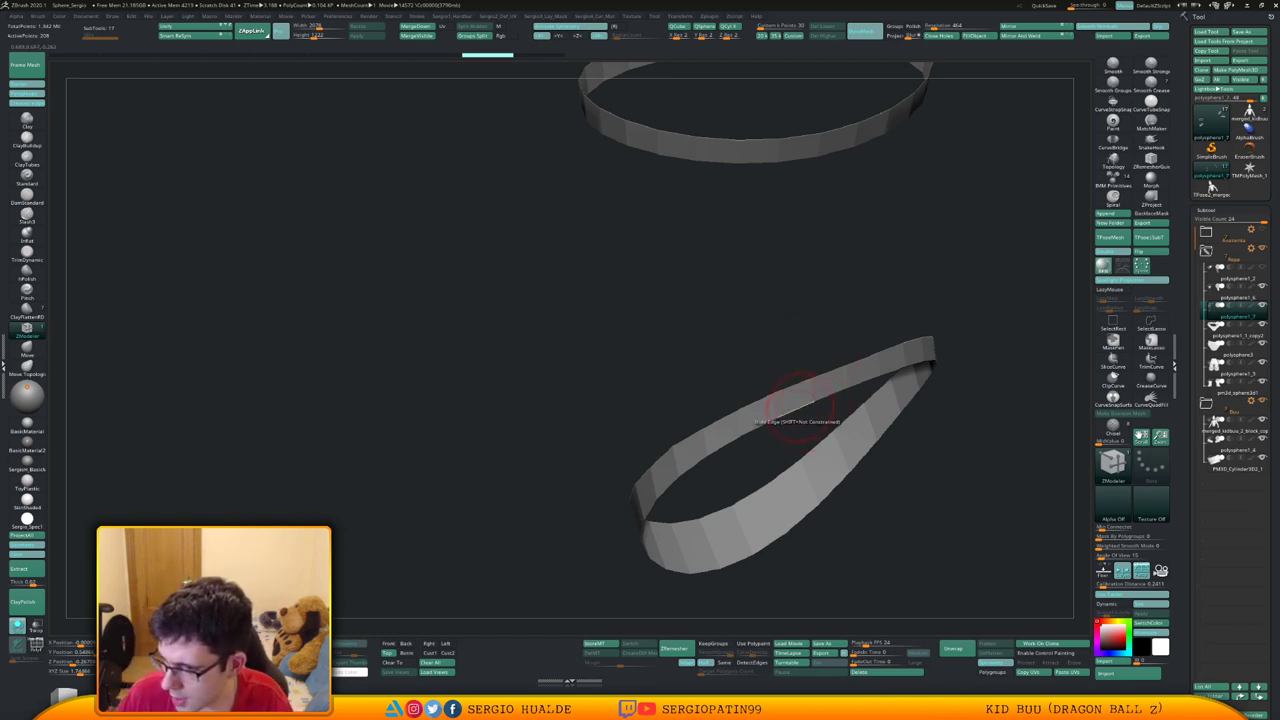
right_drag(736, 390, 690, 406)
mouse_move(626, 490)
ctrl+mouse_down()
mouse_move(645, 430)
mouse_move(738, 409)
ctrl+mouse_up()
ctrl+drag(834, 370, 838, 357)
mouse_move(738, 411)
ctrl+mouse_down()
mouse_move(726, 374)
mouse_move(898, 354)
mouse_move(922, 328)
ctrl+mouse_up()
mouse_move(985, 334)
right_down()
mouse_move(906, 322)
mouse_move(745, 345)
right_up()
mouse_move(736, 354)
ctrl+mouse_down()
mouse_move(838, 382)
mouse_move(966, 344)
ctrl+mouse_up()
right_drag(966, 344, 918, 358)
ctrl+click(862, 357)
Switch to the Move brush and reshape the lower end loop of the wristband from several sides
key(b)
key(m)
key(v)
key(s)
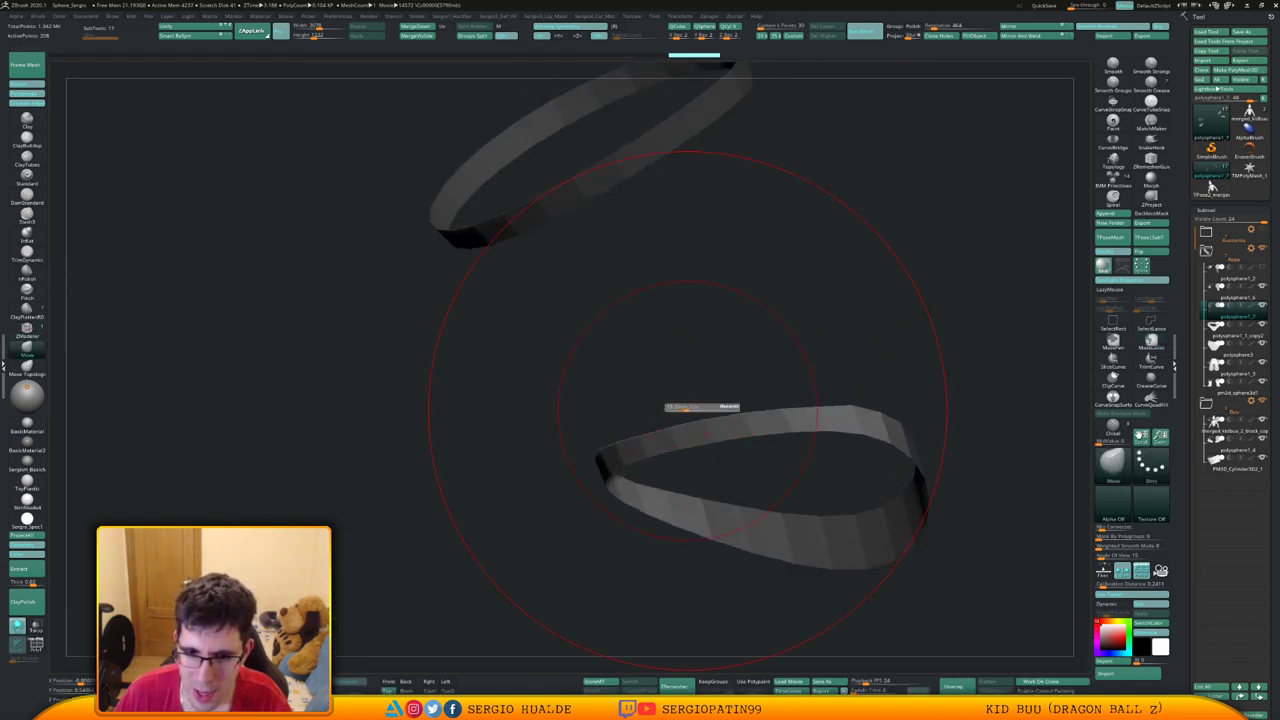
drag(724, 436, 722, 427)
mouse_move(722, 427)
right_down()
mouse_move(709, 414)
mouse_move(626, 461)
right_up()
drag(596, 440, 652, 421)
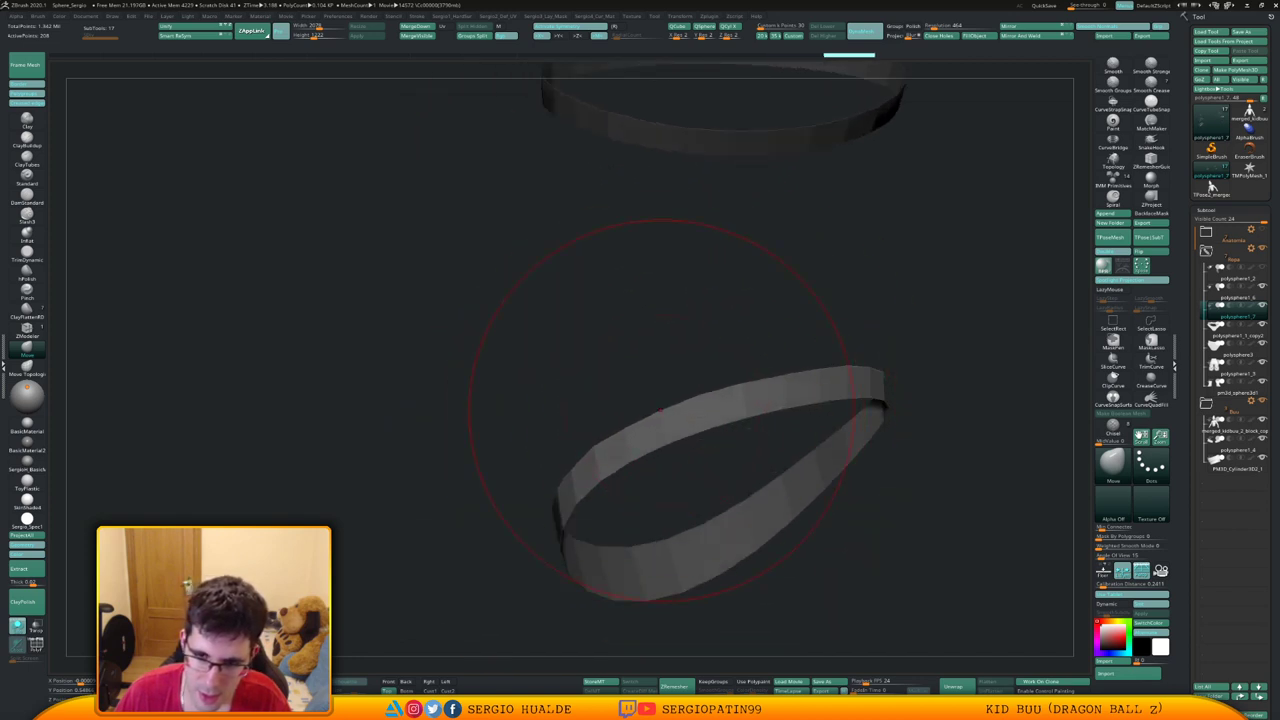
mouse_move(660, 410)
ctrl+right_down()
mouse_move(664, 446)
mouse_move(645, 440)
ctrl+right_up()
key(s)
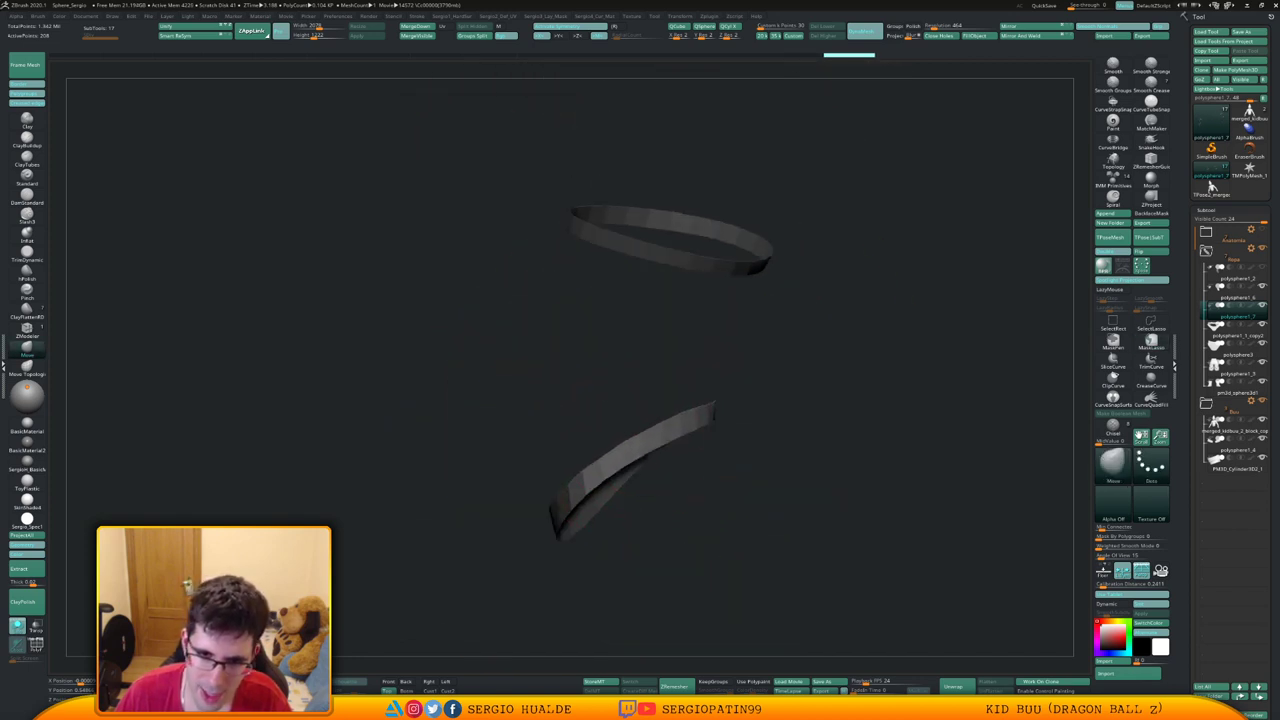
mouse_move(620, 441)
mouse_down()
mouse_move(628, 452)
mouse_move(588, 476)
mouse_move(630, 478)
mouse_move(620, 452)
mouse_up()
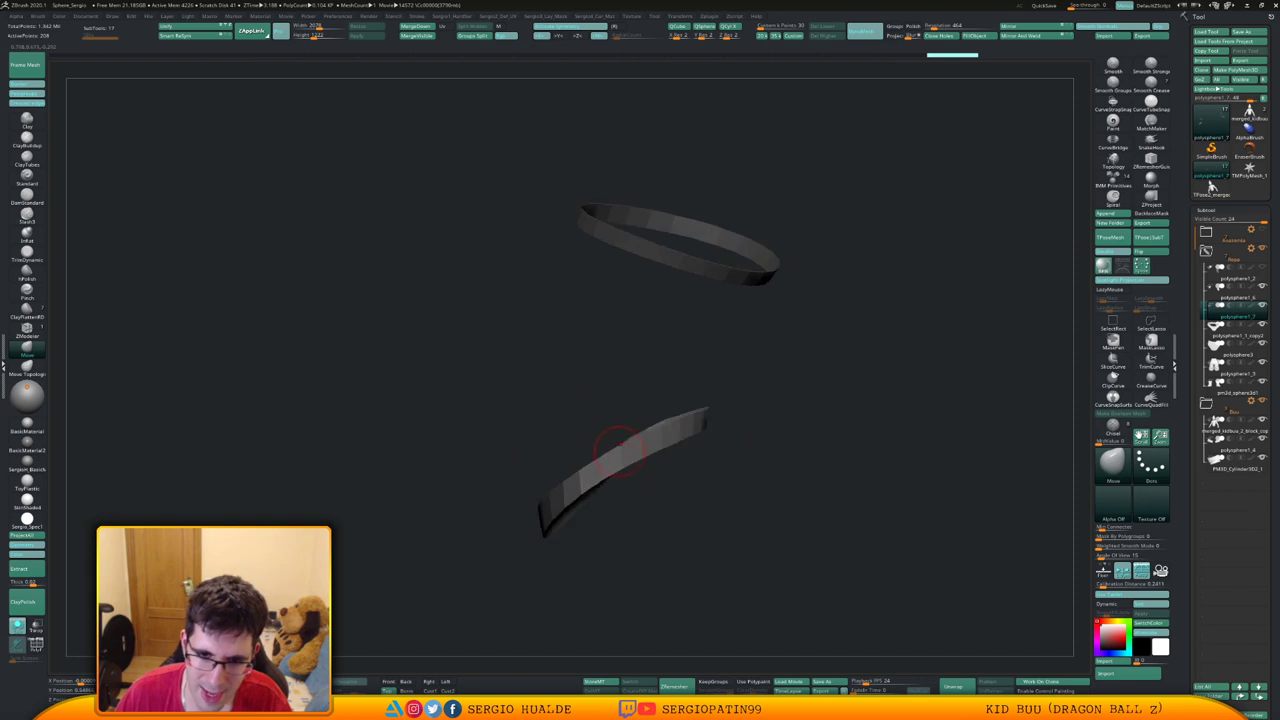
mouse_move(604, 470)
right_down()
mouse_move(640, 462)
mouse_move(600, 455)
mouse_move(620, 455)
right_up()
Isolate a section of the lower end loop with an inverted lasso mask and adjust its curve with the Move brush
mouse_move(647, 396)
ctrl+mouse_down()
mouse_move(617, 425)
mouse_move(640, 440)
ctrl+mouse_up()
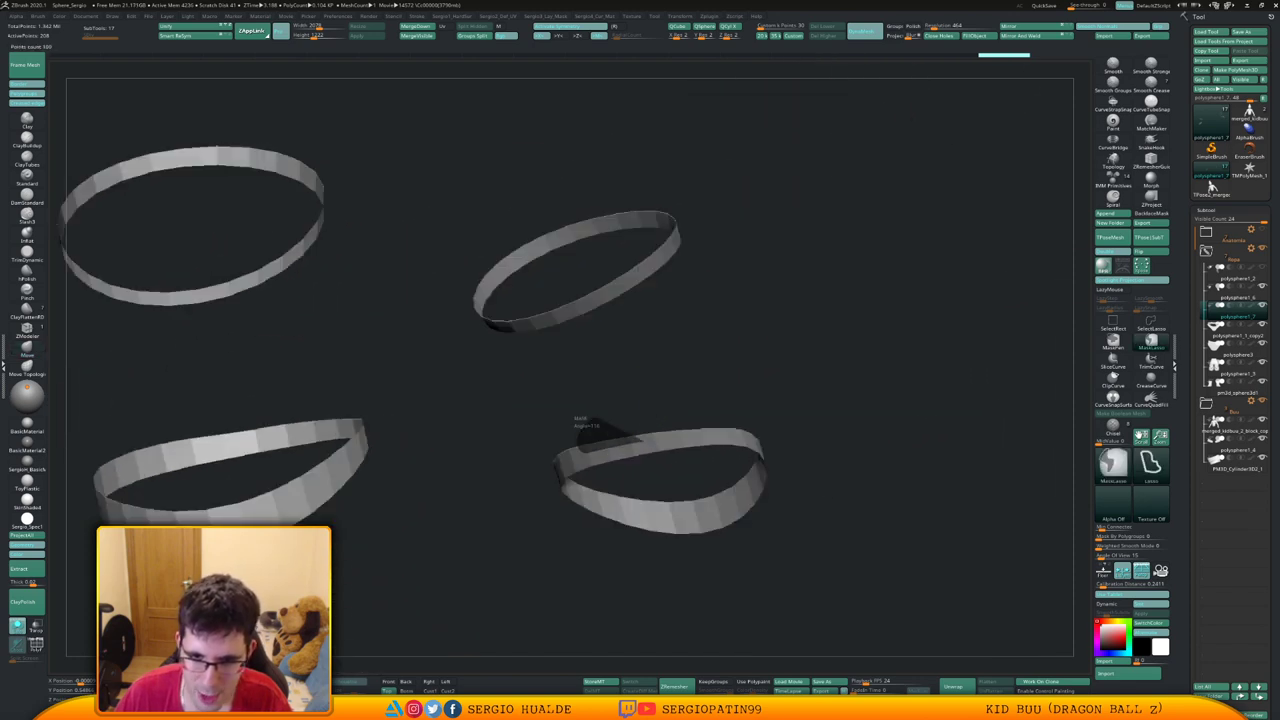
ctrl+drag(743, 434, 760, 370)
ctrl+click(757, 369)
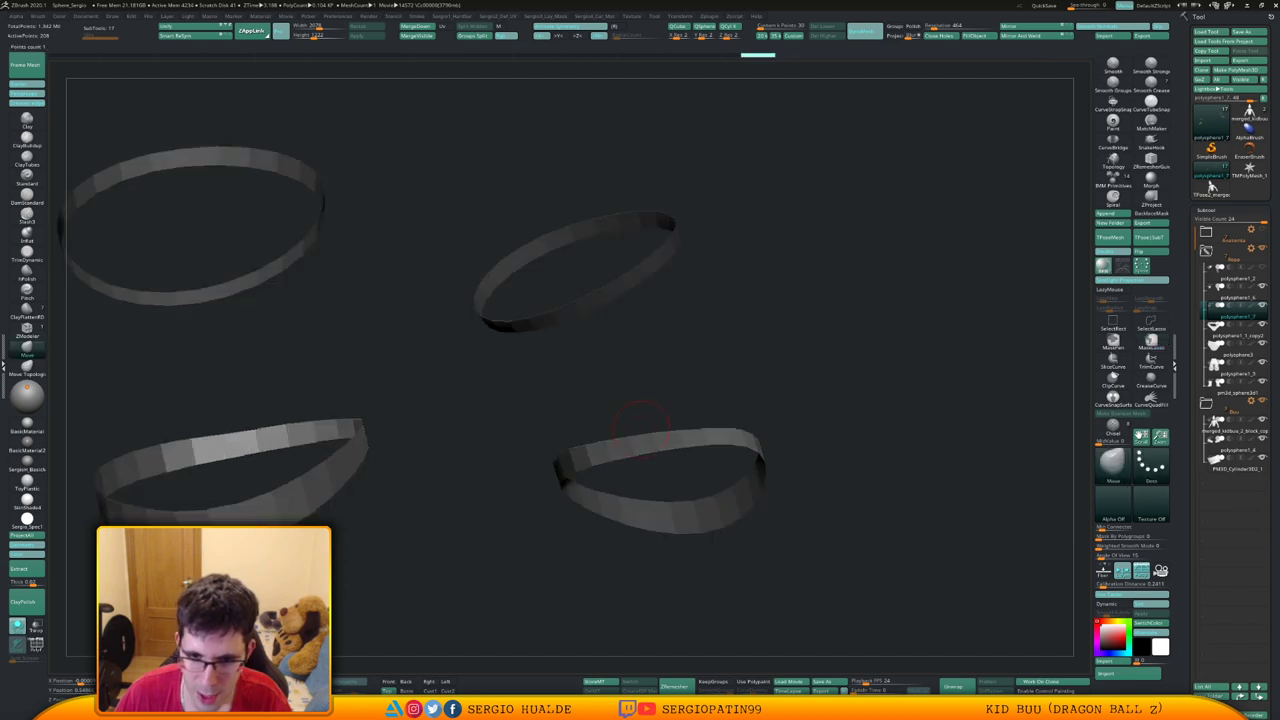
drag(663, 438, 658, 428)
drag(870, 340, 960, 362)
mouse_move(880, 400)
mouse_down()
mouse_move(800, 420)
mouse_move(860, 425)
mouse_move(885, 410)
mouse_move(880, 390)
mouse_up()
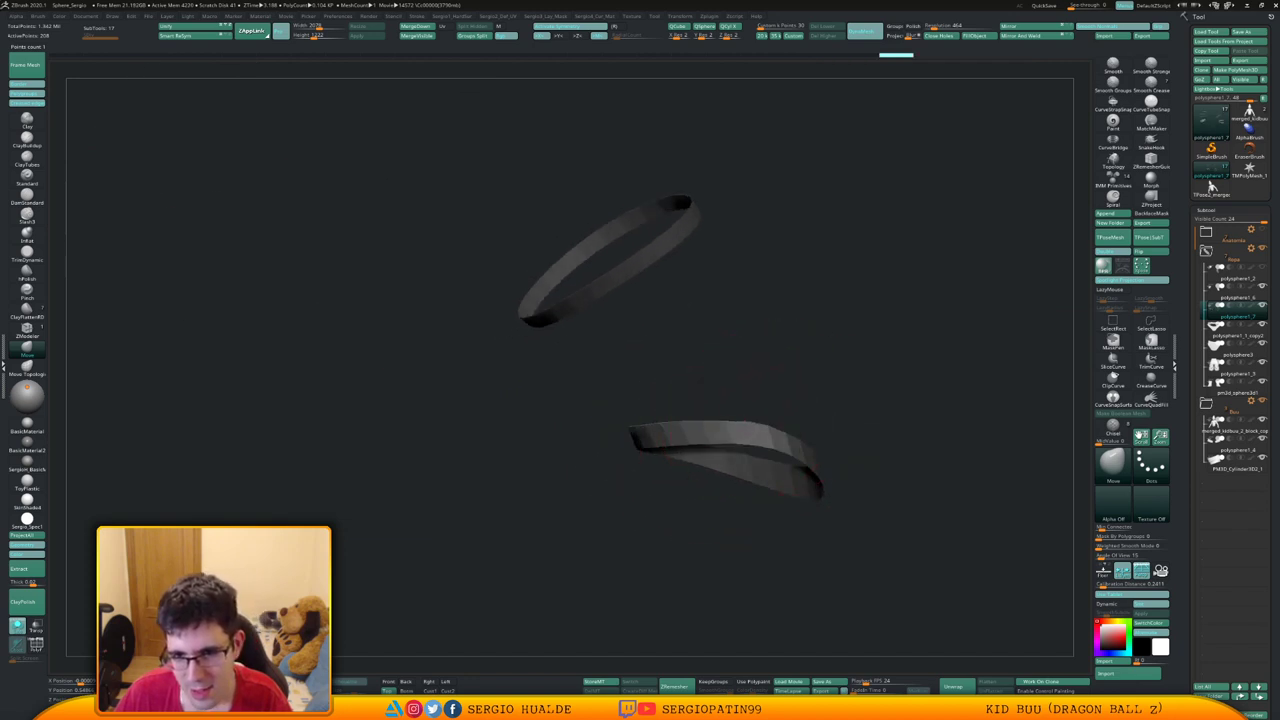
drag(745, 423, 770, 443)
mouse_move(807, 405)
mouse_down()
mouse_move(813, 420)
mouse_move(820, 373)
mouse_up()
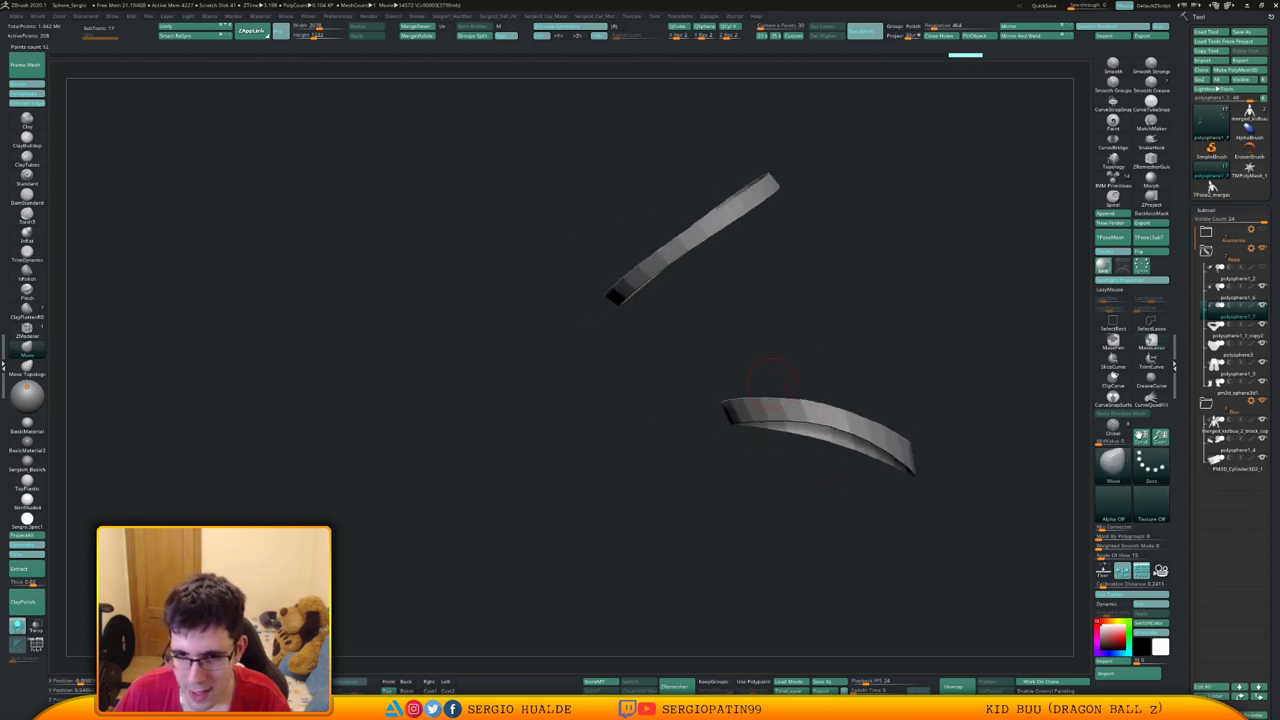
Mask and adjust another section of the lower end loop, clear the mask, and bring back the rest of the figure
mouse_move(740, 365)
ctrl+mouse_down()
mouse_move(914, 460)
mouse_move(826, 388)
ctrl+mouse_up()
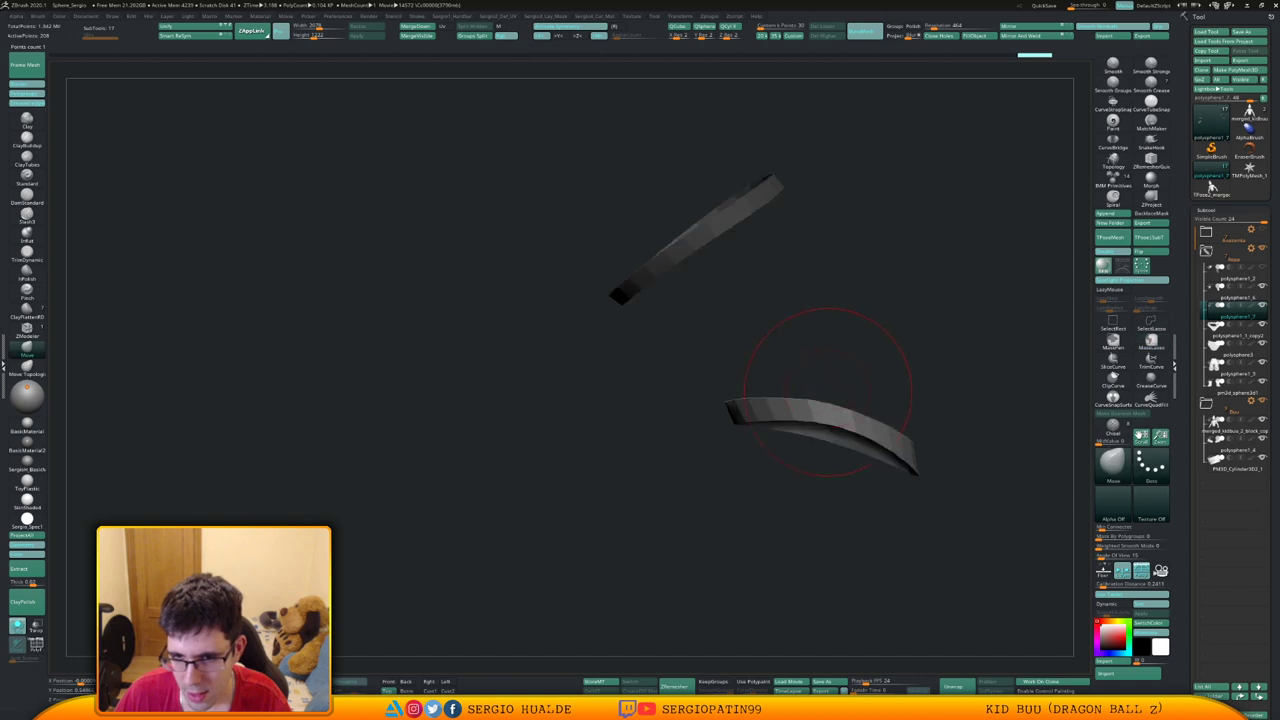
ctrl+right_drag(800, 390, 844, 394)
ctrl+drag(844, 394, 840, 437)
mouse_move(840, 437)
ctrl+right_down()
mouse_move(857, 406)
mouse_move(872, 414)
mouse_move(764, 420)
ctrl+right_up()
mouse_move(764, 420)
ctrl+right_down()
mouse_move(774, 483)
mouse_move(754, 445)
ctrl+right_up()
drag(755, 443, 786, 426)
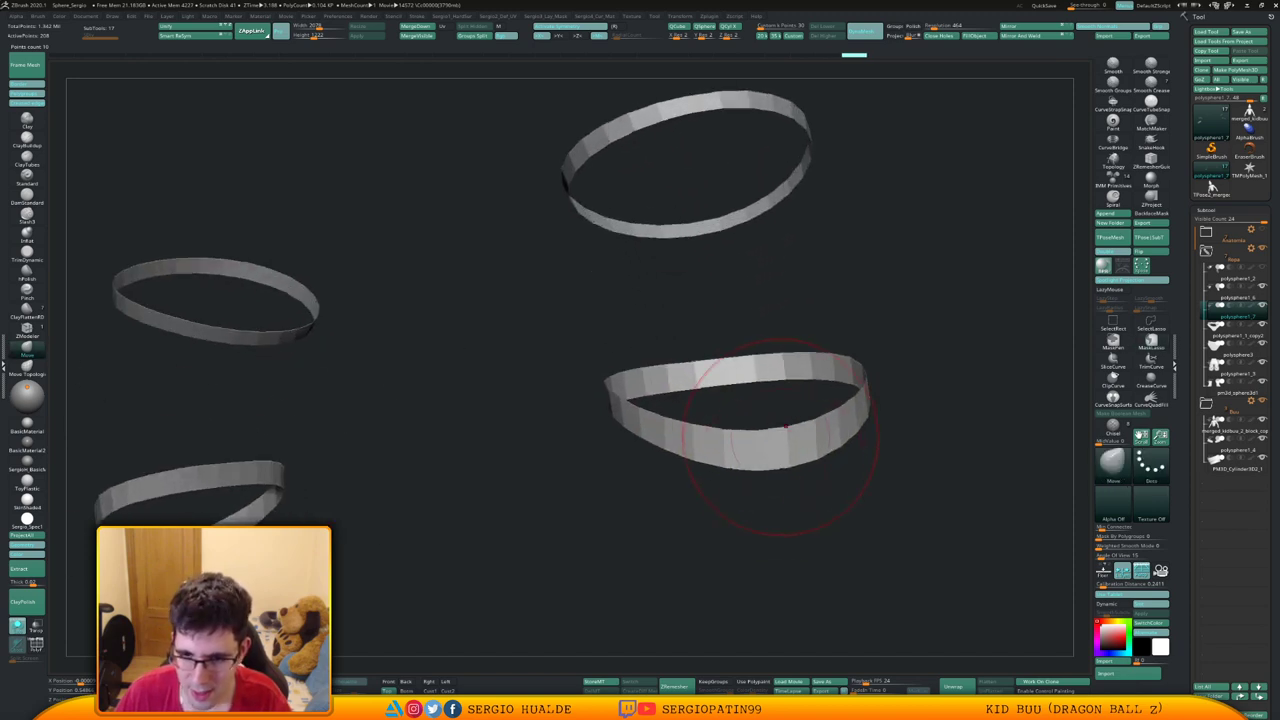
key(shift+s)
right_drag(757, 430, 820, 430)
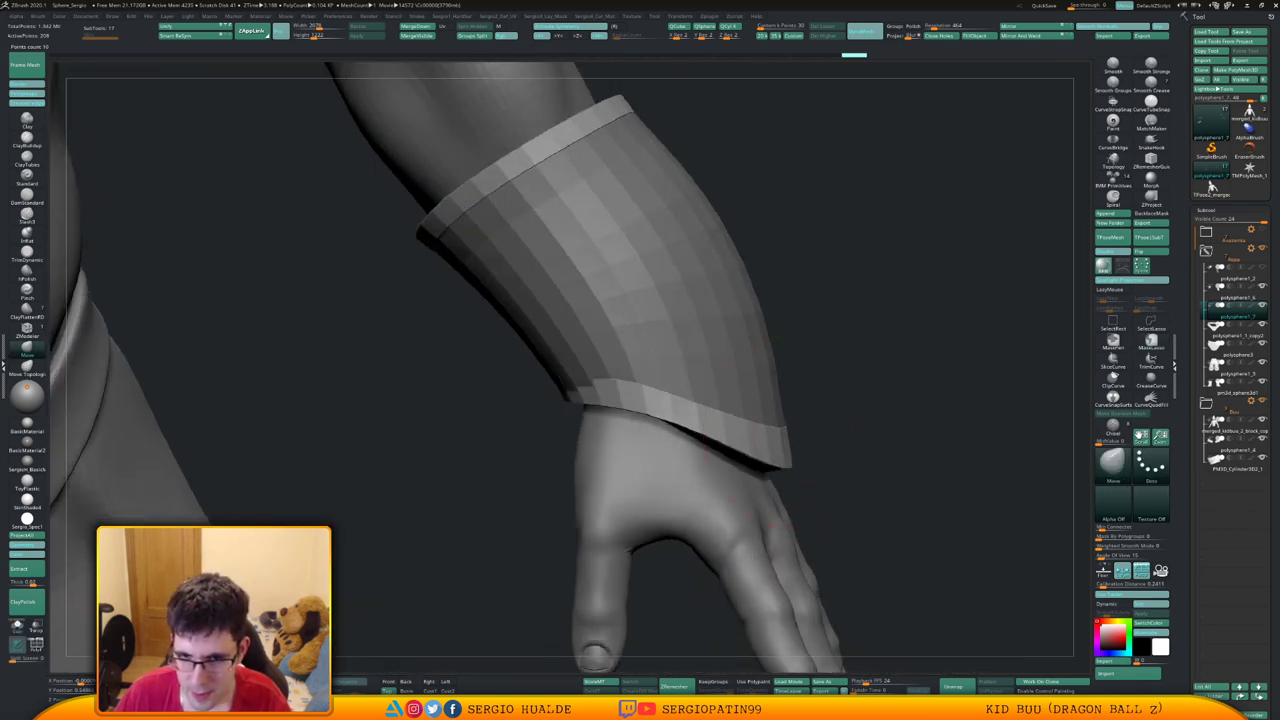
Try thickening the end loops with Panel Loops, check them on the arm, and undo it
key(shift+1)
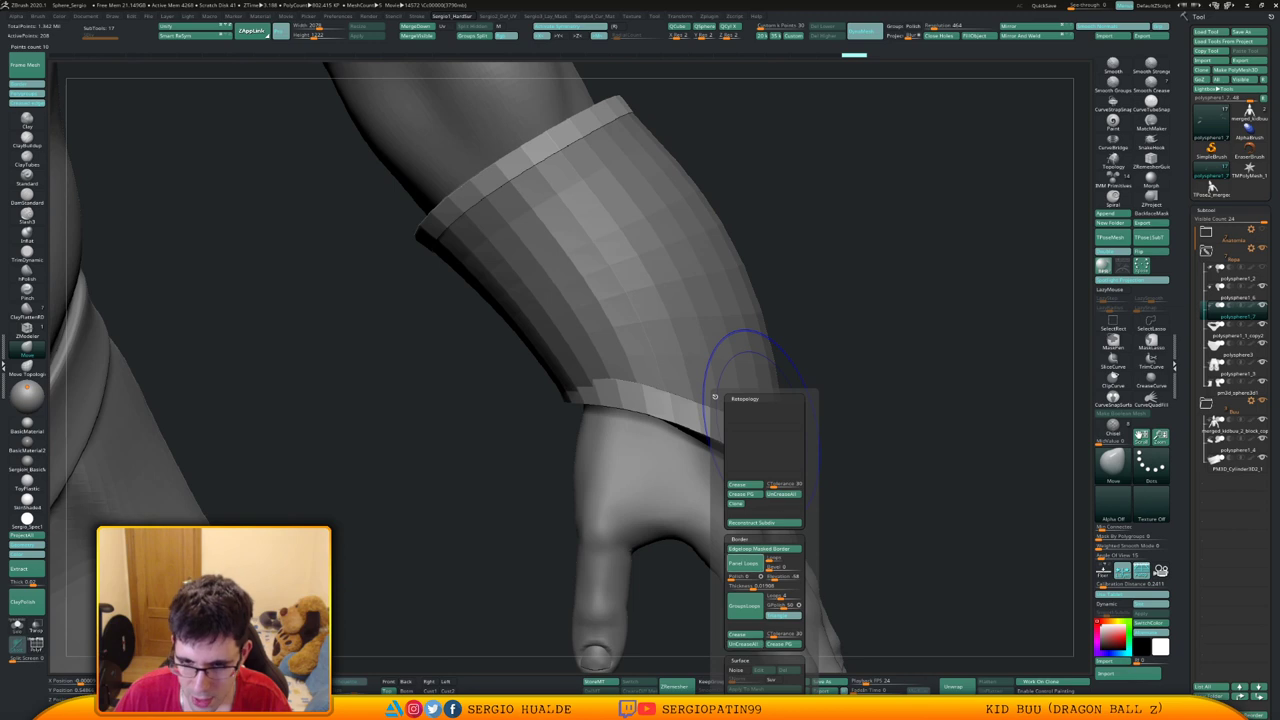
click(744, 565)
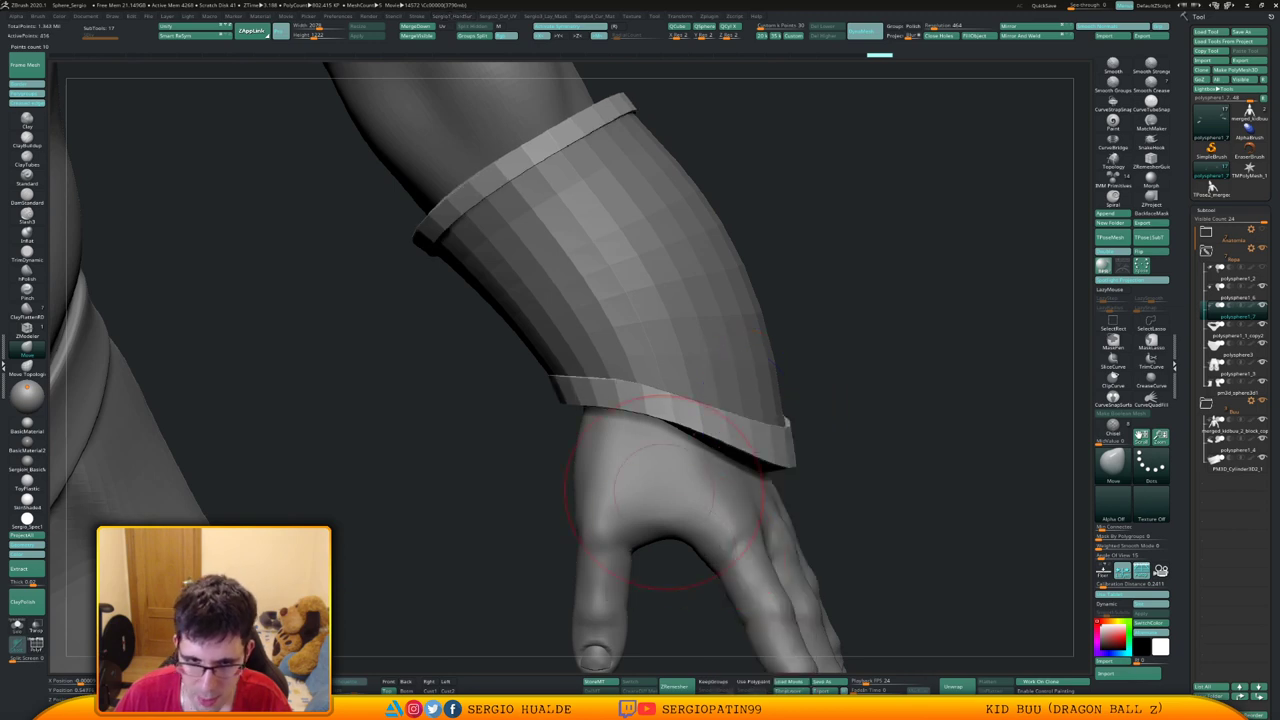
right_drag(686, 484, 692, 408)
key(shift+s)
key(ctrl+z)
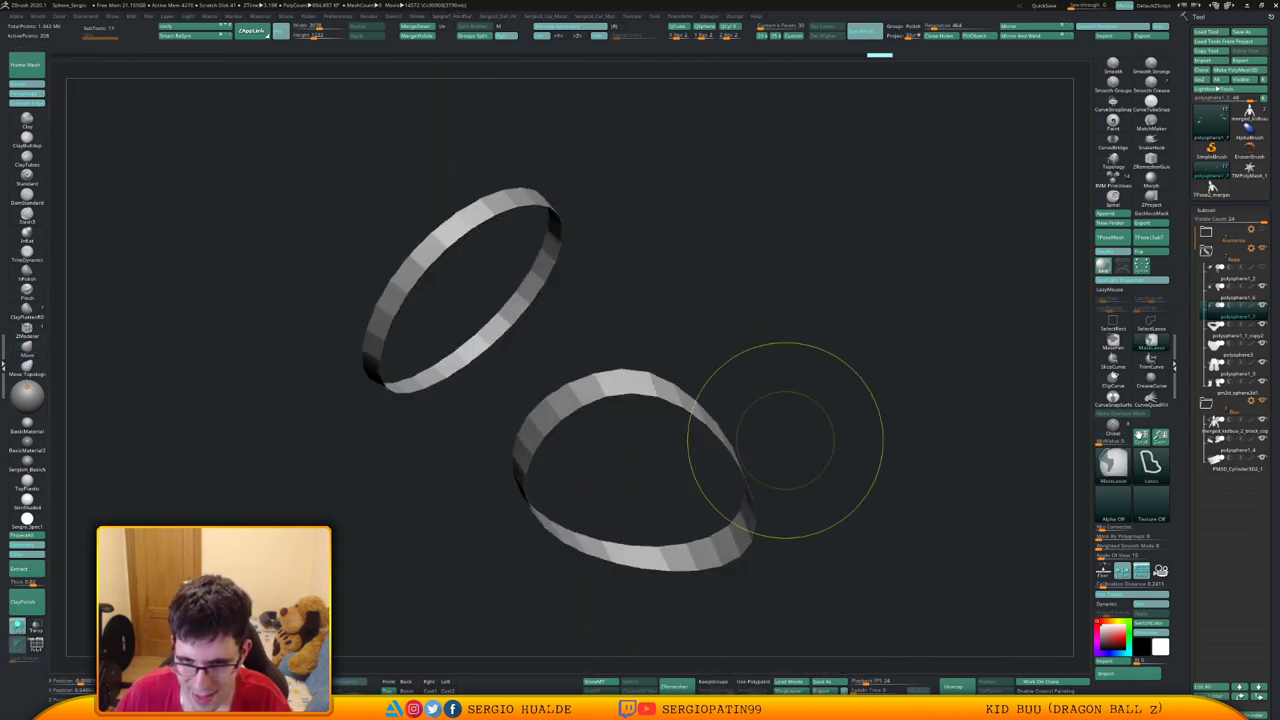
Adjust the Panel Loops thickness, apply it to both end loops, and inspect the thickened rims on the arm and in isolation
key(shift+1)
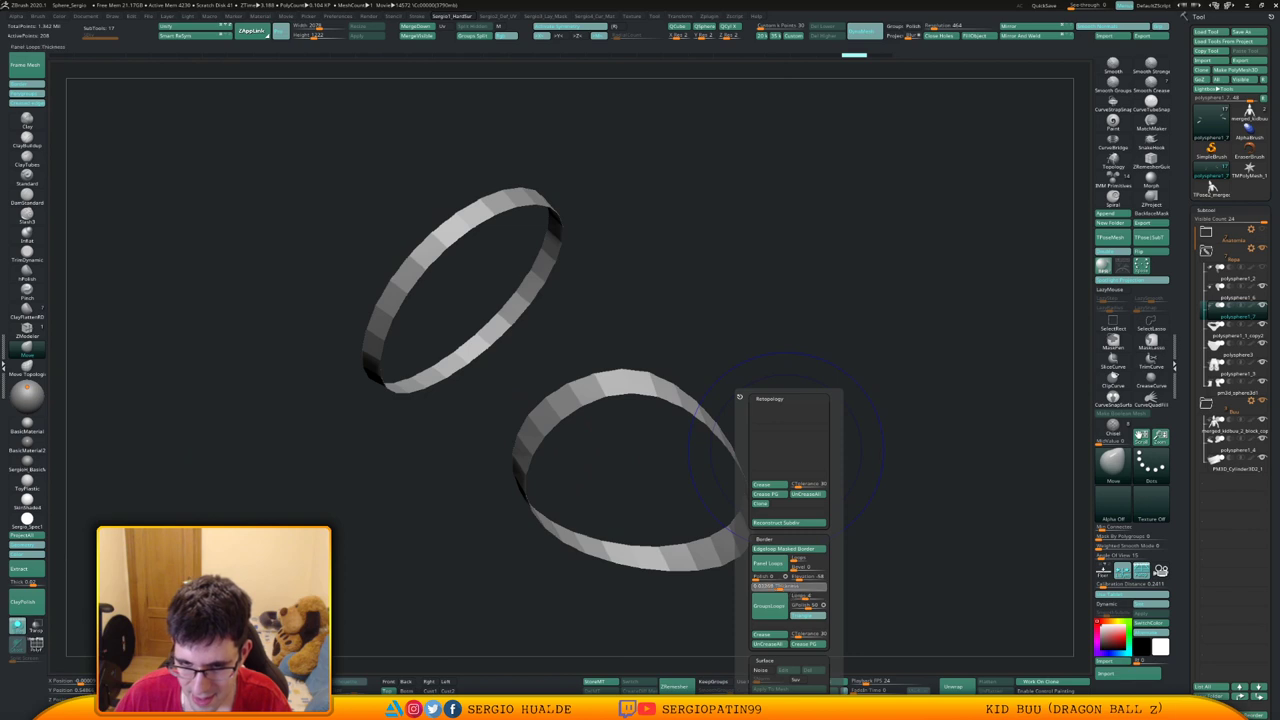
drag(779, 587, 784, 587)
click(769, 565)
key(ctrl+z)
click(769, 565)
key(shift+s)
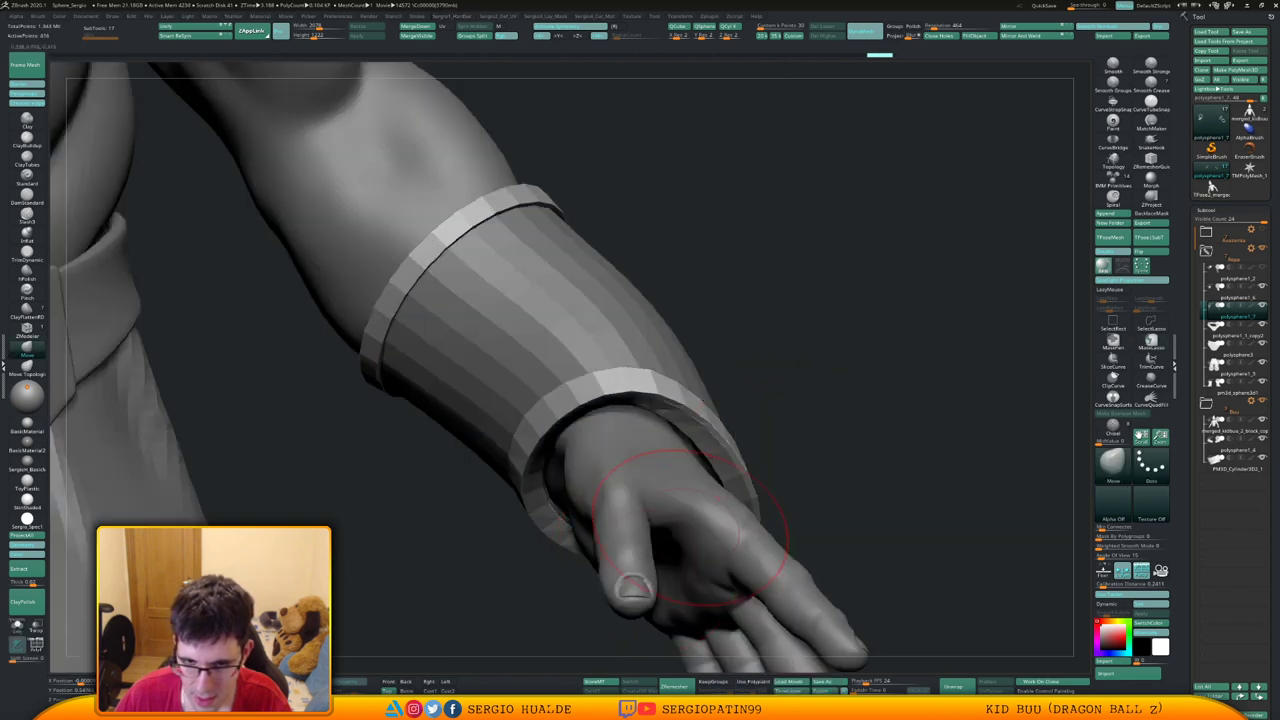
right_drag(725, 482, 700, 510)
key(shift+s)
ctrl+right_drag(749, 426, 760, 455)
right_drag(760, 455, 740, 450)
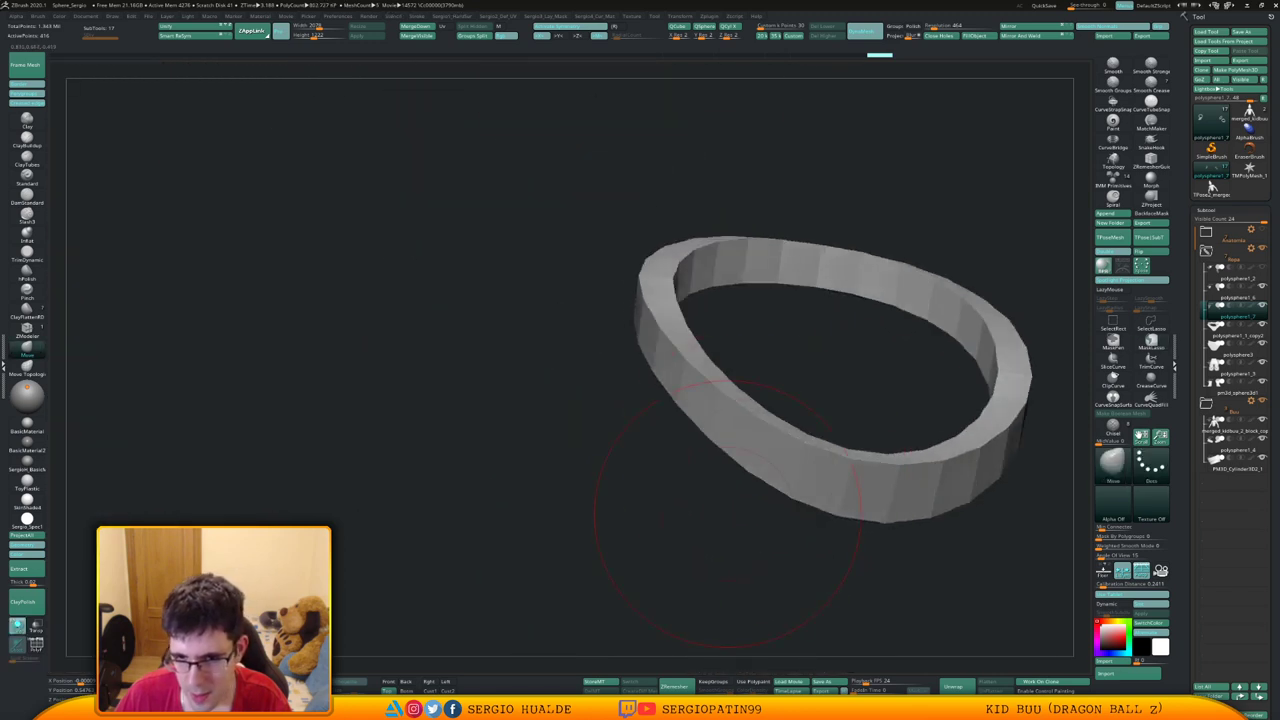
Switch to ZModeler, display the polygroup wireframe, and set the edge action to Bevel with the EdgeLoop Complete target
key(b)
key(z)
key(m)
drag(786, 445, 782, 423)
key(shift+f)
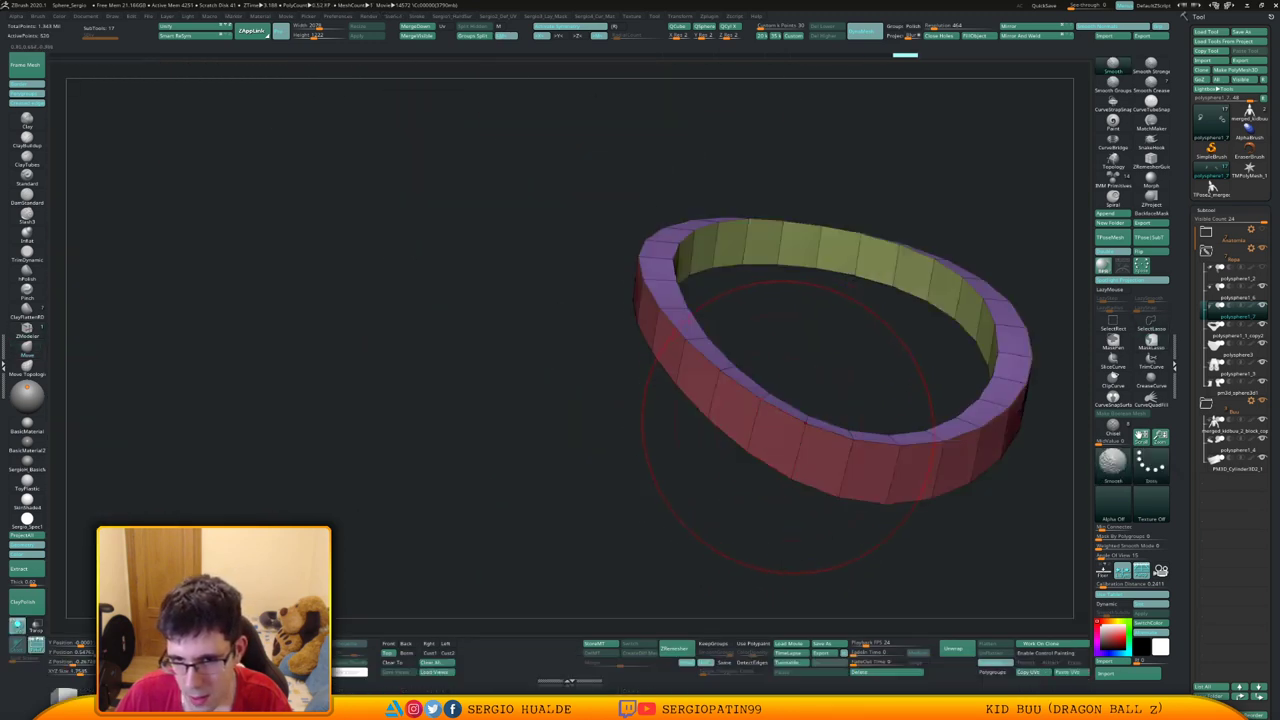
right_drag(787, 417, 776, 450)
key(ctrl+z)
key(space)
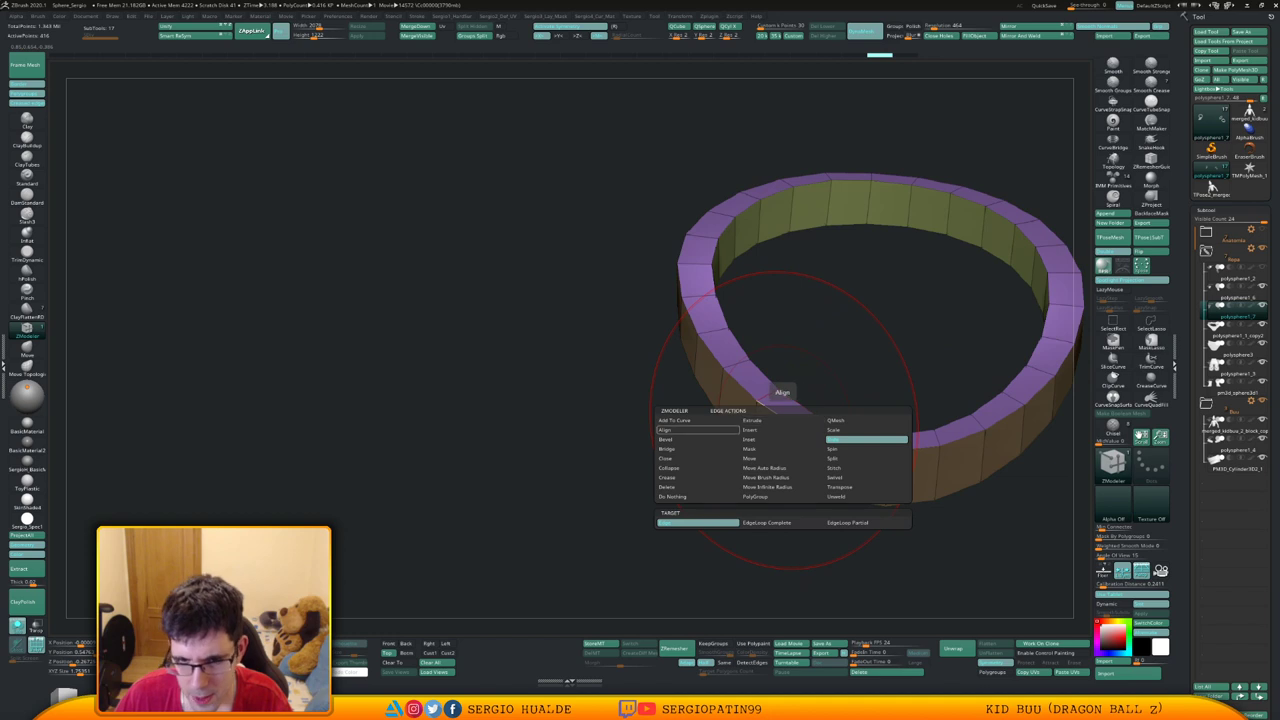
click(697, 440)
key(s)
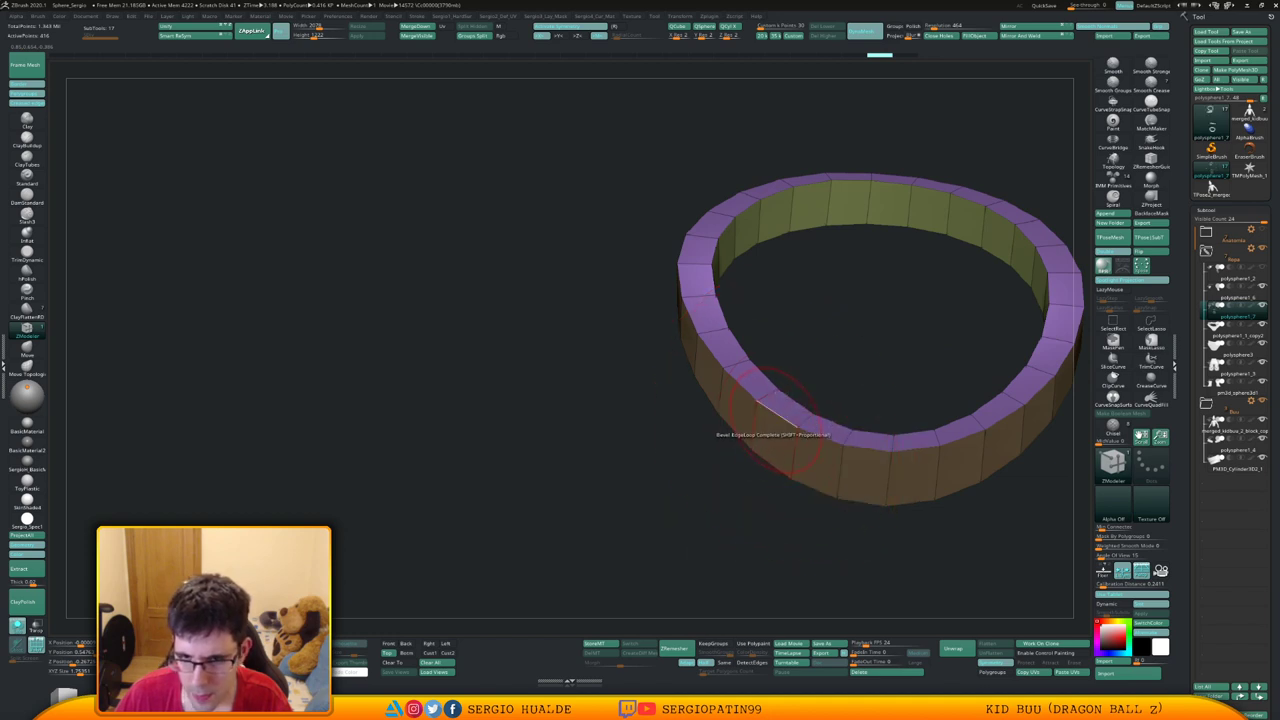
Bevel the complete edge loops around the lower rim on its inner and outer borders
drag(777, 417, 784, 428)
right_drag(788, 424, 700, 460)
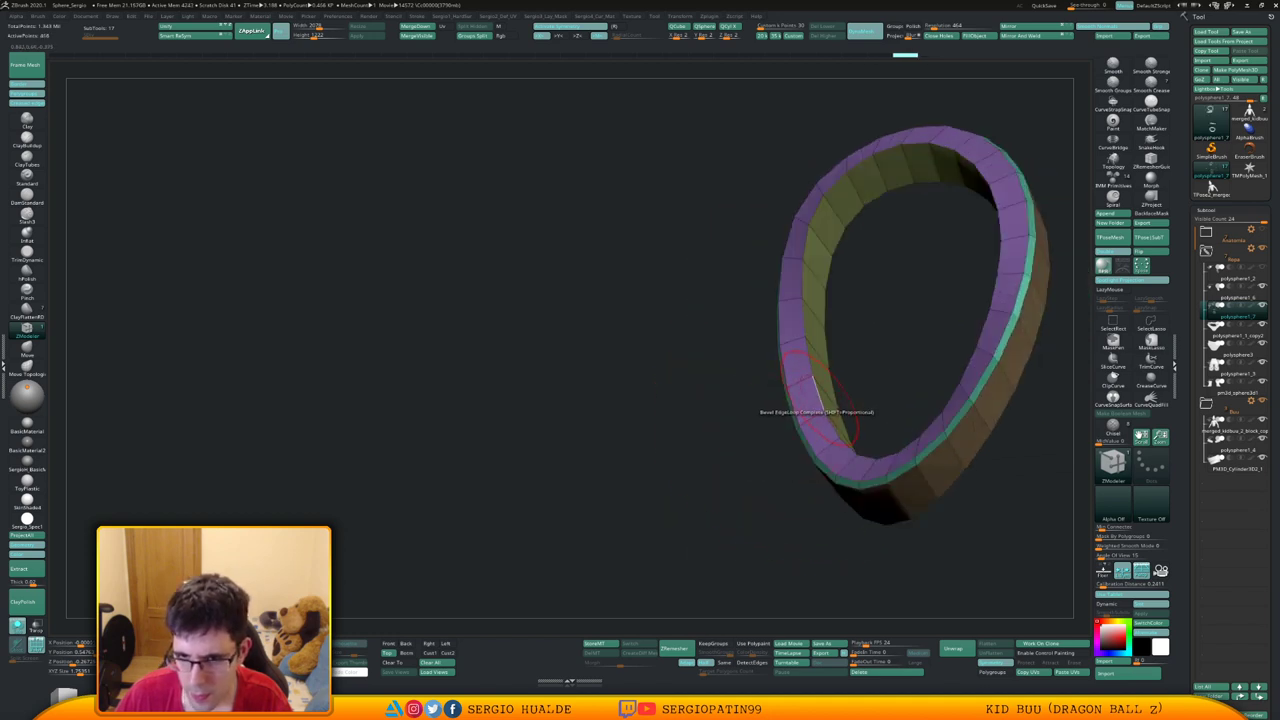
drag(818, 403, 822, 411)
right_drag(735, 450, 798, 409)
click(821, 424)
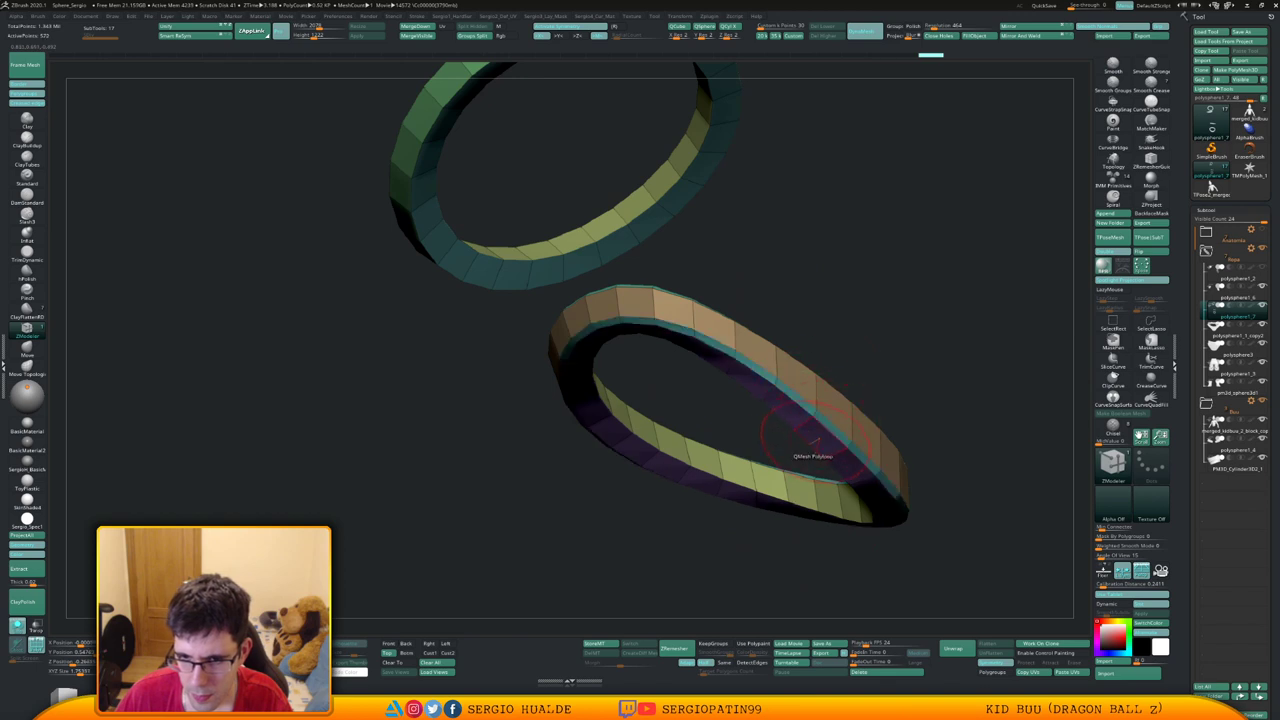
right_drag(798, 474, 832, 388)
click(804, 452)
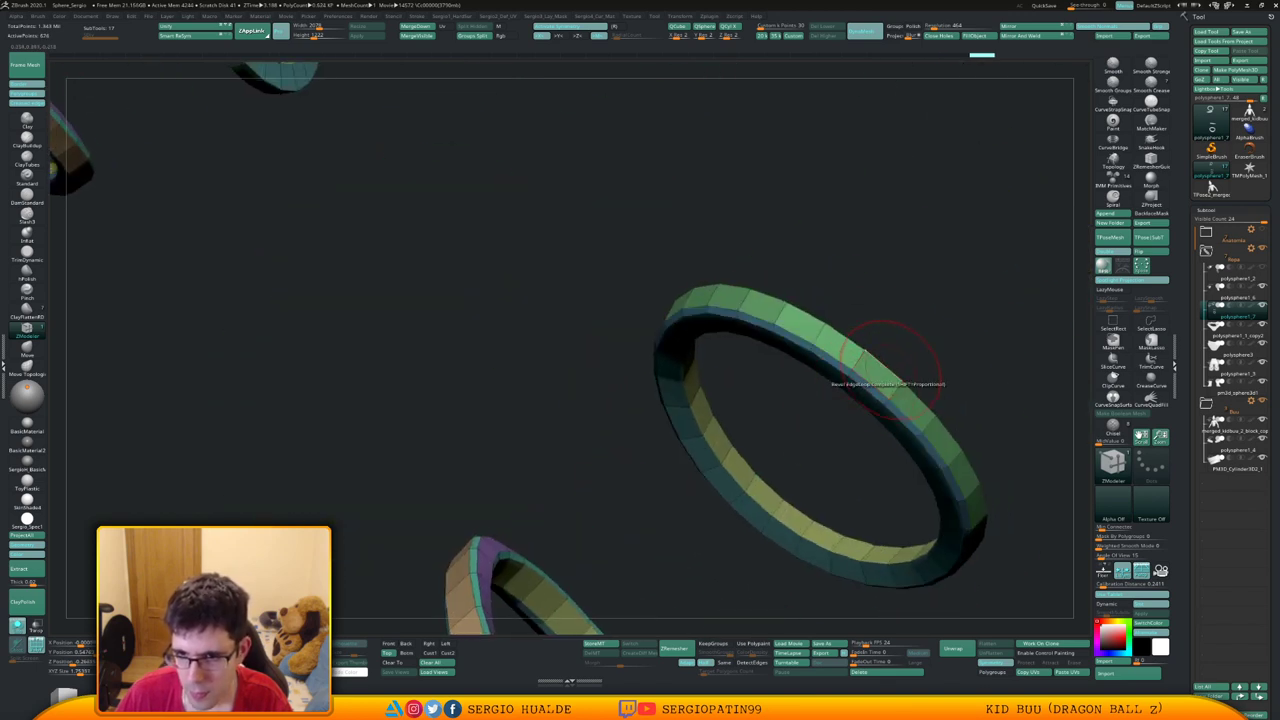
Bevel the edge loops of the upper rim and preview the rims subdivided on the full figure without wireframe
drag(857, 423, 894, 362)
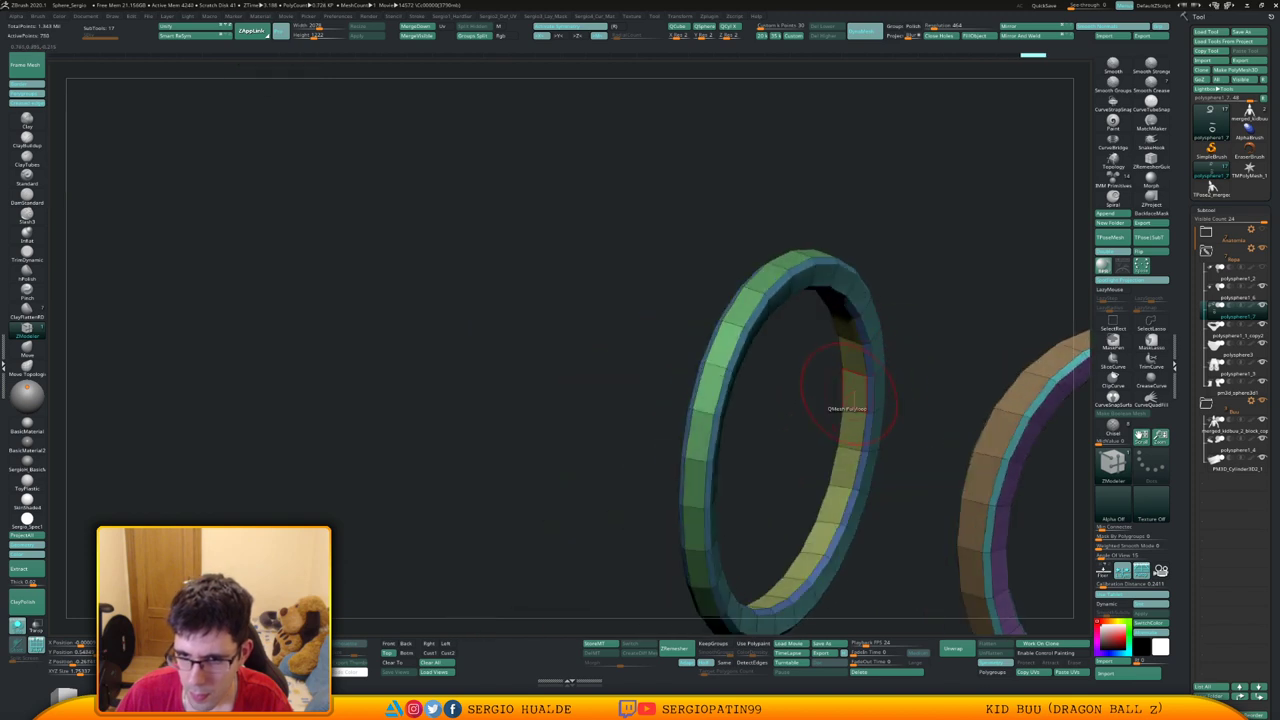
drag(849, 434, 850, 500)
right_drag(850, 500, 846, 450)
ctrl+right_drag(846, 450, 960, 415)
key(shift+s)
key(ctrl+d)
key(shift+f)
alt+drag(893, 503, 863, 363)
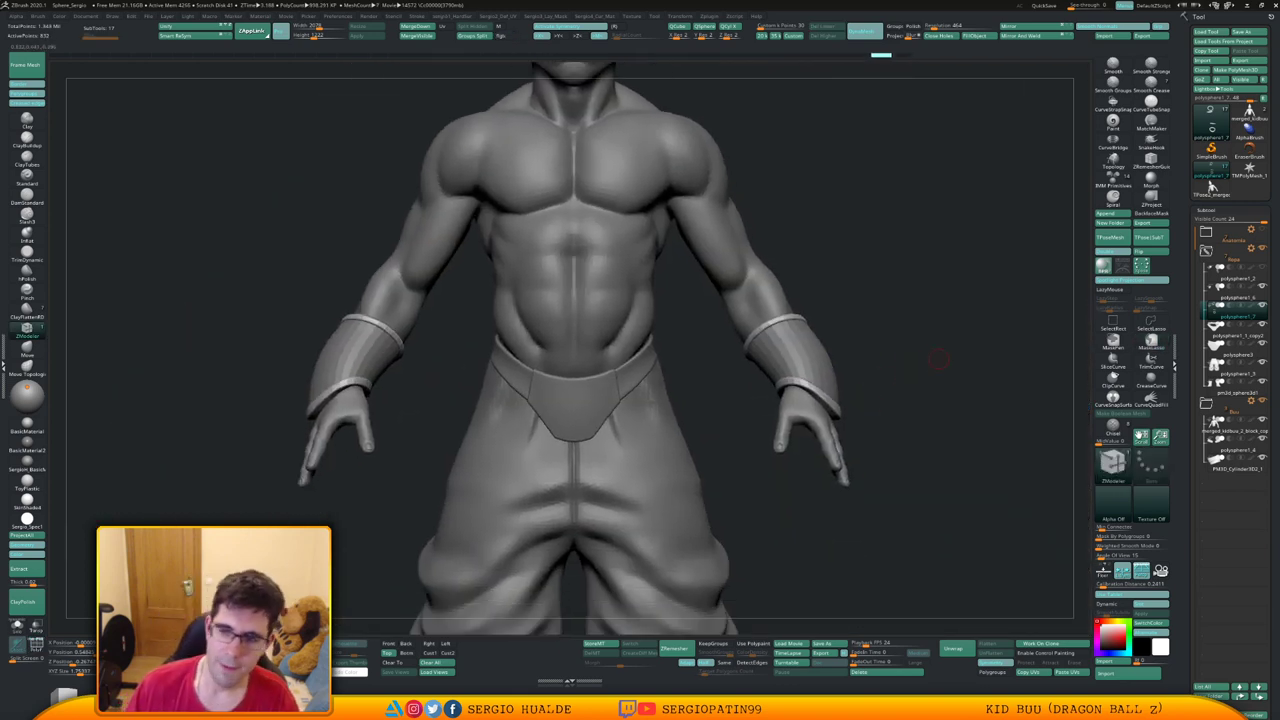
Select the wristband subtool, merge the rims into it, and display its polygroup wireframe
click(1236, 292)
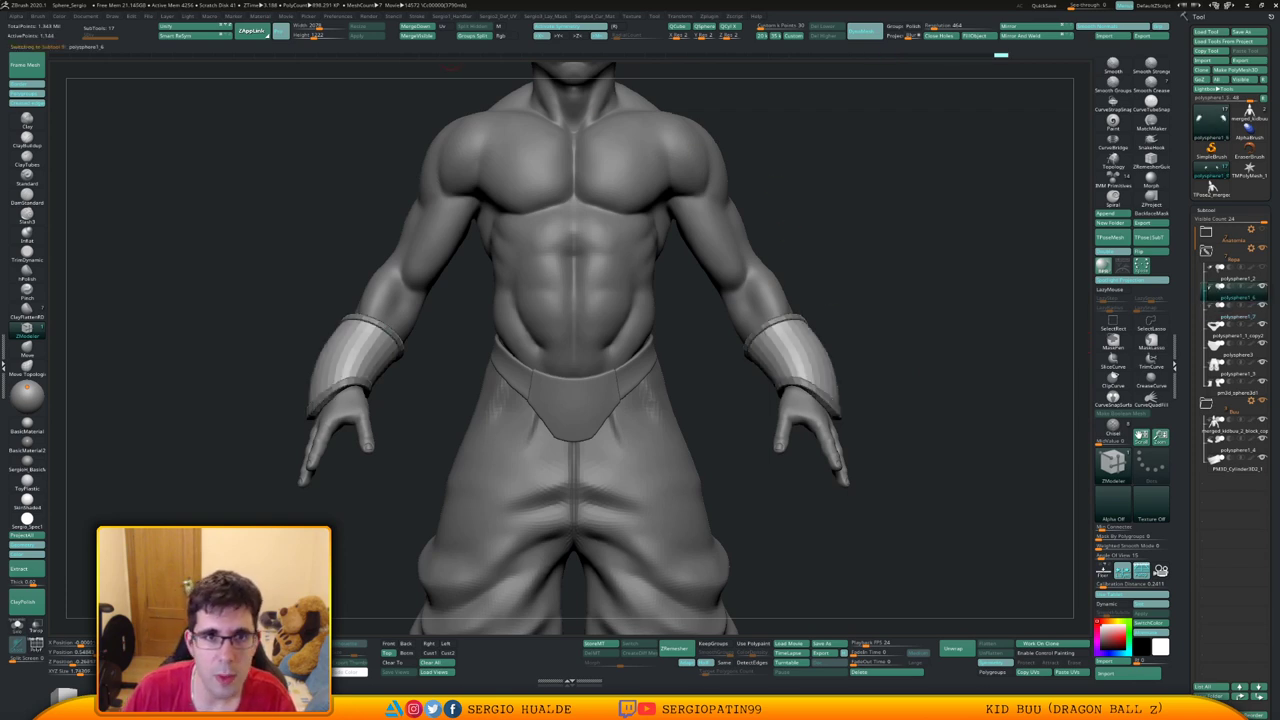
right_drag(920, 330, 720, 345)
key(shift+f)
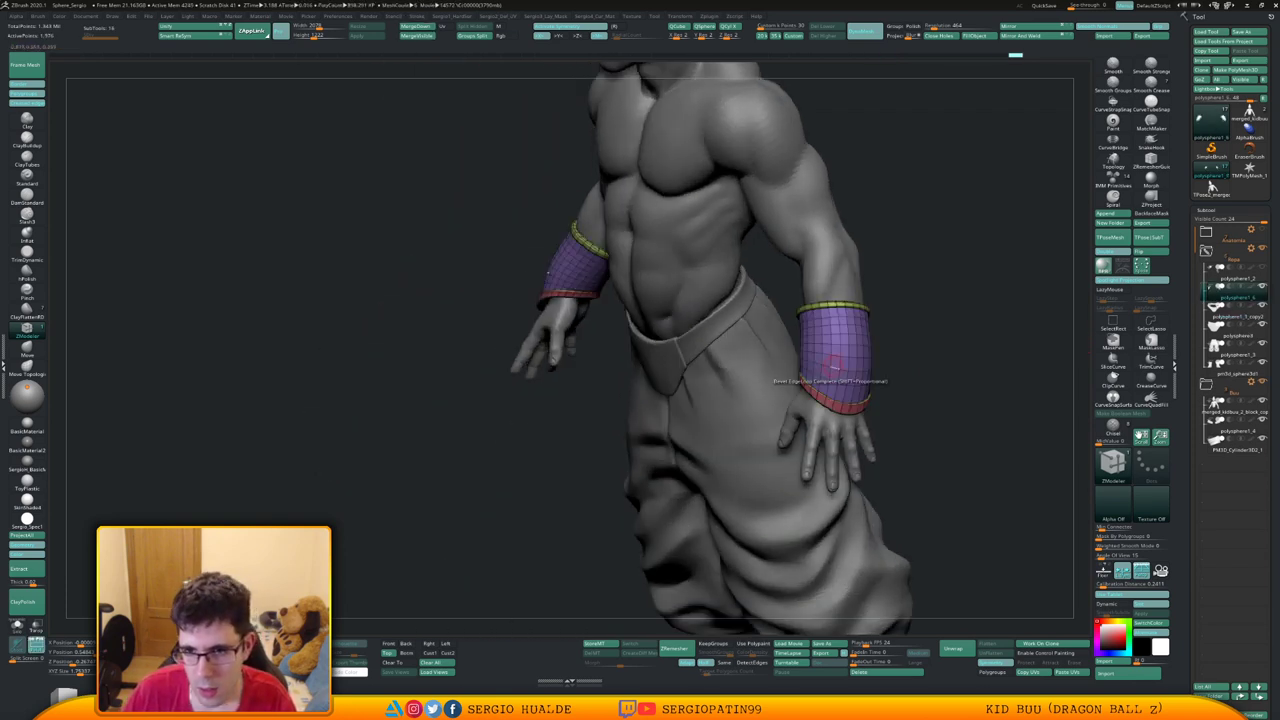
Switch to the Move brush and refine the merged wristband's fit around the forearm from several sides
alt+right_drag(831, 366, 705, 366)
key(b)
key(m)
key(v)
mouse_move(705, 366)
ctrl+right_down()
mouse_move(700, 378)
mouse_move(735, 377)
ctrl+right_up()
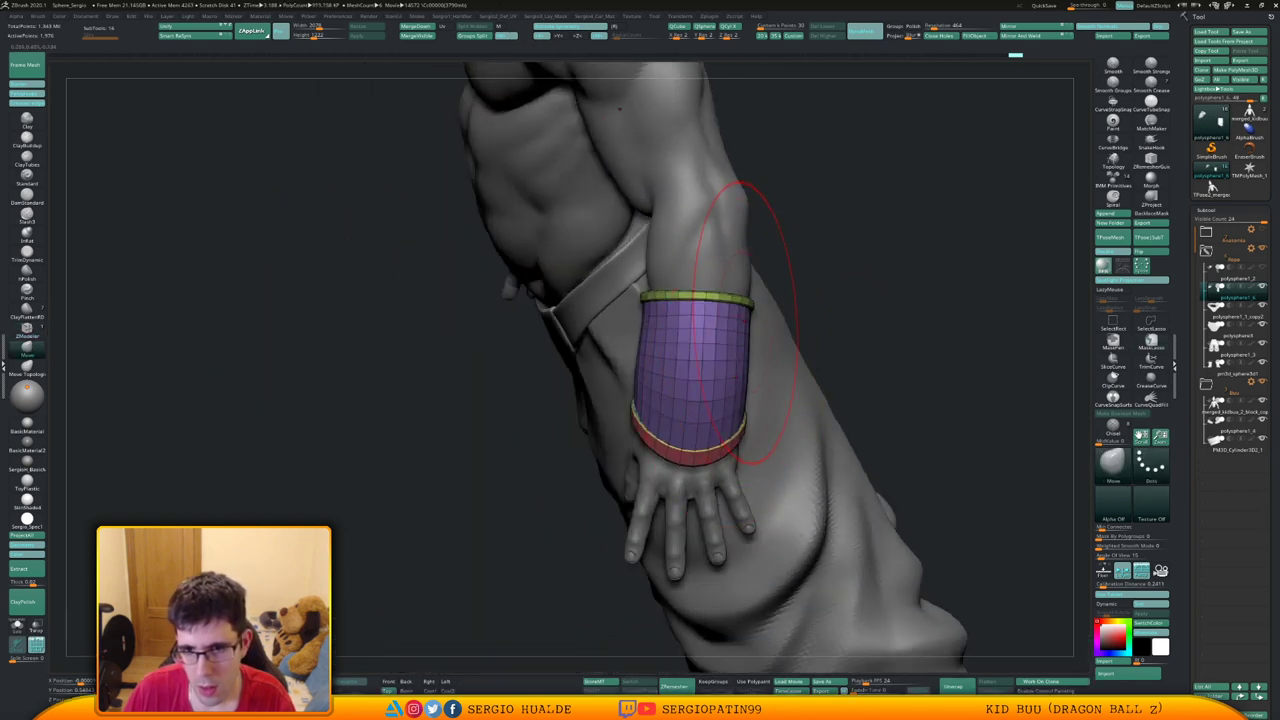
mouse_move(663, 342)
right_down()
mouse_move(648, 316)
mouse_move(643, 353)
right_up()
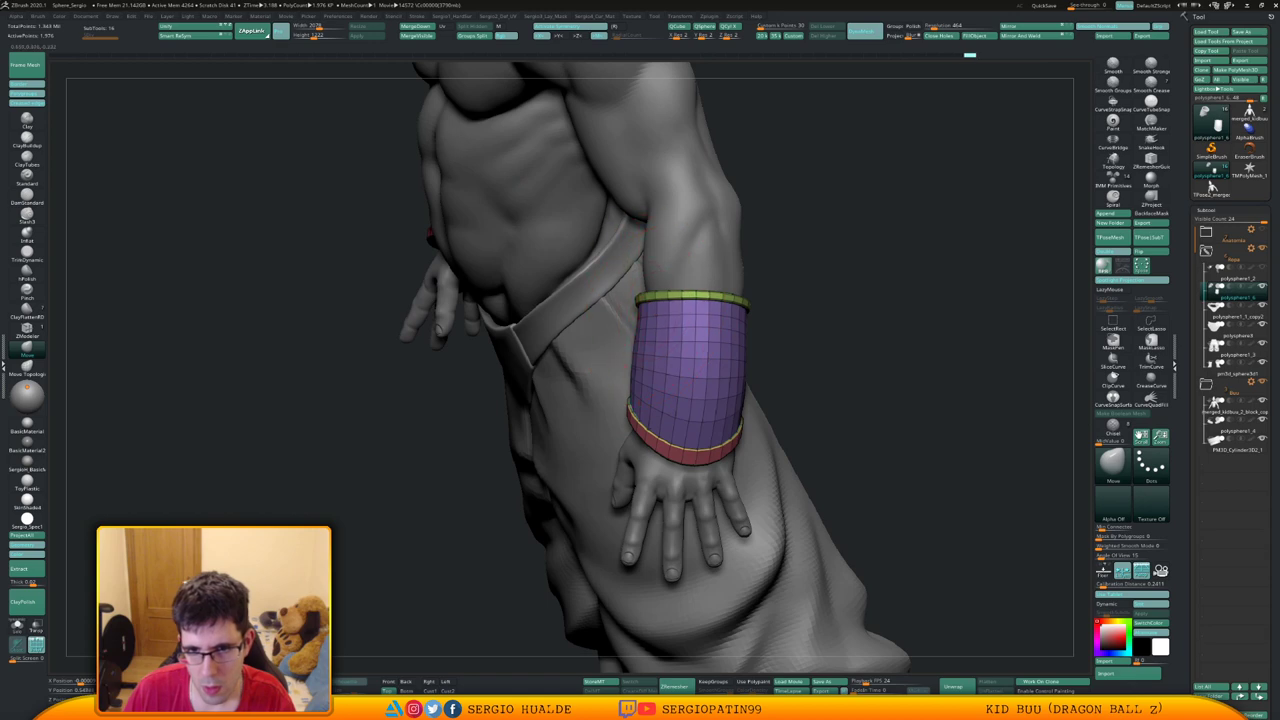
right_drag(660, 320, 630, 290)
drag(900, 305, 735, 303)
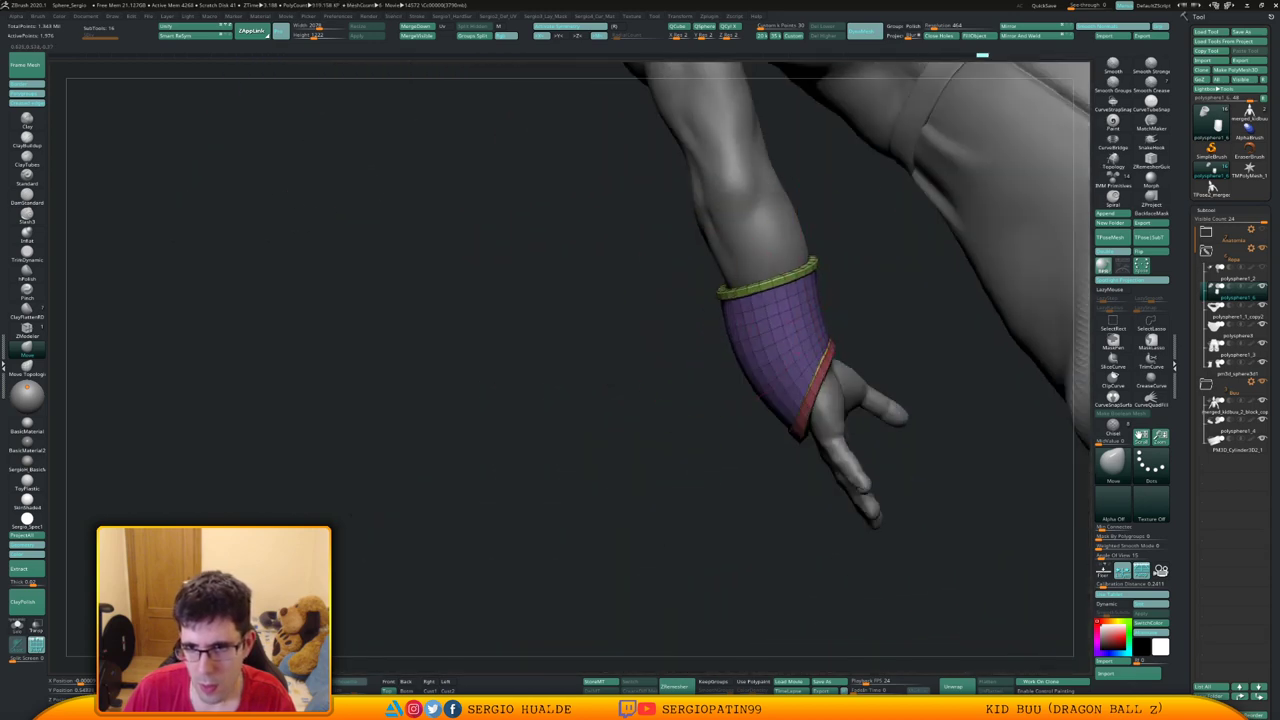
mouse_move(823, 339)
mouse_down()
mouse_move(757, 320)
mouse_move(771, 366)
mouse_move(700, 429)
mouse_up()
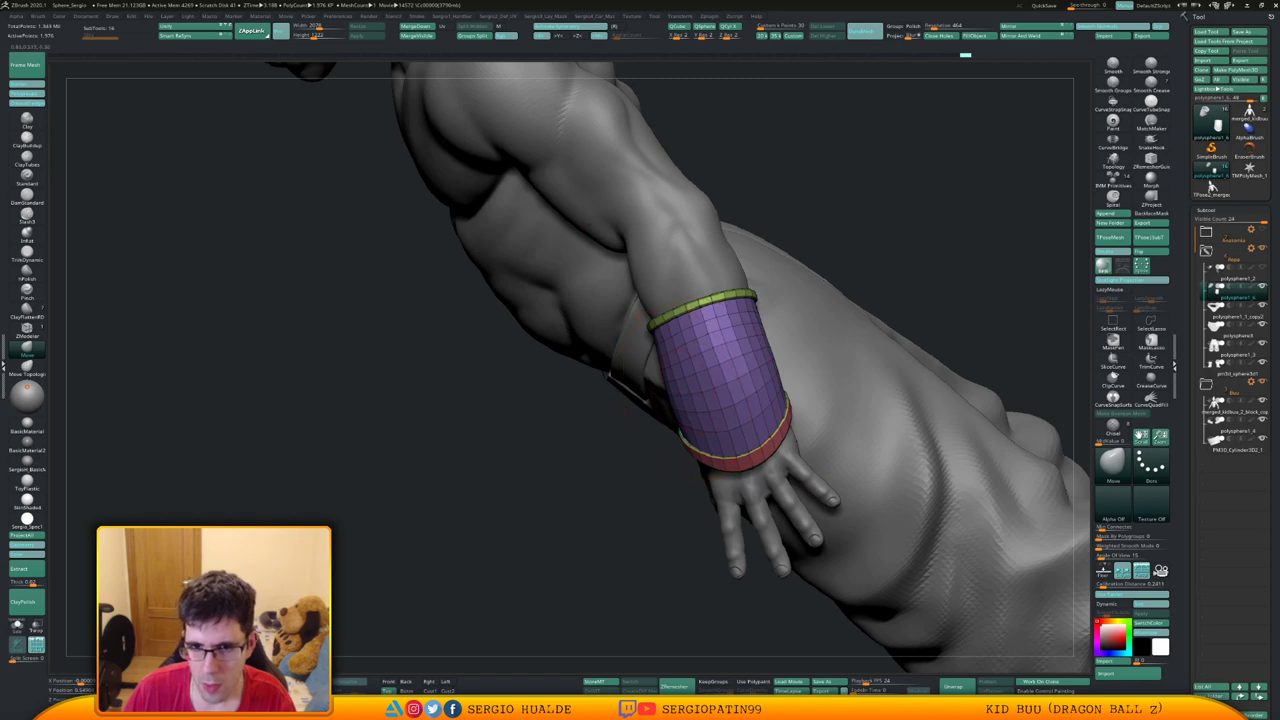
Hide the wireframe and check the wristbands' shape on the full figure from the front and side
right_drag(650, 408, 687, 394)
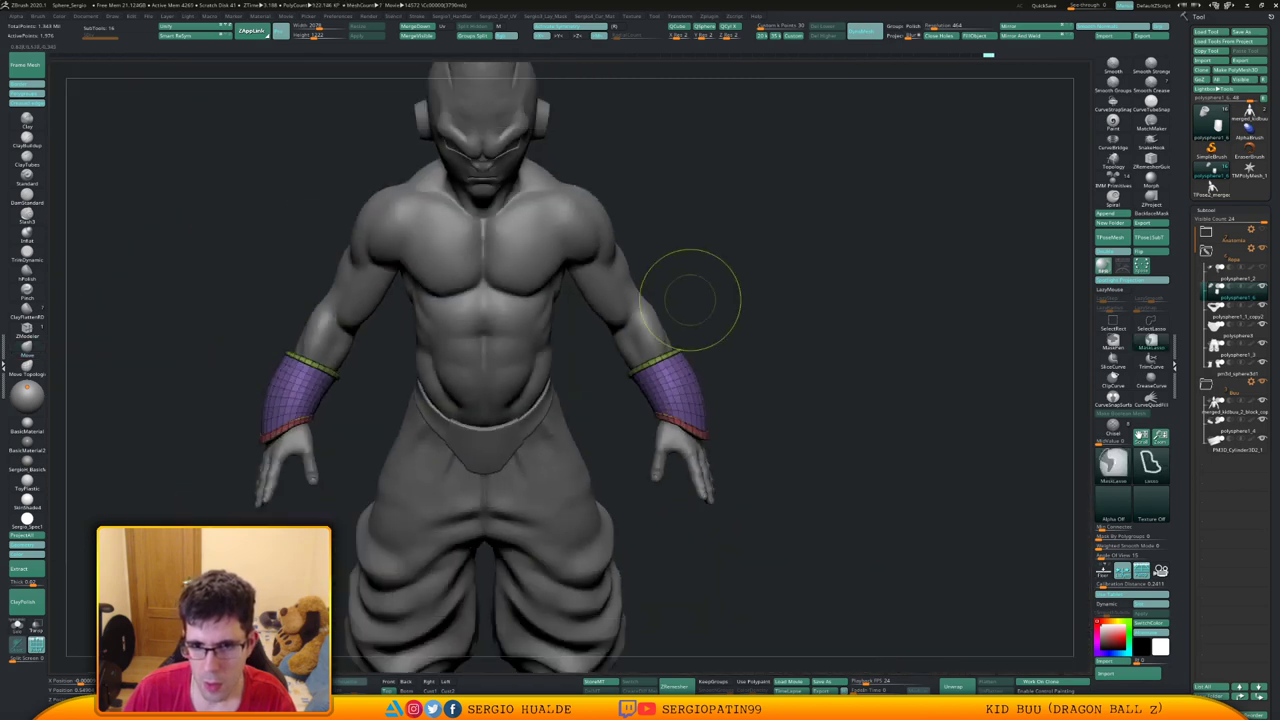
ctrl+right_drag(770, 345, 795, 431)
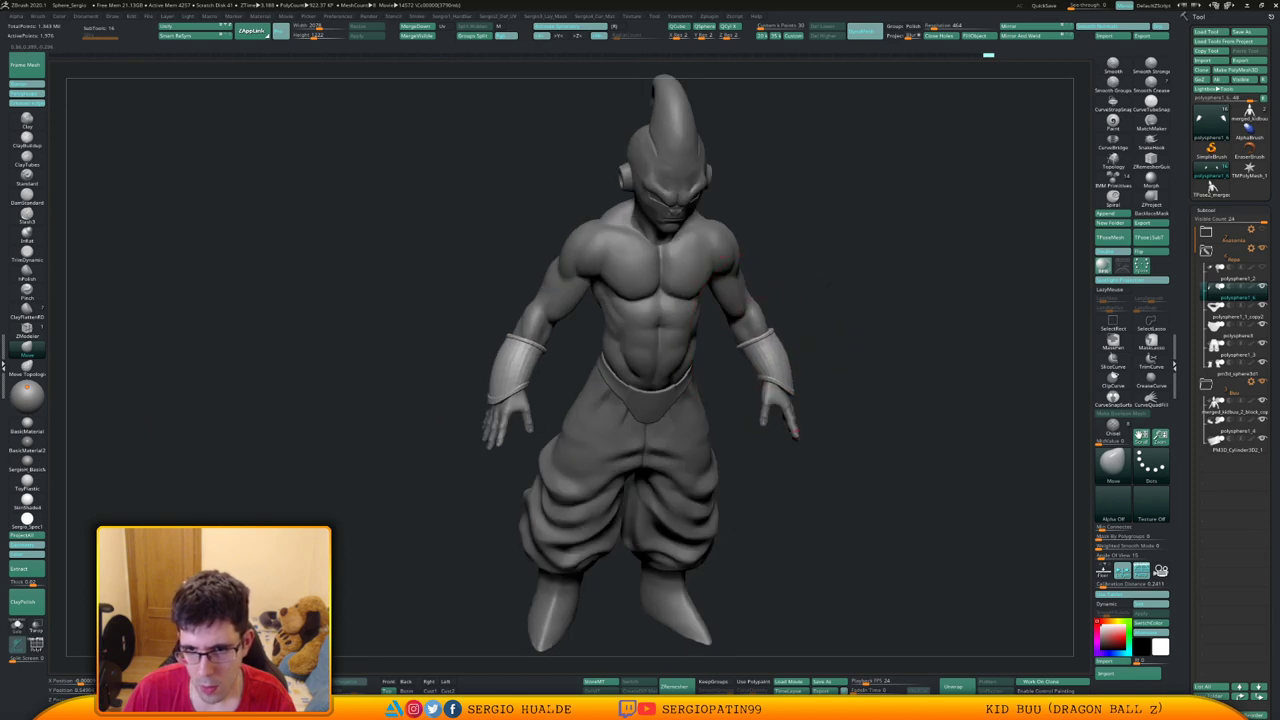
mouse_move(770, 372)
mouse_down()
mouse_move(771, 357)
mouse_move(800, 400)
mouse_up()
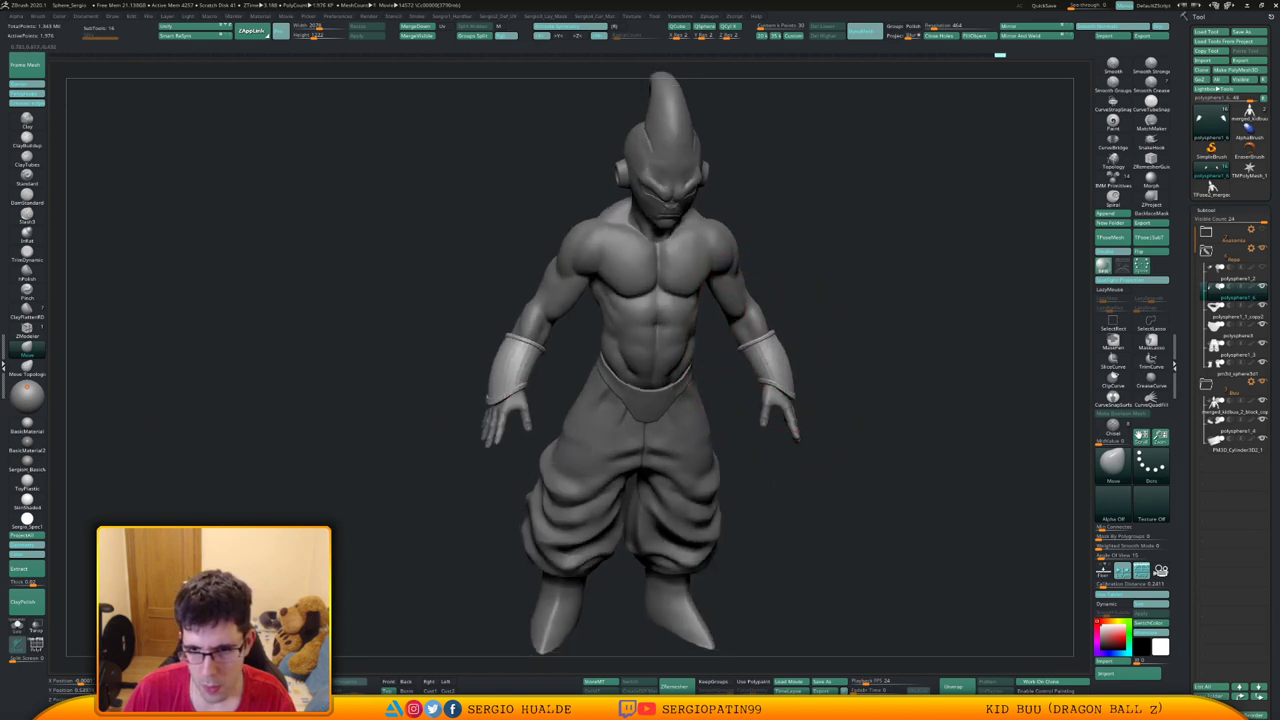
mouse_move(825, 362)
right_down()
mouse_move(828, 396)
mouse_move(805, 392)
mouse_move(812, 377)
right_up()
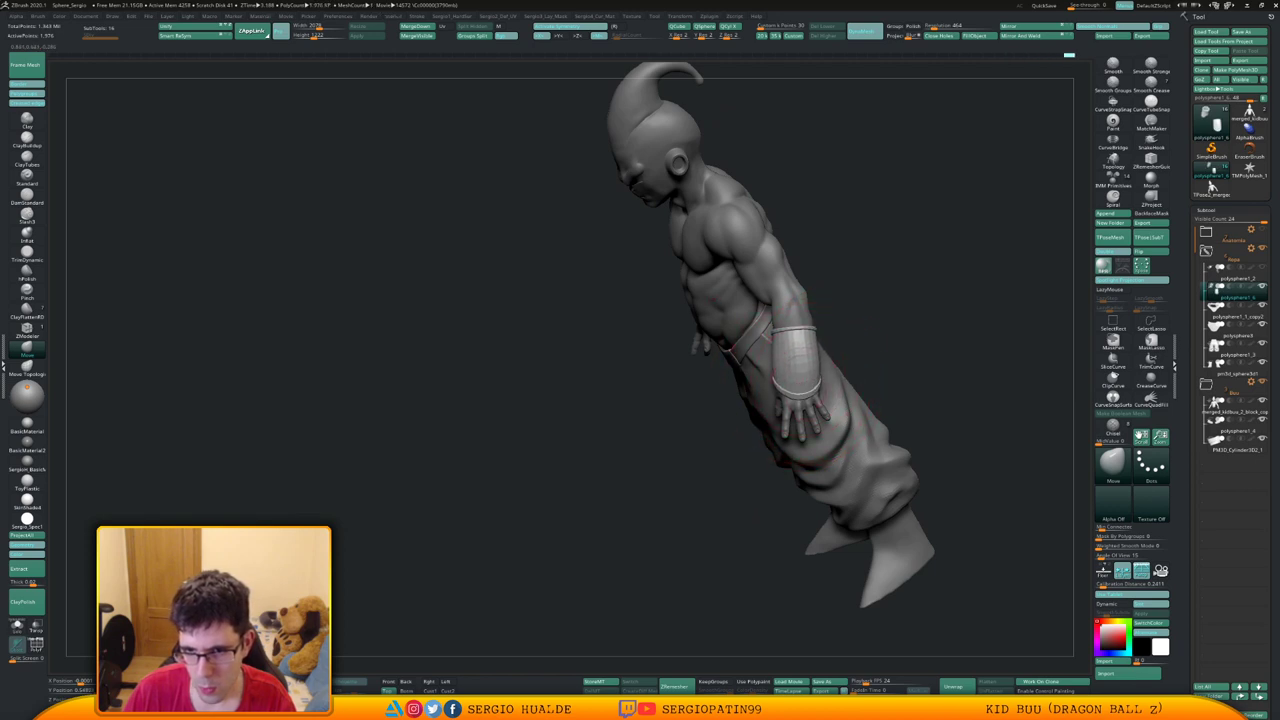
Refine the wristbands' fit around the forearms with the Move brush from the side and front
drag(802, 381, 799, 374)
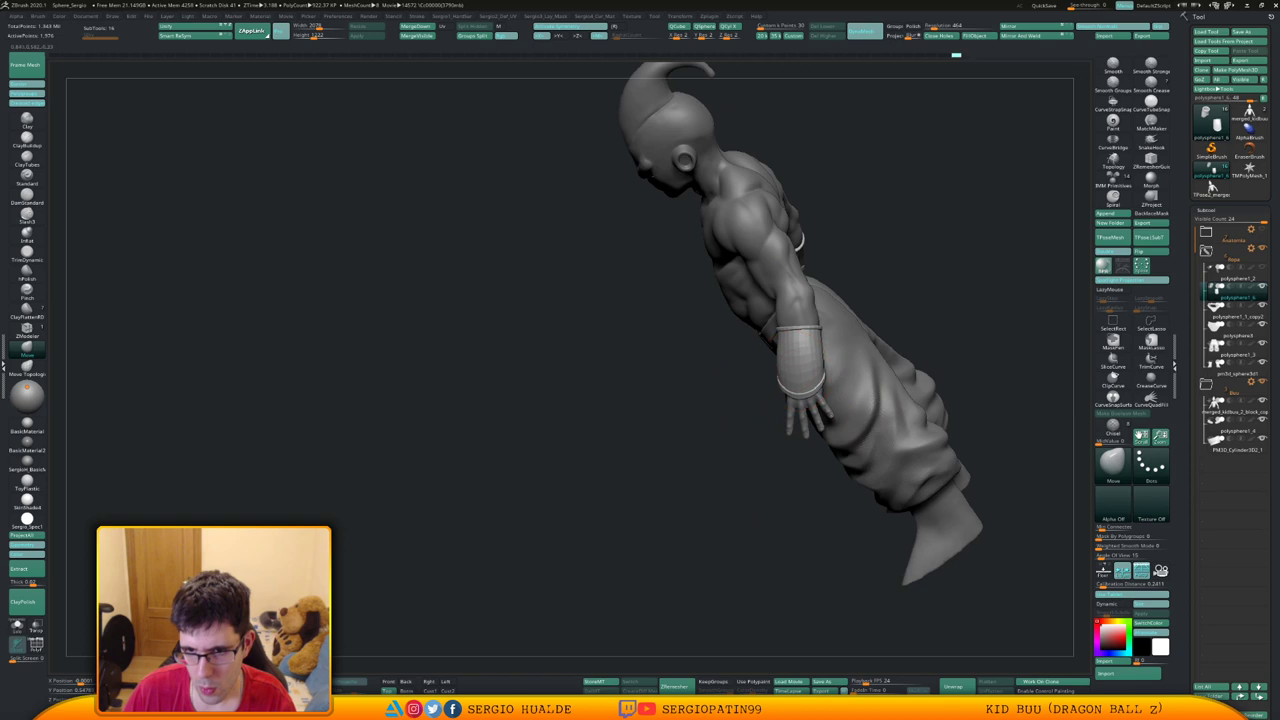
right_drag(826, 372, 798, 352)
drag(798, 352, 795, 364)
right_drag(795, 364, 821, 377)
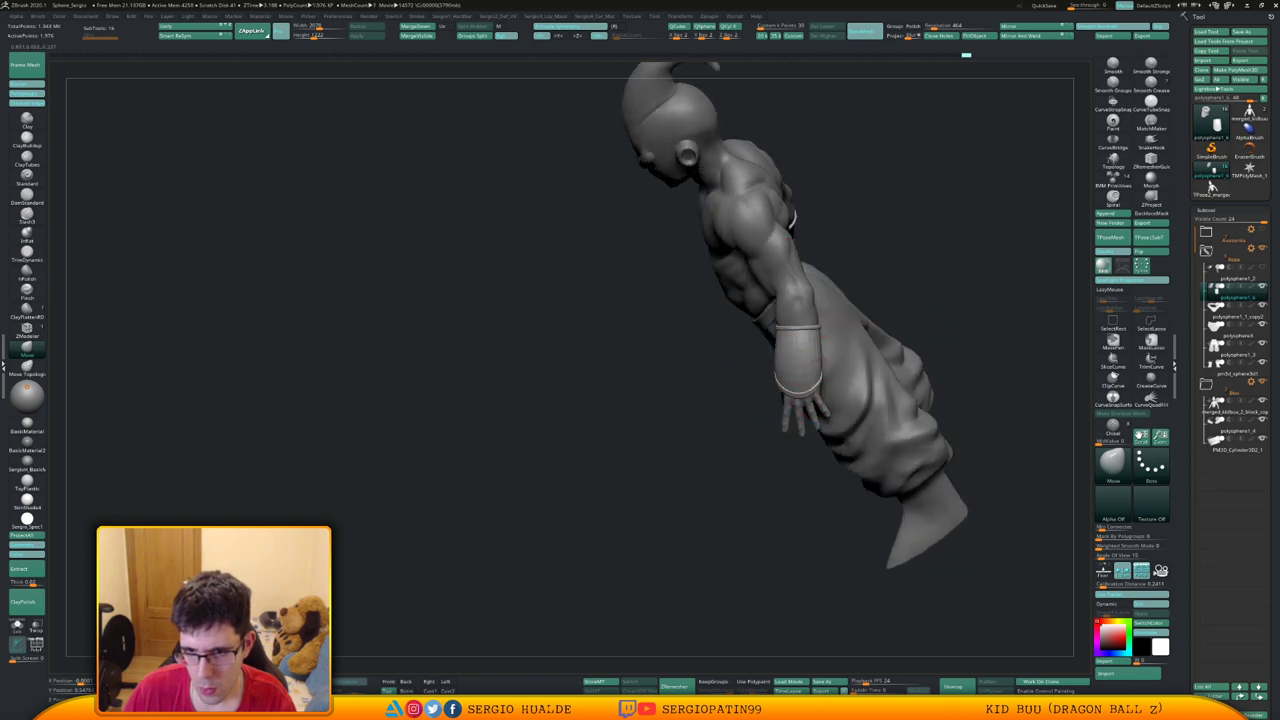
drag(795, 375, 779, 371)
mouse_move(777, 371)
right_down()
mouse_move(855, 358)
mouse_move(835, 290)
right_up()
drag(770, 378, 787, 363)
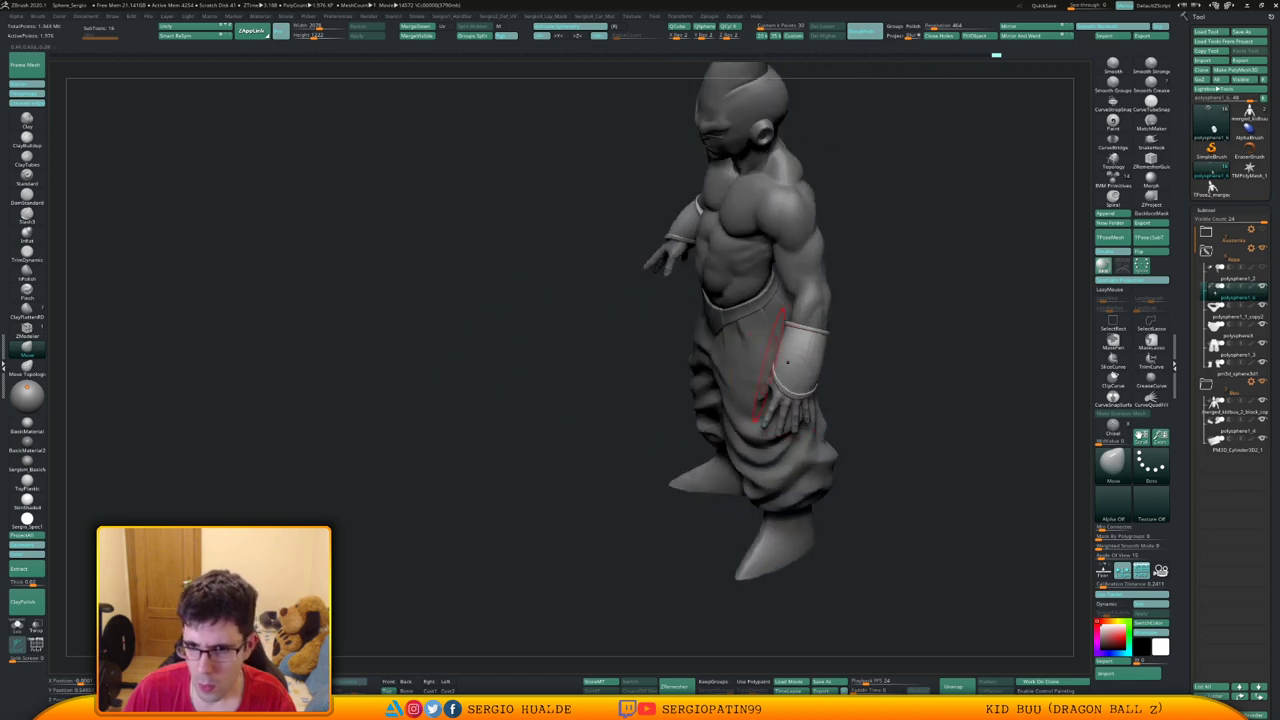
right_drag(787, 363, 803, 365)
Select the body subtool, carve a crease at the elbow with the DamStandard brush, and isolate the torso and arms
mouse_move(806, 310)
ctrl+right_down()
mouse_move(808, 326)
mouse_move(798, 321)
mouse_move(814, 306)
ctrl+right_up()
alt+click(806, 304)
key(s)
drag(814, 306, 803, 305)
right_drag(822, 280, 806, 270)
key(b)
key(d)
key(s)
key(s)
drag(827, 269, 815, 312)
ctrl+shift+click(818, 258)
Build up the muscle forms below the elbow along the front of the forearm with the Clay brush
right_drag(802, 302, 822, 300)
key(b)
key(c)
key(l)
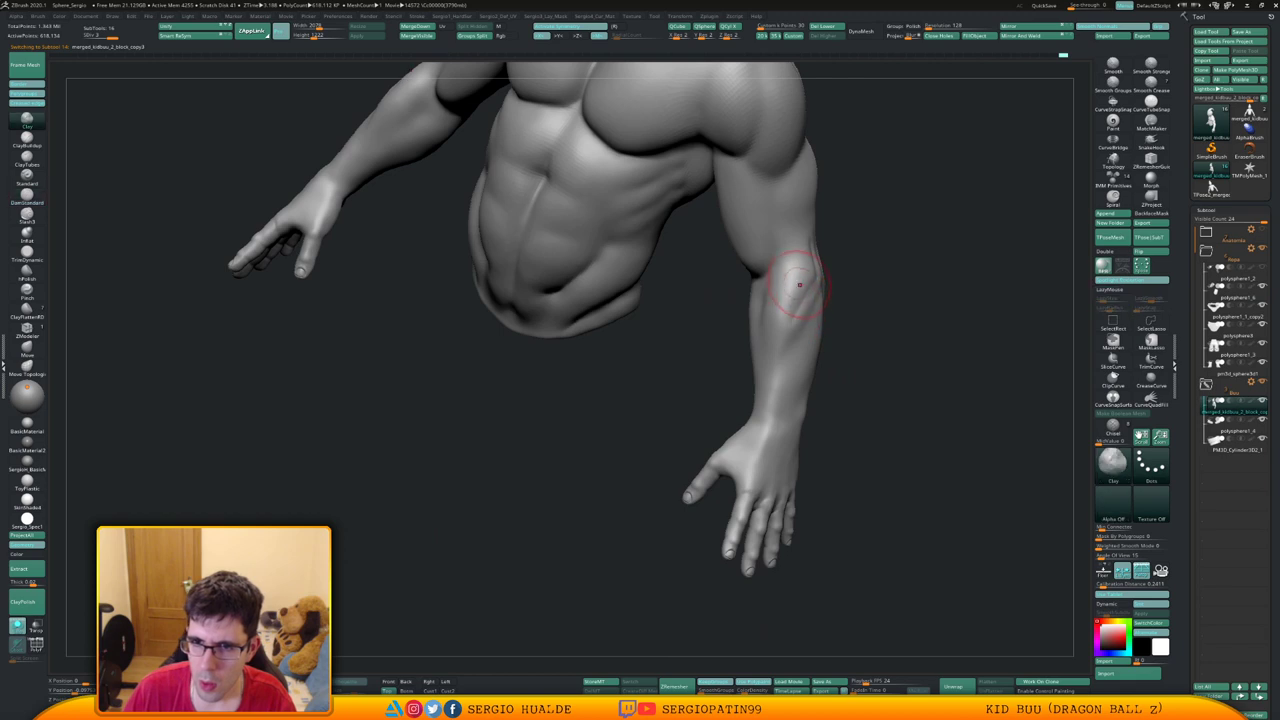
key(s)
mouse_move(793, 308)
mouse_down()
mouse_move(805, 308)
mouse_move(779, 388)
mouse_up()
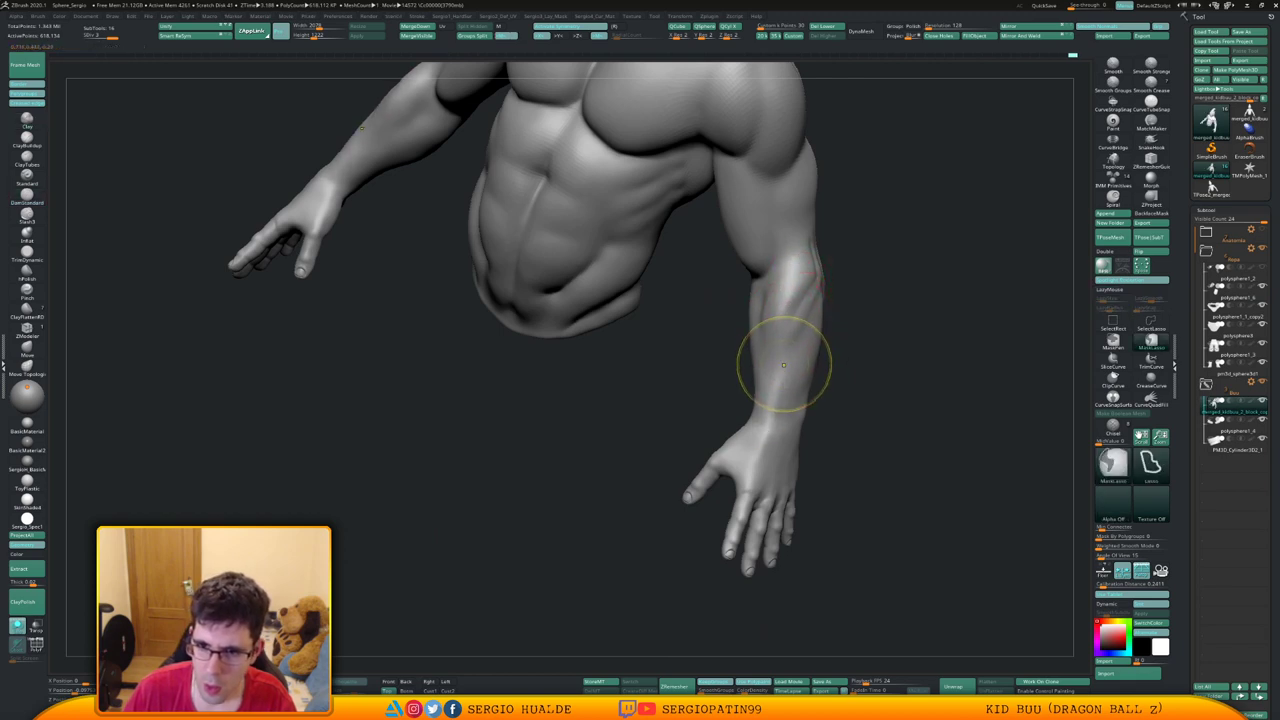
right_drag(812, 425, 816, 368)
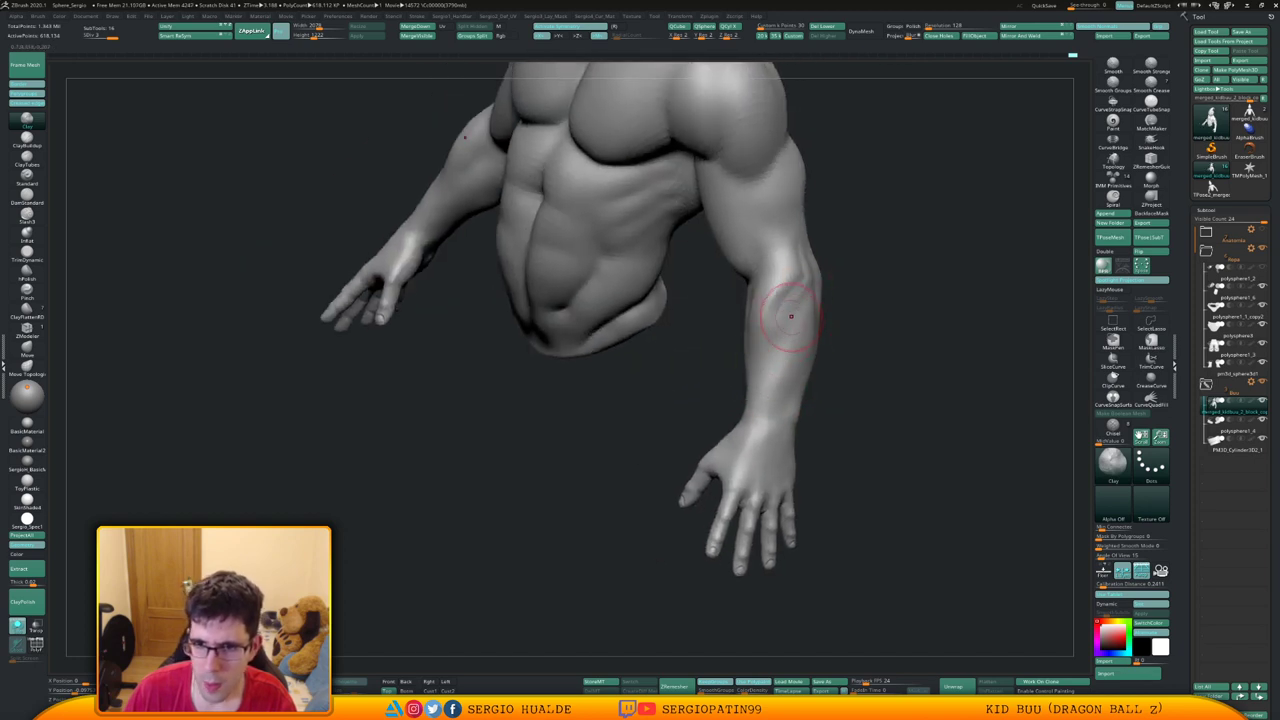
right_drag(809, 295, 796, 305)
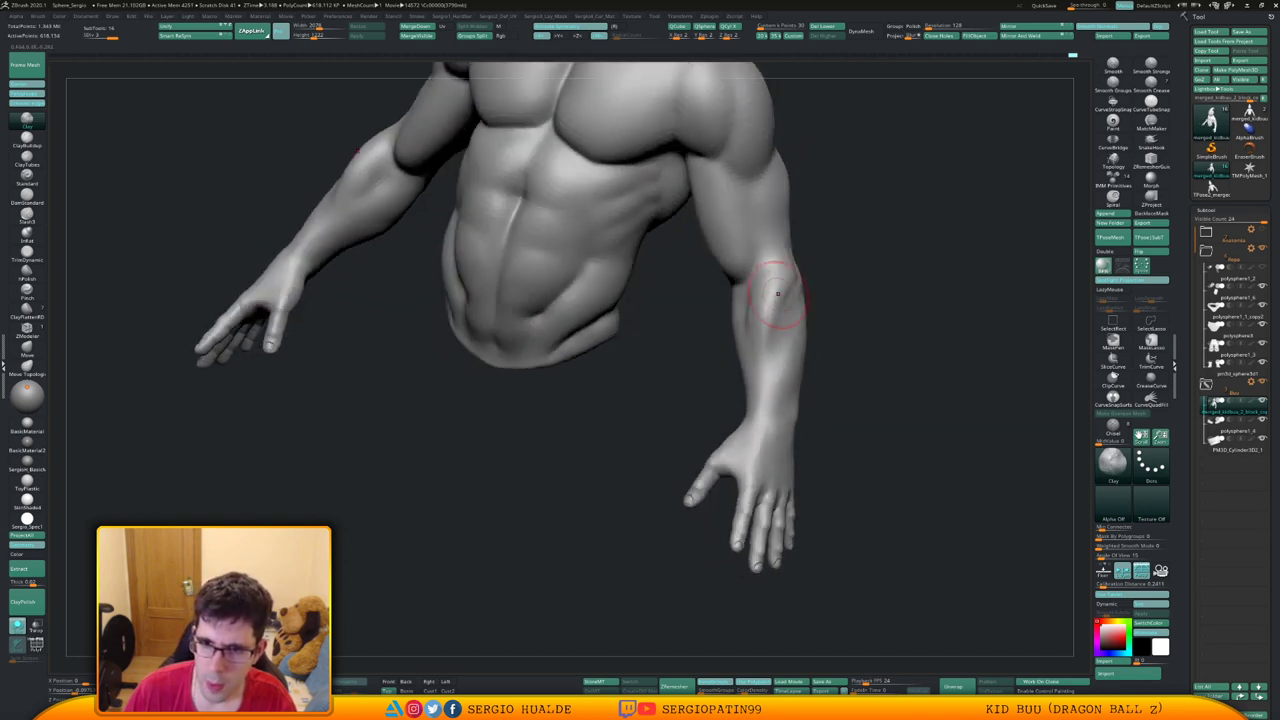
drag(777, 293, 780, 340)
right_drag(766, 314, 777, 303)
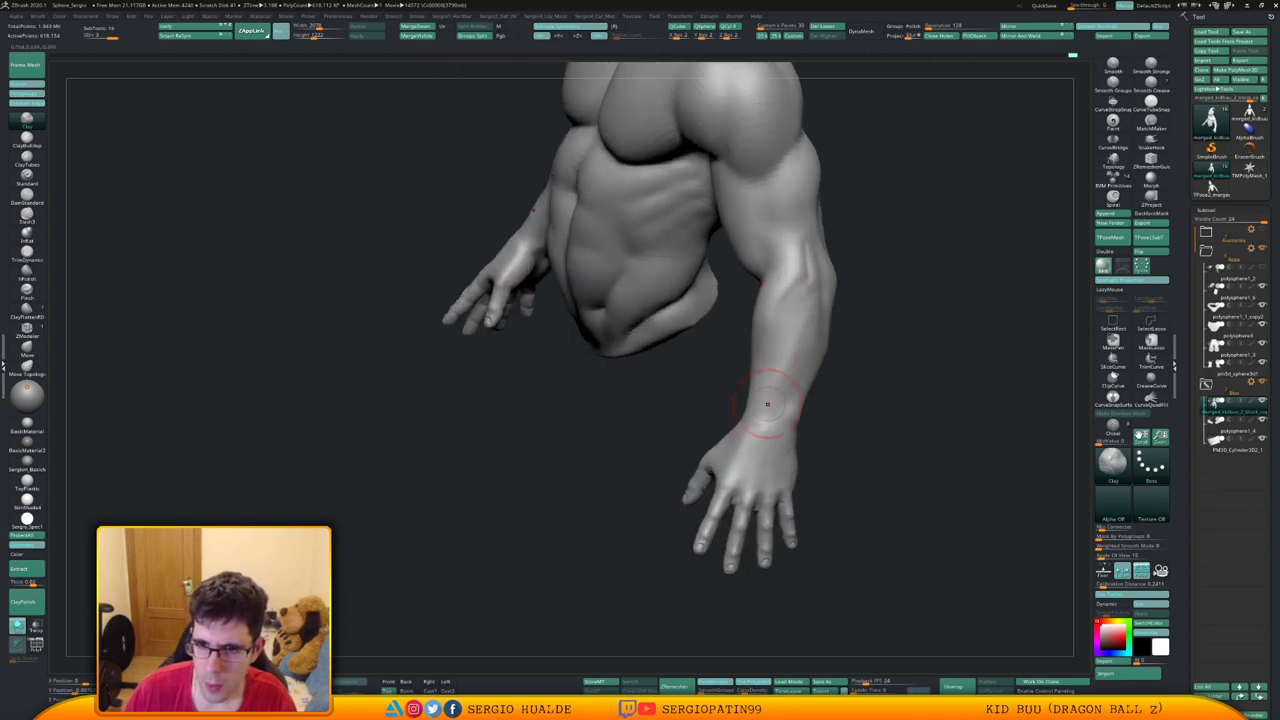
Refine the elbow and outer forearm muscles from the side and back with Clay and DamStandard strokes
mouse_move(768, 404)
right_down()
mouse_move(800, 320)
mouse_move(730, 335)
mouse_move(776, 359)
mouse_move(720, 340)
mouse_move(757, 362)
right_up()
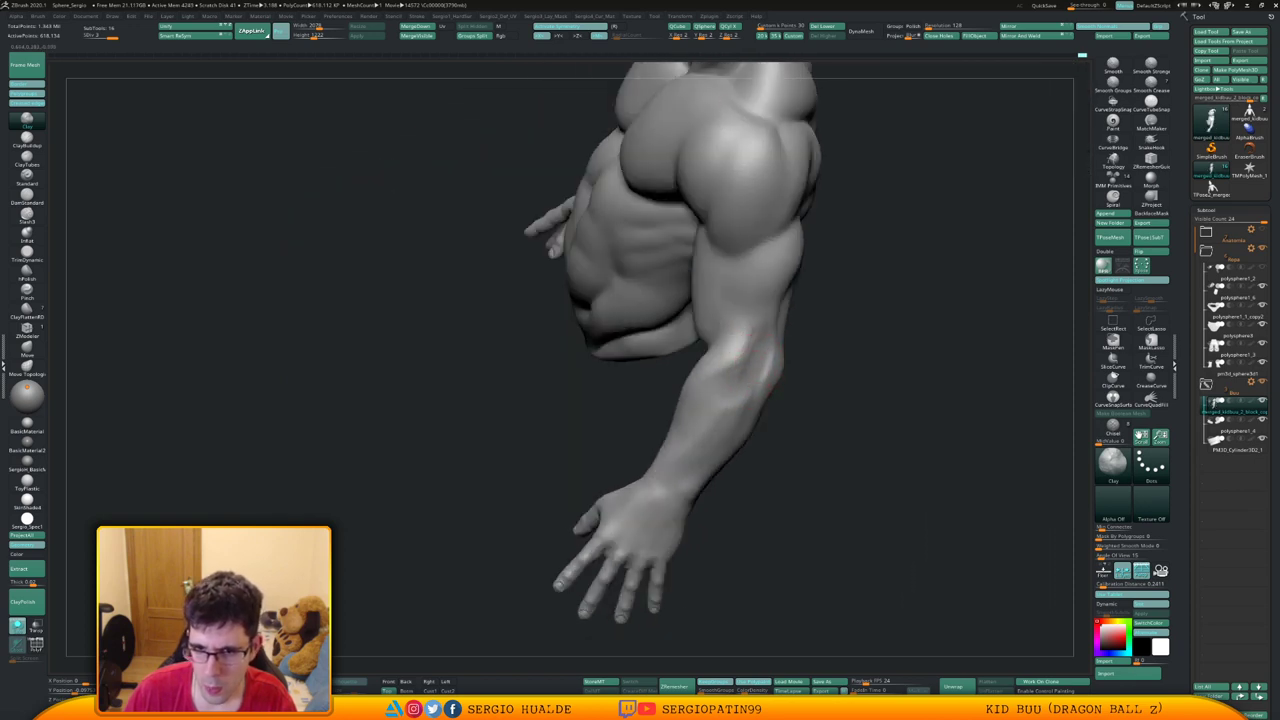
right_drag(745, 378, 729, 363)
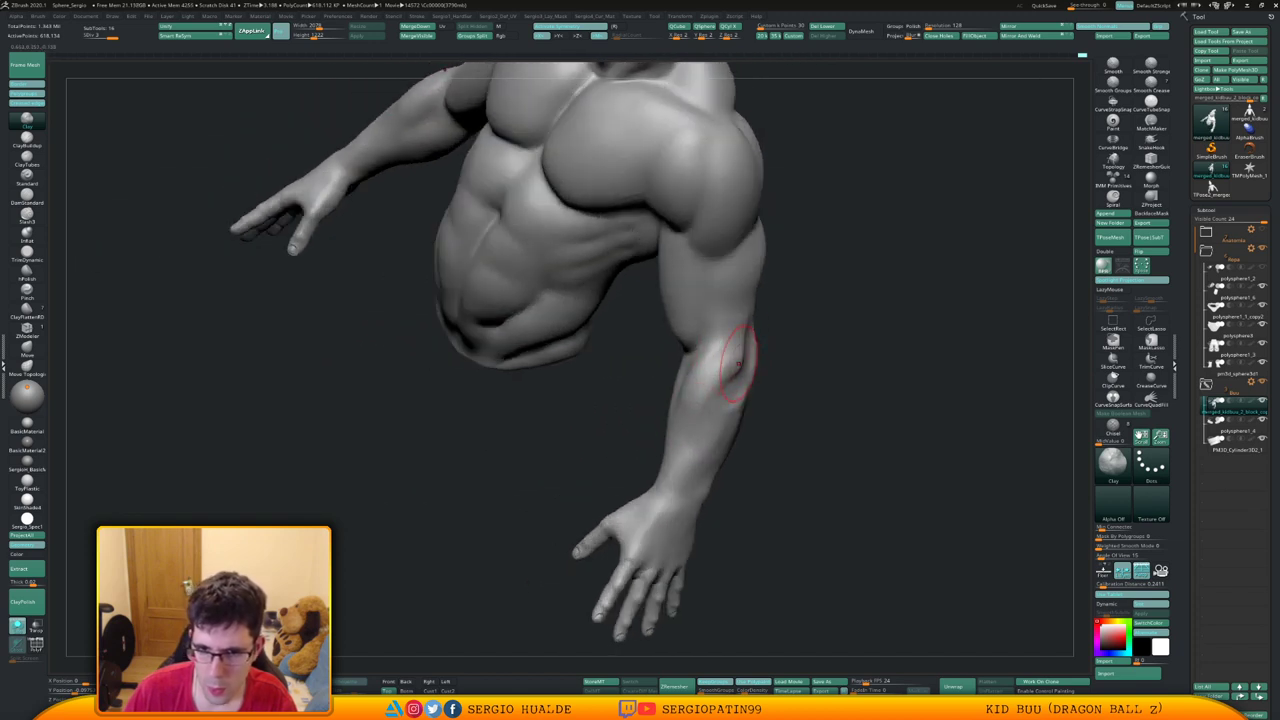
mouse_move(681, 449)
right_down()
mouse_move(751, 443)
mouse_move(706, 380)
mouse_move(739, 354)
right_up()
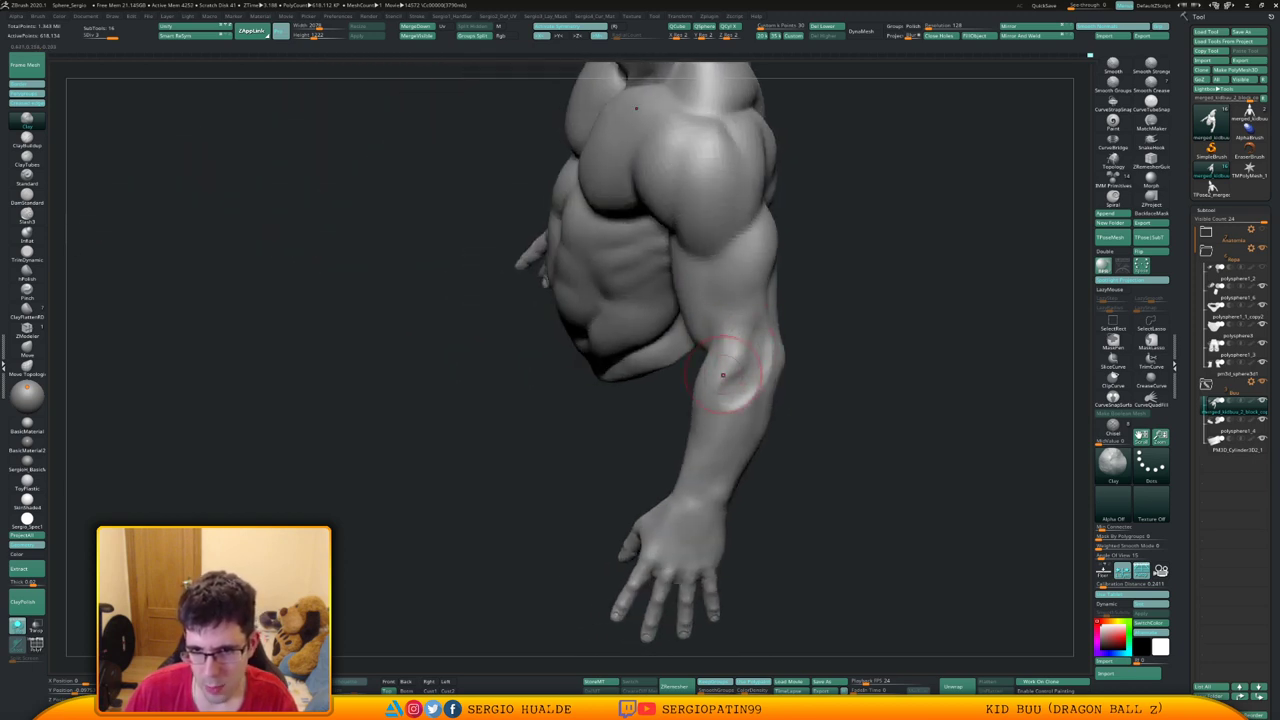
mouse_move(714, 446)
right_down()
mouse_move(735, 386)
mouse_move(741, 404)
mouse_move(747, 395)
right_up()
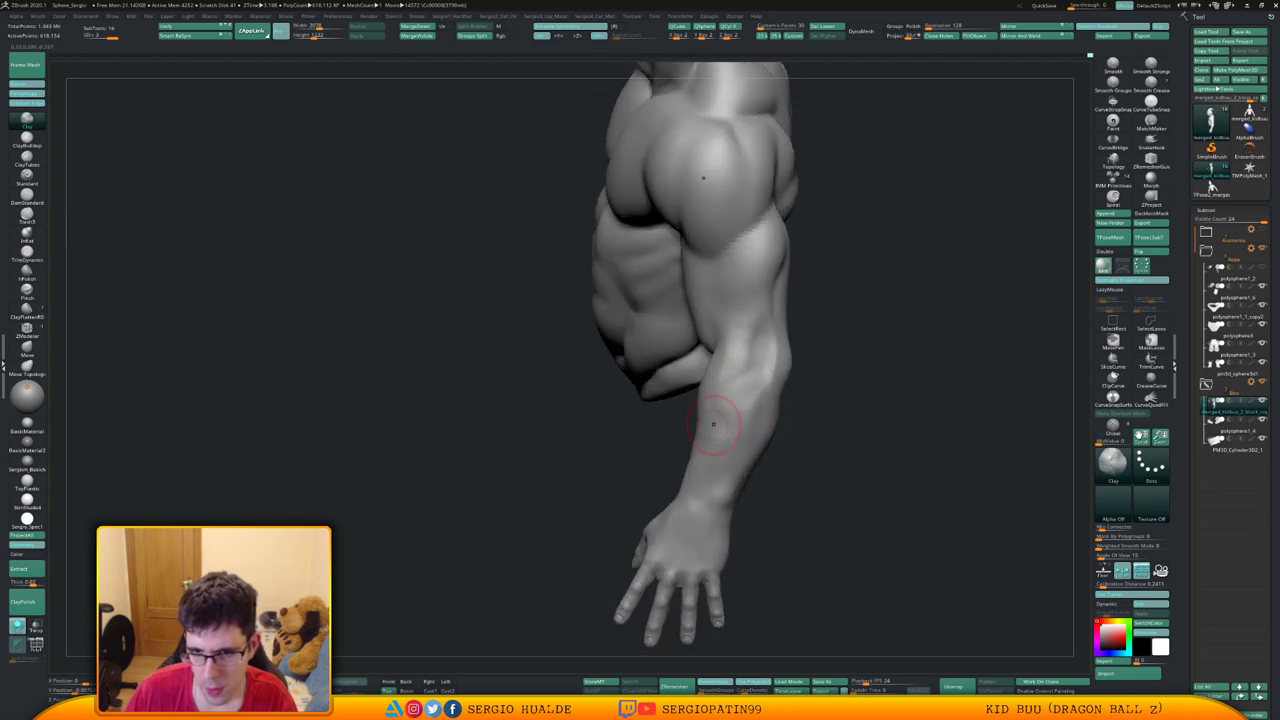
right_drag(730, 437, 743, 400)
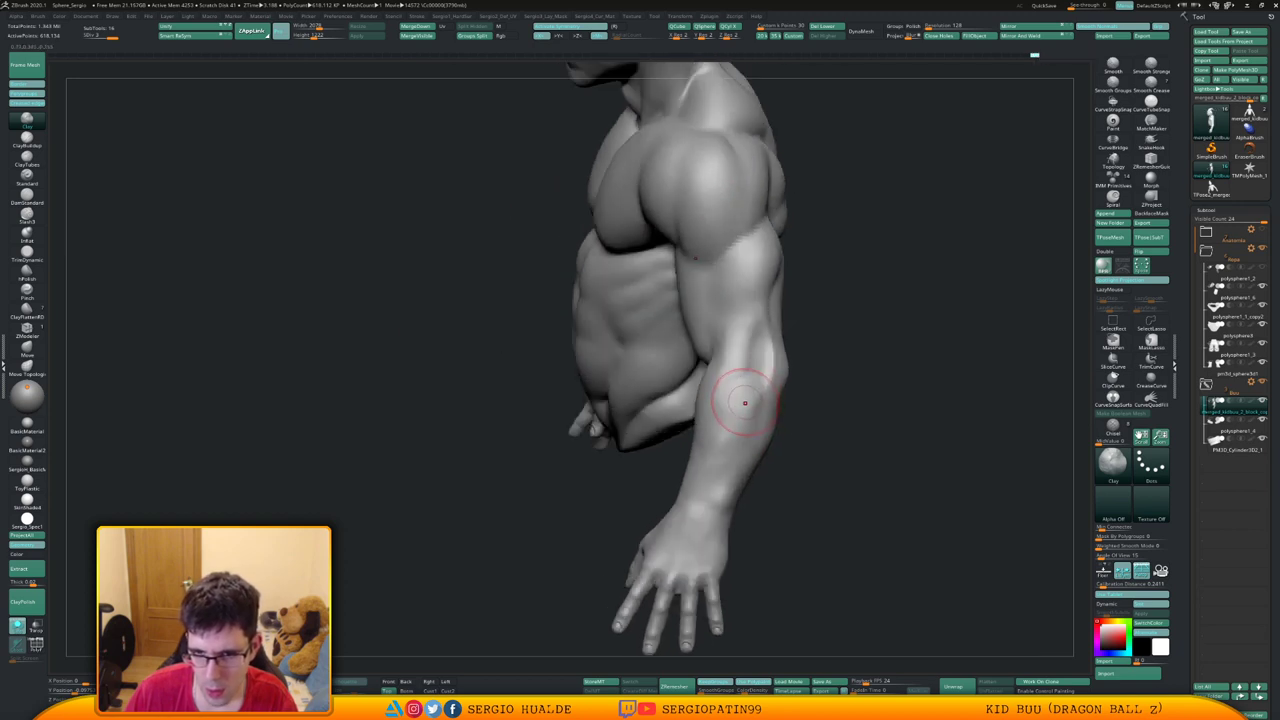
drag(743, 400, 748, 384)
mouse_move(748, 384)
right_down()
mouse_move(800, 392)
mouse_move(740, 391)
mouse_move(758, 412)
mouse_move(785, 375)
mouse_move(741, 376)
right_up()
key(b)
key(d)
key(s)
mouse_move(688, 462)
right_down()
mouse_move(668, 405)
mouse_move(725, 415)
mouse_move(753, 386)
right_up()
key(1)
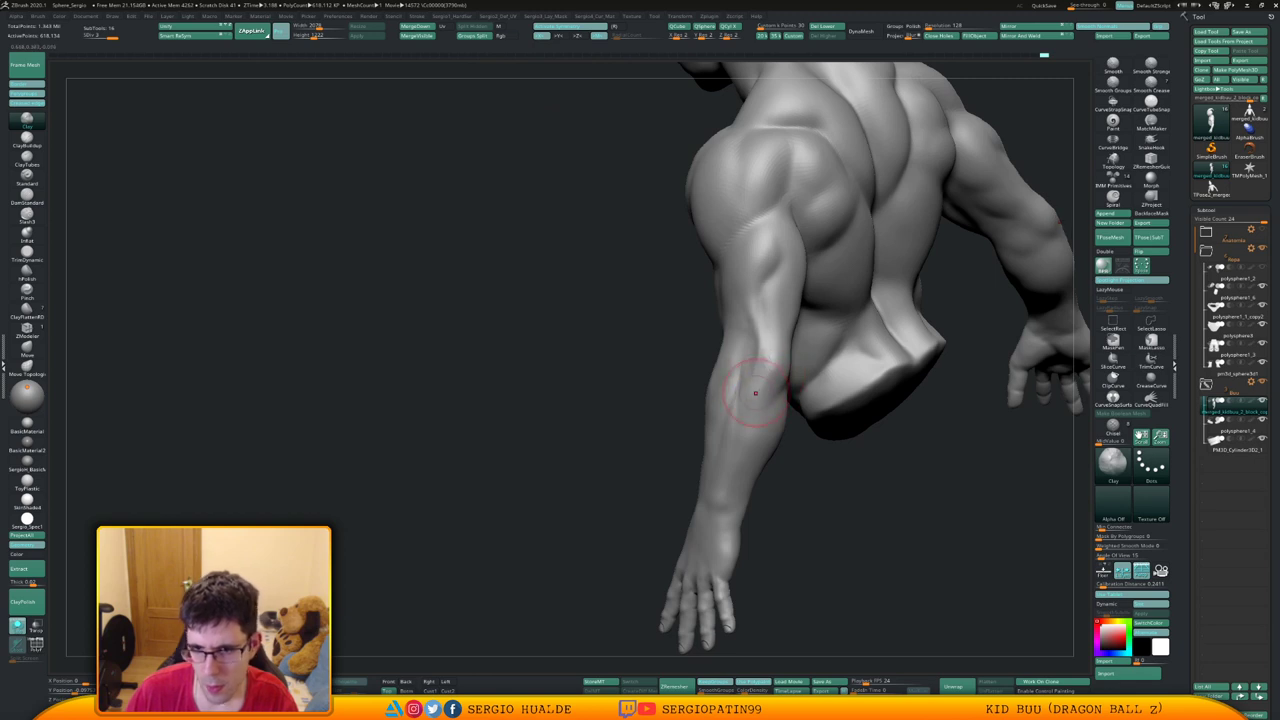
right_drag(751, 325, 800, 430)
Reselect the wristbands and adjust them with the Move brush, checking their fit on the full figure from back to front
mouse_move(800, 430)
ctrl+right_down()
mouse_move(780, 410)
mouse_move(737, 443)
mouse_move(785, 475)
mouse_move(719, 412)
mouse_move(690, 450)
mouse_move(648, 442)
mouse_move(716, 440)
ctrl+right_up()
alt+click(690, 452)
key(b)
key(m)
key(v)
right_drag(955, 405, 968, 405)
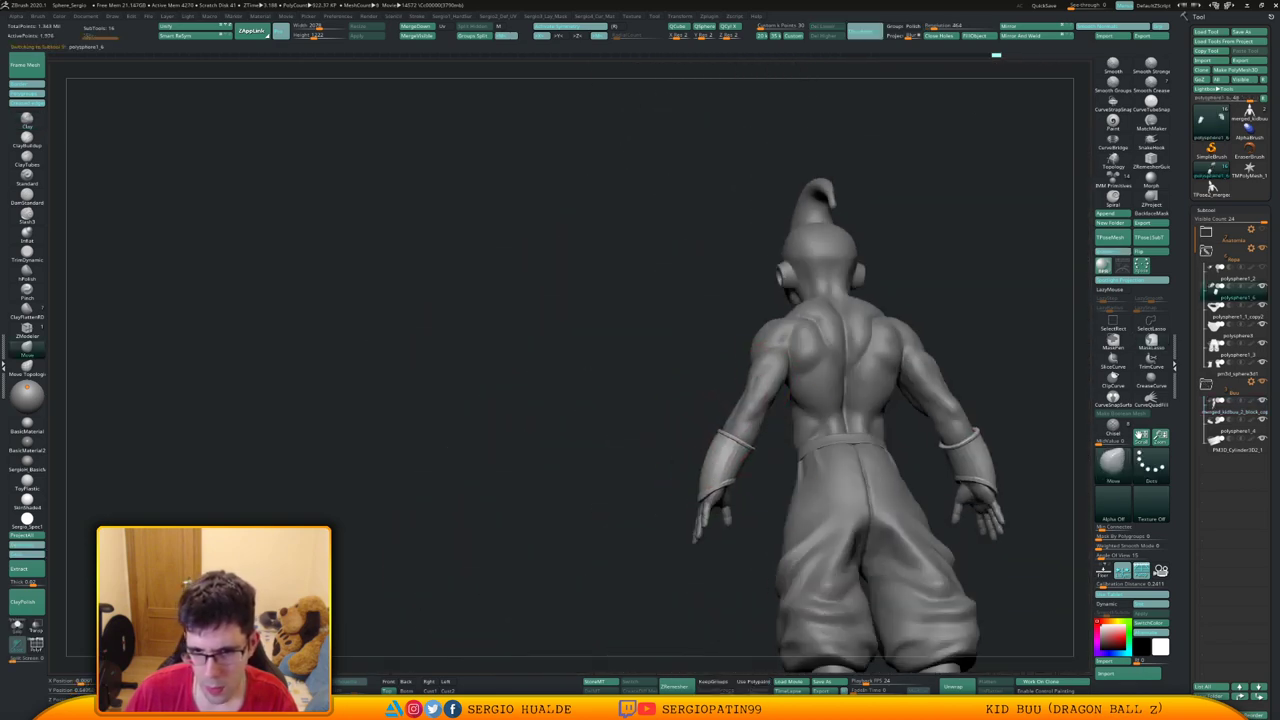
right_drag(703, 486, 655, 500)
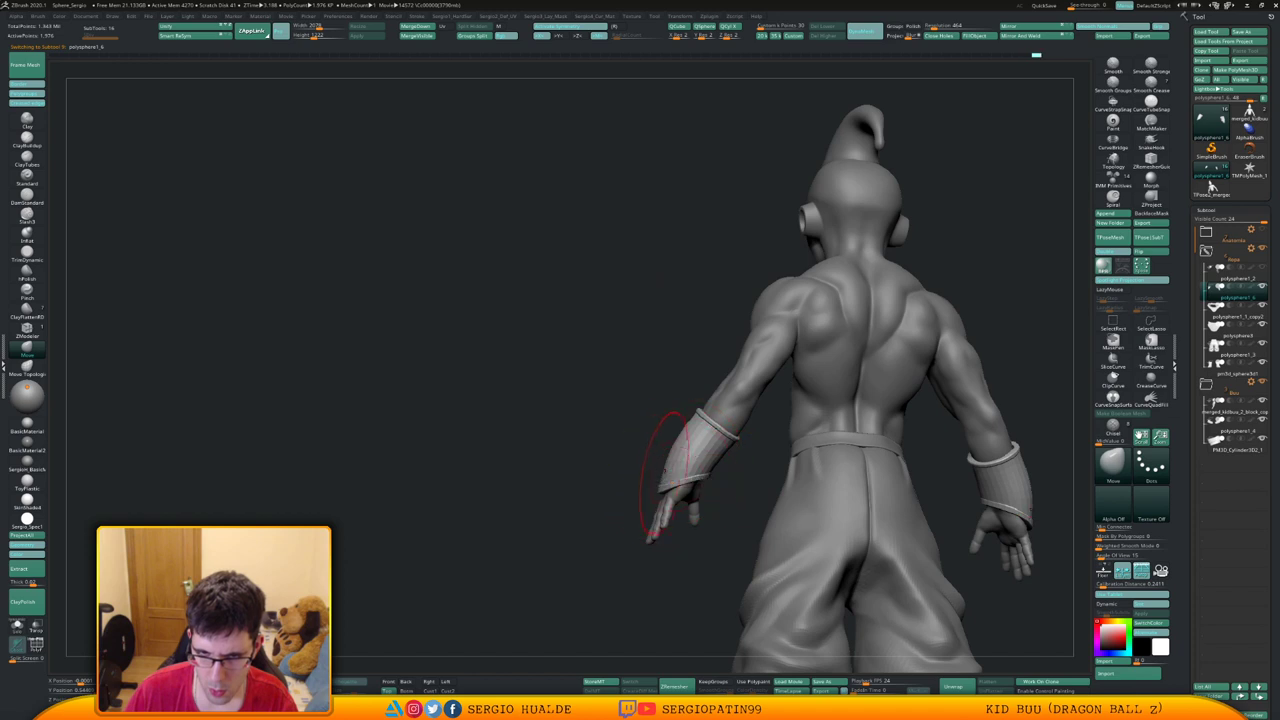
right_drag(676, 491, 745, 512)
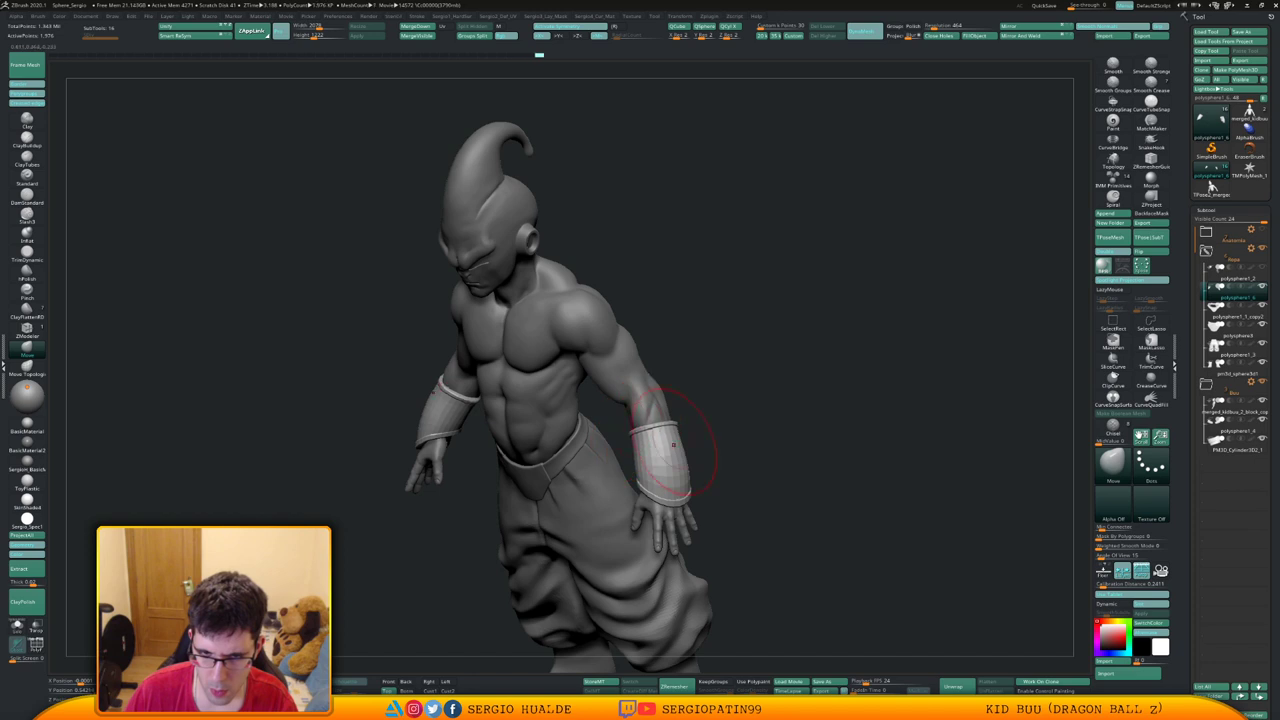
right_drag(671, 443, 682, 421)
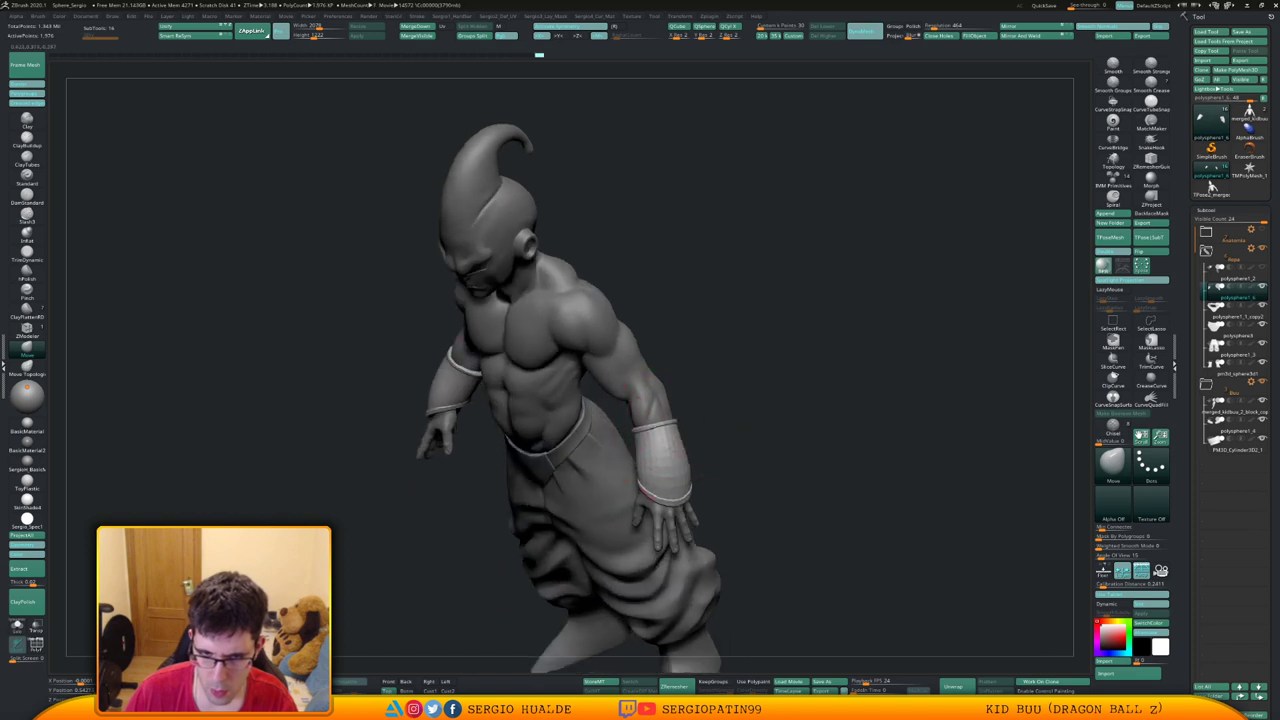
mouse_move(632, 430)
right_down()
mouse_move(623, 423)
mouse_move(657, 425)
mouse_move(560, 436)
mouse_move(465, 420)
mouse_move(657, 450)
mouse_move(632, 382)
right_up()
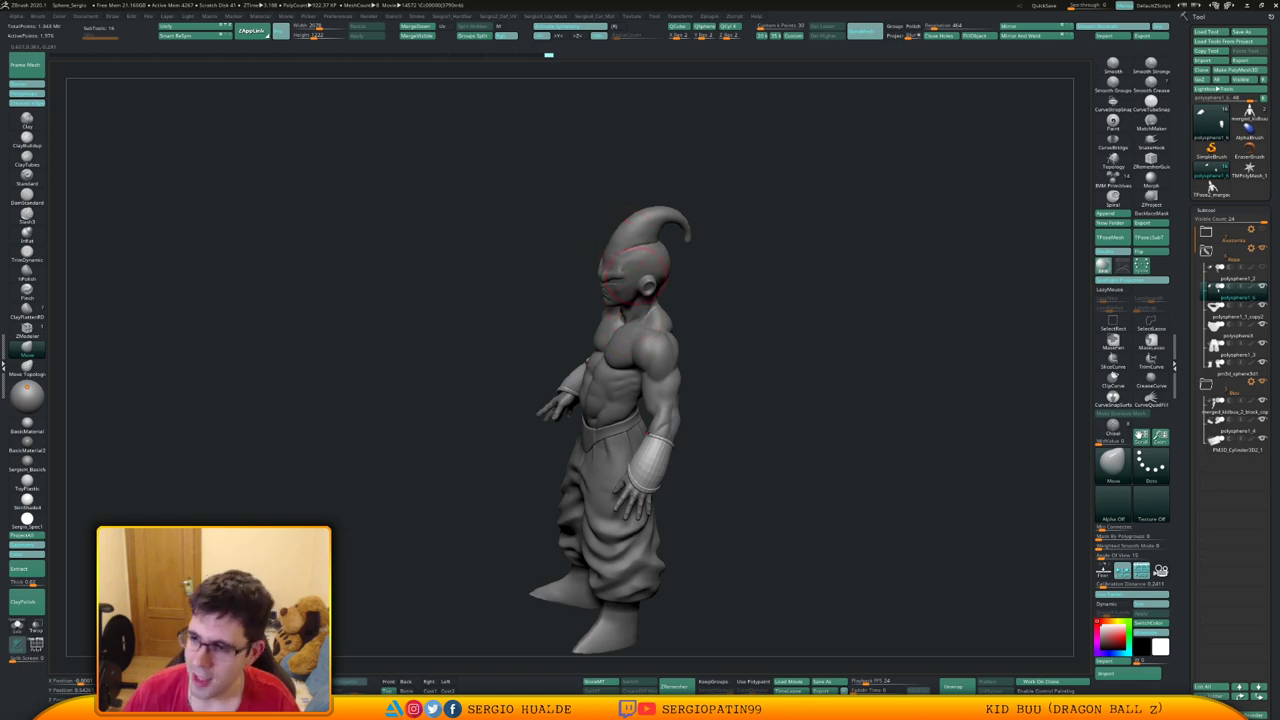
right_drag(624, 348, 640, 384)
right_drag(640, 384, 608, 420)
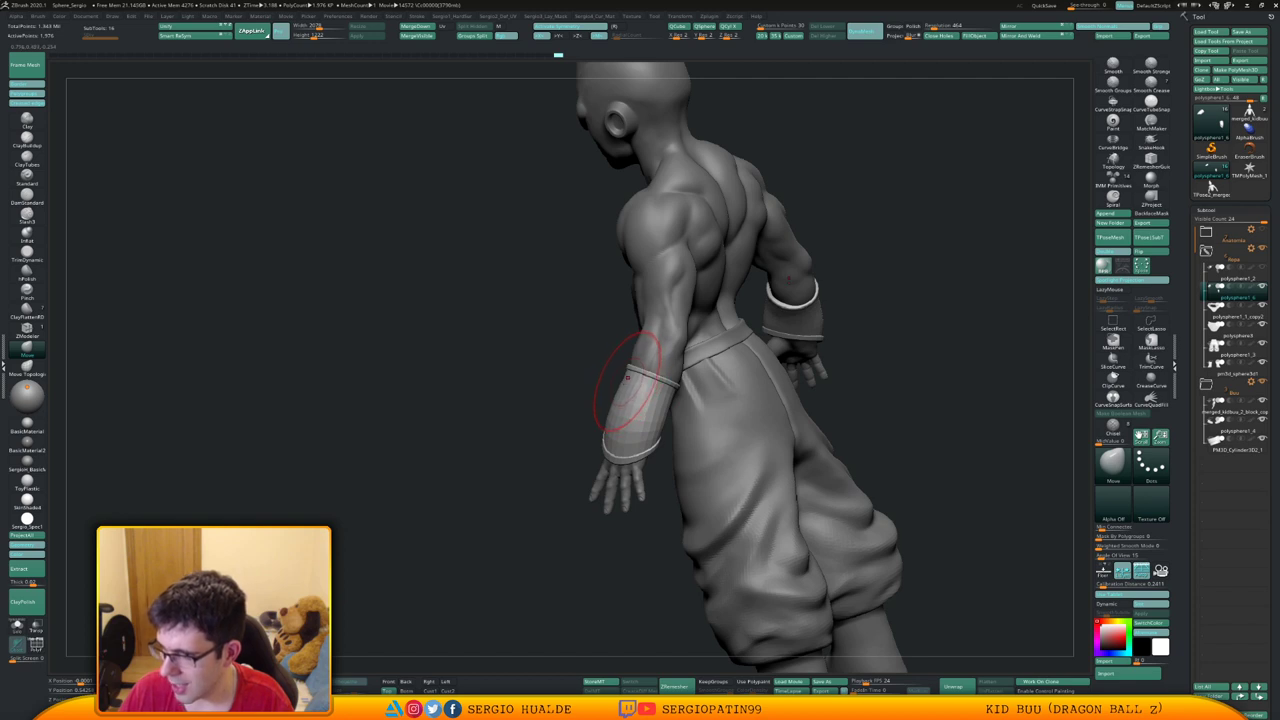
Select the body, lower its subdivision level, and mask everything except the hands for transforming with the gizmo
mouse_move(632, 408)
alt+right_down()
mouse_move(650, 346)
mouse_move(608, 334)
mouse_move(655, 372)
mouse_move(620, 410)
mouse_move(630, 365)
mouse_move(642, 421)
mouse_move(671, 429)
mouse_move(610, 430)
mouse_move(663, 433)
mouse_move(640, 462)
mouse_move(612, 440)
mouse_move(665, 475)
mouse_move(651, 386)
mouse_move(677, 457)
mouse_move(710, 400)
mouse_move(672, 414)
mouse_move(620, 371)
mouse_move(628, 427)
mouse_move(660, 460)
alt+right_up()
alt+click(634, 358)
alt+click(665, 475)
key(alt+s)
key(shift+d)
key(shift+d)
ctrl+drag(671, 451, 671, 546)
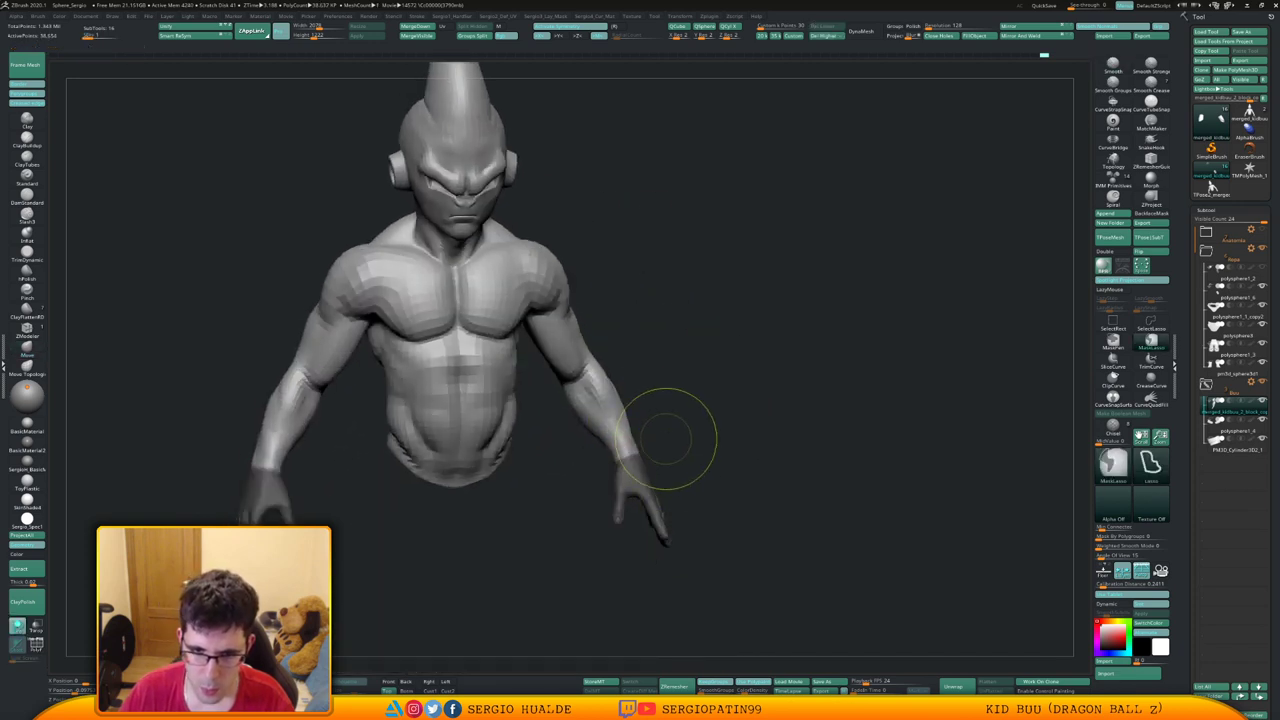
mouse_move(700, 523)
right_down()
mouse_move(686, 468)
mouse_move(622, 438)
mouse_move(646, 455)
mouse_move(662, 444)
mouse_move(642, 455)
right_up()
key(w)
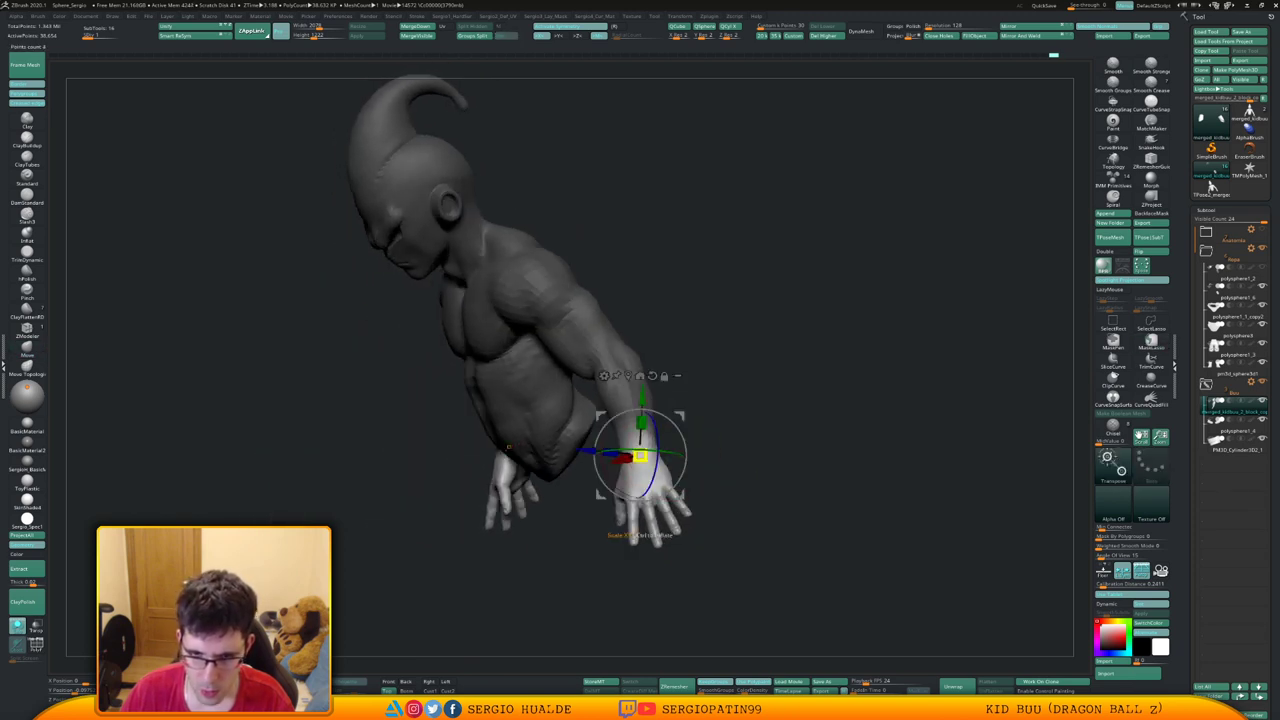
Scale the unmasked hands slightly with the gizmo, comparing their size against the wristbands from several angles
drag(640, 456, 645, 455)
right_drag(645, 455, 690, 450)
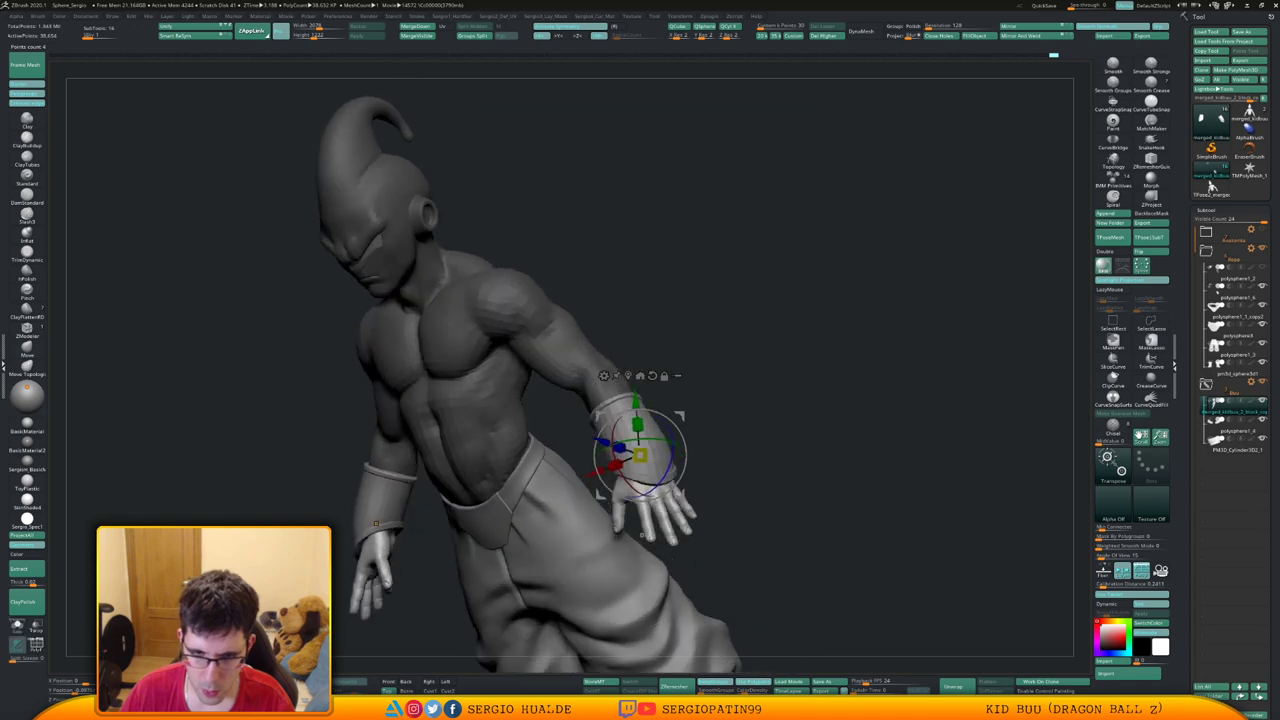
right_drag(376, 523, 600, 485)
key(shift+s)
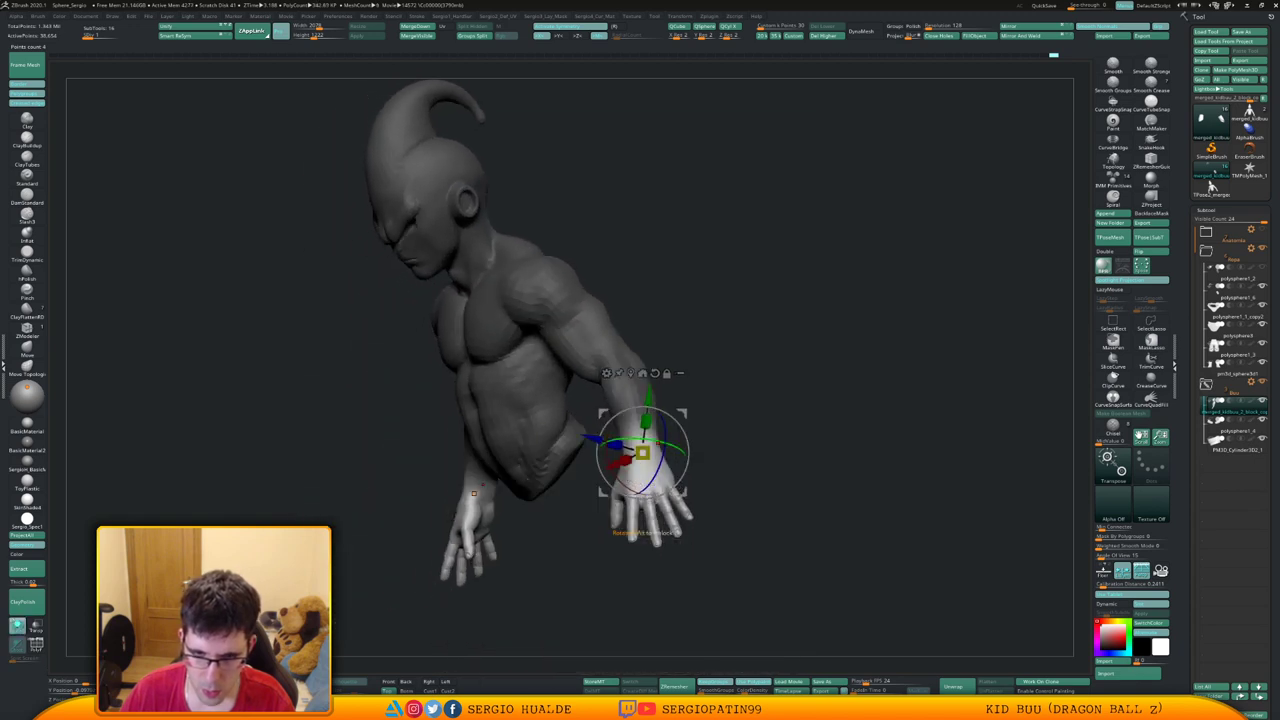
drag(642, 454, 648, 453)
right_drag(474, 493, 279, 490)
right_drag(700, 560, 765, 568)
key(shift+s)
mouse_move(280, 463)
right_down()
mouse_move(420, 472)
mouse_move(293, 479)
right_up()
Clear the hand mask, mask everything except the fingers, and align the gizmo to the base of the fingers
mouse_move(760, 500)
alt+right_down()
mouse_move(765, 425)
mouse_move(720, 435)
mouse_move(730, 438)
mouse_move(705, 420)
mouse_move(742, 405)
alt+right_up()
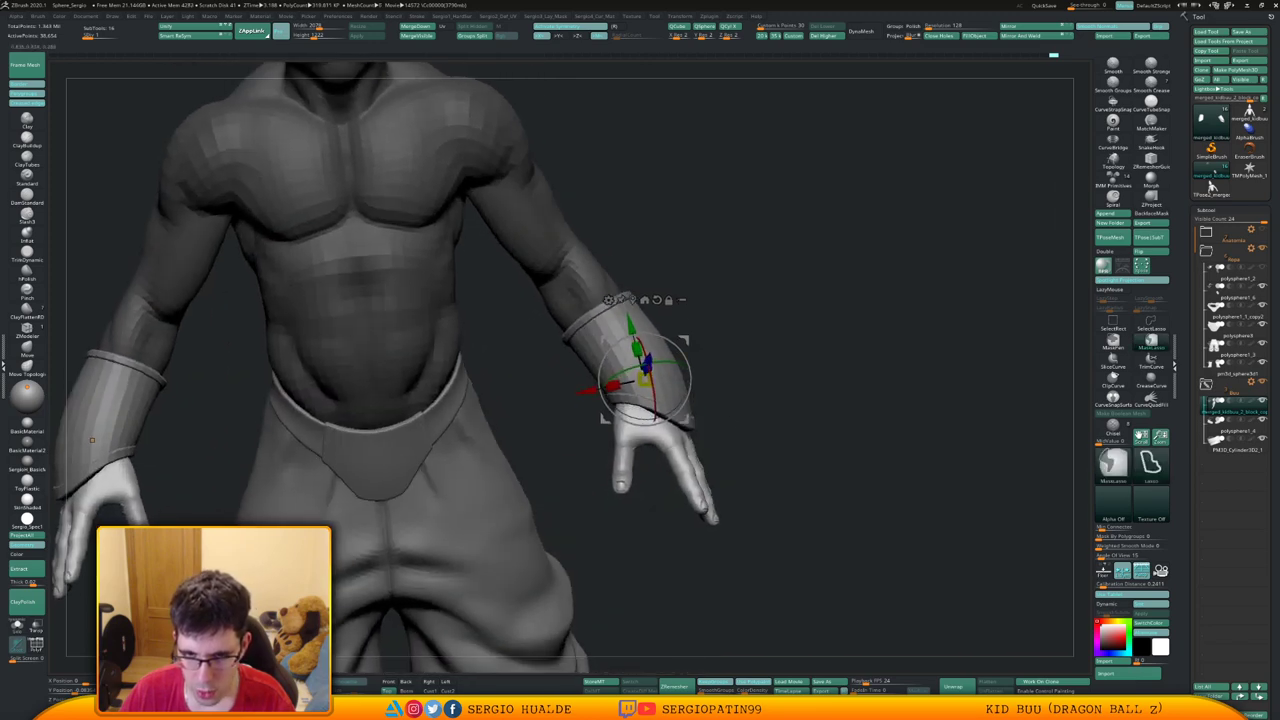
ctrl+drag(760, 440, 790, 470)
mouse_move(718, 432)
ctrl+mouse_down()
mouse_move(688, 432)
mouse_move(702, 543)
mouse_move(612, 490)
ctrl+mouse_up()
right_drag(612, 500, 455, 470)
click(632, 300)
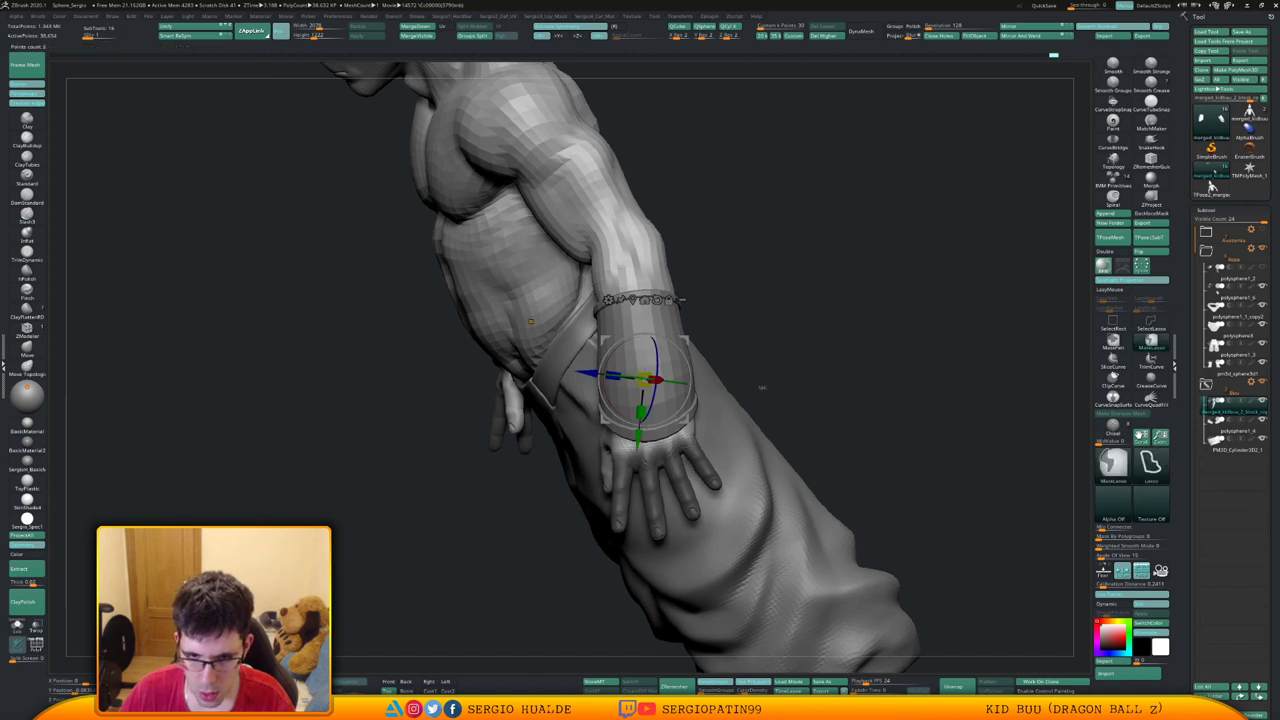
ctrl+click(760, 386)
click(632, 300)
right_drag(668, 398, 648, 455)
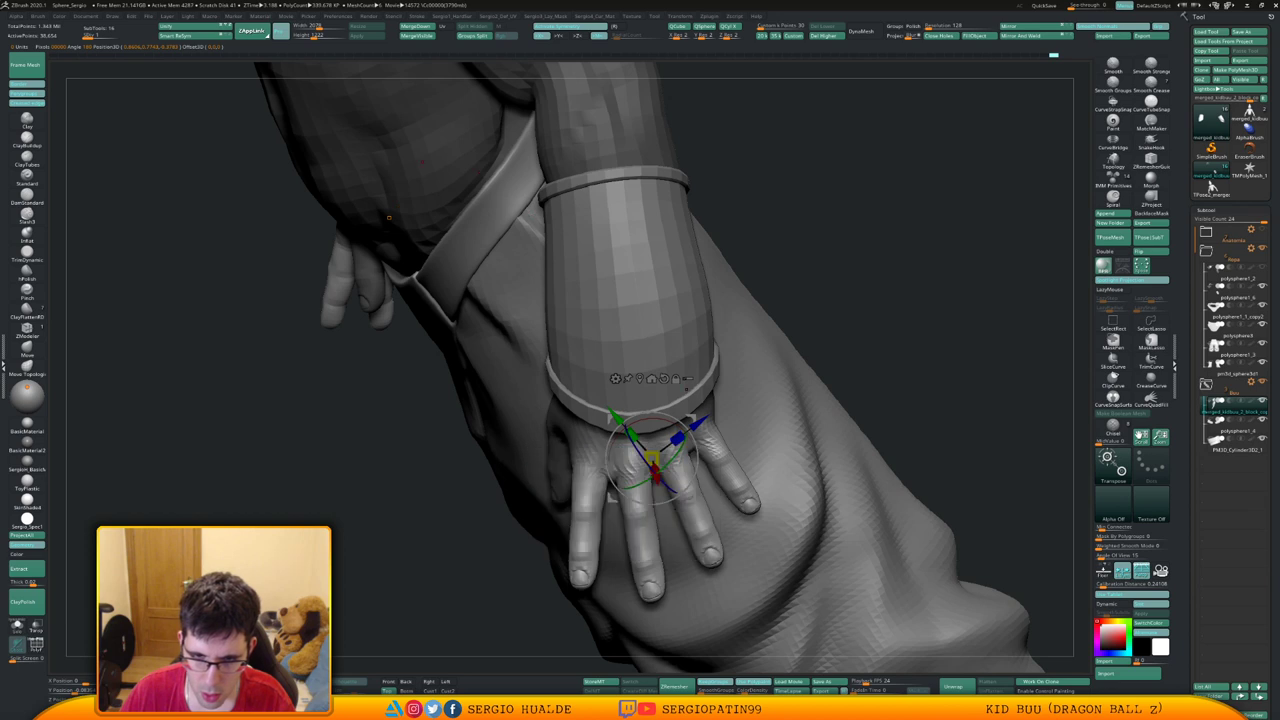
key(alt+s)
alt+click(648, 447)
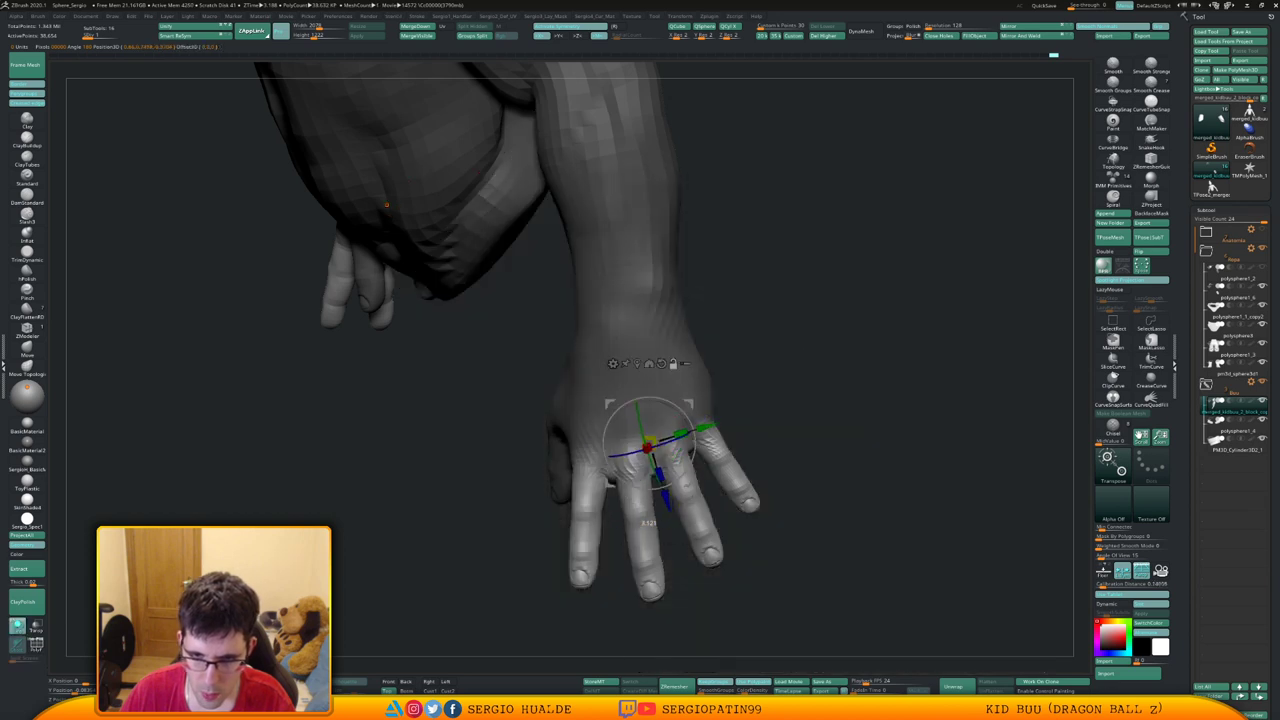
Shorten the fingers with the gizmo by scaling them along their length to about 0.90
alt+drag(694, 445, 693, 453)
right_drag(387, 205, 250, 210)
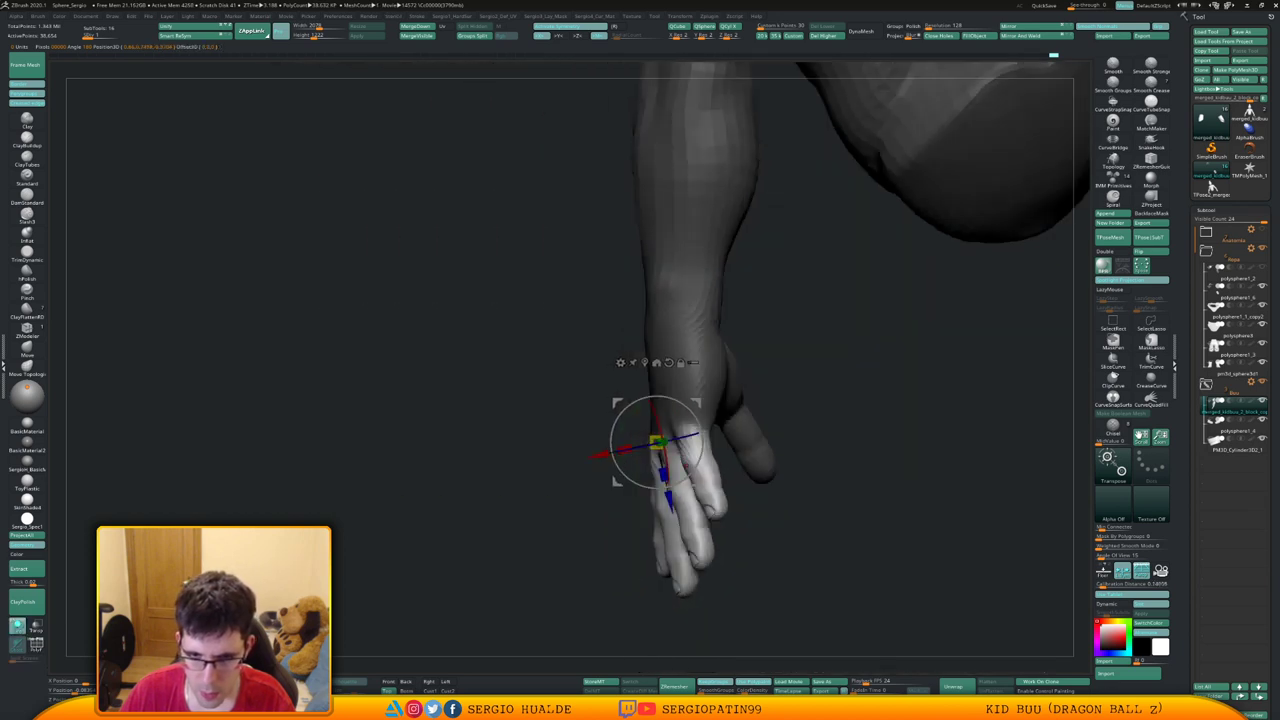
right_drag(686, 466, 702, 451)
drag(682, 470, 679, 460)
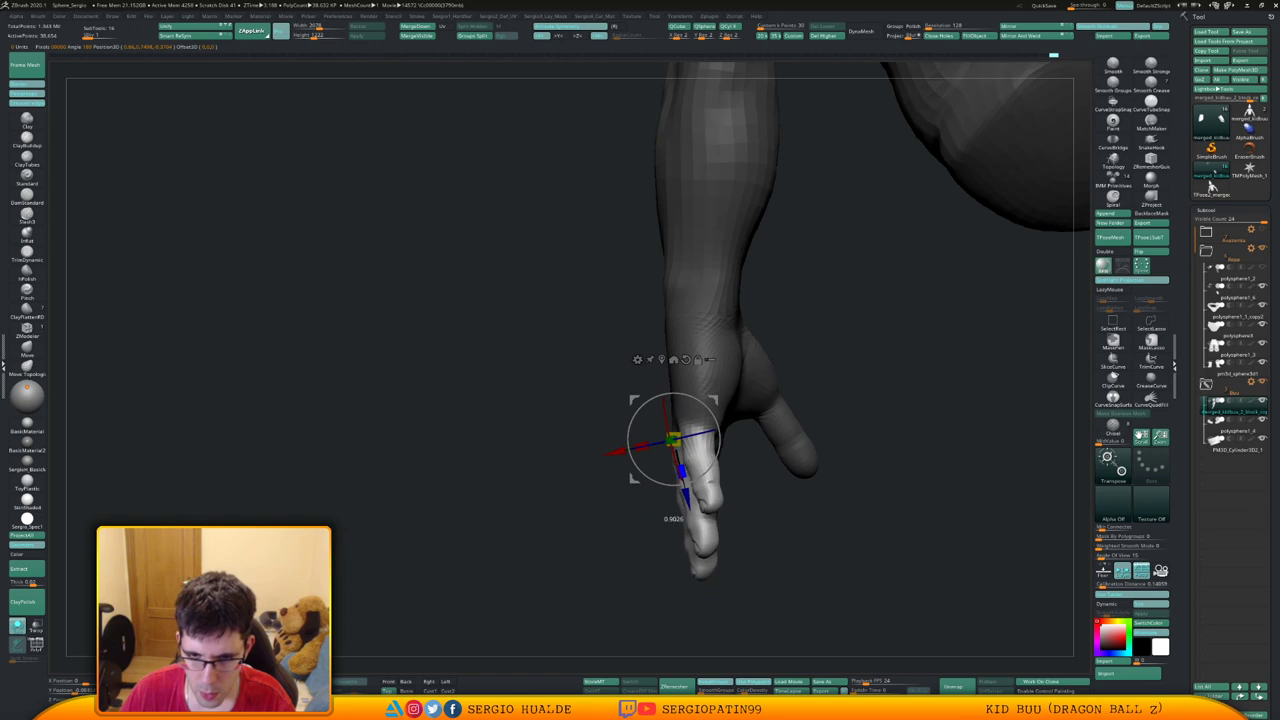
right_drag(682, 468, 818, 474)
mouse_move(690, 500)
ctrl+right_down()
mouse_move(640, 455)
mouse_move(677, 466)
ctrl+right_up()
Switch to the Move brush and pull the middle fingertip slightly outward
key(q)
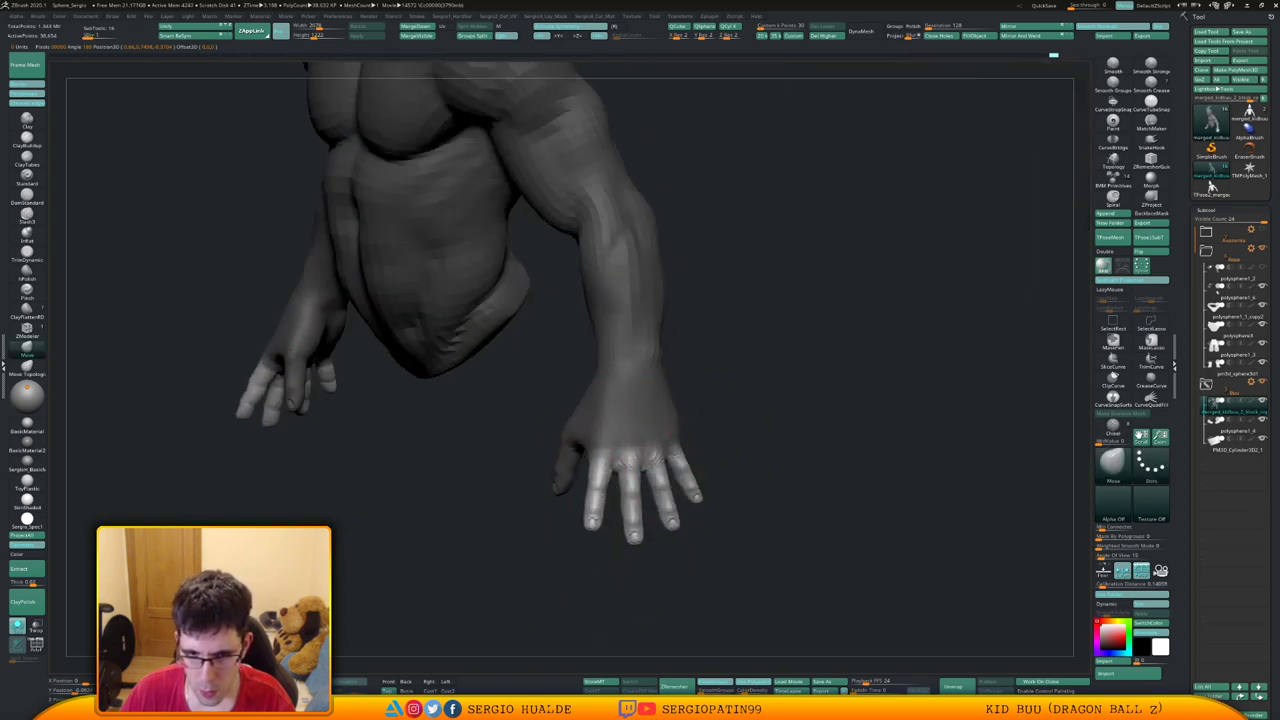
drag(634, 541, 632, 547)
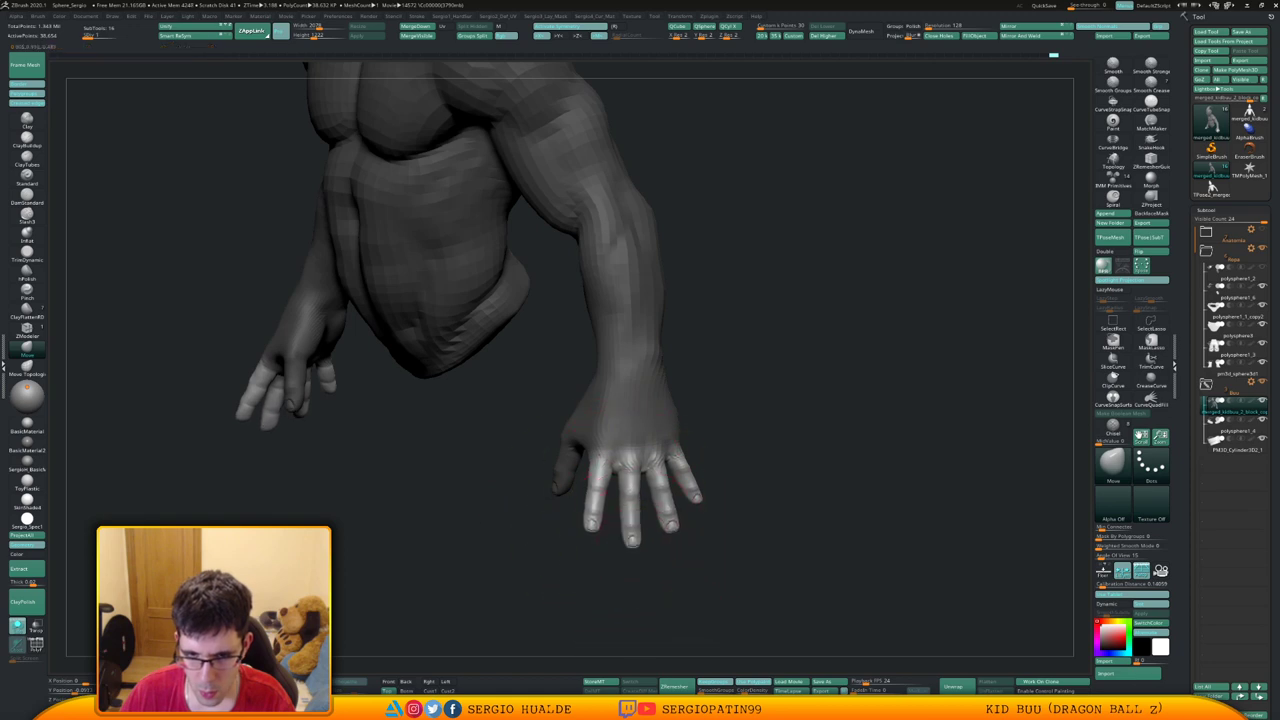
right_drag(715, 492, 678, 512)
Clear the finger mask and mask everything except the thumbs, softening the mask edge at the thumb base
mouse_move(728, 471)
ctrl+mouse_down()
mouse_move(738, 479)
mouse_move(655, 455)
mouse_move(589, 471)
ctrl+mouse_up()
right_drag(532, 442, 560, 440)
mouse_move(520, 448)
ctrl+mouse_down()
mouse_move(606, 448)
mouse_move(580, 368)
ctrl+mouse_up()
right_drag(570, 425, 700, 370)
mouse_move(589, 355)
ctrl+alt+mouse_down()
mouse_move(480, 358)
mouse_move(510, 340)
ctrl+alt+mouse_up()
ctrl+click(587, 400)
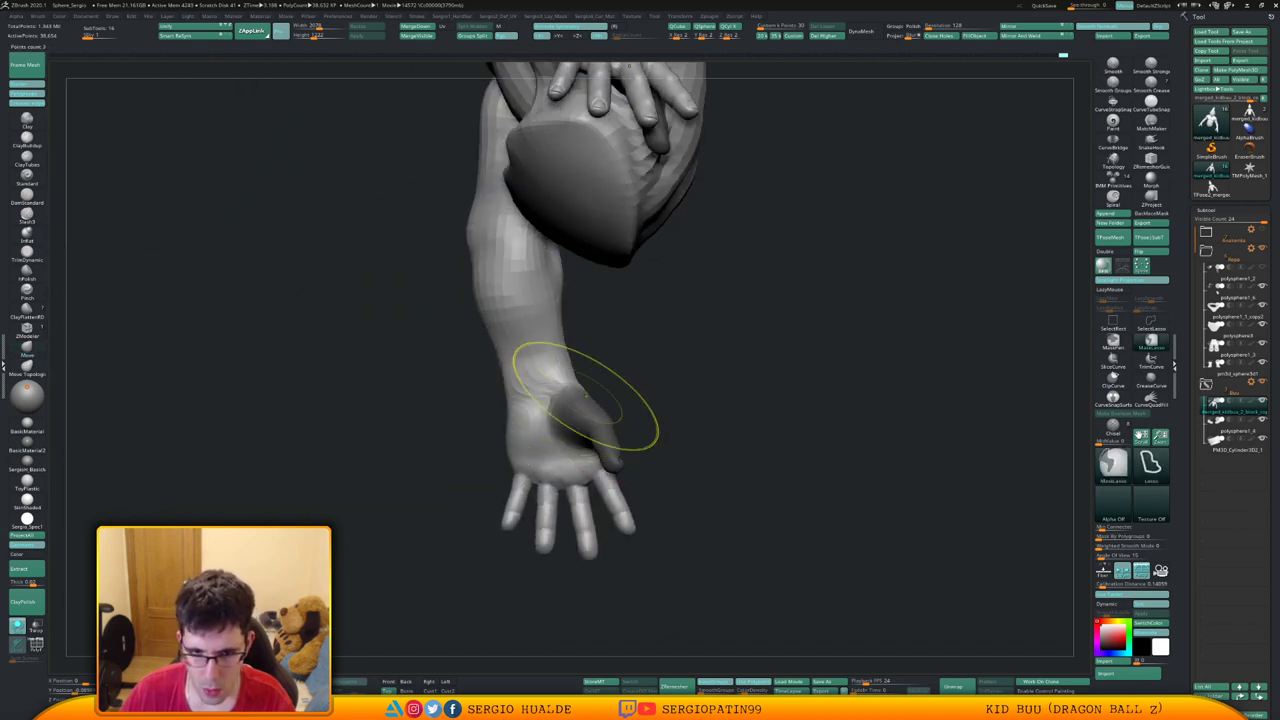
ctrl+click(624, 390)
ctrl+click(588, 413)
ctrl+click(625, 389)
Reposition the thumbs with the Move brush, clear the mask, and show the full figure at high subdivision
mouse_move(641, 390)
mouse_down()
mouse_move(570, 458)
mouse_move(597, 452)
mouse_up()
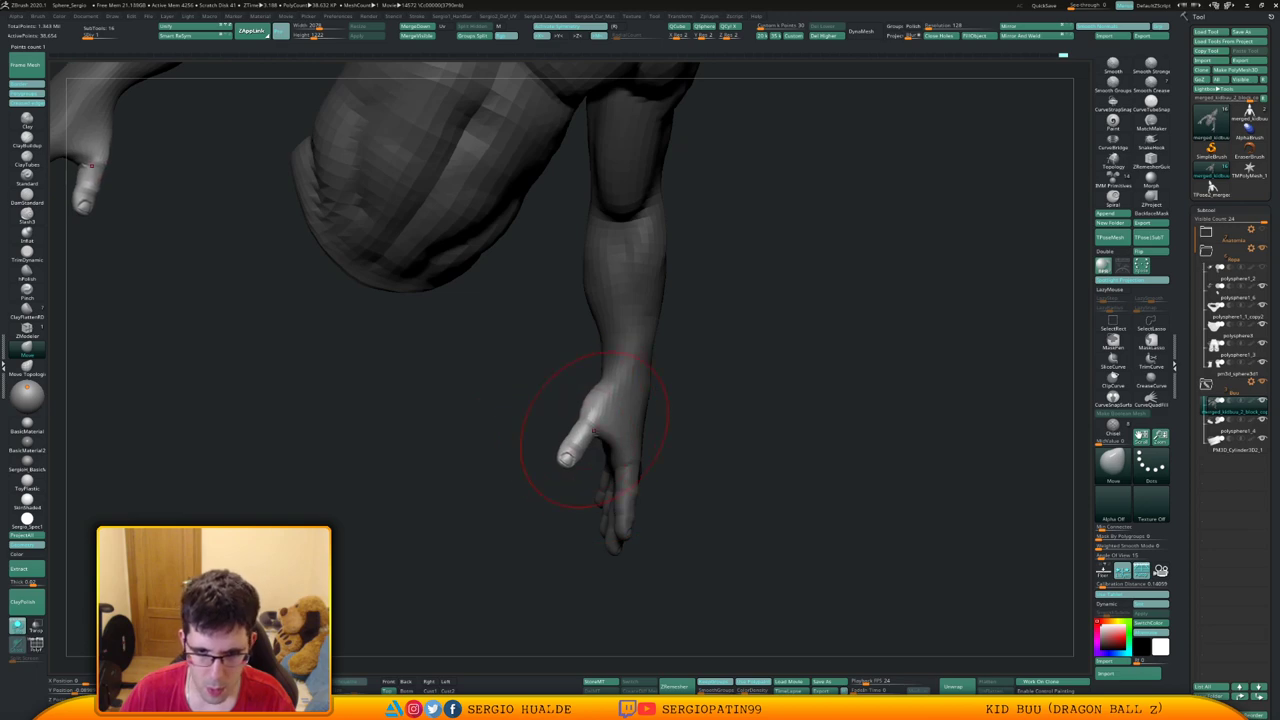
ctrl+drag(671, 434, 680, 444)
key(s)
ctrl+right_drag(656, 457, 683, 428)
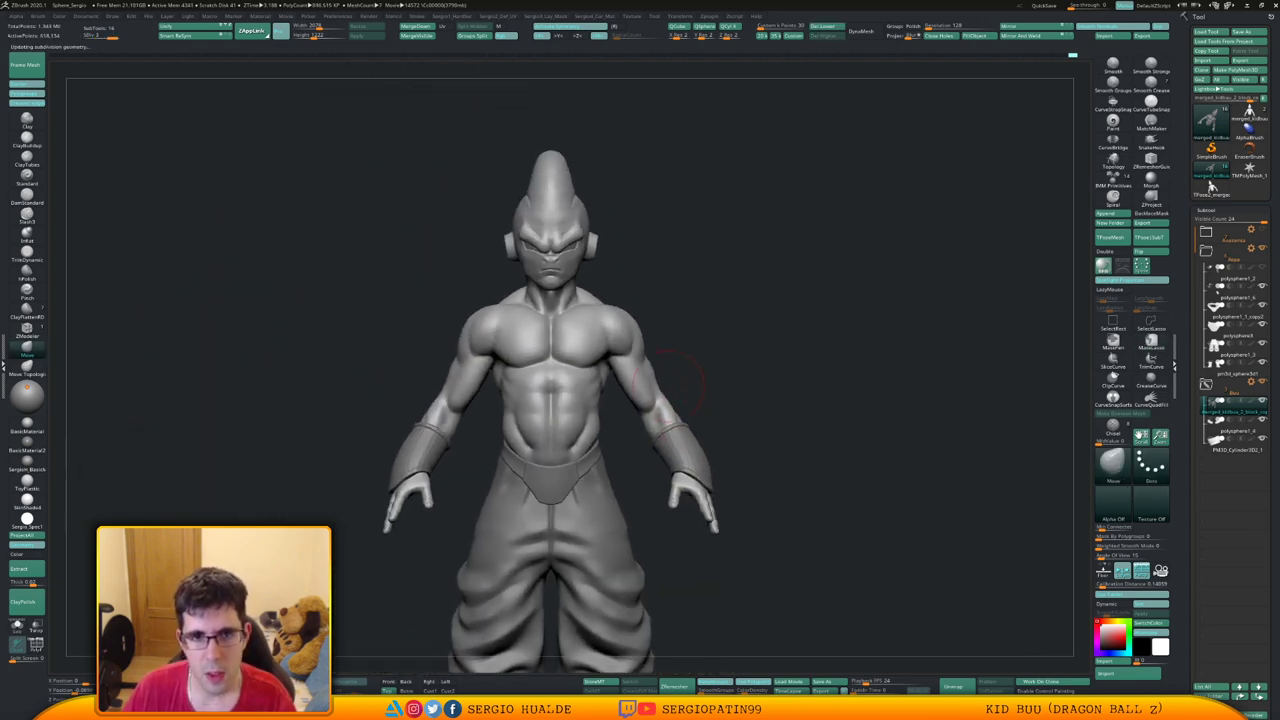
Isolate the character's eyes, duplicate their subtool and make the copy the active subtool
alt+right_drag(650, 367, 711, 478)
ctrl+right_drag(685, 410, 622, 396)
mouse_move(622, 396)
ctrl+right_down()
mouse_move(600, 390)
mouse_move(622, 401)
ctrl+right_up()
key(s)
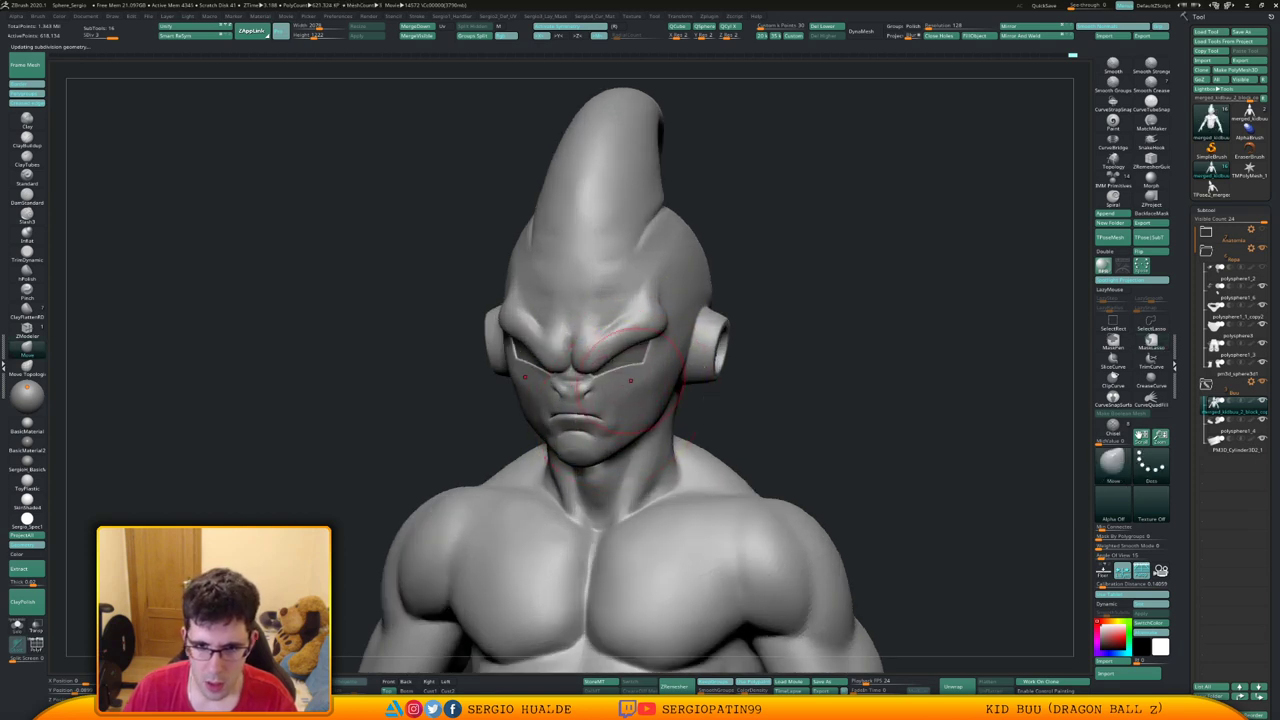
drag(630, 380, 631, 362)
mouse_move(628, 364)
ctrl+right_down()
mouse_move(616, 384)
mouse_move(629, 358)
ctrl+right_up()
alt+click(625, 367)
key(alt+s)
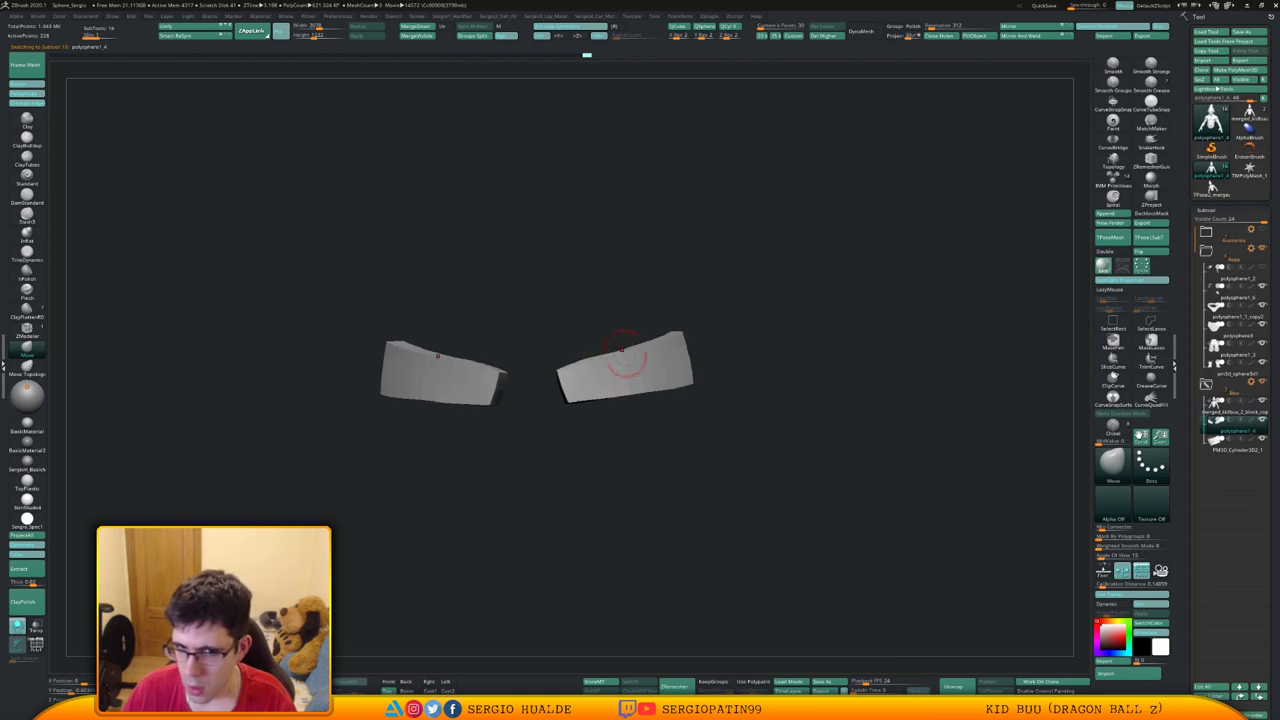
alt+click(682, 374)
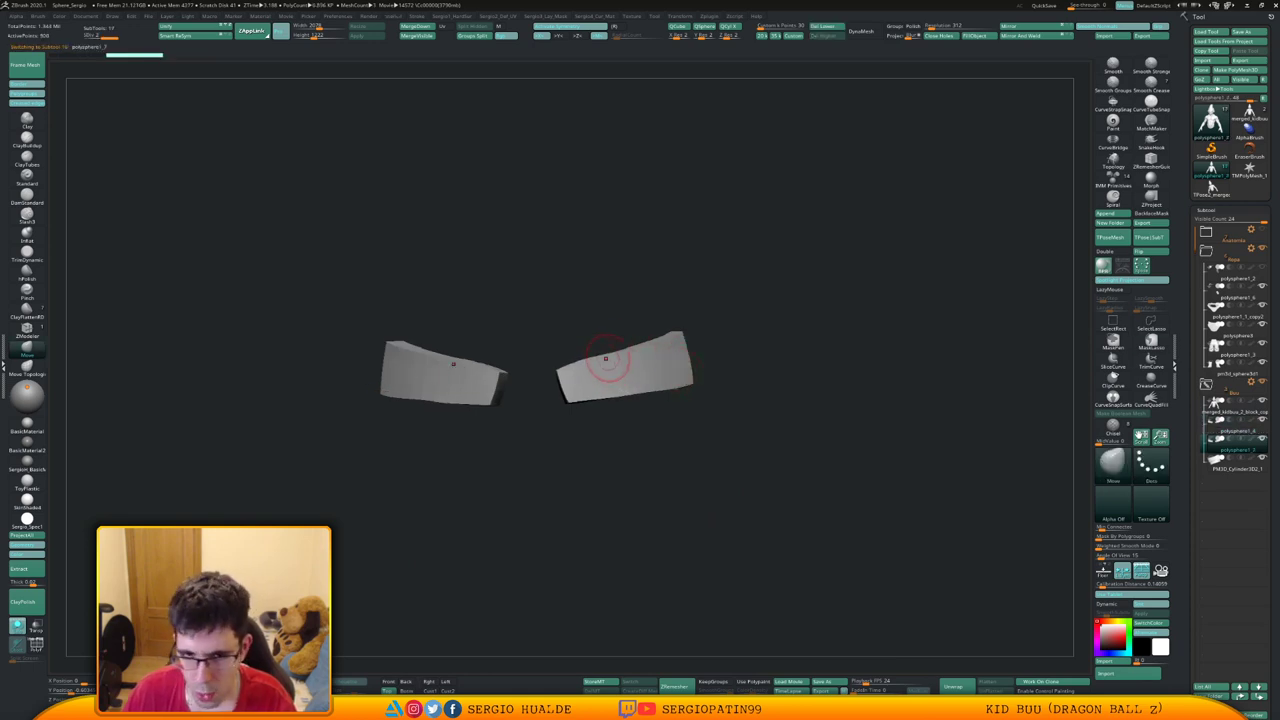
Strip the duplicated eyes down to their front surfaces by hiding the other polygroups, and mask a small spot on each eye
scroll(590, 367, up, 2)
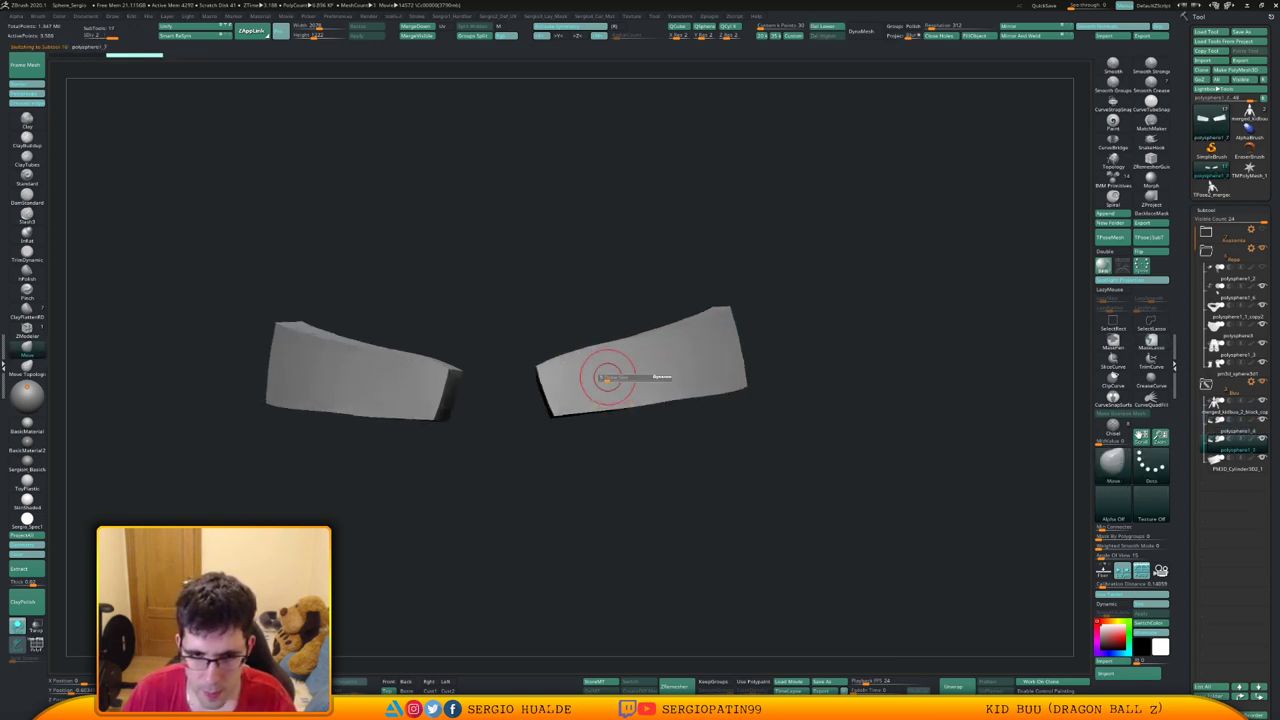
ctrl+shift+click(609, 378)
ctrl+shift+click(630, 315)
ctrl+shift+click(636, 379)
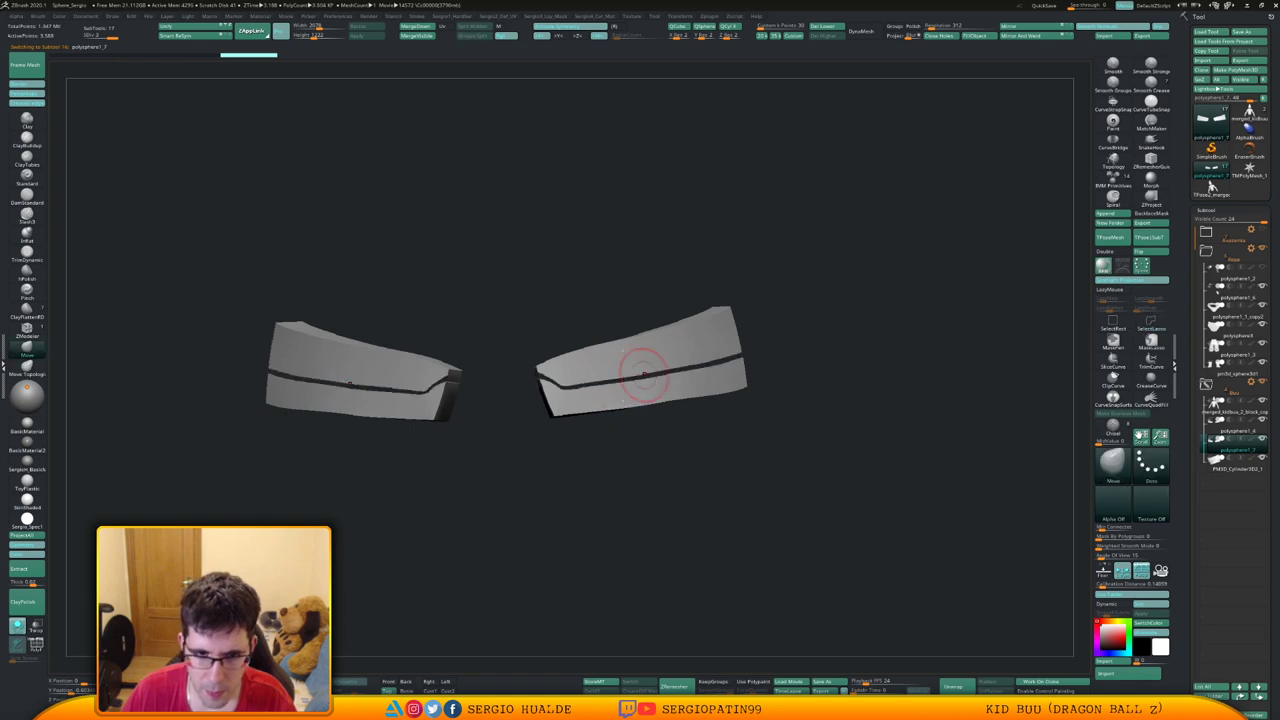
ctrl+shift+click(687, 300)
ctrl+shift+click(671, 348)
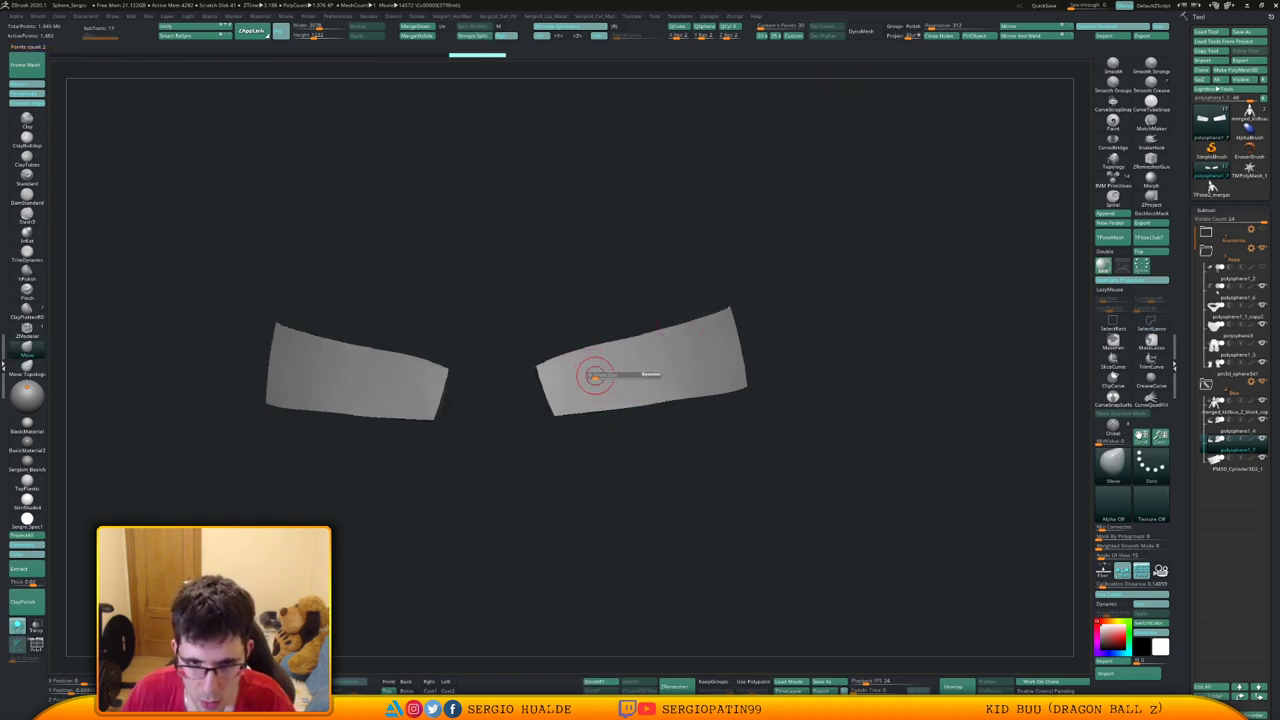
key(ctrl)
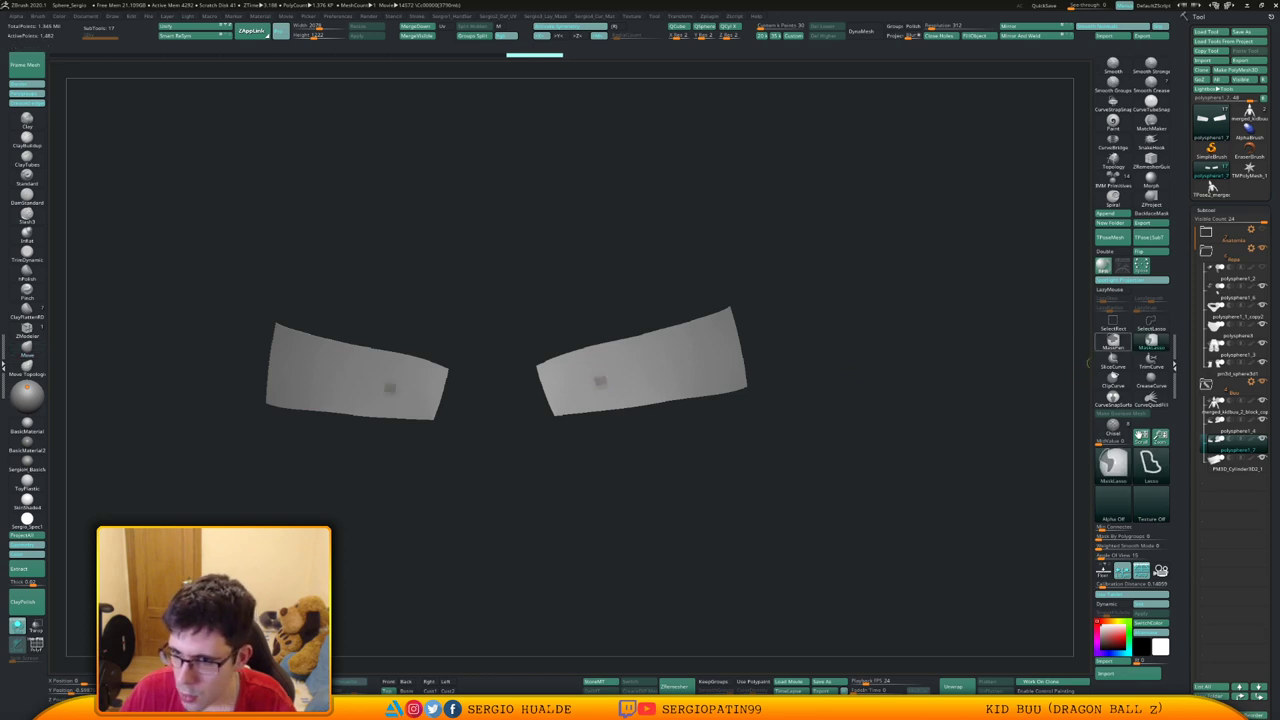
Clear the square masks on the subdivided eye meshes and paint a round pupil mask on each eye instead
ctrl+click(1113, 343)
ctrl+drag(775, 400, 754, 411)
key(s)
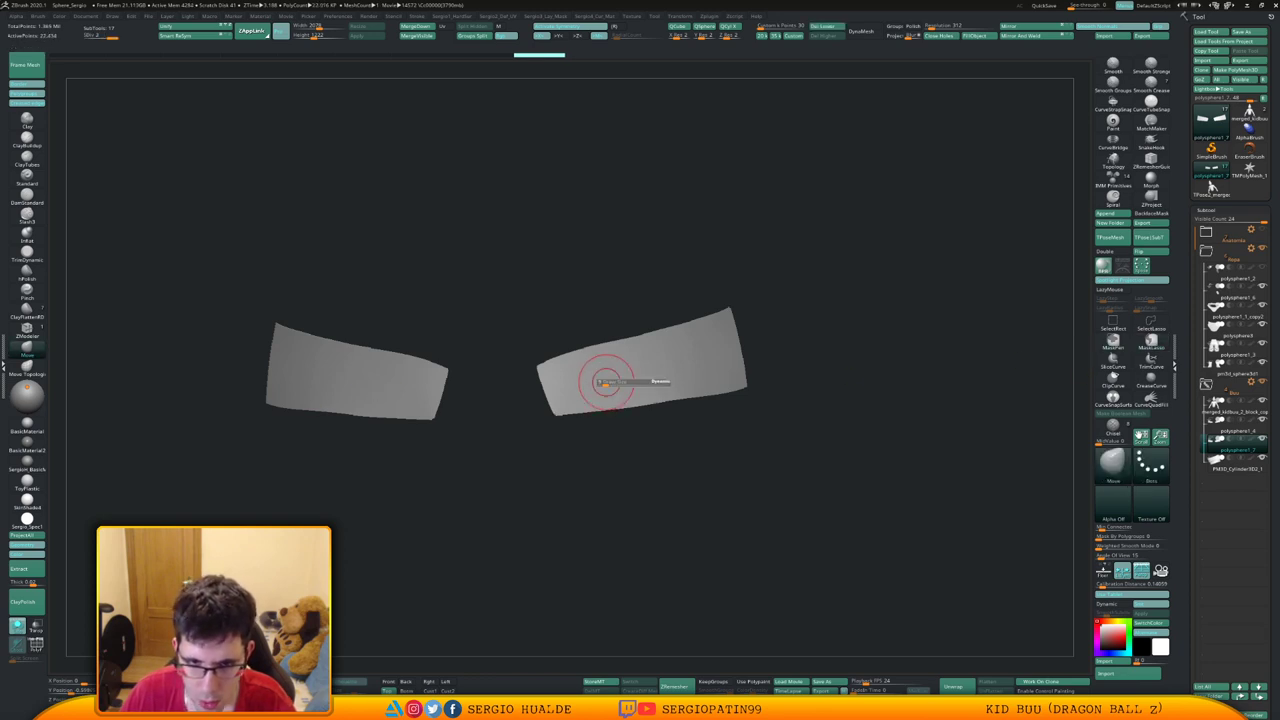
ctrl+click(600, 376)
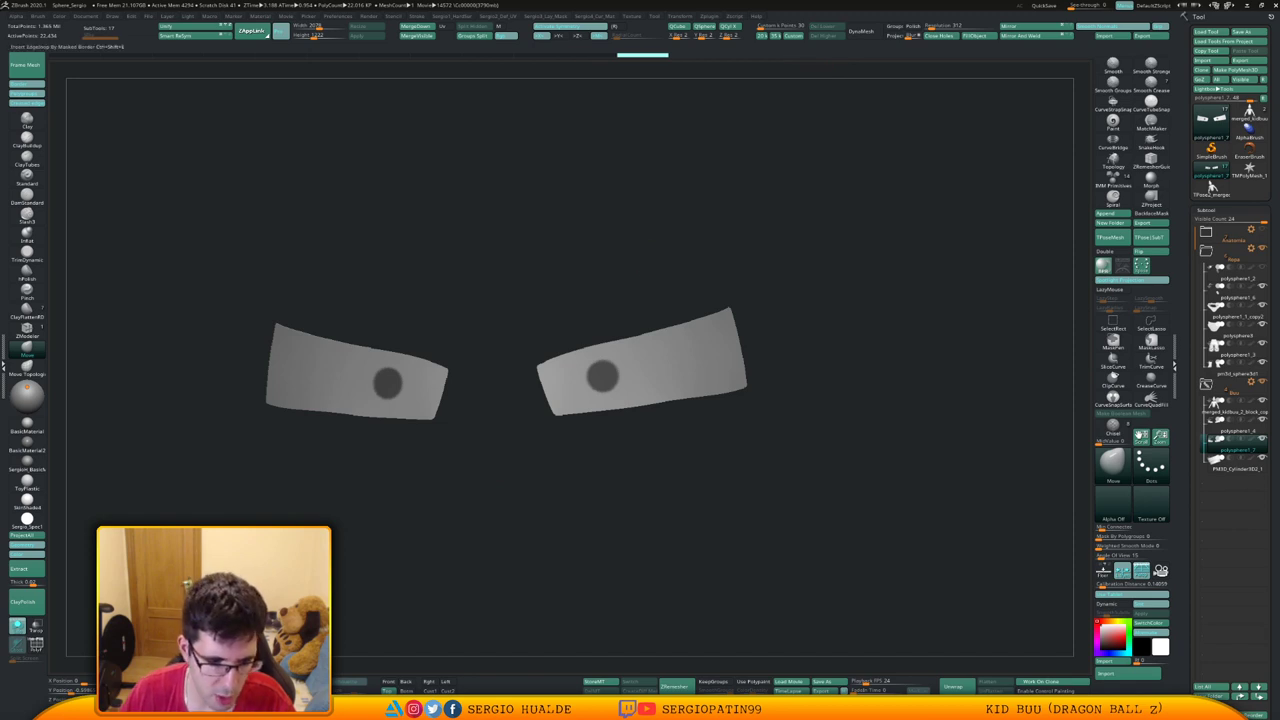
Isolate the two round pupil pieces, remesh them into clean discs and show their wireframe
ctrl+shift+click(606, 378)
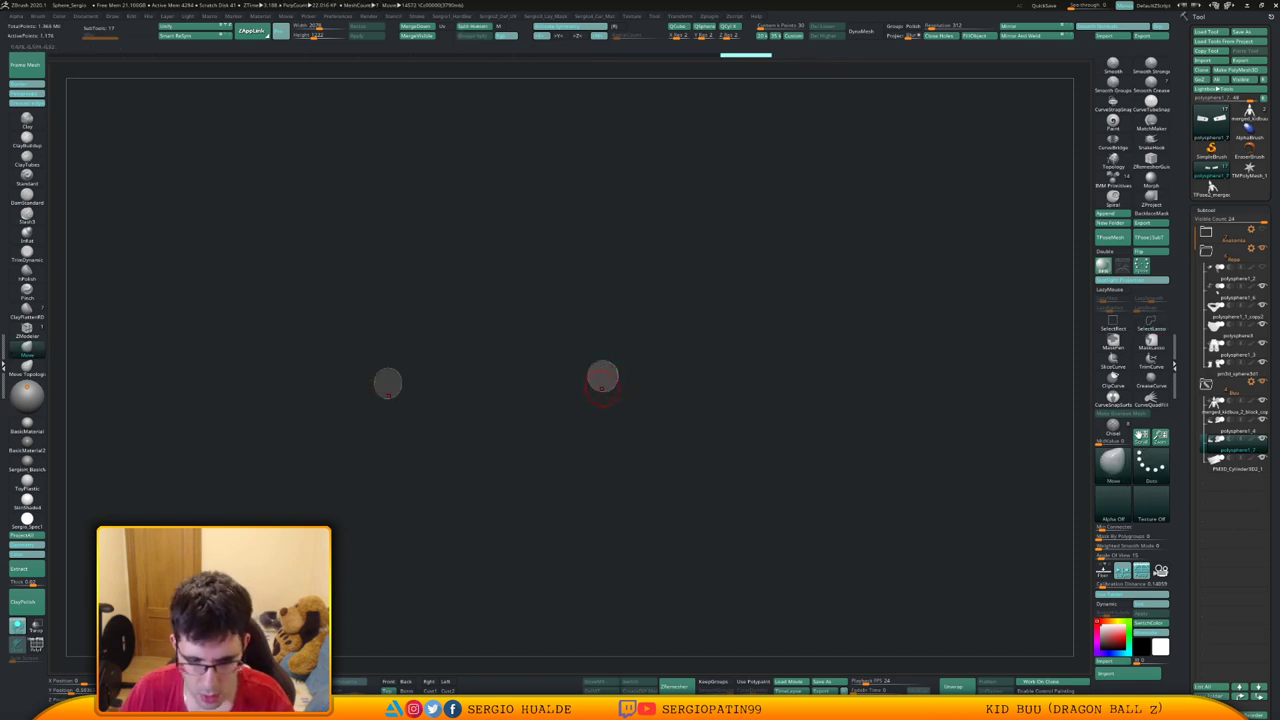
ctrl+right_drag(607, 379, 610, 448)
key(shift+f)
ctrl+drag(728, 466, 734, 520)
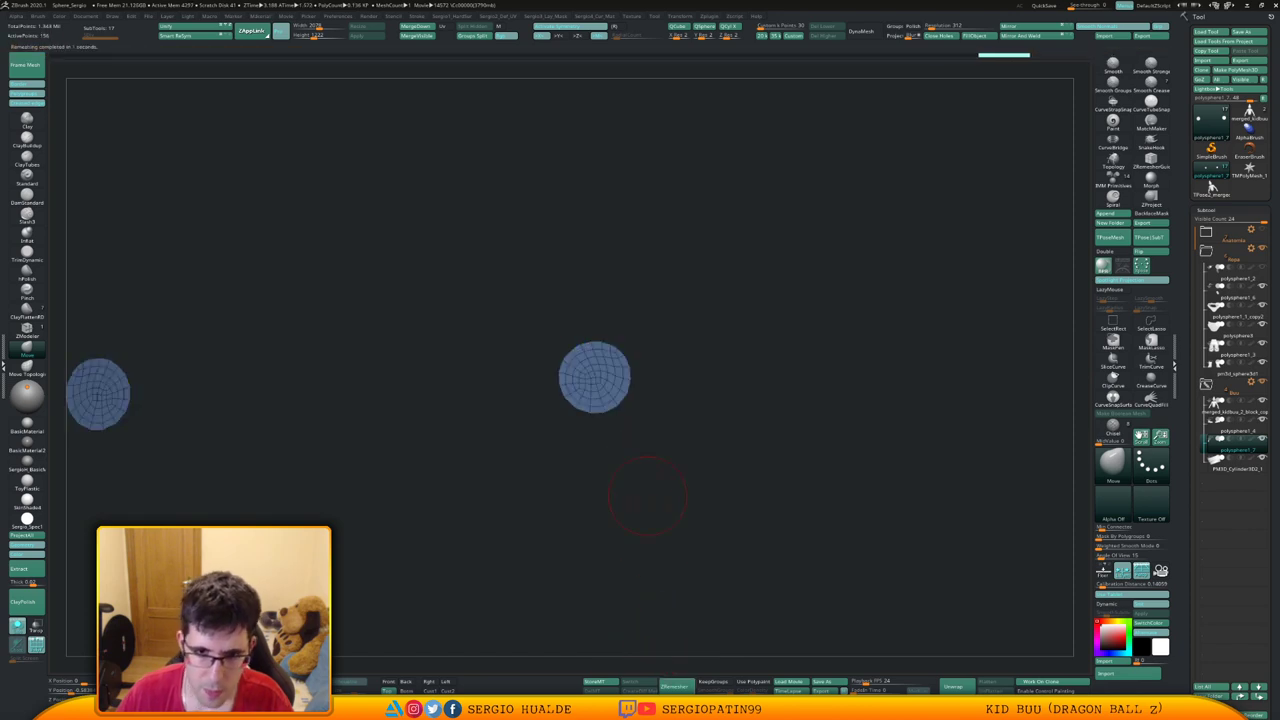
key(1)
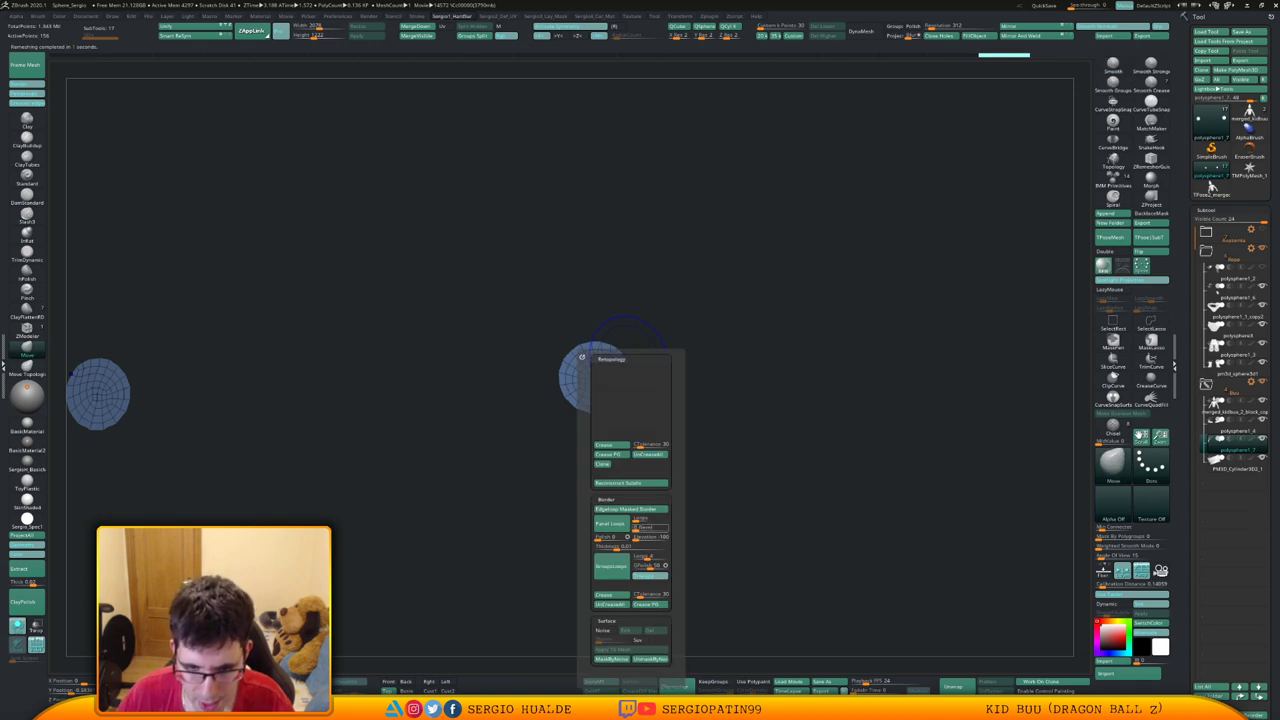
click(611, 524)
drag(553, 498, 651, 461)
key(ctrl+z)
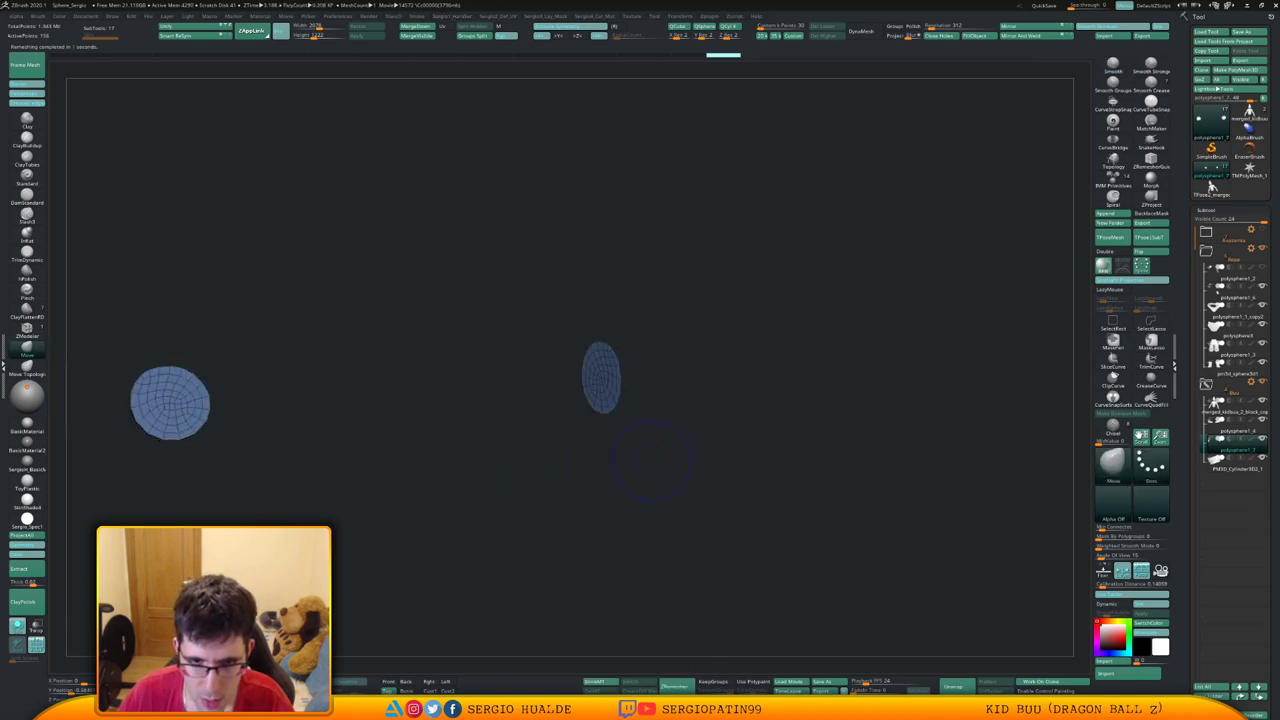
Thicken the pupil discs with Panel Loops at an adjusted elevation and bring the whole character back into view without wireframe
key(1)
click(667, 579)
click(637, 564)
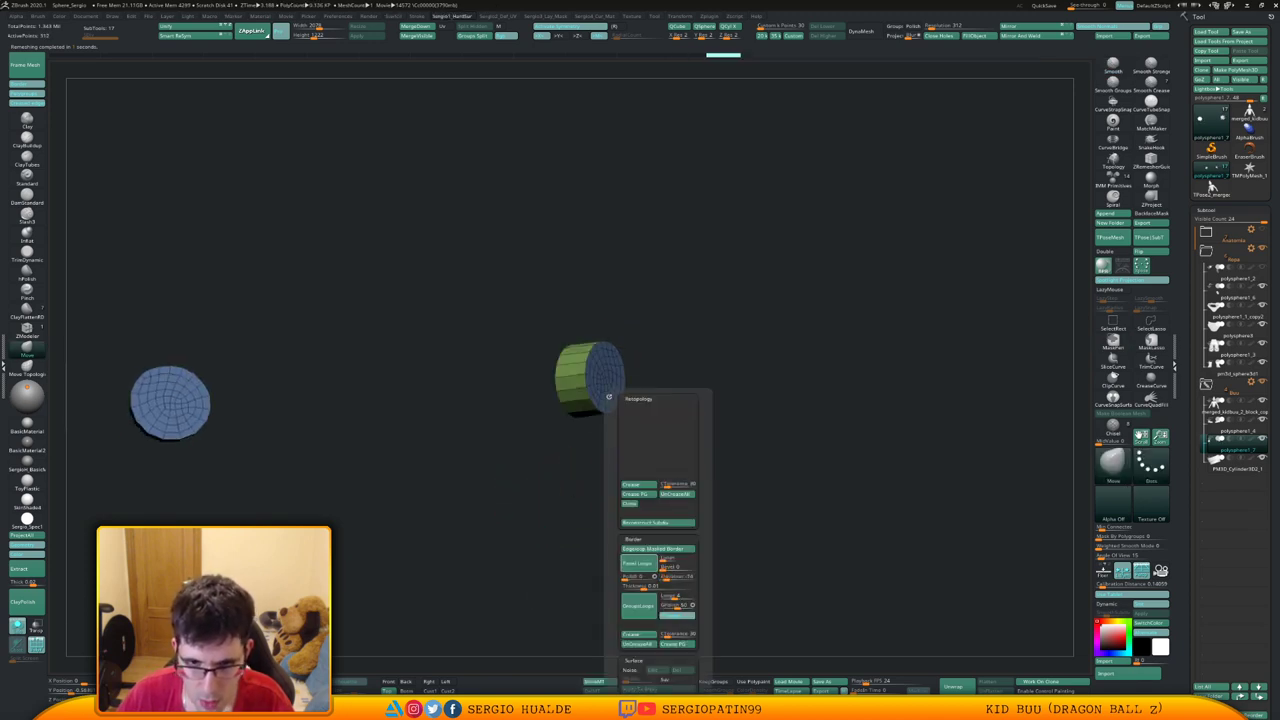
key(alt+s)
ctrl+right_drag(654, 455, 625, 419)
key(shift+f)
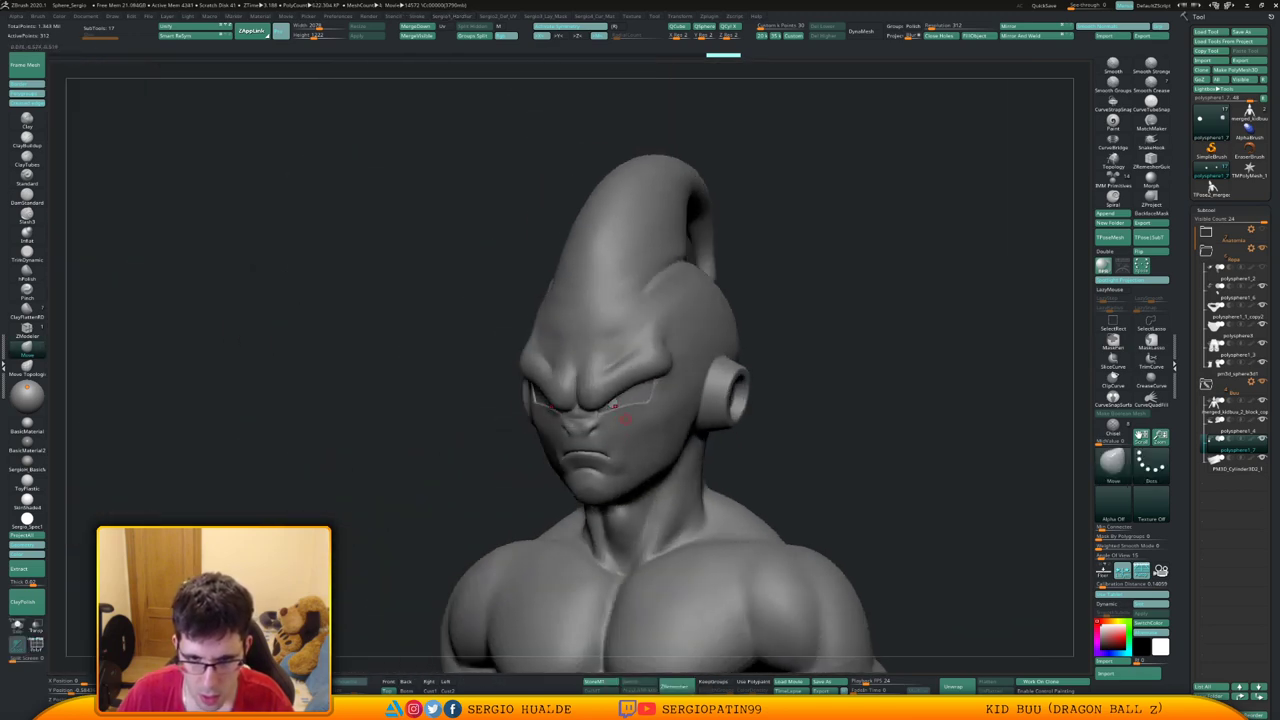
Nudge the pupil discs into place inside the eyes with the Move brush
drag(628, 418, 620, 405)
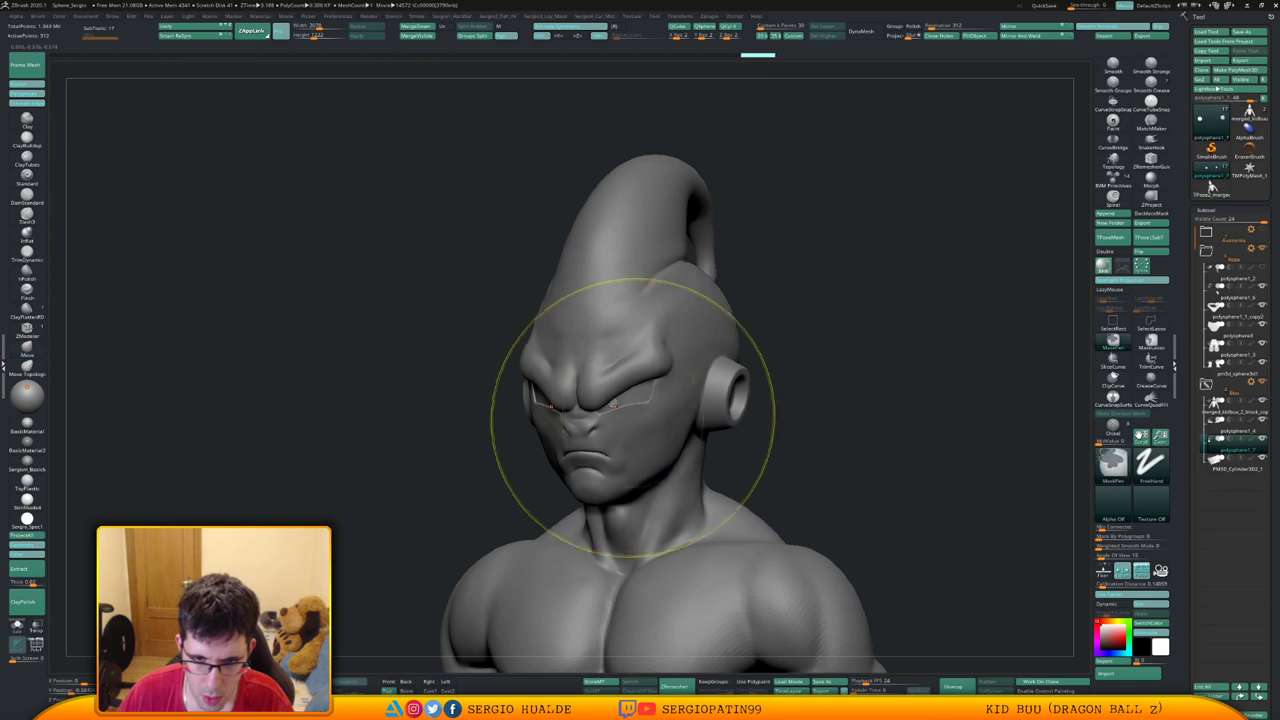
shift+right_drag(631, 417, 618, 420)
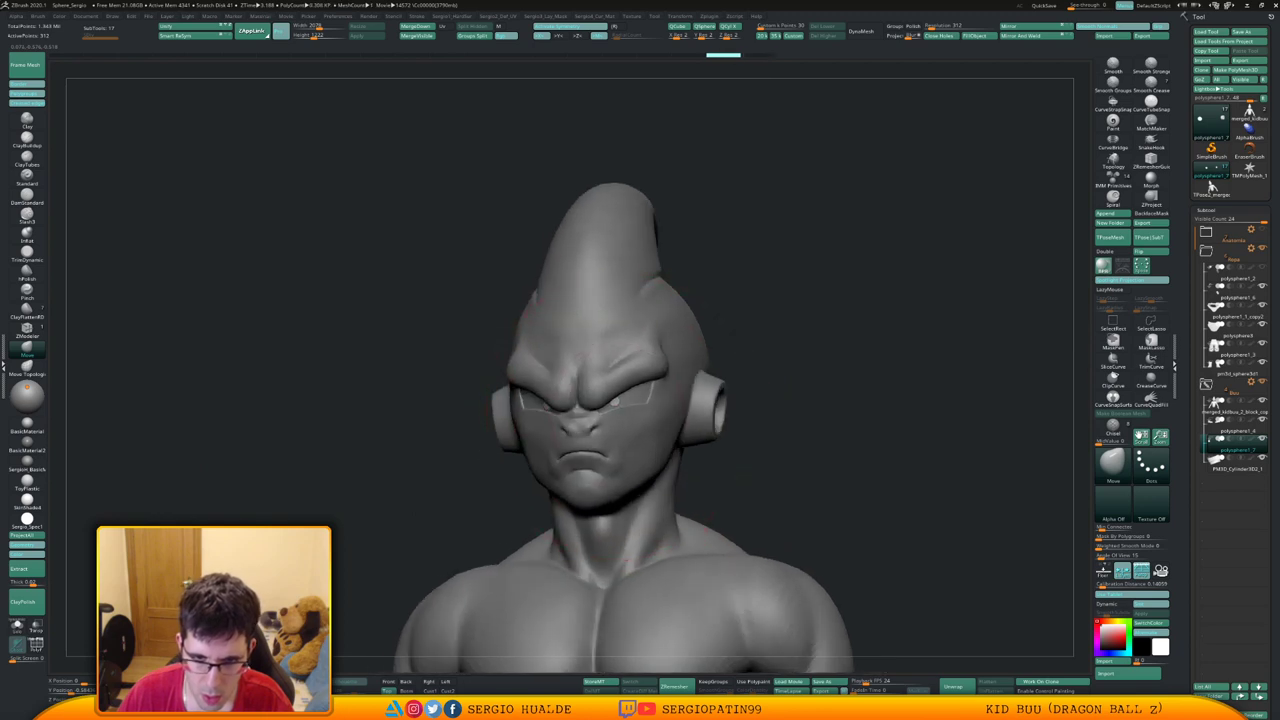
mouse_move(614, 405)
mouse_down()
mouse_move(571, 300)
mouse_move(551, 391)
mouse_move(612, 405)
mouse_up()
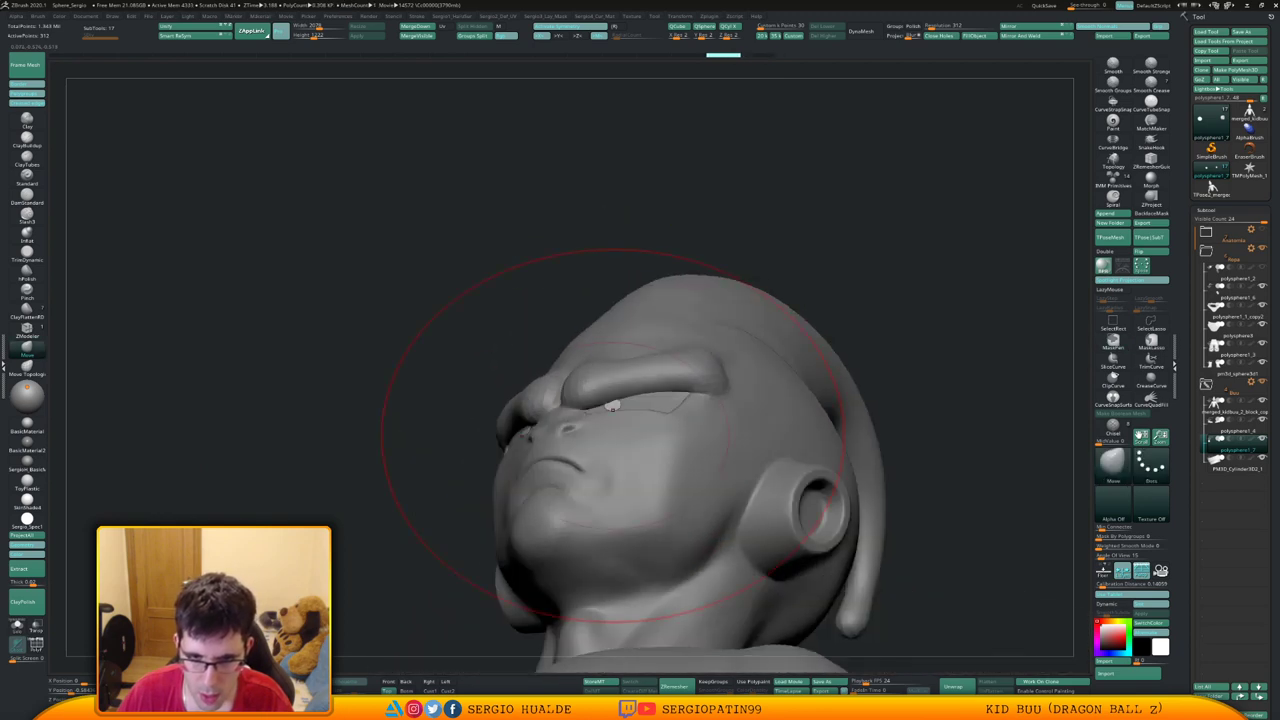
Align the pupil discs with the curve of the eye surface, using the gizmo and the Move brush
key(shift+t)
mouse_move(623, 415)
right_down()
mouse_move(635, 500)
mouse_move(625, 522)
mouse_move(606, 520)
mouse_move(637, 466)
right_up()
key(w)
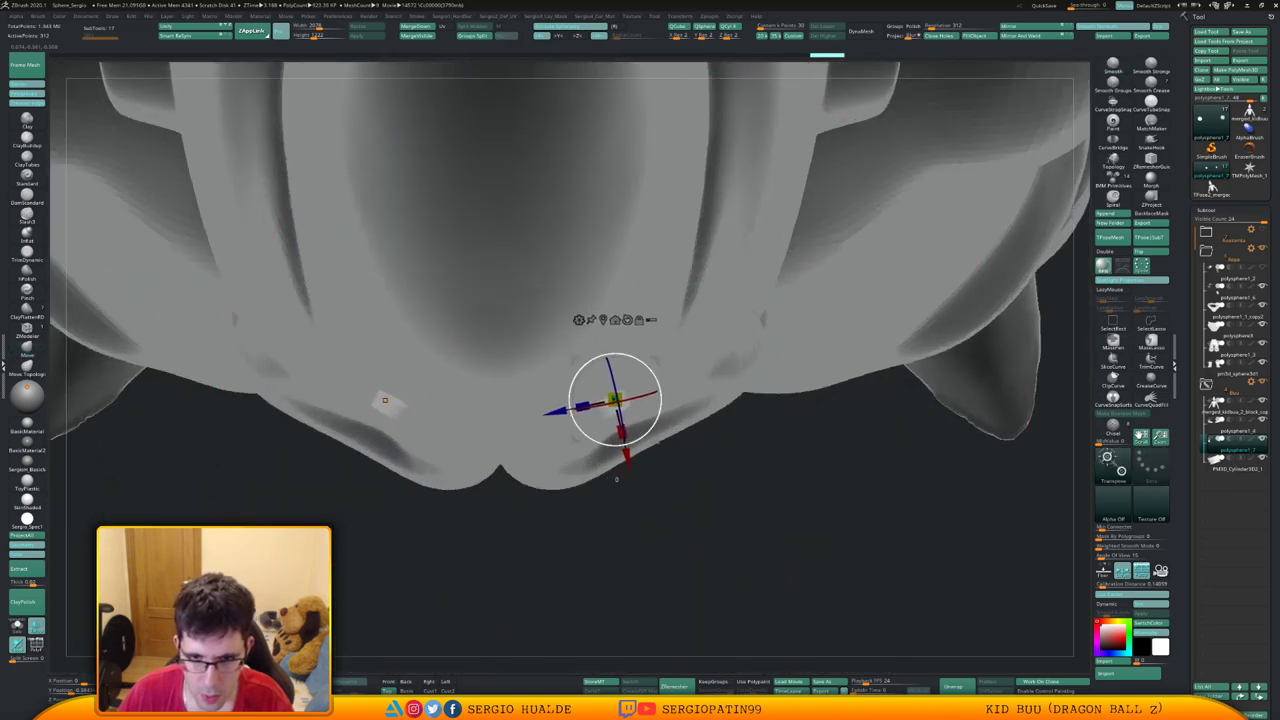
mouse_move(637, 466)
right_down()
mouse_move(640, 385)
mouse_move(648, 428)
mouse_move(622, 405)
mouse_move(614, 416)
right_up()
key(q)
key(shift+t)
key(s)
mouse_move(658, 430)
mouse_down()
mouse_move(630, 431)
mouse_move(598, 404)
mouse_move(615, 402)
mouse_up()
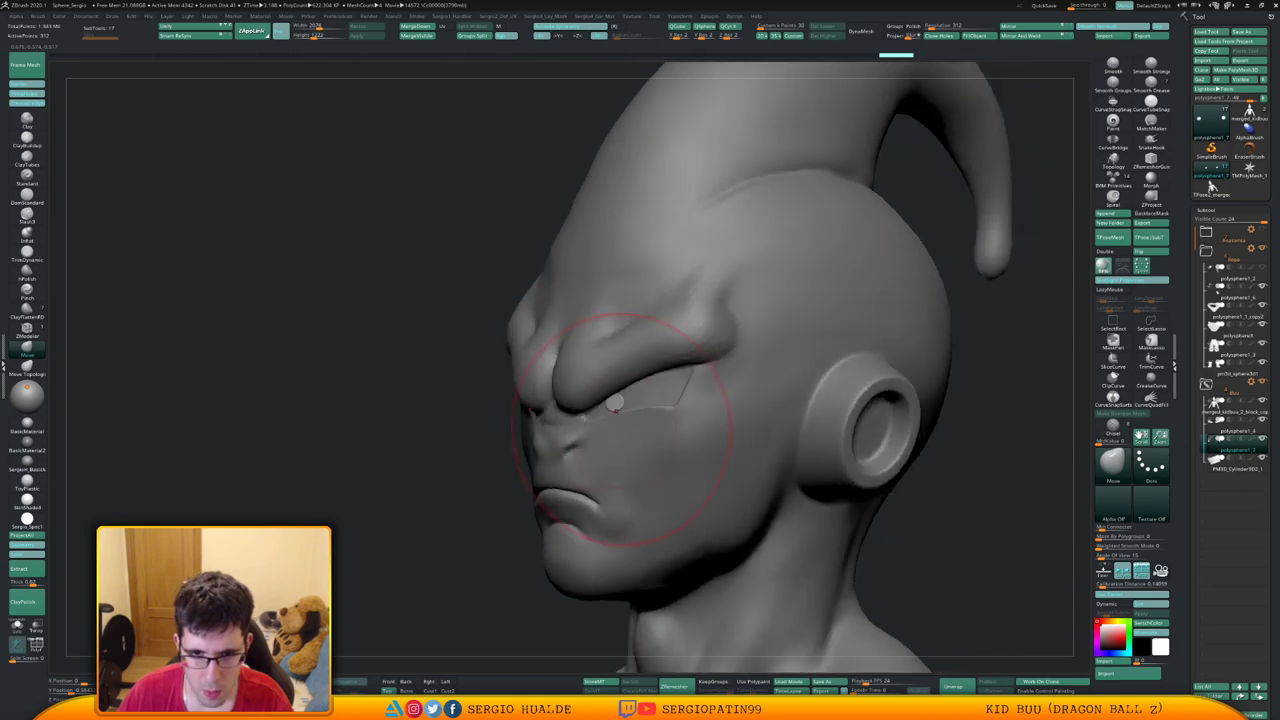
Raise the subdivided pupil discs slightly in the eyes with the gizmo
mouse_move(605, 435)
ctrl+right_down()
mouse_move(616, 451)
mouse_move(611, 426)
ctrl+right_up()
mouse_move(611, 426)
right_down()
mouse_move(640, 426)
mouse_move(635, 404)
mouse_move(613, 425)
right_up()
key(w)
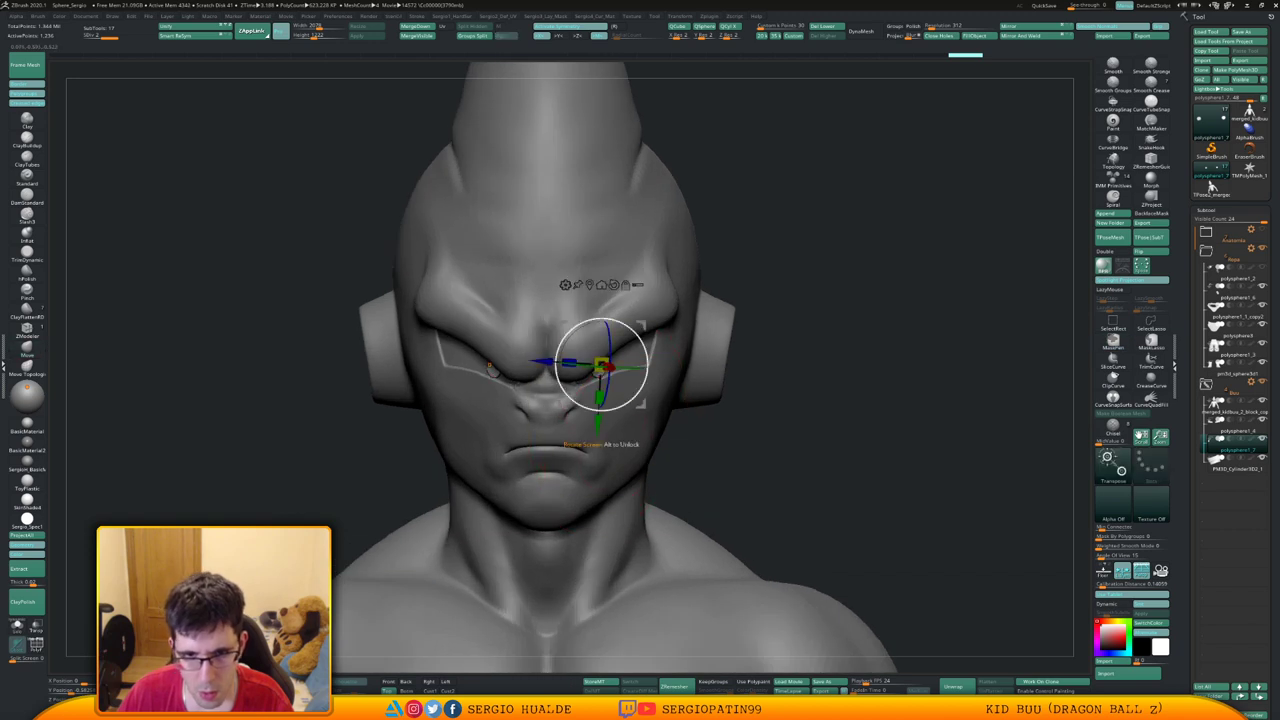
drag(601, 306, 601, 301)
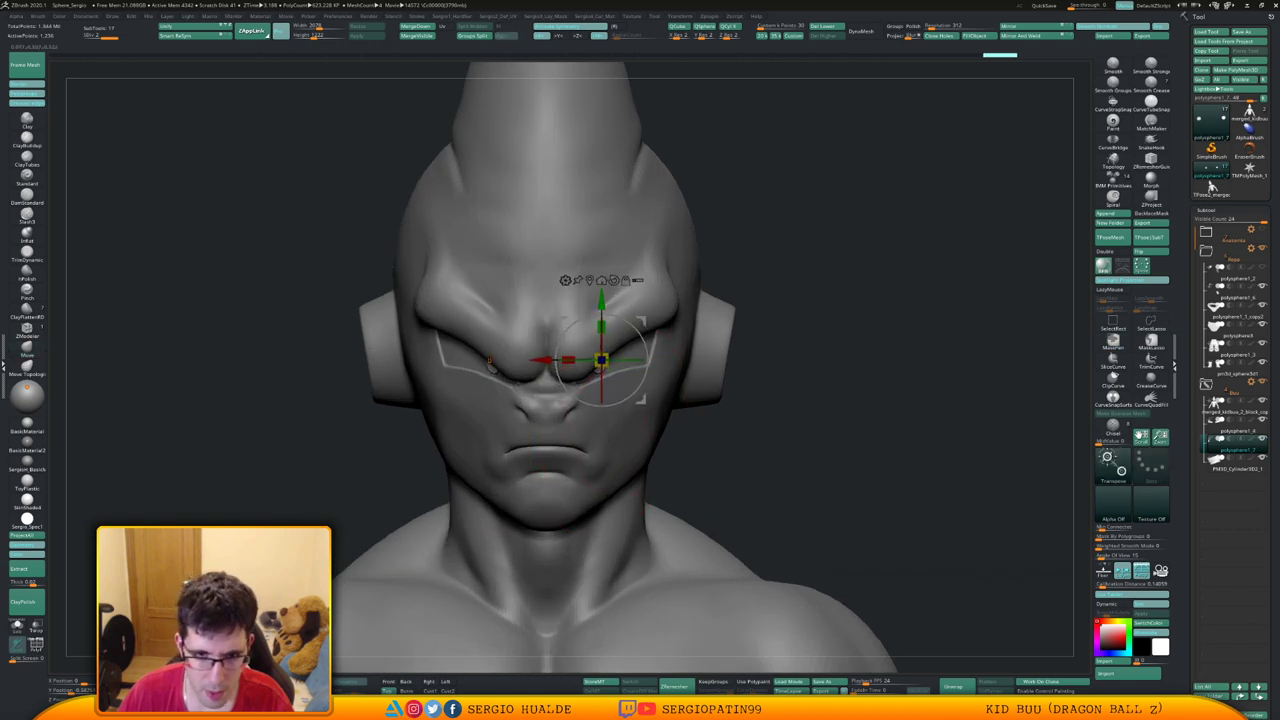
mouse_move(545, 385)
right_down()
mouse_move(577, 391)
mouse_move(564, 359)
right_up()
key(q)
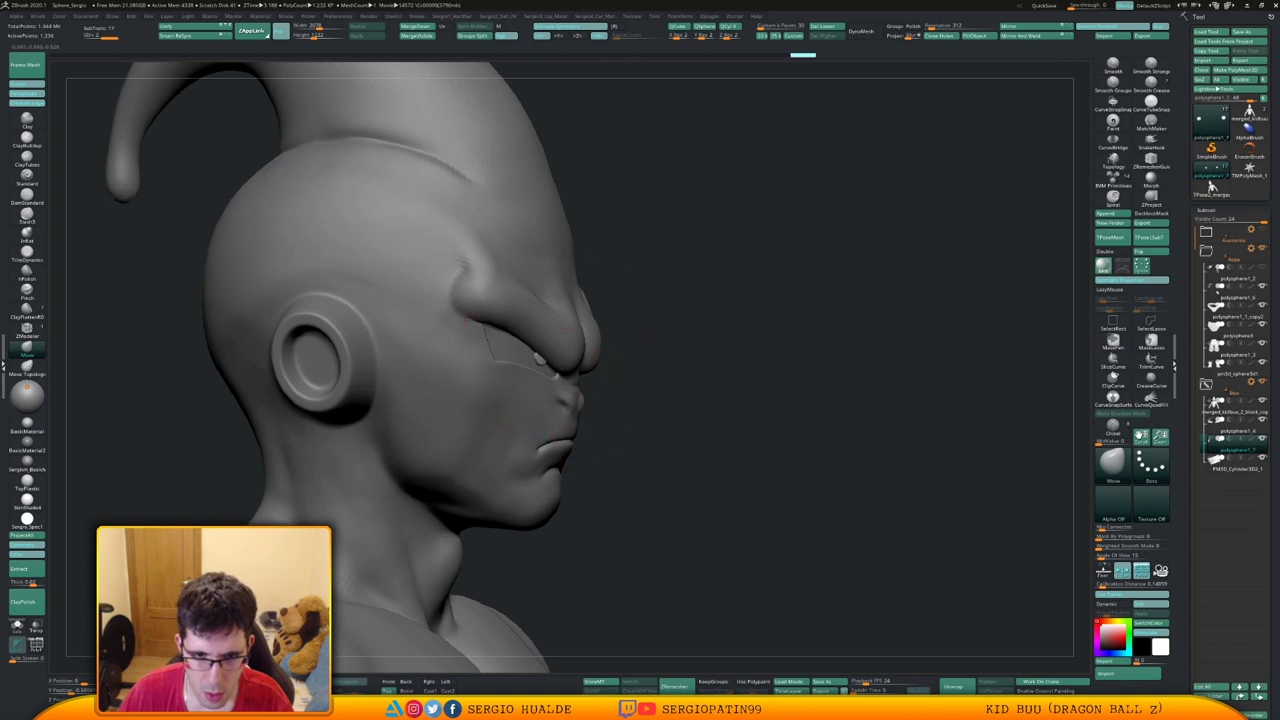
Refine the fit of the pupils with a resized Move brush, checking them in isolation and against the face
mouse_move(518, 366)
right_down()
mouse_move(551, 360)
mouse_move(545, 300)
right_up()
right_drag(545, 300, 497, 304)
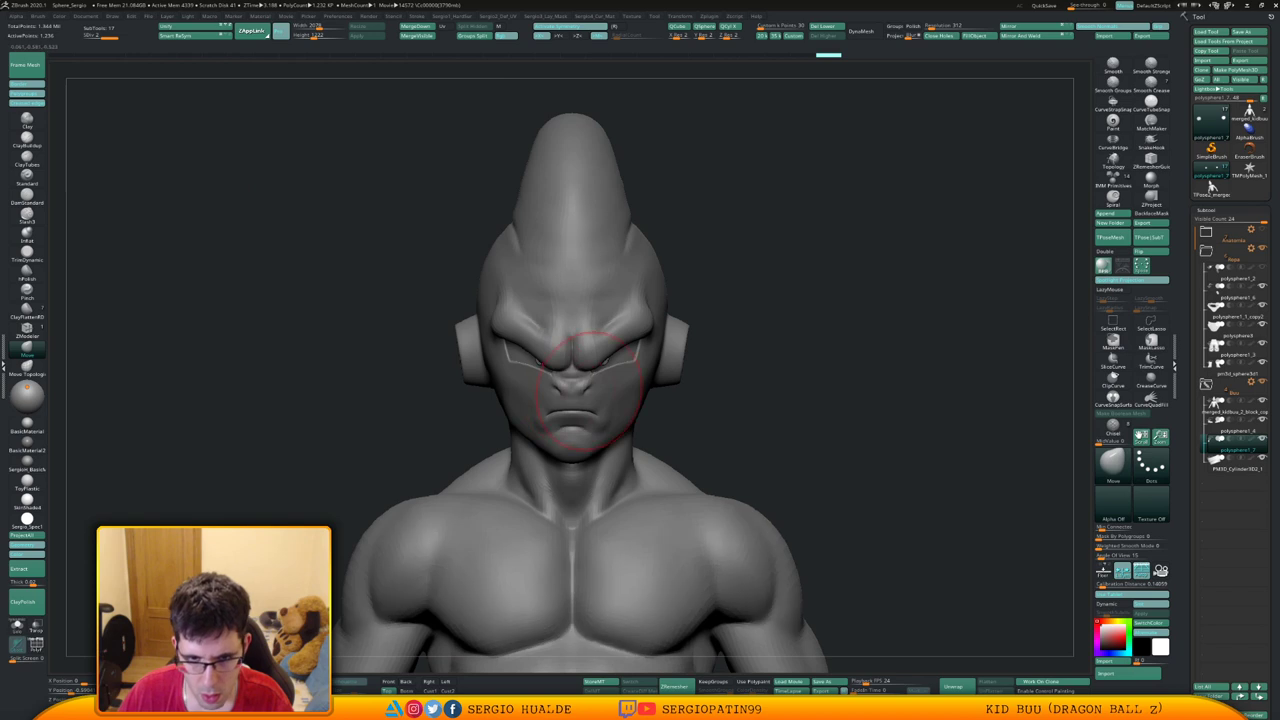
mouse_move(590, 390)
right_down()
mouse_move(640, 390)
mouse_move(622, 397)
right_up()
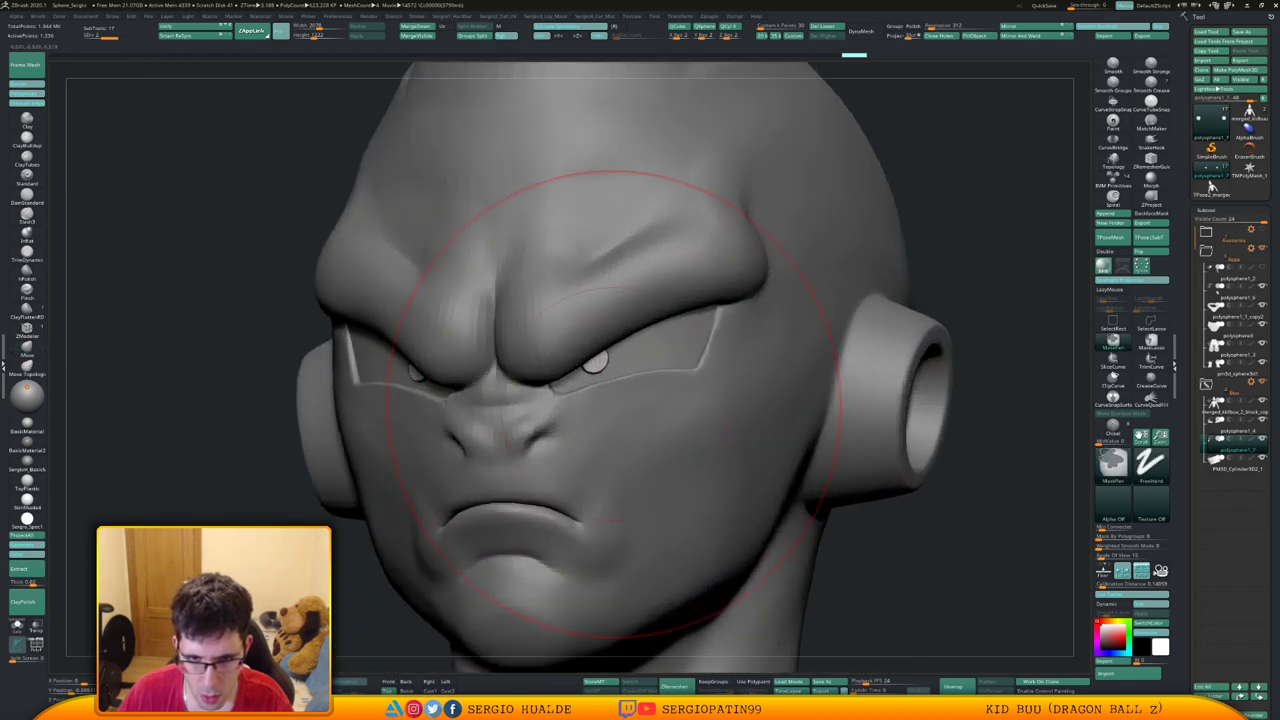
key(s)
drag(631, 394, 611, 394)
key(alt+s)
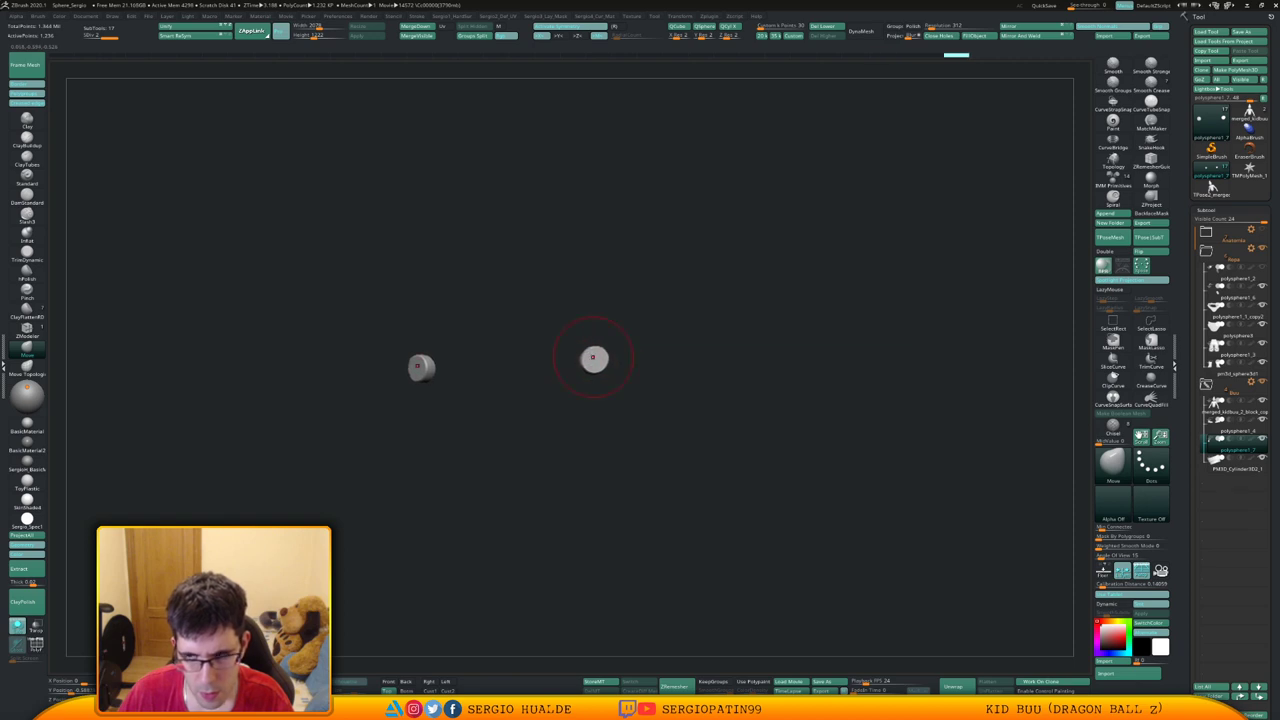
ctrl+right_drag(593, 357, 600, 330)
key(alt+s)
mouse_move(602, 398)
right_down()
mouse_move(631, 402)
mouse_move(605, 360)
mouse_move(583, 430)
mouse_move(613, 409)
mouse_move(582, 411)
mouse_move(583, 426)
right_up()
Make the head mesh active and mask everything outside its main skin polygroup
alt+click(575, 406)
key(w)
ctrl+click(576, 410)
key(q)
right_drag(583, 426, 591, 417)
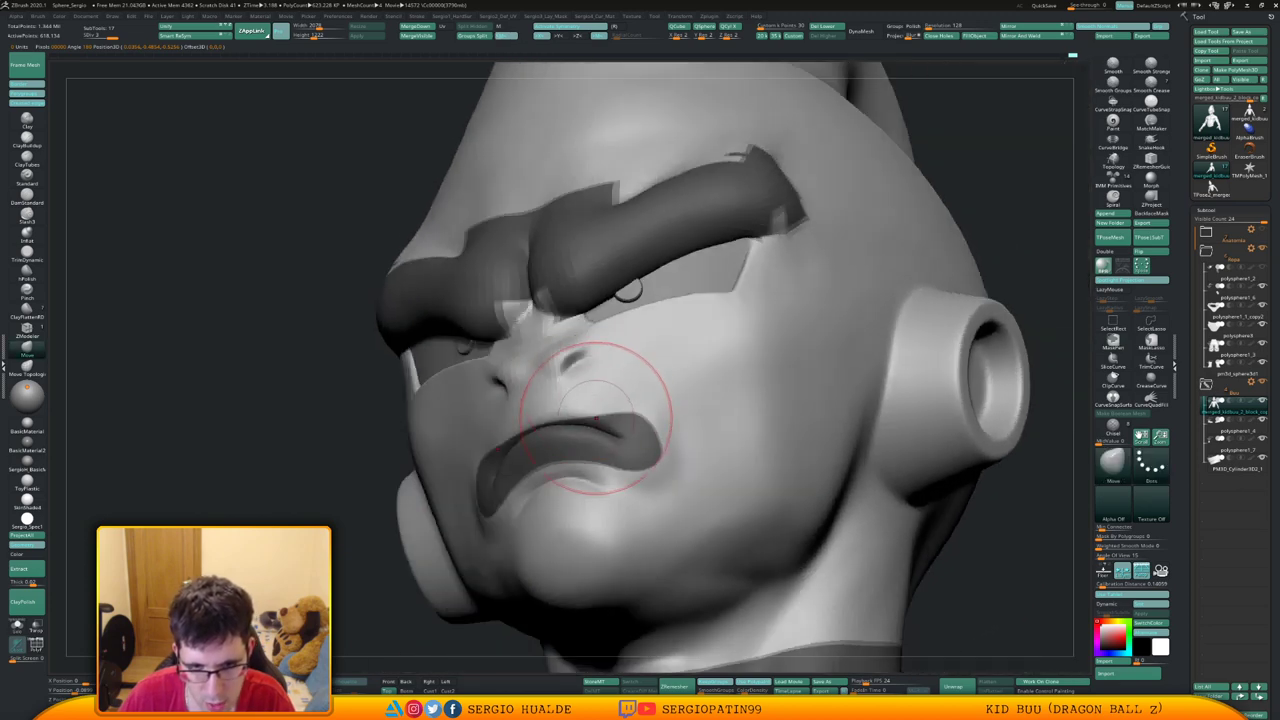
Replace the head's mask with one that leaves only the upper lip polygroup free, and soften its border
ctrl+drag(366, 453, 384, 470)
key(w)
key(shift+f)
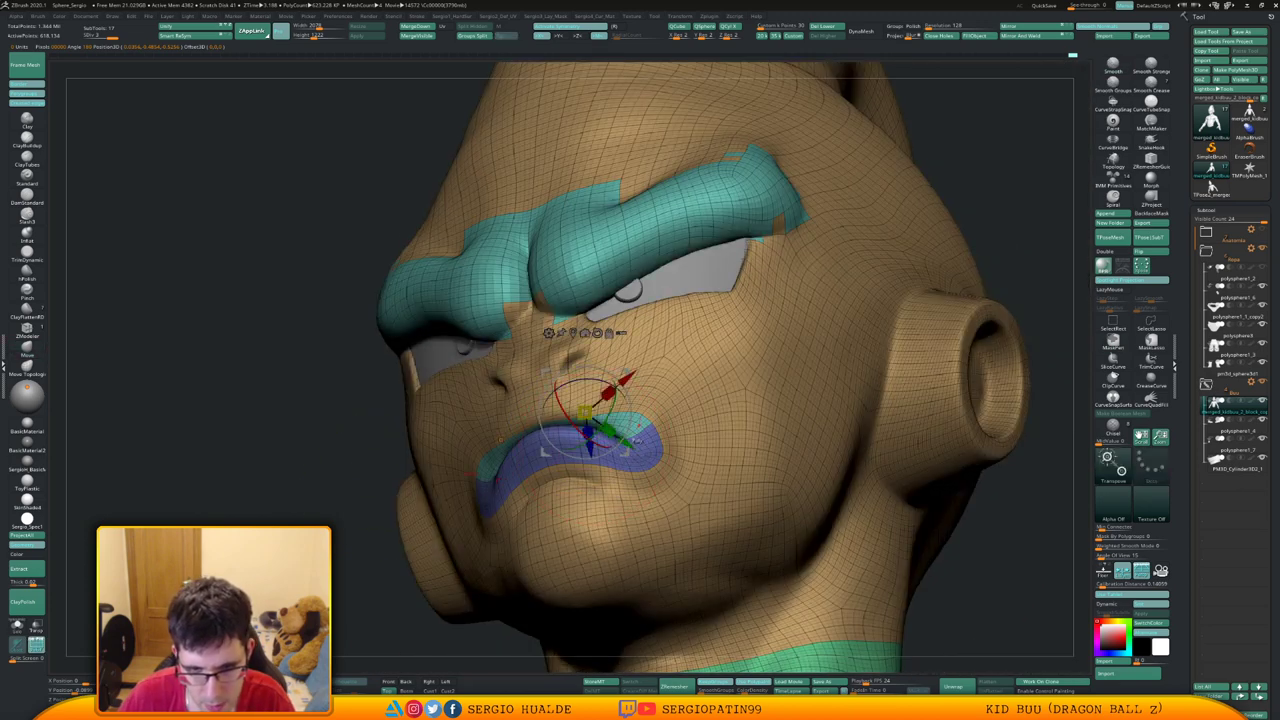
ctrl+click(638, 427)
key(q)
key(shift+f)
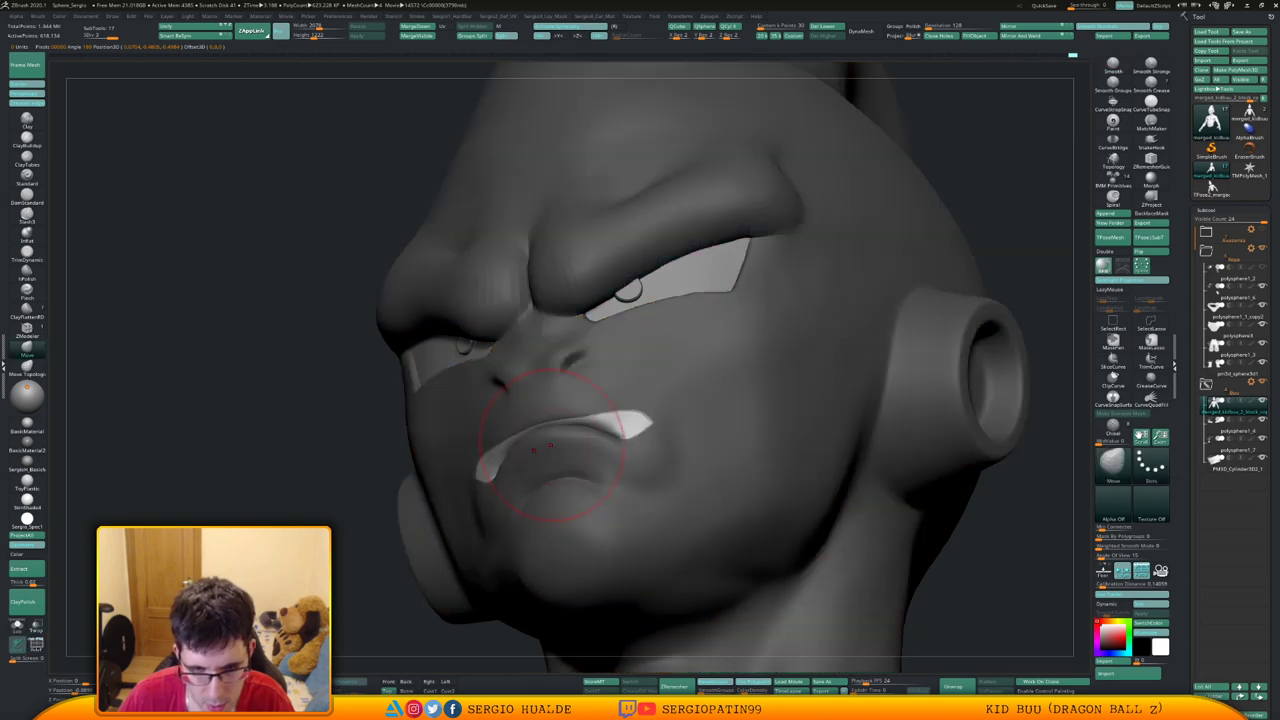
right_drag(580, 441, 515, 449)
key(ctrl)
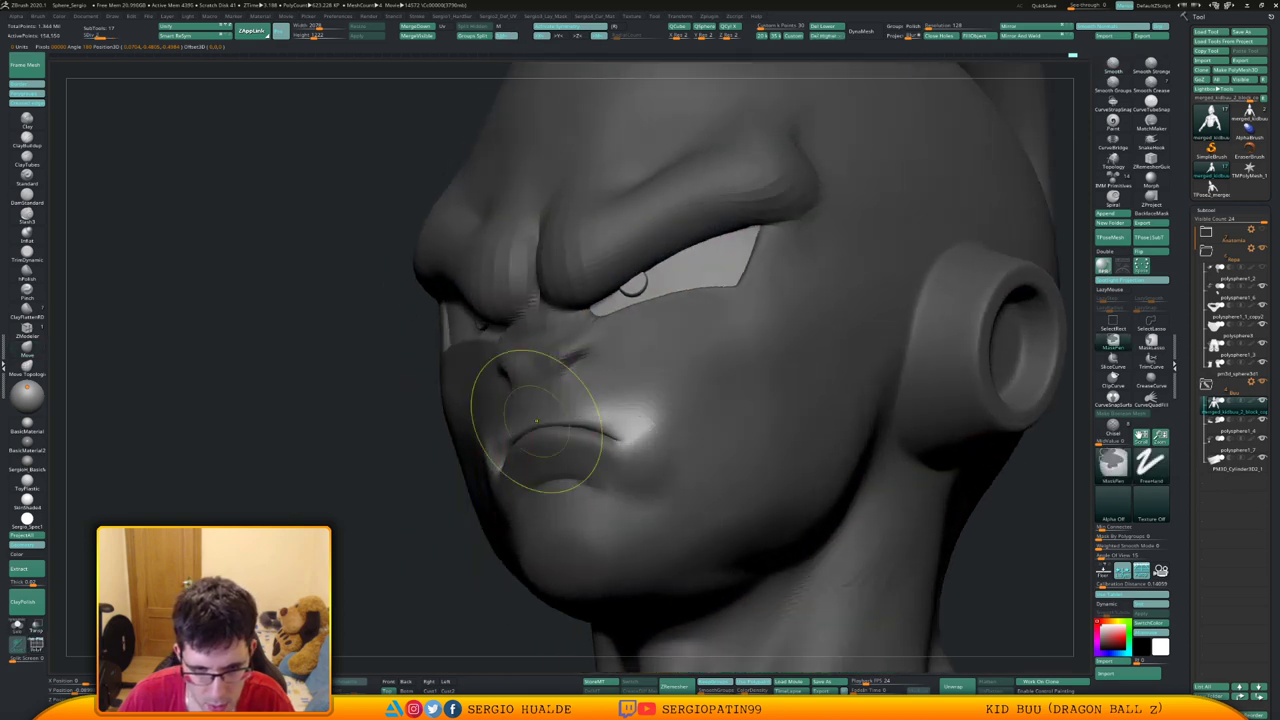
Try to open the mouth by raising the upper lip with the Move brush and the gizmo
mouse_move(580, 420)
right_down()
mouse_move(580, 446)
mouse_move(574, 431)
mouse_move(610, 448)
right_up()
key(s)
drag(682, 438, 664, 430)
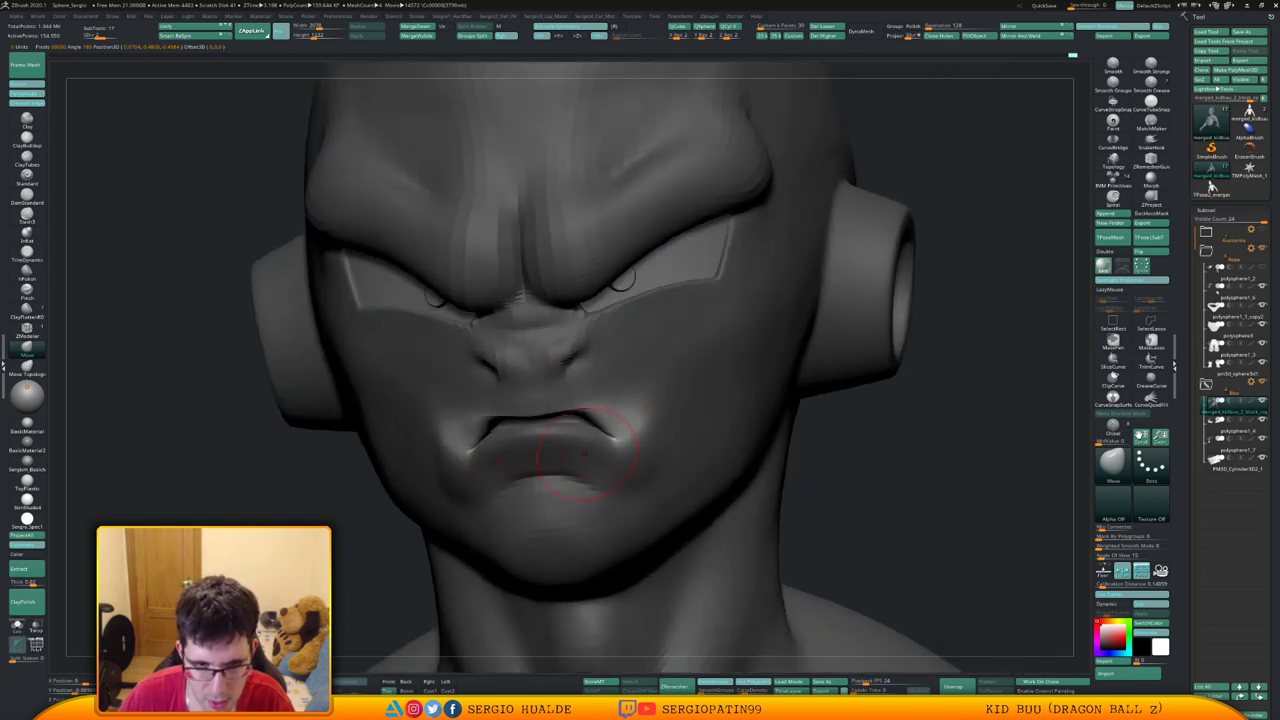
mouse_move(606, 446)
right_down()
mouse_move(670, 446)
mouse_move(552, 428)
right_up()
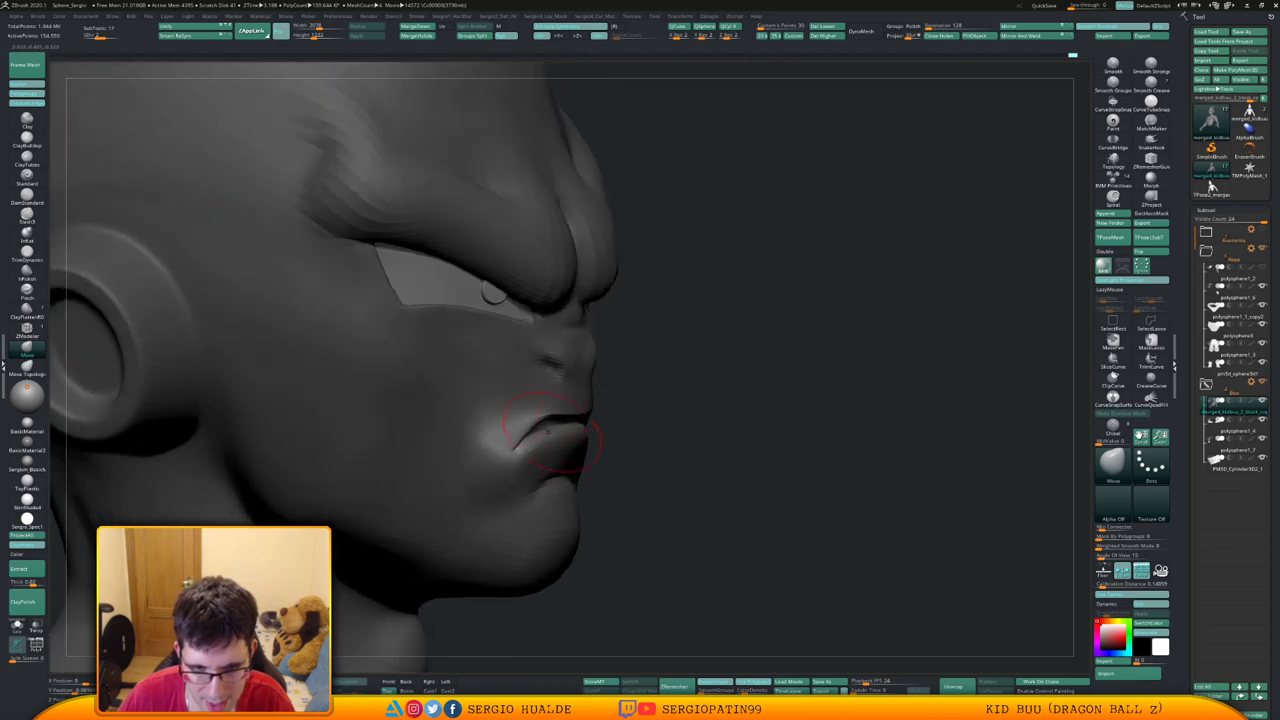
key(w)
drag(525, 377, 526, 369)
mouse_move(494, 292)
right_down()
mouse_move(390, 295)
mouse_move(541, 300)
mouse_move(558, 366)
mouse_move(532, 370)
right_up()
key(q)
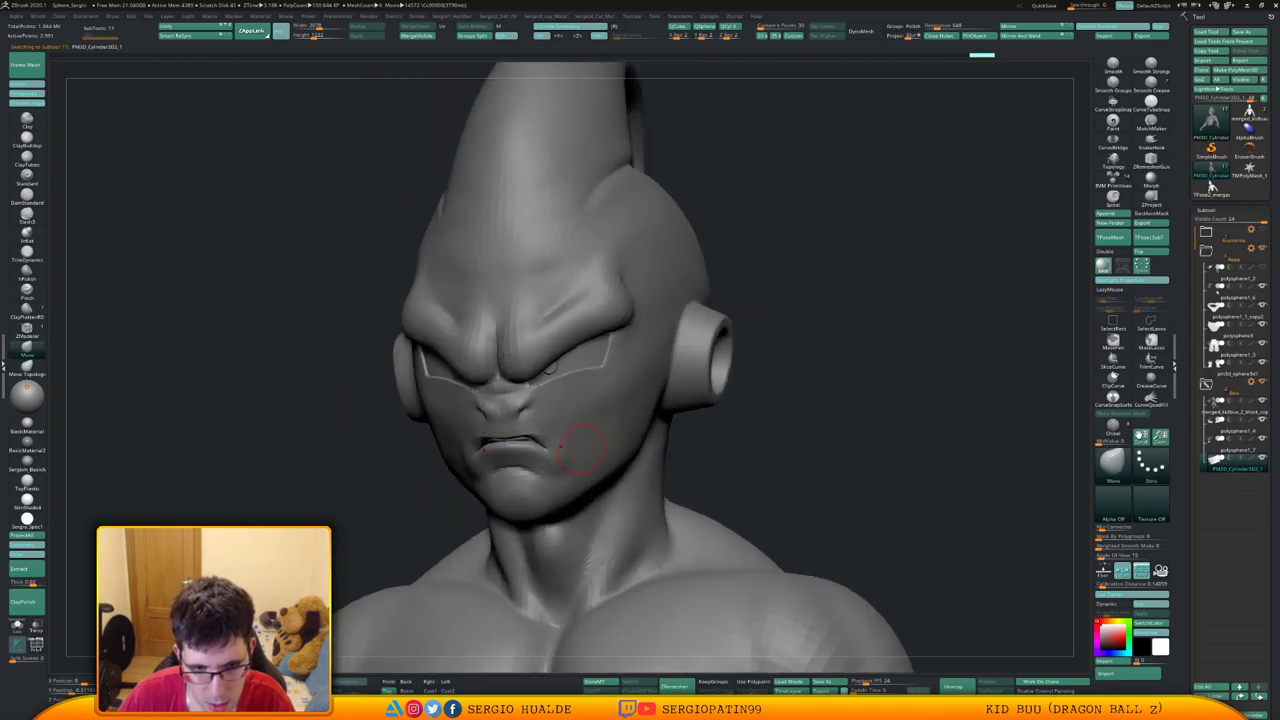
Try to adjust the lower lip with the rest of the head under a softened mask, and clear the mask
mouse_move(573, 437)
alt+right_down()
mouse_move(620, 393)
mouse_move(580, 400)
mouse_move(664, 398)
alt+right_up()
ctrl+right_drag(664, 398, 577, 437)
alt+click(609, 435)
key(w)
ctrl+drag(475, 467, 455, 487)
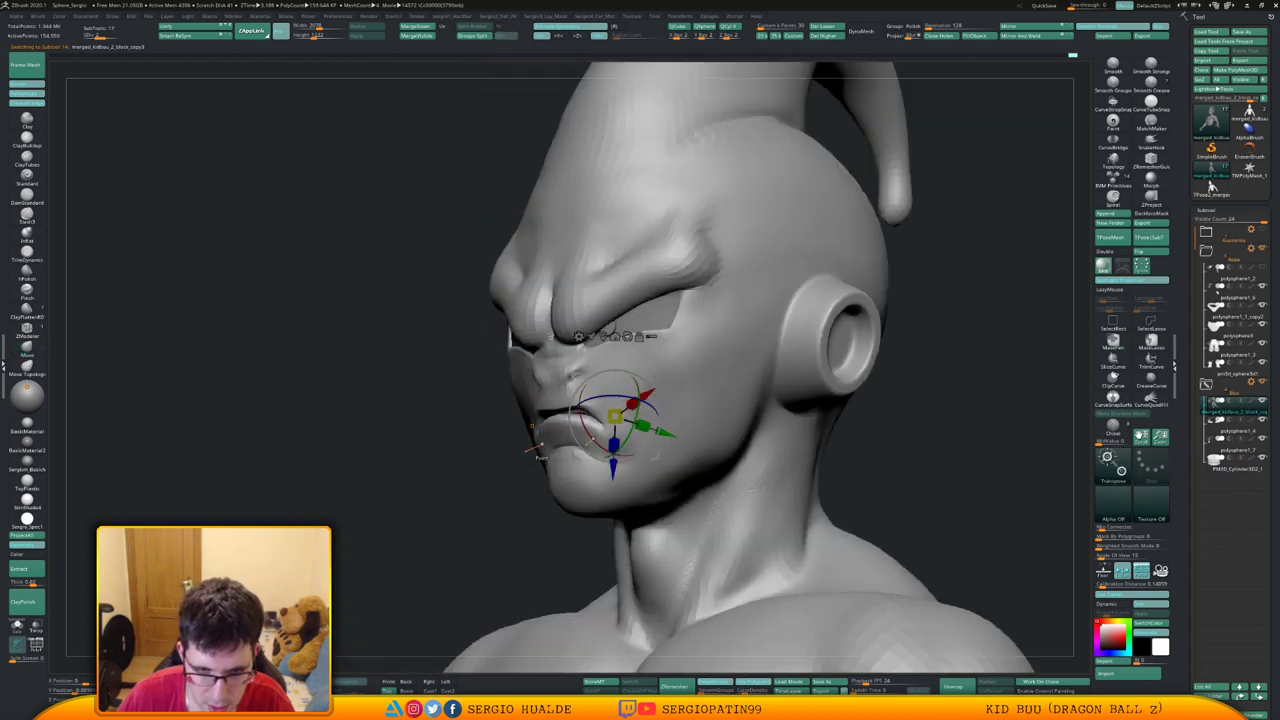
ctrl+click(590, 430)
key(q)
ctrl+click(601, 435)
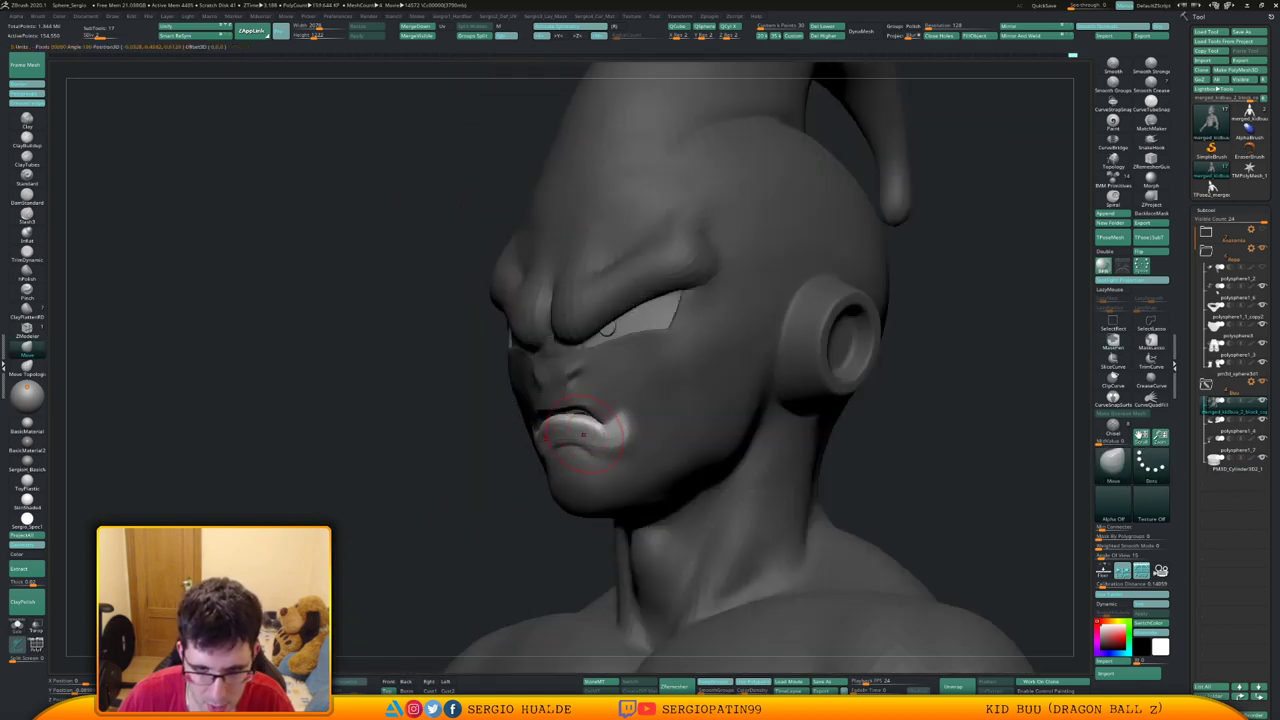
right_drag(583, 432, 572, 425)
right_drag(606, 330, 675, 420)
mouse_move(675, 420)
right_down()
mouse_move(585, 428)
mouse_move(650, 415)
right_up()
ctrl+drag(511, 437, 490, 455)
Try to smooth the inner edge of the upper lip in the mouth opening
right_drag(495, 450, 545, 382)
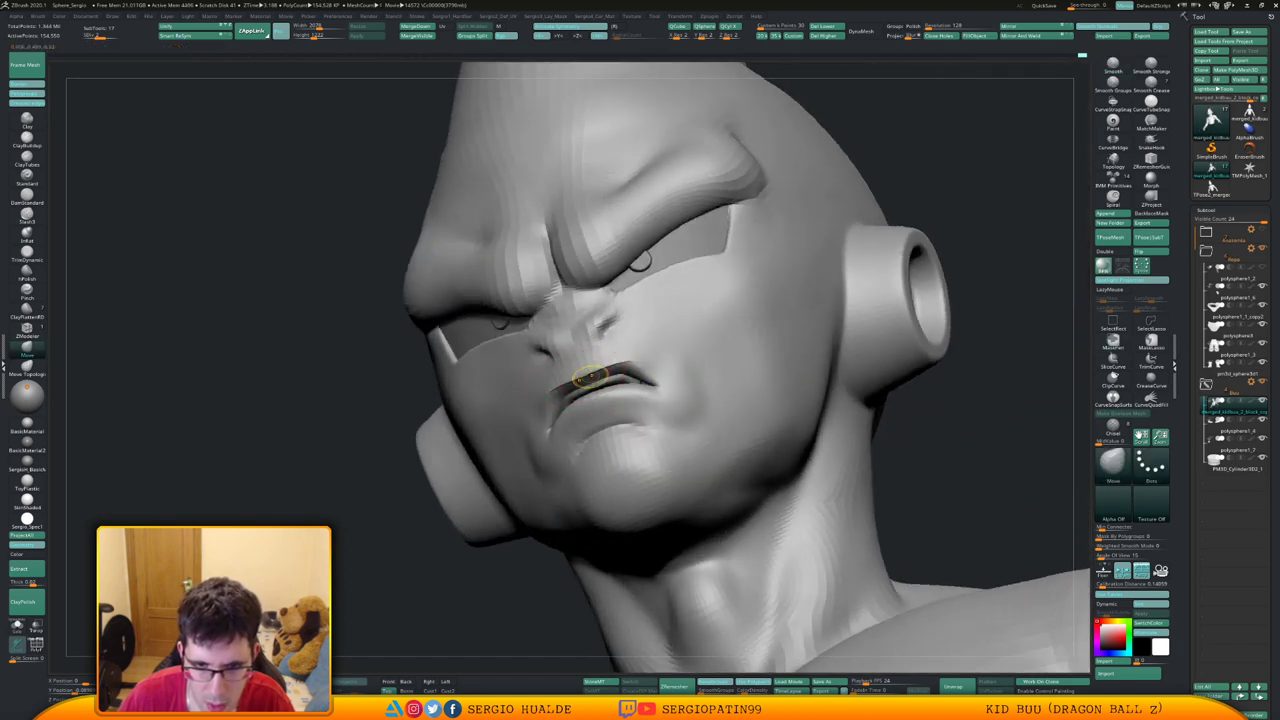
key(ctrl+z)
shift+drag(590, 378, 605, 373)
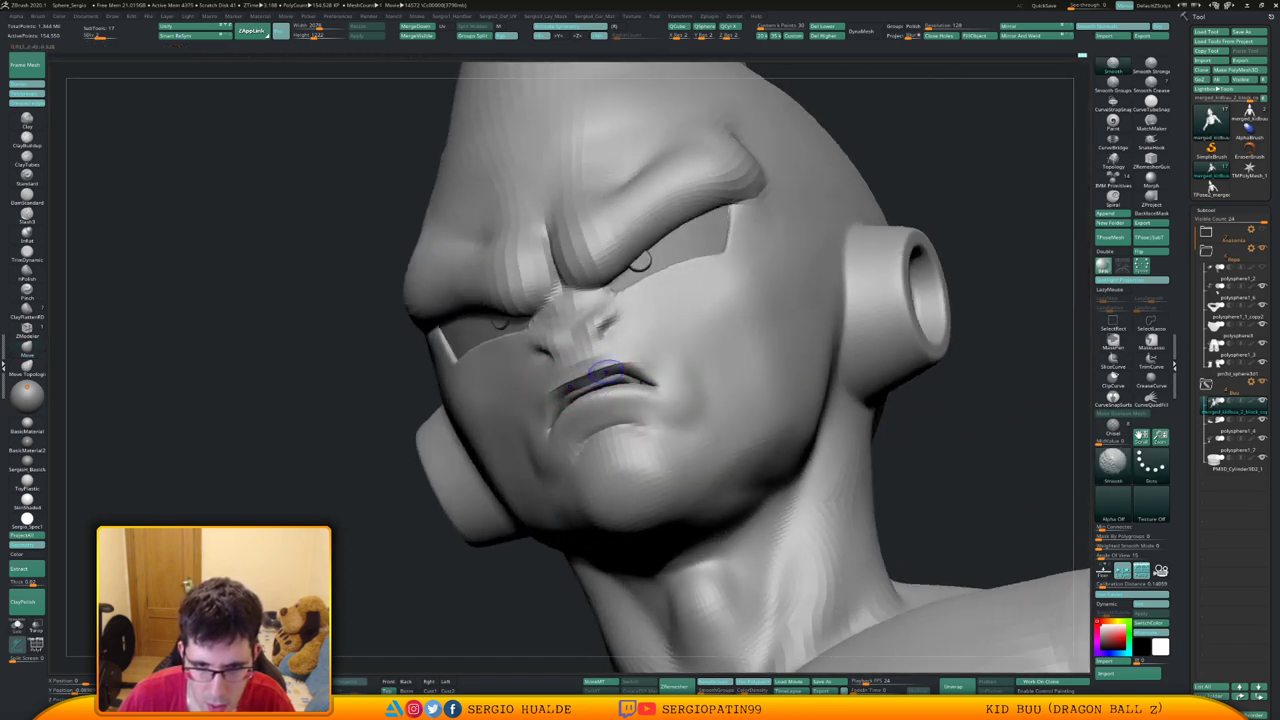
right_drag(585, 373, 655, 378)
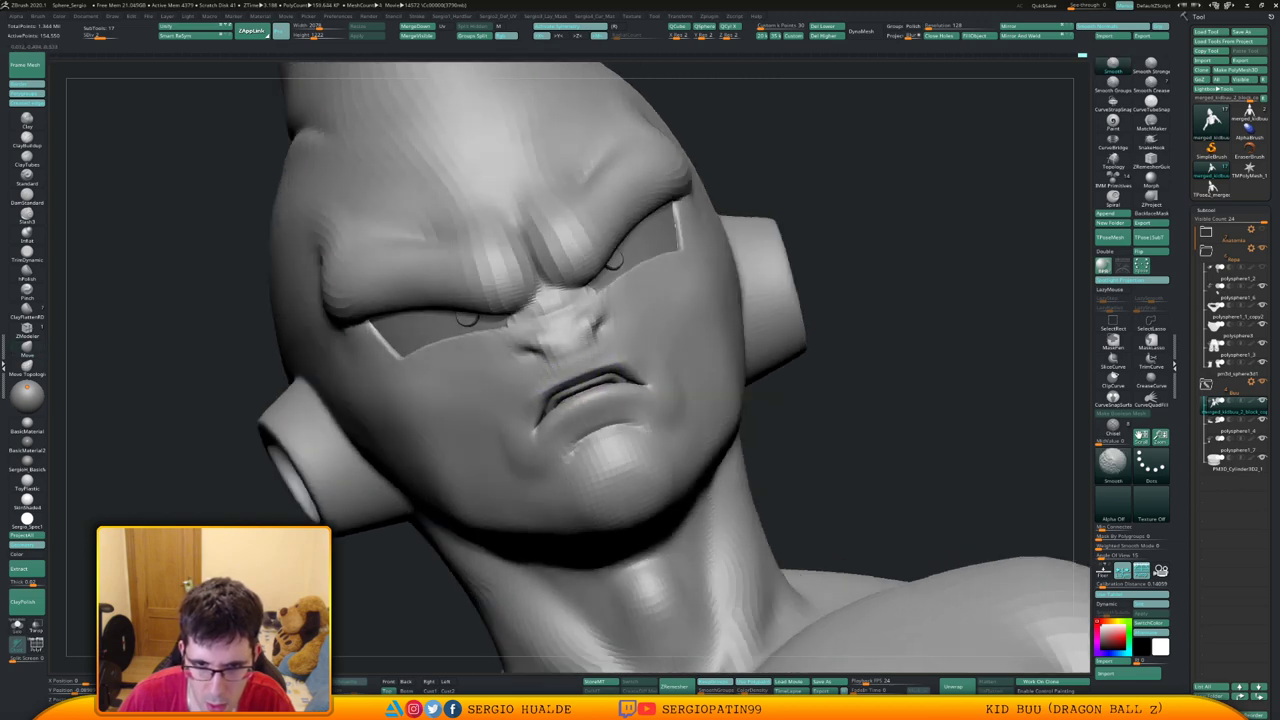
right_drag(578, 382, 622, 298)
right_drag(525, 365, 617, 417)
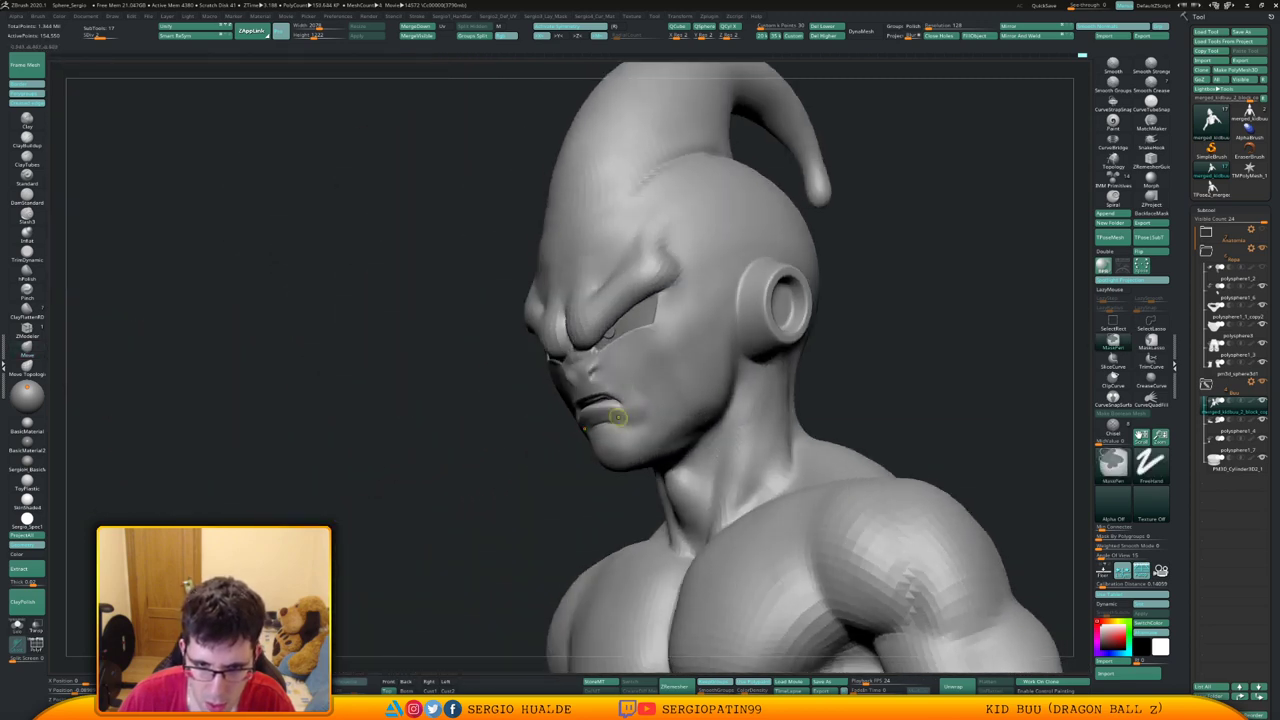
Invert and clear the head's mask, accepting the removal of the newer undo history entries
key(ctrl+i)
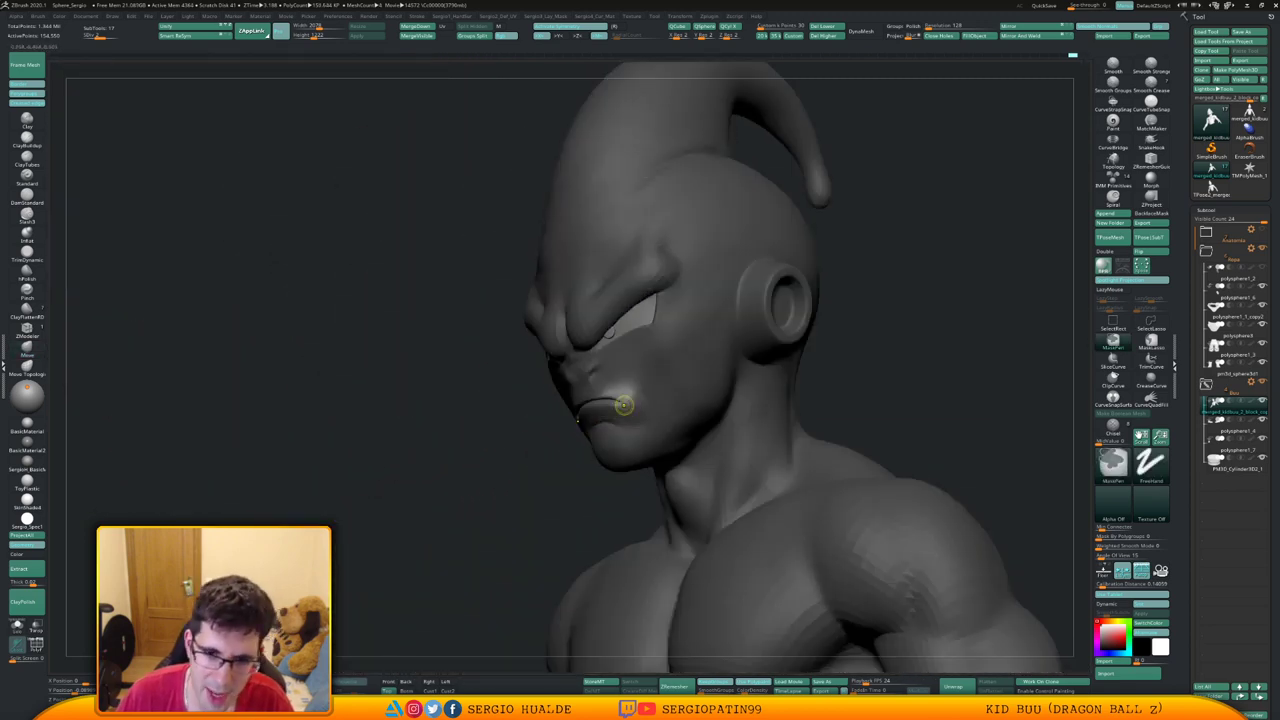
mouse_move(631, 391)
right_down()
mouse_move(665, 398)
mouse_move(646, 410)
right_up()
ctrl+click(737, 371)
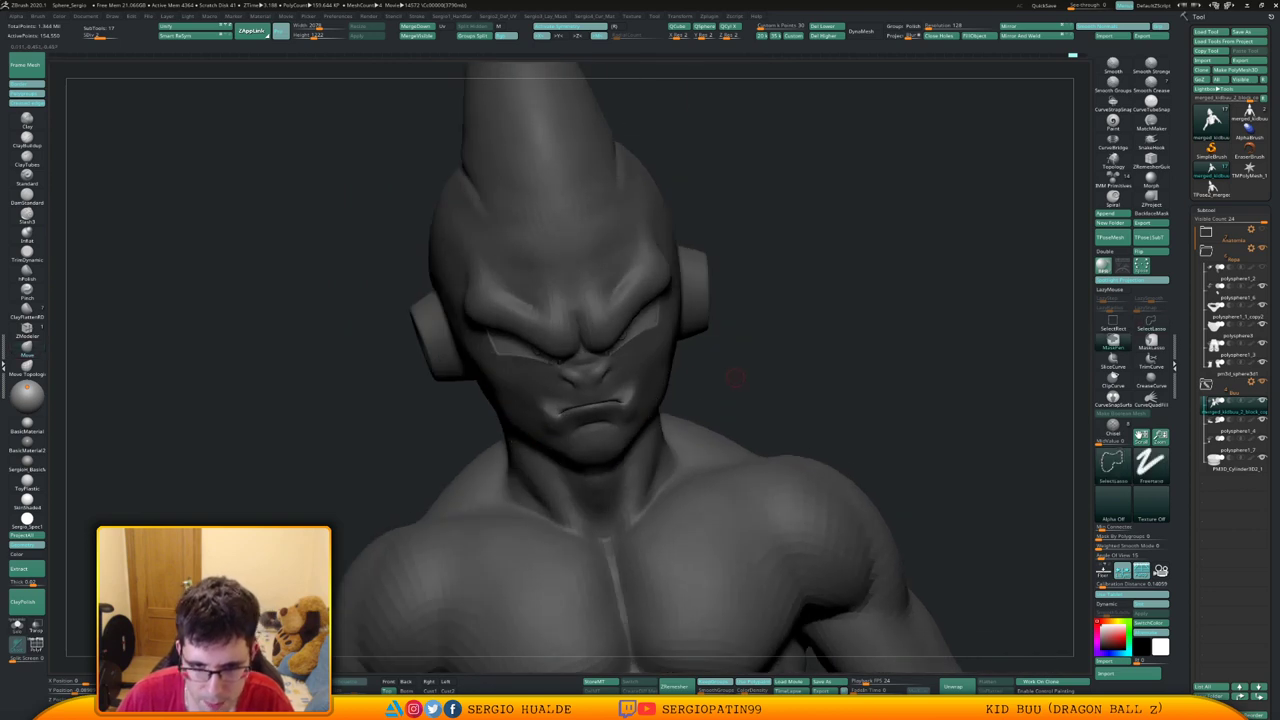
ctrl+click(730, 381)
ctrl+click(738, 377)
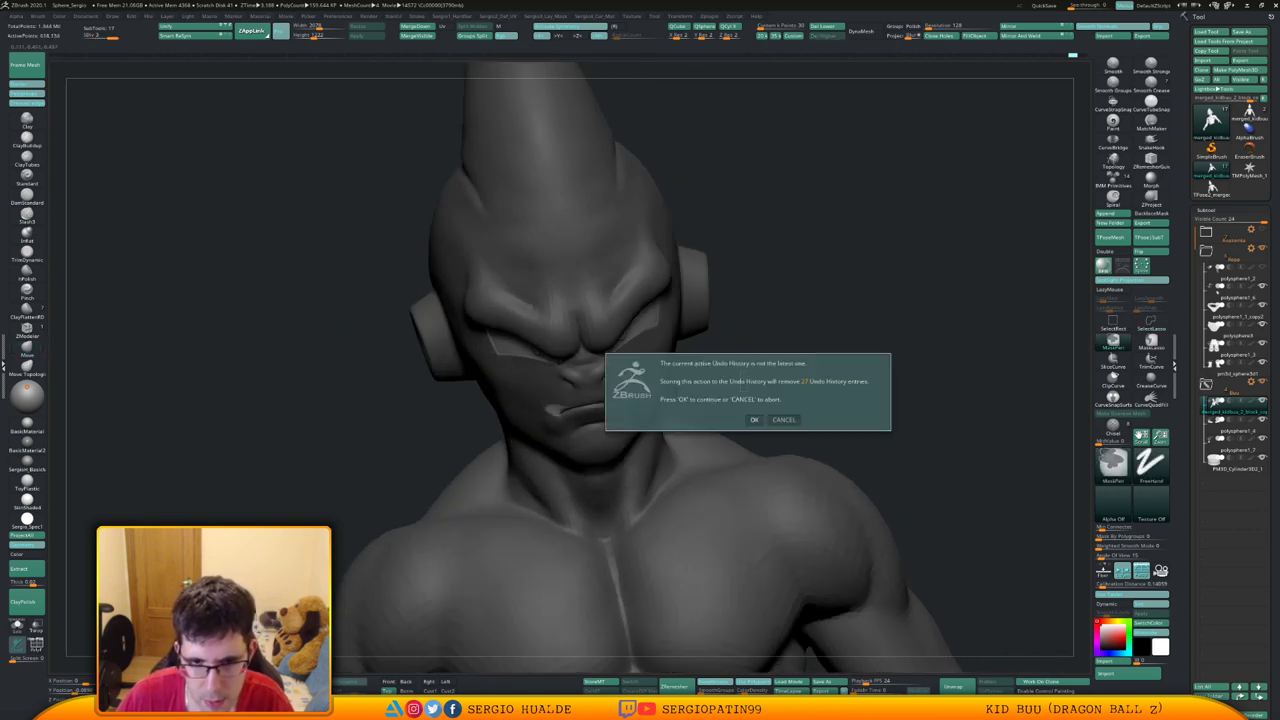
click(754, 419)
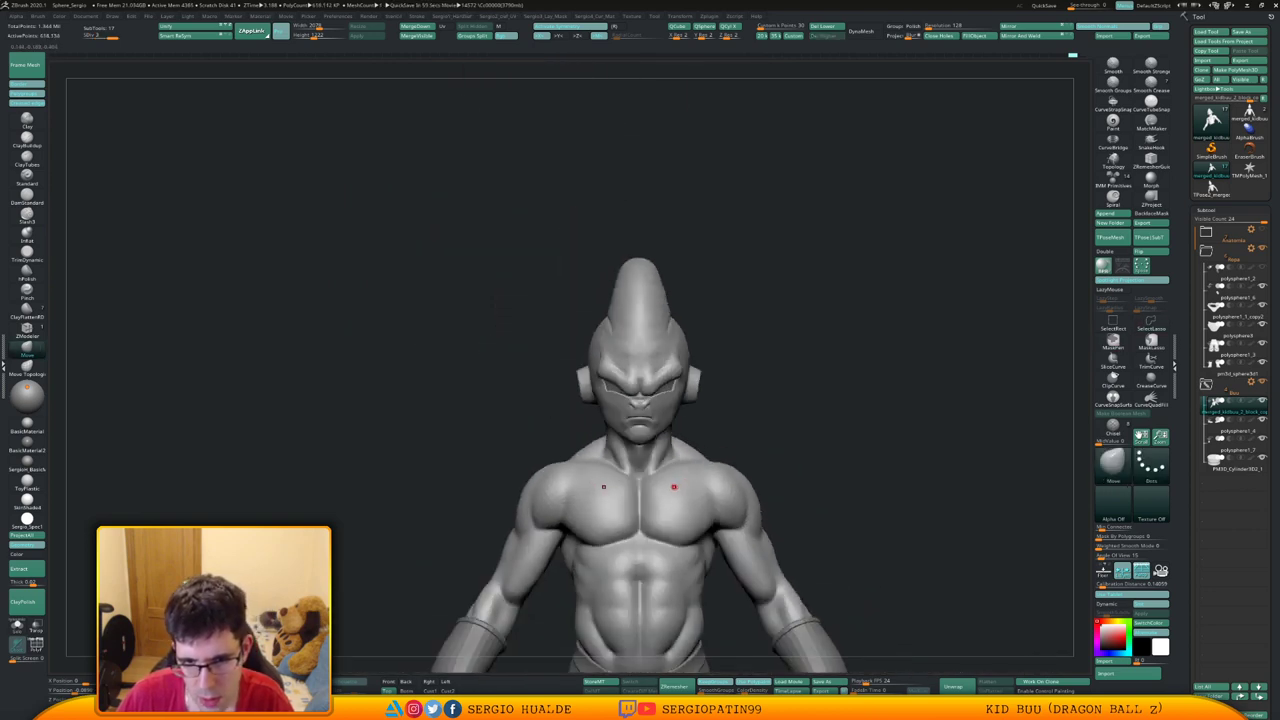
Save the sculpt to disk and turn on time-lapse recording
key(ctrl)
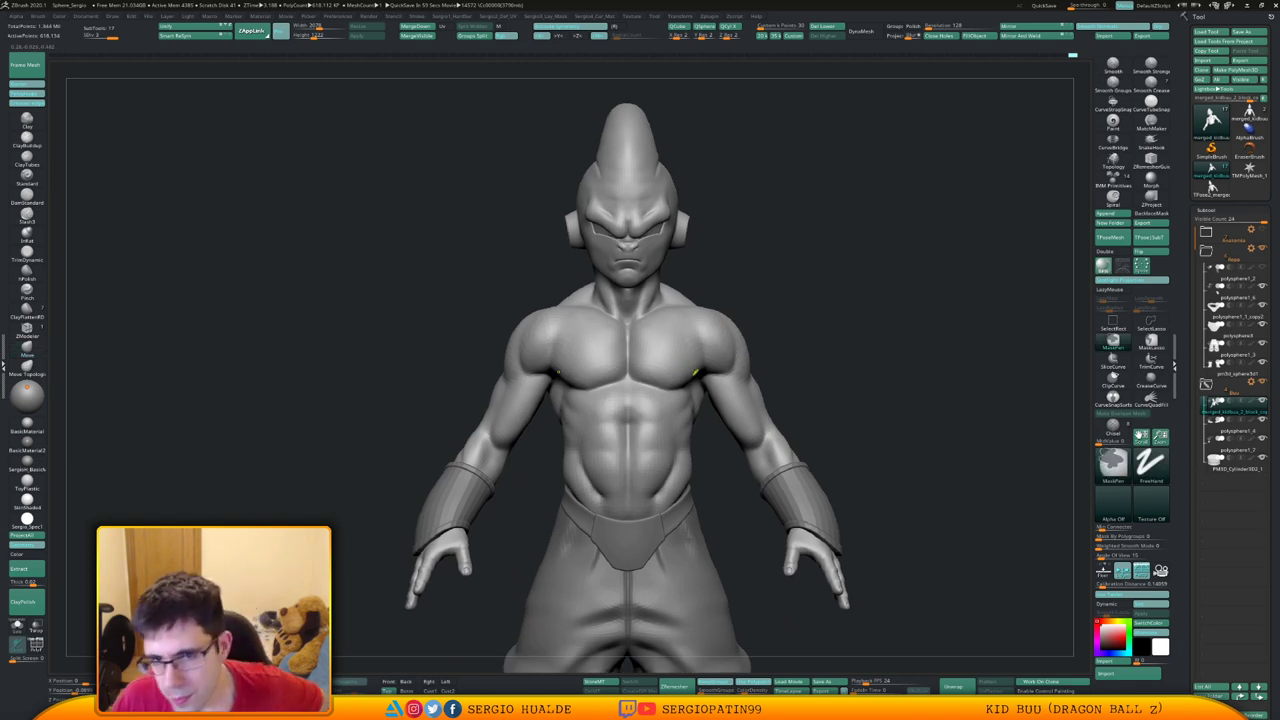
key(ctrl+s)
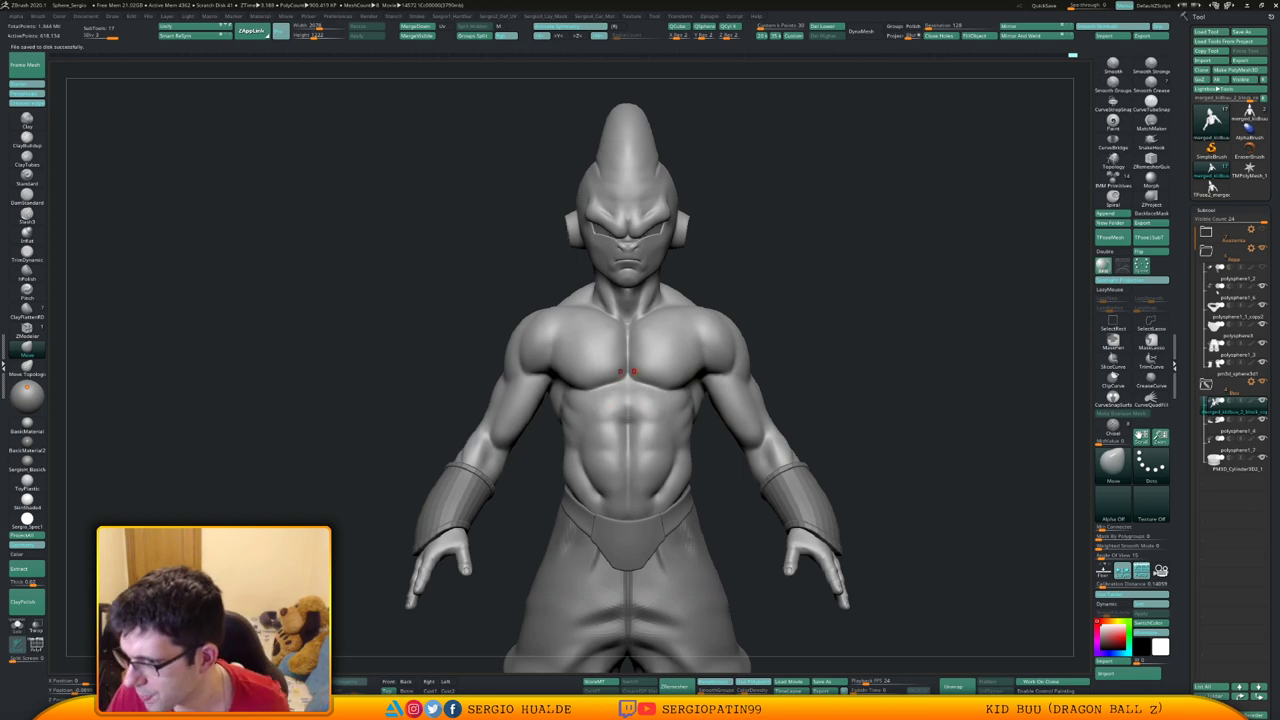
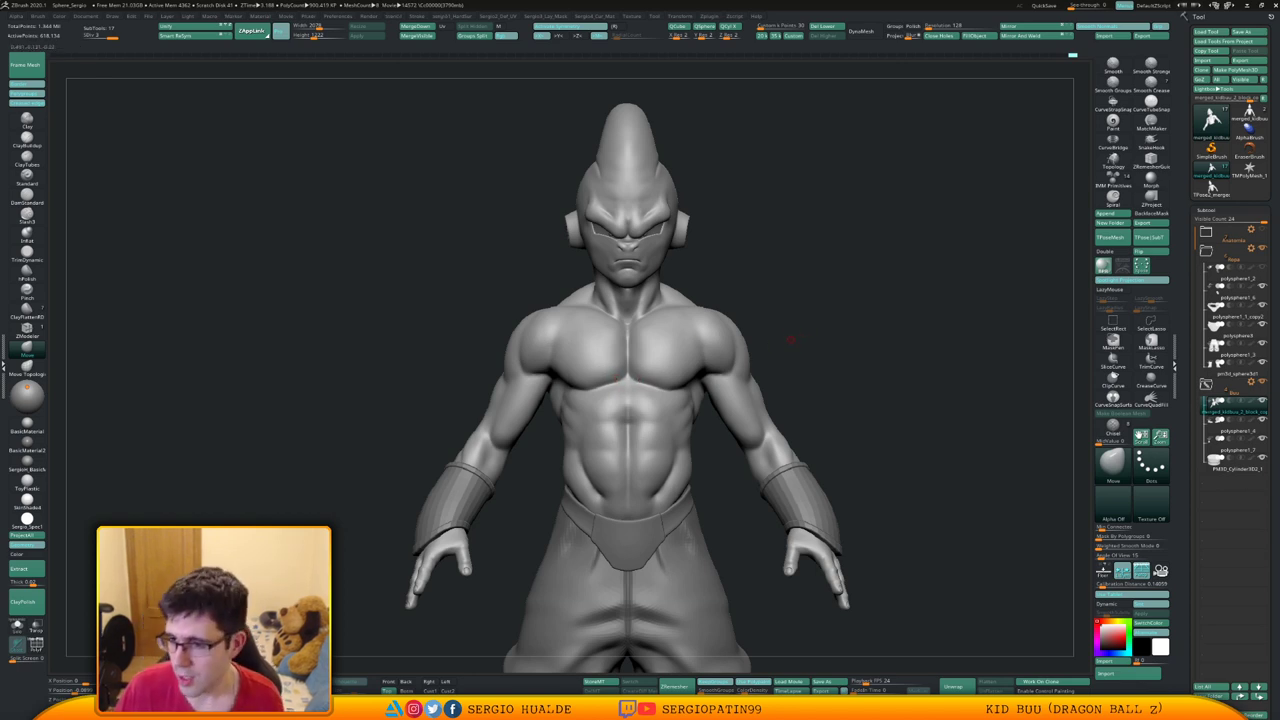
drag(815, 371, 806, 377)
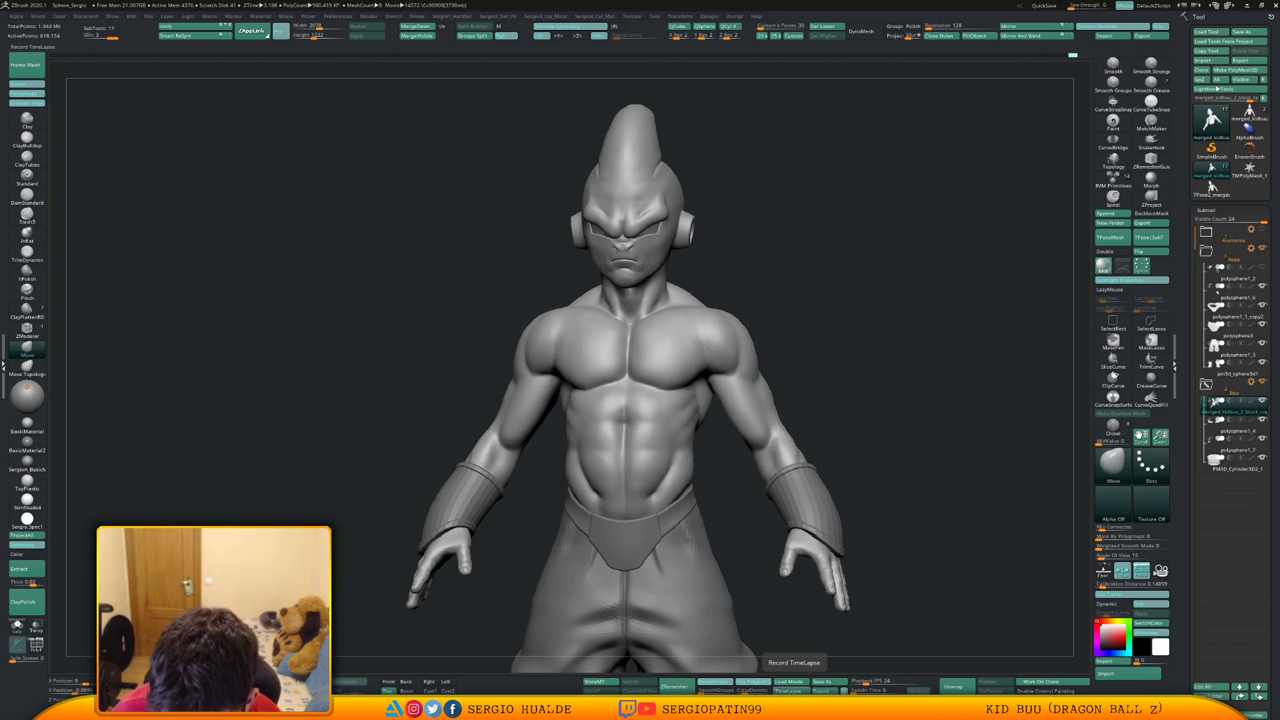
click(788, 691)
drag(955, 558, 860, 562)
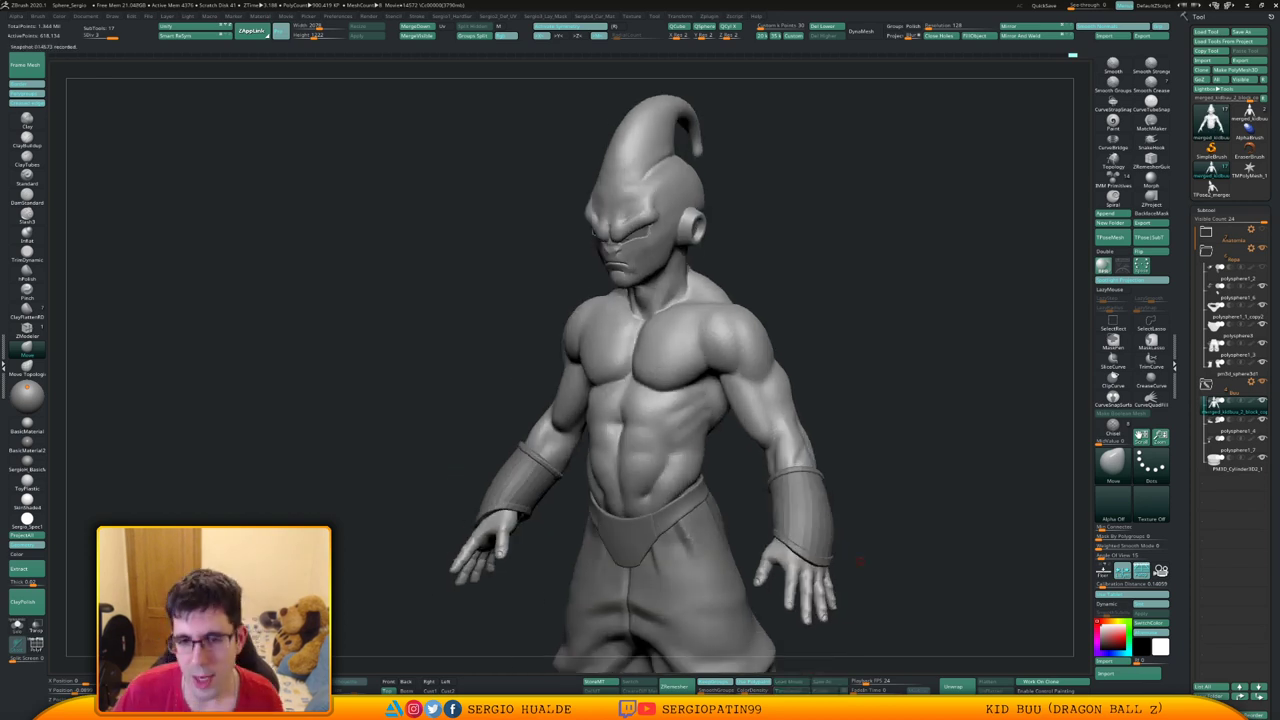
drag(688, 617, 773, 622)
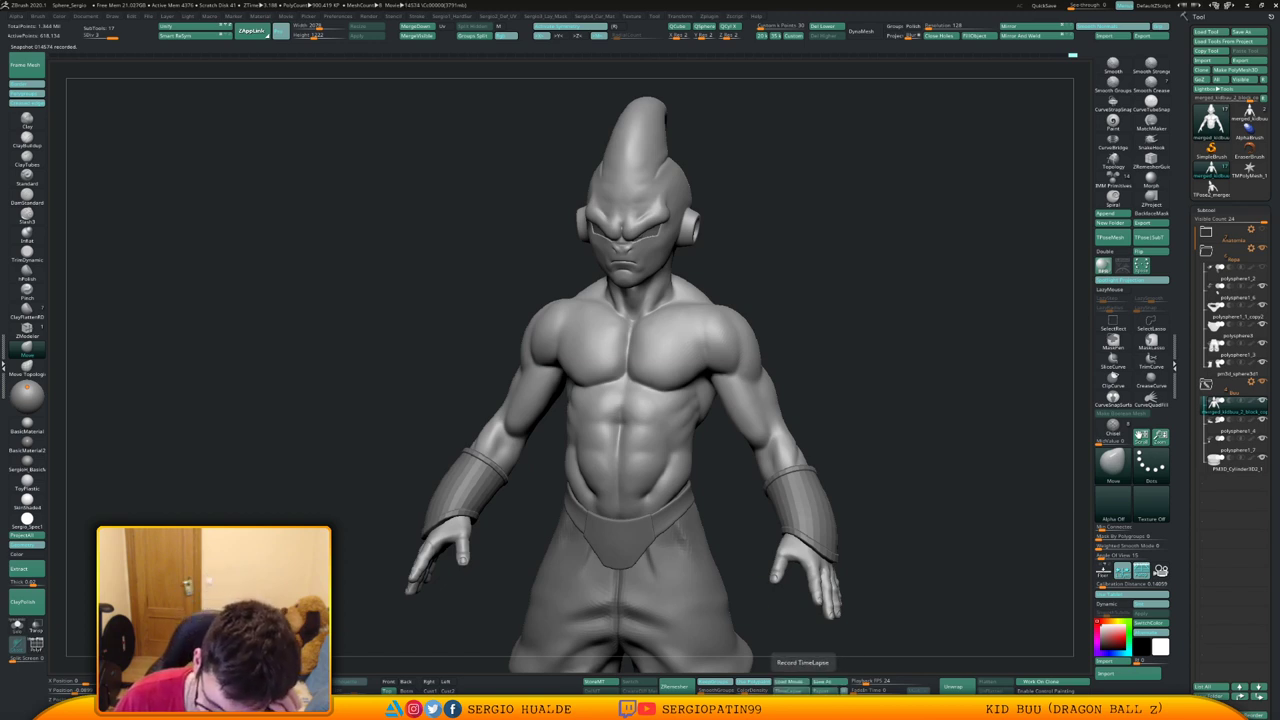
drag(840, 487, 812, 444)
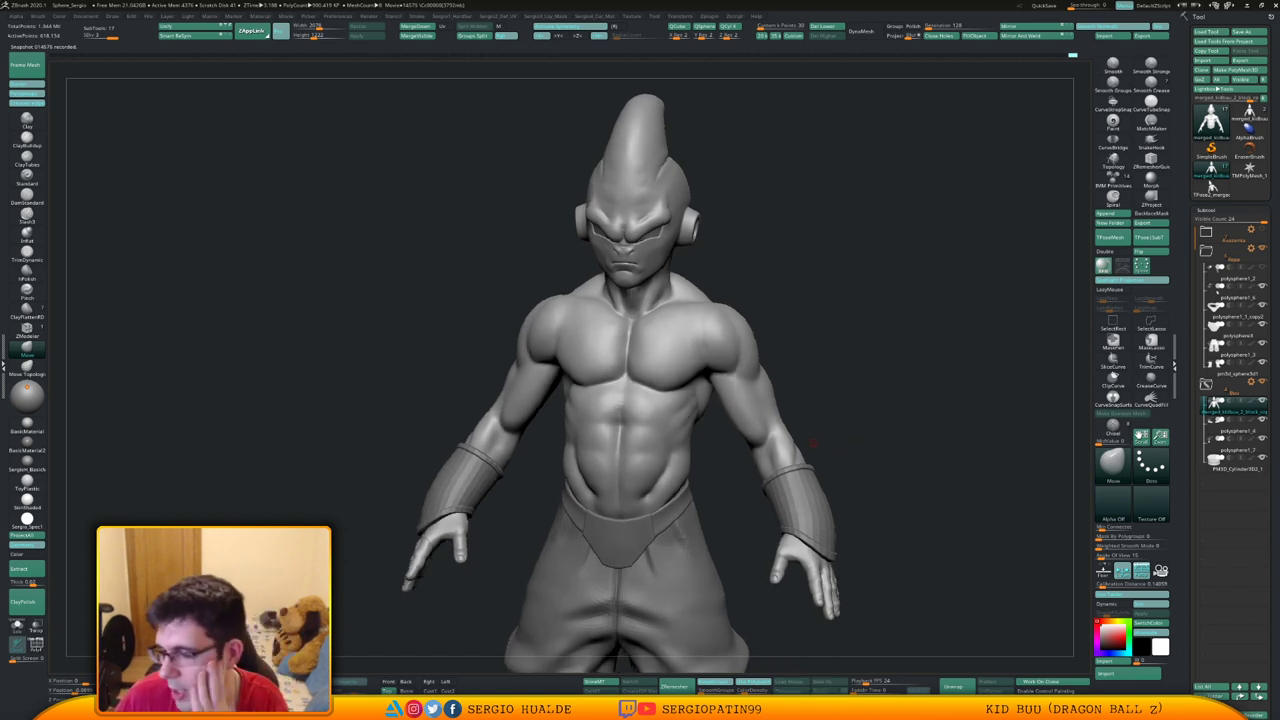
Isolate the body and build up the lower abdomen beside the hip creases with the ClayBuildup brush
drag(797, 360, 759, 373)
alt+right_drag(759, 374, 715, 450)
mouse_move(645, 432)
mouse_down()
mouse_move(601, 452)
mouse_move(640, 432)
mouse_move(614, 458)
mouse_move(621, 469)
mouse_up()
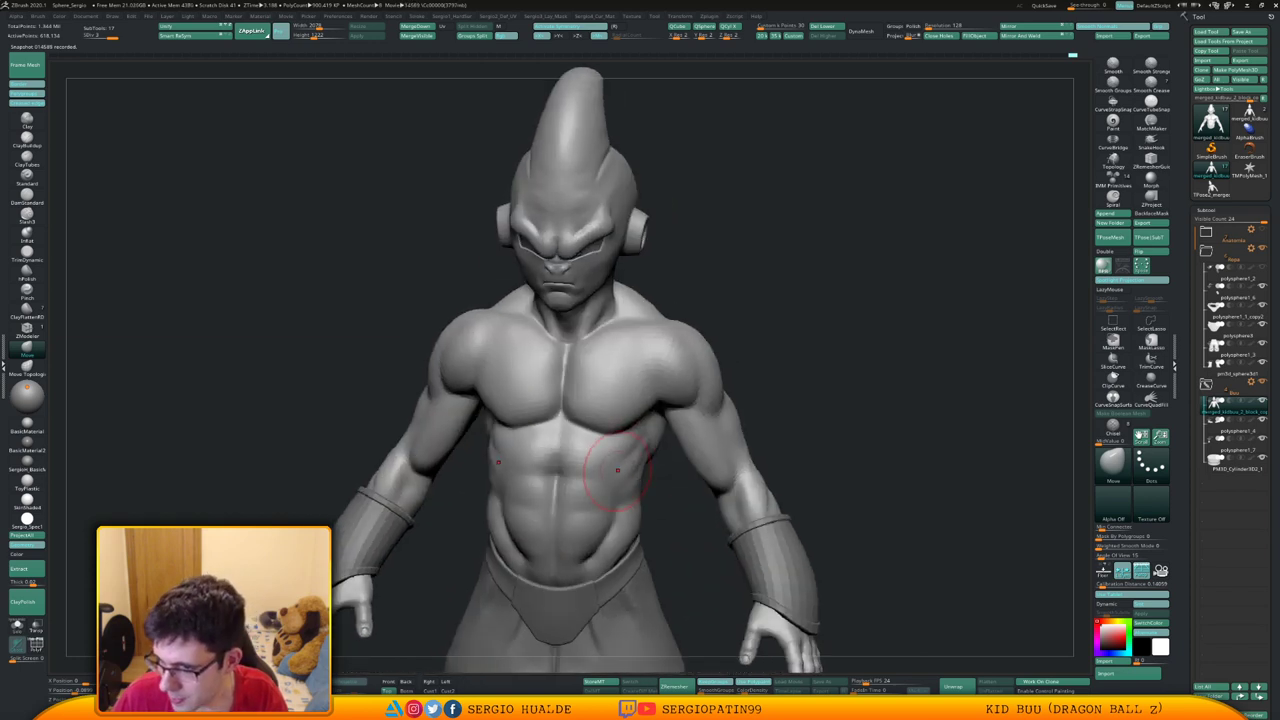
right_drag(604, 462, 592, 540)
key(alt+s)
key(b)
key(c)
key(b)
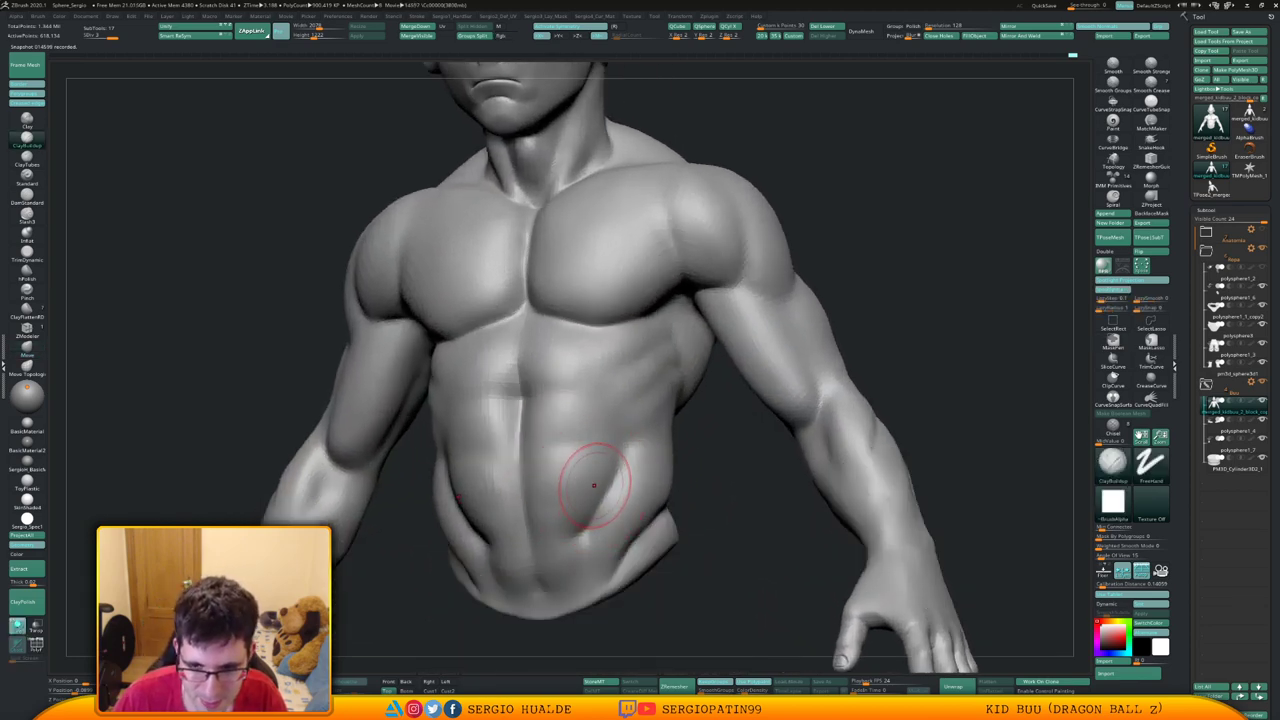
drag(614, 457, 573, 533)
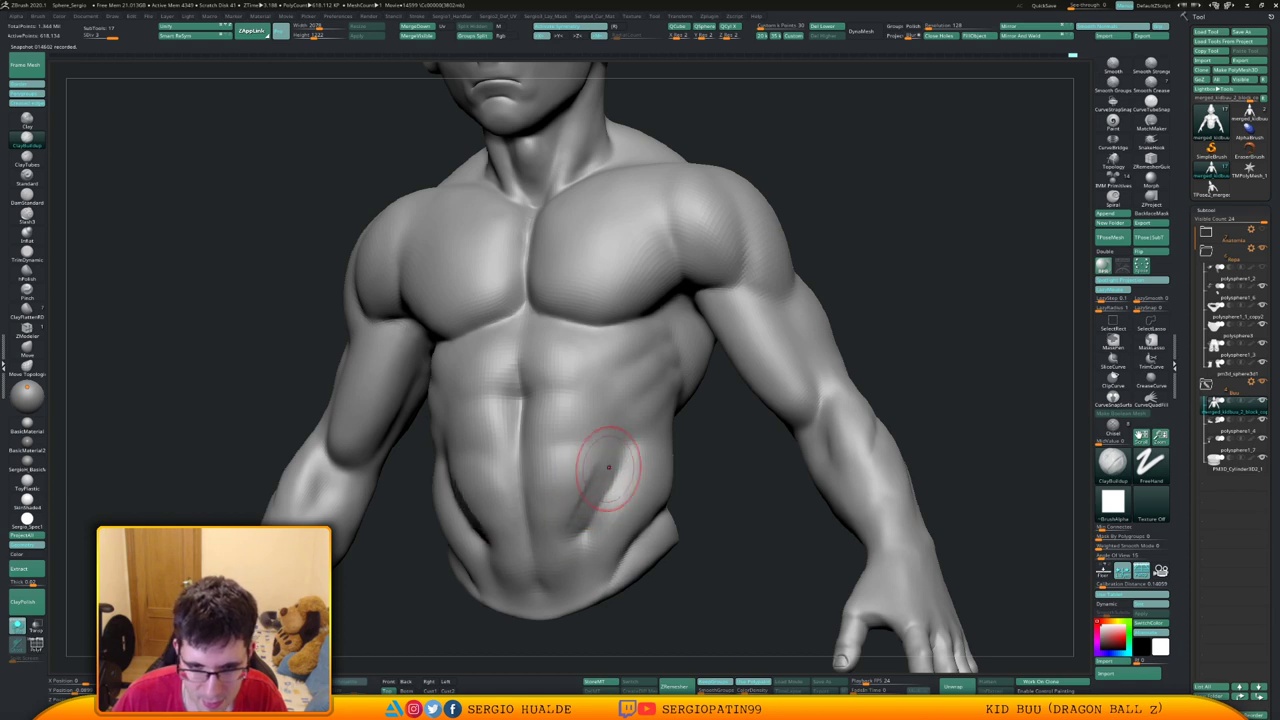
mouse_move(609, 467)
mouse_down()
mouse_move(577, 505)
mouse_move(604, 497)
mouse_move(592, 512)
mouse_move(617, 531)
mouse_move(606, 486)
mouse_move(560, 562)
mouse_up()
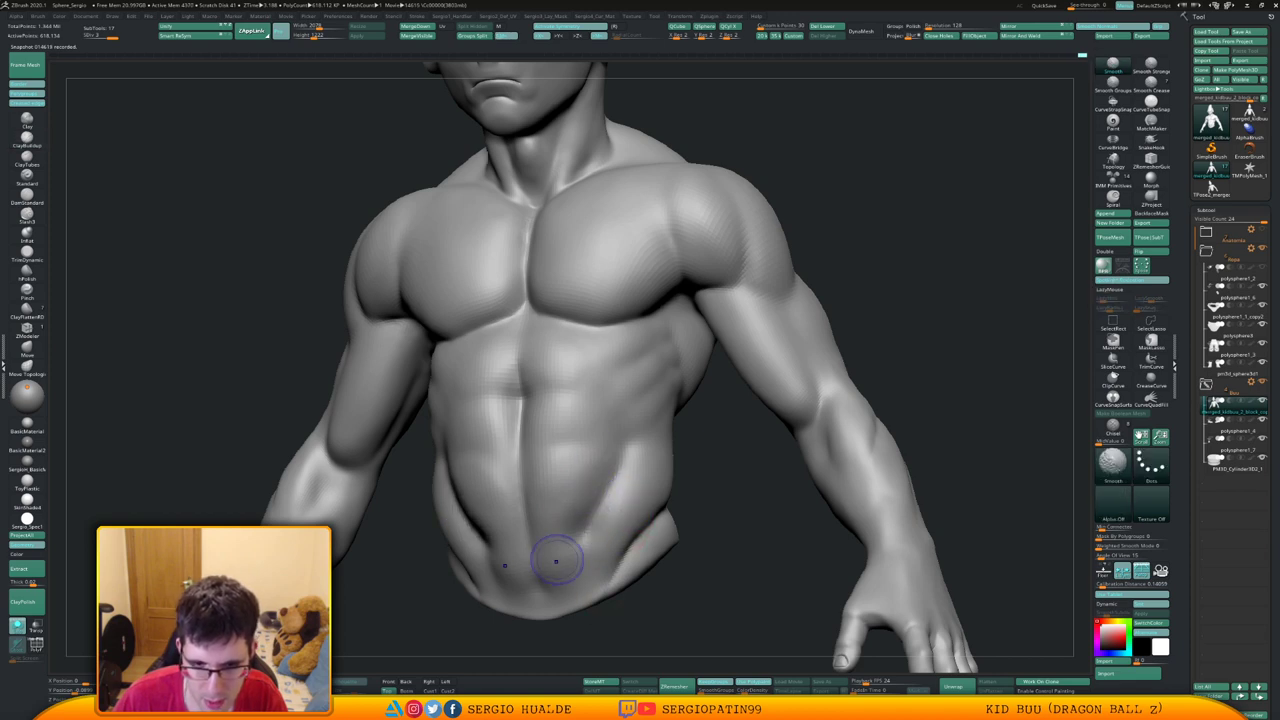
right_drag(580, 596, 558, 580)
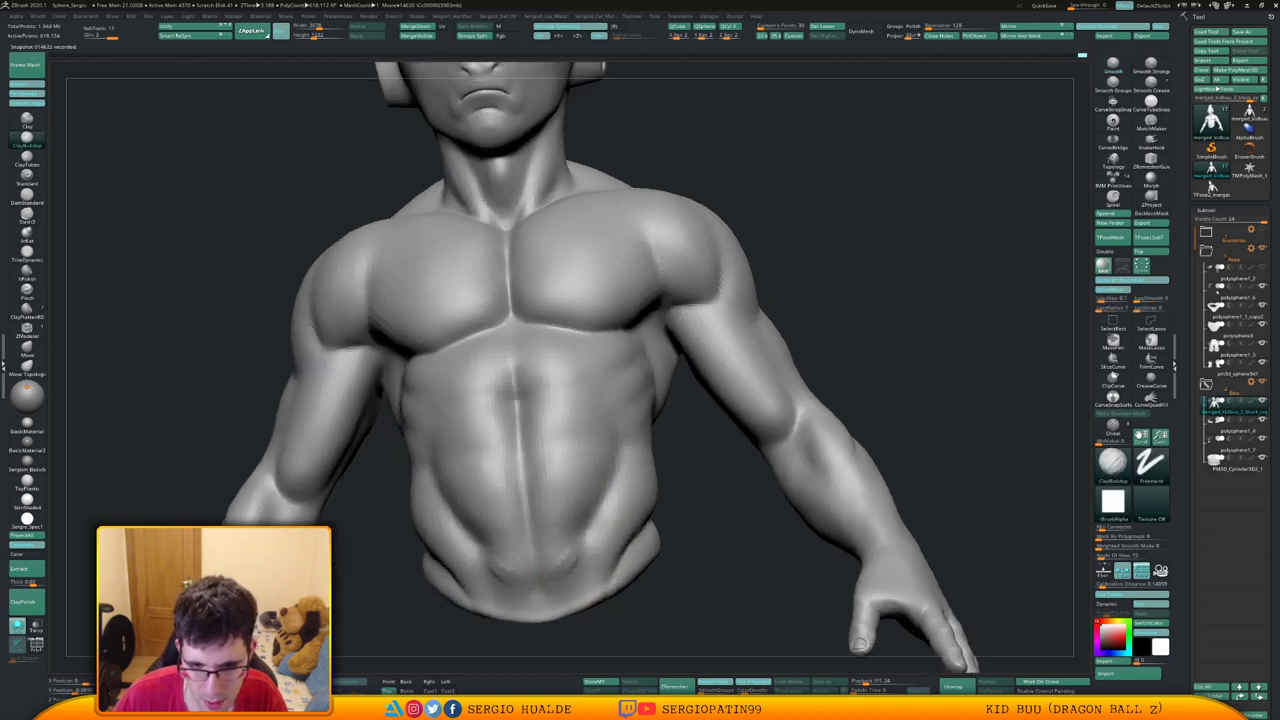
Smooth the built-up forms on the lower abdomen and show the other subtools again
key(ctrl+shift+d)
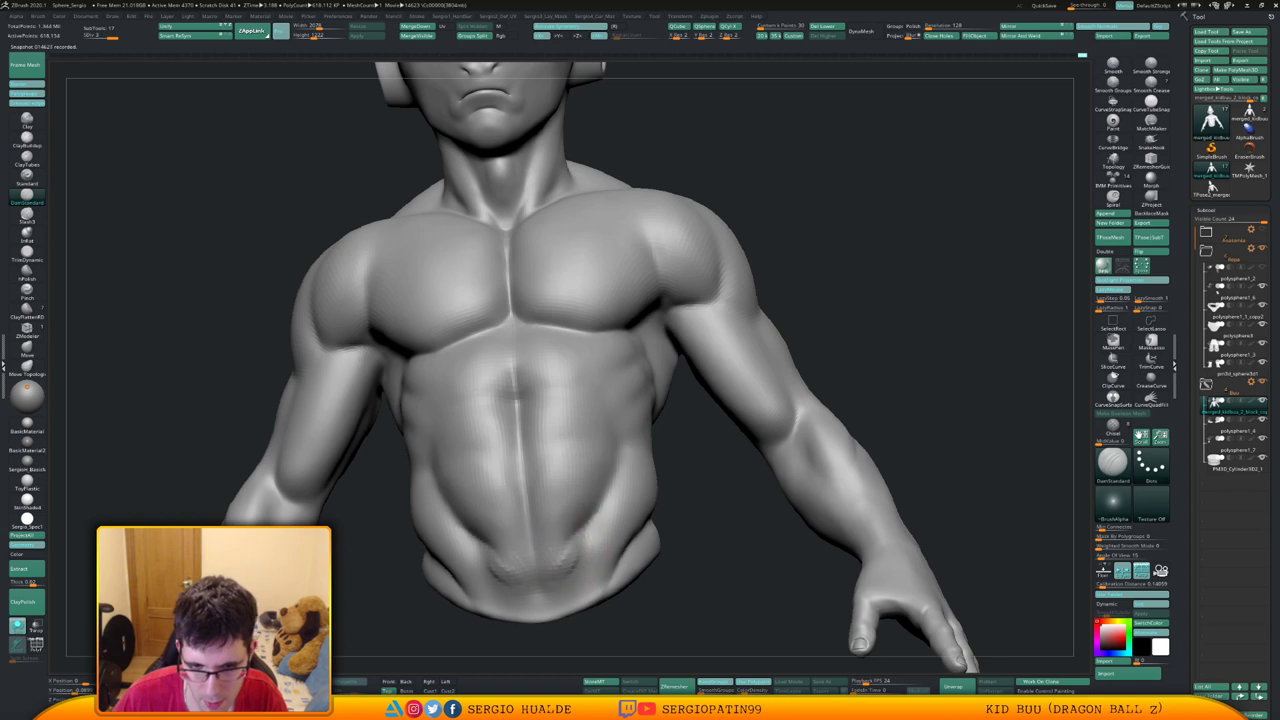
key(shift)
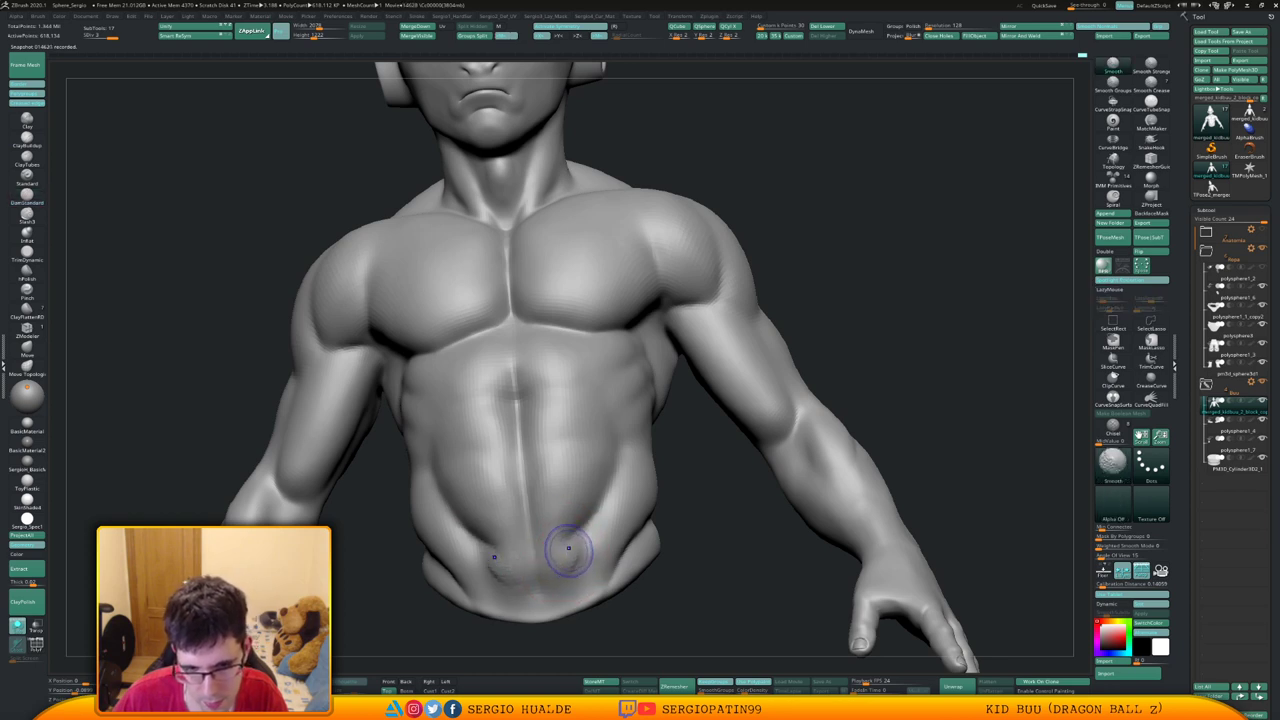
shift+drag(568, 548, 557, 587)
ctrl+right_drag(557, 590, 556, 518)
right_drag(606, 530, 580, 523)
key(alt+s)
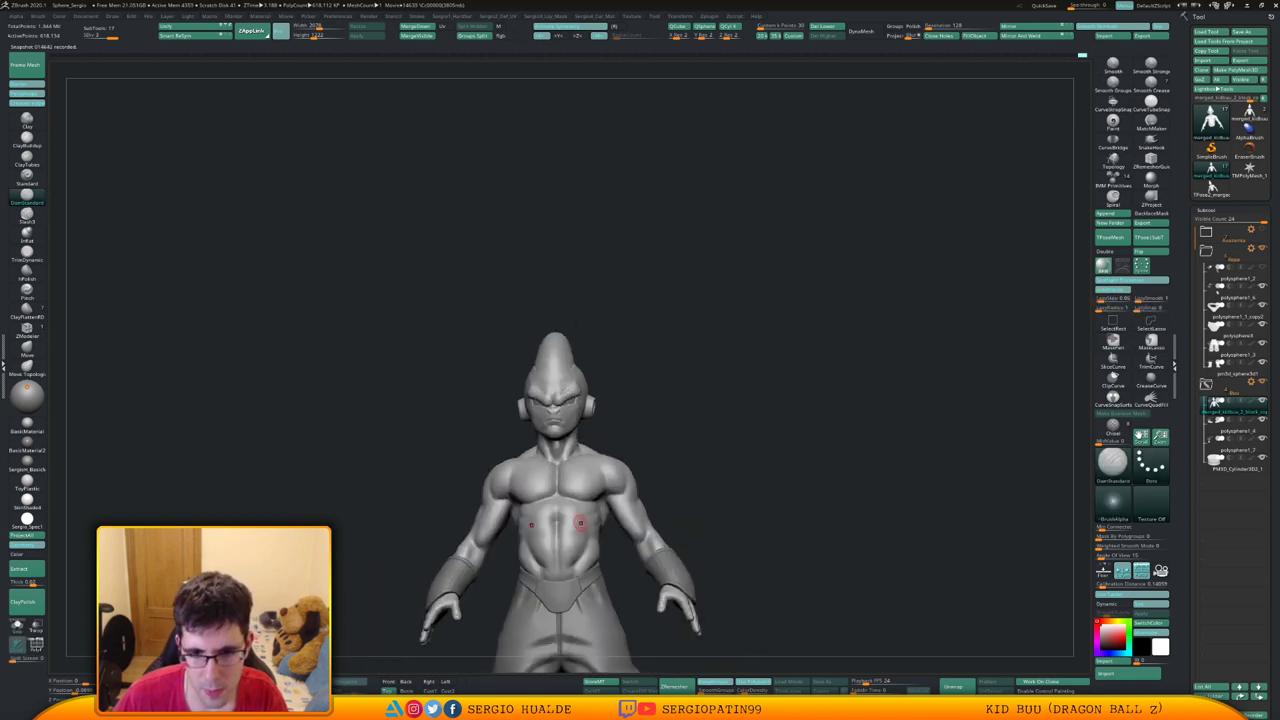
Isolate the body, adjust the oblique muscle above the waistband with the Move brush, and show all subtools again
ctrl+right_drag(574, 470, 520, 548)
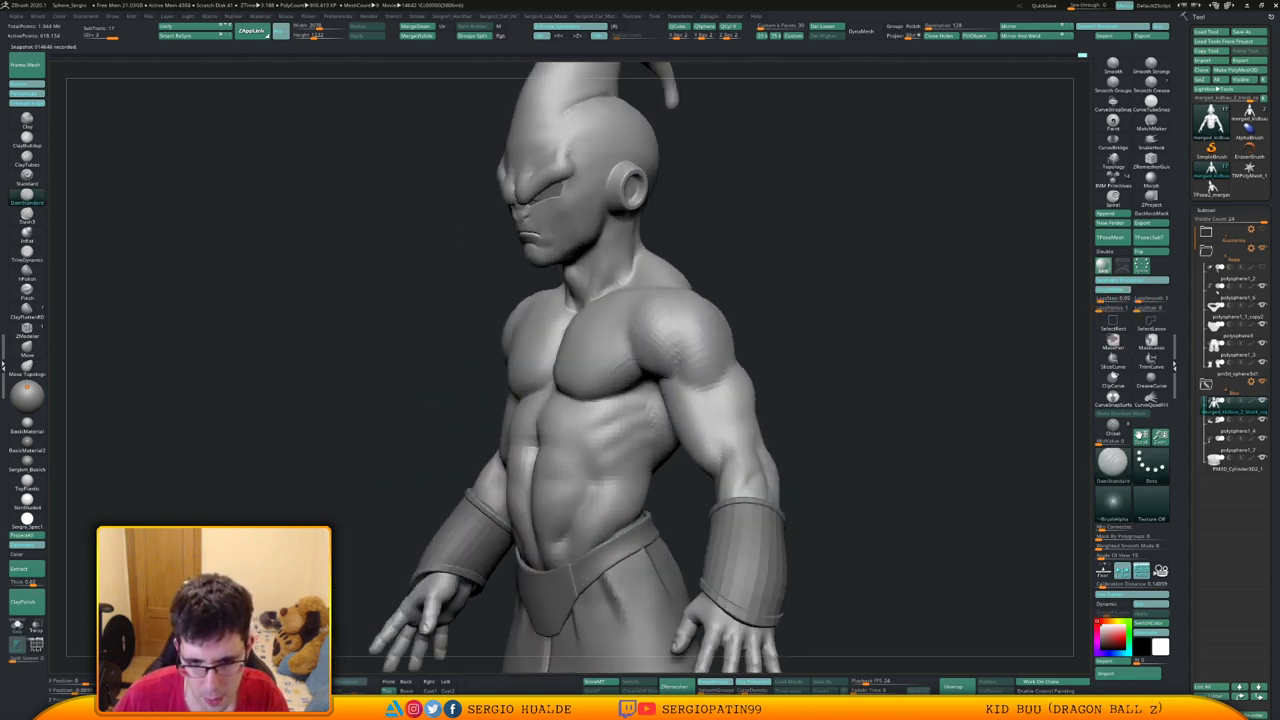
key(alt+s)
key(b)
key(m)
key(v)
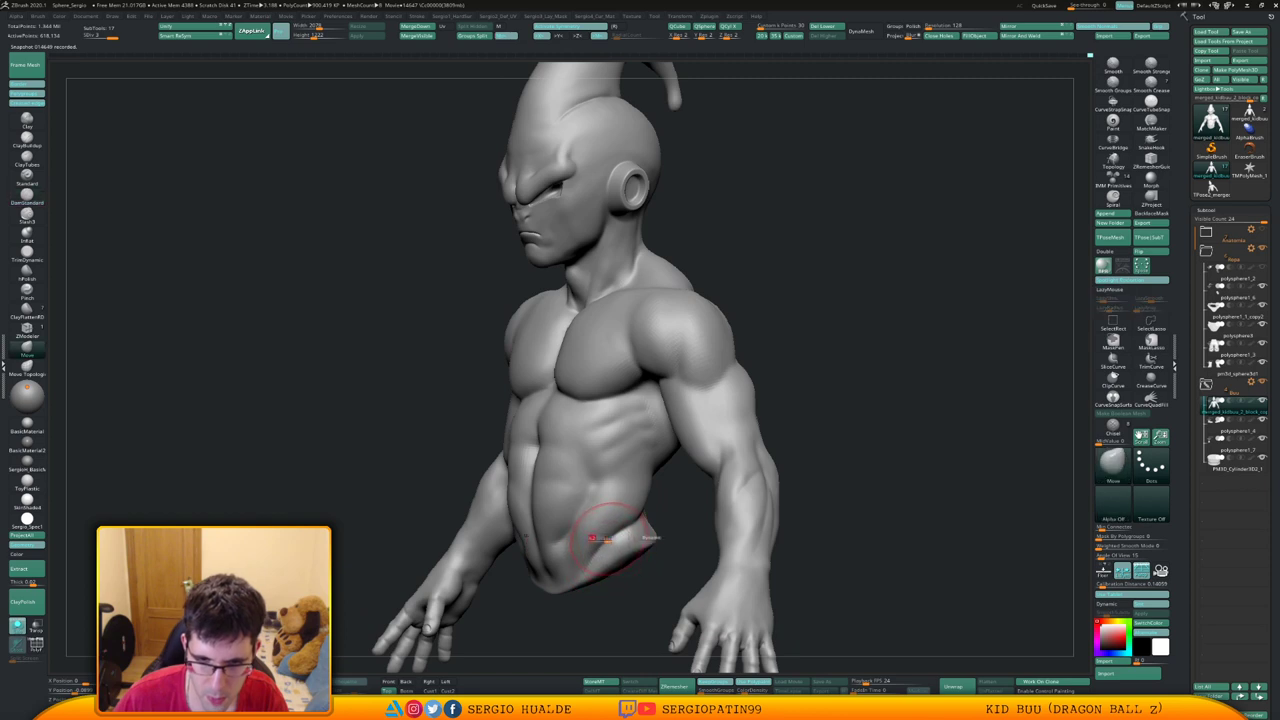
key(alt+s)
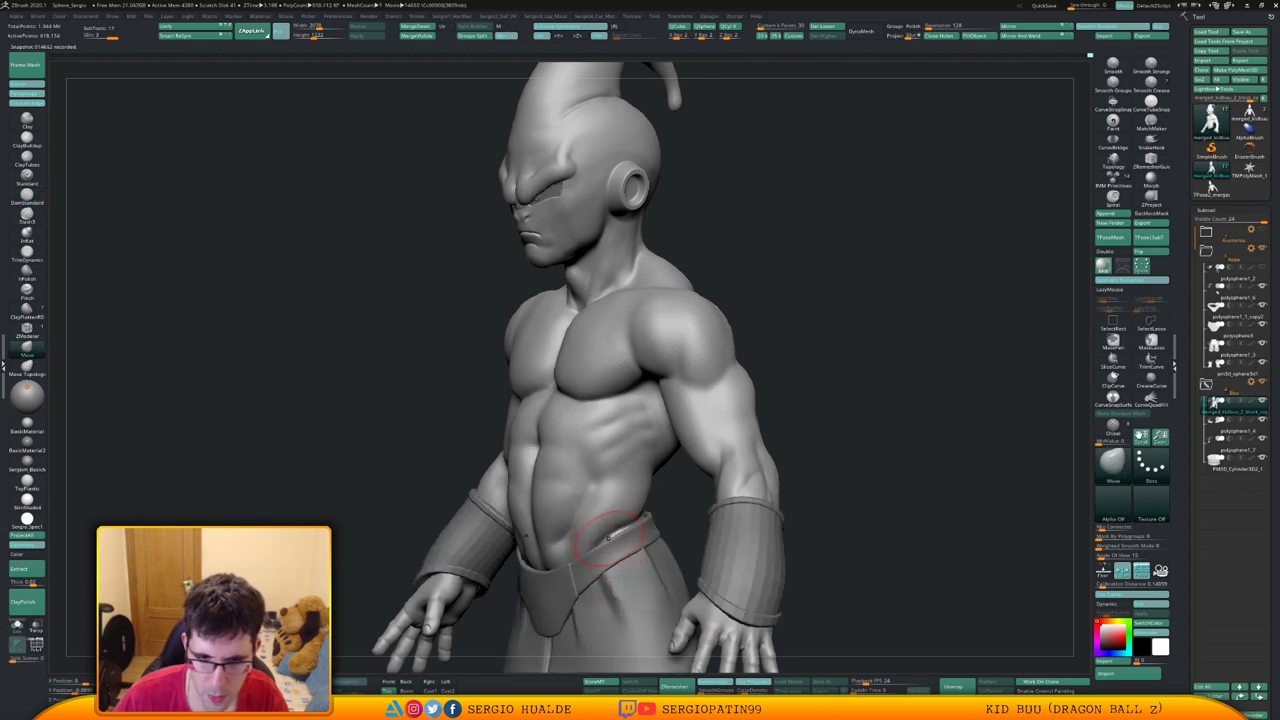
Add volume to the side of the waist and hip with the Clay brush, toggling the clothing's visibility to check the fit
mouse_move(606, 545)
right_down()
mouse_move(684, 542)
mouse_move(611, 531)
right_up()
key(b)
key(c)
key(l)
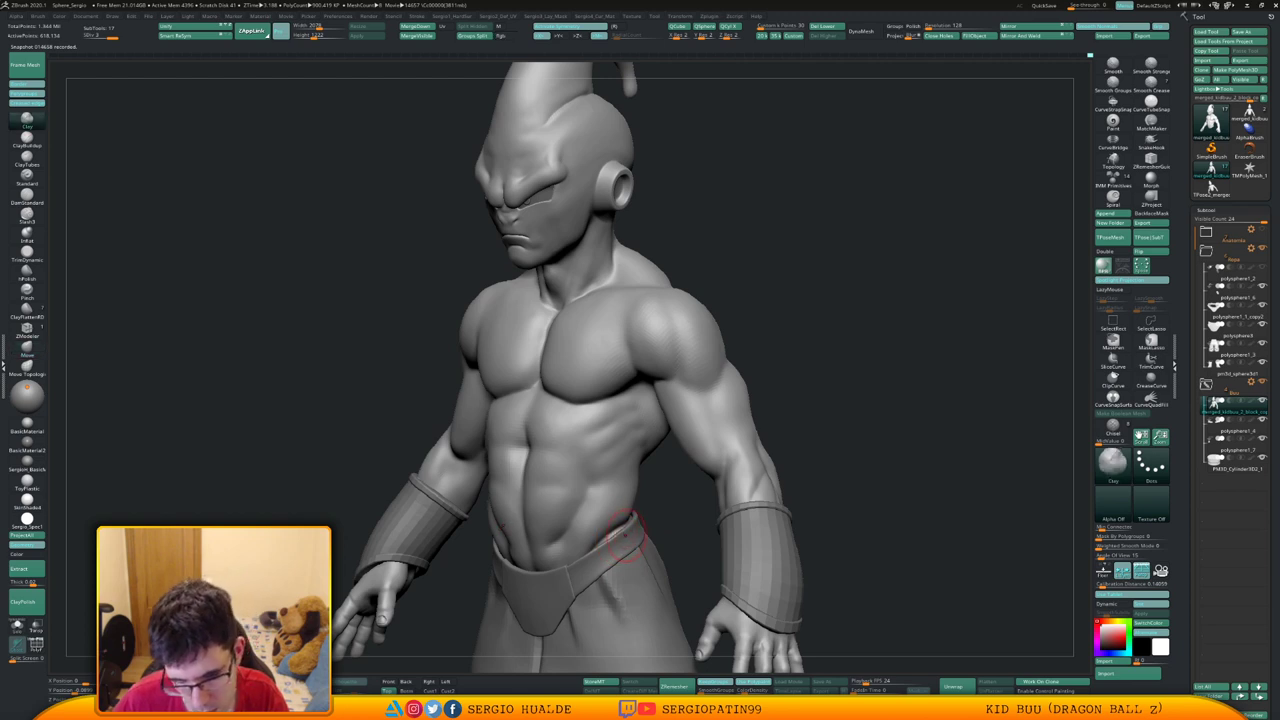
key(shift+s)
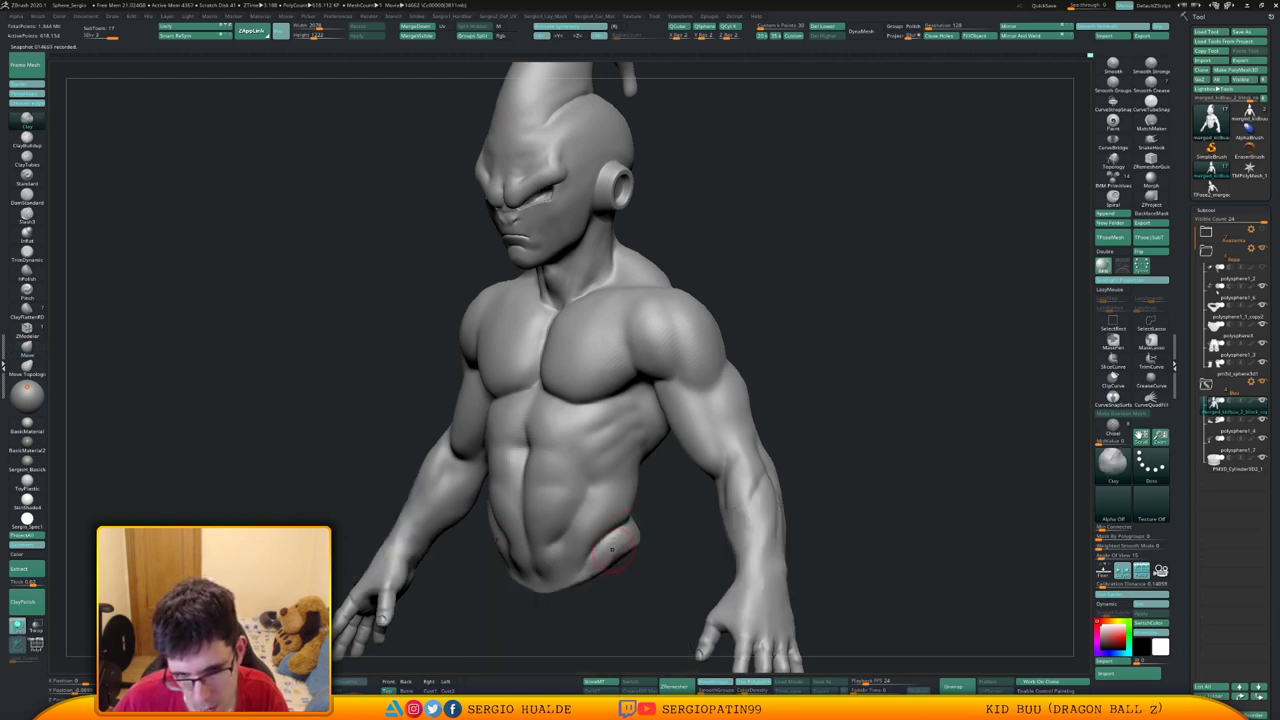
key(shift+s)
right_drag(620, 543, 632, 550)
key(shift+s)
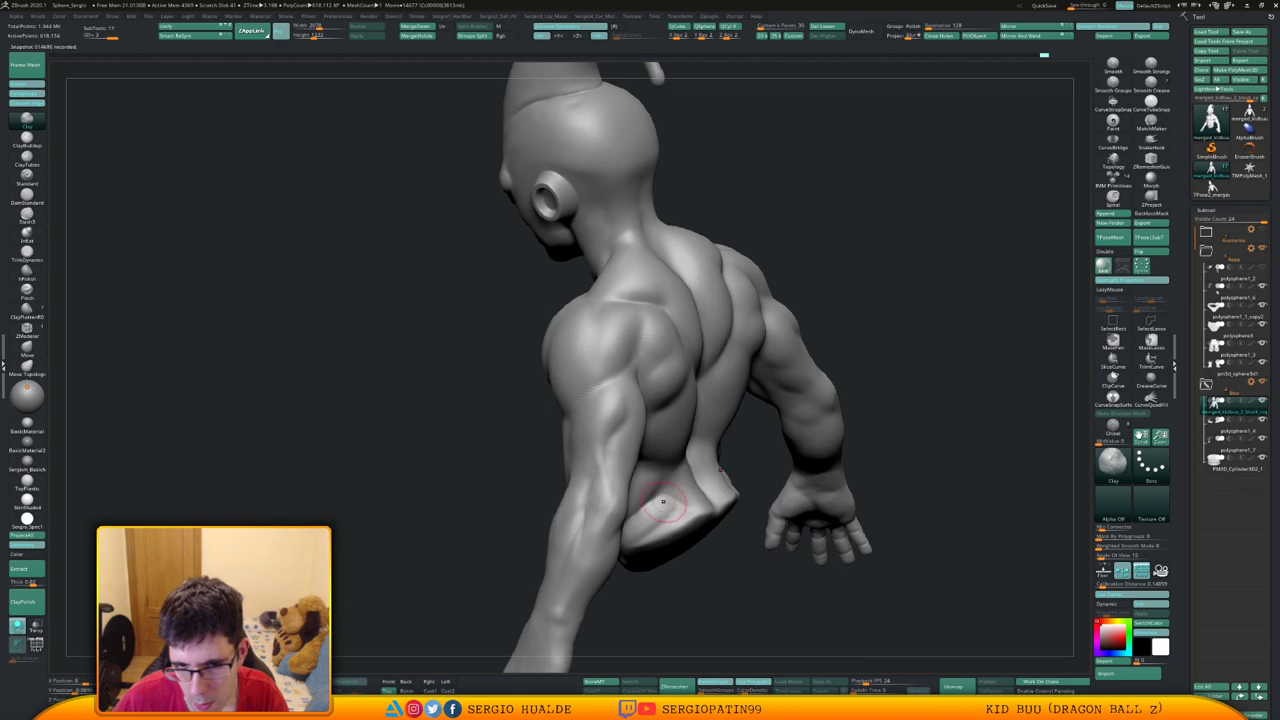
key(shift+s)
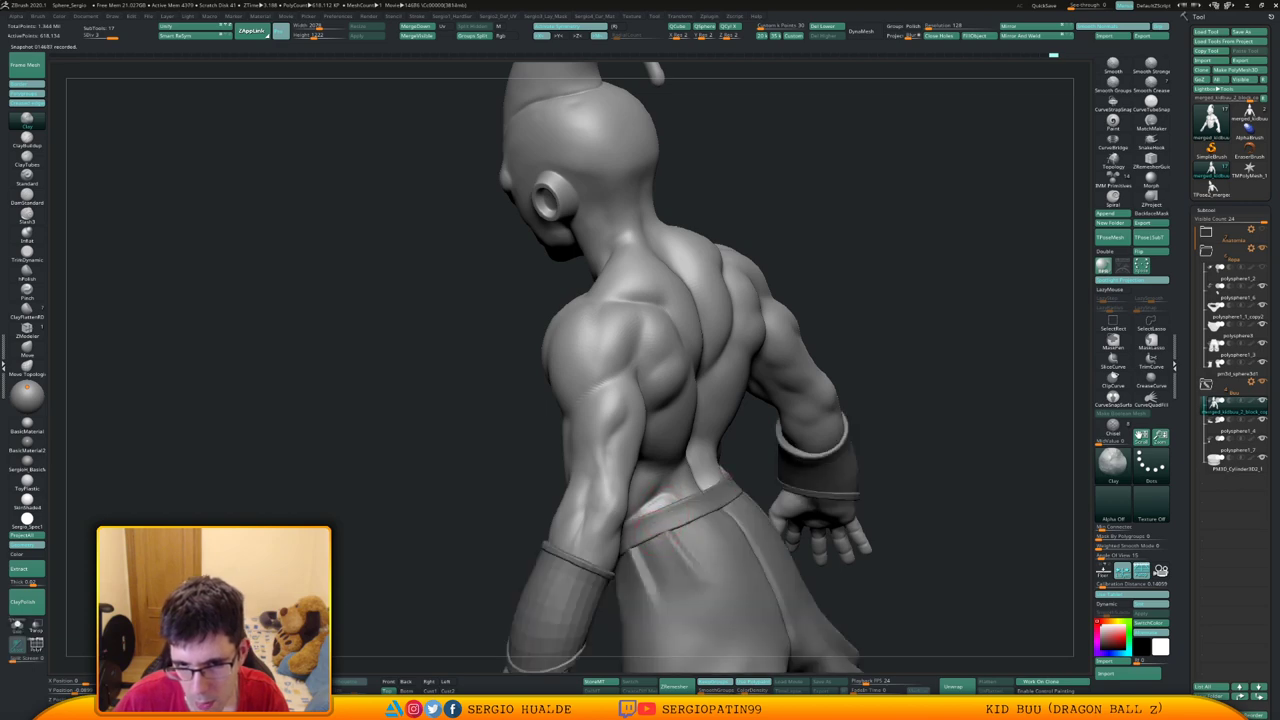
Refine the lower back's forms around the waistband with the Clay and DamStandard brushes while the body is isolated
mouse_move(672, 508)
right_down()
mouse_move(661, 527)
mouse_move(682, 512)
mouse_move(660, 500)
mouse_move(688, 518)
mouse_move(652, 500)
mouse_move(672, 509)
right_up()
key(shift+s)
key(shift+s)
key(shift+s)
key(b)
key(d)
key(s)
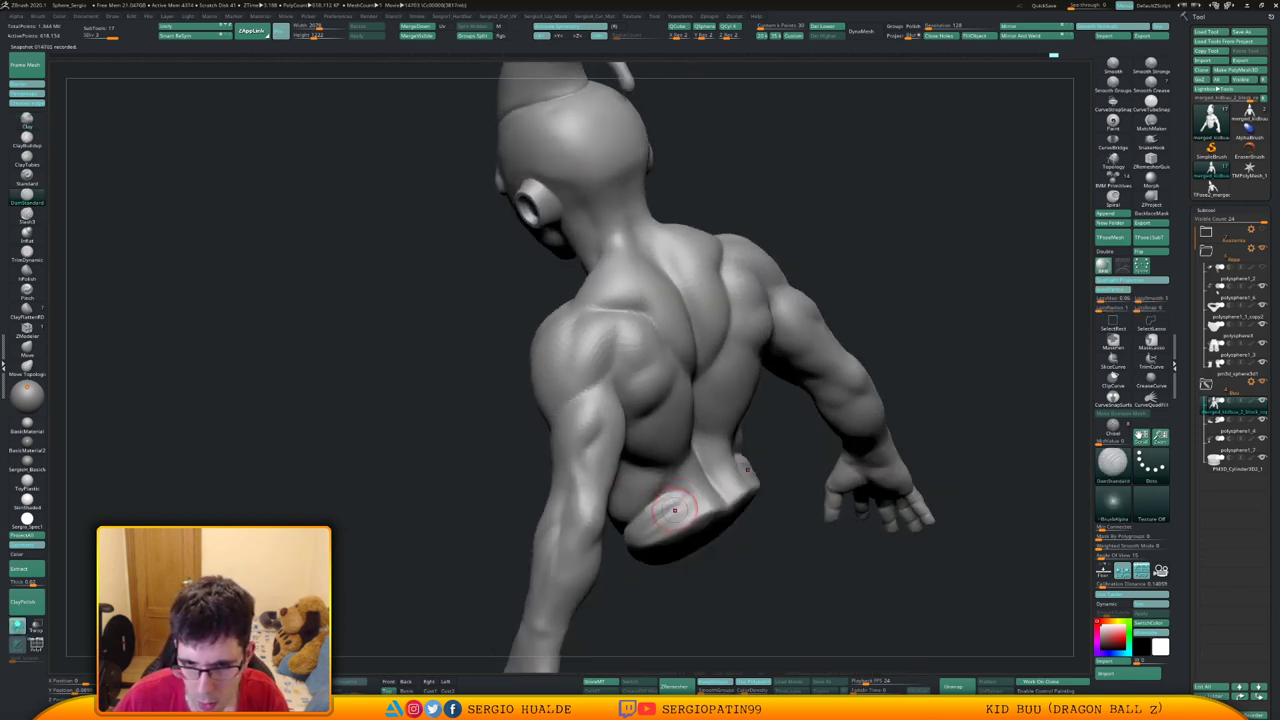
mouse_move(674, 510)
right_down()
mouse_move(628, 540)
mouse_move(647, 545)
mouse_move(622, 538)
right_up()
key(shift+s)
Rework the crease between the rear of the shoulder and the back with the DamStandard brush
mouse_move(622, 538)
ctrl+right_down()
mouse_move(610, 458)
mouse_move(588, 528)
mouse_move(602, 440)
ctrl+right_up()
mouse_move(706, 400)
right_down()
mouse_move(614, 387)
mouse_move(640, 440)
right_up()
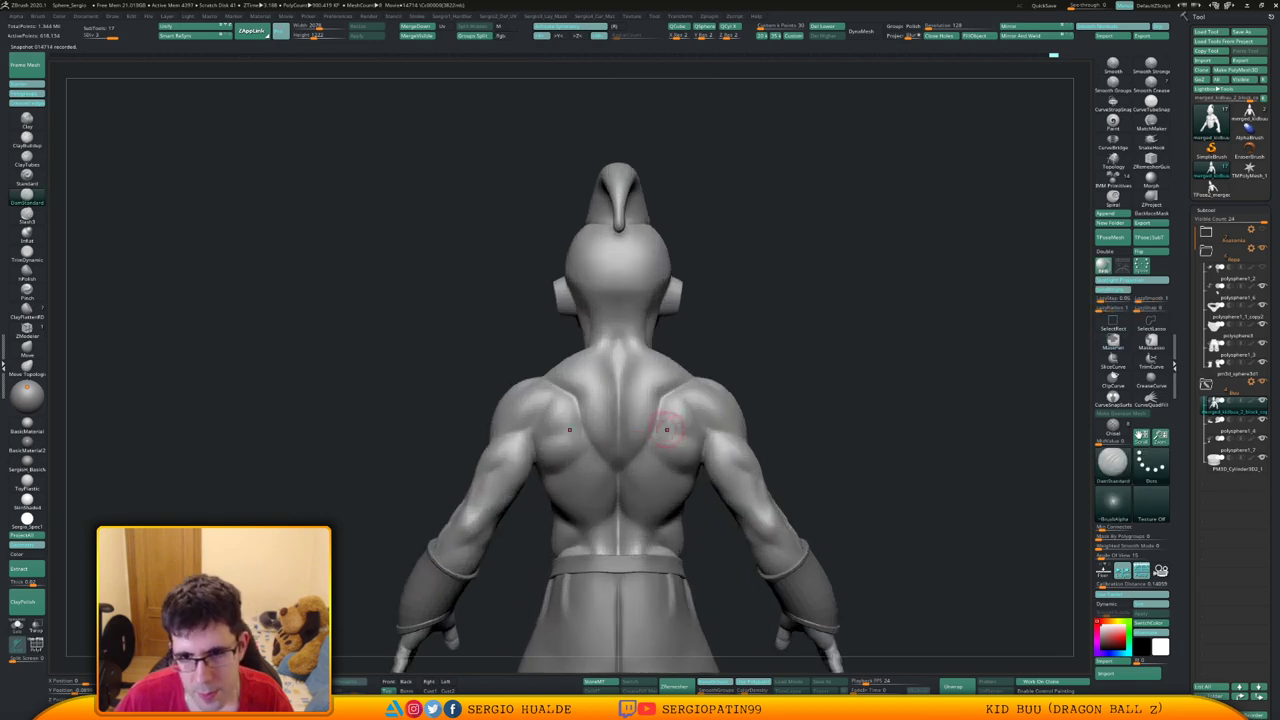
shift+drag(560, 440, 548, 423)
ctrl+right_drag(548, 423, 560, 470)
mouse_move(500, 420)
right_down()
mouse_move(580, 400)
mouse_move(490, 450)
mouse_move(545, 360)
mouse_move(514, 312)
right_up()
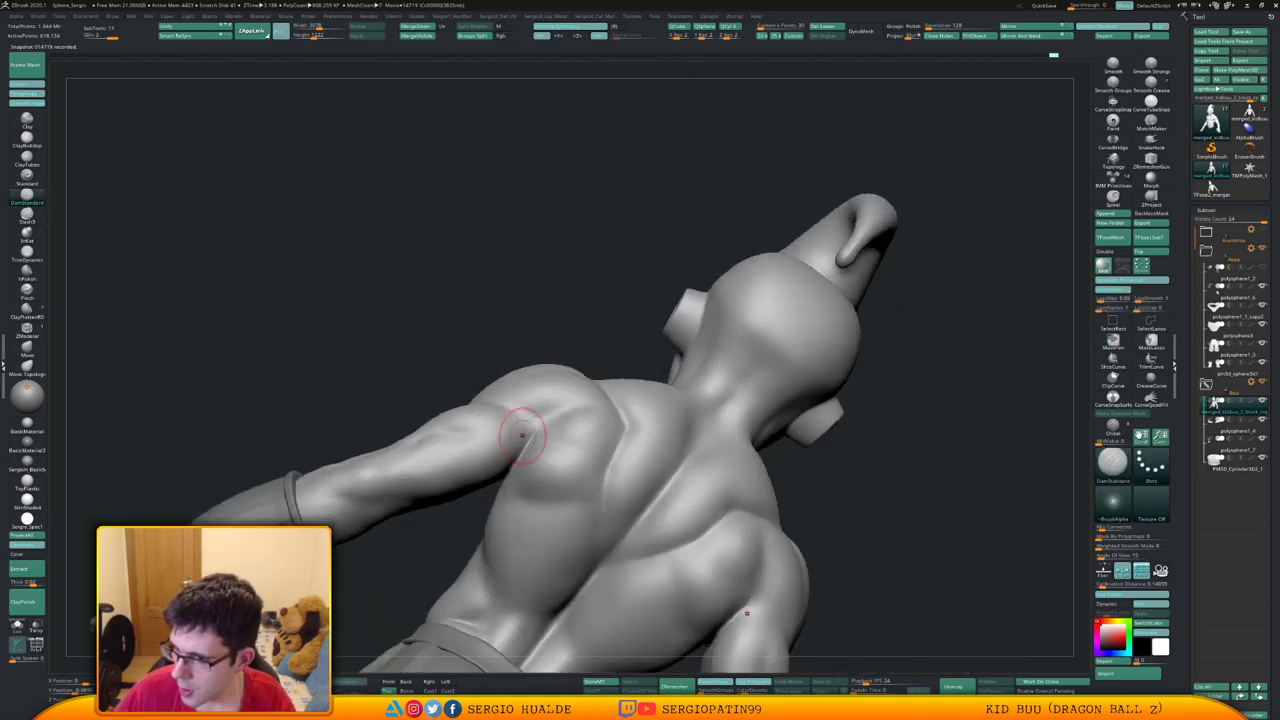
drag(508, 425, 538, 430)
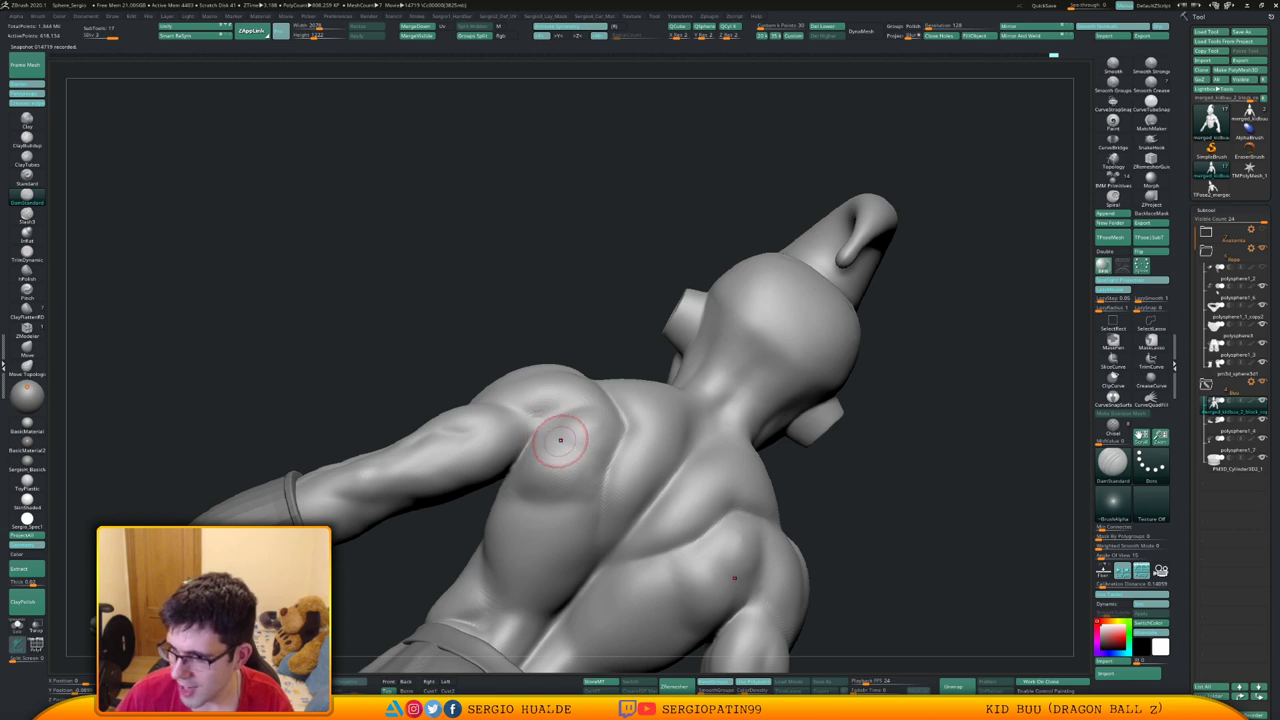
mouse_move(558, 430)
right_down()
mouse_move(549, 382)
mouse_move(520, 385)
mouse_move(537, 429)
right_up()
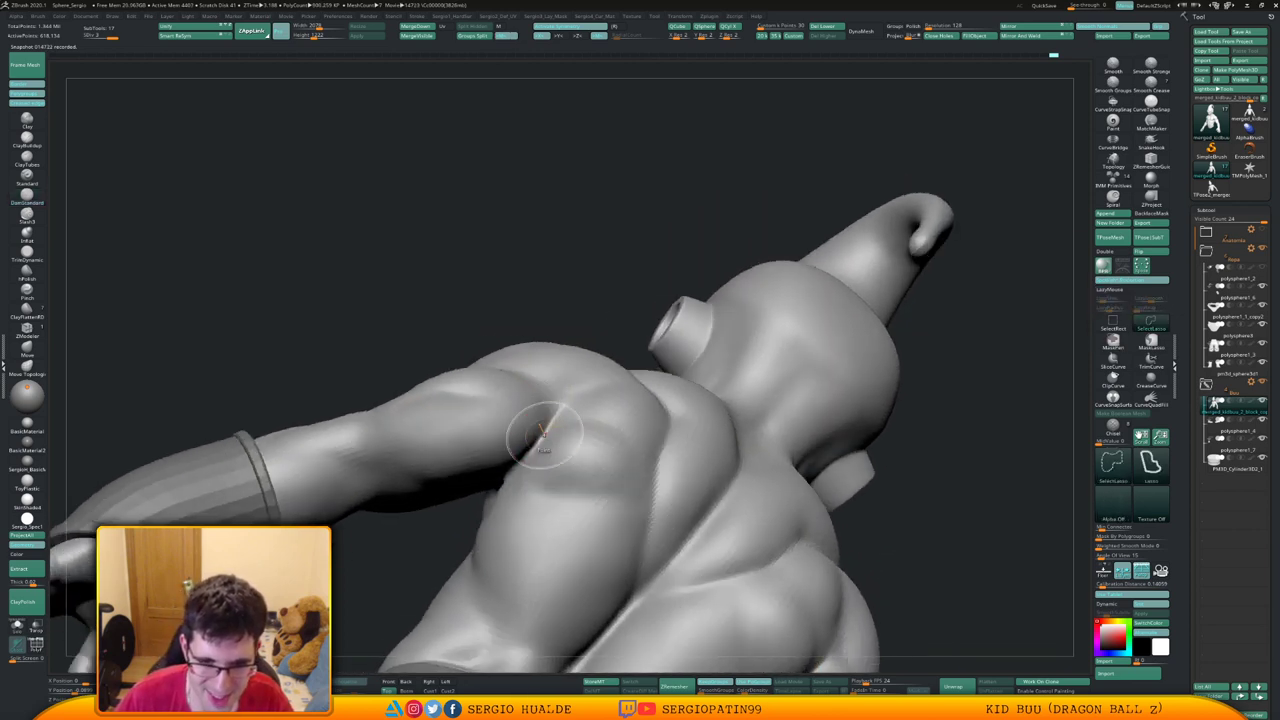
Reshape and smooth the rear armpit crease with the Move brush at a low subdivision level, returning to a higher level
right_drag(506, 475, 545, 462)
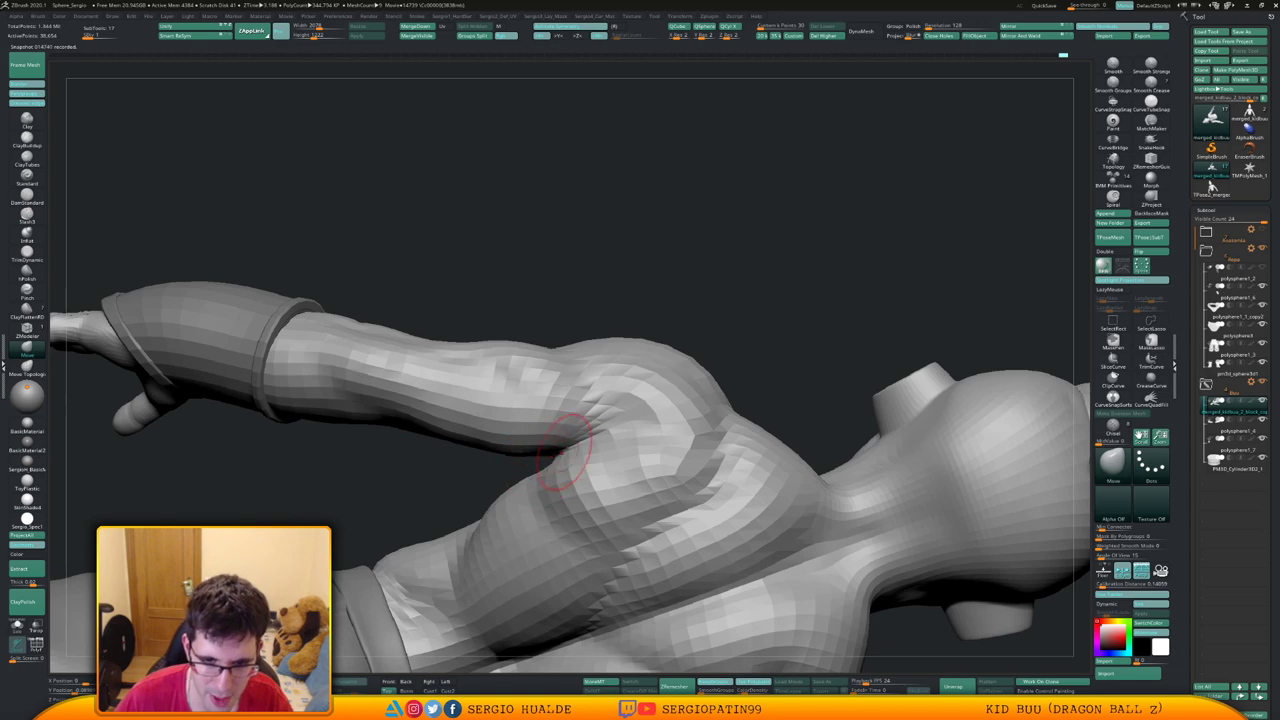
right_drag(578, 443, 588, 439)
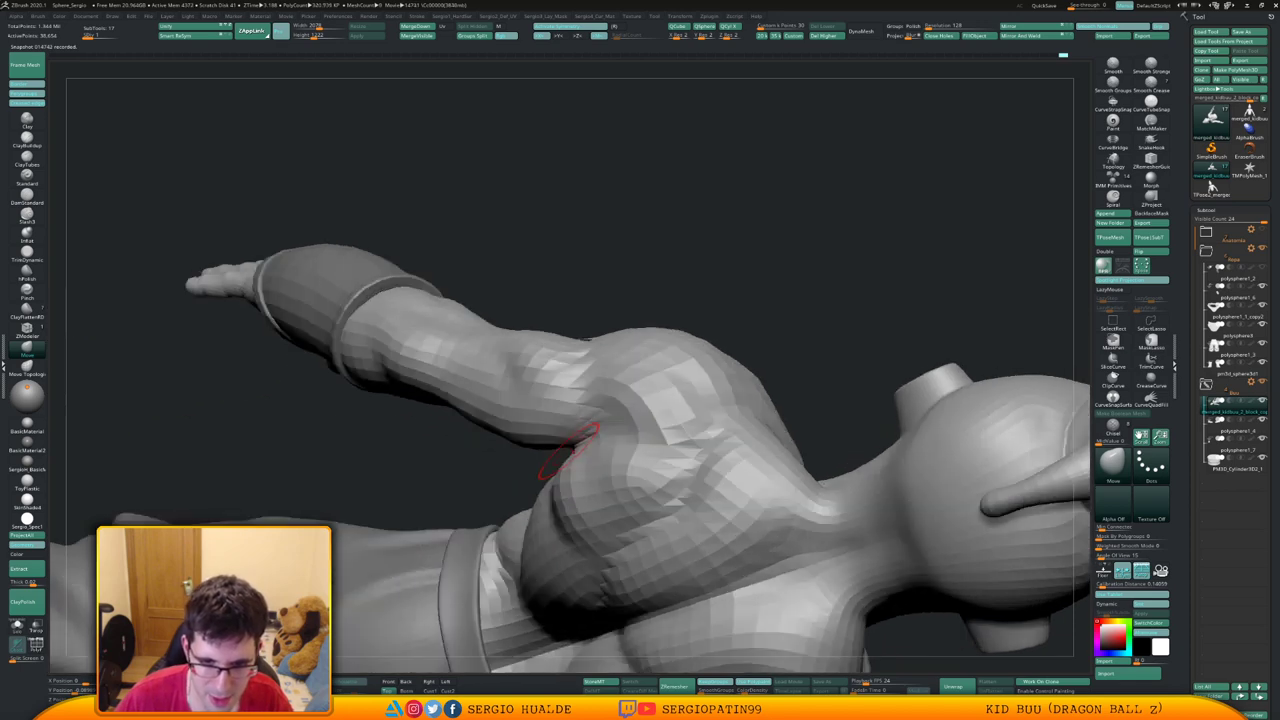
drag(588, 439, 584, 446)
mouse_move(584, 446)
right_down()
mouse_move(665, 450)
mouse_move(520, 457)
right_up()
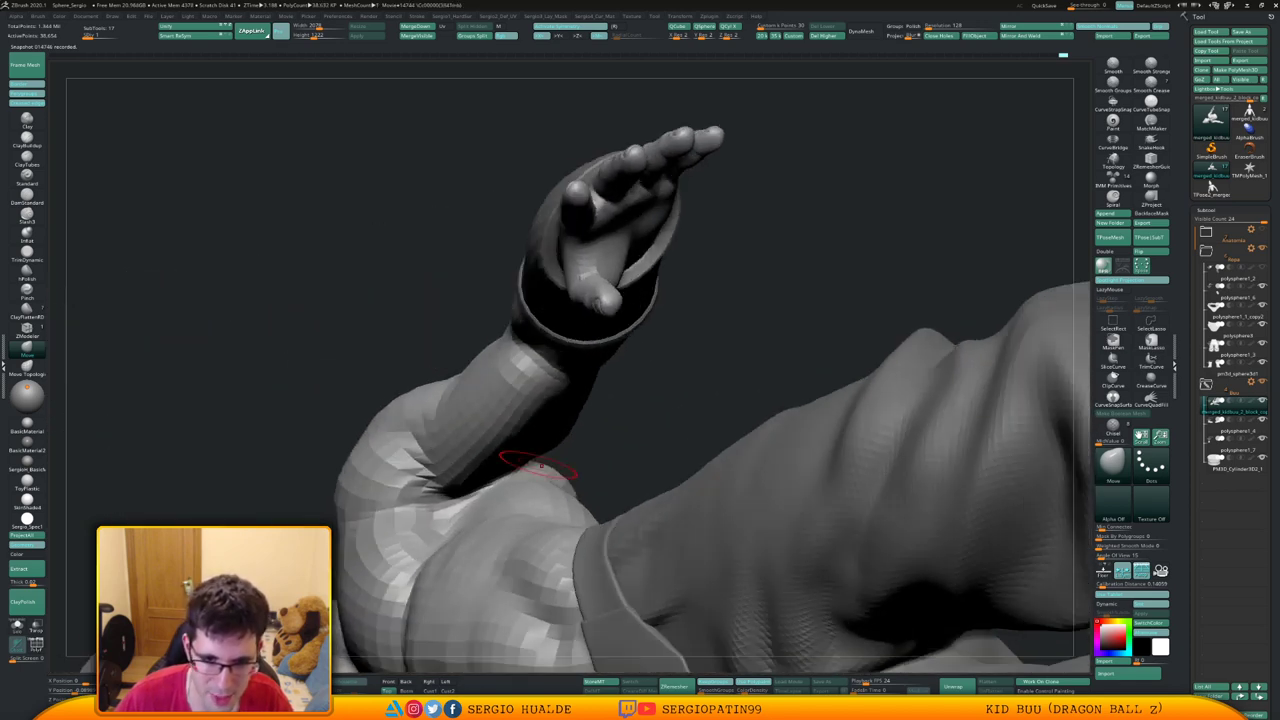
right_drag(471, 500, 548, 458)
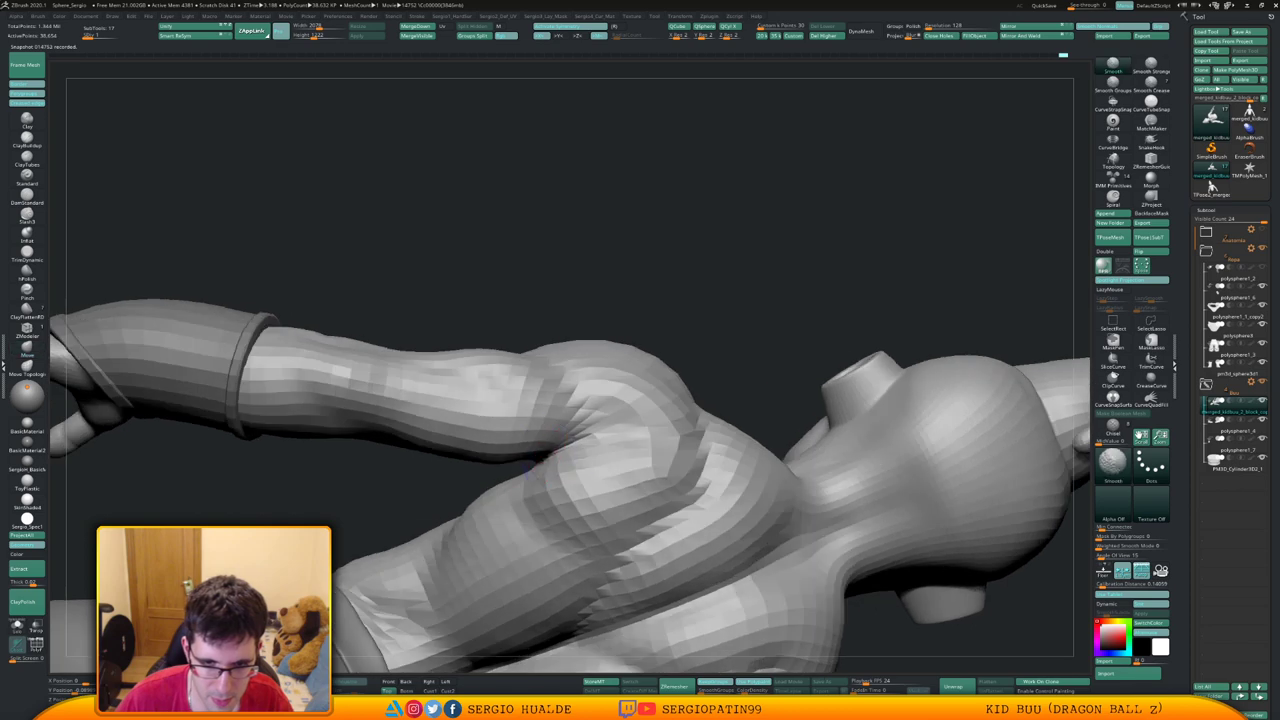
shift+drag(548, 458, 540, 470)
mouse_move(540, 470)
right_down()
mouse_move(510, 525)
mouse_move(543, 496)
mouse_move(545, 520)
mouse_move(545, 508)
right_up()
key(d)
key(d)
right_drag(545, 508, 538, 469)
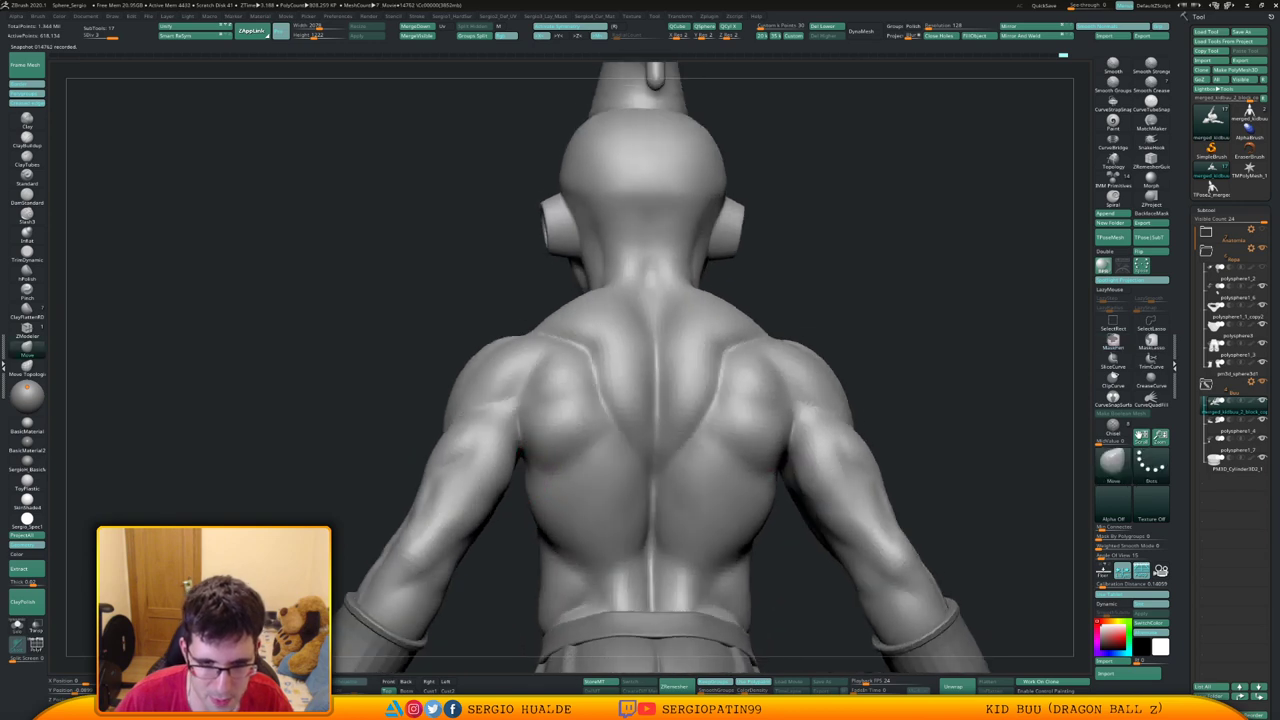
Lower the body's subdivision level by one and mask both arms using their polygroup
key(shift+d)
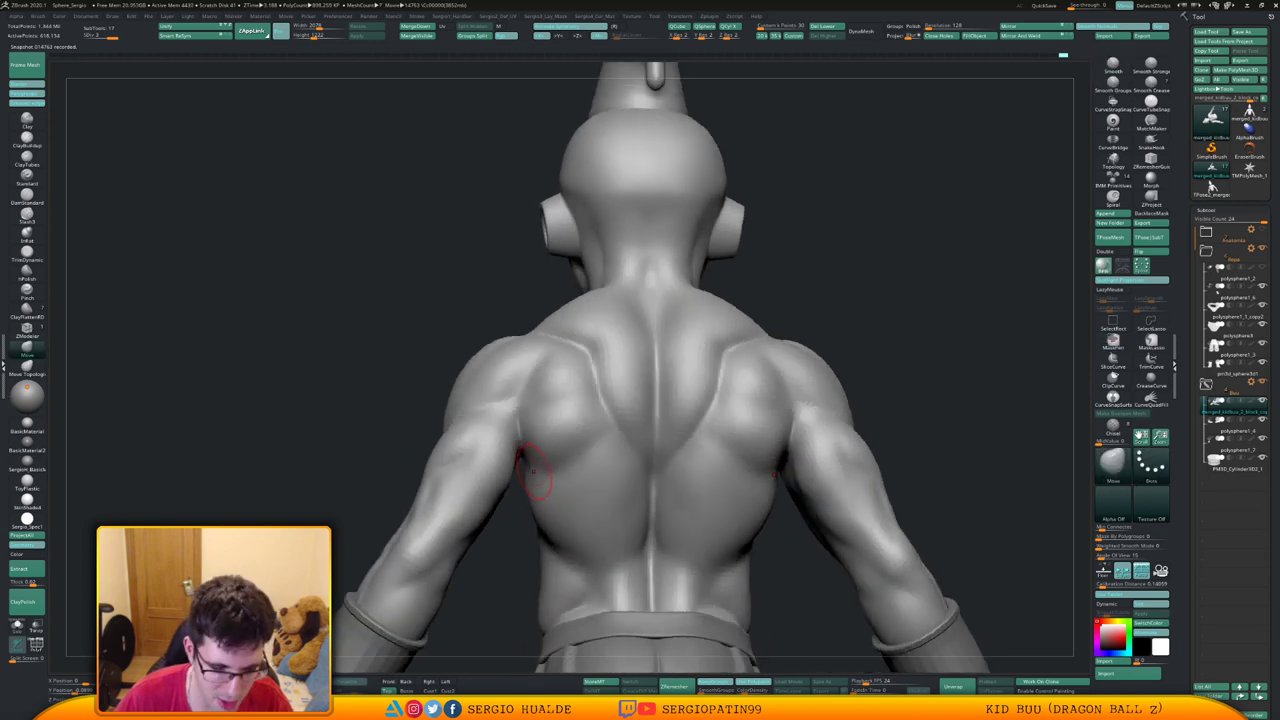
right_drag(522, 465, 505, 490)
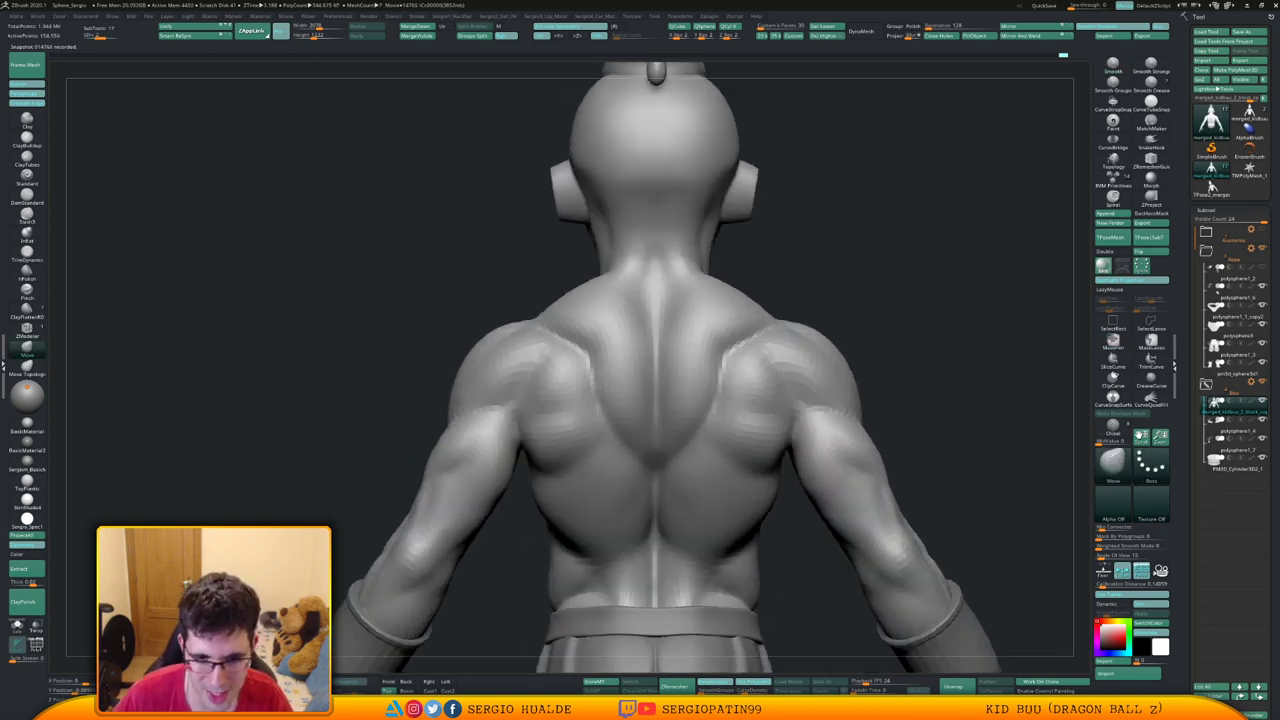
key(shift+f)
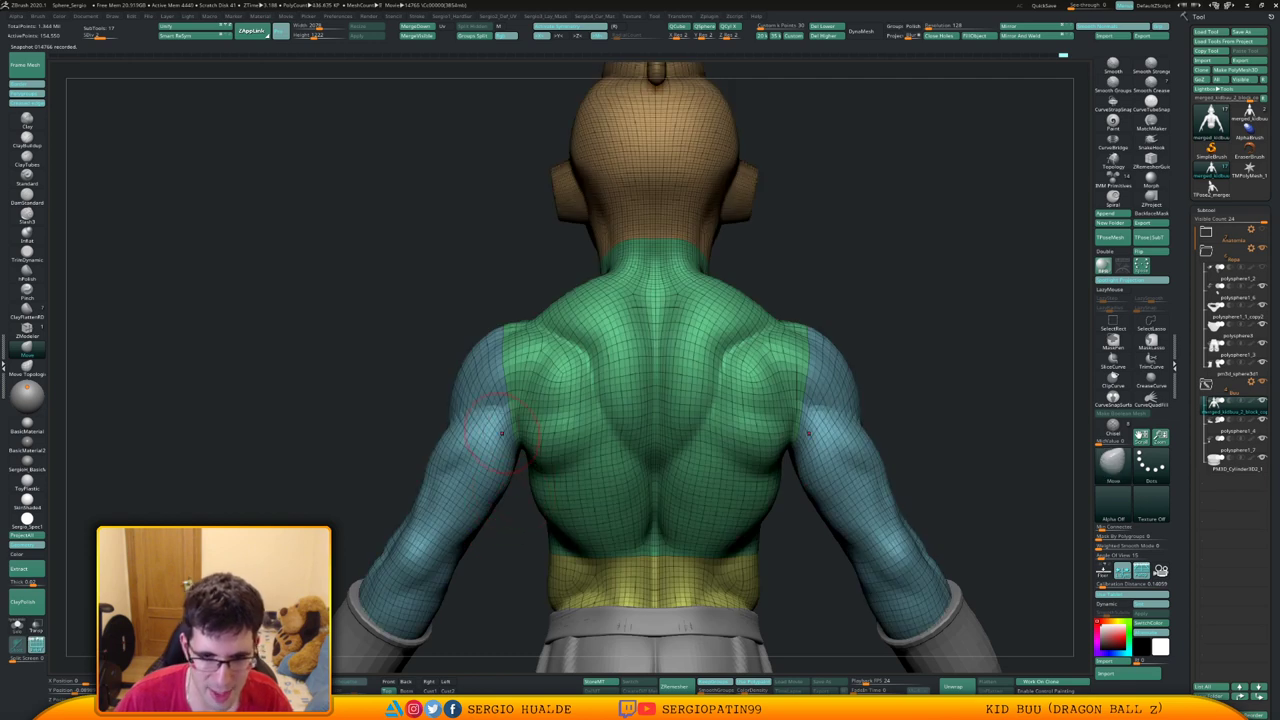
key(w)
ctrl+click(500, 470)
key(shift+f)
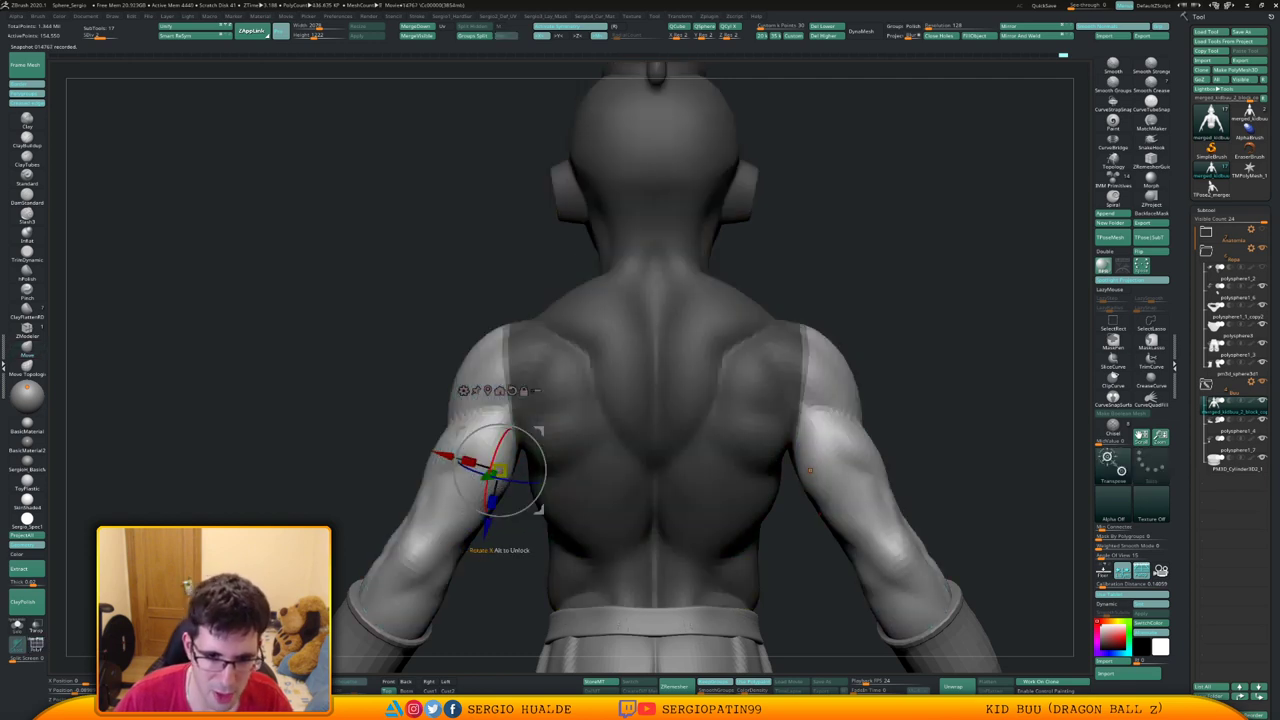
key(q)
key(ctrl+shift+a)
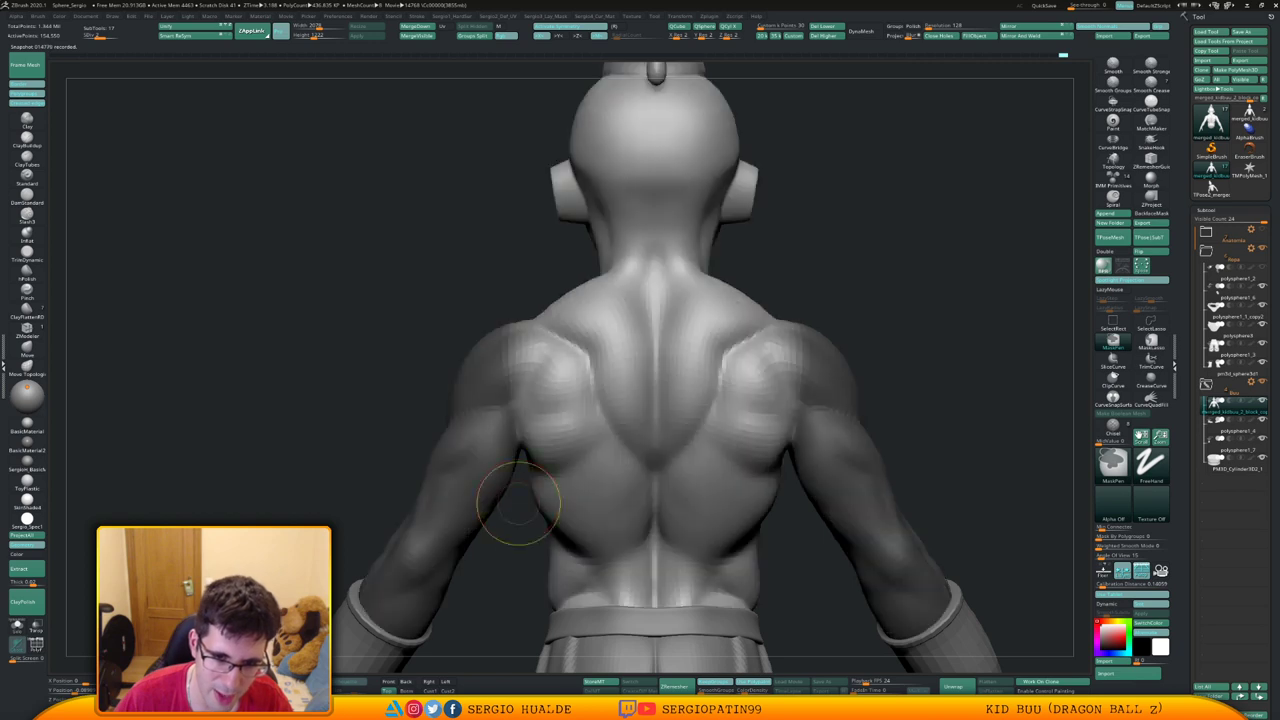
Adjust the sides of the back beside the armpits with the Move brush and clear the arm mask
drag(519, 503, 500, 480)
ctrl+right_drag(500, 480, 514, 414)
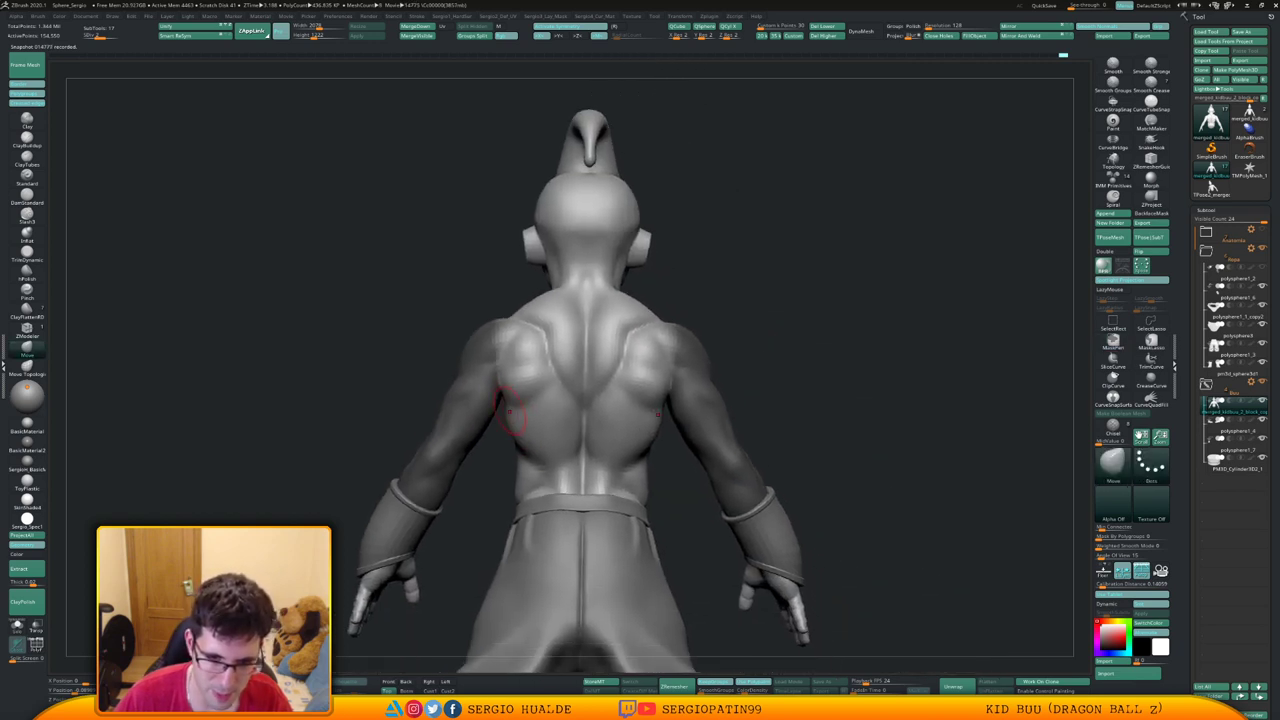
drag(514, 414, 860, 420)
ctrl+drag(637, 349, 652, 366)
Build a single merged pose mesh from the character's subtools with Transpose Master
alt+right_drag(640, 362, 690, 333)
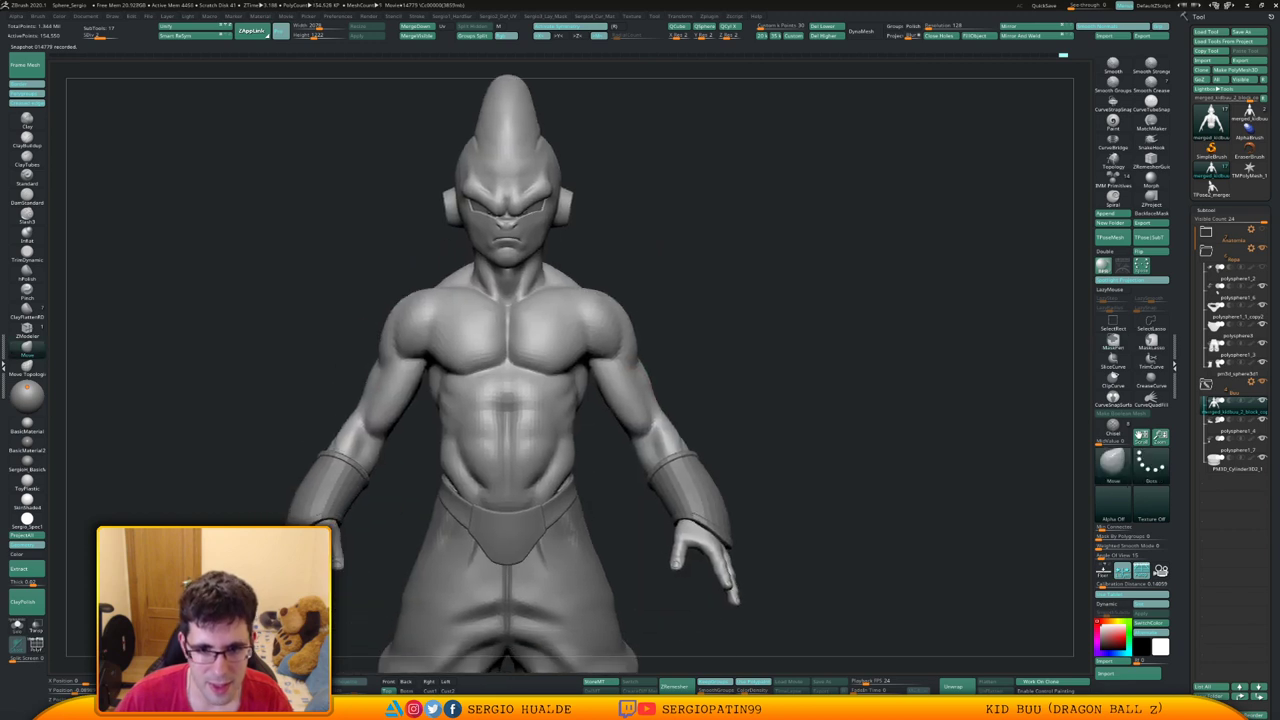
ctrl+right_drag(642, 453, 687, 353)
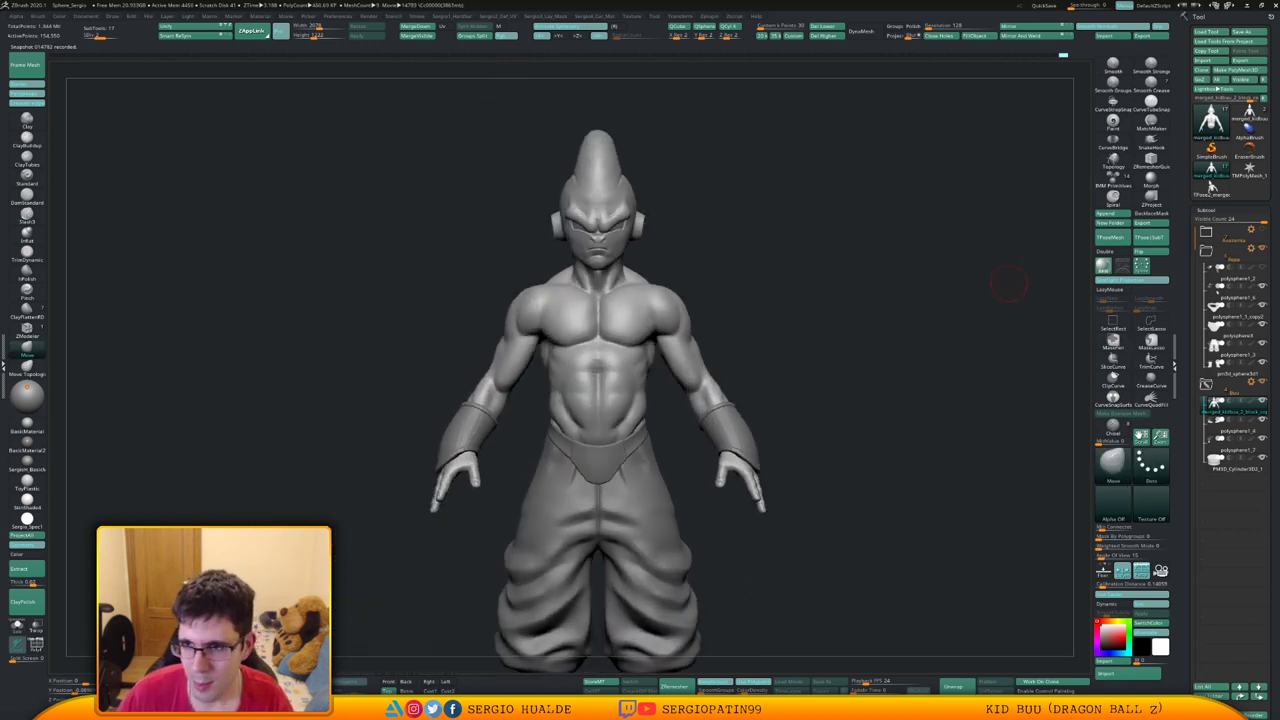
click(1113, 238)
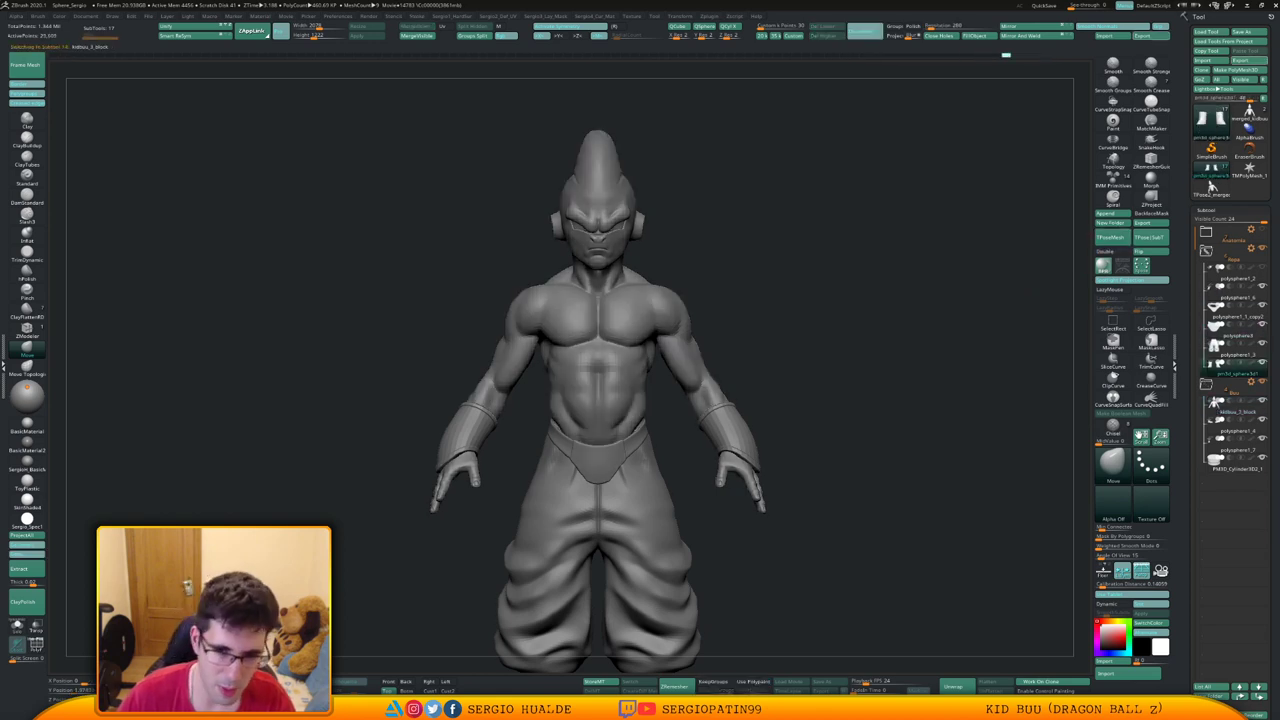
click(1211, 187)
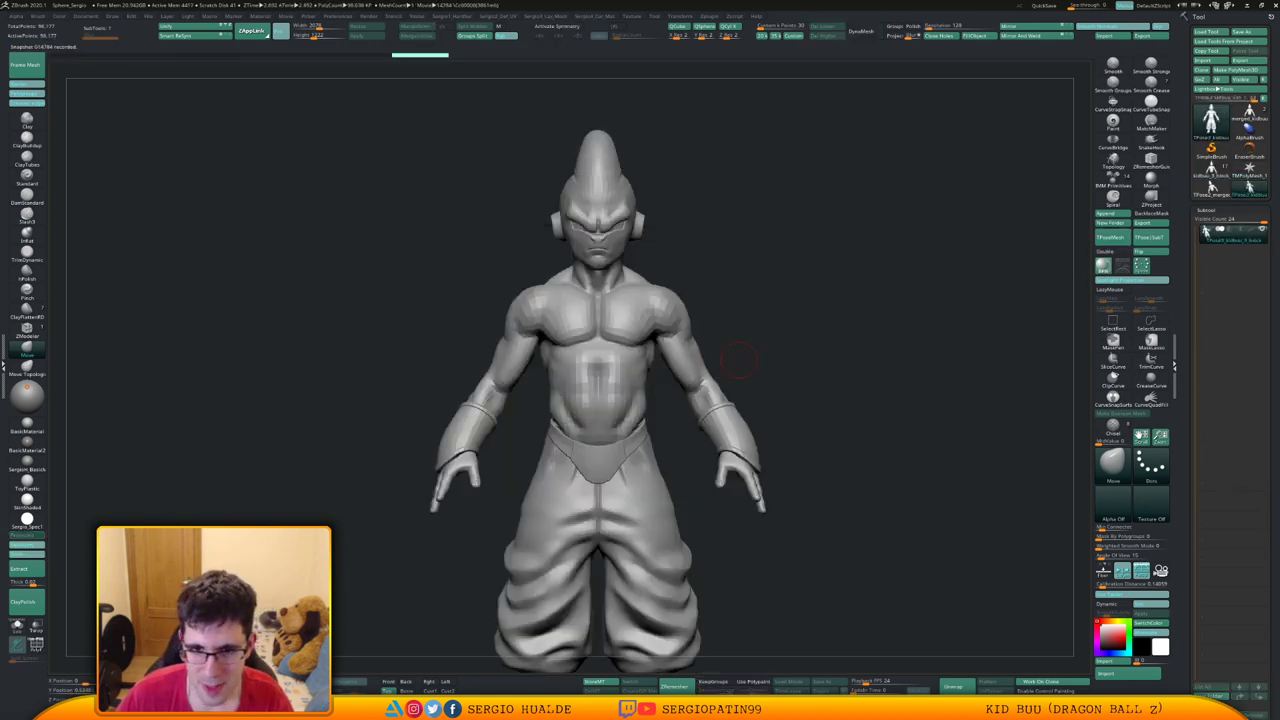
key(w)
ctrl+click(697, 381)
key(q)
mouse_move(764, 380)
mouse_down()
mouse_move(762, 395)
mouse_move(683, 426)
mouse_move(676, 492)
mouse_up()
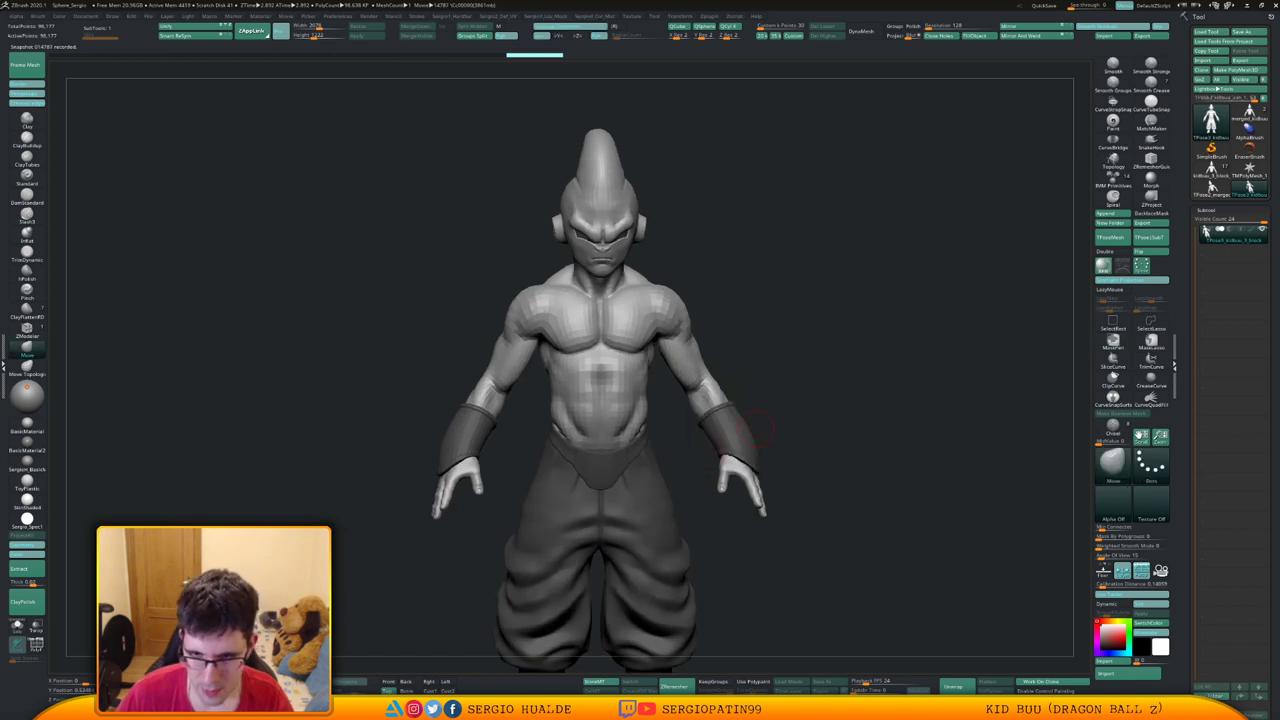
ctrl+click(1151, 342)
mouse_move(783, 402)
ctrl+alt+mouse_down()
mouse_move(684, 414)
mouse_move(791, 410)
ctrl+alt+mouse_up()
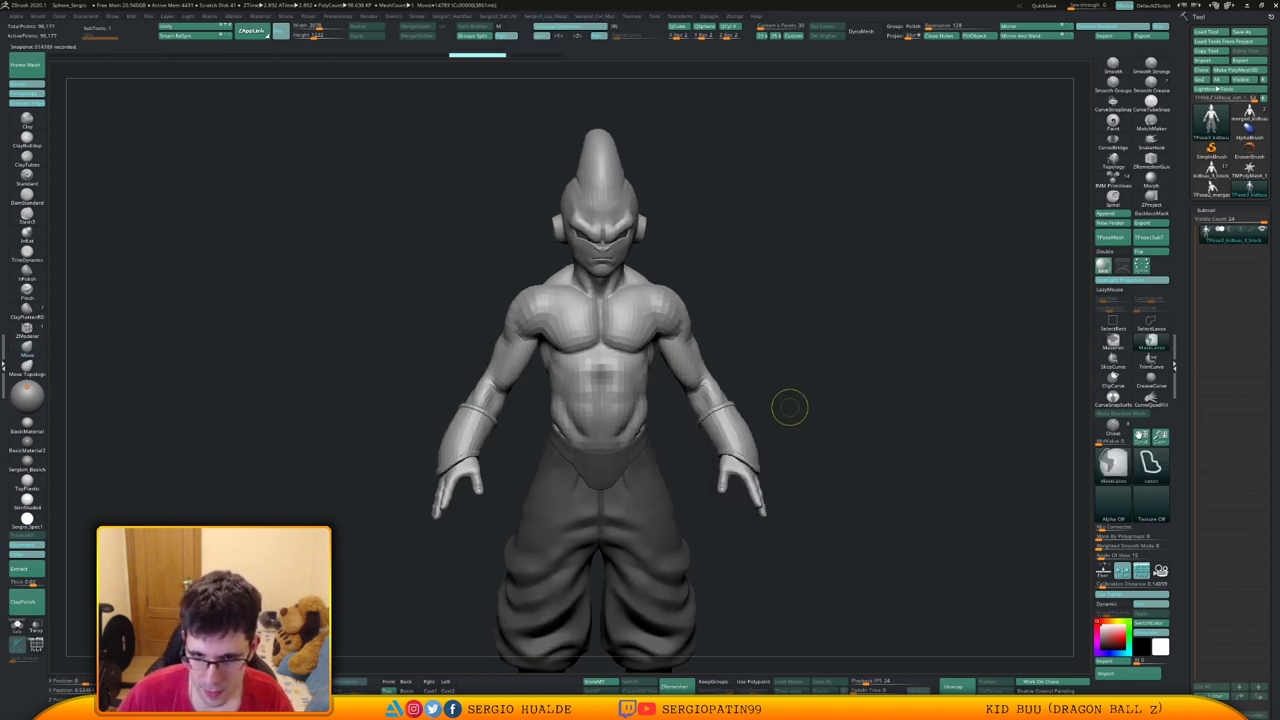
ctrl+right_drag(697, 350, 683, 371)
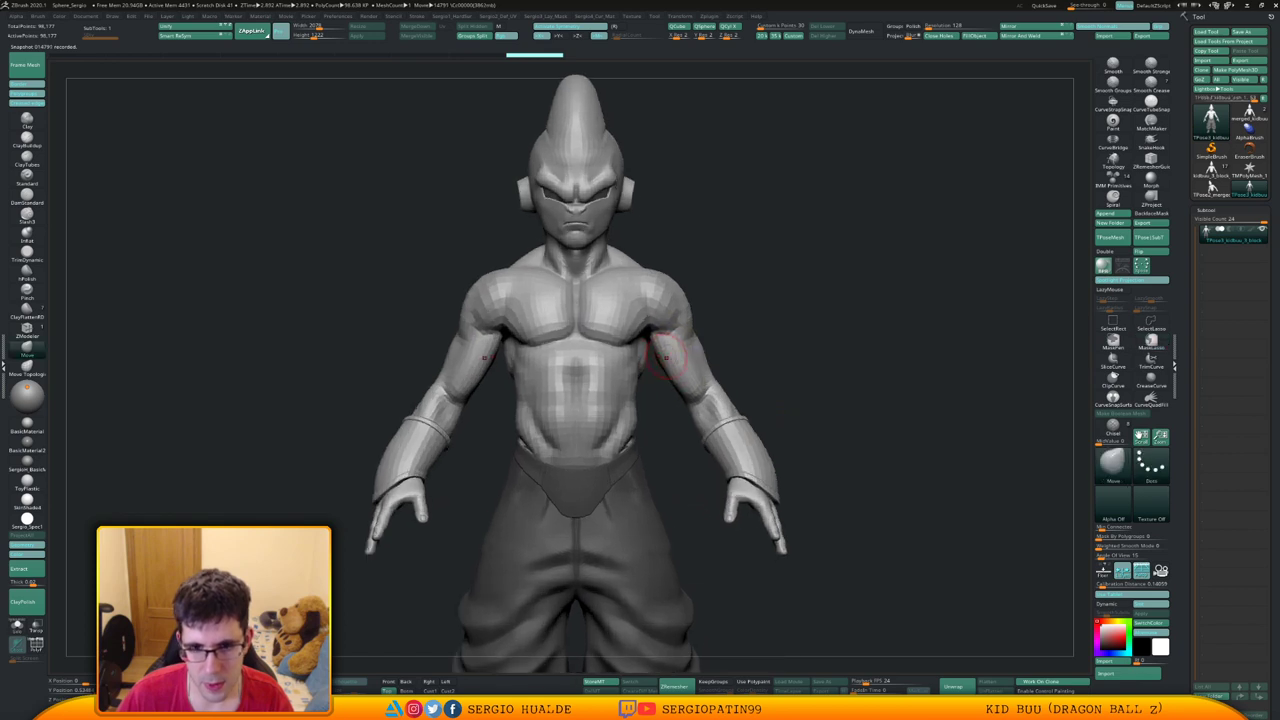
ctrl+right_drag(630, 469, 630, 408)
mouse_move(679, 330)
mouse_down()
mouse_move(669, 321)
mouse_move(712, 314)
mouse_up()
ctrl+shift+click(678, 337)
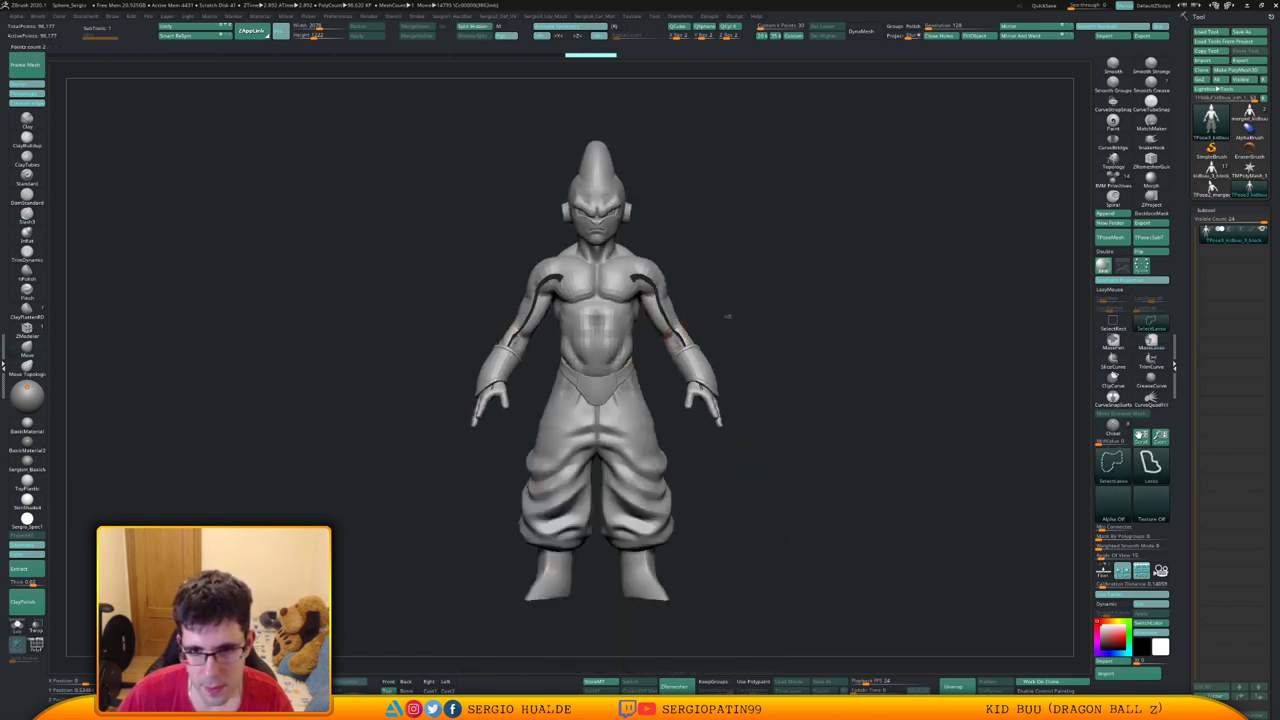
ctrl+shift+click(726, 314)
Isolate the upper body's skin on the pose mesh and mask both arms from the shoulders to the hands
ctrl+shift+click(683, 334)
key(w)
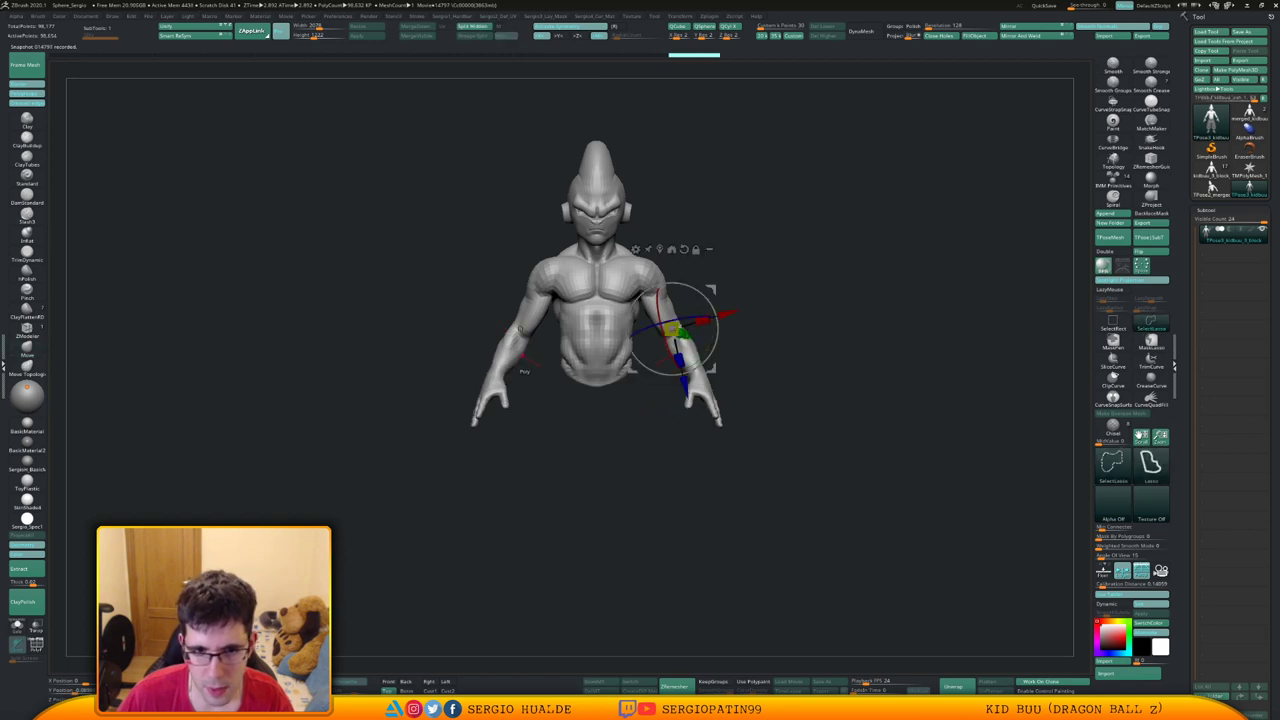
mouse_move(520, 330)
right_down()
mouse_move(522, 385)
mouse_move(524, 332)
right_up()
key(q)
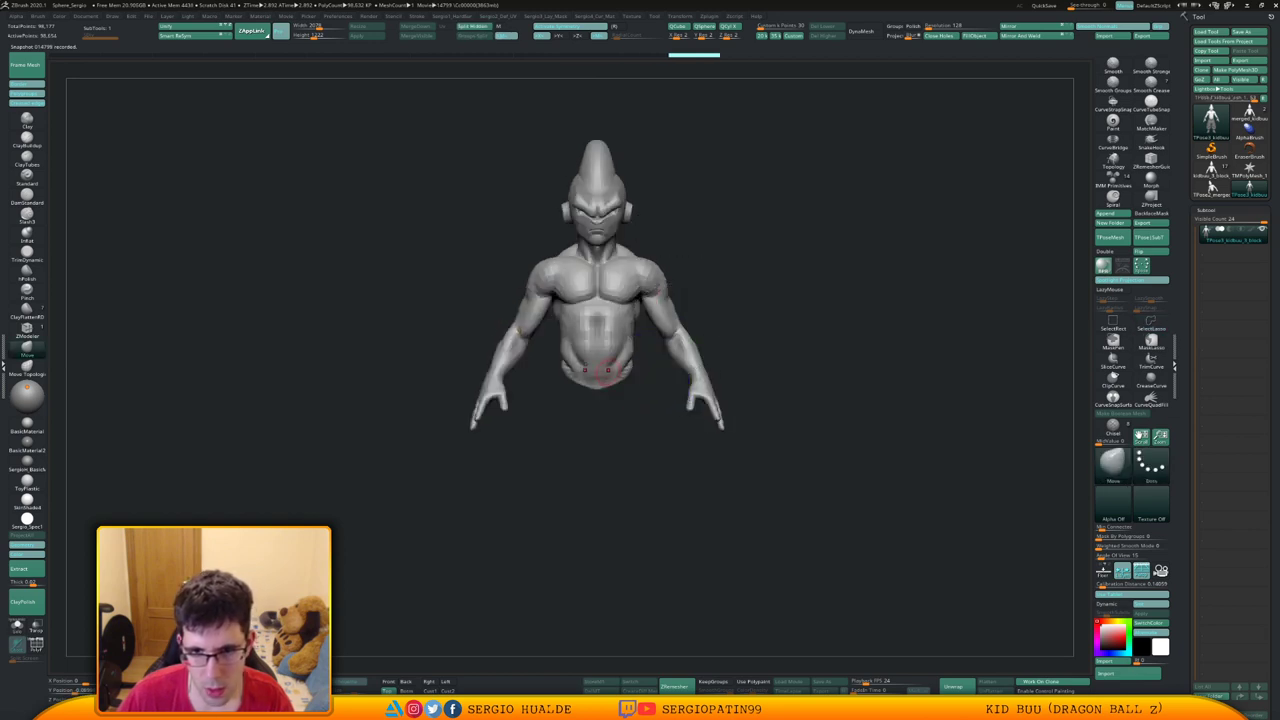
mouse_move(684, 365)
ctrl+right_down()
mouse_move(690, 415)
mouse_move(722, 472)
mouse_move(723, 450)
ctrl+right_up()
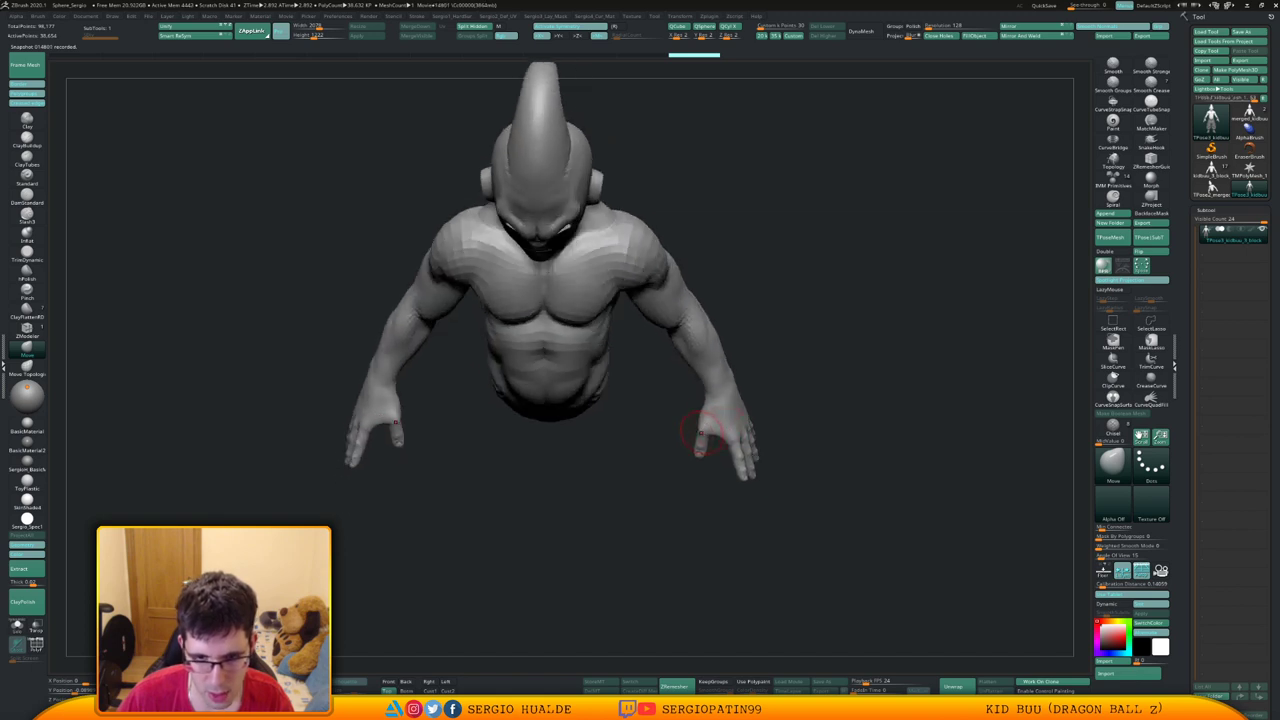
drag(735, 438, 728, 310)
key(w)
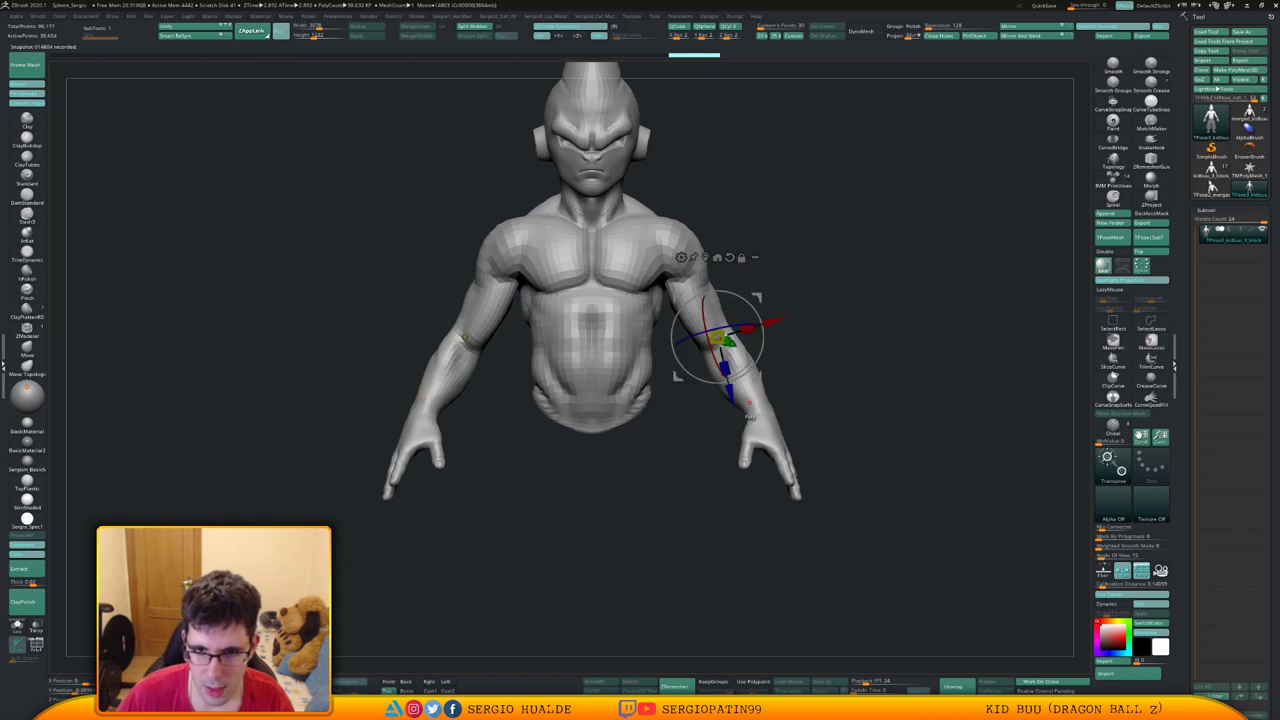
mouse_move(740, 325)
right_down()
mouse_move(765, 350)
mouse_move(748, 325)
right_up()
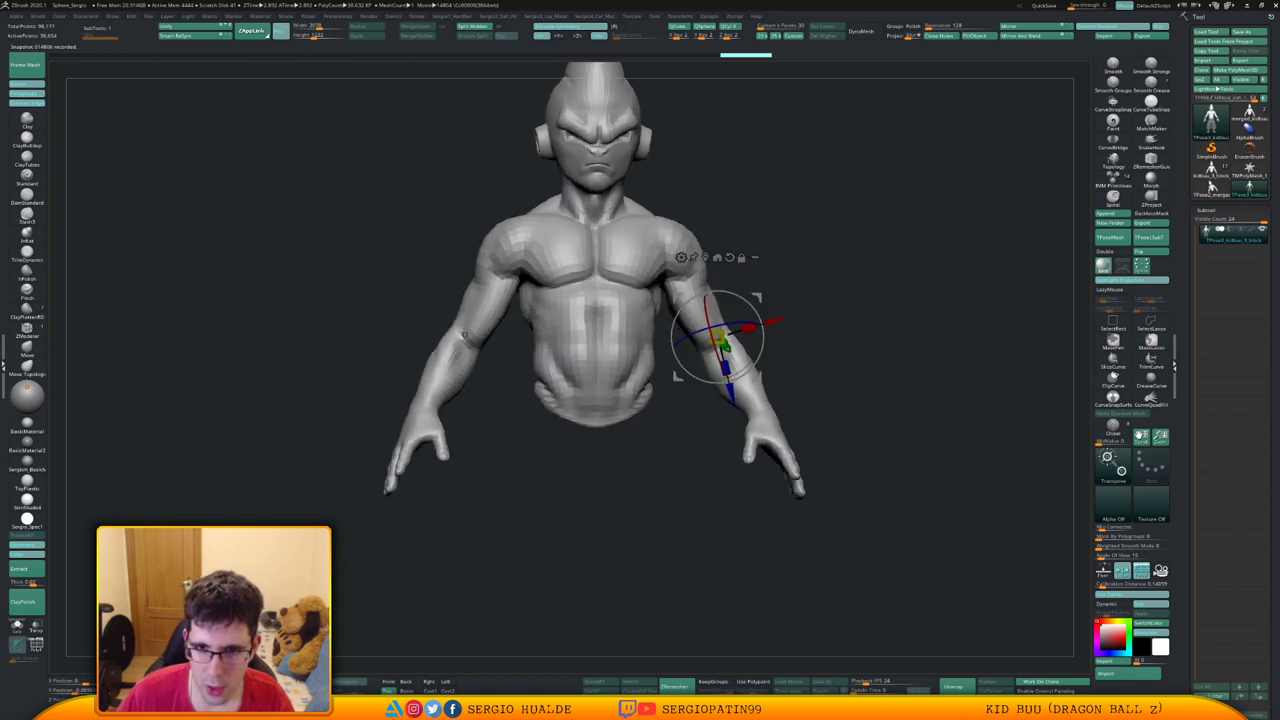
mouse_move(705, 210)
ctrl+mouse_down()
mouse_move(666, 261)
mouse_move(772, 565)
mouse_move(760, 300)
ctrl+mouse_up()
key(q)
Show the whole figure, add the wristbands to the arm mask, soften the mask's edge and invert it
ctrl+shift+click(776, 333)
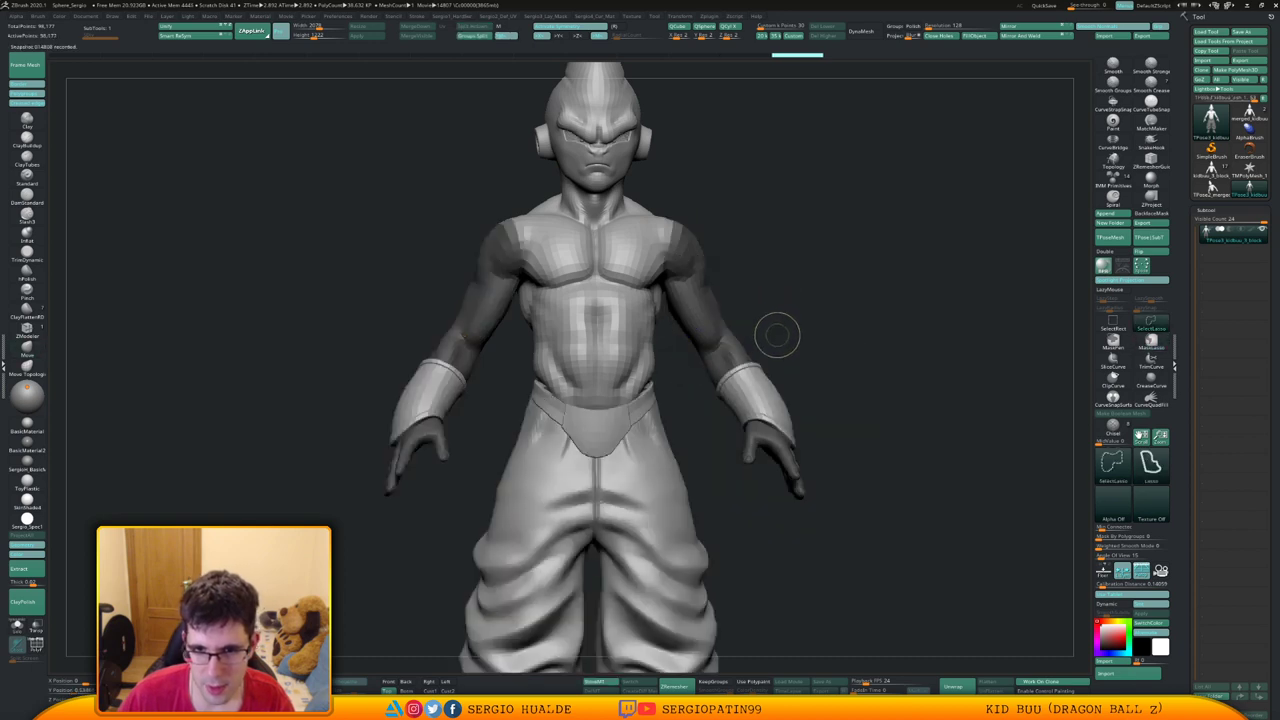
ctrl+drag(797, 334, 829, 510)
ctrl+drag(685, 335, 690, 340)
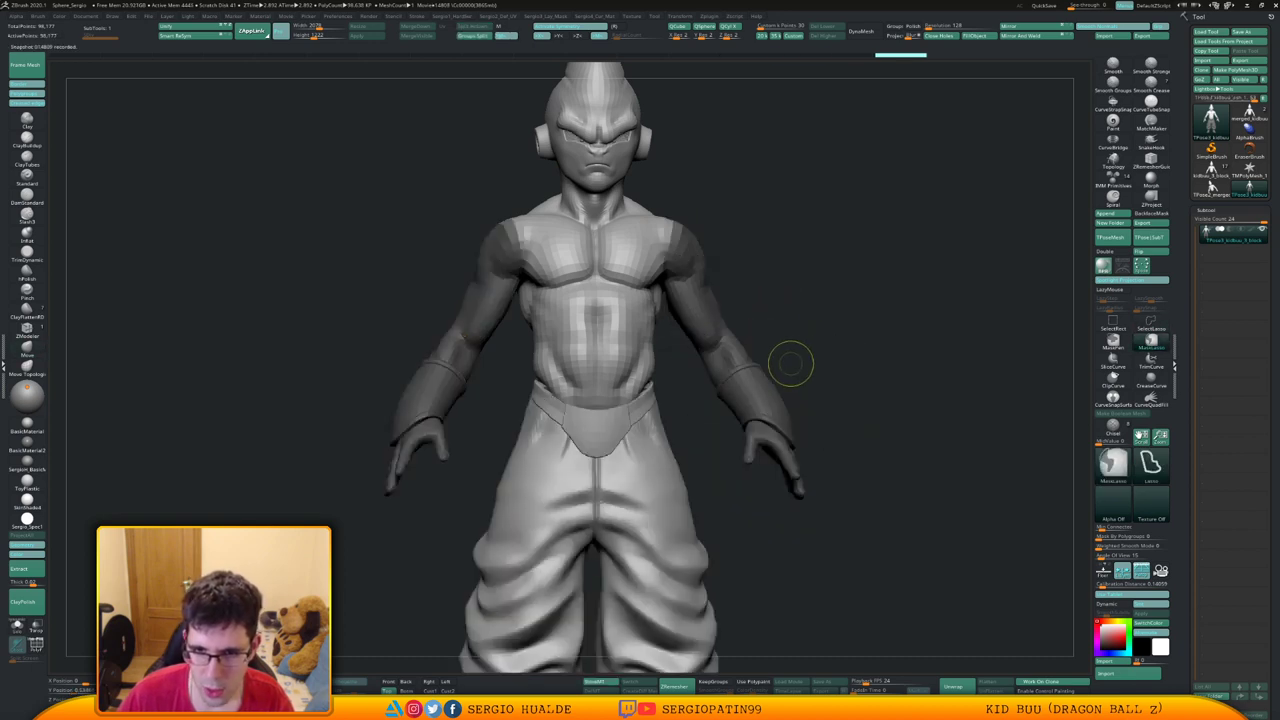
ctrl+click(786, 363)
ctrl+click(730, 346)
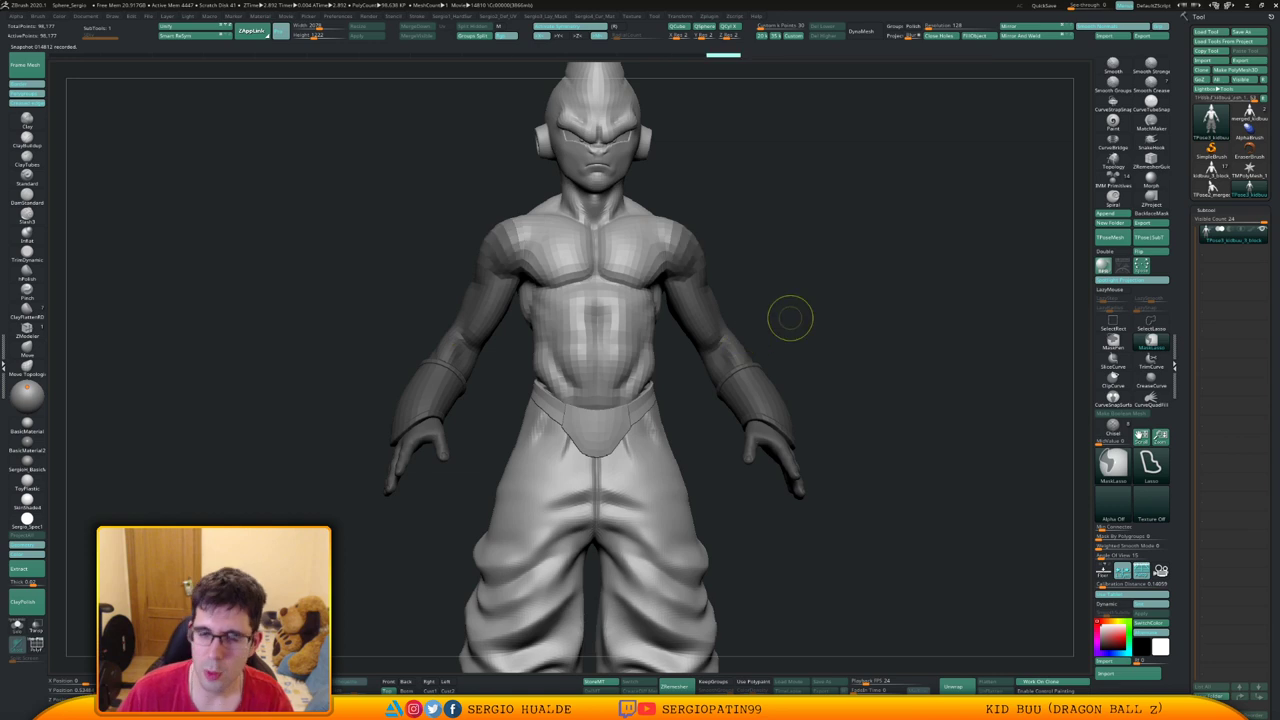
ctrl+click(791, 317)
drag(803, 329, 795, 338)
Rotate both arms down toward the body around the shoulders with the transform gizmo
key(w)
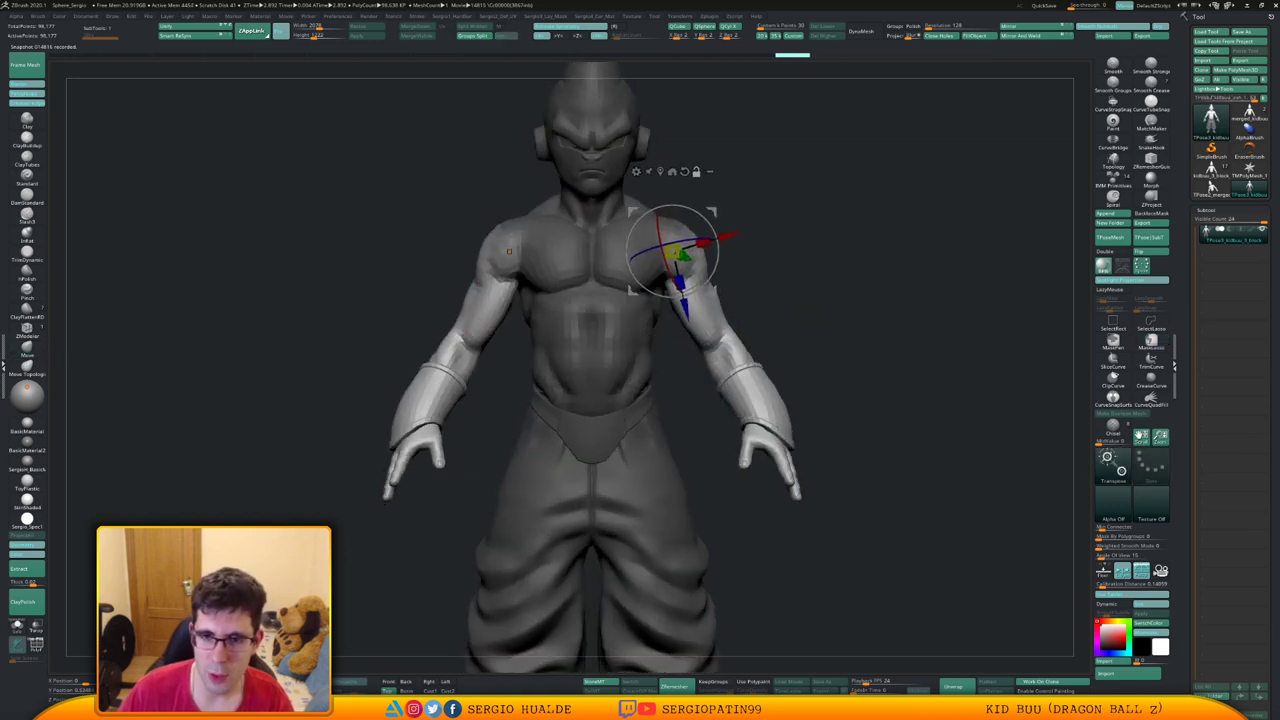
mouse_move(880, 320)
mouse_down()
mouse_move(740, 322)
mouse_move(920, 303)
mouse_up()
drag(729, 256, 727, 268)
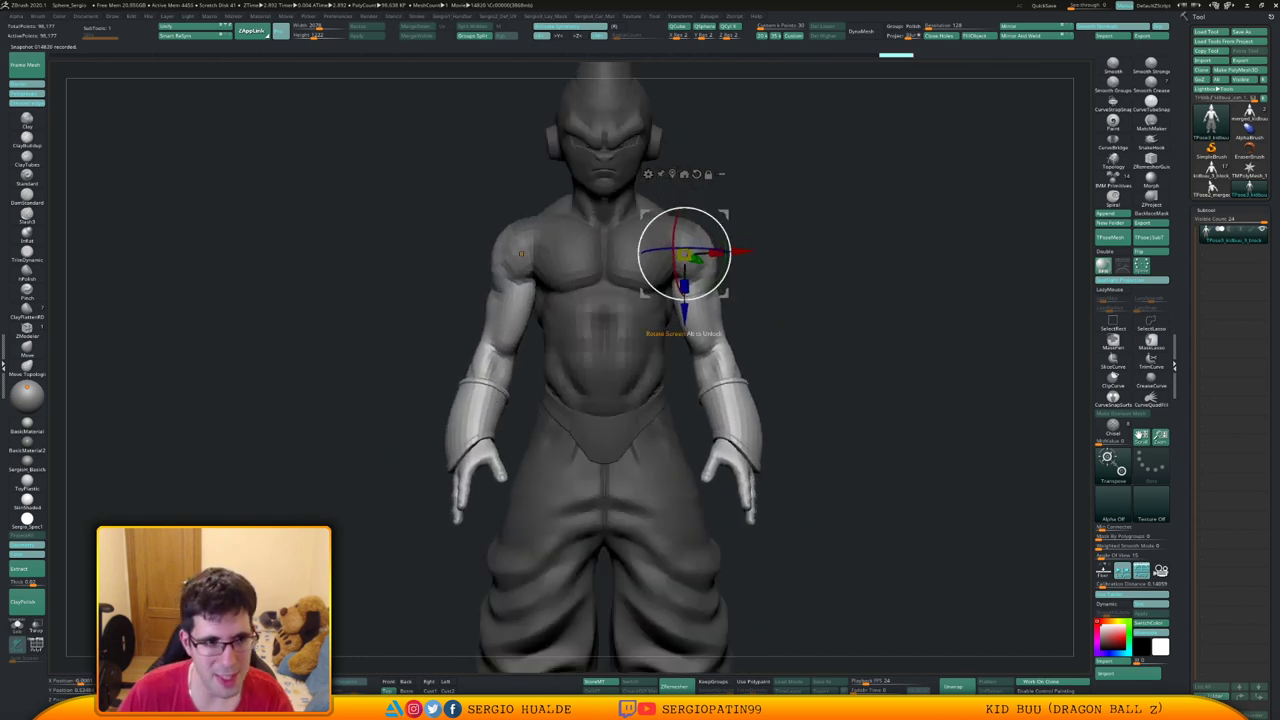
drag(729, 262, 729, 260)
drag(727, 214, 727, 215)
Fine-tune the arms' rotation at the shoulders from the side and check the pose from behind
drag(850, 290, 660, 292)
key(q)
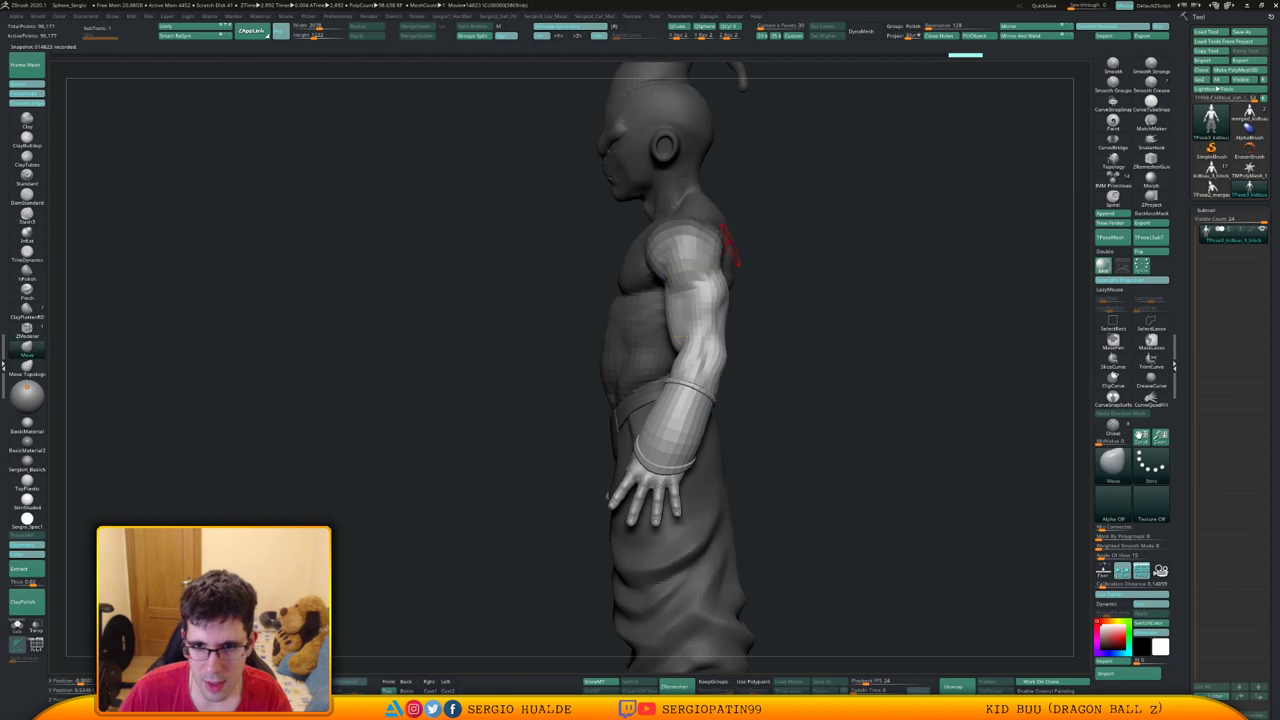
key(w)
drag(723, 229, 726, 233)
key(q)
mouse_move(727, 223)
ctrl+right_down()
mouse_move(746, 260)
mouse_move(562, 264)
ctrl+right_up()
alt+right_drag(709, 331, 643, 360)
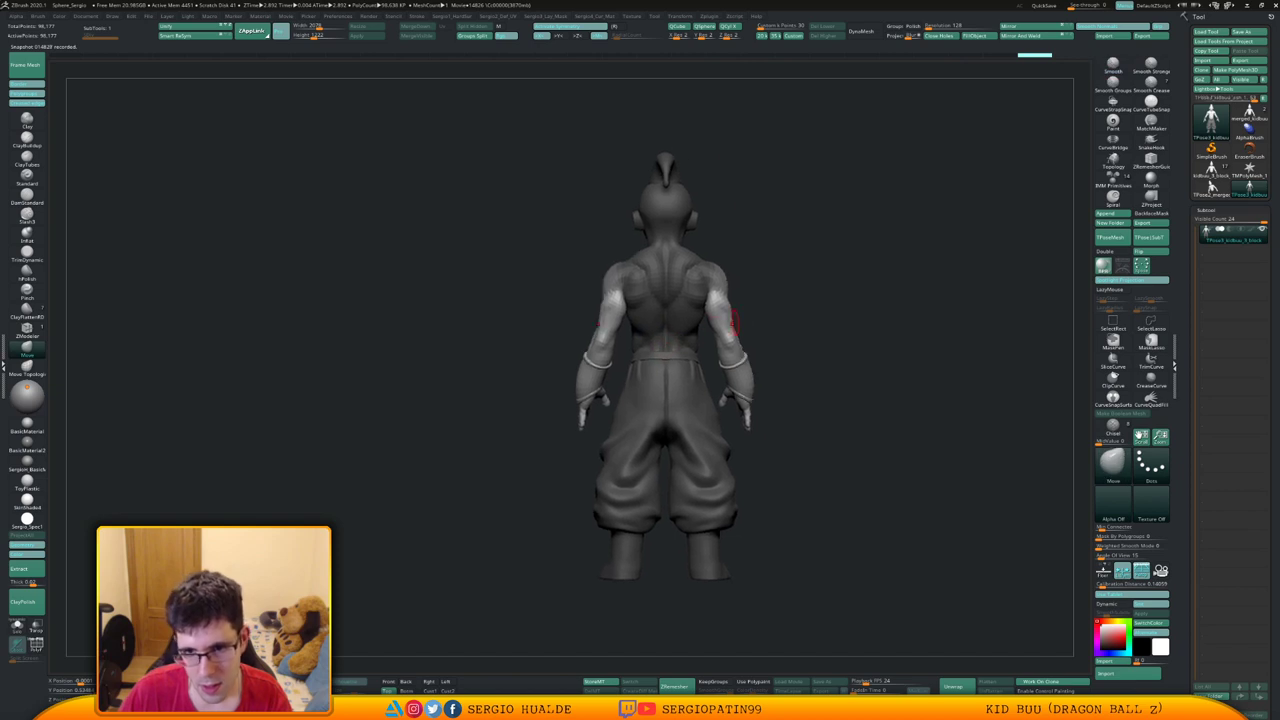
Extend the mask over both upper arms and soften its edge at the elbows, leaving the forearms and hands free
right_drag(735, 321, 830, 323)
right_drag(757, 277, 744, 262)
ctrl+drag(718, 238, 650, 238)
ctrl+drag(703, 337, 722, 328)
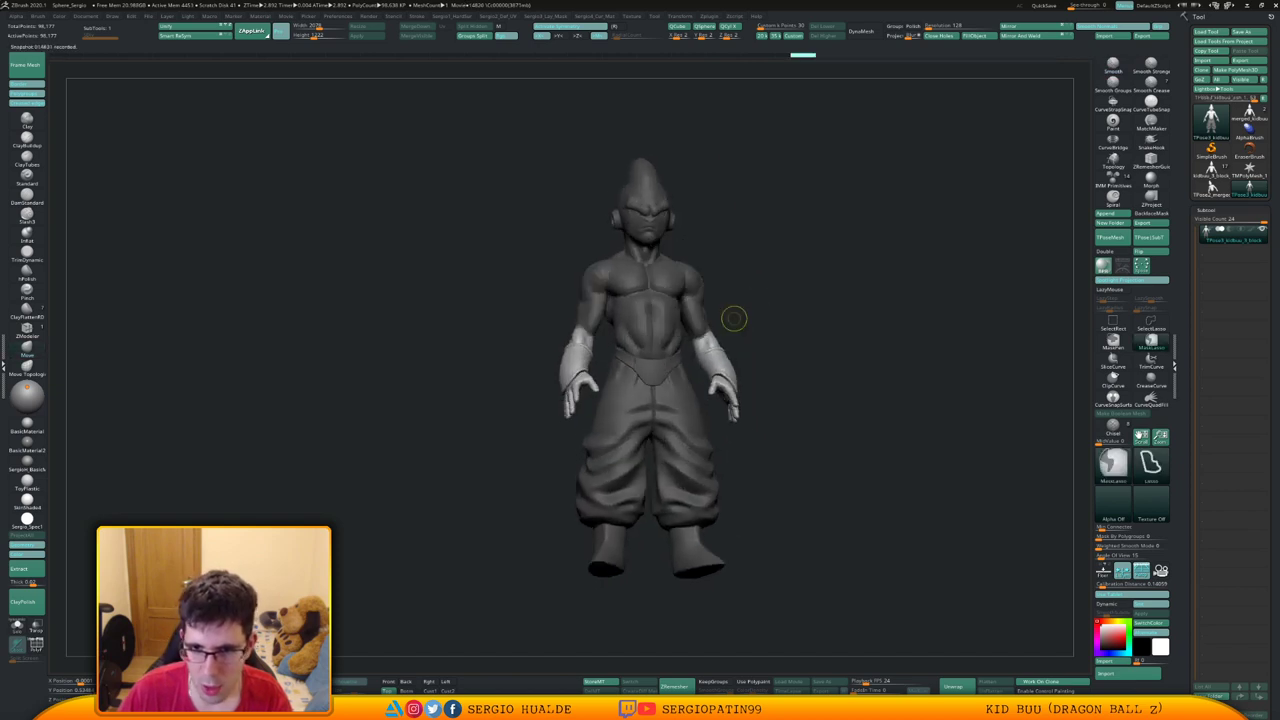
right_drag(734, 320, 684, 326)
mouse_move(684, 334)
mouse_down()
mouse_move(660, 336)
mouse_move(721, 376)
mouse_move(741, 371)
mouse_move(738, 390)
mouse_up()
ctrl+click(714, 363)
ctrl+click(740, 371)
Place the gizmo's pivot at the elbow, rotate both forearms into a relaxed hanging pose and clear the mask
key(w)
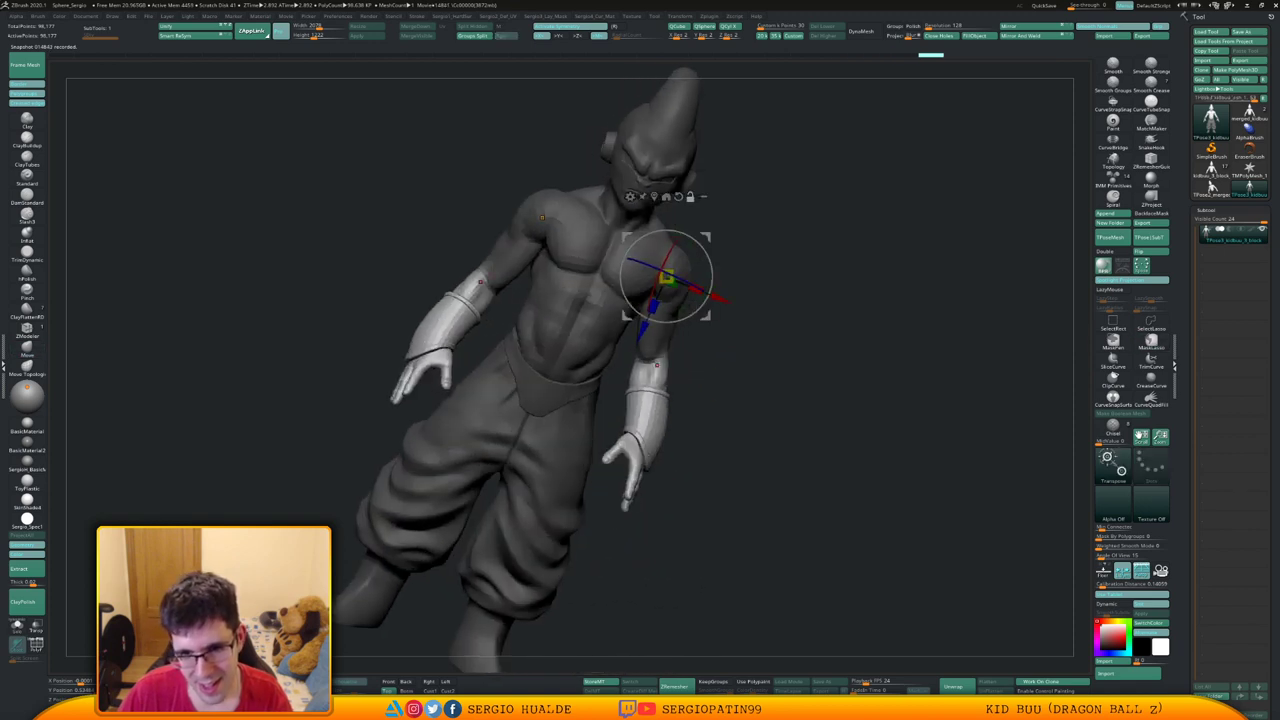
alt+click(652, 365)
drag(652, 405, 684, 374)
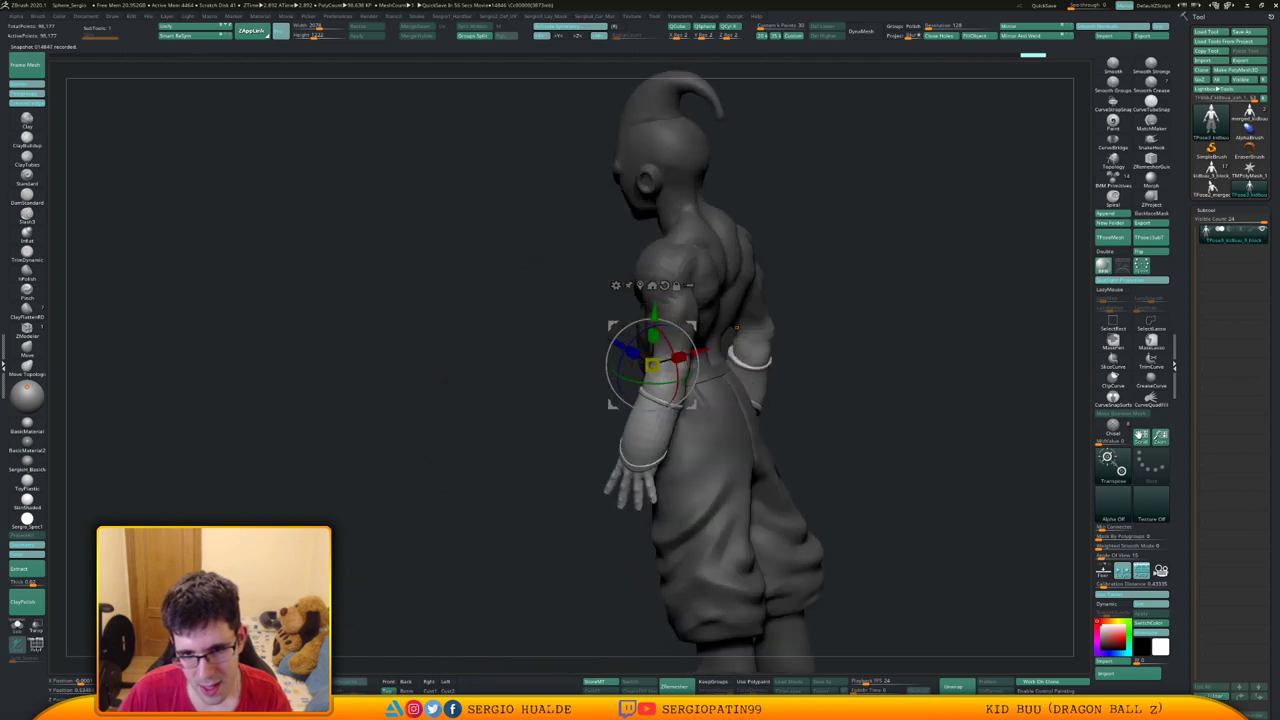
mouse_move(737, 327)
mouse_down()
mouse_move(493, 326)
mouse_move(717, 374)
mouse_move(748, 410)
mouse_up()
key(q)
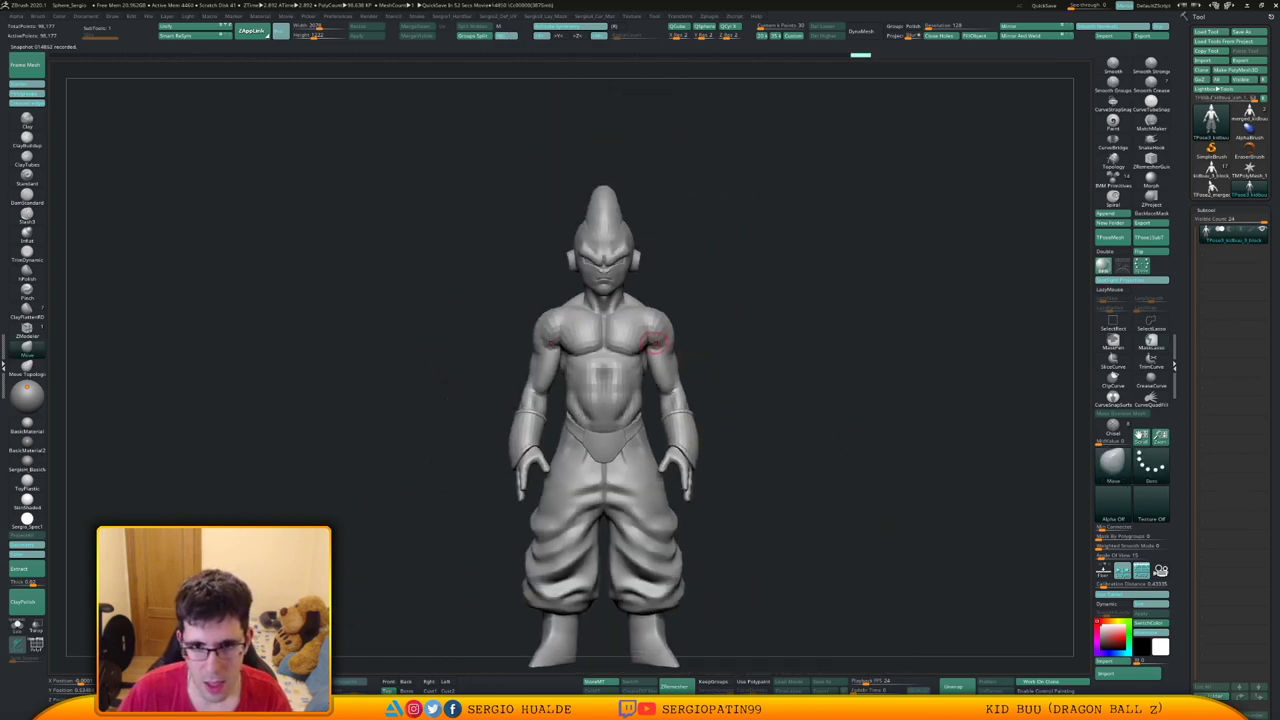
Reshape the shoulders and outer upper arms from the front with the Move brush to suit the lowered arm pose
right_drag(643, 346, 641, 396)
key(s)
drag(640, 339, 648, 339)
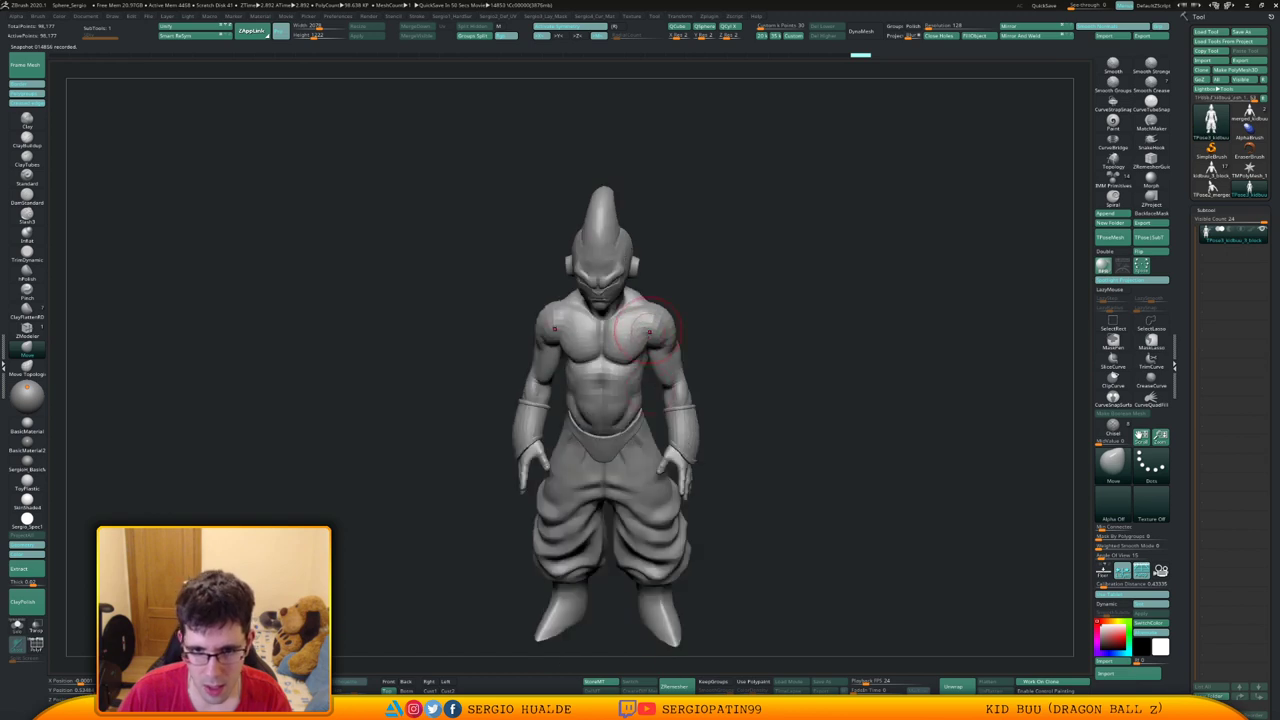
mouse_move(646, 331)
ctrl+right_down()
mouse_move(650, 368)
mouse_move(652, 340)
ctrl+right_up()
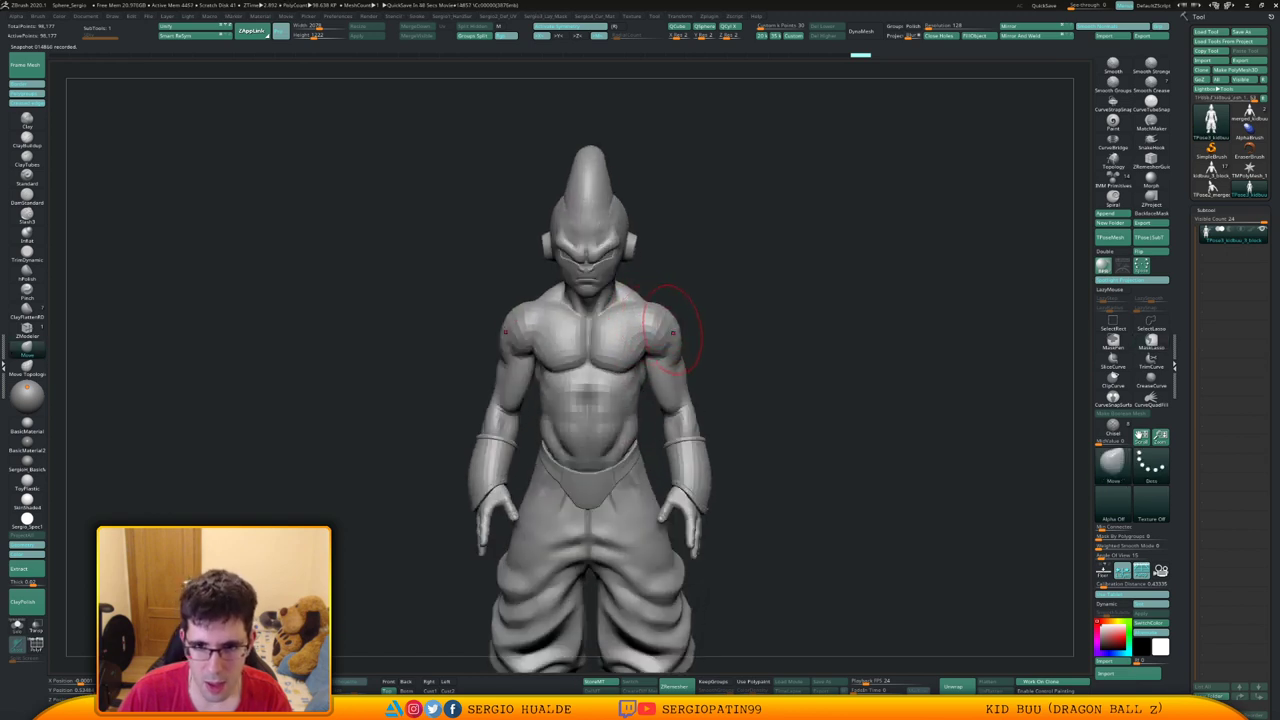
drag(655, 328, 664, 334)
right_drag(672, 370, 679, 348)
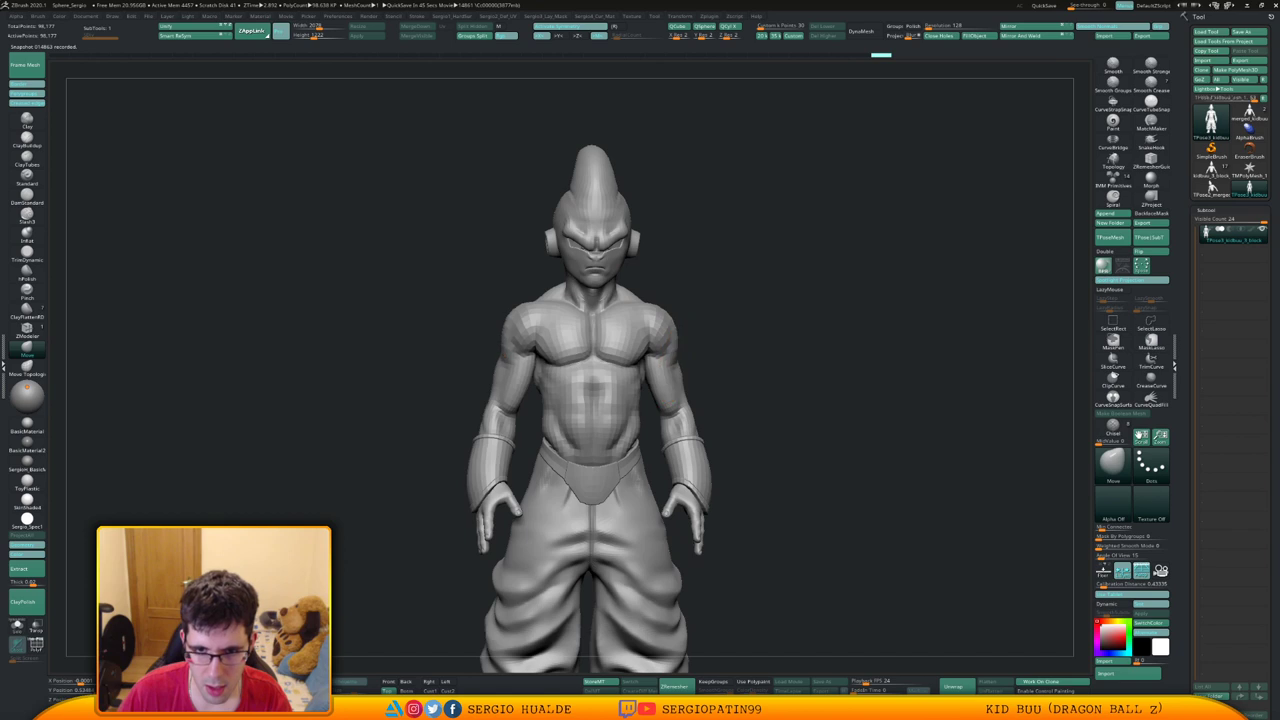
drag(682, 362, 676, 364)
right_drag(678, 366, 672, 381)
drag(676, 379, 704, 348)
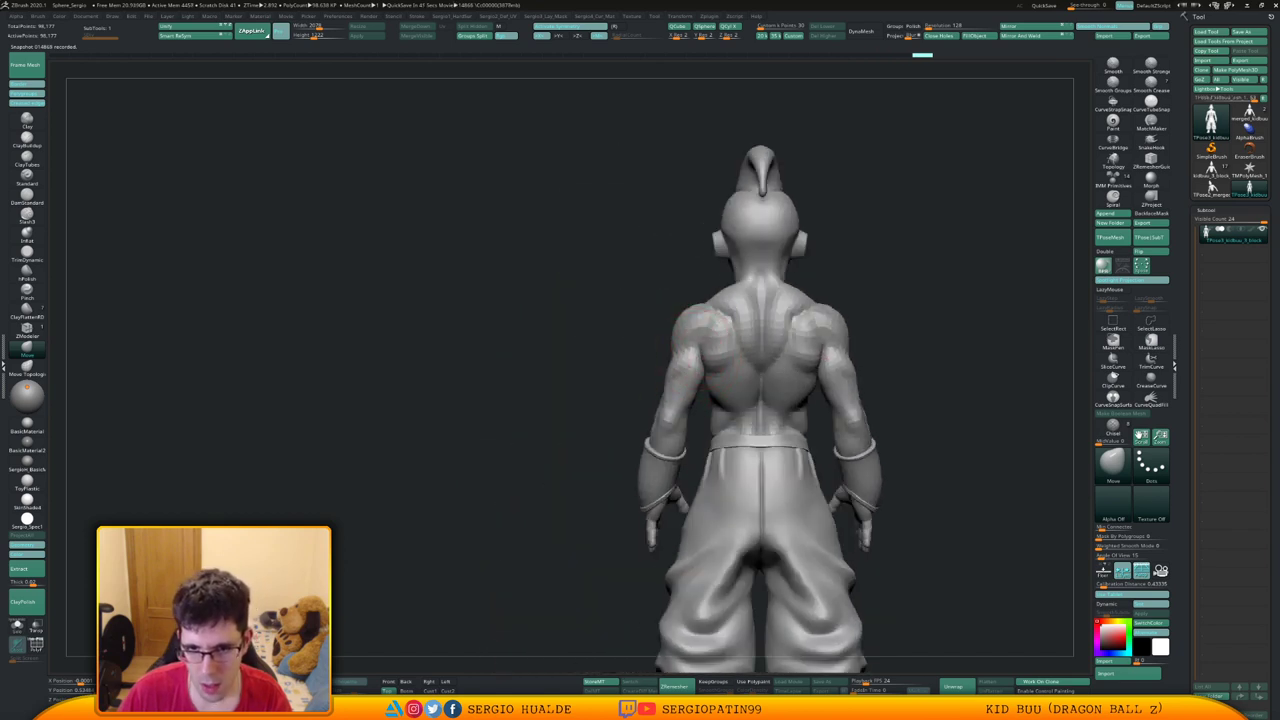
Adjust the rear armpits and the inner edges of the upper arms from behind with the Move brush
right_drag(700, 350, 711, 347)
drag(708, 348, 703, 343)
shift+right_drag(709, 365, 706, 362)
drag(706, 362, 703, 360)
key(s)
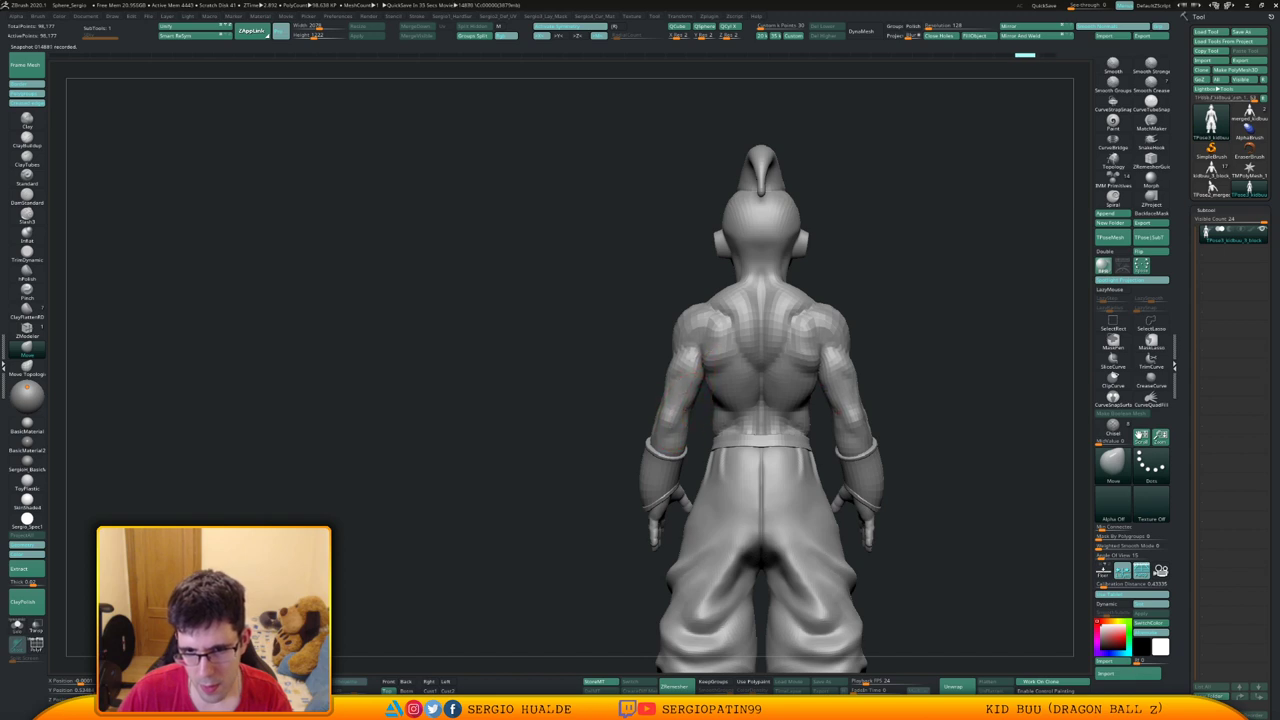
mouse_move(680, 422)
right_down()
mouse_move(724, 404)
mouse_move(717, 378)
mouse_move(850, 340)
right_up()
key(s)
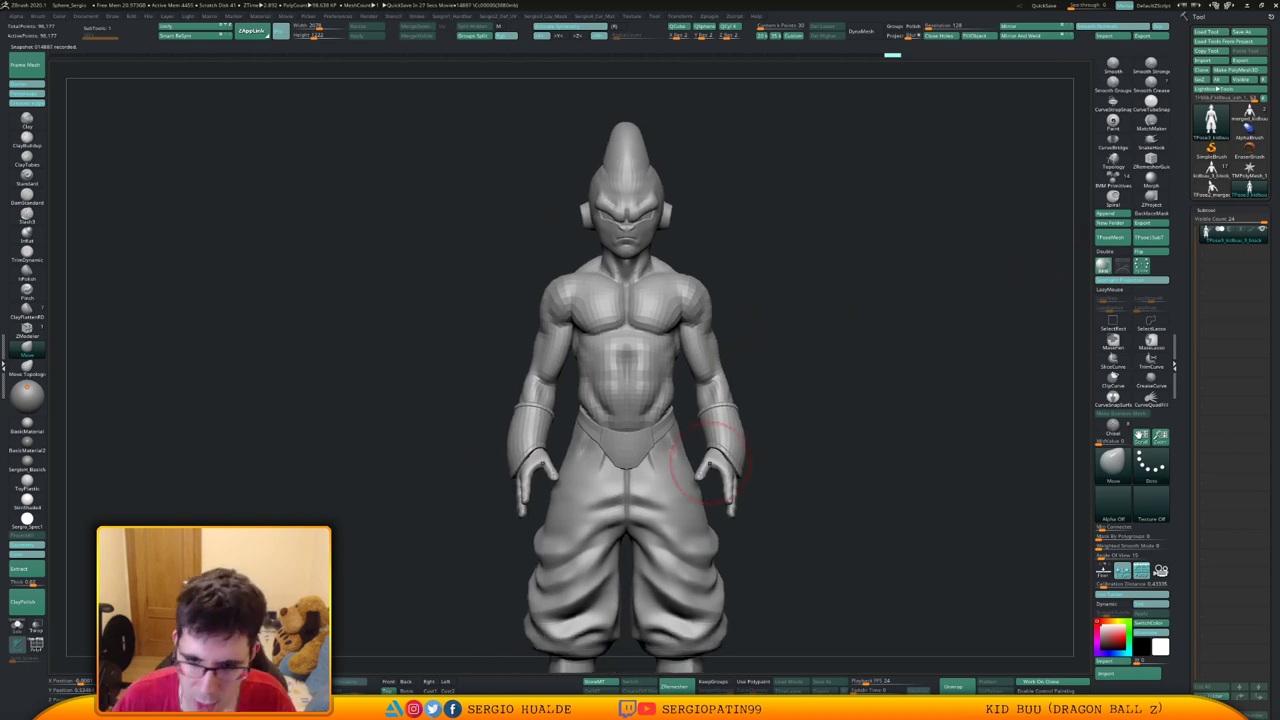
Isolate the body within the posed mesh and examine the wireframe and polygroups of the hands up close
mouse_move(712, 462)
right_down()
mouse_move(737, 377)
mouse_move(742, 443)
right_up()
ctrl+shift+click(746, 400)
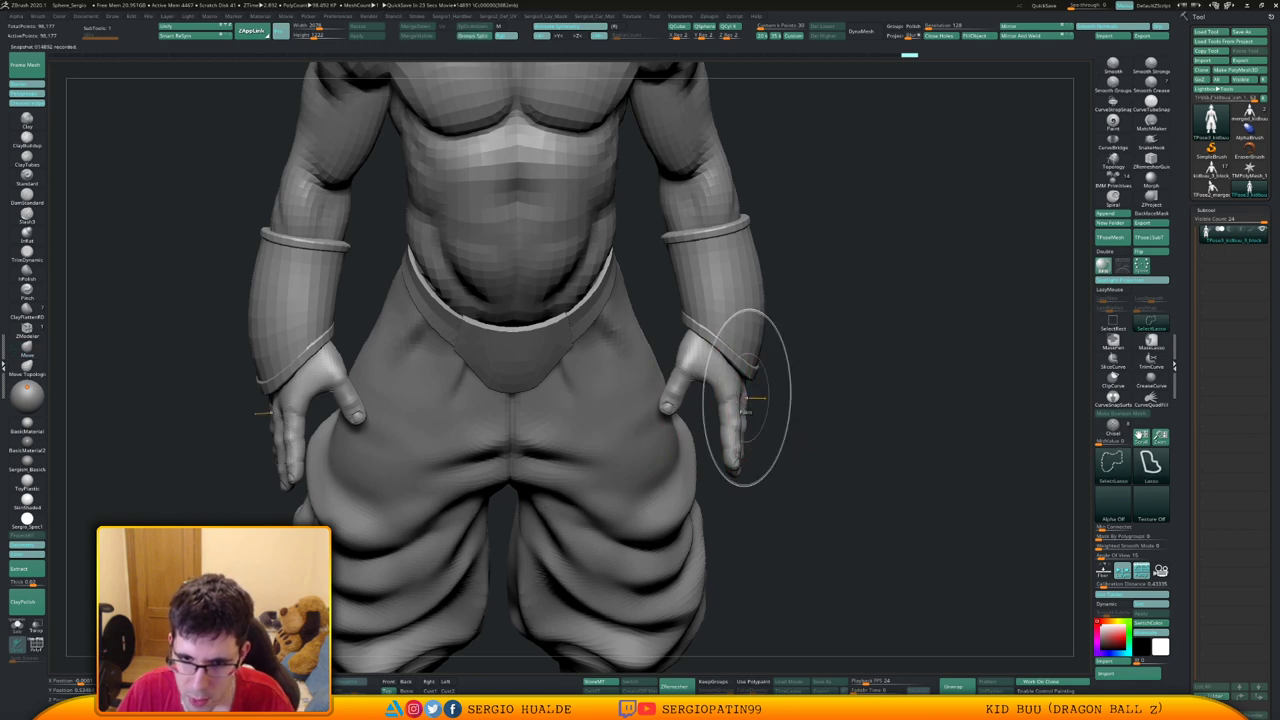
ctrl+shift+click(741, 392)
right_drag(737, 388, 740, 446)
key(w)
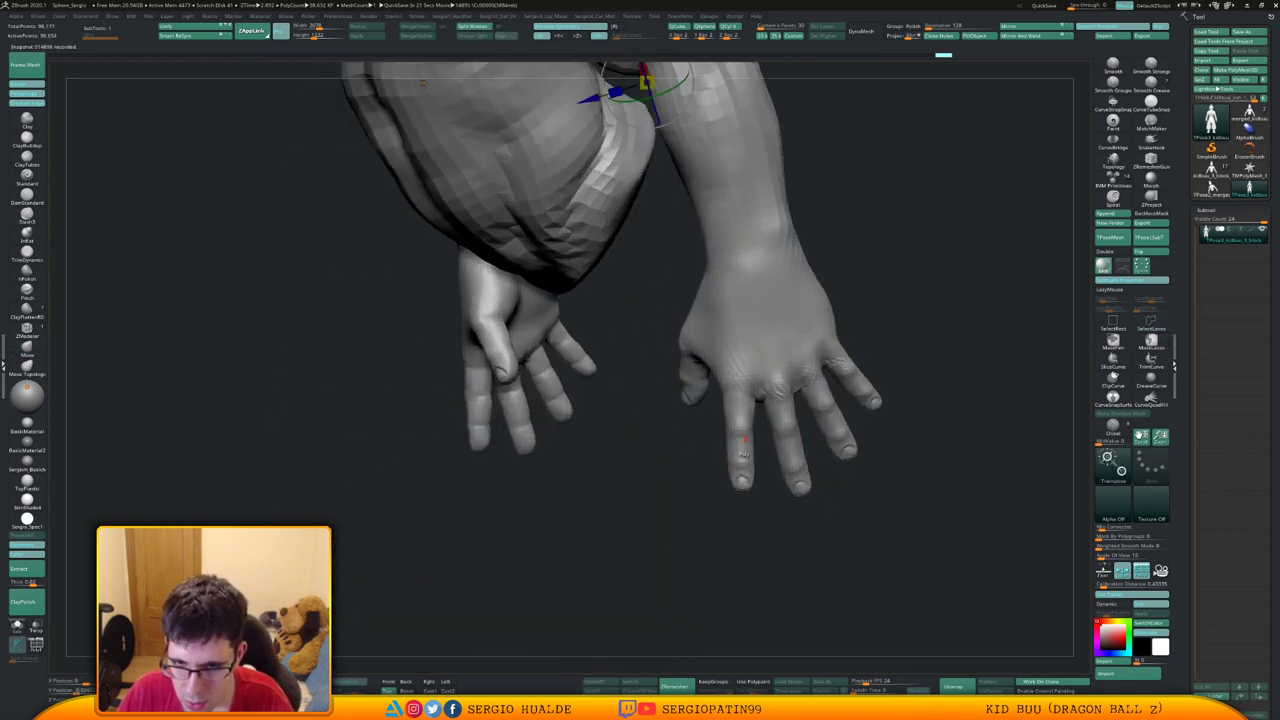
key(shift+f)
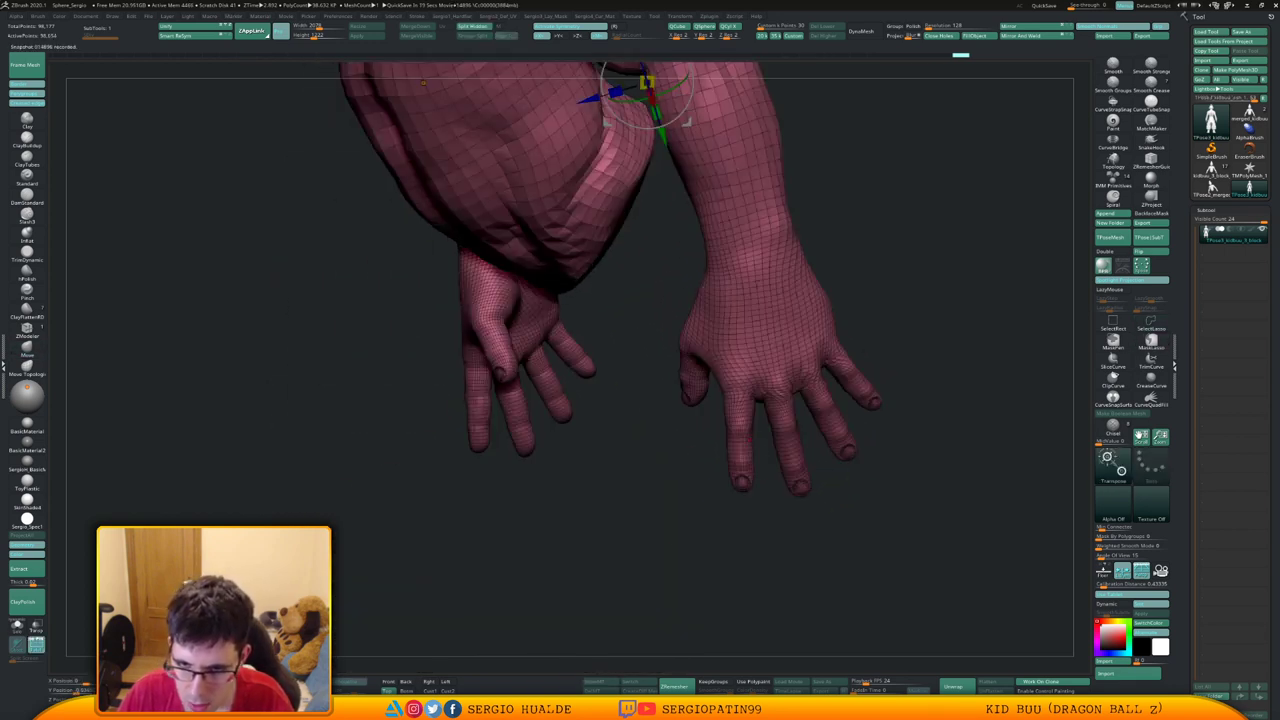
mouse_move(746, 432)
right_down()
mouse_move(751, 449)
mouse_move(780, 388)
mouse_move(751, 329)
mouse_move(771, 446)
right_up()
key(q)
key(shift+f)
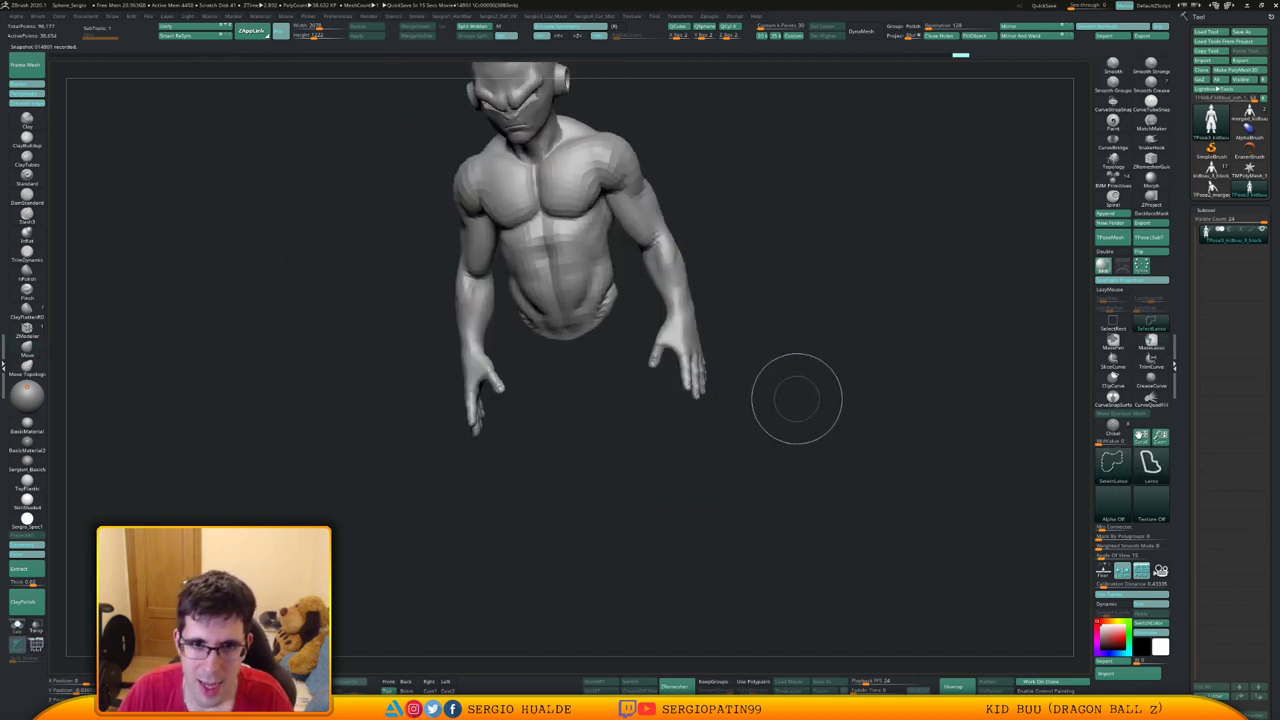
Transfer the Transpose Master pose back to the original subtools and solo the body
right_drag(794, 400, 875, 390)
click(1150, 237)
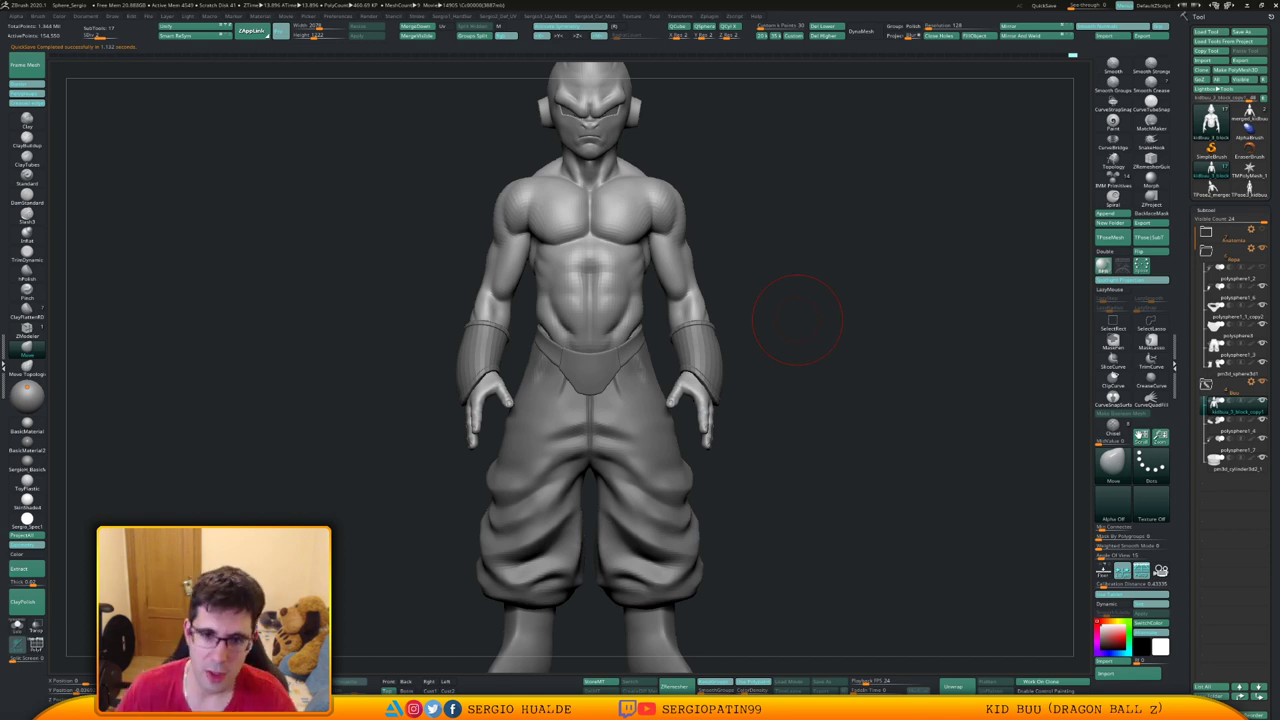
right_drag(878, 302, 850, 304)
key(alt+s)
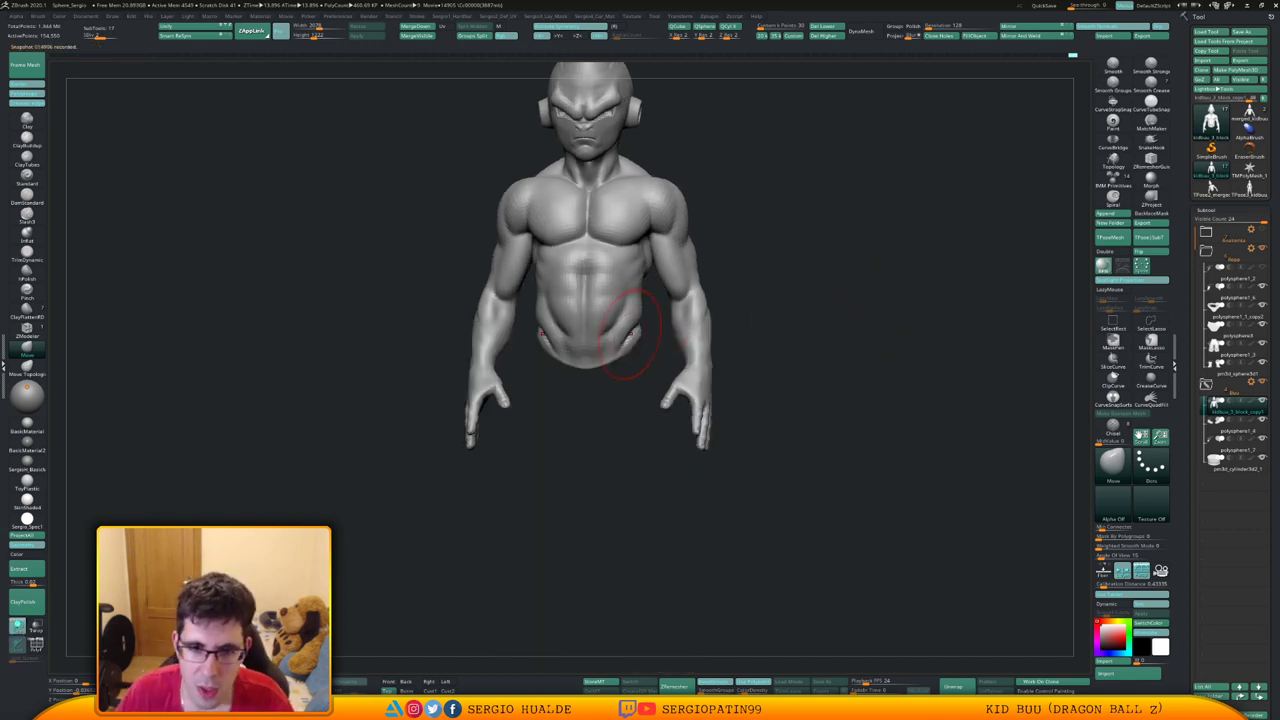
Reshape and smooth the lower flank of the torso beside the abdomen
ctrl+right_drag(634, 336, 636, 372)
mouse_move(645, 372)
mouse_down()
mouse_move(645, 350)
mouse_move(612, 385)
mouse_up()
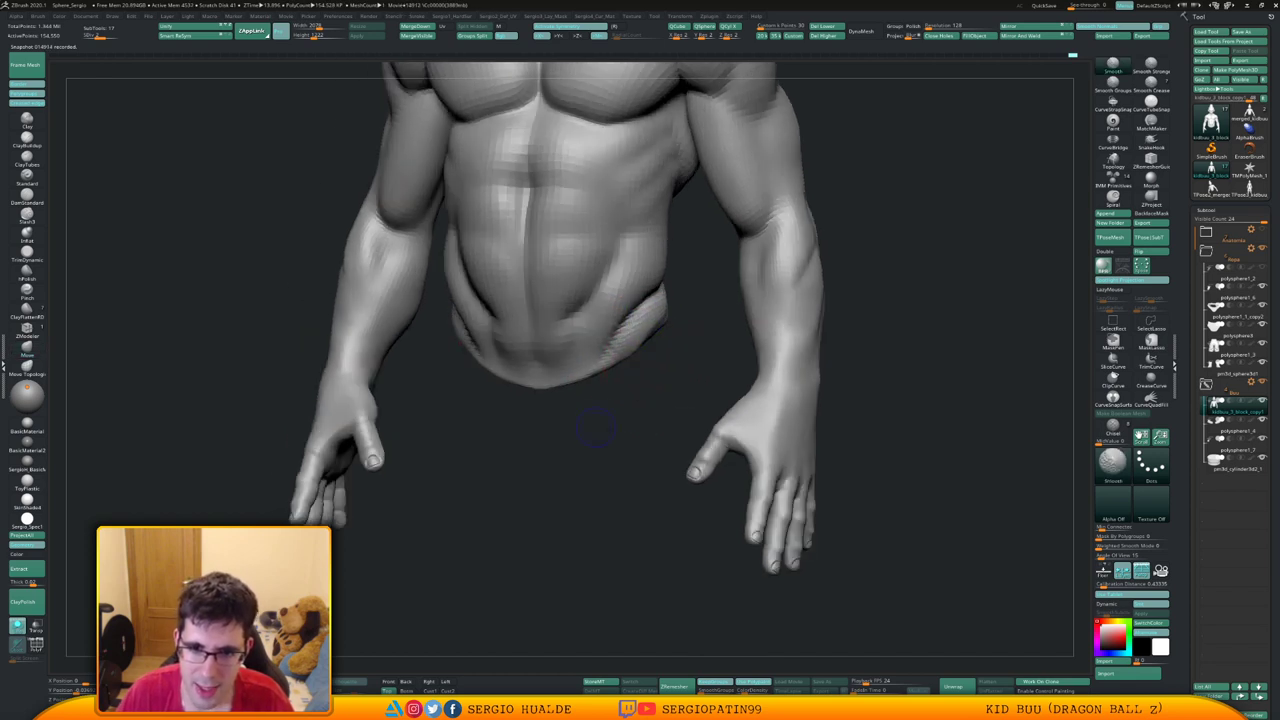
mouse_move(603, 417)
ctrl+right_down()
mouse_move(613, 358)
mouse_move(648, 348)
mouse_move(596, 409)
ctrl+right_up()
right_drag(596, 409, 560, 405)
Build up the oblique muscle above the hip with the Clay brush and smooth its surface
key(b)
key(c)
key(l)
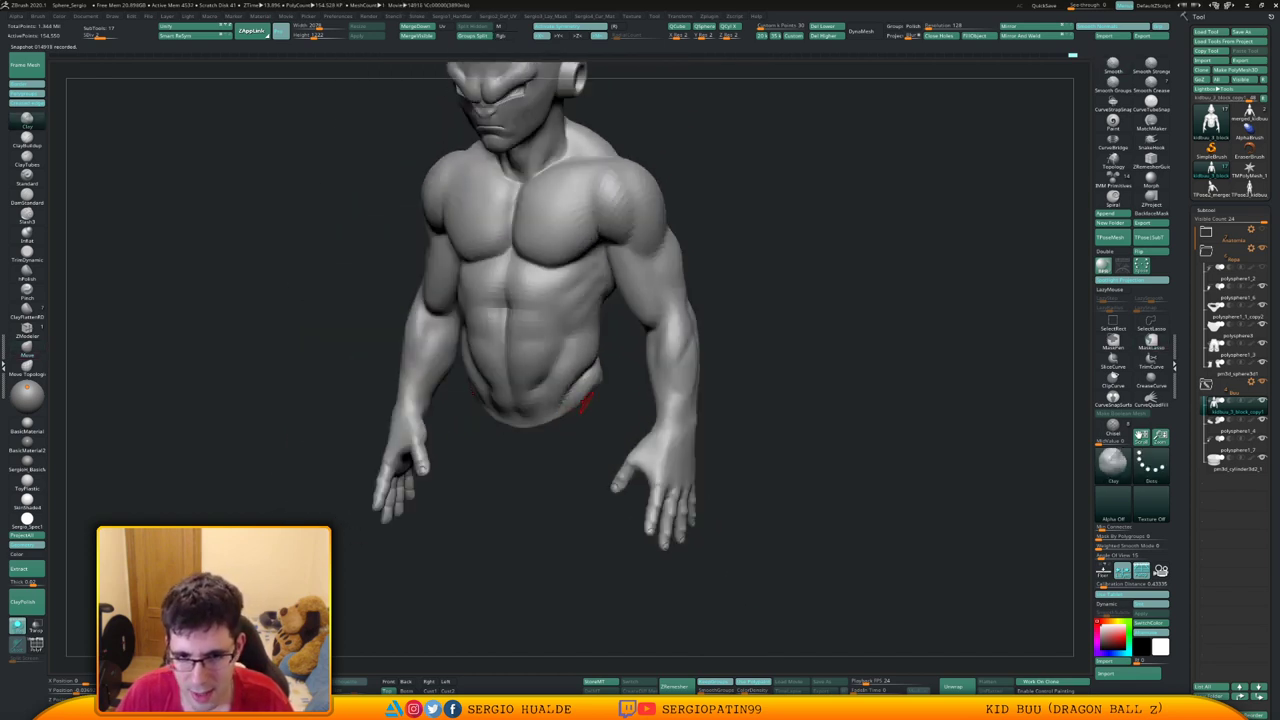
drag(587, 402, 582, 382)
ctrl+right_drag(600, 394, 604, 424)
right_drag(604, 424, 538, 404)
drag(594, 364, 570, 384)
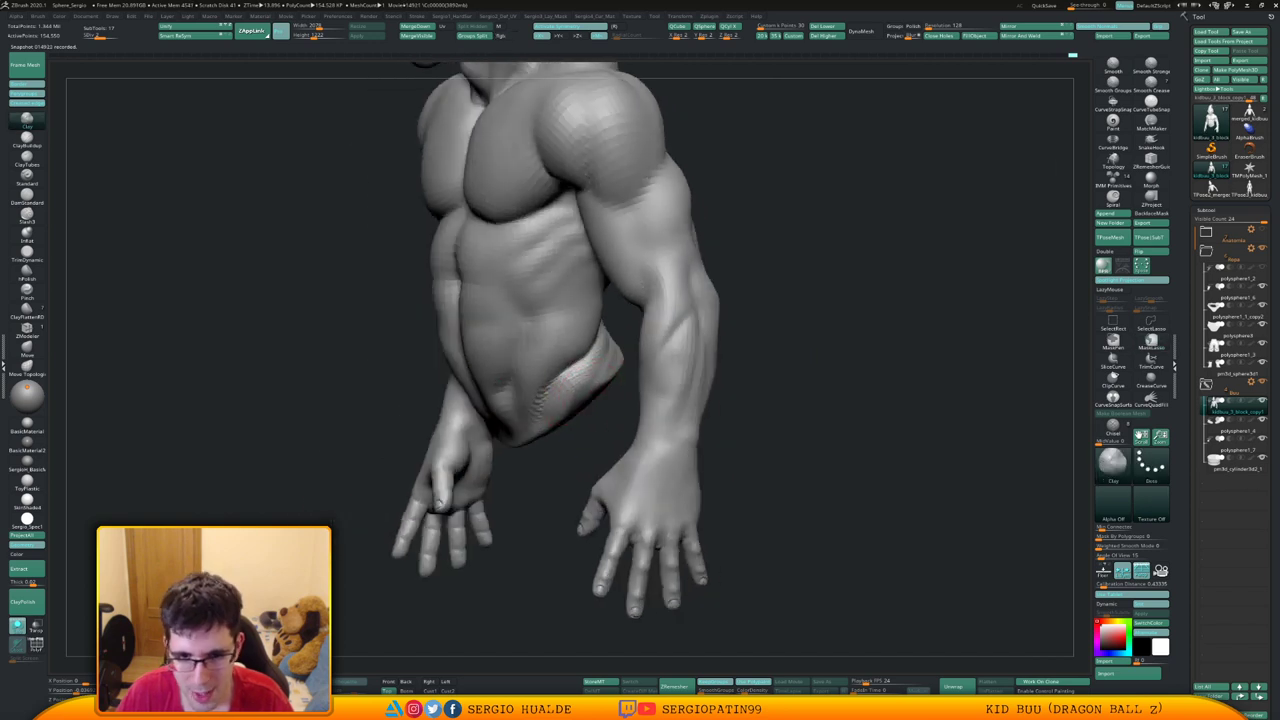
mouse_move(588, 390)
right_down()
mouse_move(586, 403)
mouse_move(591, 389)
right_up()
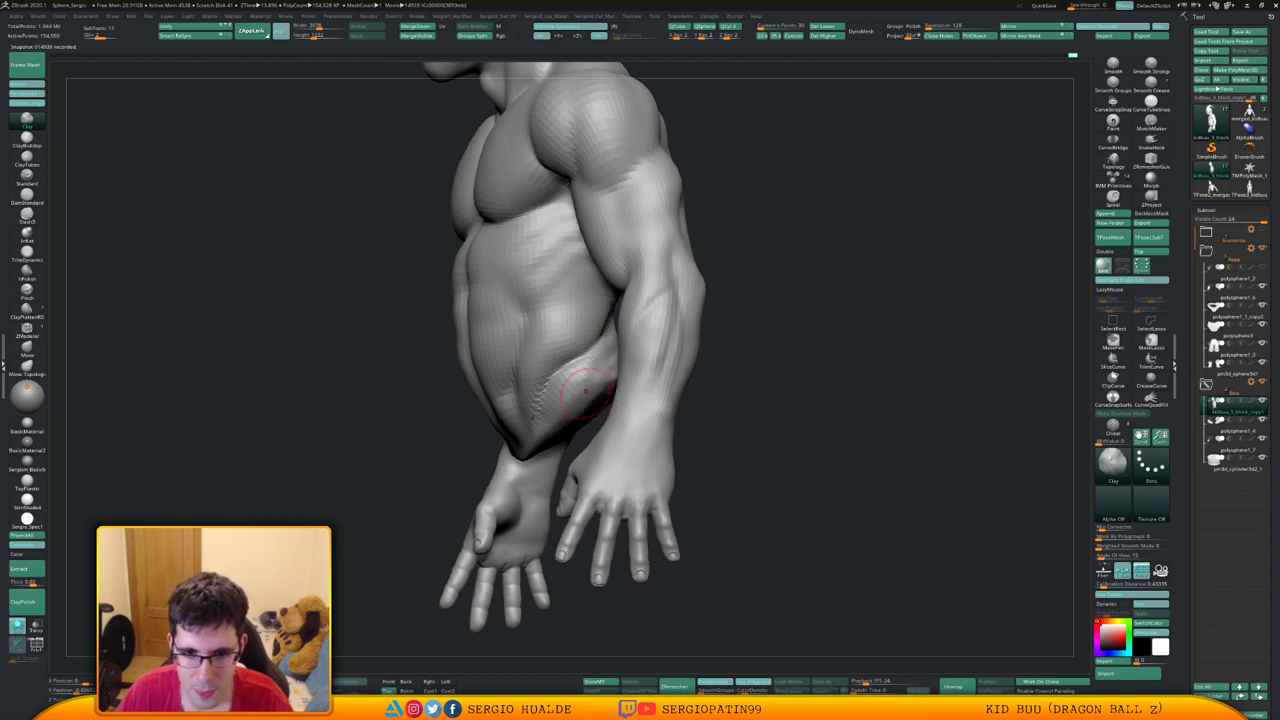
right_drag(590, 385, 598, 378)
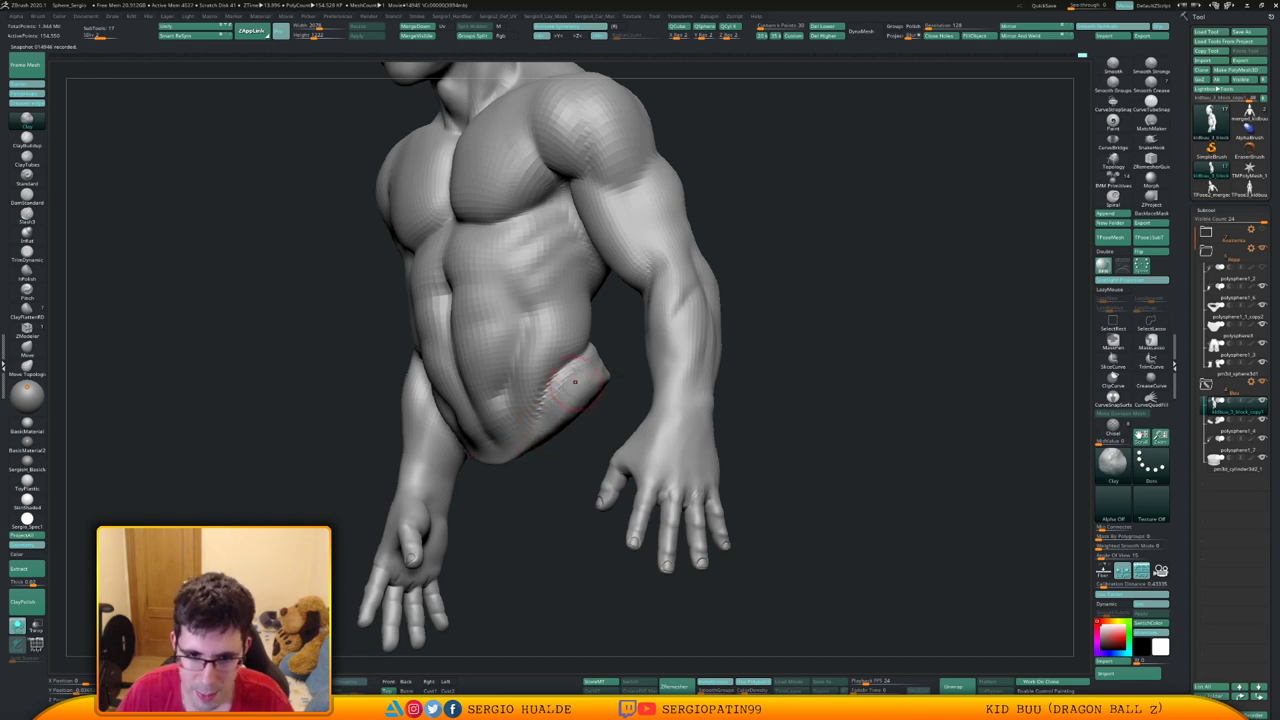
shift+drag(549, 428, 600, 371)
Examine the lower back, the underside of the waist and the whole soloed body from several angles
mouse_move(600, 371)
right_down()
mouse_move(594, 411)
mouse_move(640, 410)
right_up()
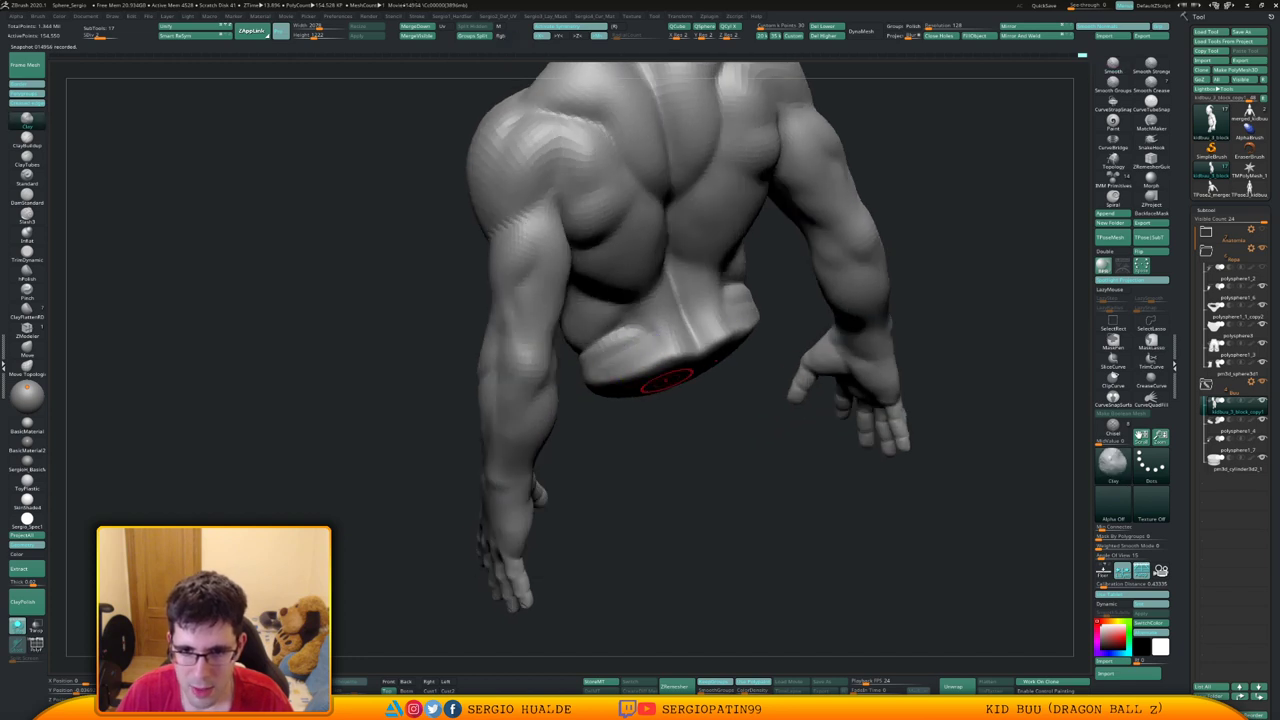
right_drag(670, 370, 729, 321)
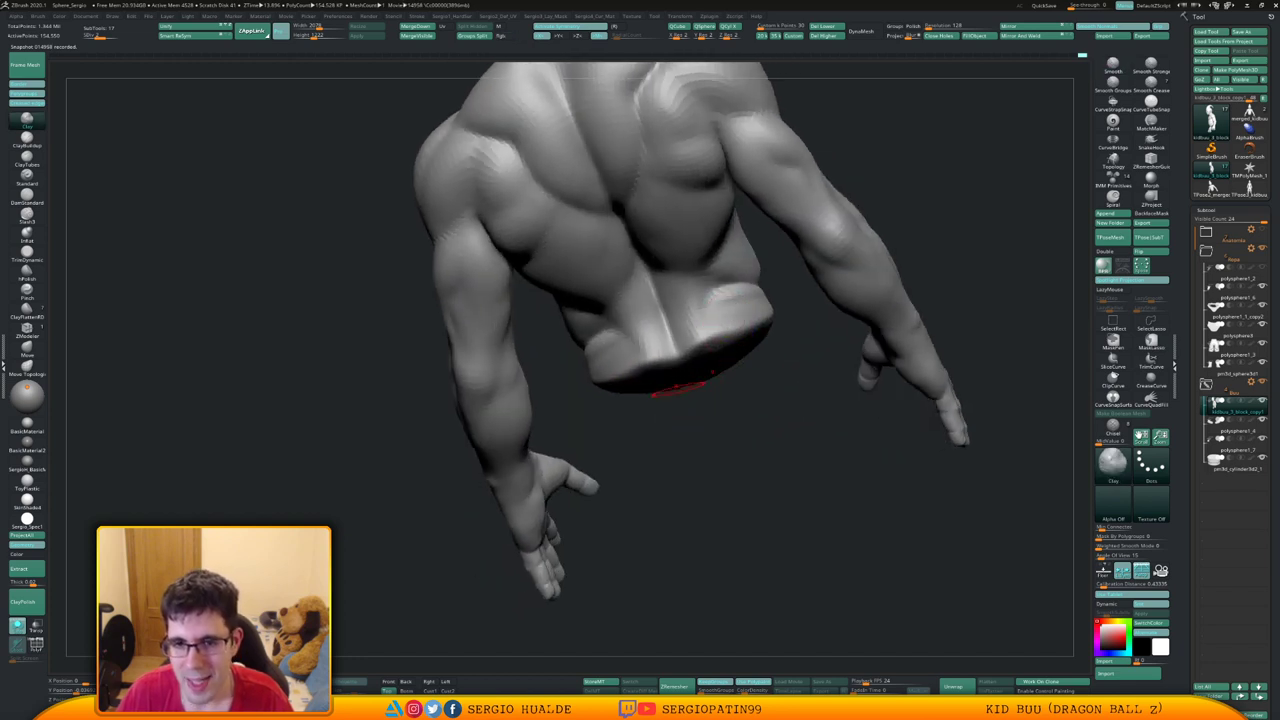
mouse_move(680, 390)
right_down()
mouse_move(671, 343)
mouse_move(676, 375)
mouse_move(700, 290)
right_up()
right_drag(700, 290, 665, 310)
right_drag(690, 395, 607, 398)
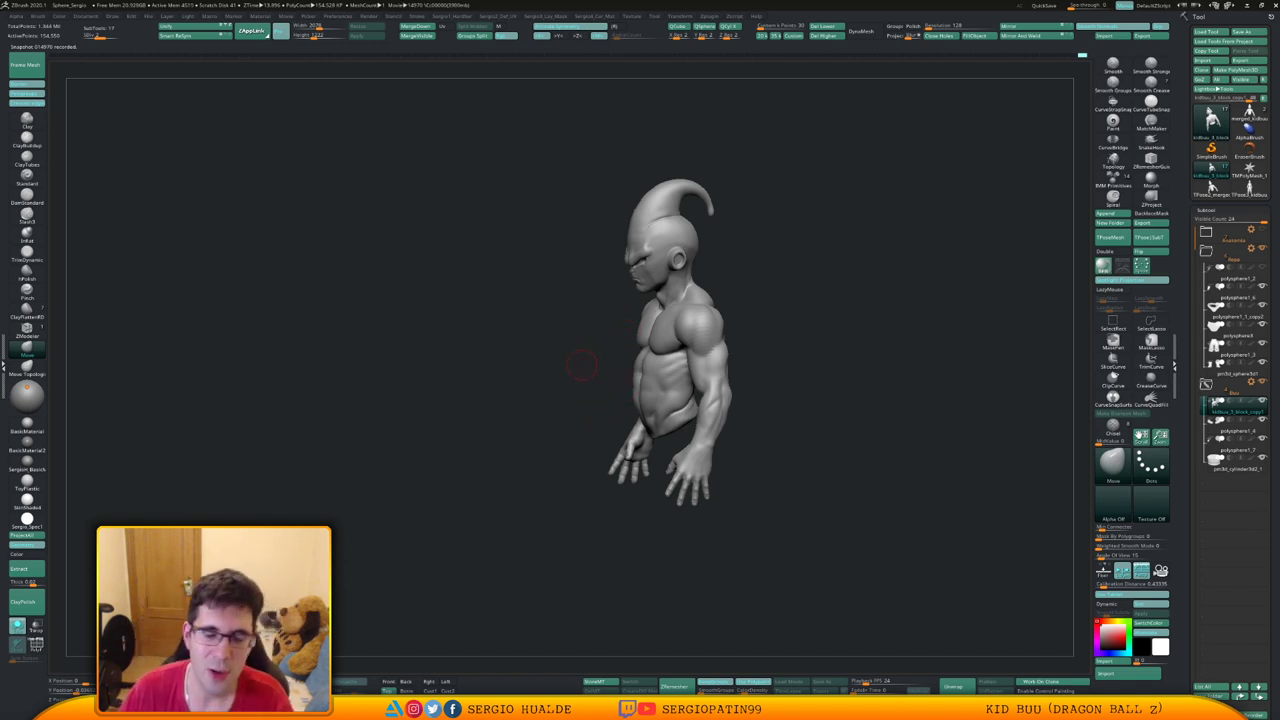
mouse_move(789, 314)
right_down()
mouse_move(755, 302)
mouse_move(765, 345)
right_up()
mouse_move(727, 415)
alt+right_down()
mouse_move(709, 363)
mouse_move(706, 403)
mouse_move(718, 351)
alt+right_up()
mouse_move(718, 293)
right_down()
mouse_move(704, 418)
mouse_move(686, 330)
mouse_move(694, 374)
right_up()
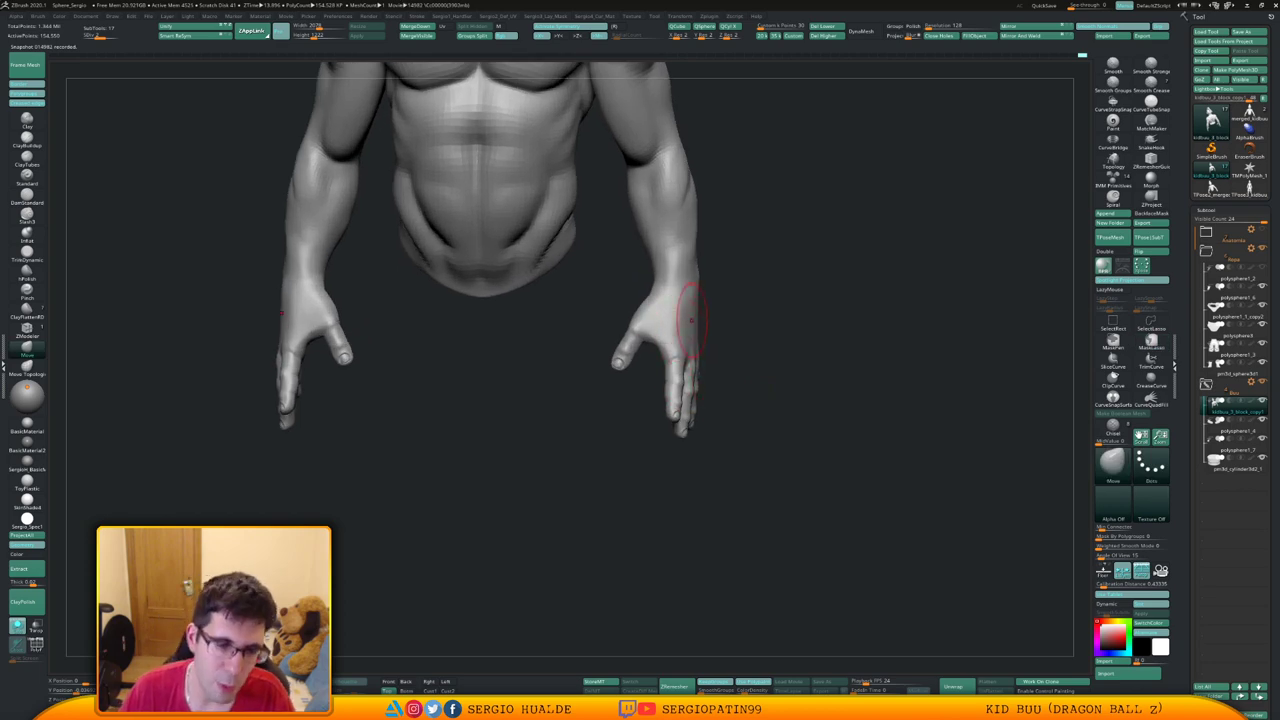
Solo the body again and isolate the index fingers including their tips for a polygroup of their own
right_drag(691, 318, 686, 400)
key(shift+f)
key(shift+f)
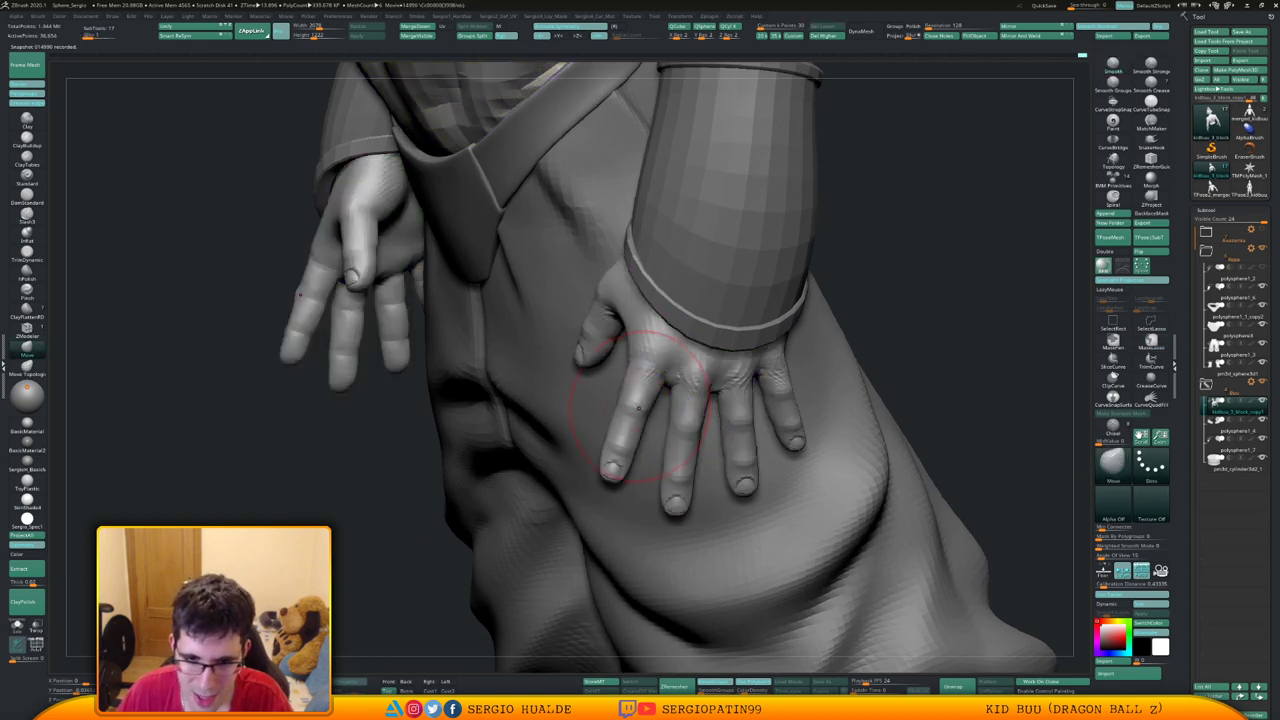
key(alt+s)
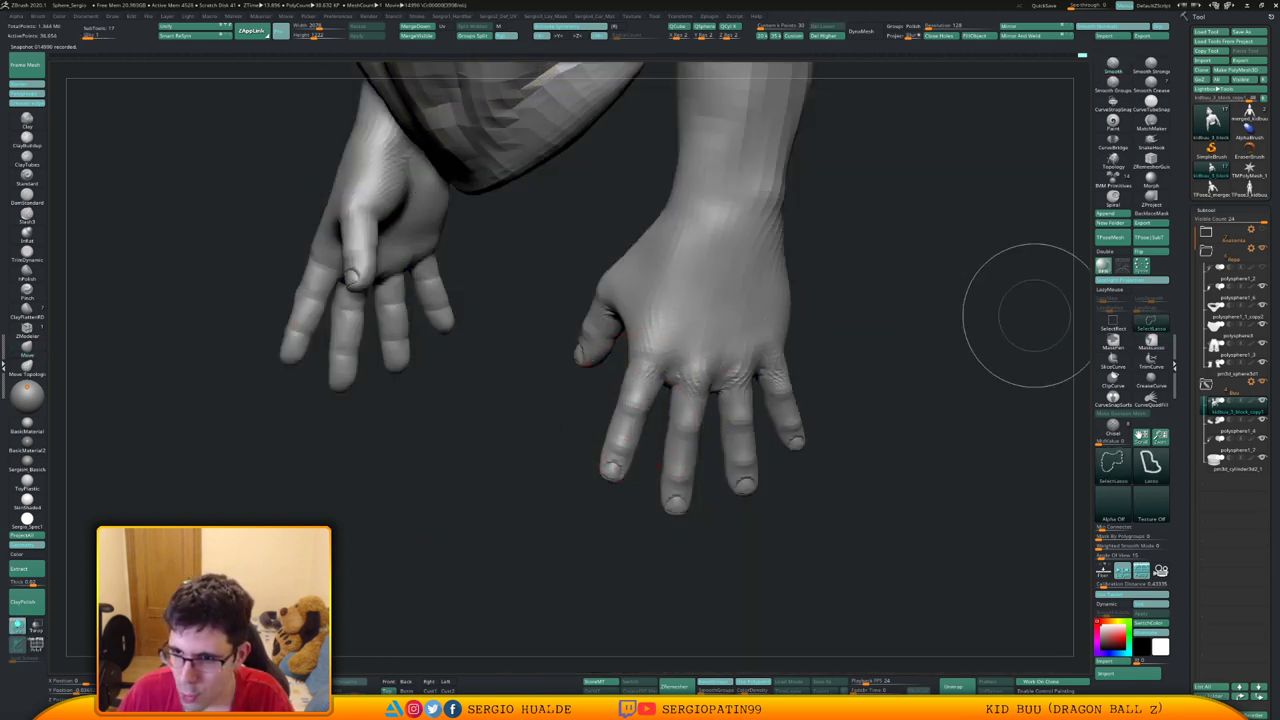
ctrl+shift+click(622, 440)
ctrl+shift+click(617, 446)
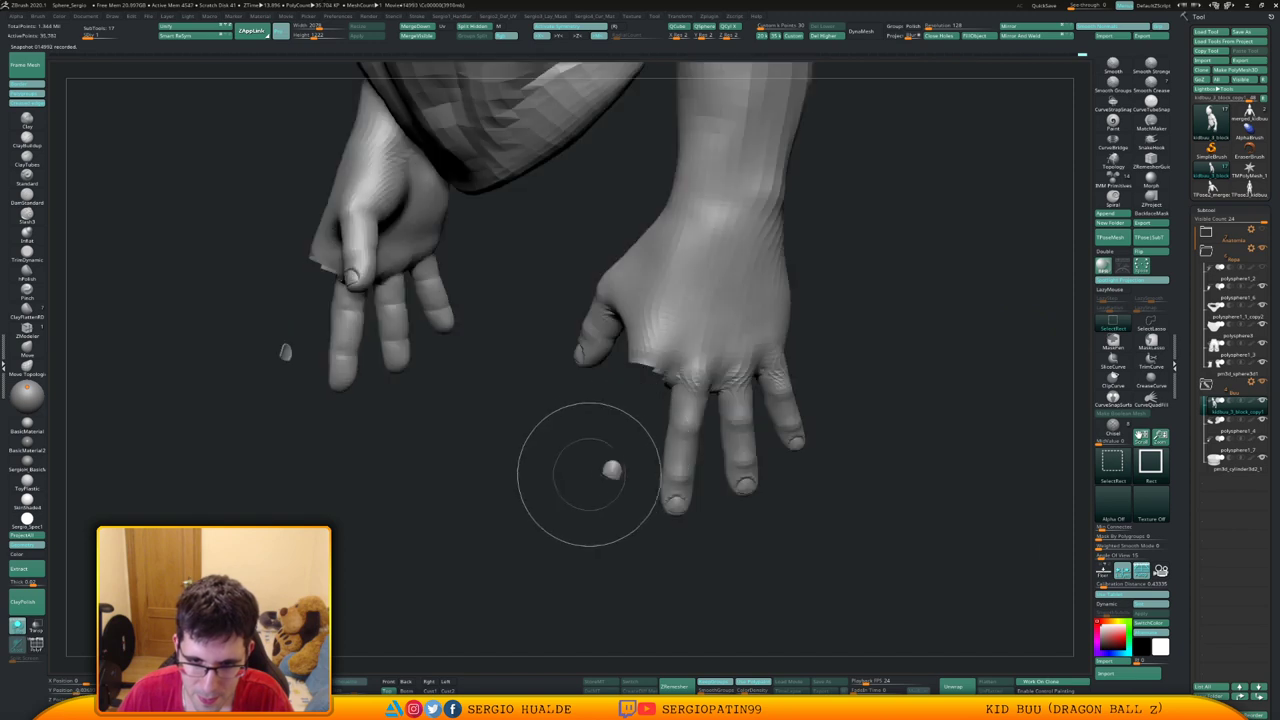
ctrl+alt+shift+drag(589, 442, 614, 500)
ctrl+shift+click(622, 518)
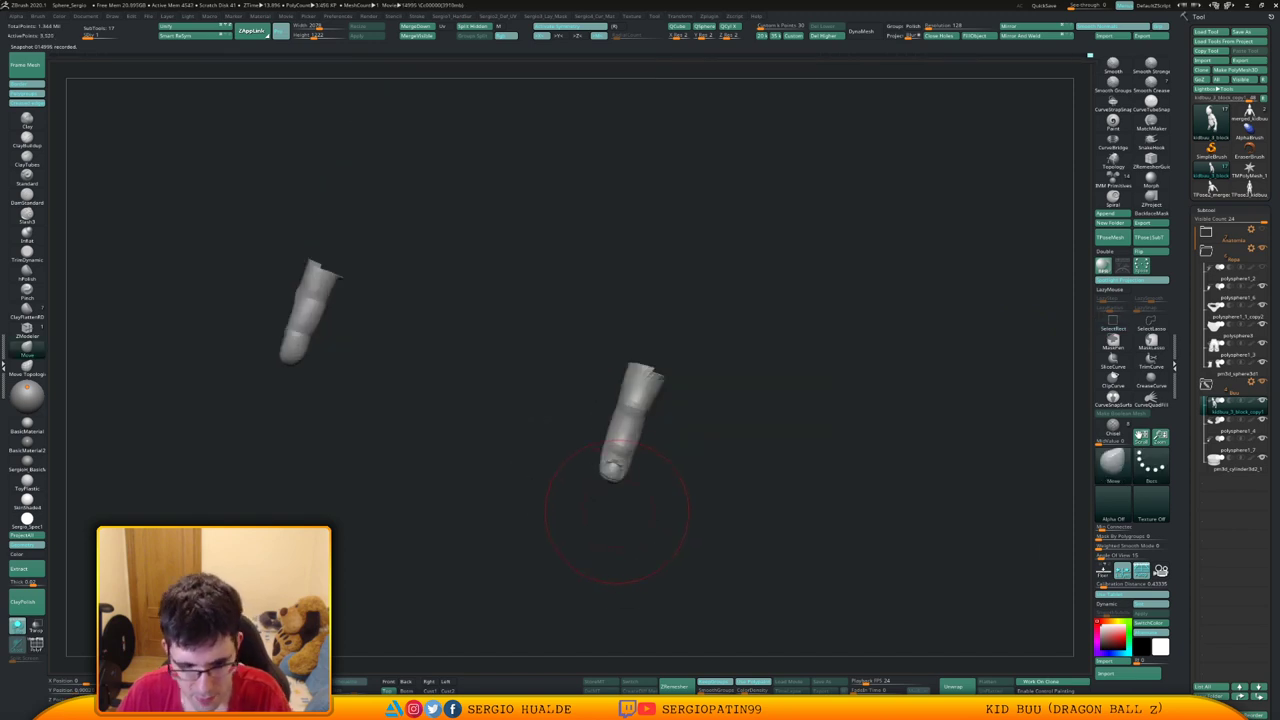
Isolate the complete middle fingers with their tips and group them as one polygroup
ctrl+shift+click(671, 488)
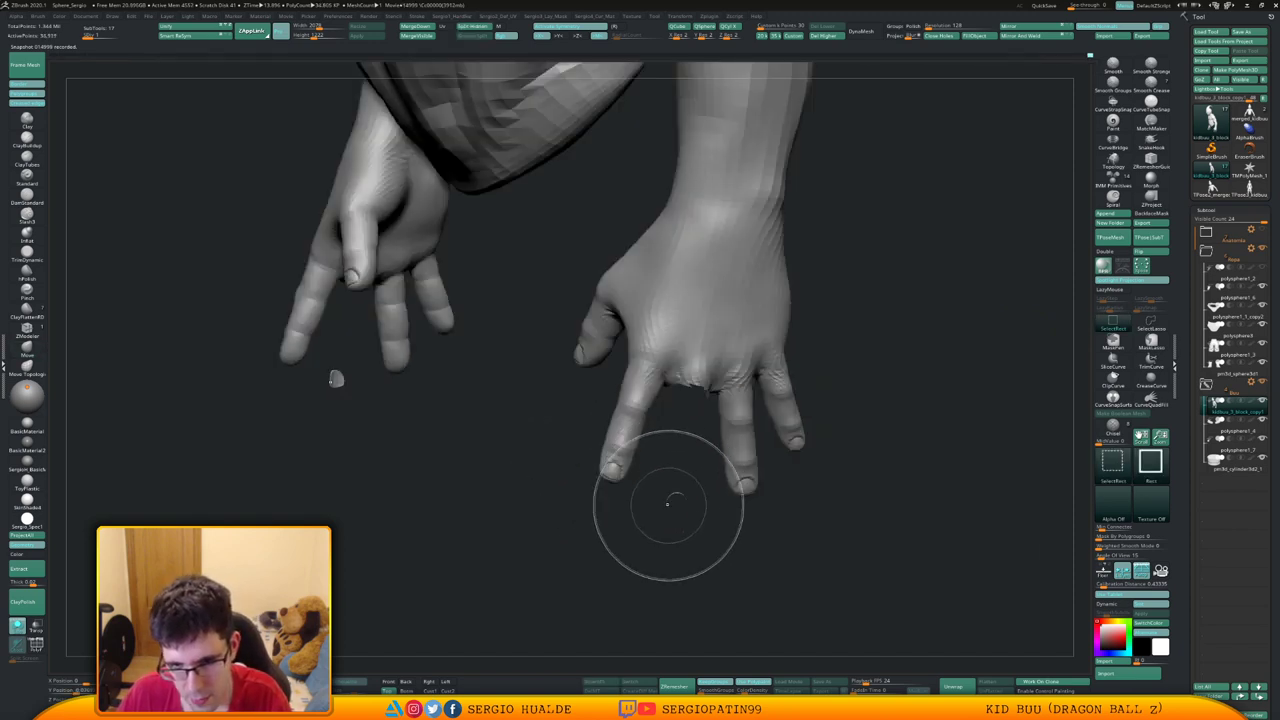
mouse_move(660, 481)
ctrl+alt+shift+mouse_down()
mouse_move(697, 526)
mouse_move(691, 566)
ctrl+alt+shift+mouse_up()
ctrl+shift+click(680, 543)
key(ctrl+z)
Hide the leftover pieces of the ring fingers and isolate the whole fingers as one polygroup
ctrl+shift+click(676, 460)
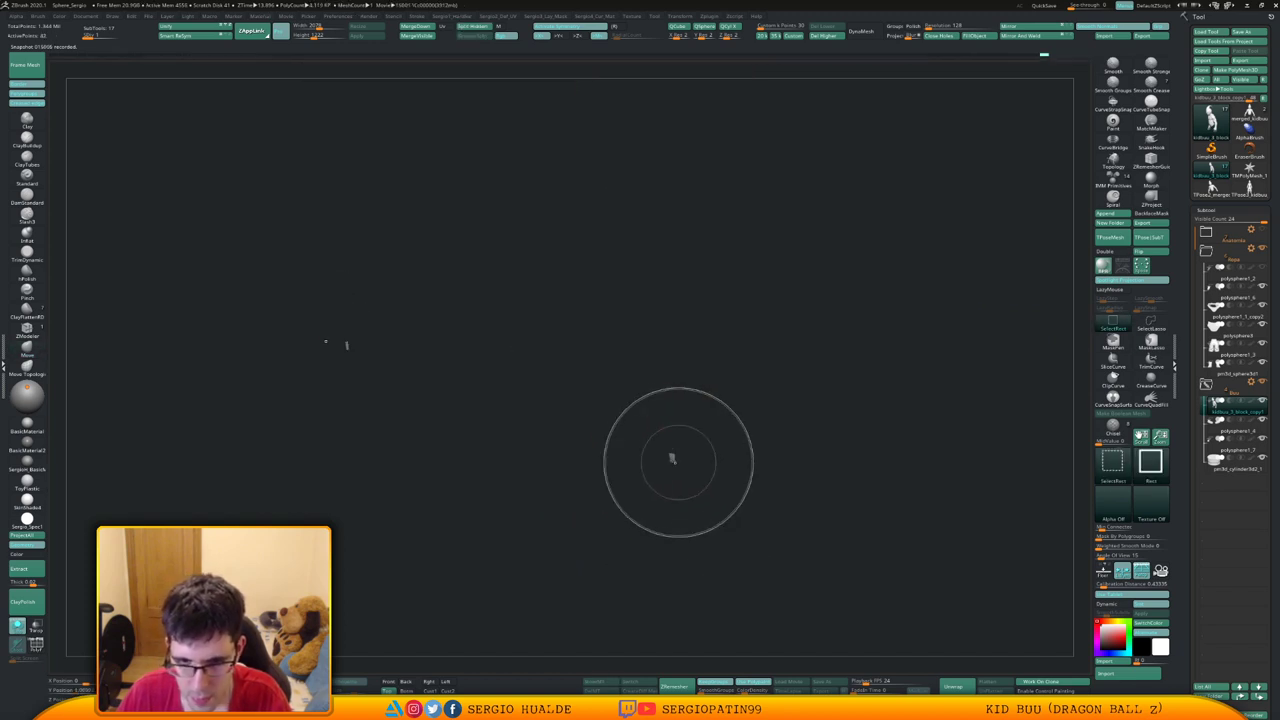
drag(678, 462, 669, 512)
key(ctrl+shift+a)
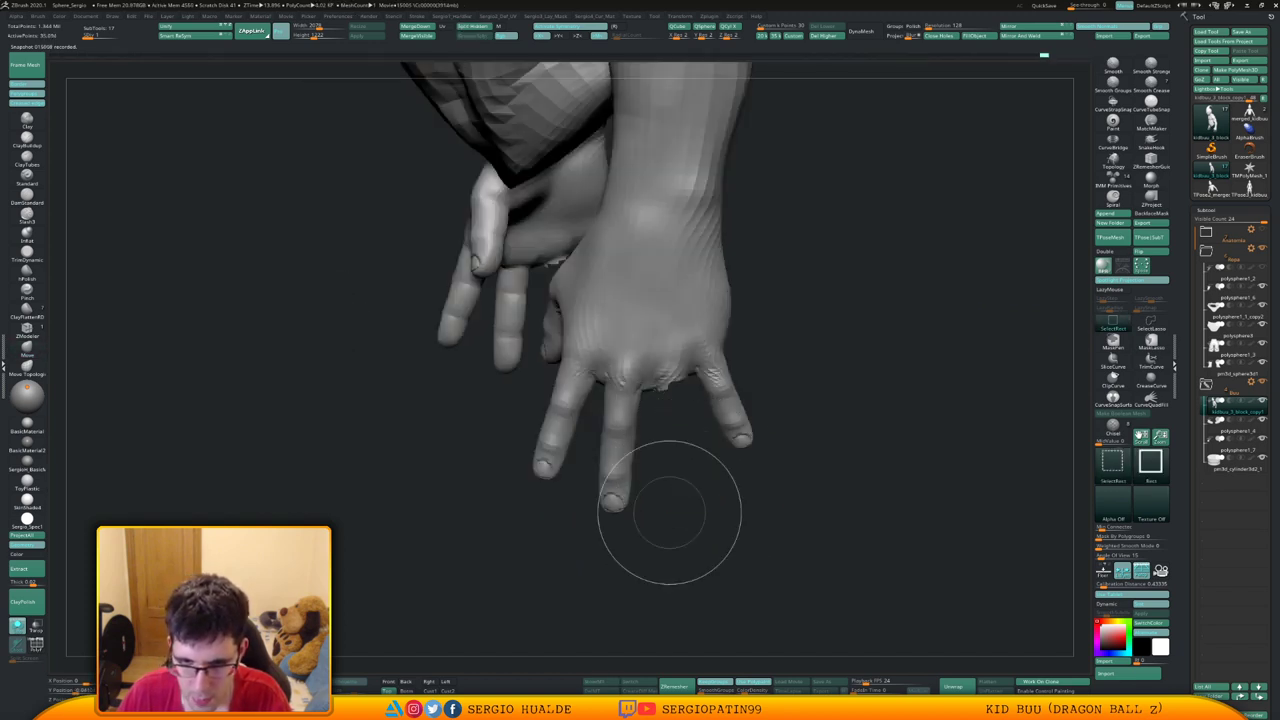
ctrl+shift+click(670, 512)
ctrl+shift+click(694, 520)
Isolate the little fingers as their own polygroup and show the full body again
ctrl+shift+click(737, 423)
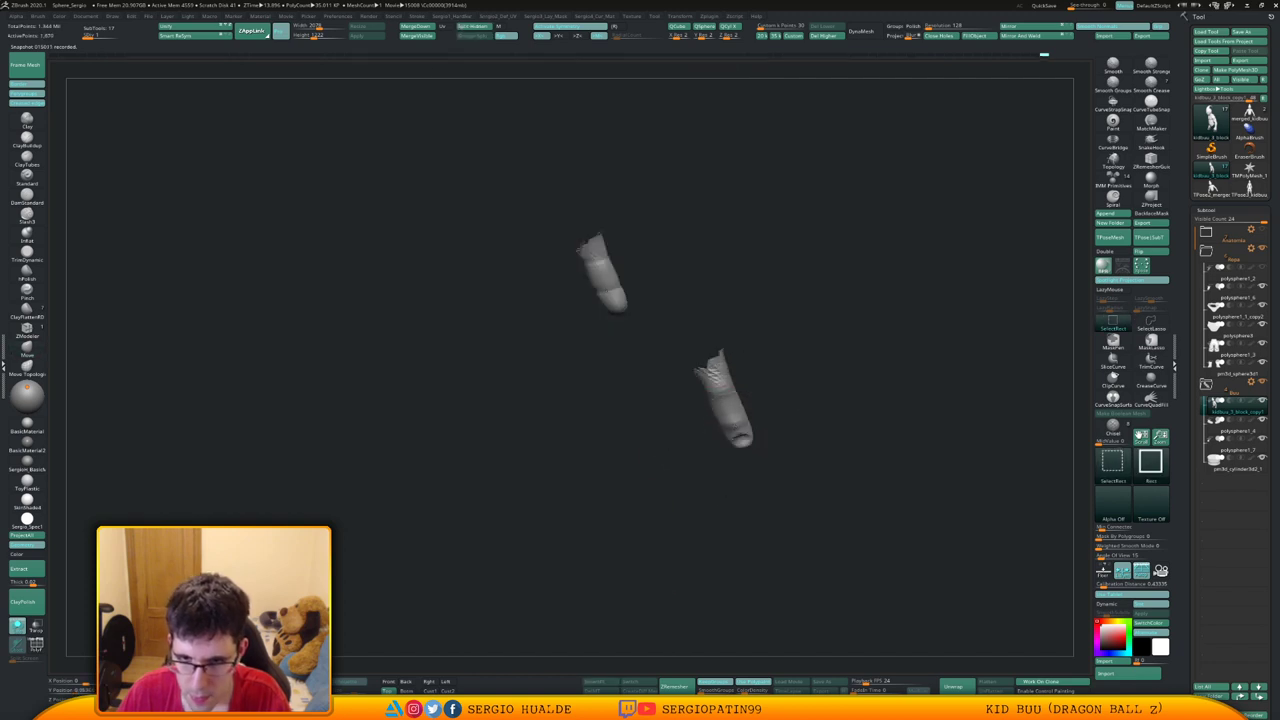
ctrl+shift+click(745, 428)
ctrl+shift+click(744, 485)
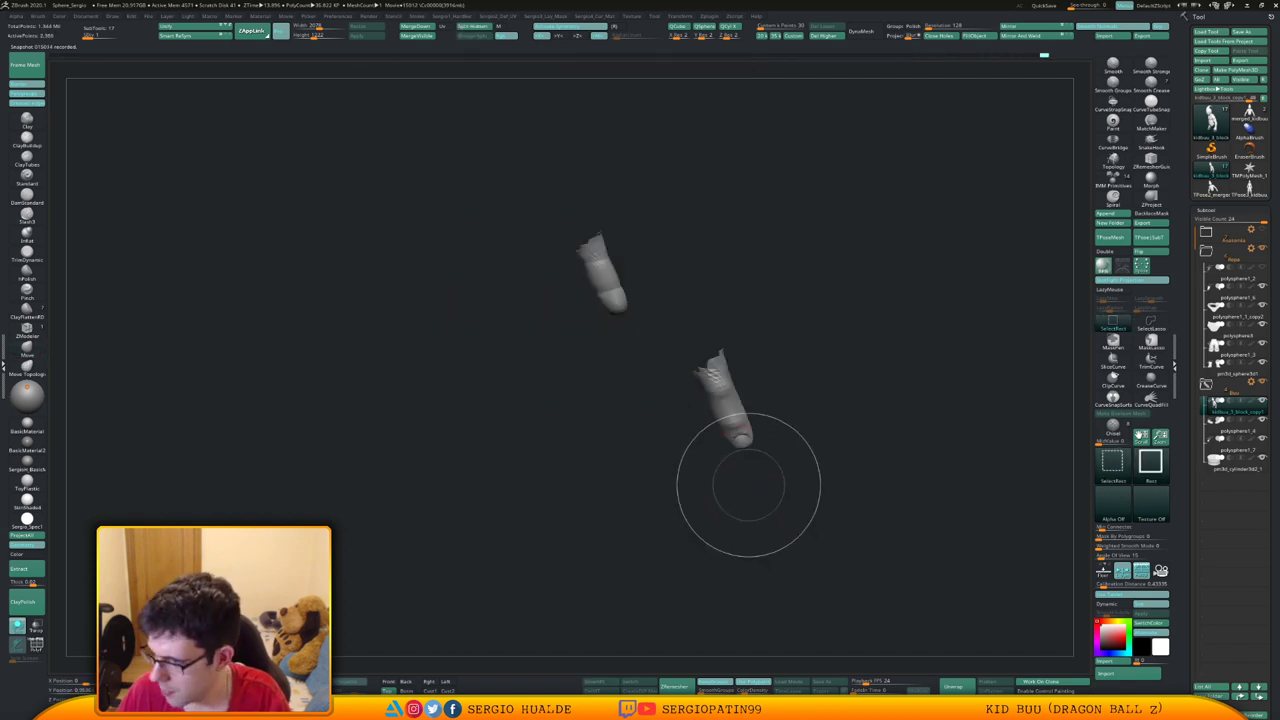
ctrl+shift+click(690, 422)
Isolate the thumbs including their tips as a separate polygroup and bring back the rest of the body
right_drag(671, 420, 592, 372)
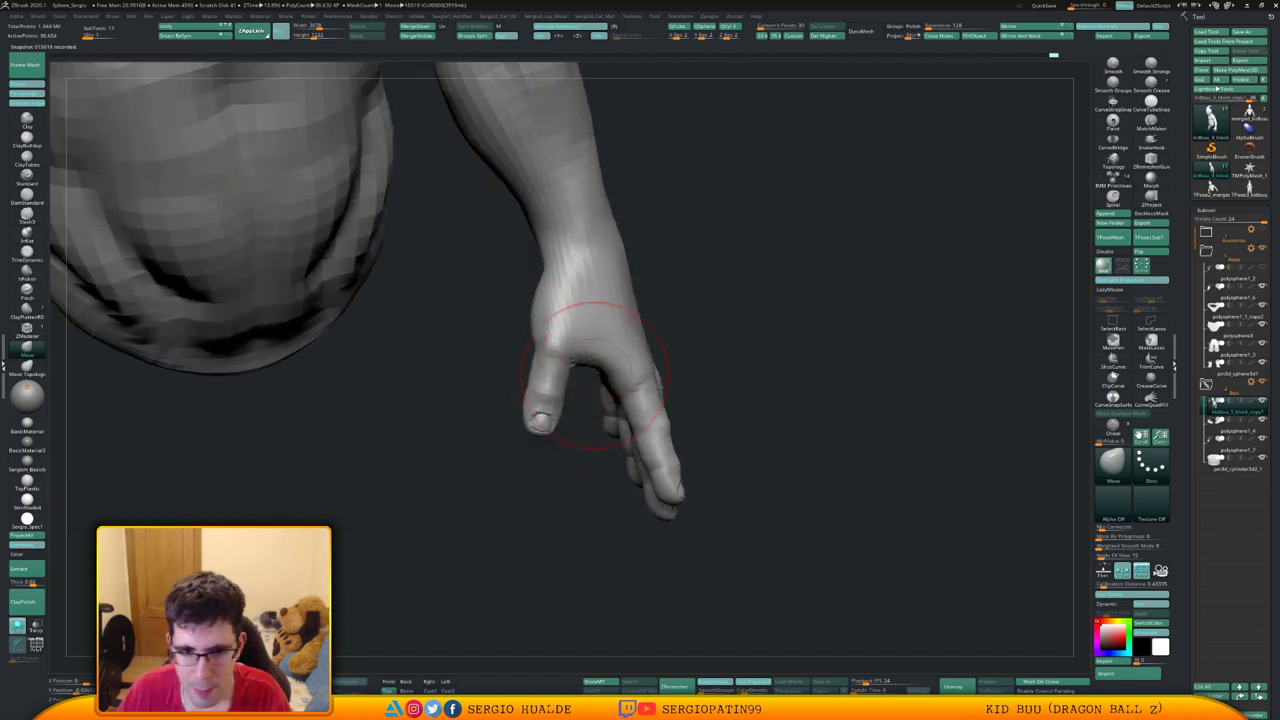
ctrl+shift+click(557, 391)
ctrl+shift+click(553, 397)
ctrl+alt+shift+drag(515, 401, 551, 496)
ctrl+shift+click(563, 496)
Mask everything except the index fingers, place the gizmo at their knuckles and rotate them into a more relaxed pose
ctrl+right_drag(565, 494, 540, 458)
key(w)
ctrl+click(618, 436)
ctrl+click(634, 474)
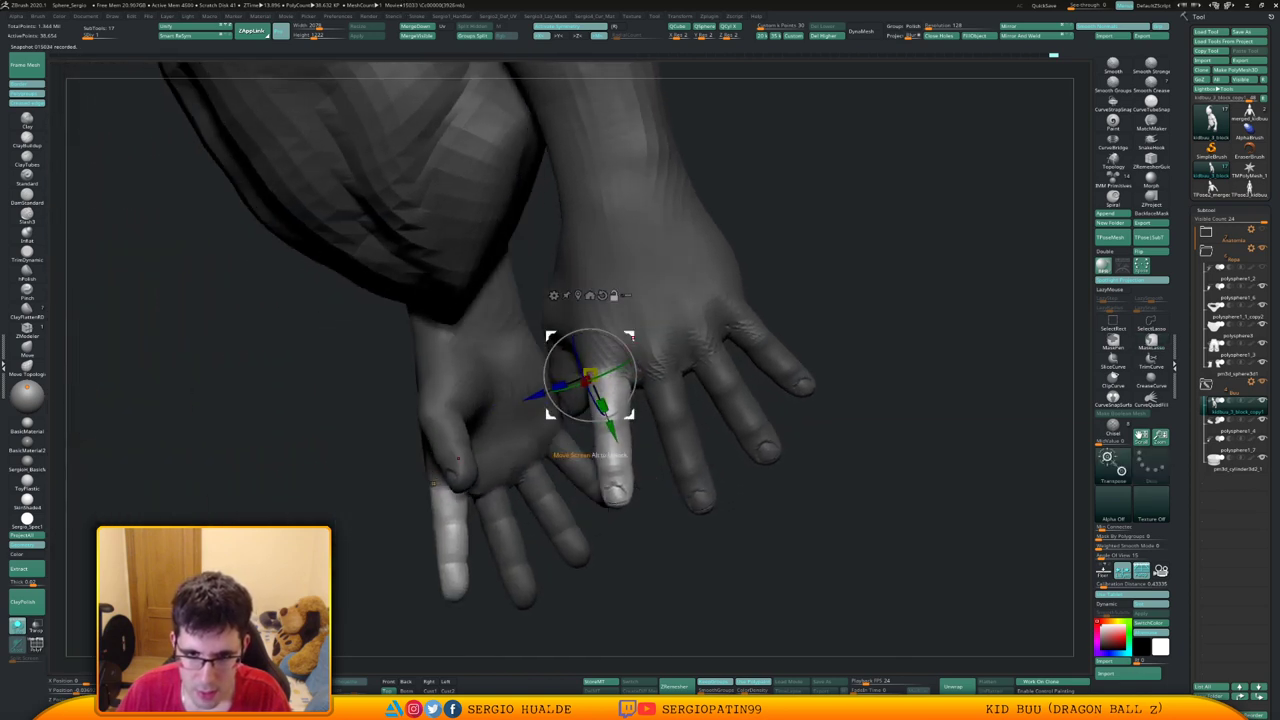
drag(440, 485, 448, 487)
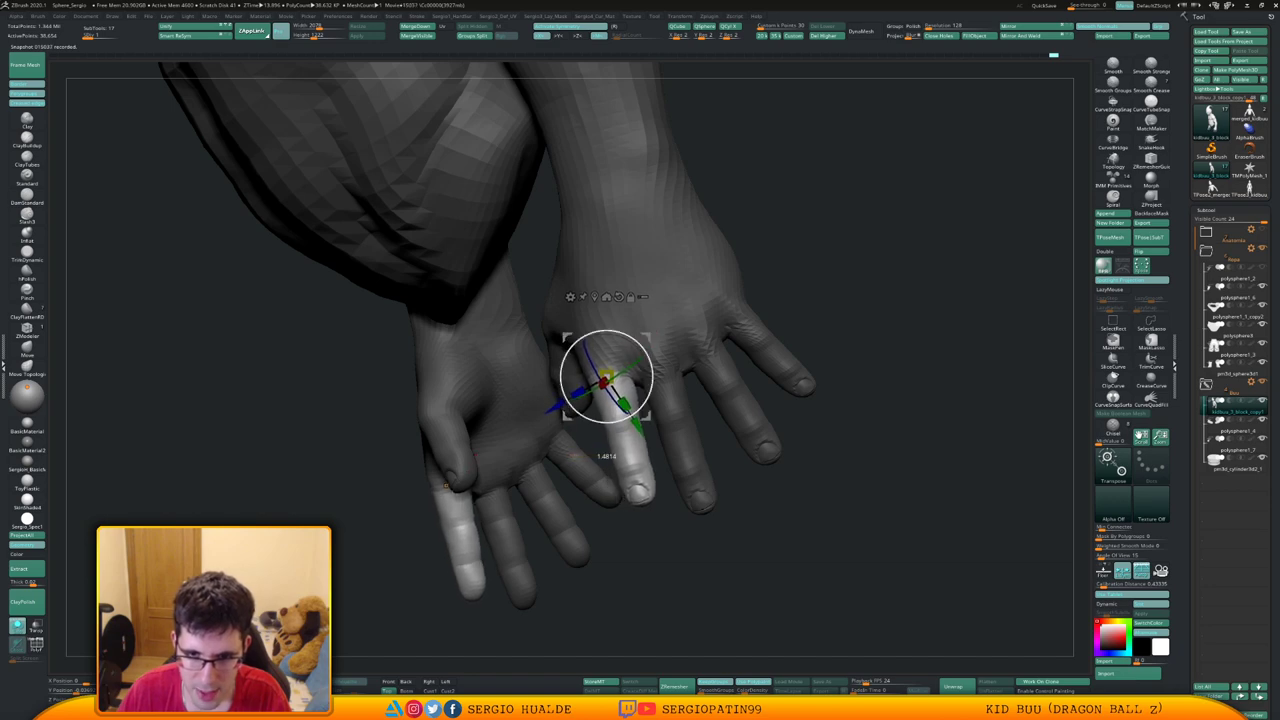
drag(640, 590, 745, 400)
drag(410, 578, 425, 155)
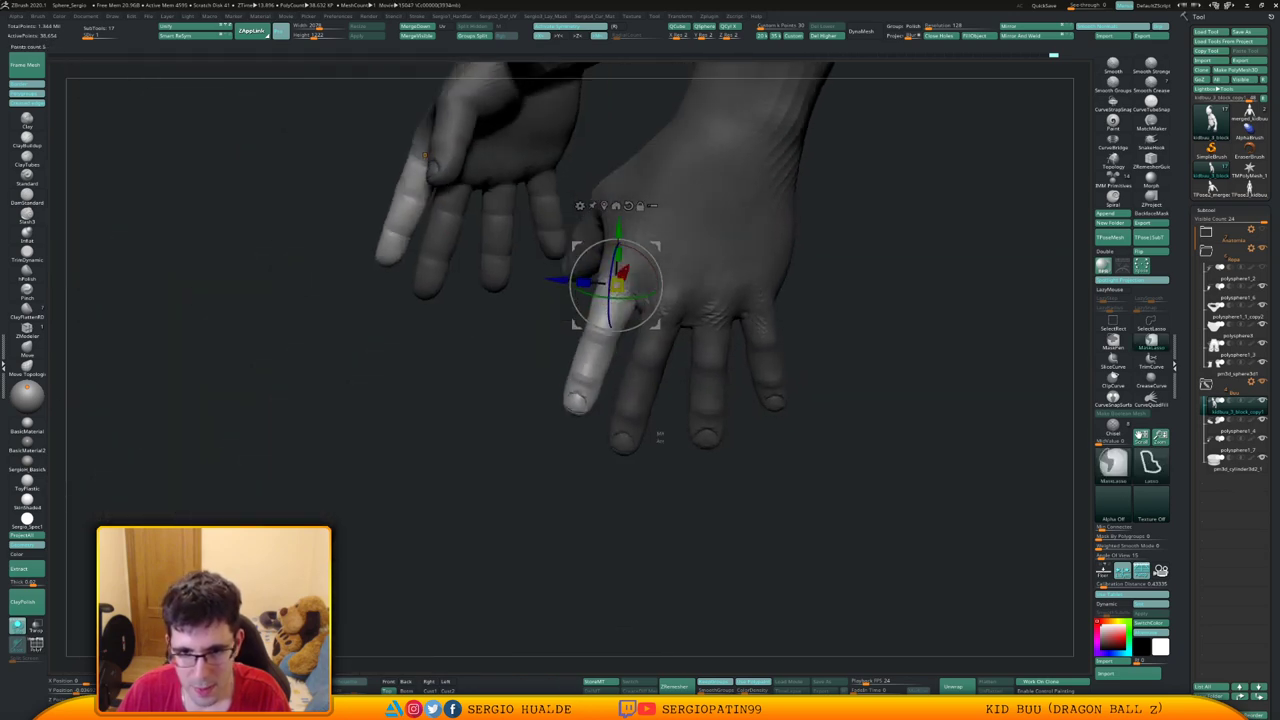
Mask everything except the middle fingers, rotate them at the knuckles into a more relaxed pose and clear the mask
click(434, 245)
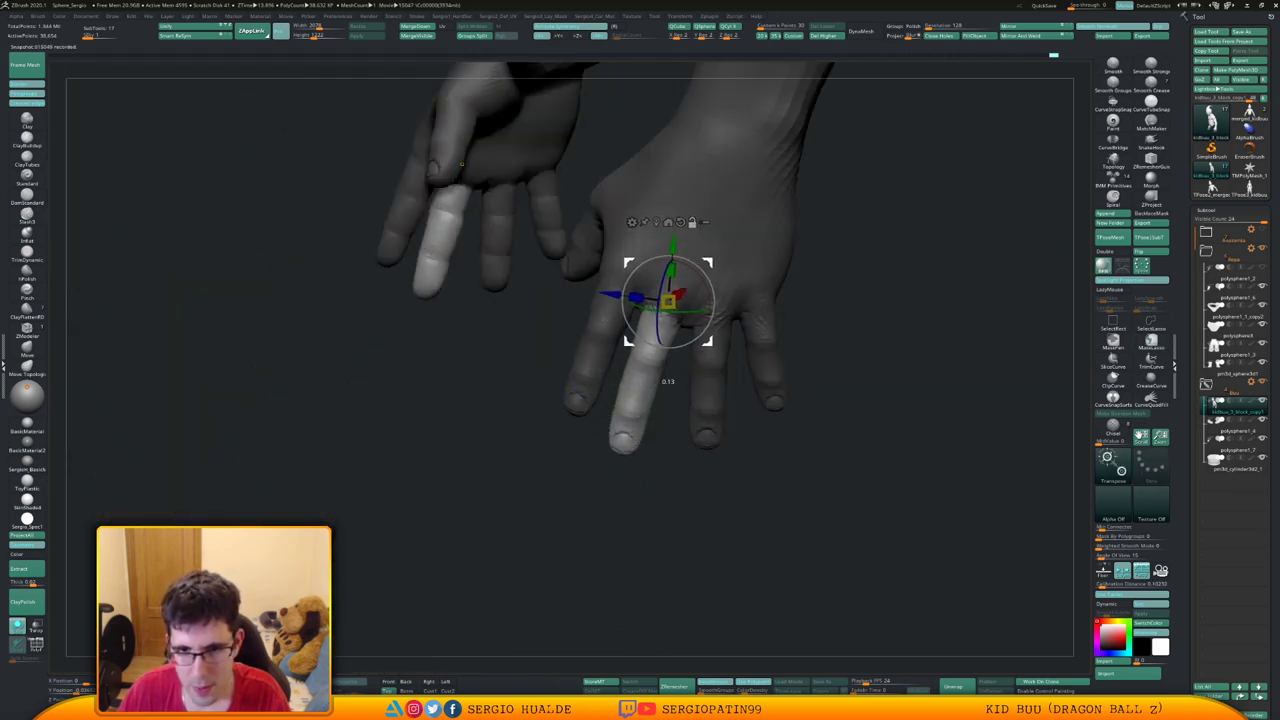
mouse_move(830, 440)
mouse_down()
mouse_move(1010, 435)
mouse_move(845, 440)
mouse_up()
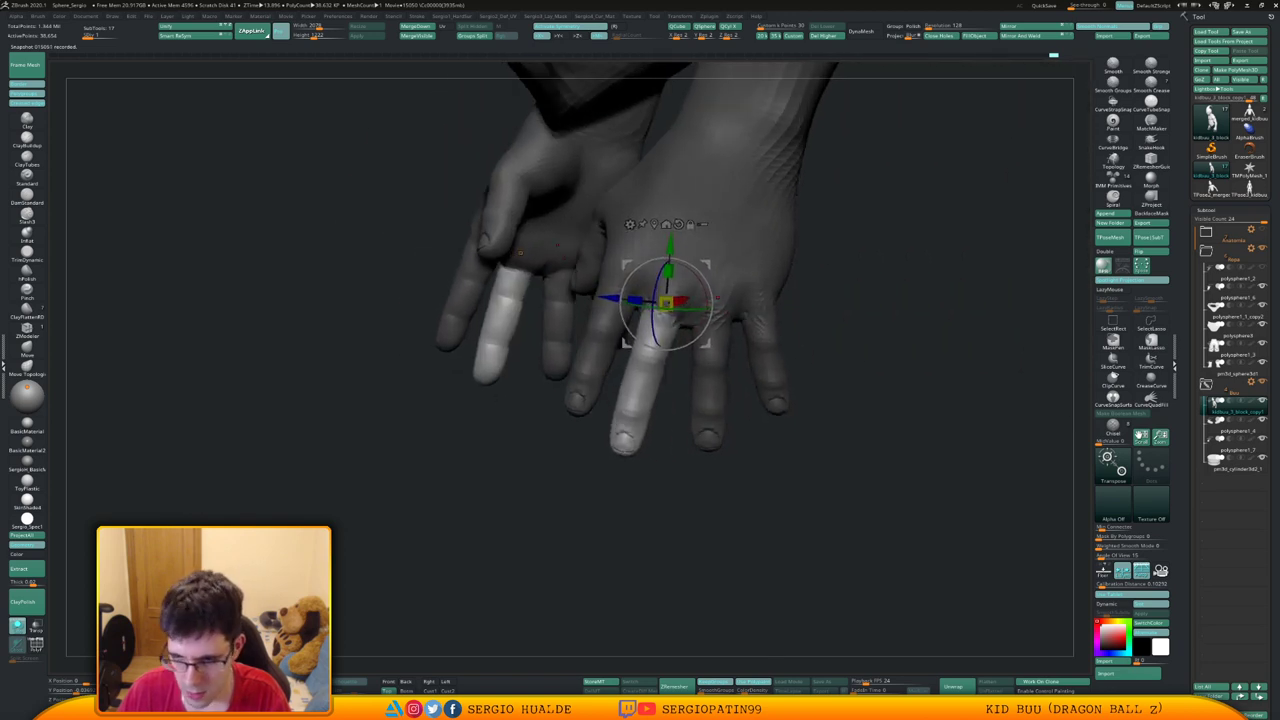
right_drag(720, 310, 690, 345)
right_click(682, 348)
drag(682, 348, 673, 350)
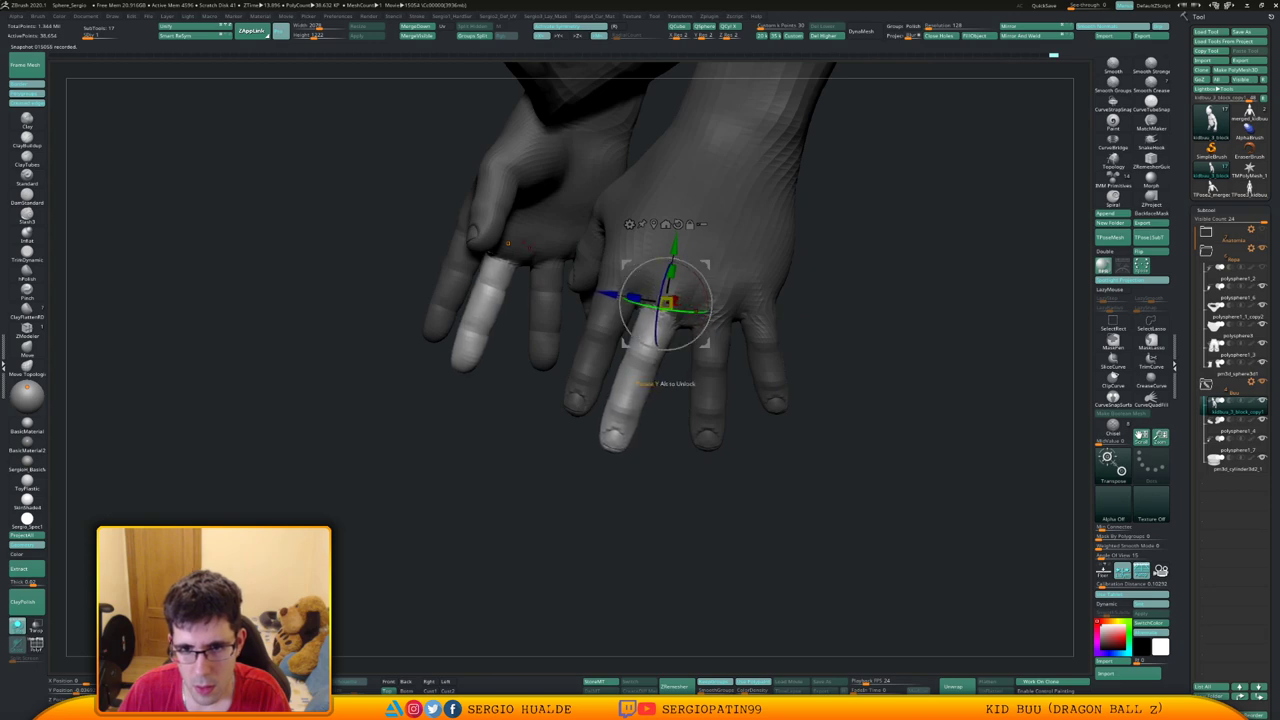
right_drag(673, 350, 700, 440)
ctrl+drag(560, 480, 590, 510)
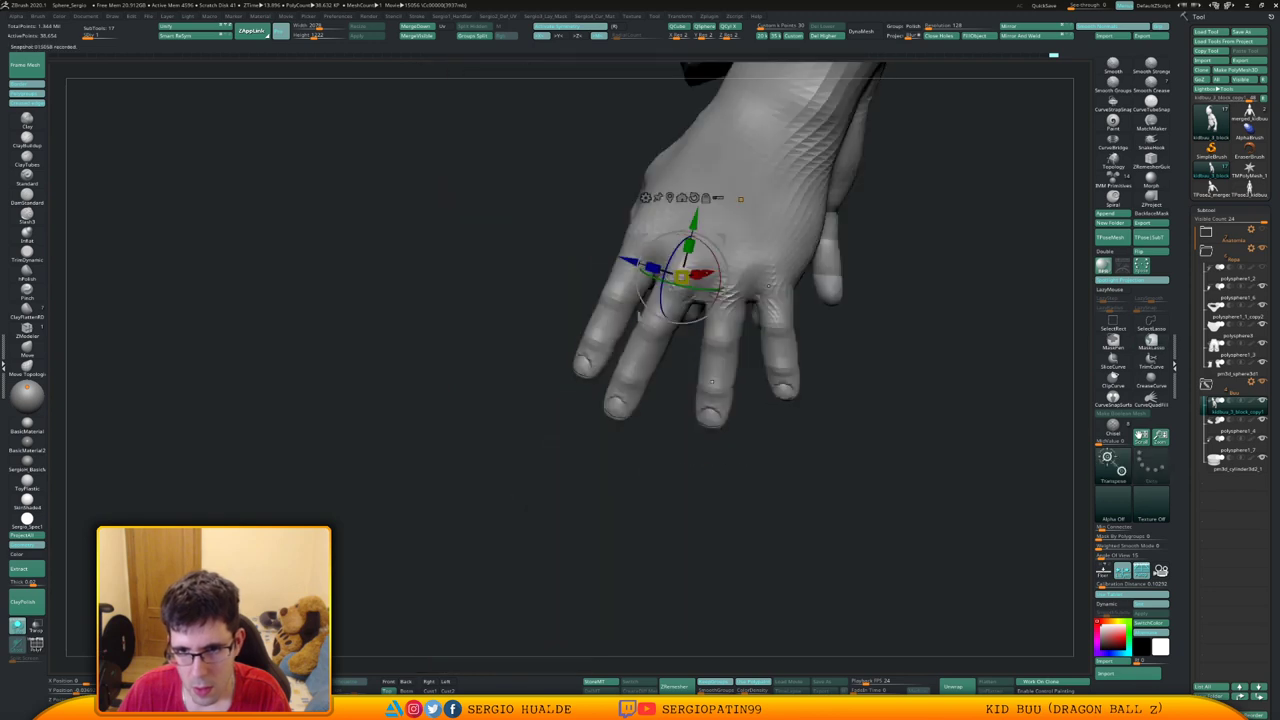
Mask everything except the ring fingers and place the gizmo at their knuckles
ctrl+drag(716, 345, 755, 425)
ctrl+click(700, 500)
right_drag(700, 500, 609, 530)
key(q)
ctrl+click(669, 391)
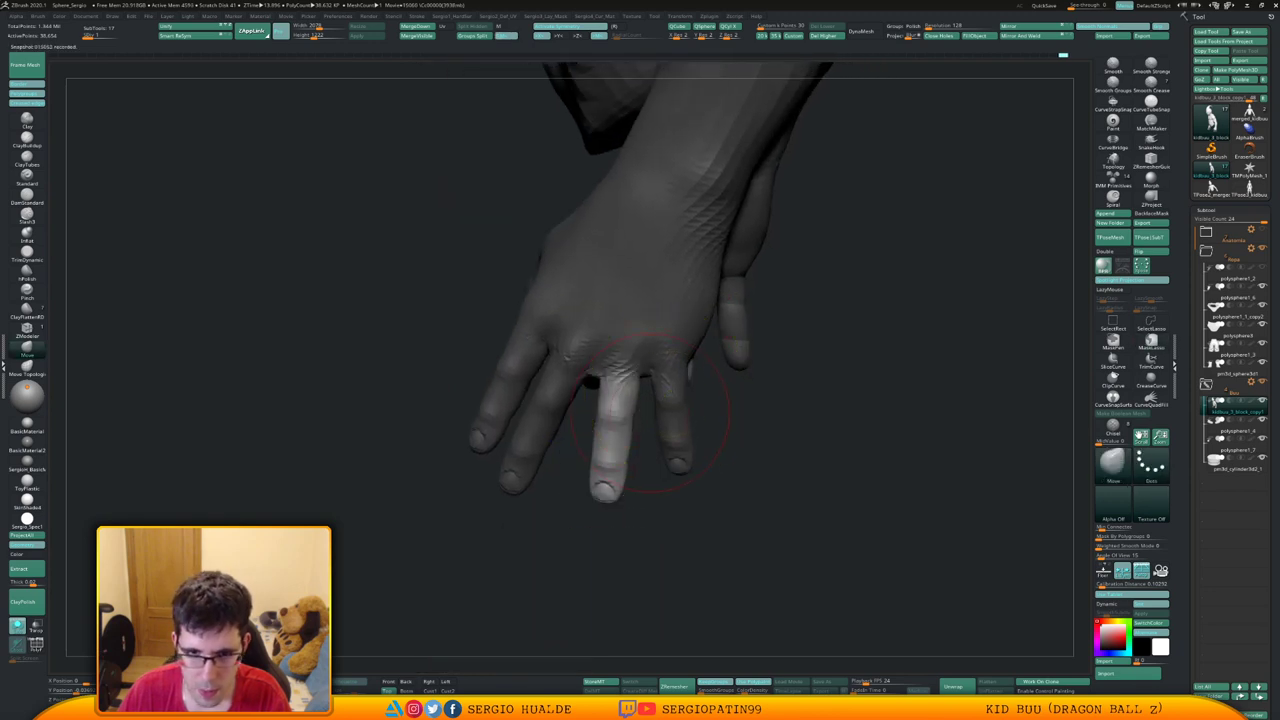
key(w)
right_drag(669, 391, 690, 330)
alt+drag(607, 453, 609, 410)
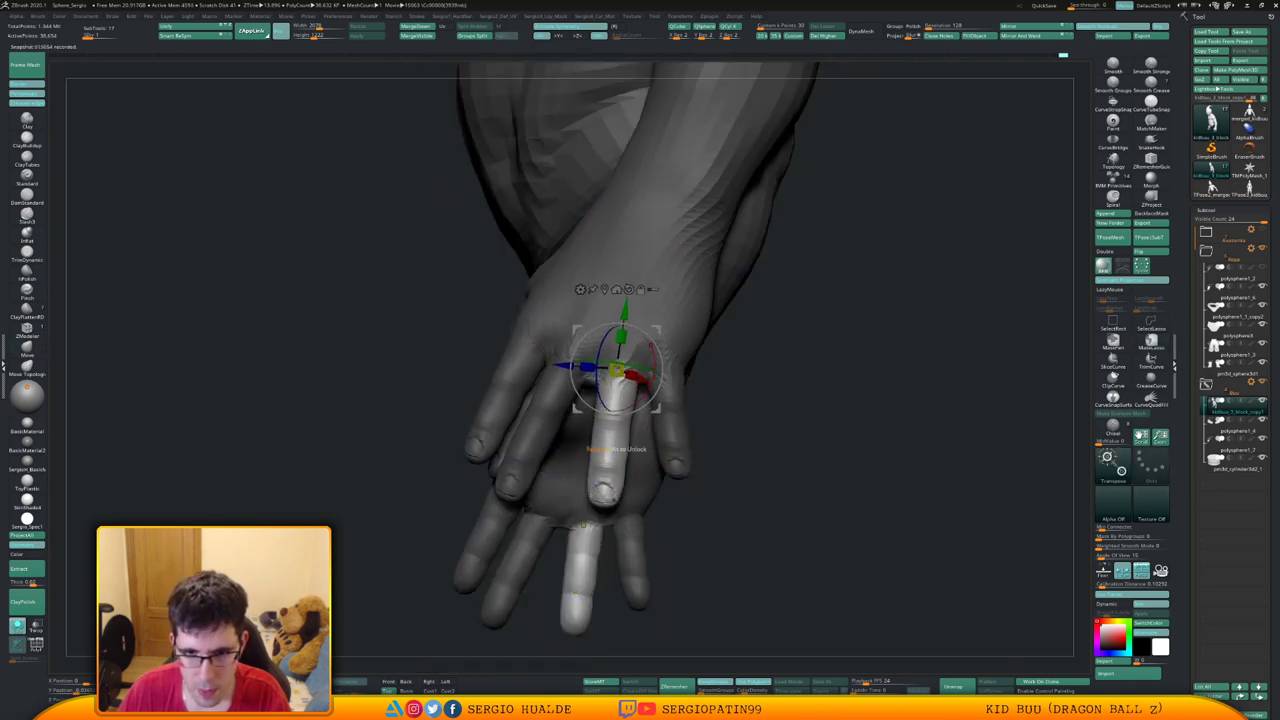
Rotate the ring fingers at the knuckles so they follow the neighbouring fingers, undoing one rotation along the way
drag(645, 362, 648, 385)
right_drag(648, 385, 640, 520)
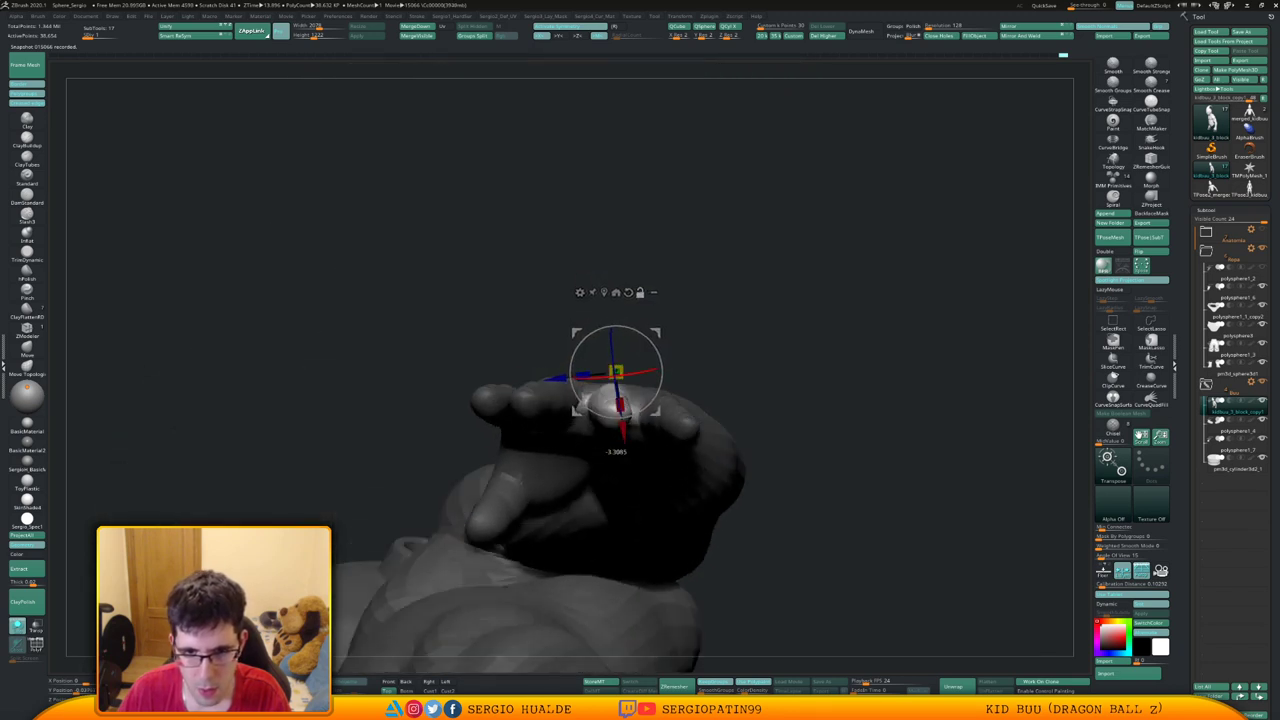
key(ctrl+z)
drag(661, 370, 660, 384)
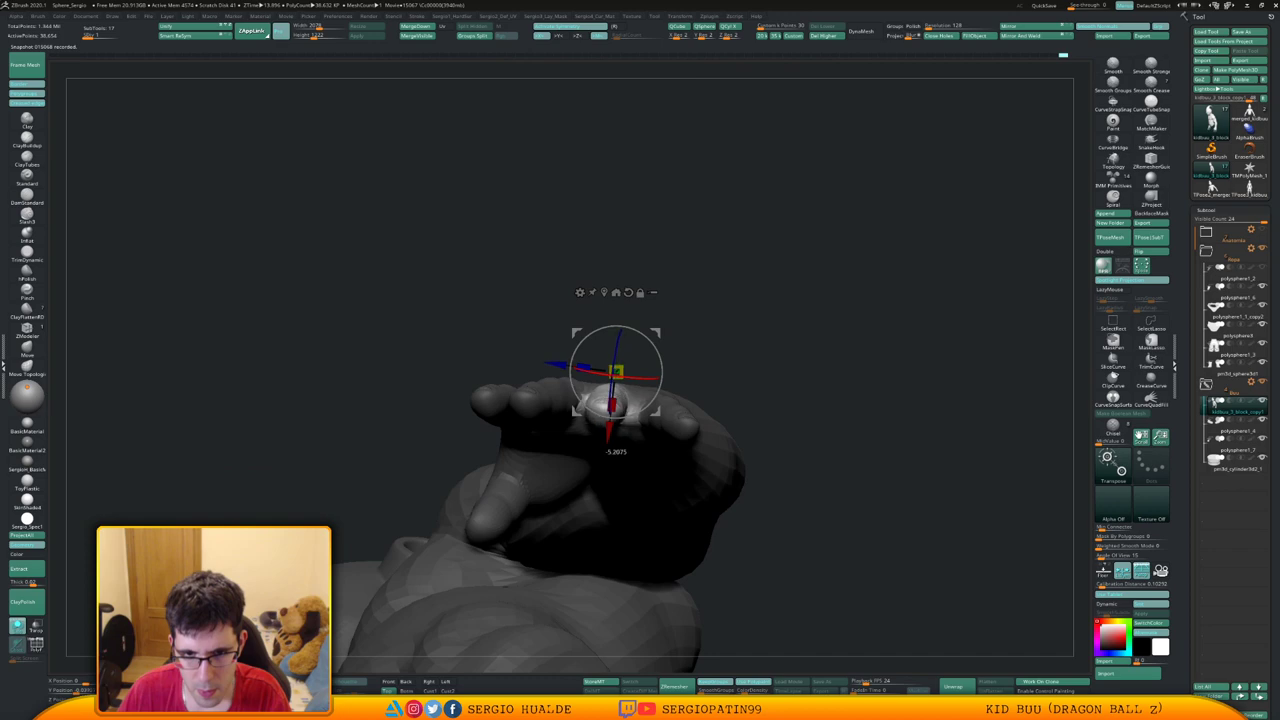
right_drag(662, 384, 722, 273)
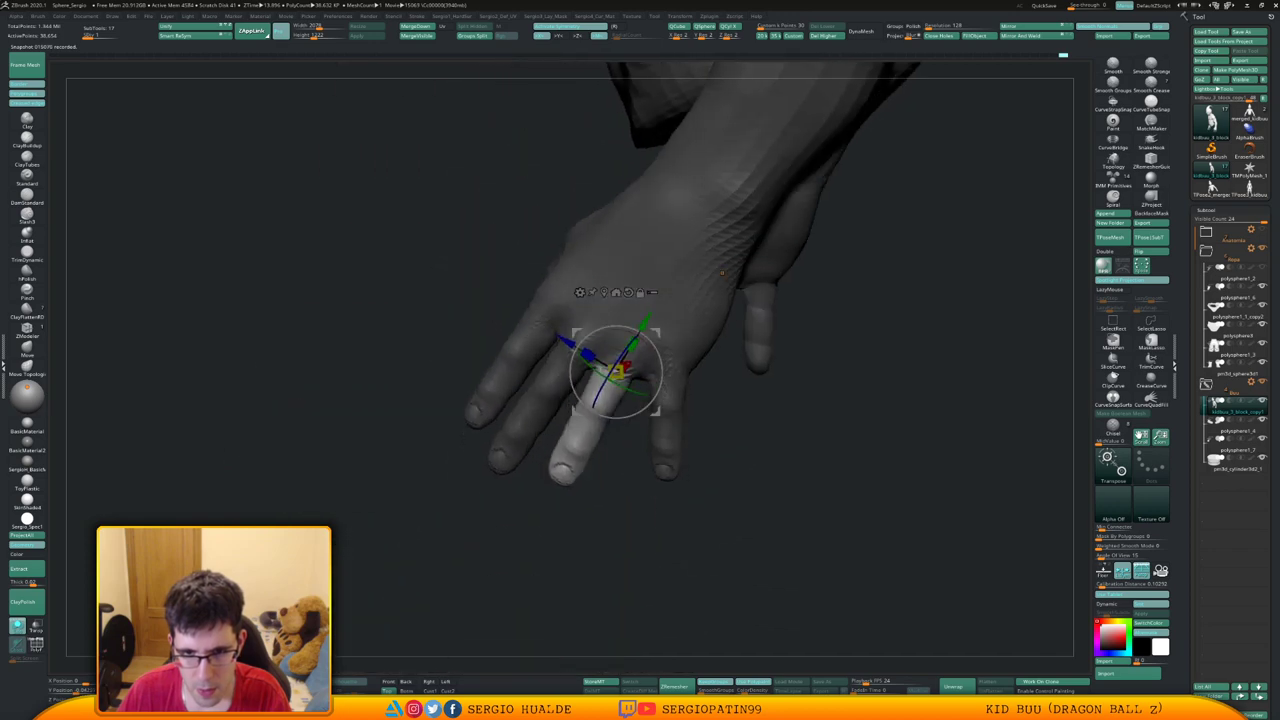
drag(616, 416, 613, 416)
right_drag(722, 273, 680, 366)
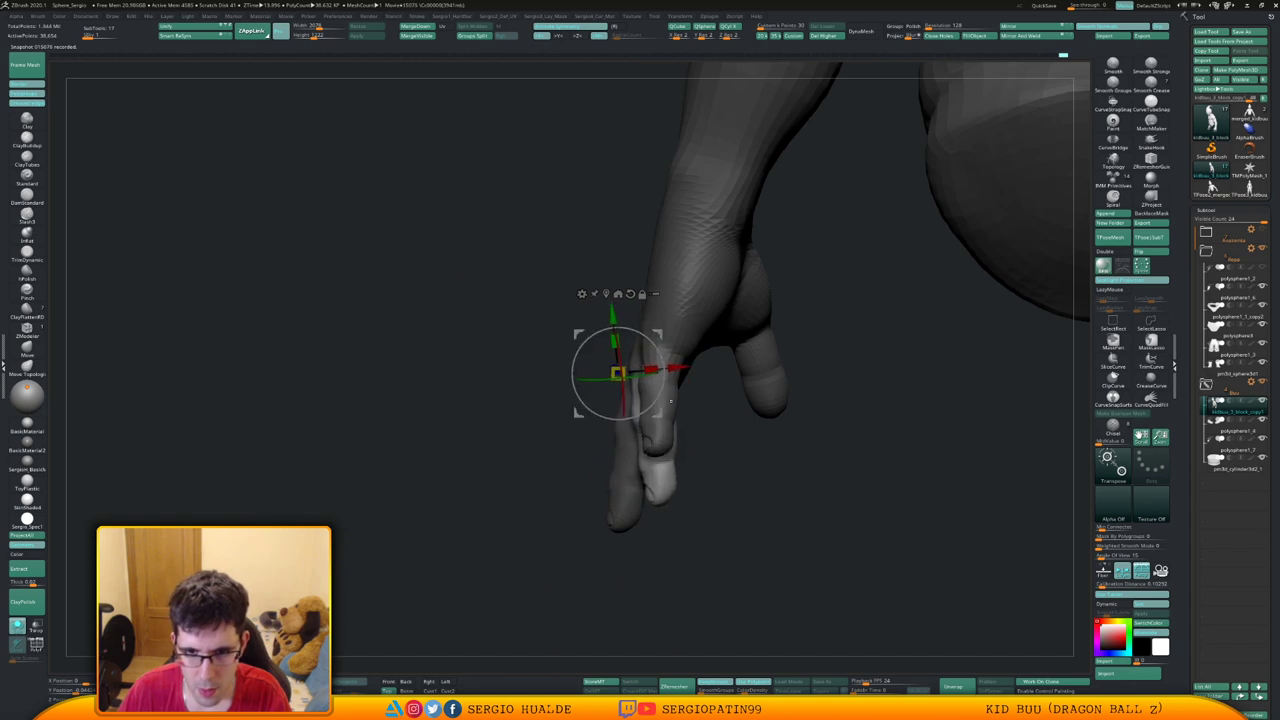
Mask everything except the little fingers and rotate them at the knuckles inward toward the palm
ctrl+drag(694, 410, 712, 425)
ctrl+click(657, 405)
key(q)
right_drag(752, 412, 758, 445)
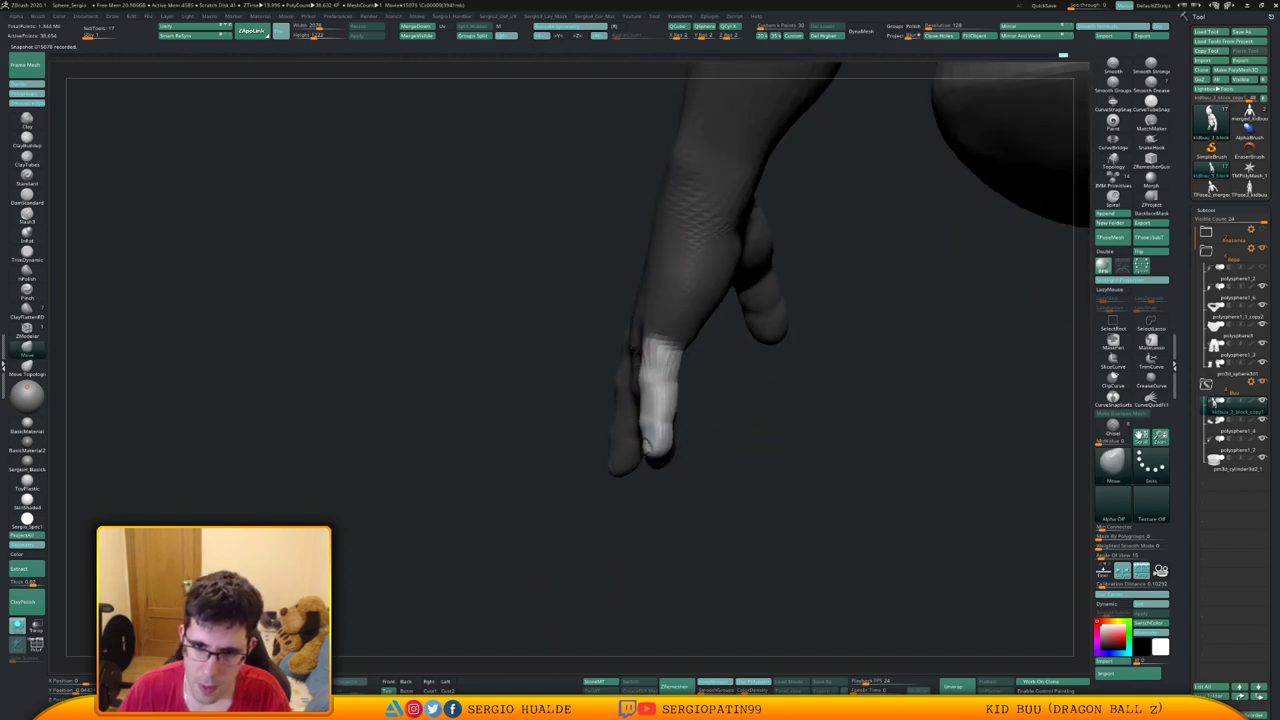
key(w)
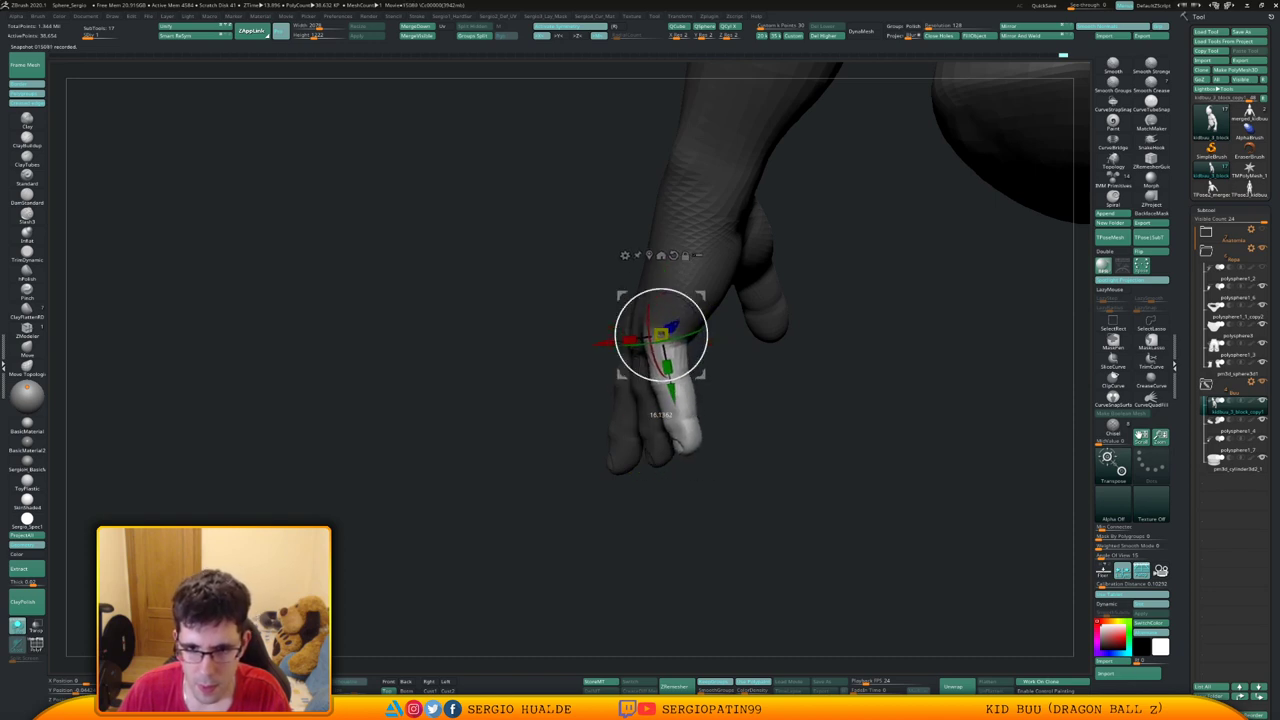
right_drag(740, 410, 840, 400)
drag(665, 381, 692, 371)
right_drag(770, 395, 685, 370)
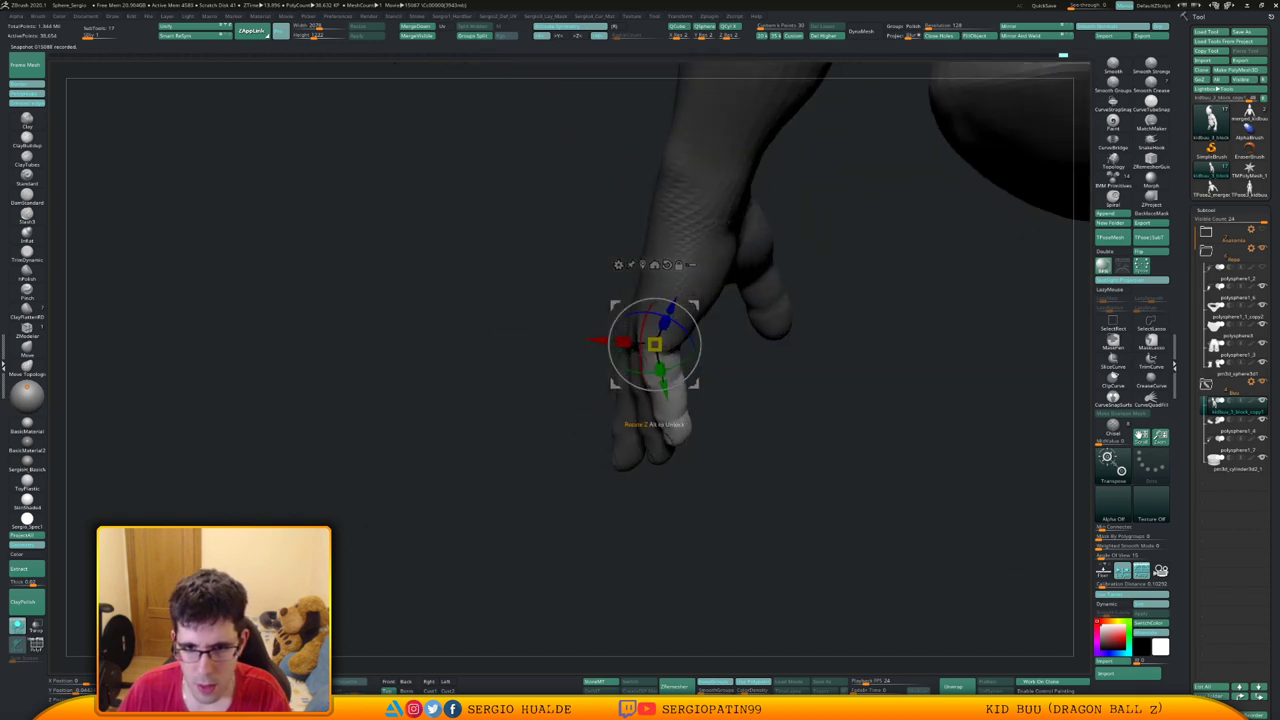
drag(690, 372, 686, 377)
right_drag(975, 245, 862, 222)
drag(690, 373, 691, 390)
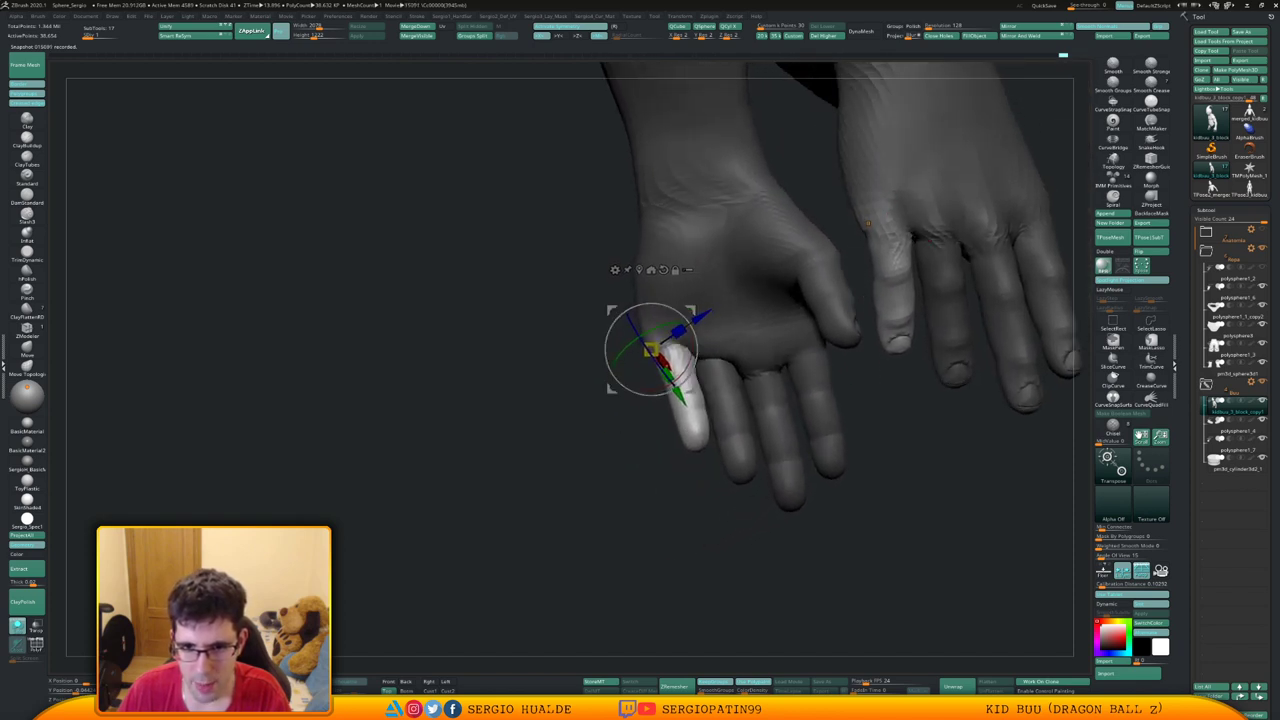
Fine-tune the little fingers' rotation, looking along the hand from the fingertips, to line them up with the other fingers
right_drag(867, 222, 740, 225)
key(q)
right_drag(748, 440, 800, 440)
mouse_move(800, 440)
ctrl+right_down()
mouse_move(800, 410)
mouse_move(760, 330)
mouse_move(775, 425)
mouse_move(851, 429)
mouse_move(862, 365)
ctrl+right_up()
key(w)
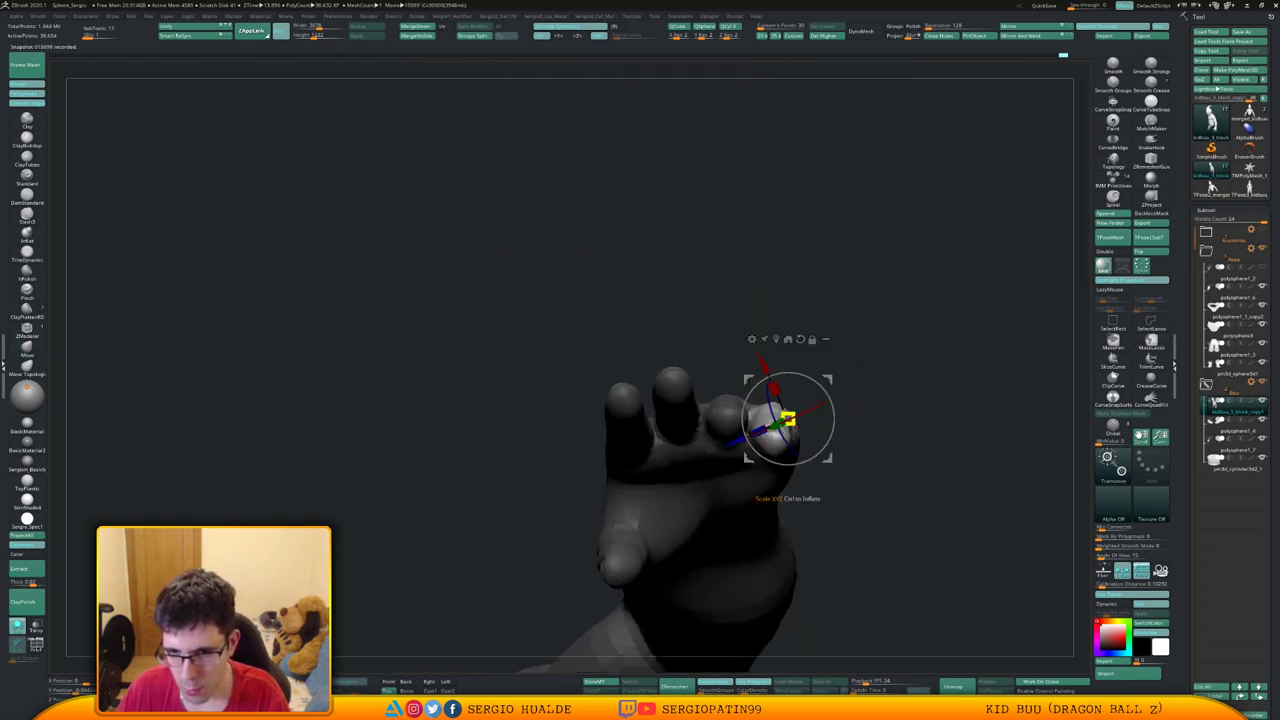
drag(826, 396, 829, 382)
key(q)
mouse_move(711, 390)
right_down()
mouse_move(711, 430)
mouse_move(686, 434)
right_up()
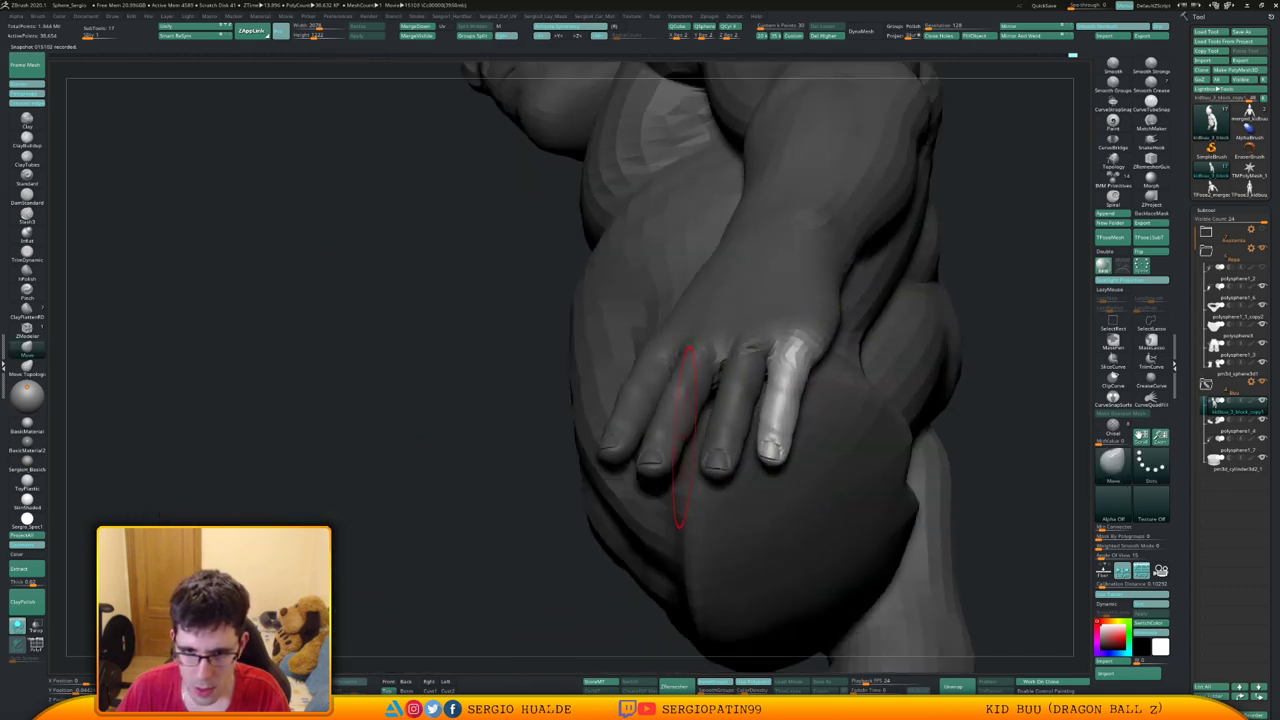
Isolate the middle fingers with a mask again, move the gizmo to their knuckles and readjust their angle
key(w)
click(677, 413)
ctrl+click(706, 353)
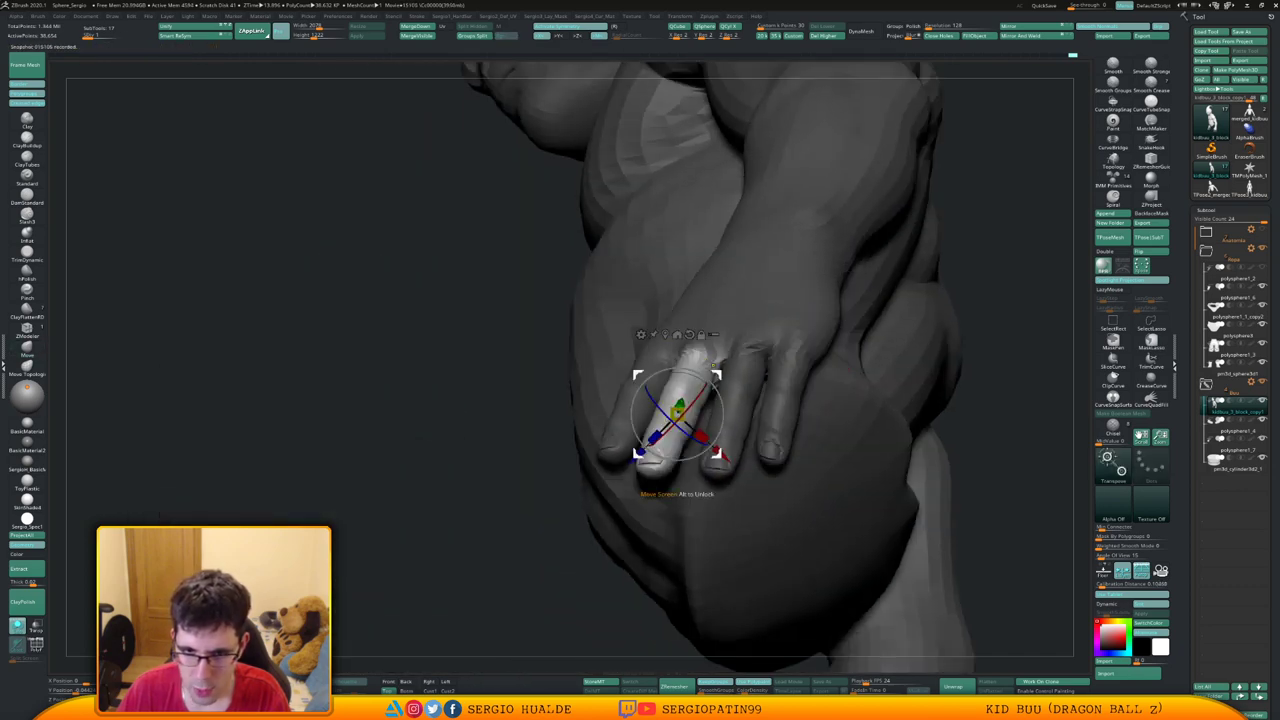
right_drag(706, 388, 650, 390)
alt+click(740, 334)
drag(735, 405, 702, 385)
mouse_move(700, 388)
right_down()
mouse_move(725, 440)
mouse_move(760, 430)
mouse_move(771, 377)
mouse_move(739, 319)
mouse_move(738, 272)
mouse_move(740, 318)
mouse_move(705, 345)
mouse_move(690, 390)
right_up()
key(q)
drag(710, 330, 697, 310)
key(w)
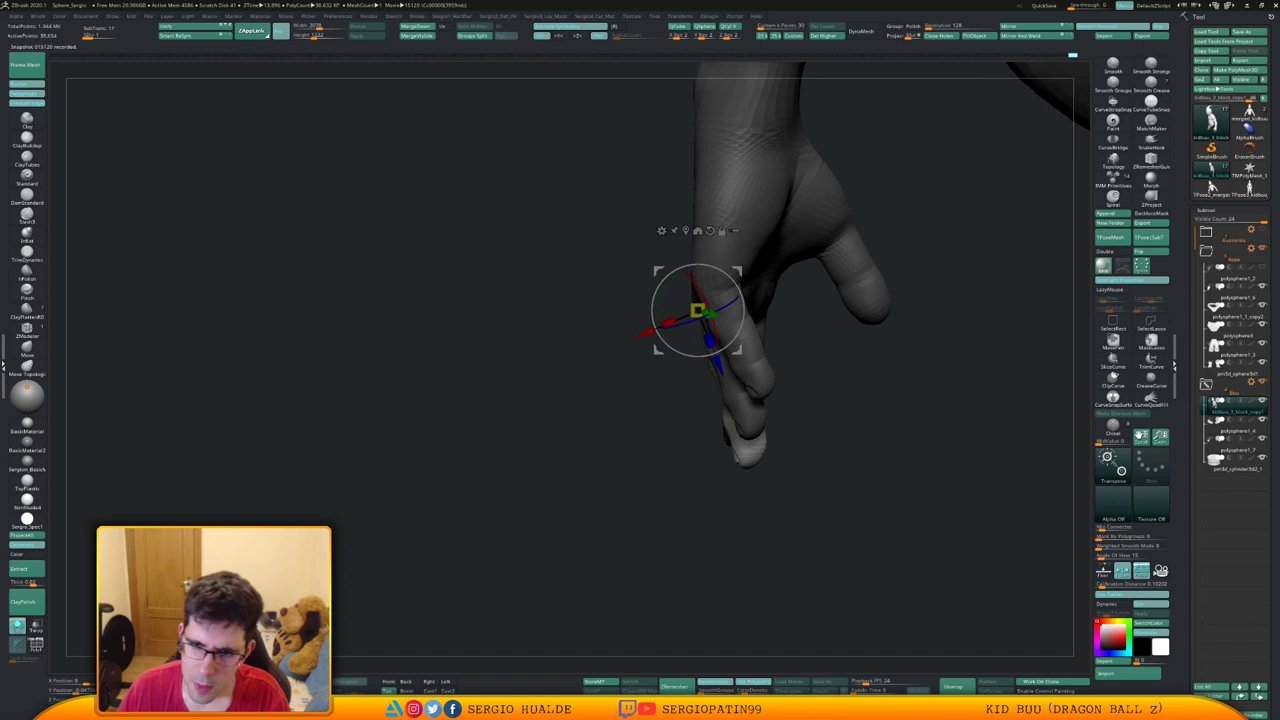
right_drag(697, 310, 745, 325)
Mask everything except the little fingers, then also mask their base segments up to the middle joint
ctrl+drag(870, 400, 890, 425)
ctrl+click(777, 345)
key(q)
right_drag(785, 335, 750, 308)
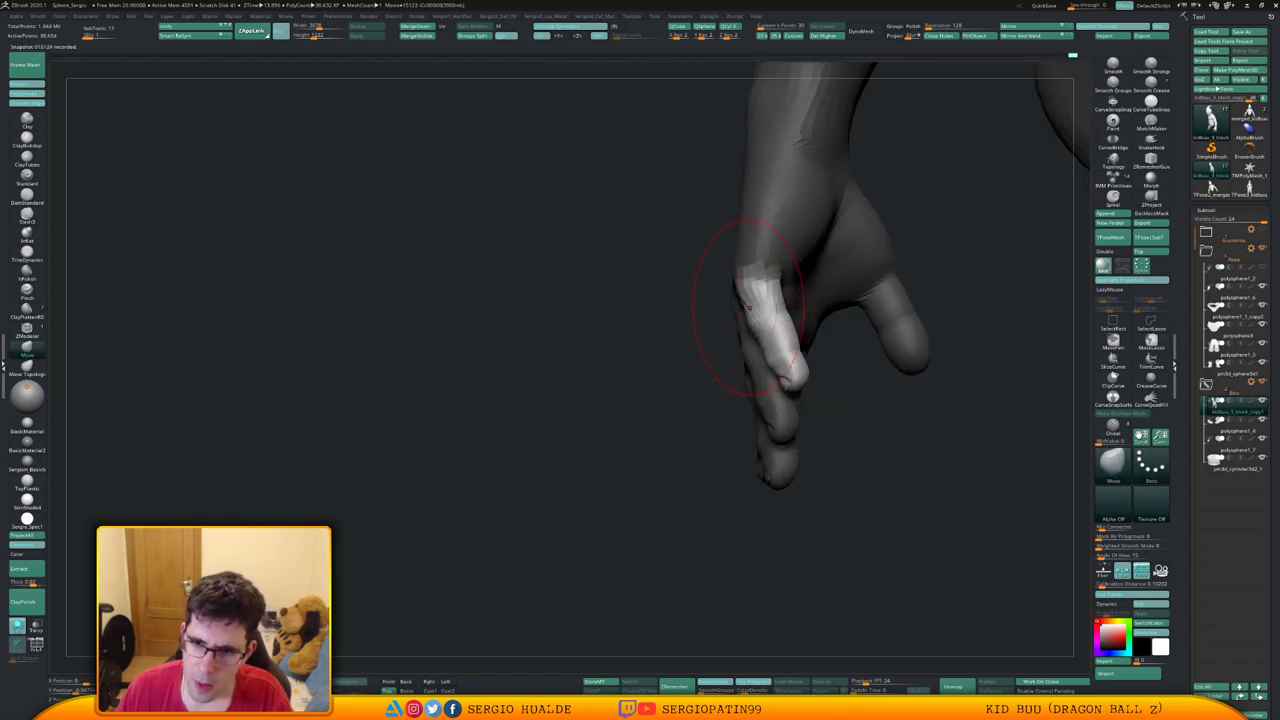
mouse_move(683, 300)
ctrl+mouse_down()
mouse_move(720, 325)
mouse_move(660, 252)
ctrl+mouse_up()
mouse_move(636, 243)
right_down()
mouse_move(694, 277)
mouse_move(690, 290)
right_up()
key(w)
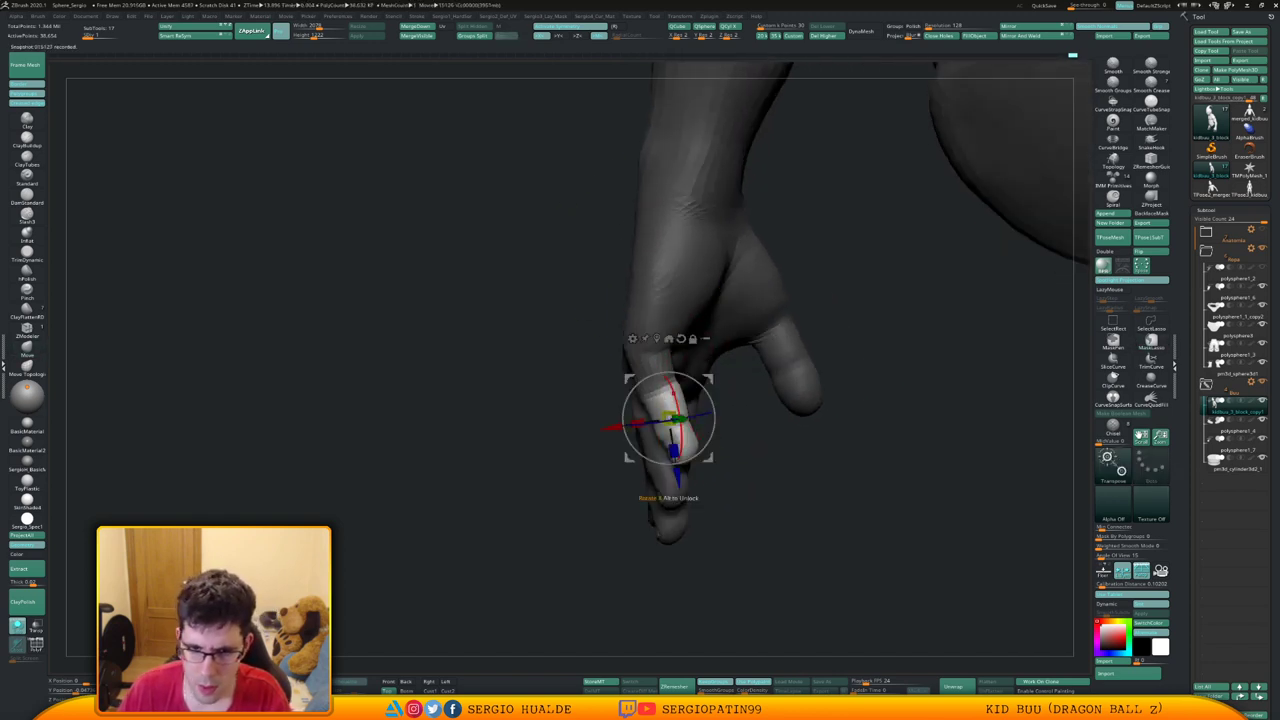
Bend the little fingers toward the palm at the middle joint and at the tip joint, then clear the mask
mouse_move(622, 444)
mouse_down()
mouse_move(616, 429)
mouse_move(640, 432)
mouse_move(554, 402)
mouse_move(670, 396)
mouse_move(625, 304)
mouse_up()
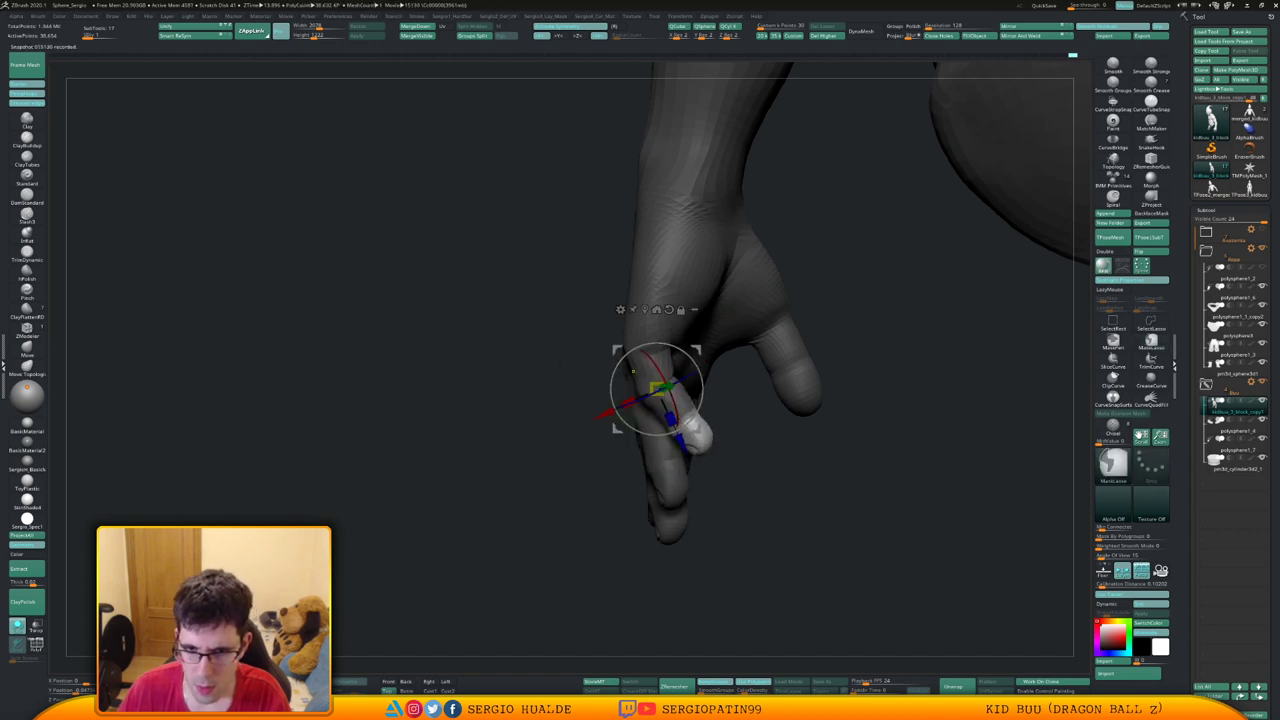
alt+drag(617, 429, 636, 462)
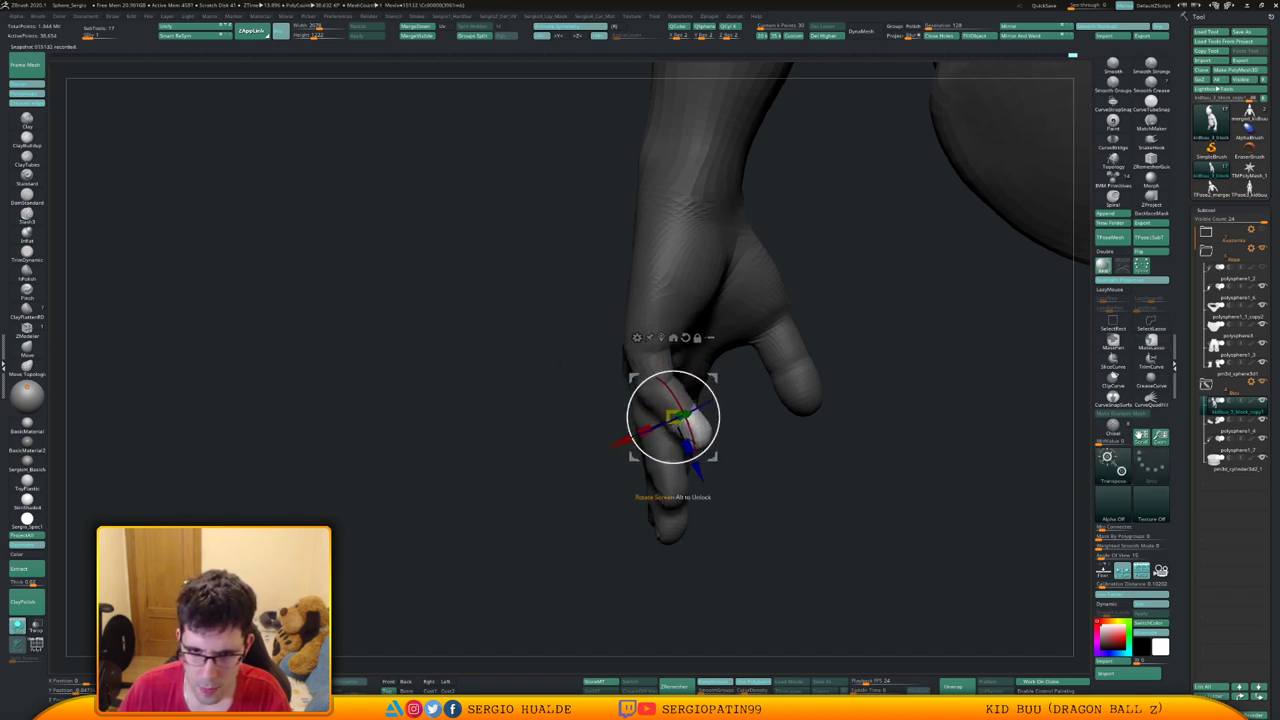
drag(674, 418, 677, 422)
key(q)
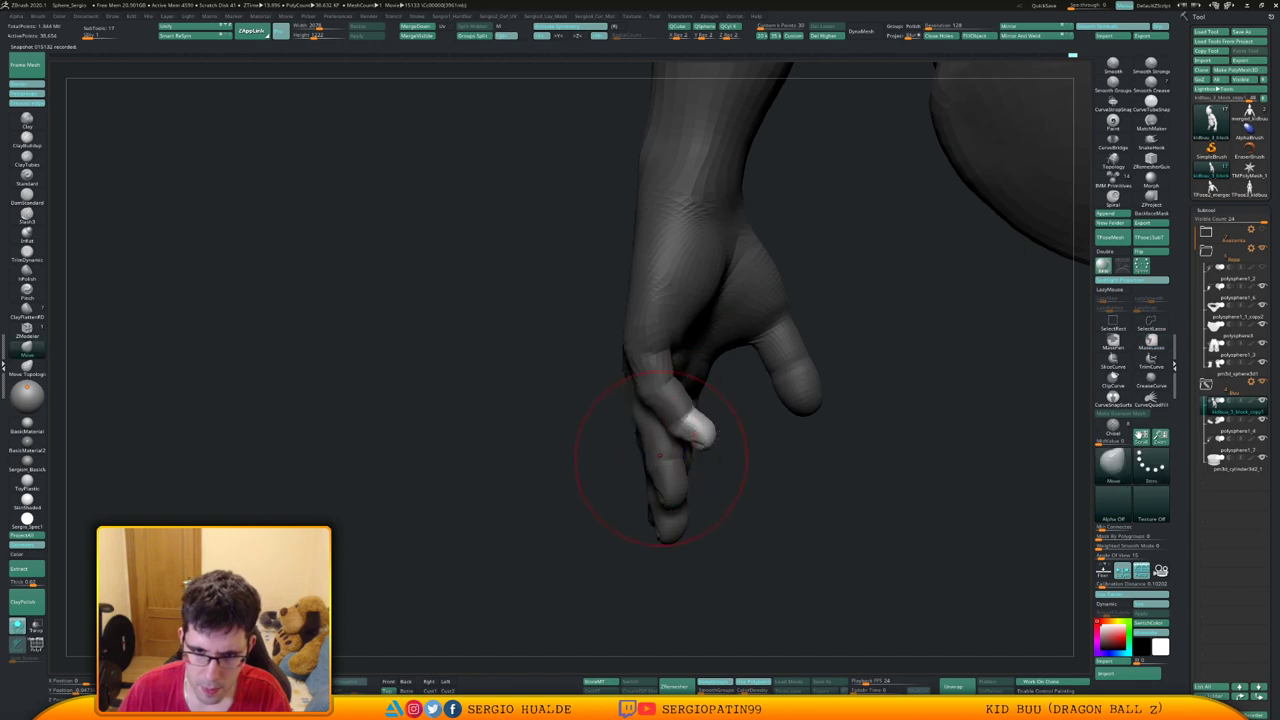
key(w)
key(q)
mouse_move(590, 458)
ctrl+mouse_down()
mouse_move(570, 478)
mouse_move(618, 468)
ctrl+mouse_up()
Hide the little fingers and mask everything except the ring fingers' segments beyond the middle joint
ctrl+shift+click(667, 414)
key(w)
ctrl+click(665, 488)
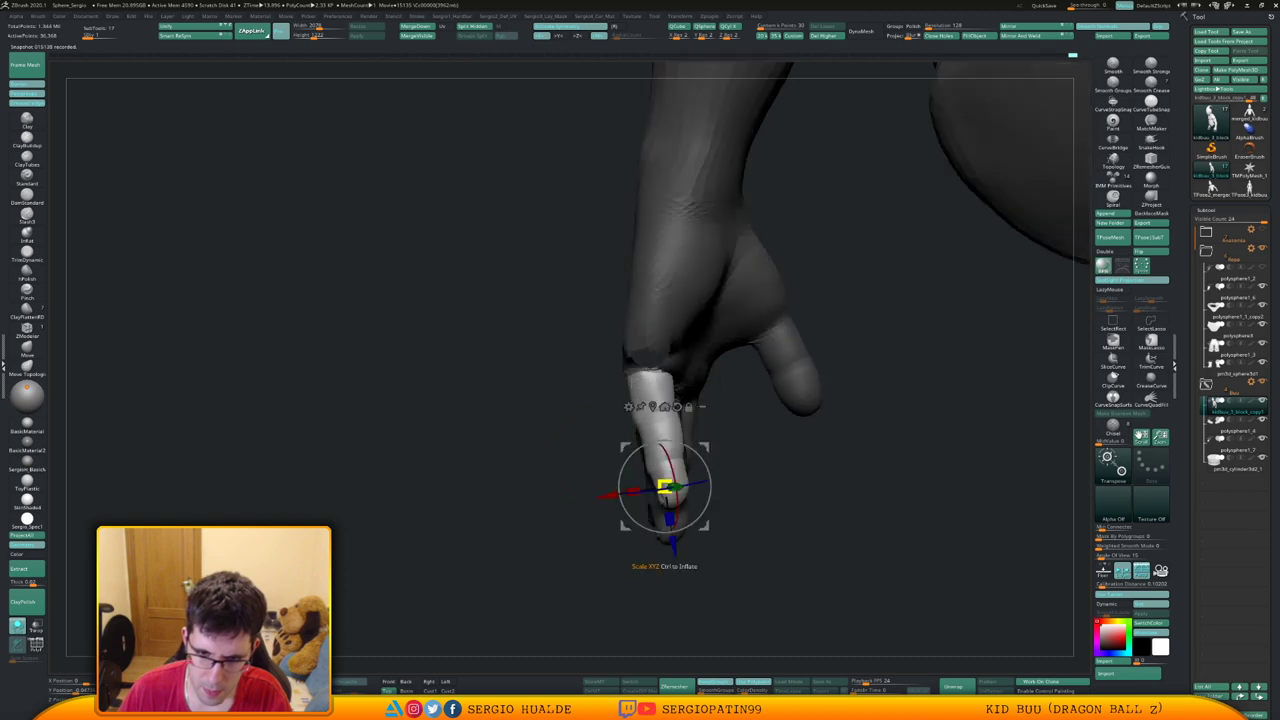
right_drag(665, 488, 668, 500)
ctrl+drag(592, 412, 581, 385)
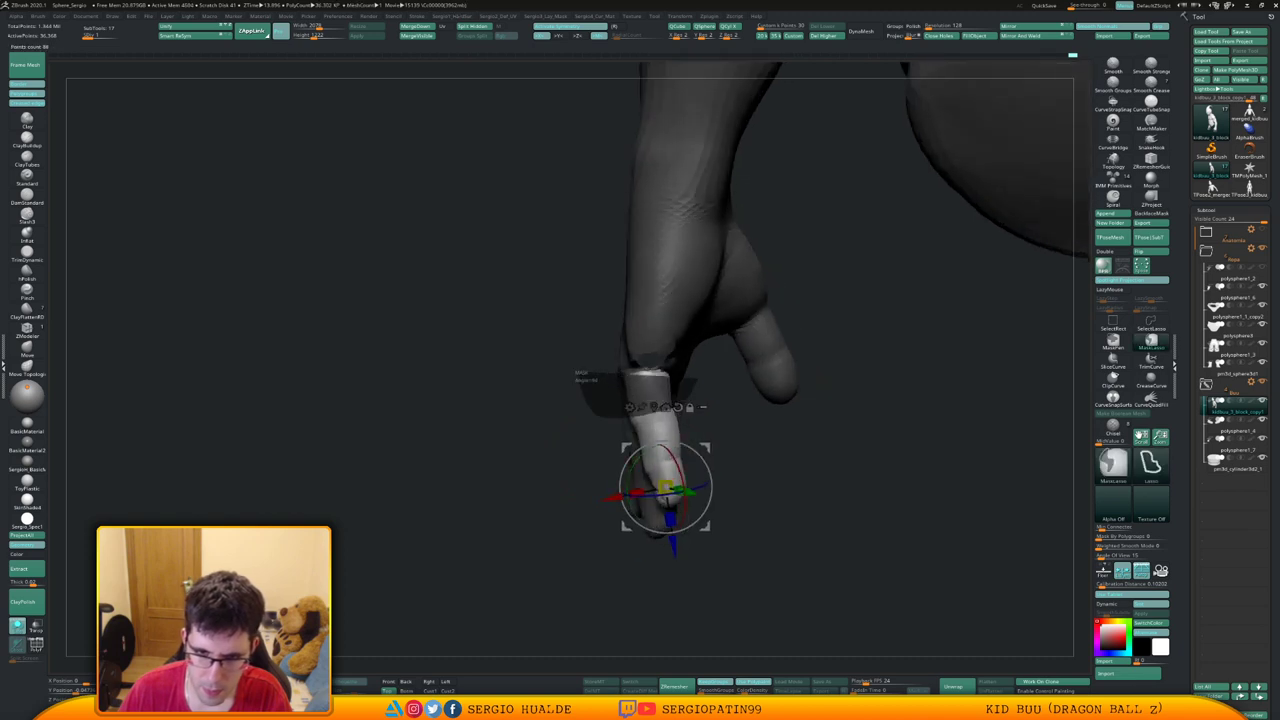
ctrl+drag(672, 366, 645, 358)
Bend the ring fingers toward the palm at the middle joint and at the tip joint, then clear the mask
alt+drag(673, 546, 661, 479)
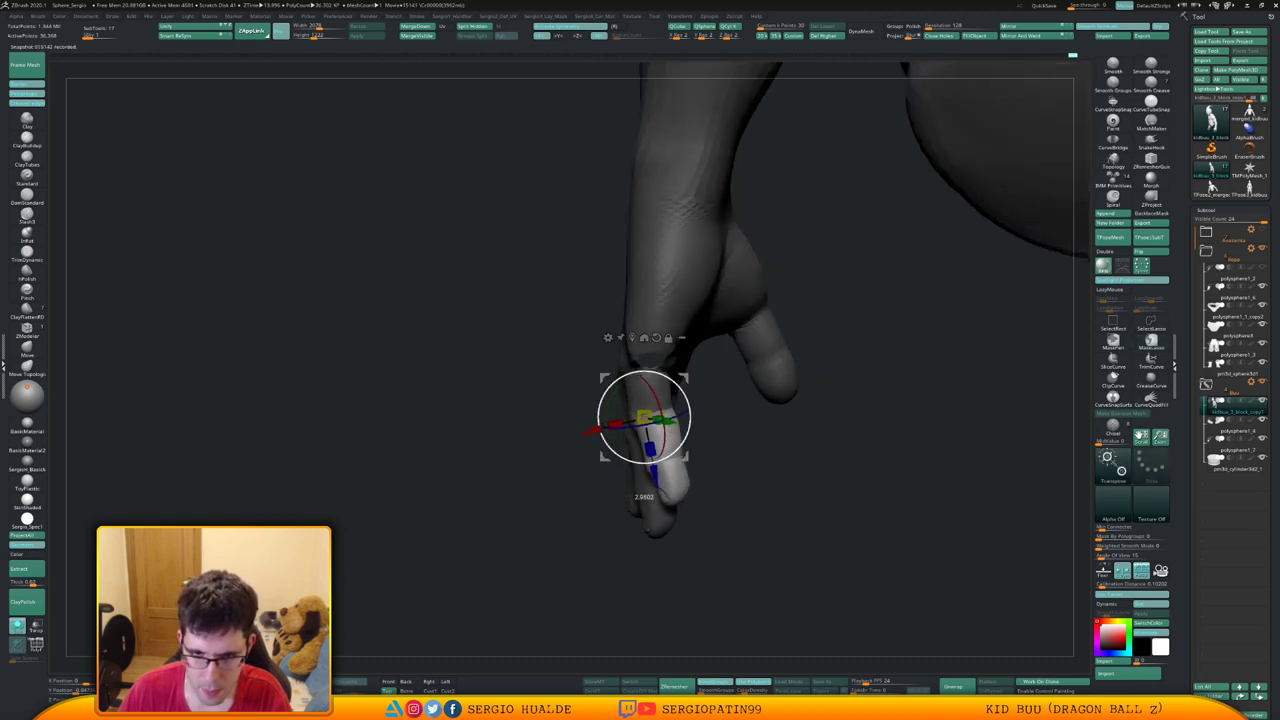
key(ctrl)
mouse_move(648, 470)
ctrl+mouse_down()
mouse_move(700, 384)
mouse_move(707, 435)
ctrl+mouse_up()
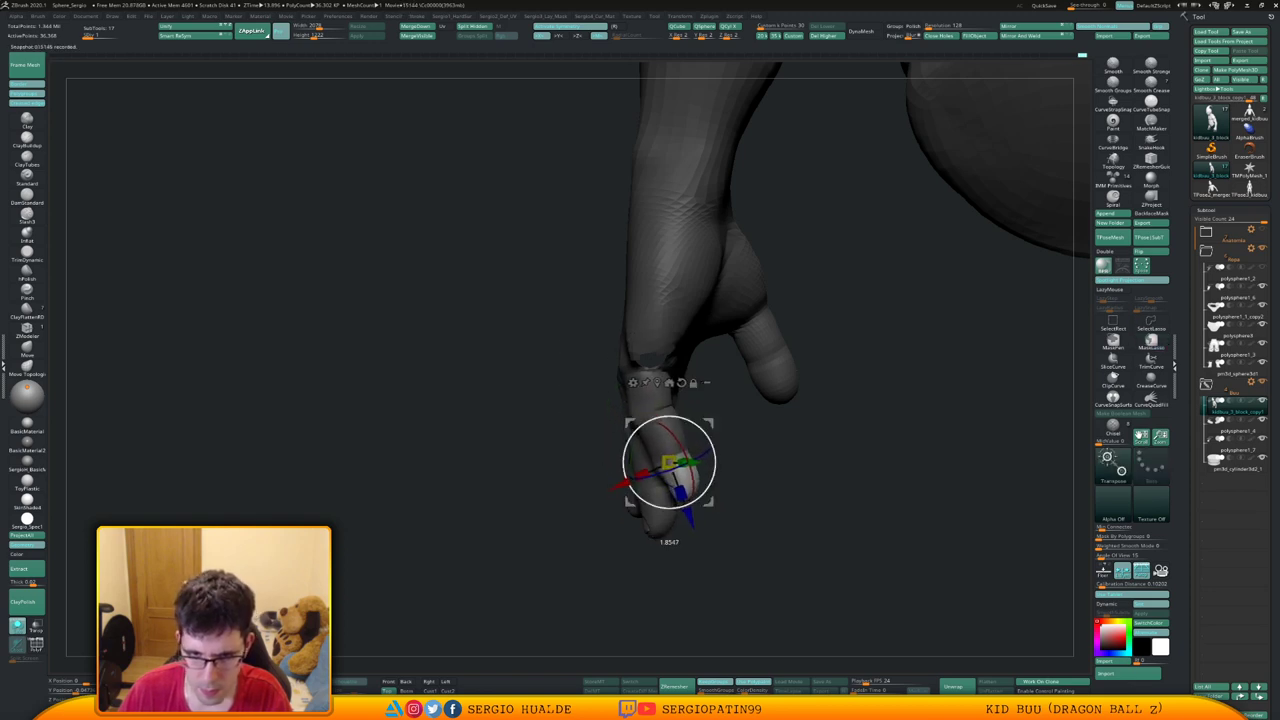
alt+right_drag(709, 437, 649, 434)
key(q)
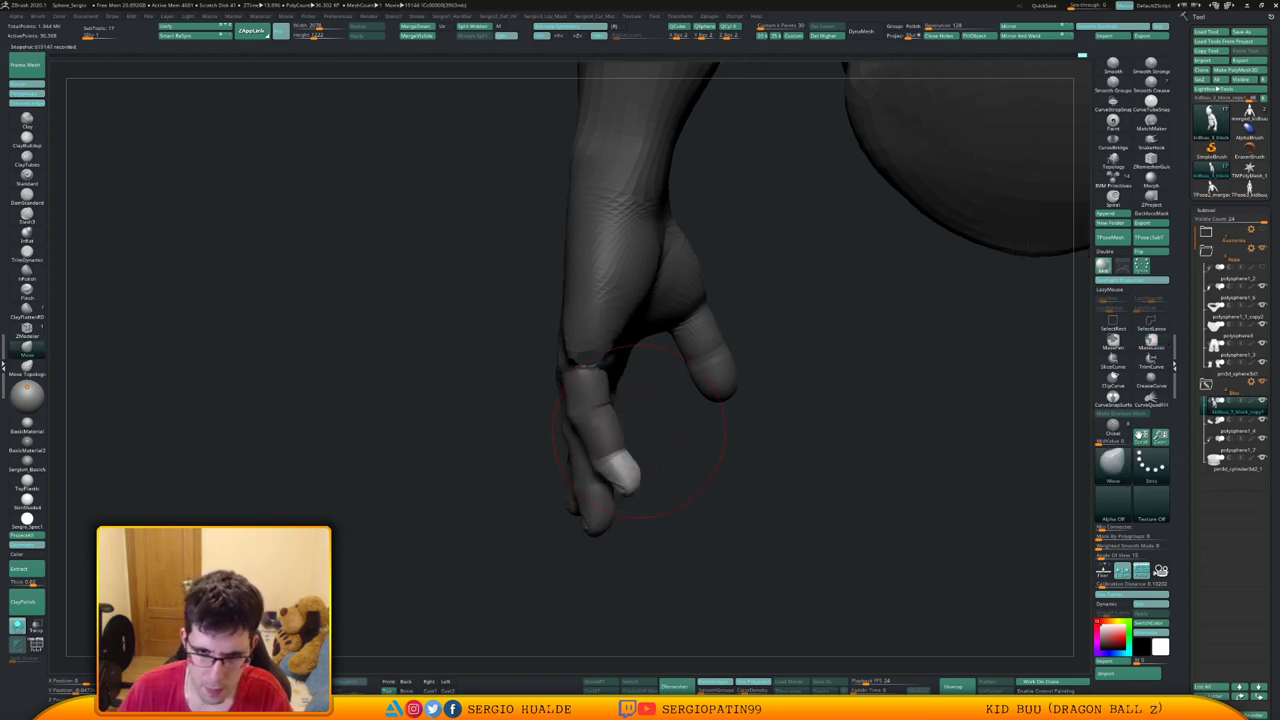
ctrl+drag(657, 437, 672, 450)
Hide the ring fingers and mask everything except the middle fingers' segments beyond the middle joint
ctrl+shift+click(617, 463)
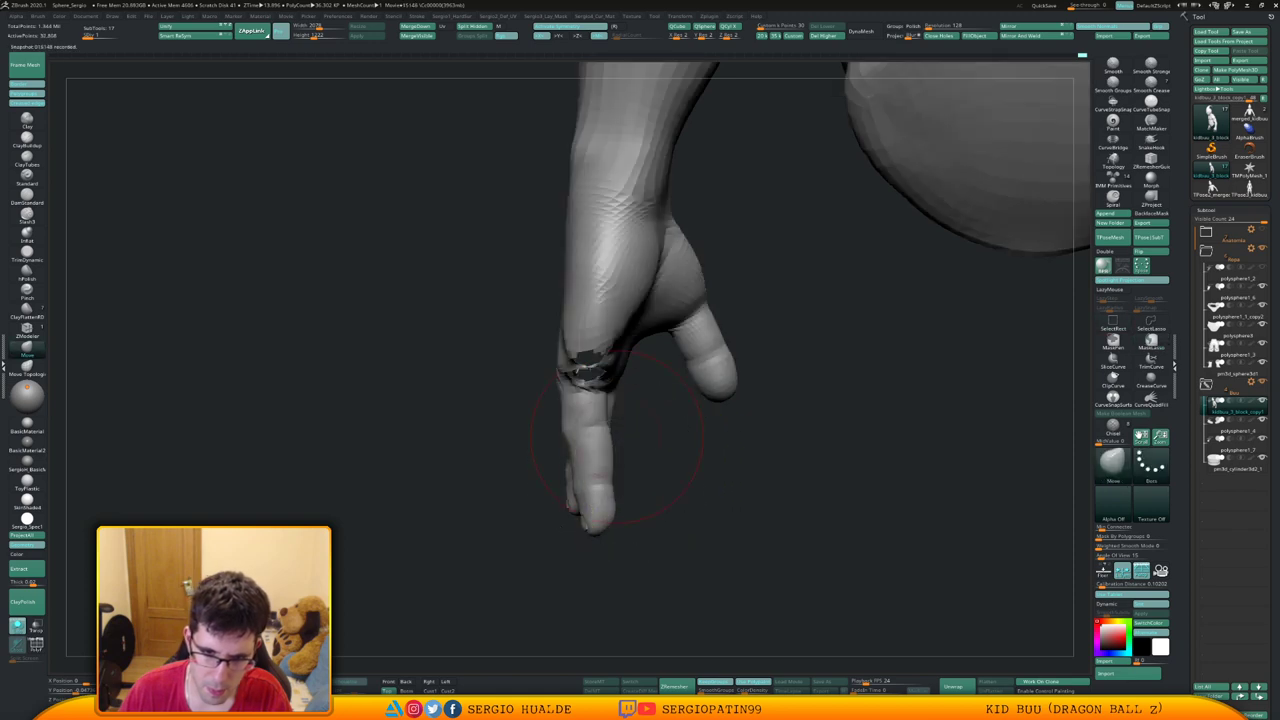
key(w)
key(q)
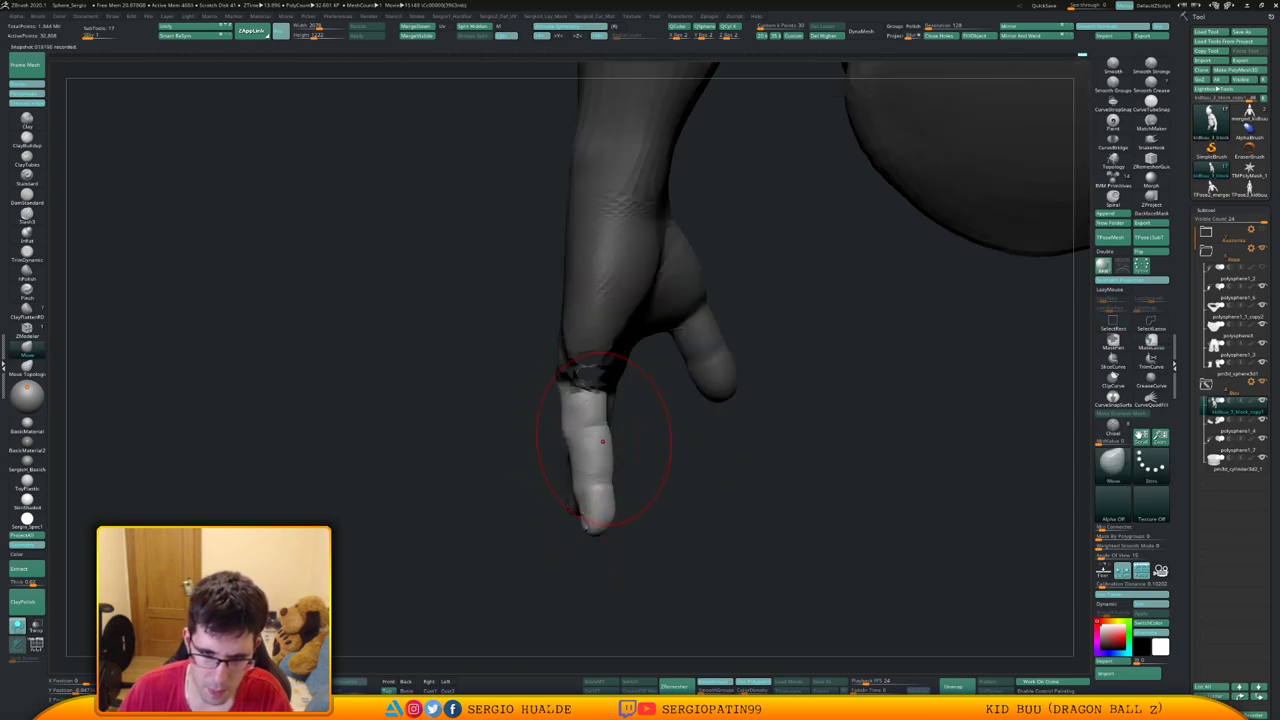
right_drag(602, 441, 638, 424)
mouse_move(629, 416)
ctrl+mouse_down()
mouse_move(498, 335)
mouse_move(652, 404)
ctrl+mouse_up()
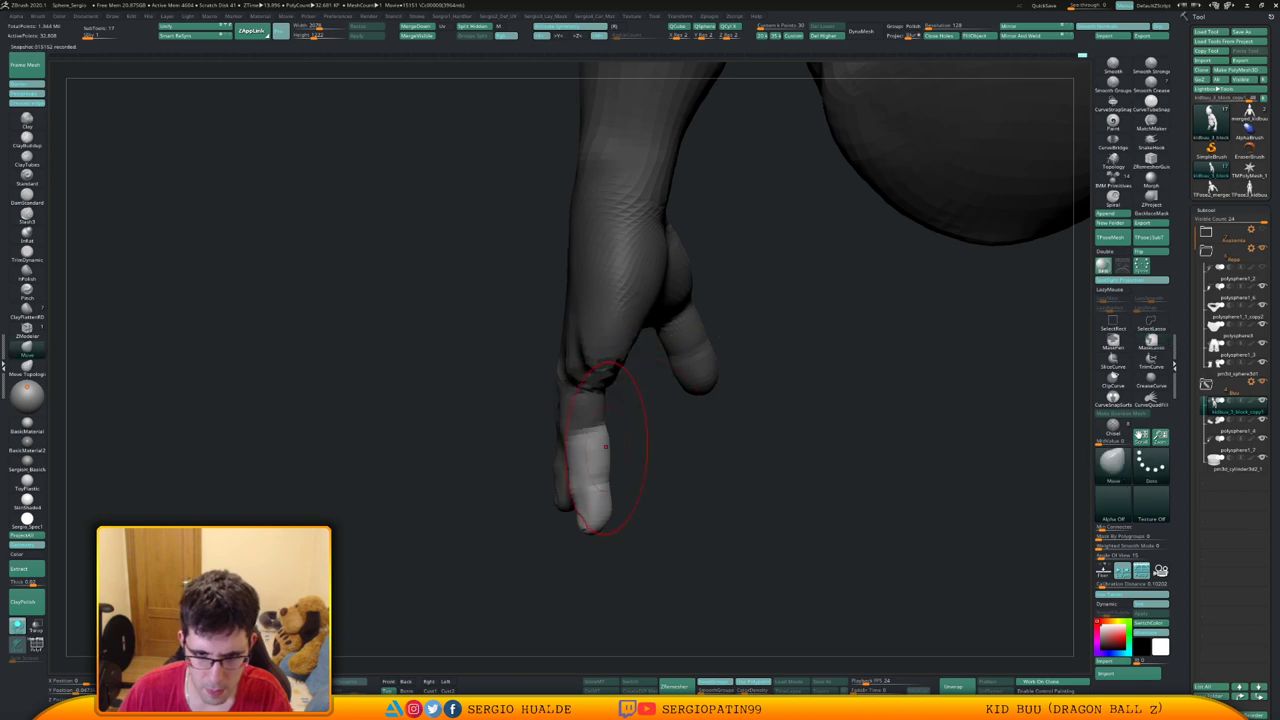
Bend the middle fingers toward the palm at the middle joint, then mask down to their tips and bend those too
key(w)
click(586, 424)
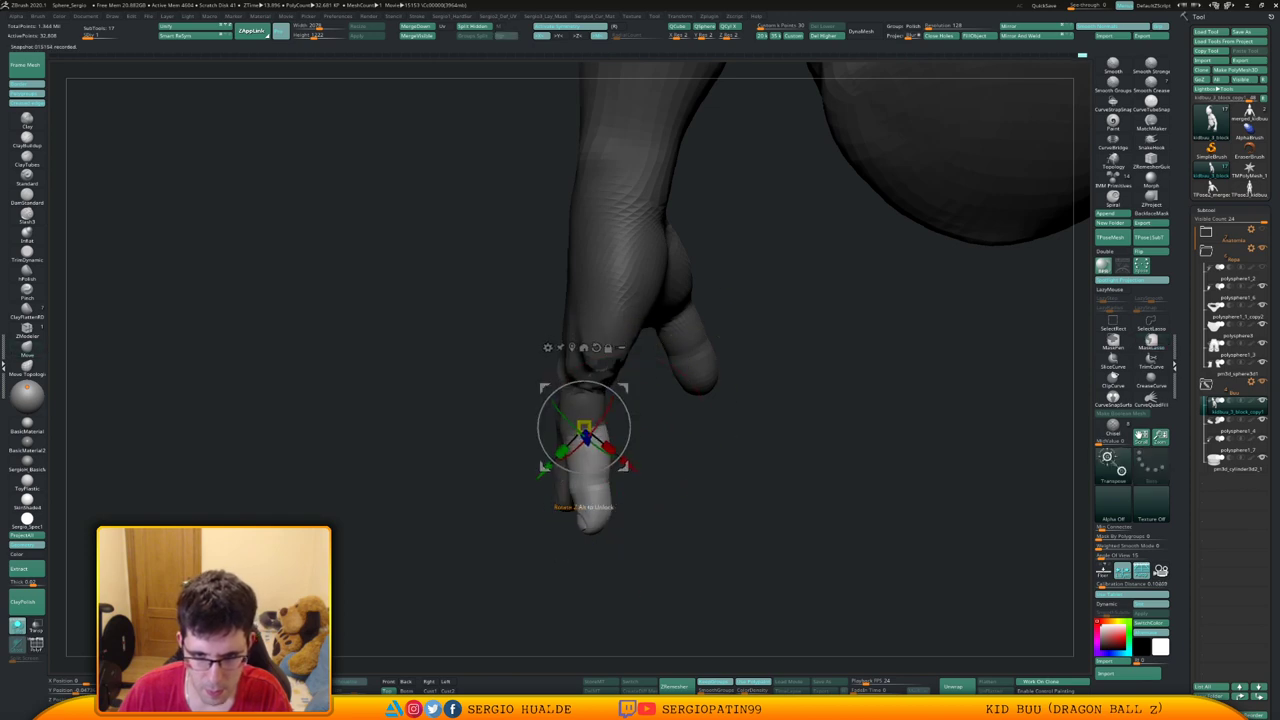
right_drag(622, 428, 645, 426)
ctrl+drag(647, 414, 568, 375)
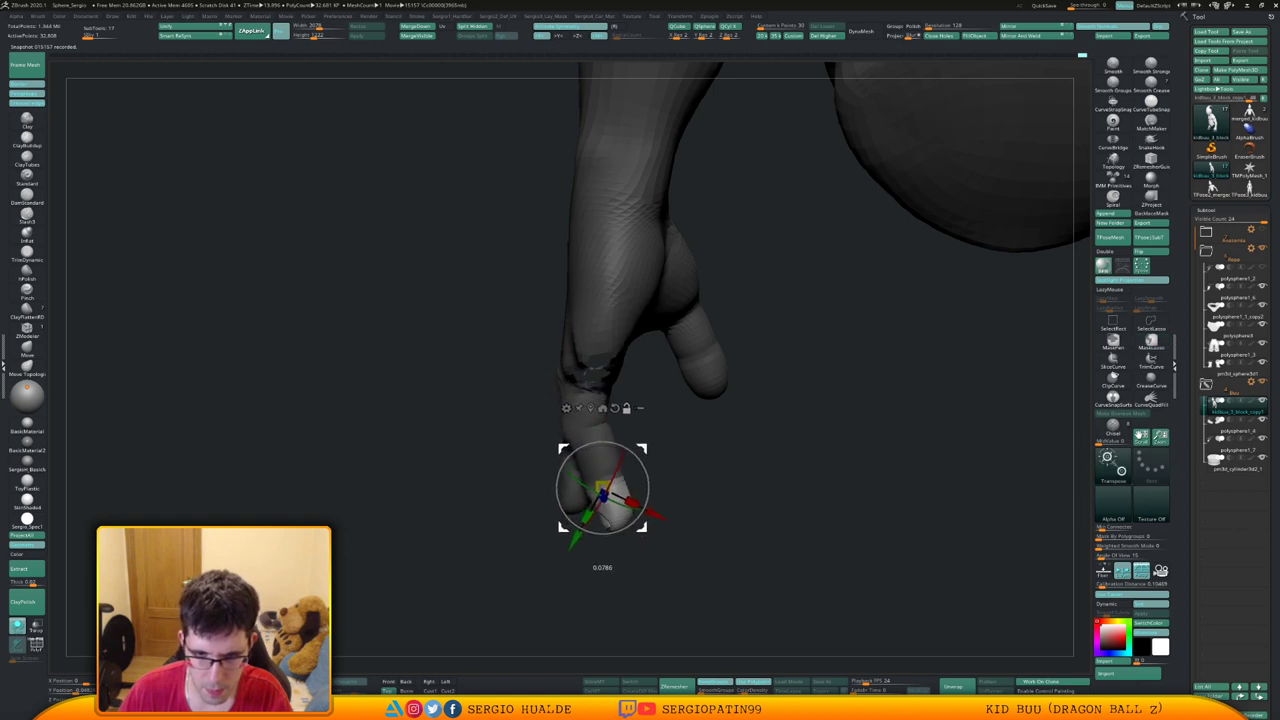
Hide the middle fingers and mask everything except the index fingers
key(q)
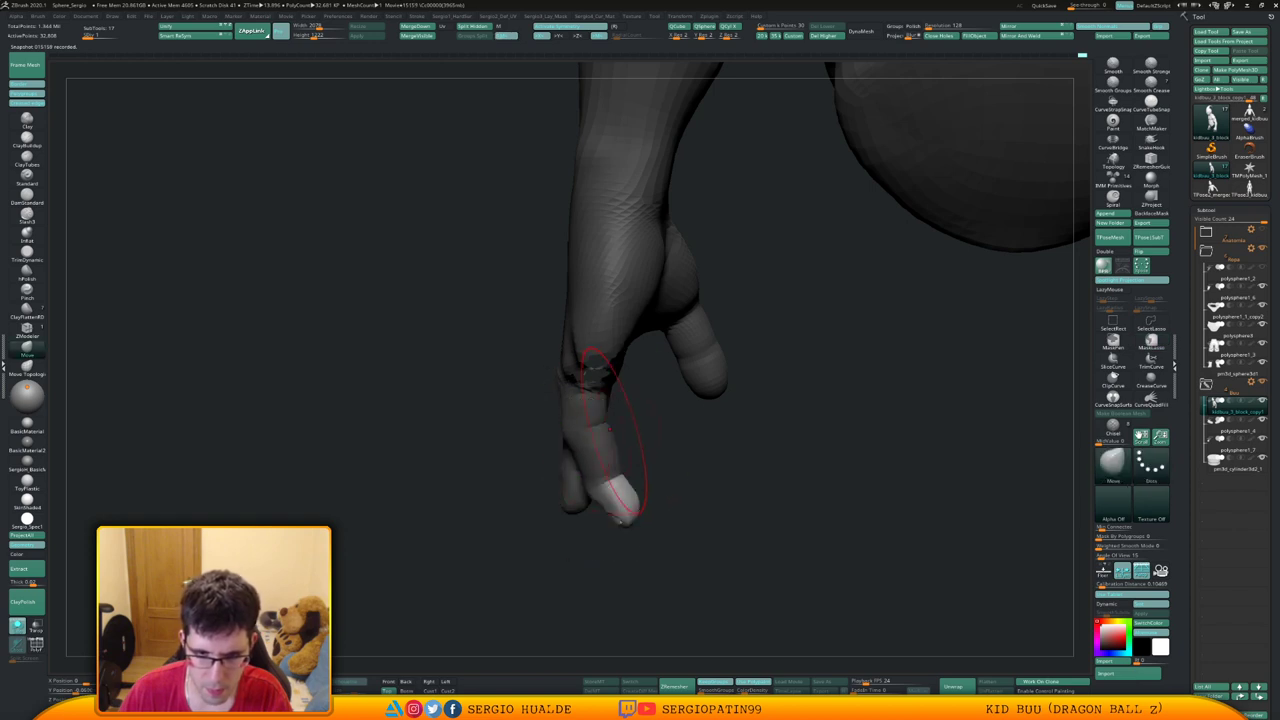
ctrl+shift+click(601, 449)
key(w)
ctrl+click(588, 455)
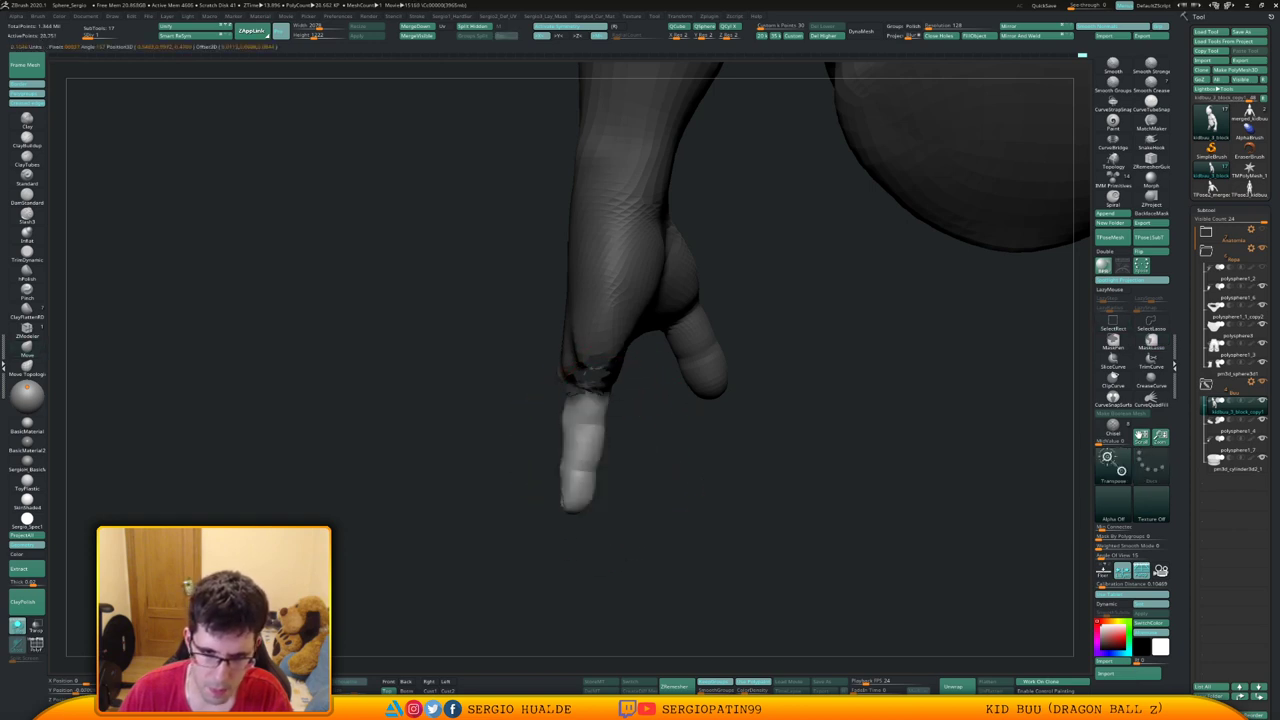
Mask the index fingers down to the middle joint, bend the outer segments toward the palm, and show the whole body again
key(q)
mouse_move(643, 453)
right_down()
mouse_move(680, 453)
mouse_move(669, 453)
right_up()
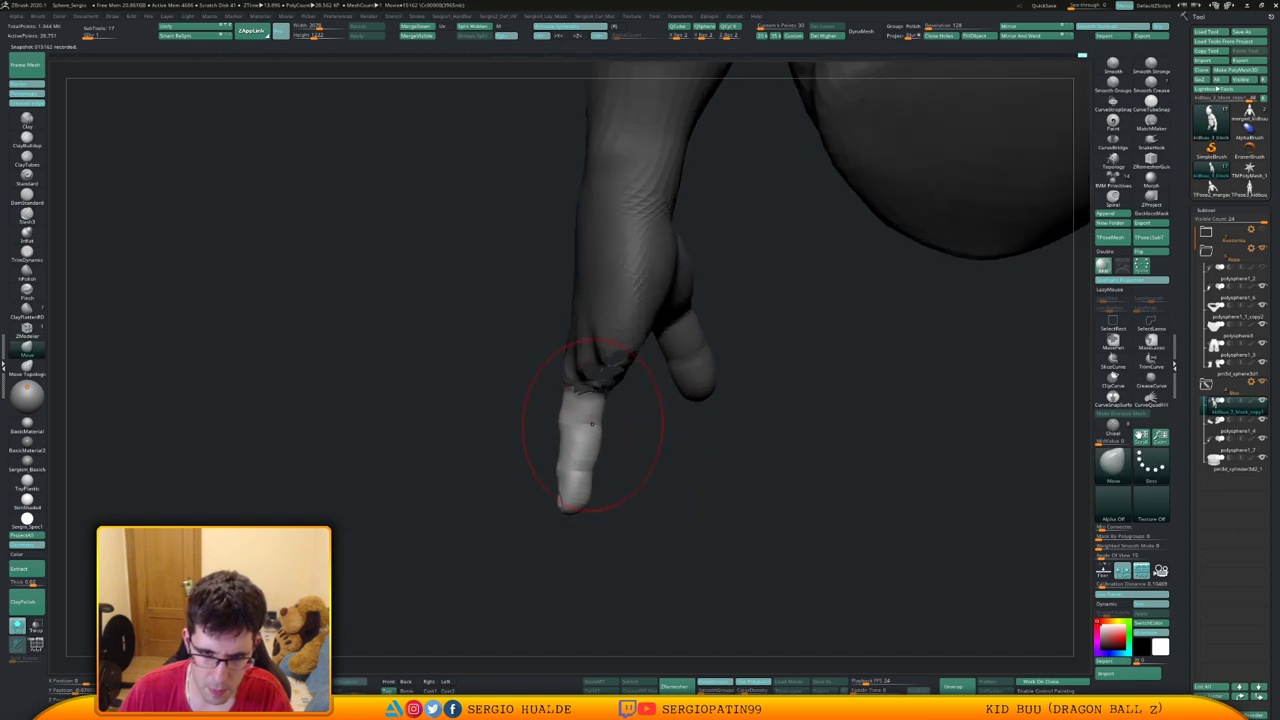
key(ctrl)
ctrl+drag(620, 424, 614, 429)
key(w)
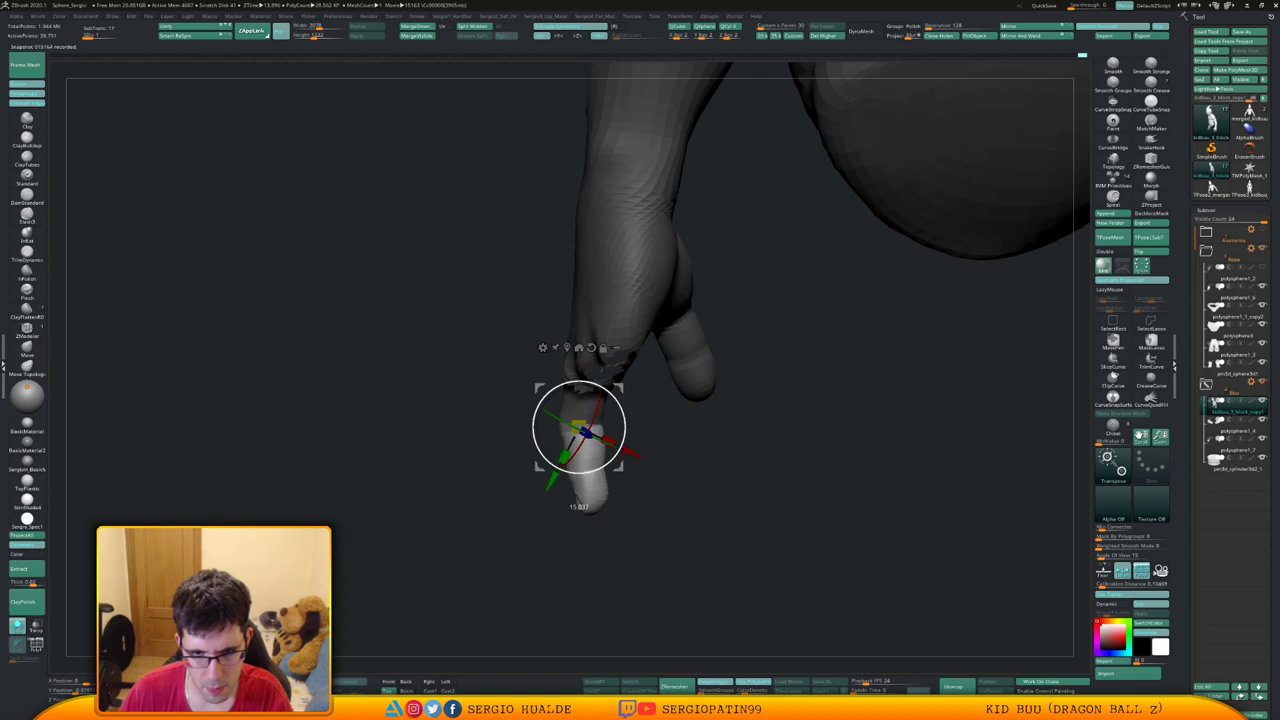
key(ctrl)
mouse_move(620, 467)
alt+mouse_down()
mouse_move(621, 485)
mouse_move(645, 460)
mouse_move(520, 514)
mouse_move(560, 514)
mouse_move(600, 490)
mouse_move(588, 408)
alt+mouse_up()
key(q)
ctrl+shift+click(629, 466)
mouse_move(588, 412)
ctrl+right_down()
mouse_move(602, 418)
mouse_move(586, 415)
ctrl+right_up()
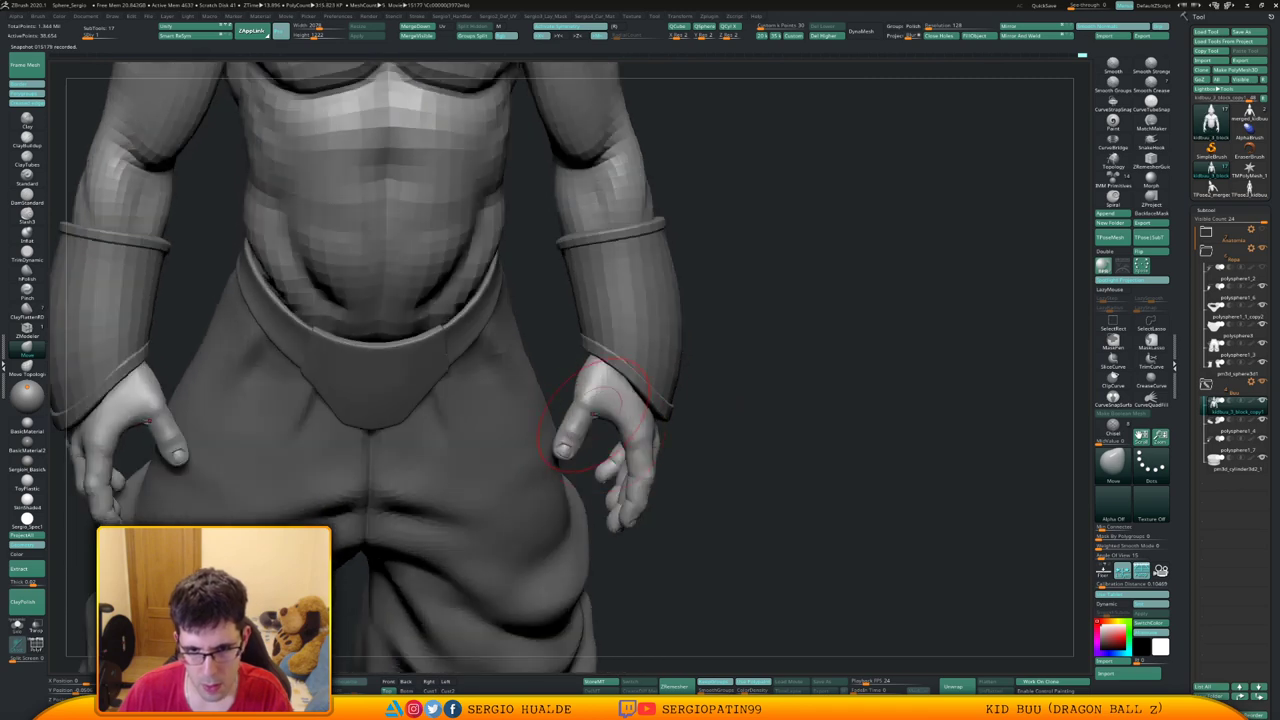
Nudge the base of the thumbs with the Move brush
drag(584, 415, 594, 412)
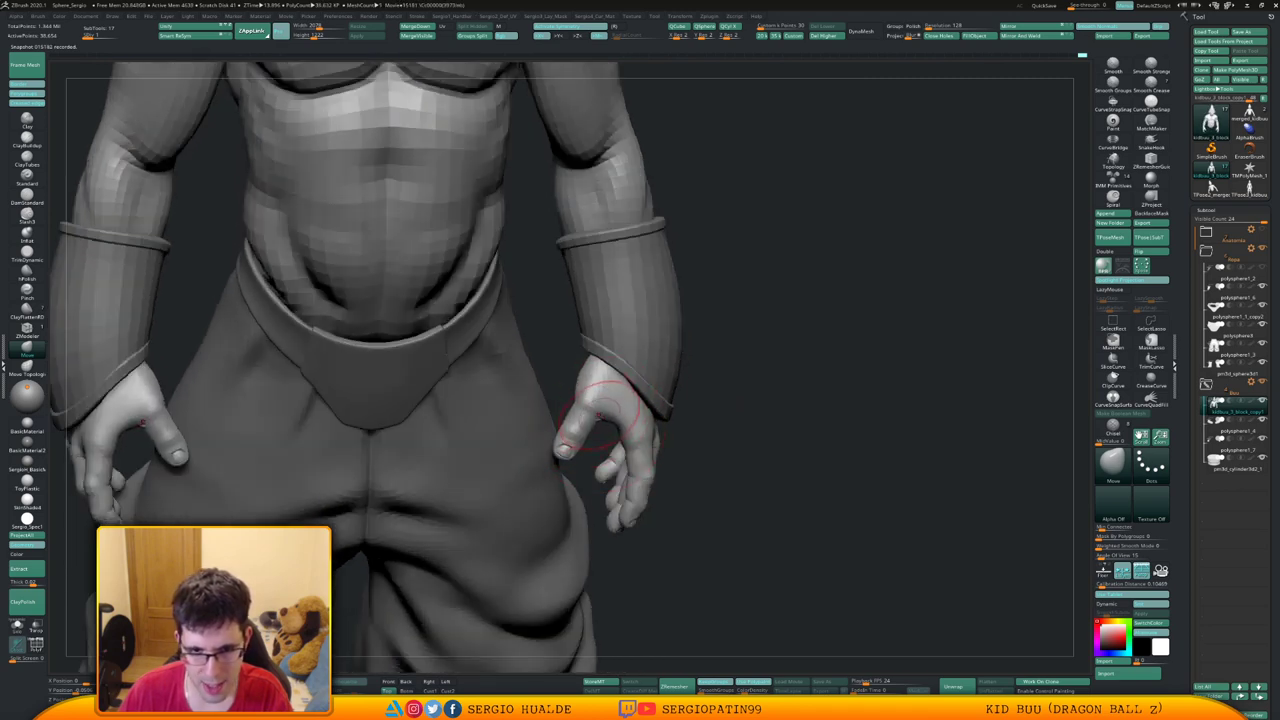
ctrl+right_drag(614, 414, 685, 354)
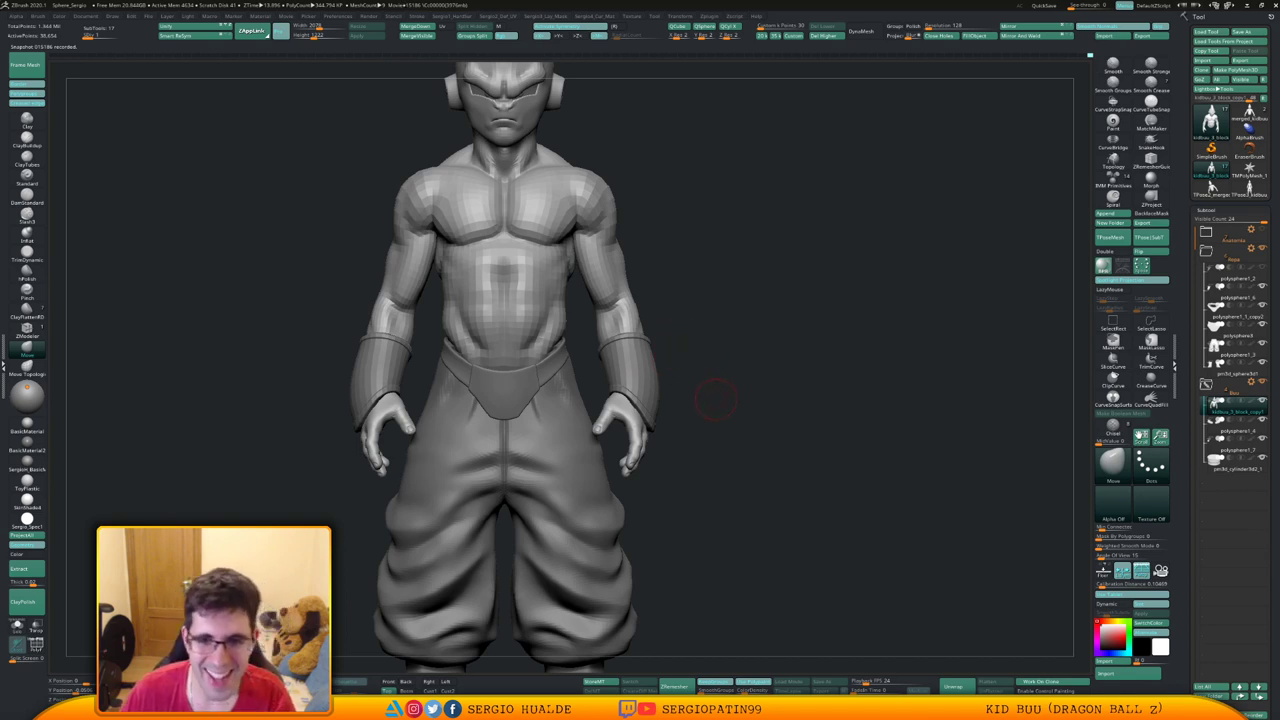
drag(716, 397, 690, 425)
Isolate the body mesh and hide everything except the hands
key(alt+s)
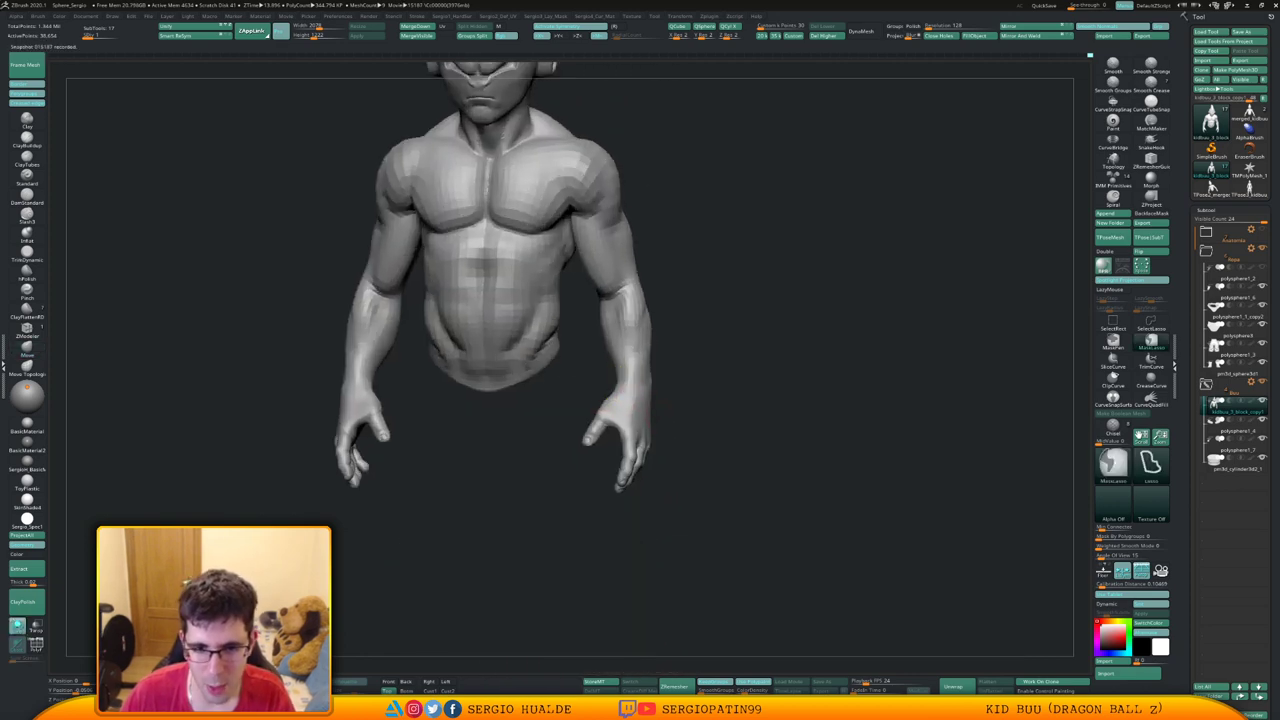
ctrl+right_drag(690, 425, 680, 480)
right_drag(660, 340, 694, 321)
mouse_move(699, 323)
ctrl+shift+mouse_down()
mouse_move(480, 518)
mouse_move(512, 597)
ctrl+shift+mouse_up()
alt+right_drag(606, 468, 594, 402)
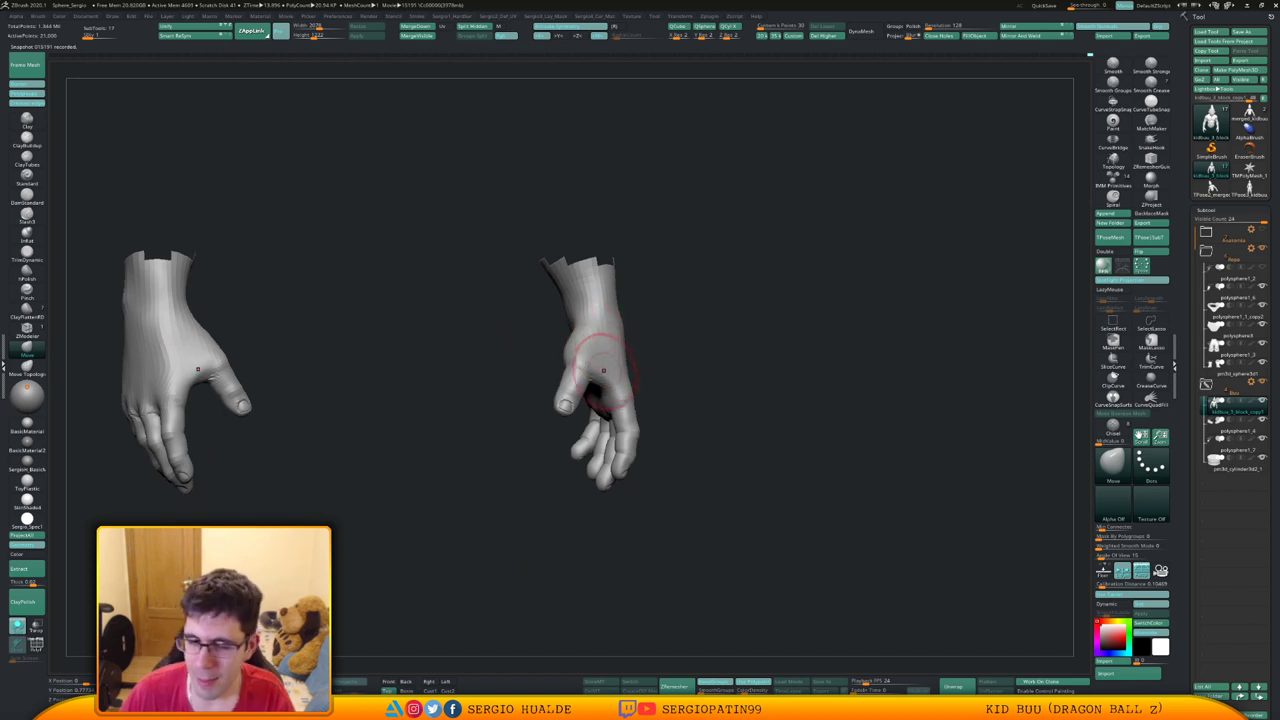
Refine the web between thumb and index finger with the Move and DamStandard brushes
mouse_move(603, 352)
right_down()
mouse_move(641, 378)
mouse_move(626, 380)
mouse_move(636, 395)
mouse_move(575, 420)
mouse_move(630, 420)
mouse_move(614, 423)
mouse_move(634, 423)
mouse_move(646, 448)
mouse_move(620, 438)
mouse_move(632, 444)
mouse_move(622, 385)
mouse_move(588, 399)
mouse_move(572, 382)
mouse_move(575, 402)
mouse_move(593, 383)
mouse_move(570, 350)
right_up()
key(ctrl+shift+t)
key(b)
key(m)
key(v)
key(b)
key(d)
key(s)
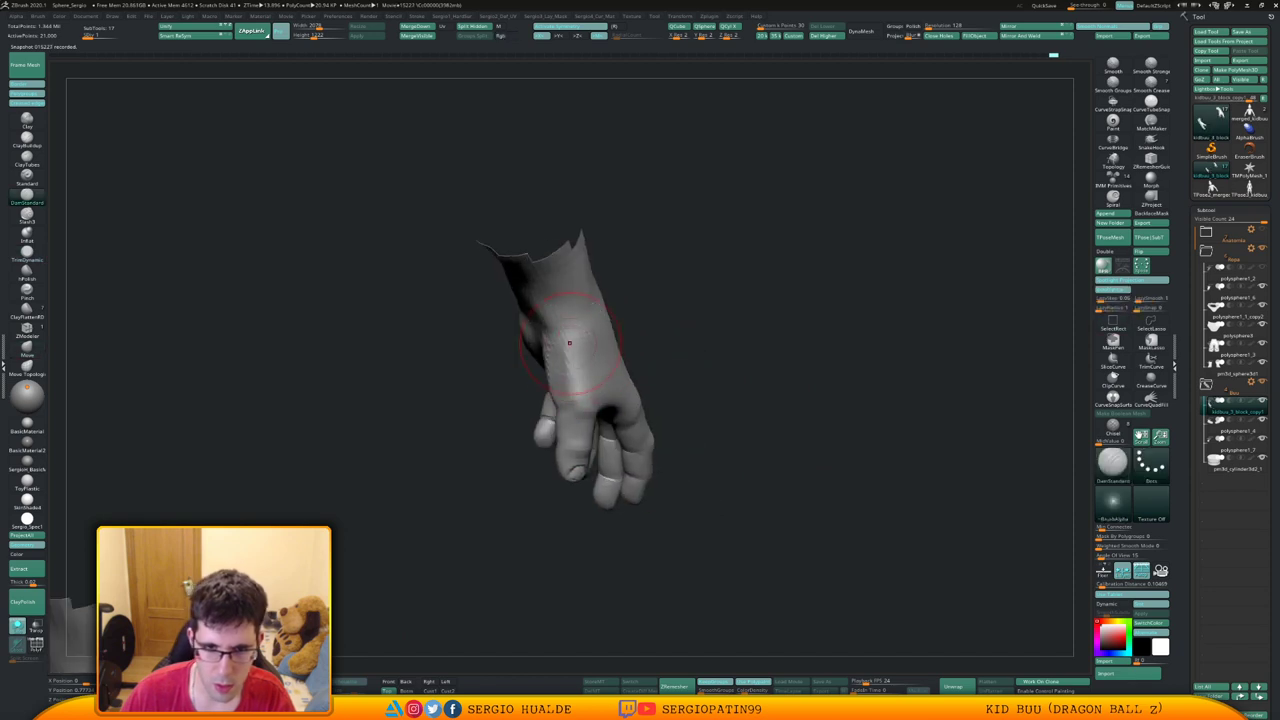
right_drag(562, 400, 590, 395)
key(alt+s)
key(alt+s)
mouse_move(590, 395)
ctrl+right_down()
mouse_move(575, 415)
mouse_move(590, 440)
ctrl+right_up()
mouse_move(590, 440)
right_down()
mouse_move(566, 428)
mouse_move(575, 398)
right_up()
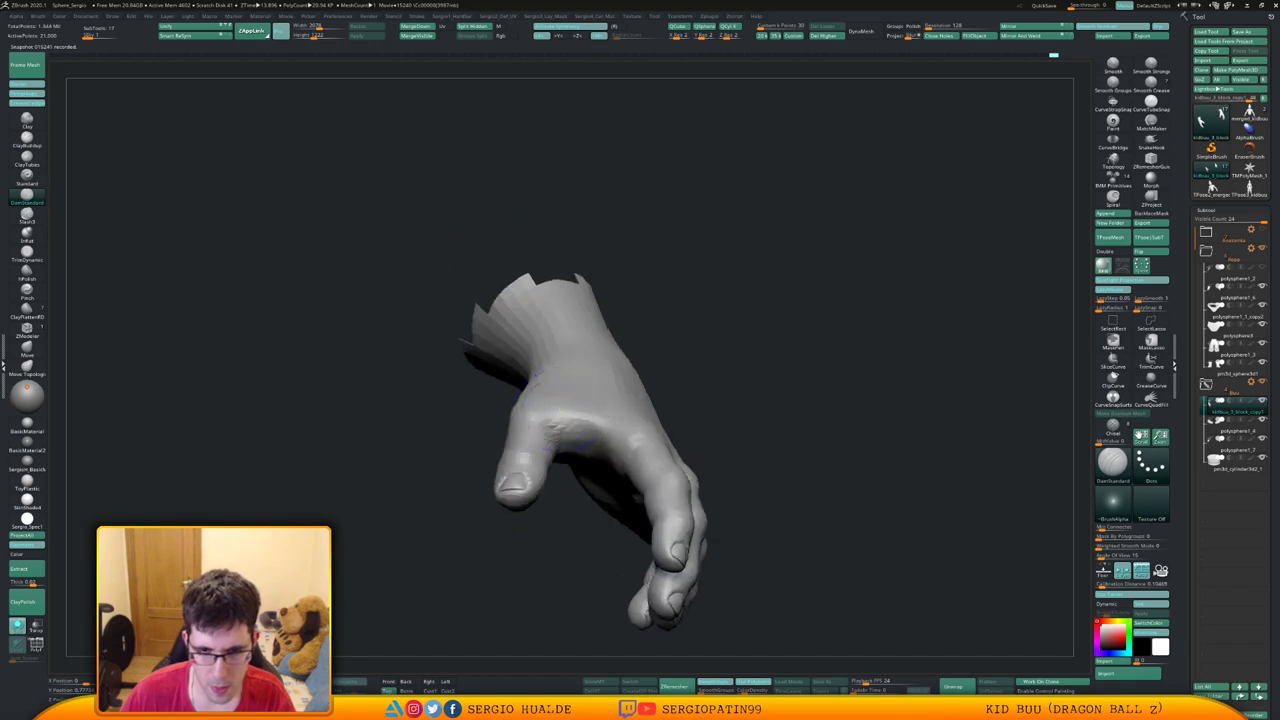
Raise the hands' subdivision level and sculpt the thumb web with the Standard brush
key(s)
key(d)
drag(570, 432, 562, 436)
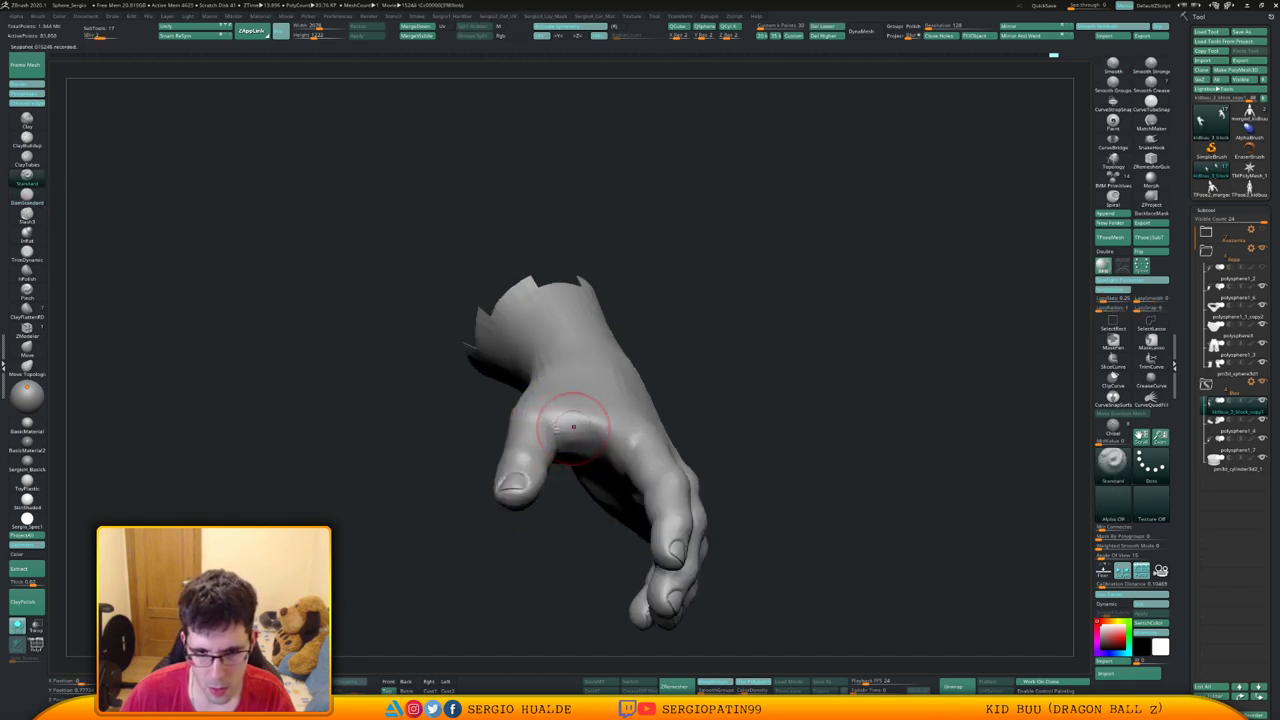
right_drag(565, 432, 570, 438)
key(space)
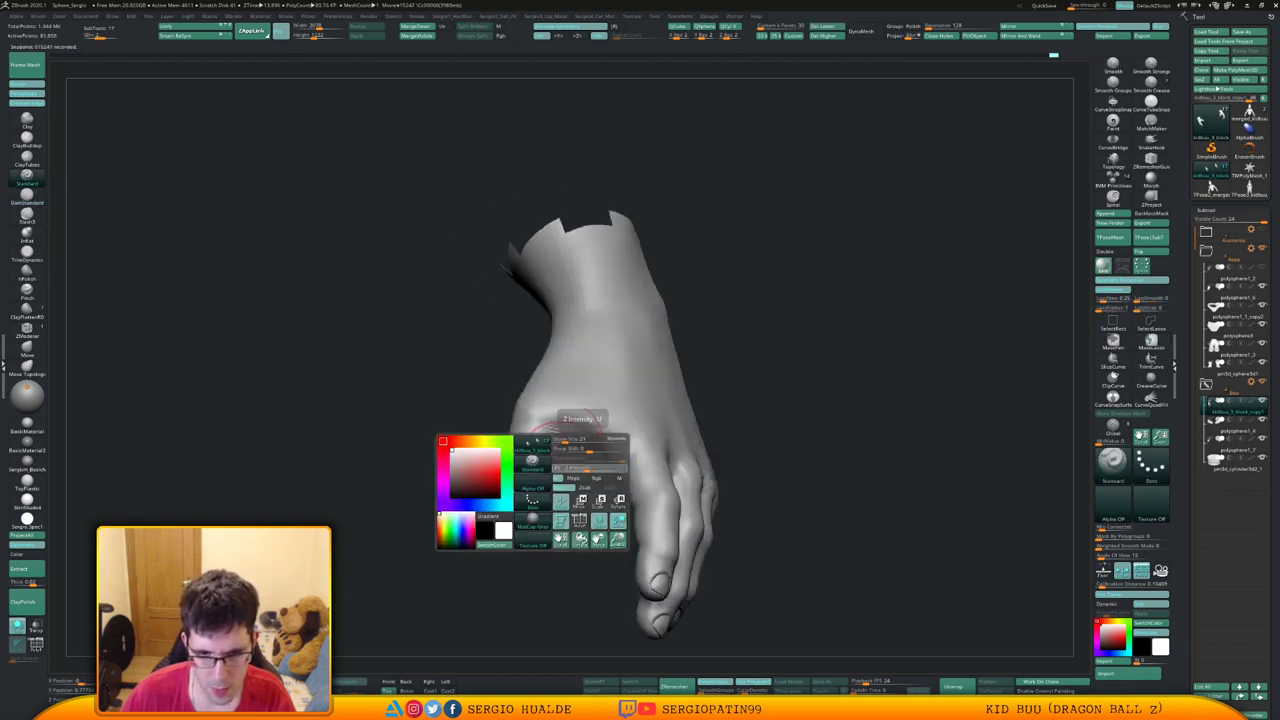
right_drag(562, 432, 528, 442)
right_drag(602, 403, 568, 422)
Fill the hollow between thumb and index finger with the Clay brush and smooth the surface
key(b)
key(c)
key(l)
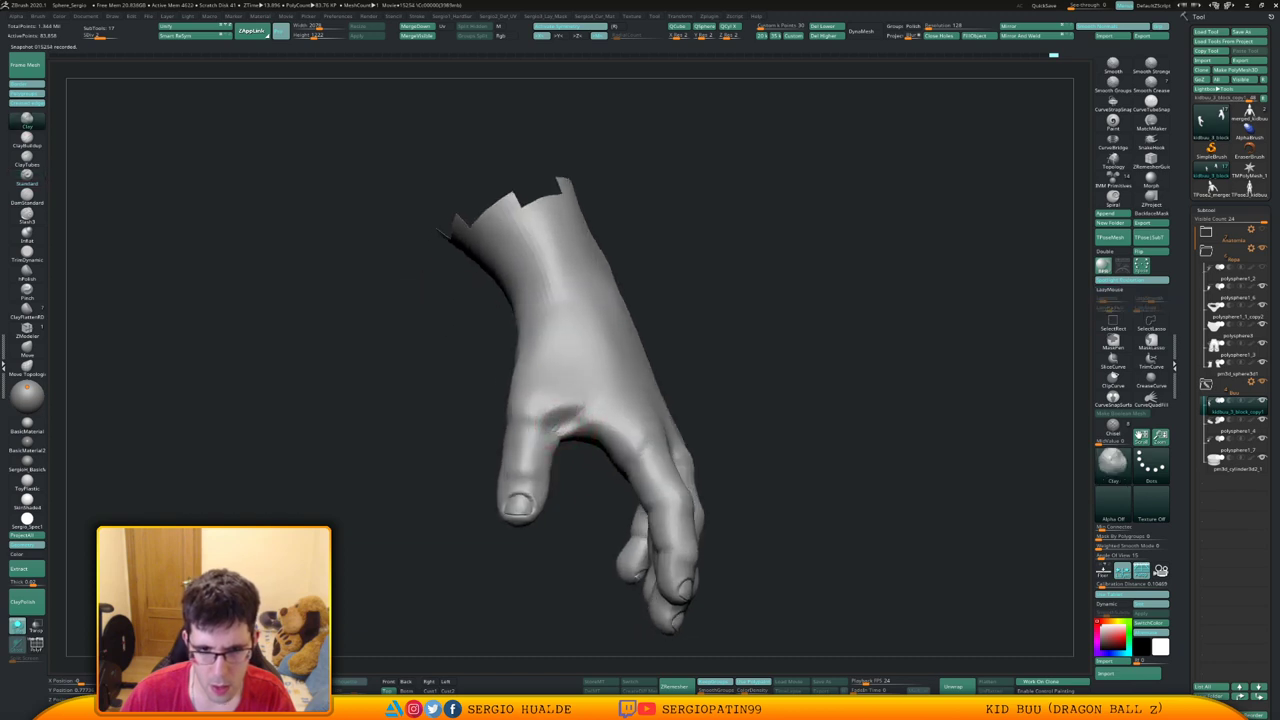
drag(582, 400, 573, 418)
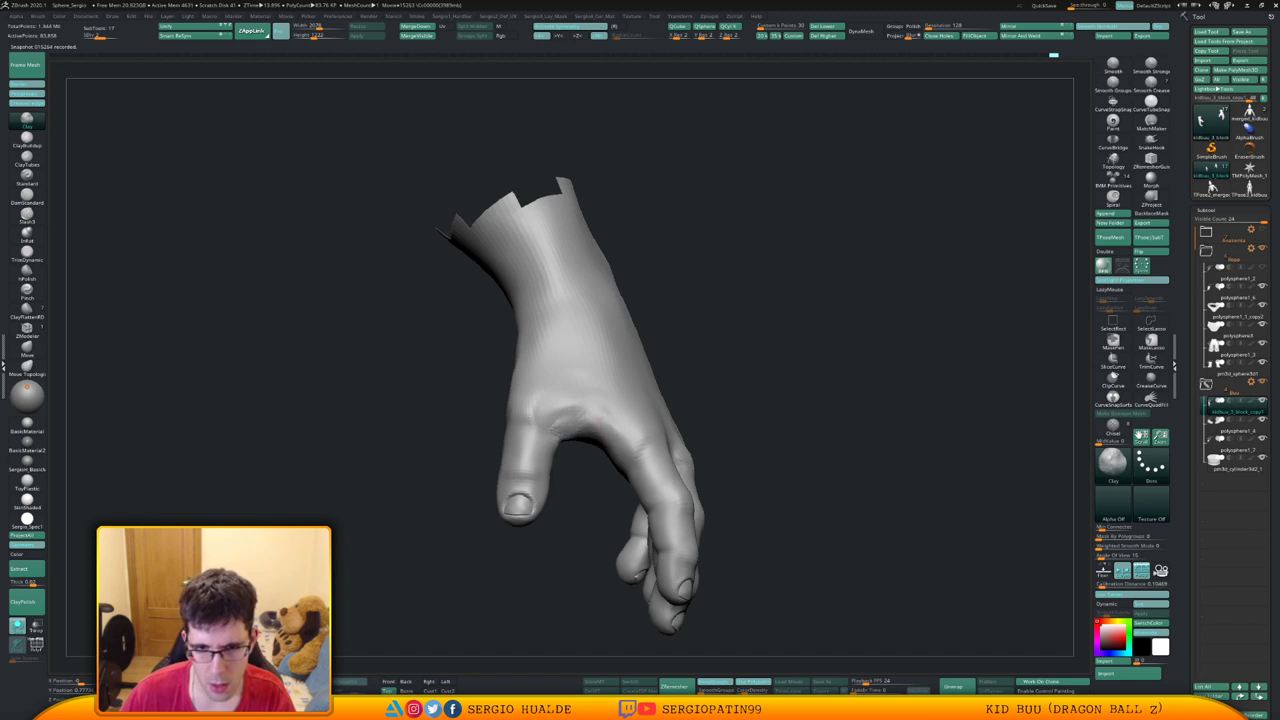
right_drag(647, 418, 574, 416)
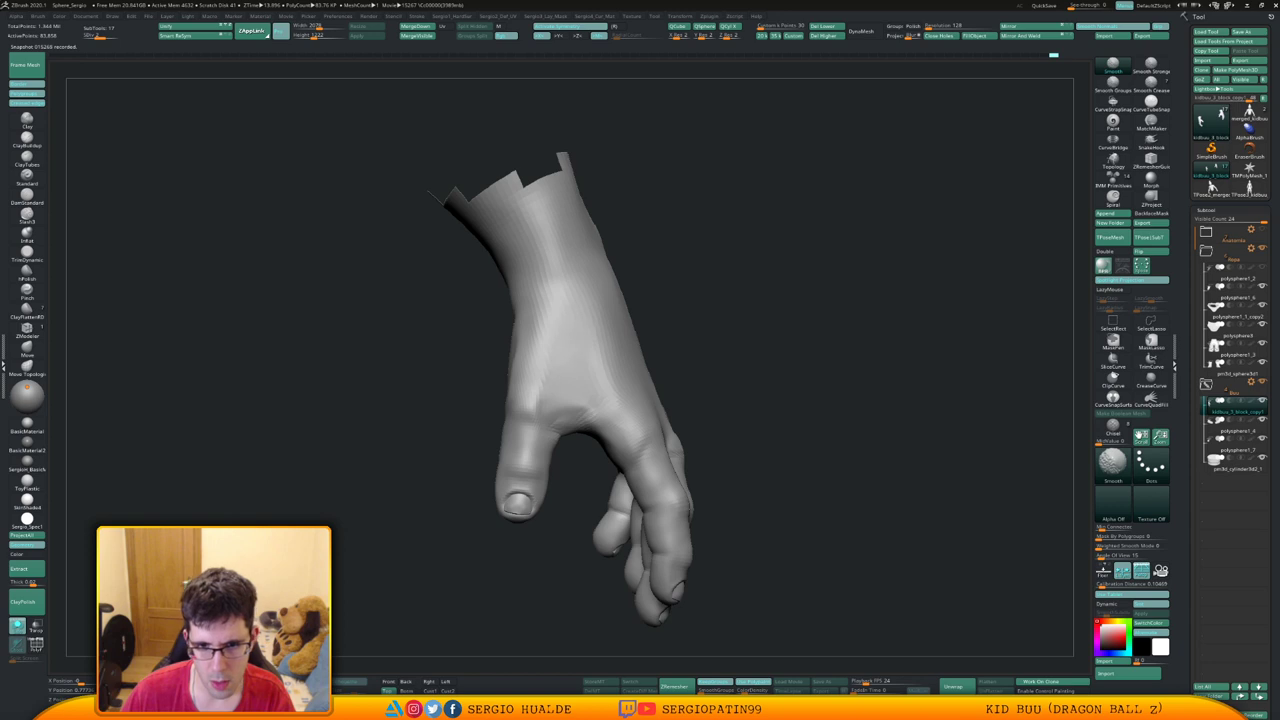
right_drag(613, 420, 603, 381)
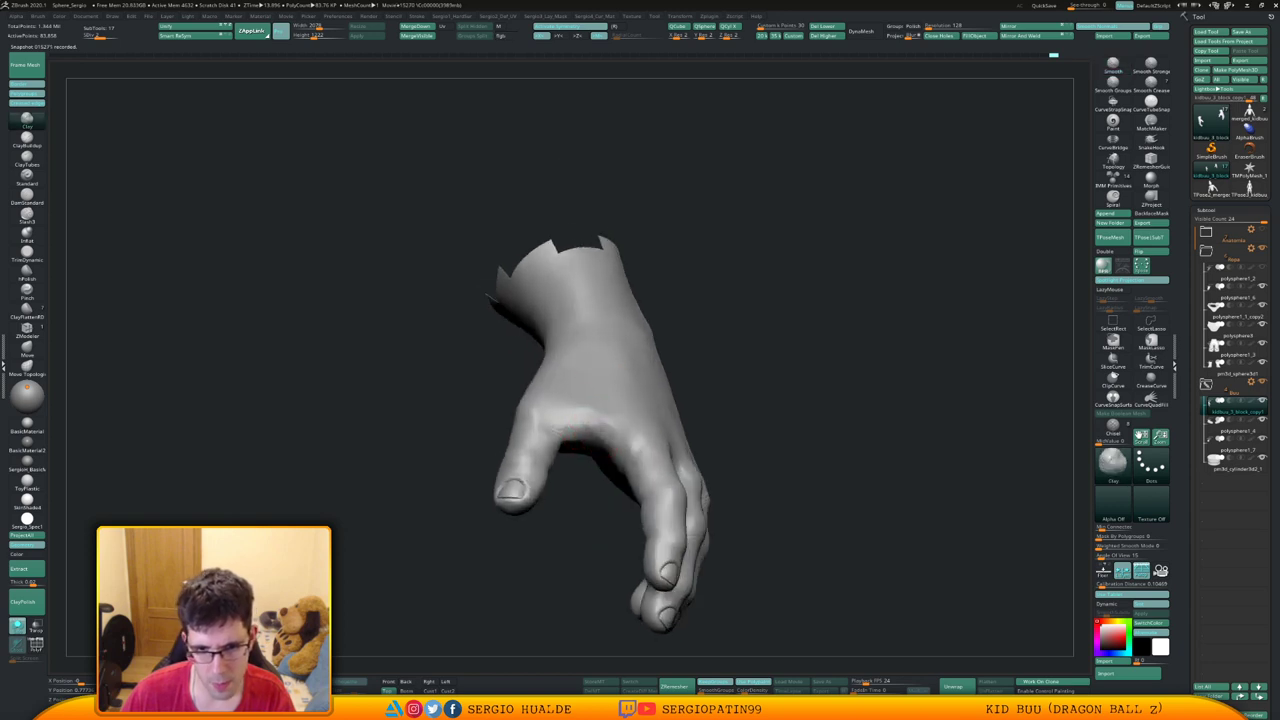
right_drag(603, 449, 611, 423)
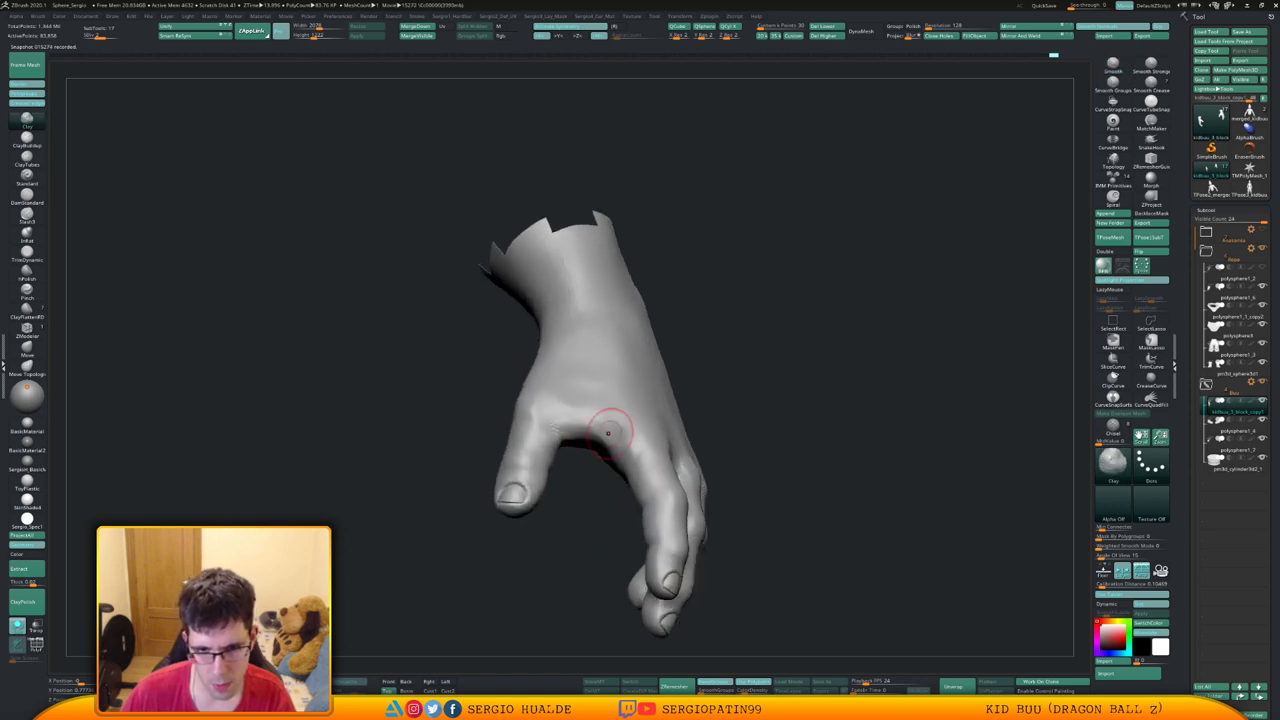
Build up the fold along the thumb web with the Standard brush and smooth it
key(b)
key(s)
key(t)
drag(582, 435, 552, 421)
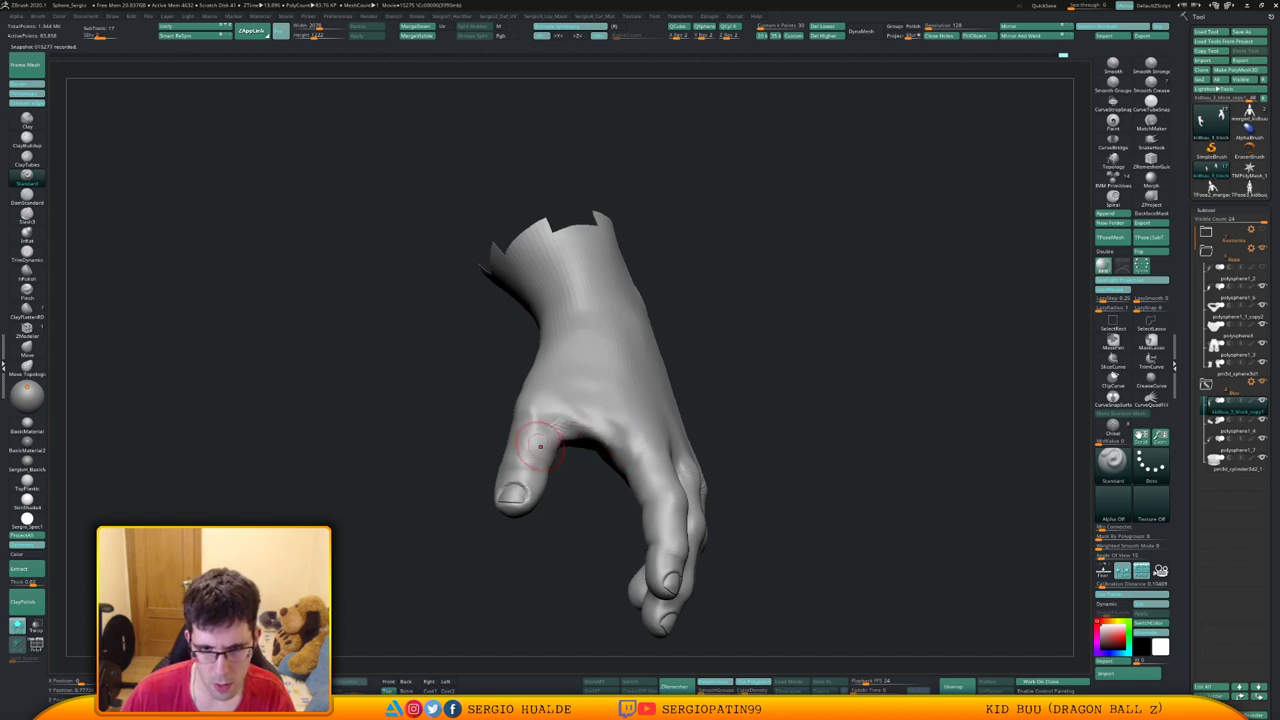
right_drag(534, 442, 584, 443)
shift+drag(580, 438, 564, 408)
Carve a crease where the thumb meets its web with the DamStandard brush, smooth it, and display the clothing again
key(b)
key(d)
key(s)
right_drag(578, 420, 571, 437)
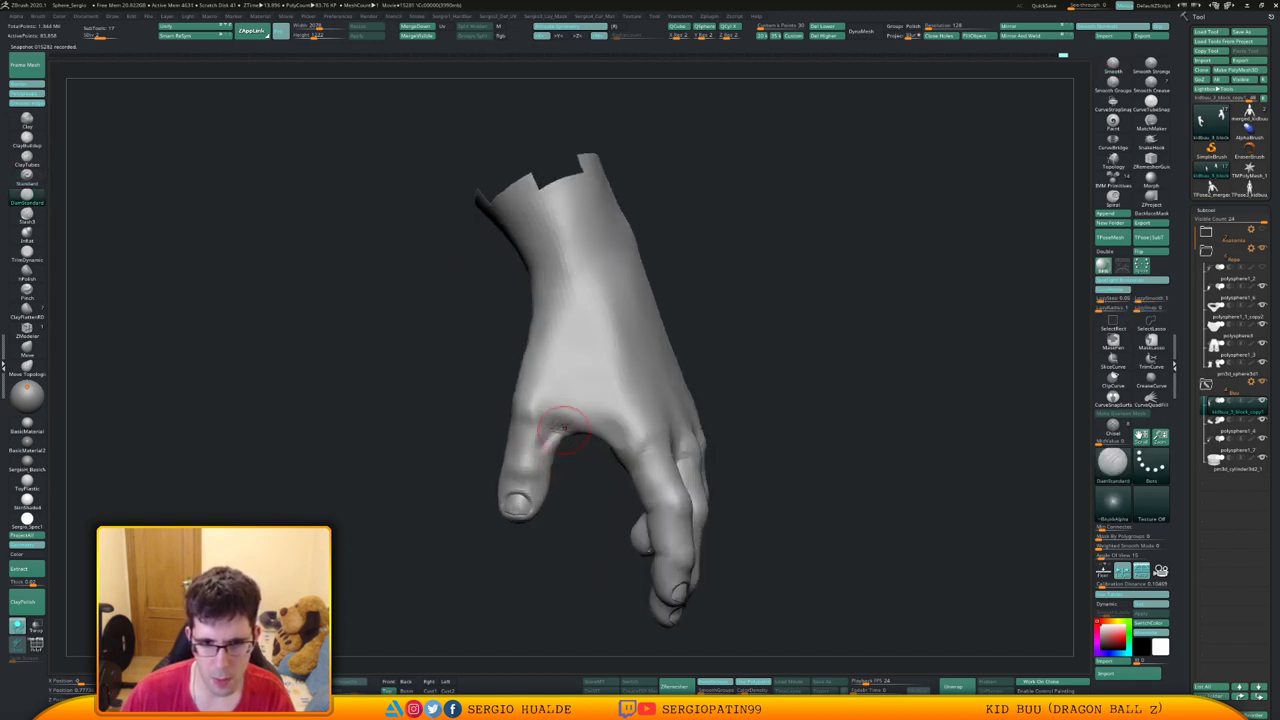
drag(573, 434, 560, 437)
mouse_move(560, 437)
right_down()
mouse_move(518, 450)
mouse_move(572, 450)
mouse_move(571, 403)
mouse_move(590, 440)
right_up()
mouse_move(590, 440)
ctrl+right_down()
mouse_move(598, 457)
mouse_move(582, 430)
mouse_move(574, 460)
ctrl+right_up()
key(alt+s)
shift+drag(574, 456, 571, 448)
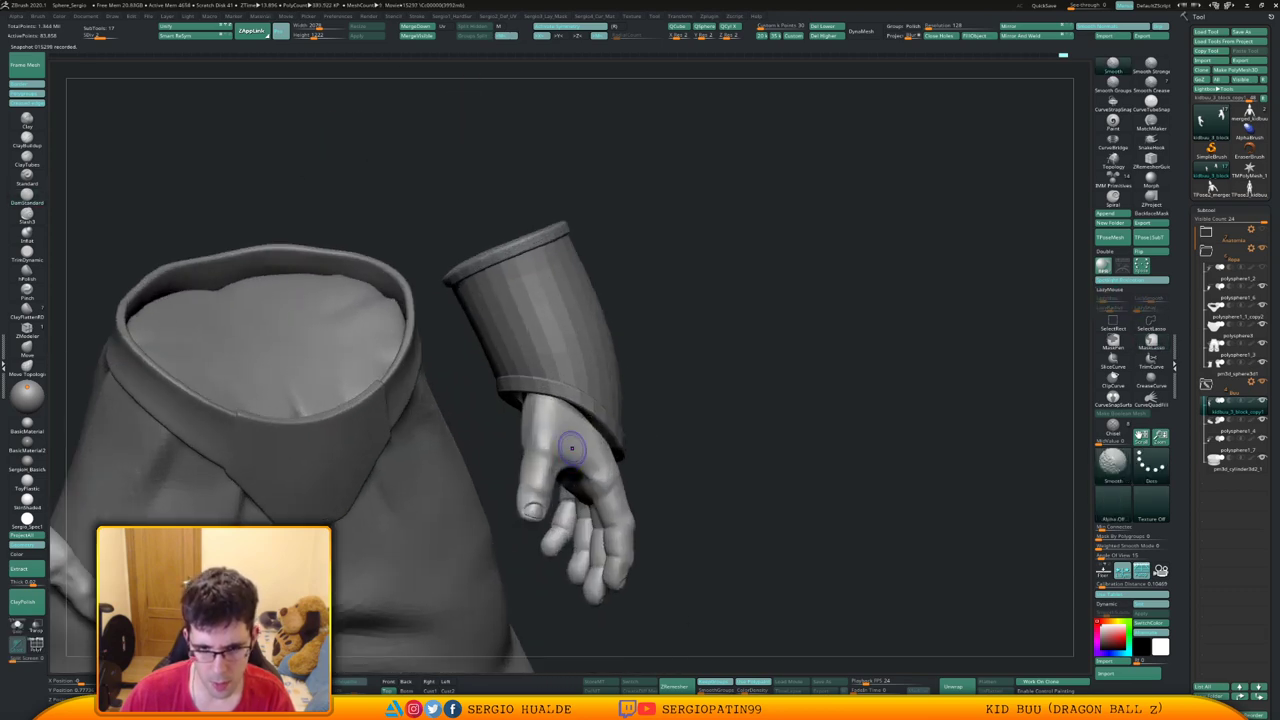
Mask everything except the index fingers and rotate them outward at the knuckle
right_drag(571, 448, 551, 464)
mouse_move(558, 508)
ctrl+right_down()
mouse_move(592, 445)
mouse_move(554, 480)
mouse_move(612, 470)
mouse_move(619, 440)
mouse_move(622, 470)
mouse_move(602, 490)
ctrl+right_up()
key(w)
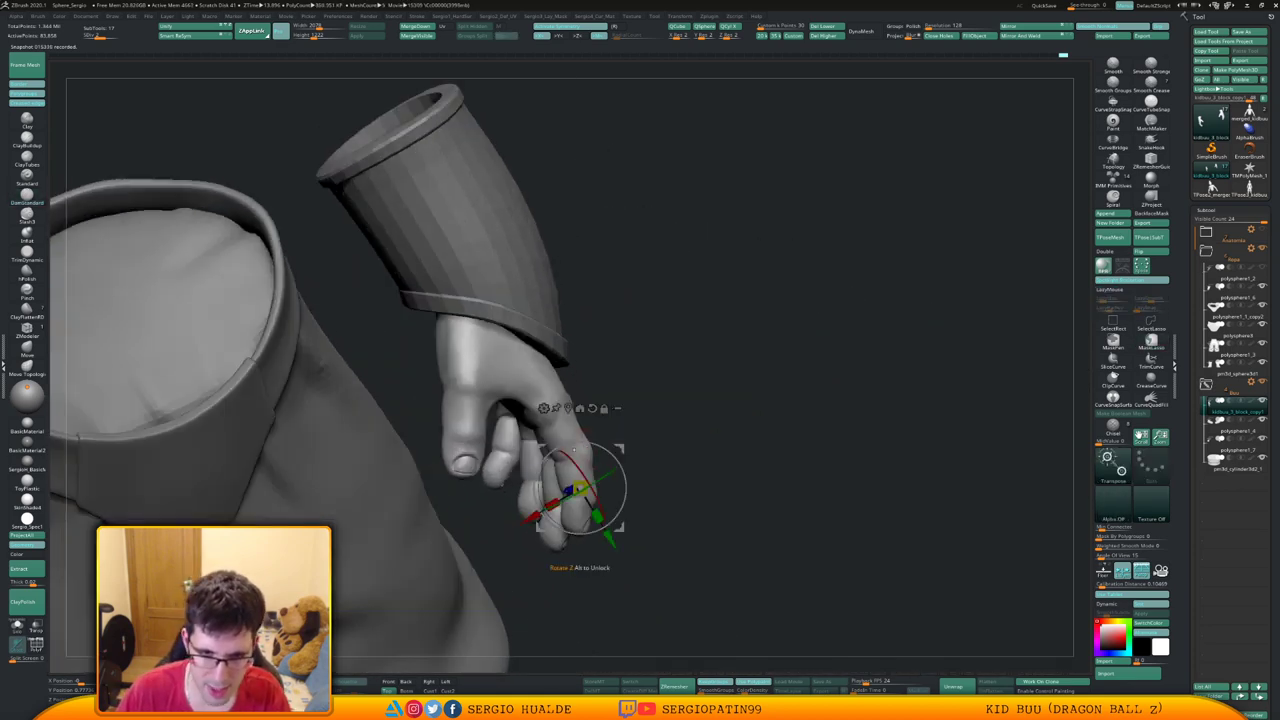
ctrl+drag(581, 497, 578, 434)
right_drag(588, 470, 591, 448)
key(q)
ctrl+click(586, 440)
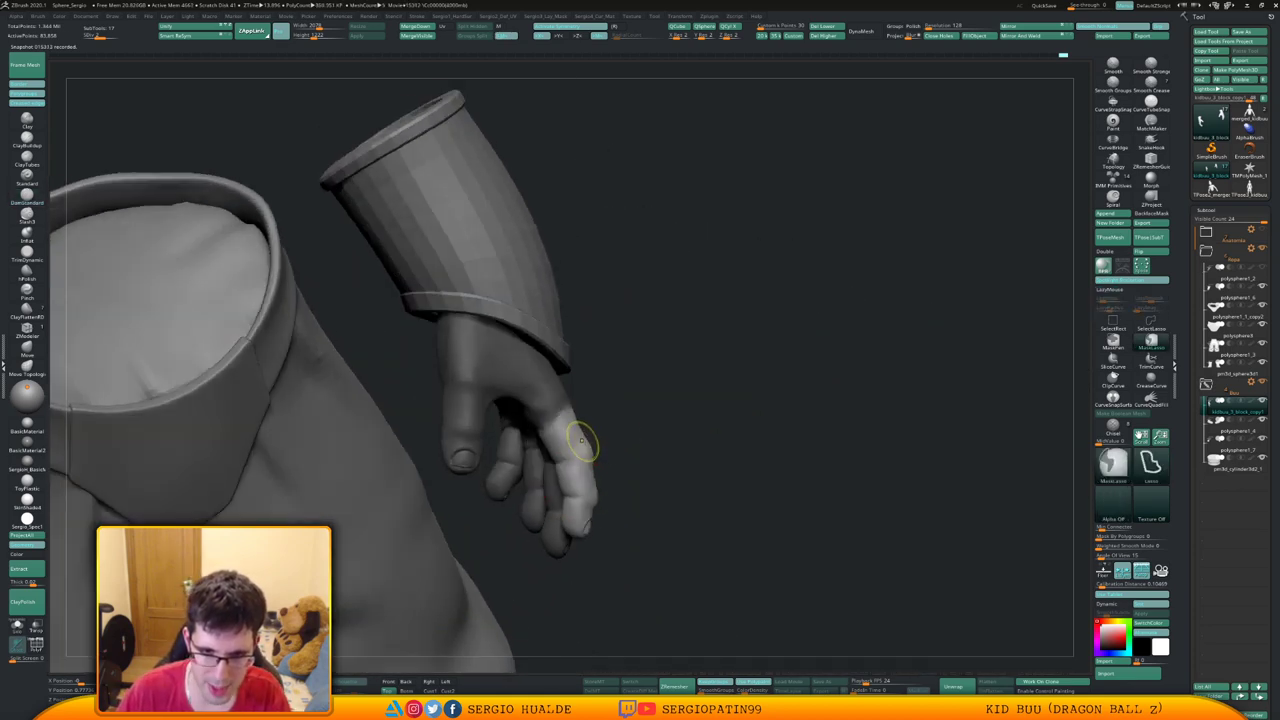
key(w)
alt+drag(603, 458, 598, 449)
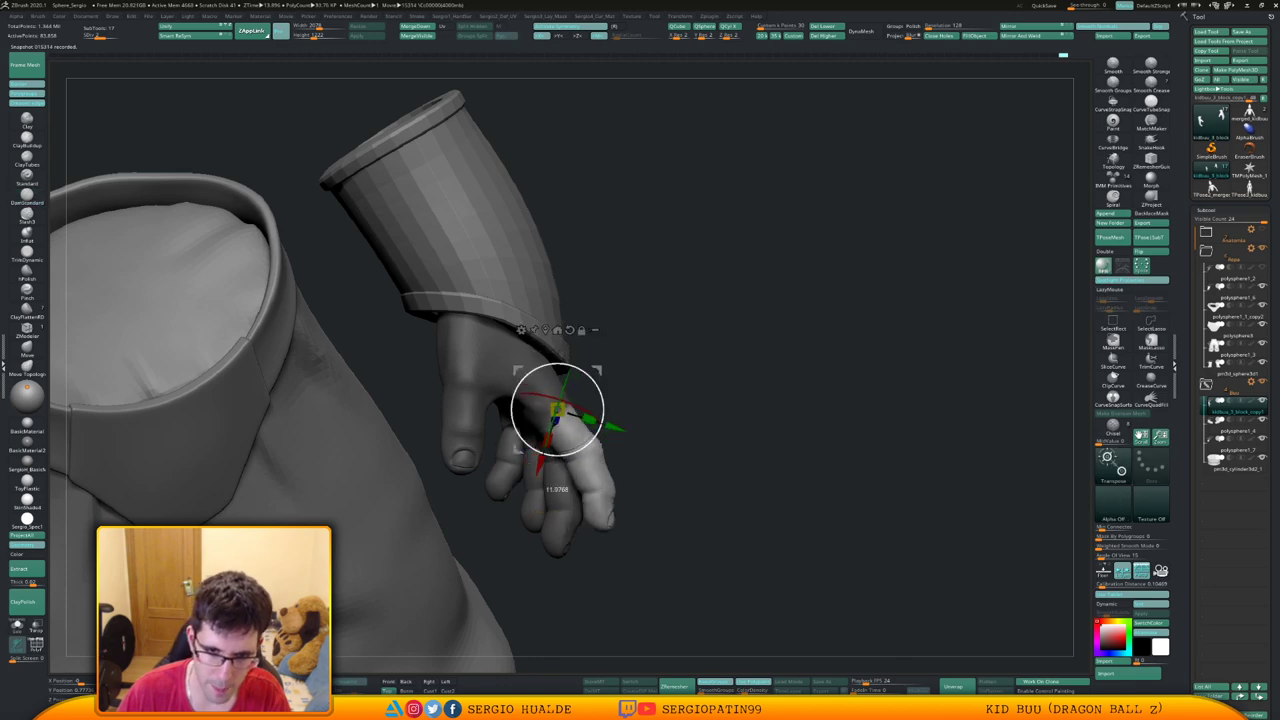
mouse_move(606, 440)
right_down()
mouse_move(510, 456)
mouse_move(597, 436)
right_up()
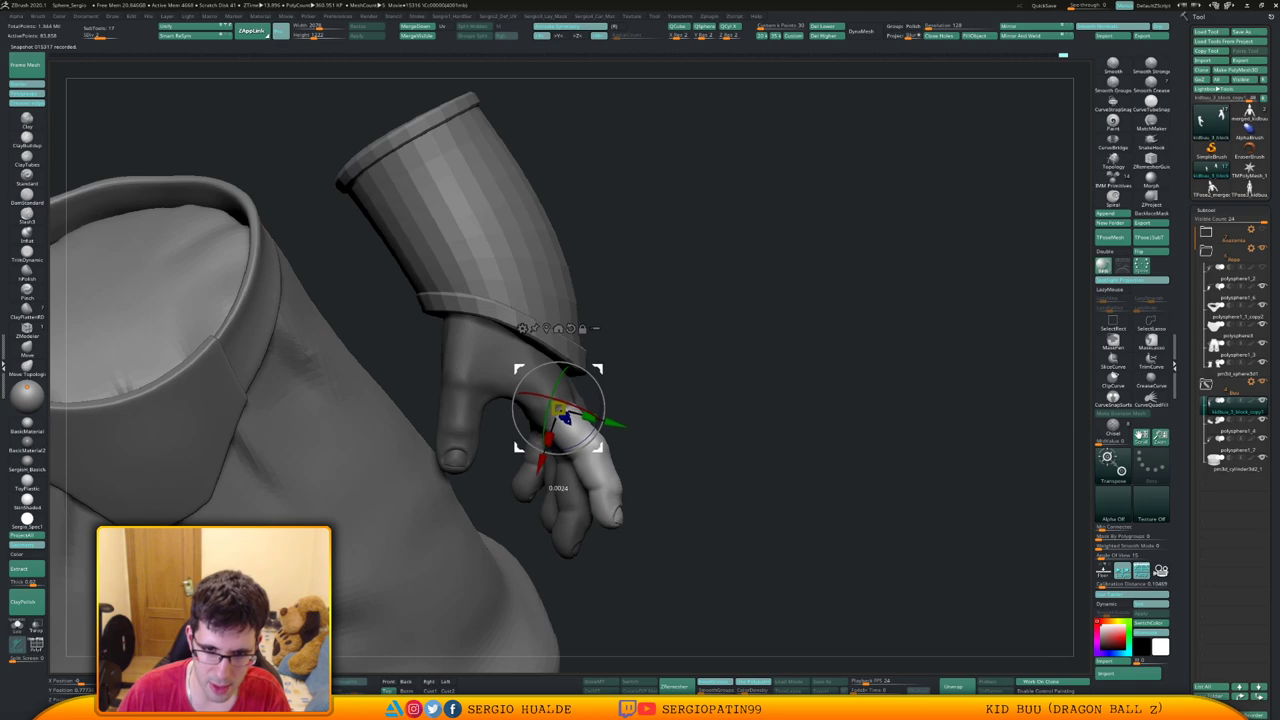
mouse_move(560, 415)
right_down()
mouse_move(565, 440)
mouse_move(572, 418)
right_up()
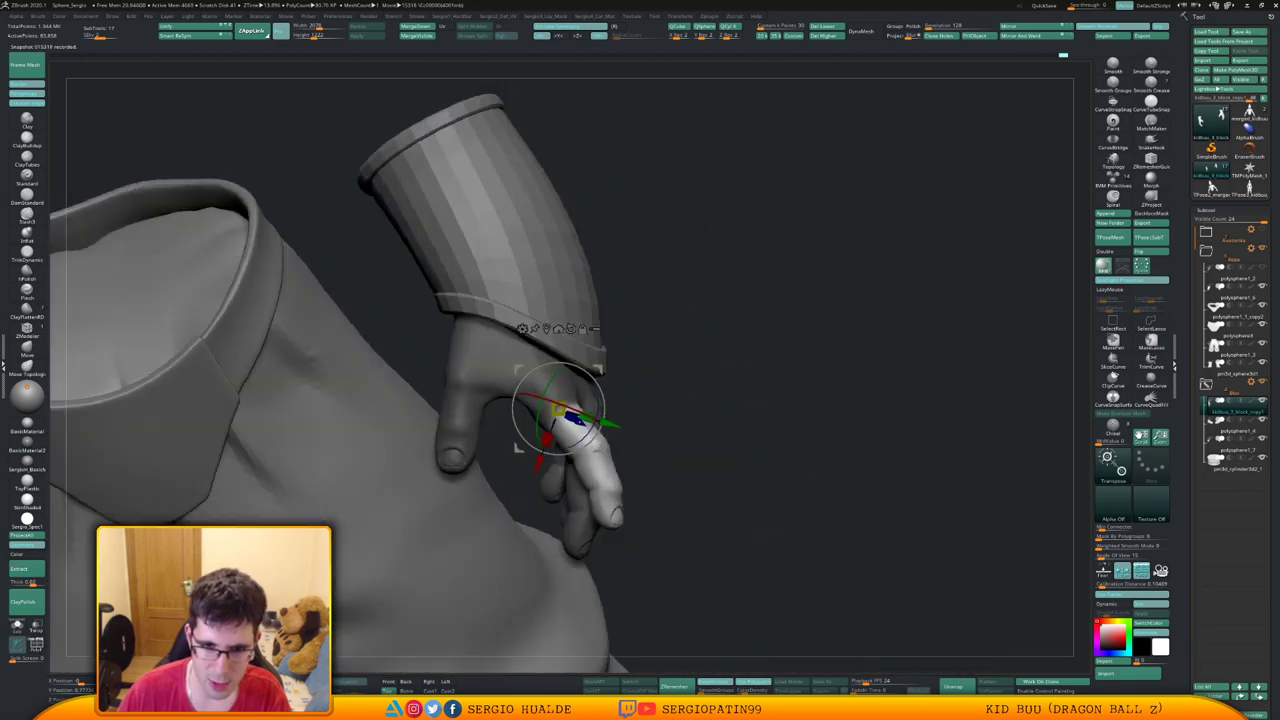
drag(603, 415, 600, 430)
mouse_move(600, 430)
right_down()
mouse_move(655, 415)
mouse_move(585, 430)
mouse_move(650, 368)
mouse_move(640, 400)
mouse_move(612, 418)
right_up()
Mask the index fingers down to the middle joint and bend their outer segments toward the palm
key(q)
key(ctrl)
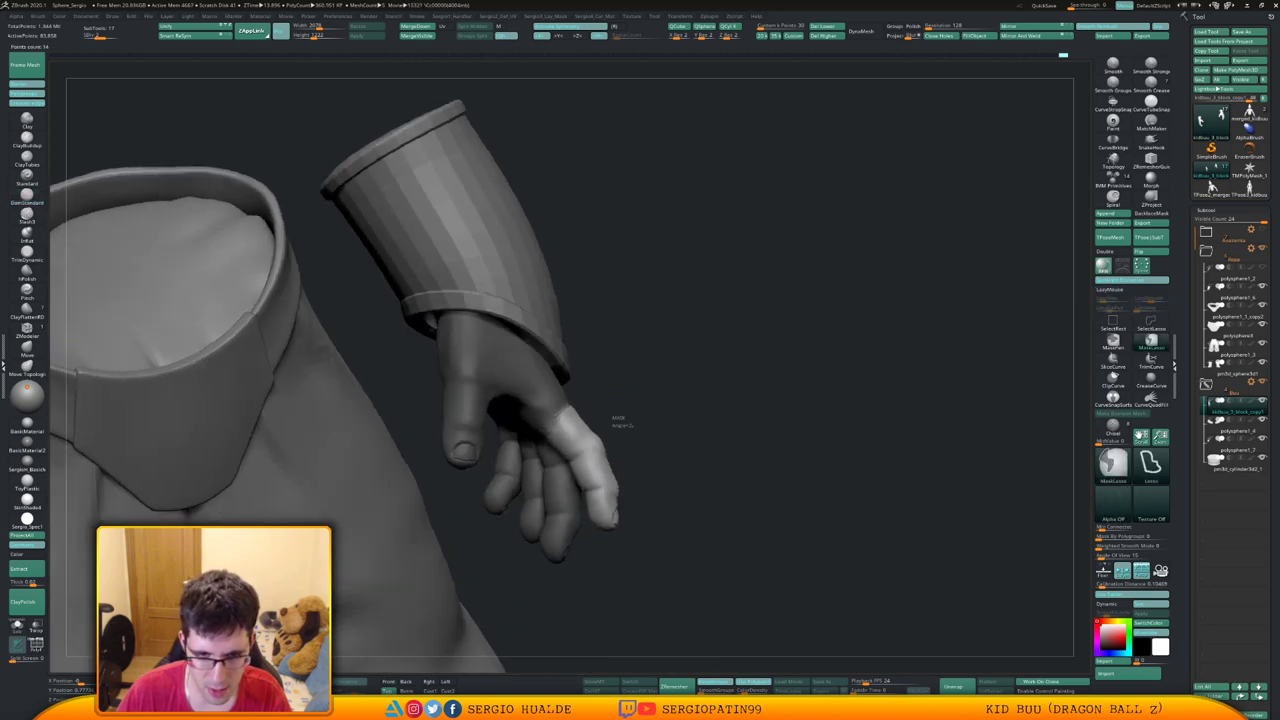
ctrl+drag(627, 418, 631, 366)
key(w)
alt+drag(600, 450, 629, 481)
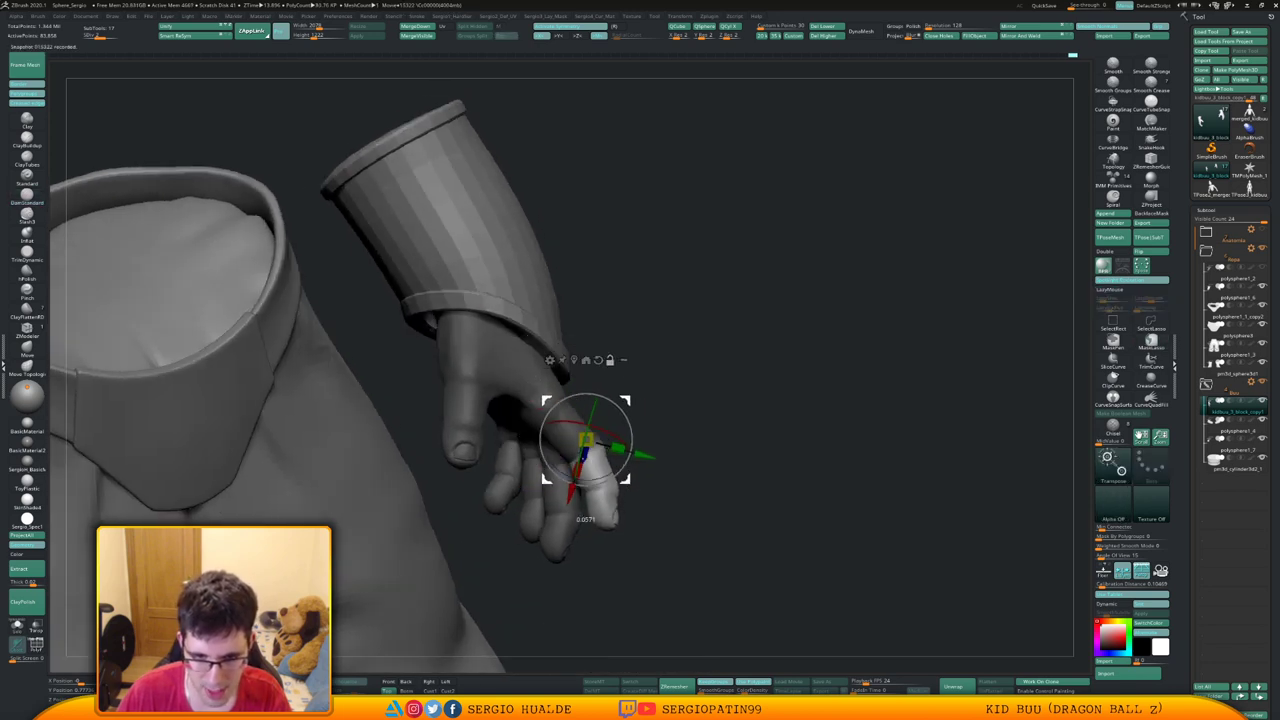
key(q)
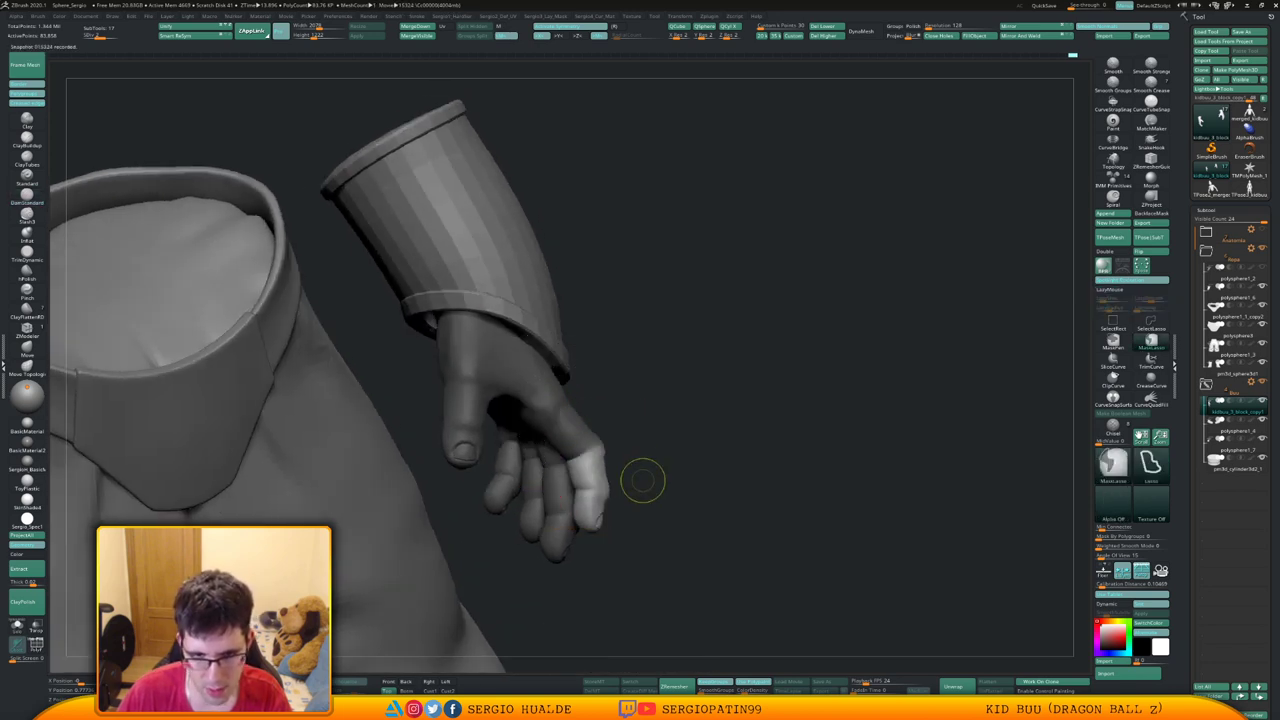
Clear the index finger mask and mask everything except the little fingers
ctrl+right_drag(643, 480, 646, 420)
ctrl+drag(646, 420, 665, 440)
shift+right_drag(665, 440, 700, 400)
mouse_move(640, 440)
ctrl+right_down()
mouse_move(625, 390)
mouse_move(660, 425)
mouse_move(840, 450)
ctrl+right_up()
right_drag(760, 430, 700, 370)
ctrl+right_drag(640, 400, 645, 480)
right_drag(700, 440, 670, 410)
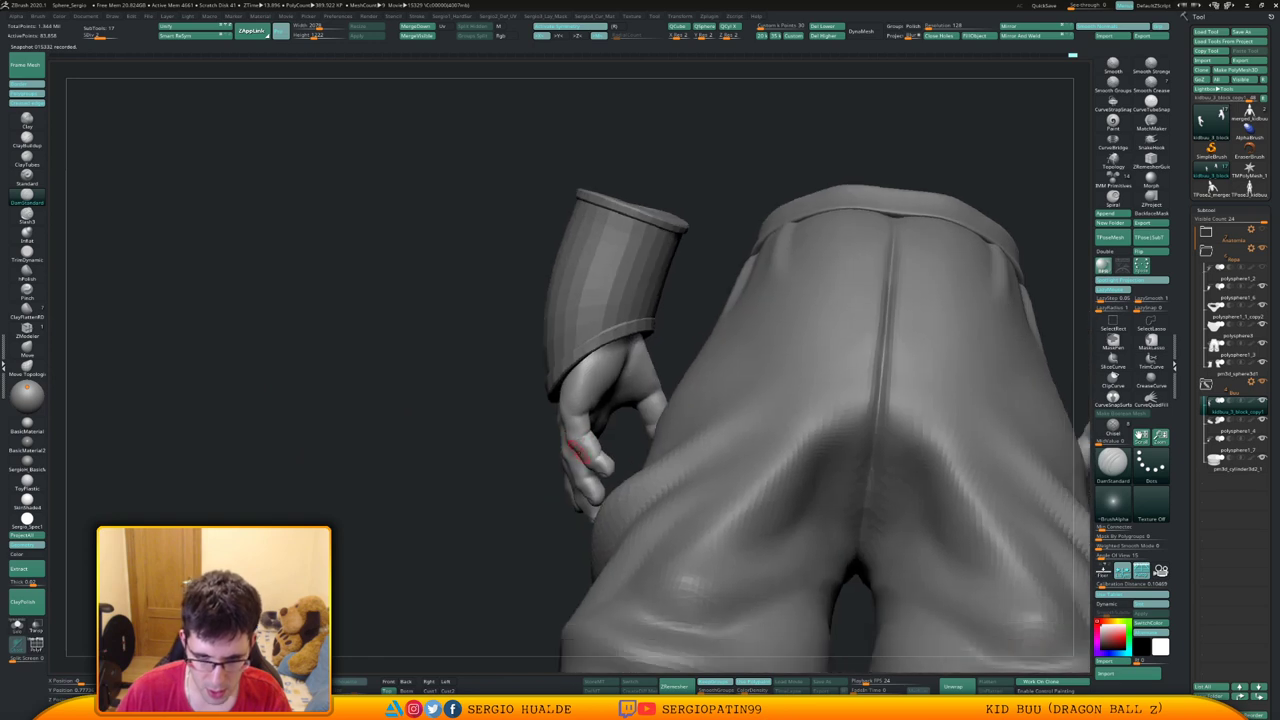
key(w)
ctrl+drag(583, 428, 606, 468)
key(q)
mouse_move(606, 455)
ctrl+right_down()
mouse_move(612, 525)
mouse_move(597, 425)
ctrl+right_up()
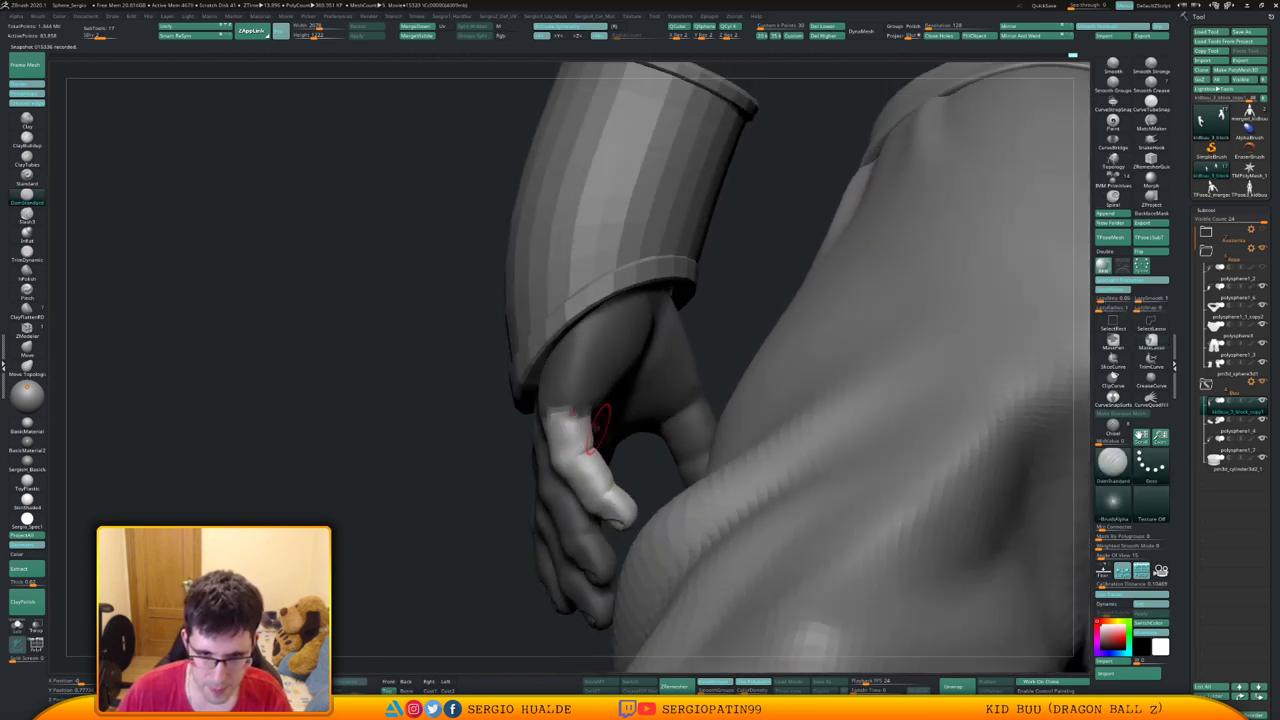
Extend the mask to the little fingers' middle joint and rotate the segments beyond it
mouse_move(606, 429)
ctrl+mouse_down()
mouse_move(508, 404)
mouse_move(590, 395)
ctrl+mouse_up()
key(w)
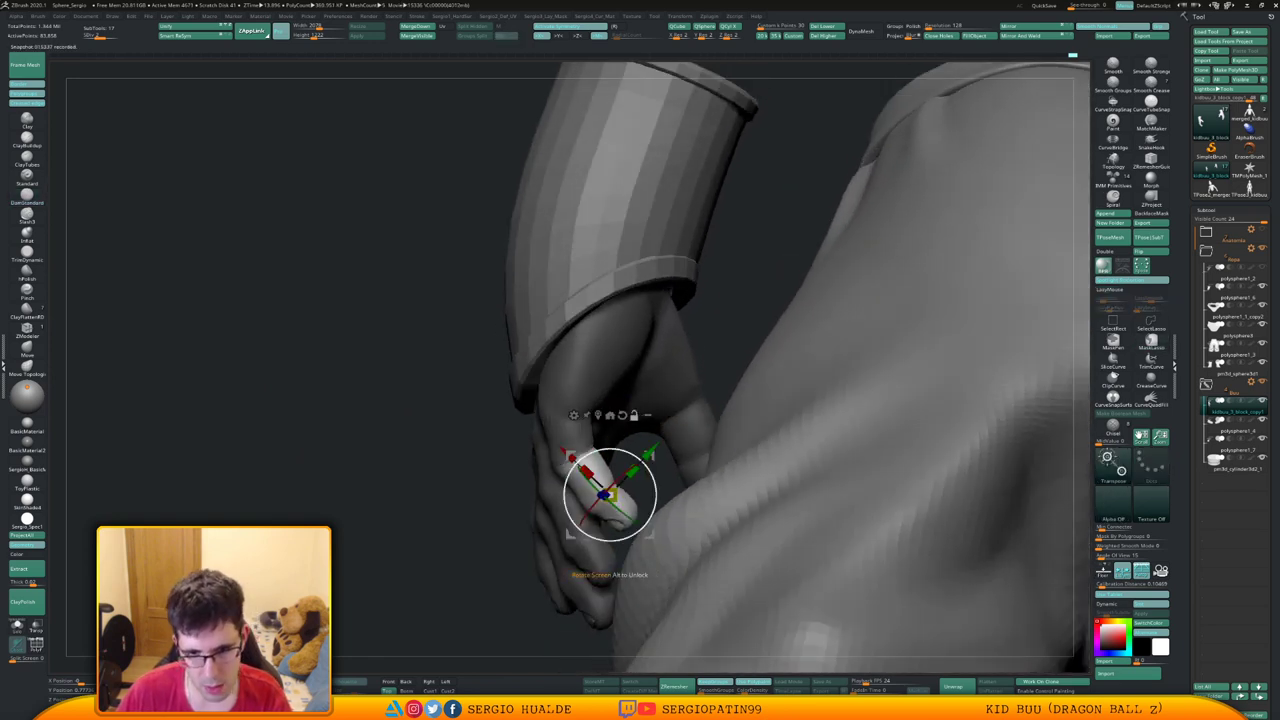
alt+drag(651, 455, 600, 417)
key(q)
Show the whole body again and clear the mask
ctrl+right_drag(590, 452, 640, 443)
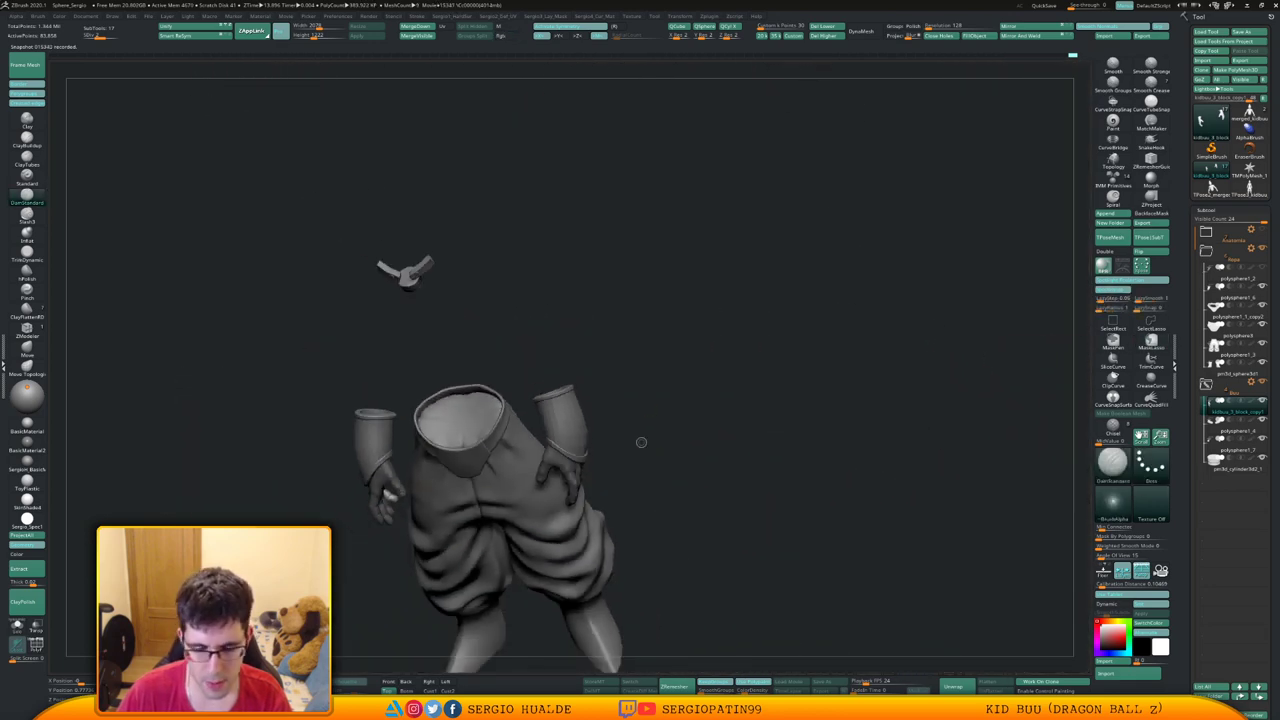
ctrl+shift+click(640, 443)
ctrl+drag(640, 443, 652, 456)
mouse_move(652, 456)
shift+right_down()
mouse_move(603, 455)
mouse_move(673, 449)
mouse_move(667, 348)
shift+right_up()
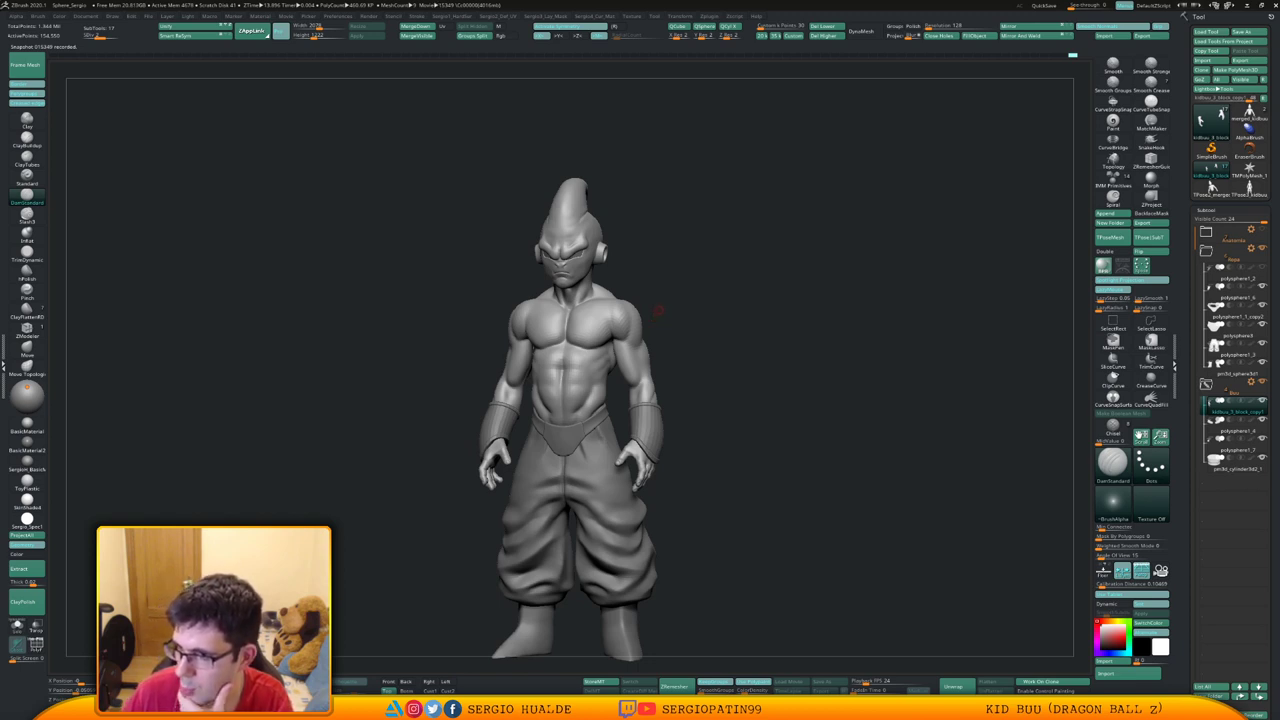
Set up a smaller Move brush and adjust the back of the elbows above the wristbands
right_drag(677, 316, 645, 408)
mouse_move(620, 348)
right_down()
mouse_move(651, 386)
mouse_move(694, 400)
mouse_move(661, 420)
mouse_move(723, 369)
mouse_move(809, 481)
mouse_move(757, 615)
mouse_move(747, 380)
mouse_move(685, 451)
mouse_move(645, 410)
mouse_move(725, 400)
mouse_move(700, 480)
mouse_move(645, 436)
right_up()
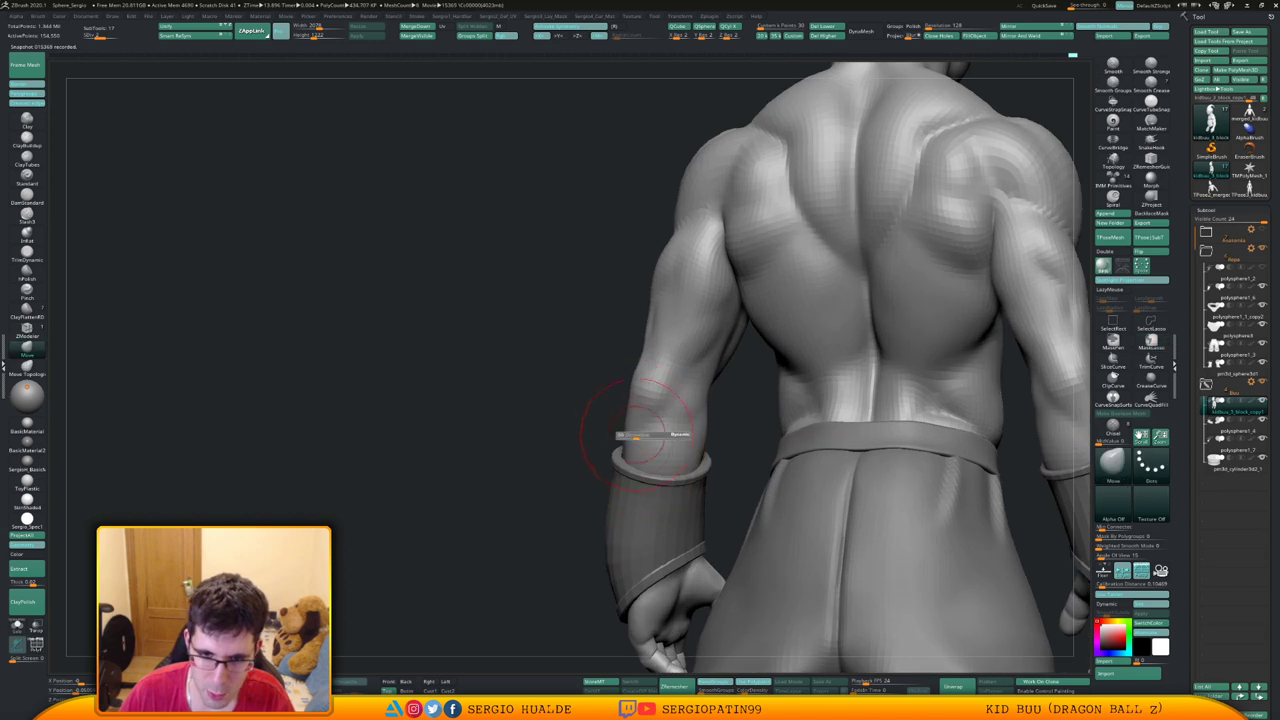
drag(638, 434, 631, 432)
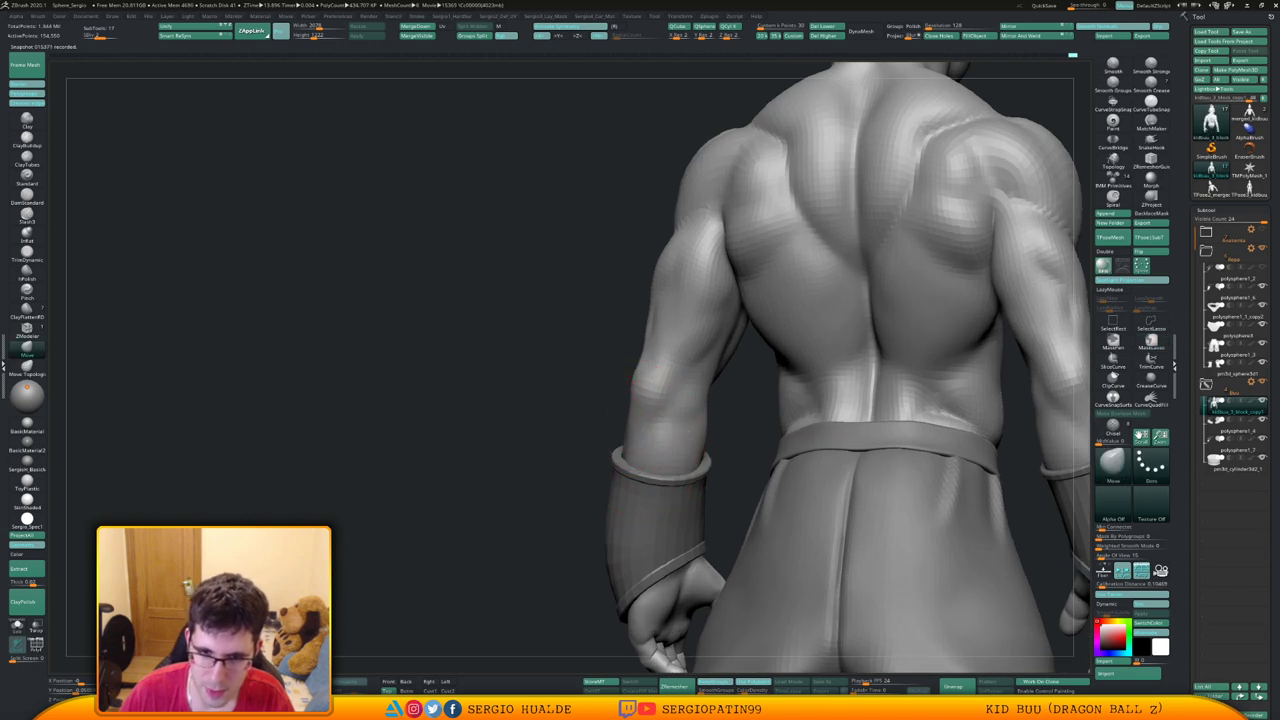
Isolate the body and refine the elbows and upper forearms with the DamStandard and Clay brushes
right_drag(636, 386, 716, 404)
key(b)
key(d)
key(s)
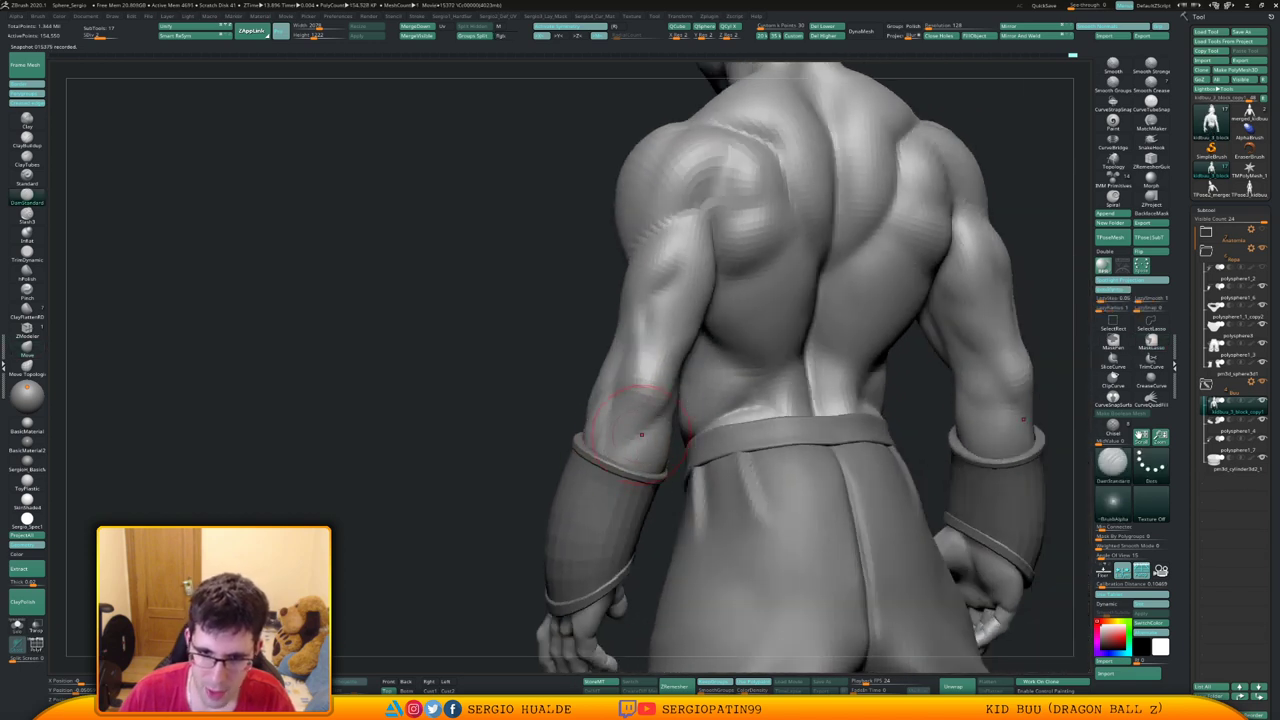
key(alt+s)
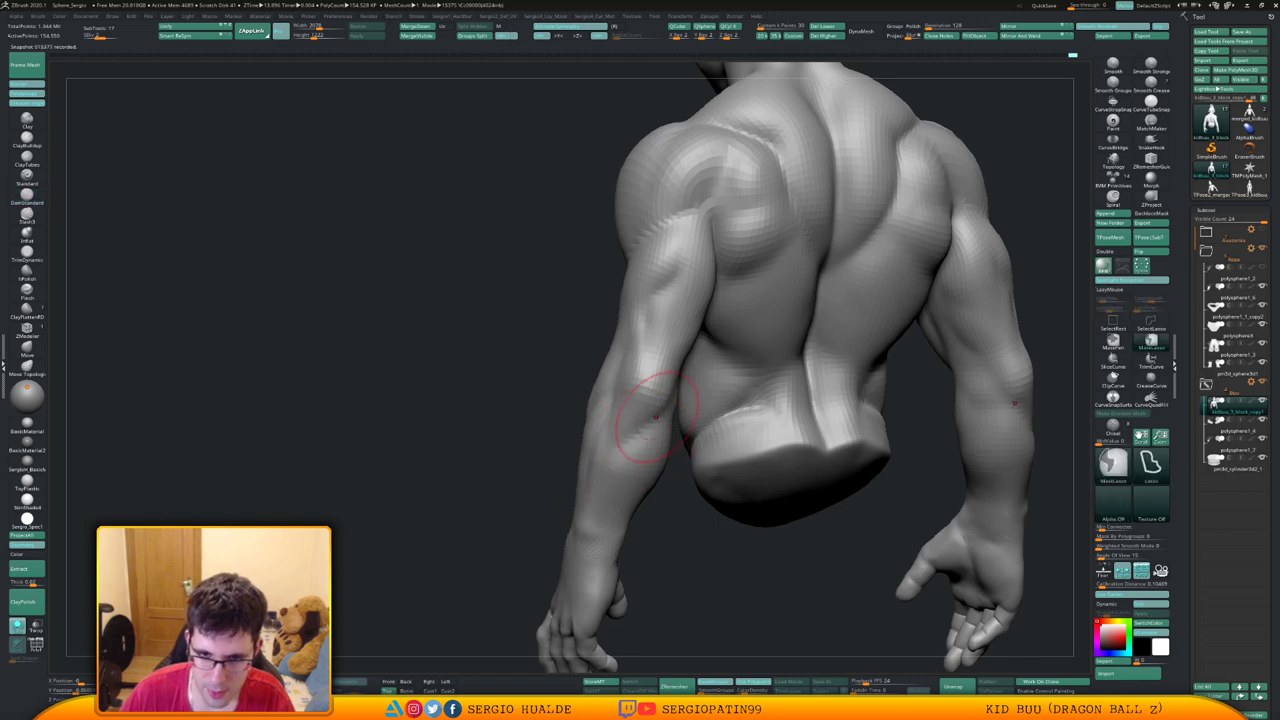
mouse_move(600, 486)
right_down()
mouse_move(614, 440)
mouse_move(570, 480)
mouse_move(629, 423)
mouse_move(632, 458)
mouse_move(650, 432)
mouse_move(608, 452)
right_up()
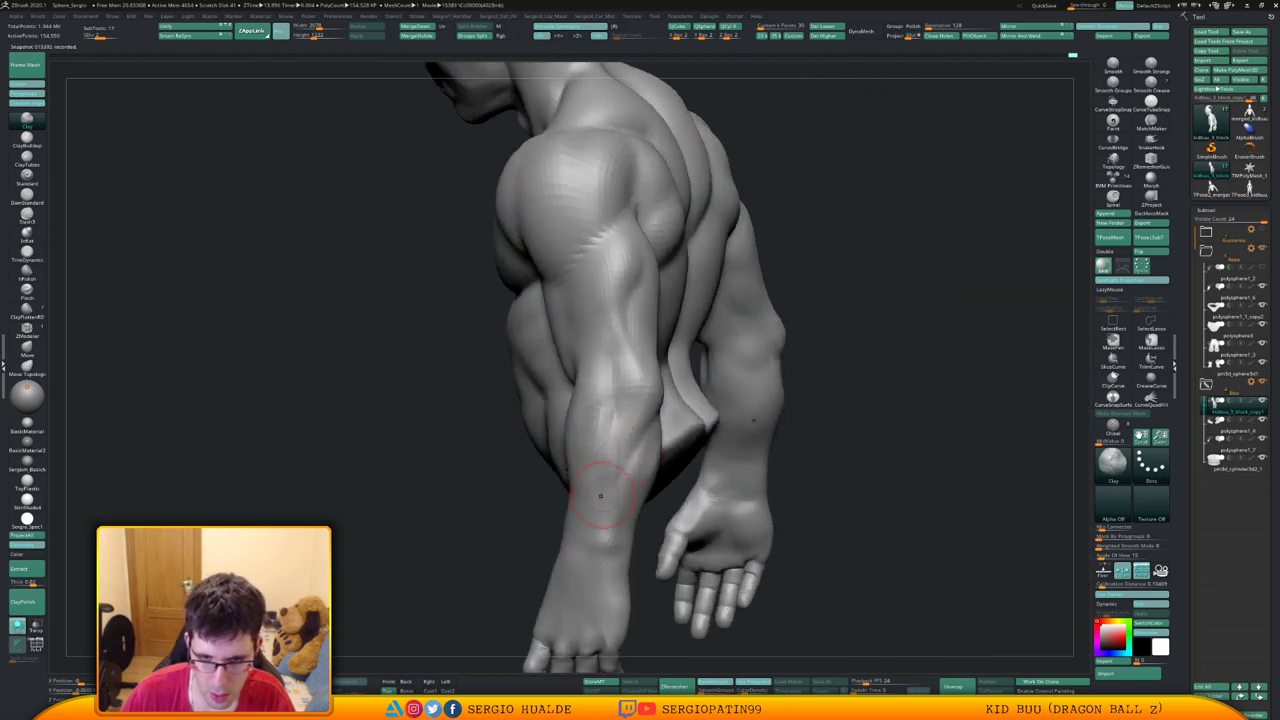
mouse_move(600, 495)
right_down()
mouse_move(623, 480)
mouse_move(590, 428)
right_up()
drag(561, 460, 564, 446)
Carve the inner elbow creases with the DamStandard brush and smooth the surface around them
key(b)
key(d)
key(s)
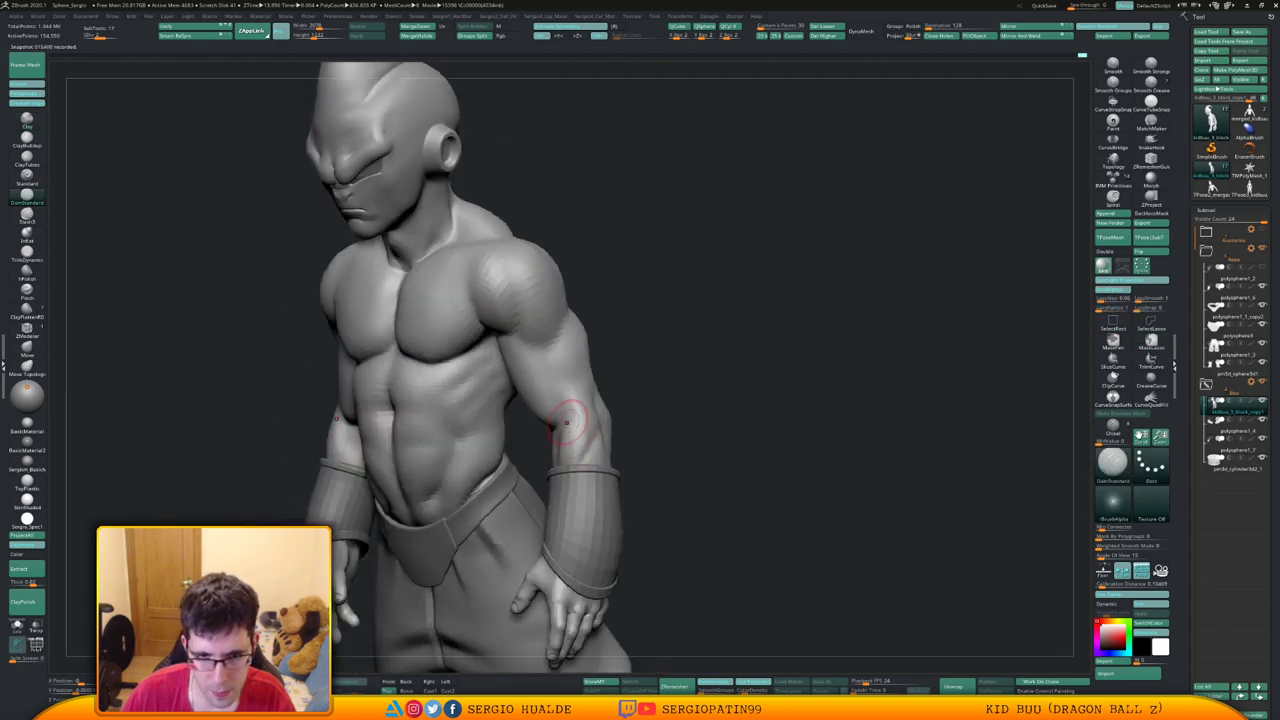
mouse_move(552, 425)
right_down()
mouse_move(572, 428)
mouse_move(562, 413)
right_up()
key(shift)
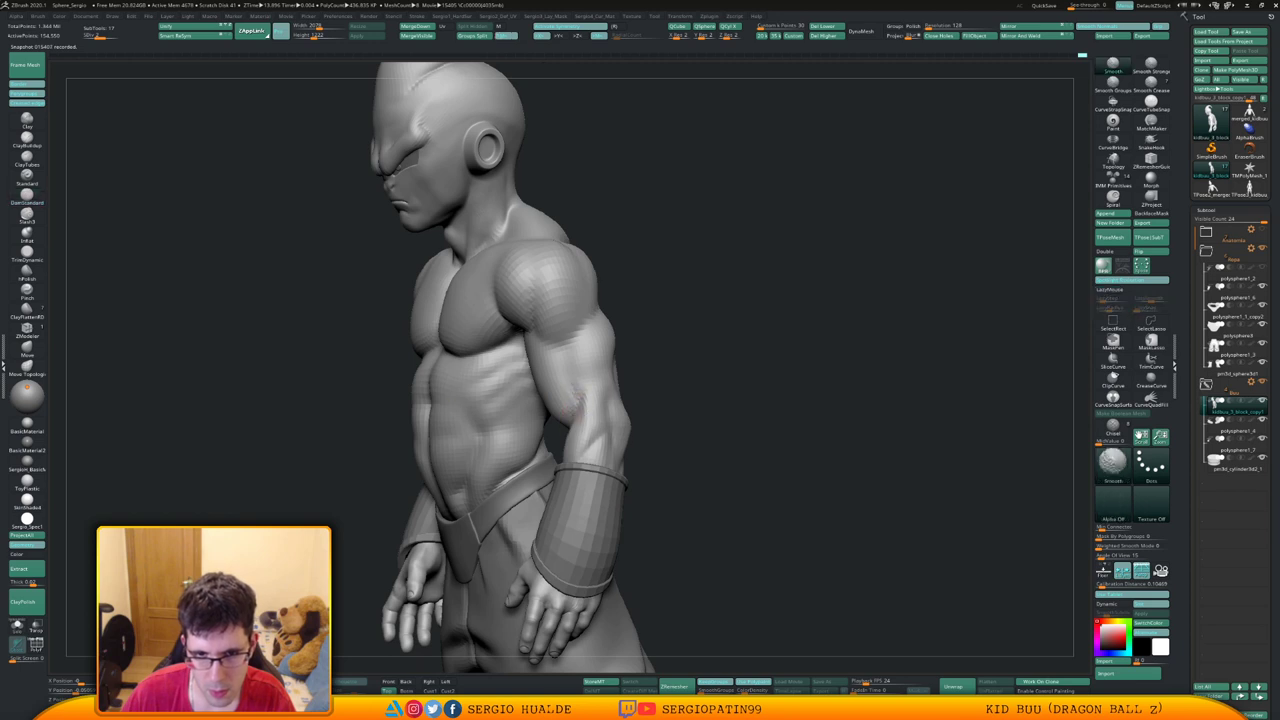
Reshape the upper arms just above the elbow crease with the Move brush
mouse_move(588, 420)
right_down()
mouse_move(578, 433)
mouse_move(618, 407)
mouse_move(583, 398)
right_up()
right_drag(583, 398, 587, 394)
key(b)
key(m)
key(v)
mouse_move(574, 391)
mouse_down()
mouse_move(577, 412)
mouse_move(588, 393)
mouse_up()
Refine the creases between the pectorals and front deltoids with the Clay and DamStandard brushes at the higher subdivision level
key(d)
key(b)
key(c)
key(l)
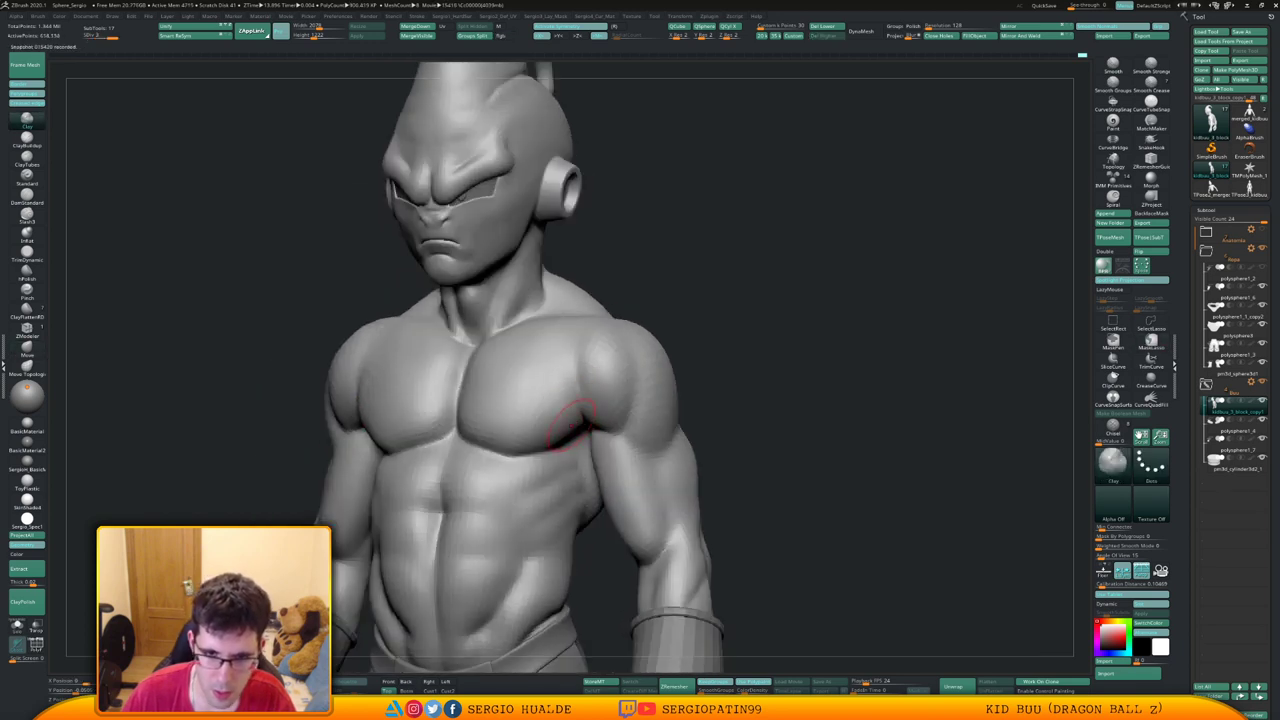
key(b)
key(d)
key(s)
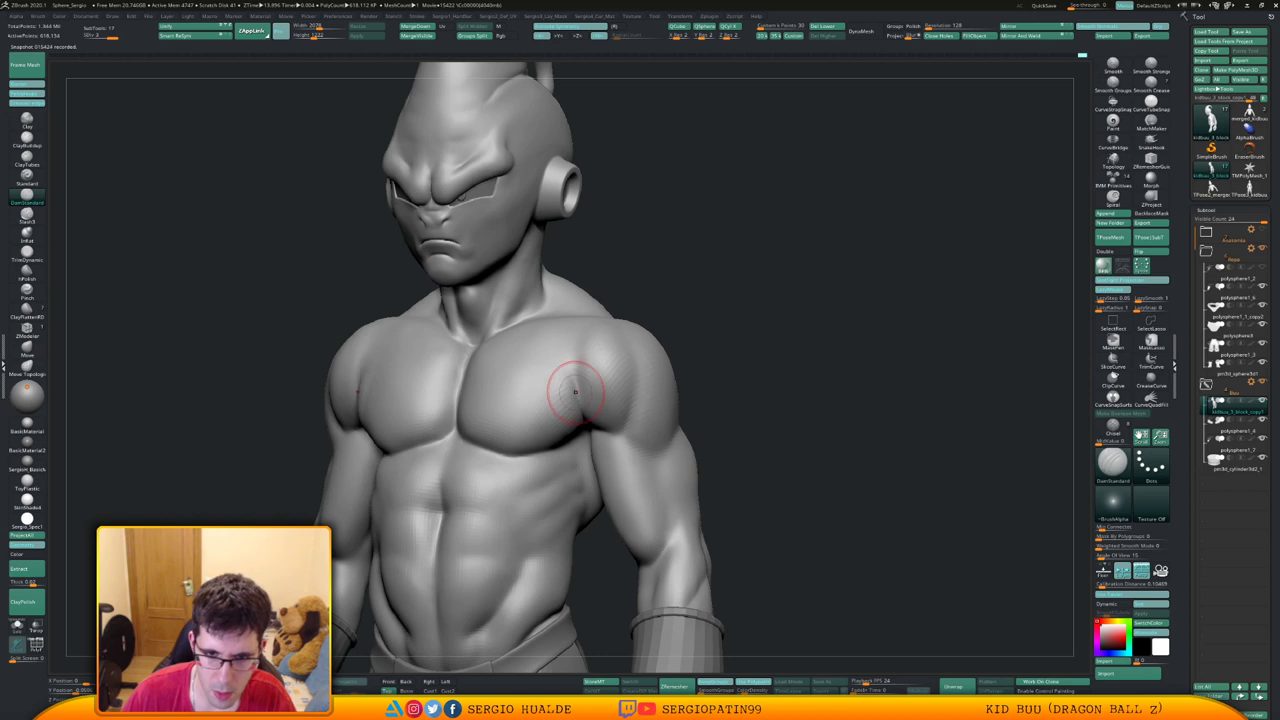
drag(780, 400, 870, 398)
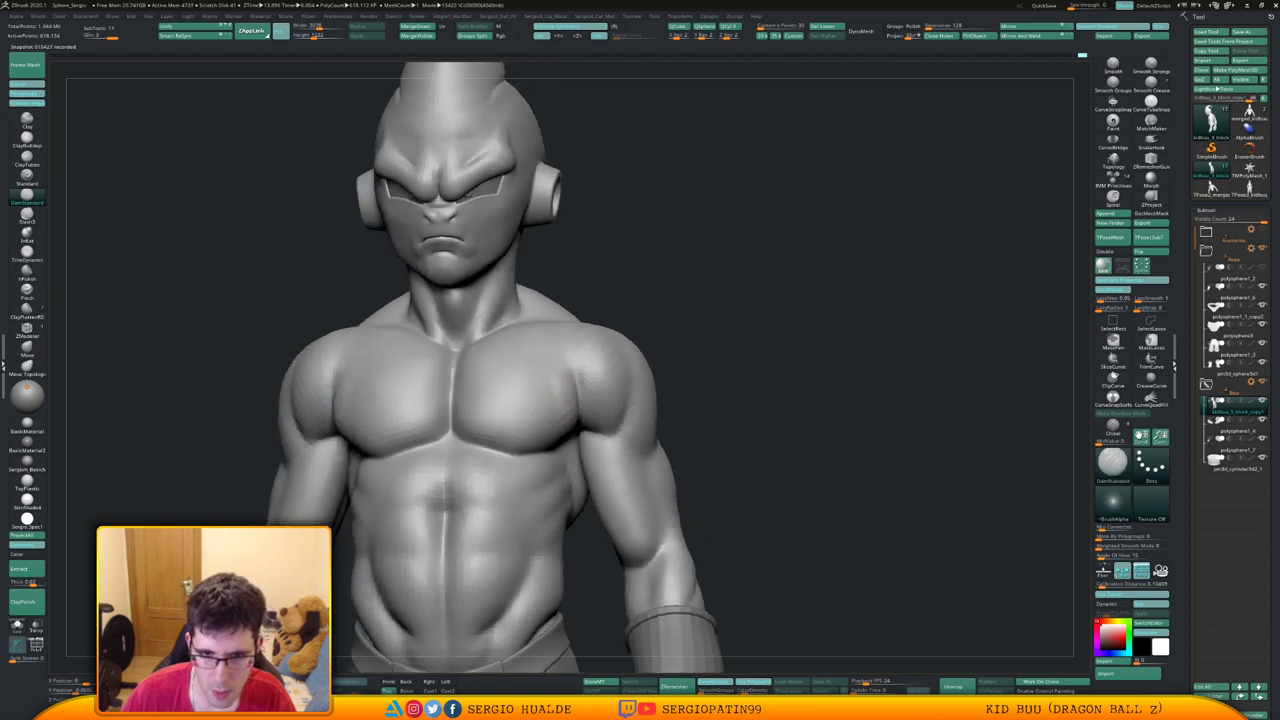
key(b)
key(c)
key(l)
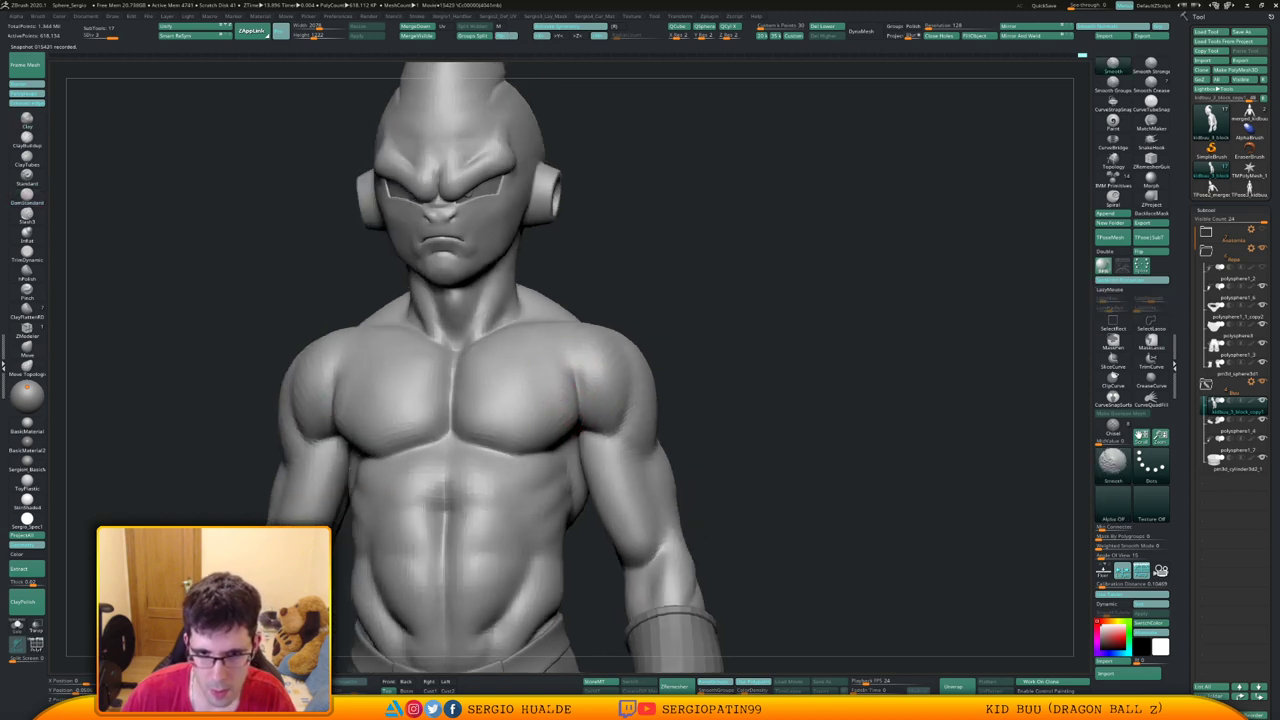
Adjust the outer chest and shoulder shapes with the Move brush and smooth the front deltoids
key(b)
key(m)
key(v)
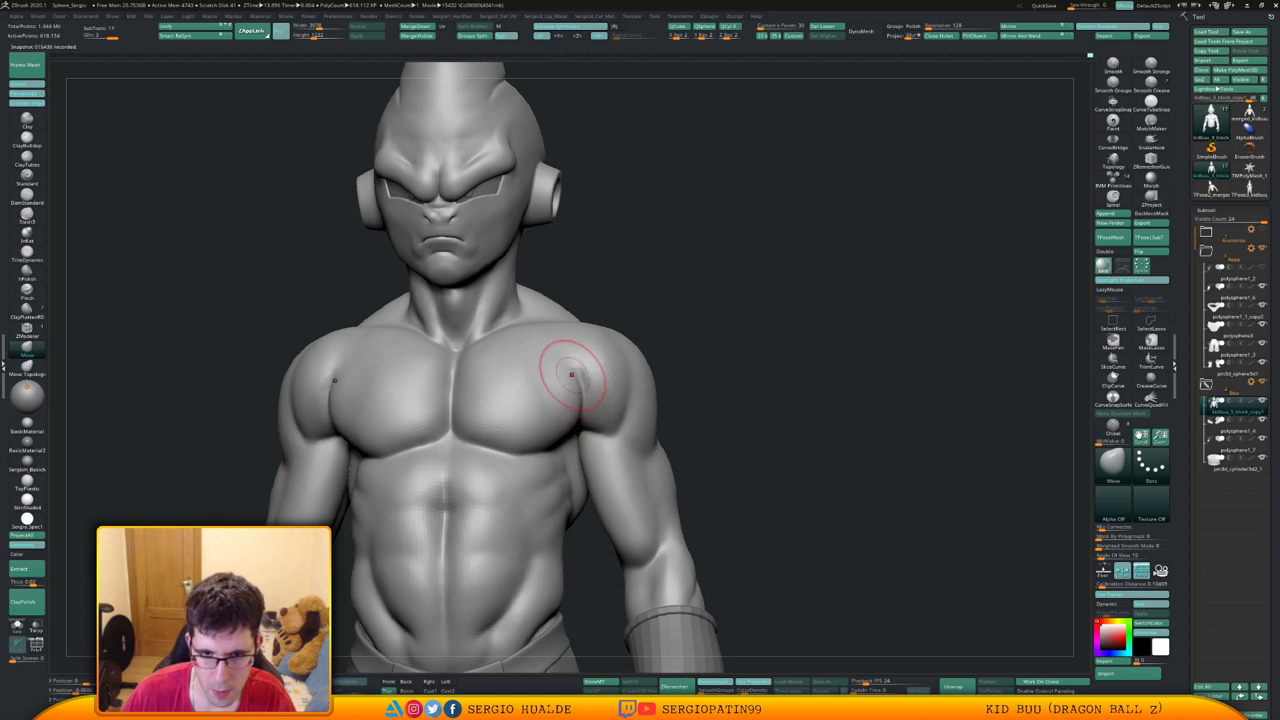
drag(730, 400, 800, 400)
key(shift)
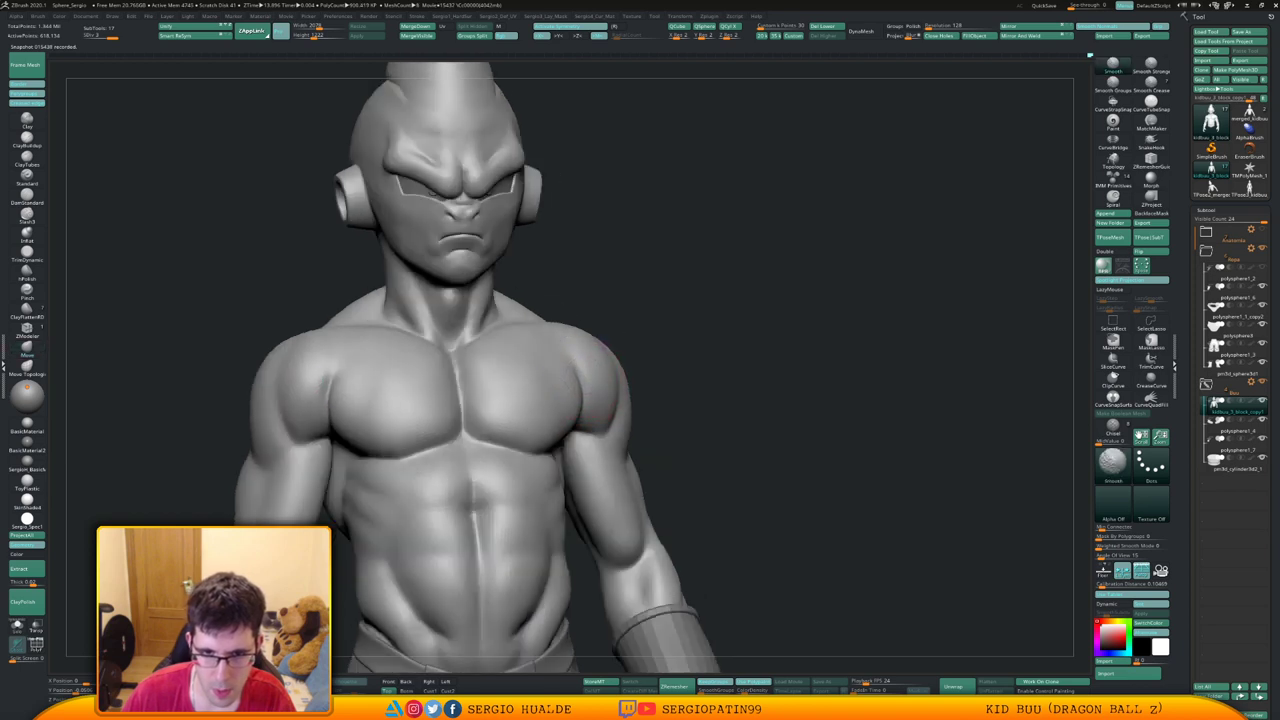
key(f)
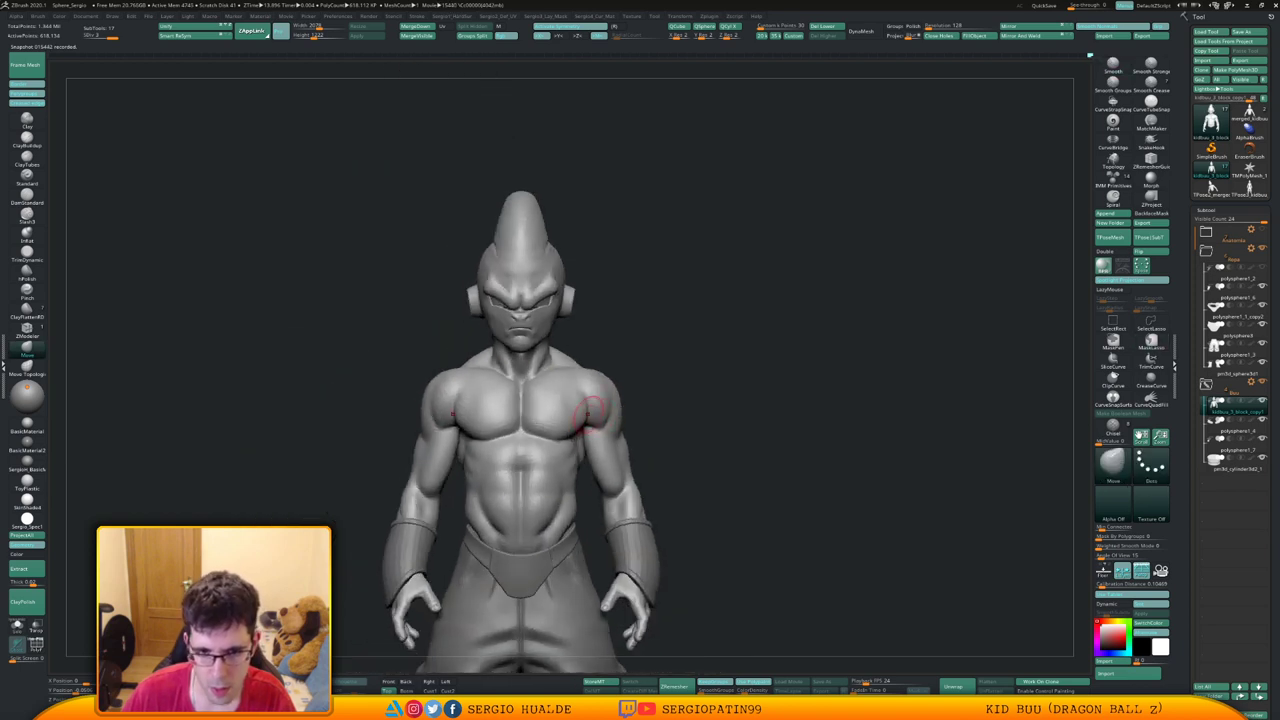
right_drag(590, 410, 585, 428)
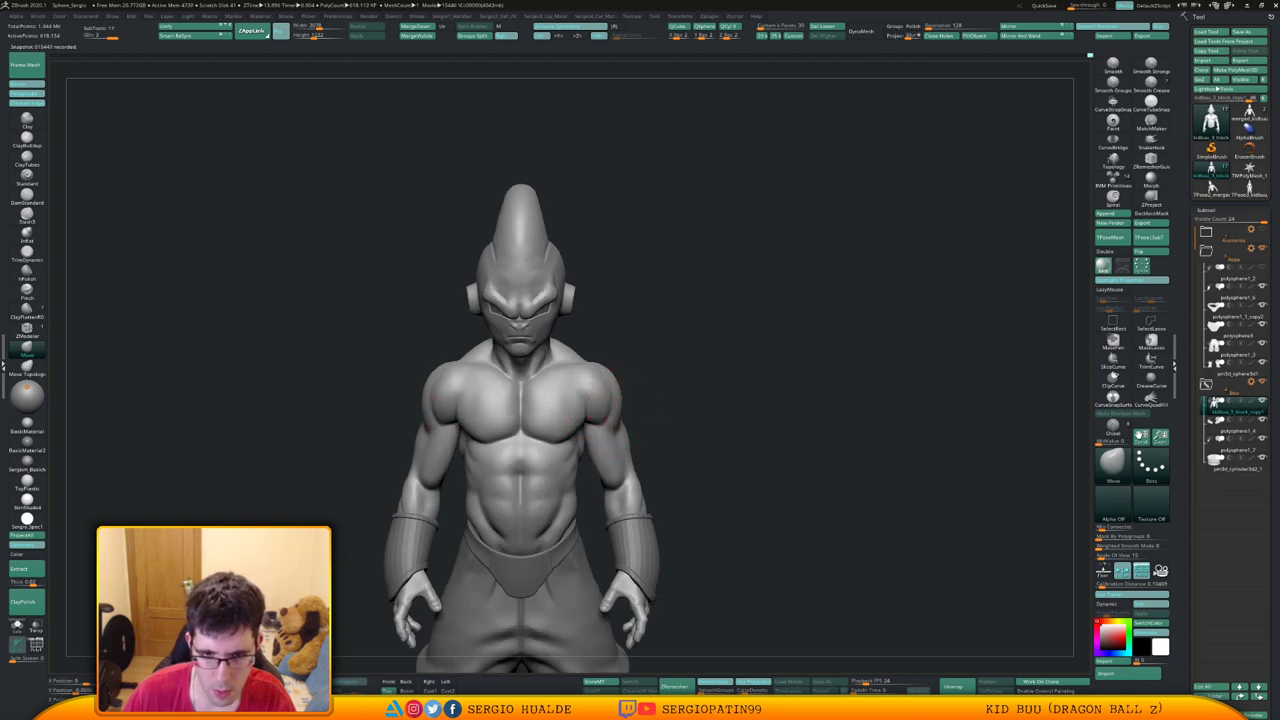
mouse_move(600, 388)
right_down()
mouse_move(591, 374)
mouse_move(690, 380)
right_up()
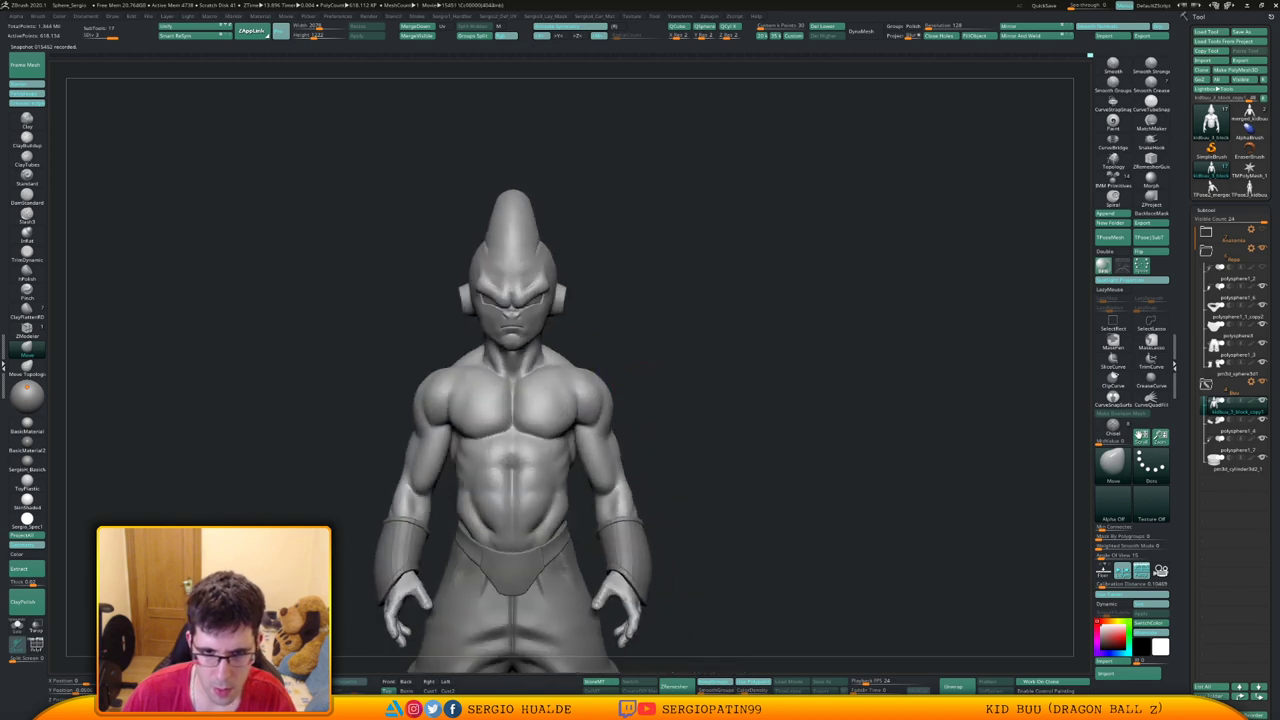
right_drag(560, 378, 425, 392)
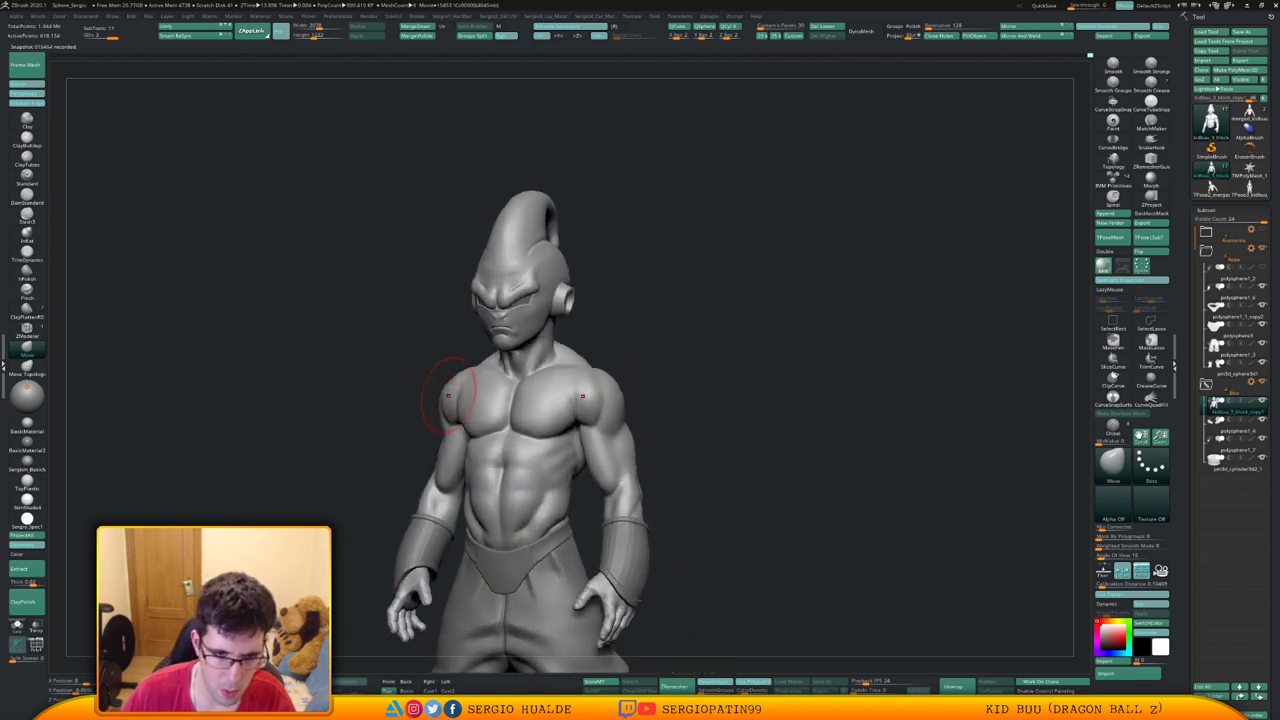
mouse_move(447, 406)
right_down()
mouse_move(500, 399)
mouse_move(523, 350)
mouse_move(628, 328)
mouse_move(592, 312)
mouse_move(580, 377)
right_up()
mouse_move(574, 320)
alt+right_down()
mouse_move(588, 341)
mouse_move(566, 320)
mouse_move(606, 334)
alt+right_up()
mouse_move(606, 334)
ctrl+right_down()
mouse_move(592, 356)
mouse_move(567, 336)
mouse_move(578, 380)
ctrl+right_up()
Try to adjust the pupils subtool with the Move brush and undo the change
alt+click(574, 324)
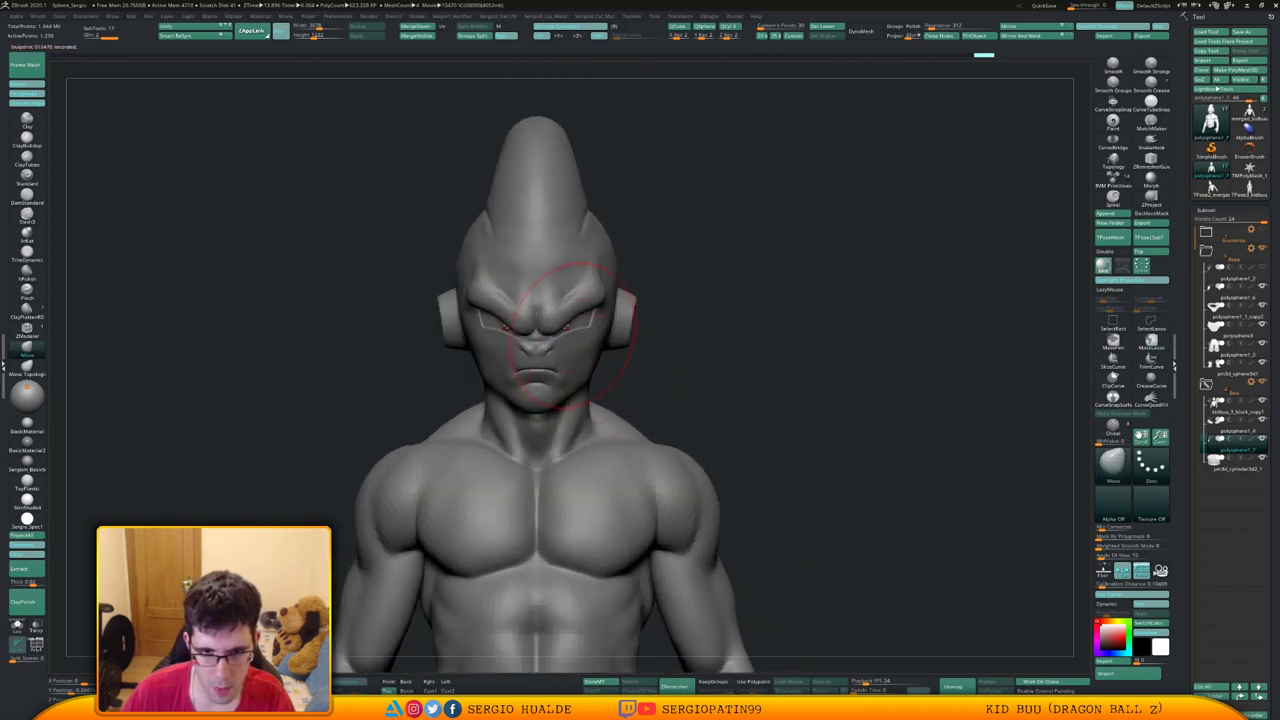
right_drag(571, 328, 577, 334)
key(ctrl+z)
right_drag(675, 287, 563, 326)
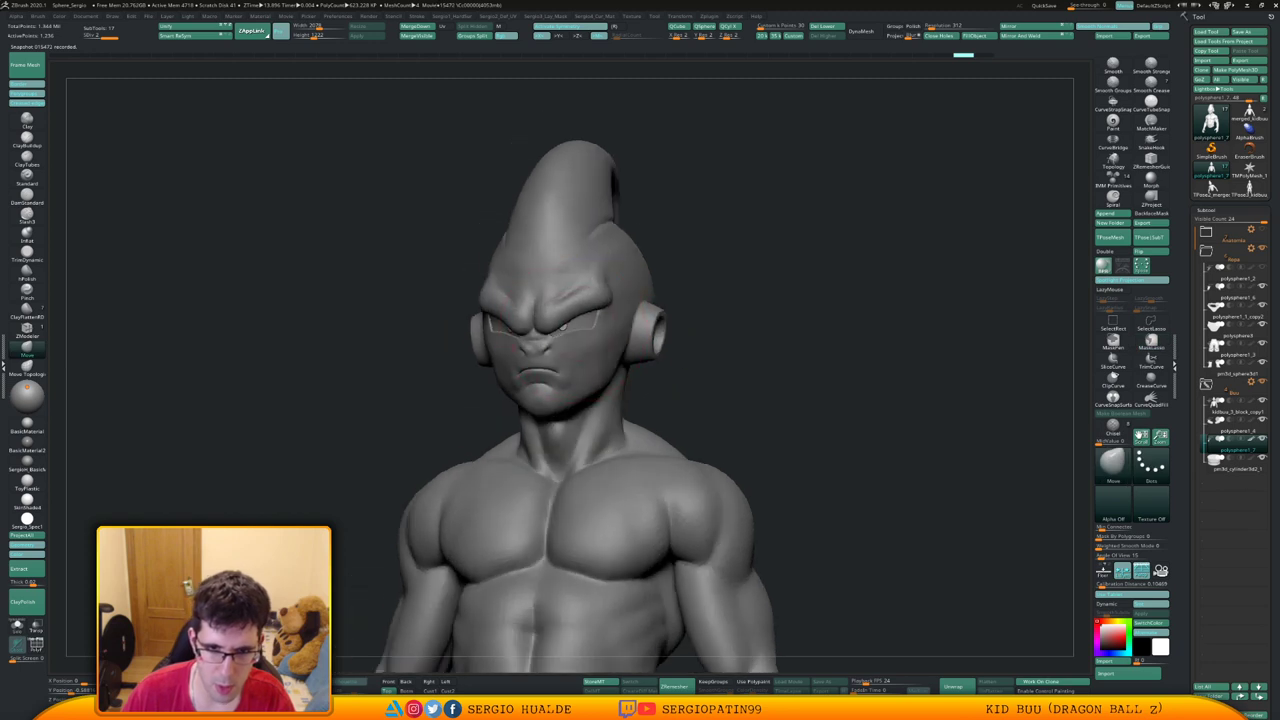
mouse_move(579, 349)
shift+right_down()
mouse_move(636, 345)
mouse_move(596, 315)
mouse_move(555, 369)
shift+right_up()
Reselect the body and adjust the mouth corners with a smaller Move brush
alt+click(560, 318)
key(s)
drag(555, 370, 550, 370)
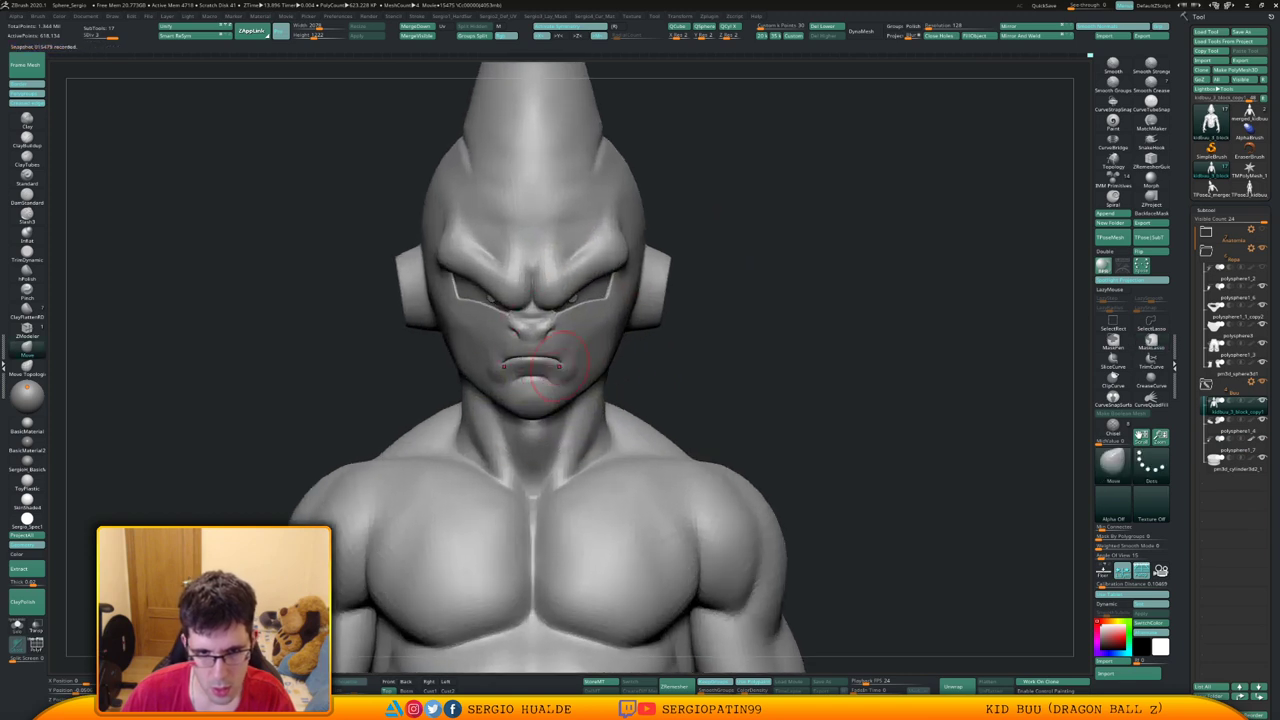
right_drag(562, 370, 550, 378)
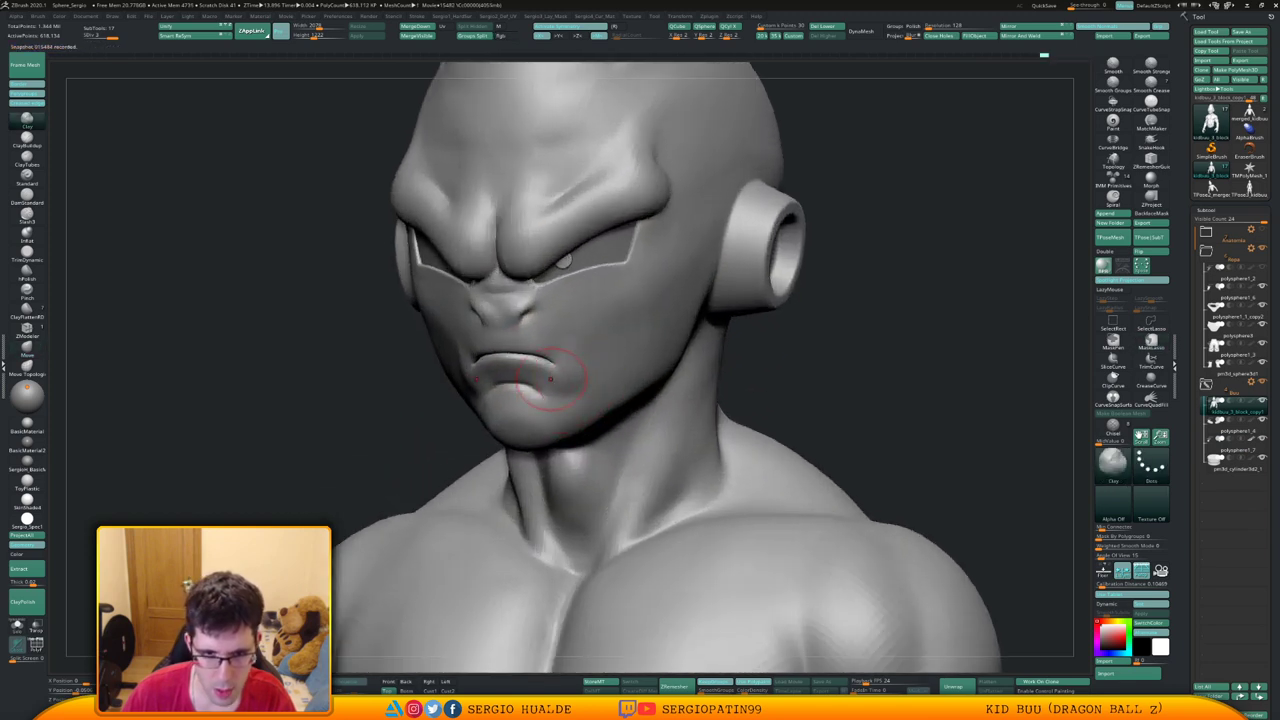
Build up the area around the mouth corners with the Clay brush and smooth it
drag(553, 364, 557, 383)
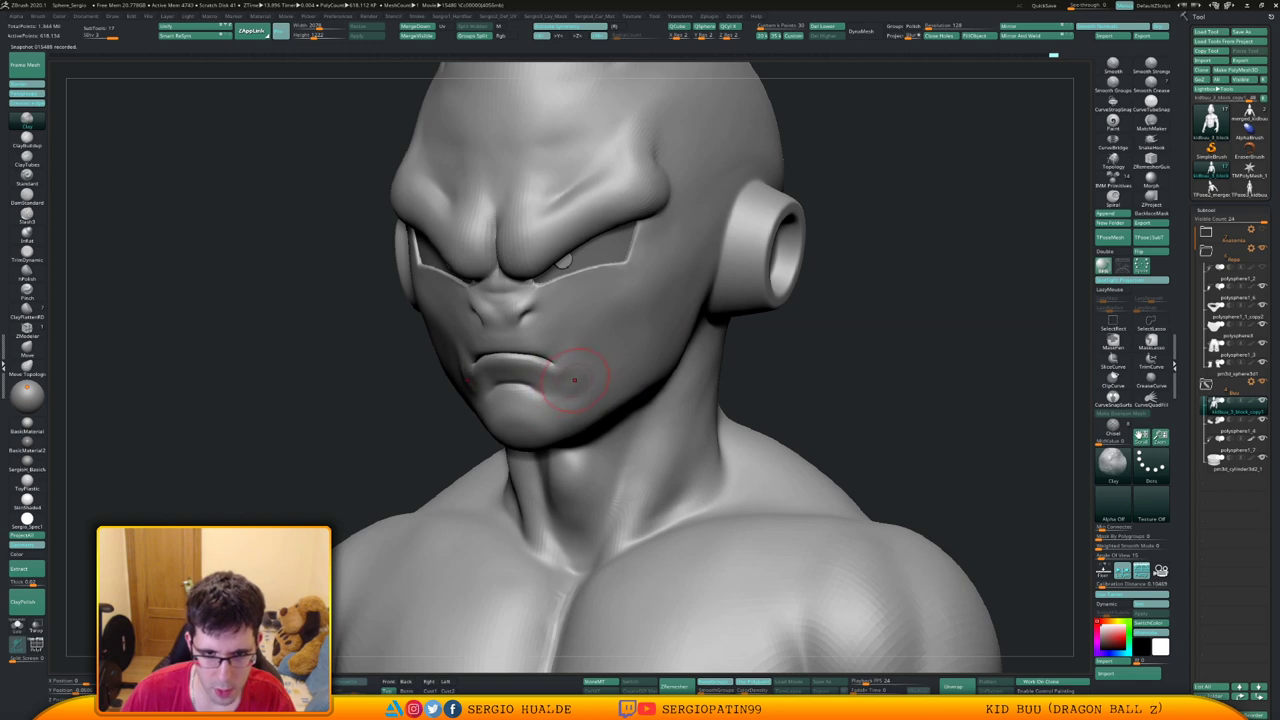
right_drag(575, 379, 572, 360)
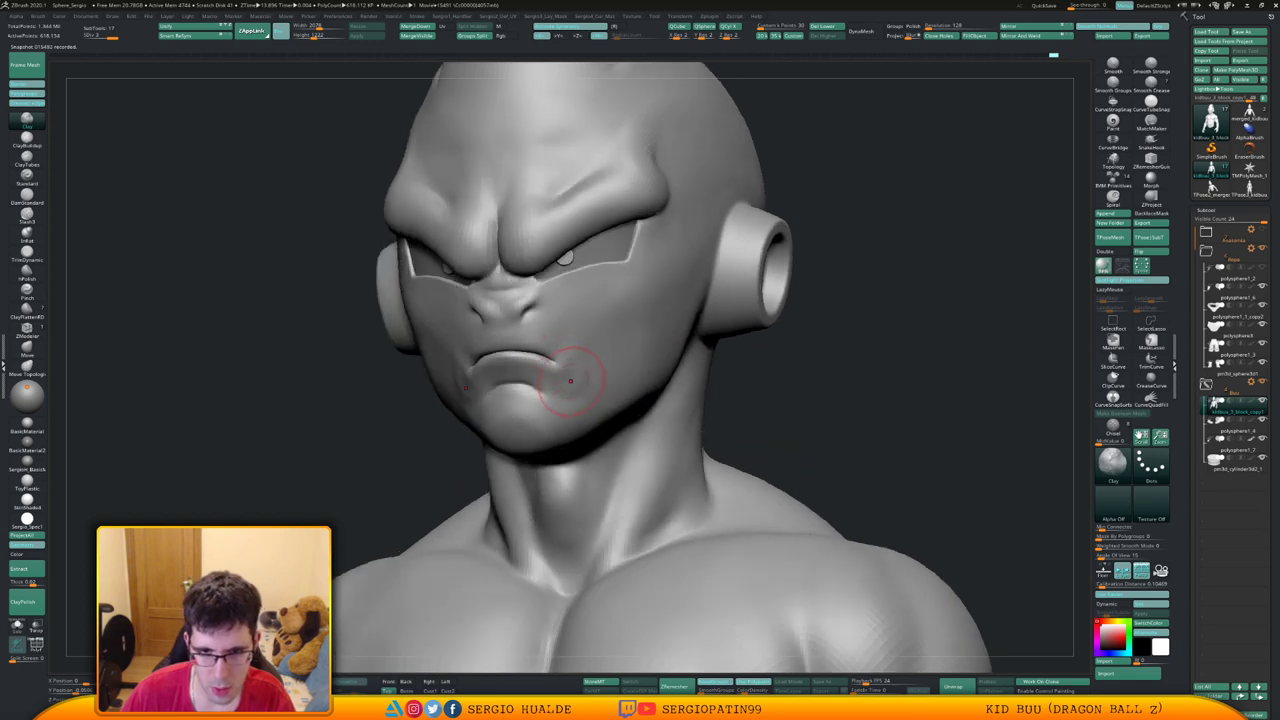
key(shift)
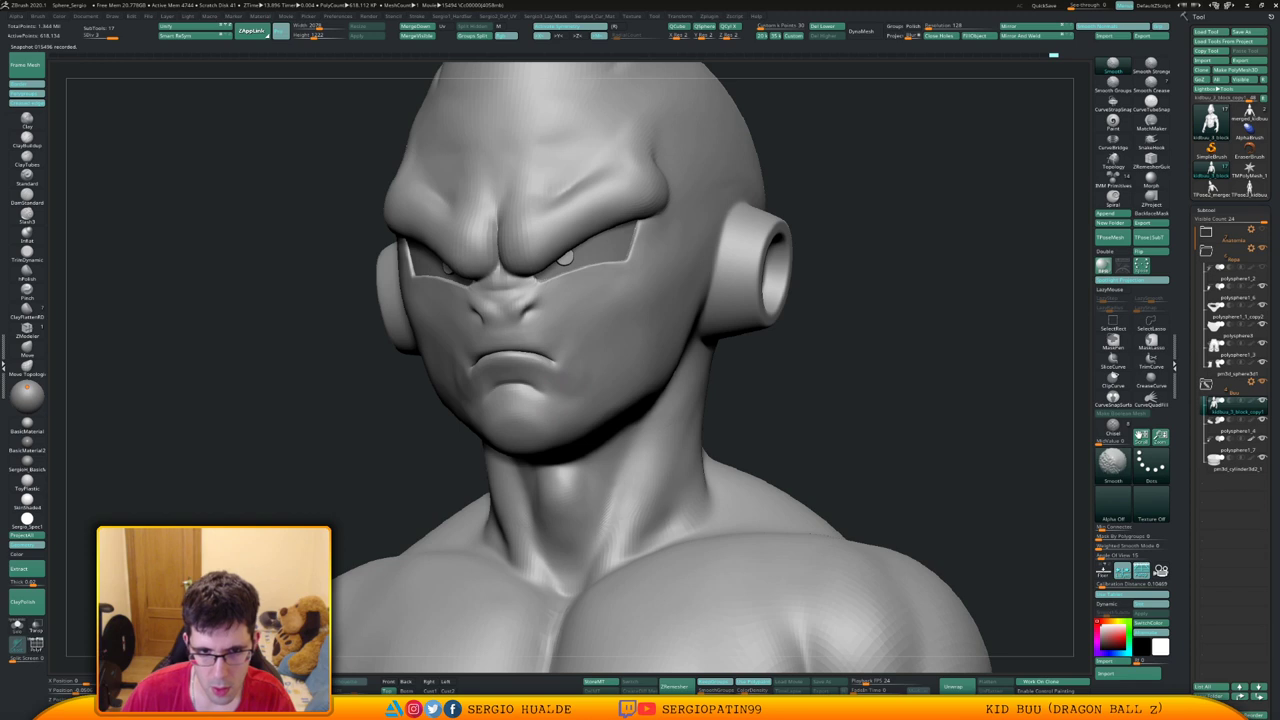
Define the folds at the mouth corners with the DamStandard brush and smooth the cheeks and lower face
mouse_move(602, 373)
right_down()
mouse_move(480, 380)
mouse_move(466, 396)
mouse_move(600, 357)
right_up()
key(b)
key(d)
key(s)
key(shift)
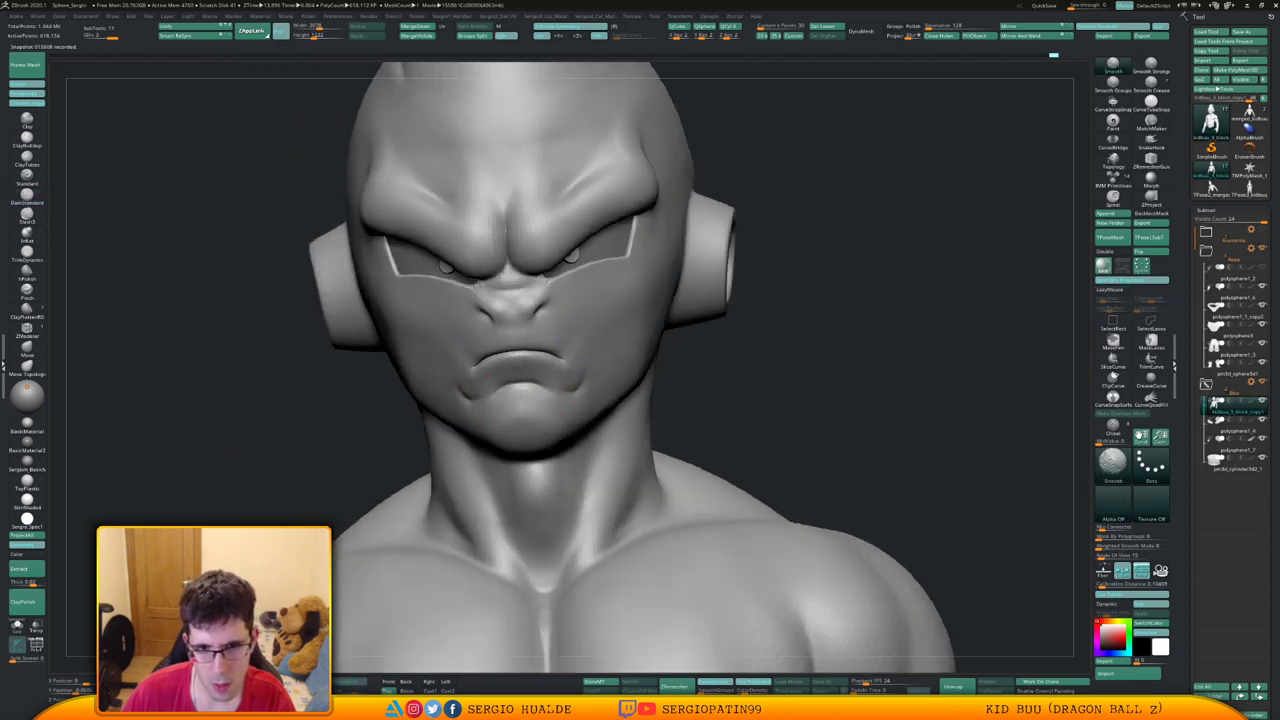
mouse_move(585, 345)
right_down()
mouse_move(665, 340)
mouse_move(557, 343)
right_up()
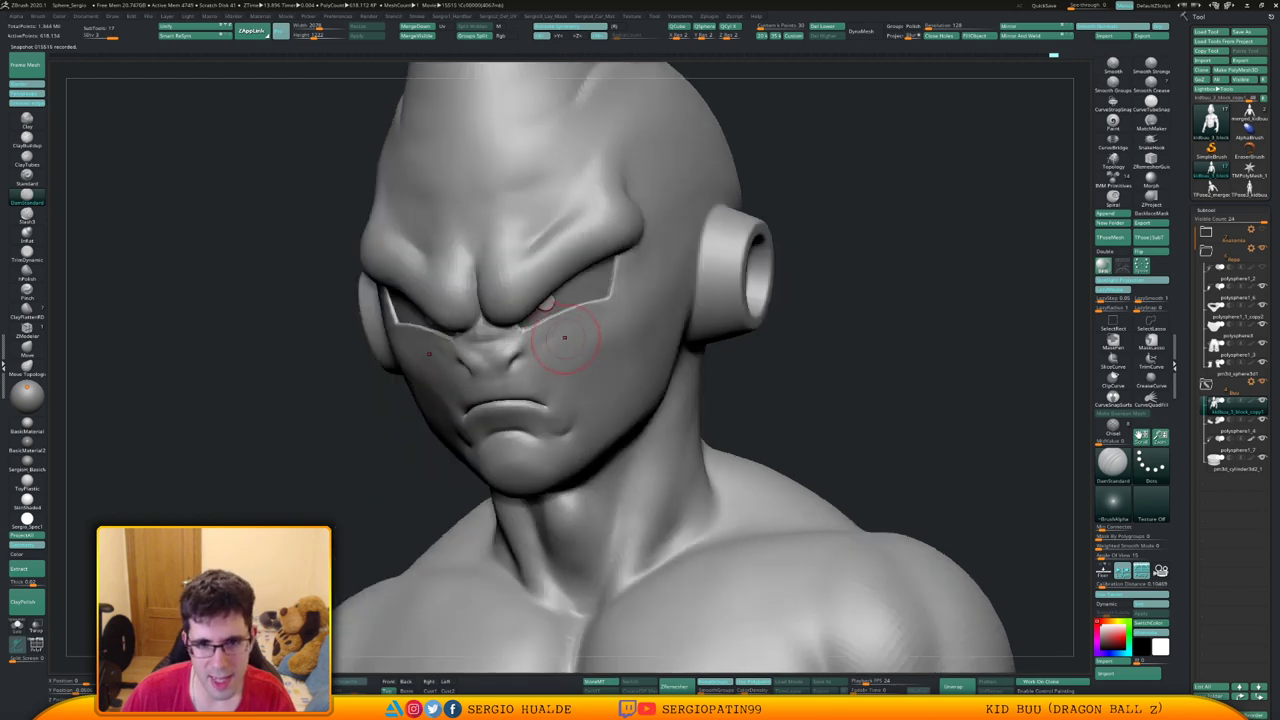
mouse_move(619, 345)
shift+mouse_down()
mouse_move(600, 337)
mouse_move(549, 406)
shift+mouse_up()
Reshape the sides of the nose around the nostrils with the Move brush
mouse_move(480, 385)
right_down()
mouse_move(521, 371)
mouse_move(510, 356)
right_up()
key(b)
key(m)
key(v)
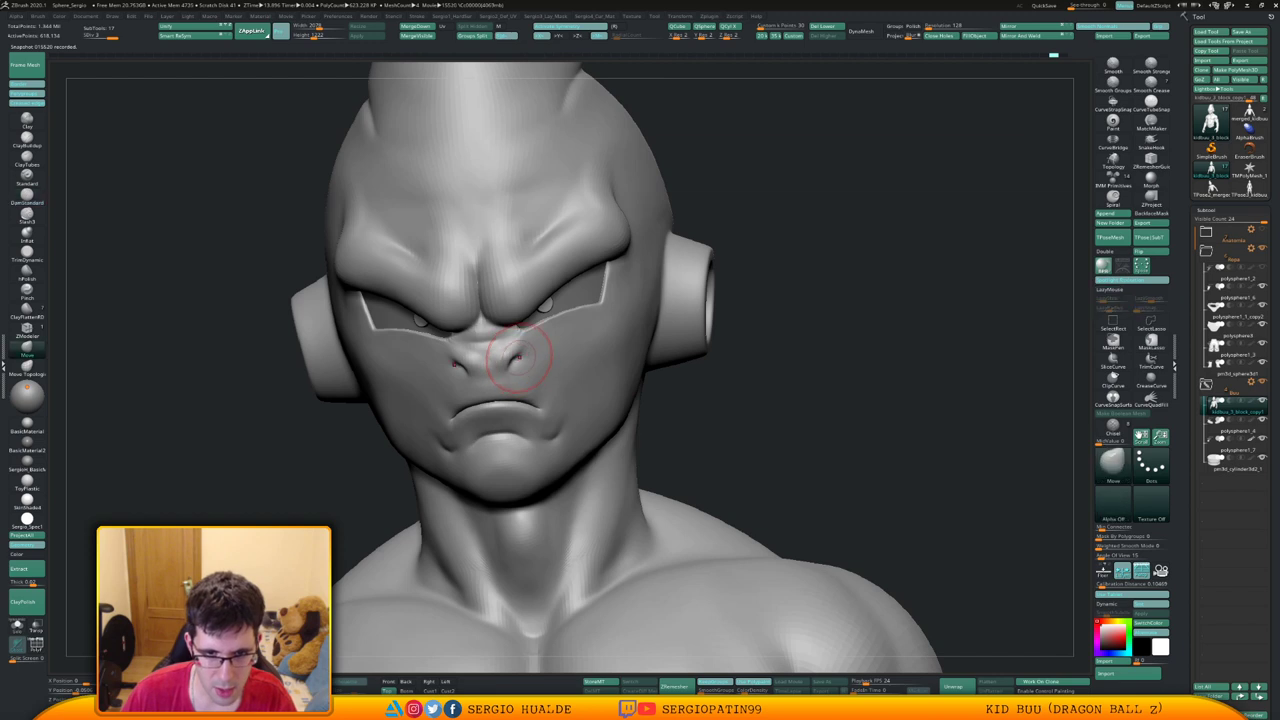
drag(530, 355, 521, 349)
Resize the Move brush and adjust the base of the neck around the collarbones
mouse_move(526, 377)
ctrl+right_down()
mouse_move(523, 320)
mouse_move(552, 361)
mouse_move(590, 329)
mouse_move(614, 337)
mouse_move(598, 347)
ctrl+right_up()
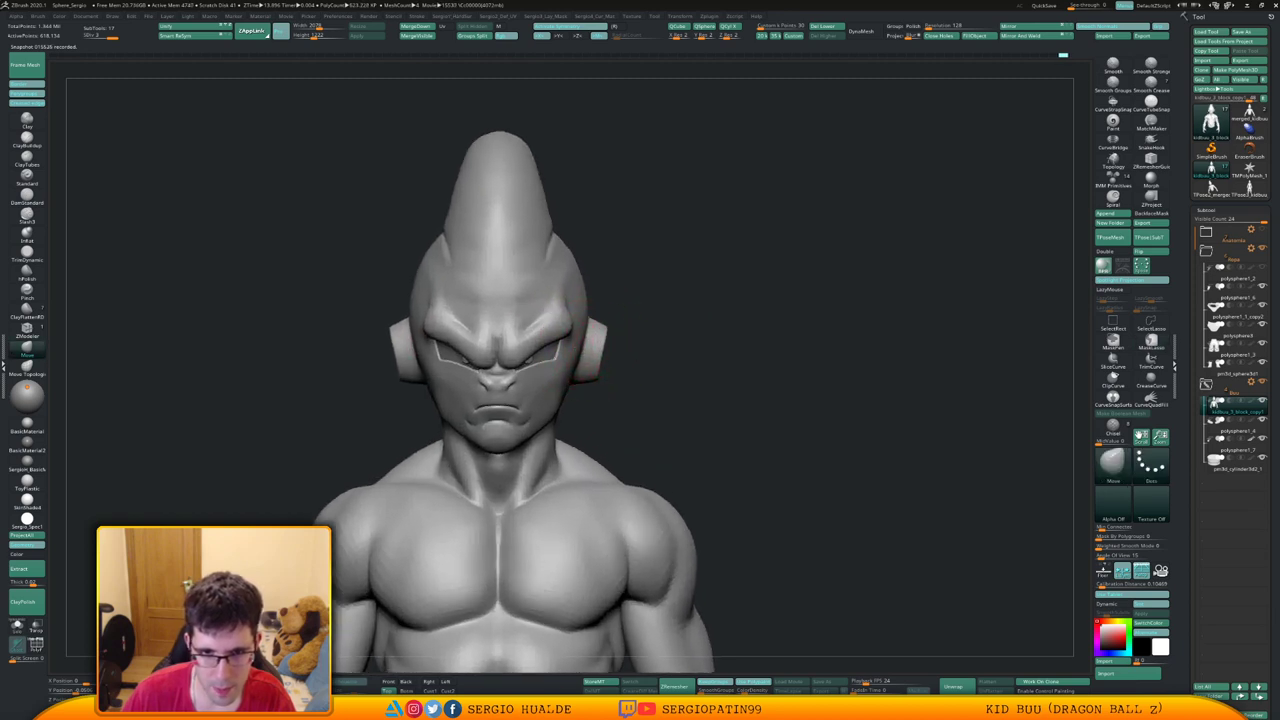
ctrl+right_drag(582, 393, 586, 336)
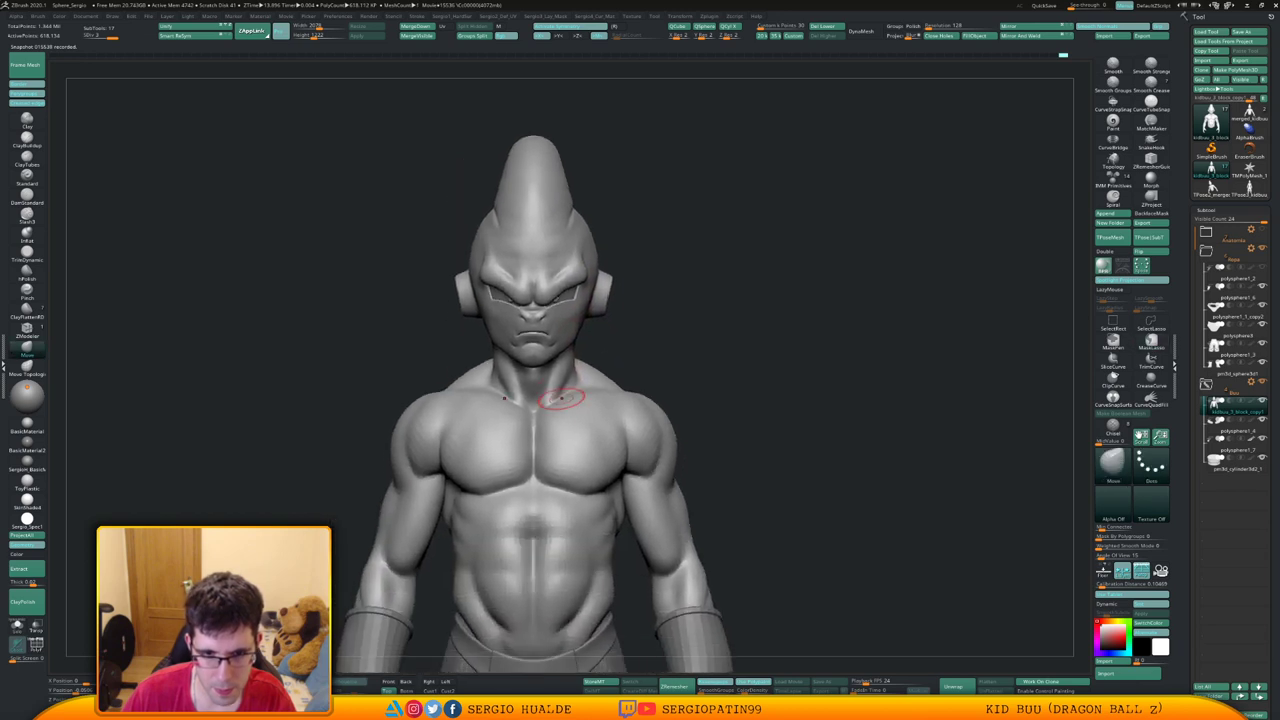
key(s)
right_drag(560, 384, 572, 386)
Isolate the body and adjust the knuckles between the index and middle fingers with a small Move brush
mouse_move(572, 400)
ctrl+right_down()
mouse_move(564, 388)
mouse_move(598, 293)
mouse_move(768, 305)
ctrl+right_up()
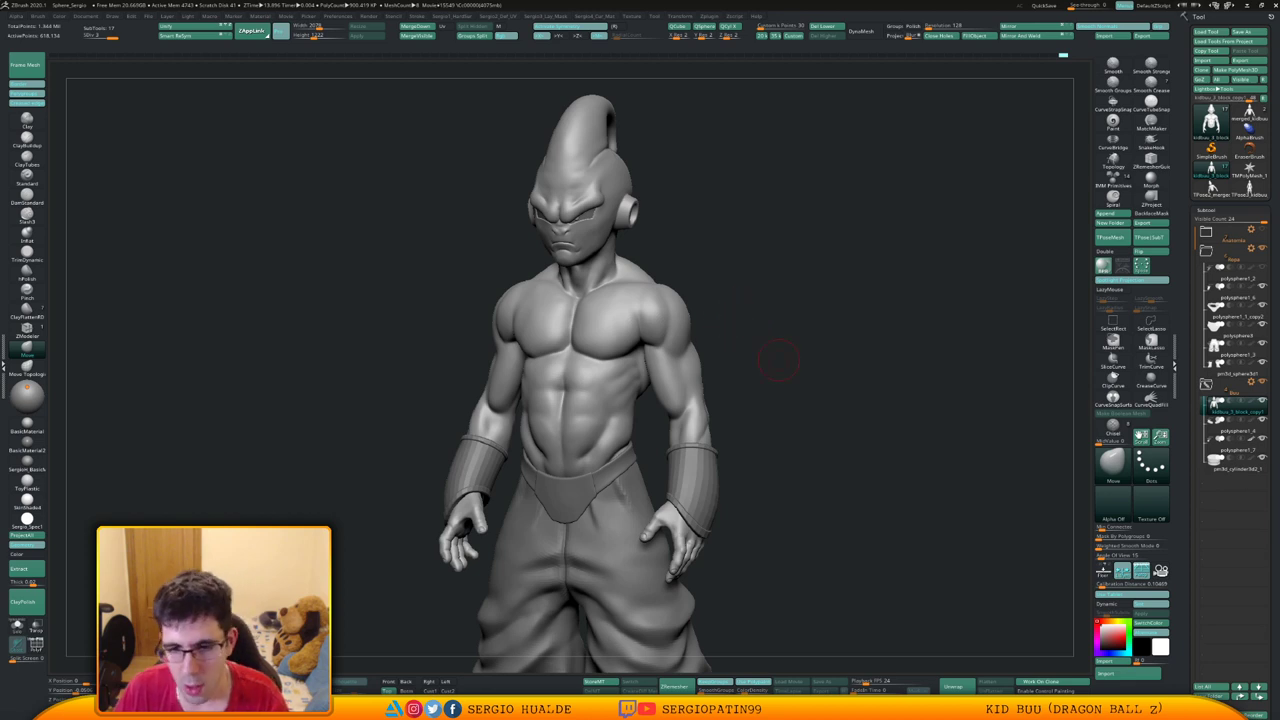
right_drag(778, 360, 690, 365)
key(alt+s)
alt+right_drag(660, 500, 648, 475)
ctrl+right_drag(648, 390, 648, 431)
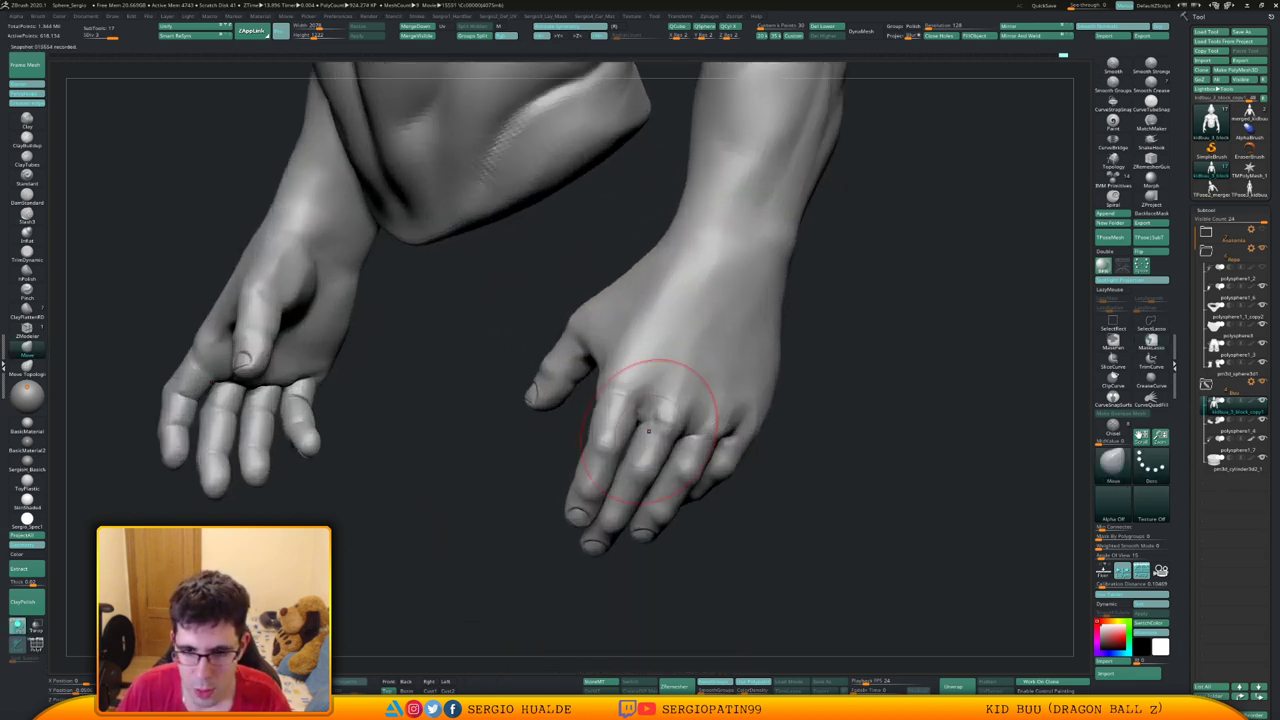
key(s)
drag(648, 431, 641, 430)
ctrl+right_drag(658, 404, 662, 420)
key(s)
drag(663, 425, 658, 425)
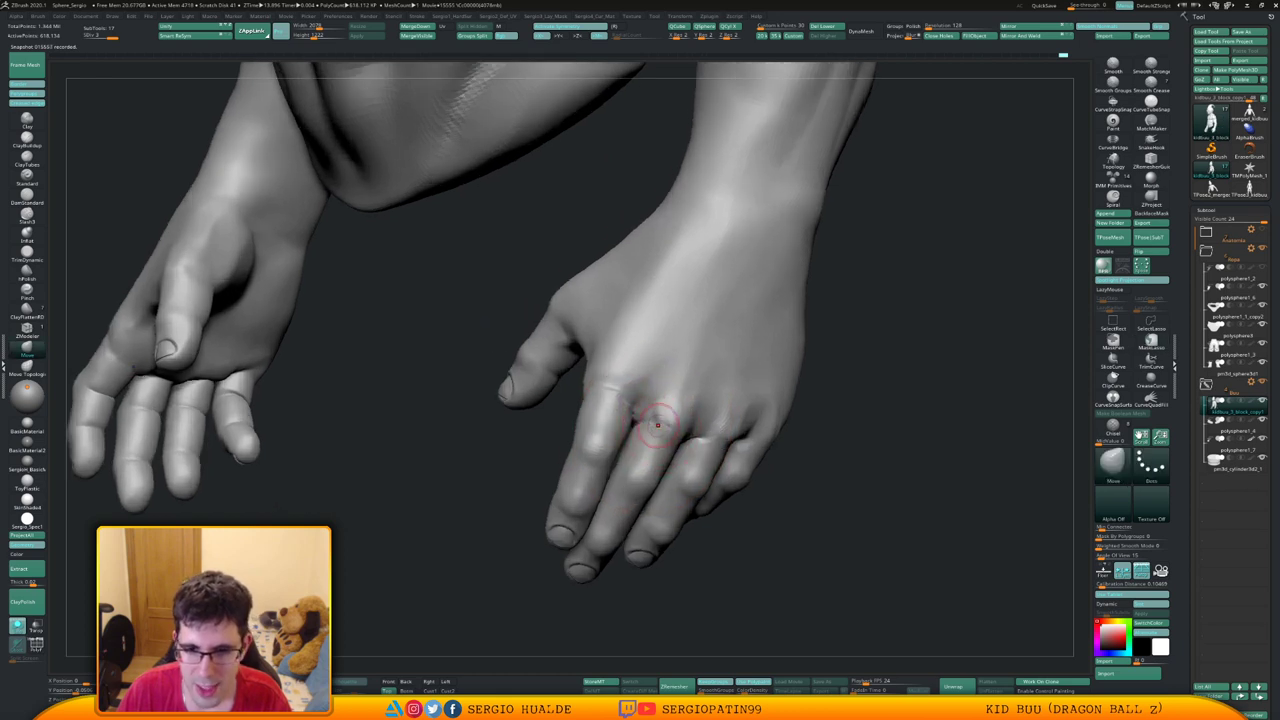
Smooth the knuckle area and build up the base of the index finger with the Clay brush
right_drag(672, 412, 666, 423)
shift+drag(664, 422, 648, 414)
right_drag(648, 414, 628, 402)
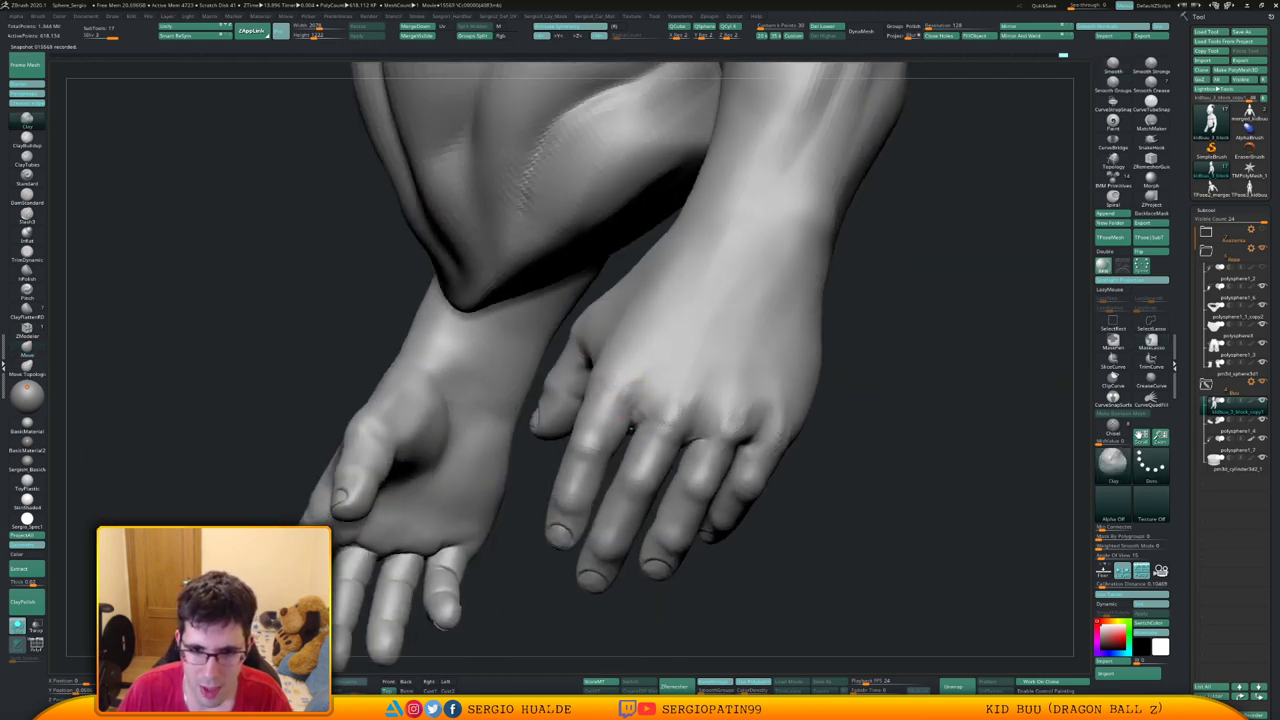
right_drag(630, 428, 589, 388)
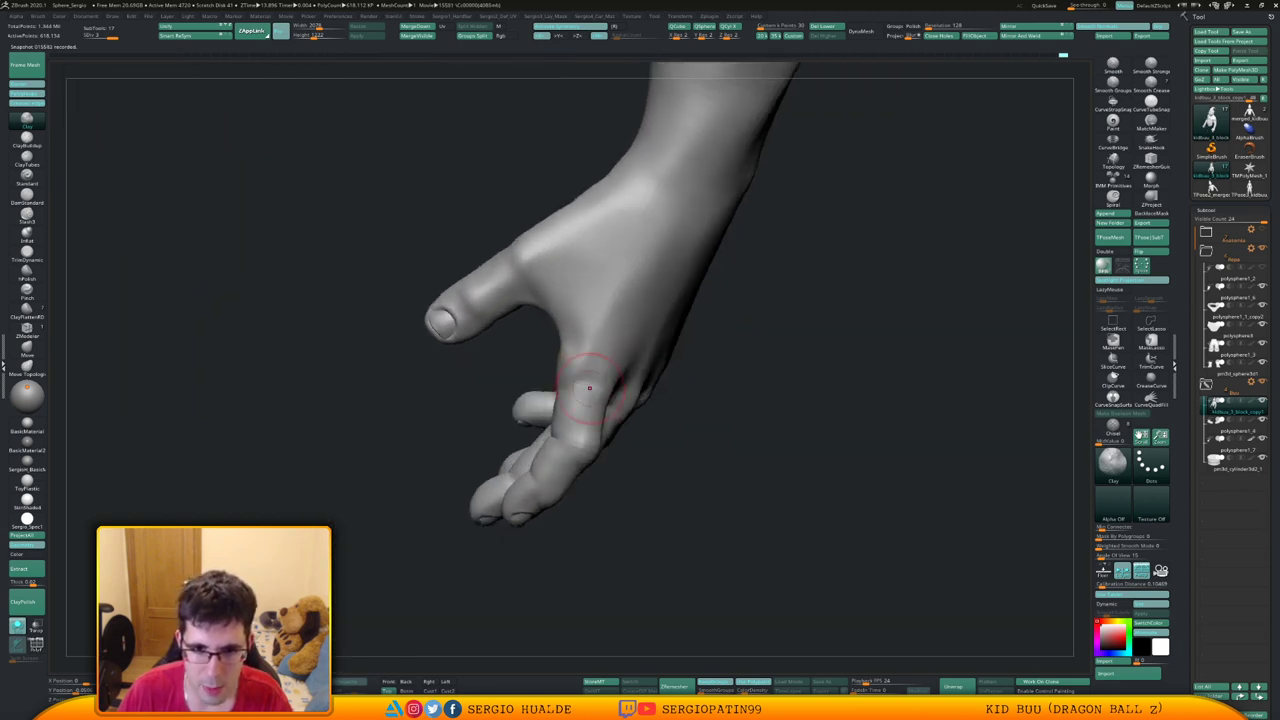
drag(594, 349, 585, 404)
mouse_move(589, 373)
right_down()
mouse_move(581, 402)
mouse_move(598, 398)
mouse_move(580, 414)
right_up()
Flatten the index finger's knuckle and the adjoining back of the hand with the TrimDynamic brush
key(b)
key(t)
key(d)
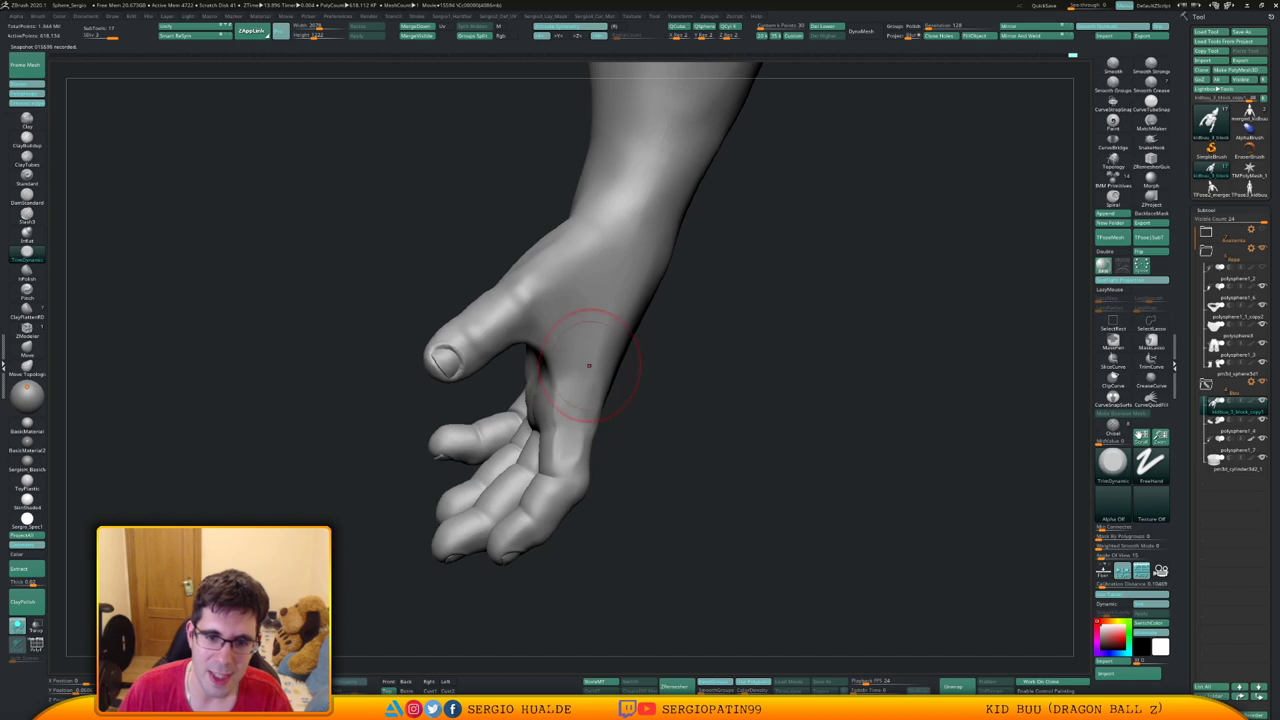
right_drag(624, 307, 583, 346)
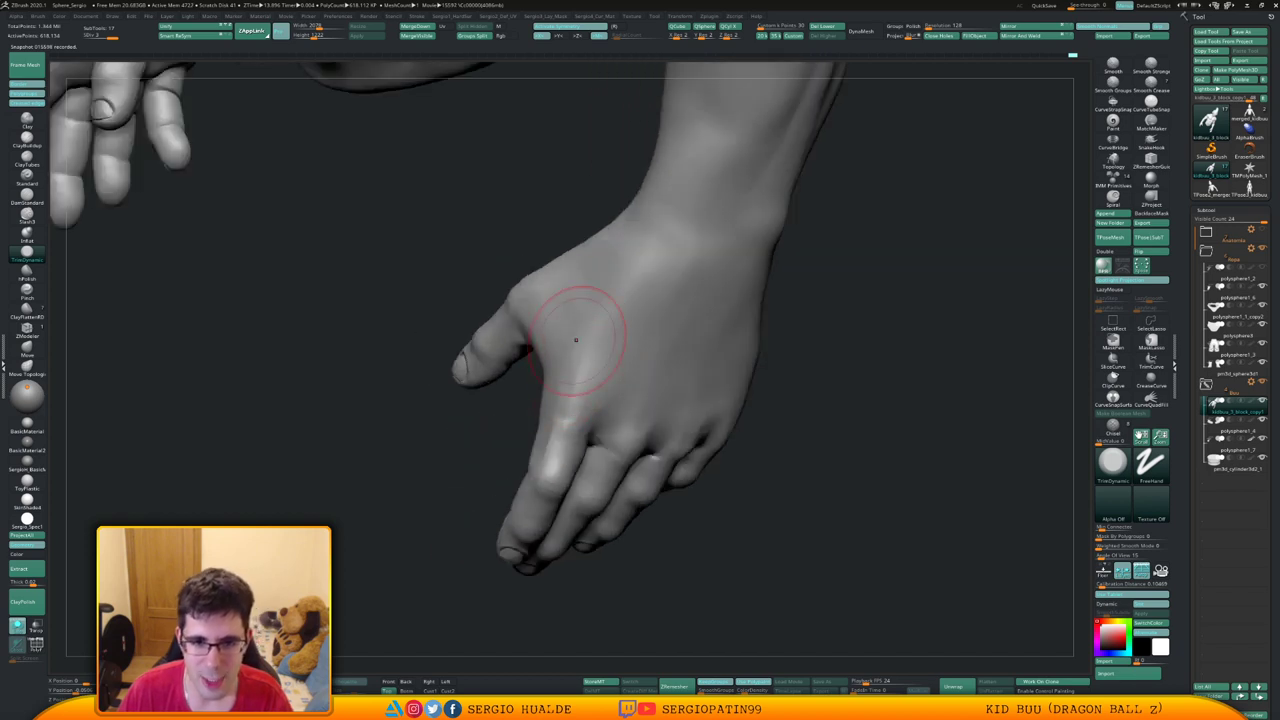
right_drag(560, 440, 548, 335)
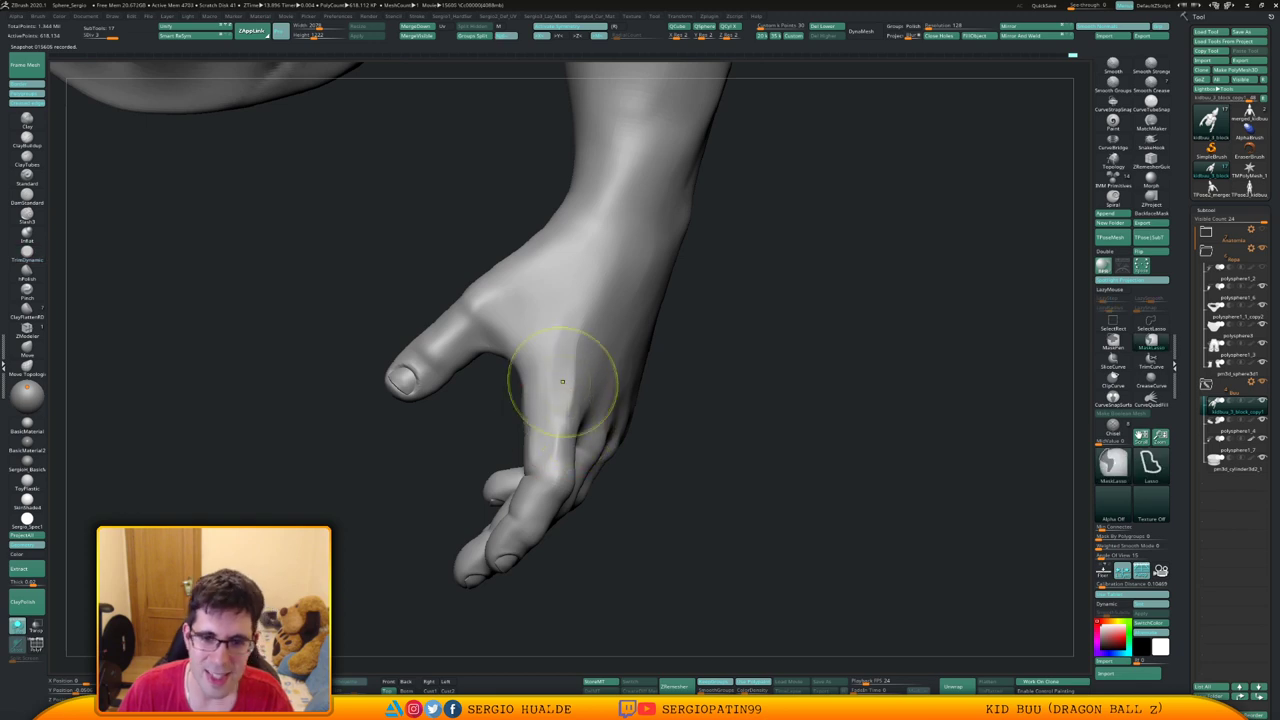
Flatten the base of the index finger and the adjoining back of the hand from several angles with the TrimDynamic brush
right_drag(557, 386, 565, 375)
drag(559, 412, 560, 394)
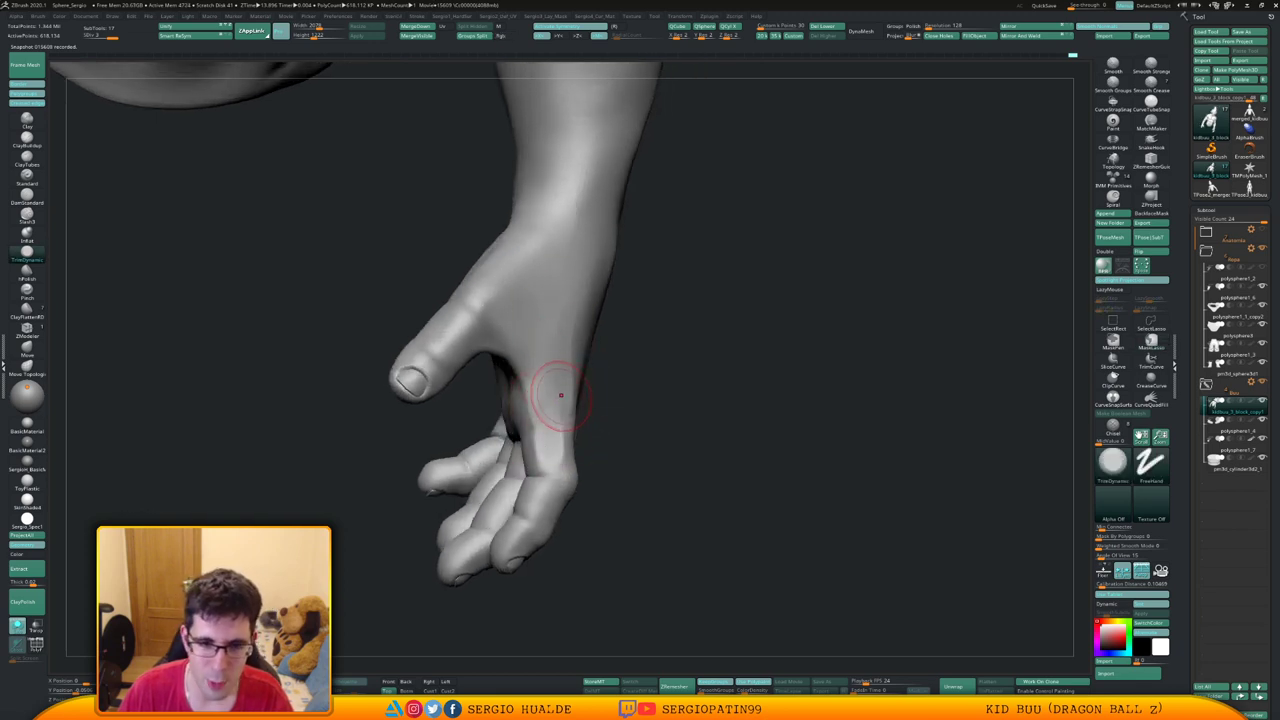
mouse_move(560, 394)
right_down()
mouse_move(572, 389)
mouse_move(564, 410)
mouse_move(569, 394)
right_up()
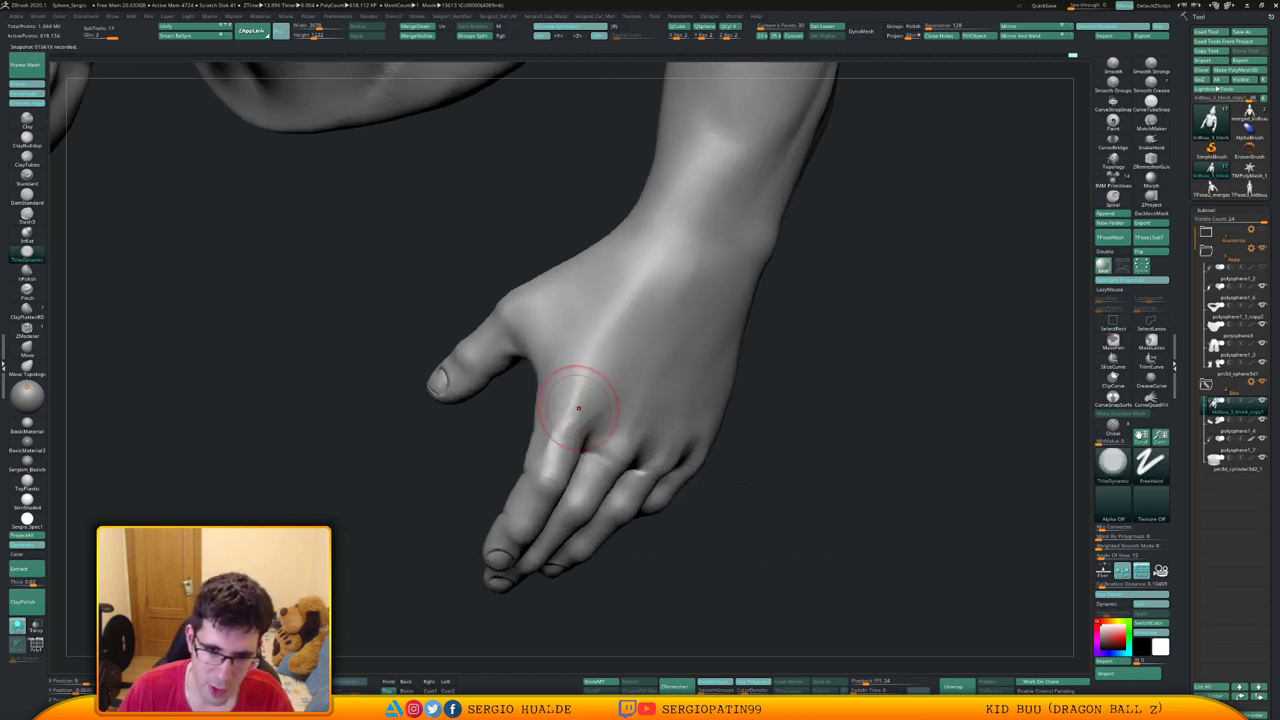
drag(580, 406, 568, 440)
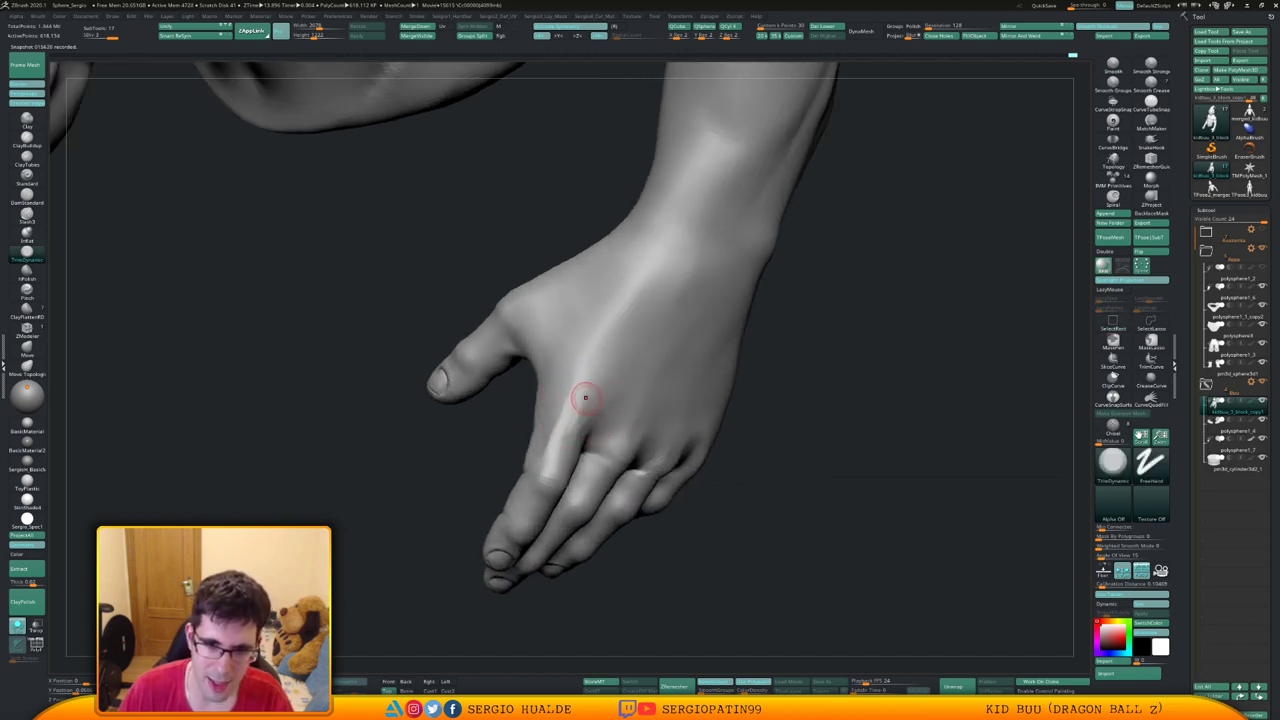
Smooth the index finger's knuckle and the side of the hand between the thumb and index finger
key(shift)
mouse_move(577, 400)
mouse_down()
mouse_move(586, 371)
mouse_move(571, 376)
mouse_up()
right_drag(571, 376, 640, 386)
drag(544, 420, 548, 437)
right_drag(548, 437, 590, 444)
key(shift)
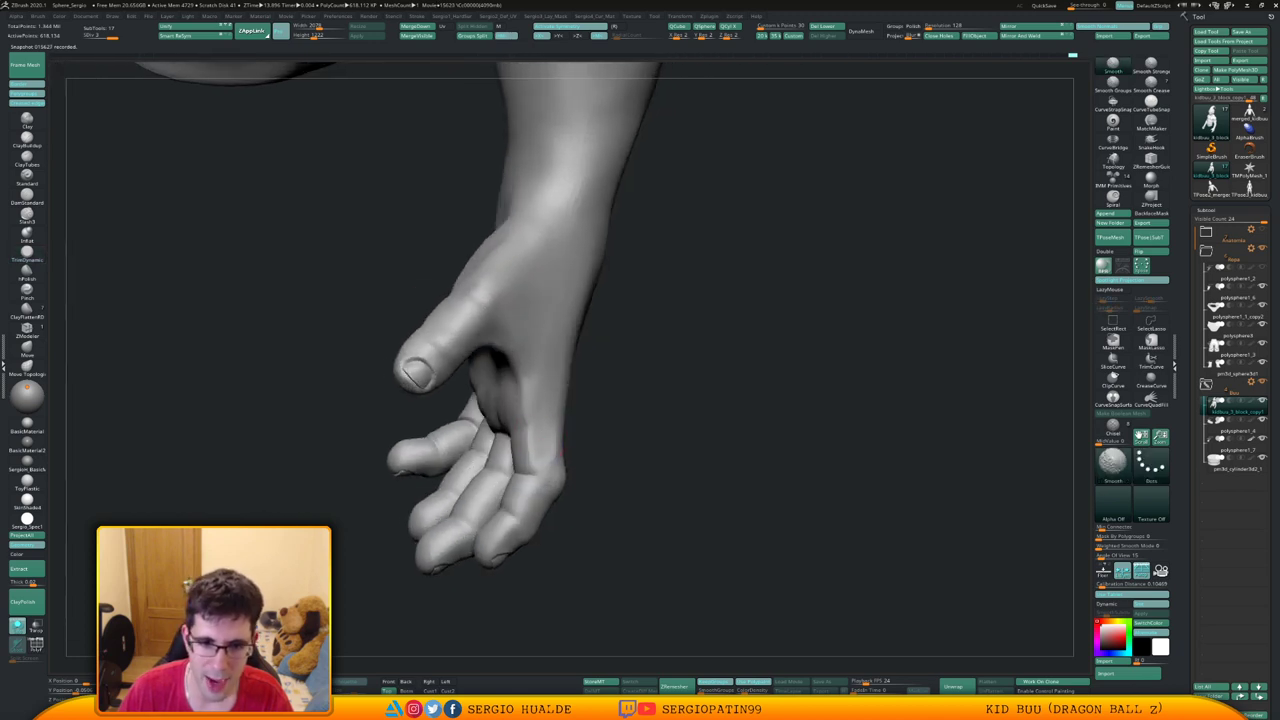
mouse_move(546, 418)
mouse_down()
mouse_move(540, 456)
mouse_move(524, 396)
mouse_move(534, 416)
mouse_up()
key(1)
mouse_move(590, 410)
right_down()
mouse_move(556, 425)
mouse_move(556, 405)
mouse_move(534, 409)
right_up()
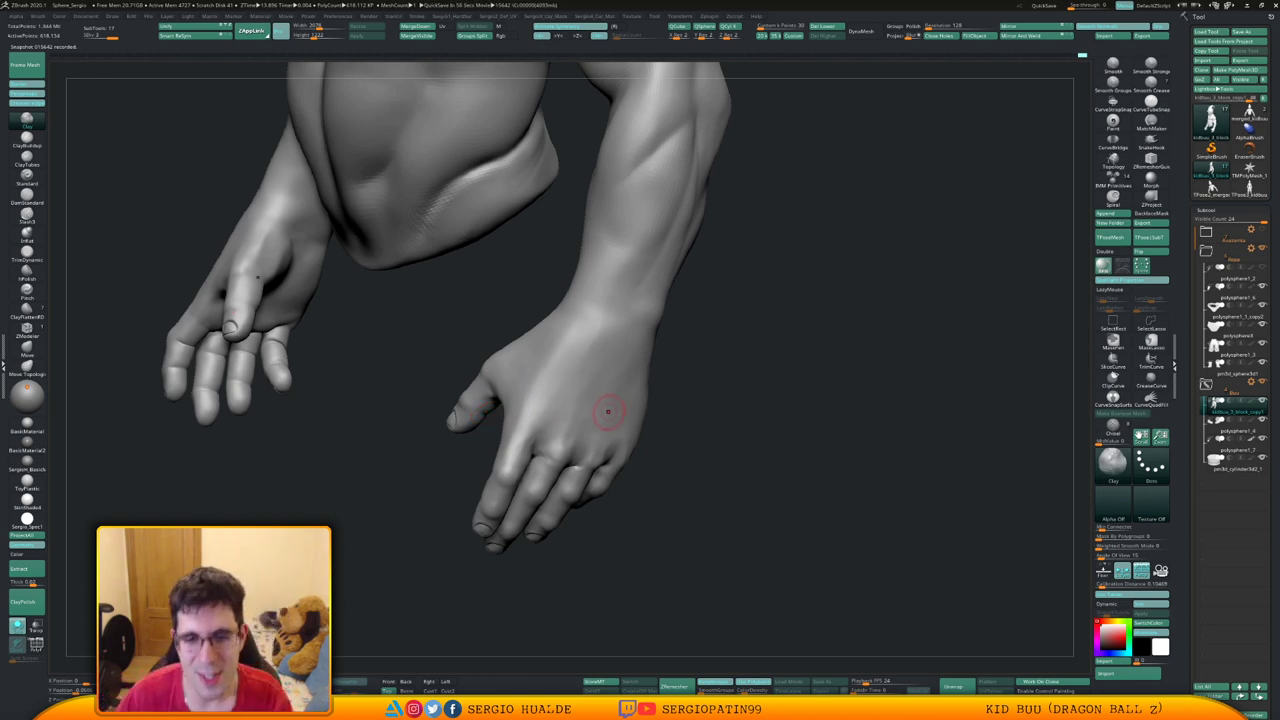
Adjust the shape of the back of the hand and its outline with a resized Move brush
right_drag(512, 412, 531, 397)
key(b)
key(m)
key(v)
key(s)
drag(531, 397, 546, 403)
mouse_move(546, 403)
right_down()
mouse_move(529, 397)
mouse_move(530, 378)
right_up()
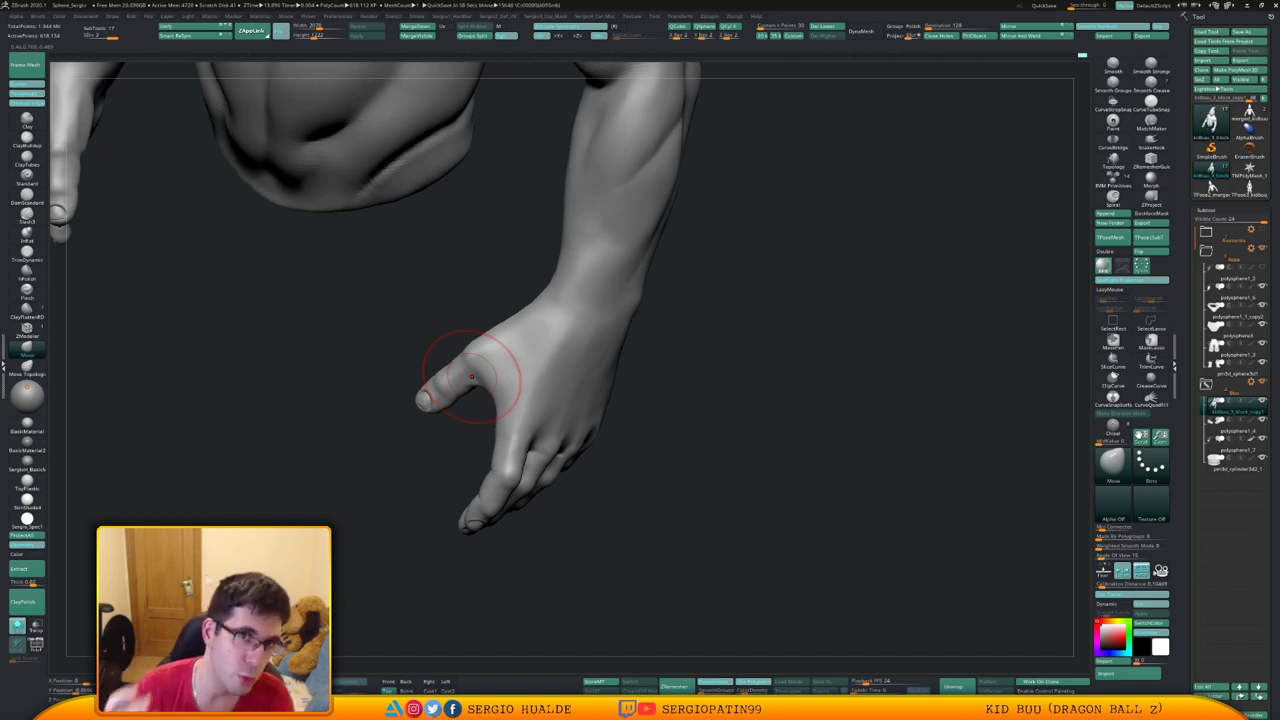
drag(664, 402, 560, 380)
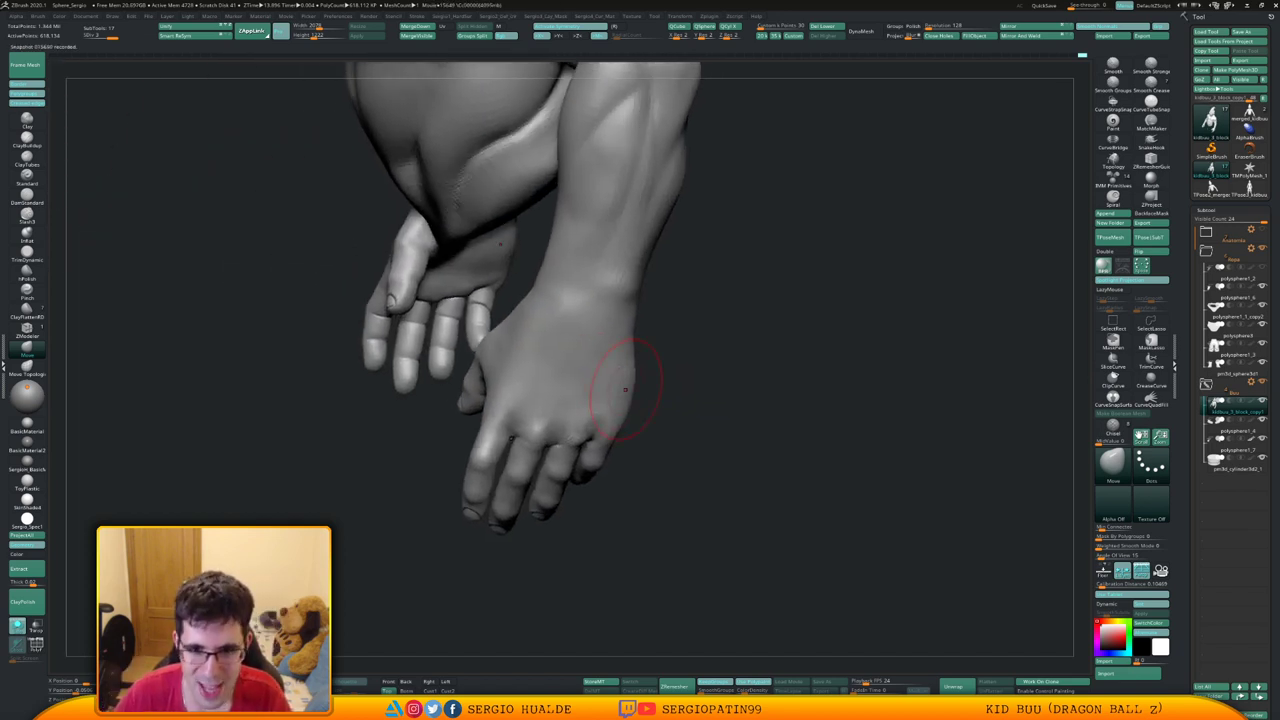
drag(700, 384, 625, 378)
Flatten the outer edge of the hand between the wrist and little finger with the TrimDynamic brush
mouse_move(625, 378)
right_down()
mouse_move(580, 376)
mouse_move(631, 377)
right_up()
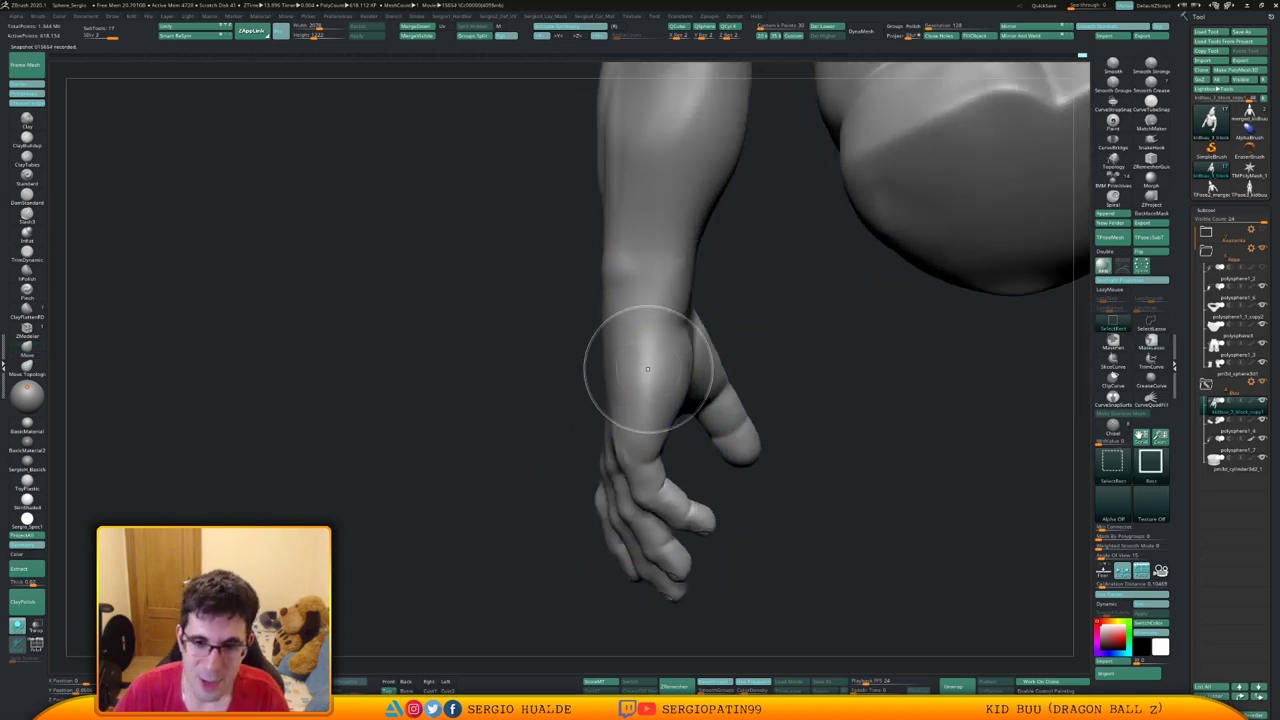
key(ctrl+t)
drag(647, 350, 650, 430)
mouse_move(650, 408)
right_down()
mouse_move(705, 408)
mouse_move(645, 406)
right_up()
drag(648, 395, 649, 430)
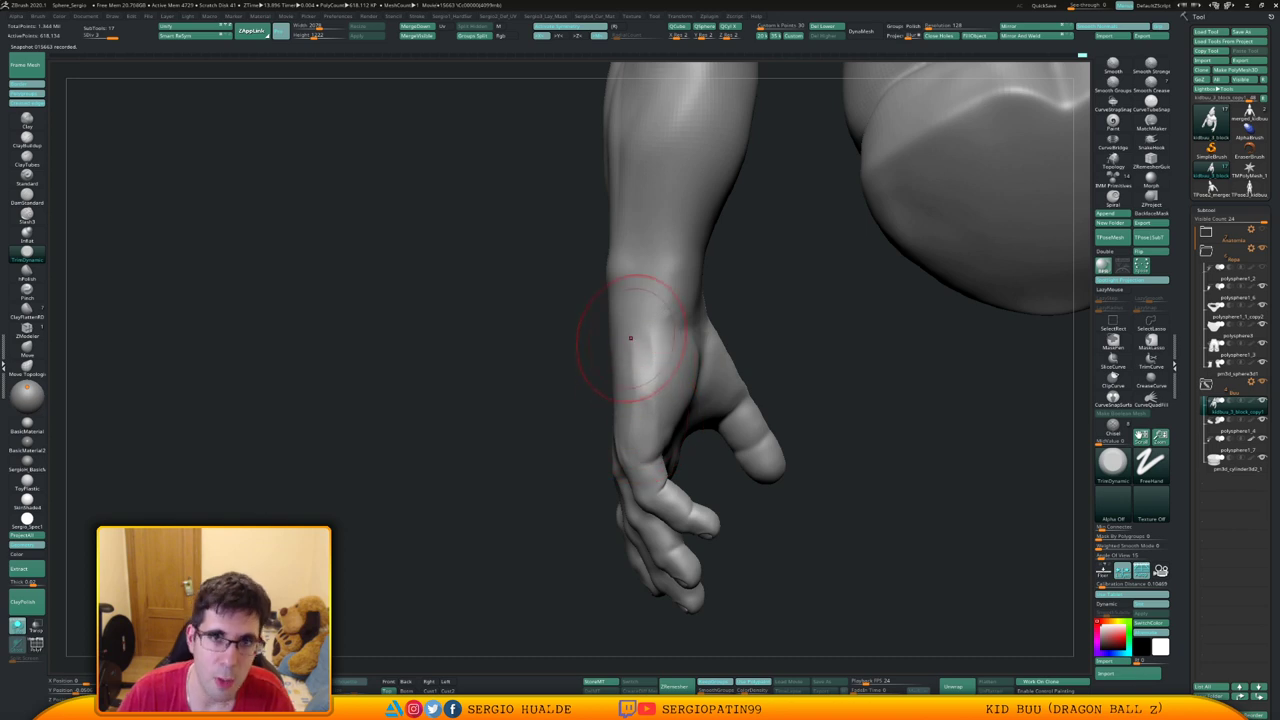
Adjust the base of the little finger with the Move brush and smooth the hand's outer edge above it
mouse_move(647, 388)
right_down()
mouse_move(669, 418)
mouse_move(618, 436)
right_up()
key(b)
key(m)
key(v)
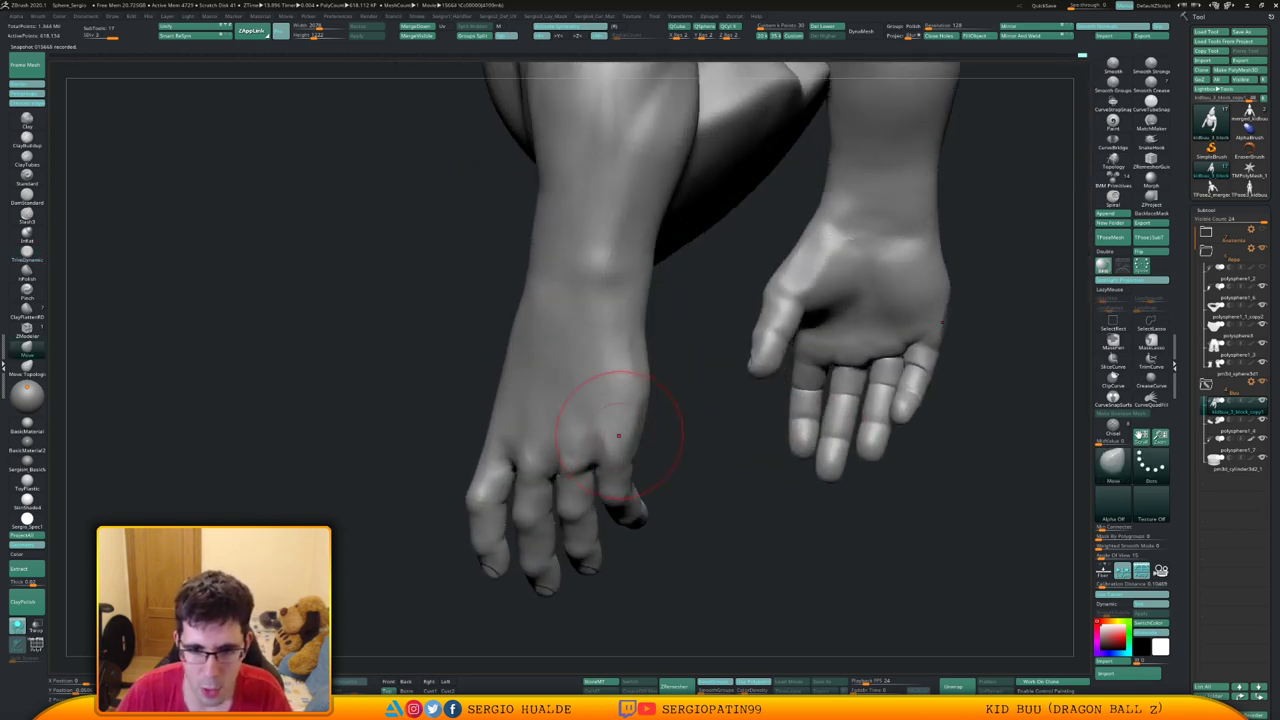
drag(634, 441, 631, 437)
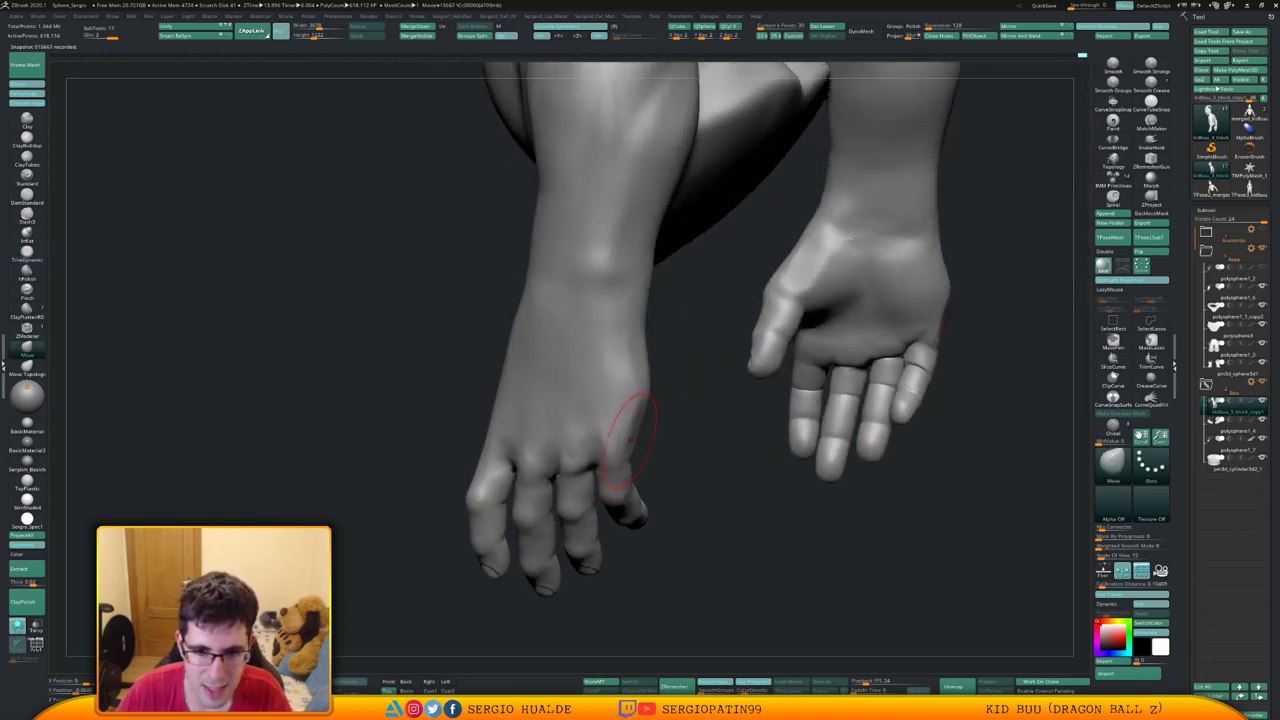
mouse_move(631, 437)
right_down()
mouse_move(690, 438)
mouse_move(631, 420)
right_up()
mouse_move(631, 420)
mouse_down()
mouse_move(640, 404)
mouse_move(643, 424)
mouse_up()
right_drag(644, 428, 640, 371)
shift+drag(640, 371, 642, 384)
right_drag(642, 384, 646, 380)
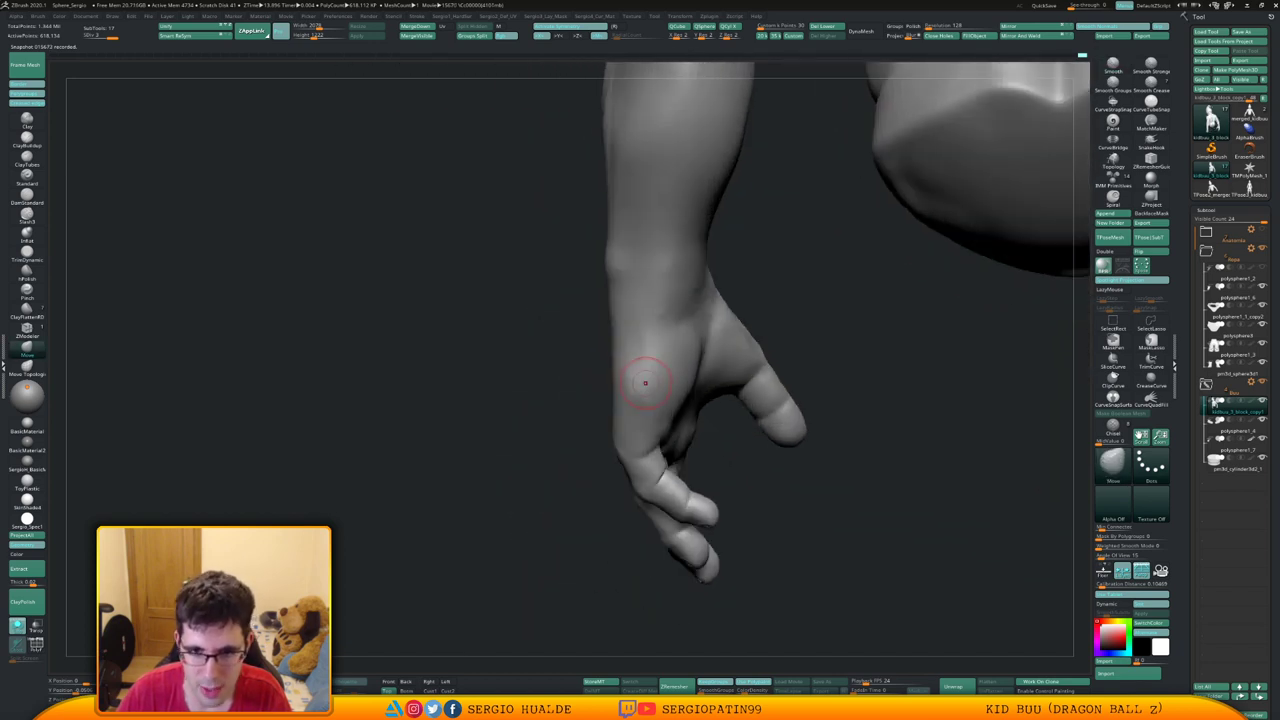
Build up the fleshy outer edge of the hand above the little finger with a resized Clay brush
key(b)
key(c)
key(l)
key(s)
drag(648, 367, 652, 364)
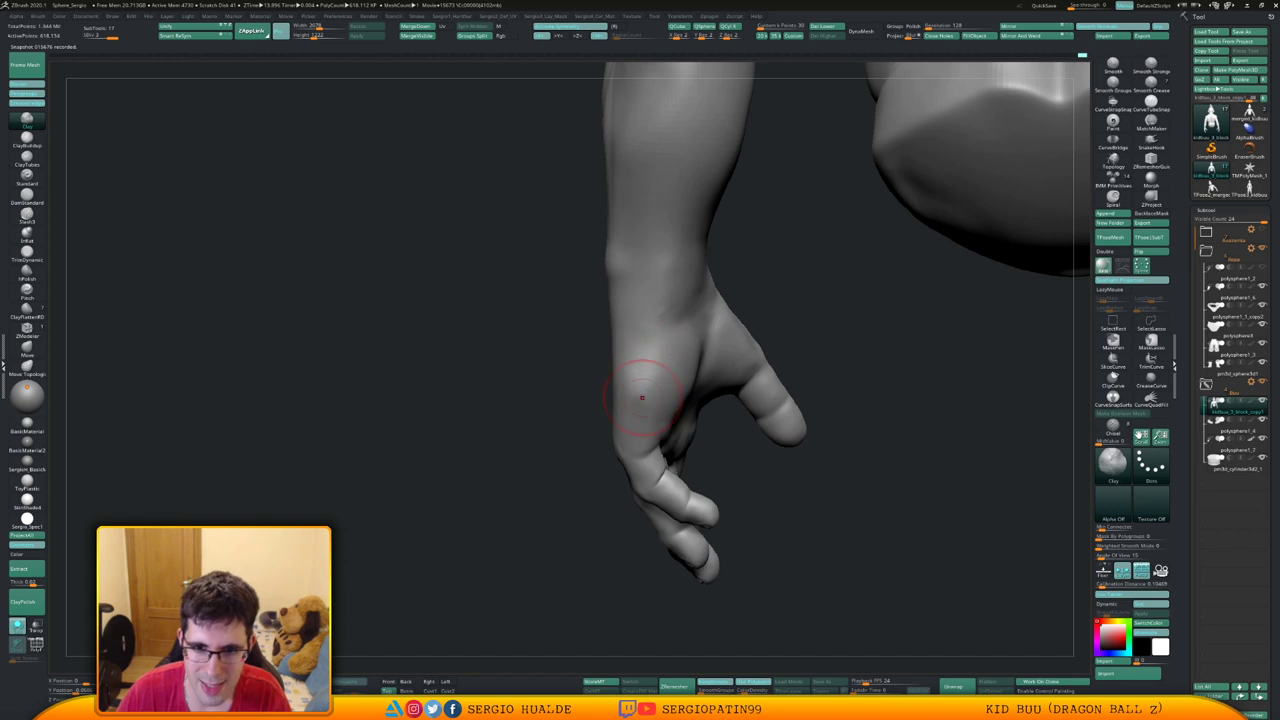
mouse_move(642, 397)
right_down()
mouse_move(657, 349)
mouse_move(653, 419)
right_up()
key(s)
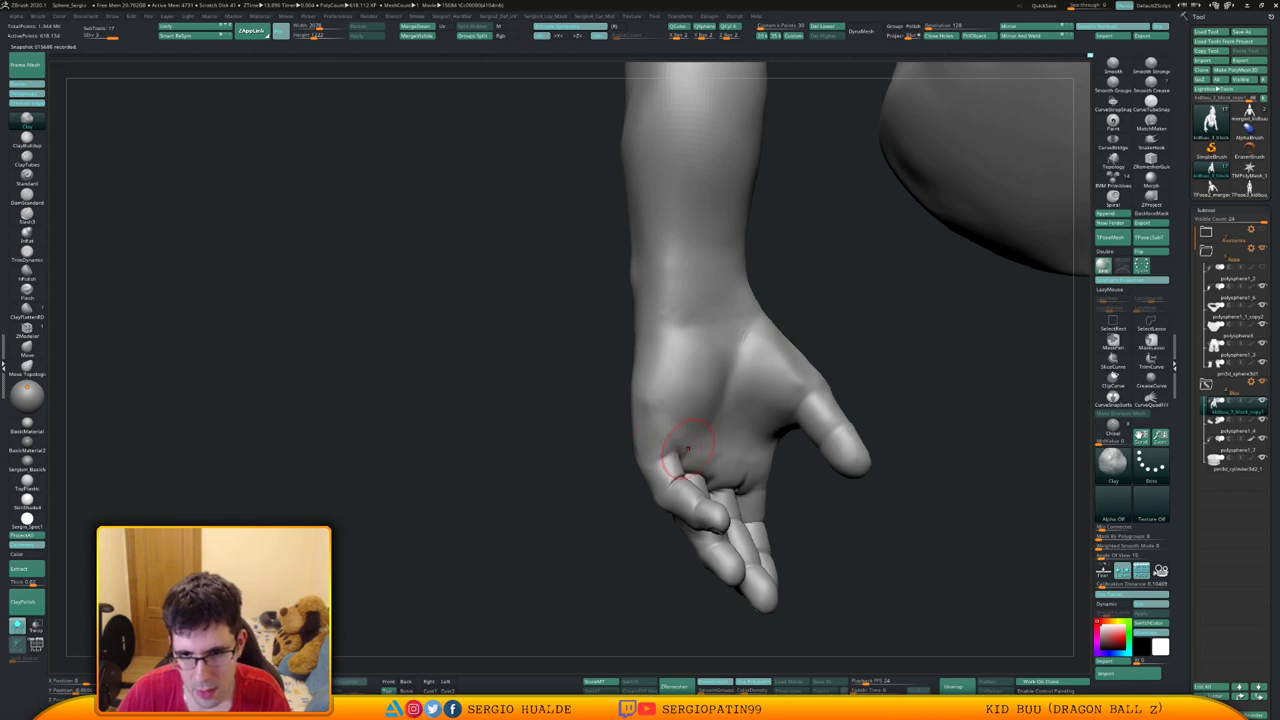
Refine the palm pads at the base of the fingers with the Clay brush and smooth the base of the index finger
mouse_move(686, 452)
right_down()
mouse_move(665, 452)
mouse_move(683, 451)
right_up()
key(b)
key(c)
key(l)
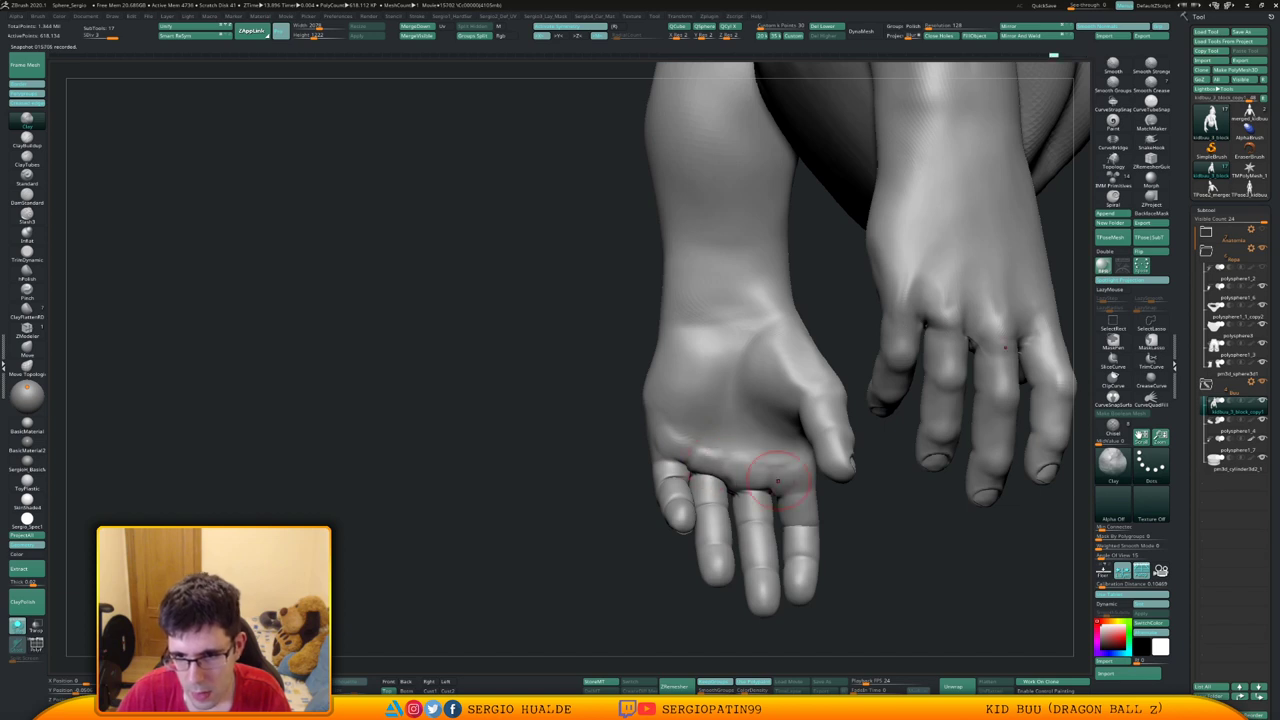
right_drag(778, 481, 786, 480)
drag(786, 480, 774, 483)
ctrl+right_drag(774, 483, 776, 500)
right_drag(776, 500, 779, 487)
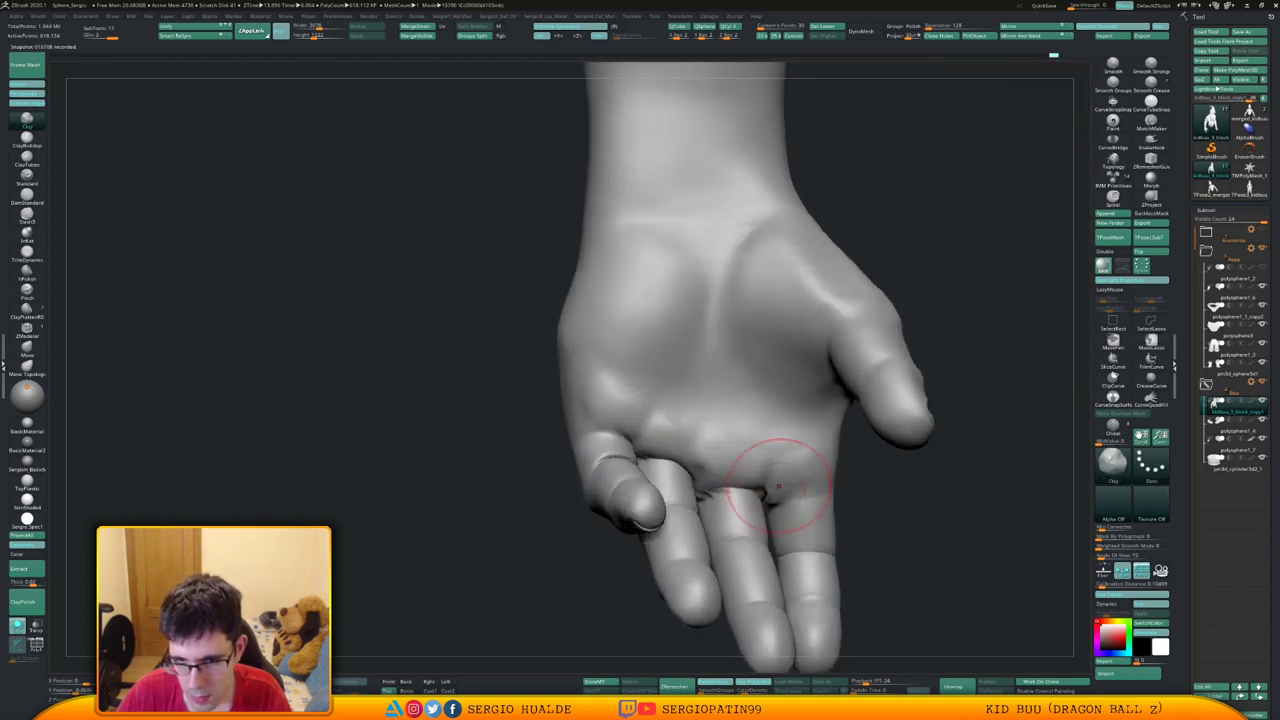
key(s)
drag(779, 487, 763, 495)
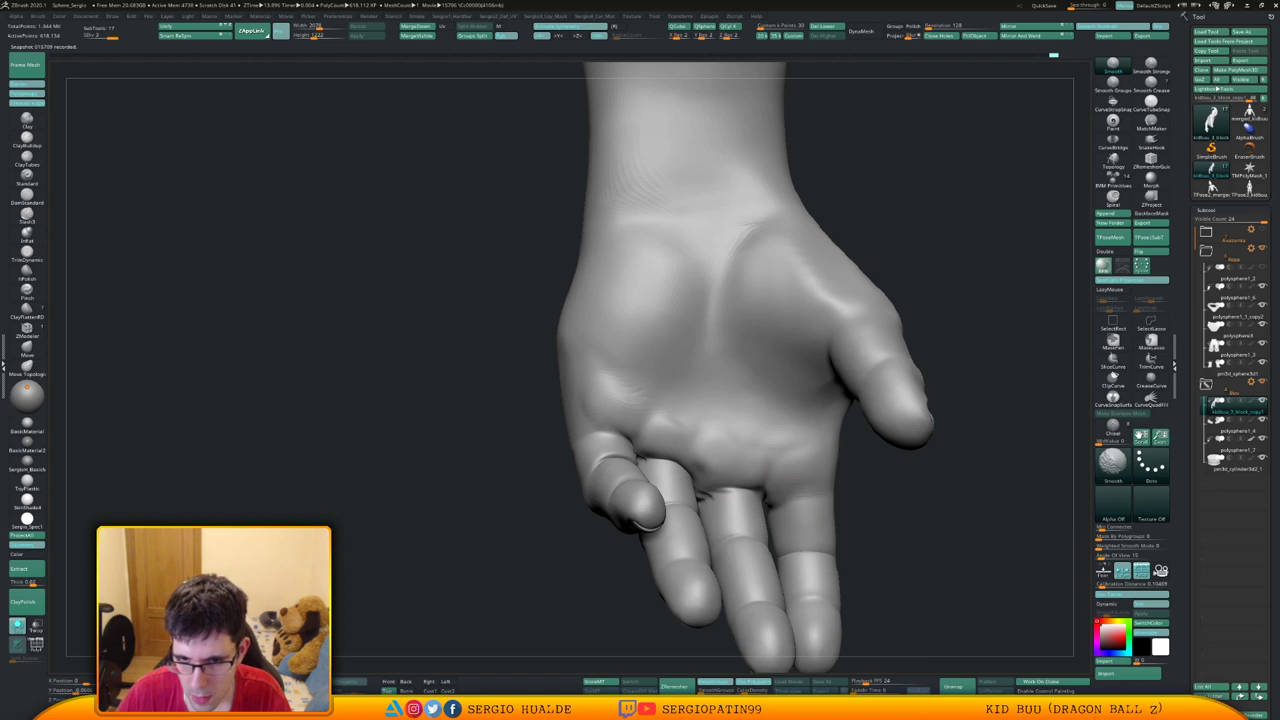
Smooth the edge of the palm where the ring and middle fingers begin
right_drag(766, 500, 708, 492)
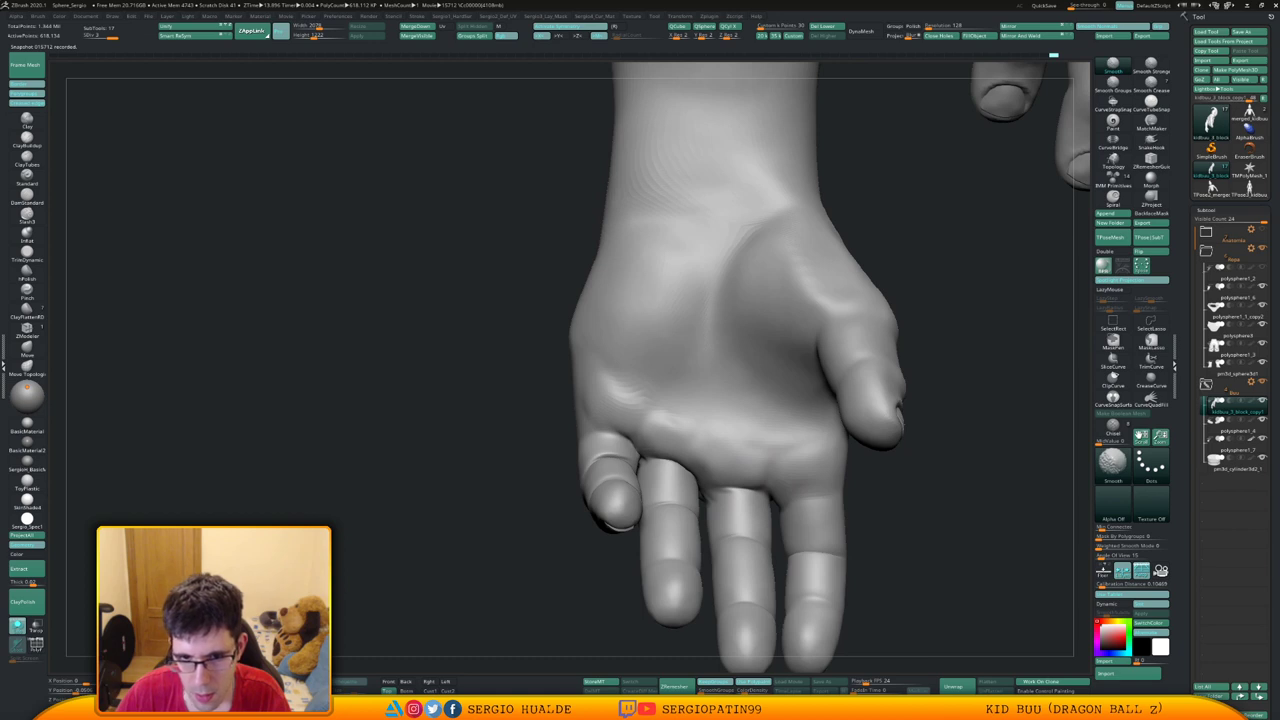
drag(655, 455, 700, 457)
key(shift)
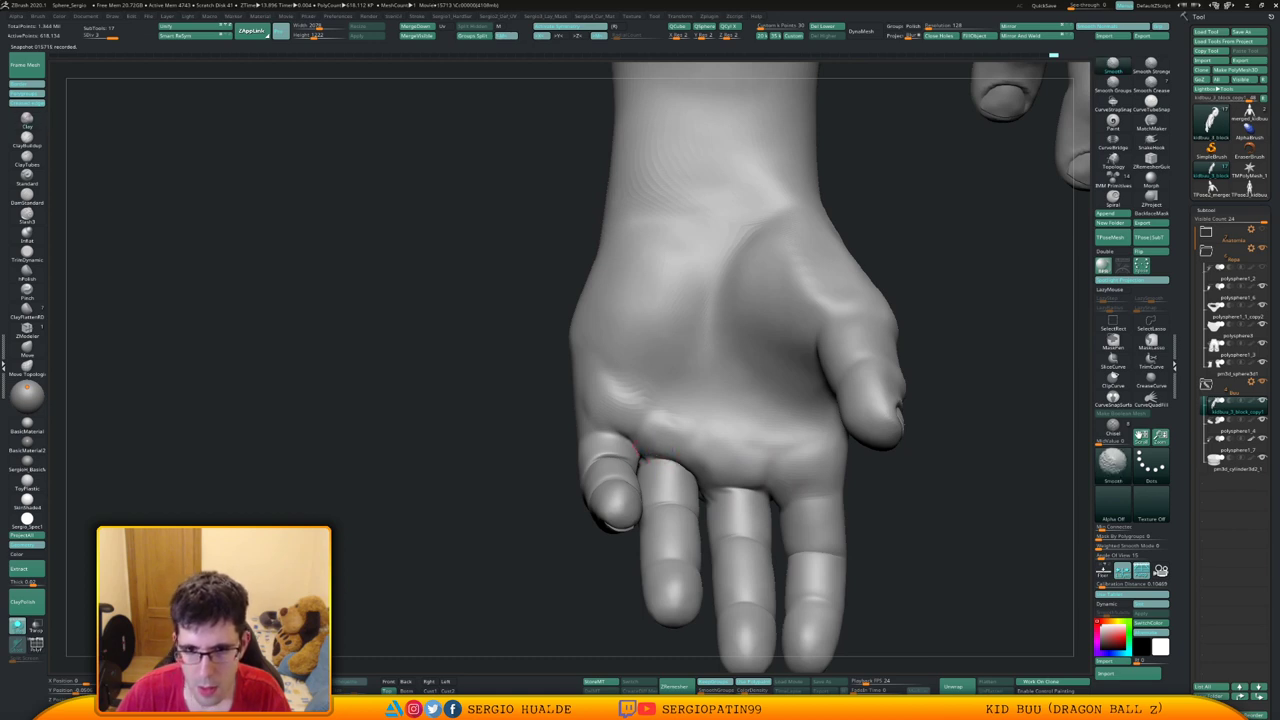
Adjust the outer contour of the palm and the little finger side of the hand with the Move brush
ctrl+right_drag(683, 435, 722, 480)
right_drag(722, 480, 705, 452)
key(m)
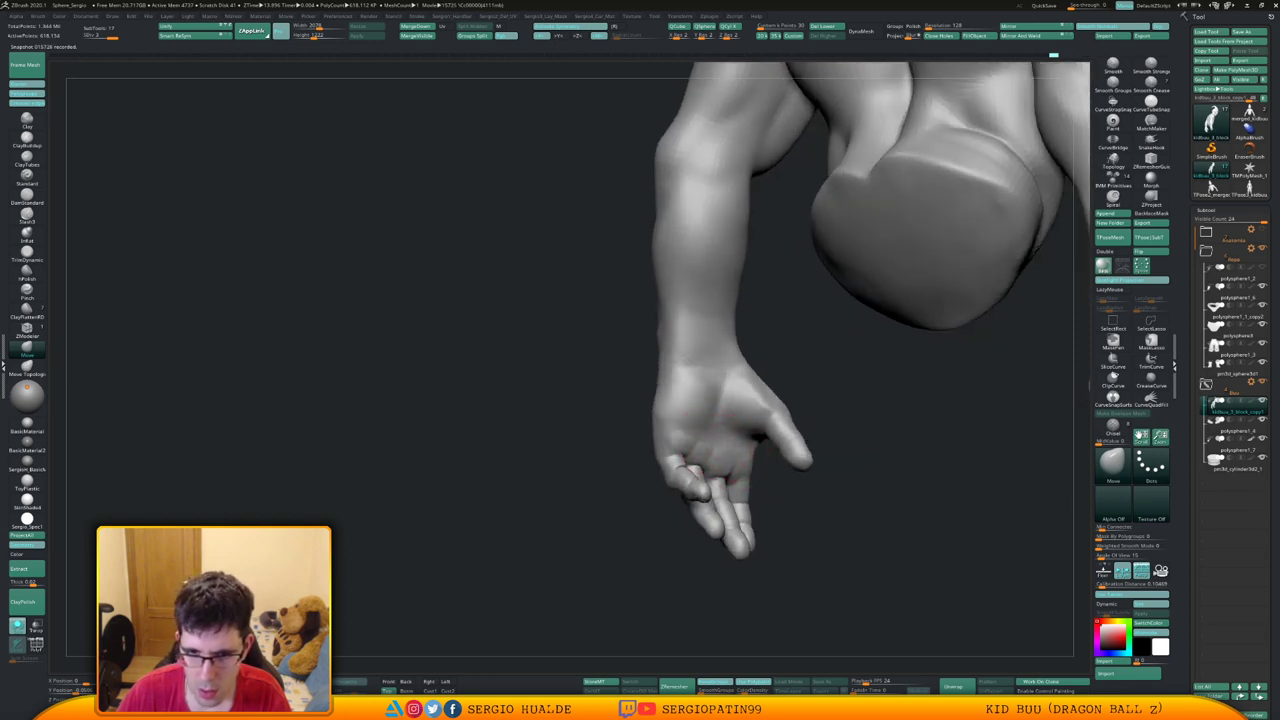
right_drag(688, 423, 665, 385)
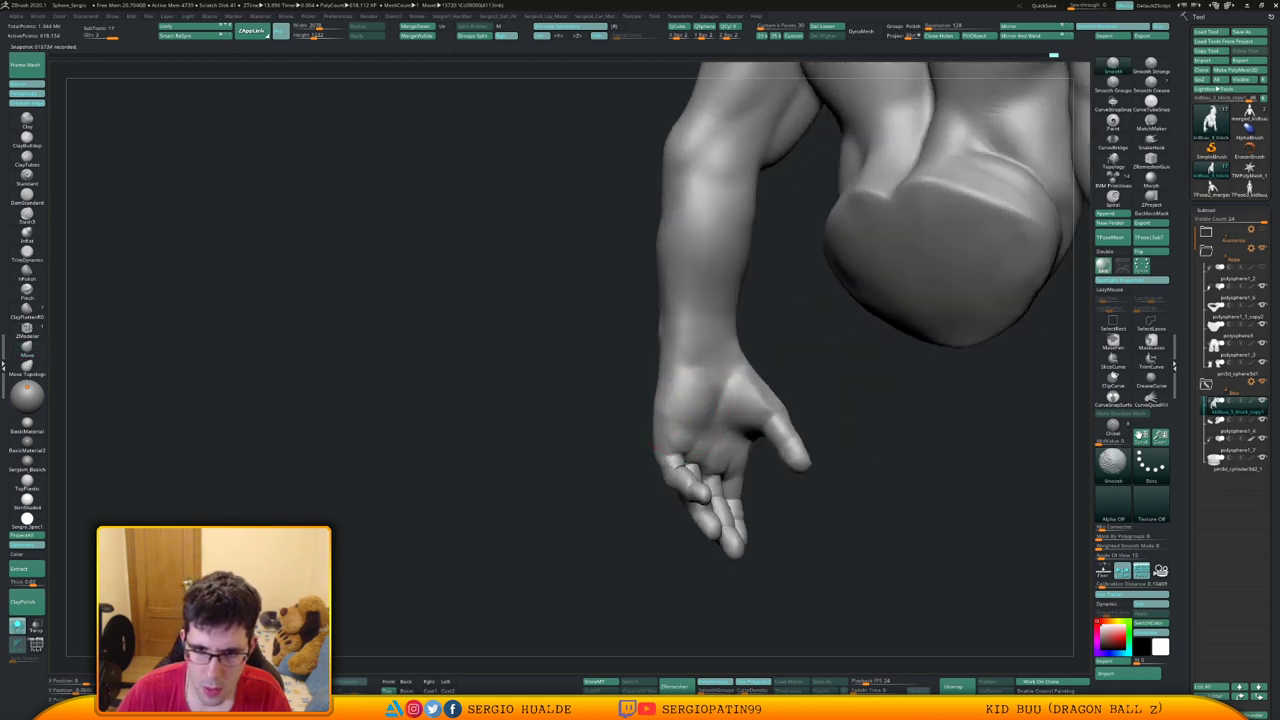
mouse_move(655, 445)
right_down()
mouse_move(712, 440)
mouse_move(672, 405)
mouse_move(690, 420)
mouse_move(680, 429)
mouse_move(706, 402)
mouse_move(691, 394)
mouse_move(694, 449)
right_up()
Show all the parts again, select the eye subtool and adjust its position slightly with a resized Move brush
key(alt+s)
ctrl+right_drag(707, 404, 692, 378)
shift+right_drag(692, 378, 747, 378)
mouse_move(747, 378)
alt+right_down()
mouse_move(686, 300)
mouse_move(674, 370)
mouse_move(713, 446)
alt+right_up()
mouse_move(642, 322)
ctrl+right_down()
mouse_move(603, 349)
mouse_move(570, 302)
mouse_move(617, 297)
mouse_move(590, 276)
mouse_move(640, 308)
mouse_move(612, 281)
ctrl+right_up()
key(s)
alt+click(610, 281)
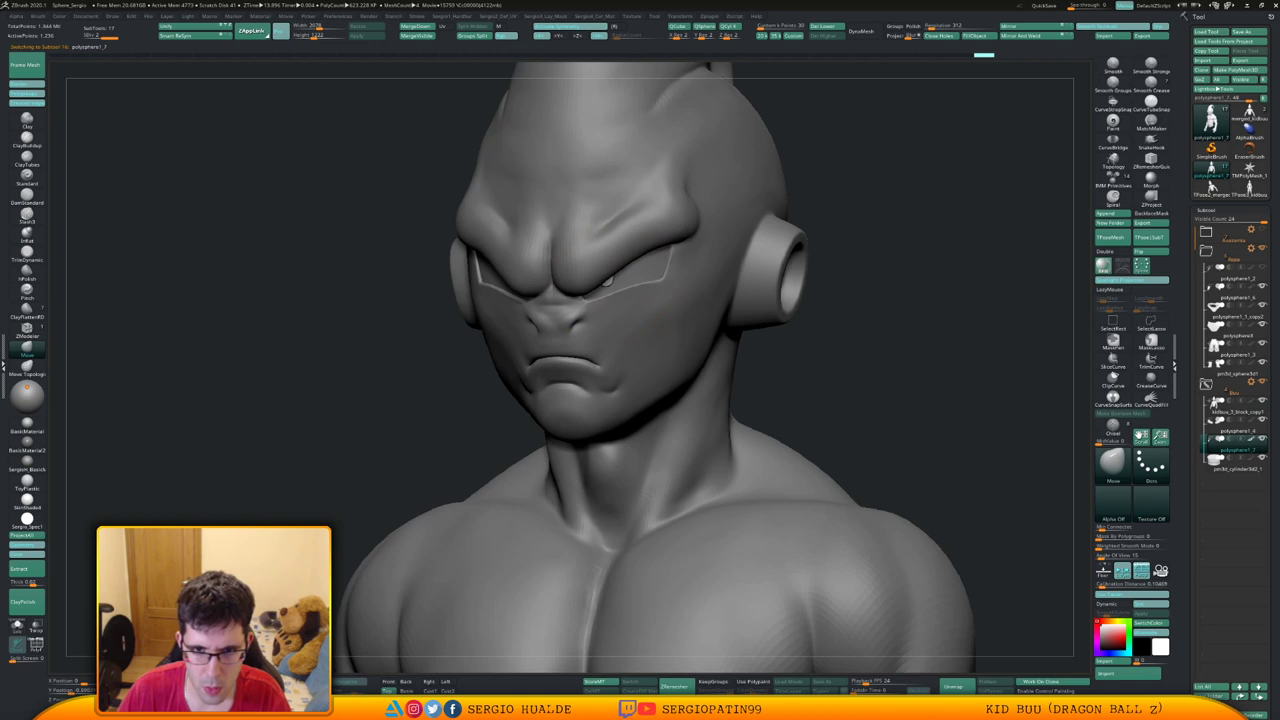
drag(606, 283, 603, 287)
Select the body subtool and adjust the area between the nose and upper lip in side view with the Move brush
ctrl+right_drag(615, 342, 606, 300)
mouse_move(606, 300)
shift+right_down()
mouse_move(632, 310)
mouse_move(580, 313)
mouse_move(587, 326)
shift+right_up()
alt+click(588, 320)
key(s)
drag(587, 326, 583, 322)
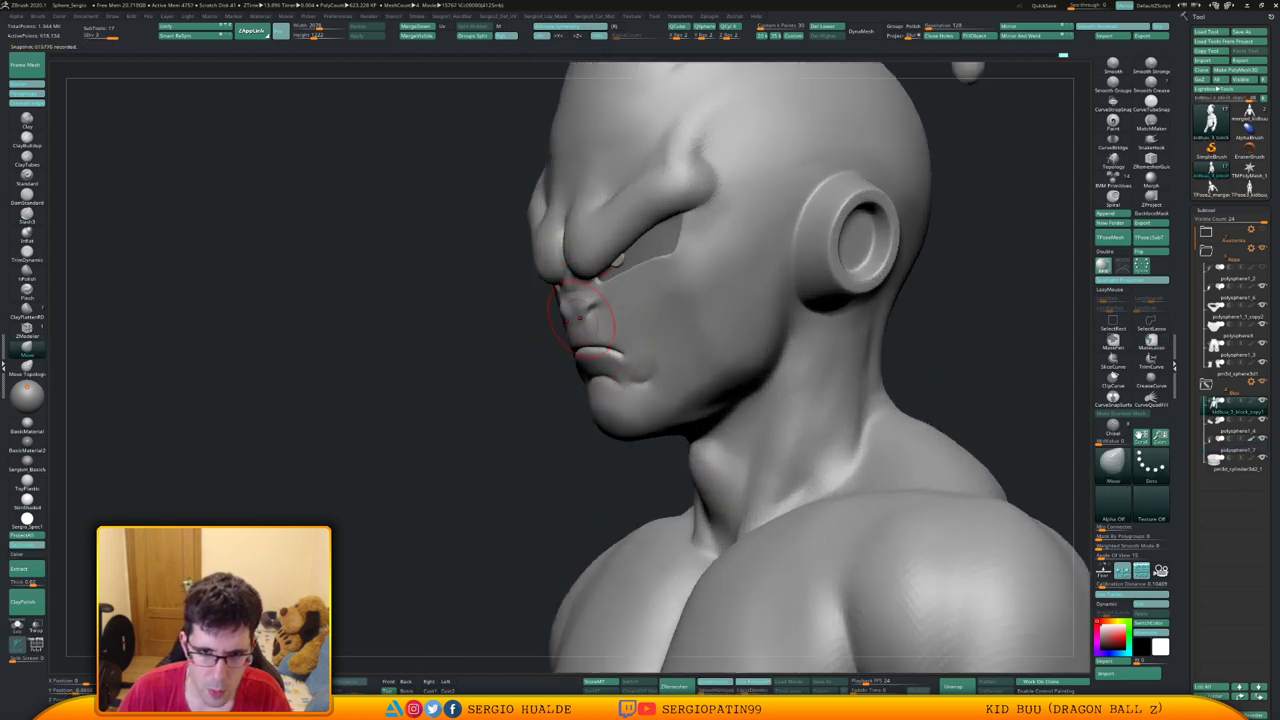
Reshape the lips and the mouth line from several angles with the Move brush
mouse_move(590, 330)
right_down()
mouse_move(557, 309)
mouse_move(623, 359)
mouse_move(604, 346)
right_up()
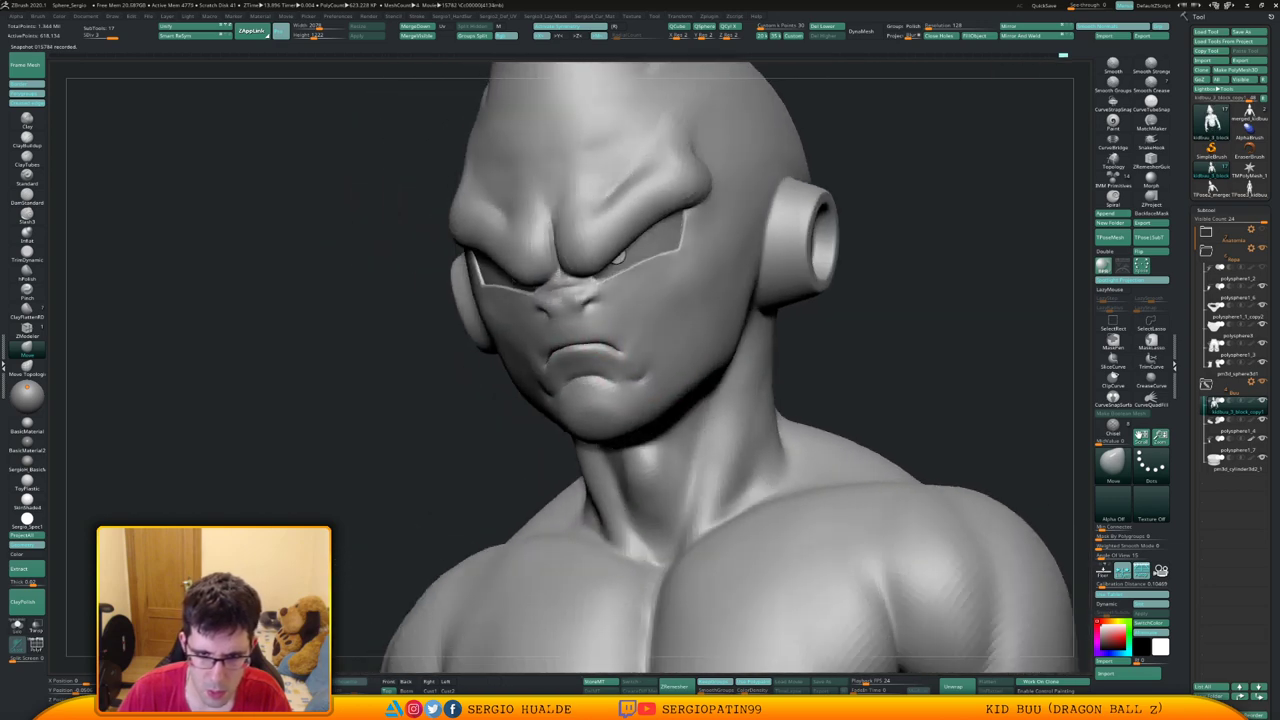
right_drag(579, 369, 575, 346)
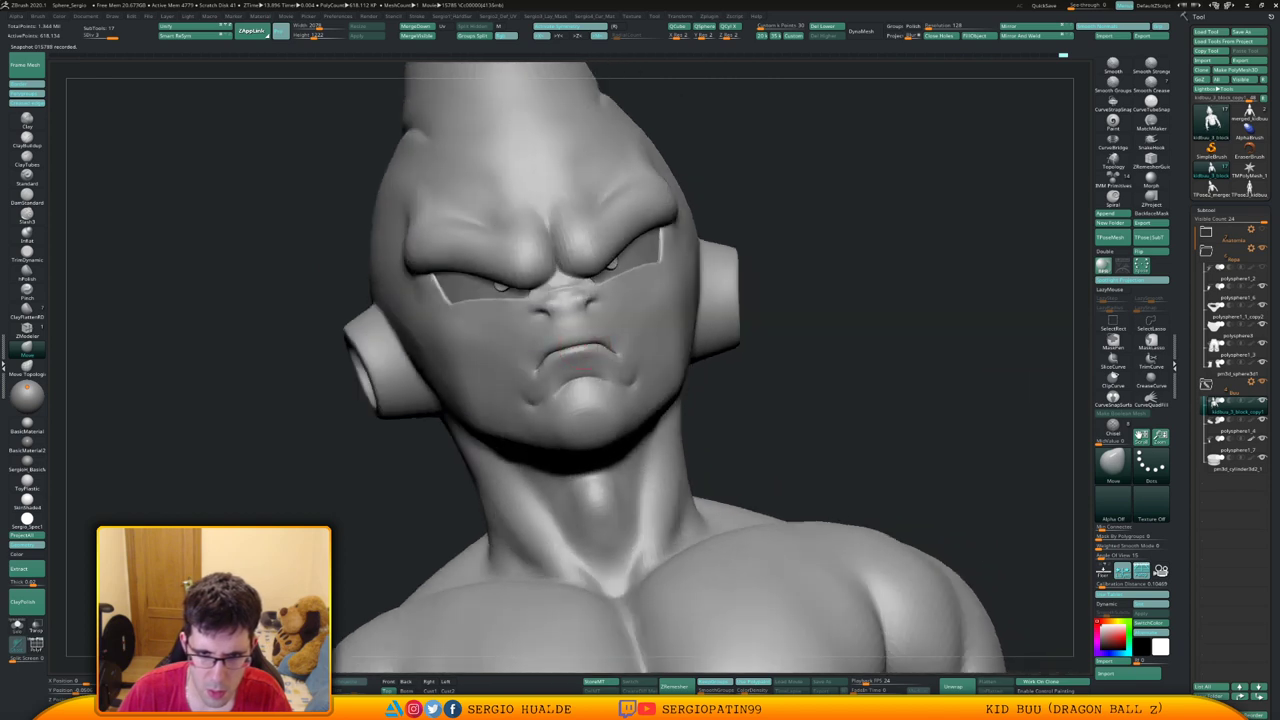
right_drag(586, 343, 500, 347)
drag(586, 356, 587, 343)
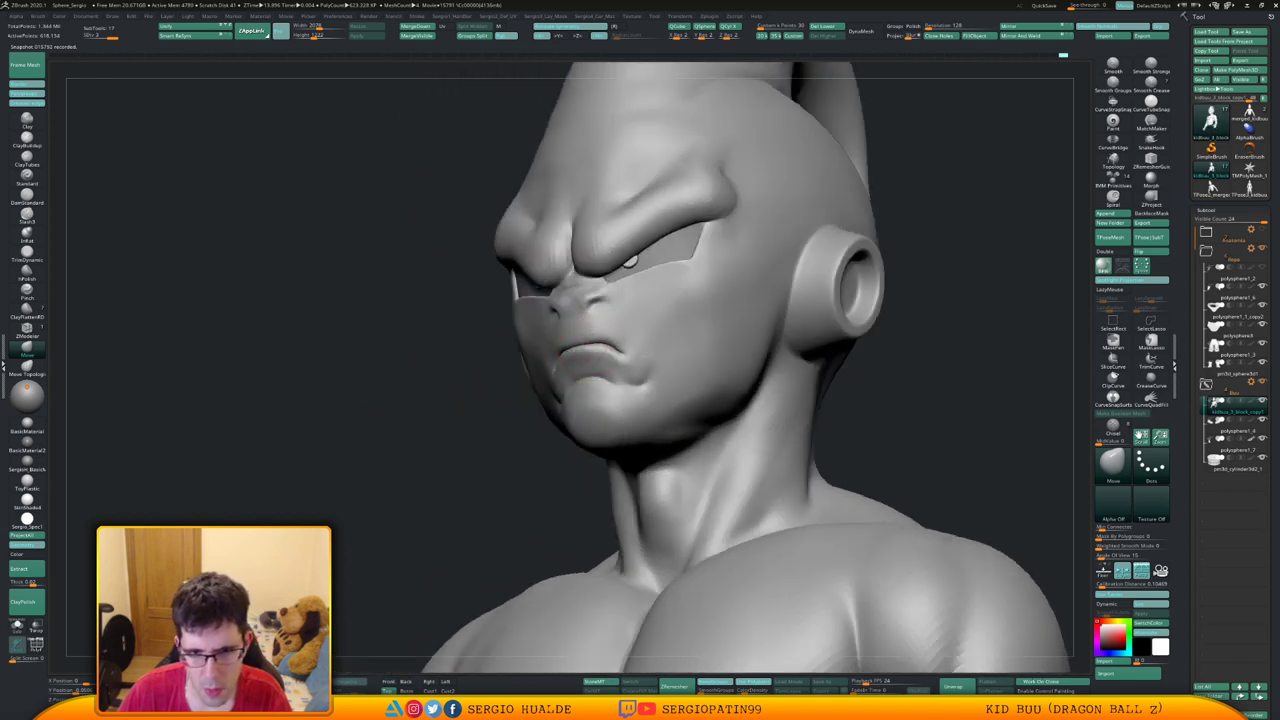
Refine the area beneath the lower lip with the Clay brush and smooth it into the chin
mouse_move(628, 358)
right_down()
mouse_move(622, 392)
mouse_move(550, 392)
mouse_move(546, 380)
mouse_move(606, 405)
mouse_move(600, 368)
right_up()
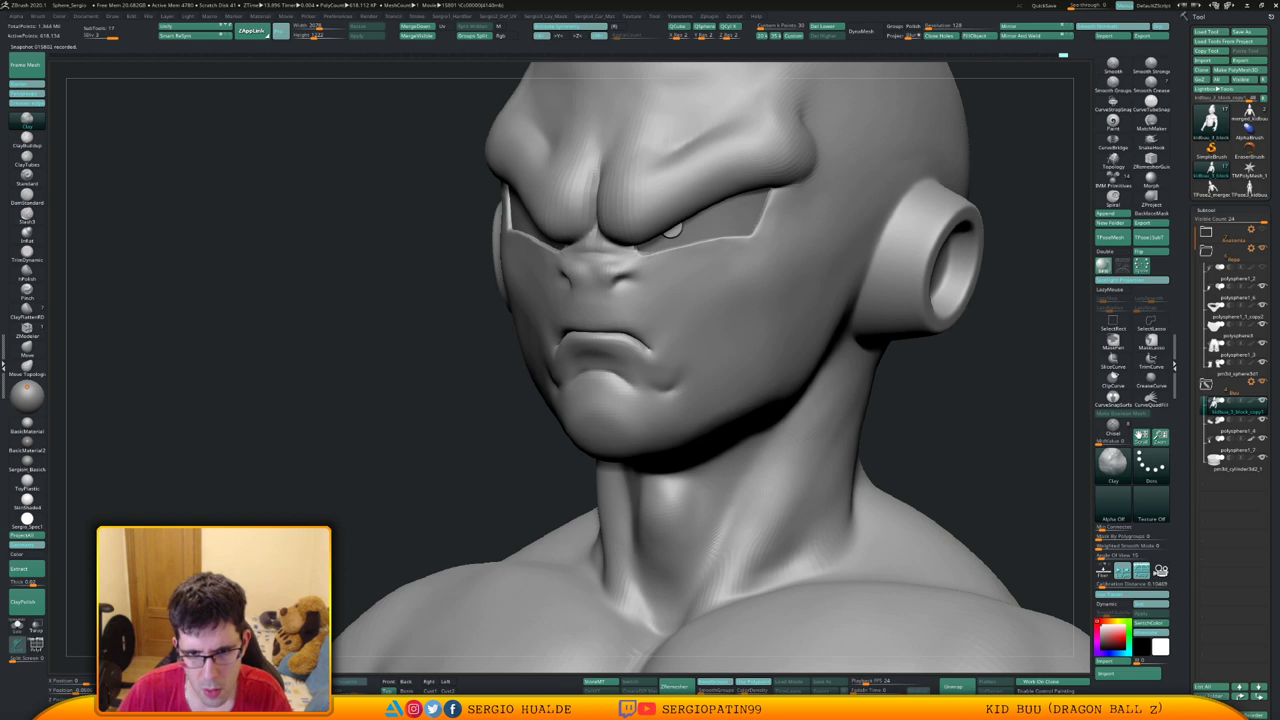
drag(300, 380, 425, 378)
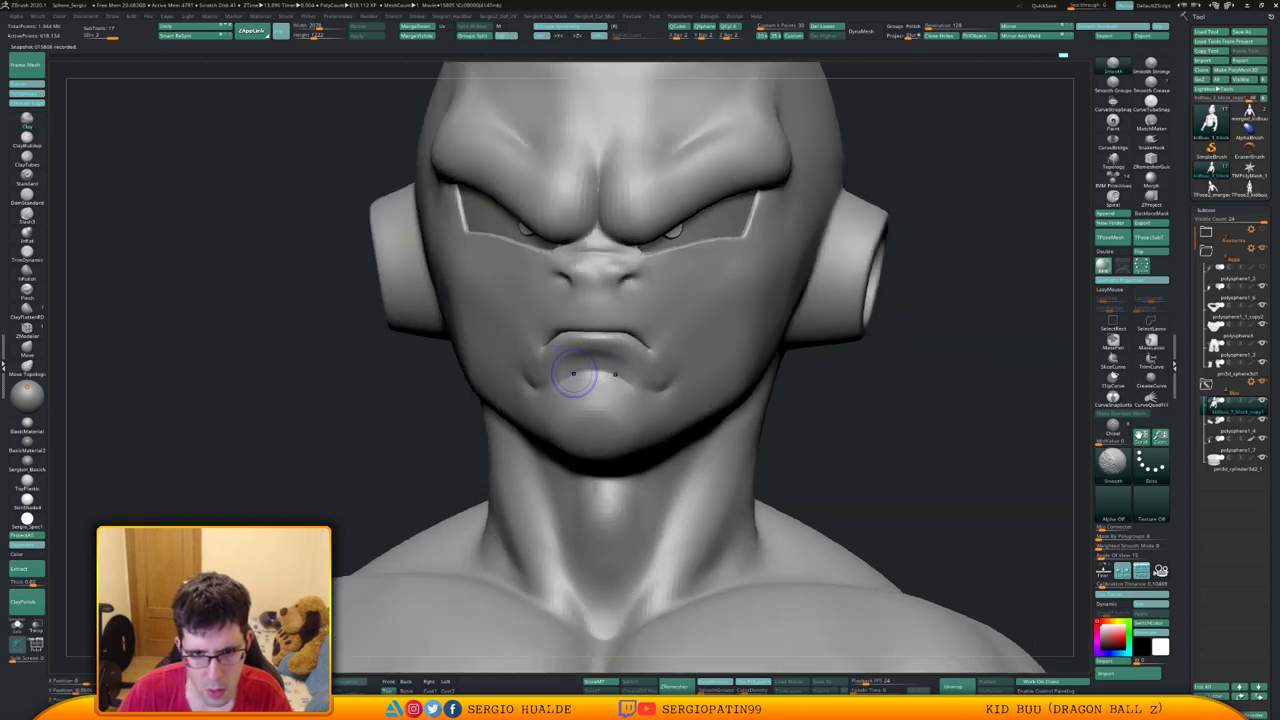
drag(310, 380, 420, 380)
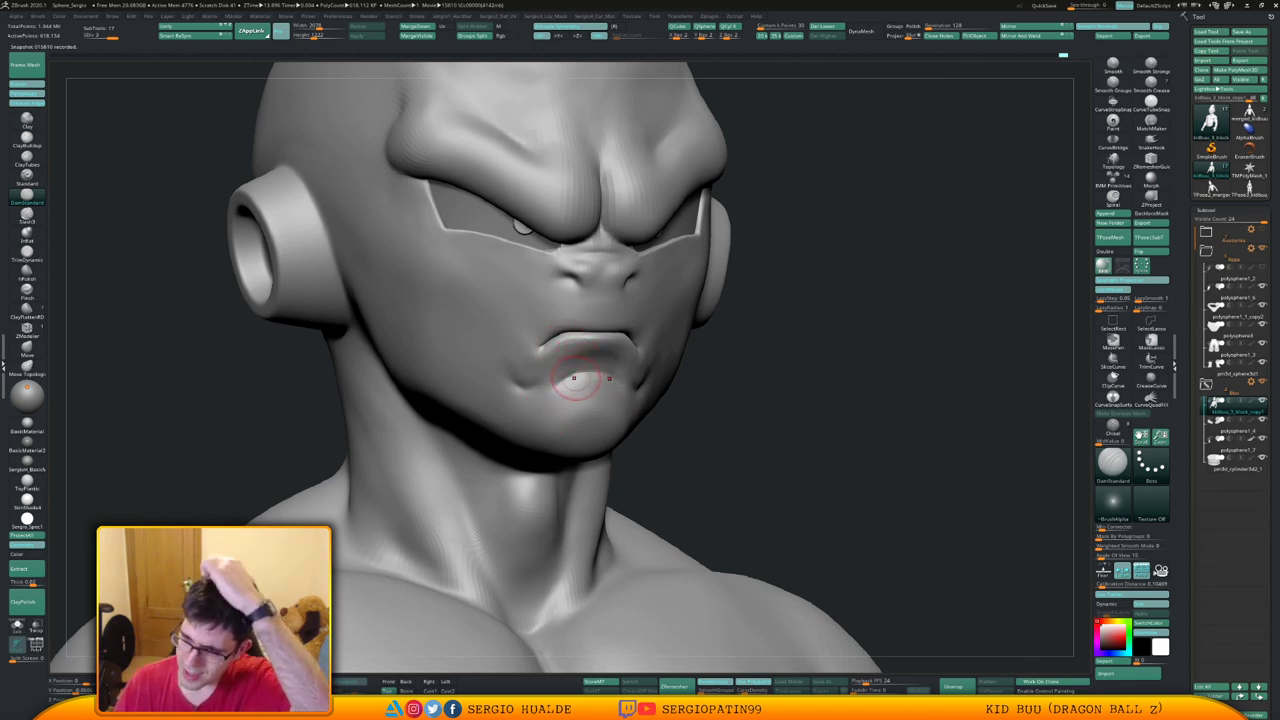
Rework the folds beside the mouth corners with the DamStandard and Clay brushes
drag(680, 380, 661, 409)
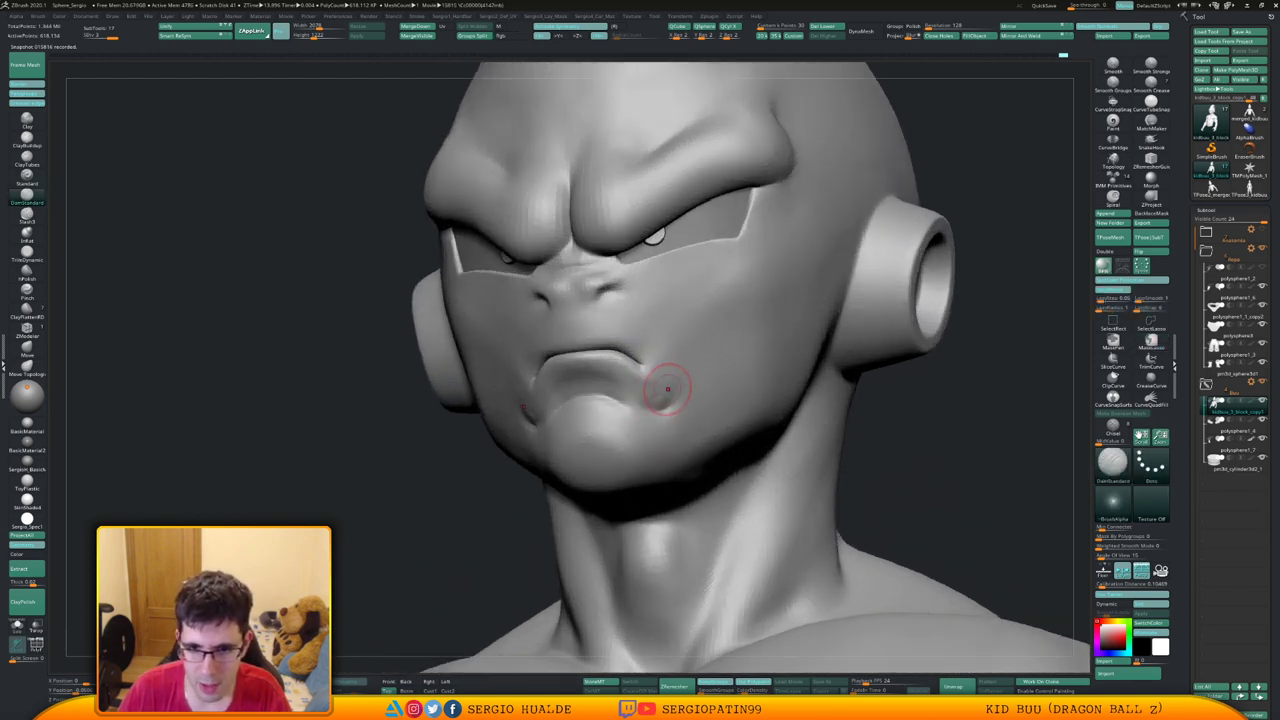
key(ctrl+1)
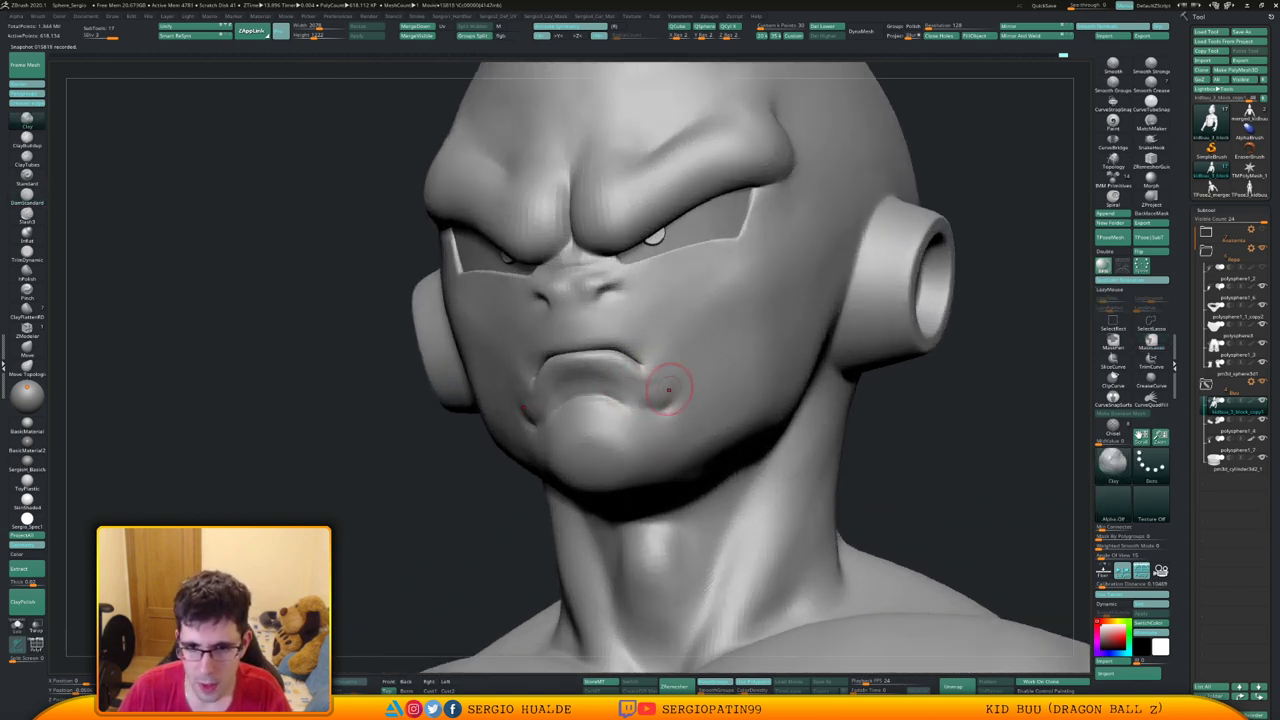
drag(666, 383, 661, 389)
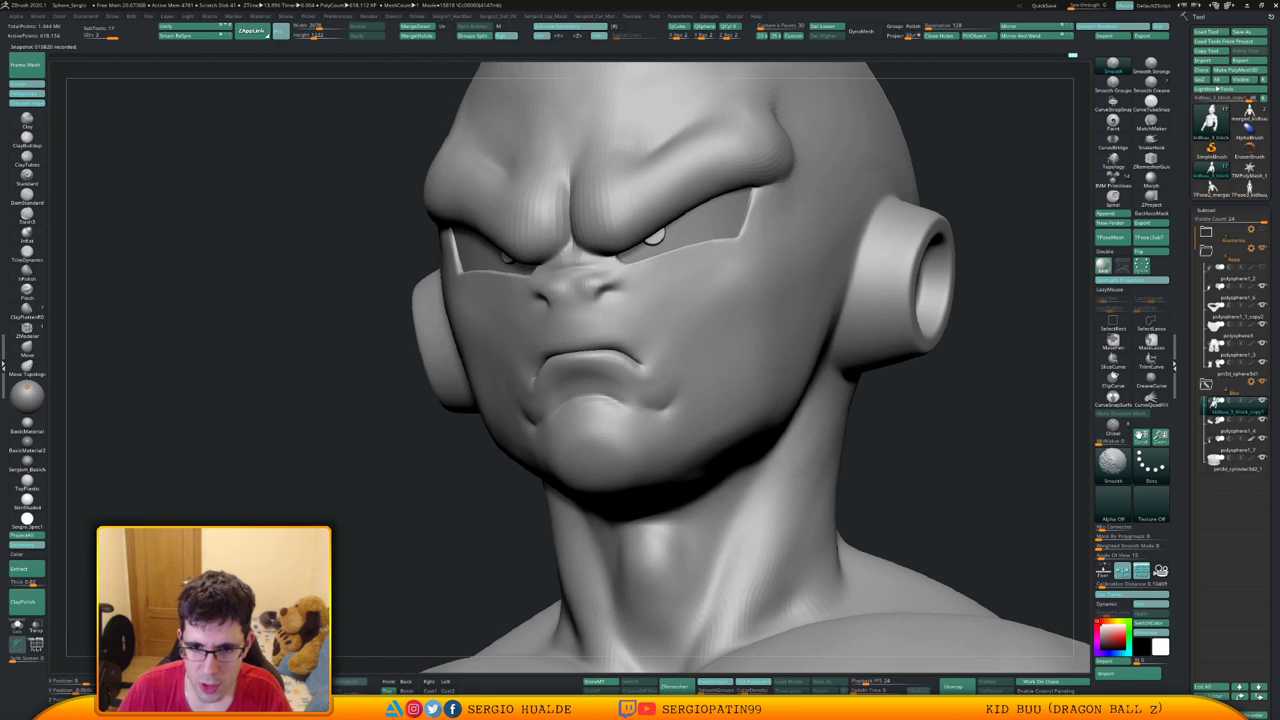
Smooth the crease between the lower lip and chin down from the mouth corner
right_drag(630, 419, 690, 419)
right_drag(585, 418, 700, 420)
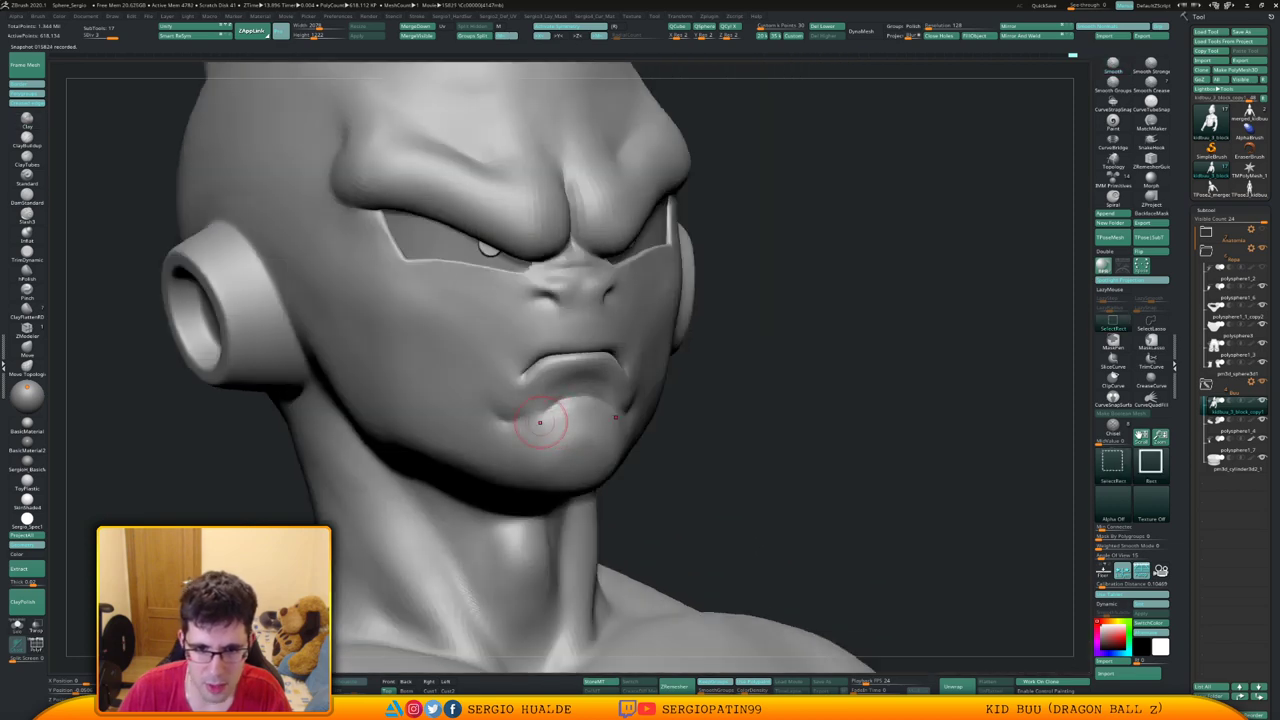
shift+drag(544, 408, 525, 443)
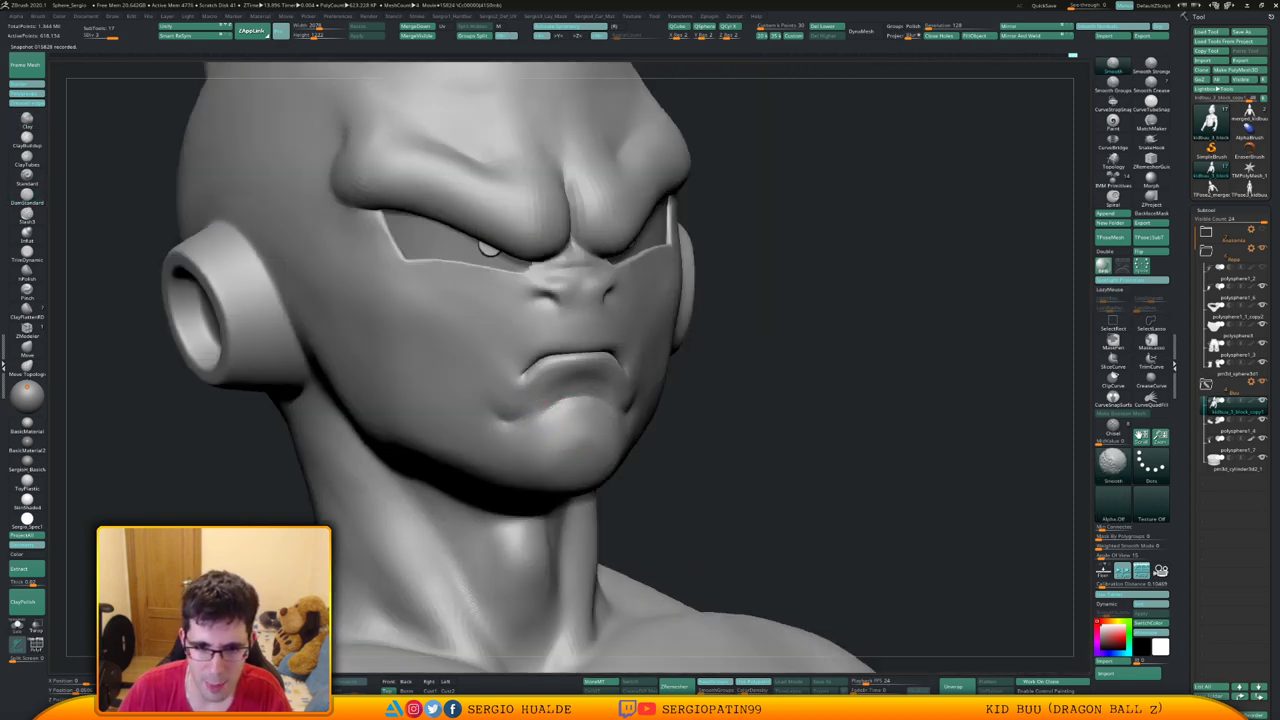
mouse_move(563, 482)
ctrl+right_down()
mouse_move(590, 430)
mouse_move(591, 480)
mouse_move(623, 443)
mouse_move(602, 474)
mouse_move(575, 474)
ctrl+right_up()
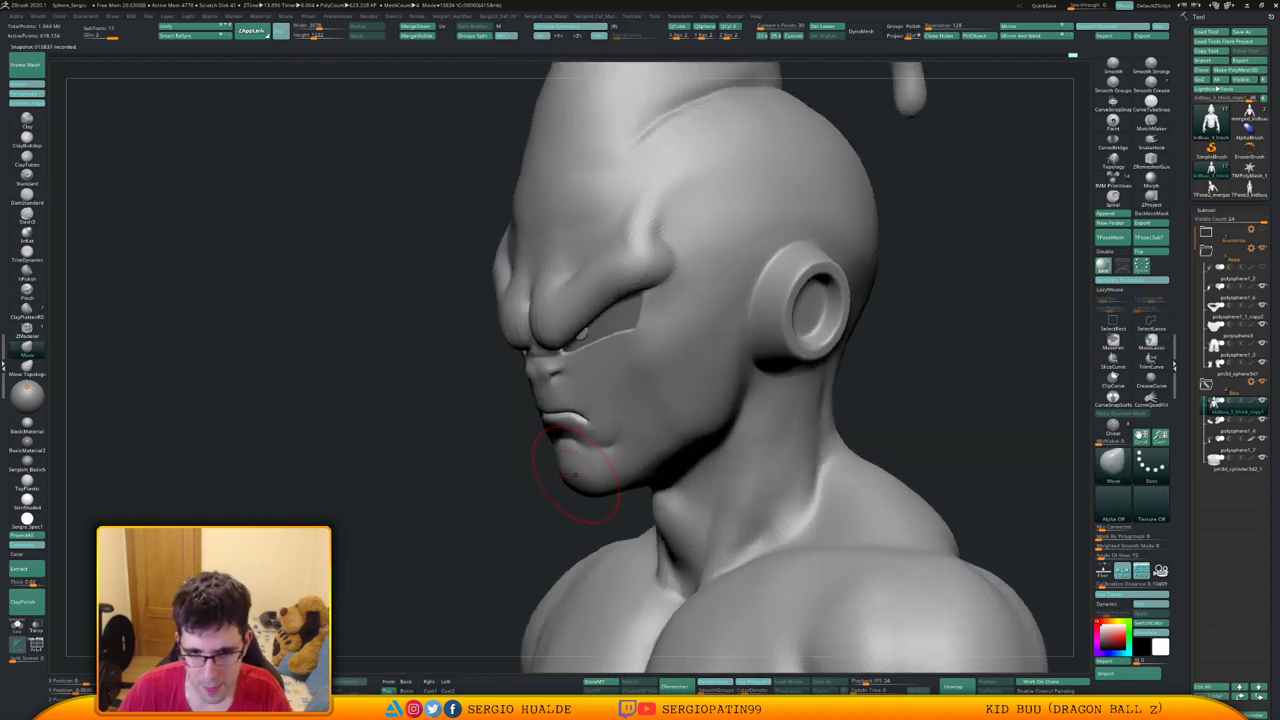
Refine the chin with the Move brush and soften the jawline below the ear with the Clay brush and smoothing
key(s)
click(575, 475)
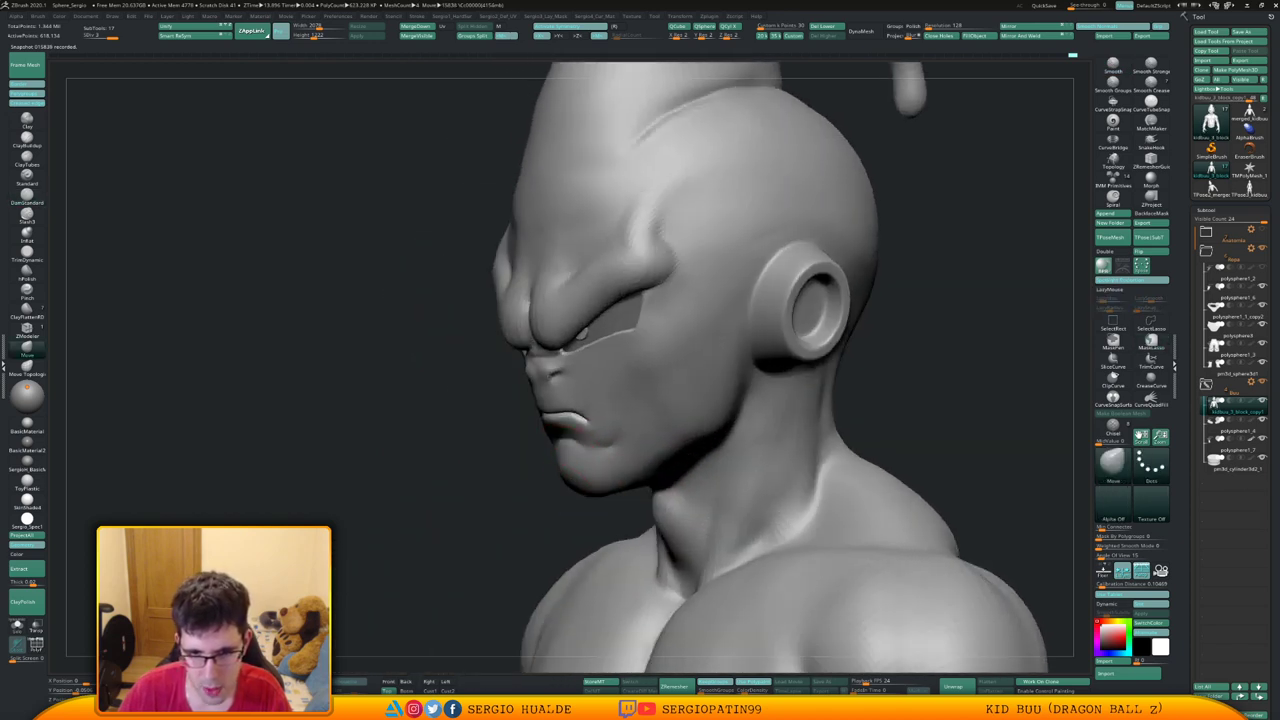
mouse_move(582, 430)
right_down()
mouse_move(594, 484)
mouse_move(613, 483)
mouse_move(632, 430)
right_up()
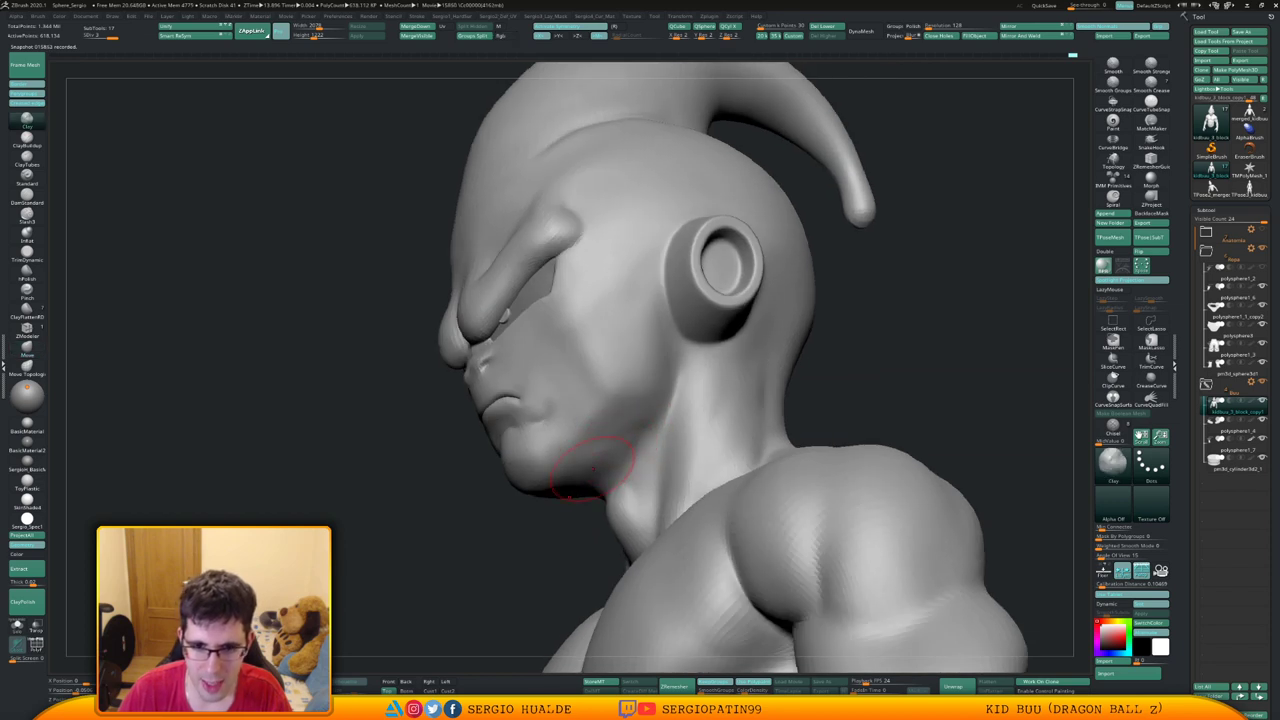
shift+drag(636, 439, 667, 405)
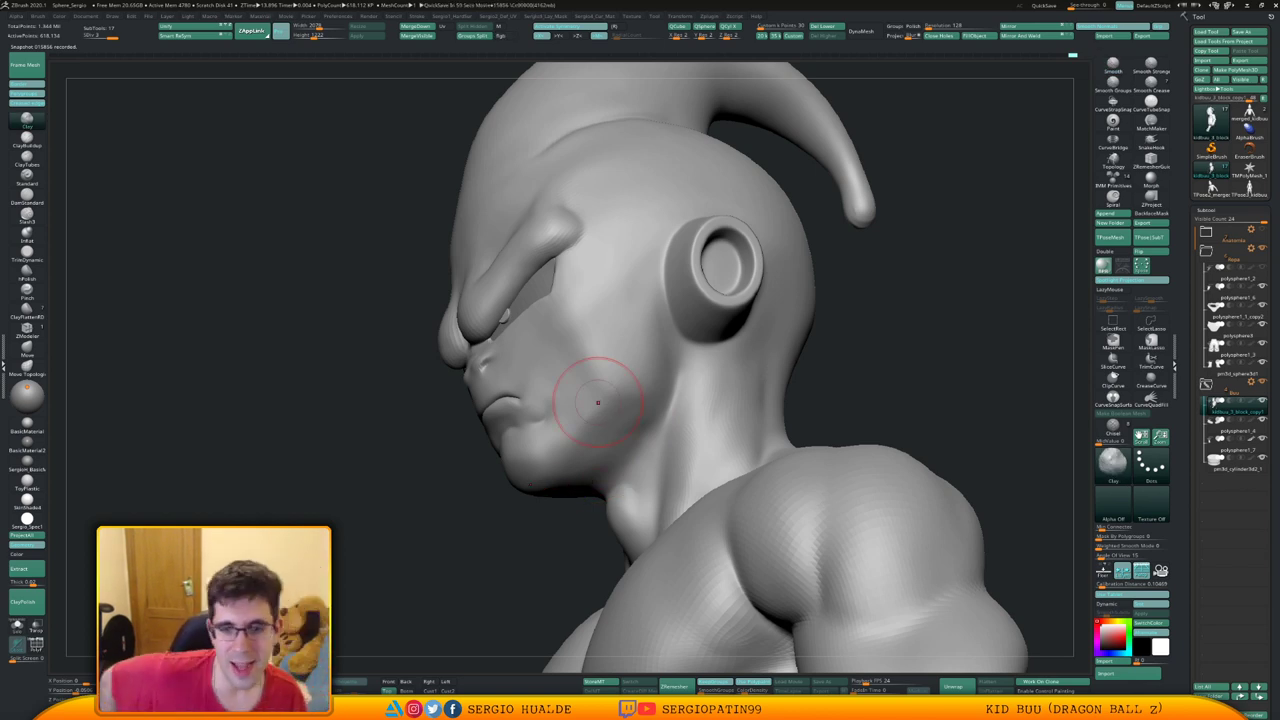
right_drag(623, 343, 662, 349)
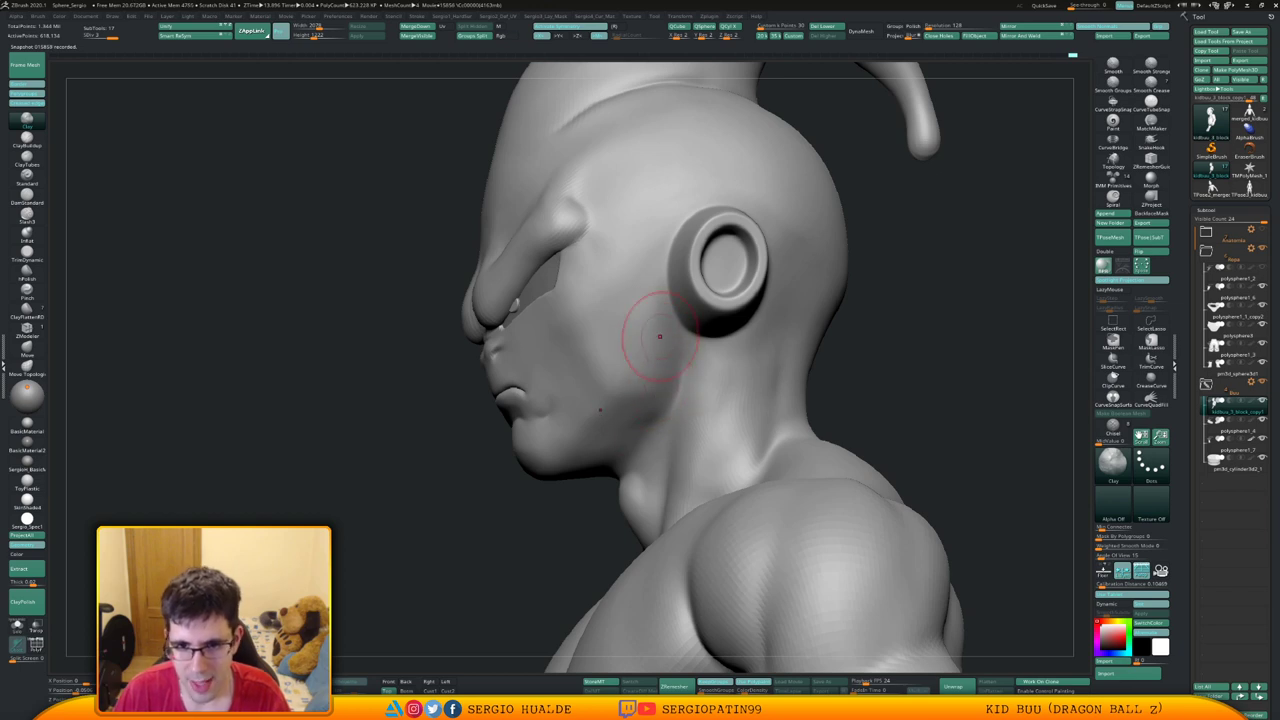
mouse_move(662, 418)
right_down()
mouse_move(700, 355)
mouse_move(692, 340)
right_up()
Carve the transition from the rear of the jaw down into the neck with the DamStandard brush
key(b)
key(d)
key(s)
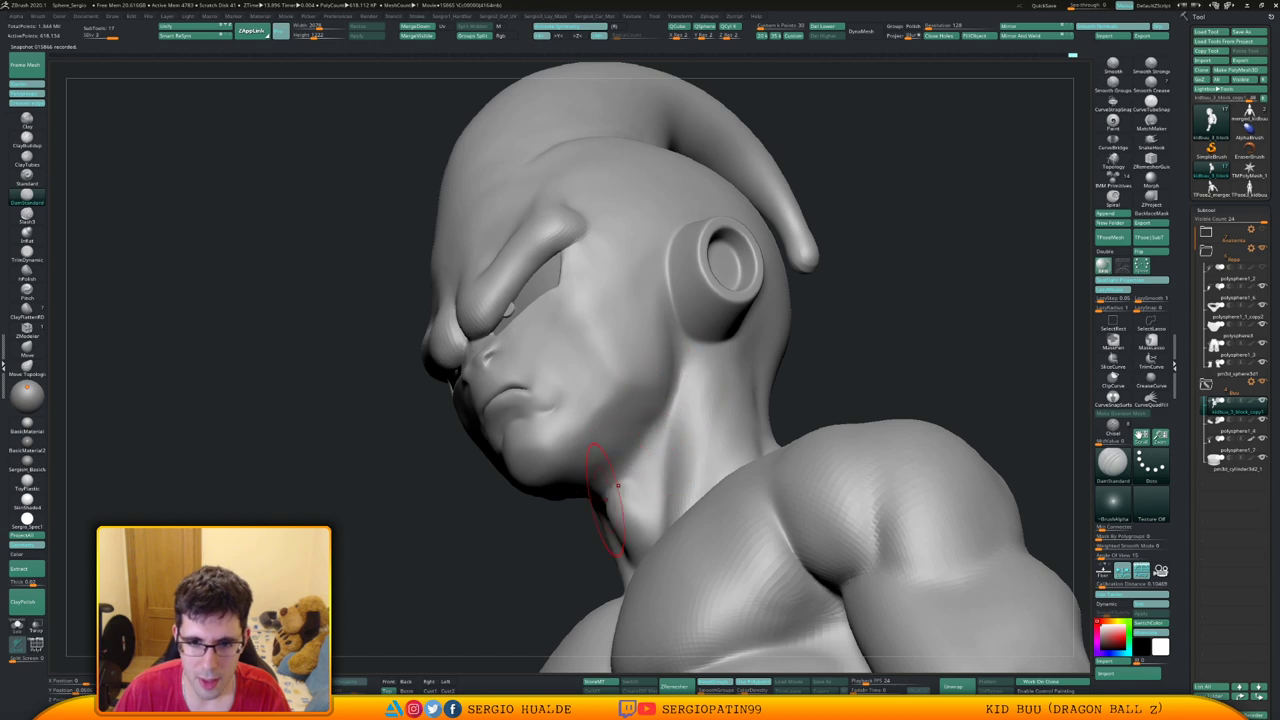
drag(667, 418, 652, 510)
drag(669, 392, 670, 480)
mouse_move(670, 478)
right_down()
mouse_move(682, 415)
mouse_move(634, 447)
right_up()
mouse_move(691, 371)
right_down()
mouse_move(657, 414)
mouse_move(652, 401)
right_up()
Fill out the jaw angle and upper neck with the Clay brush and smooth the surface
key(1)
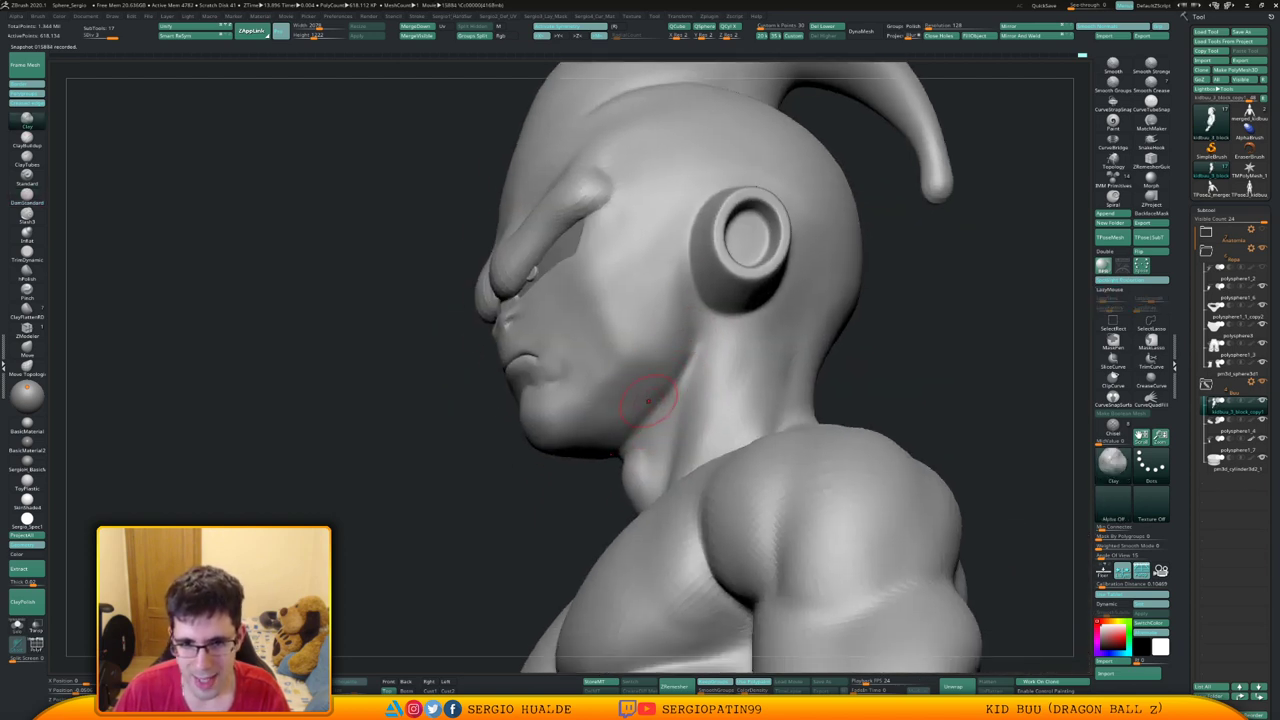
key(shift)
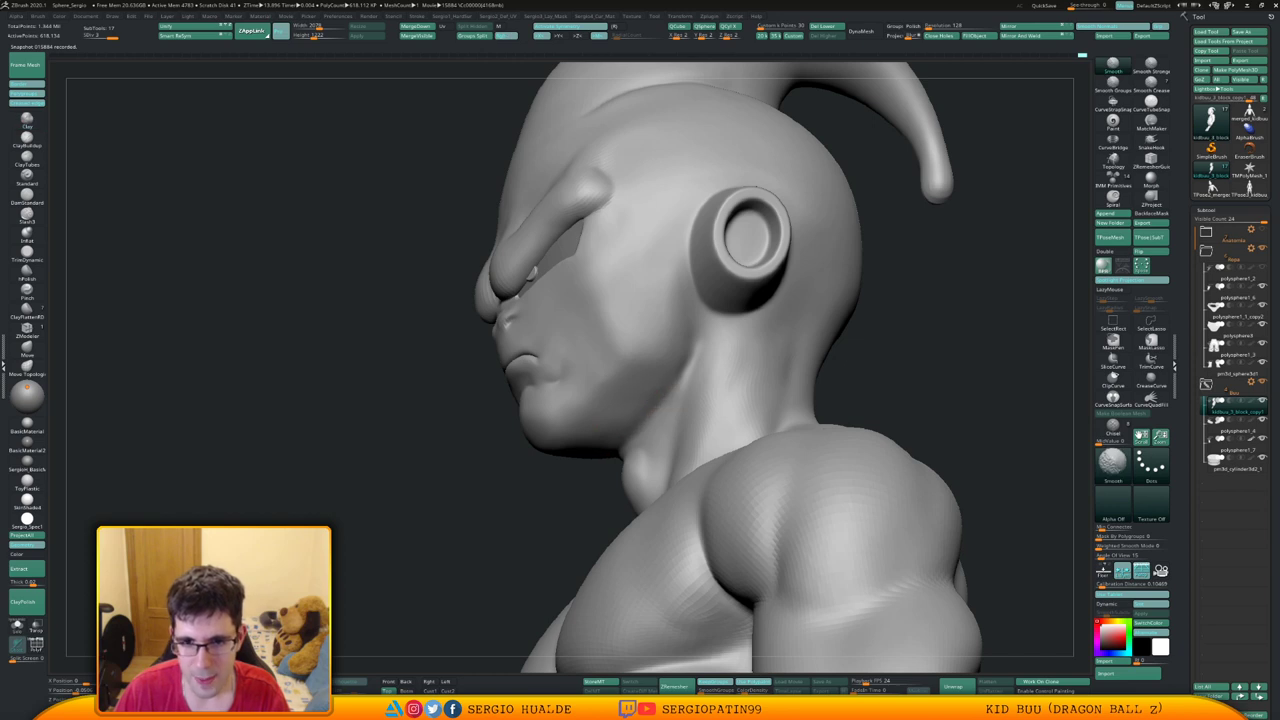
mouse_move(669, 340)
ctrl+right_down()
mouse_move(672, 386)
mouse_move(646, 396)
mouse_move(656, 388)
mouse_move(640, 384)
ctrl+right_up()
key(2)
key(1)
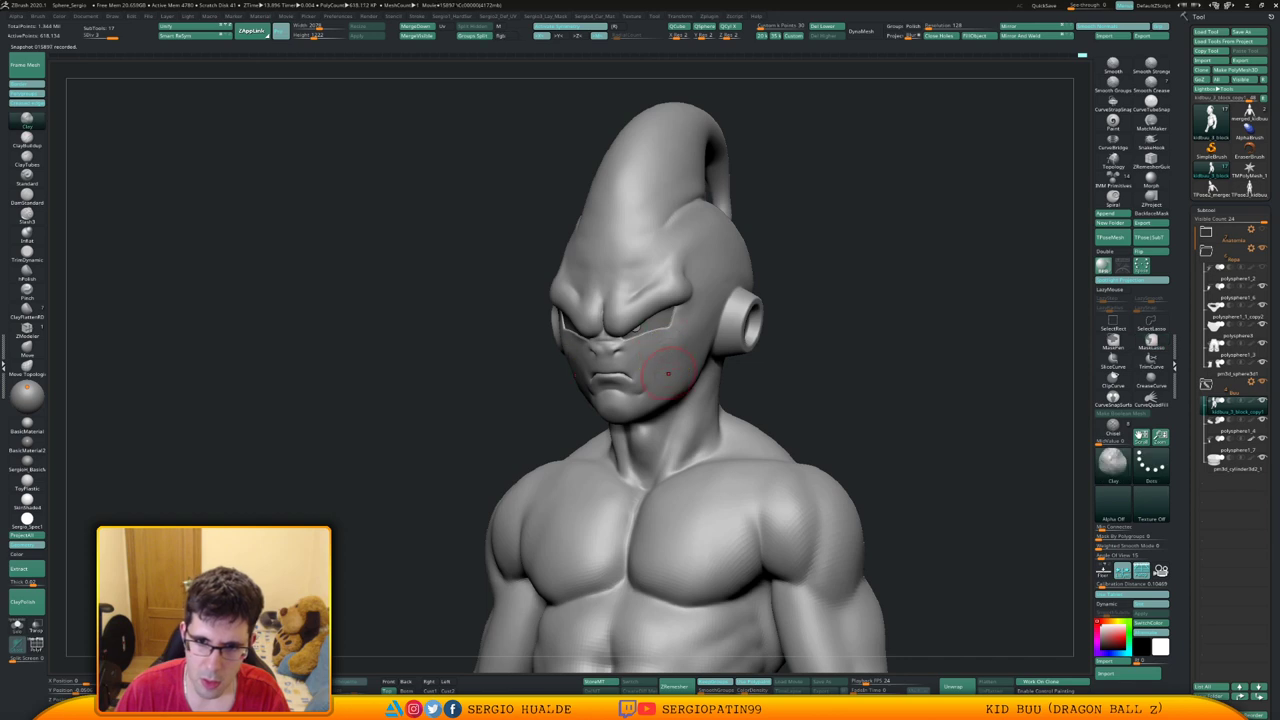
key(shift)
key(shift)
Adjust the outline of the cheeks and jaw from the front with the Move brush
mouse_move(640, 352)
right_down()
mouse_move(684, 349)
mouse_move(610, 370)
mouse_move(602, 396)
right_up()
key(b)
key(m)
key(v)
ctrl+right_drag(540, 354, 544, 386)
right_drag(544, 386, 556, 365)
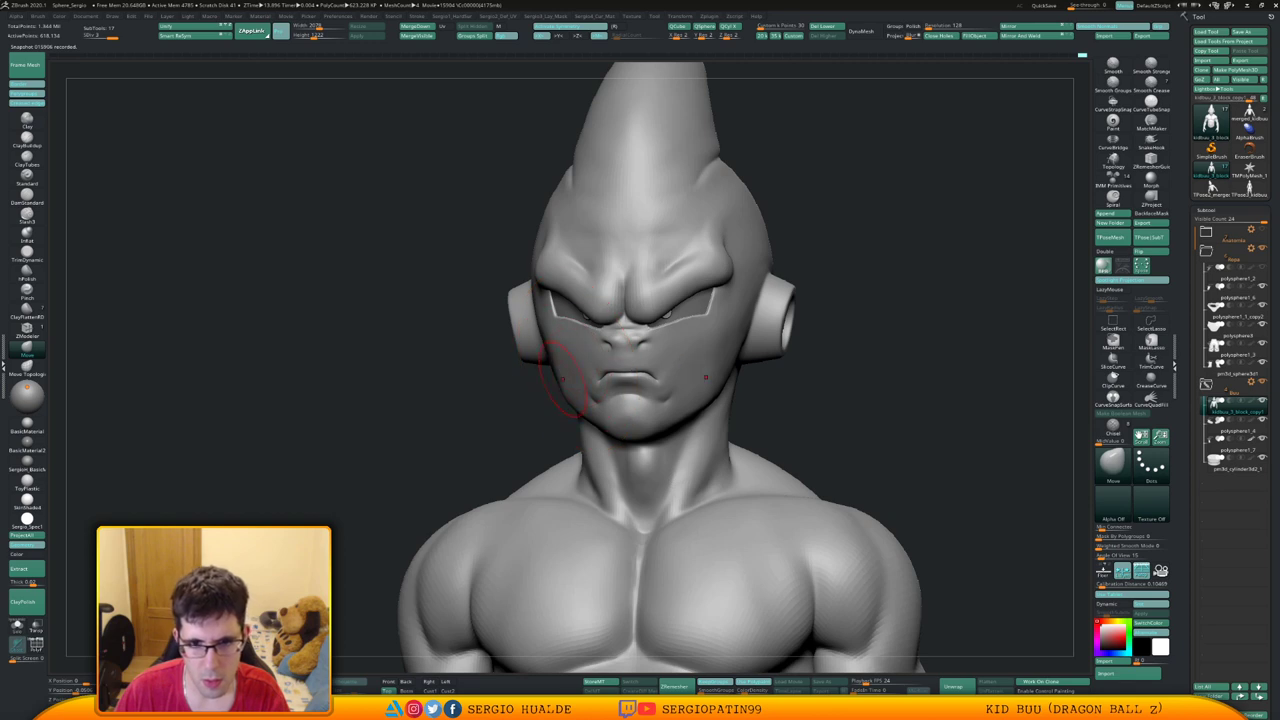
ctrl+right_drag(577, 400, 559, 282)
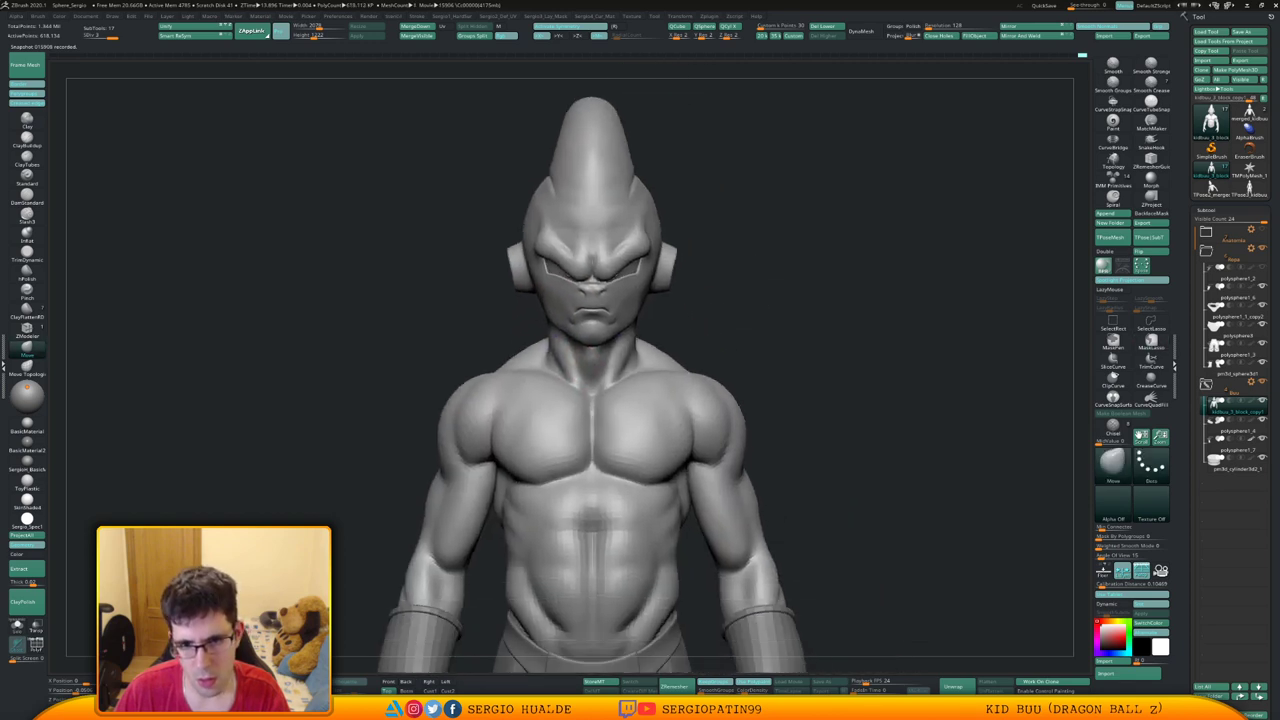
Rework the brow ridges above the eyes with the Clay and TrimDynamic brushes and smooth them
mouse_move(684, 340)
ctrl+right_down()
mouse_move(694, 297)
mouse_move(590, 288)
mouse_move(640, 350)
mouse_move(614, 359)
mouse_move(642, 340)
ctrl+right_up()
key(1)
ctrl+right_drag(642, 340, 642, 368)
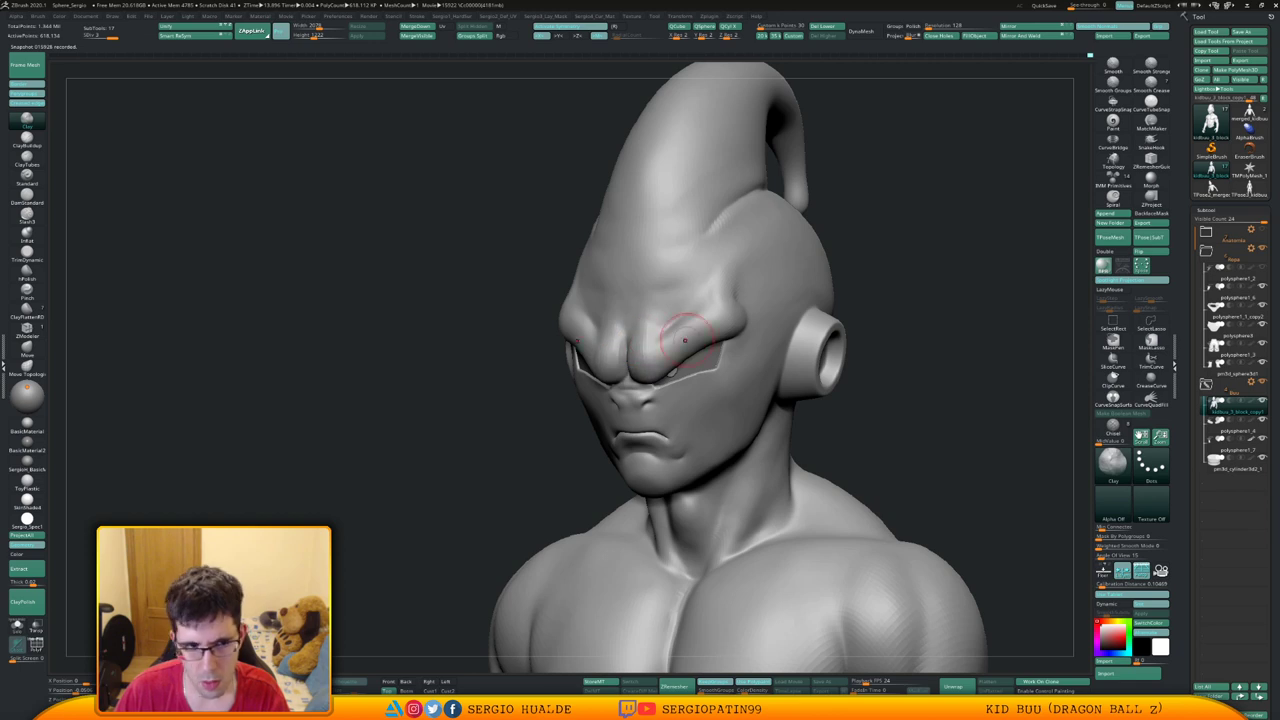
mouse_move(685, 340)
right_down()
mouse_move(720, 345)
mouse_move(620, 350)
mouse_move(648, 360)
right_up()
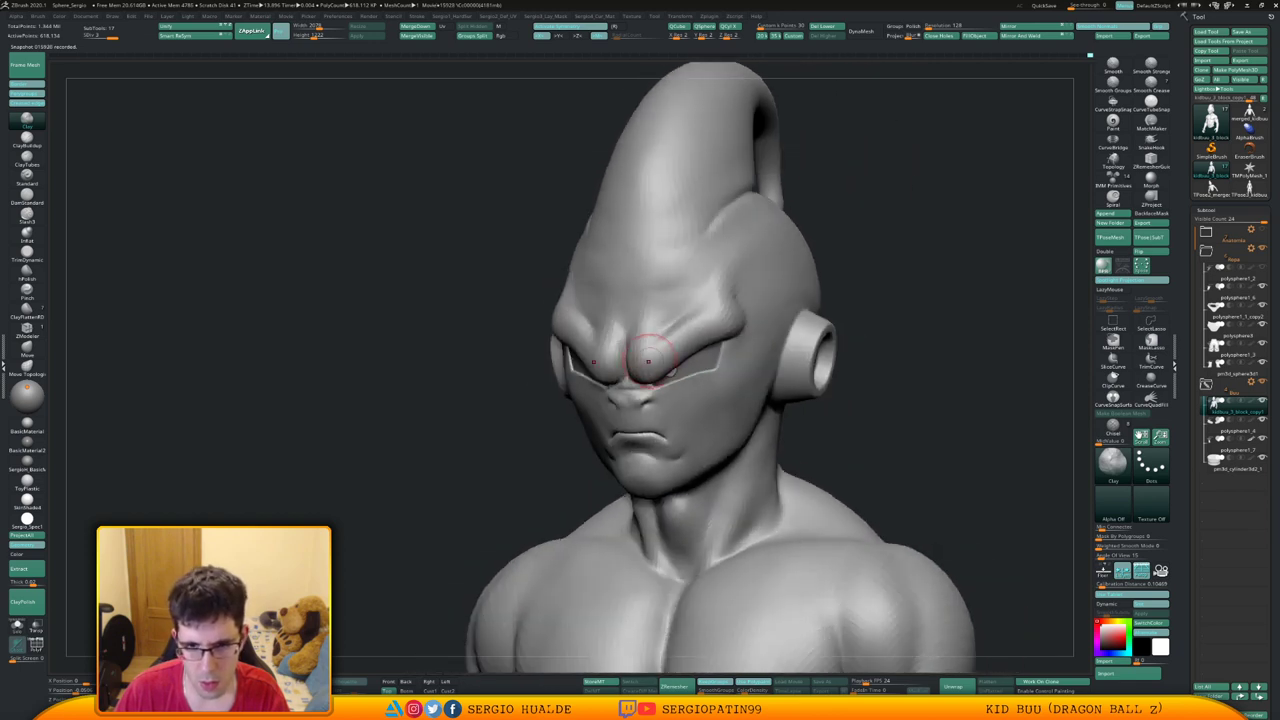
key(b)
key(t)
key(d)
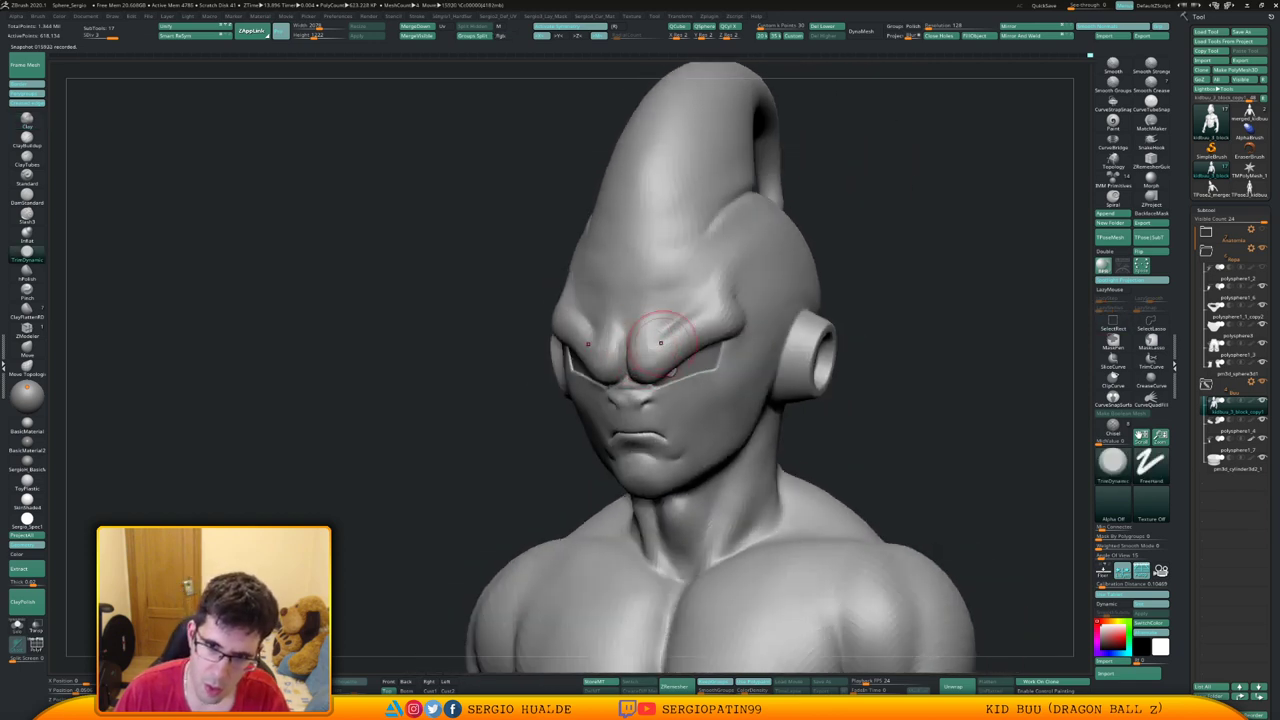
mouse_move(669, 349)
right_down()
mouse_move(749, 330)
mouse_move(676, 370)
right_up()
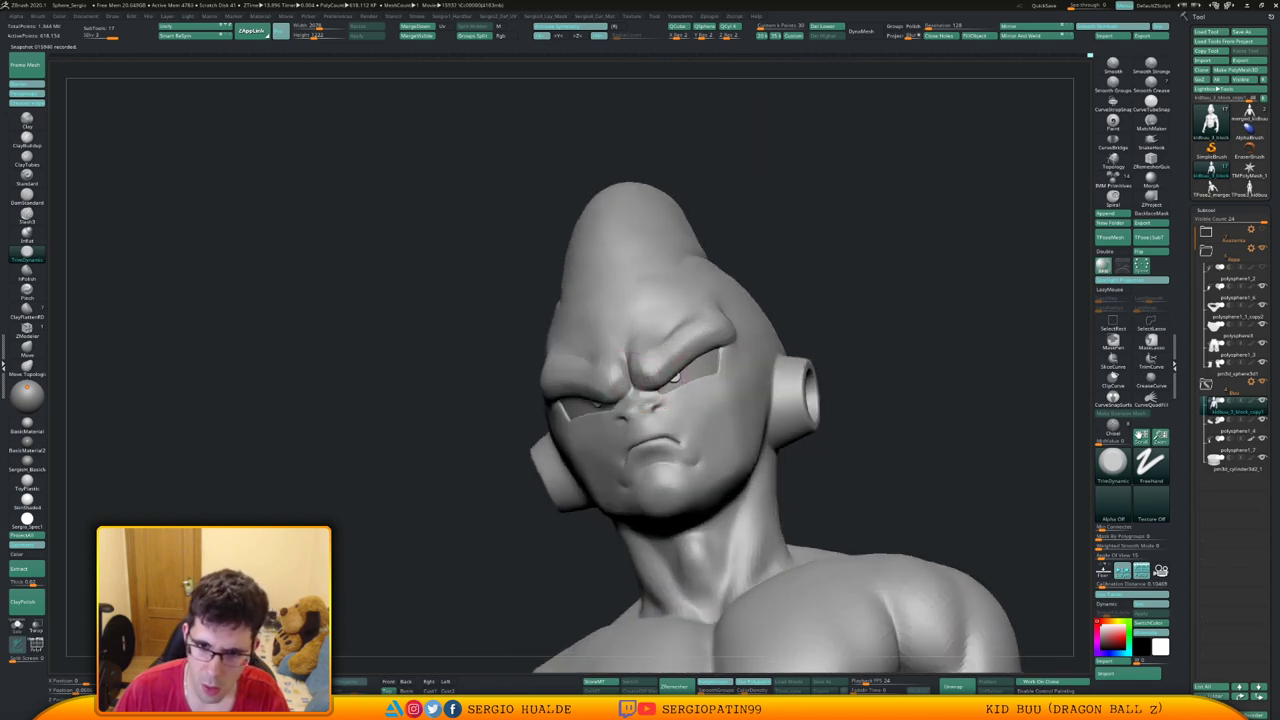
right_drag(675, 370, 676, 376)
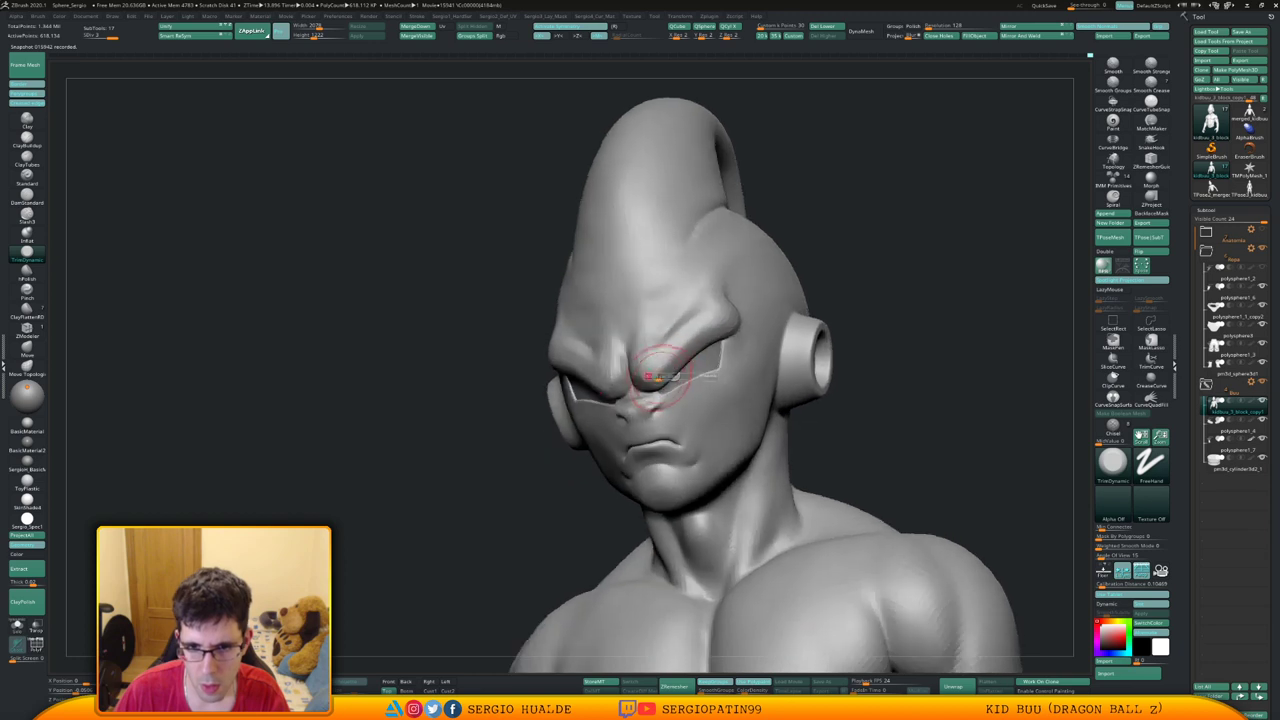
key(shift)
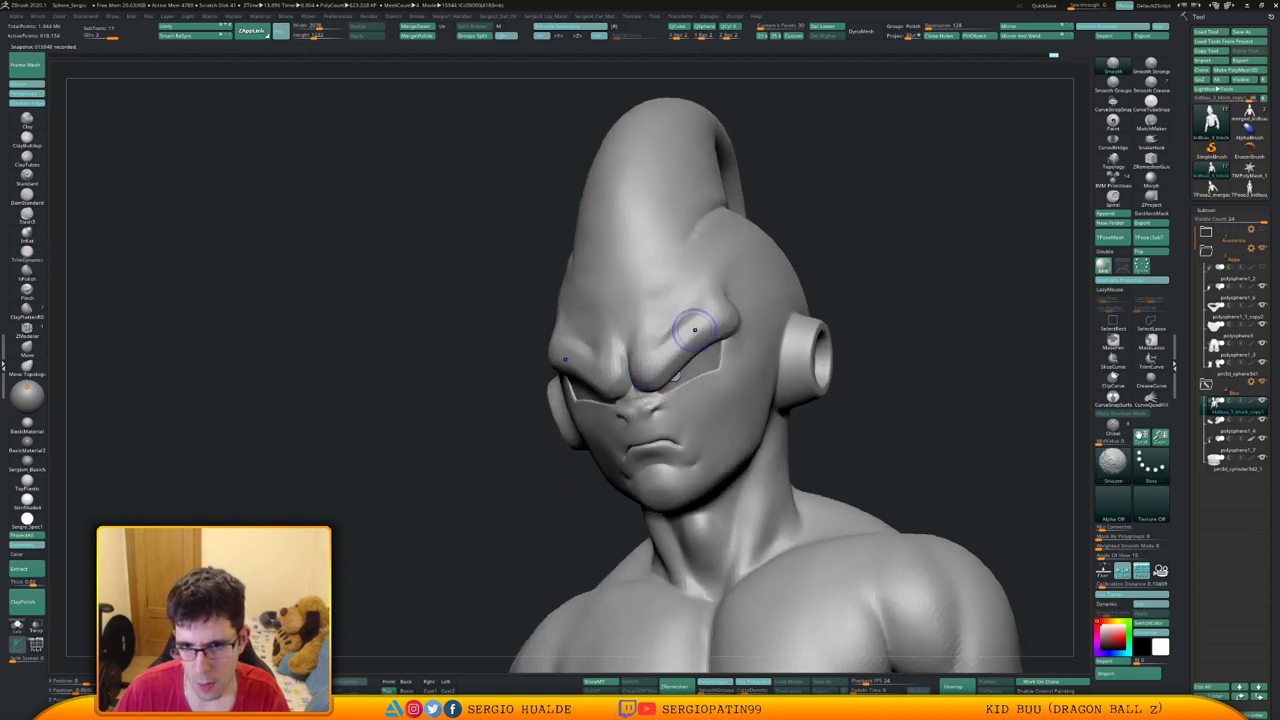
shift+right_drag(661, 360, 696, 341)
Refine the outer brow ends and the forehead above them with the Clay brush and smoothing
key(ctrl+1)
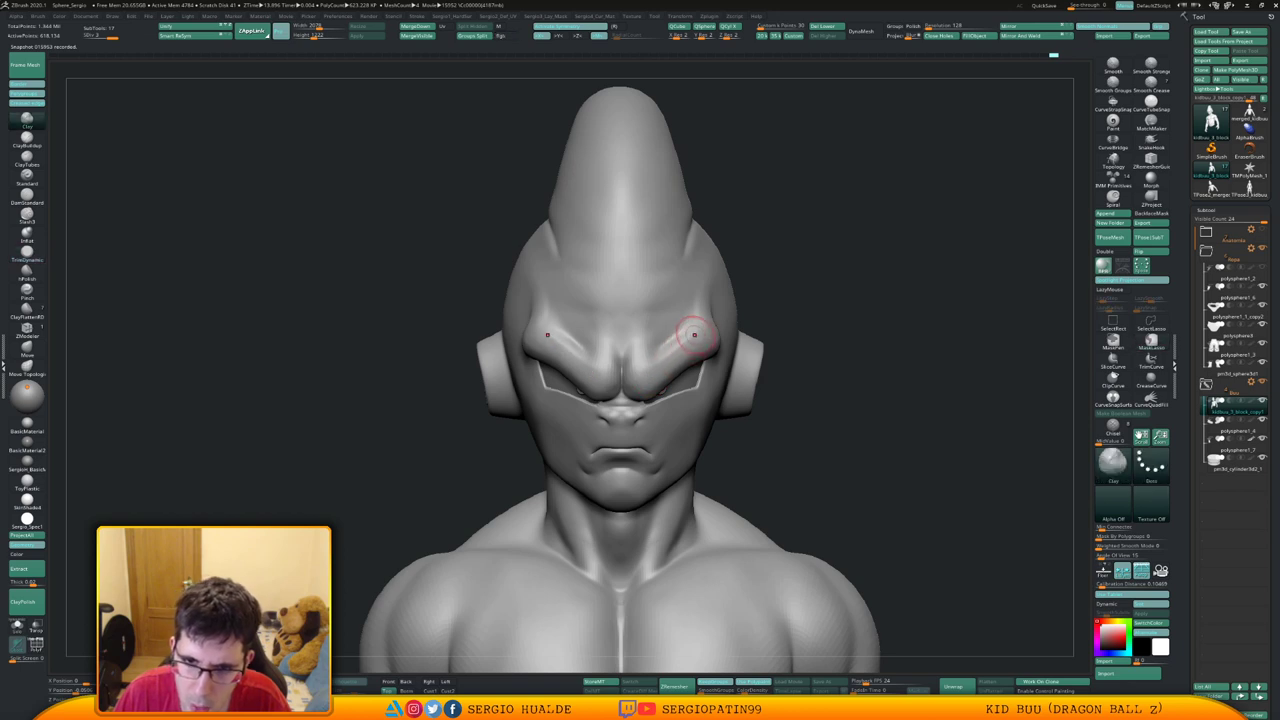
key(shift)
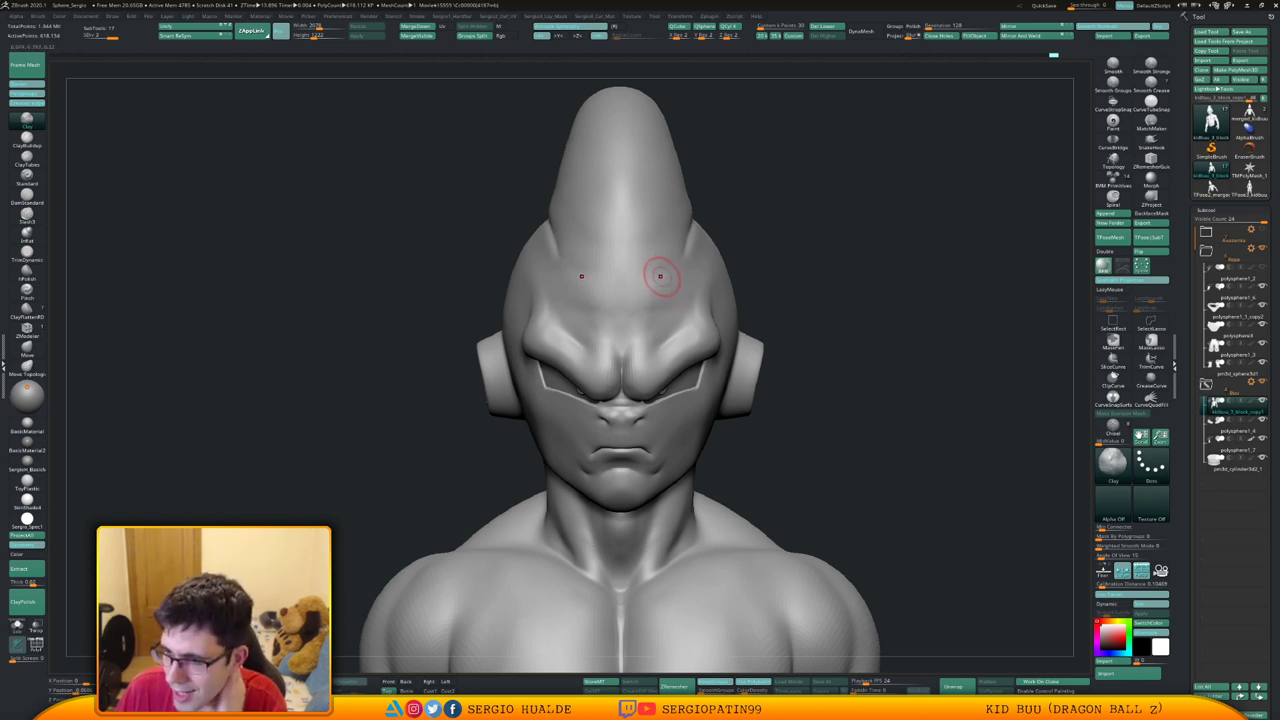
right_drag(712, 312, 625, 320)
mouse_move(748, 331)
right_down()
mouse_move(700, 335)
mouse_move(736, 338)
mouse_move(729, 314)
right_up()
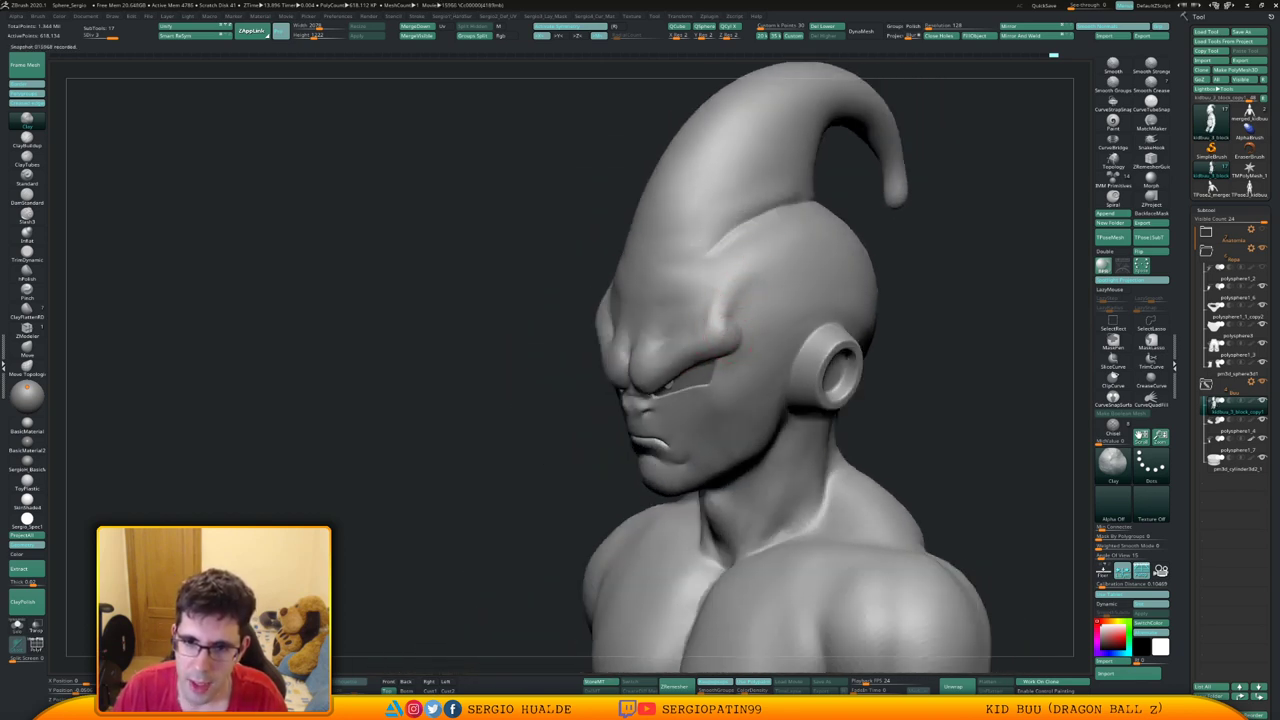
mouse_move(749, 263)
right_down()
mouse_move(706, 332)
mouse_move(640, 345)
mouse_move(663, 337)
right_up()
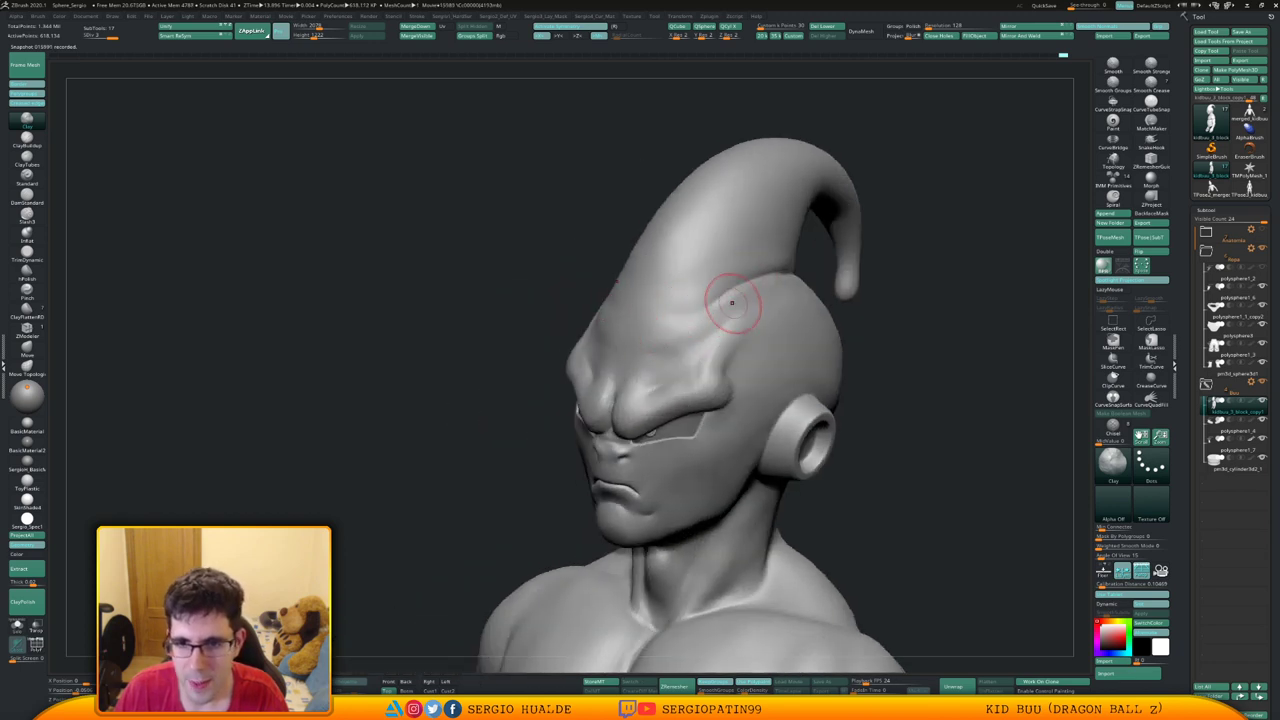
Shape the side of the skull along the base of the head antenna with the Clay brush and smooth it
mouse_move(734, 297)
right_down()
mouse_move(745, 290)
mouse_move(777, 323)
mouse_move(729, 336)
right_up()
key(s)
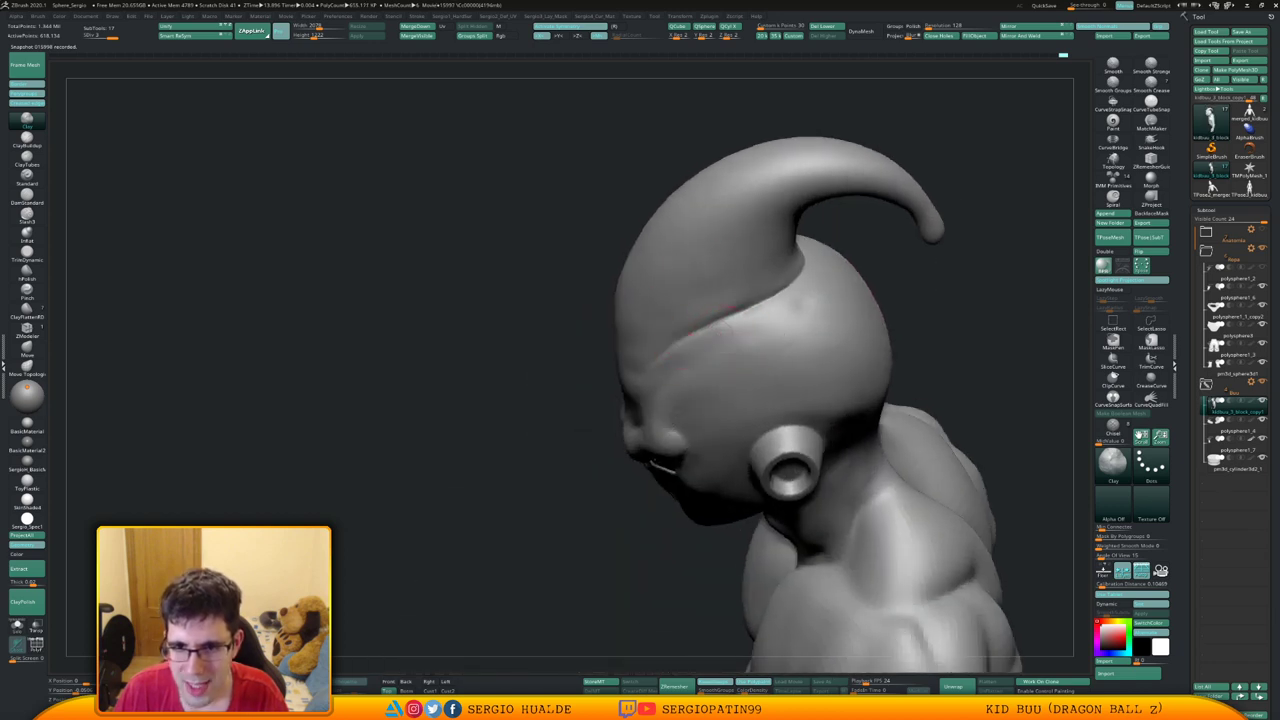
right_drag(746, 314, 812, 277)
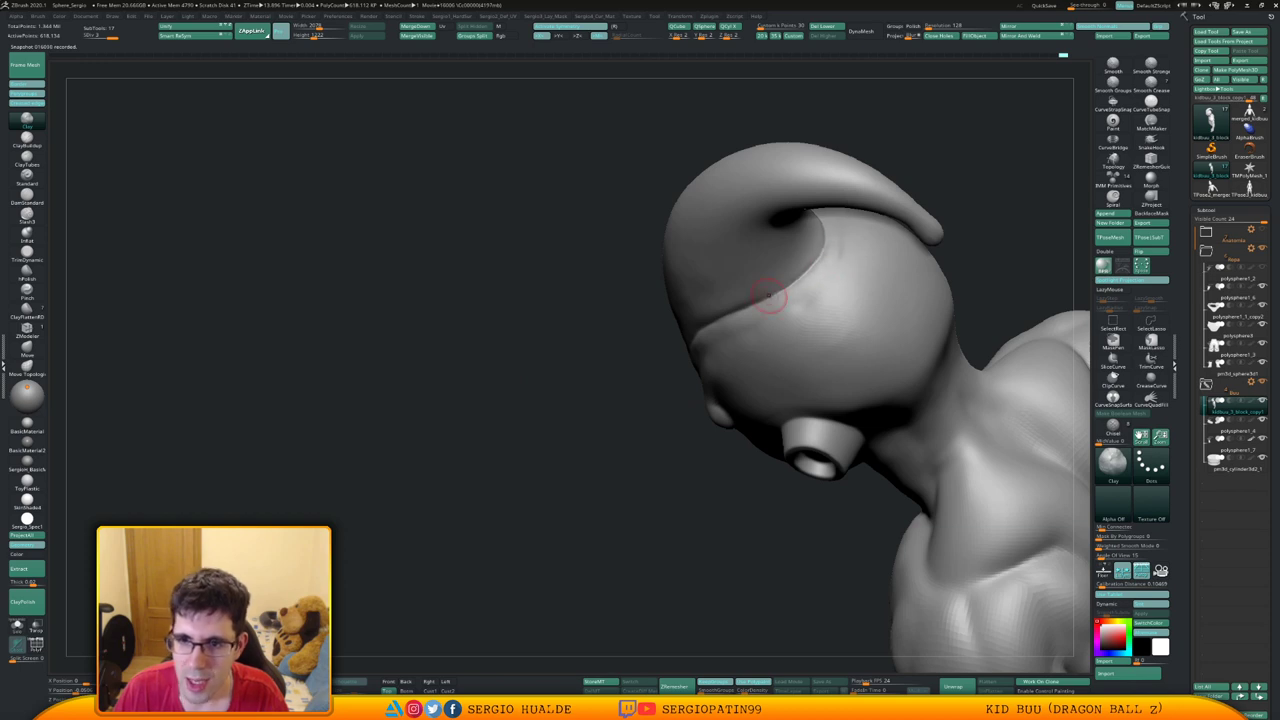
right_drag(802, 288, 829, 257)
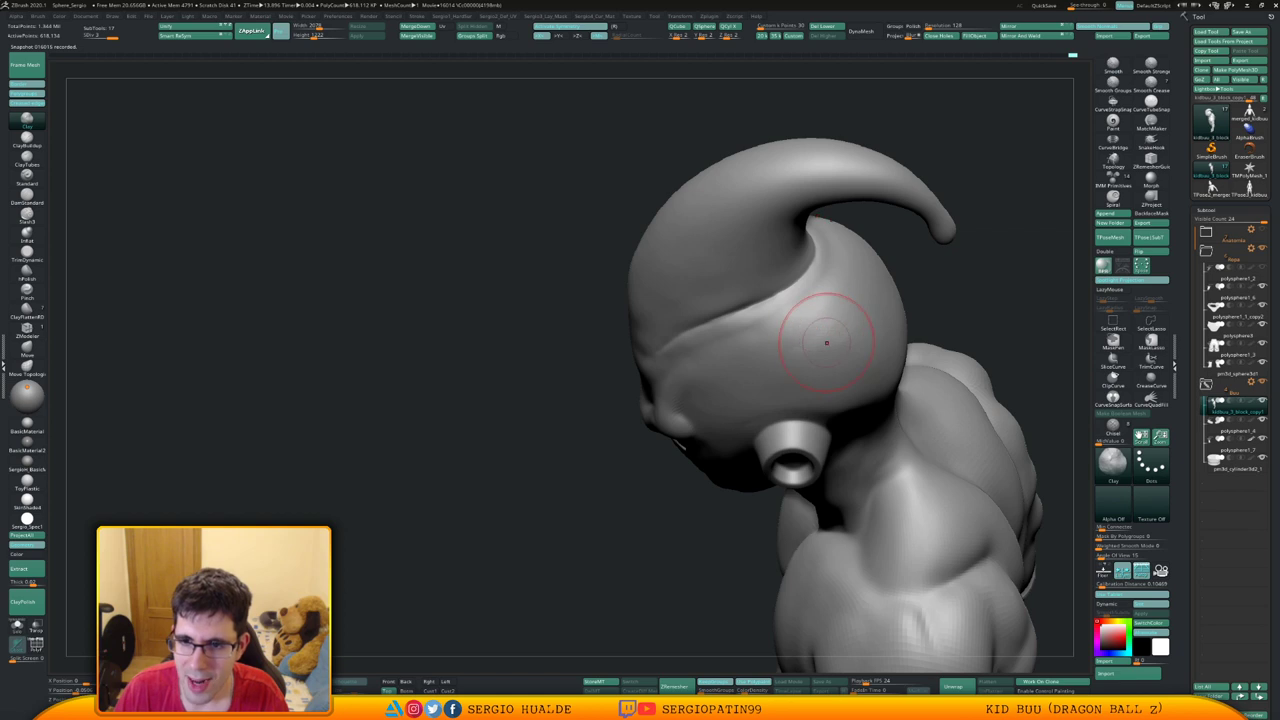
right_drag(820, 337, 816, 330)
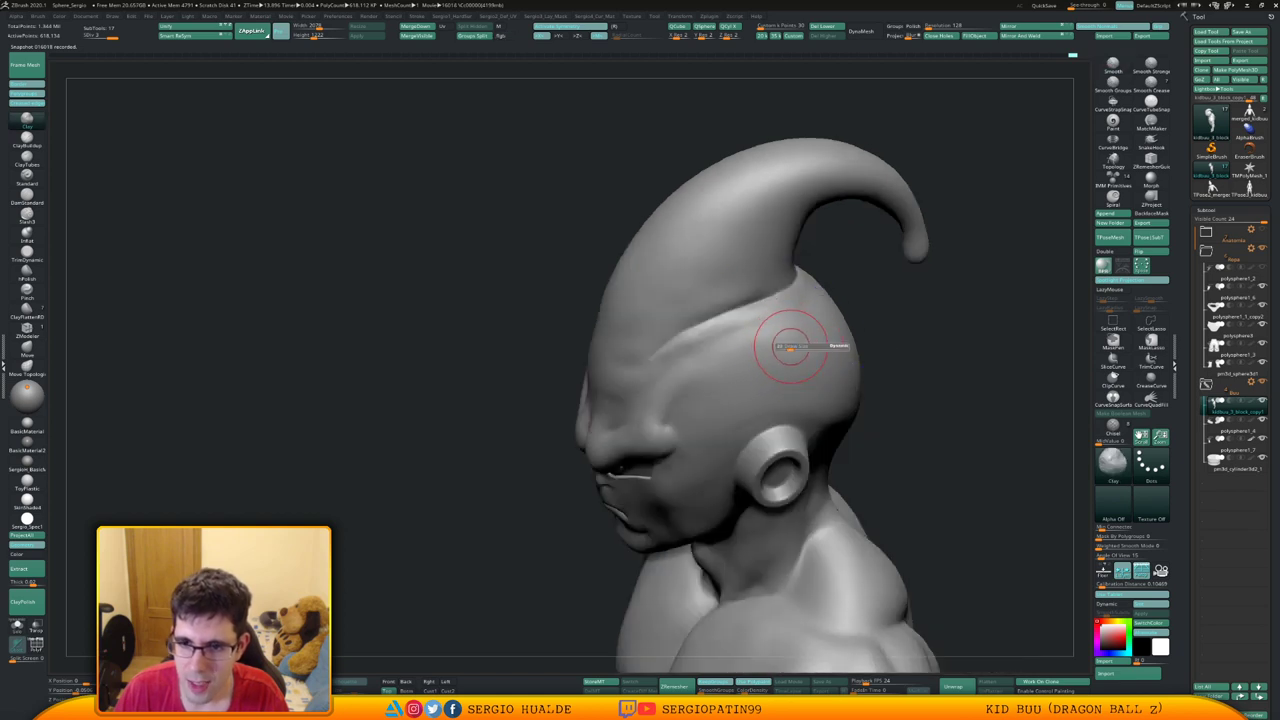
mouse_move(689, 367)
right_down()
mouse_move(748, 338)
mouse_move(726, 347)
right_up()
mouse_move(699, 343)
shift+mouse_down()
mouse_move(688, 328)
mouse_move(700, 306)
shift+mouse_up()
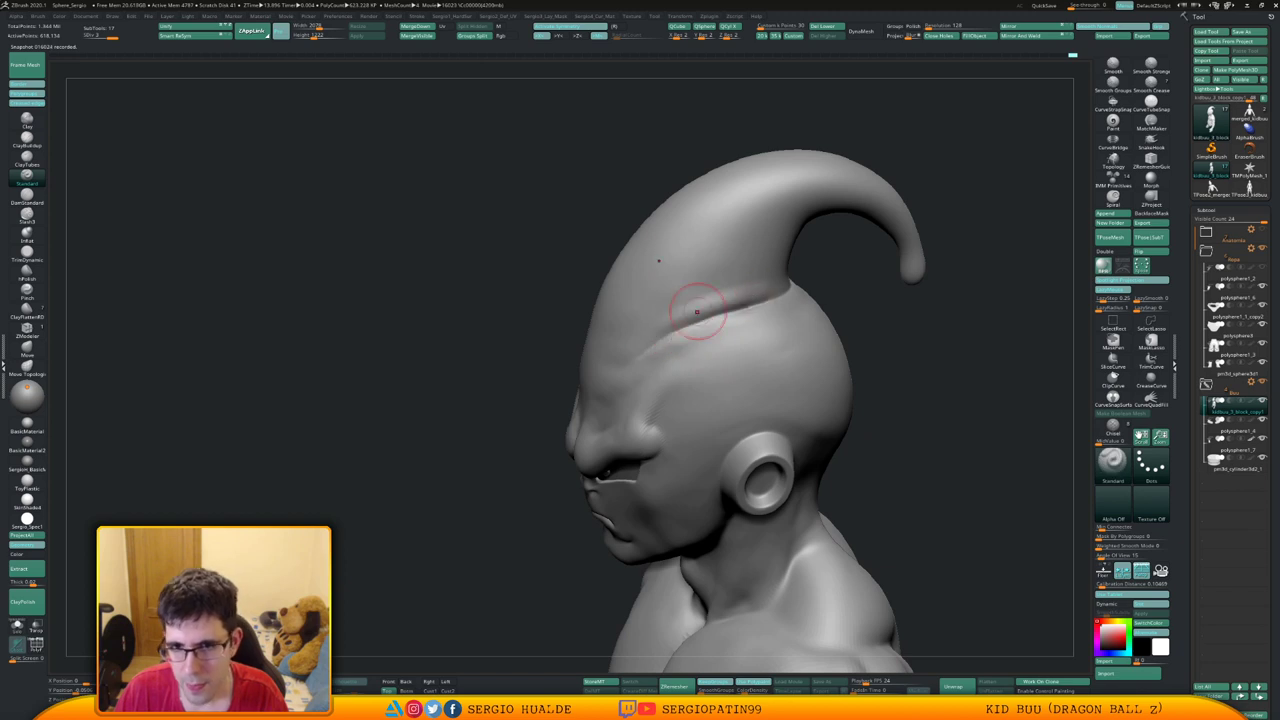
Build a raised rim along the base of the head antenna with the Standard brush and smooth its rear end
right_drag(703, 306, 644, 296)
drag(783, 284, 823, 270)
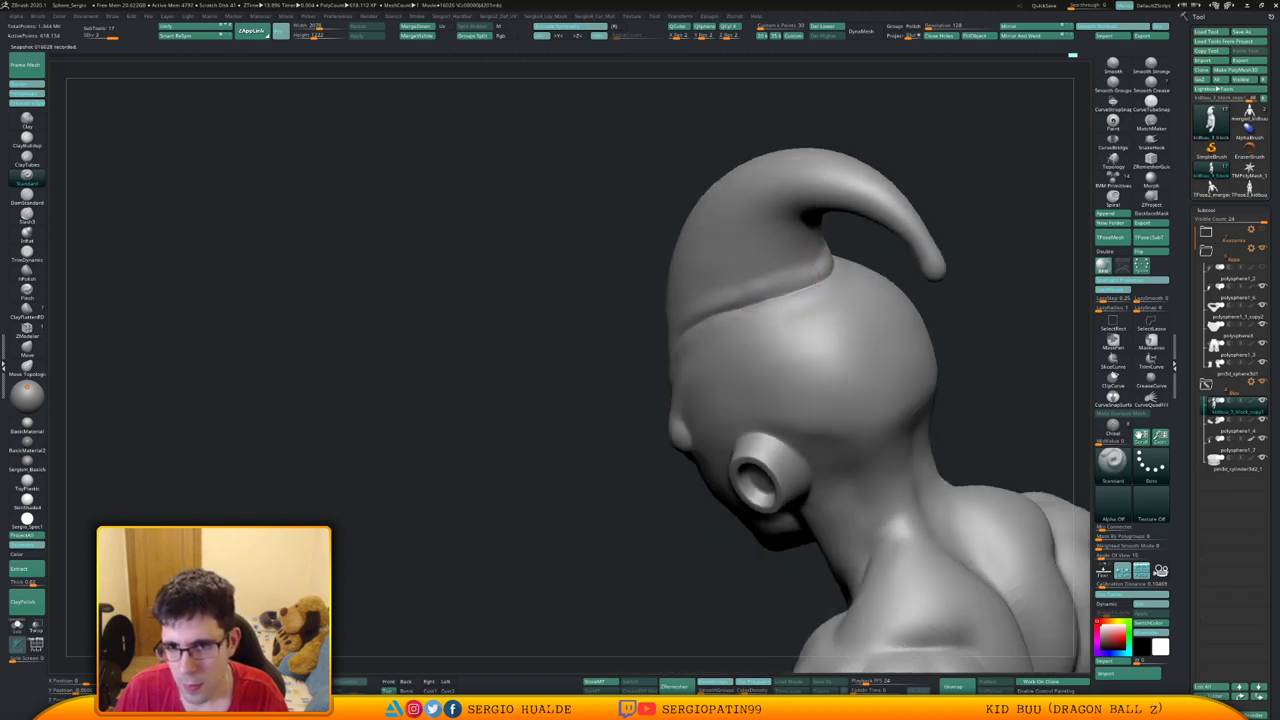
mouse_move(738, 314)
mouse_down()
mouse_move(829, 277)
mouse_move(748, 304)
mouse_up()
right_drag(691, 348, 748, 343)
mouse_move(706, 324)
mouse_down()
mouse_move(766, 290)
mouse_move(680, 322)
mouse_up()
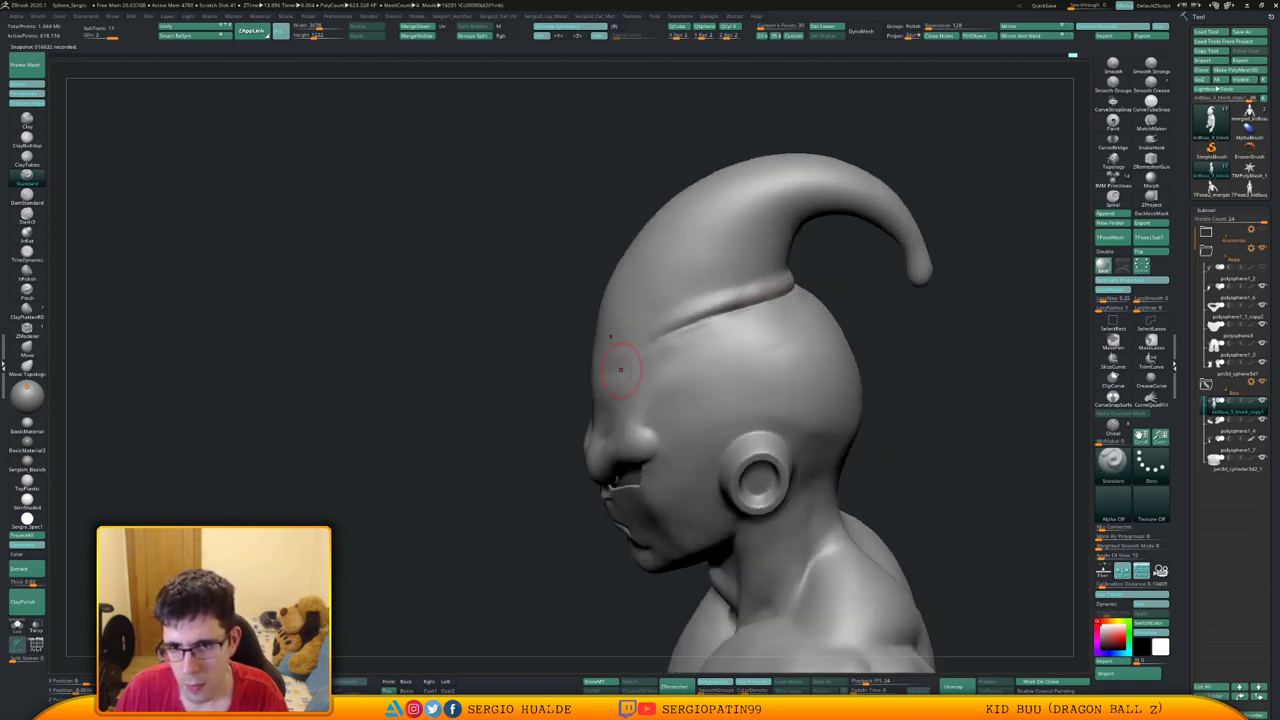
right_drag(620, 369, 714, 300)
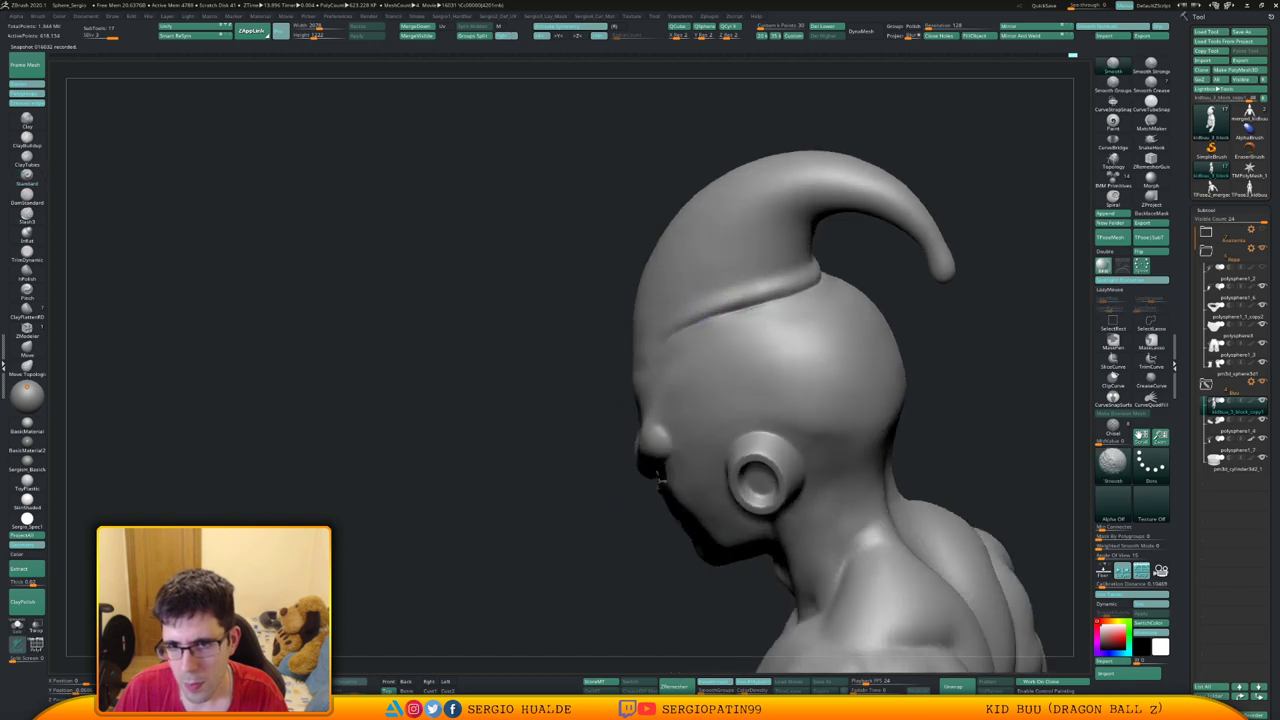
right_drag(661, 480, 606, 482)
drag(848, 276, 820, 271)
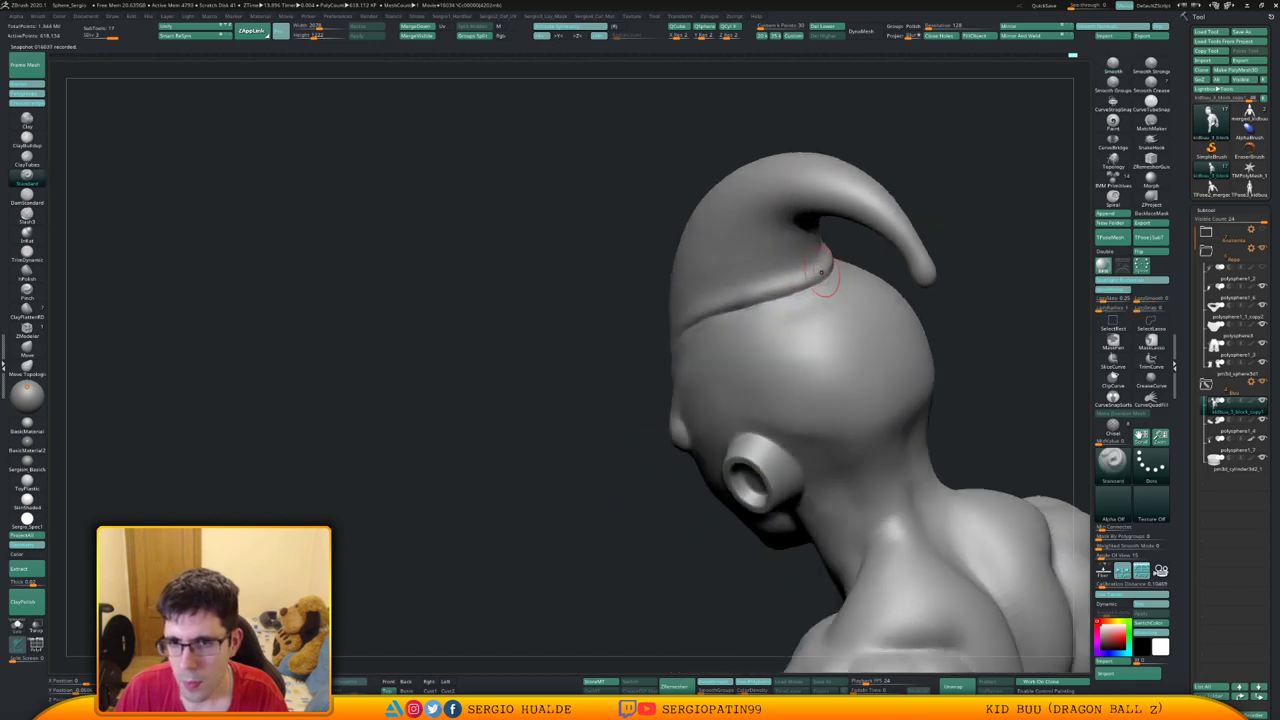
drag(724, 312, 812, 288)
mouse_move(806, 288)
shift+mouse_down()
mouse_move(814, 260)
mouse_move(826, 268)
shift+mouse_up()
Blend the antenna-base rim into the antenna and forehead with the Clay brush and smoothing
key(b)
key(c)
key(l)
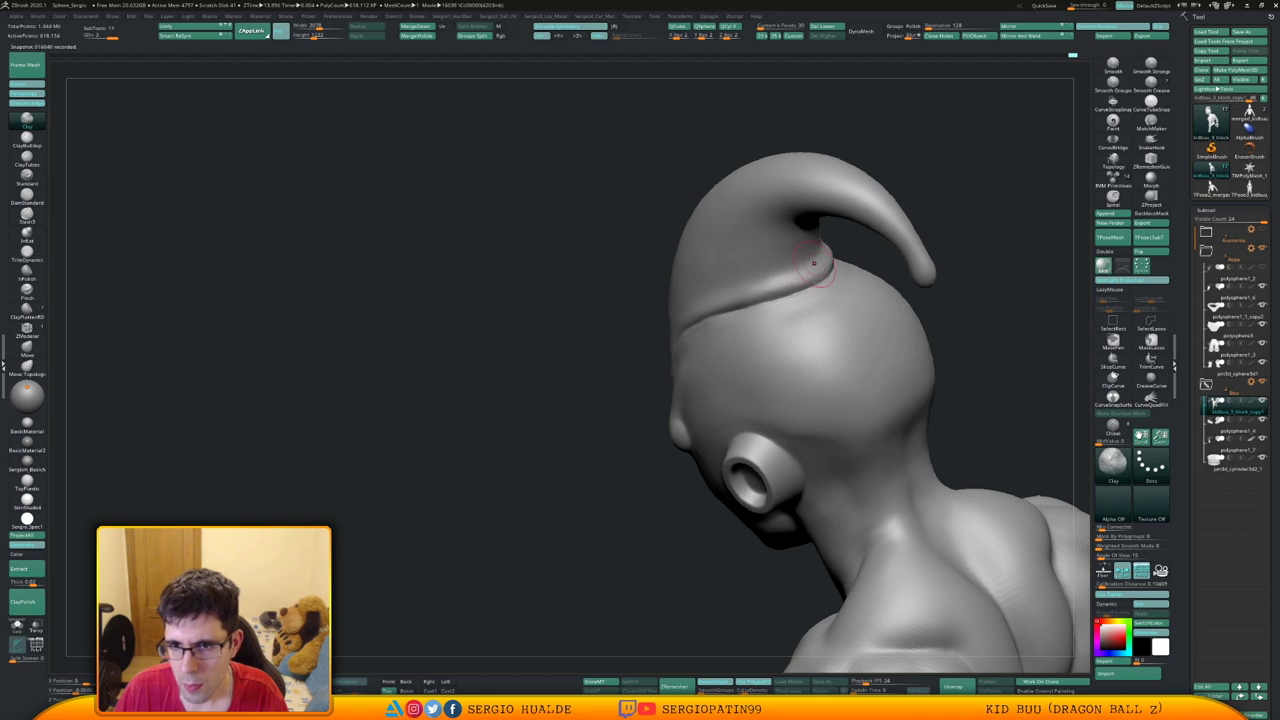
right_drag(748, 315, 808, 306)
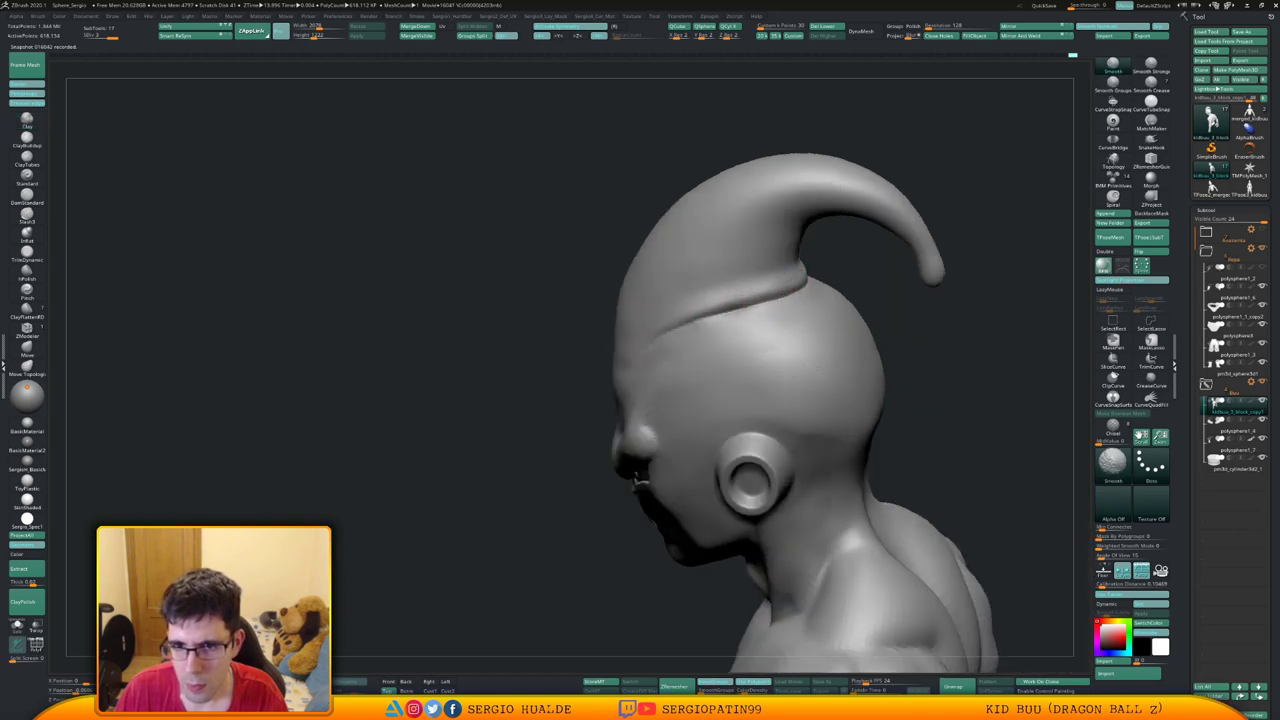
right_drag(720, 304, 700, 334)
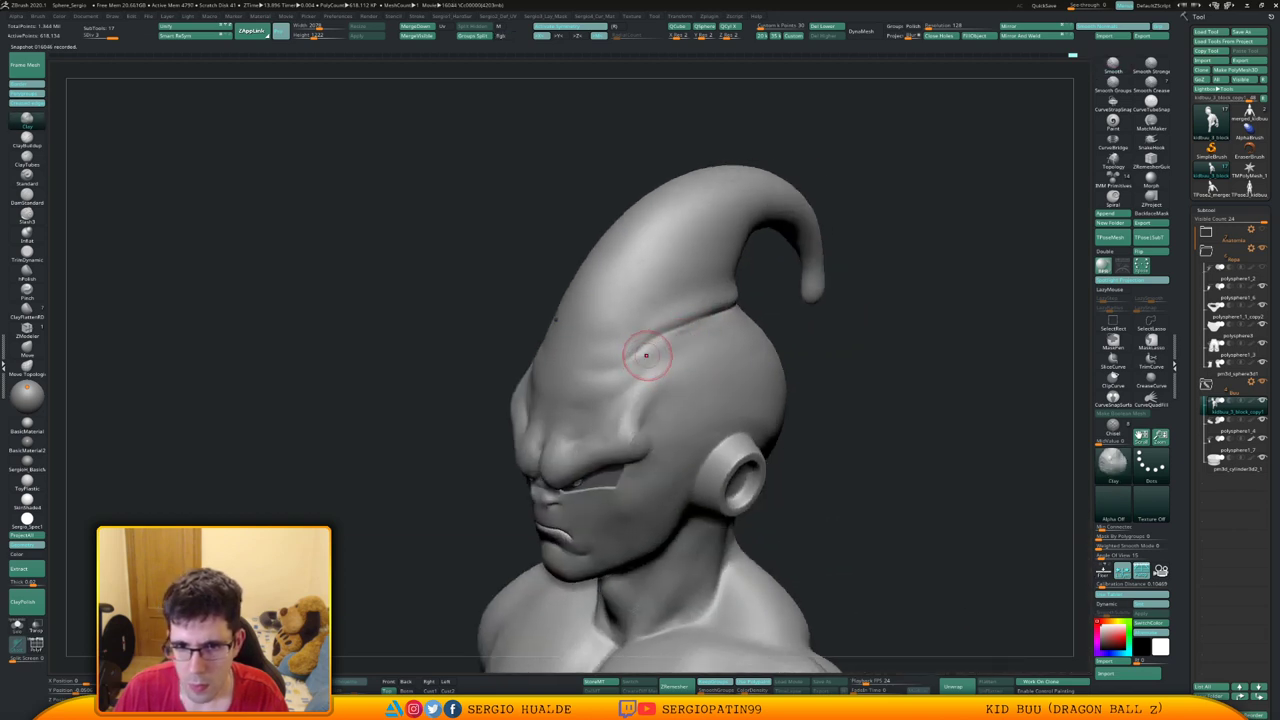
Sharpen the crease between the antenna base and the skull with the DamStandard brush, from forehead to rear
ctrl+right_drag(621, 361, 640, 349)
key(b)
key(d)
key(s)
key(s)
mouse_move(651, 354)
mouse_down()
mouse_move(651, 337)
mouse_move(671, 330)
mouse_up()
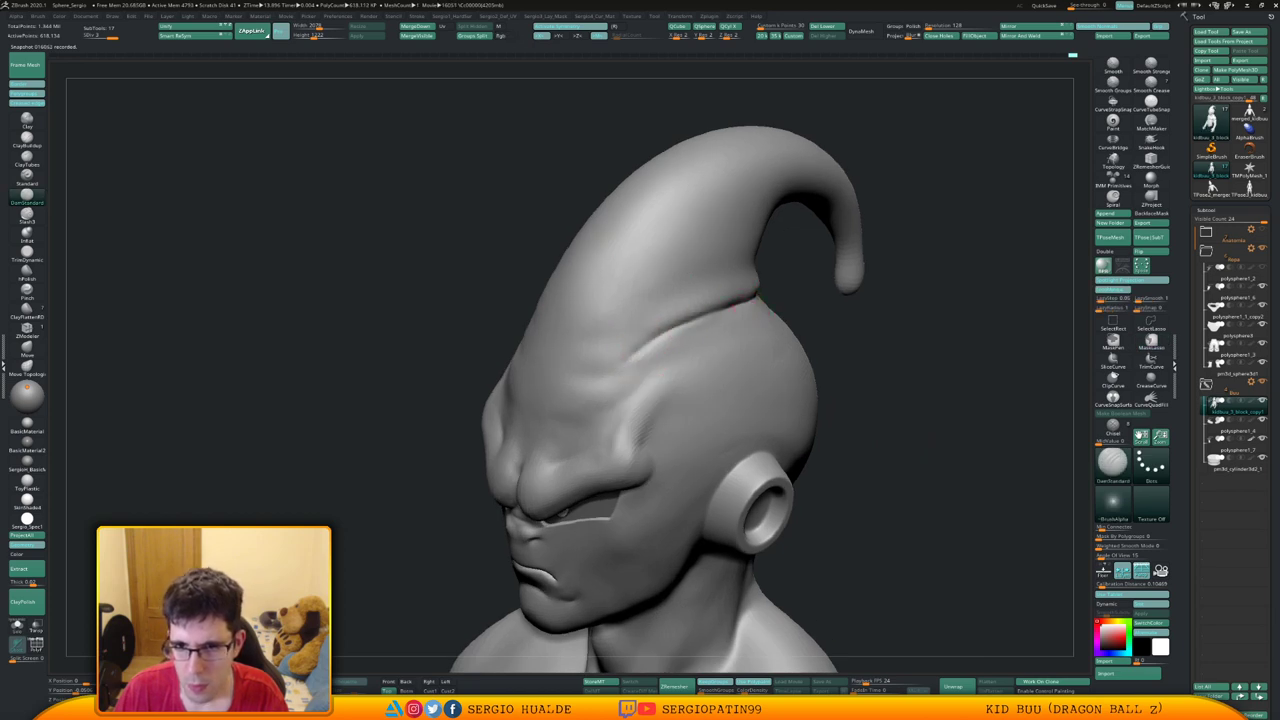
right_drag(735, 305, 673, 326)
right_drag(810, 280, 786, 291)
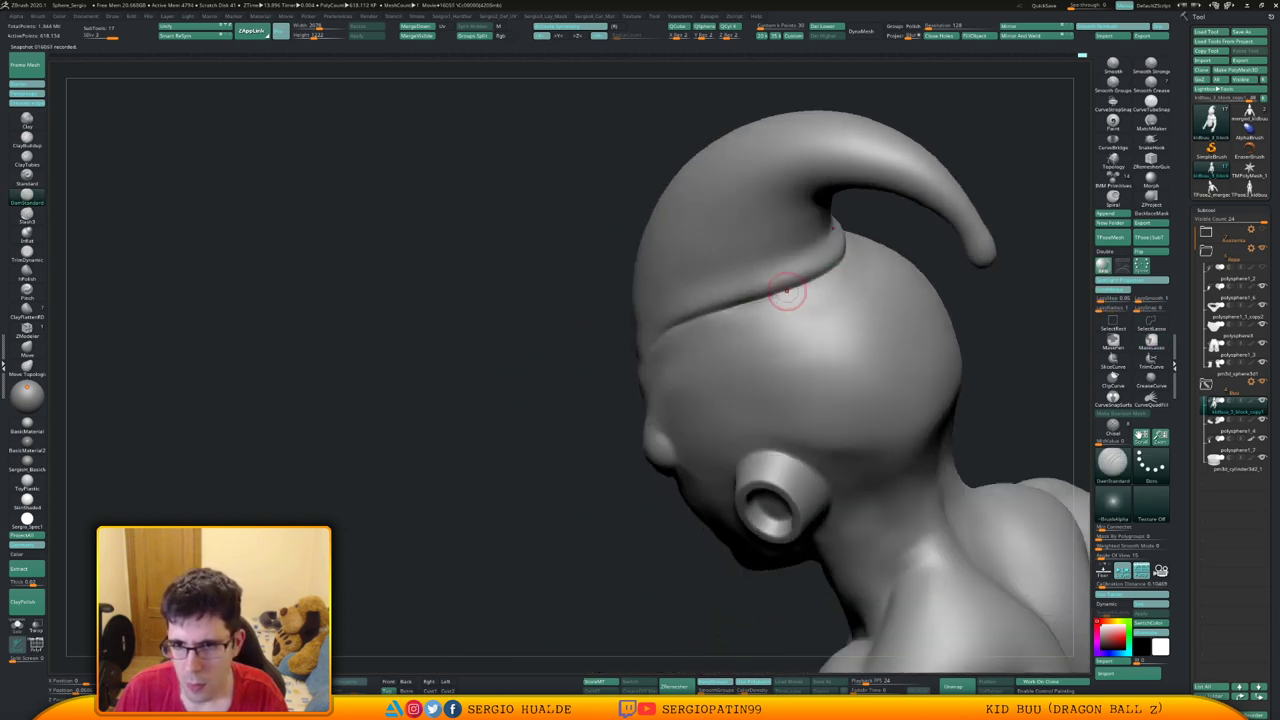
right_drag(724, 317, 814, 289)
Switch to the Clay brush and examine the antenna base, head and full figure from the side and back
key(b)
key(c)
key(l)
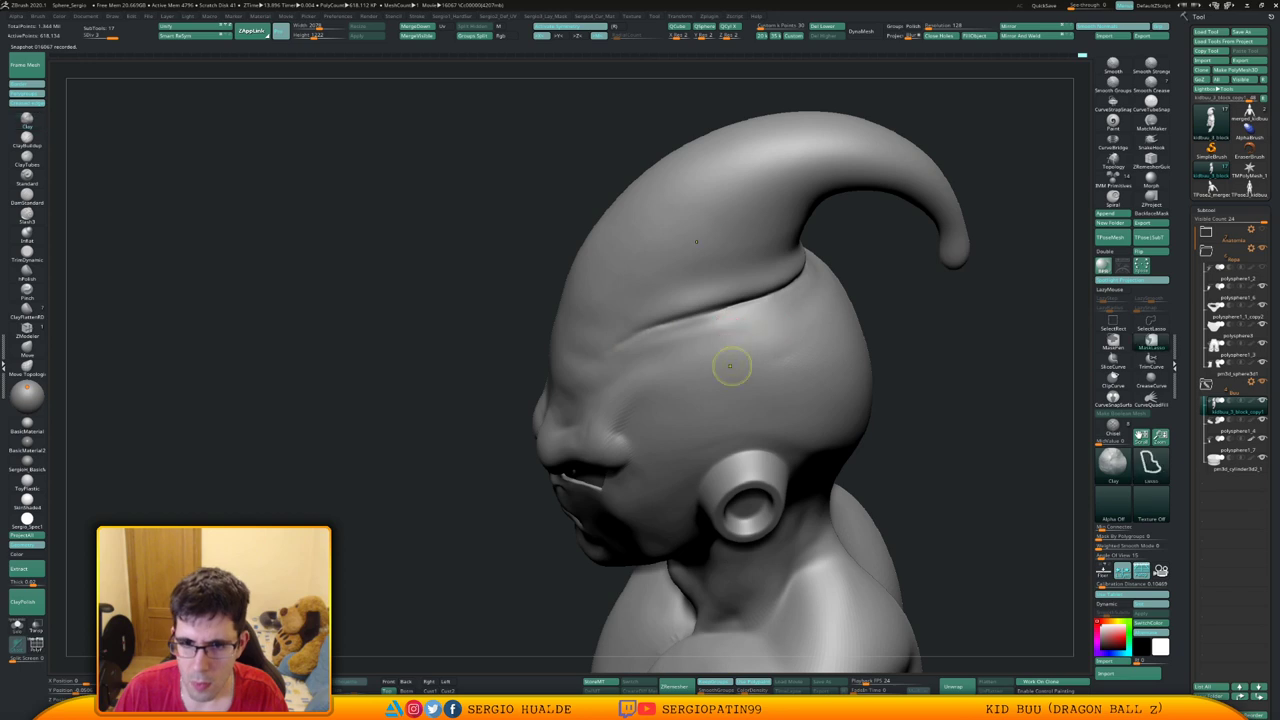
ctrl+right_drag(731, 366, 730, 332)
right_drag(730, 332, 780, 300)
alt+right_drag(765, 400, 762, 288)
right_drag(762, 288, 800, 300)
mouse_move(715, 490)
ctrl+right_down()
mouse_move(700, 428)
mouse_move(709, 365)
mouse_move(650, 358)
mouse_move(761, 334)
mouse_move(741, 315)
ctrl+right_up()
mouse_move(723, 357)
alt+right_down()
mouse_move(715, 379)
mouse_move(768, 340)
mouse_move(709, 384)
mouse_move(655, 382)
mouse_move(694, 372)
alt+right_up()
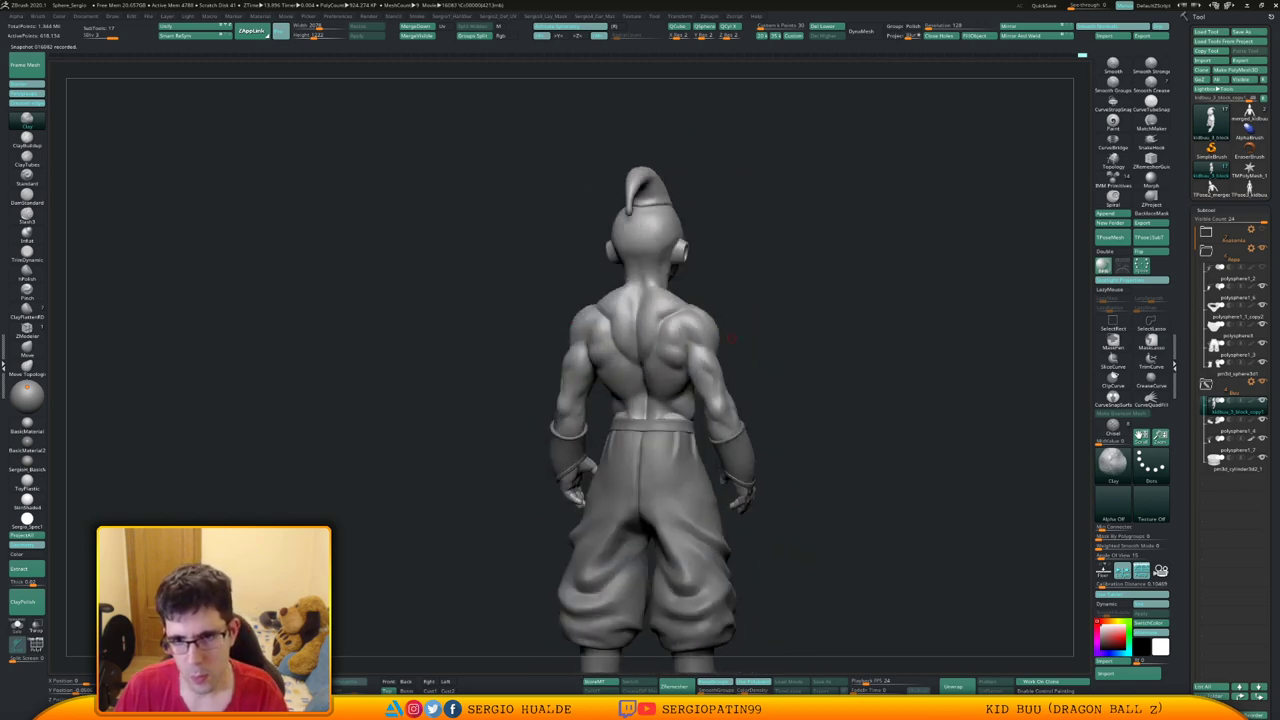
Switch to the Move brush and examine the neck, shoulders and torso from the back around to the front
ctrl+right_drag(680, 290, 647, 311)
key(b)
key(m)
key(v)
key(s)
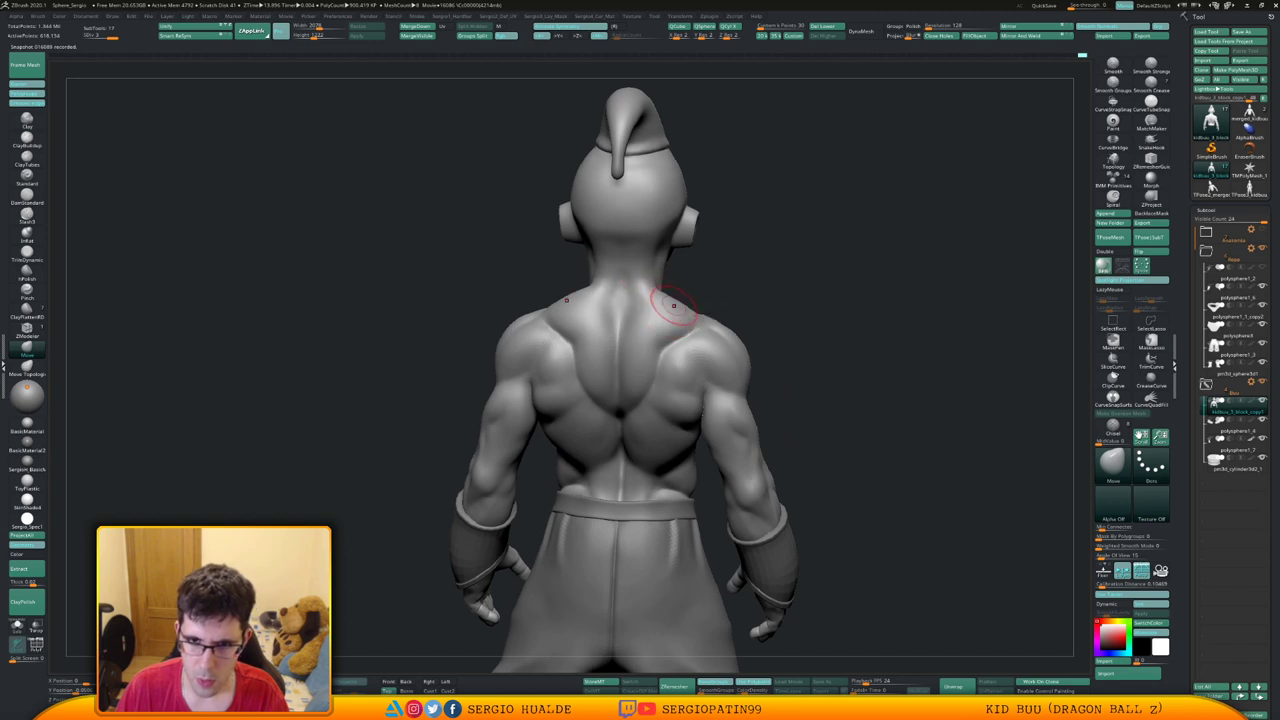
right_drag(693, 318, 632, 330)
right_drag(760, 335, 700, 320)
mouse_move(700, 320)
right_down()
mouse_move(641, 314)
mouse_move(600, 268)
right_up()
mouse_move(600, 268)
ctrl+right_down()
mouse_move(597, 245)
mouse_move(612, 285)
ctrl+right_up()
right_drag(831, 257, 788, 262)
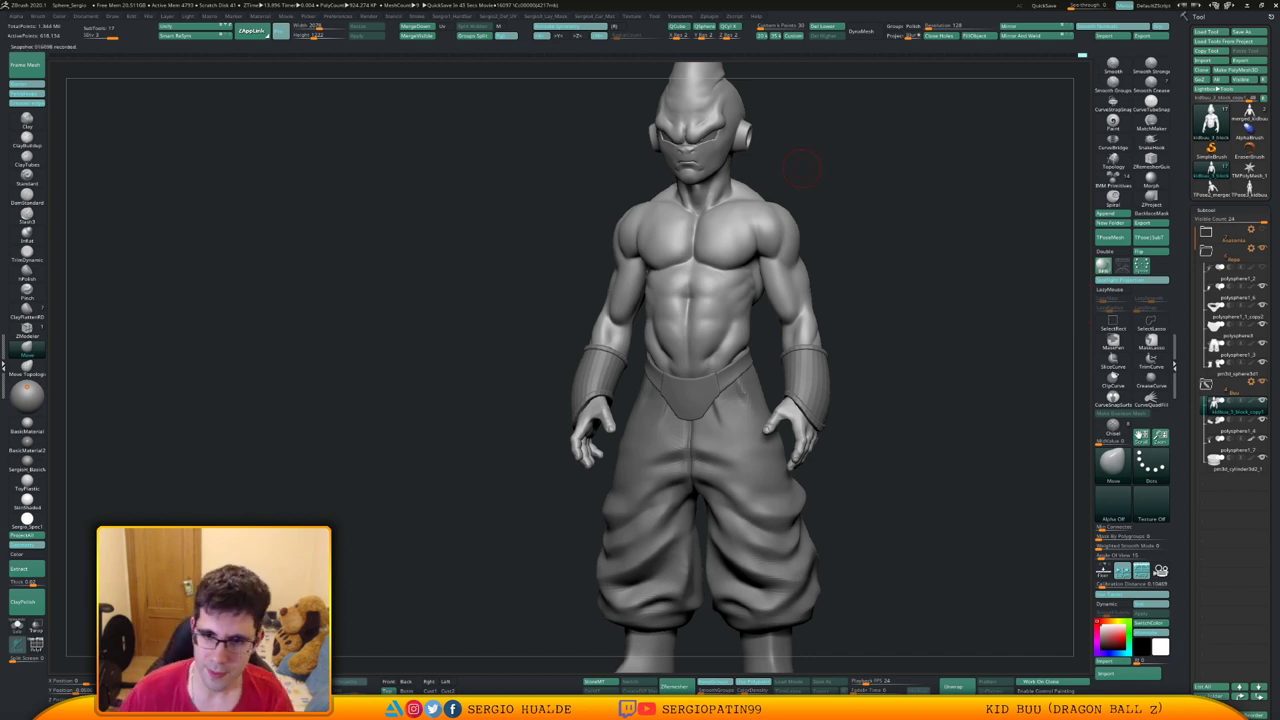
drag(957, 423, 1006, 420)
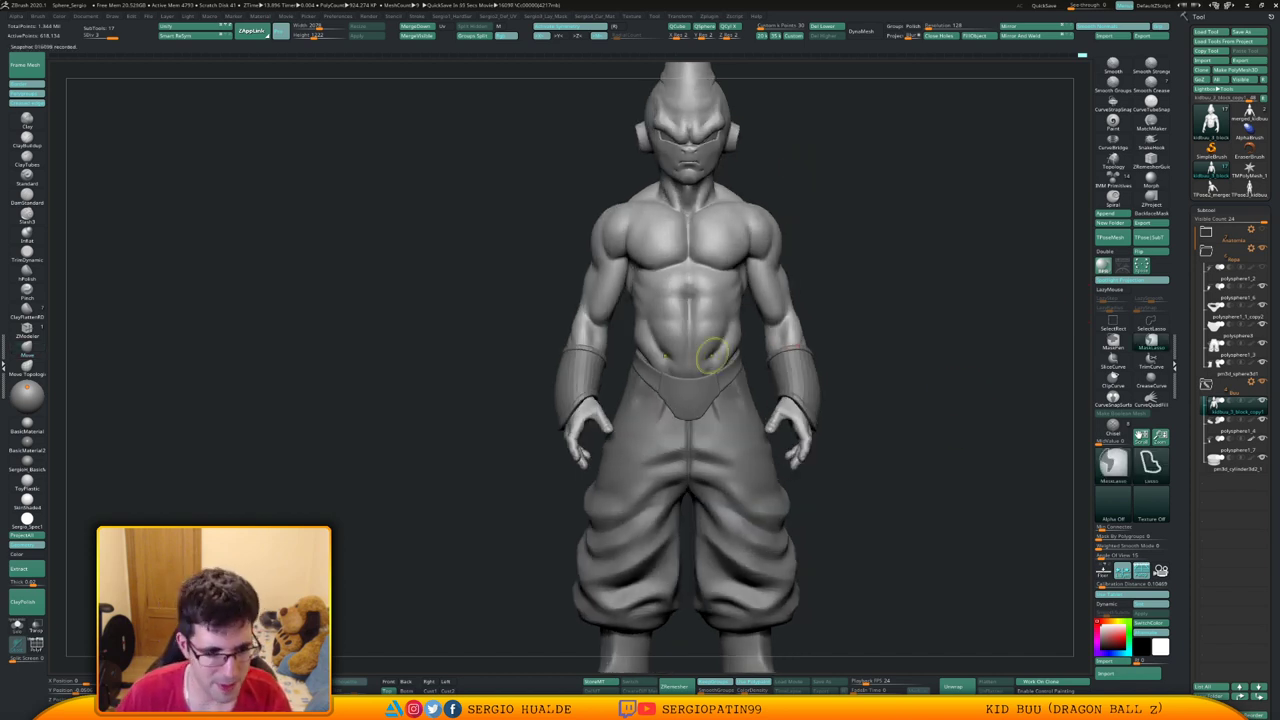
Isolate the waistband's front panel, show its polygroups and wireframe, and lower it four subdivision levels
ctrl+right_drag(712, 355, 685, 420)
alt+click(718, 408)
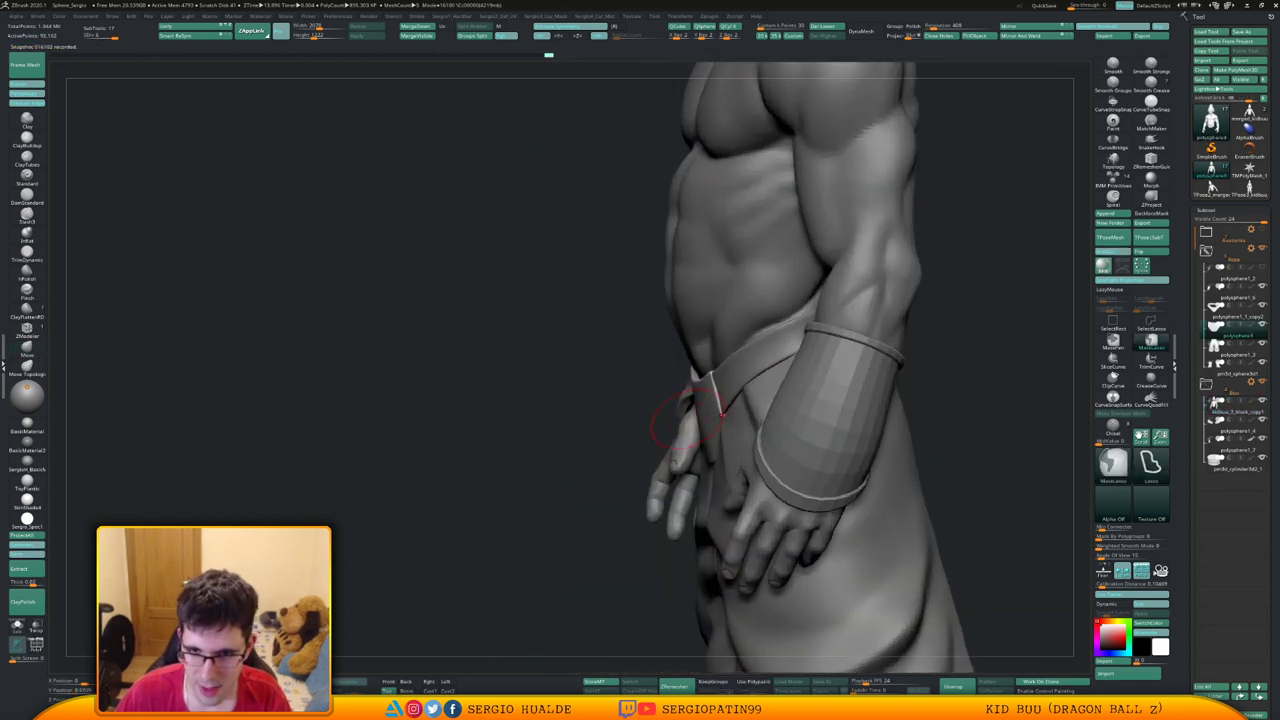
mouse_move(685, 425)
ctrl+shift+mouse_down()
mouse_move(703, 428)
mouse_move(660, 300)
mouse_move(652, 330)
ctrl+shift+mouse_up()
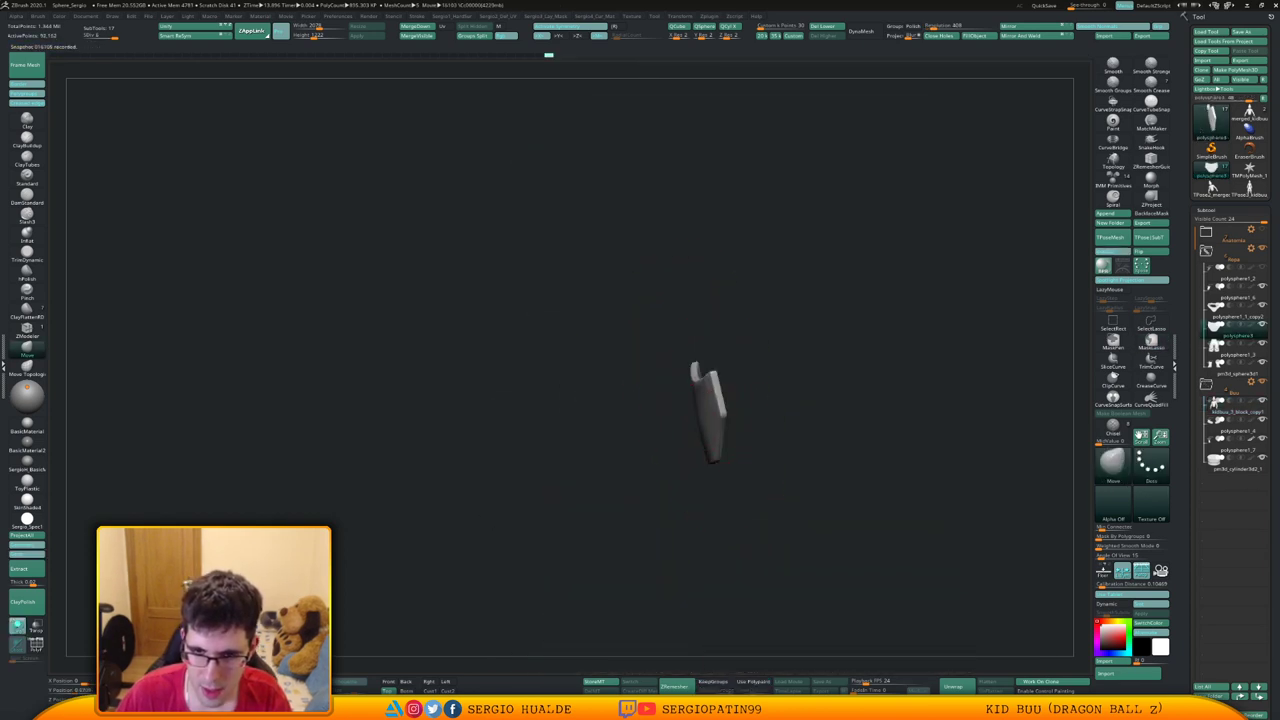
key(shift+f)
right_drag(688, 400, 718, 458)
key(shift+d)
key(shift+d)
key(shift+d)
key(shift+d)
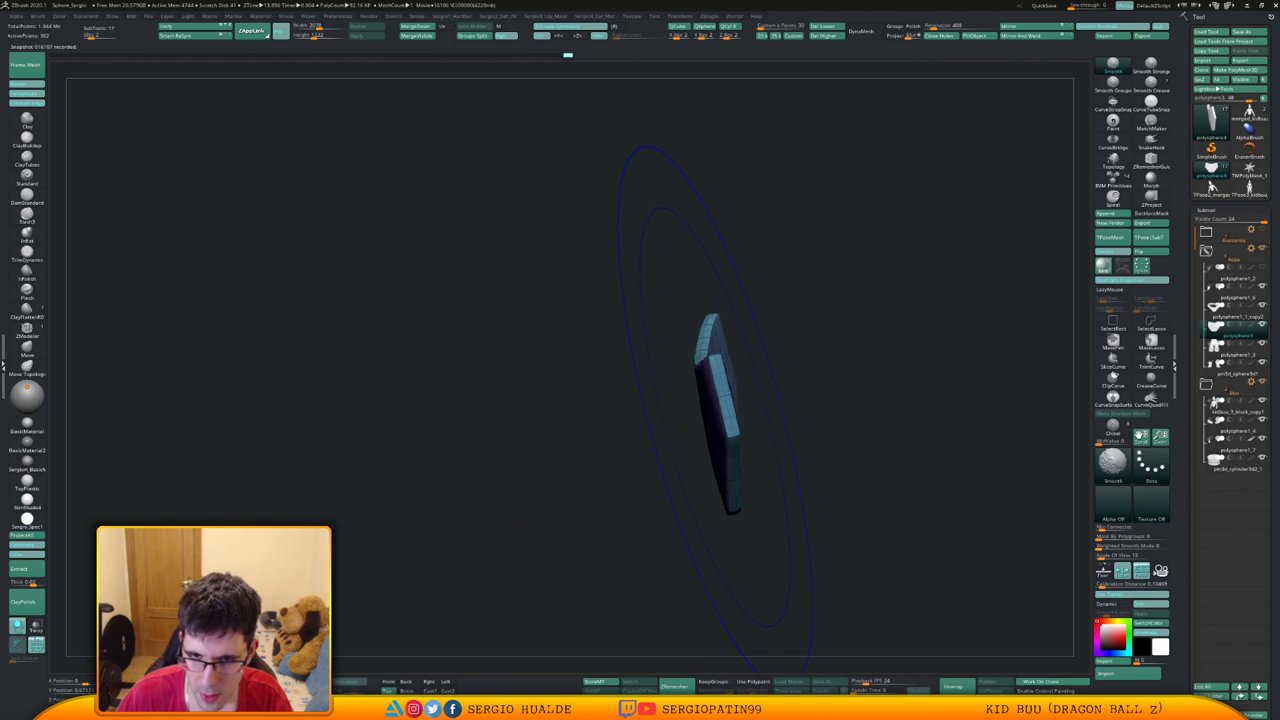
mouse_move(715, 414)
right_down()
mouse_move(757, 408)
mouse_move(683, 415)
right_up()
Adjust the front panel's fit against the belly with the Move brush, show the full figure and restore its subdivision levels
key(w)
click(833, 320)
key(q)
key(s)
click(703, 424)
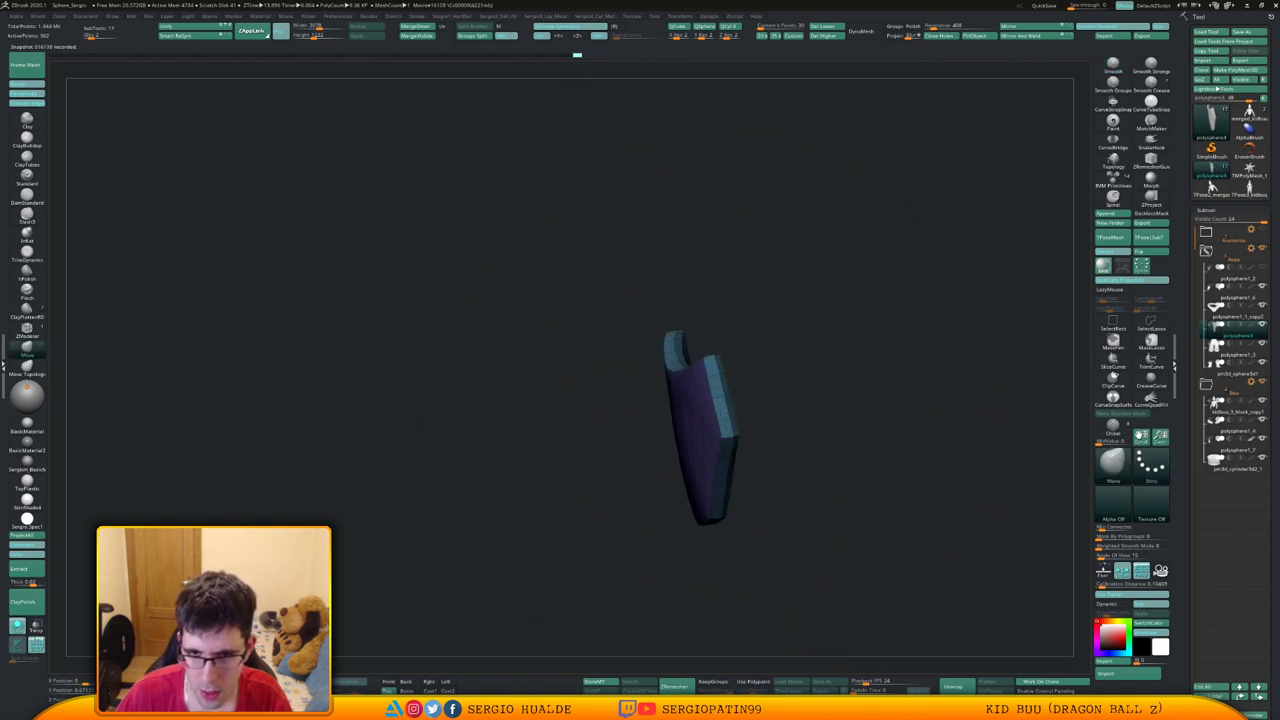
key(shift+s)
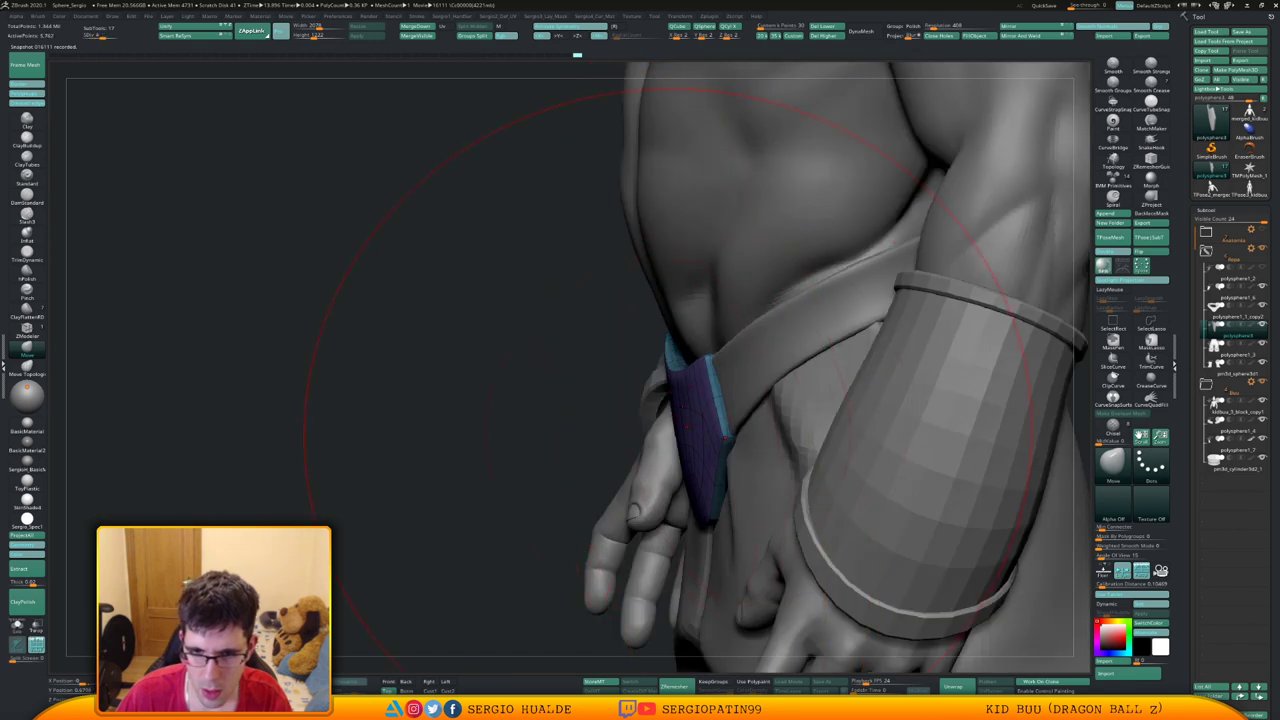
key(d)
key(d)
key(shift+f)
ctrl+right_drag(581, 410, 718, 406)
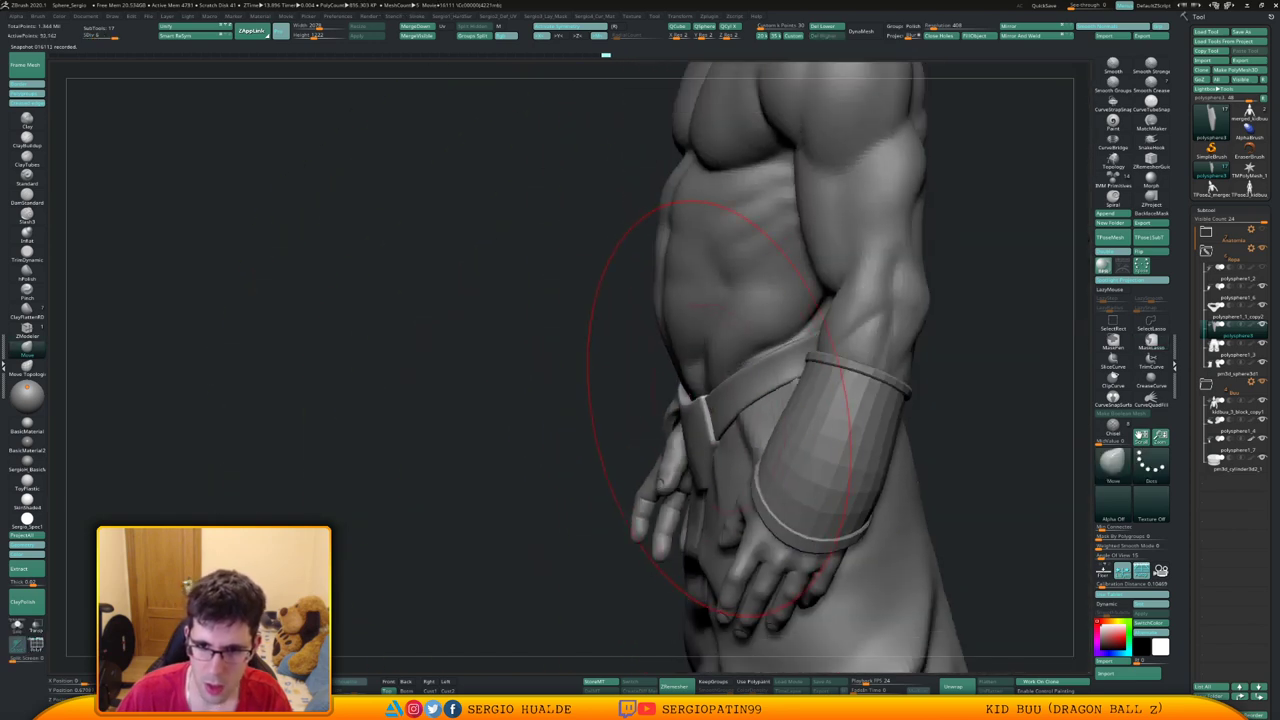
Select and isolate the waistband strap, and lower it to a coarse subdivision level for reshaping
alt+click(720, 415)
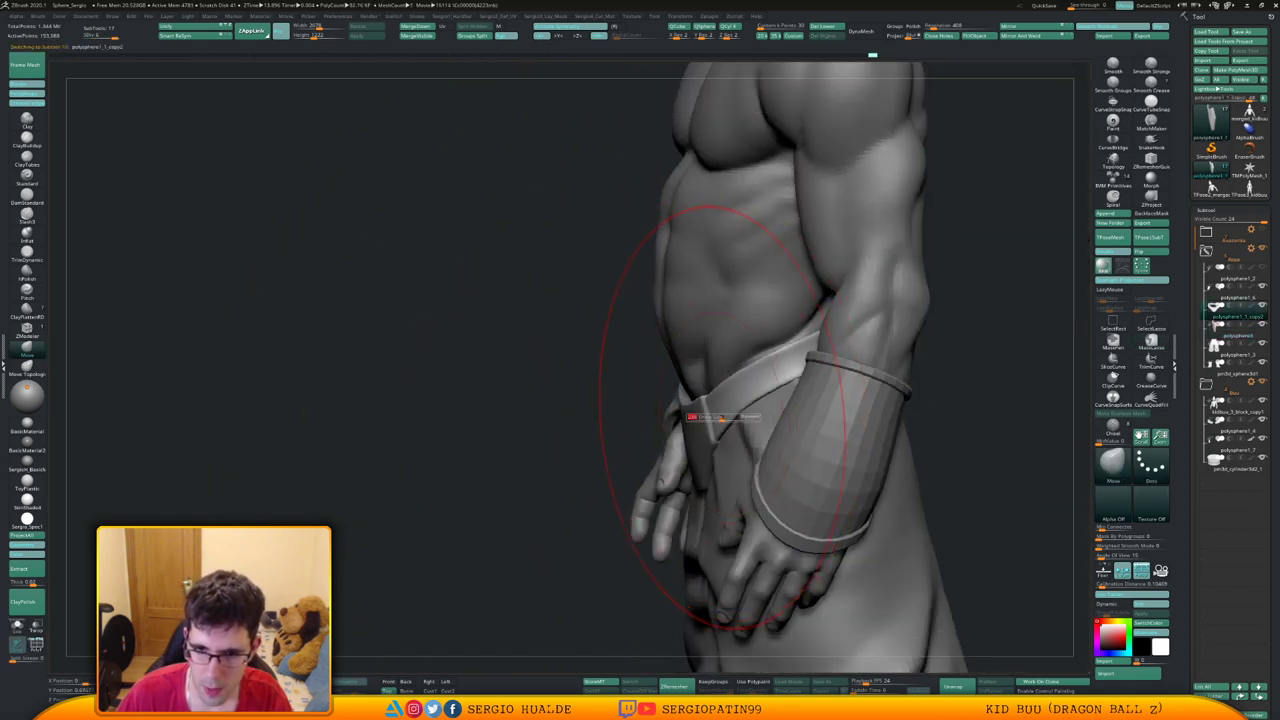
drag(722, 417, 710, 419)
key(shift+s)
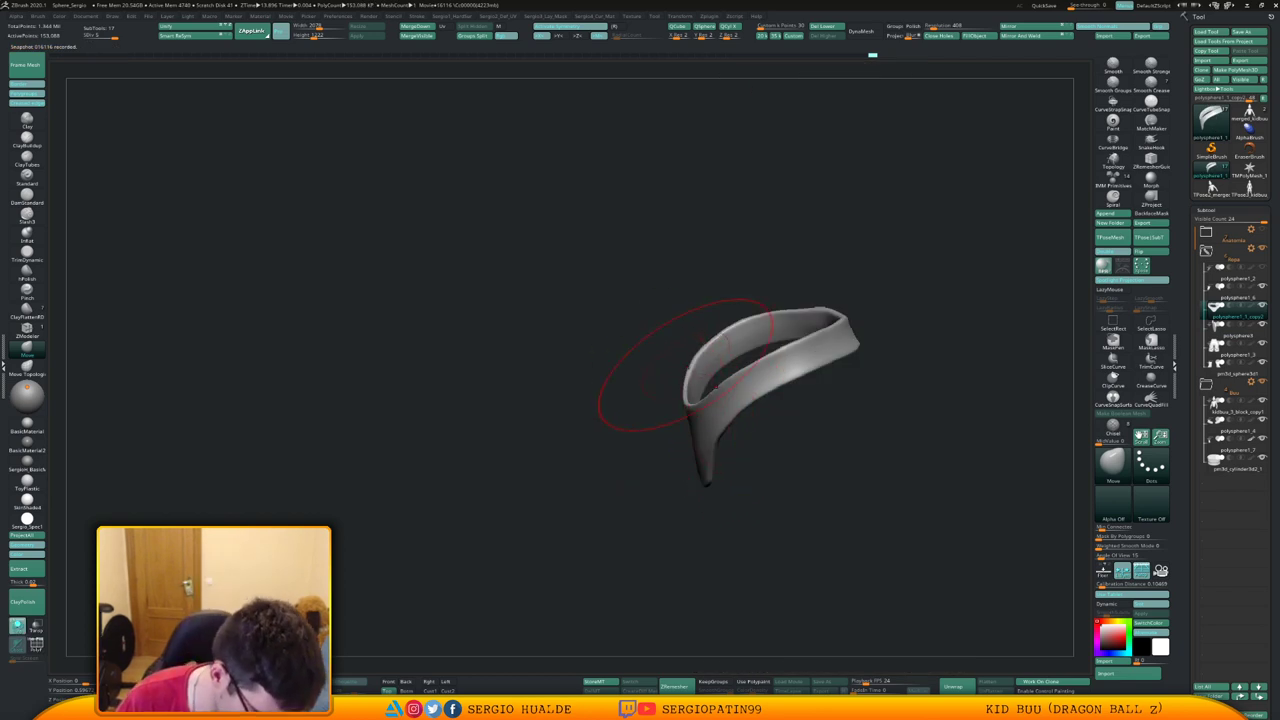
key(w)
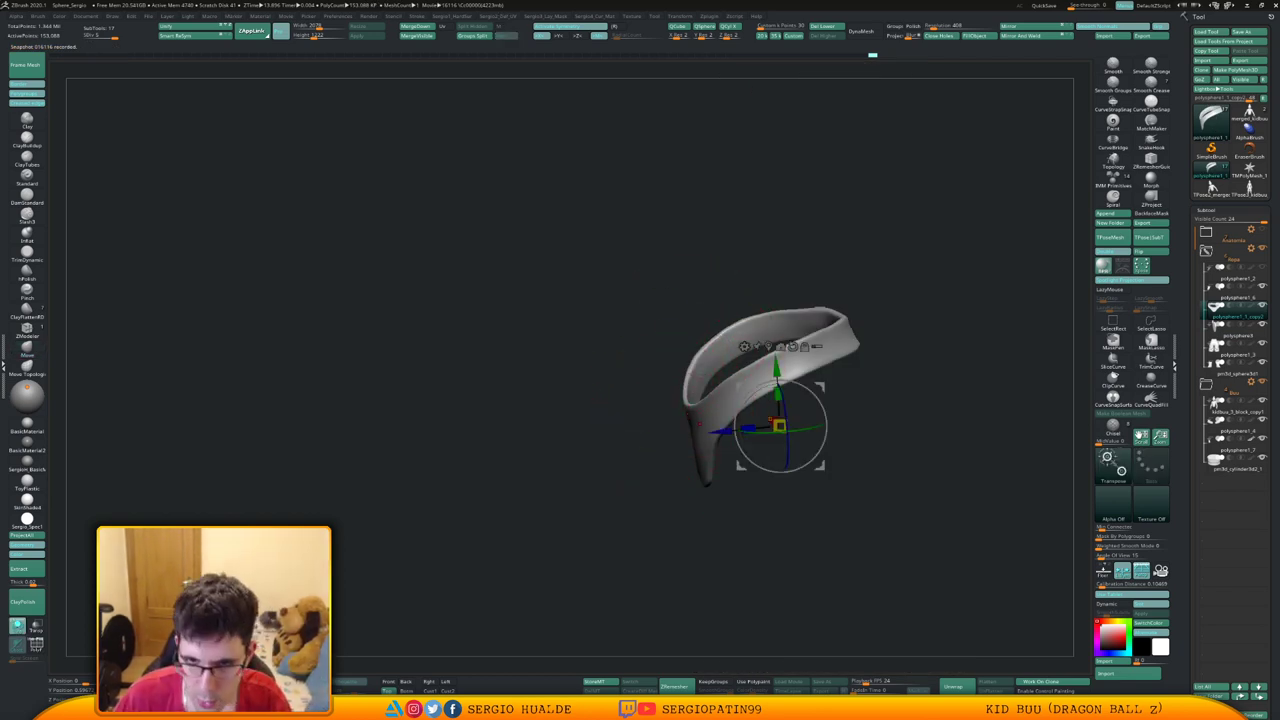
click(725, 408)
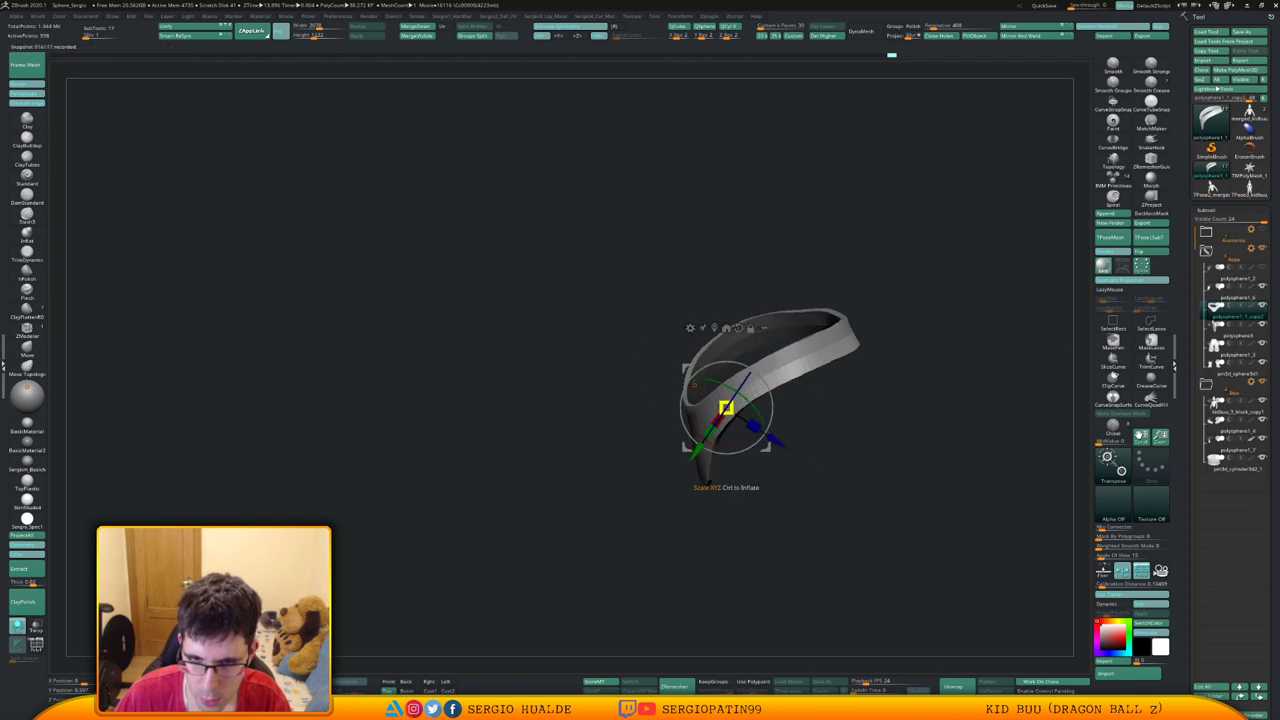
key(q)
right_drag(698, 412, 711, 417)
Reshape the strap where it meets the front panel with the Move brush, unhide the figure and restore full subdivision
key(s)
drag(728, 422, 740, 422)
right_drag(709, 428, 721, 431)
drag(725, 425, 733, 409)
key(alt+s)
mouse_move(733, 409)
right_down()
mouse_move(800, 371)
mouse_move(728, 396)
right_up()
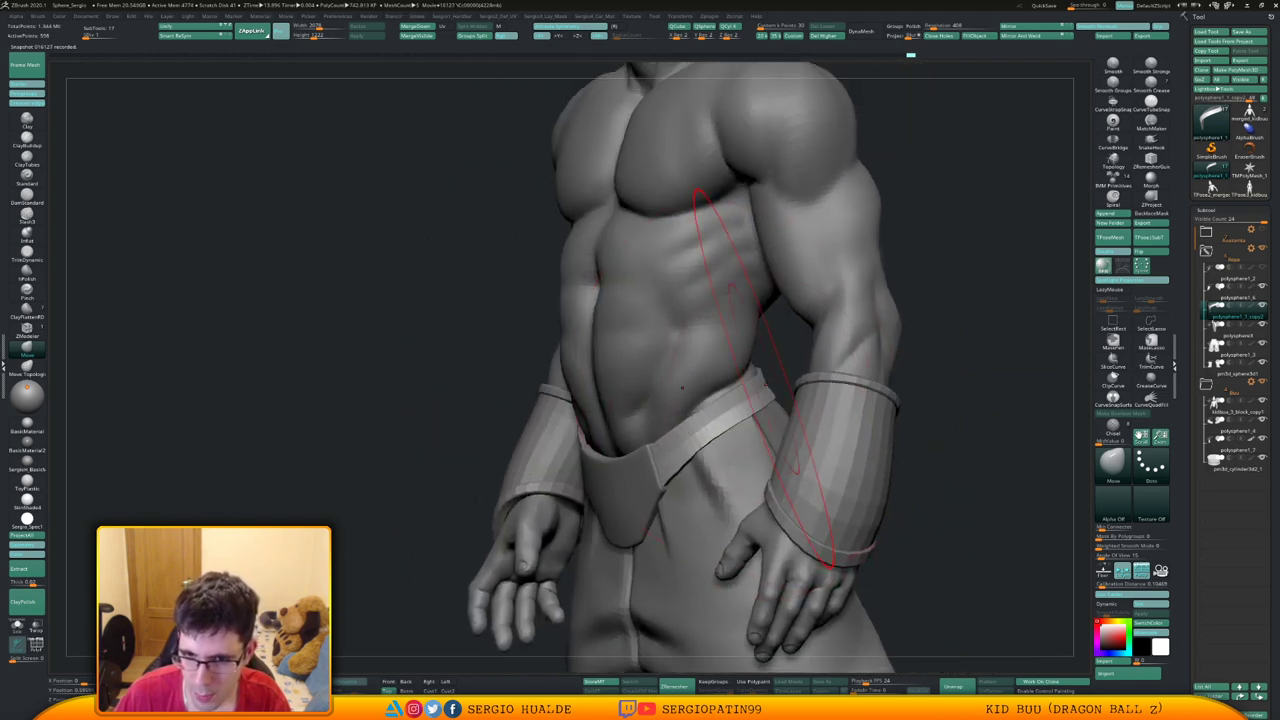
drag(970, 370, 797, 420)
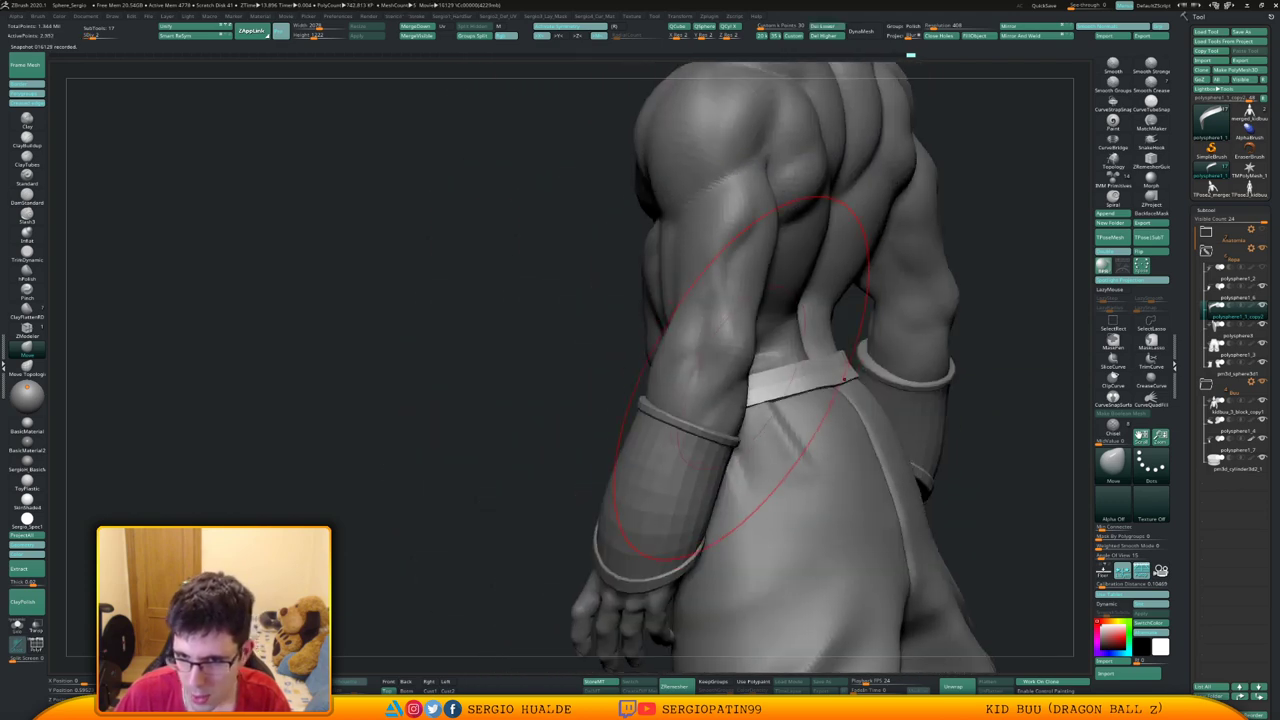
right_drag(798, 417, 834, 407)
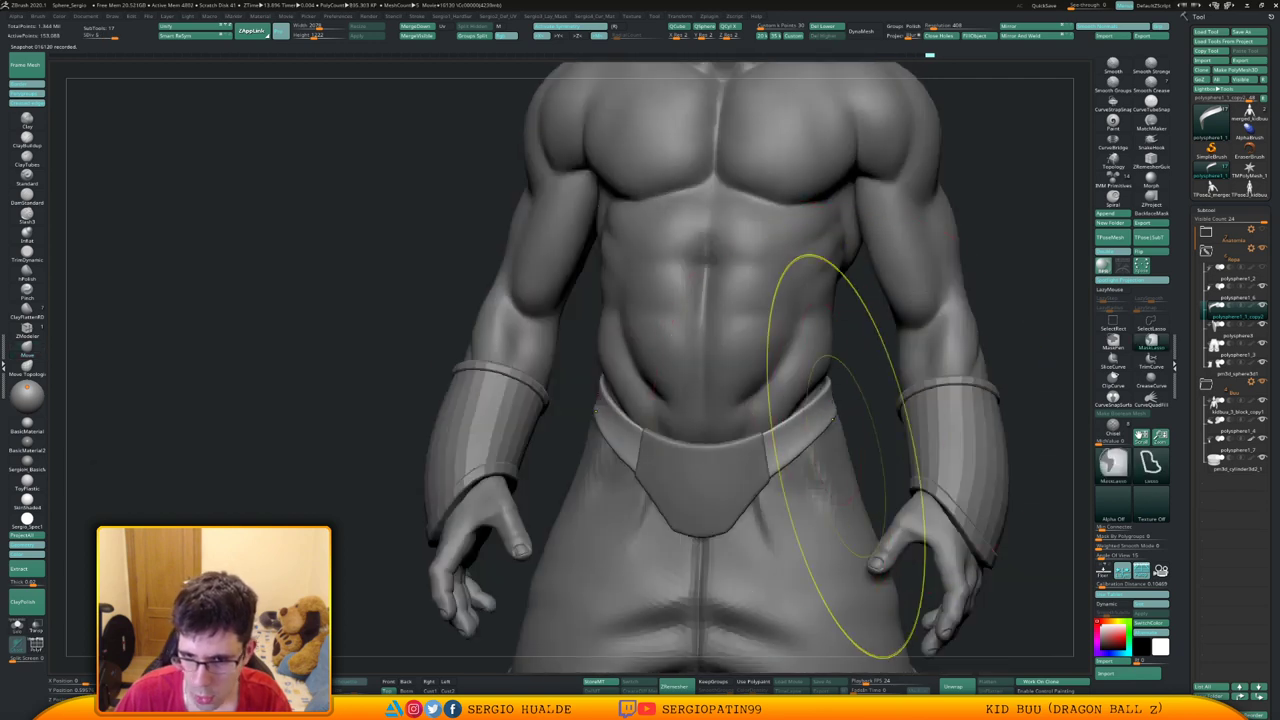
ctrl+right_drag(846, 450, 715, 338)
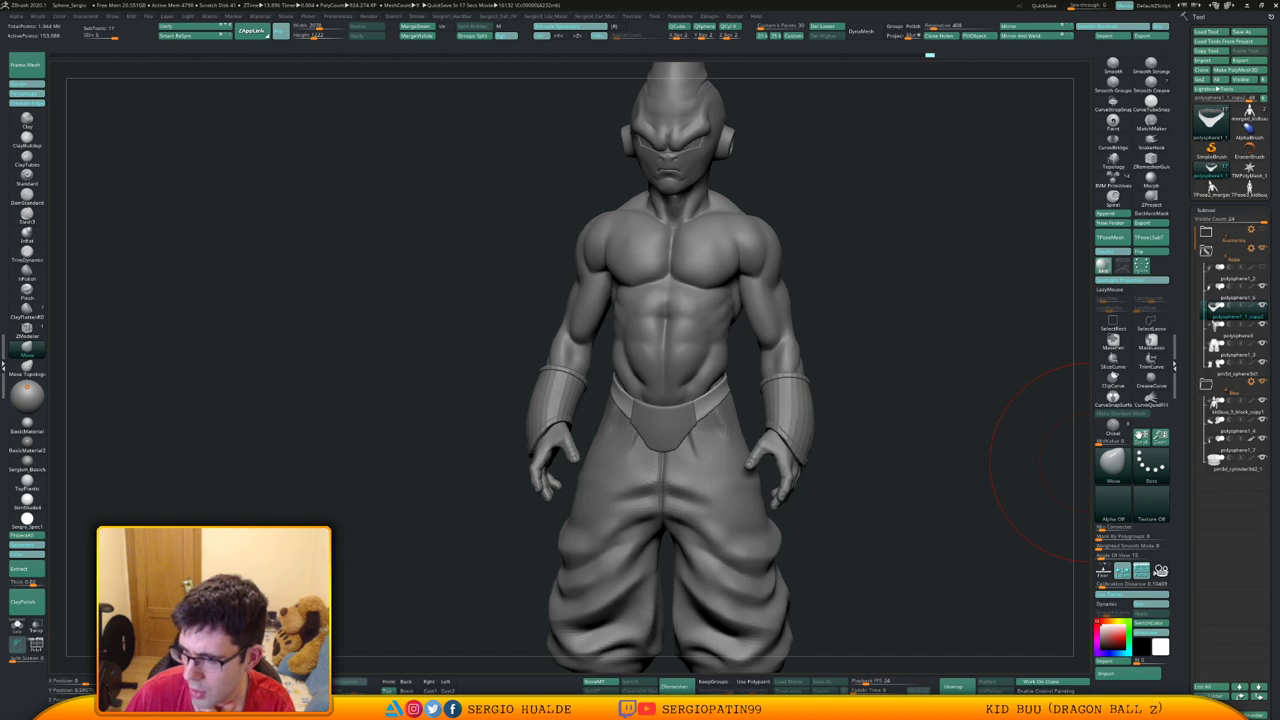
drag(980, 510, 900, 480)
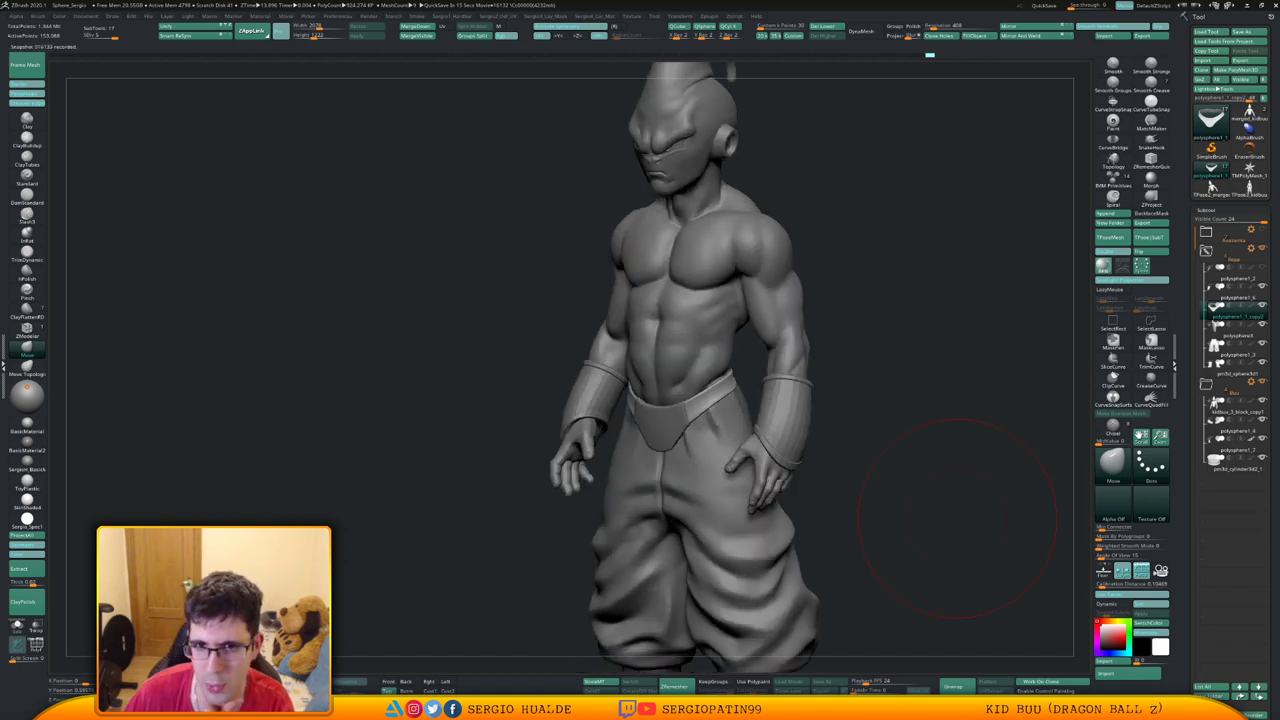
shift+drag(960, 440, 990, 380)
mouse_move(879, 406)
alt+mouse_down()
mouse_move(837, 439)
mouse_move(855, 425)
alt+mouse_up()
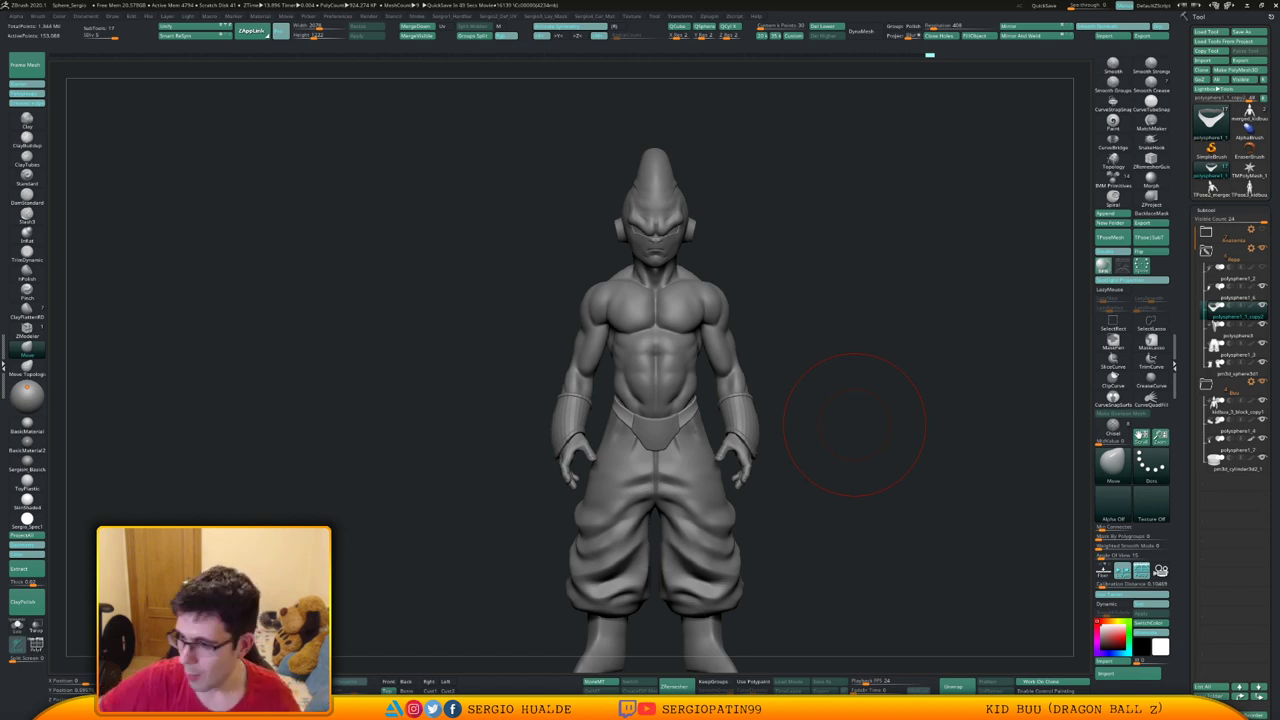
mouse_move(855, 425)
mouse_down()
mouse_move(845, 405)
mouse_move(763, 412)
mouse_up()
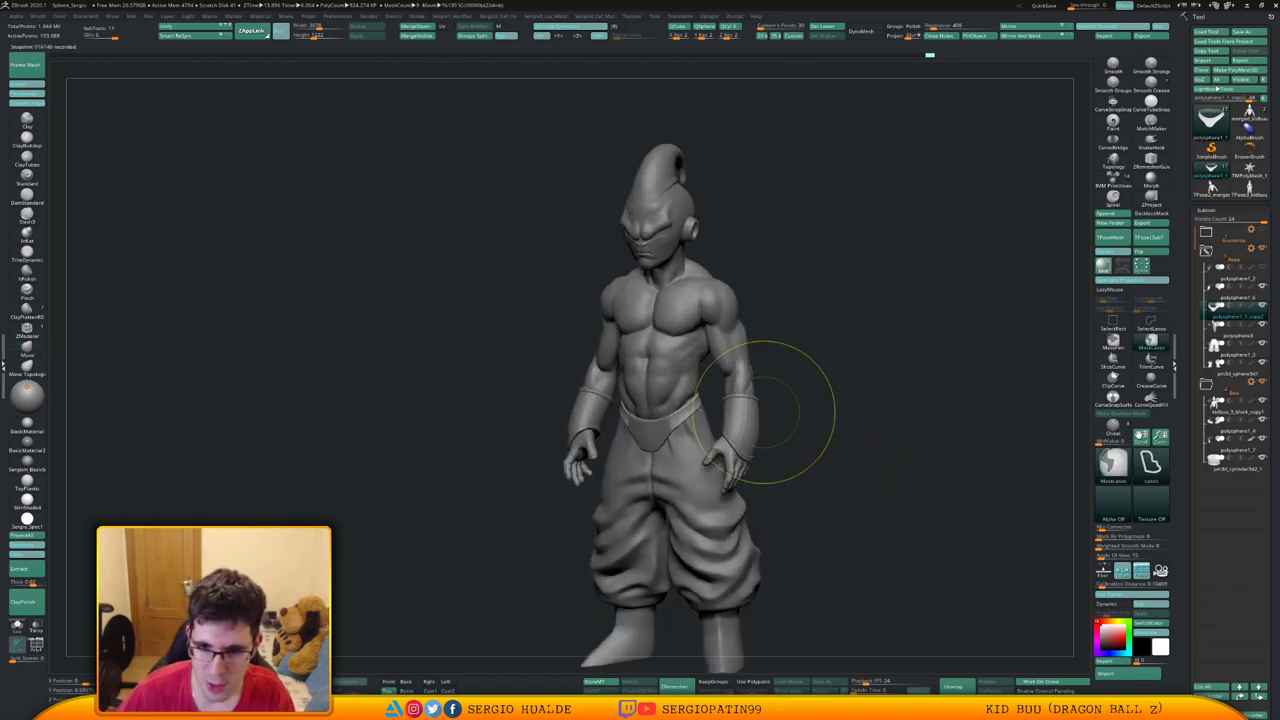
Make the wristbands the active subtool, try subdividing them, and undo the subdivision
ctrl+right_drag(763, 412, 756, 444)
alt+click(756, 444)
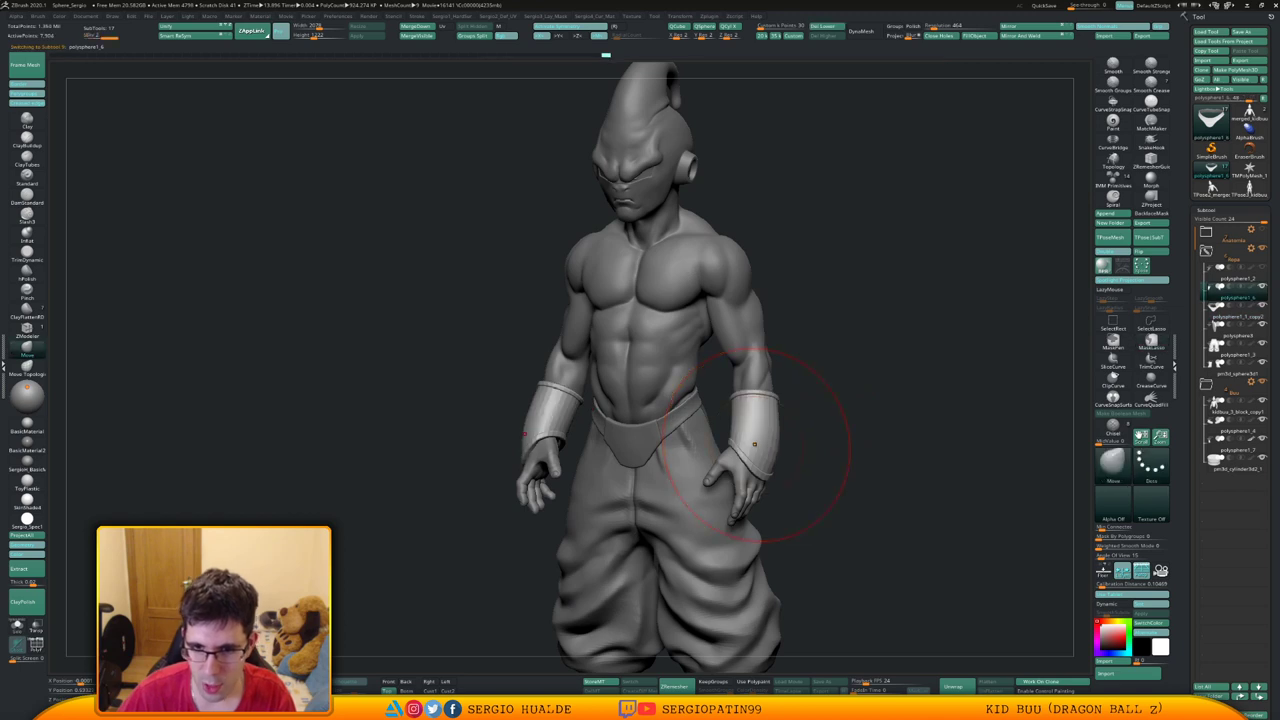
key(ctrl+d)
mouse_move(756, 444)
right_down()
mouse_move(690, 444)
mouse_move(760, 440)
right_up()
mouse_move(760, 440)
ctrl+right_down()
mouse_move(760, 480)
mouse_move(778, 490)
ctrl+right_up()
key(ctrl+z)
key(ctrl+z)
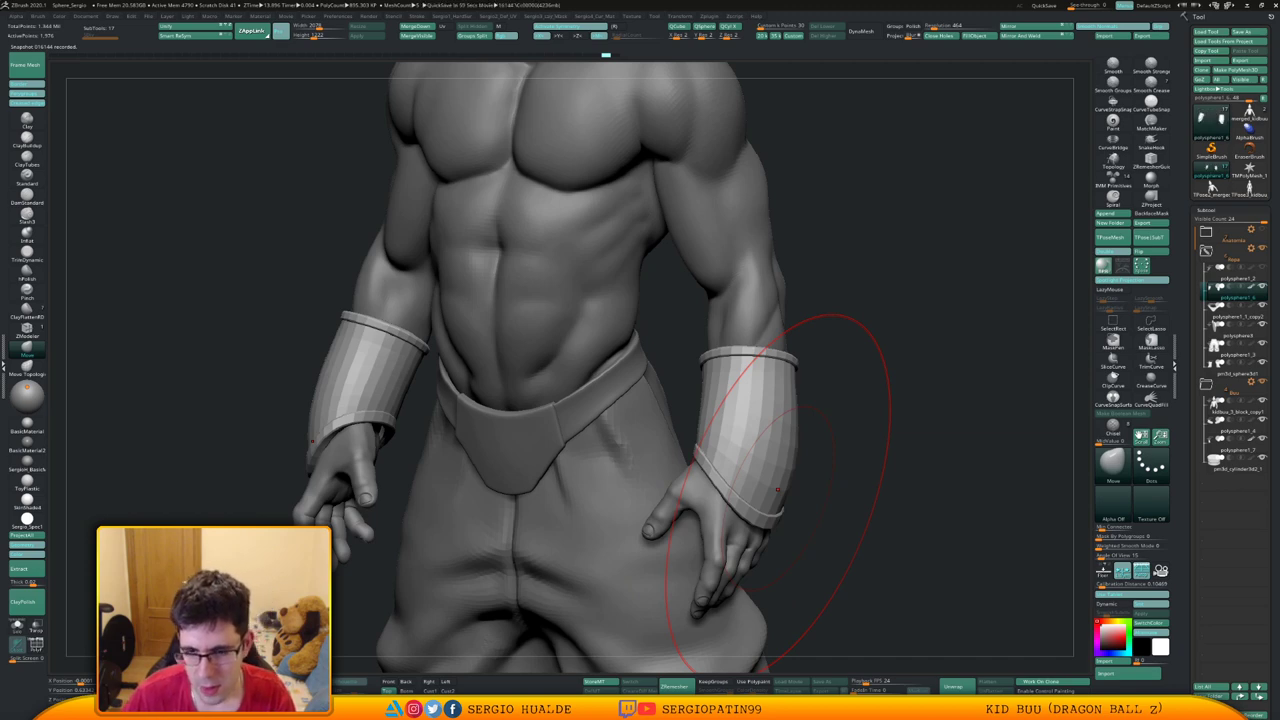
Try subdividing the wristbands twice and check the smoother surface up close and on the full figure
mouse_move(765, 405)
ctrl+right_down()
mouse_move(765, 448)
mouse_move(760, 378)
mouse_move(773, 452)
ctrl+right_up()
key(ctrl+d)
key(ctrl+d)
key(s)
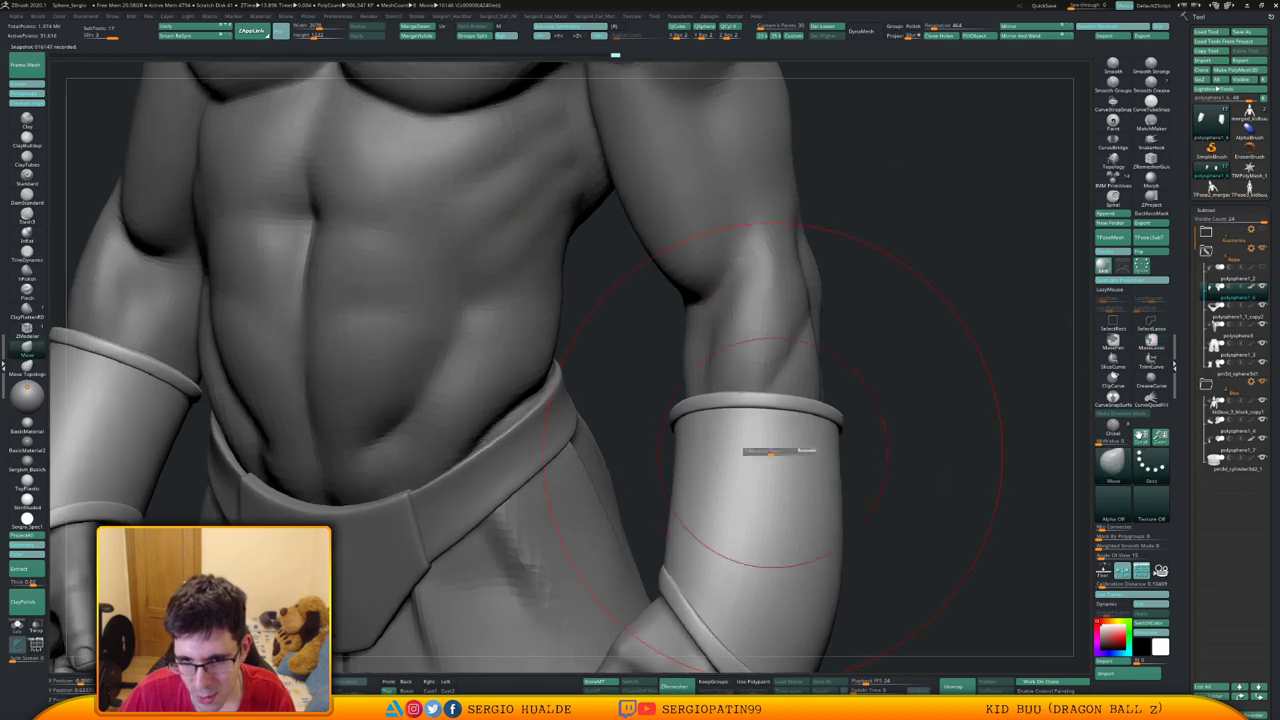
drag(772, 452, 760, 453)
right_drag(762, 453, 798, 415)
ctrl+right_drag(868, 516, 858, 450)
mouse_move(825, 570)
alt+right_down()
mouse_move(831, 474)
mouse_move(725, 480)
mouse_move(930, 485)
mouse_move(830, 500)
mouse_move(828, 415)
mouse_move(725, 435)
mouse_move(790, 440)
mouse_move(790, 400)
alt+right_up()
shift+right_drag(790, 400, 830, 402)
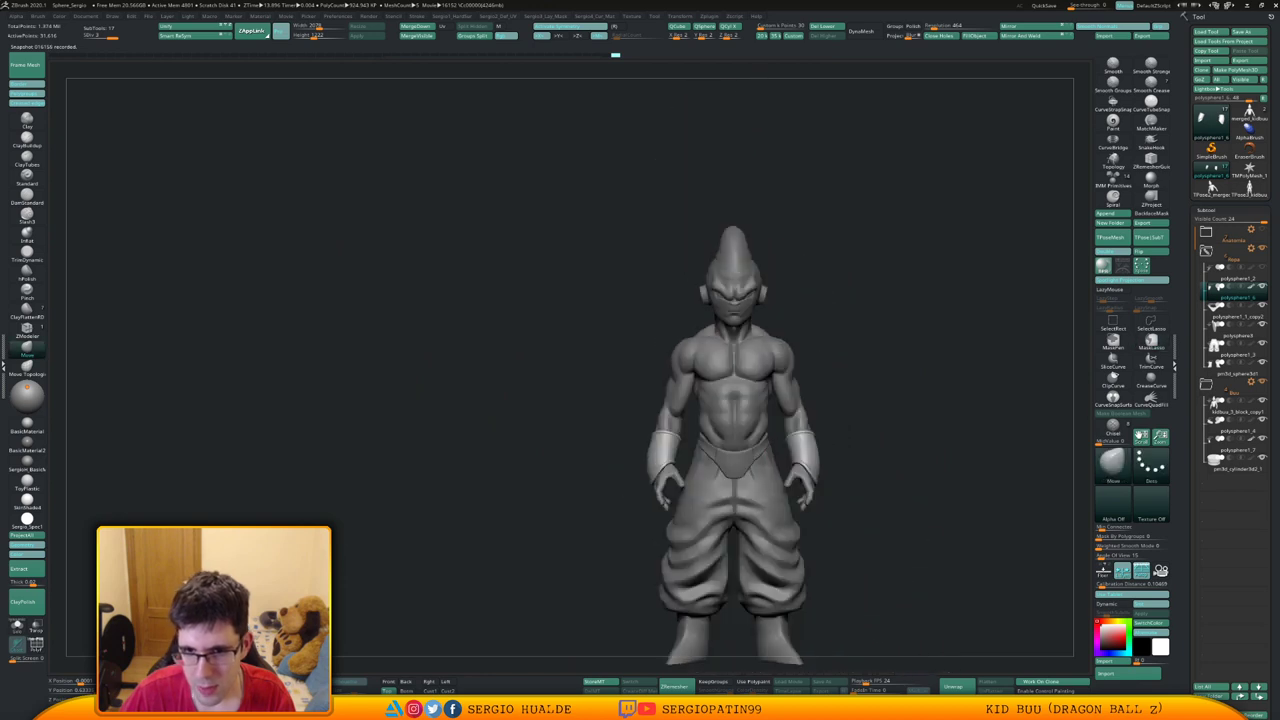
ctrl+right_drag(788, 354, 785, 460)
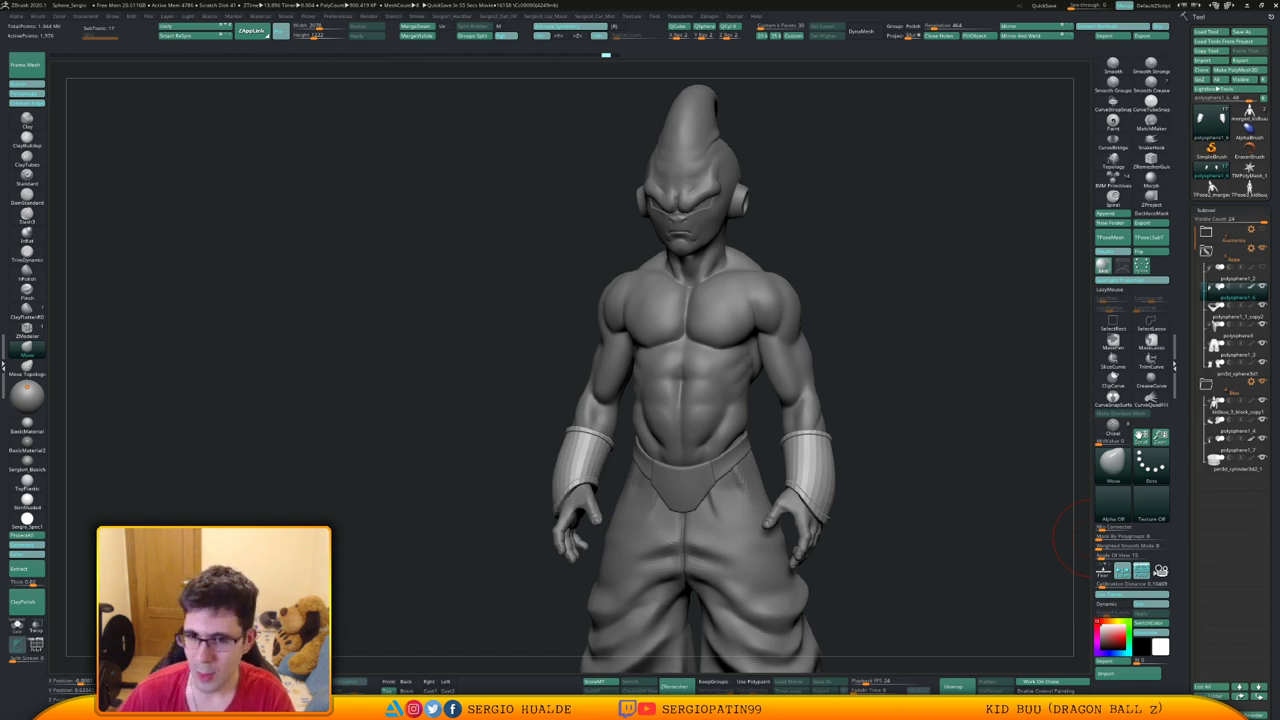
shift+drag(890, 460, 859, 399)
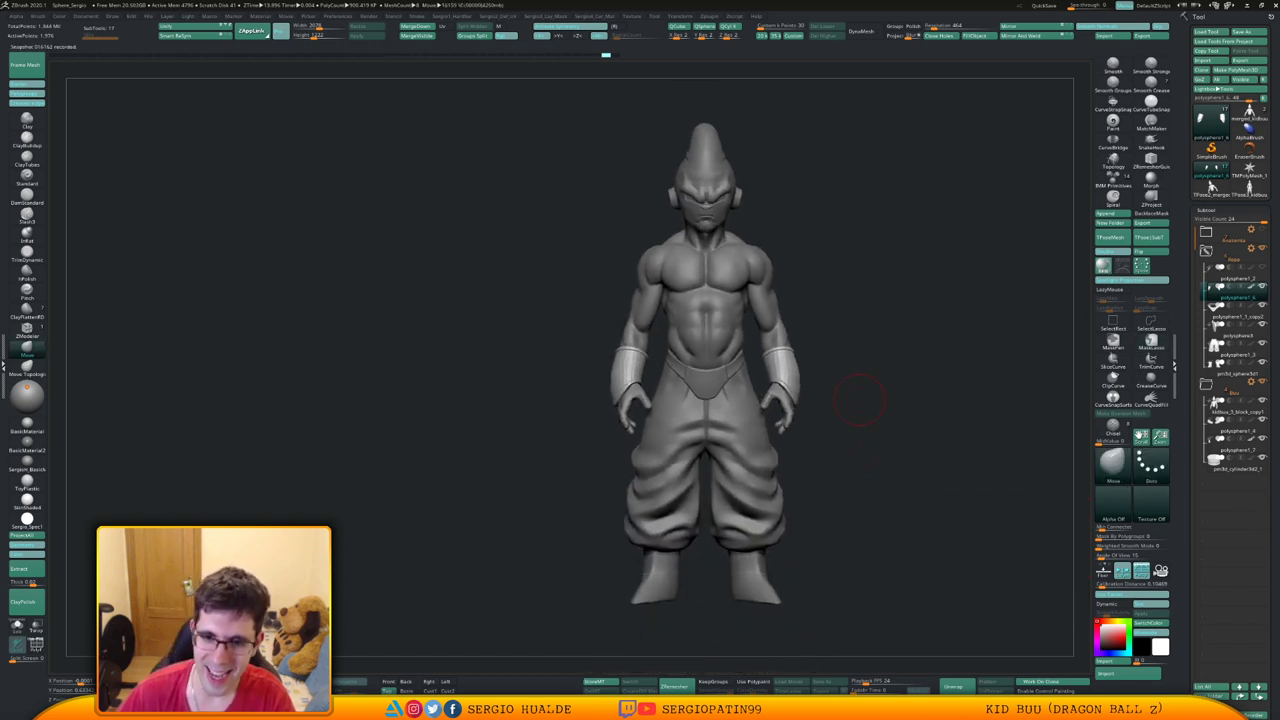
ctrl+right_drag(858, 400, 846, 447)
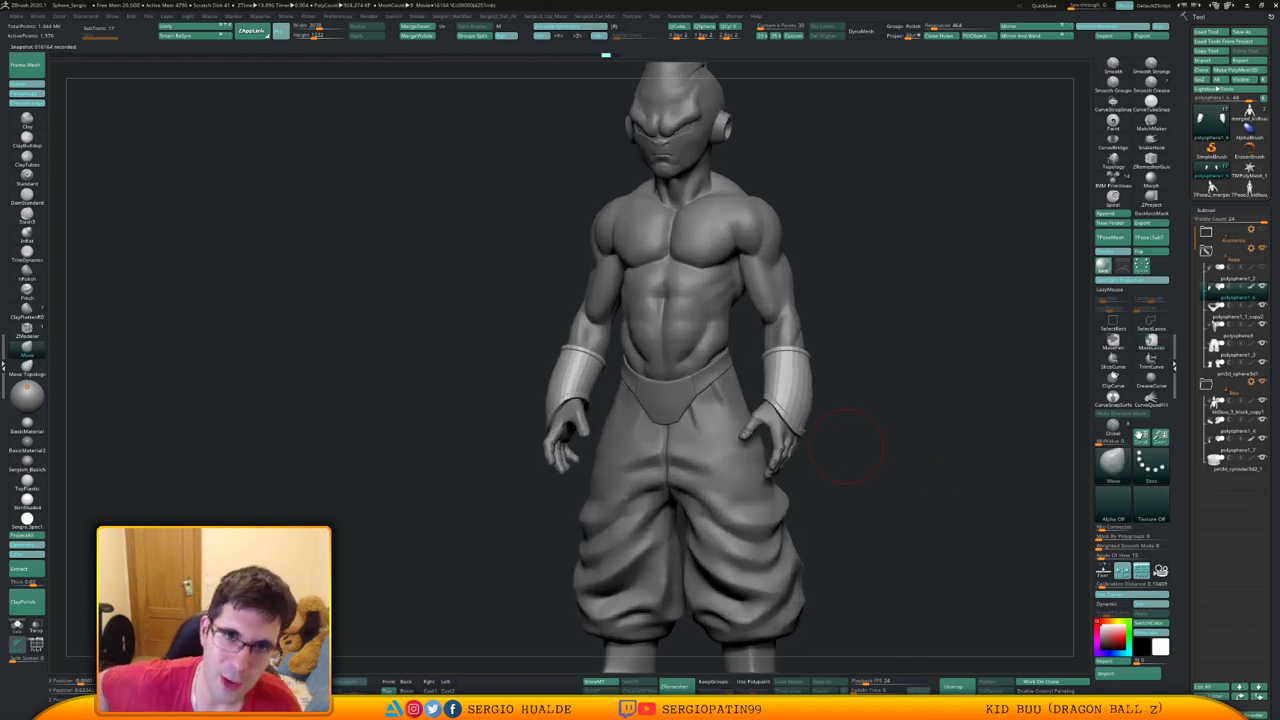